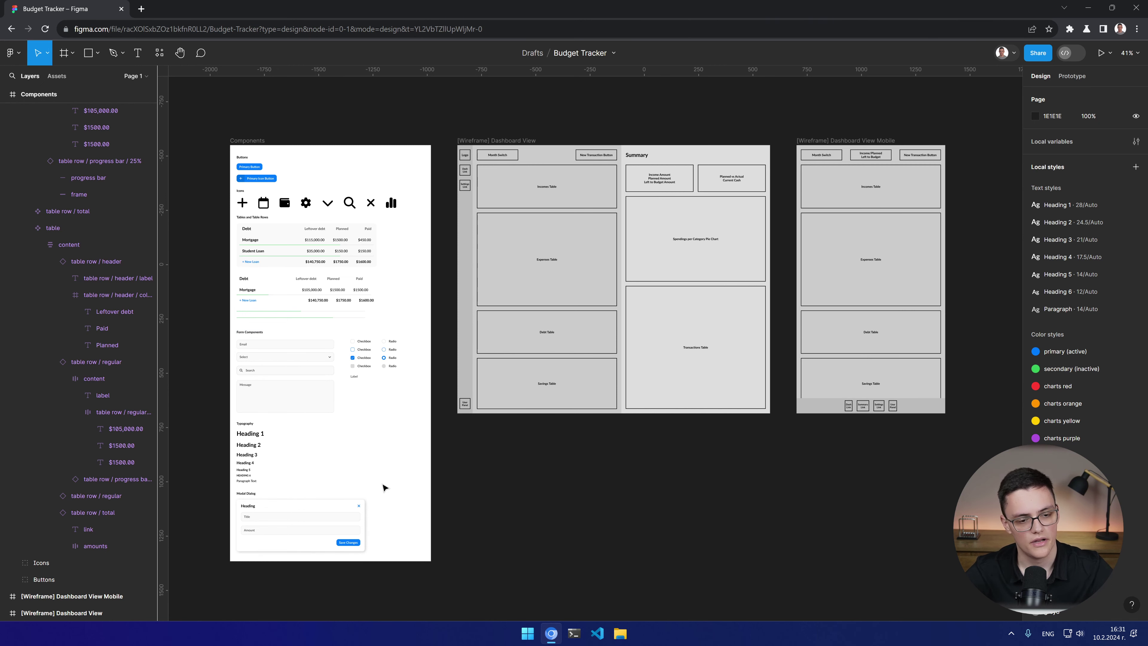
Step: Look over the Components frame beside the dashboard wireframes, from its buttons down to the modal dialog
mouse_move(375, 450)
mouse_down()
mouse_move(393, 469)
mouse_move(486, 454)
mouse_move(356, 452)
mouse_move(373, 444)
mouse_up()
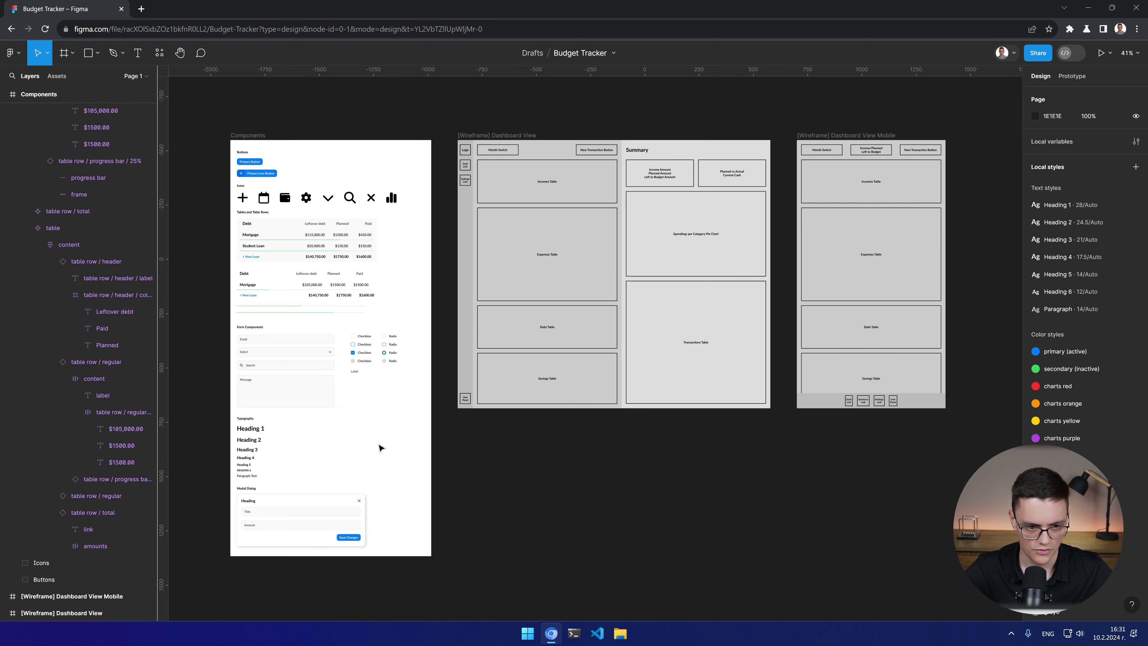
drag(379, 447, 412, 414)
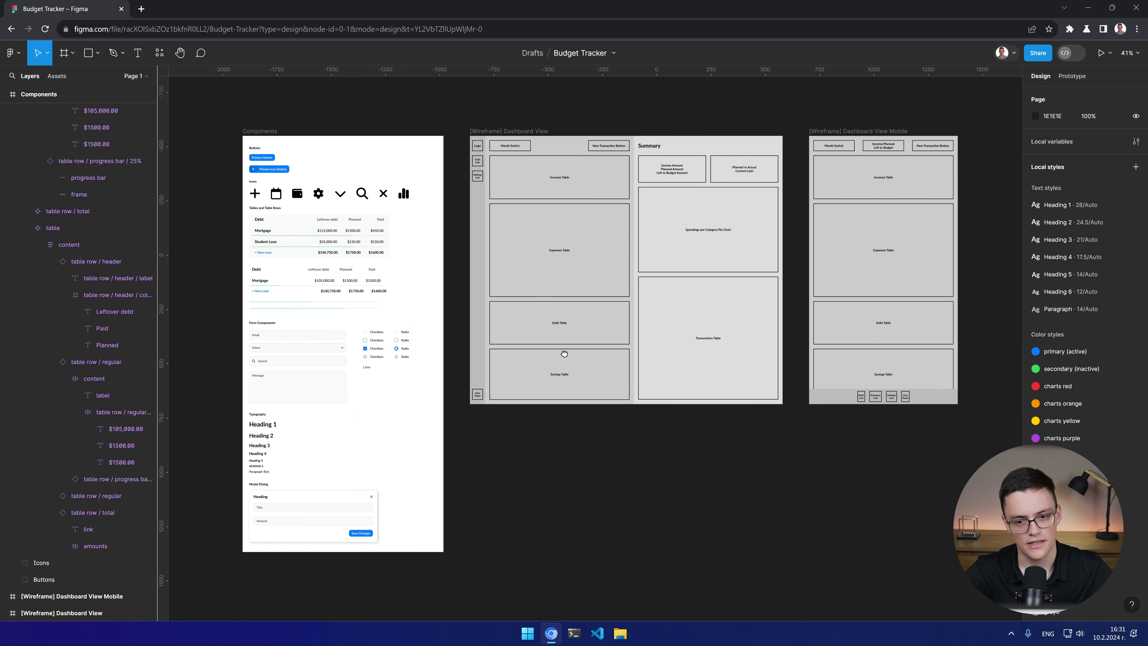
drag(564, 354, 538, 363)
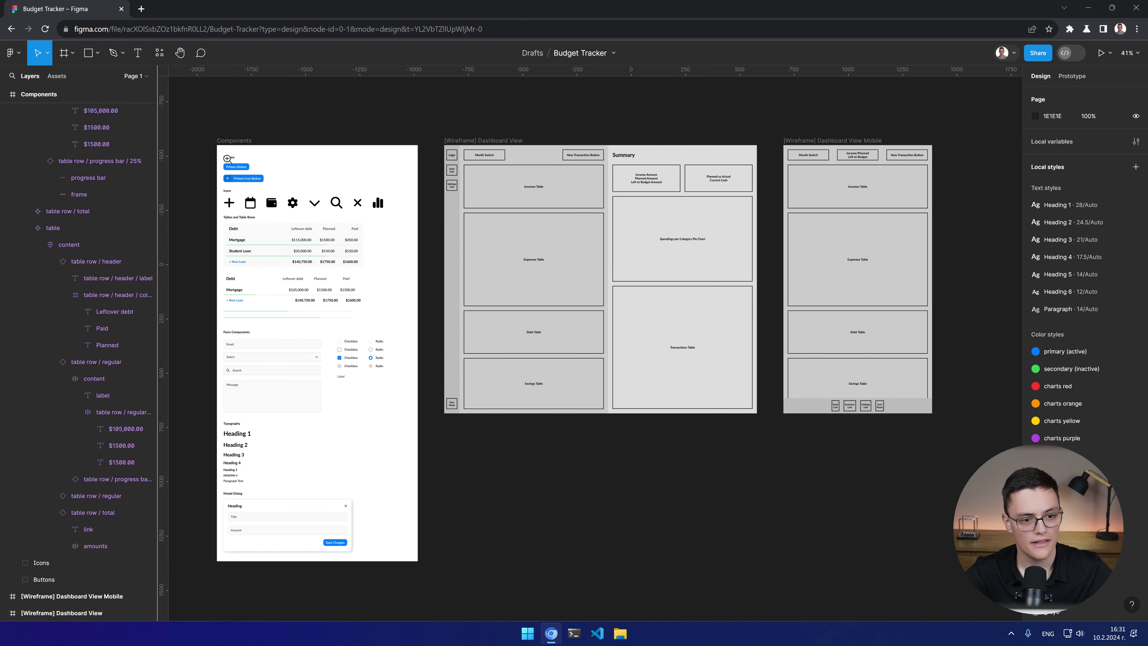
scroll(228, 163, up, 5)
drag(394, 195, 494, 211)
scroll(542, 204, up, 5)
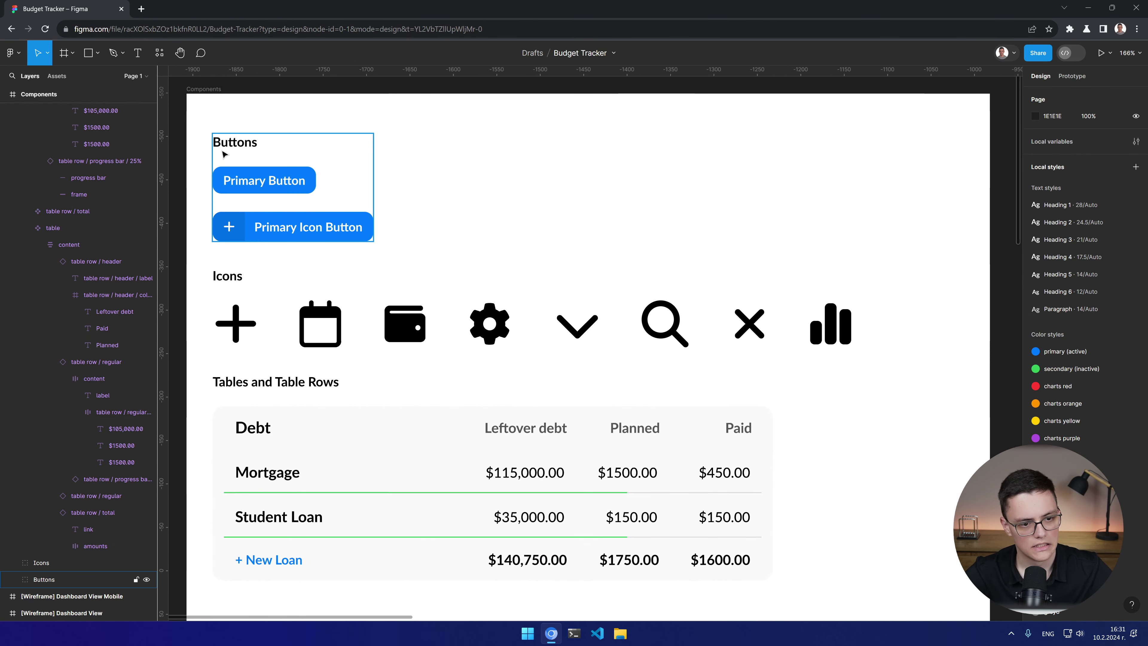
alt+click(537, 255)
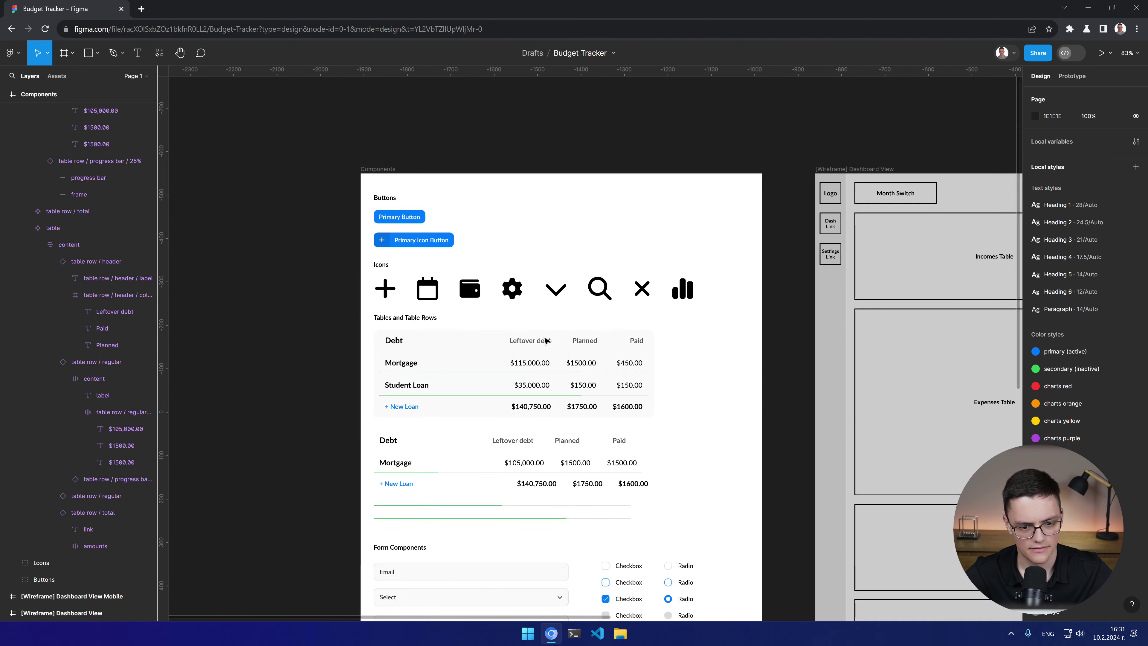
scroll(588, 203, down, 10)
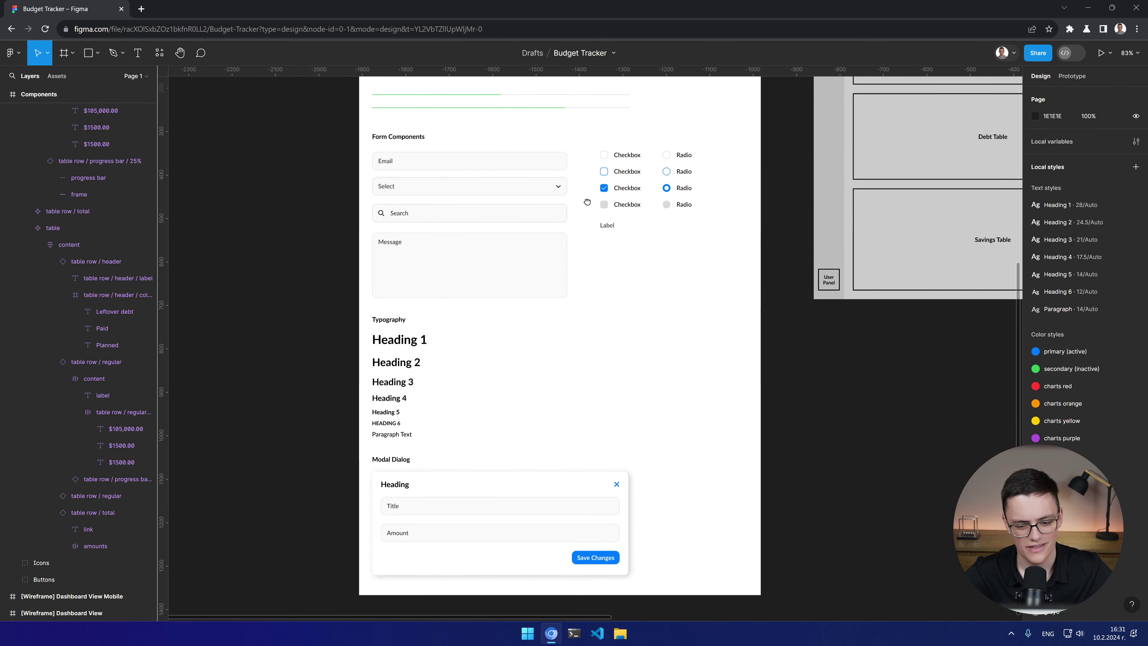
scroll(587, 181, up, 10)
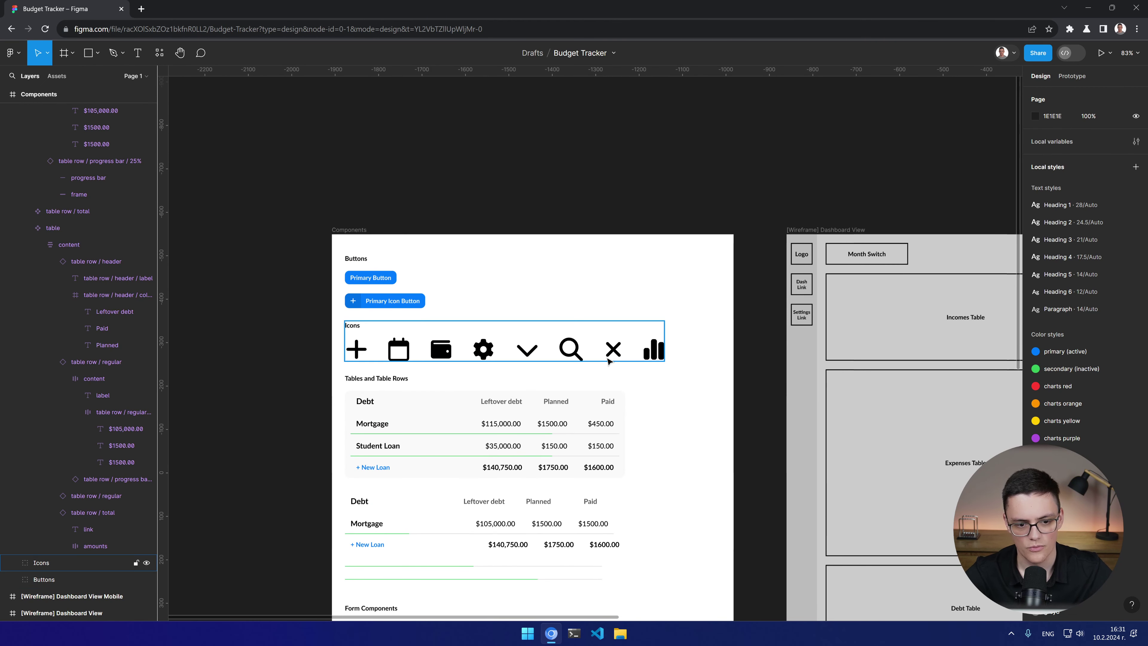
Step: Examine the primary buttons and the icon set in the Components frame
click(361, 269)
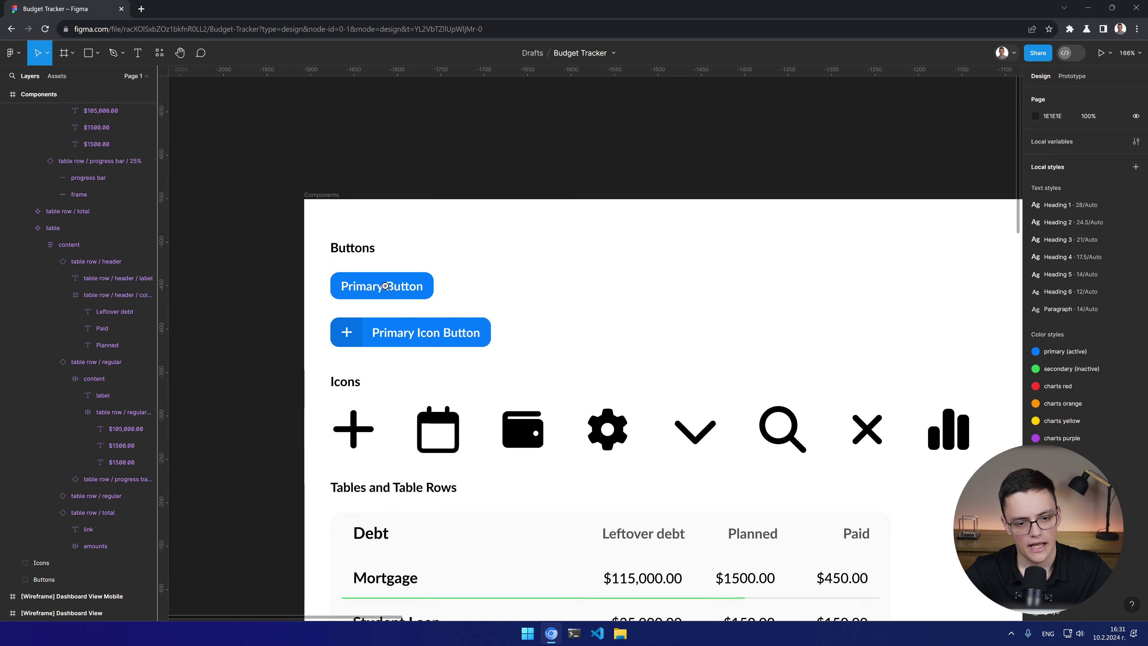
drag(545, 341, 485, 271)
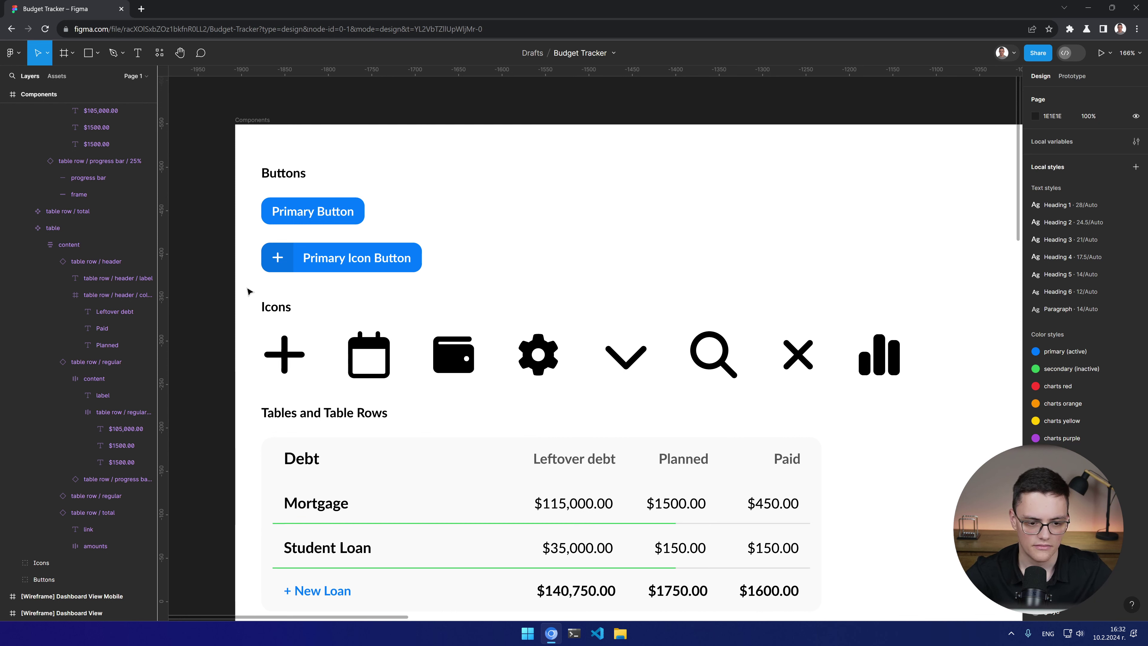
drag(254, 300, 619, 382)
click(528, 403)
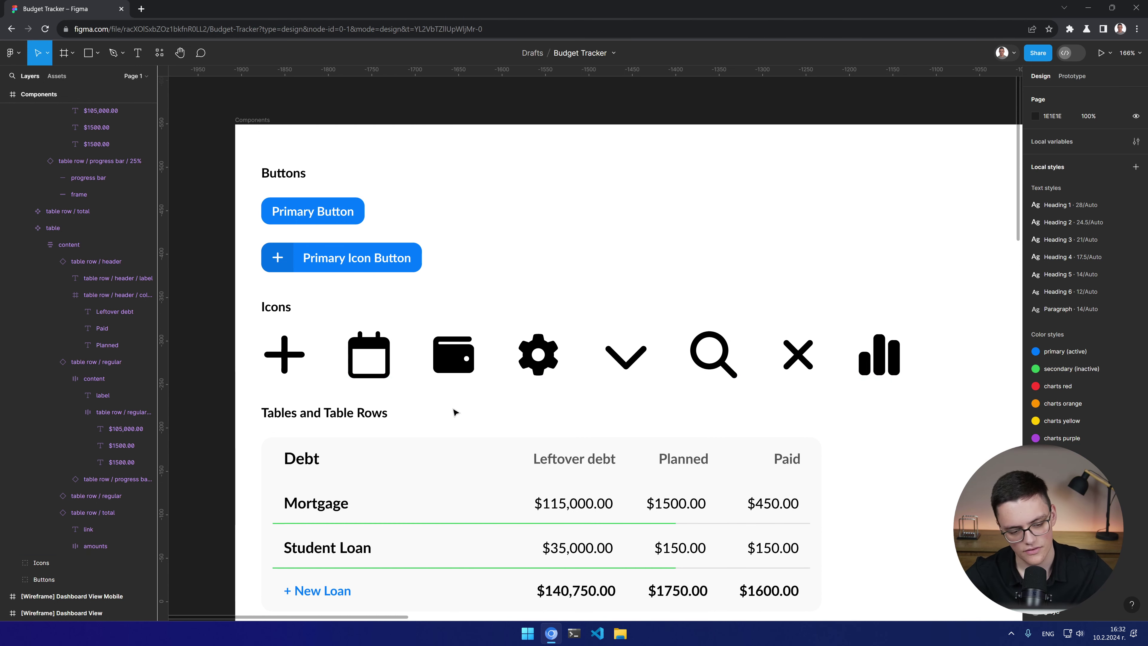
scroll(403, 226, down, 5)
key(minus)
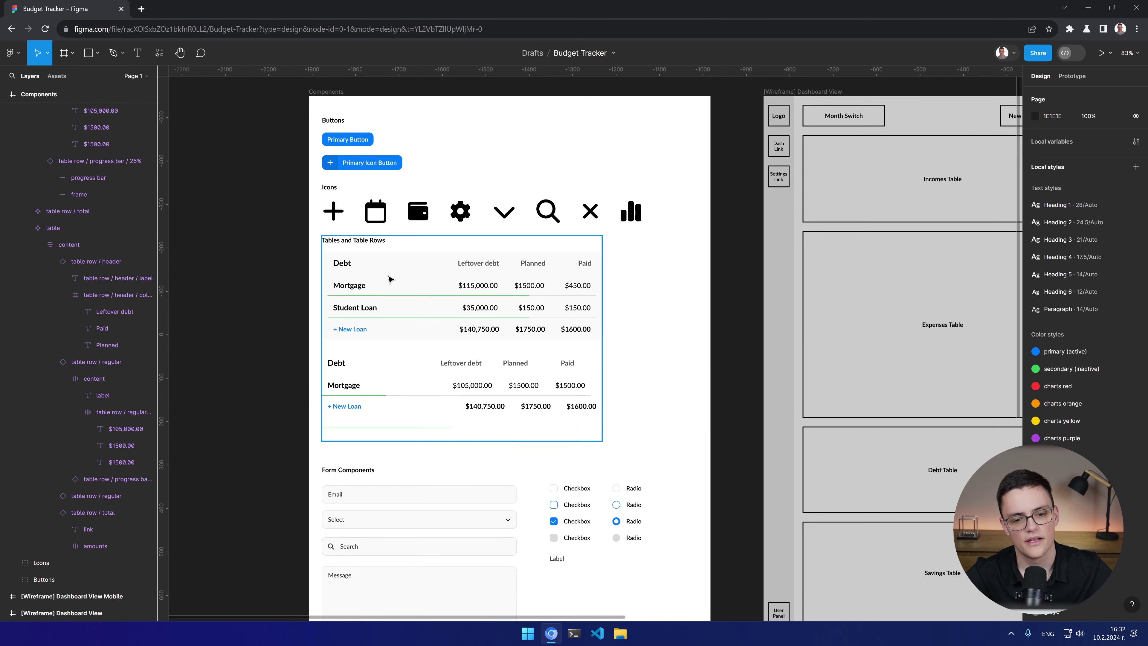
Step: Swap the progress bar instance in the debt table's Mortgage row for the 25% version
click(444, 279)
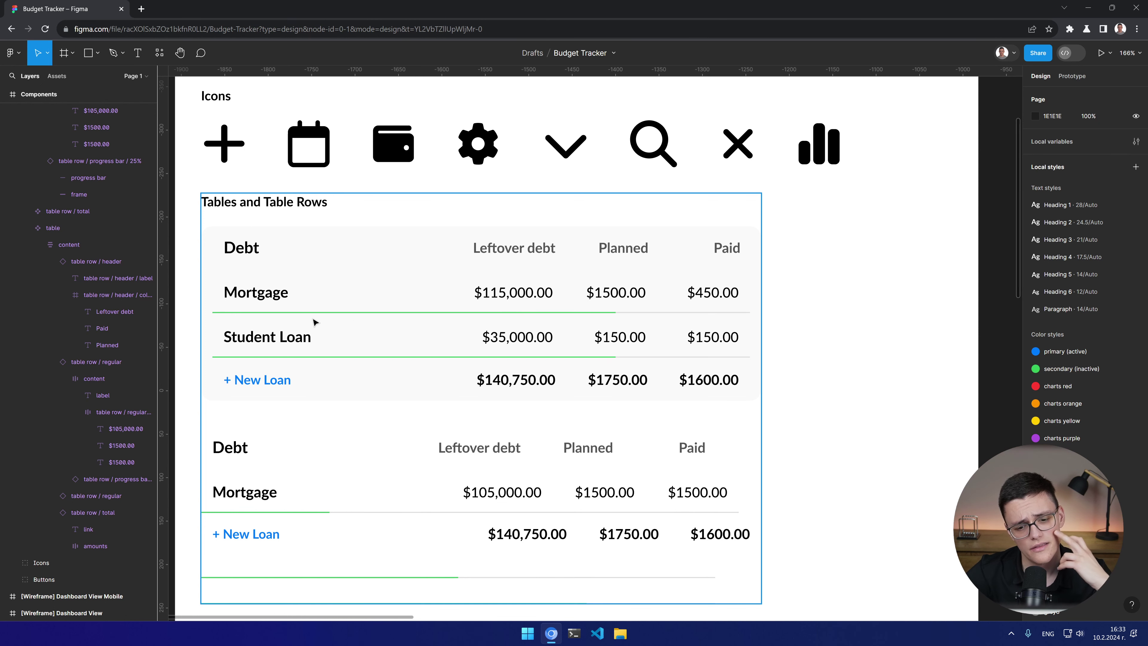
click(291, 308)
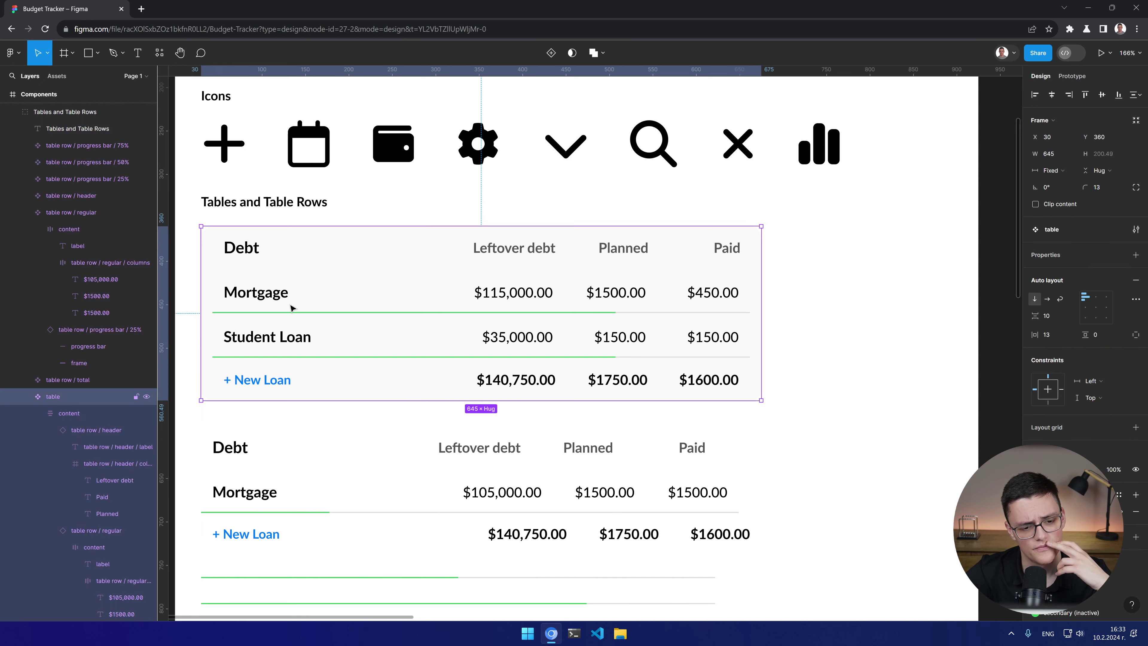
double_click(291, 308)
double_click(295, 311)
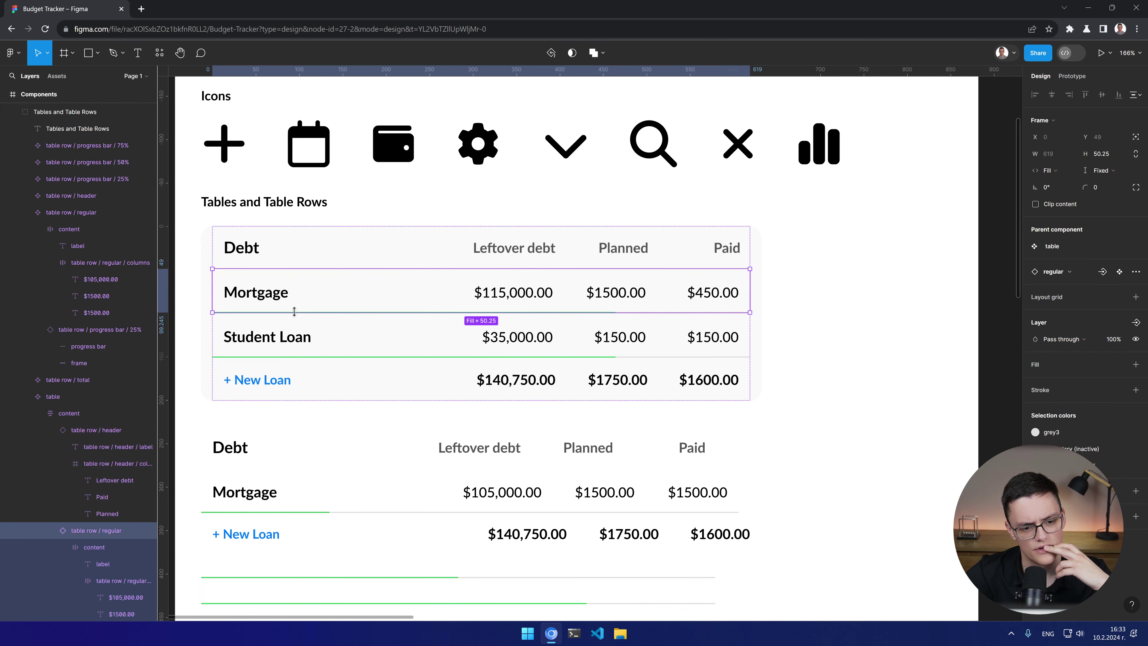
scroll(90, 475, down, 4)
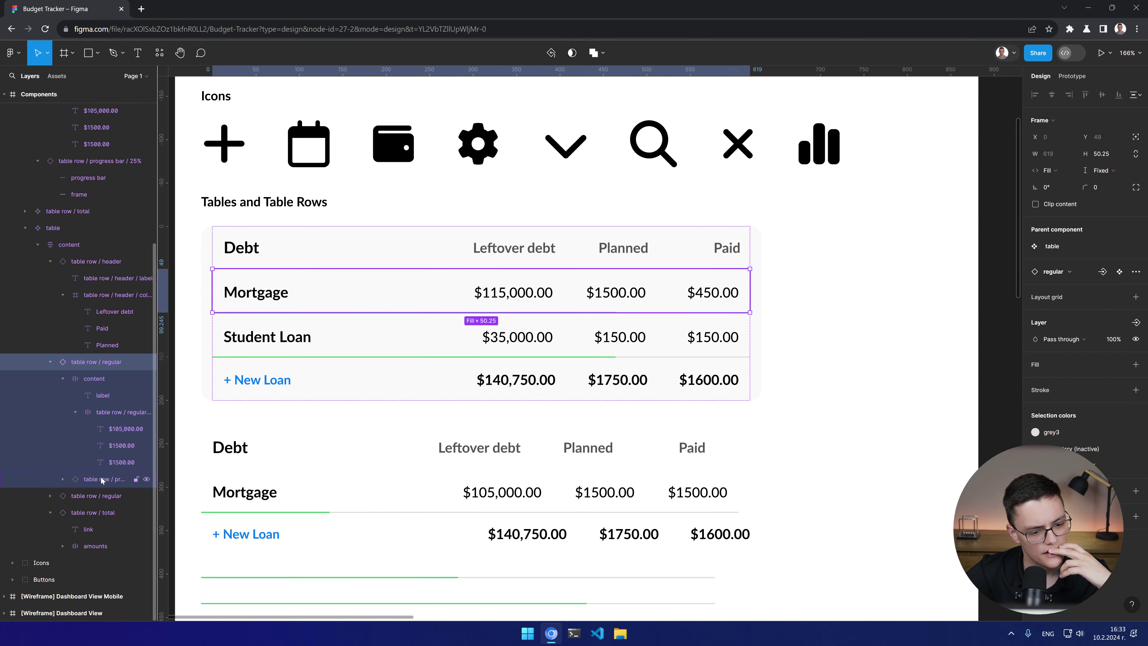
click(101, 479)
right_click(102, 480)
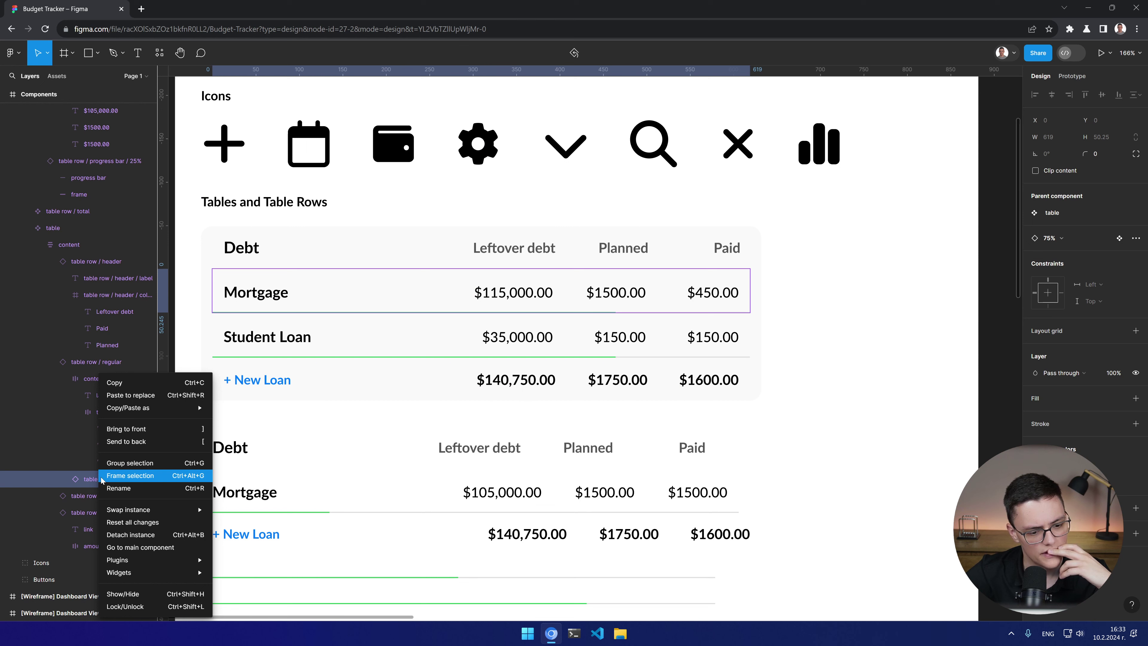
mouse_move(149, 510)
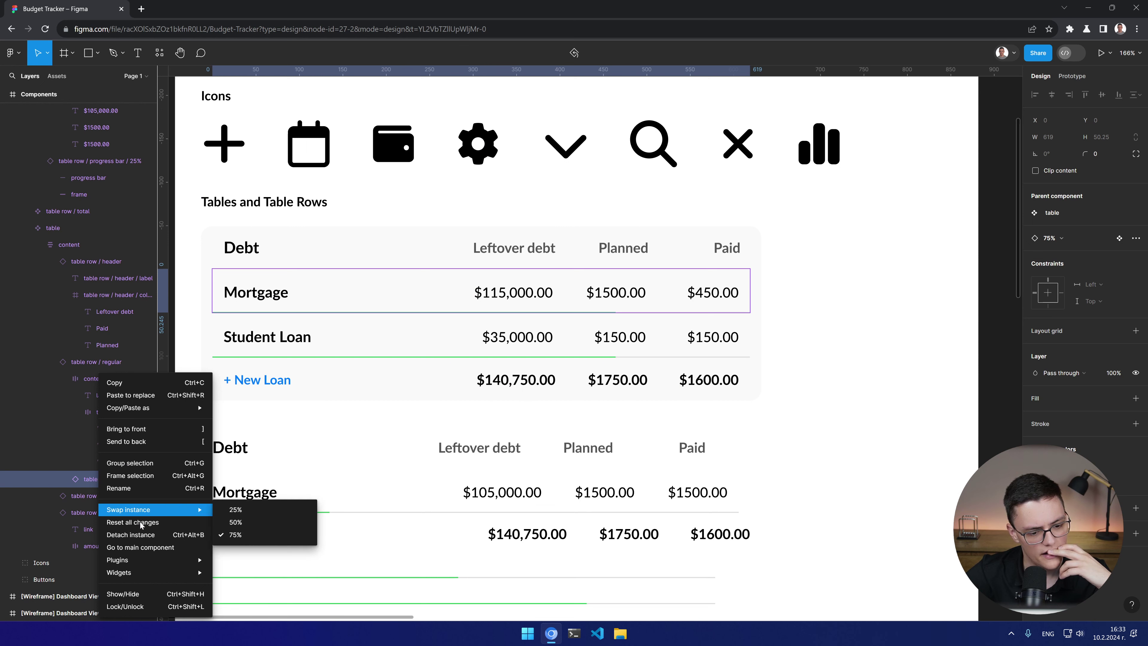
click(253, 509)
click(879, 452)
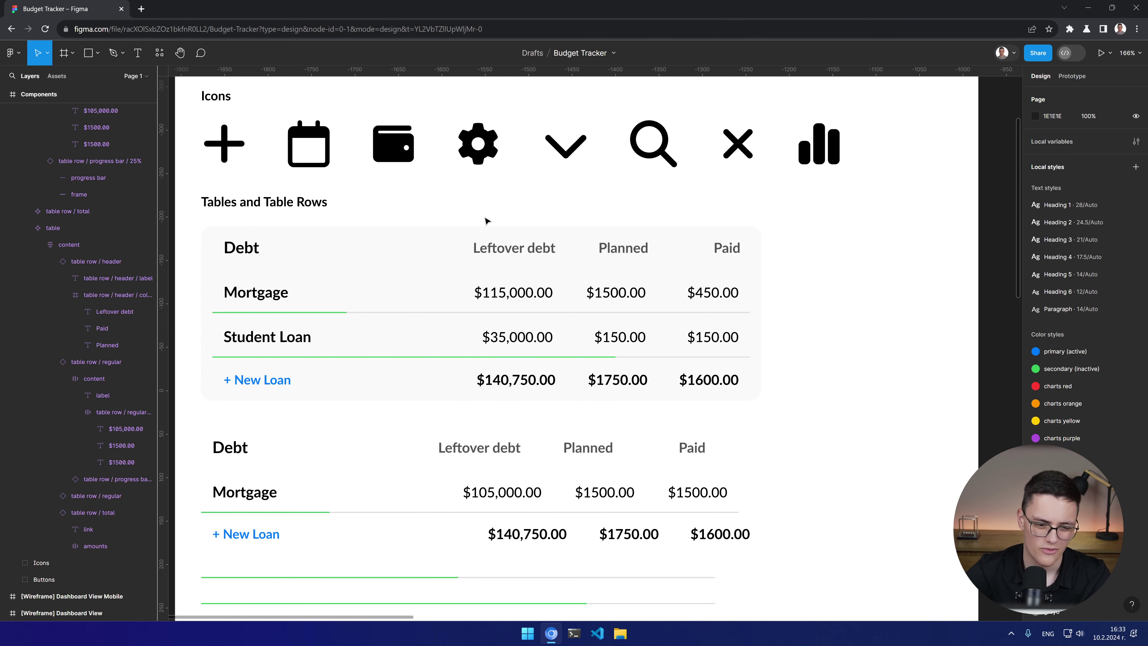
Step: Review the local text styles and colour styles alongside the Tables and Table Rows section
scroll(391, 276, up, 1)
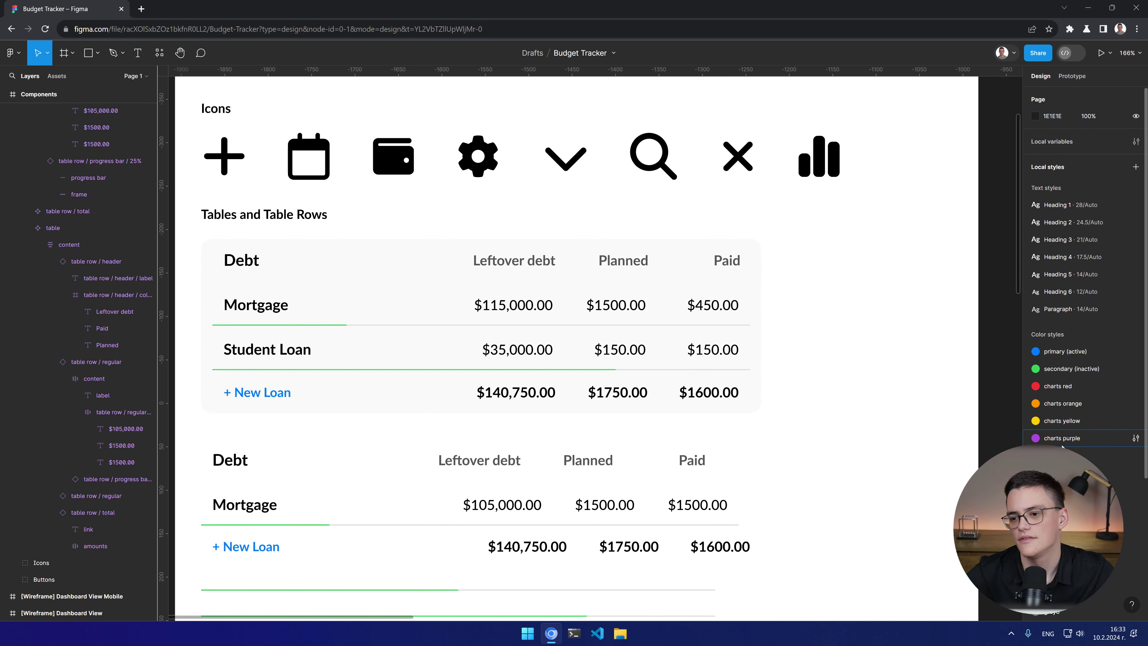
scroll(1059, 349, down, 5)
scroll(1076, 212, up, 3)
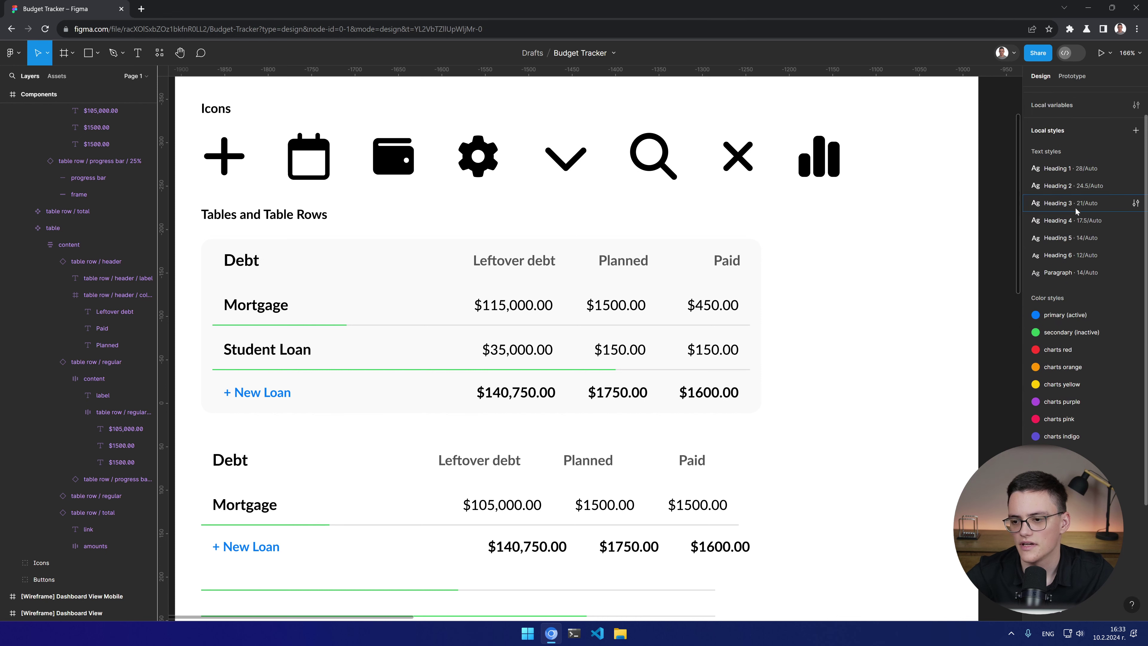
scroll(1076, 211, down, 3)
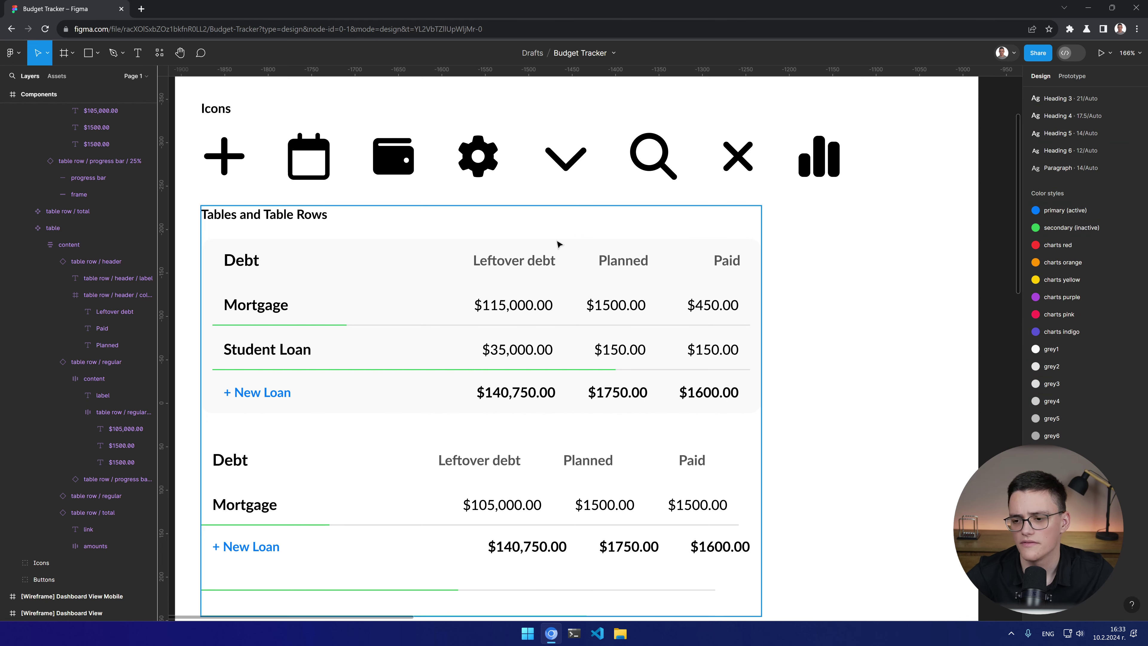
scroll(420, 207, left, 1)
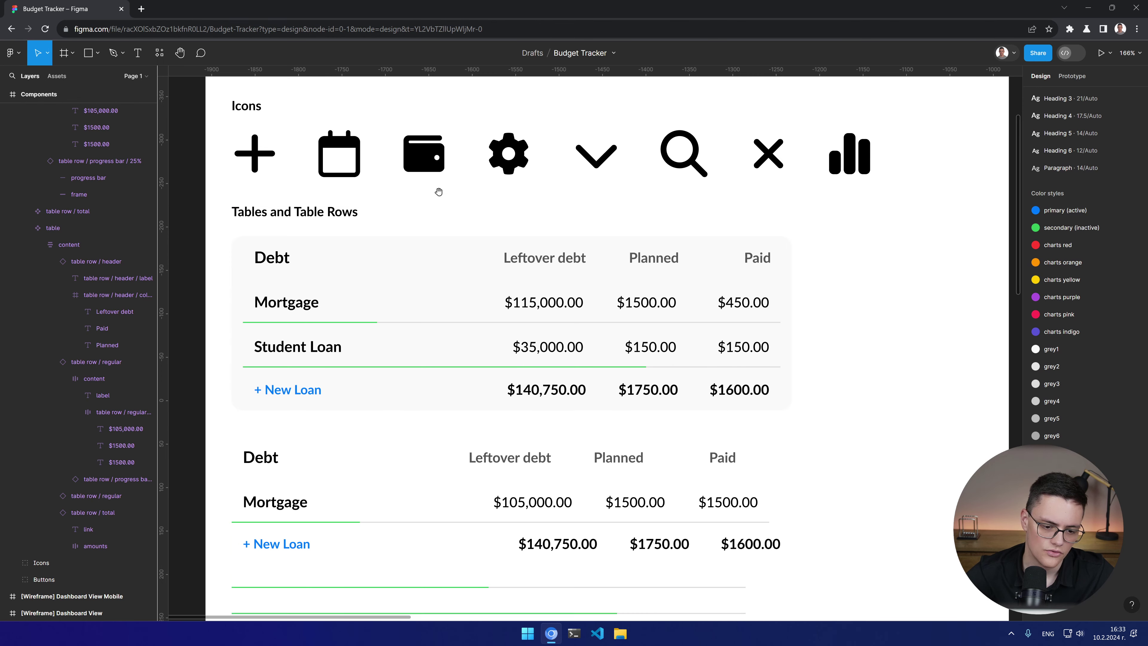
drag(436, 187, 505, 480)
scroll(588, 384, down, 1)
drag(677, 466, 607, 177)
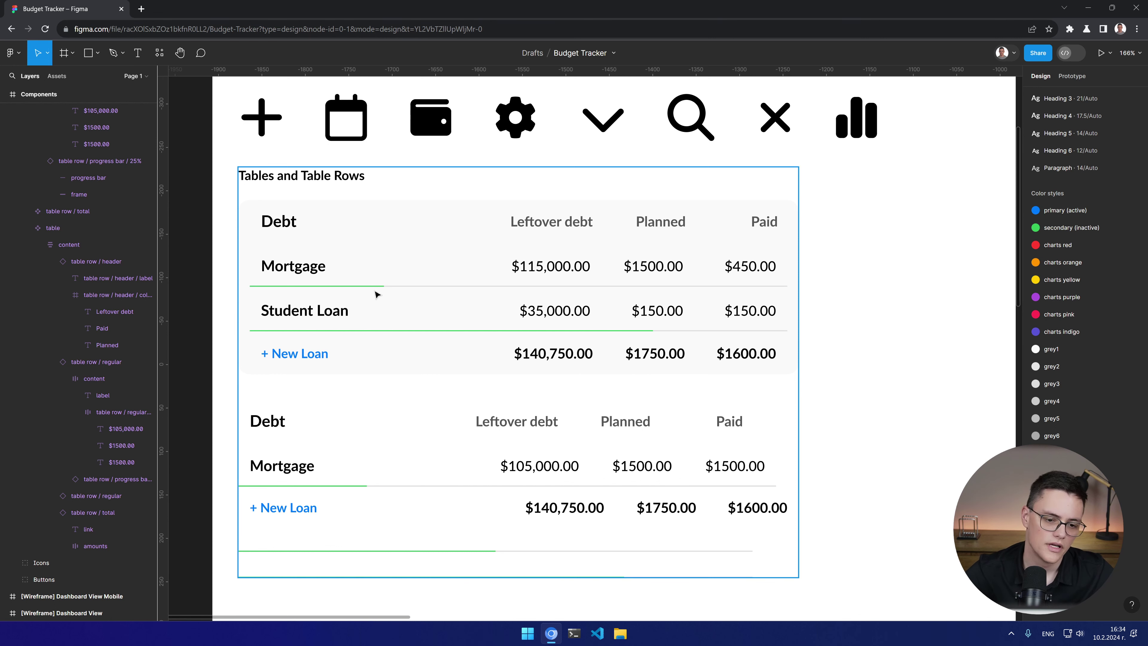
scroll(497, 362, down, 1)
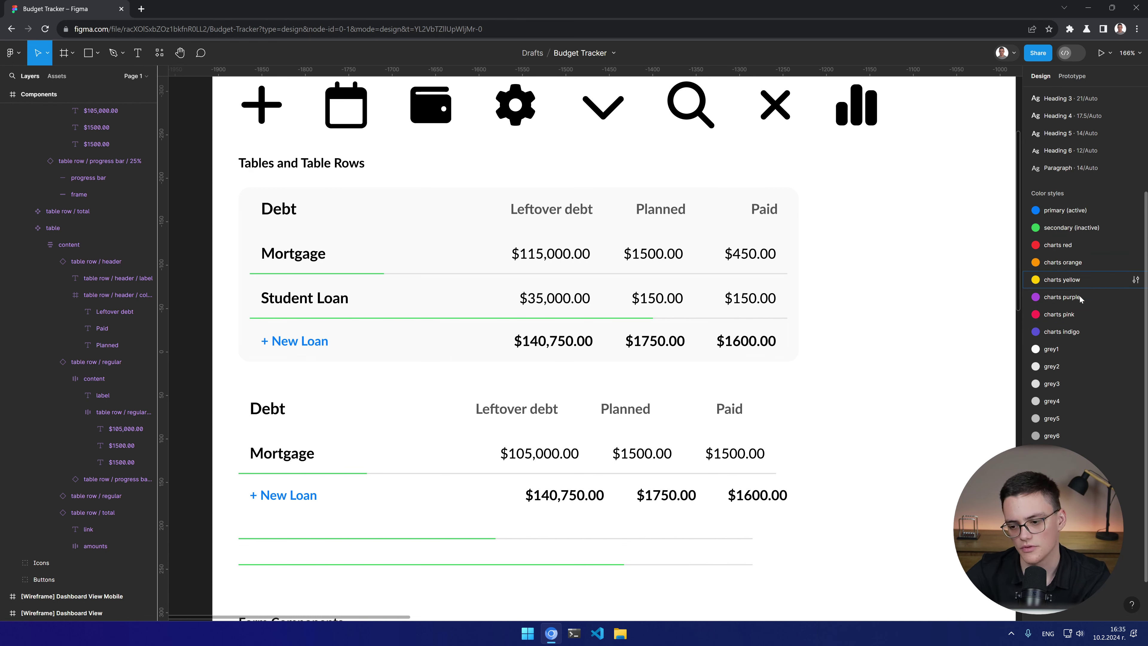
scroll(1080, 299, down, 2)
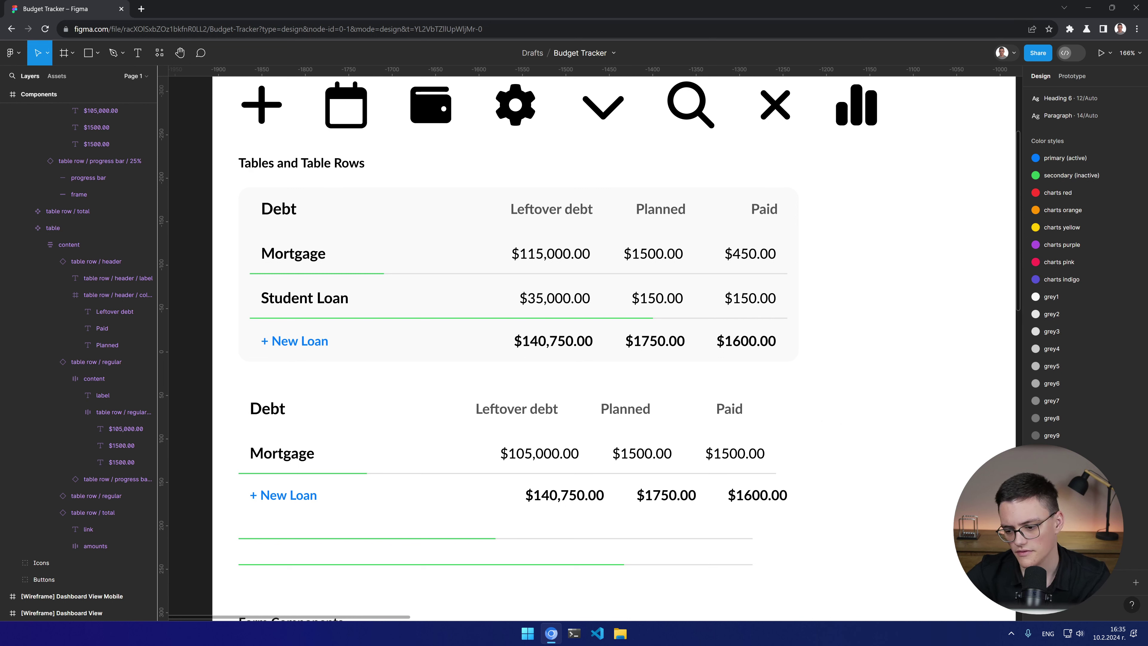
scroll(1084, 272, up, 5)
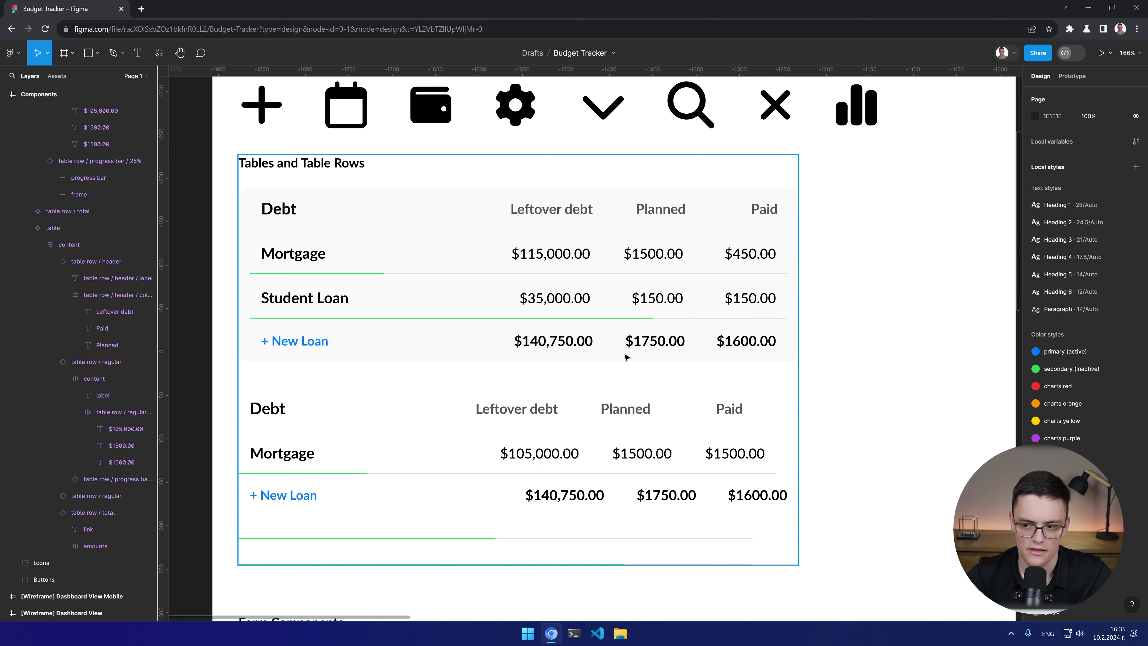
Step: Examine the form components, typography samples and modal dialog in the lower half of the Components frame
scroll(722, 371, down, 5)
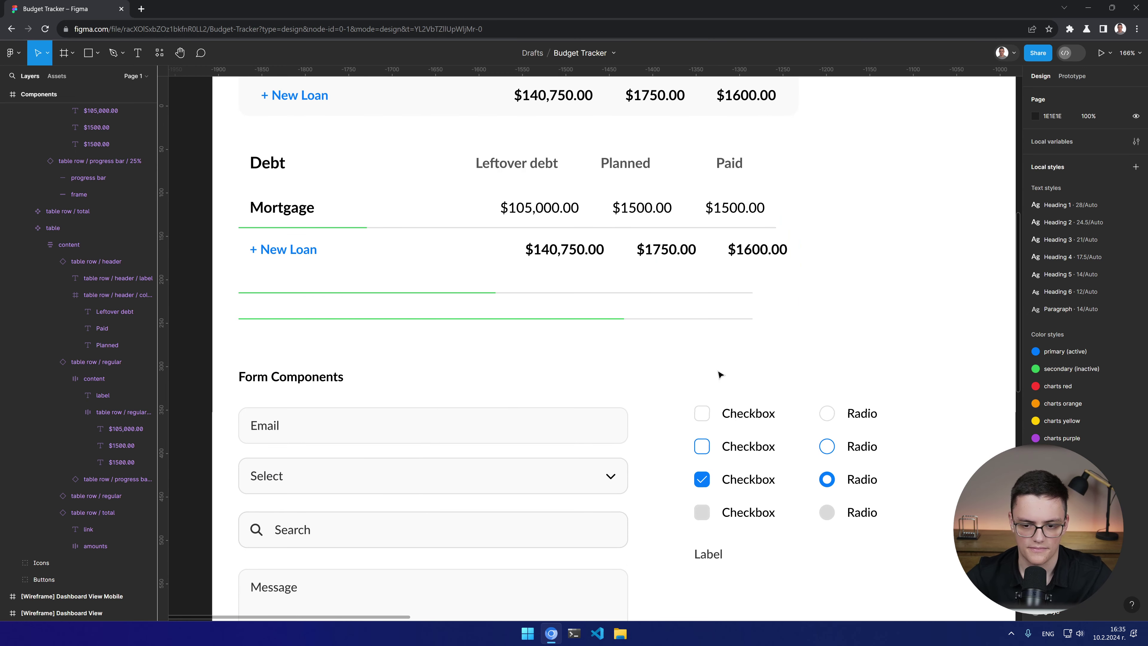
scroll(720, 374, down, 4)
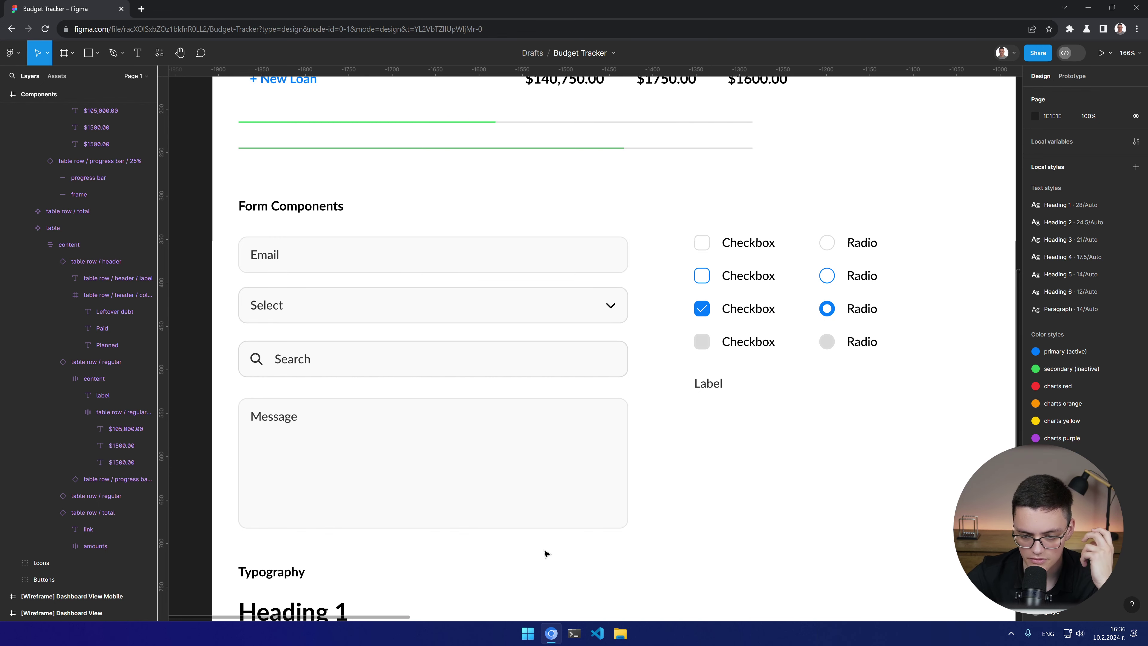
scroll(328, 493, down, 5)
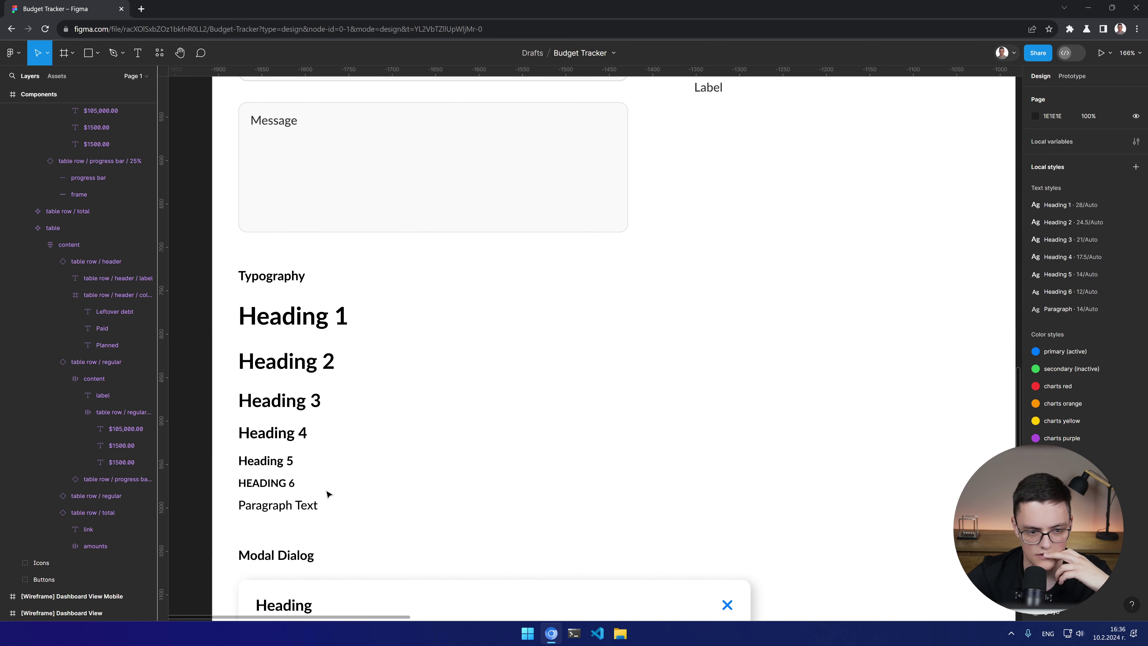
scroll(314, 488, down, 1)
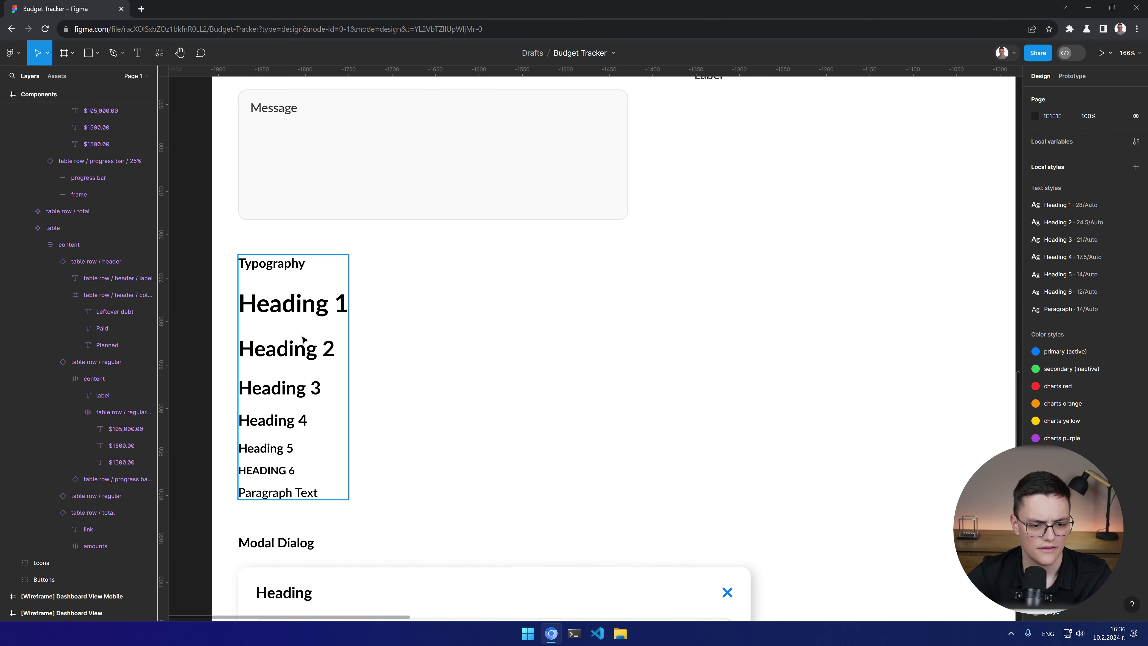
click(300, 309)
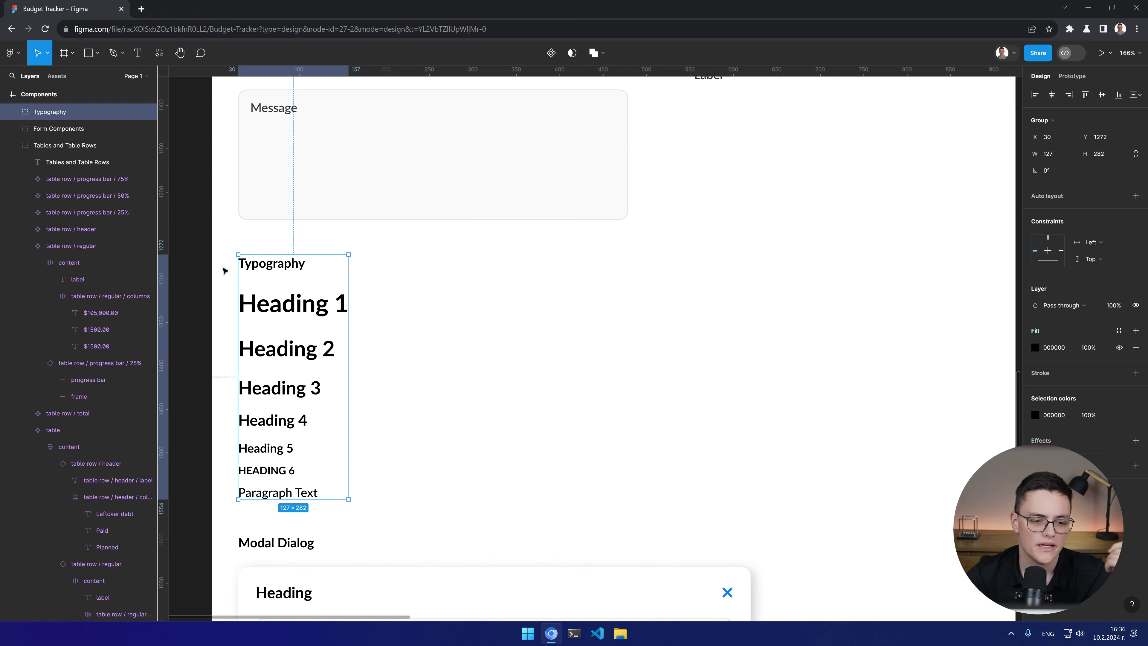
click(224, 245)
drag(225, 247, 307, 364)
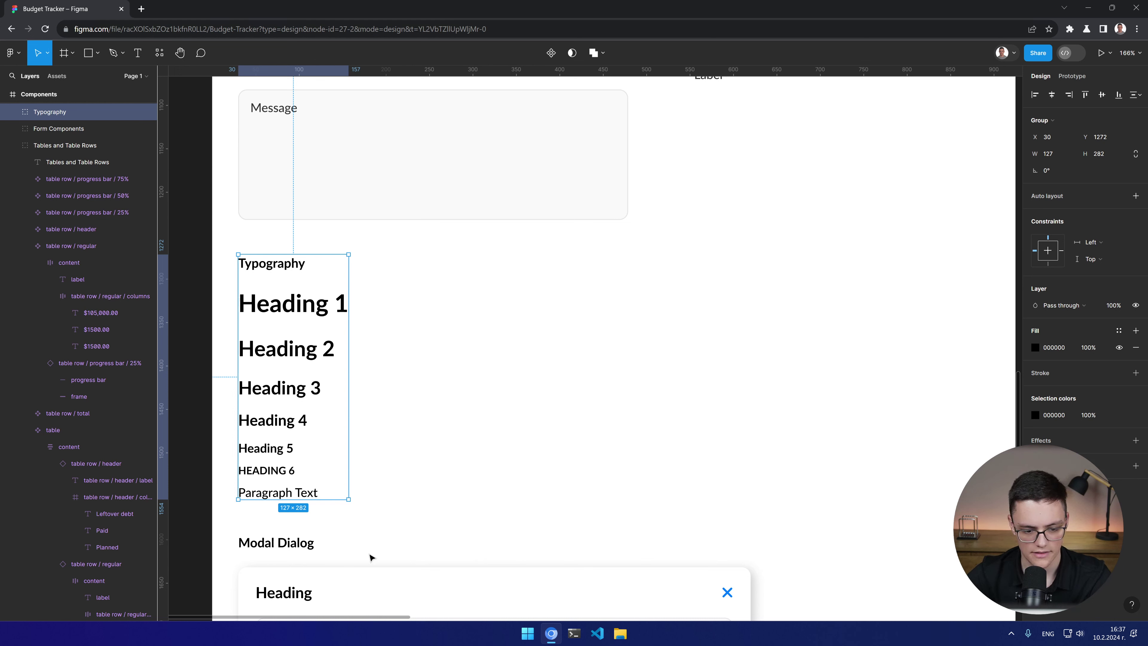
scroll(370, 557, down, 6)
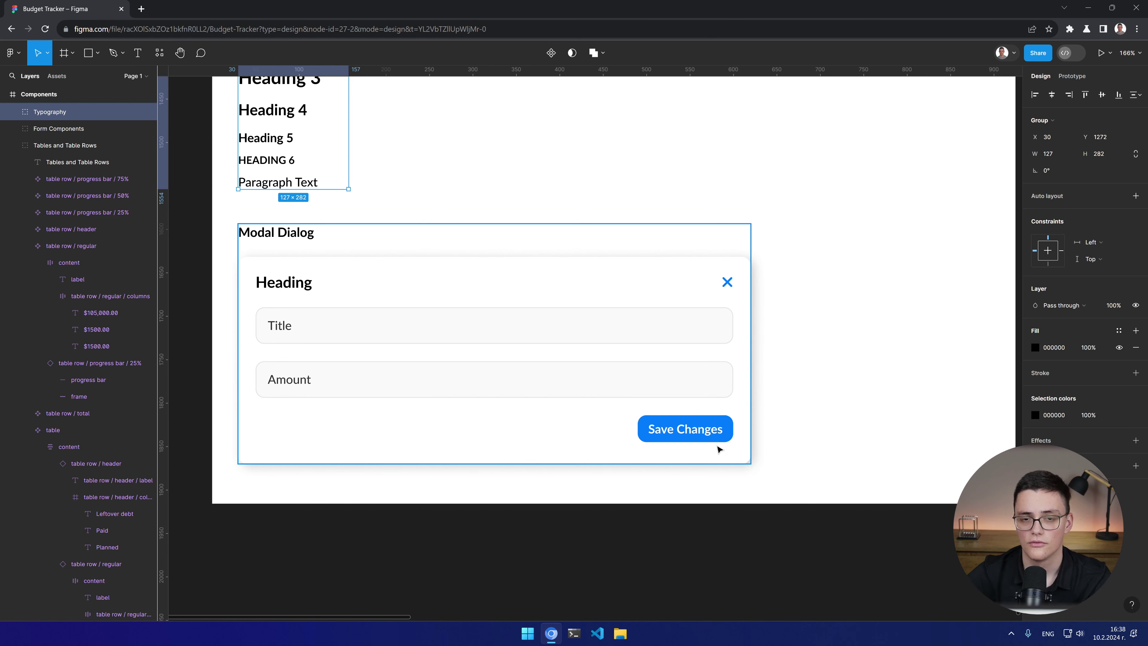
scroll(833, 415, left, 2)
scroll(677, 353, right, 8)
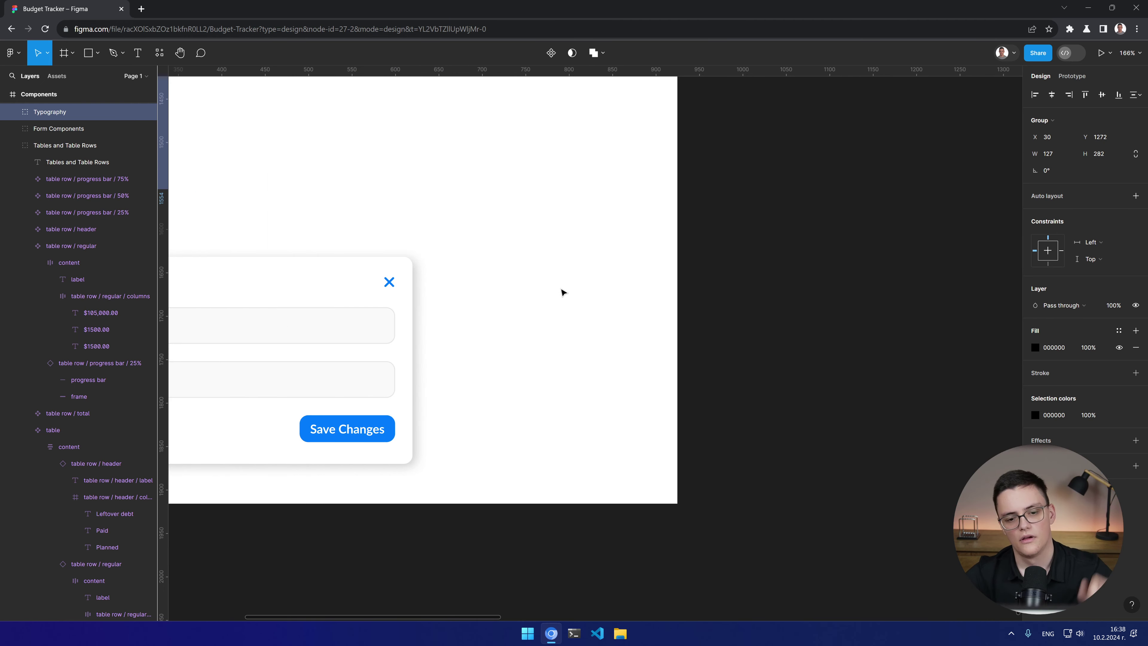
ctrl+scroll(552, 278, down, 5)
scroll(497, 195, up, 5)
scroll(497, 195, left, 3)
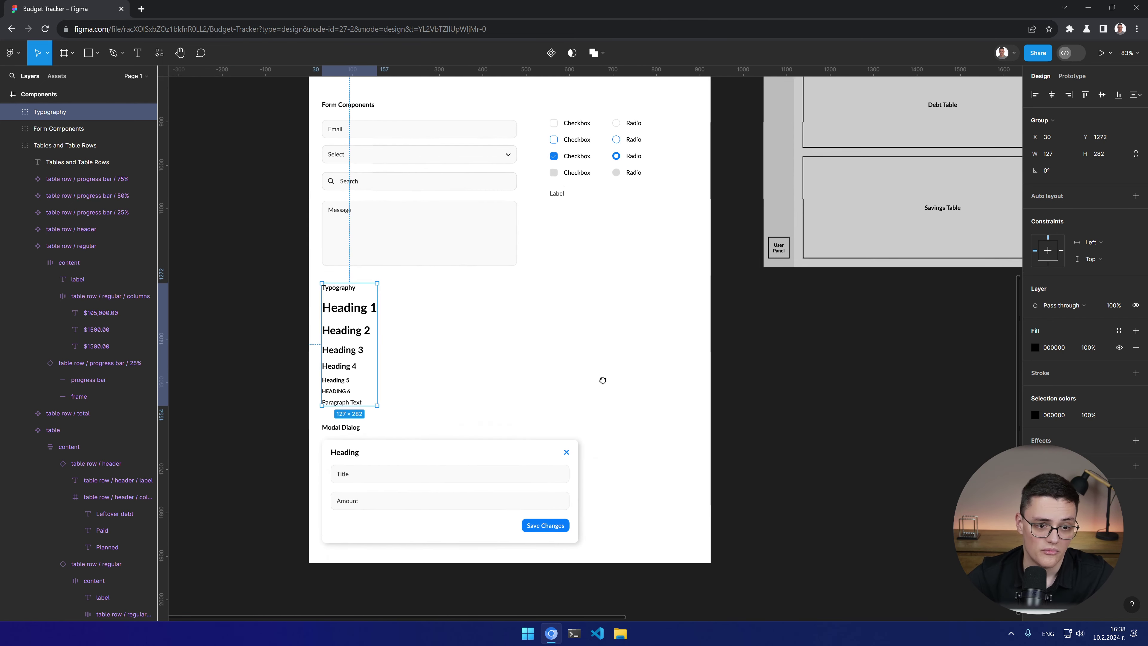
Step: Deselect the Typography group and examine the layout of the desktop Dashboard View wireframe
click(600, 399)
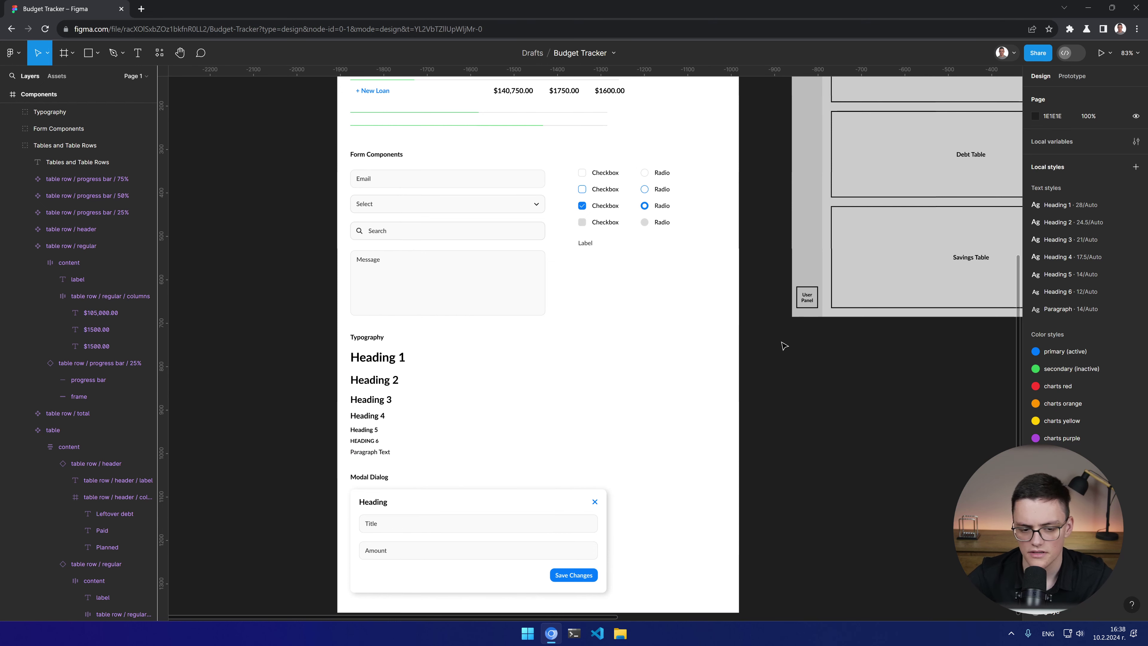
scroll(728, 350, up, 3)
scroll(728, 351, right, 2)
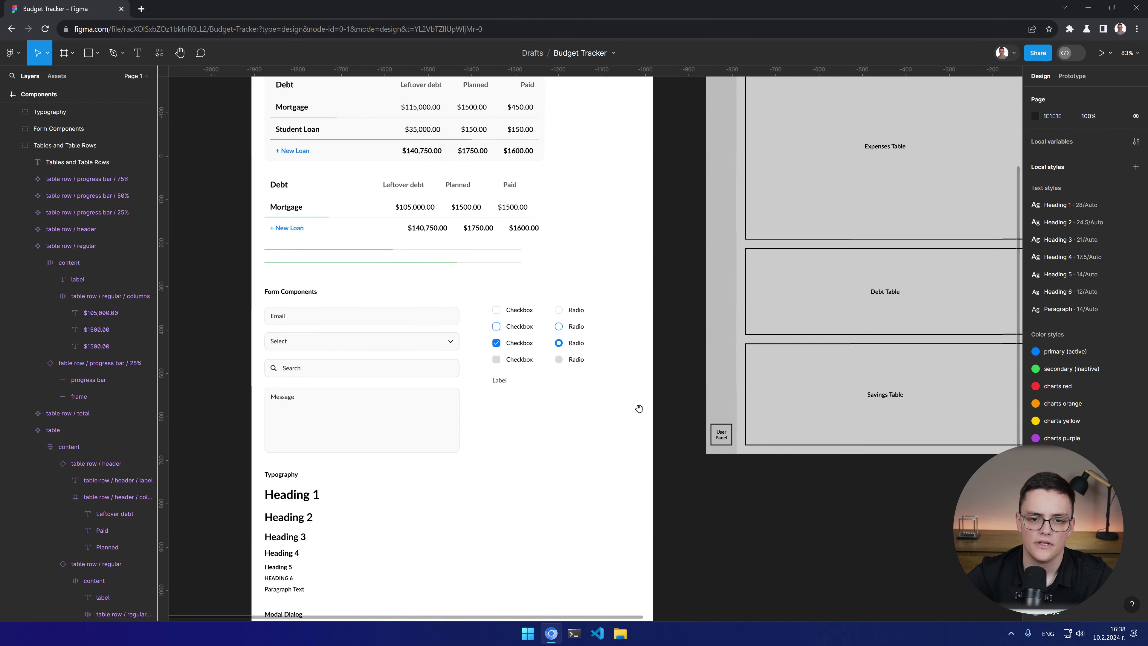
scroll(451, 421, up, 4)
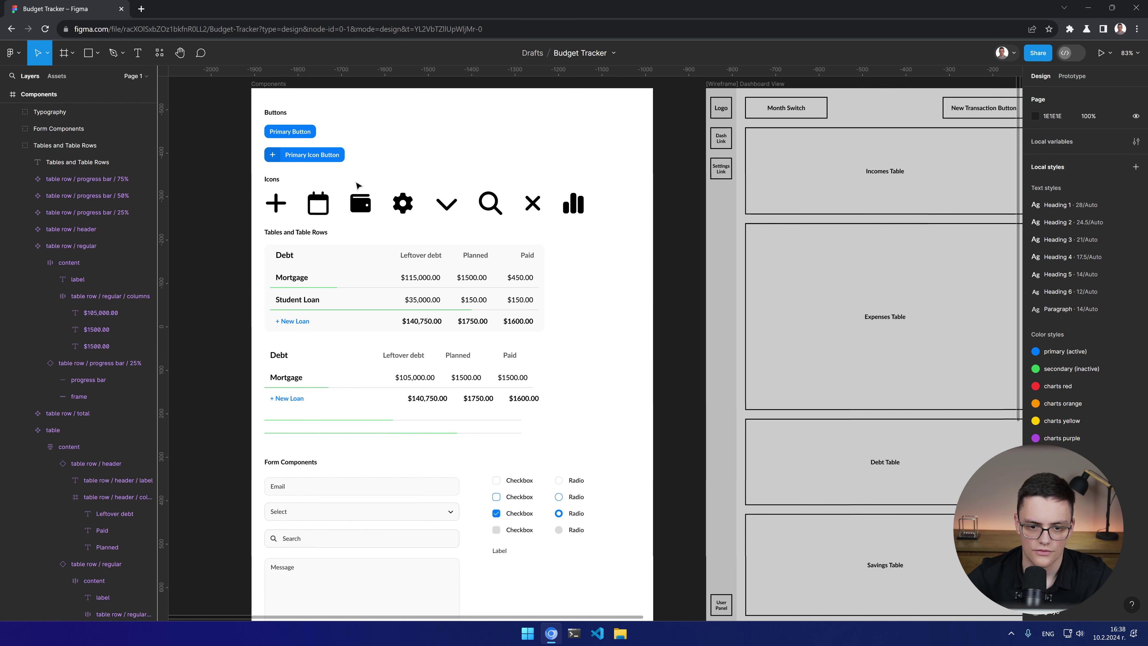
scroll(528, 257, right, 5)
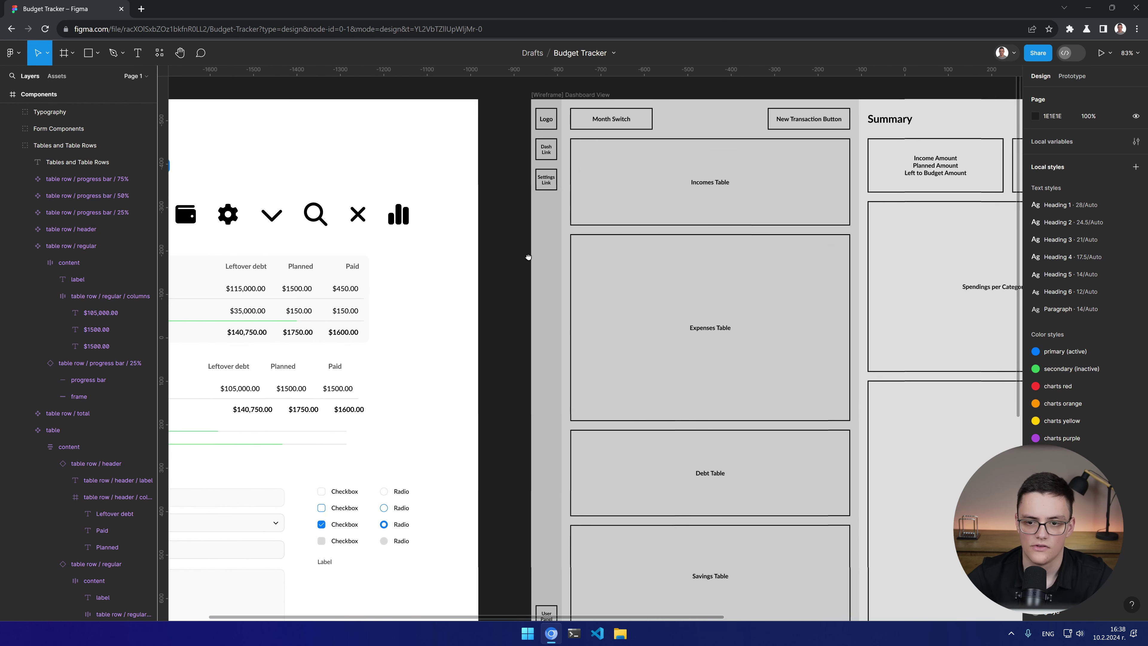
scroll(529, 257, down, 2)
drag(738, 287, 573, 278)
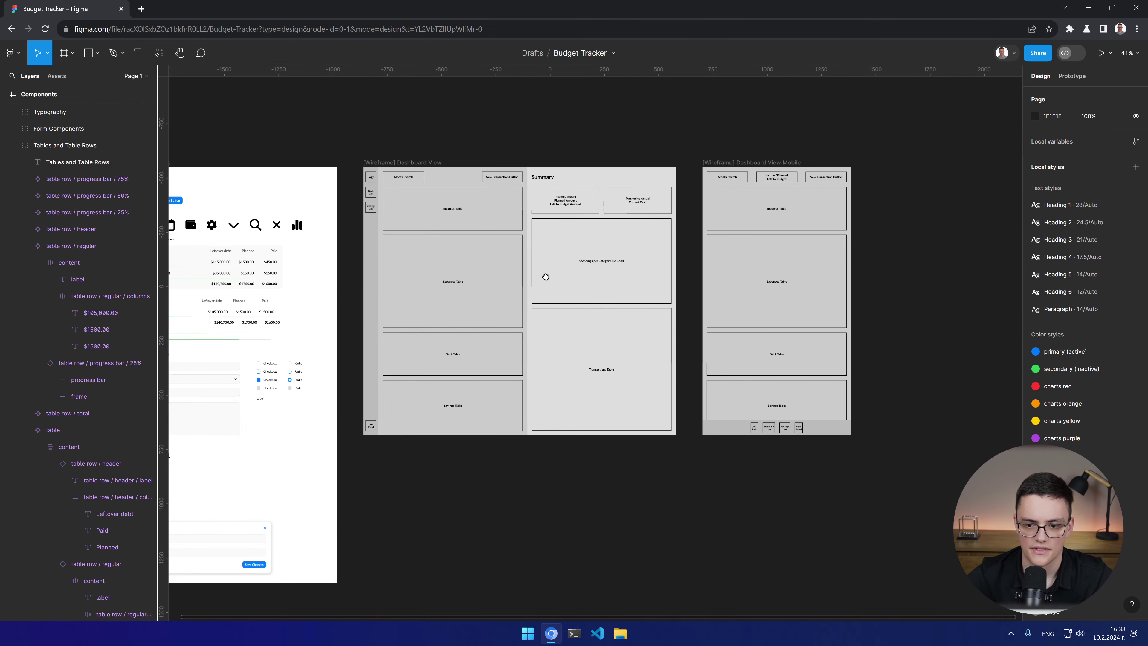
scroll(511, 249, up, 2)
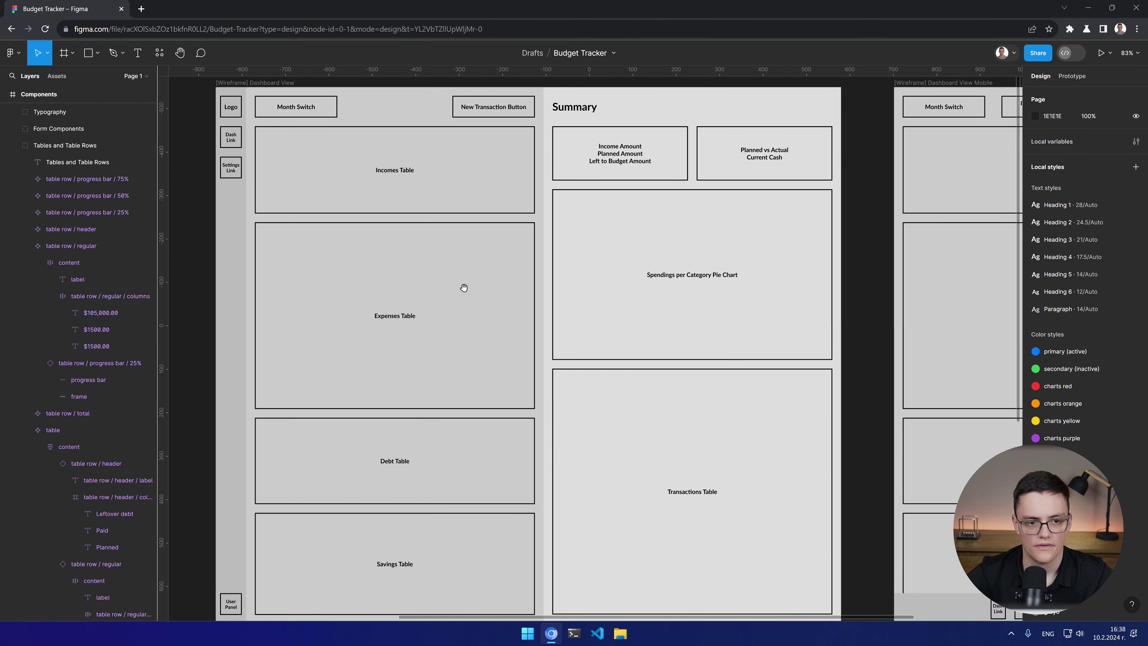
drag(438, 273, 457, 284)
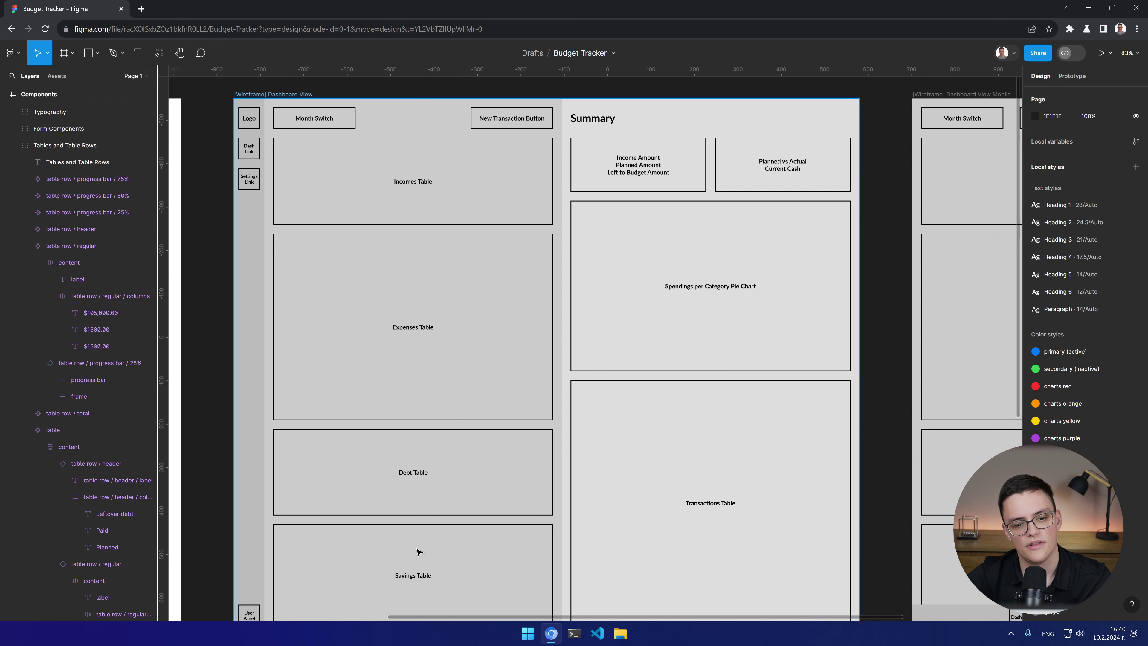
scroll(416, 551, down, 2)
scroll(471, 498, up, 2)
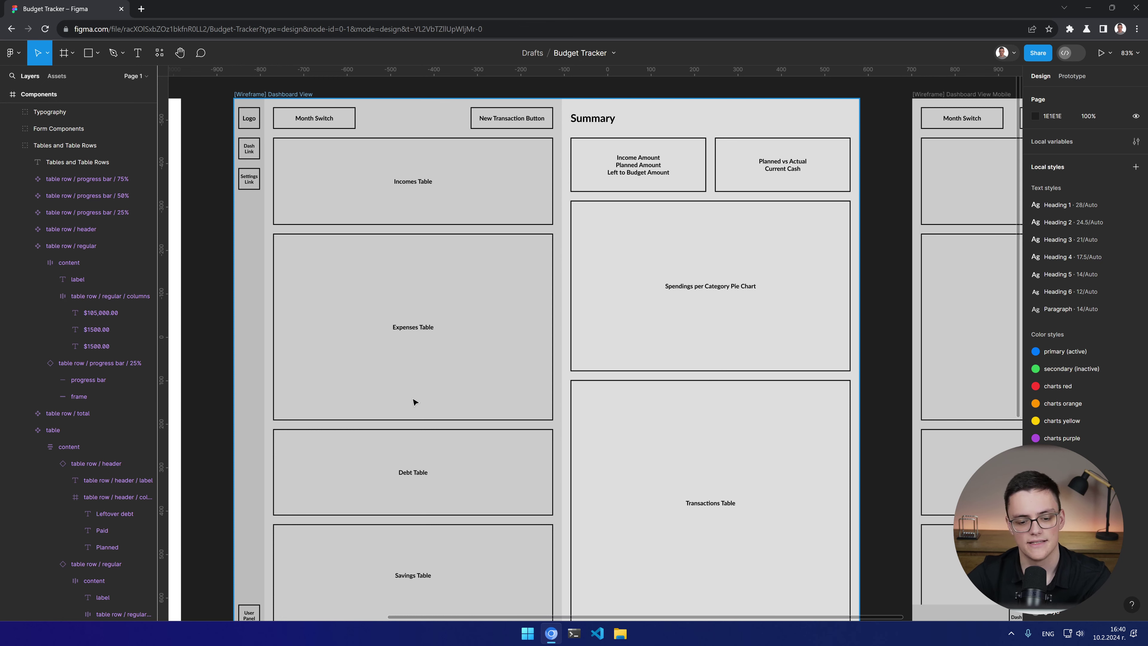
Step: Compare the sample debt tables in the Components frame up close with the Incomes and Expenses Table placeholders in the desktop wireframe
drag(301, 302, 617, 313)
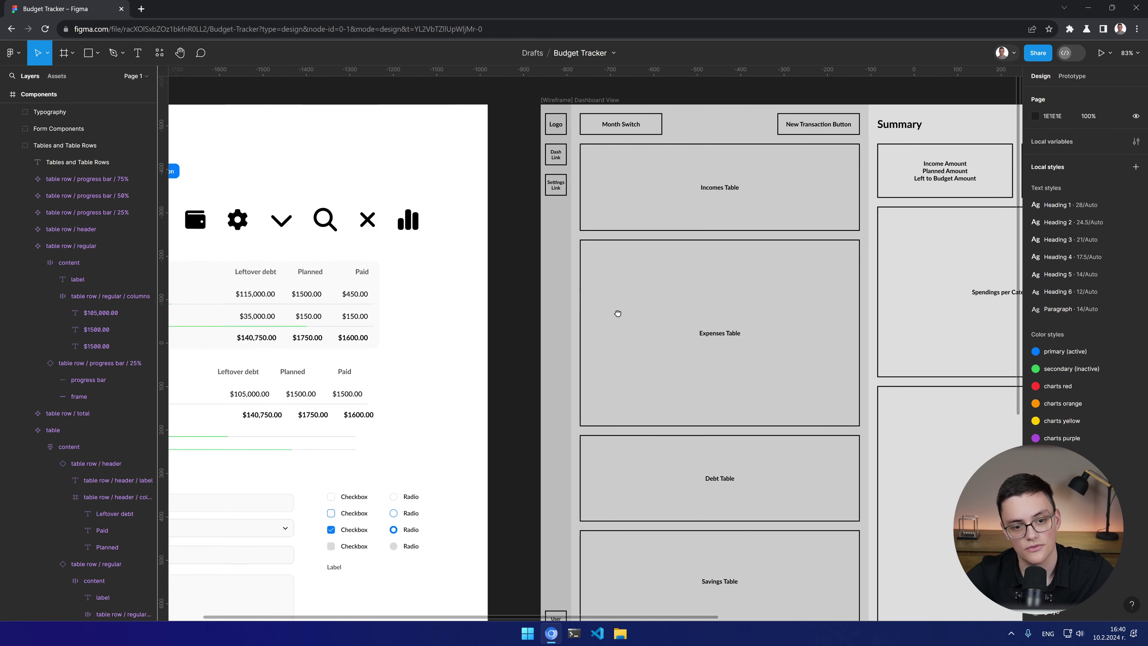
drag(345, 398, 670, 362)
scroll(544, 256, up, 2)
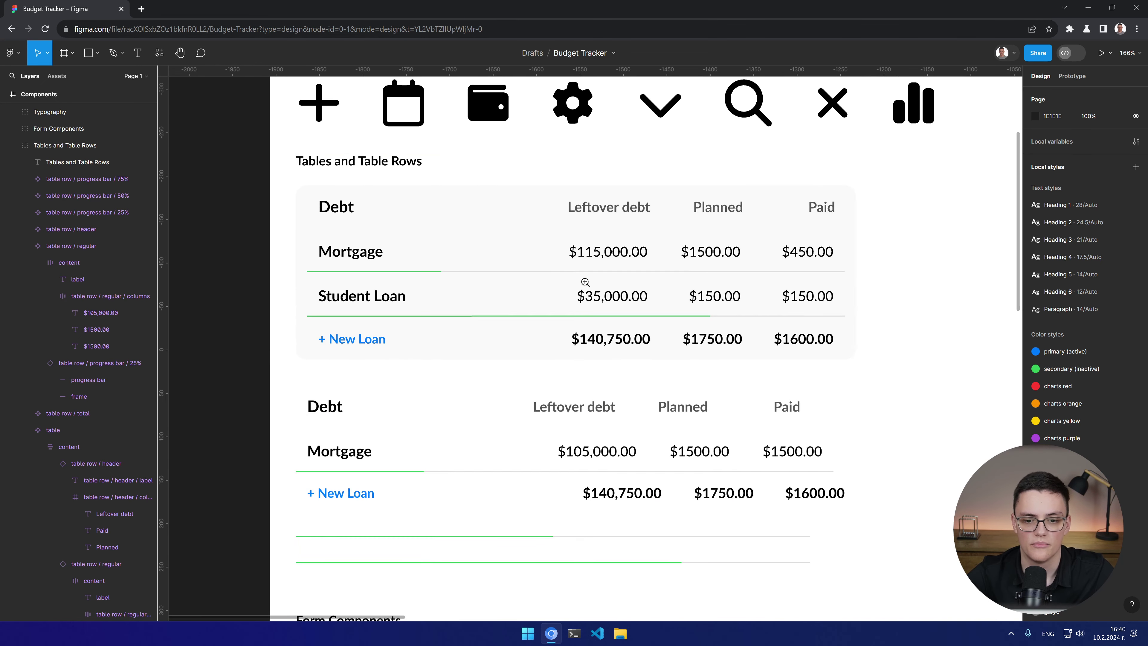
click(585, 278)
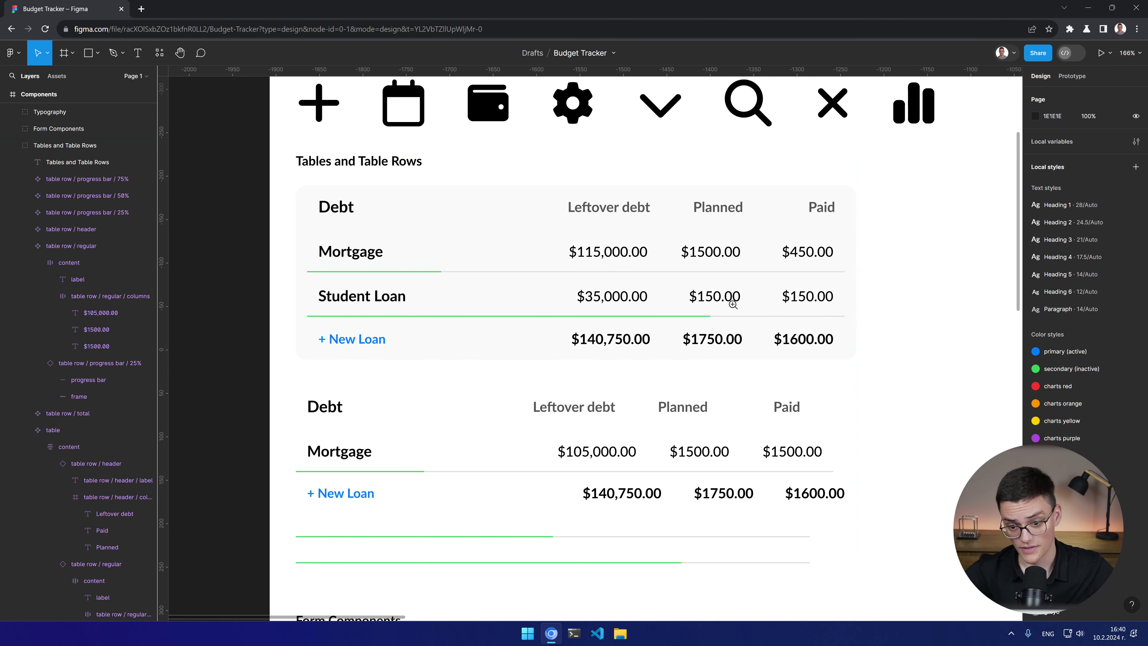
scroll(737, 305, down, 5)
drag(739, 308, 409, 319)
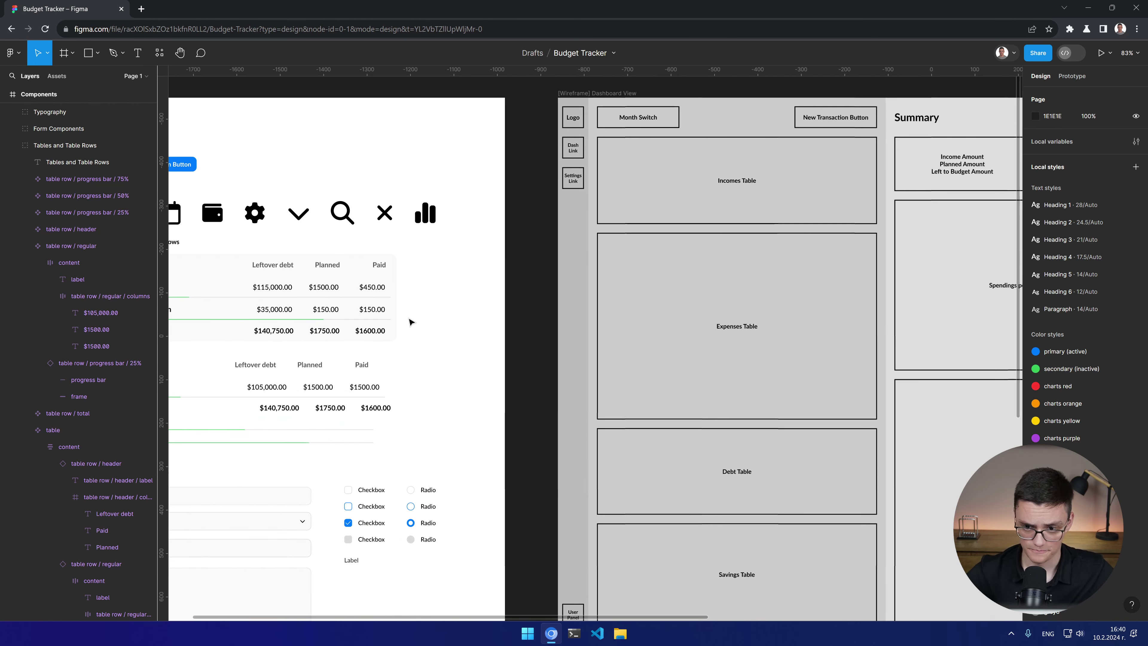
drag(748, 248, 578, 237)
scroll(579, 223, up, 5)
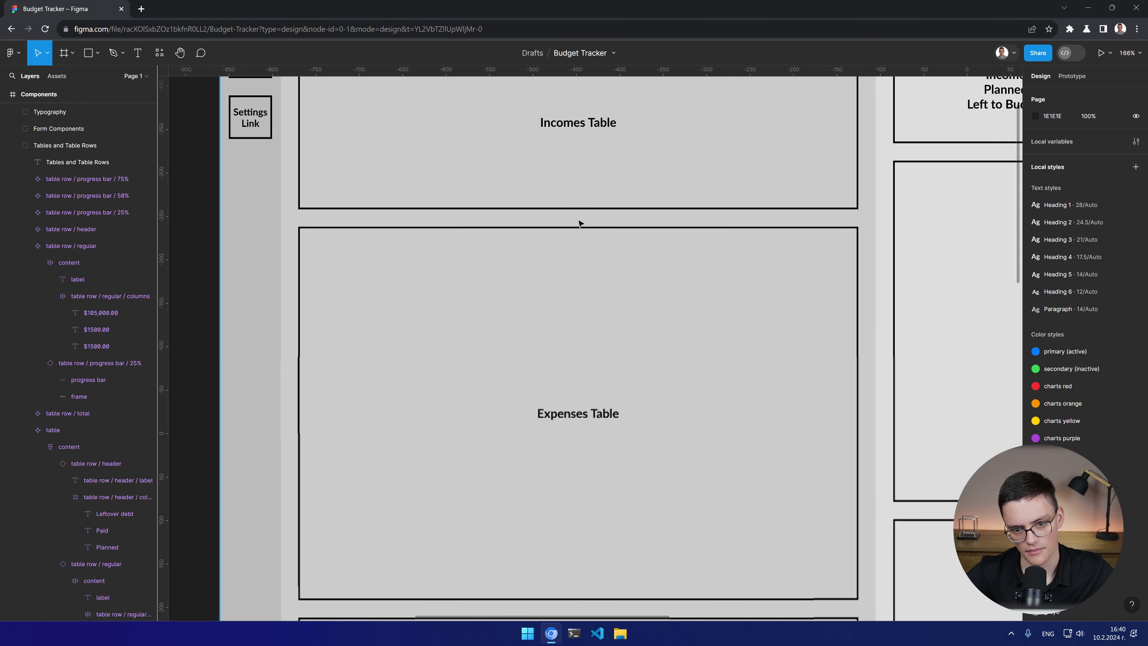
click(574, 240)
scroll(572, 239, down, 5)
click(379, 318)
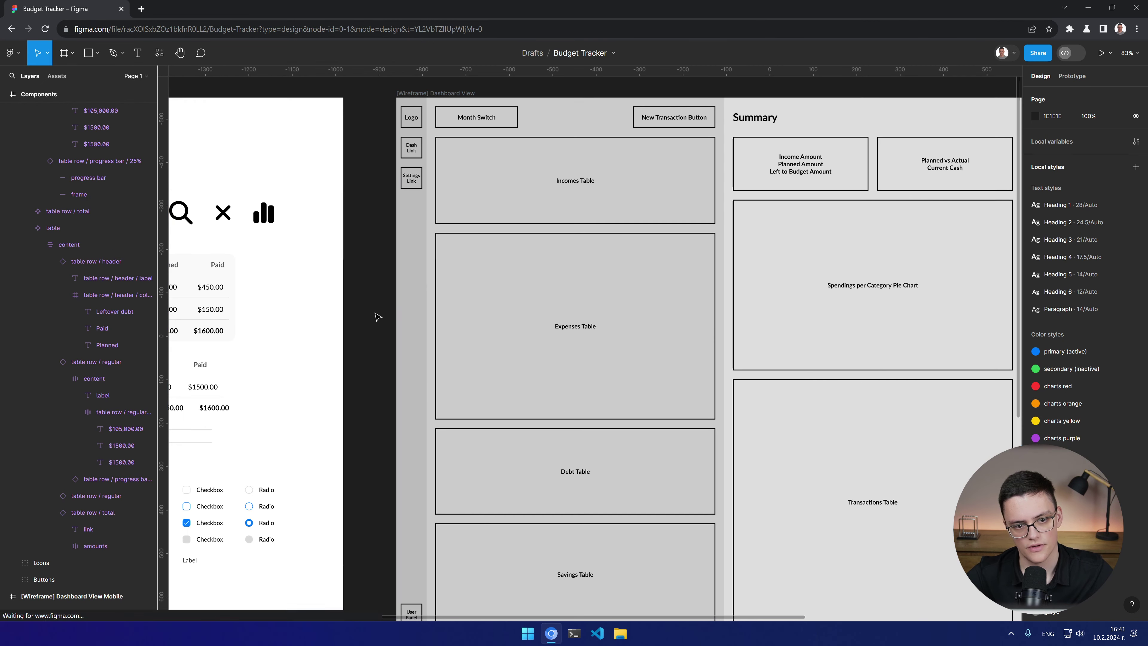
drag(609, 355, 541, 368)
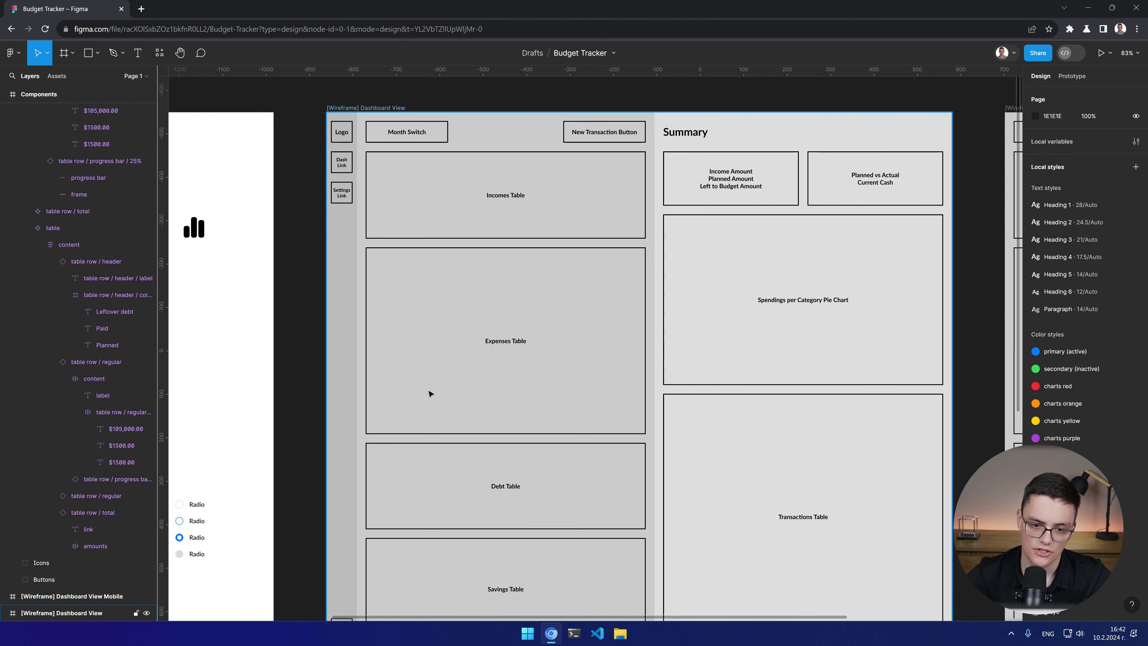
Step: Examine the Dashboard View wireframe's Summary column, covering the amount boxes, the spendings pie chart and the transactions table
scroll(478, 318, left, 7)
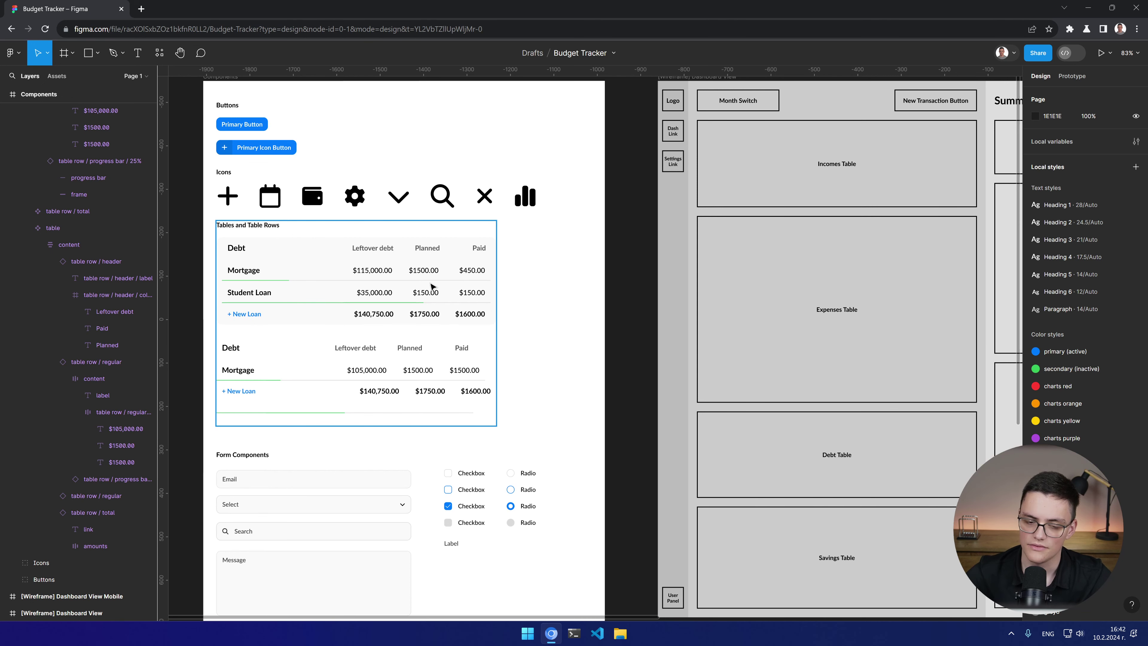
scroll(470, 317, right, 10)
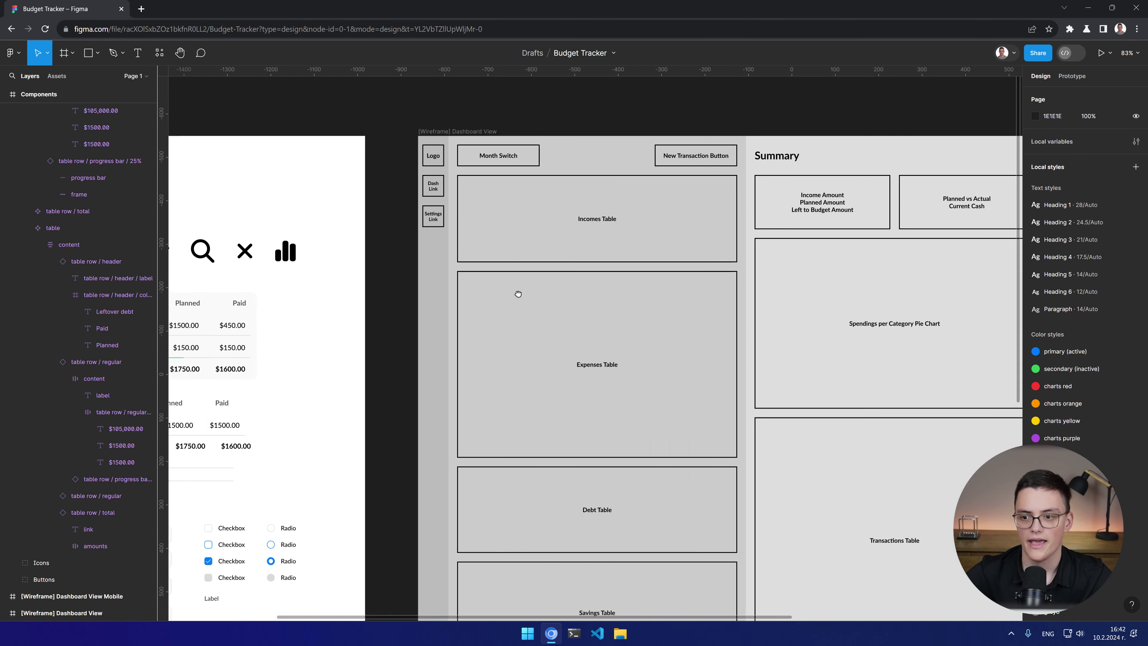
scroll(385, 249, left, 1)
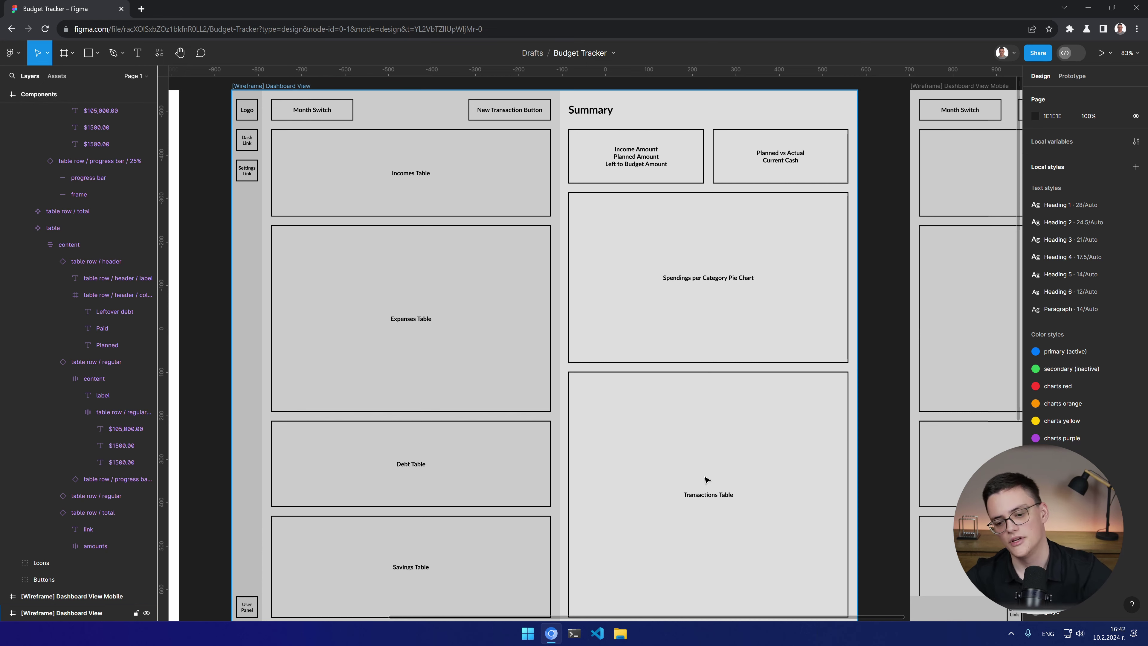
drag(456, 385, 499, 386)
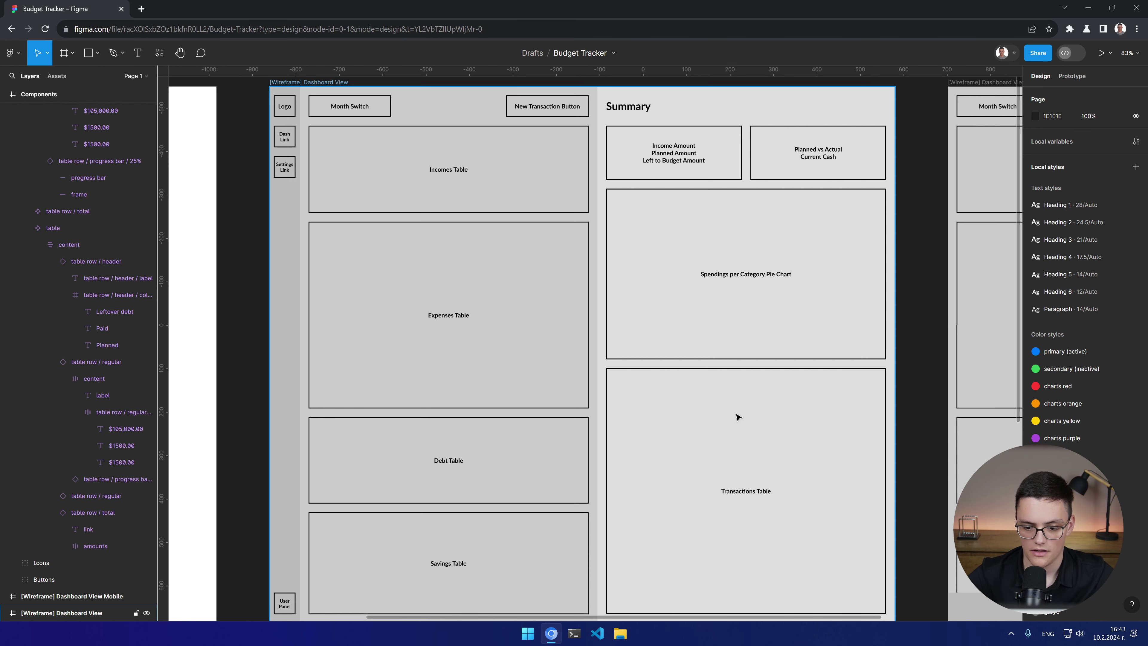
scroll(735, 418, right, 3)
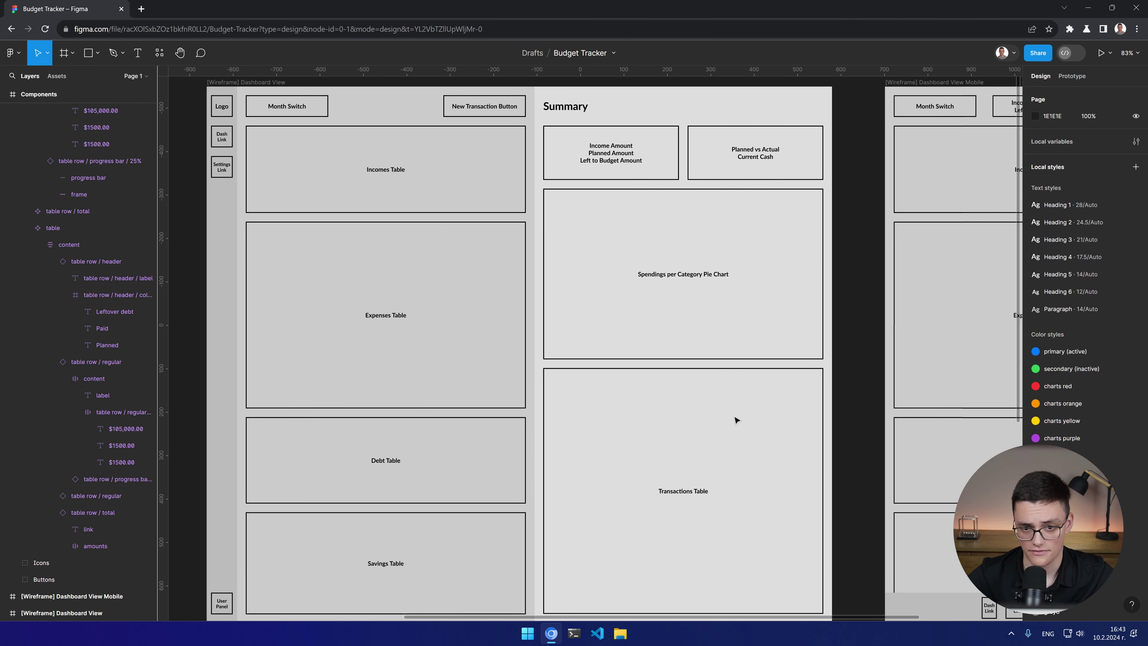
scroll(735, 420, down, 1)
scroll(736, 420, up, 1)
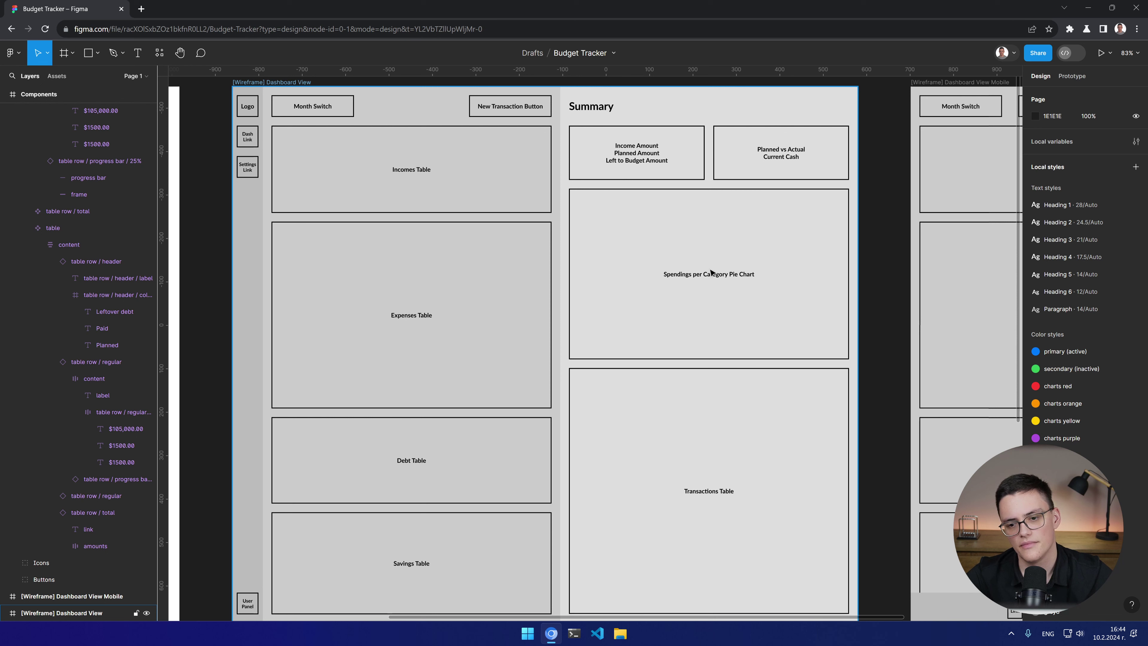
click(673, 152)
key(Escape)
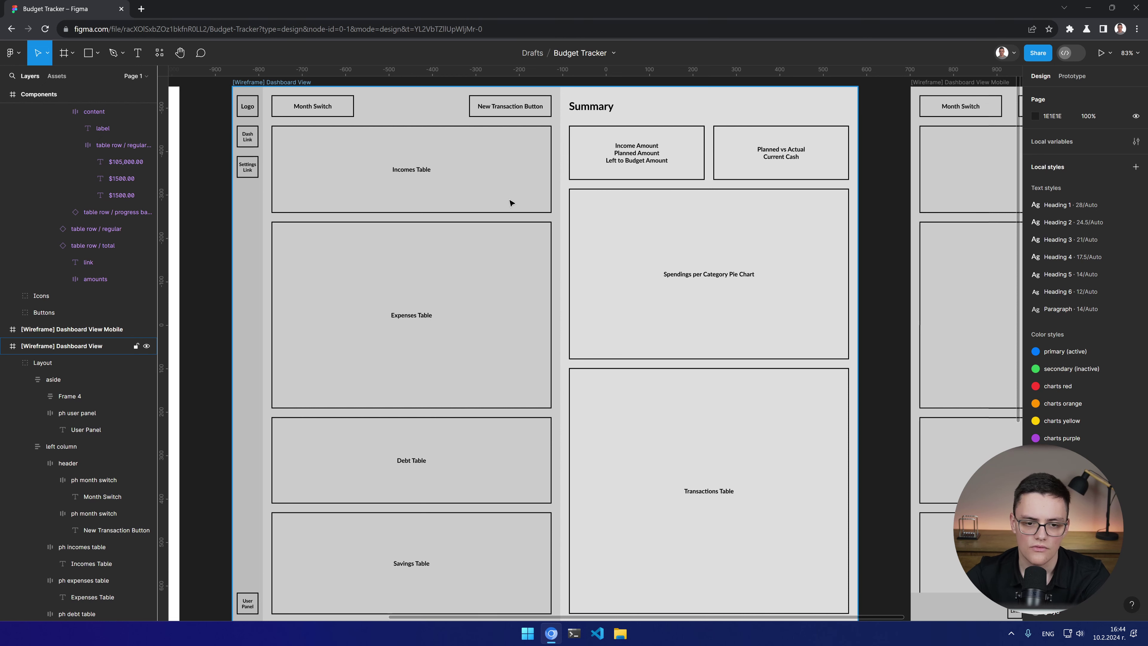
Step: Check the table and form components against the desktop Dashboard View wireframe and inspect the wireframe frame's properties
scroll(329, 294, left, 8)
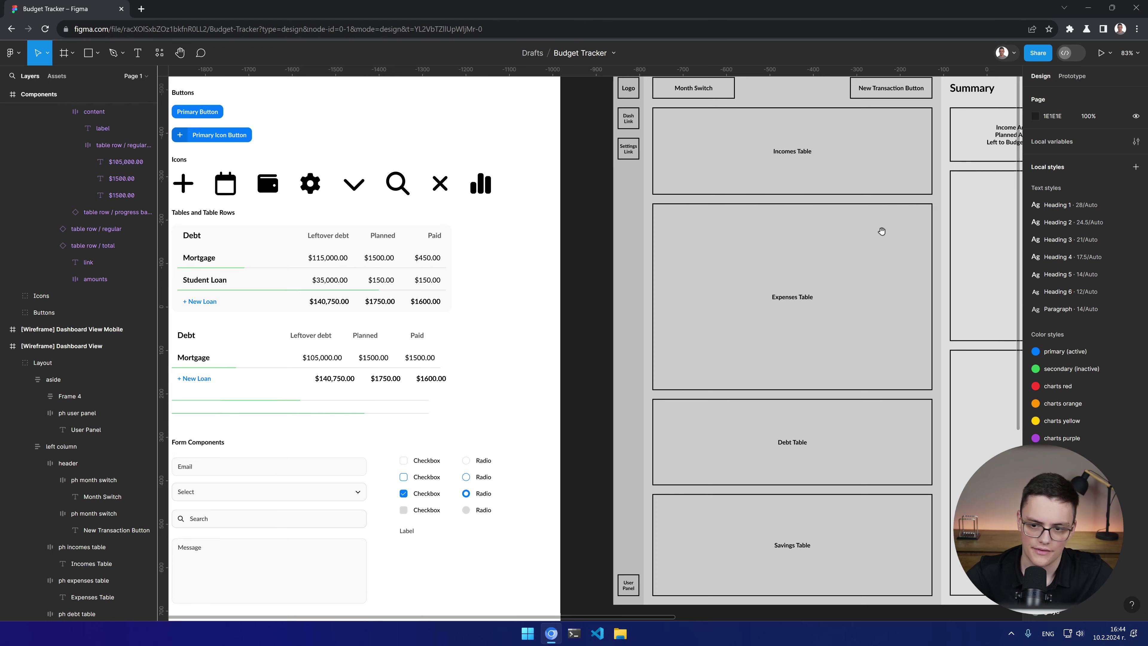
scroll(807, 230, right, 8)
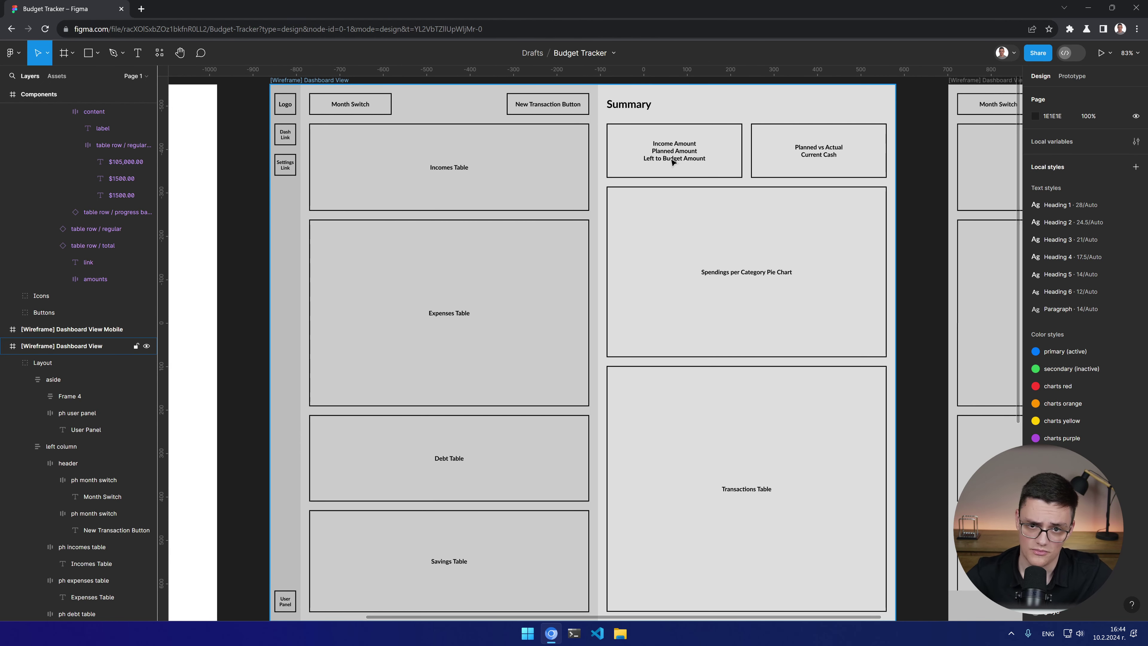
drag(386, 321, 715, 213)
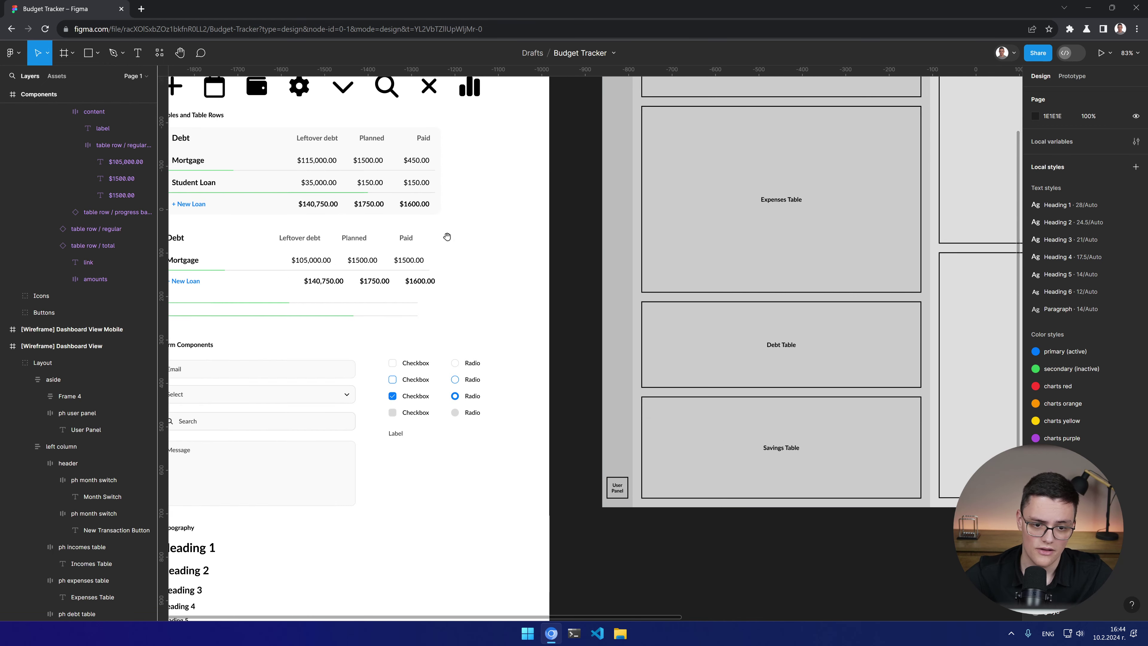
drag(447, 236, 558, 260)
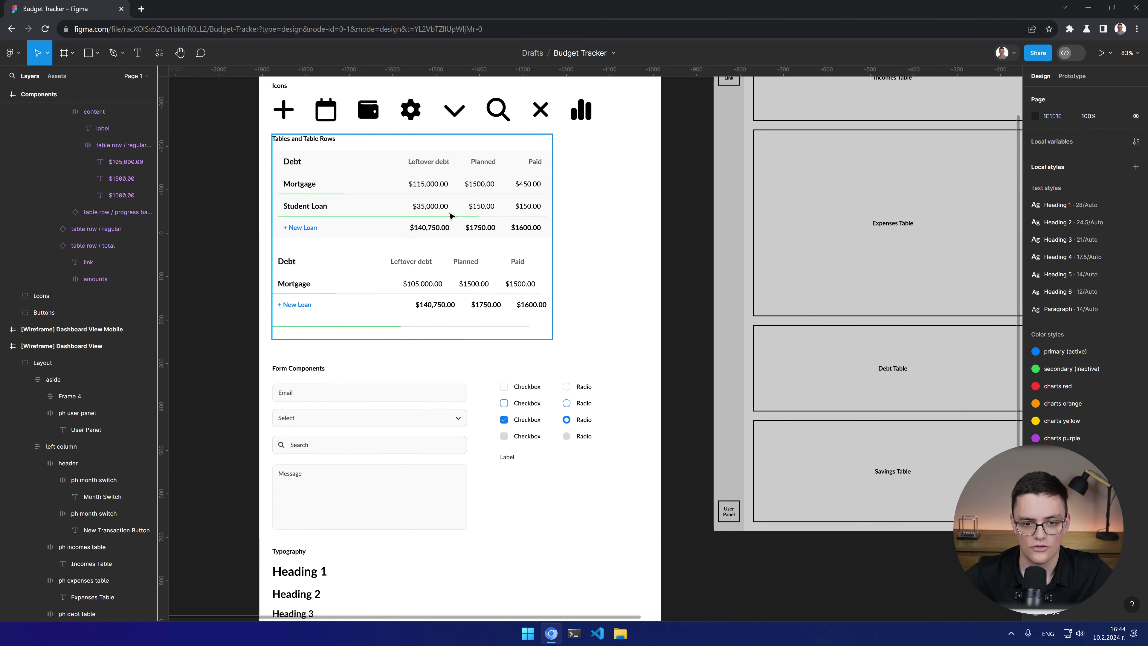
scroll(656, 119, right, 5)
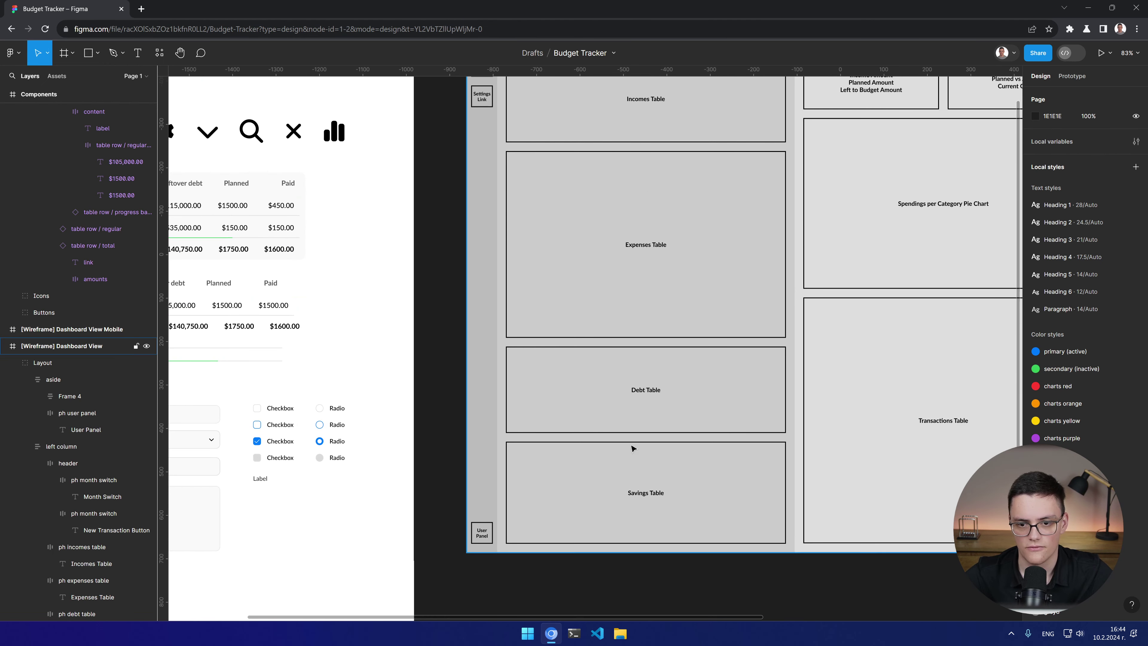
click(631, 448)
scroll(633, 452, up, 3)
scroll(634, 362, down, 3)
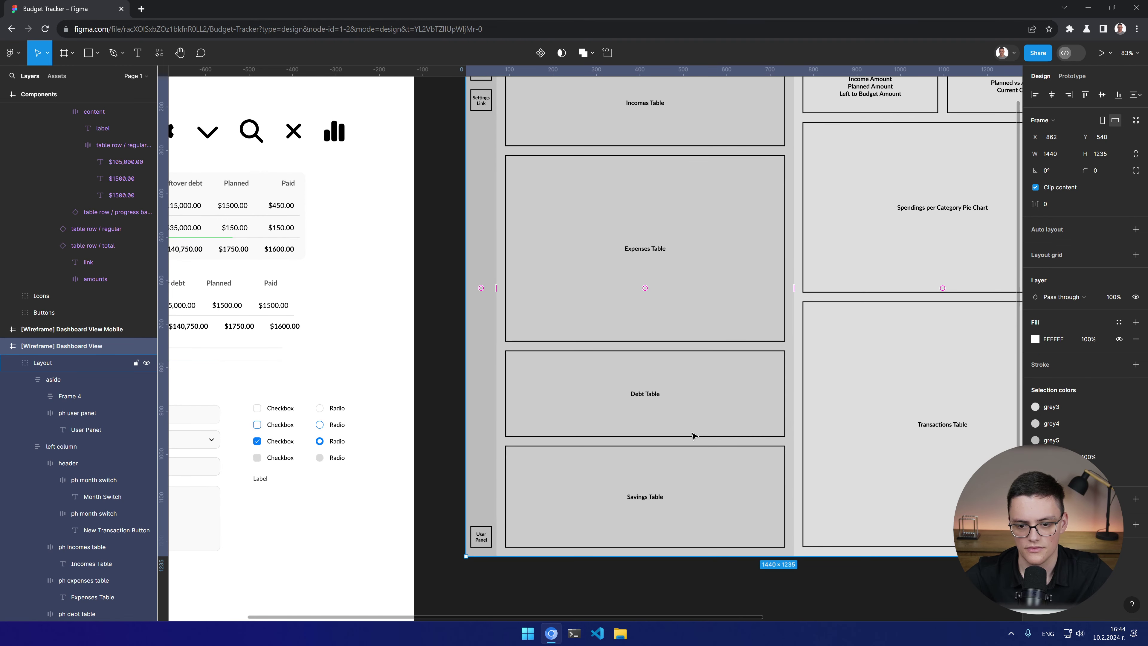
click(704, 595)
scroll(854, 251, right, 3)
scroll(854, 251, up, 1)
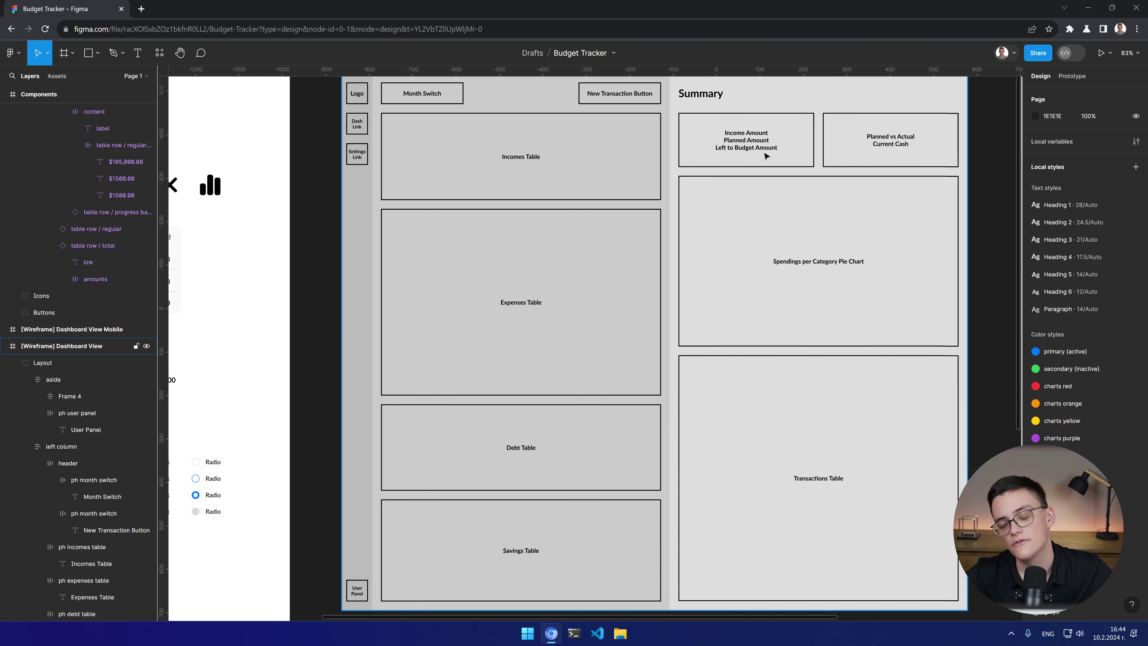
scroll(707, 238, up, 1)
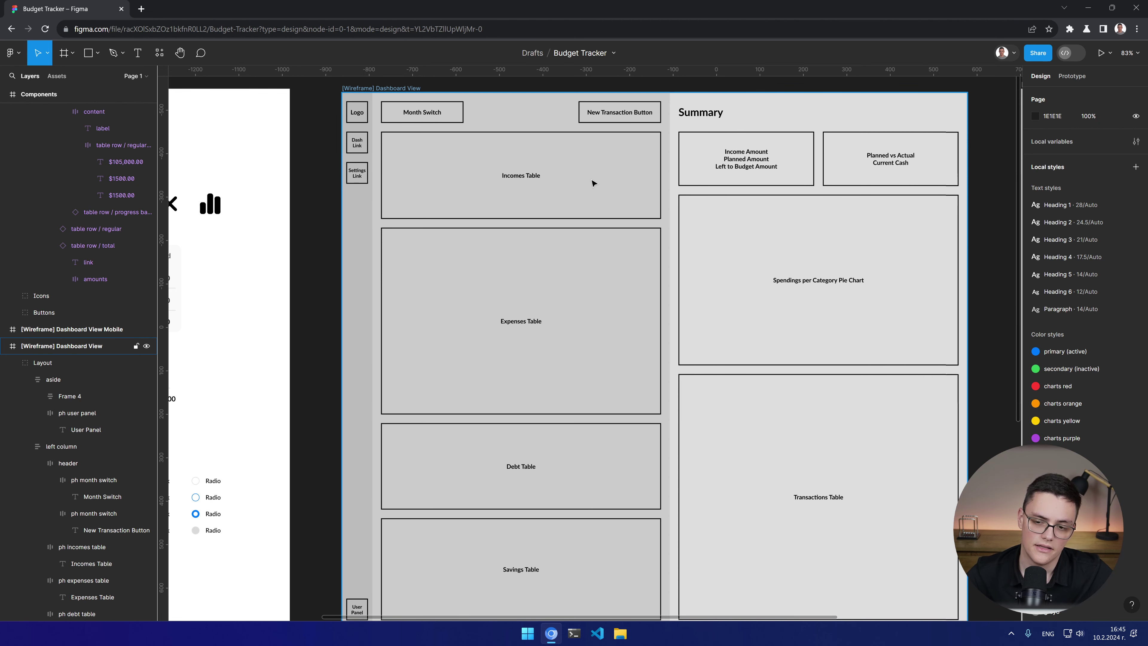
Step: Review the Tables and Table Rows section again alongside the wireframe's income, expense, debt and savings table placeholders
scroll(593, 183, left, 6)
scroll(594, 183, down, 2)
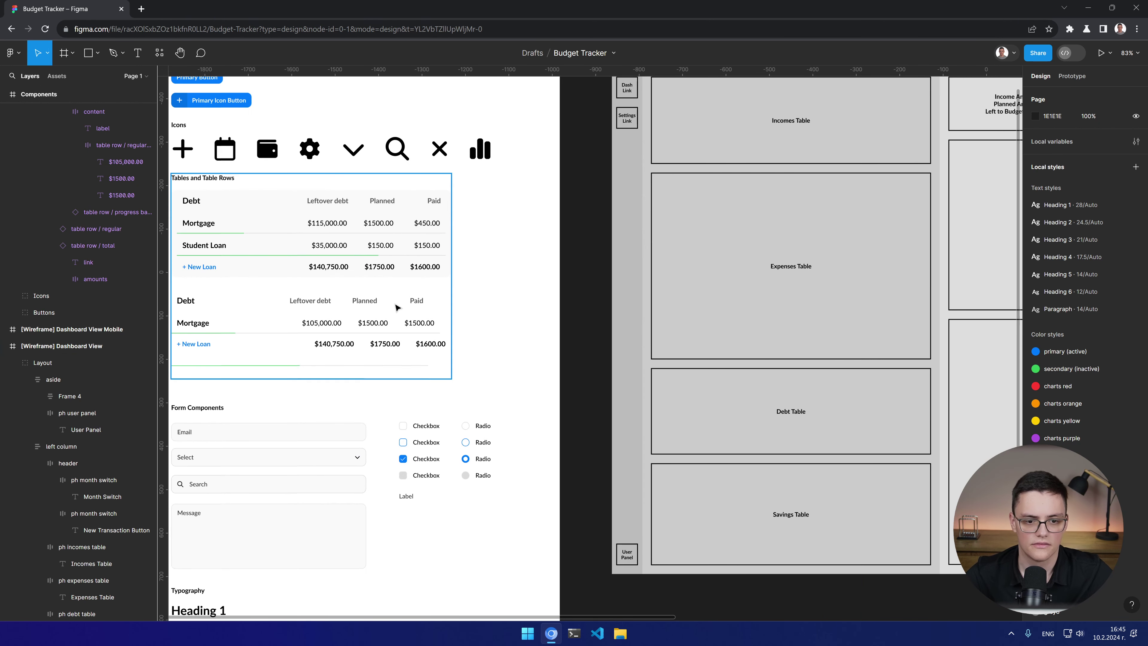
scroll(750, 331, right, 6)
scroll(750, 331, up, 1)
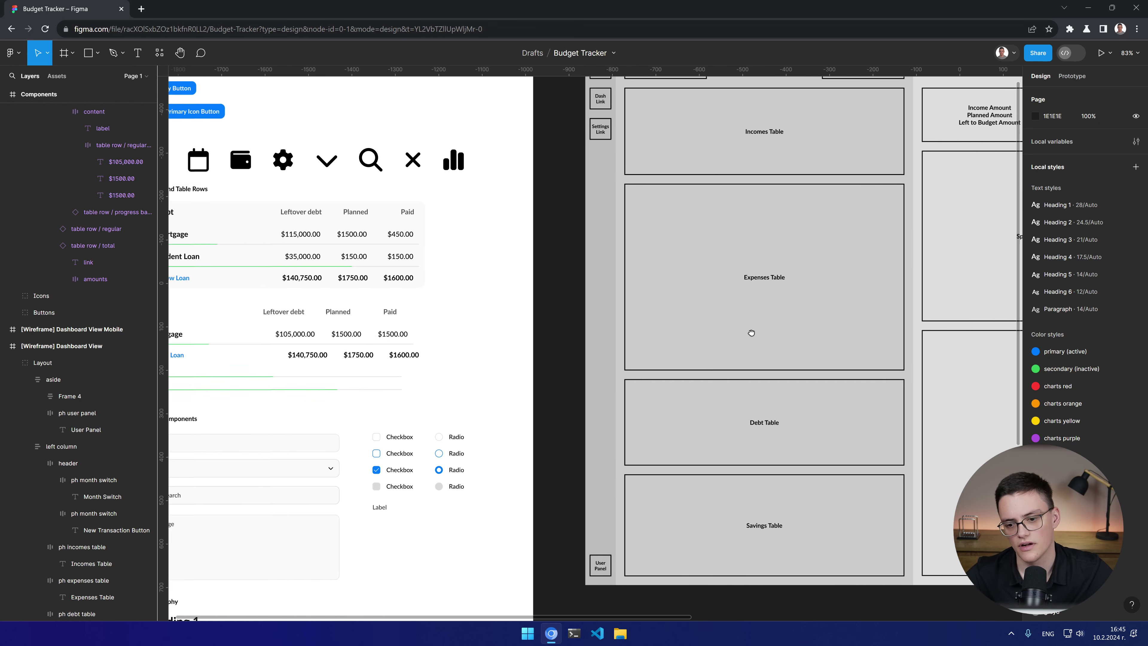
scroll(531, 351, right, 1)
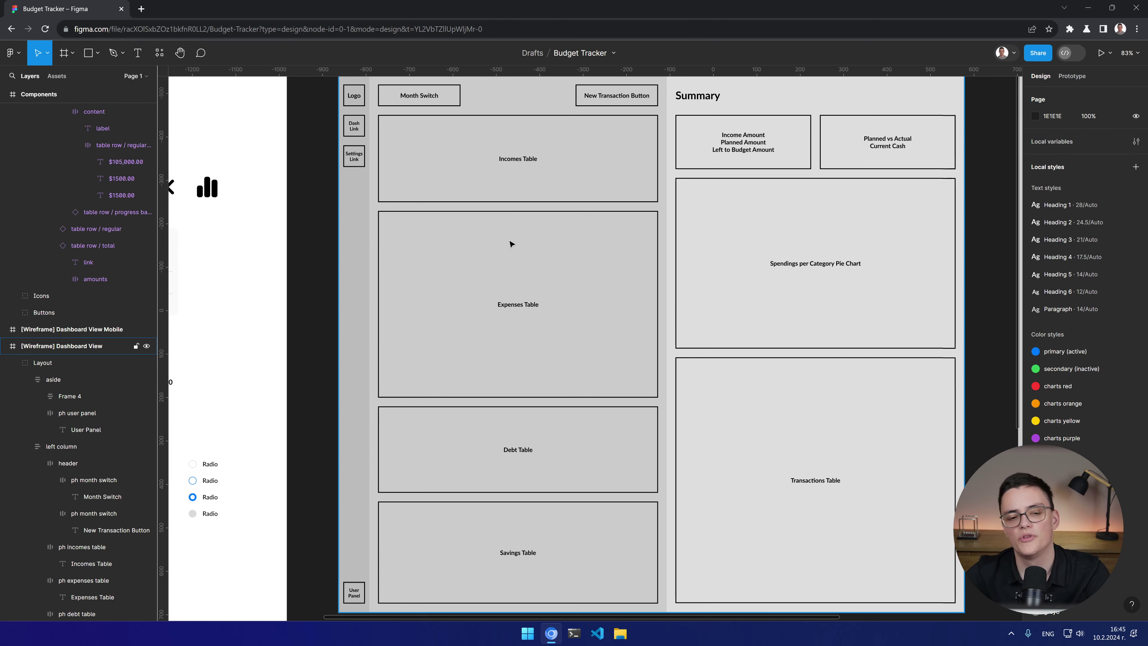
drag(446, 295, 711, 276)
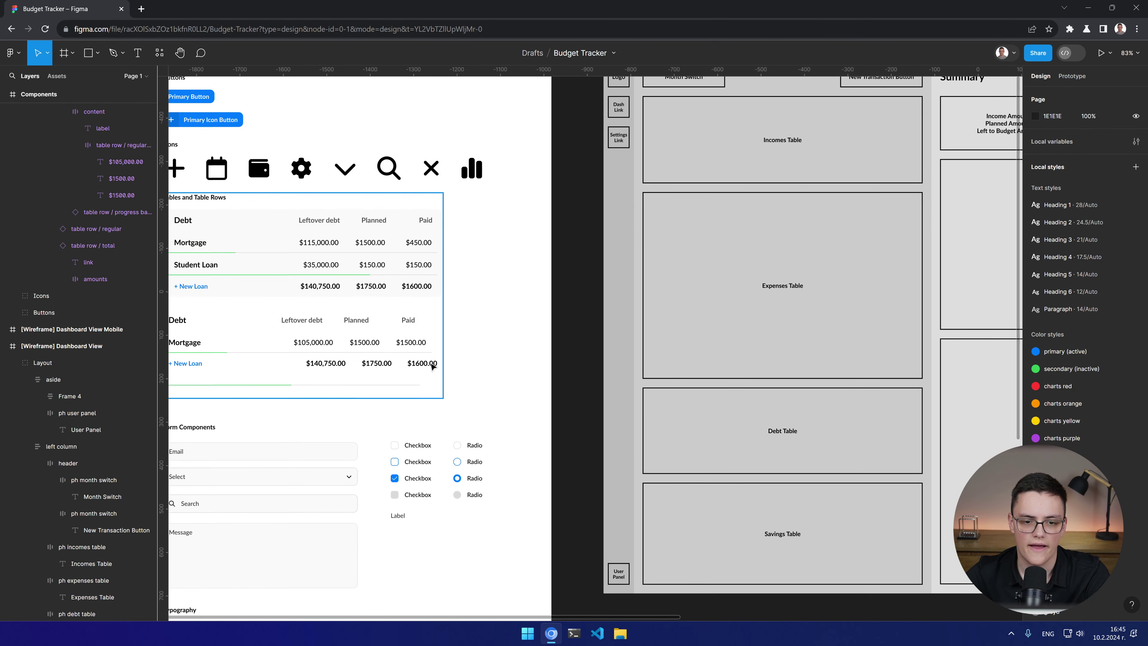
drag(801, 325, 413, 353)
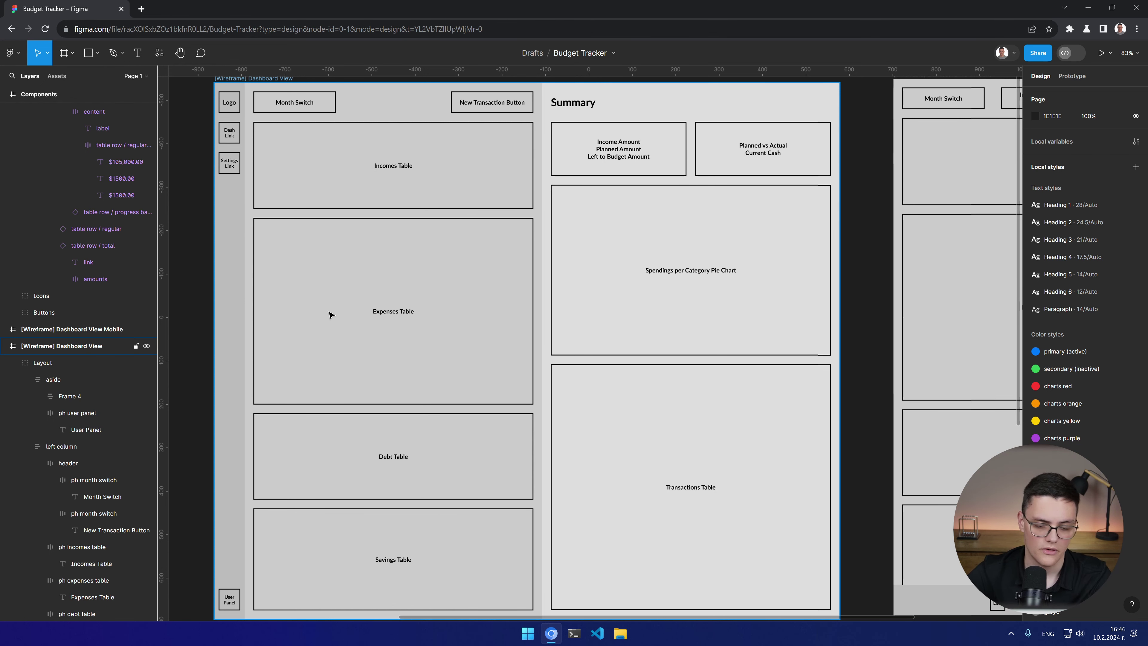
Step: Compare the Tables and Table Rows samples with the desktop wireframe's Incomes, Expenses, Debt and Savings Table placeholders
scroll(381, 277, down, 1)
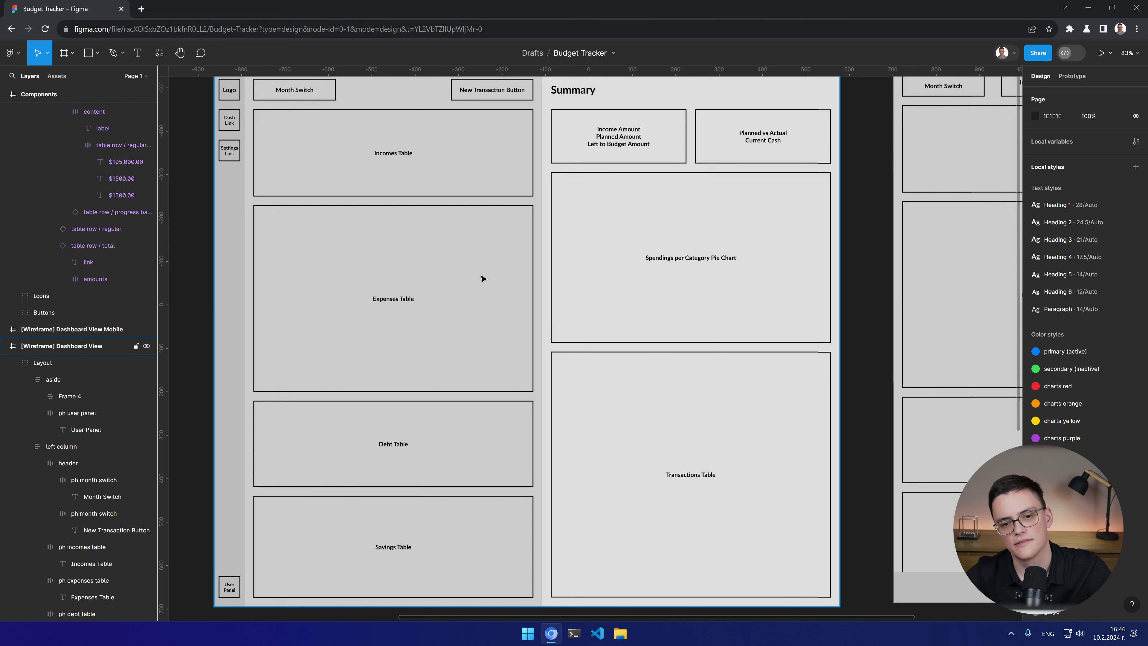
scroll(456, 320, left, 10)
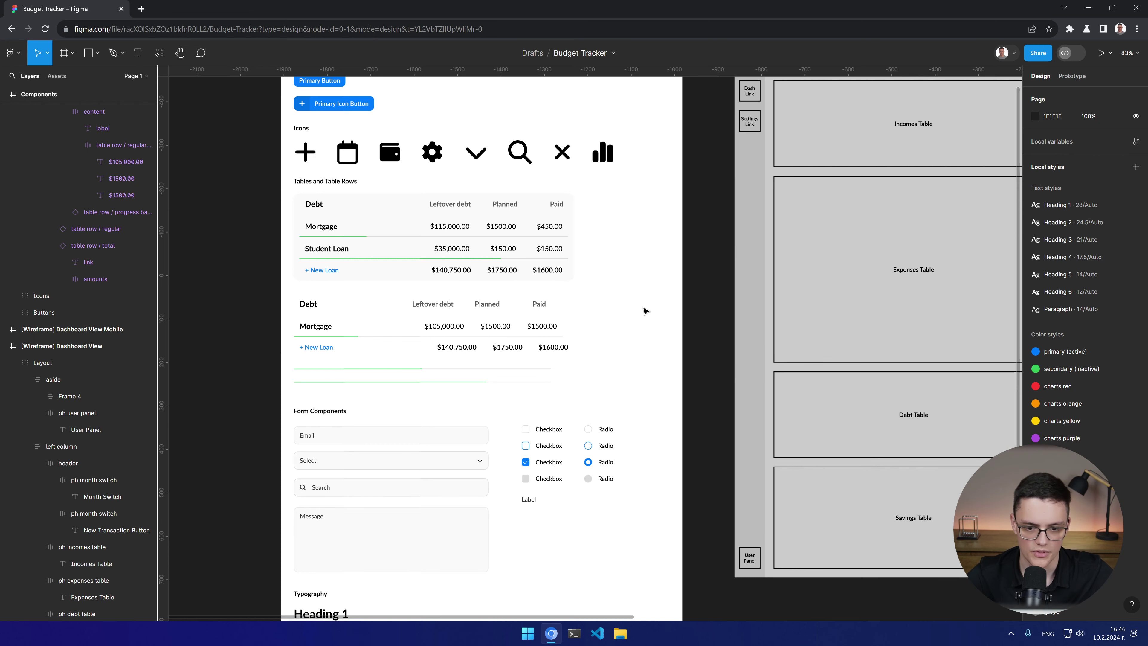
scroll(645, 311, right, 10)
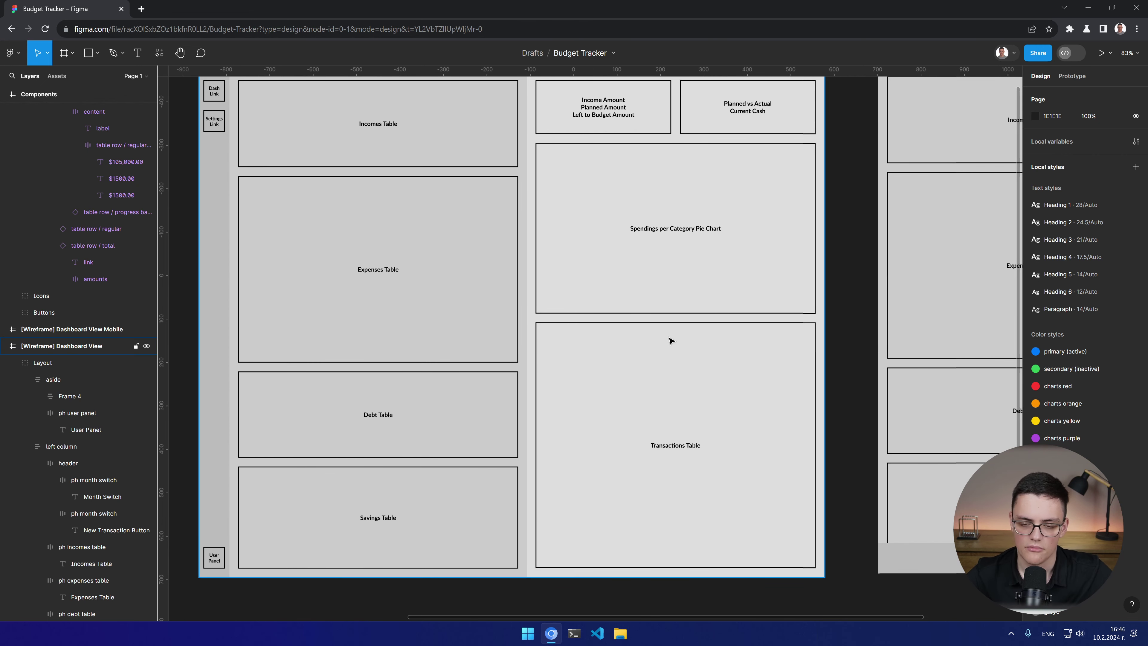
scroll(354, 391, left, 8)
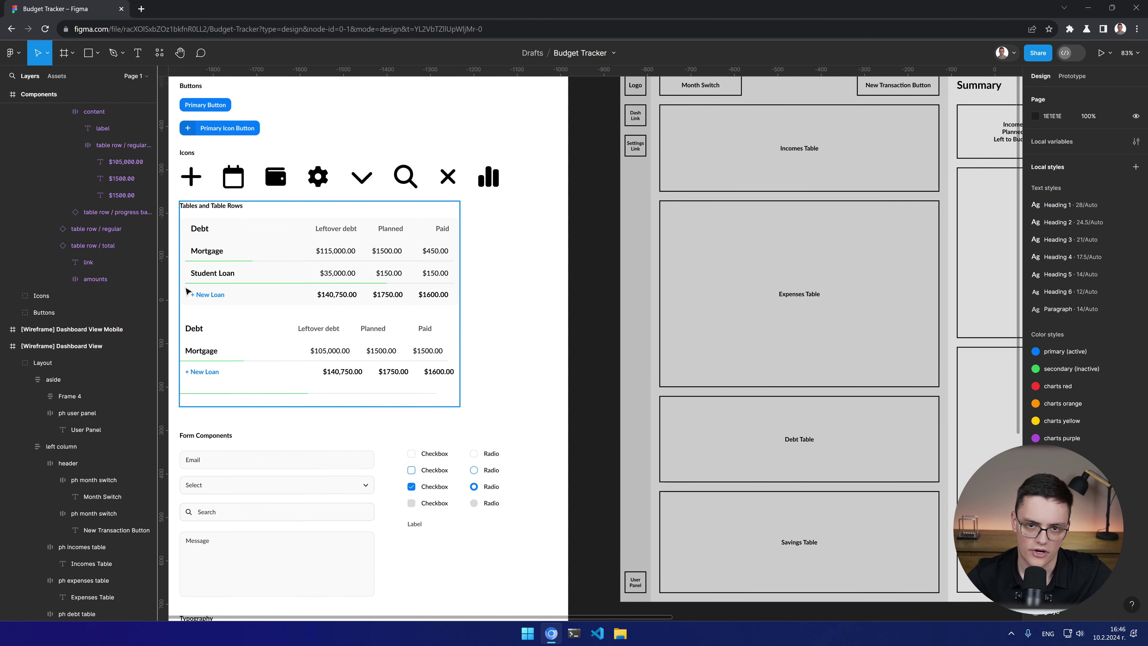
scroll(316, 316, right, 5)
drag(420, 333, 432, 372)
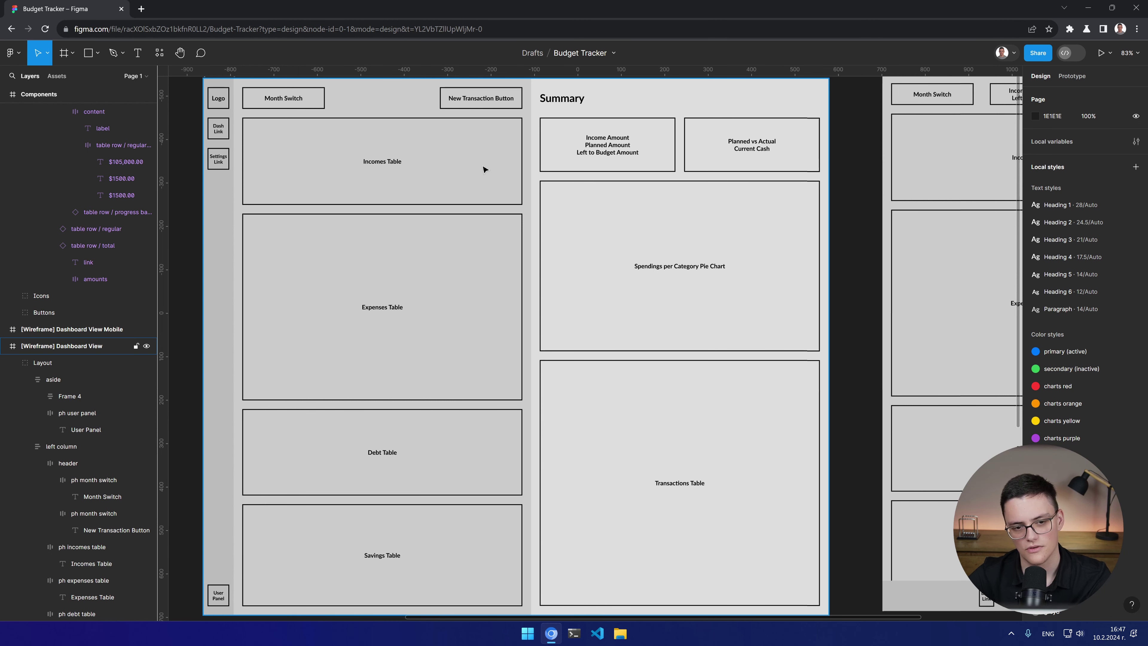
Step: Examine the desktop Dashboard View wireframe's full layout, from the header boxes and side links to the Summary column, against the Components frame
scroll(483, 174, up, 1)
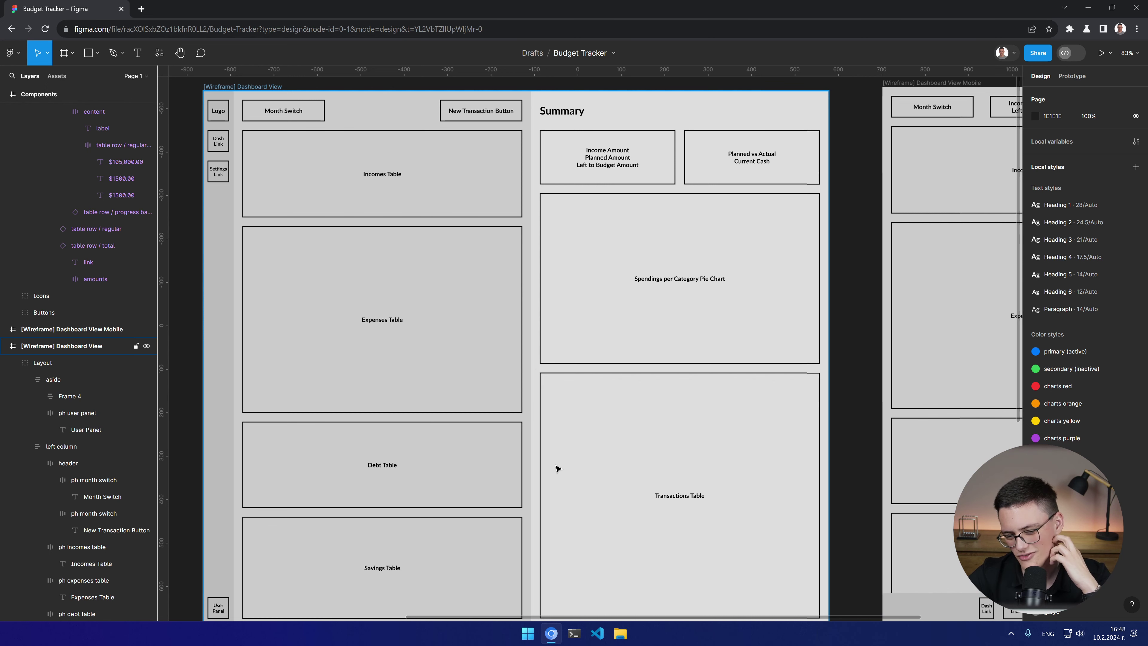
scroll(557, 468, down, 1)
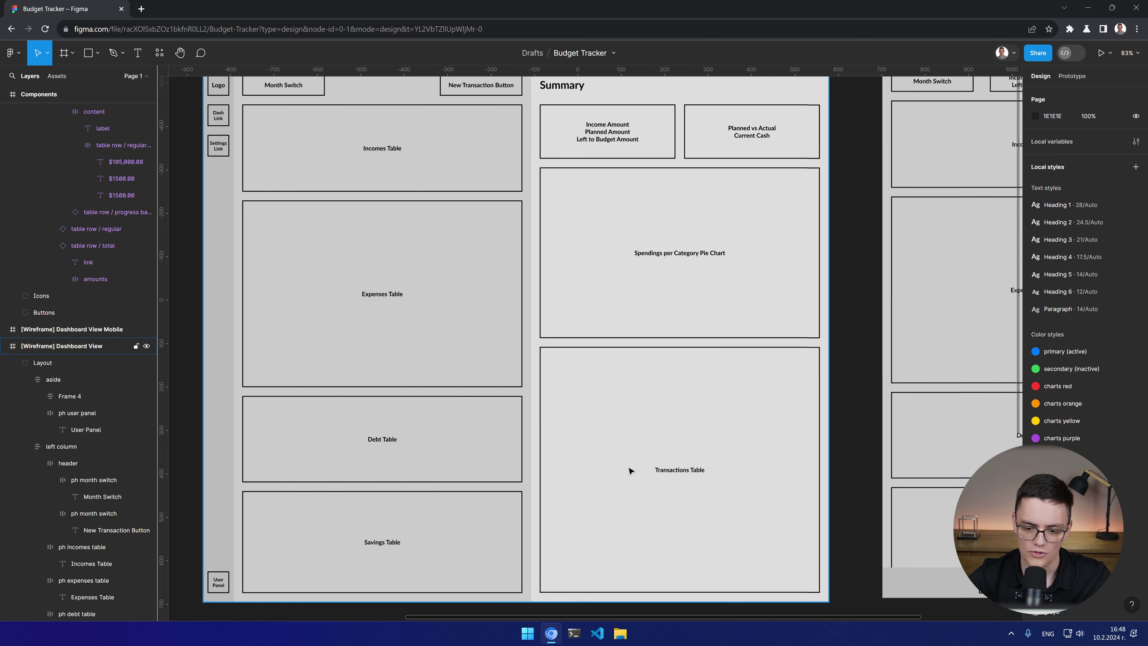
scroll(593, 497, up, 3)
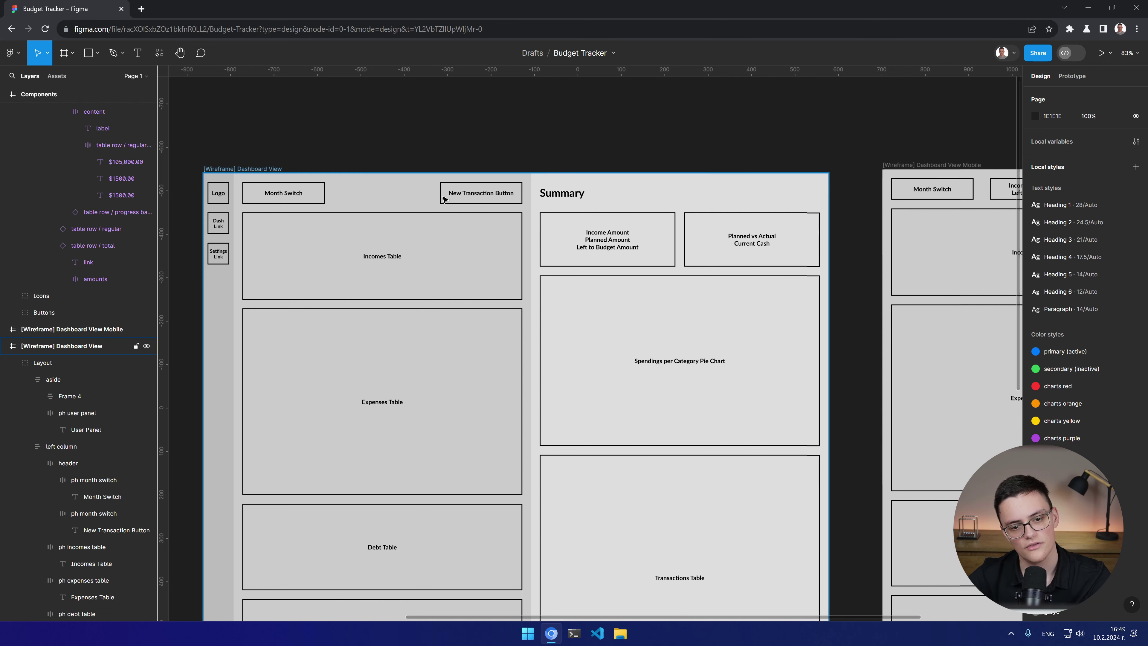
scroll(368, 472, down, 2)
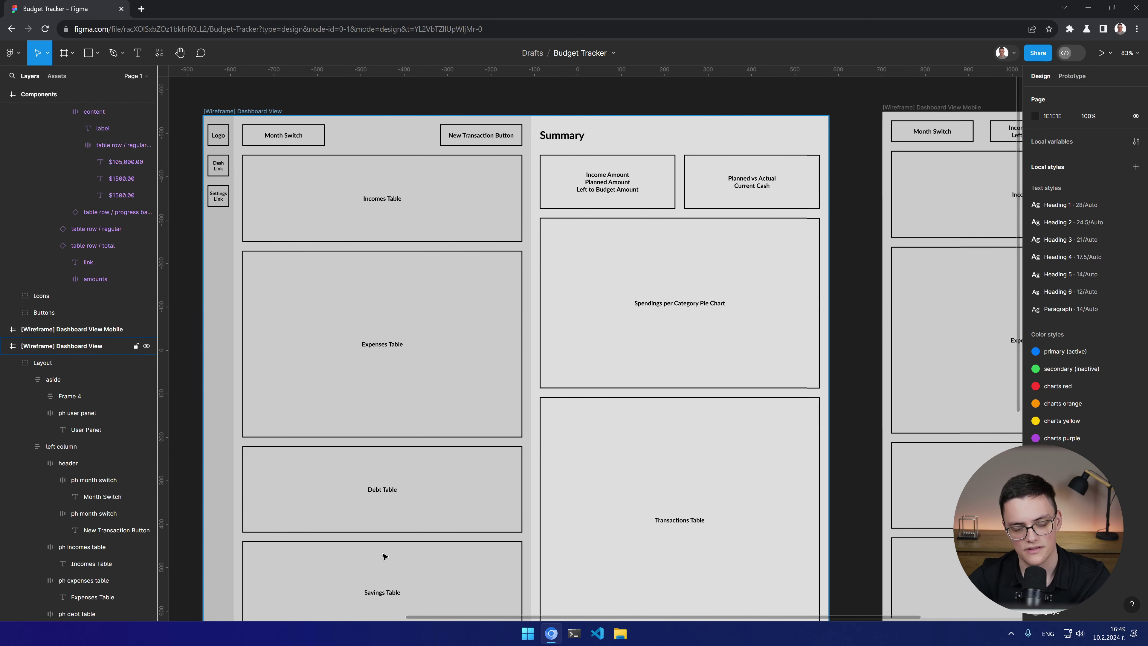
scroll(348, 333, left, 10)
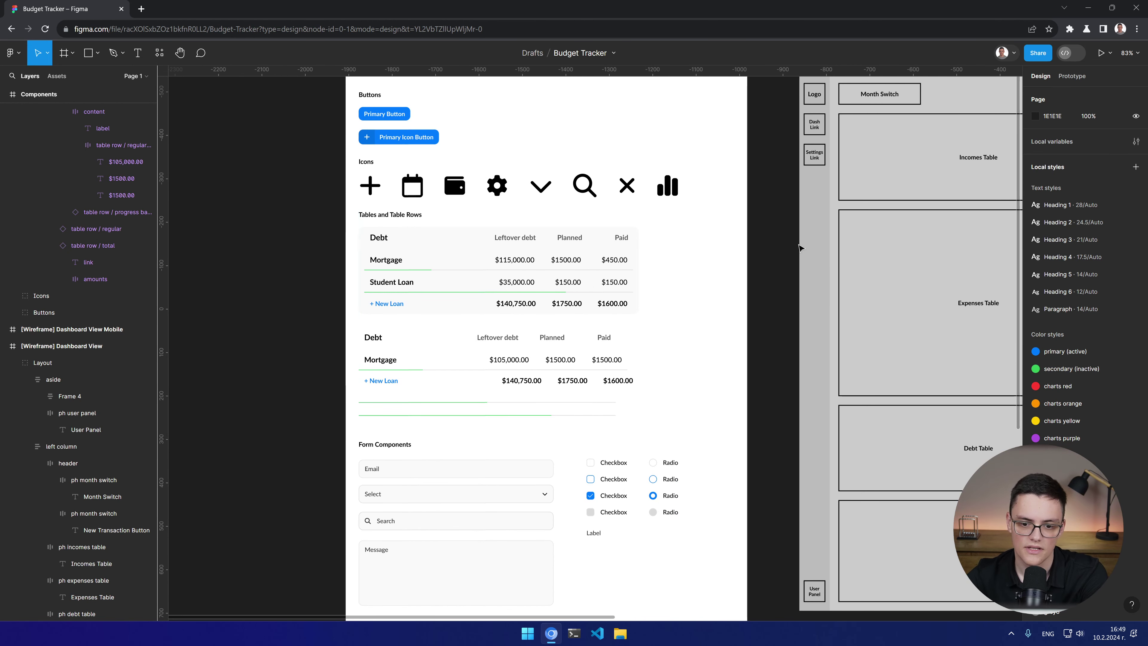
scroll(508, 181, right, 8)
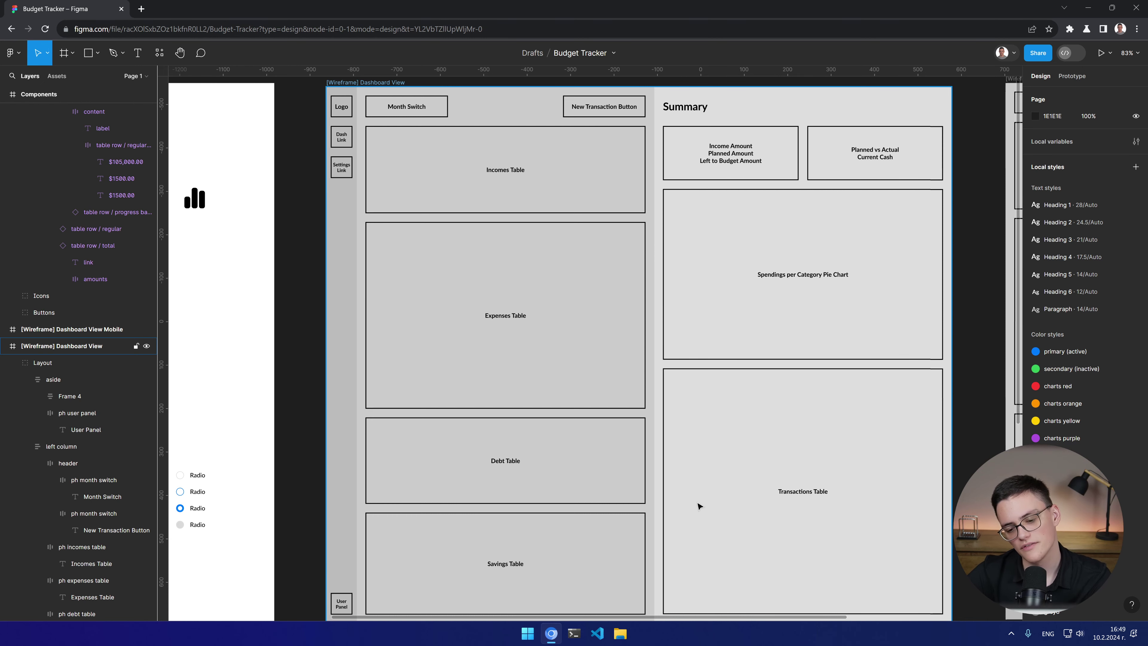
scroll(699, 505, down, 1)
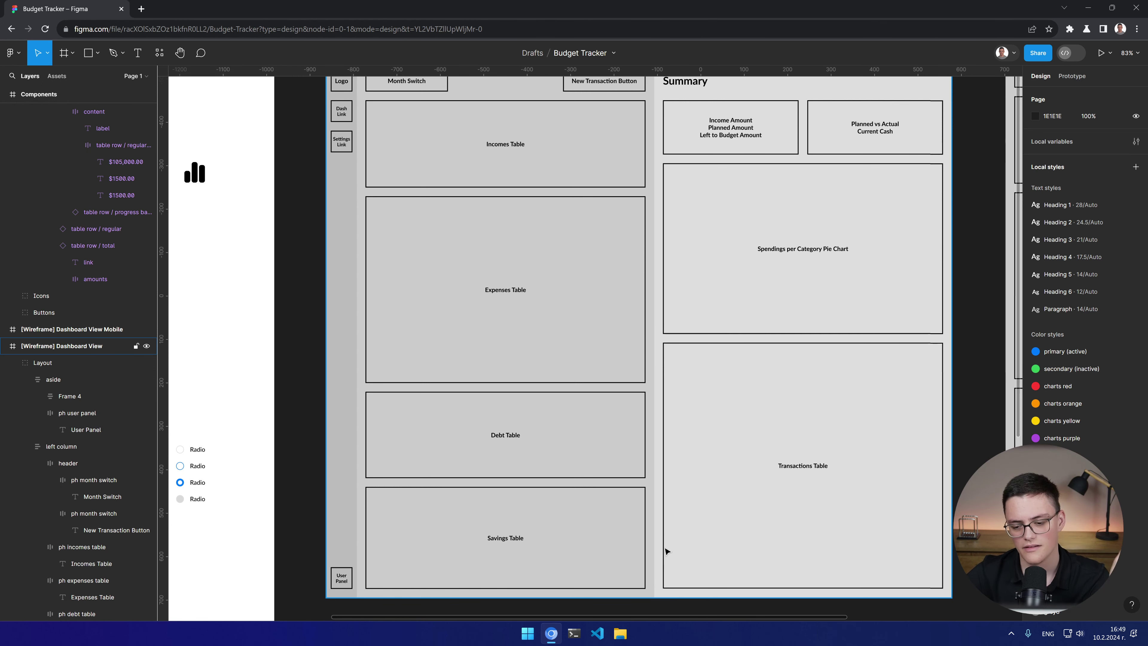
scroll(665, 551, up, 3)
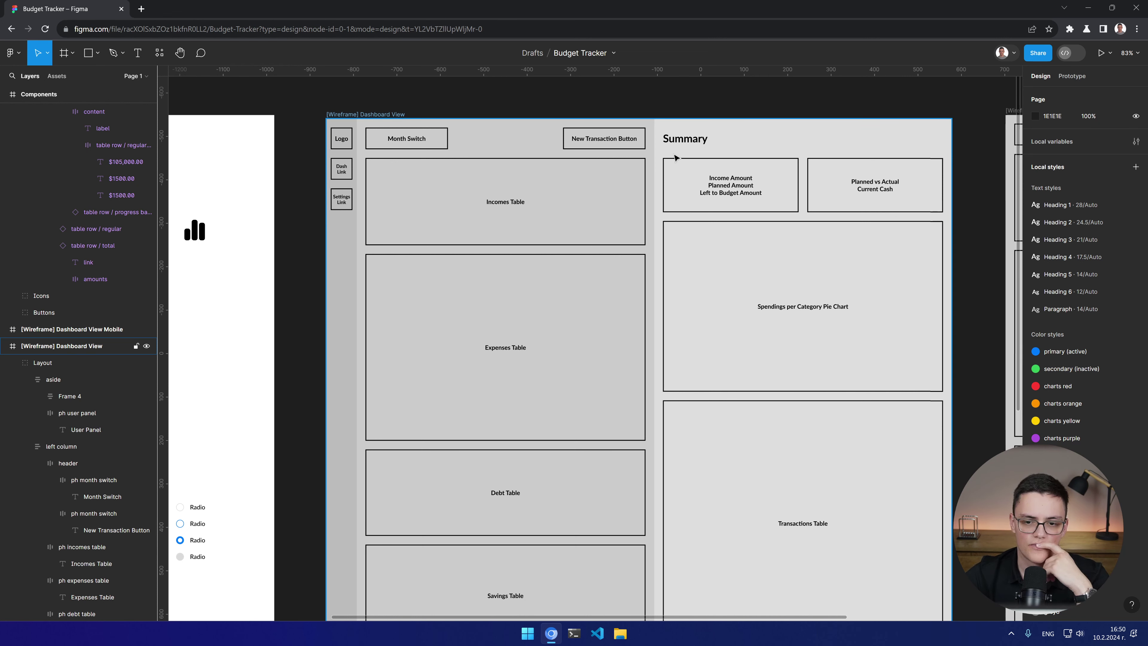
alt+click(676, 316)
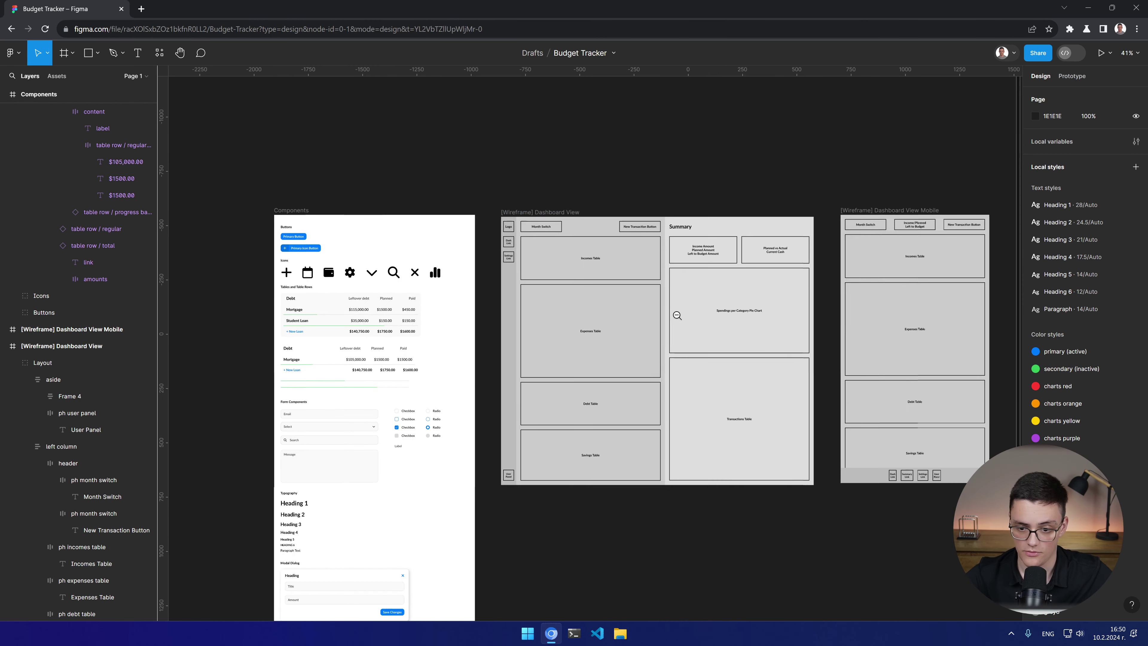
click(673, 314)
drag(641, 380, 561, 317)
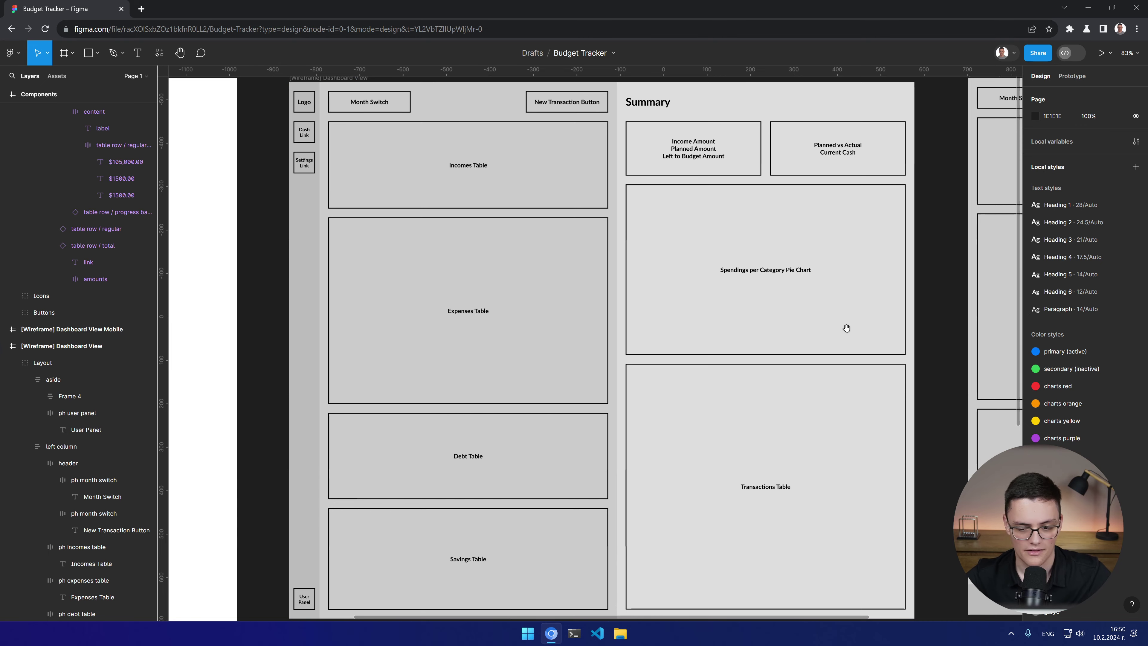
drag(845, 325, 802, 326)
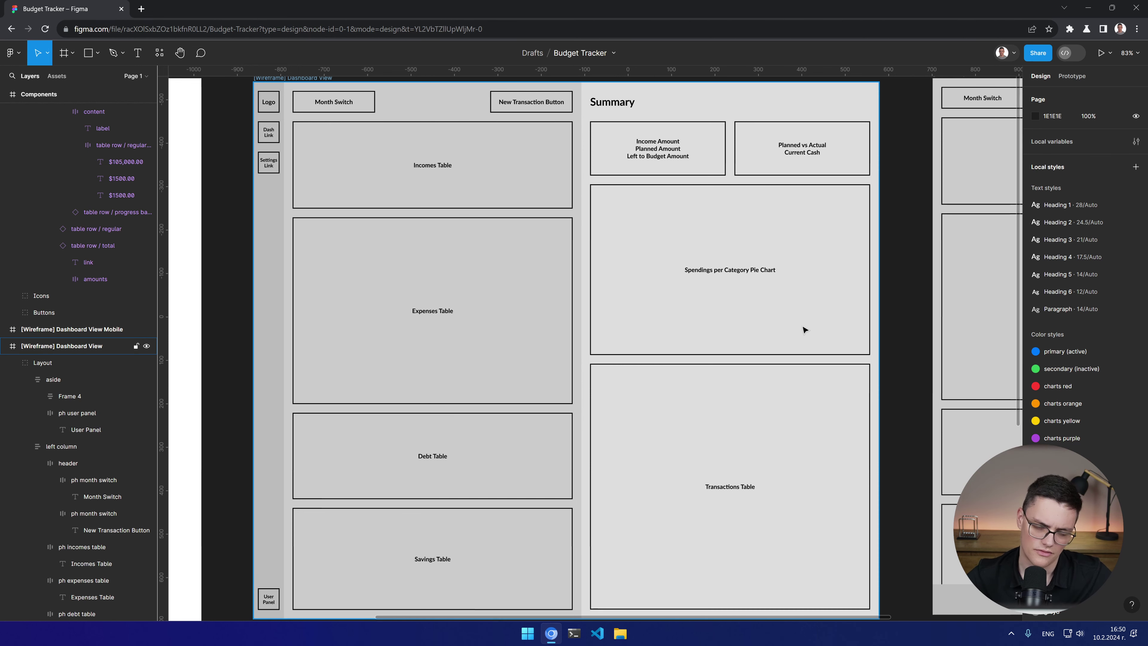
Step: Compare the Dashboard View Mobile wireframe with the desktop one, covering the header boxes, table placeholders, navigation links and Summary content
drag(880, 437, 267, 451)
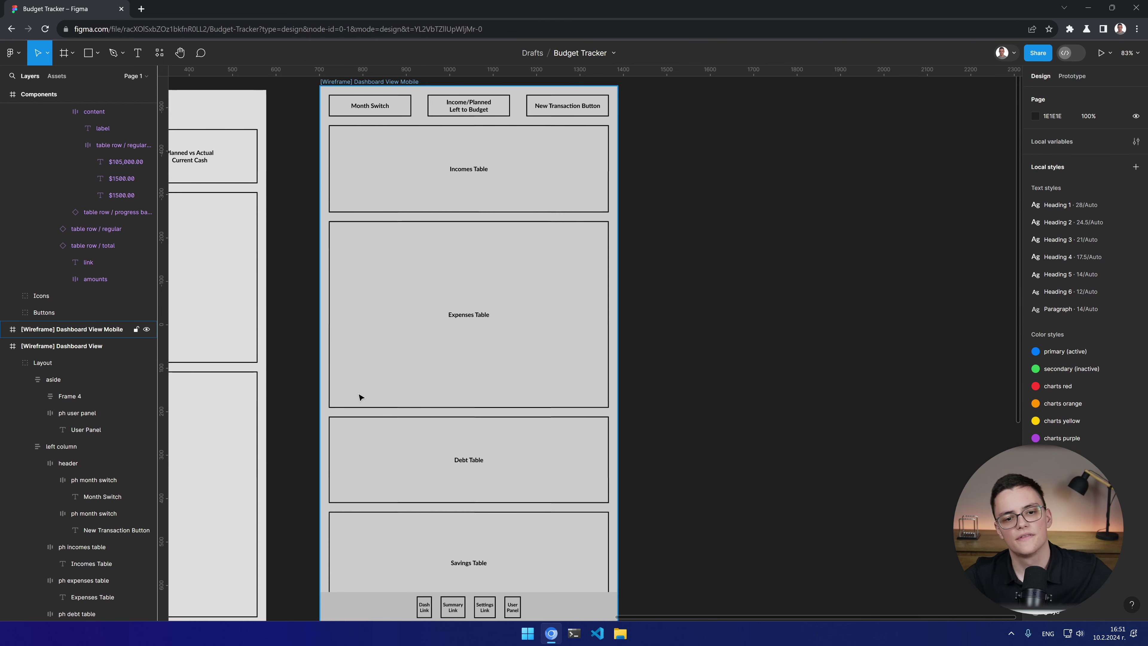
drag(389, 373, 652, 381)
drag(322, 324, 694, 315)
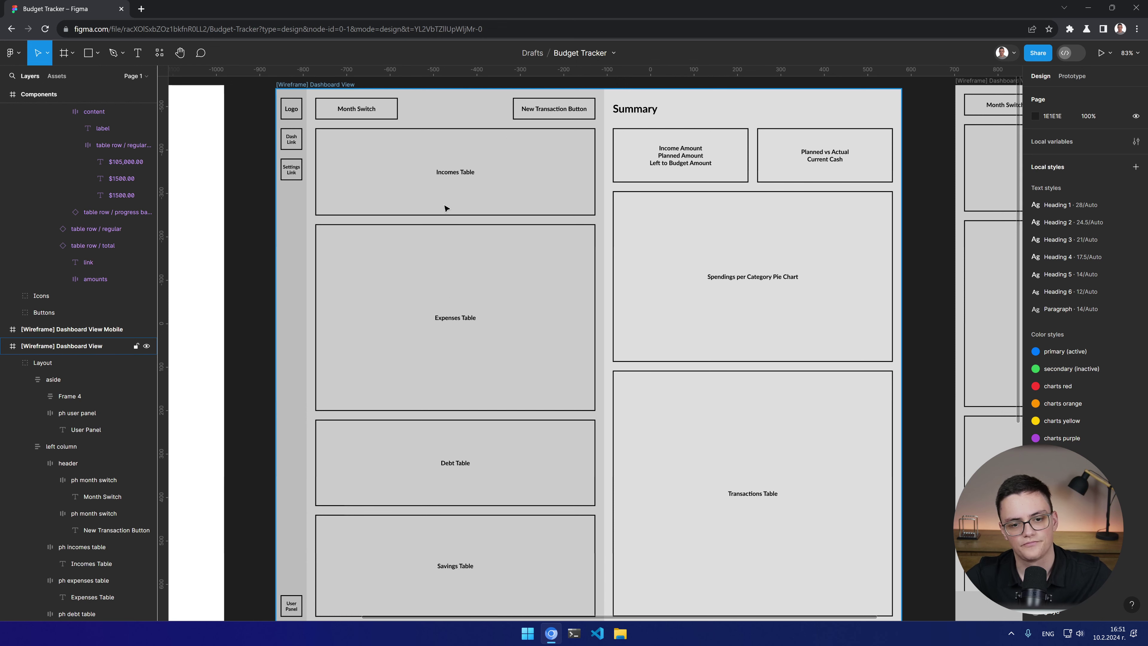
drag(761, 329, 291, 403)
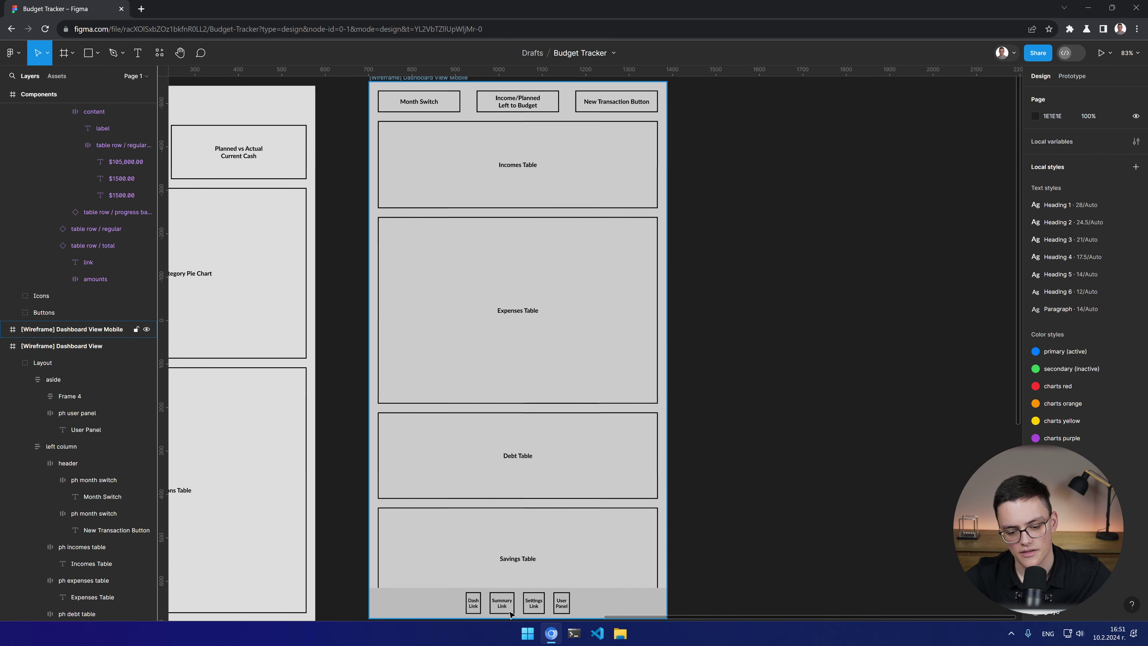
drag(425, 264, 770, 292)
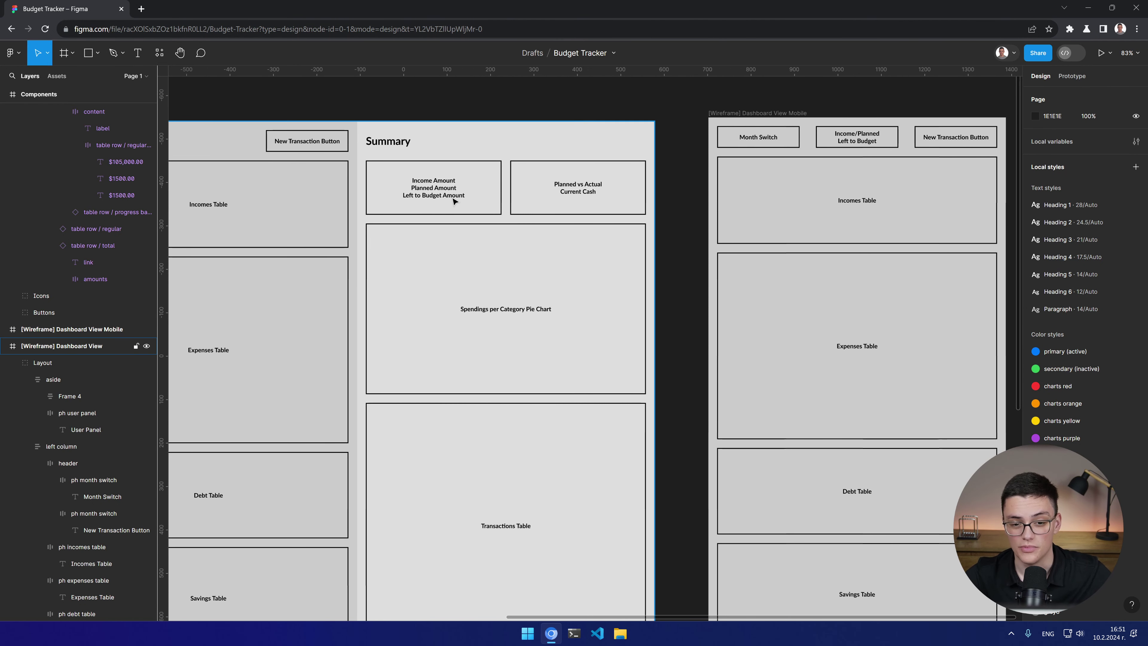
scroll(318, 277, left, 5)
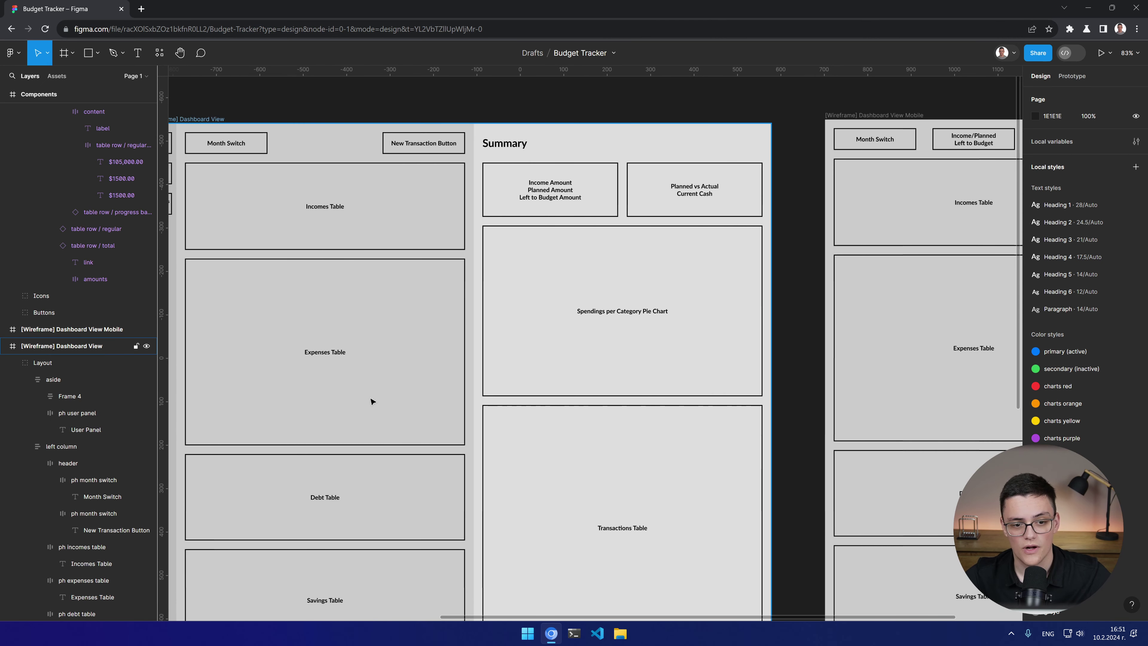
scroll(371, 402, right, 10)
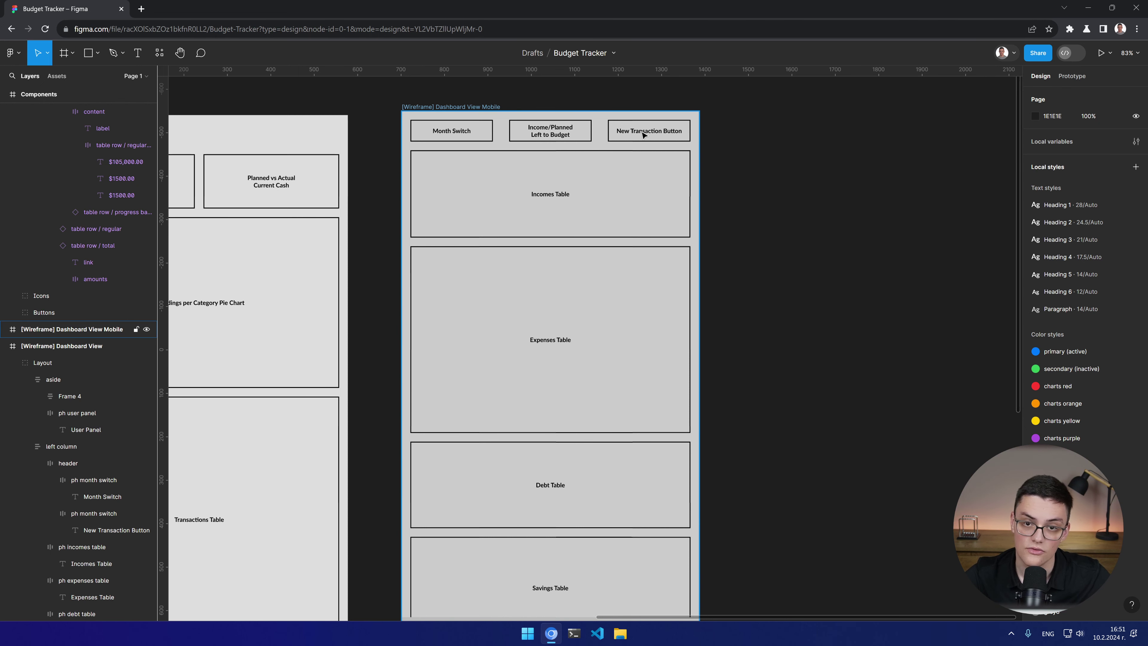
scroll(704, 353, left, 12)
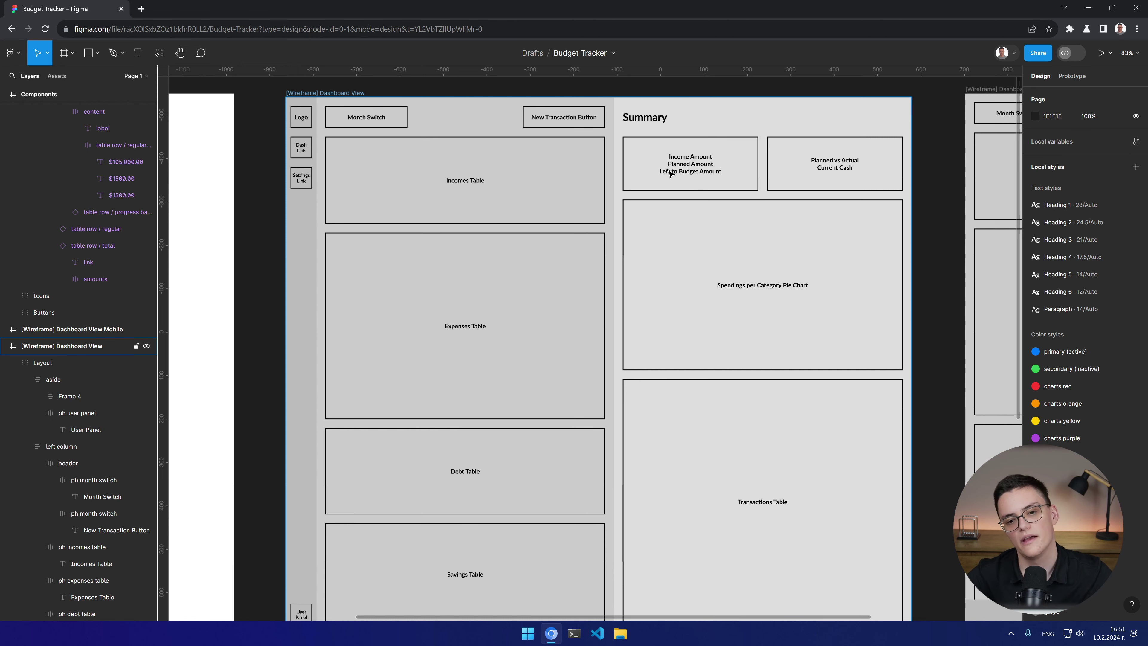
scroll(670, 173, right, 10)
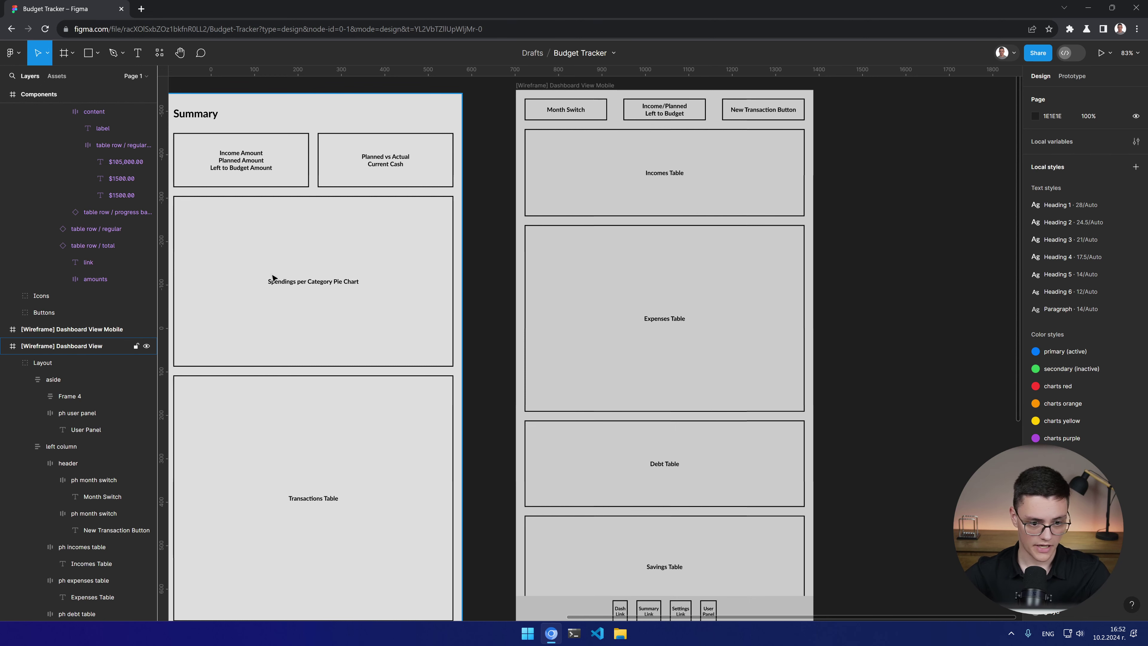
scroll(286, 301, left, 6)
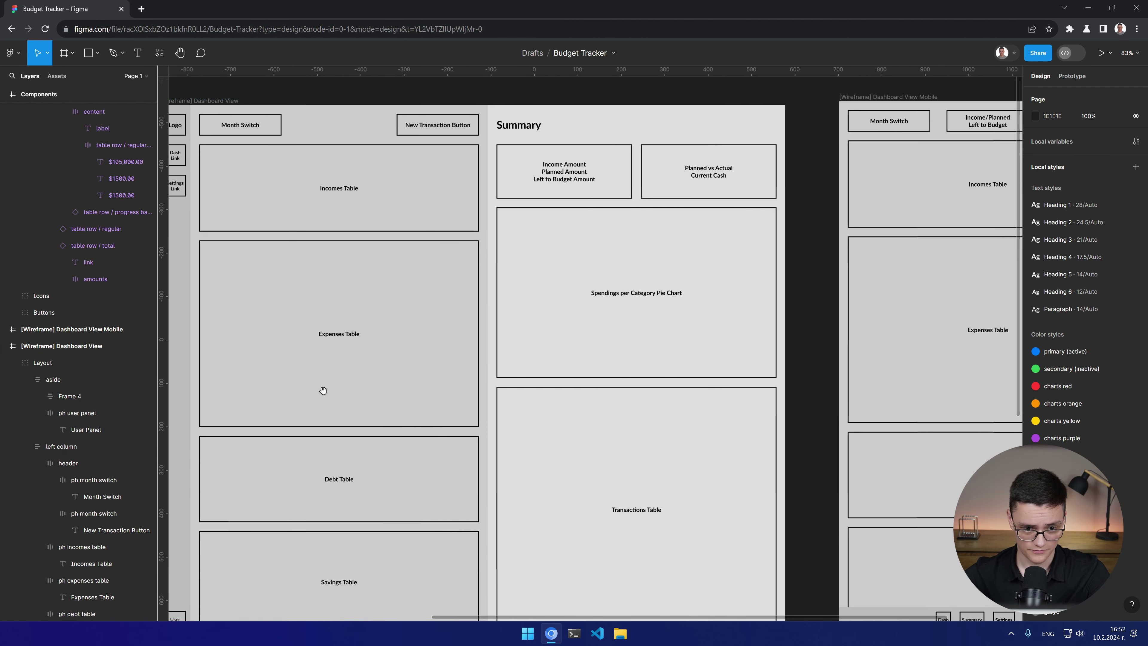
scroll(323, 392, left, 10)
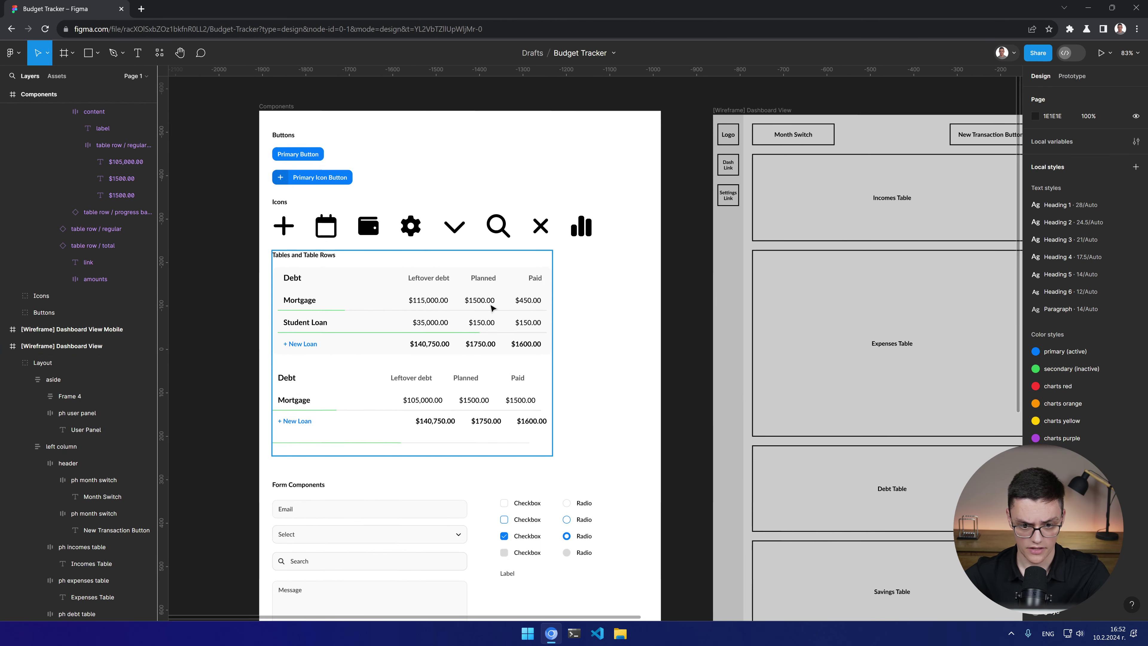
scroll(664, 366, right, 17)
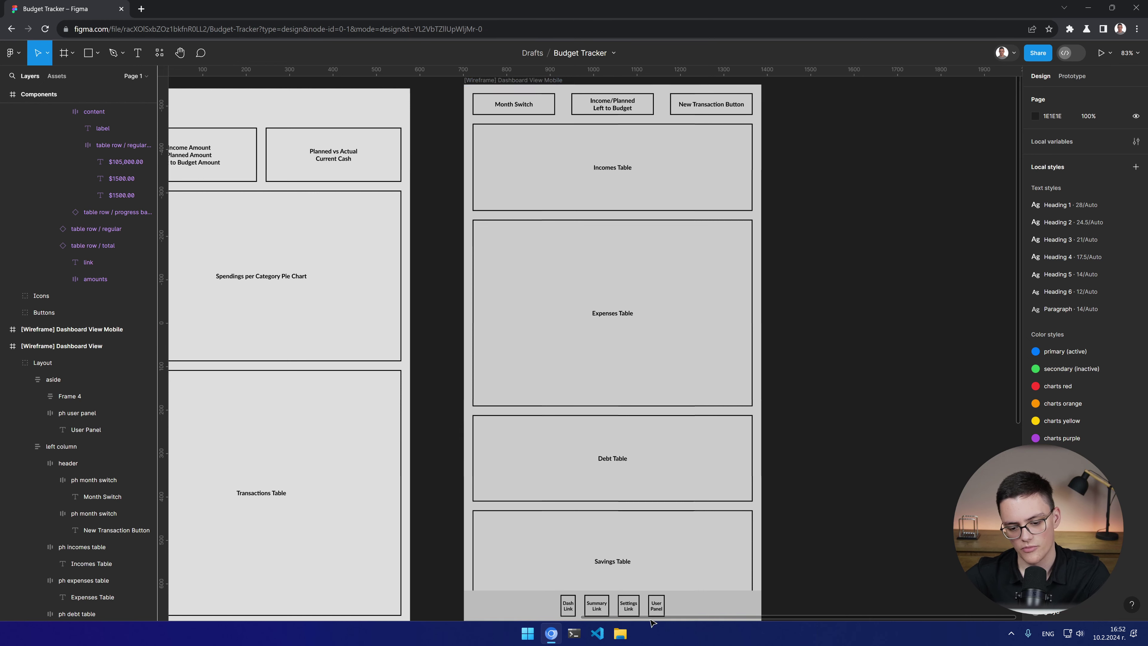
Step: Inspect the mobile wireframe's bottom bar up close, covering the Dash, Summary and Settings links and the User Panel
scroll(700, 505, down, 3)
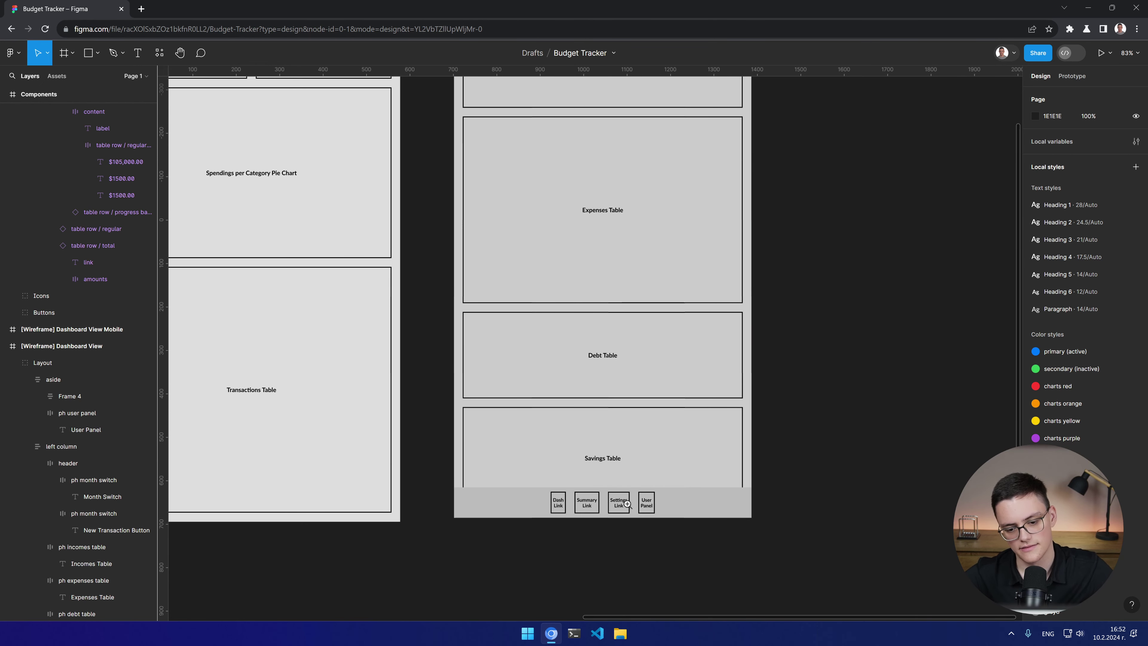
ctrl+scroll(625, 503, up, 5)
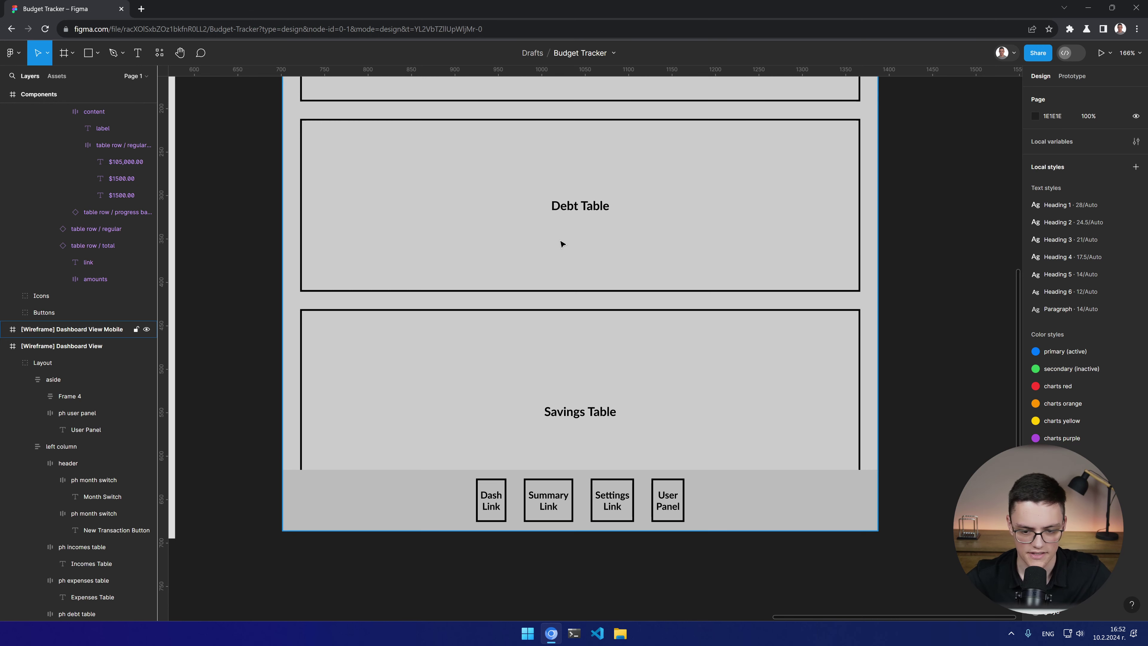
ctrl+scroll(556, 235, down, 5)
drag(612, 146, 628, 381)
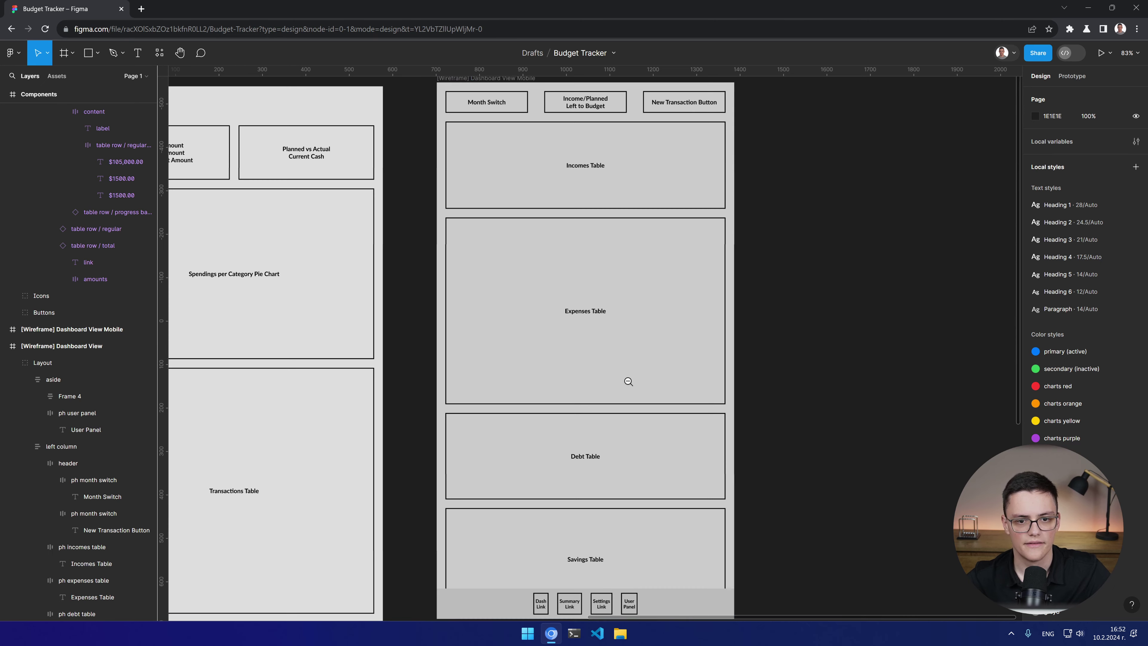
Step: Duplicate the desktop [Wireframe] Dashboard View frame and place the copy directly below the original at X -862, Y 848
scroll(628, 385, down, 5)
drag(625, 435, 827, 434)
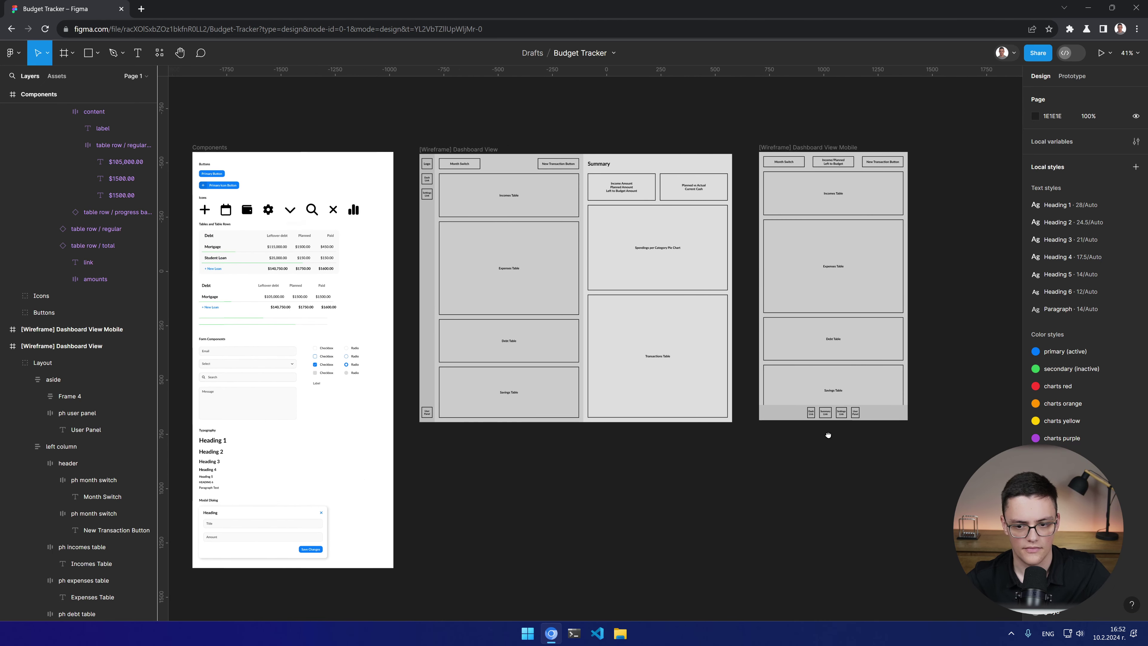
click(486, 153)
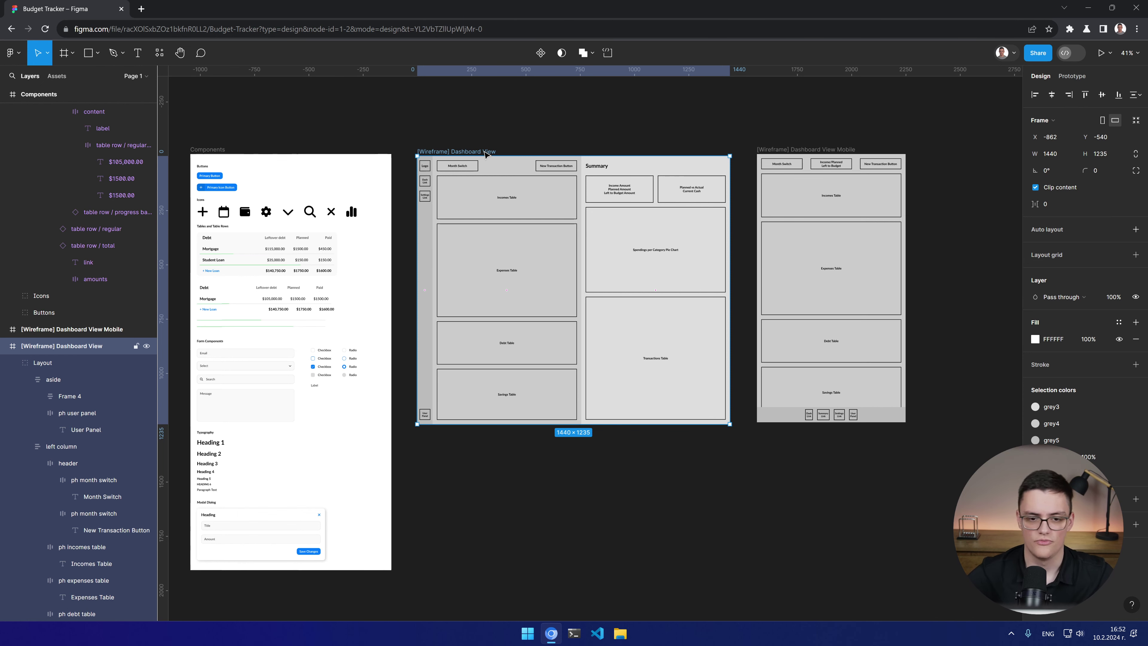
key(ctrl+d)
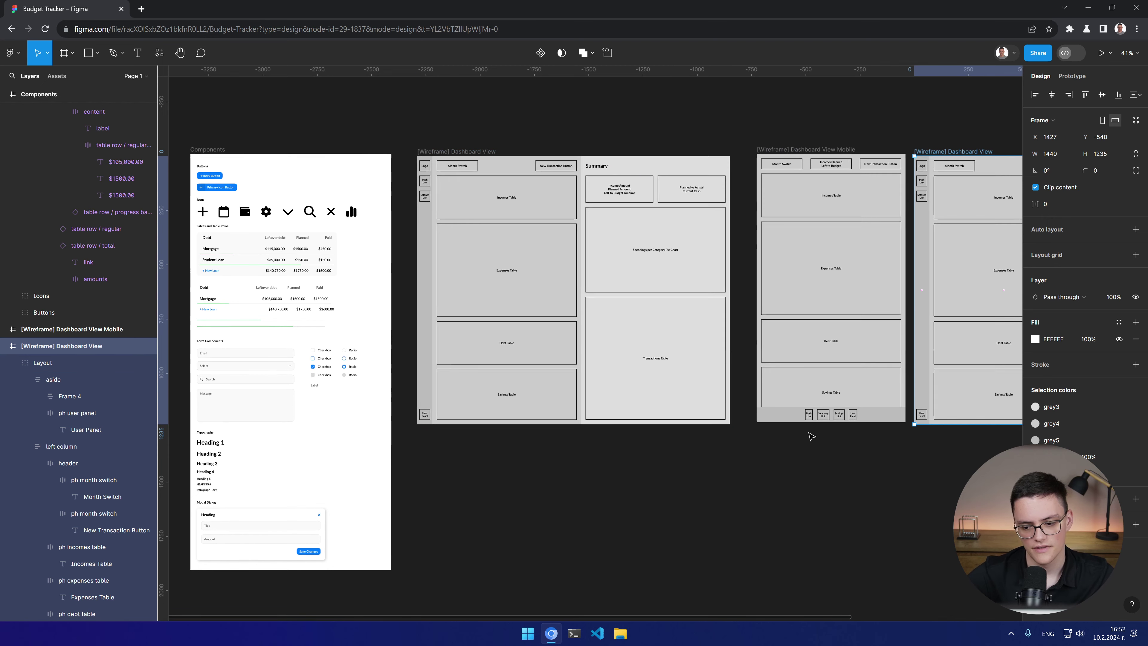
drag(955, 151, 457, 452)
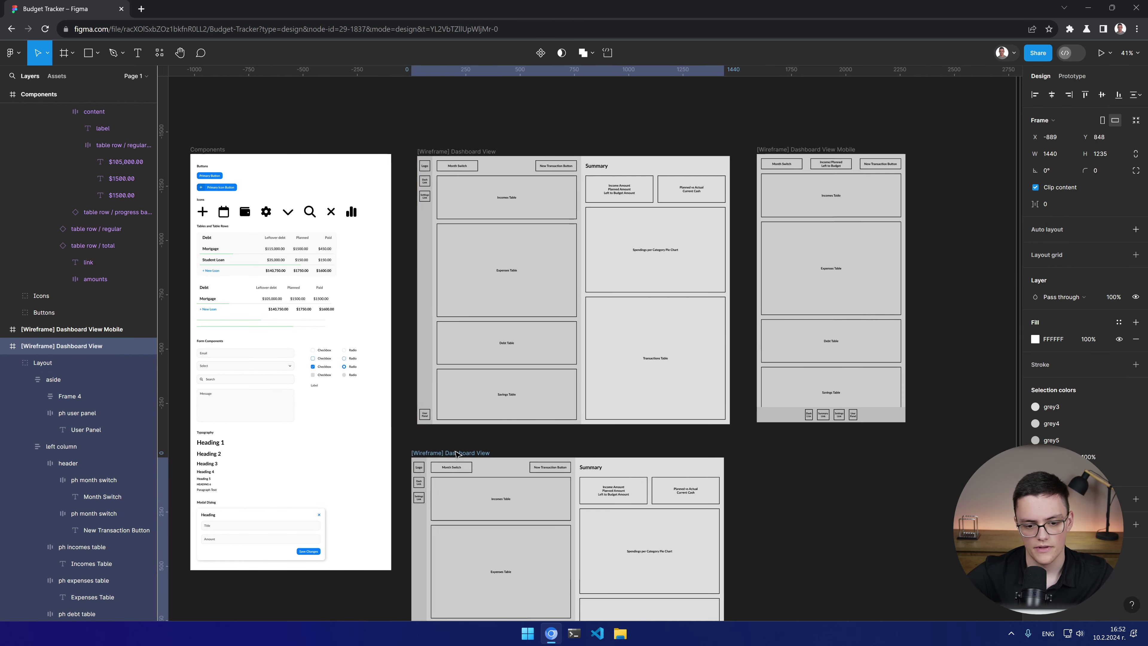
scroll(610, 431, down, 5)
scroll(334, 201, up, 5)
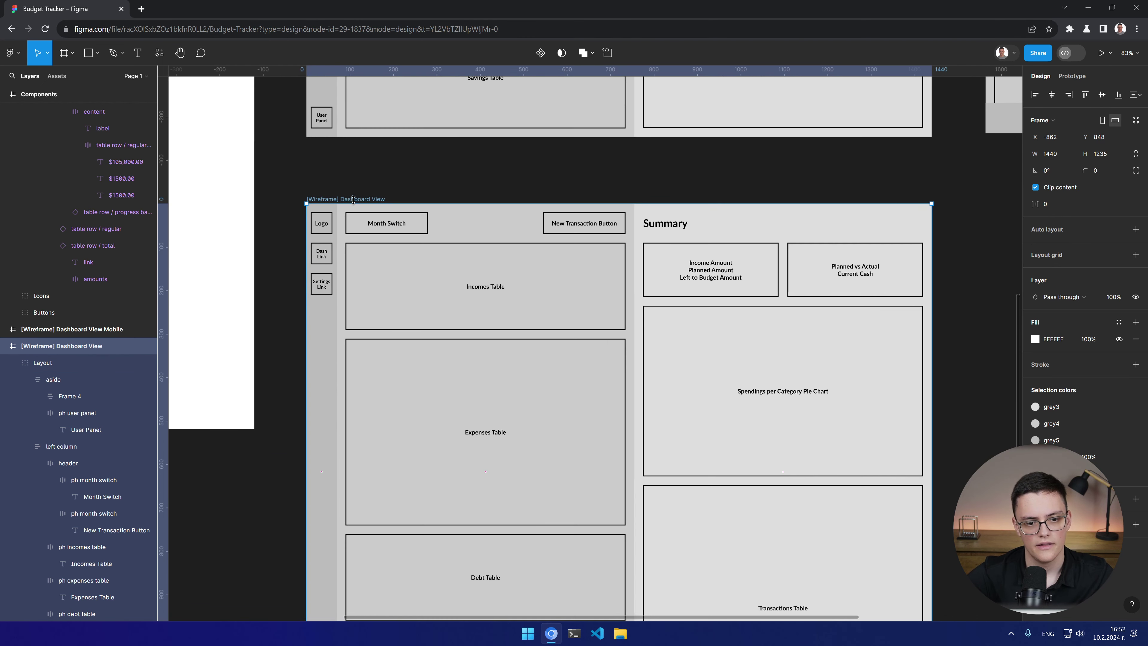
Step: Rename the copied frame as Dashboard View by removing the [Wireframe] prefix from its name
double_click(334, 201)
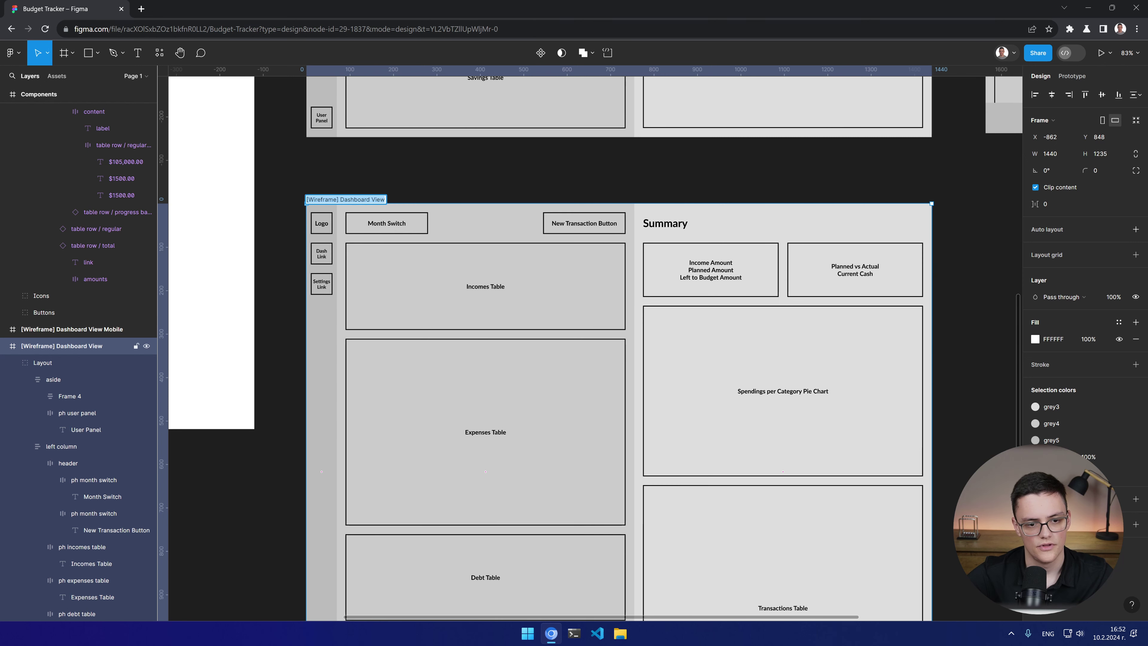
click(340, 200)
drag(340, 199, 296, 203)
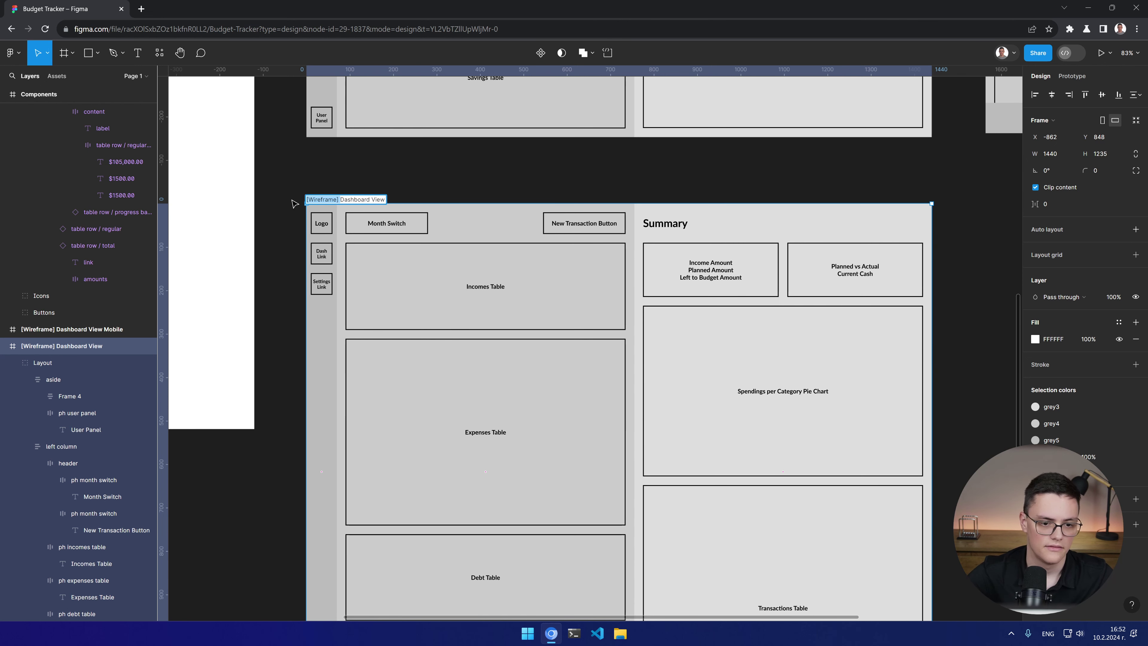
key(BackSpace)
key(Return)
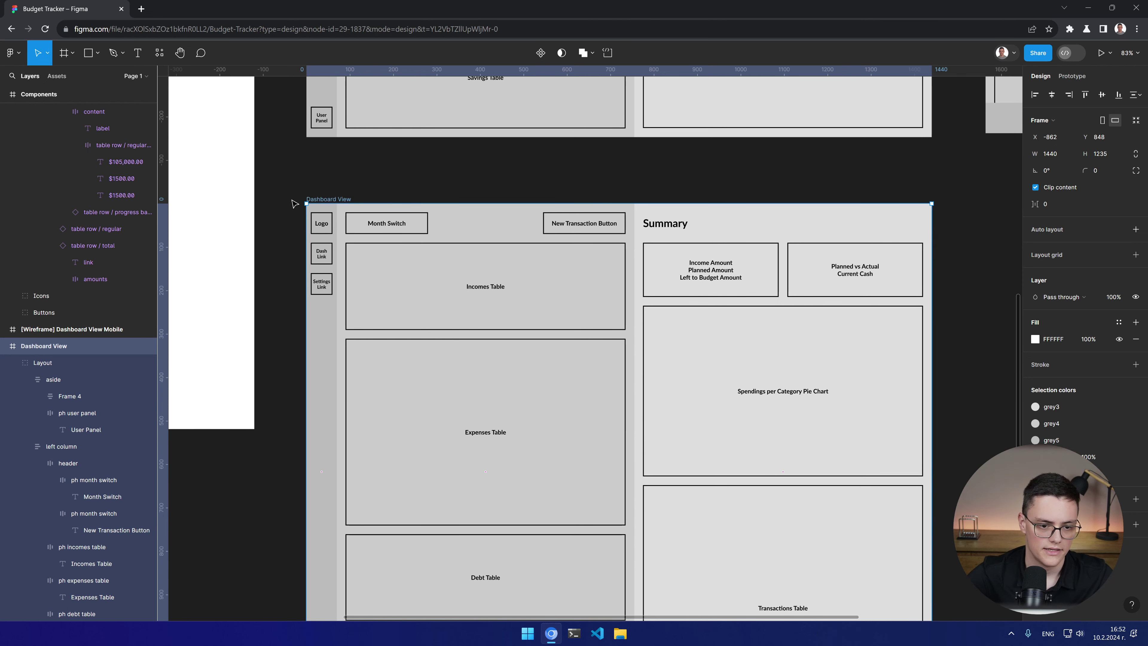
Step: Collapse the Components and both wireframe layer trees, and move [Wireframe] Dashboard View above Dashboard View in the layer order
click(6, 329)
click(5, 94)
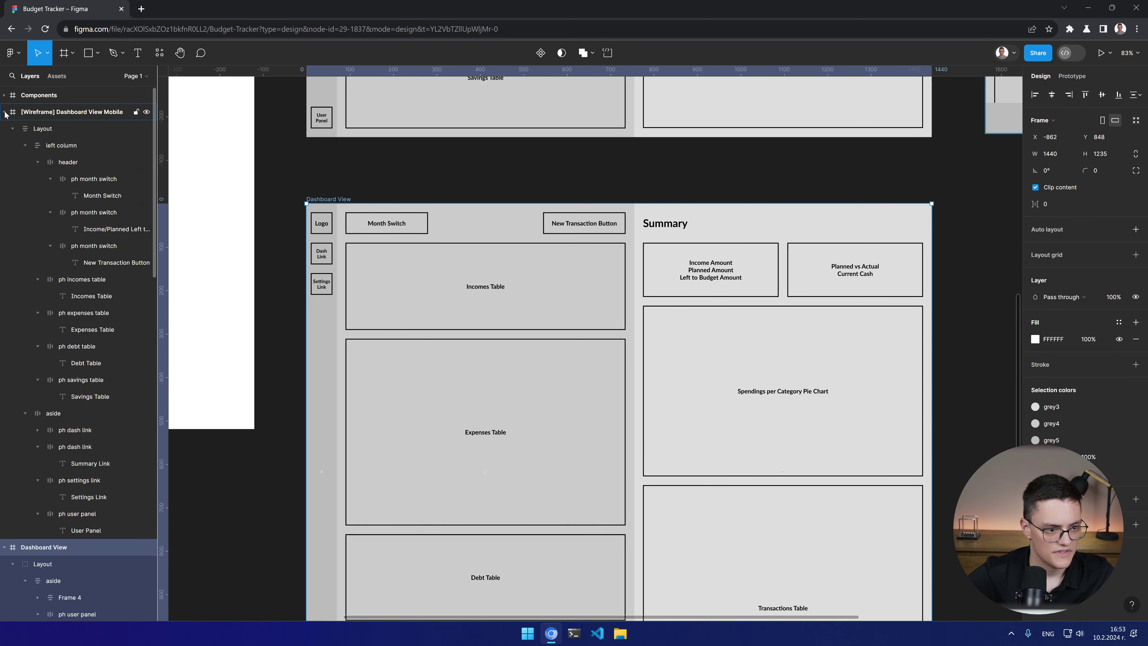
click(6, 114)
scroll(2, 283, down, 10)
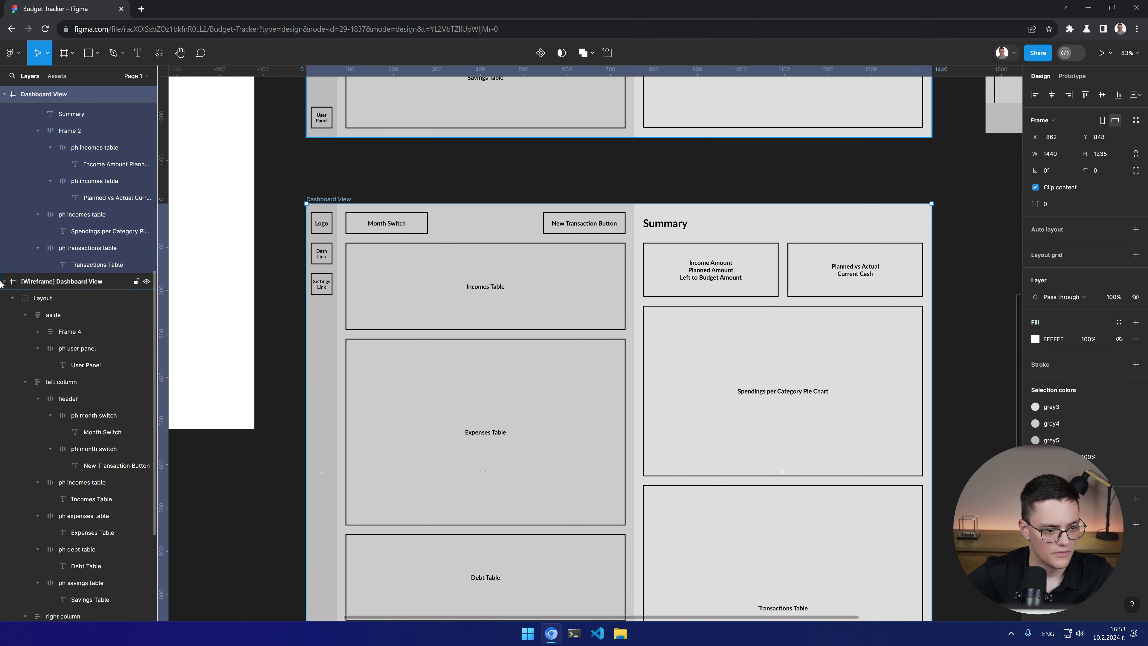
click(3, 281)
scroll(40, 237, up, 8)
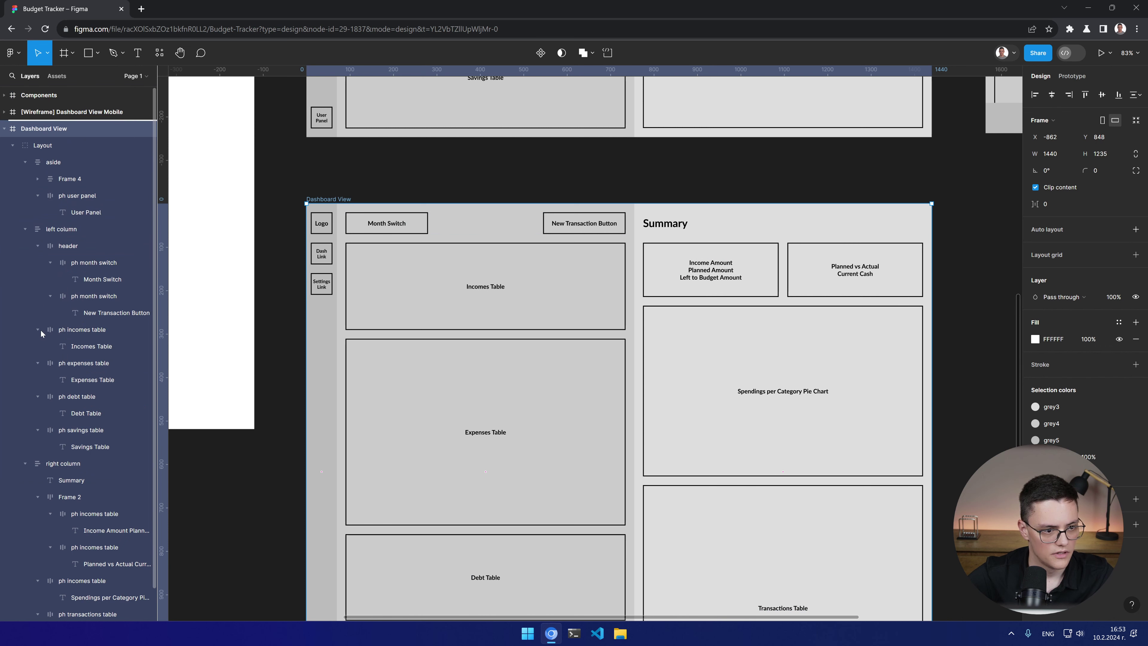
scroll(54, 474, down, 2)
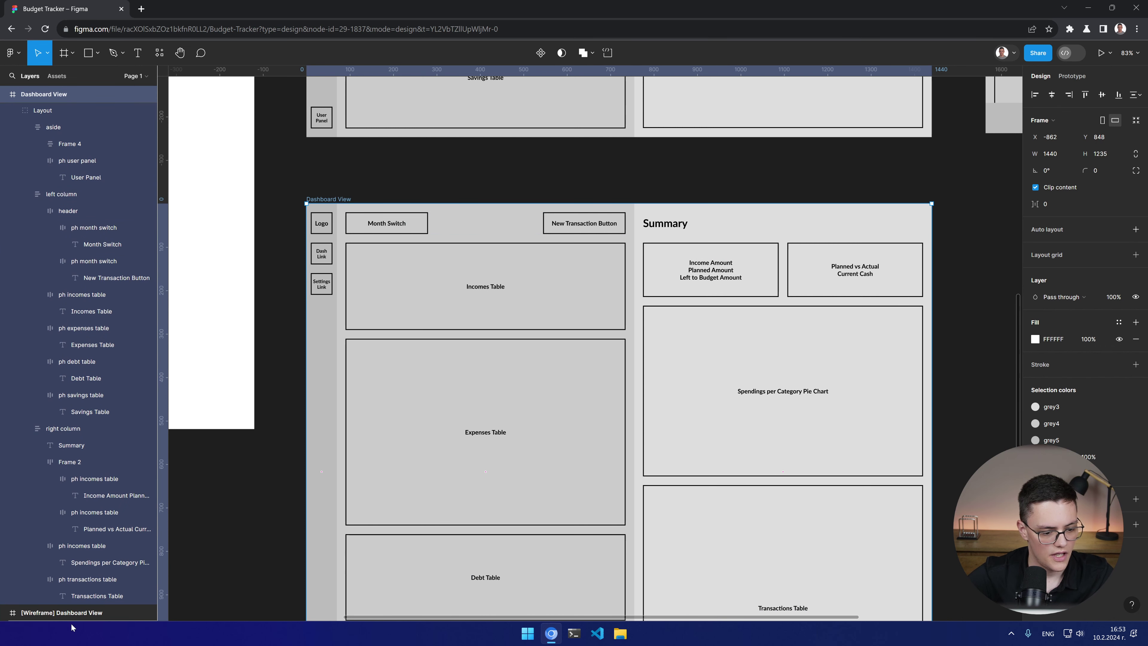
scroll(72, 601, up, 1)
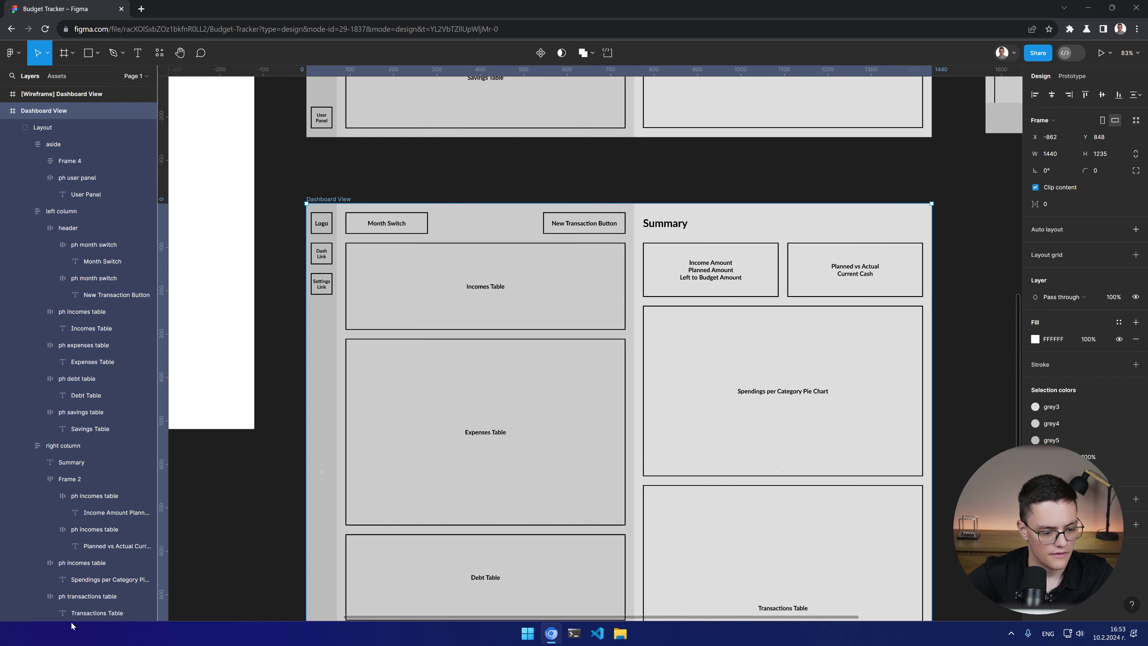
Step: Insert an instance of the local table component into the left column, directly above the Incomes Table placeholder
click(407, 166)
key(z)
click(458, 323)
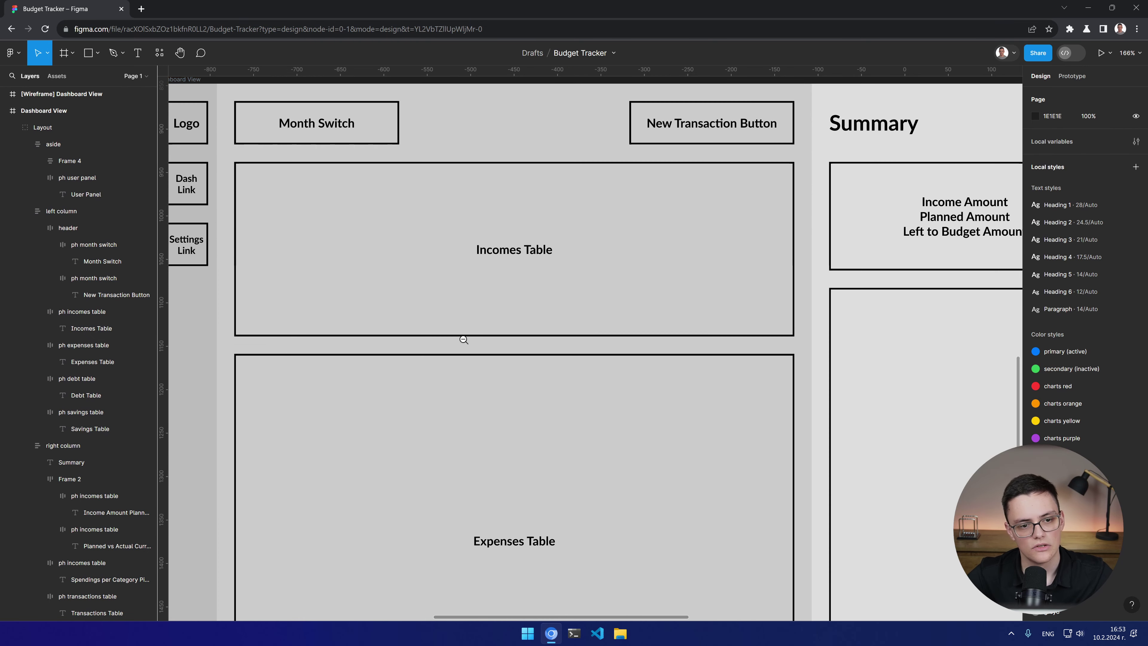
alt+click(463, 339)
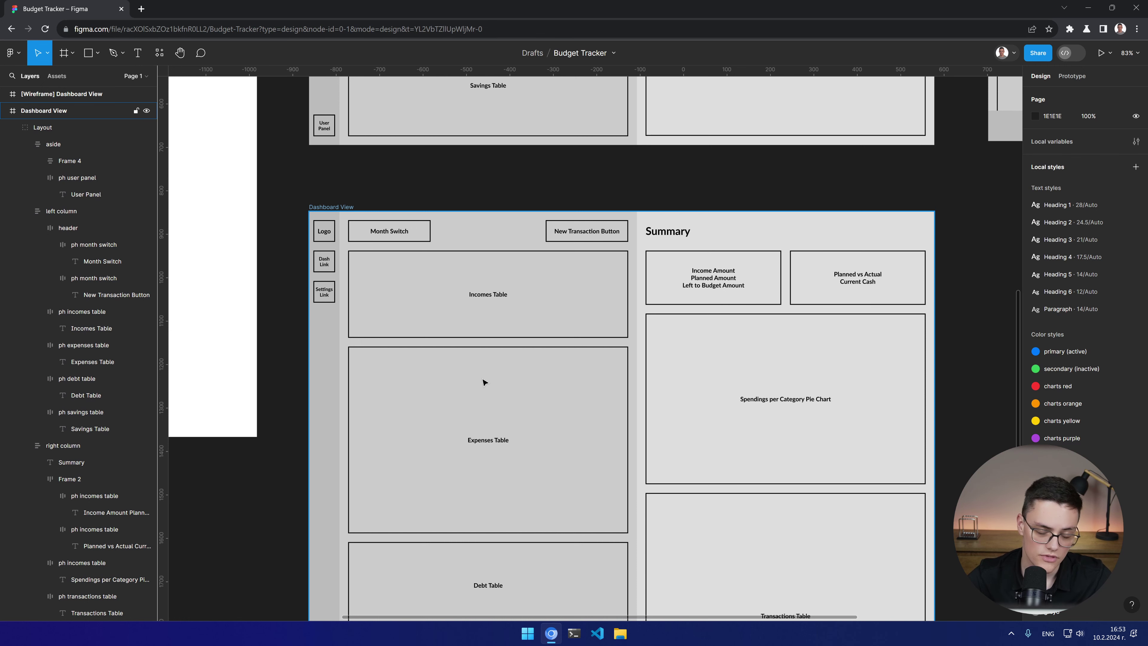
click(456, 285)
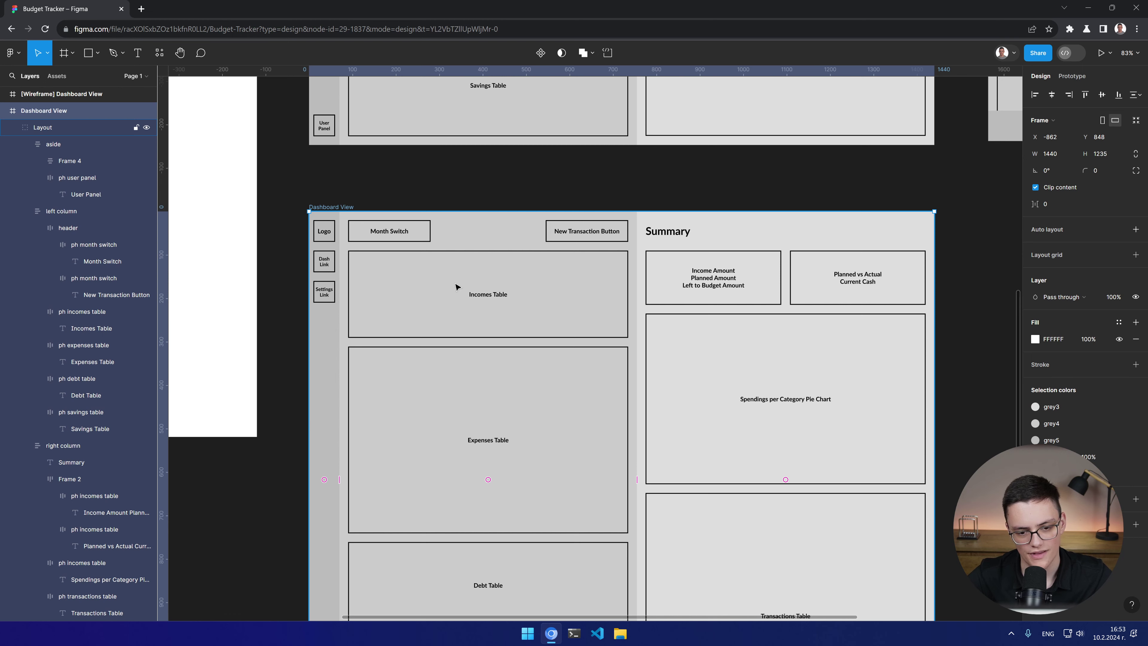
scroll(436, 264, up, 3)
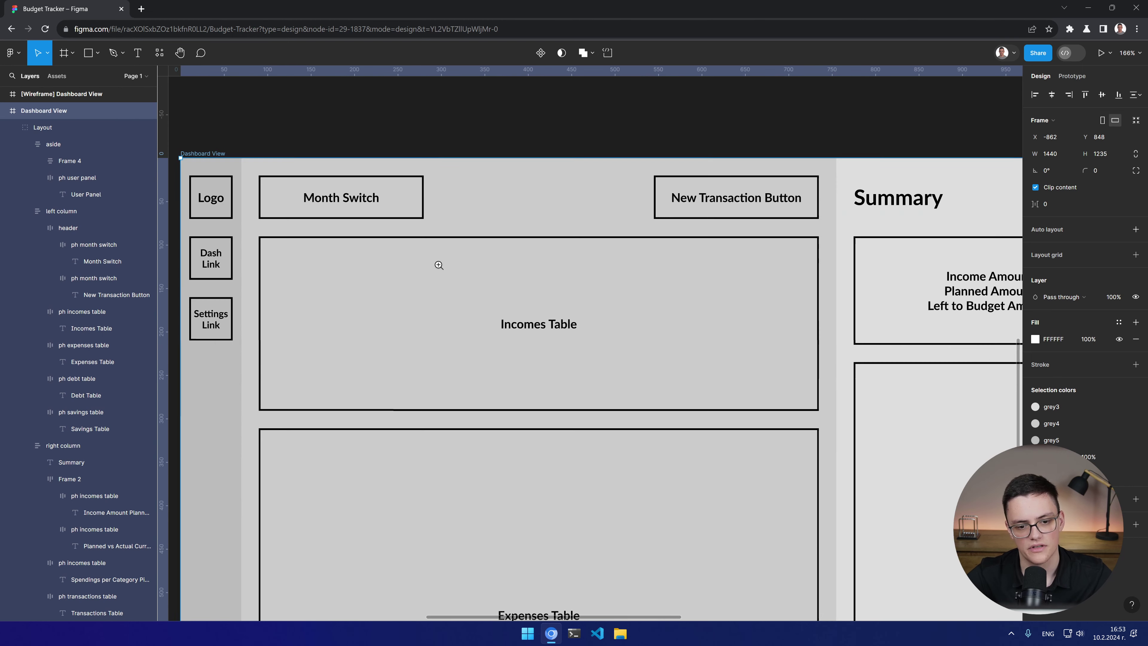
click(442, 332)
click(441, 333)
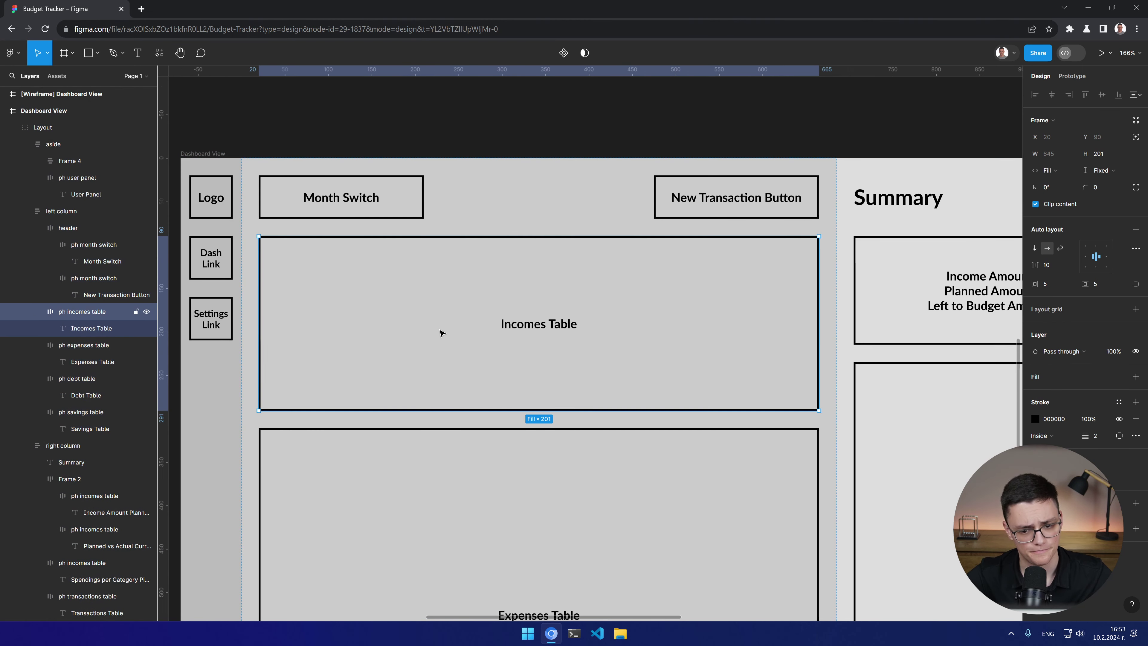
click(162, 53)
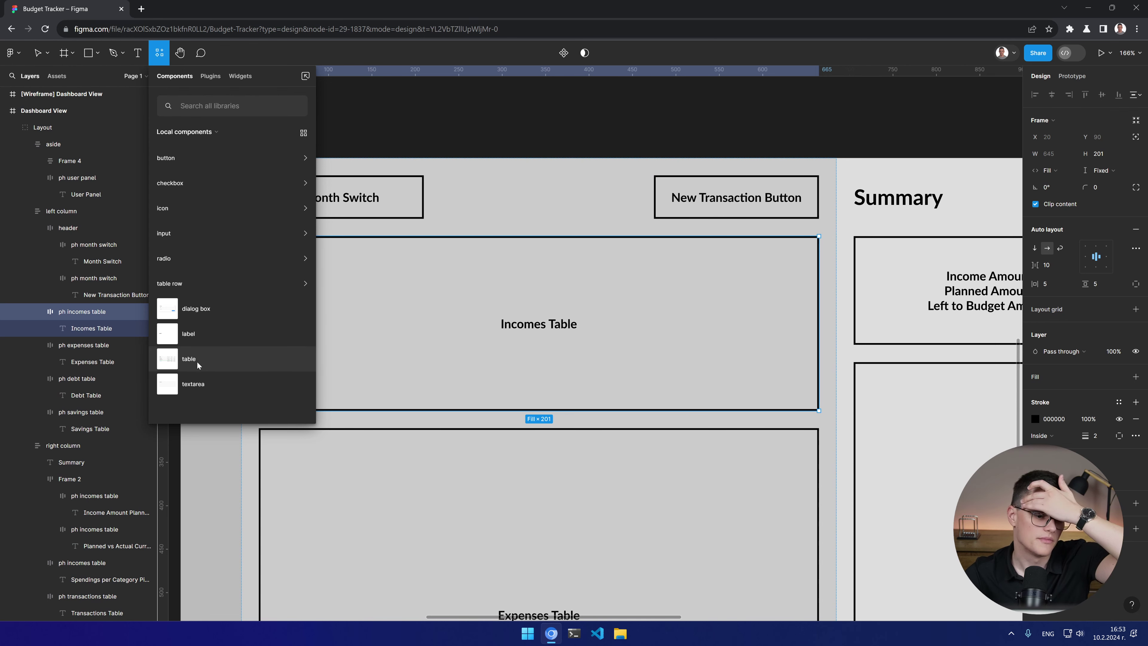
drag(194, 362, 552, 246)
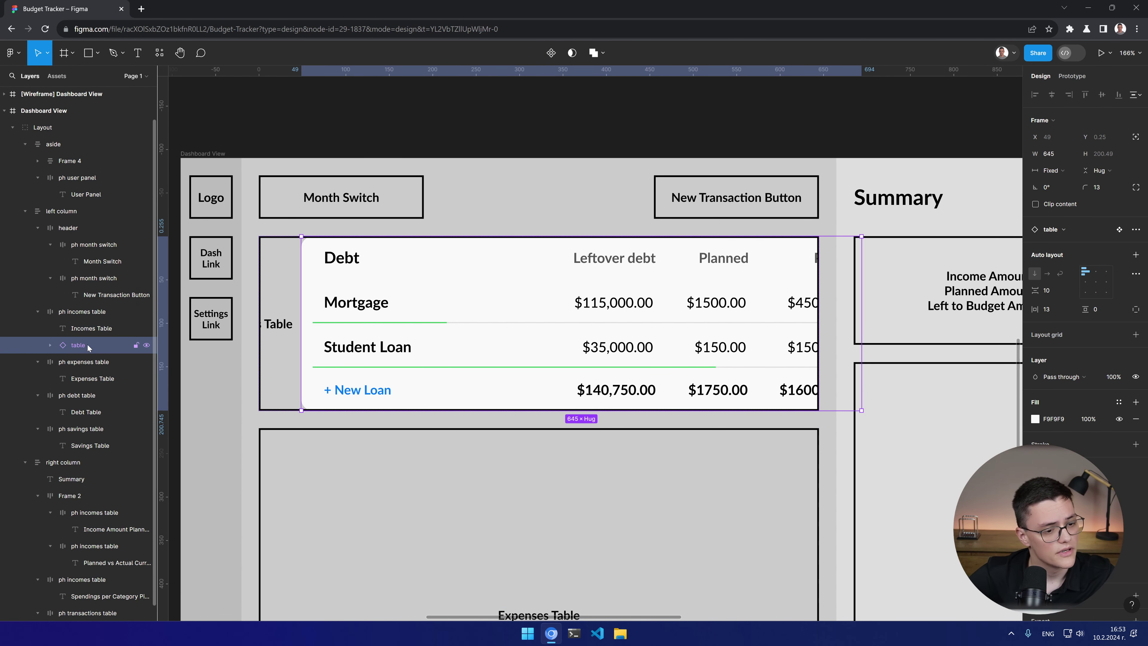
drag(88, 347, 61, 321)
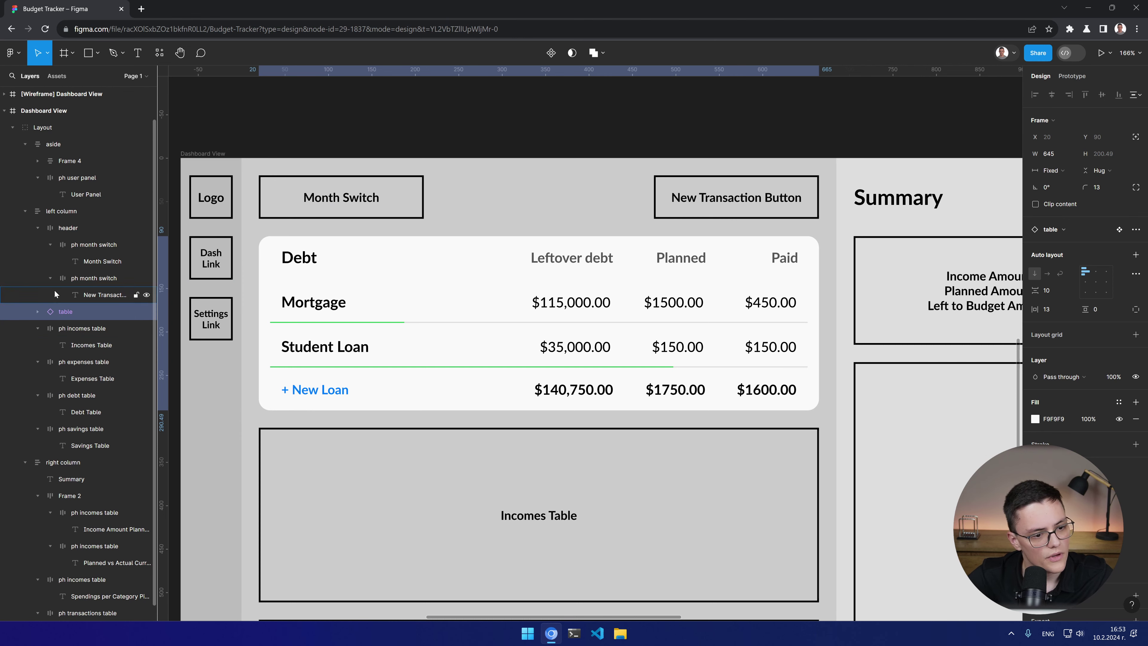
Step: Delete the ph incomes table placeholder below the inserted table in the left column
click(42, 232)
click(82, 333)
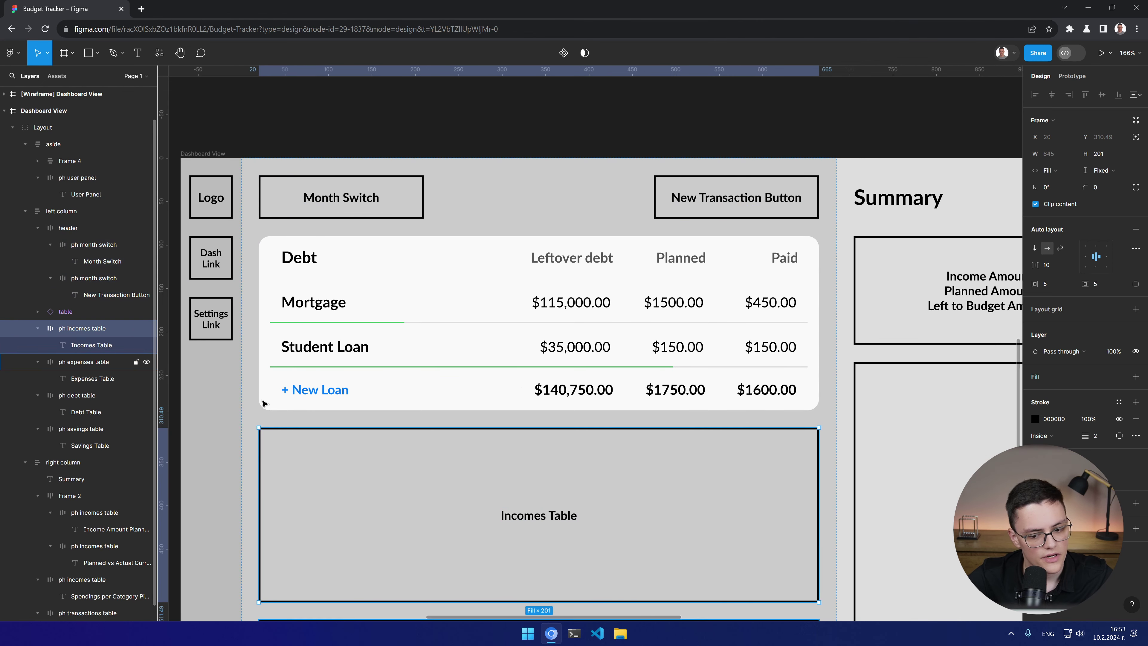
drag(469, 410, 489, 324)
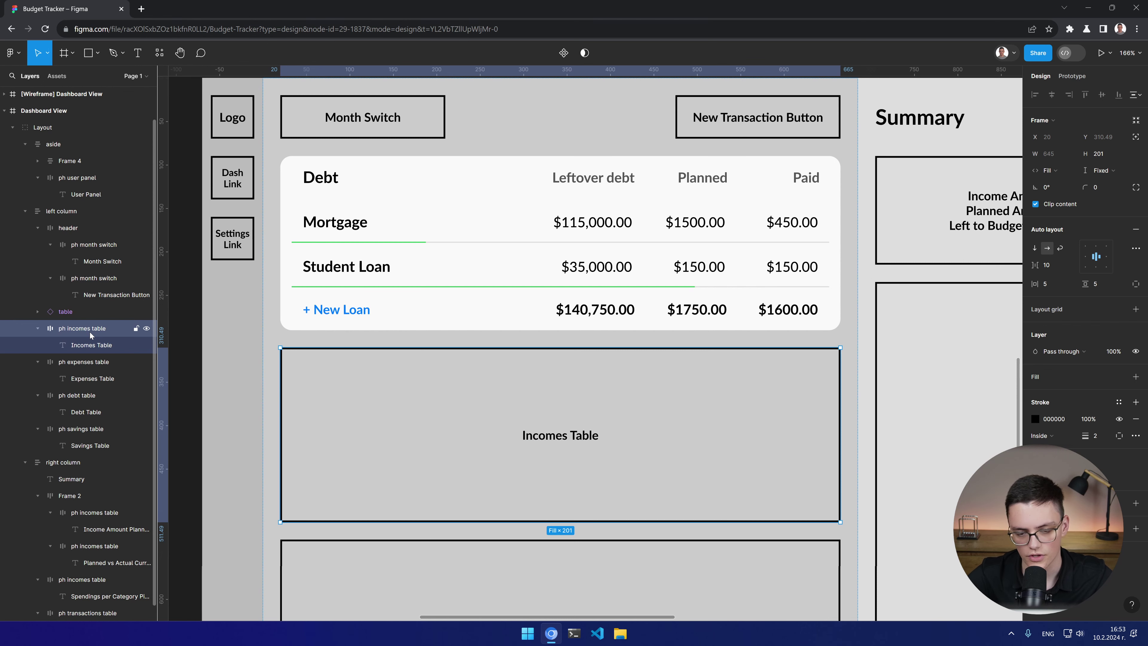
key(Delete)
Step: Change the inserted table's header title from Debt to Income
click(324, 181)
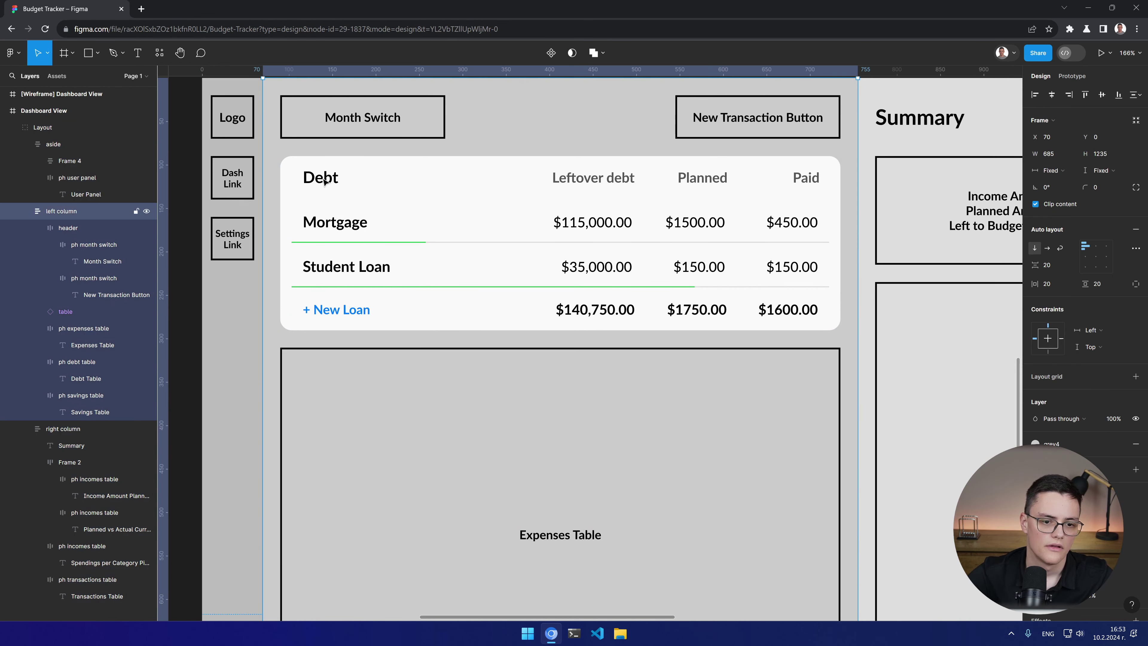
click(325, 182)
double_click(324, 182)
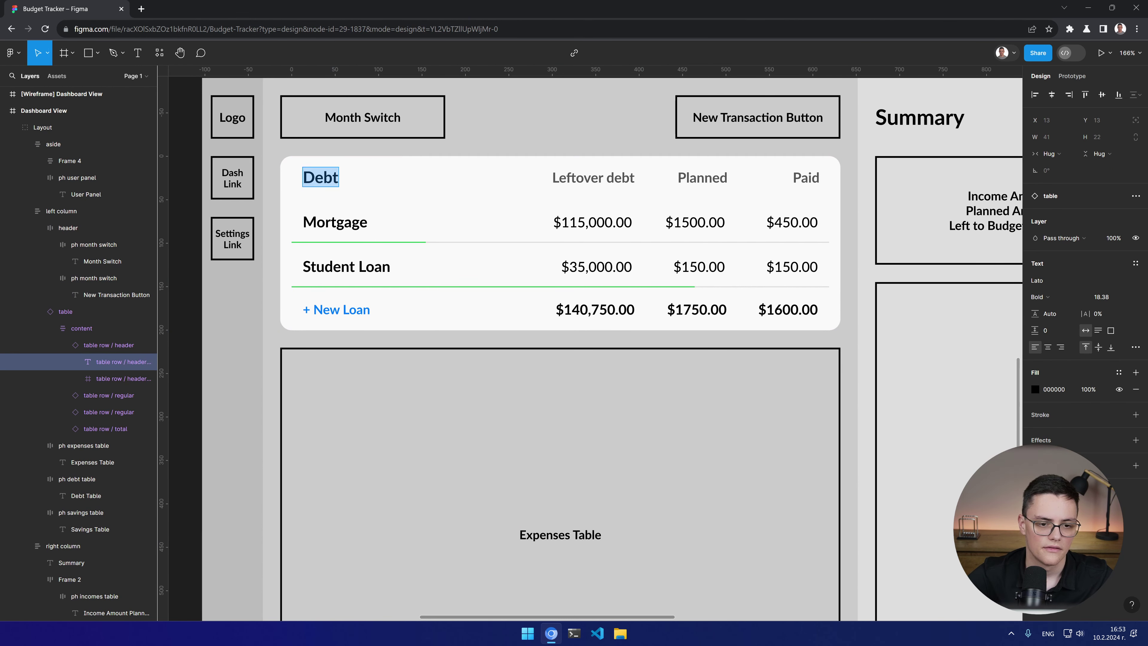
text(Income)
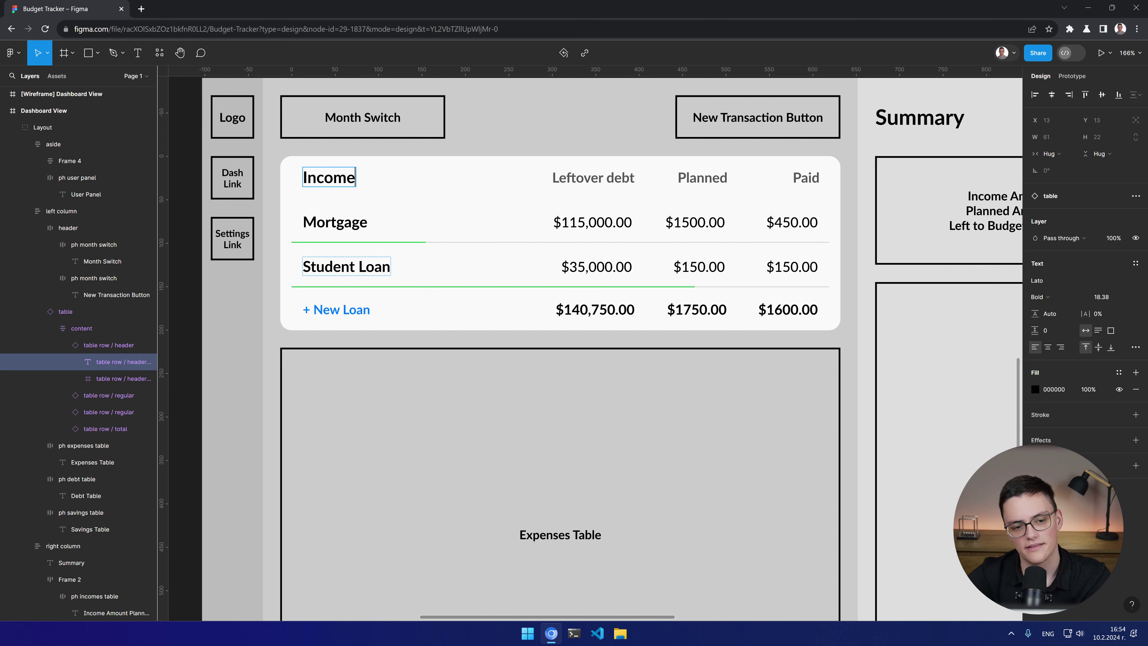
key(Escape)
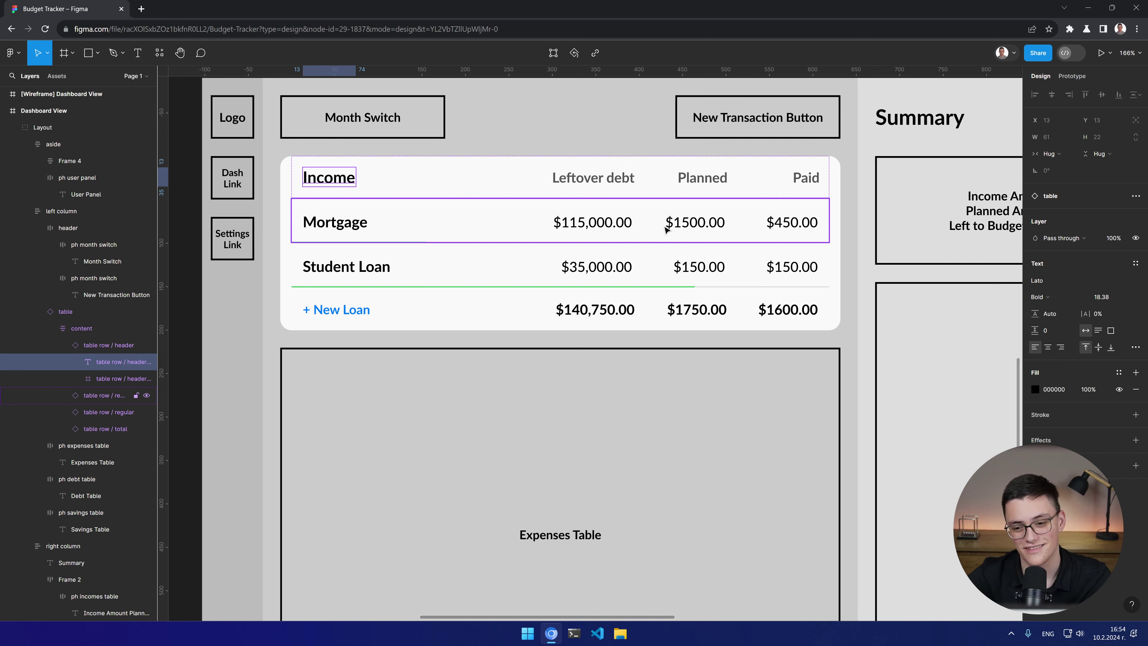
Step: Hide the Leftover debt heading in the Income table's header row
double_click(603, 180)
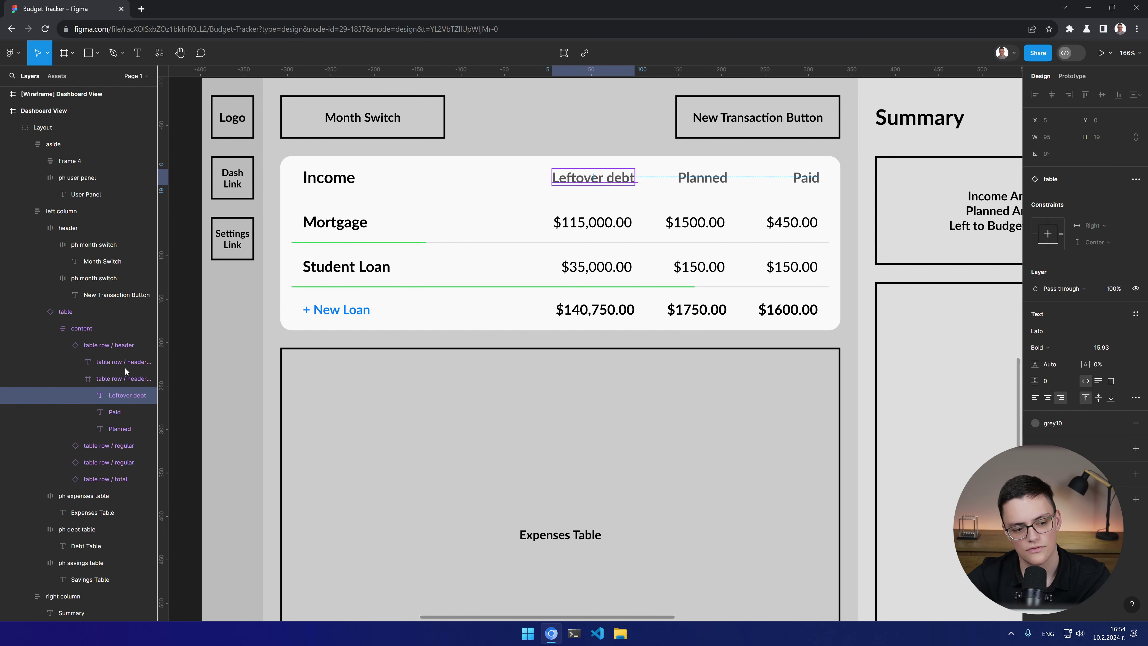
click(146, 396)
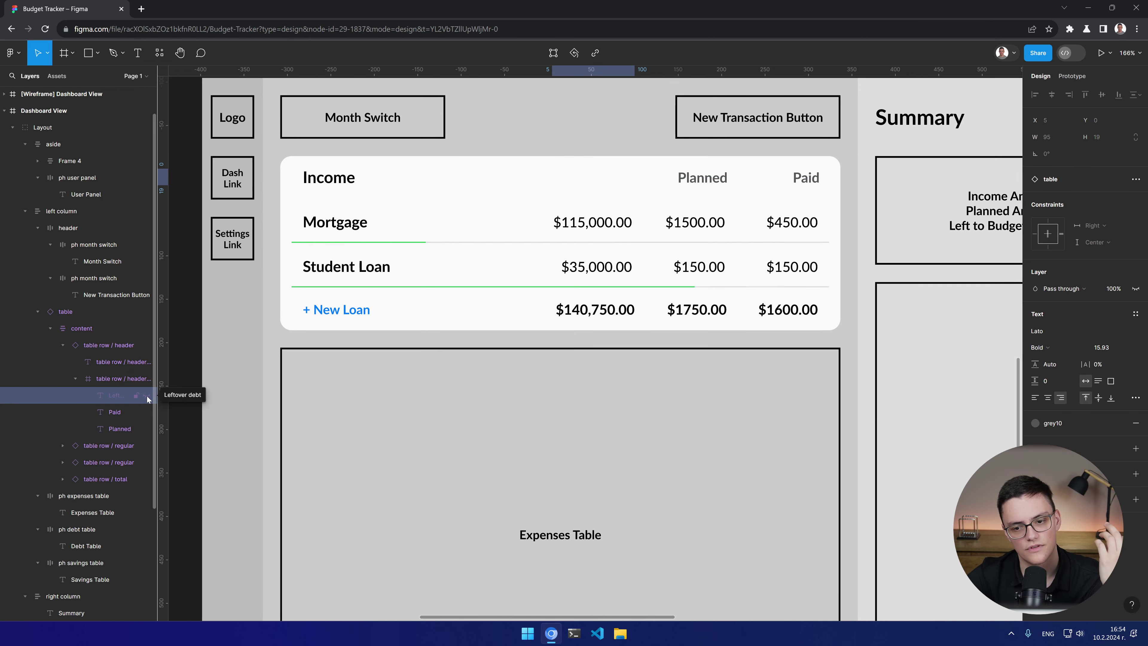
click(146, 396)
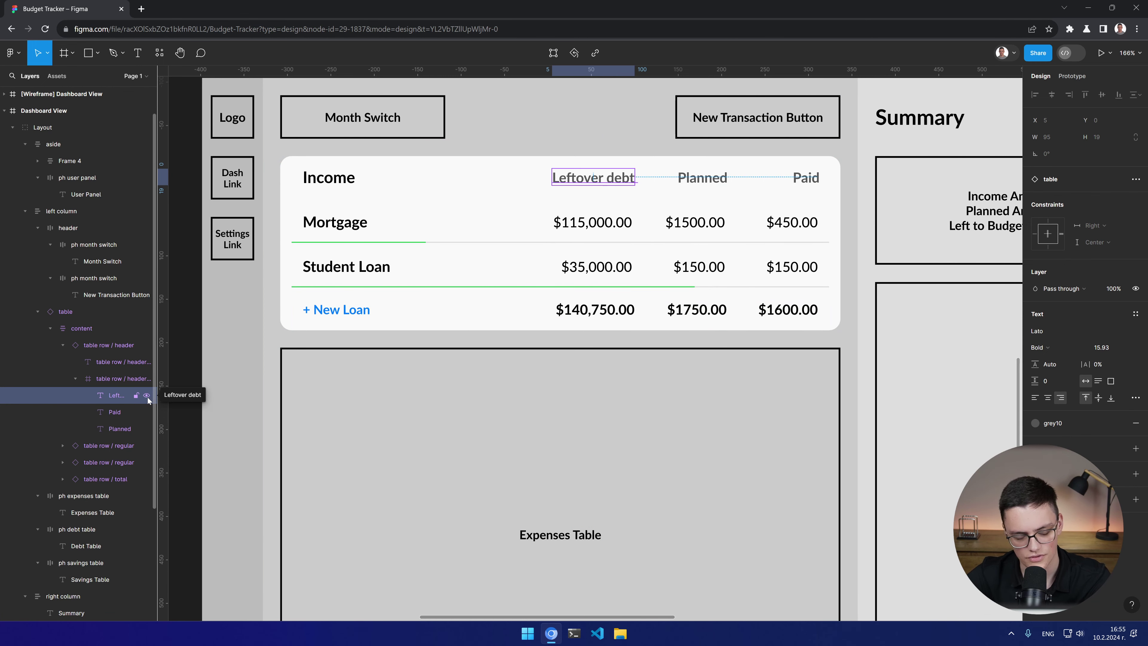
click(146, 395)
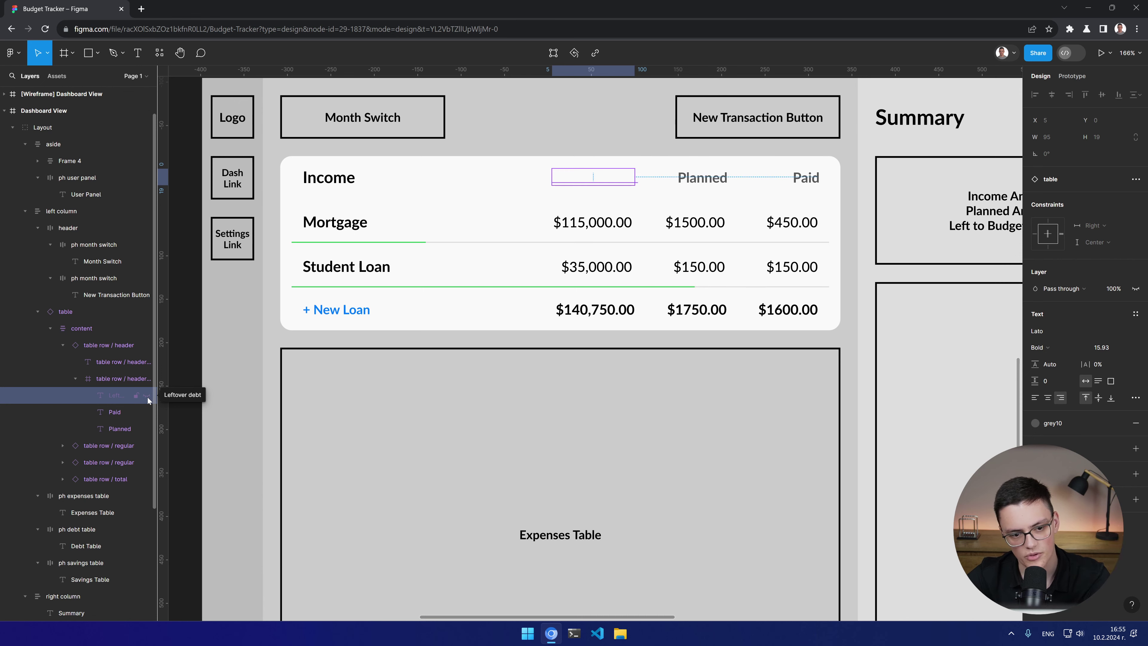
Step: Change the Paid column heading of the Income table to Received
click(806, 178)
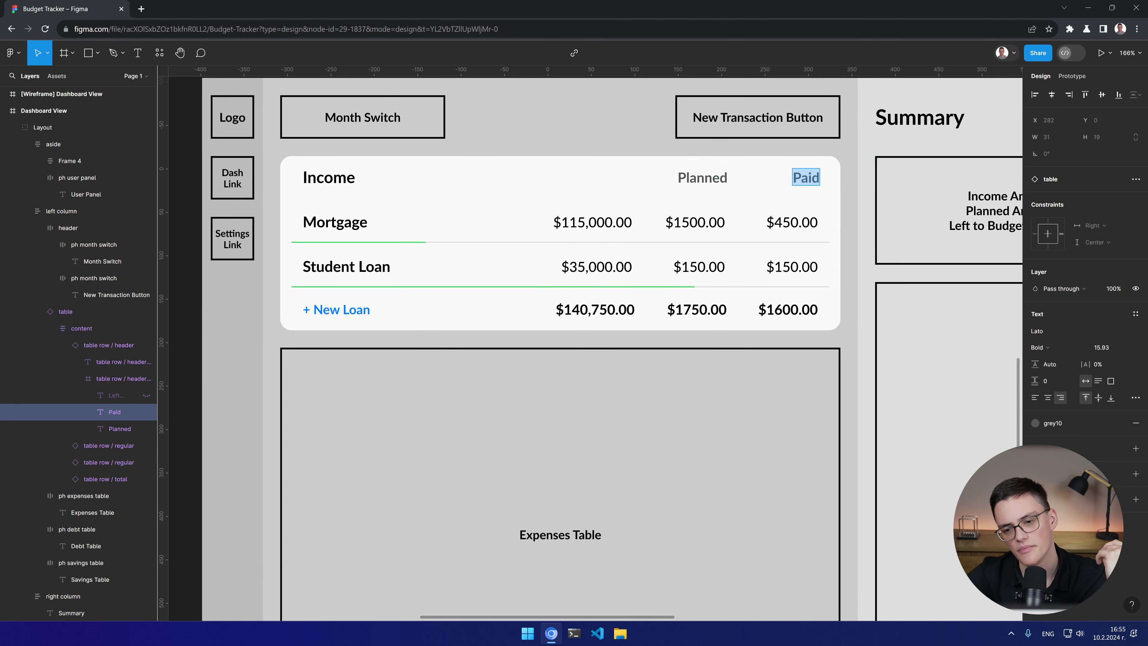
text(Received)
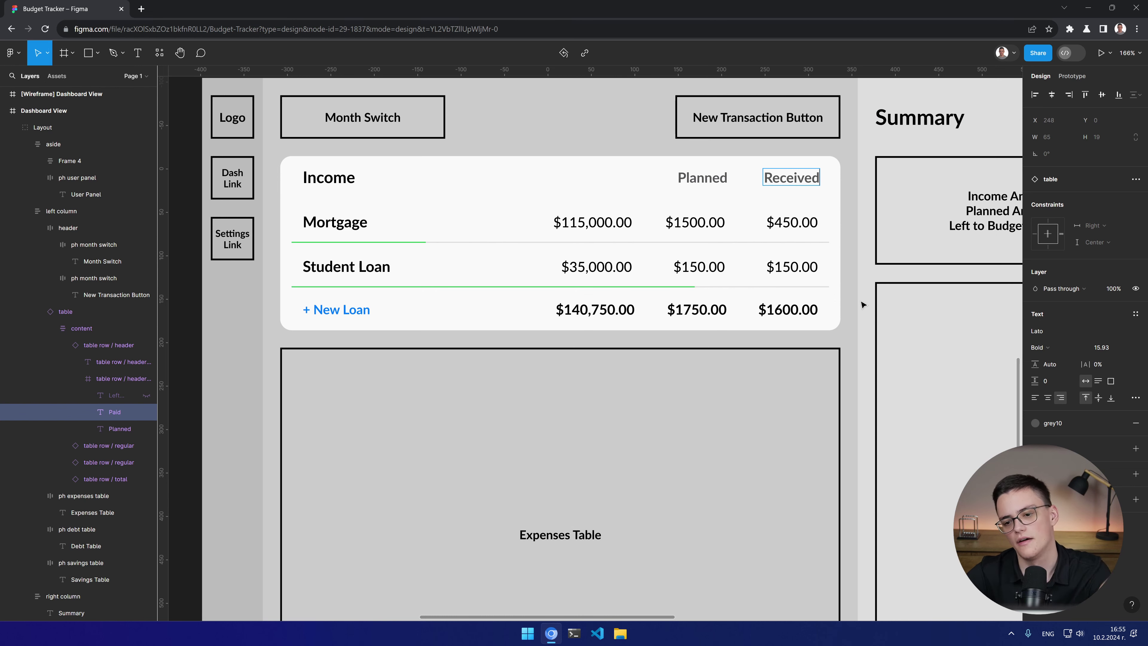
key(Escape)
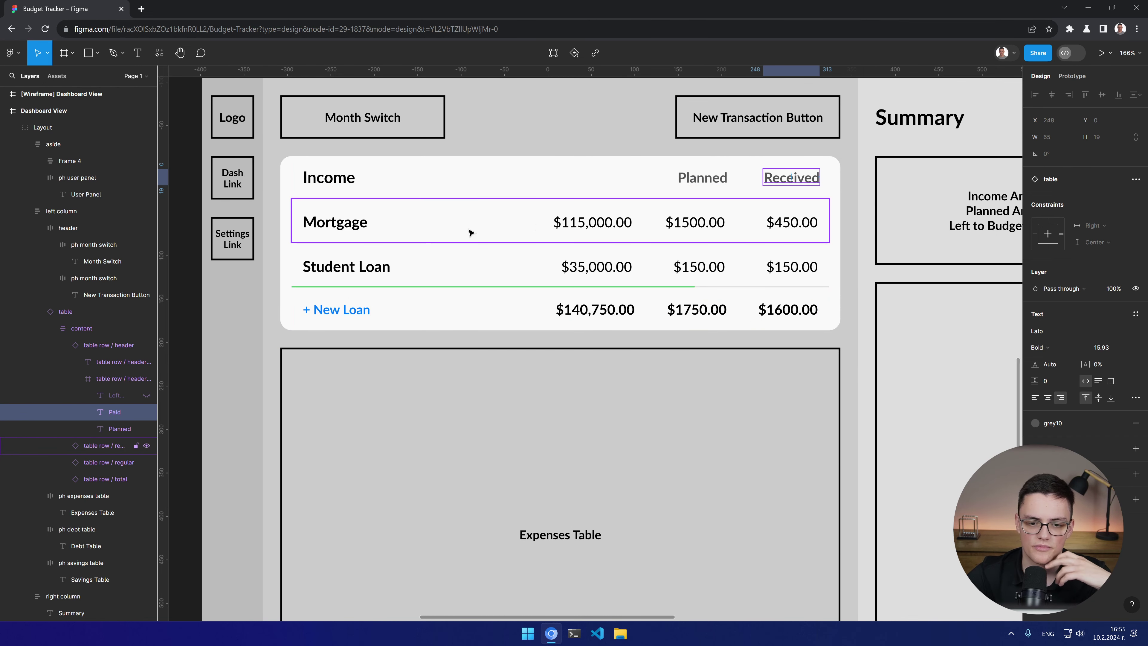
Step: Replace the Mortgage label in the Income table's first row with Salary
double_click(329, 229)
double_click(329, 229)
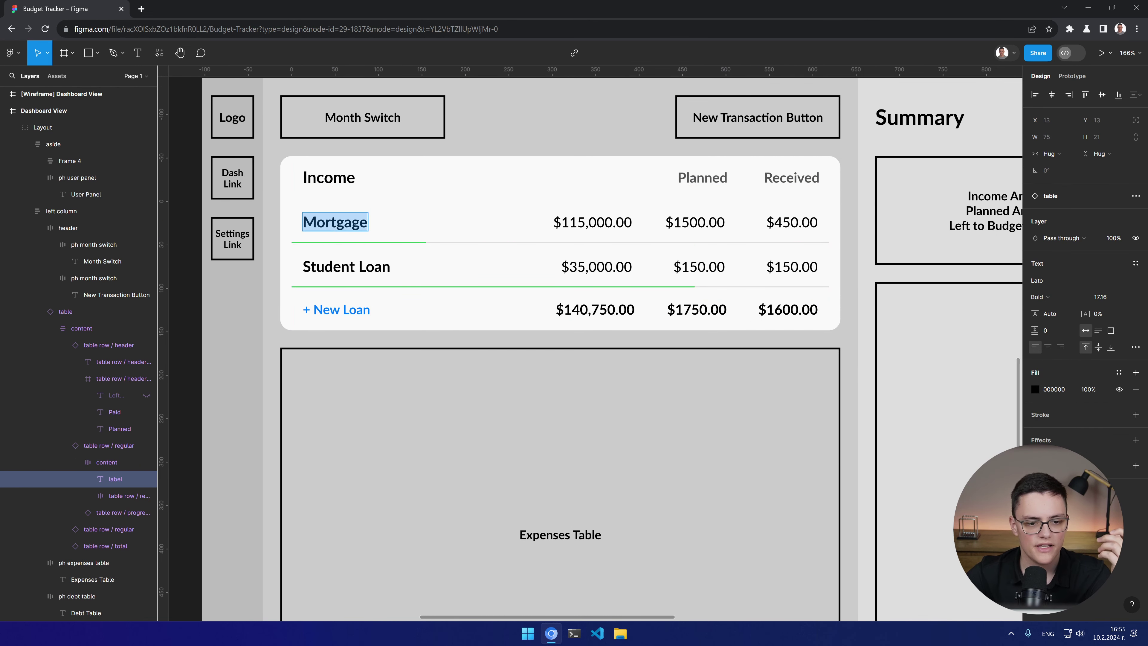
text(Lo)
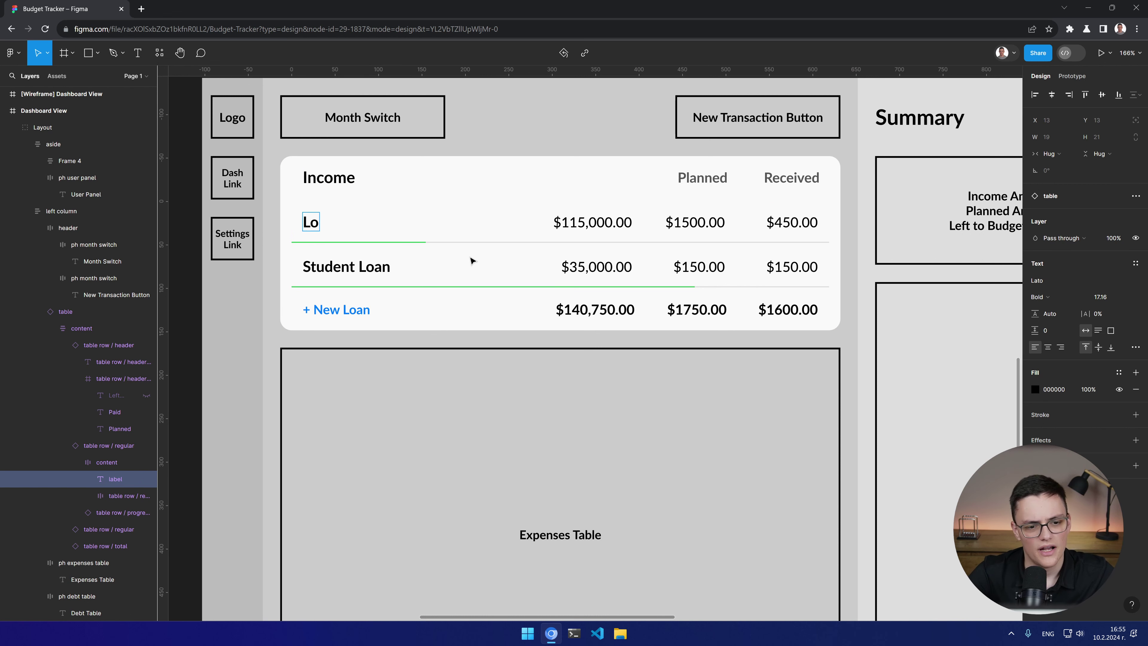
key(BackSpace)
key(BackSpace)
text(INcom)
key(BackSpace)
key(BackSpace)
key(BackSpace)
key(BackSpace)
key(BackSpace)
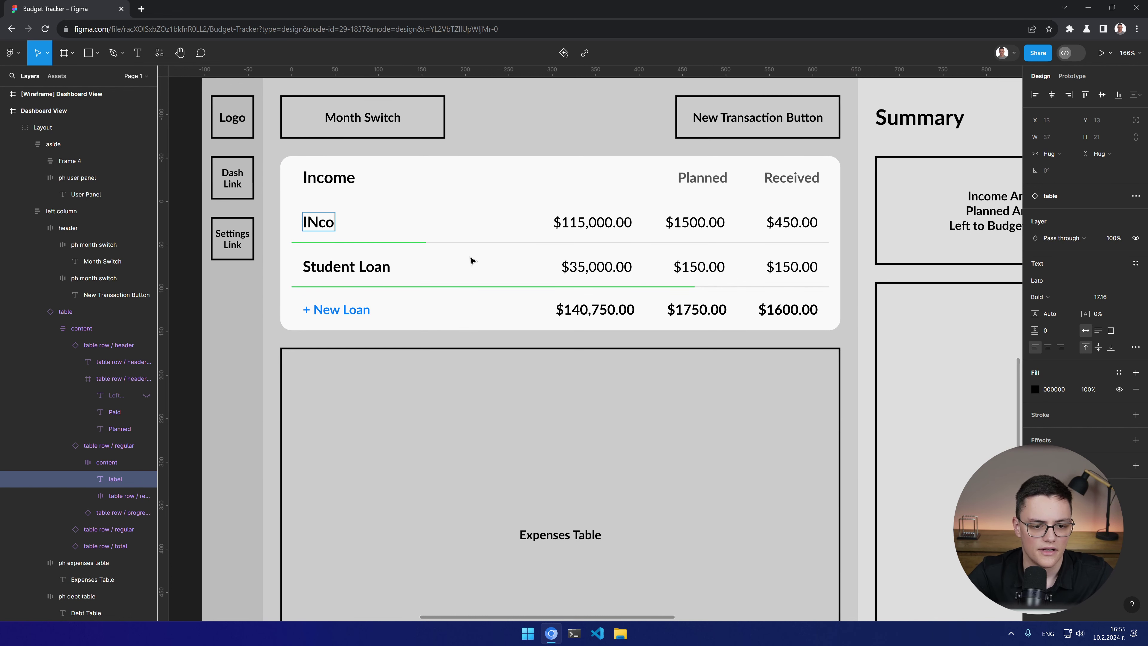
text(Income)
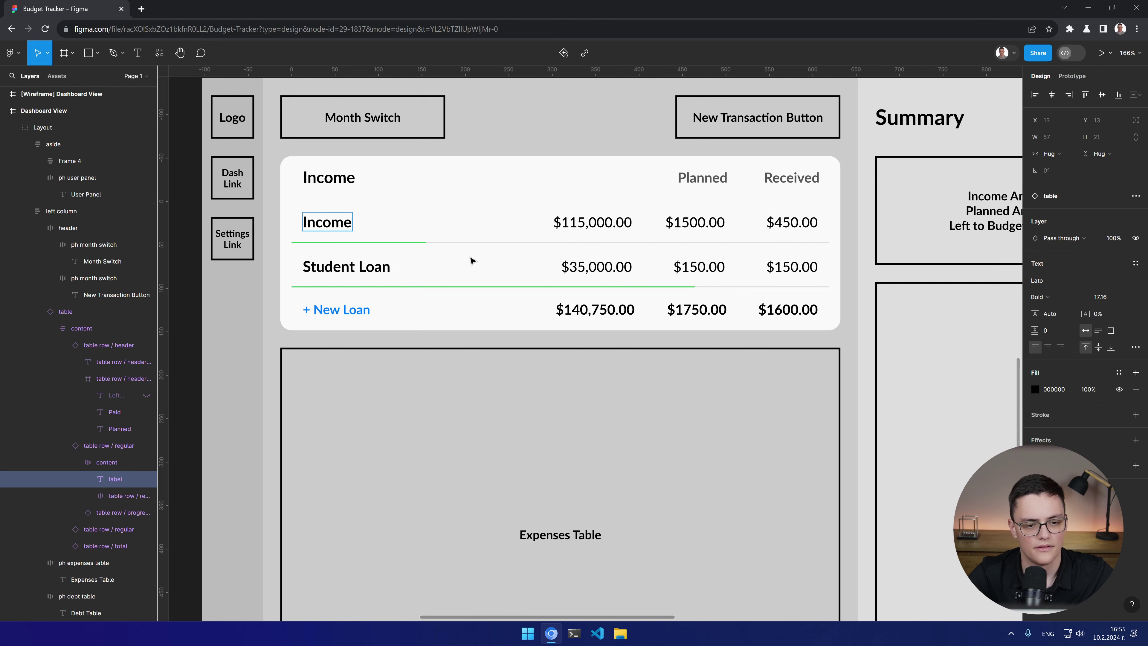
key(ctrl+BackSpace)
text(Salary)
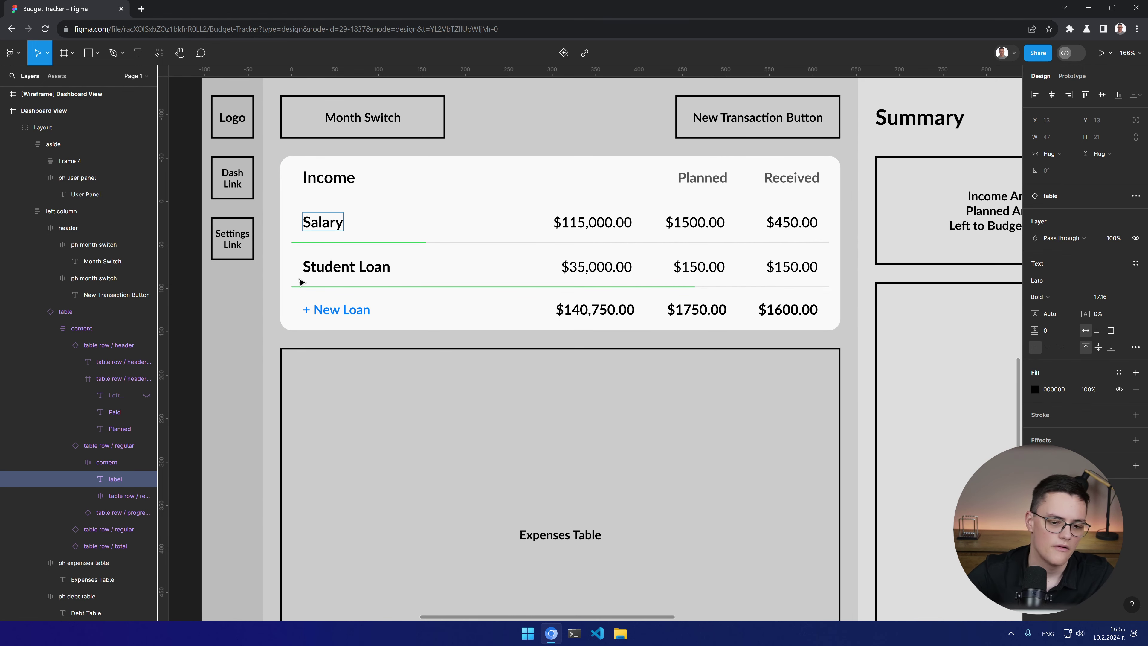
Step: Replace the Student Loan label in the Income table's second row with Investments
double_click(310, 267)
key(ctrl+a)
text(Investments)
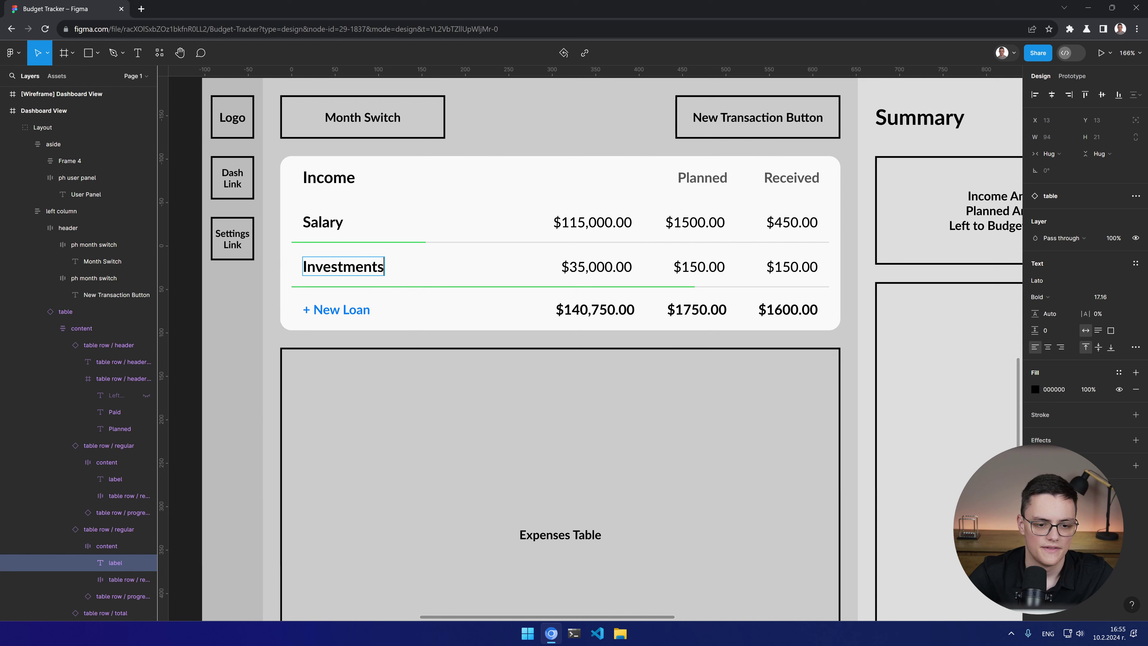
Step: Change the label of the Income table's second row to Investment Income
key(BackSpace)
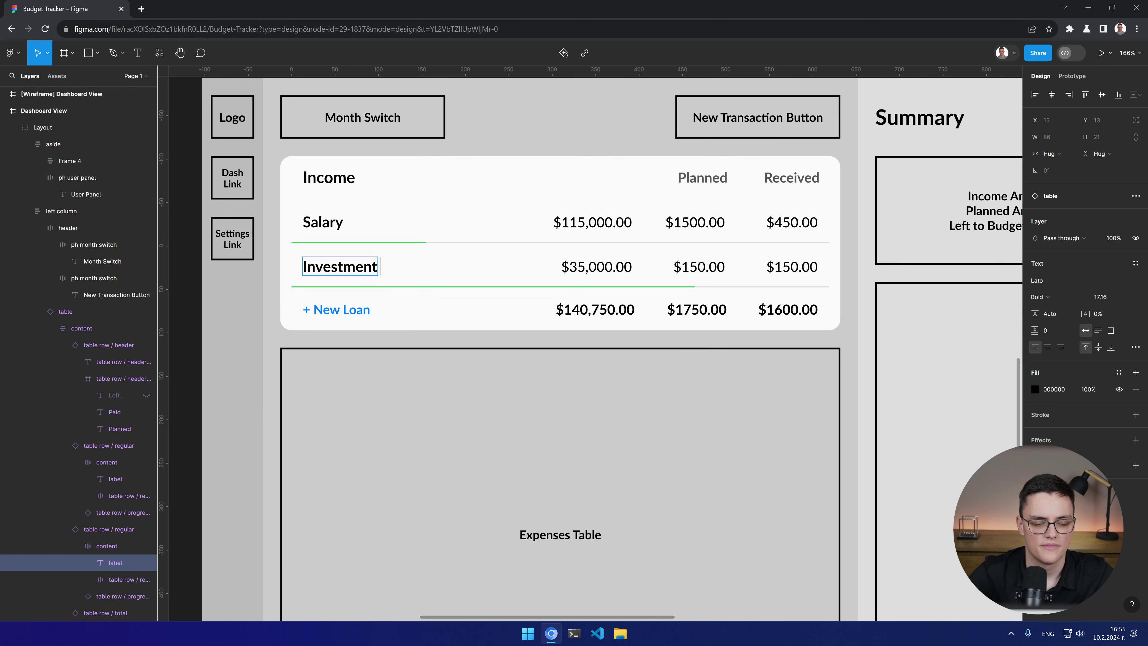
text(Income)
key(Escape)
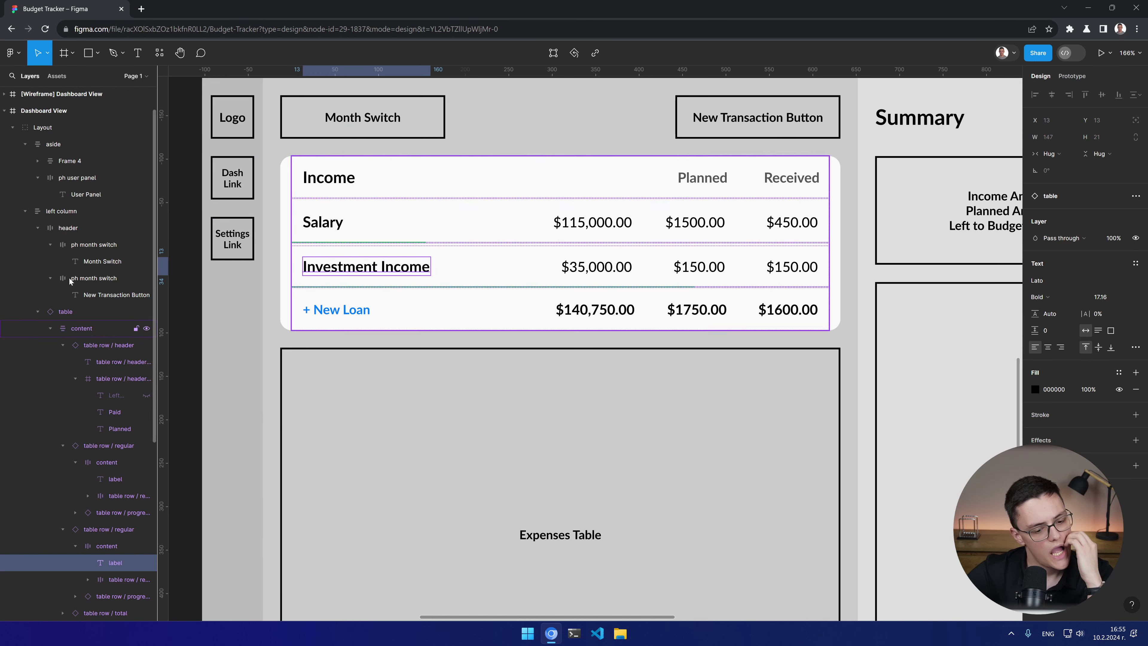
Step: Try to insert a regular table row component into the Income table
click(159, 53)
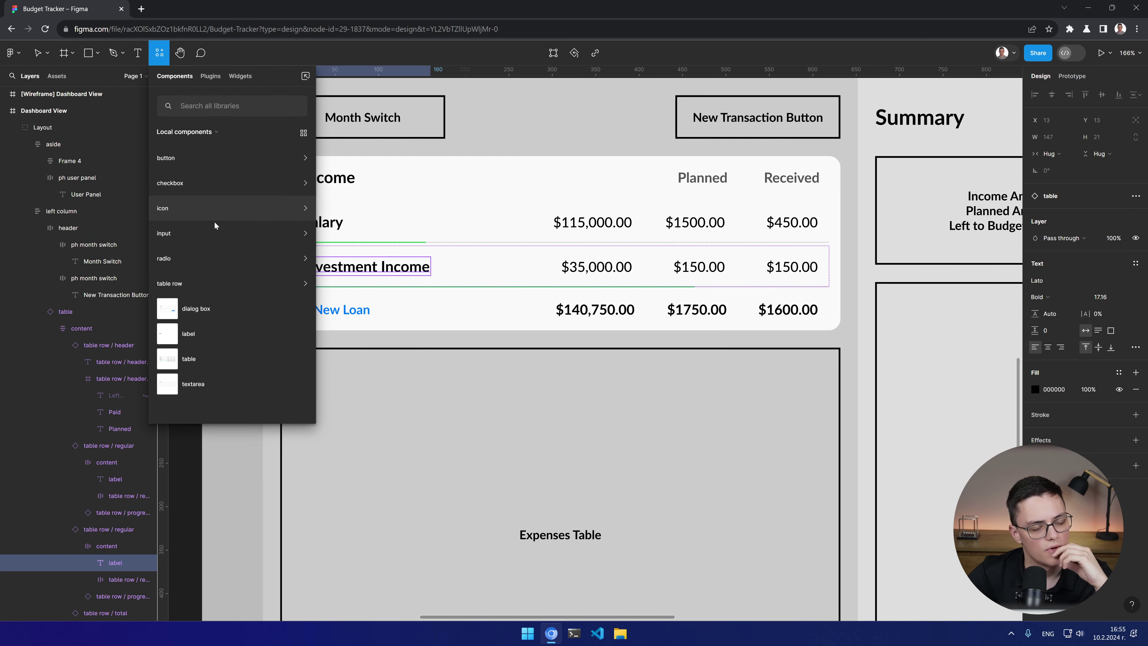
click(241, 288)
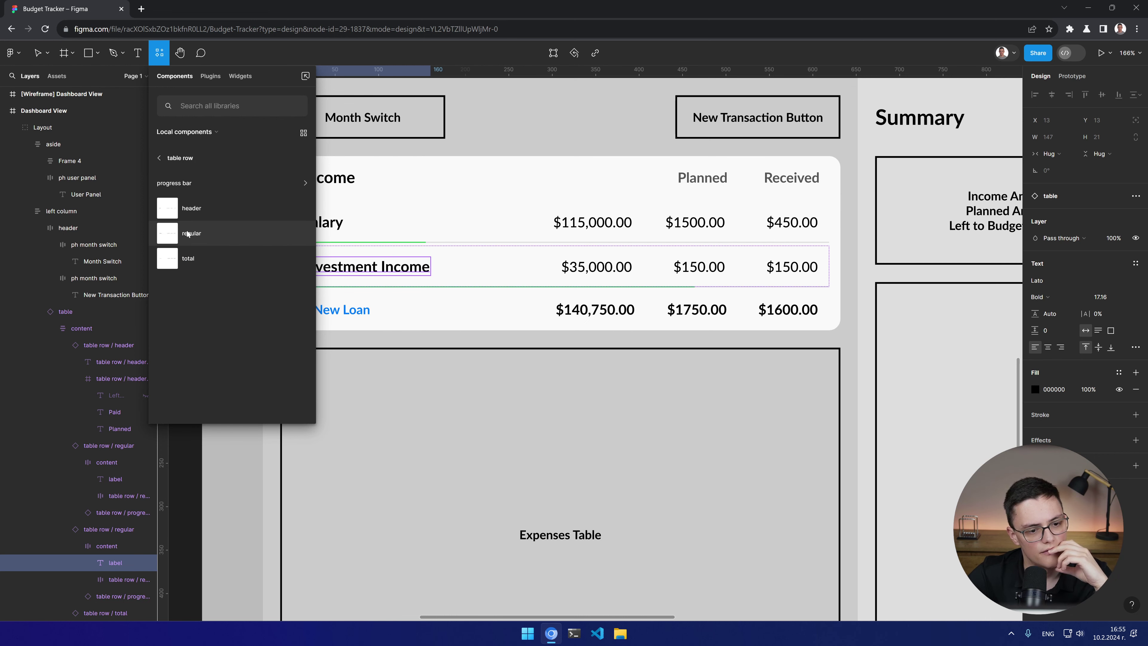
drag(188, 233, 492, 283)
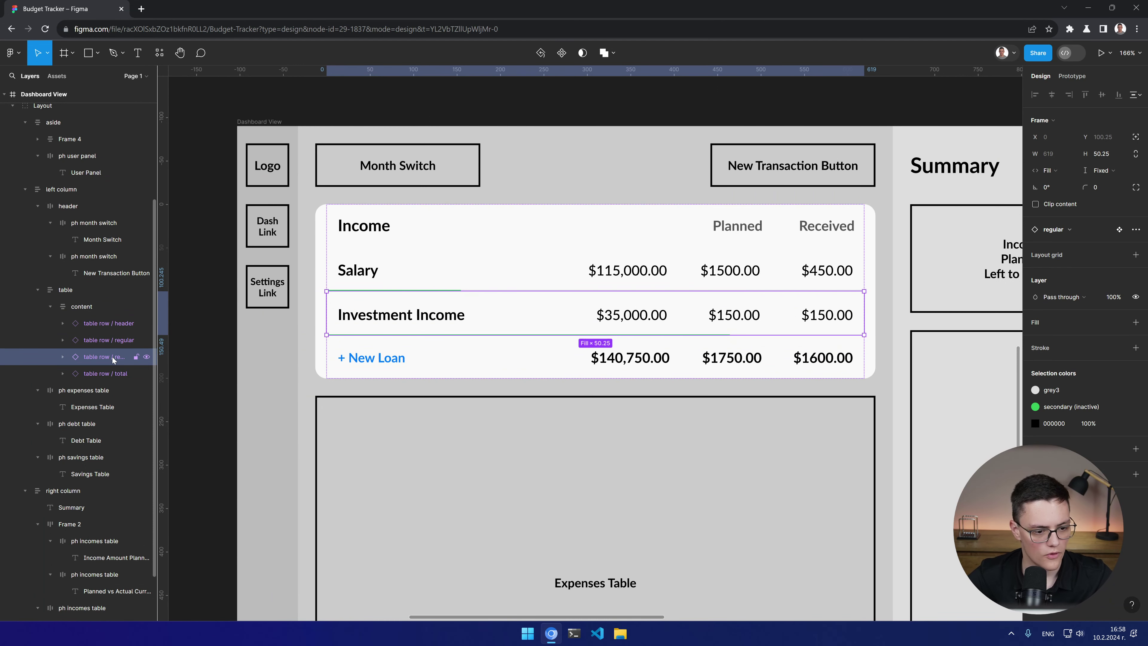
Step: Duplicate the Investment Income row and label the copy Side Hustle
key(ctrl+d)
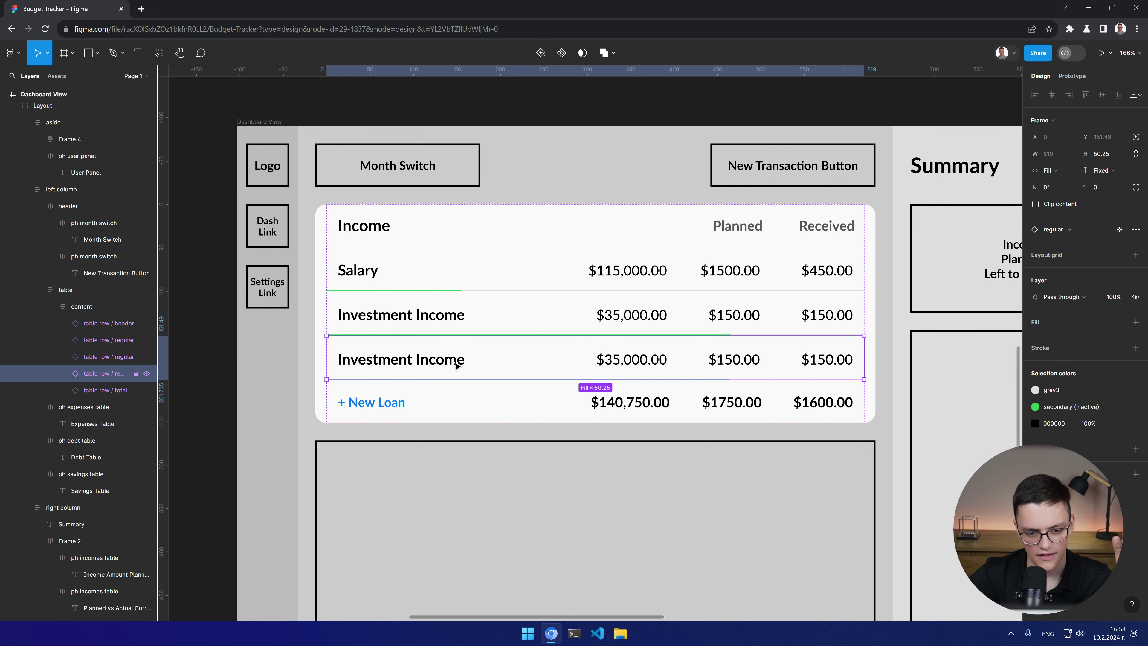
key(shift+a)
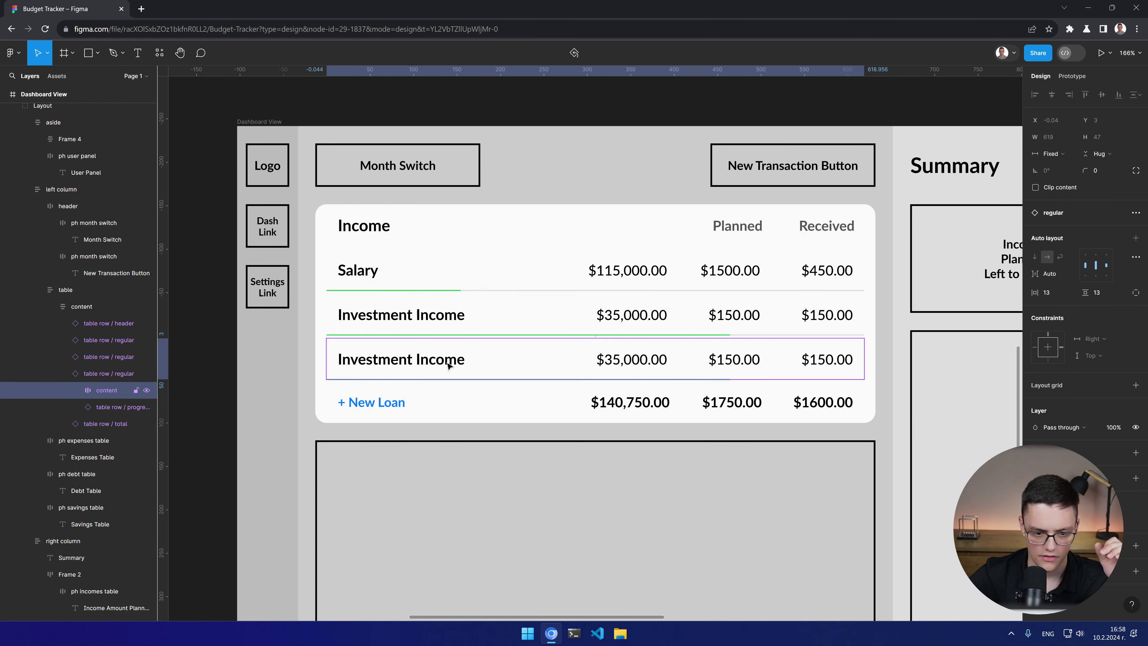
double_click(457, 367)
key(Return)
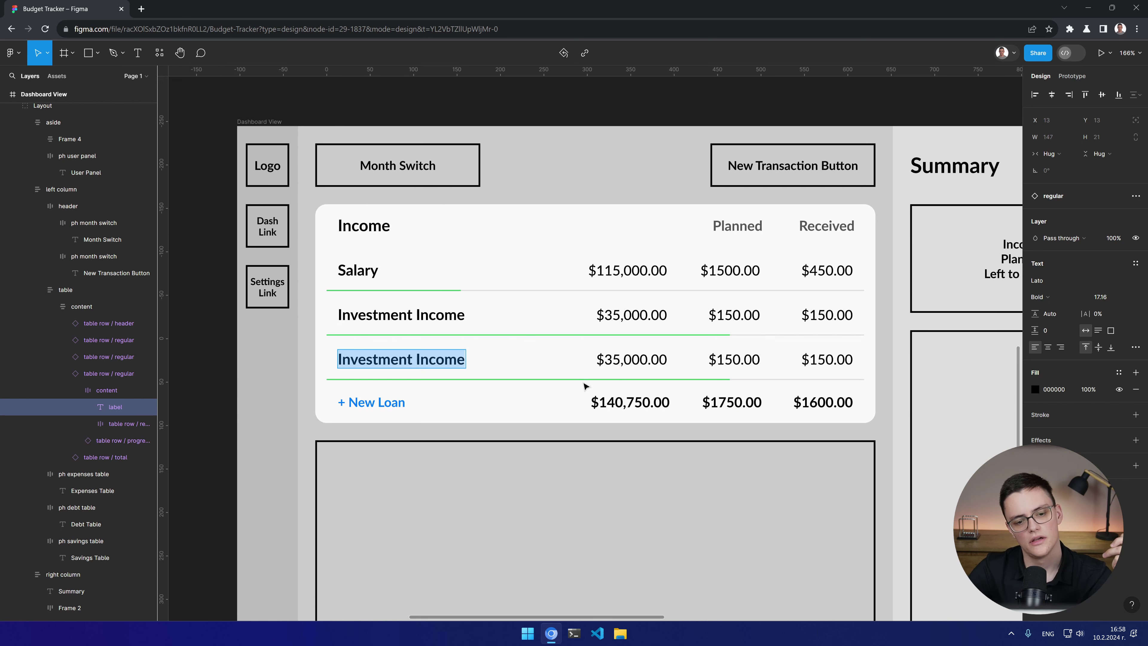
key(BackSpace)
text(Side Hustle)
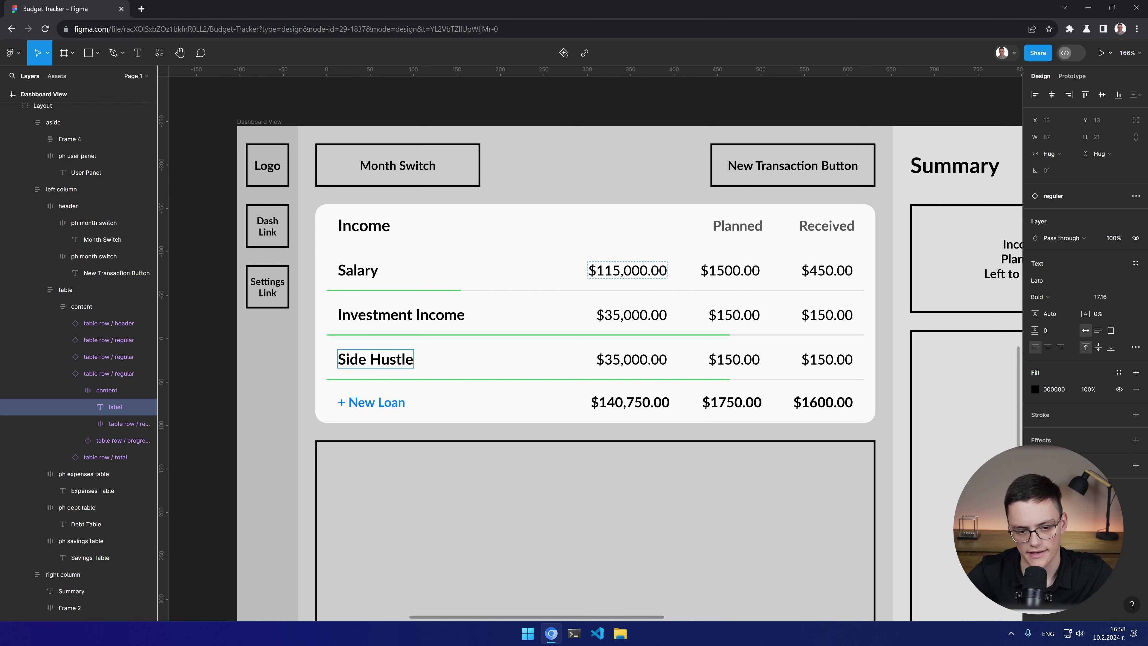
Step: Set the Salary row's first amount, ahead of the Planned column, to $5000.00
double_click(660, 270)
text($10)
key(BackSpace)
key(BackSpace)
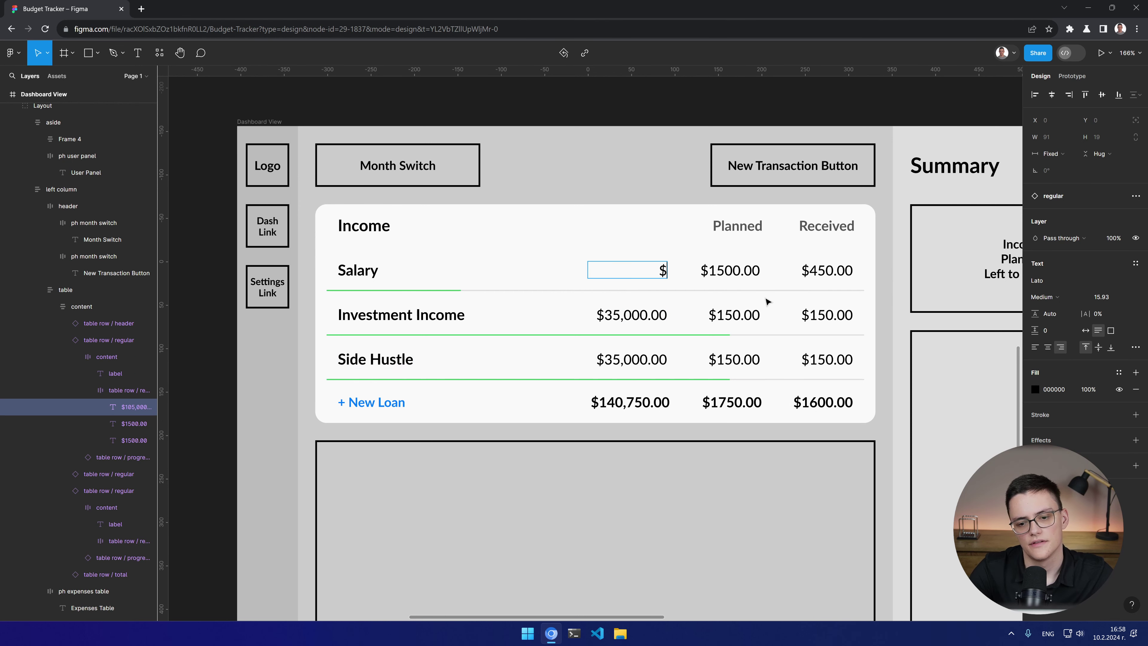
text(5000.00)
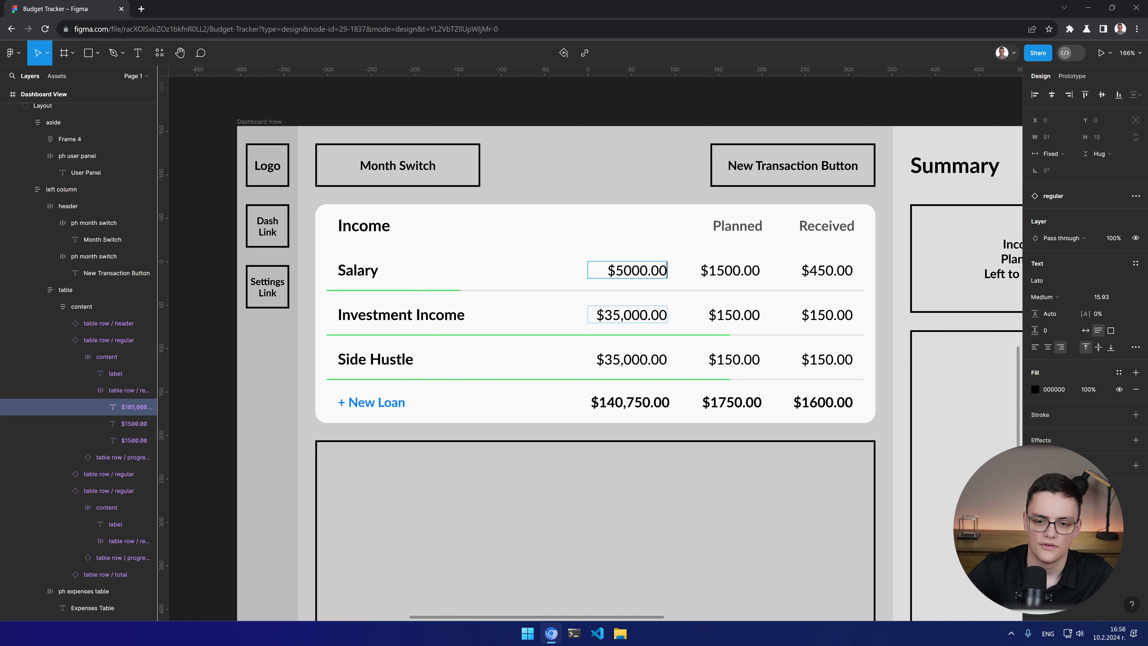
Step: Set the Investment Income row's first amount, ahead of the Planned column, to $1500.00
key(Escape)
key(Tab)
key(Return)
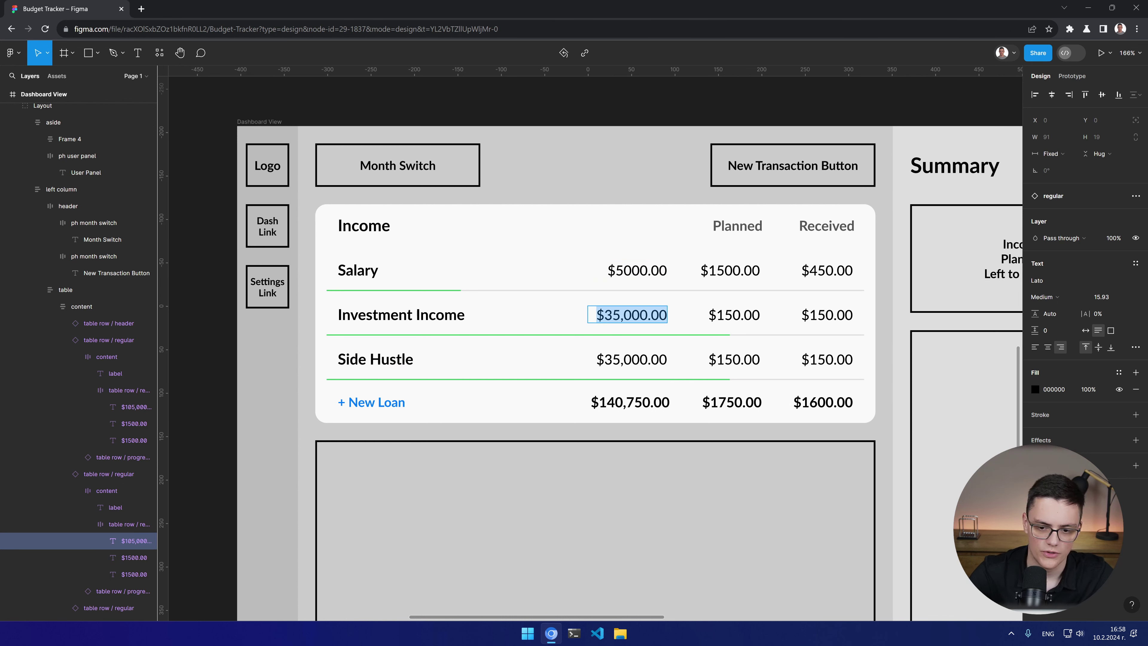
text($)
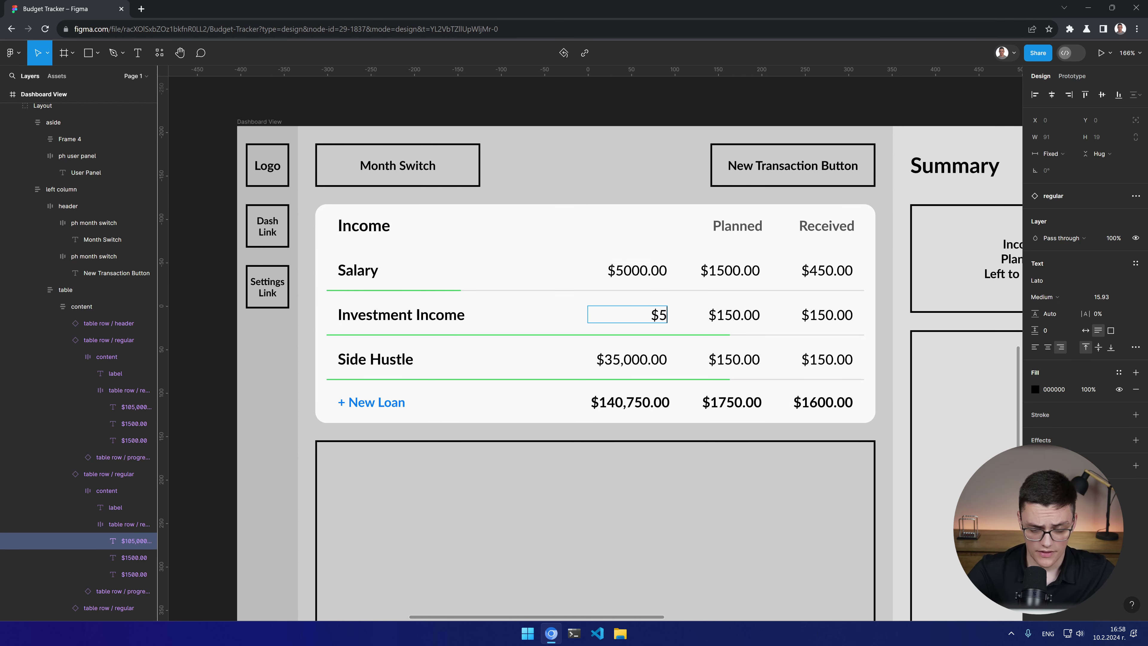
text(1500.00)
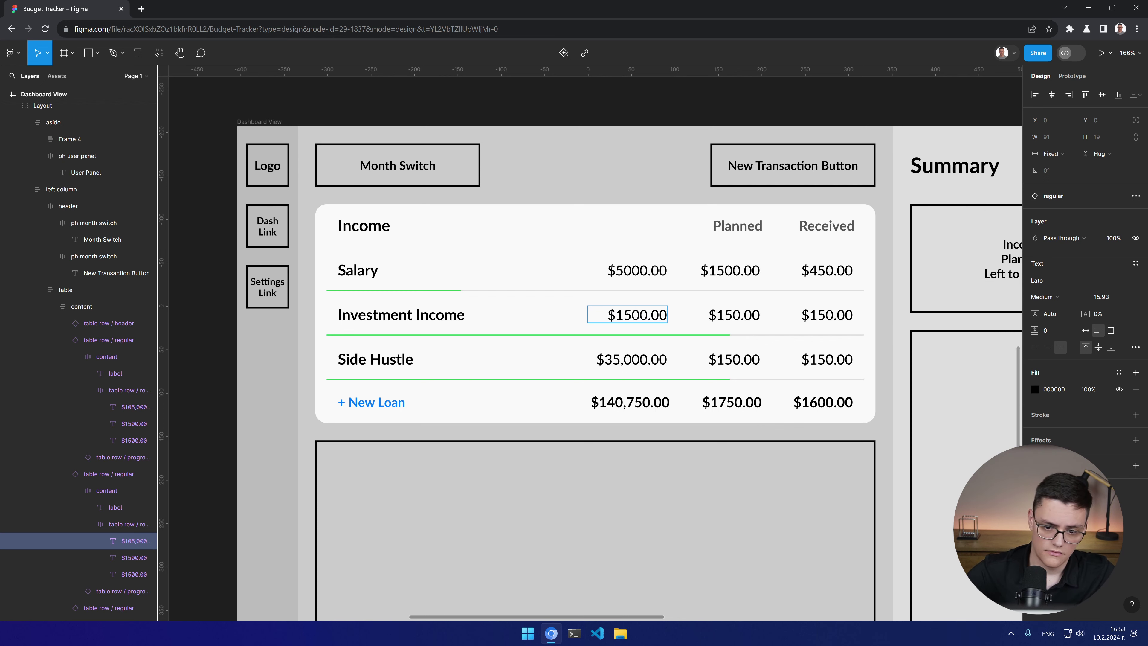
Step: Set the Side Hustle row's first amount, ahead of the Planned column, to $550.00
click(624, 358)
triple_click(634, 359)
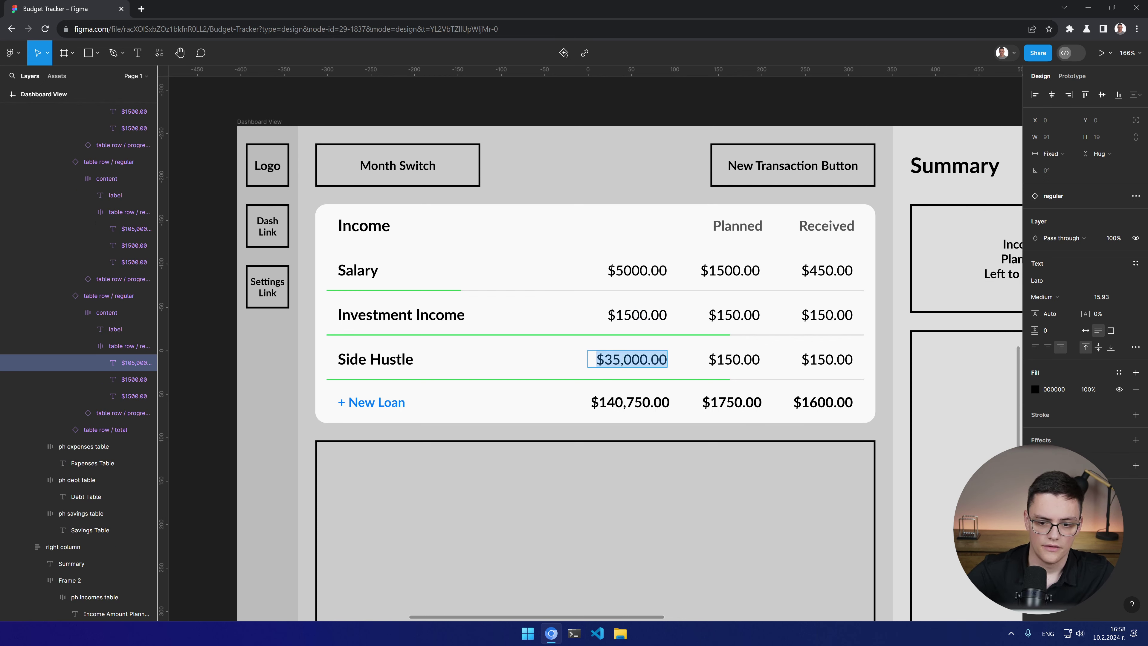
text($500.00)
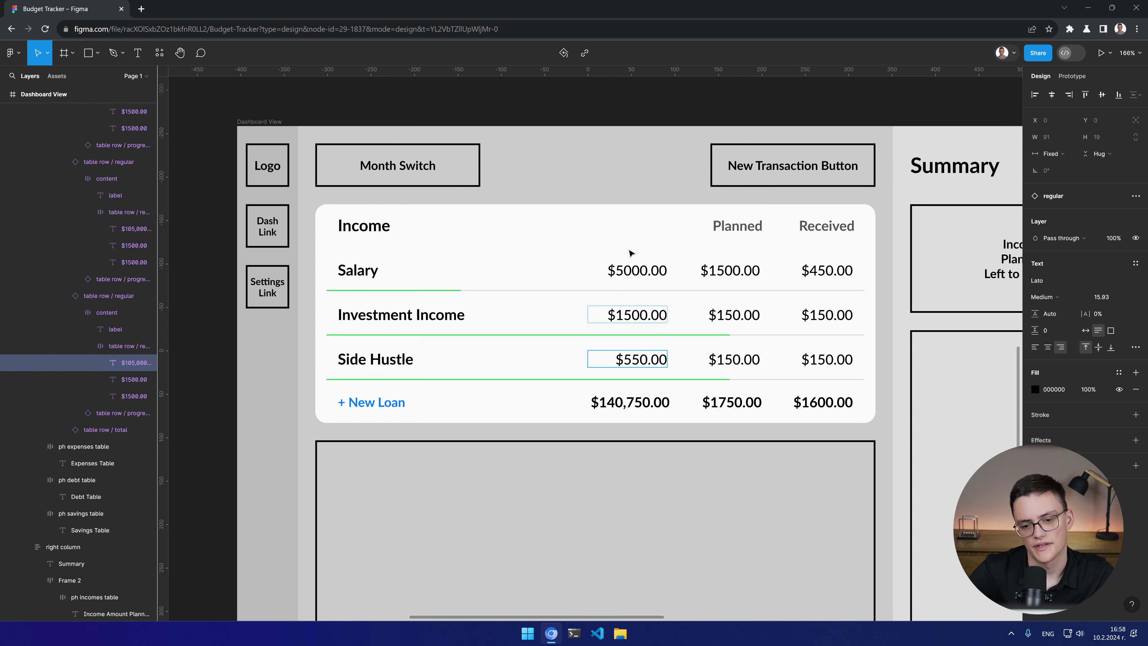
click(767, 344)
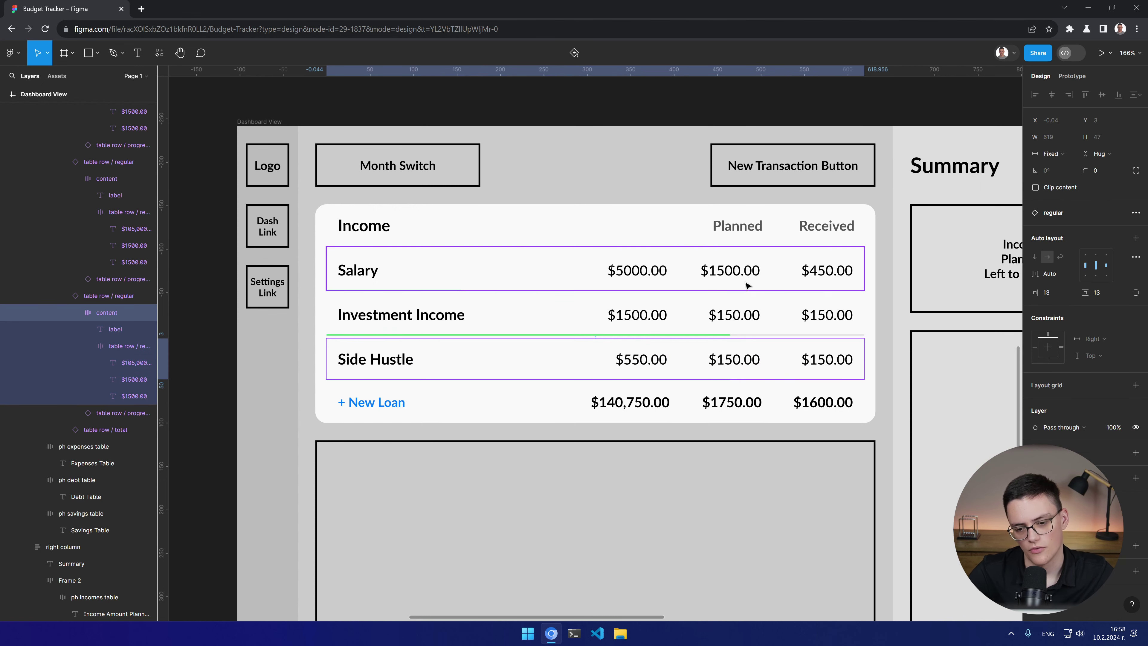
click(725, 317)
click(722, 288)
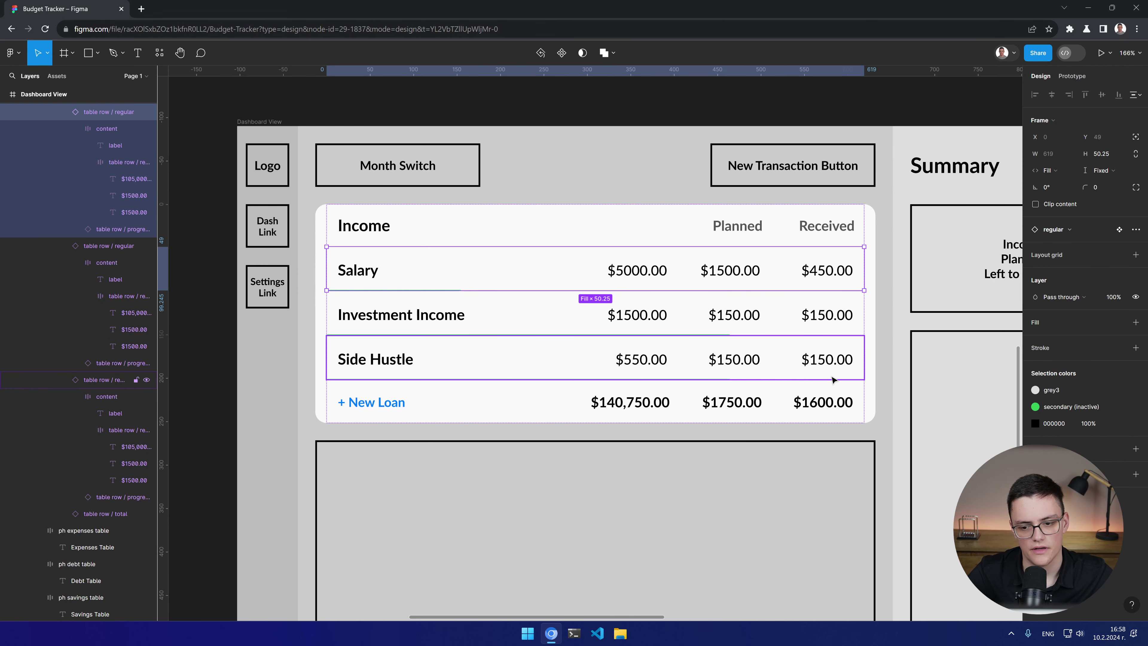
click(891, 372)
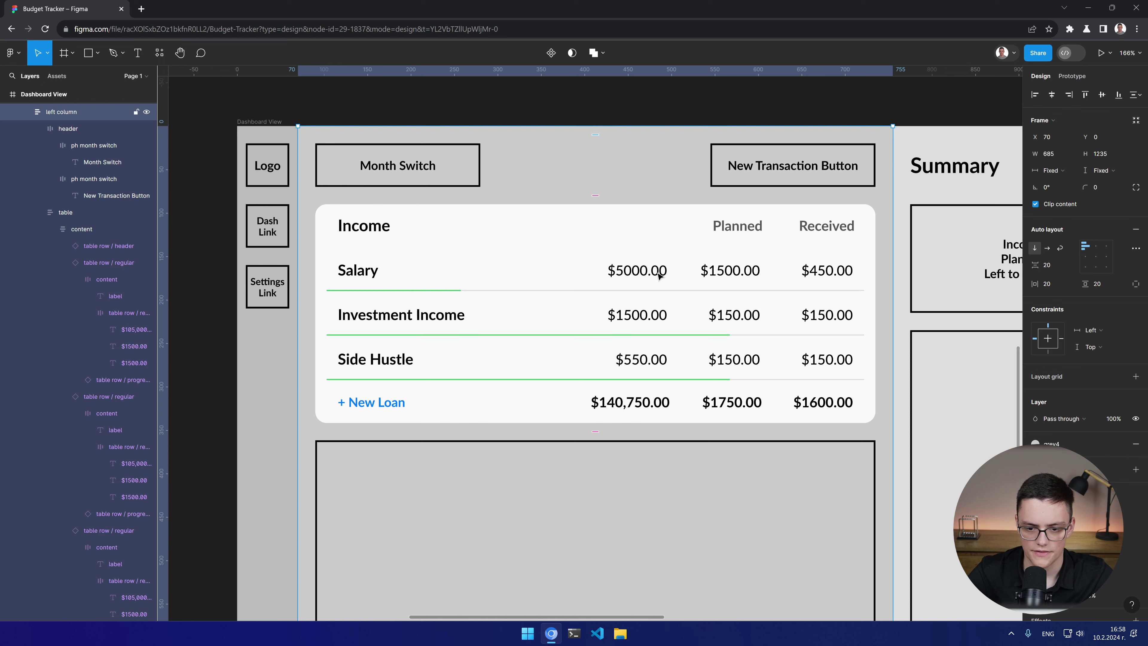
Step: Hide the Salary row's amount that has no column heading
click(645, 271)
double_click(639, 272)
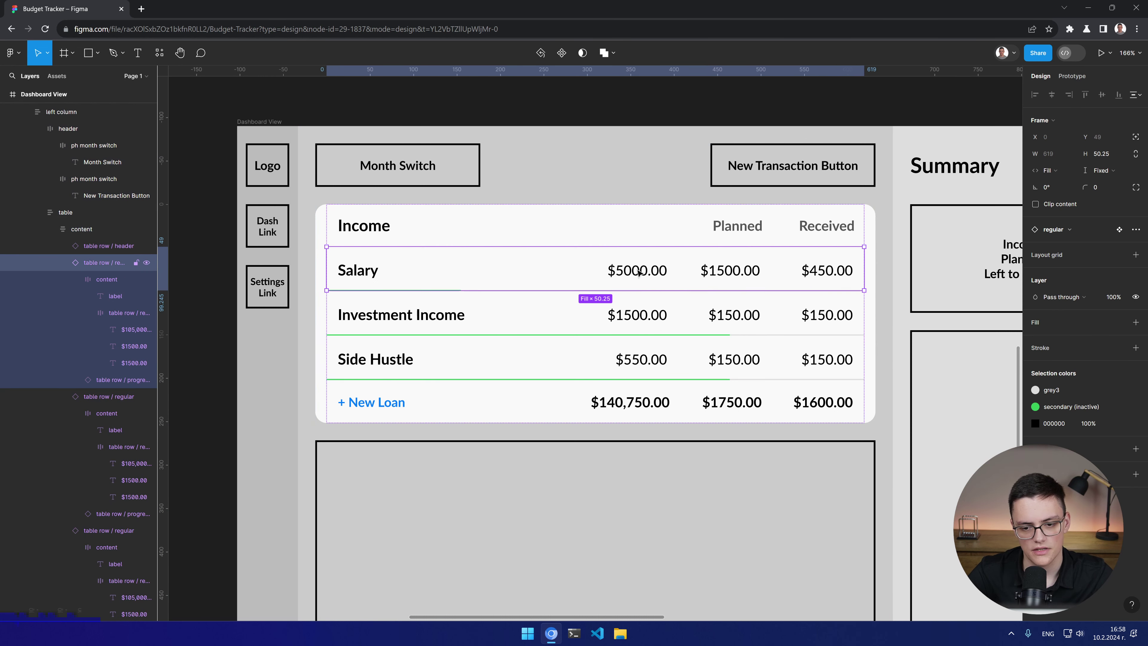
double_click(639, 272)
double_click(639, 271)
double_click(639, 272)
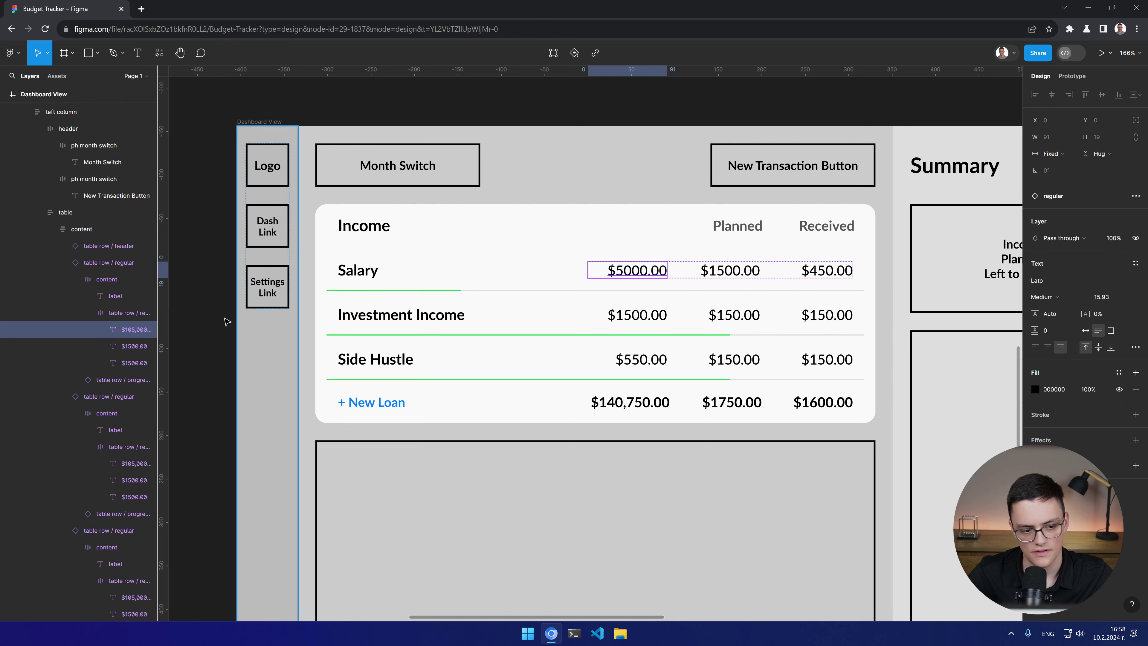
click(146, 329)
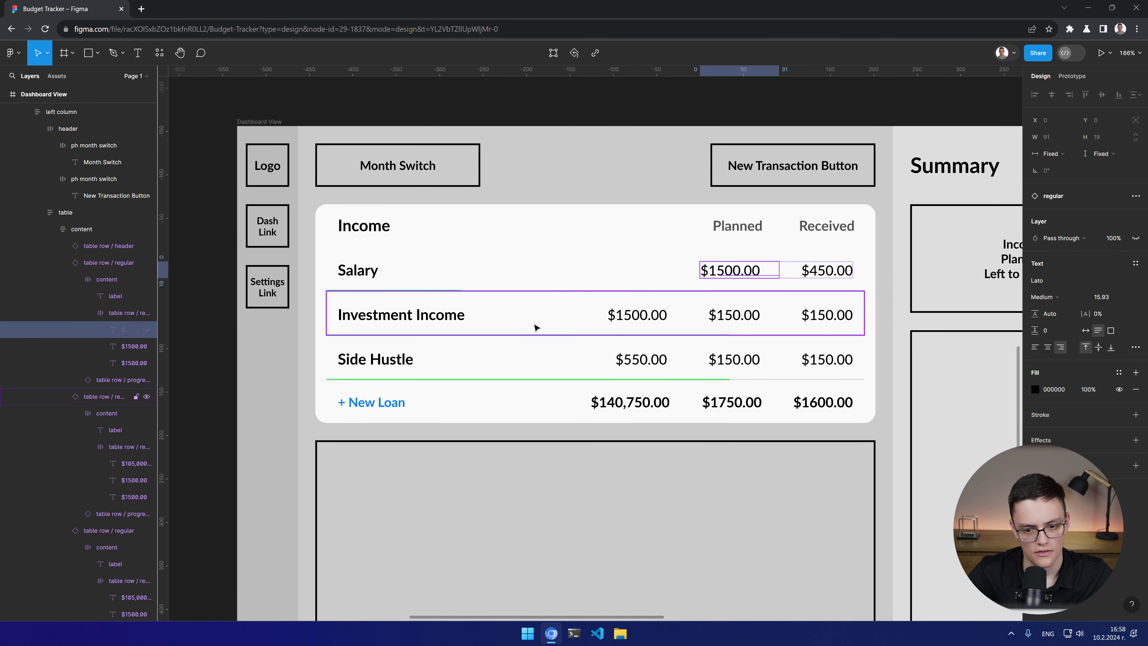
Step: Hide the Investment Income row's amount that has no column heading
click(636, 315)
key(Escape)
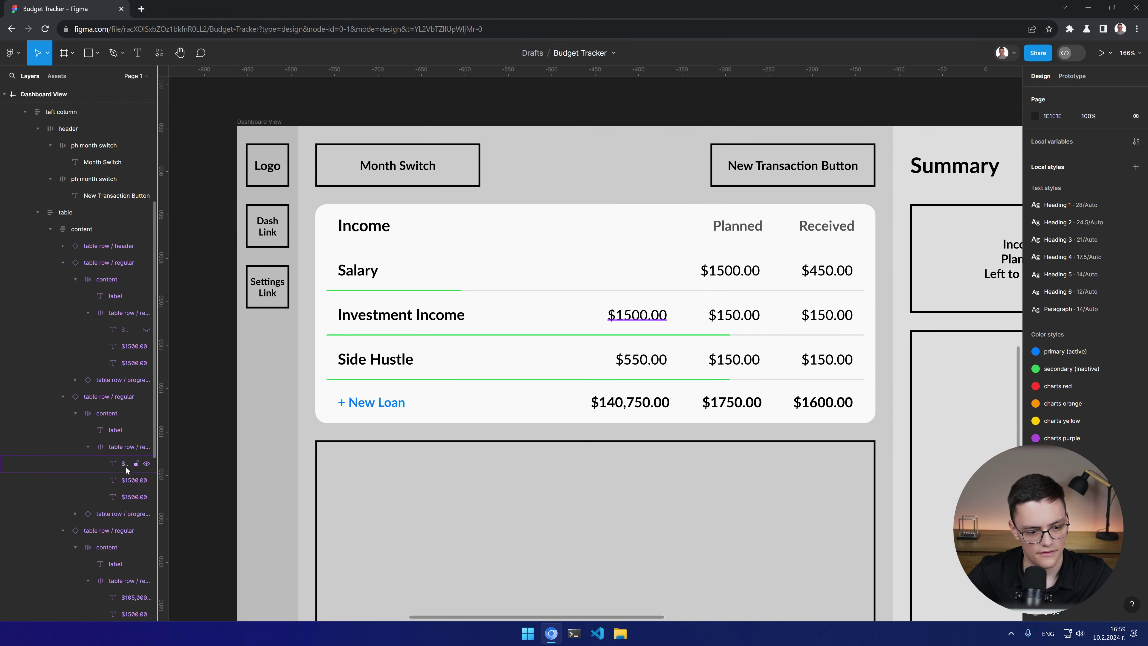
click(147, 463)
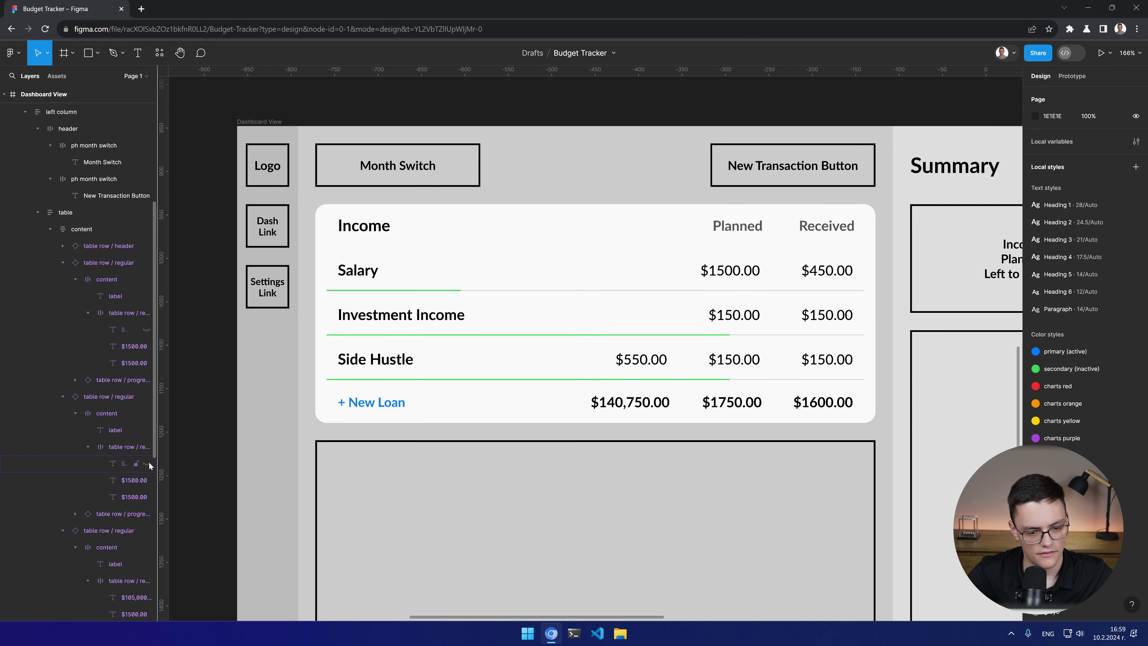
Step: Hide the Side Hustle row's amount that has no column heading
click(637, 367)
double_click(638, 366)
double_click(637, 365)
double_click(637, 366)
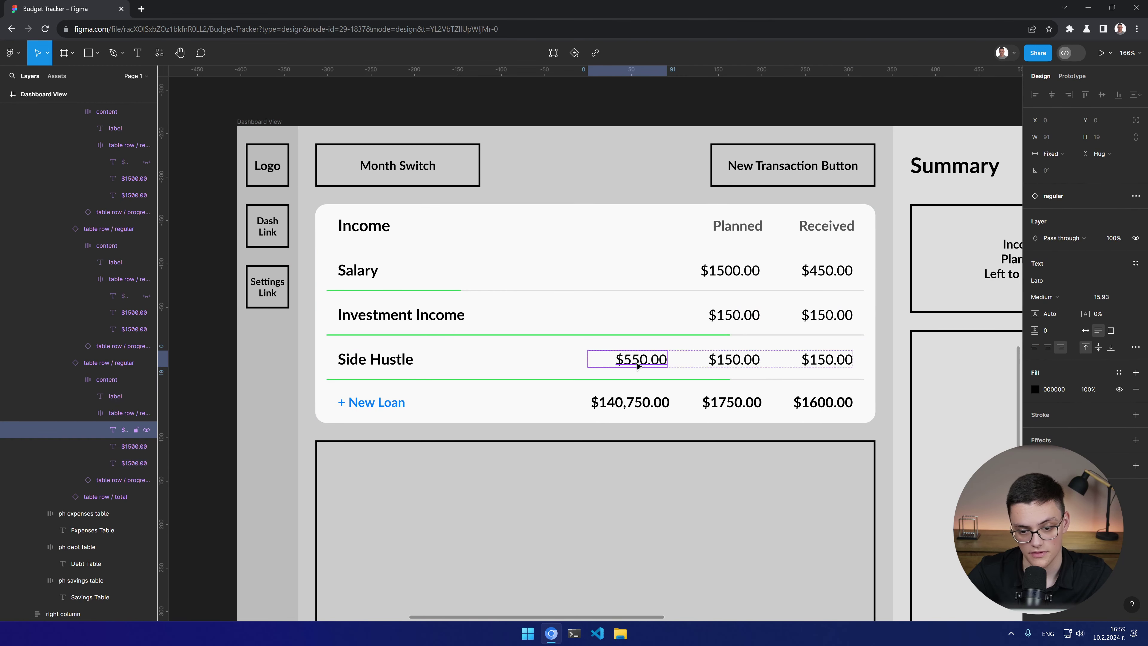
click(146, 430)
Step: Hide the total row's amount that has no column heading
click(630, 402)
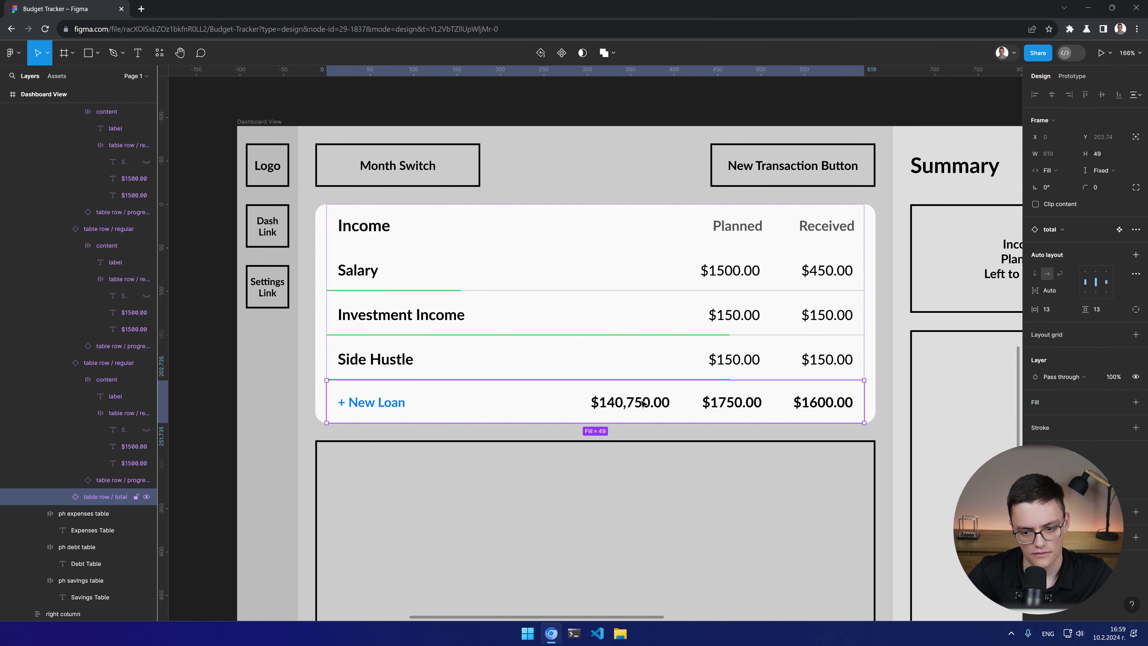
double_click(630, 402)
click(146, 547)
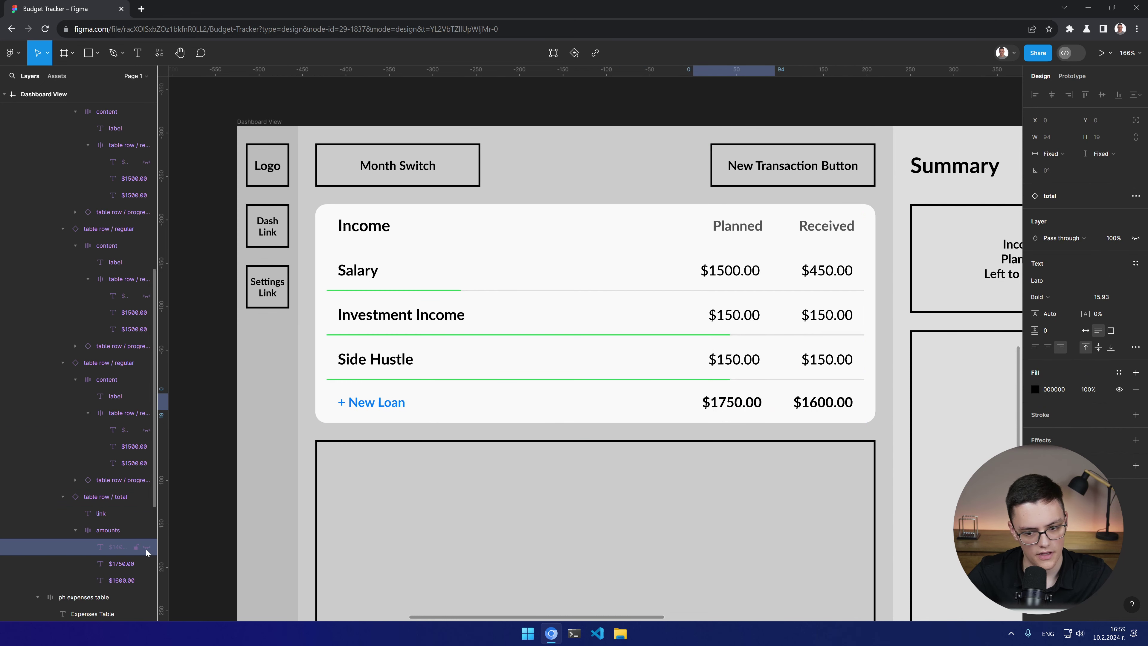
Step: Set the Planned amount of the Investment Income row to $1150.00
click(732, 314)
double_click(732, 316)
double_click(732, 317)
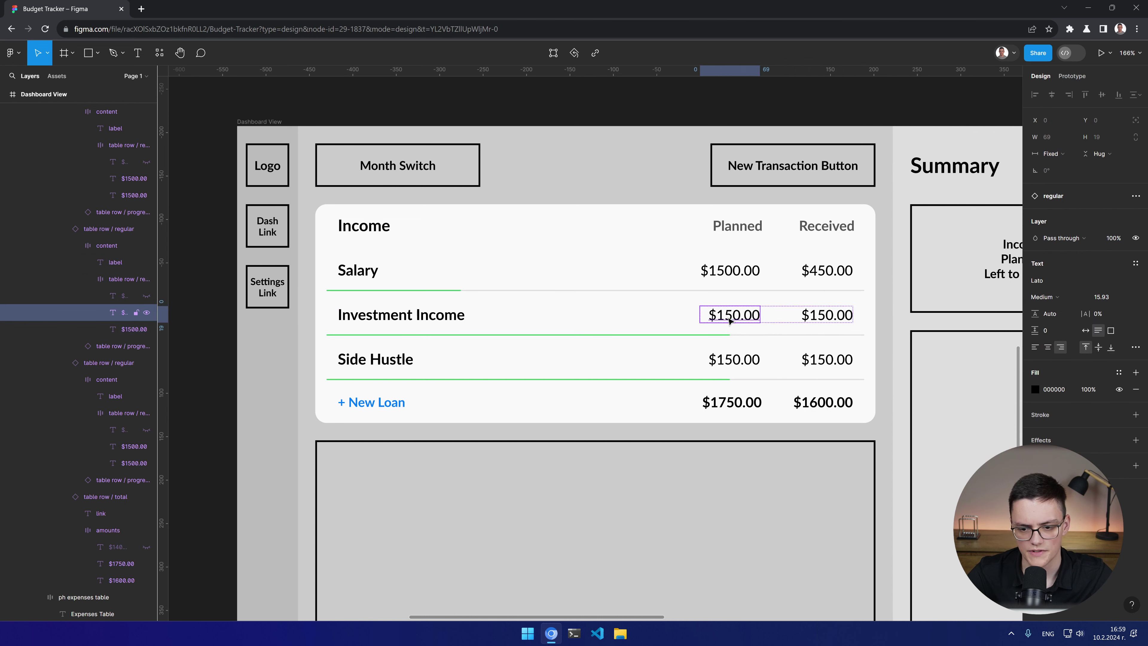
double_click(732, 317)
click(715, 315)
text(1)
Step: Set the Planned amount of the Salary row to $5500.00
double_click(724, 270)
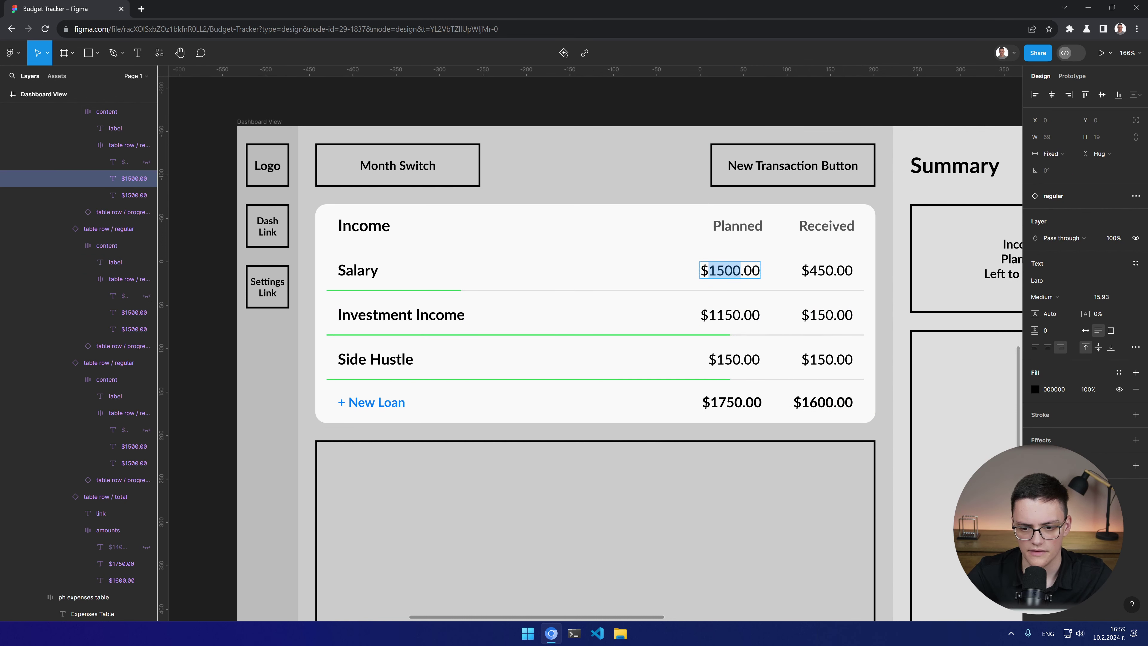
key(Left)
key(Delete)
text(4)
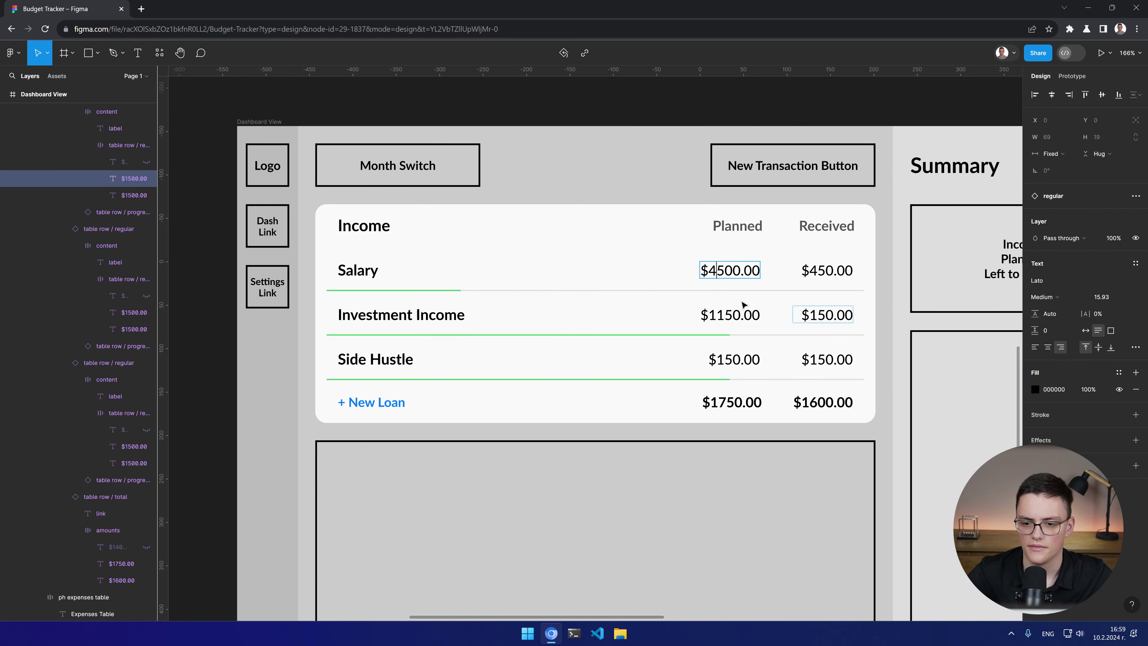
key(BackSpace)
text(5)
key(Escape)
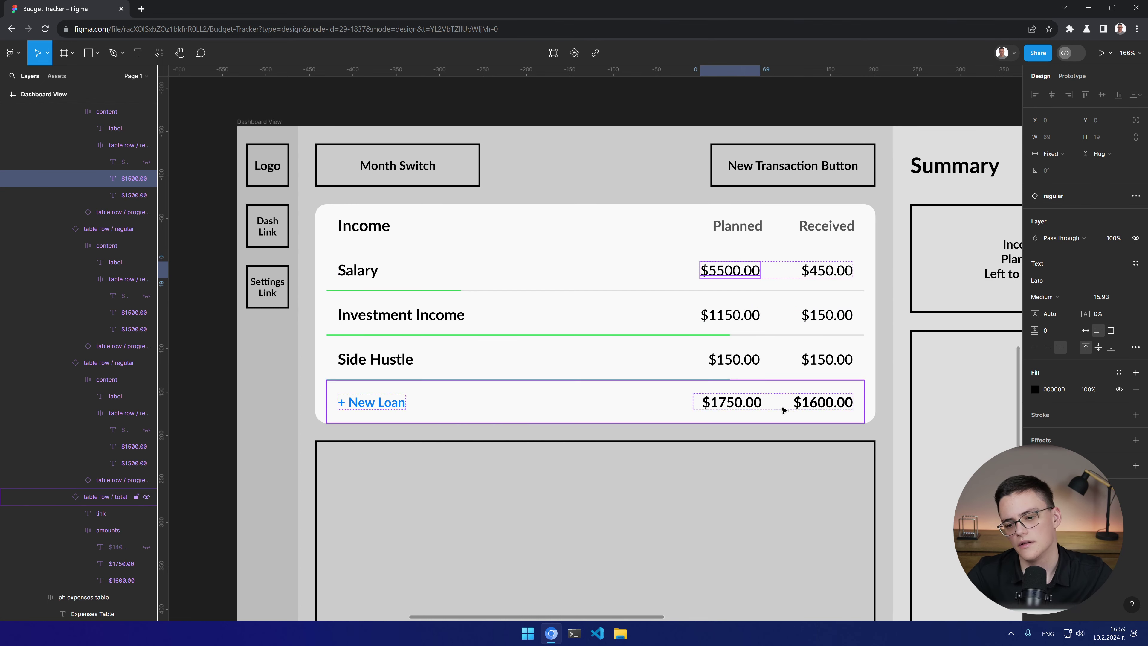
Step: Swap the Side Hustle row's progress bar in the Income table to the 50% variant
click(471, 381)
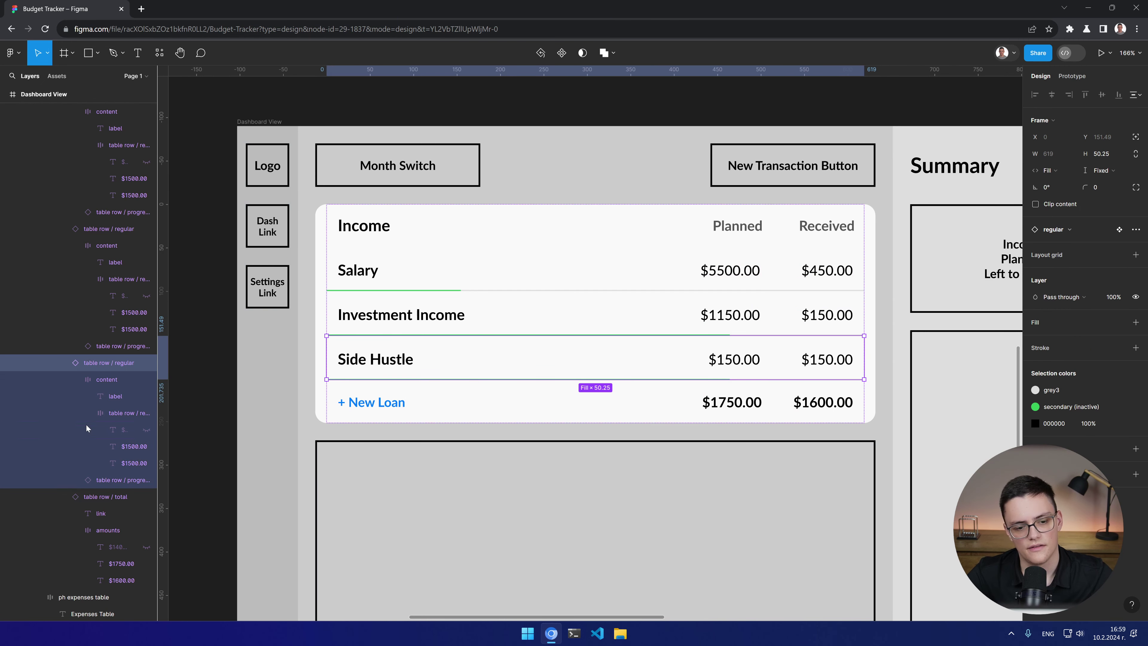
click(103, 479)
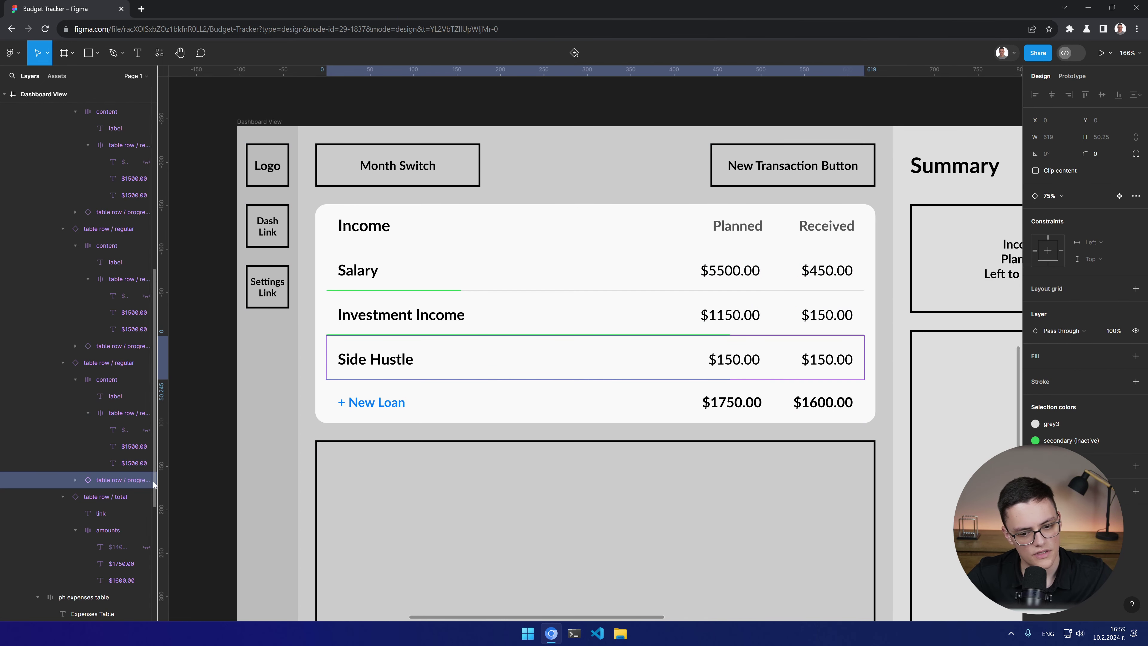
right_click(115, 480)
mouse_move(167, 511)
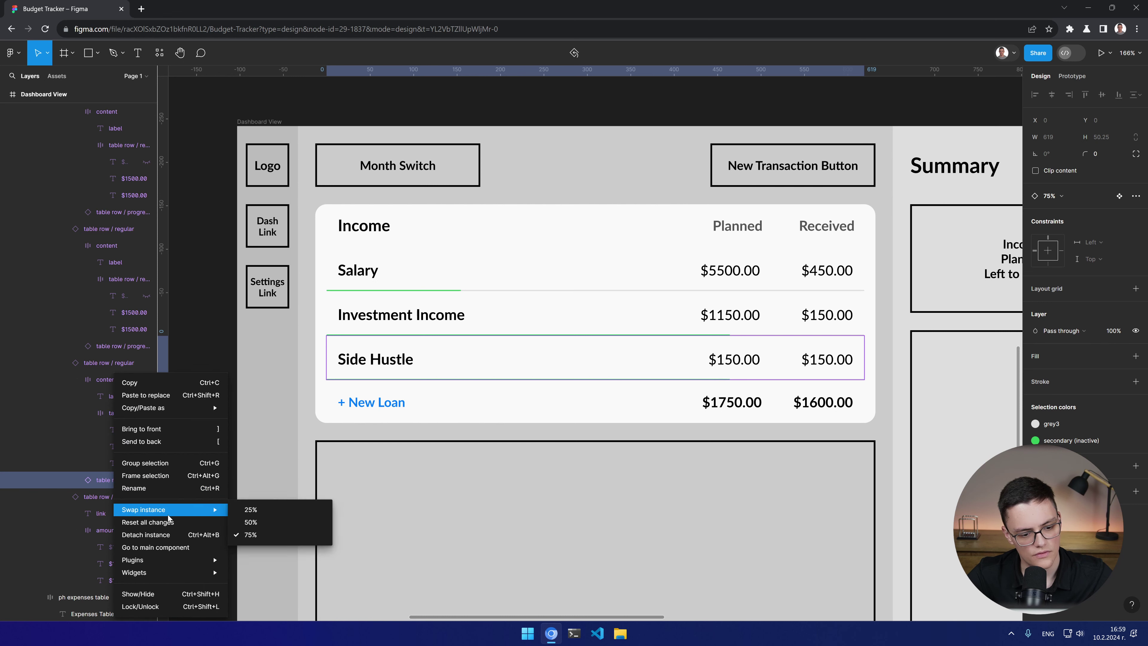
click(273, 507)
right_click(115, 484)
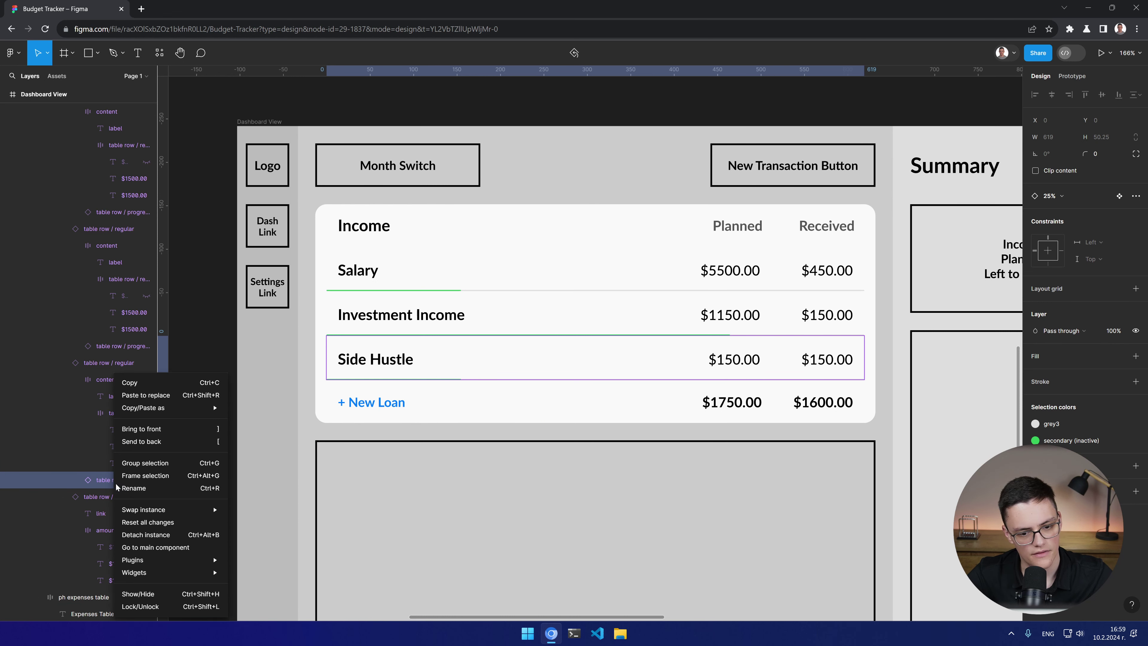
mouse_move(172, 510)
click(276, 534)
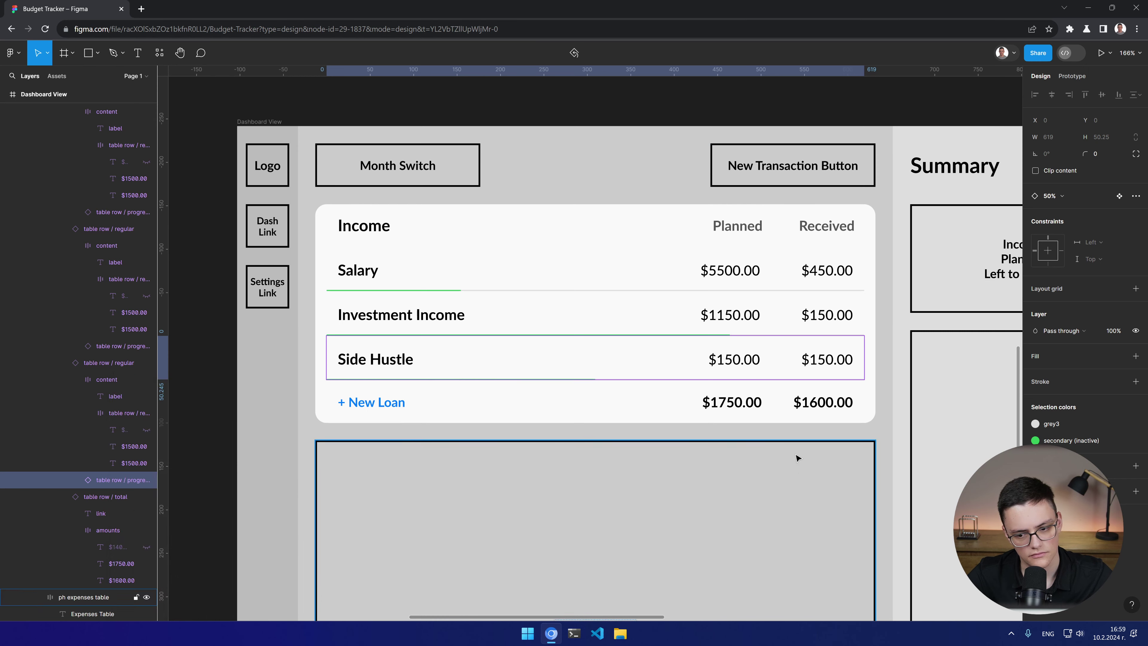
click(786, 436)
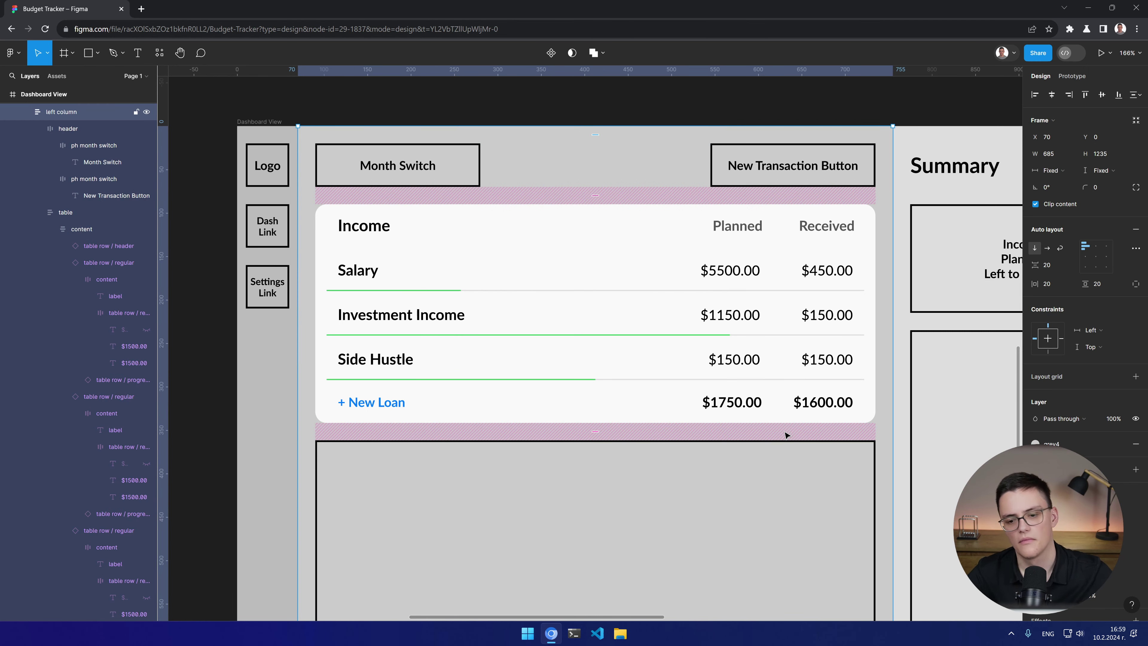
Step: Change the link text in the Income table's total row to "+ New Income"
double_click(385, 404)
double_click(385, 405)
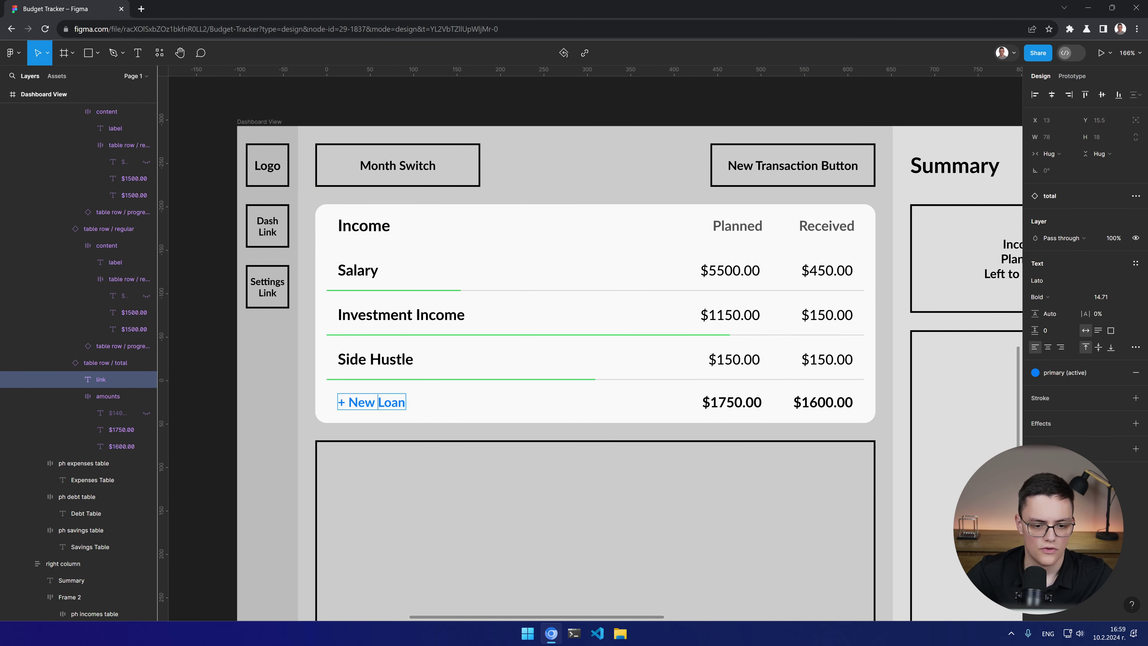
key(ctrl+shift+Left)
key(BackSpace)
text(In)
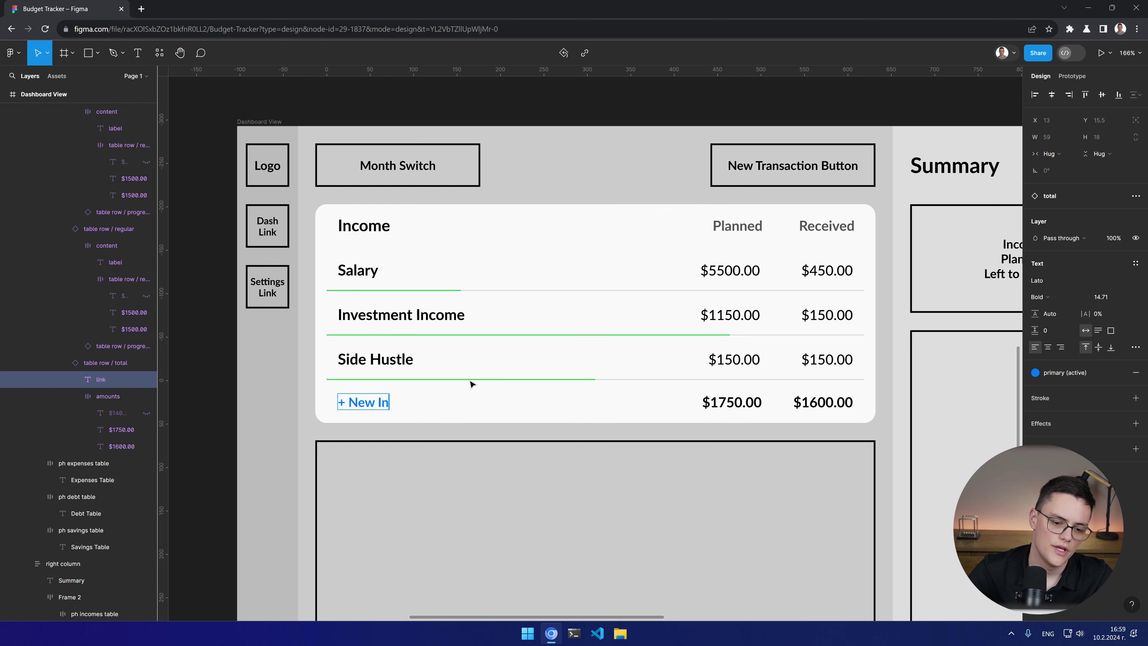
text(come)
key(Escape)
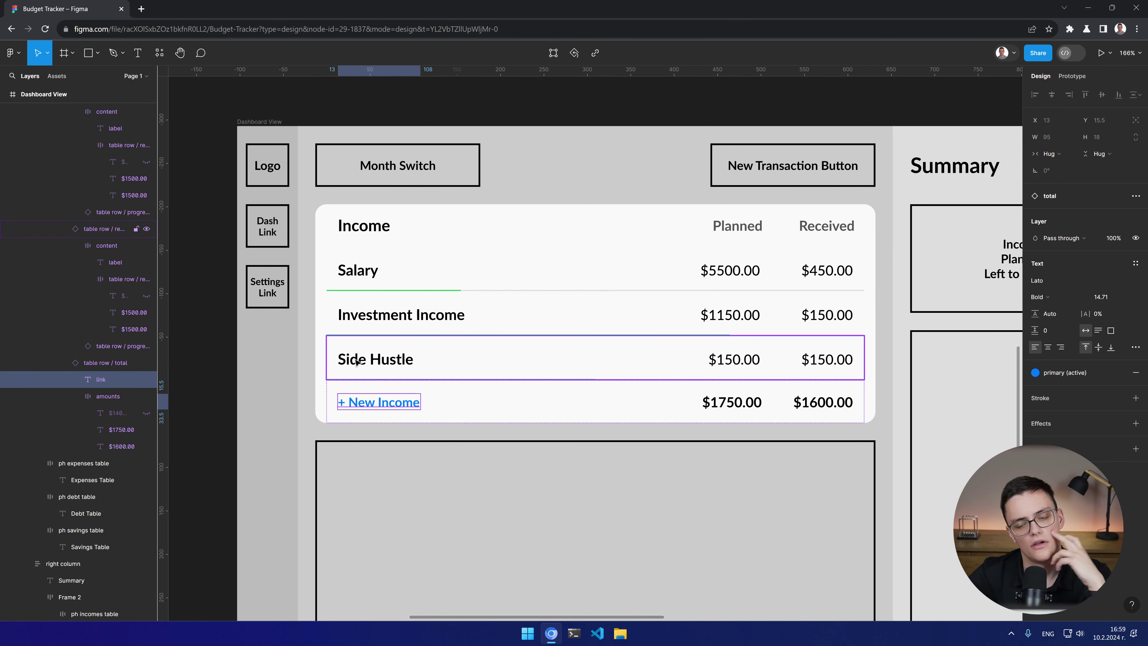
click(412, 395)
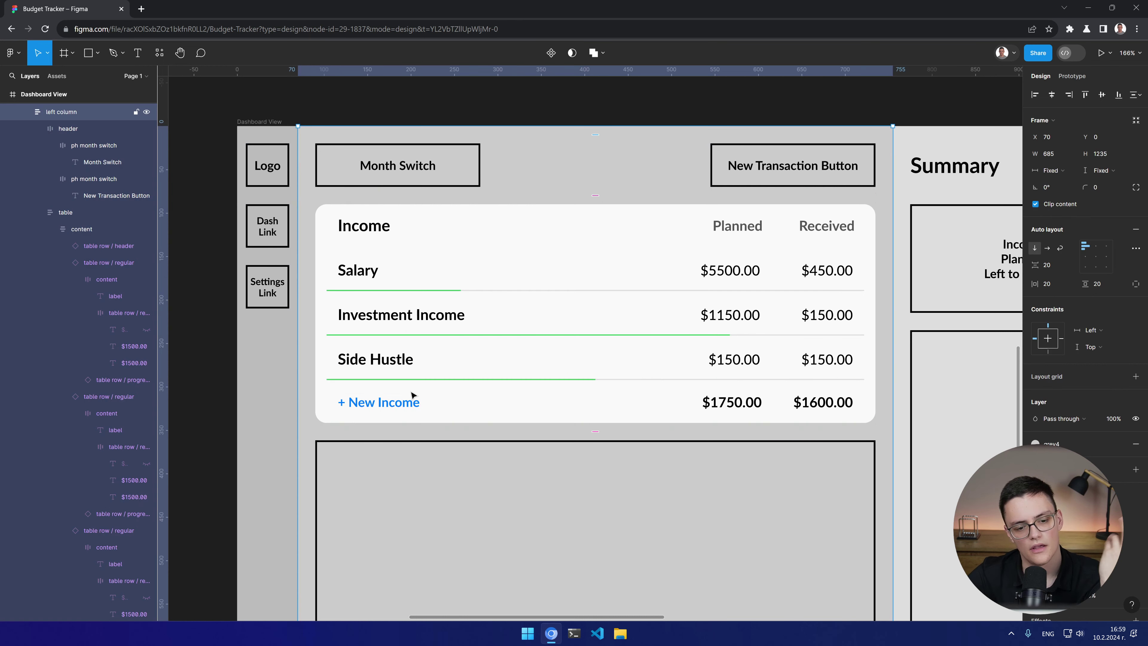
Step: Delete the Expenses Table placeholder below the Income table
scroll(563, 282, down, 5)
drag(654, 405, 621, 344)
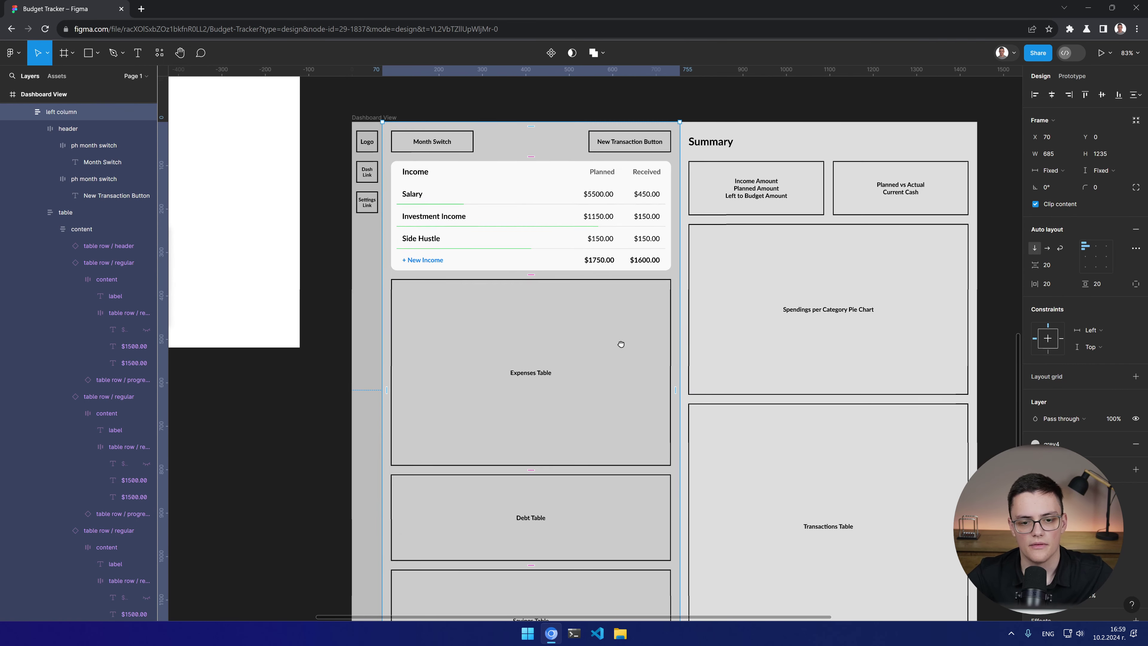
scroll(587, 287, down, 5)
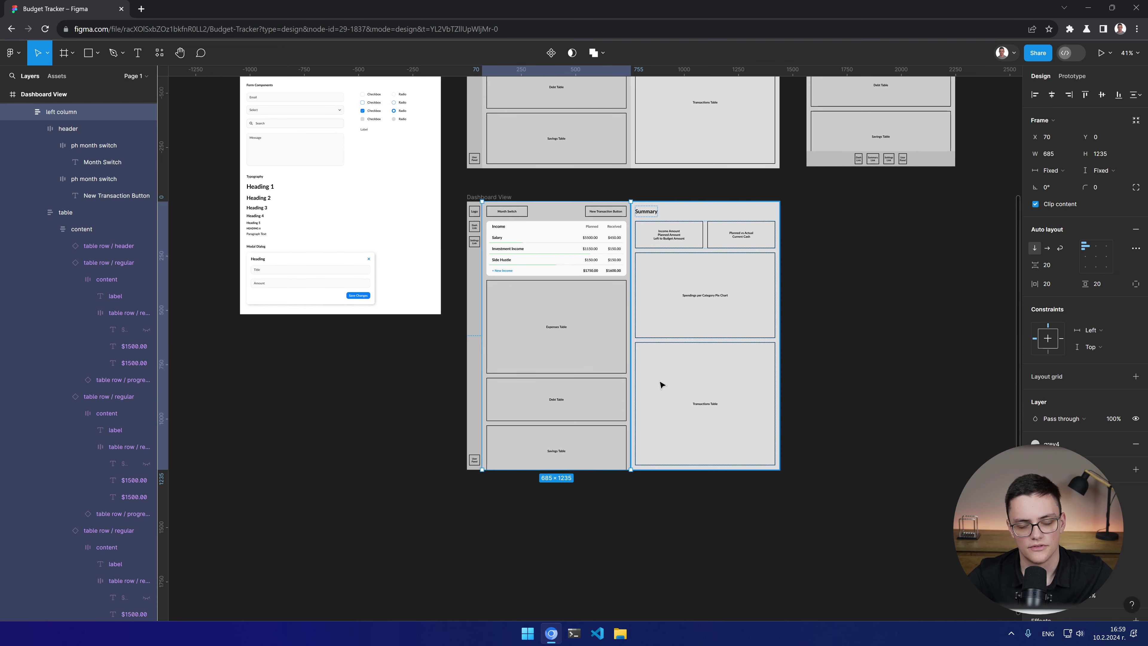
key(Escape)
scroll(512, 273, up, 5)
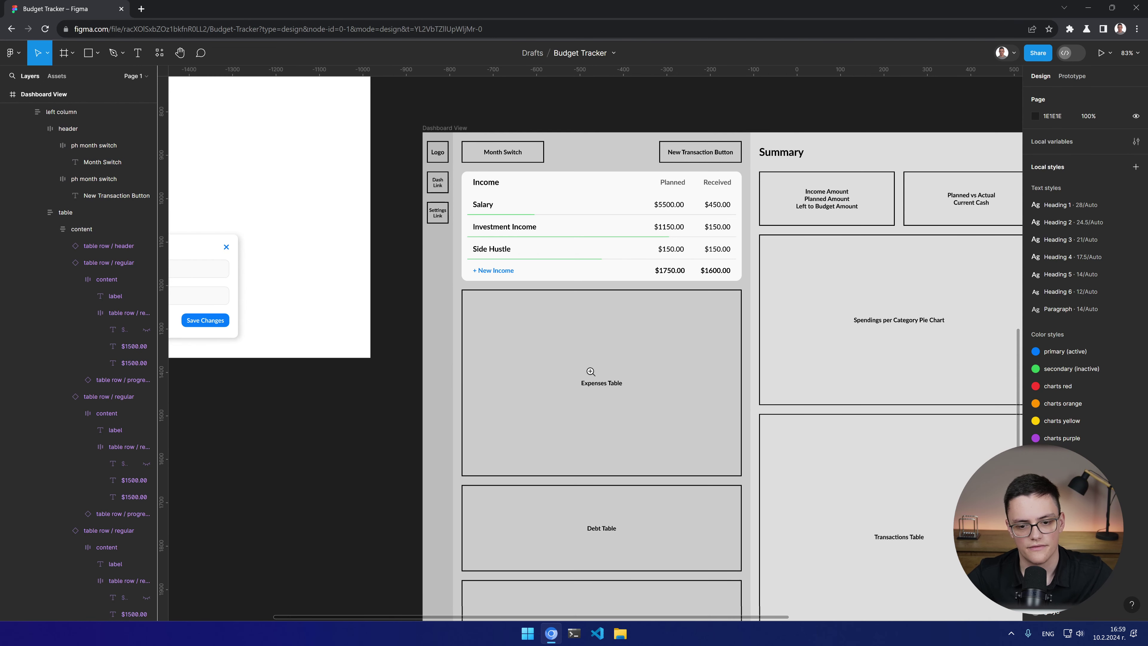
click(602, 329)
scroll(610, 375, down, 1)
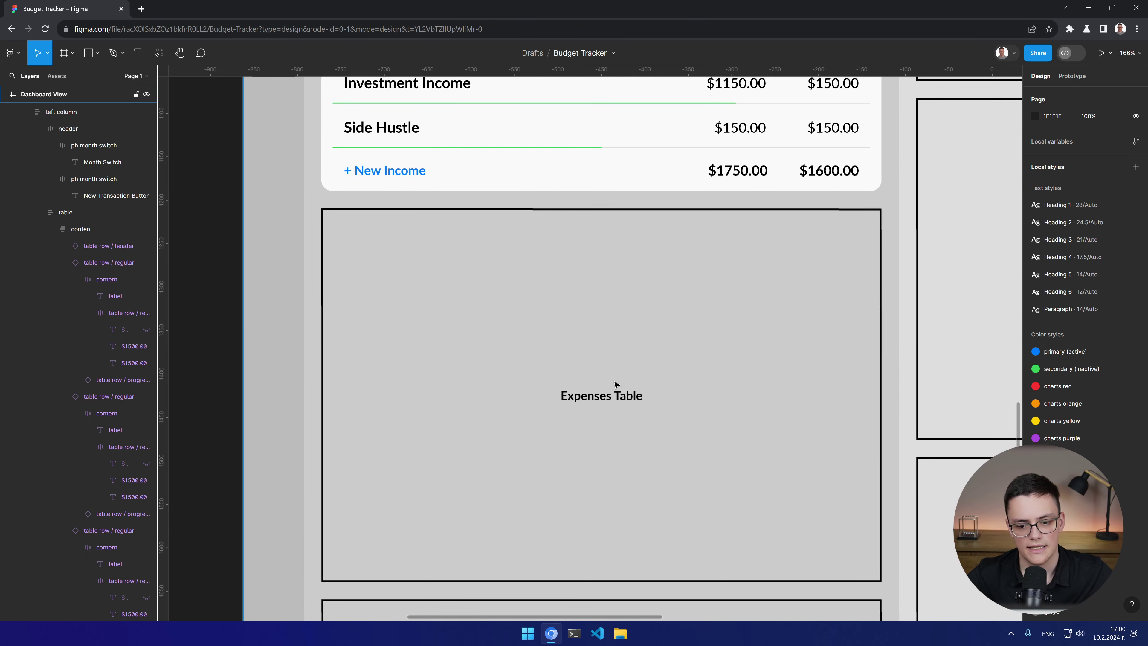
click(598, 404)
double_click(597, 403)
click(598, 403)
key(Escape)
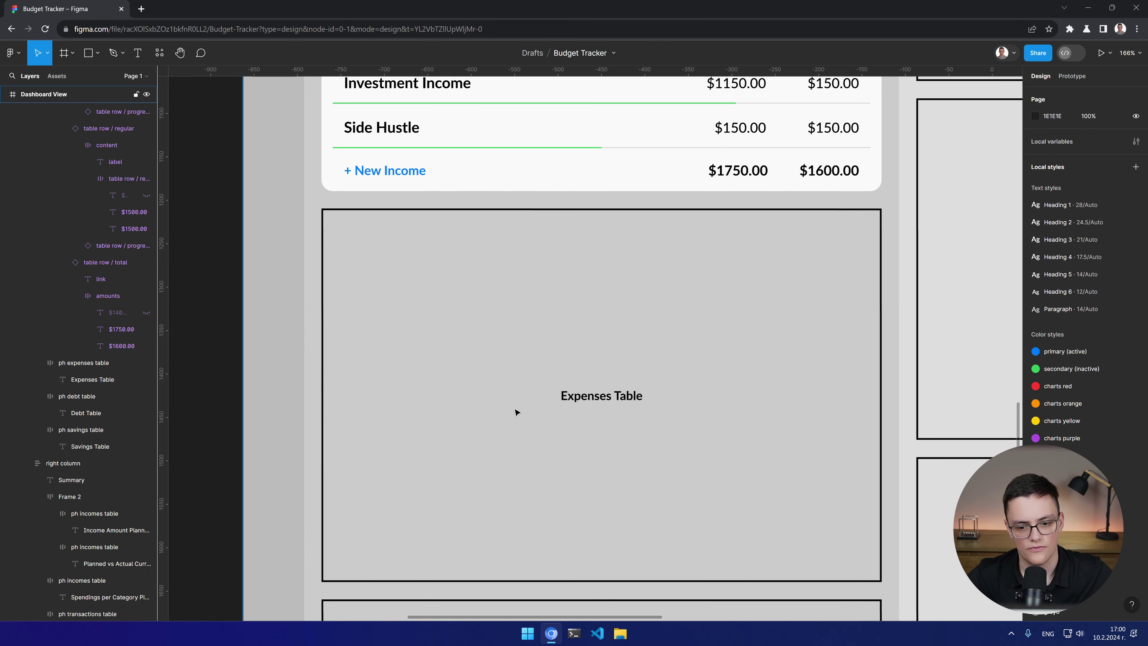
click(516, 411)
click(516, 412)
key(Delete)
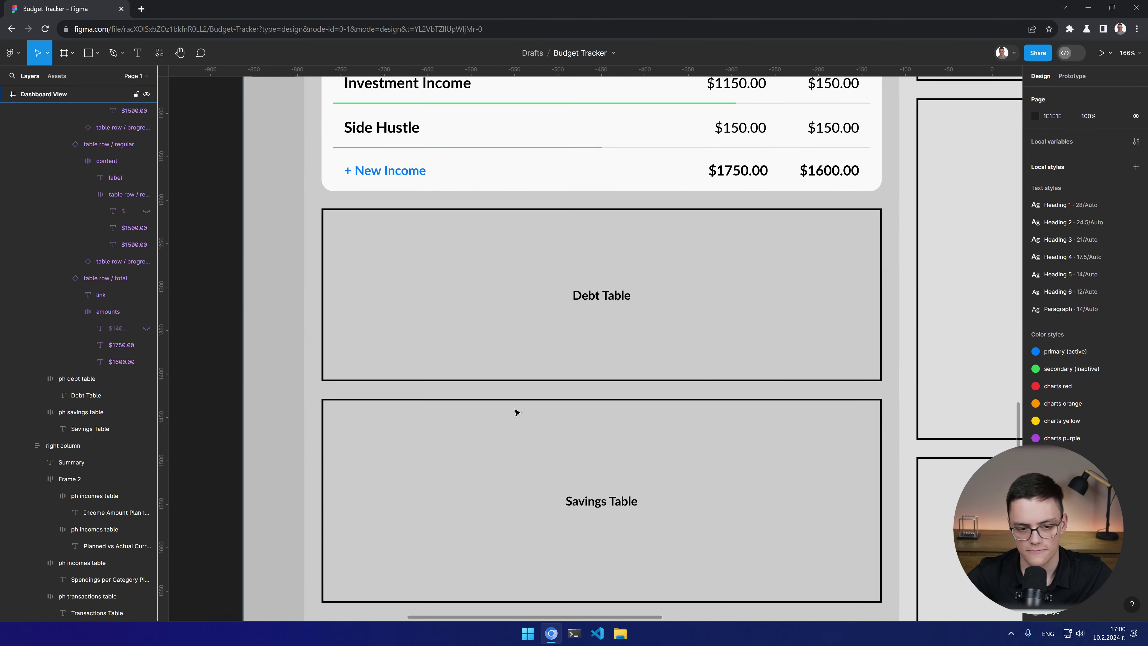
Step: Insert a local table component above the Debt Table placeholder in the left column and detach the instance
key(shift+i)
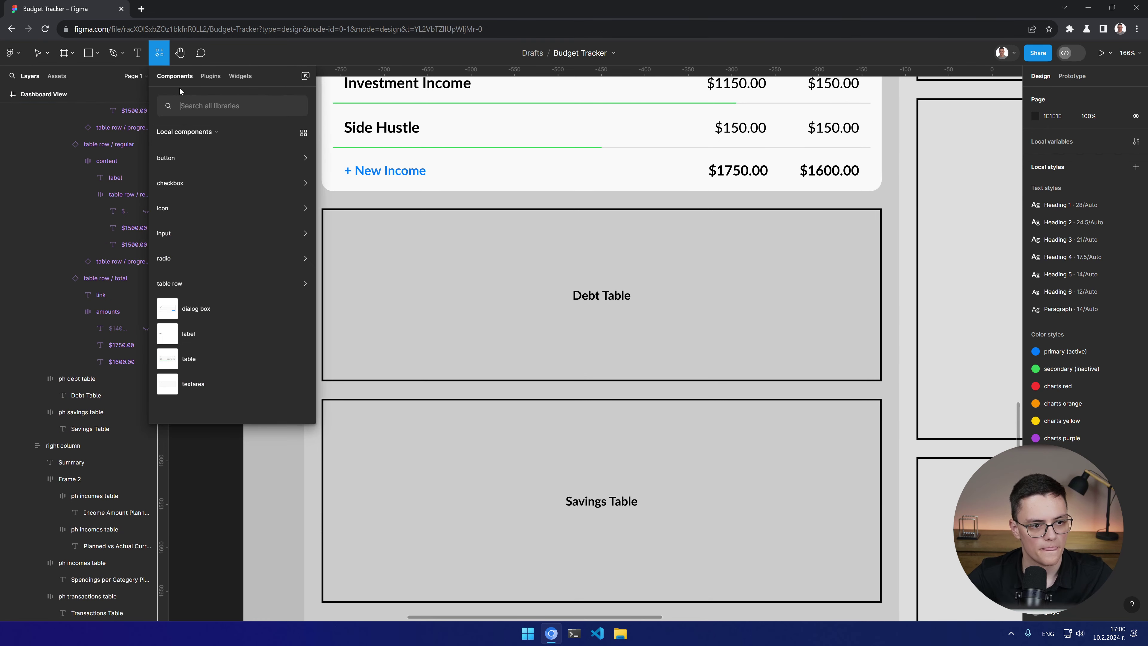
click(193, 359)
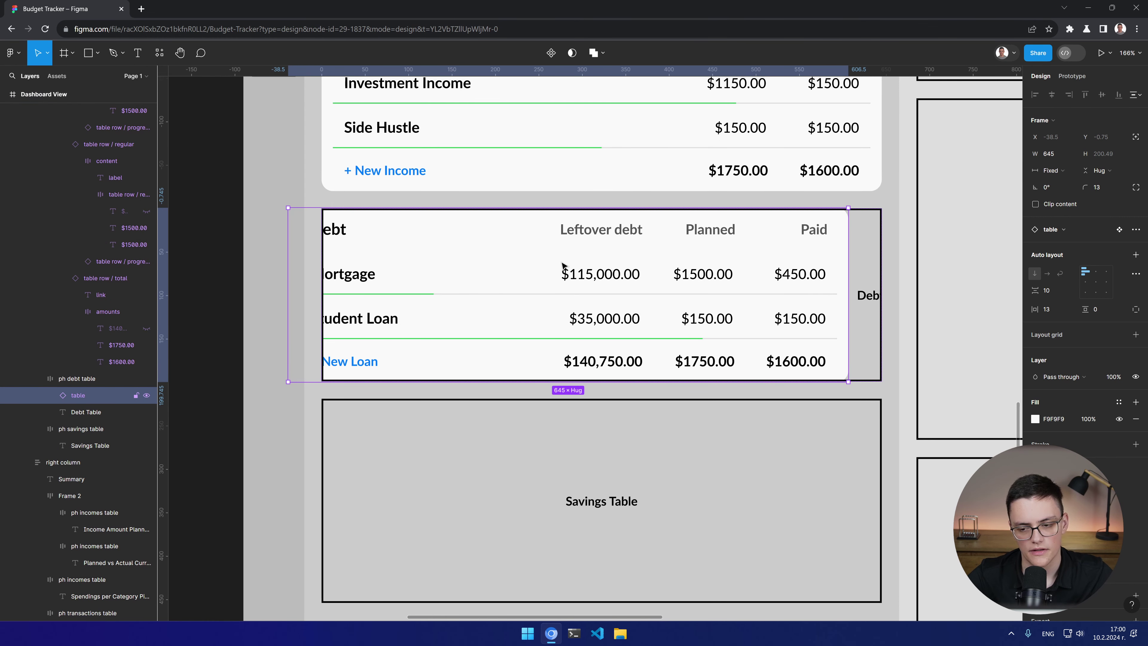
drag(78, 396, 64, 376)
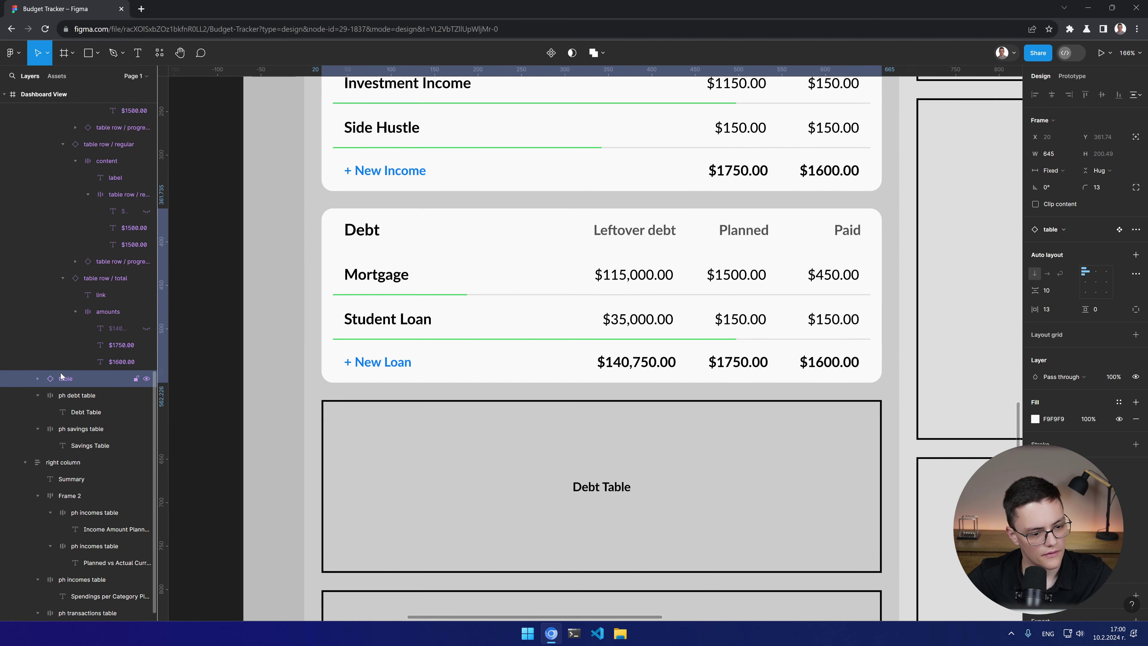
scroll(458, 282, up, 2)
right_click(65, 378)
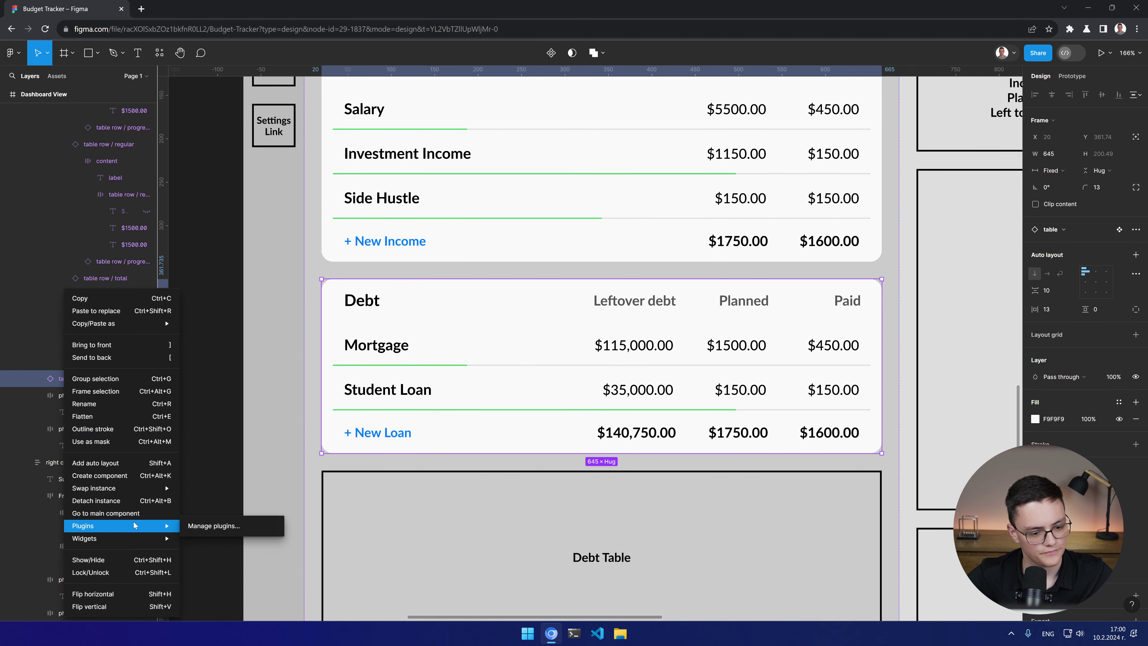
click(116, 500)
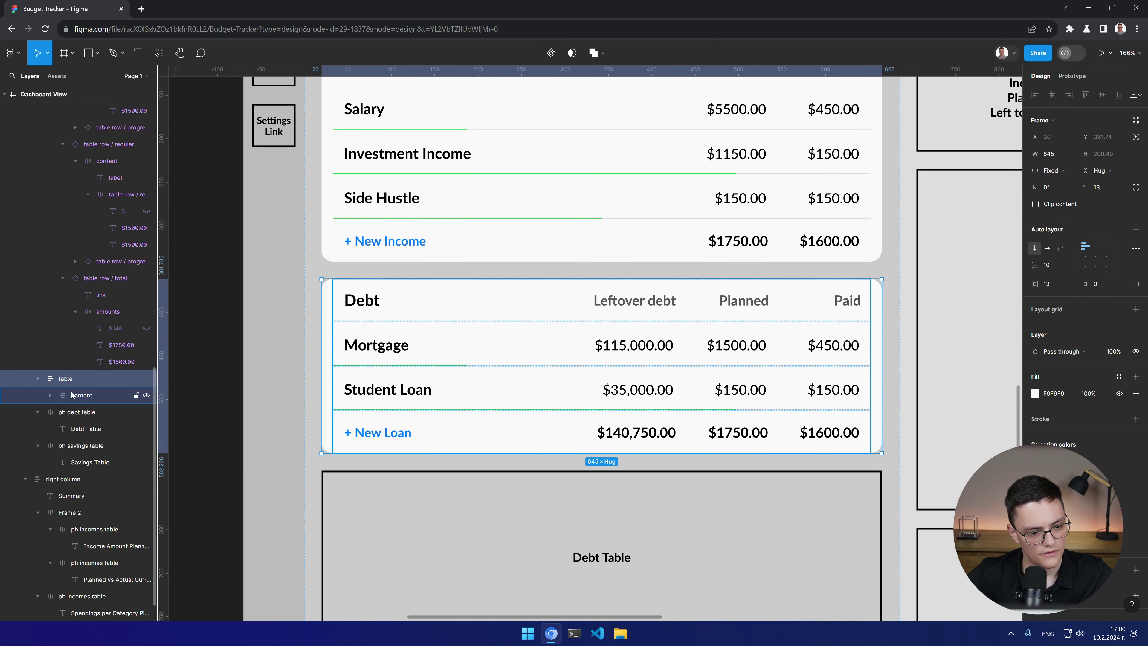
Step: Change the new table's heading from Debt to "Expenses"
double_click(351, 302)
double_click(354, 304)
text(Expenses)
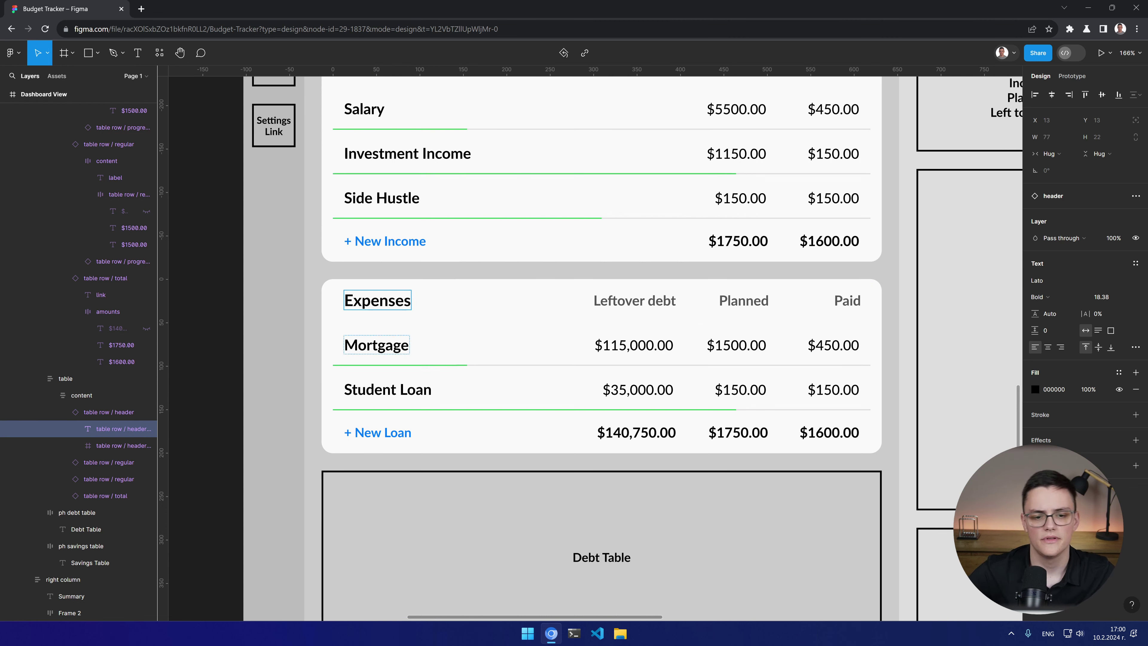
click(358, 345)
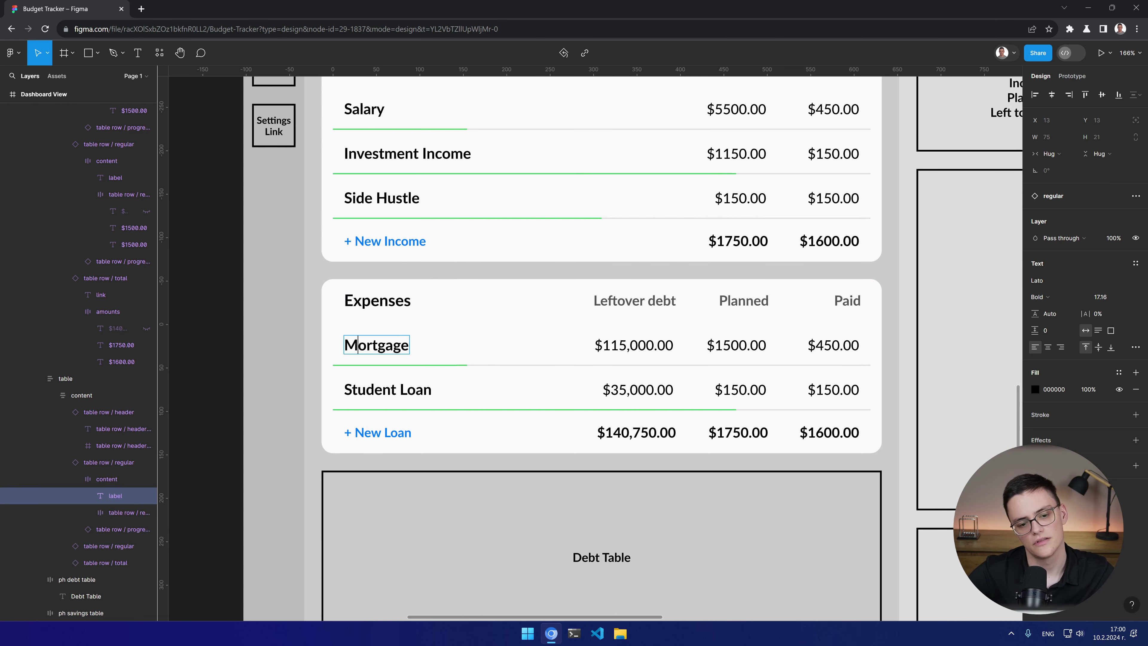
Step: Hide the Leftover debt column heading in the Expenses table
click(632, 300)
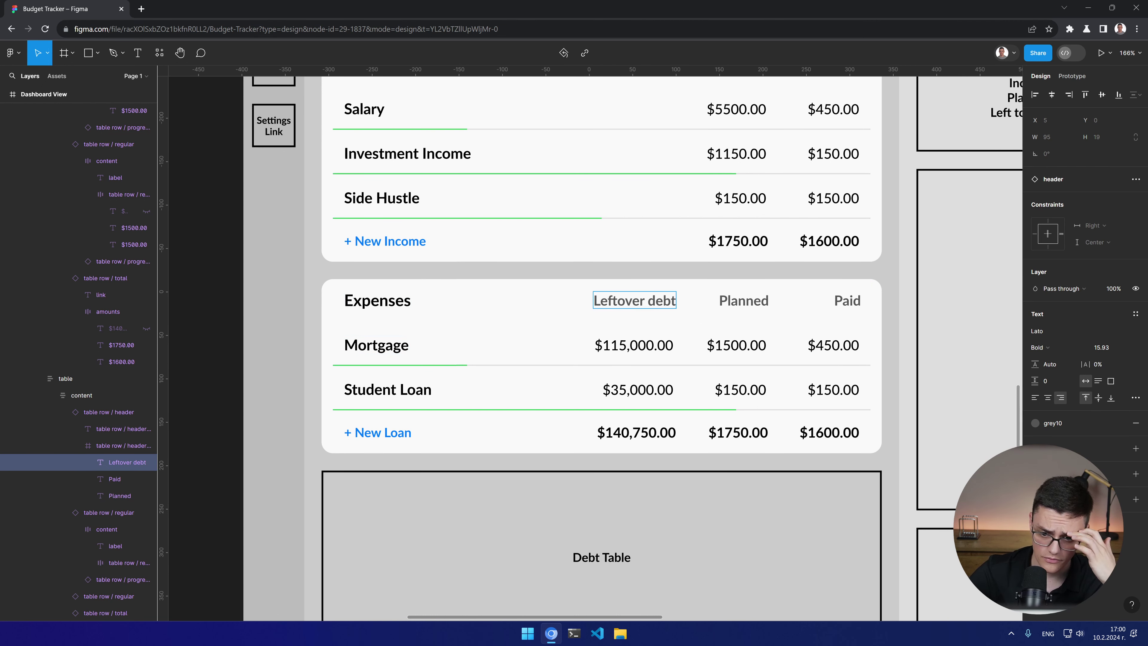
key(Escape)
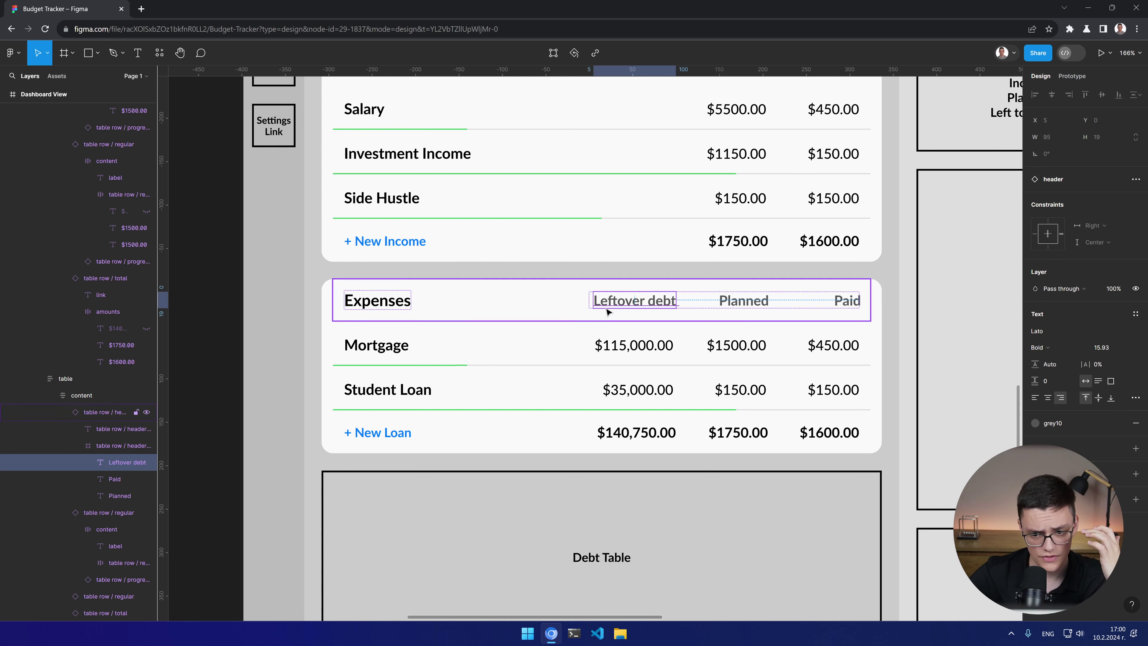
click(147, 462)
Step: Hide the leftover debt amounts in the Mortgage, Student Loan and total rows of the Expenses table
double_click(622, 350)
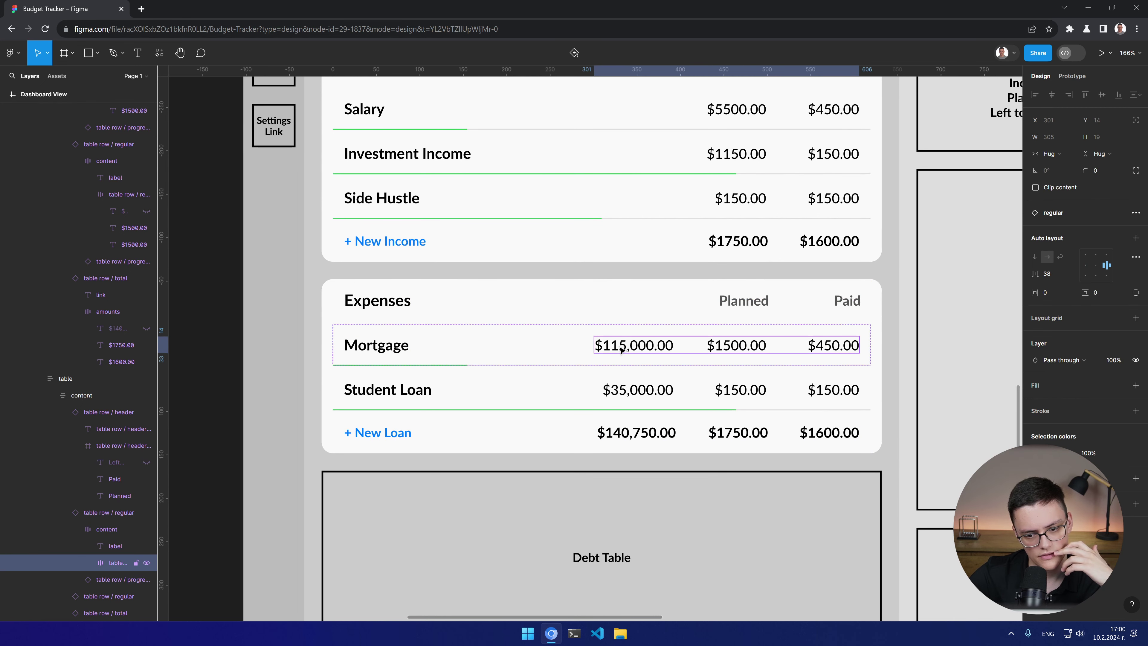
click(147, 579)
double_click(621, 392)
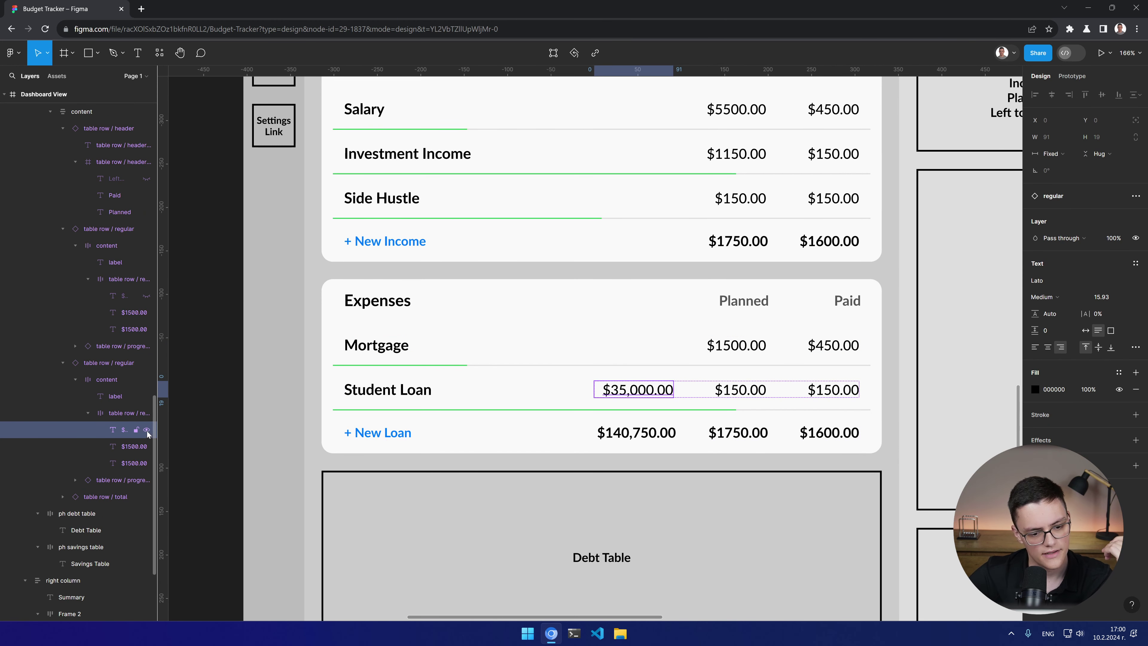
click(147, 430)
double_click(635, 433)
key(ctrl+a)
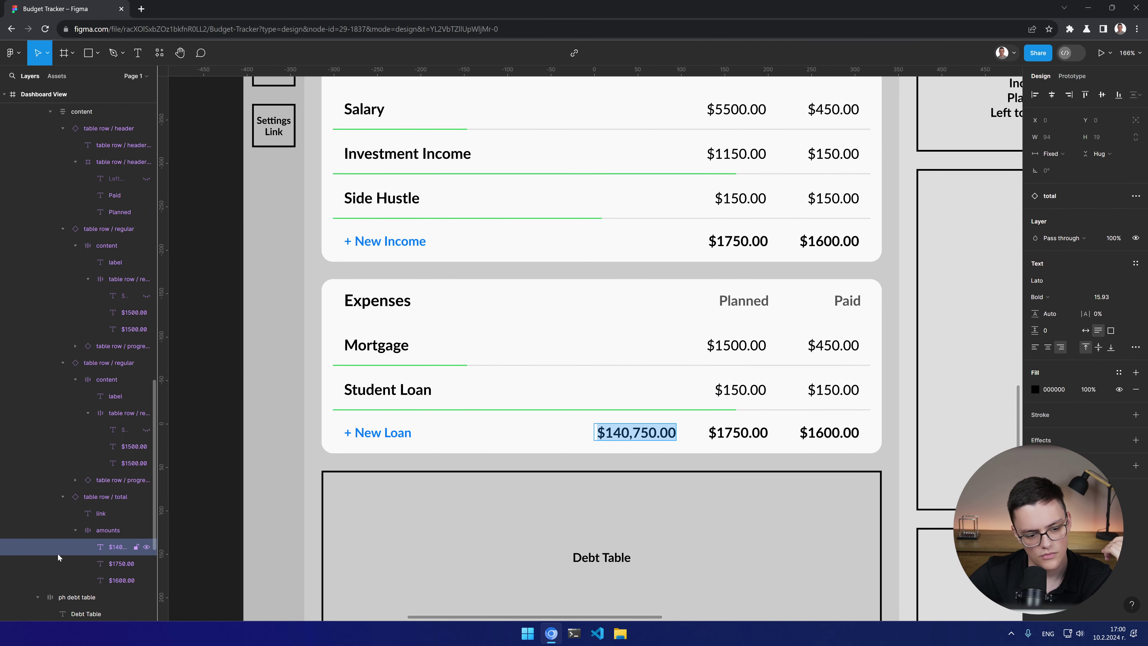
click(146, 549)
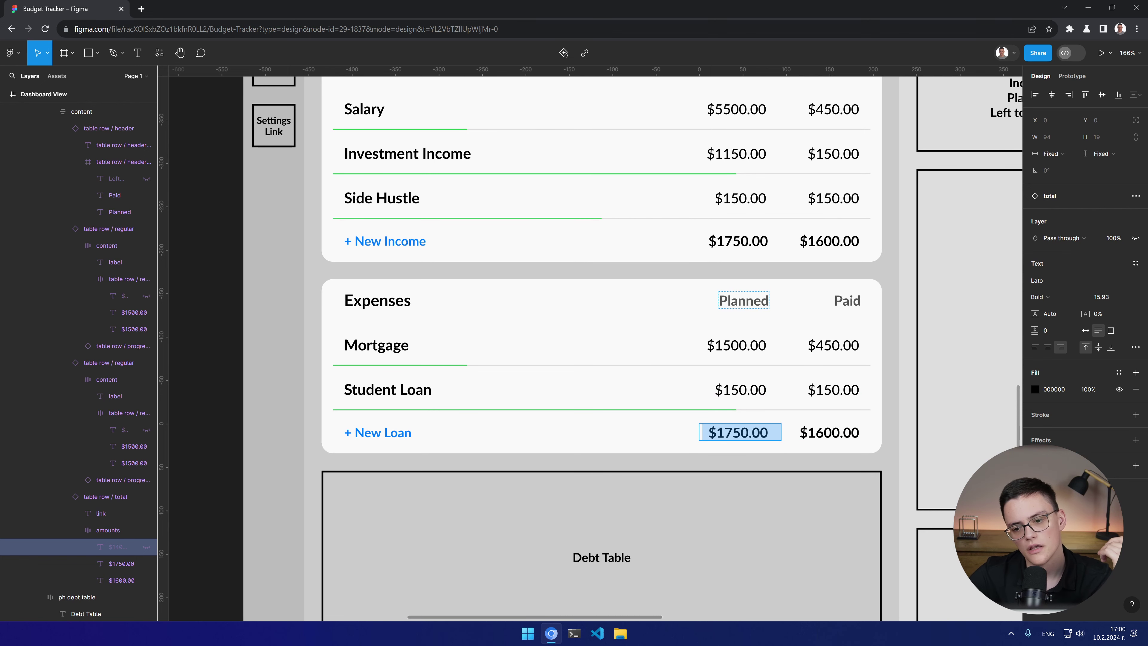
Step: Collapse the Expenses table's row layers and duplicate its Student Loan row seven times
scroll(590, 346, up, 2)
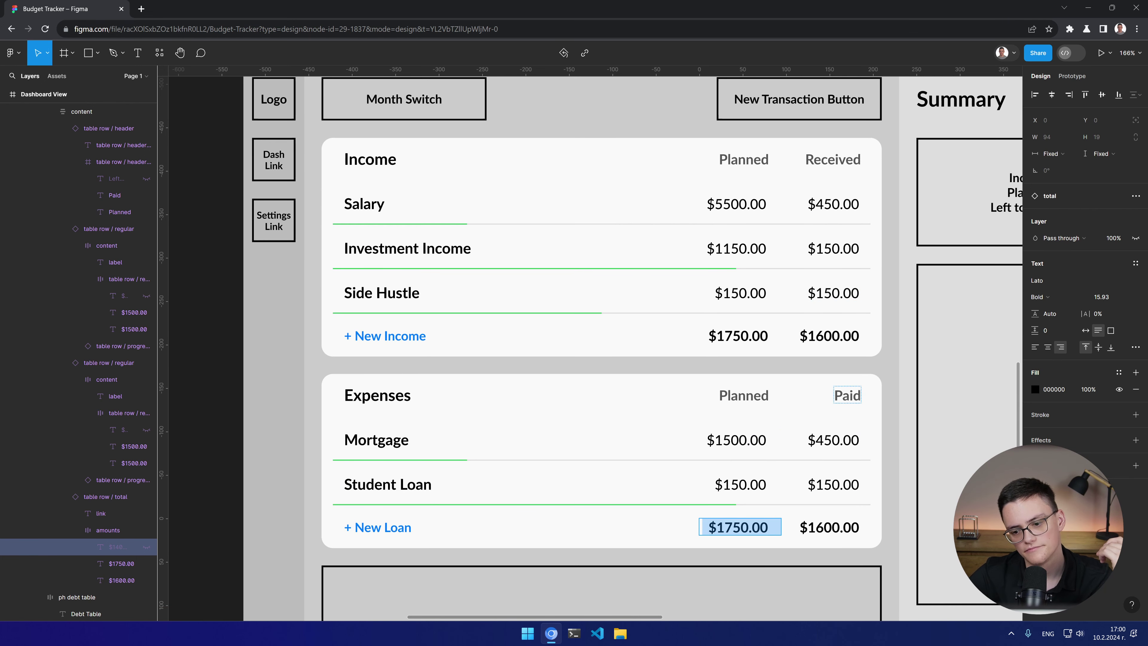
scroll(697, 475, down, 1)
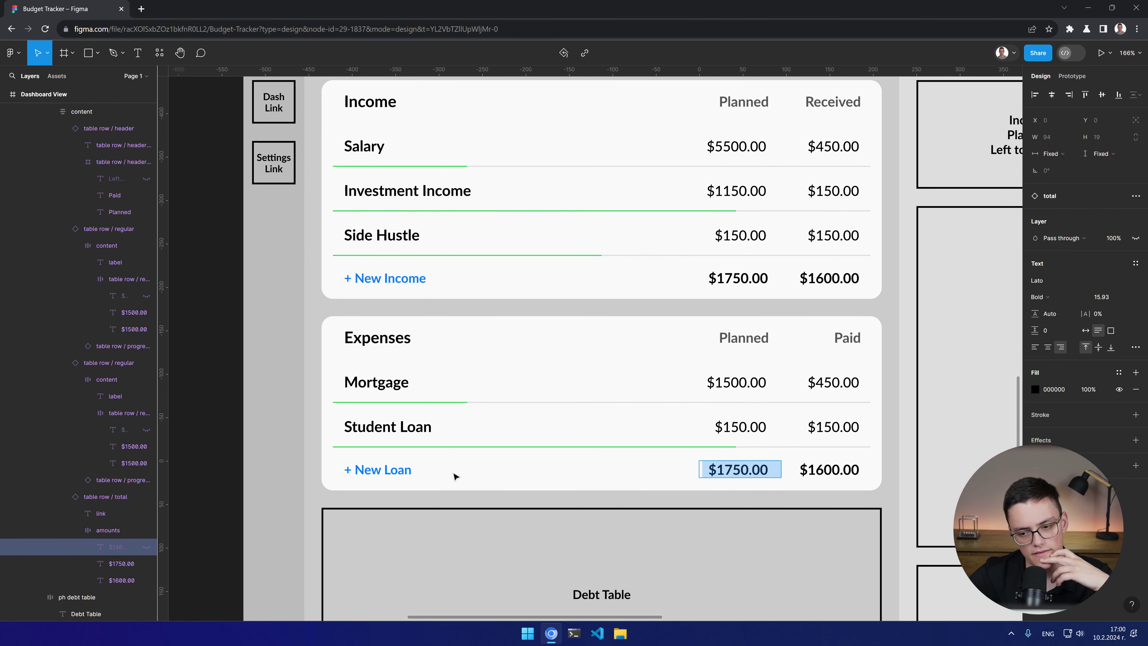
click(63, 496)
click(63, 362)
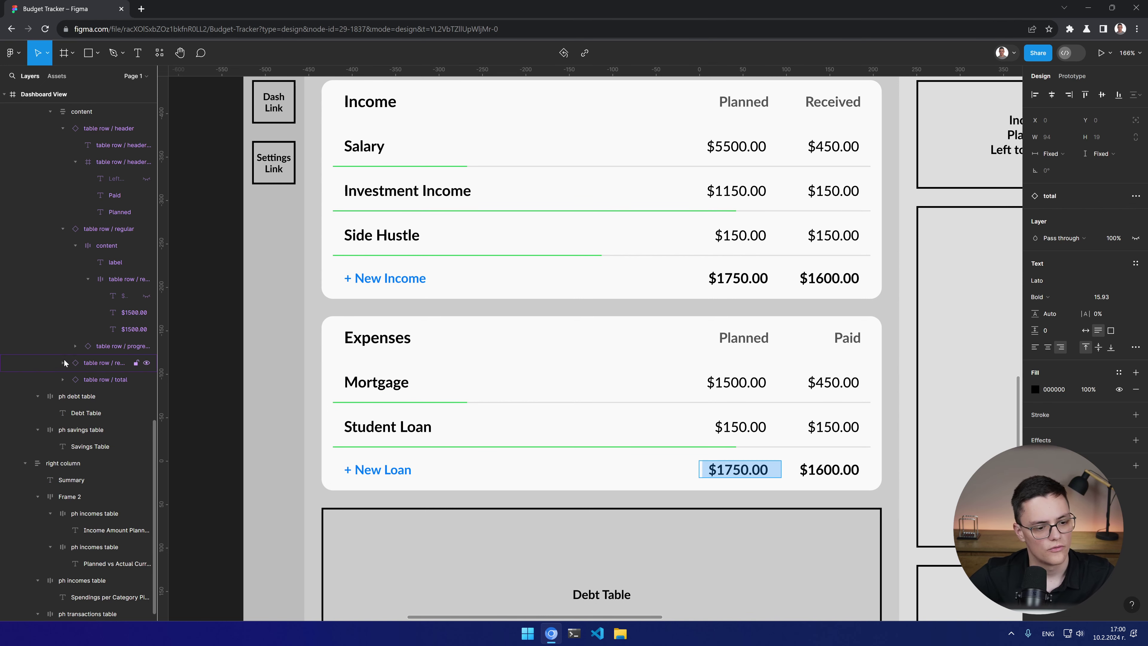
click(63, 228)
scroll(65, 234, up, 2)
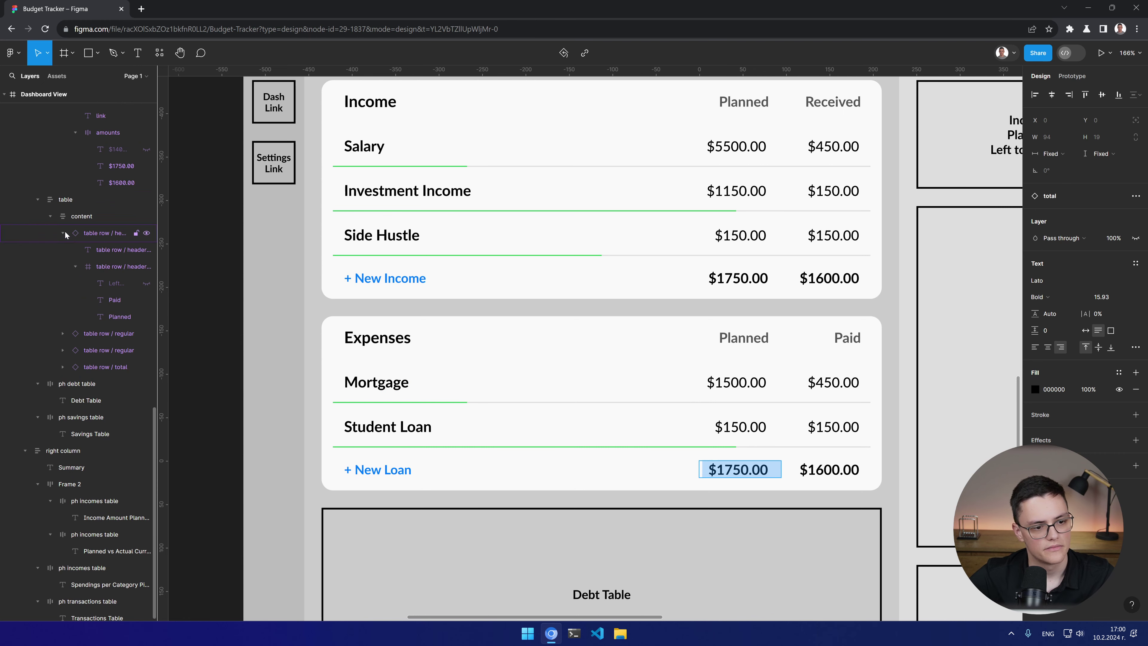
click(63, 232)
click(112, 323)
key(ctrl+d)
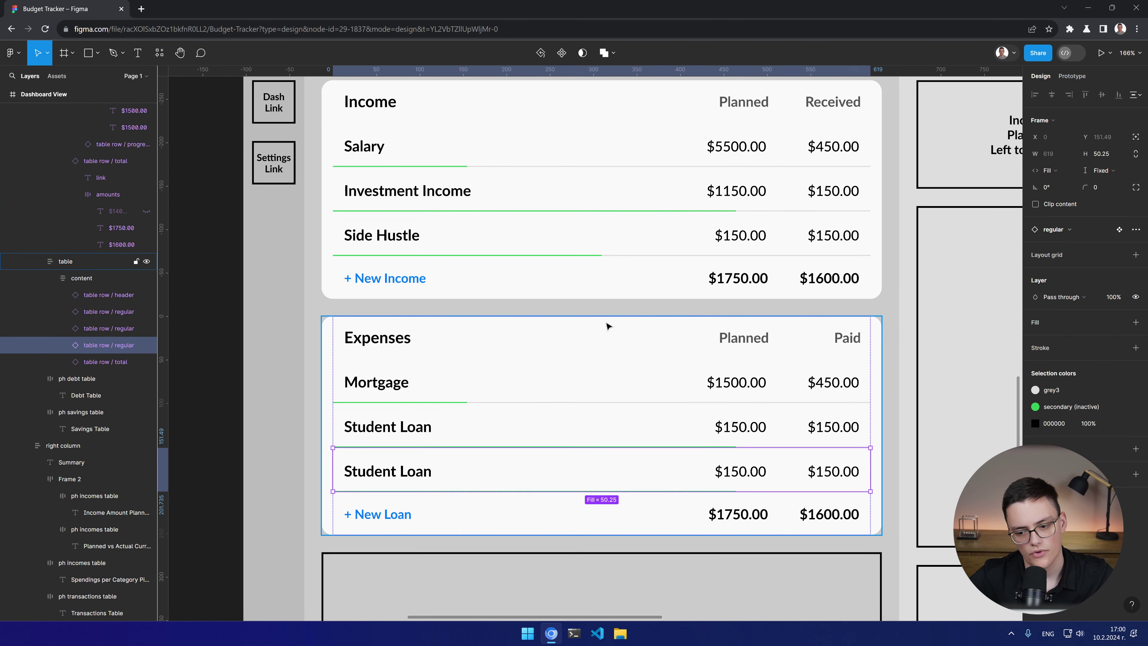
key(ctrl+d)
key(ctrl+d)
key(ctrl+d)
key(ctrl+d)
key(ctrl+d)
key(ctrl+d)
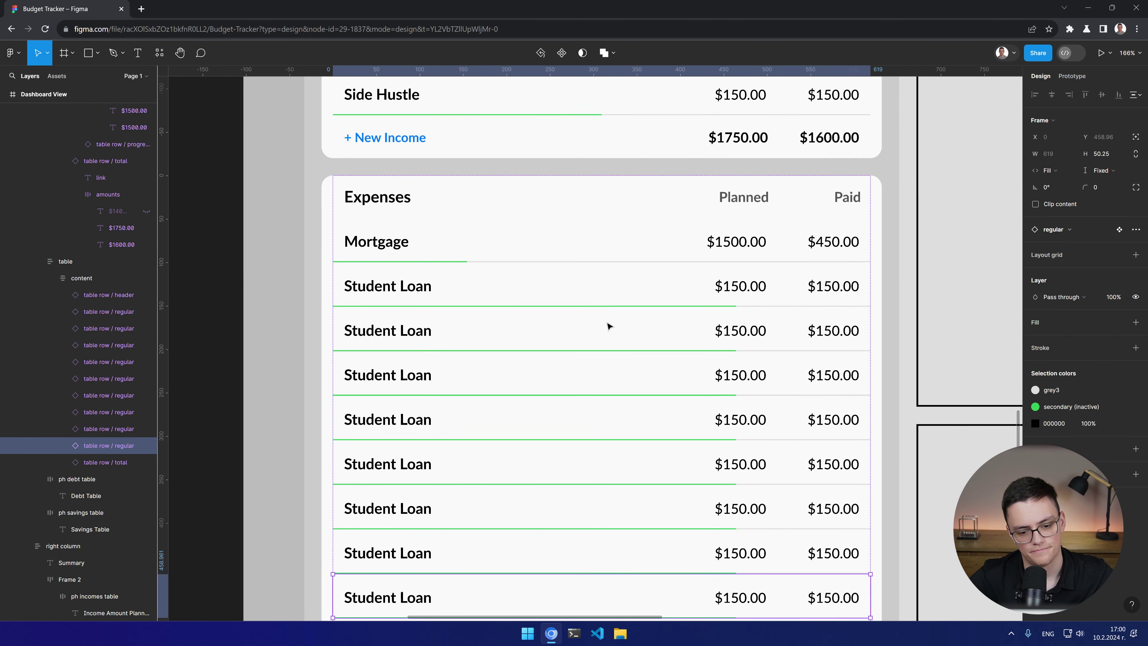
Step: Duplicate the Student Loan row of the Expenses table three more times
key(ctrl+d)
key(ctrl+d)
key(ctrl+d)
scroll(592, 278, up, 4)
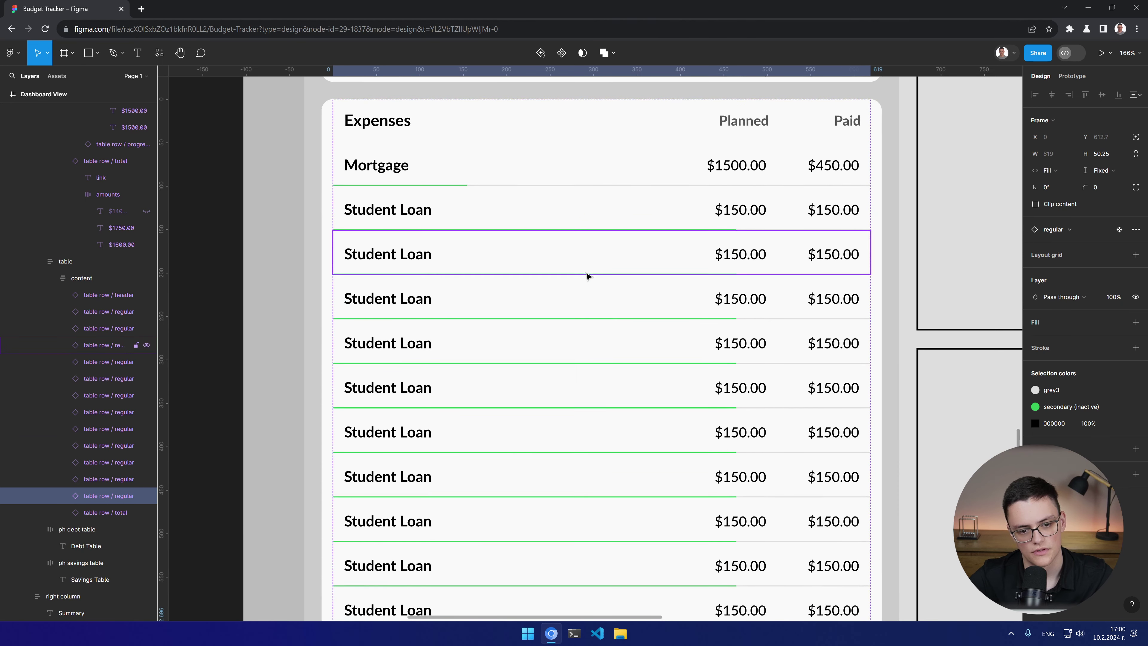
Step: Rename the first two rows of the Expenses table to "Housing" and "Utilities"
scroll(586, 276, up, 1)
click(376, 222)
double_click(376, 223)
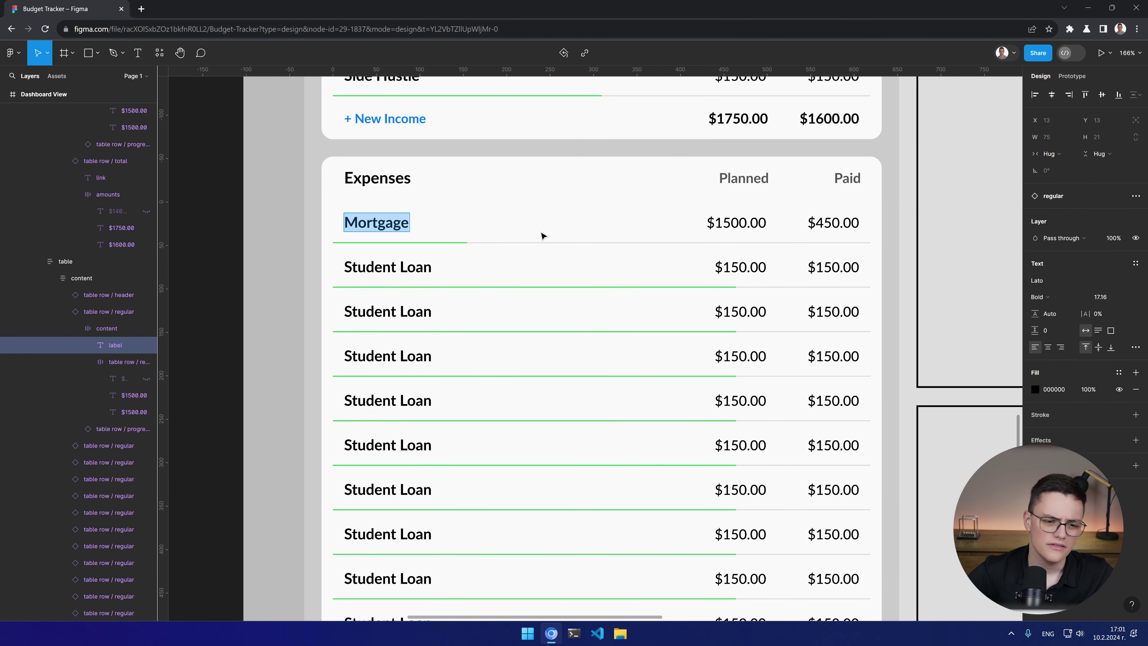
text(Housing)
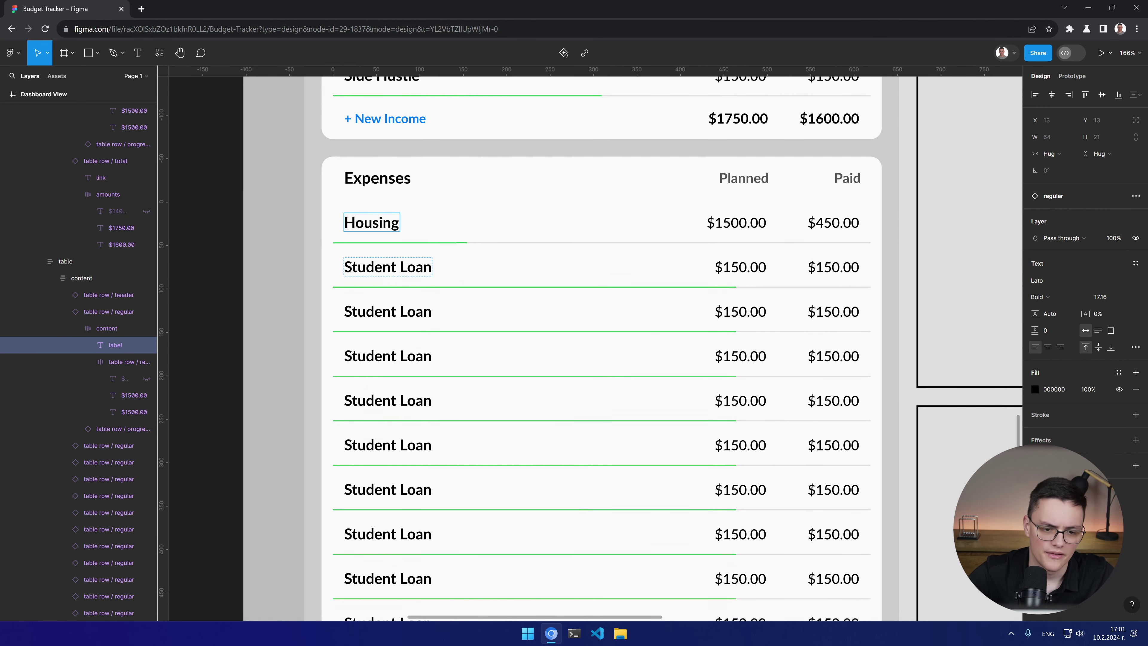
double_click(388, 266)
text(Utilities)
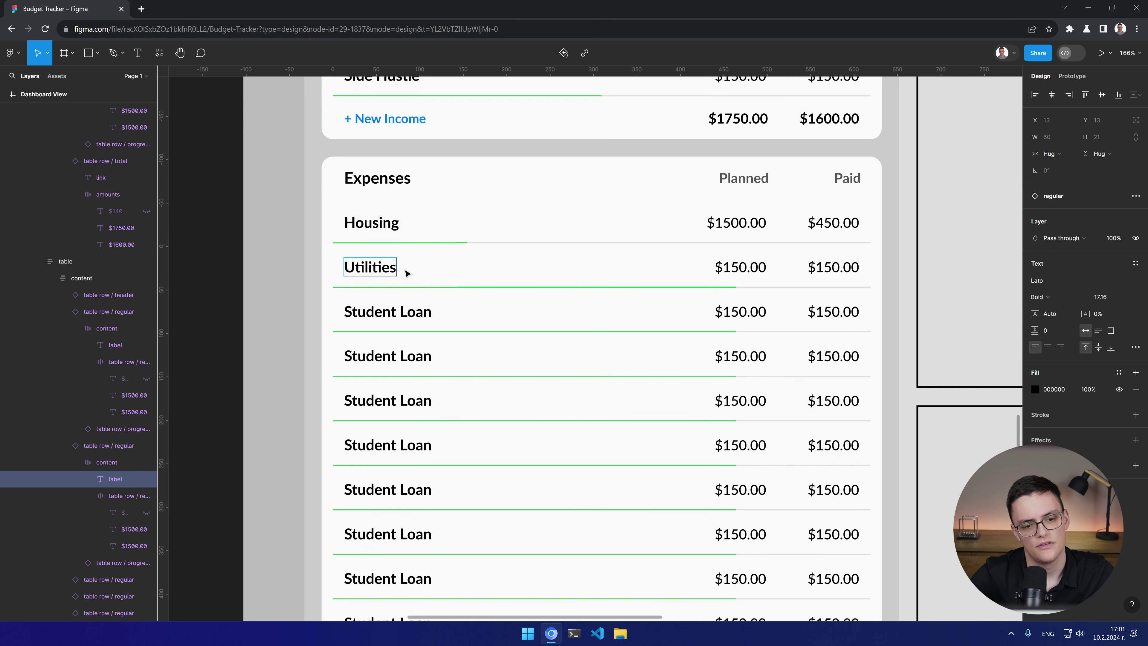
key(ctrl+BackSpace)
text(Utiliti)
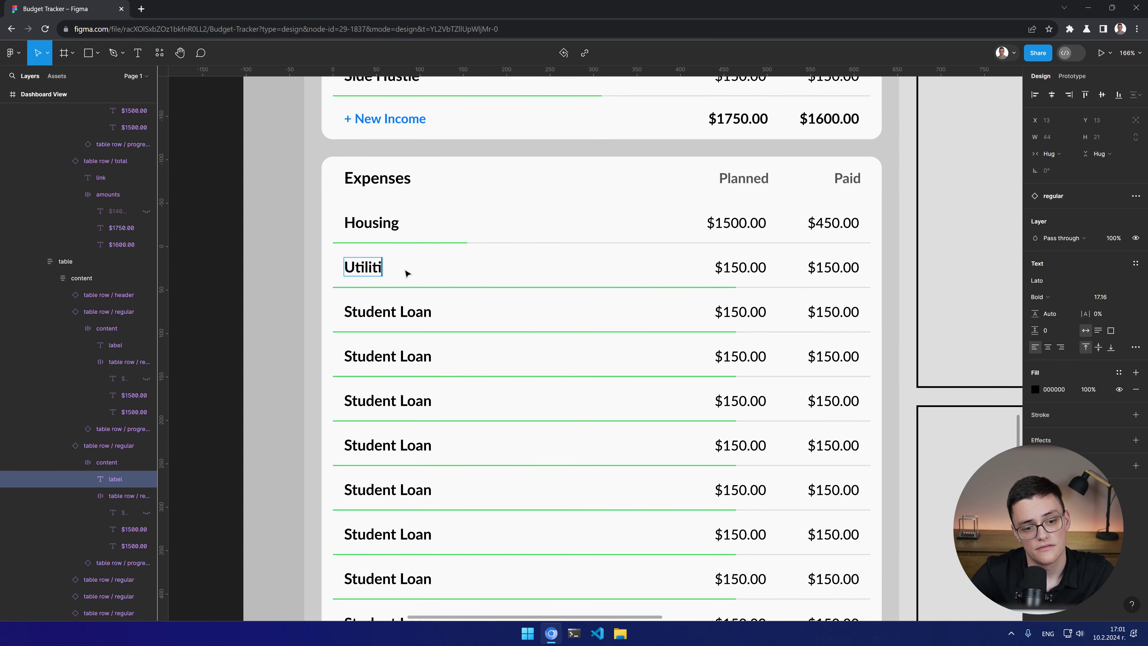
text(es)
Step: Rename the two rows below Utilities to "Groceries" and "Restaurants"
double_click(399, 306)
key(BackSpace)
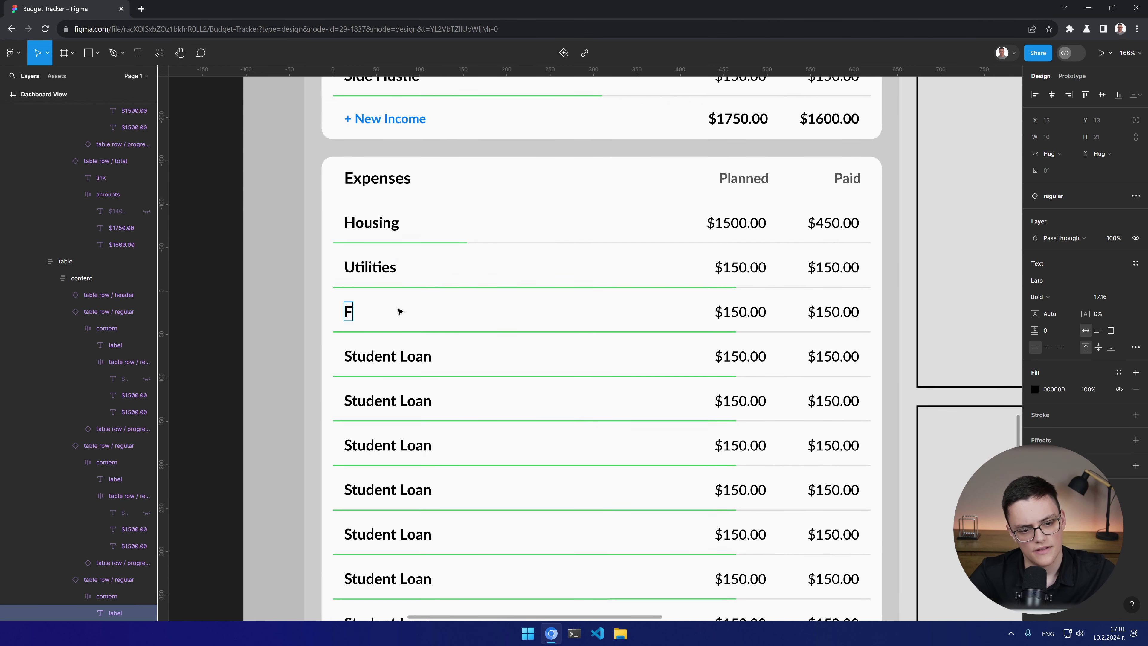
text(Fo)
key(BackSpace)
key(BackSpace)
text(Groceries)
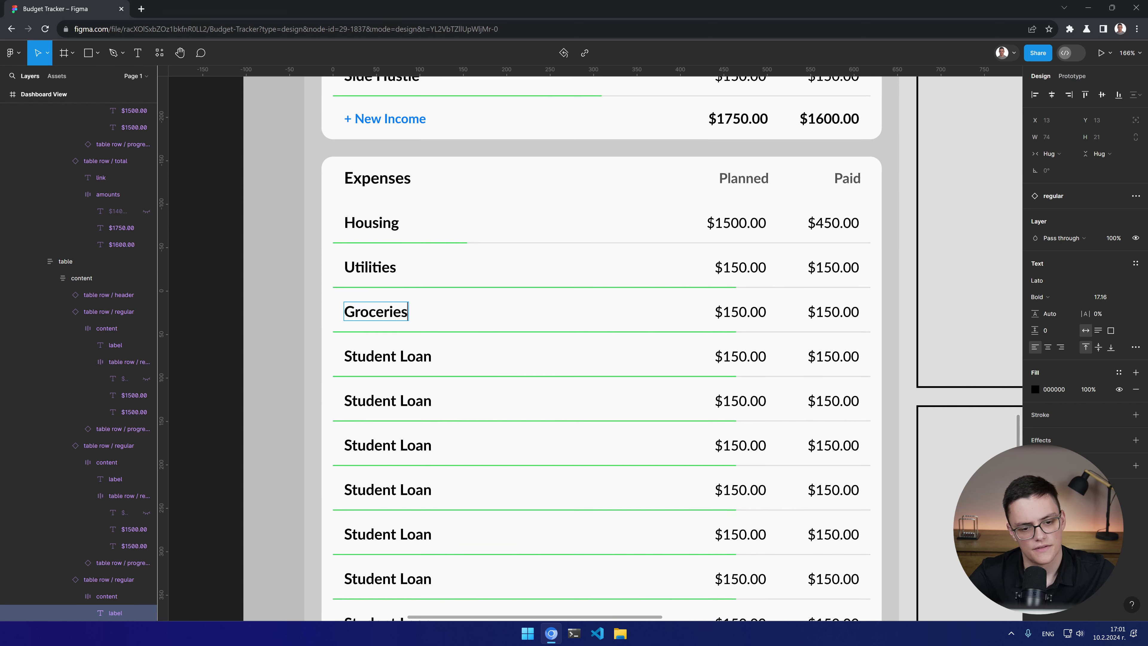
double_click(398, 356)
text(Restauran)
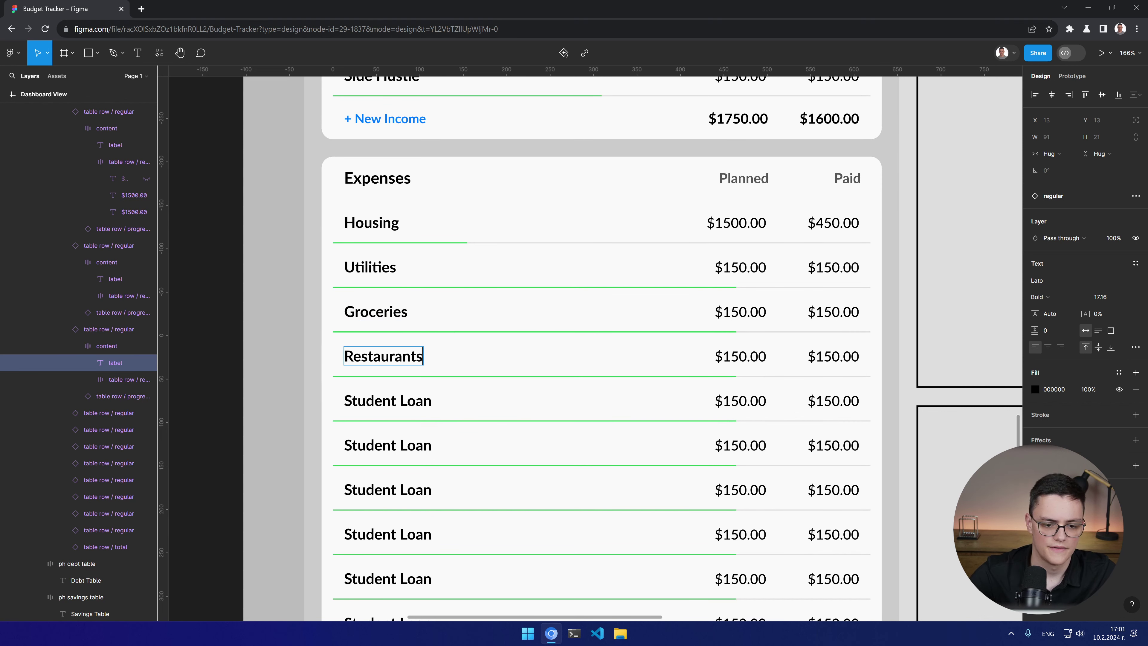
text(ts)
Step: Rename the two rows below Restaurants to "Entertainment" and "Subscriptions"
double_click(386, 402)
key(BackSpace)
text(Entertainment)
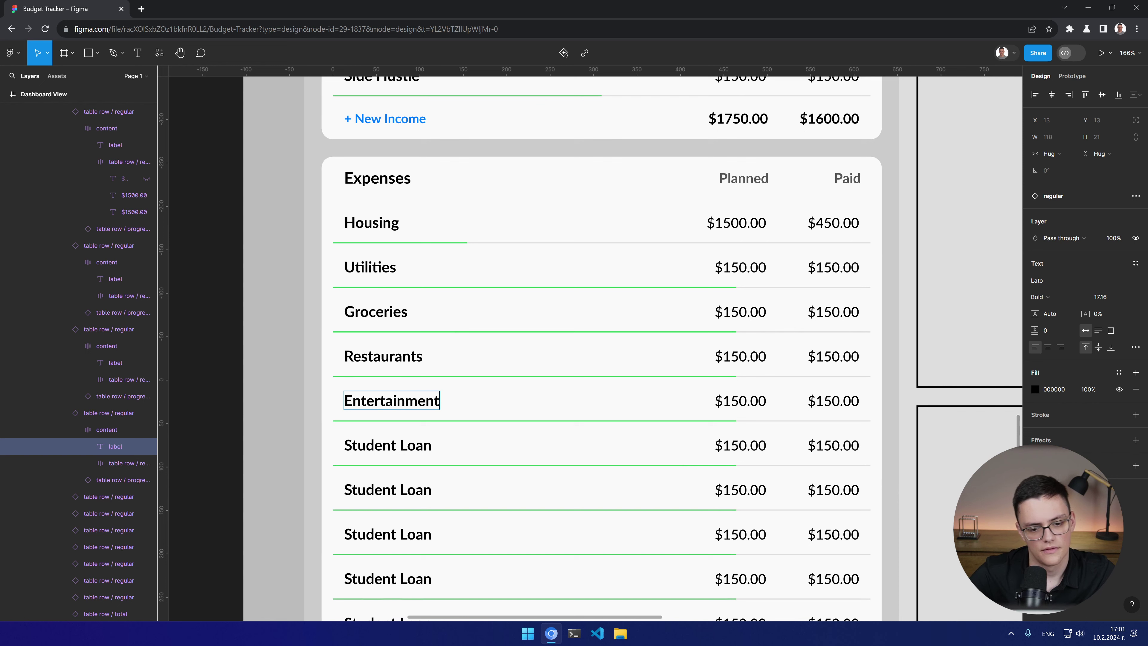
double_click(386, 445)
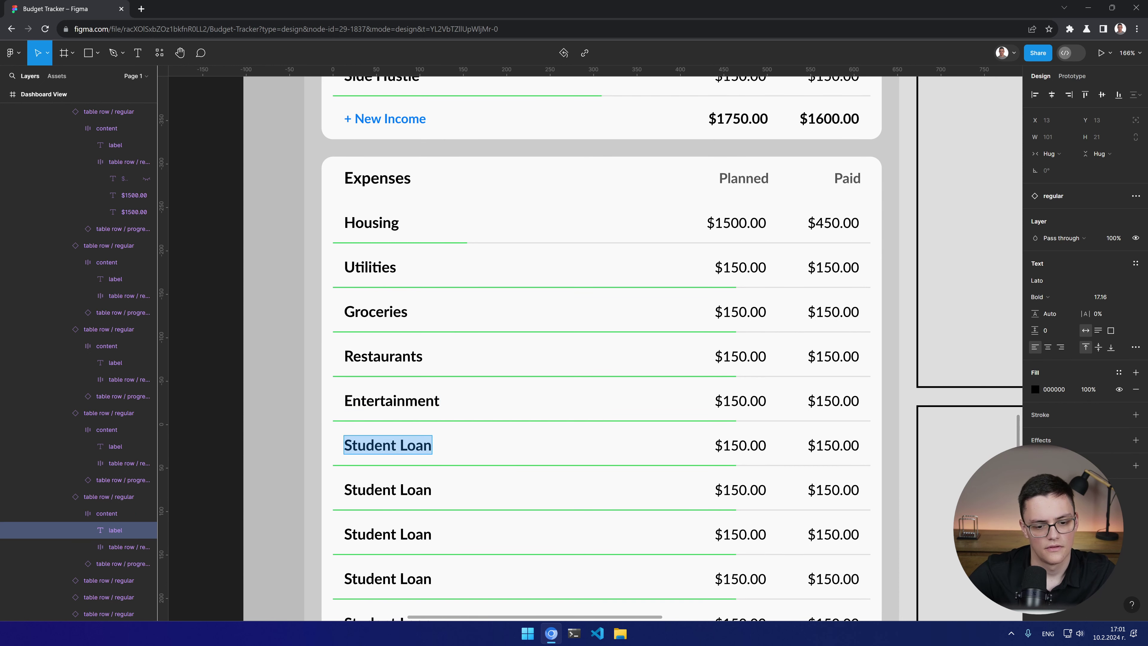
text(Subscribt)
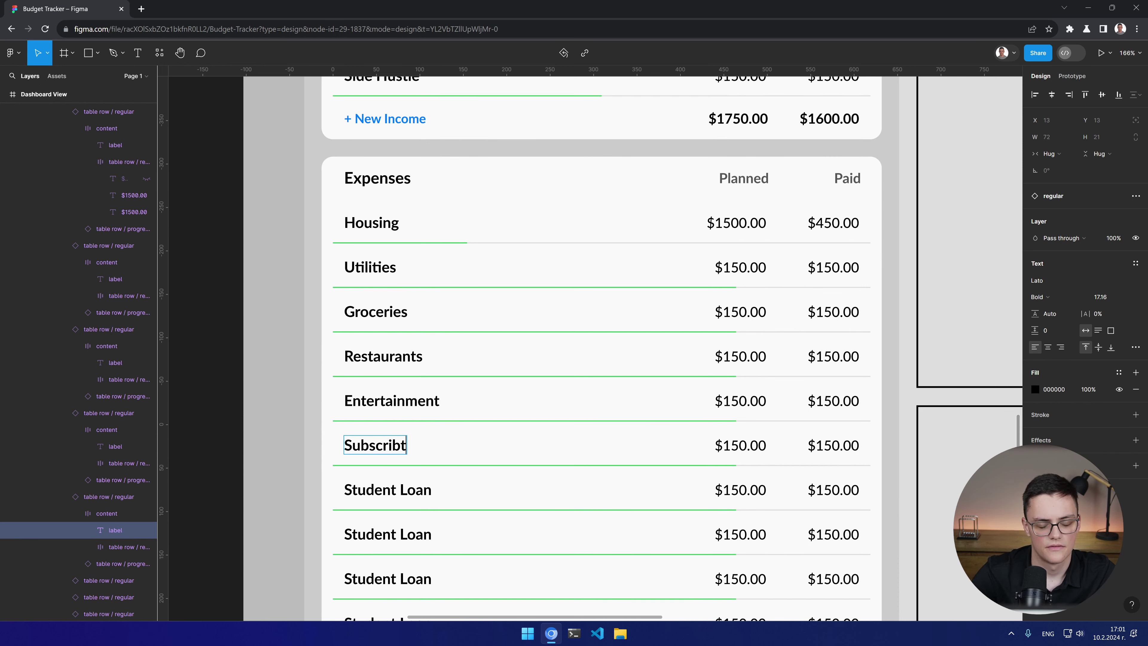
text(ions)
key(ctrl+a)
text(Subscriptions)
Step: Rename the row below Subscriptions to "Personal Care"
click(383, 490)
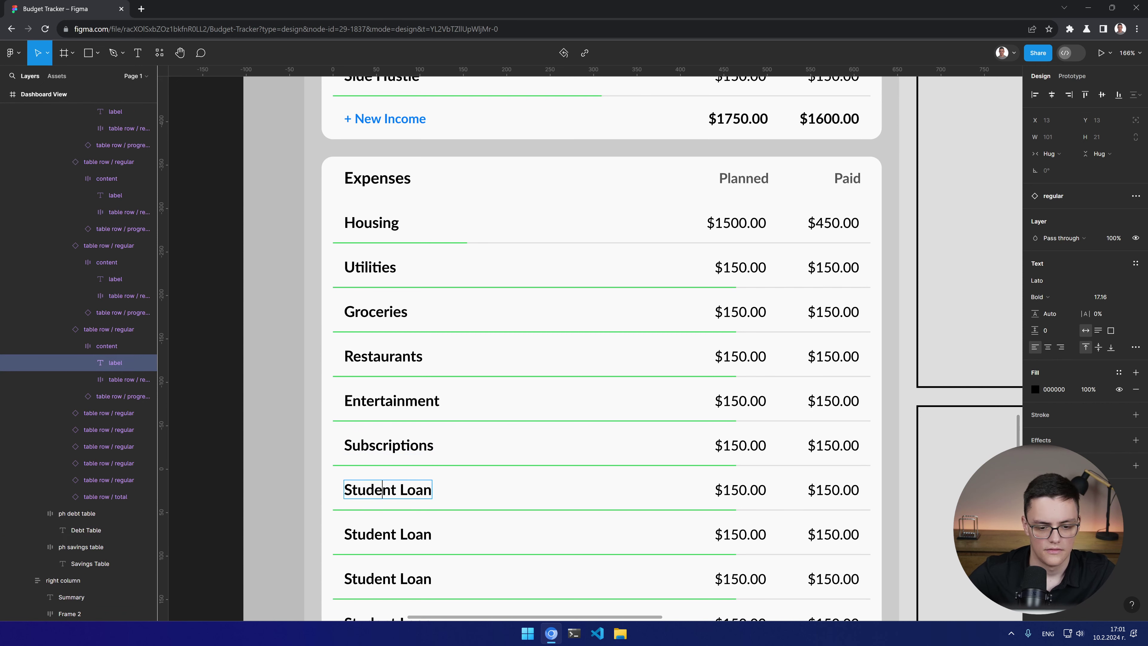
key(Return)
key(BackSpace)
scroll(465, 497, down, 3)
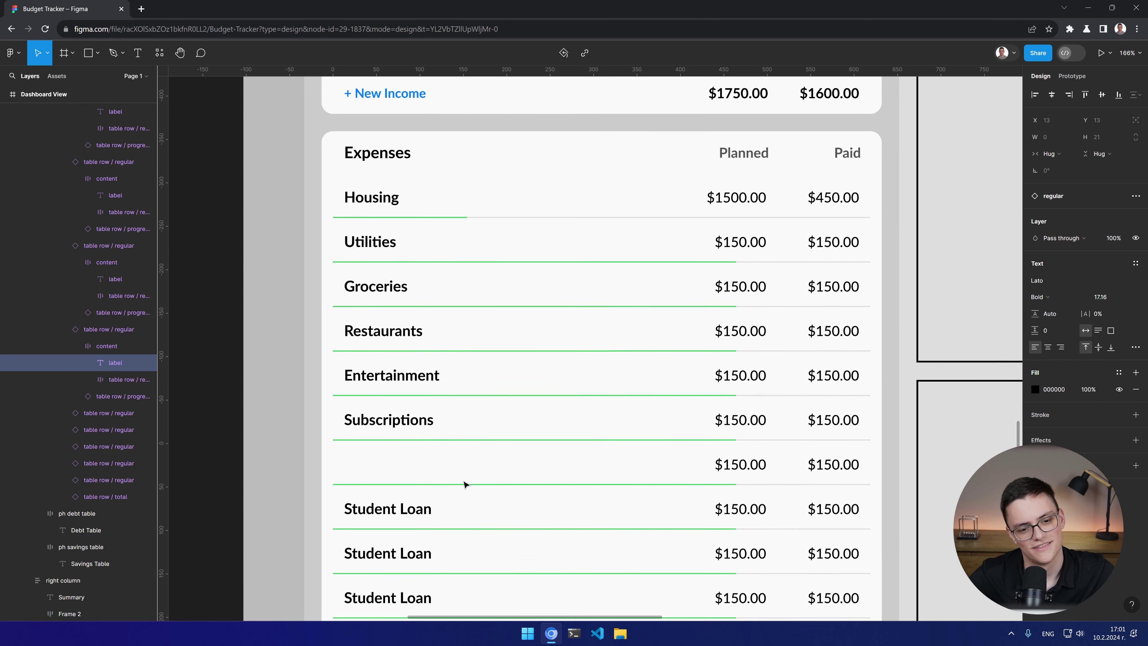
scroll(465, 484, down, 2)
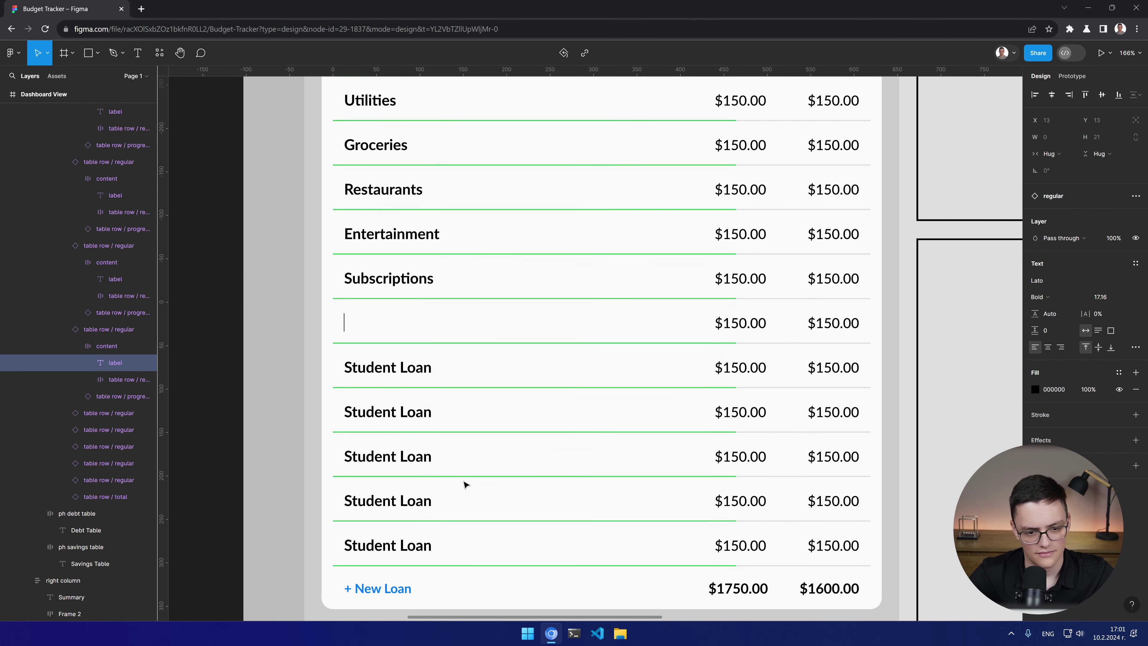
scroll(578, 436, up, 2)
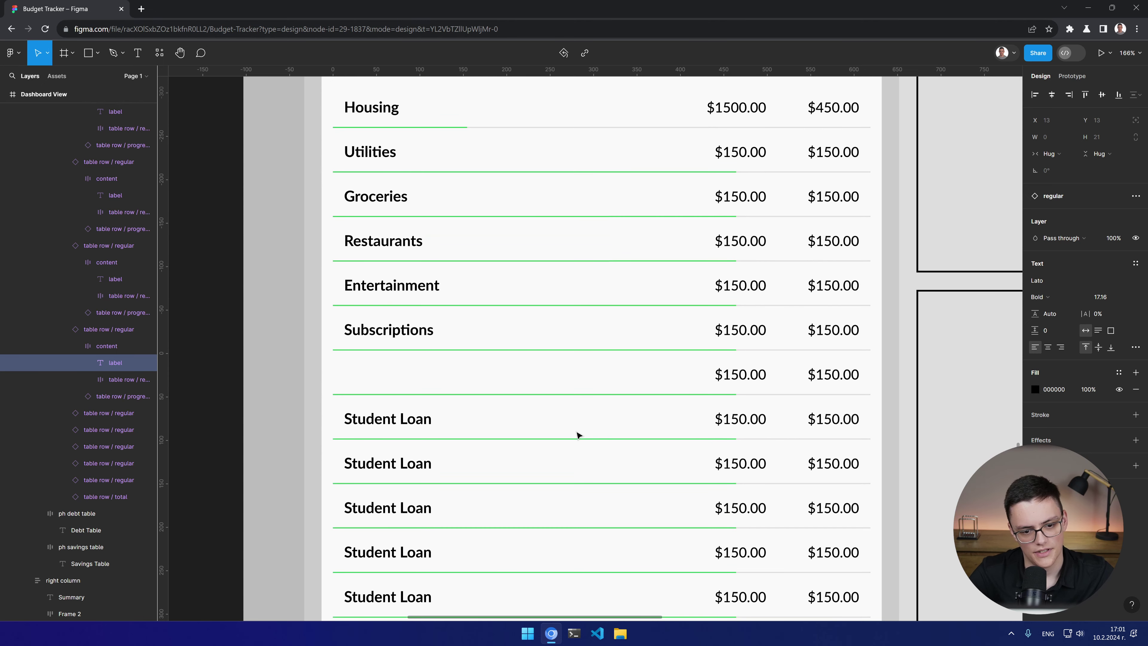
scroll(577, 435, up, 3)
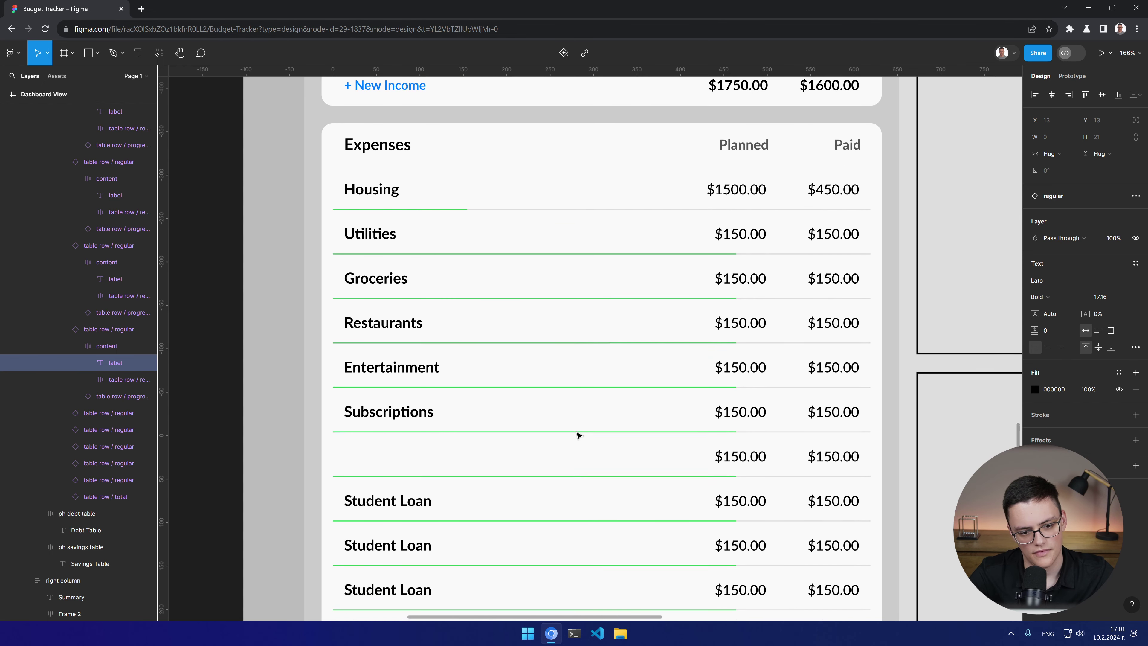
scroll(579, 435, down, 1)
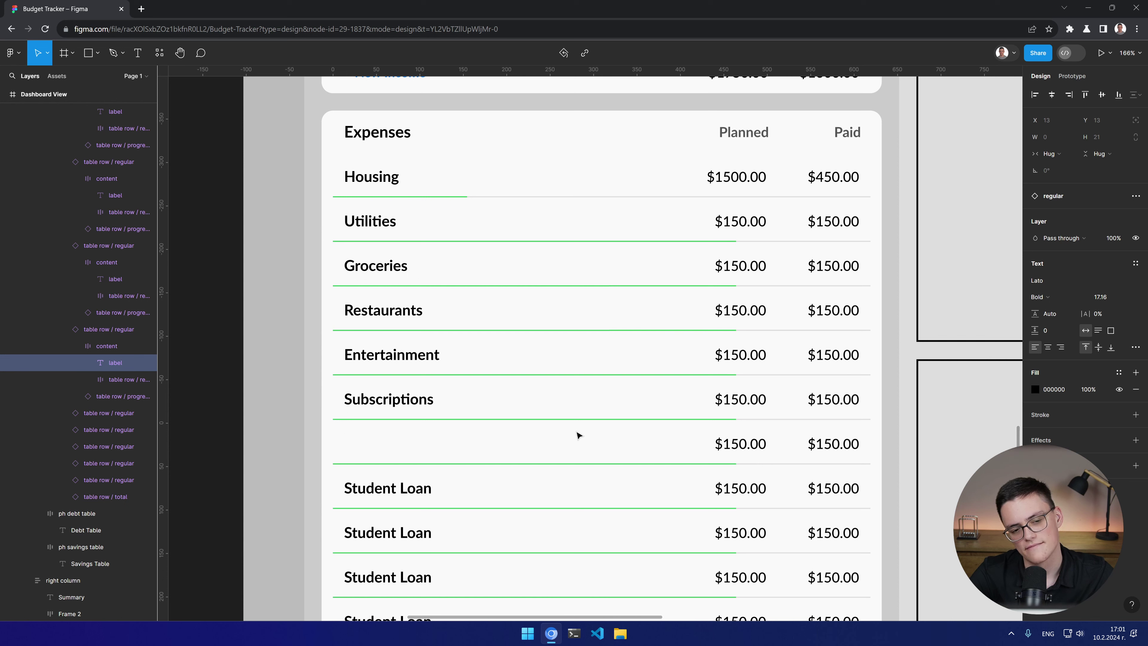
text(Personal Care)
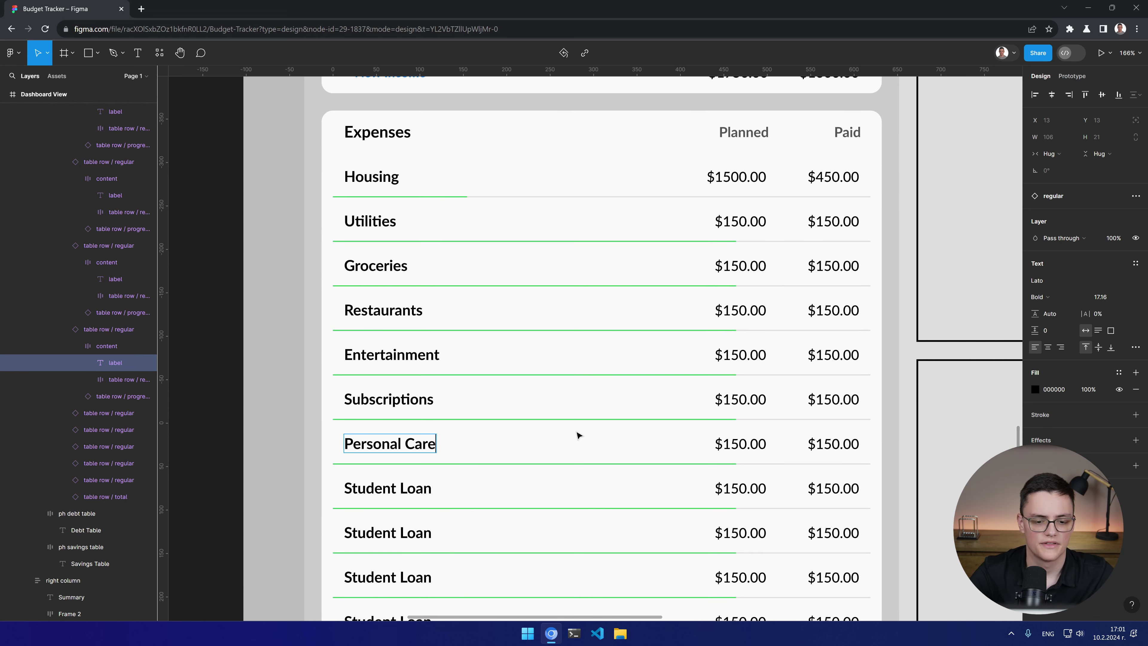
key(Escape)
Step: Rename the row below Personal Care to "Clothing"
click(391, 492)
key(Return)
key(BackSpace)
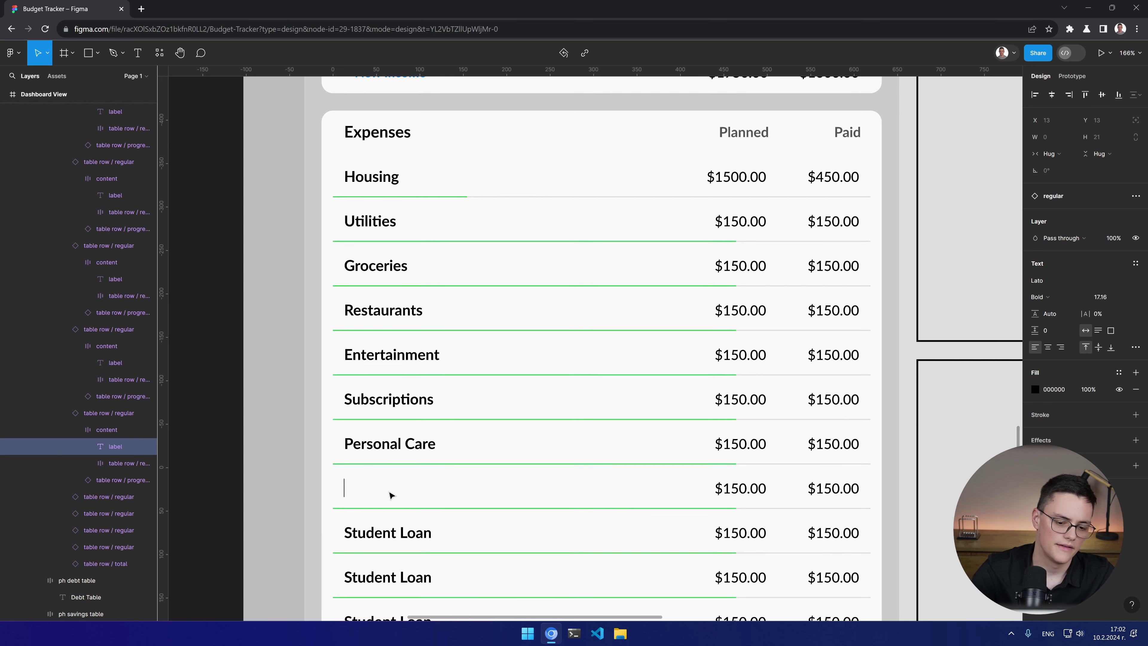
text(Clothing)
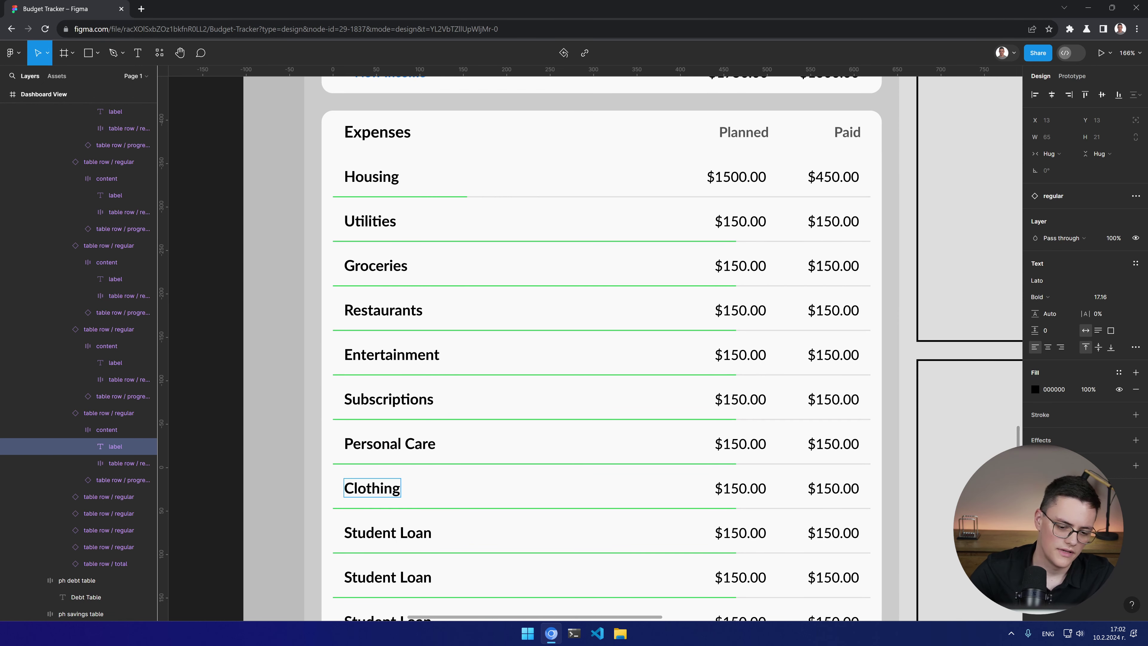
Step: Change the Personal Care row label to "Memberships"
double_click(390, 443)
key(BackSpace)
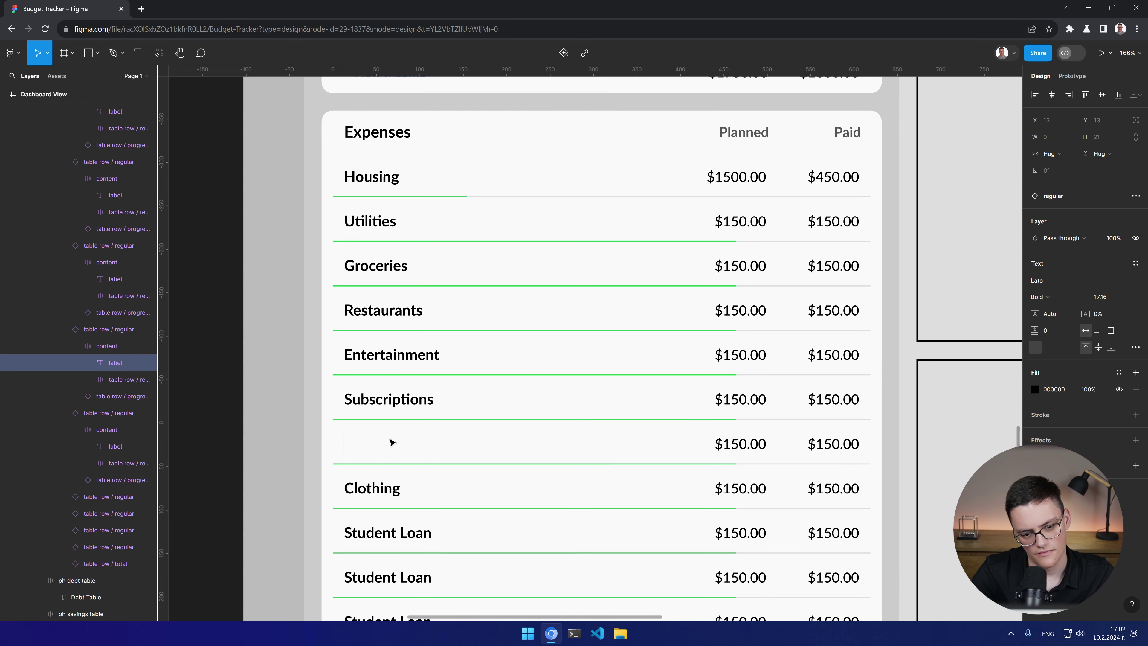
text(Memberships)
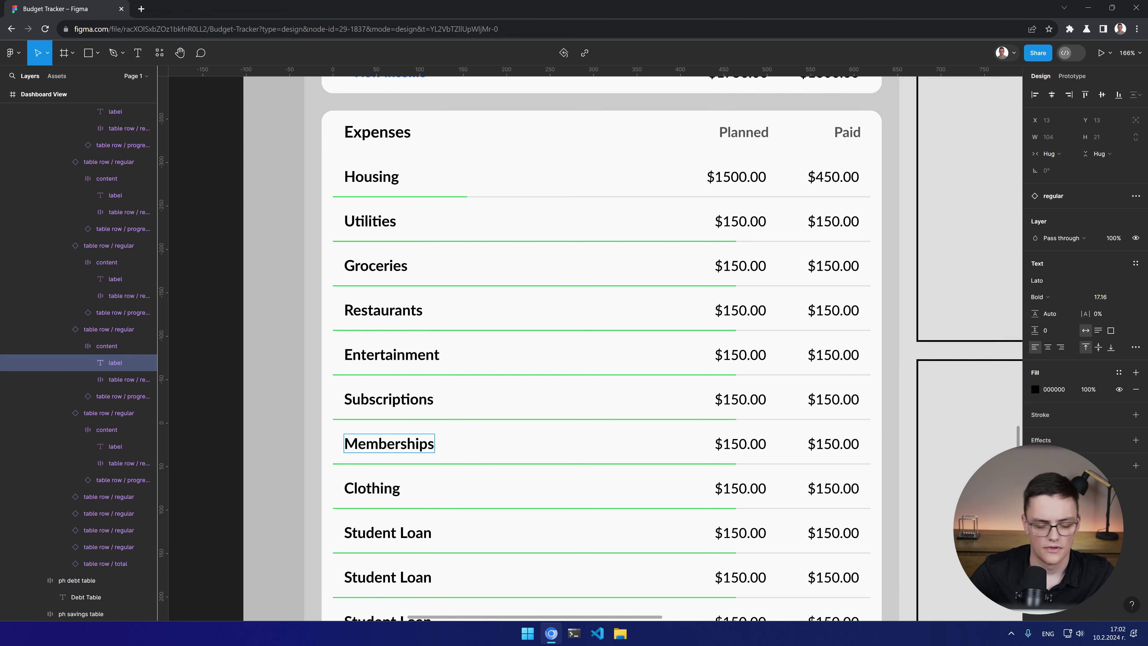
key(Escape)
double_click(427, 532)
double_click(428, 533)
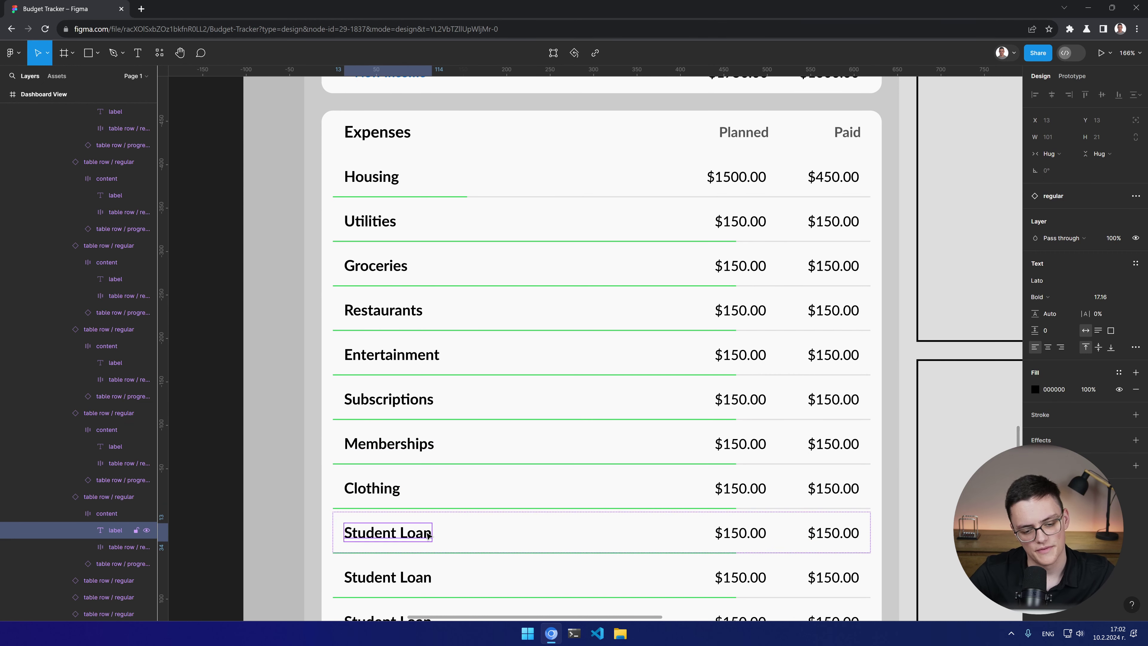
key(Escape)
Step: Delete the four leftover Student Loan rows below Clothing in the Expenses table
scroll(88, 245, up, 3)
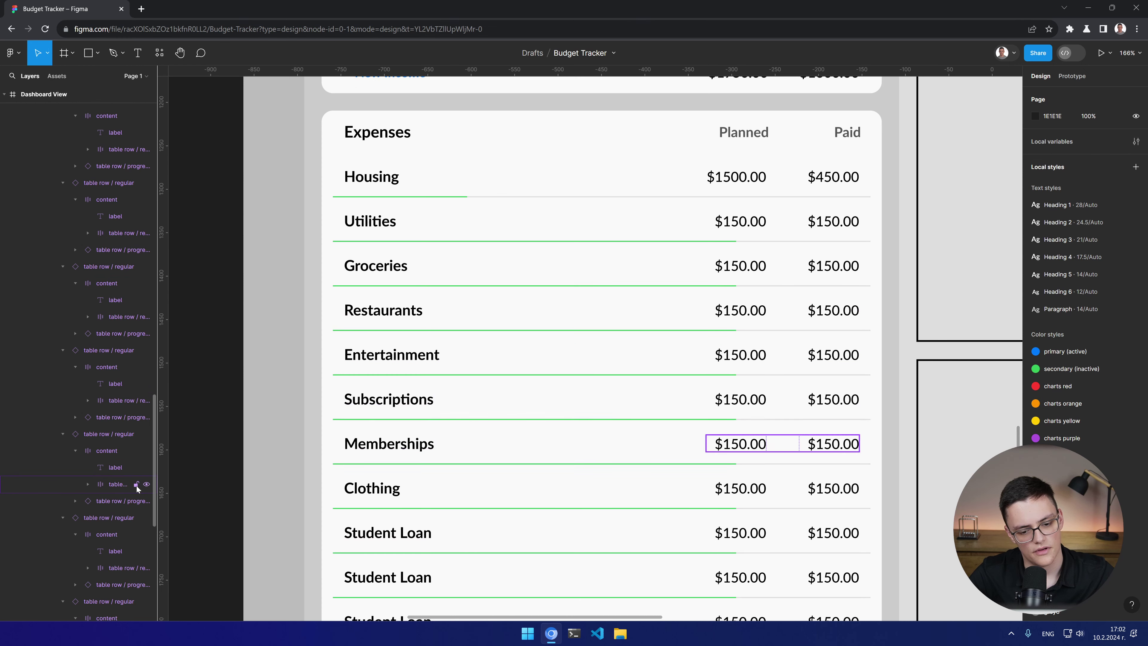
scroll(126, 574, down, 2)
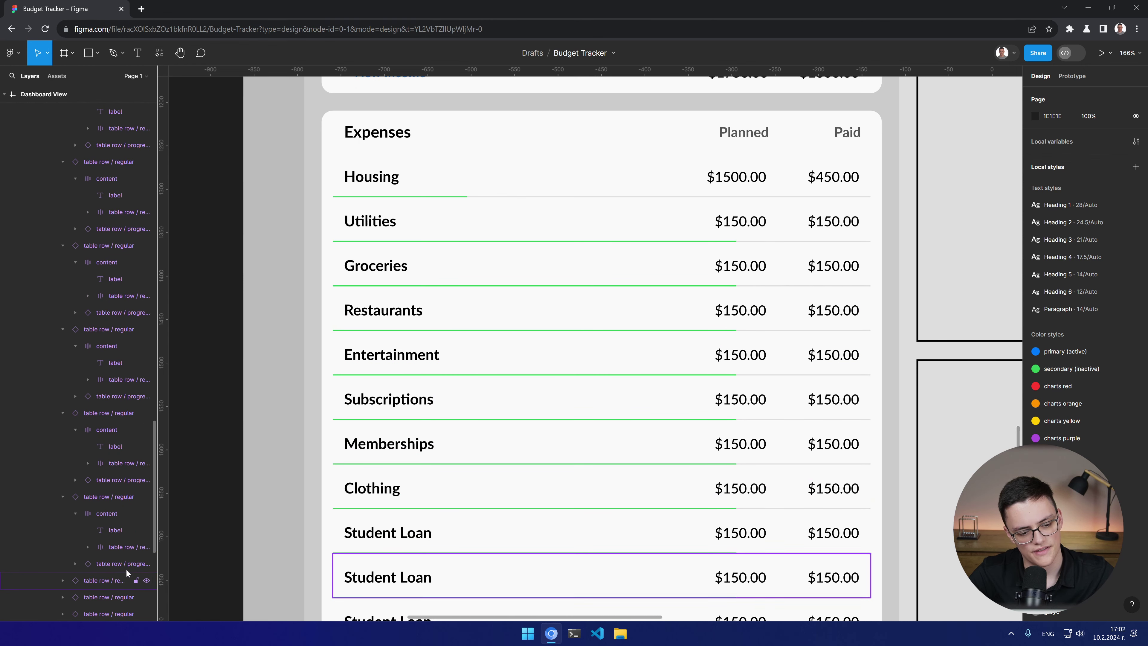
click(111, 494)
key(Delete)
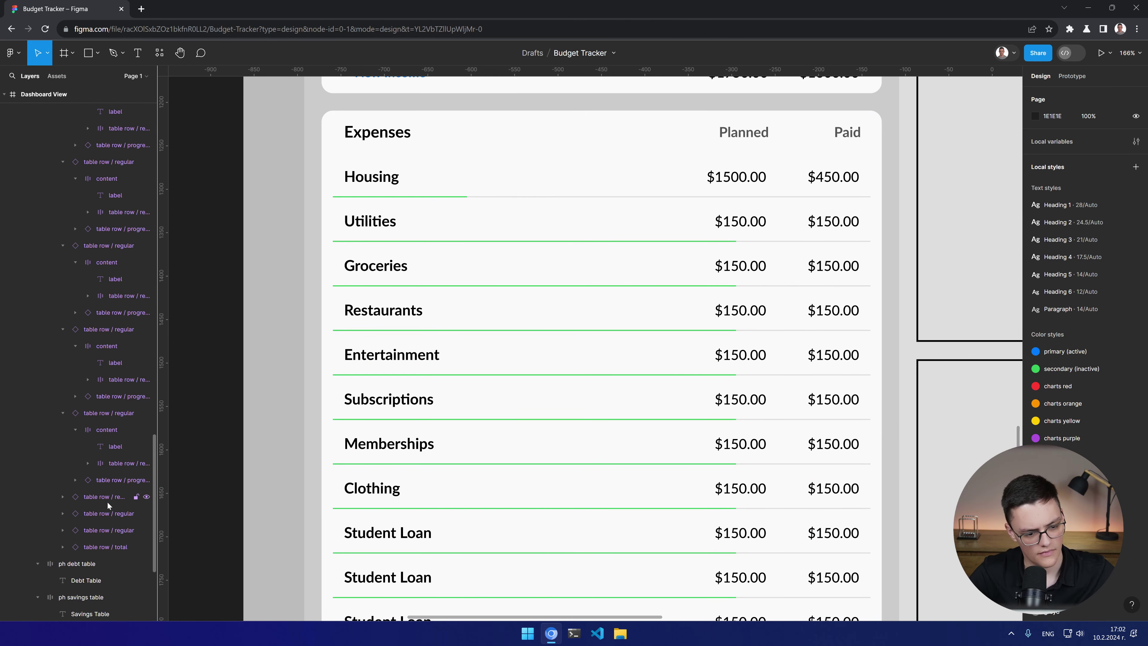
click(103, 496)
key(Delete)
click(104, 496)
key(Delete)
click(103, 496)
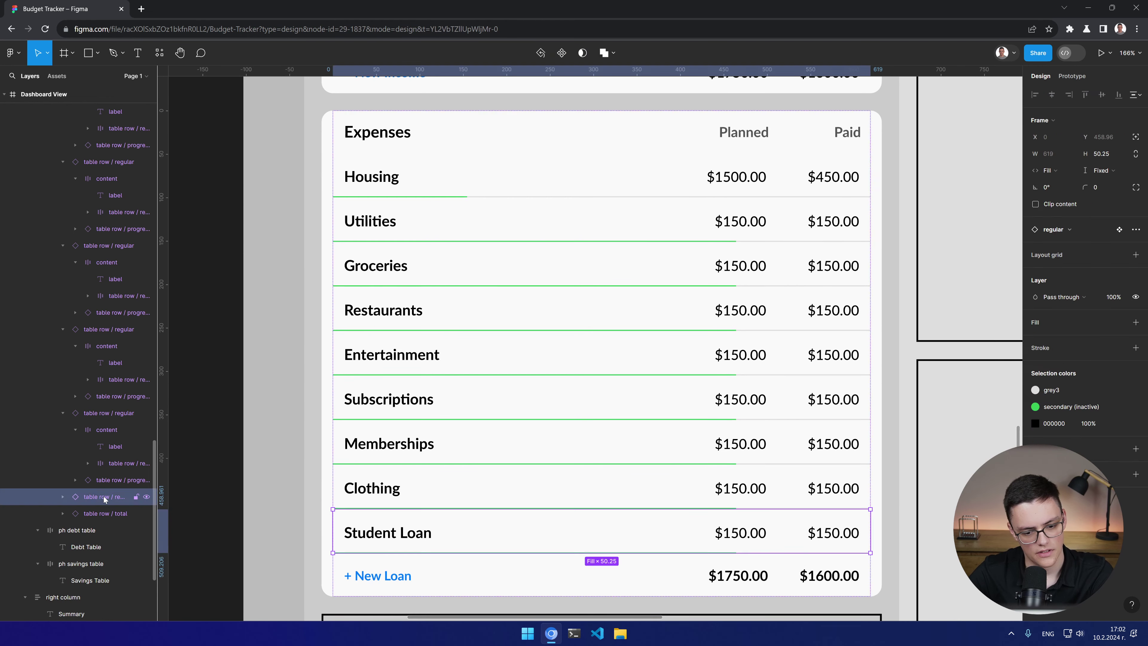
key(Delete)
Step: Review the Expenses table's rows, amounts and progress bars against the Income table and the overall dashboard layout
scroll(576, 372, up, 2)
scroll(546, 281, down, 3)
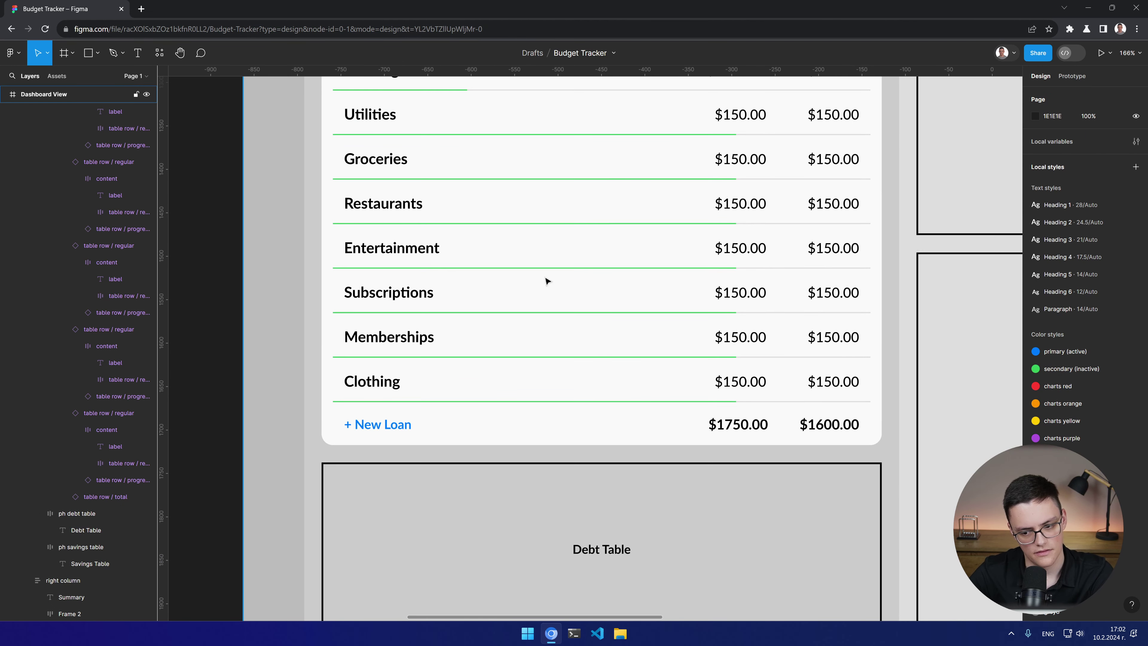
scroll(545, 336, up, 3)
scroll(497, 271, up, 2)
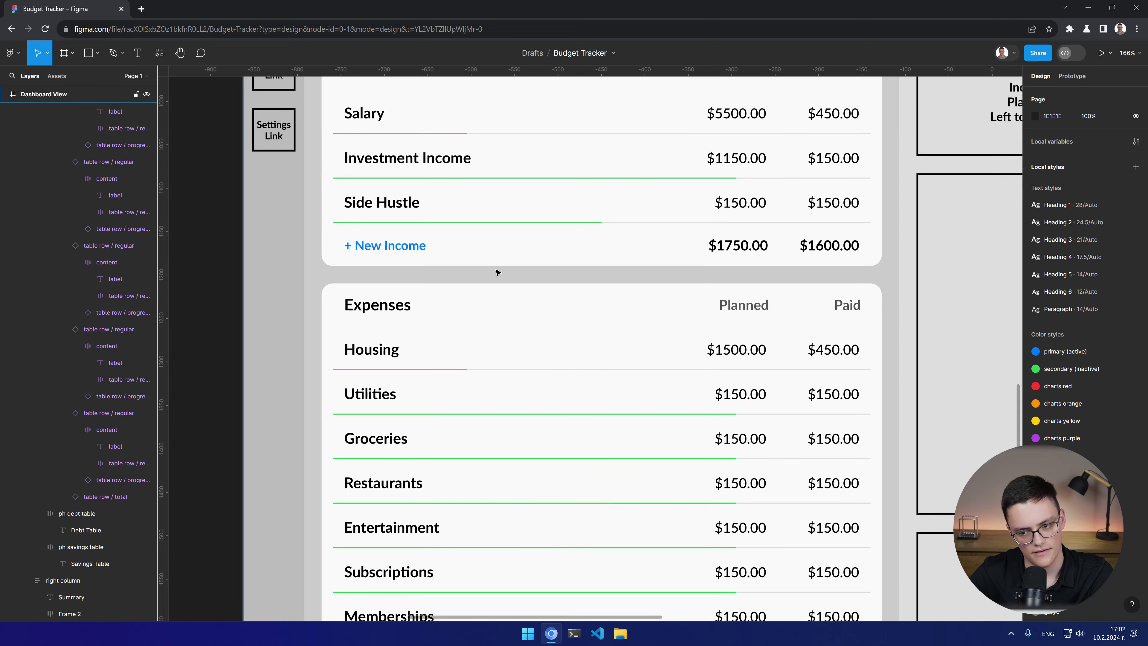
scroll(506, 296, down, 3)
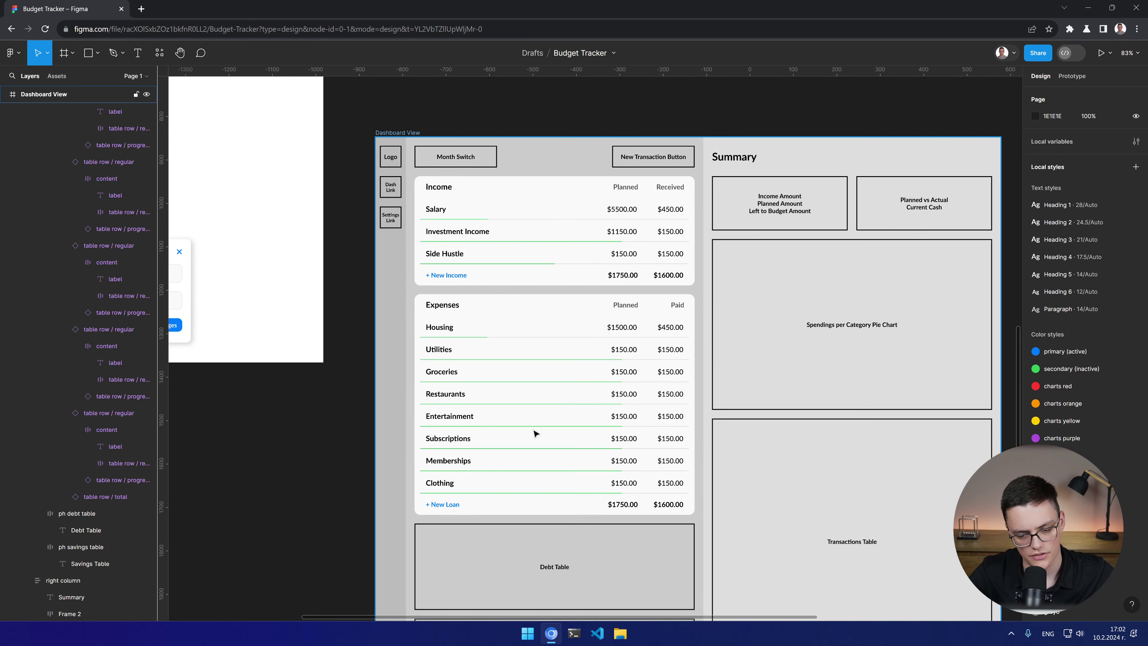
scroll(440, 336, up, 3)
scroll(556, 381, right, 2)
scroll(474, 379, right, 1)
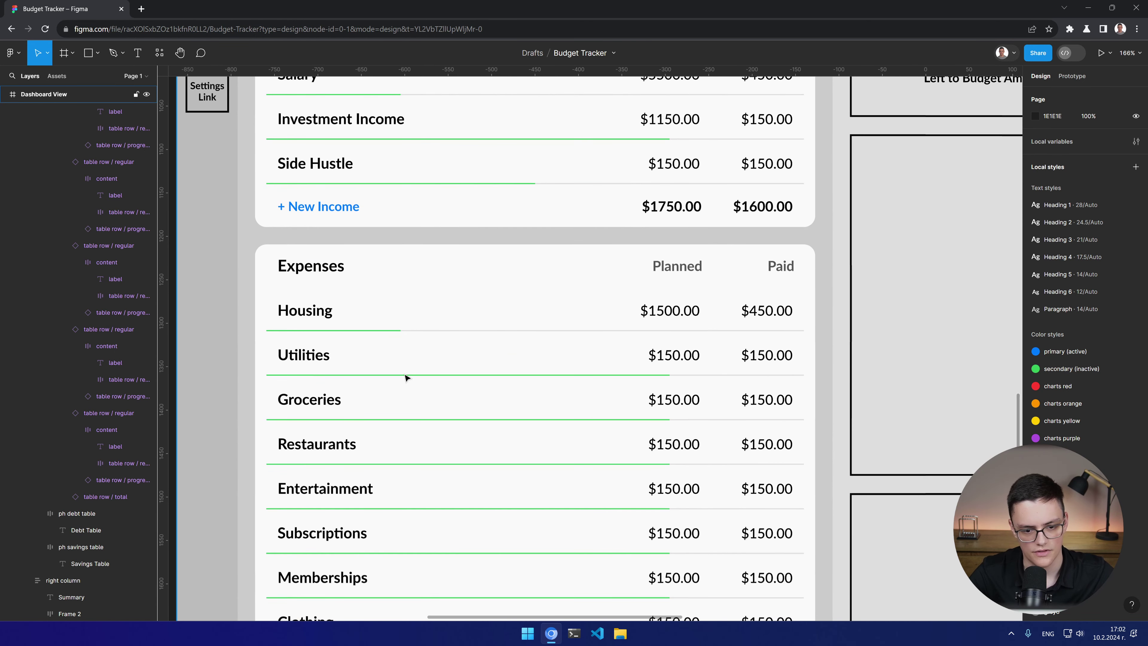
Step: Swap the Groceries row's progress bar in the Expenses table to the 25% variant
click(411, 378)
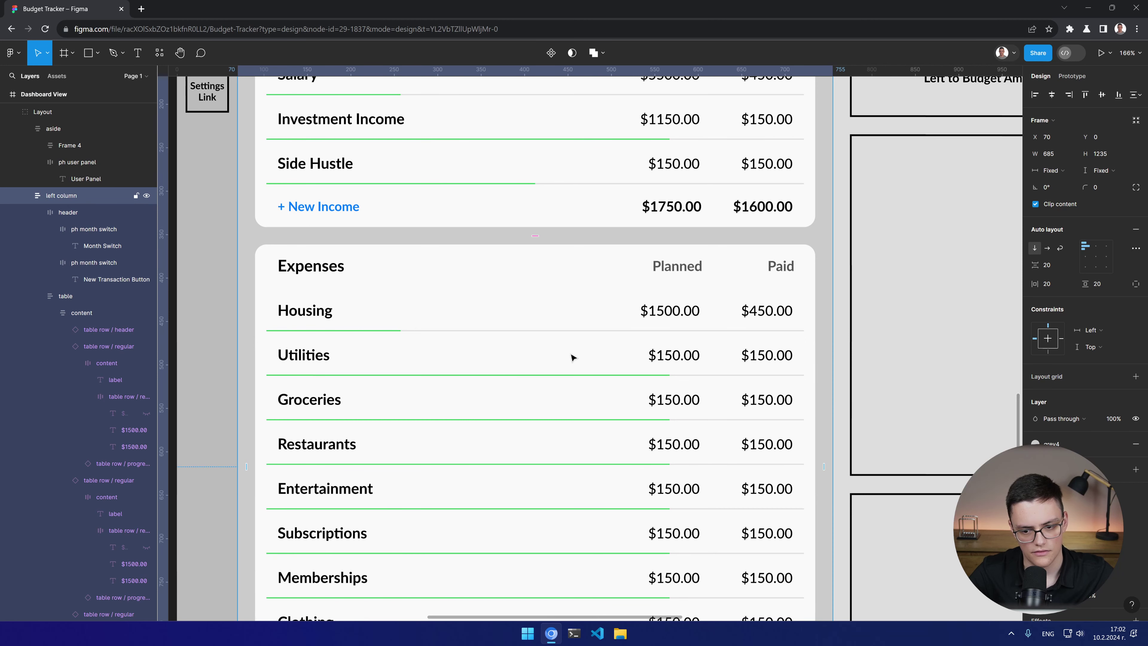
click(668, 325)
scroll(679, 464, down, 3)
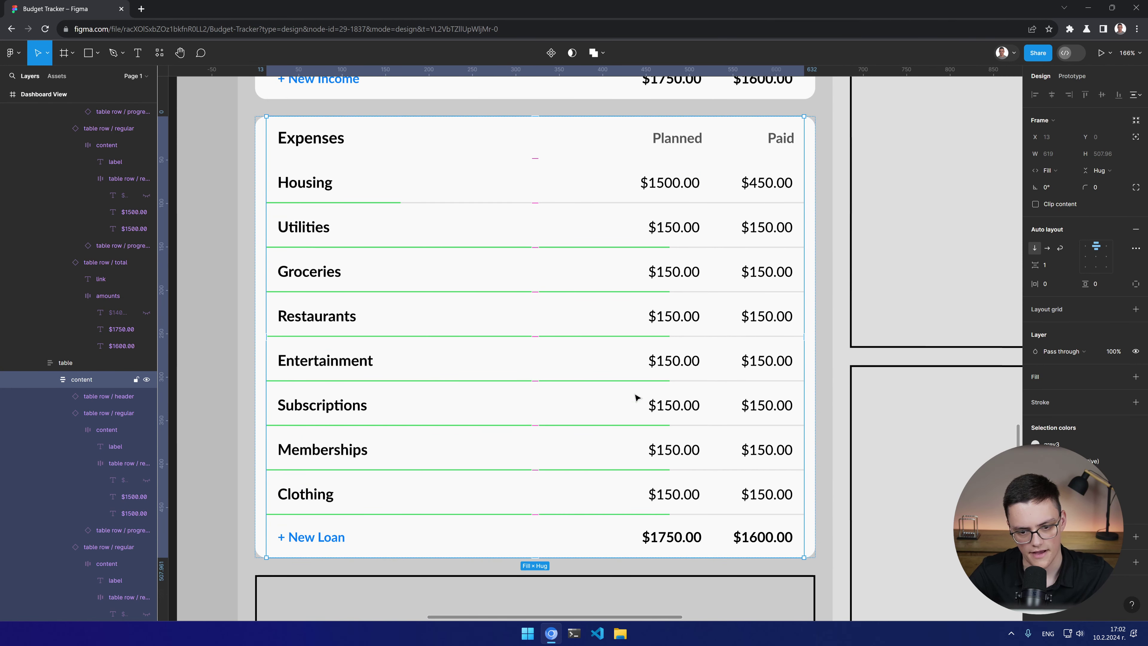
click(345, 248)
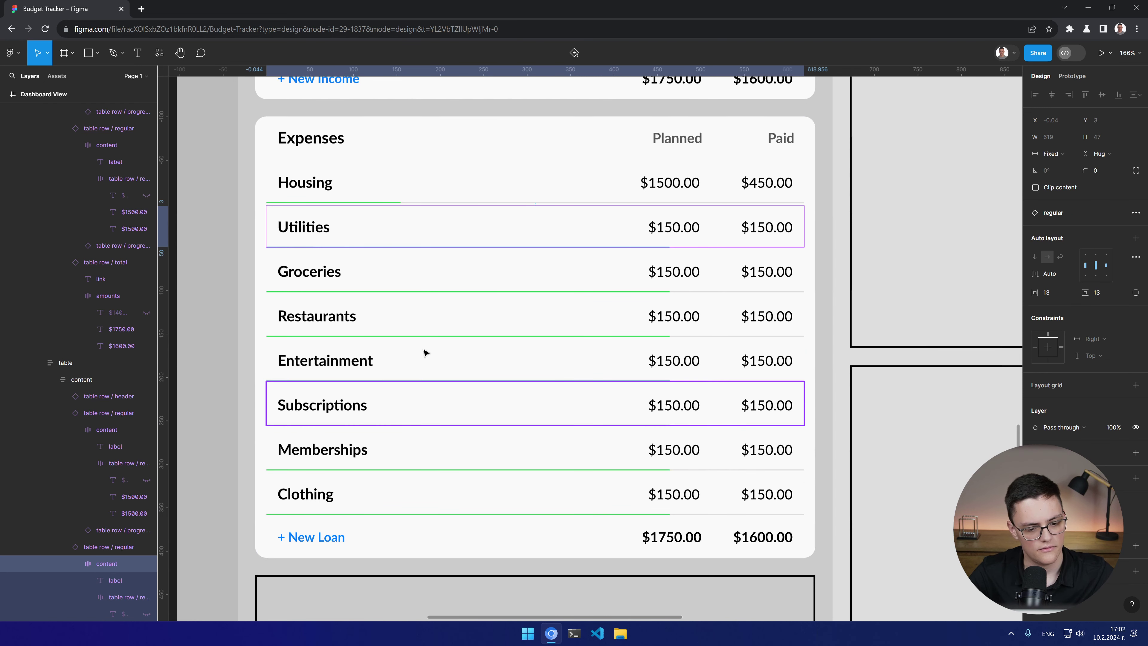
click(435, 291)
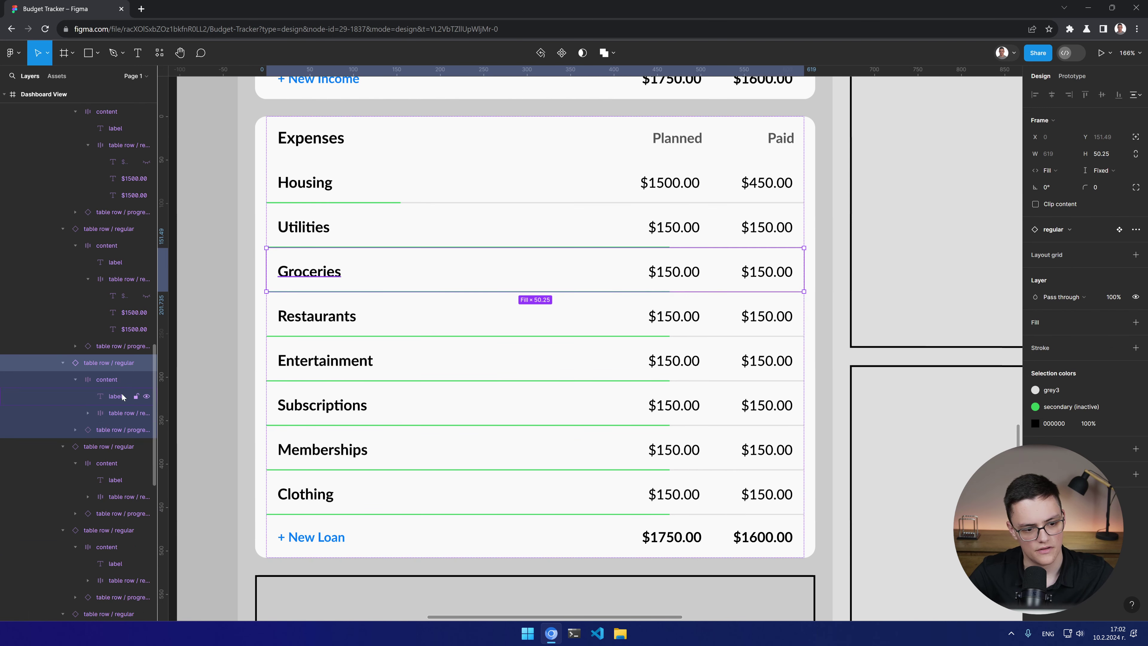
click(101, 429)
right_click(107, 429)
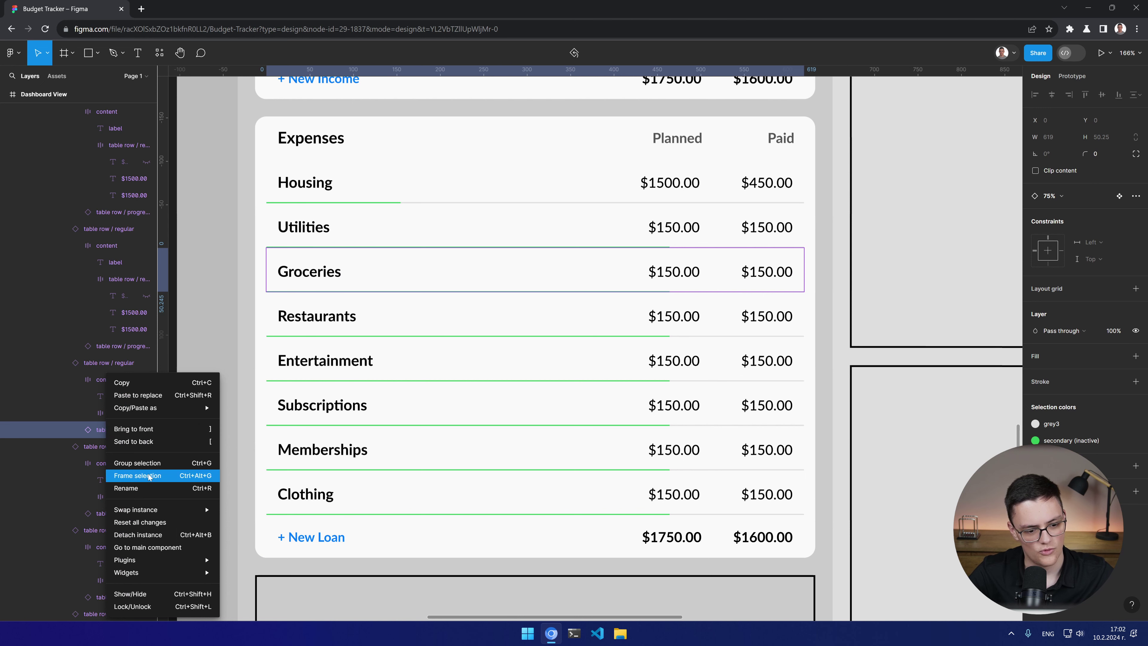
mouse_move(154, 510)
click(277, 513)
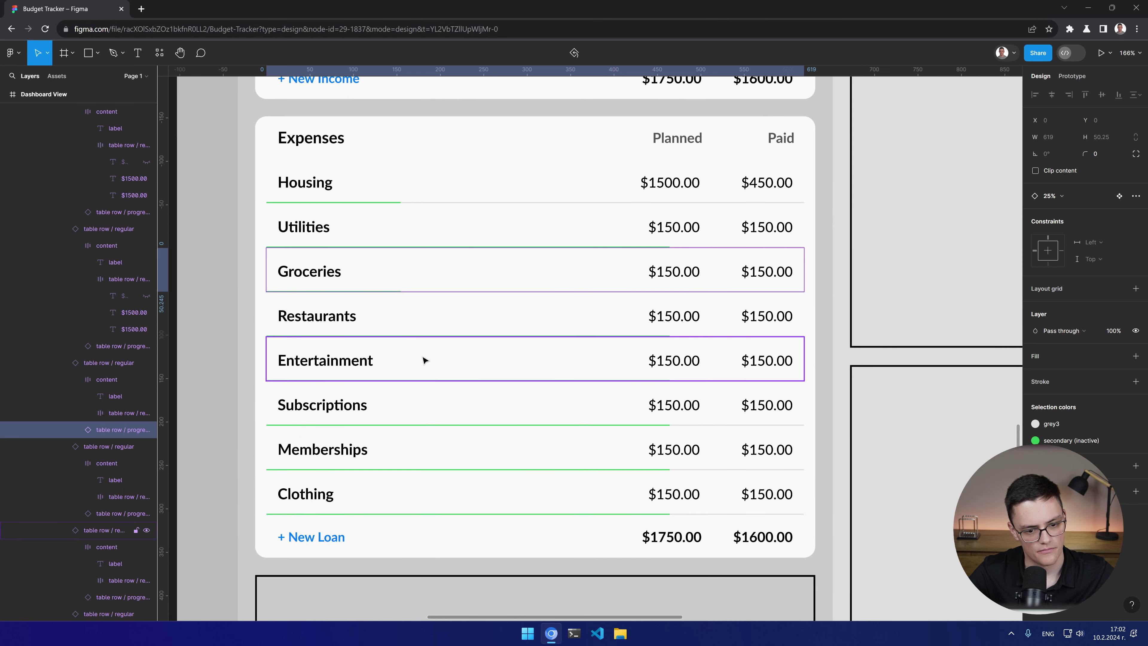
Step: Swap the progress bar instance in the Entertainment row to the 50% variant
click(422, 360)
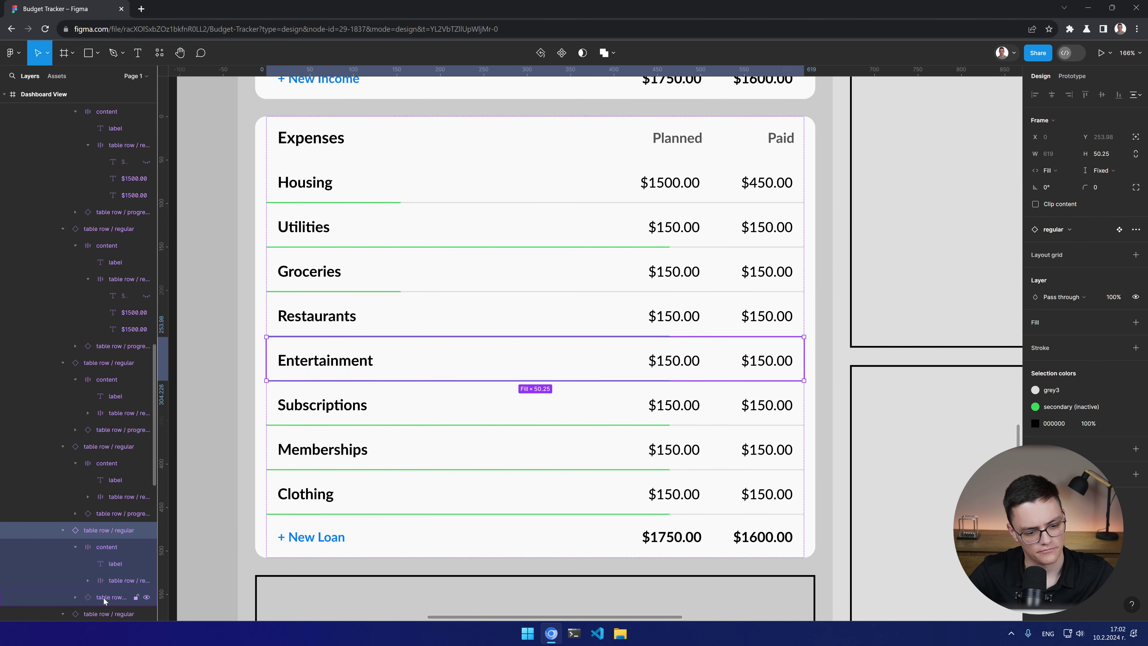
click(120, 597)
right_click(117, 597)
mouse_move(179, 509)
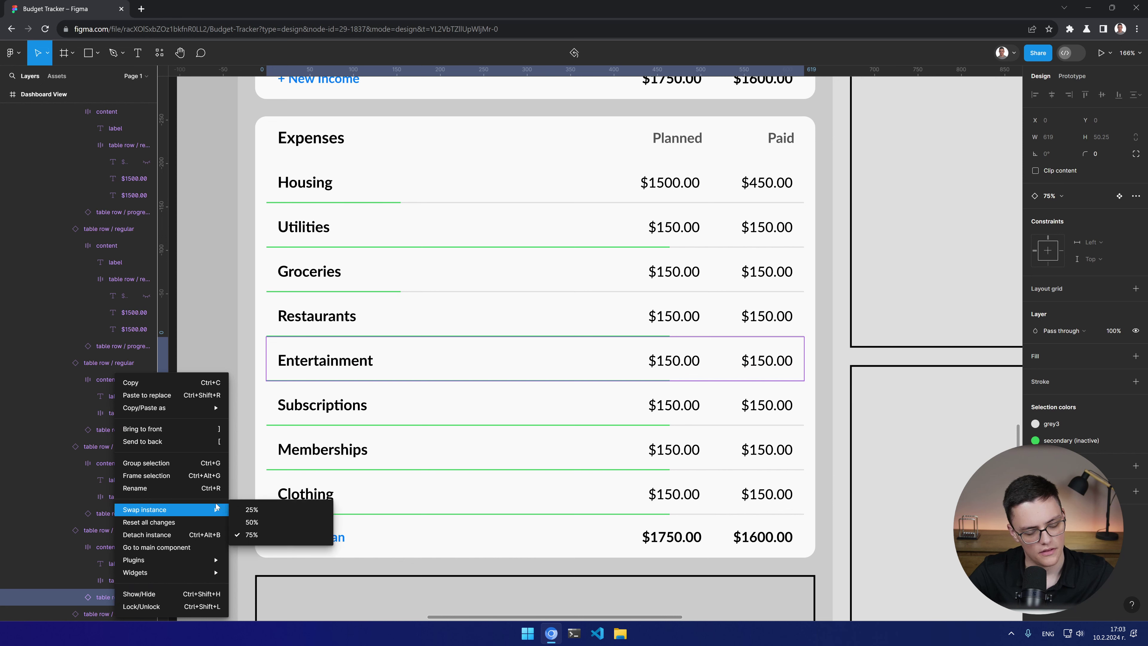
click(276, 520)
Step: Swap the Subscriptions row's progress bar instance to the 25% variant
click(492, 423)
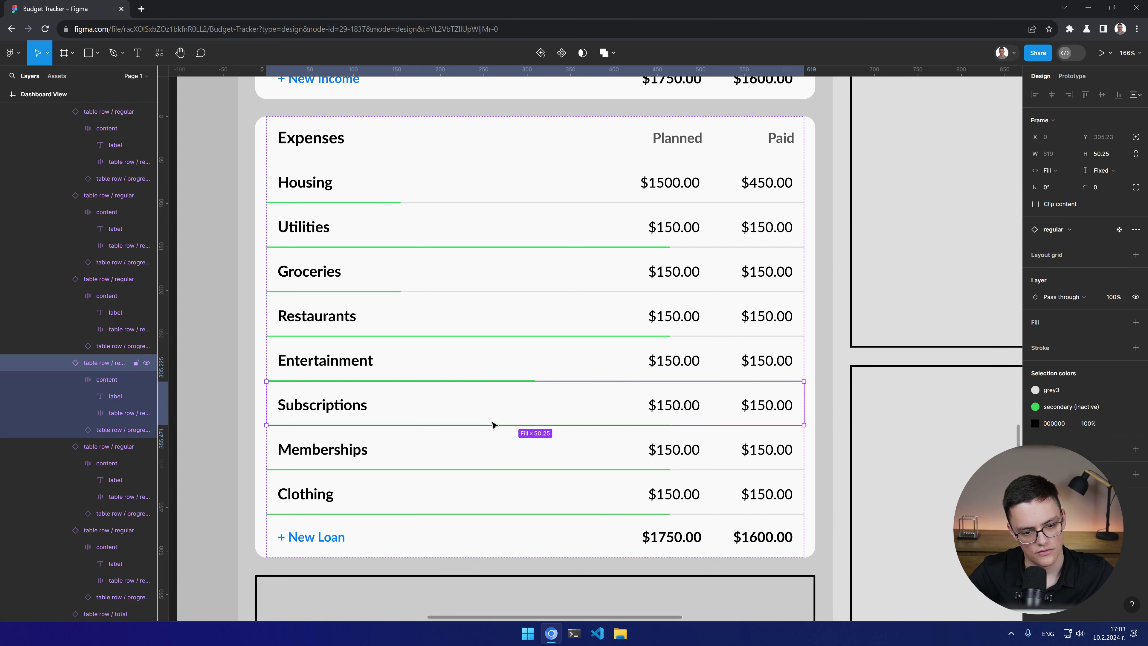
right_click(108, 418)
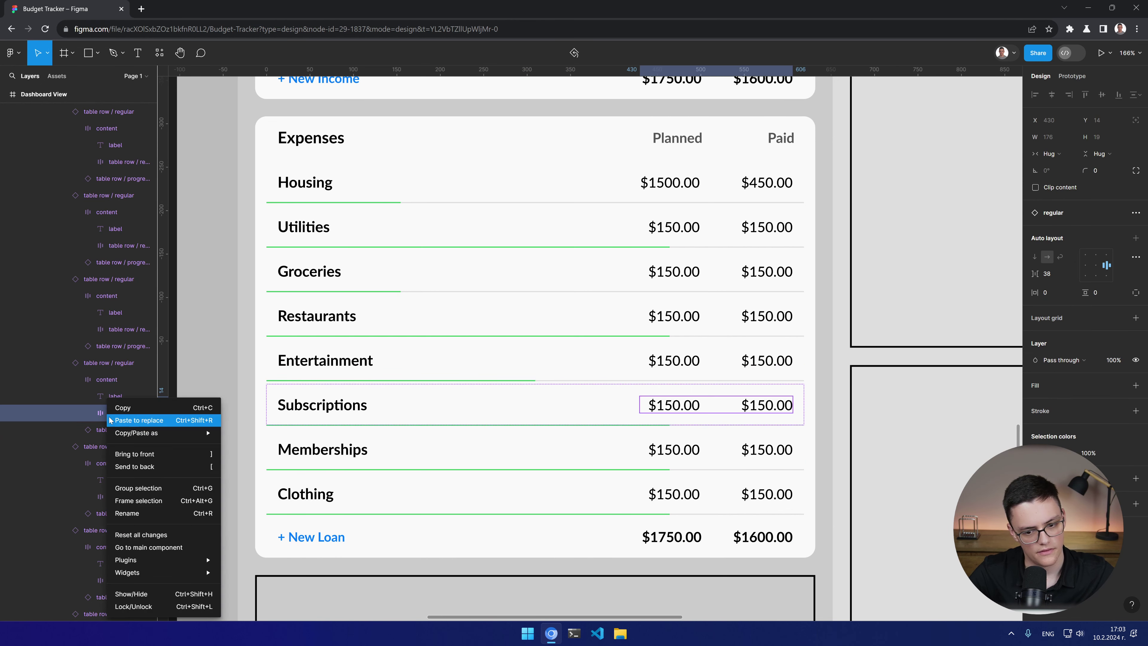
click(110, 430)
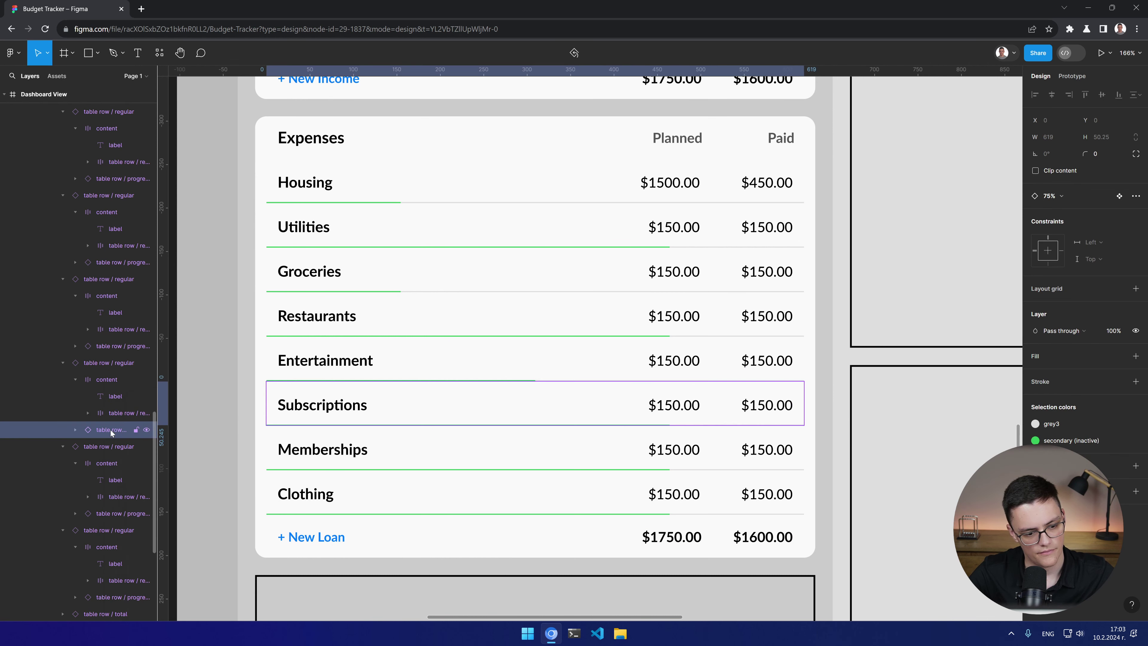
right_click(110, 429)
mouse_move(169, 503)
click(245, 509)
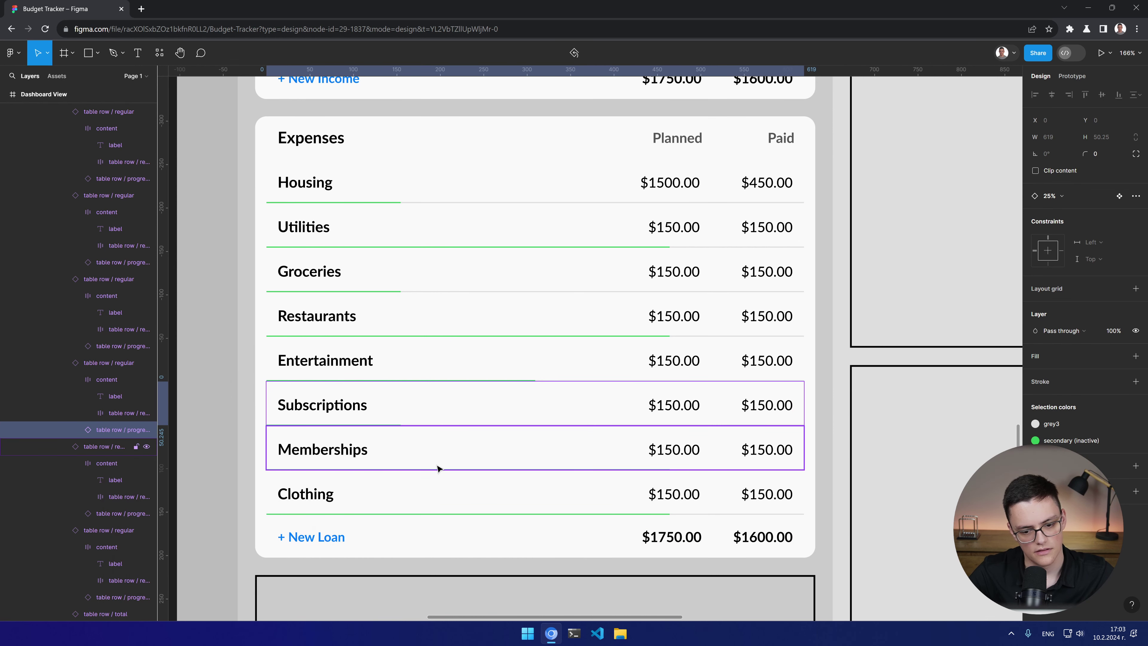
Step: Set the Clothing row's progress bar to the 25% variant by swapping its instance
double_click(398, 513)
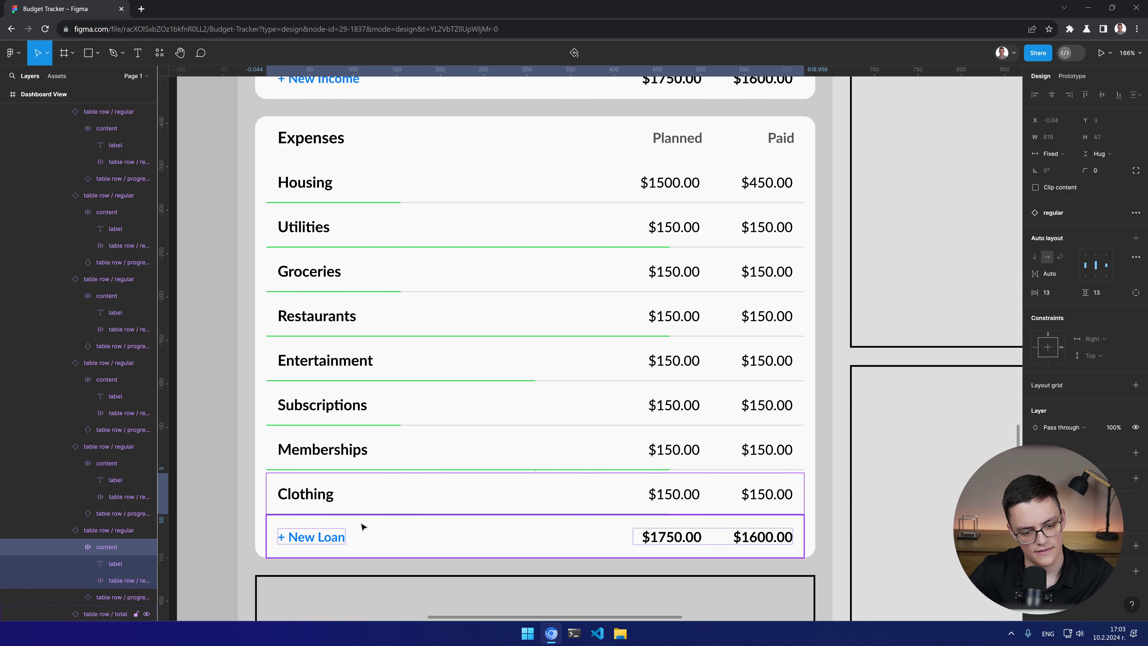
click(115, 593)
right_click(115, 594)
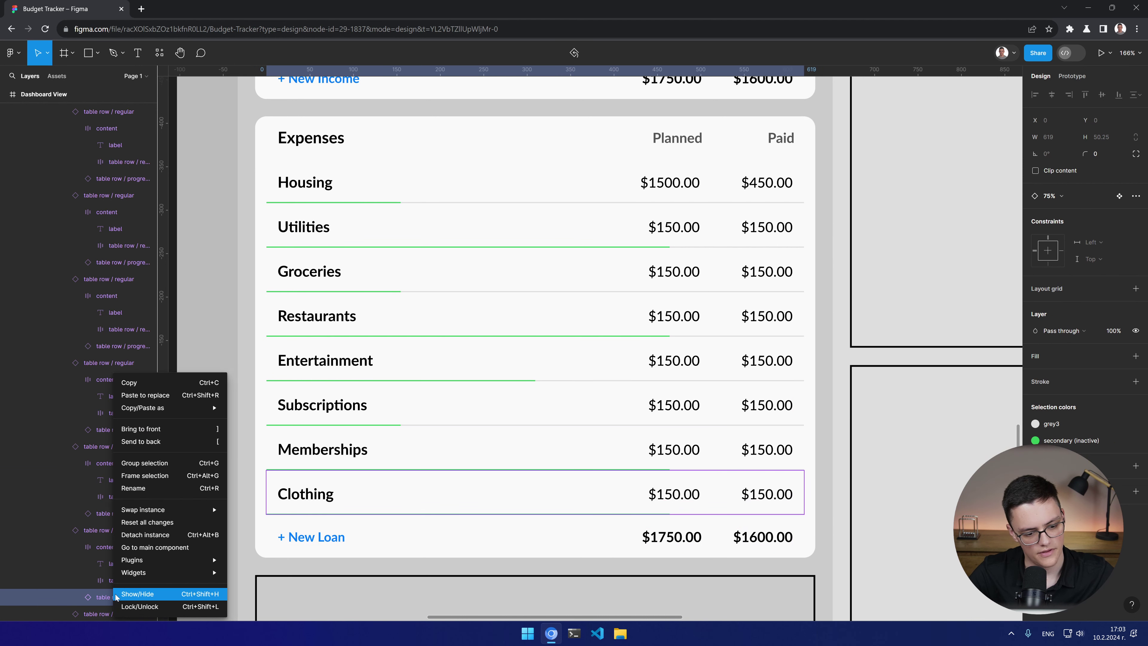
mouse_move(190, 510)
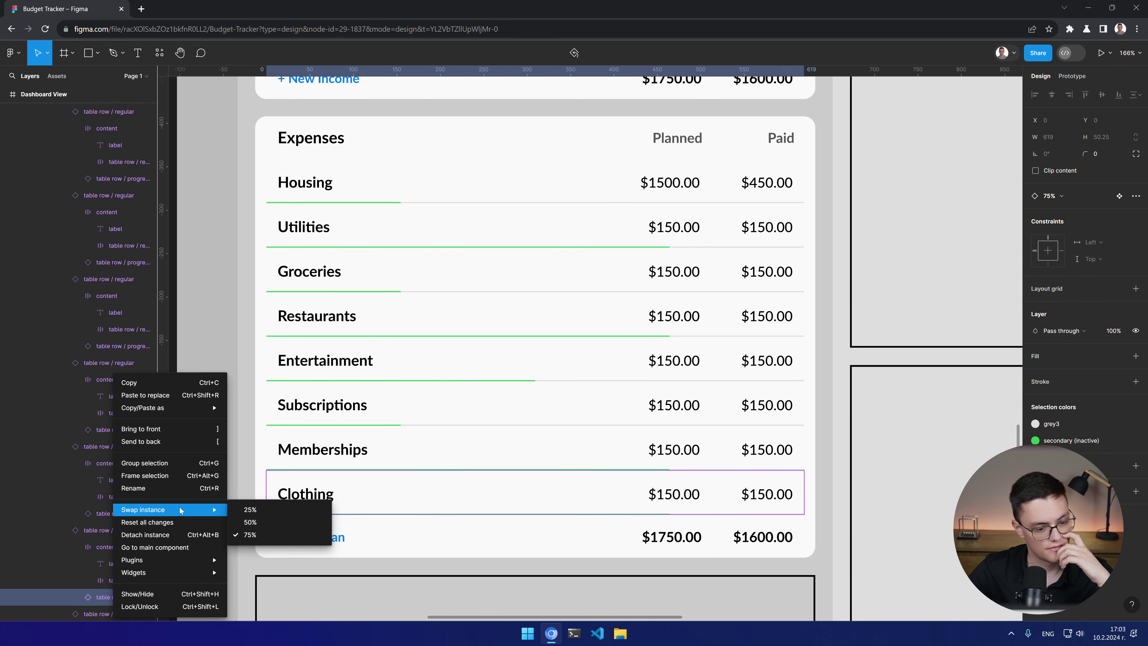
click(271, 512)
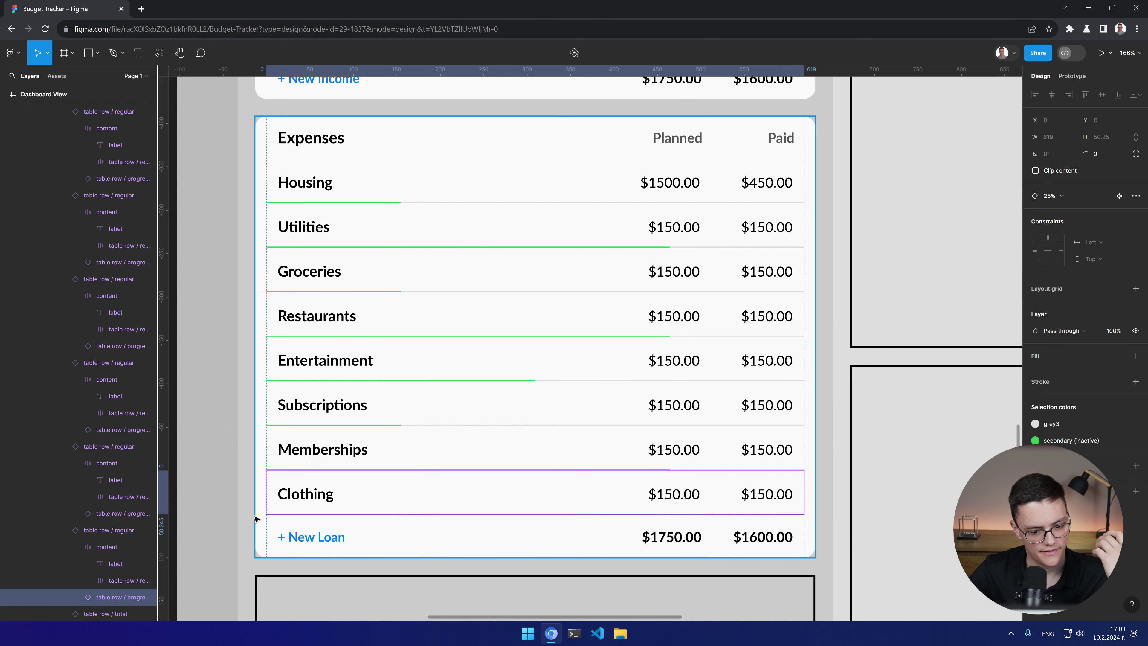
click(201, 460)
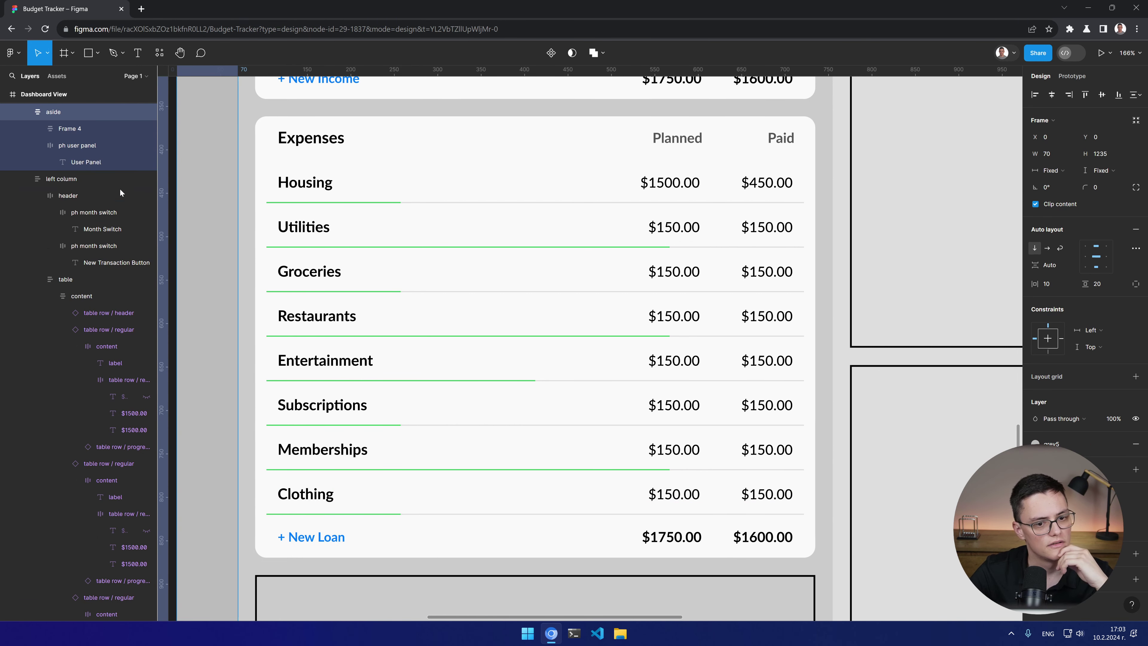
Step: Inspect the layers of the Tables and Table Rows group in the Components frame
scroll(113, 172, up, 1)
scroll(14, 126, up, 2)
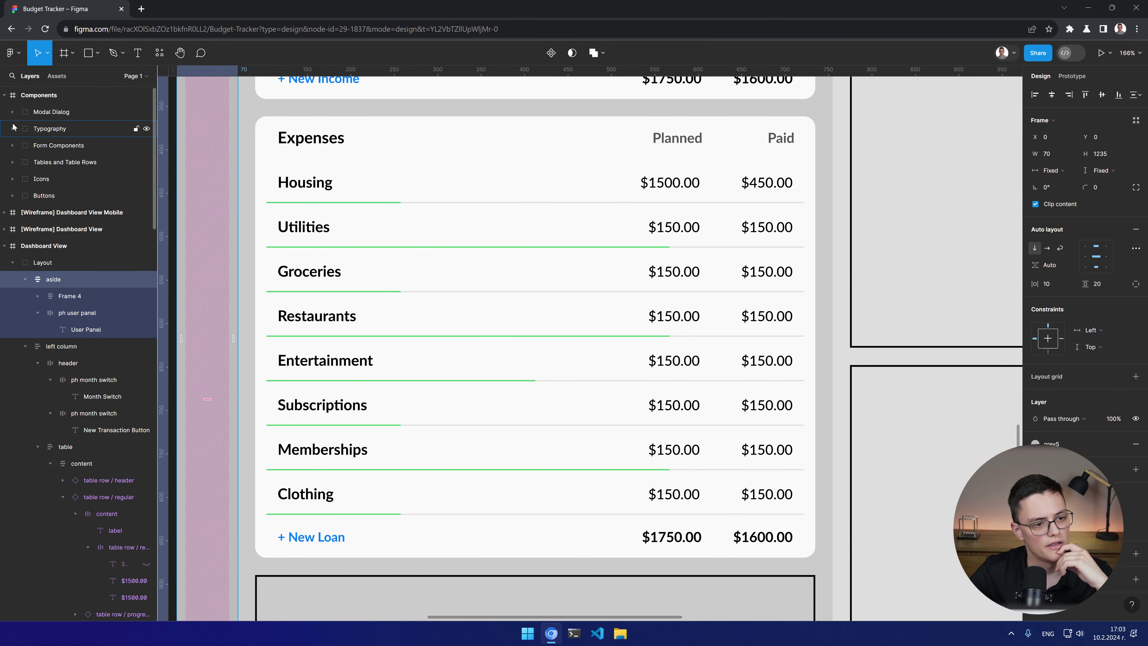
click(13, 162)
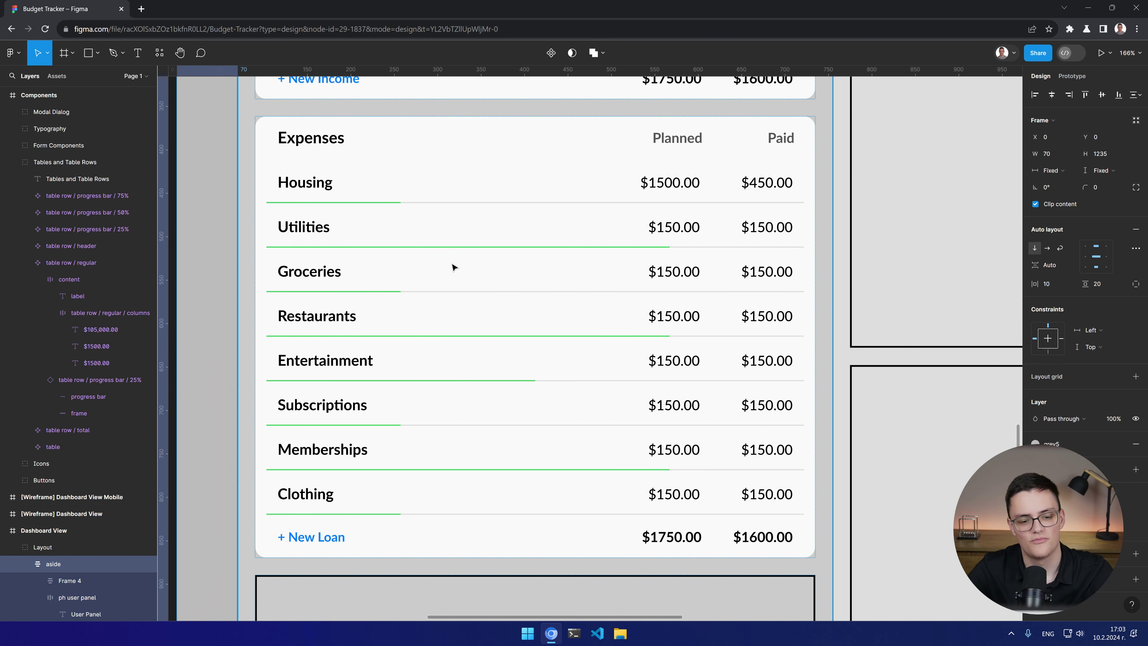
Step: Change the "+ New Loan" link in the Expenses table's total row to "+ New Category"
click(321, 543)
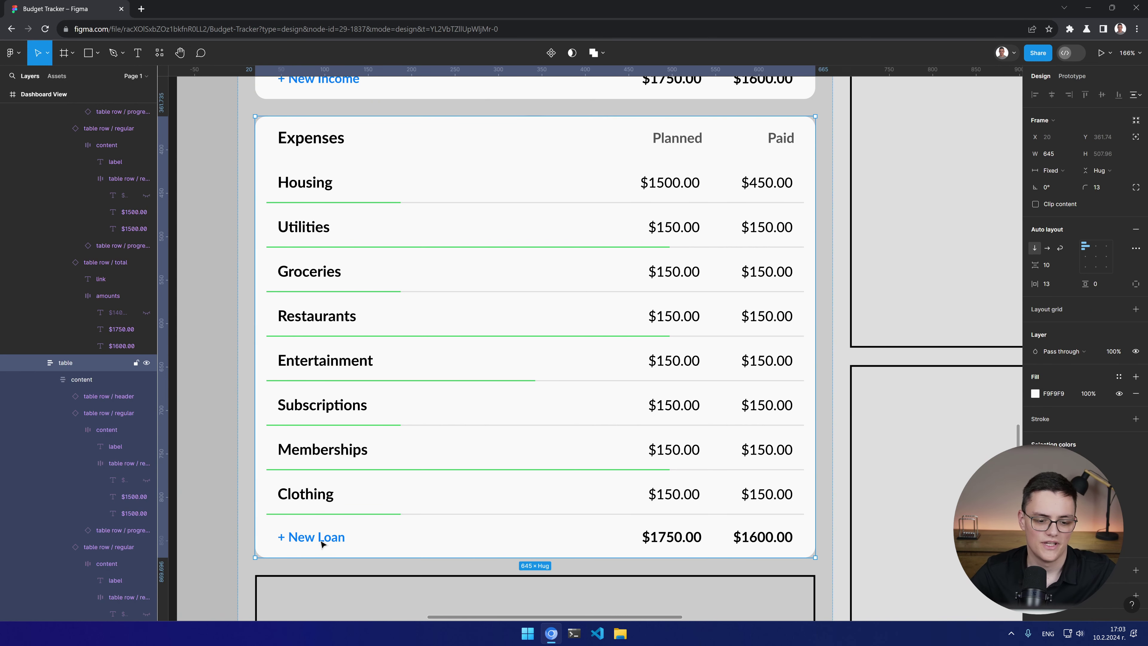
click(323, 541)
double_click(323, 541)
key(shift+Right)
key(shift+Right)
key(shift+Right)
key(shift+Right)
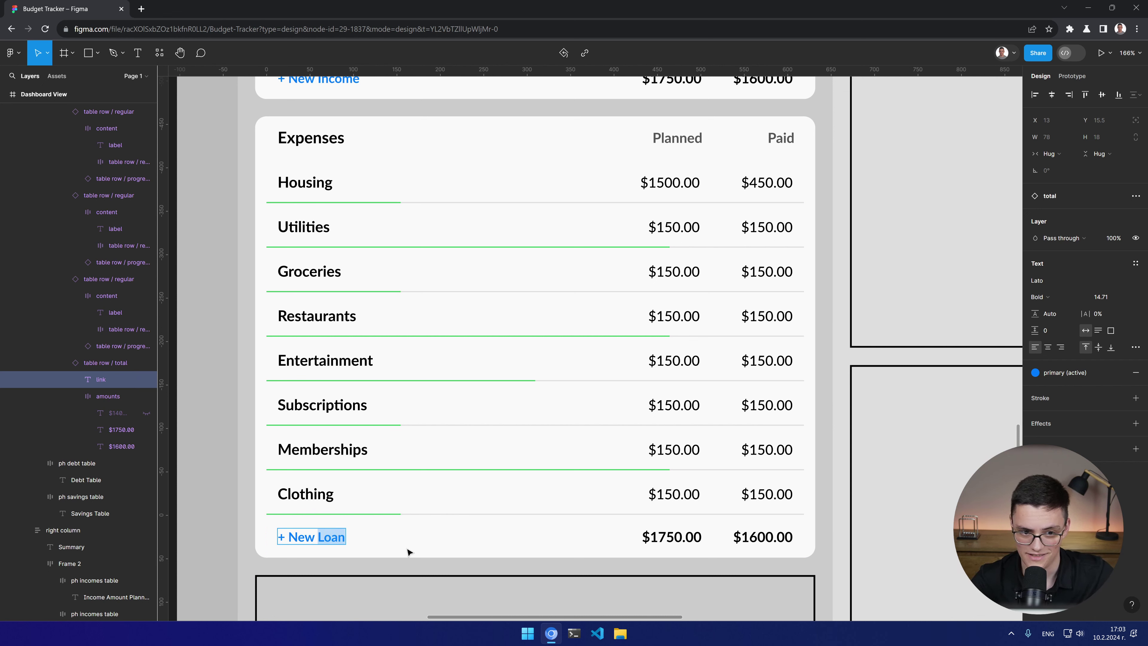
key(BackSpace)
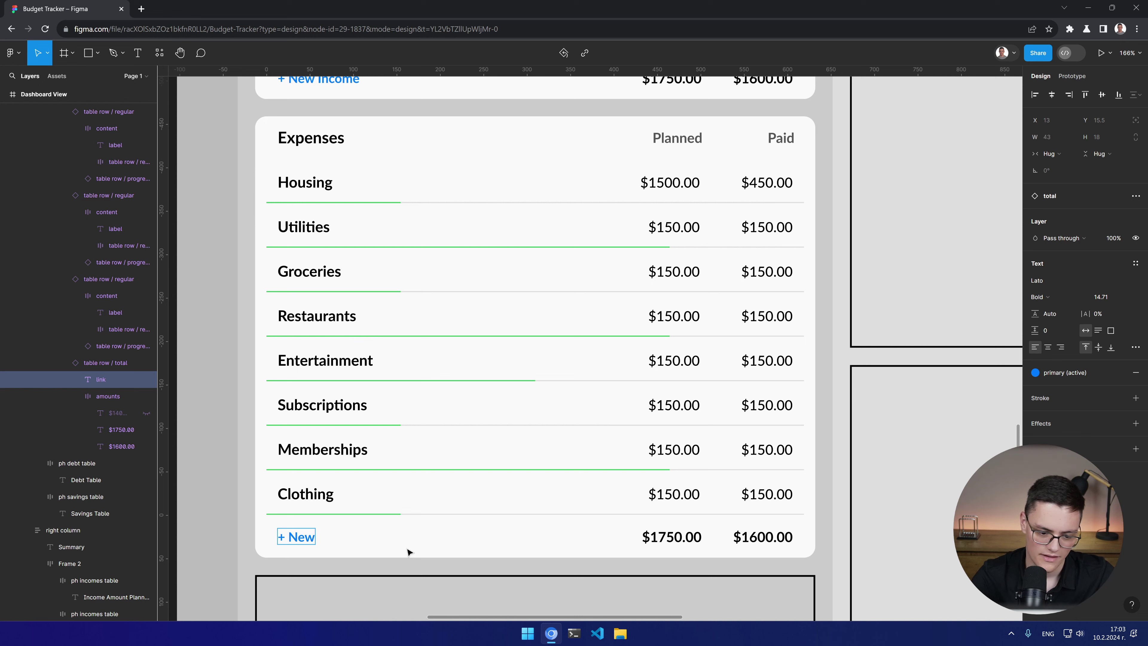
text(Category)
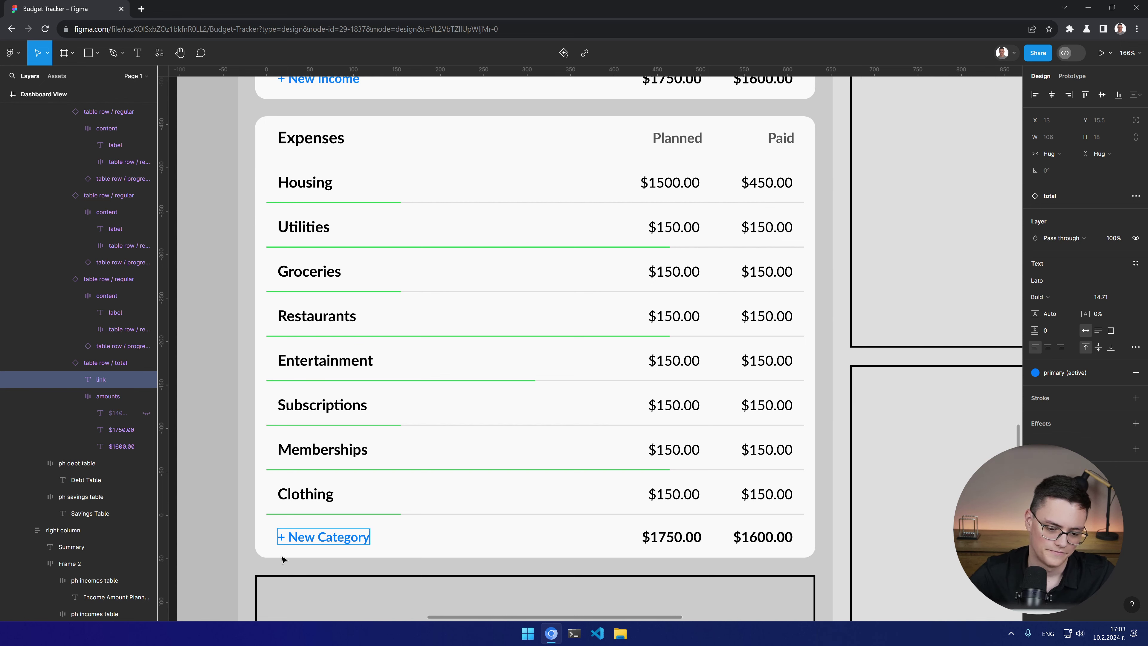
Step: Extend the Expenses table's link text to "+ New Expense Category"
click(315, 547)
text(Expense)
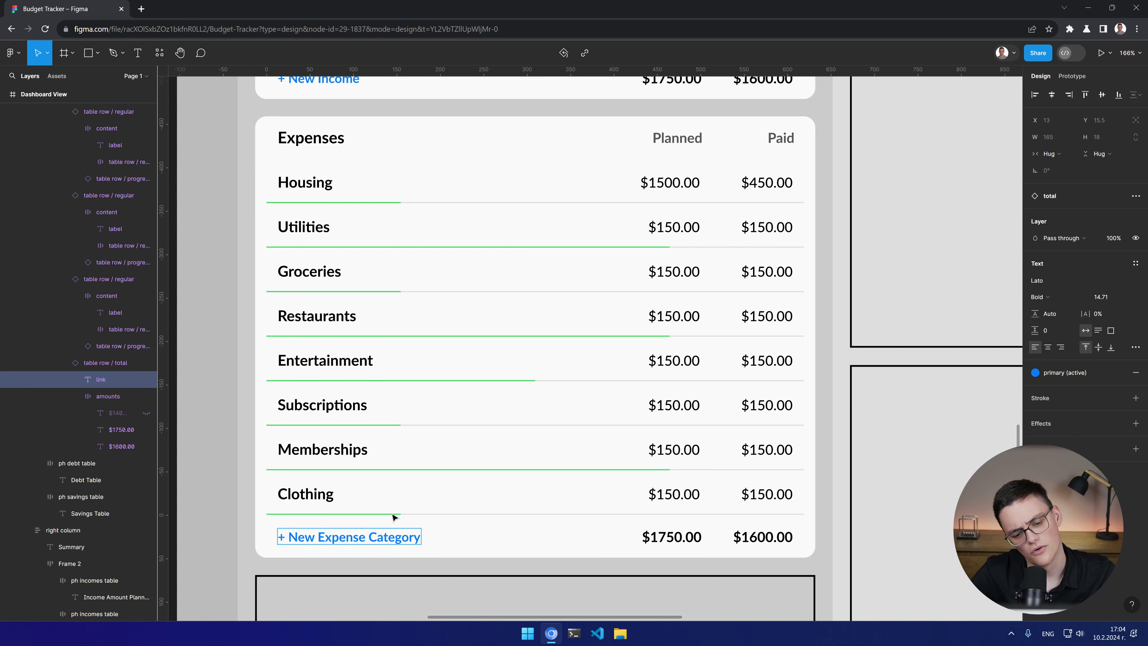
key(Escape)
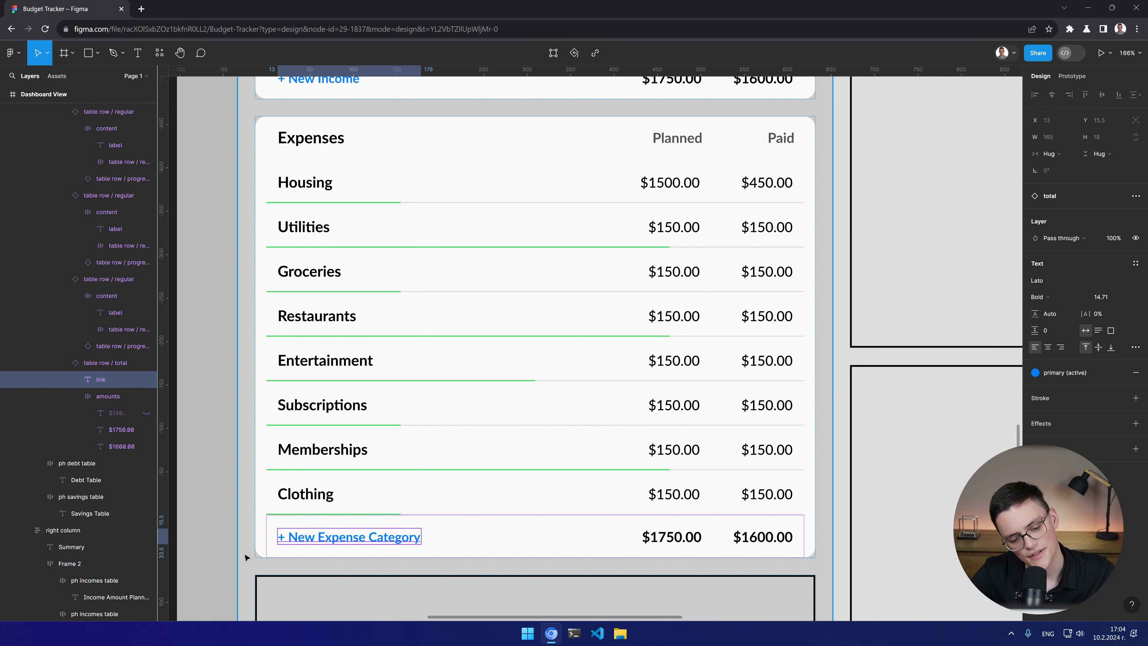
click(246, 558)
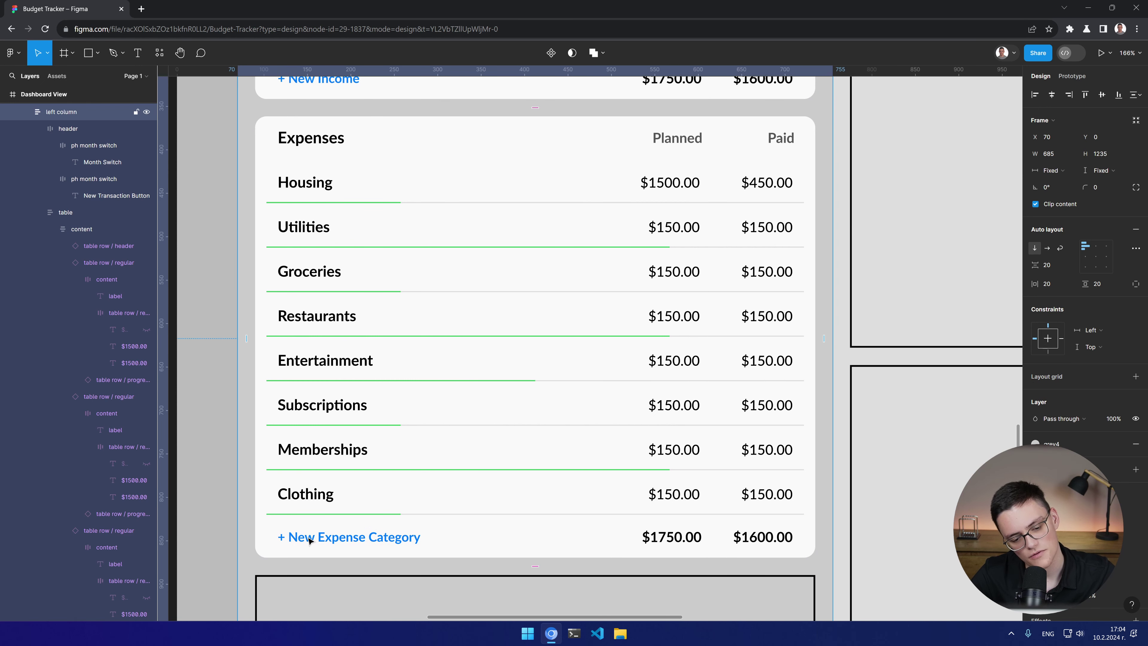
Step: Remove the word "Expense" from the Expenses table's link so it reads "+ New Category"
scroll(316, 538, up, 5)
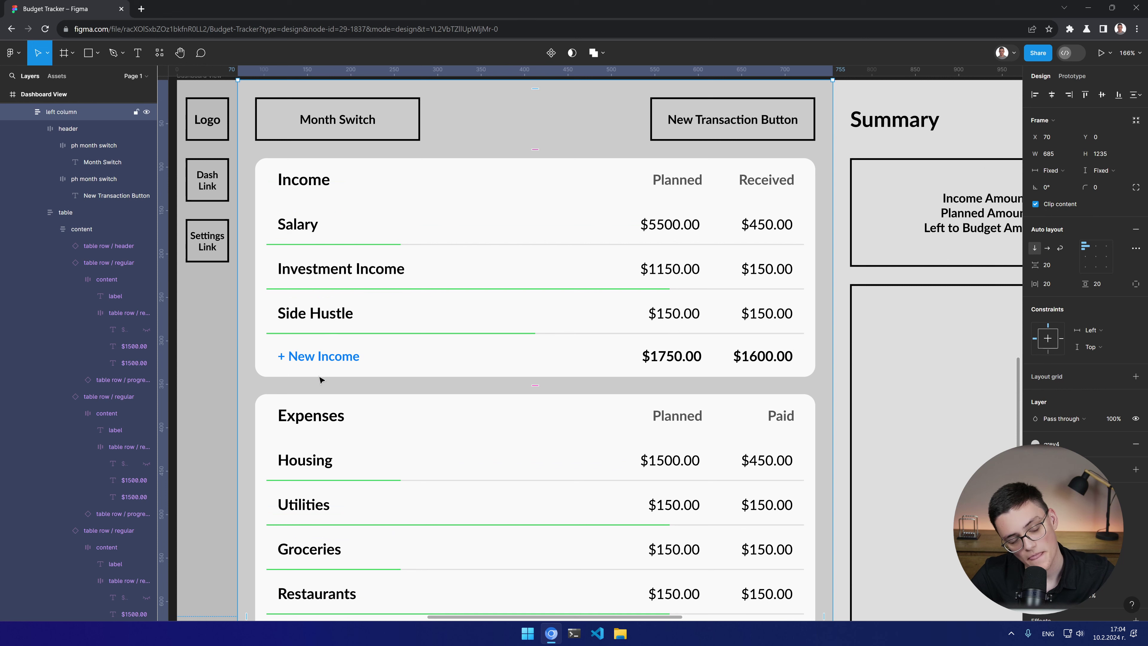
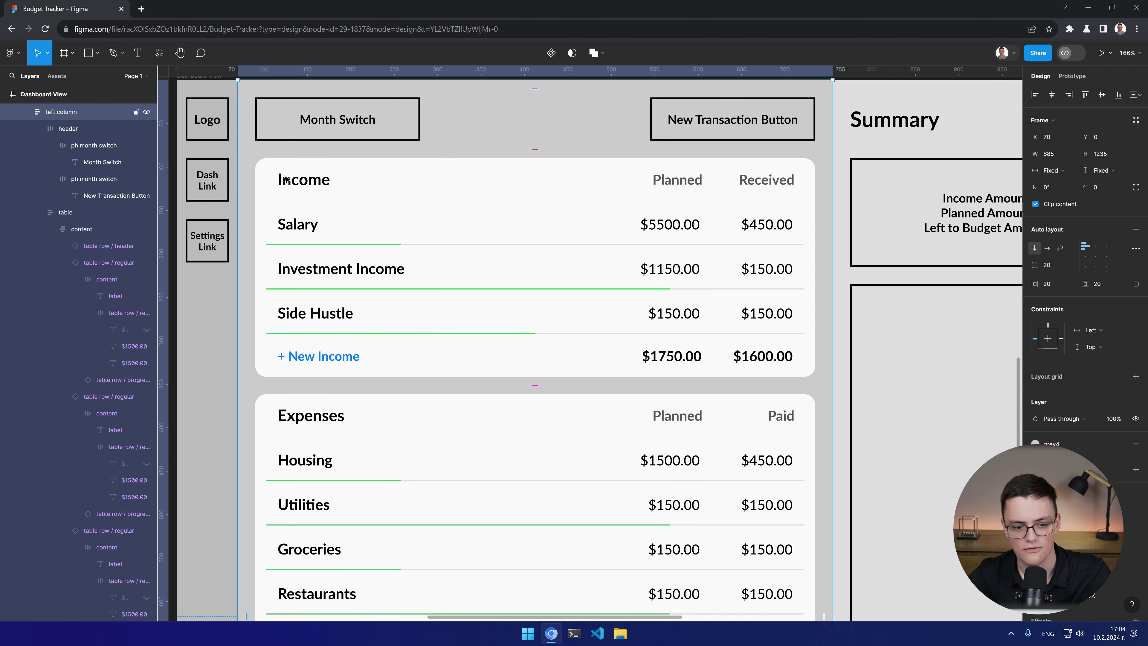
scroll(285, 179, down, 6)
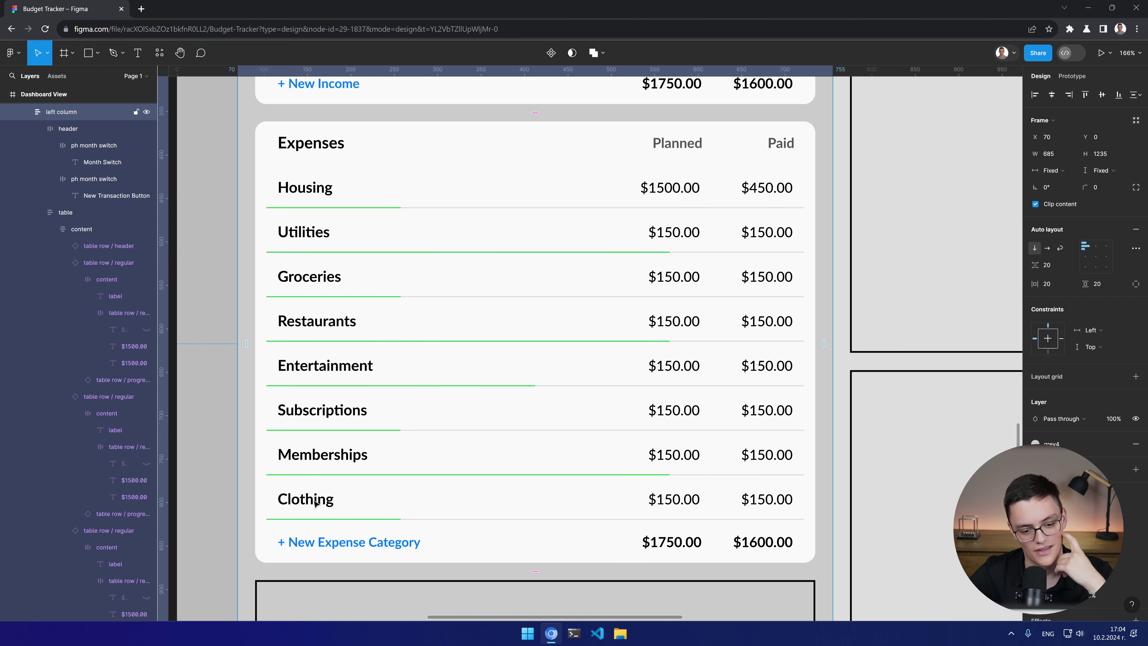
click(347, 545)
double_click(344, 545)
click(324, 542)
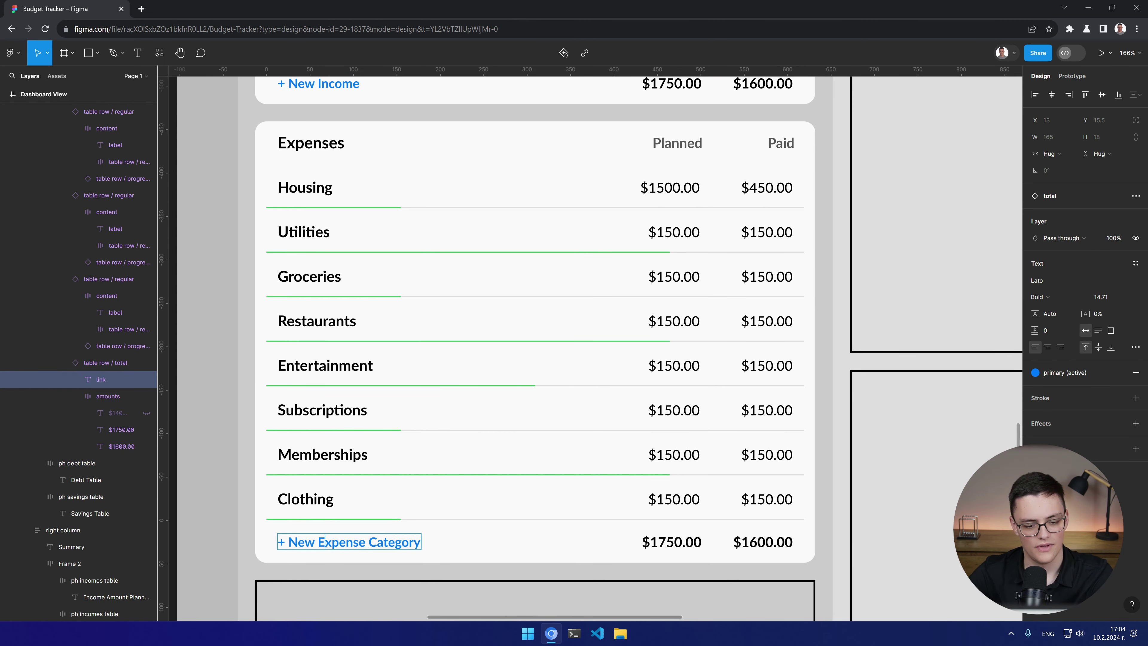
drag(318, 542, 369, 543)
key(BackSpace)
key(Escape)
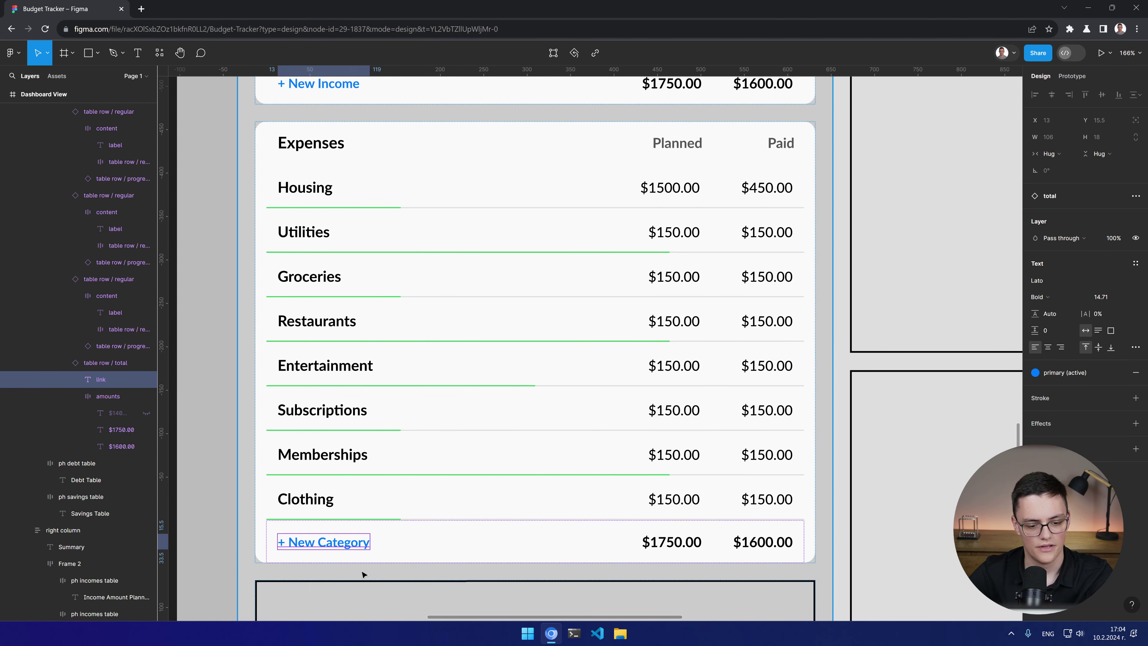
Step: Delete the Debt Table placeholder below the Expenses table
scroll(371, 381, down, 1)
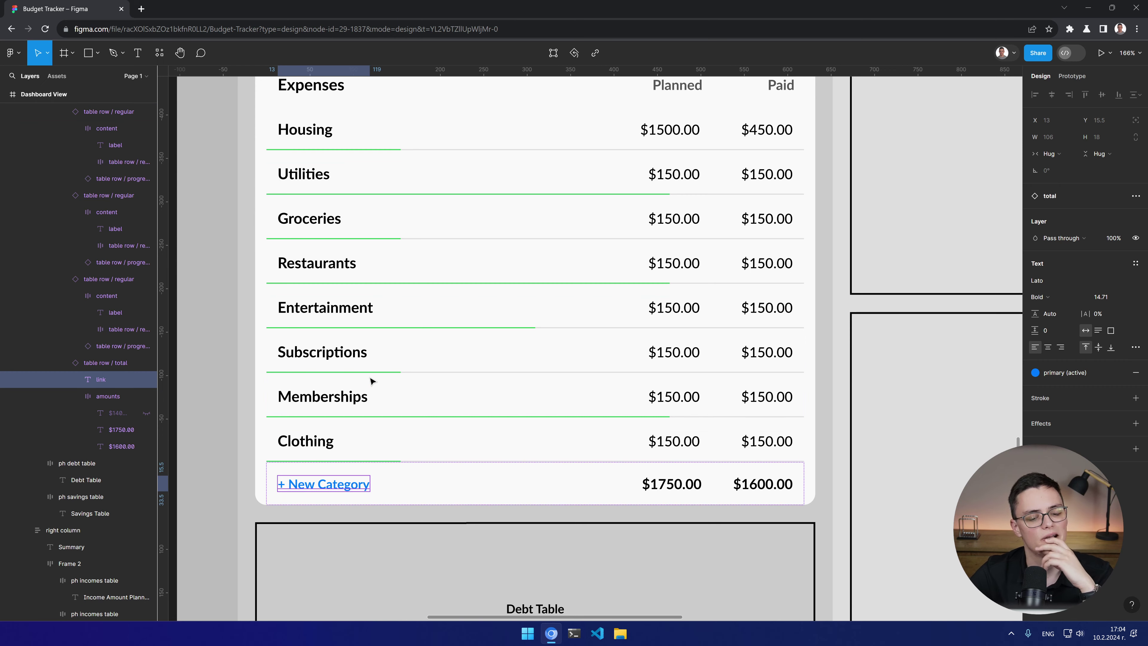
scroll(328, 463, up, 7)
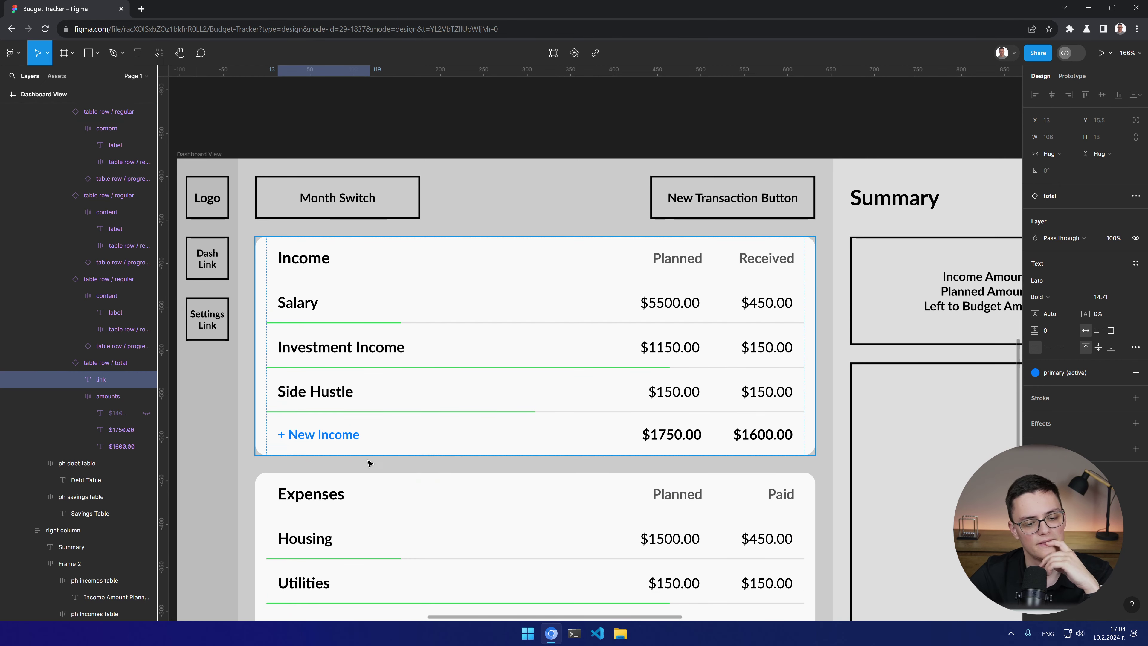
scroll(341, 423, down, 9)
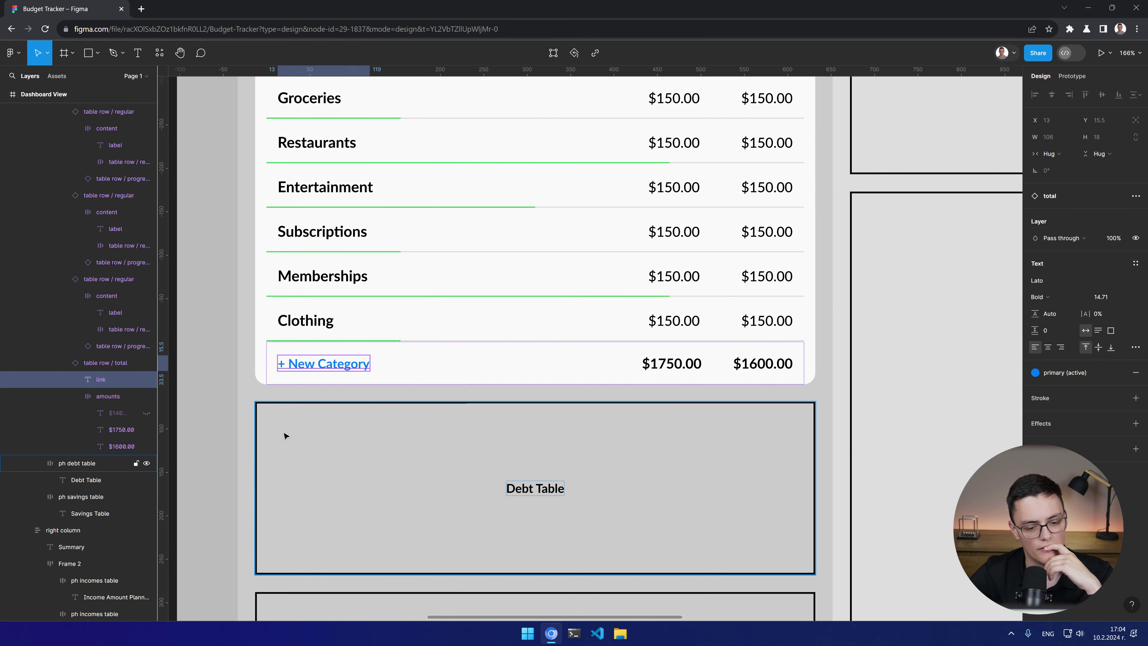
click(353, 454)
key(Delete)
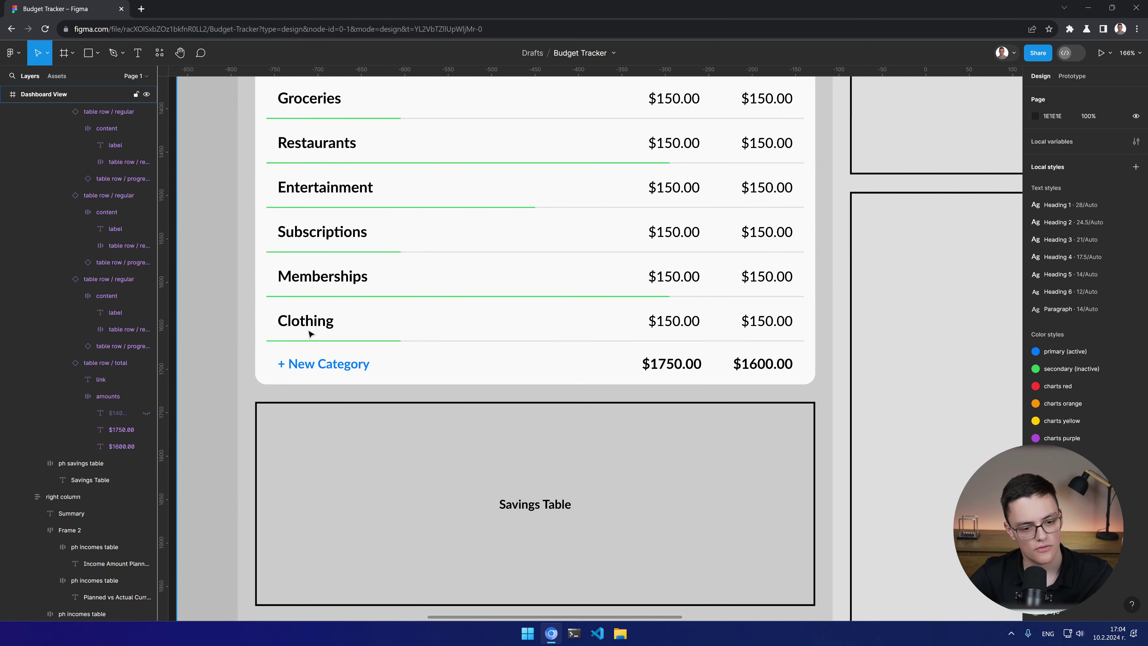
Step: Insert a table component instance between the Expenses table and the Savings Table placeholder to serve as the Debt table
click(159, 52)
drag(214, 339, 426, 419)
drag(72, 480, 65, 458)
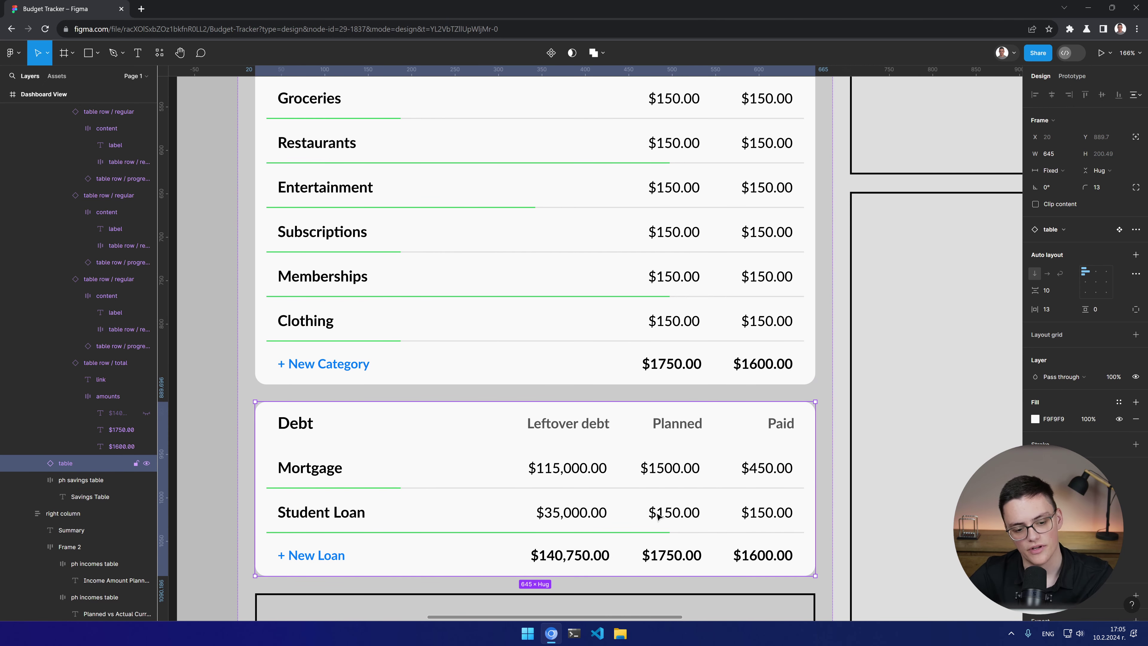
Step: Delete the Savings Table placeholder below the Debt table
scroll(517, 368, down, 4)
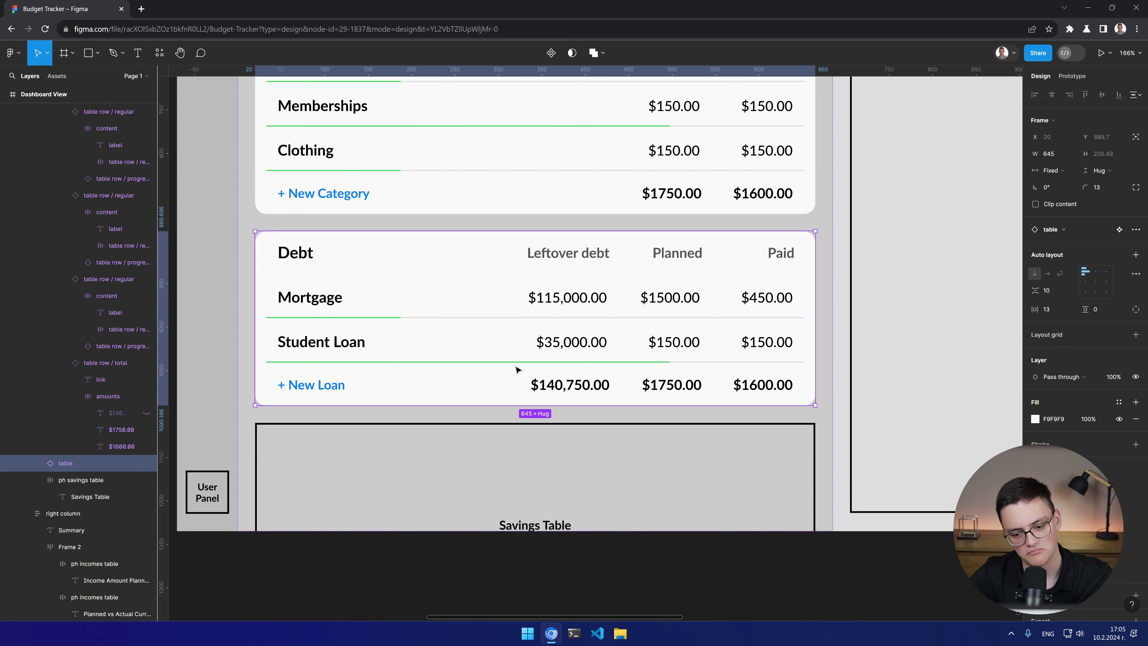
click(429, 477)
key(Delete)
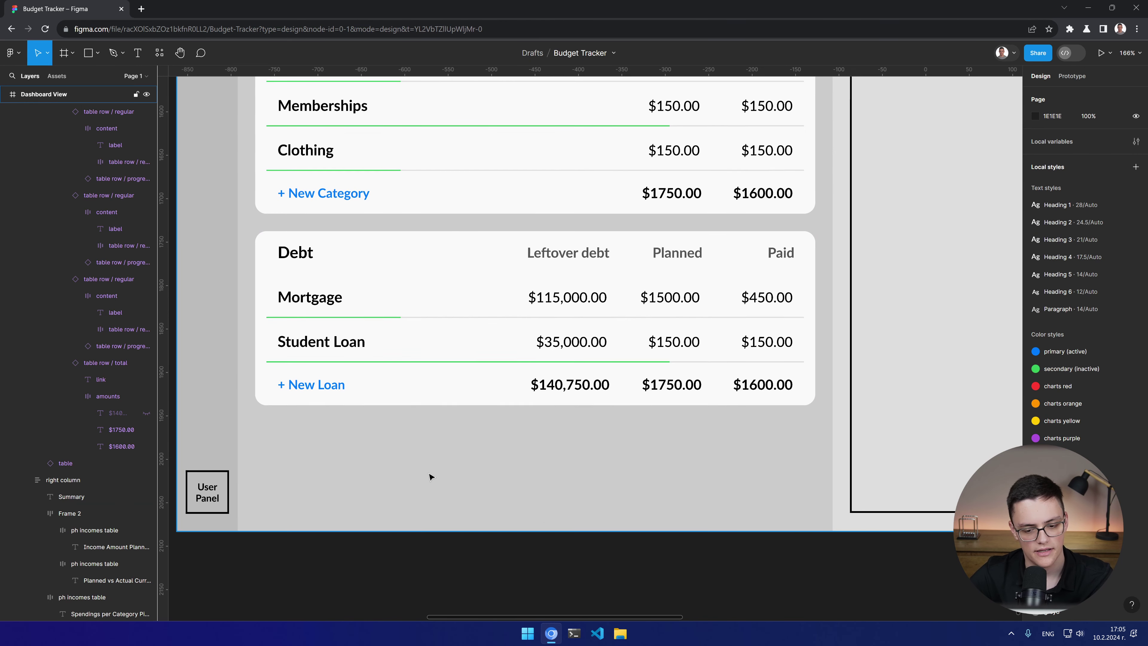
Step: Insert another table component instance directly below the Debt table in the left column
click(70, 463)
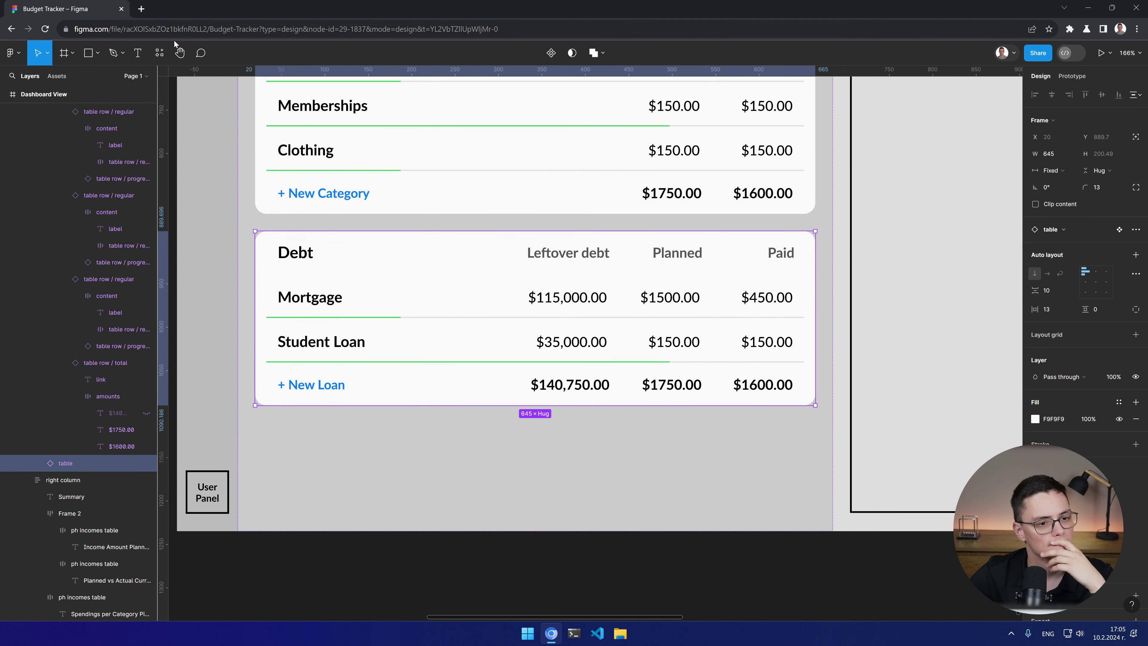
key(shift+i)
drag(188, 359, 423, 456)
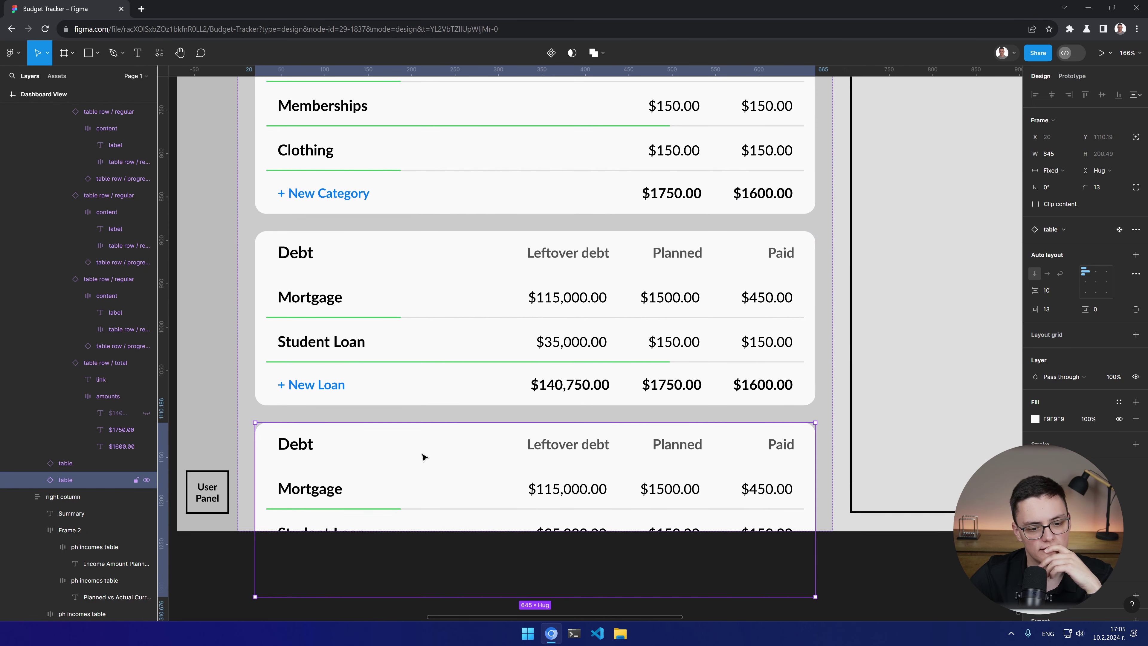
Step: Change the title of the lowest table in the left column to "Savings"
double_click(297, 448)
click(296, 448)
double_click(297, 447)
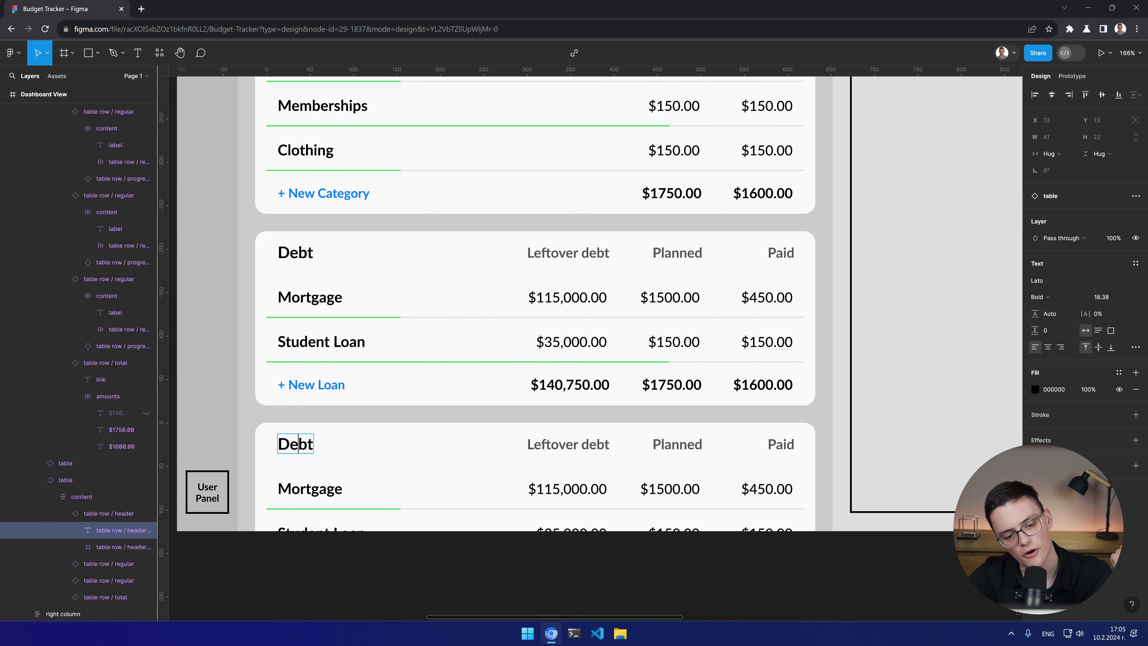
key(BackSpace)
key(BackSpace)
key(Delete)
key(Delete)
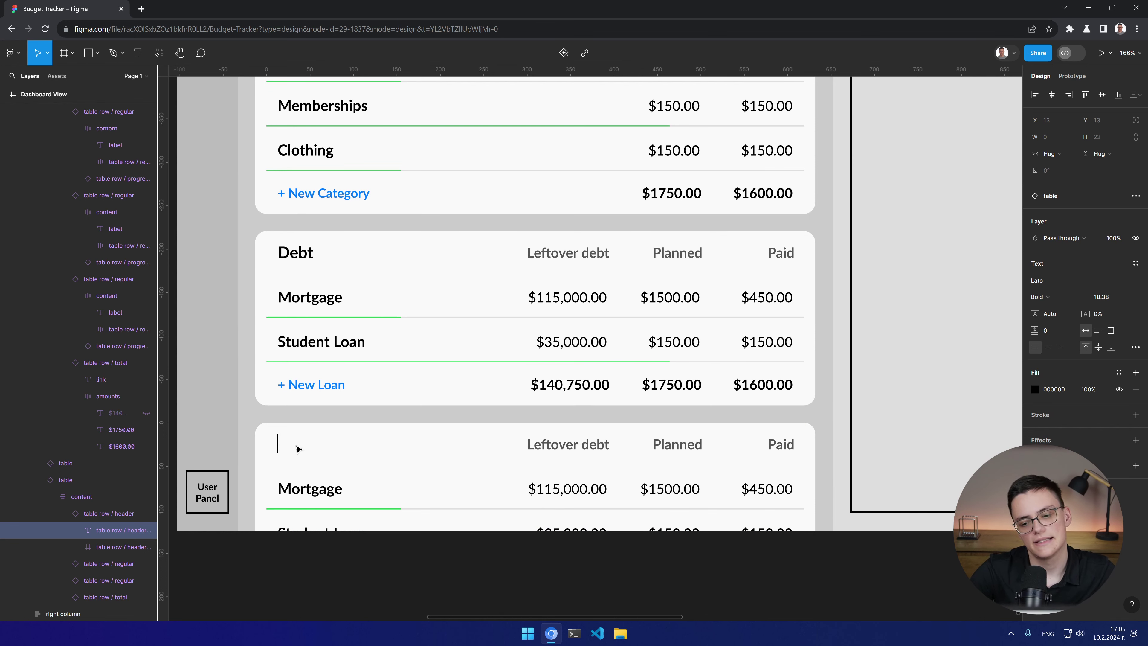
text(Savings)
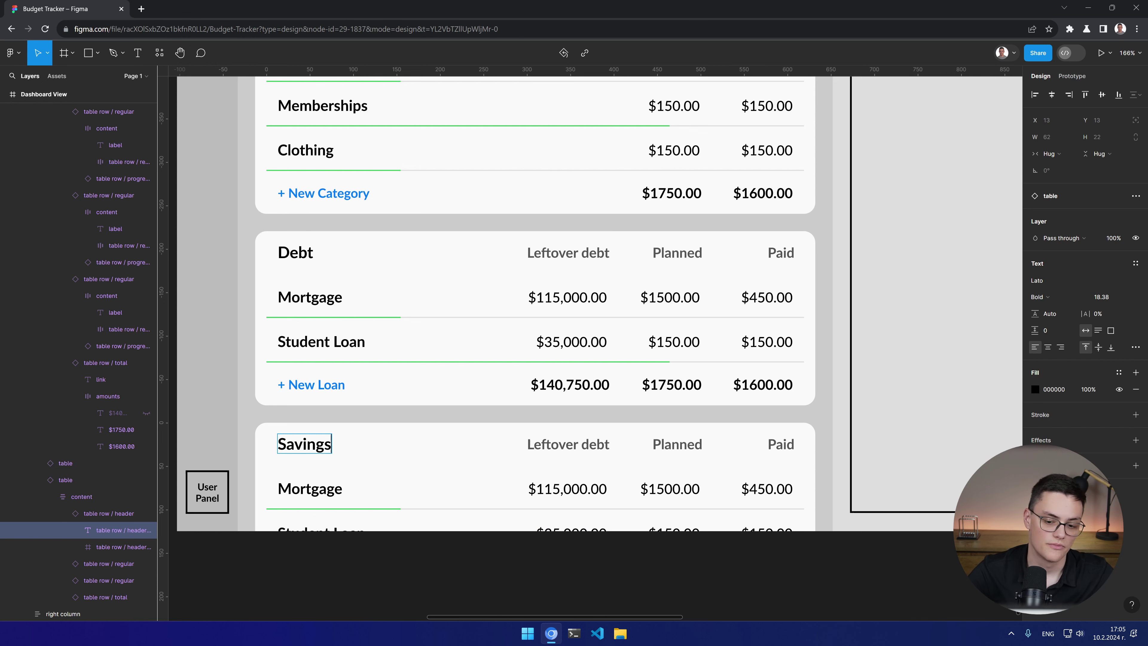
Step: Change the "Leftover debt" column header of the Savings table to "Accumulated"
double_click(587, 444)
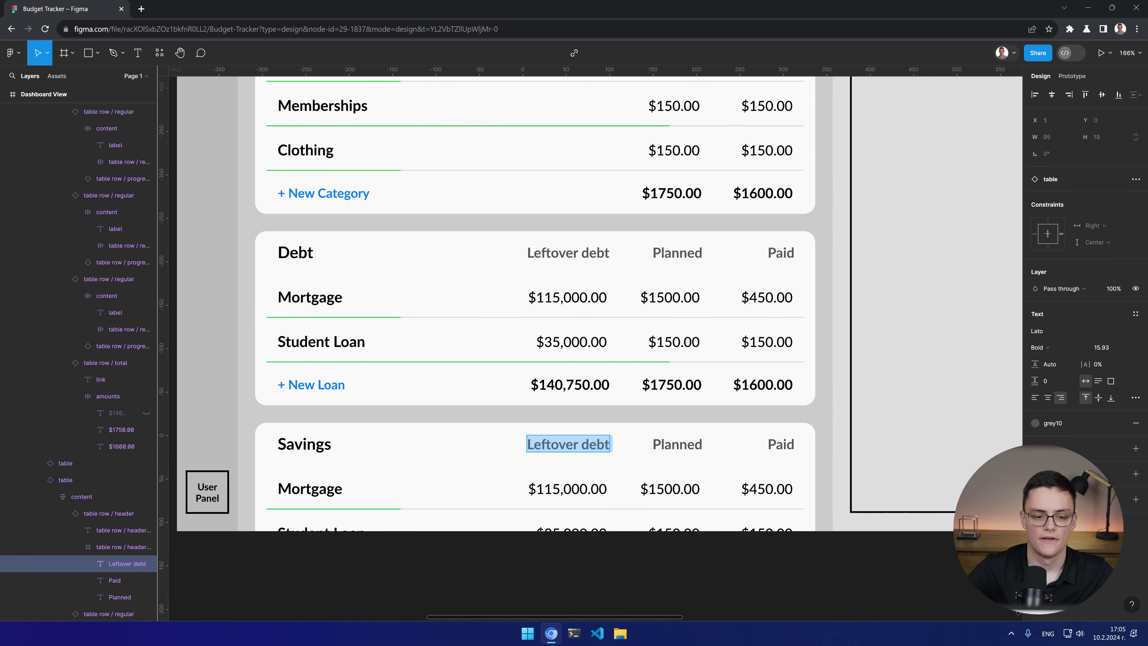
key(BackSpace)
text(Accumulated)
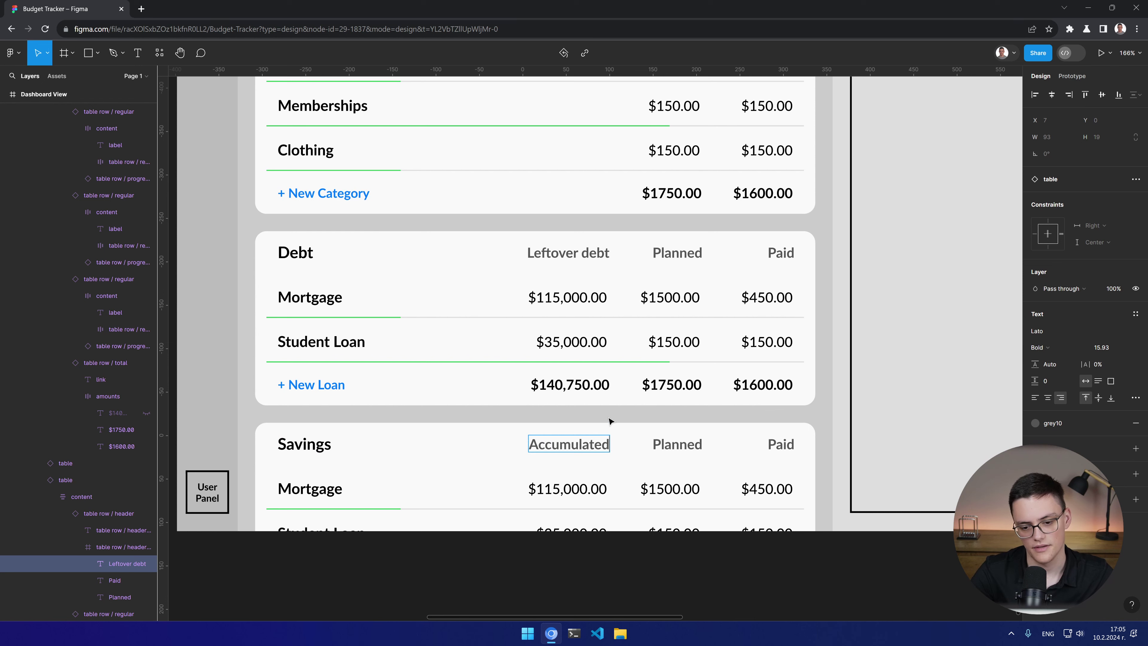
key(Escape)
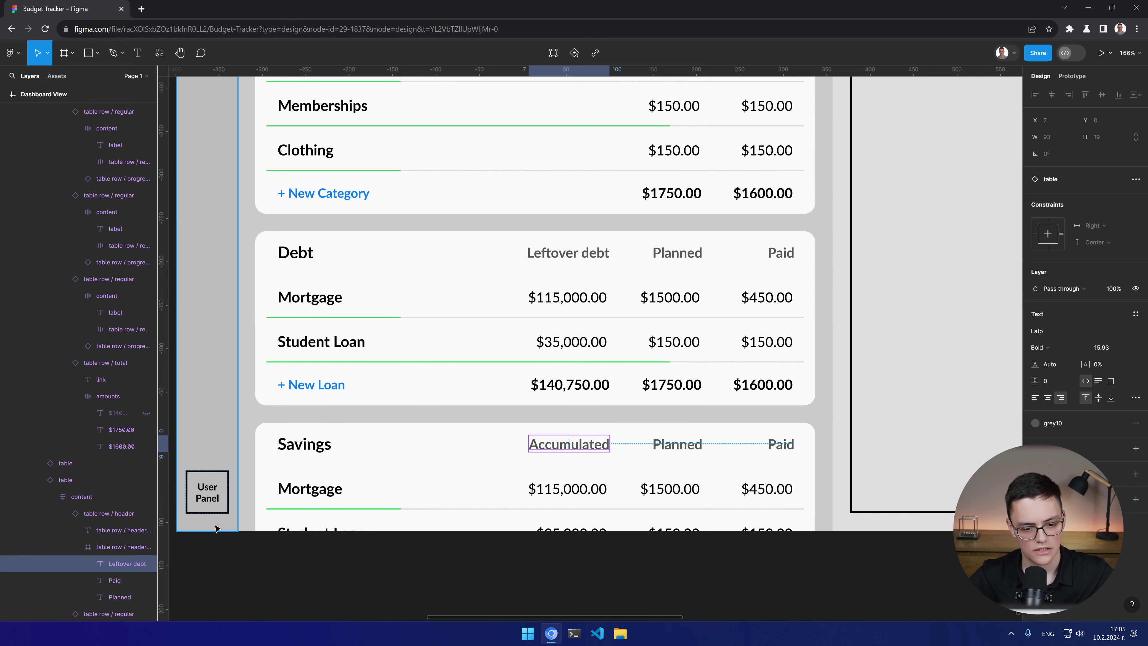
Step: Extend the Dashboard View frame and its layout downward to a height of about 1472 px so the whole Savings table fits
alt+click(302, 412)
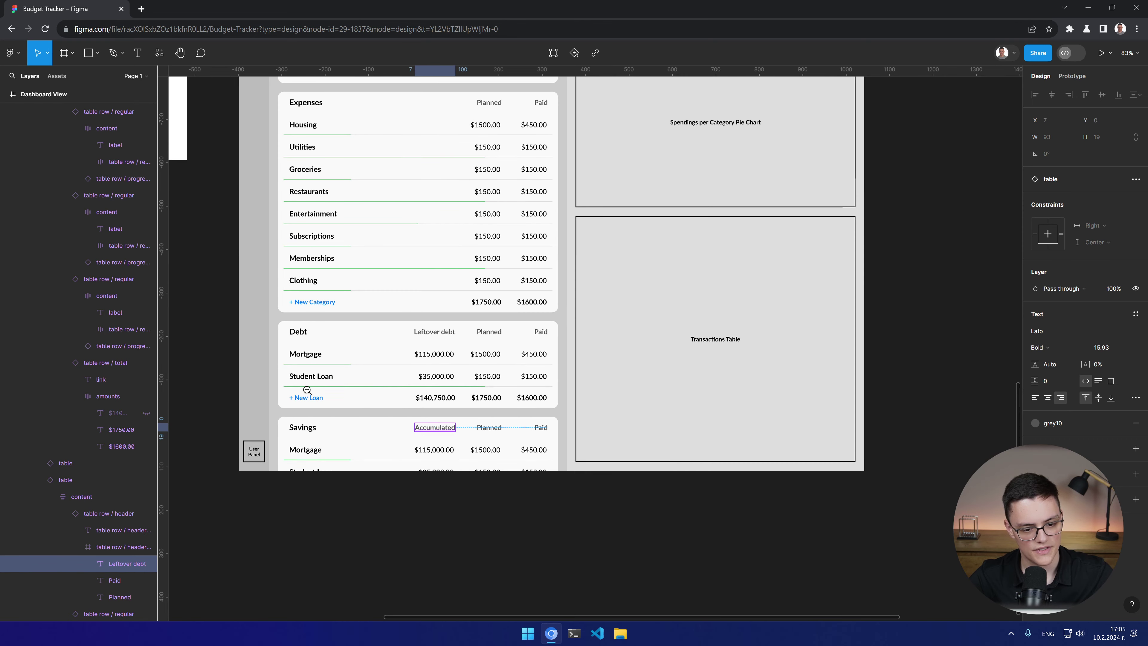
scroll(341, 306, up, 3)
alt+click(390, 336)
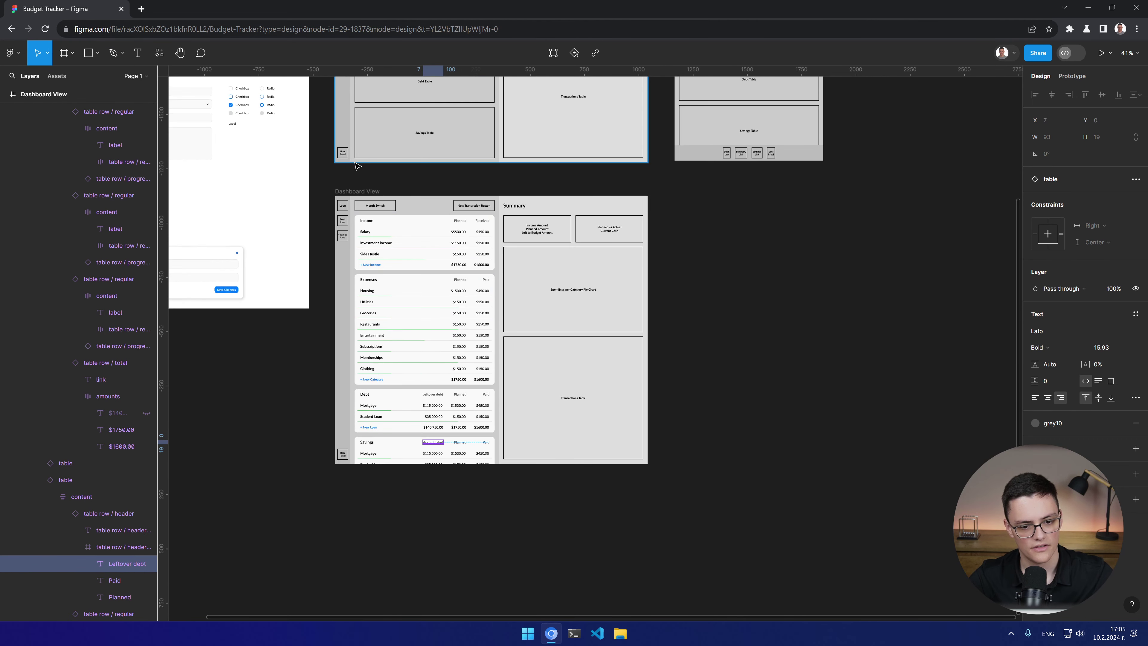
click(454, 420)
drag(483, 464, 498, 515)
click(497, 478)
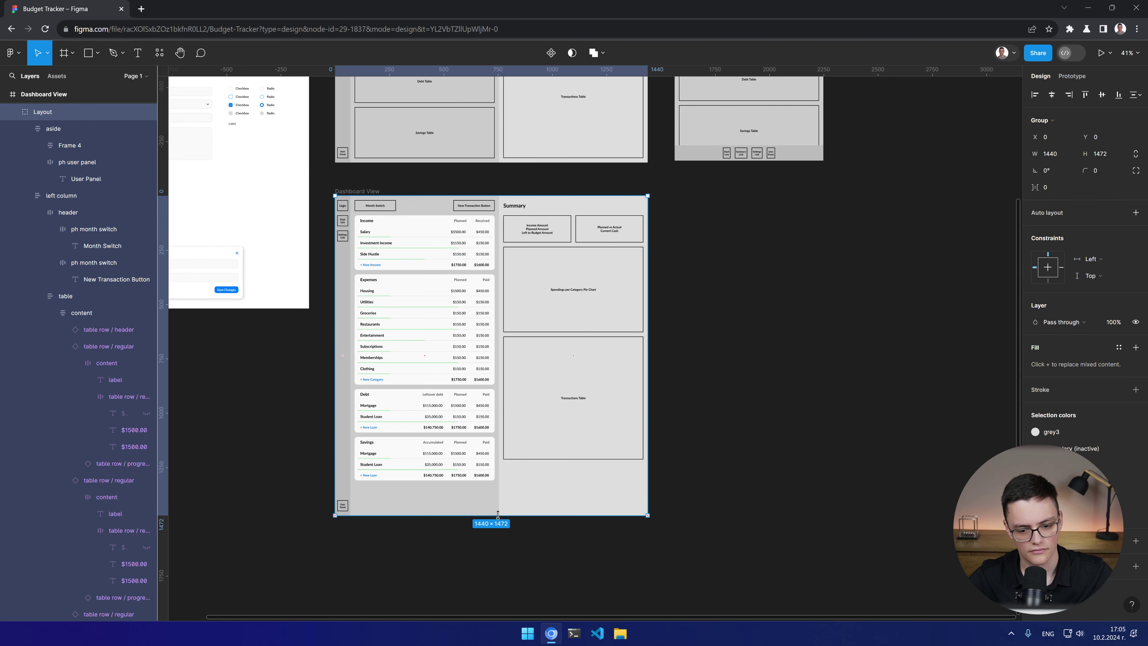
click(472, 600)
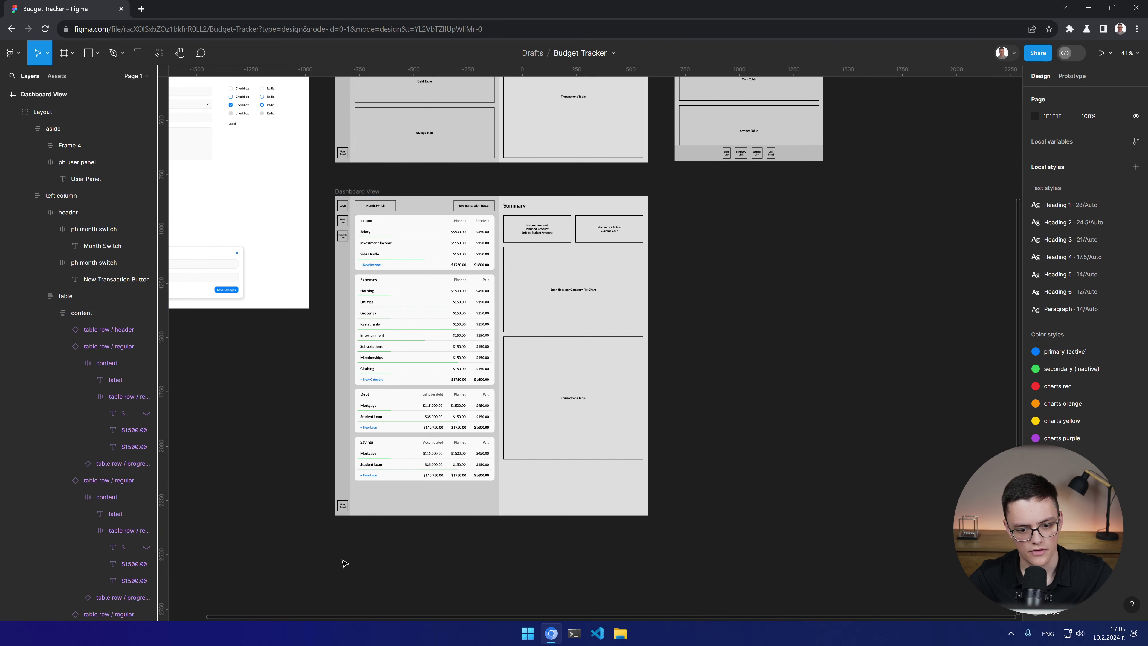
Step: Change the "Paid" column header of the Savings table to "Saved"
scroll(530, 546, up, 8)
scroll(827, 492, down, 2)
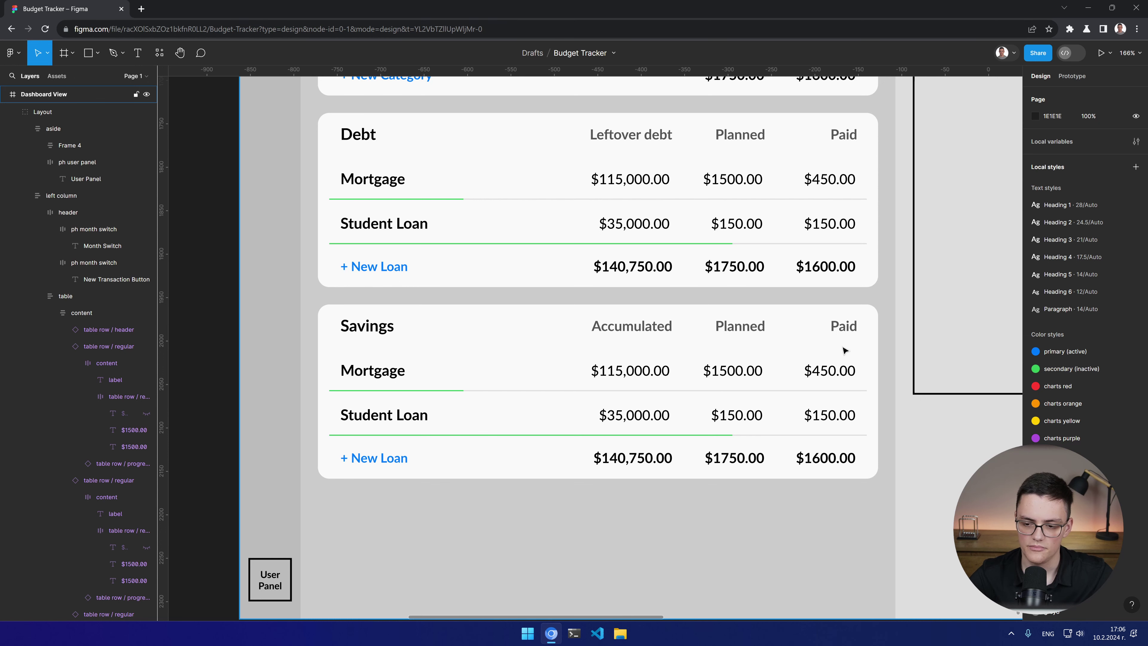
click(837, 325)
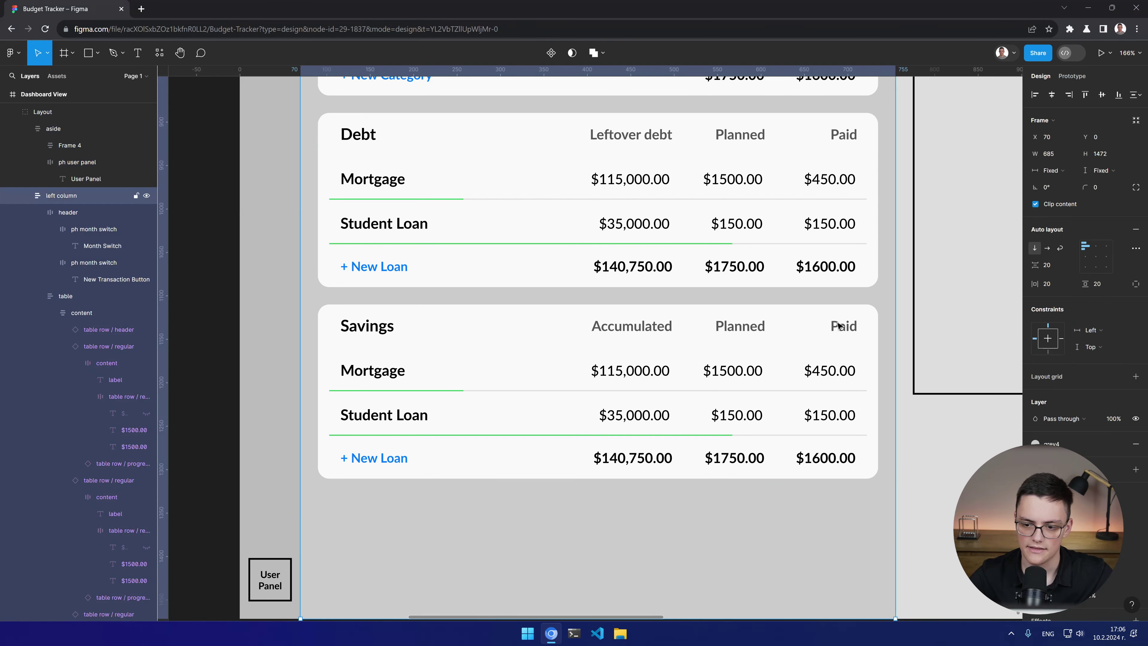
double_click(837, 326)
double_click(837, 325)
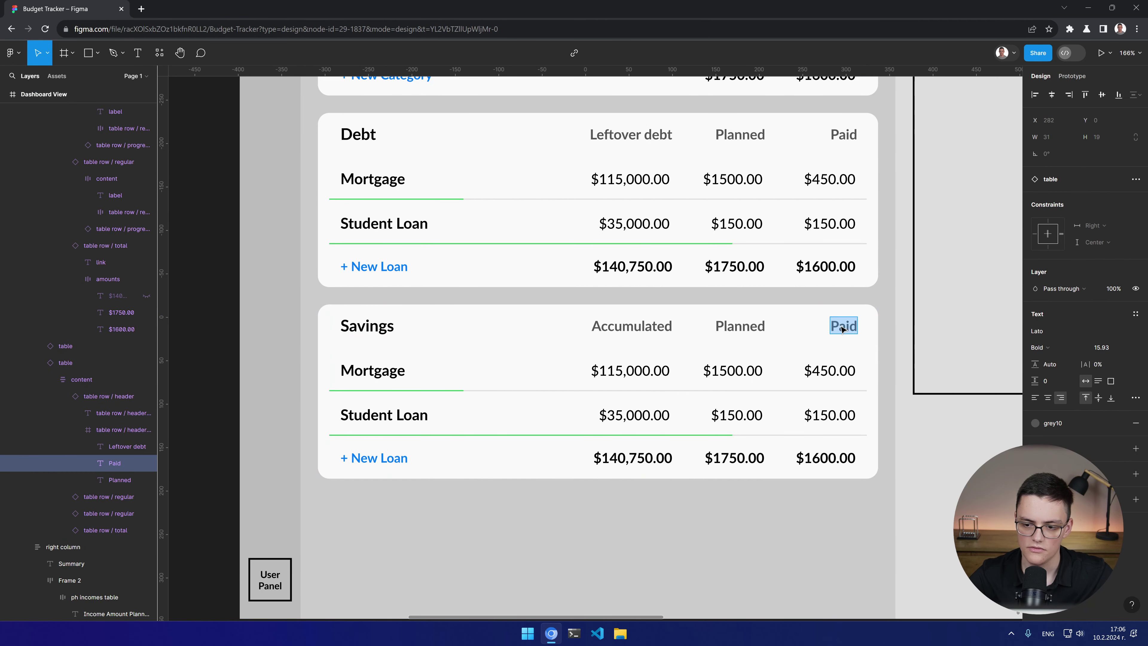
text(Saved)
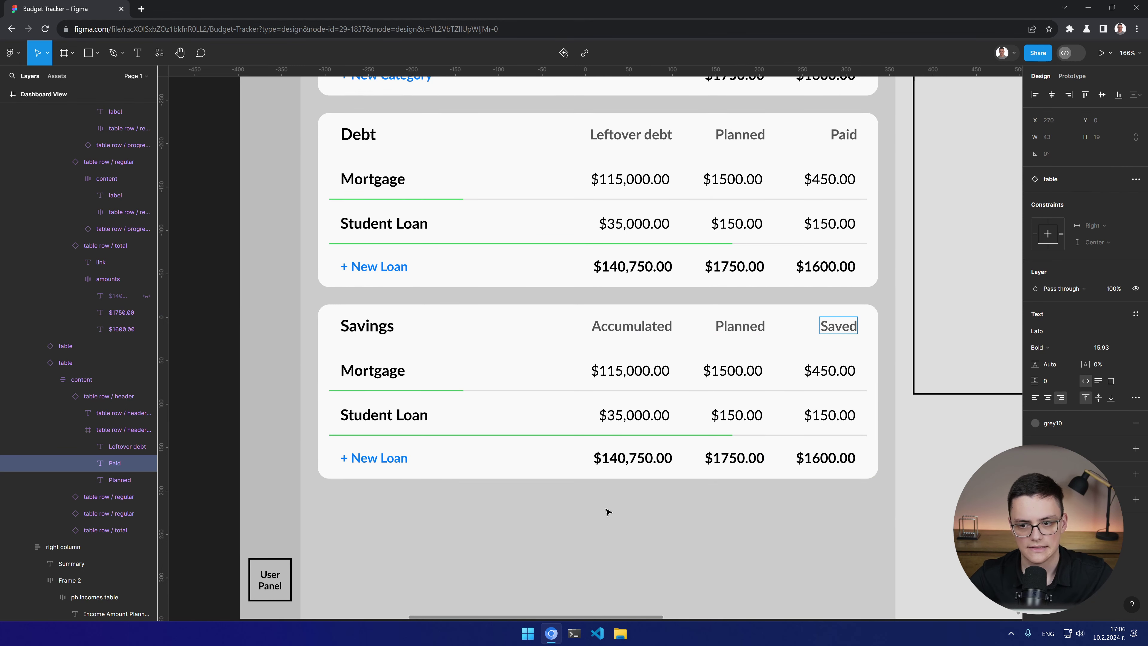
key(Escape)
Step: Change the Savings table's first row label to "Emergency Fund"
click(376, 369)
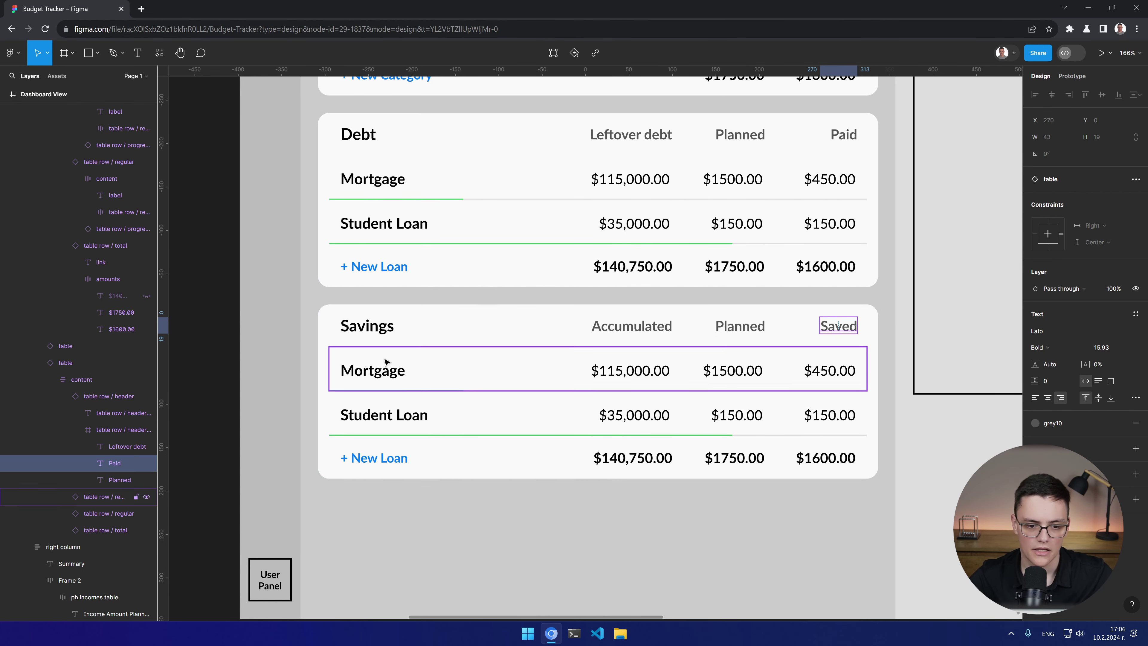
double_click(380, 371)
text(Emergency)
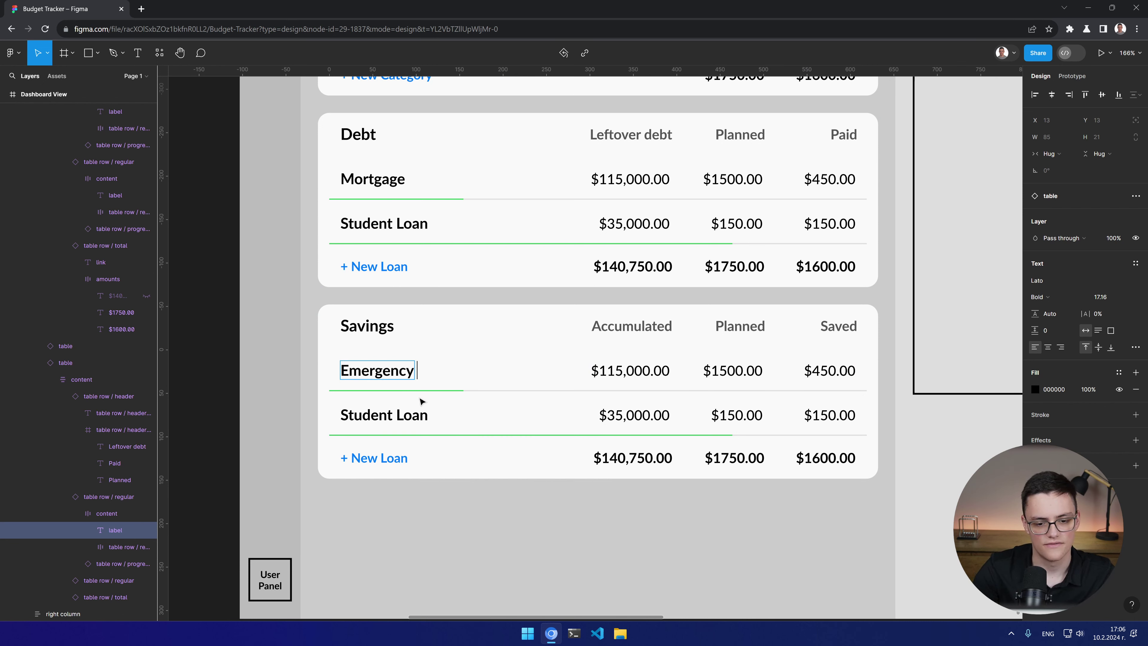
text( fun)
key(BackSpace)
key(BackSpace)
key(BackSpace)
text(Fund)
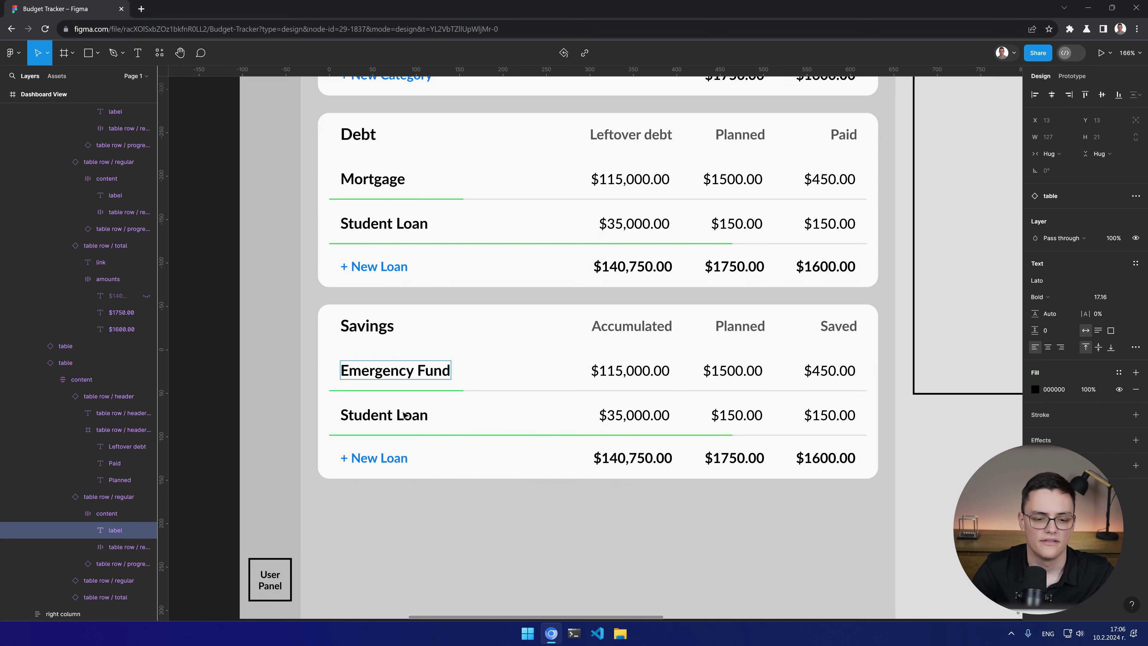
Step: Change the Savings table's second row label from "Student Loan" to "Investments"
click(404, 414)
double_click(405, 415)
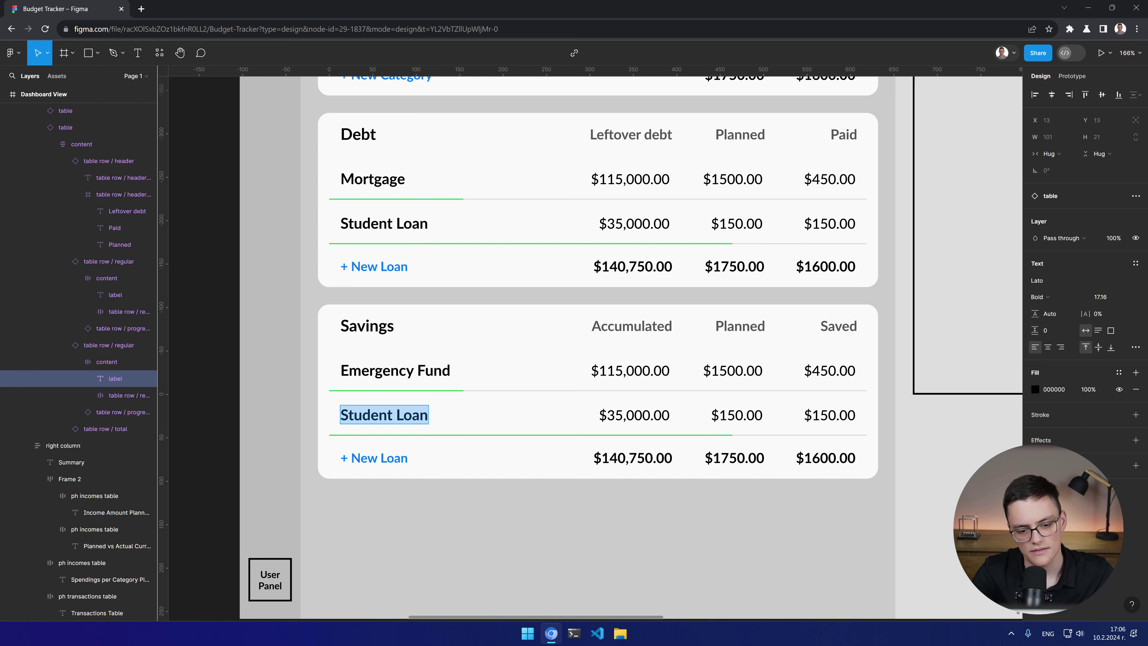
key(BackSpace)
text(Investment Fund)
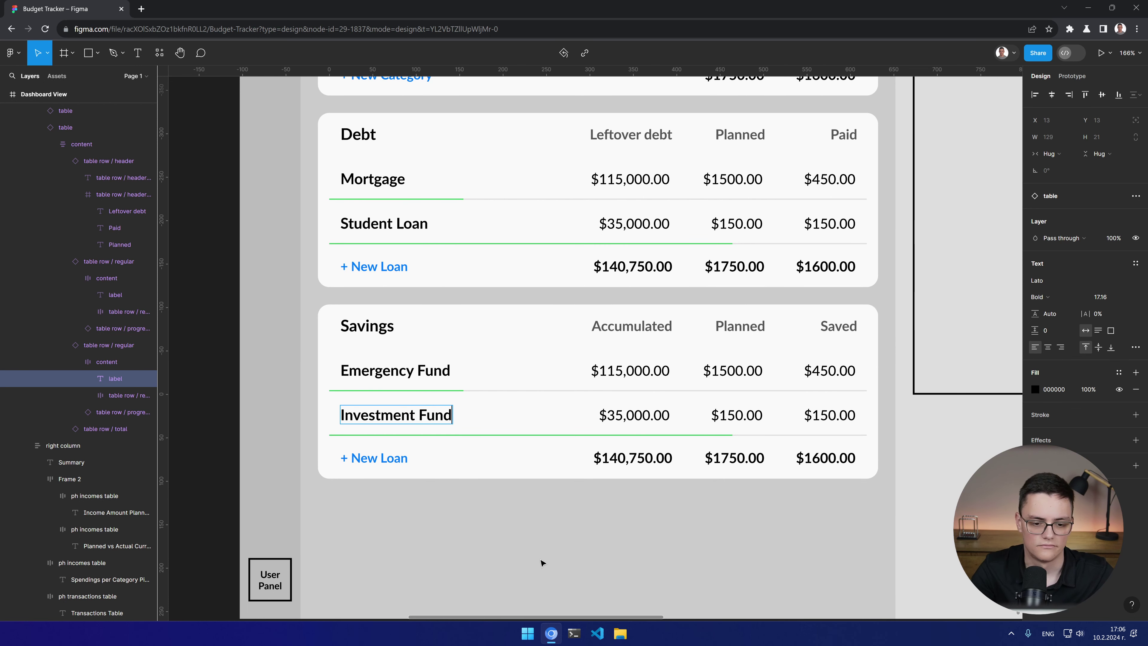
key(BackSpace)
key(BackSpace)
key(BackSpace)
key(BackSpace)
key(BackSpace)
text(s)
key(Escape)
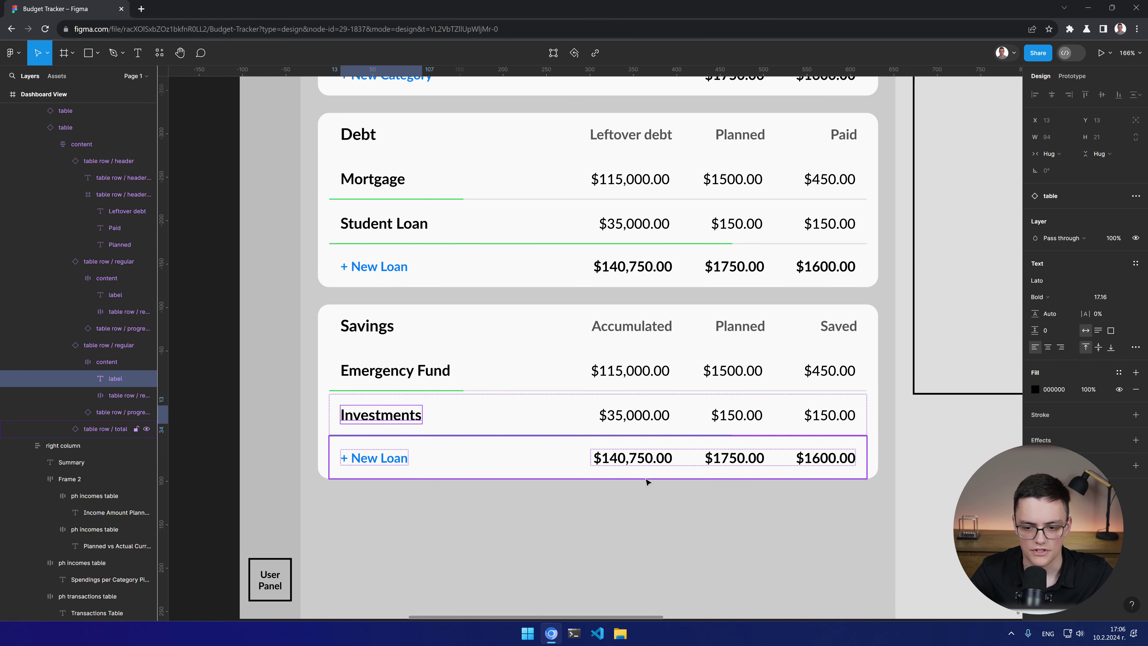
Step: Change the "+ New Loan" link in the Savings table's total row to "+ New Fund"
scroll(647, 482, down, 1)
scroll(647, 482, right, 2)
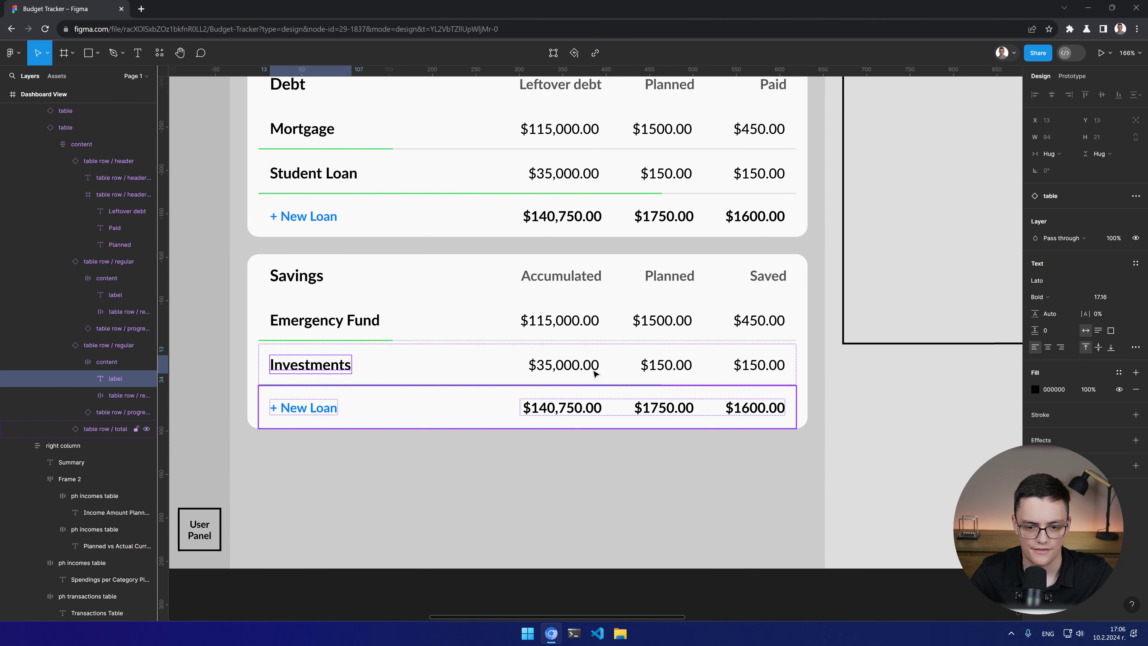
click(546, 473)
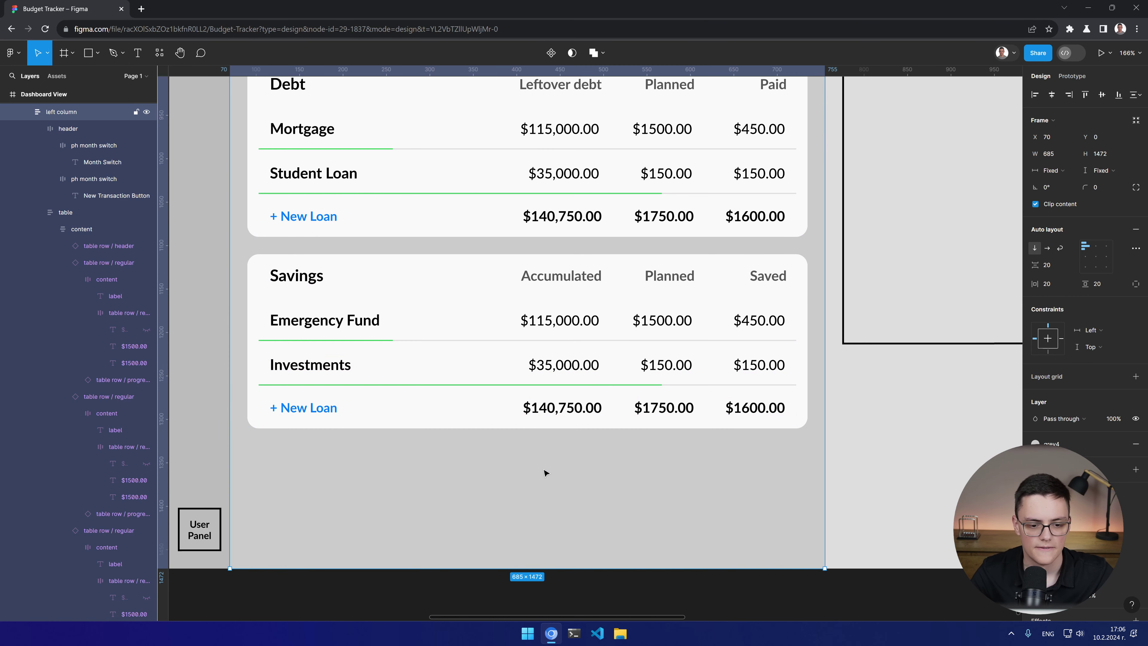
click(298, 412)
double_click(299, 413)
double_click(299, 413)
key(Escape)
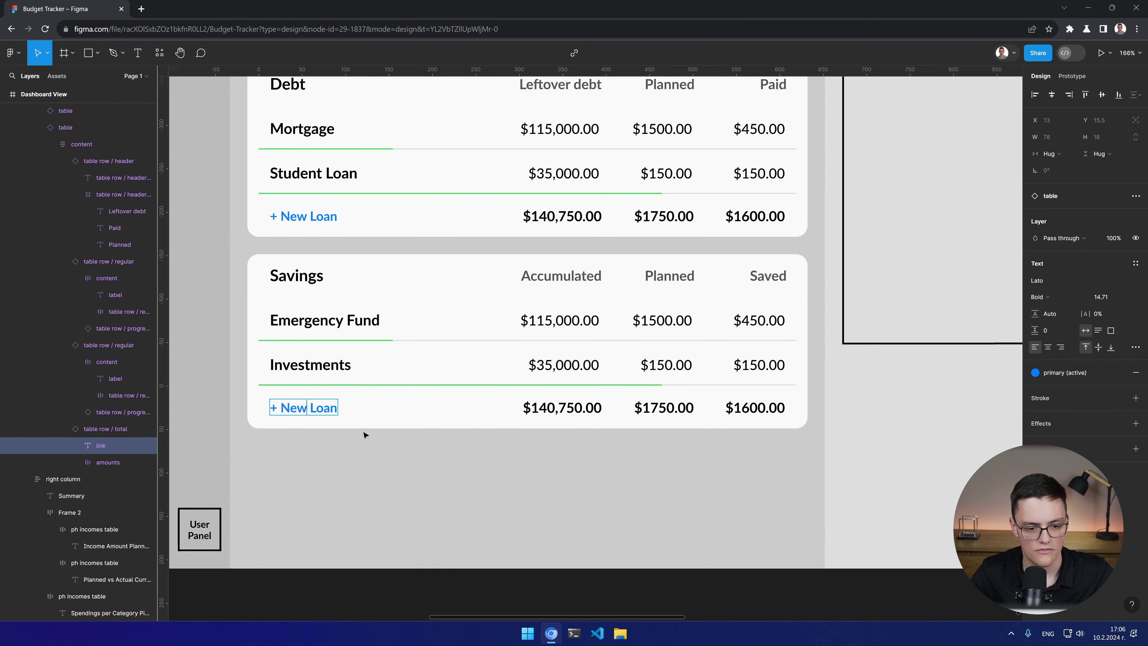
key(shift+Right)
key(shift+Right)
key(shift+Right)
key(shift+Right)
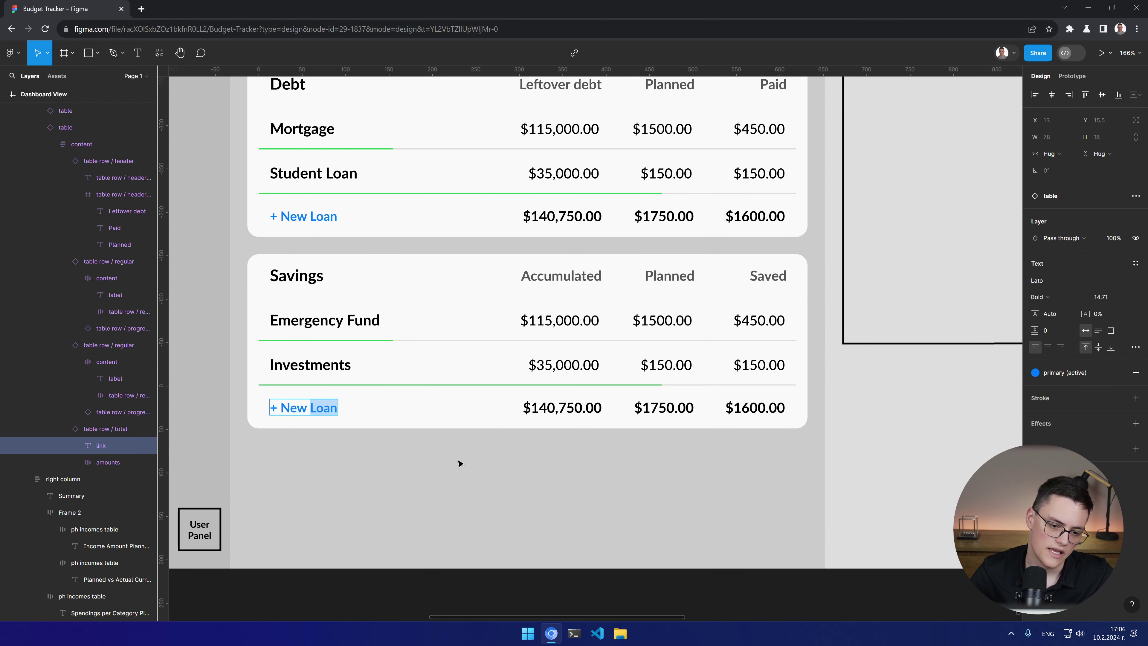
text(Fund)
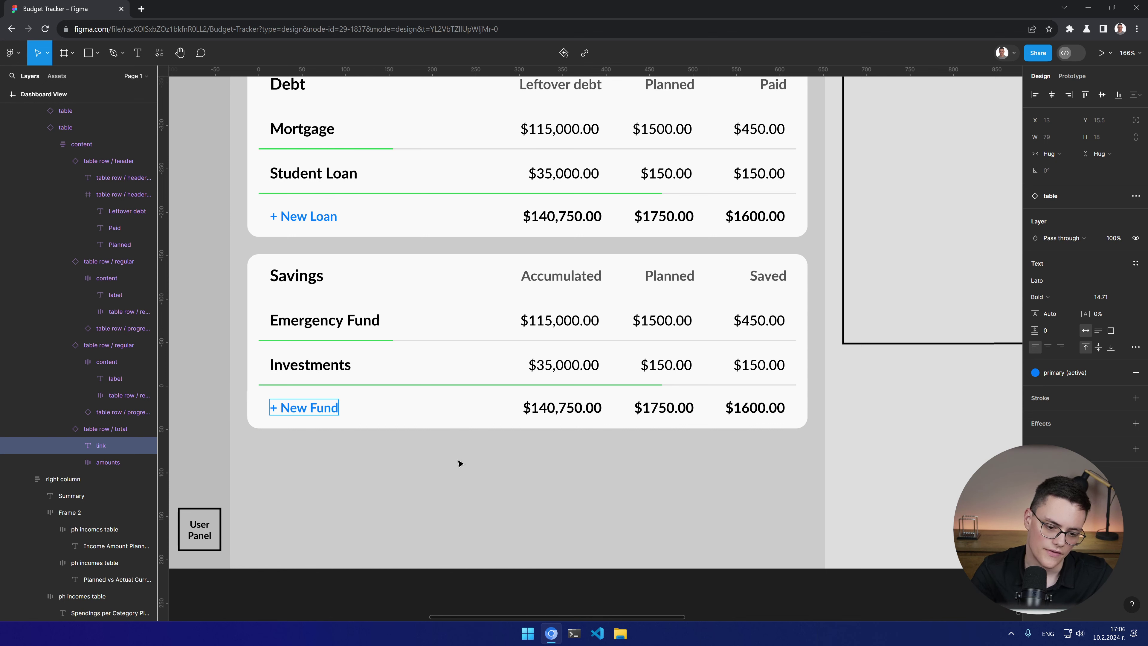
key(Escape)
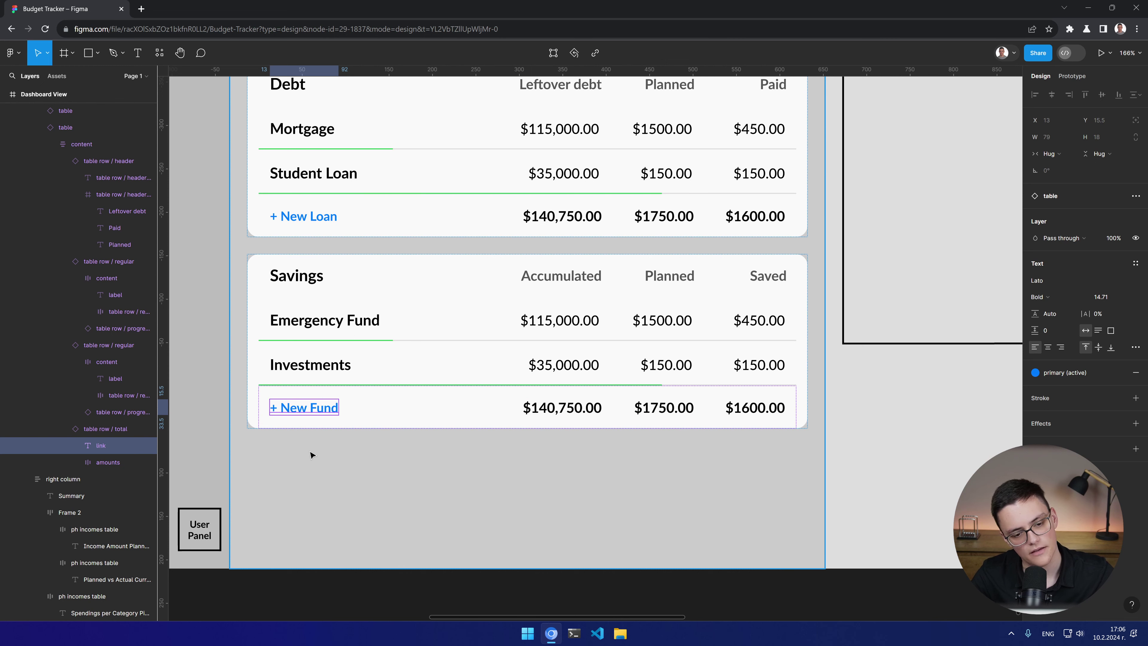
Step: Review the Income, Expenses, Debt and Savings tables in the dashboard's left column
click(322, 487)
scroll(306, 309, up, 2)
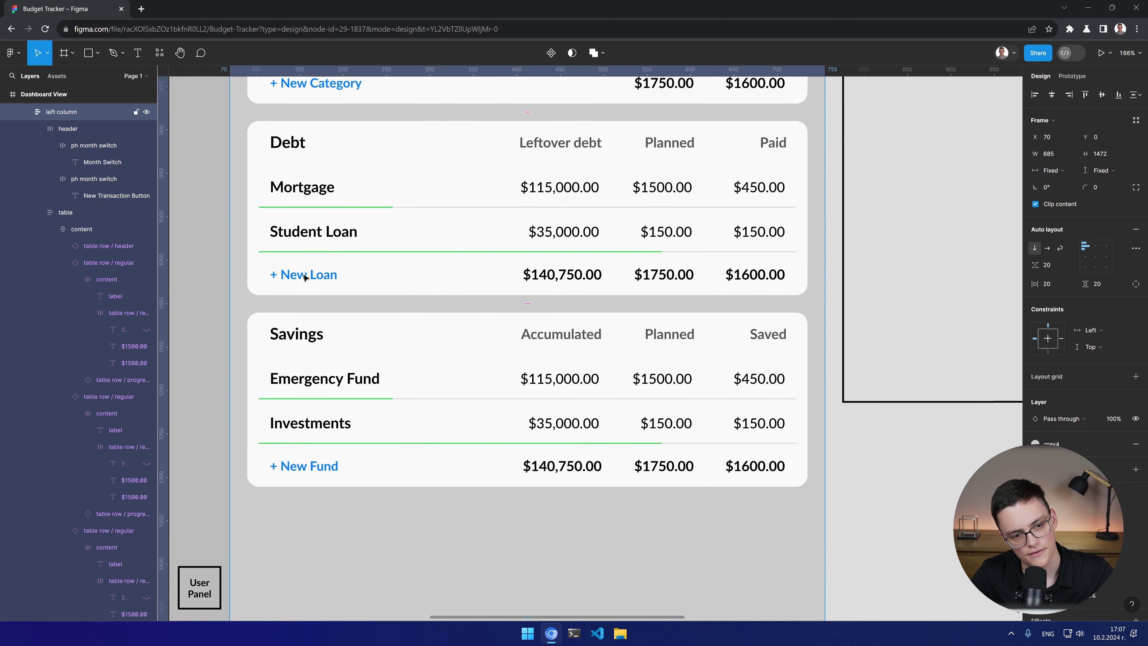
scroll(336, 357, up, 6)
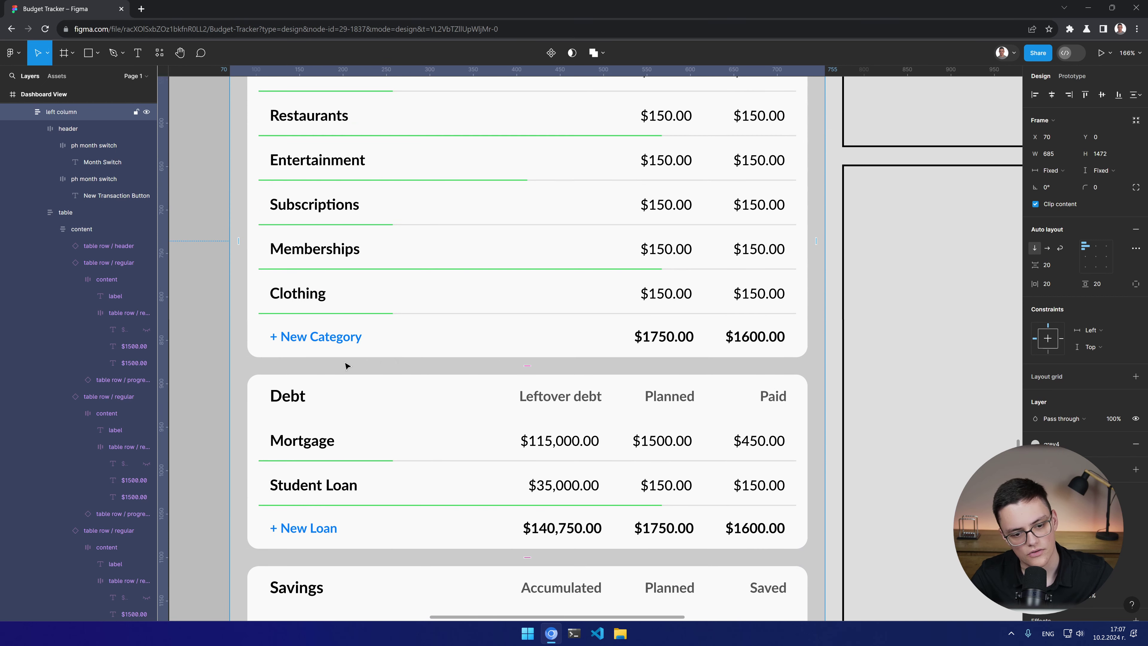
scroll(361, 361, up, 5)
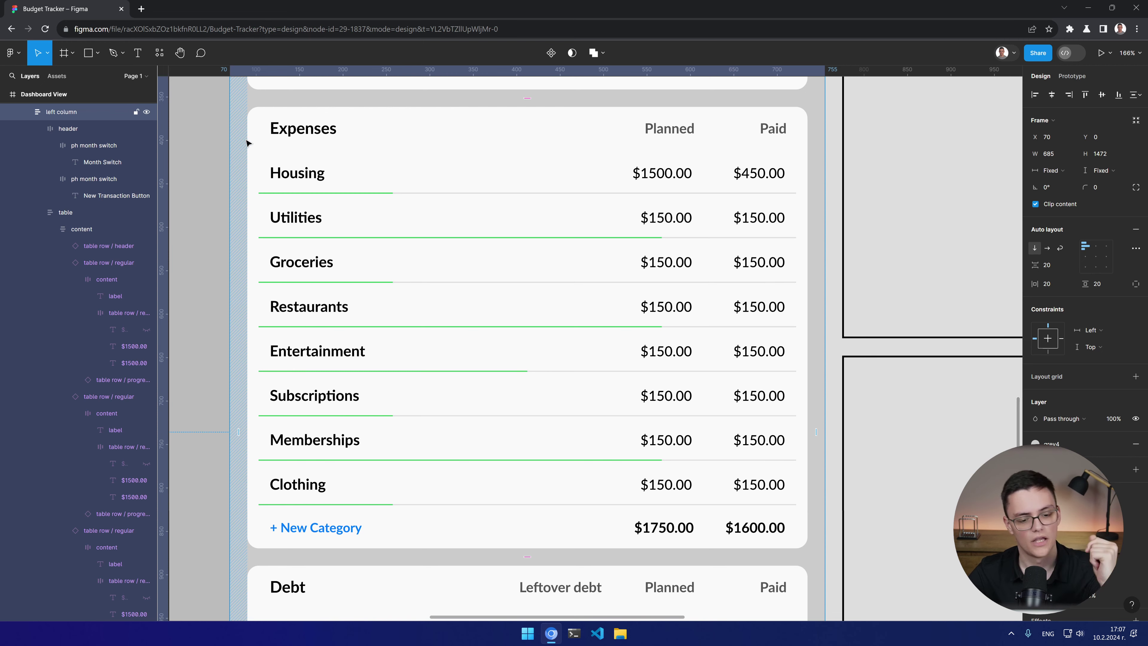
scroll(553, 330, down, 5)
drag(572, 505, 504, 510)
drag(513, 221, 496, 336)
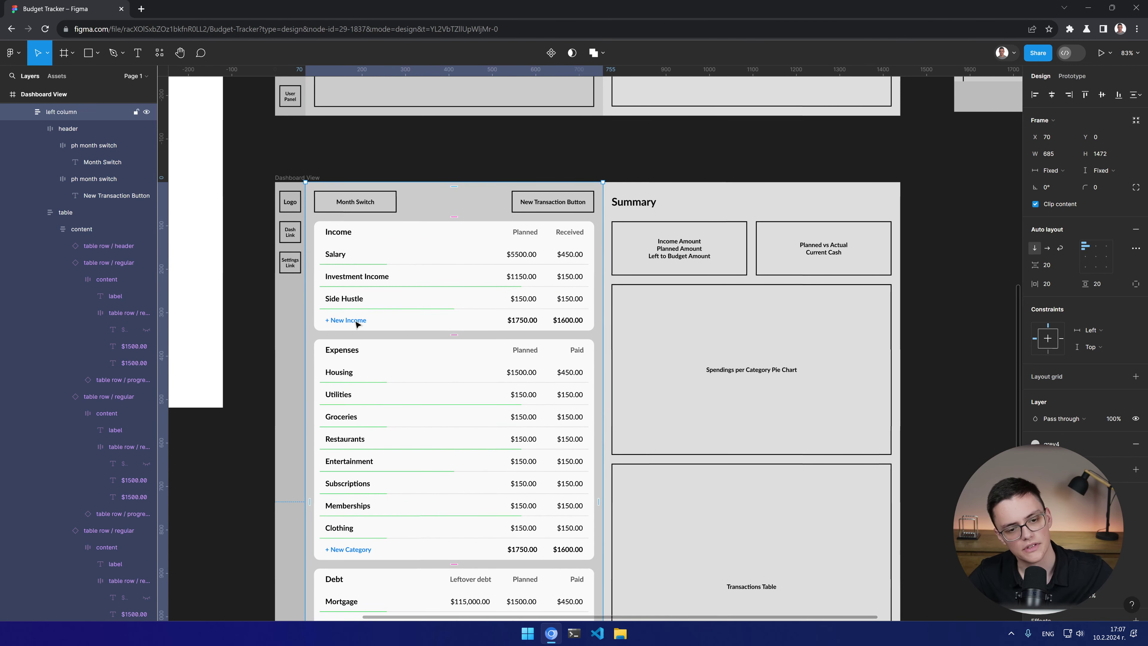
Step: Collapse the header layer and all table layers inside the left column of the Dashboard View
scroll(392, 405, down, 8)
scroll(528, 185, up, 7)
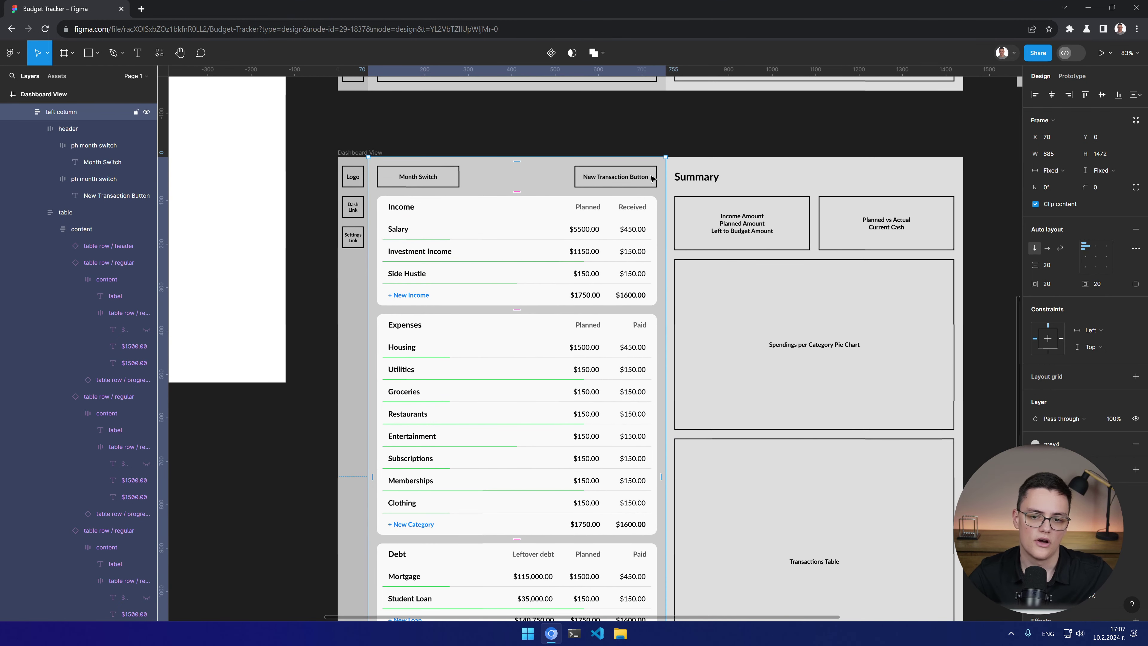
scroll(652, 178, up, 5)
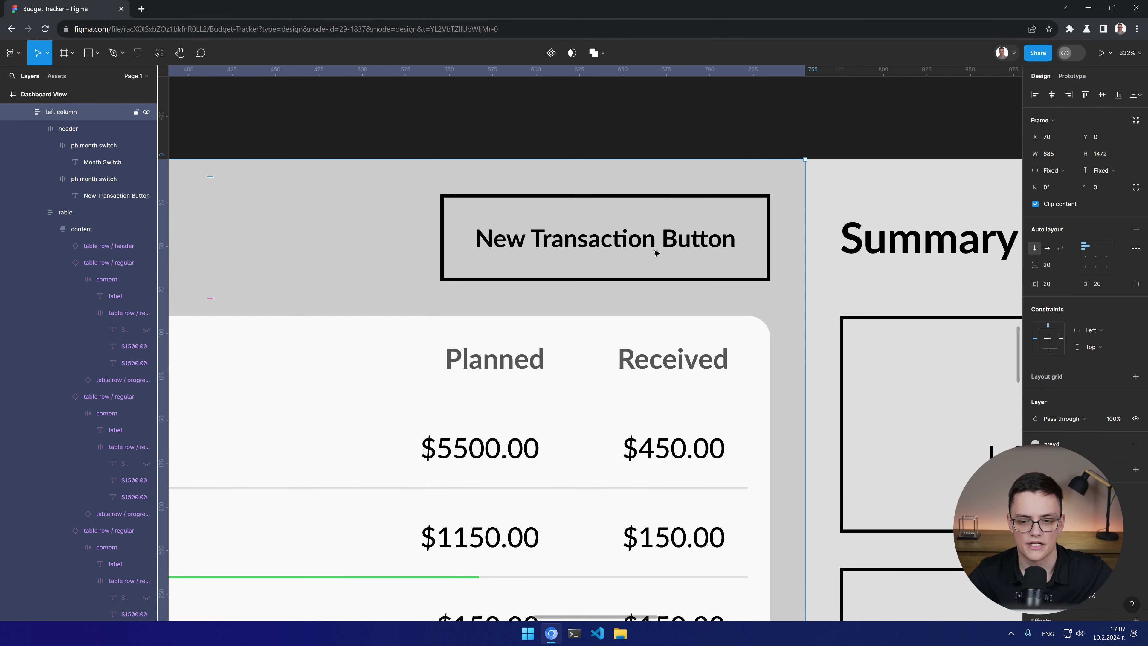
click(63, 262)
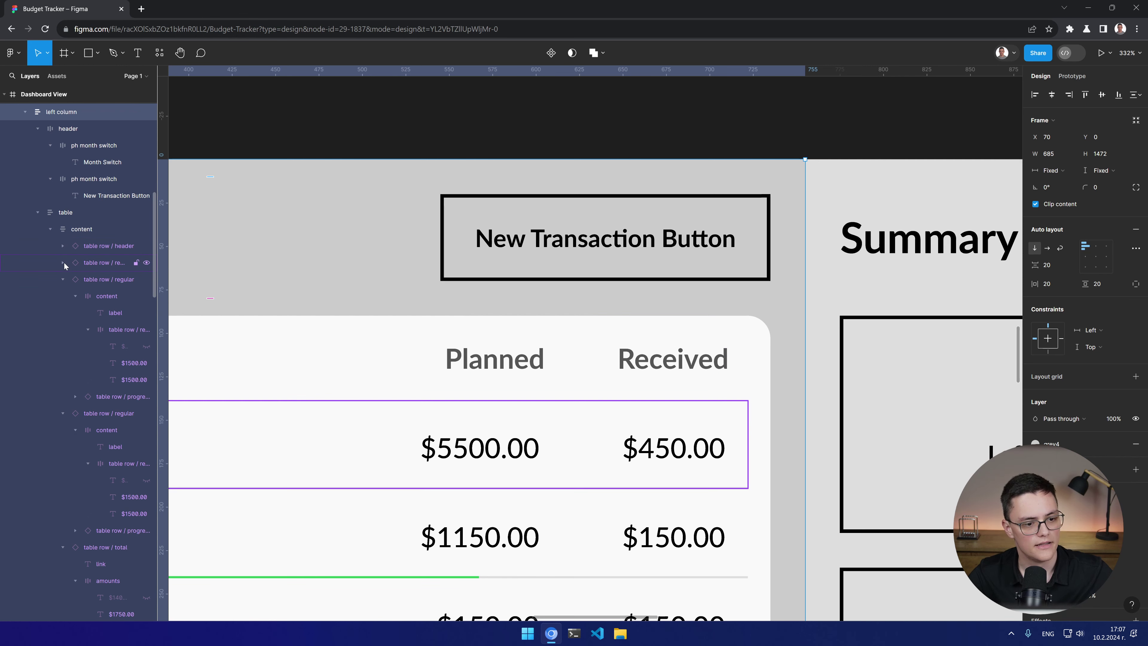
click(63, 280)
click(63, 296)
click(63, 313)
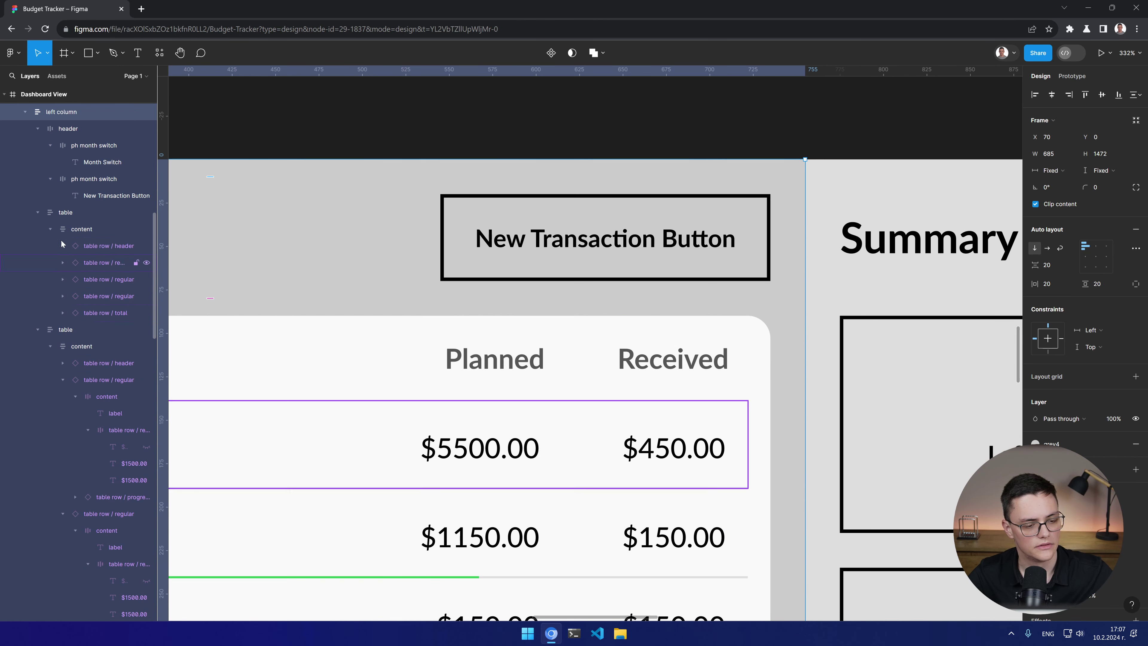
click(38, 212)
click(40, 230)
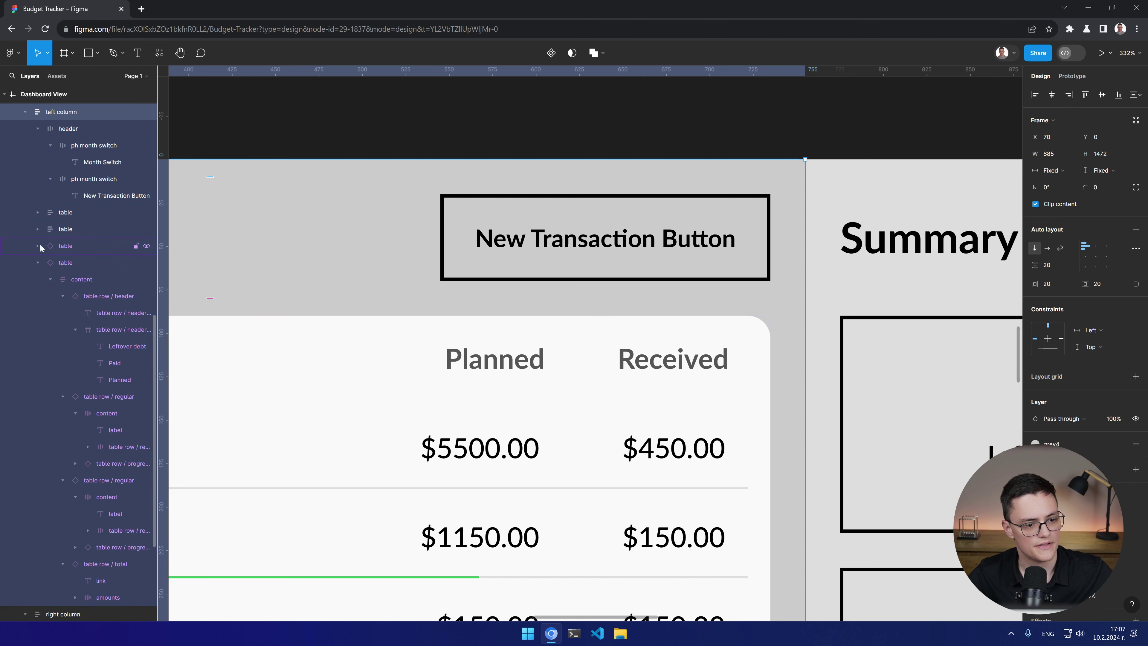
click(37, 129)
click(37, 195)
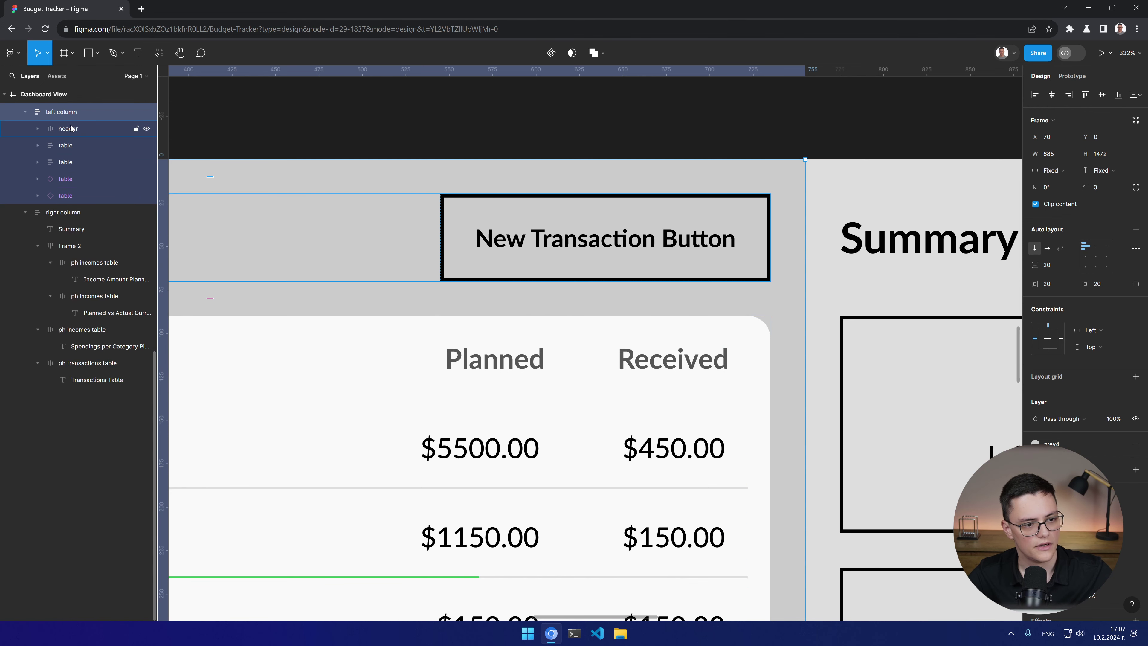
Step: Insert an instance of the primary icon button component into the left column's header, beside the New Transaction Button placeholder
click(70, 125)
click(37, 128)
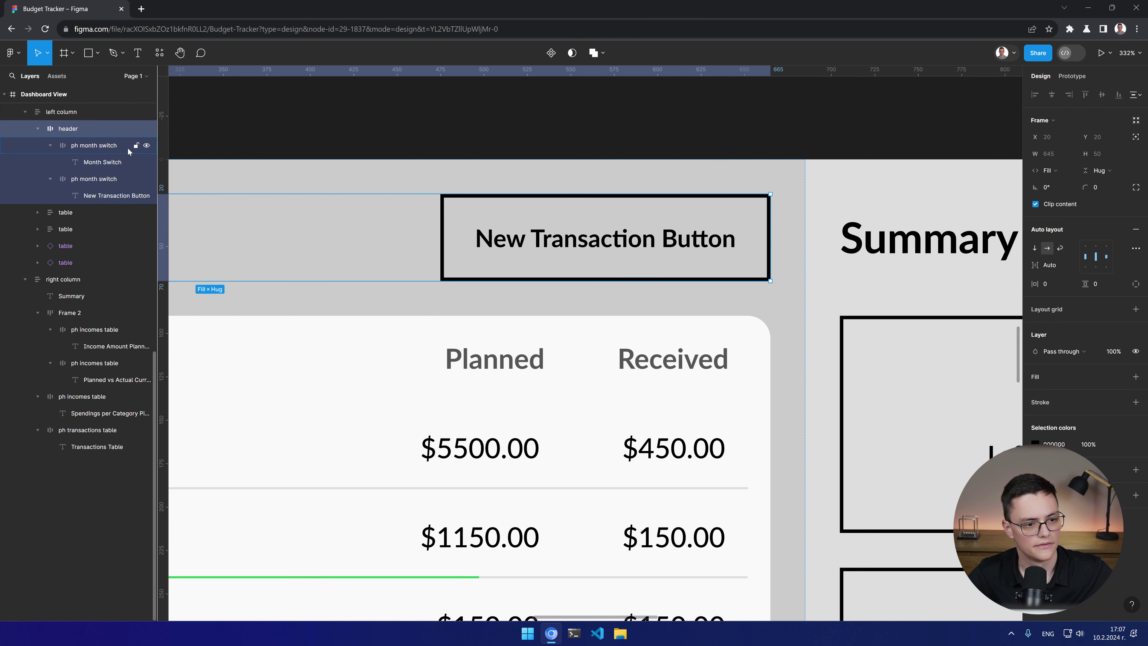
click(166, 54)
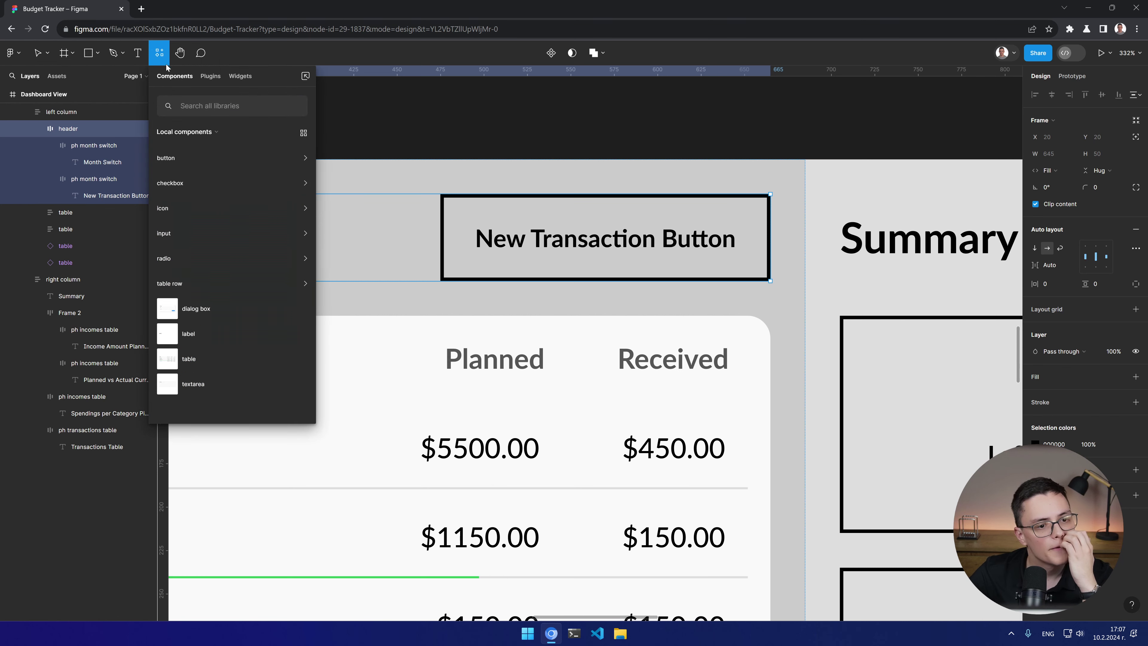
click(206, 161)
drag(201, 210, 430, 253)
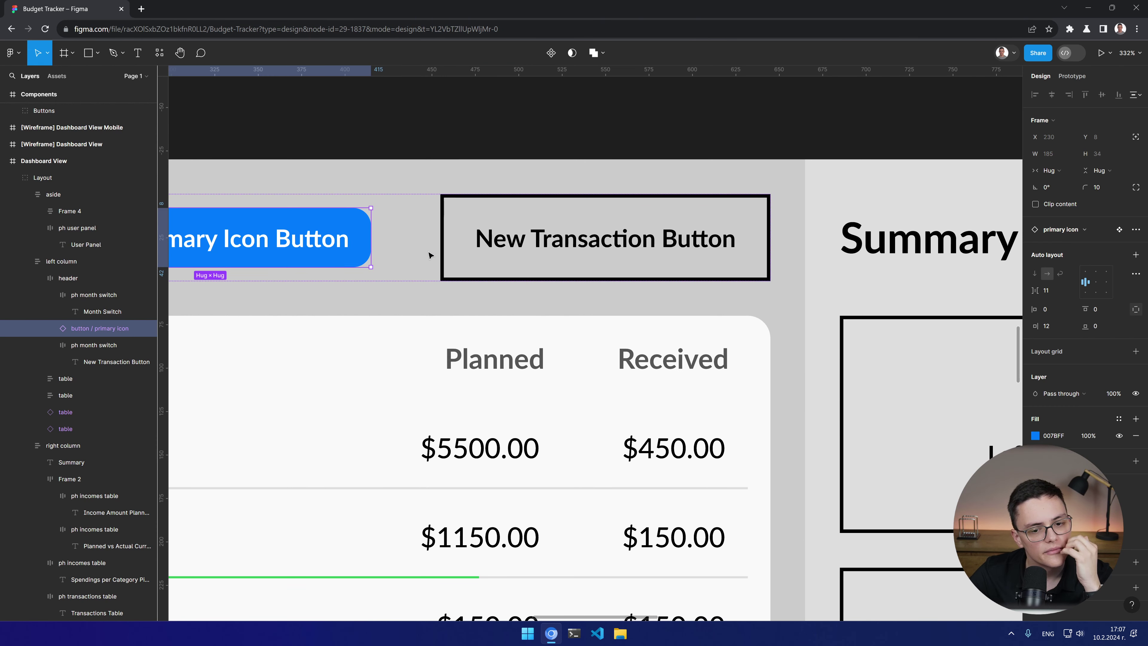
Step: Delete the New Transaction Button placeholder from the left column's header
click(79, 346)
click(81, 329)
click(84, 294)
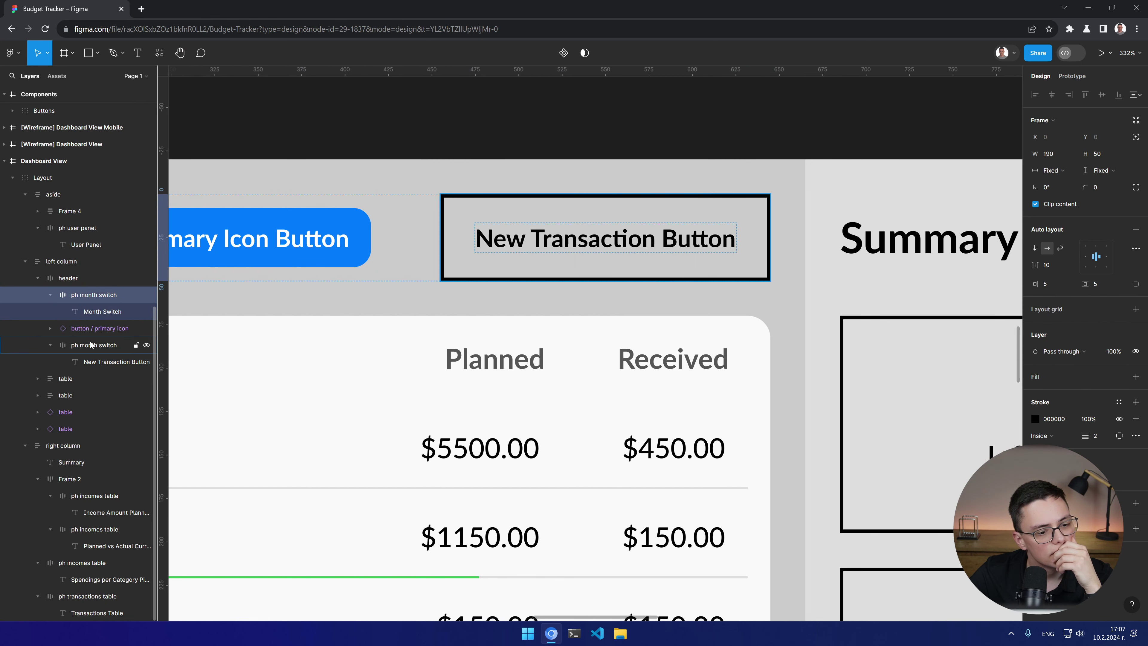
click(100, 346)
key(Delete)
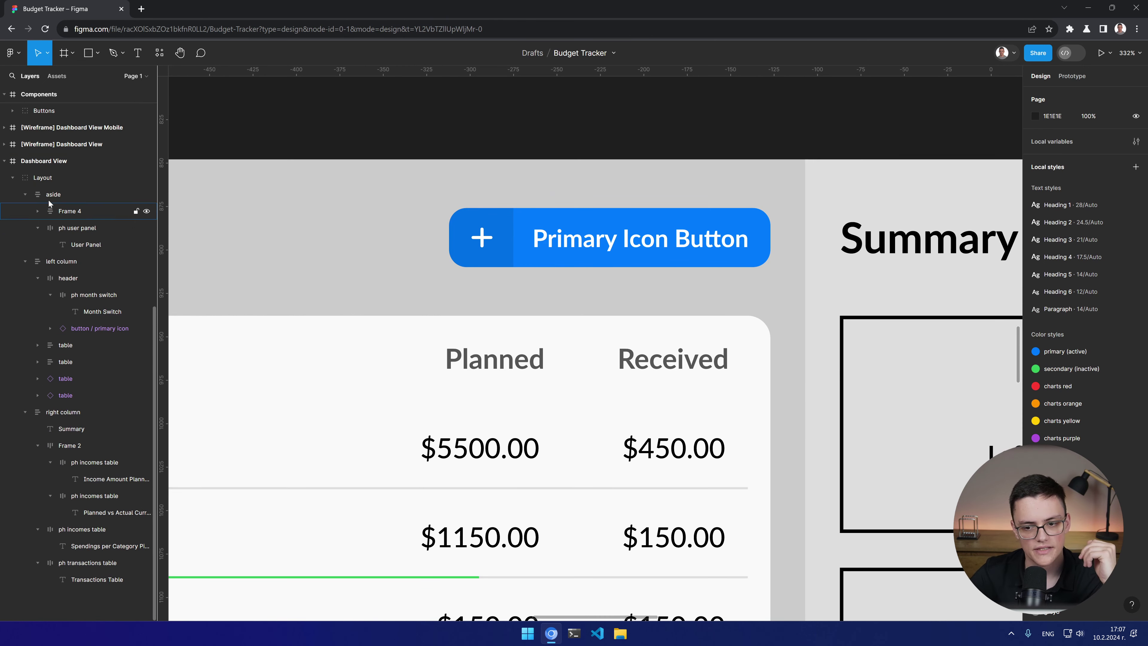
Step: Change the label of the header's primary icon button to "New Transaction"
click(601, 244)
double_click(601, 244)
double_click(601, 244)
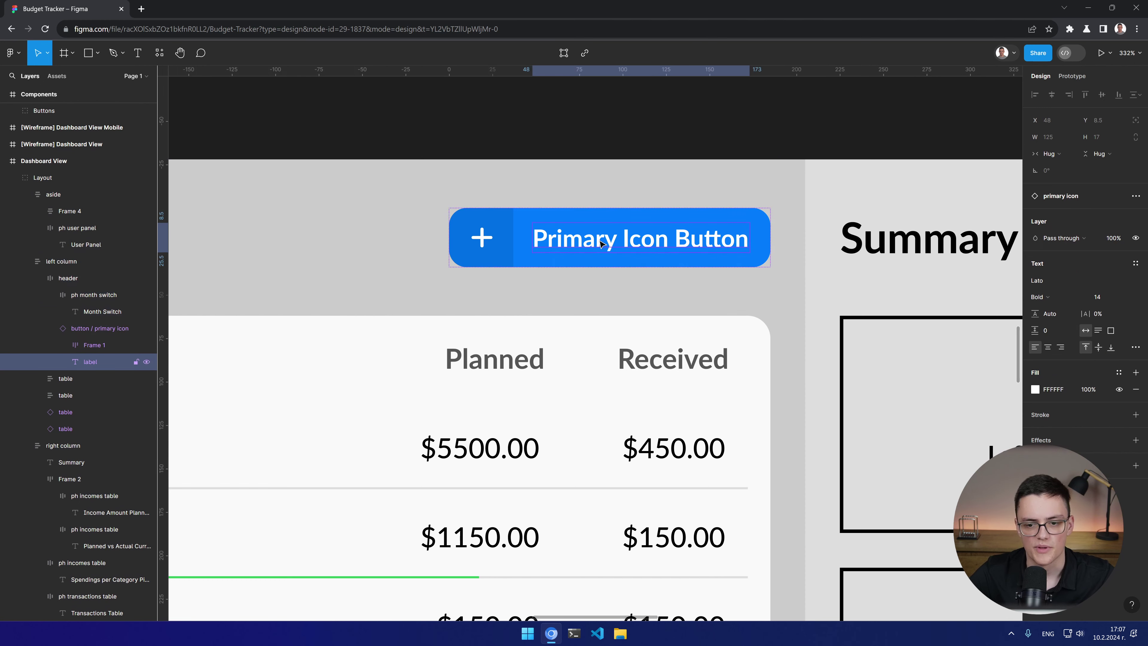
text(N)
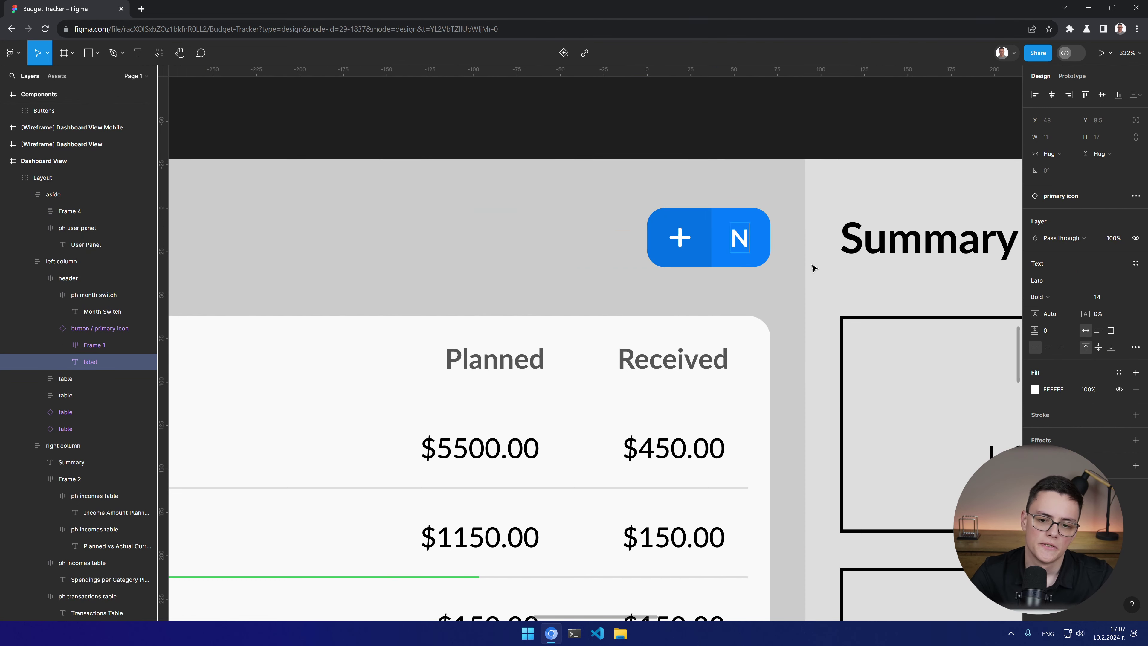
text(ew Transaction)
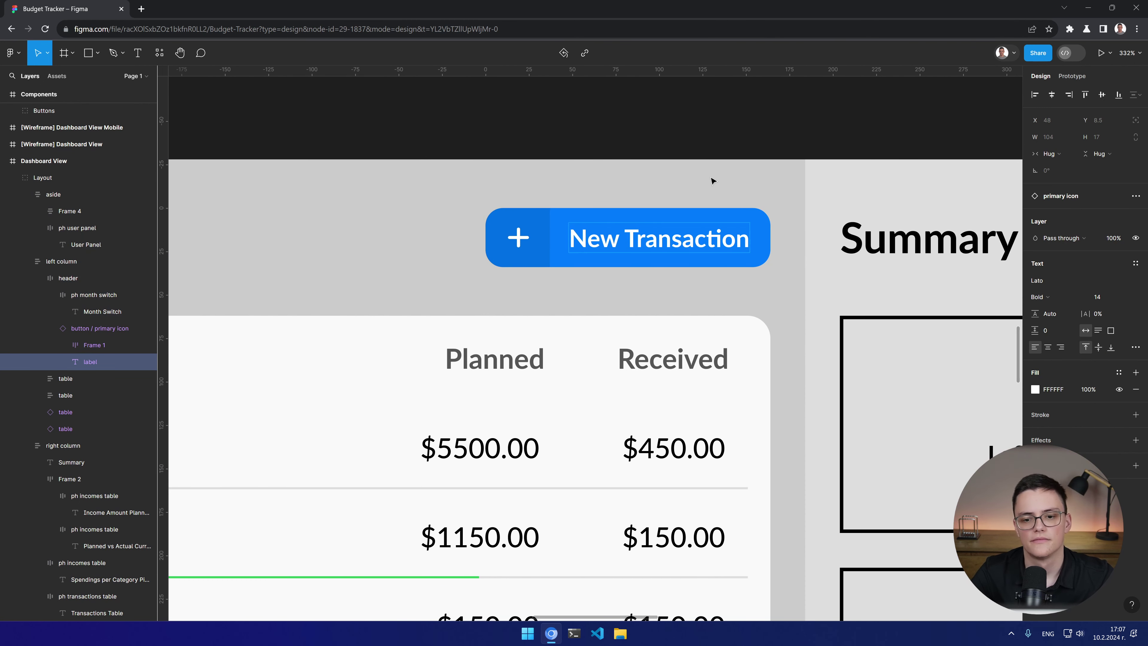
click(706, 145)
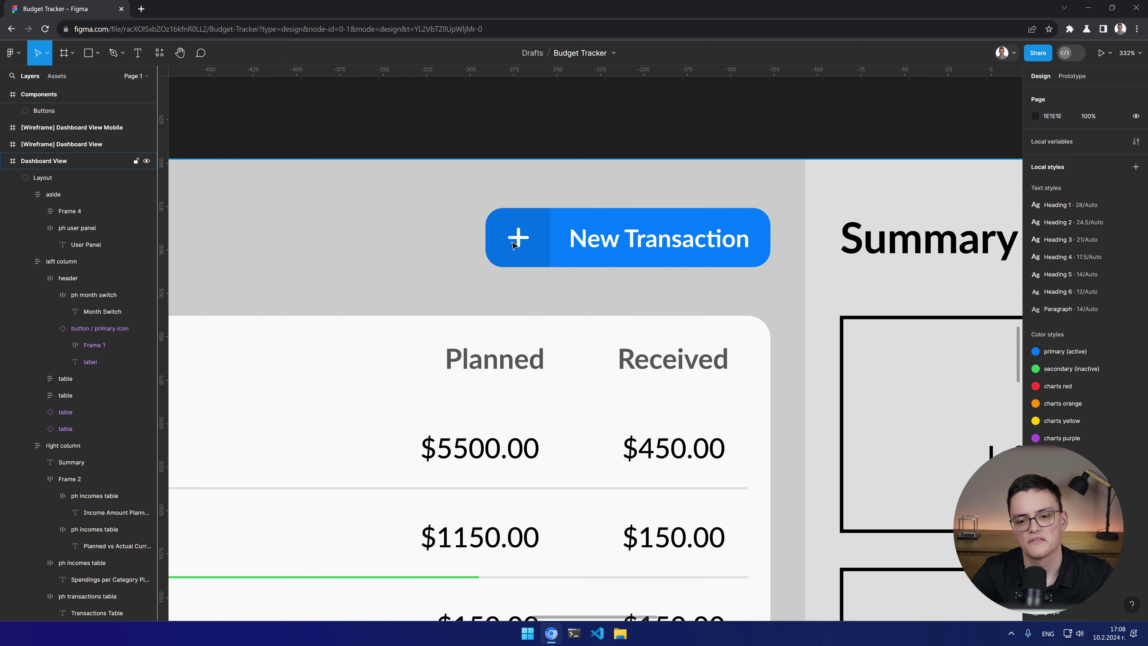
Step: Remove the black stroke from the Month Switch placeholder frame in the left column's header
ctrl+scroll(514, 246, down, 5)
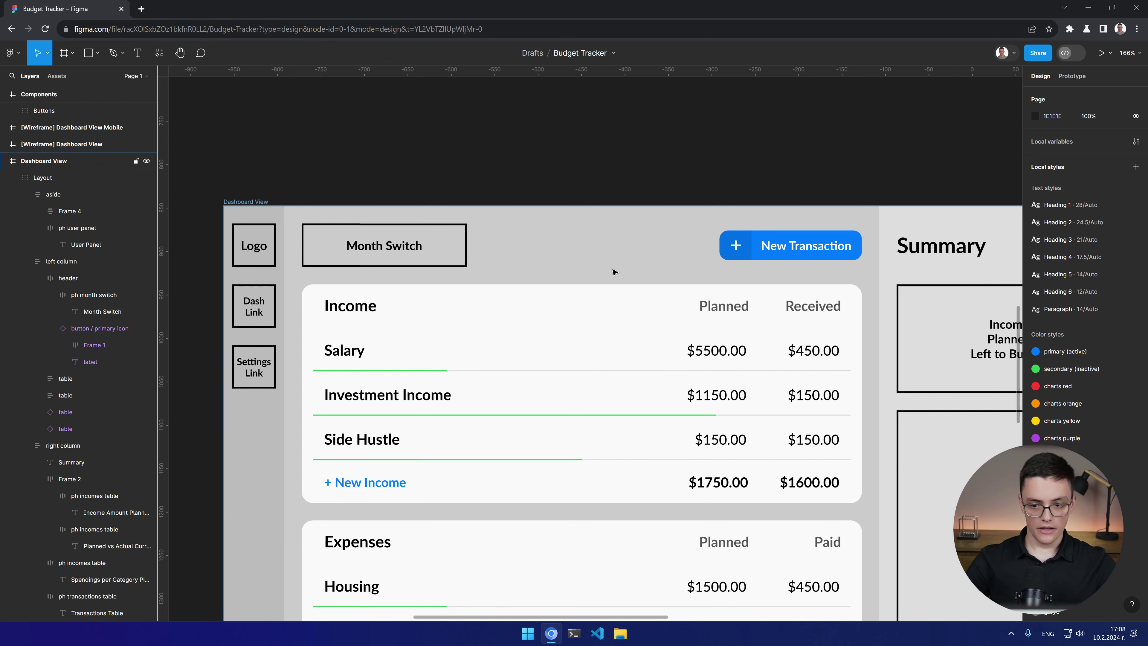
ctrl+scroll(614, 272, down, 5)
drag(635, 367, 615, 126)
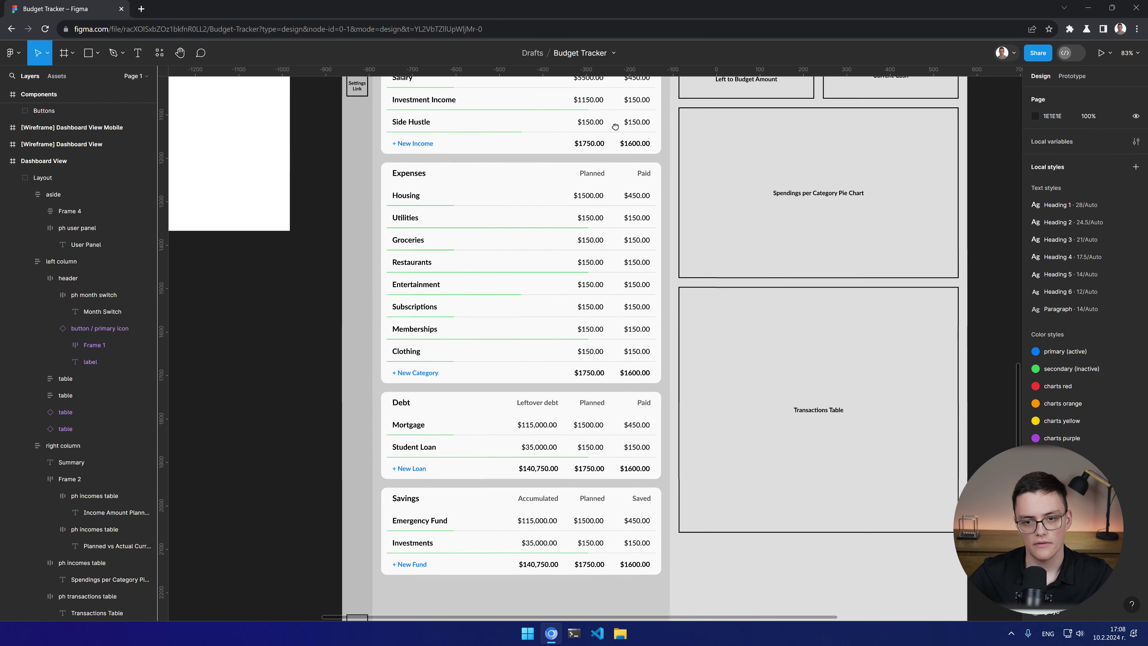
scroll(615, 126, up, 4)
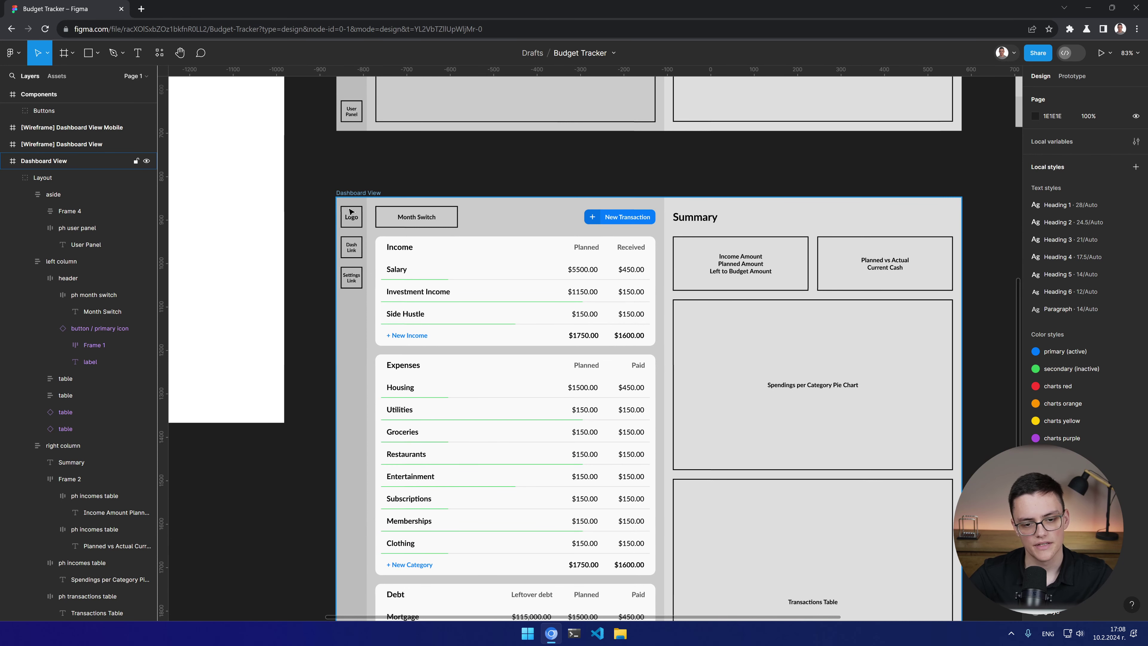
ctrl+scroll(397, 205, up, 10)
click(484, 284)
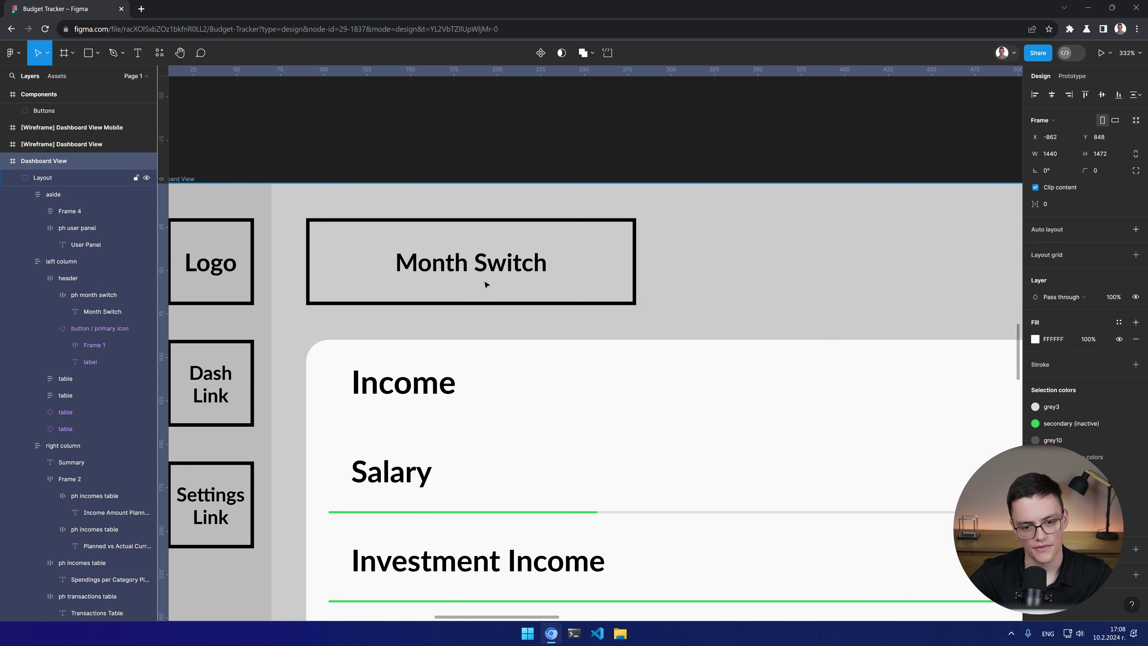
click(484, 284)
double_click(485, 284)
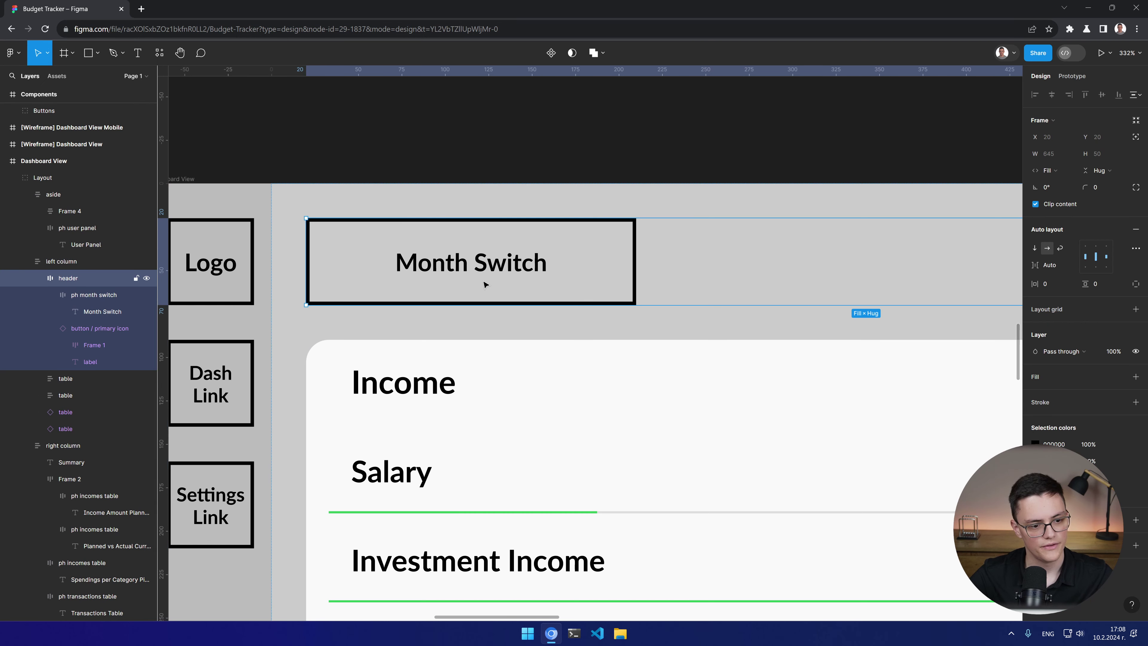
click(85, 300)
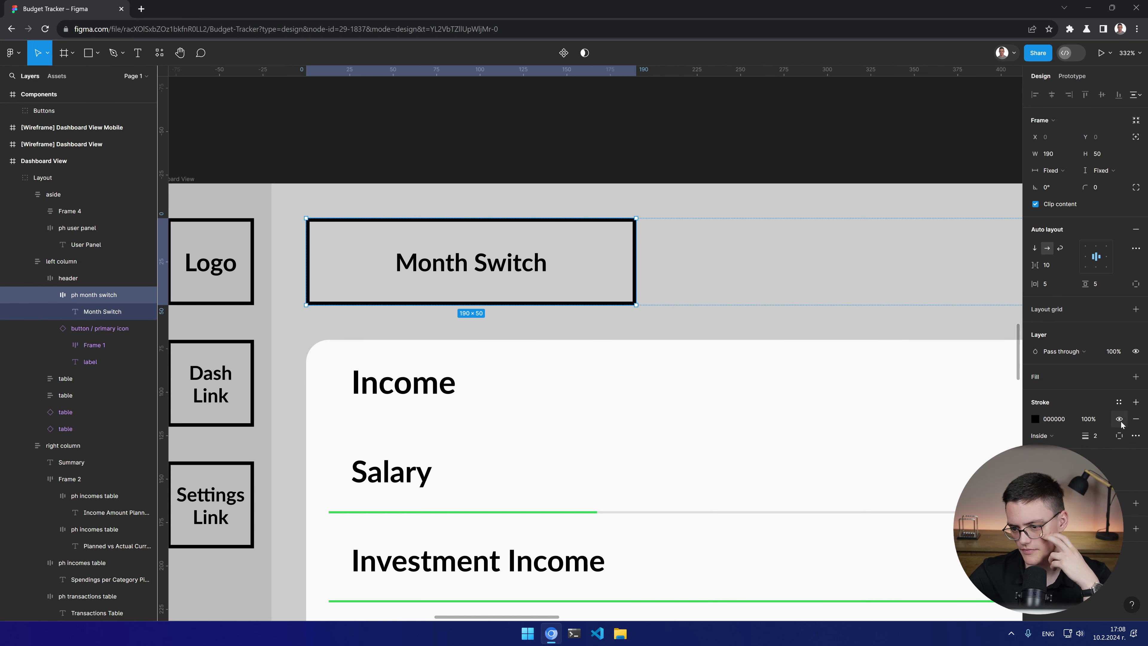
click(1136, 419)
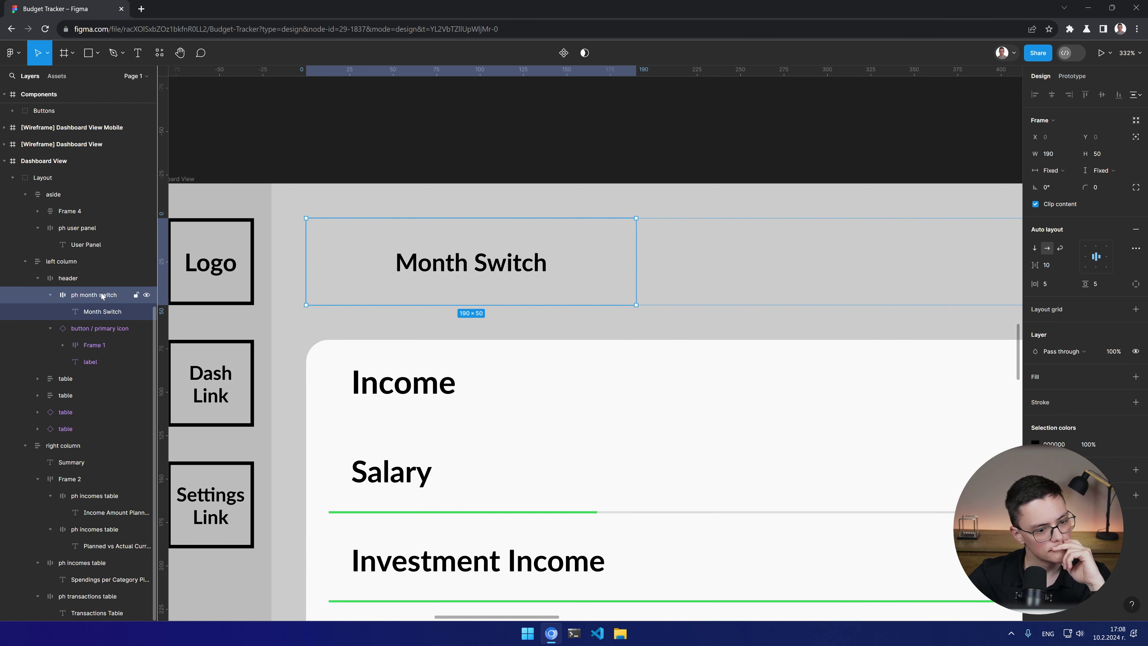
Step: Left-align the Month Switch frame's content and set its horizontal and vertical padding to 0
click(1084, 257)
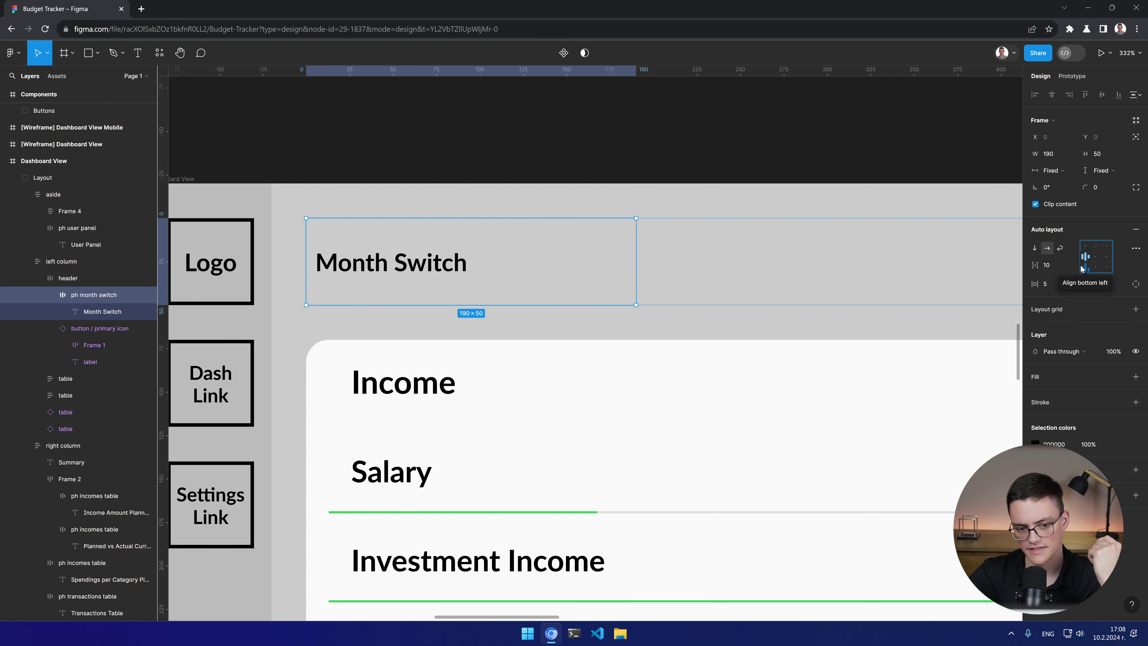
click(1049, 284)
text(0)
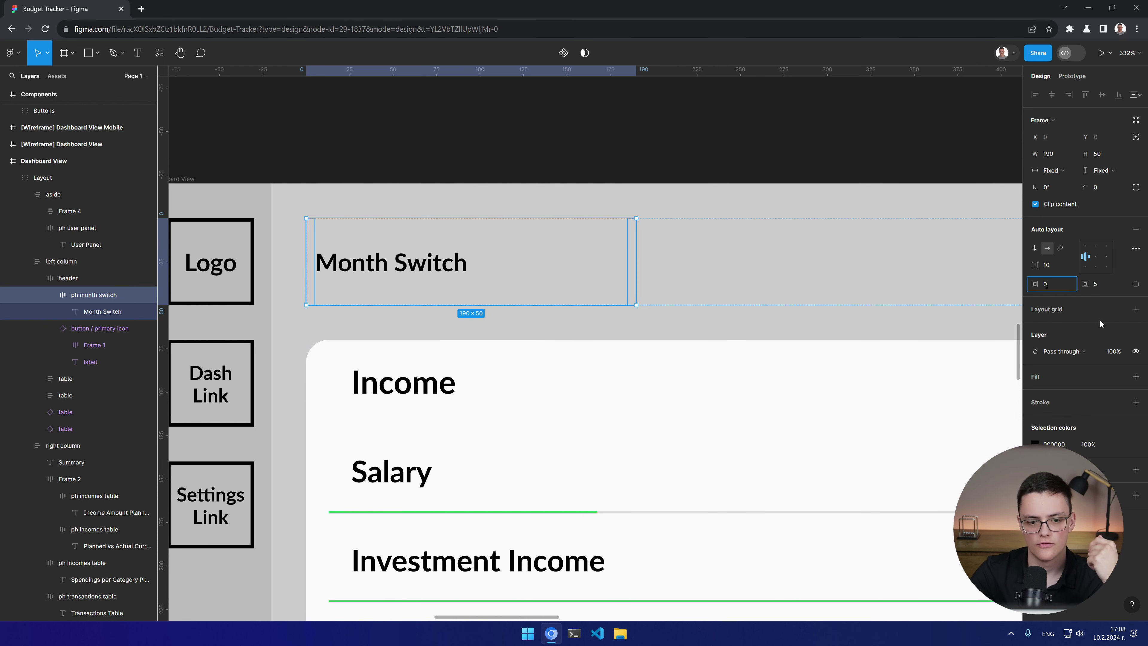
key(Return)
click(1104, 283)
text(0)
key(Return)
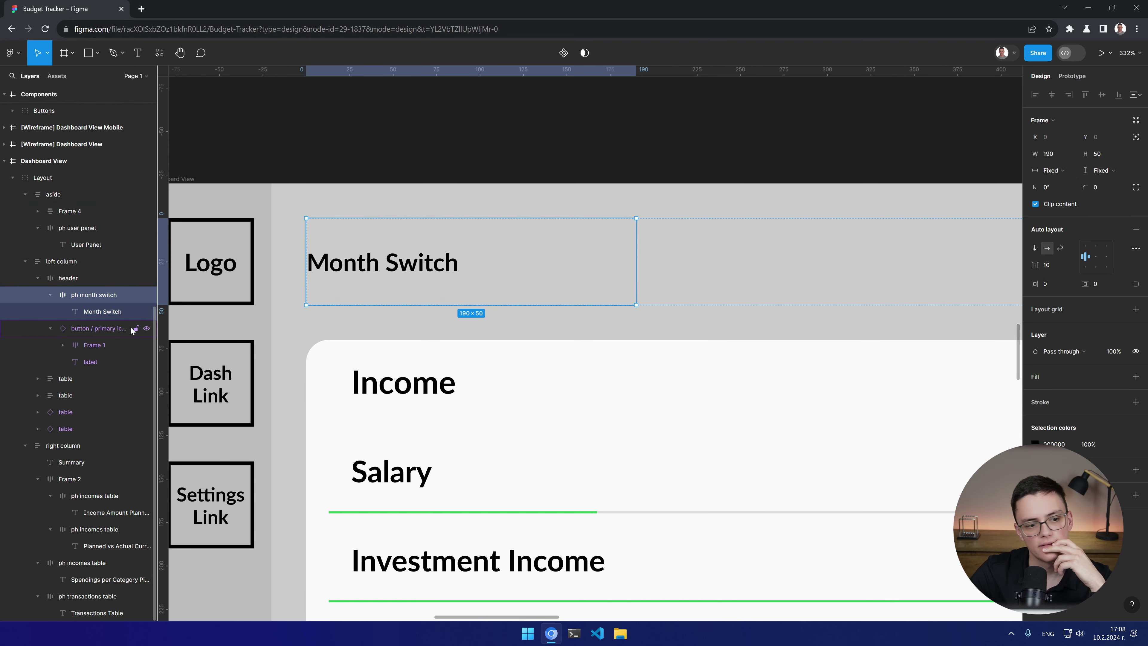
Step: Review the header, budget tables and Summary area across the Dashboard View's left and right columns
click(105, 314)
scroll(819, 338, down, 5)
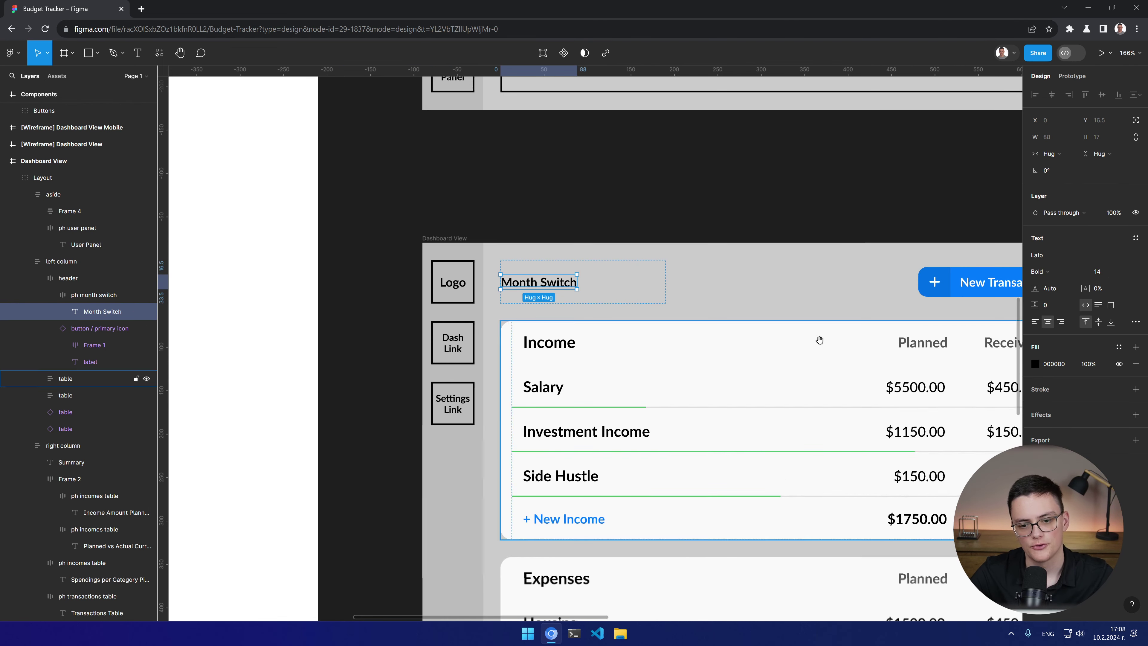
scroll(576, 290, right, 4)
click(468, 234)
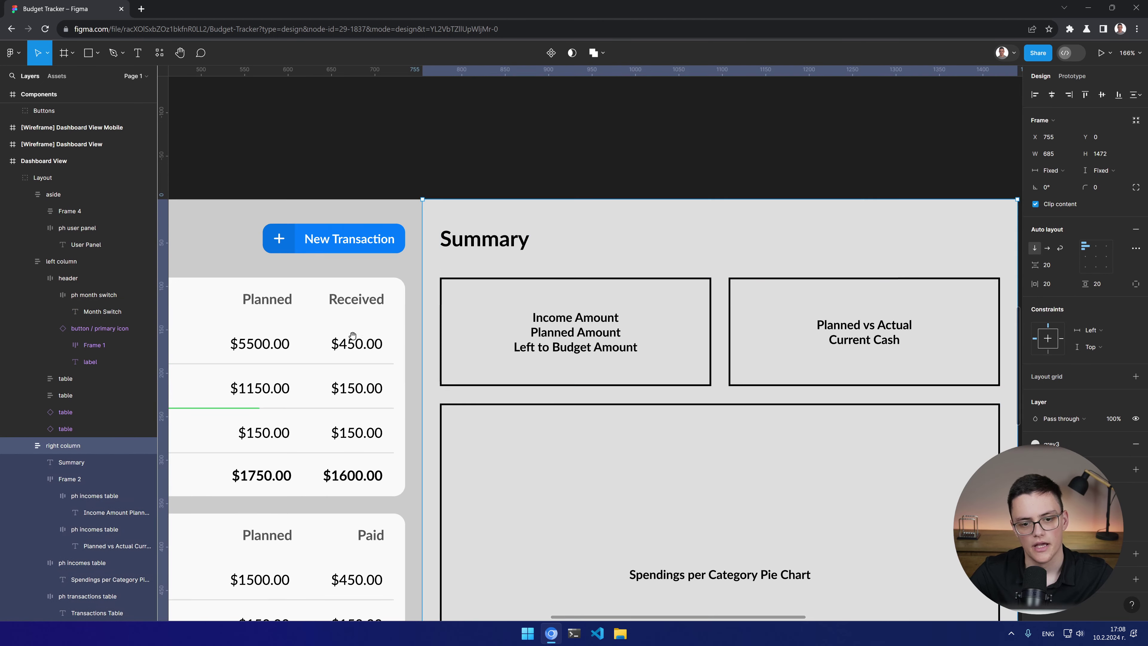
scroll(253, 268, left, 8)
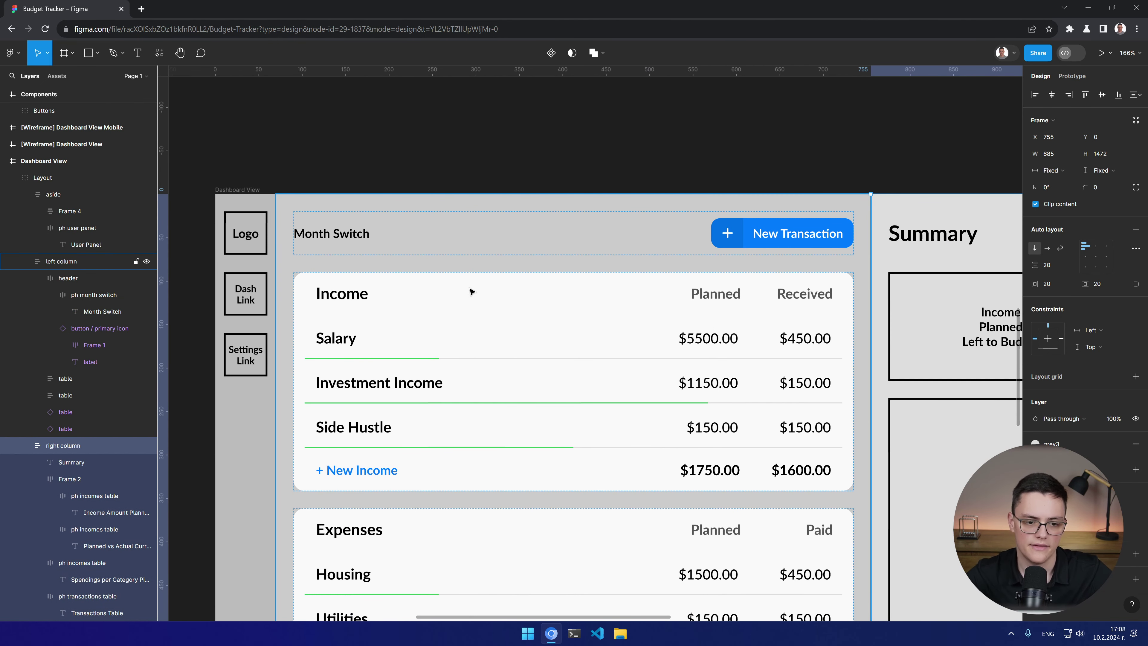
scroll(469, 291, down, 5)
scroll(656, 260, down, 4)
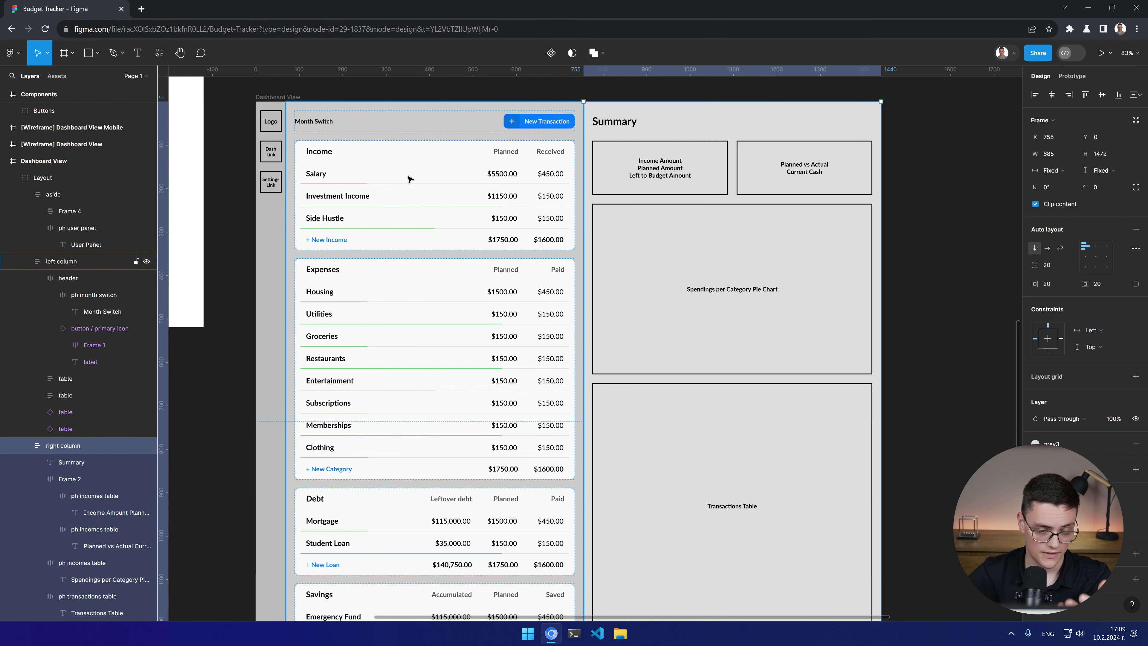
scroll(455, 521, down, 4)
scroll(425, 467, up, 9)
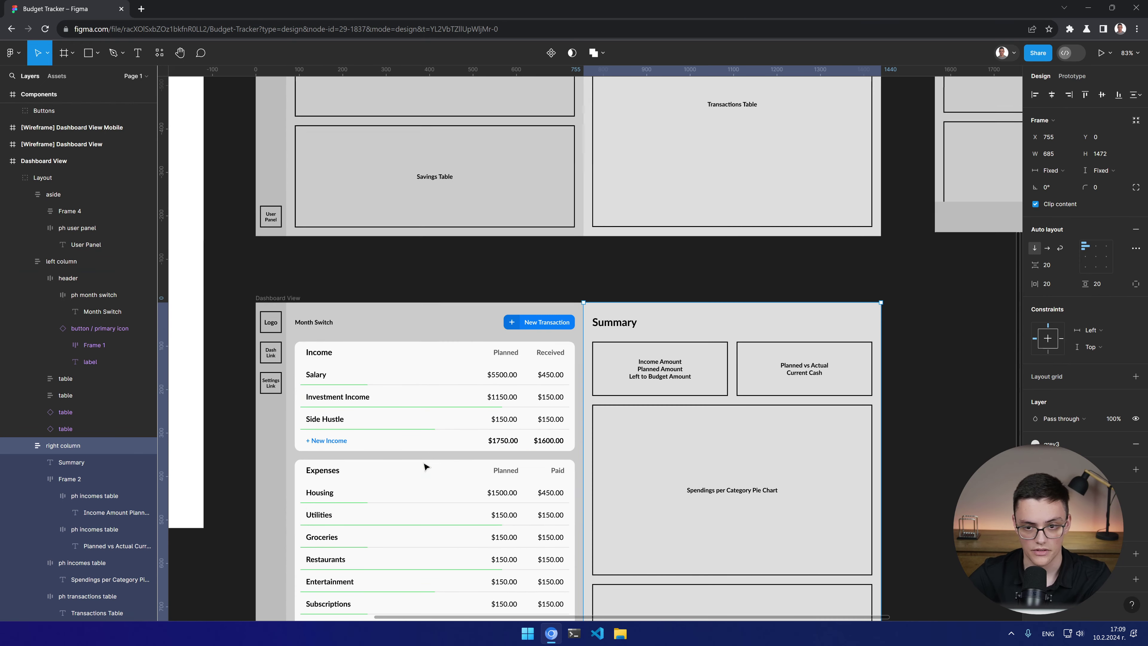
Step: Check the Summary heading's text settings and apply the Heading 3 text style to the Month Switch text
double_click(624, 323)
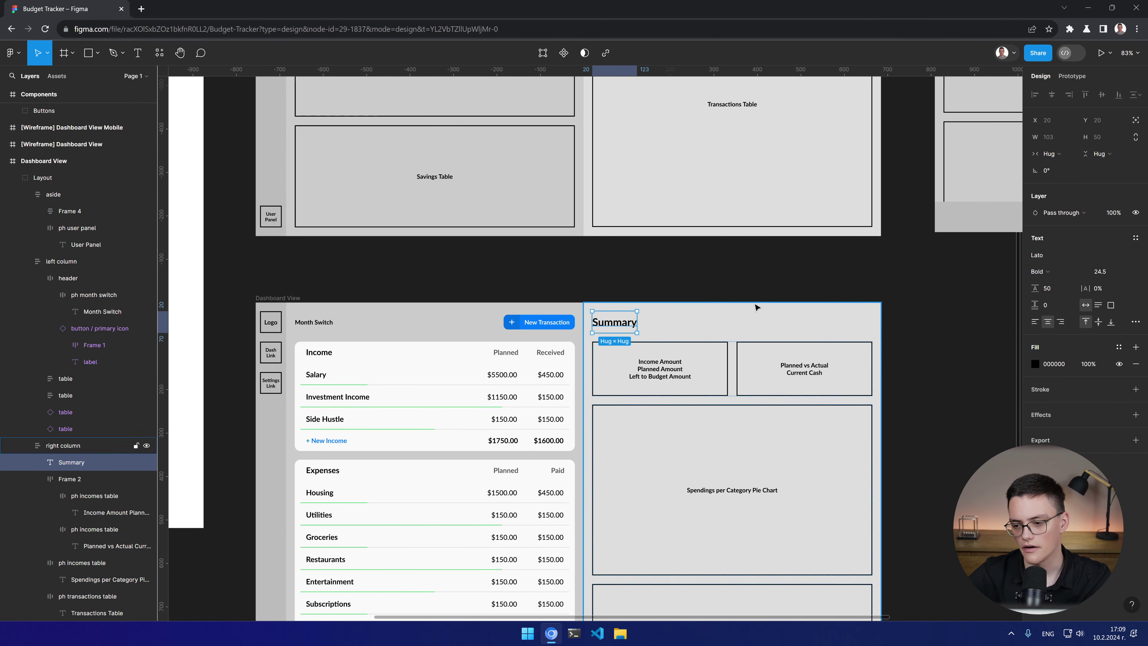
click(313, 324)
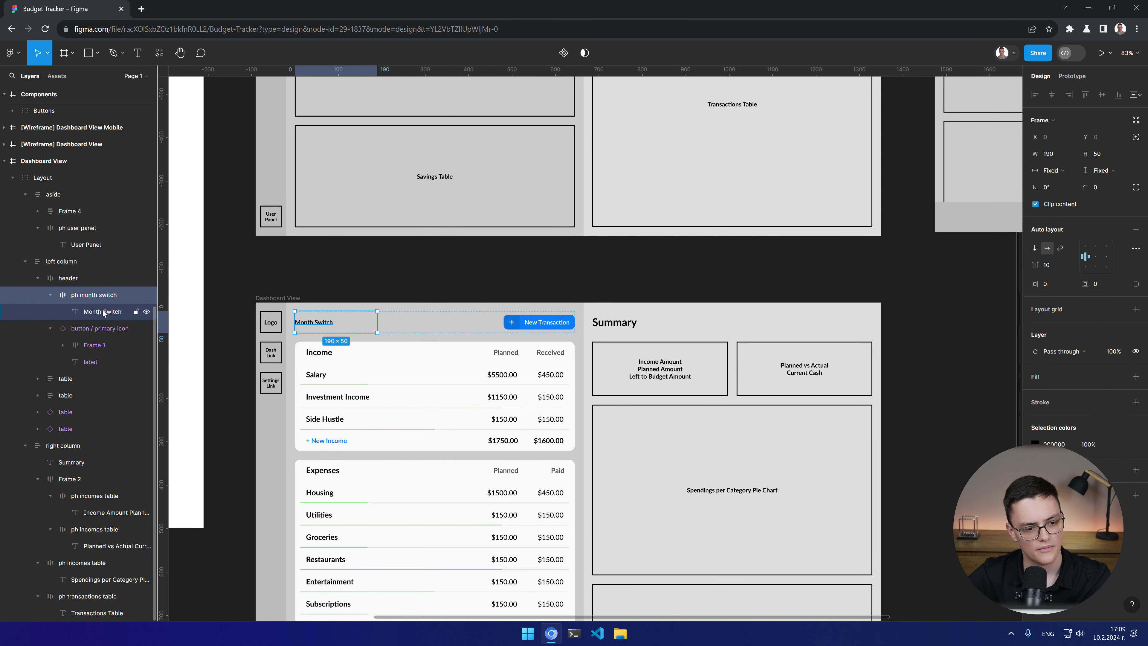
click(313, 322)
click(1135, 238)
click(1084, 335)
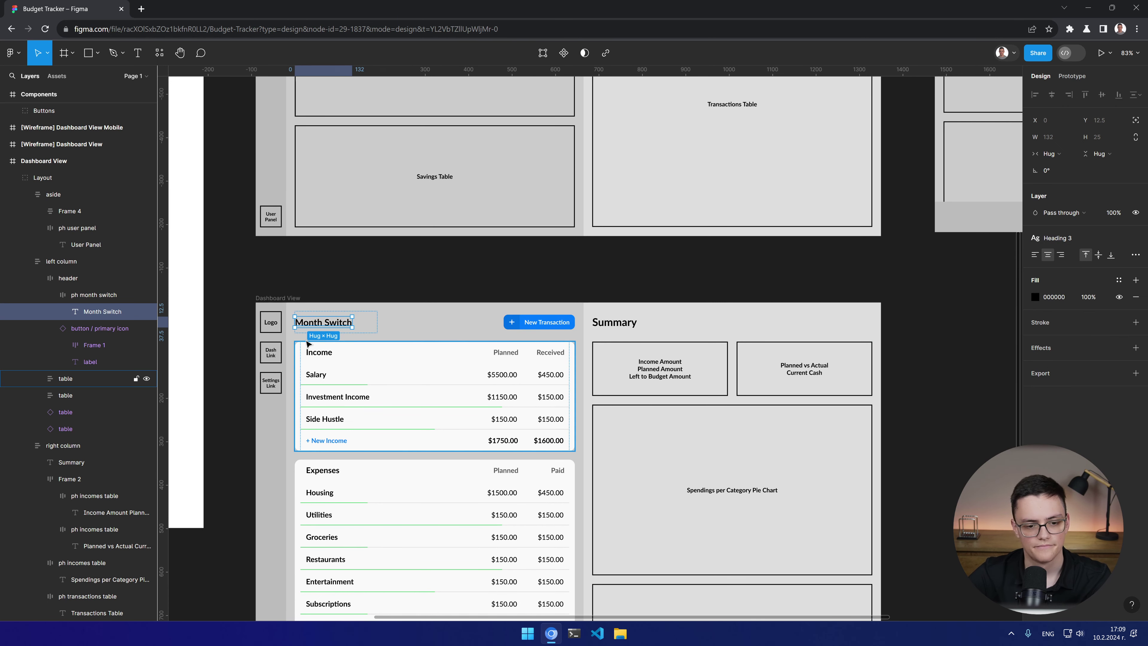
Step: Replace the Month Switch text in the left column's header with "January 2024"
scroll(316, 317, up, 5)
double_click(317, 317)
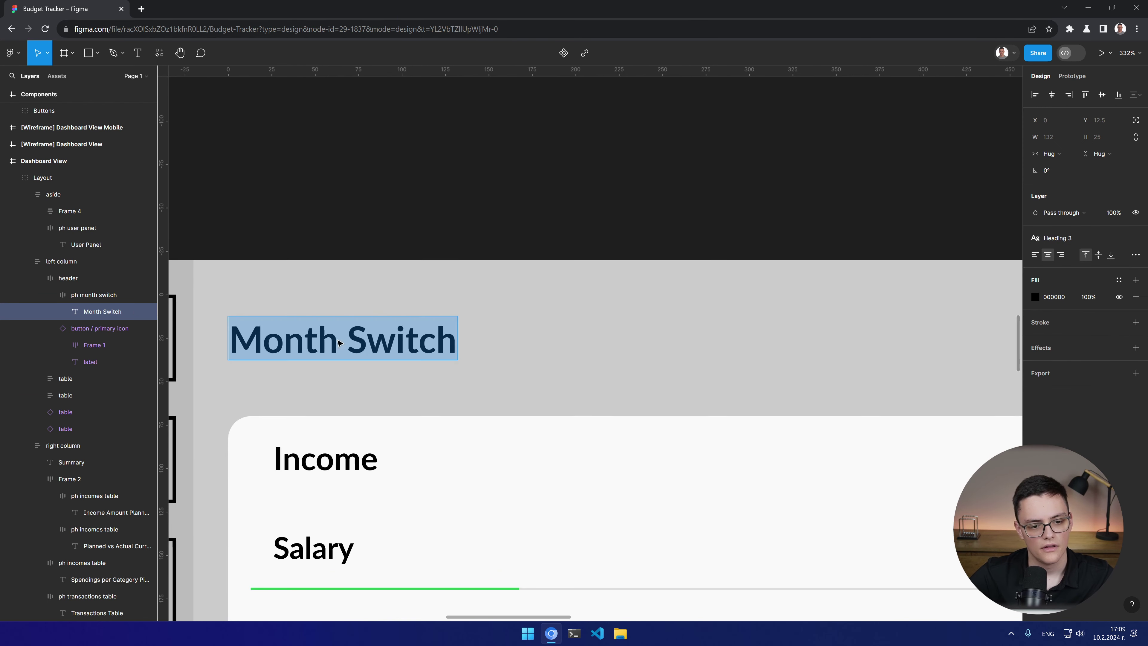
text(Januray)
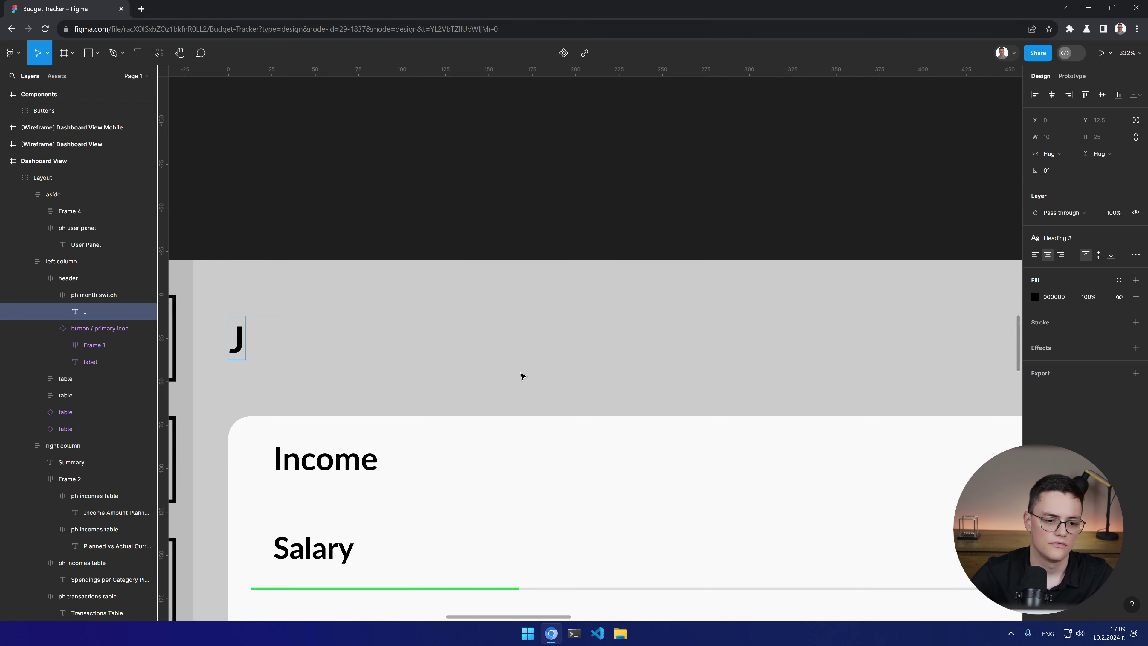
key(BackSpace)
key(BackSpace)
key(BackSpace)
key(BackSpace)
key(BackSpace)
key(BackSpace)
key(BackSpace)
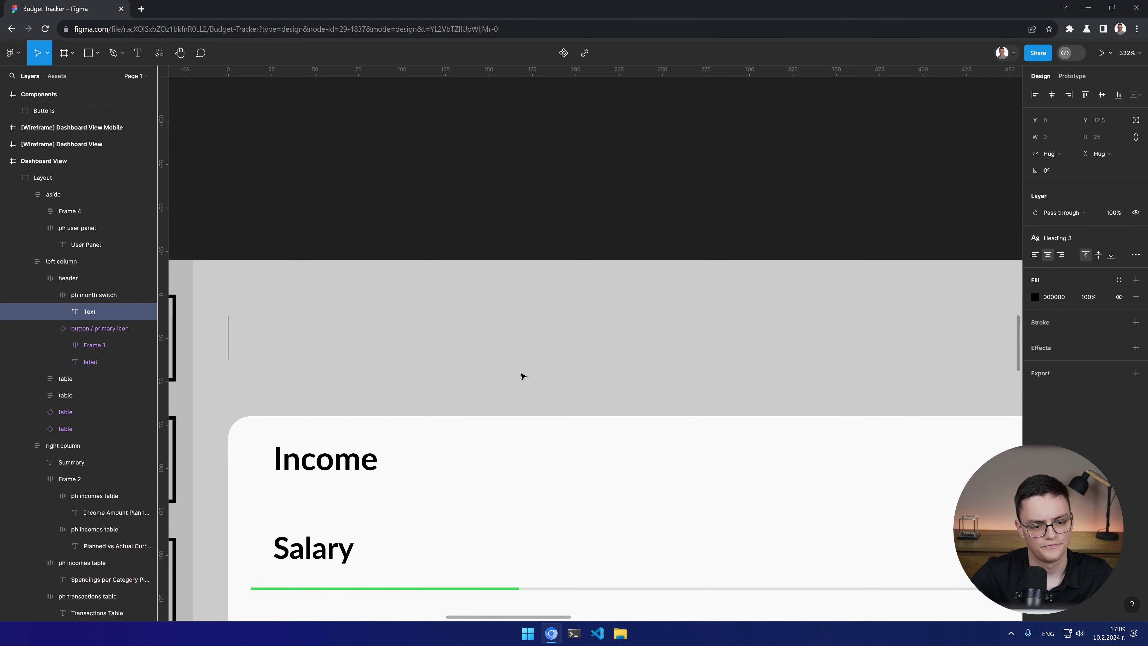
text(January 2024)
key(Escape)
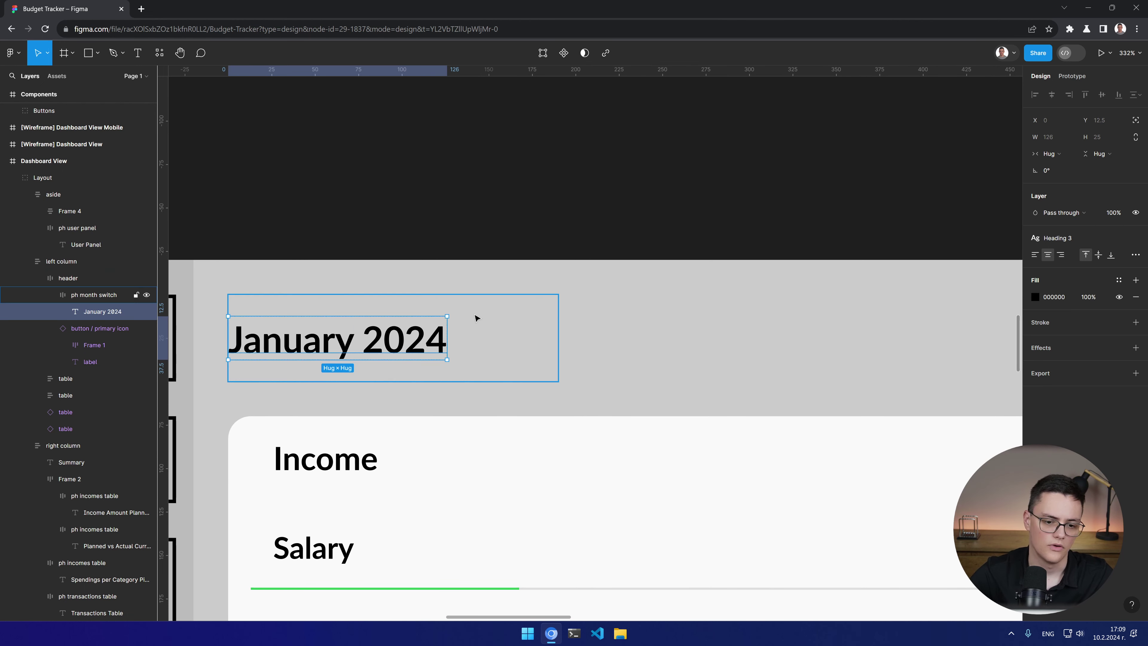
scroll(479, 317, down, 3)
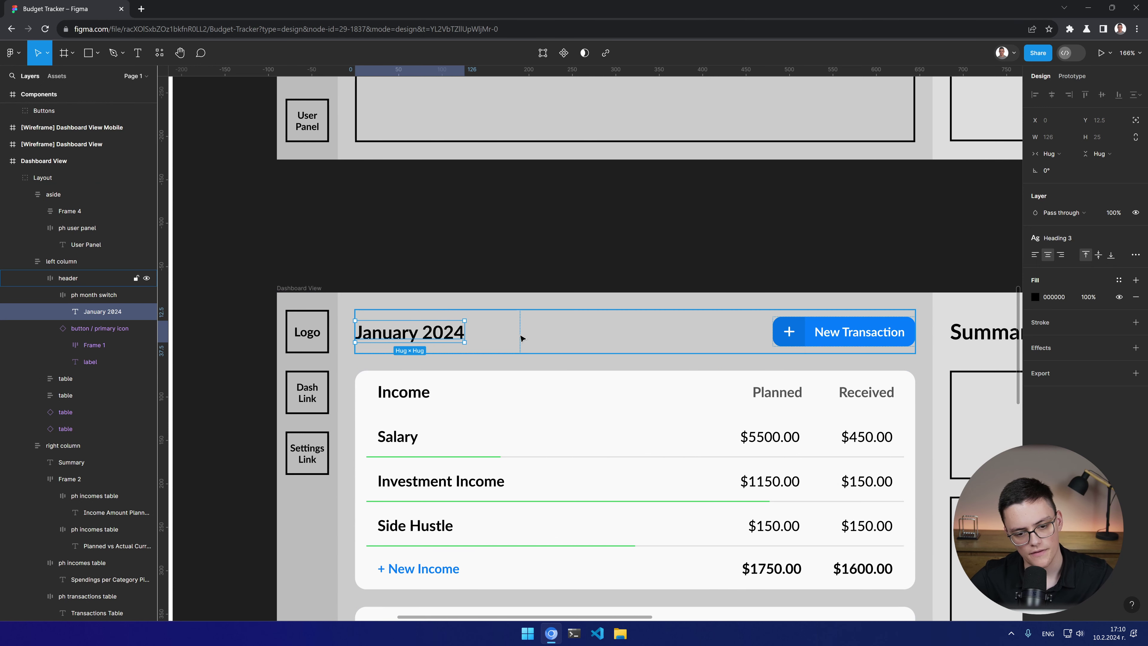
click(159, 53)
click(198, 208)
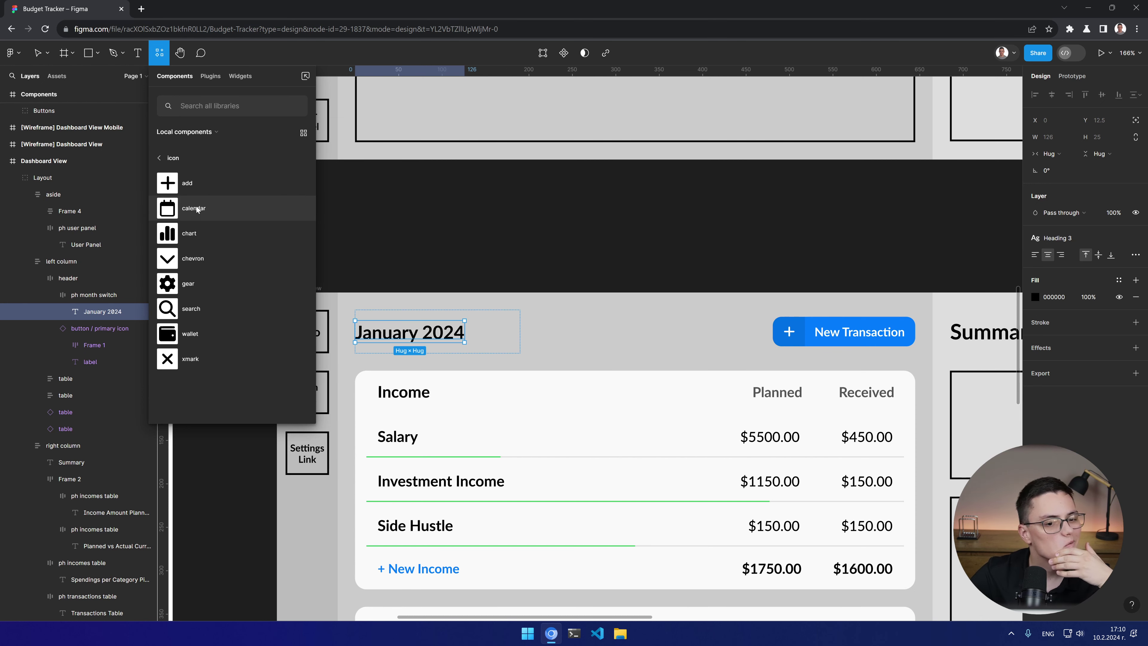
drag(196, 206, 100, 298)
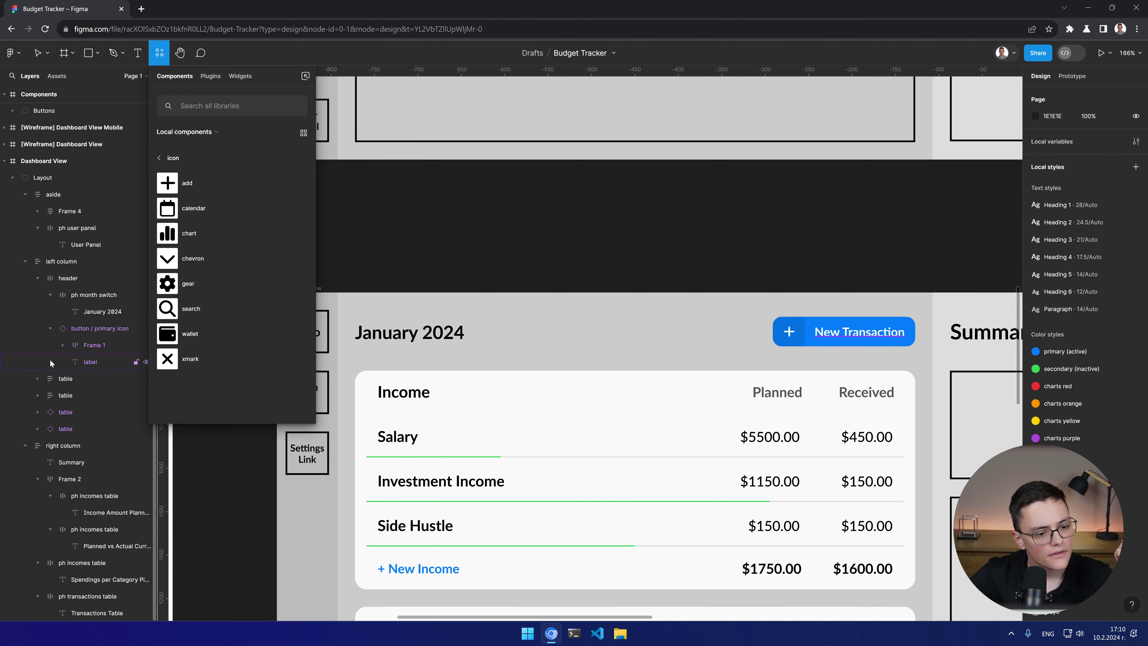
key(Escape)
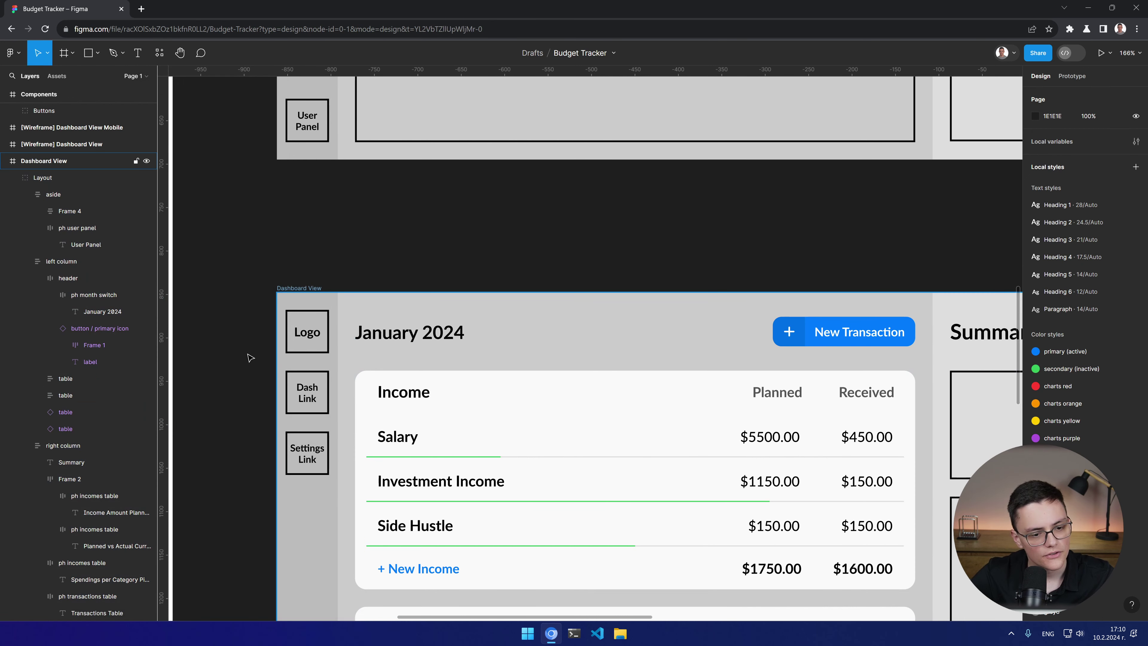
Step: Insert the calendar icon component into the month switch frame, before the January 2024 text
click(103, 311)
click(163, 64)
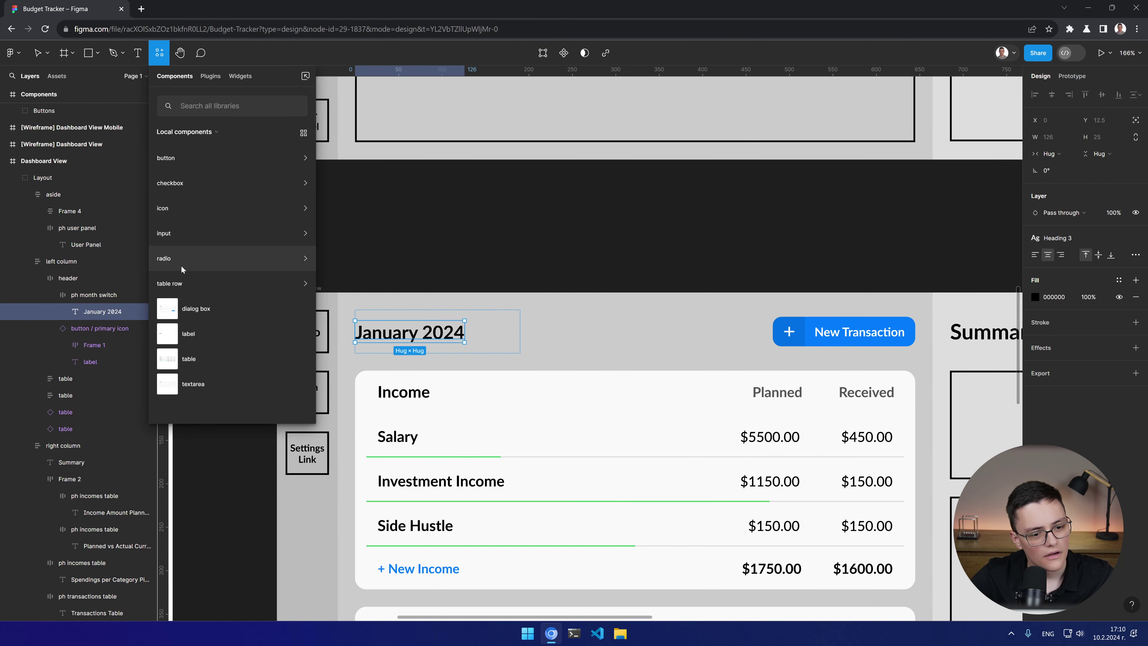
click(172, 202)
drag(183, 219, 376, 334)
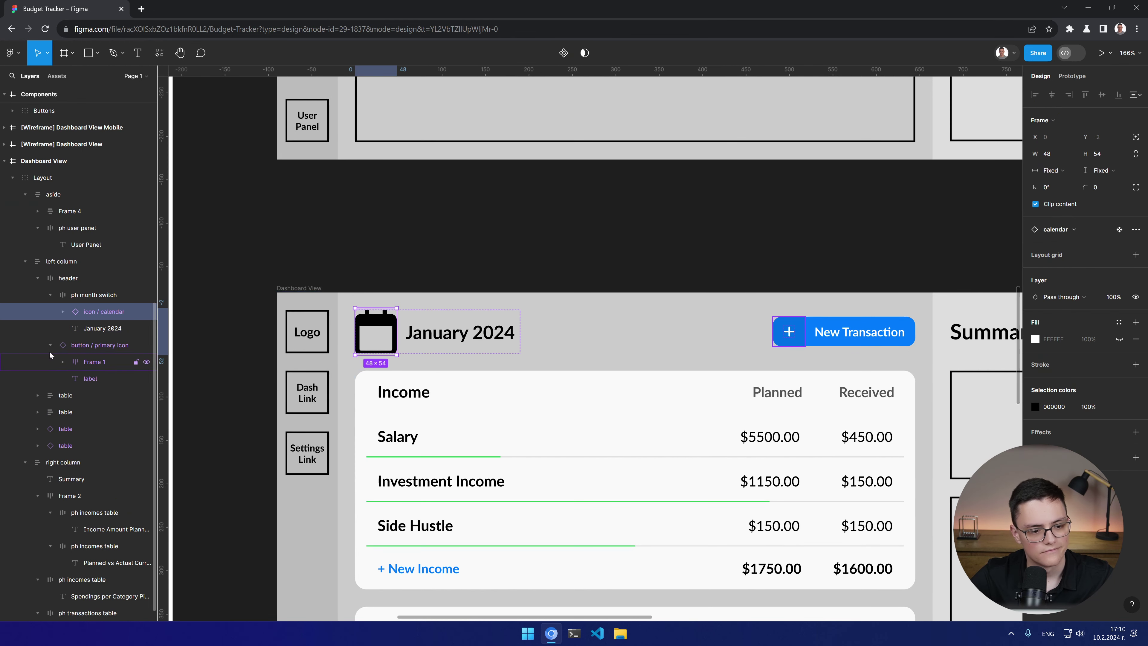
Step: Try to set only the calendar icon's height to 25 without keeping its proportions
click(87, 333)
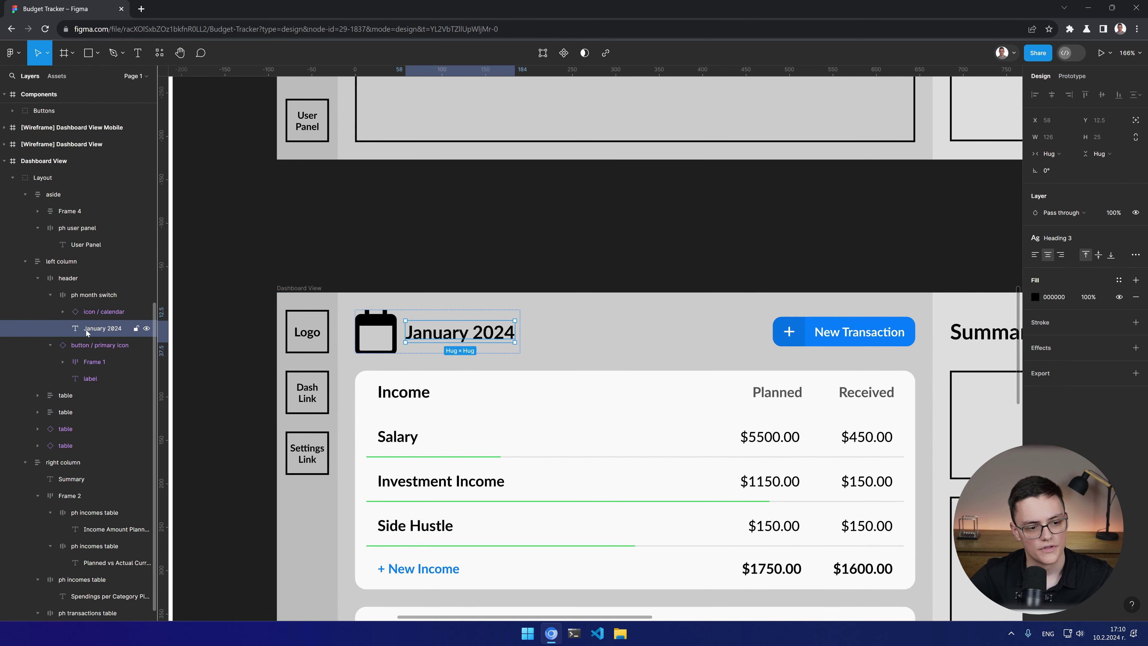
click(102, 312)
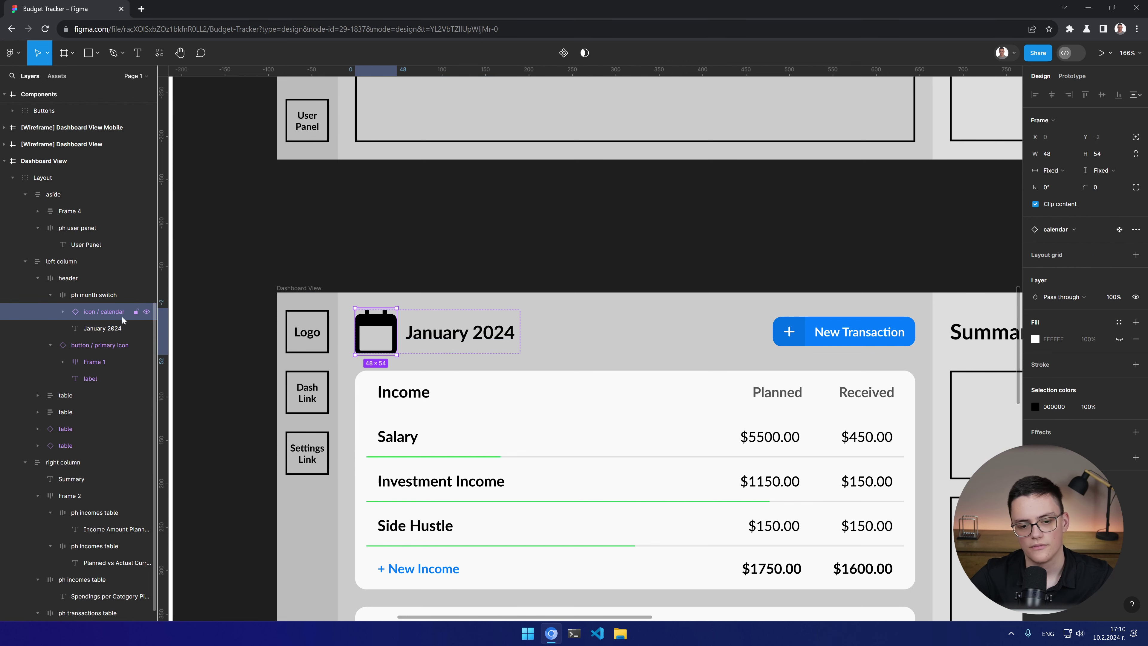
click(1099, 154)
text(25)
key(Return)
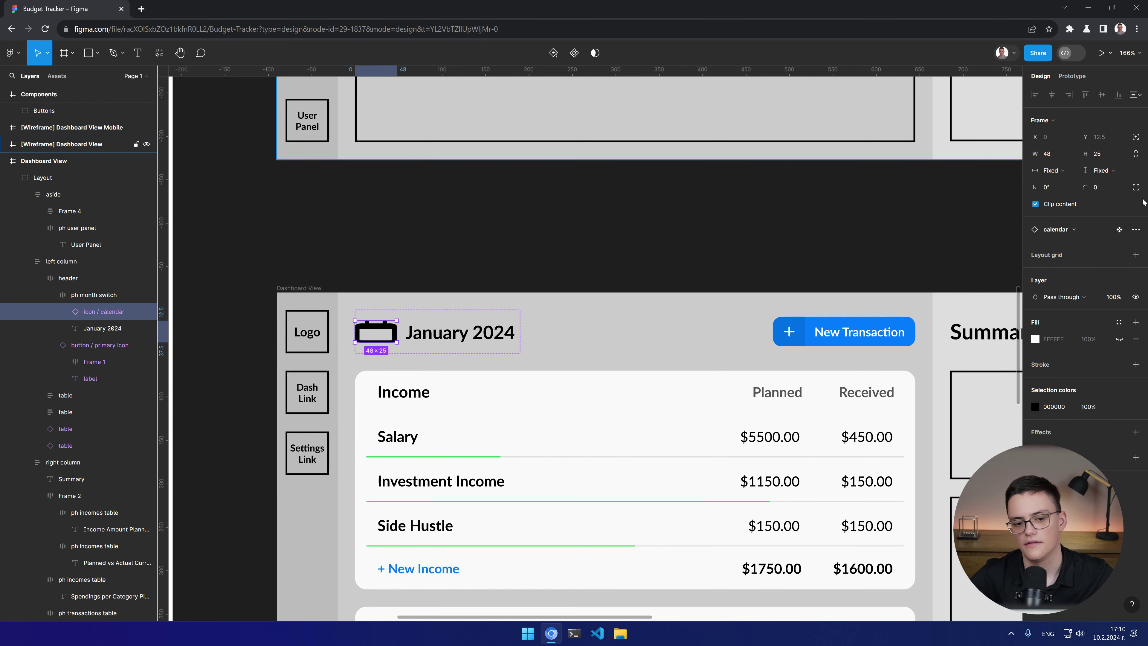
key(ctrl+z)
Step: Set the calendar icon's height to 25 with its proportions constrained
click(1102, 154)
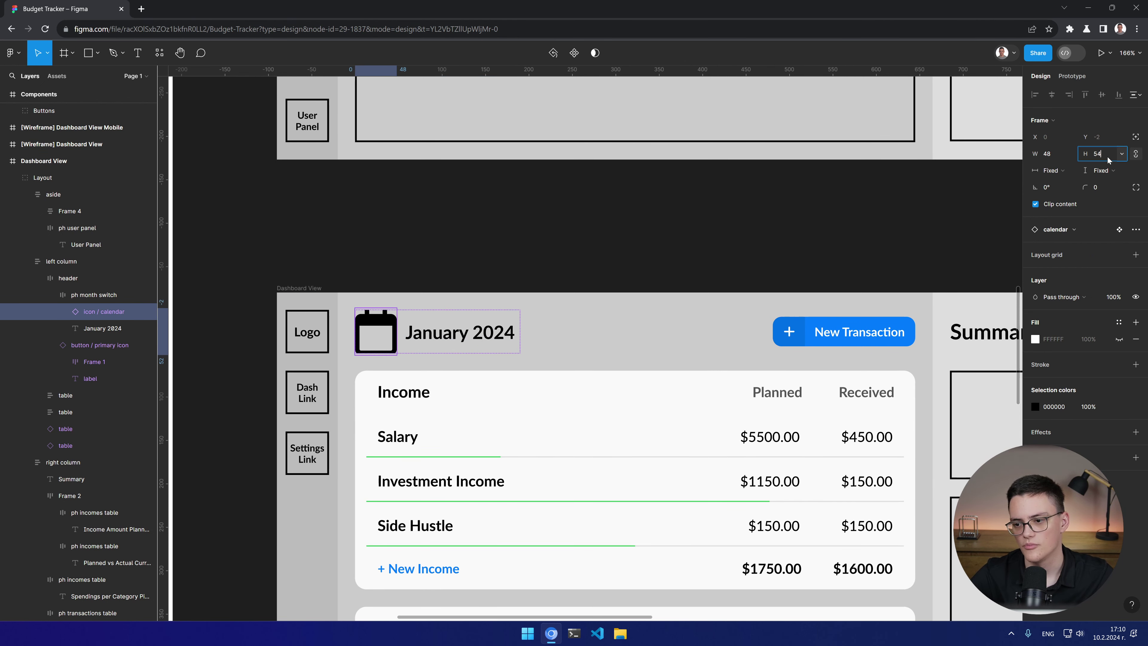
text(25)
key(Return)
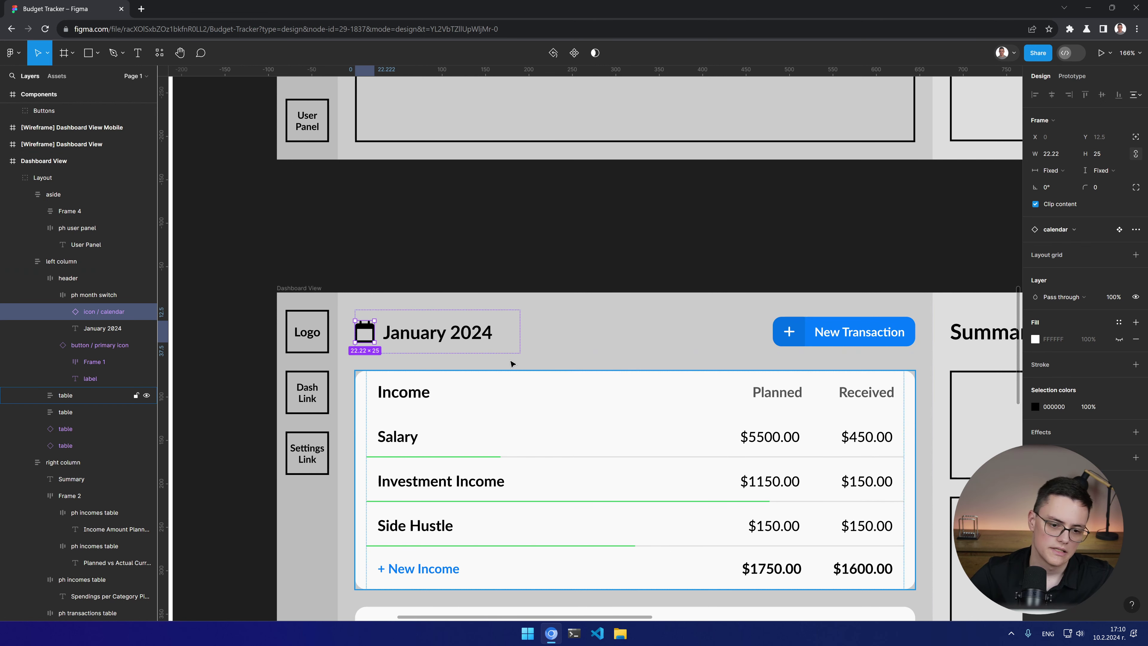
click(517, 246)
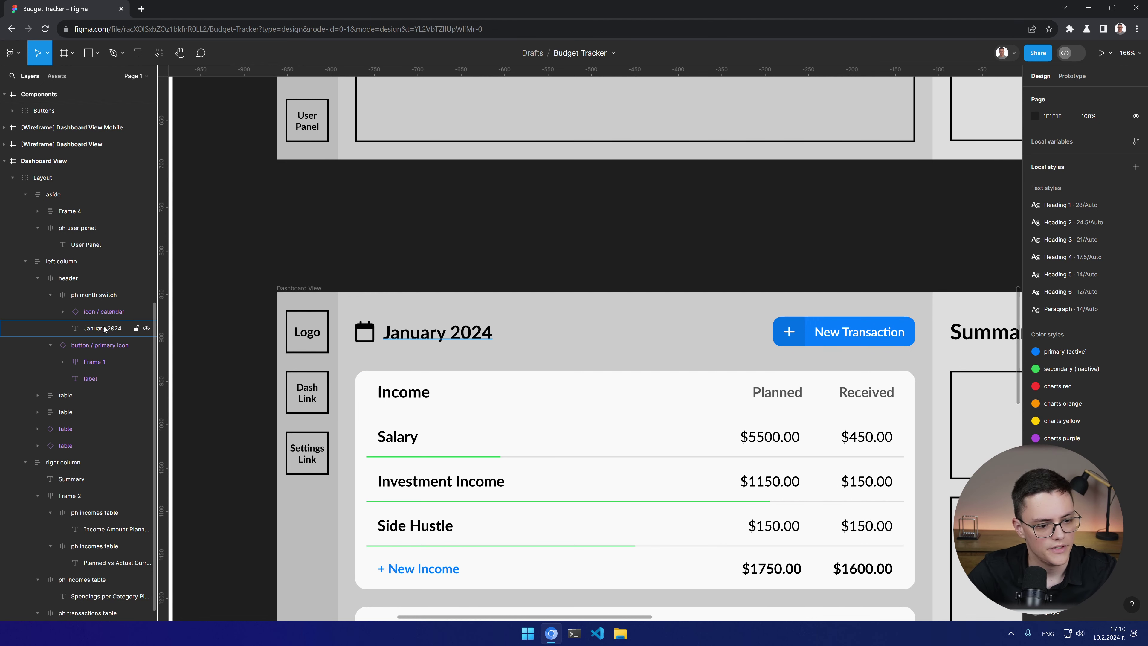
Step: Insert the chevron icon component into the month switch frame, after the January 2024 text
click(117, 327)
click(159, 53)
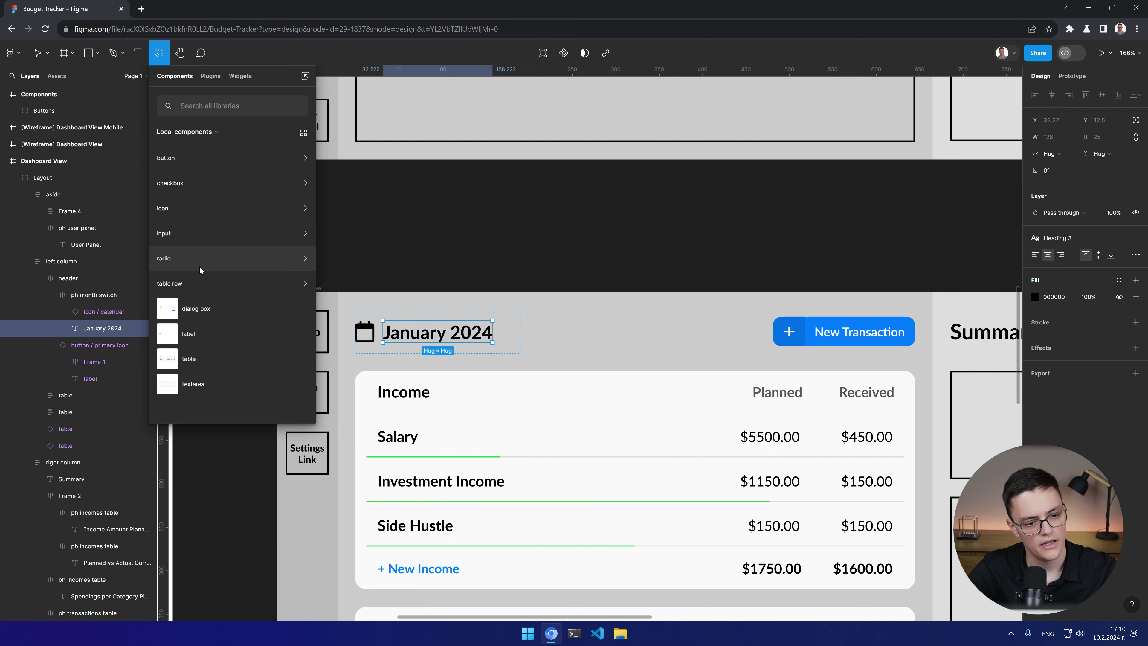
click(182, 155)
click(162, 132)
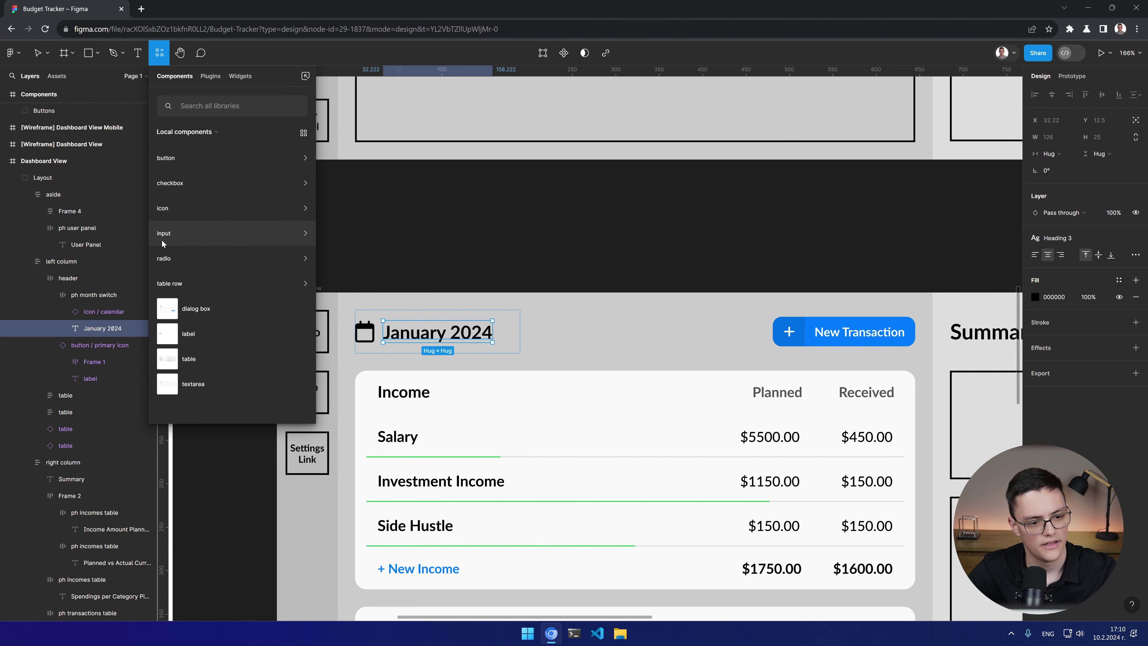
click(165, 208)
drag(168, 259, 511, 335)
Step: Try heights of 20 and 10 for the chevron icon with its proportions constrained
click(1103, 154)
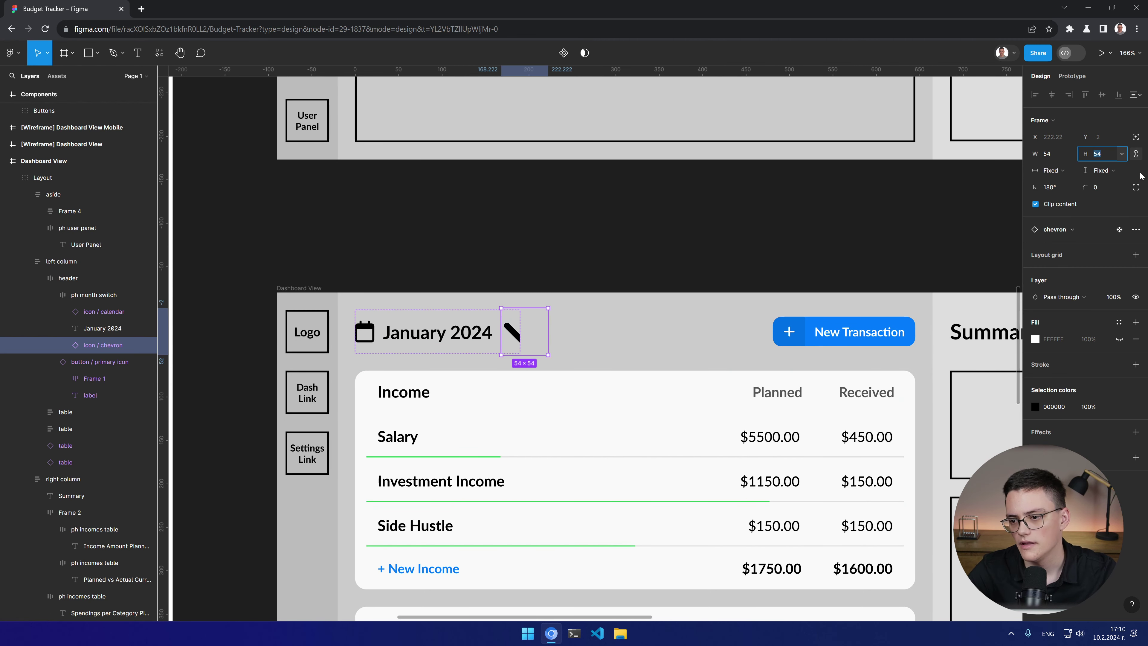
text(20)
key(Return)
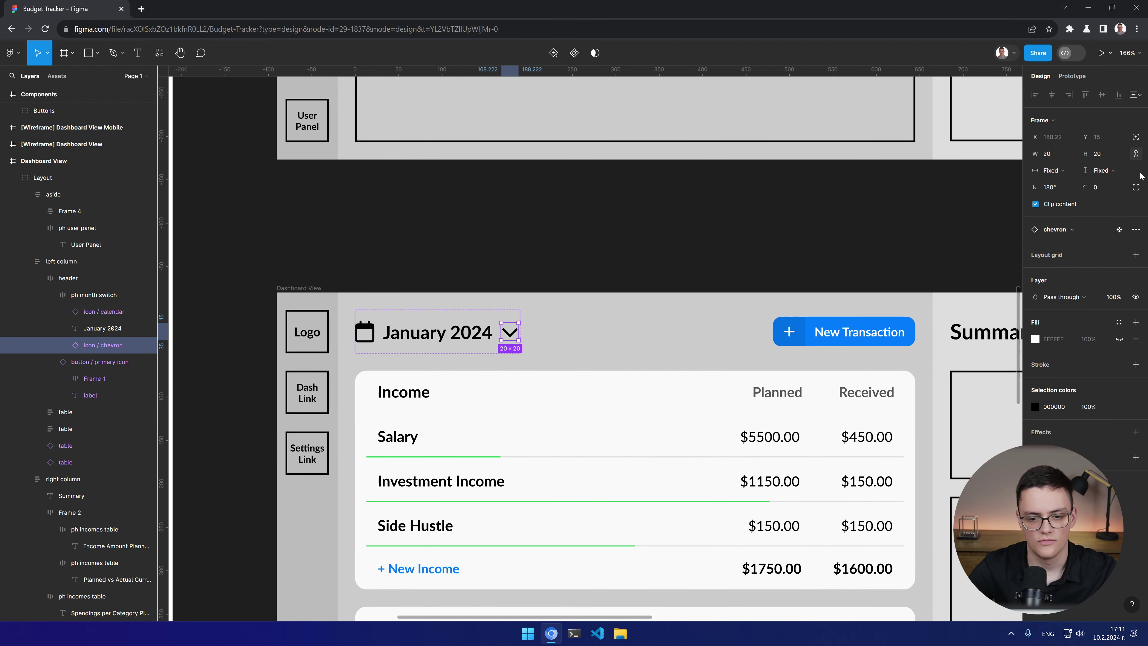
click(1098, 153)
text(1)
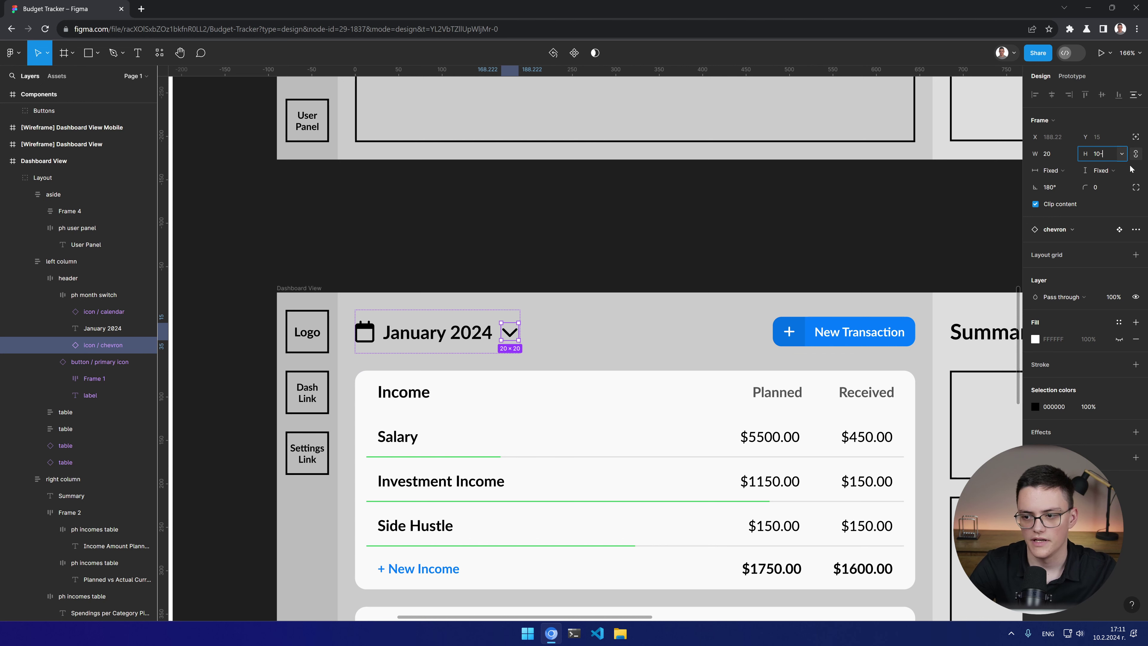
text(0)
key(Return)
Step: Set the chevron icon's size to 15 × 15
click(1099, 153)
key(Up)
key(Up)
key(Up)
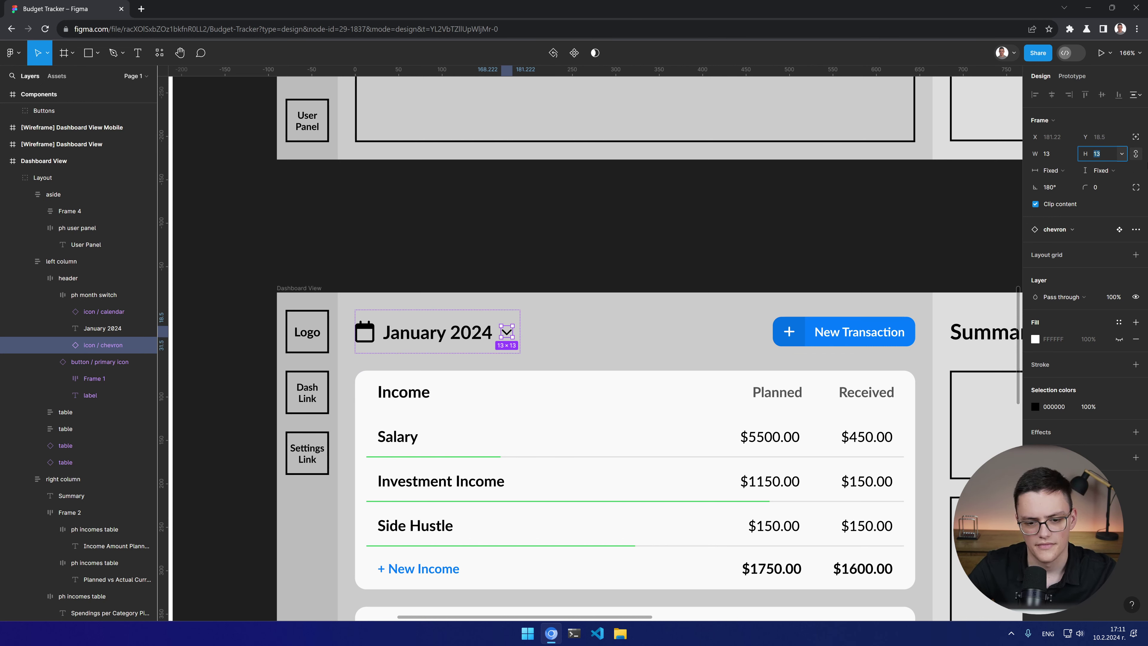
key(Up)
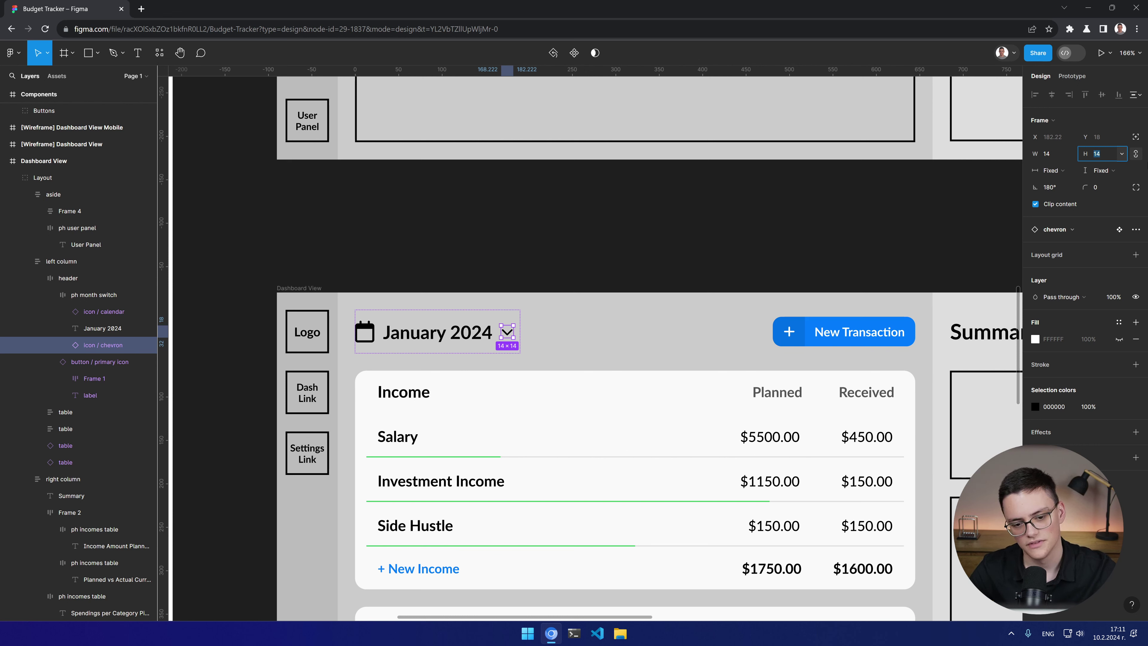
key(Up)
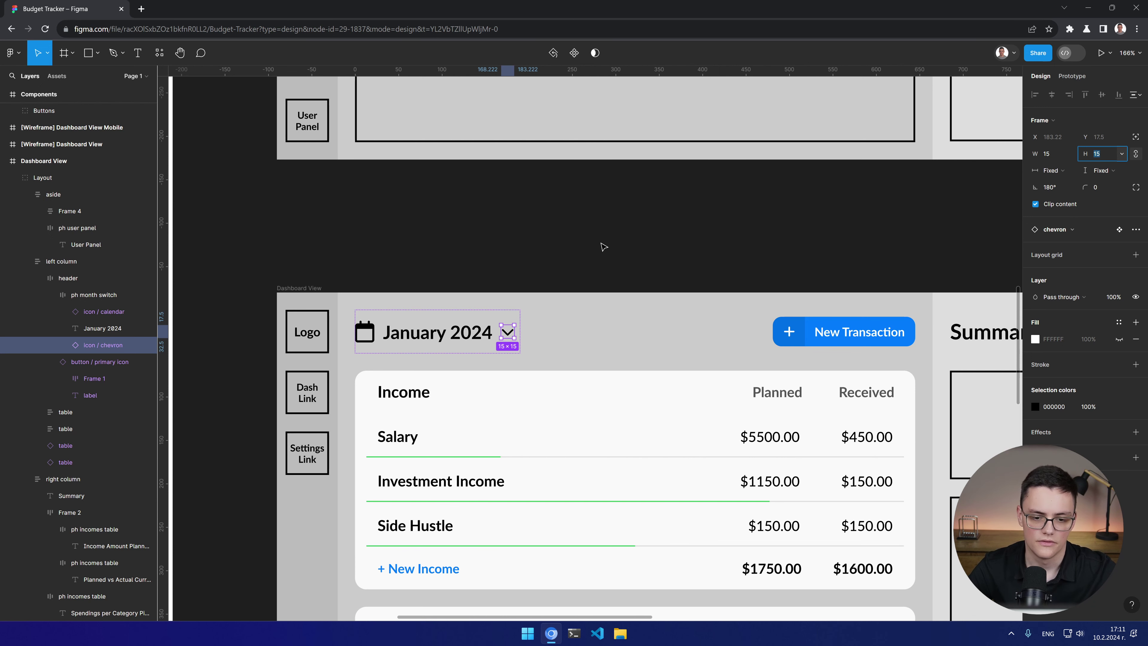
click(587, 260)
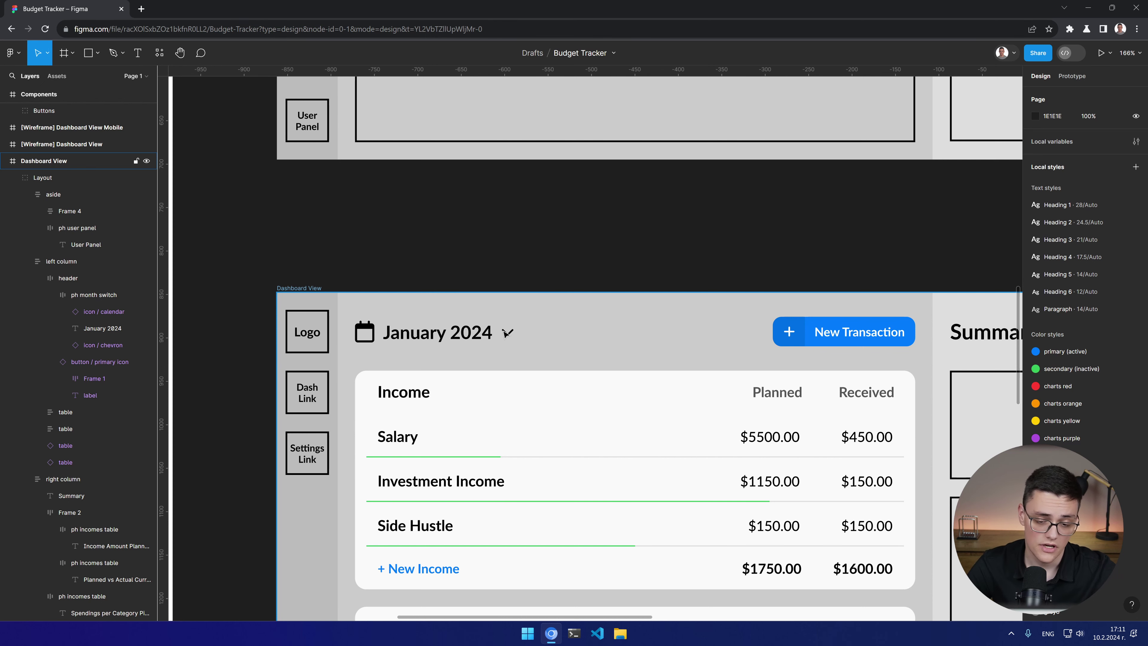
Step: Set the horizontal gap between the month switch frame's items to 12
scroll(399, 327, up, 5)
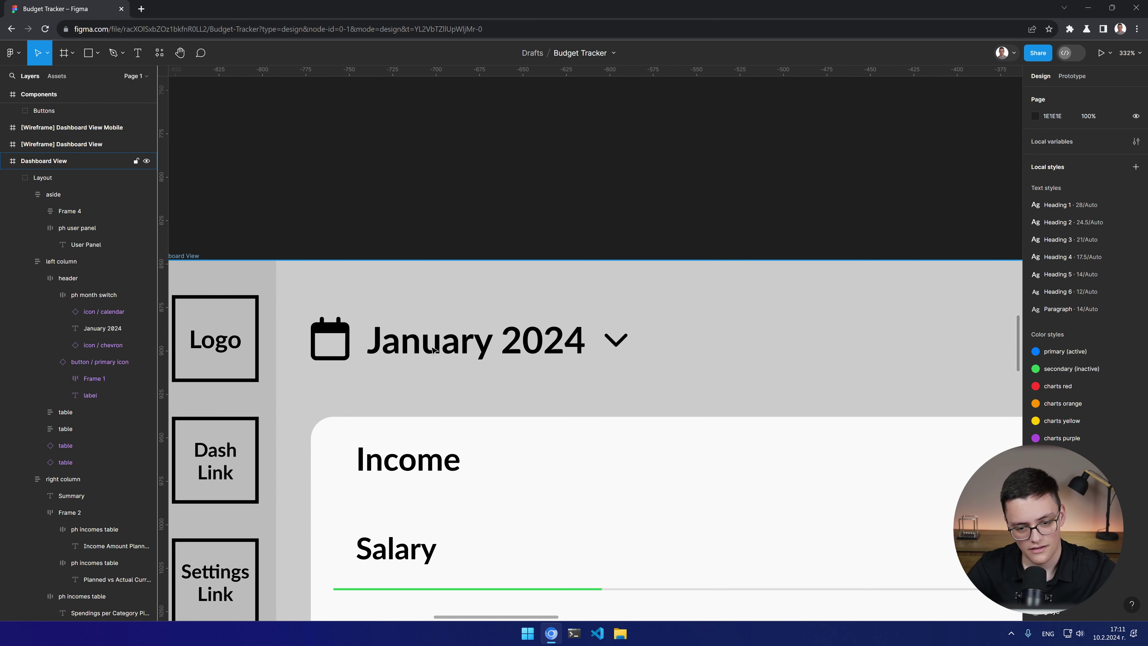
click(92, 296)
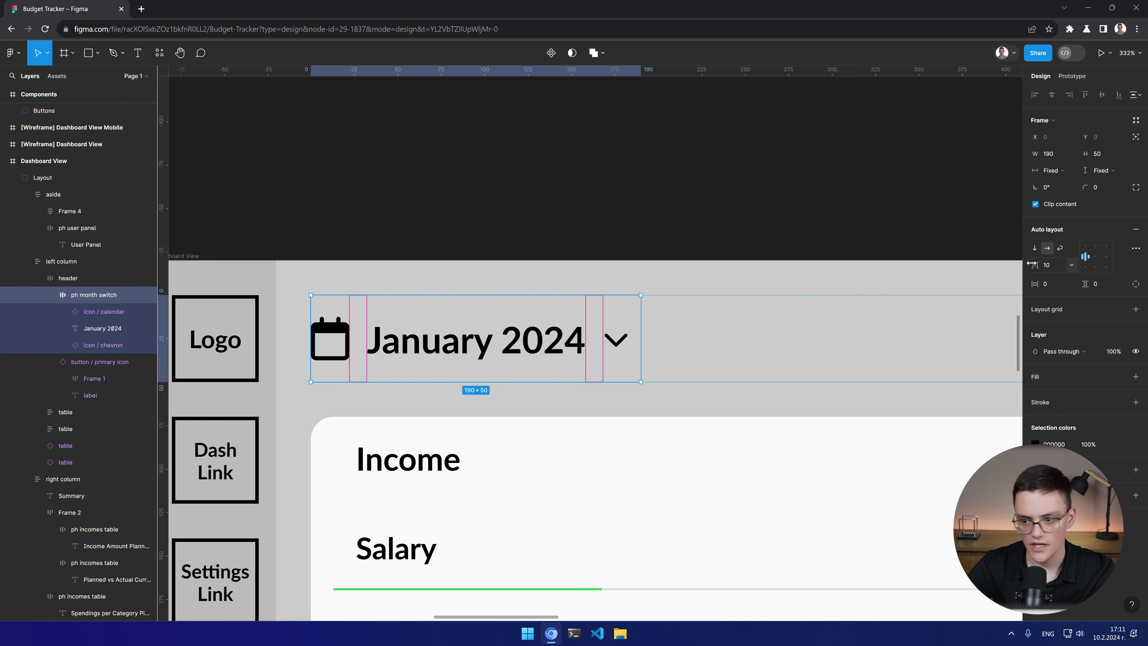
click(1053, 269)
key(Up)
key(Up)
key(Up)
key(Up)
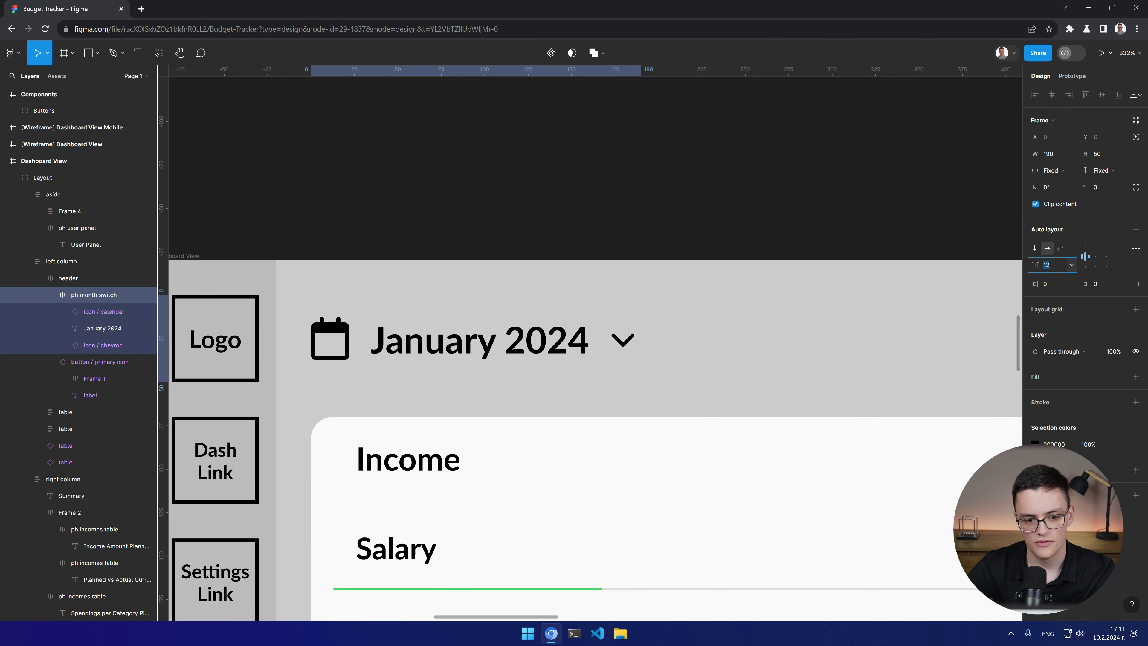
key(Down)
key(Down)
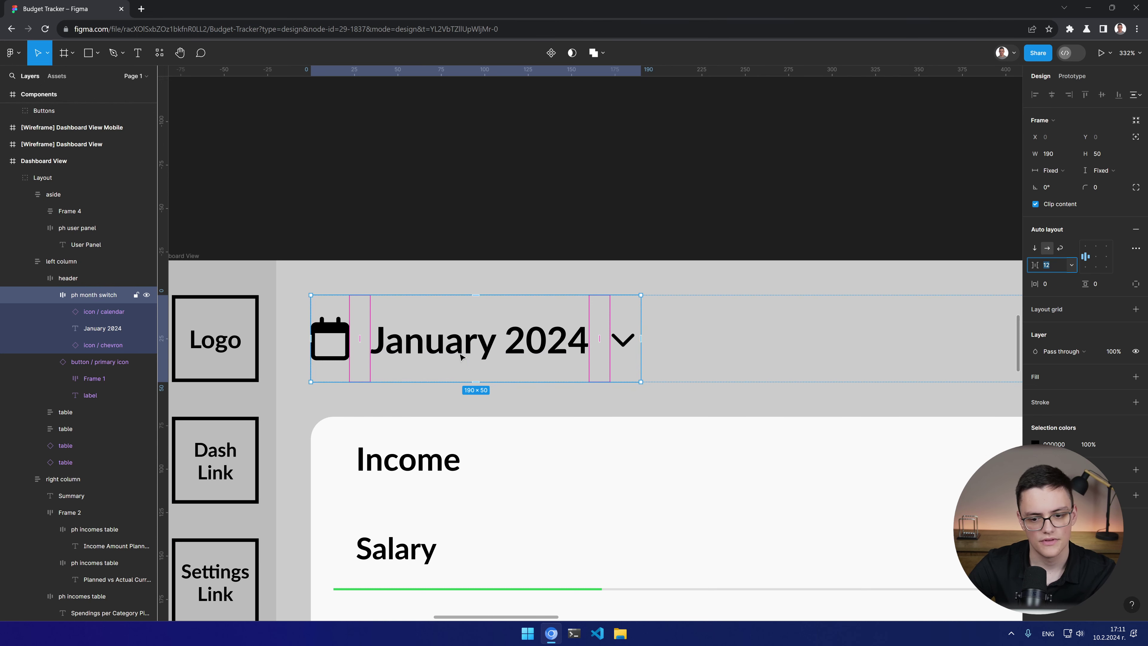
key(Escape)
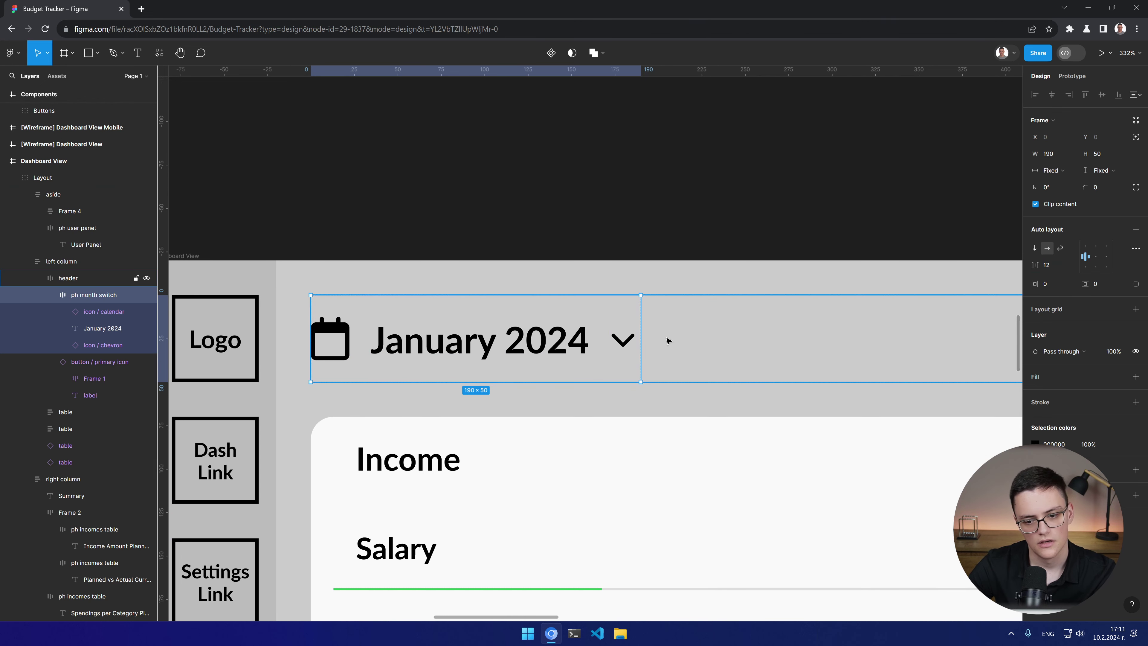
Step: Adjust the month switch frame's width to 191 and set the gap between its items to 13
drag(641, 340, 753, 340)
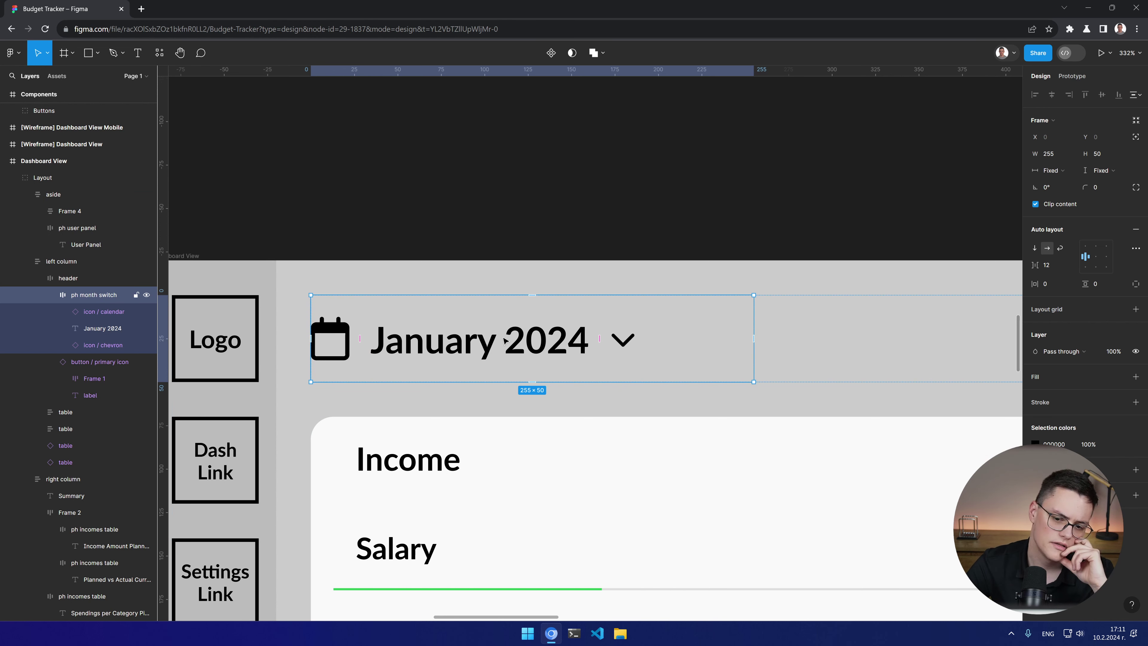
drag(753, 328, 642, 334)
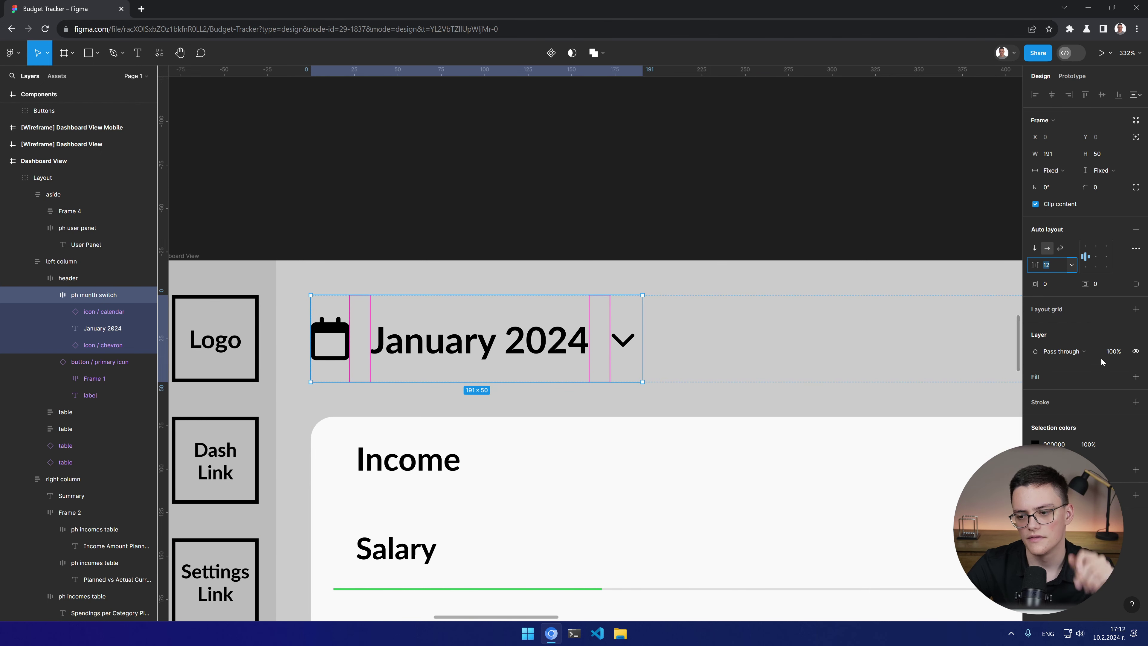
text(13)
key(Return)
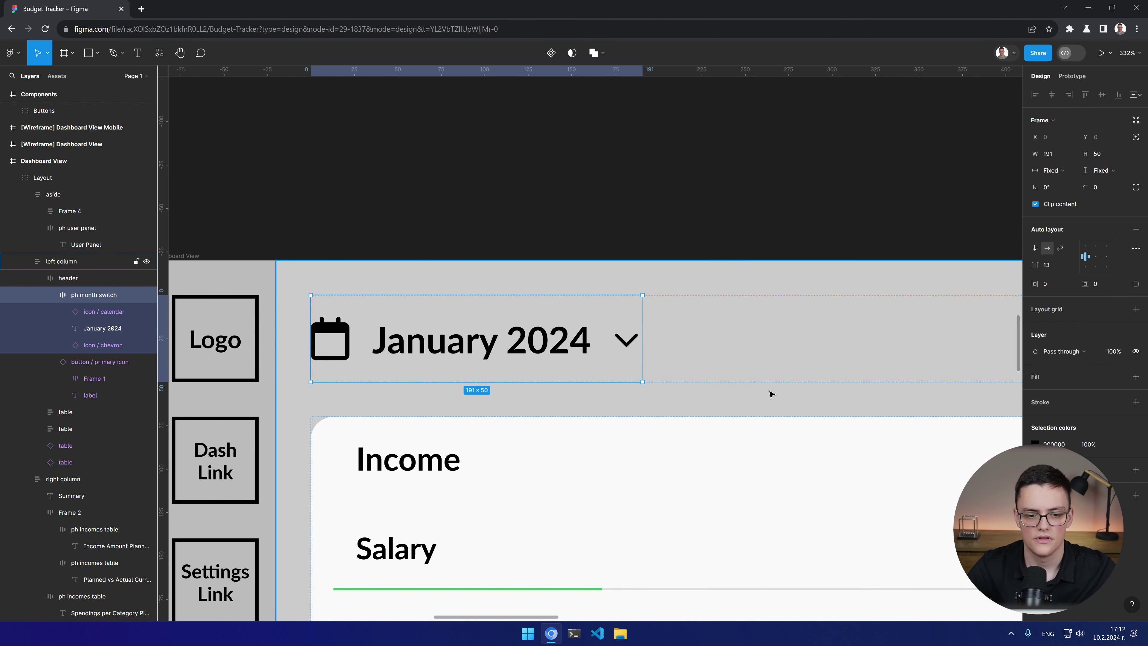
click(625, 235)
scroll(748, 371, down, 5)
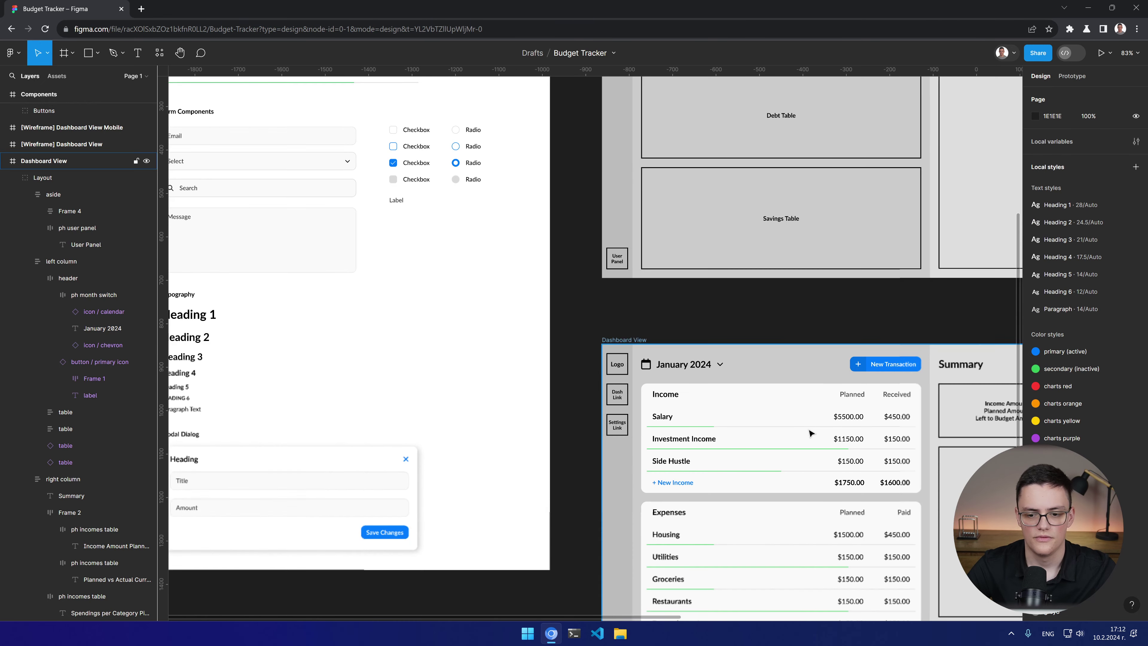
drag(809, 433, 526, 280)
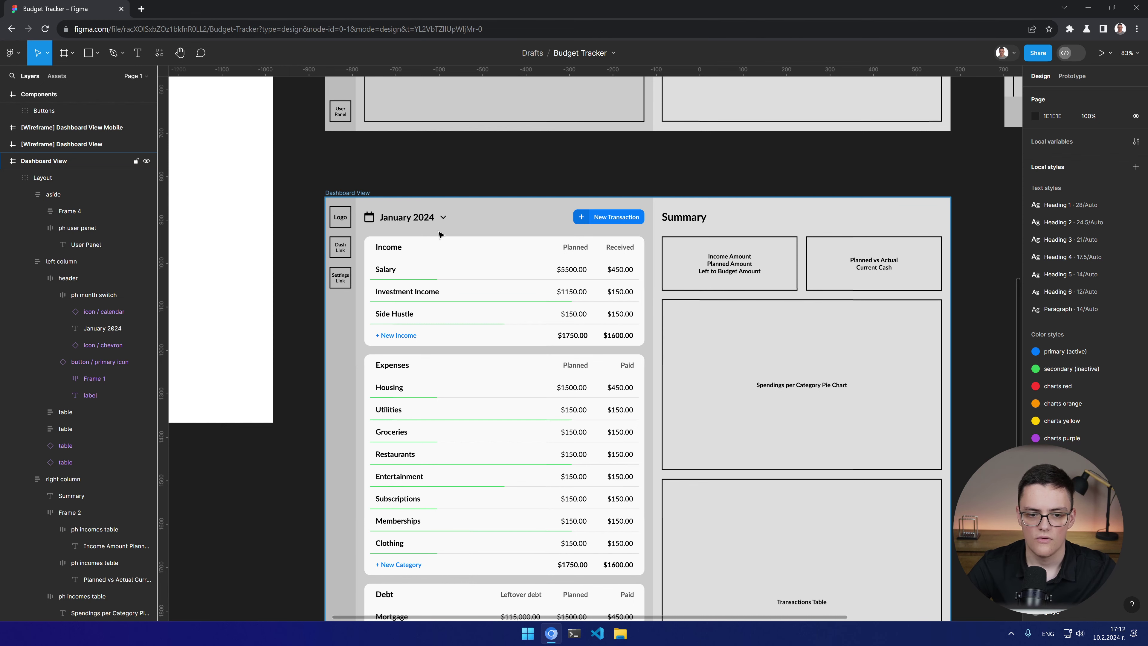
Step: Apply the primary (active) colour style to the chevron icon beside January 2024 in the header
key(plus)
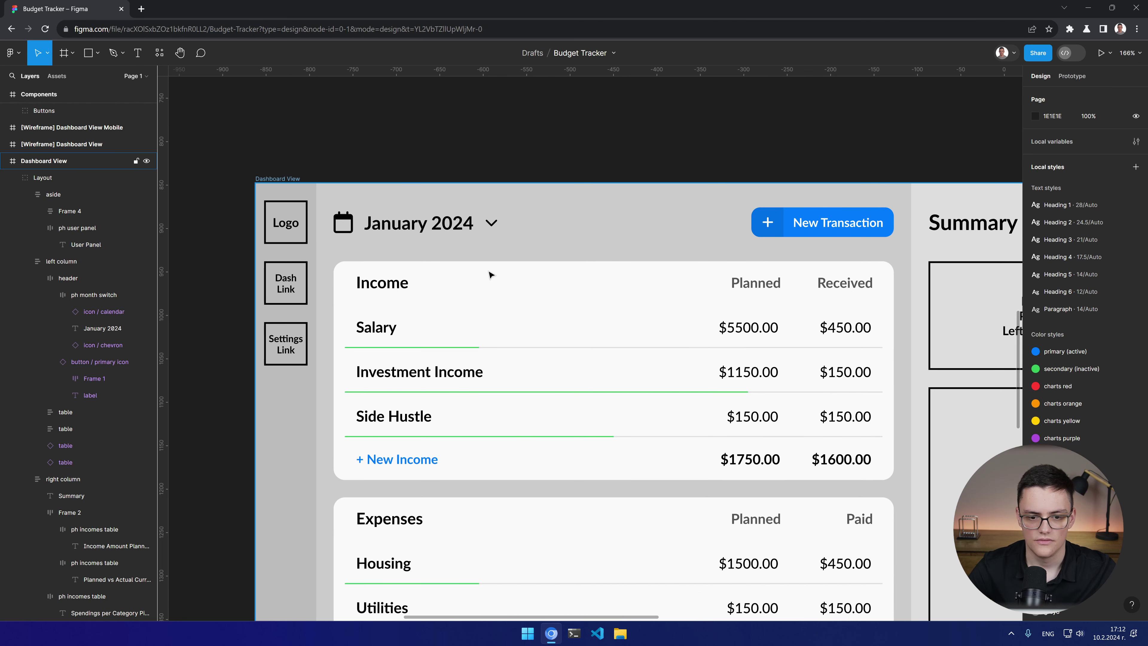
key(plus)
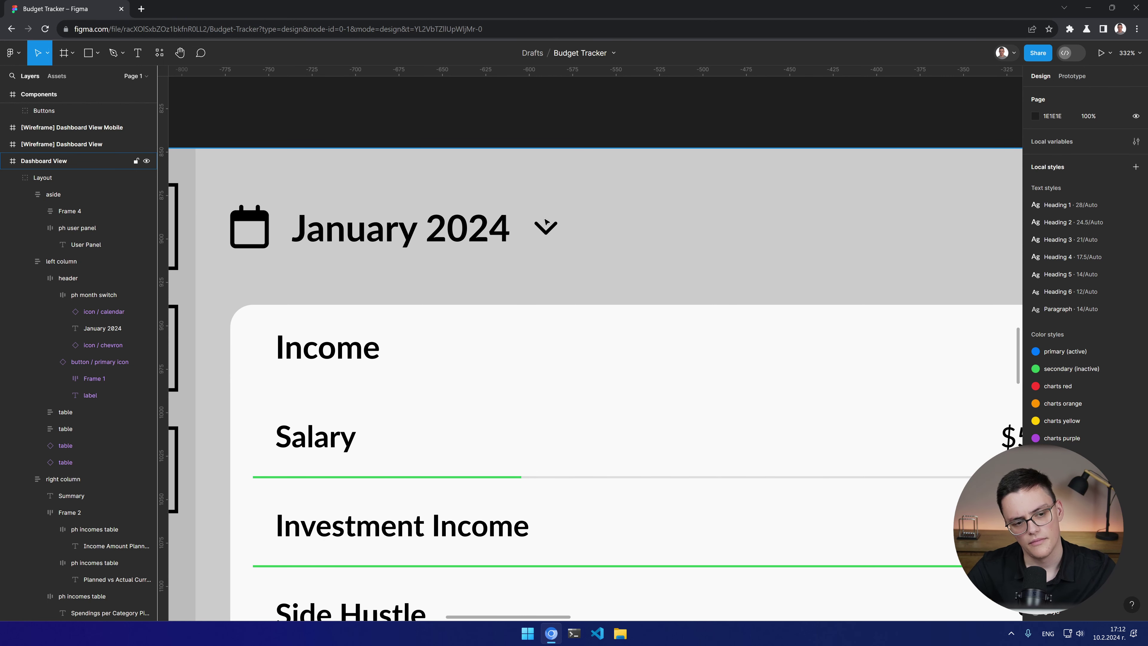
click(552, 230)
double_click(552, 229)
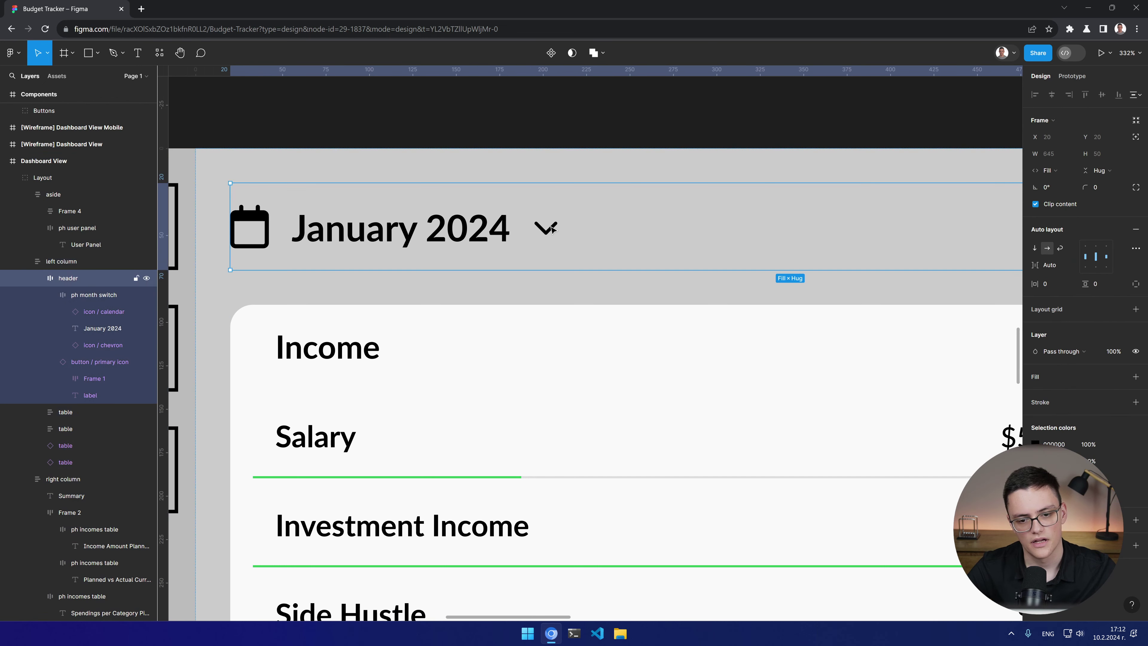
double_click(552, 229)
double_click(552, 230)
key(Escape)
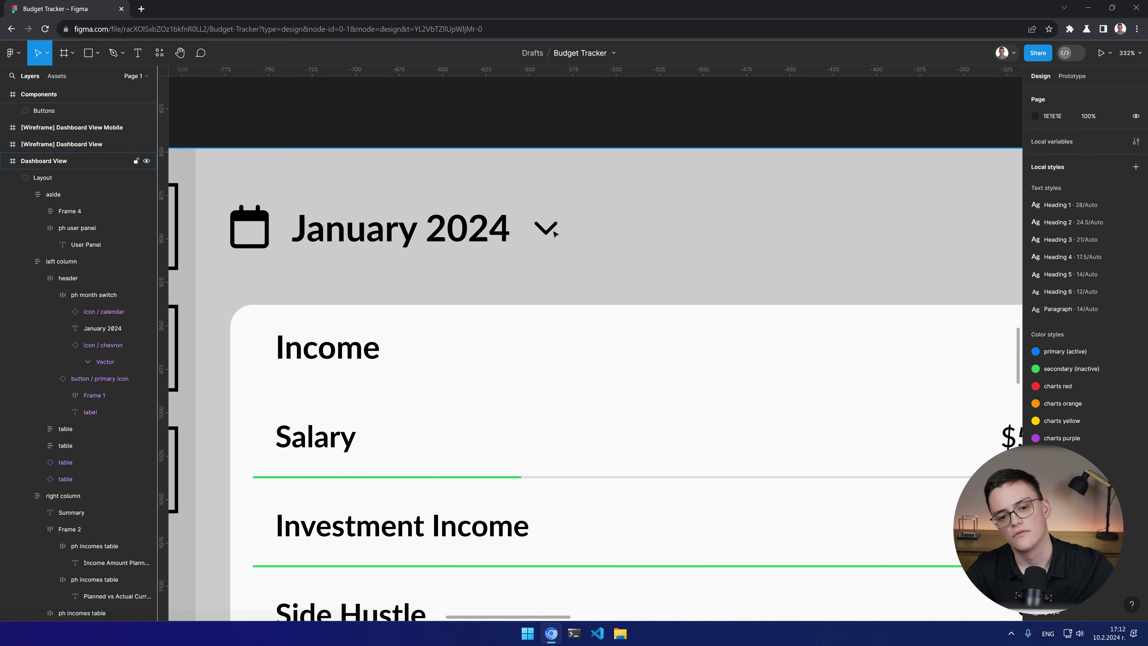
click(554, 230)
double_click(554, 231)
click(1034, 406)
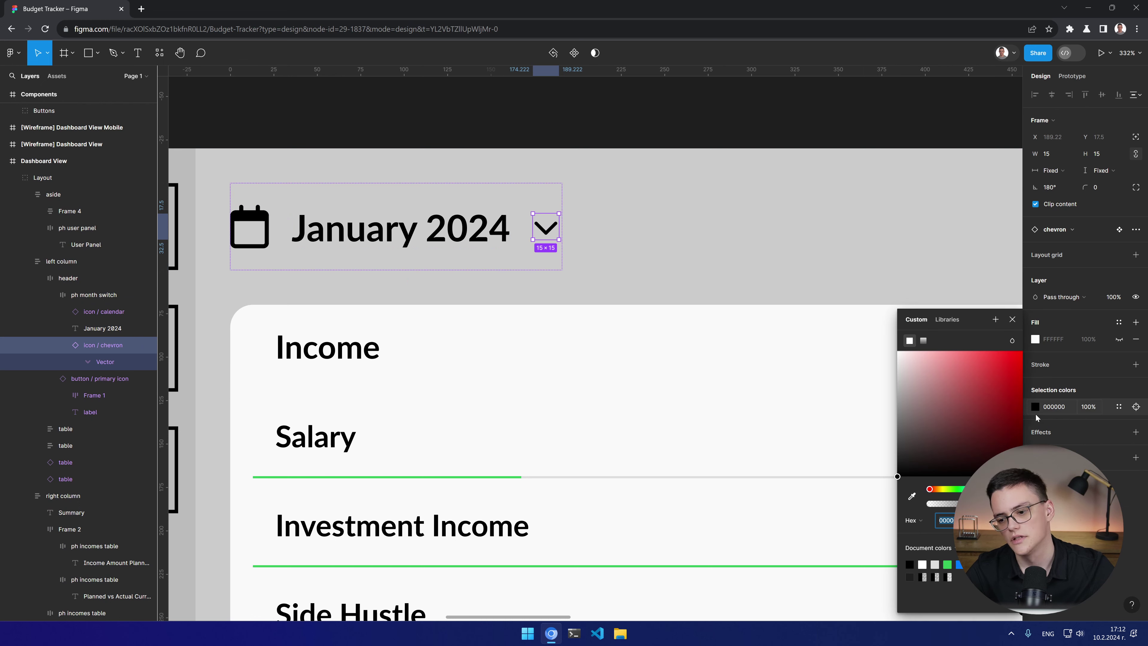
click(947, 319)
click(941, 383)
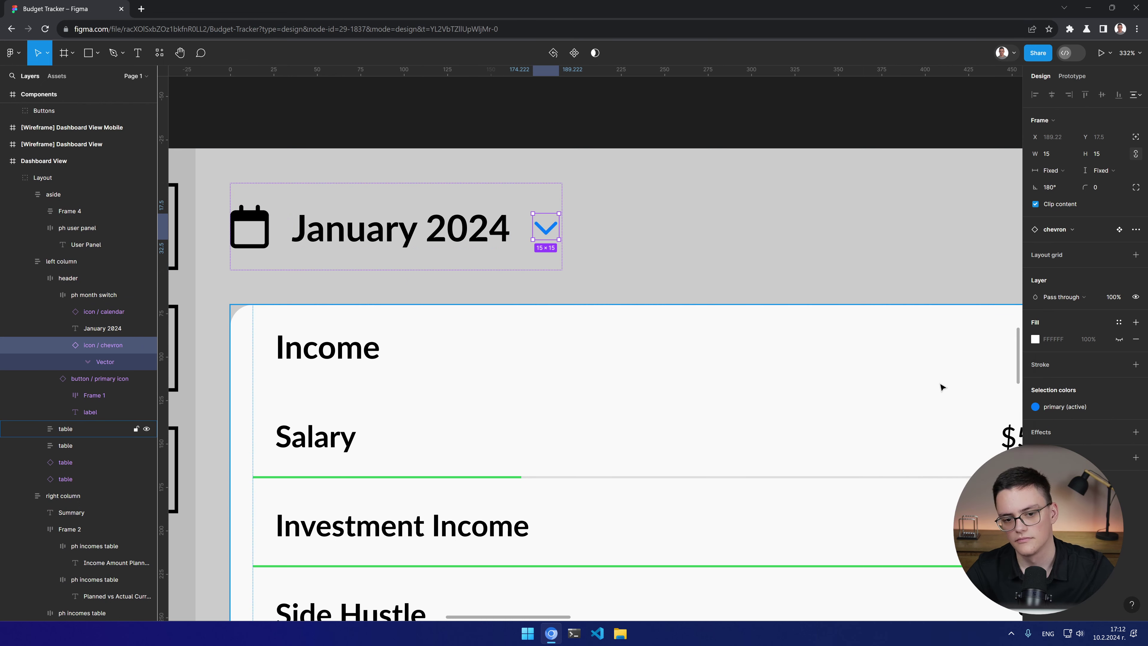
click(711, 254)
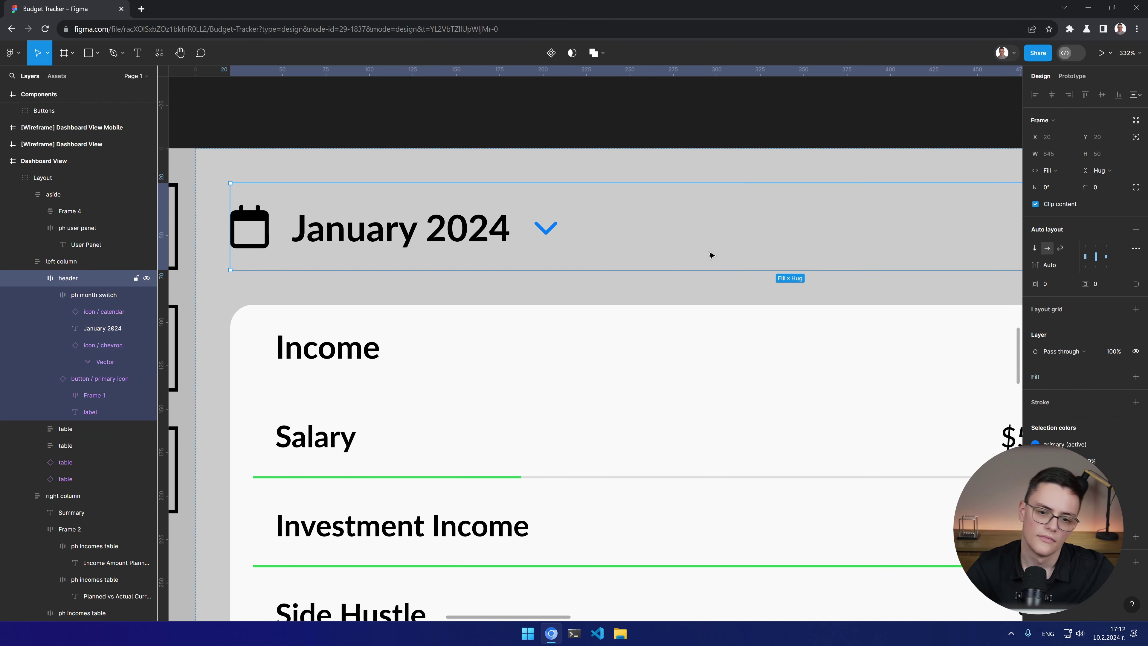
Step: Try the grey8 colour style on the calendar icon in the header's month switch
click(258, 217)
double_click(258, 217)
key(Escape)
click(258, 217)
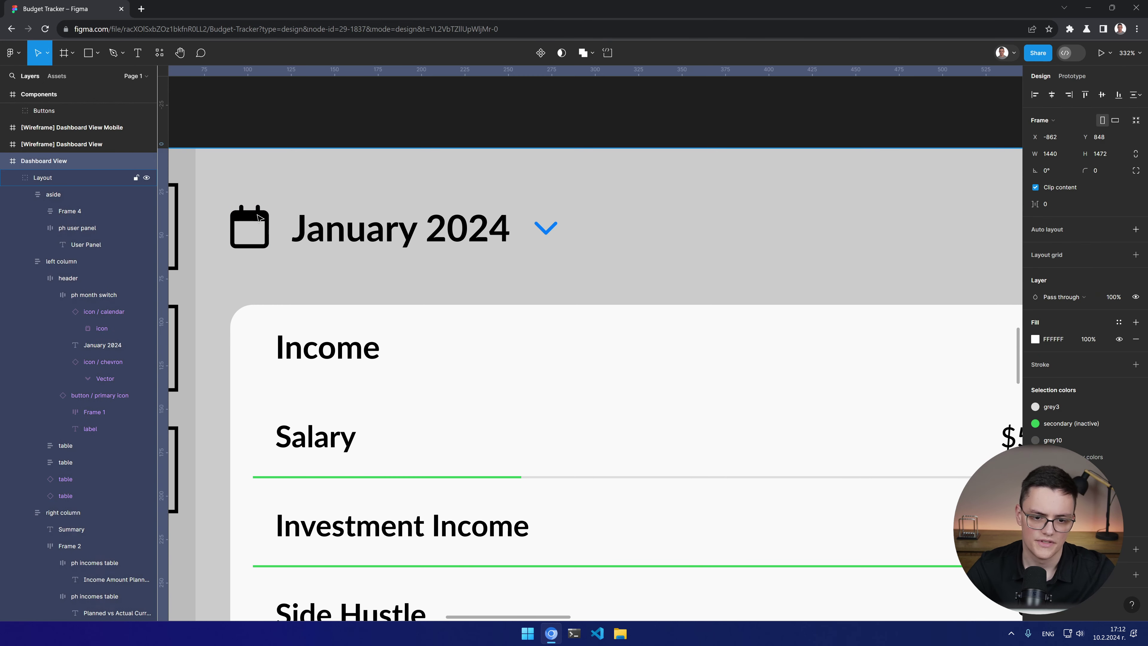
double_click(258, 217)
double_click(258, 217)
double_click(258, 217)
double_click(258, 217)
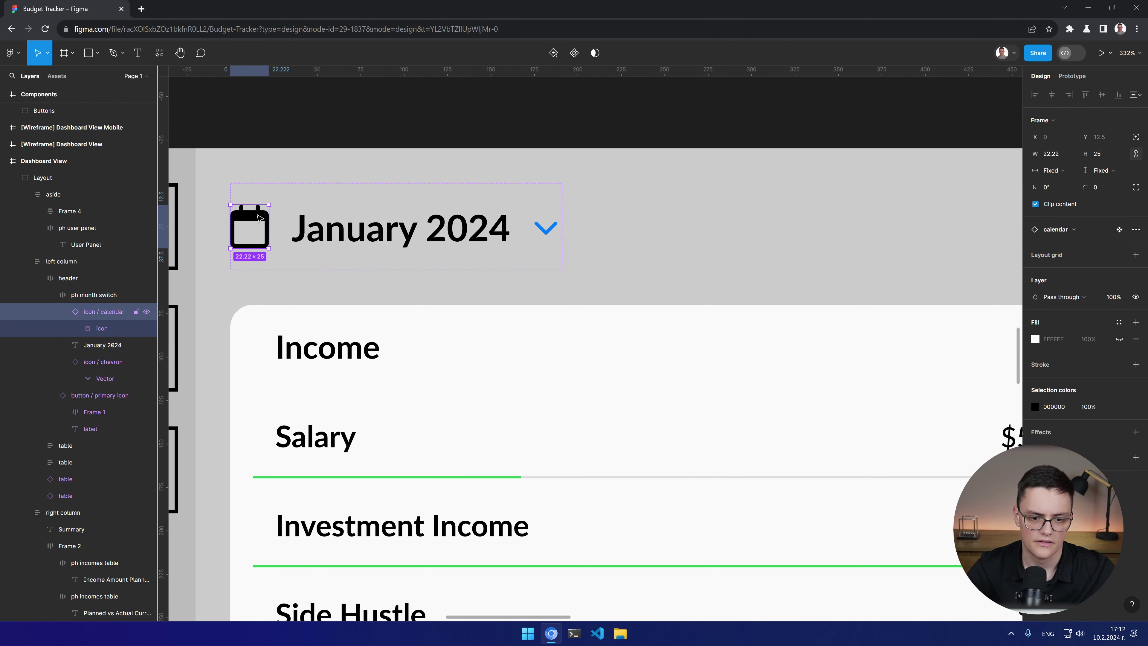
click(1034, 407)
click(947, 319)
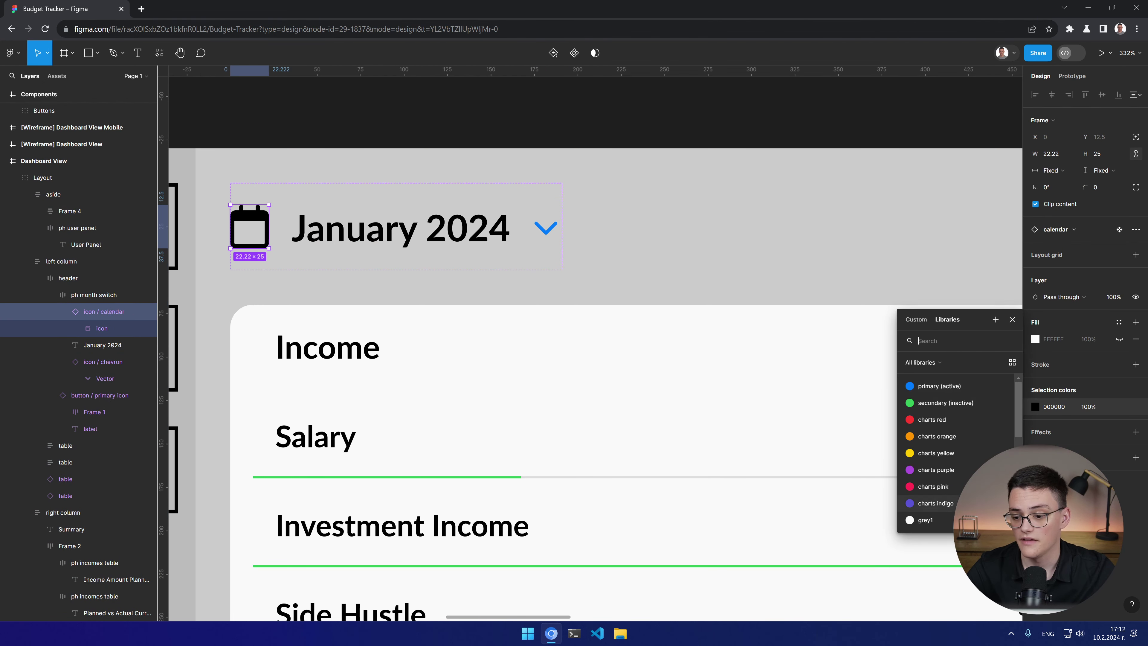
scroll(939, 397, down, 5)
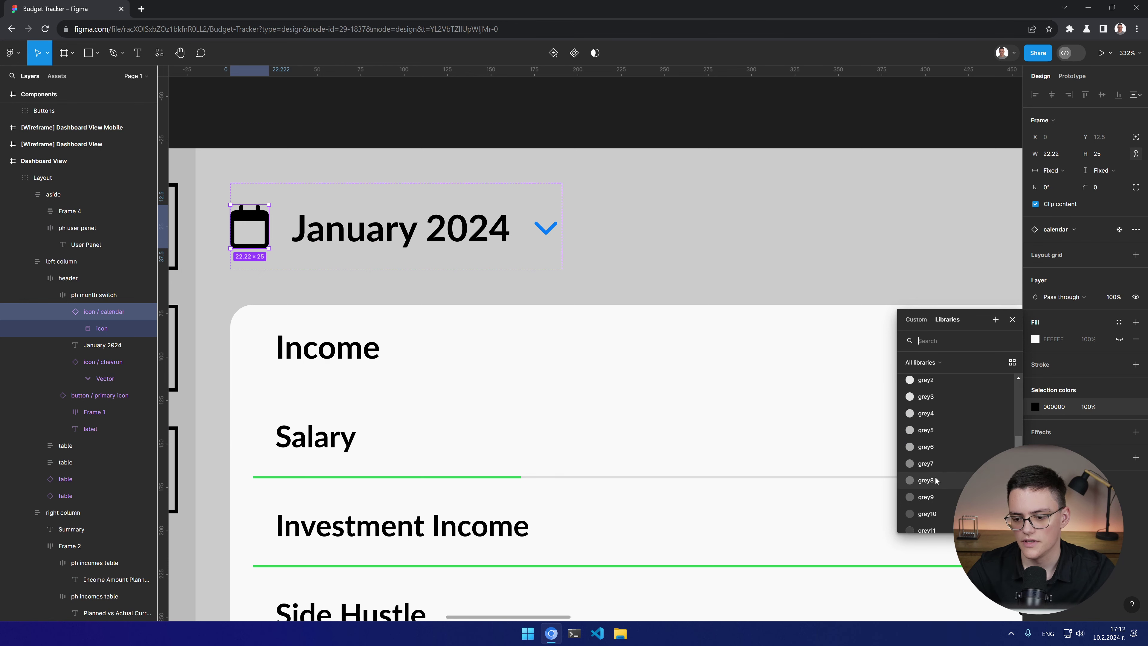
click(937, 480)
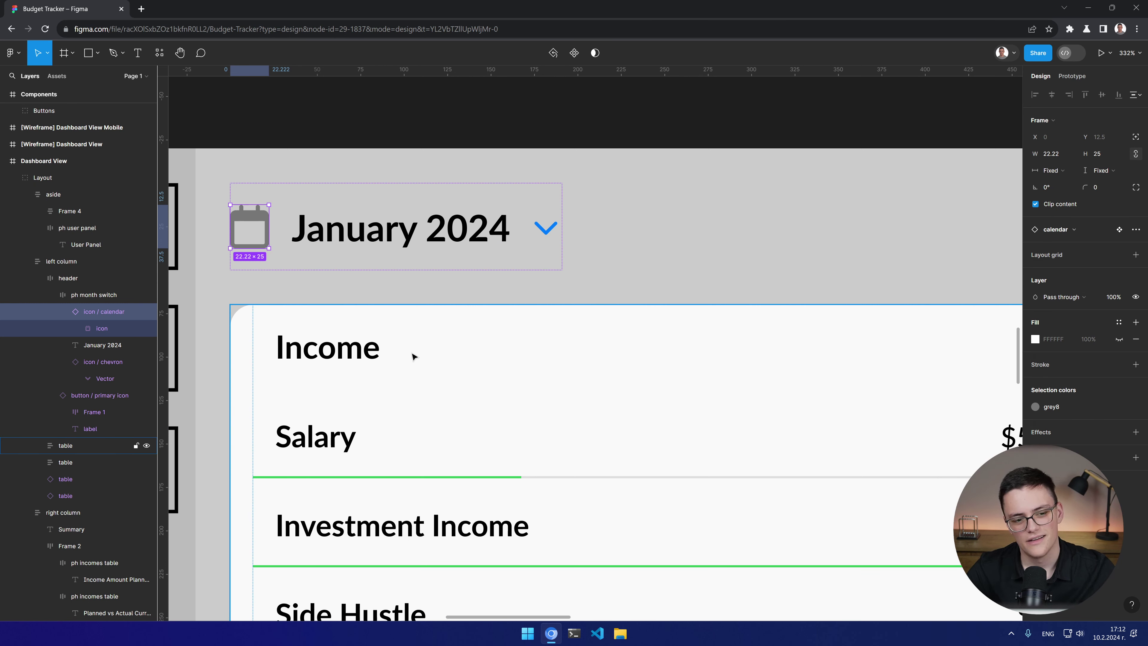
click(259, 289)
scroll(294, 294, down, 5)
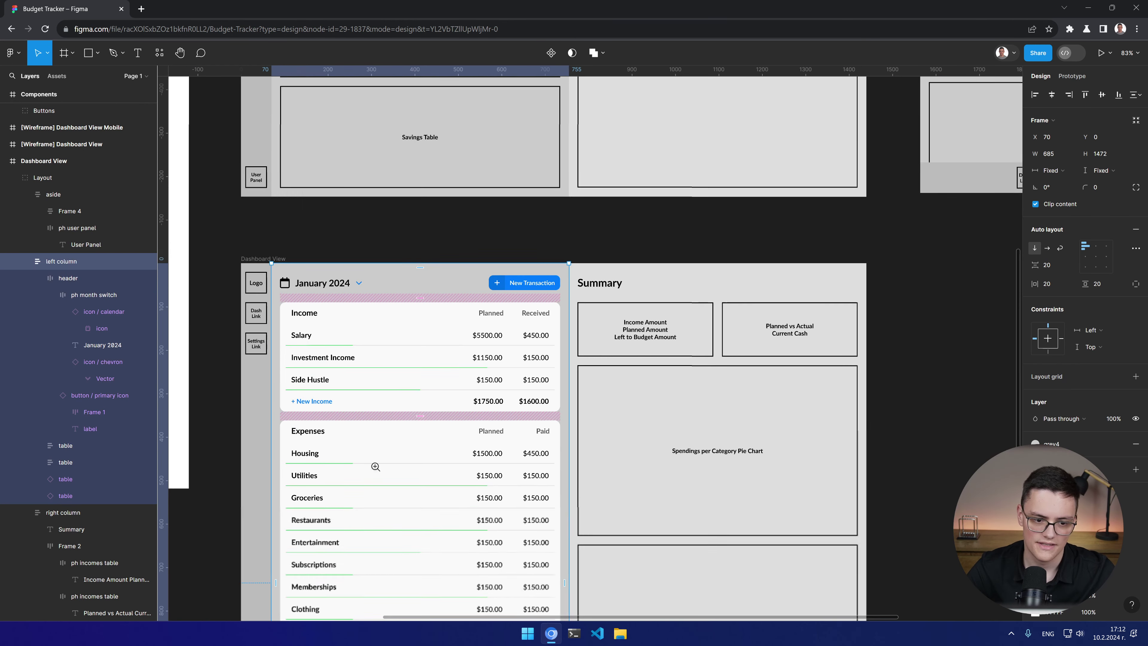
scroll(376, 466, down, 5)
scroll(377, 473, up, 6)
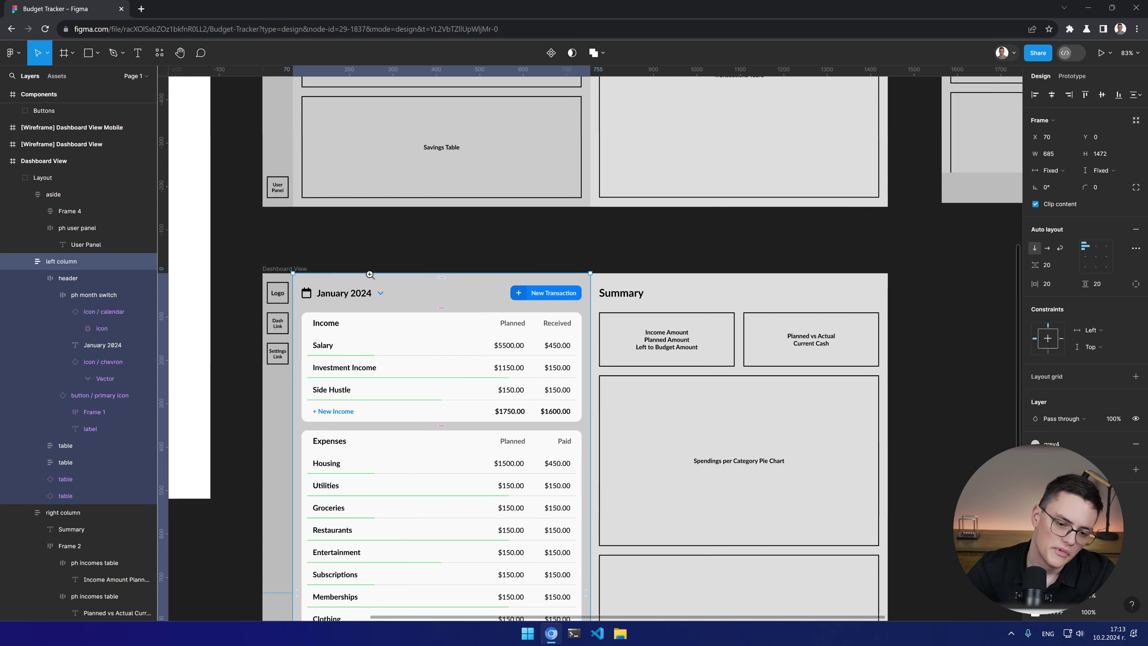
Step: Apply the primary (active) color style to the January 2024 text in the Dashboard View's left column header
scroll(369, 274, up, 5)
drag(398, 342, 525, 308)
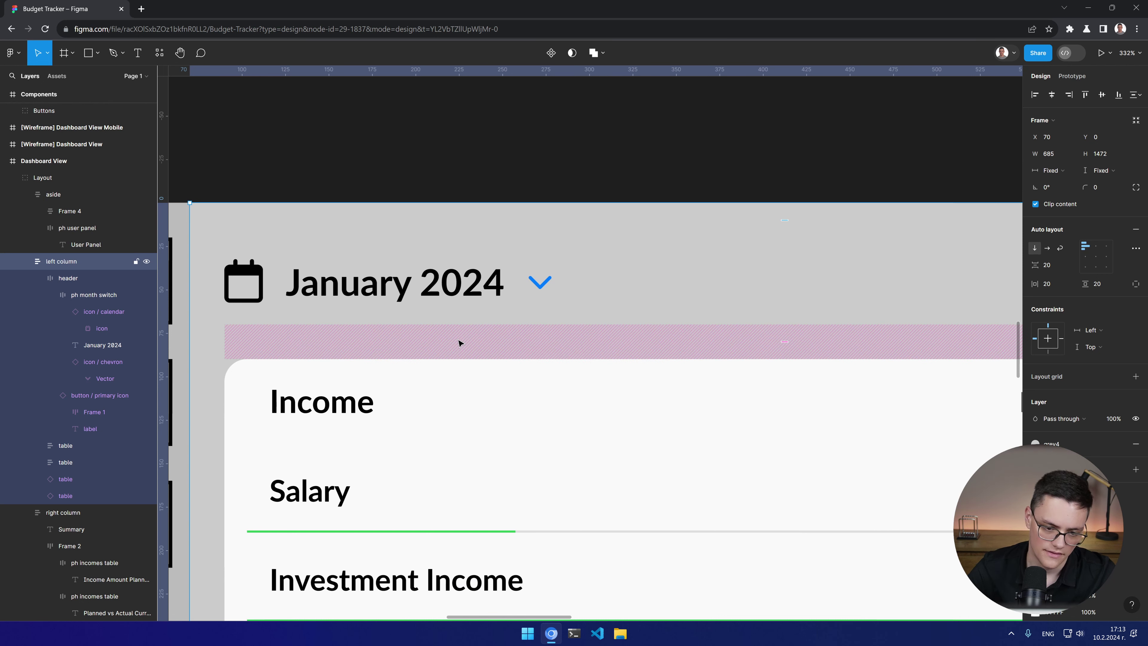
click(432, 291)
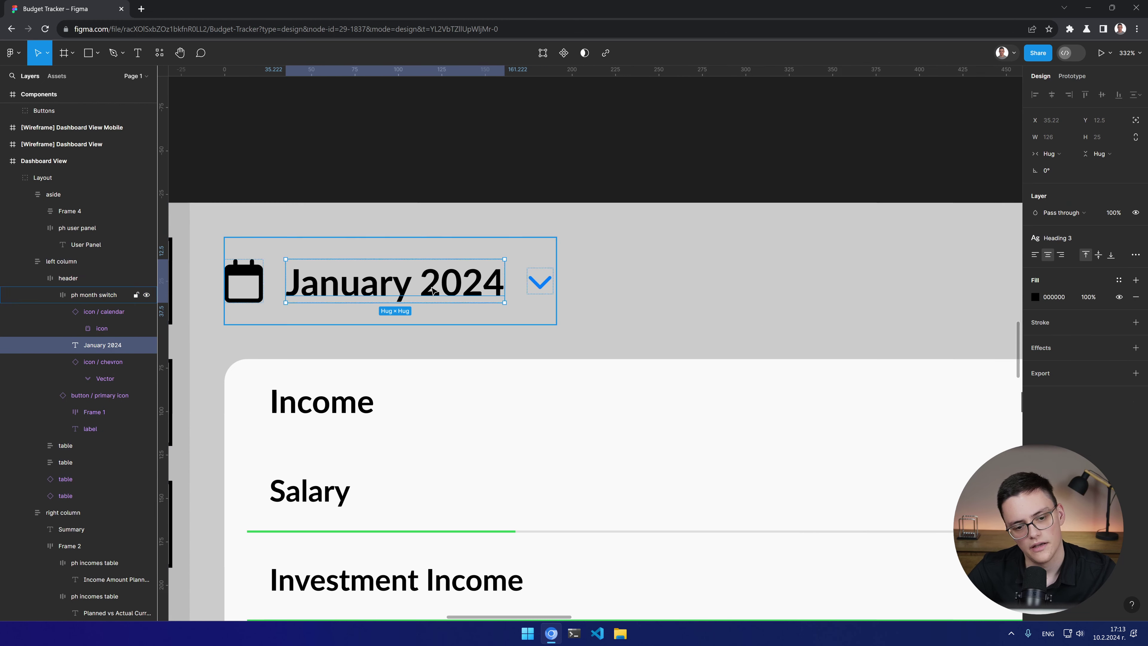
key(Escape)
click(432, 291)
double_click(433, 291)
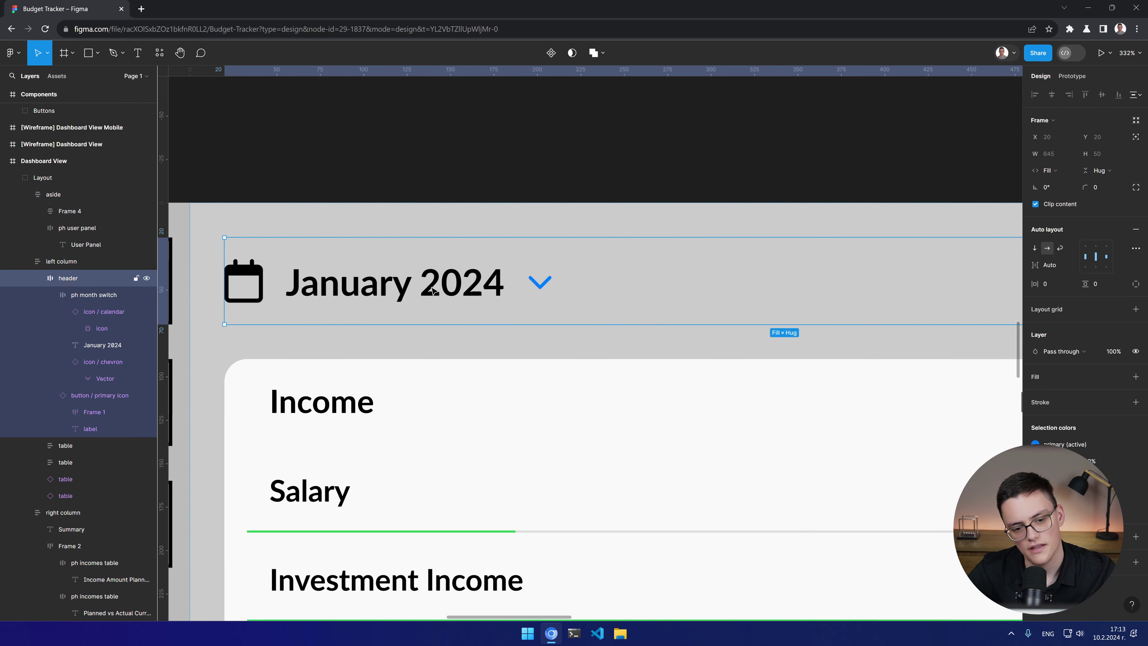
double_click(433, 291)
click(1035, 297)
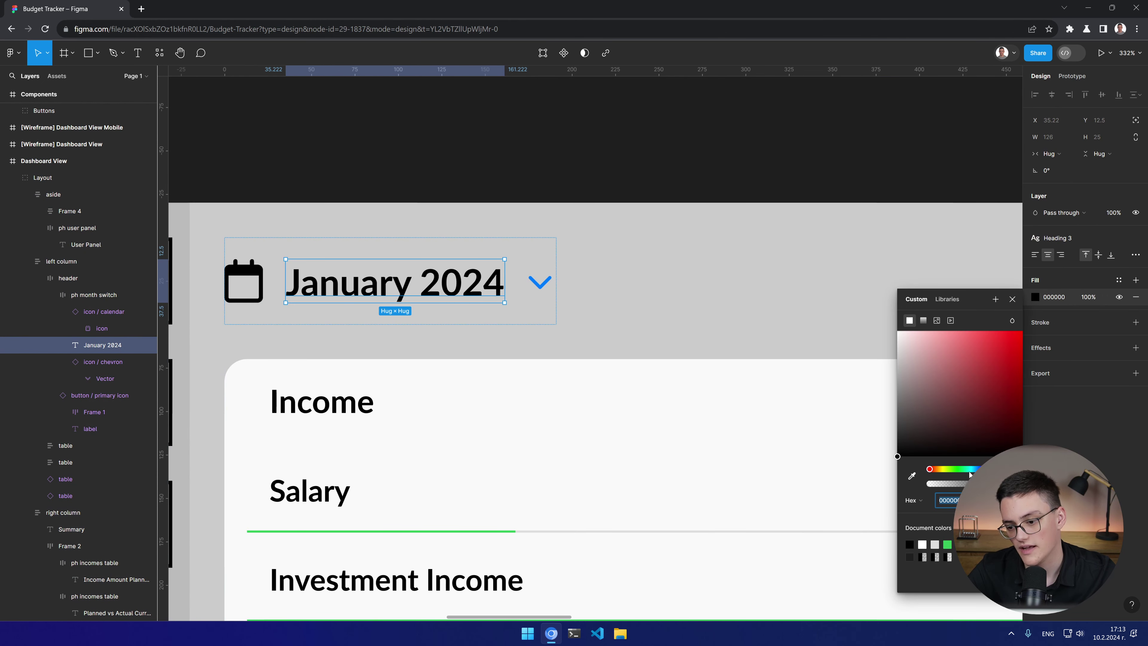
click(945, 299)
click(943, 365)
click(681, 318)
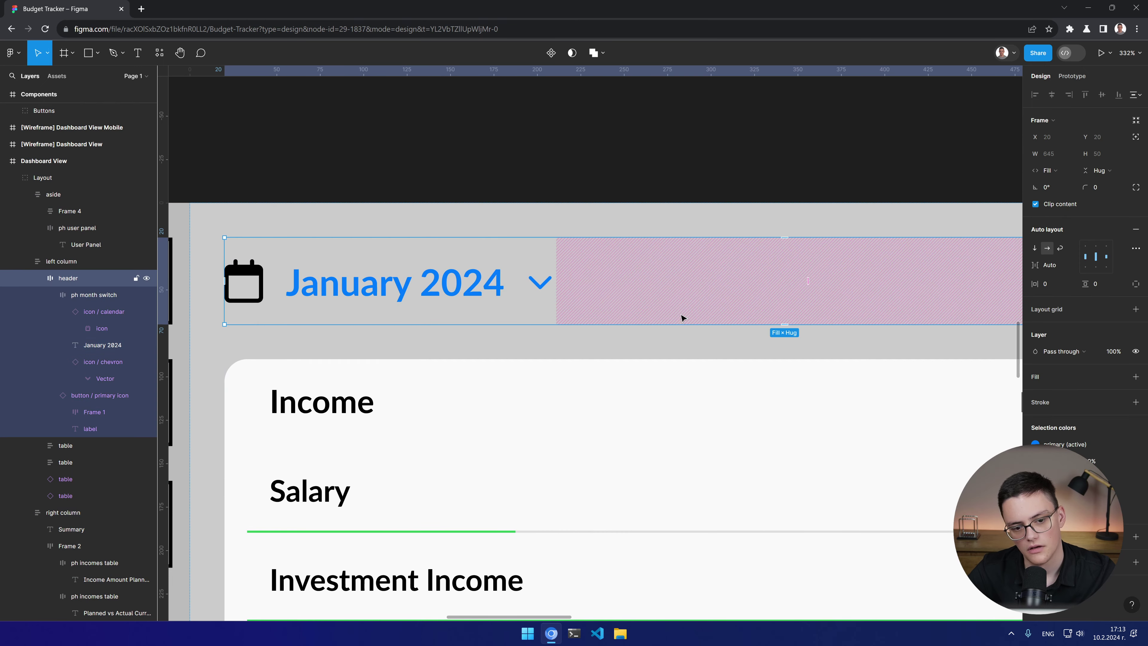
Step: Review the Dashboard View's header and its Income, Expenses, Debt and Savings tables against the surrounding layout
scroll(656, 345, down, 5)
scroll(520, 312, up, 2)
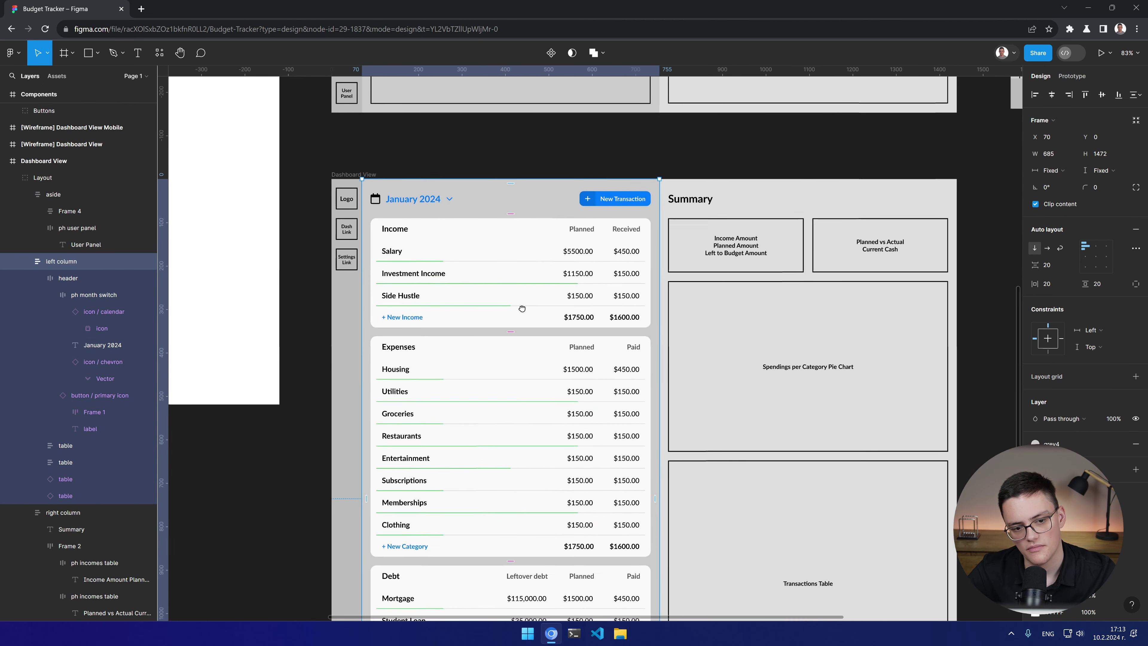
drag(522, 308, 518, 316)
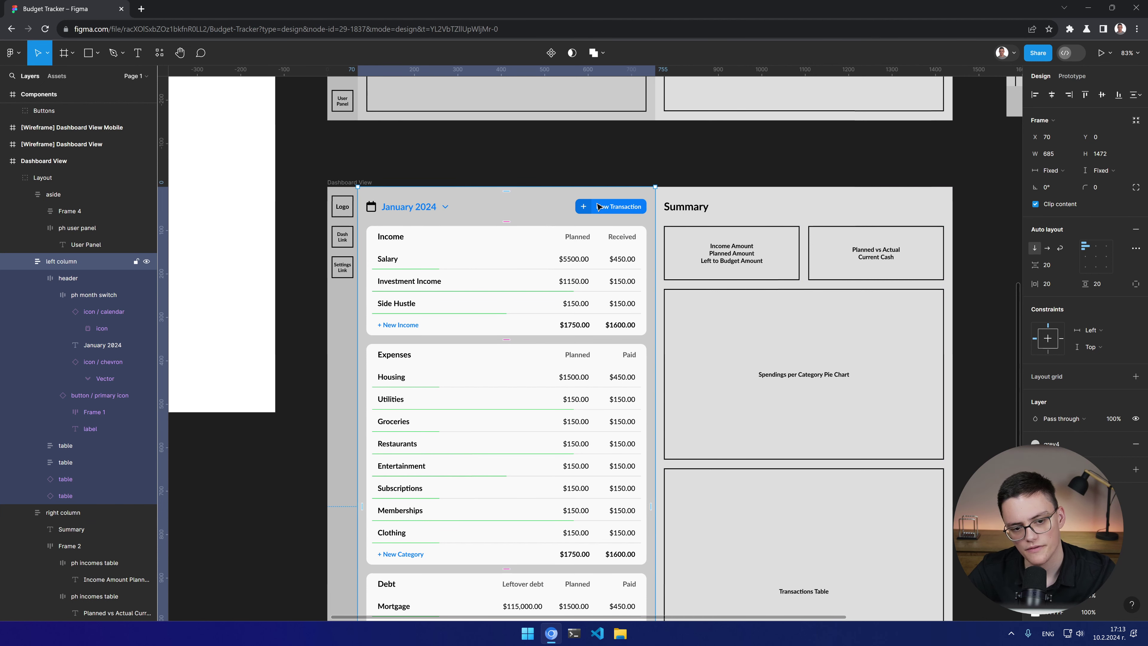
scroll(397, 209, up, 3)
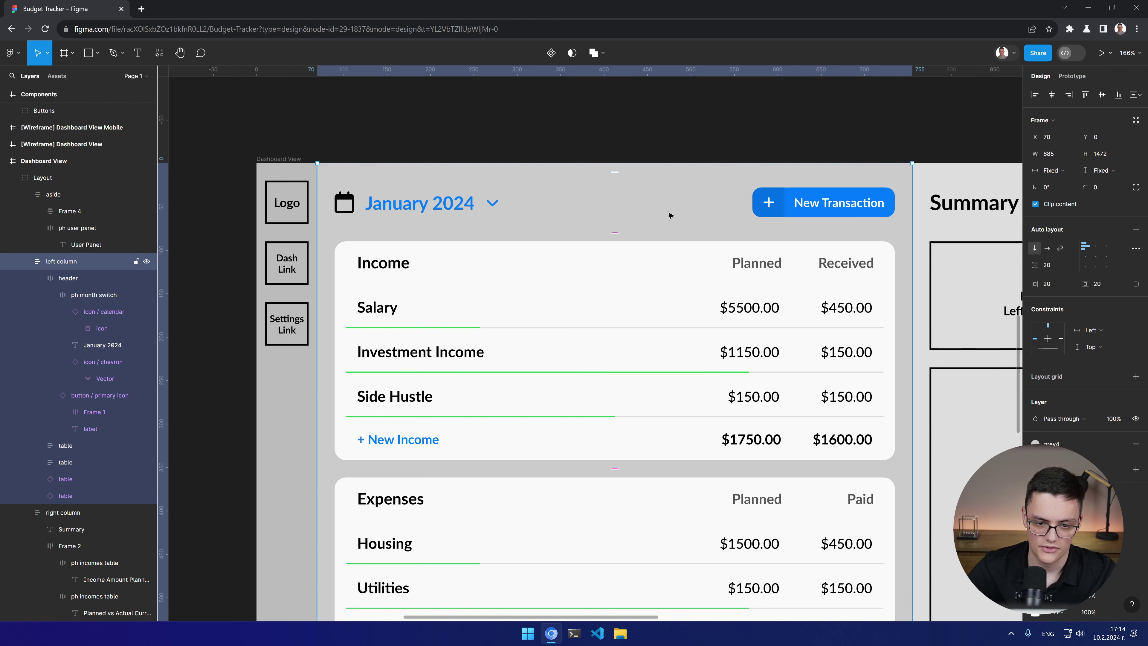
scroll(546, 341, down, 1)
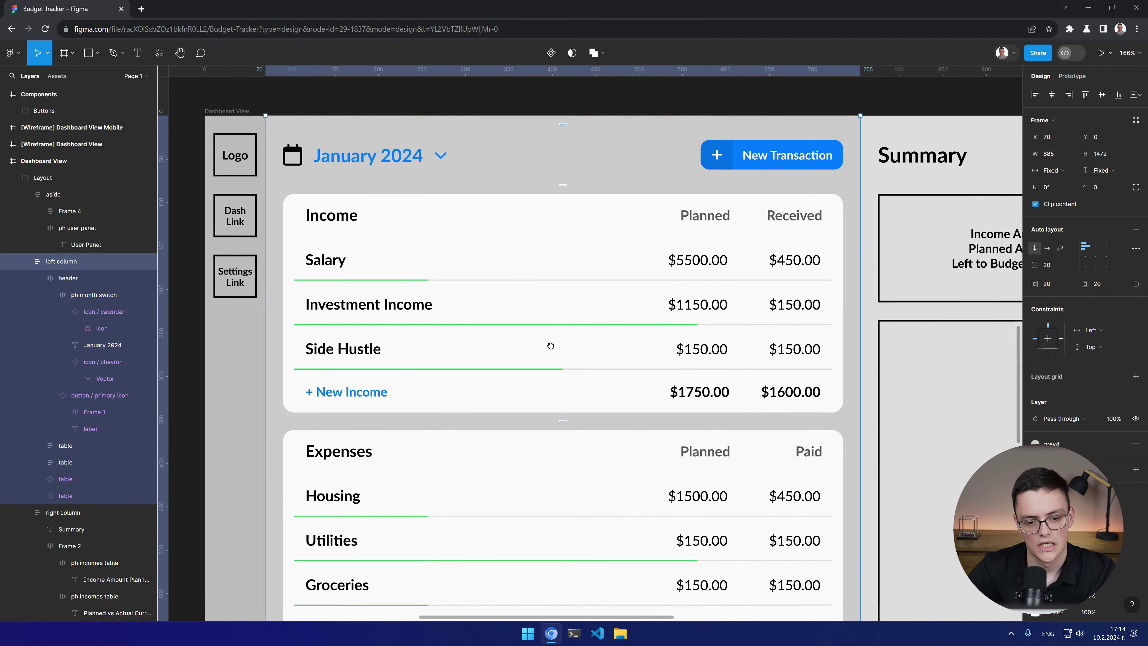
scroll(553, 341, down, 3)
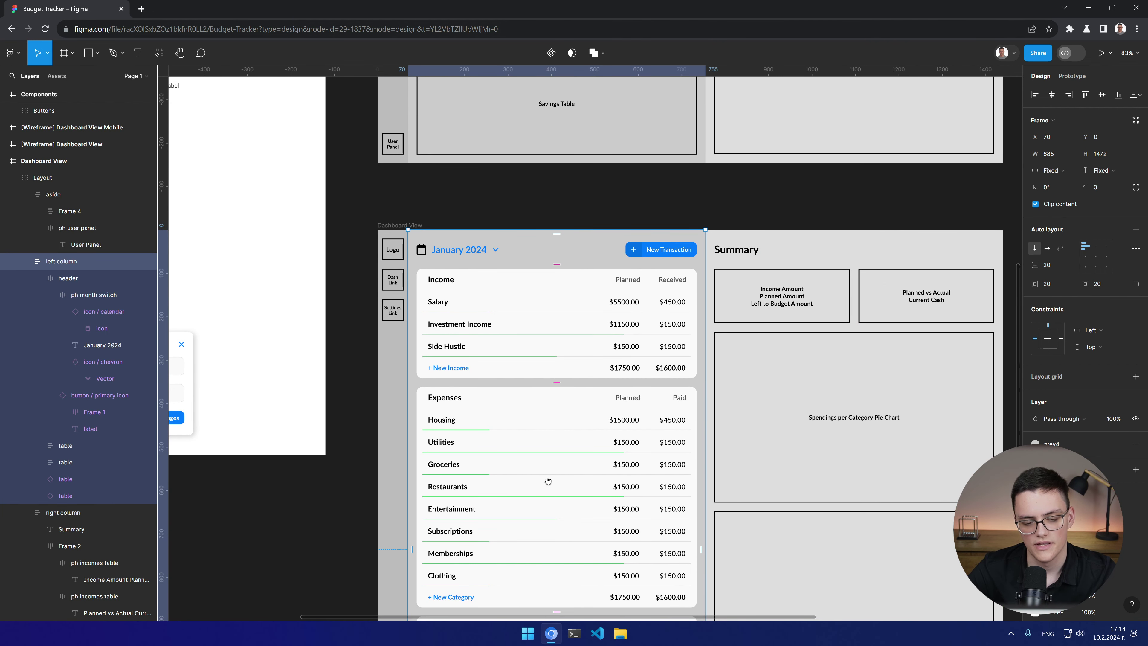
scroll(545, 480, down, 2)
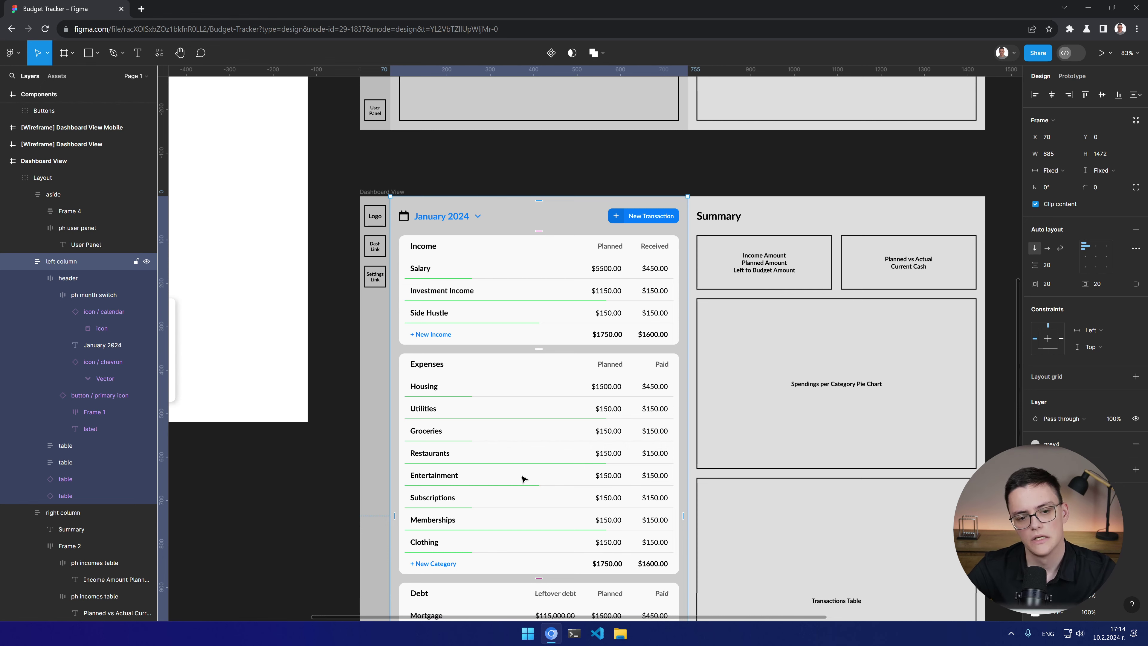
drag(527, 540, 512, 473)
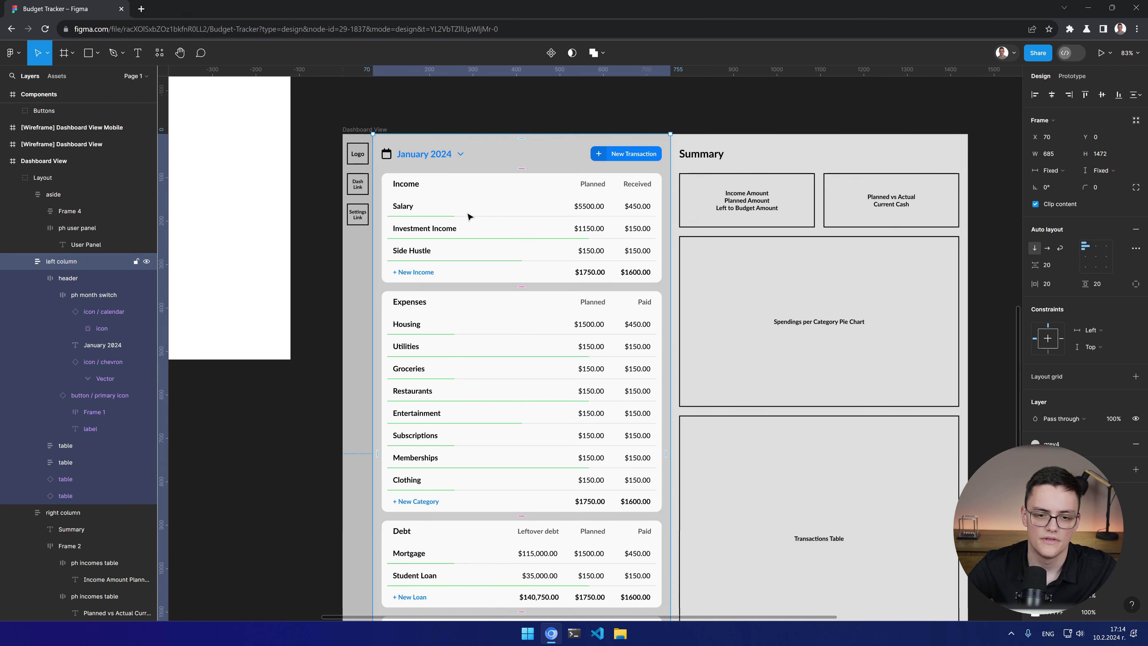
scroll(529, 429, down, 8)
scroll(529, 432, up, 8)
scroll(528, 432, up, 1)
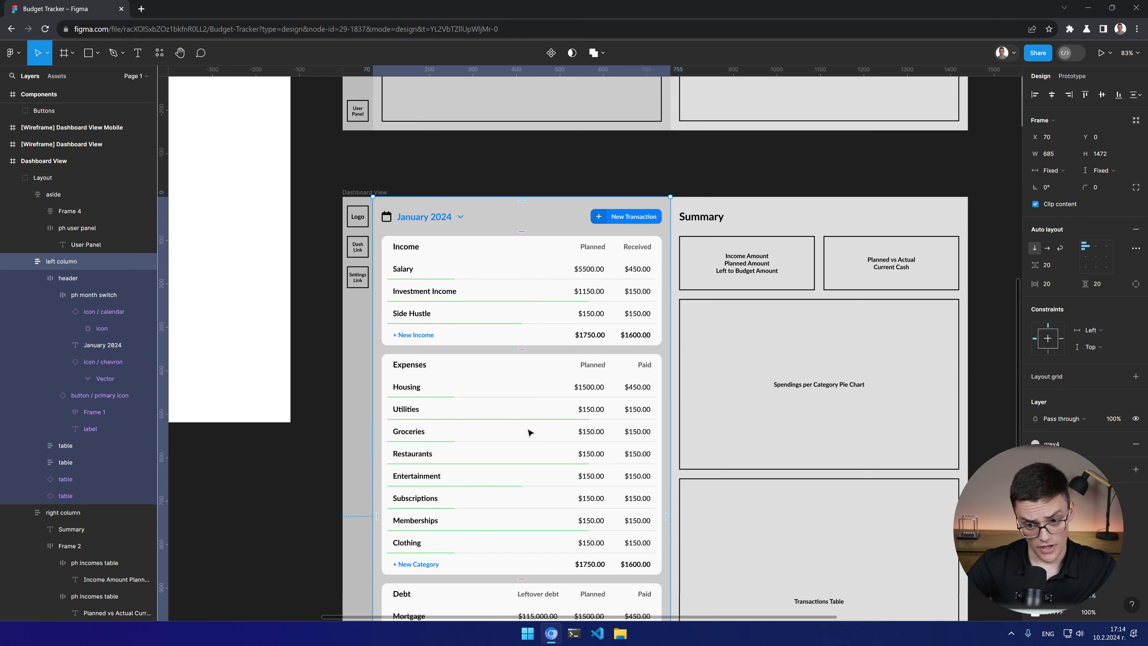
scroll(529, 432, down, 5)
scroll(526, 434, up, 3)
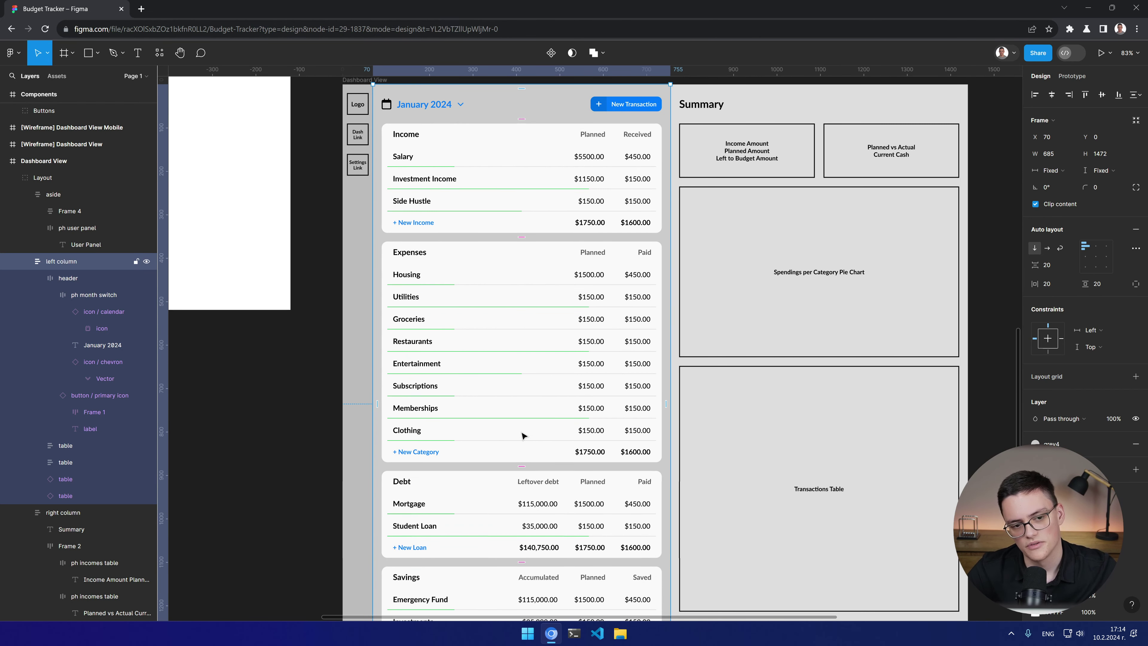
scroll(524, 435, down, 3)
scroll(524, 432, up, 8)
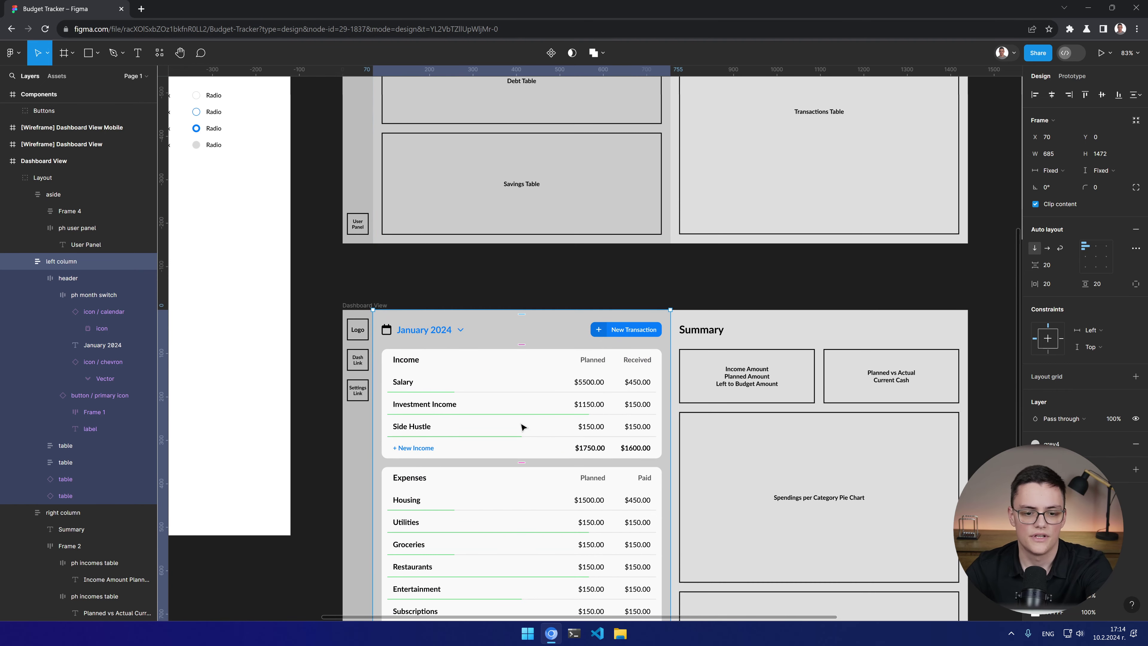
scroll(522, 427, down, 6)
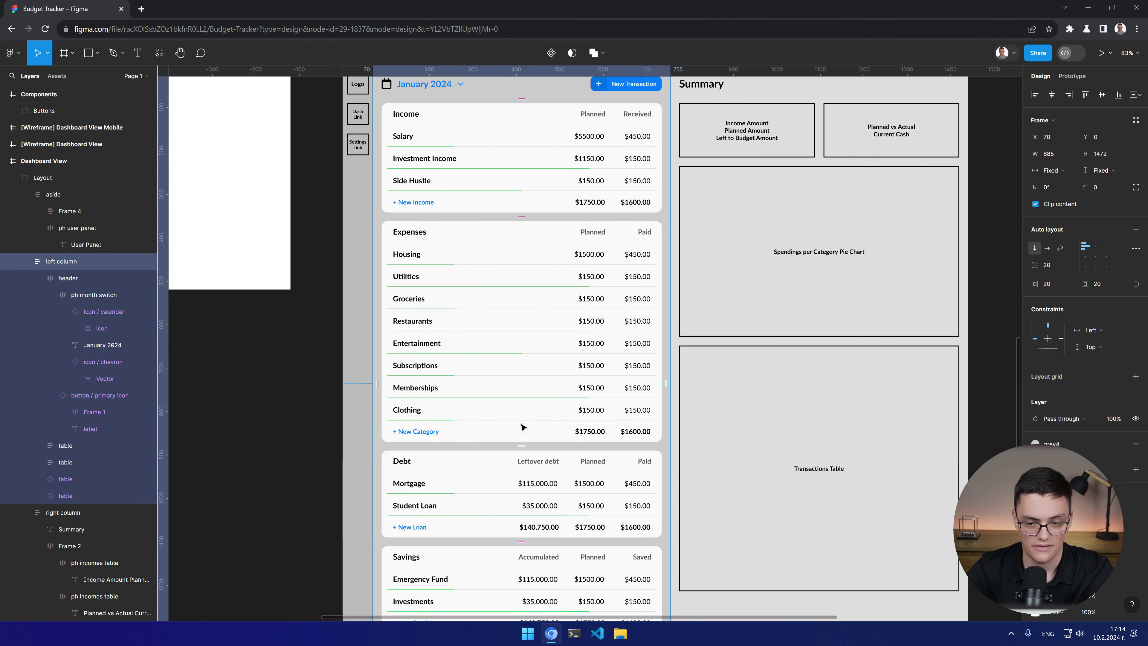
scroll(513, 448, up, 3)
scroll(513, 450, down, 3)
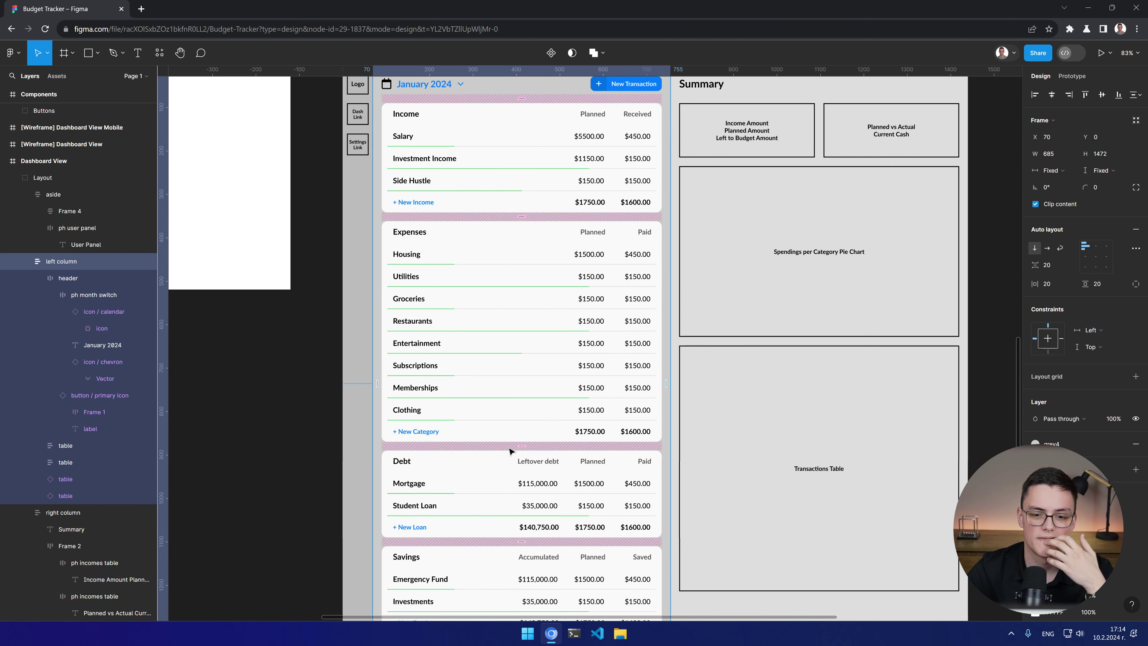
scroll(509, 452, up, 1)
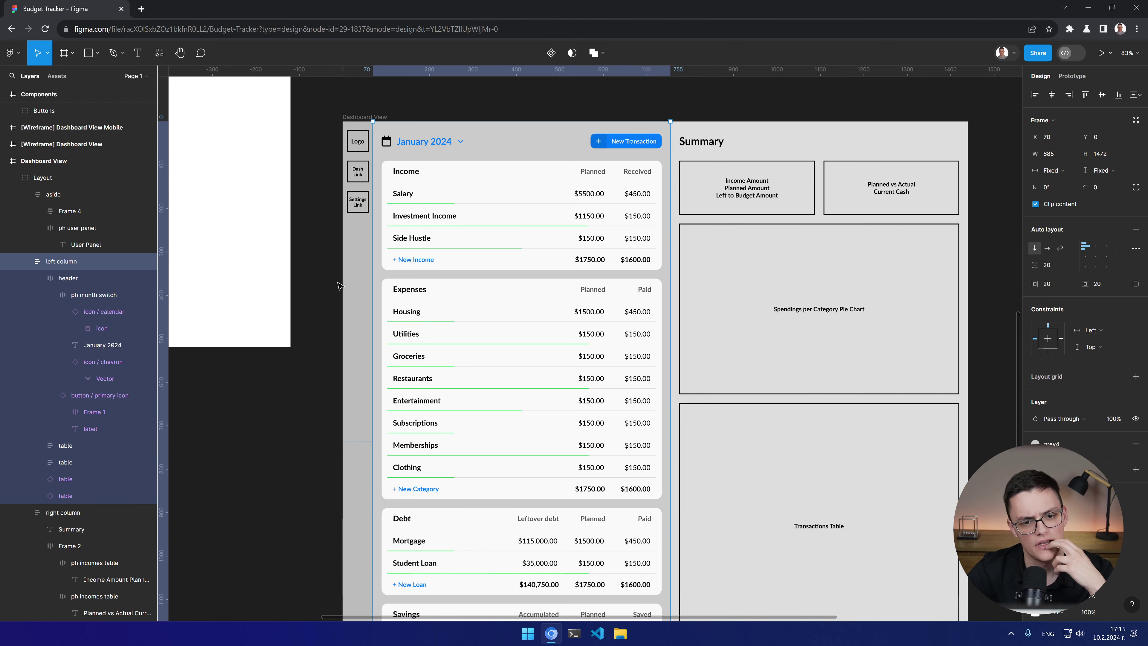
Step: Set the background fill of the Dashboard View's right column to the grey1 color style
click(352, 291)
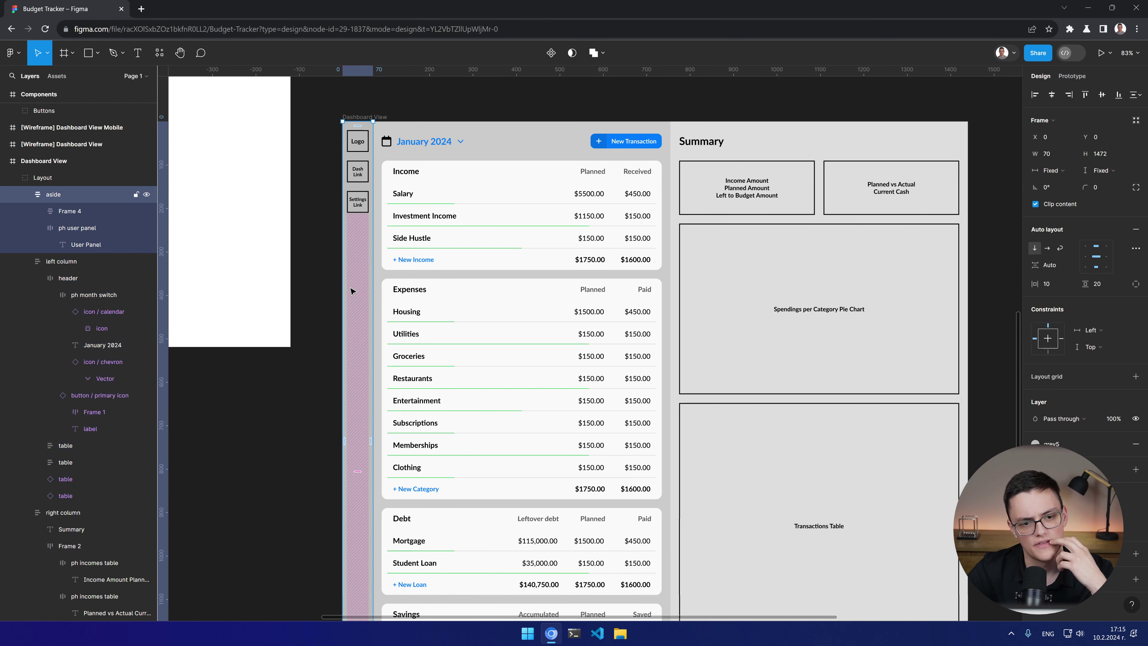
click(494, 294)
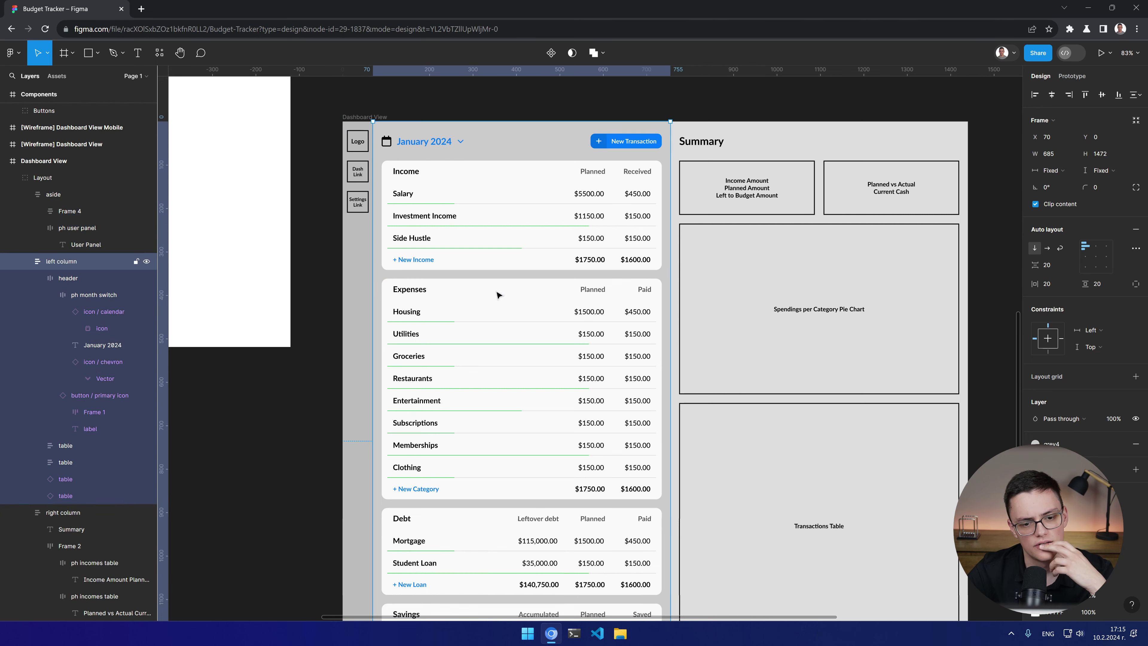
click(712, 221)
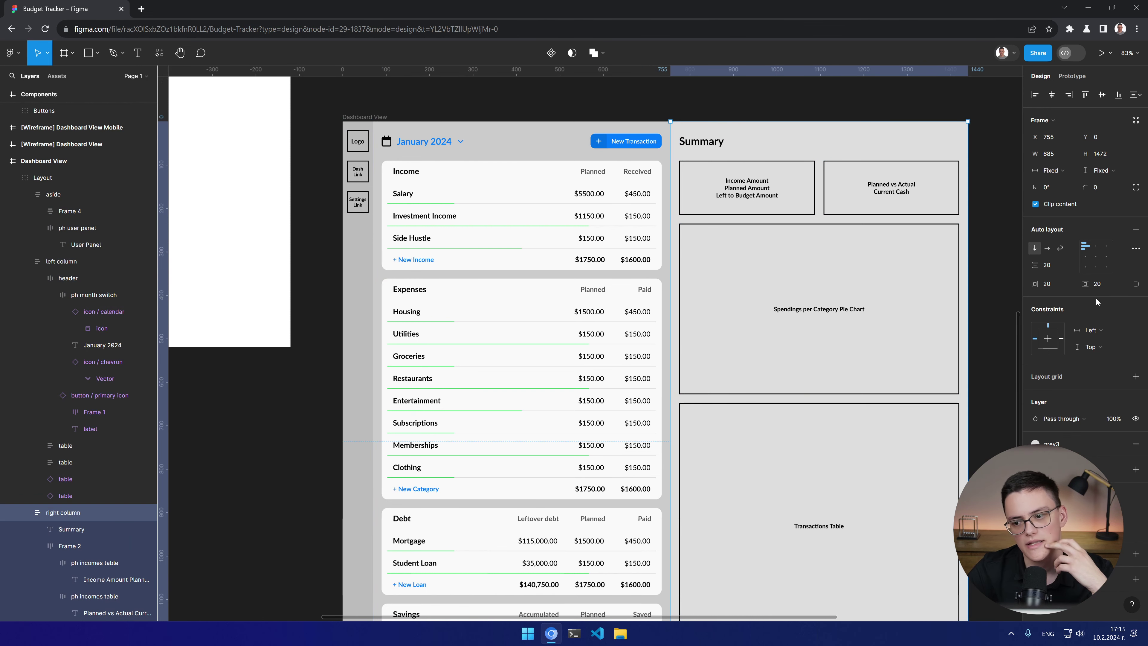
click(1048, 443)
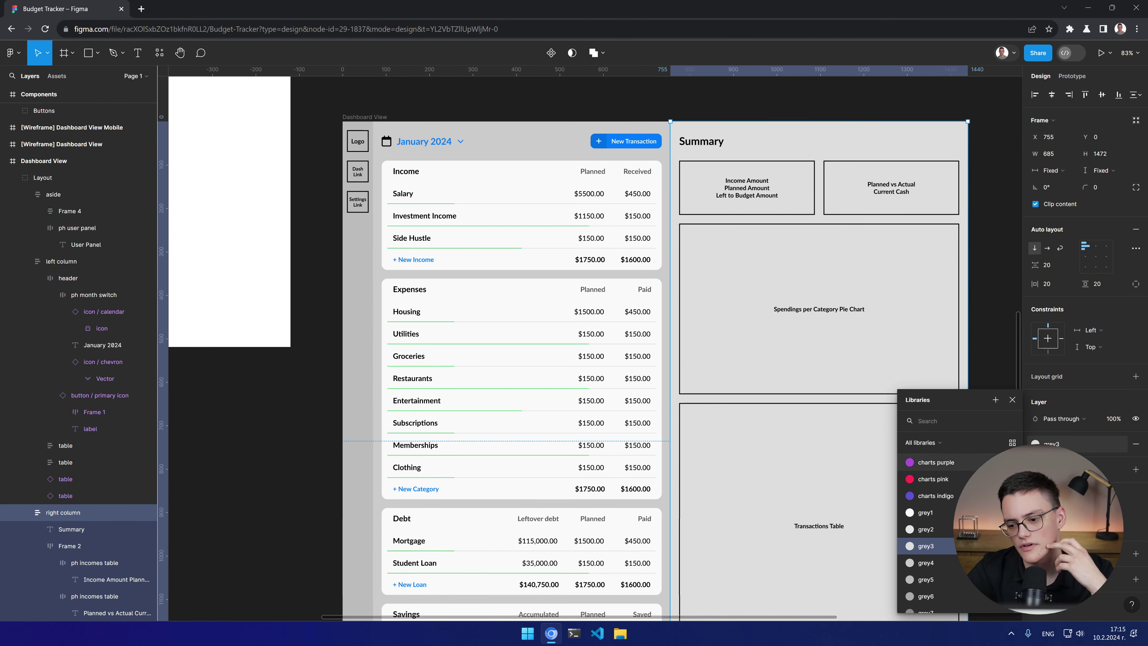
click(926, 513)
click(1000, 363)
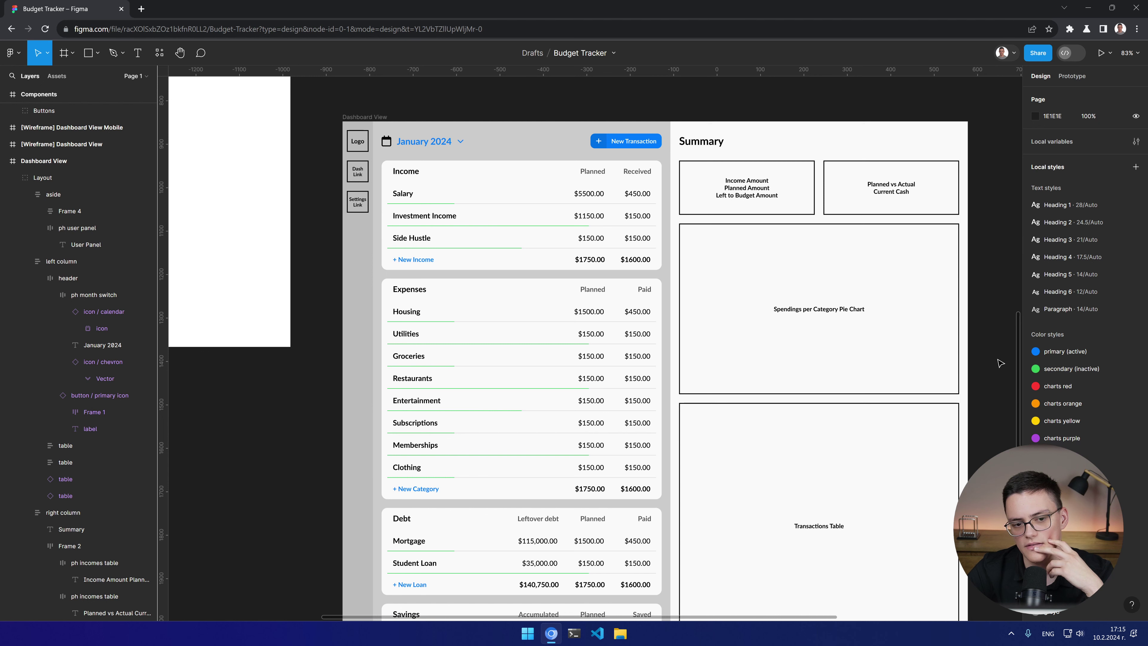
click(666, 156)
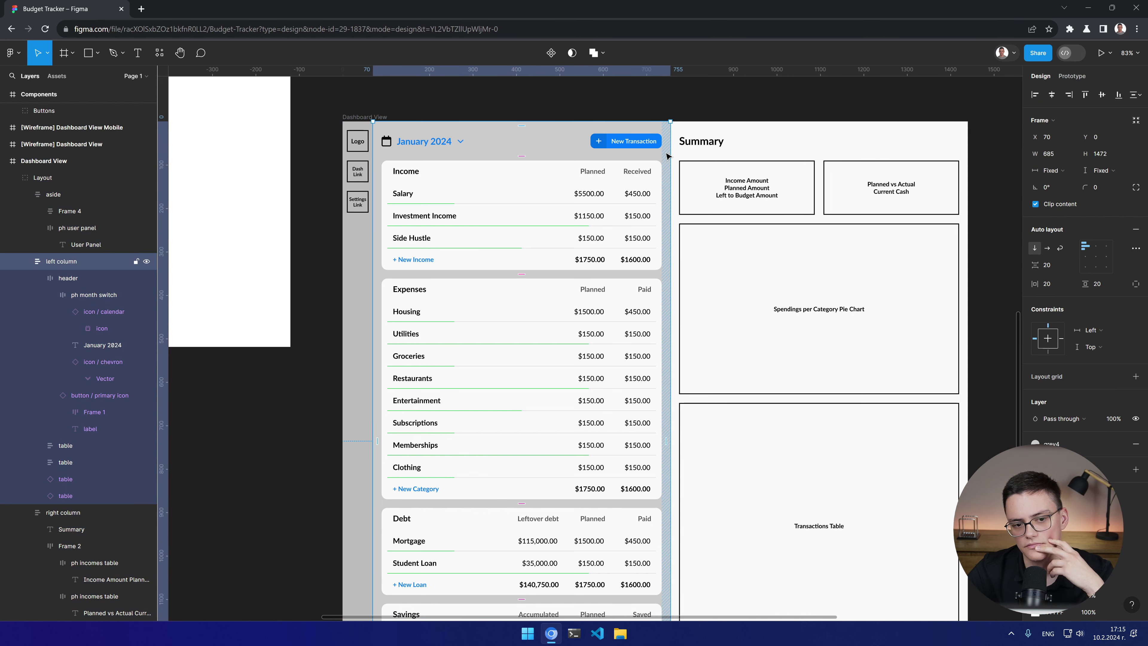
click(988, 332)
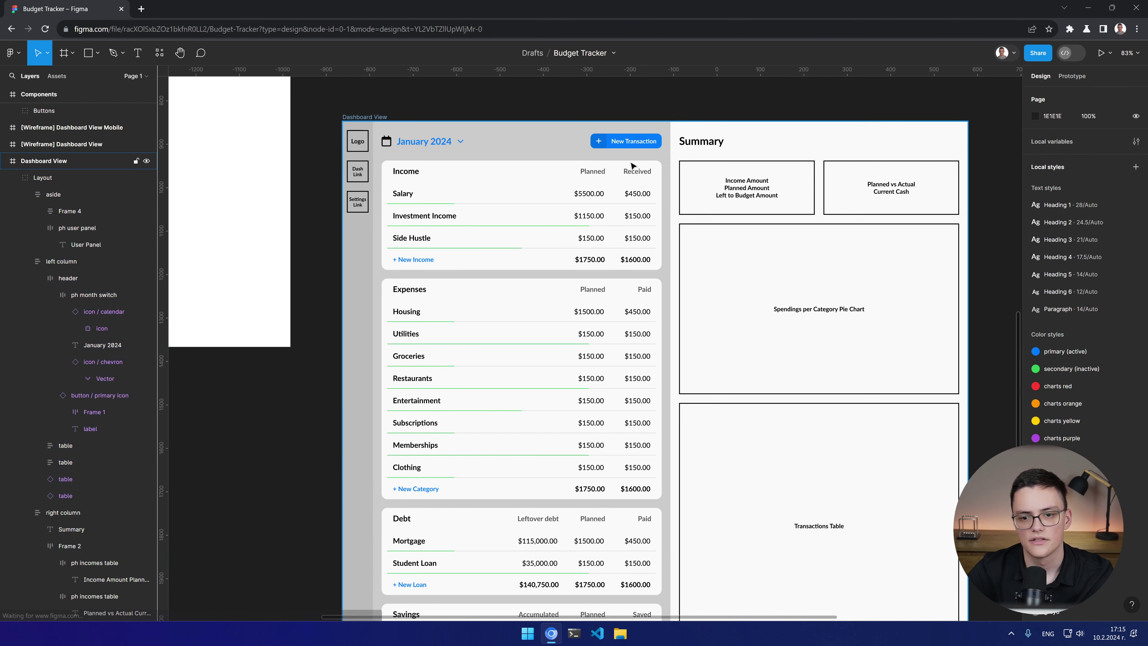
click(364, 117)
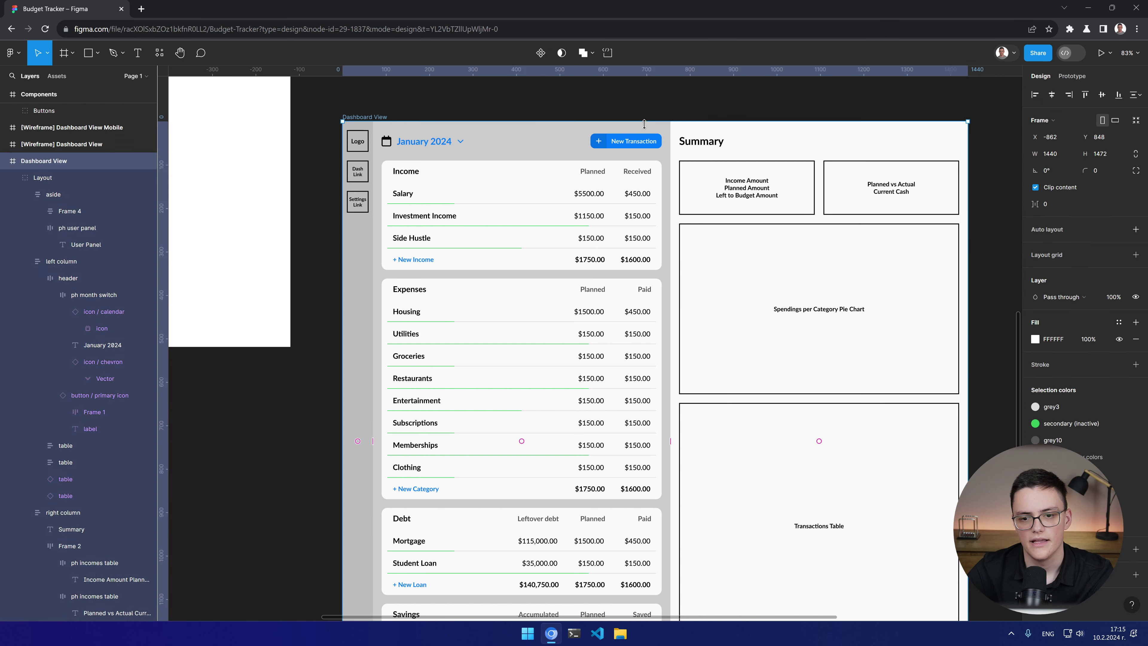
Step: Lighten the left column's background fill to the grey3 color style and further to grey2
click(482, 155)
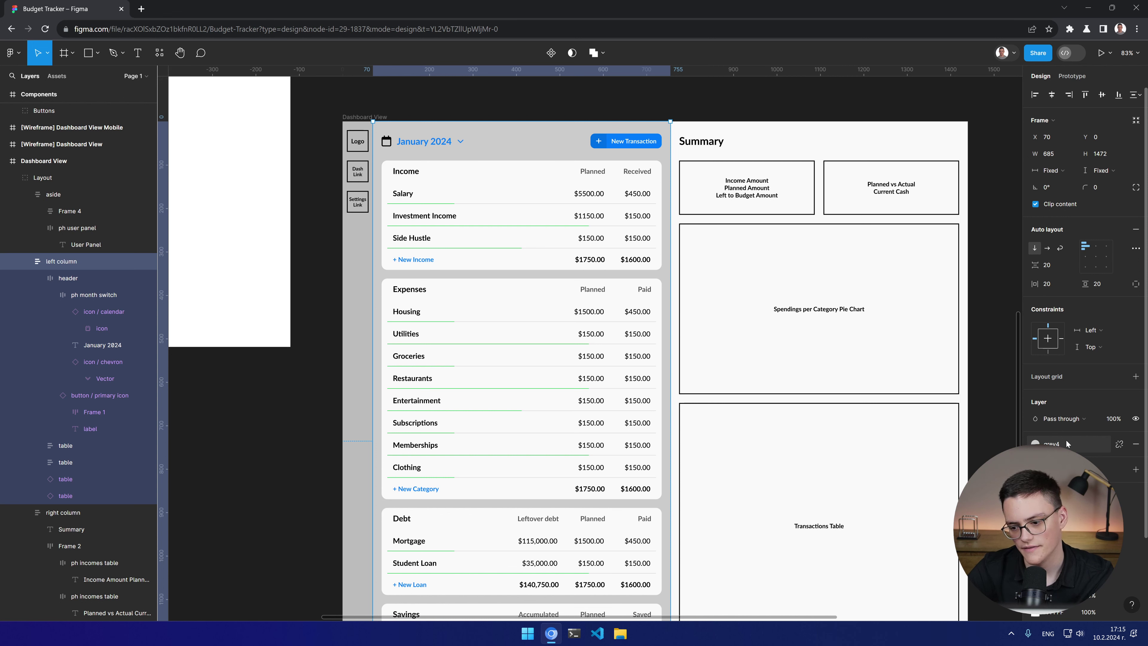
click(1053, 444)
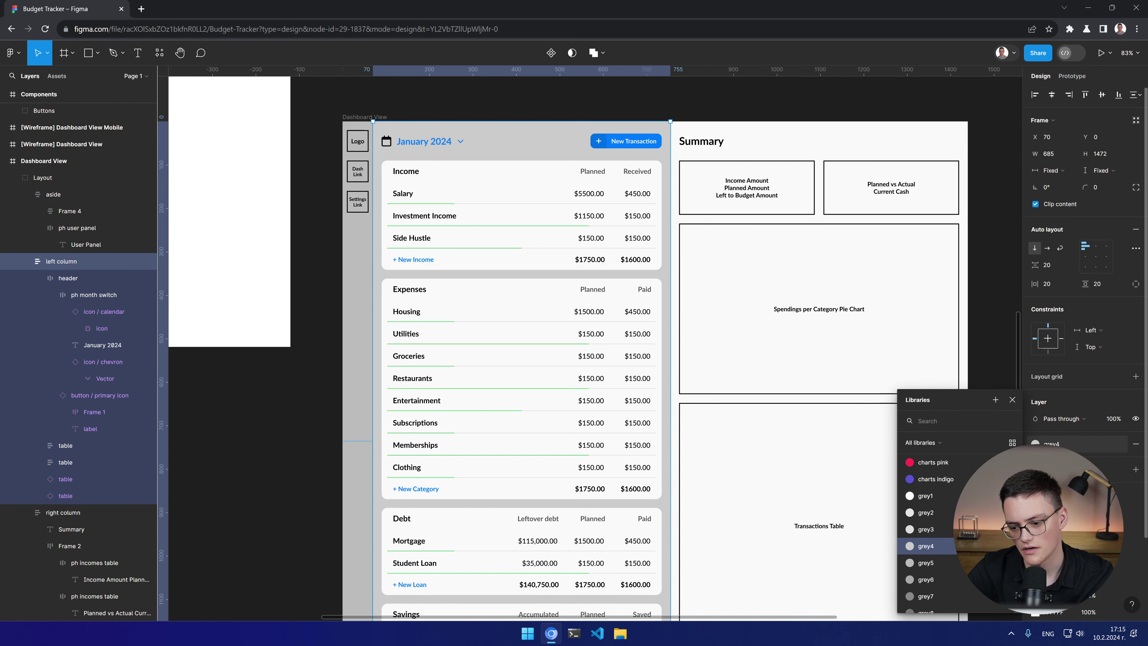
click(941, 530)
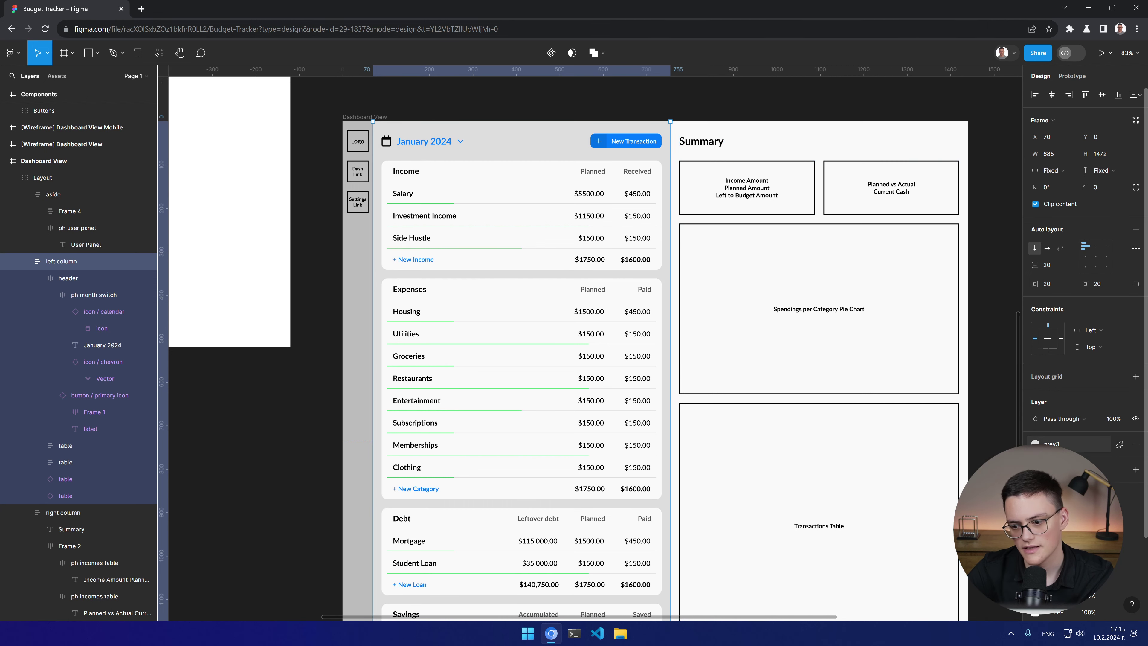
click(1052, 443)
click(944, 529)
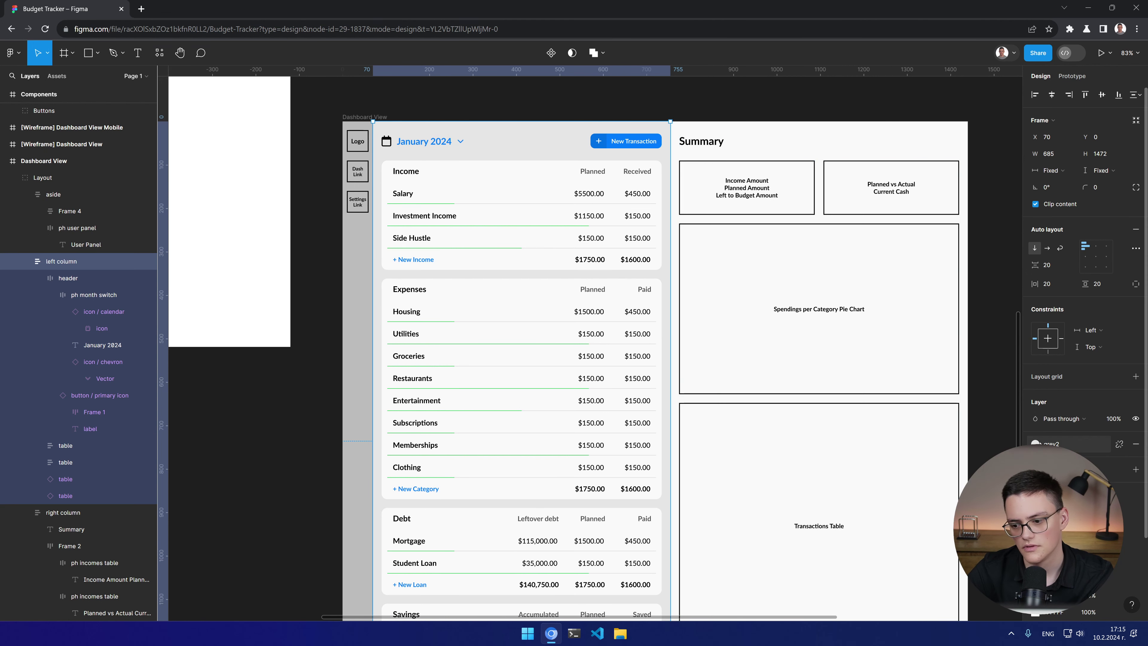
Step: Try the grey1 color style as the left column's background fill and return it to grey2
click(1052, 444)
click(941, 535)
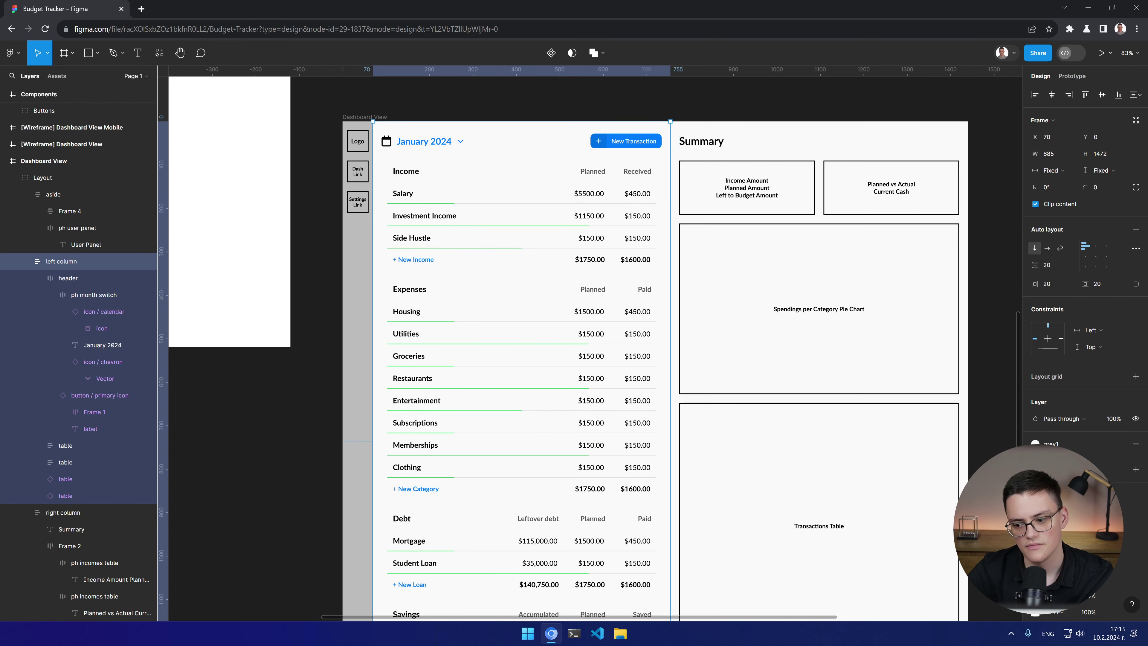
click(1052, 444)
click(925, 563)
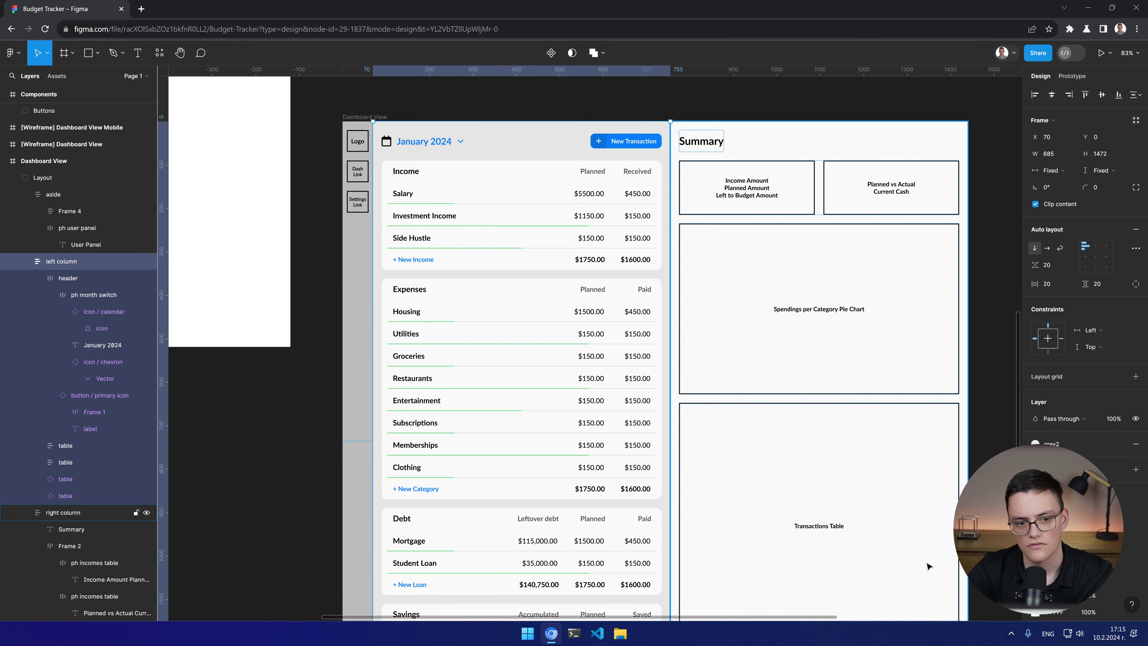
click(799, 89)
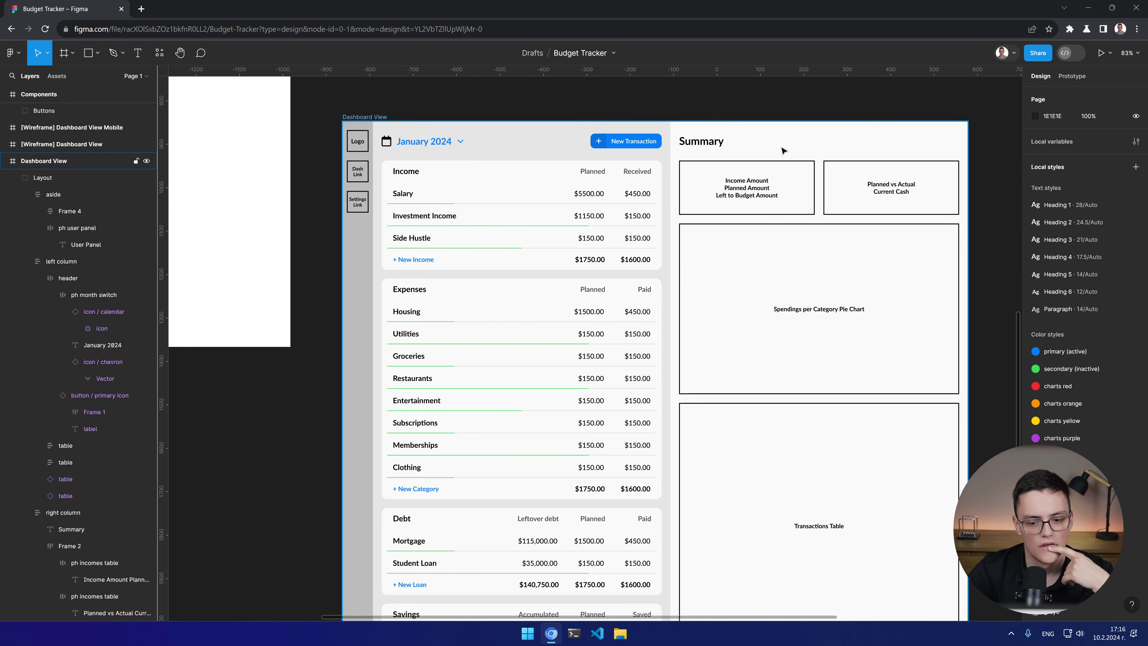
Step: Set the background fill of the aside frame holding the logo and link placeholders to the grey1 color style
click(360, 272)
click(360, 272)
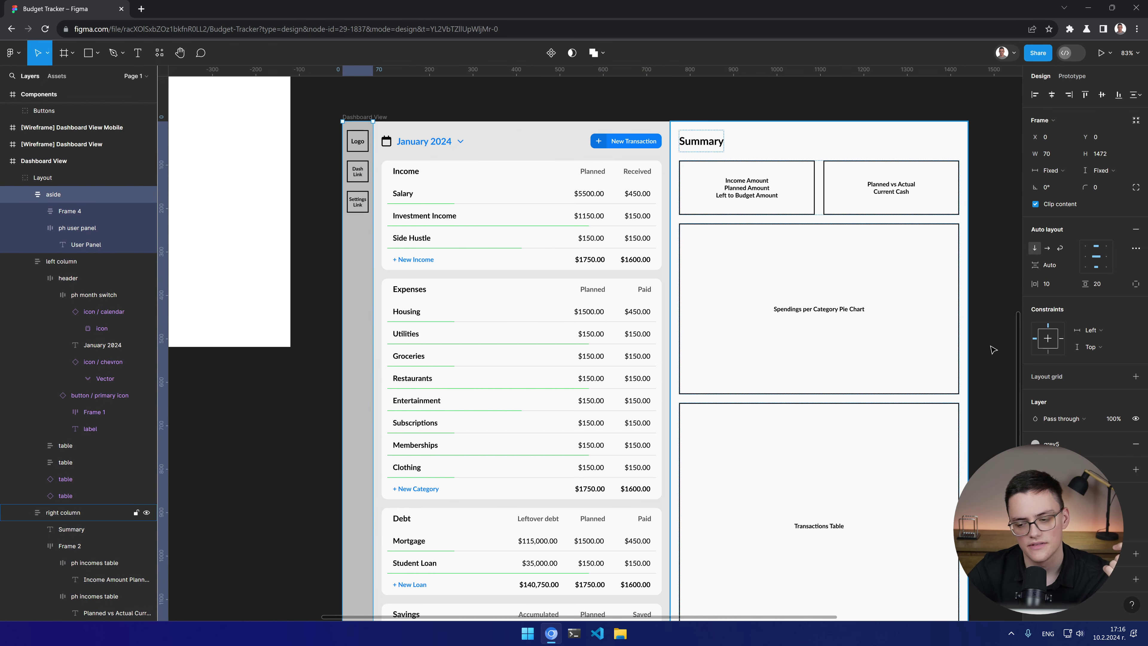
click(1039, 443)
click(936, 480)
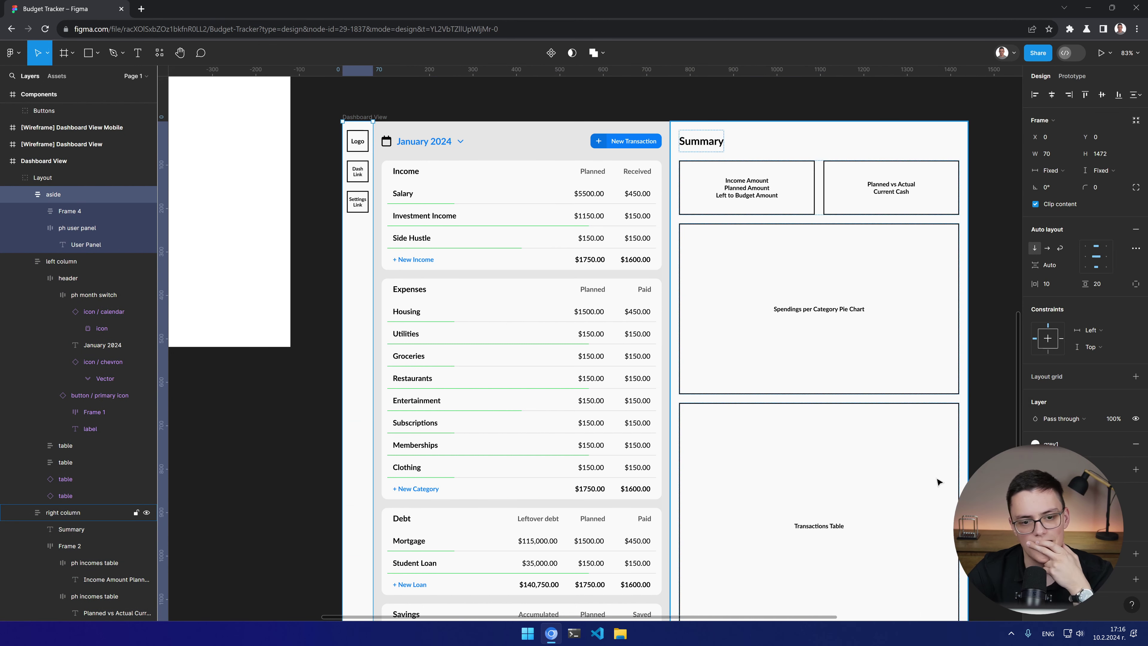
Step: Darken the aside frame's background fill to the grey2 color style and further to grey3
click(1039, 443)
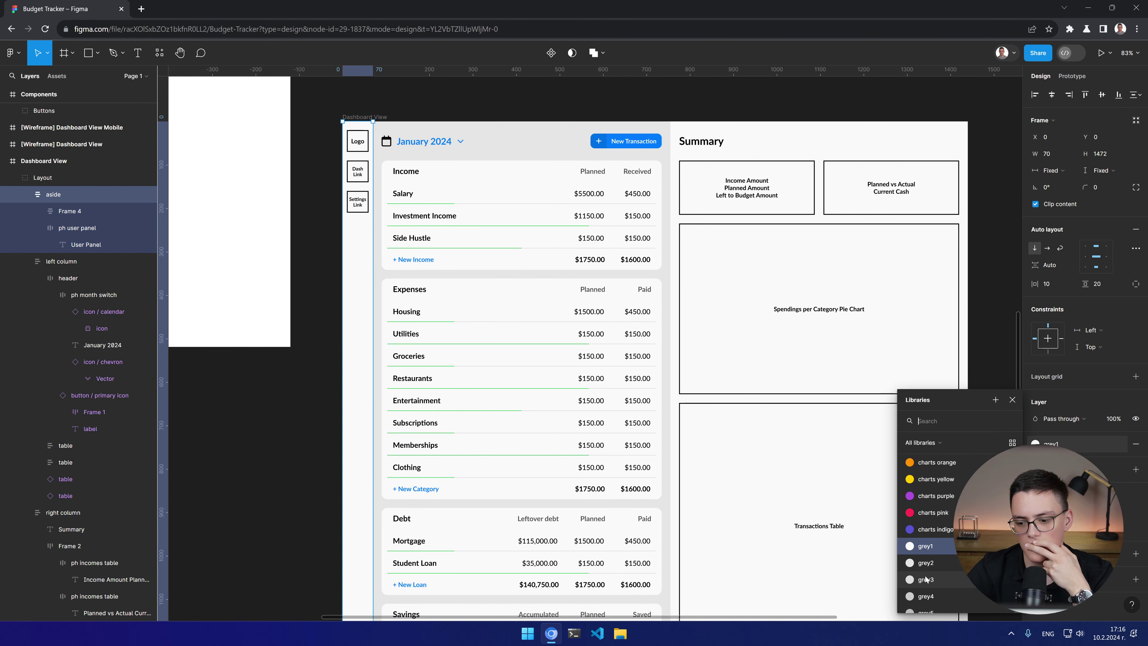
click(926, 563)
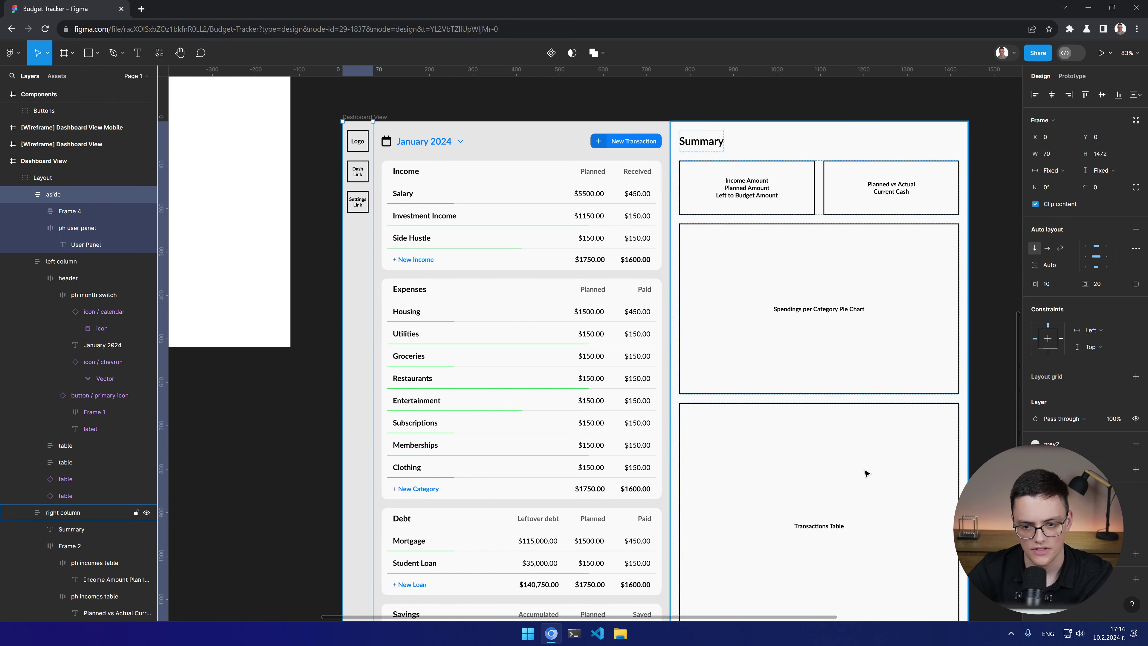
click(1051, 444)
click(951, 565)
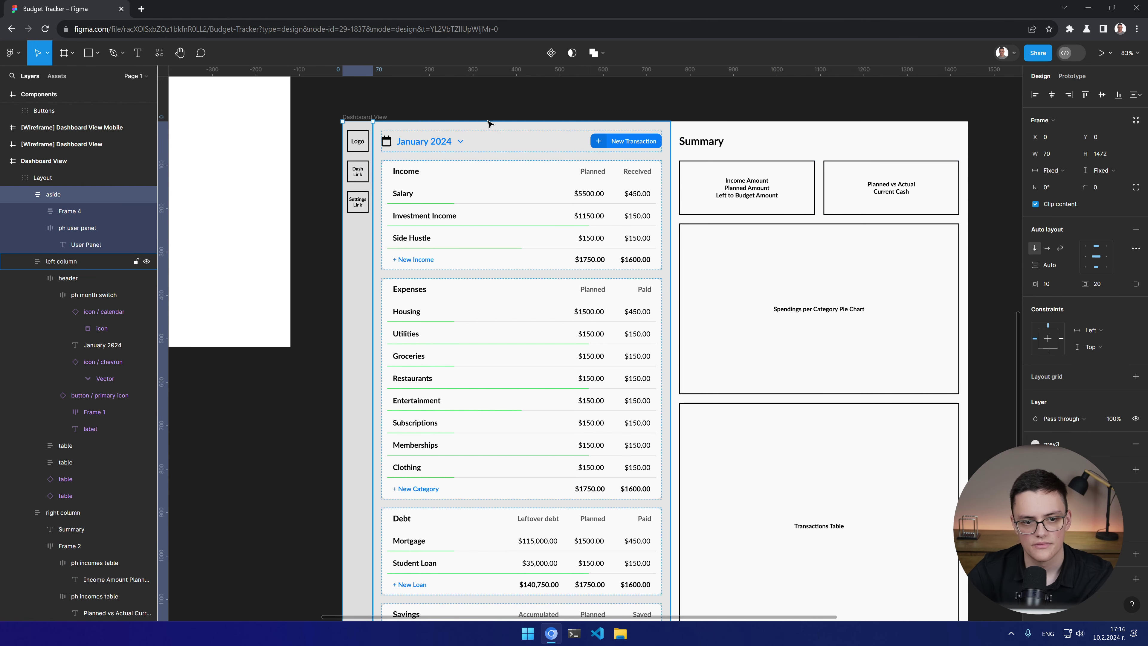
key(Escape)
Step: Try the grey4 color style as the aside frame's background fill and return it to grey3
click(365, 315)
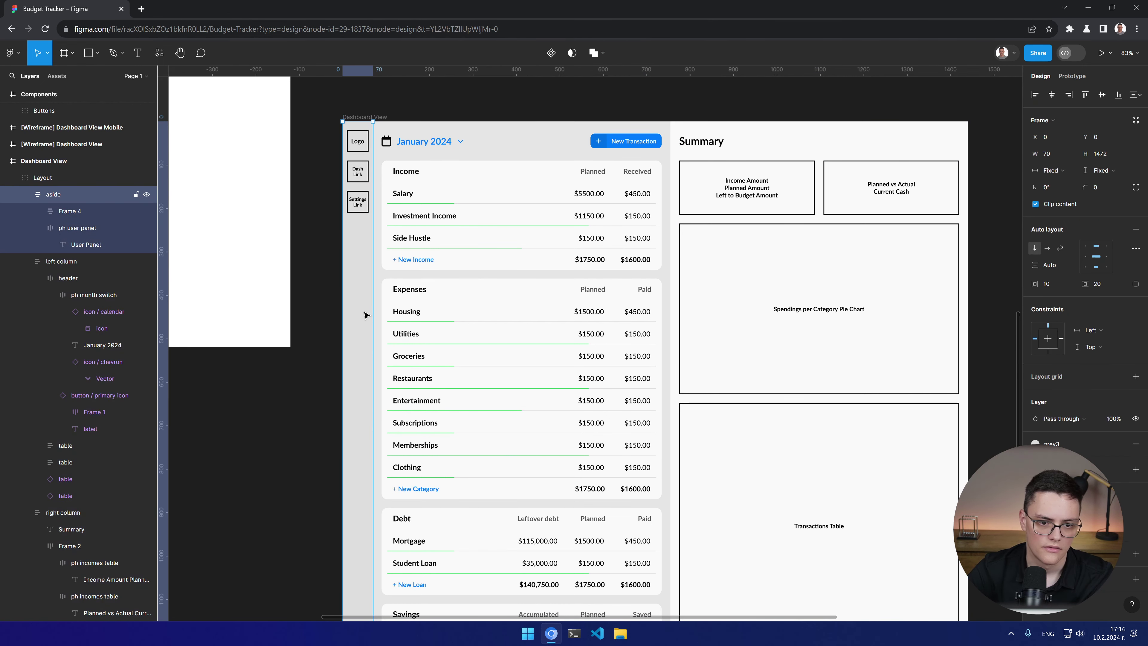
click(1050, 443)
click(936, 565)
key(Escape)
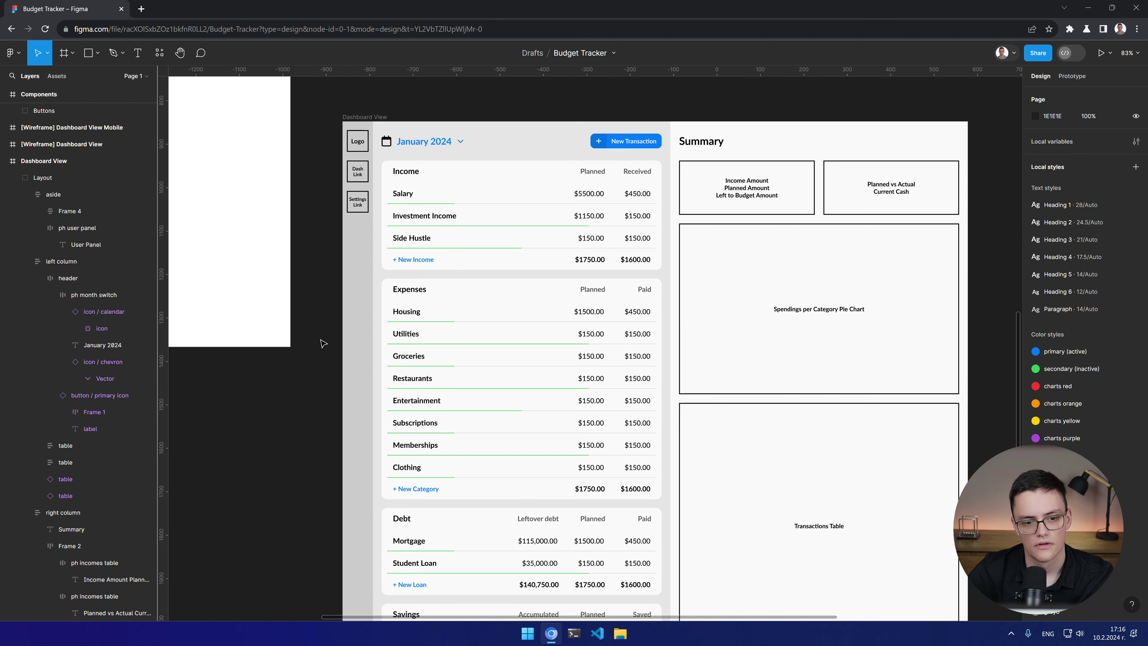
click(353, 336)
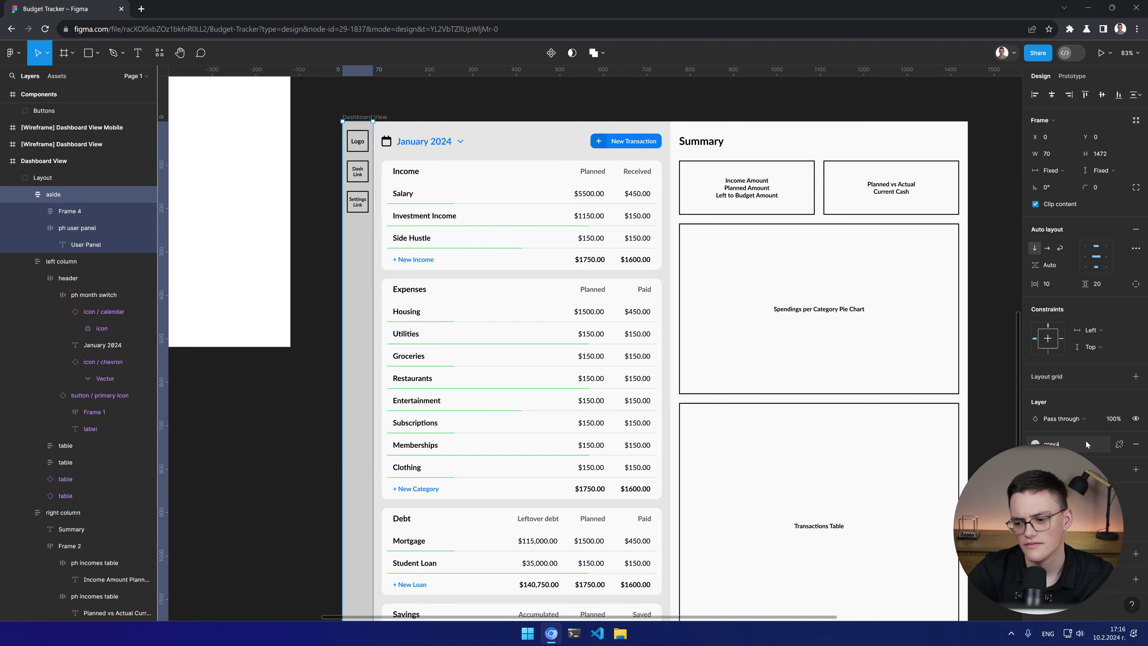
click(1053, 443)
click(940, 528)
click(641, 113)
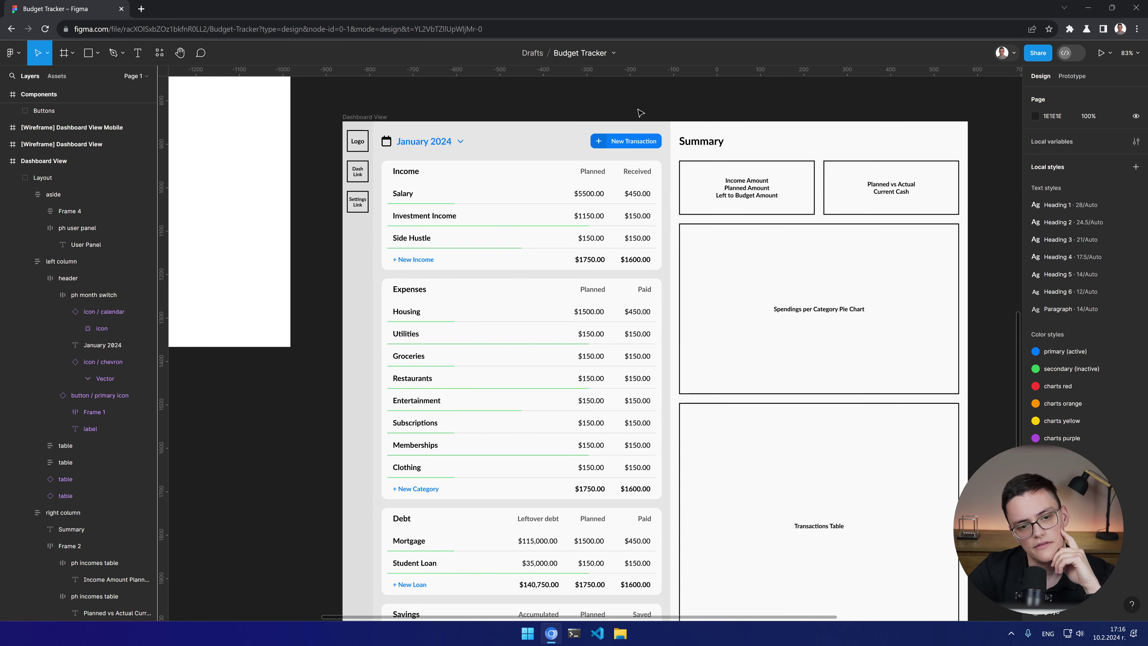
Step: Try the primary (active) color style on the calendar icon beside the January 2024 label
click(374, 149)
scroll(385, 140, up, 6)
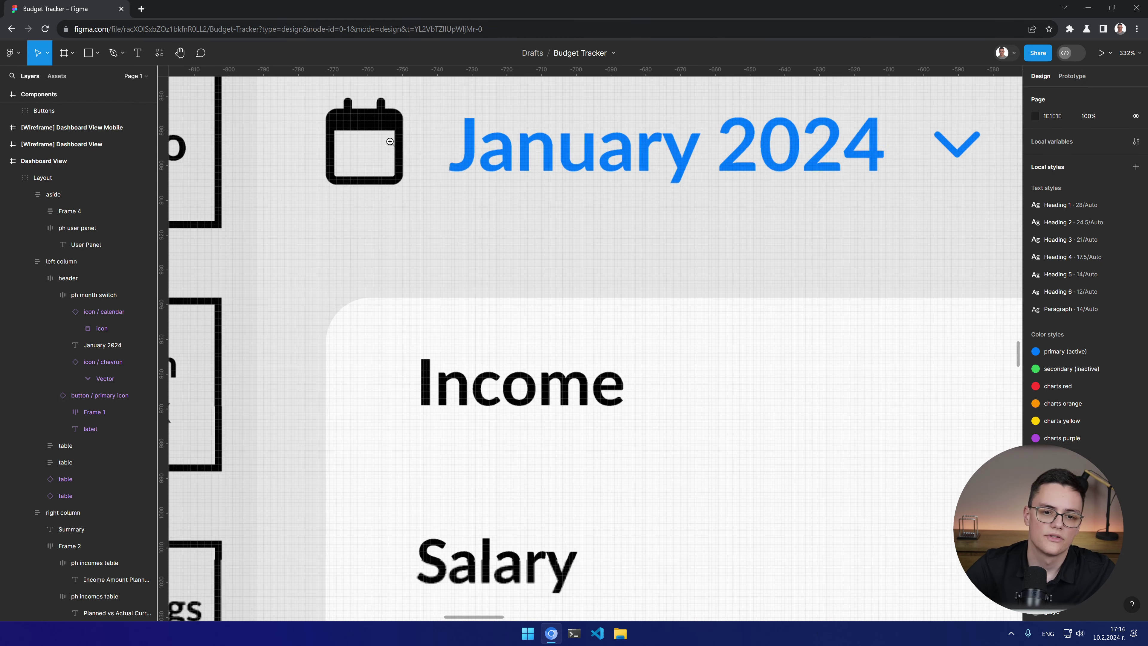
double_click(384, 123)
double_click(384, 123)
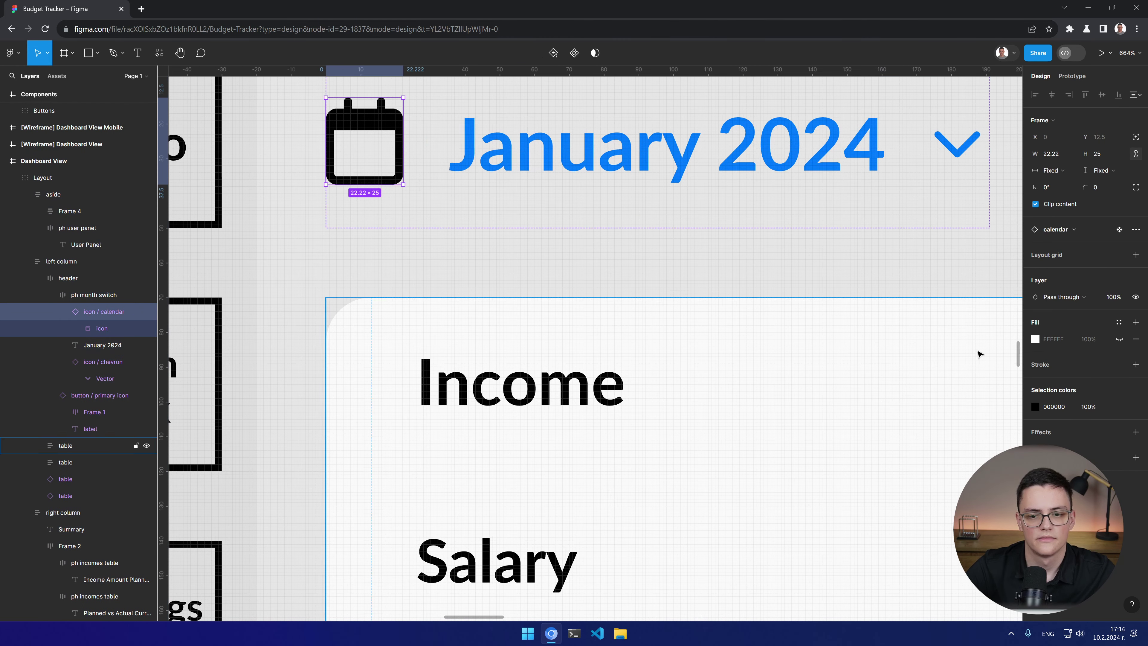
click(1035, 339)
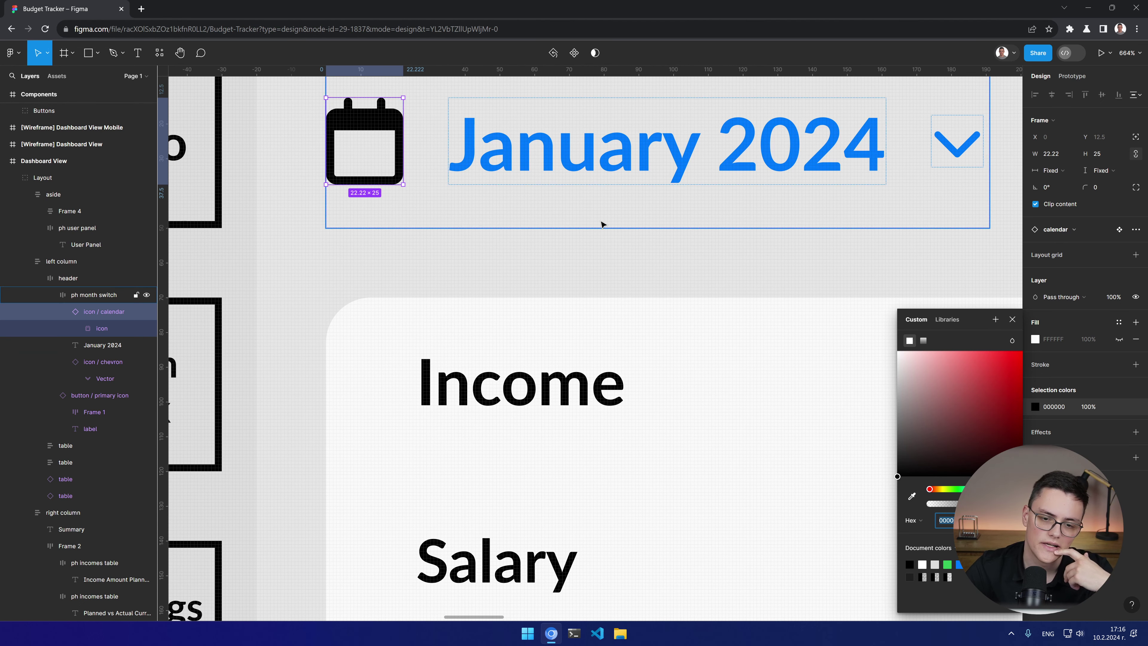
scroll(638, 198, up, 2)
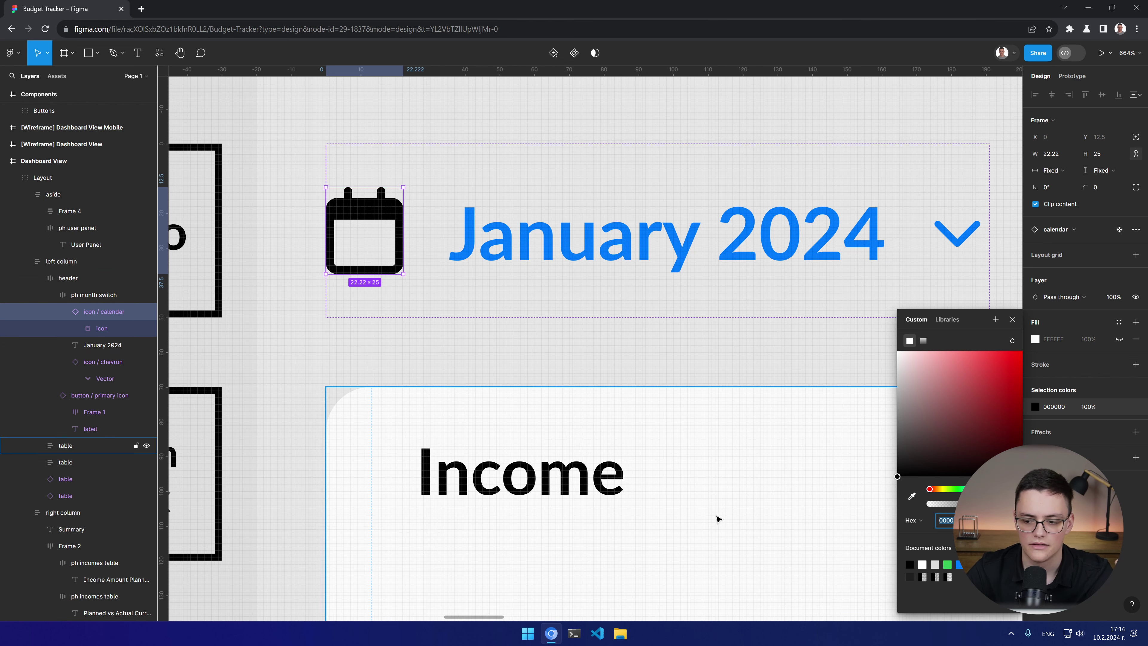
click(949, 319)
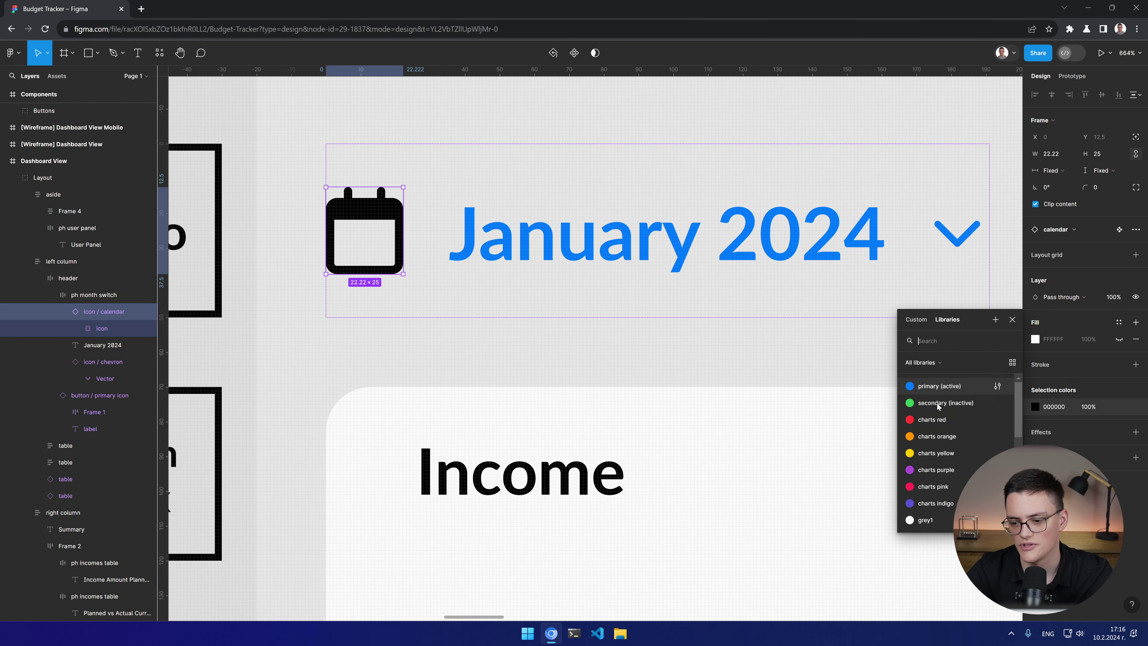
click(939, 389)
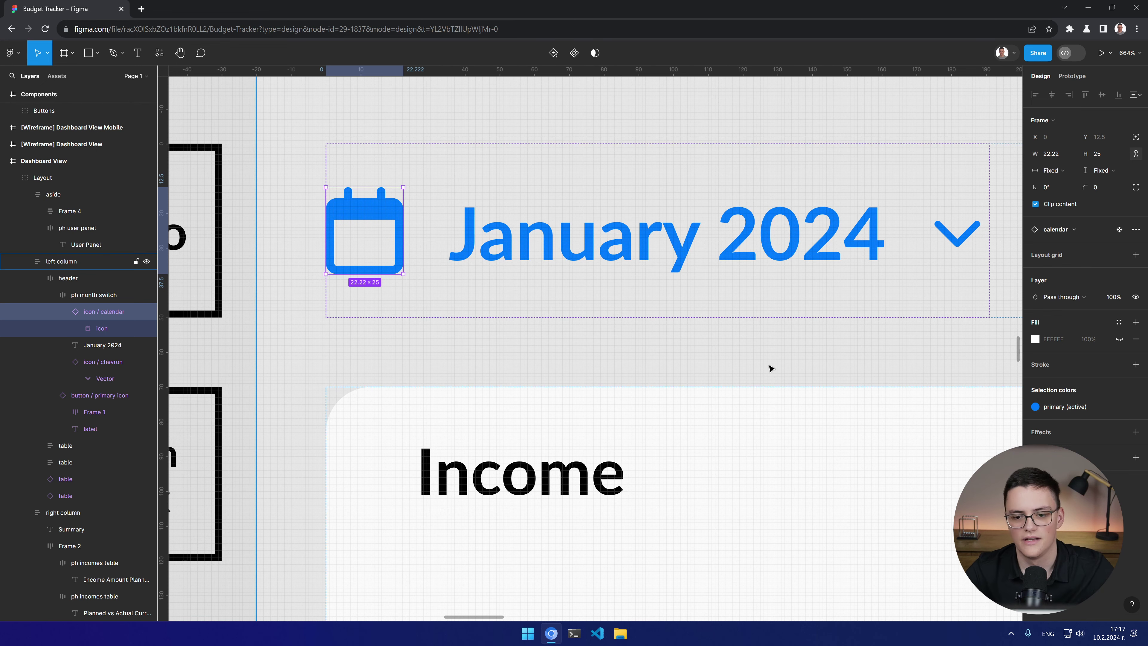
Step: Recolor the calendar icon in the Dashboard View header with the grey10 color style
scroll(769, 366, down, 3)
drag(756, 348, 545, 326)
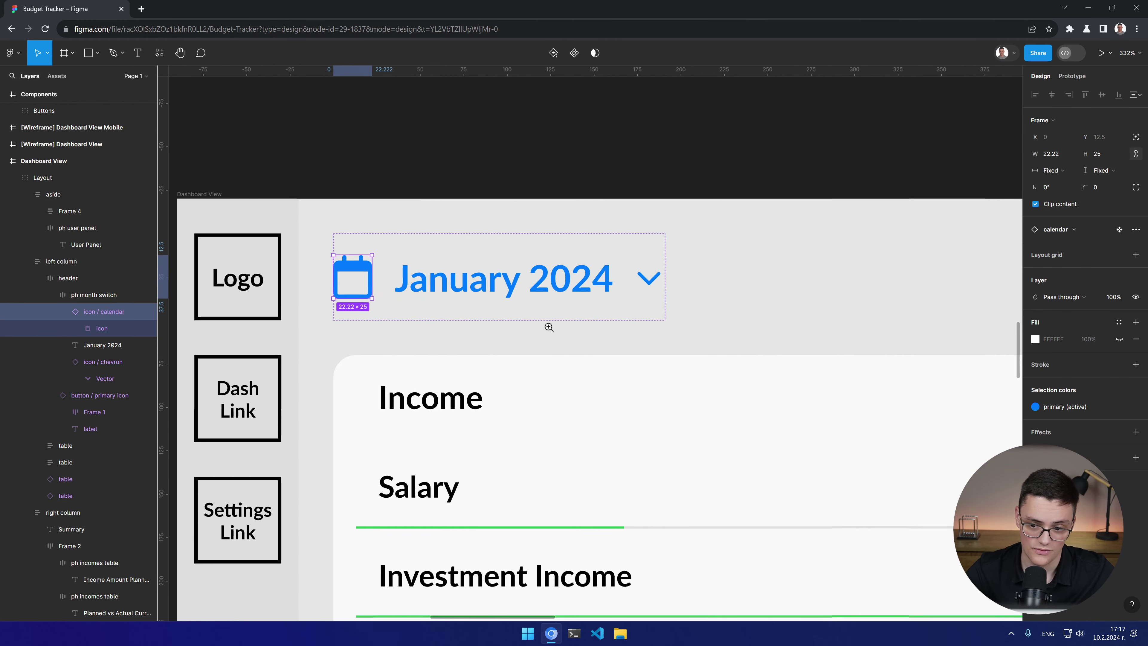
scroll(556, 330, down, 3)
click(581, 334)
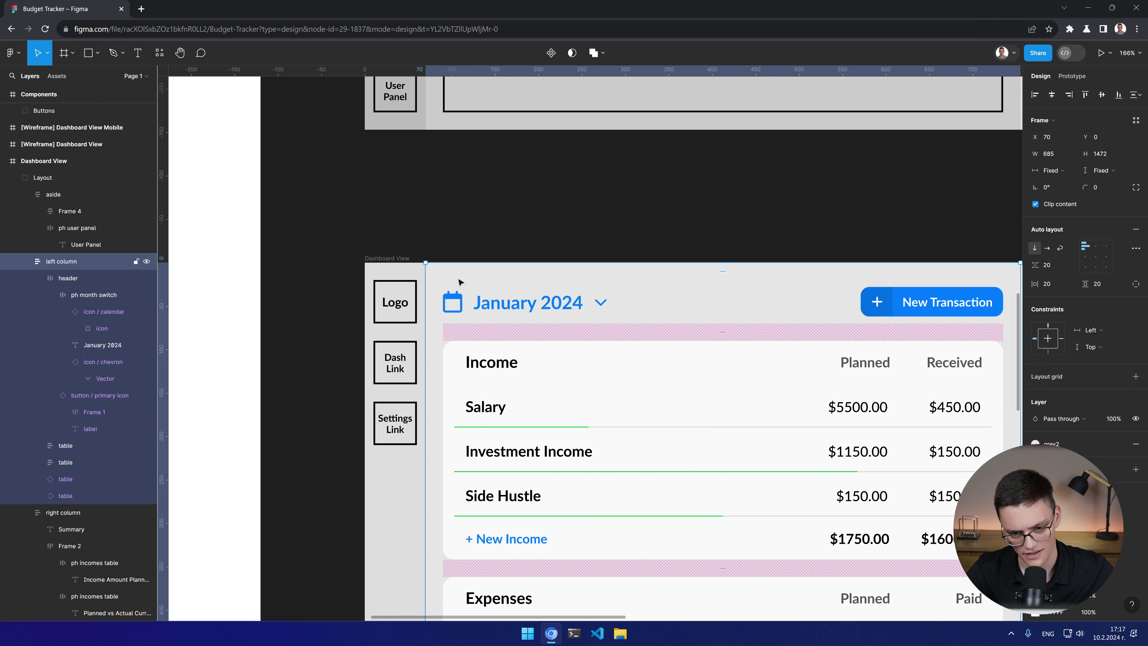
double_click(452, 299)
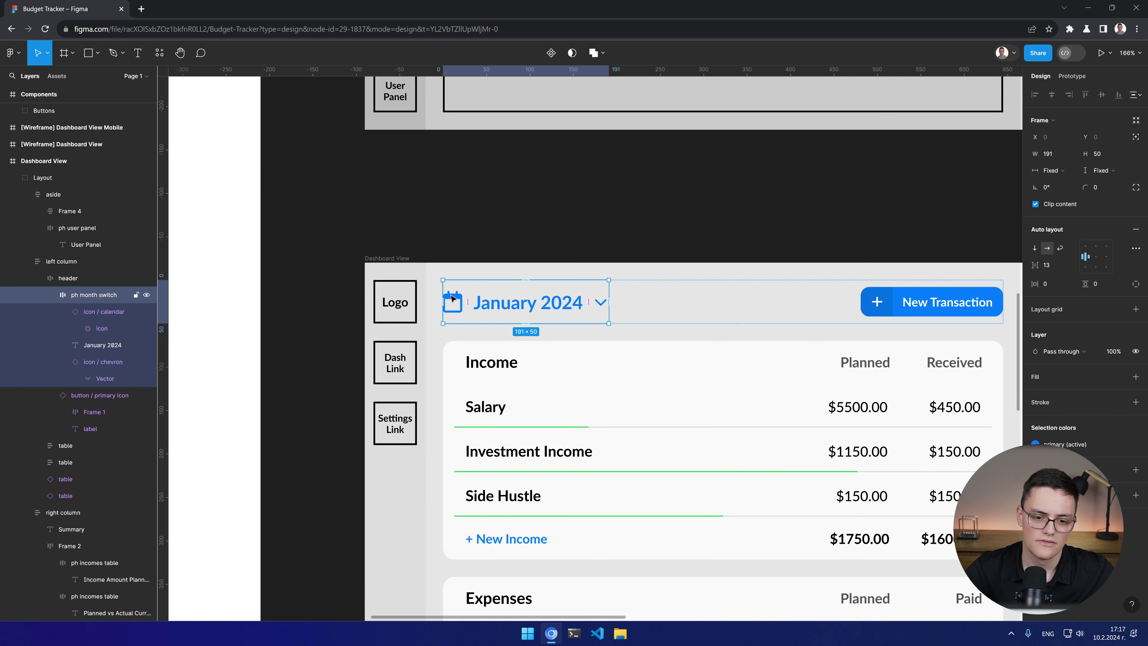
double_click(452, 298)
click(475, 320)
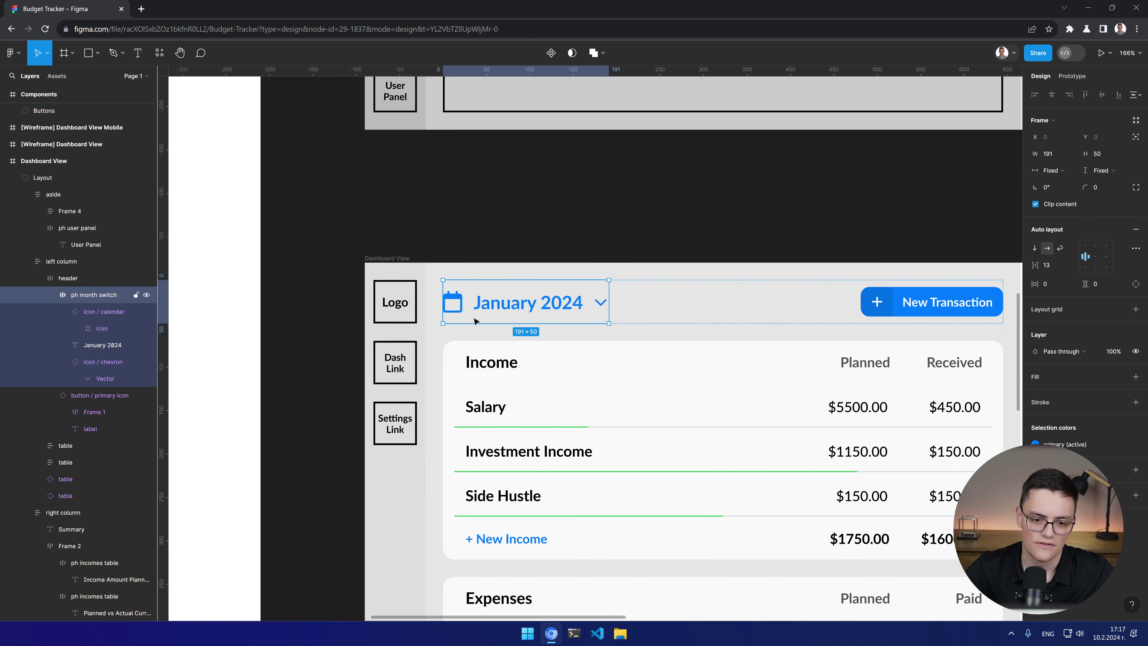
click(456, 302)
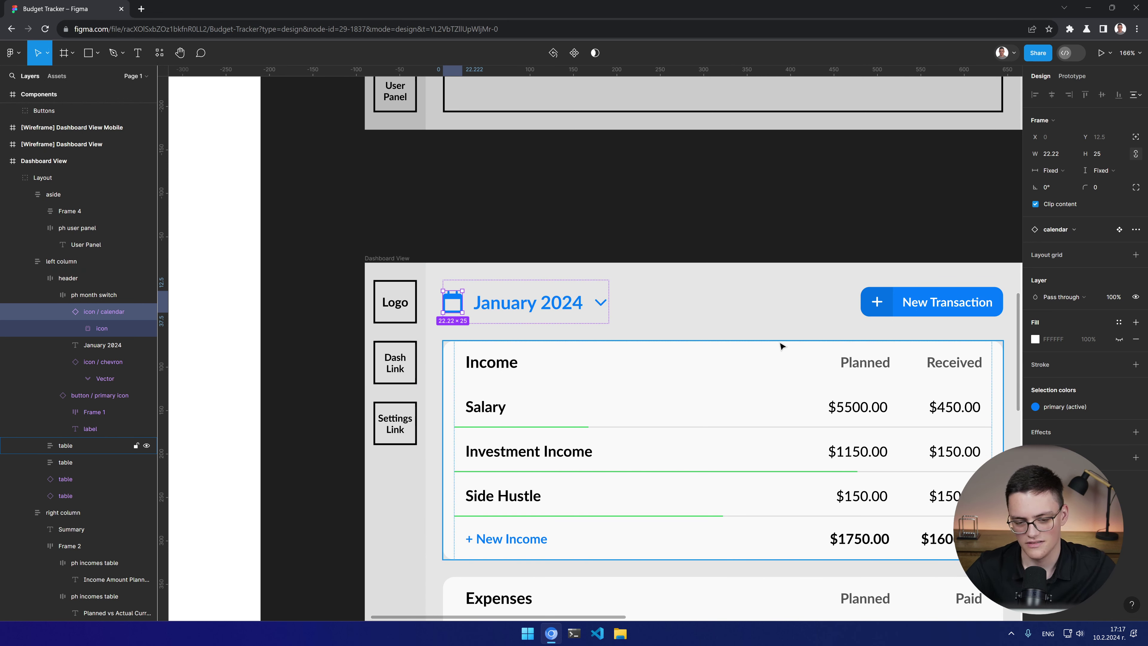
click(1035, 406)
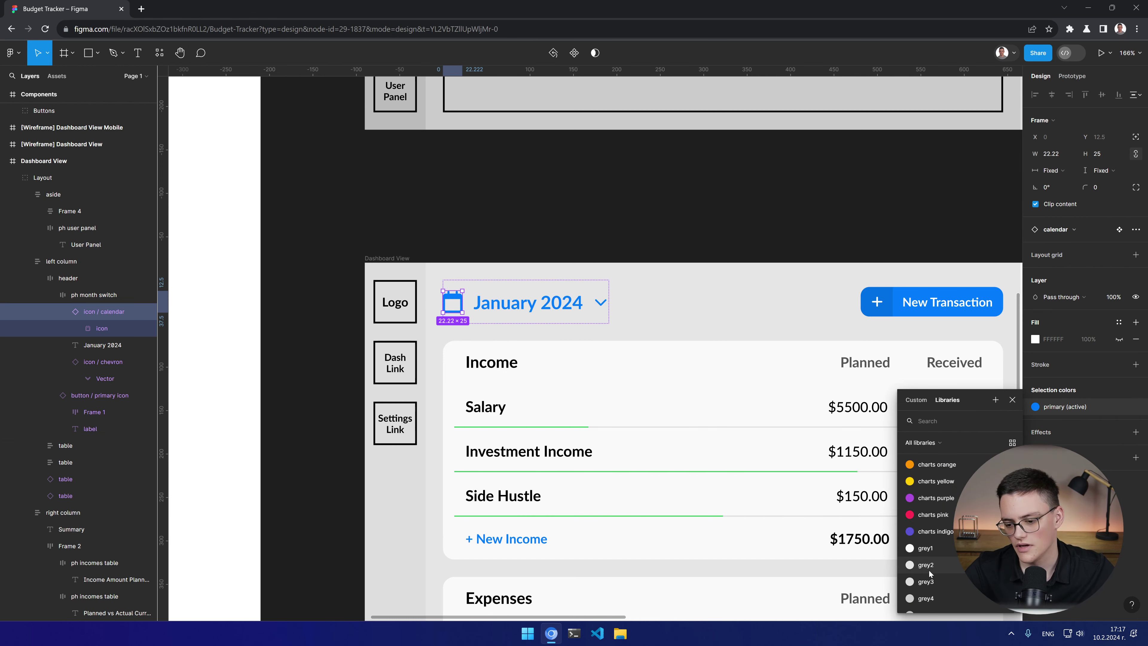
scroll(924, 594, down, 3)
click(925, 565)
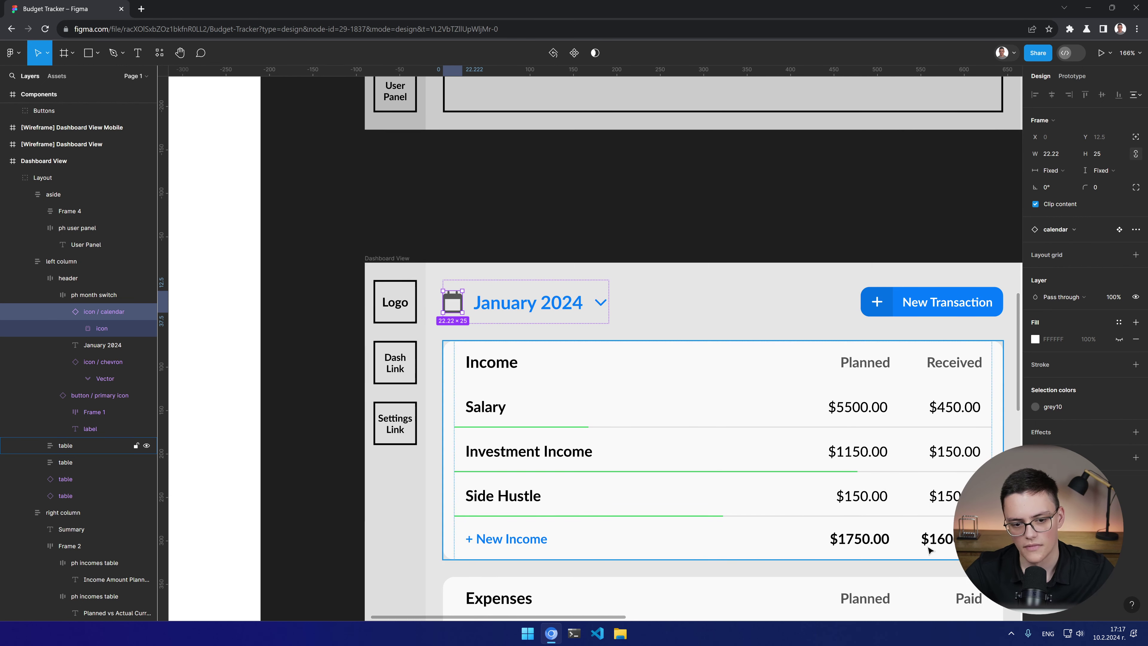
Step: Try the lighter grey9, grey8 and grey7 color styles on the calendar icon
click(1034, 408)
click(949, 529)
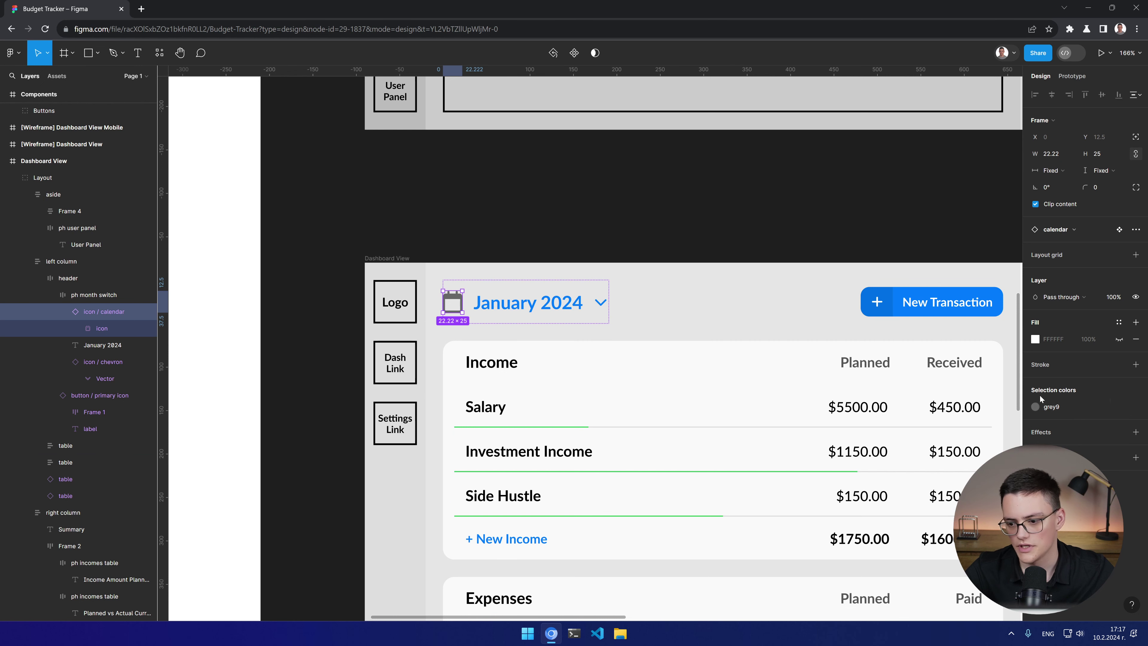
click(1035, 406)
click(926, 529)
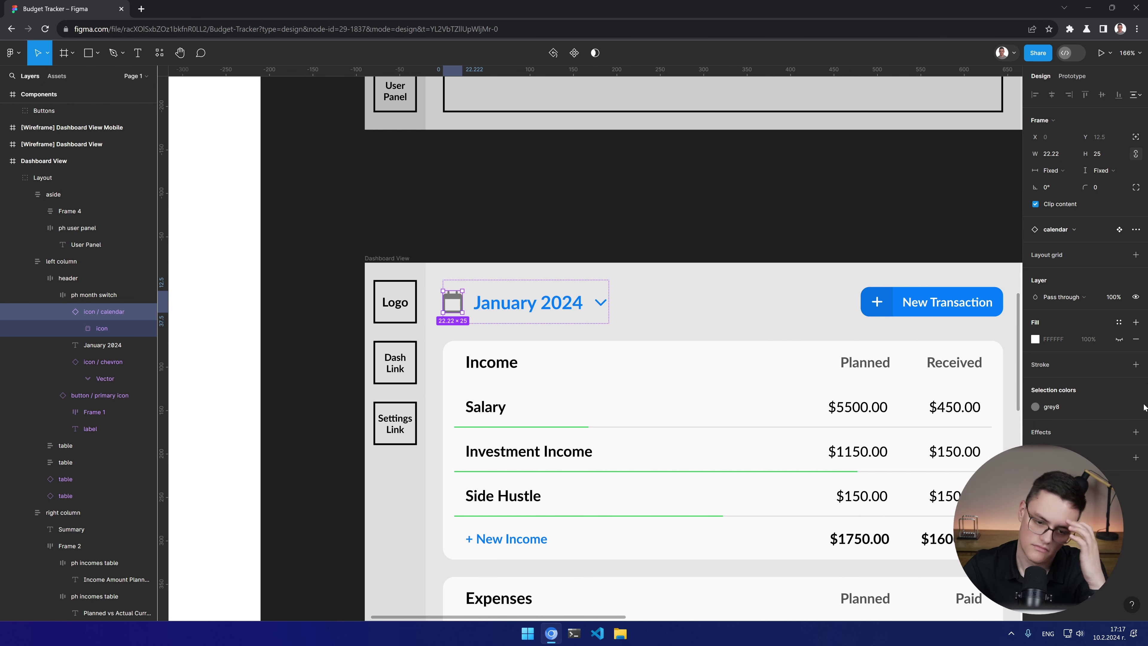
click(1038, 406)
click(924, 528)
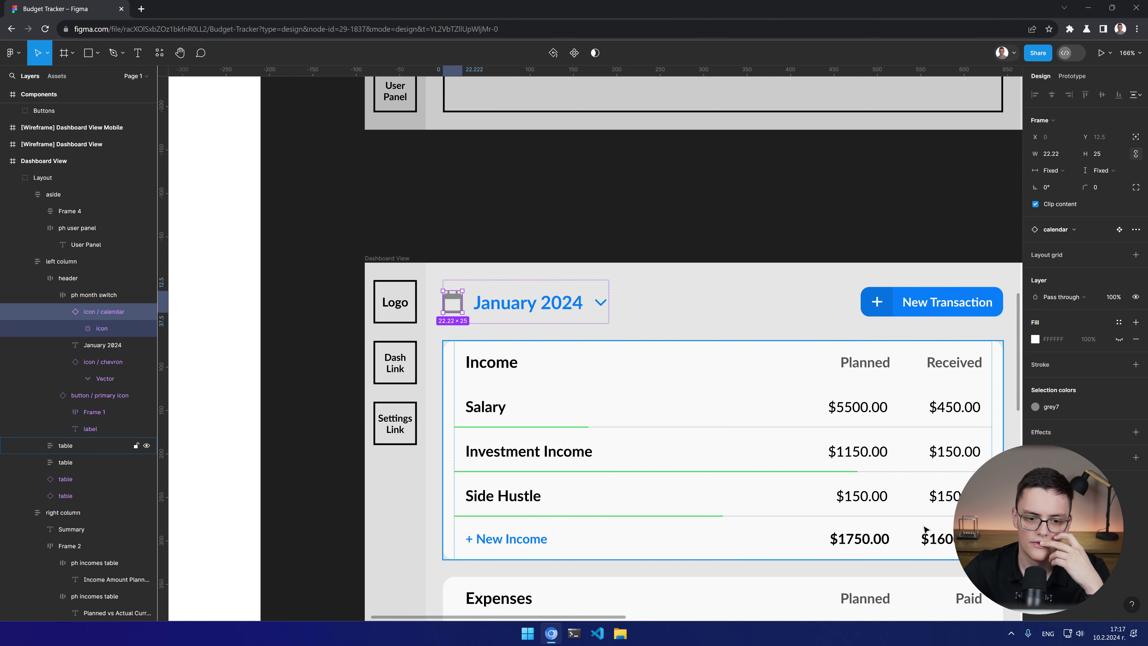
Step: Try the darker grey12 and grey11 color styles on the calendar icon and return it to grey10
click(1035, 406)
scroll(931, 520, down, 2)
click(948, 539)
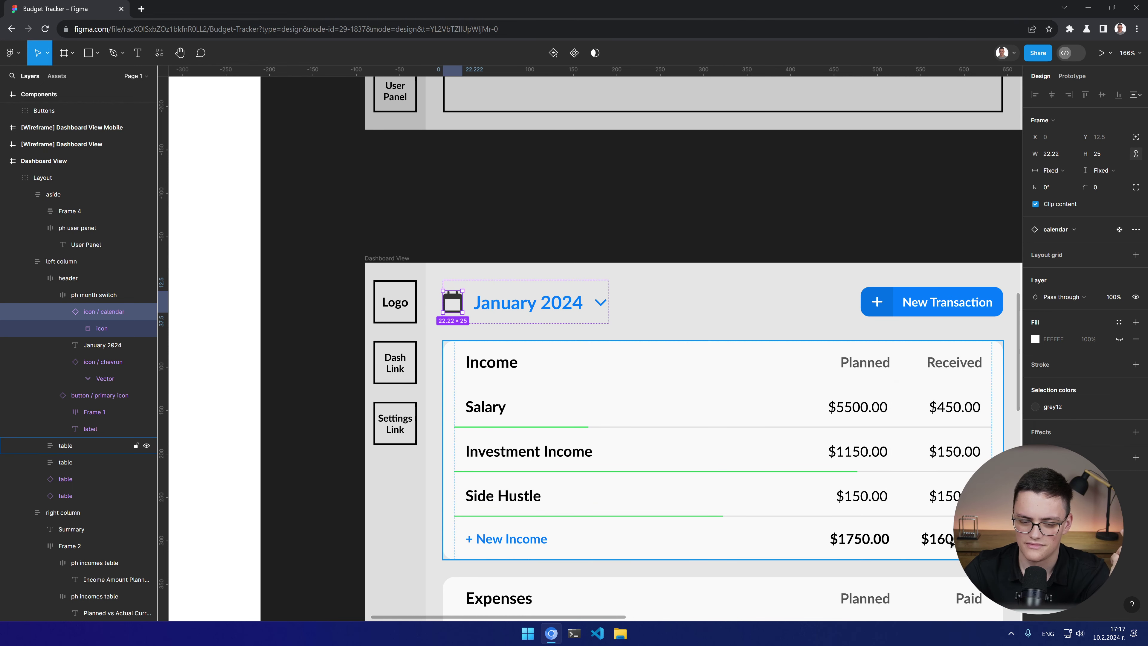
click(1035, 406)
click(937, 538)
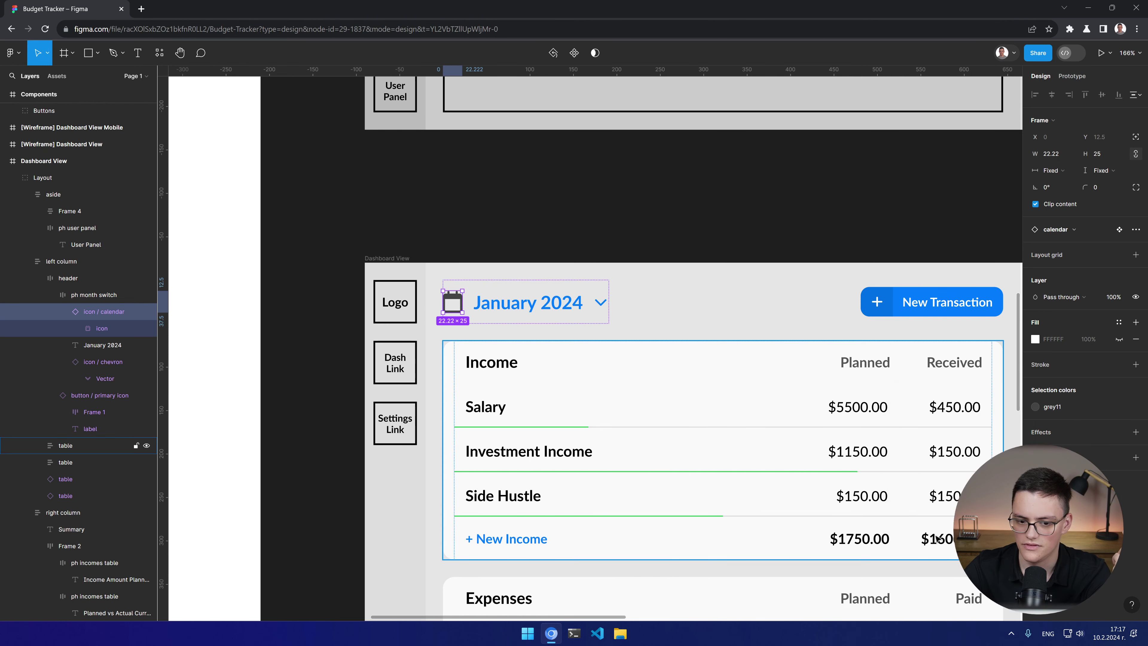
click(1034, 406)
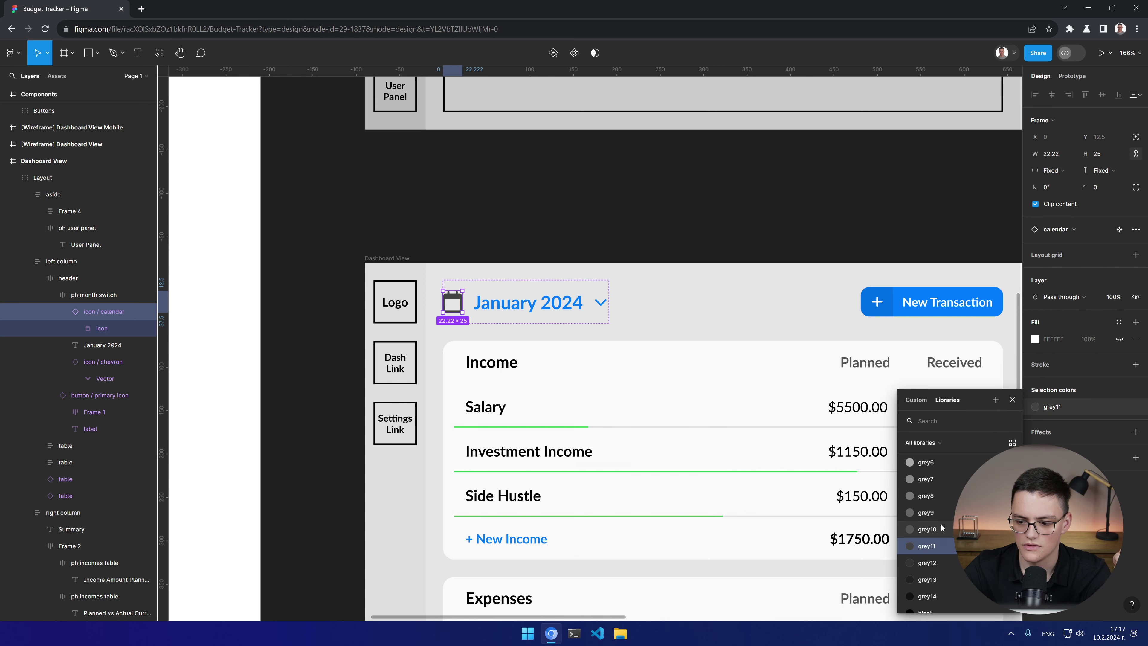
click(931, 526)
click(669, 253)
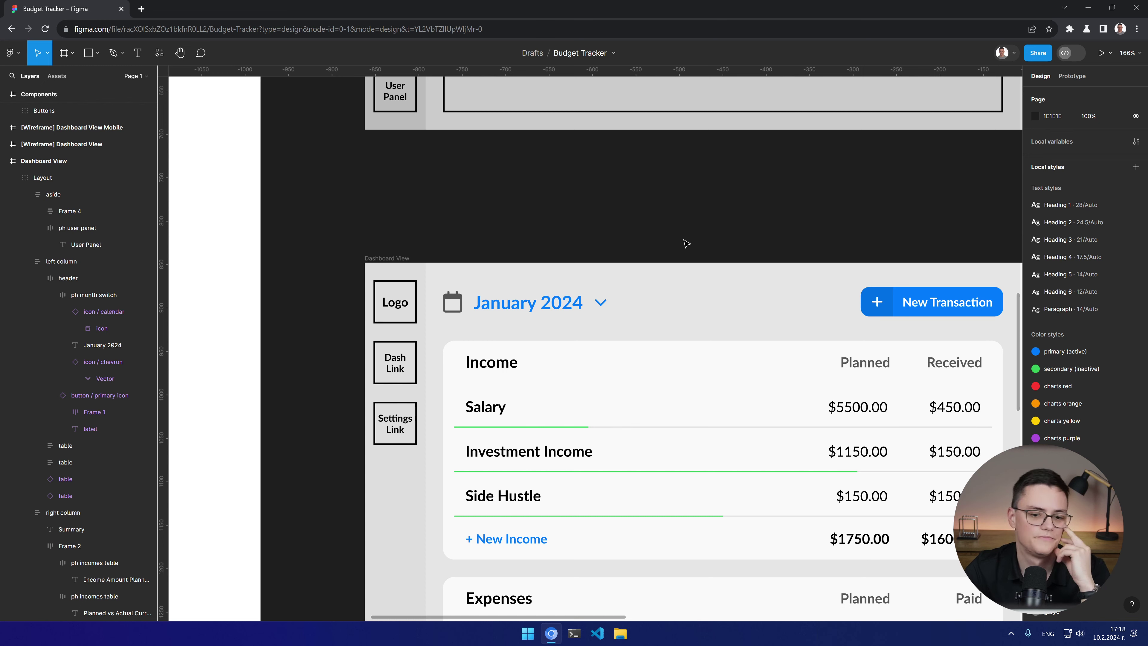
Step: Compare the calendar icon against the header in the grey9 and grey8 color styles
click(457, 300)
click(458, 299)
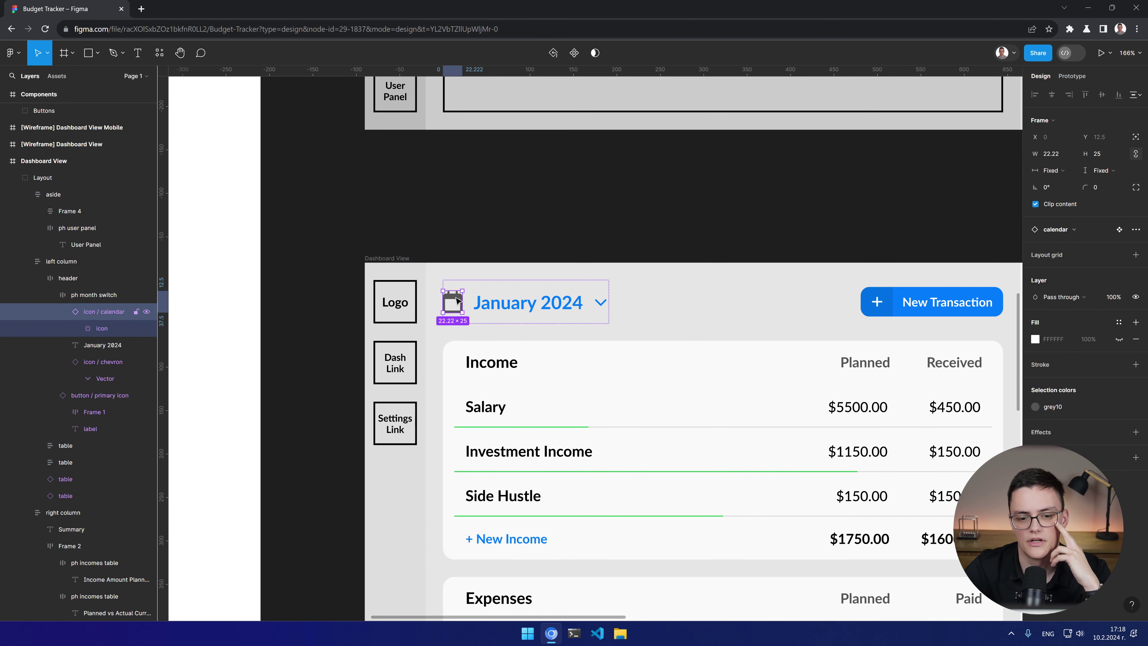
click(543, 247)
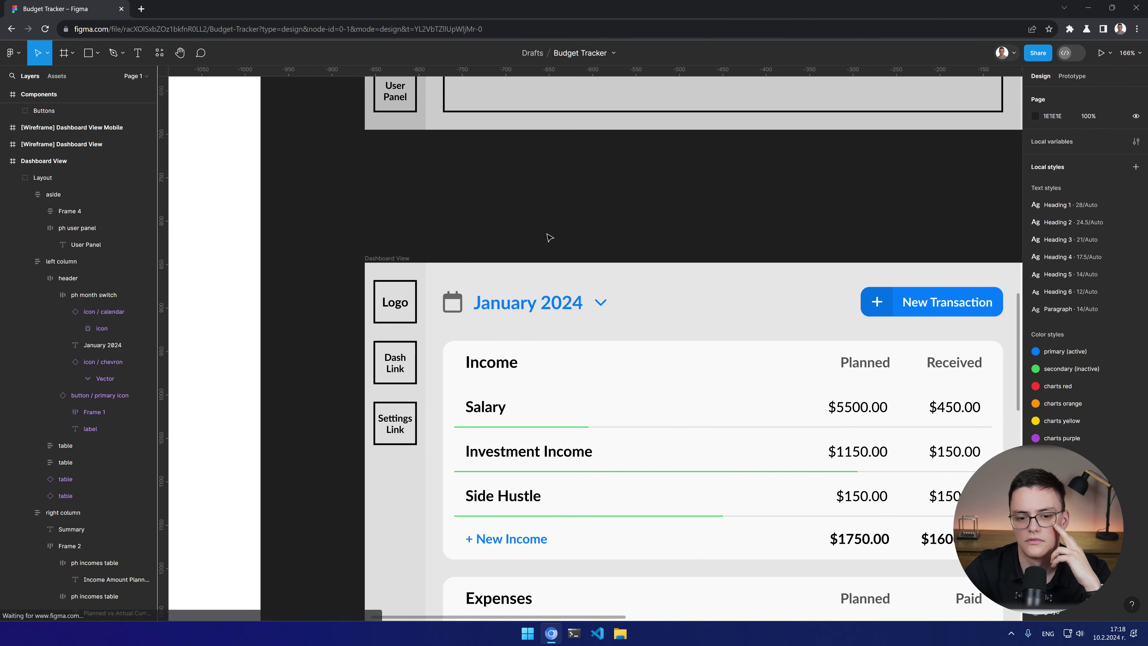
click(452, 301)
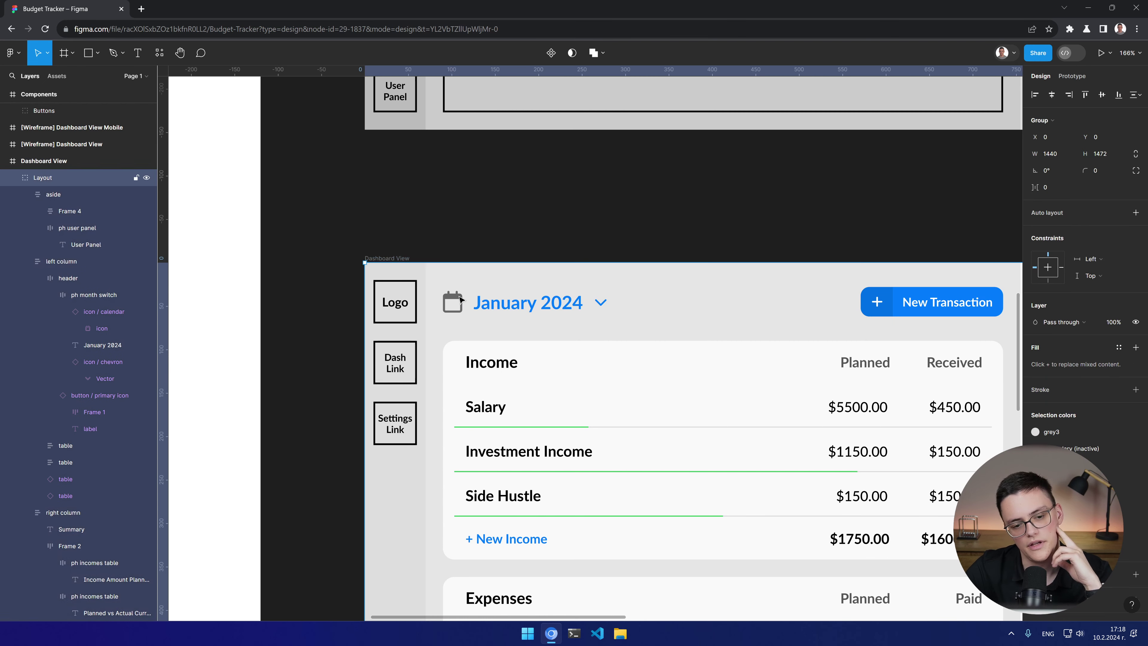
click(453, 301)
click(453, 301)
click(1035, 406)
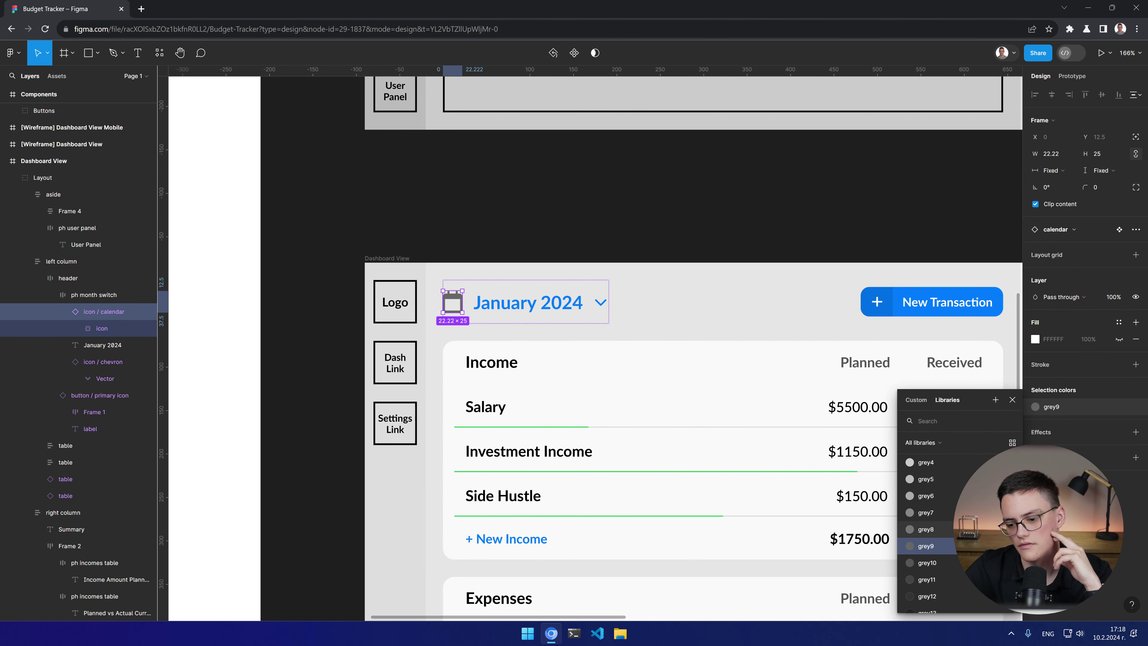
key(Escape)
click(597, 226)
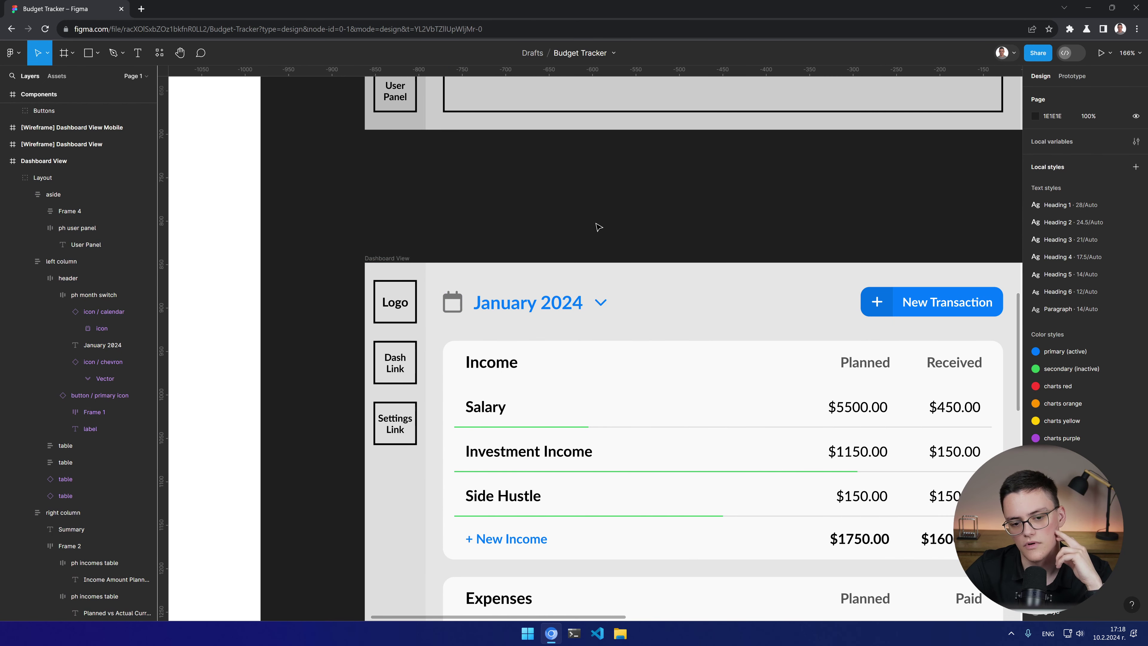
Step: Darken the calendar icon's color to the grey9 style and further to grey10
click(453, 301)
click(453, 301)
click(453, 301)
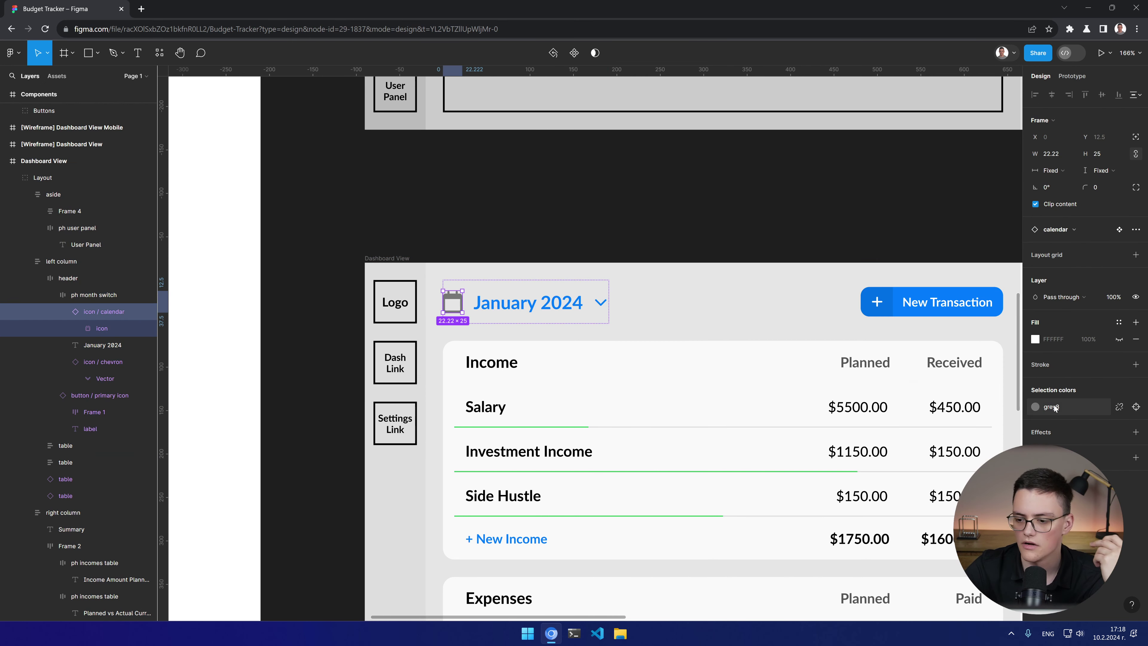
click(1035, 406)
click(948, 557)
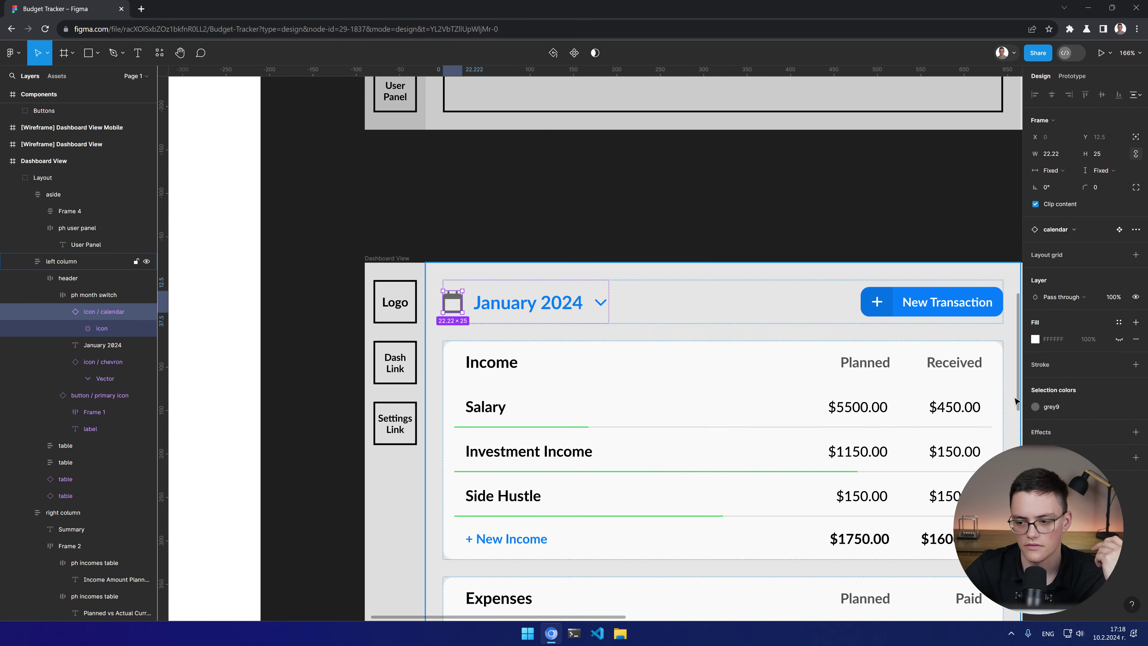
click(1034, 405)
click(948, 569)
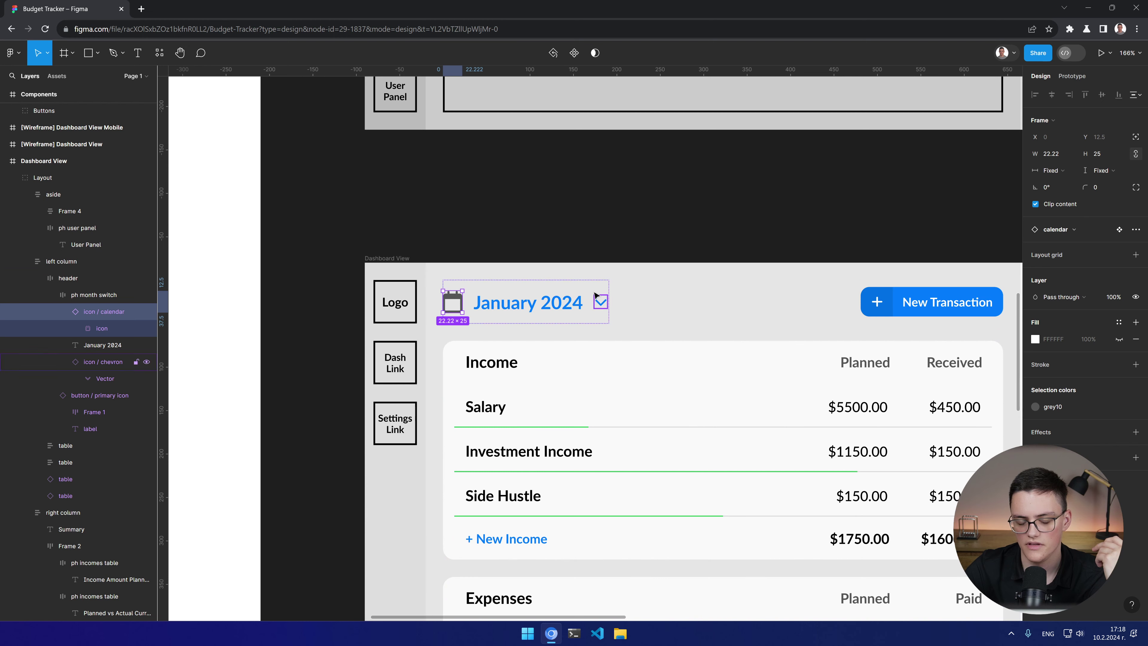
Step: Examine the calendar icon and month label colors against the header background and the Income table
click(585, 246)
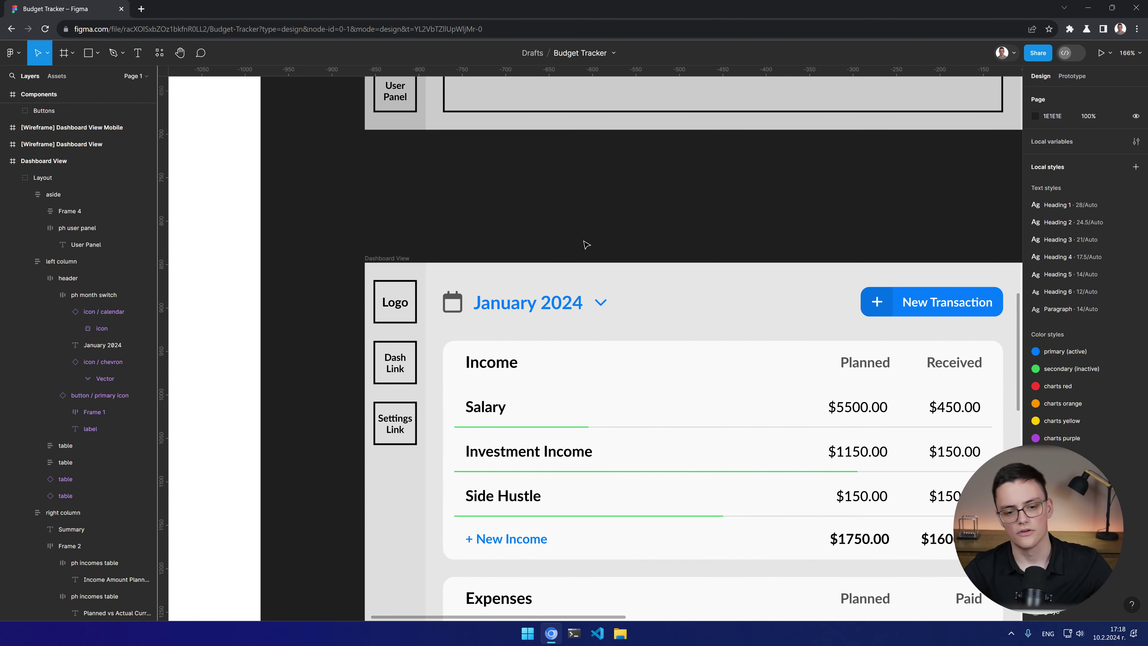
scroll(585, 246, down, 5)
scroll(619, 426, down, 1)
click(473, 290)
key(shift+2)
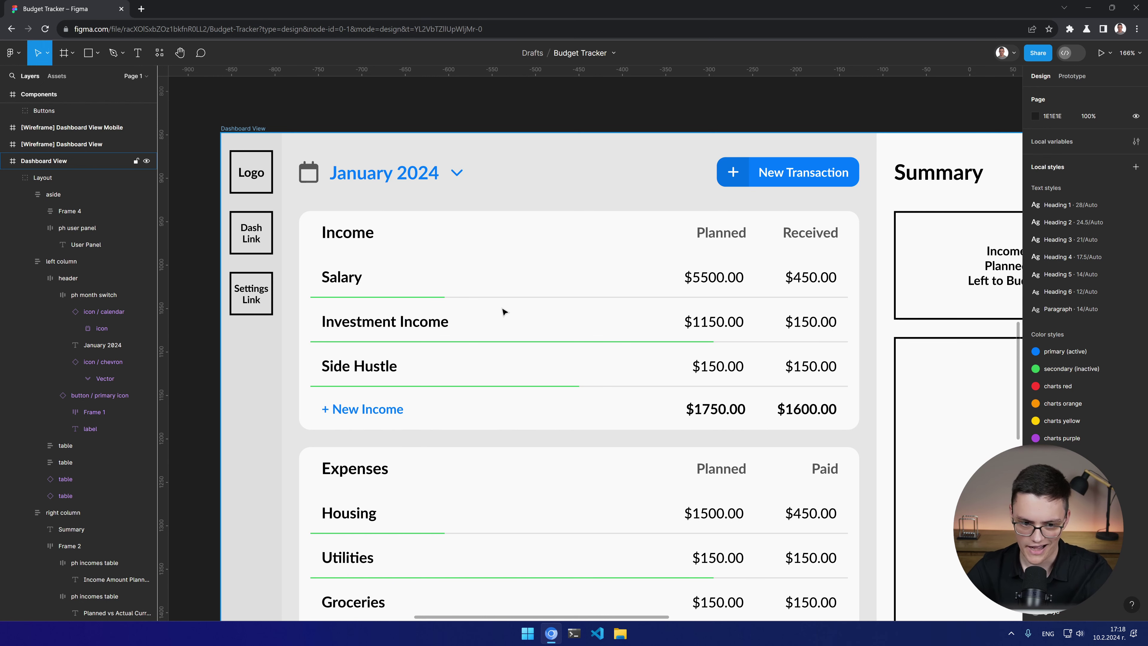
right_click(498, 275)
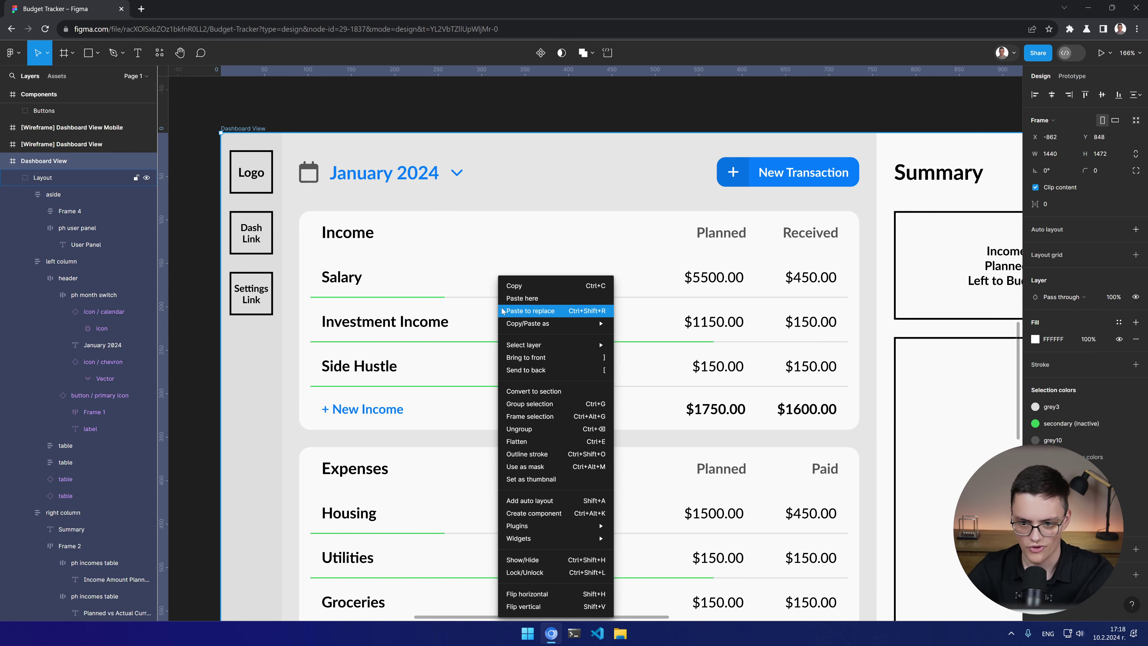
click(480, 198)
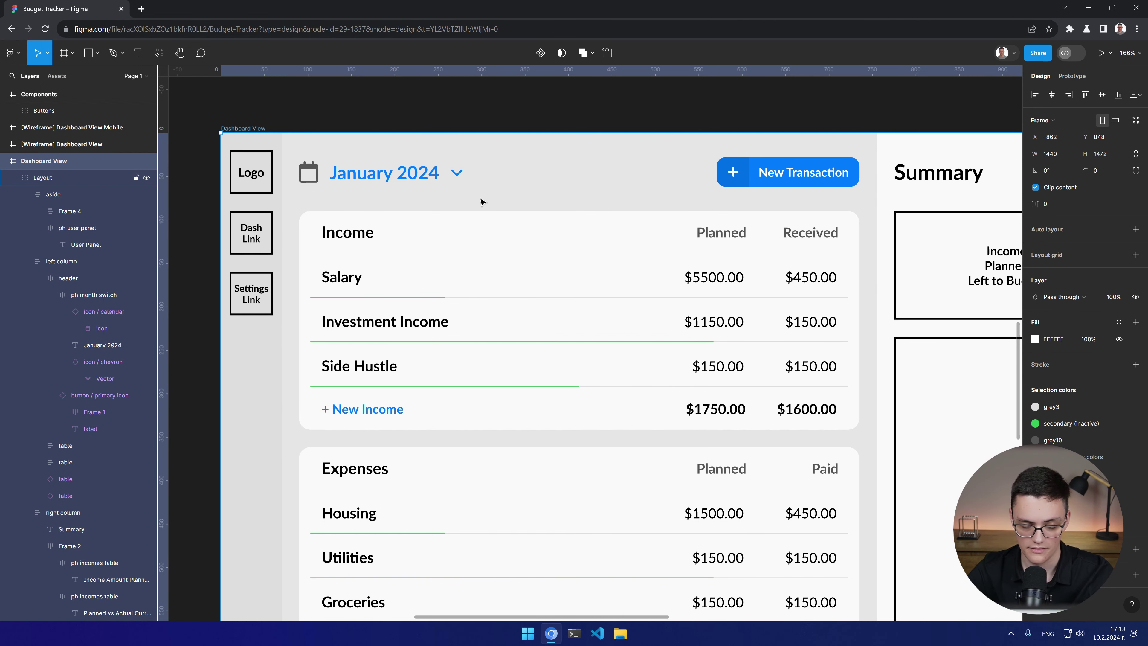
scroll(481, 245, down, 1)
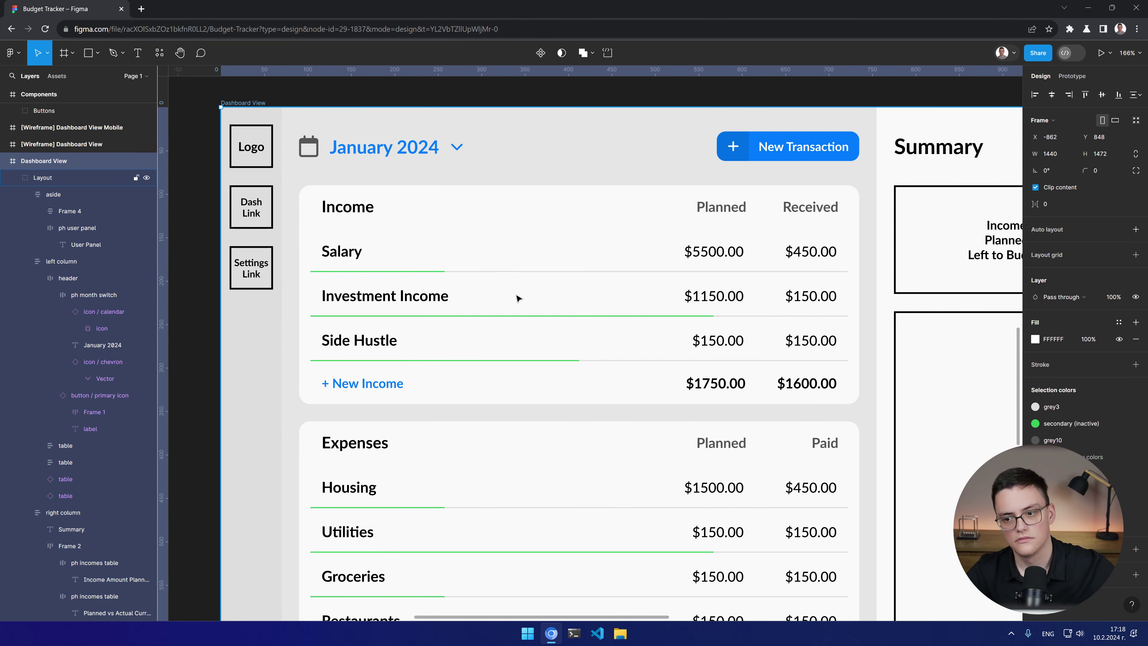
Step: Review the whole Dashboard View from the header to the Savings table and the sidebar's User Panel
scroll(517, 297, down, 5)
scroll(573, 317, down, 5)
scroll(578, 309, down, 4)
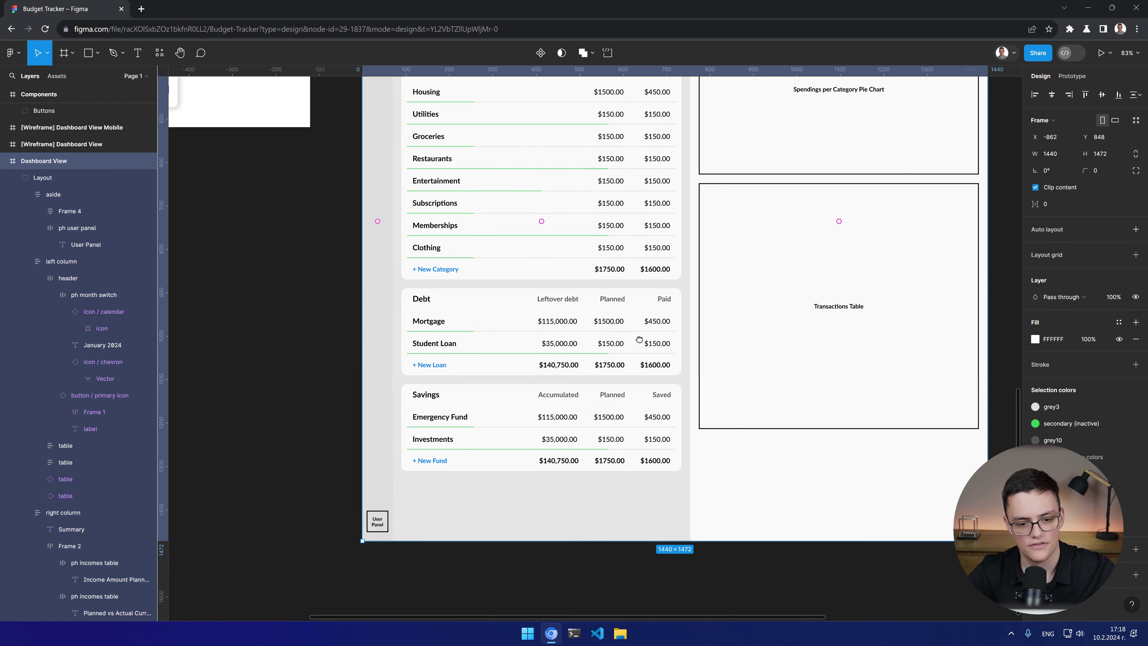
scroll(610, 344, up, 7)
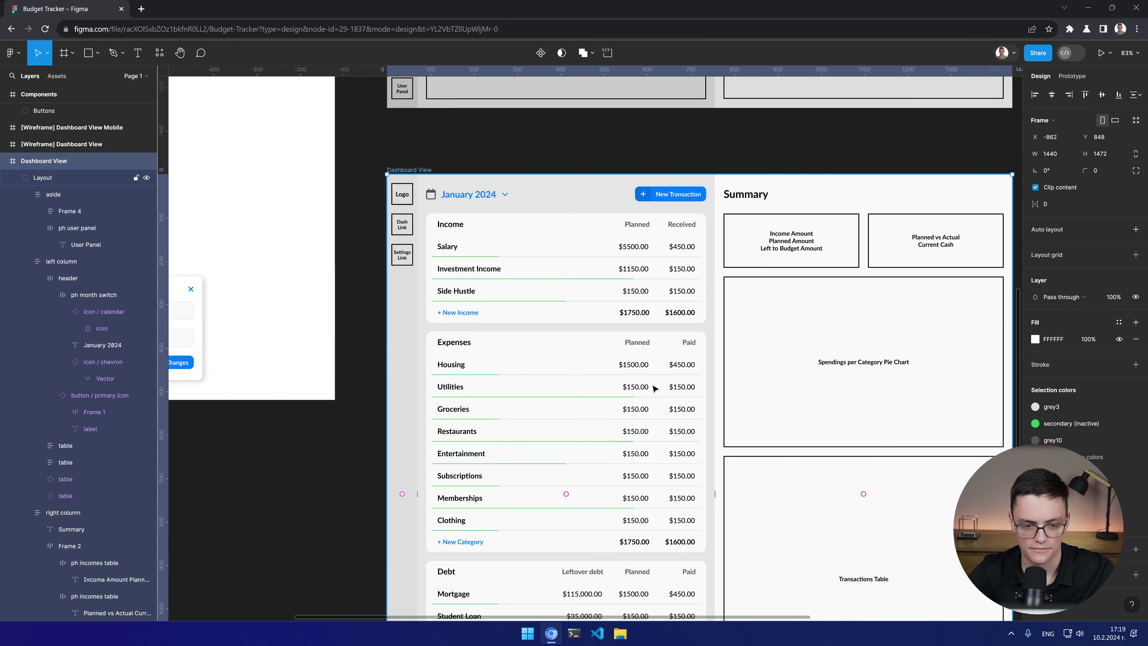
drag(655, 388, 649, 340)
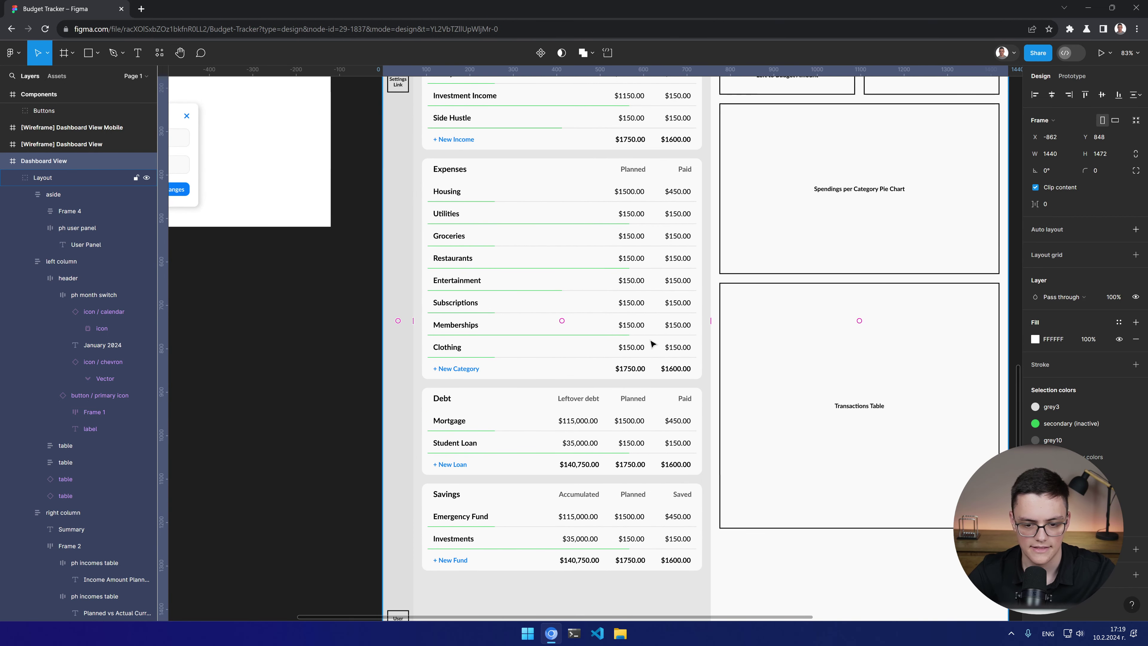
scroll(652, 341, up, 3)
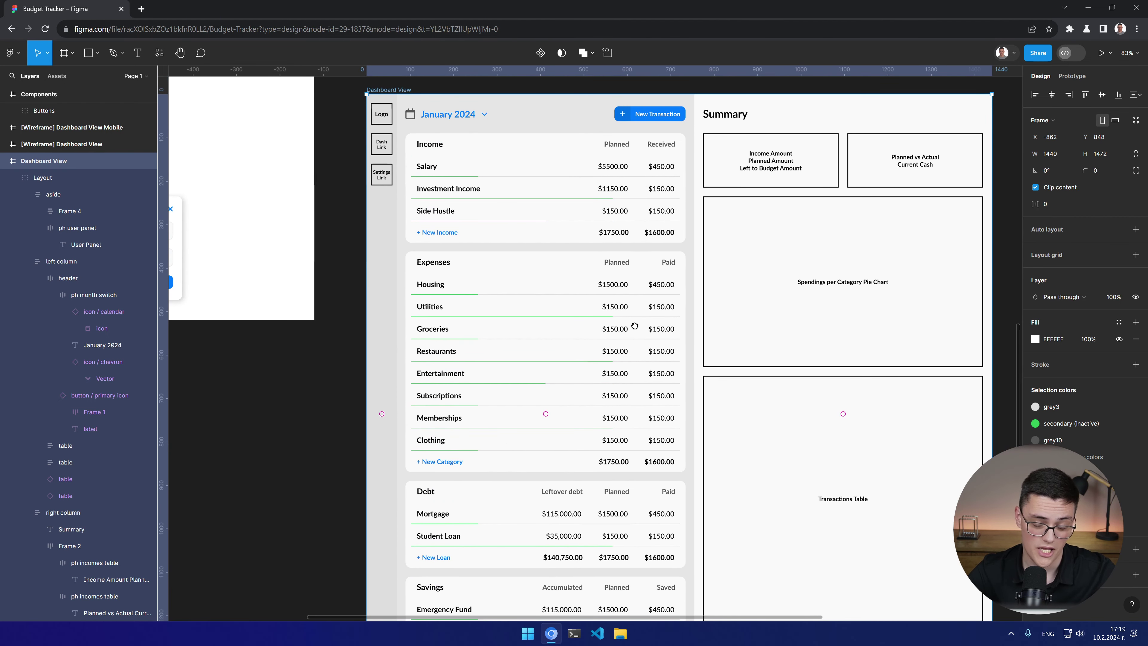
drag(635, 326, 636, 276)
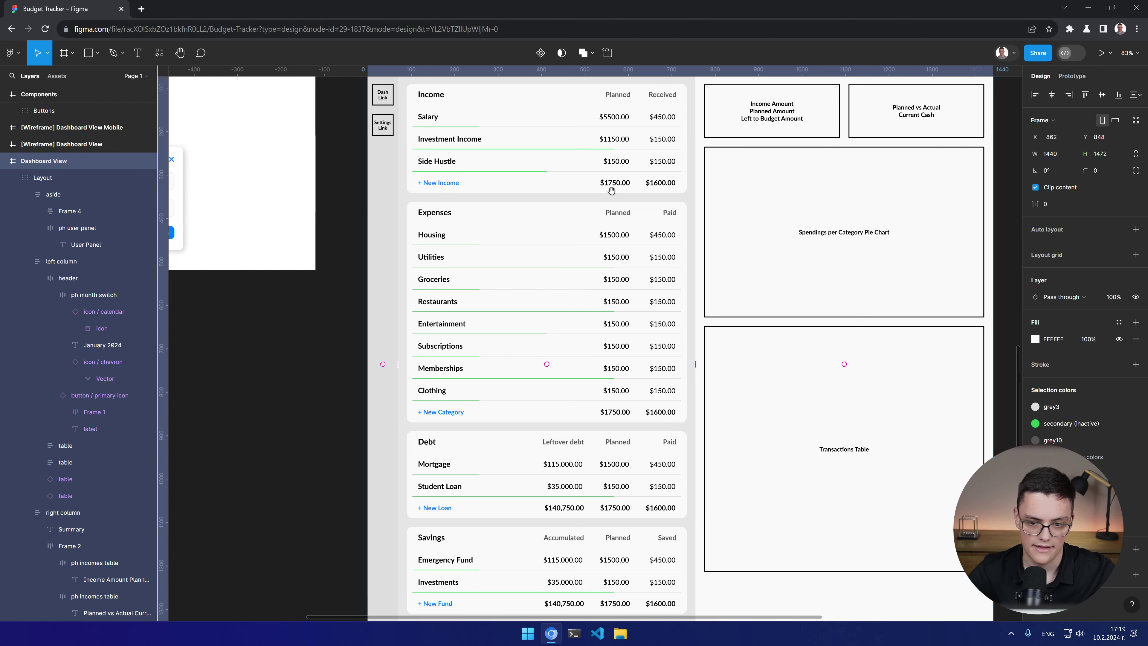
drag(638, 296, 644, 352)
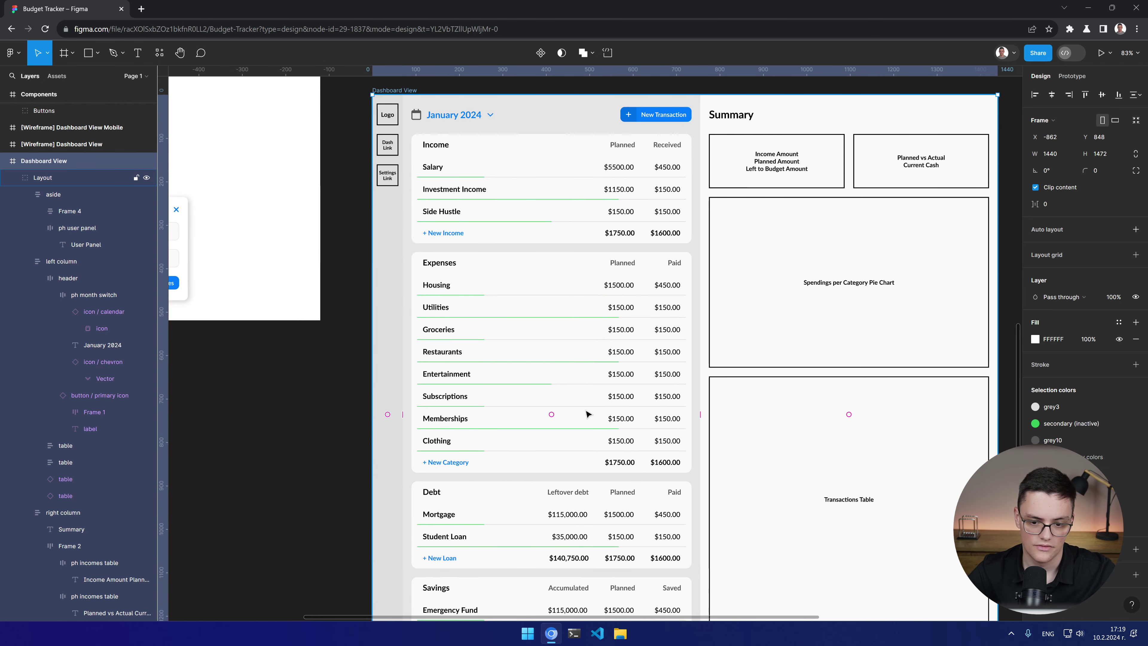
drag(579, 483, 574, 307)
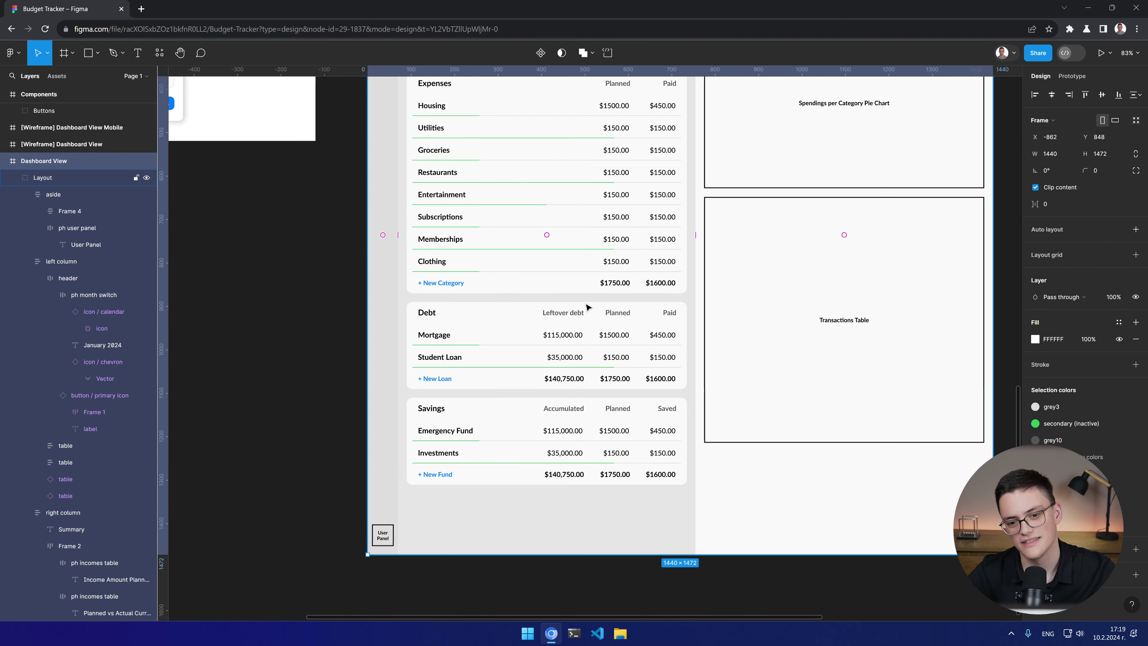
drag(587, 308, 613, 391)
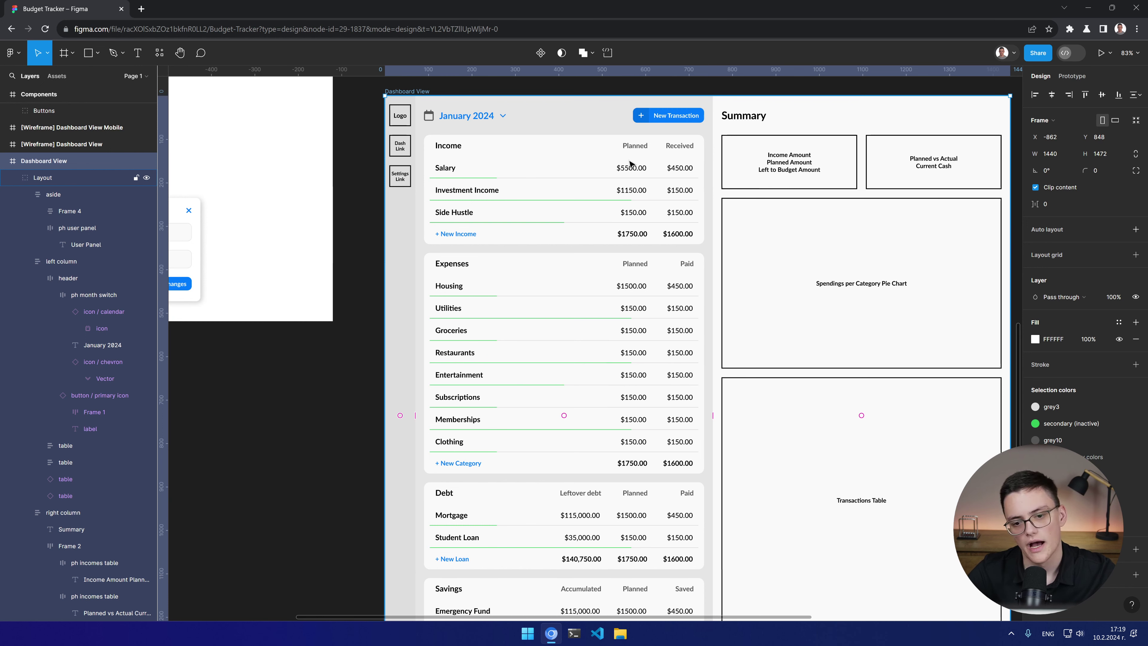
Step: Inspect the Income table's amounts and row dividers up close, and compare the left column with the Summary column
scroll(644, 167, up, 5)
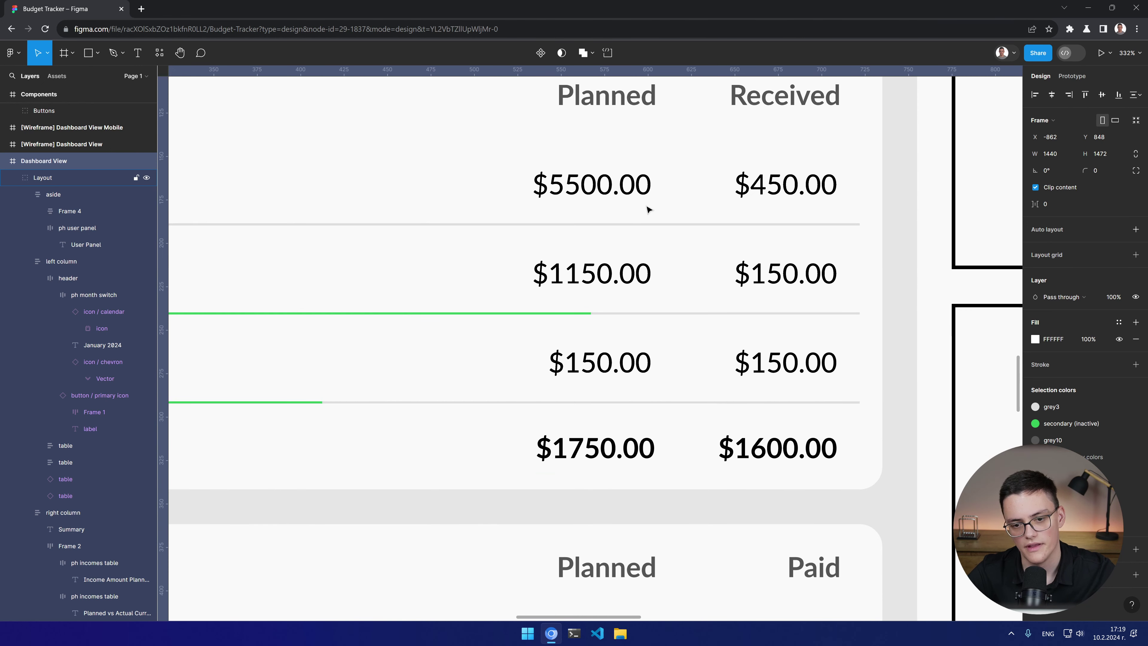
scroll(642, 204, down, 3)
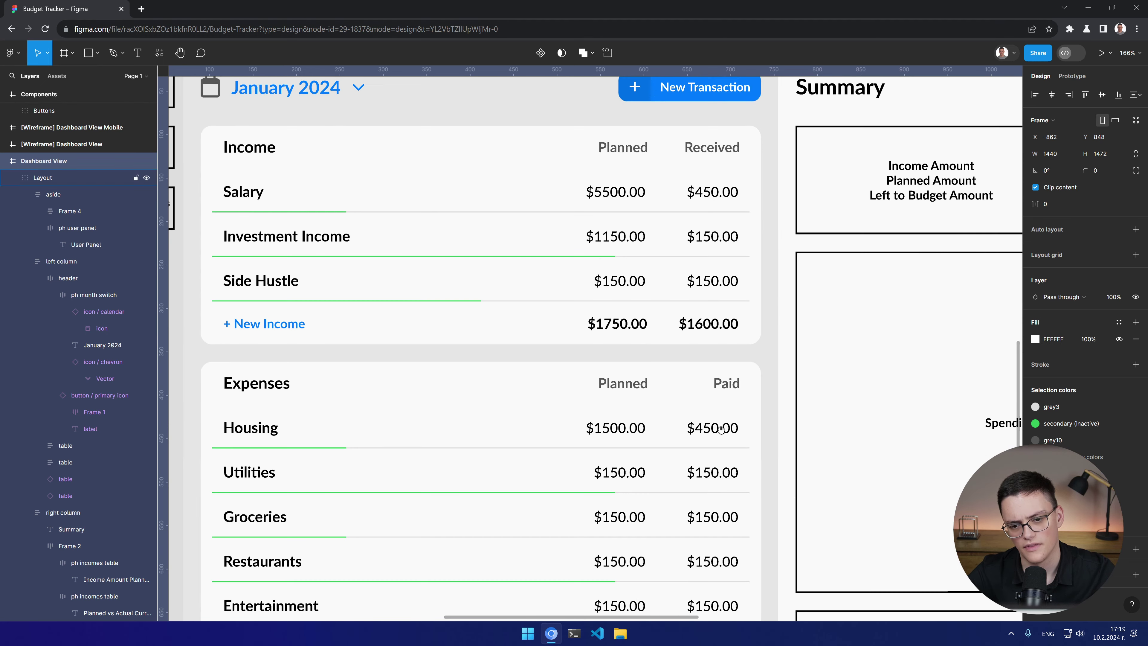
scroll(476, 500, down, 4)
scroll(749, 414, down, 3)
scroll(748, 413, down, 3)
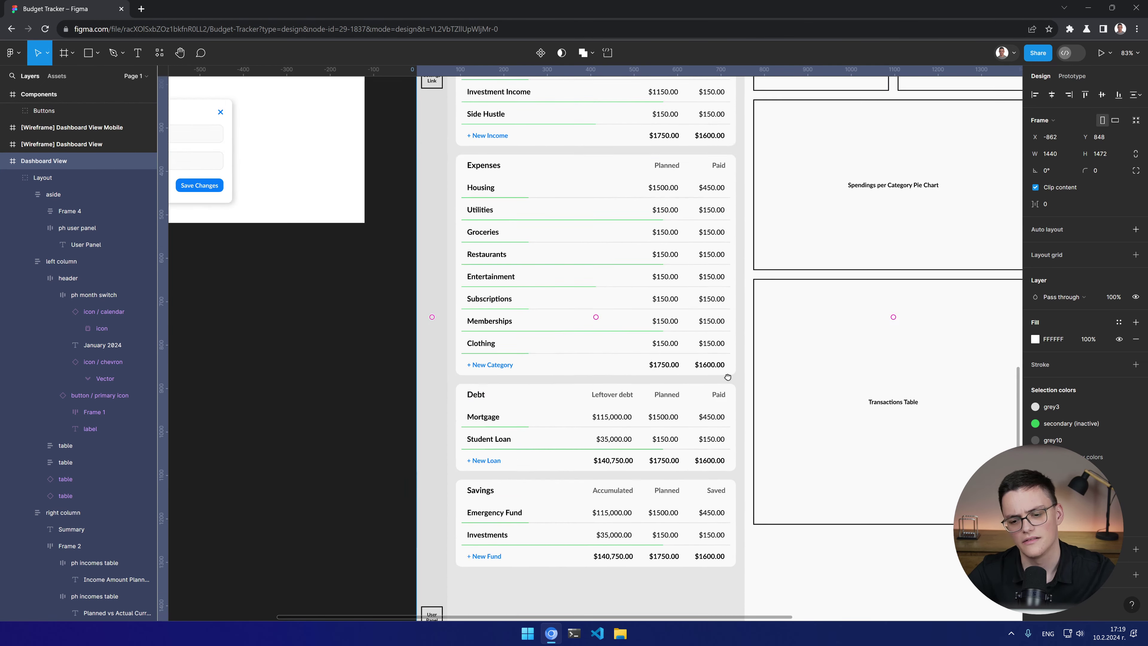
scroll(733, 503, up, 5)
scroll(734, 503, right, 4)
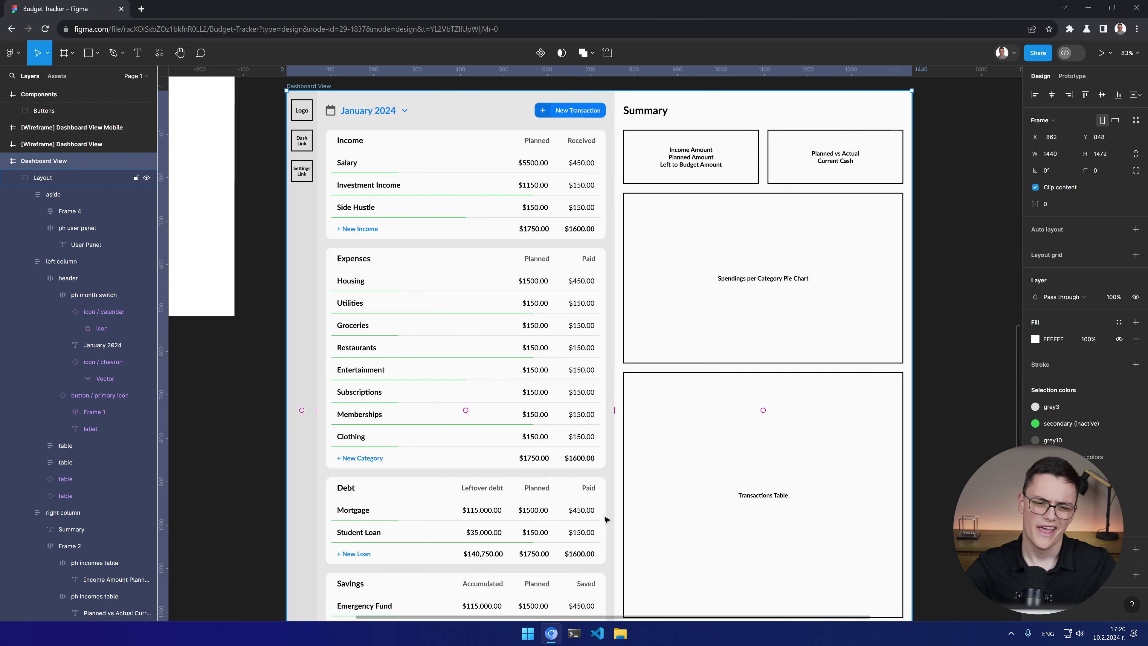
scroll(572, 349, right, 1)
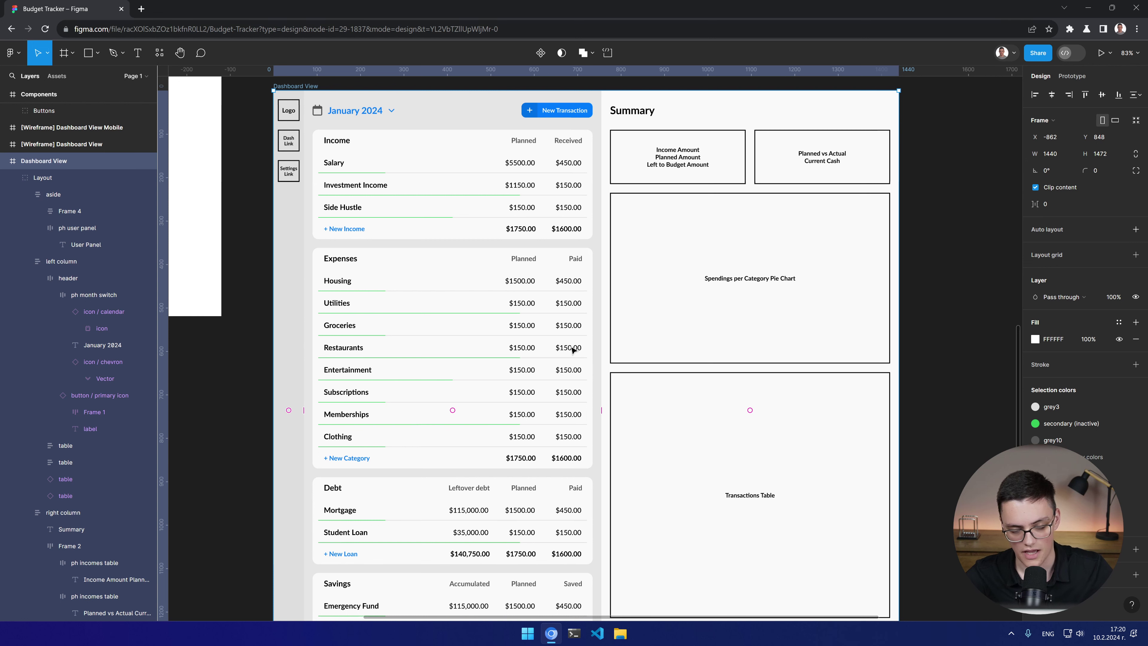
Step: Check the Income table's frame against the Expenses, Debt and Savings tables and the Summary placeholders
click(527, 164)
double_click(526, 164)
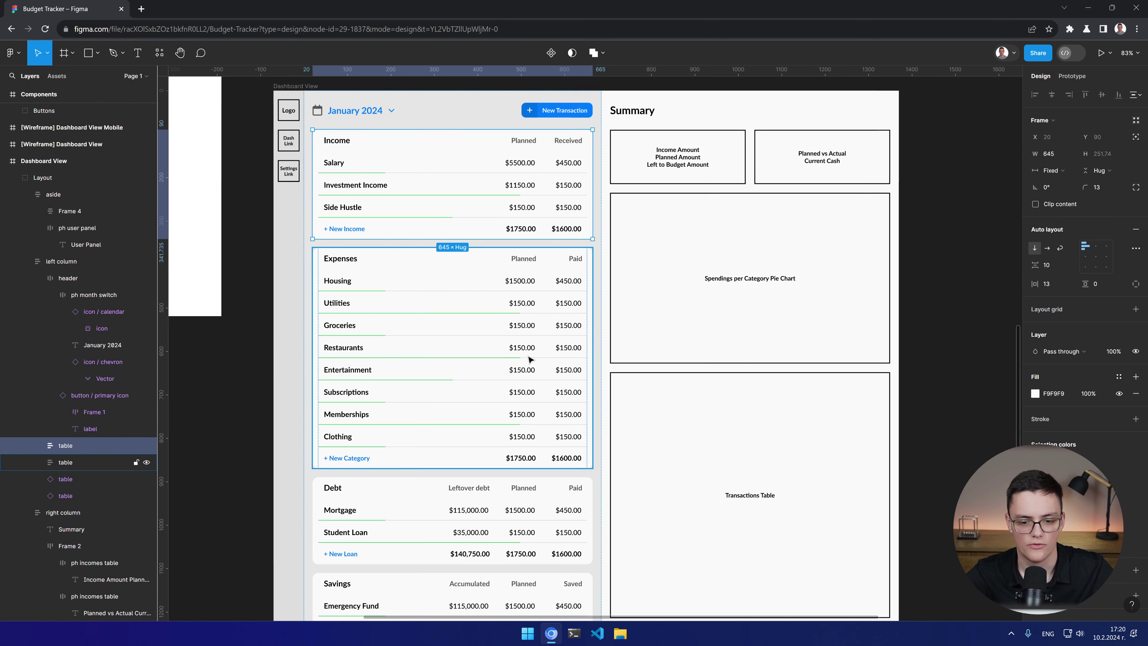
scroll(529, 359, down, 7)
scroll(530, 357, up, 3)
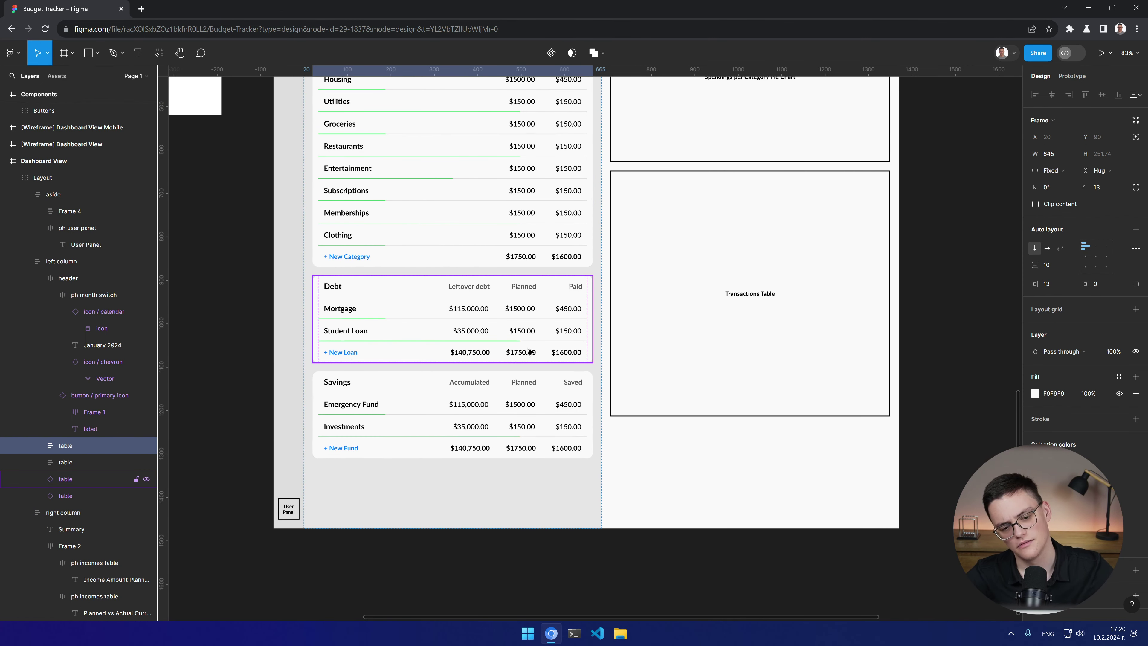
scroll(529, 352, up, 5)
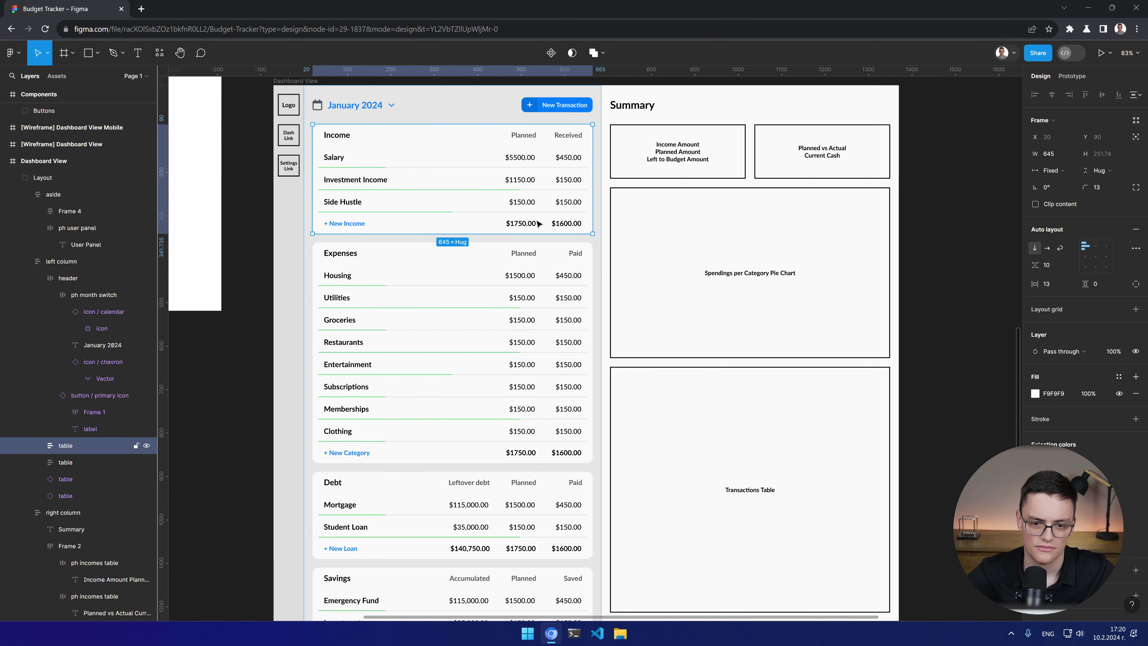
scroll(539, 223, up, 1)
scroll(539, 223, left, 1)
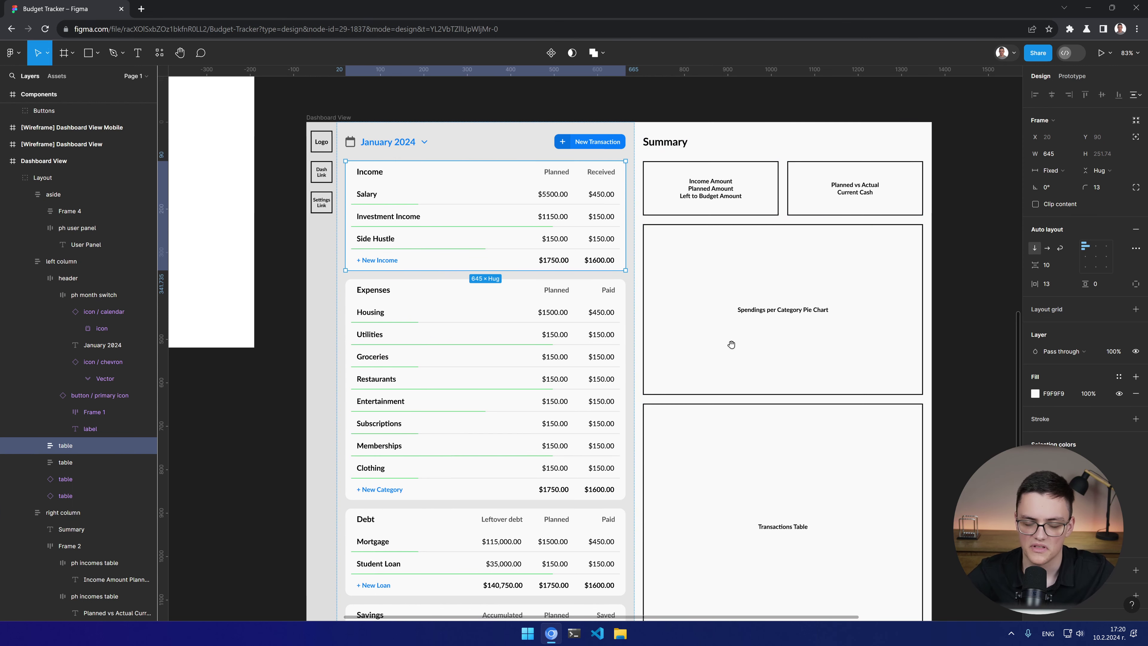
key(Escape)
scroll(602, 390, down, 4)
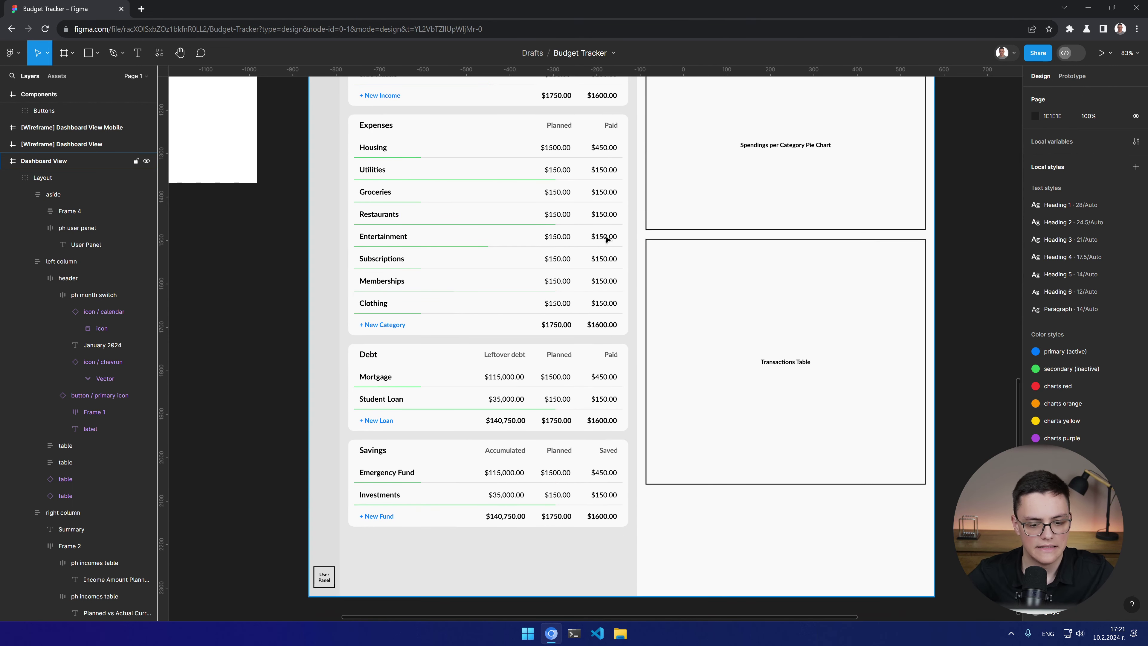
scroll(584, 382, up, 3)
scroll(584, 382, left, 2)
scroll(584, 382, up, 1)
scroll(574, 415, right, 3)
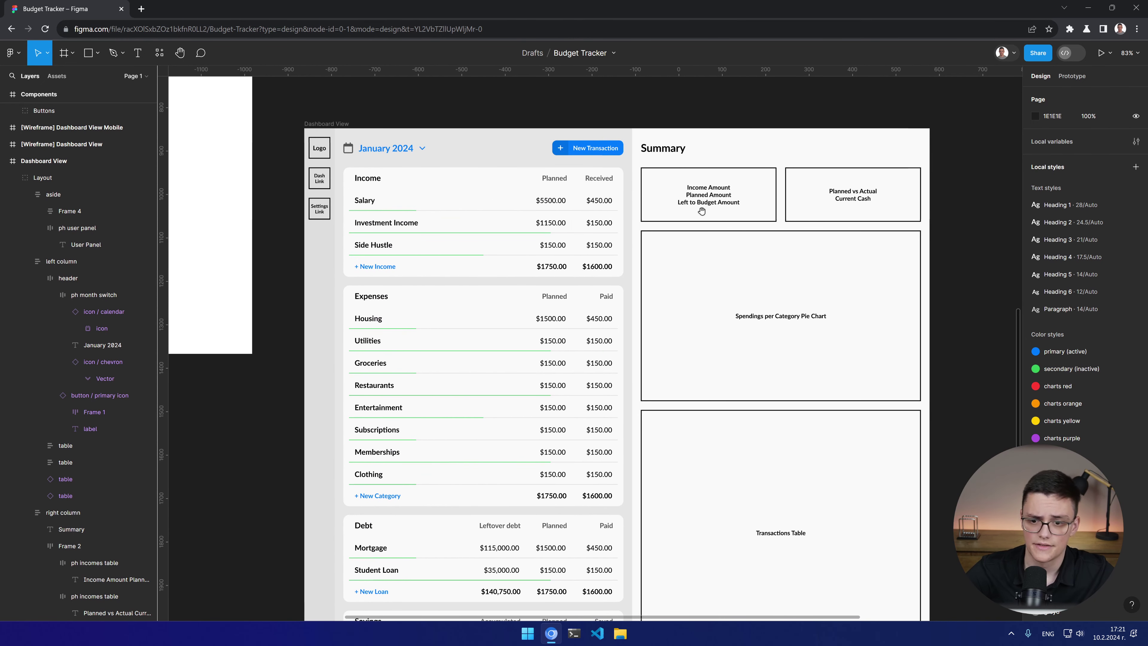
Step: Open the Budget Warden Logo file from the drafts to get artwork for the sidebar's Logo placeholder
scroll(313, 163, up, 5)
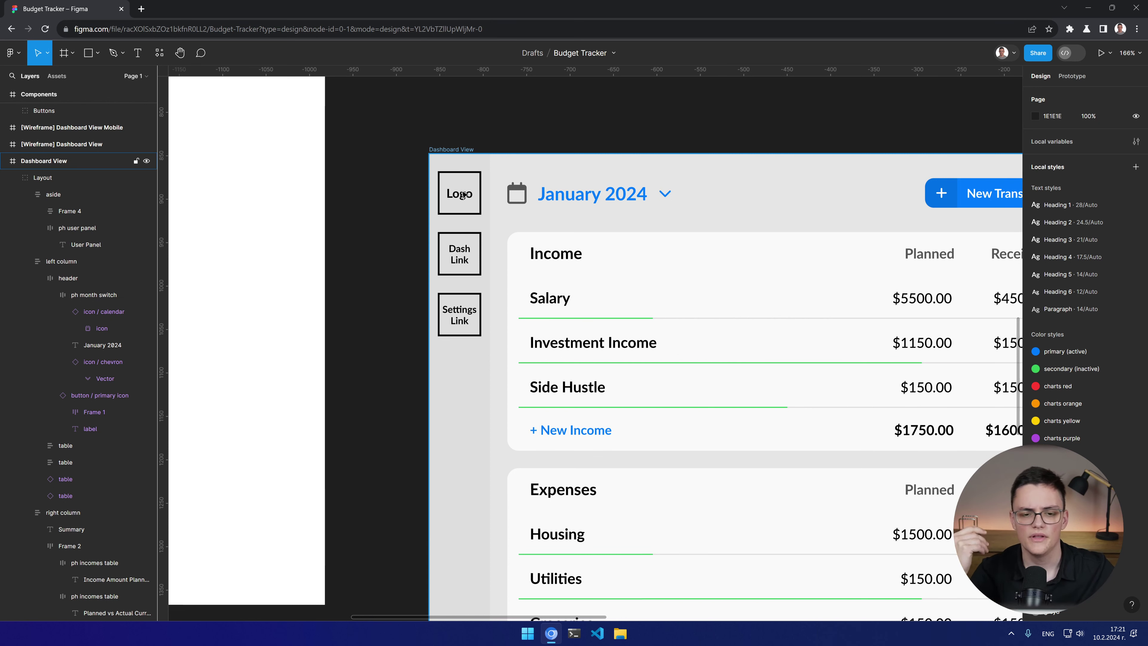
click(620, 116)
click(536, 56)
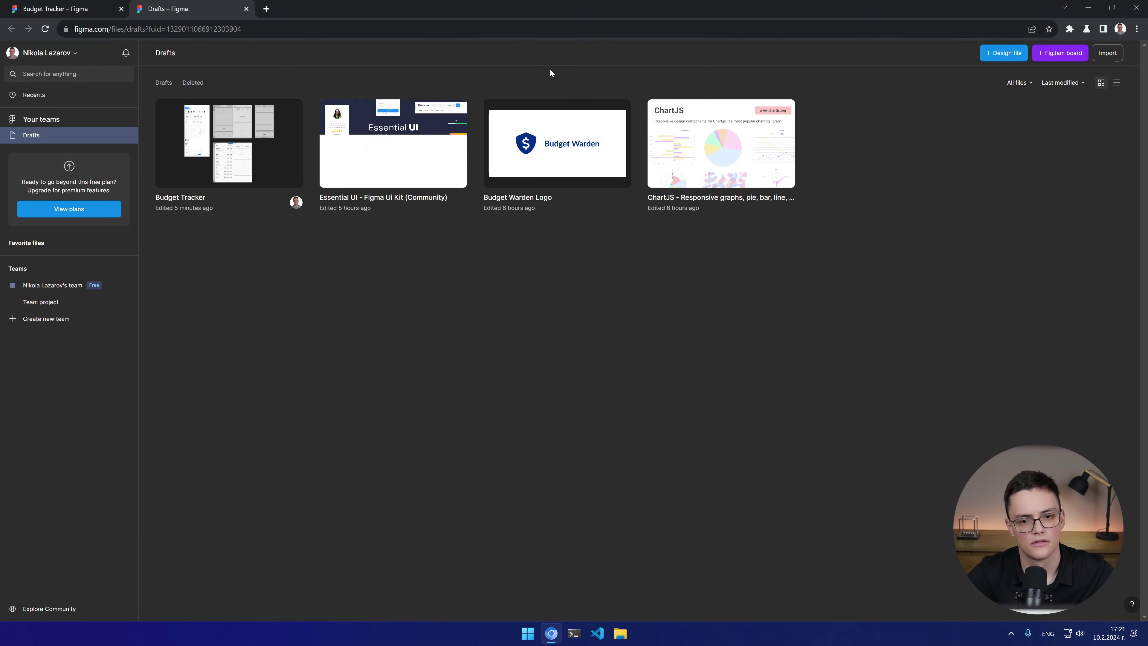
click(522, 131)
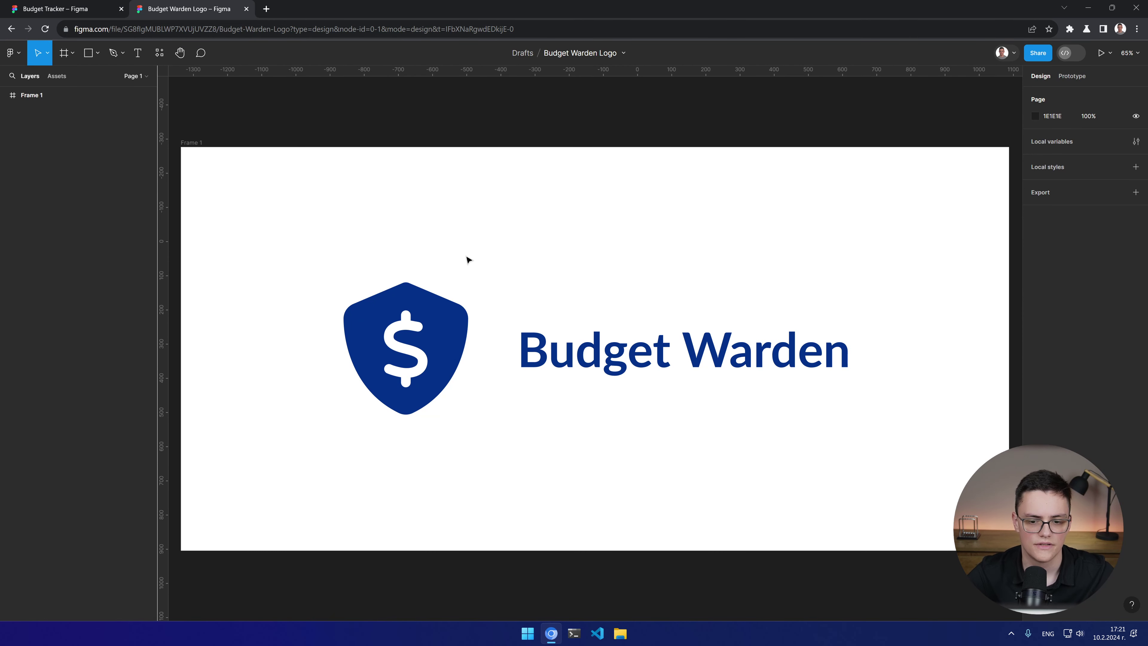
click(448, 315)
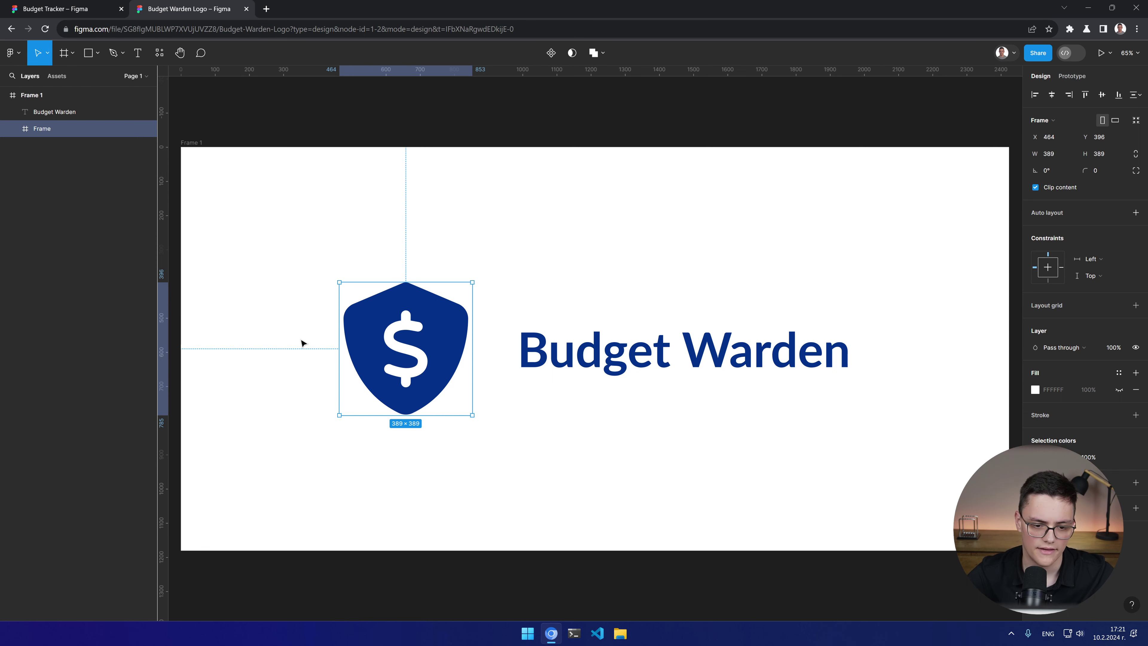
click(274, 465)
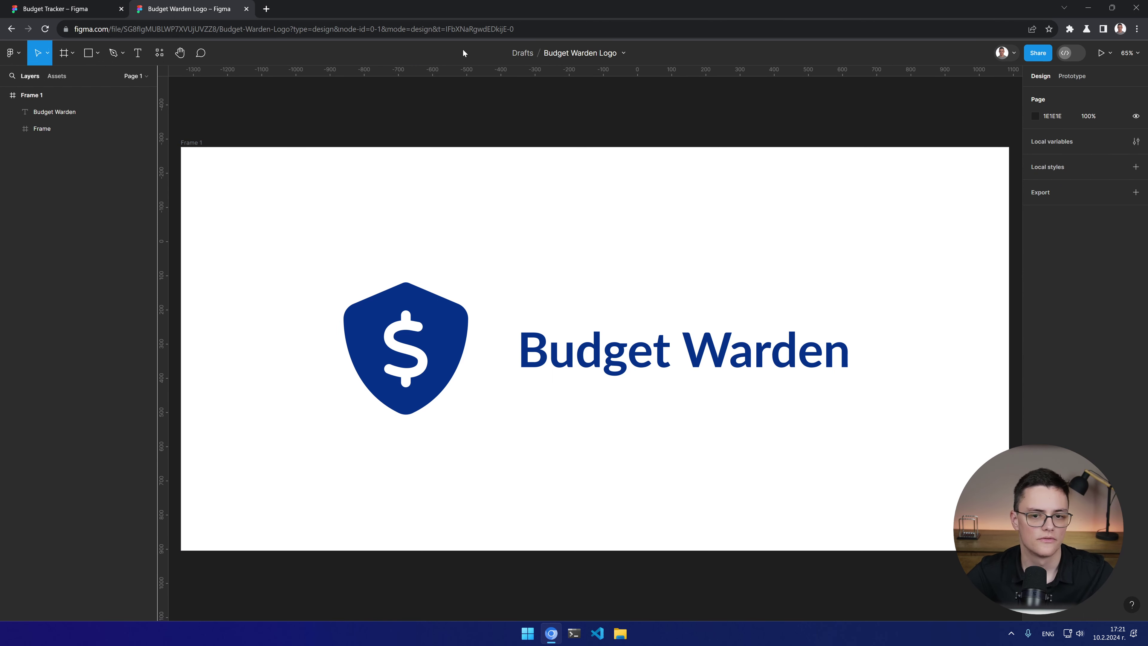
click(522, 53)
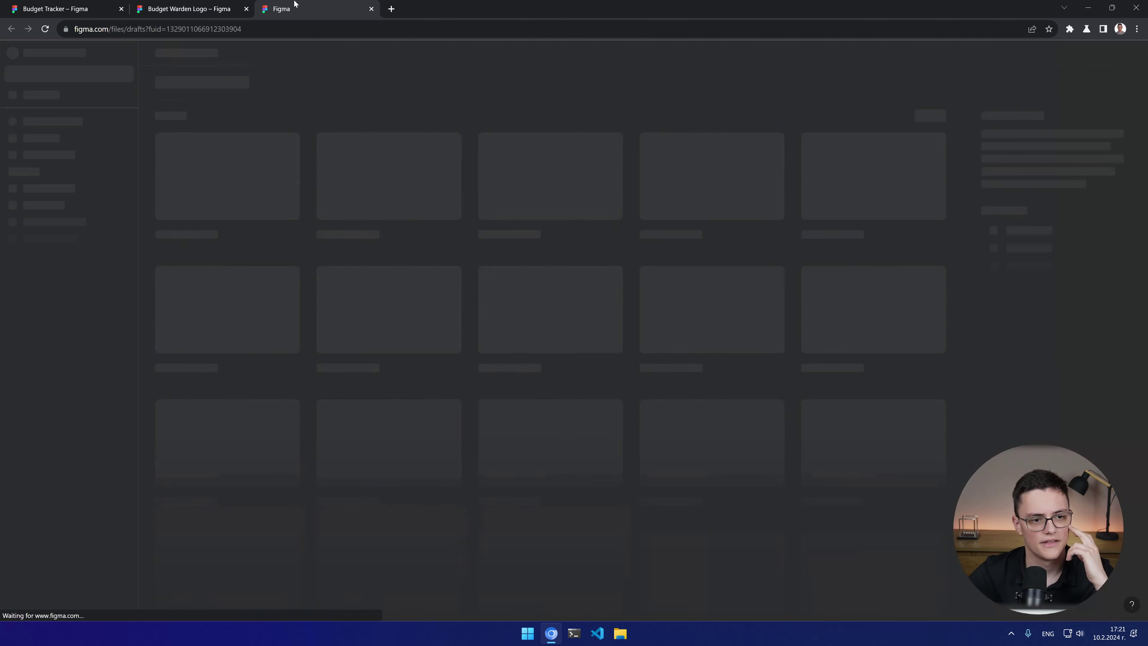
middle_click(294, 3)
Step: Copy the dollar shield icon from the Budget Warden Logo file and paste it into the Budget Tracker's Dashboard View
click(383, 327)
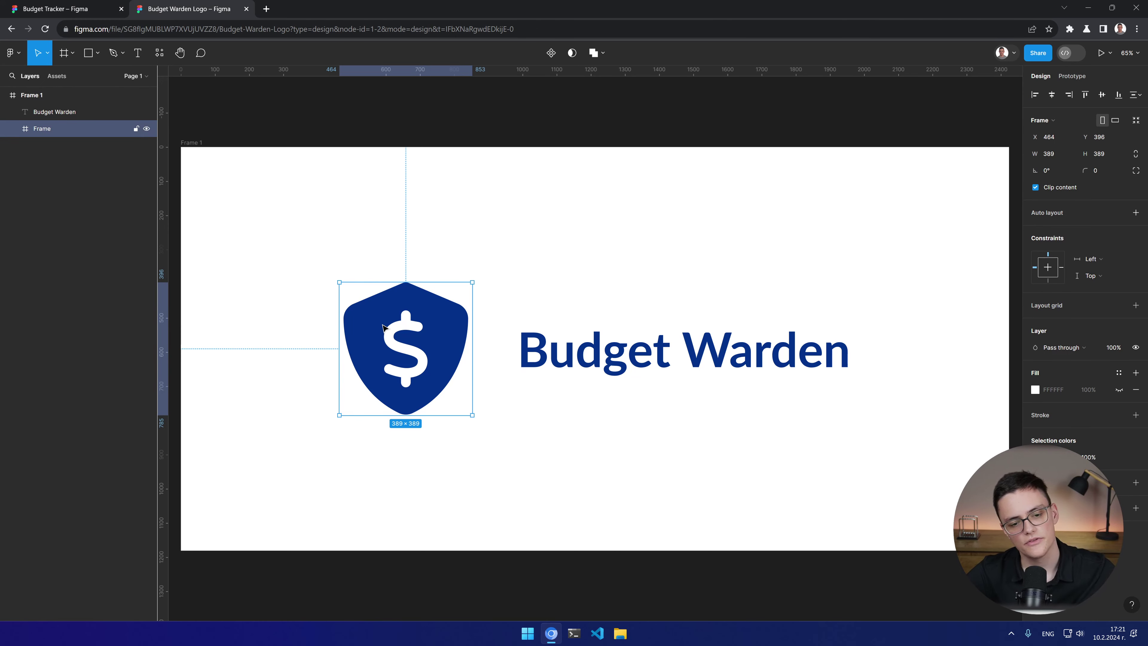
click(55, 9)
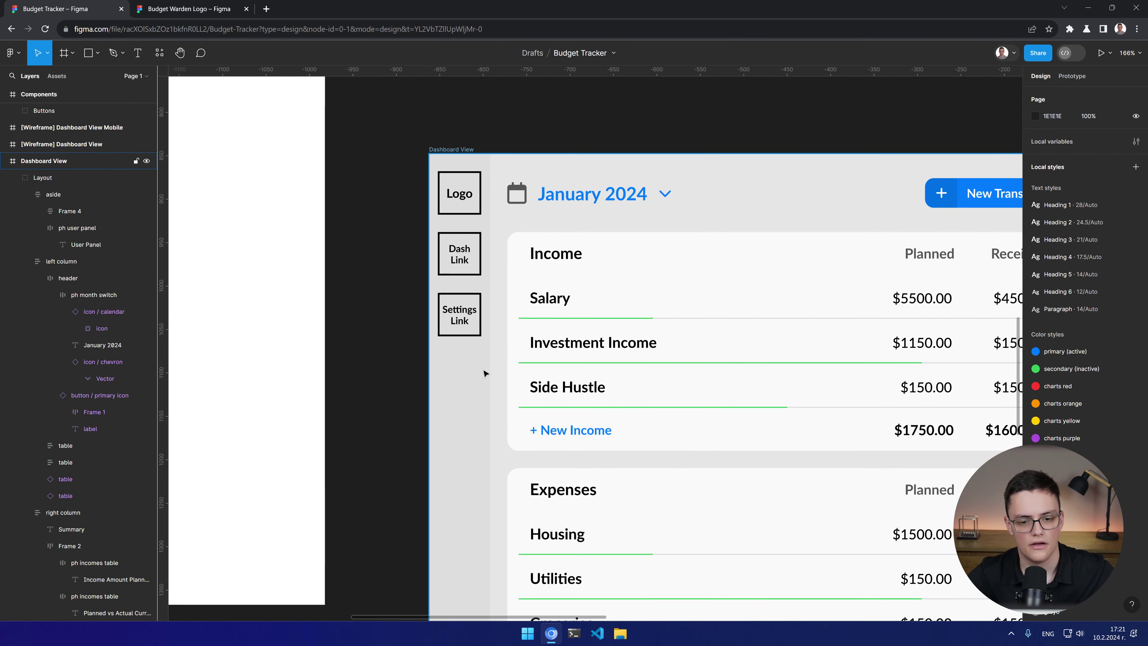
key(ctrl+v)
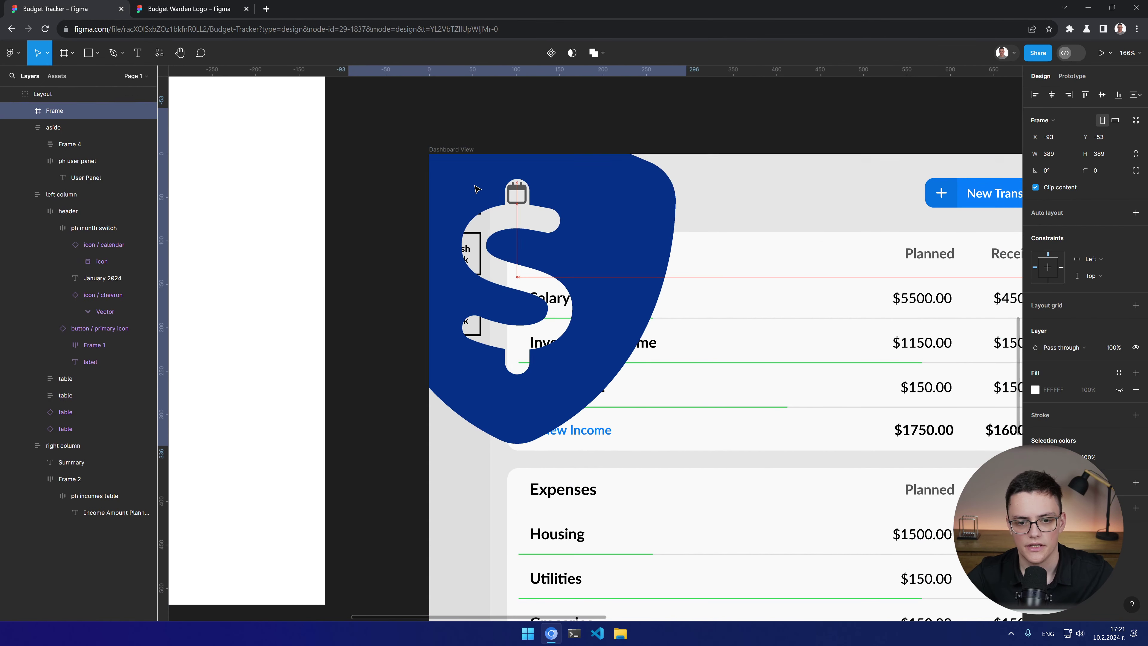
Step: Scale the pasted shield icon down to about 115 × 115 and place it between the header and the Income table
drag(477, 190, 490, 231)
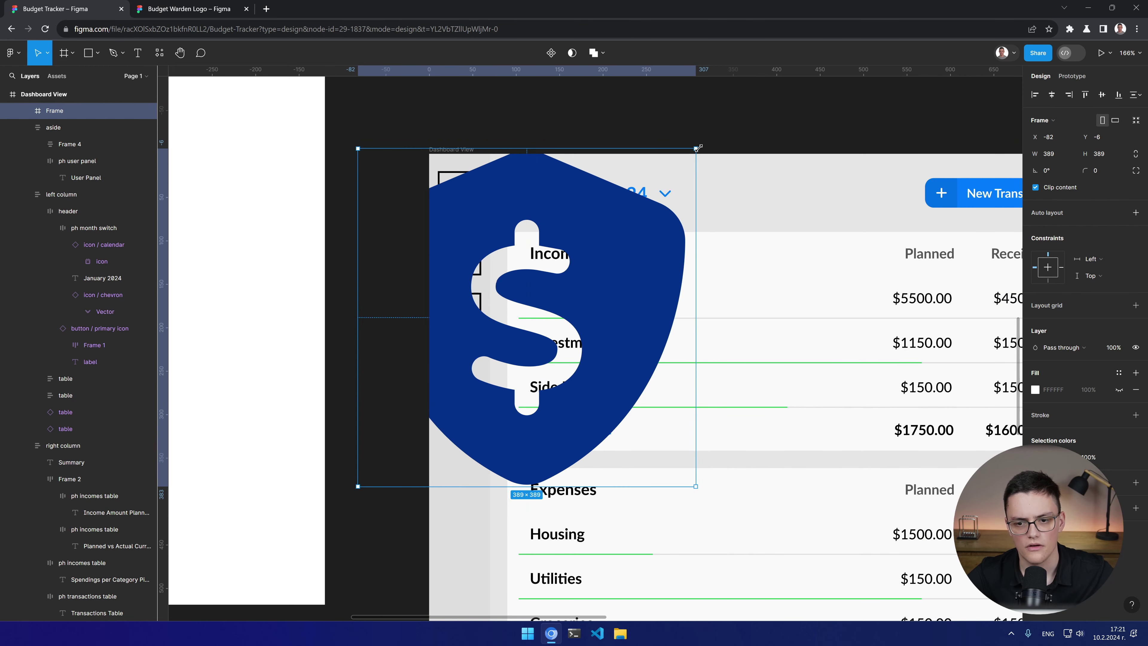
drag(697, 149, 543, 228)
mouse_move(488, 297)
mouse_down()
mouse_move(458, 387)
mouse_move(526, 225)
mouse_move(517, 203)
mouse_up()
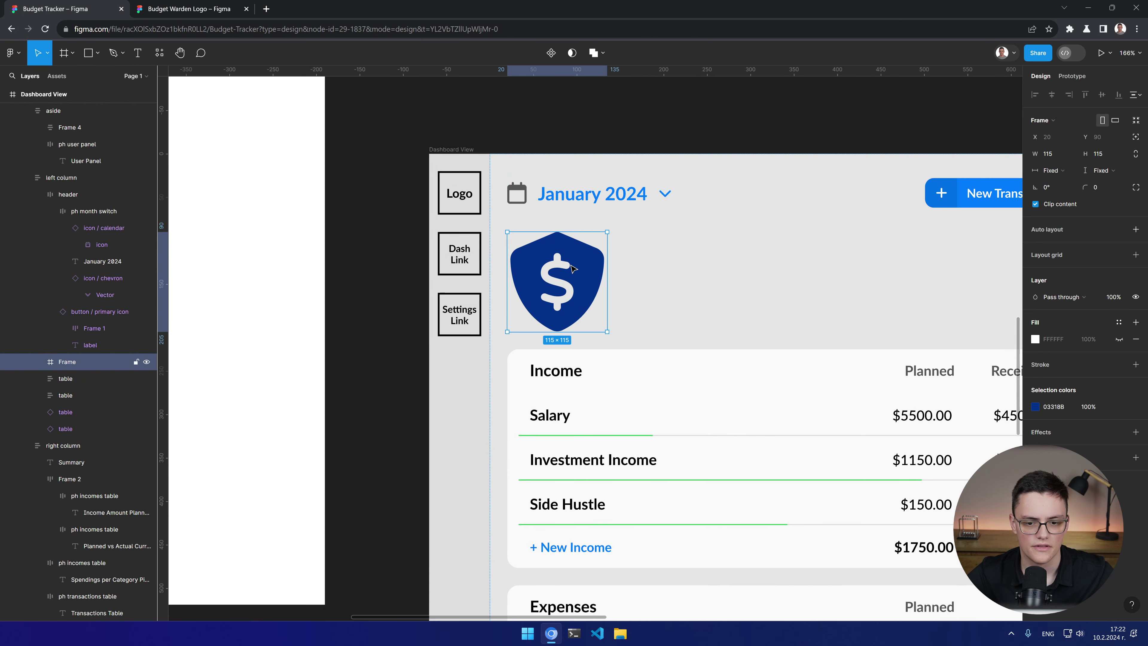
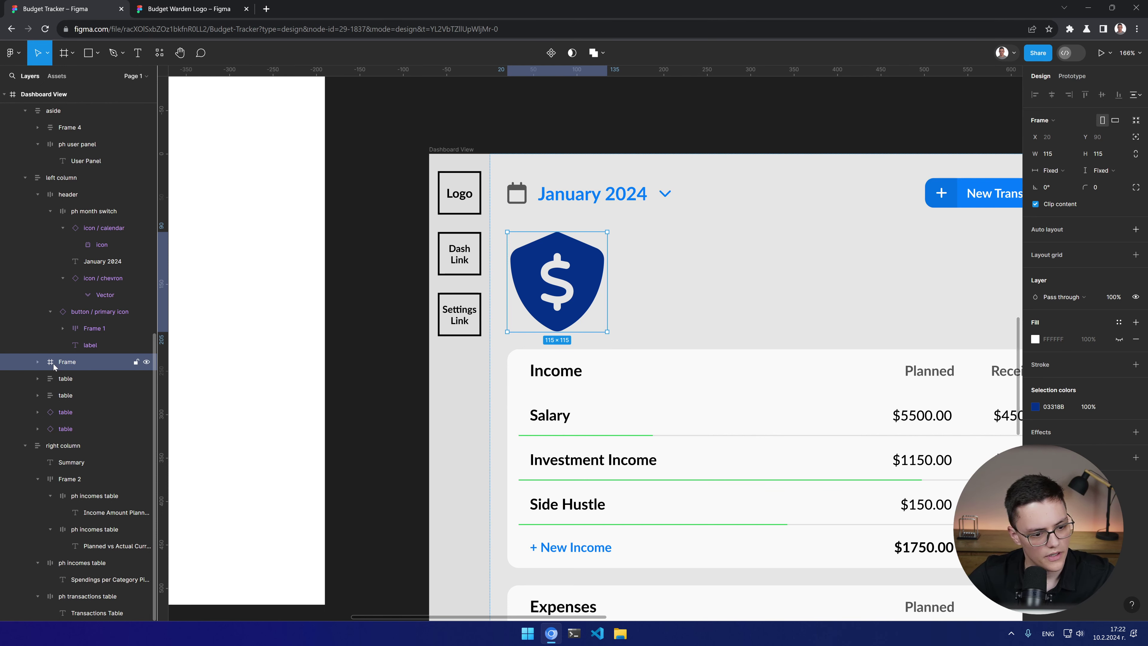
Step: Move the shield icon's frame to the start of Frame 4 inside aside and delete the ph logo placeholder
drag(67, 363, 92, 132)
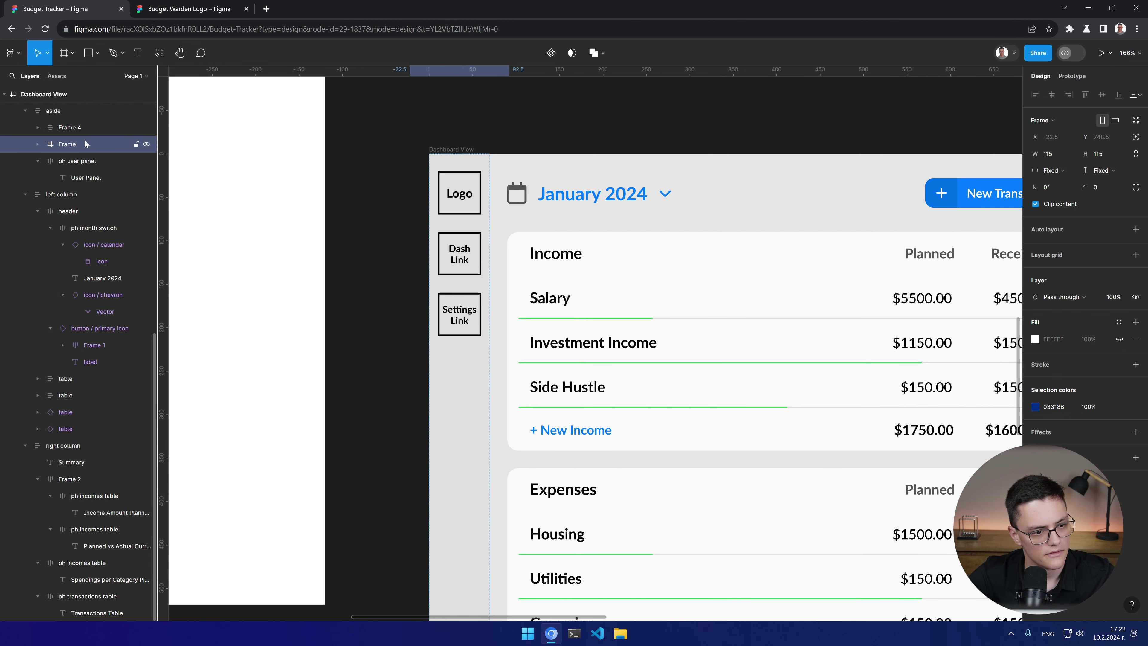
click(40, 127)
click(37, 127)
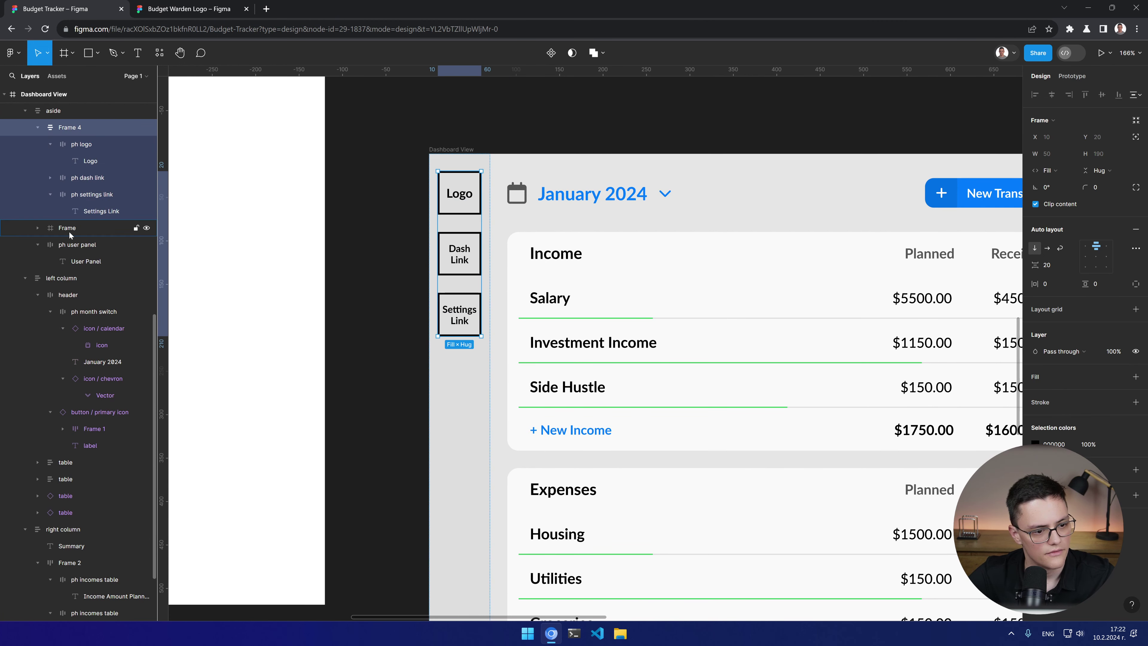
drag(69, 229, 97, 136)
click(89, 164)
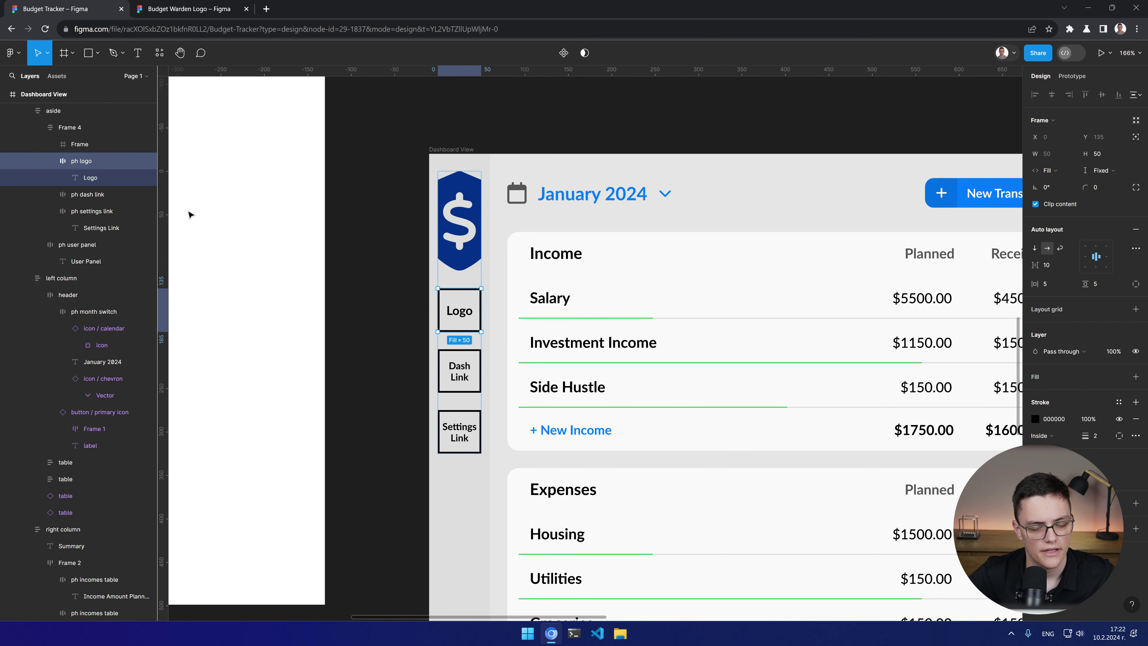
key(Delete)
Step: Constrain the shield icon frame's proportions and resize it to 50 × 50 in the sidebar
click(134, 149)
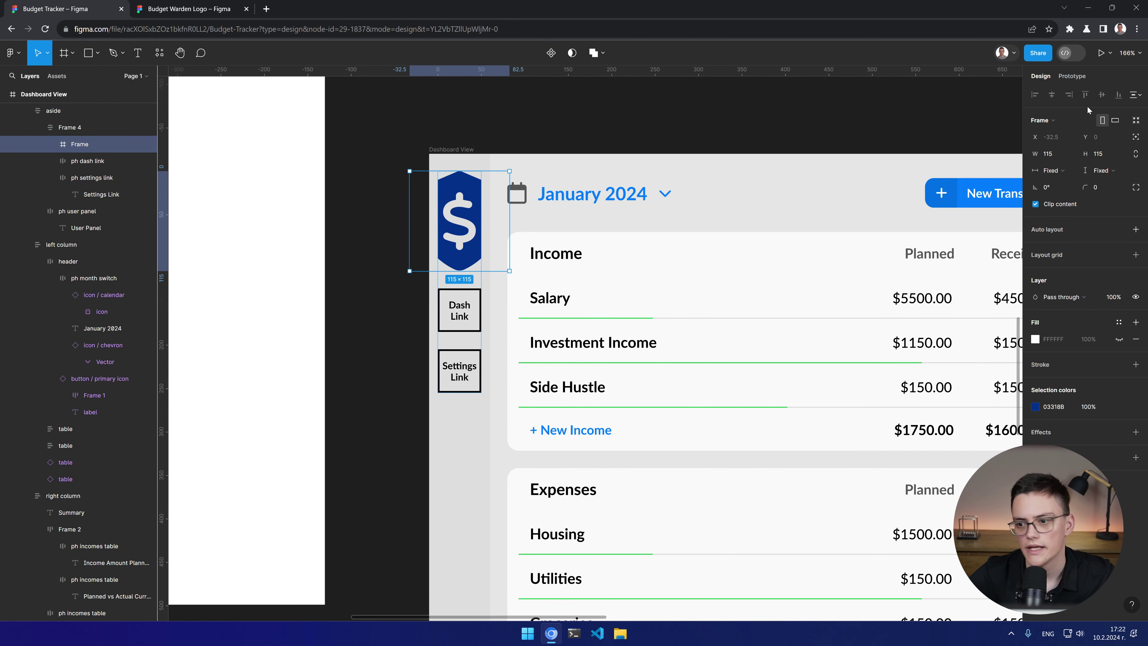
click(1135, 154)
click(1053, 153)
text(96)
key(Return)
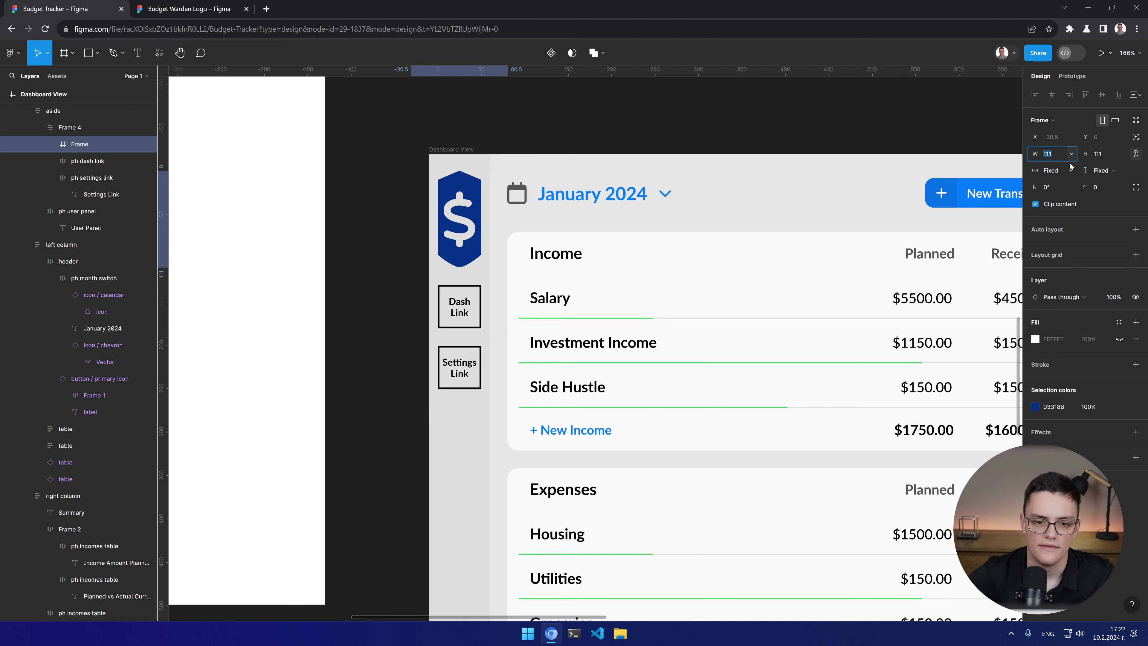
key(Down)
key(Down)
key(Down)
key(Down)
key(Down)
key(Down)
key(Down)
key(Down)
key(Down)
key(Down)
key(Down)
key(Down)
key(Down)
key(Down)
key(Down)
key(Down)
key(Down)
key(Down)
key(Down)
key(Down)
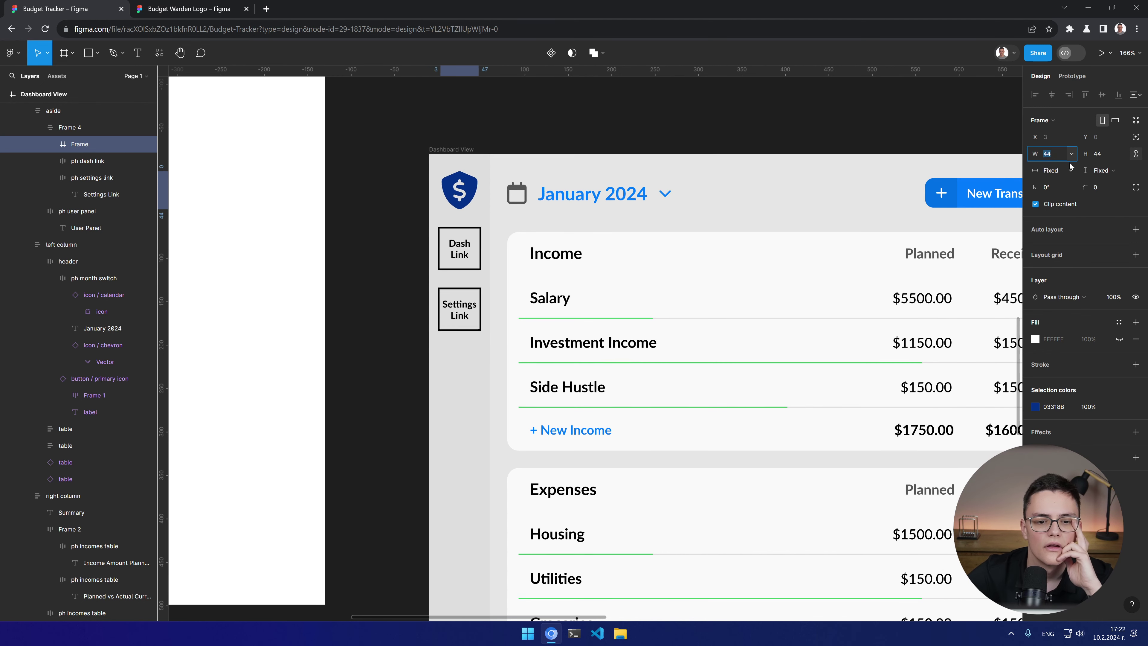
key(Up)
key(Up)
key(Up)
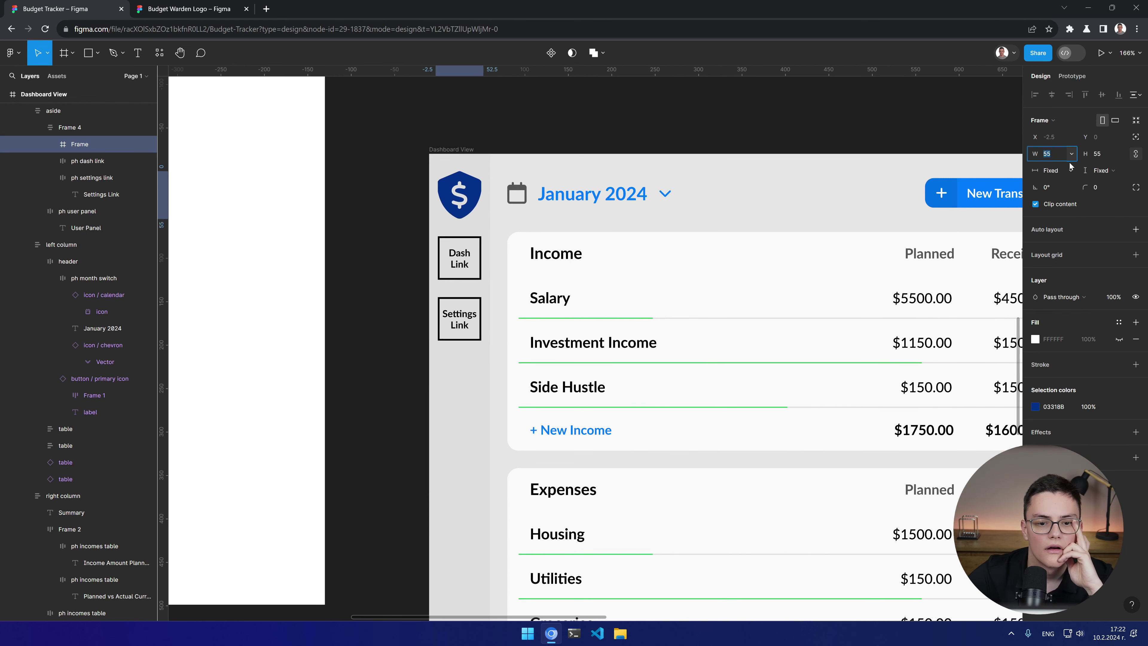
key(Down)
key(Down)
key(Down)
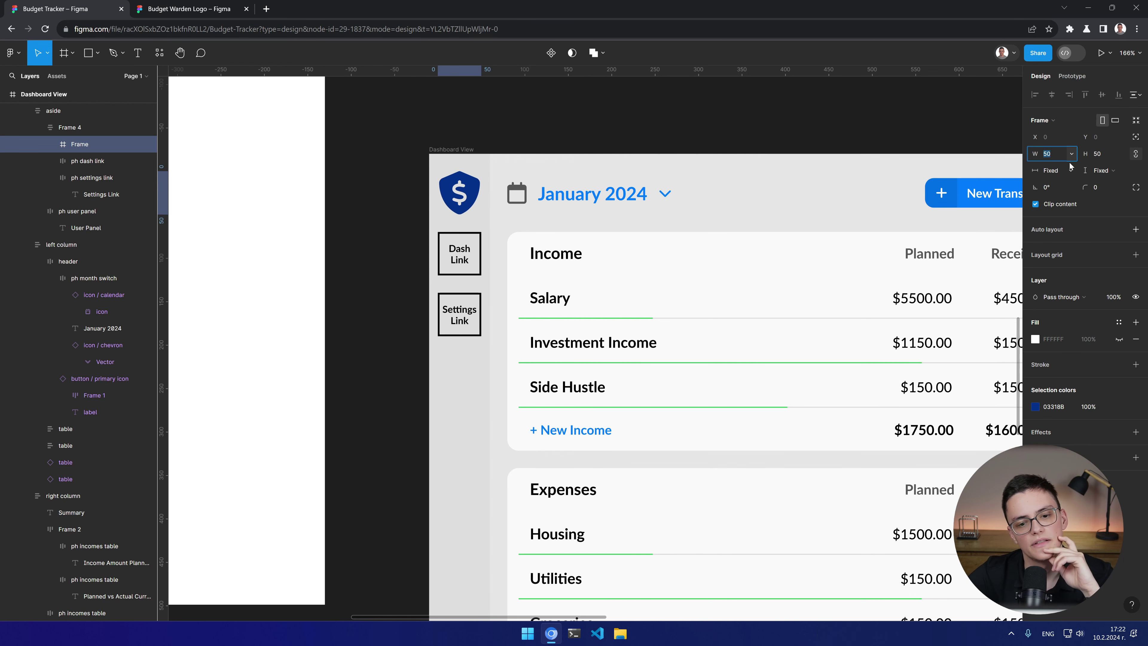
key(Up)
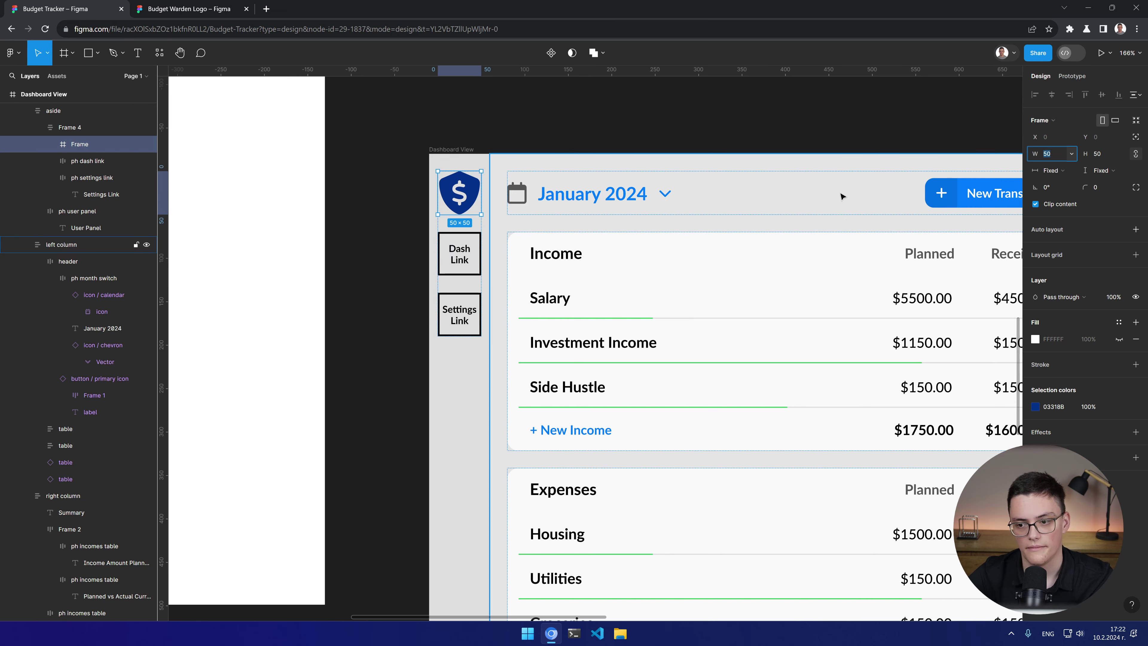
drag(836, 228, 544, 214)
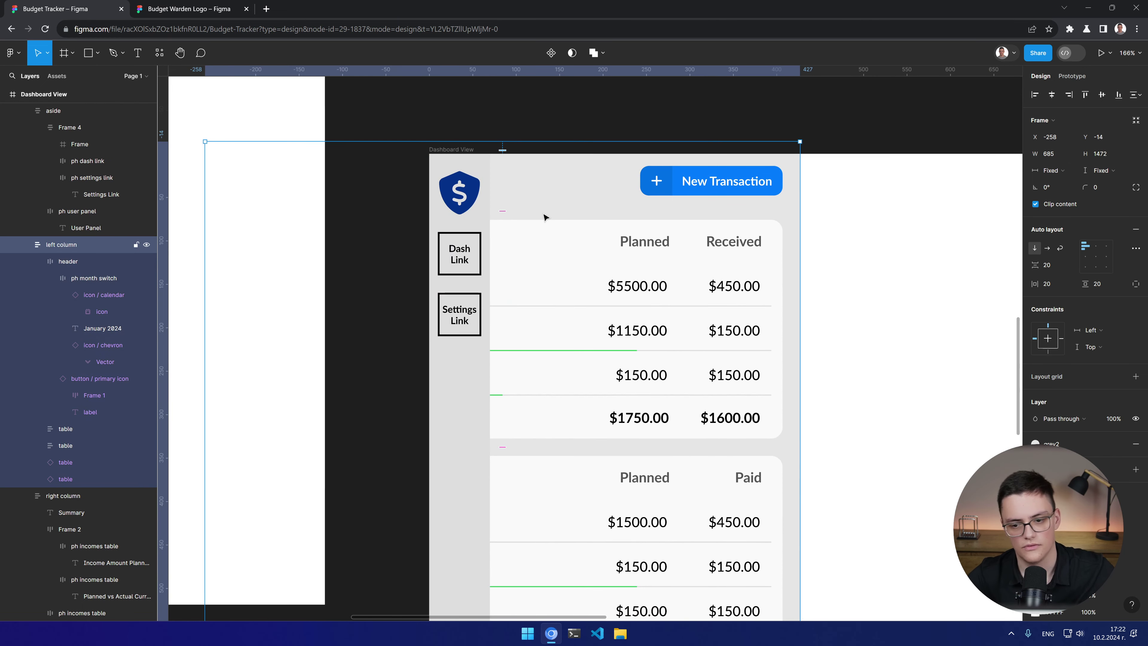
key(ctrl+z)
scroll(544, 217, down, 5)
scroll(571, 156, up, 5)
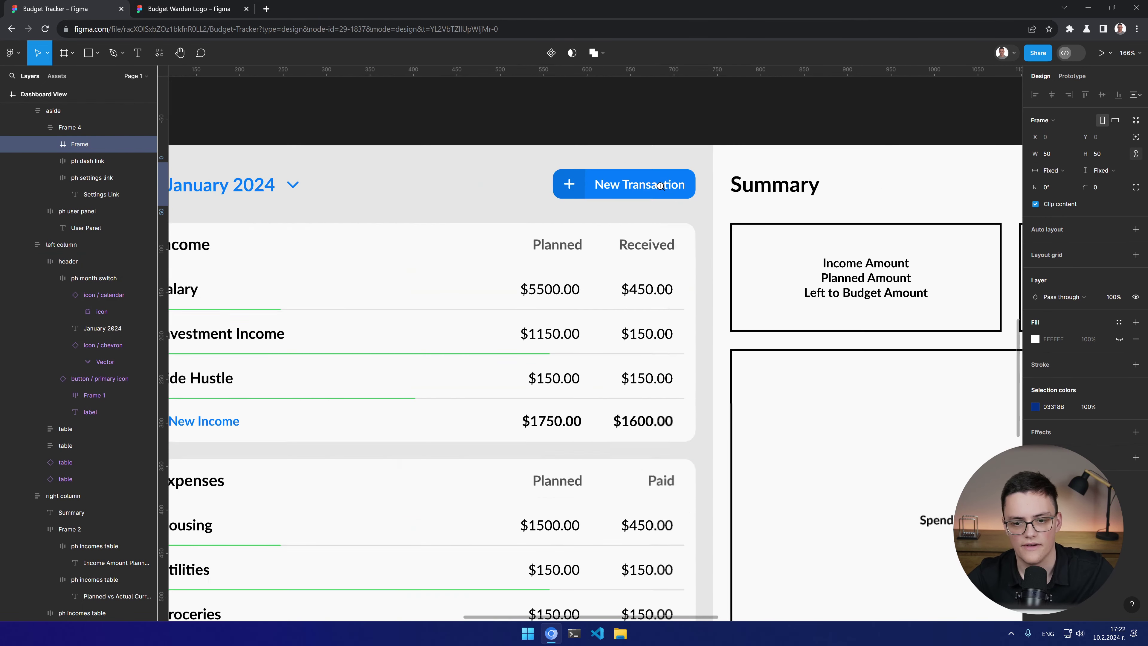
click(552, 113)
Step: Compare the shield icon in the Budget Tracker's sidebar with the original artwork in the Budget Warden Logo file
scroll(554, 204, down, 5)
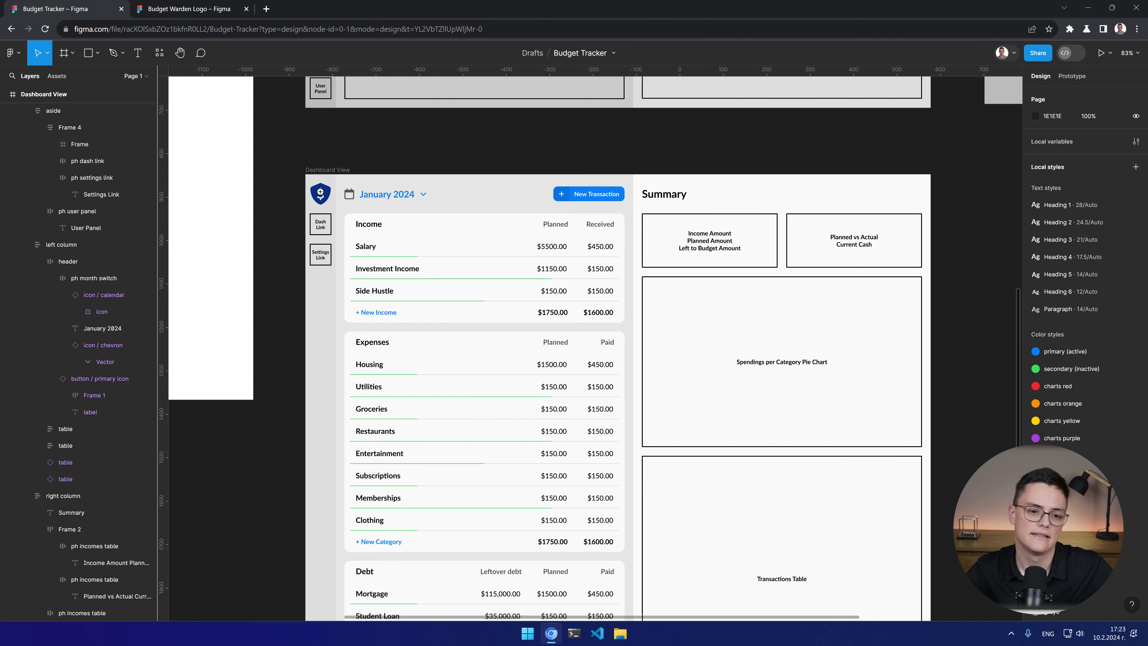
scroll(320, 190, up, 5)
scroll(452, 244, left, 3)
scroll(526, 269, up, 5)
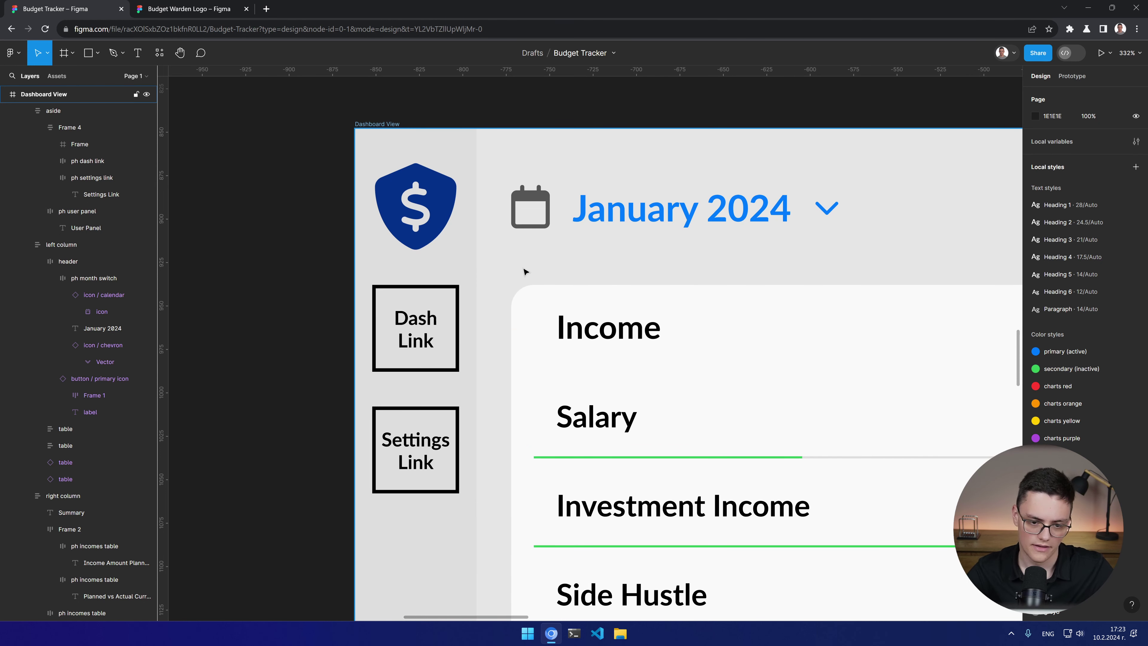
key(ctrl+Tab)
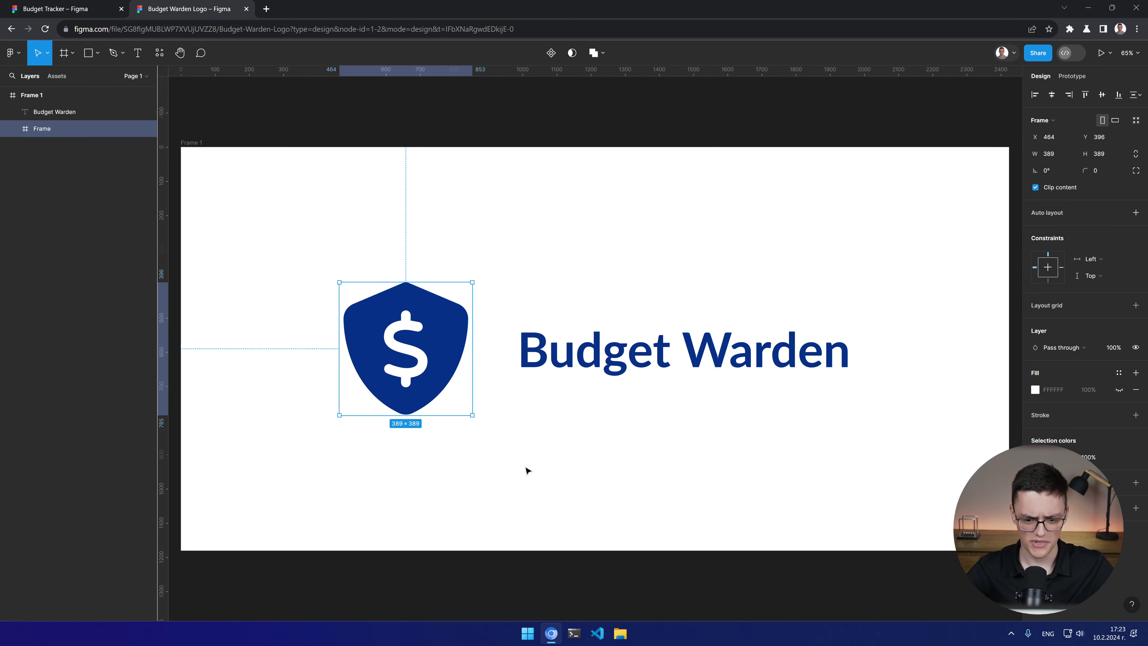
click(498, 434)
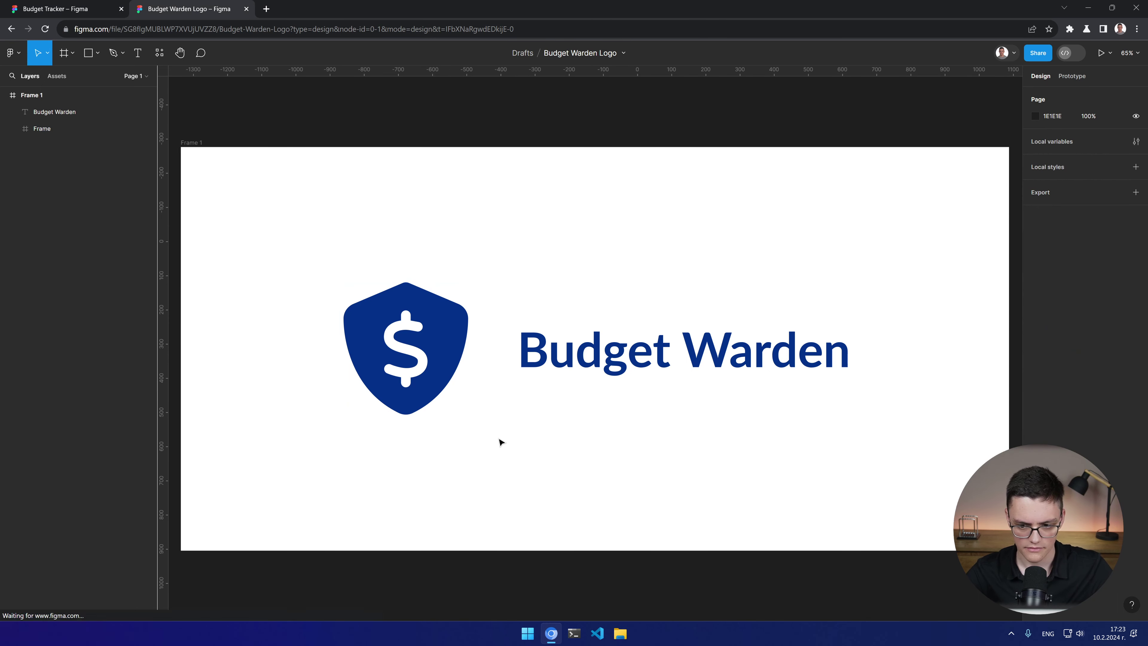
drag(285, 455, 493, 337)
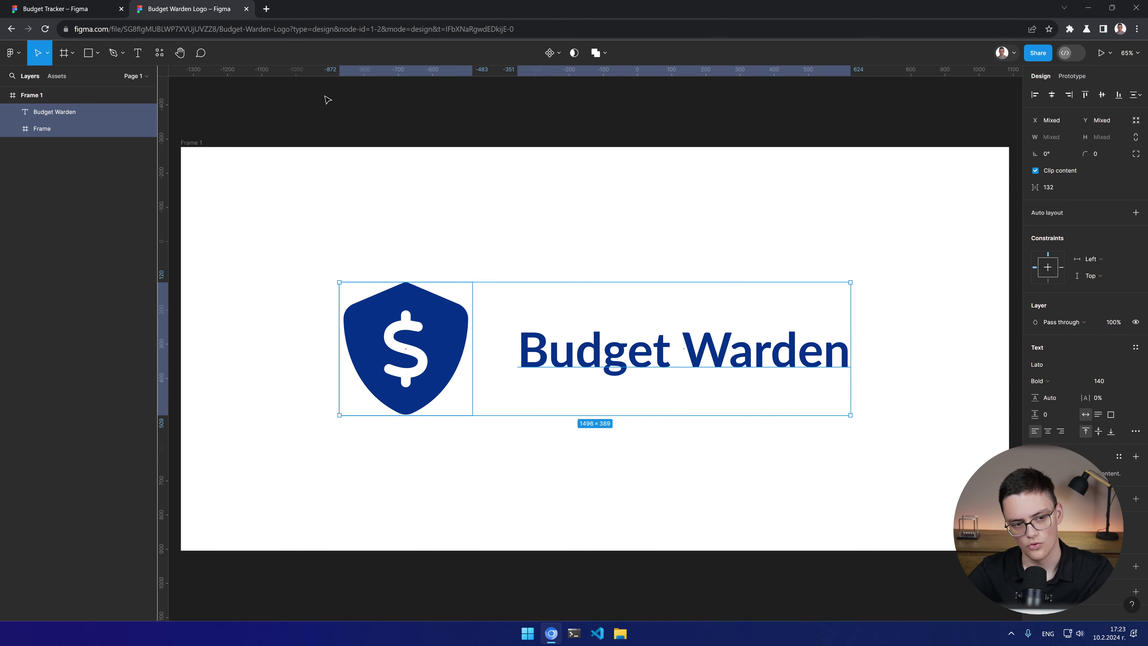
click(68, 8)
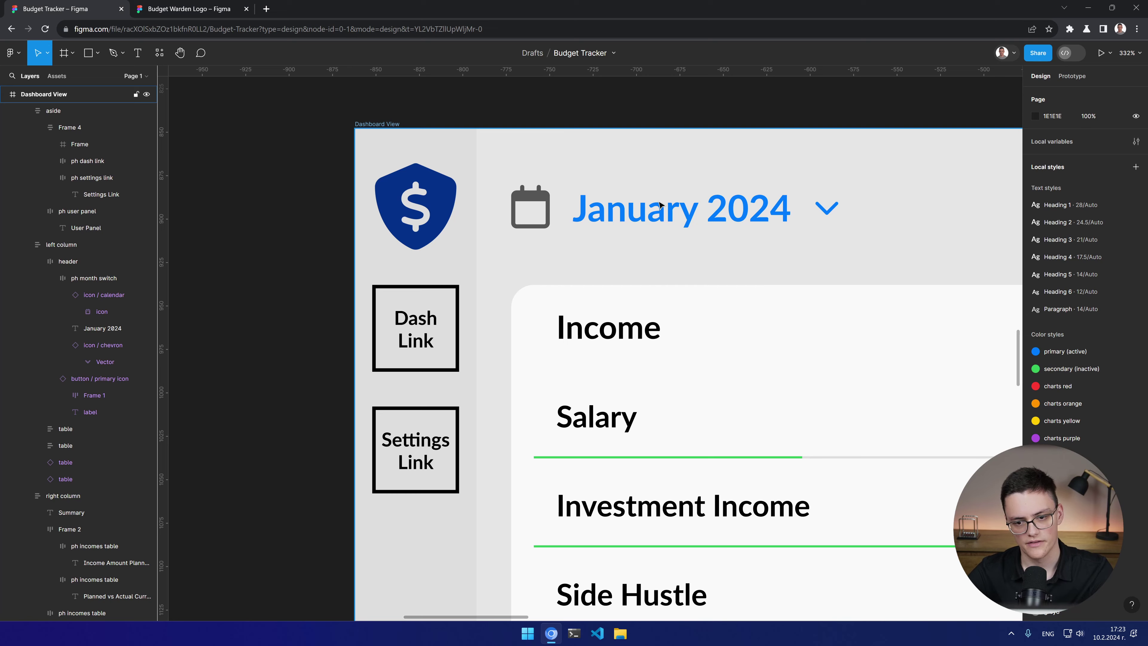
click(188, 5)
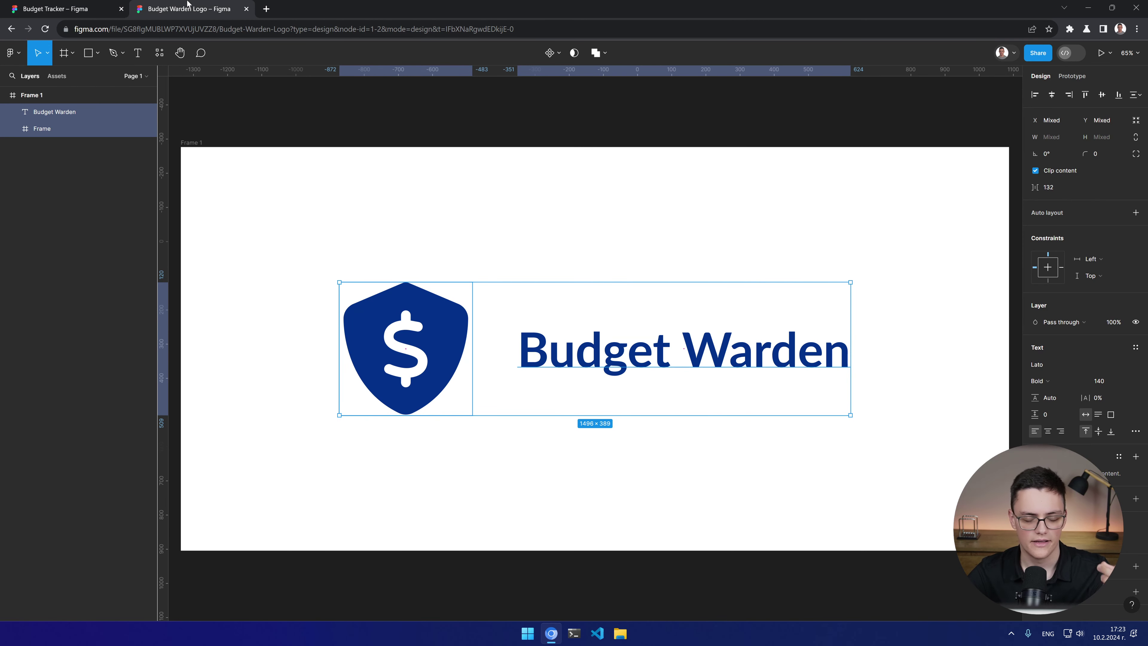
drag(313, 229, 323, 257)
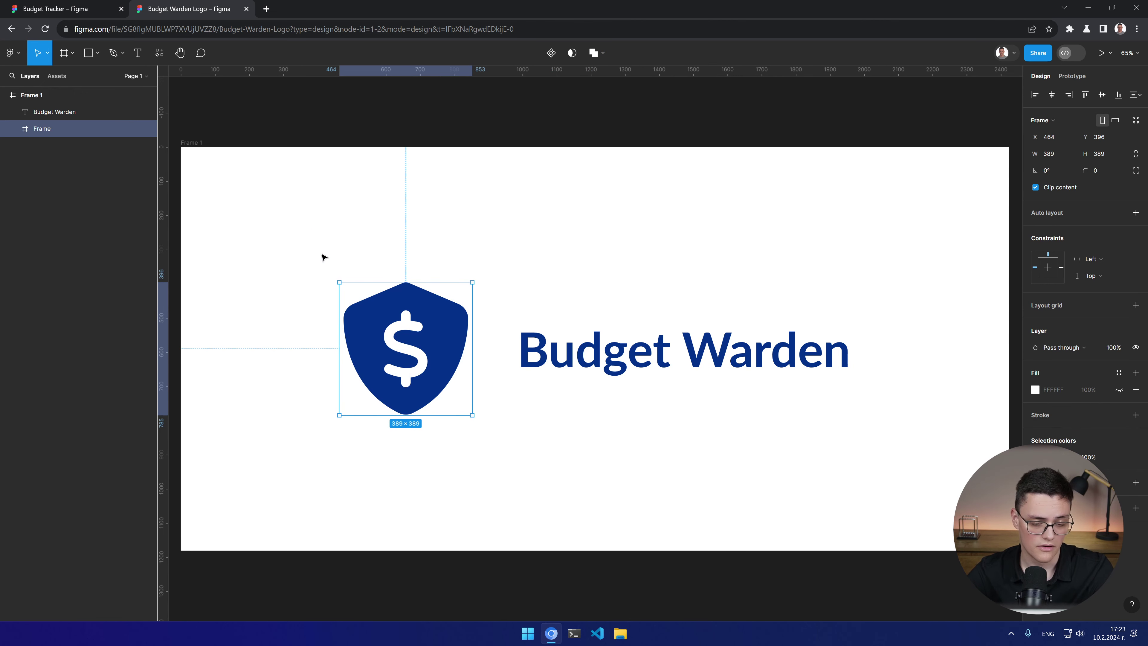
click(57, 9)
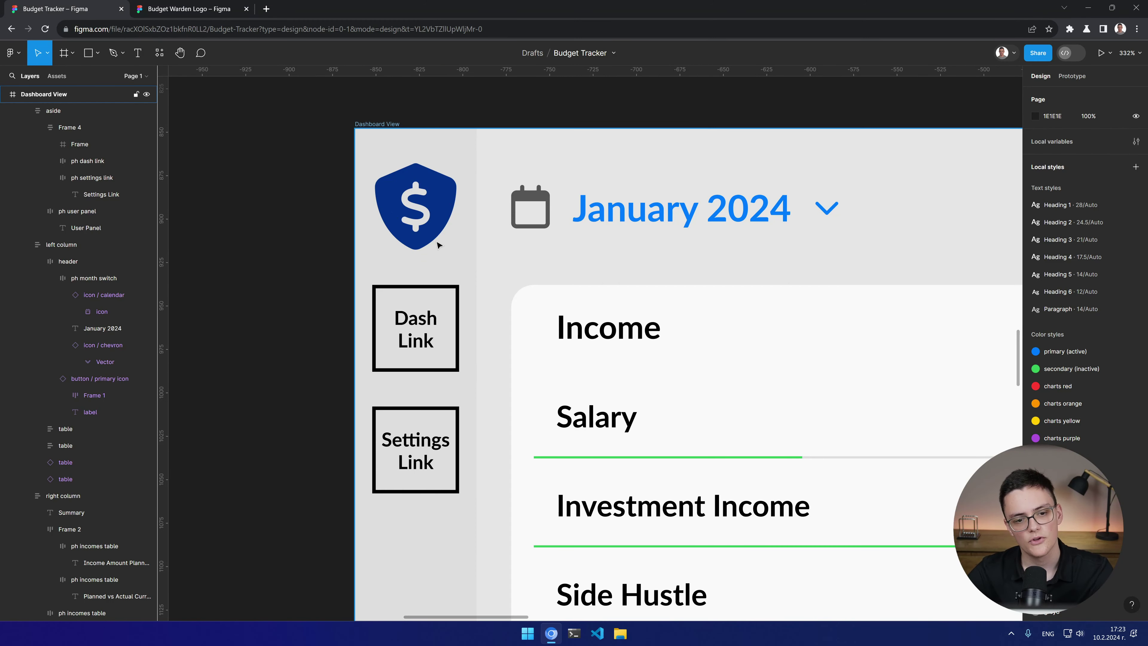
scroll(648, 230, down, 5)
drag(747, 300, 712, 325)
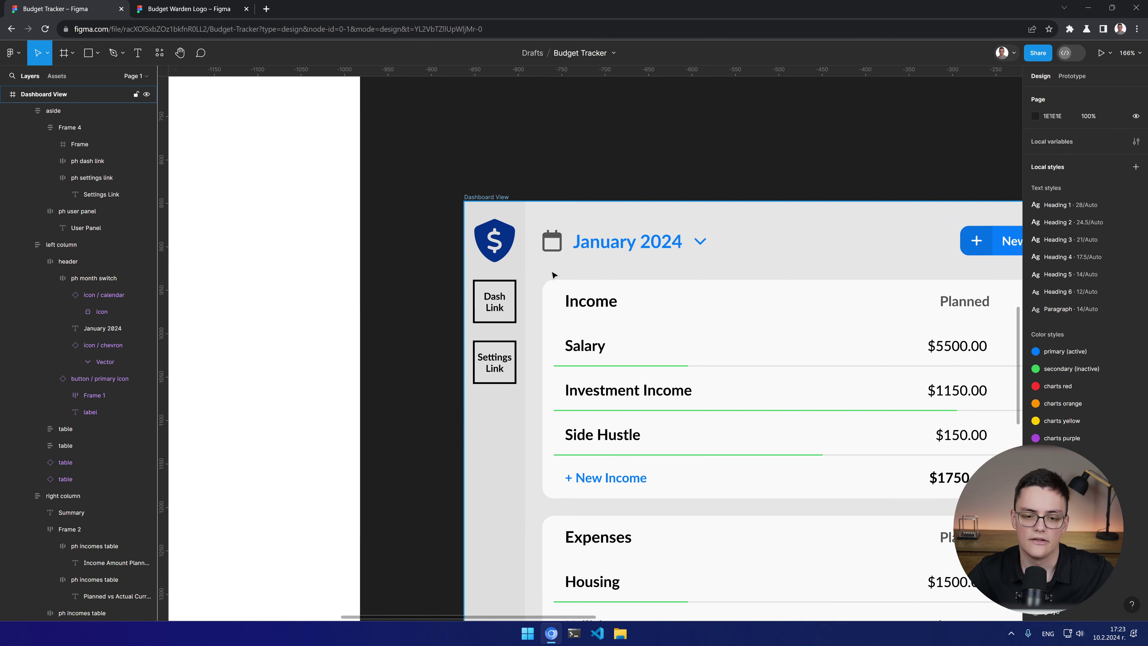
Step: Try the grey11 color style on the sidebar's shield icon and settle on grey13 instead
scroll(503, 225, up, 5)
double_click(510, 256)
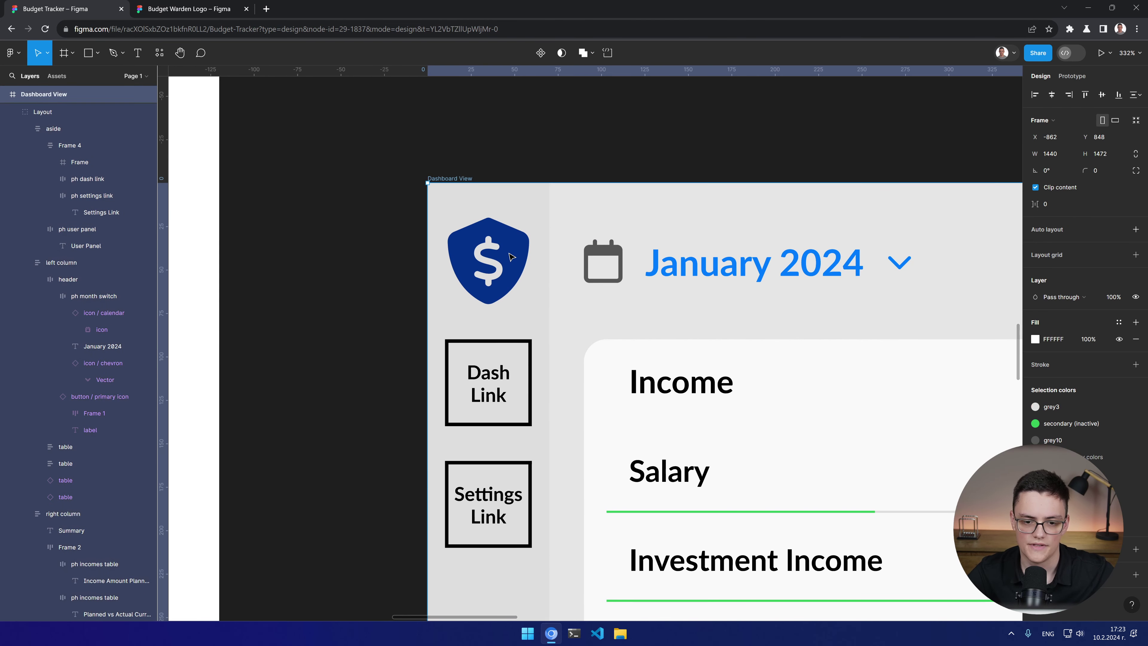
double_click(509, 256)
key(Escape)
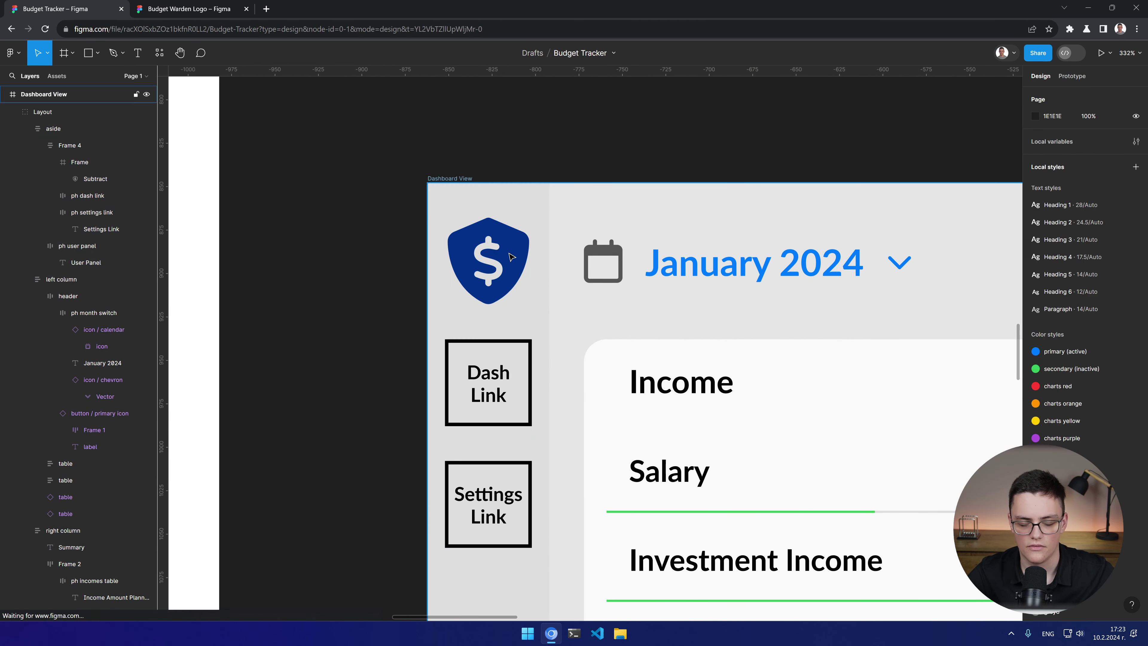
click(510, 256)
double_click(510, 256)
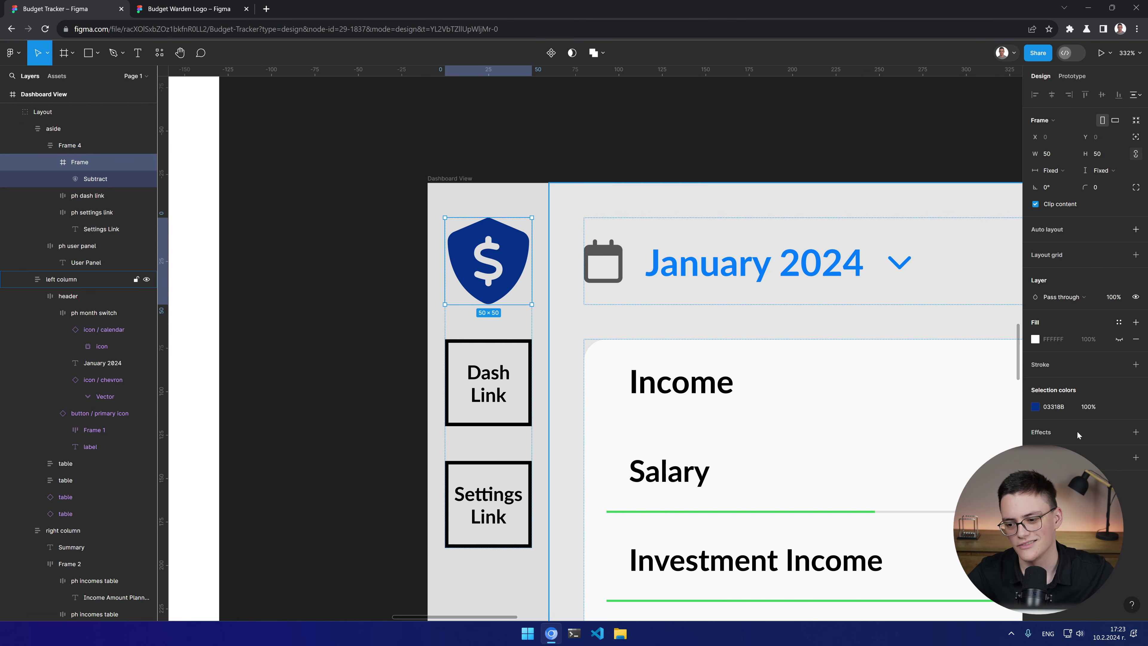
click(1038, 405)
click(947, 319)
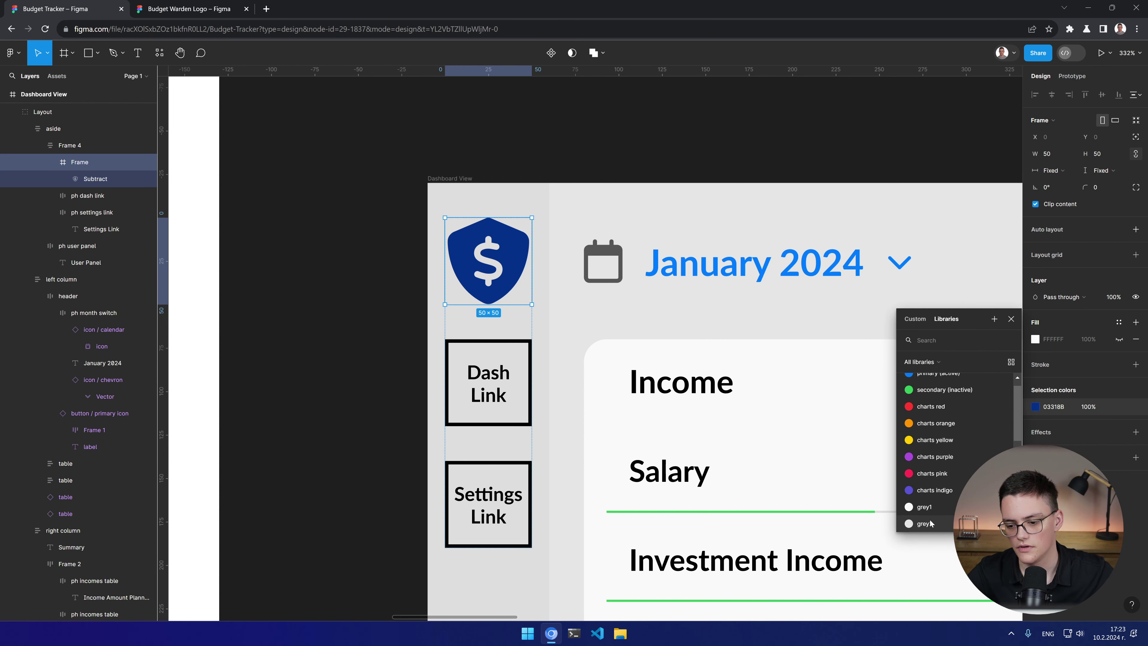
scroll(931, 524, down, 5)
click(931, 437)
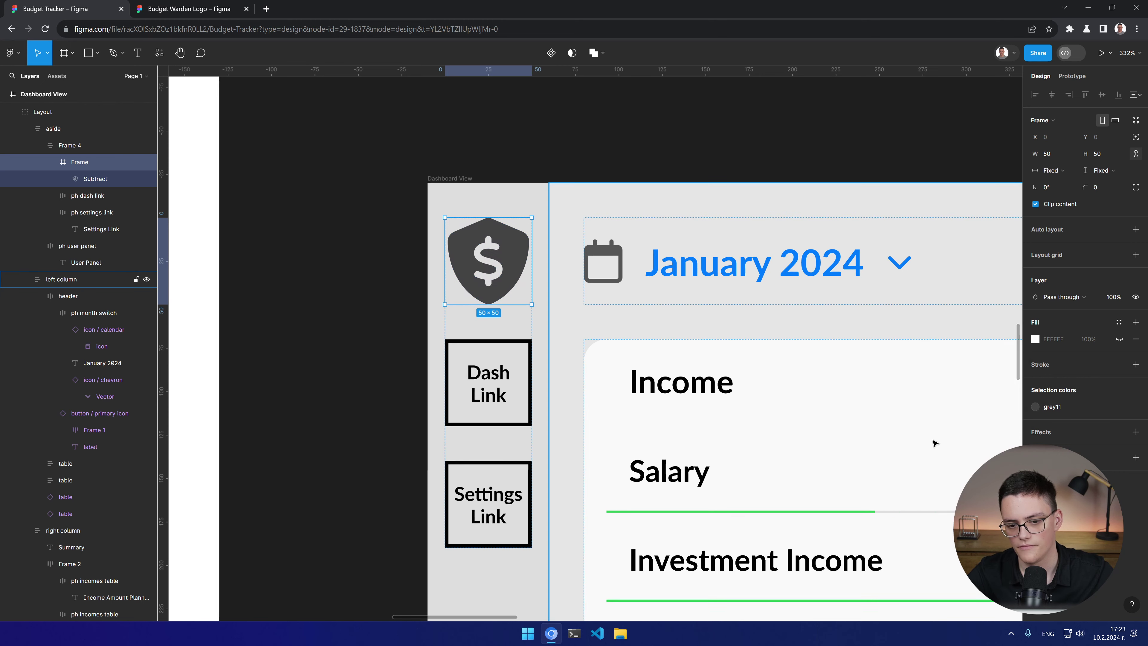
click(1035, 406)
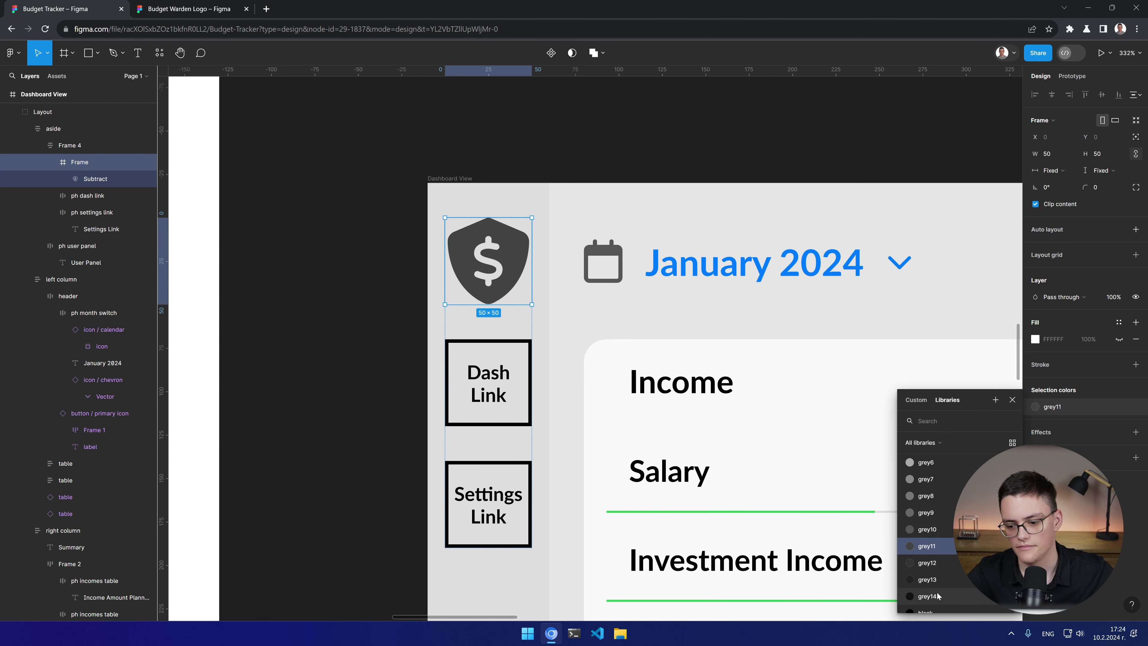
click(942, 562)
click(635, 339)
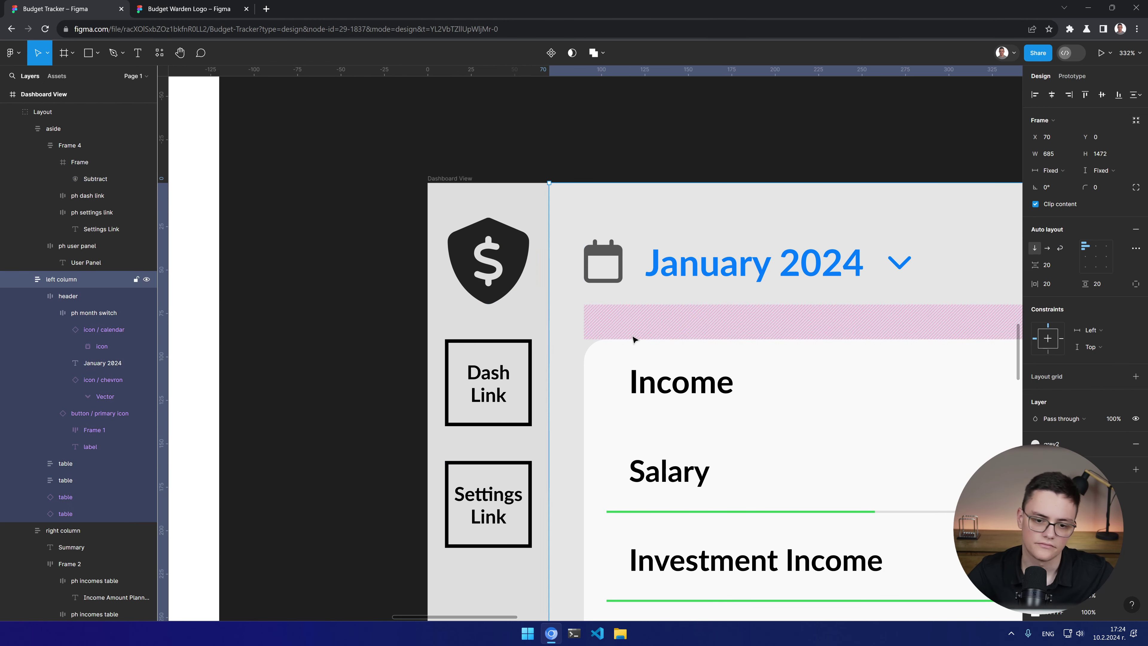
Step: Examine the color styles of the sidebar's shield icon and the header's calendar icon to compare their greys
double_click(513, 252)
double_click(513, 252)
key(Escape)
click(513, 252)
double_click(513, 252)
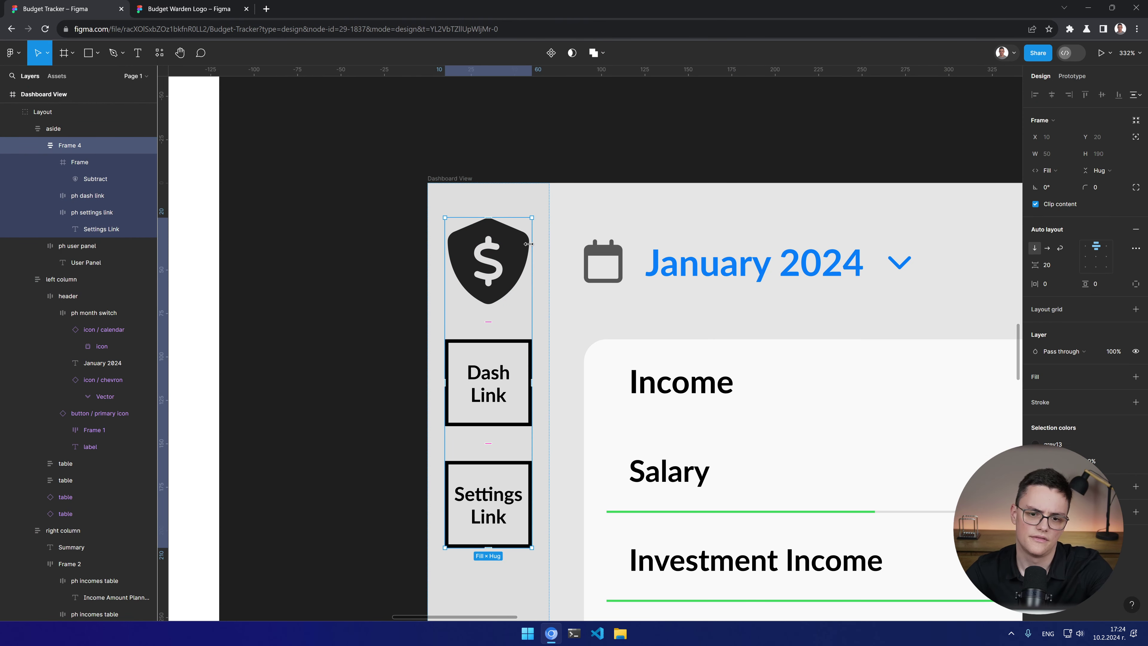
scroll(502, 397, down, 3)
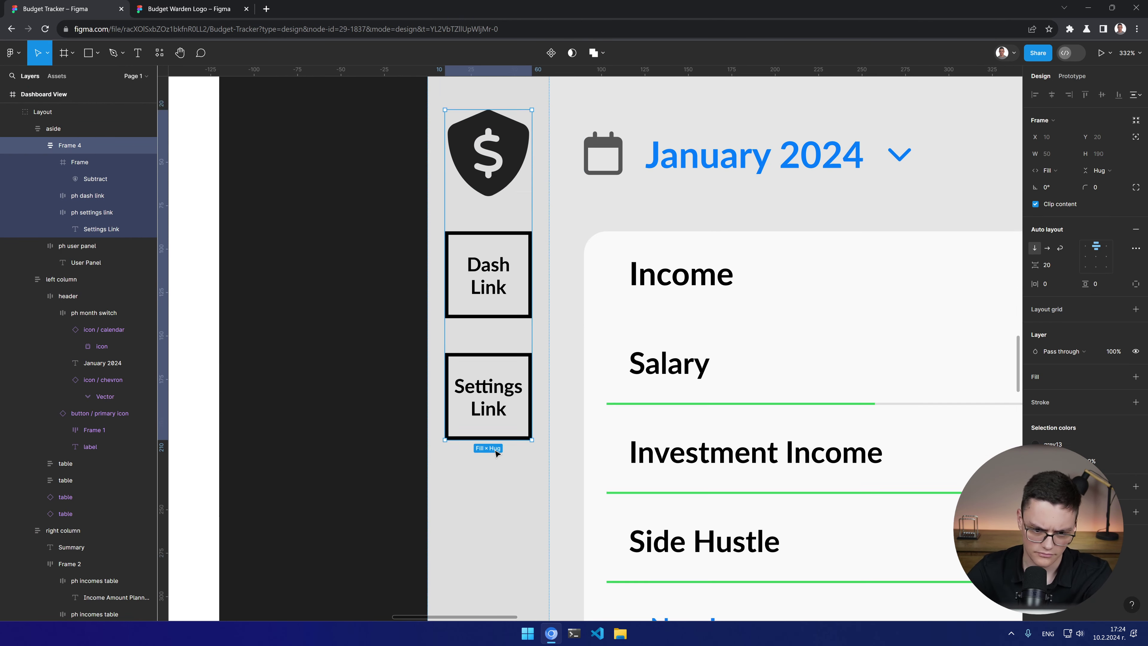
scroll(503, 400, up, 3)
click(573, 313)
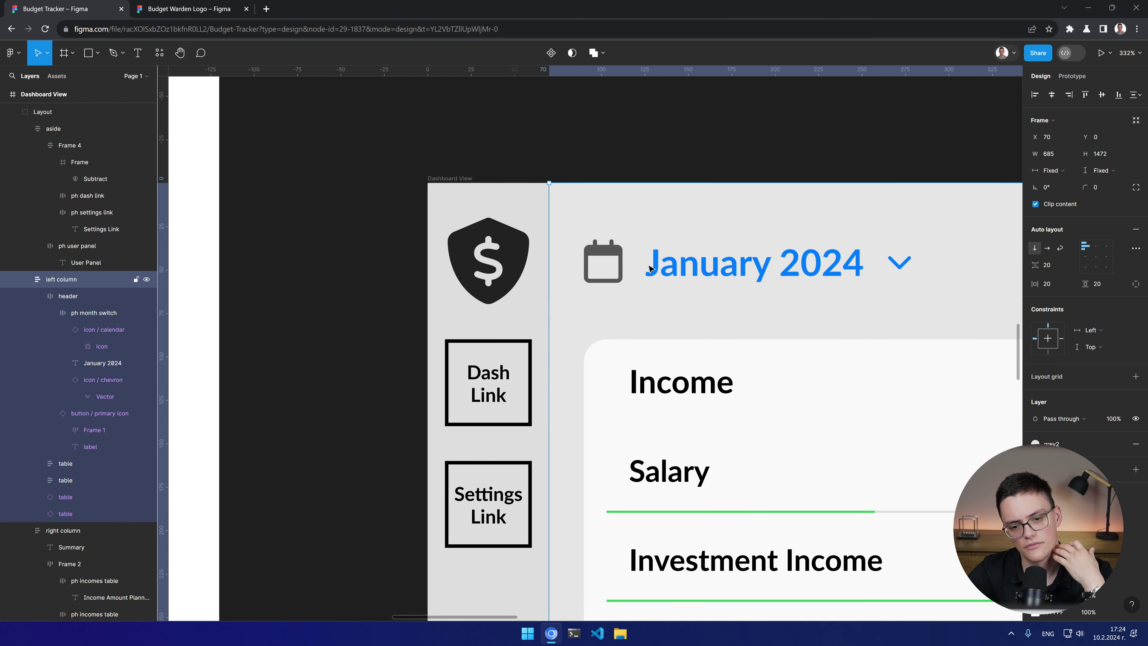
double_click(505, 245)
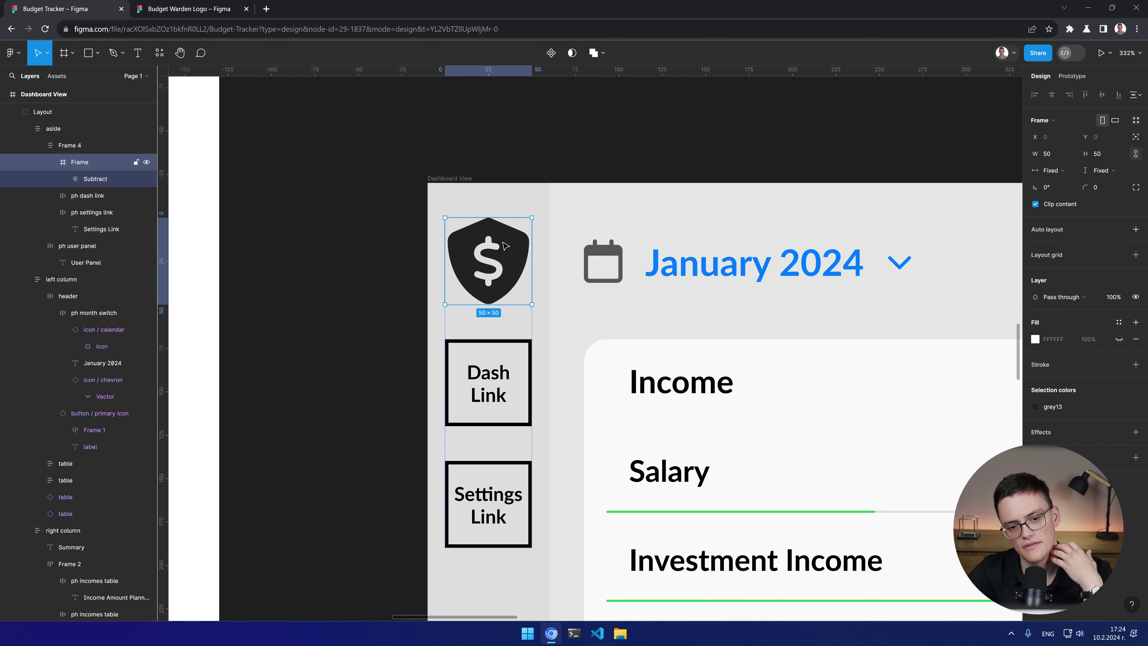
click(590, 250)
double_click(602, 253)
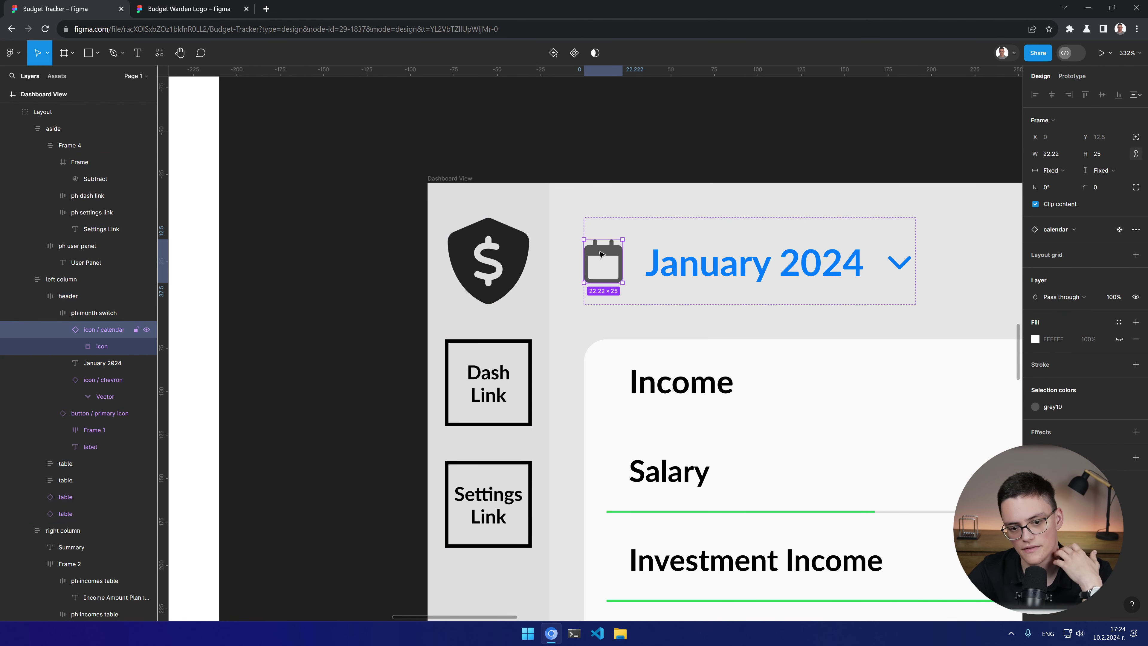
click(500, 249)
double_click(502, 244)
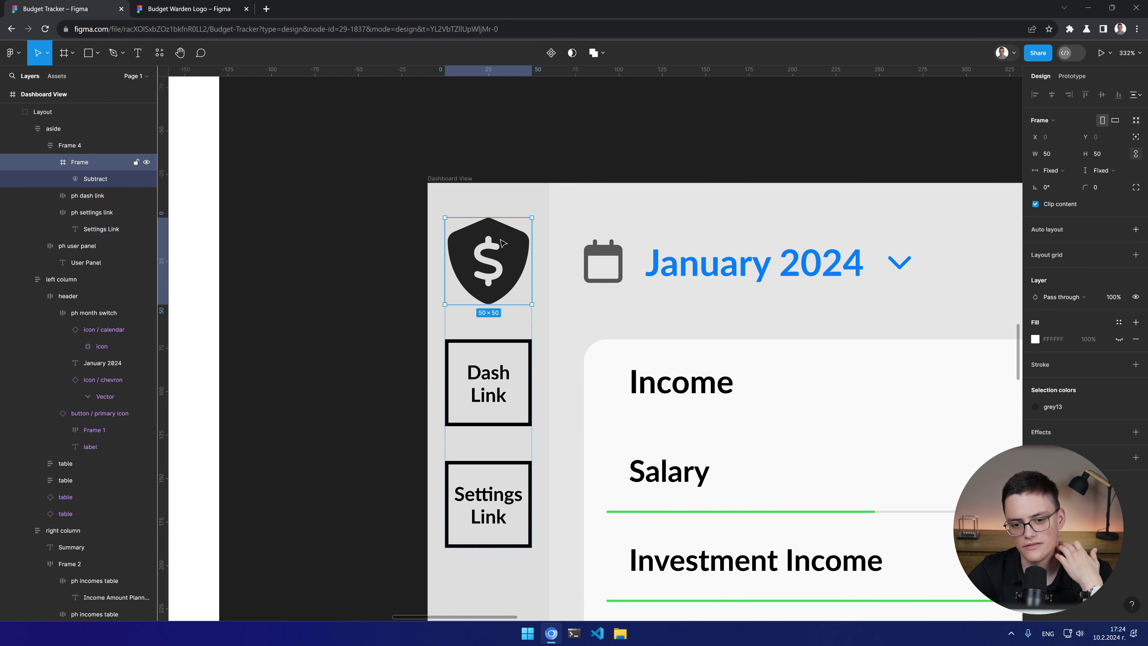
Step: Try the grey9 color style on the sidebar's shield icon and compare it with the header's calendar icon
click(1036, 405)
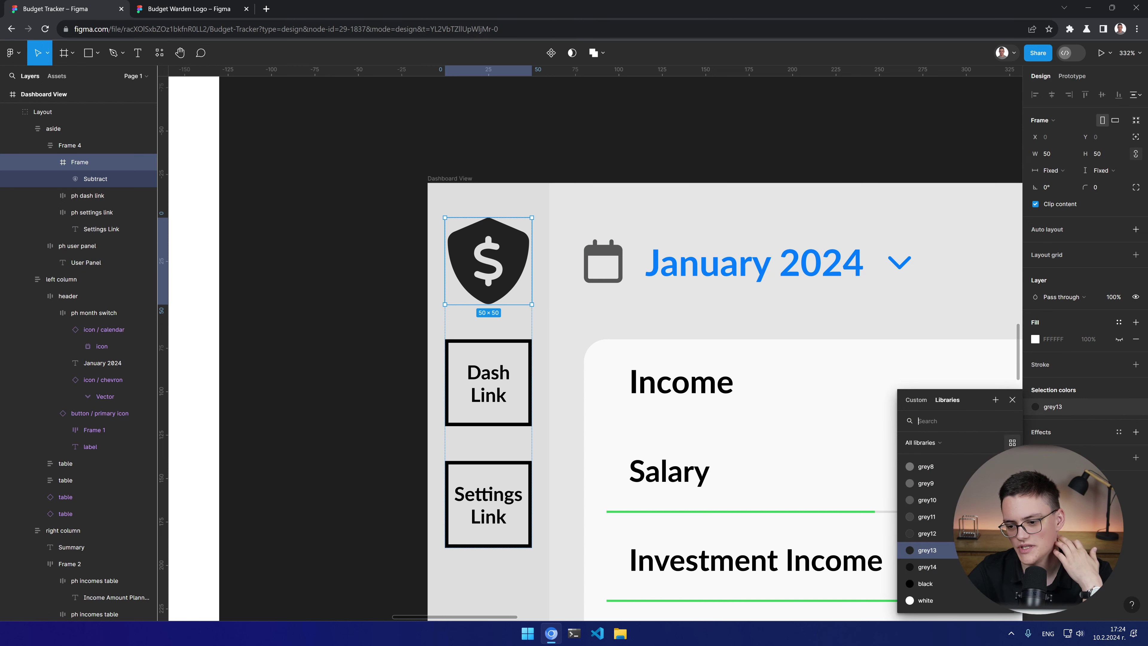
click(933, 486)
click(382, 305)
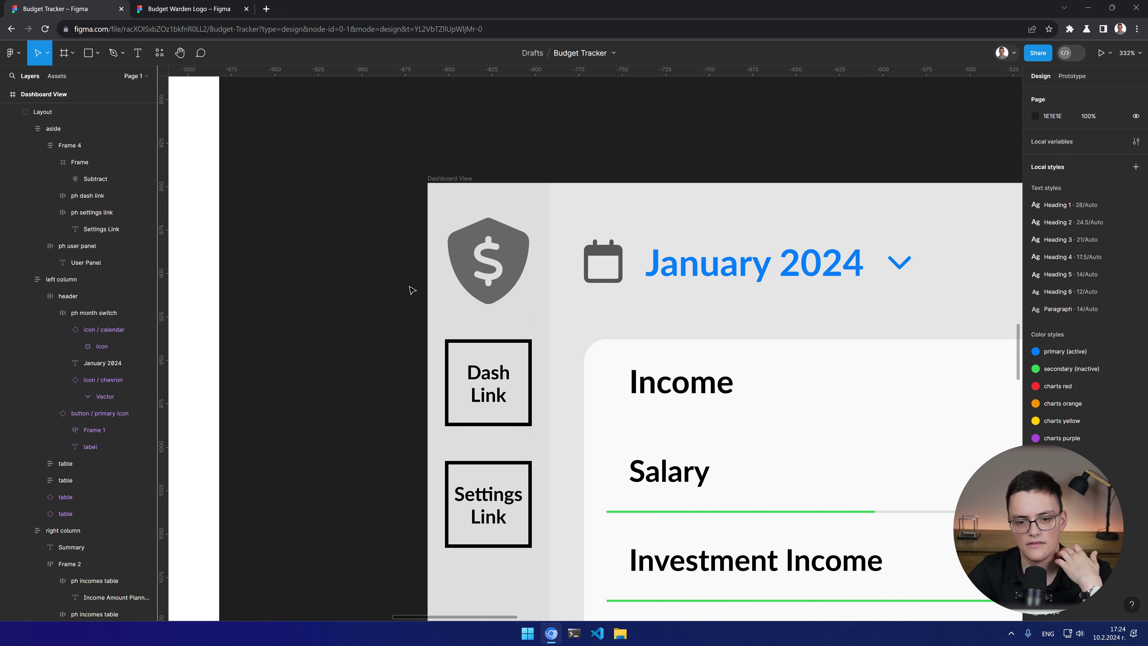
click(610, 253)
click(610, 253)
double_click(610, 253)
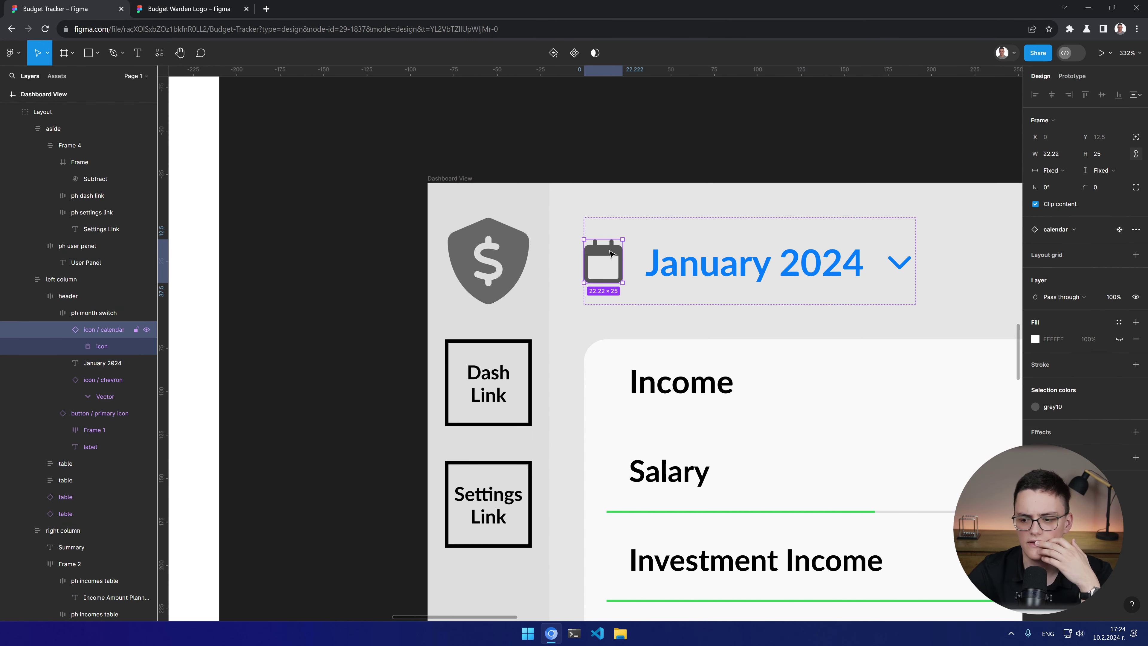
click(516, 251)
double_click(515, 251)
click(515, 251)
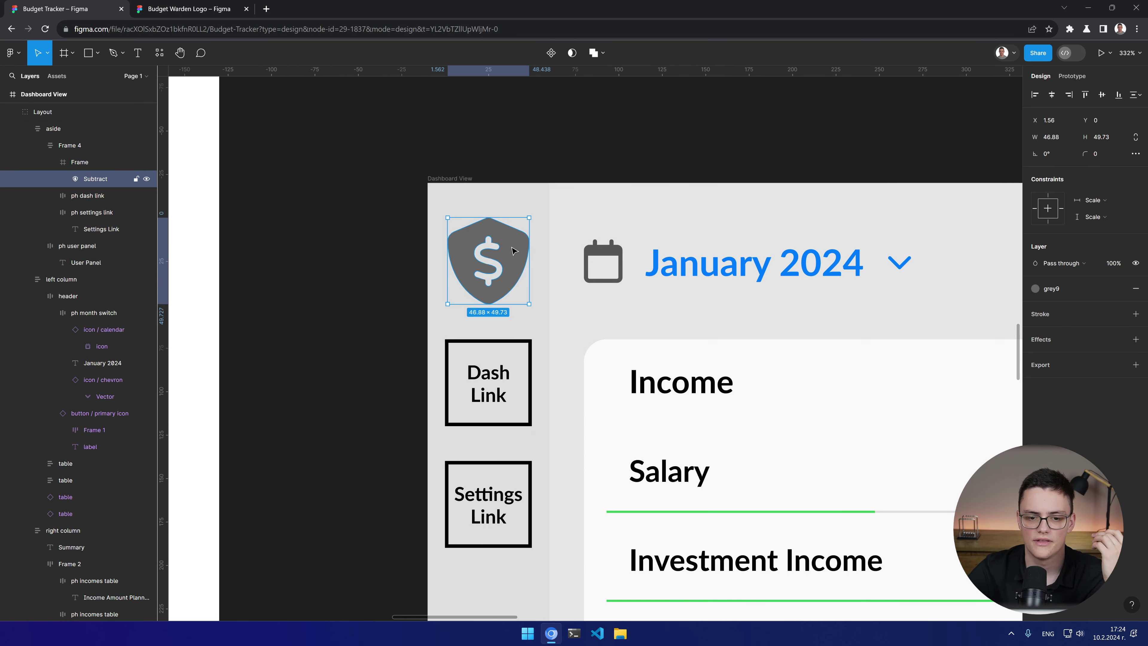
Step: Apply the grey10 color style to the shield icon's frame in the sidebar
click(362, 202)
click(504, 226)
double_click(502, 229)
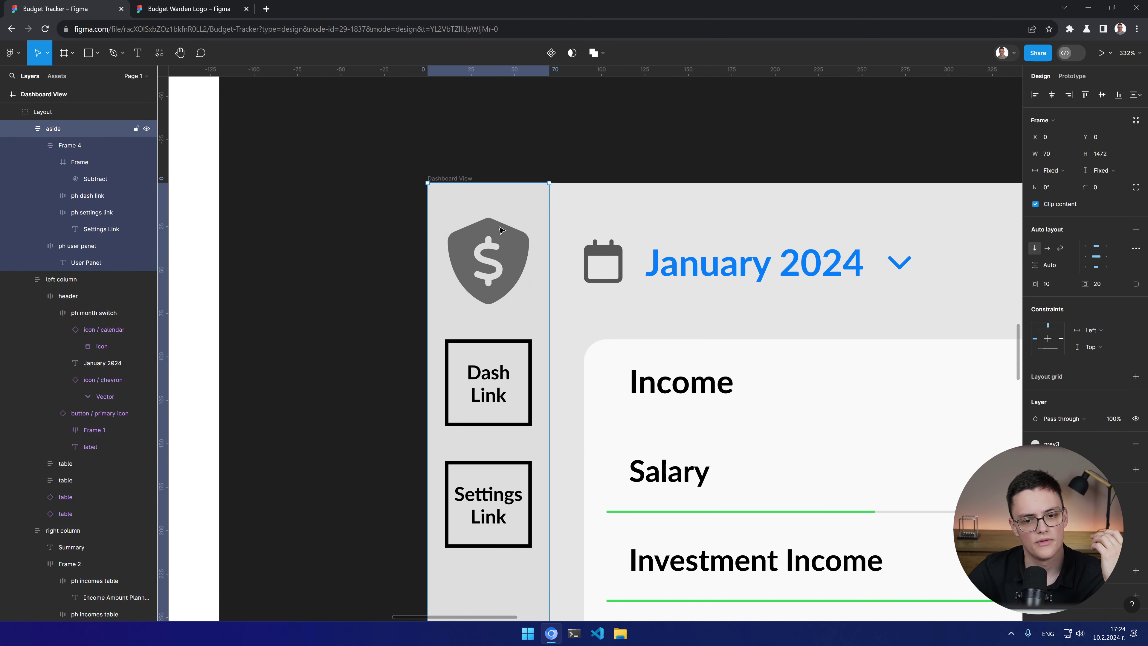
double_click(501, 230)
double_click(501, 230)
click(1035, 406)
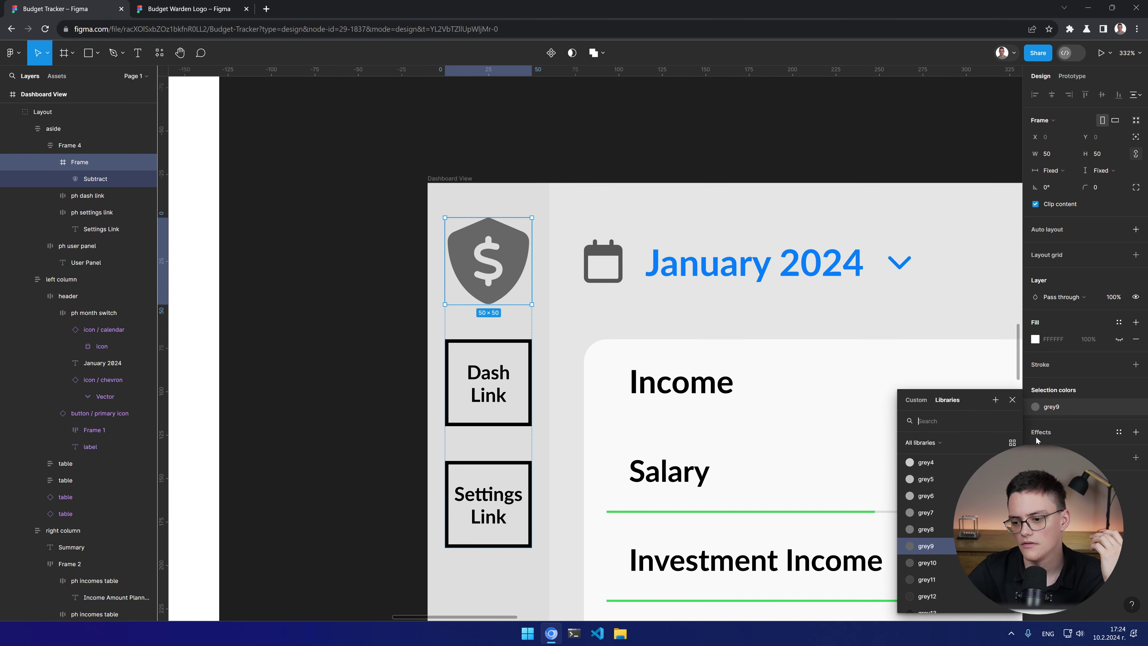
key(Escape)
Step: Examine the recolored shield icon against the header and the rest of the Dashboard View, both close up and from afar
alt+click(649, 218)
key(Escape)
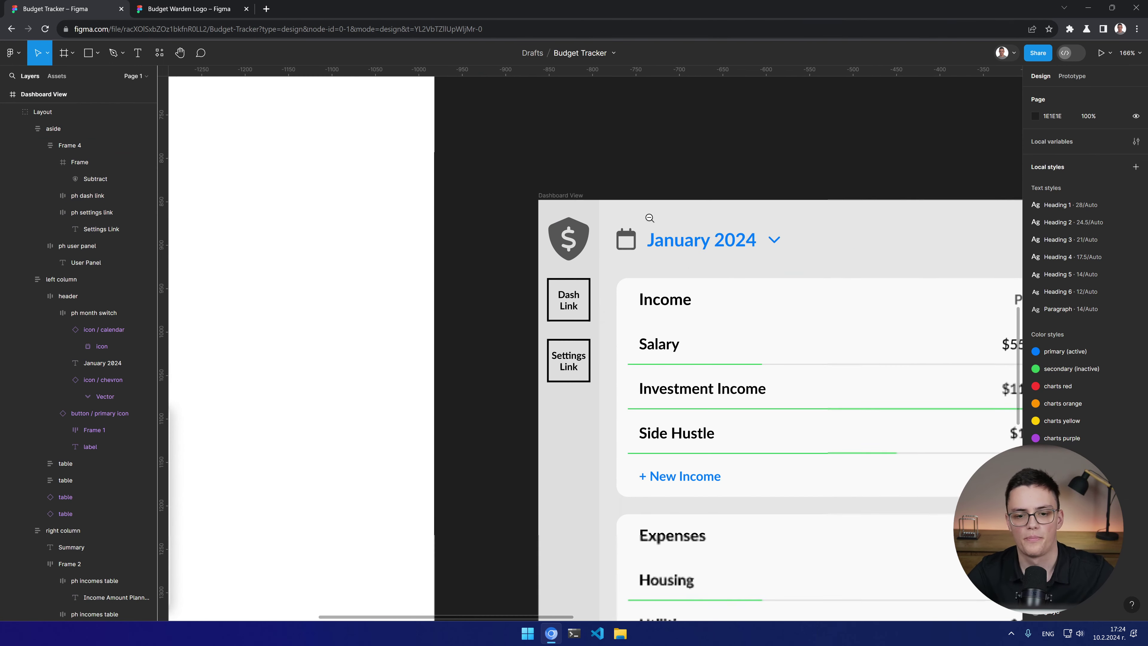
alt+click(649, 217)
drag(740, 333, 553, 299)
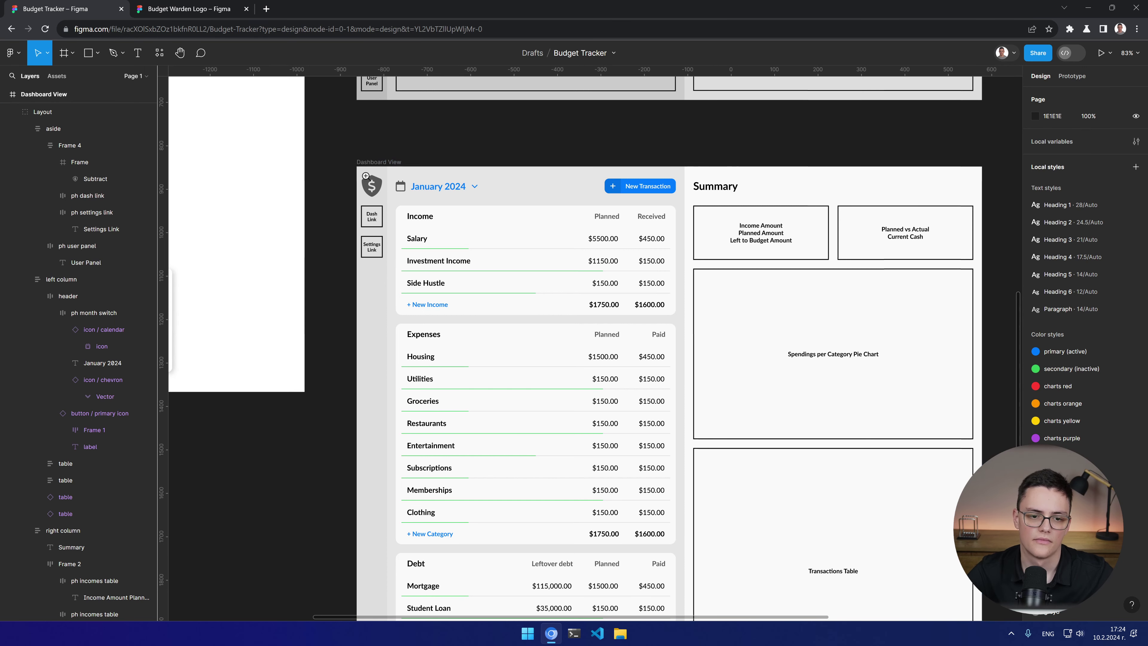
click(364, 177)
click(364, 177)
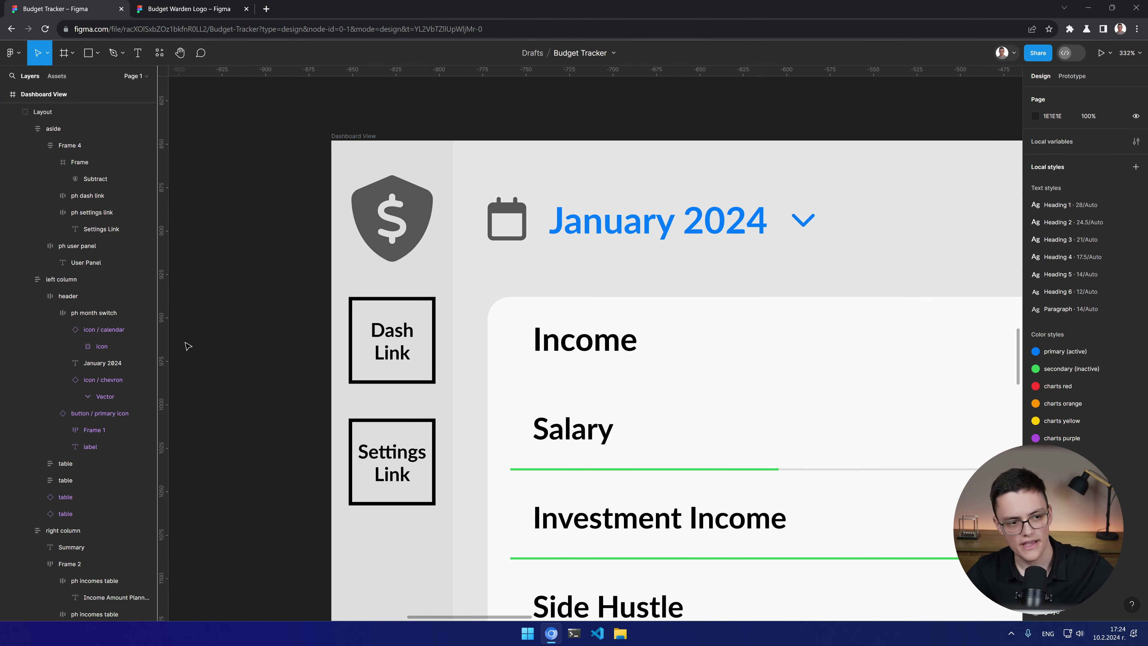
alt+click(521, 379)
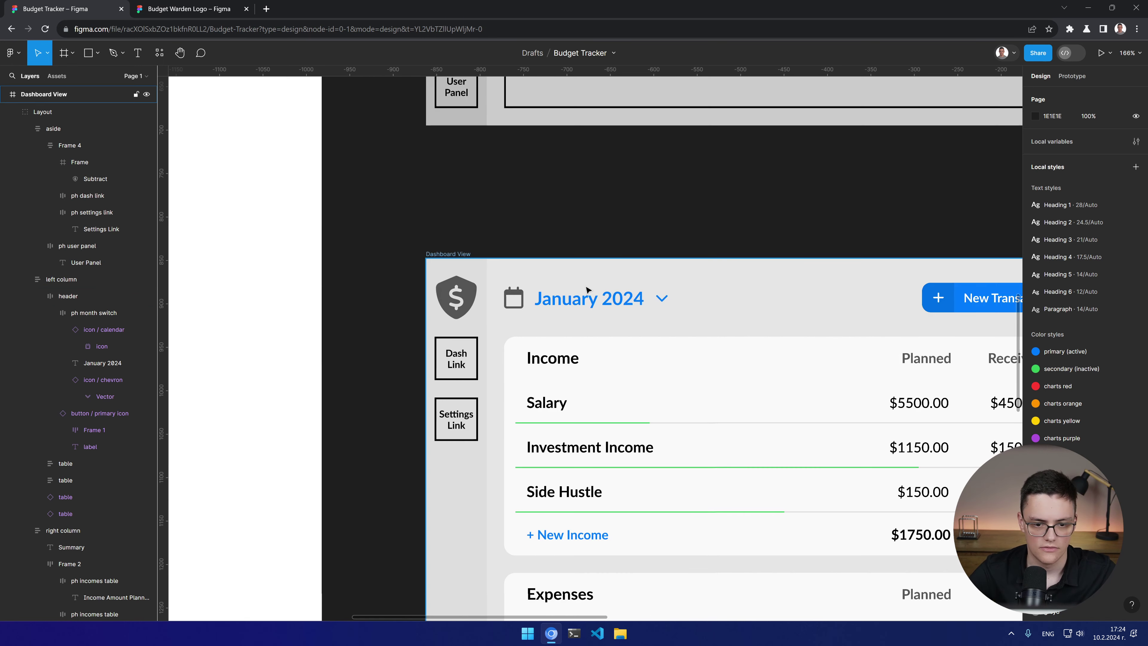
alt+click(504, 305)
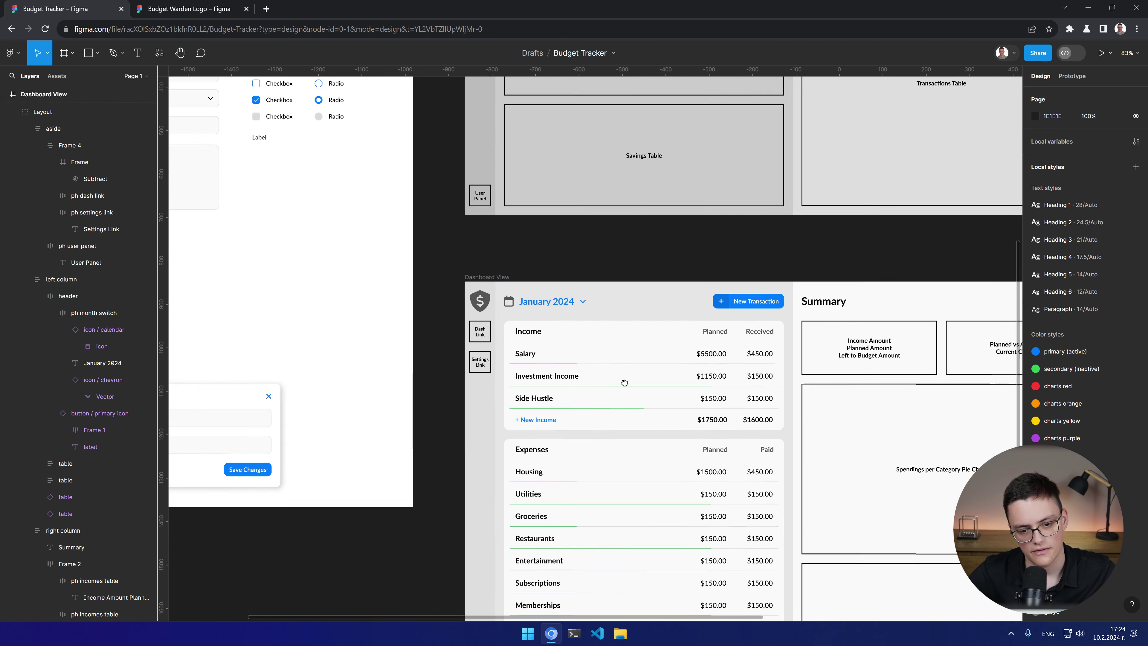
scroll(452, 235, down, 3)
scroll(452, 235, right, 2)
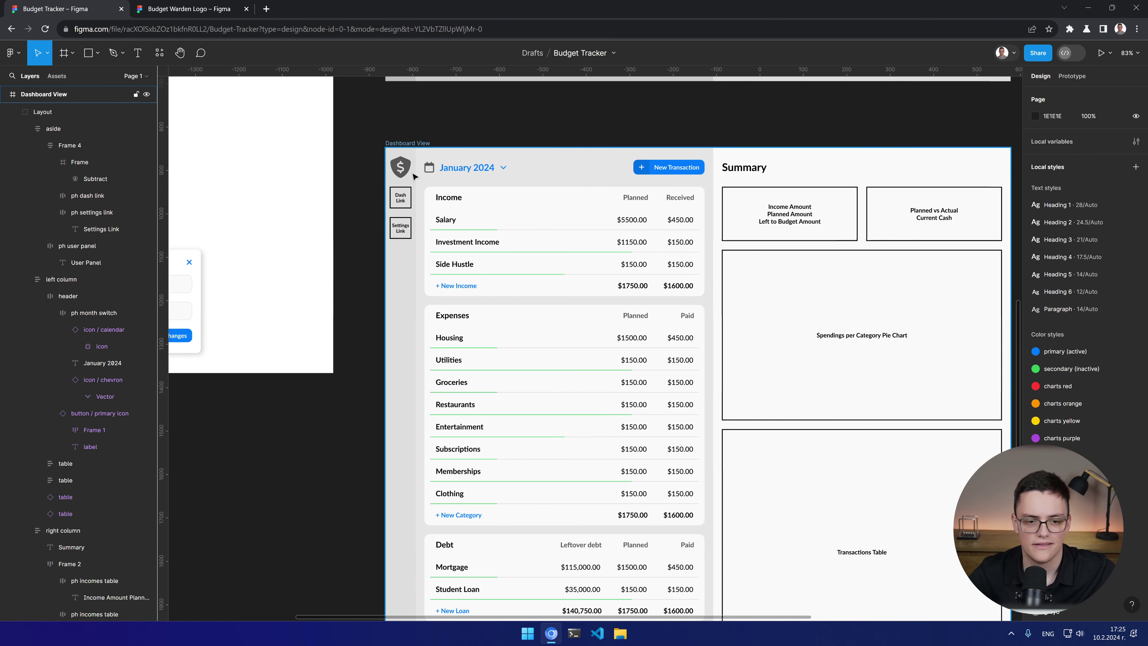
scroll(414, 176, up, 3)
scroll(407, 189, up, 3)
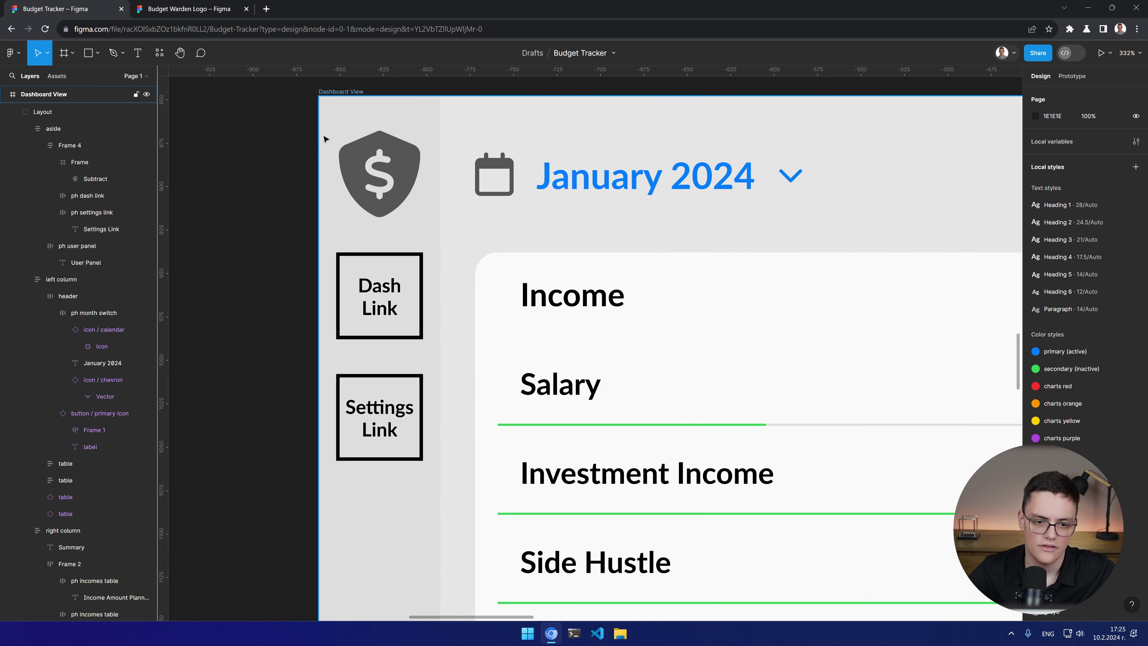
drag(394, 203, 561, 264)
scroll(678, 271, down, 5)
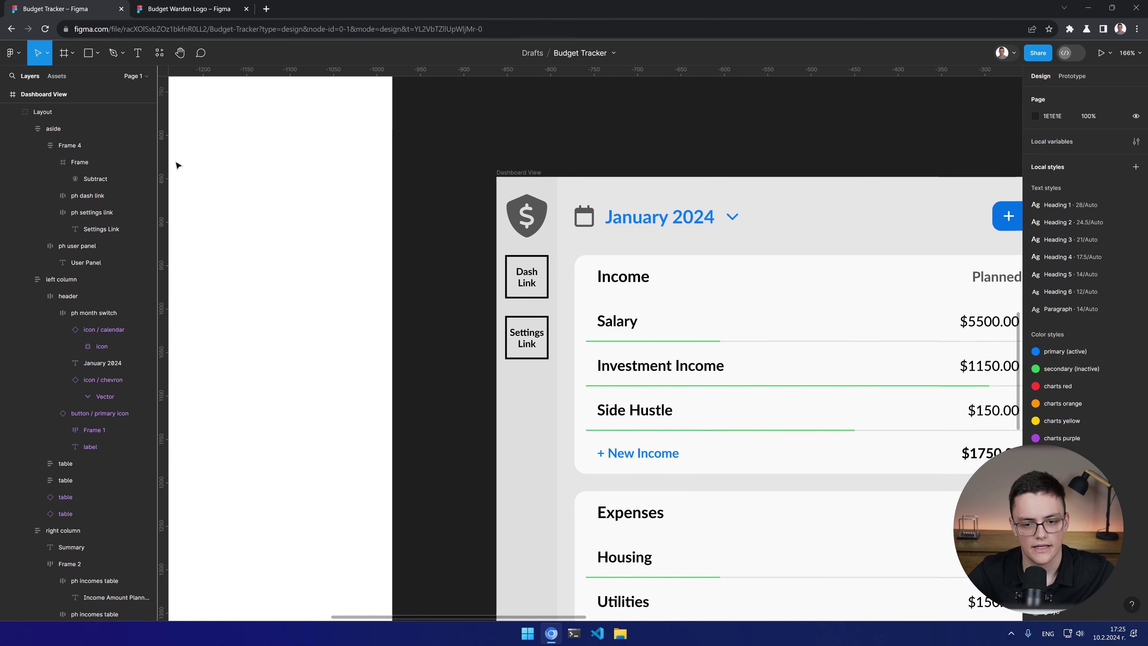
Step: Insert the local wallet icon component into the sidebar's Frame 4, between the shield icon's frame and the ph dash link placeholder
click(159, 52)
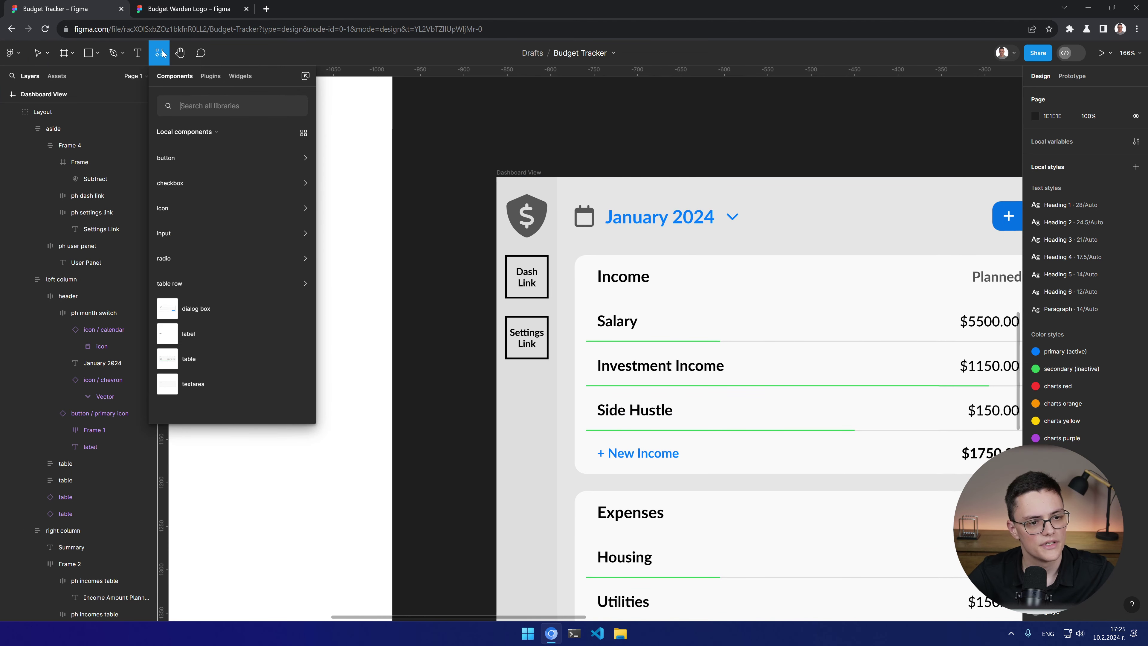
click(231, 160)
click(180, 151)
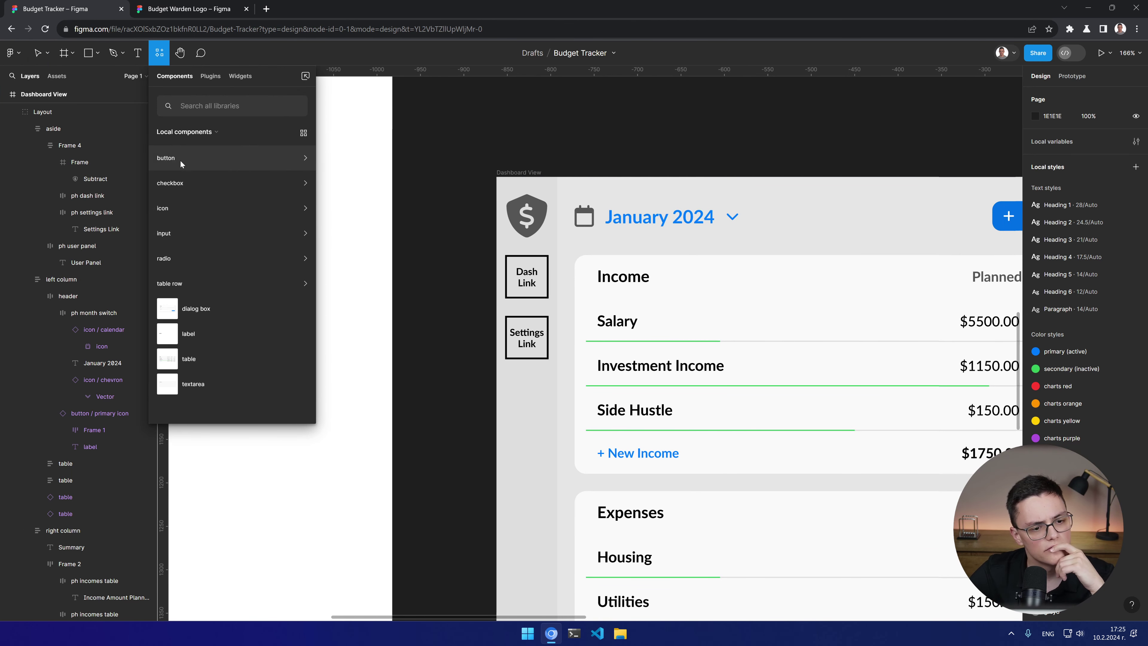
click(211, 204)
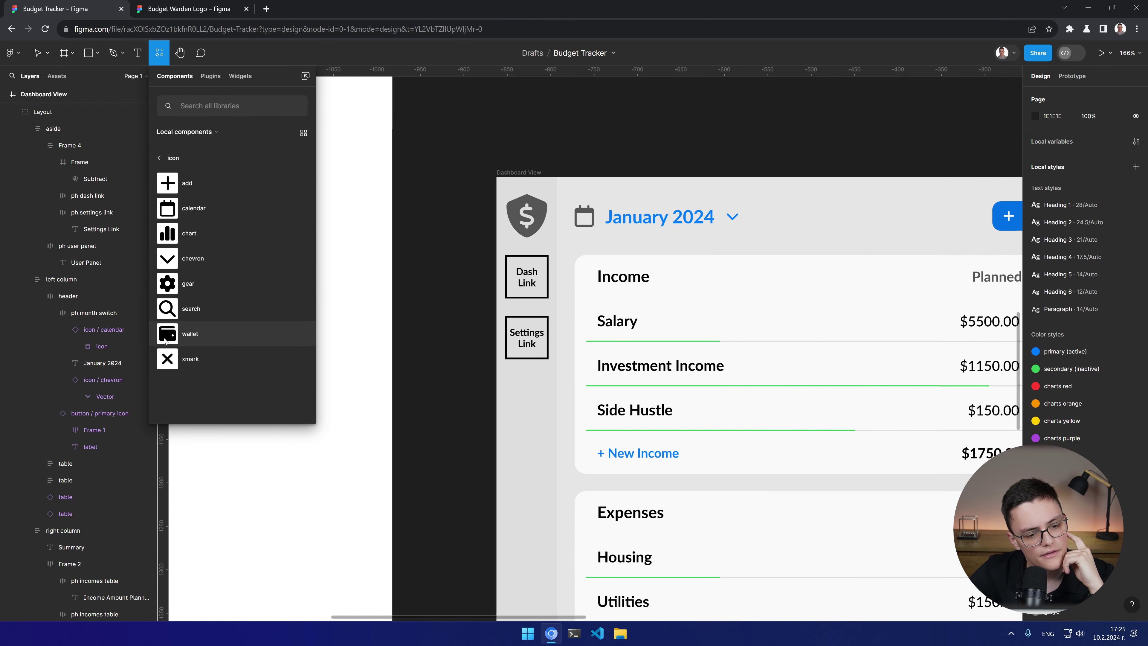
drag(165, 342, 520, 279)
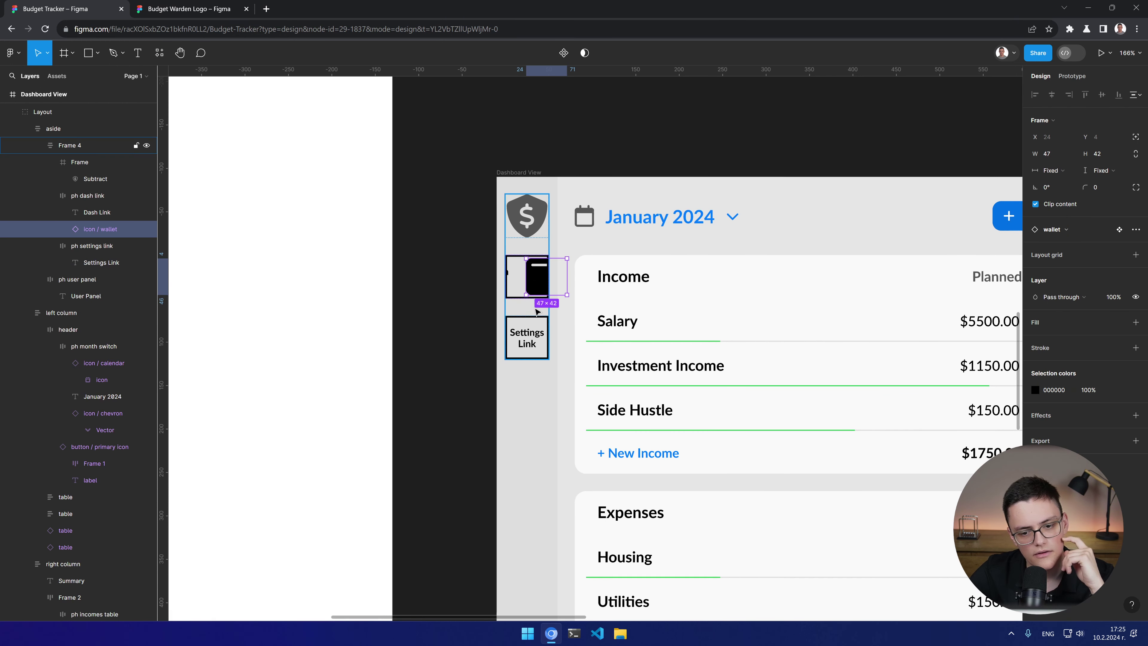
drag(100, 229, 69, 205)
Step: Rename the shield icon's frame as logo and delete the ph dash link placeholder
double_click(80, 163)
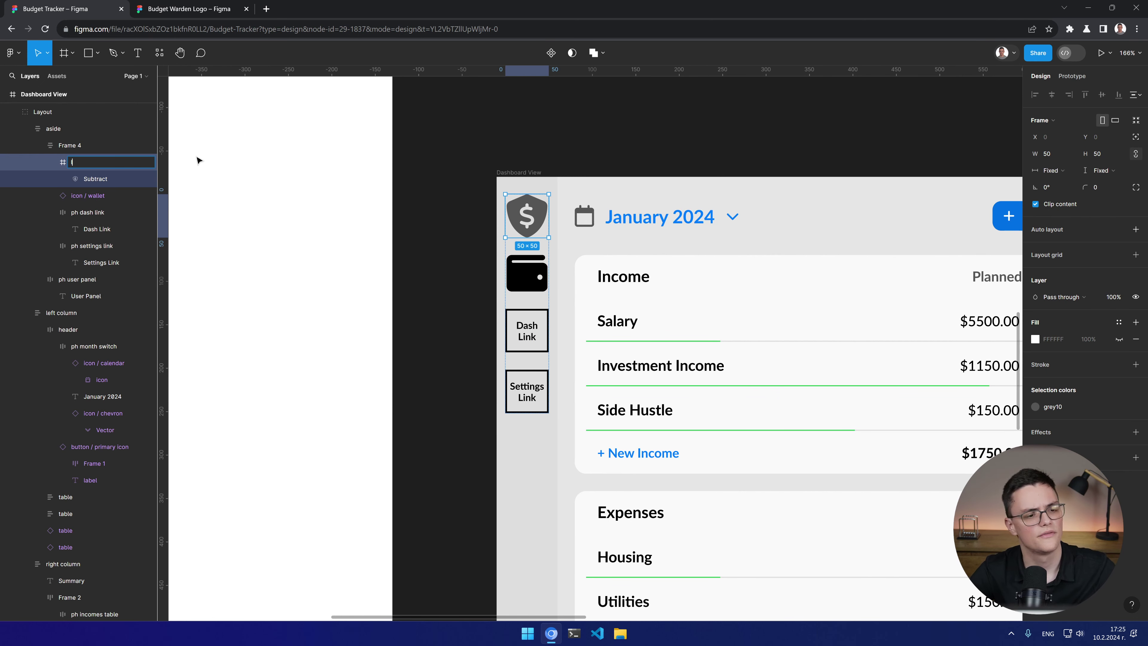
key(Return)
click(101, 212)
key(Delete)
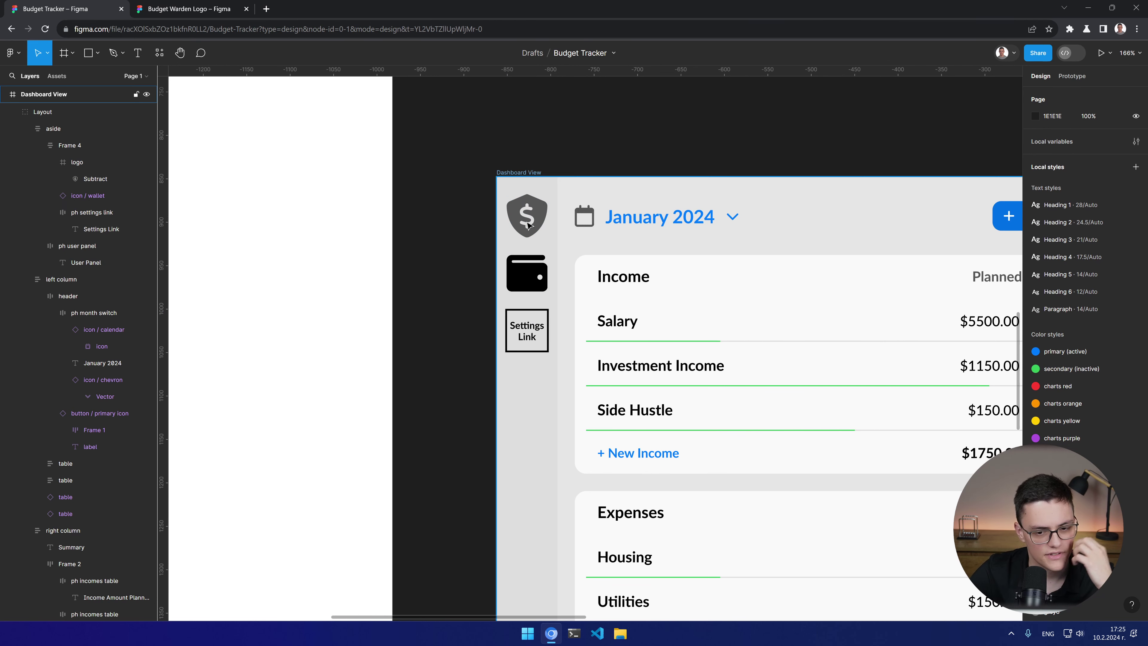
Step: Replace the ph settings link placeholder with the local gear icon component, placed directly after the wallet icon in Frame 4
click(159, 52)
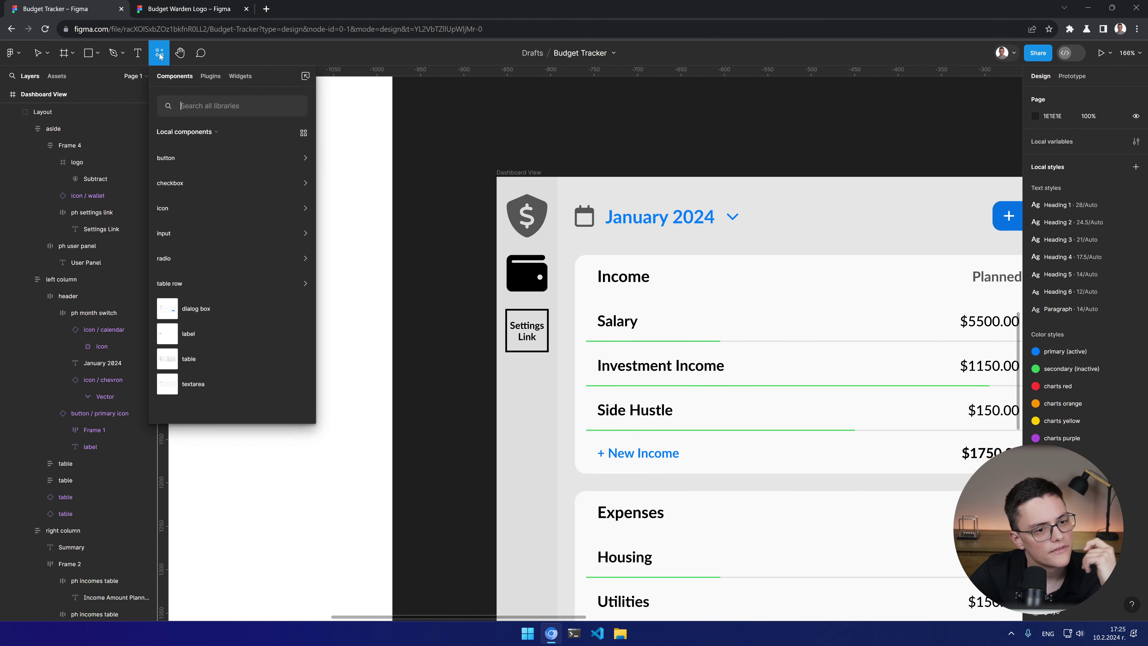
click(194, 209)
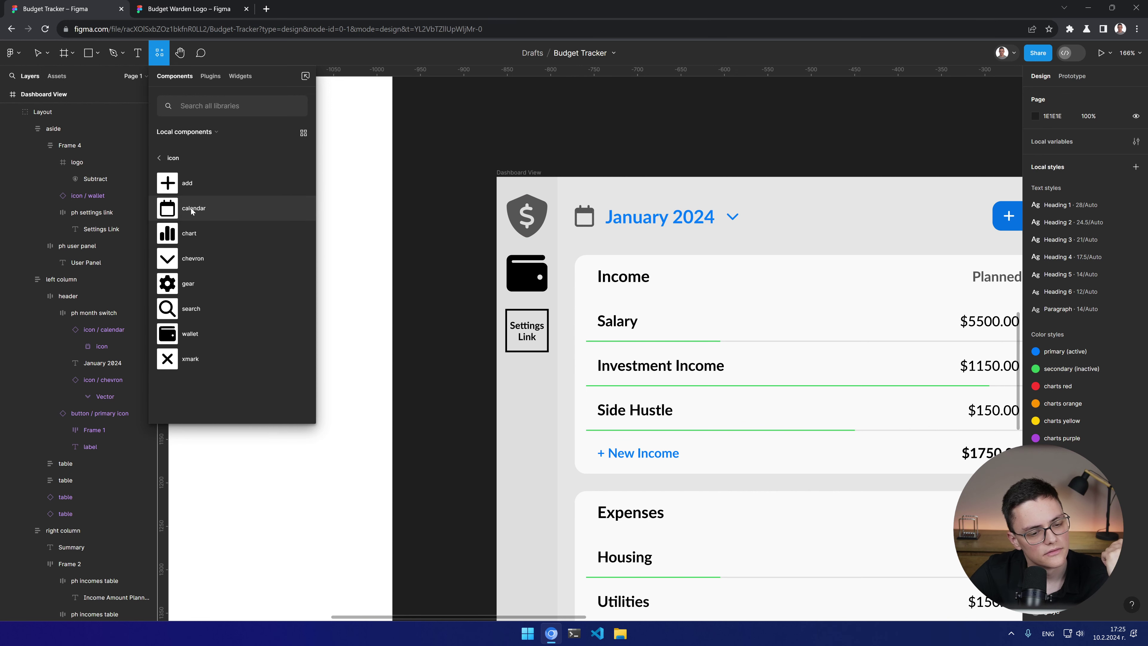
drag(192, 284, 528, 336)
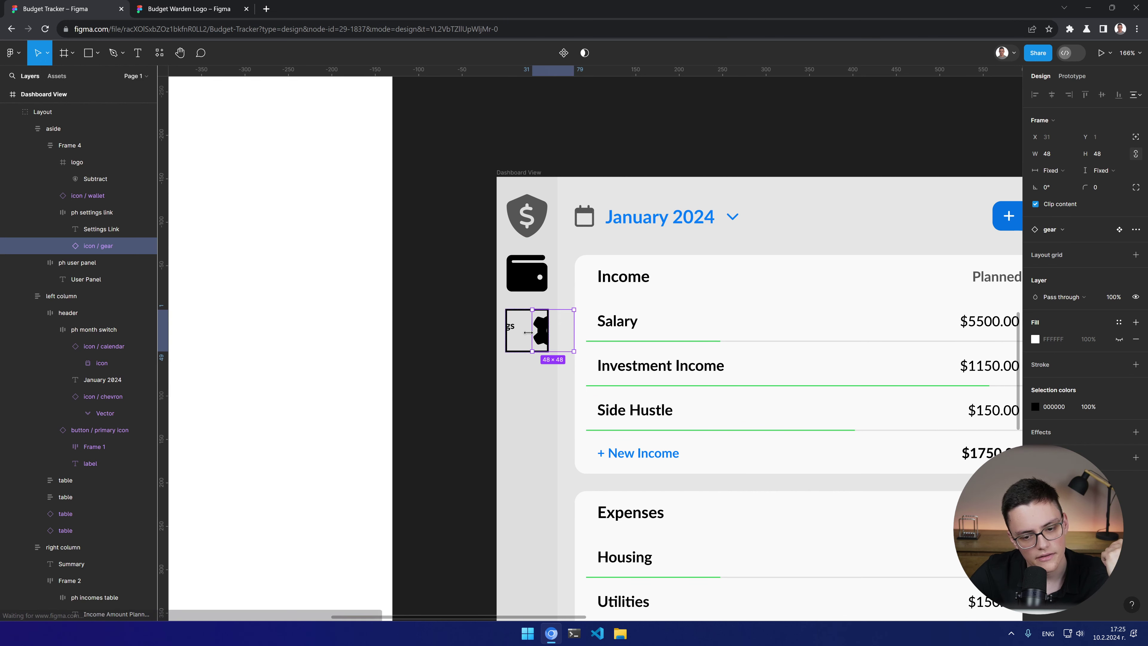
drag(90, 246, 91, 210)
click(92, 229)
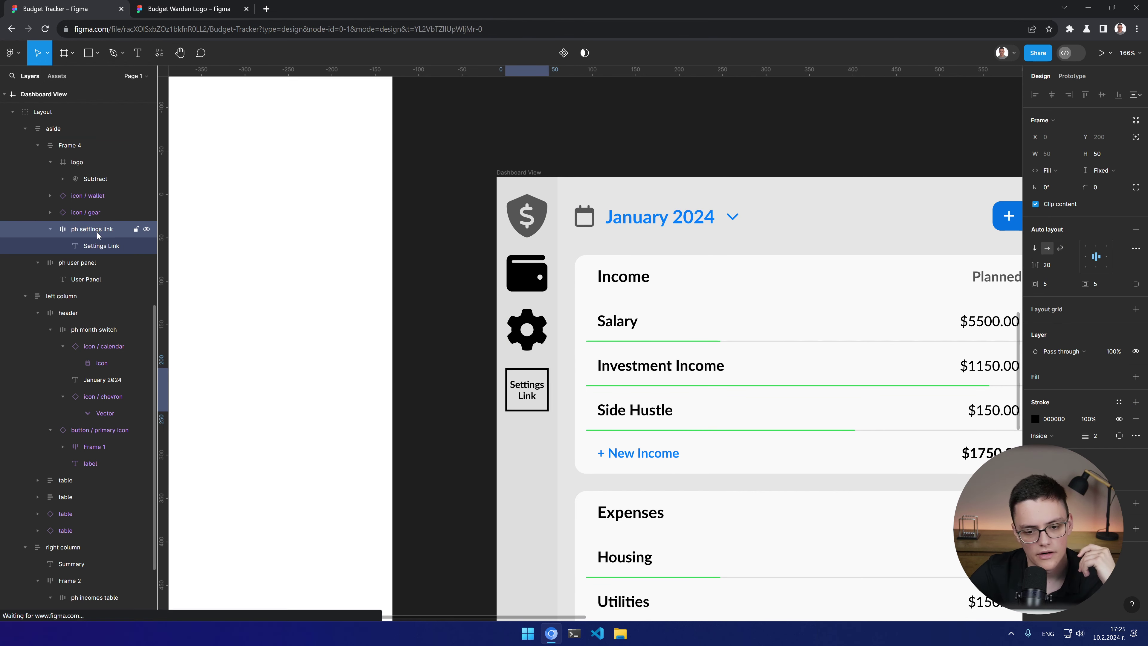
key(Delete)
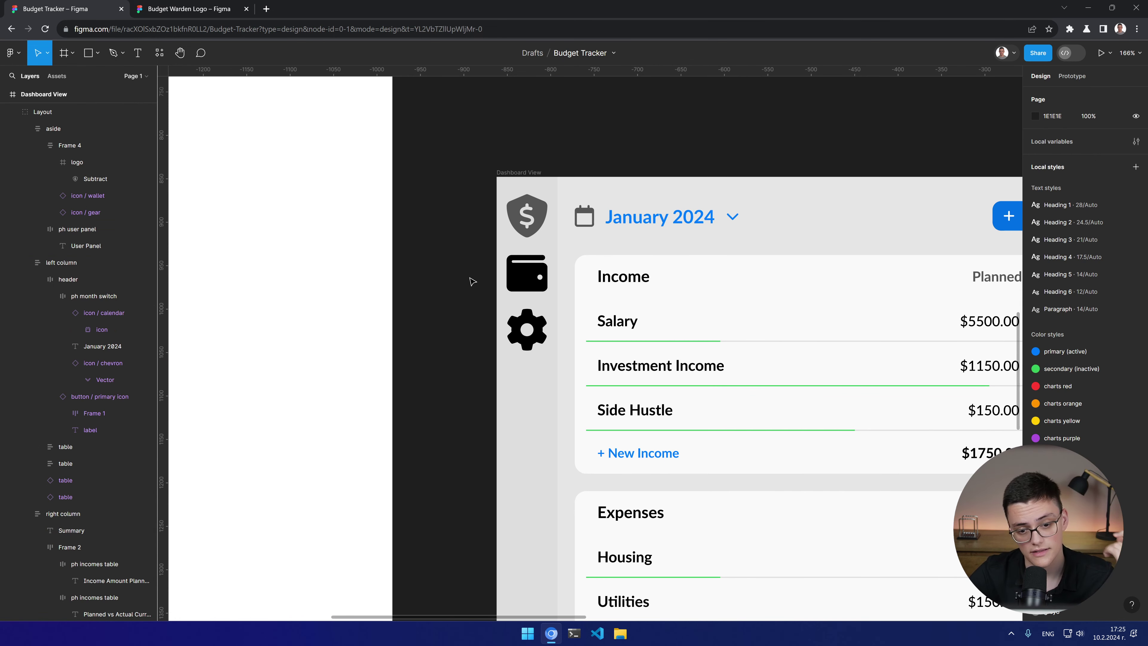
Step: Constrain the sidebar wallet icon's proportions and reduce its width to 30
scroll(594, 320, down, 5)
drag(648, 362, 443, 281)
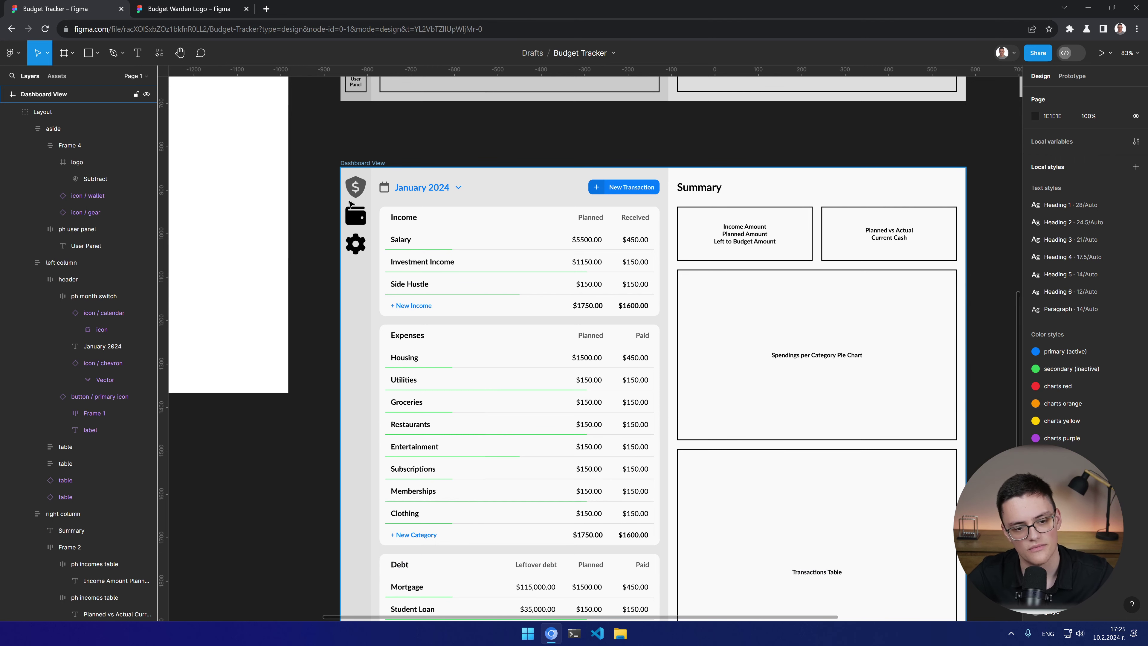
scroll(352, 215, up, 5)
click(374, 323)
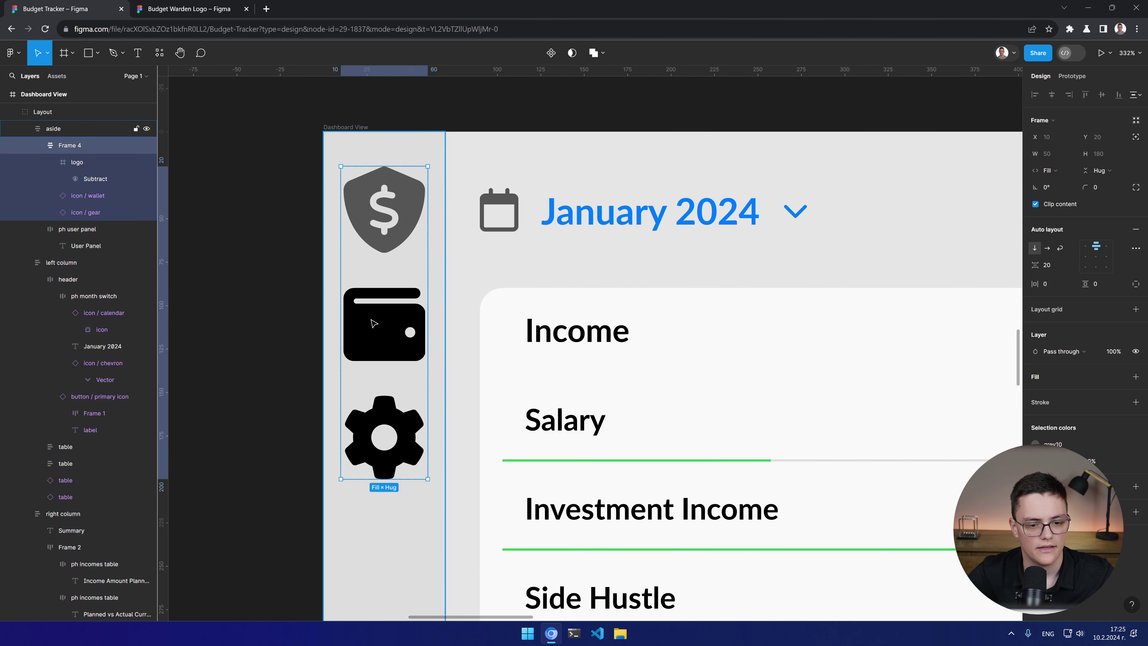
click(374, 323)
click(1099, 154)
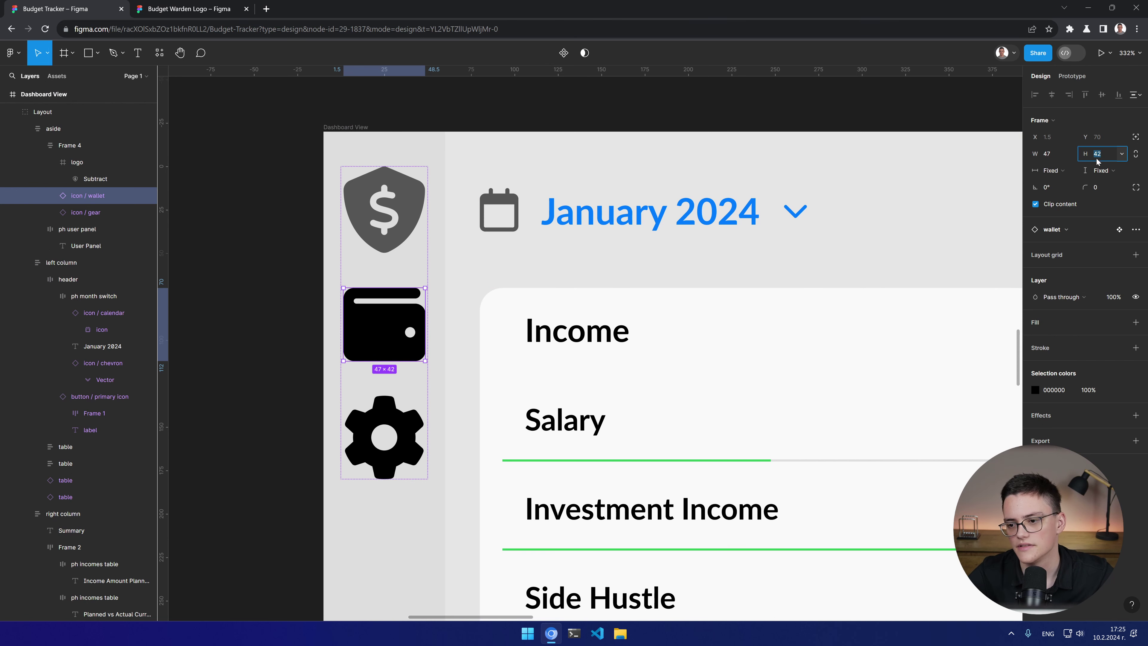
click(1045, 156)
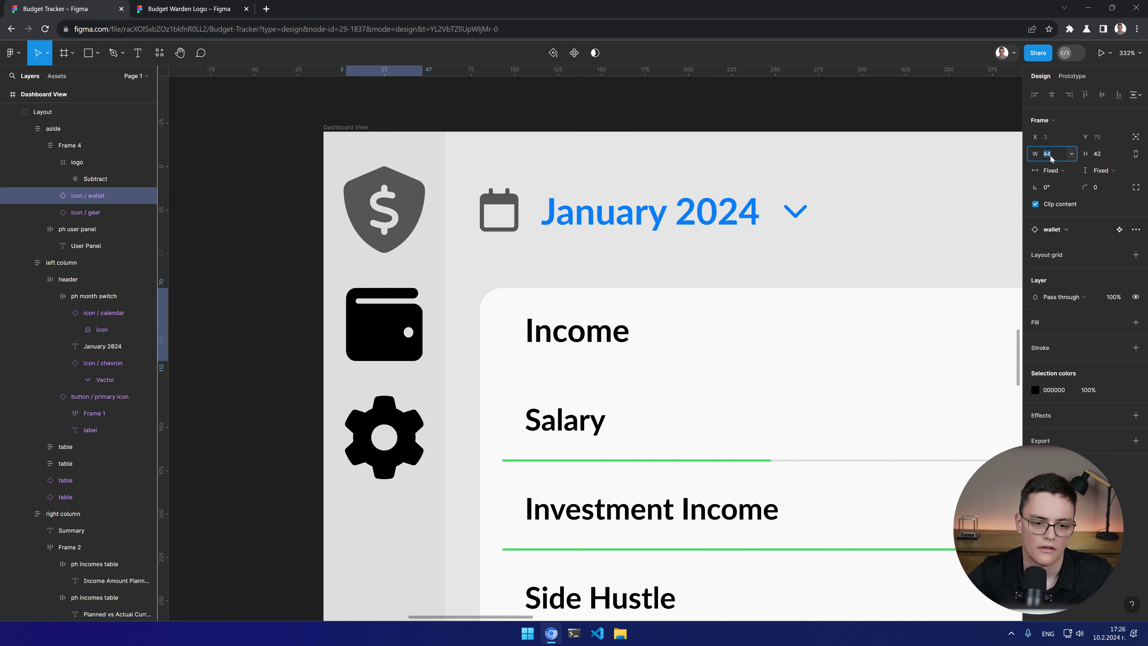
click(1136, 153)
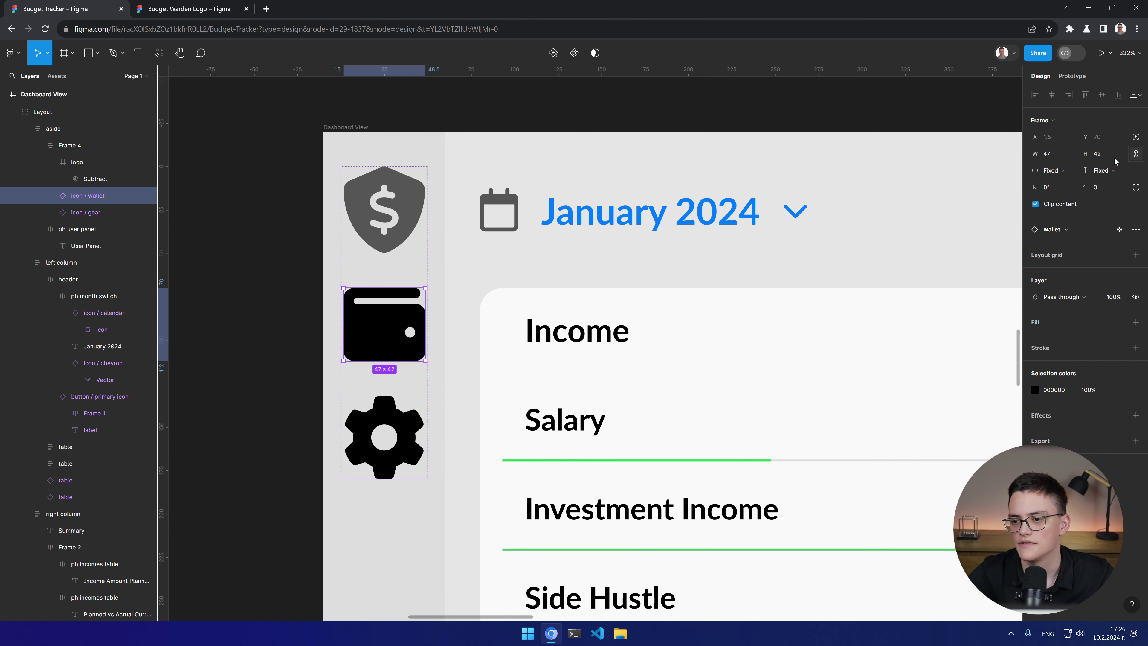
click(1053, 158)
key(Down)
key(Down)
key(Down)
key(Down)
key(Down)
key(Down)
key(Down)
key(Down)
key(Down)
key(Down)
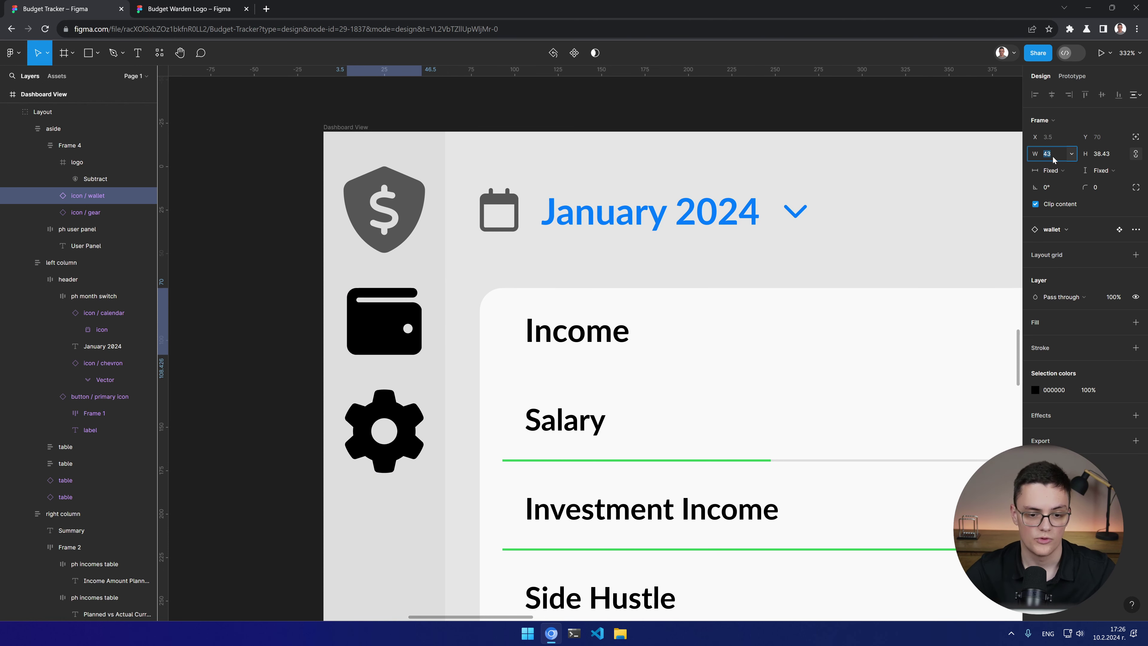
key(Down)
key(Down)
key(Down)
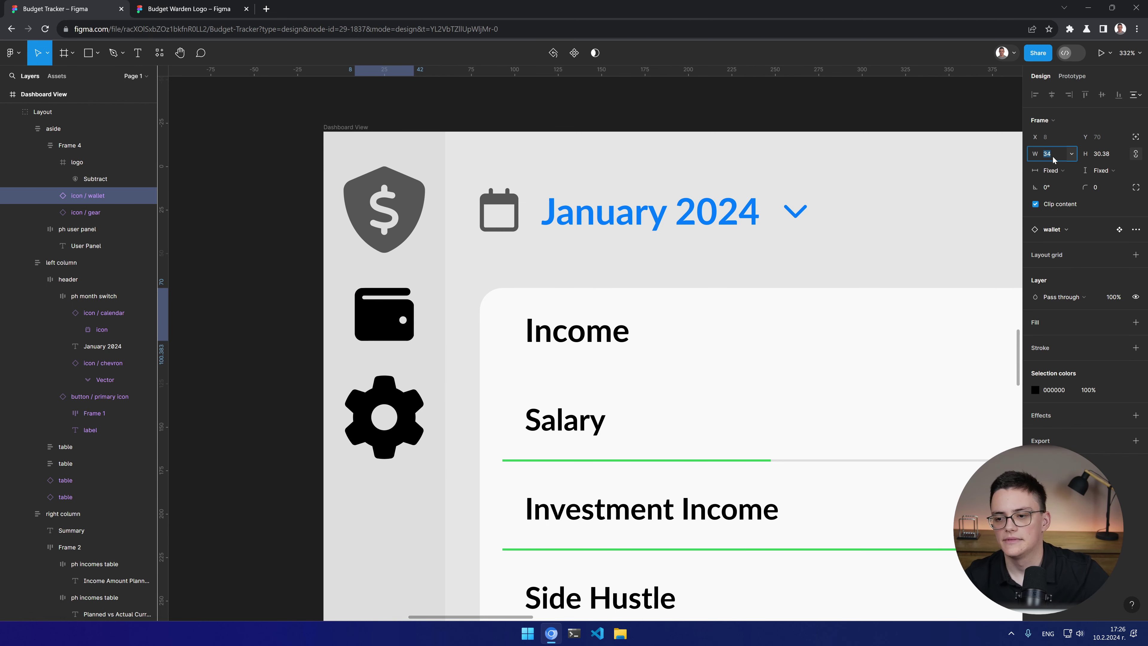
key(Down)
key(Down)
key(Down)
key(Down)
key(Down)
key(Down)
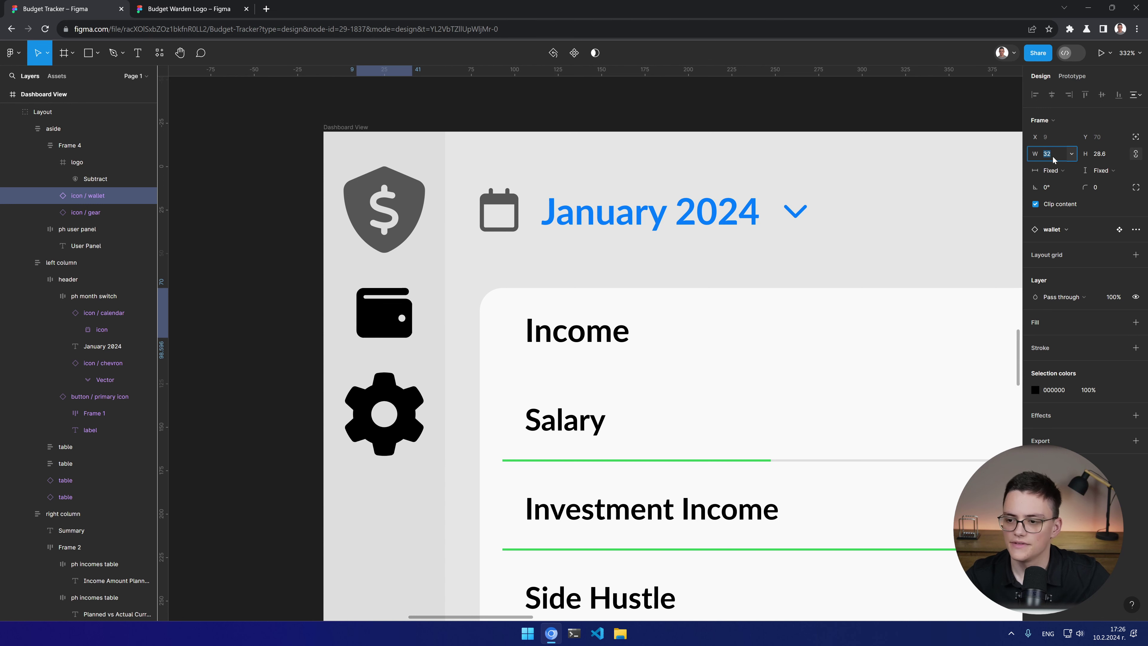
key(Down)
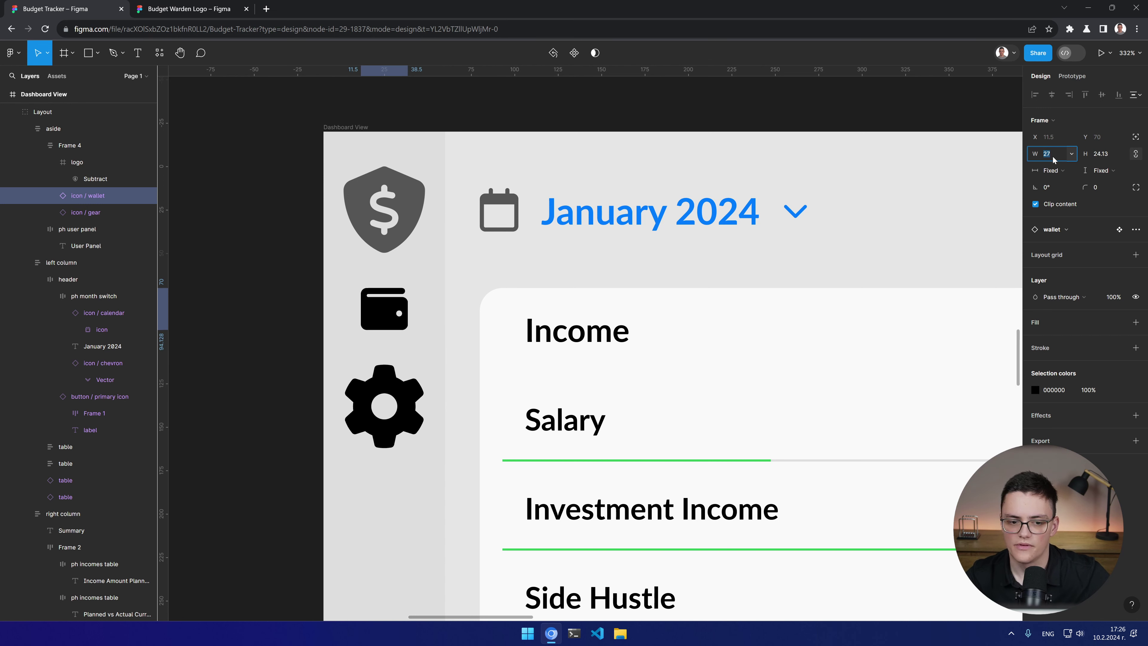
key(Up)
key(Up)
key(Up)
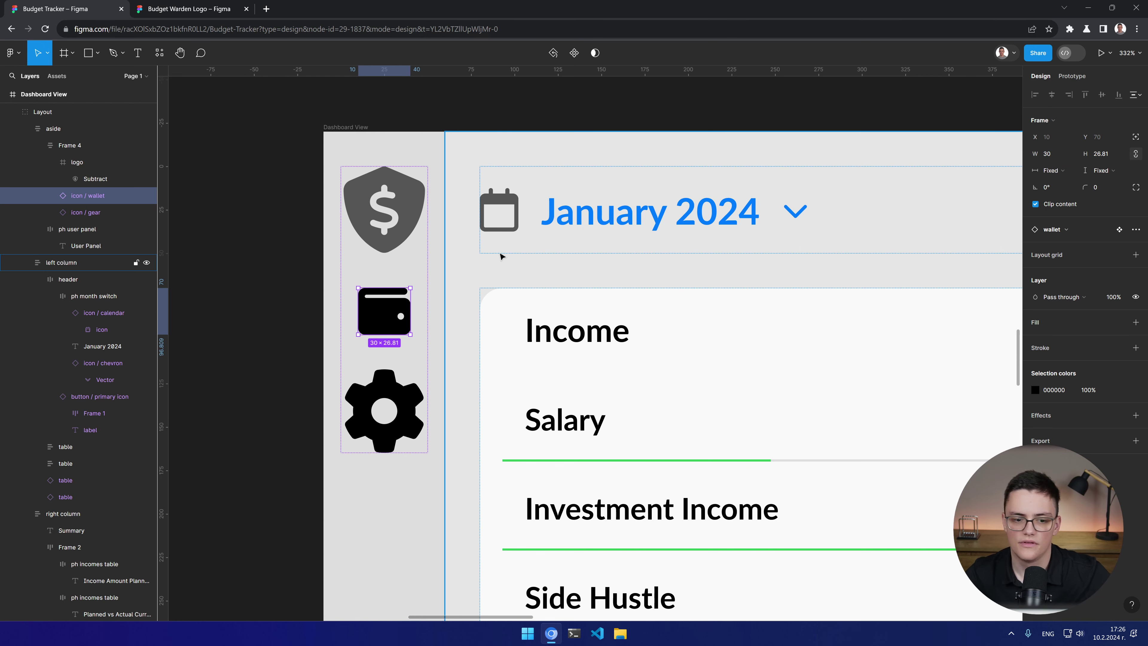
Step: Reduce the sidebar gear icon's width to 30, keeping its proportions
click(375, 395)
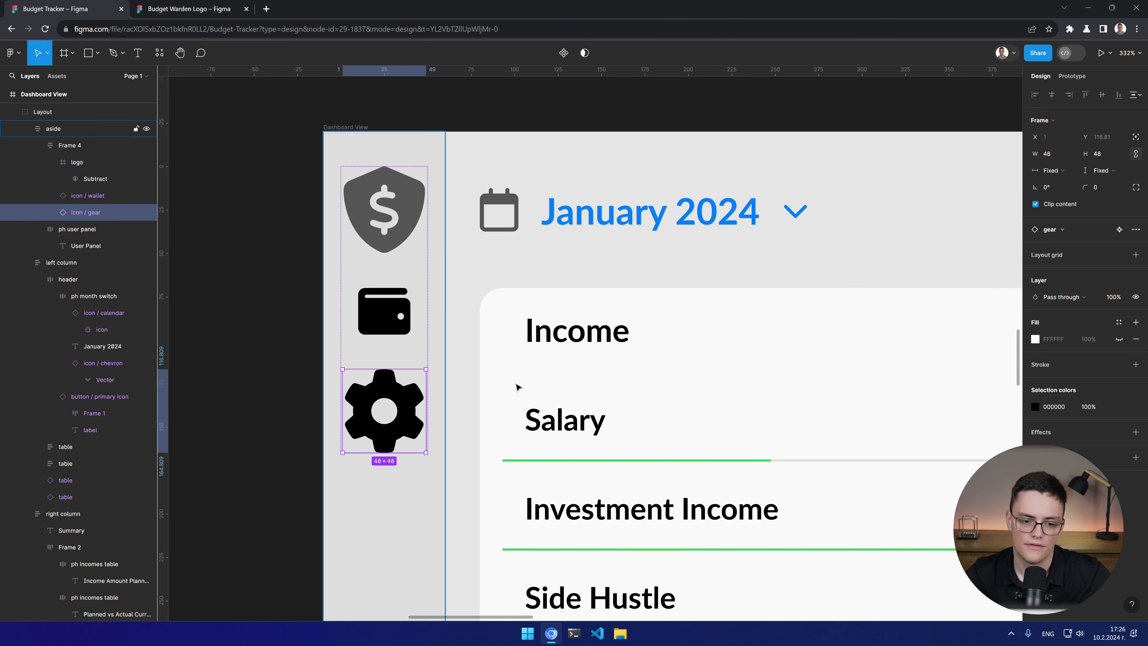
click(1053, 157)
key(Down)
key(Down)
key(Down)
key(Down)
key(Down)
key(Down)
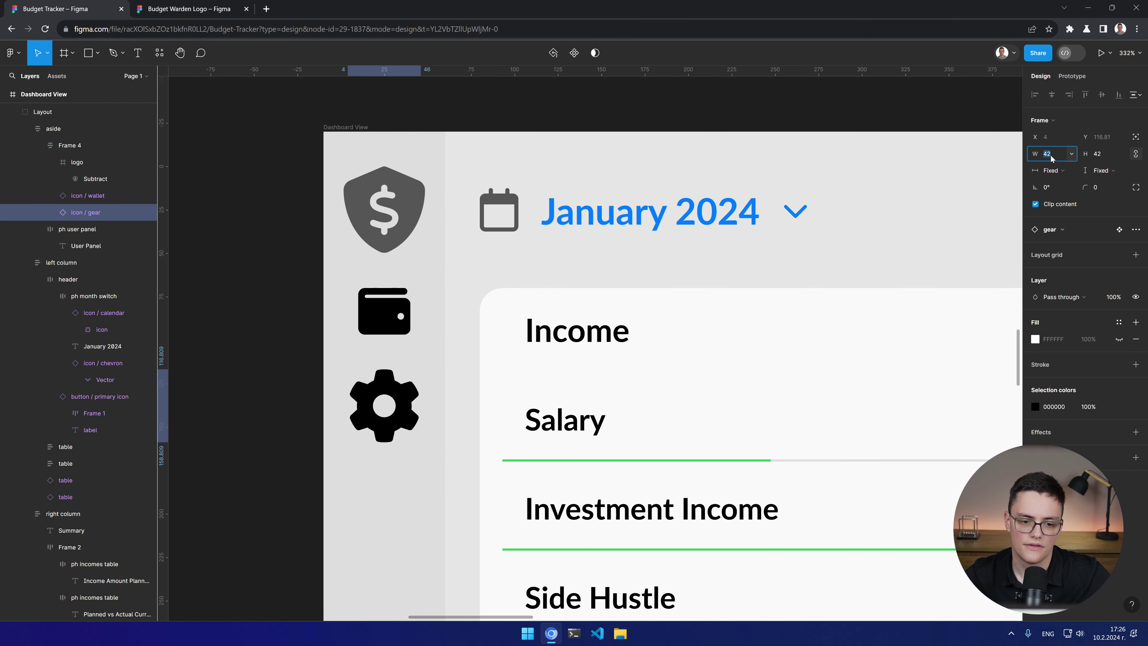
key(Down)
key(Down)
key(Down)
key(Down)
key(Down)
key(Down)
key(Down)
key(Down)
key(Down)
key(Down)
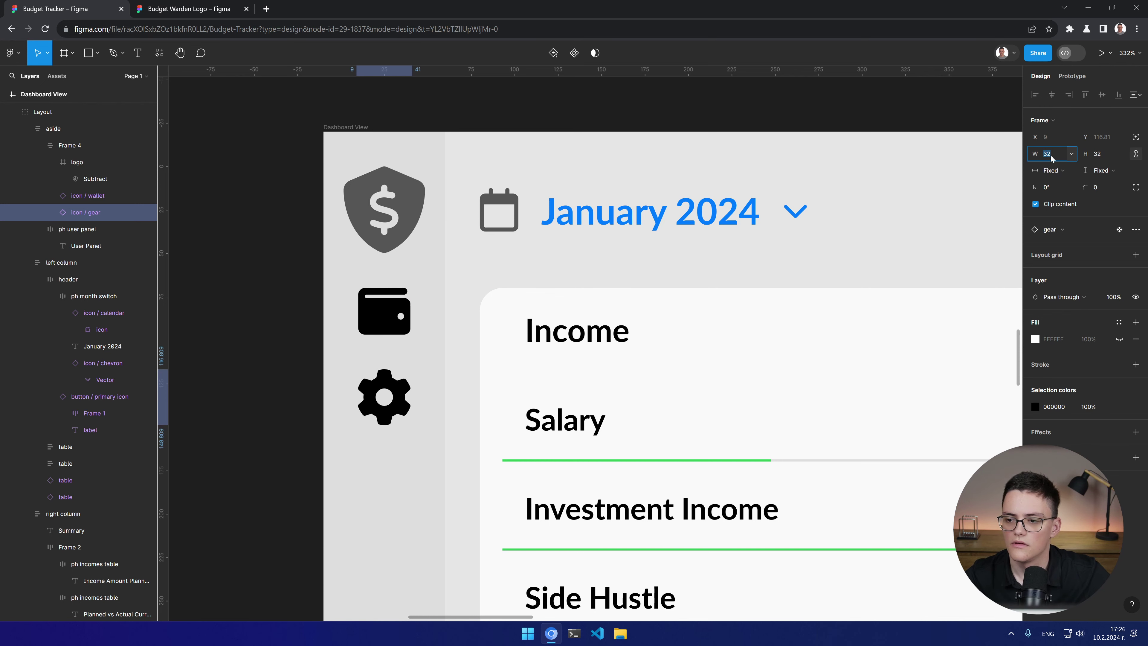
click(709, 228)
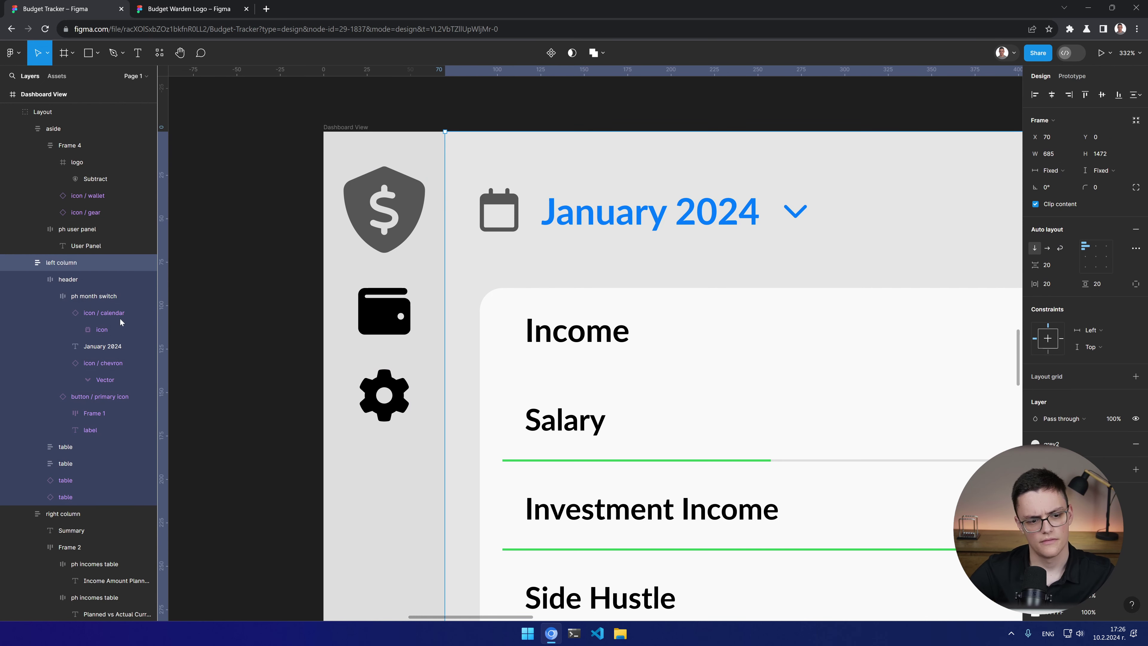
Step: Set the vertical gap between the items in the sidebar's Frame 4 to 34
alt+click(538, 320)
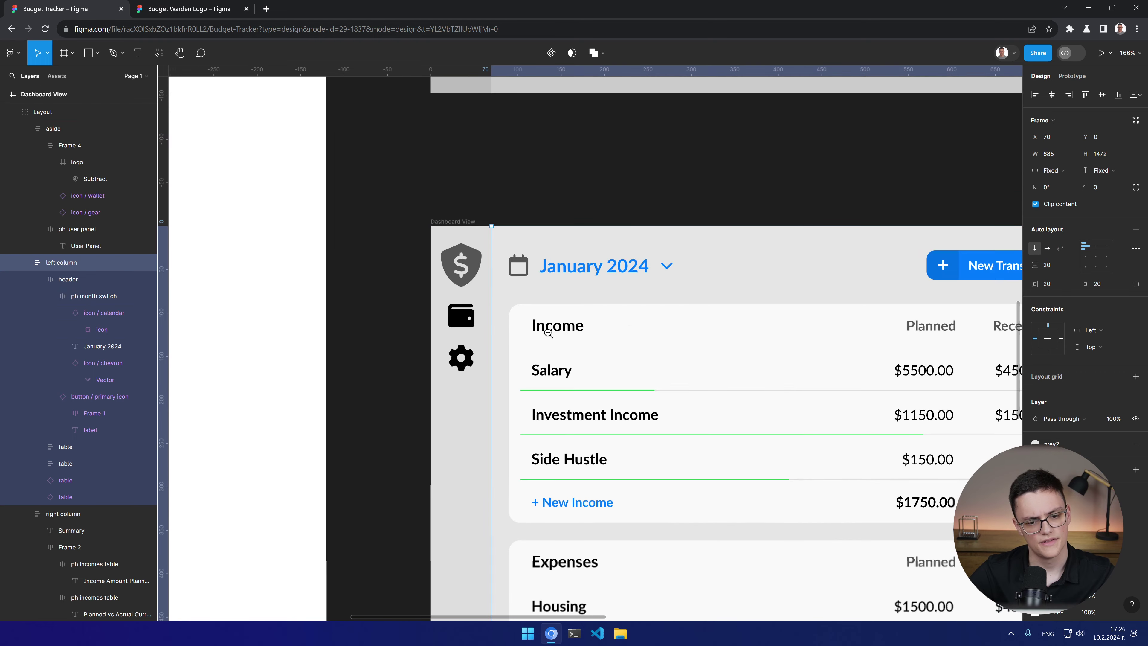
alt+click(549, 332)
drag(667, 415, 505, 301)
click(343, 231)
click(352, 231)
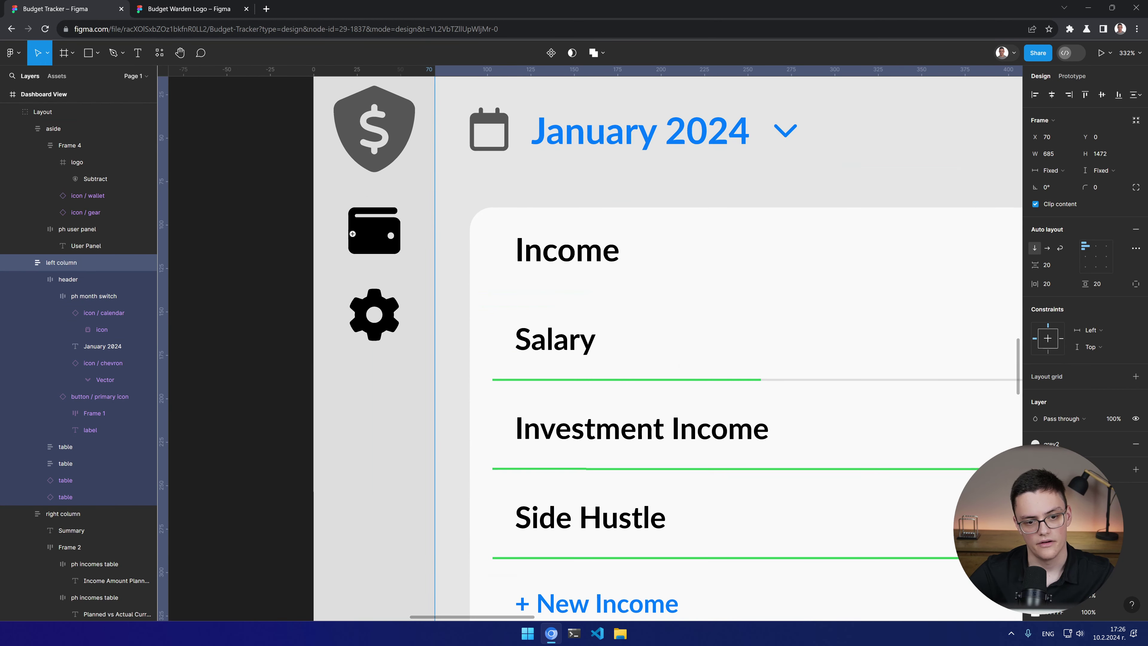
click(380, 145)
click(375, 190)
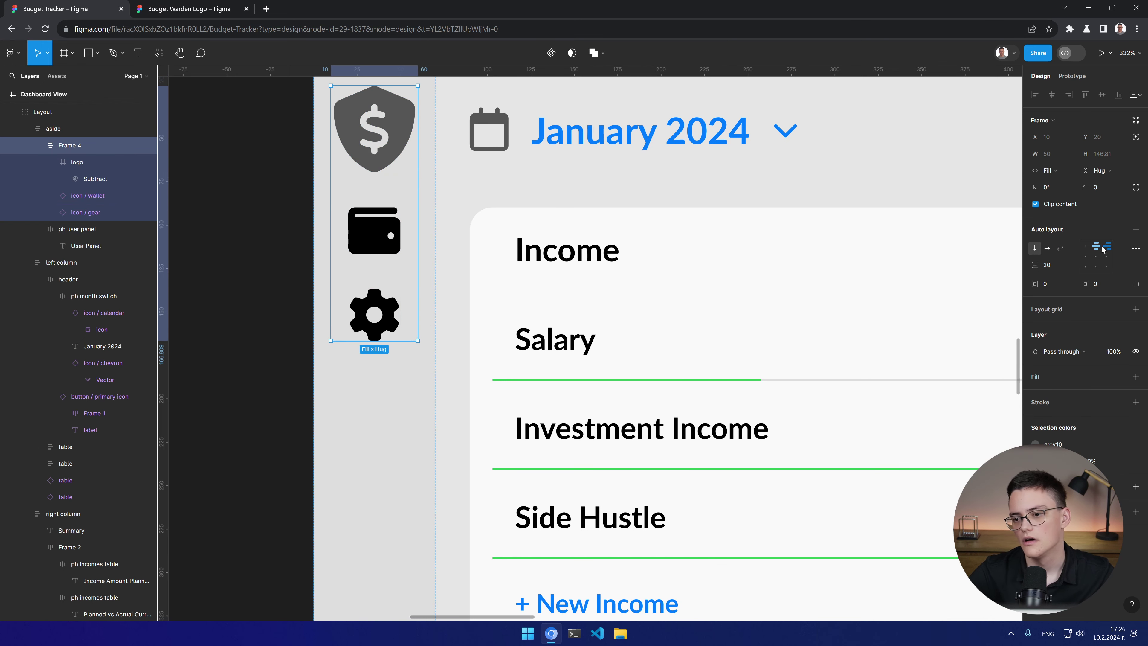
click(1047, 264)
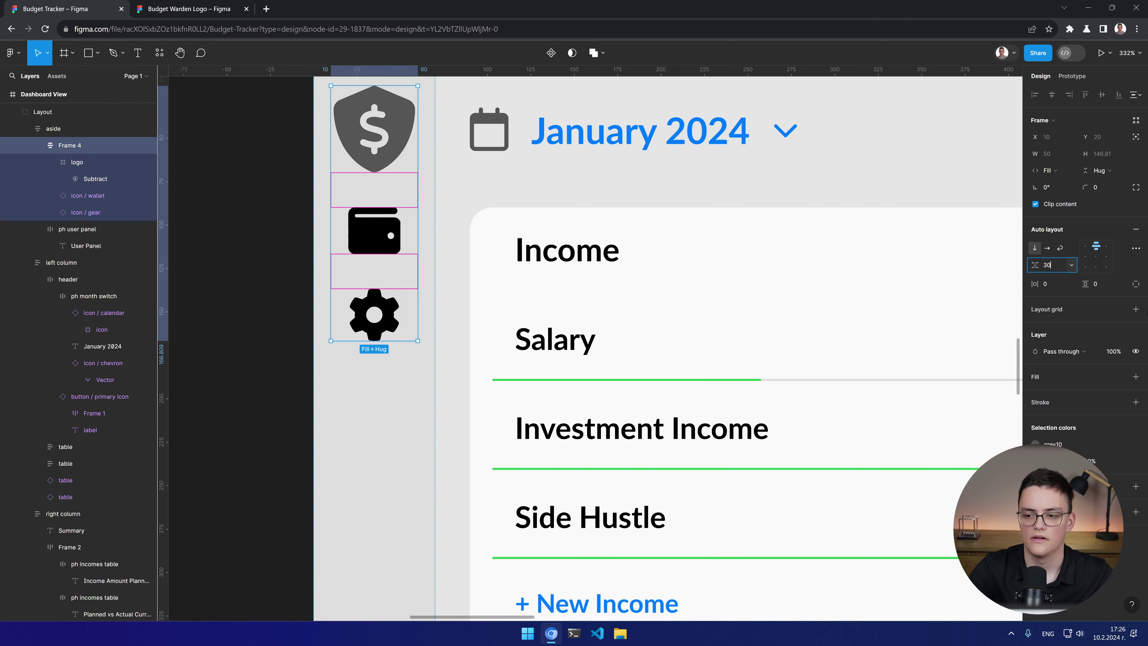
key(Return)
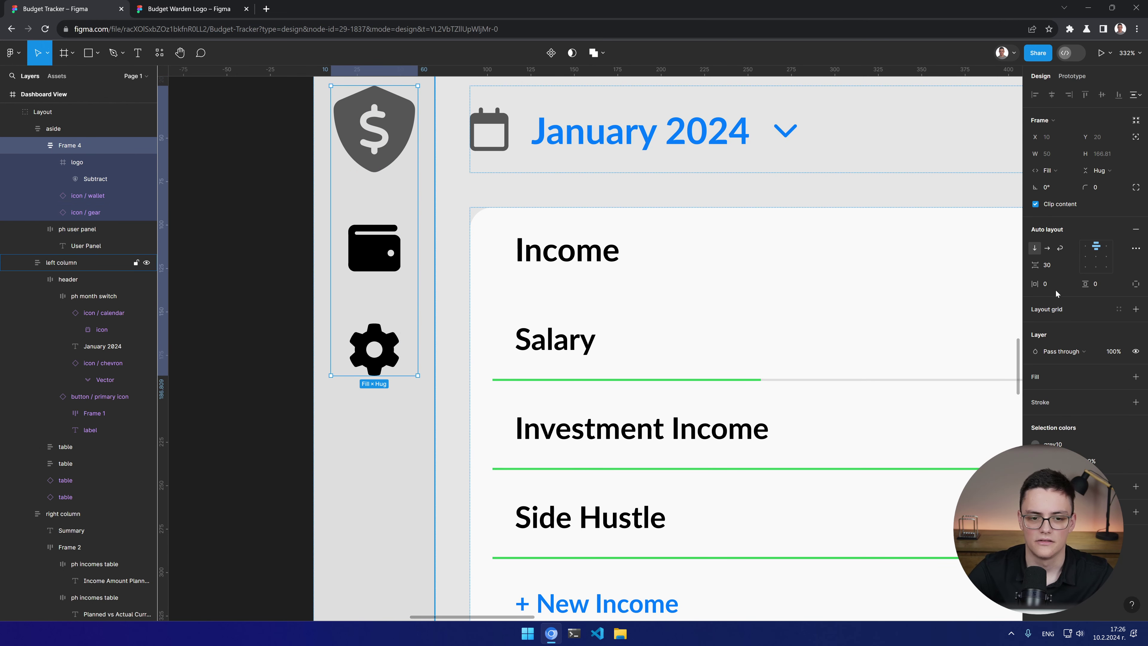
click(1049, 266)
text(34)
key(Return)
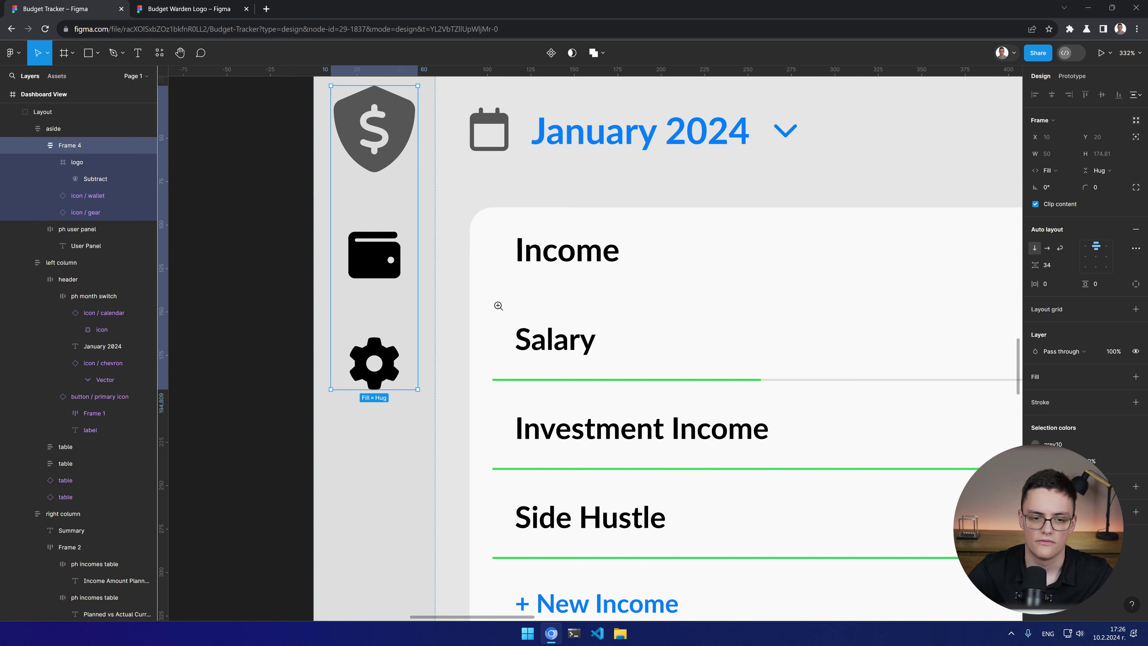
Step: Apply the primary (active) color style to the wallet icon in the sidebar
scroll(494, 303, down, 5)
click(465, 374)
scroll(480, 315, down, 2)
scroll(479, 315, right, 3)
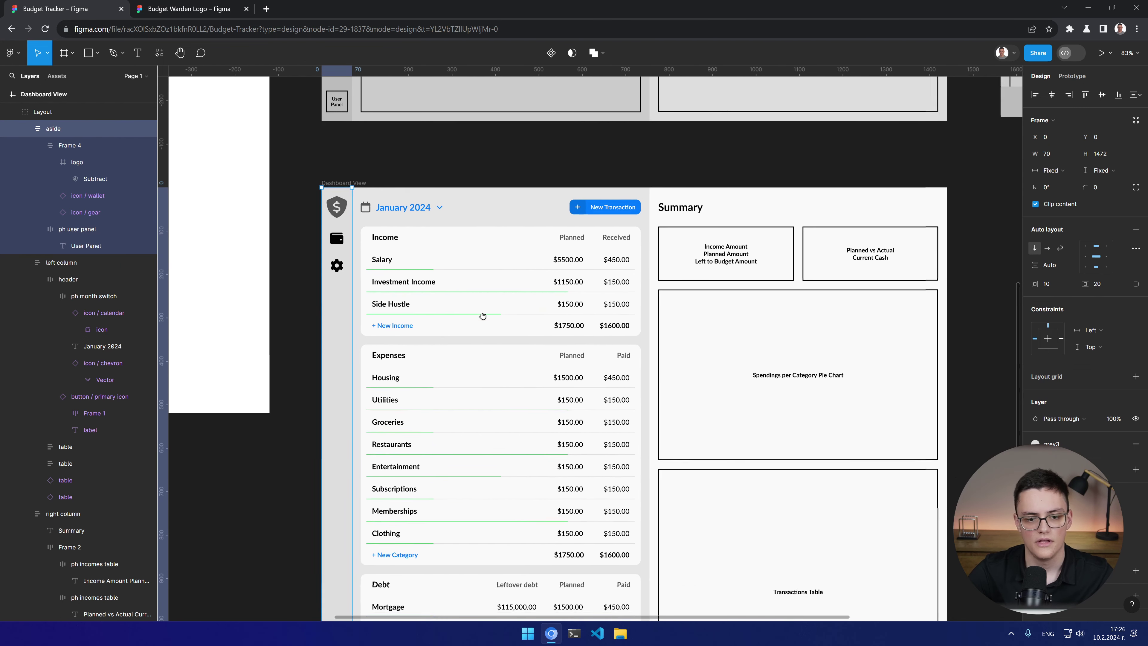
click(323, 221)
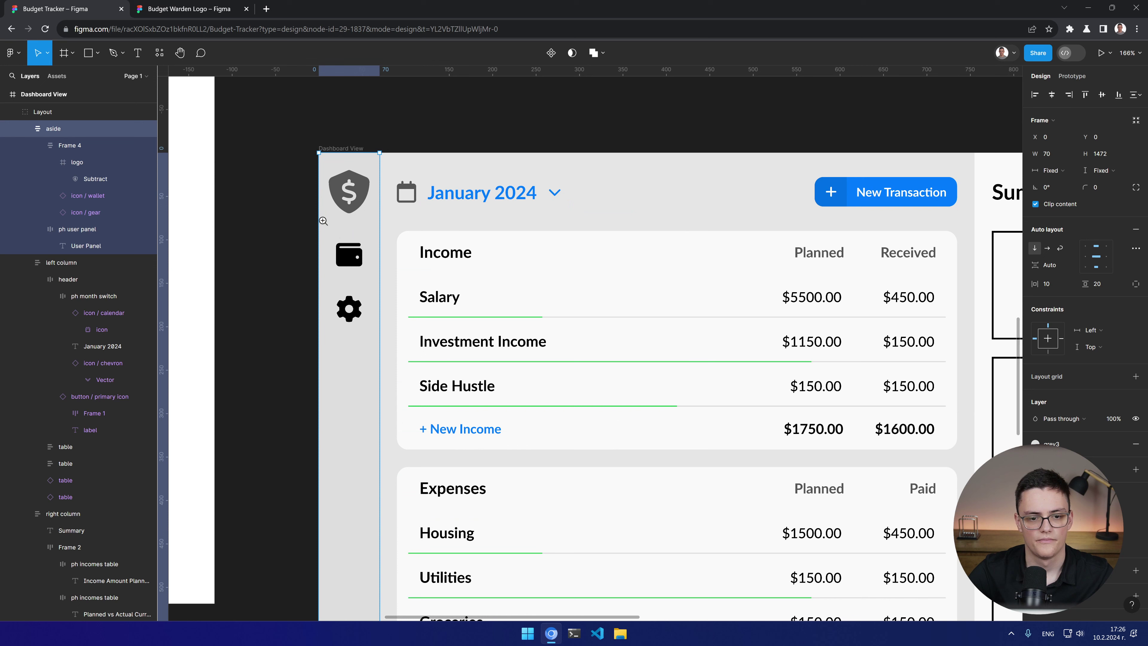
ctrl+click(361, 254)
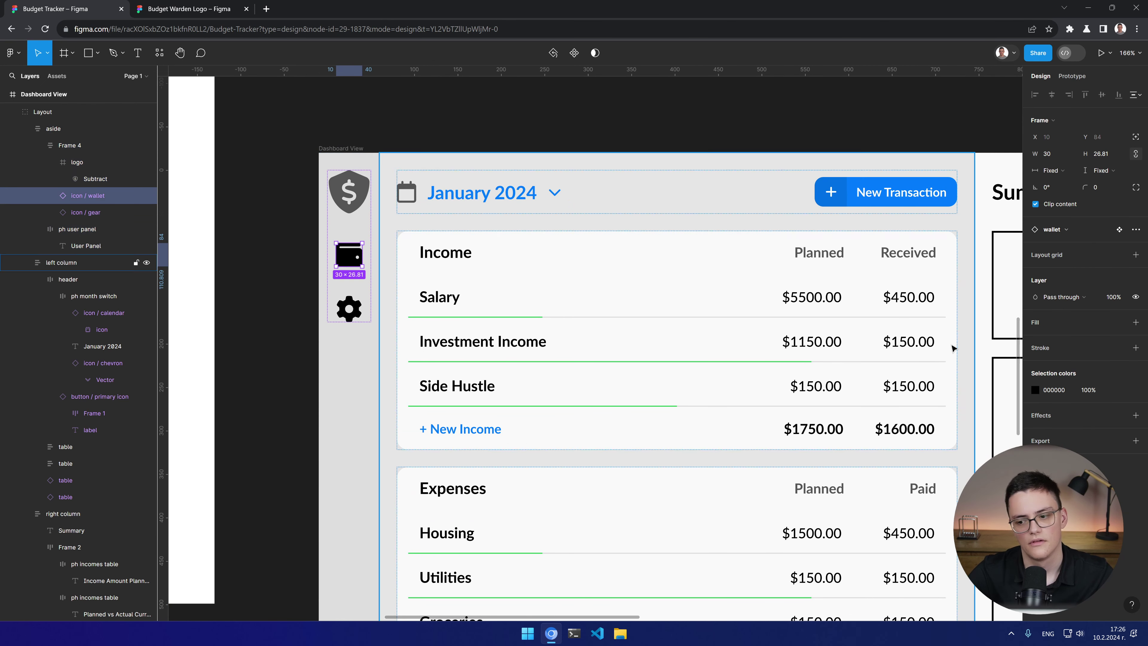
click(1035, 390)
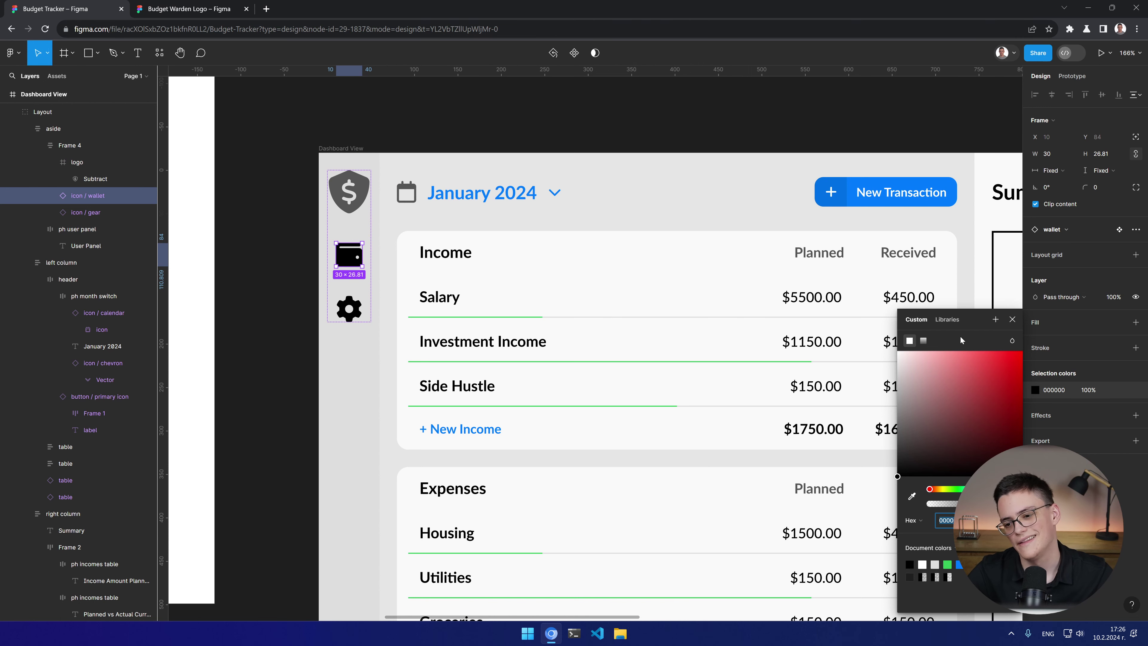
click(954, 319)
click(924, 387)
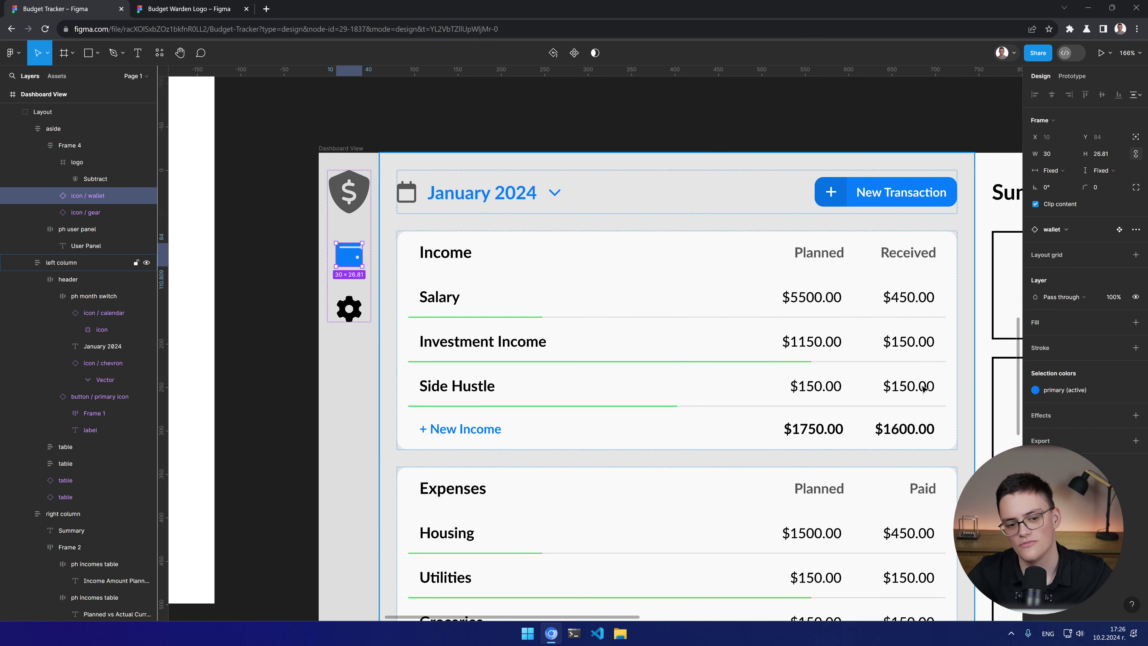
click(347, 356)
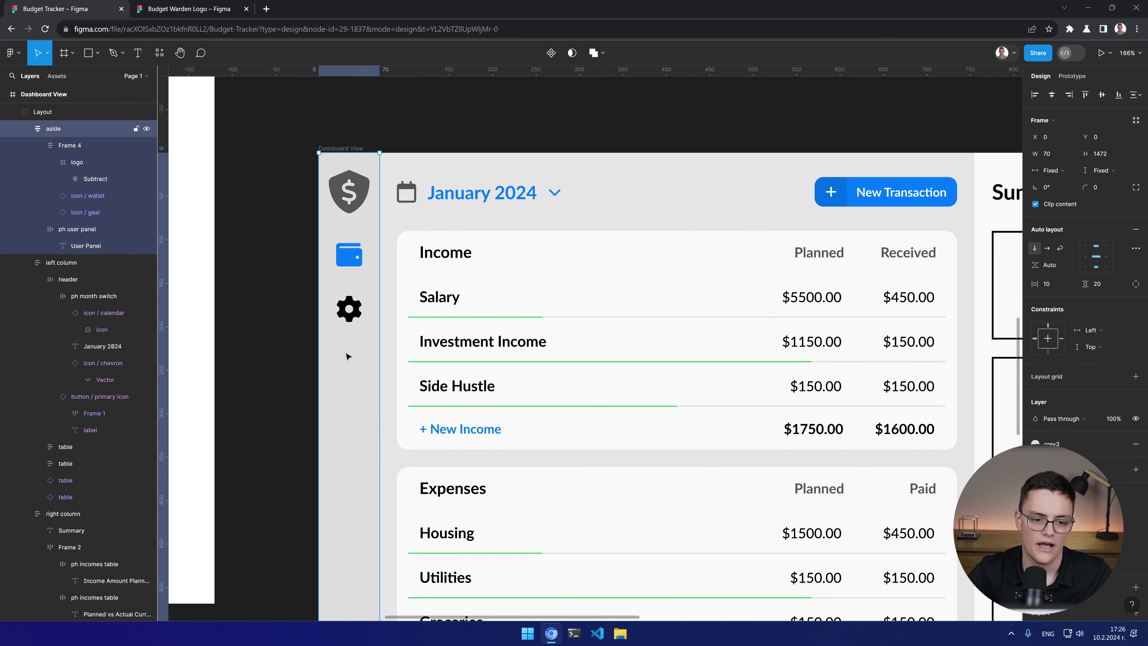
Step: Recolor the sidebar's gear icon with the primary (active) color style
click(346, 319)
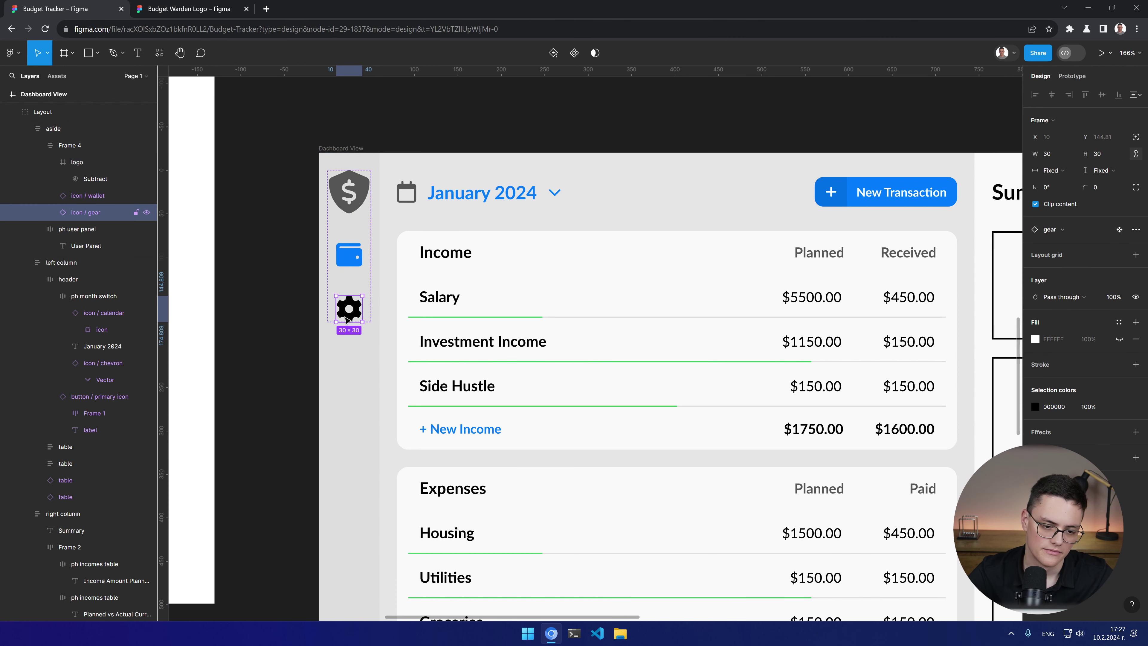
click(1035, 407)
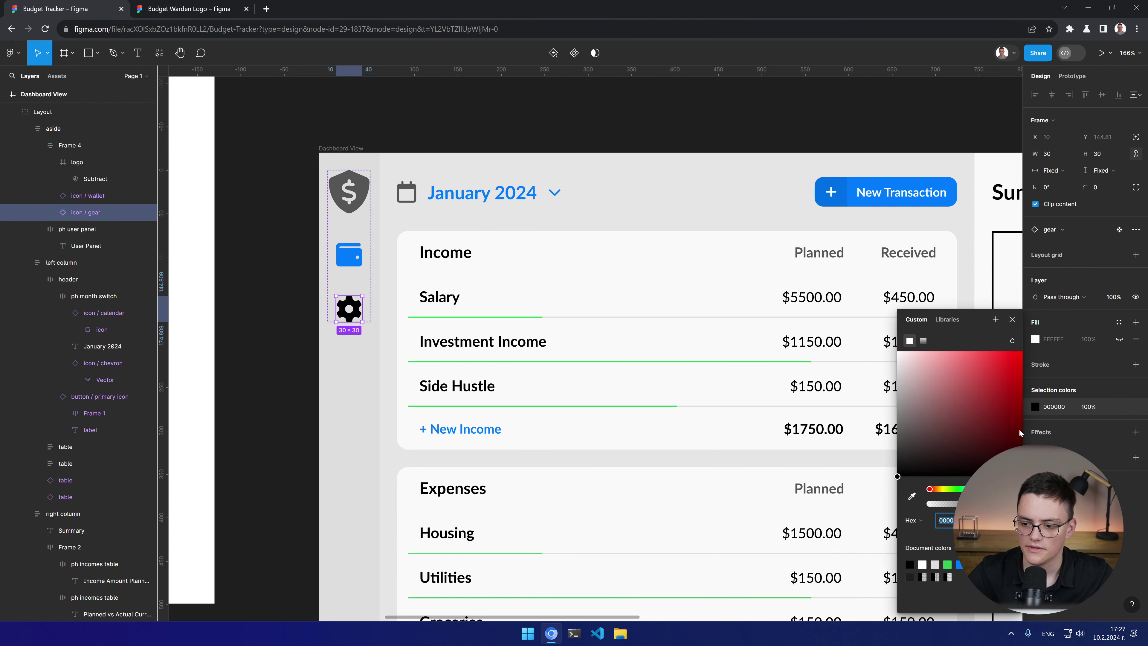
click(946, 319)
click(933, 384)
click(361, 410)
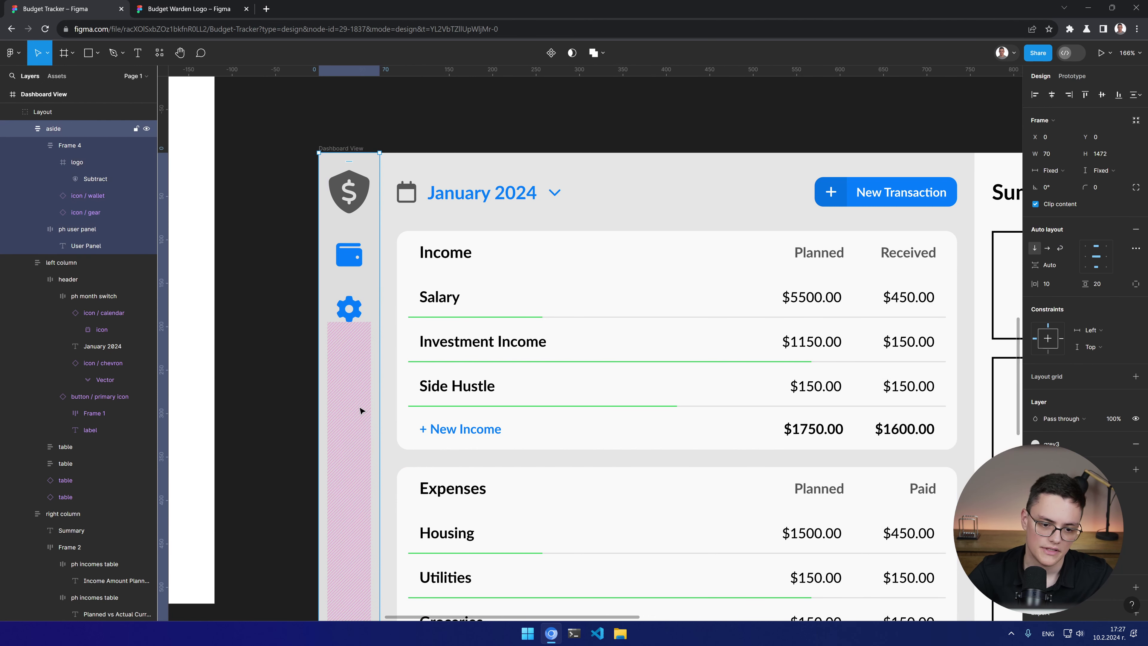
click(291, 423)
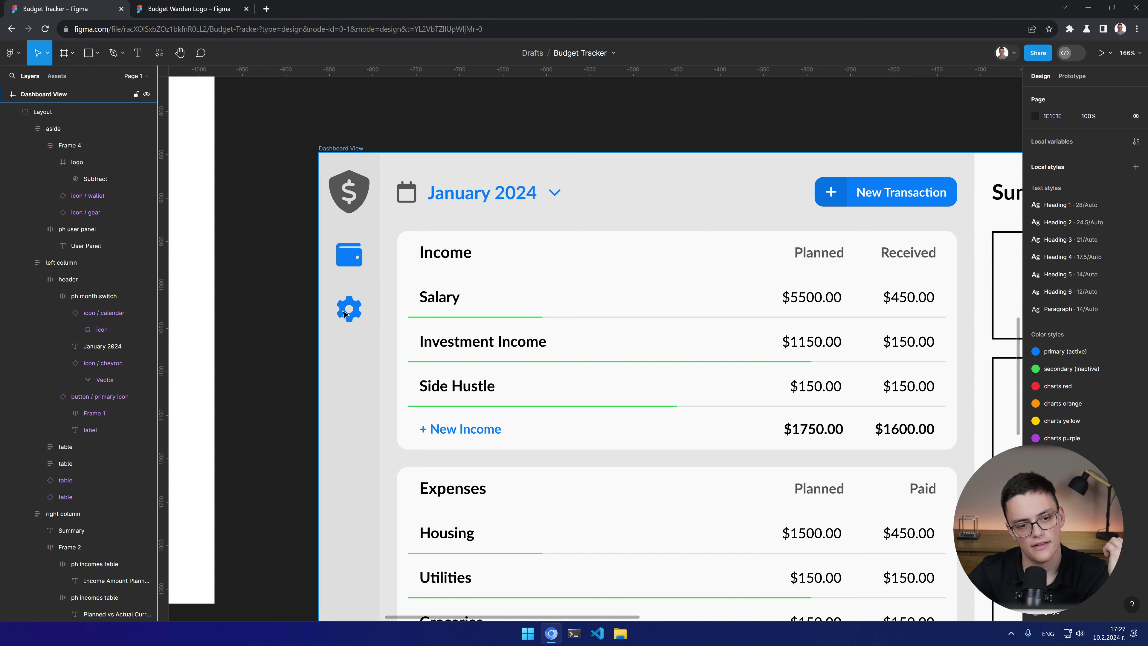
Step: Change the sidebar wallet icon's color to the black library style
click(355, 258)
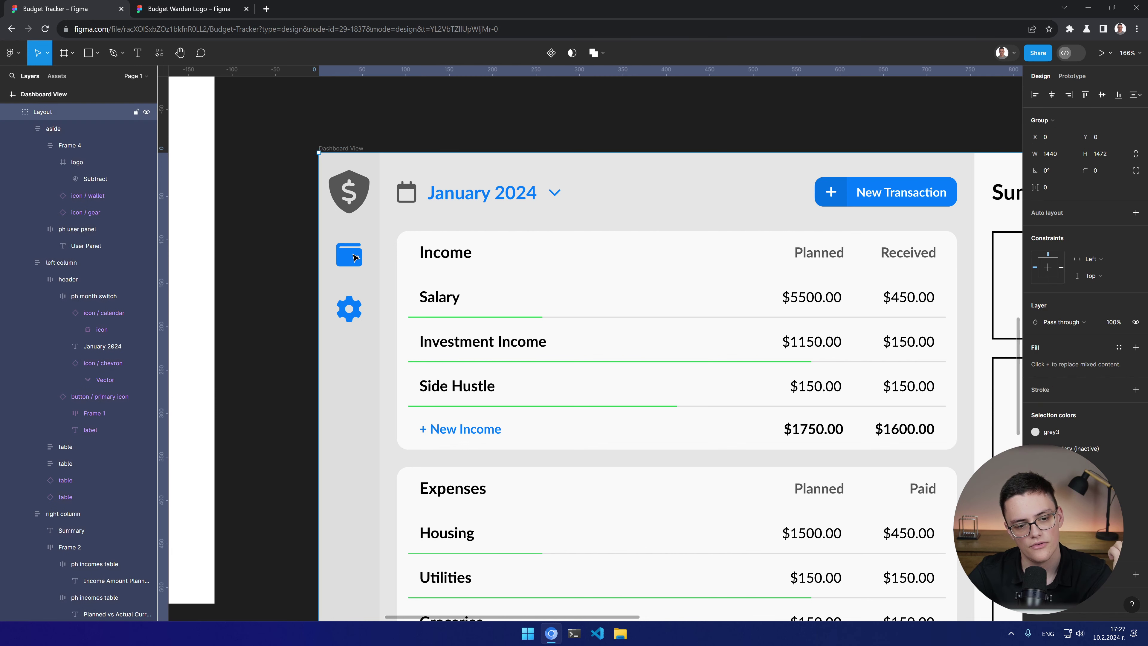
click(1044, 390)
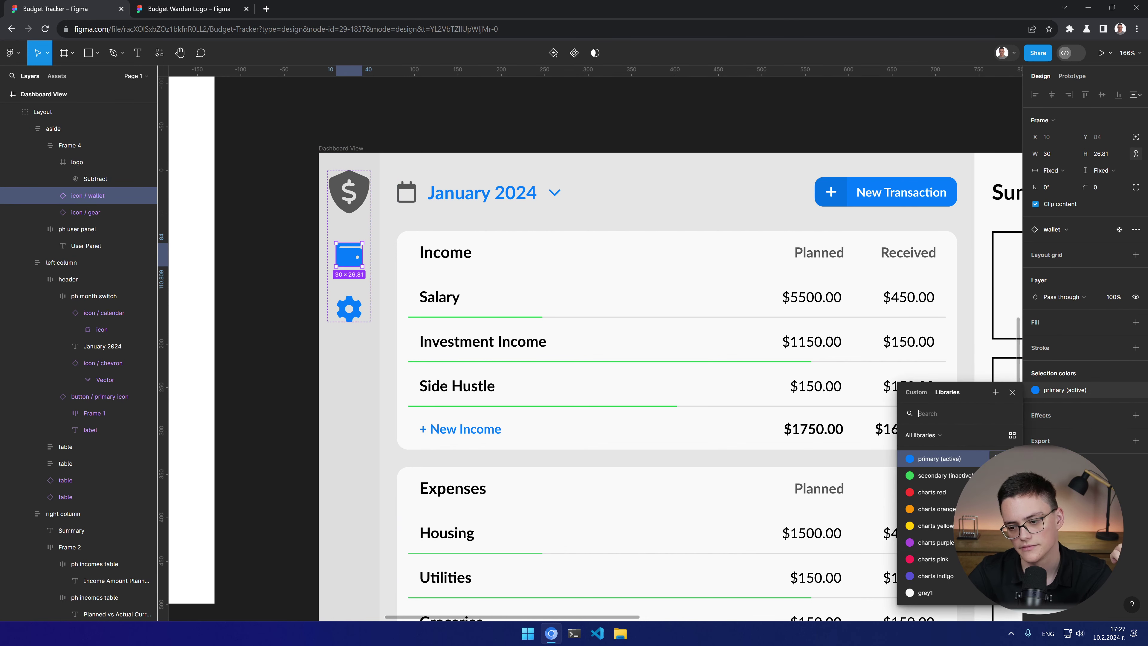
scroll(922, 542, down, 3)
click(924, 588)
Step: Apply the black library color style to the sidebar's gear icon and clear the selection
click(355, 315)
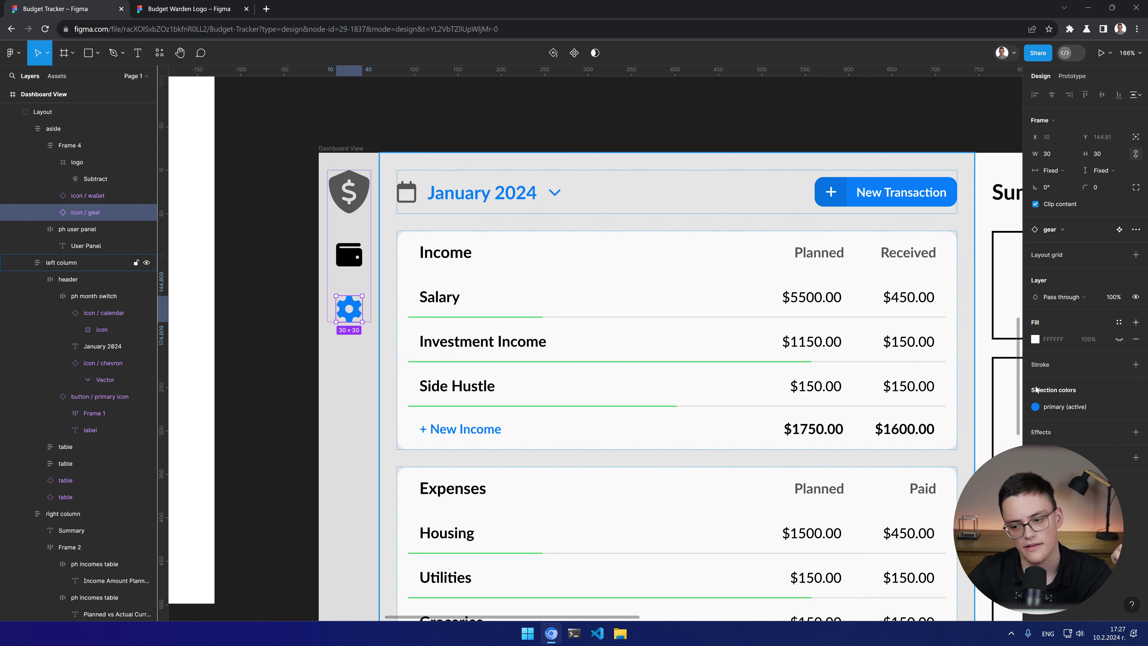
click(1048, 407)
scroll(931, 542, down, 4)
click(924, 583)
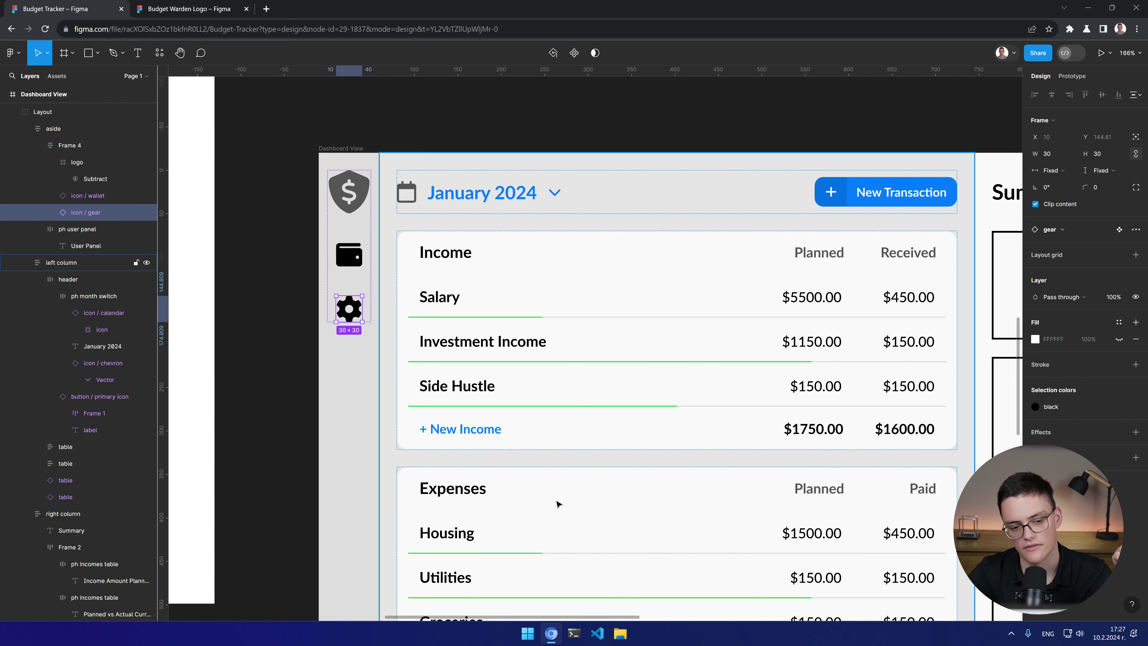
click(367, 403)
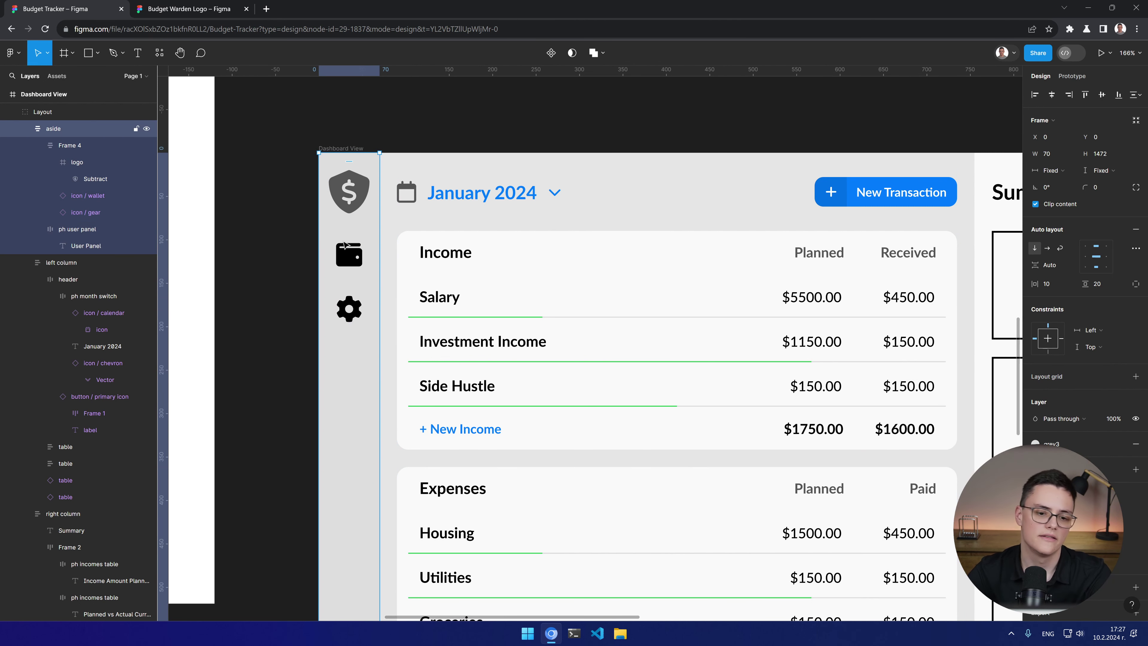
key(Escape)
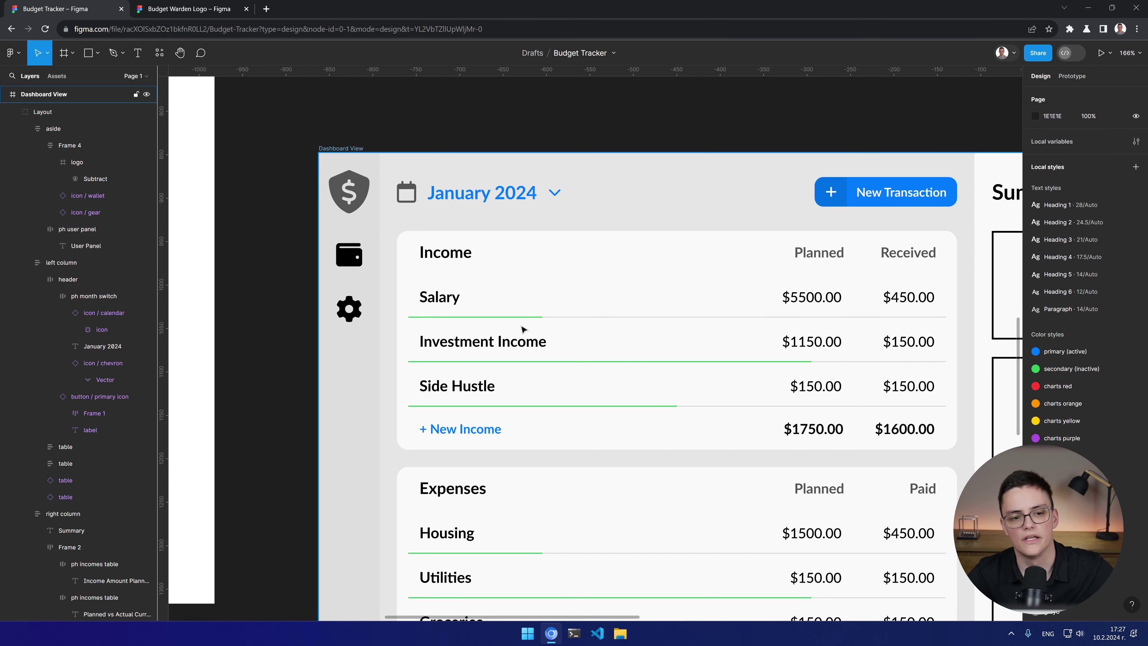
Step: Set the sidebar wallet icon's width to 27, keeping its proportions
scroll(525, 328, down, 3)
scroll(544, 349, down, 3)
scroll(544, 348, right, 3)
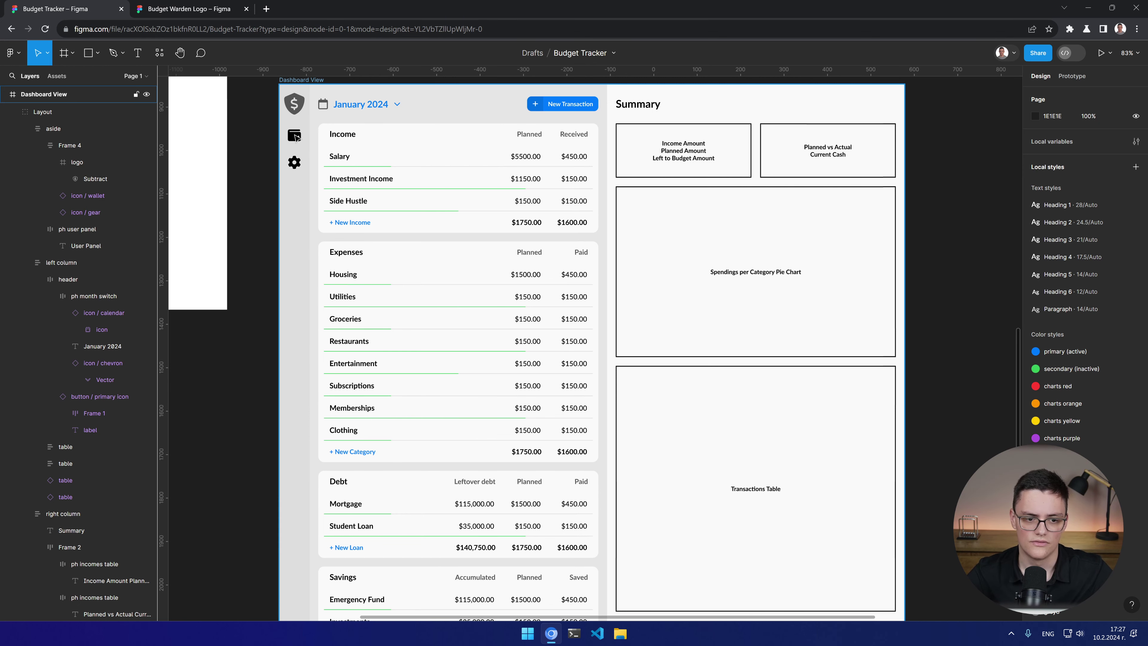
scroll(294, 130, up, 3)
drag(338, 167, 471, 263)
click(426, 245)
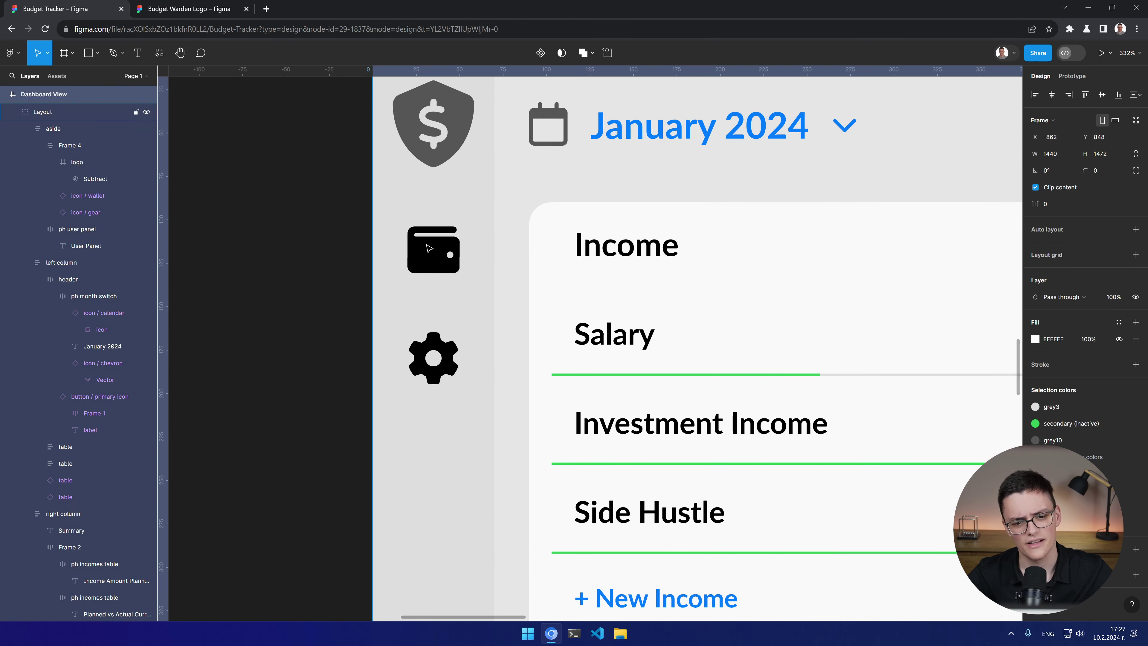
click(429, 248)
click(428, 248)
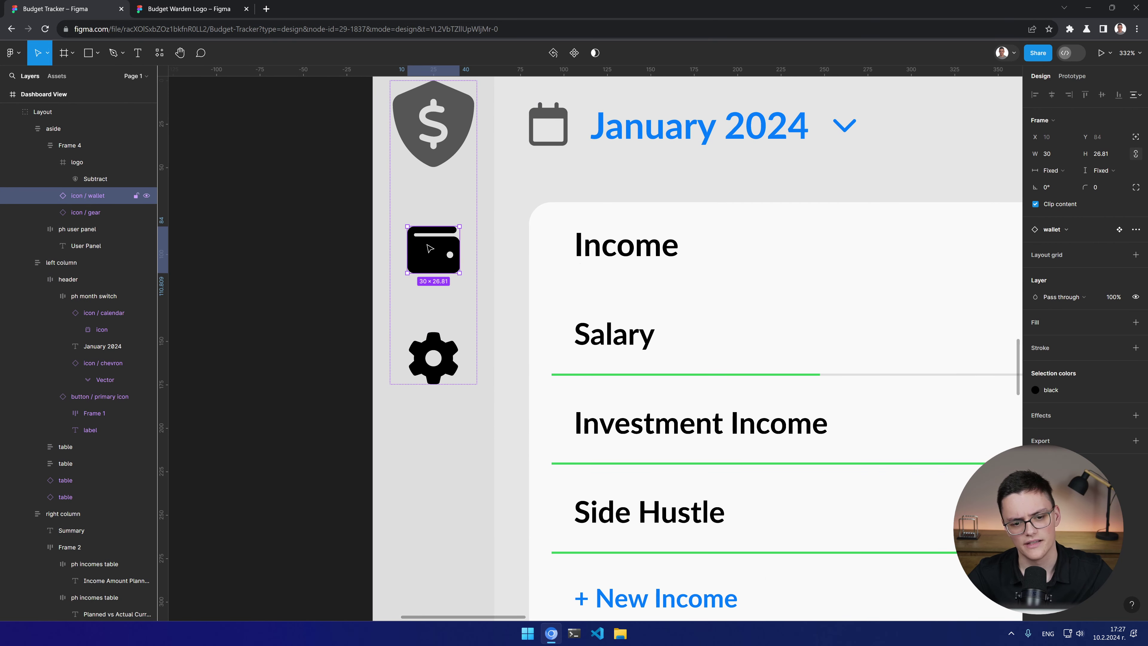
click(1058, 151)
text(27)
key(Return)
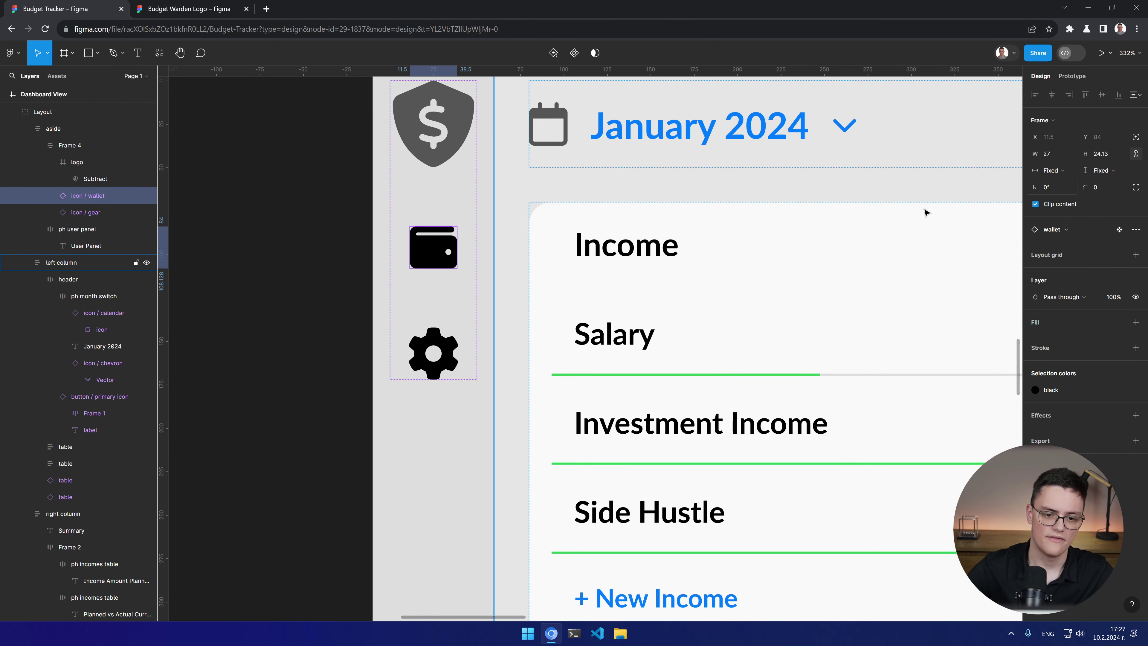
Step: Resize the sidebar's gear icon proportionally to a width of 27
key(Tab)
click(1049, 154)
text(27)
key(Return)
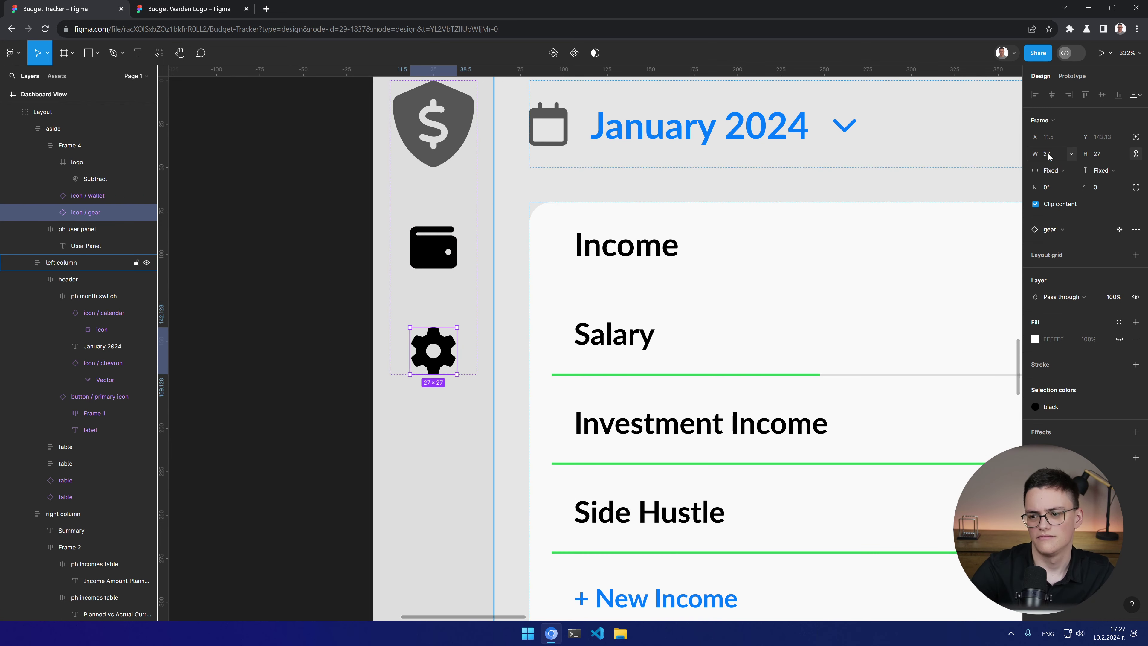
key(Escape)
key(Escape)
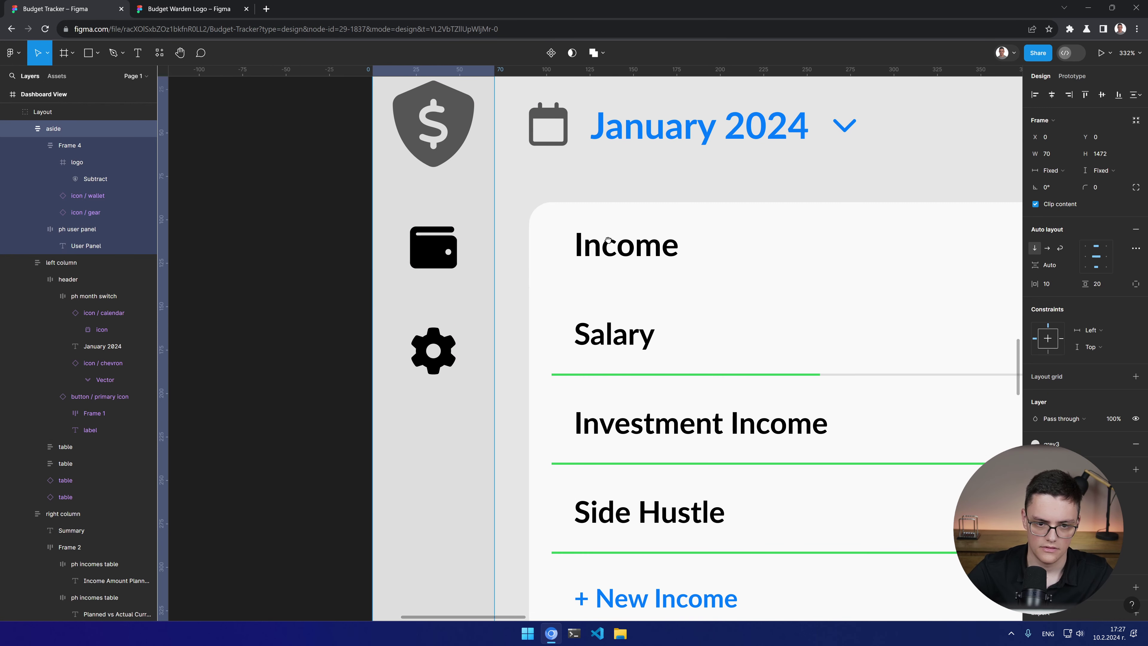
Step: Try reducing the sidebar's logo frame to a width of 34
drag(608, 239, 554, 360)
double_click(412, 243)
double_click(413, 239)
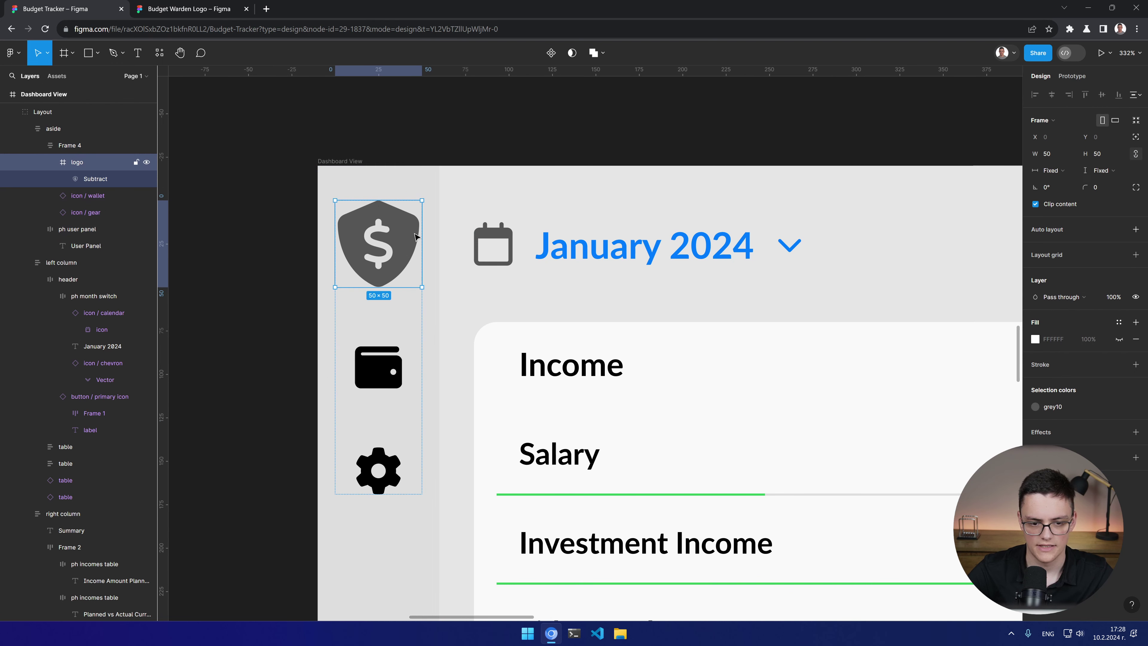
click(1062, 158)
text(34)
key(Return)
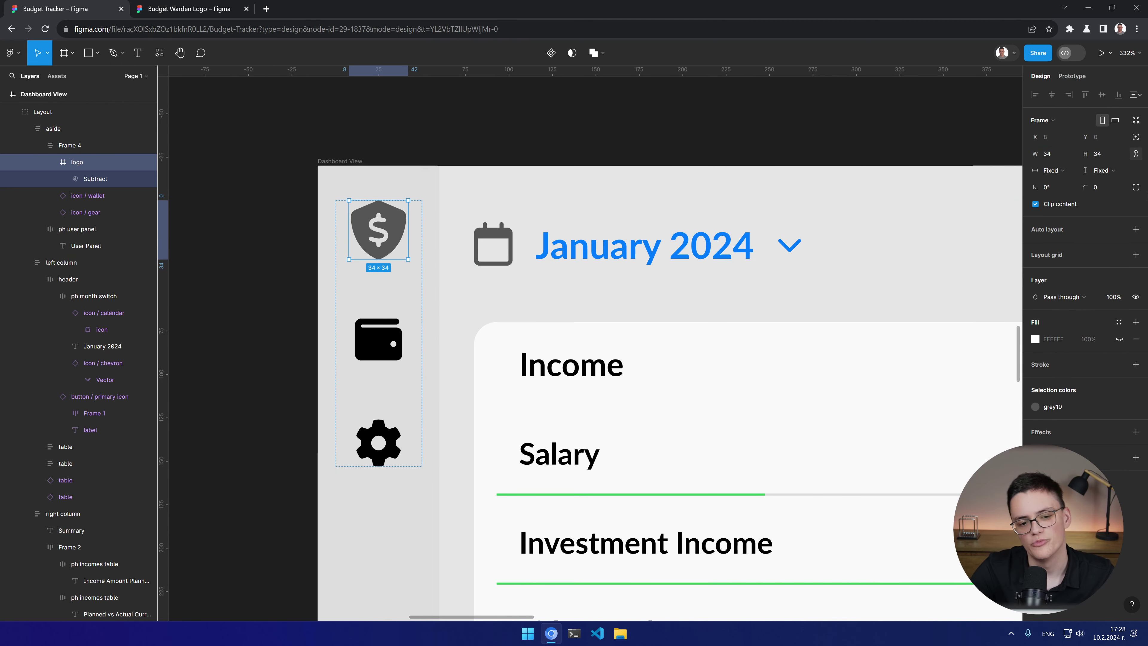
key(ctrl+z)
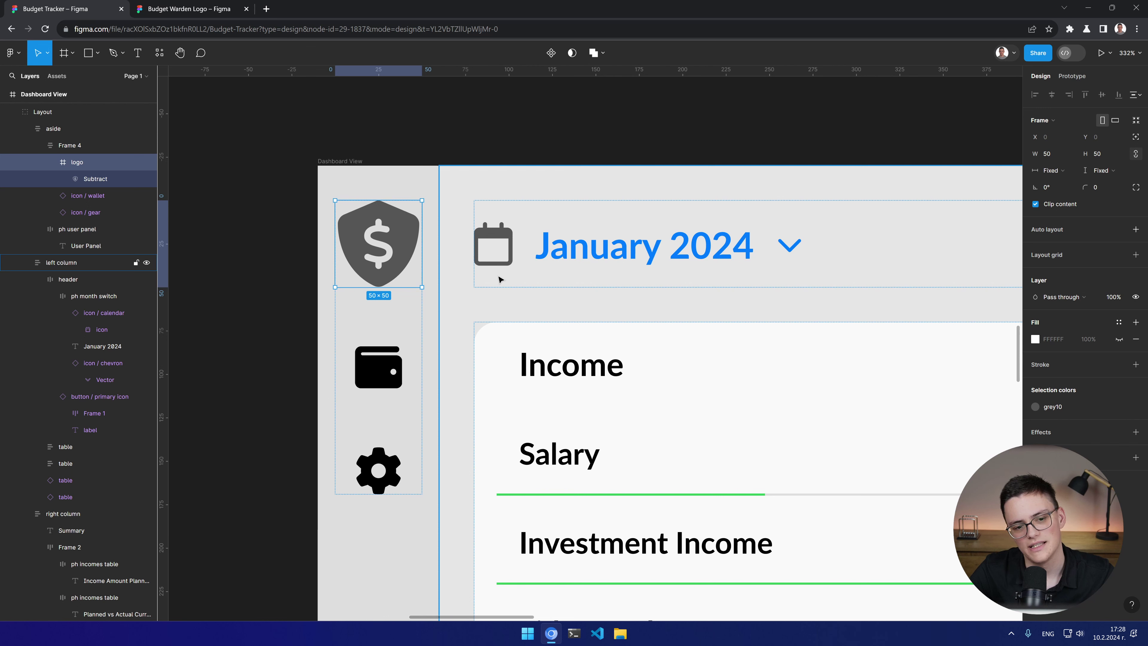
Step: Compare the dimensions of the month switch frame, the sidebar's logo frame and its Subtract shield shape
click(516, 275)
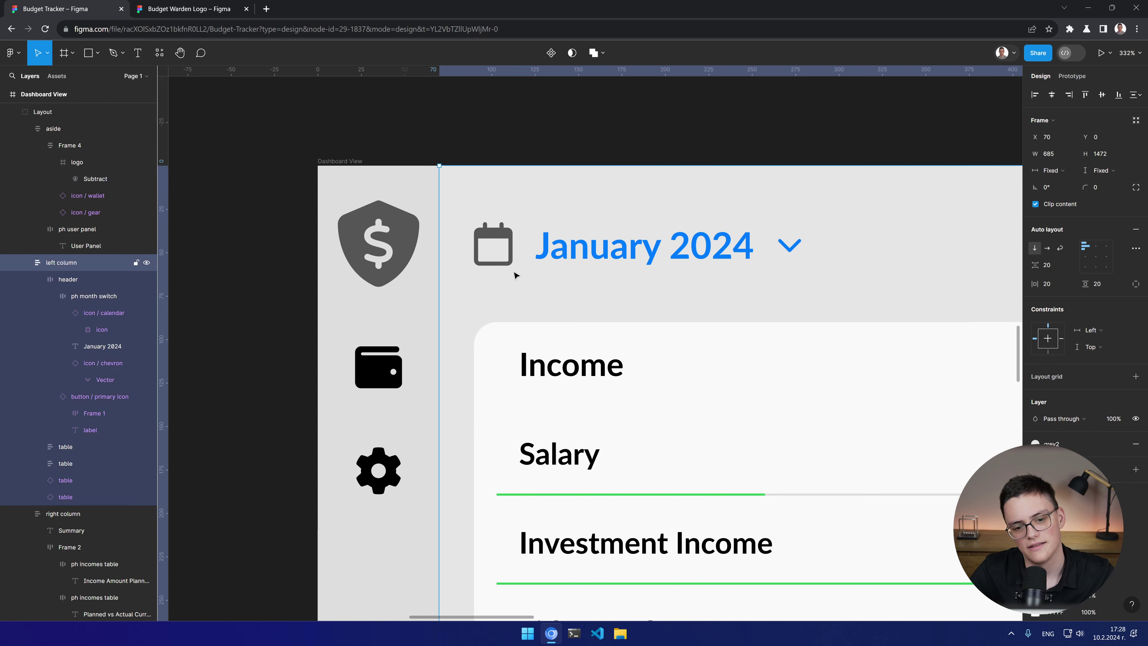
click(516, 219)
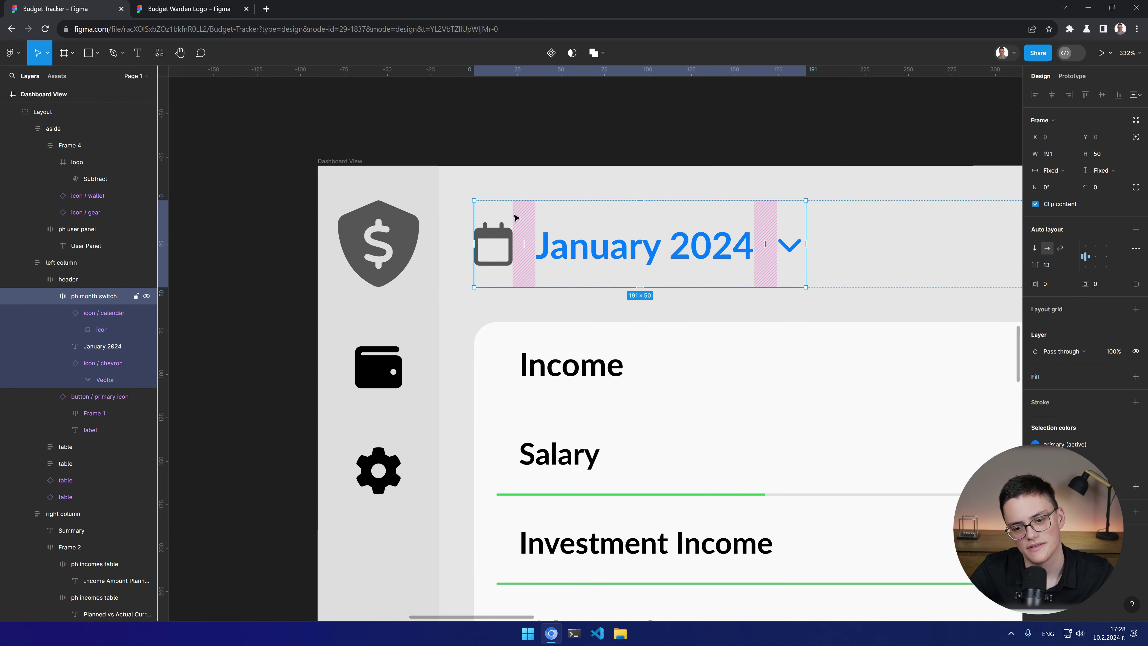
click(380, 237)
click(377, 239)
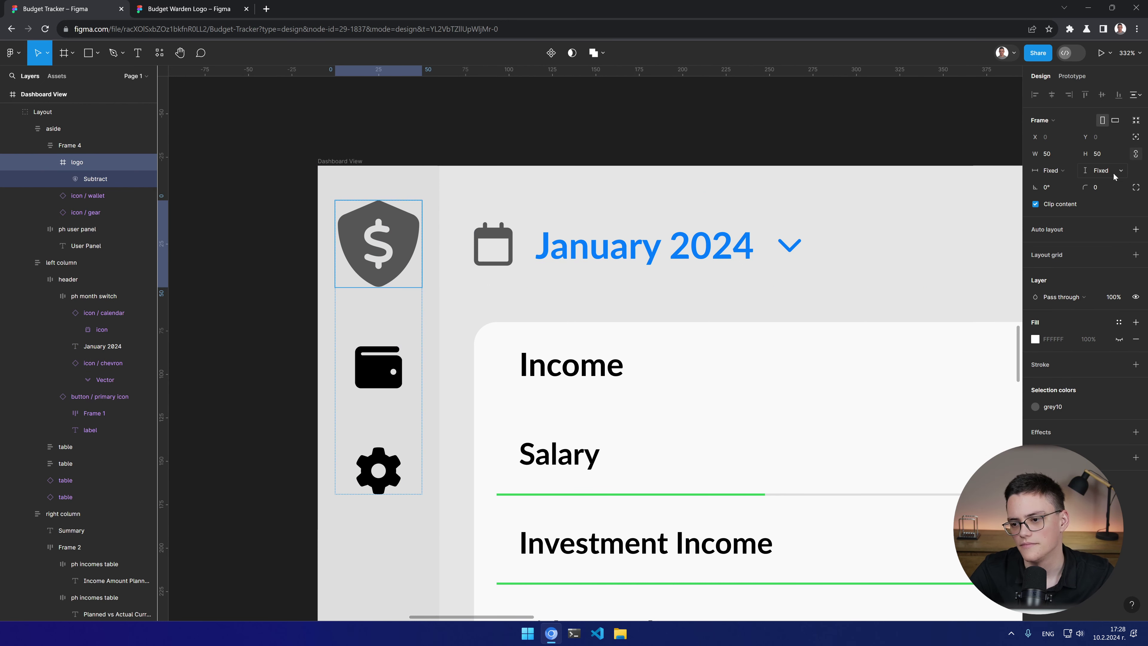
click(1101, 154)
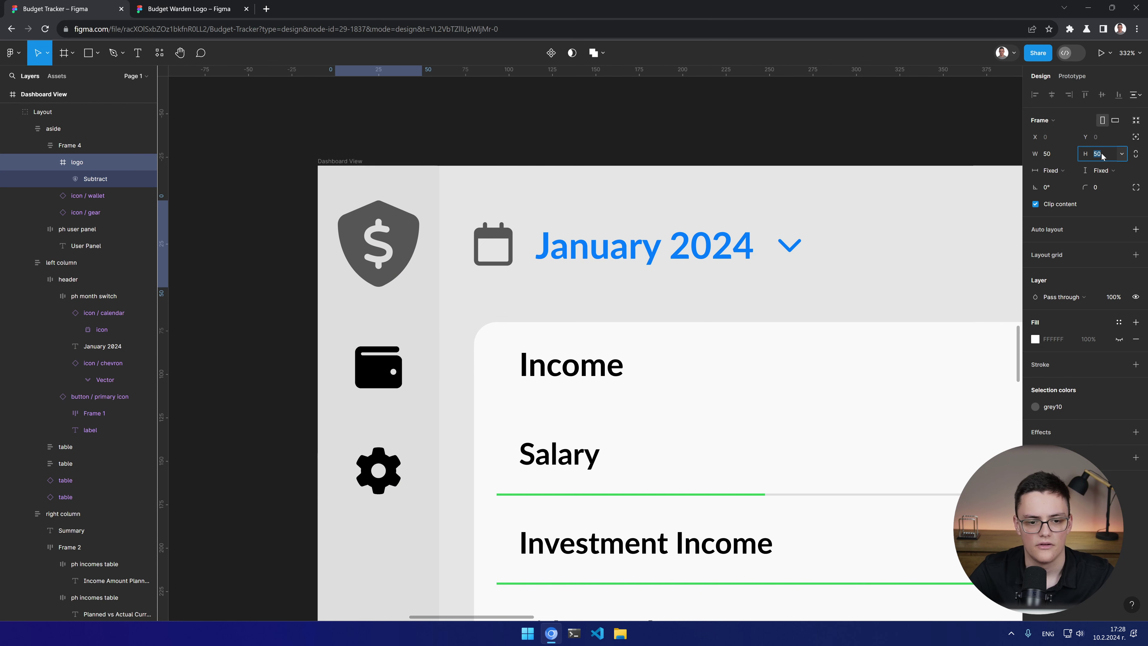
click(97, 178)
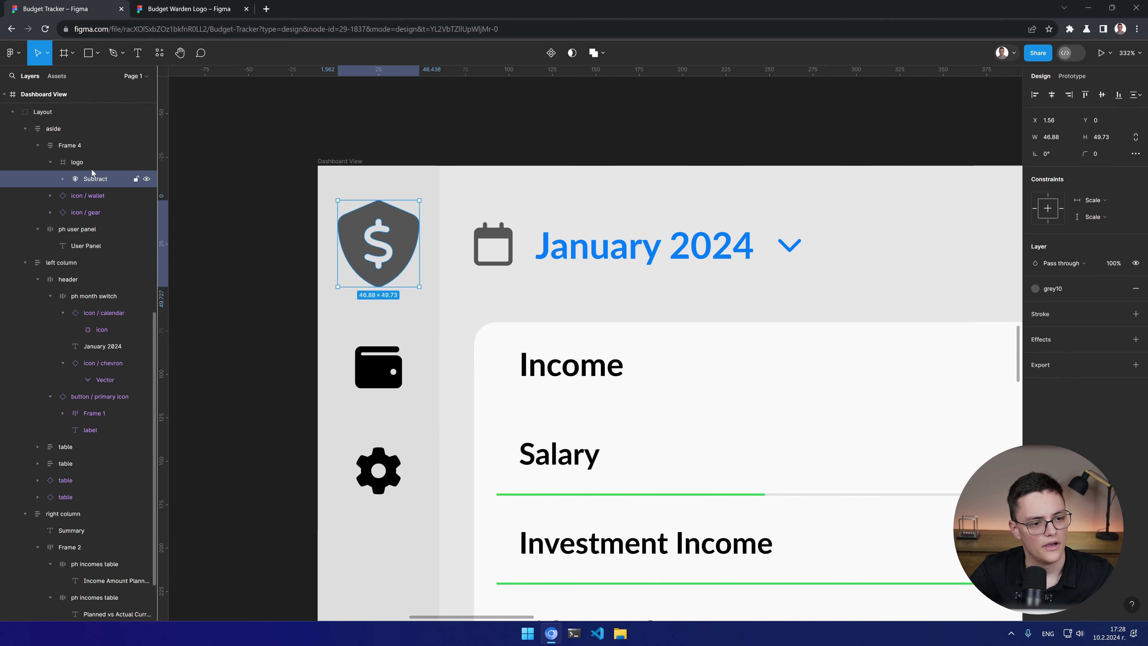
click(95, 162)
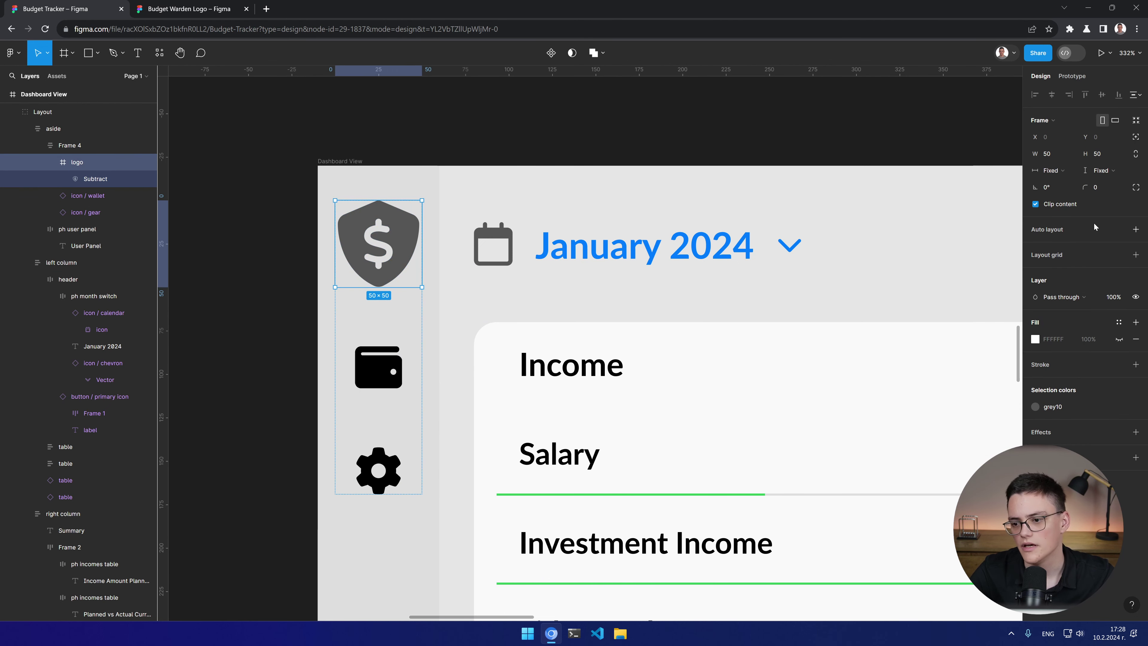
Step: Add centred auto layout to the sidebar's logo frame and switch its height to fixed
key(shift+a)
click(1096, 257)
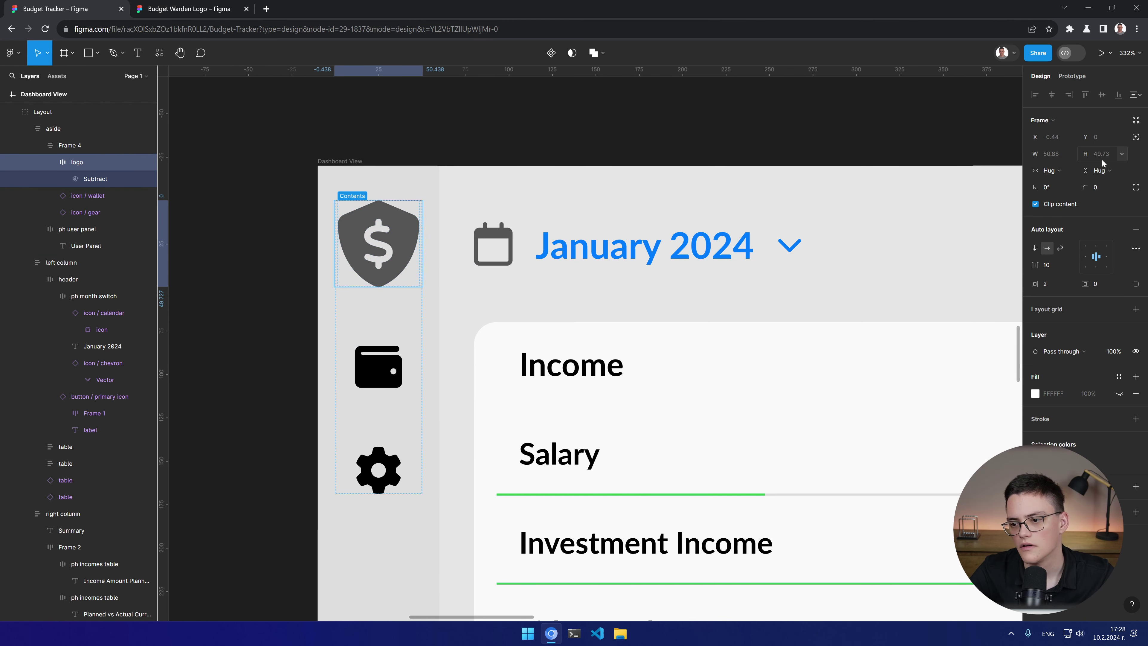
click(1122, 154)
click(1105, 162)
click(1098, 157)
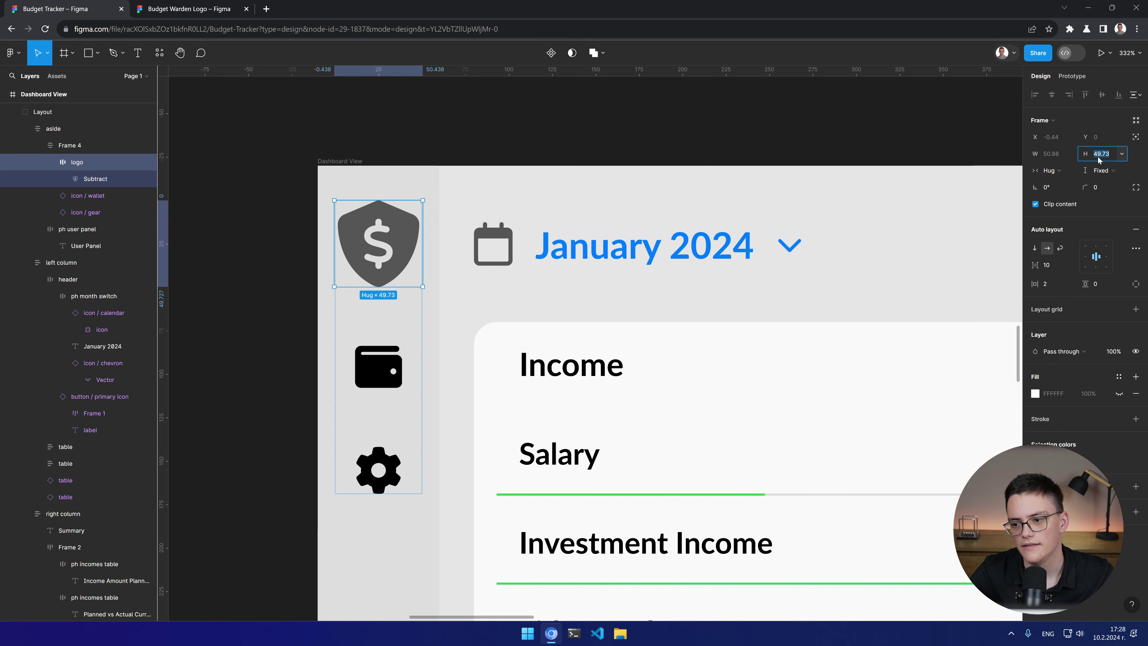
Step: Try a height of 50.73 for the sidebar's logo frame
key(Up)
key(Up)
key(Up)
key(Down)
key(Down)
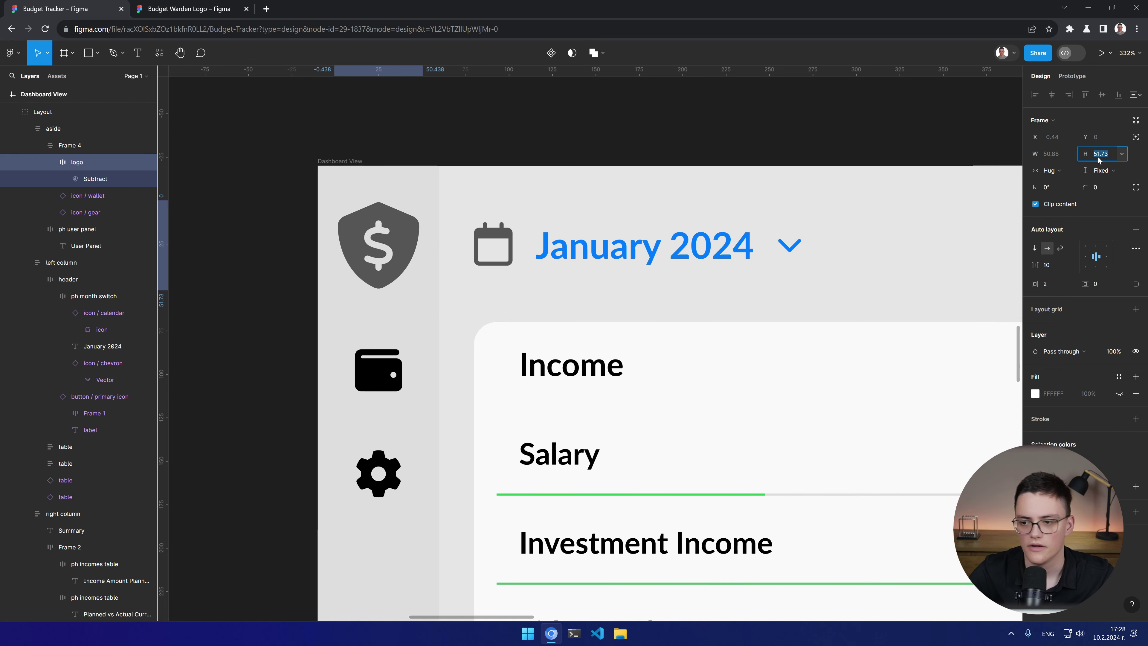
Step: Check the dimensions of the header's month switch frame and its calendar icon
click(517, 223)
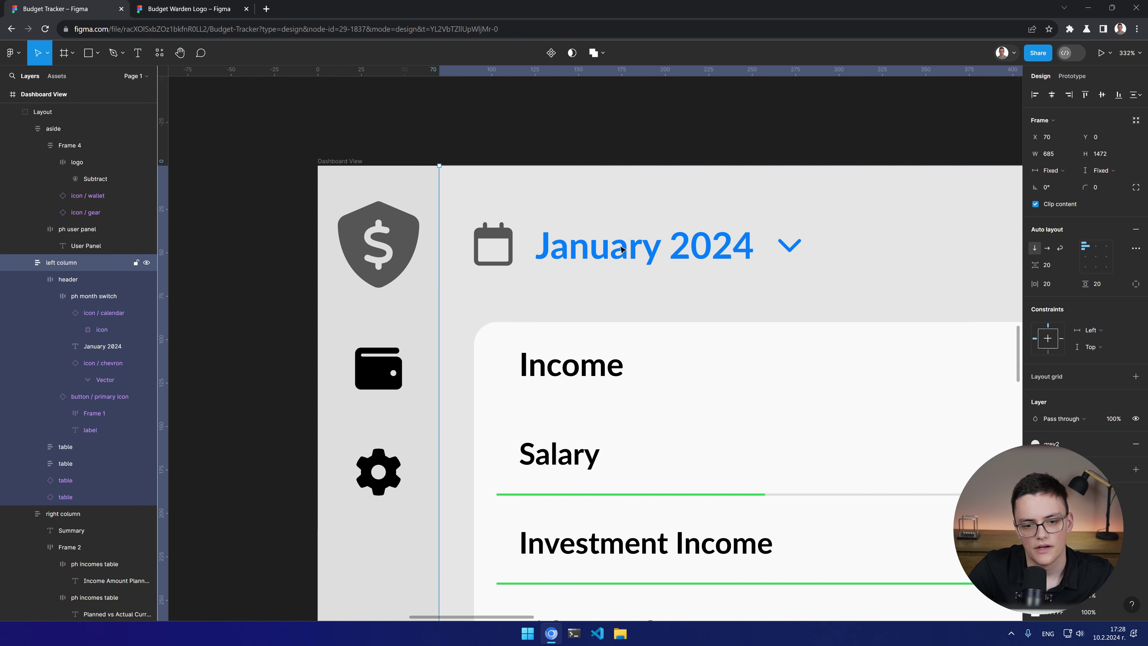
ctrl+click(615, 221)
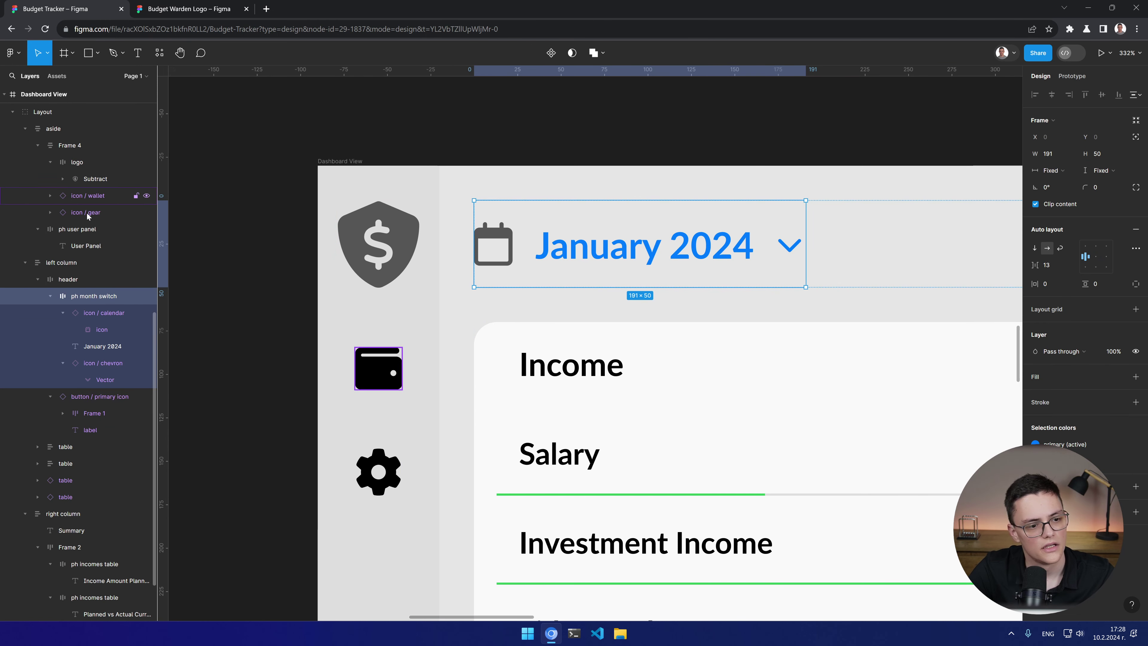
click(104, 314)
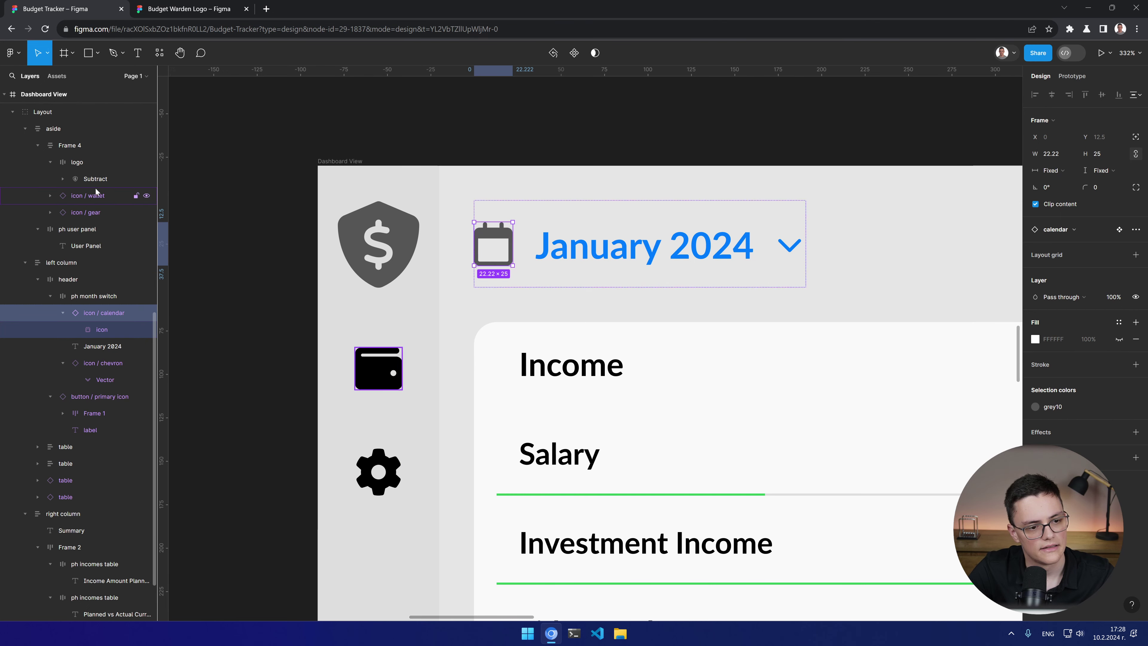
Step: Set the height of the sidebar's logo frame to 50
click(77, 162)
click(1100, 155)
text(50)
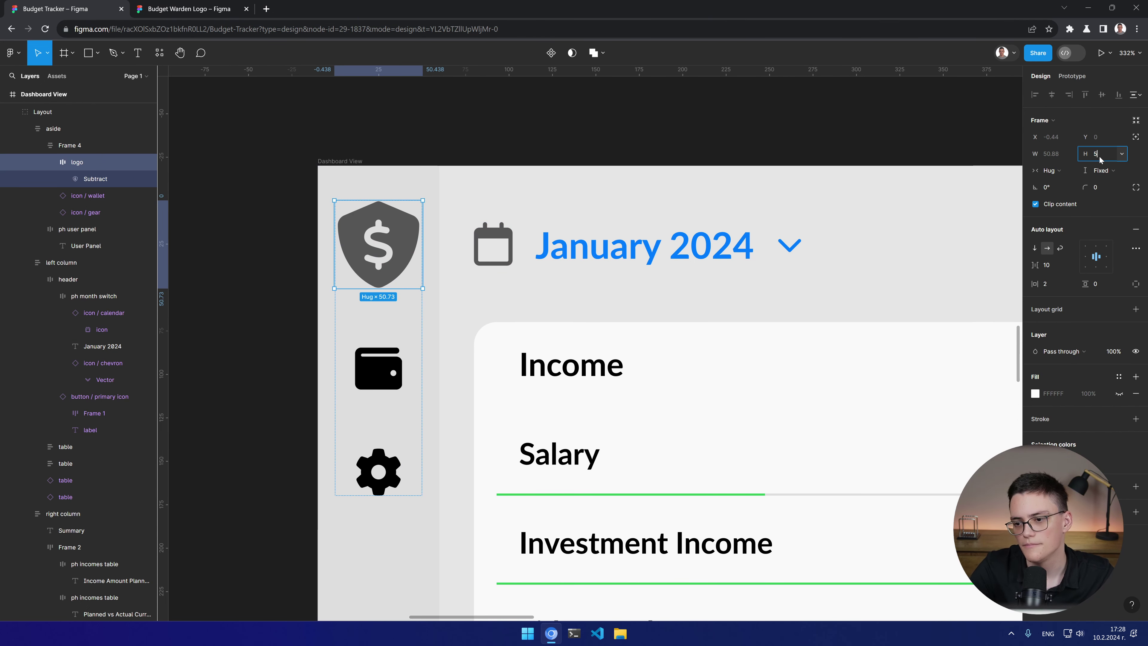
key(Return)
Step: Lock the proportions of the Subtract shield shape in the logo frame and reduce its height to 47.73
click(95, 178)
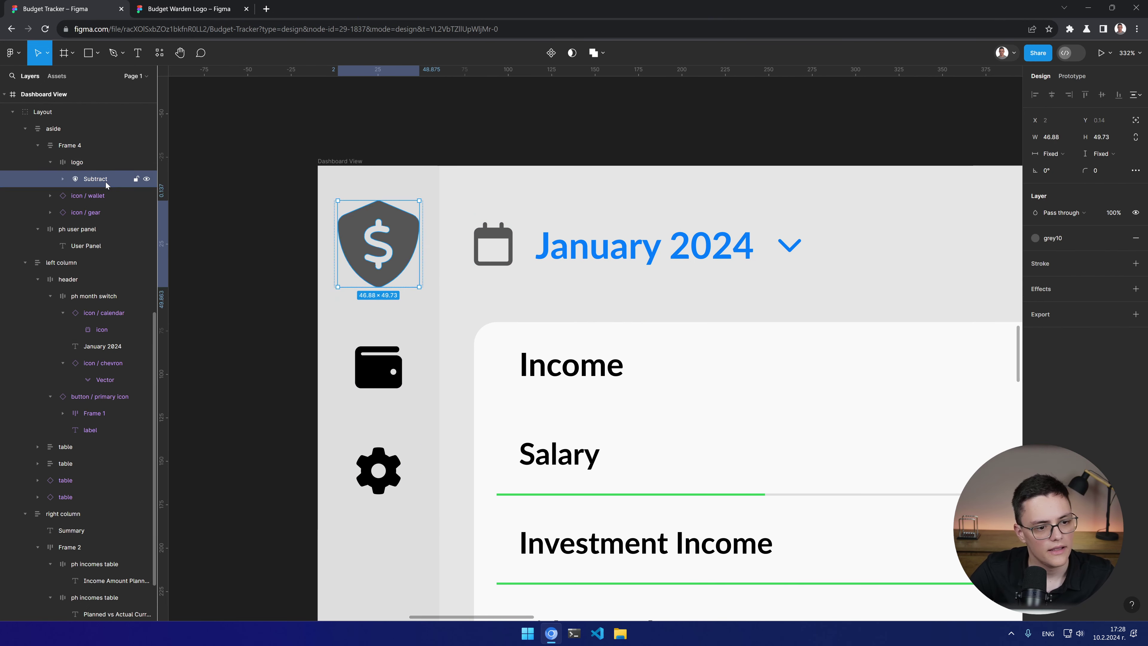
click(1108, 137)
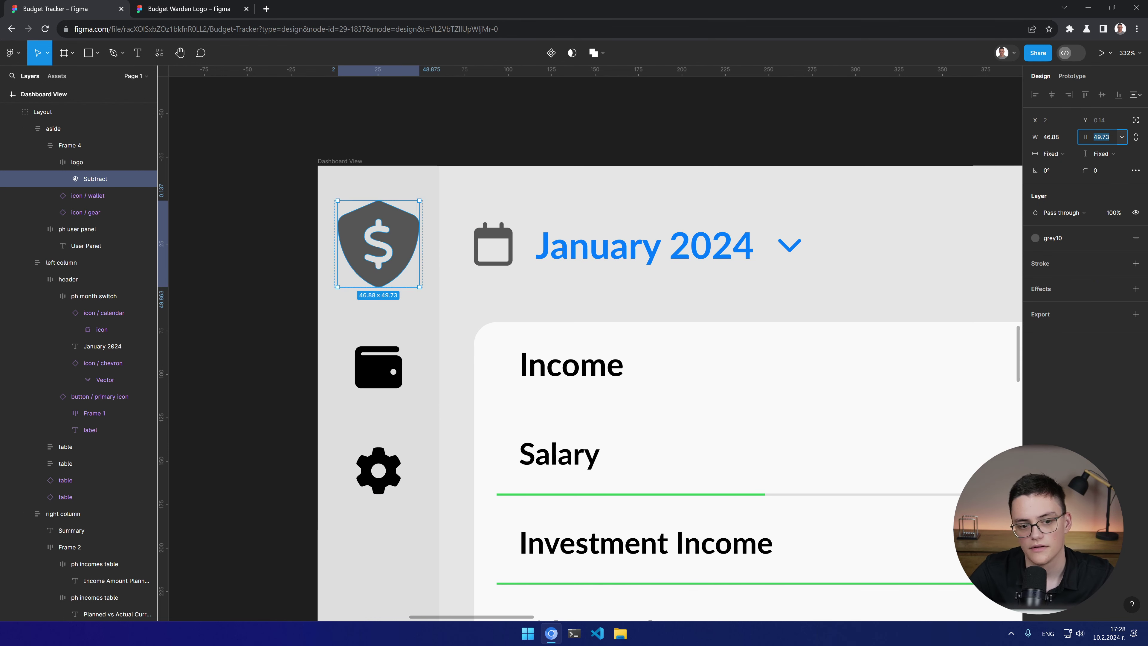
click(1135, 136)
click(1105, 137)
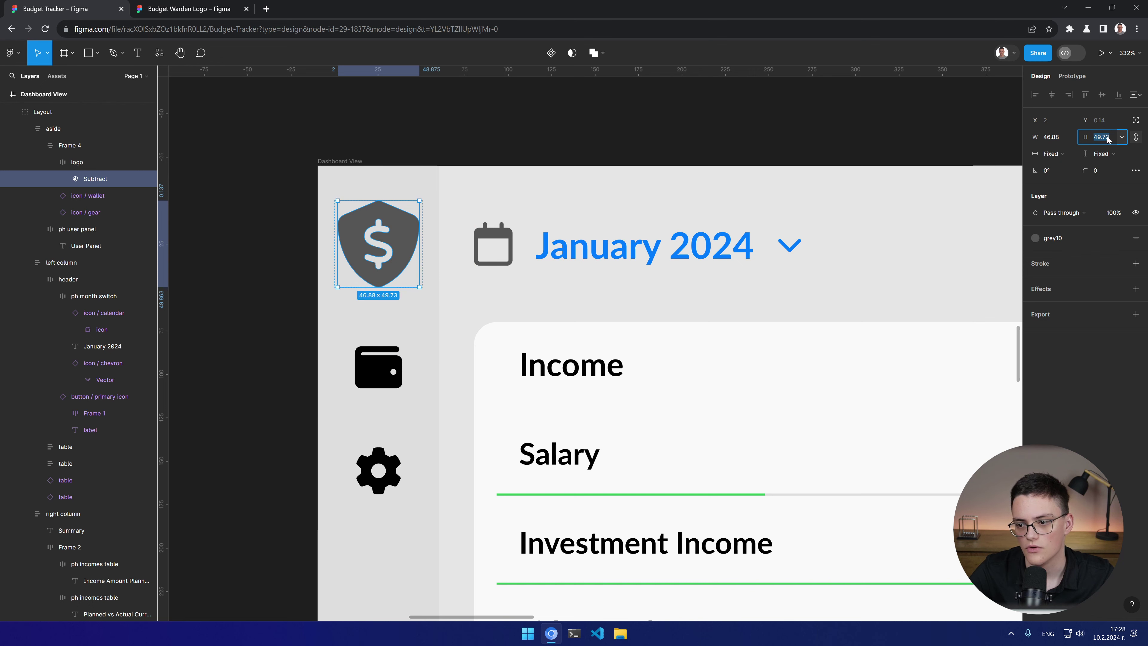
key(Down)
key(Down)
Step: Try widths of 40 and 34 for the shield shape, keeping its proportions
click(1062, 136)
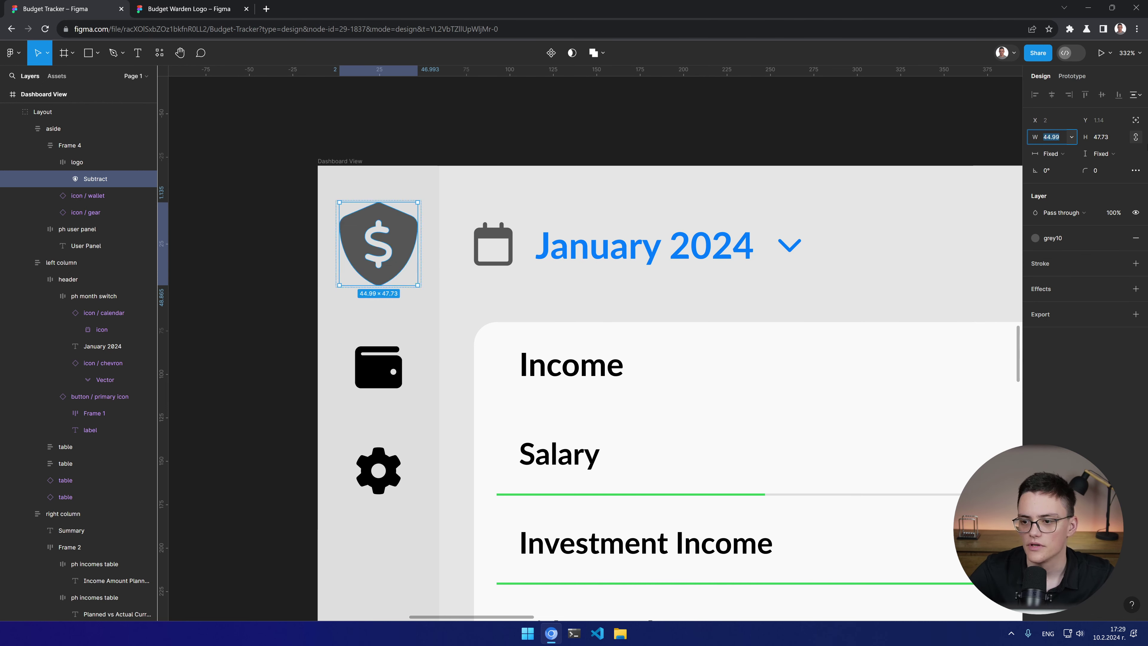
key(Down)
key(Down)
key(Down)
key(Down)
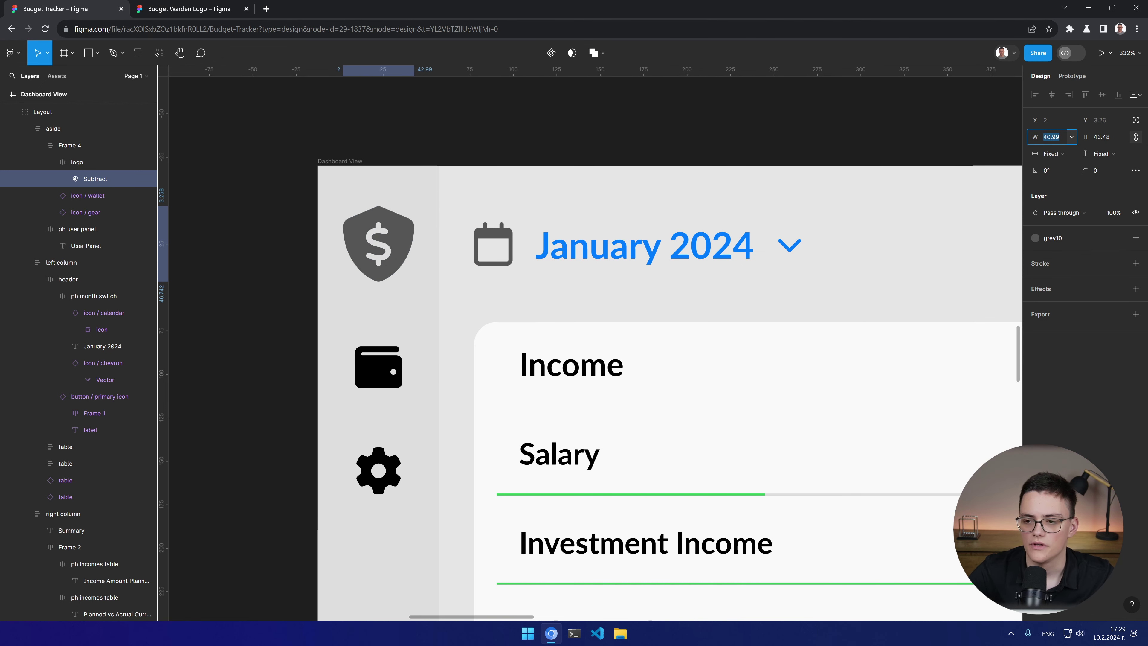
text(40)
key(Return)
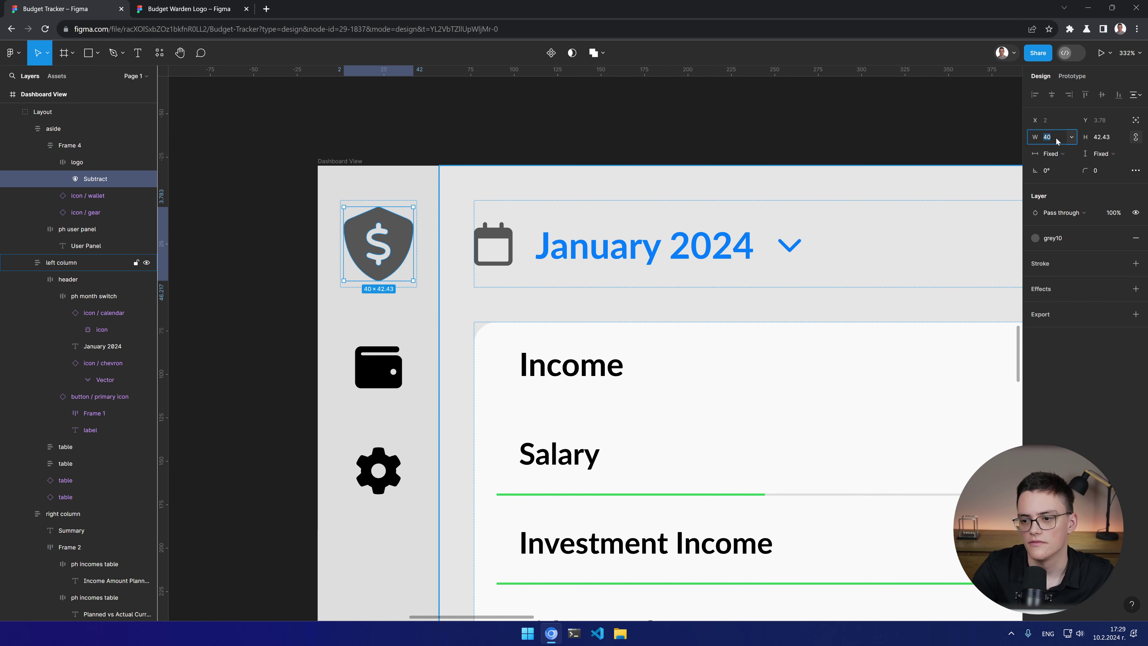
text(34)
key(Return)
Step: Set the shield shape's width to 37 with proportions kept, and clear the selection
click(1056, 140)
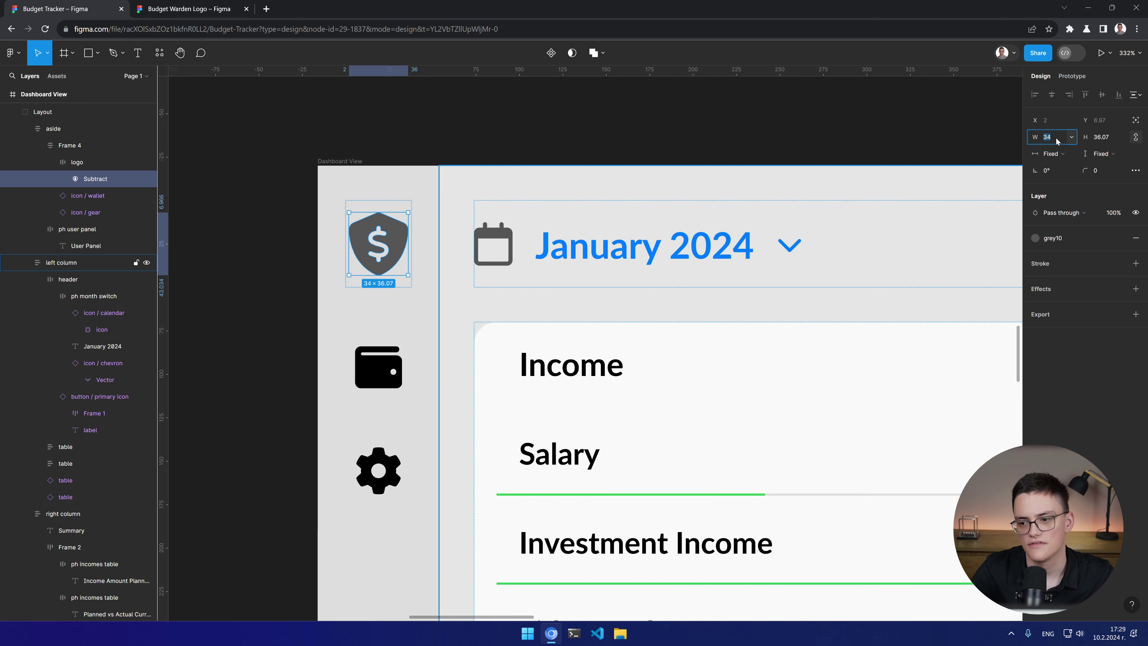
text(37)
key(Return)
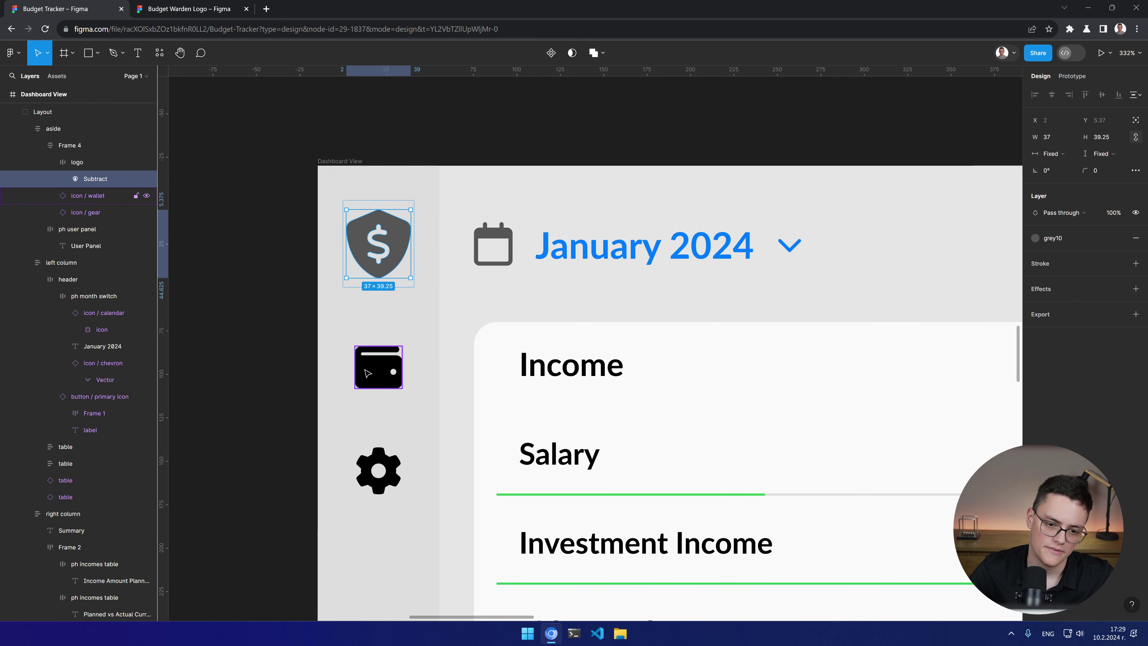
click(264, 303)
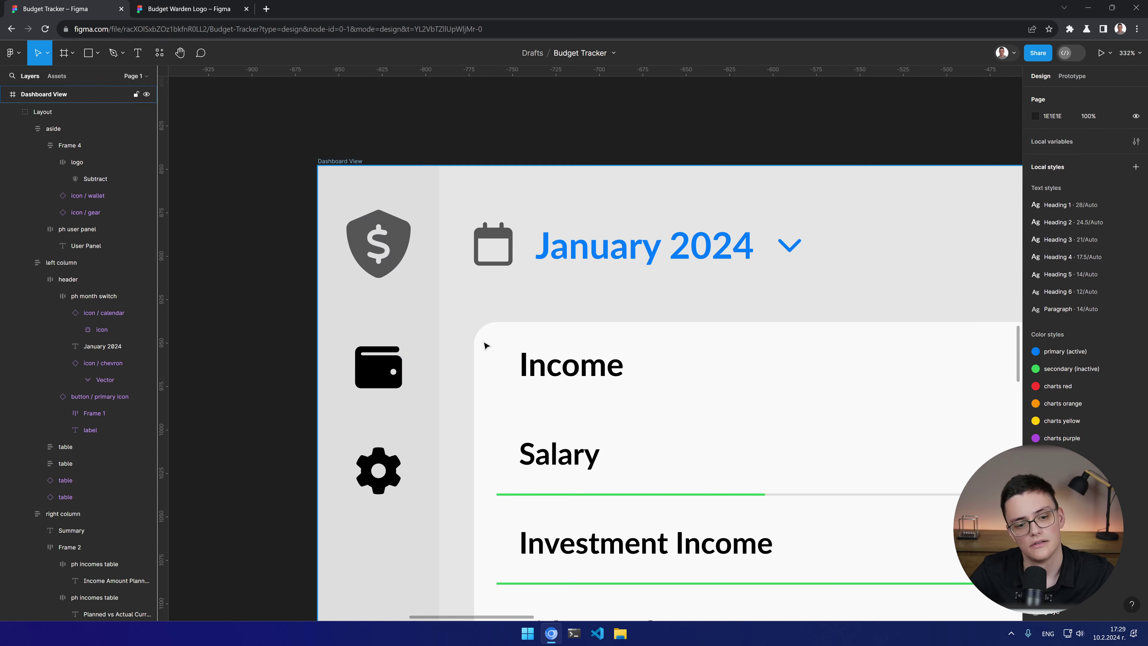
Step: Examine the resized sidebar logo and icons against the whole Dashboard View, including at 100% zoom
scroll(484, 344, down, 5)
right_click(477, 353)
key(Escape)
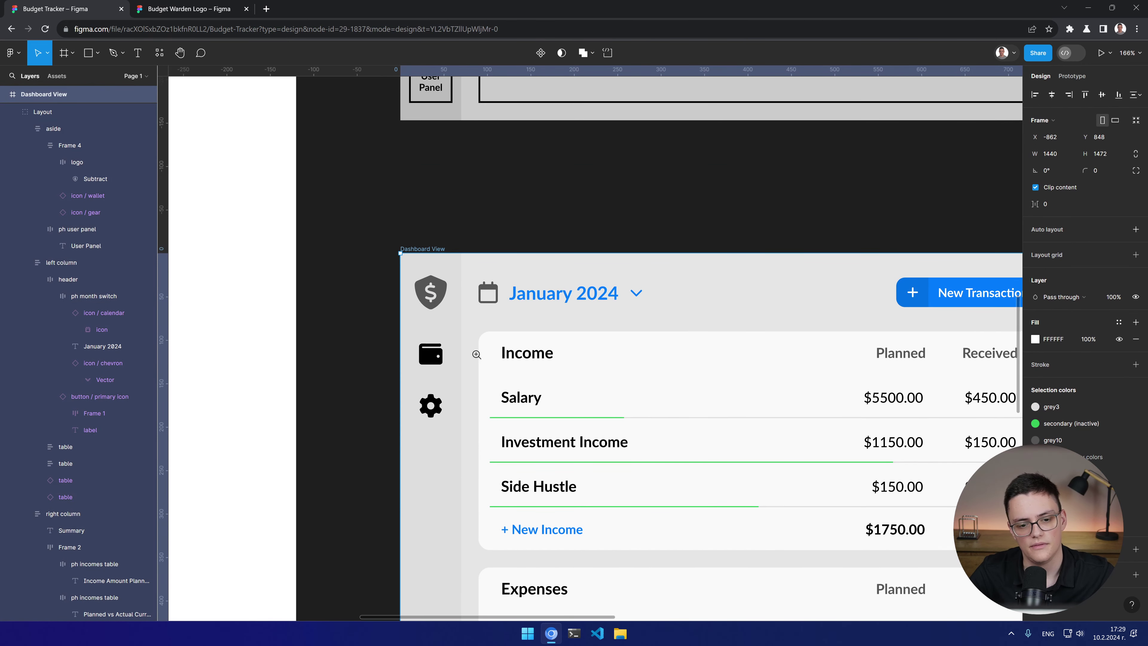
scroll(477, 355, up, 5)
key(shift+2)
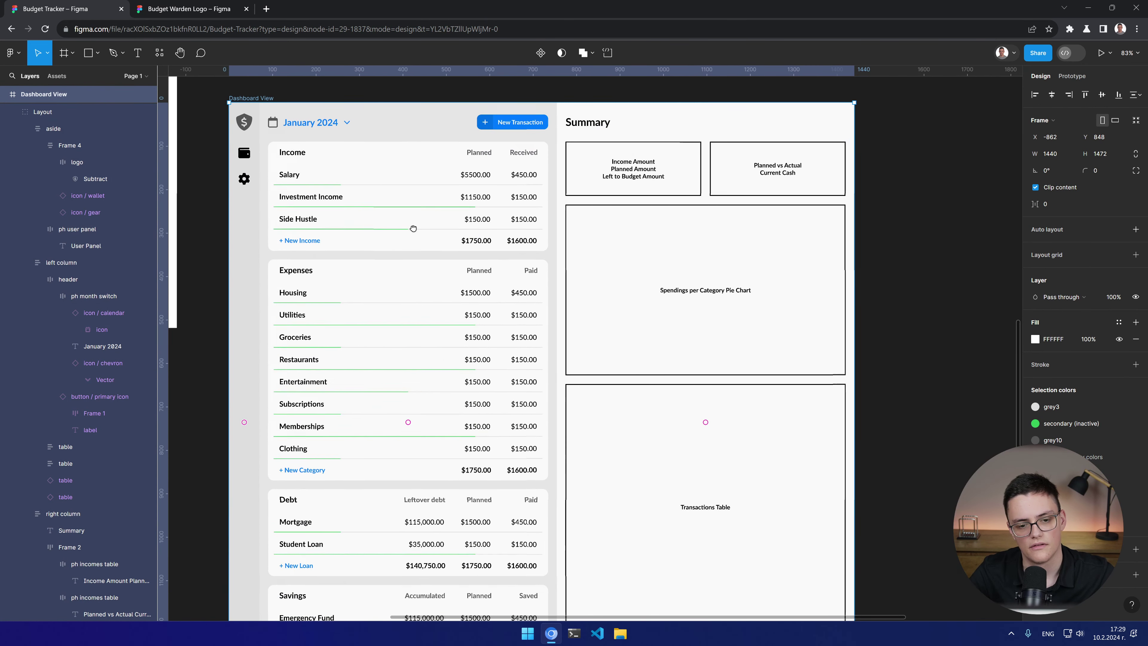
click(211, 337)
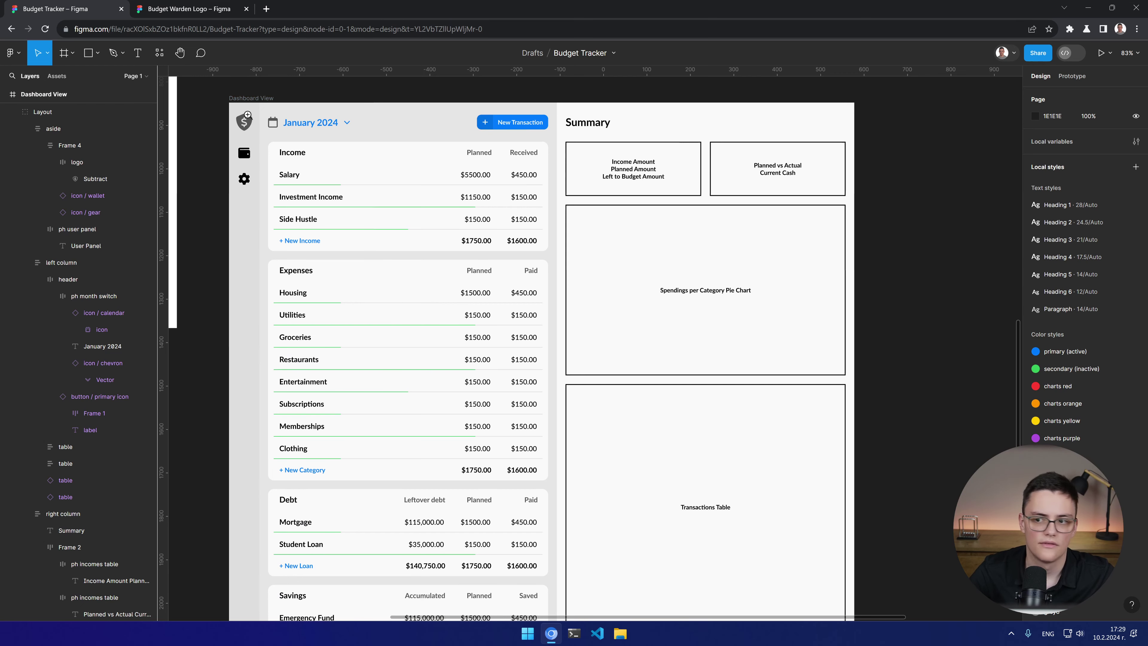
scroll(248, 110, up, 5)
click(1128, 53)
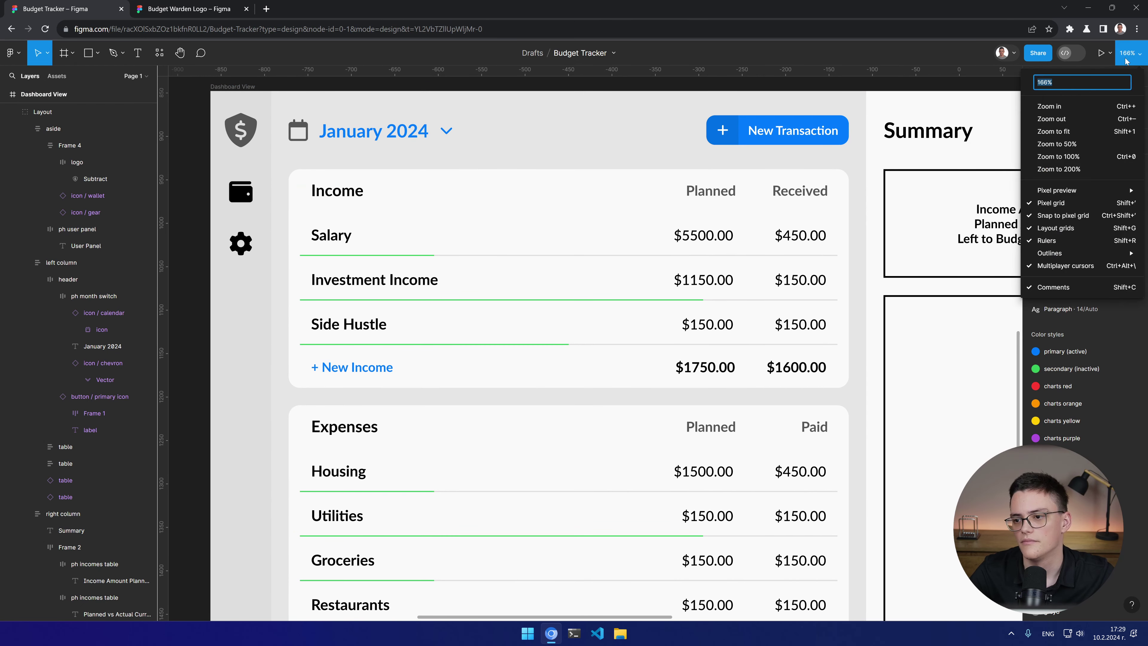
click(1059, 156)
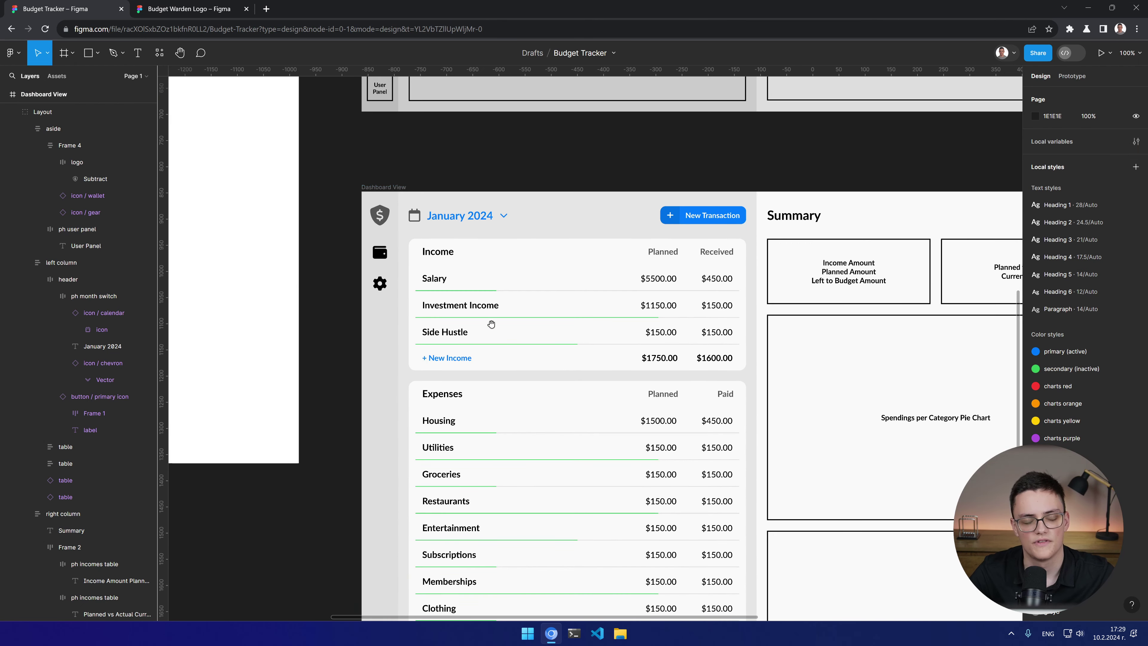
drag(492, 321, 338, 263)
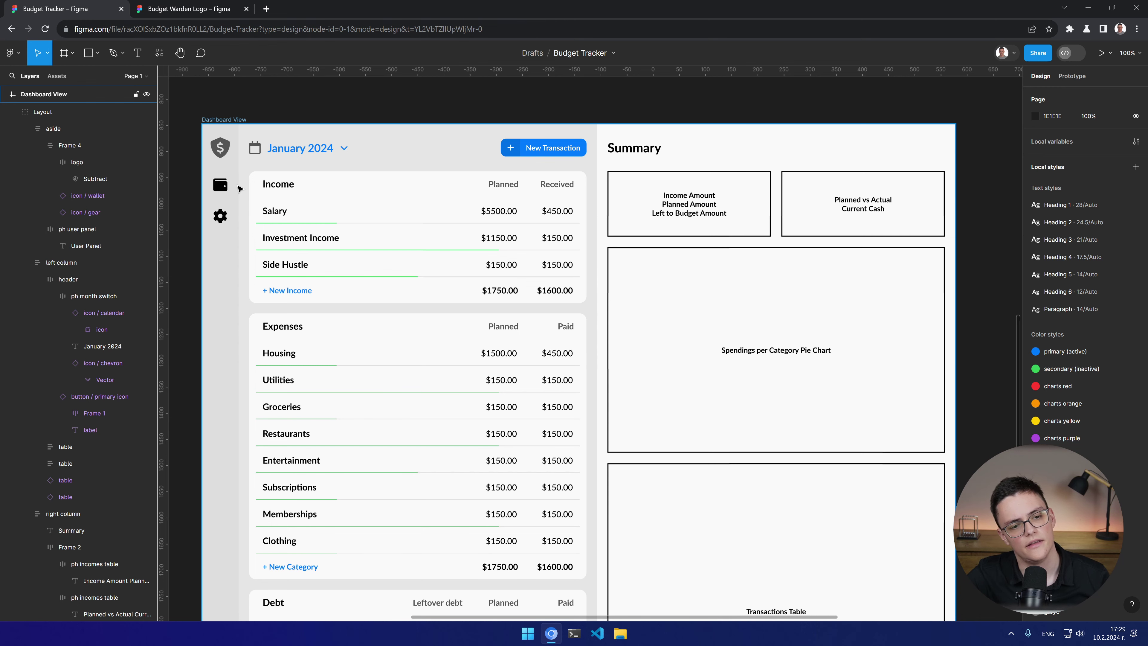
Step: Select the wallet icon instance inside the sidebar's Frame 4
scroll(240, 191, up, 10)
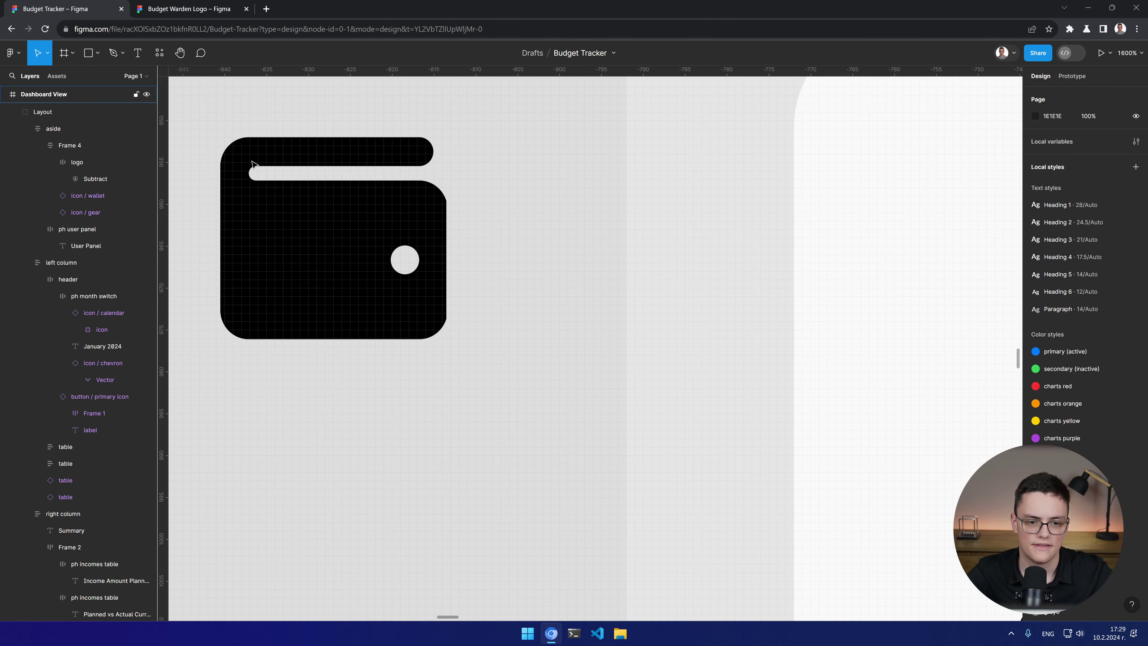
scroll(572, 253, up, 2)
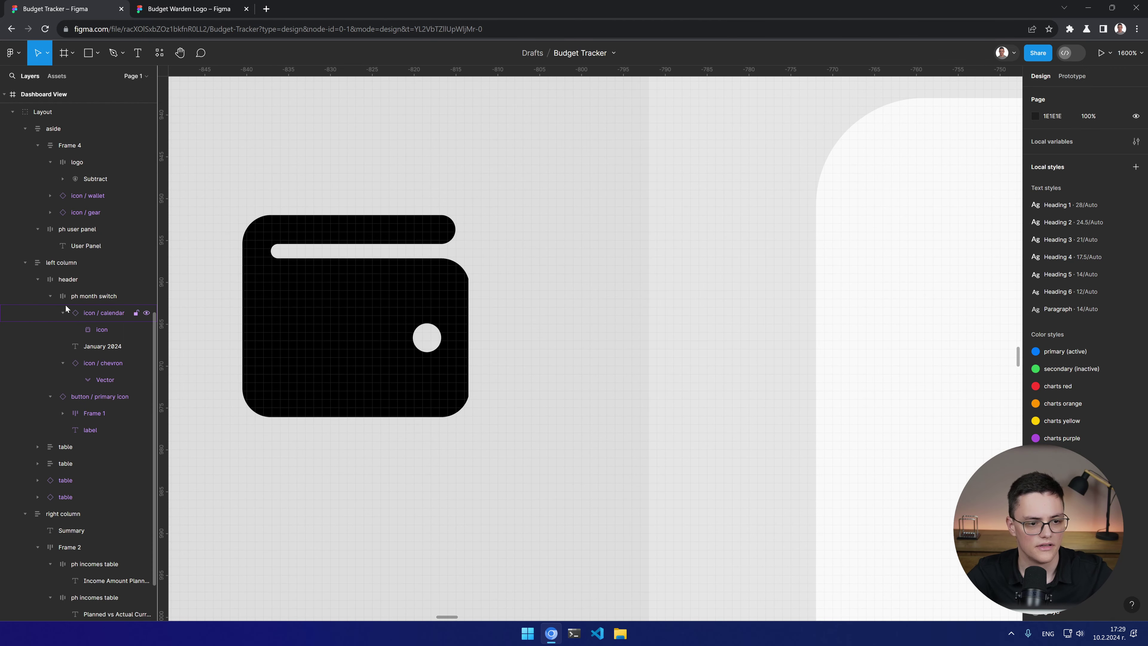
click(406, 301)
double_click(407, 301)
double_click(407, 301)
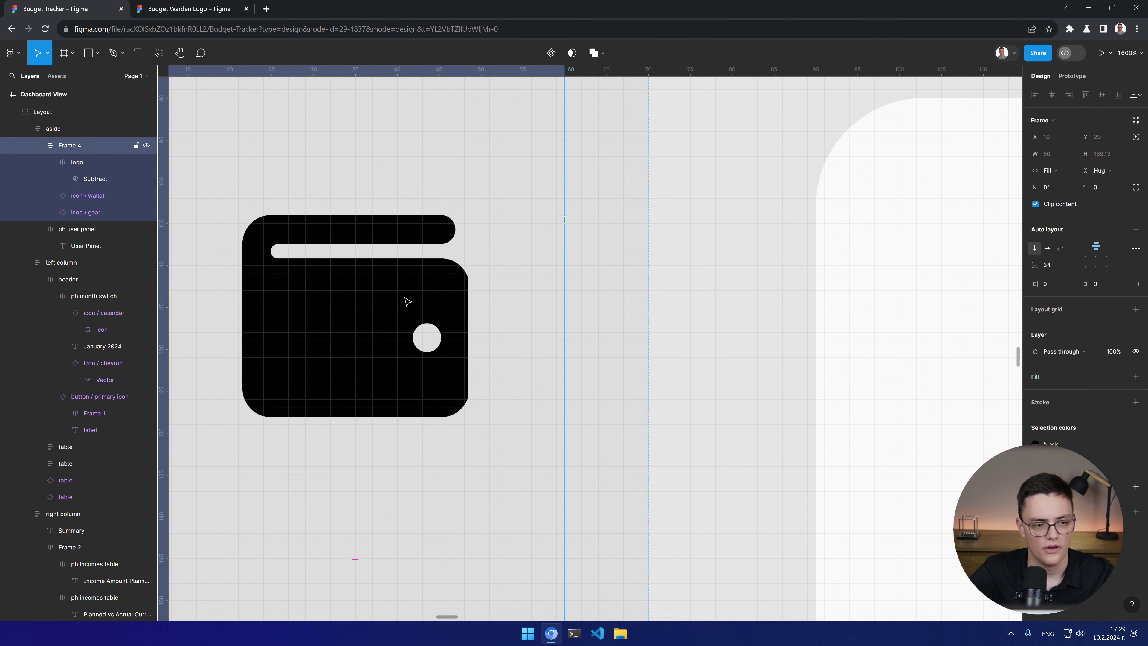
double_click(406, 301)
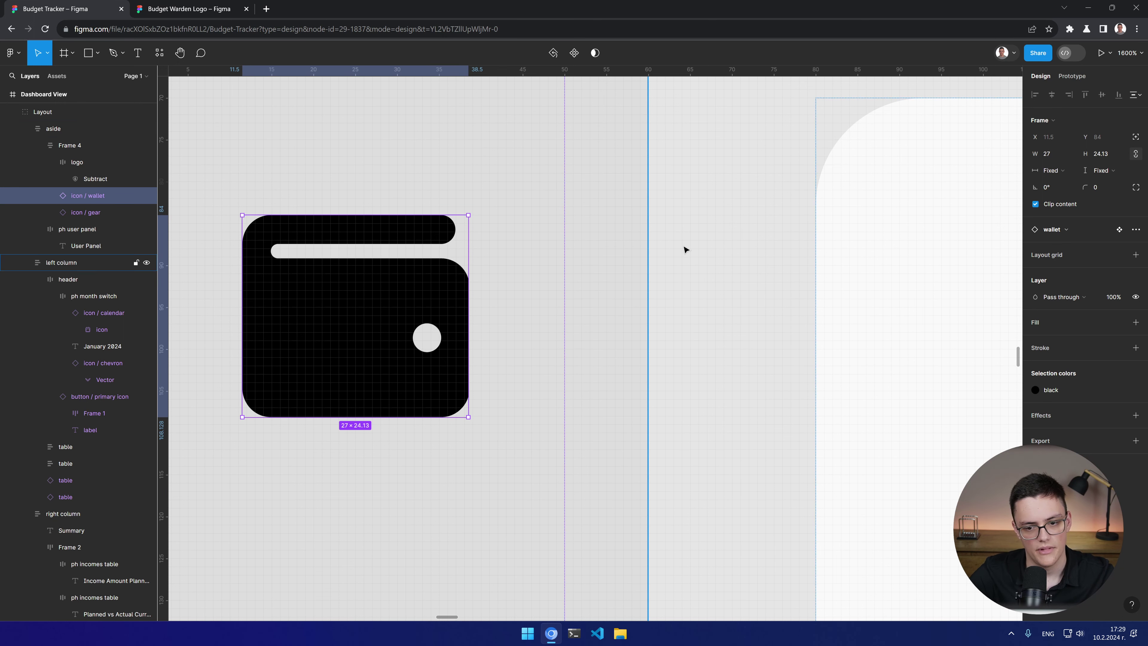
Step: Draw a vertical line about 14 long beside the wallet icon and move it into the logo frame
scroll(684, 250, down, 5)
drag(673, 256, 590, 330)
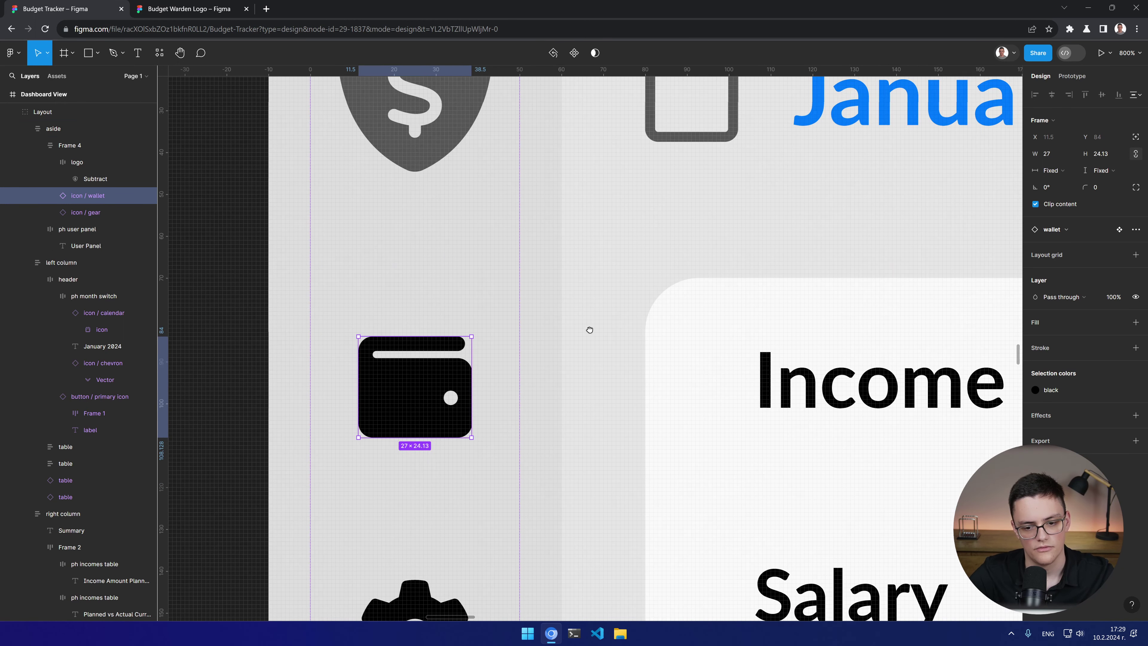
click(98, 52)
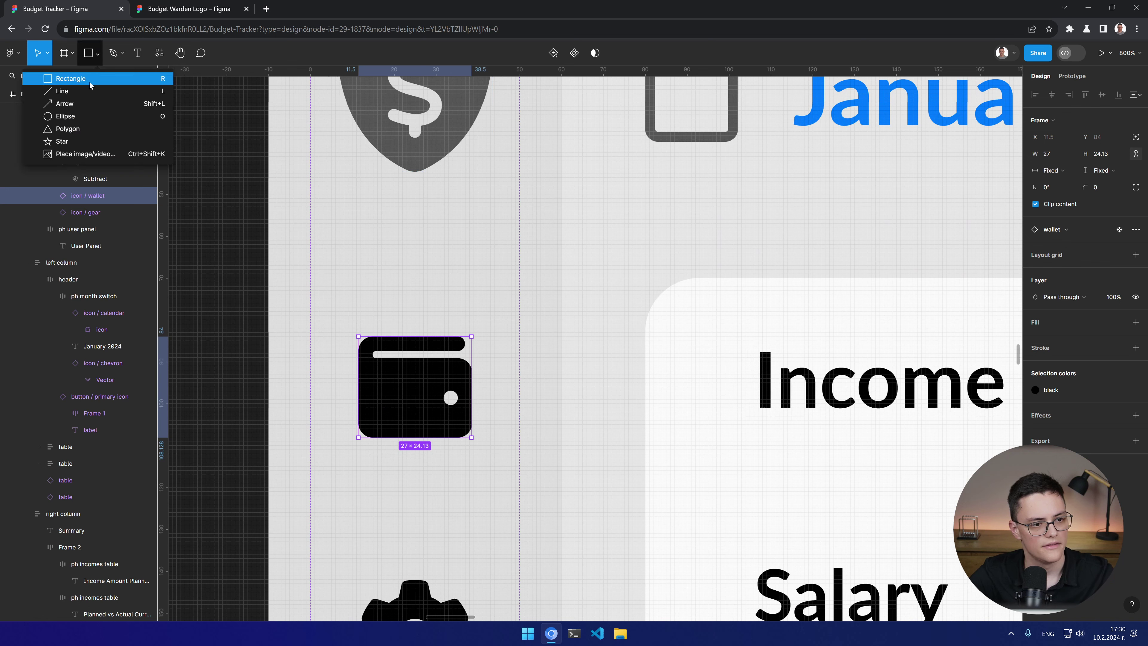
click(86, 91)
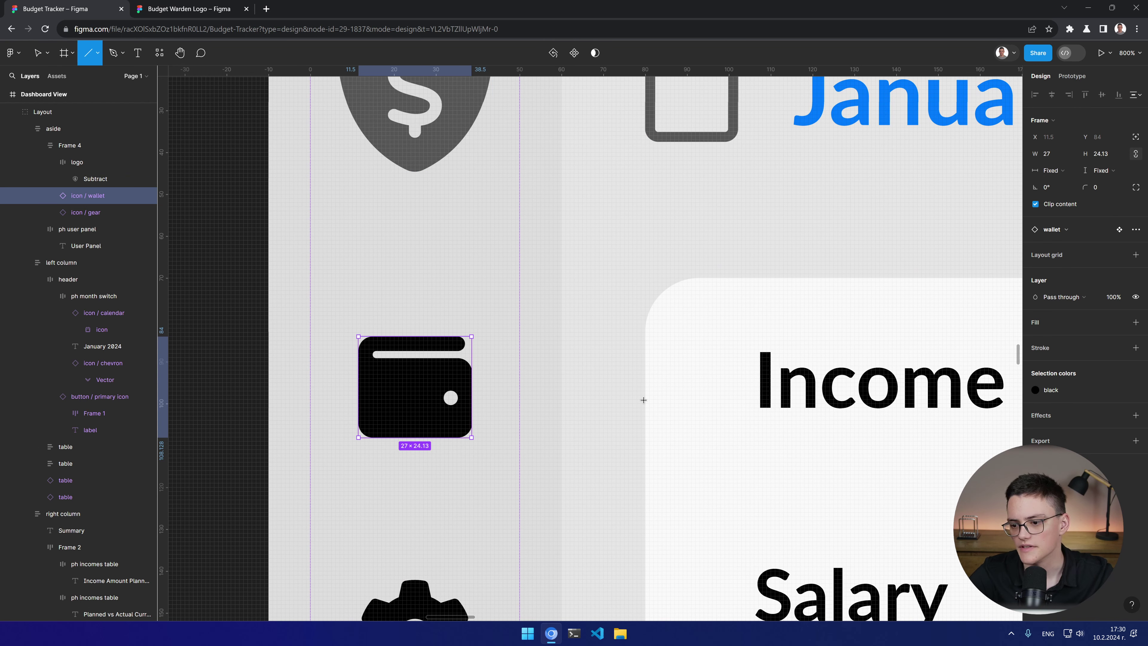
drag(555, 341, 555, 400)
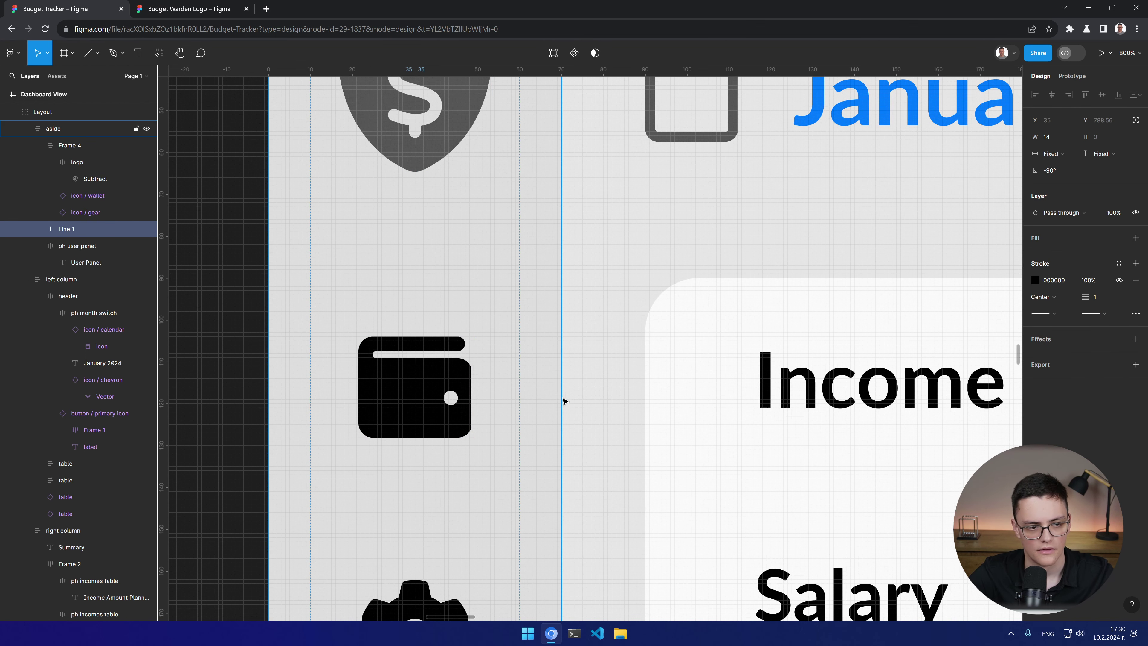
drag(80, 230, 104, 173)
scroll(217, 210, up, 3)
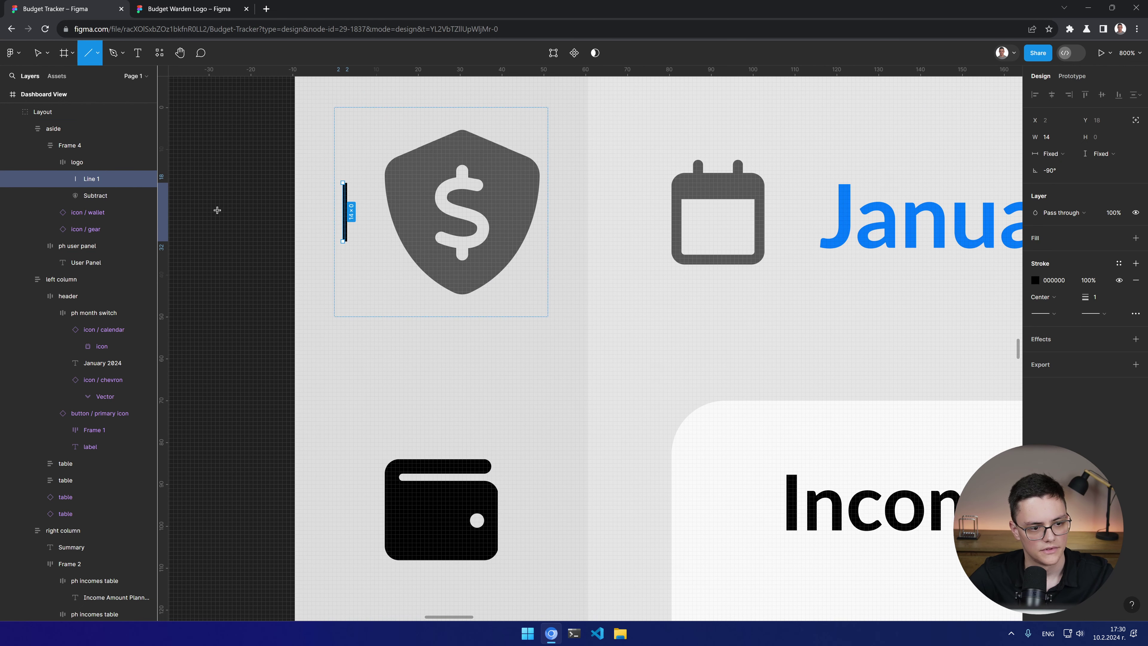
key(v)
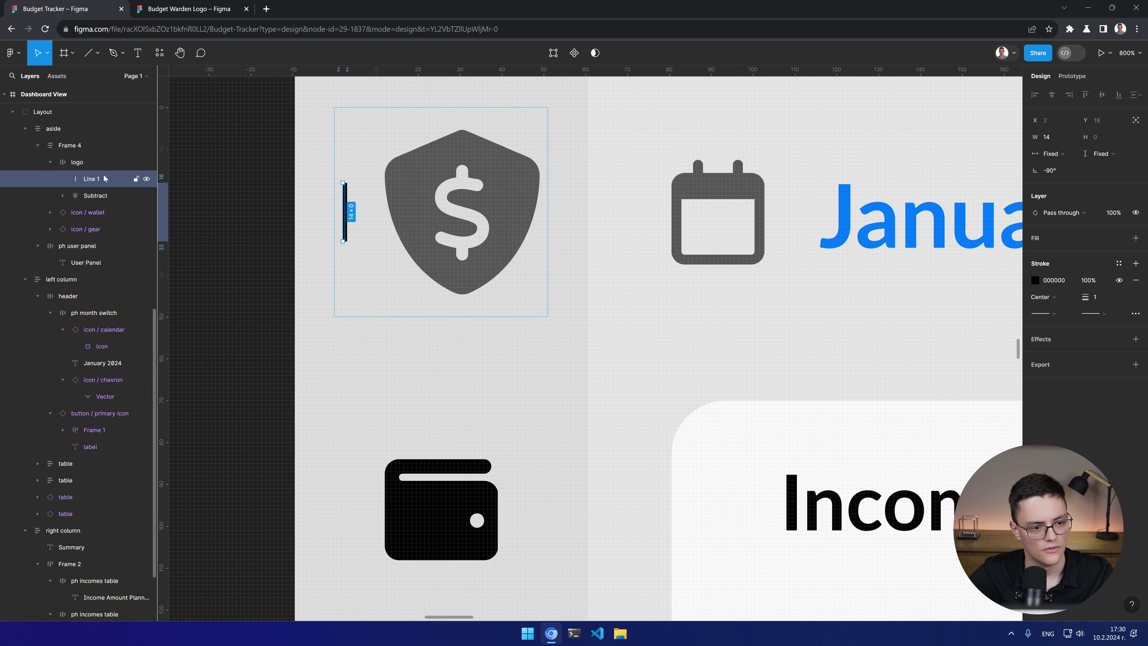
Step: Hide and reshow the icon layer inside the wallet instance, and delete the line from the logo frame
click(100, 216)
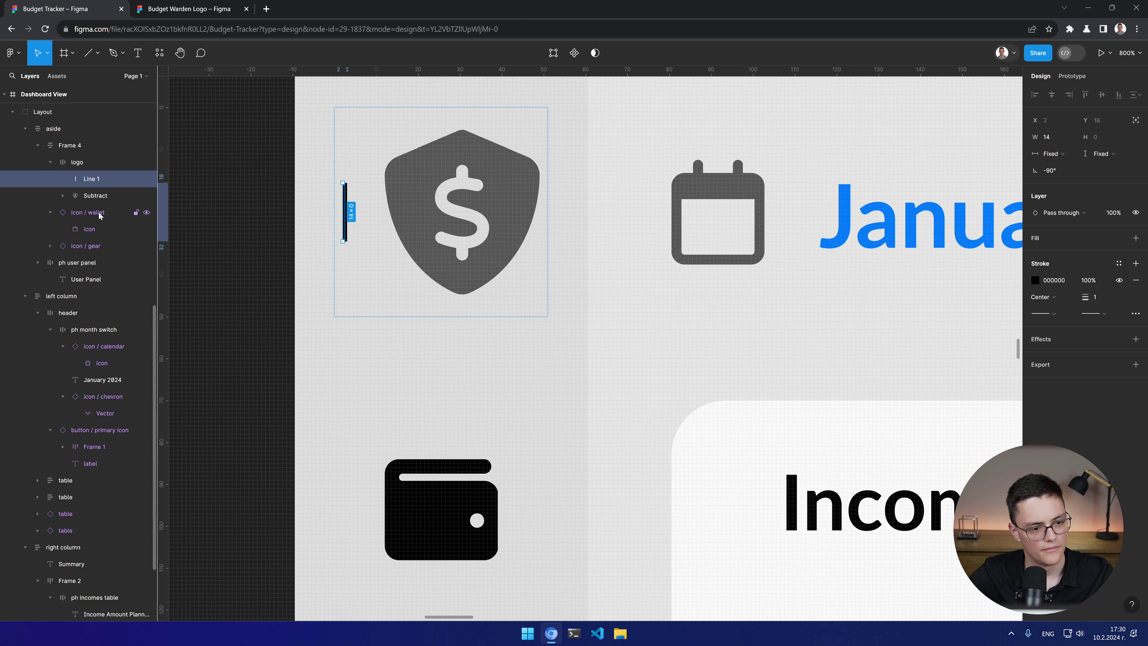
click(92, 229)
key(ctrl+shift+h)
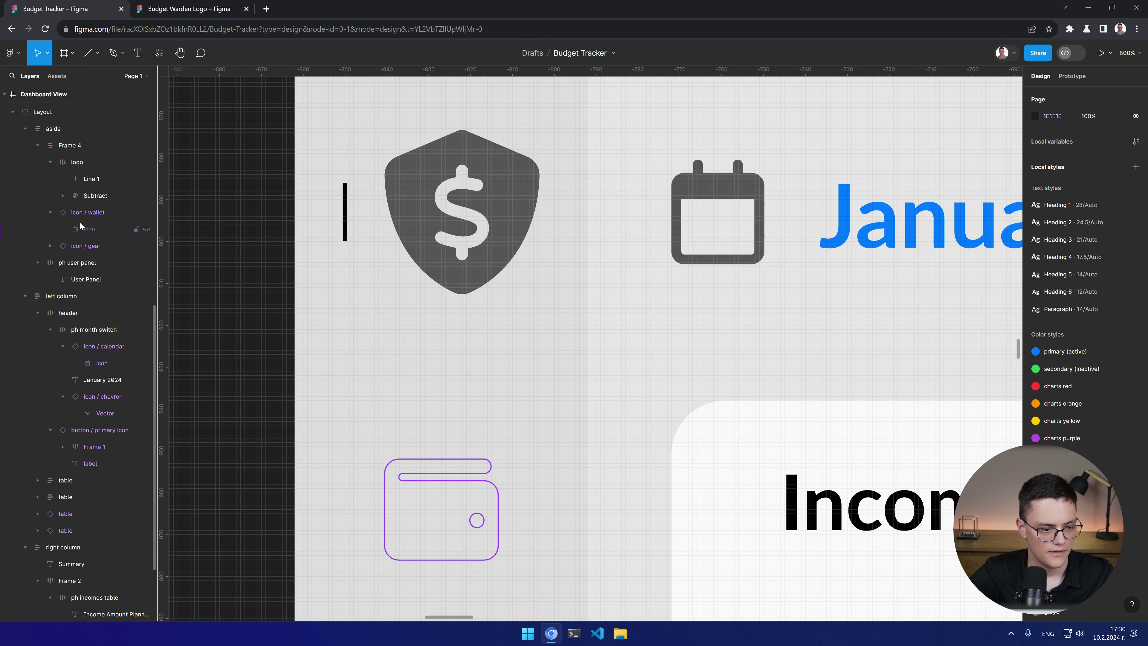
click(102, 228)
key(ctrl+shift+h)
click(93, 182)
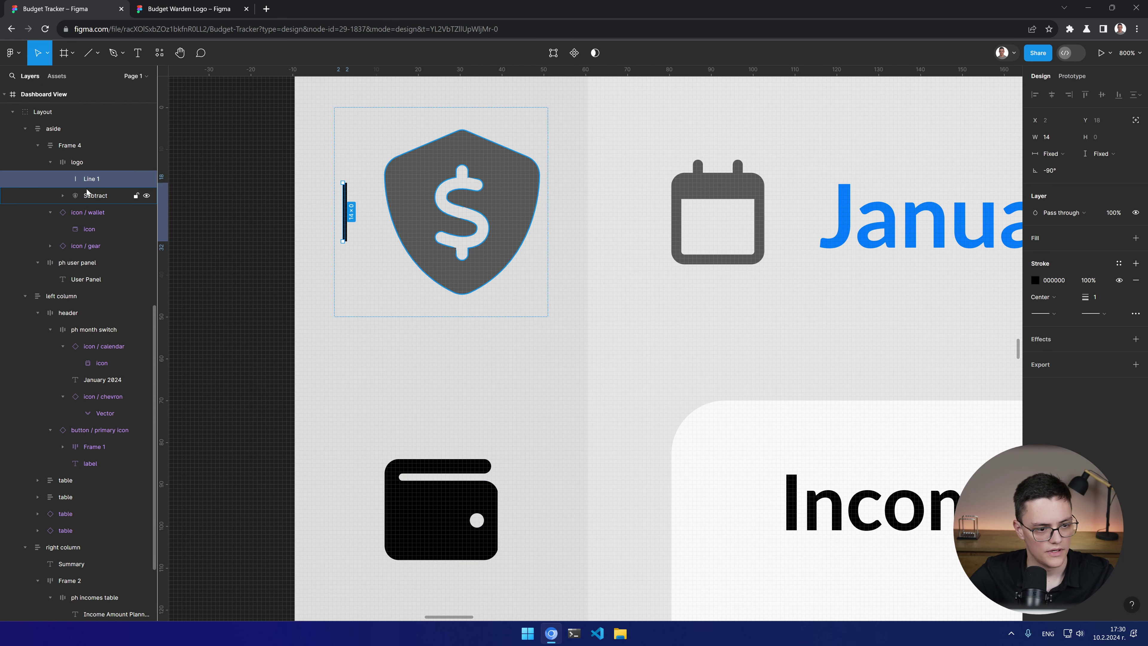
key(Delete)
Step: Set the aside frame's horizontal padding to 0
click(465, 497)
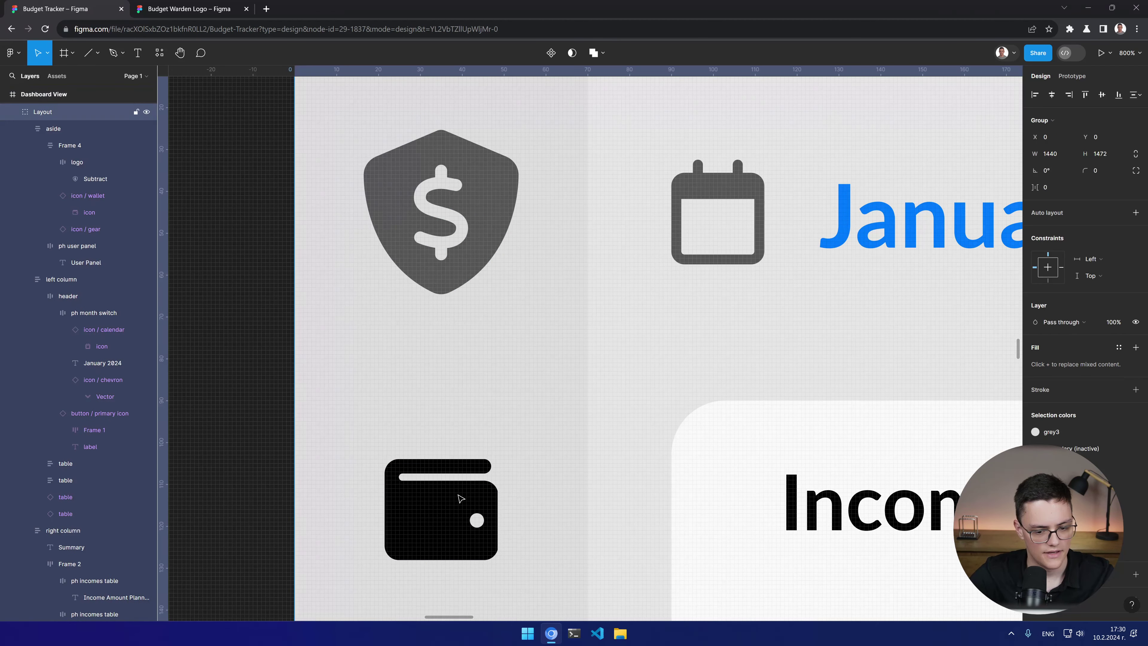
click(42, 145)
scroll(461, 452, down, 1)
mouse_move(461, 452)
mouse_down()
mouse_move(396, 226)
mouse_move(447, 373)
mouse_up()
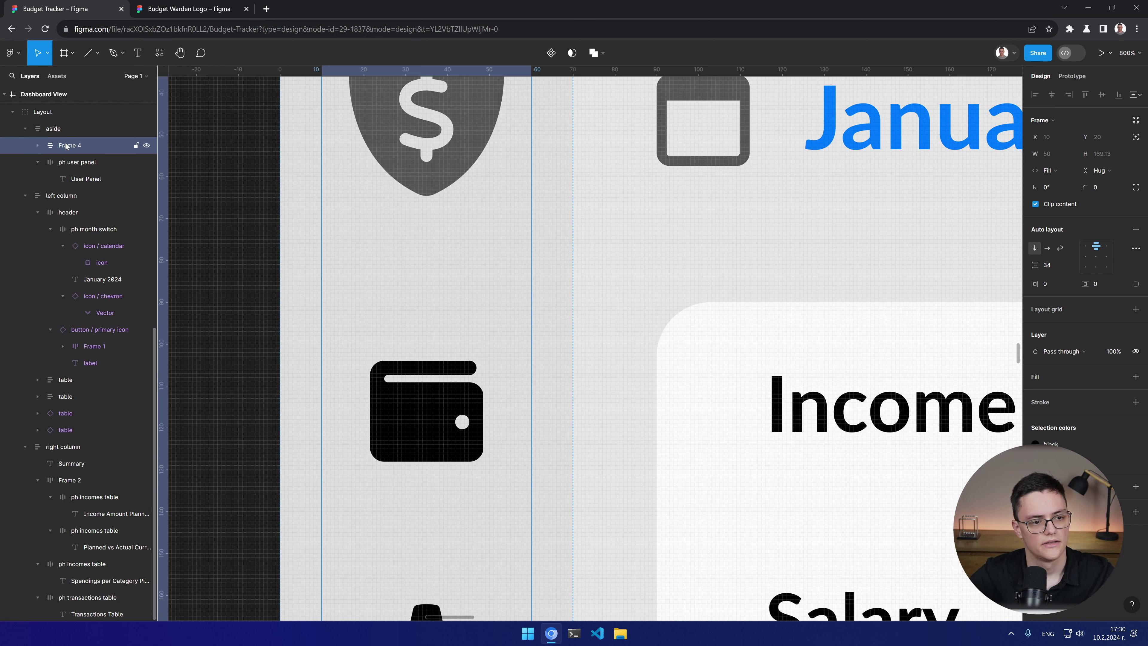
click(69, 127)
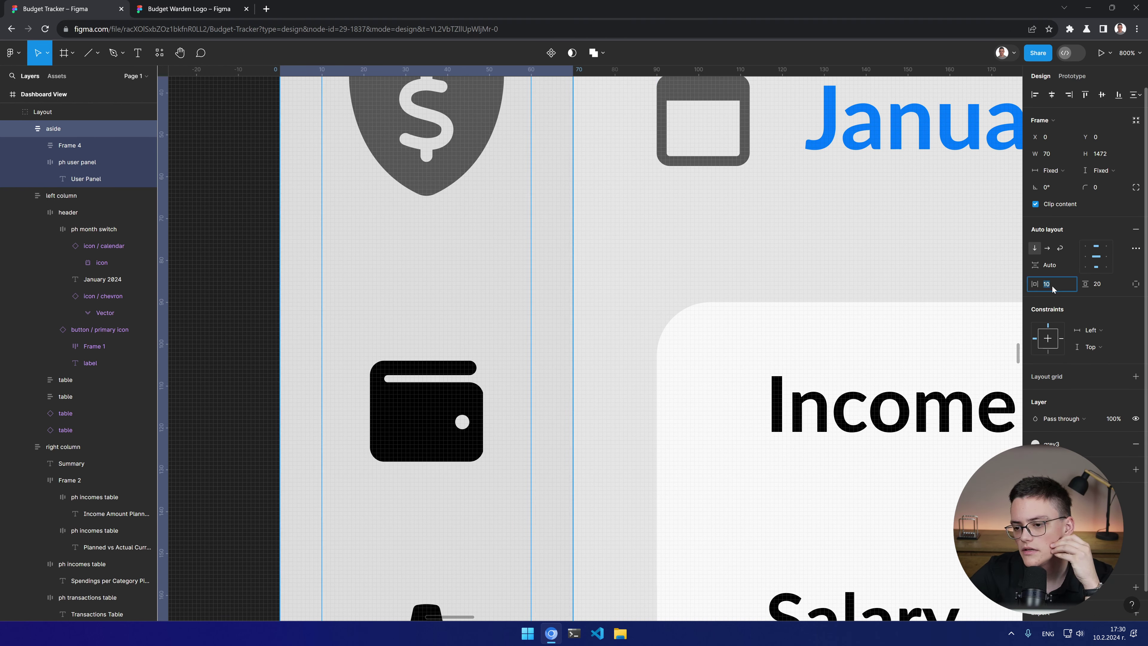
text(0)
key(Return)
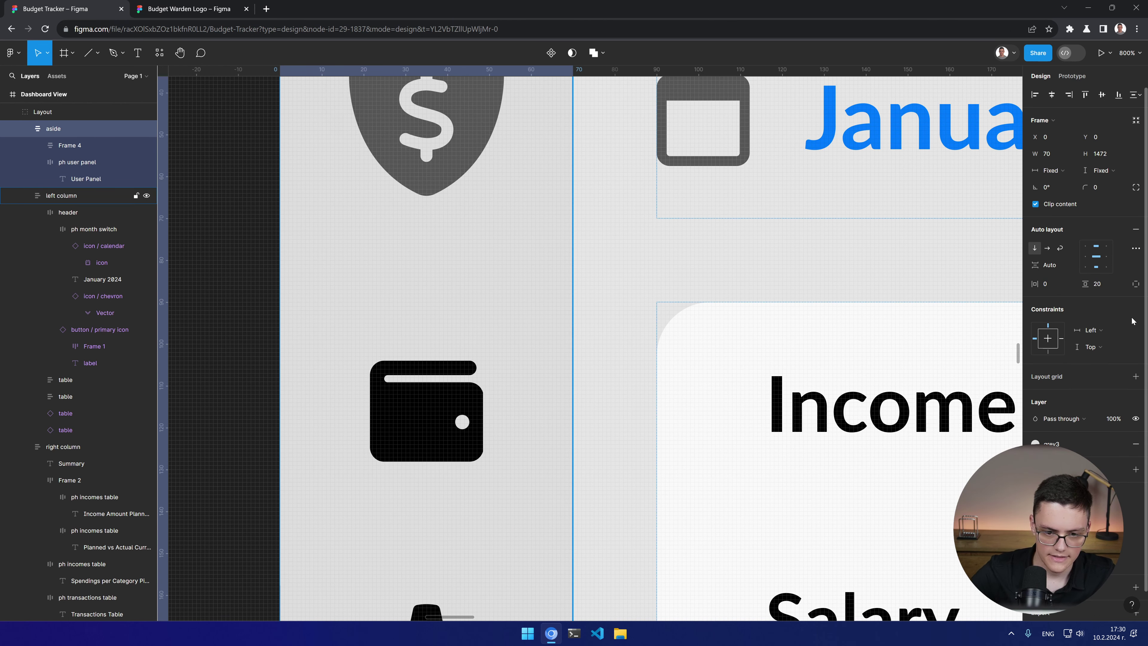
Step: Collapse the left column layer, expand Frame 4 and select the wallet icon instance inside it
click(98, 245)
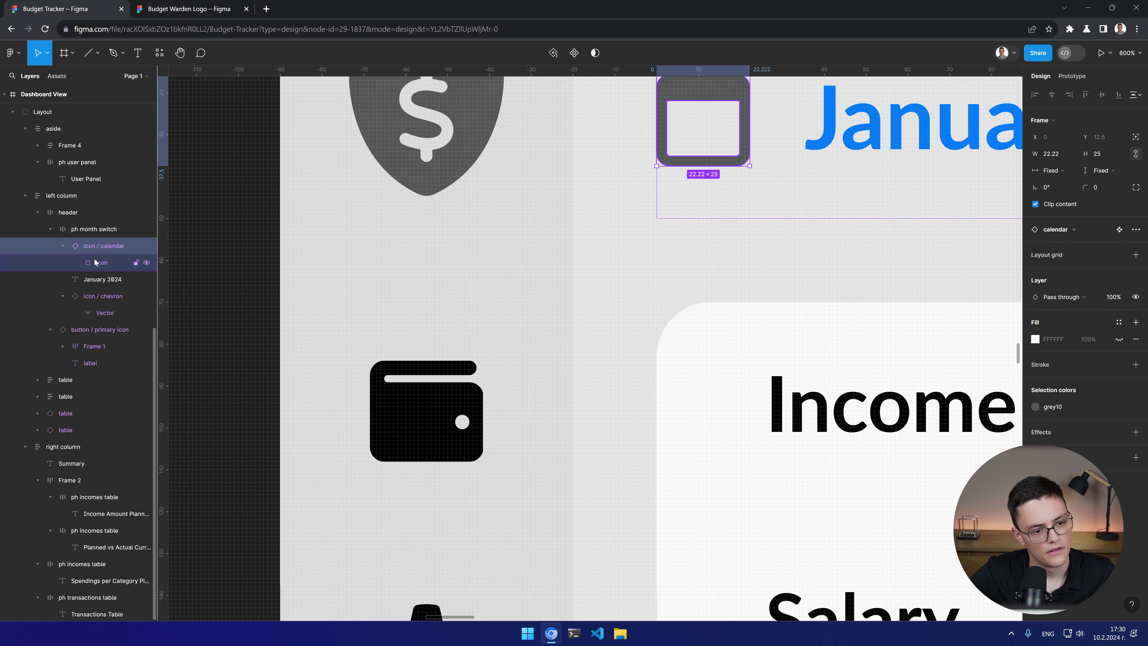
click(102, 285)
click(24, 196)
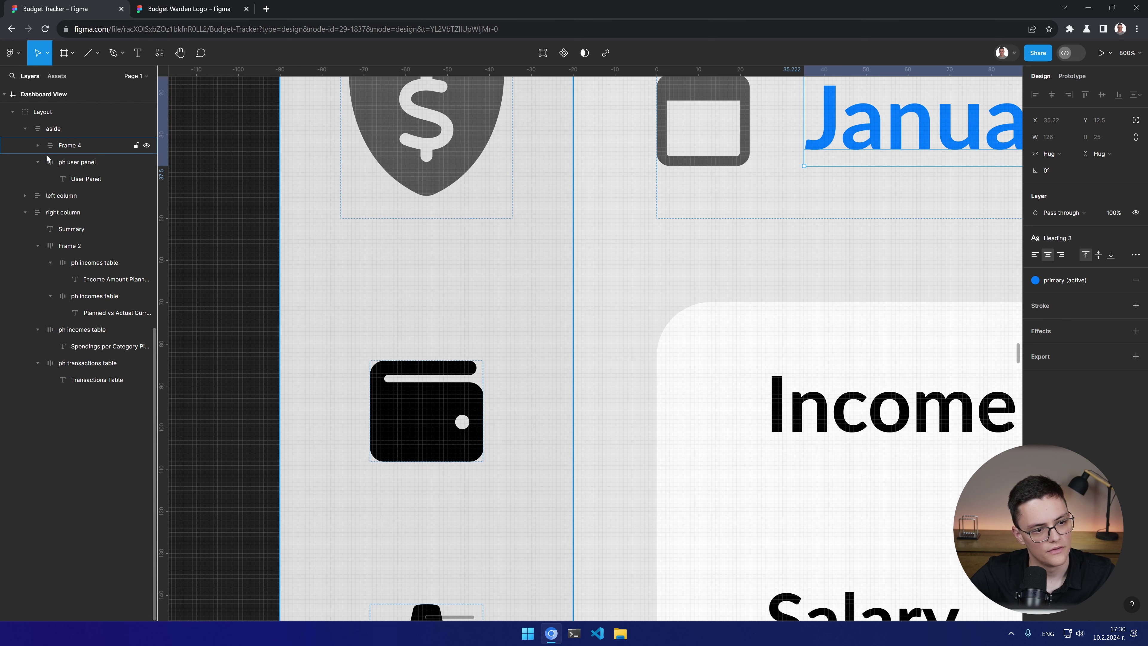
click(37, 146)
click(82, 196)
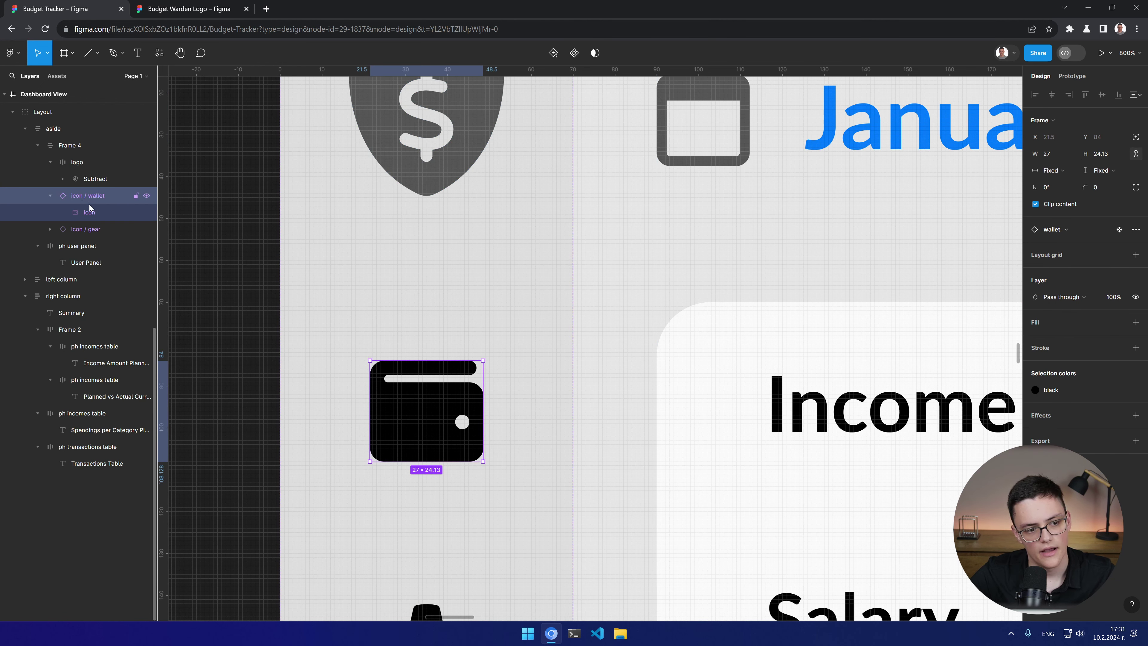
Step: Try adding a layout grid to the wallet icon instance, and remove it again
click(1136, 255)
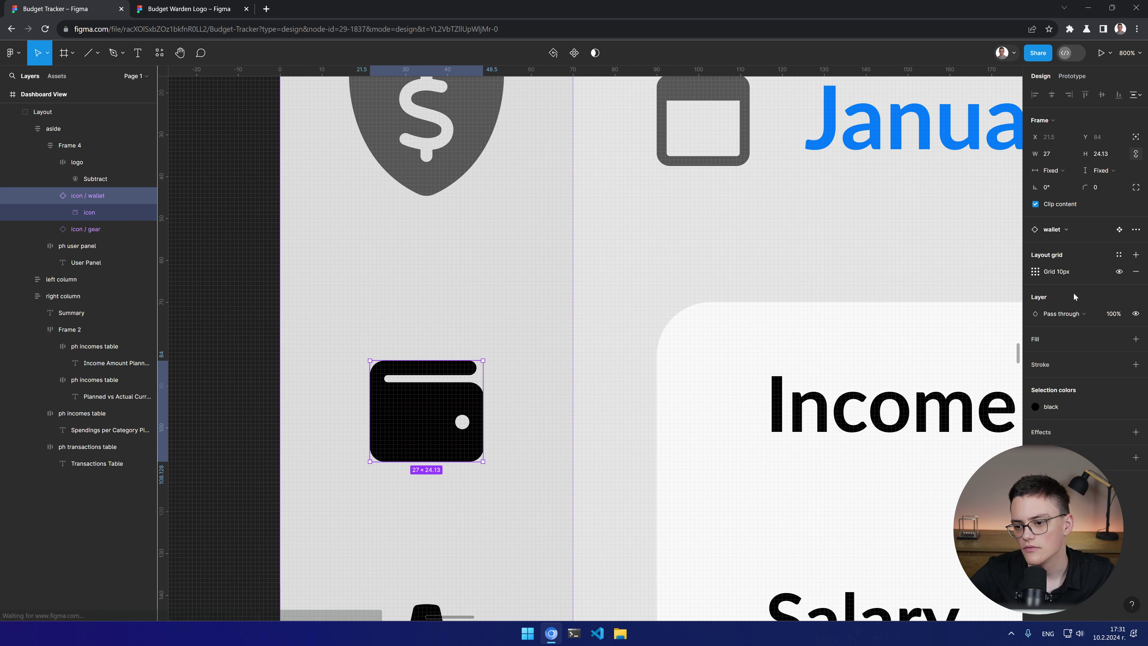
click(1136, 272)
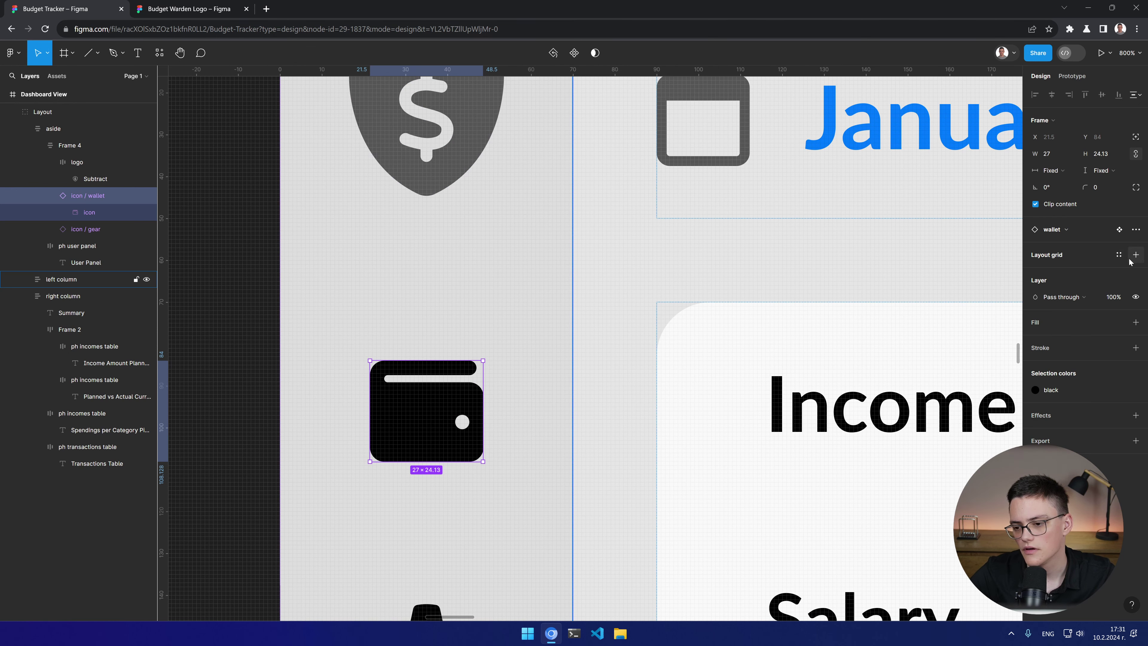
right_click(91, 197)
key(Escape)
Step: Draw a frame about 62 × 46 around the wallet icon in the sidebar and nest the icon inside it
click(64, 53)
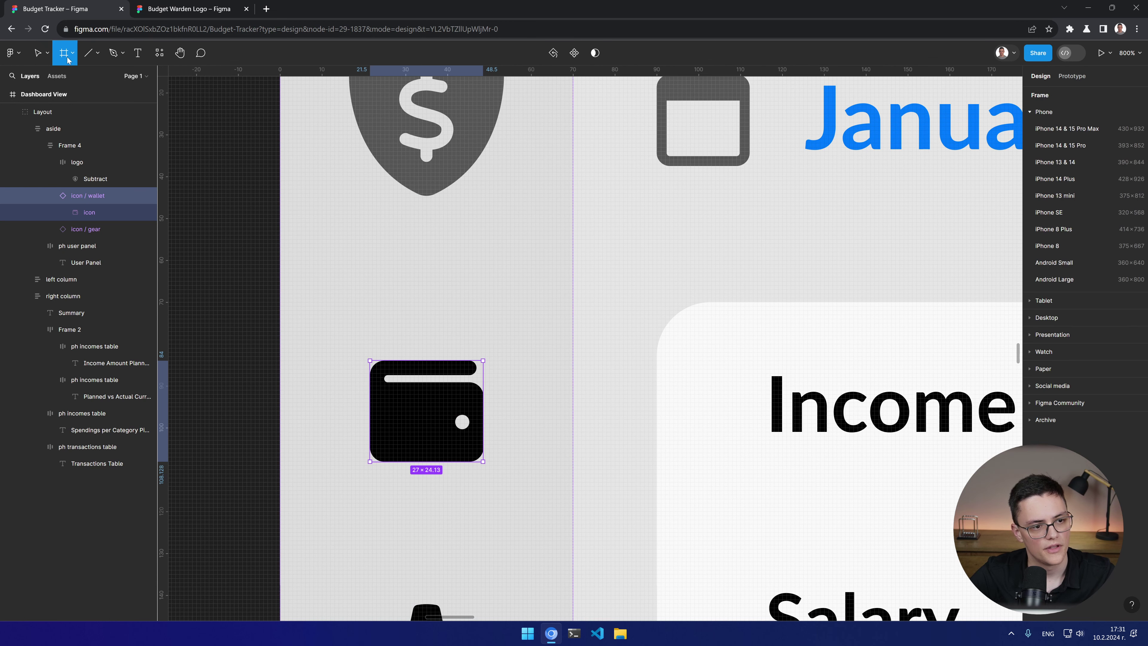
drag(298, 362, 556, 548)
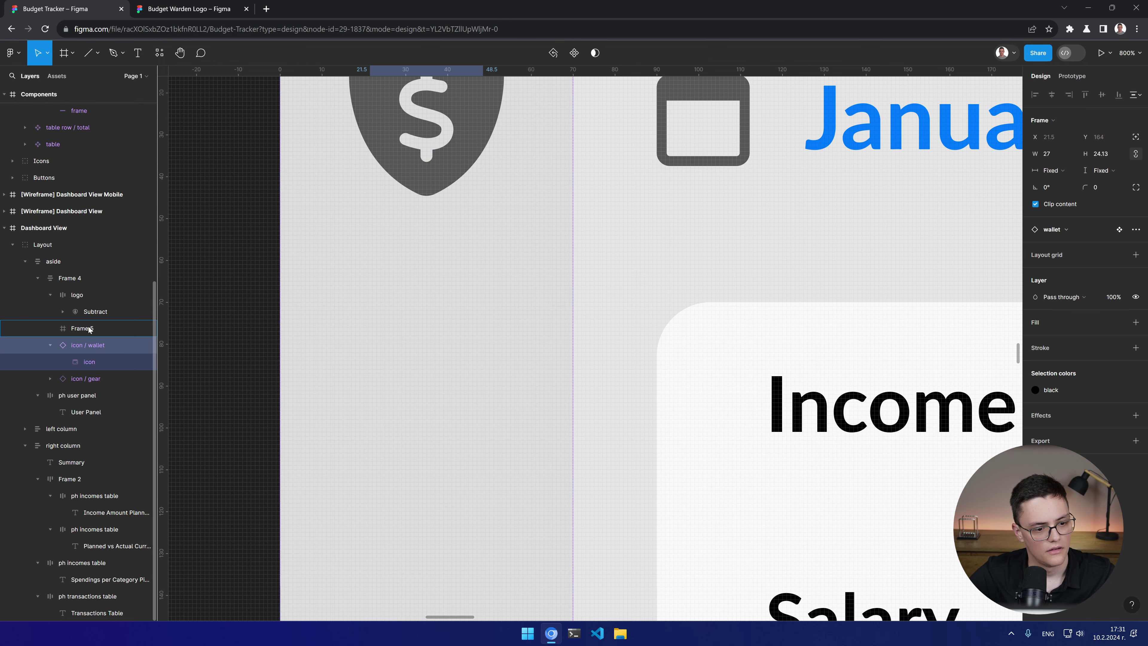
drag(89, 330, 99, 329)
Step: Add auto layout to the wallet icon's new frame and set its width to Fill container
click(128, 328)
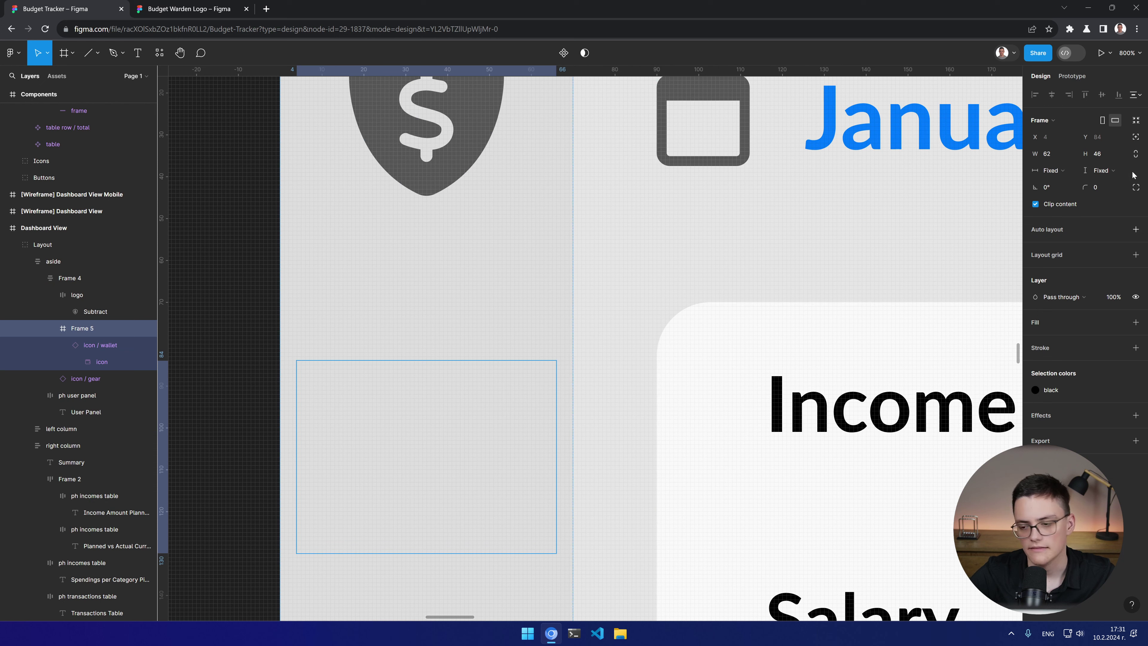
click(1135, 229)
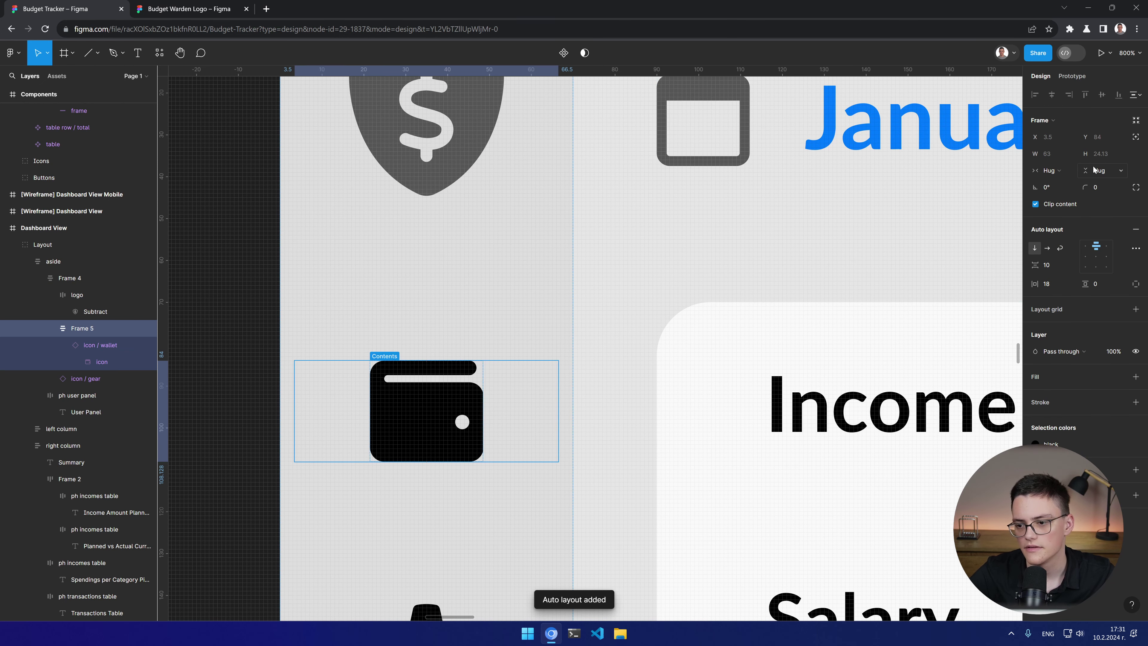
click(1074, 170)
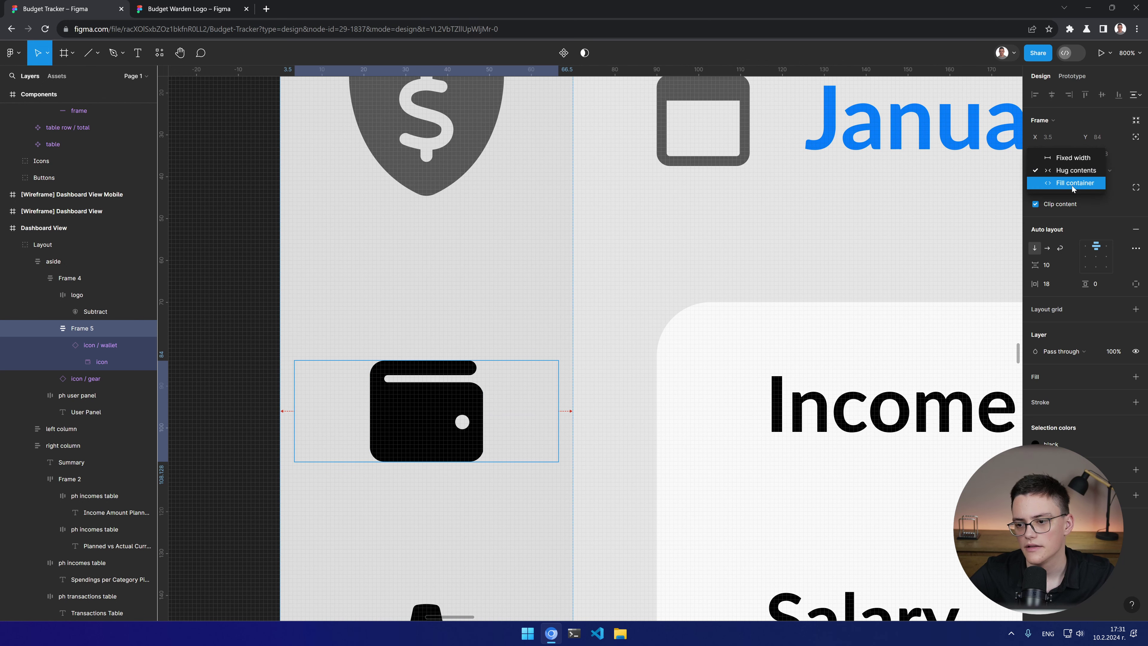
click(1072, 186)
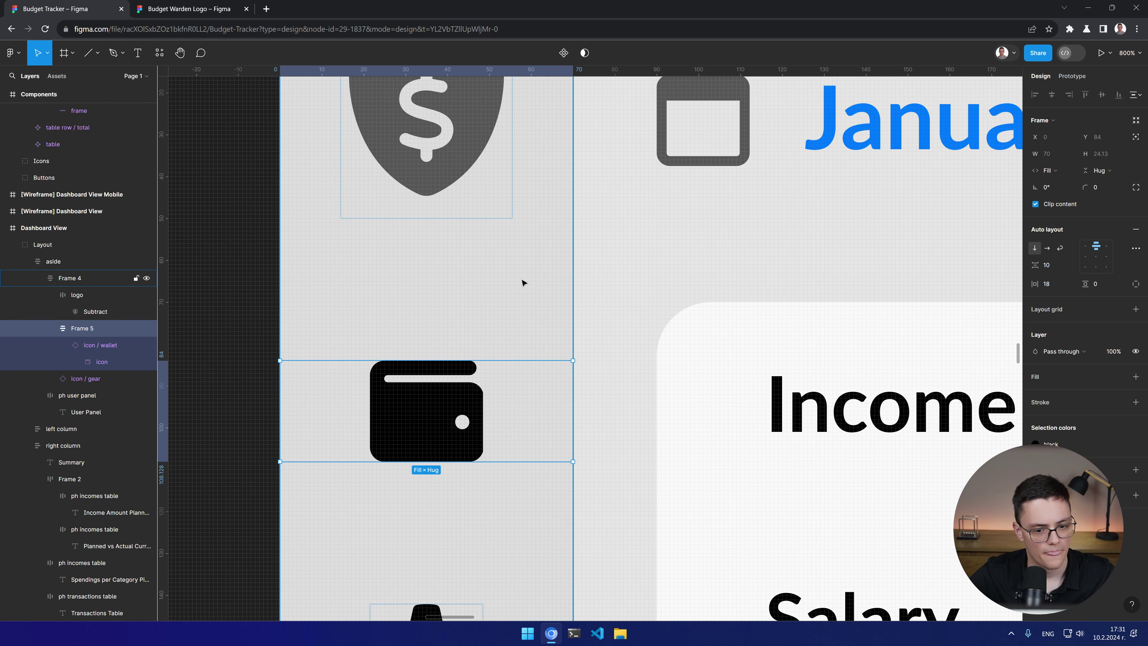
Step: Draw a vertical line about 25 long inside the wallet icon's frame
scroll(563, 251, down, 3)
scroll(418, 172, up, 4)
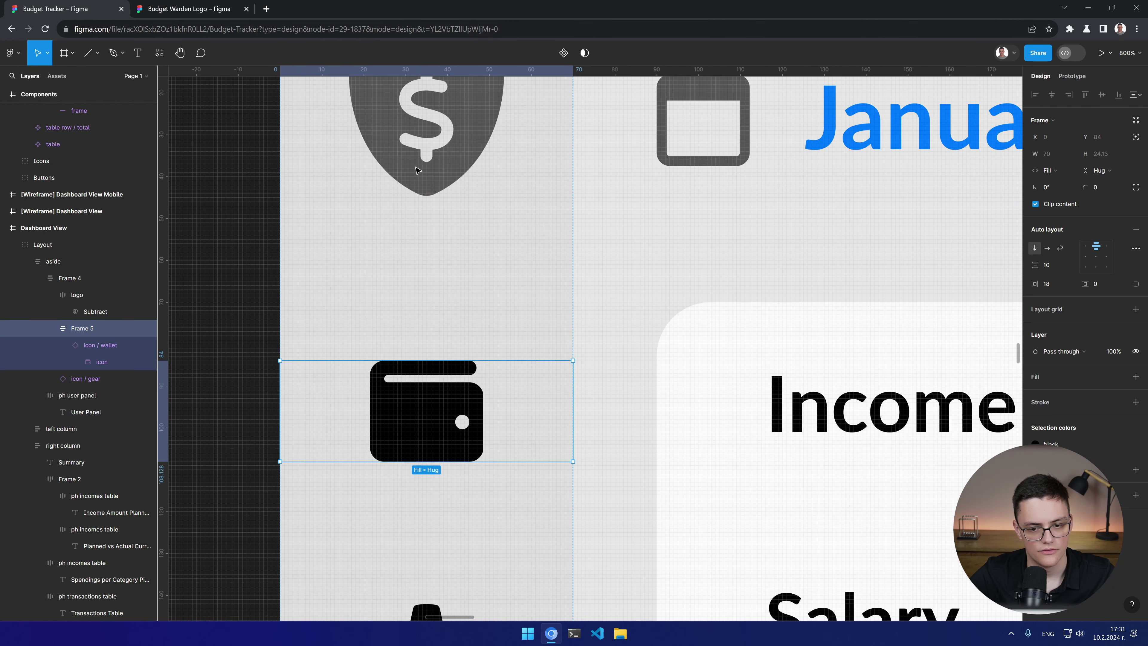
scroll(418, 170, down, 5)
scroll(436, 185, up, 1)
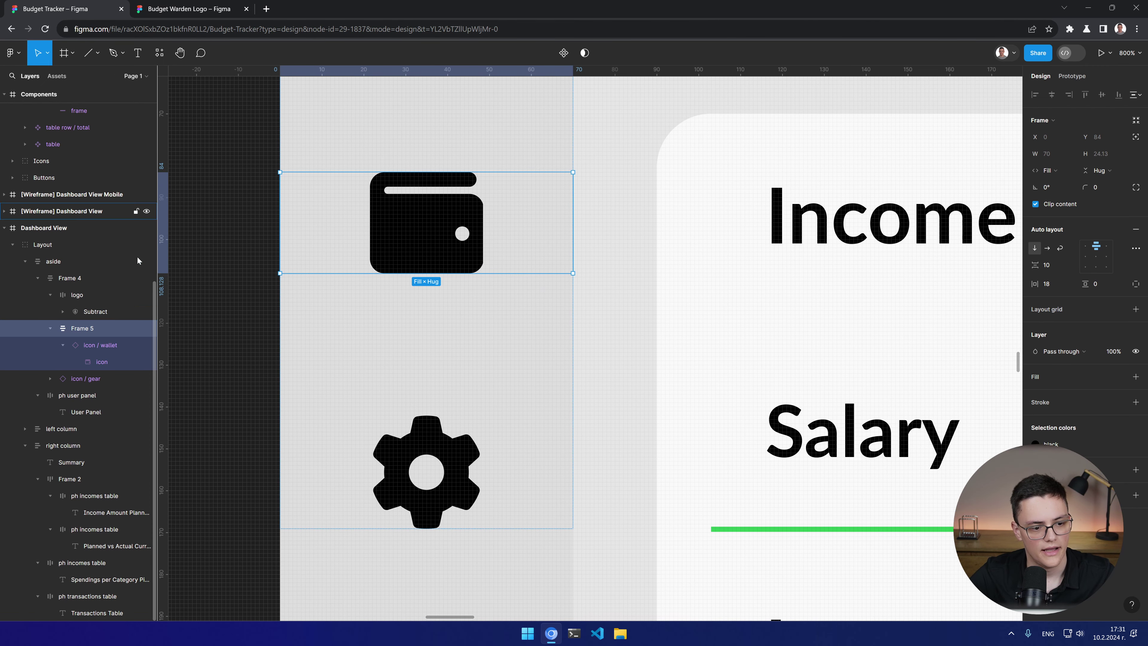
key(l)
mouse_move(570, 181)
mouse_down()
mouse_move(578, 271)
mouse_move(523, 284)
mouse_move(569, 287)
mouse_up()
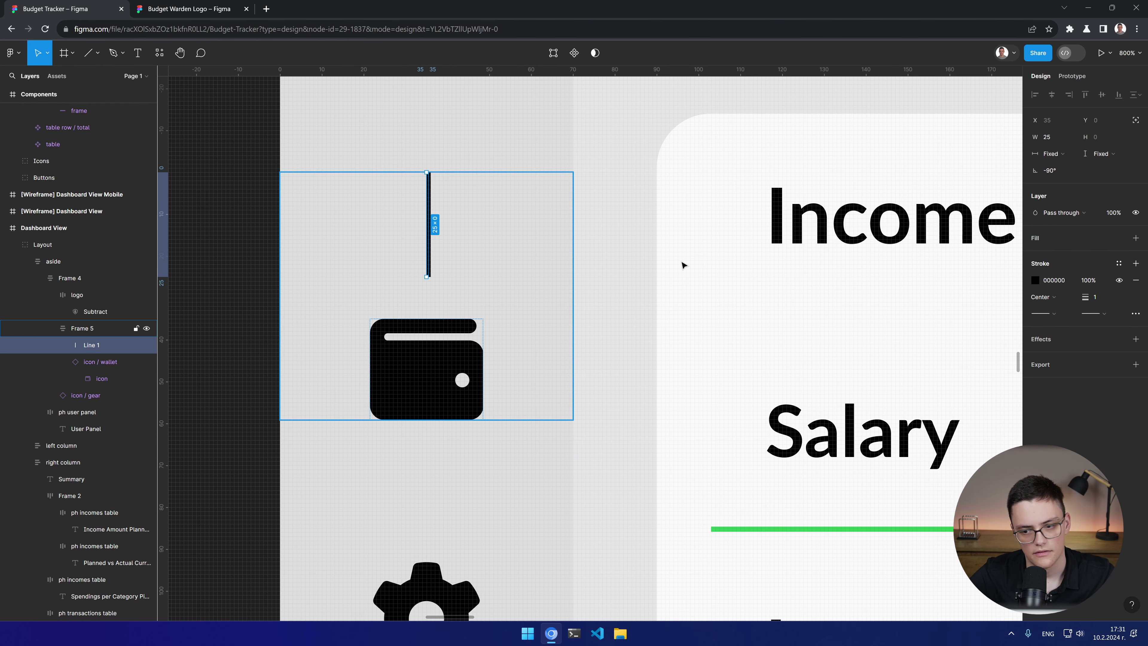
Step: Try removing Frame 5's auto layout and placing the line outside the frame, and undo these attempts
click(68, 328)
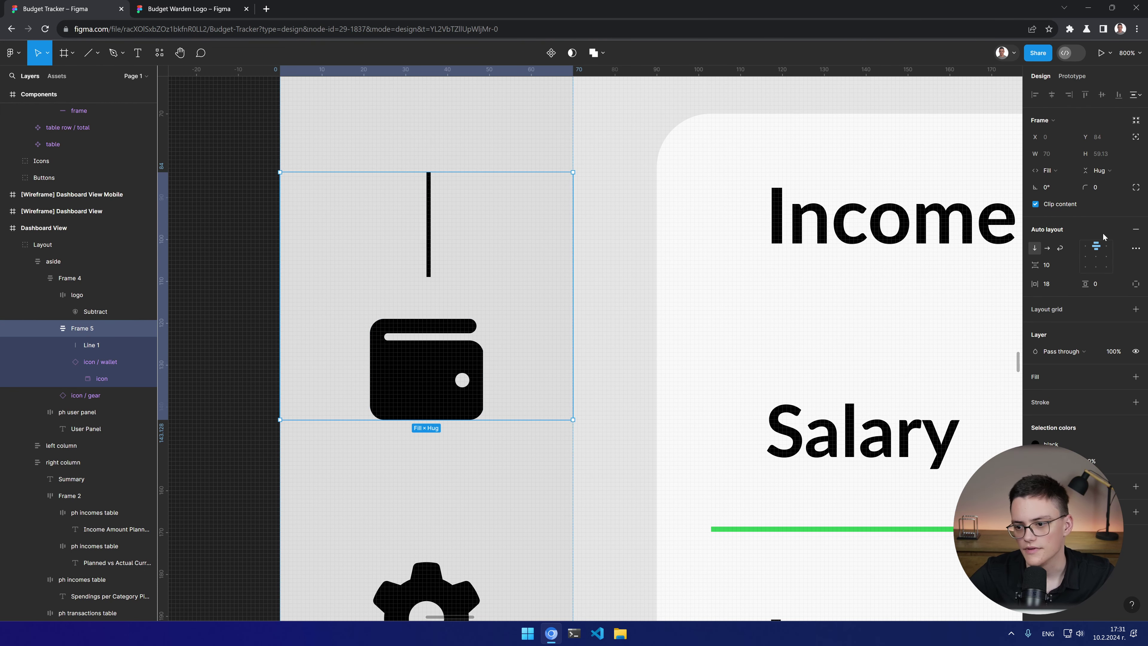
click(1135, 229)
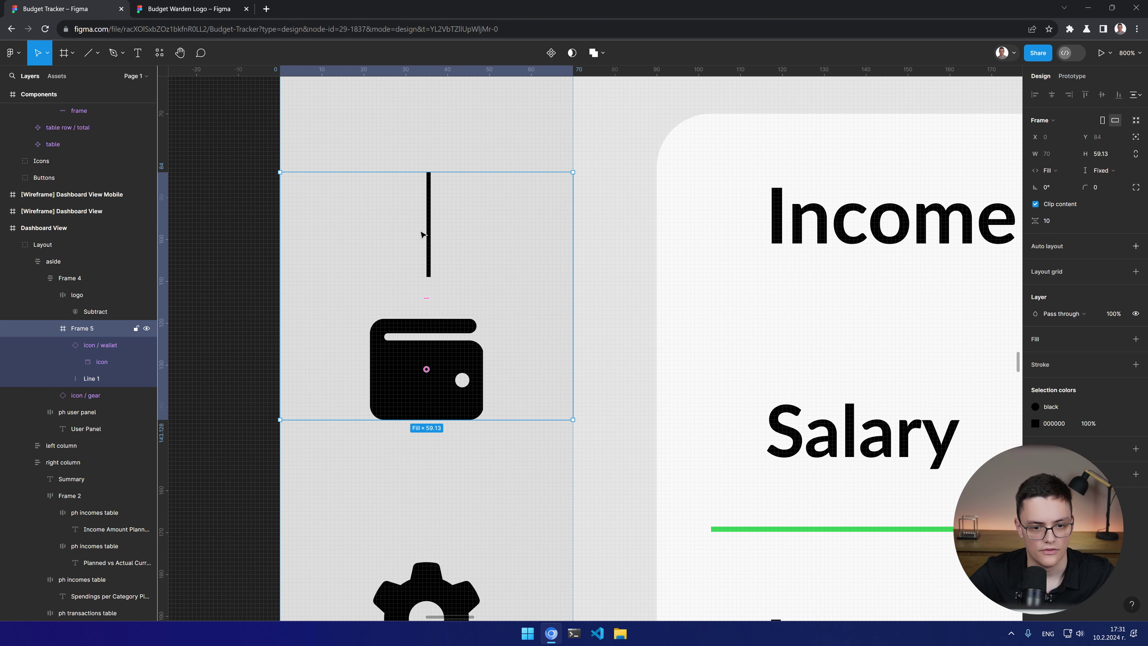
key(shift+a)
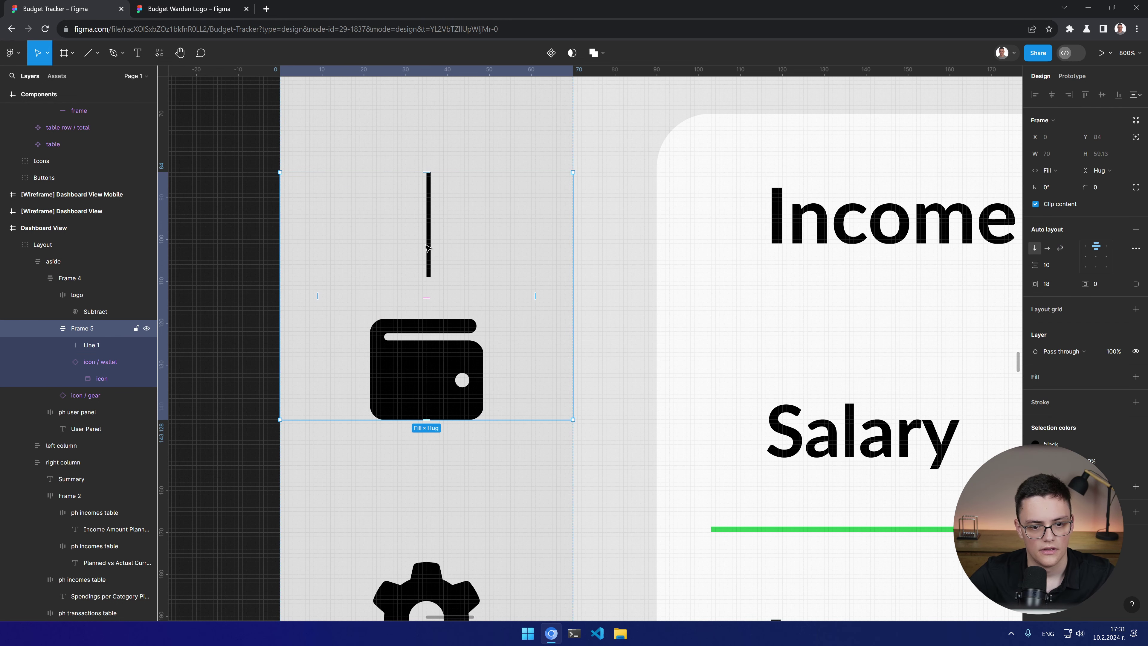
click(429, 243)
key(Delete)
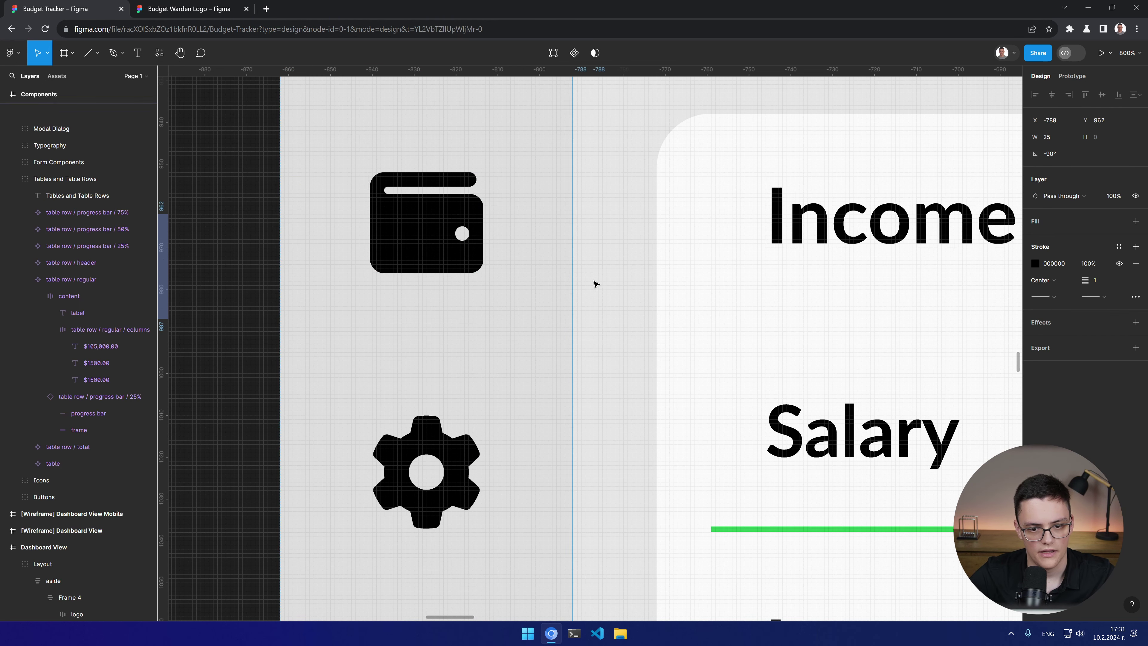
key(ctrl+z)
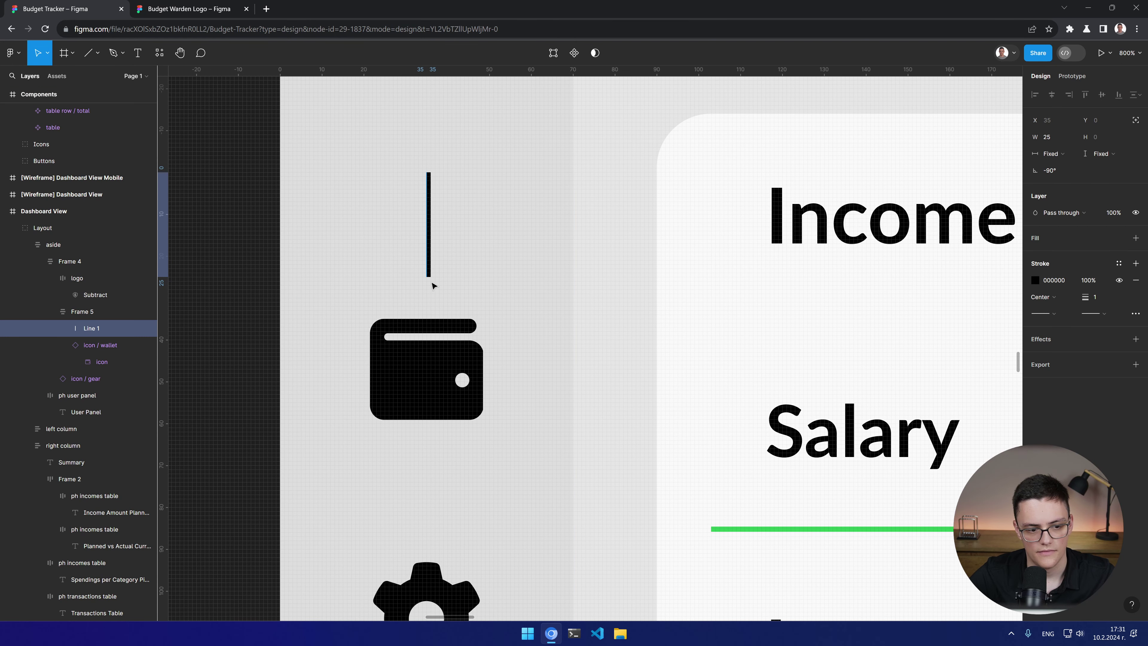
Step: Remove Frame 5's auto layout and move the vertical line to the sidebar's right edge at X 69, Y 11
key(Escape)
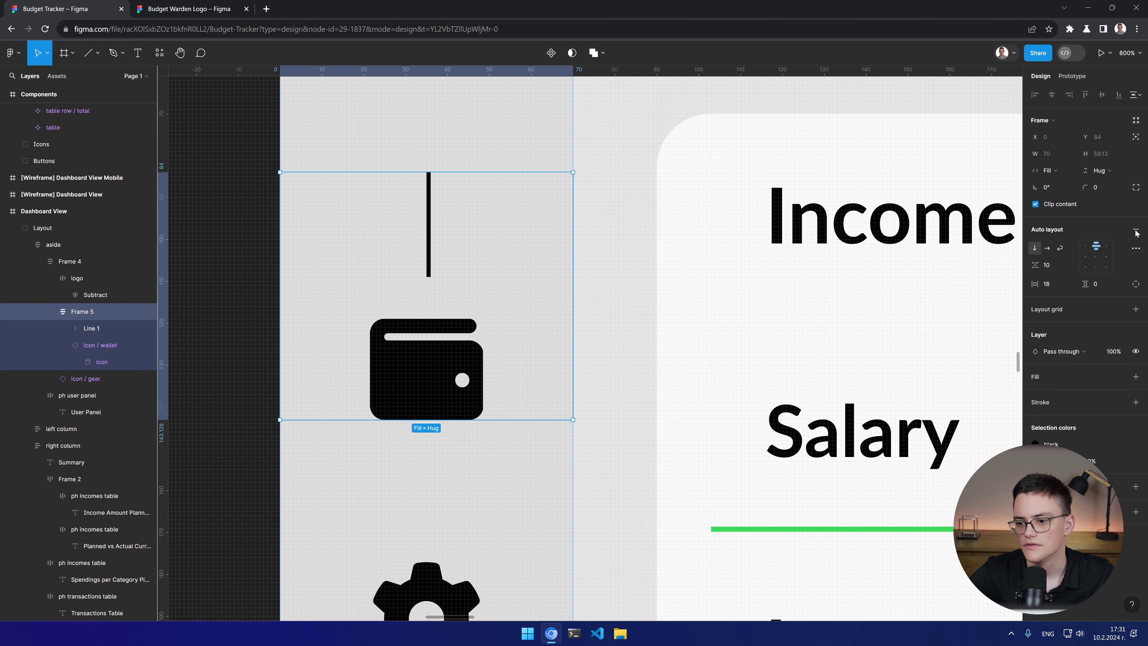
click(1135, 230)
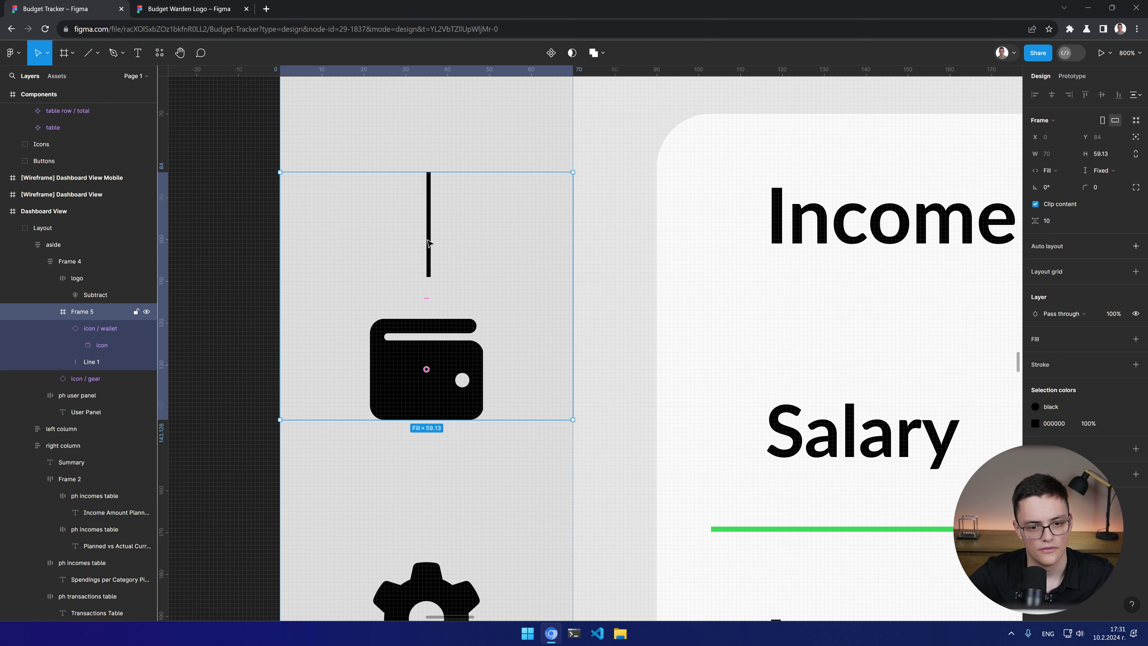
drag(428, 243, 570, 289)
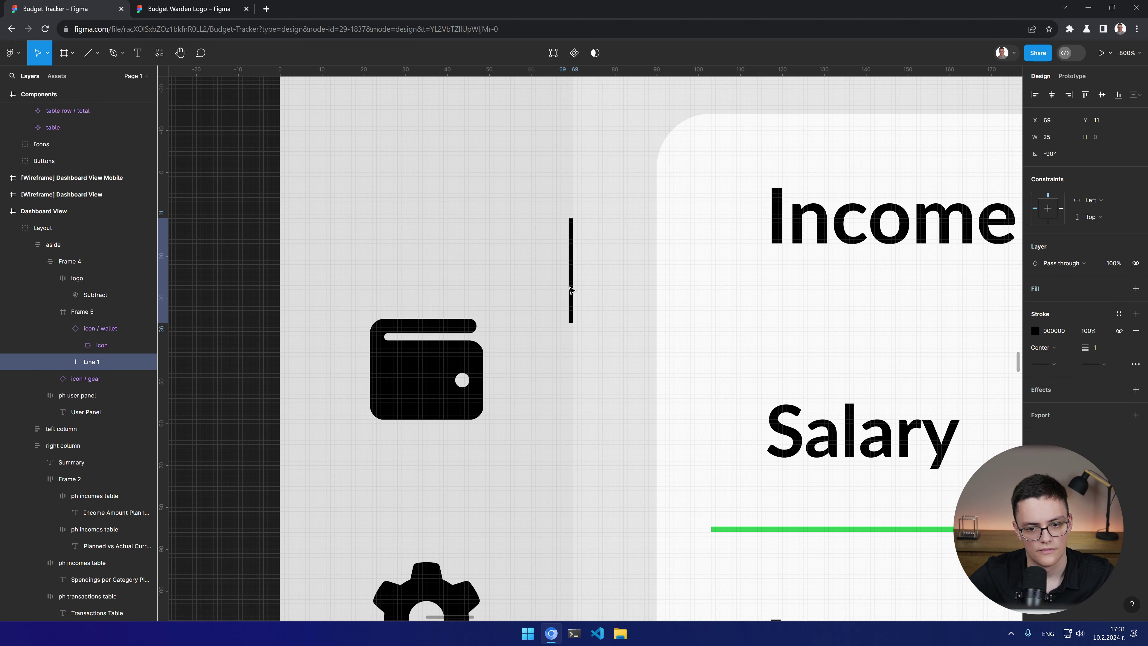
Step: Move the wallet icon up inside Frame 5 and reduce the frame's height to 32
drag(434, 366, 434, 261)
click(420, 188)
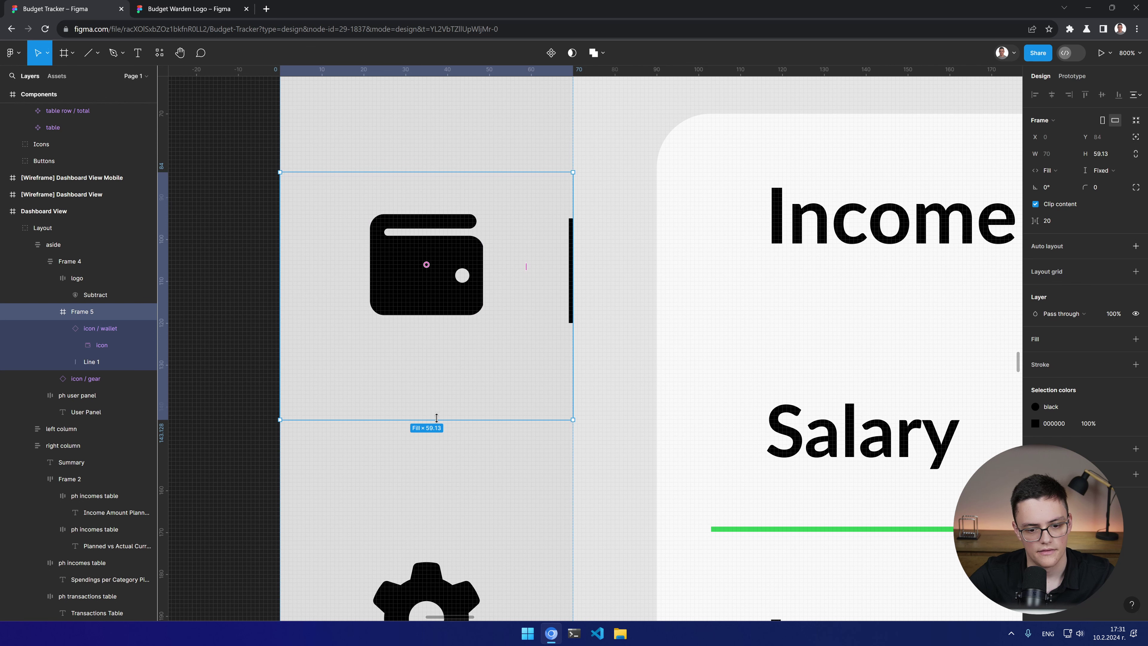
drag(436, 419, 436, 314)
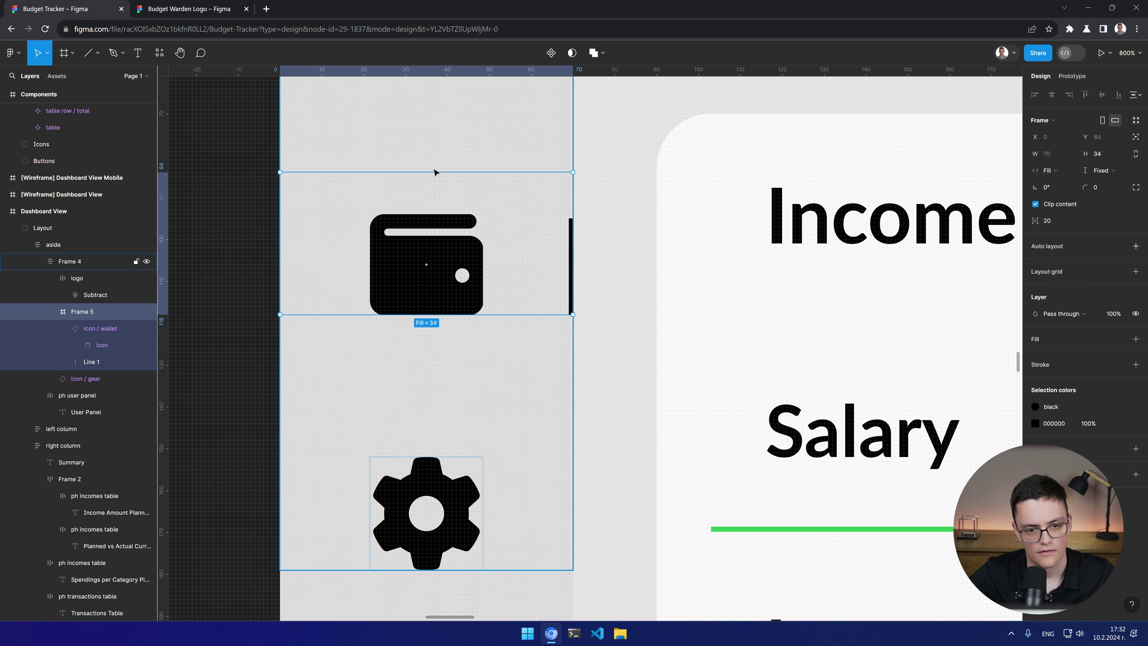
mouse_move(433, 173)
mouse_down()
mouse_move(436, 192)
mouse_move(434, 180)
mouse_up()
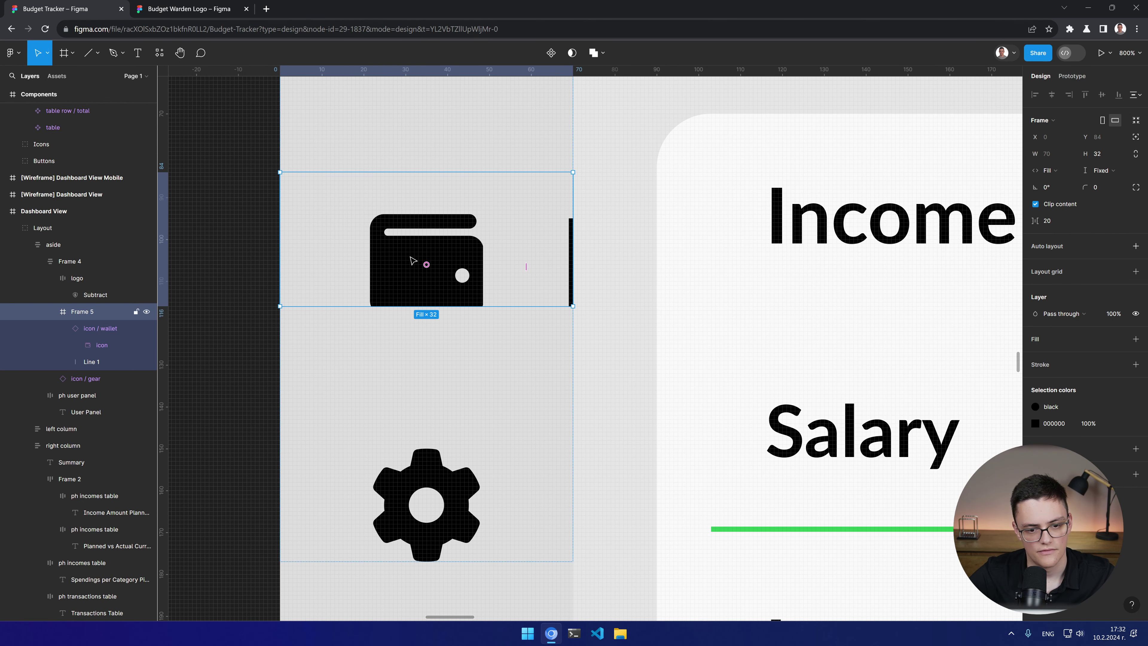
Step: Align the wallet icon with Frame 5's top edge and reduce the frame's height to 24
double_click(410, 258)
key(Up)
key(Up)
key(Up)
key(Up)
key(Up)
key(Up)
key(Up)
key(Up)
key(Up)
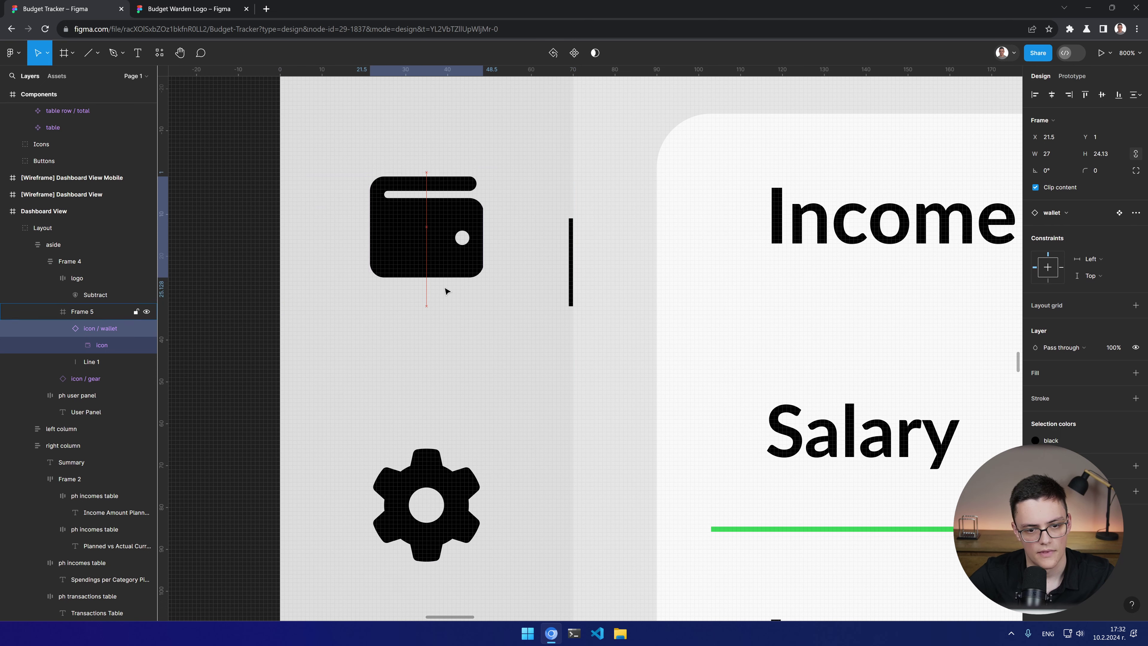
click(507, 267)
drag(430, 306, 431, 272)
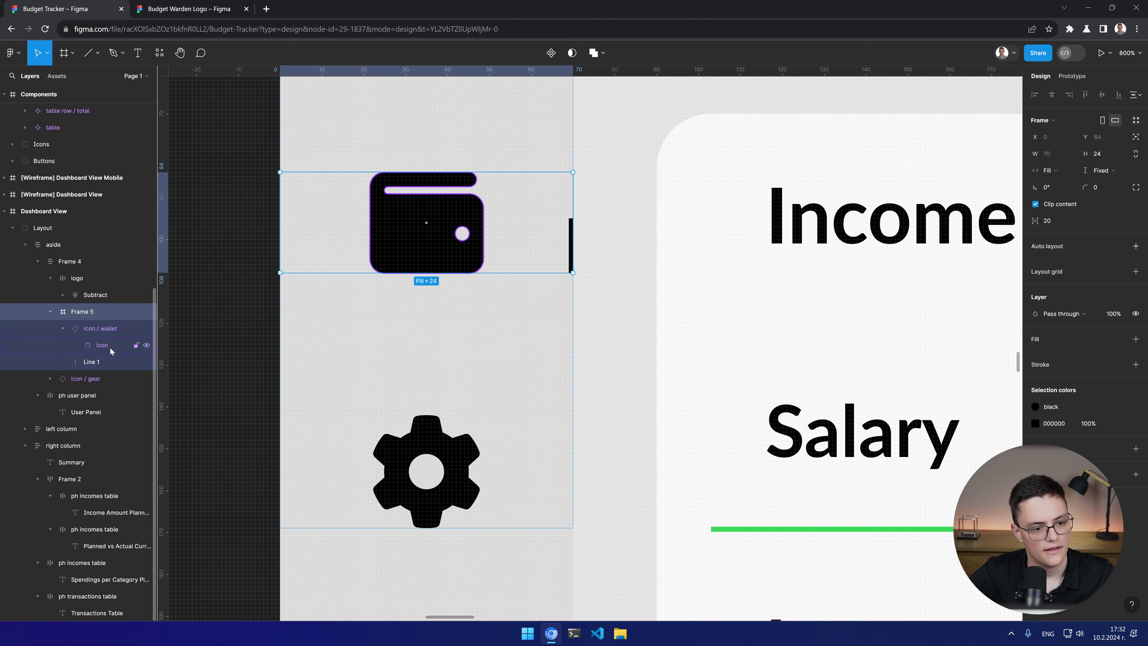
Step: Move the vertical line up inside the shortened Frame 5 to X 67, Y 1
click(134, 356)
key(shift+Up)
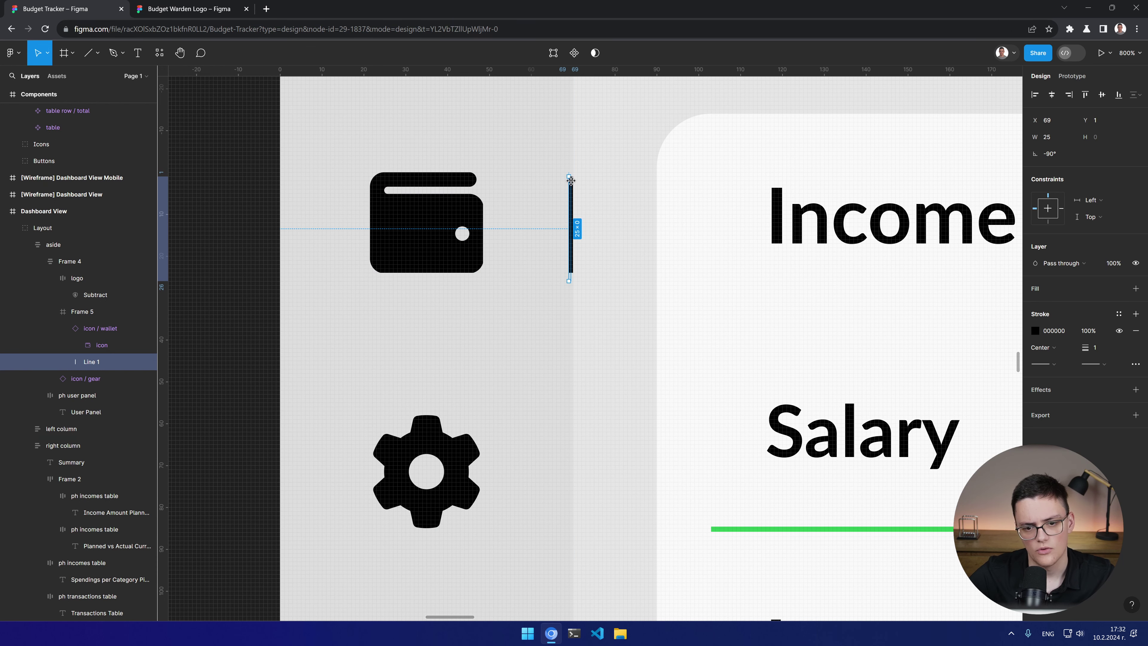
key(Up)
key(Up)
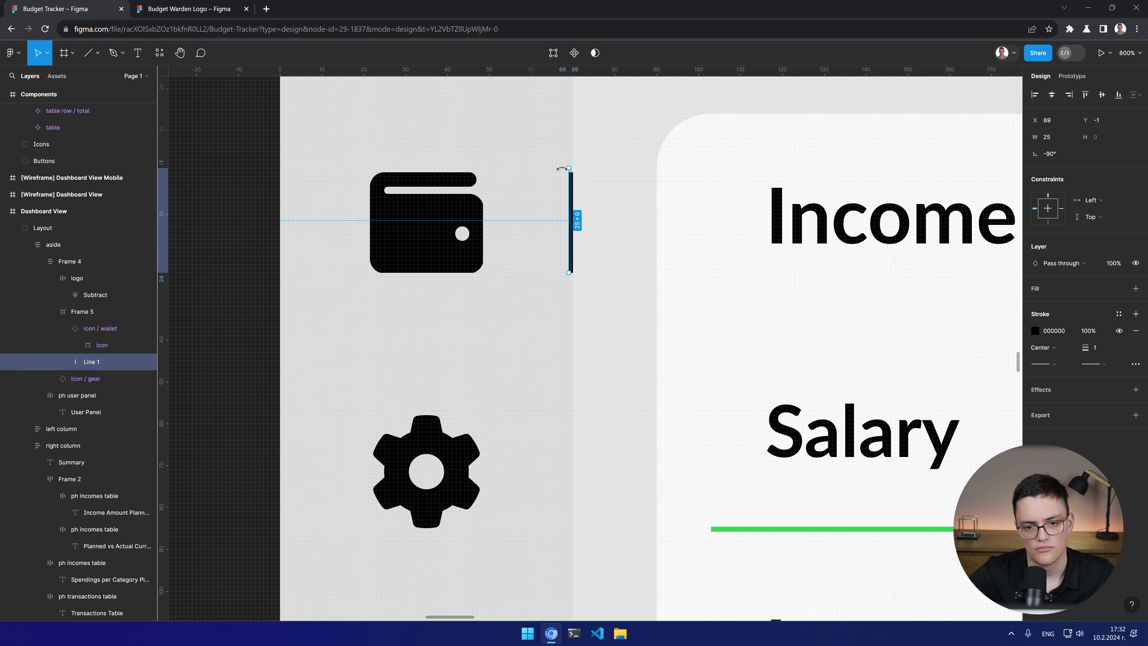
key(Down)
key(Left)
key(Left)
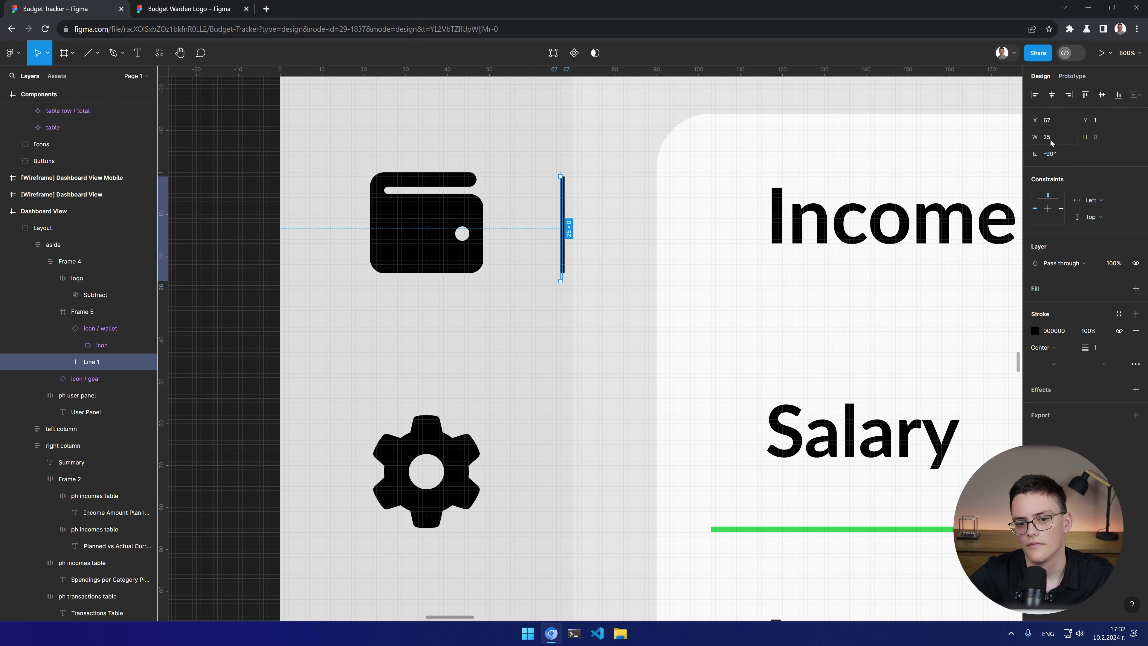
Step: Set the vertical line's length to 15 and place it at X 69, Y 6 beside the wallet icon
text(15)
key(Return)
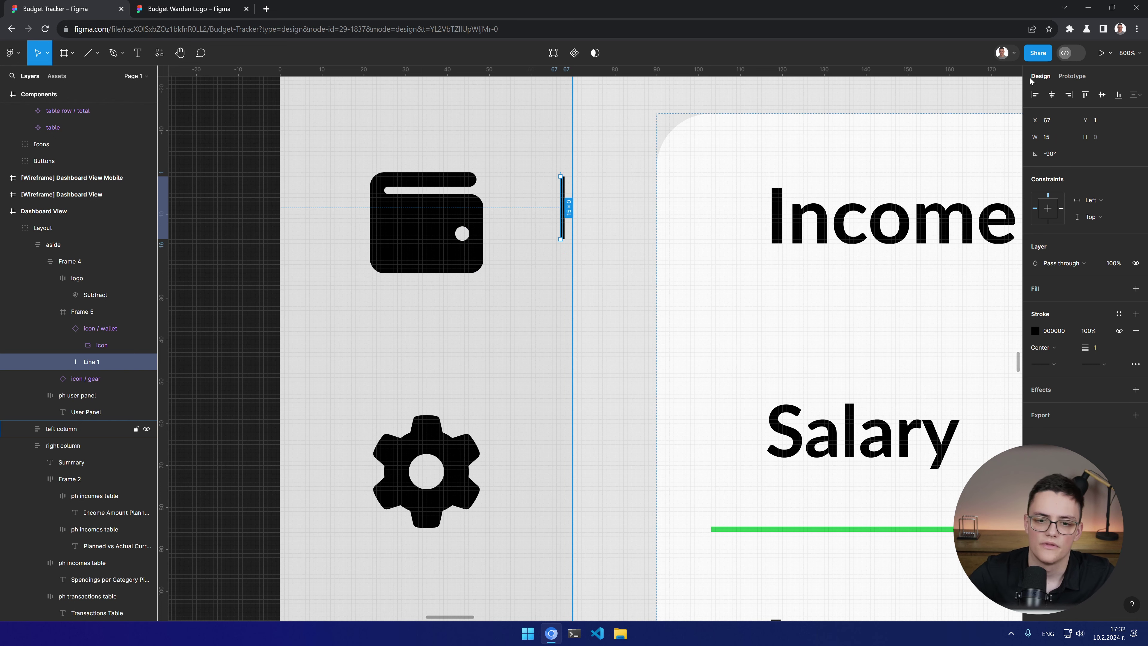
key(Right)
key(Right)
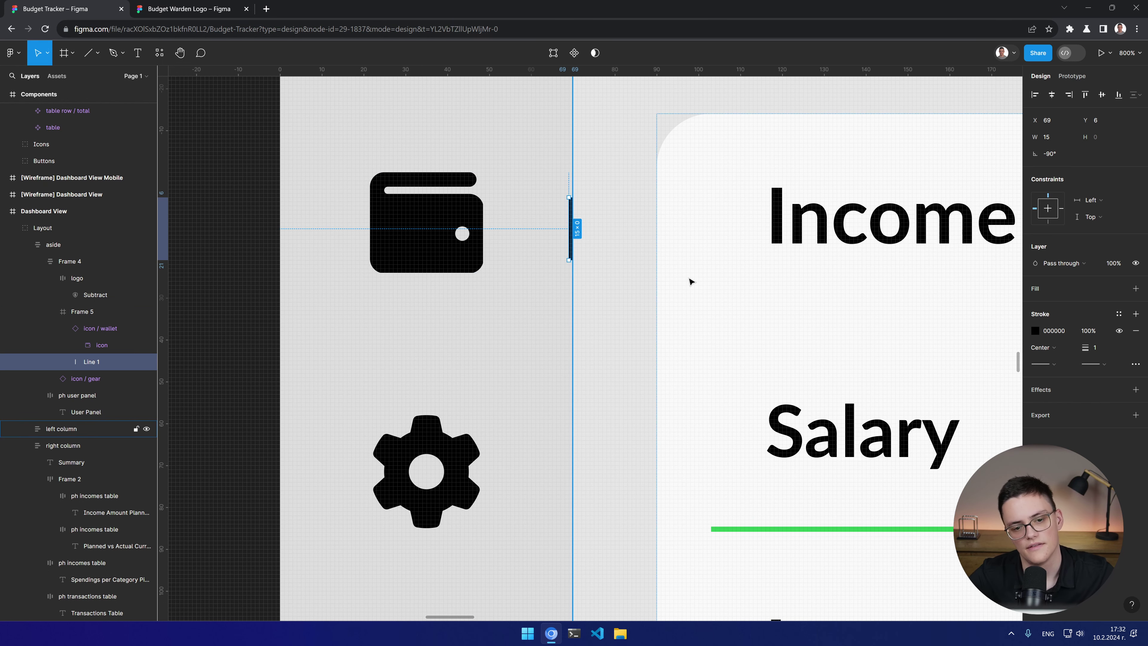
Step: Apply the primary (active) colour style to the vertical line's stroke
scroll(820, 288, up, 5)
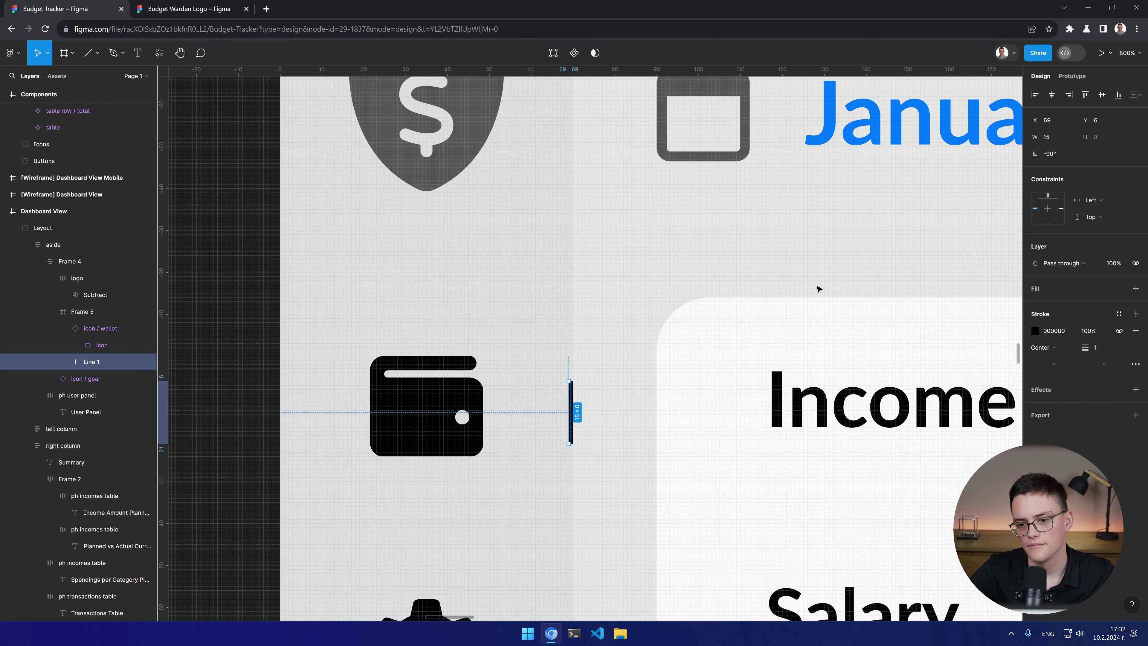
click(1035, 330)
click(946, 319)
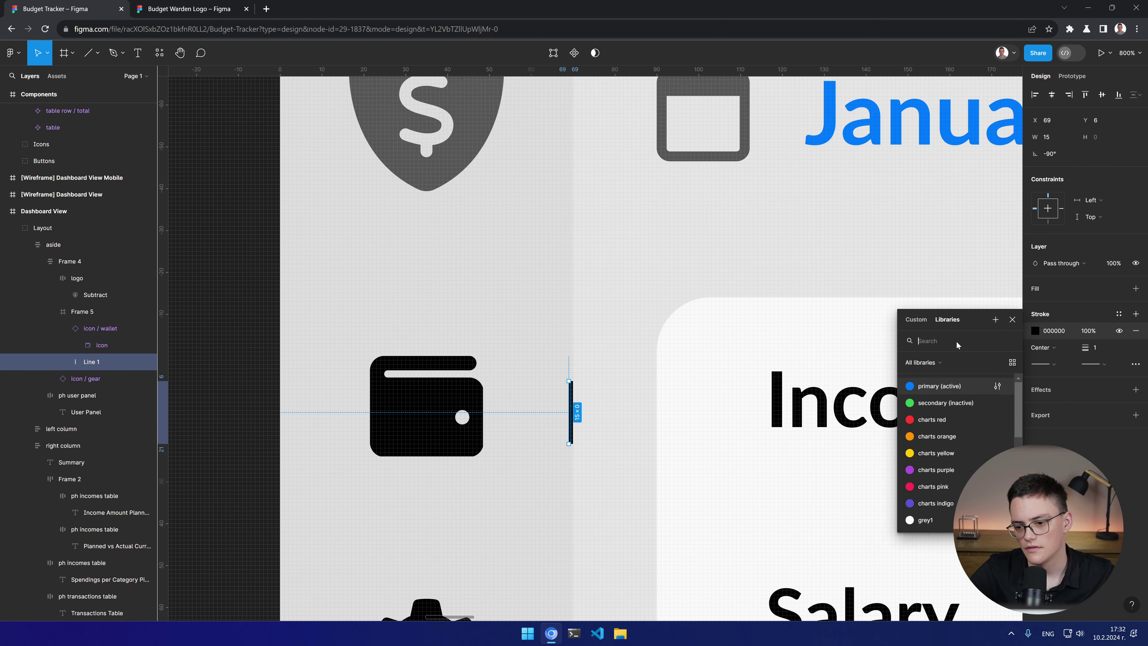
click(922, 389)
click(604, 482)
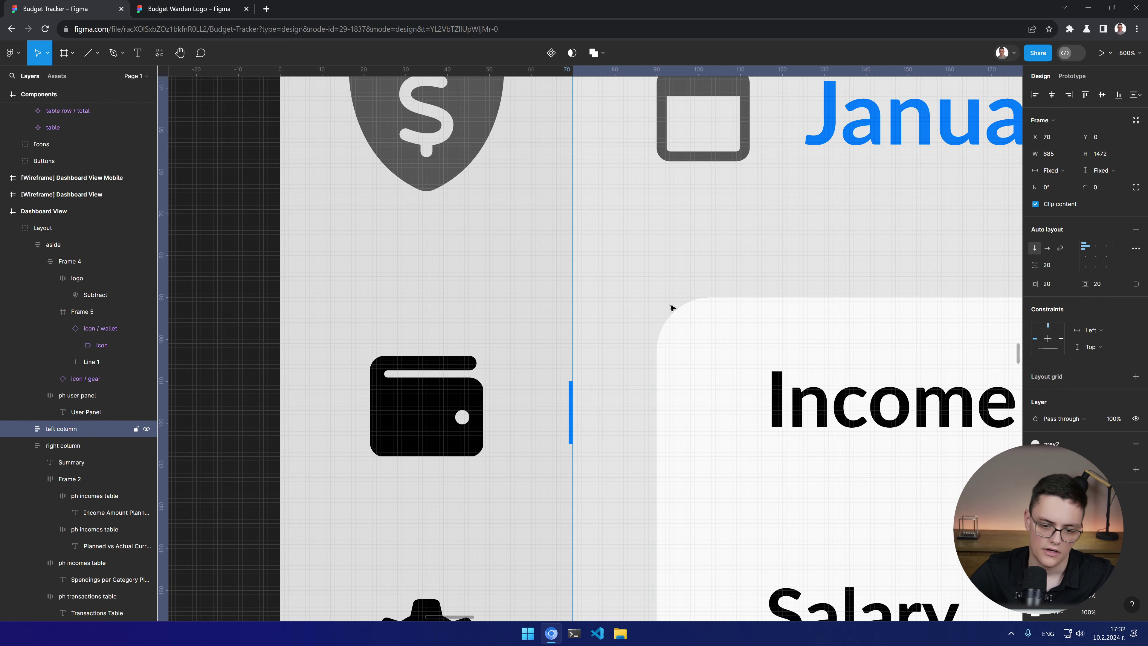
Step: Try stroke weights of 2 and 3 on the vertical line beside the wallet icon
scroll(670, 305, down, 5)
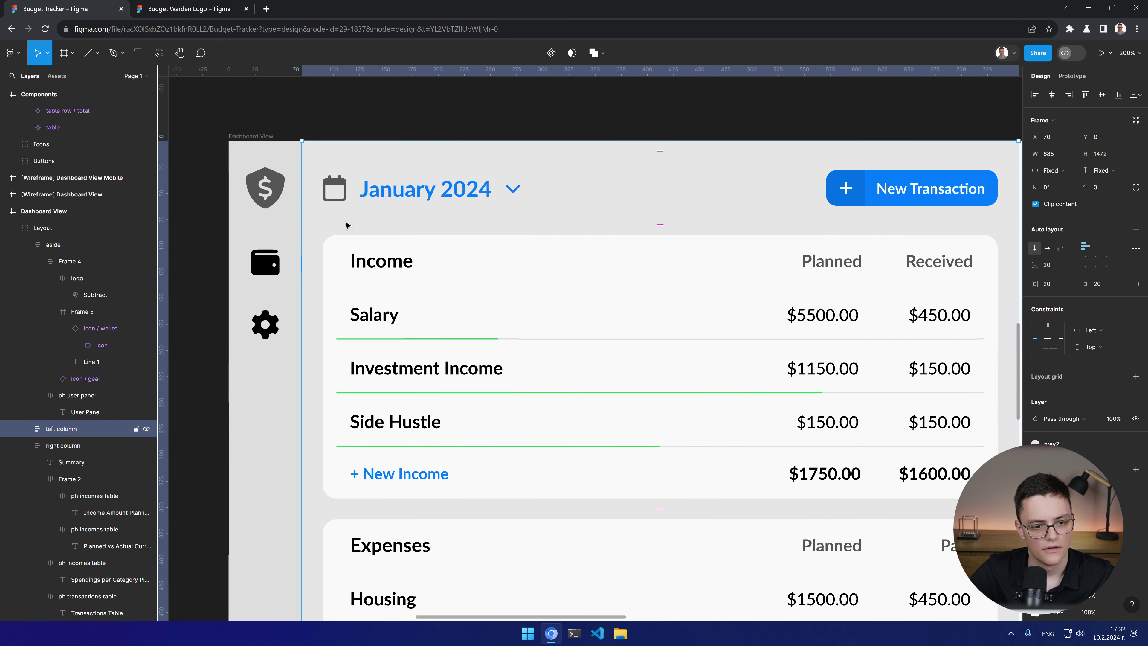
click(142, 364)
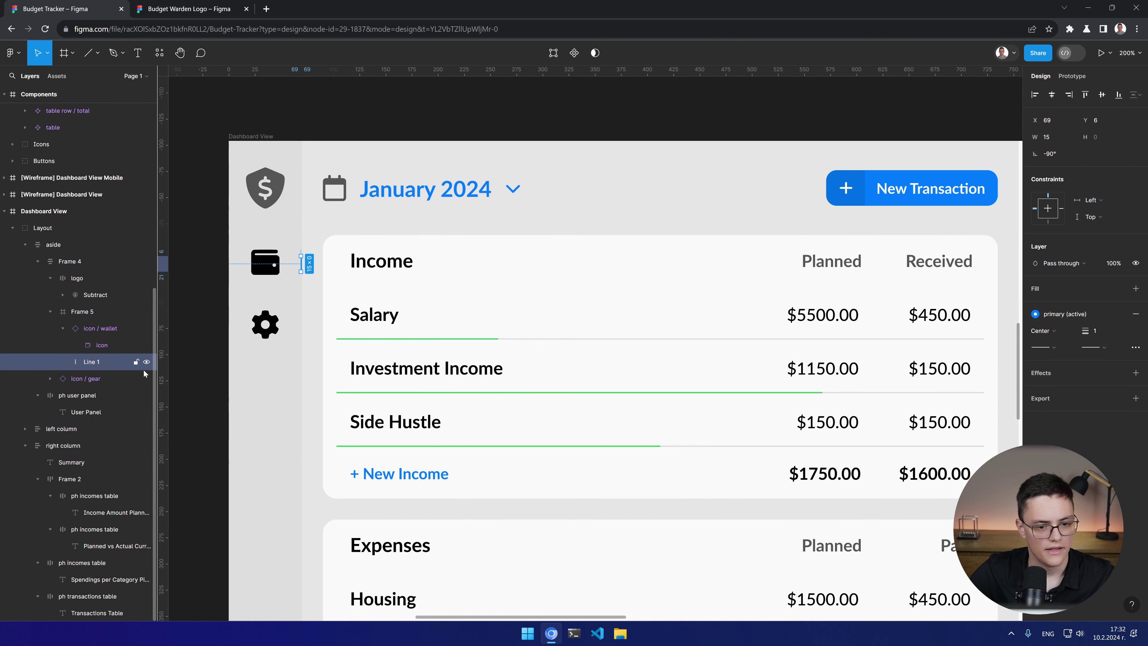
text(2)
key(Return)
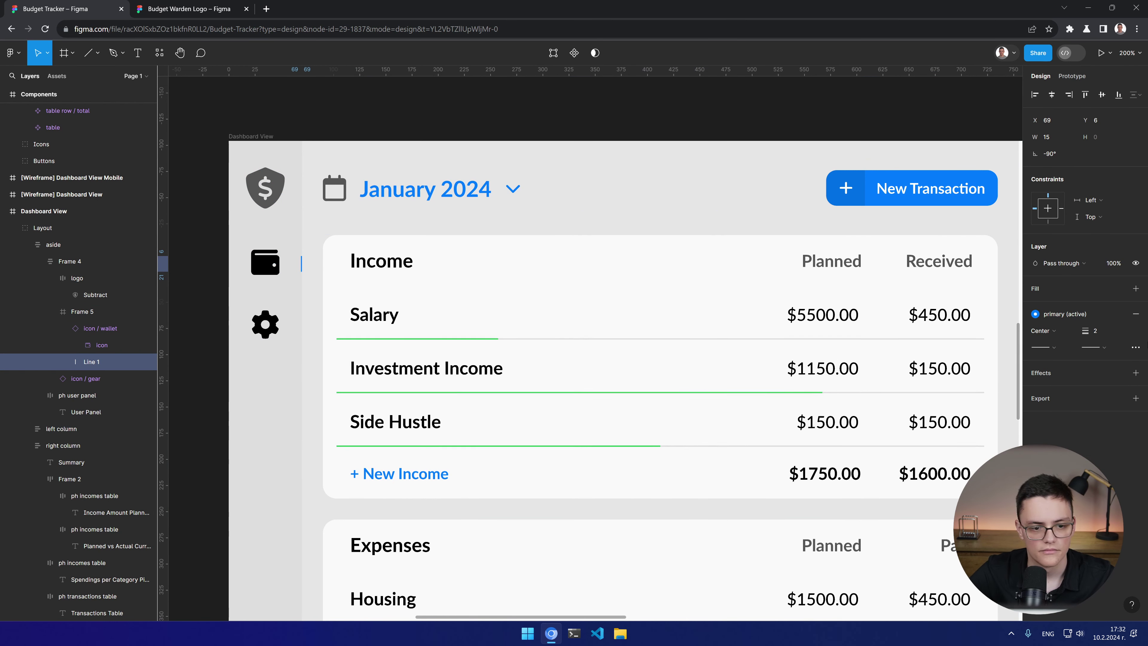
text(3)
key(Return)
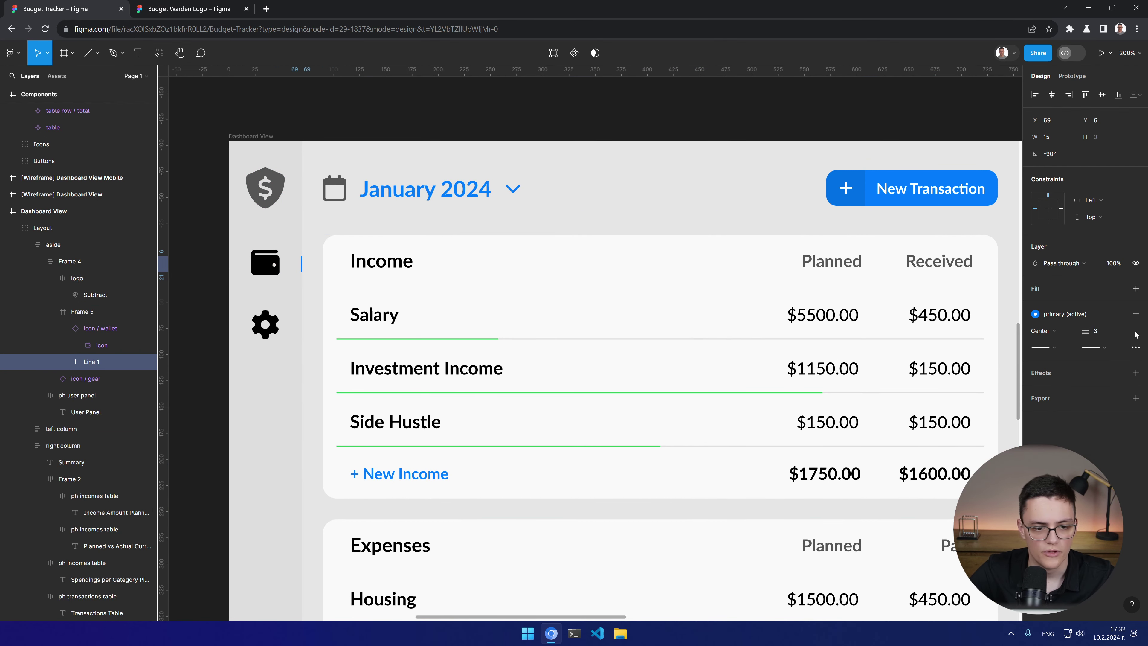
Step: Set the vertical line's stroke weight to 2 and shift it to X 68 so it meets the sidebar's right edge
scroll(318, 275, up, 8)
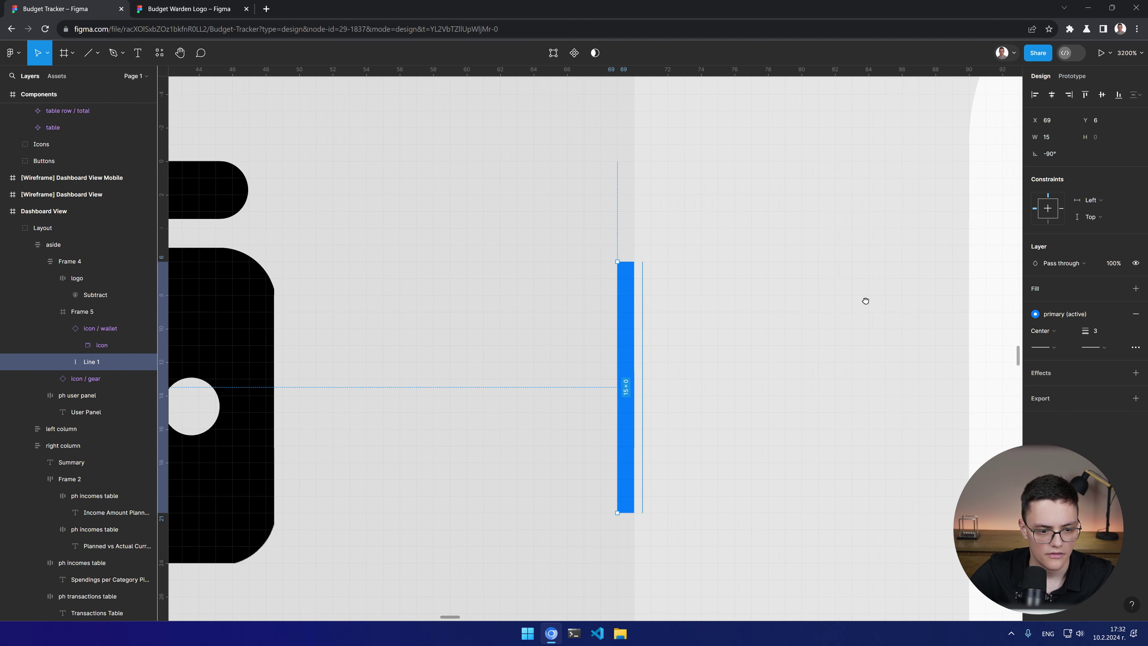
key(Left)
key(Left)
key(Left)
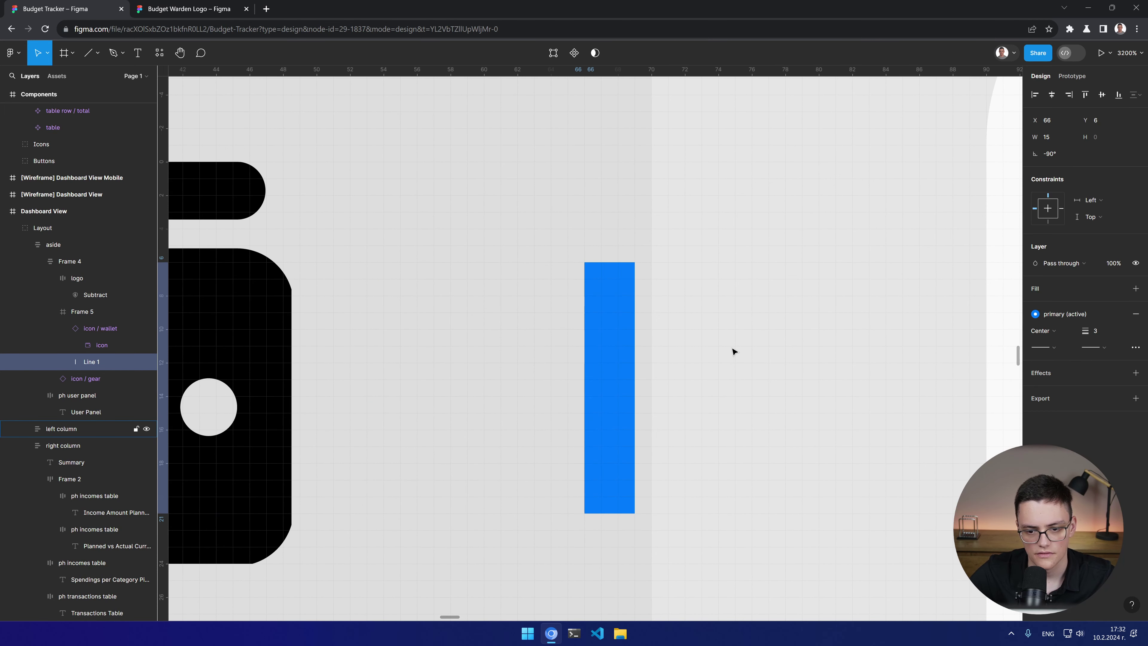
key(Right)
click(1099, 334)
text(2)
key(Return)
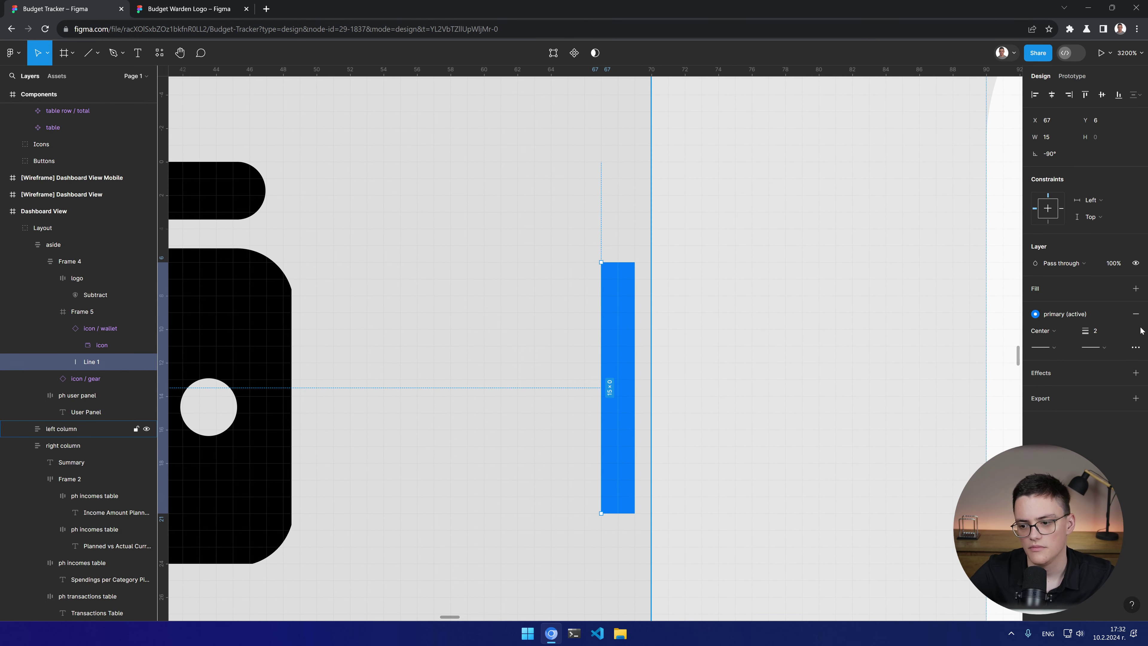
key(Right)
scroll(661, 346, down, 6)
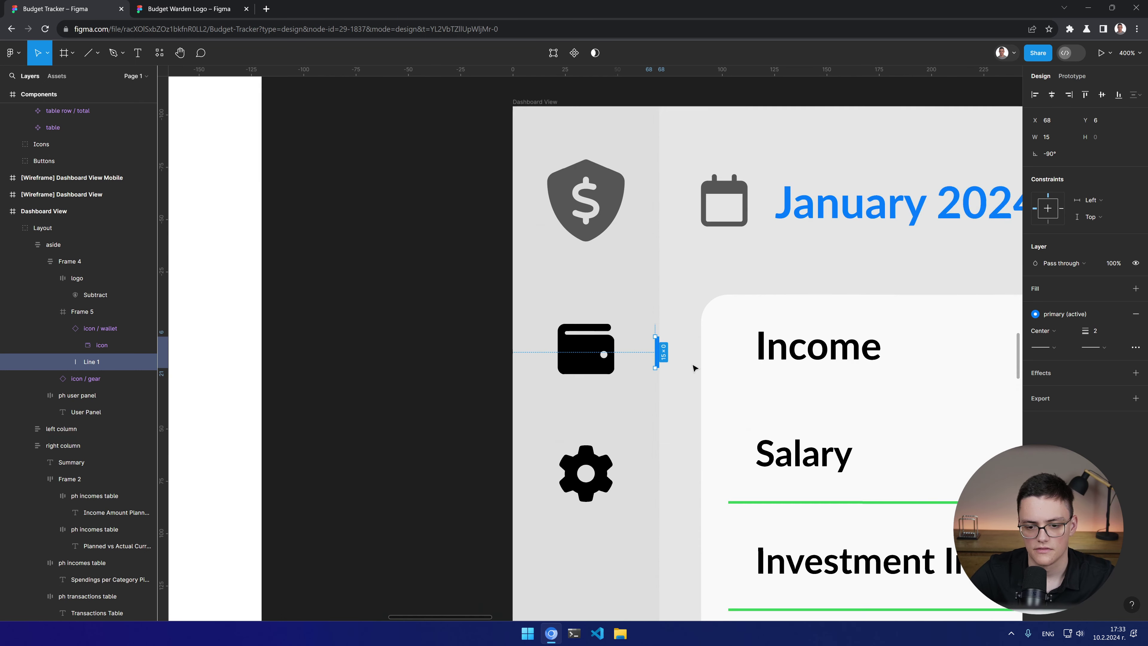
scroll(202, 320, right, 5)
click(203, 320)
scroll(618, 338, down, 6)
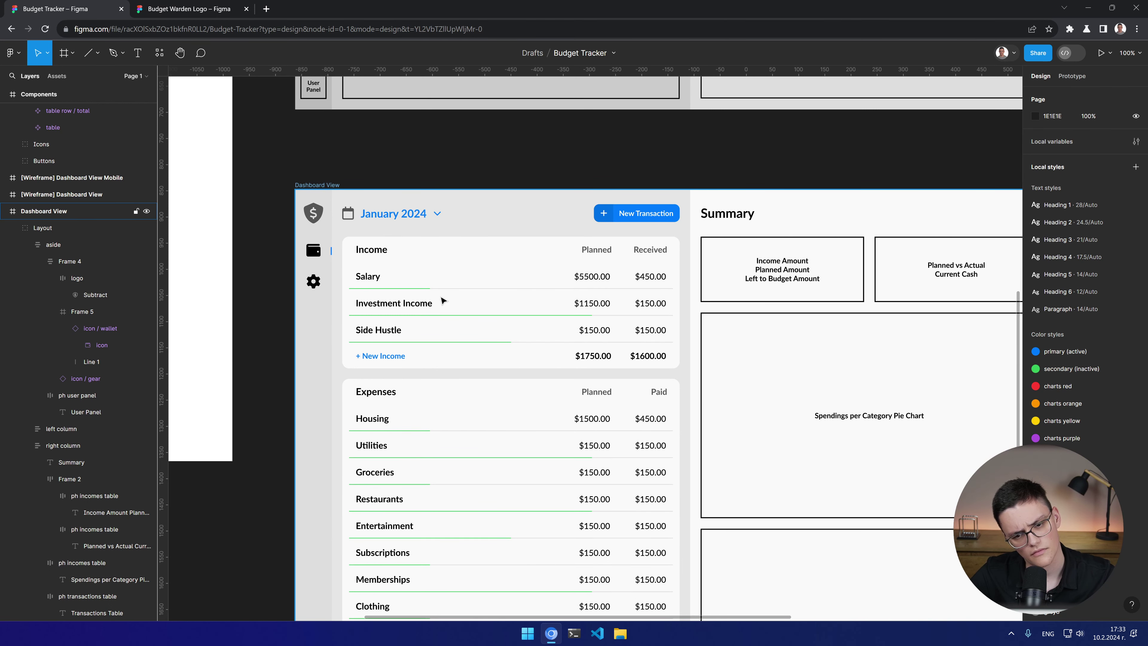
Step: Change the vertical line's stroke to the secondary (inactive) colour style
scroll(330, 250, up, 5)
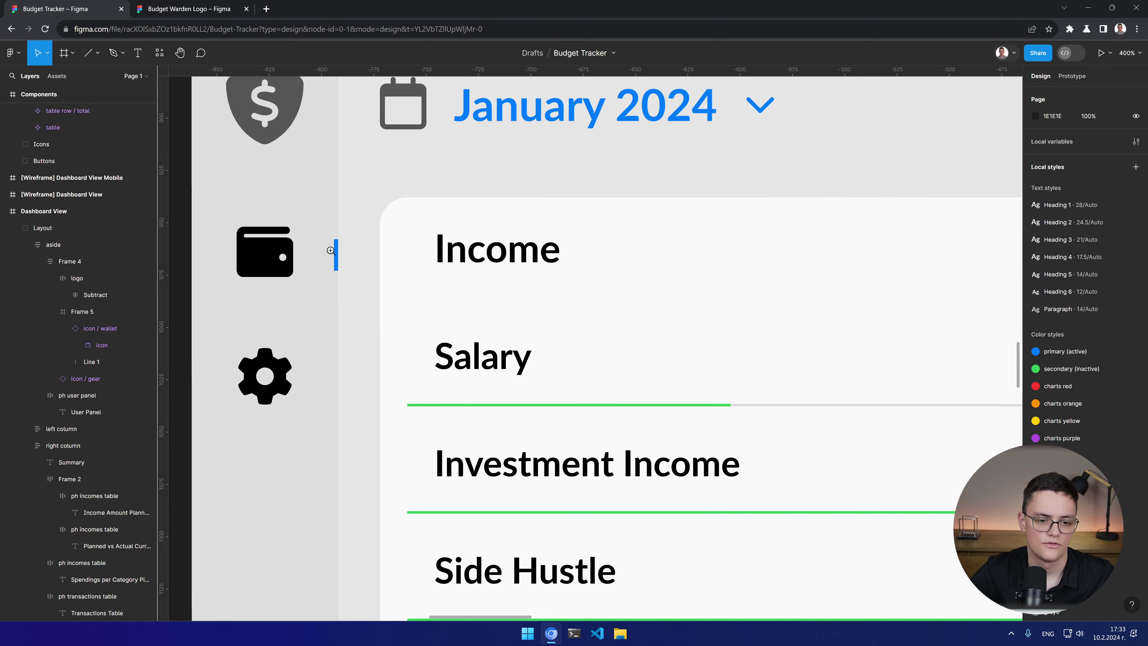
scroll(424, 298, left, 2)
scroll(435, 300, up, 3)
click(437, 306)
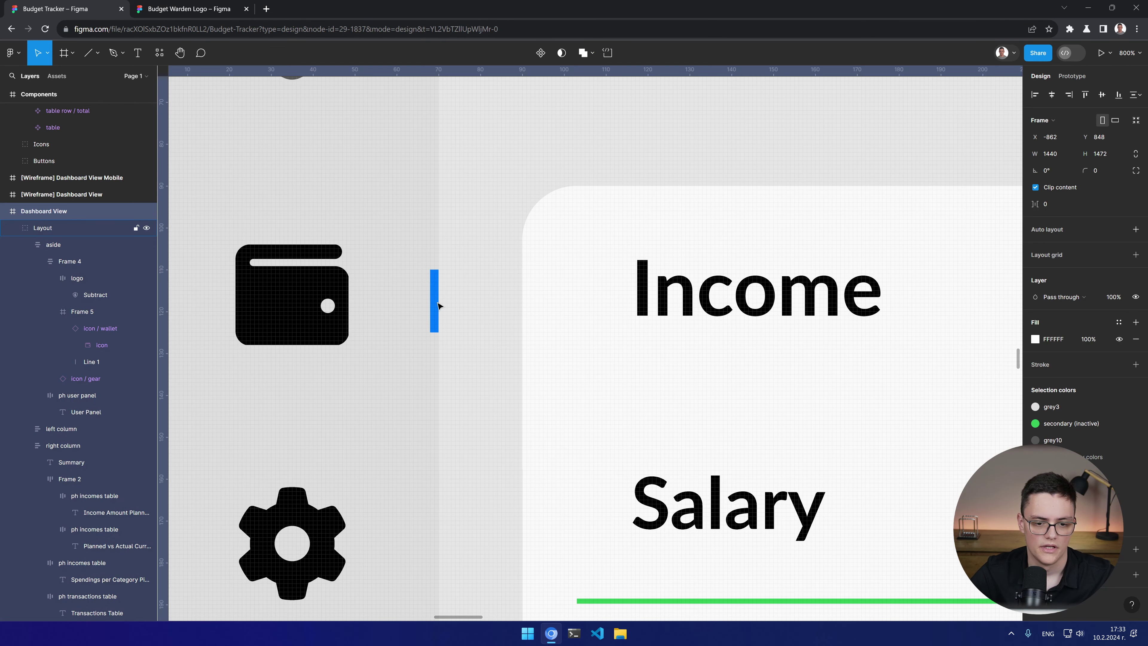
click(435, 302)
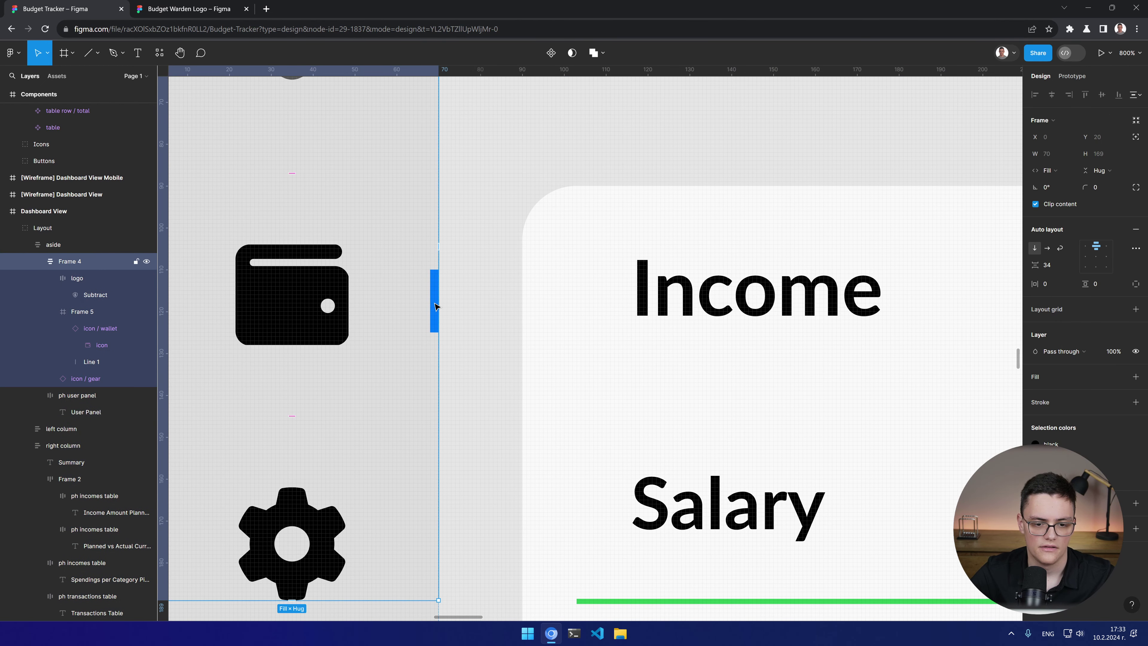
double_click(435, 302)
double_click(435, 306)
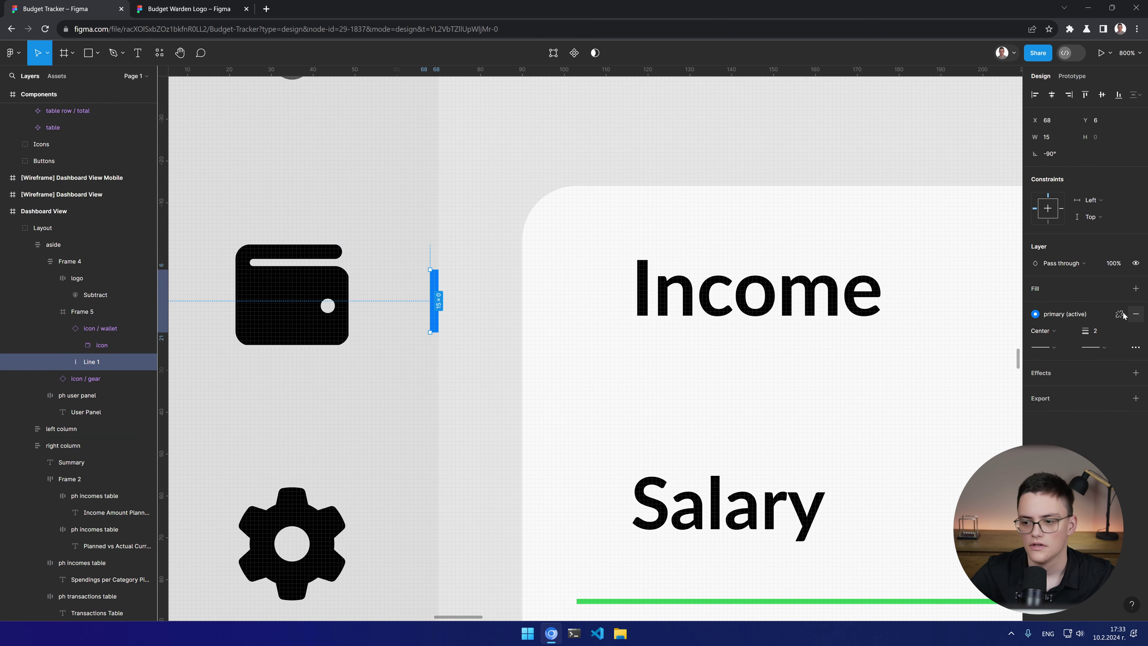
click(1085, 314)
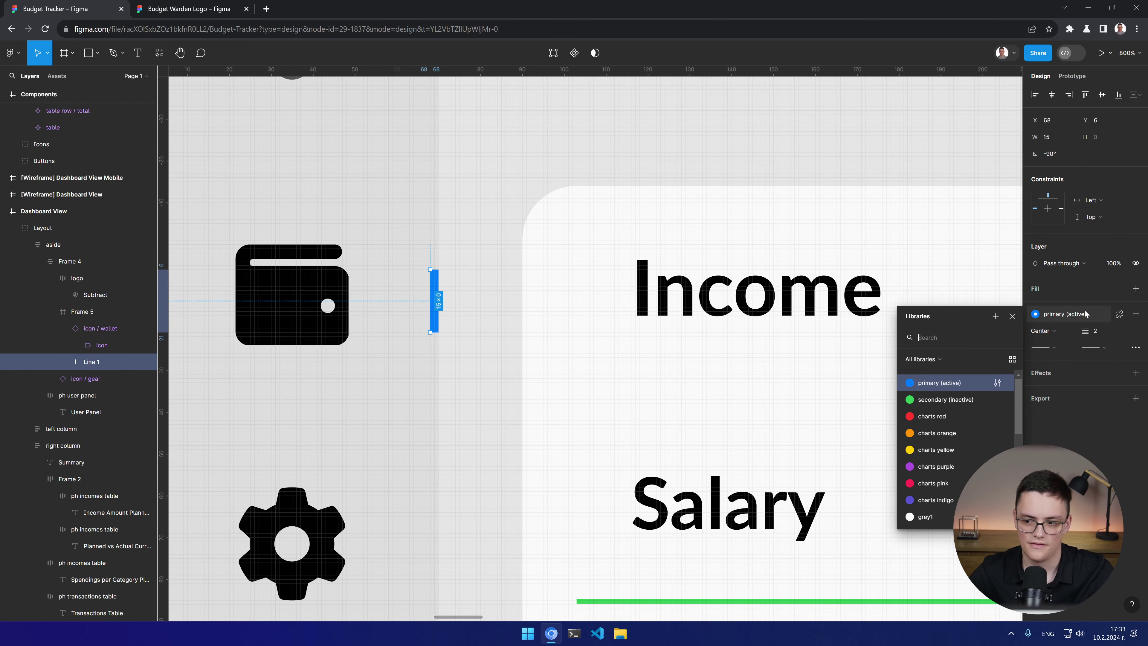
click(944, 399)
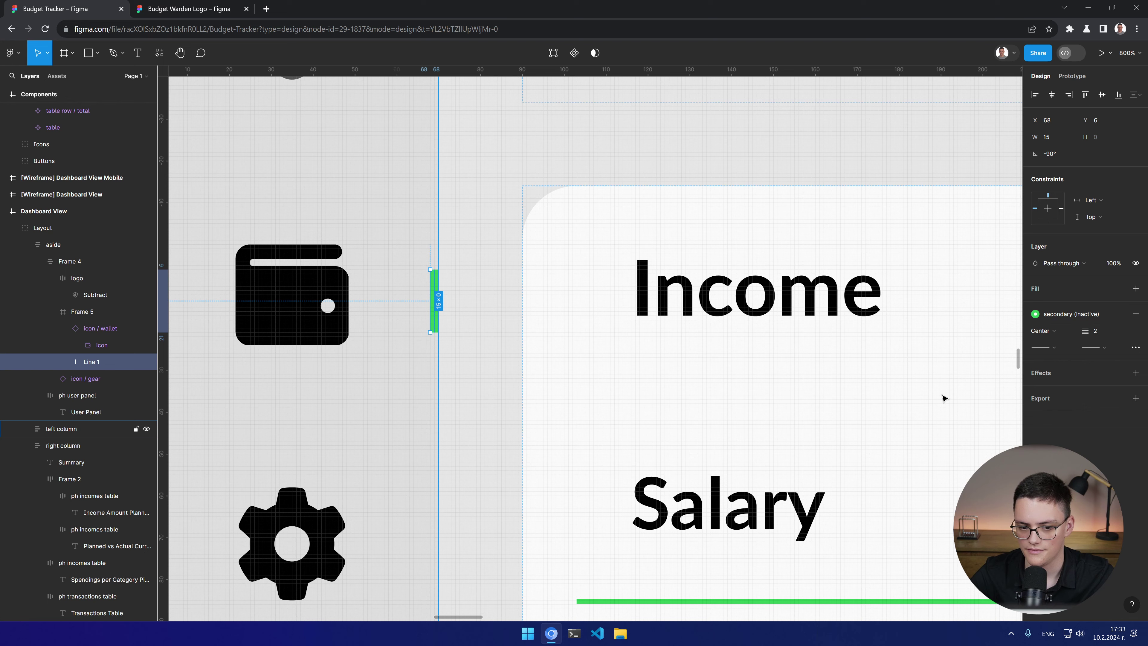
click(505, 378)
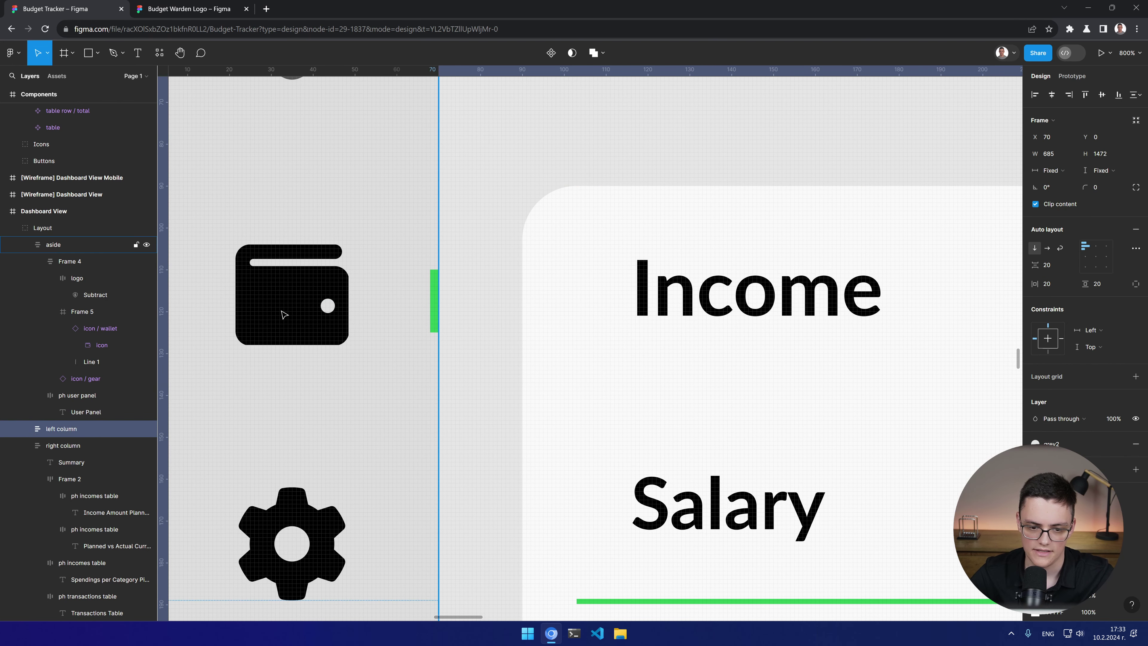
scroll(284, 314, down, 3)
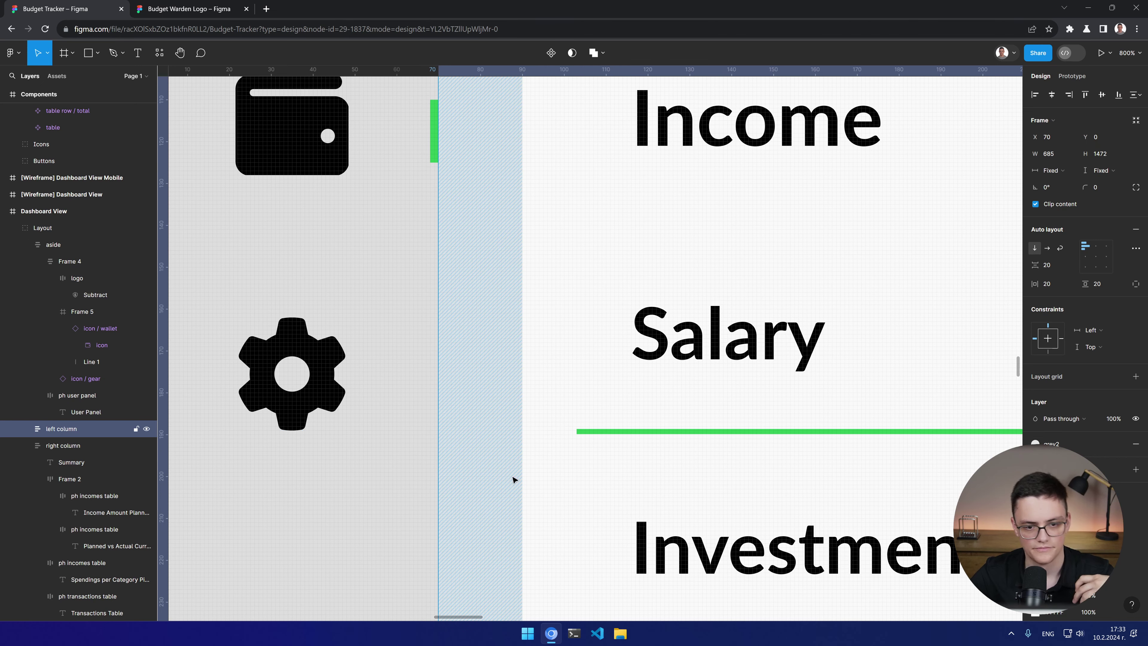
scroll(502, 272, down, 6)
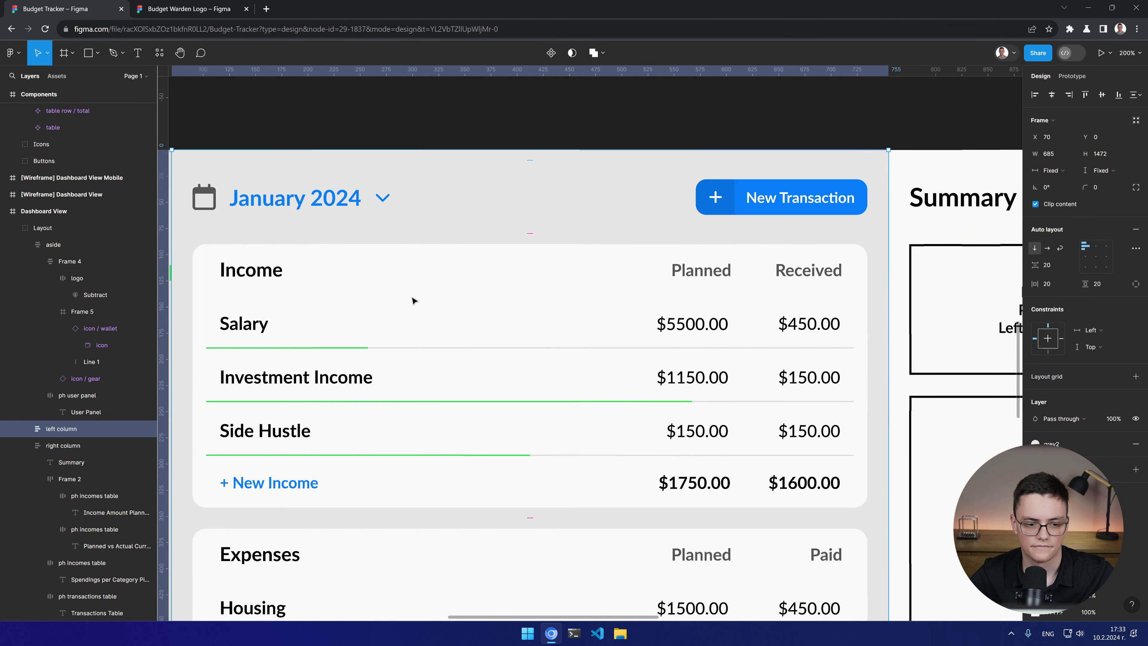
drag(397, 290, 602, 292)
click(469, 108)
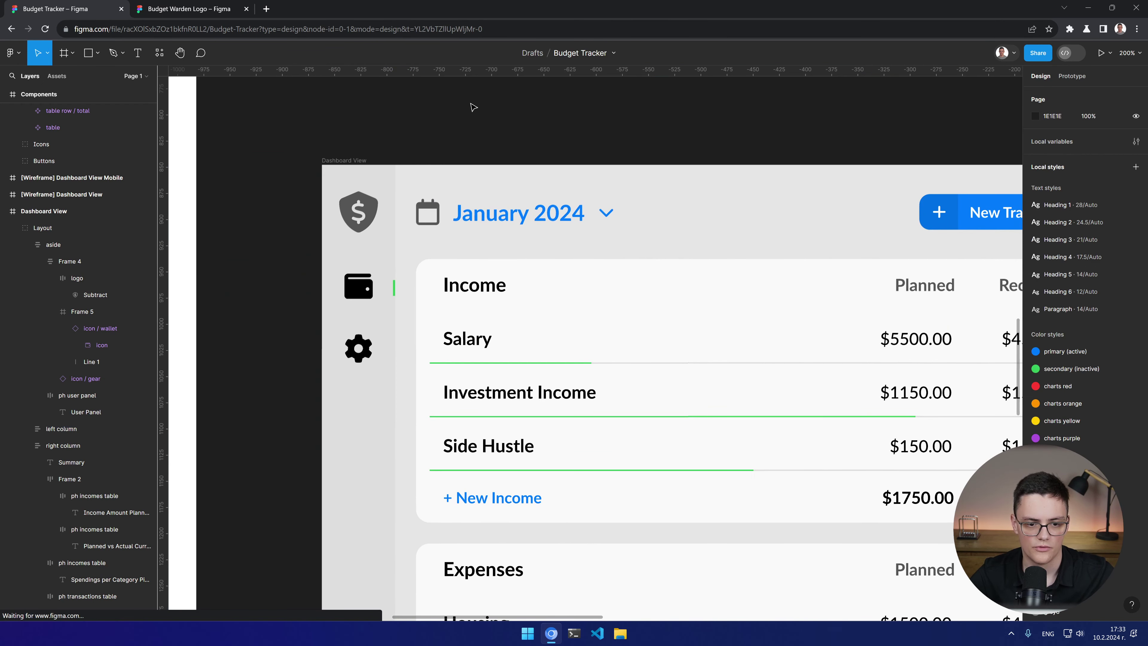
scroll(578, 262, right, 4)
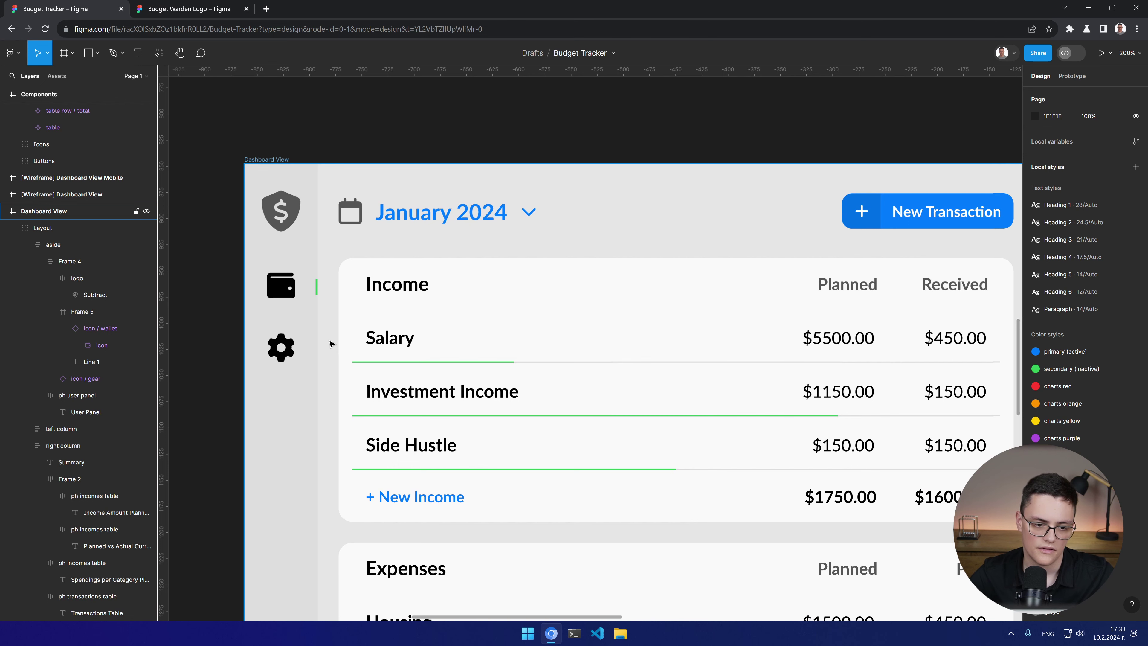
key(shift+0)
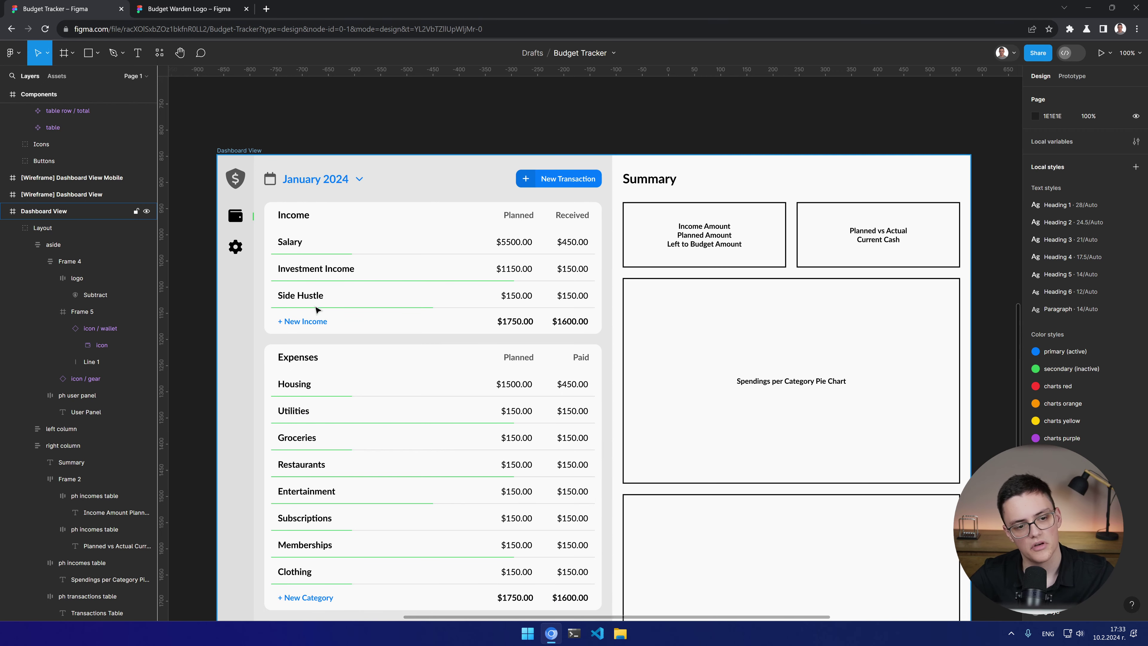
drag(317, 309, 336, 239)
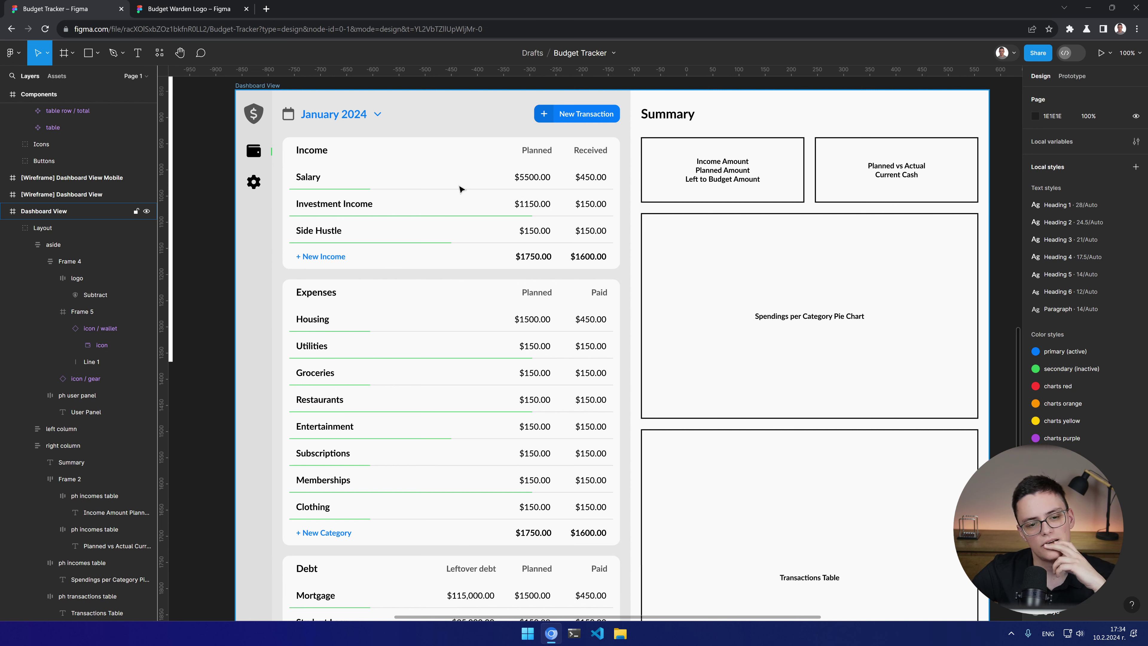
Step: Apply the primary (active) colour style to the stroke of the vertical line beside the wallet icon
click(275, 147)
click(276, 159)
click(471, 226)
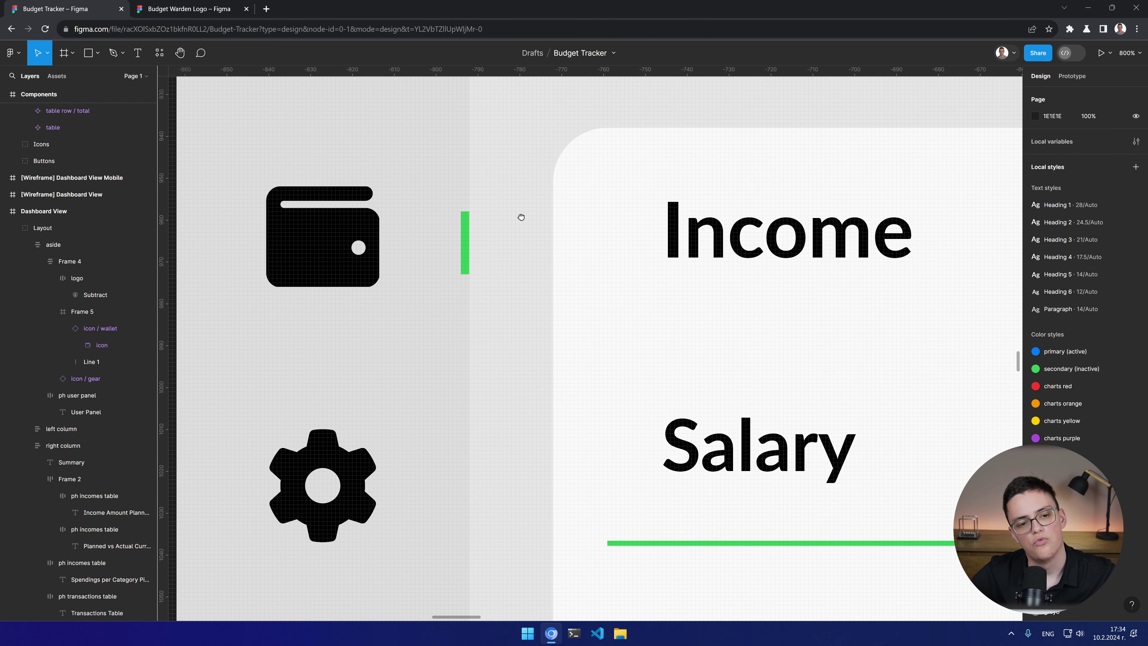
click(470, 243)
double_click(470, 243)
double_click(469, 244)
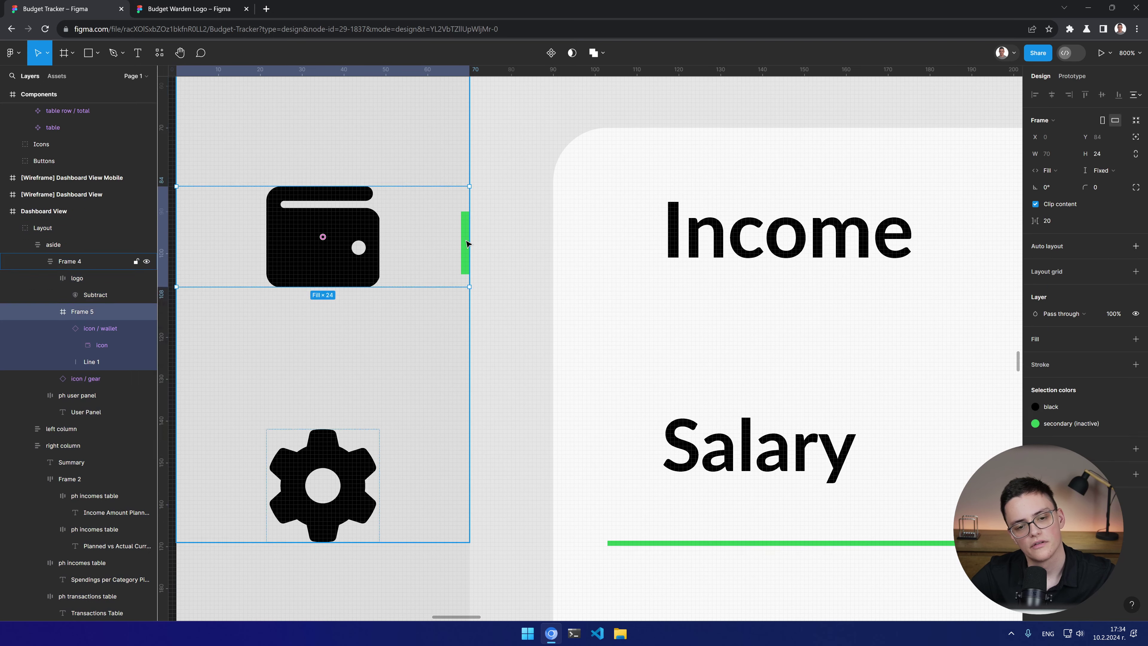
double_click(468, 244)
click(1066, 314)
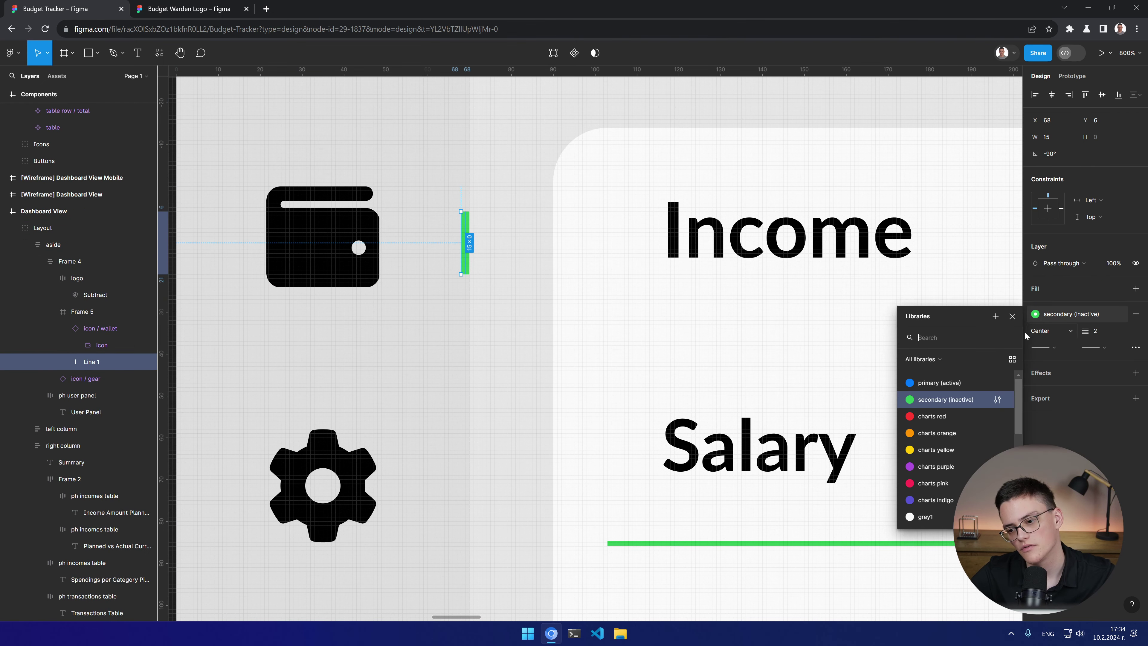
click(931, 383)
click(503, 310)
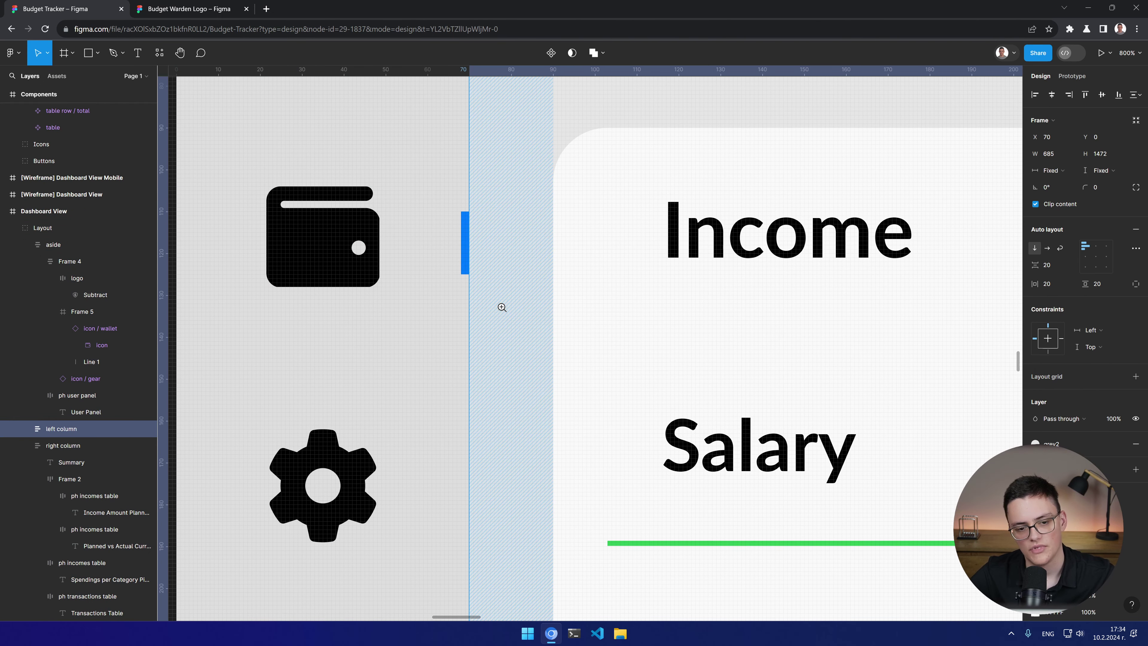
Step: Examine the indicator line within the whole Dashboard View and the User Panel placeholder at the foot of the sidebar
scroll(502, 307, down, 10)
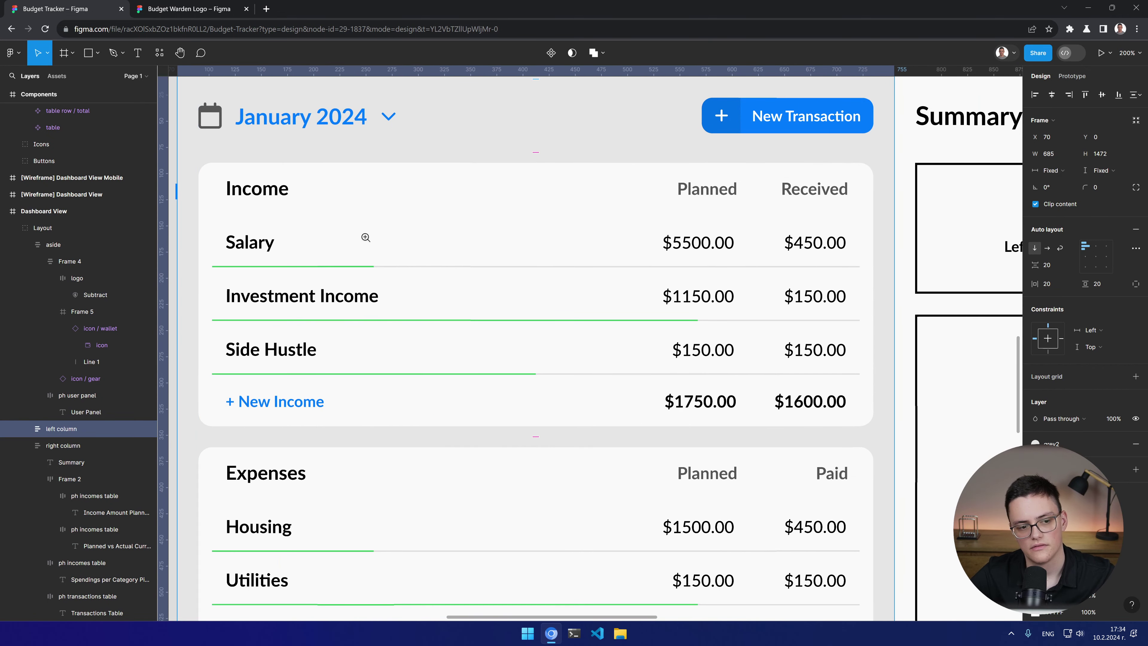
scroll(366, 237, left, 5)
key(Escape)
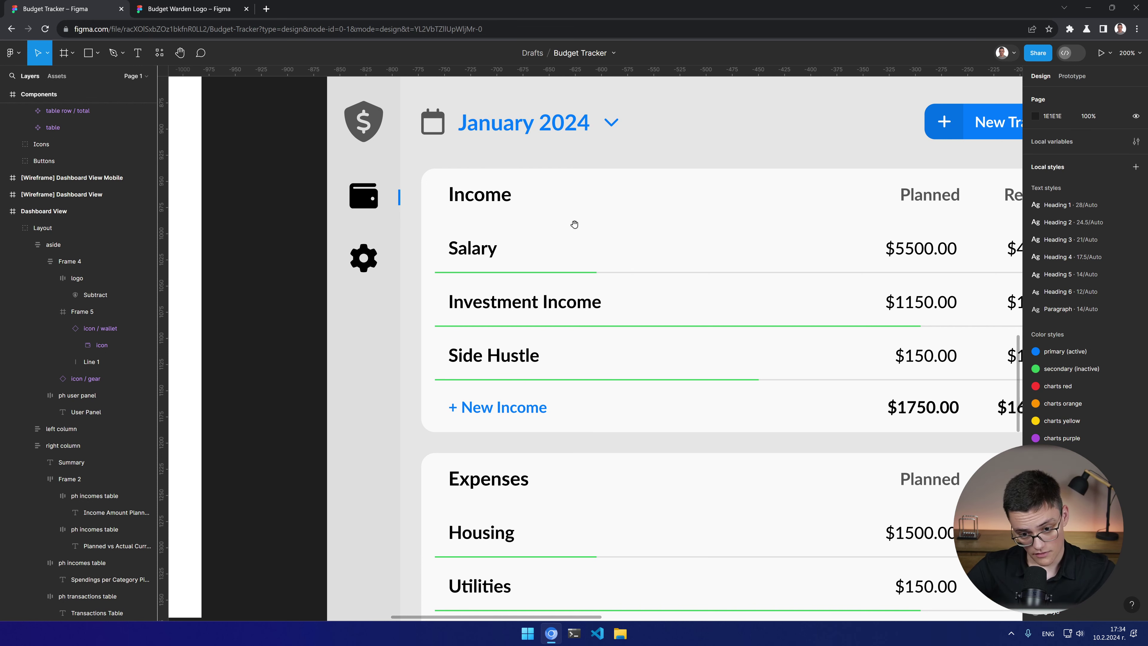
scroll(524, 204, down, 2)
scroll(525, 204, right, 3)
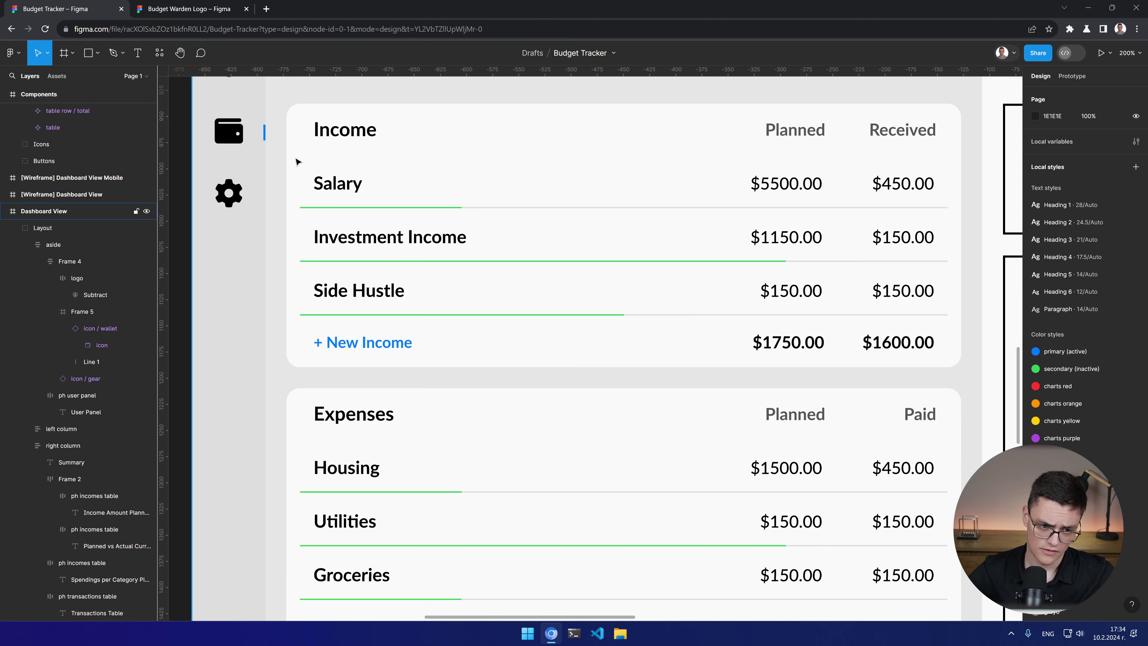
scroll(297, 161, down, 3)
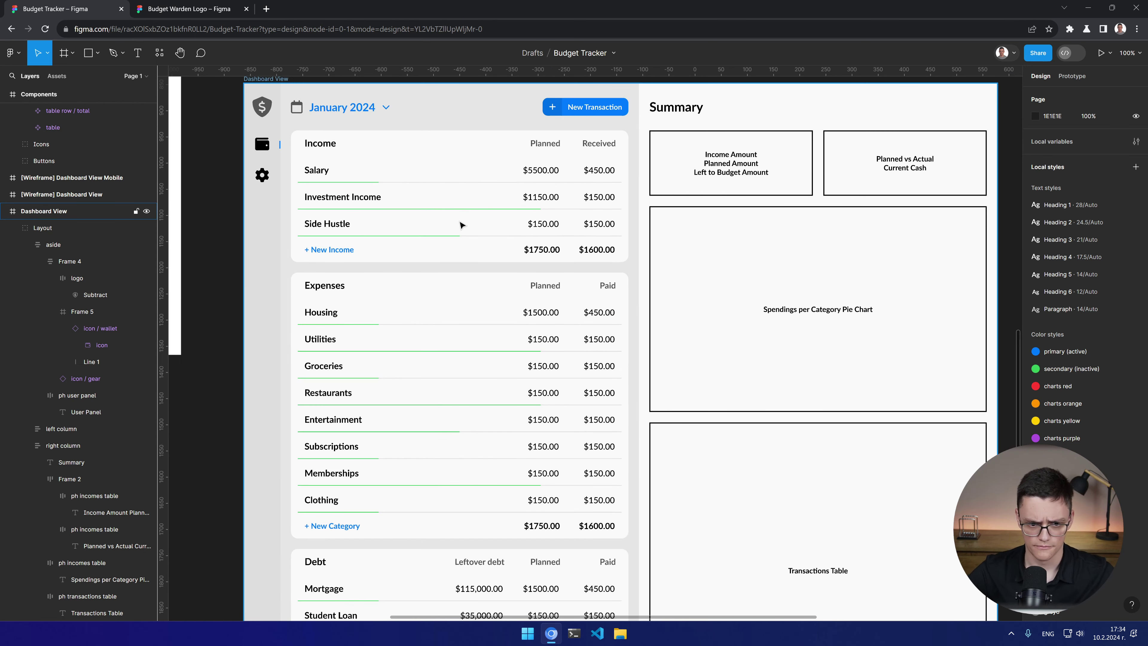
scroll(479, 244, down, 10)
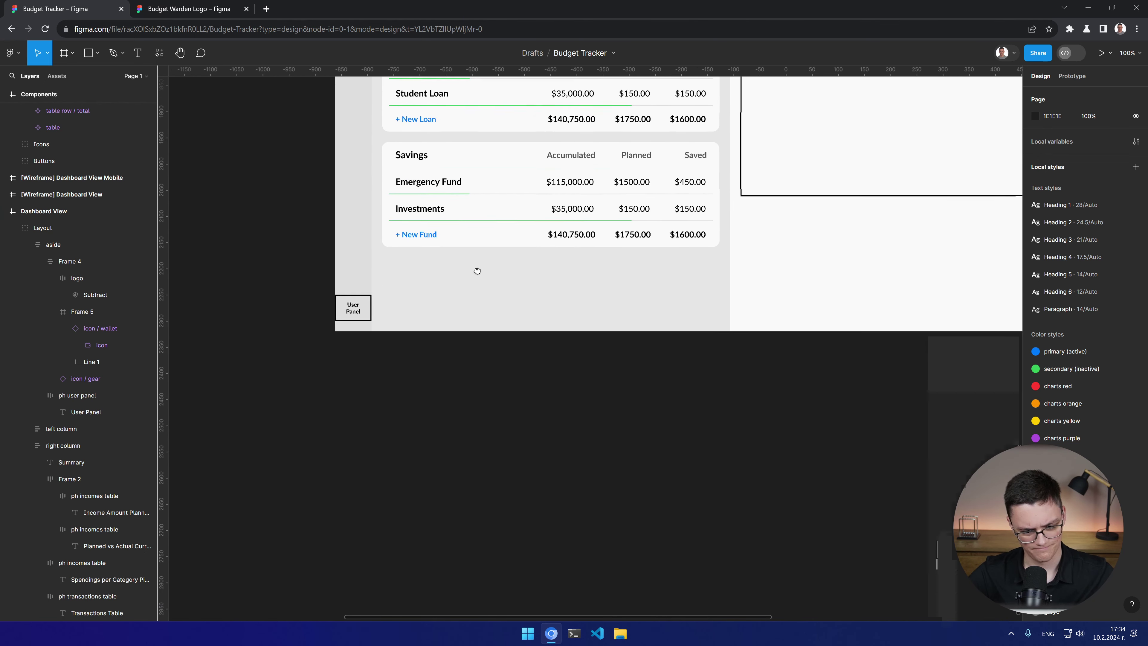
scroll(474, 266, up, 5)
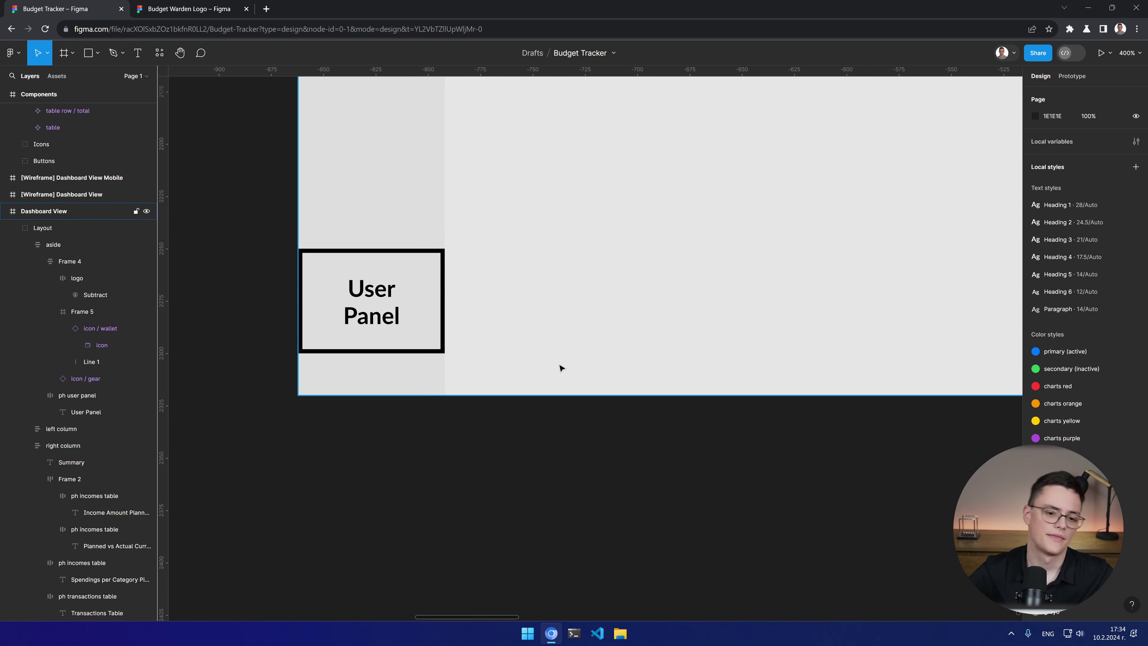
Step: Open fontawesome.com in a new browser tab and search its free icons for "user"
key(ctrl+t)
text(fontawesome.com)
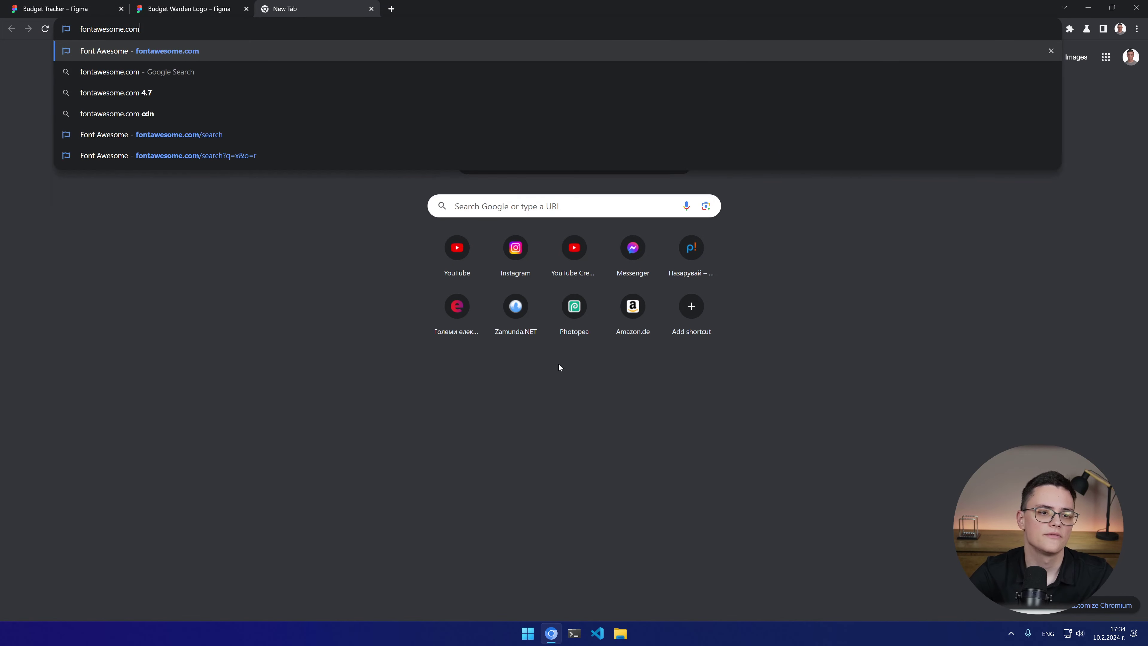
key(Return)
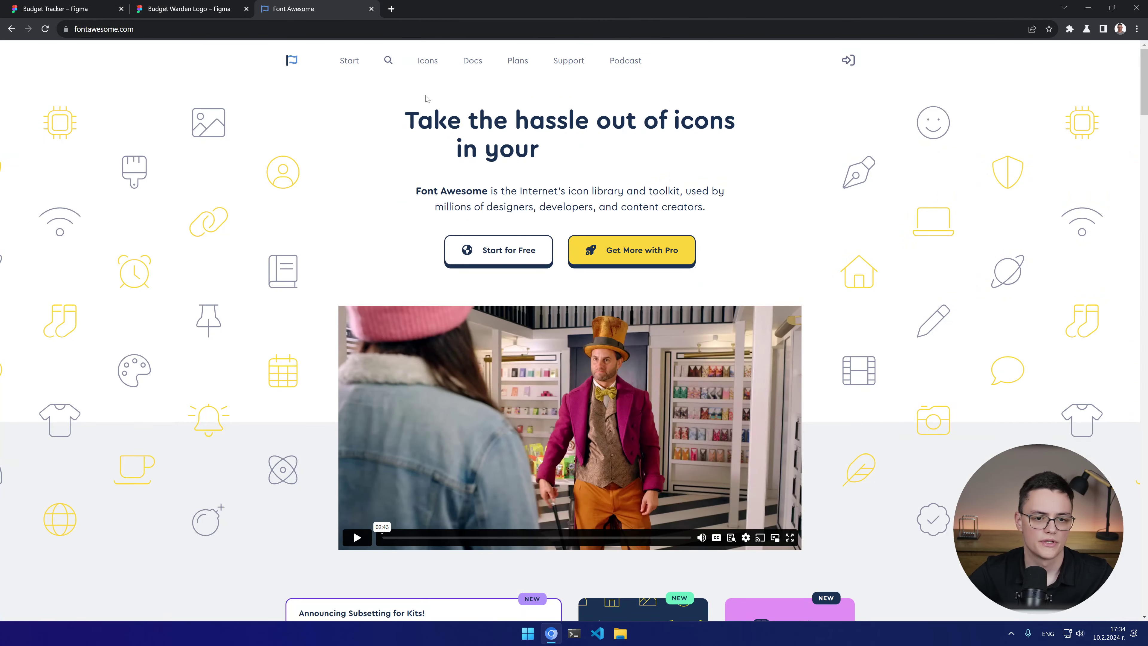
click(392, 60)
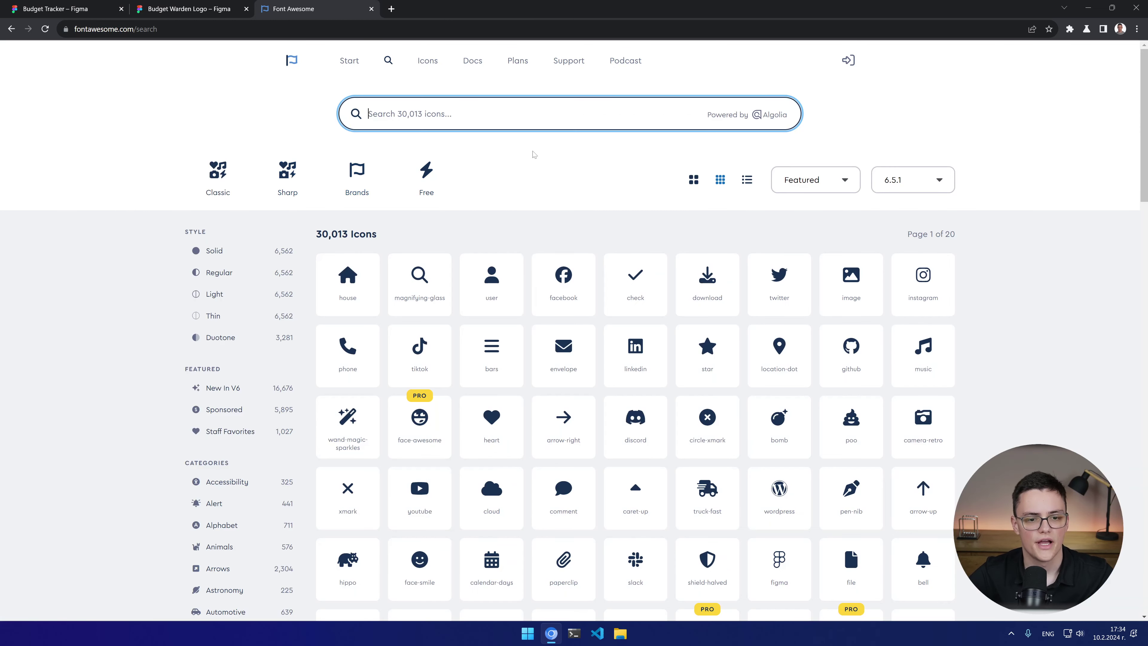
click(426, 176)
text(user)
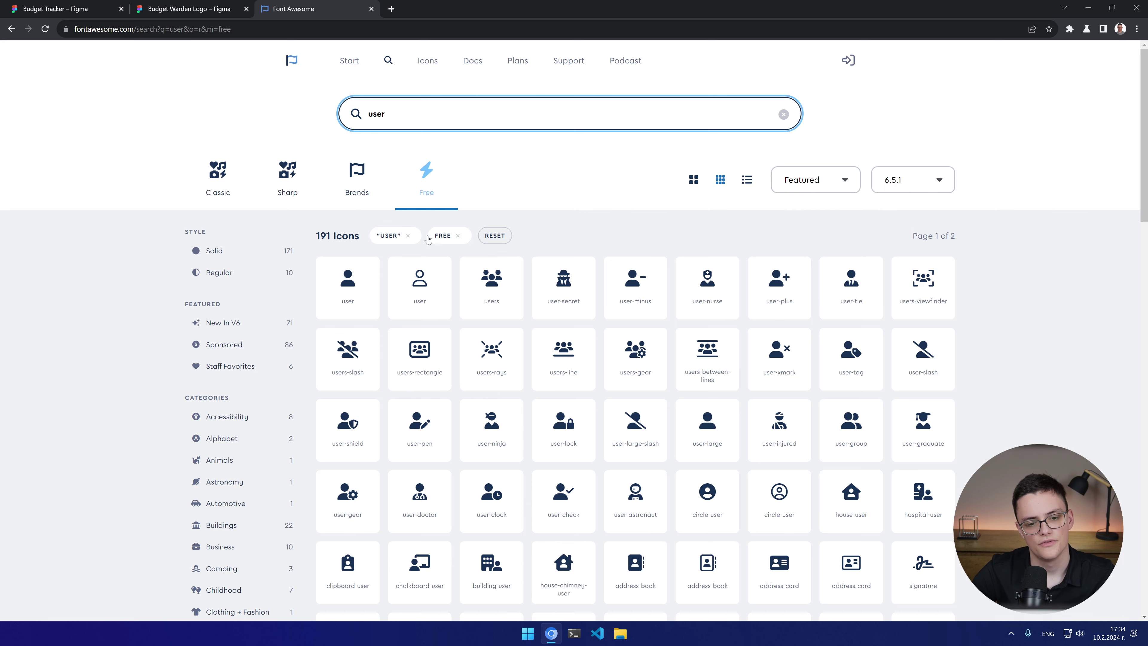
Step: Copy the SVG code of the regular-style user icon and return to the Budget Tracker file in Figma
click(419, 284)
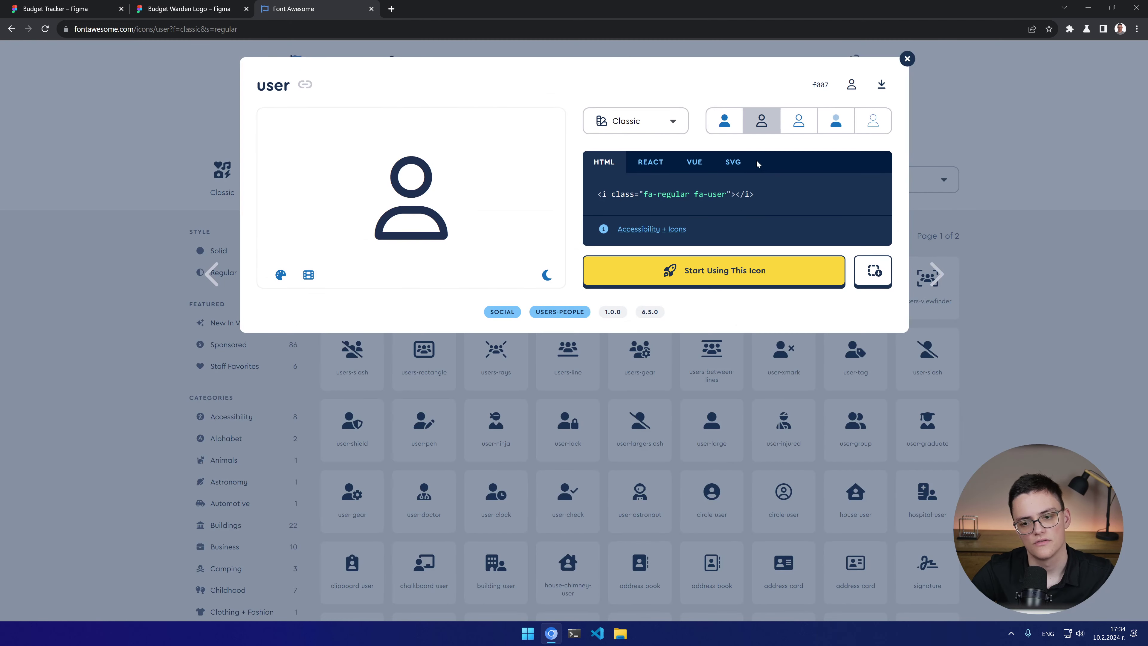
click(733, 162)
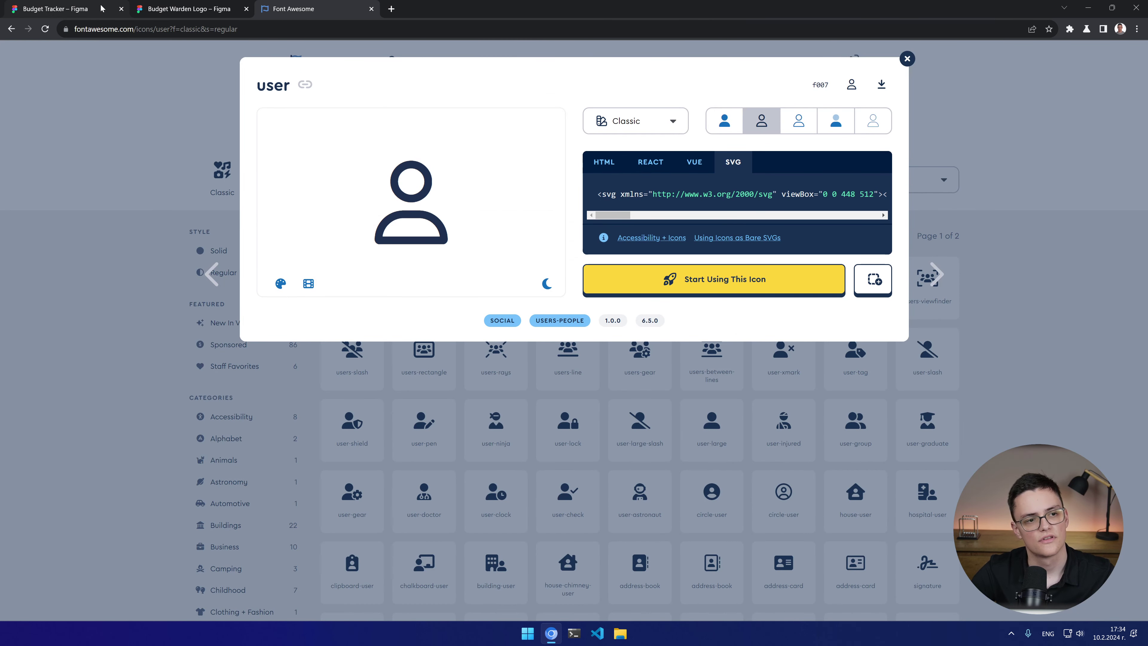
click(63, 8)
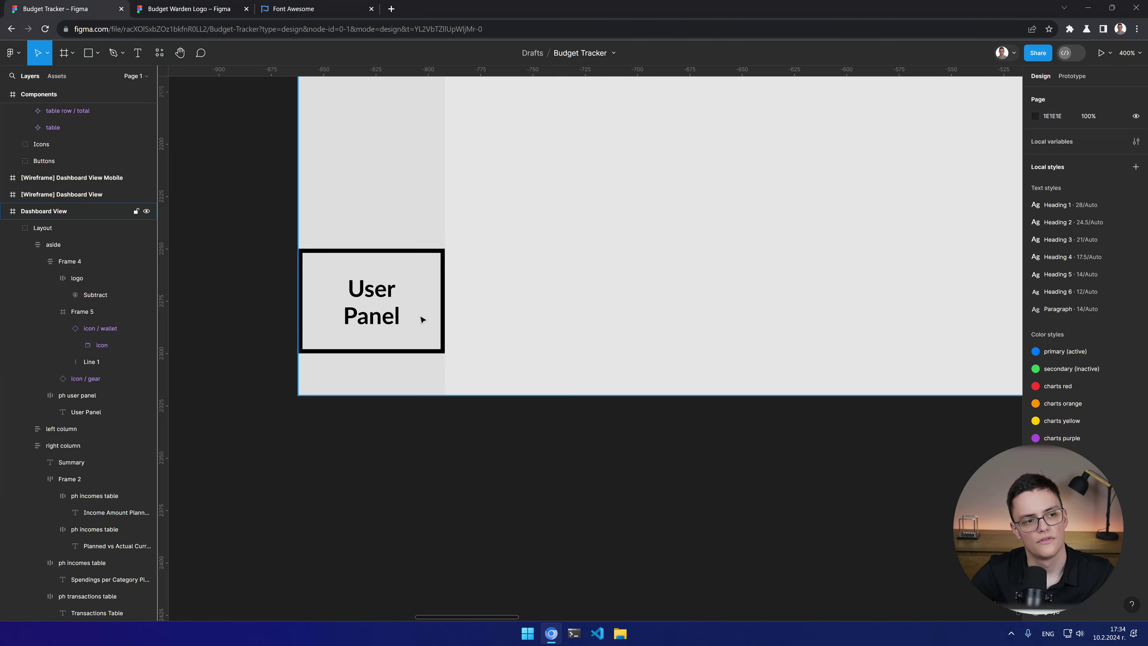
Step: Delete the icon pasted over the dashboard and paste it into the Components frame near the icon row instead
key(ctrl+v)
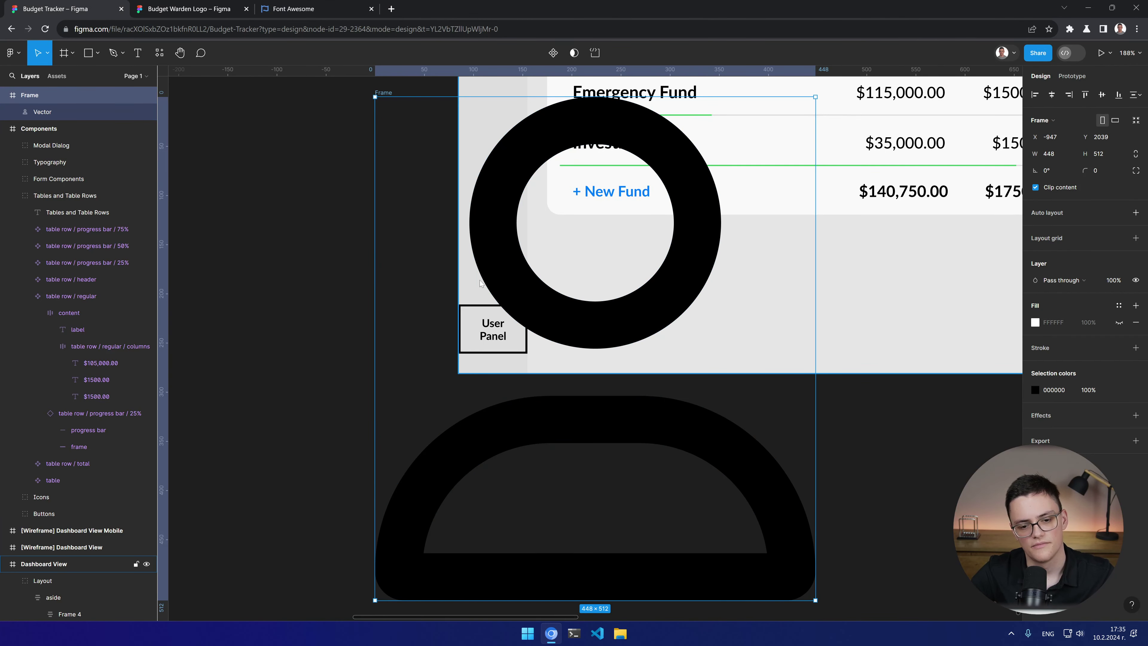
key(Delete)
scroll(452, 180, down, 10)
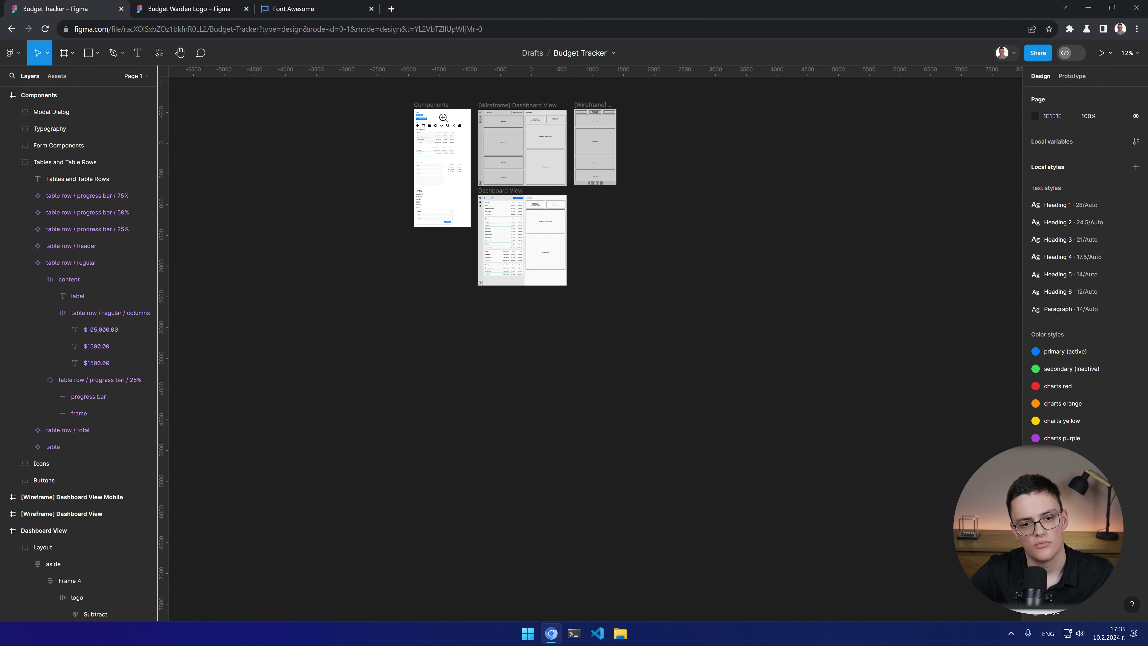
scroll(443, 117, up, 10)
key(ctrl+v)
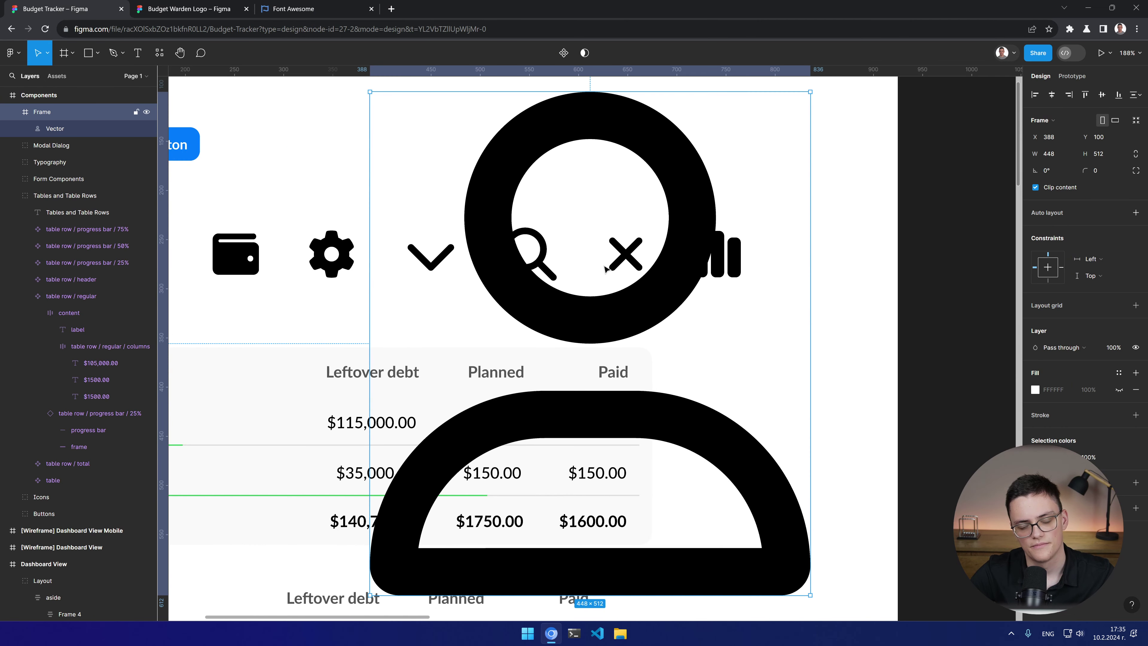
drag(605, 268, 678, 281)
Step: Lock the pasted user icon's proportions, try a height of 45, and set the height to 54
click(1101, 154)
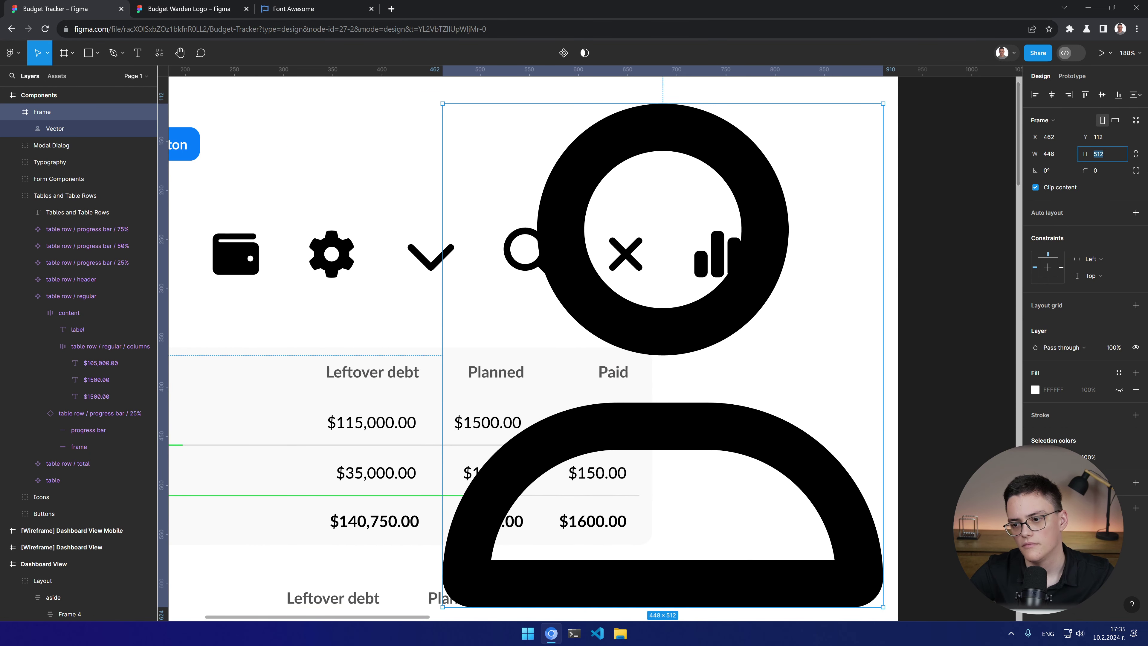
click(1137, 155)
text(45)
key(Return)
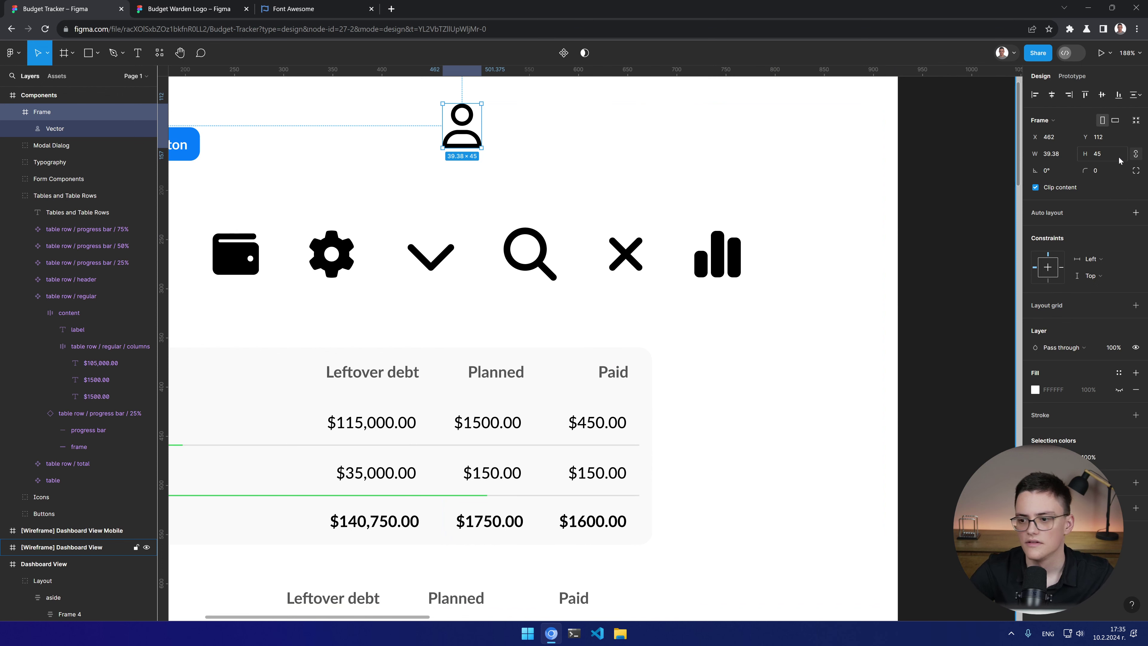
click(1112, 152)
text(54)
key(Return)
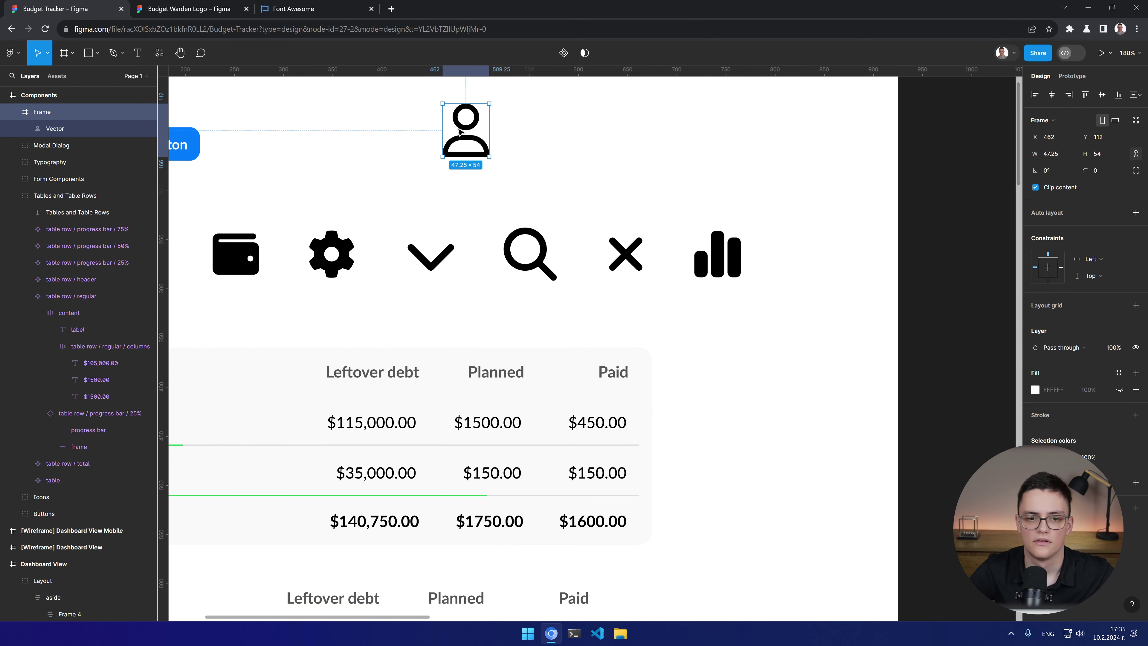
Step: Place the user icon at the end of the icon row after the chart icon and rename its frame "icon / user"
drag(479, 129, 815, 250)
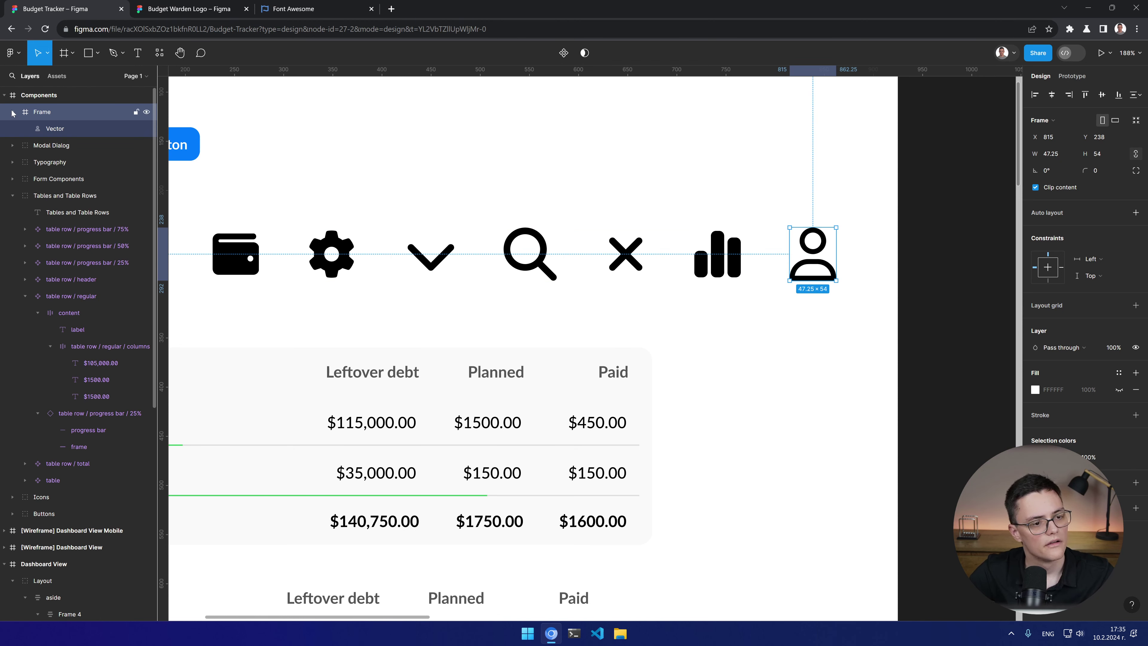
double_click(45, 113)
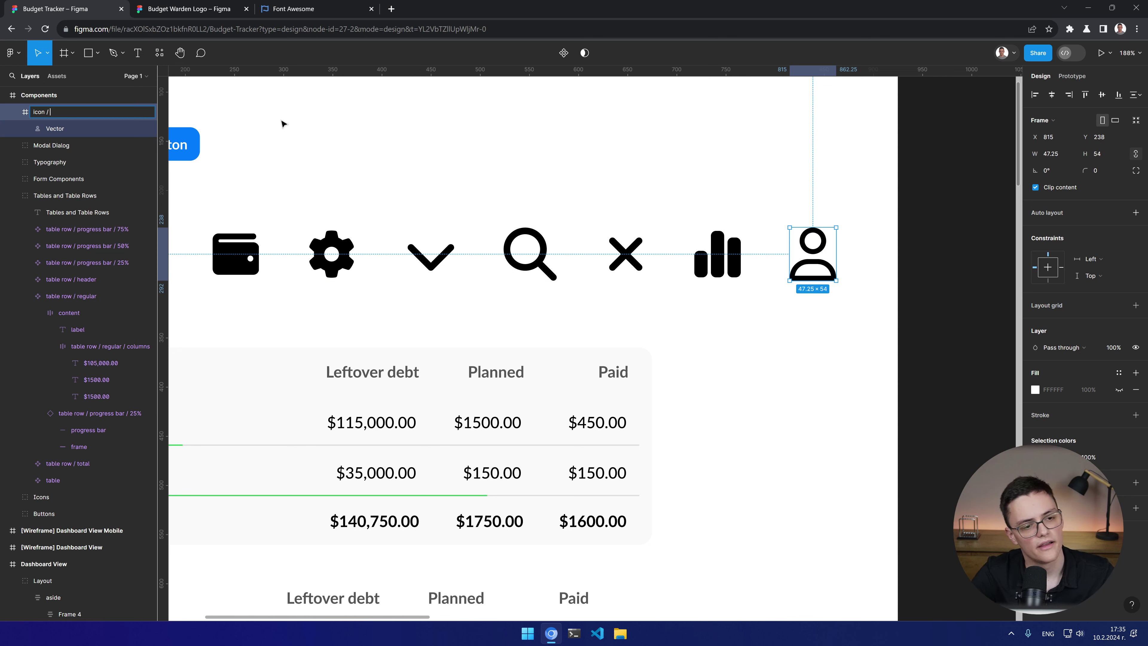
text(icon / user)
key(Return)
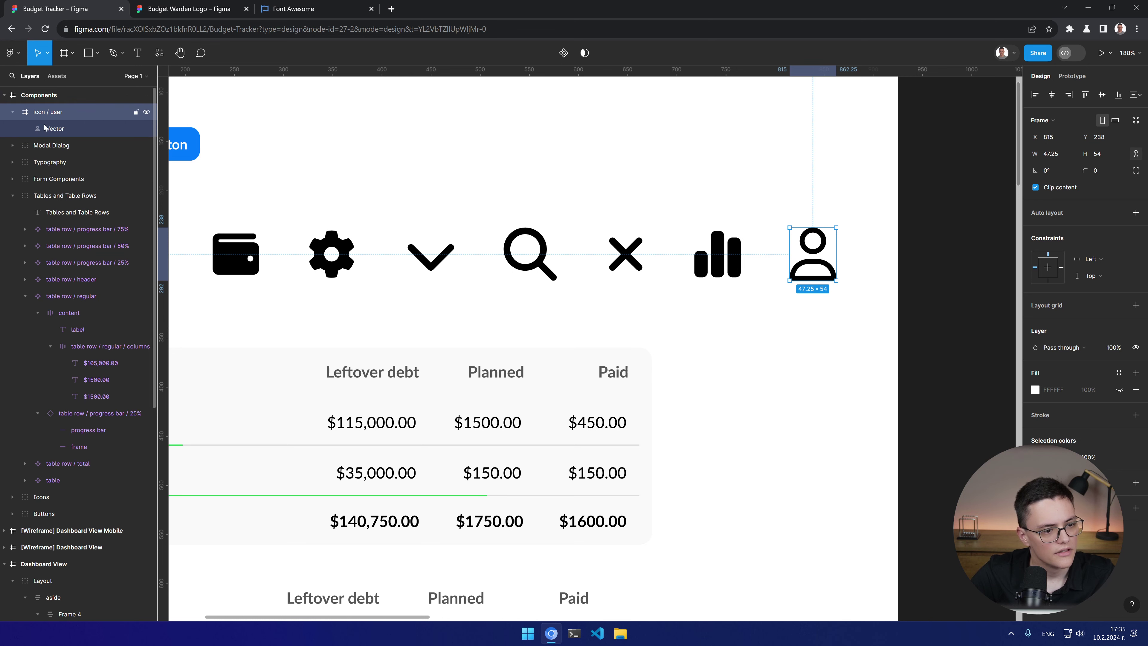
Step: Move the icon / user frame to the top of the Icons group and turn it into a component
click(14, 195)
drag(54, 111, 35, 216)
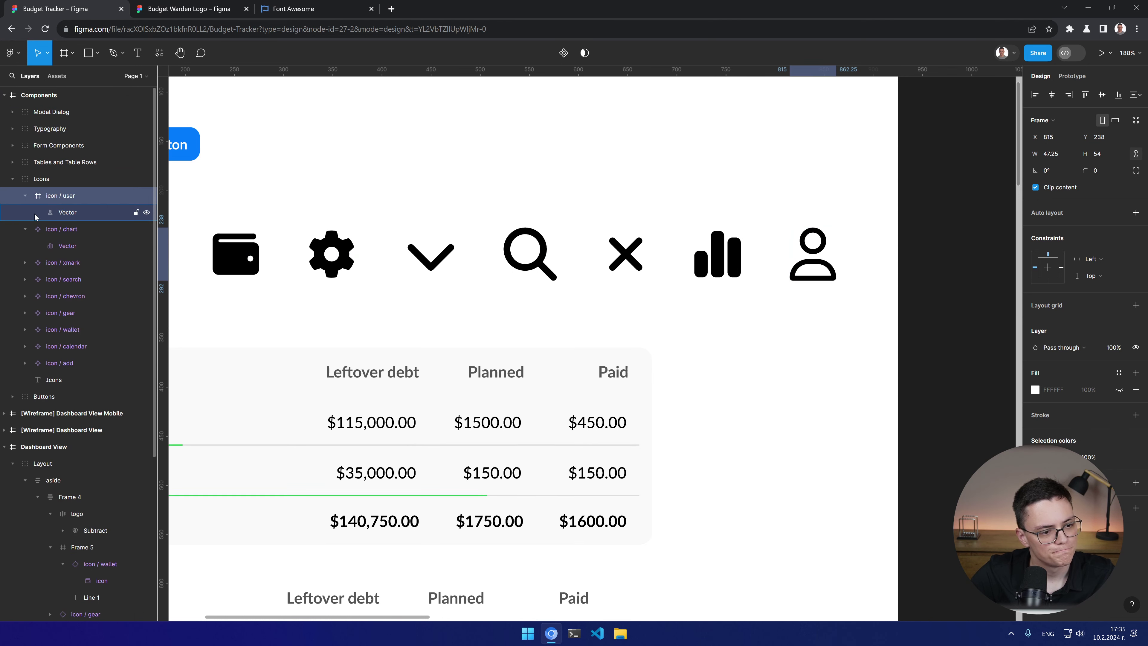
click(563, 53)
Step: Replace the sidebar's User Panel placeholder with an icon / user instance placed below Frame 4 in the aside frame
key(minus)
key(minus)
key(minus)
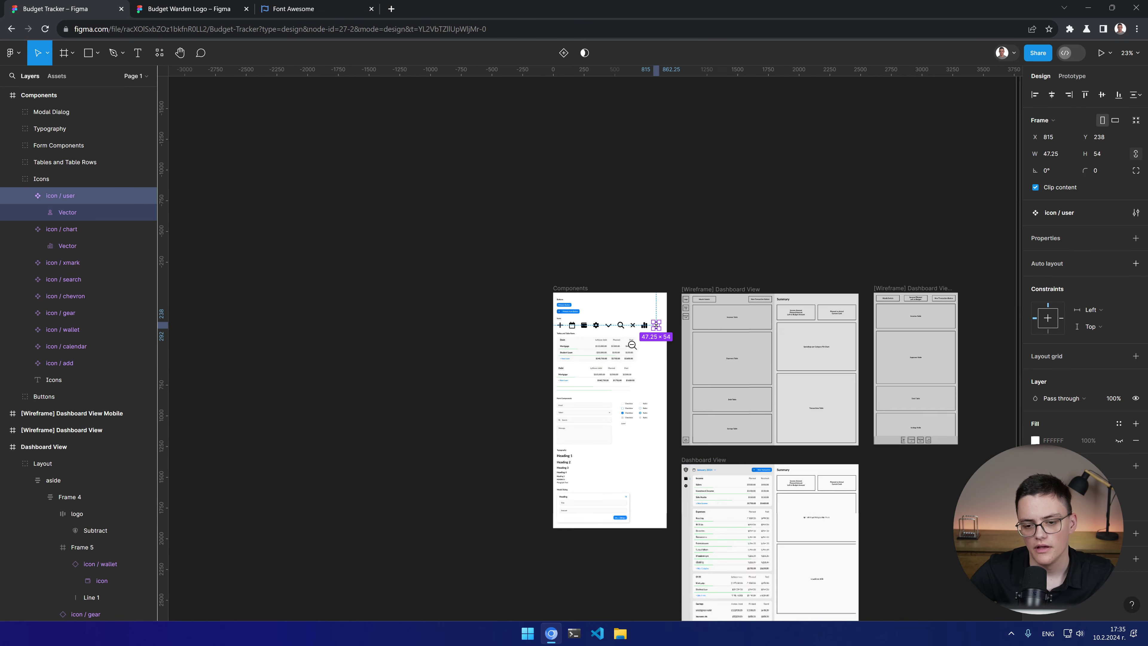
scroll(550, 533, up, 10)
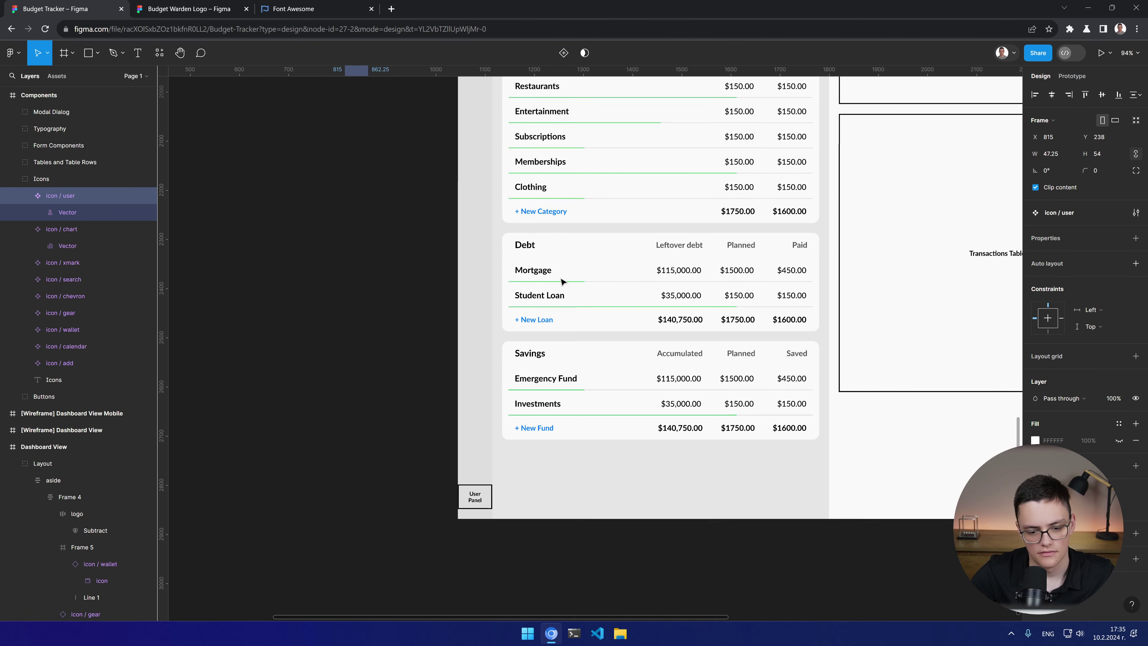
click(497, 545)
double_click(497, 544)
double_click(497, 544)
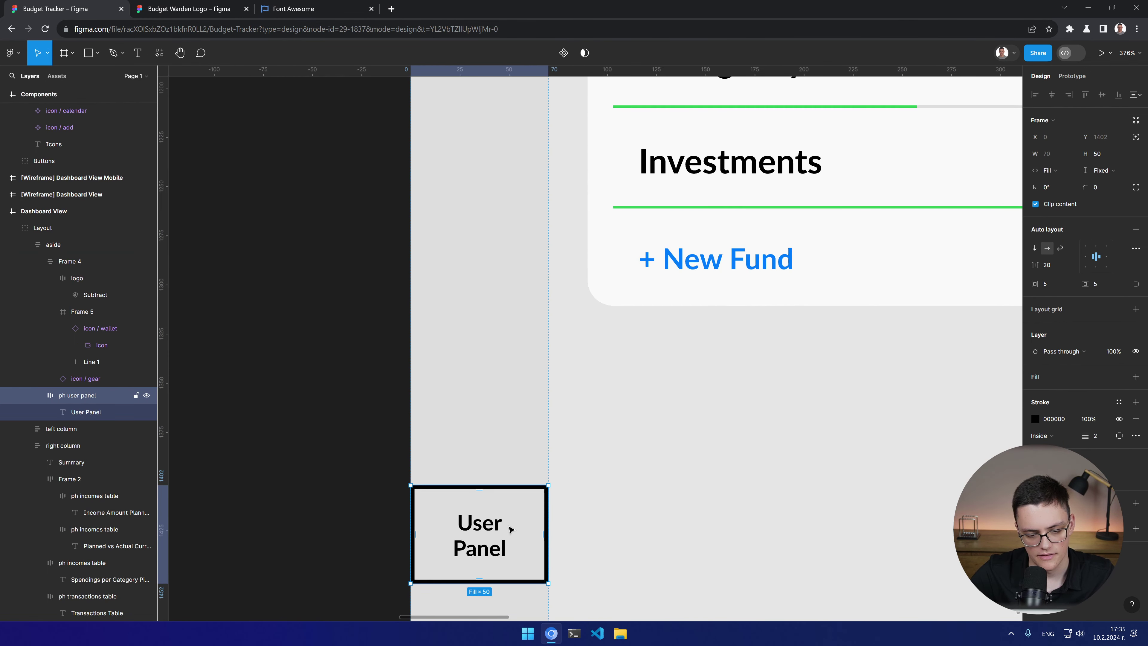
click(50, 311)
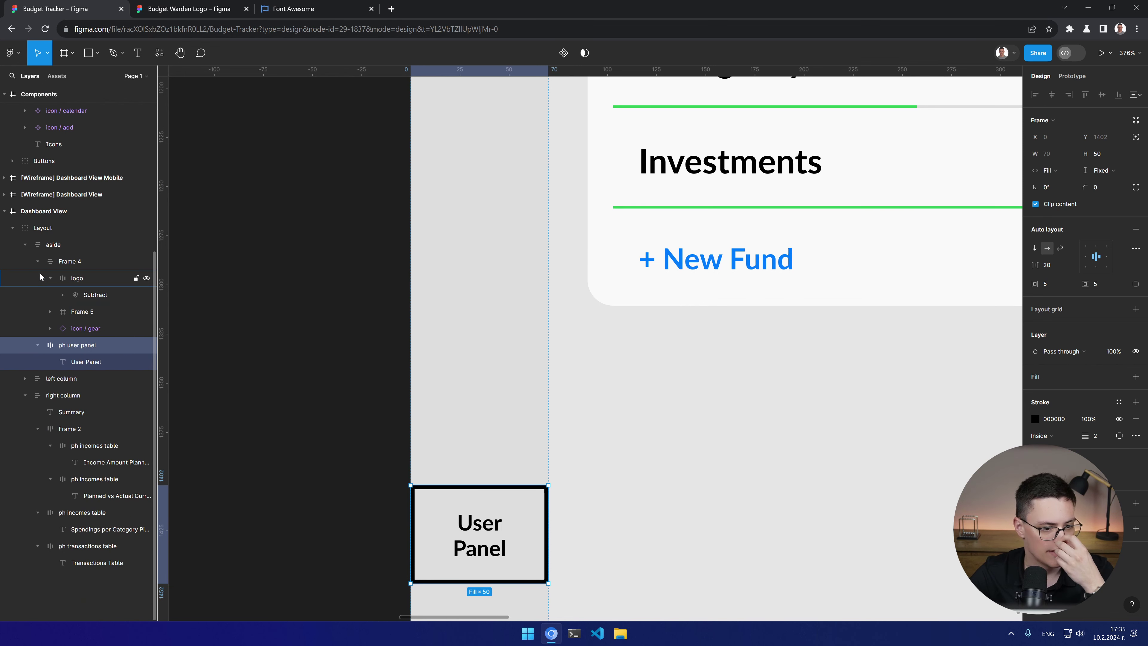
click(38, 261)
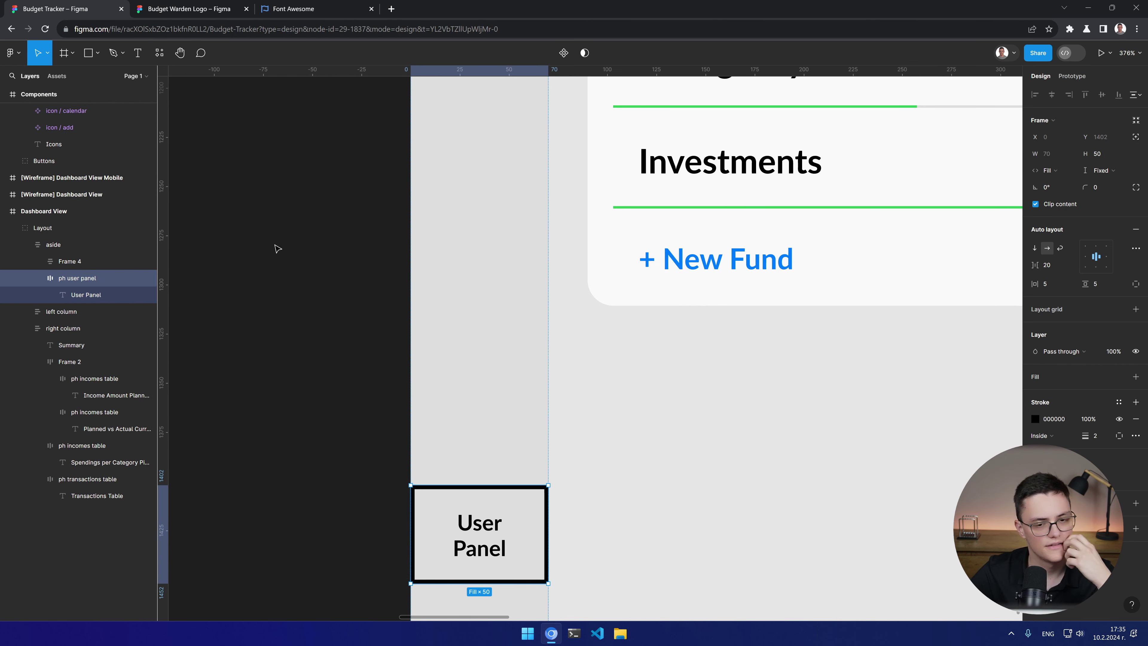
click(159, 52)
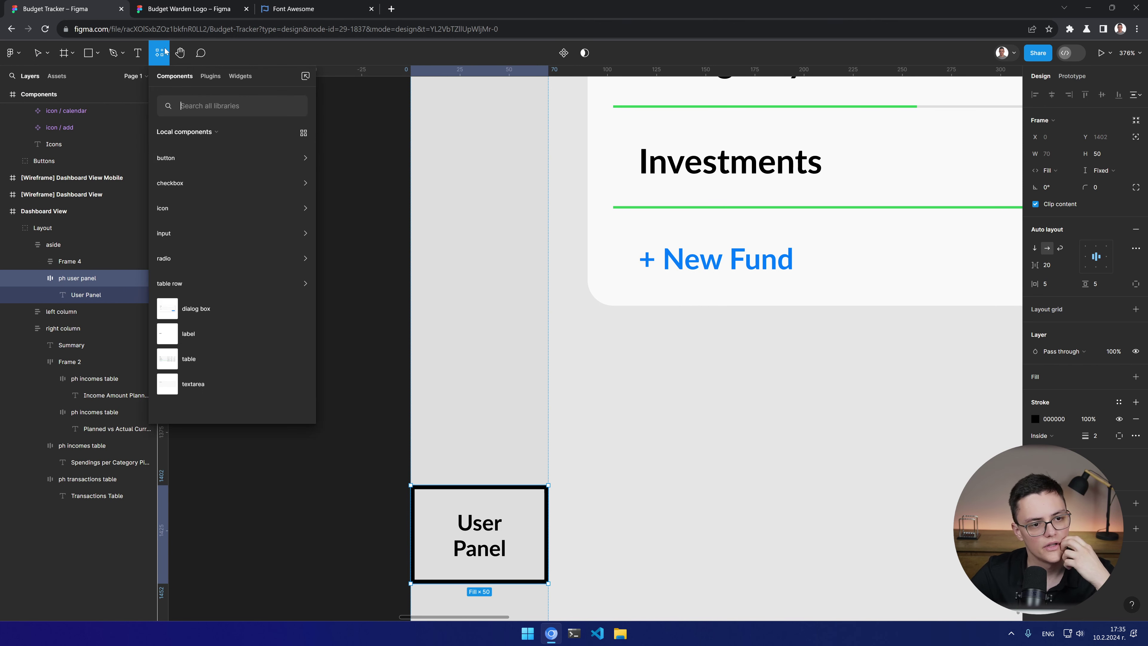
click(200, 207)
drag(191, 341, 508, 543)
drag(98, 412, 85, 375)
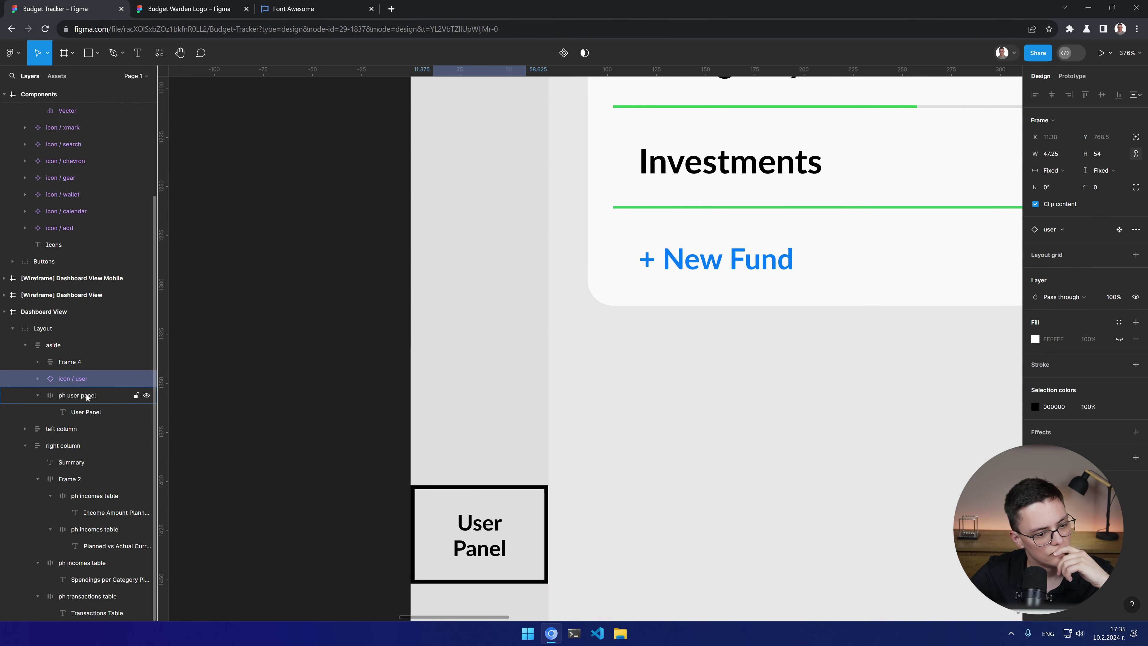
click(238, 444)
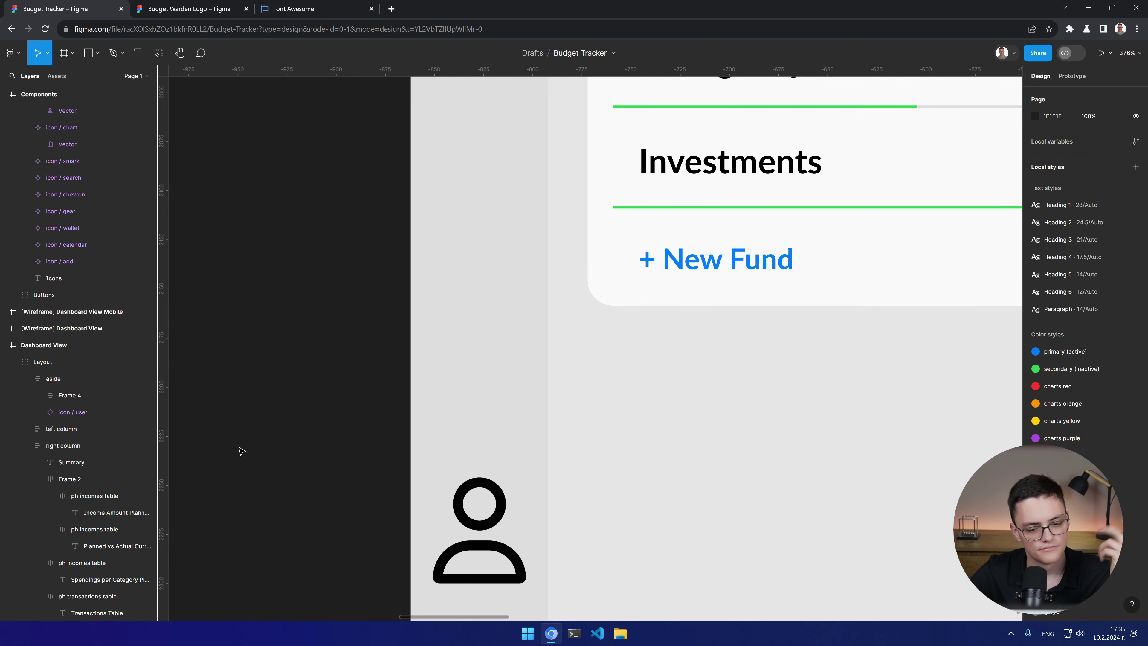
Step: Check the sidebar gear icon's size and set the sidebar user icon's width to 27, keeping its proportions
scroll(495, 241, up, 20)
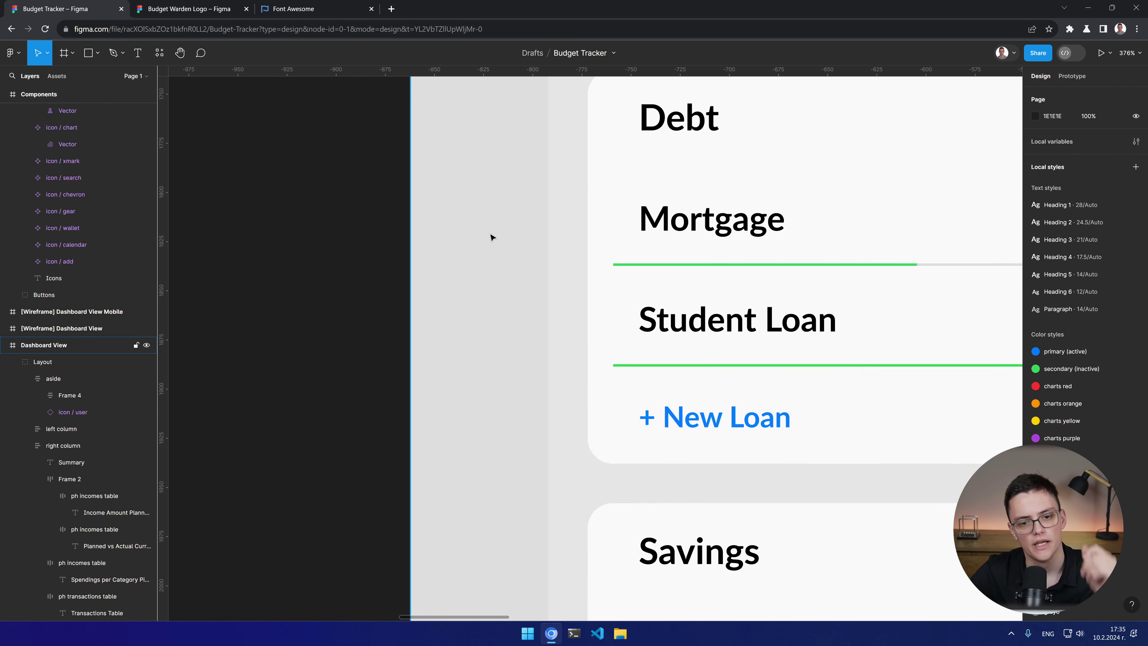
scroll(475, 233, up, 12)
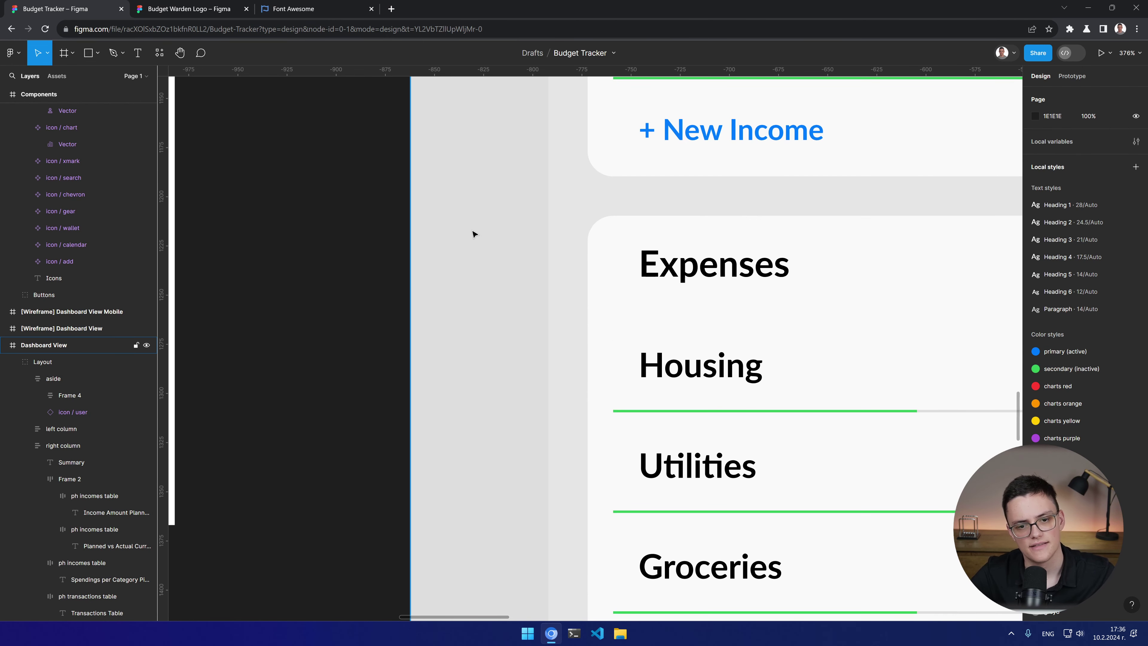
click(474, 226)
ctrl+click(473, 226)
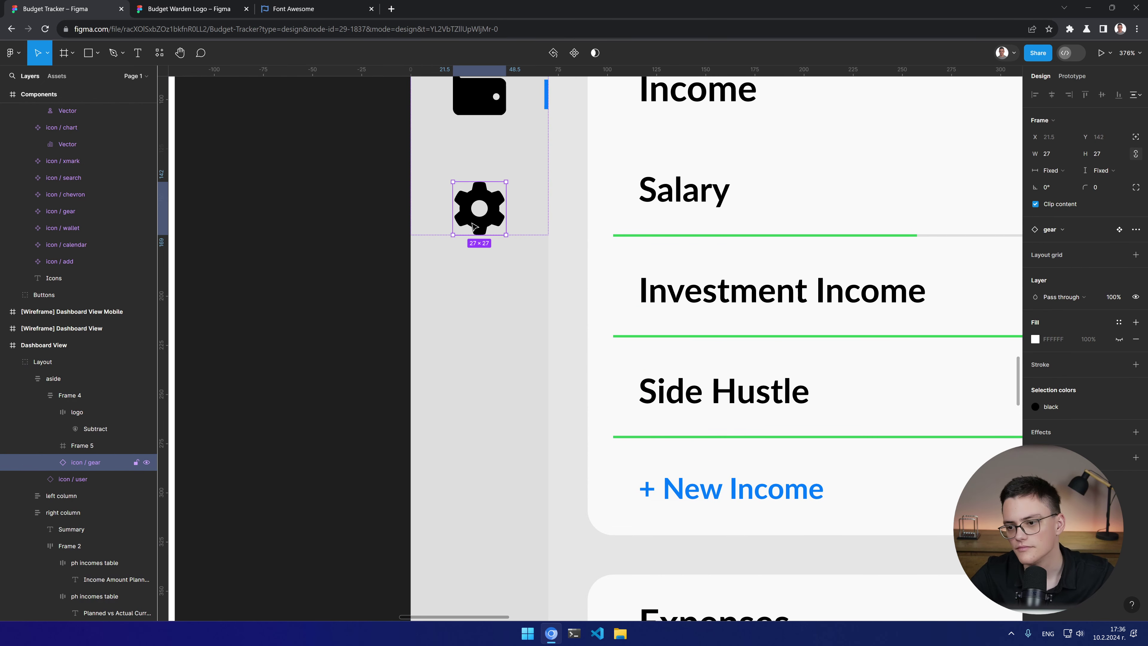
scroll(470, 225, down, 20)
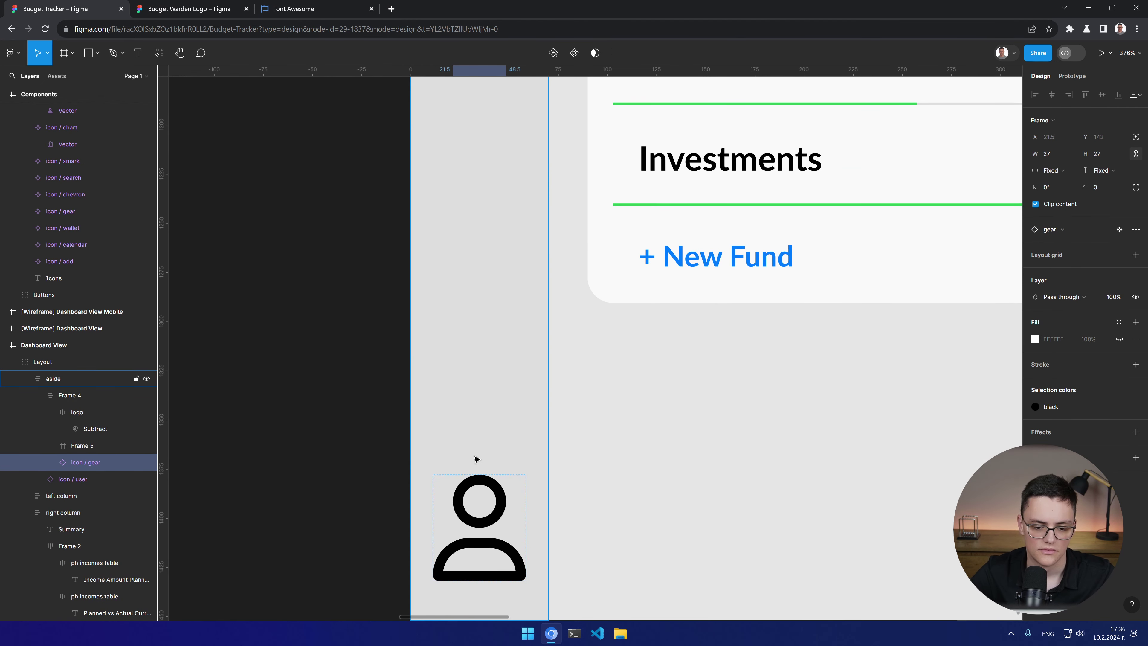
click(469, 494)
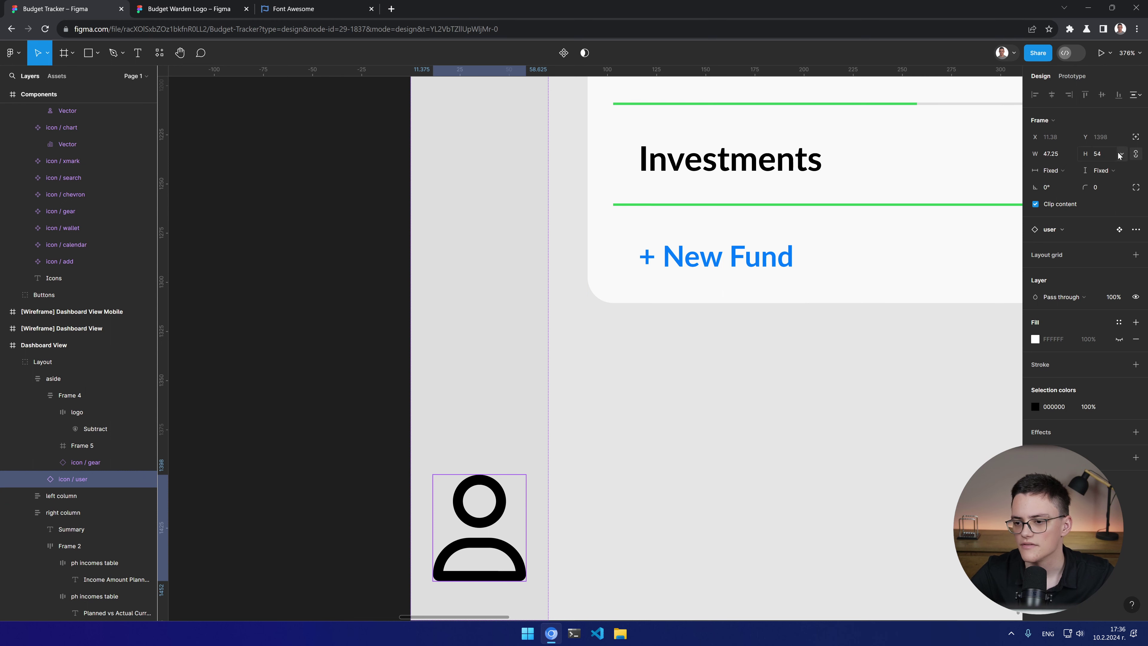
click(1103, 154)
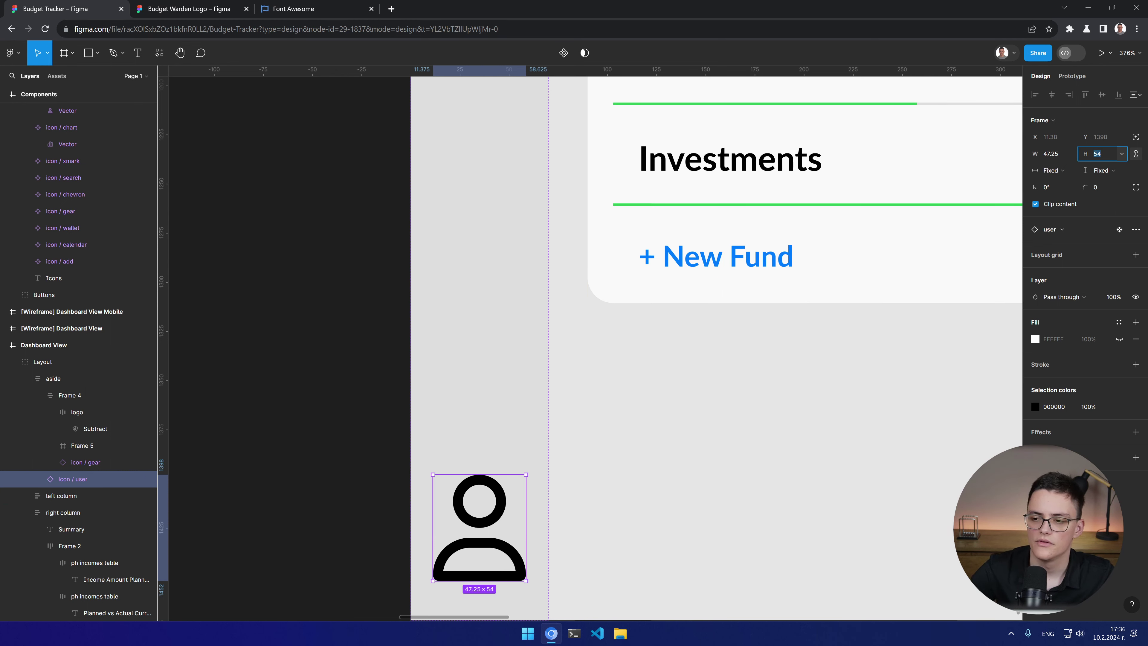
click(1047, 154)
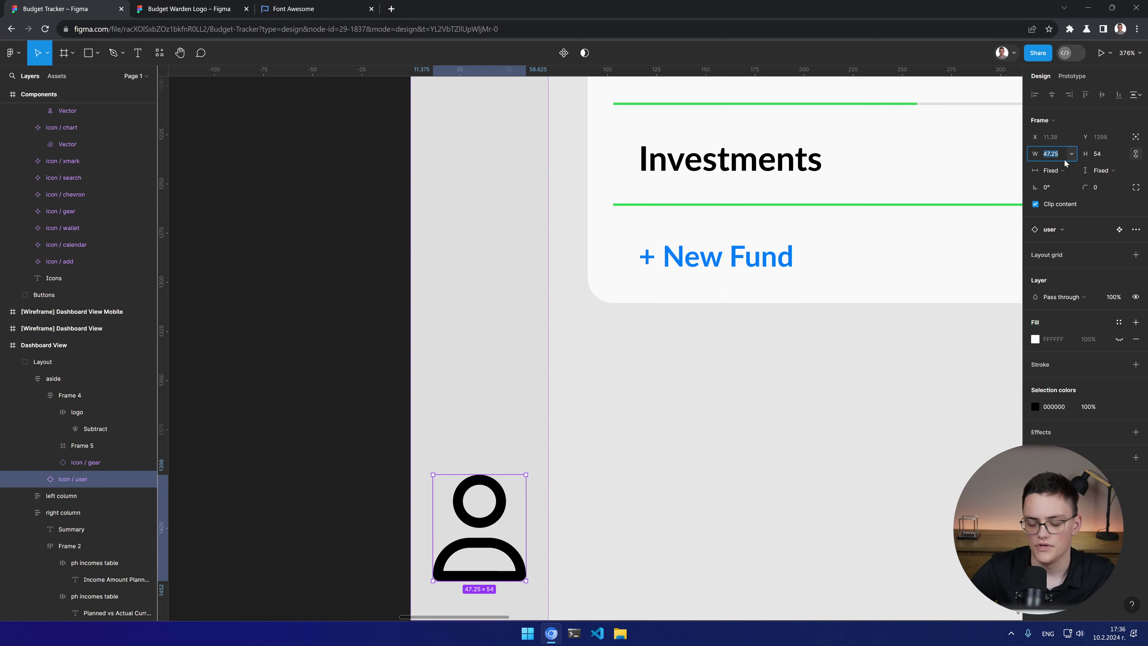
text(27)
key(Return)
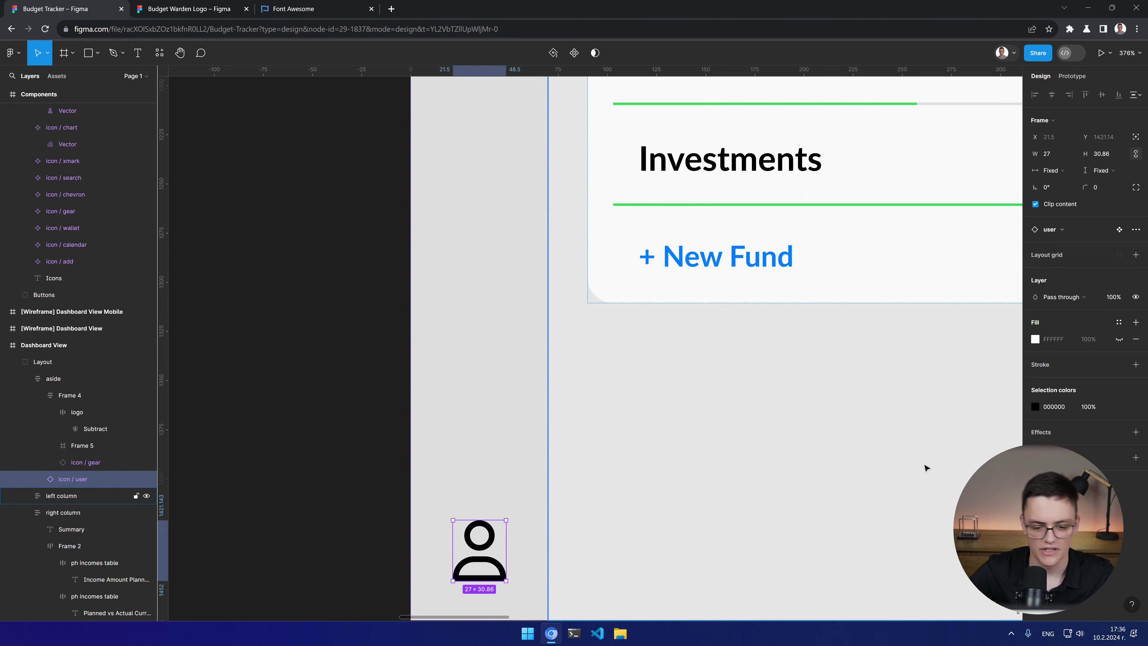
Step: Examine how the resized user icon looks in the sidebar beside the other icons and the budget tables
click(848, 469)
scroll(795, 405, down, 5)
drag(794, 405, 440, 432)
scroll(440, 430, down, 5)
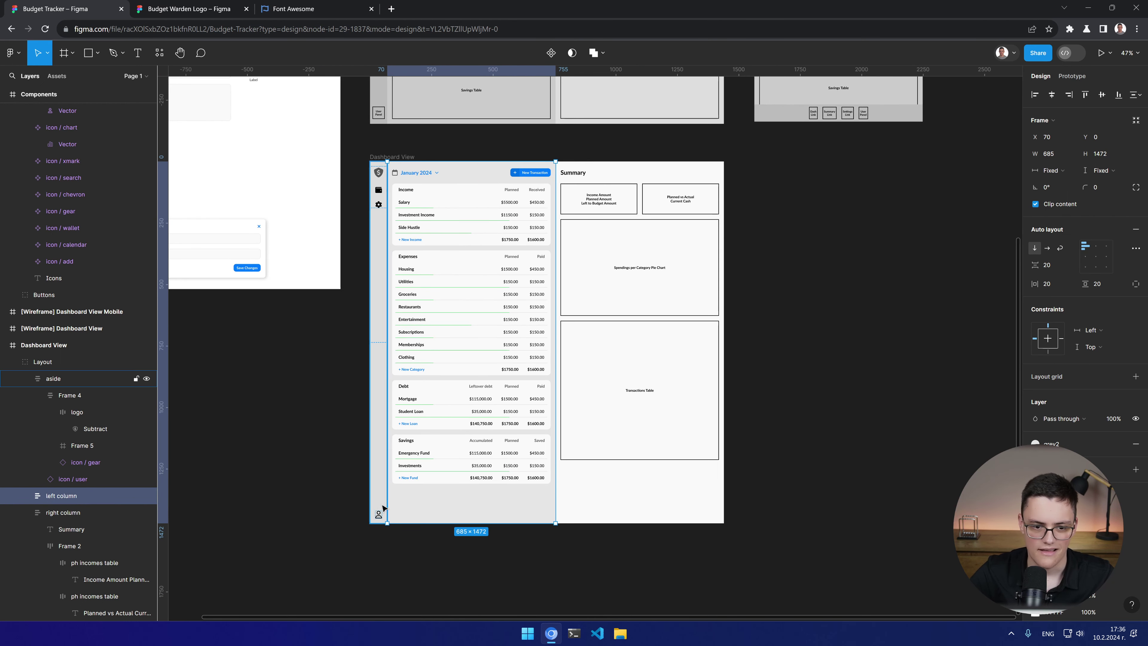
click(405, 554)
scroll(378, 514, up, 5)
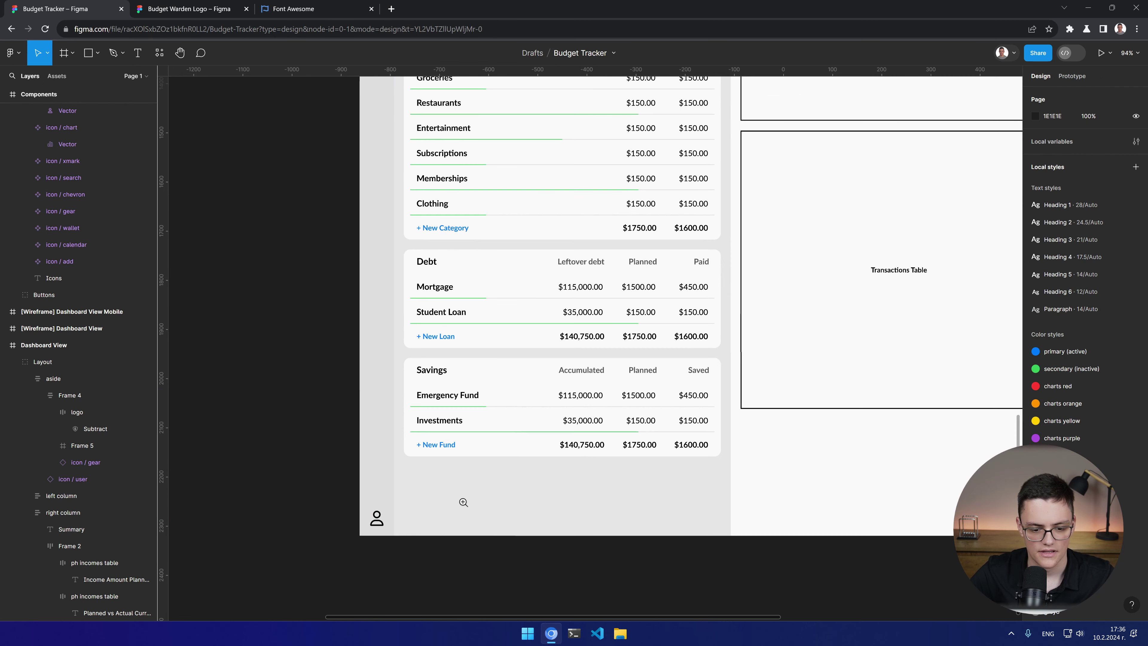
scroll(496, 525, up, 6)
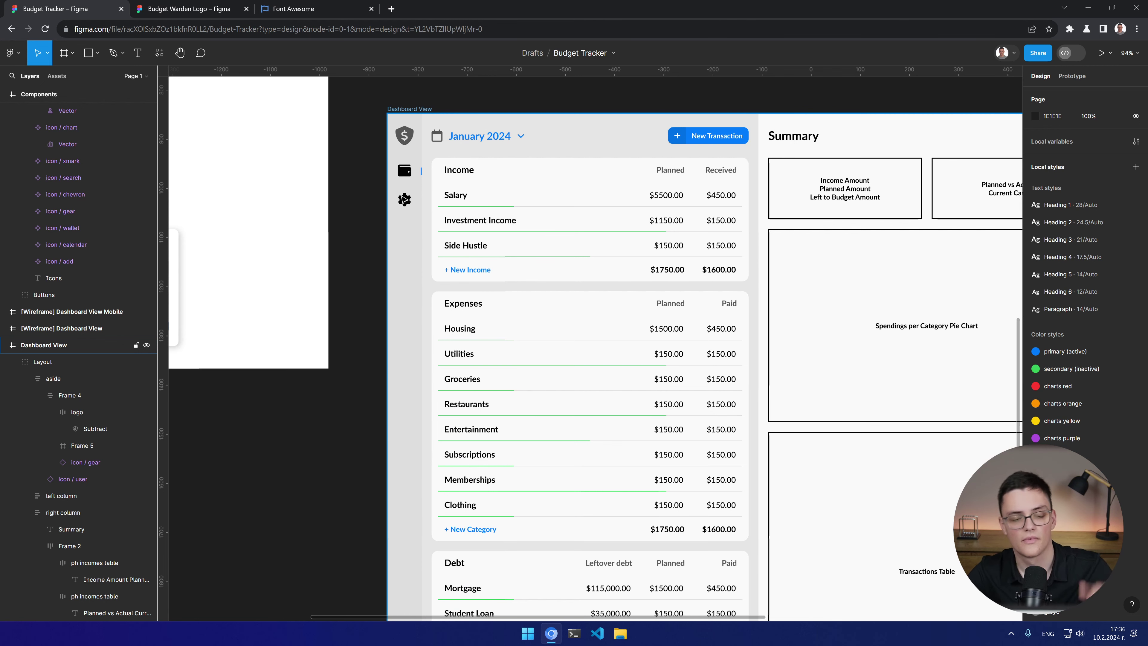
scroll(421, 531, down, 7)
scroll(421, 530, left, 2)
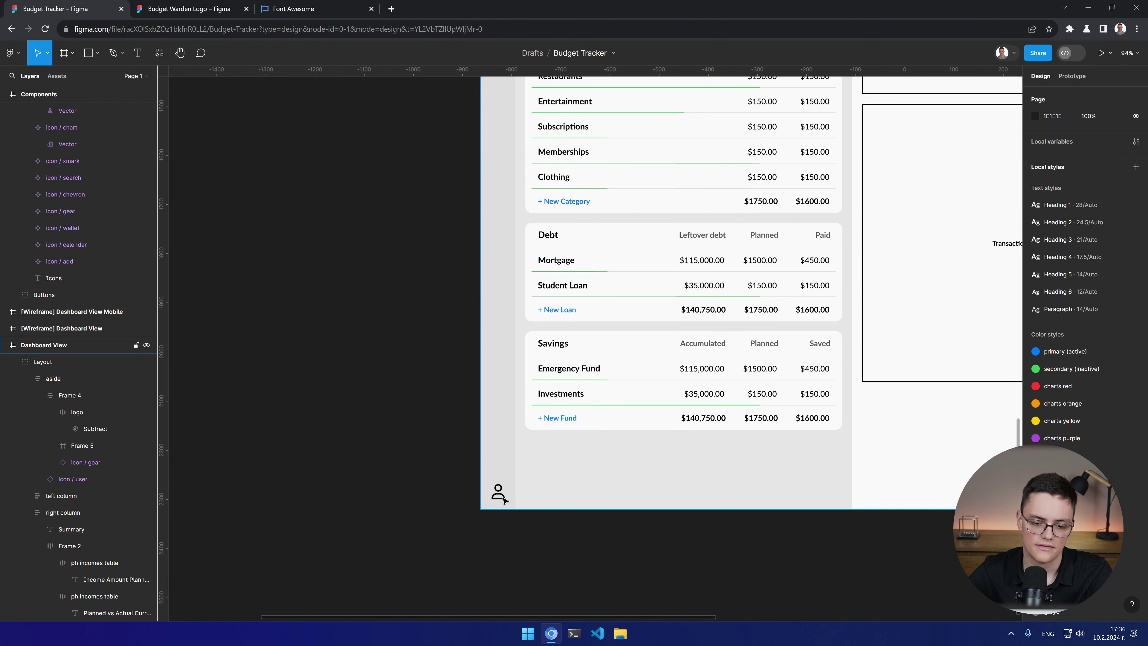
Step: On Font Awesome, open the solid style user icon and copy its SVG code
click(299, 7)
key(Escape)
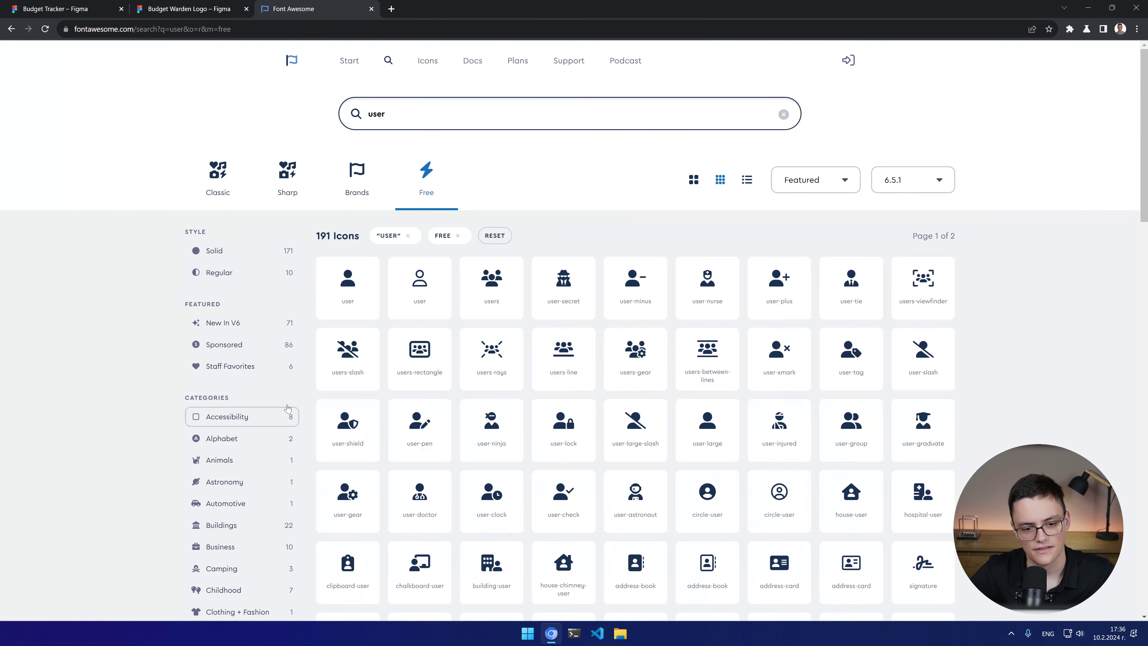
click(347, 285)
click(562, 337)
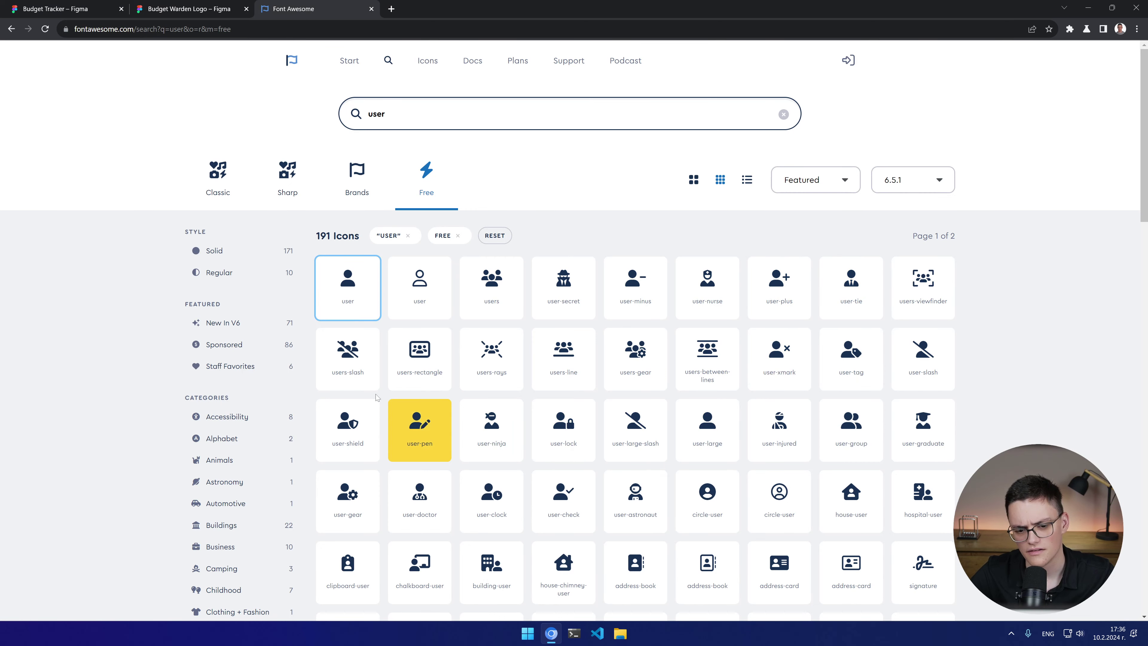
scroll(343, 565, down, 3)
scroll(459, 510, up, 3)
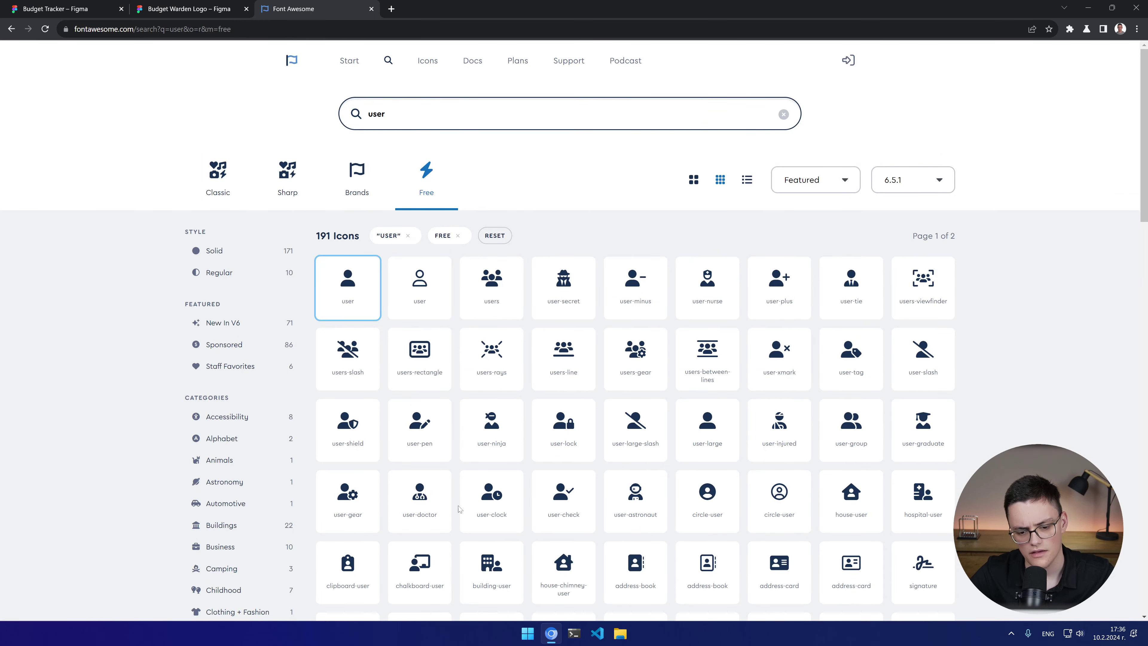
scroll(459, 509, down, 3)
scroll(459, 510, up, 3)
click(347, 285)
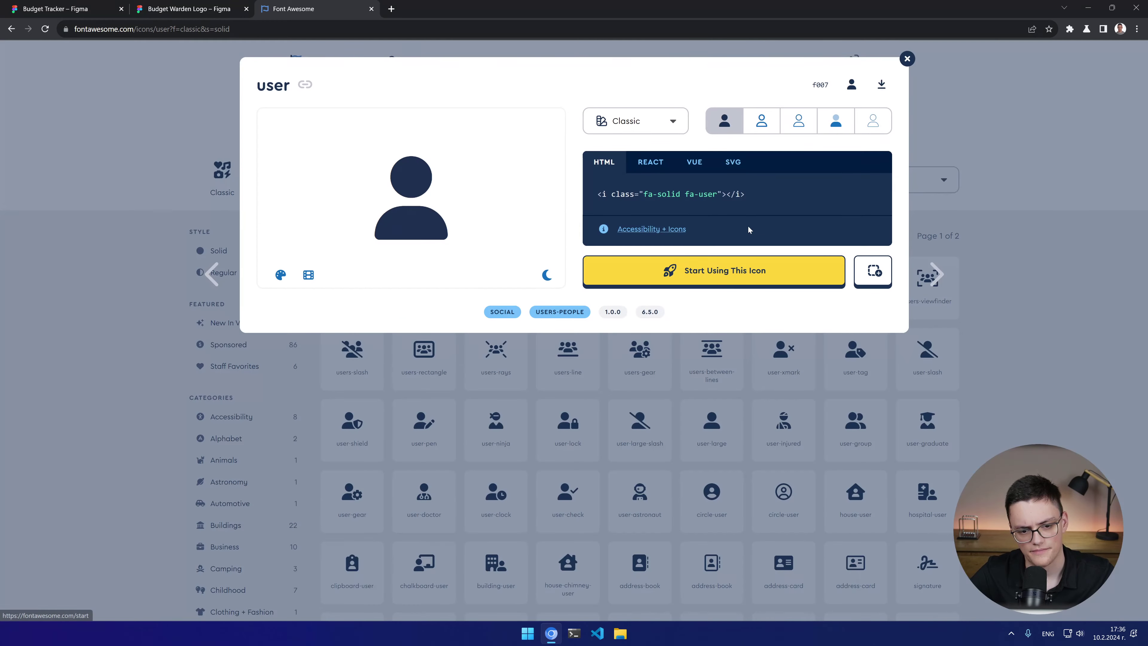
click(733, 162)
click(684, 192)
Step: Return to the Budget Tracker file and paste the solid user icon into the icon / user component on the Components frame
click(81, 9)
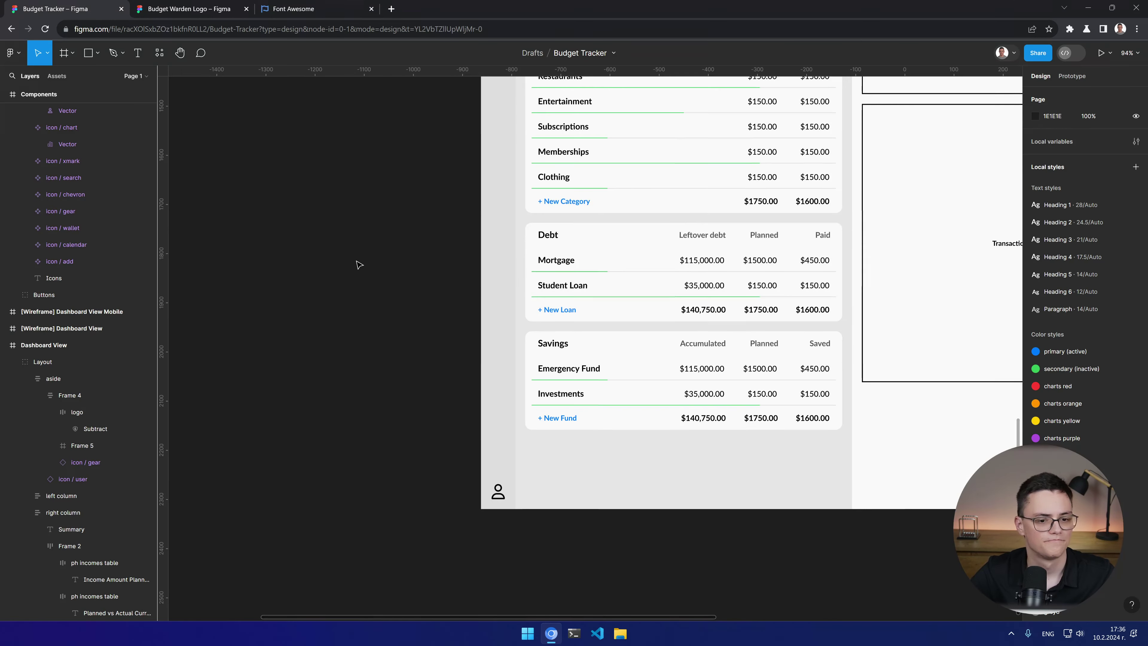
scroll(615, 461, up, 5)
key(minus)
scroll(628, 529, up, 5)
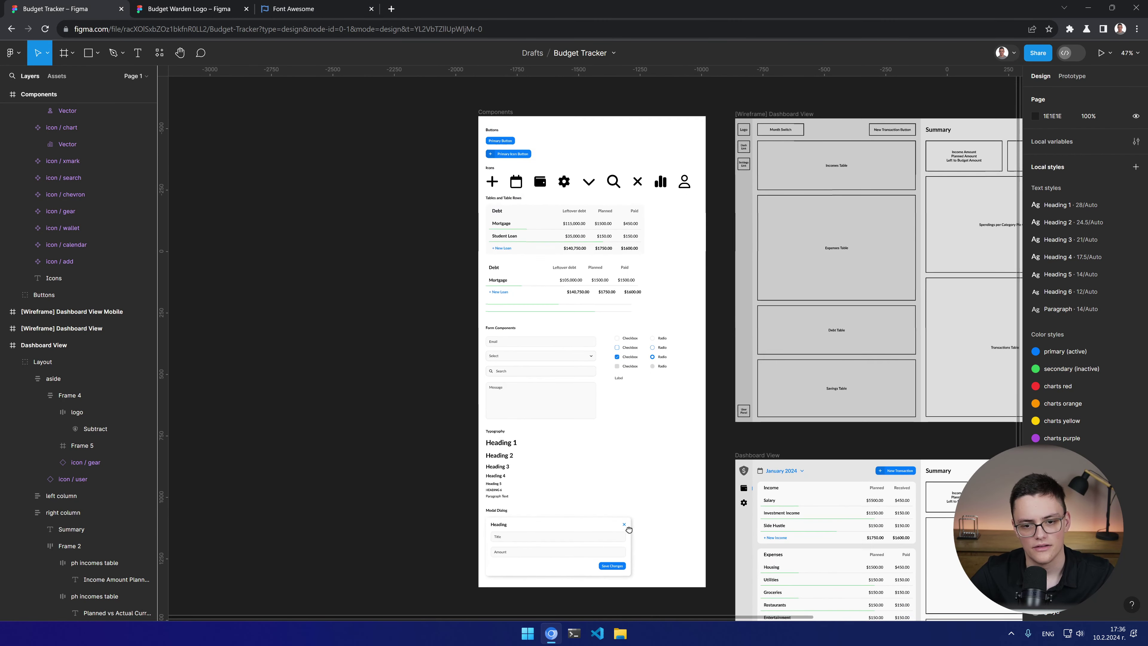
scroll(699, 167, up, 10)
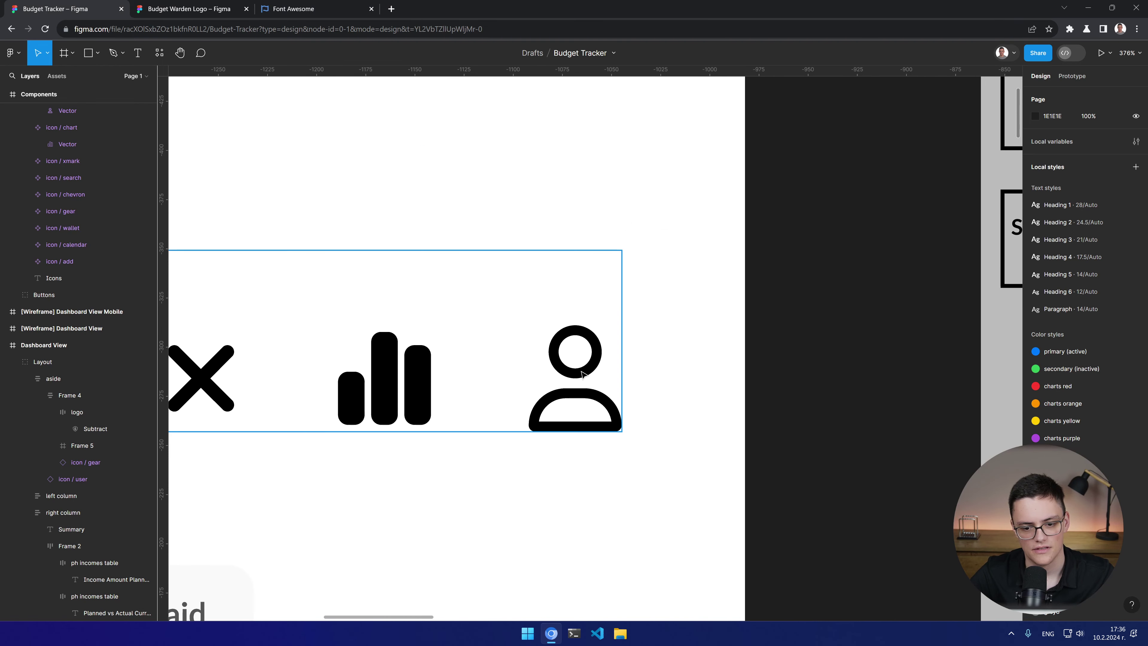
click(582, 373)
click(83, 142)
key(shift+2)
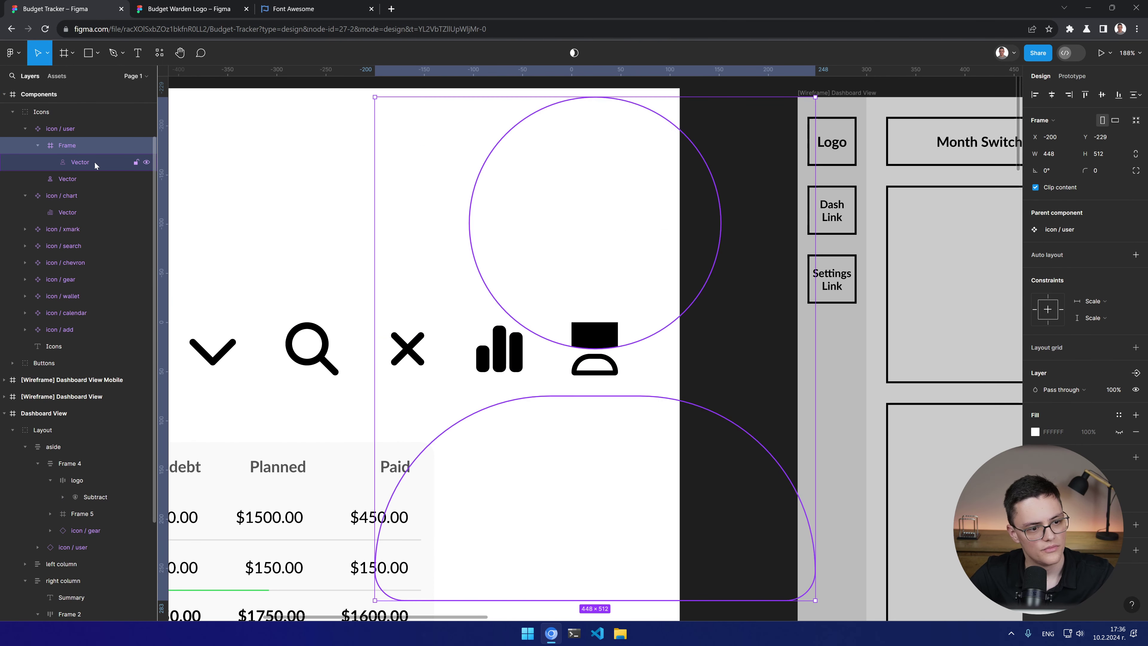
Step: Move the pasted vector out of its frame directly into the icon / user component and delete the empty frame
click(93, 169)
drag(87, 165, 82, 142)
click(76, 163)
key(Delete)
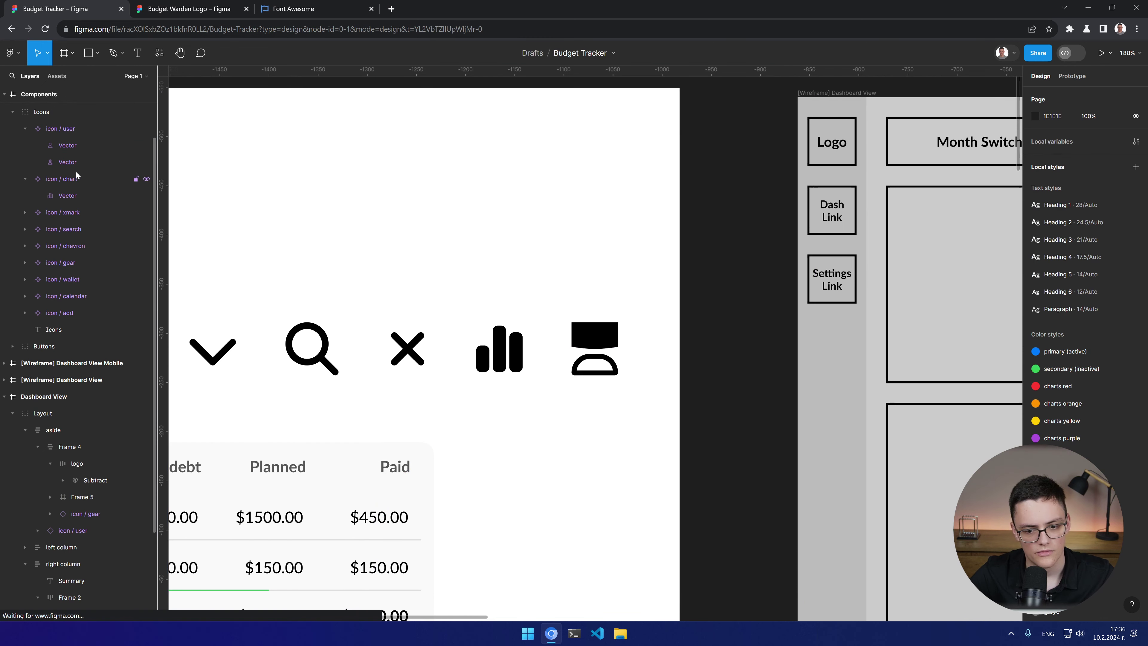
Step: Try a height of 54 on the pasted solid vector without locked proportions, and undo it
click(75, 143)
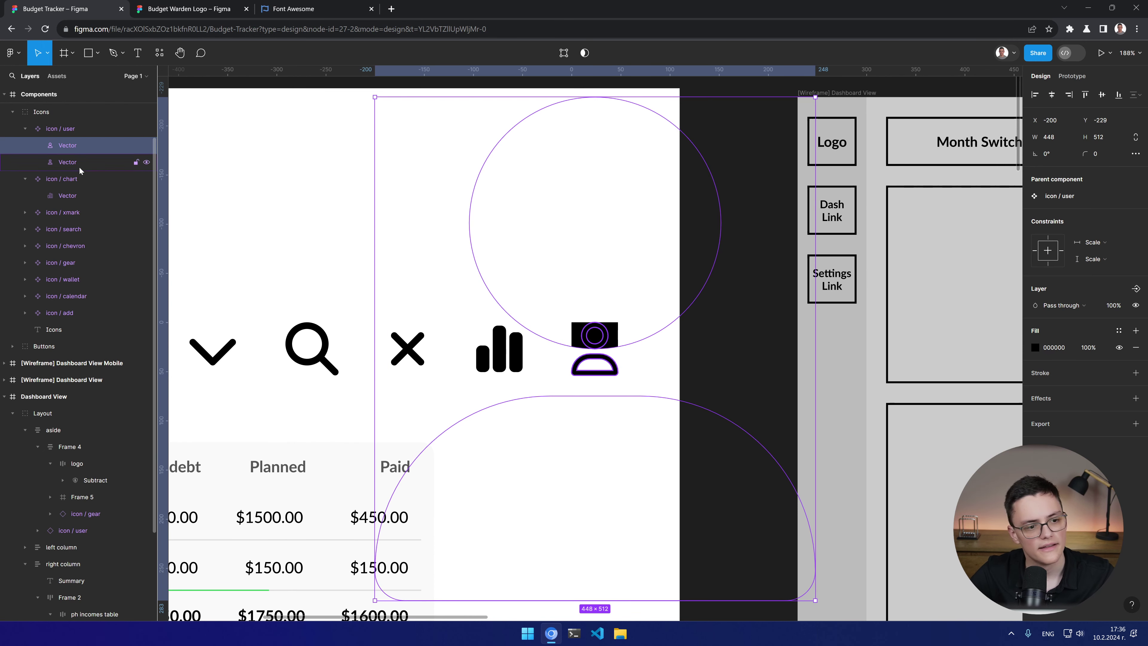
click(79, 164)
click(75, 147)
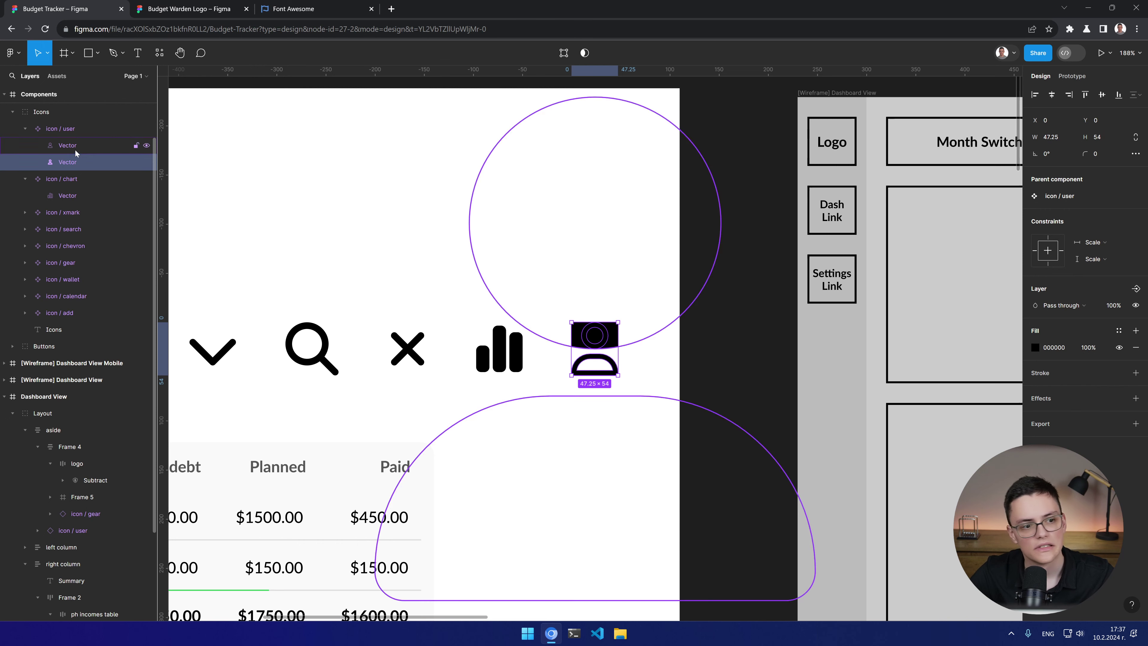
click(1096, 136)
text(54)
key(Return)
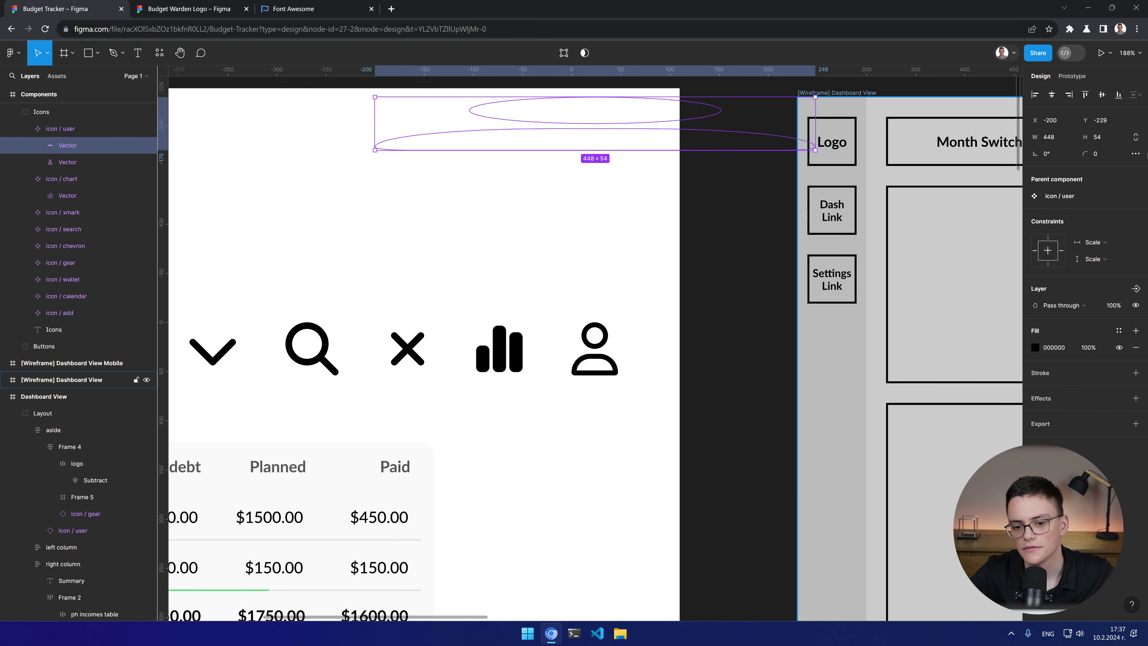
key(ctrl+z)
Step: Lock the pasted solid vector's proportions and set its height to 54
click(1134, 136)
click(1097, 137)
text(54)
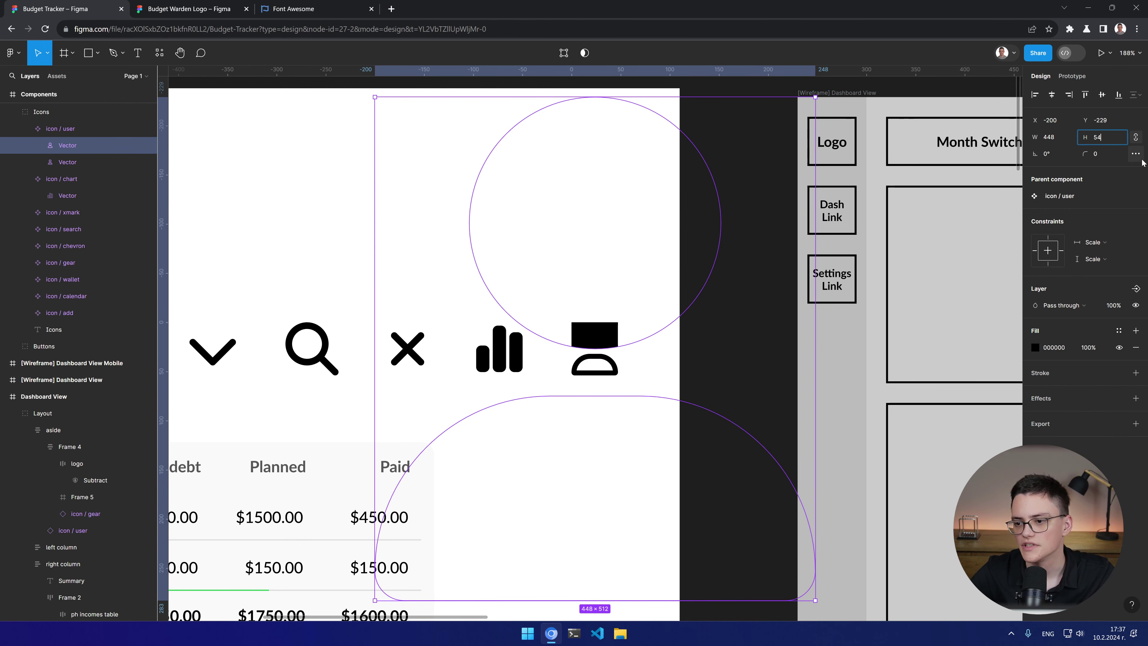
key(Return)
Step: Place the solid vector exactly over the outlined user shape in the component and delete the outlined vector
drag(395, 148, 594, 372)
click(64, 163)
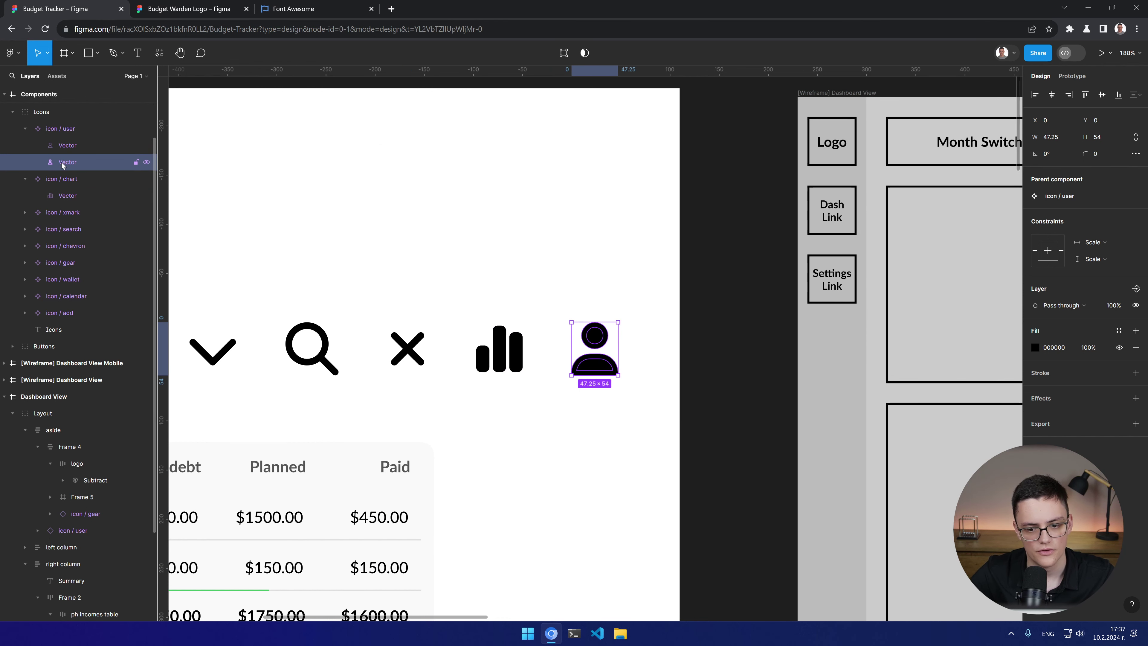
key(Delete)
Step: Check the updated solid user icon at the bottom of the Dashboard View's sidebar
alt+click(580, 364)
alt+click(580, 364)
alt+click(580, 364)
drag(732, 542, 562, 272)
ctrl+click(460, 413)
ctrl+click(460, 414)
ctrl+click(460, 412)
ctrl+click(460, 412)
scroll(460, 411, down, 10)
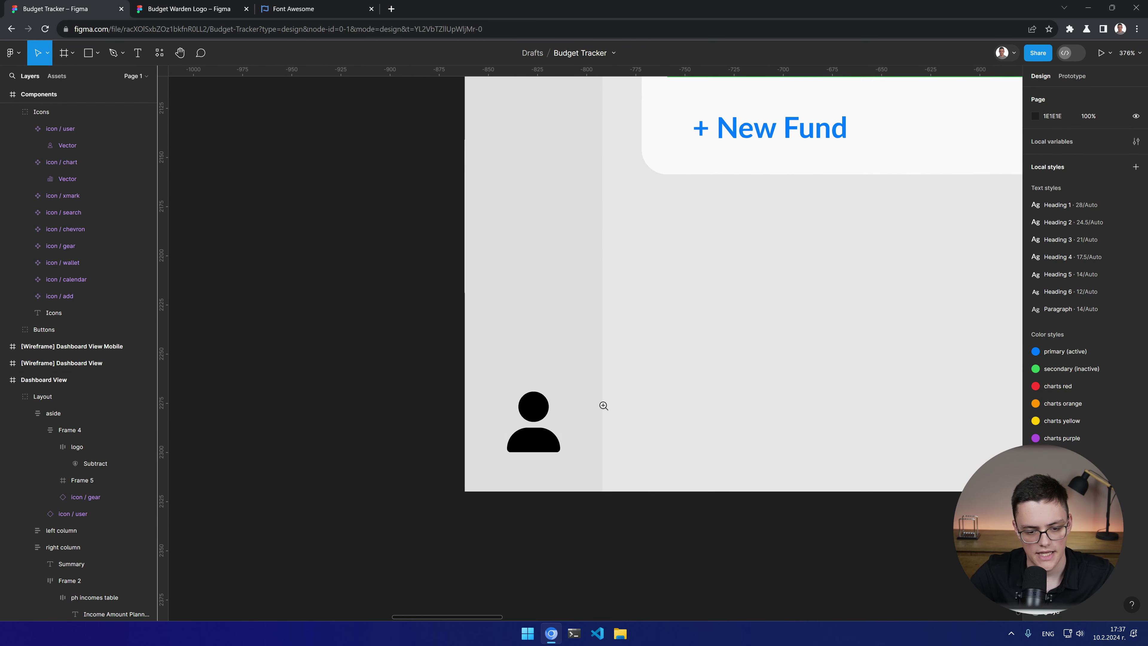
scroll(474, 407, down, 5)
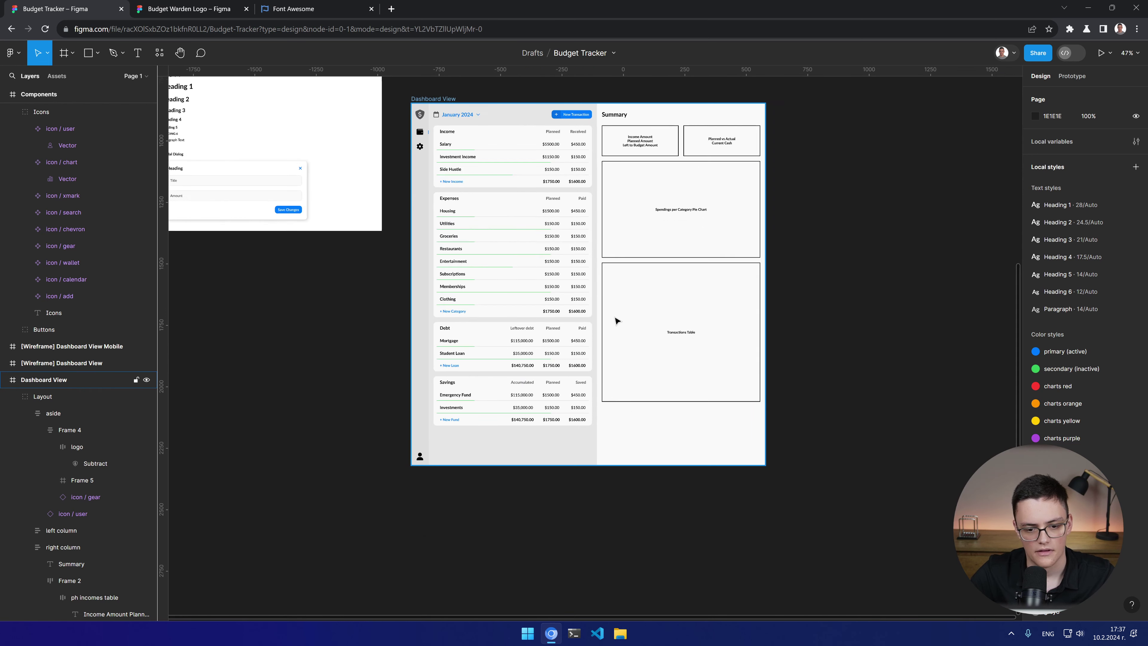
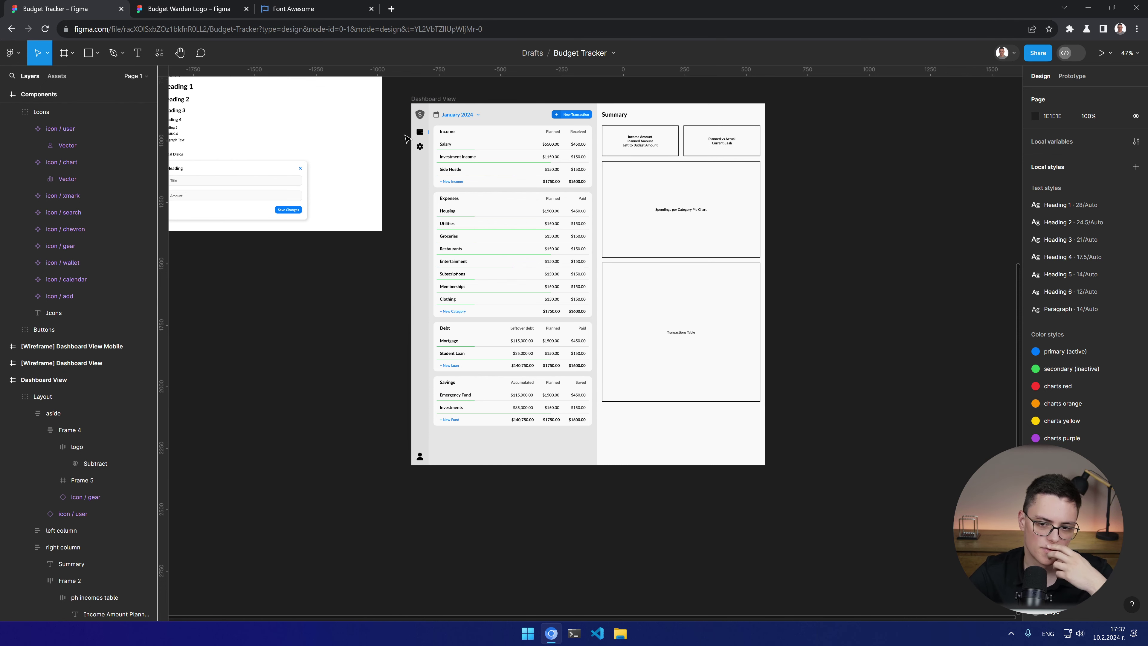
Step: Review the Dashboard View's sidebar and budget tables, ending at the placeholder boxes in the Summary column
scroll(416, 135, up, 5)
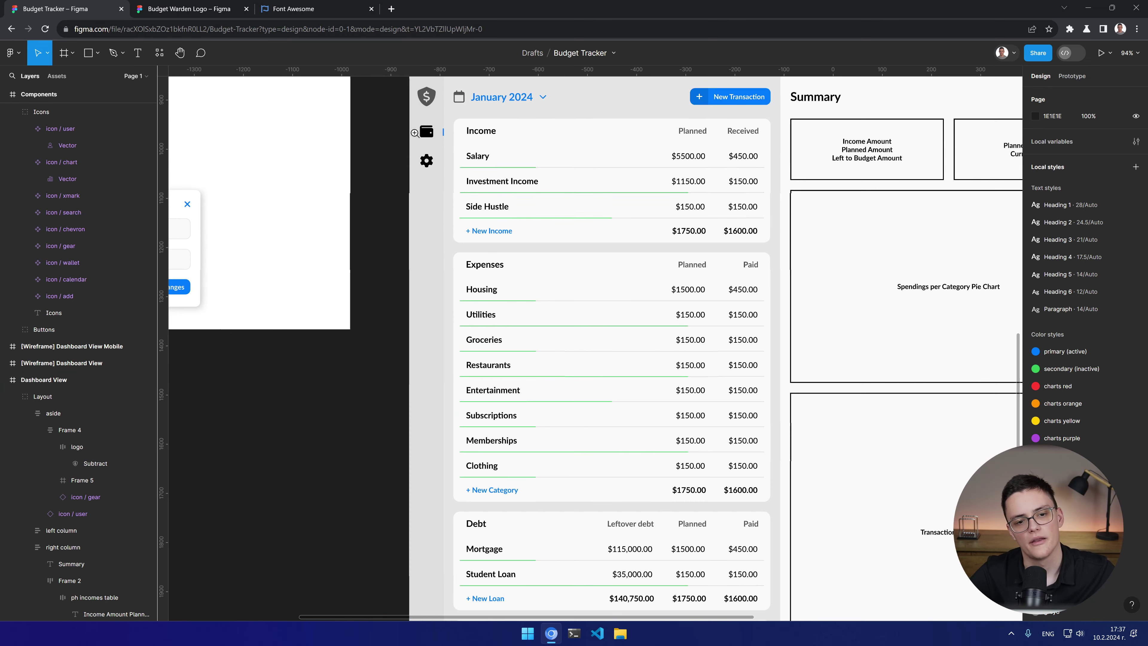
scroll(635, 195, down, 5)
scroll(618, 93, up, 5)
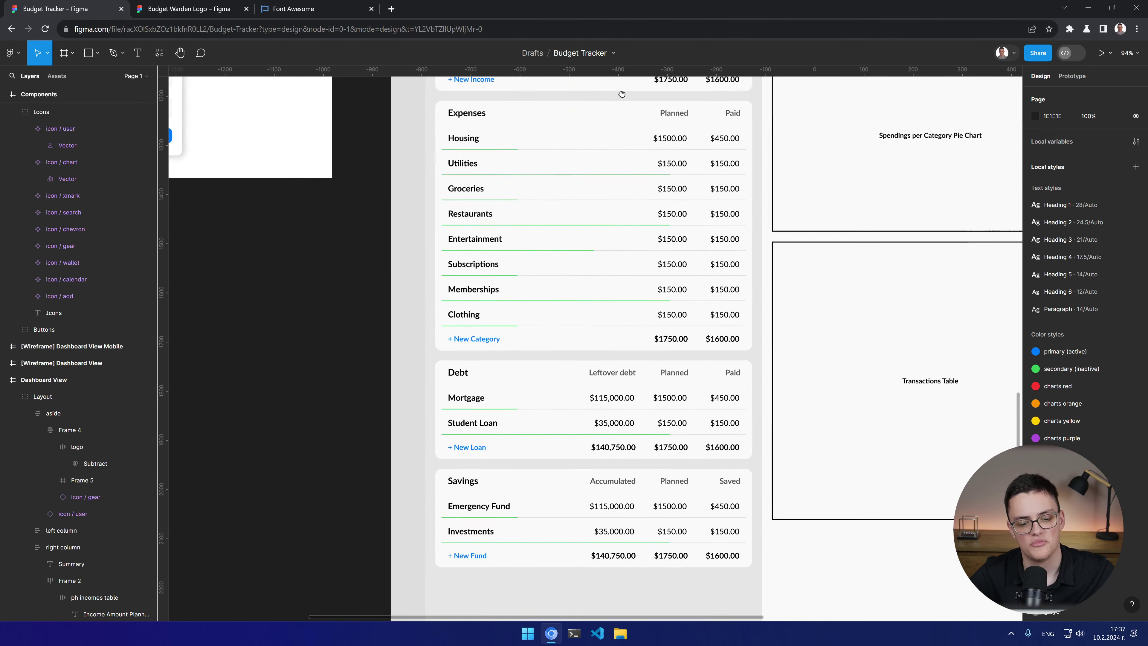
scroll(605, 249, down, 5)
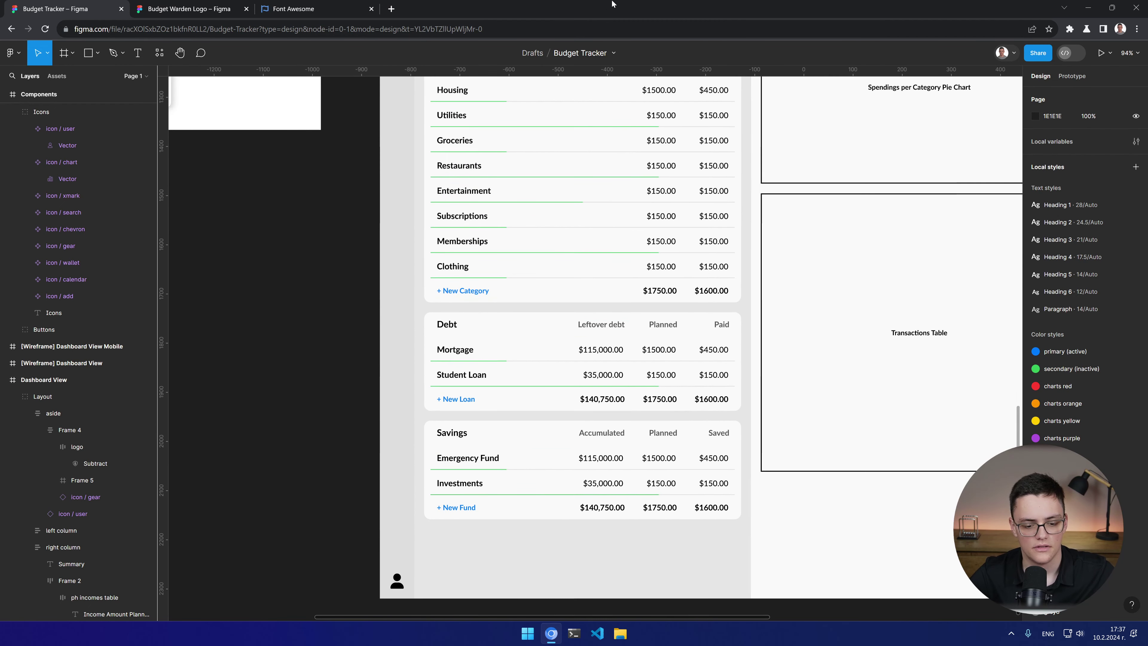
drag(612, 3, 585, 327)
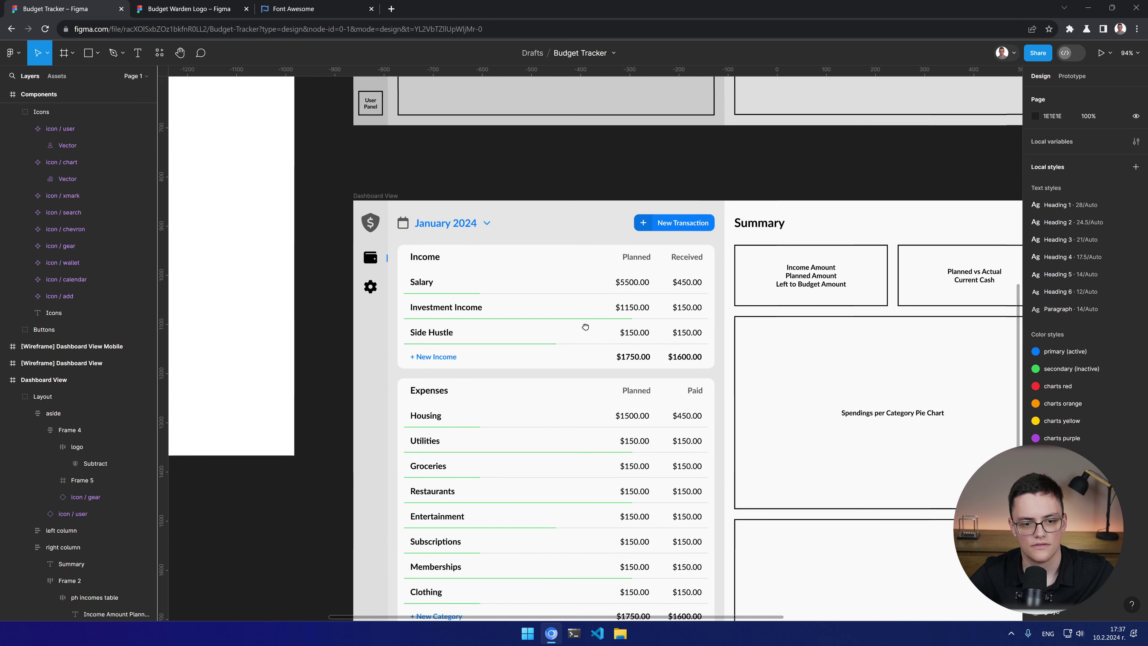
drag(730, 303, 442, 261)
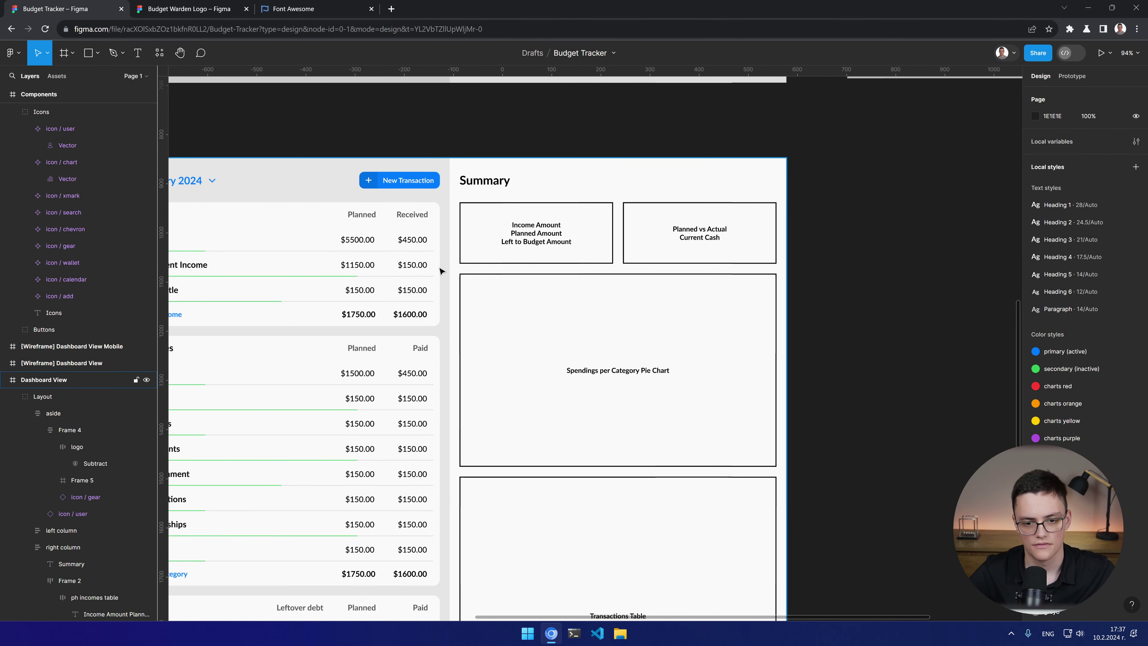
scroll(602, 249, down, 3)
drag(602, 250, 563, 364)
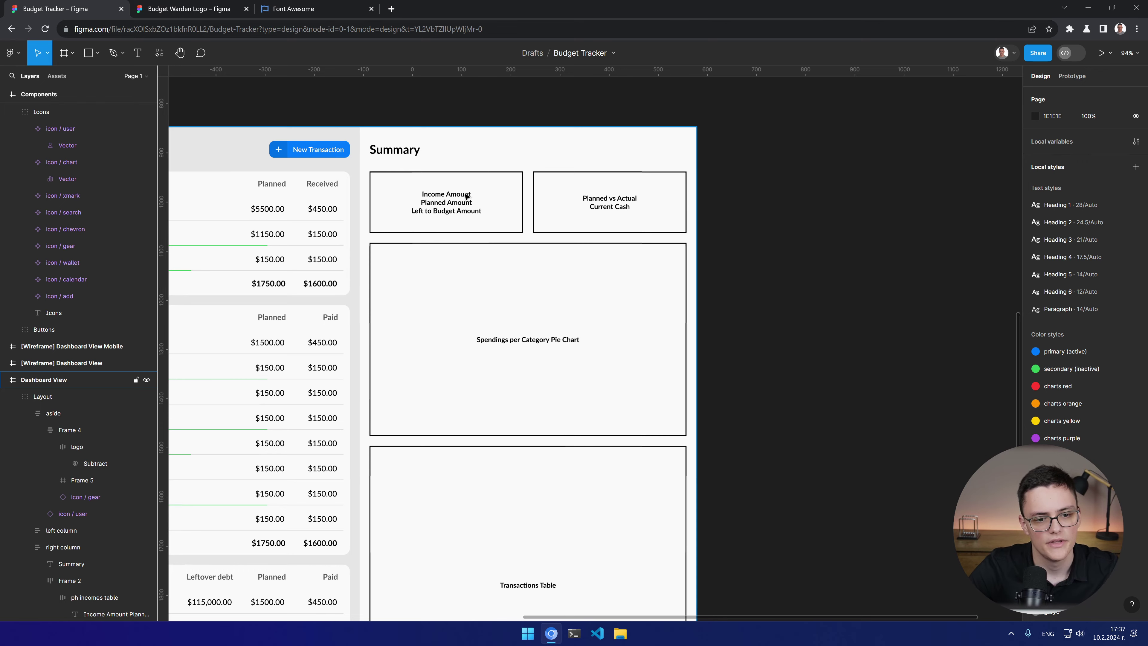
Step: Select the Income table's frame in the Dashboard View and check its corner radius
scroll(467, 195, left, 6)
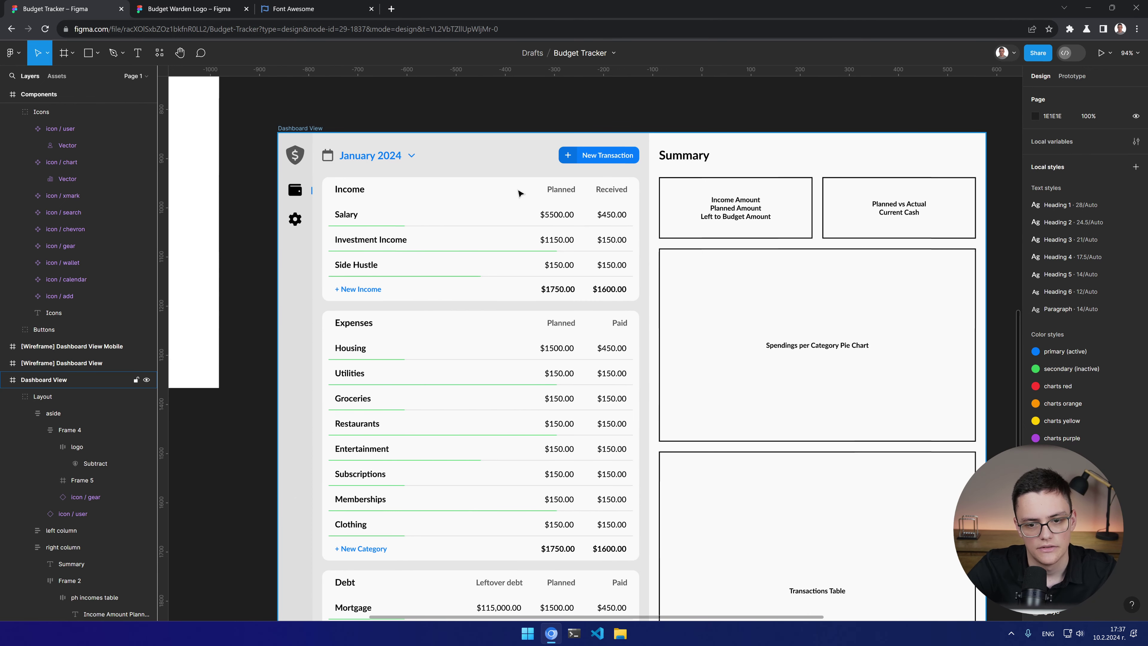
double_click(520, 193)
double_click(468, 188)
double_click(468, 188)
key(Escape)
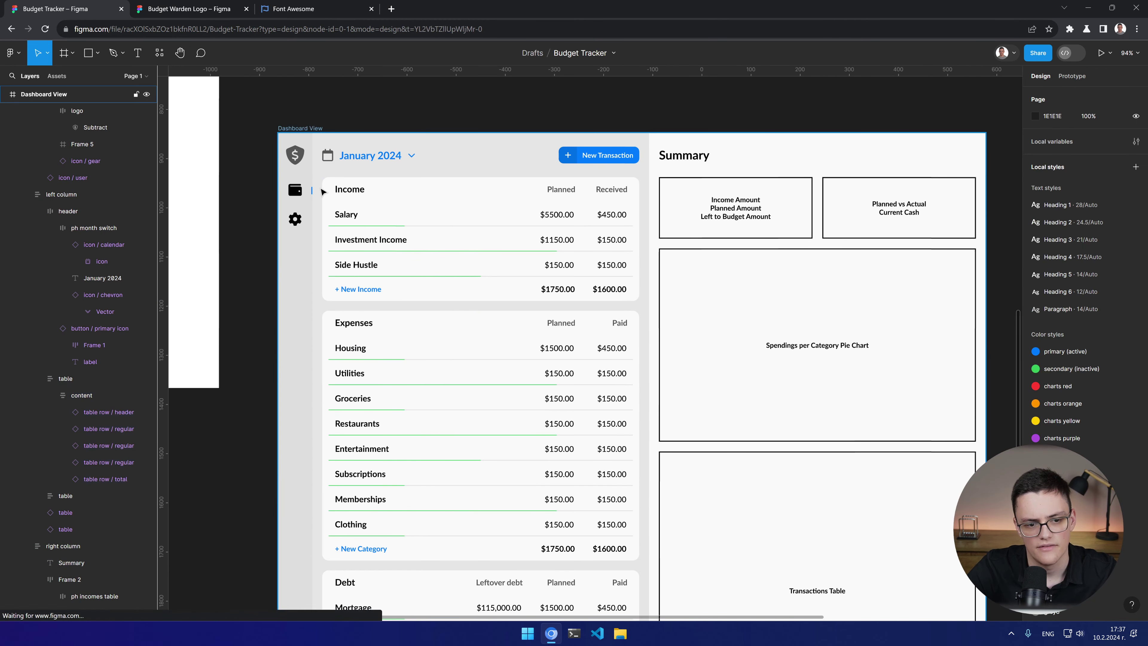
click(322, 189)
double_click(324, 187)
double_click(324, 187)
double_click(324, 188)
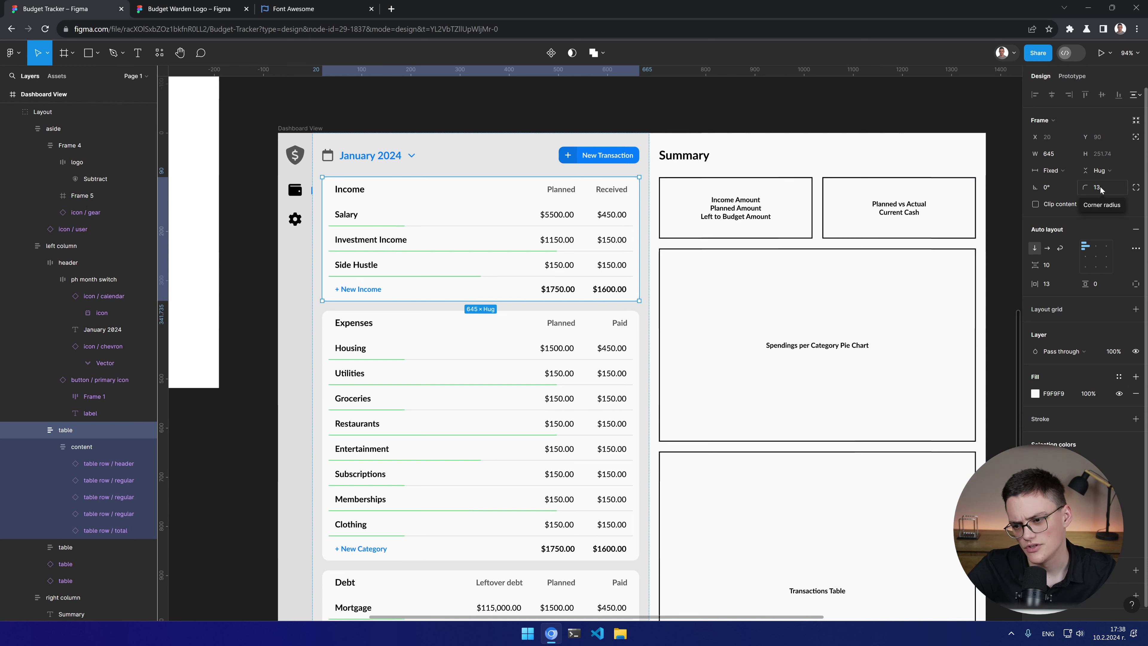
Step: Select the Tables and Table Rows group in the Components frame to reach the source Debt table
click(661, 299)
scroll(661, 299, down, 5)
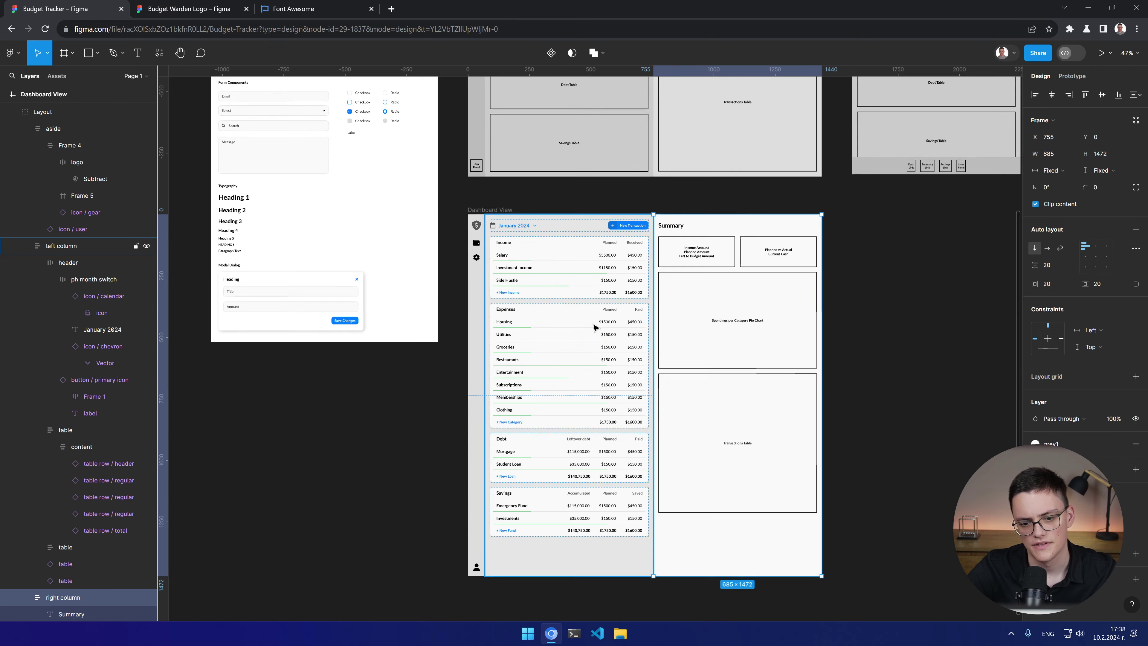
scroll(593, 327, up, 3)
scroll(593, 326, left, 4)
drag(490, 117, 507, 135)
click(497, 240)
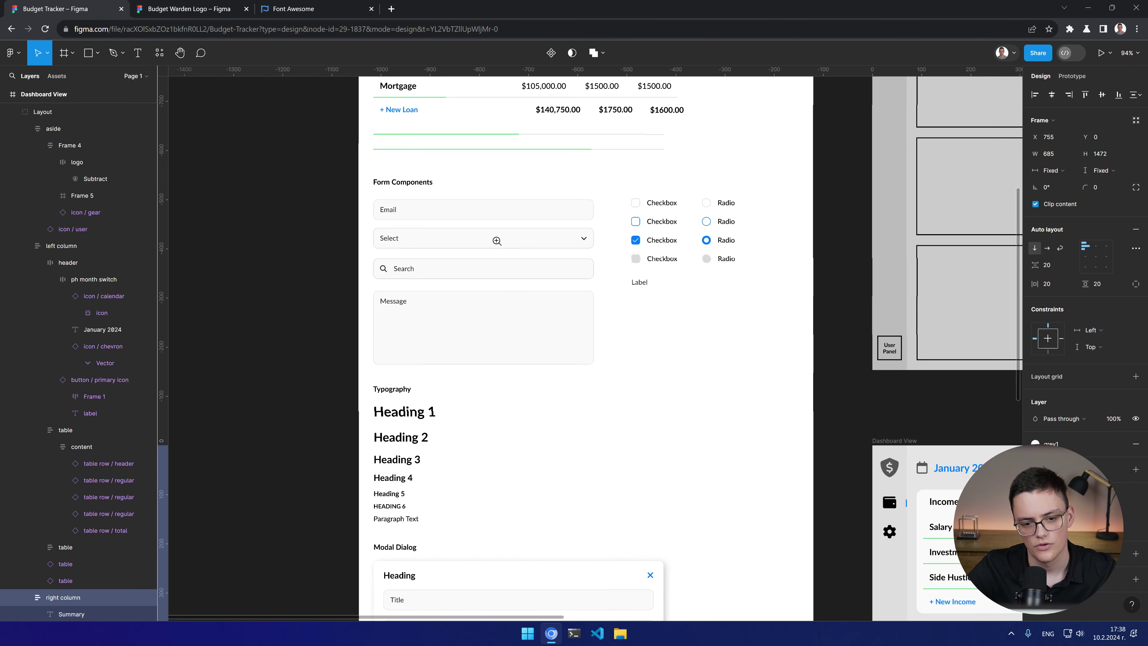
scroll(502, 253, up, 8)
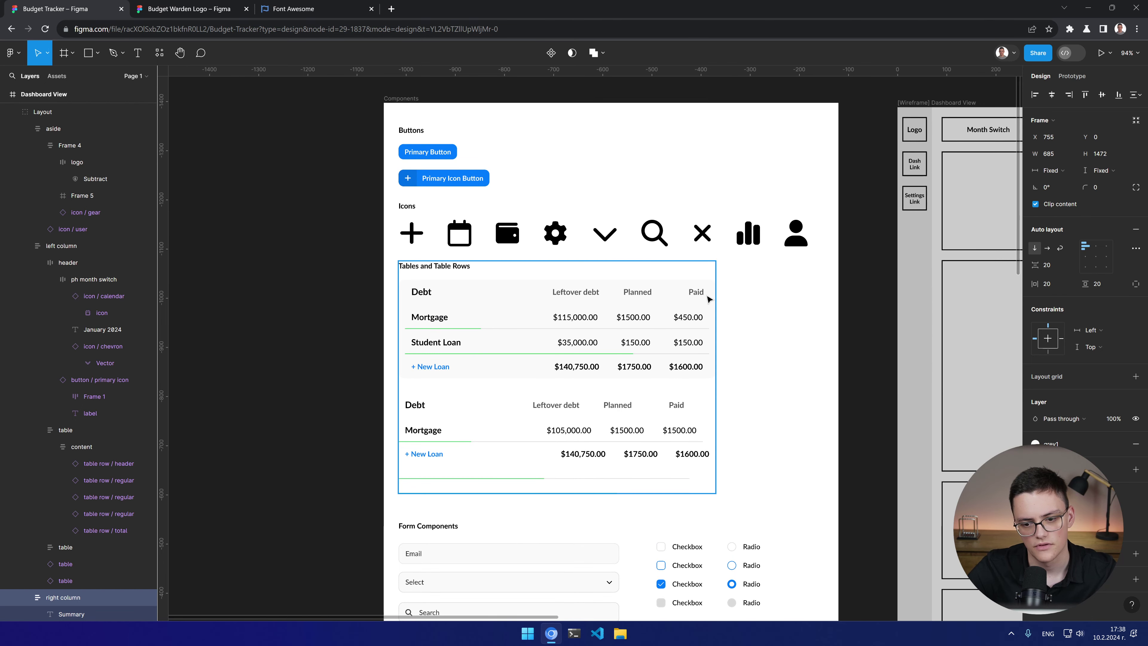
click(709, 299)
click(709, 289)
click(714, 289)
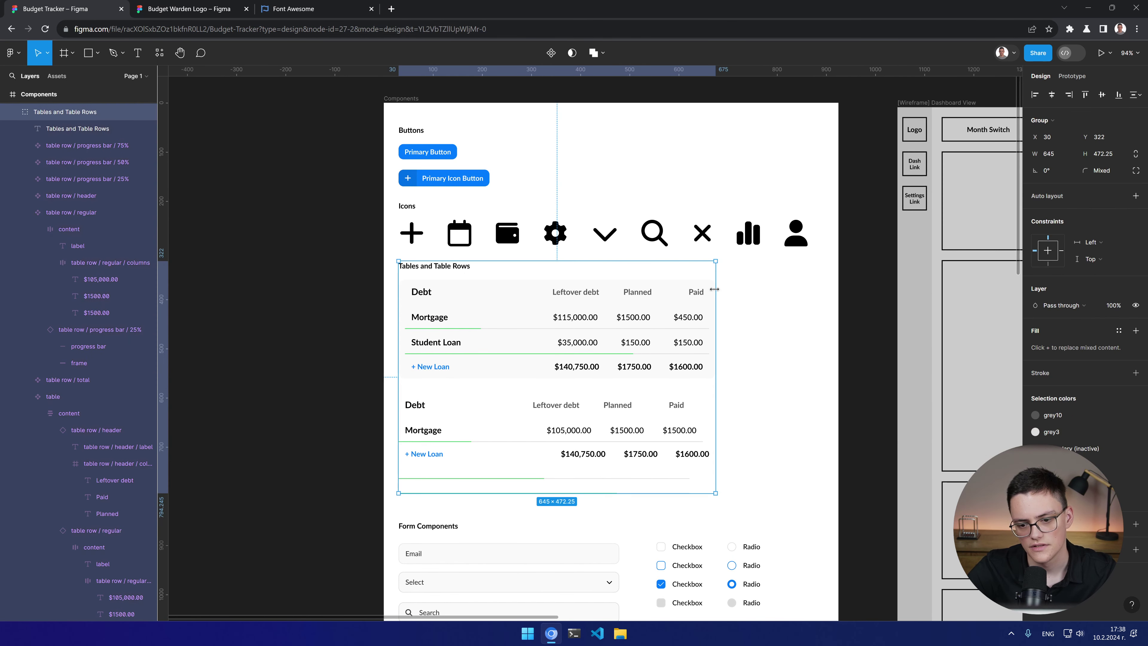
Step: Set the corner radius of the table component on the Components frame to 10
click(714, 289)
click(1103, 188)
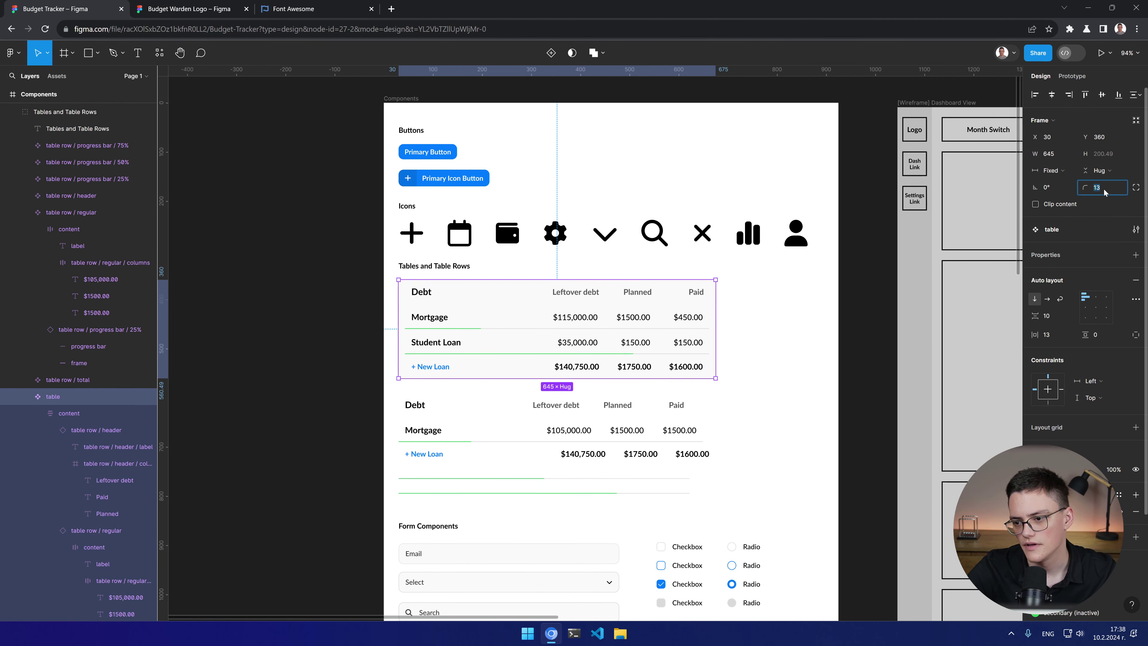
text(10)
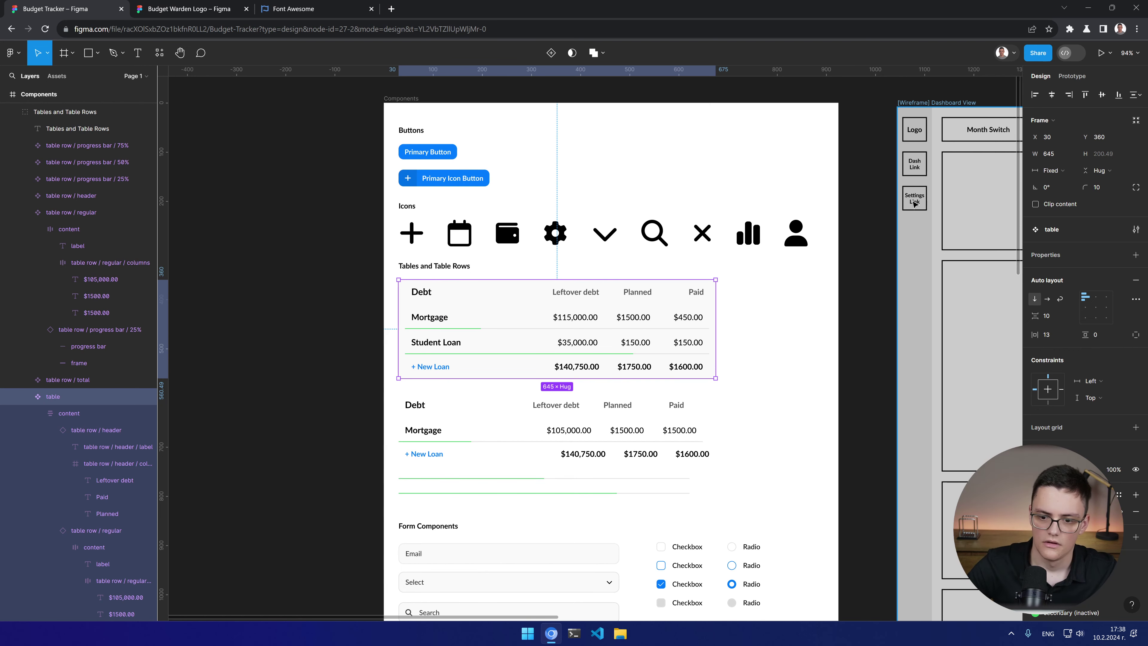
click(768, 328)
Step: Set the corner radius of the Expenses table in the Dashboard View to 10, matching the Income table
drag(818, 427, 346, 189)
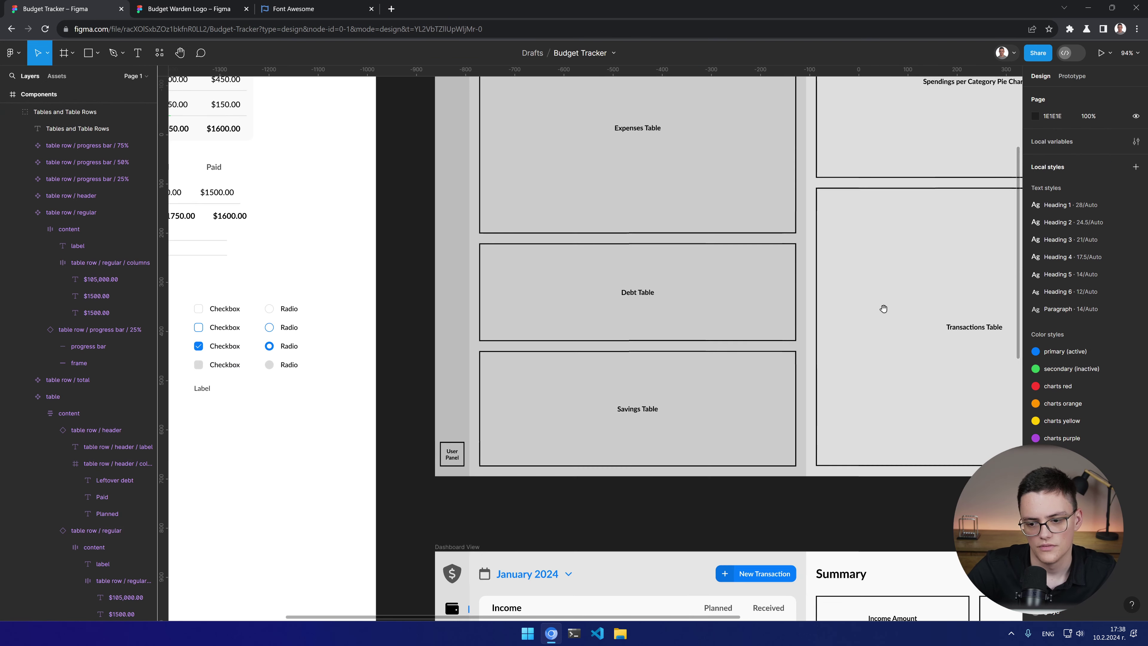
drag(882, 308, 556, 233)
drag(529, 494, 750, 283)
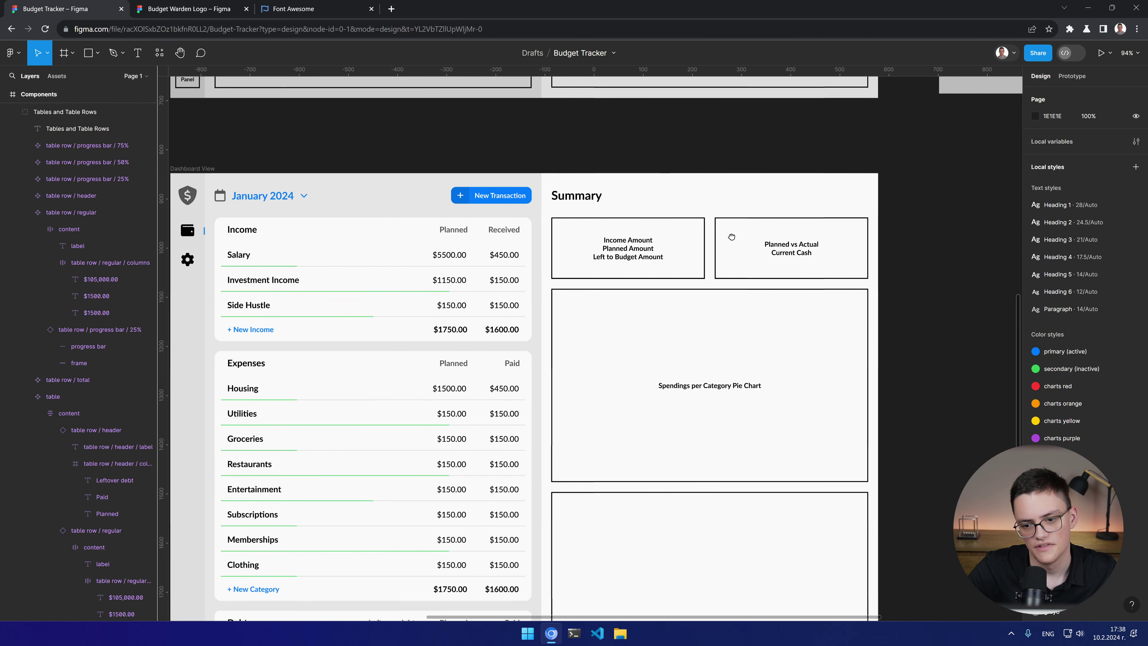
key(ctrl+plus)
click(379, 225)
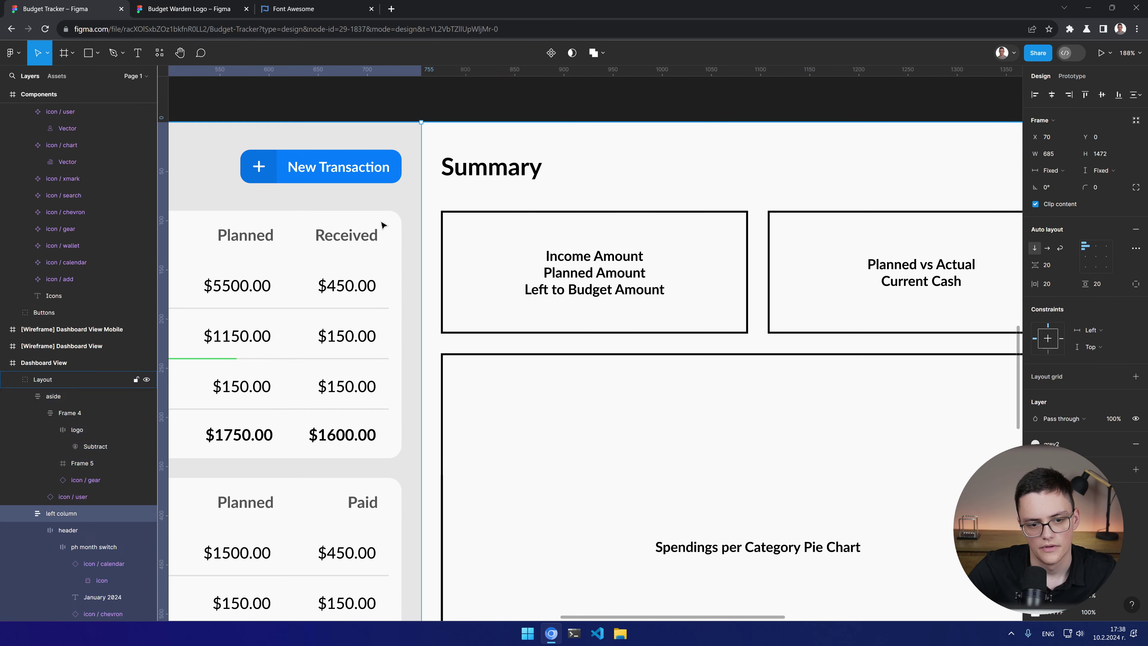
click(381, 224)
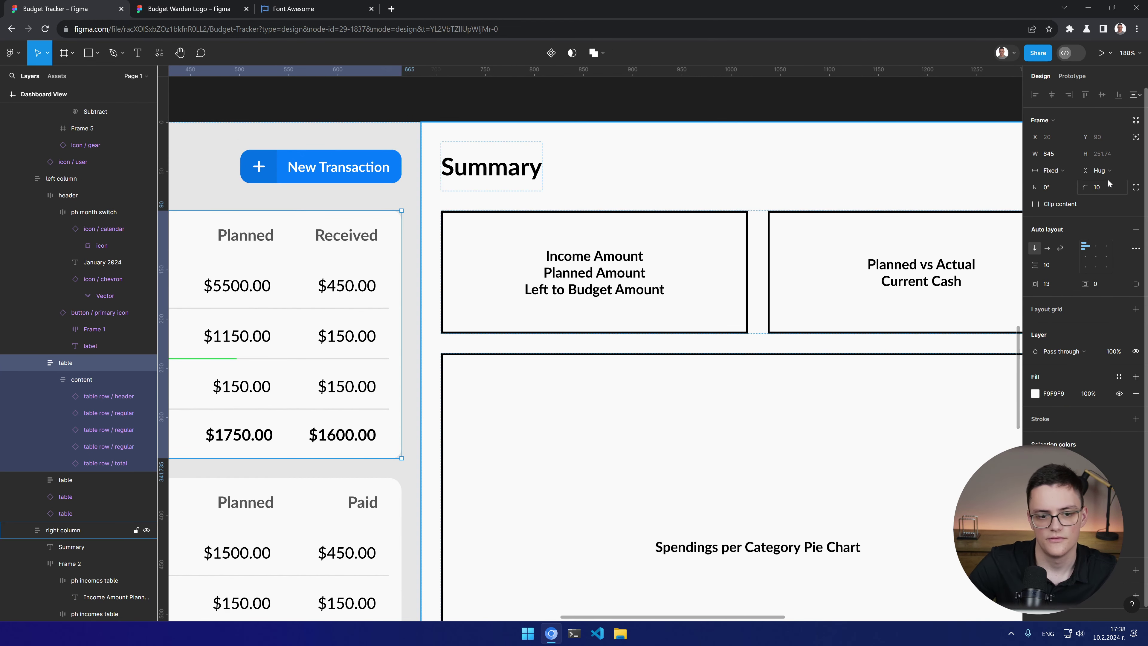
click(376, 492)
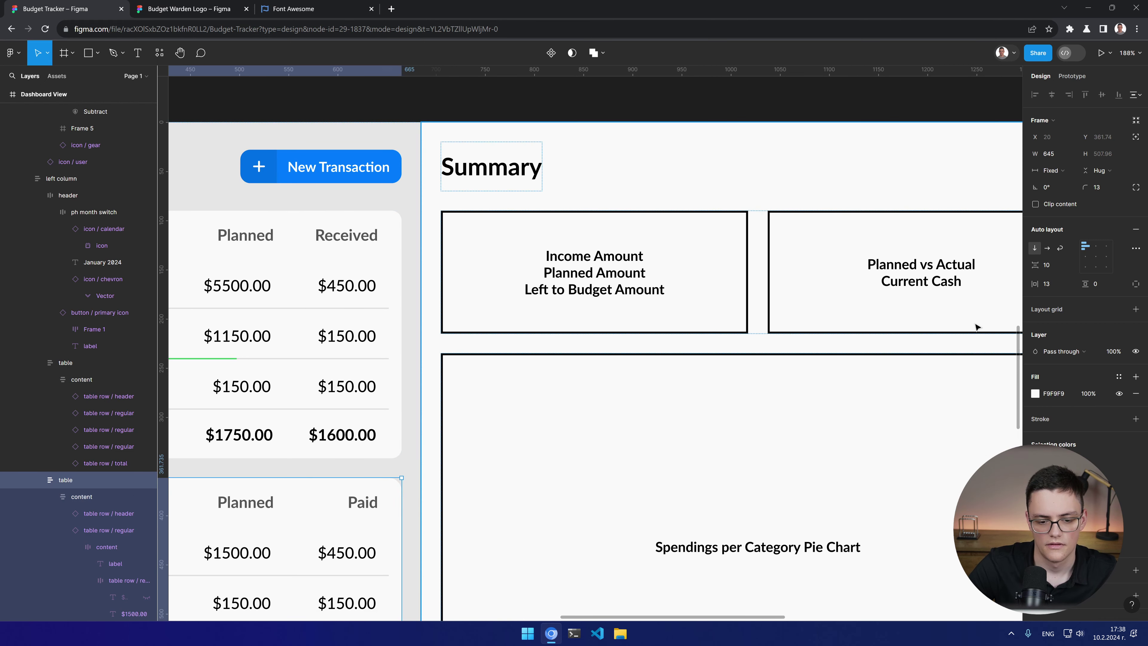
click(1099, 188)
text(10)
key(Return)
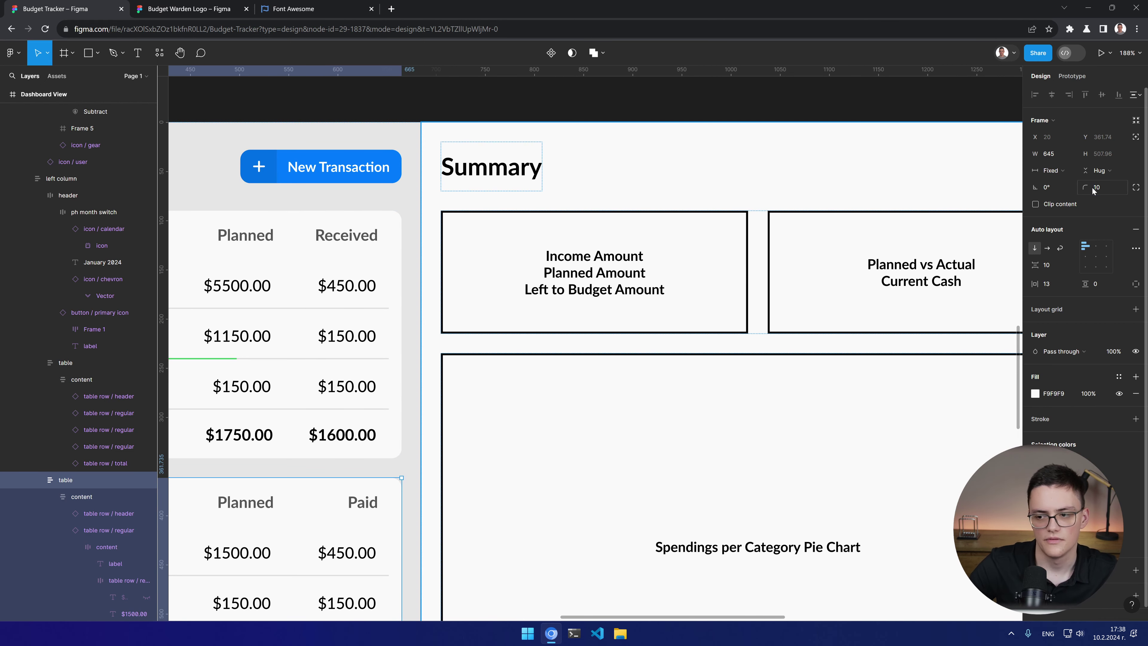
Step: Check the corner radius of the remaining two tables below Expenses in the left column
scroll(541, 265, down, 10)
scroll(541, 265, up, 15)
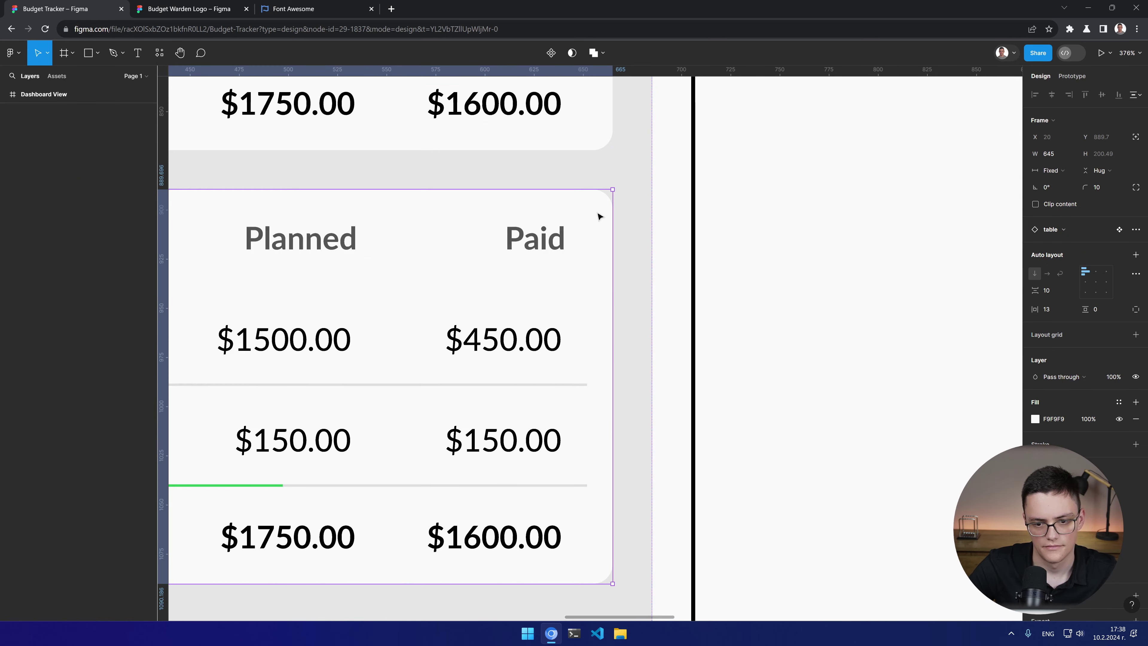
click(77, 410)
click(38, 411)
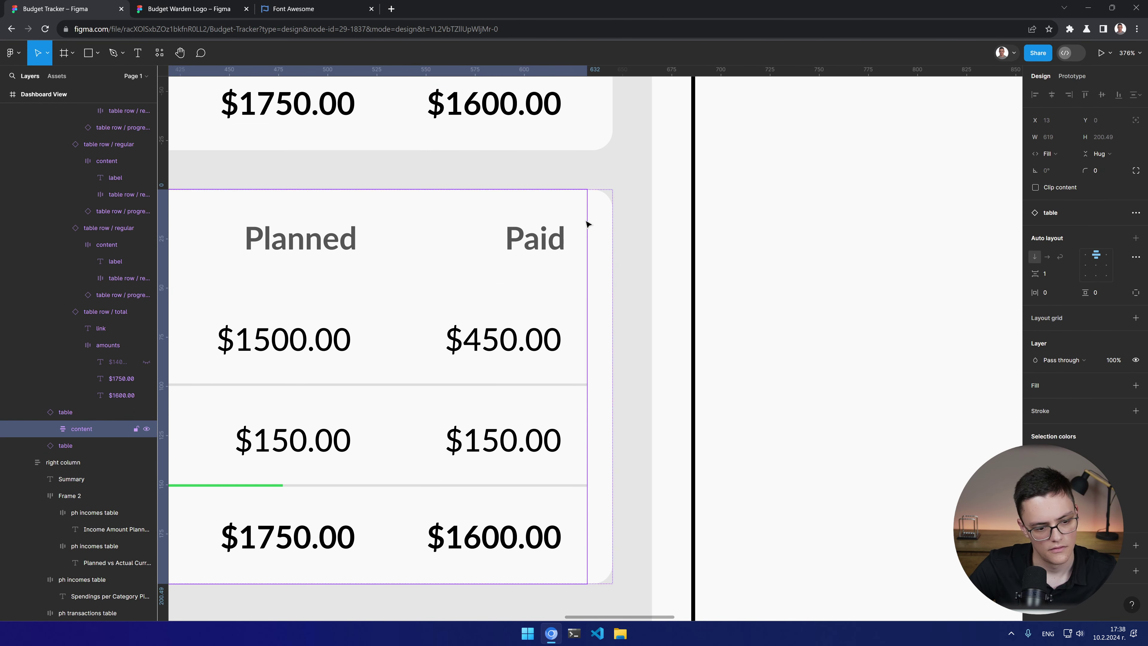
click(51, 428)
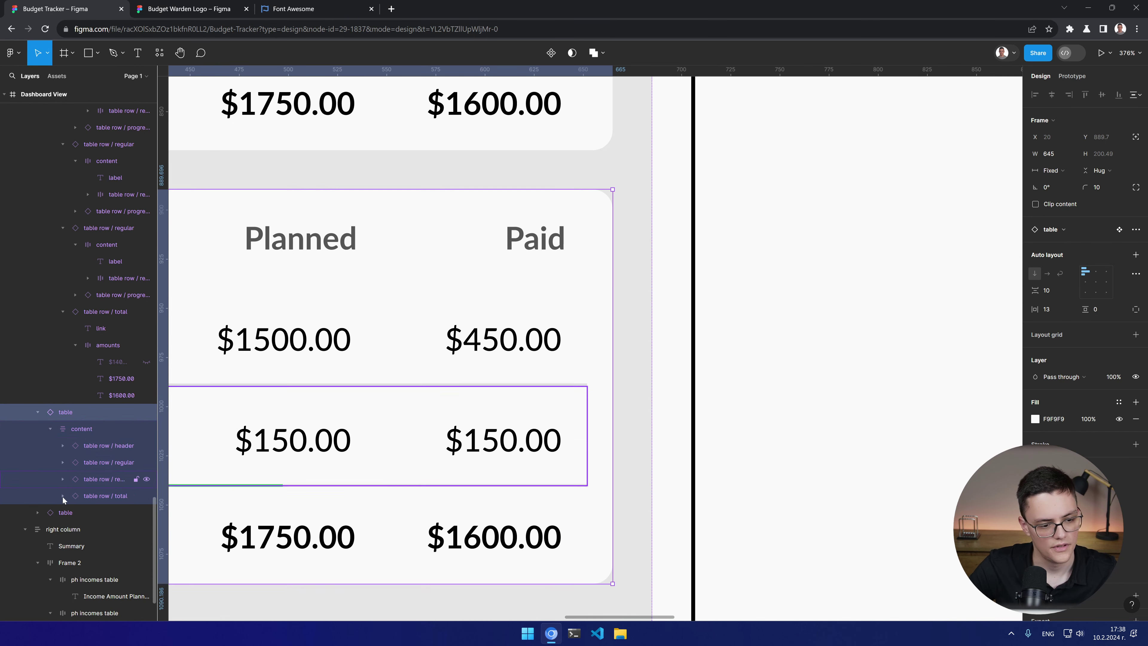
click(91, 511)
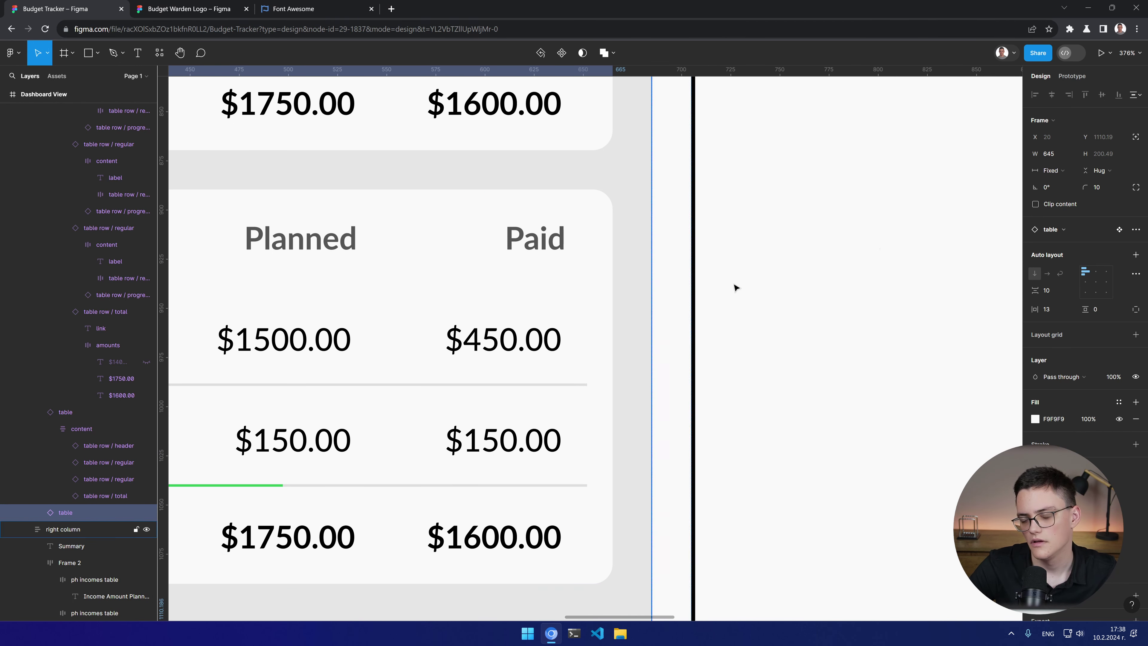
Step: Compare with the Income table's fill, and add a white FFFFFF fill to the frame holding the two summary cards
scroll(735, 287, down, 10)
scroll(645, 437, up, 3)
scroll(645, 436, up, 5)
scroll(645, 437, right, 2)
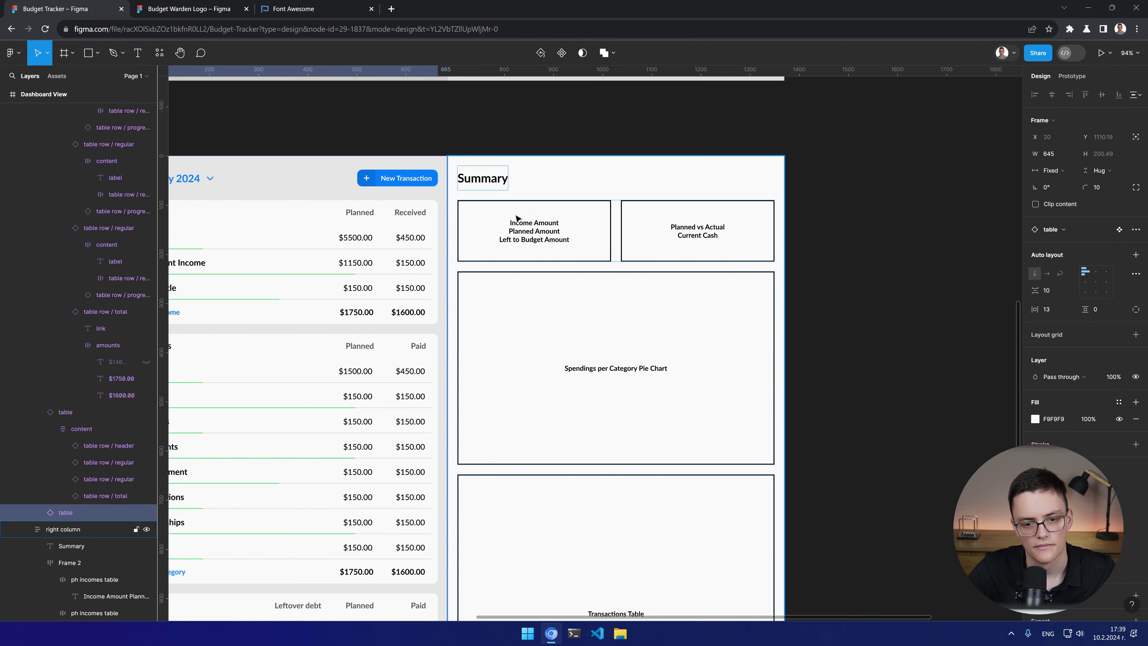
scroll(516, 218, up, 3)
click(466, 282)
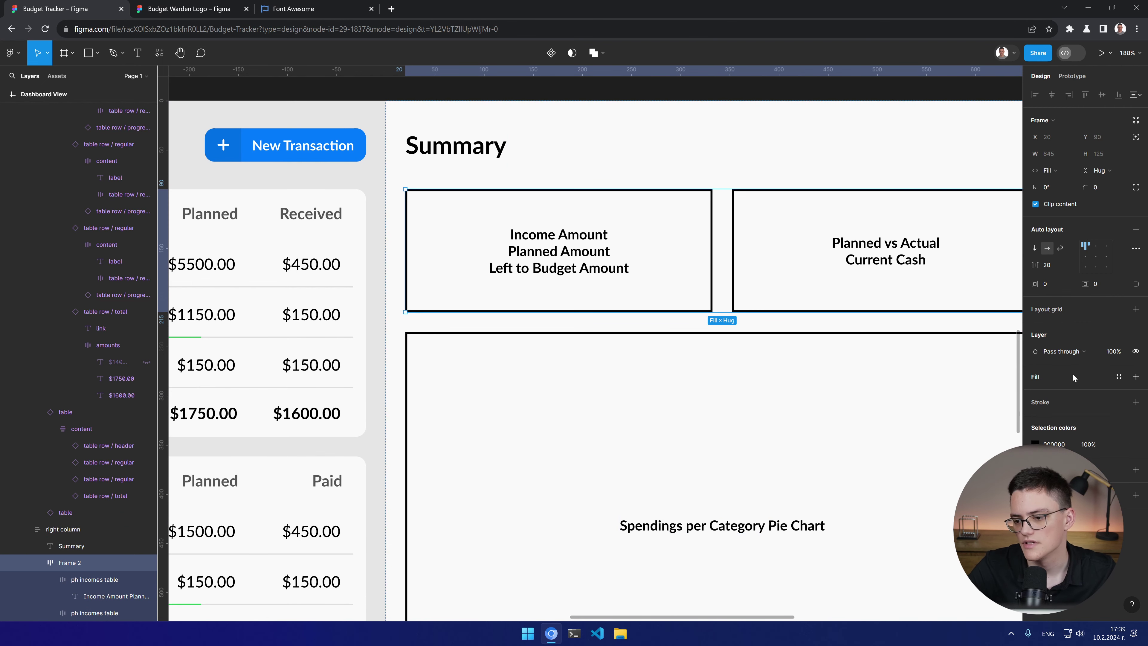
click(343, 203)
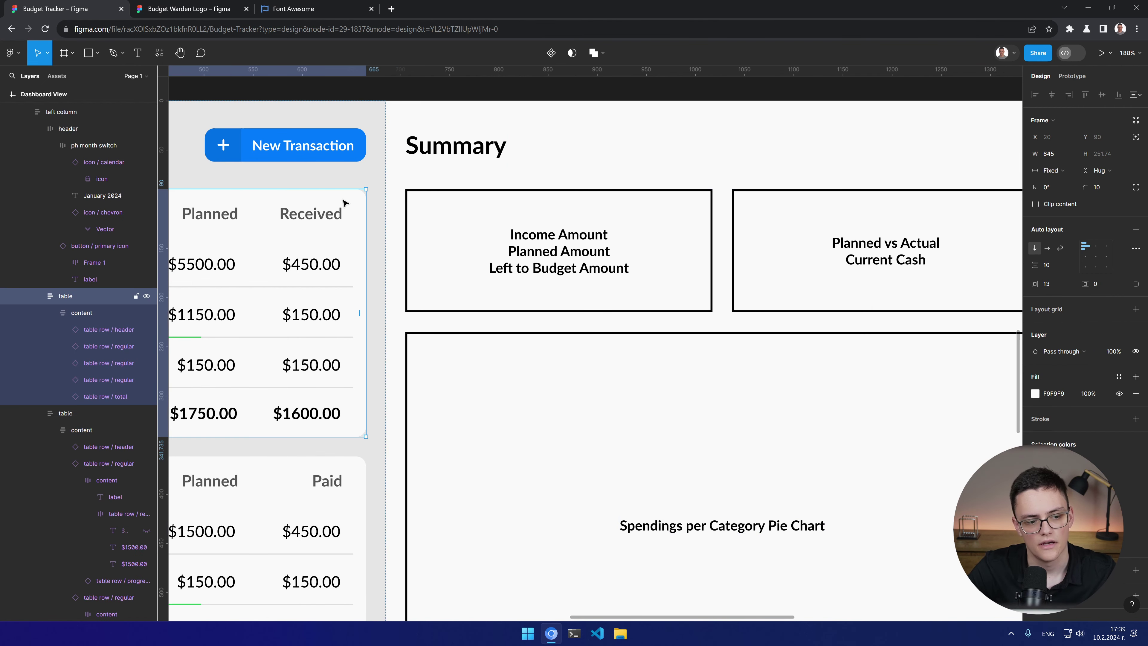
click(1048, 396)
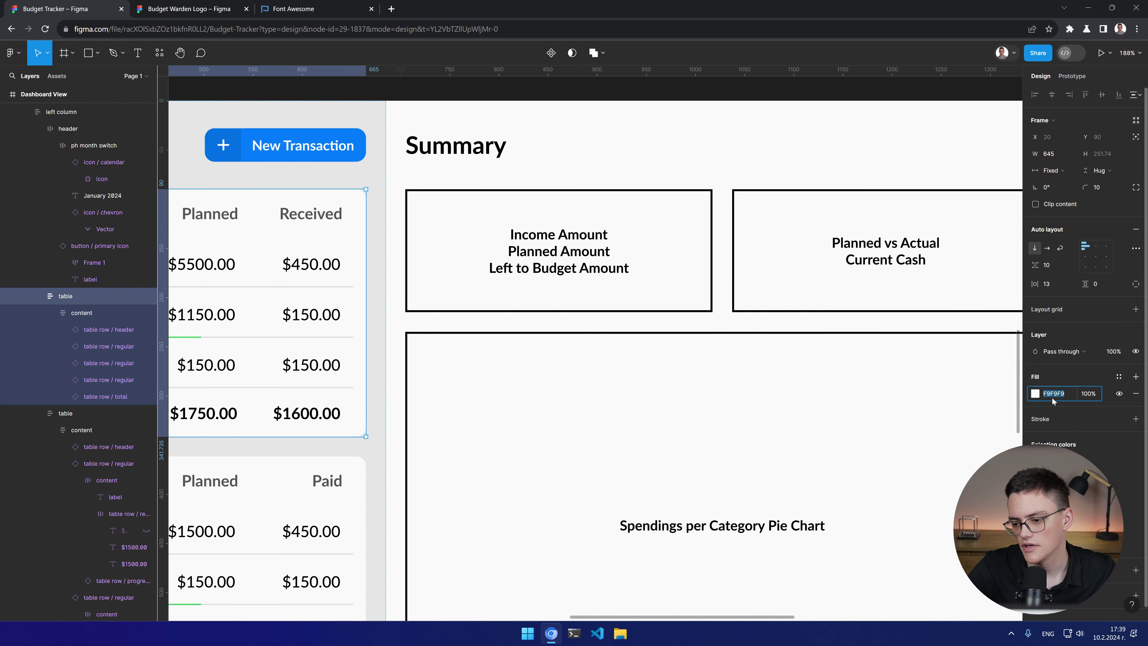
key(Escape)
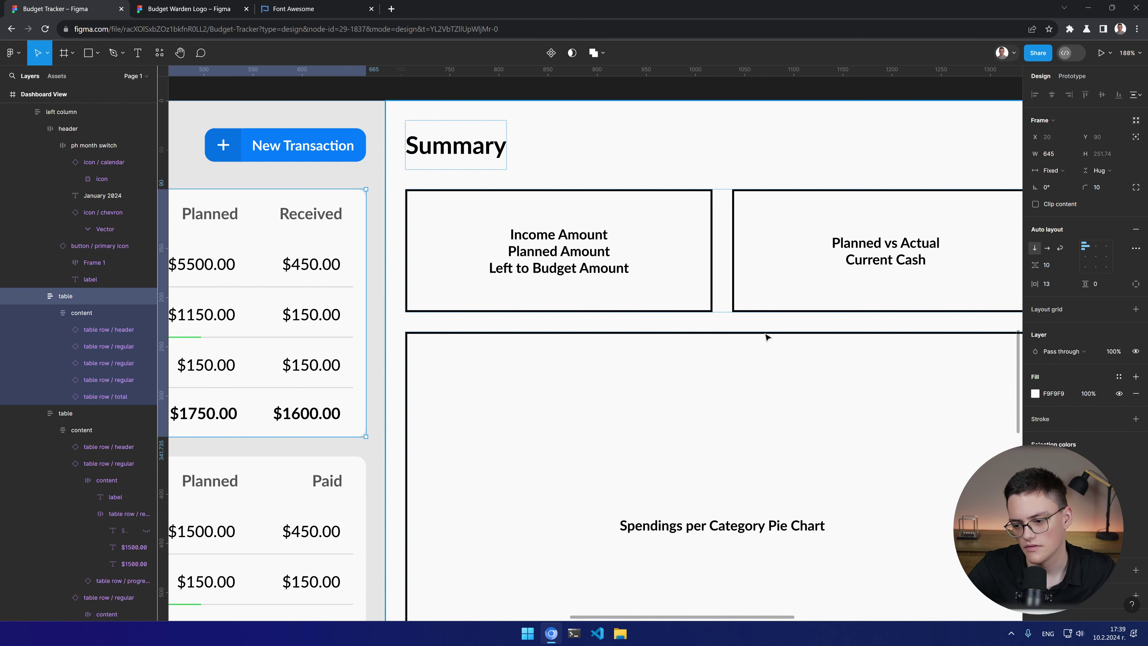
click(645, 221)
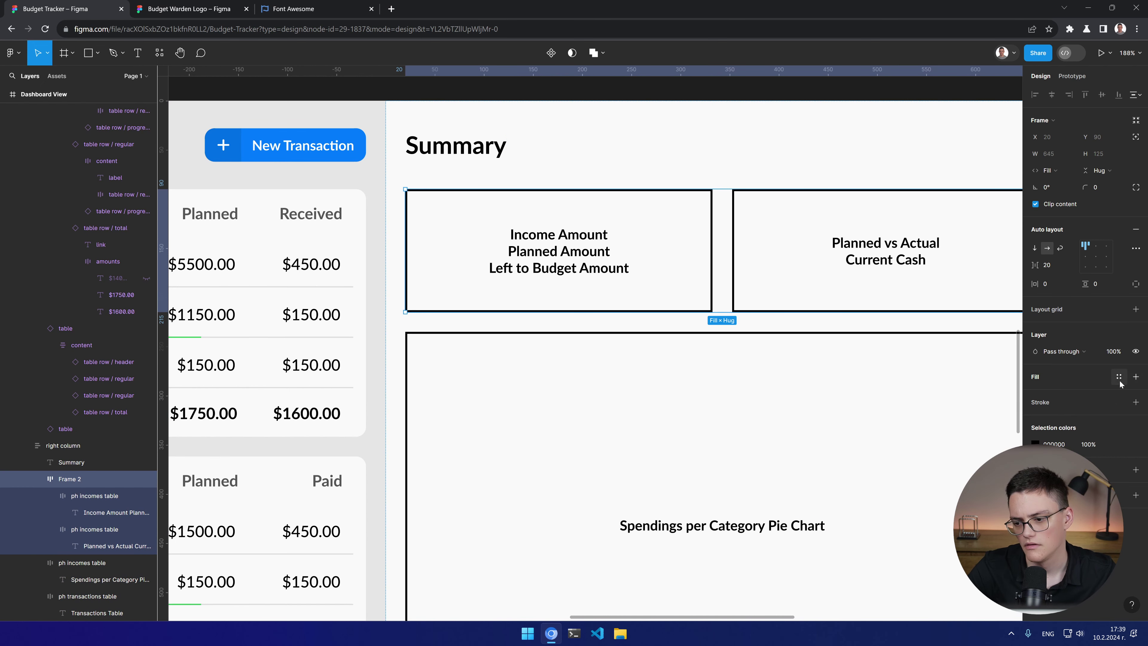
click(1135, 377)
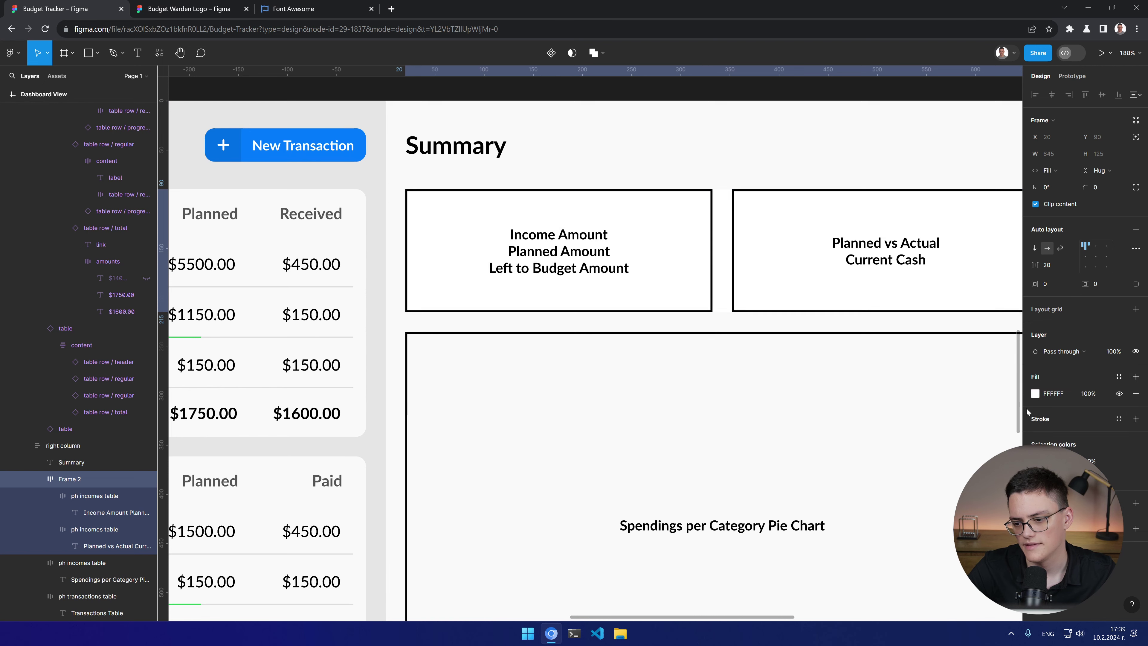
Step: Try the grey3 library colour as the fill of the frame around the two summary cards, and undo it
click(1035, 393)
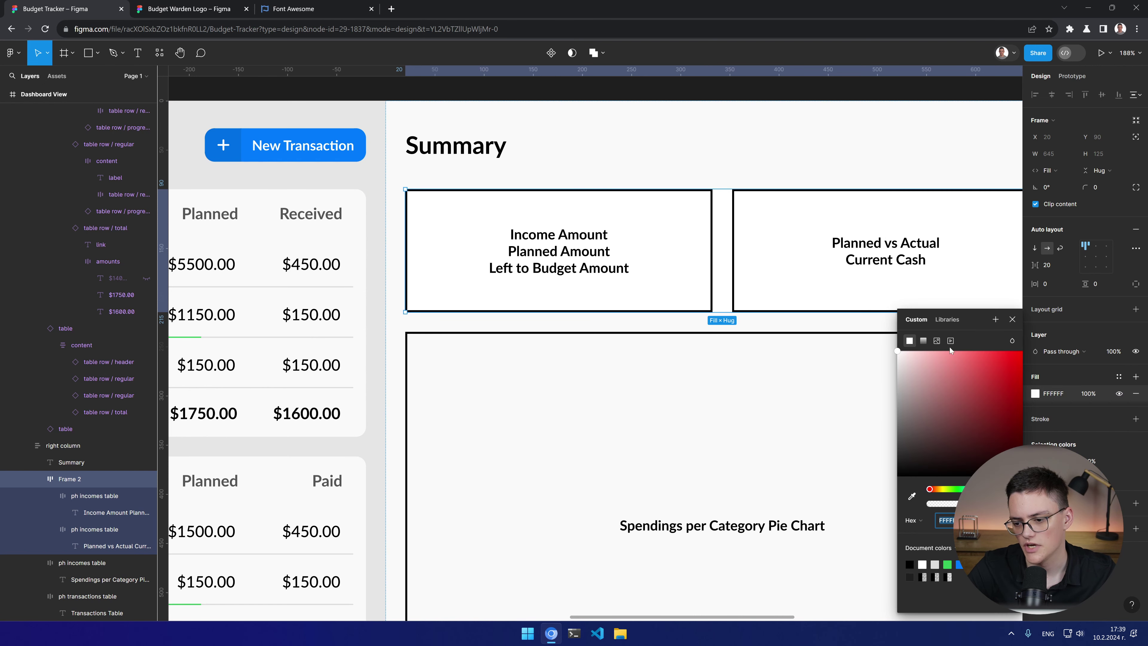
click(947, 319)
scroll(930, 447, down, 3)
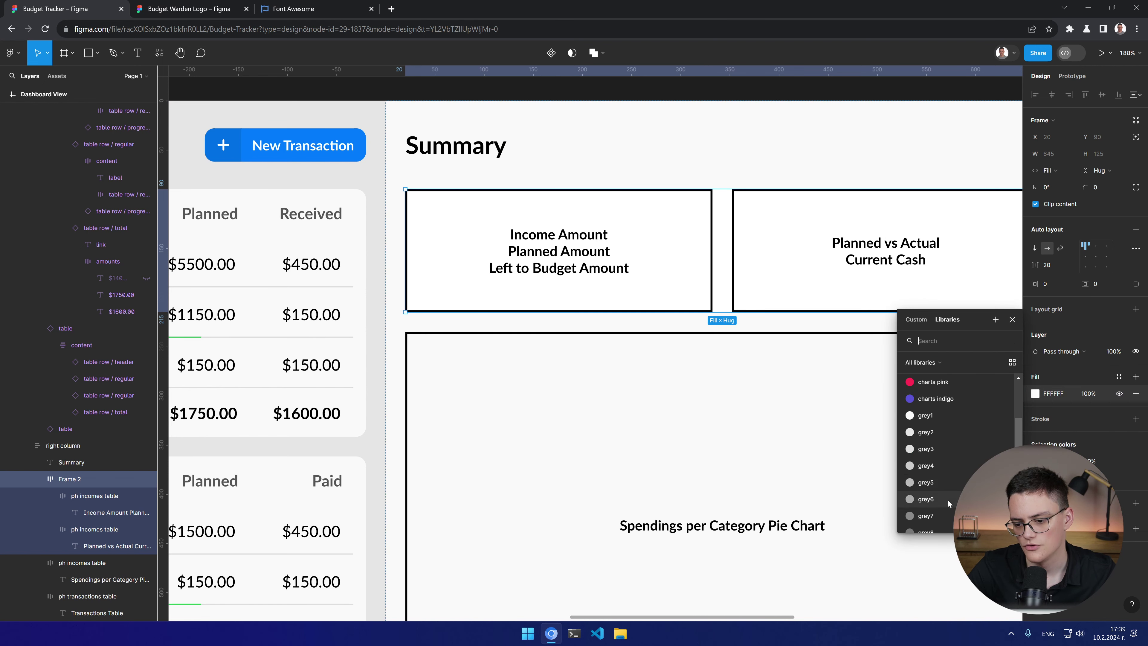
click(924, 449)
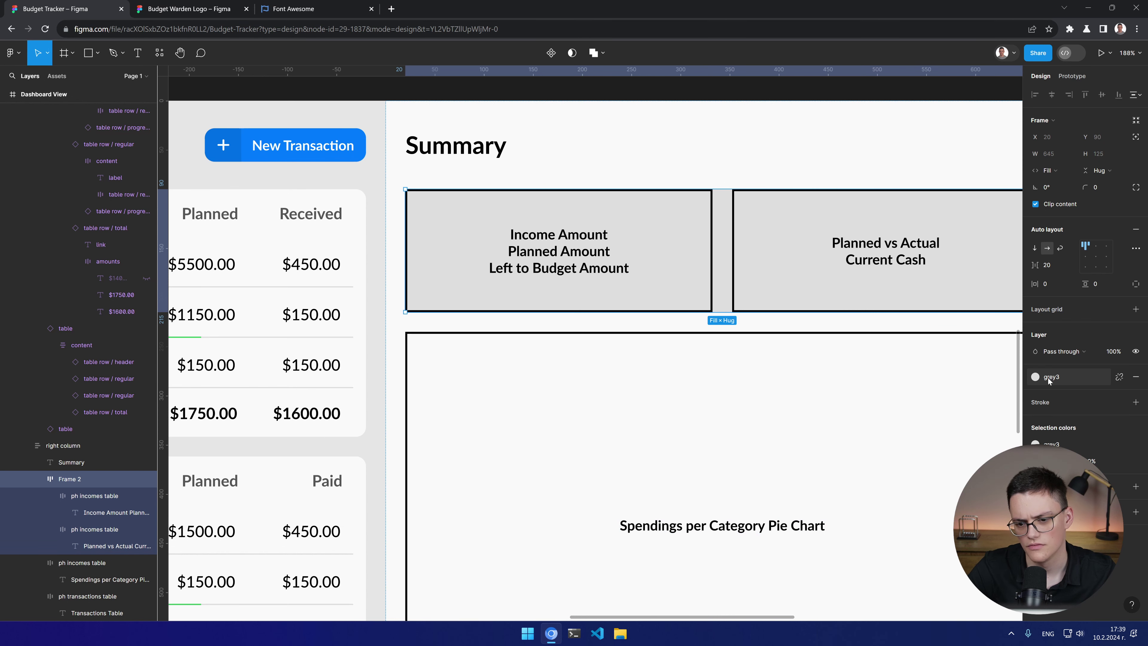
key(ctrl+z)
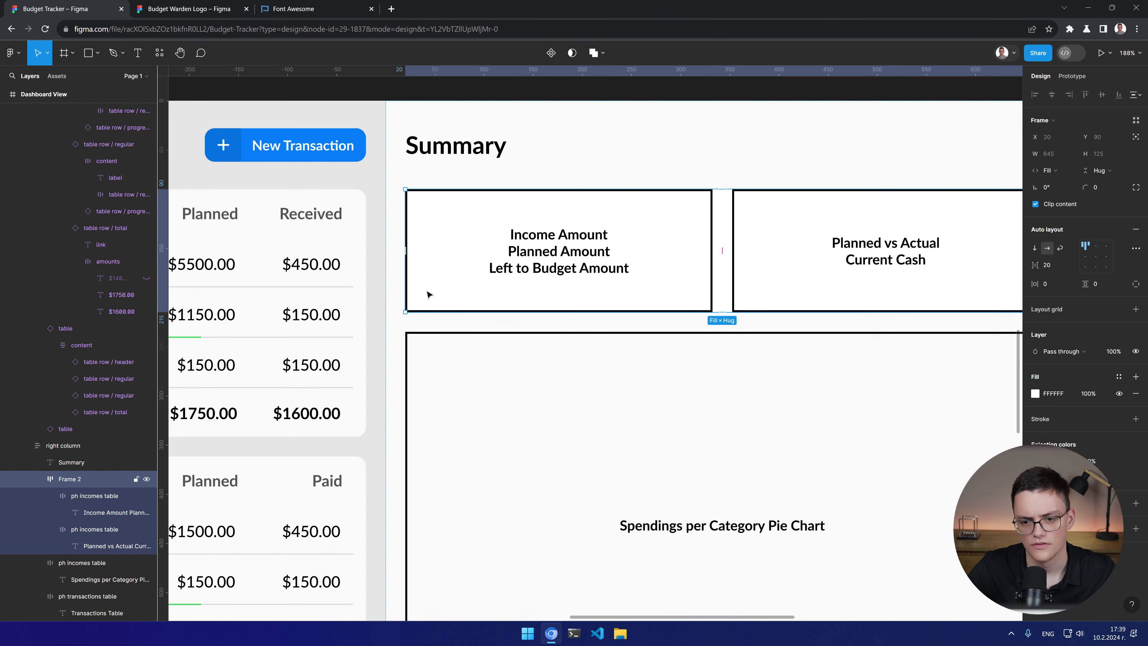
Step: Add a fill to the Income Amount placeholder card using the grey2 library colour
click(87, 496)
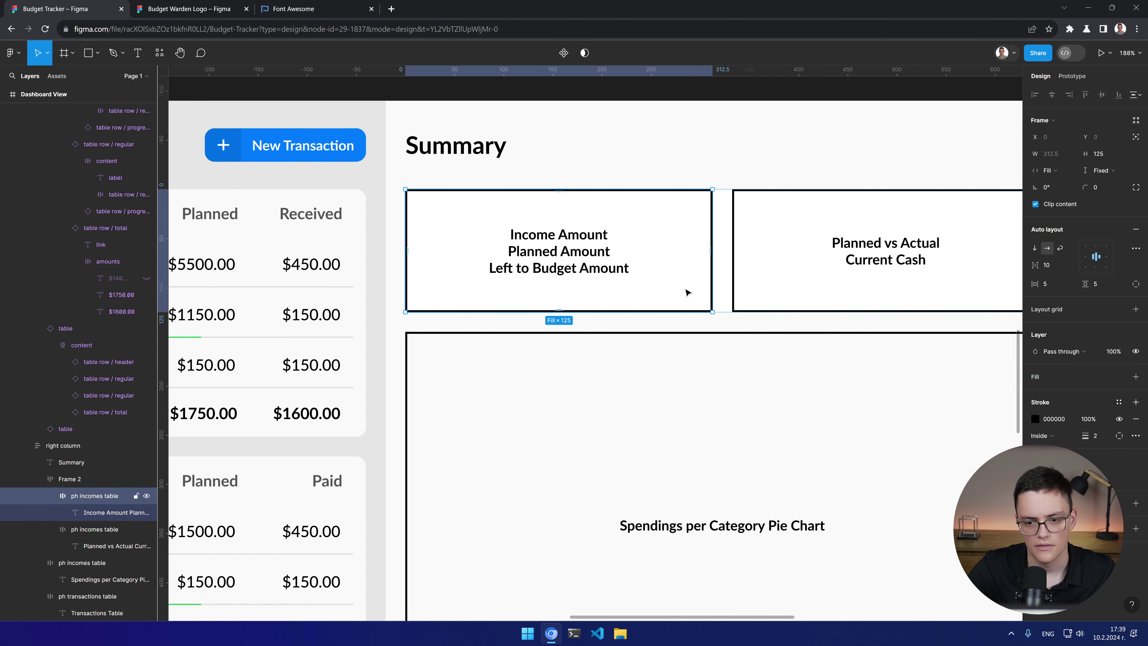
click(1136, 376)
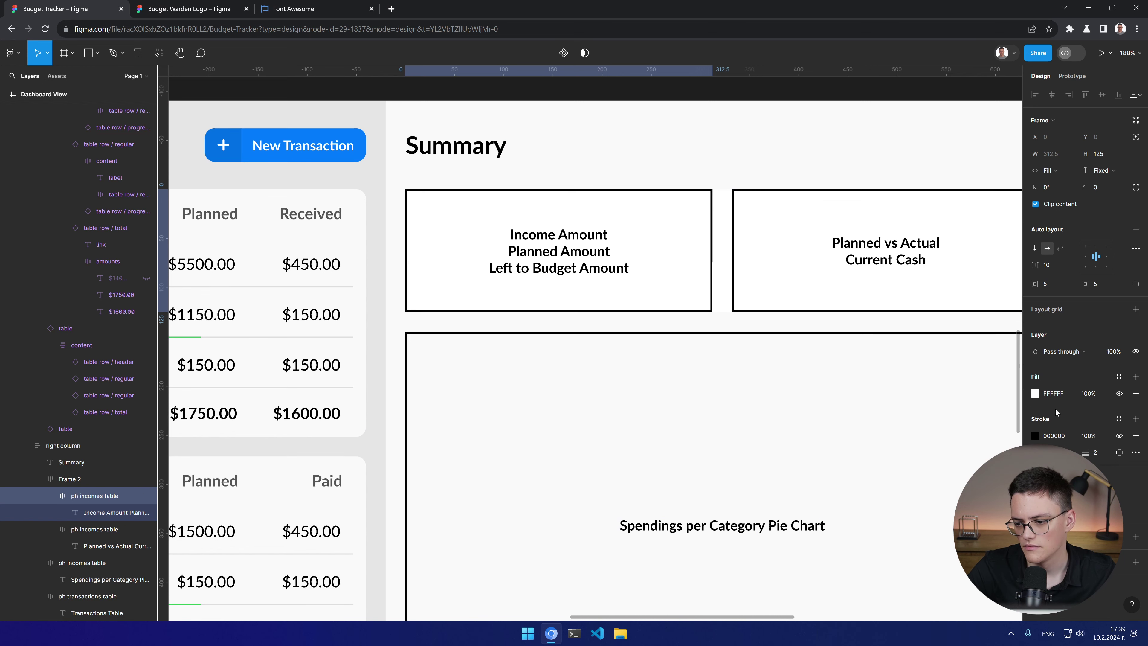
click(1035, 394)
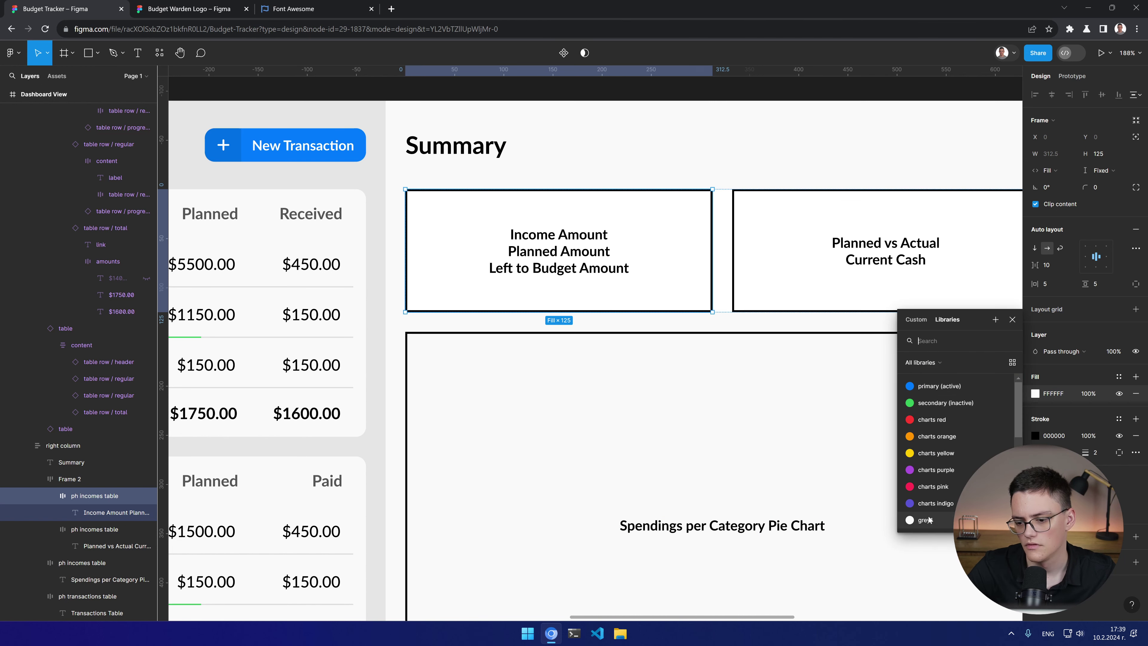
scroll(940, 452, down, 2)
click(931, 486)
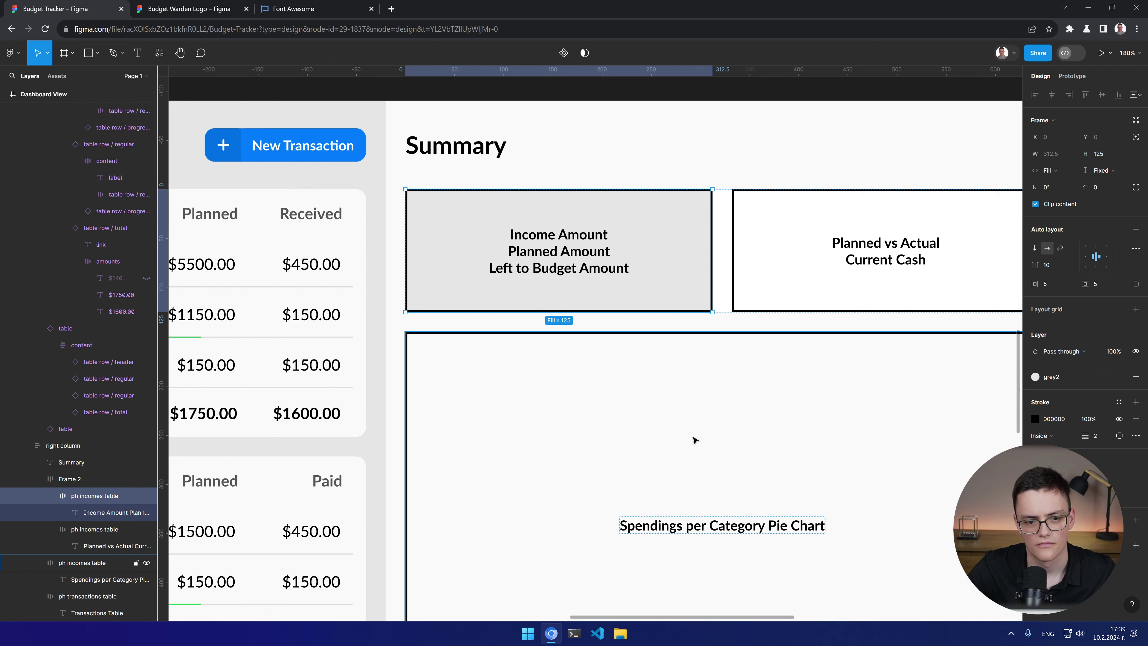
Step: Try the white library colour as the background fill of the right column
click(403, 330)
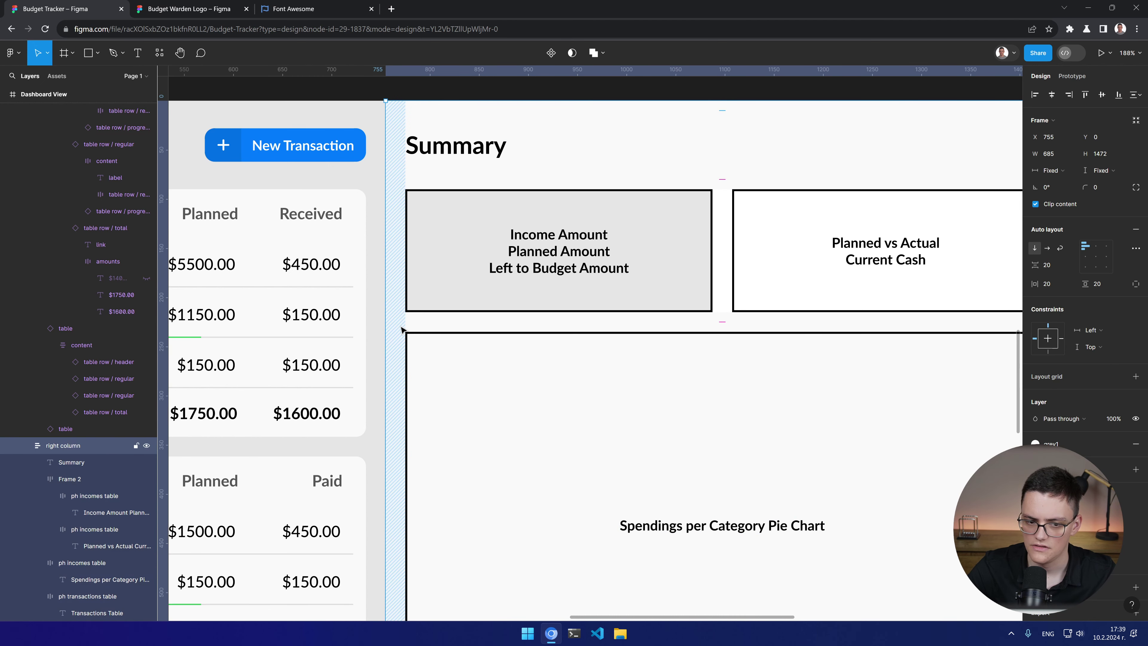
click(1087, 444)
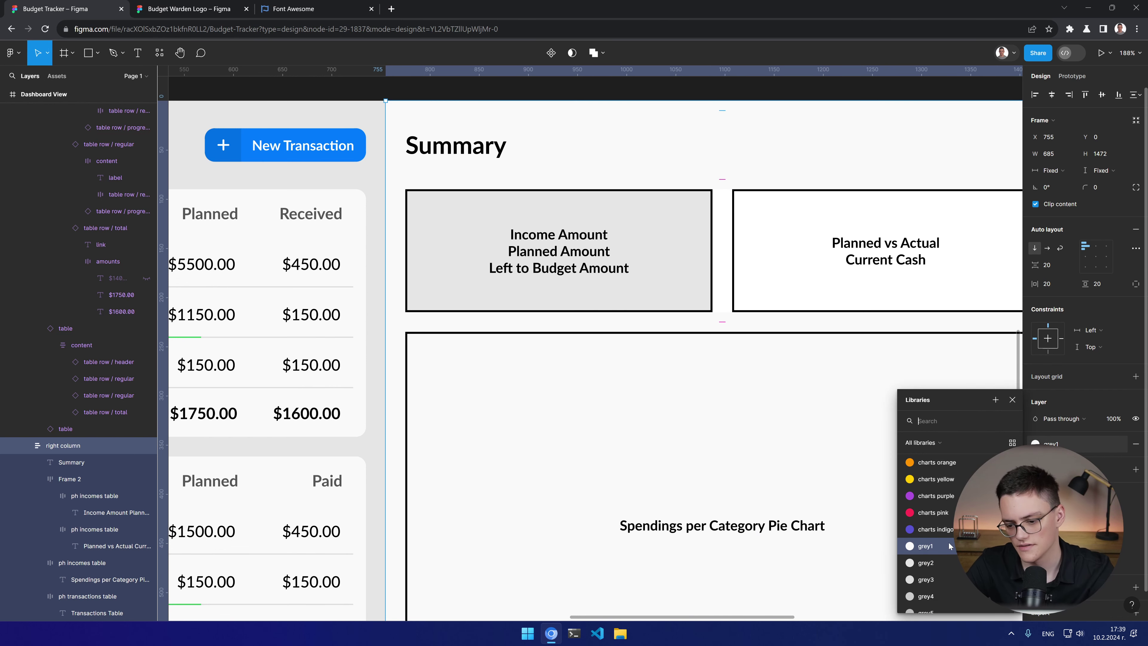
scroll(949, 547, down, 5)
click(925, 600)
scroll(865, 507, down, 15)
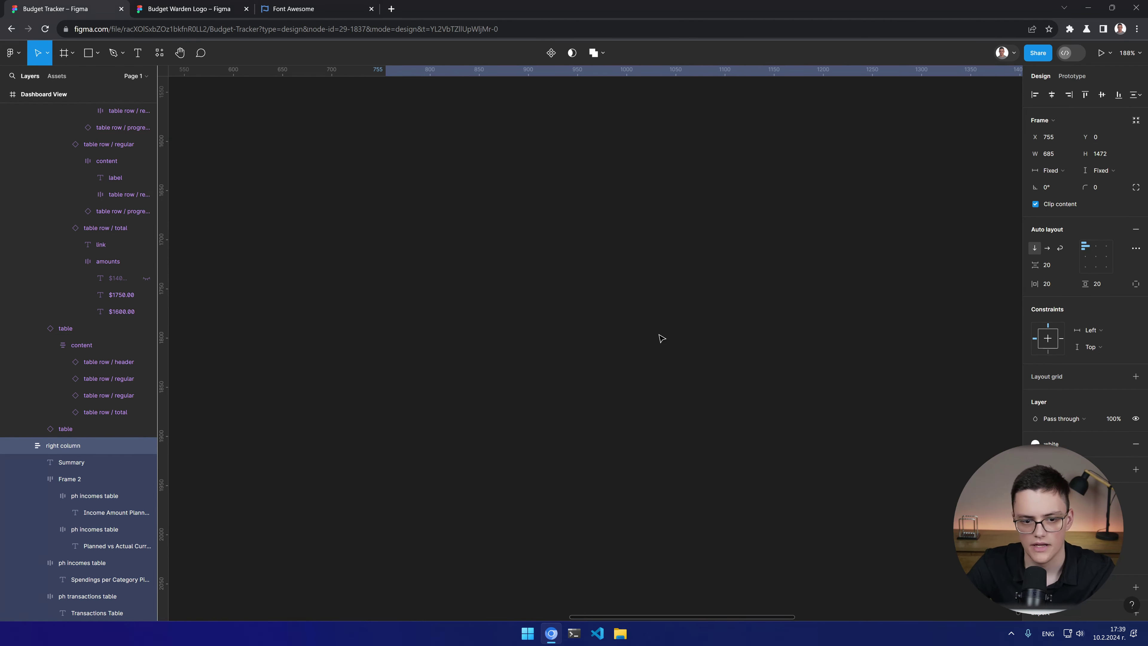
Step: Change the Income Amount card's fill to the white library colour and remove its black stroke
scroll(596, 340, up, 15)
click(95, 495)
click(1060, 377)
scroll(935, 556, down, 5)
click(932, 582)
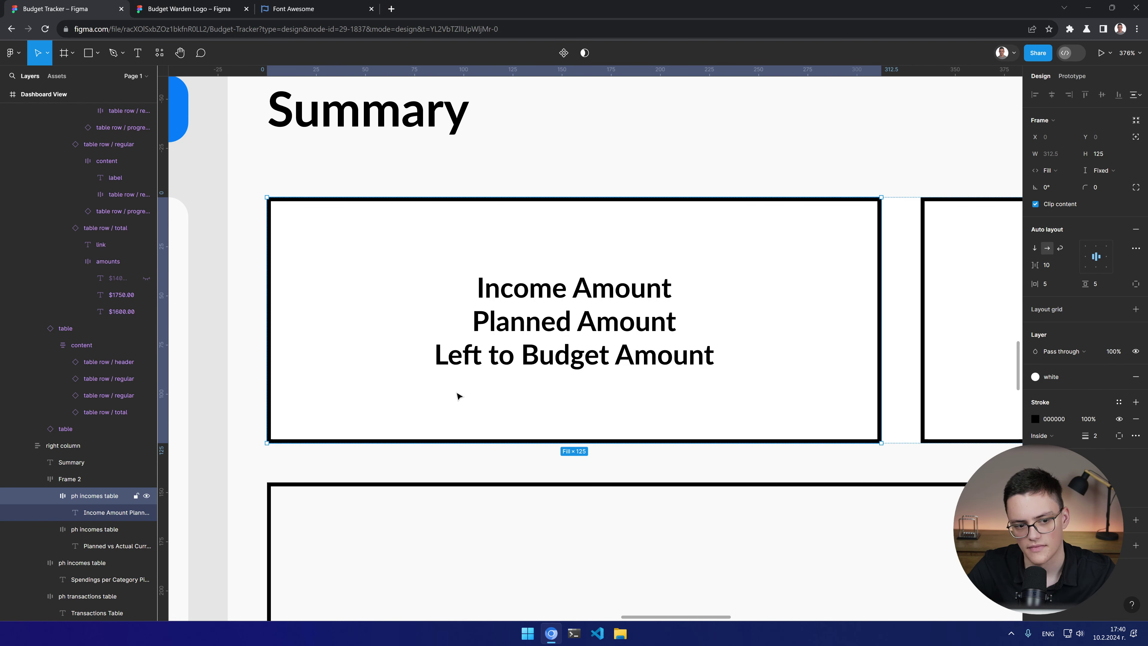
click(1135, 419)
Step: Set the corner radius of the Income Amount card to 10
scroll(462, 332, down, 4)
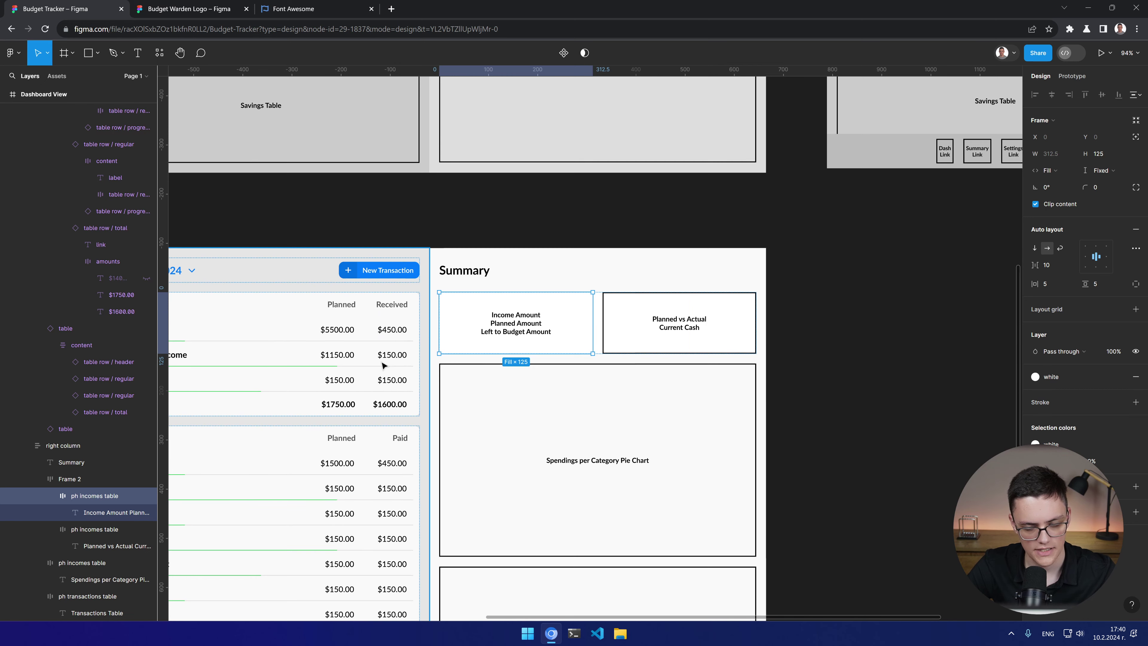
scroll(502, 284, up, 3)
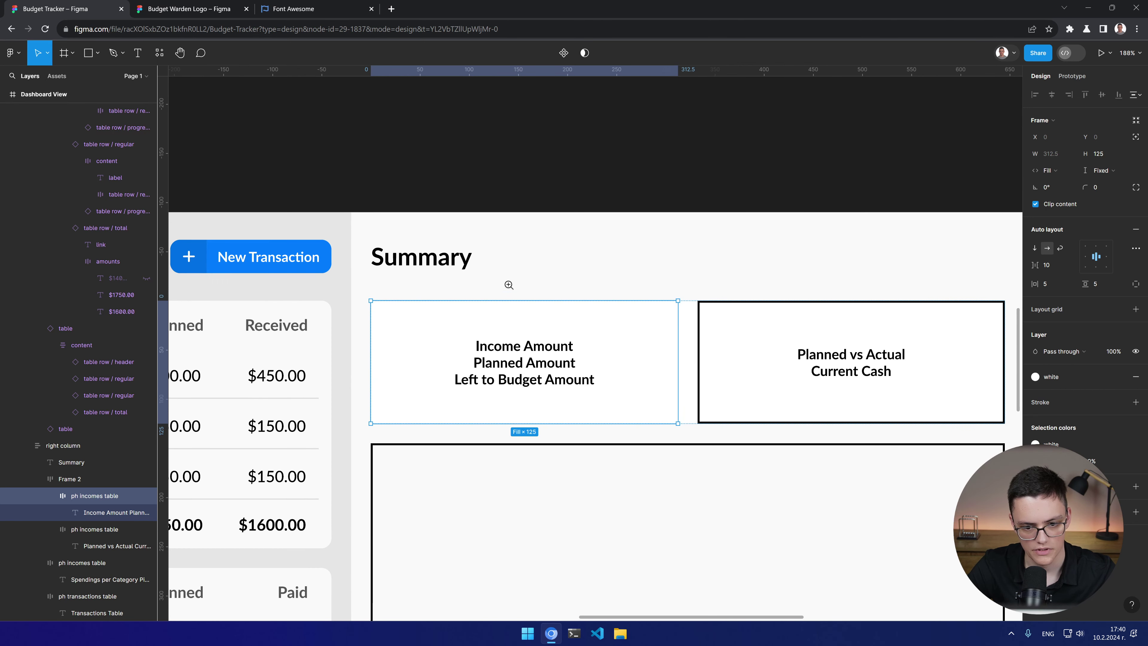
click(1106, 190)
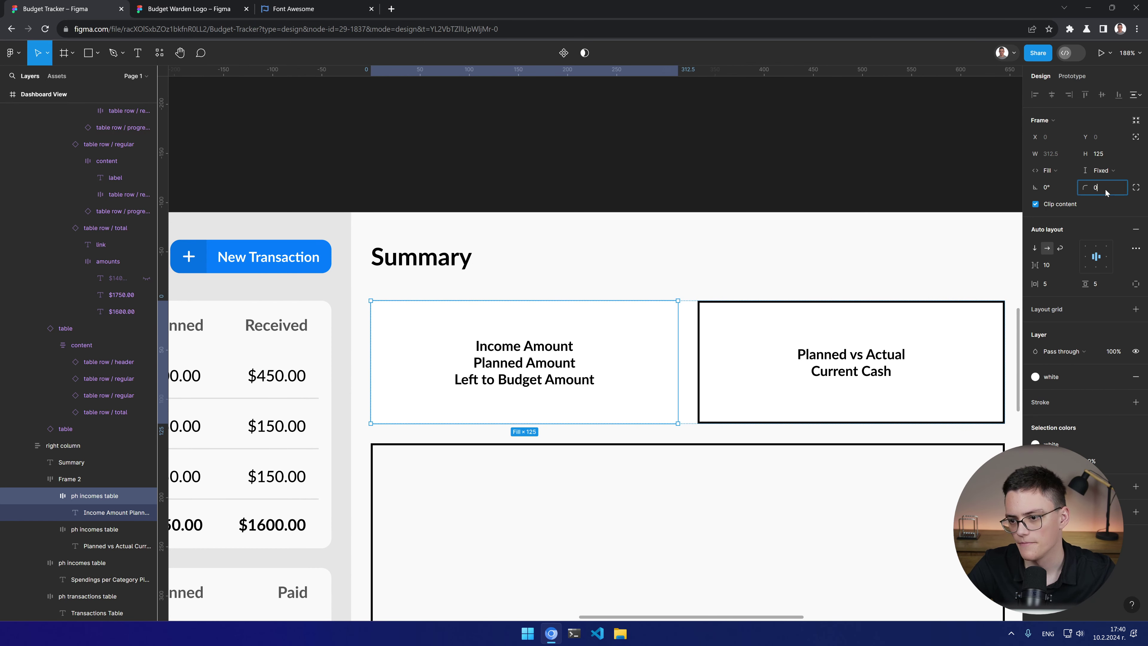
text(10)
key(Return)
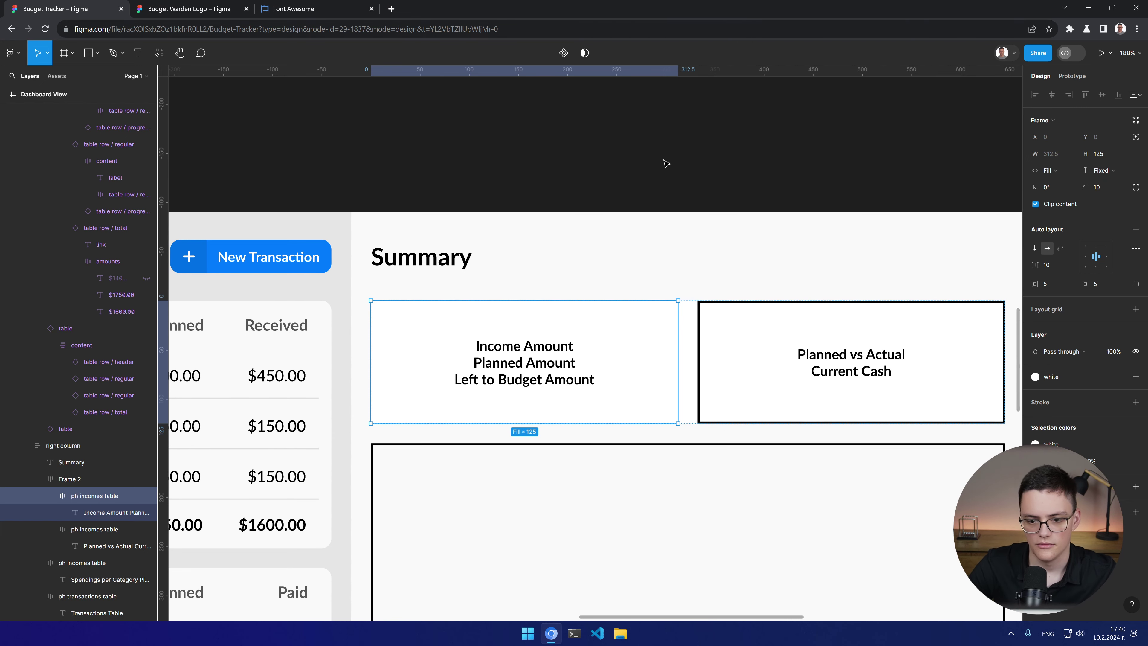
Step: Remove the FFFFFF fill from the frame that holds the two summary cards
click(609, 139)
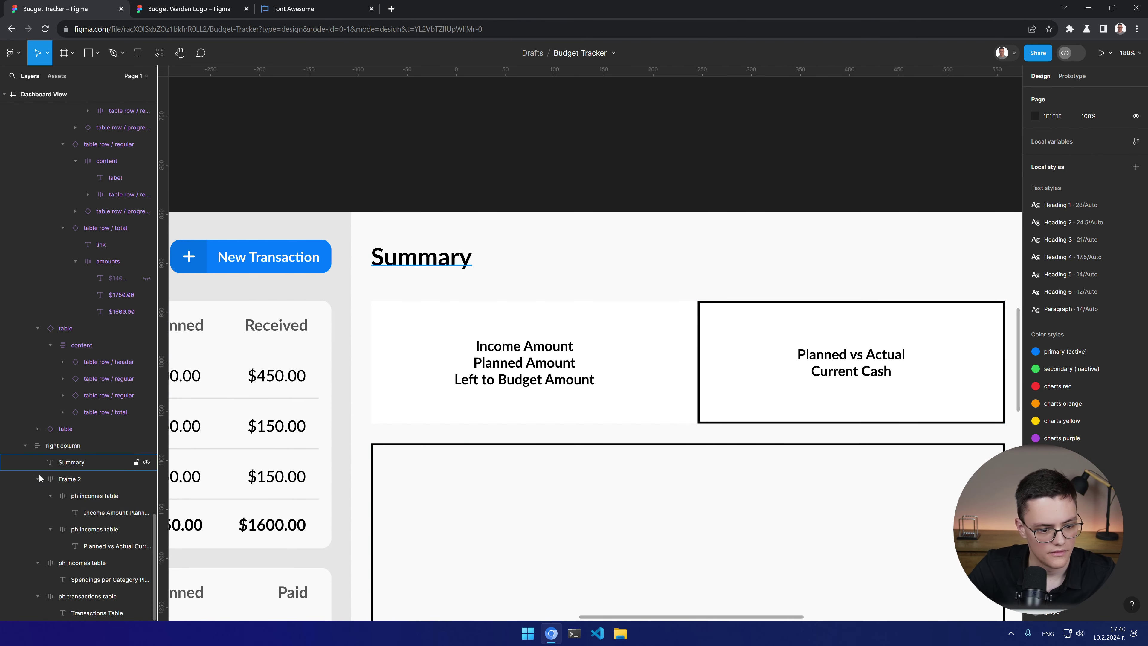
double_click(421, 392)
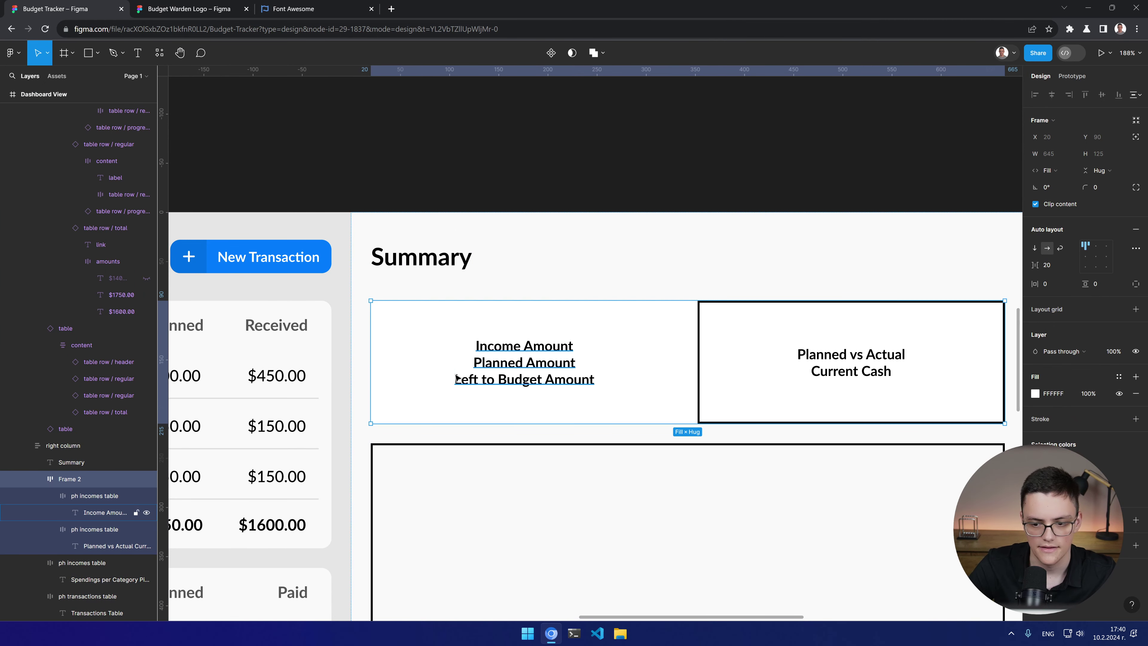
click(399, 434)
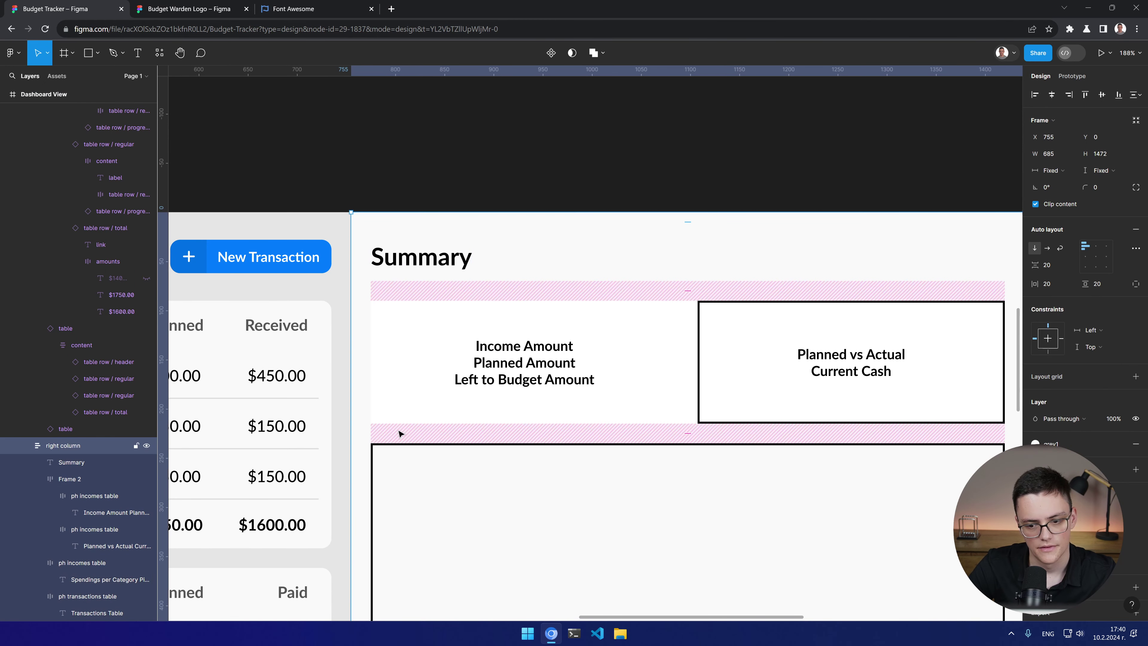
click(65, 477)
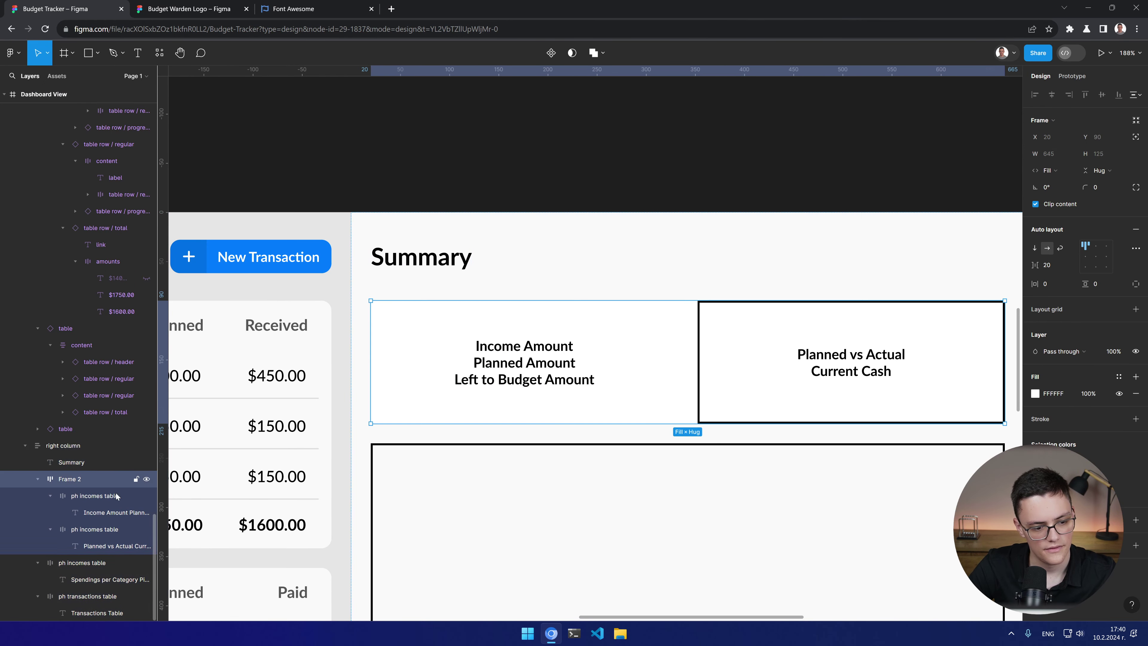
click(1136, 392)
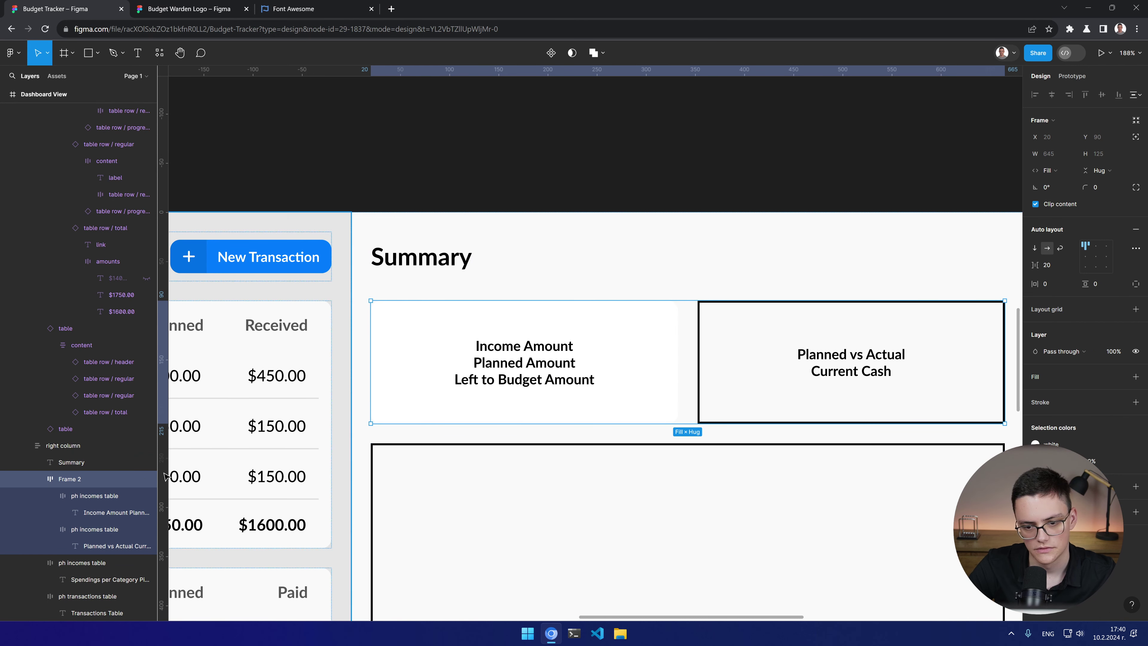
click(95, 496)
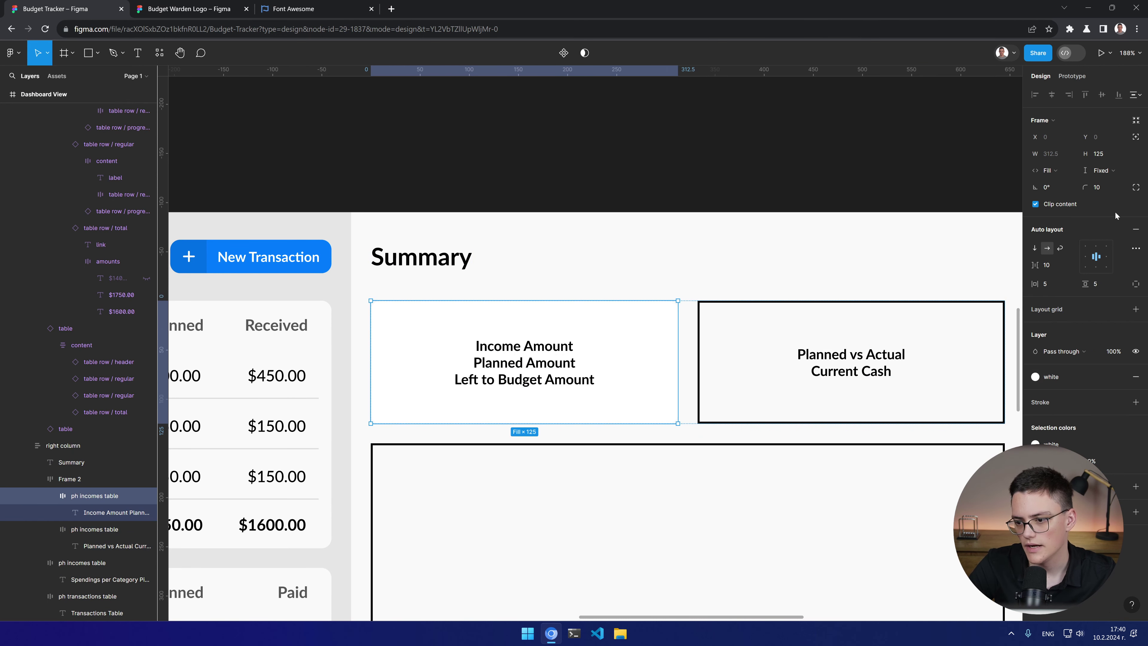
click(641, 177)
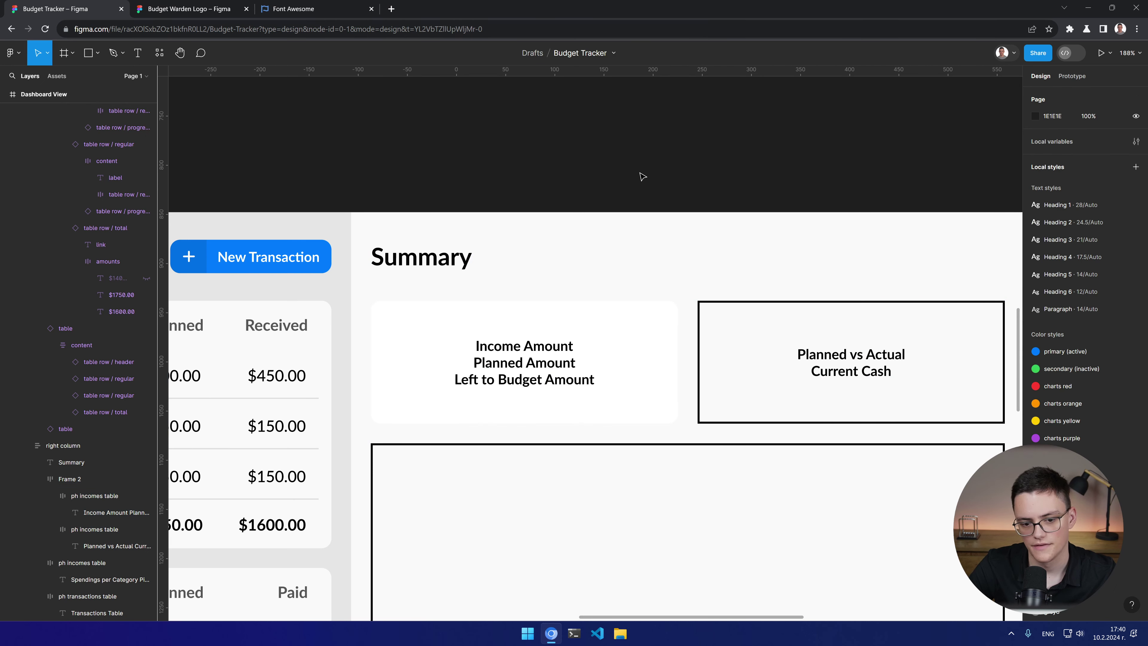
Step: Try the grey2 library colour as the background fill of the right column
scroll(616, 192, down, 5)
alt+click(595, 213)
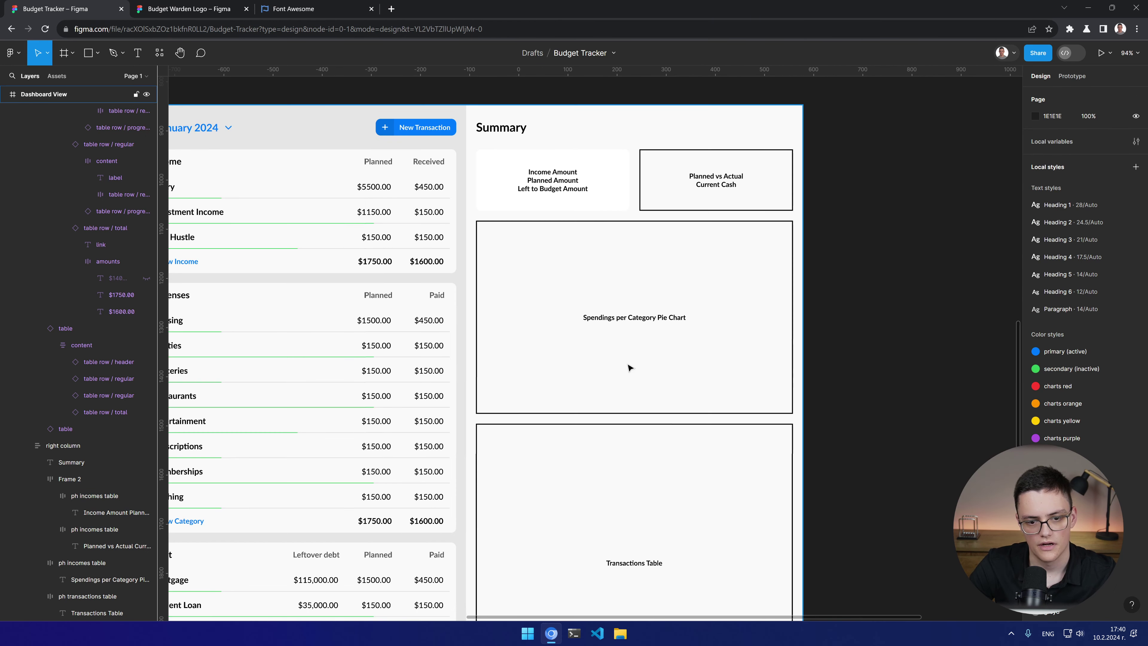
drag(628, 367, 721, 286)
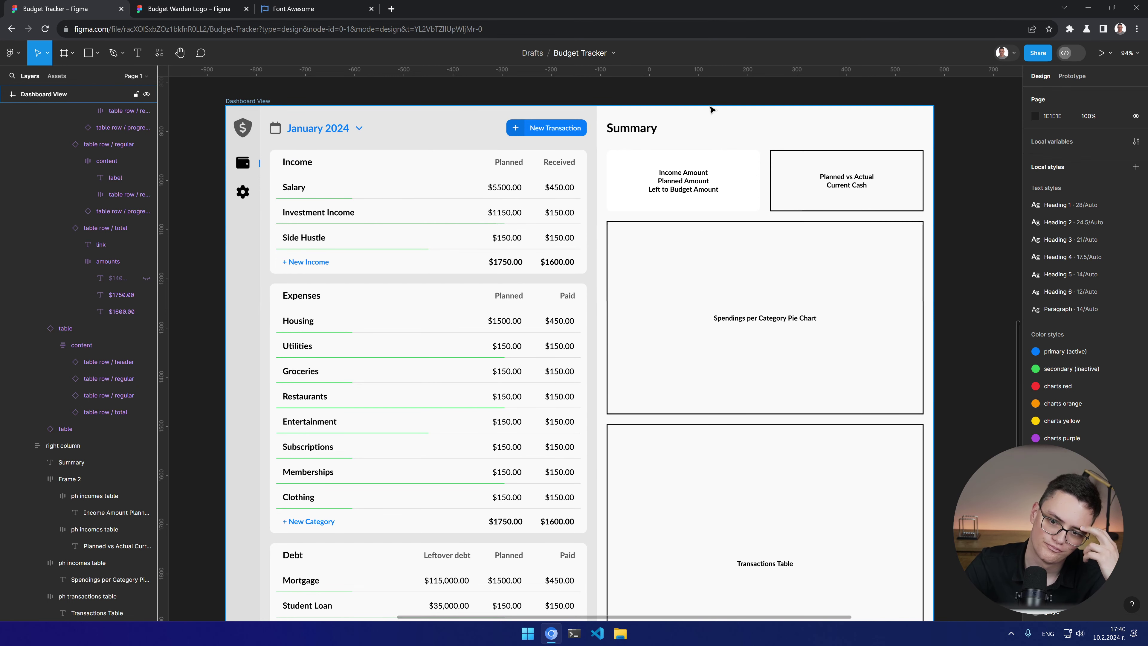
click(719, 121)
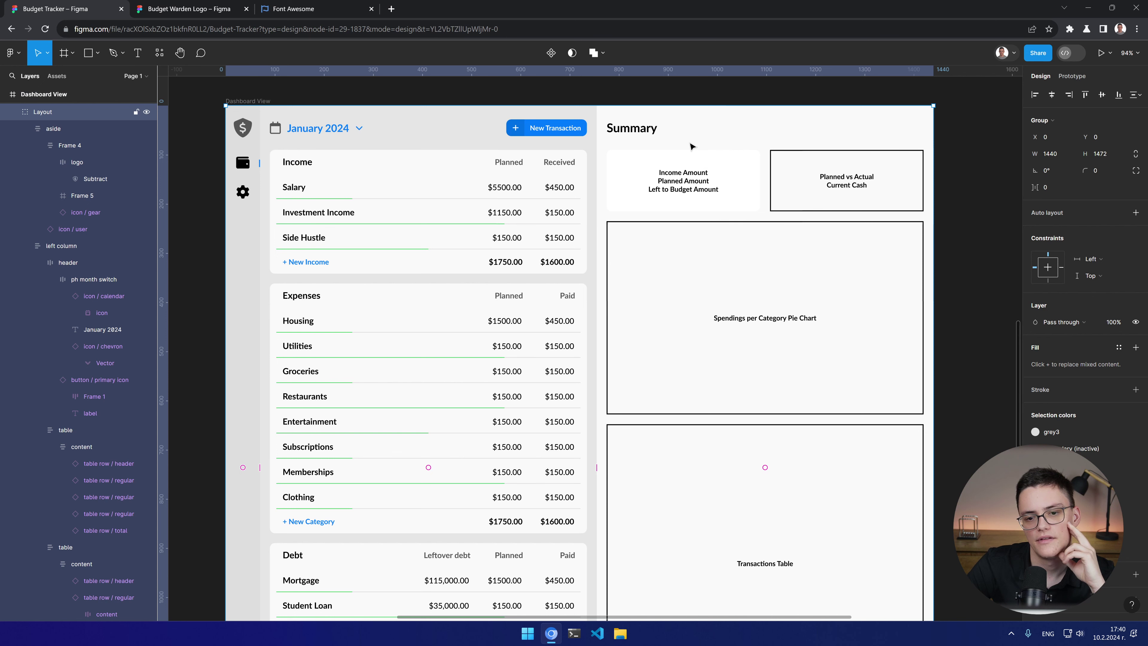
click(797, 140)
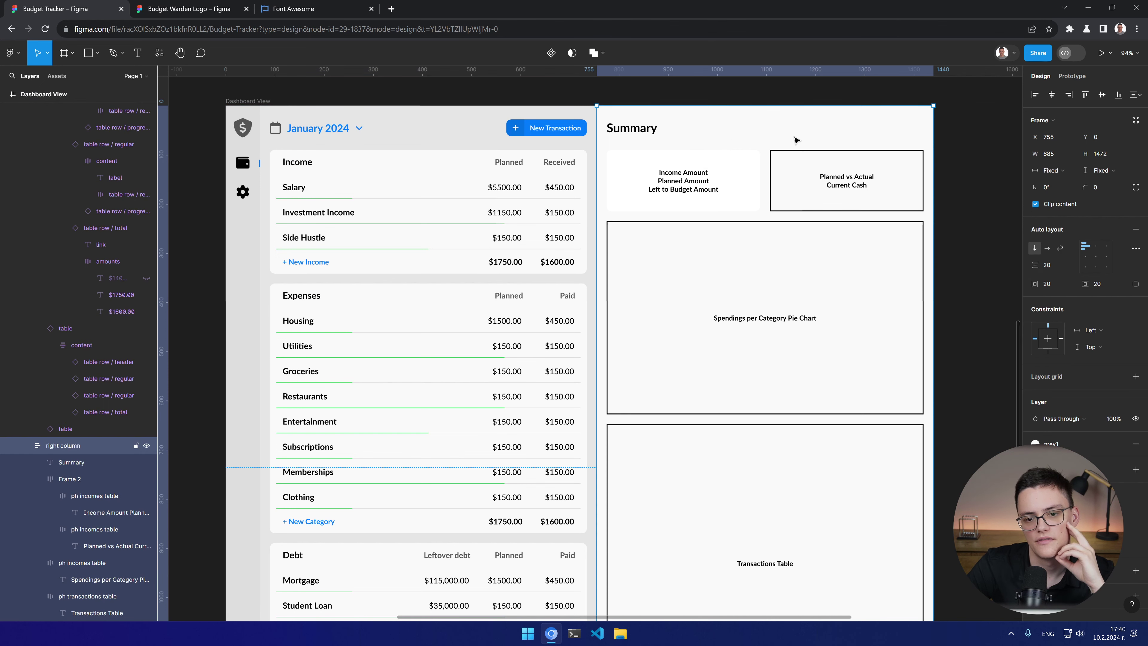
click(1053, 443)
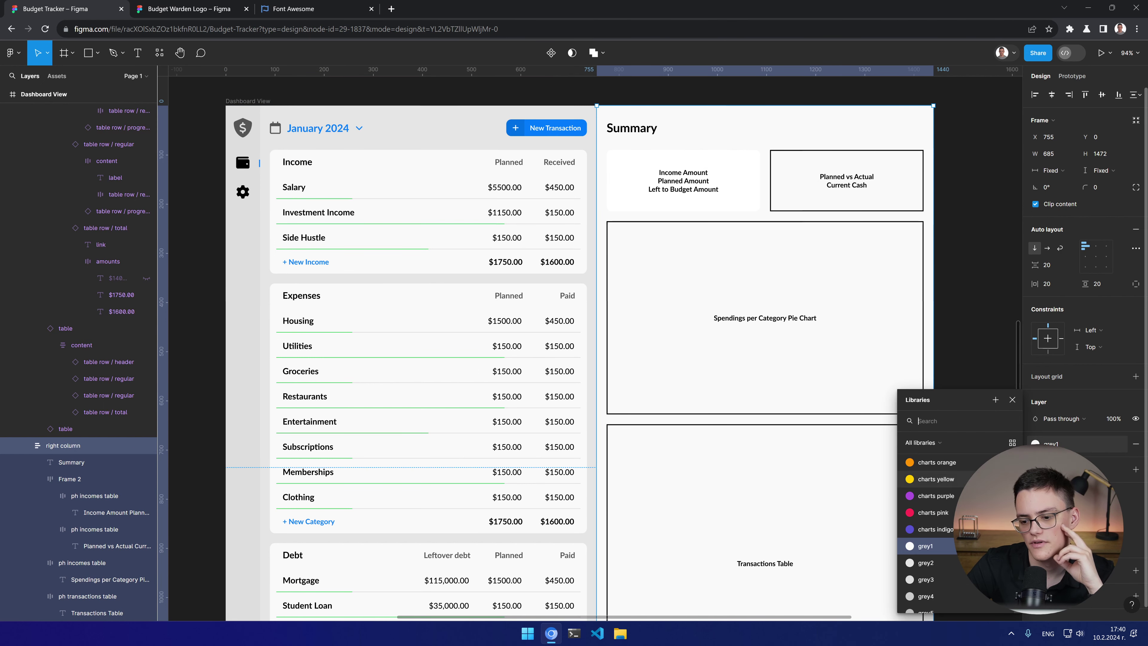
click(925, 563)
click(991, 334)
Step: Set the right column's background fill back to the grey1 library colour
click(739, 117)
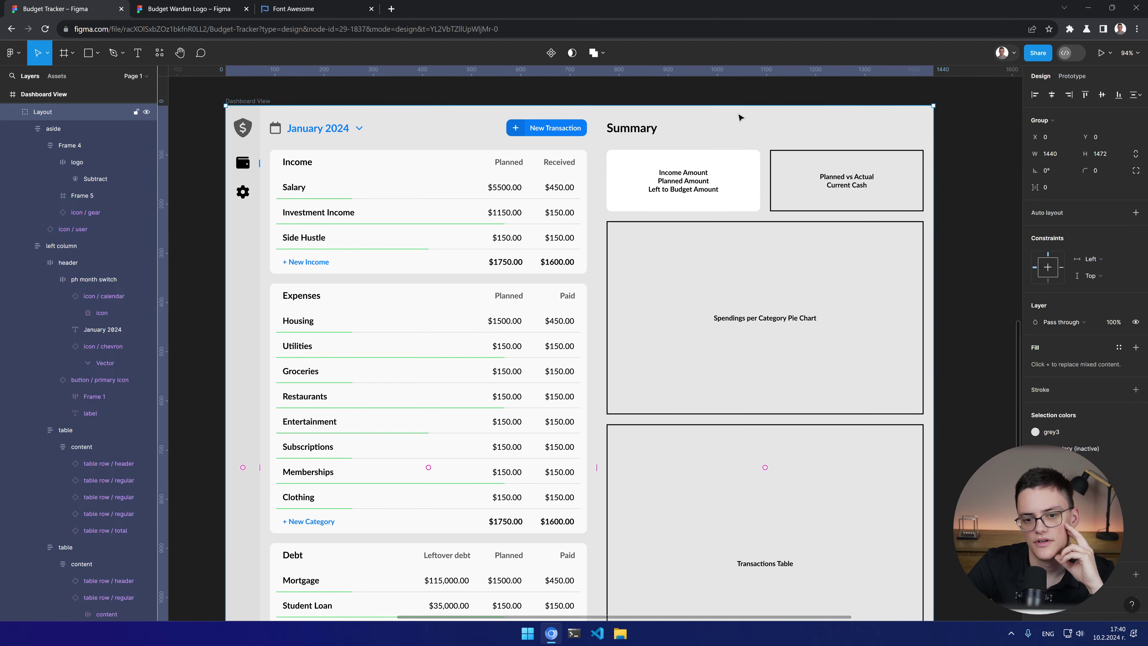
click(1068, 447)
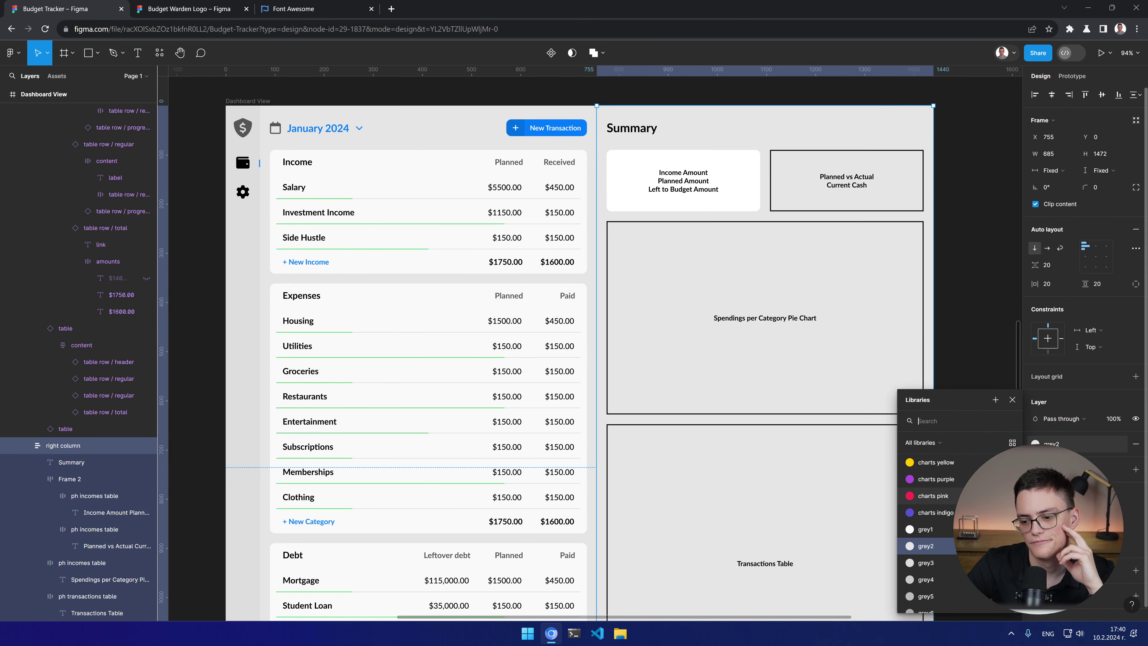
click(926, 546)
click(972, 365)
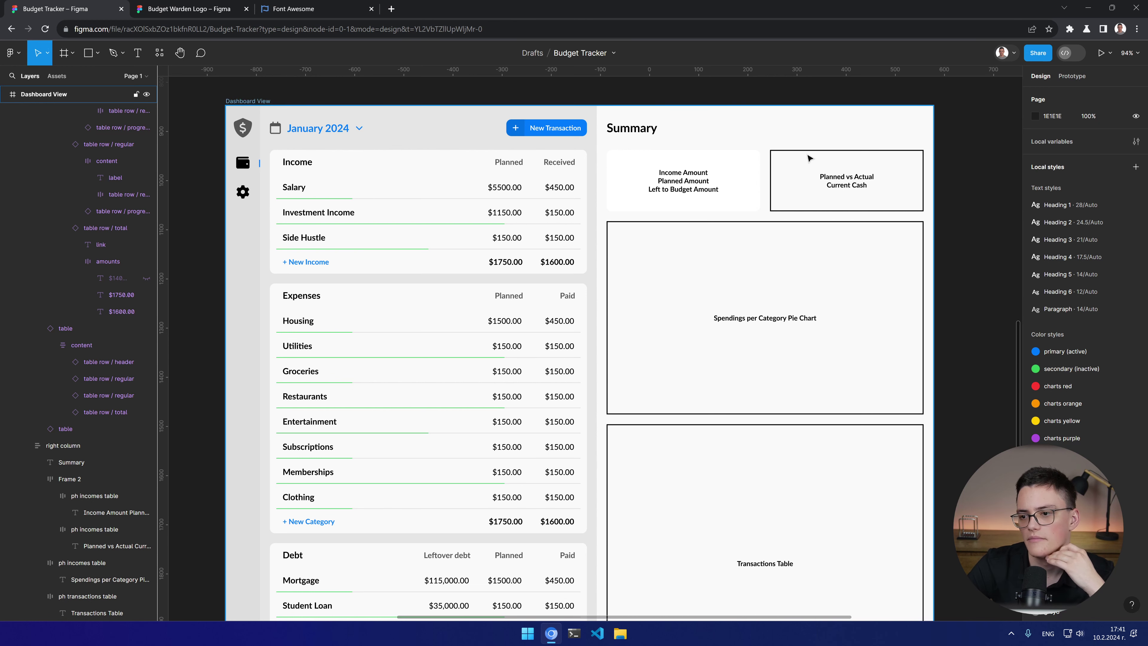
Step: Detach the right column's fill from the grey1 library style and open its custom colour settings
click(694, 153)
click(720, 126)
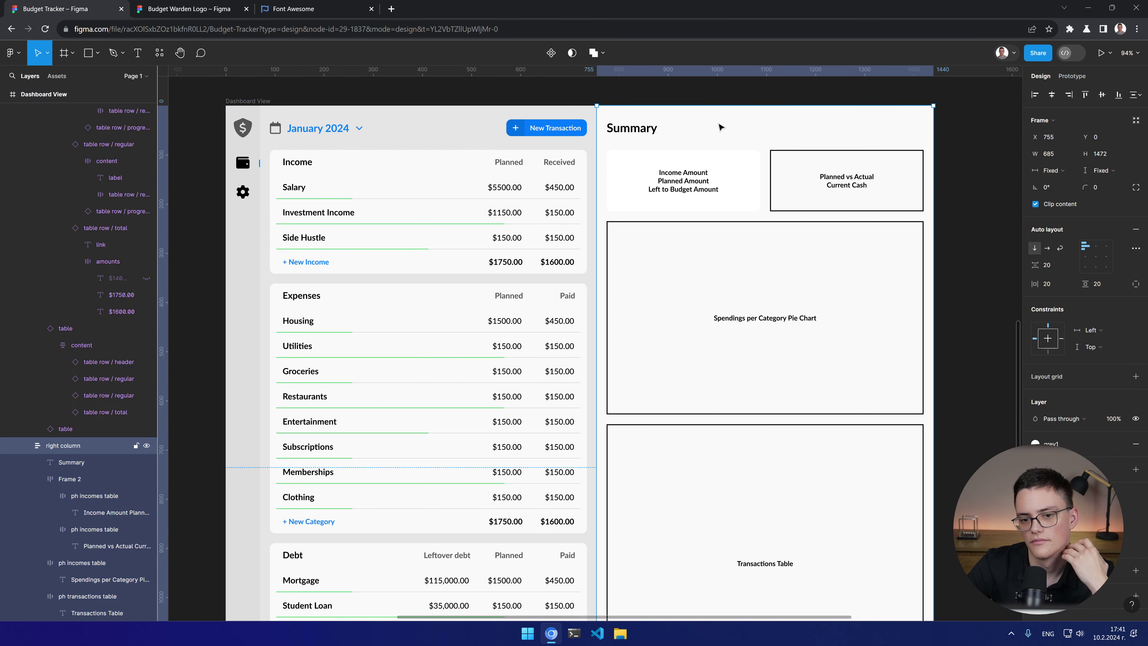
click(1059, 444)
click(1119, 444)
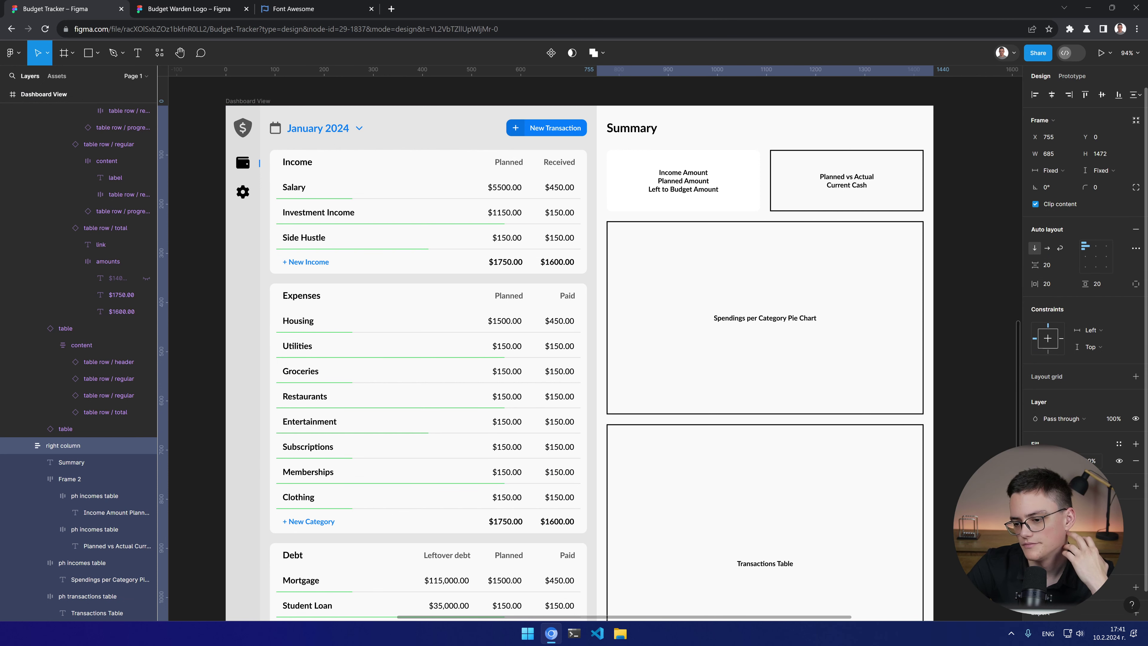
click(1036, 460)
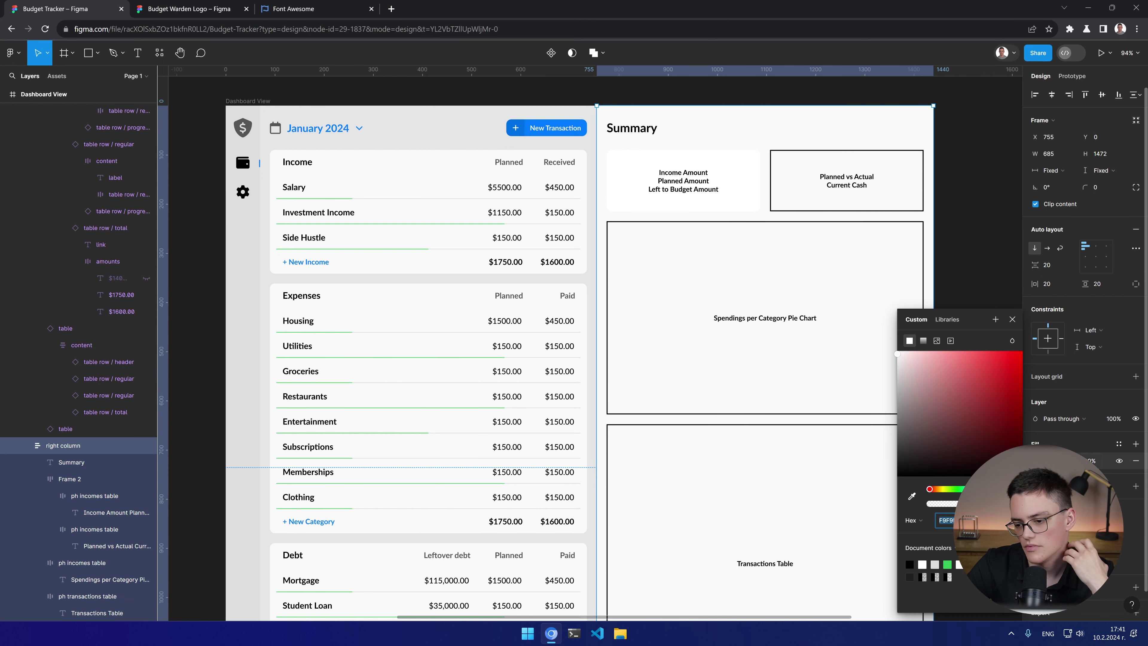
Step: Check which library colour the left column uses as its background fill
click(555, 111)
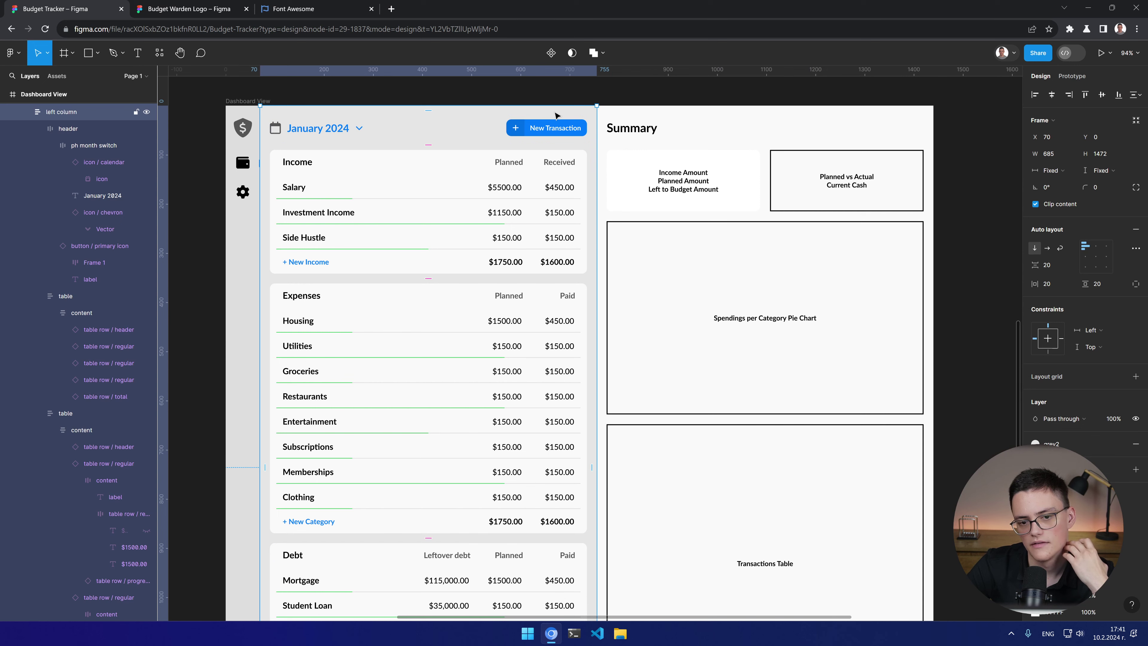
click(1053, 444)
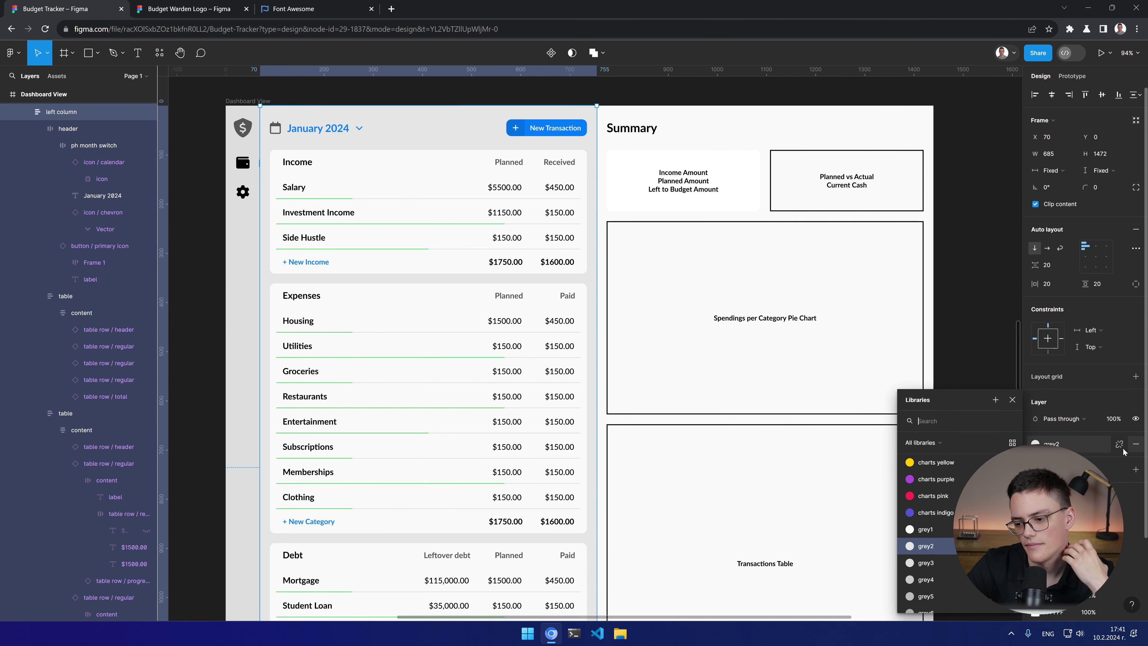
click(1118, 444)
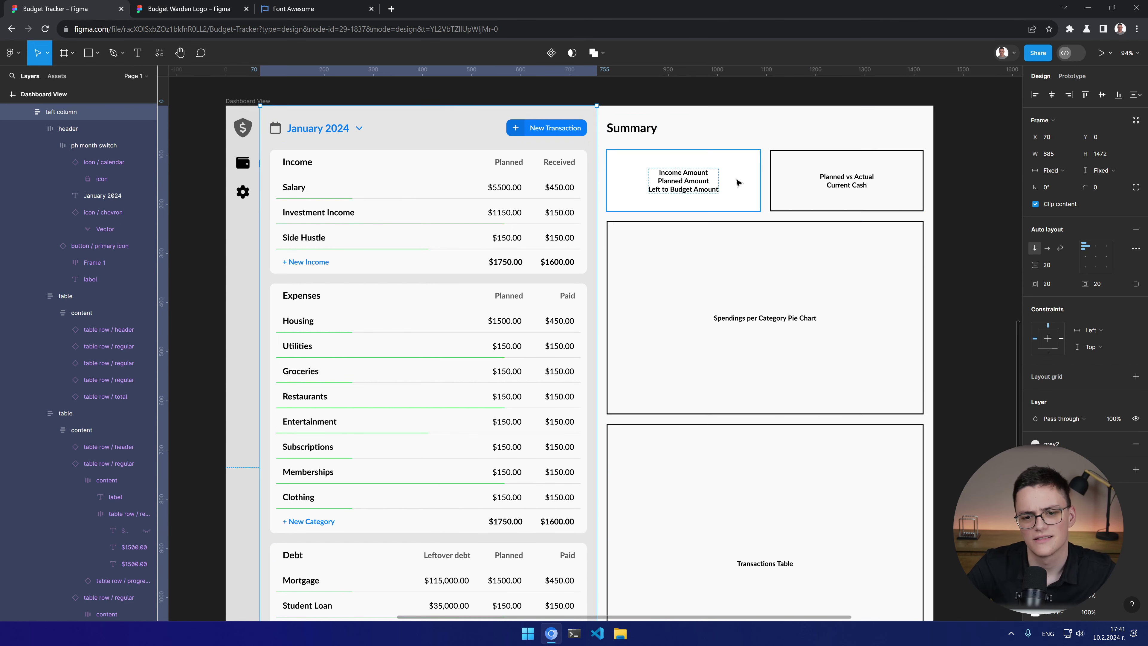
Step: Darken the right column's custom background fill to the light grey EFEFEF
click(691, 158)
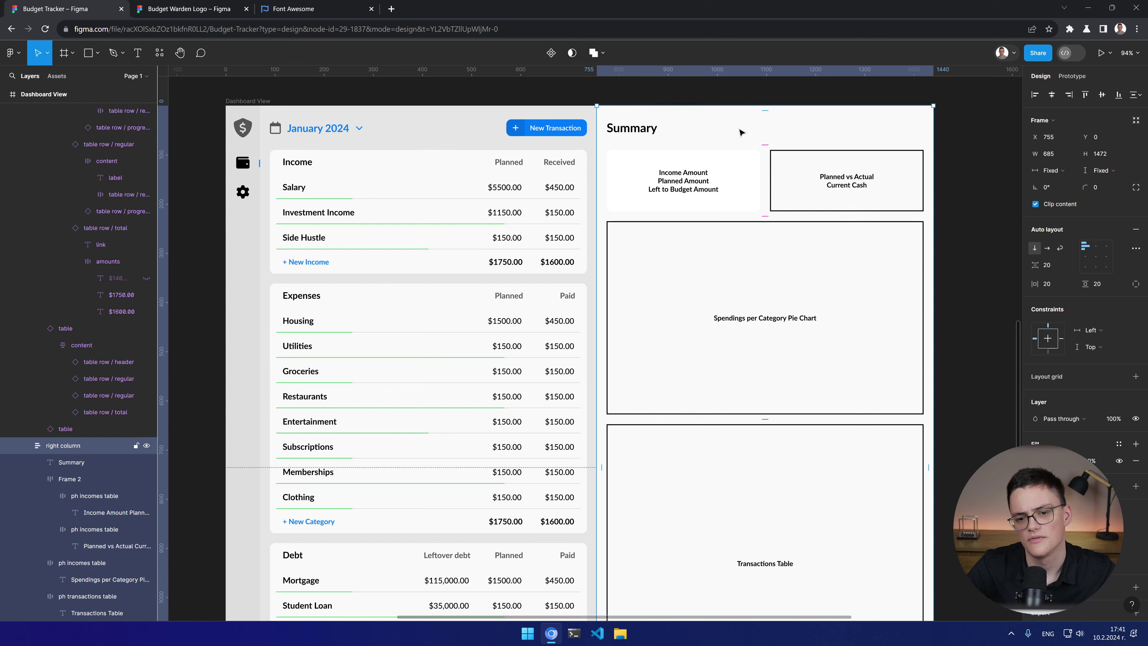
click(1038, 461)
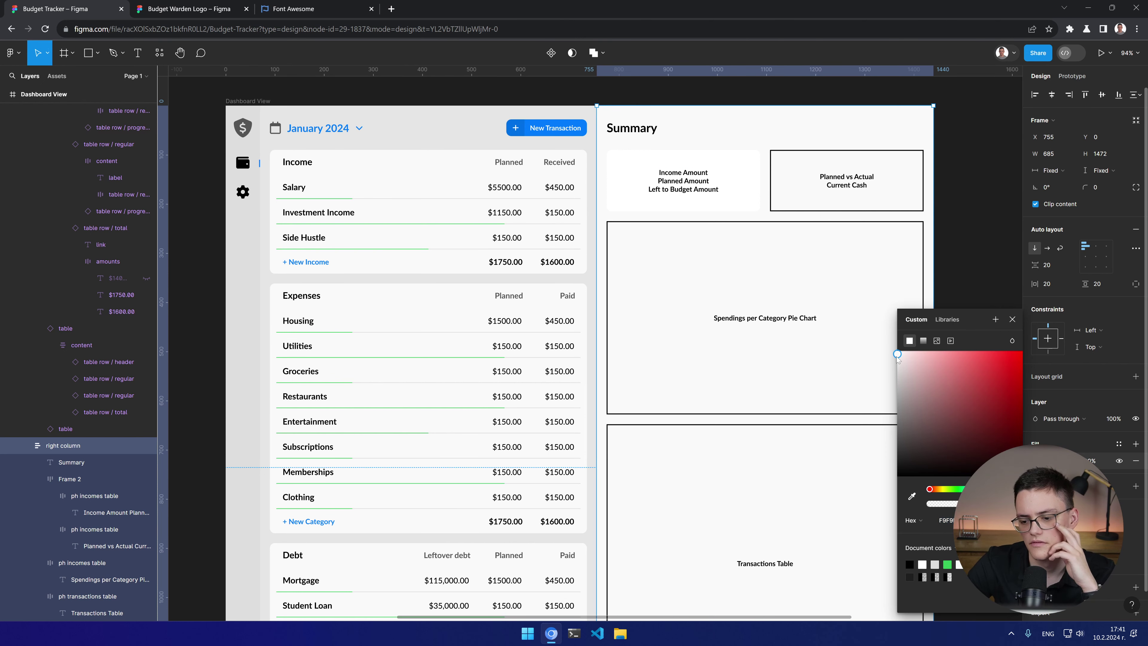
drag(895, 357, 893, 362)
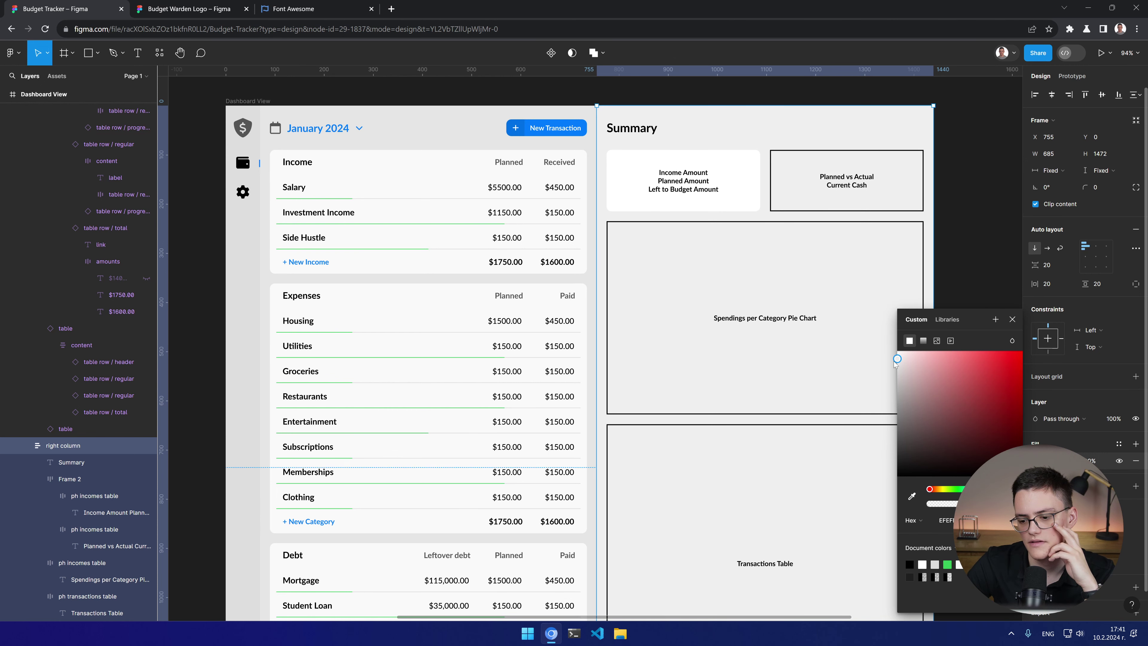
click(967, 238)
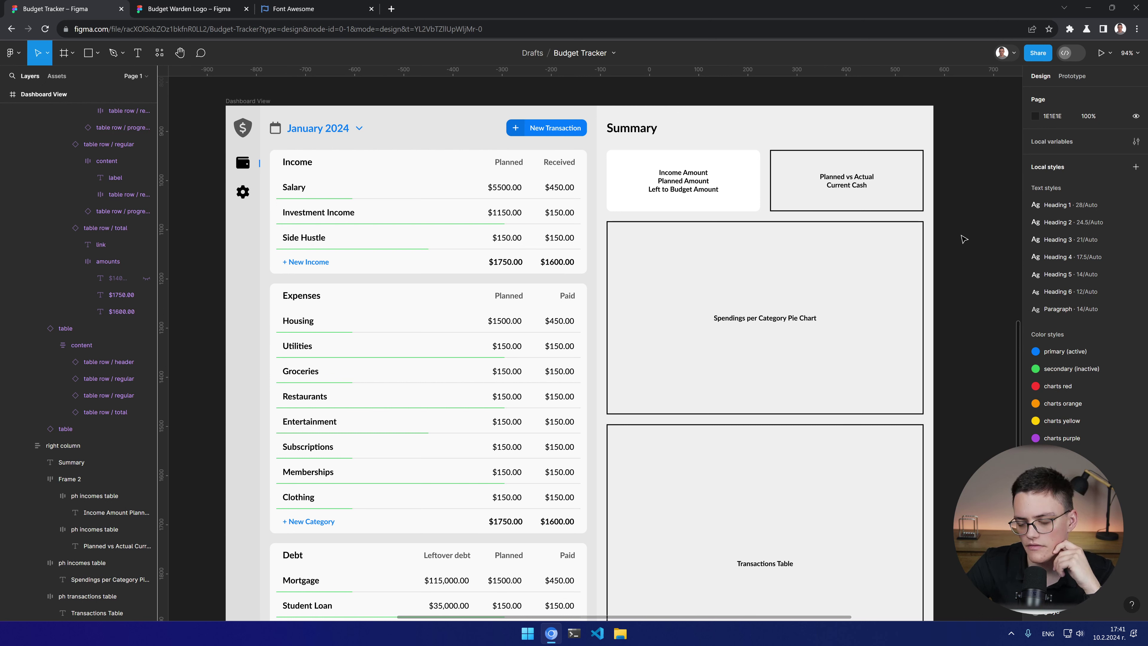
click(893, 127)
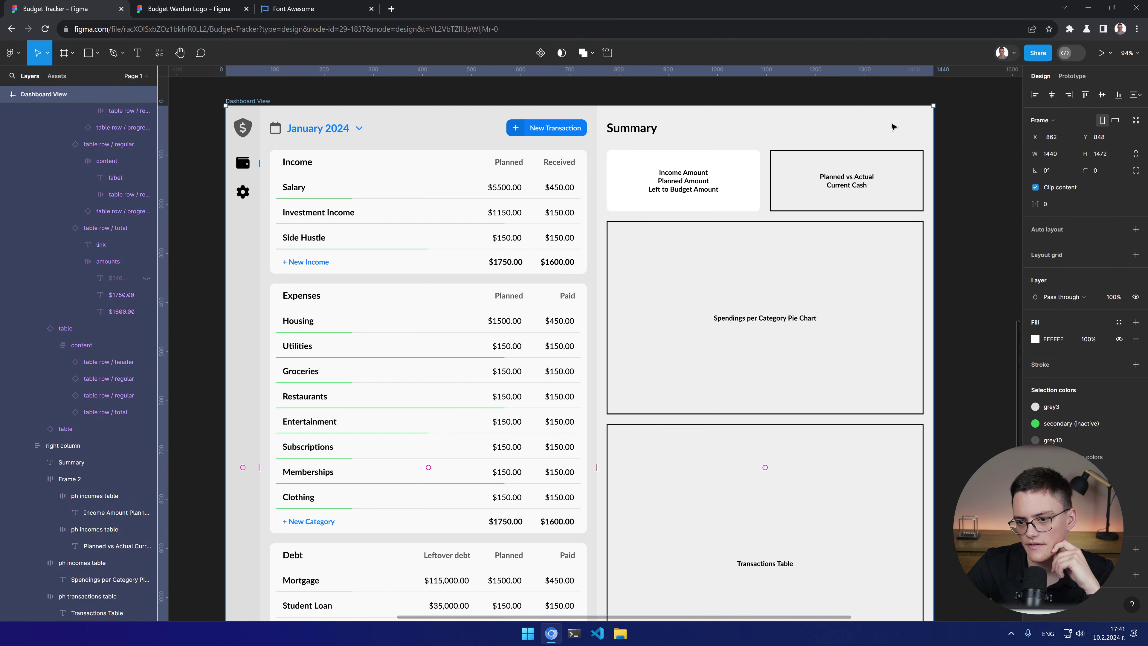
click(893, 127)
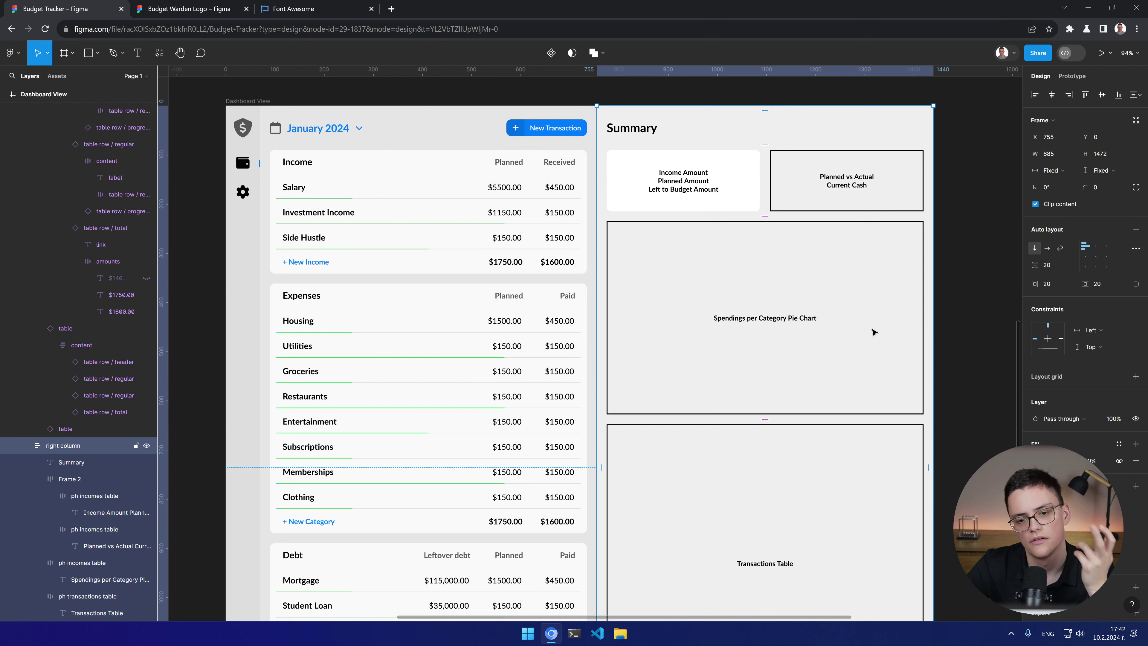
key(Escape)
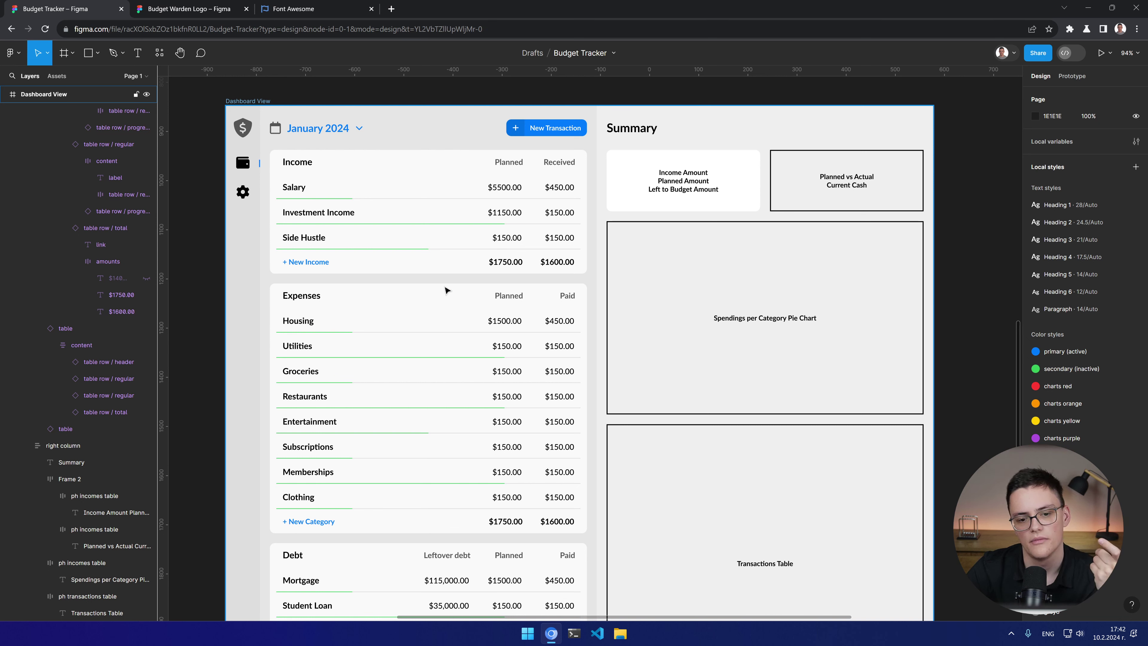
Step: Change the Income Amount card's fill to the grey1 library colour
double_click(647, 192)
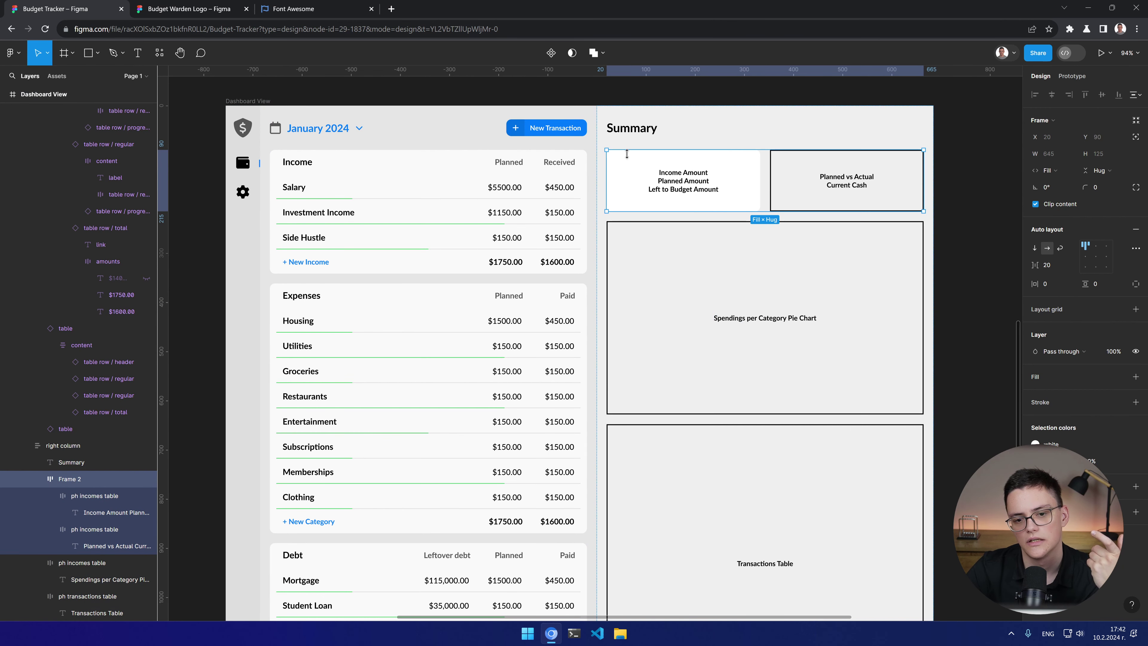
click(623, 170)
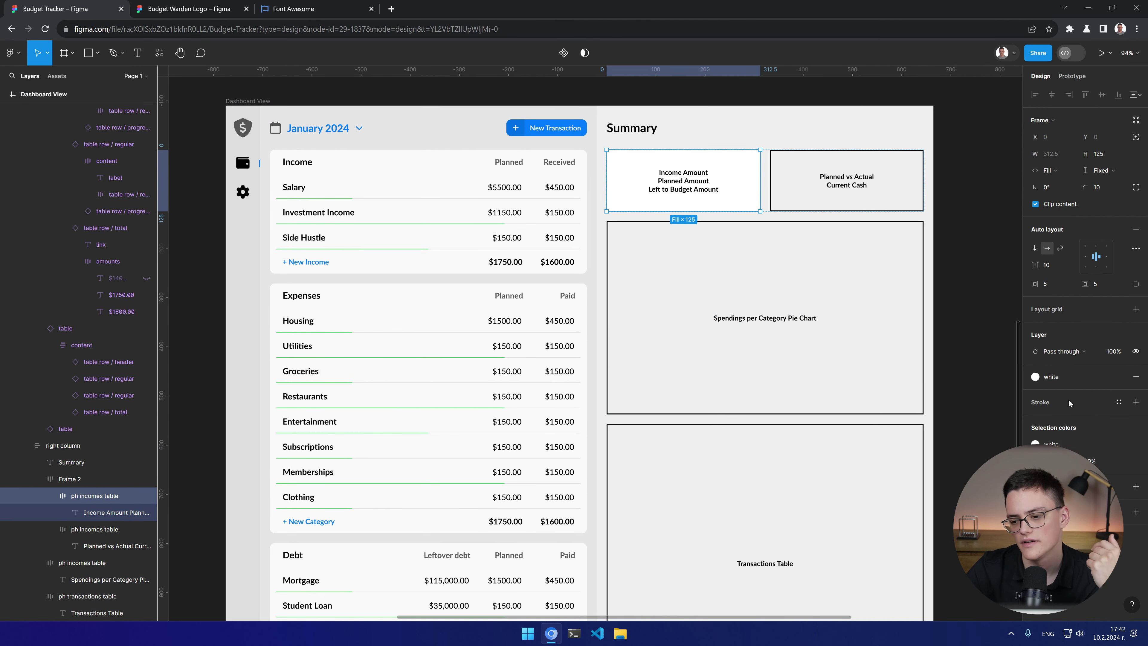
click(1062, 380)
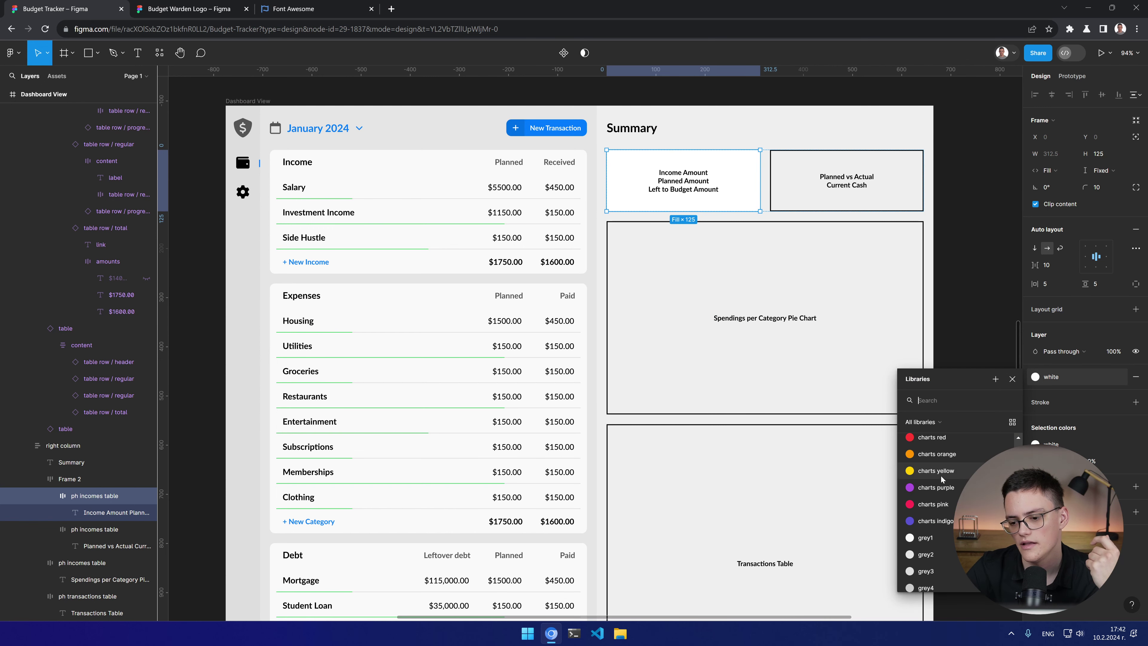
click(930, 551)
click(955, 330)
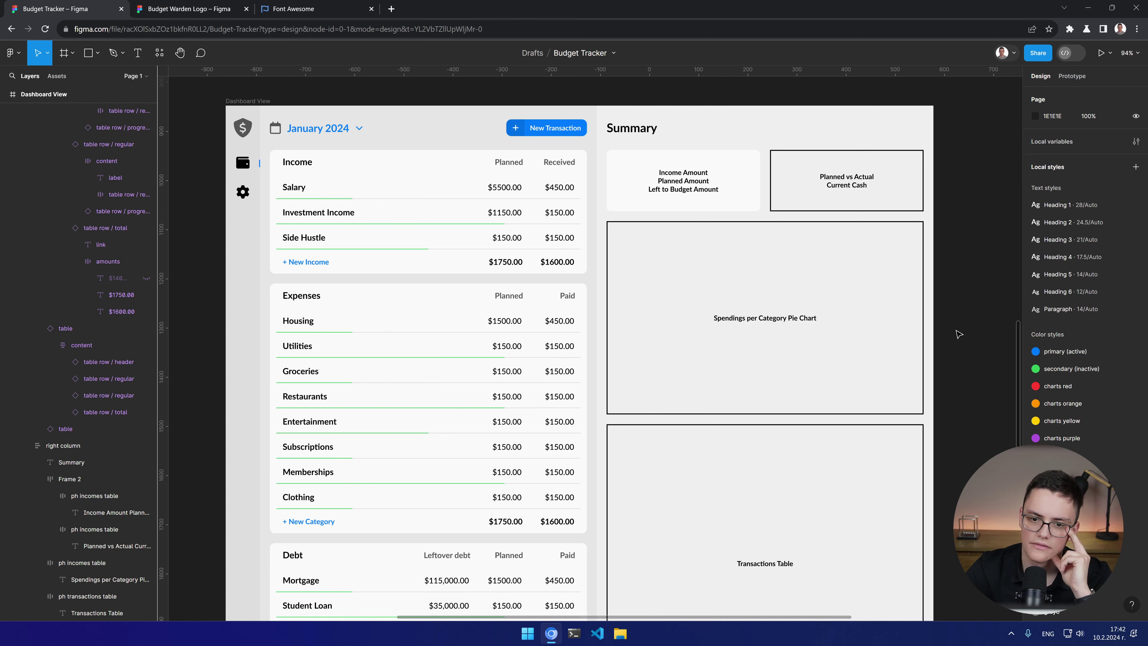
Step: Darken the right column's custom background fill slightly to ECECEC
click(879, 126)
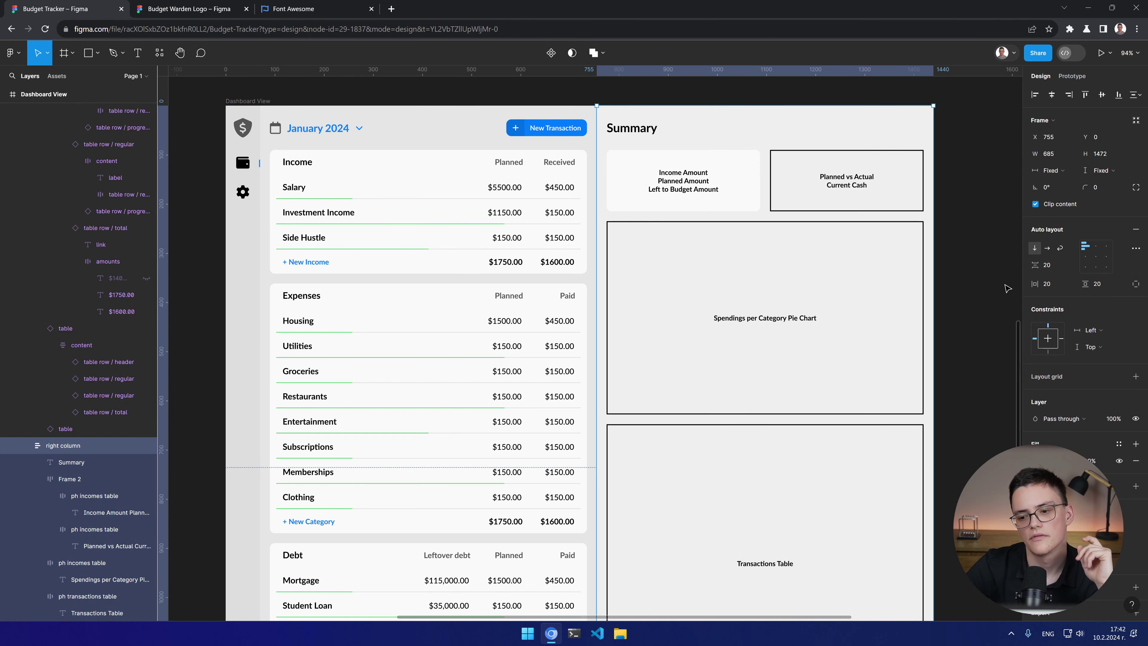
click(1035, 460)
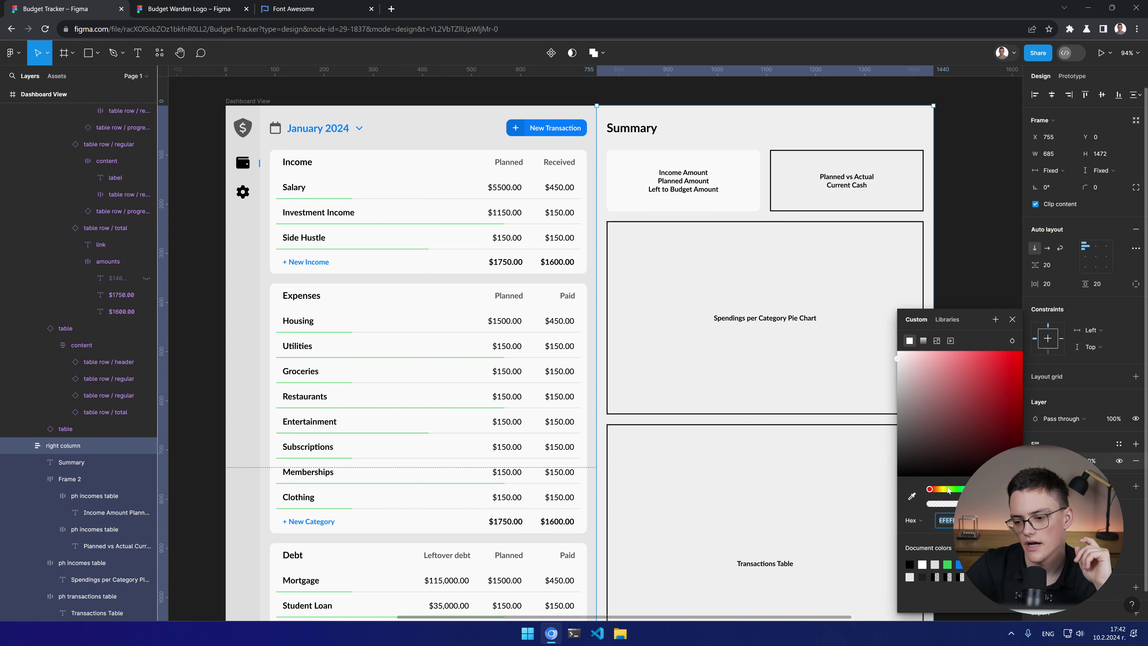
drag(894, 360, 892, 361)
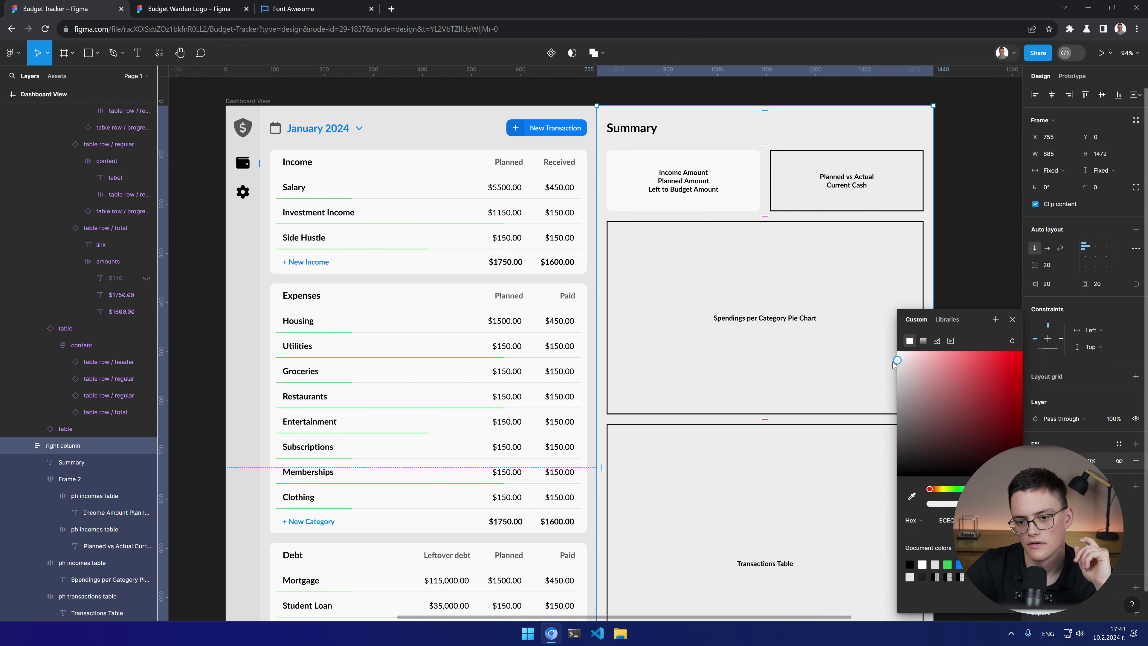
Step: Replace the placeholder text in the first Summary card with Income
click(981, 236)
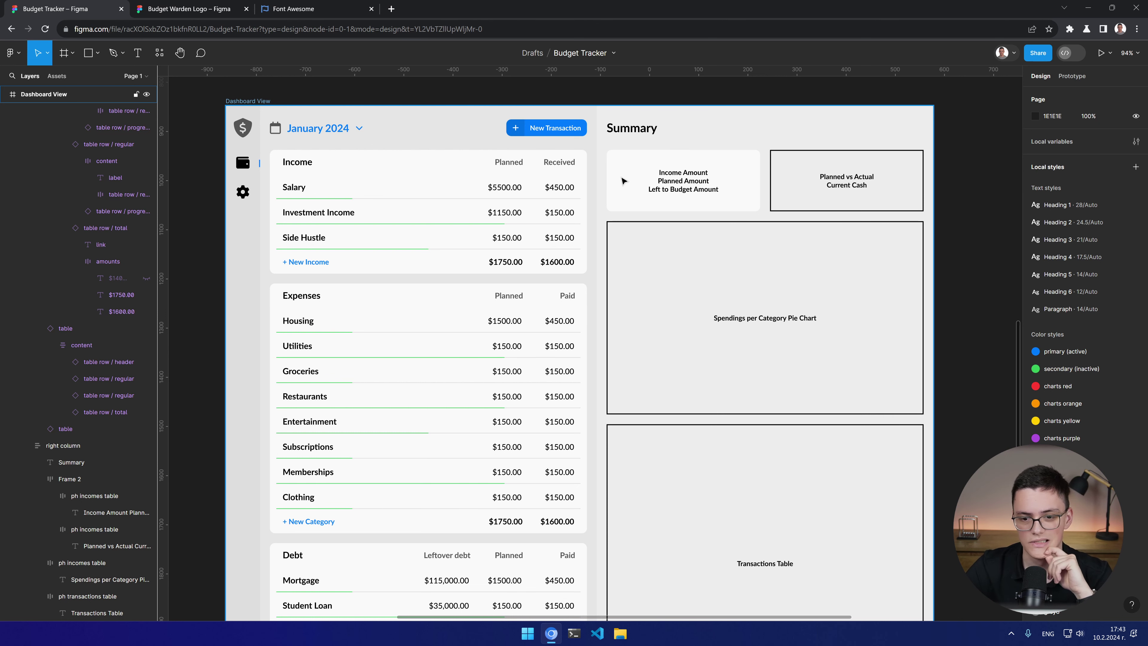
click(1003, 346)
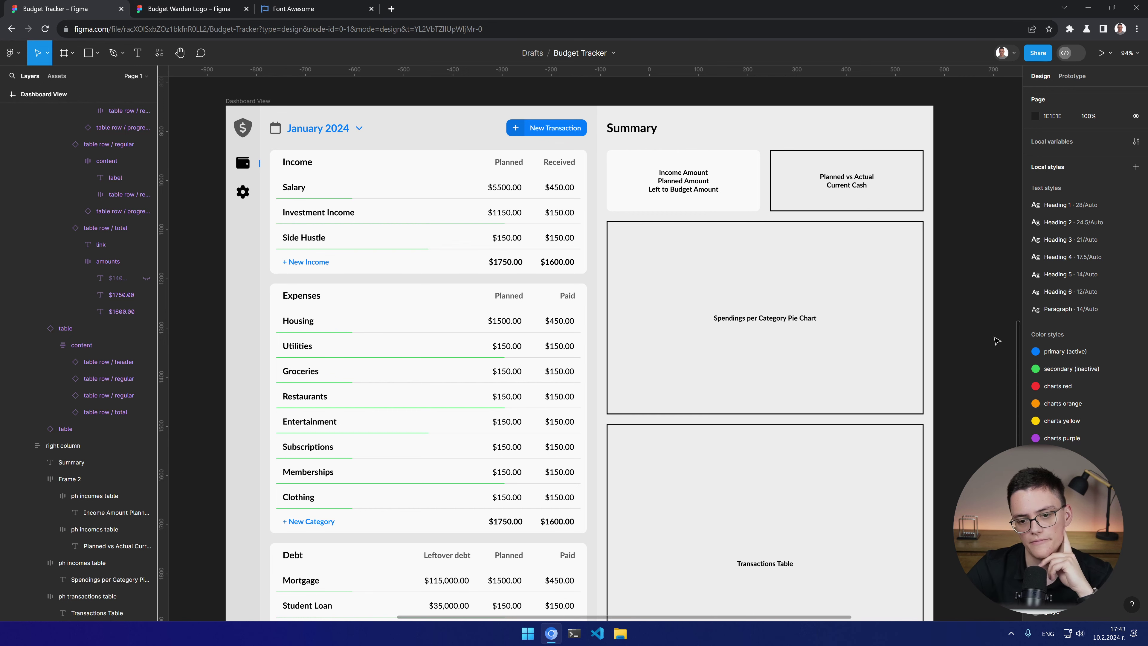
click(670, 200)
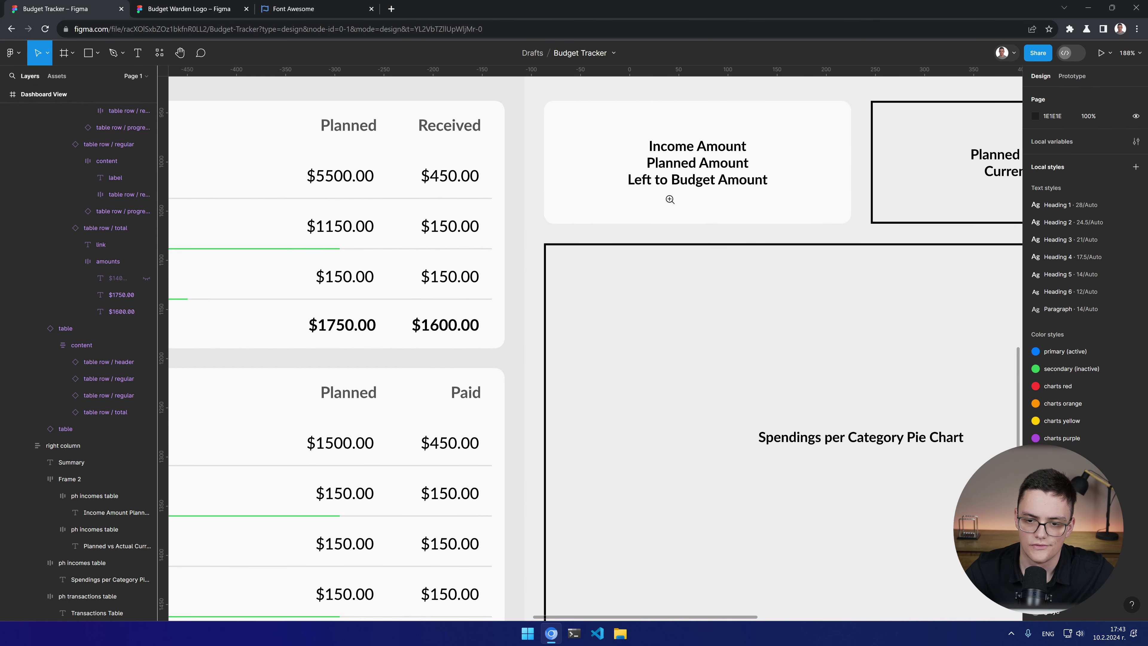
scroll(656, 204, up, 3)
scroll(633, 217, right, 3)
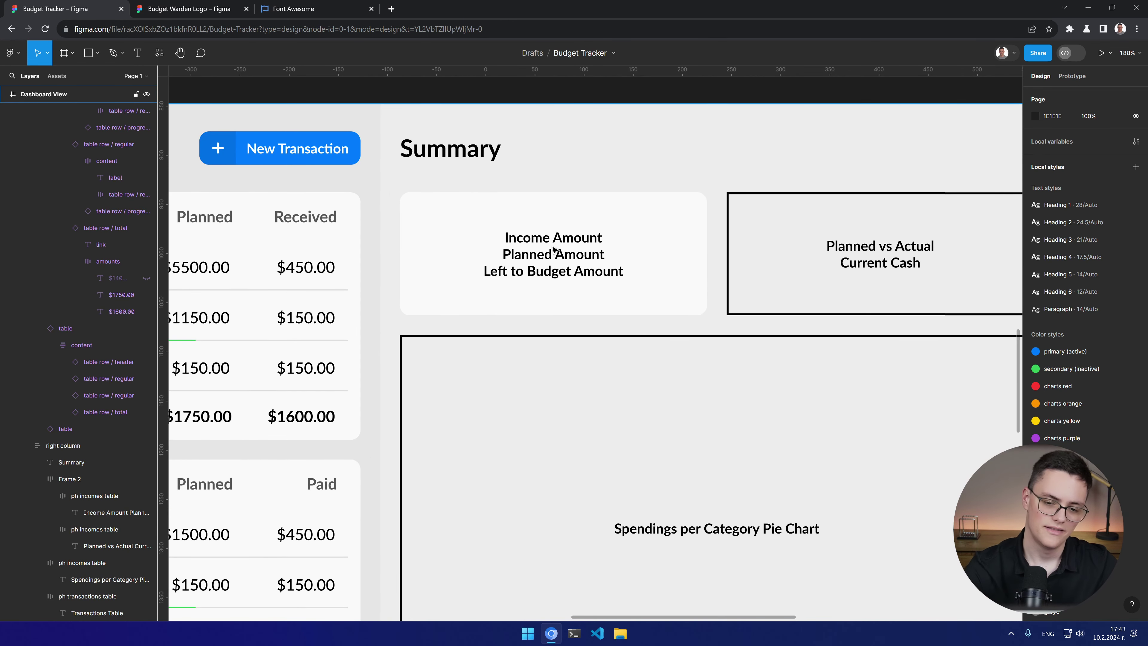
click(533, 239)
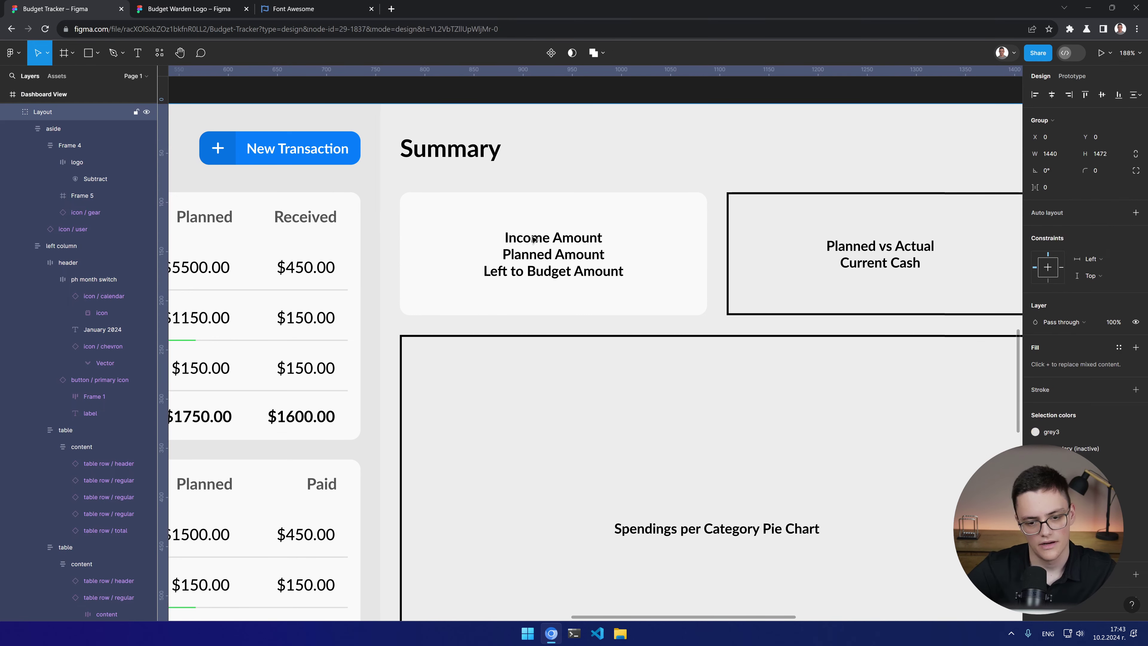
double_click(533, 243)
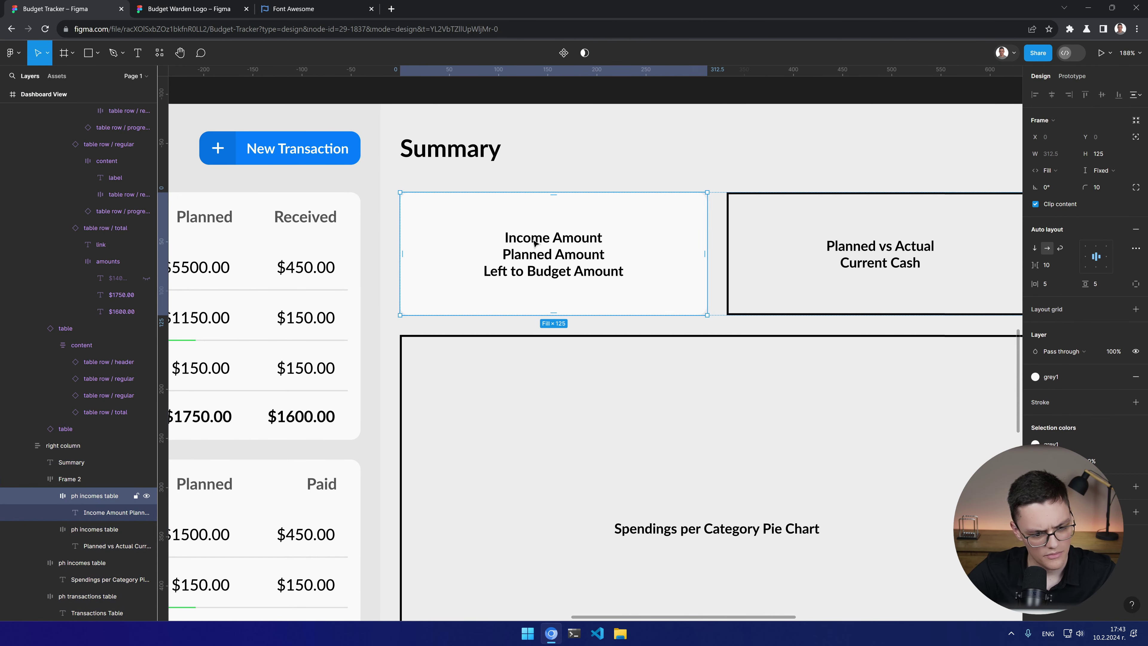
click(533, 243)
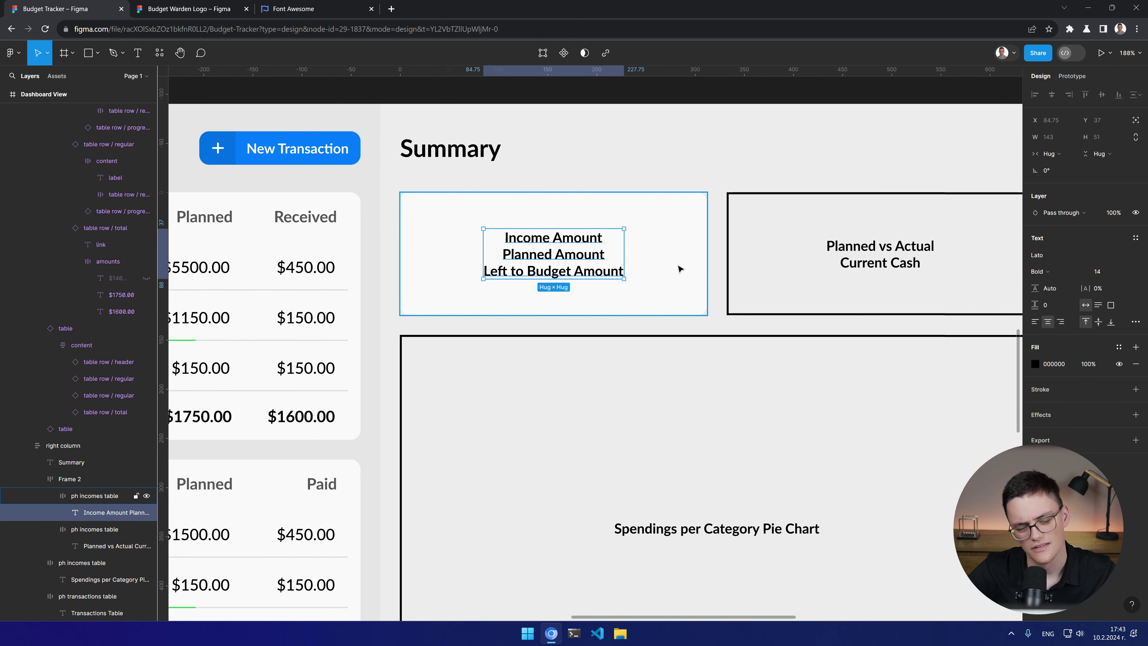
key(shift+i)
key(Escape)
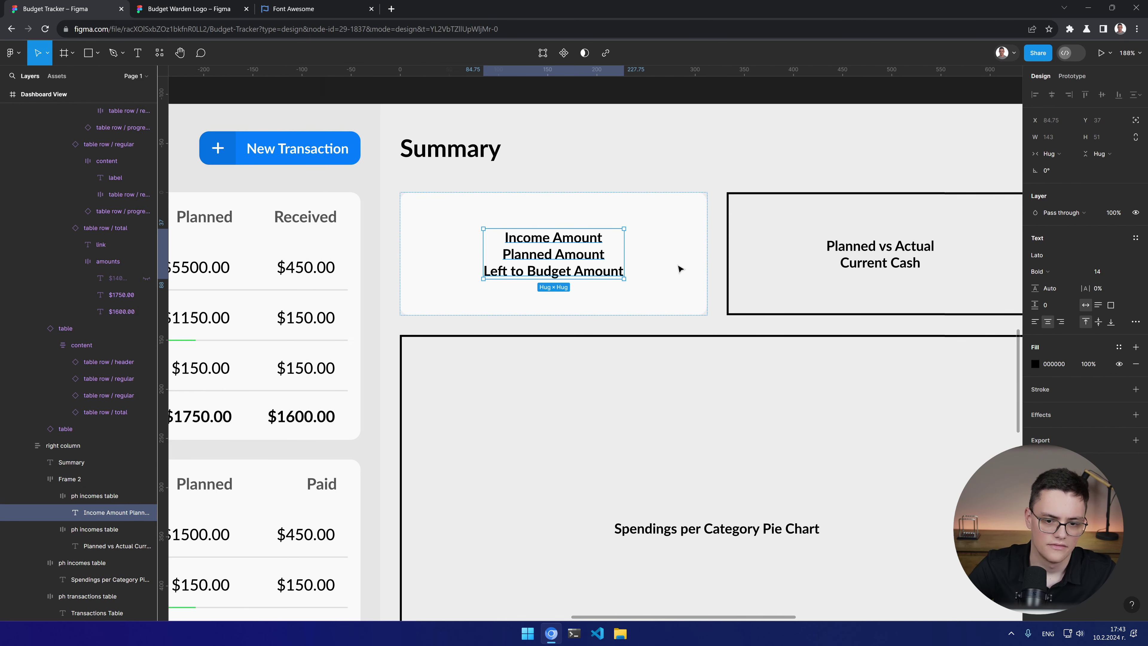
key(Return)
text(Income)
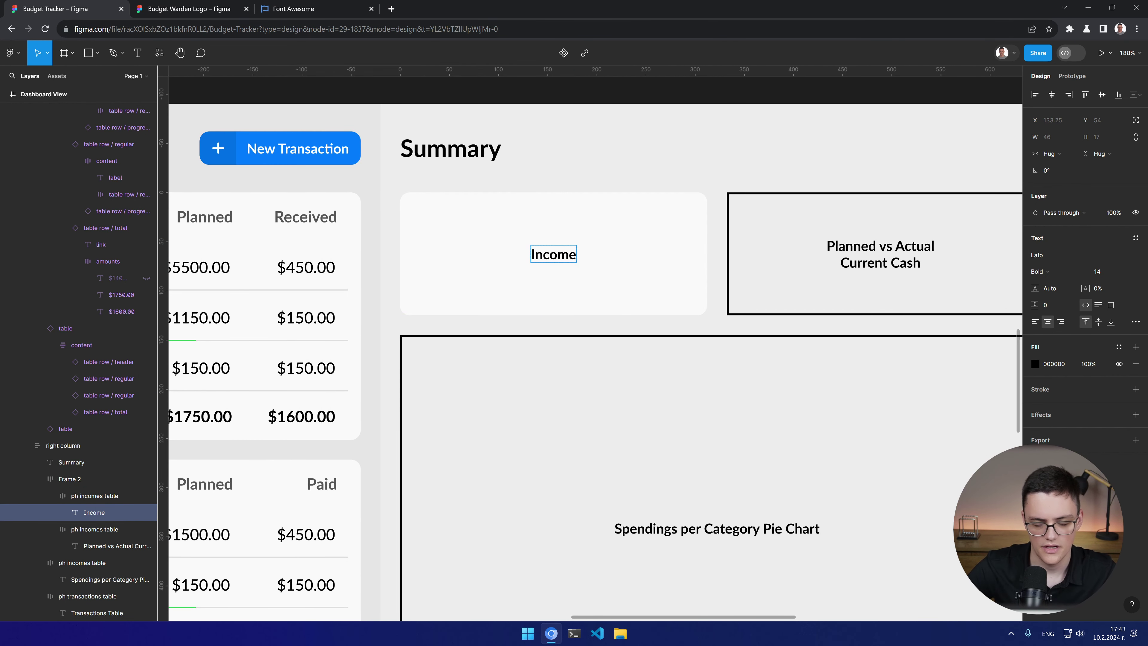
key(ctrl+z)
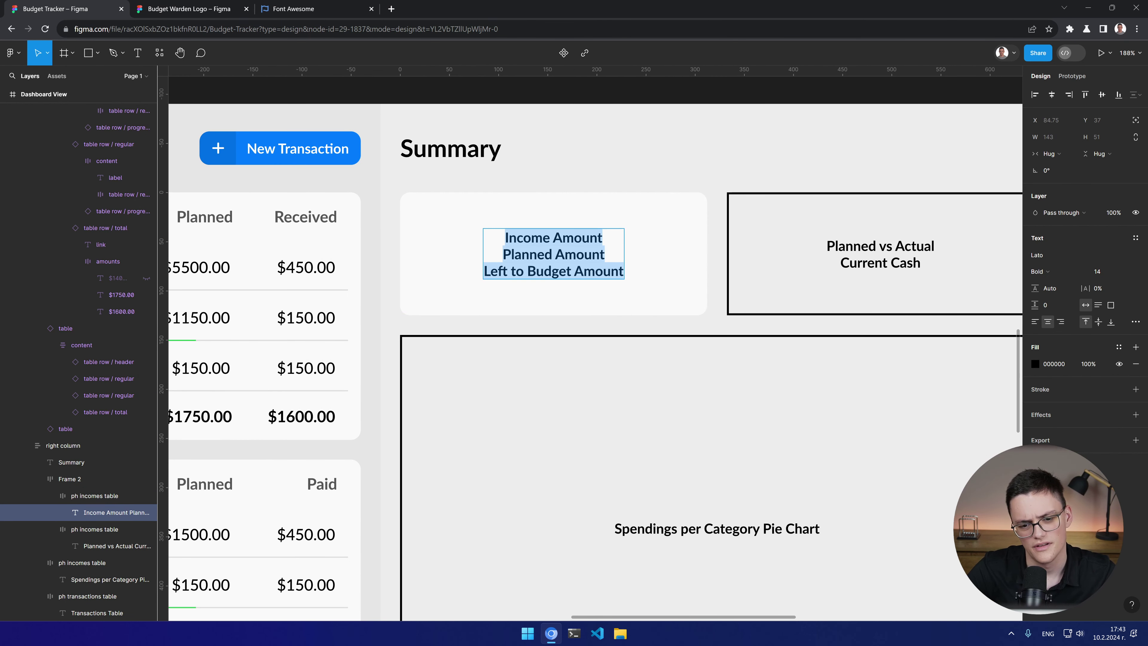
text(Income)
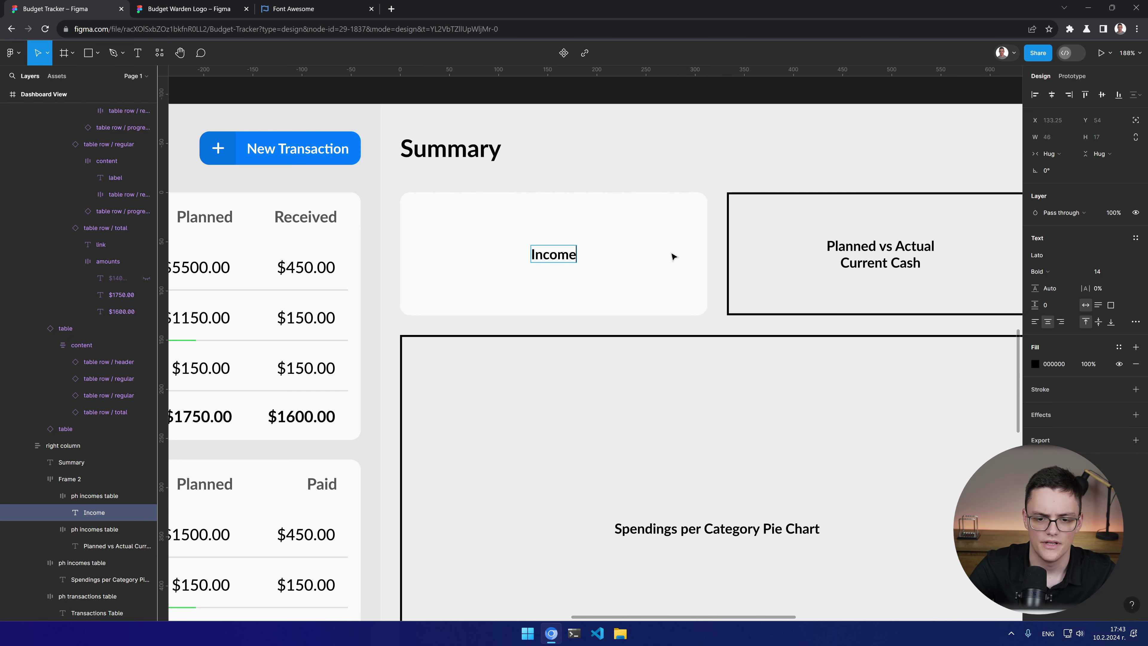
Step: Apply the Heading 6 text style to the Income label
key(Escape)
click(1135, 238)
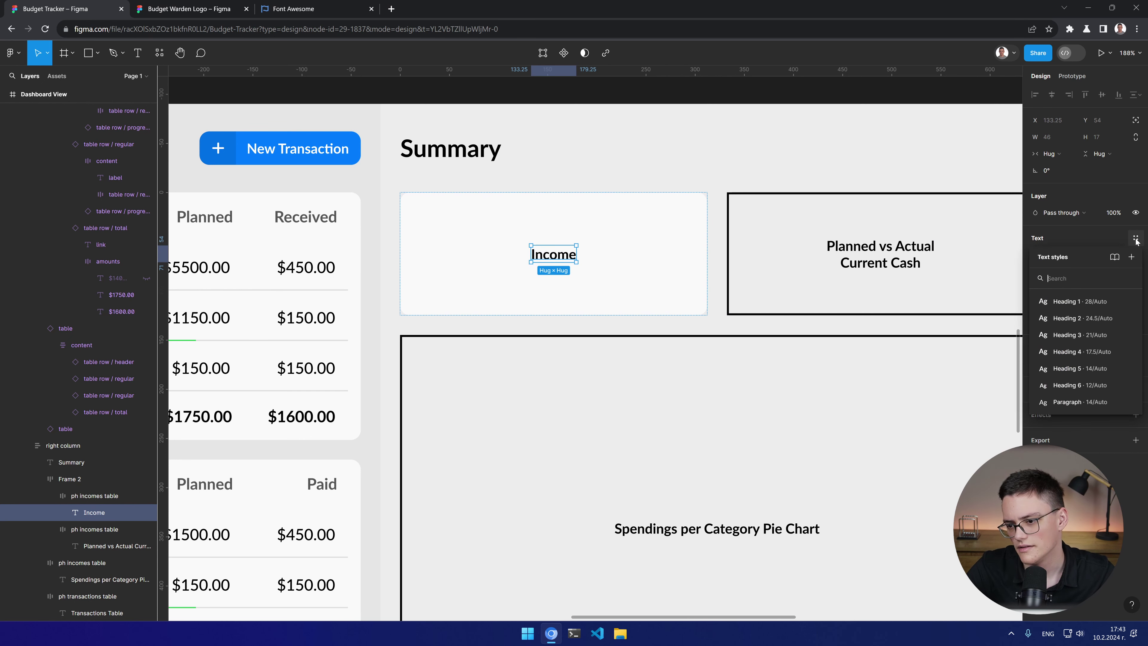
click(1071, 385)
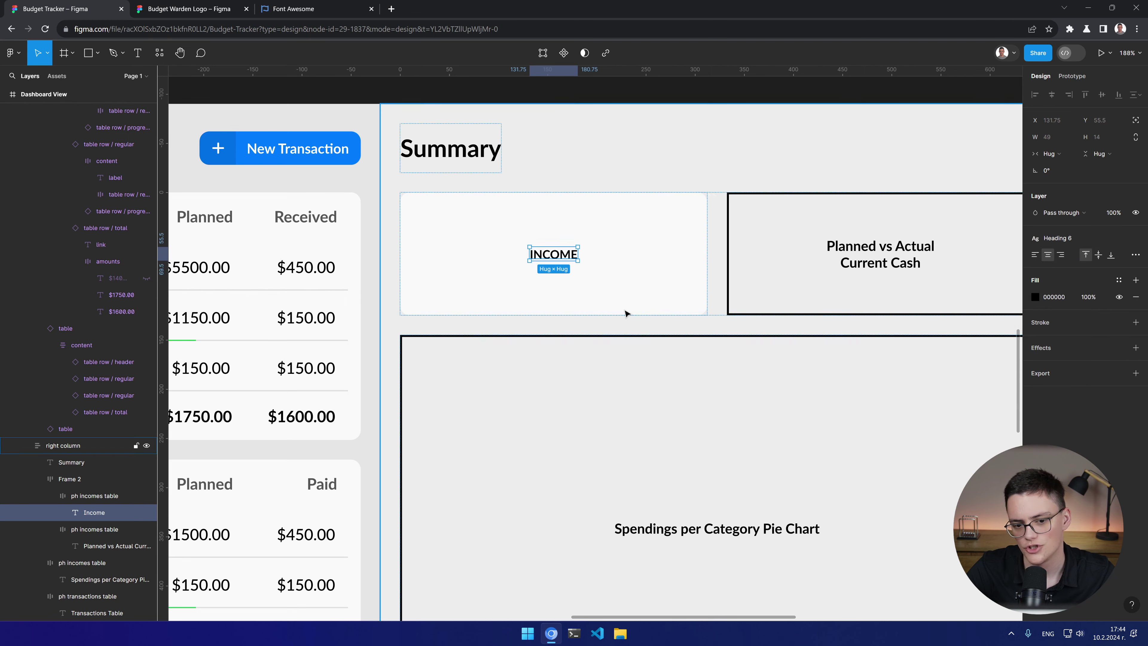
key(Escape)
Step: Duplicate the Income label inside its card and switch the card's auto layout to vertical
click(98, 514)
key(ctrl+d)
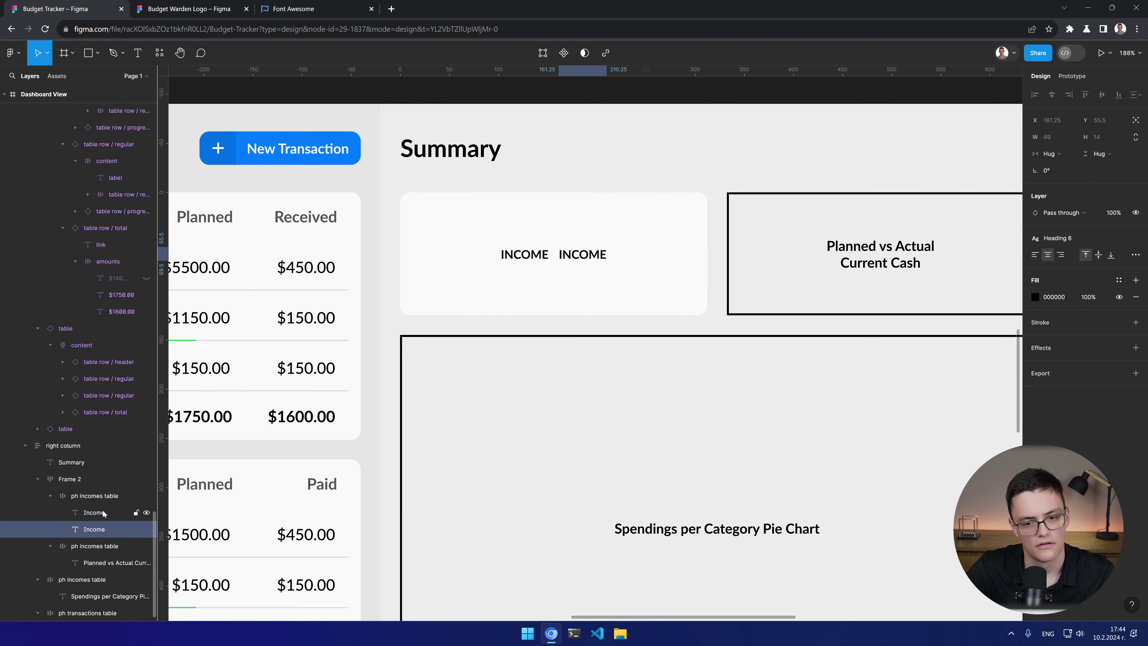
click(100, 496)
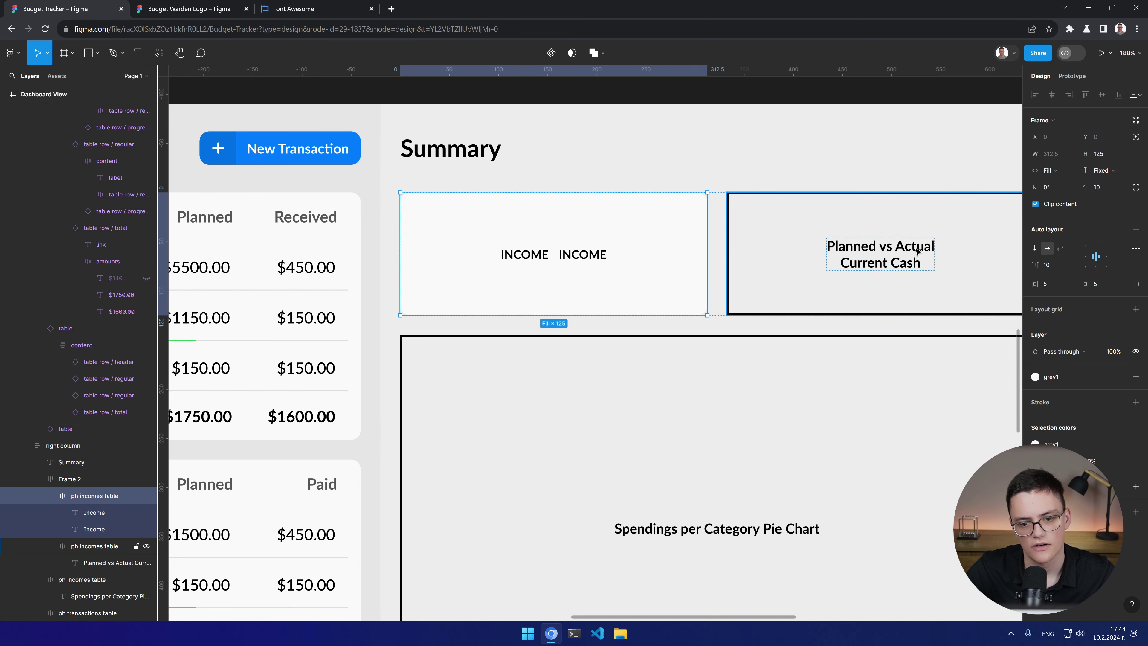
click(1035, 248)
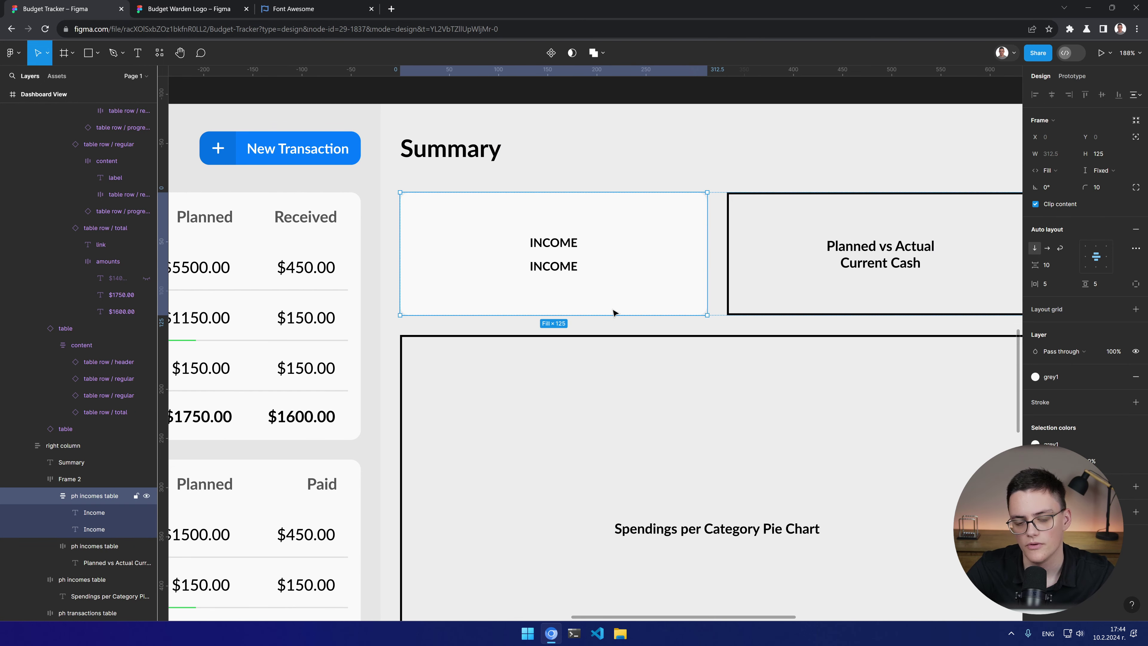
Step: Change the text of the lower Income copy to $1500.00
click(555, 271)
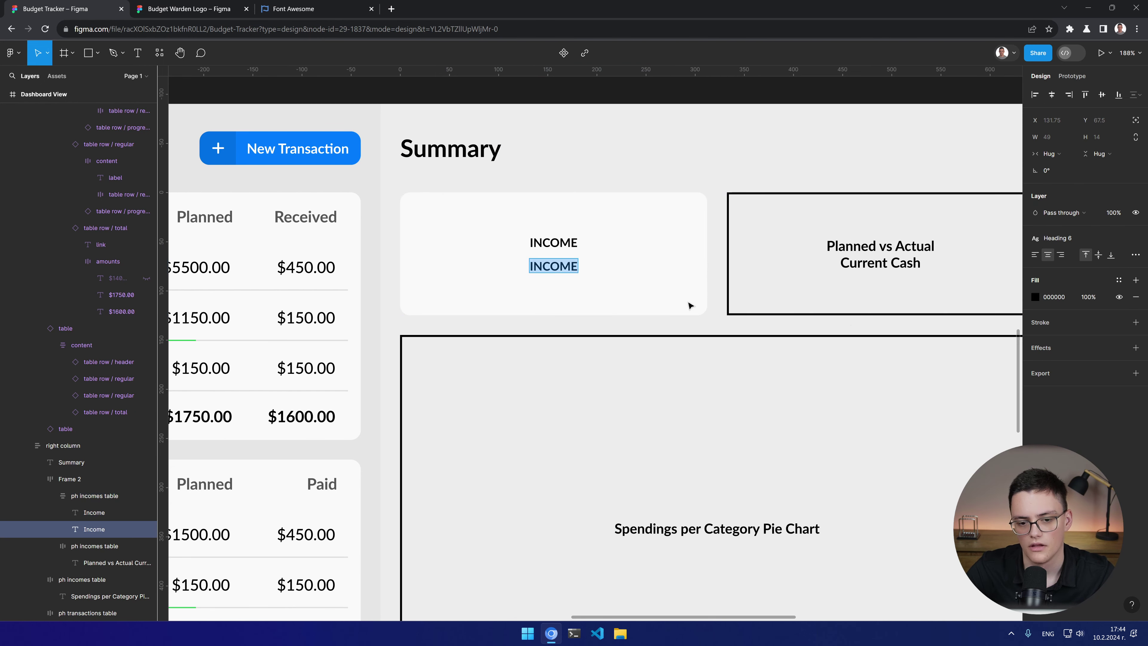
text($1)
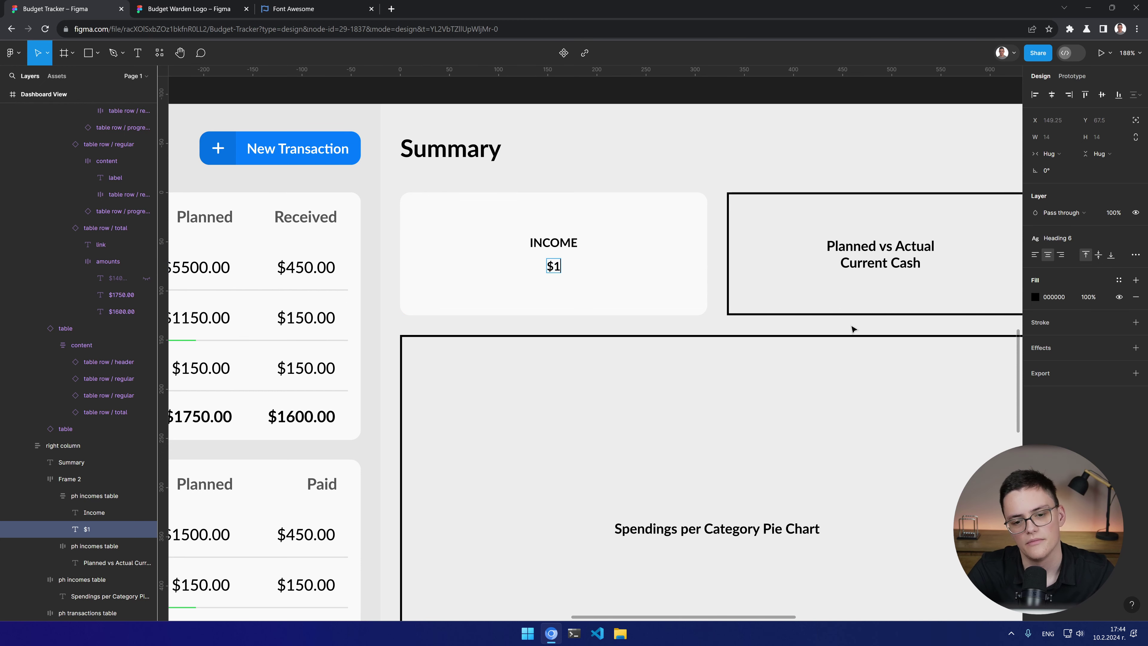
text(000.000.00)
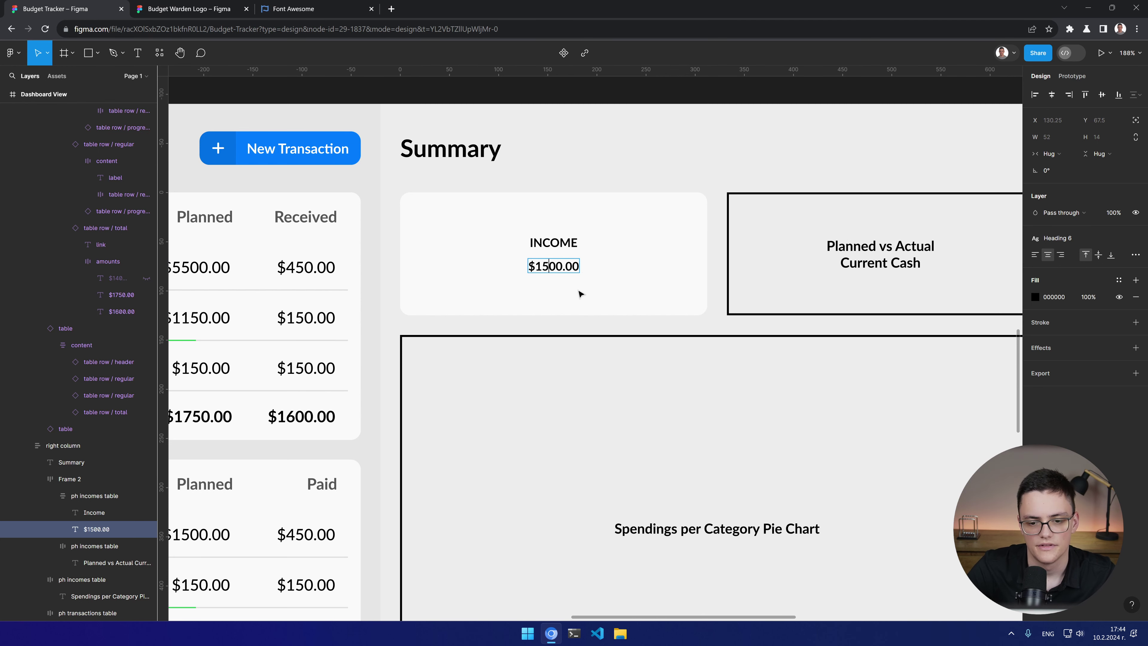
key(Escape)
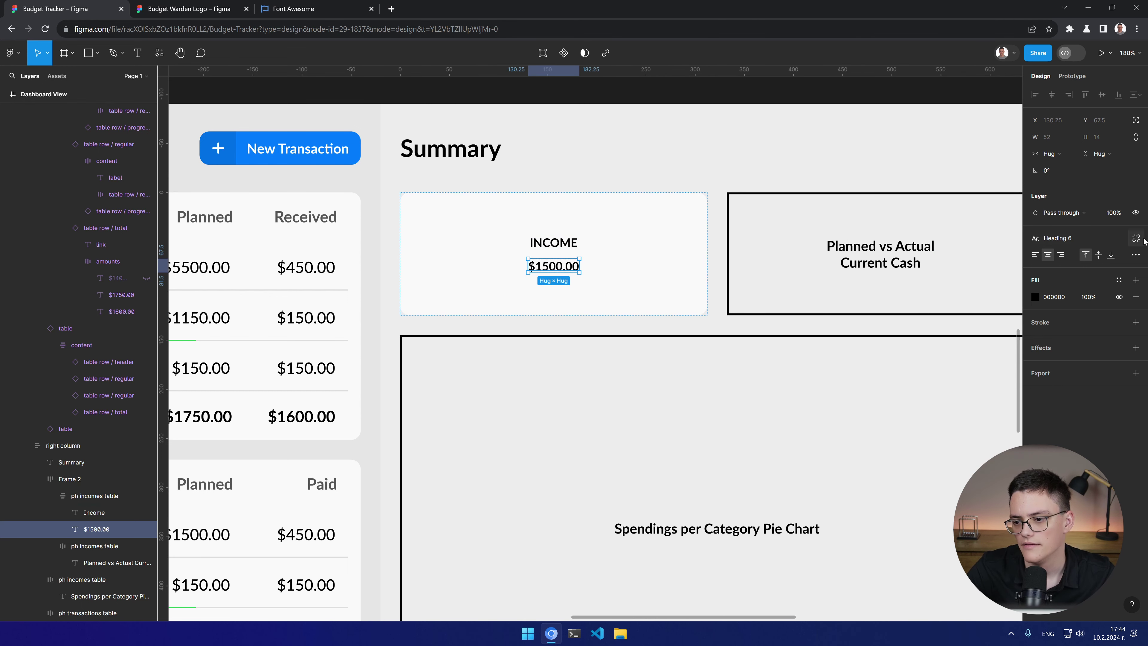
Step: Try the Heading 5 text style on the $1500.00 amount, and settle on Heading 4
click(1099, 238)
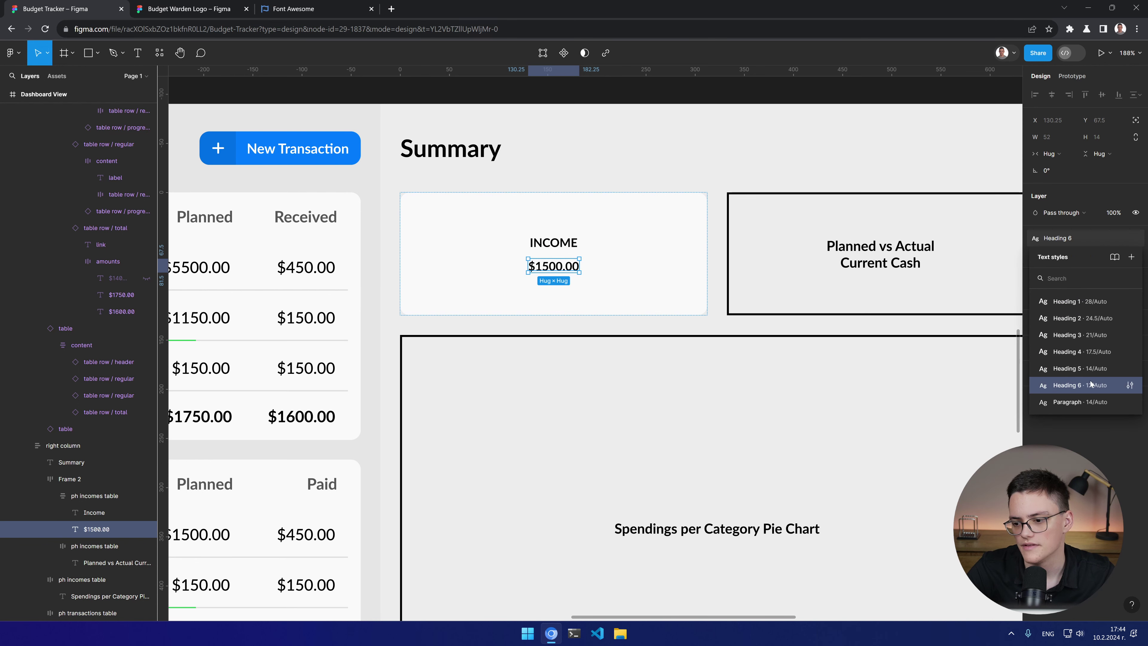
click(1084, 368)
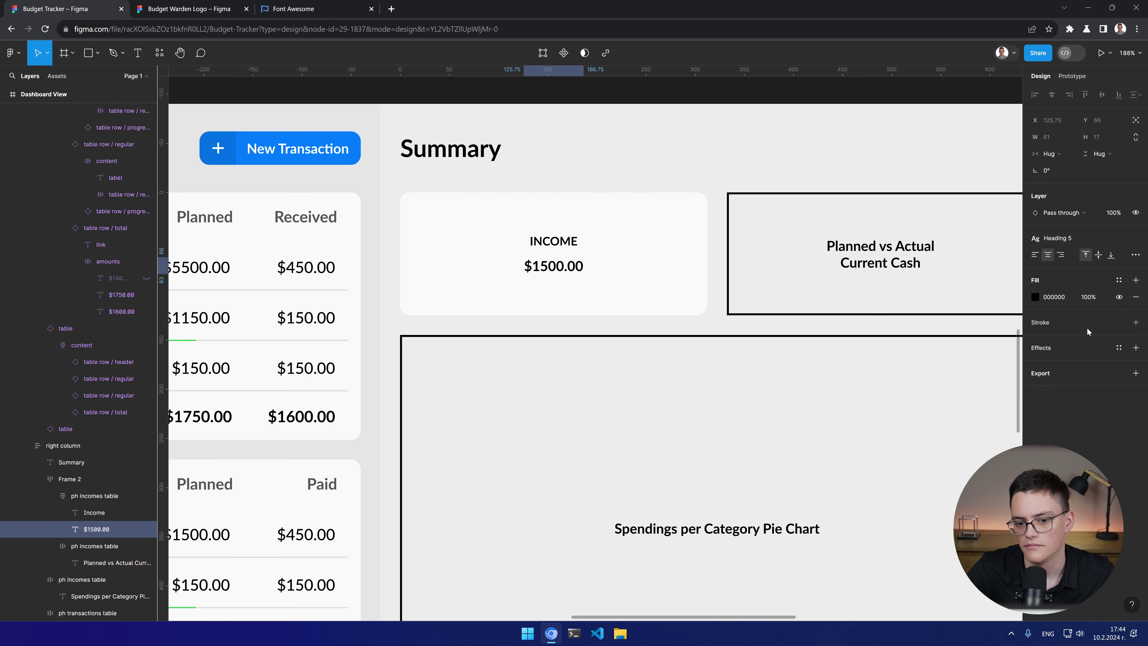
click(1083, 237)
click(1085, 353)
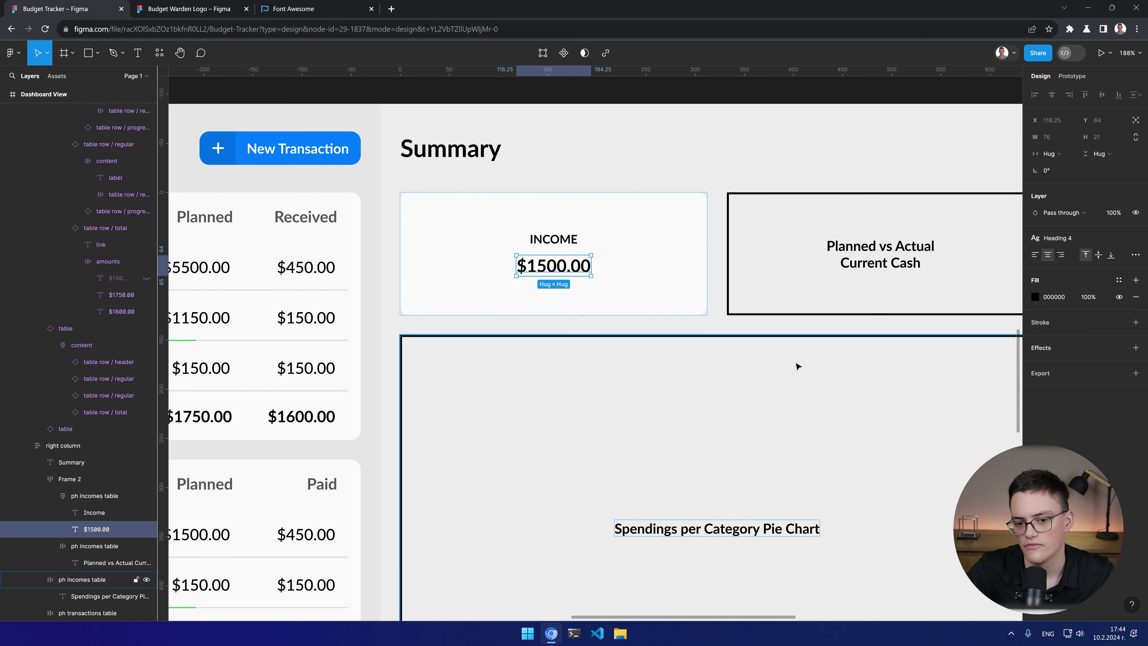
Step: Duplicate the Income label, place the copy below the $1500.00 amount, and change its text to Planned
click(602, 314)
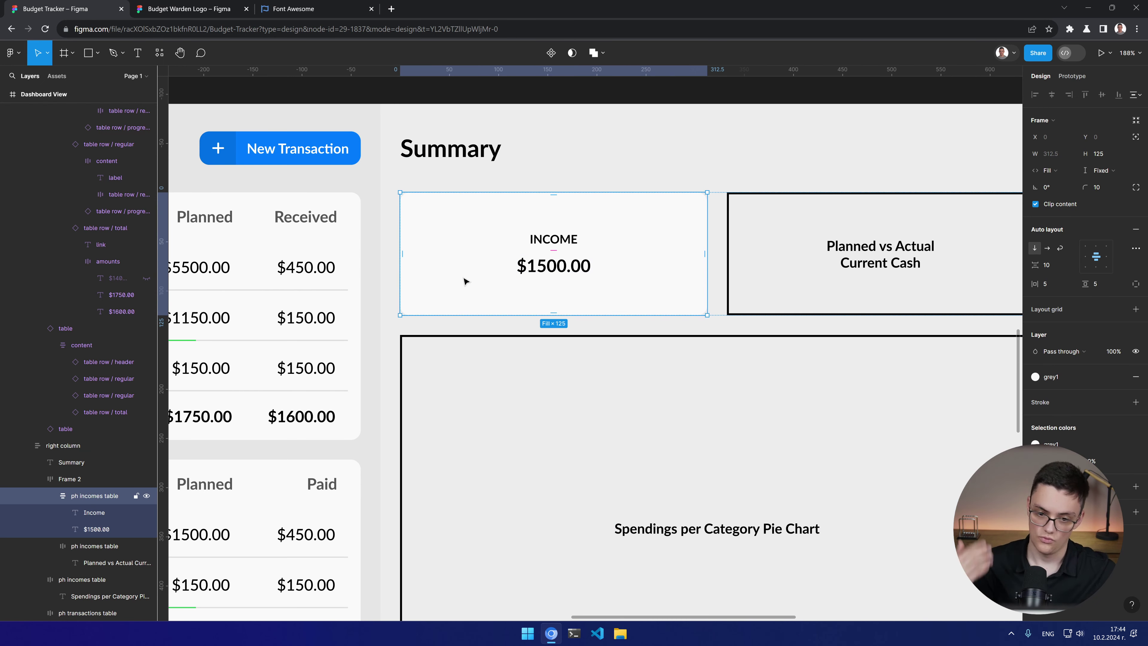
scroll(465, 281, right, 2)
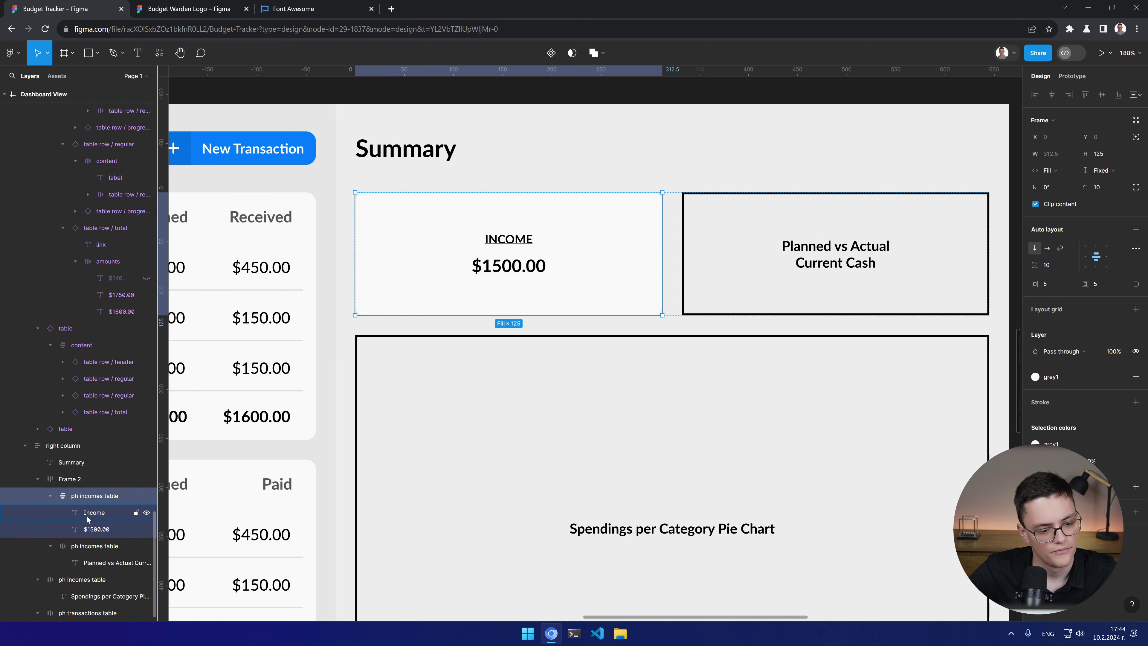
click(97, 531)
click(96, 513)
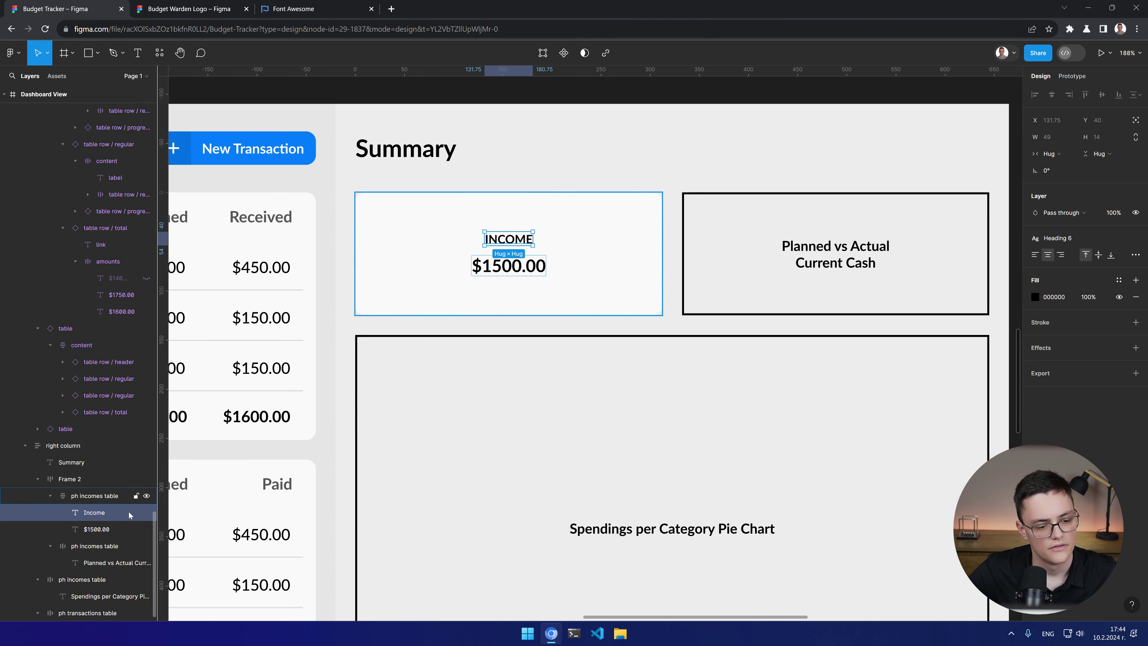
key(ctrl+d)
drag(103, 557, 103, 556)
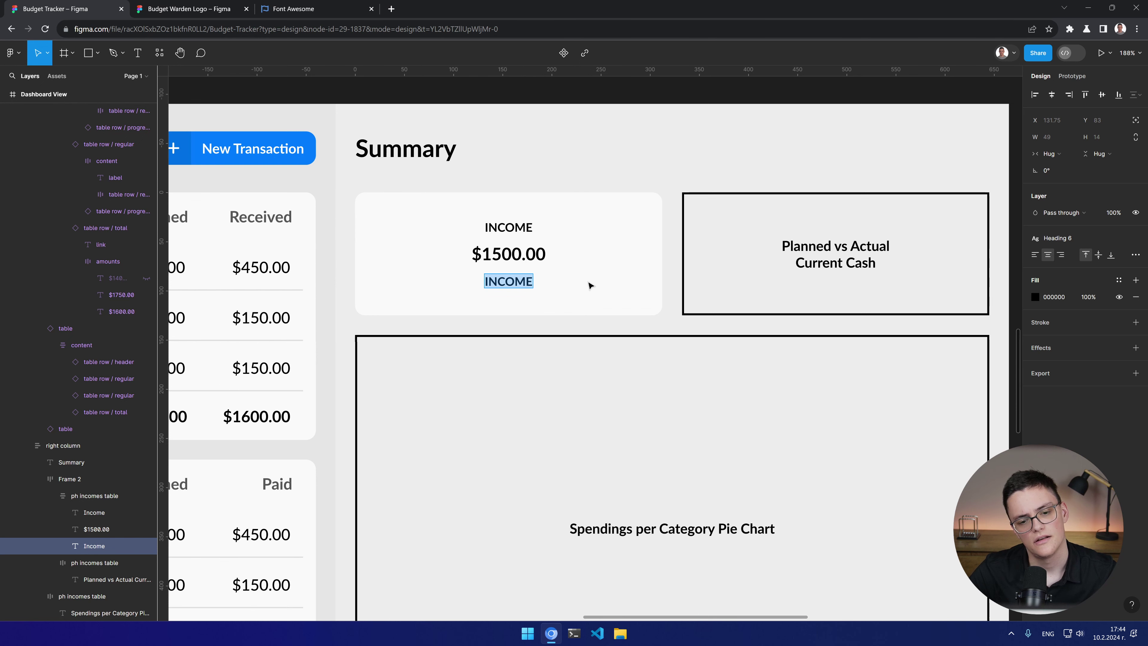
text(Planned)
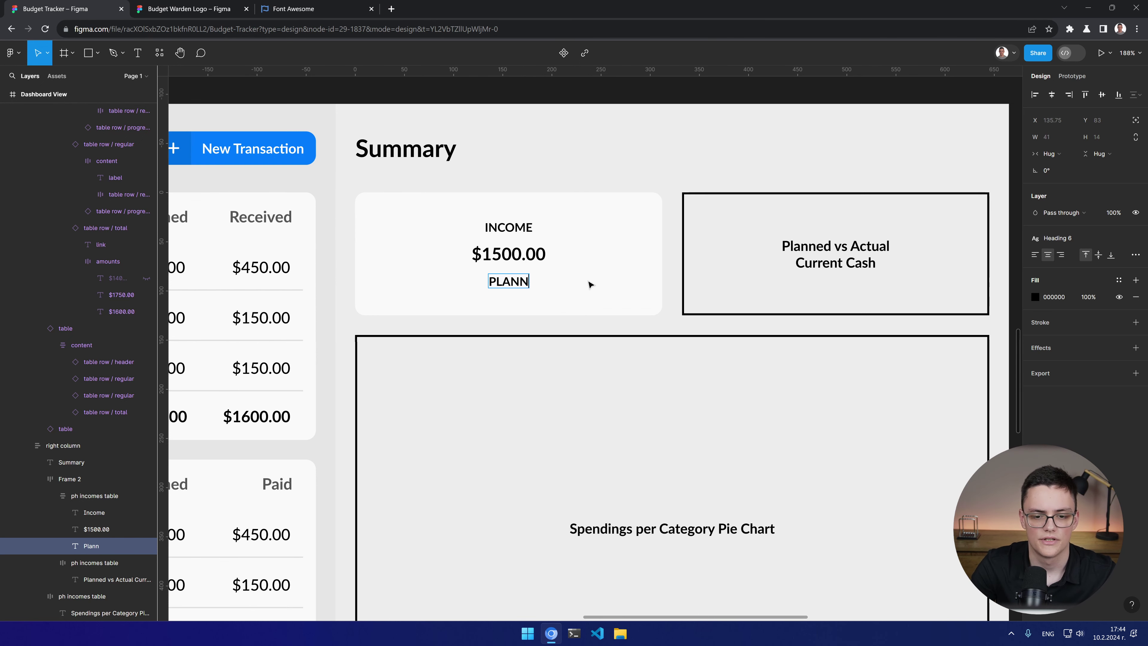
key(Escape)
Step: Duplicate the $1500.00 amount and move the copy below the Planned label
click(147, 528)
key(ctrl+d)
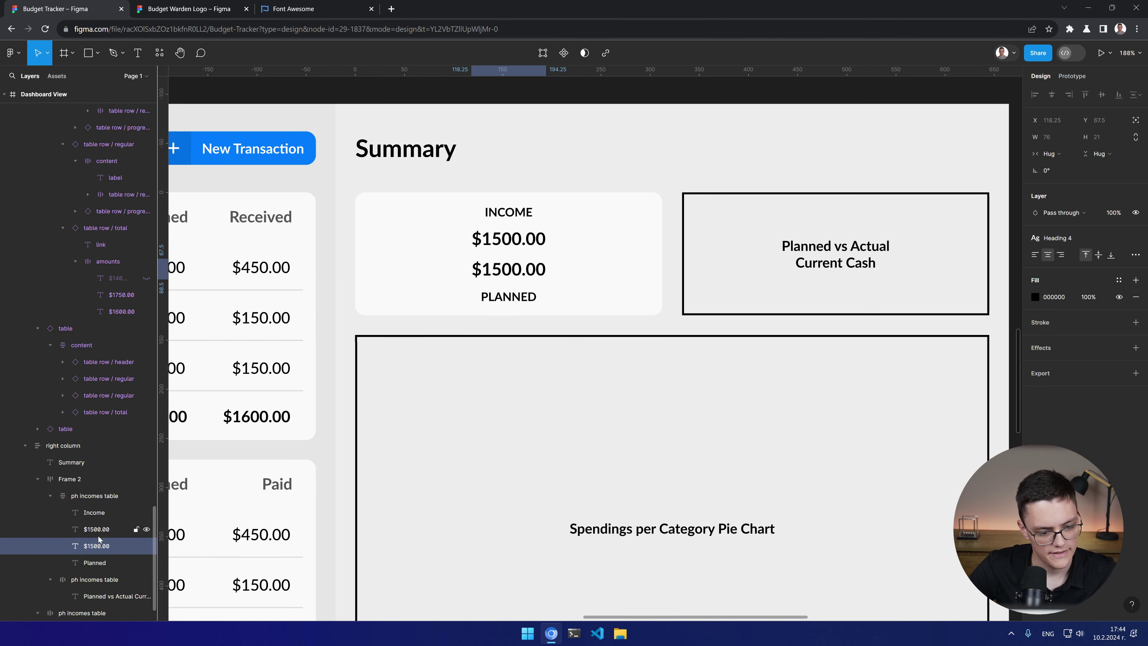
drag(145, 528, 102, 568)
Step: Rename the layer of the amount below Planned as $1000.00
double_click(102, 567)
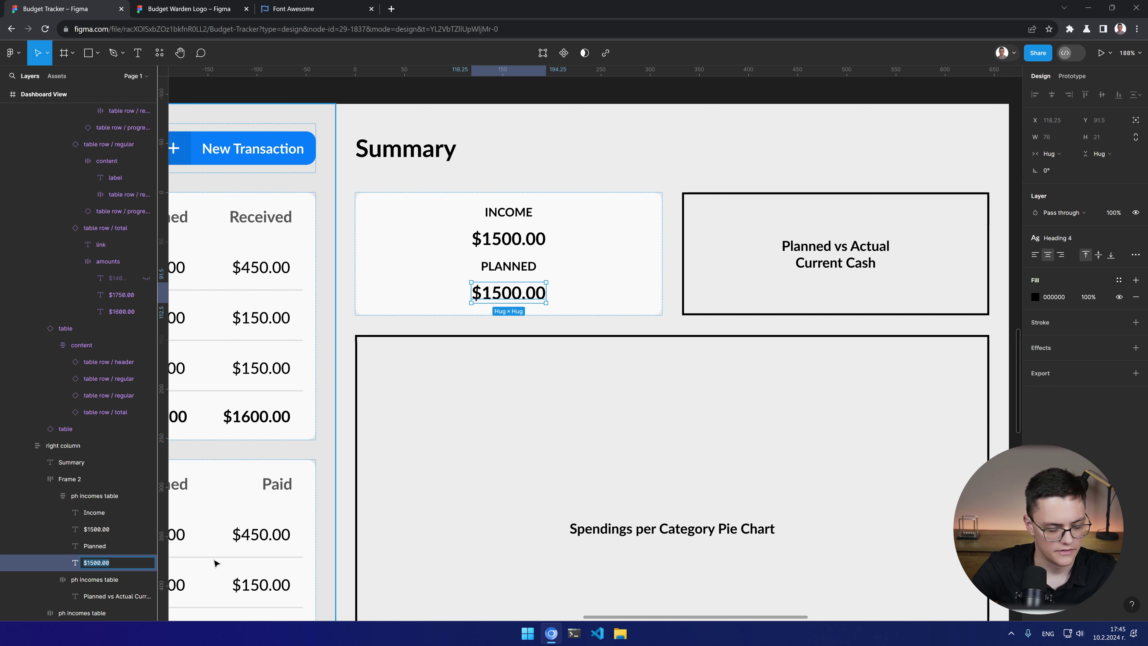
text(10)
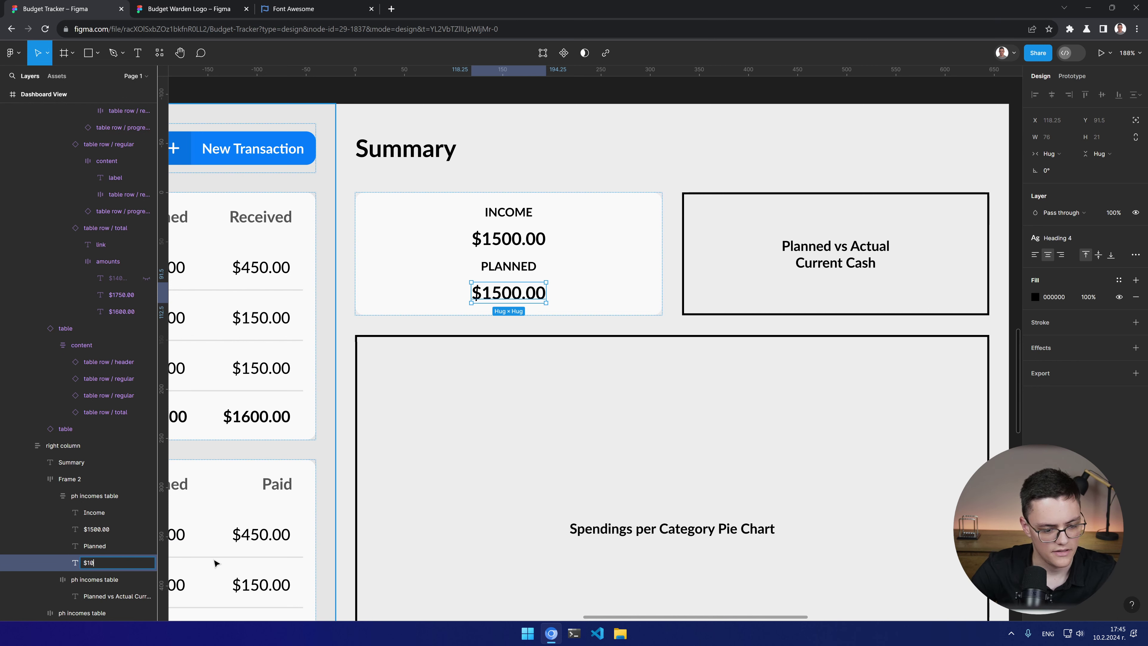
text(00.00)
key(Return)
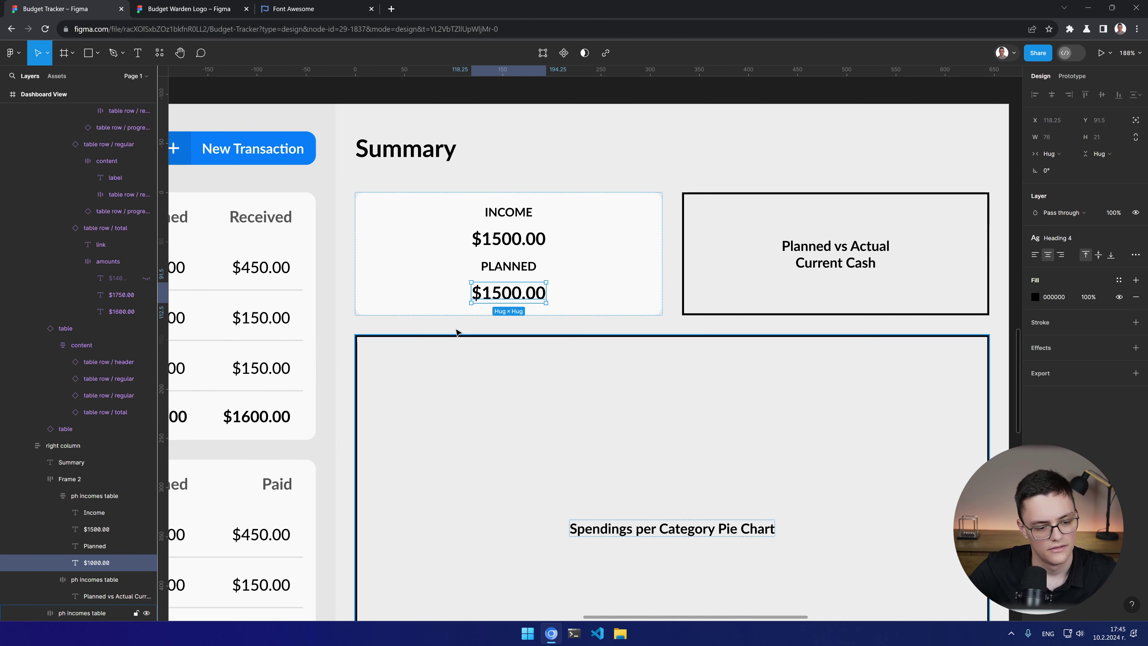
Step: Change the displayed amount below the Planned label to $1000.00
key(Return)
key(Right)
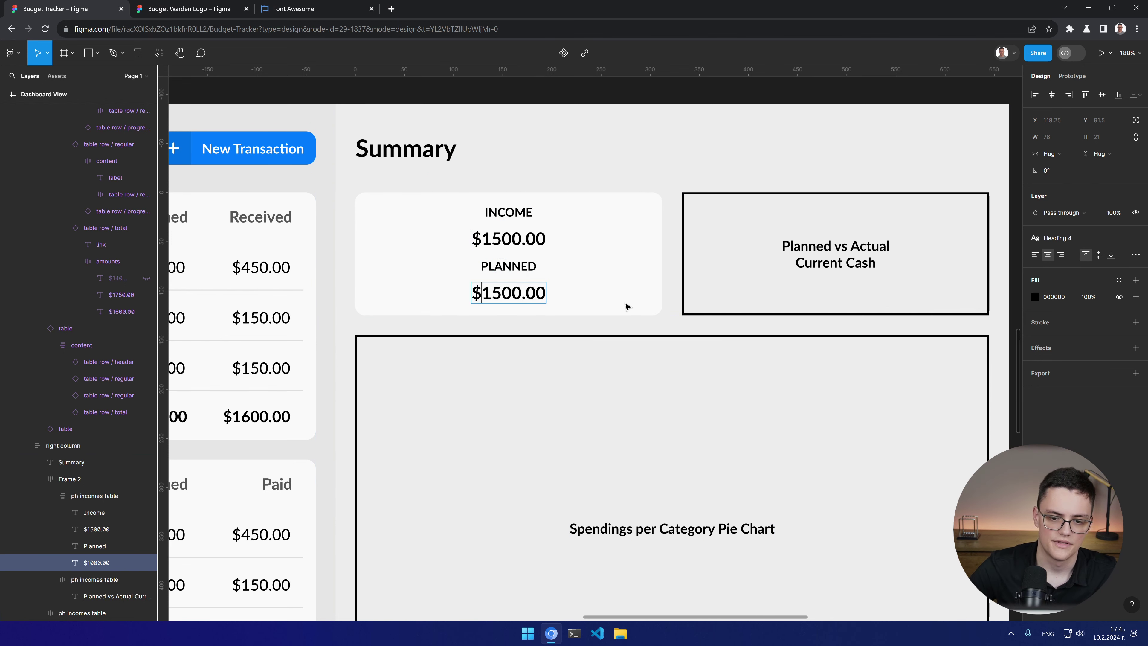
key(BackSpace)
text(0)
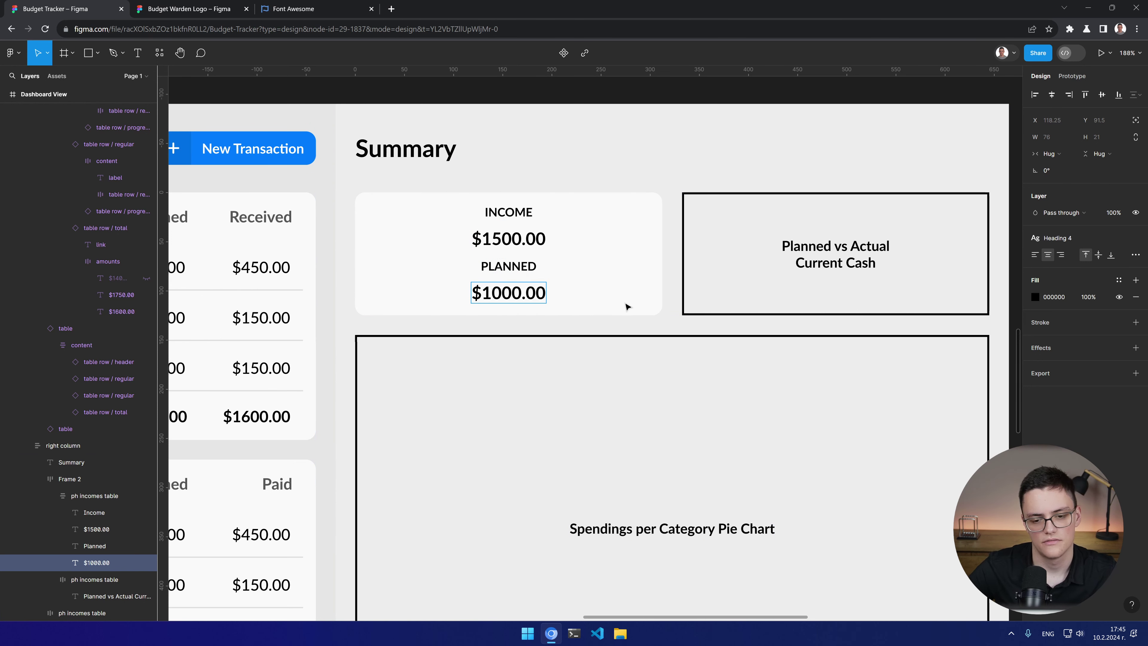
key(Escape)
scroll(626, 308, right, 1)
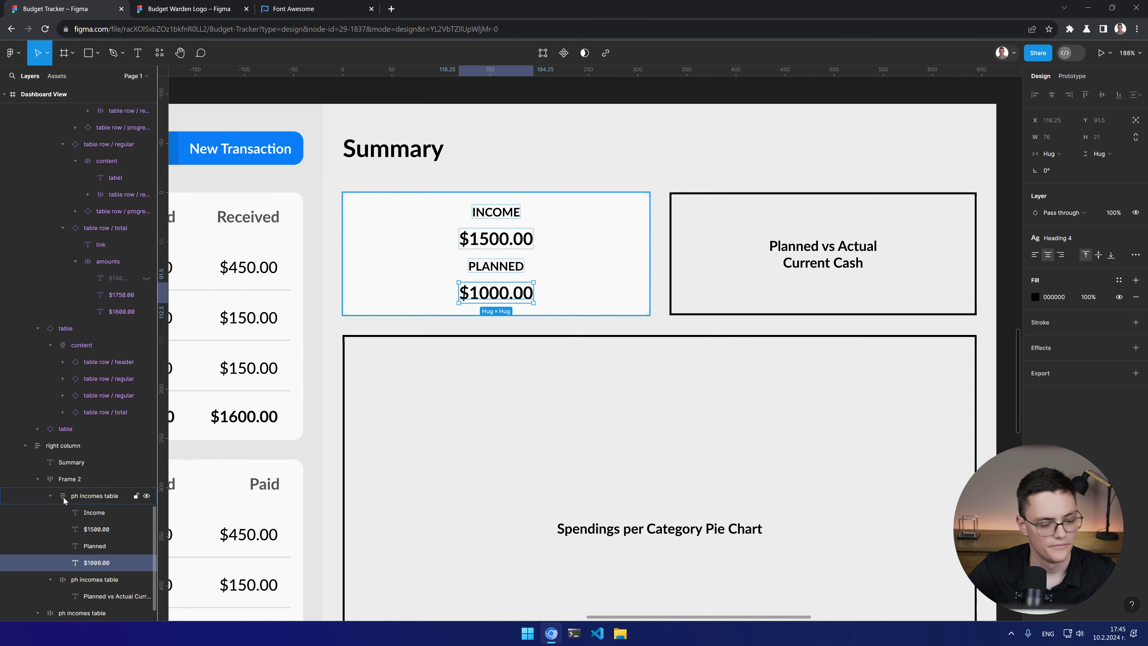
Step: Duplicate the Planned label, place the copy below the $1000.00 amount, and change its text to Left to Budget
click(477, 267)
key(ctrl+d)
drag(95, 561, 102, 589)
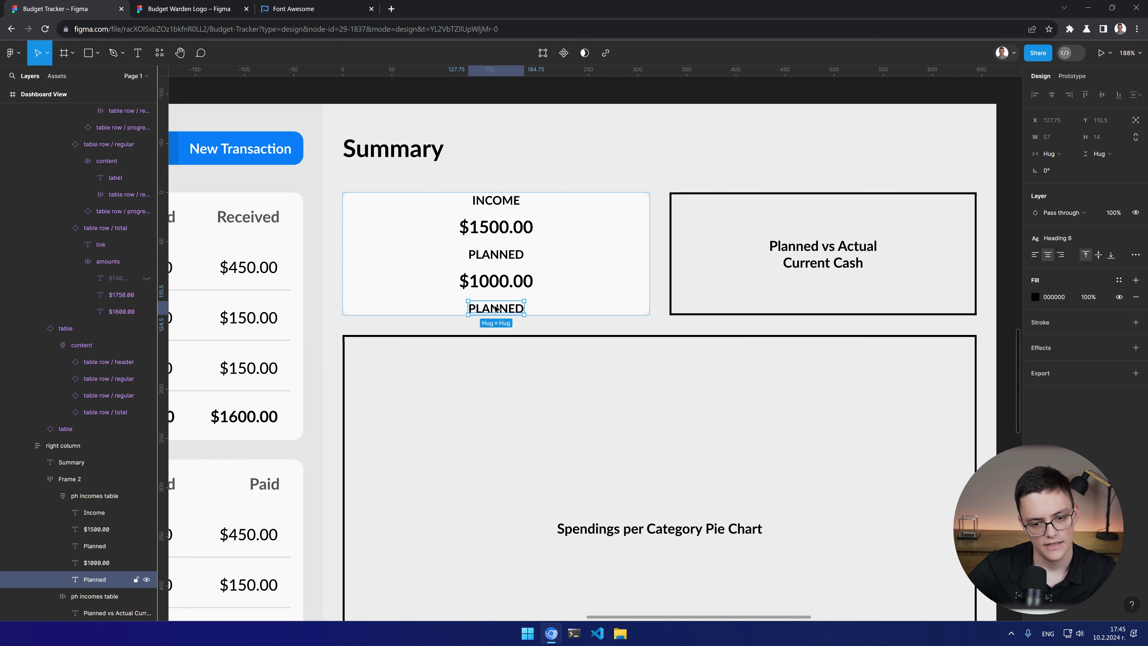
key(Return)
text(Left to Budget)
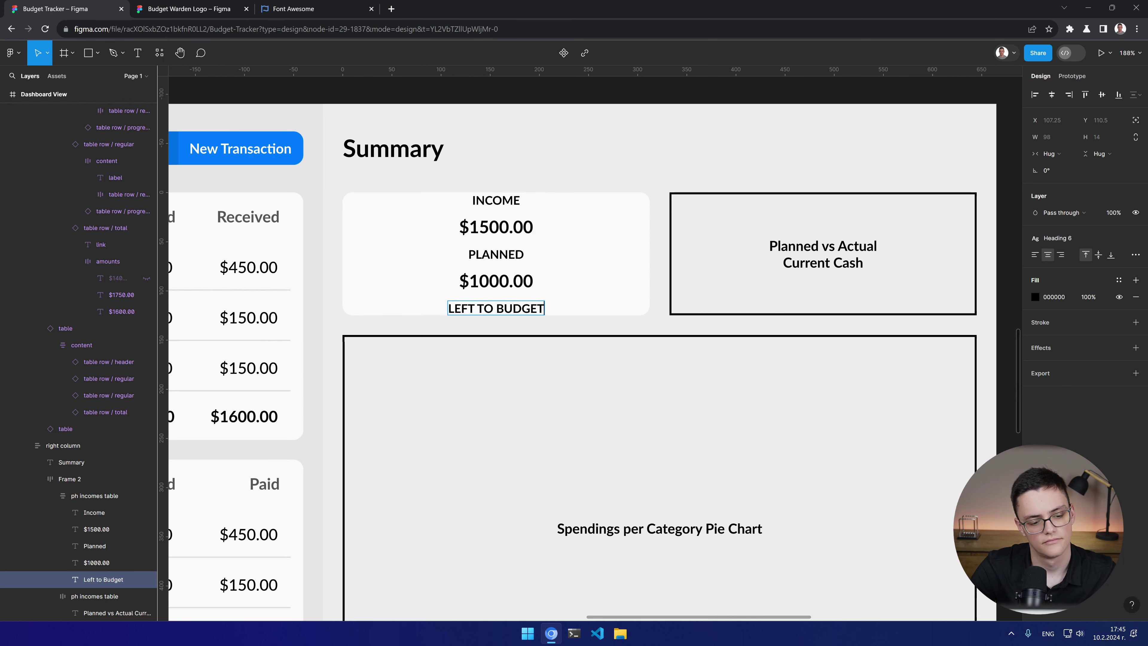
key(Return)
Step: Duplicate the $1000.00 amount below the Left to Budget label and extend the card downward to fit all six texts
drag(97, 562, 96, 571)
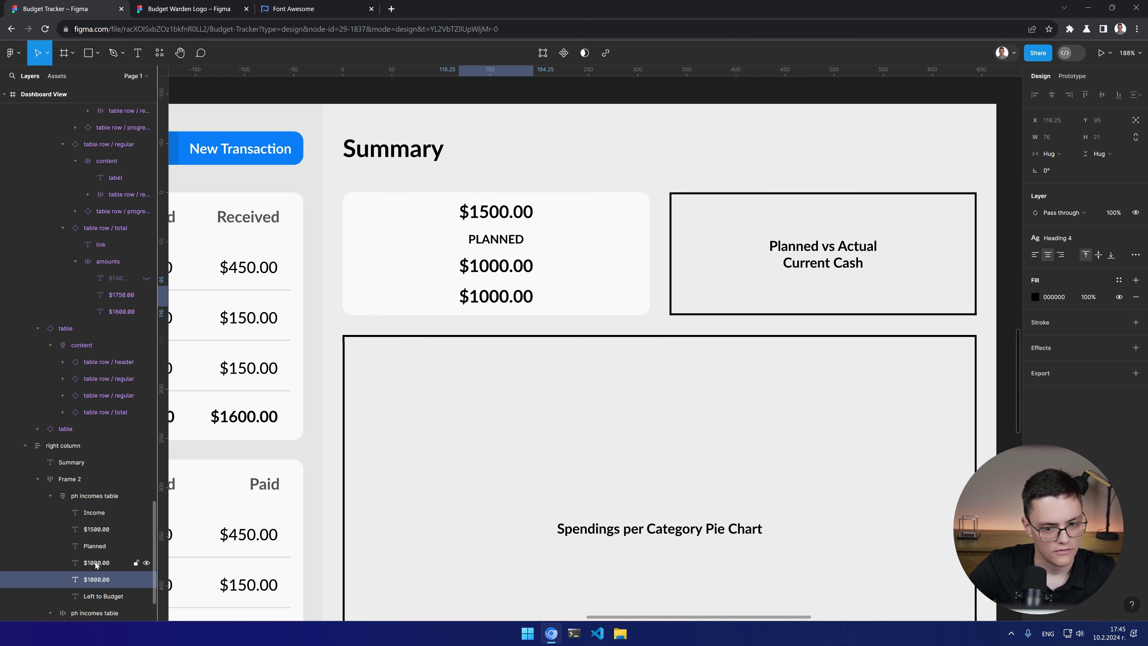
key(Down)
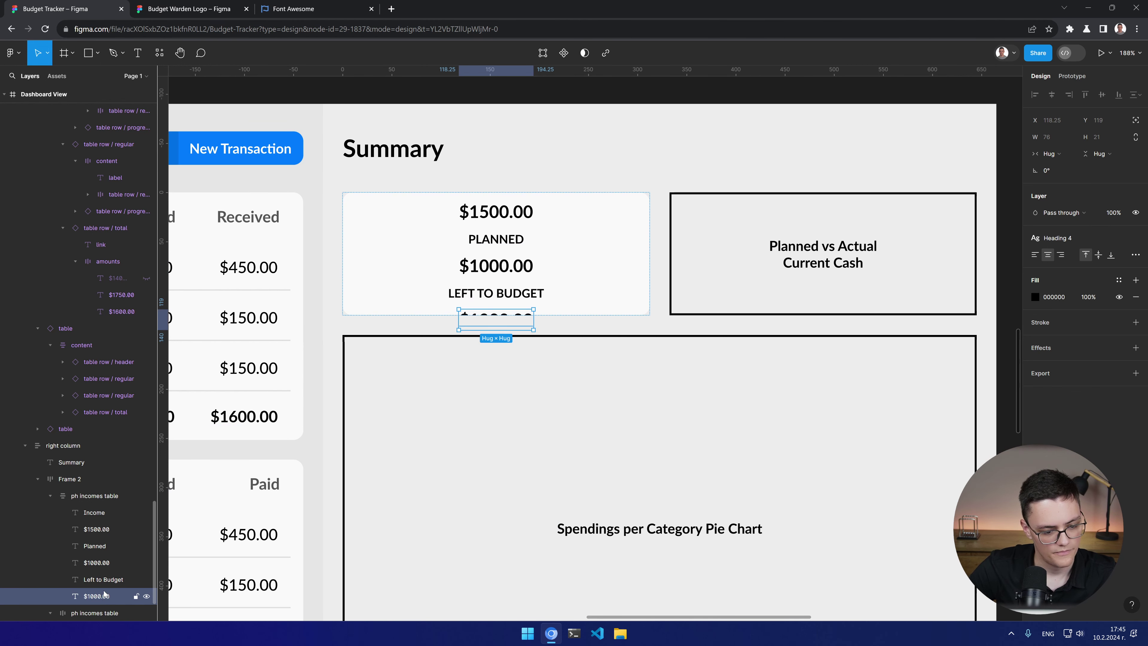
key(Escape)
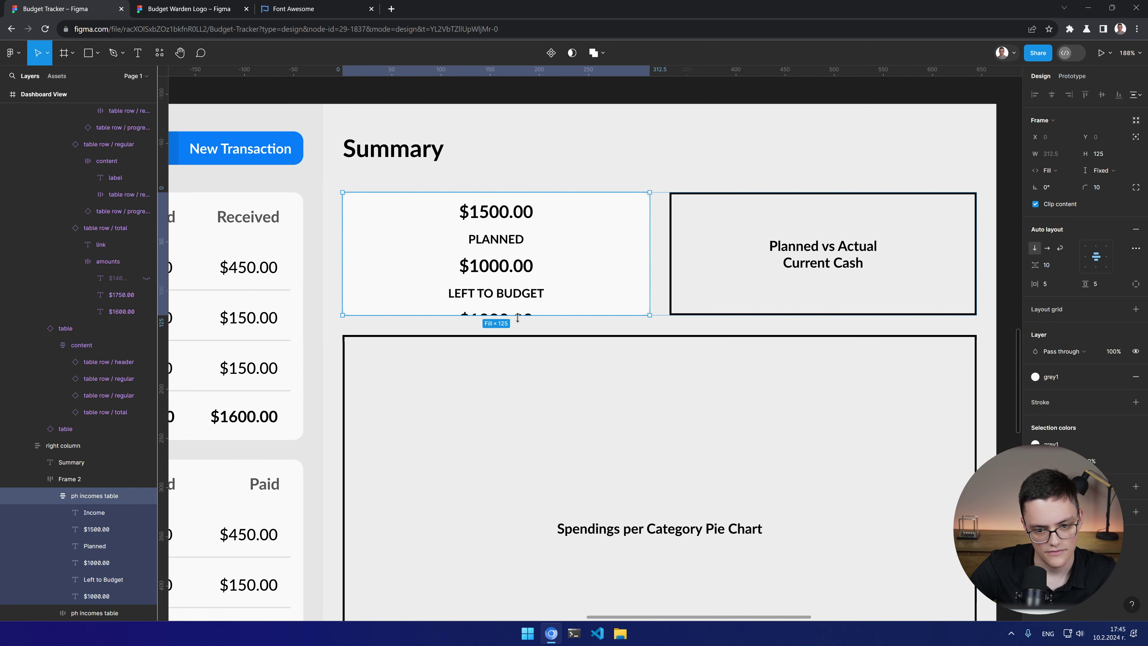
drag(514, 315, 513, 375)
Step: Change the amount below the Left to Budget label to $500.00
click(505, 357)
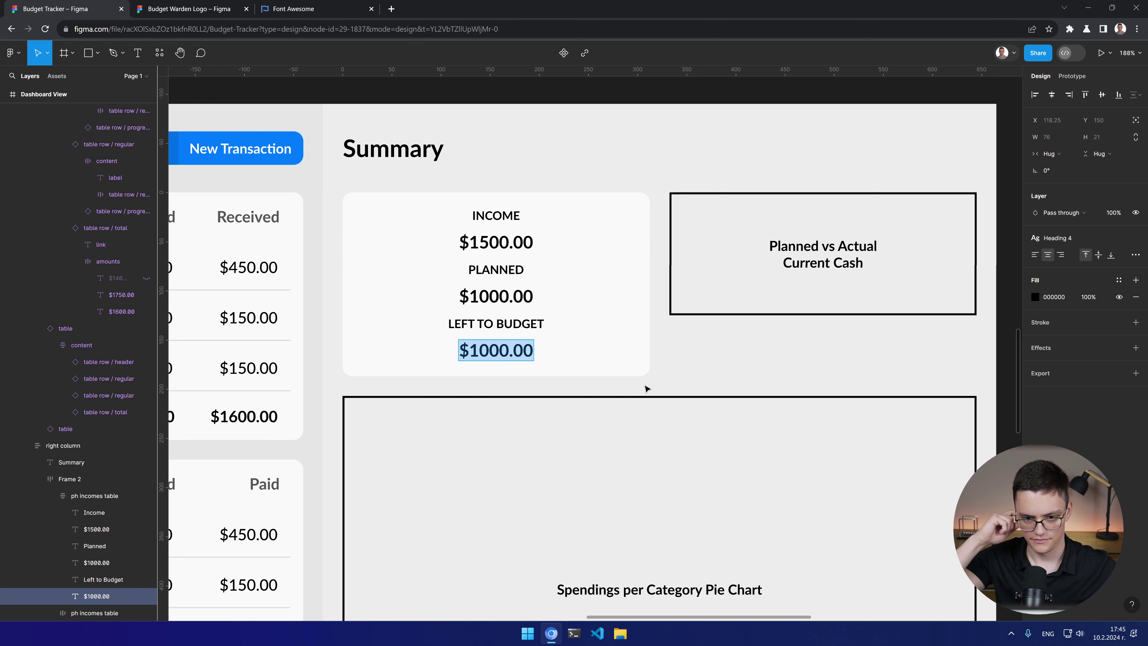
key(Right)
key(Left)
key(Left)
key(Left)
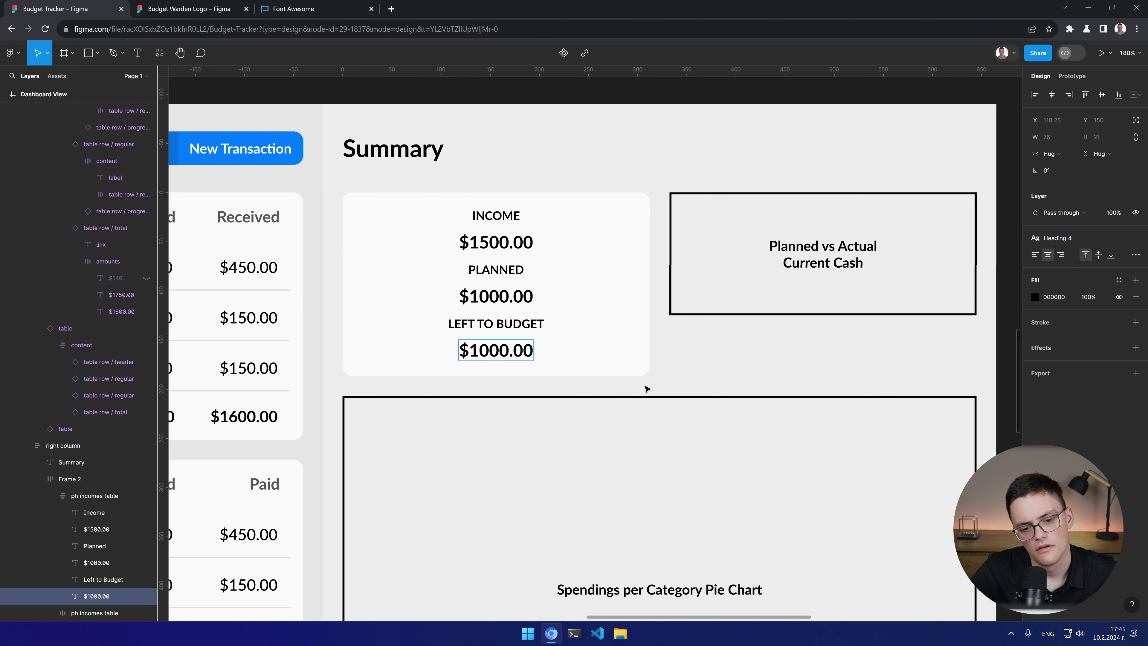
key(BackSpace)
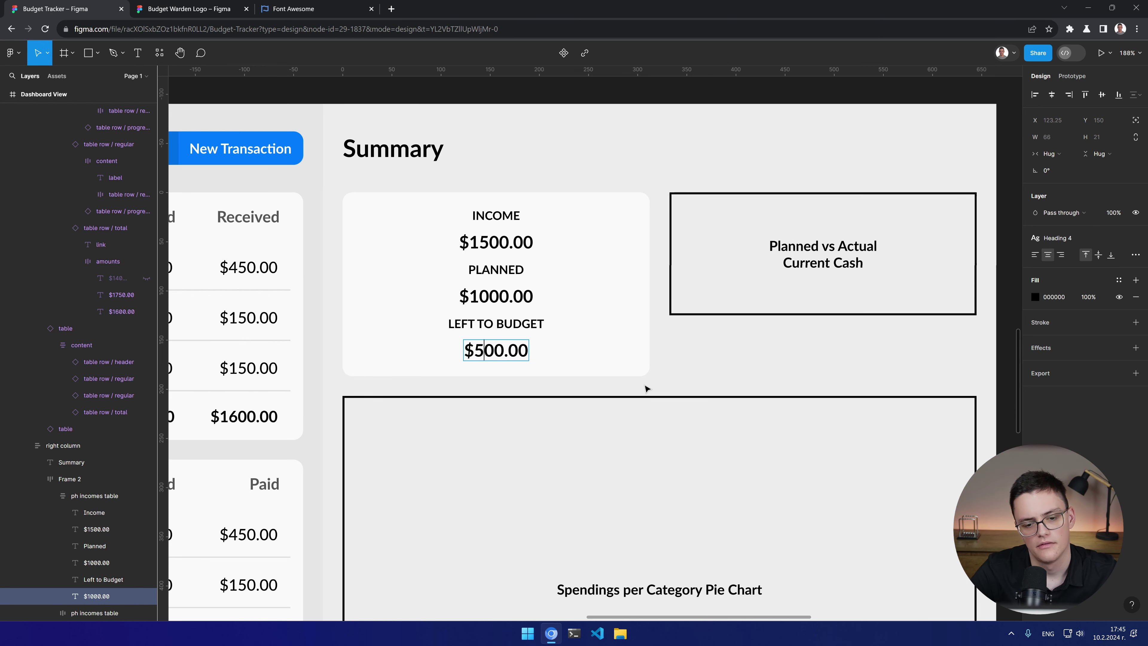
key(Escape)
click(569, 405)
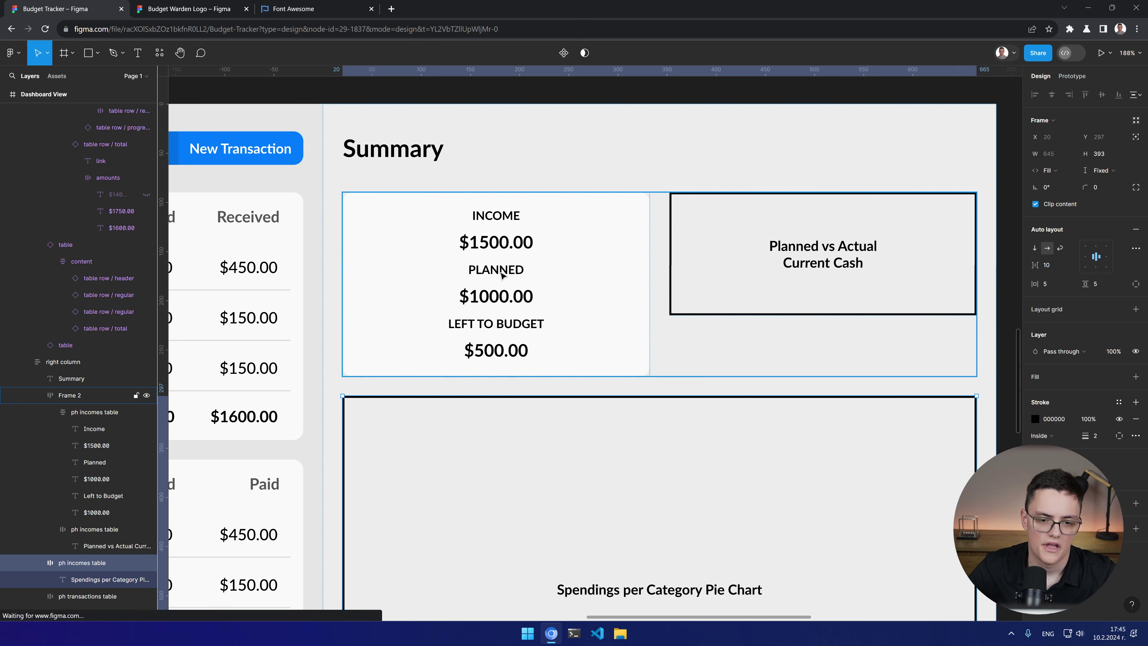
Step: Try grouping the Income label with its $1500.00 amount and the Planned label with its $1000.00 amount
click(98, 478)
shift+click(105, 428)
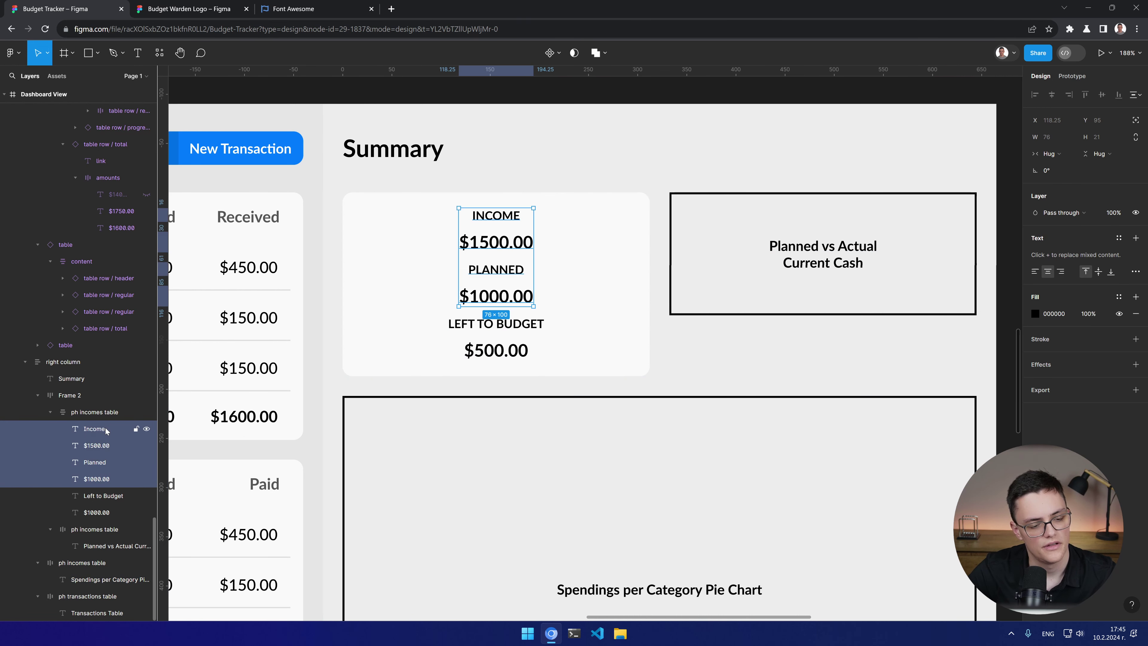
click(104, 444)
shift+click(105, 430)
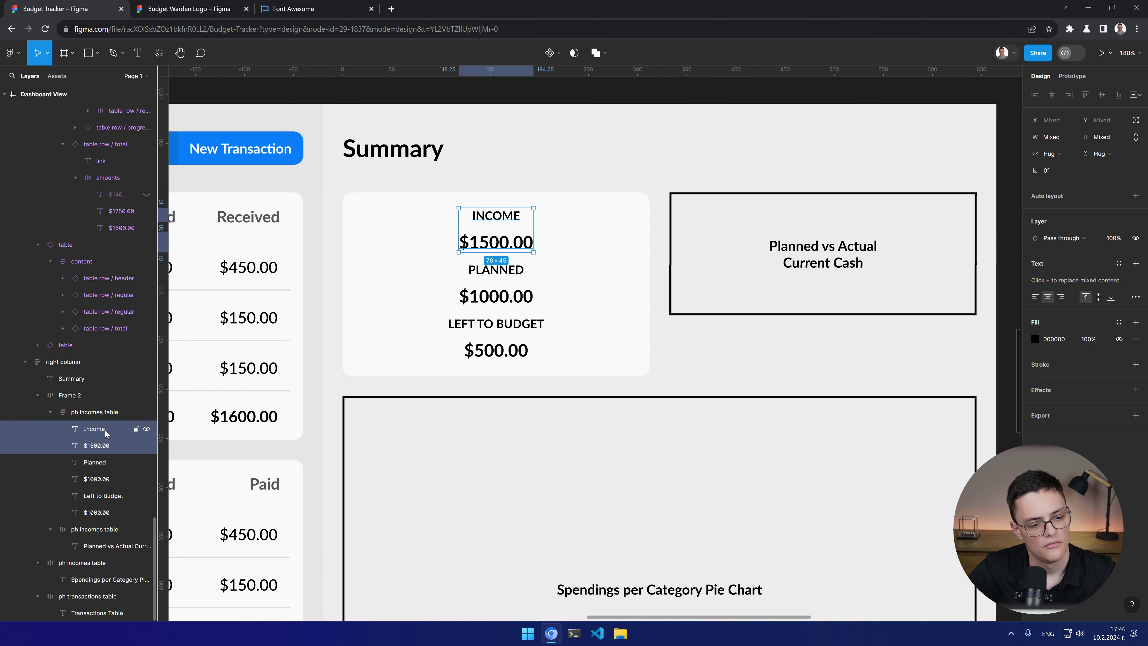
right_click(105, 431)
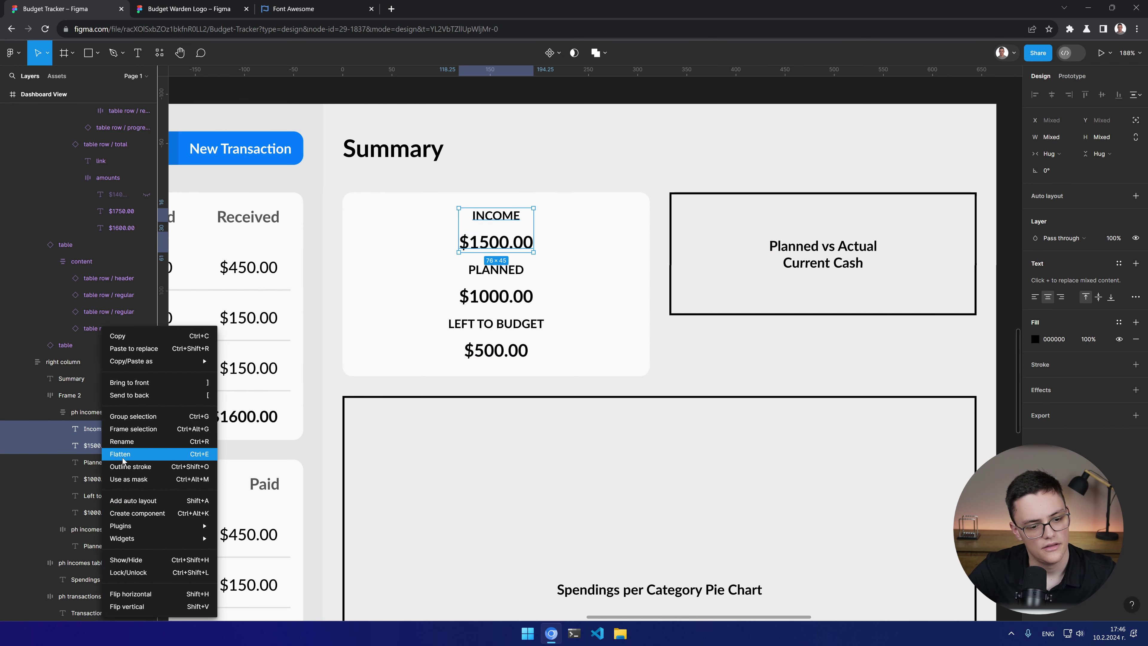
click(134, 421)
click(99, 463)
shift+click(99, 478)
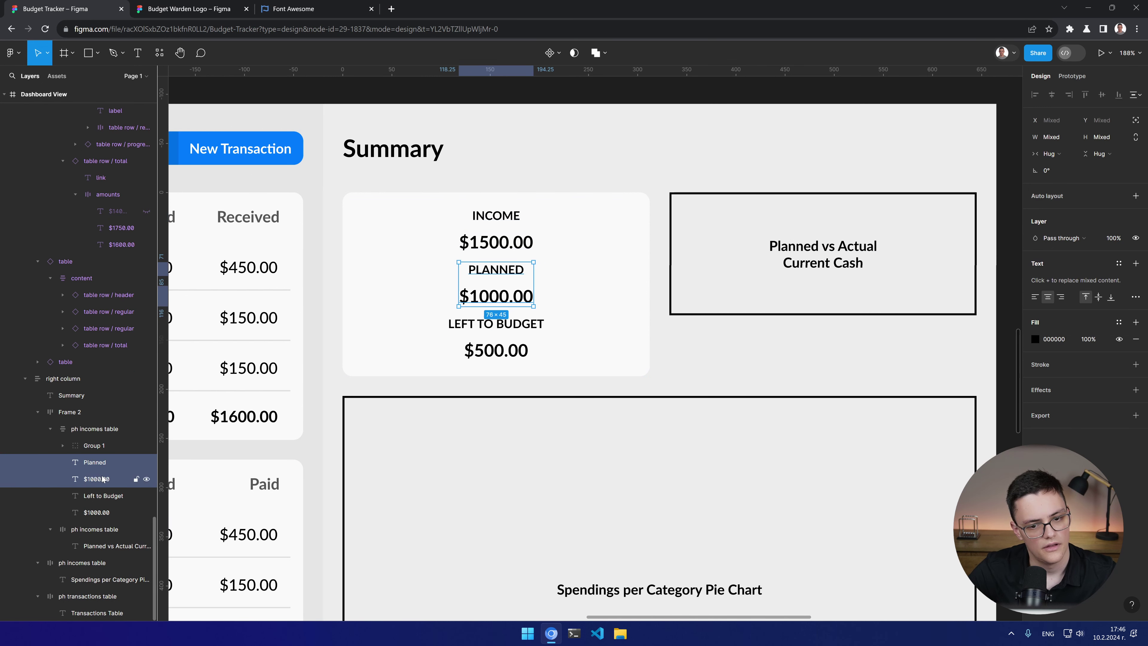
right_click(99, 478)
click(131, 416)
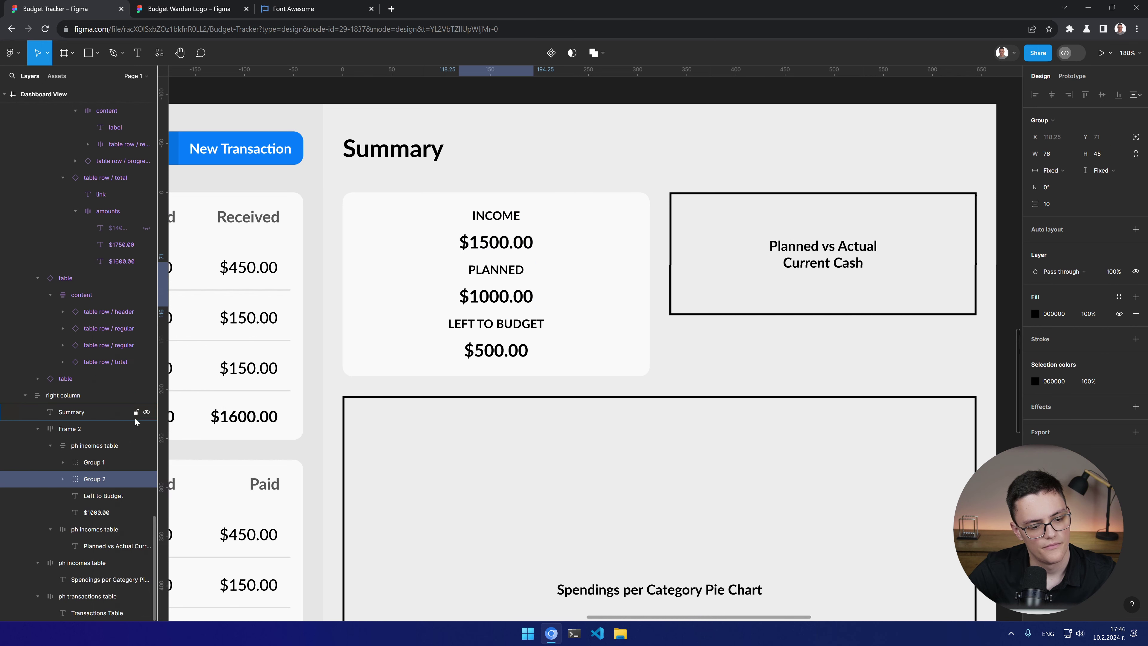
Step: Undo the grouping of the Income and Planned labels with their amounts
key(ctrl+z)
click(113, 462)
key(ctrl+shift+g)
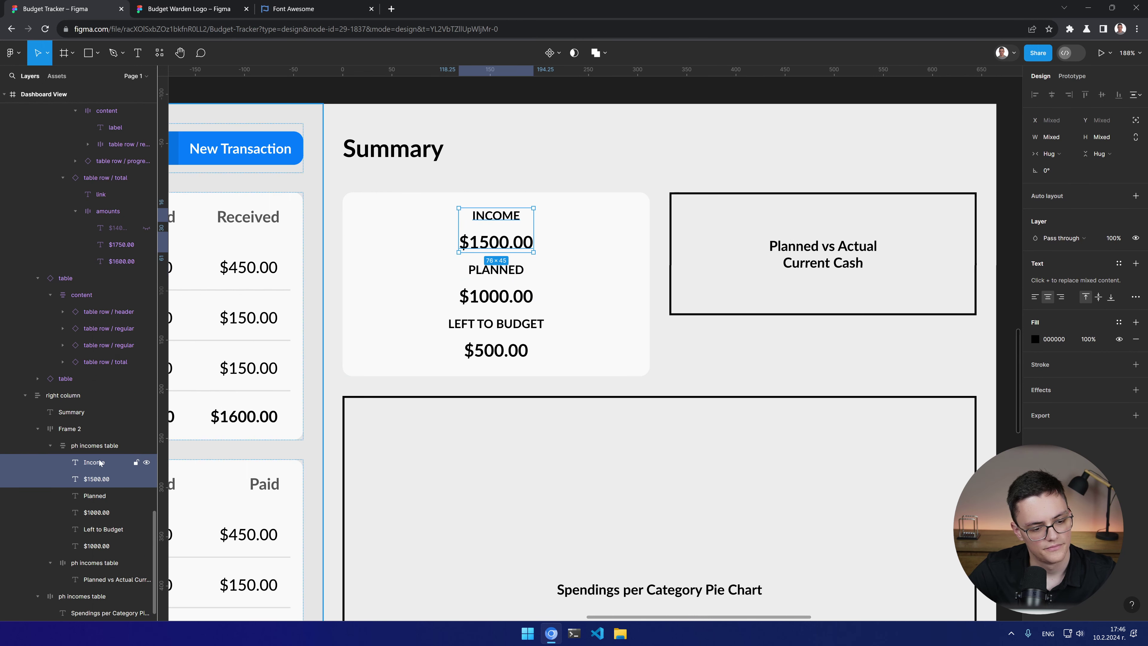
Step: Draw a frame about 140 × 69 in the first Summary card and move the Income label and $1500.00 amount into it
click(66, 54)
drag(377, 205, 460, 303)
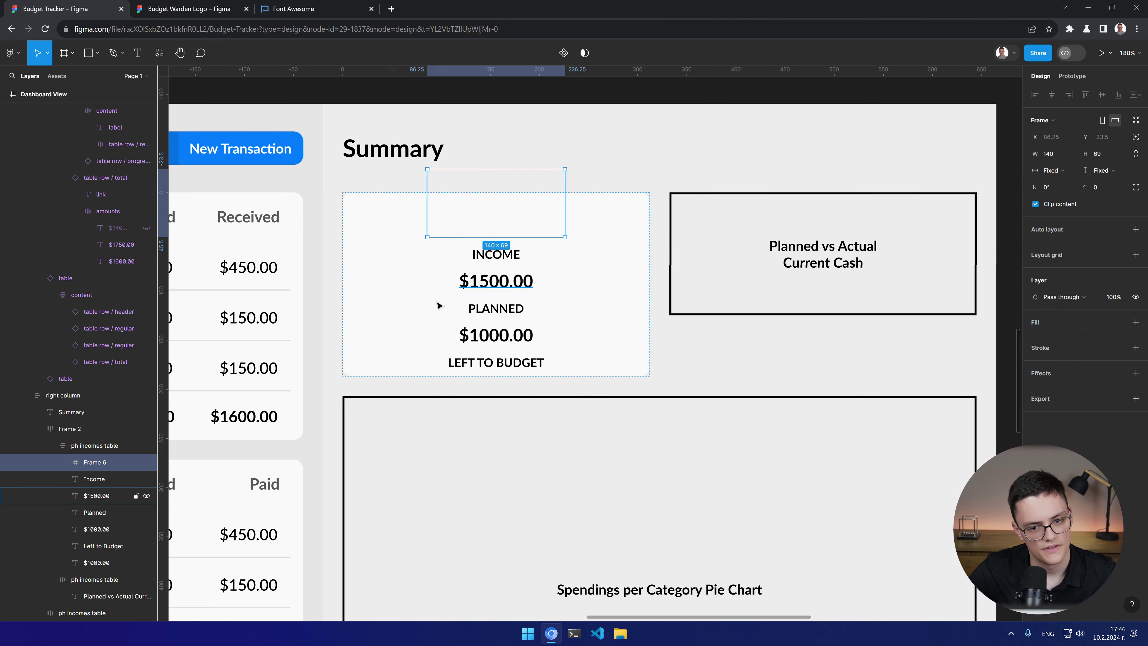
click(94, 479)
shift+click(104, 497)
drag(104, 497, 110, 462)
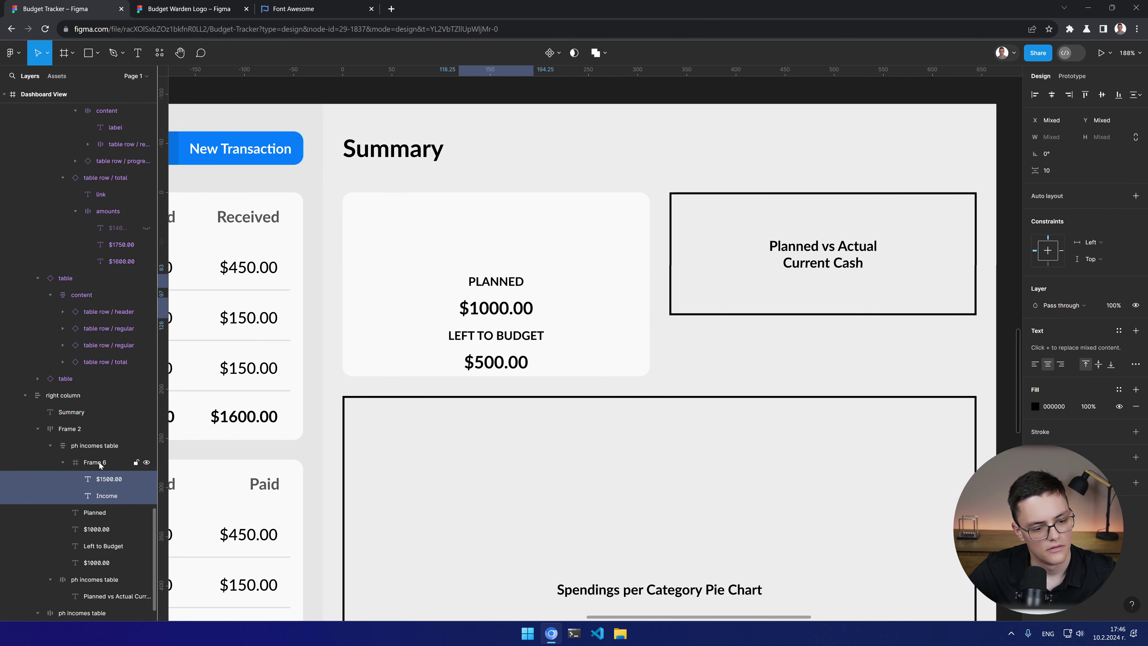
Step: Apply vertical auto layout to the frame holding Income and $1500.00, and duplicate that frame
click(111, 461)
click(1136, 245)
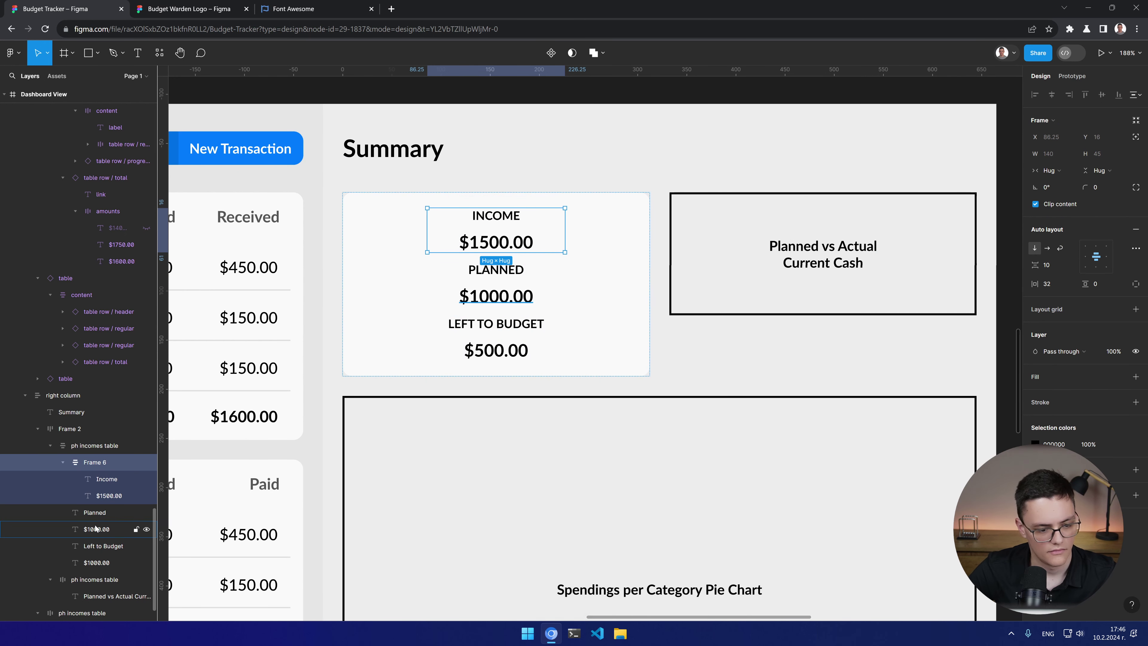
click(91, 516)
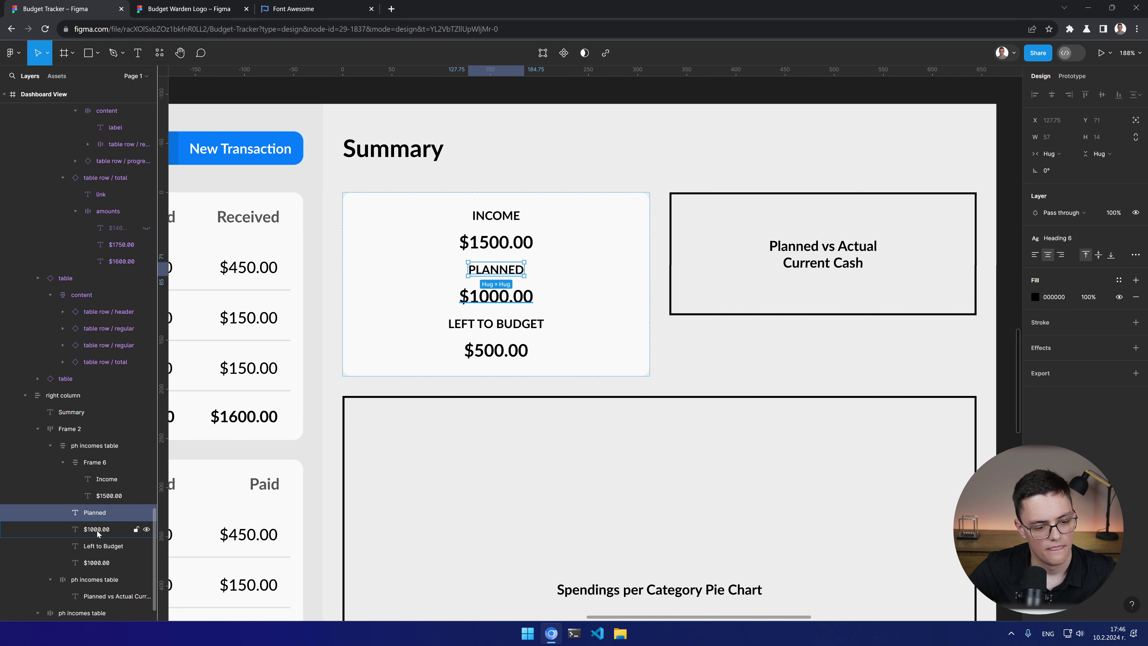
click(96, 460)
key(ctrl+d)
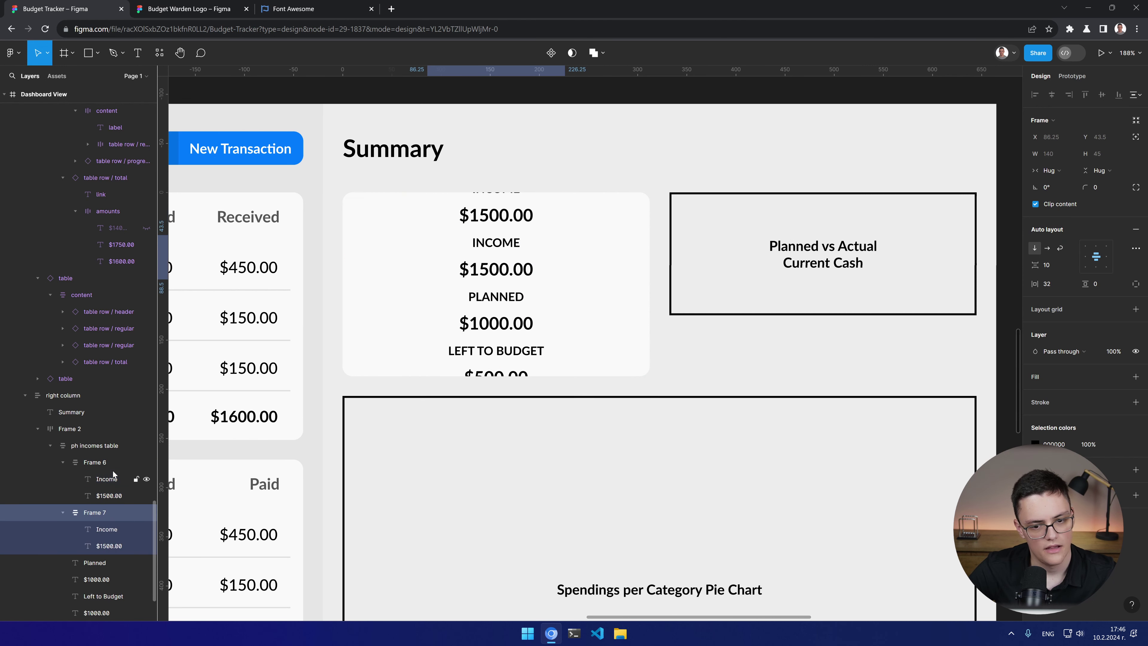
Step: Change the duplicated frame's label to Planned and its amount to $1000.00
double_click(512, 239)
double_click(511, 242)
text(PLA)
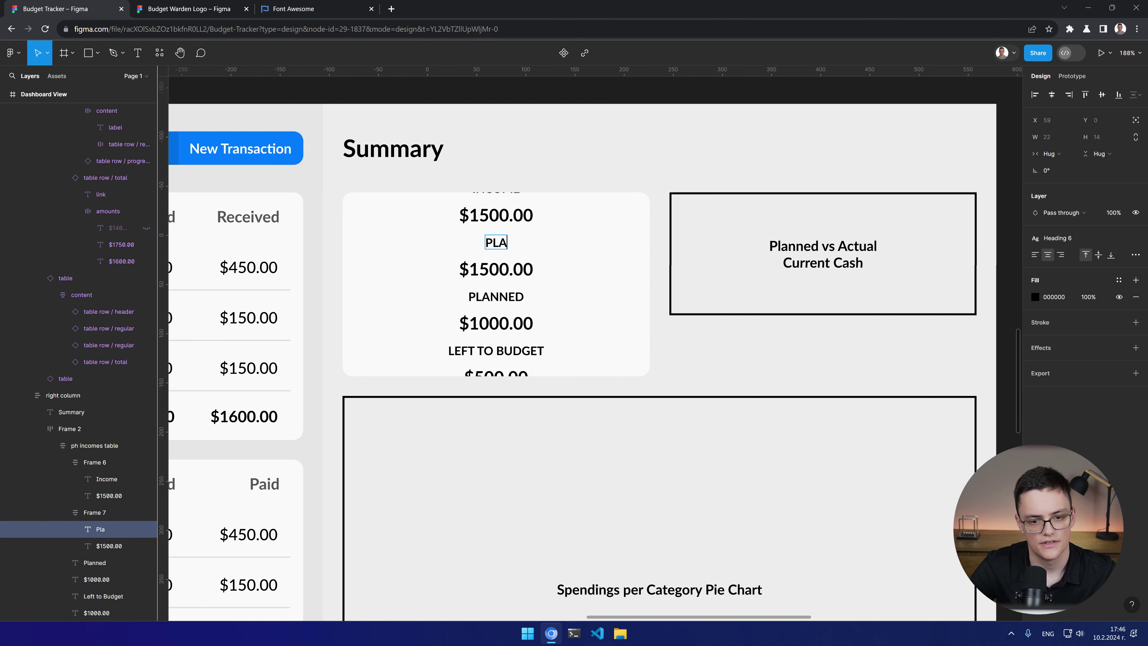
text(NNED)
double_click(489, 269)
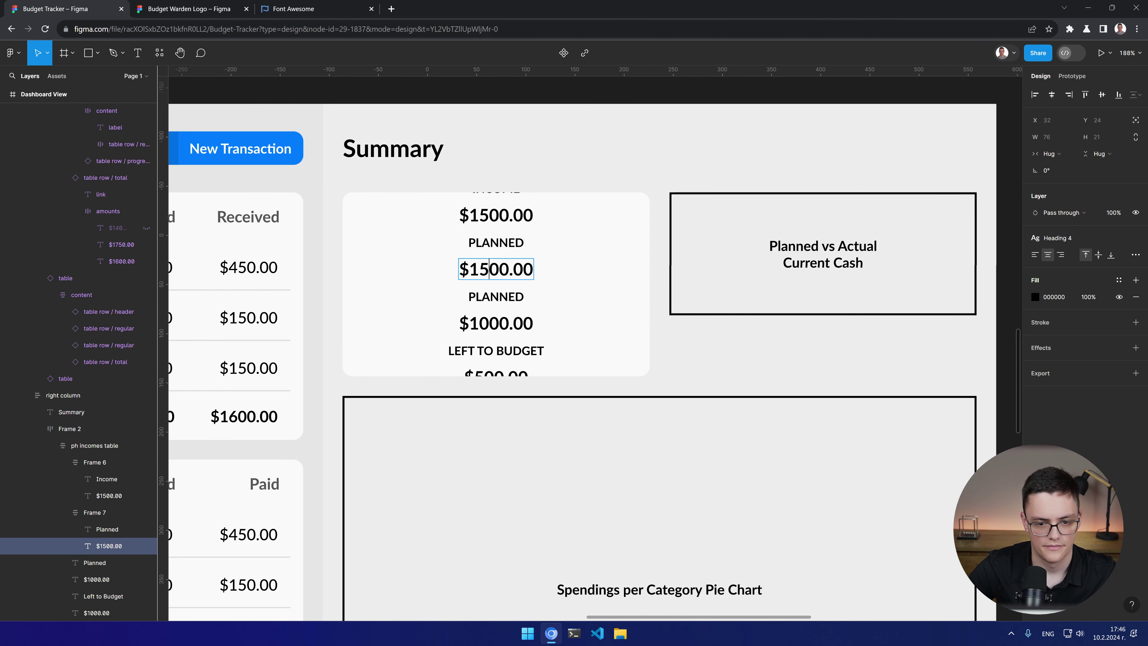
Step: Replace the loose Planned label and $1000.00 amount with a duplicate of the Planned frame
click(63, 512)
click(99, 528)
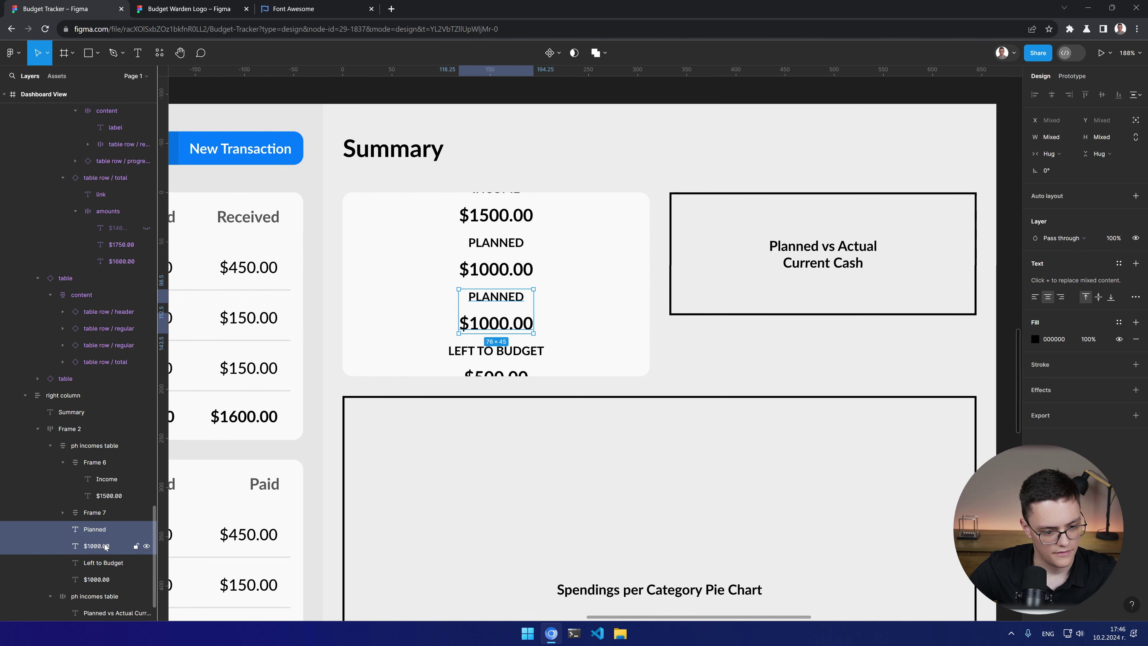
shift+click(103, 545)
key(shift+a)
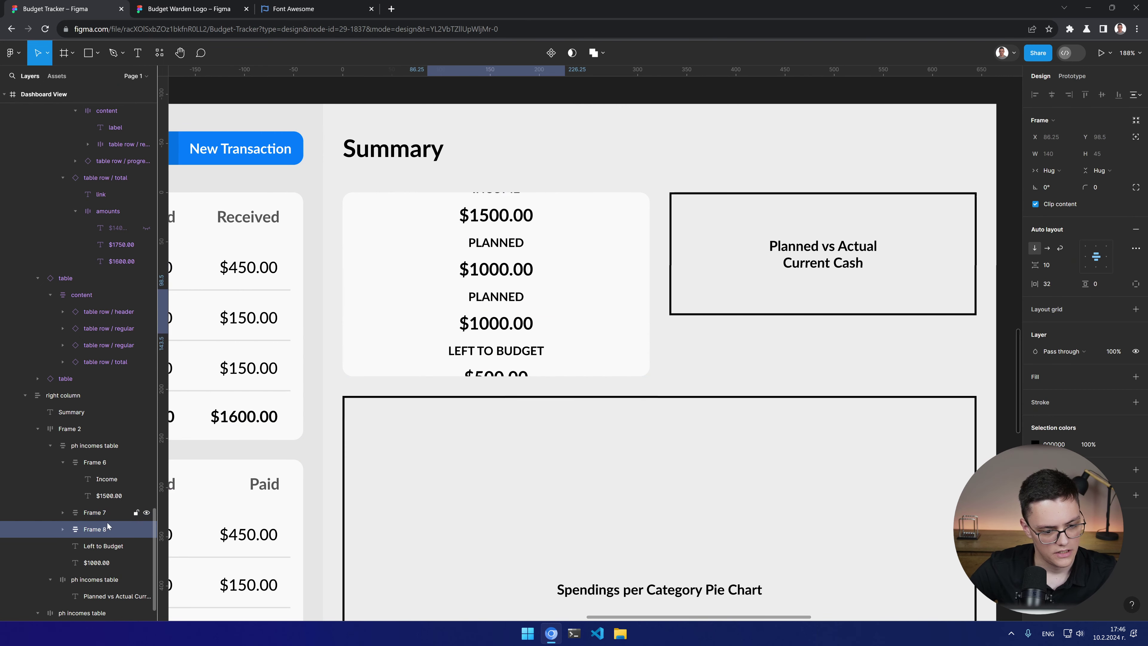
Step: Delete the loose Left to Budget label and its amount from the card
click(98, 547)
shift+click(91, 561)
key(Delete)
Step: Change the label in the third frame of the card to Left to Budget
click(62, 529)
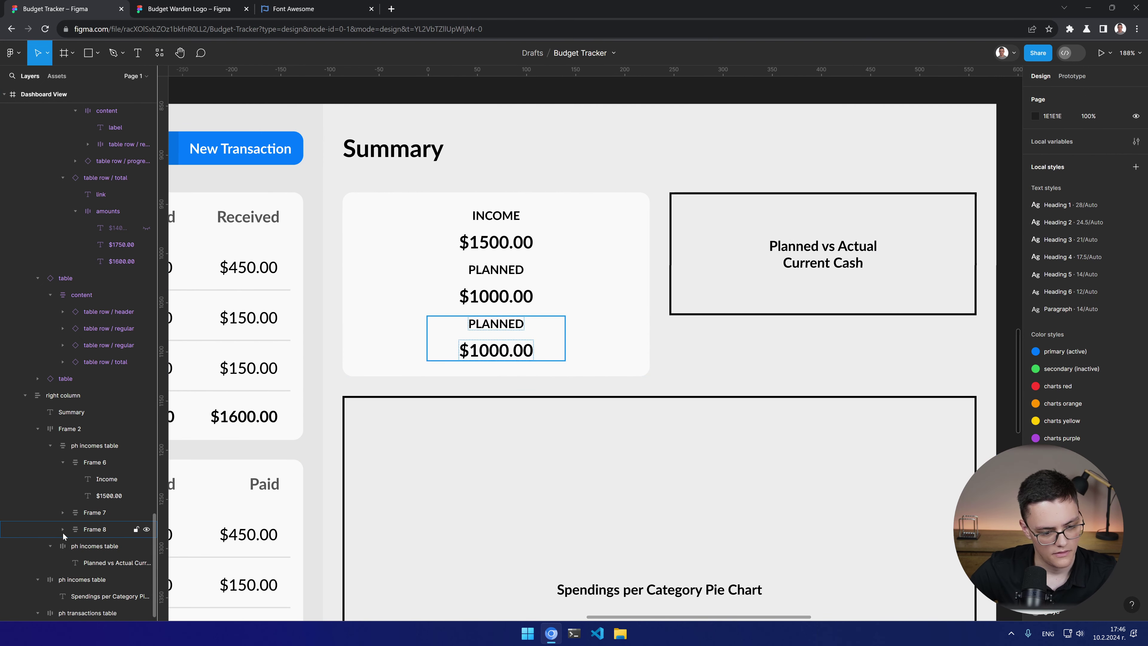
click(100, 545)
key(Return)
text(Left to)
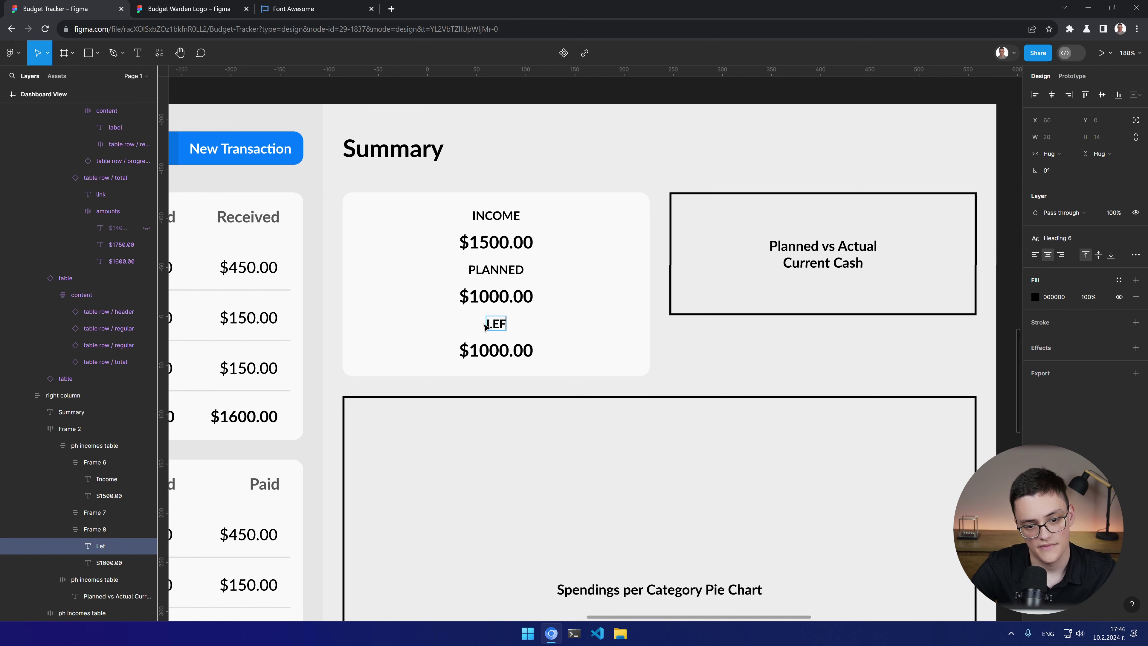
text( Budget)
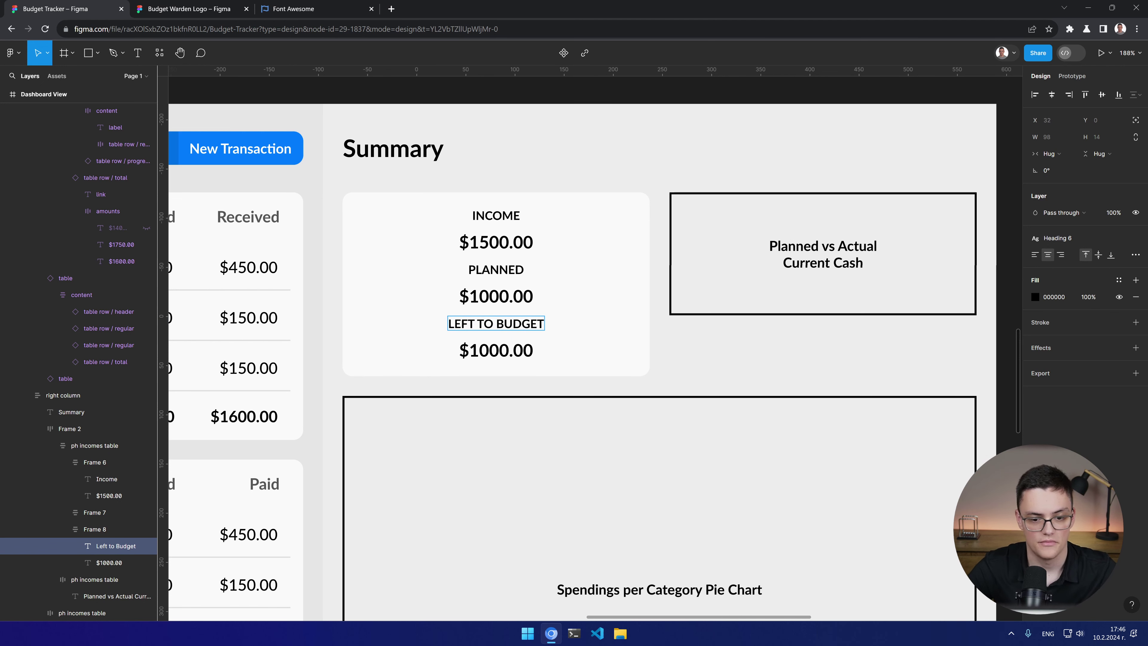
Step: Change the amount in the Left to Budget frame to $500.00
click(489, 350)
key(BackSpace)
key(BackSpace)
text(5)
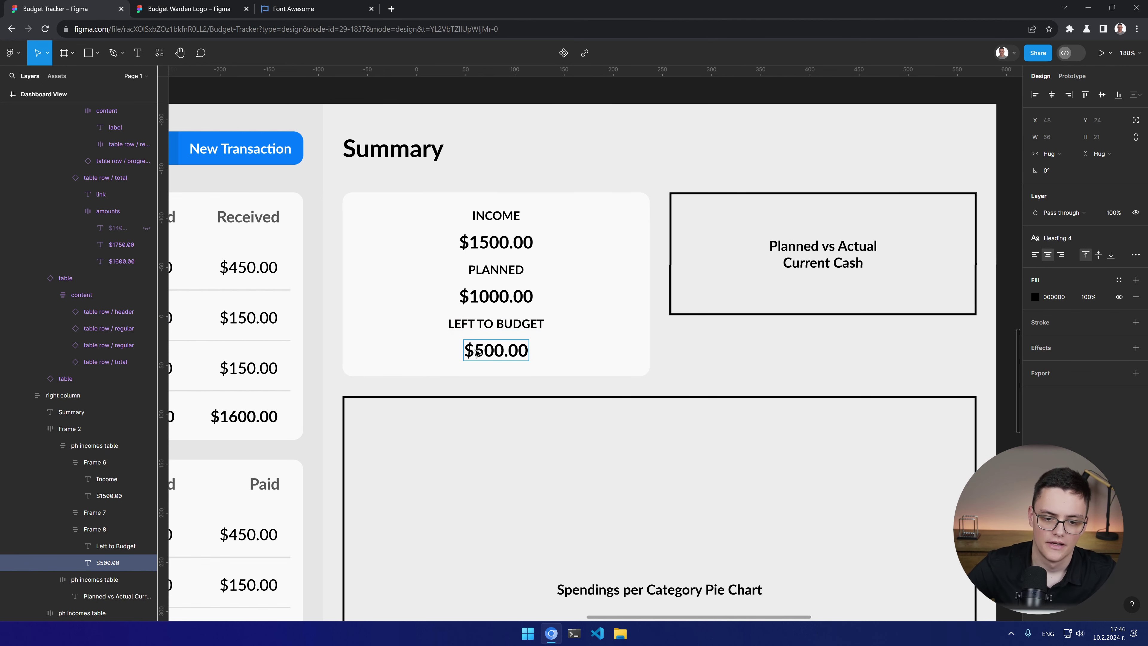
key(Escape)
key(Escape)
key(Escape)
key(Escape)
key(Escape)
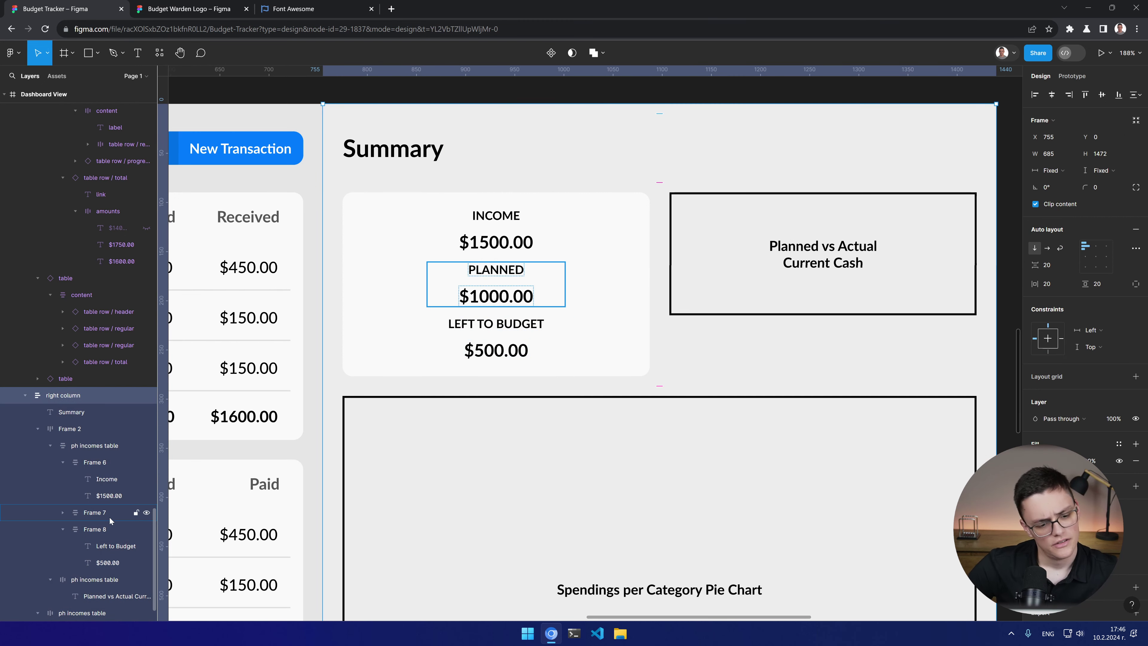
Step: Draw a frame about 283 × 73 across the upper part of the first Summary card
click(99, 514)
click(105, 462)
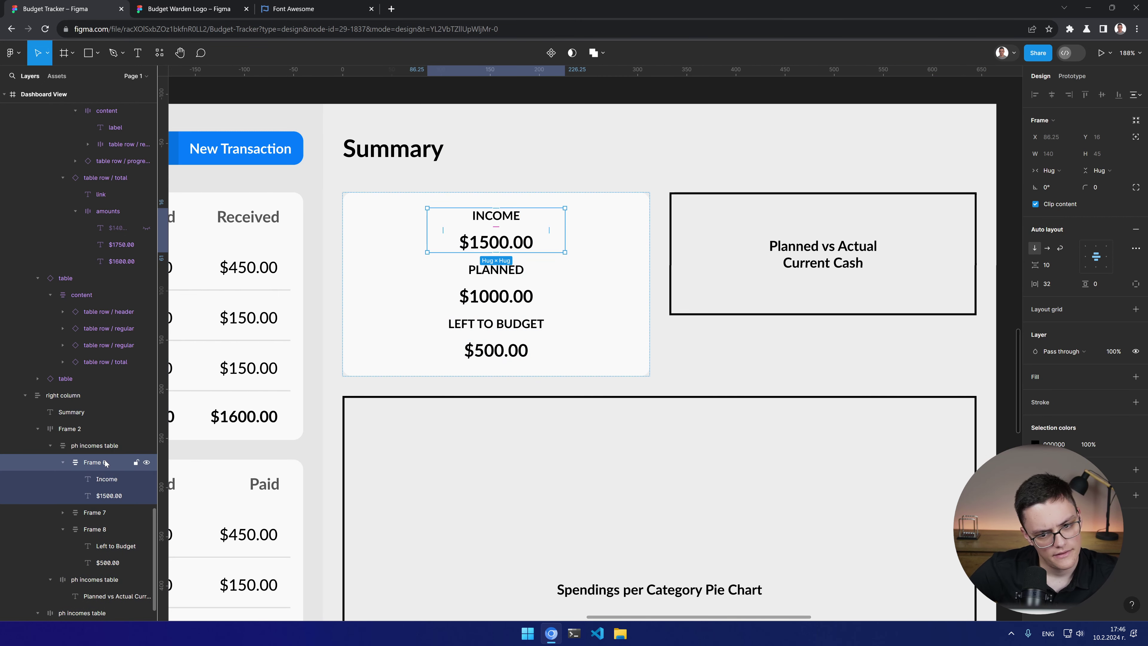
click(63, 53)
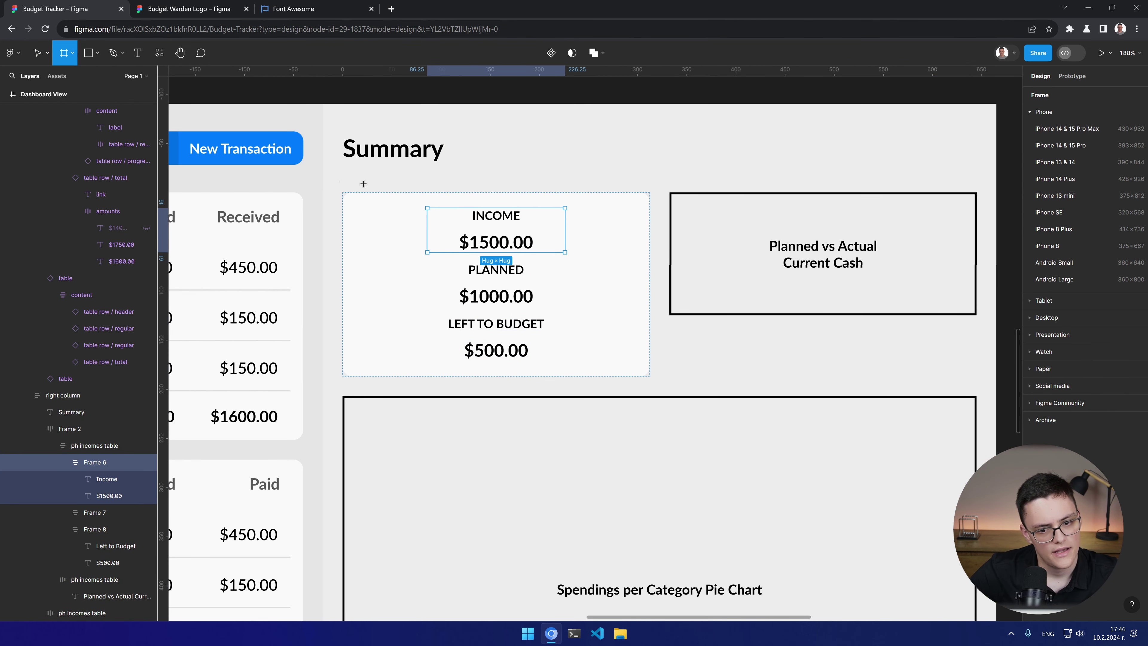
mouse_move(370, 198)
mouse_down()
mouse_move(644, 226)
mouse_move(648, 270)
mouse_up()
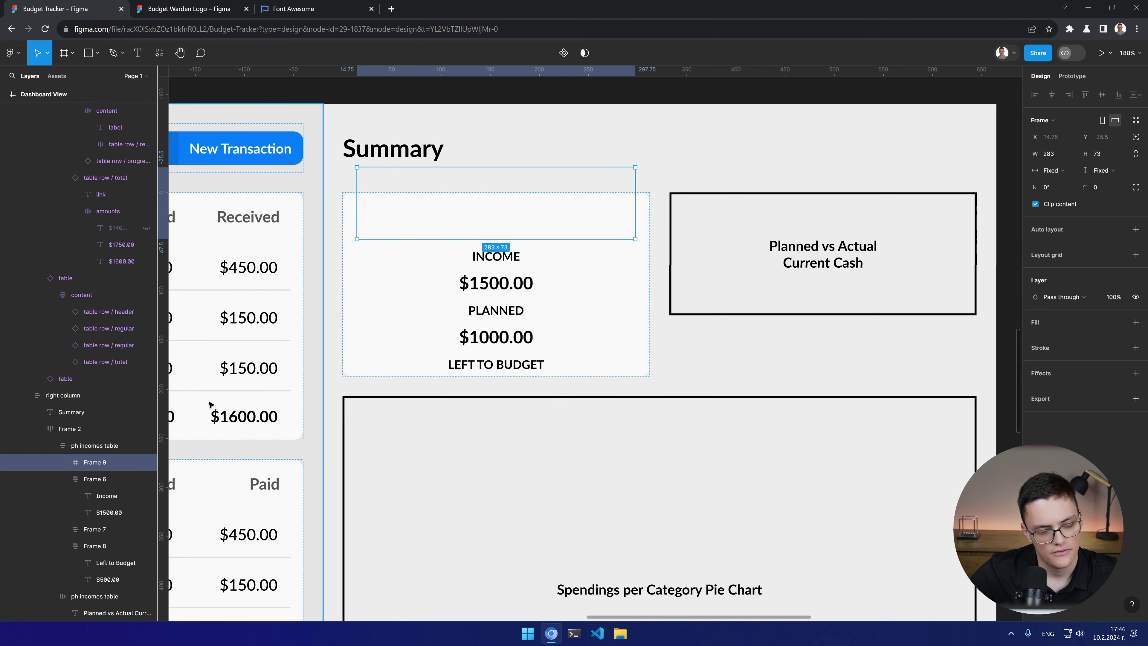
Step: Give the new wide frame horizontal auto layout, with its width set to Fill and its height to Hug
click(1064, 171)
click(1068, 182)
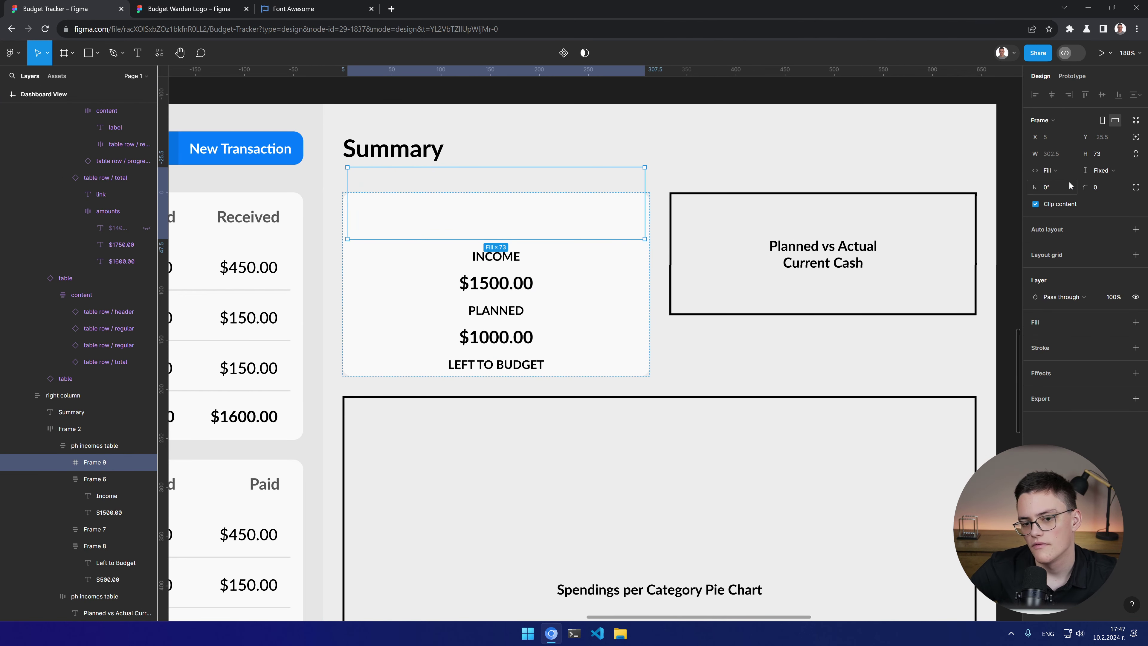
click(1108, 172)
click(1107, 173)
click(1047, 229)
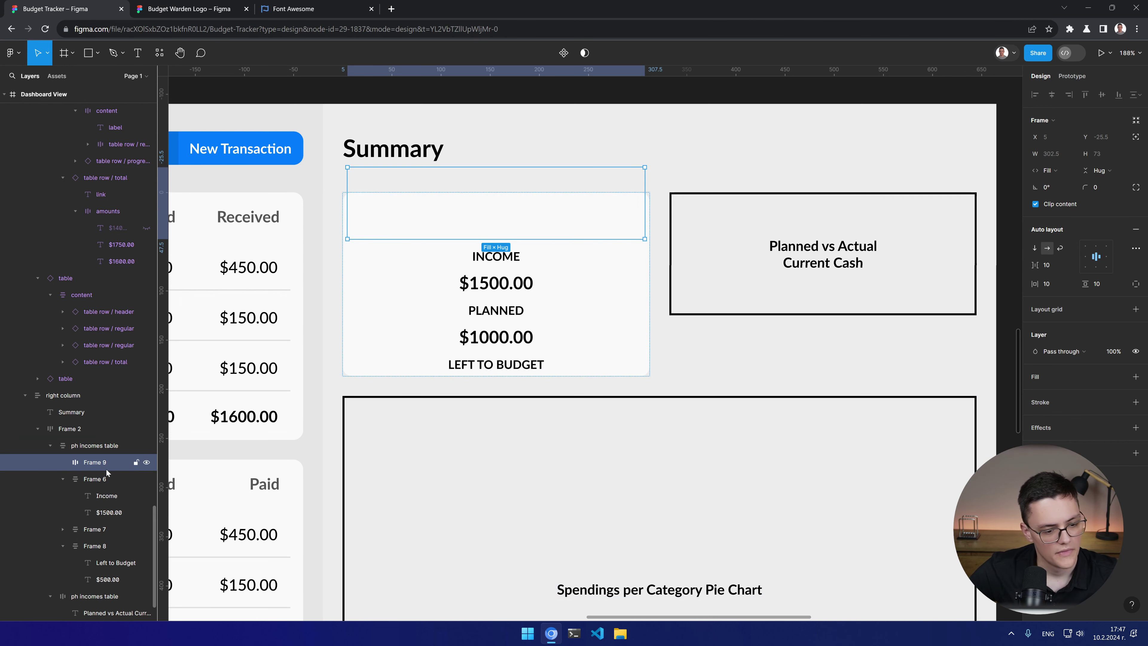
Step: Move the Income and Planned frames into the wide horizontal frame so they sit side by side
click(99, 480)
drag(106, 462, 101, 463)
click(102, 528)
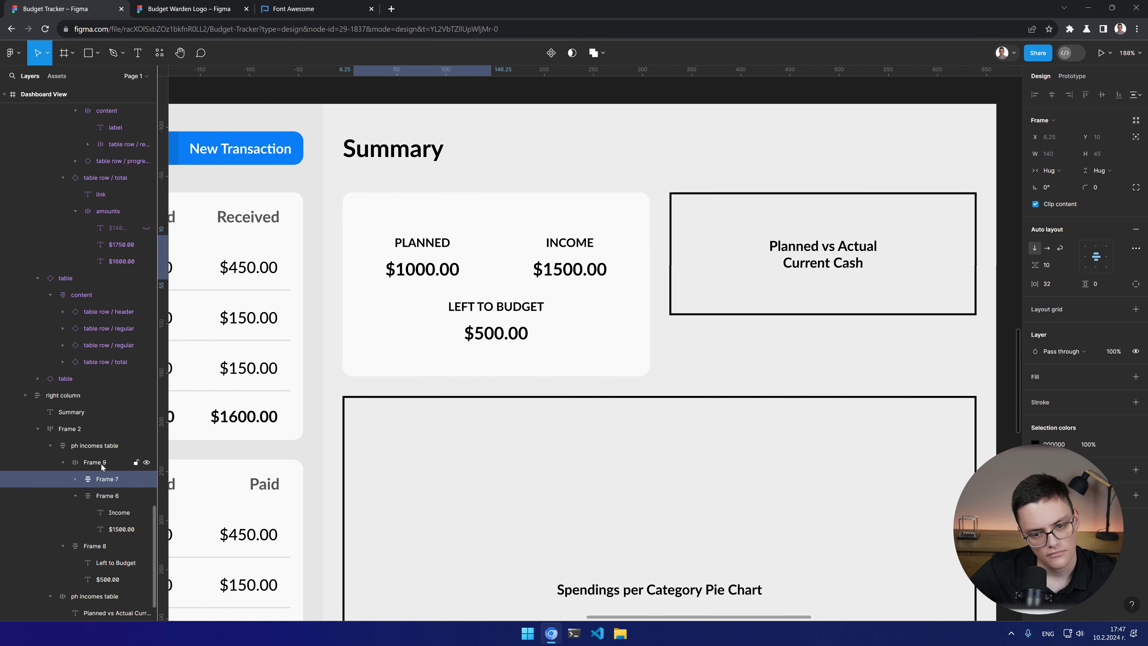
Step: Examine the layout and sizing settings of the wide frame, the Income and Planned frames, and the Planned texts
click(100, 463)
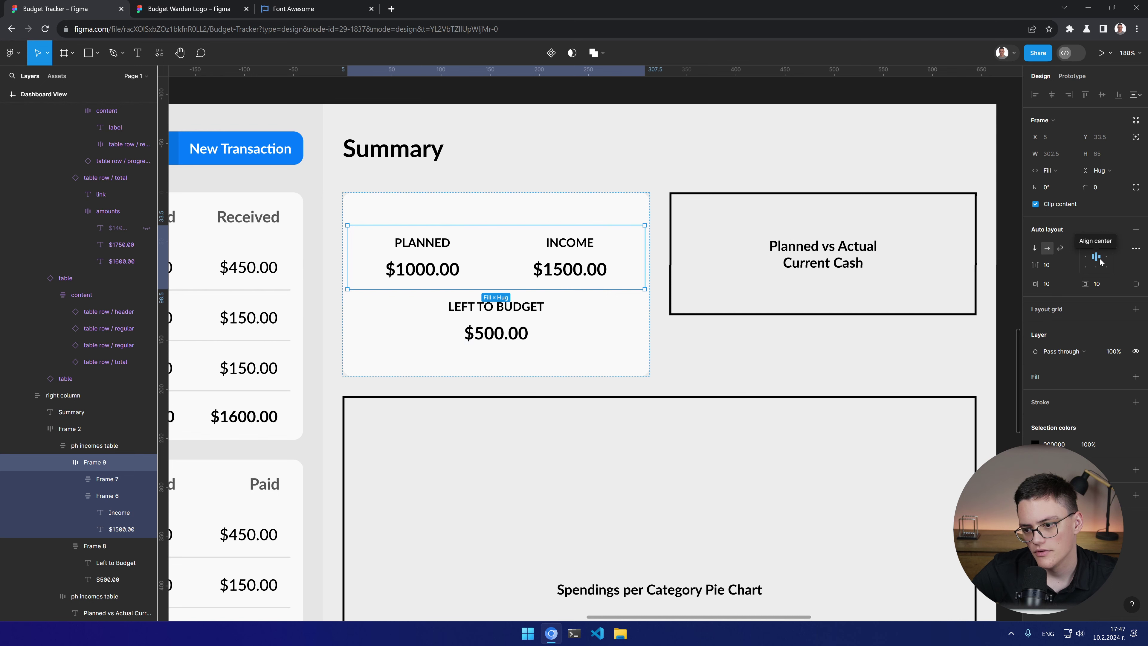
click(124, 495)
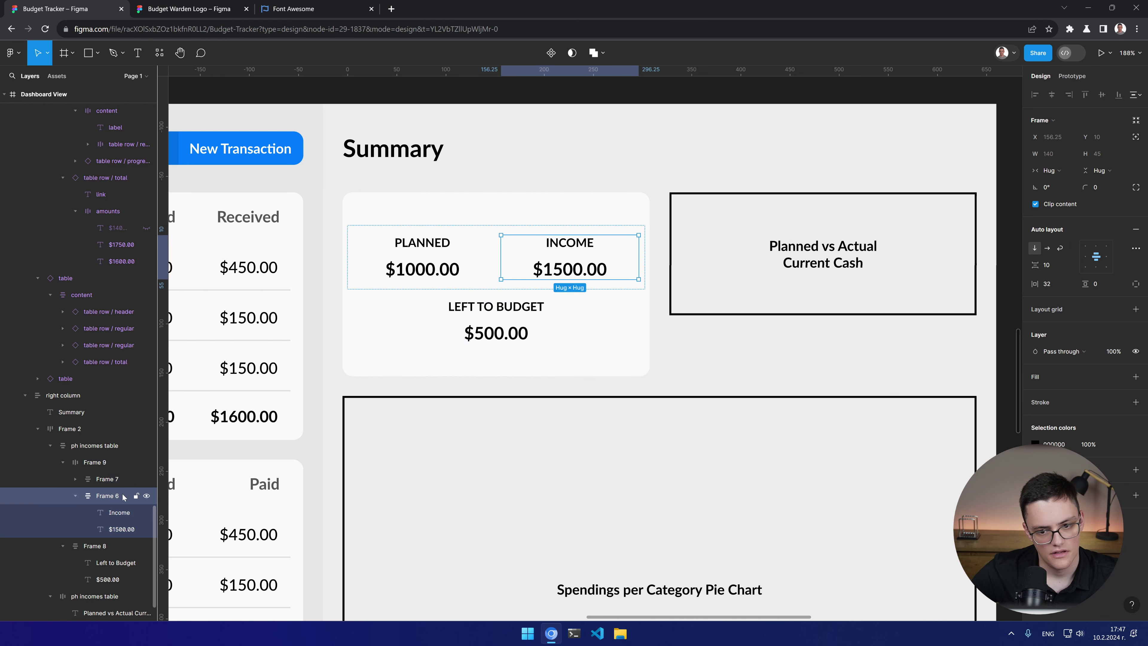
click(121, 479)
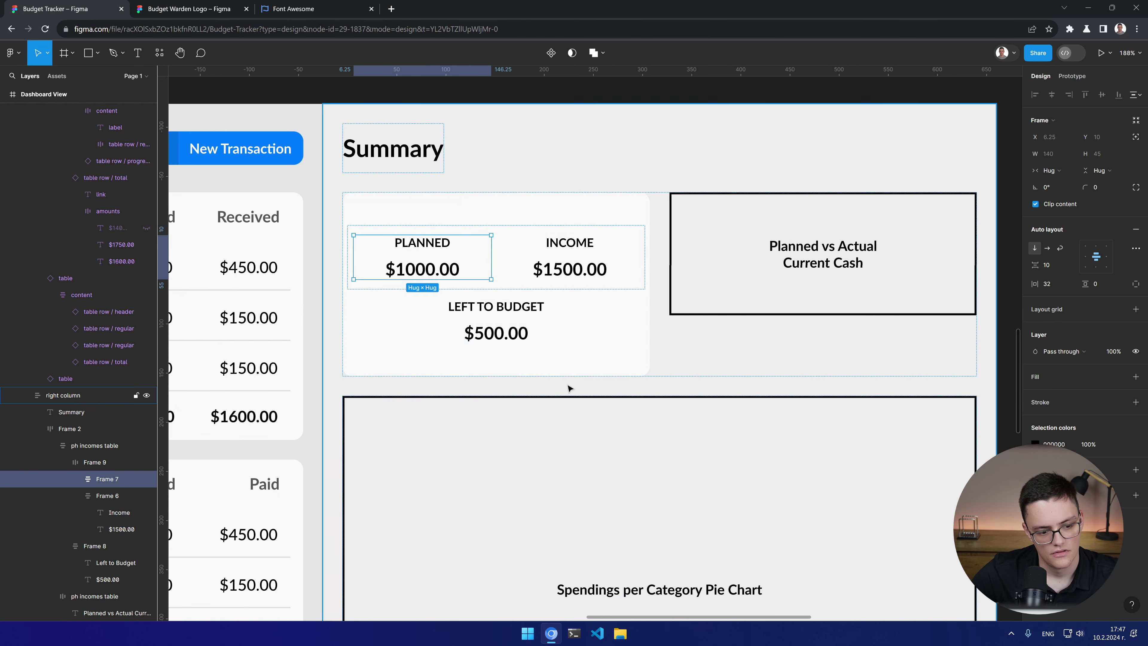
click(1065, 170)
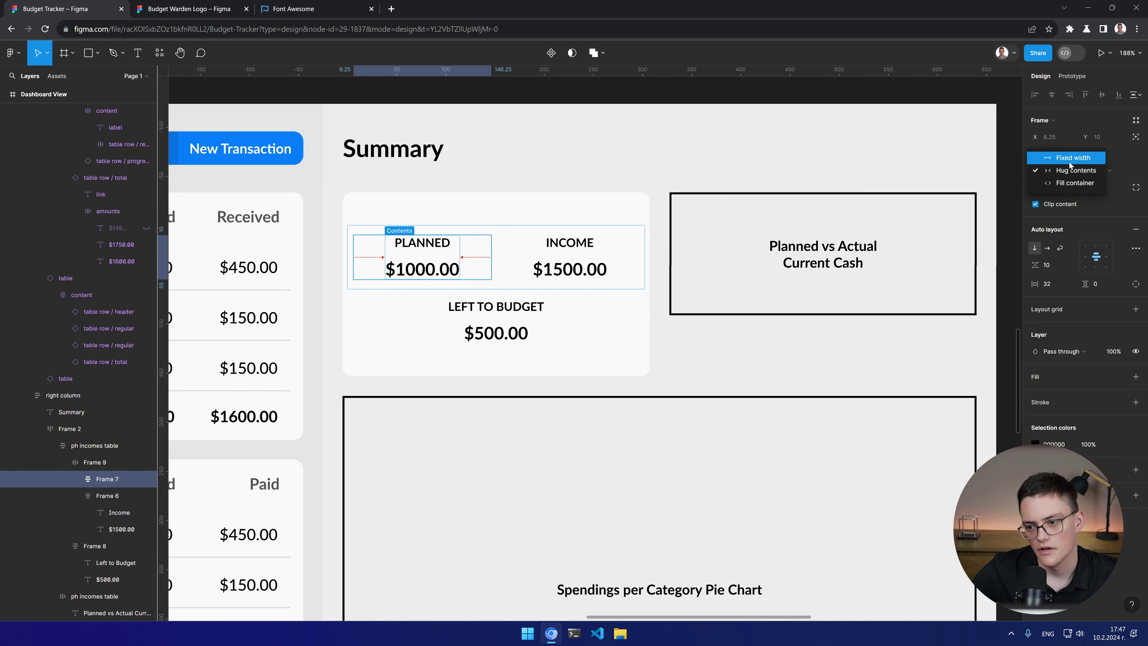
key(Escape)
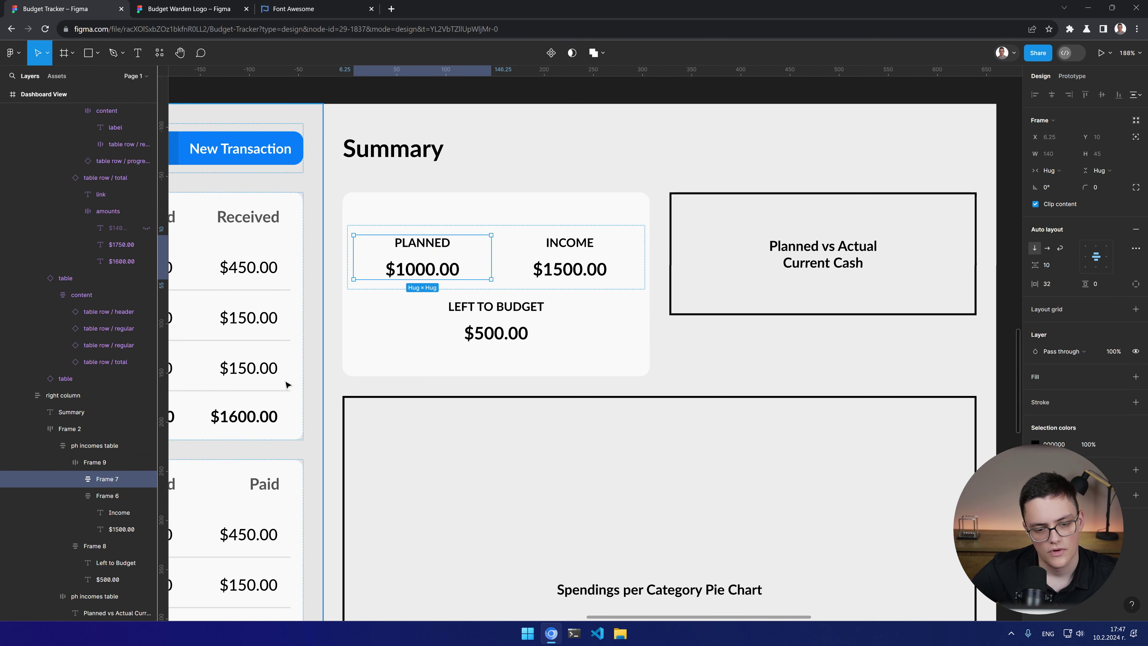
click(75, 479)
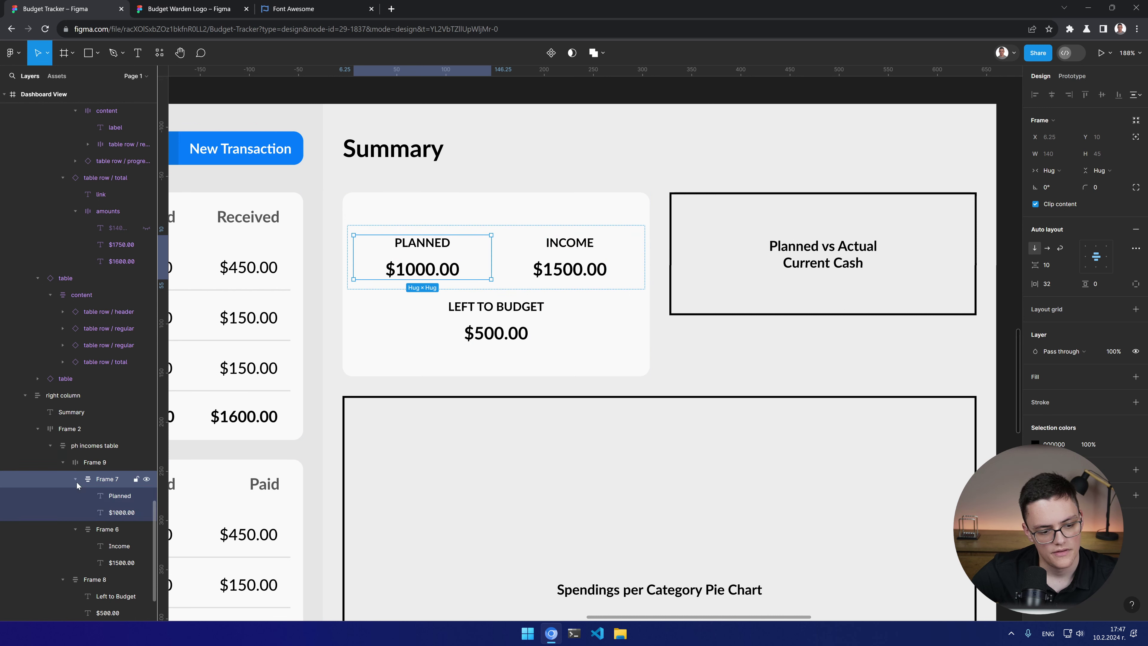
click(121, 497)
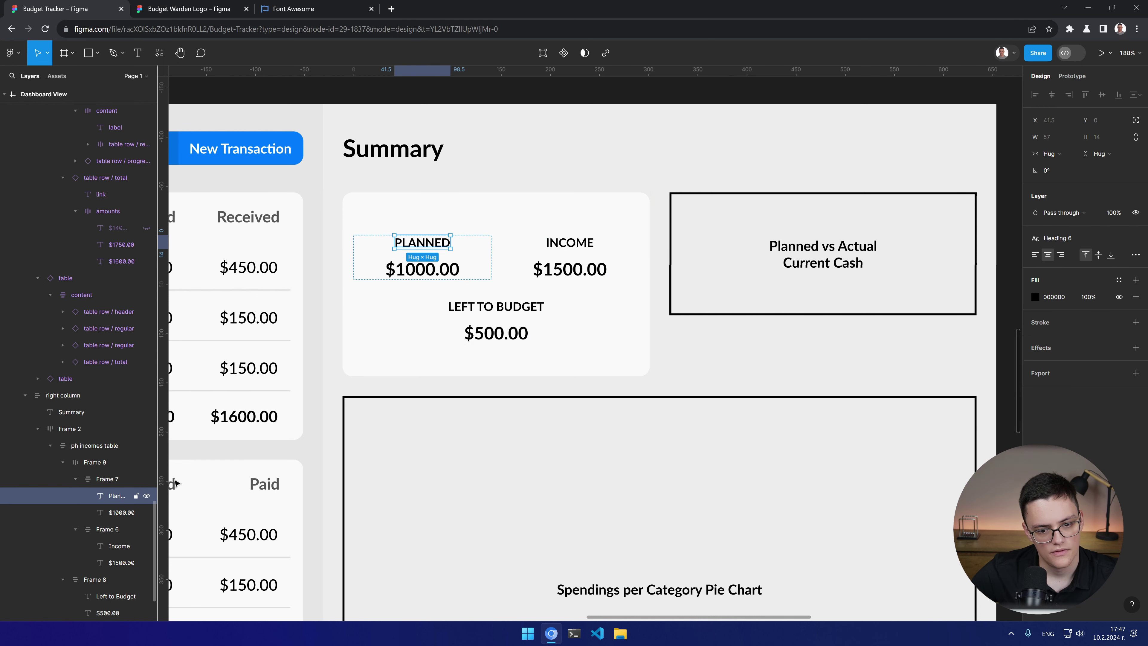
click(121, 513)
Step: Set the horizontal padding of the Planned frame in the first Summary card to 10
click(107, 478)
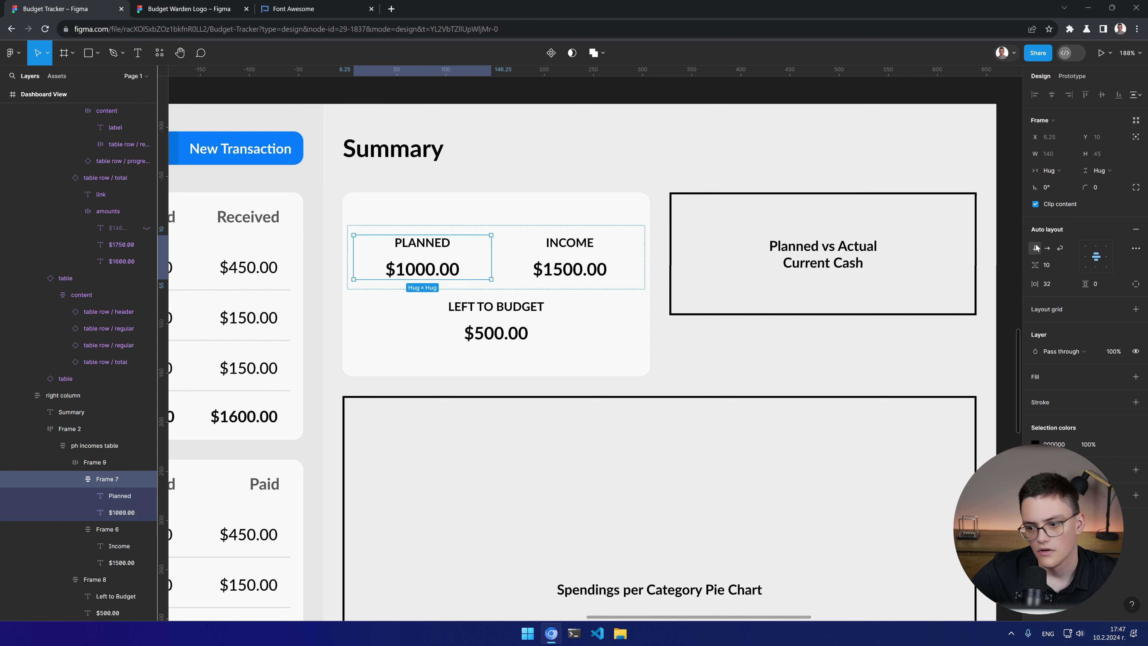
click(1050, 282)
text(0)
key(Return)
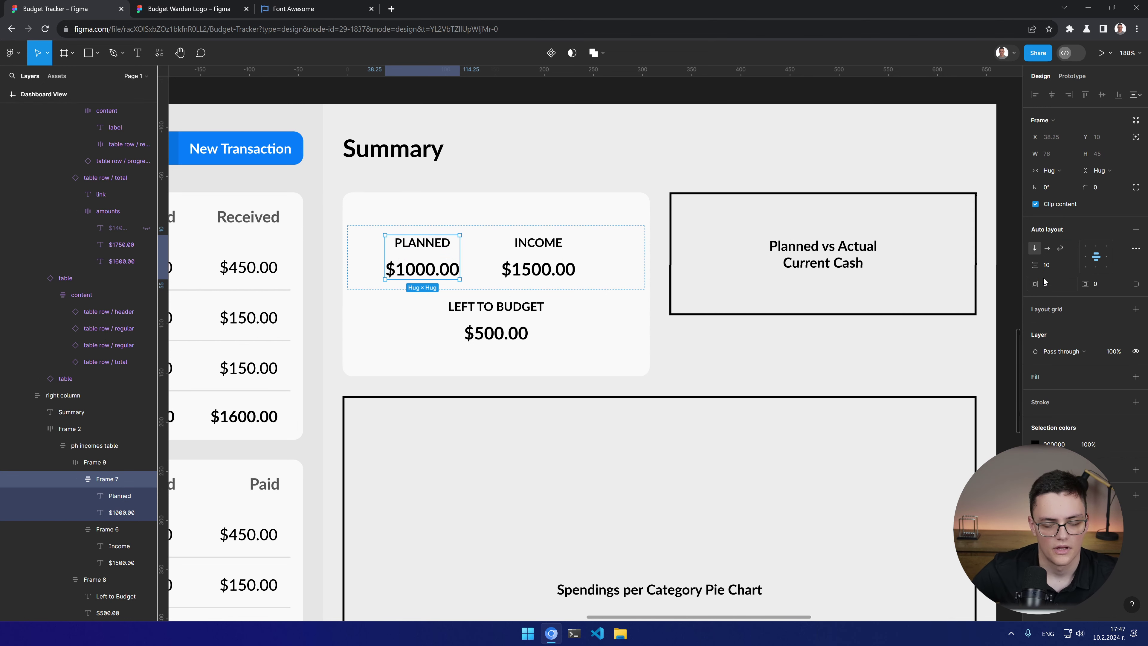
text(10)
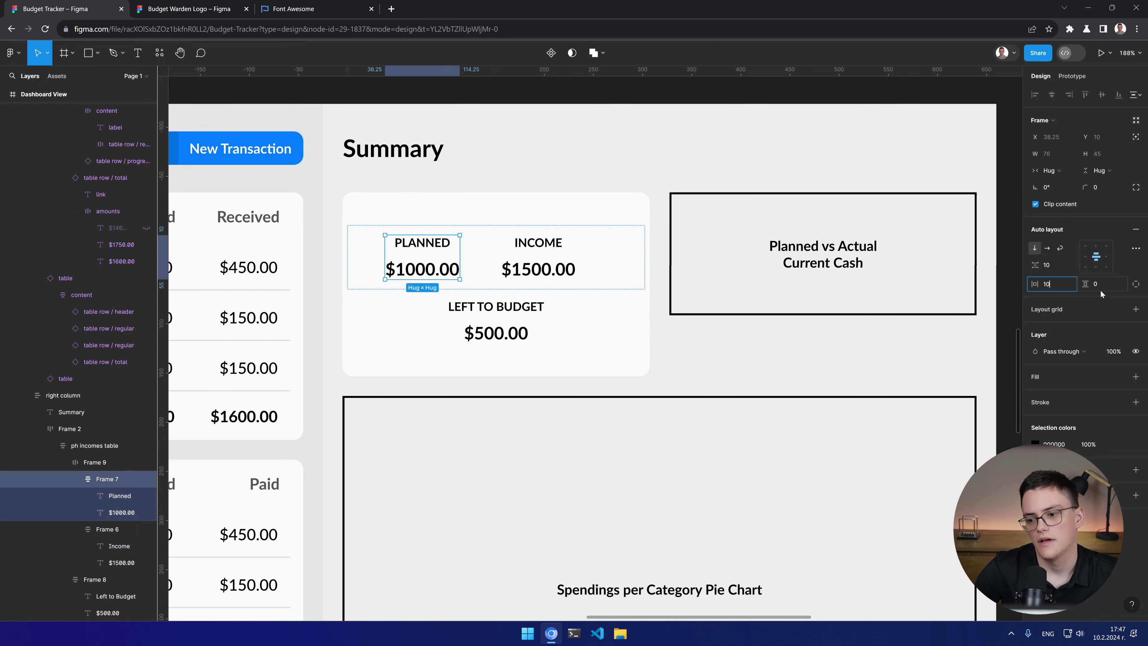
key(Return)
Step: Set the horizontal padding of the Income frame beside Planned to 10
click(103, 527)
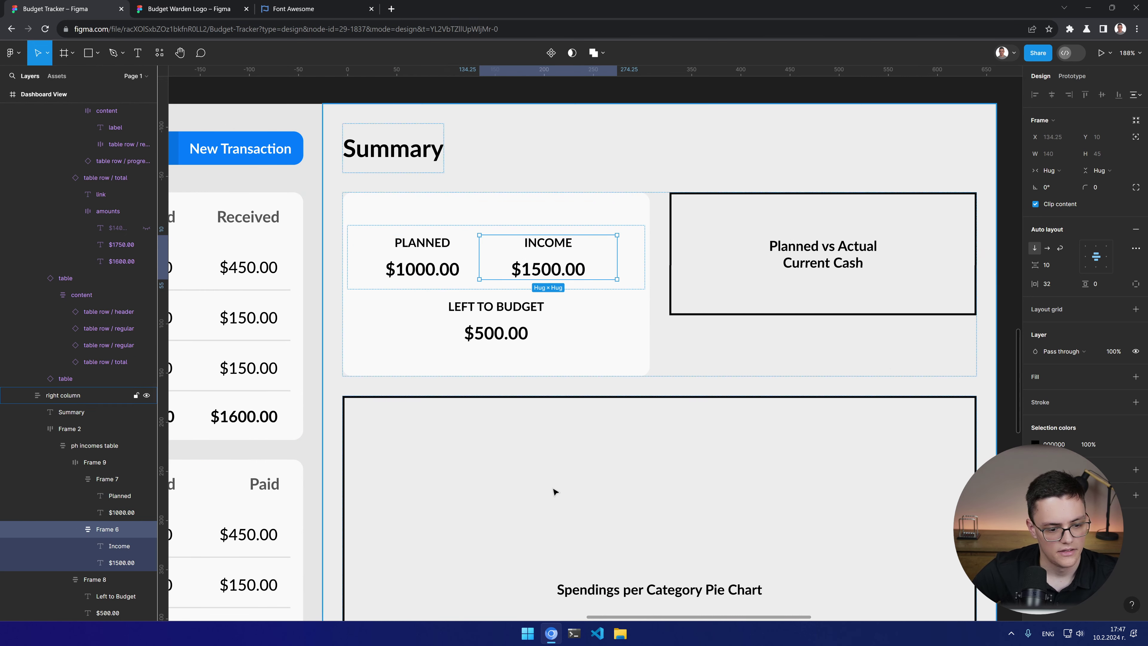
click(1049, 285)
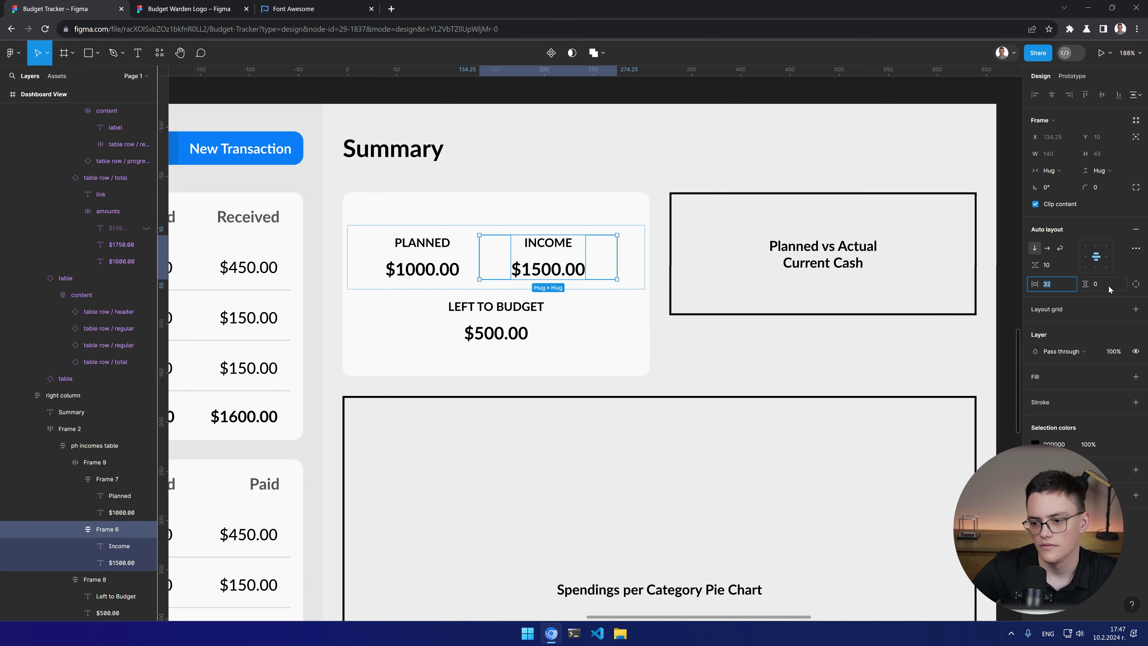
text(10)
key(Return)
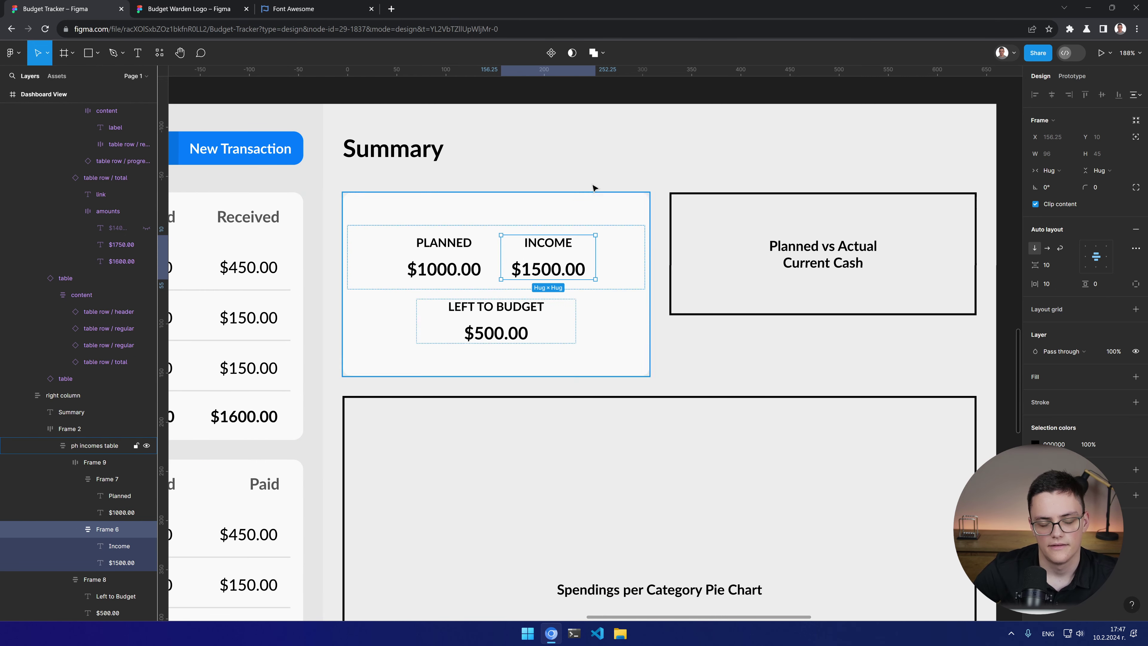
click(591, 174)
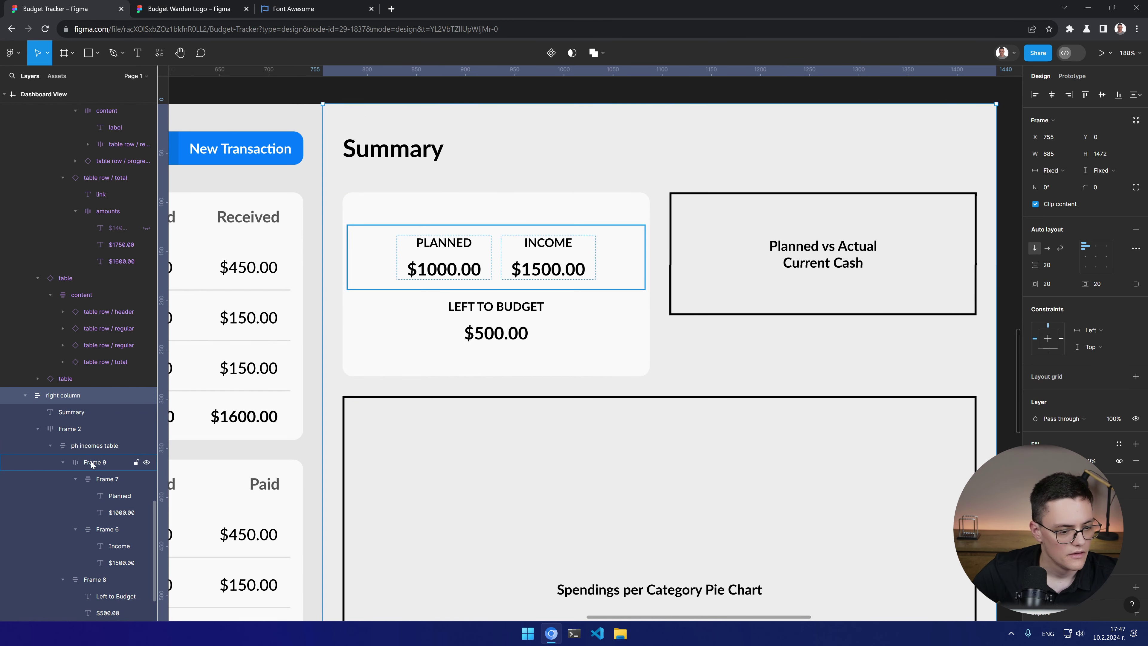
Step: Set the horizontal padding of the Left to Budget frame to 10
click(64, 462)
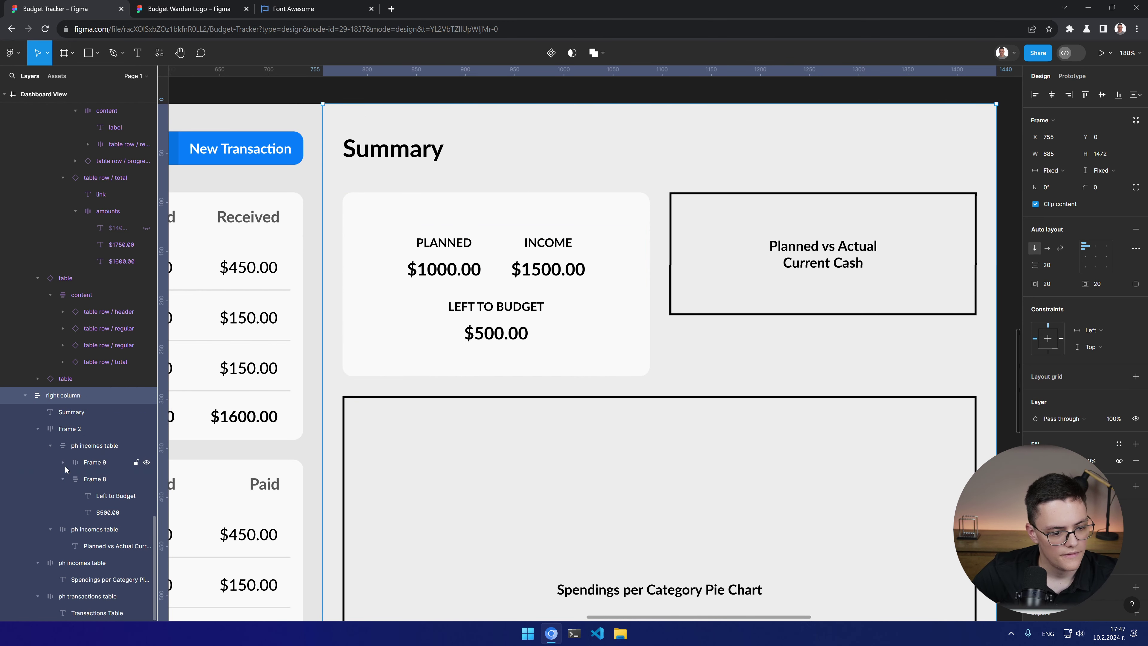
click(87, 479)
click(1055, 283)
text(10)
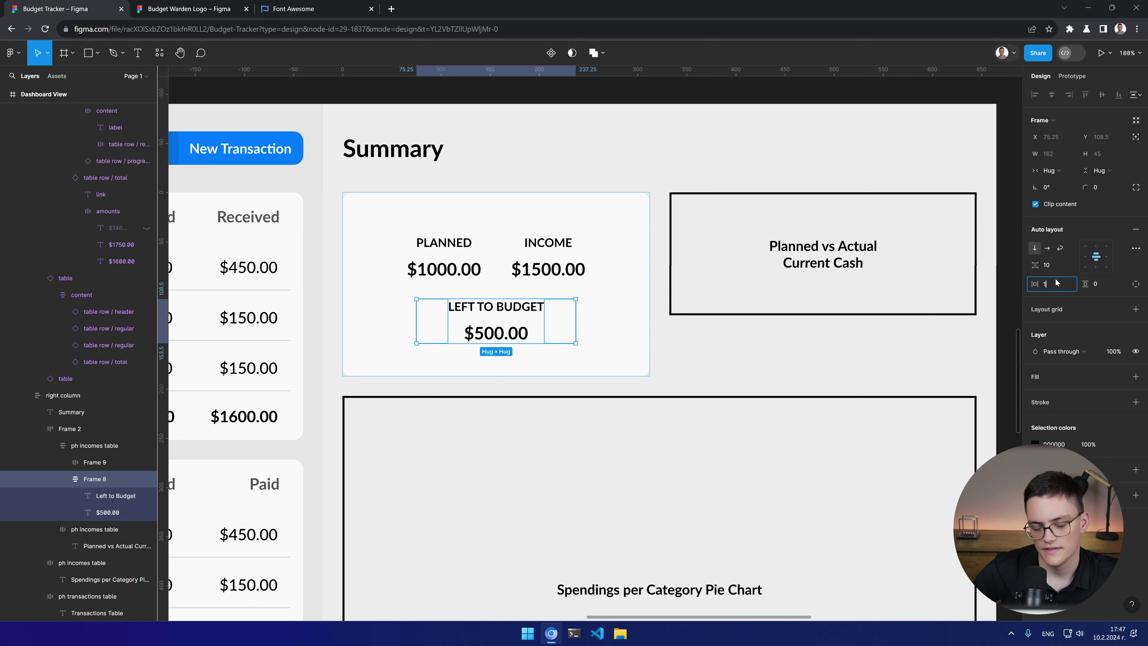
key(Return)
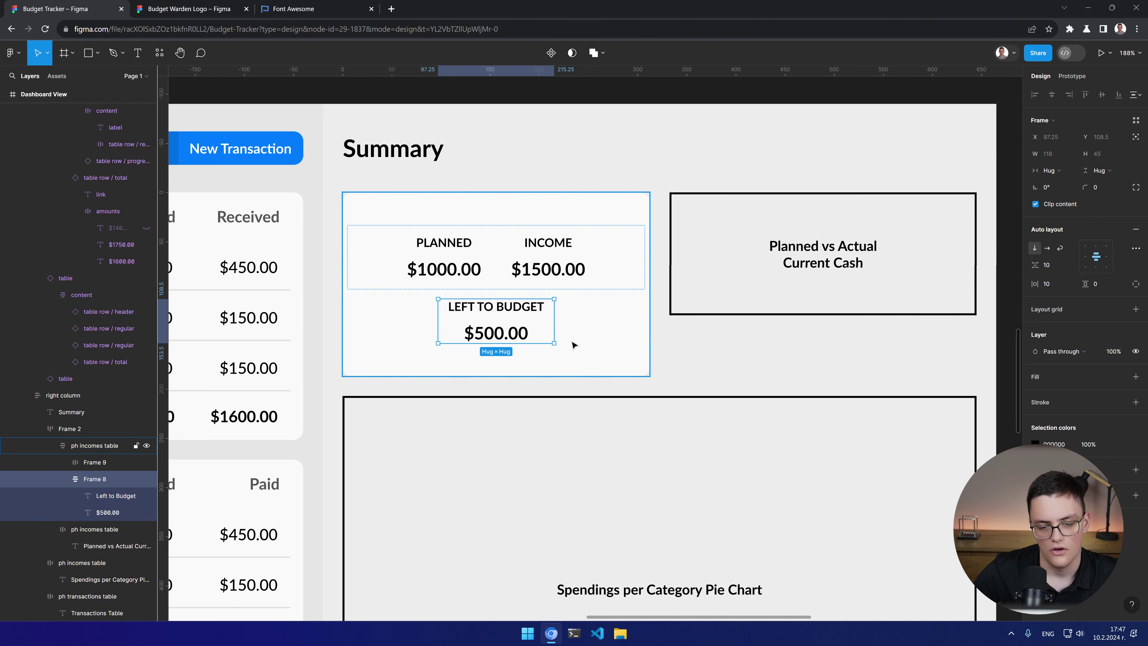
Step: Apply the grey10 library color to the Planned label in the first Summary card
click(63, 462)
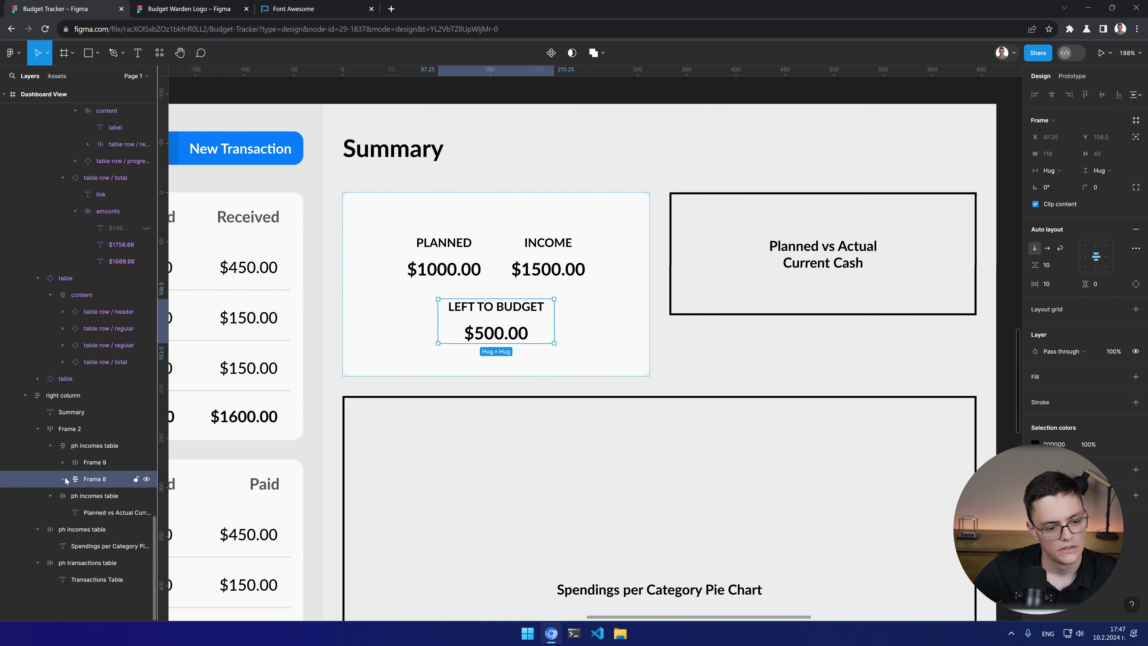
click(107, 479)
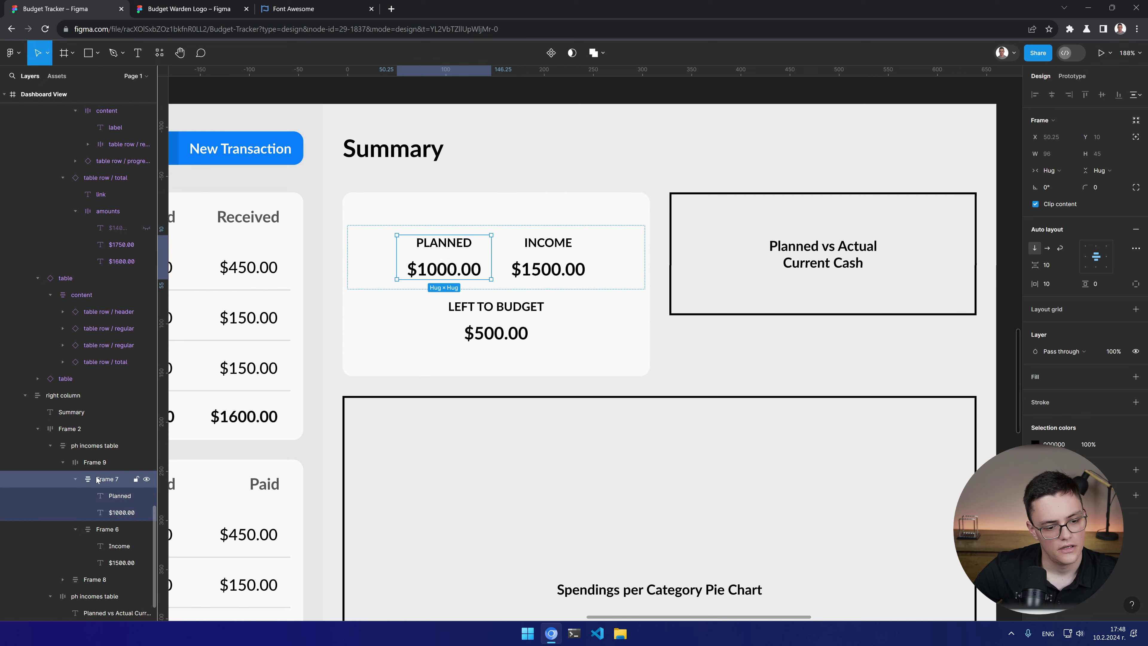
click(119, 496)
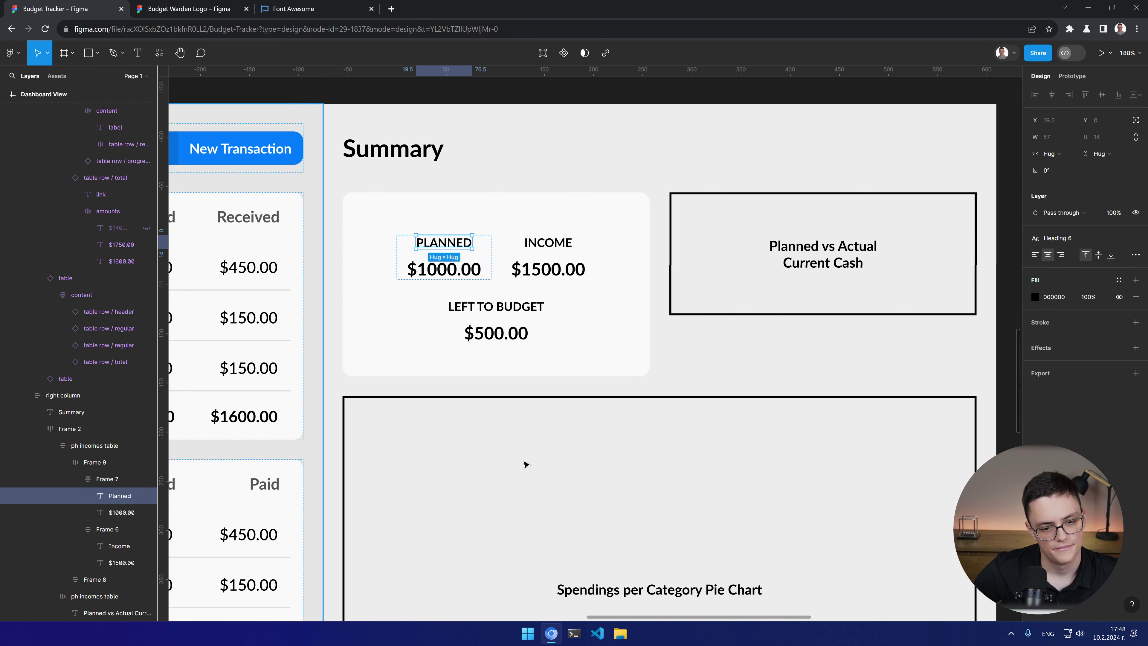
click(1035, 296)
click(948, 299)
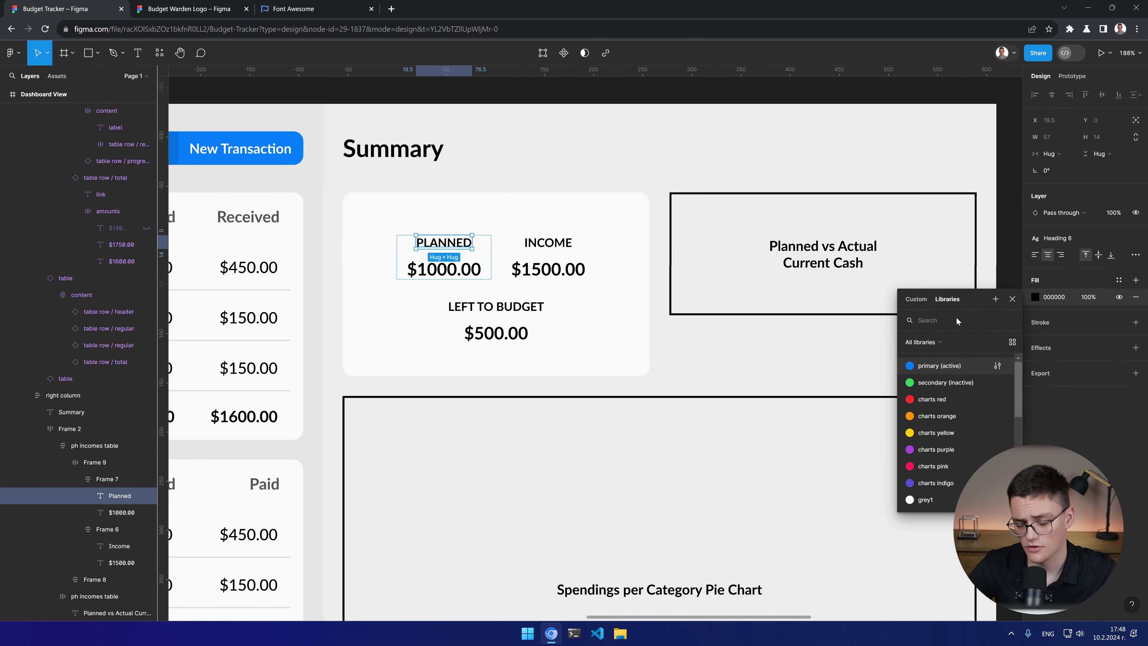
scroll(942, 429, down, 2)
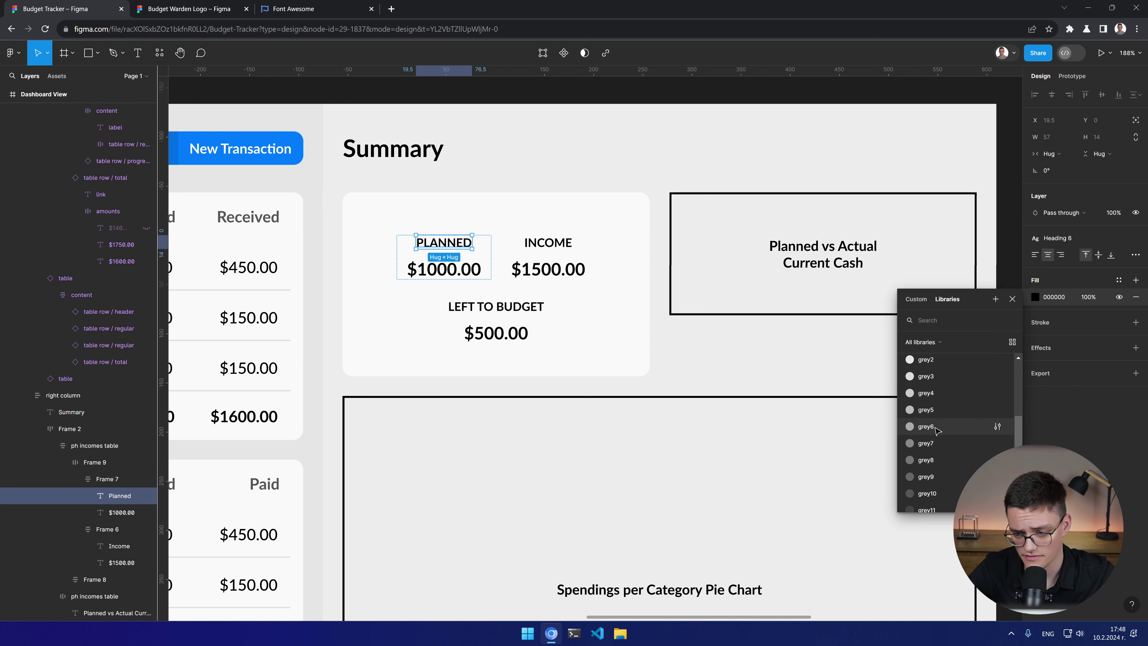
click(936, 425)
click(1048, 280)
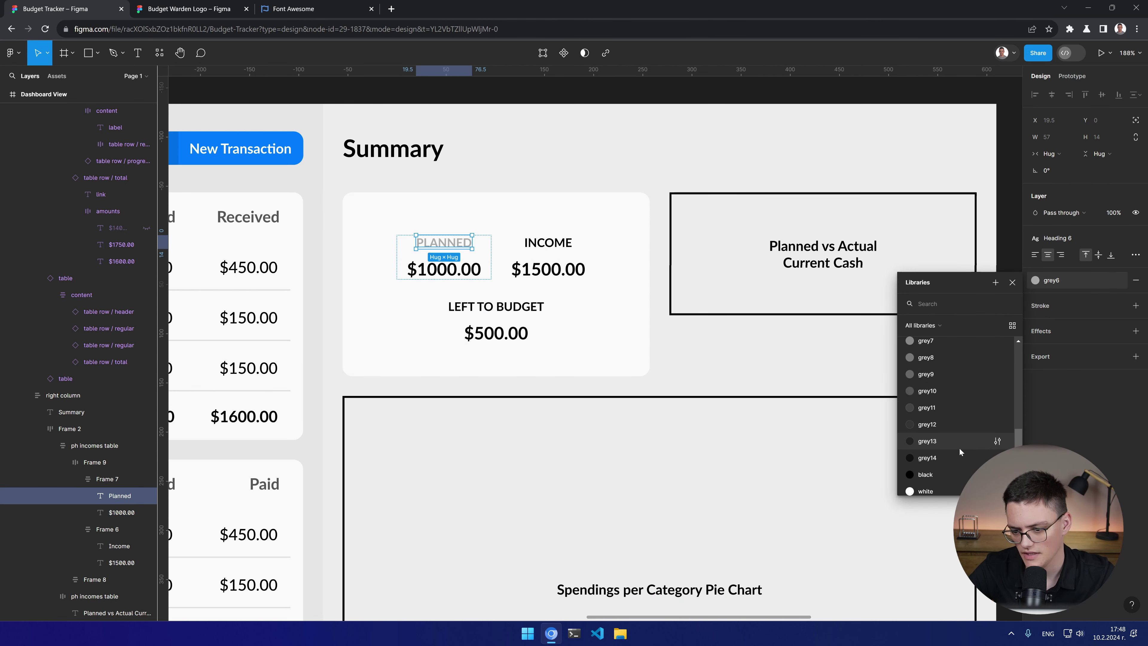
key(Escape)
Step: Apply the grey10 library color to the Income label
click(535, 245)
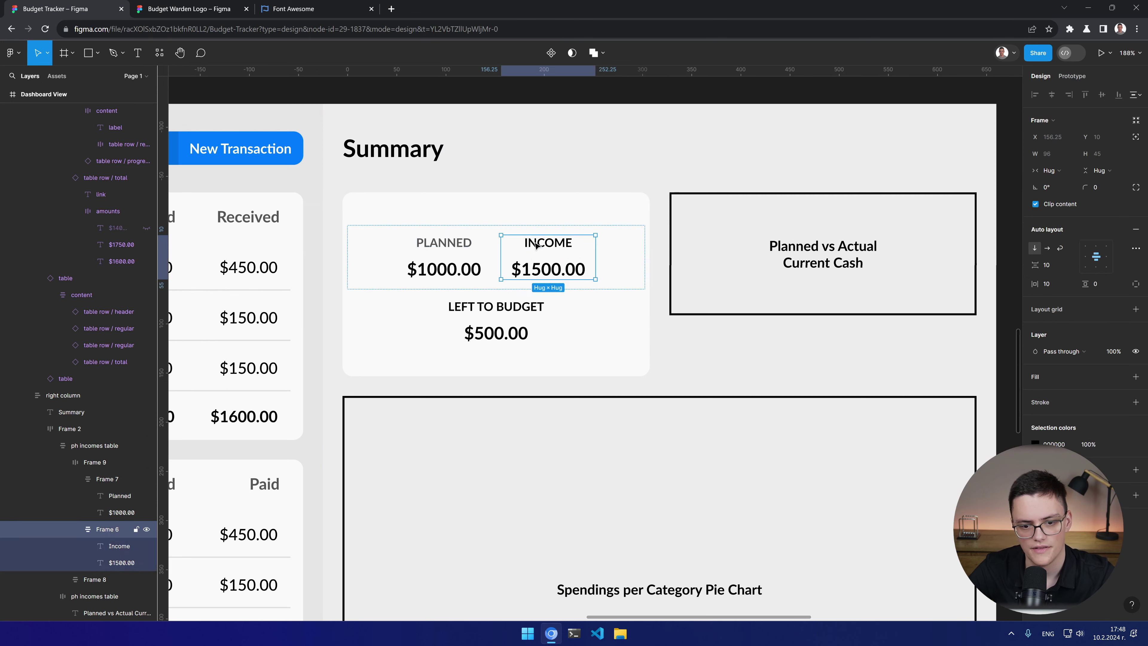
click(1035, 297)
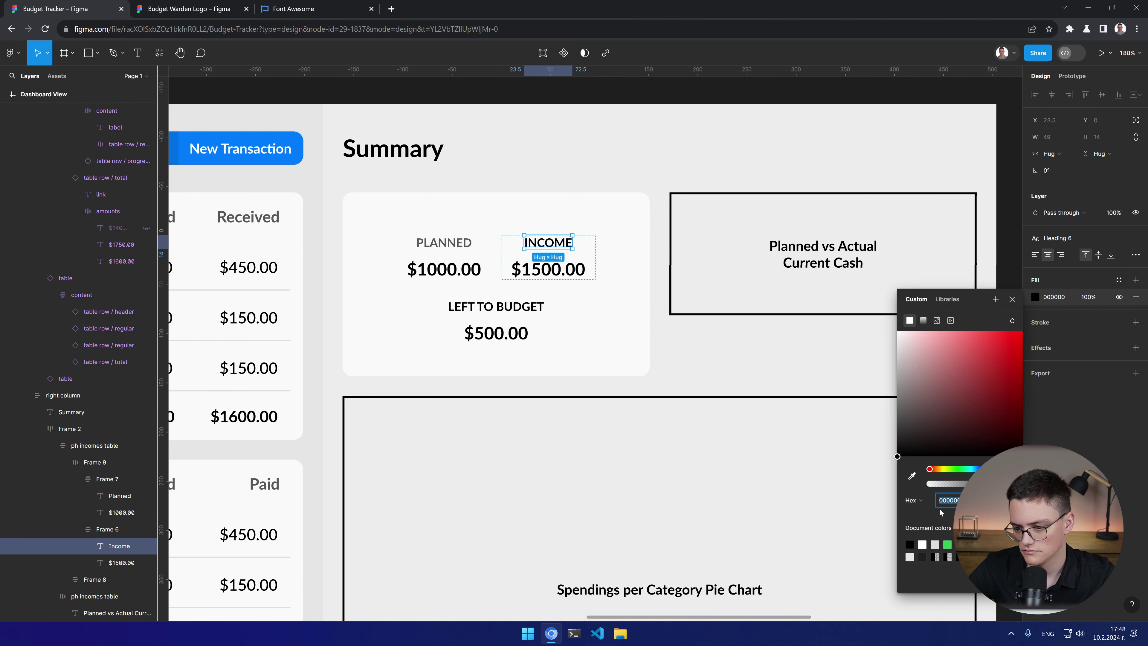
click(947, 299)
scroll(940, 453, down, 5)
click(939, 439)
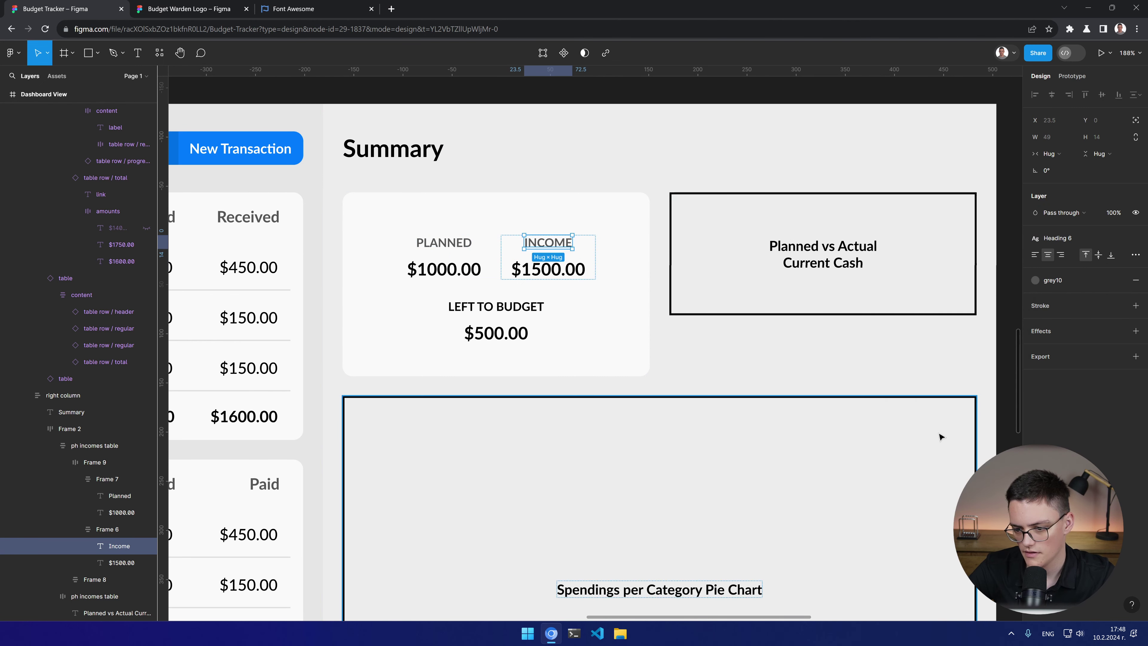
Step: Apply the grey10 library color to the Left to Budget label
click(528, 310)
click(1035, 296)
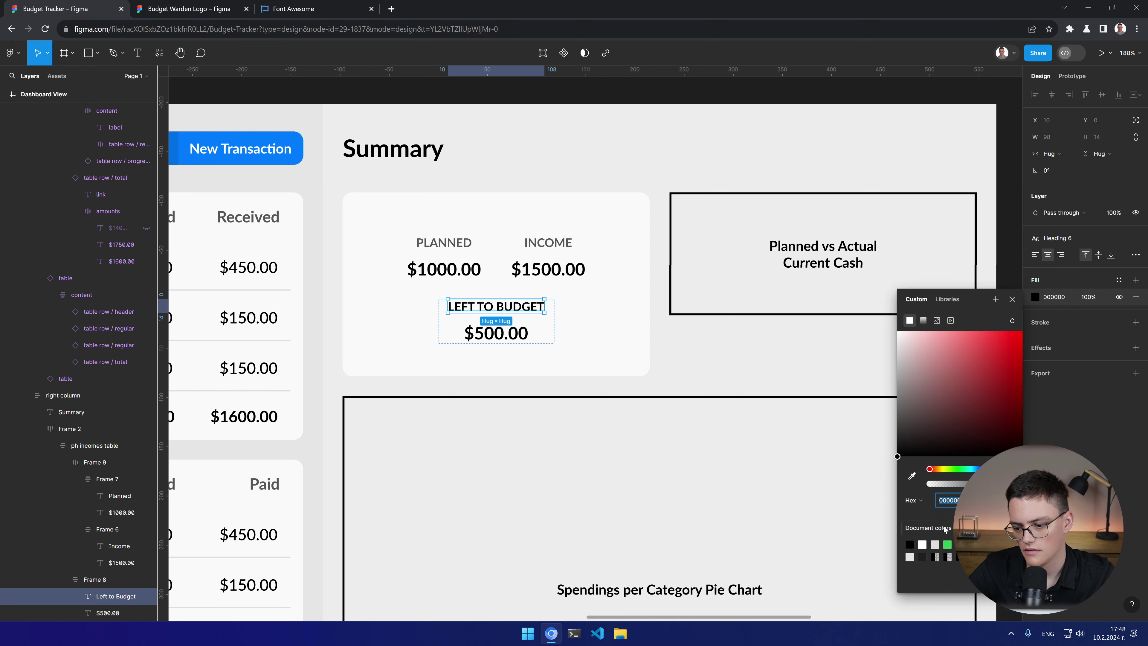
click(950, 320)
scroll(945, 452, down, 5)
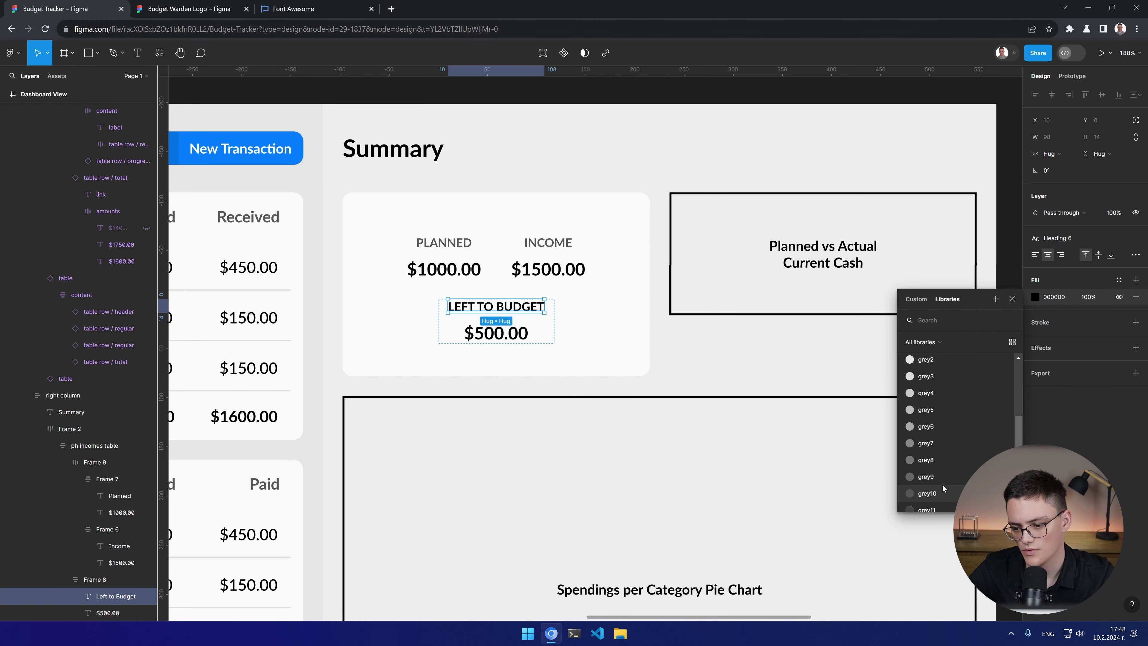
click(943, 491)
click(580, 153)
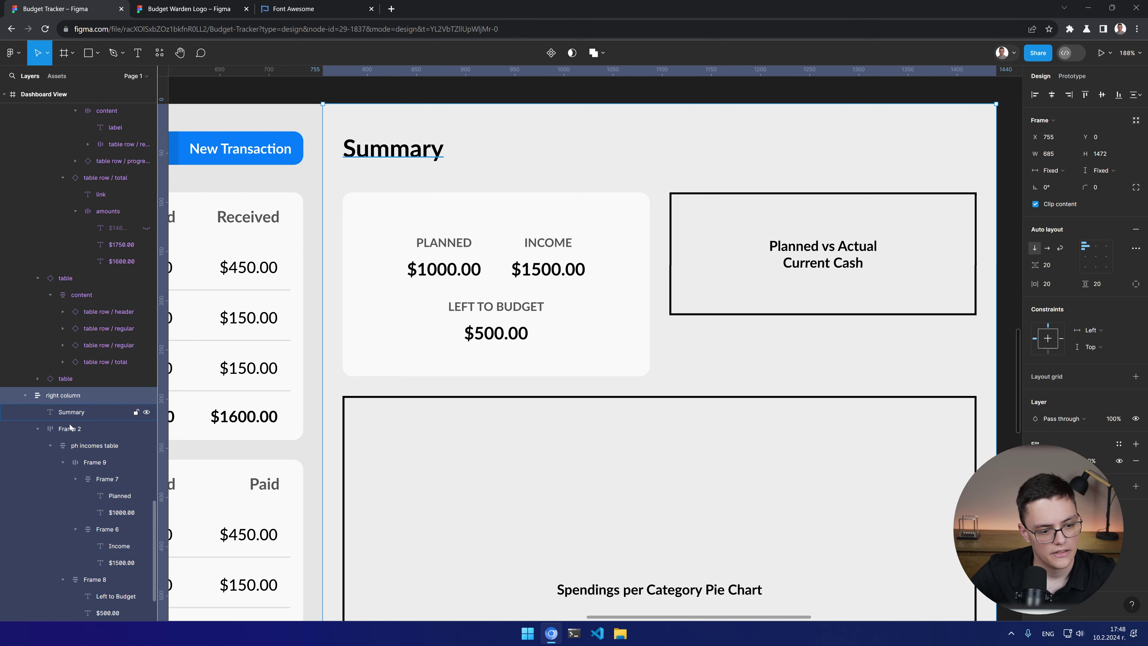
Step: Set the height of the first Summary card to Hug contents
click(403, 210)
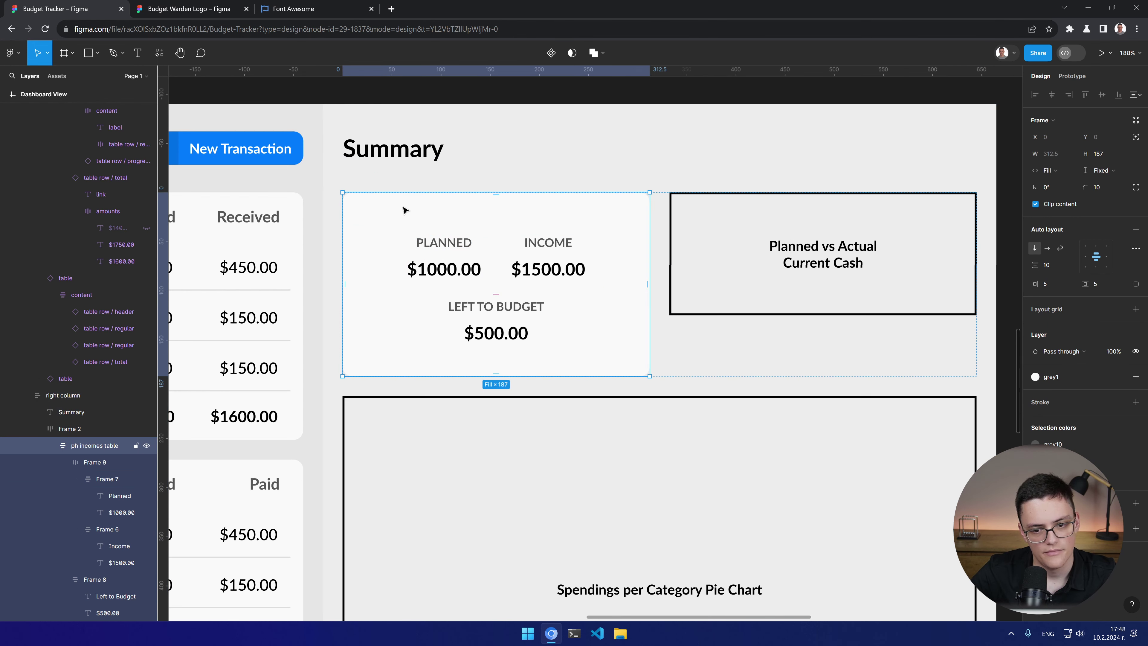
click(1101, 172)
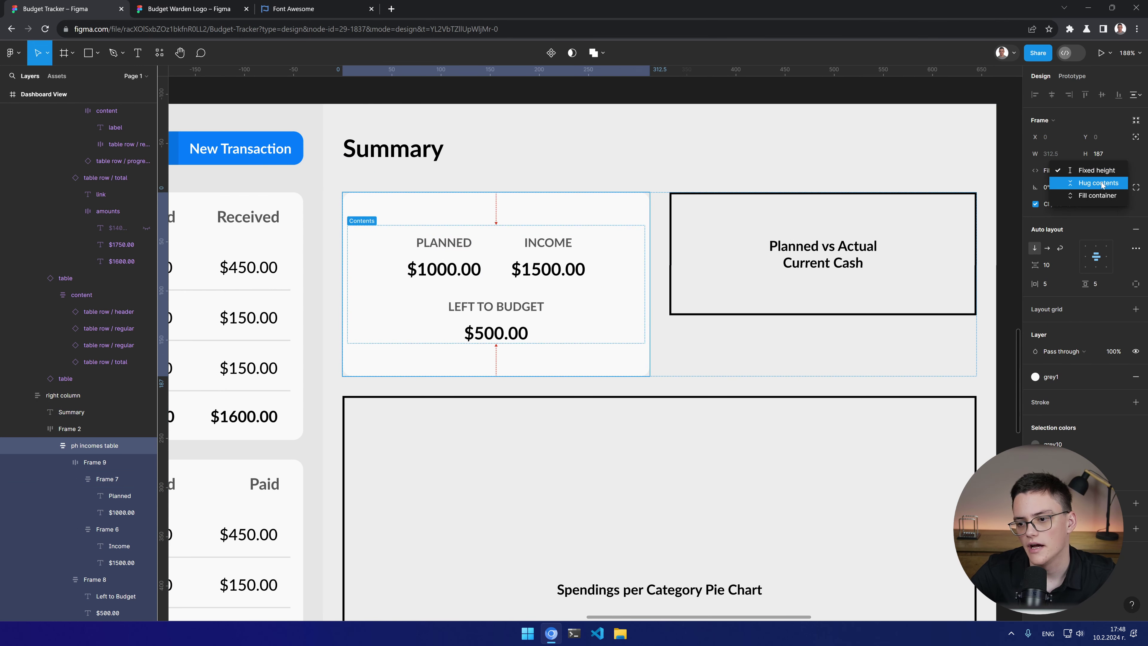
click(1101, 182)
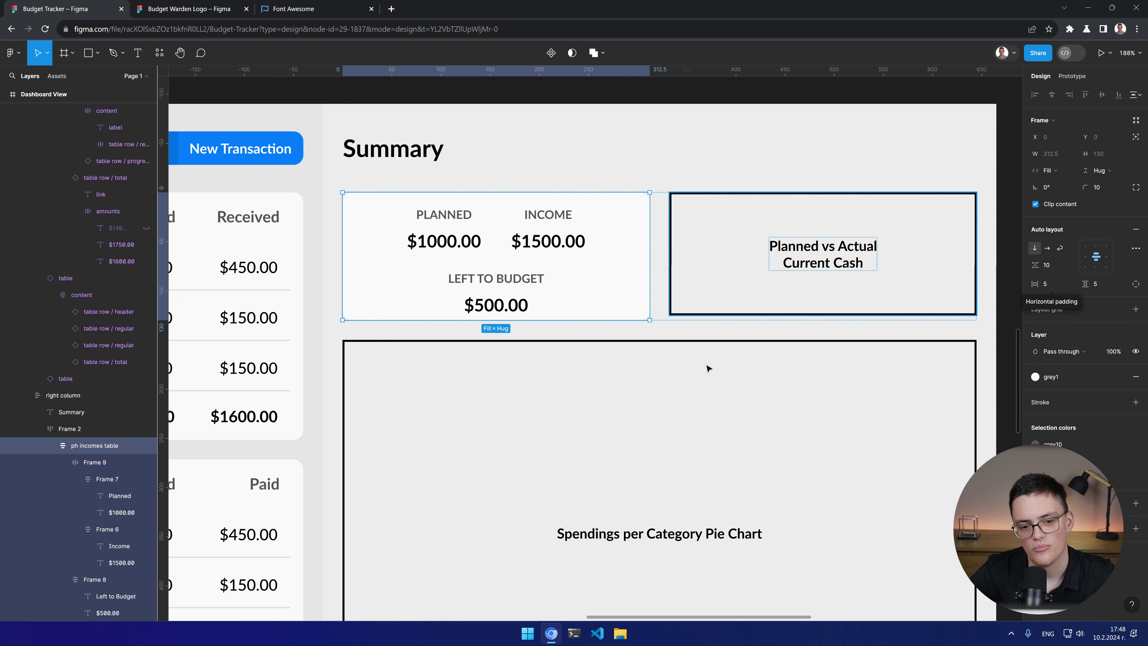
Step: Set the horizontal and vertical padding of the frame holding the Planned and Income amounts to 0
click(93, 460)
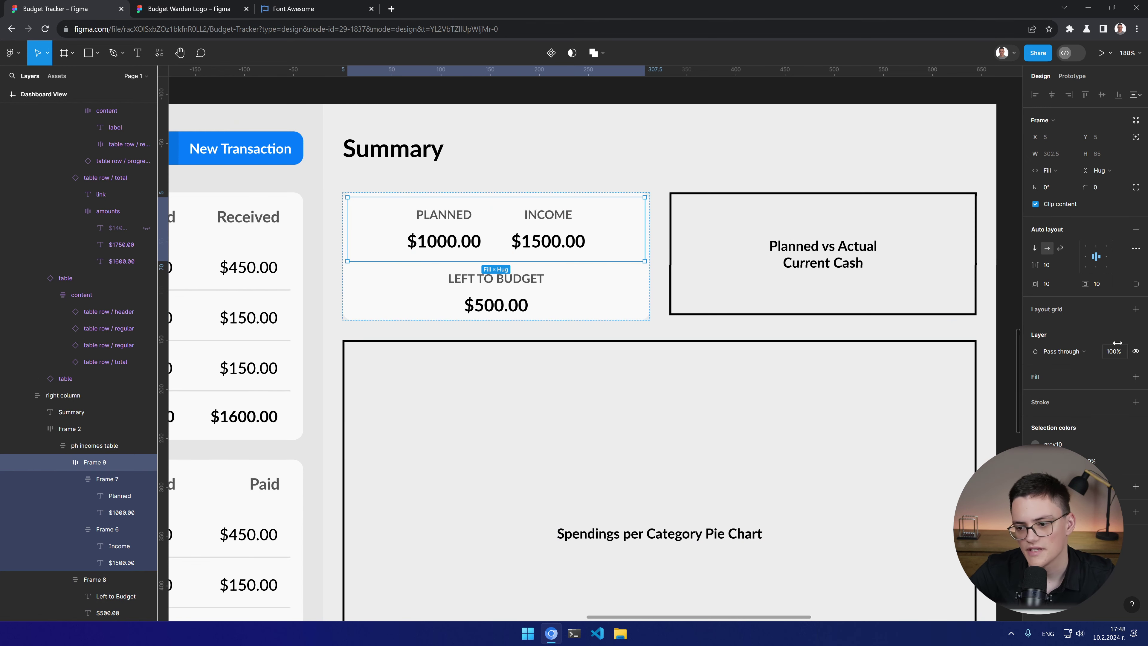
click(1049, 283)
text(0)
key(Return)
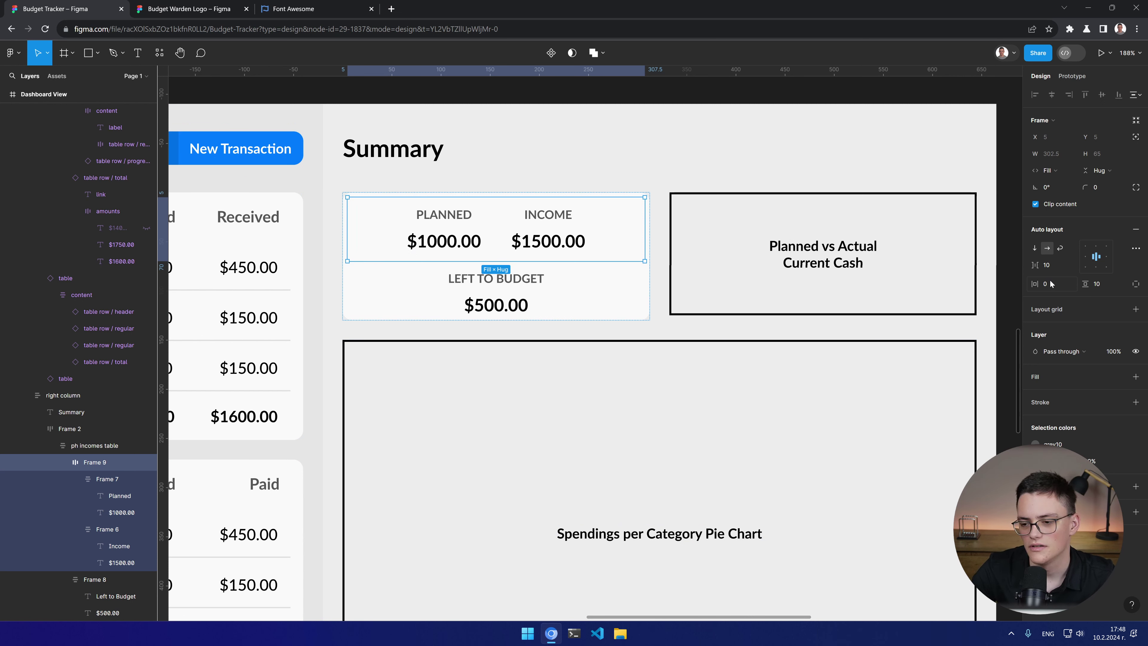
click(1102, 284)
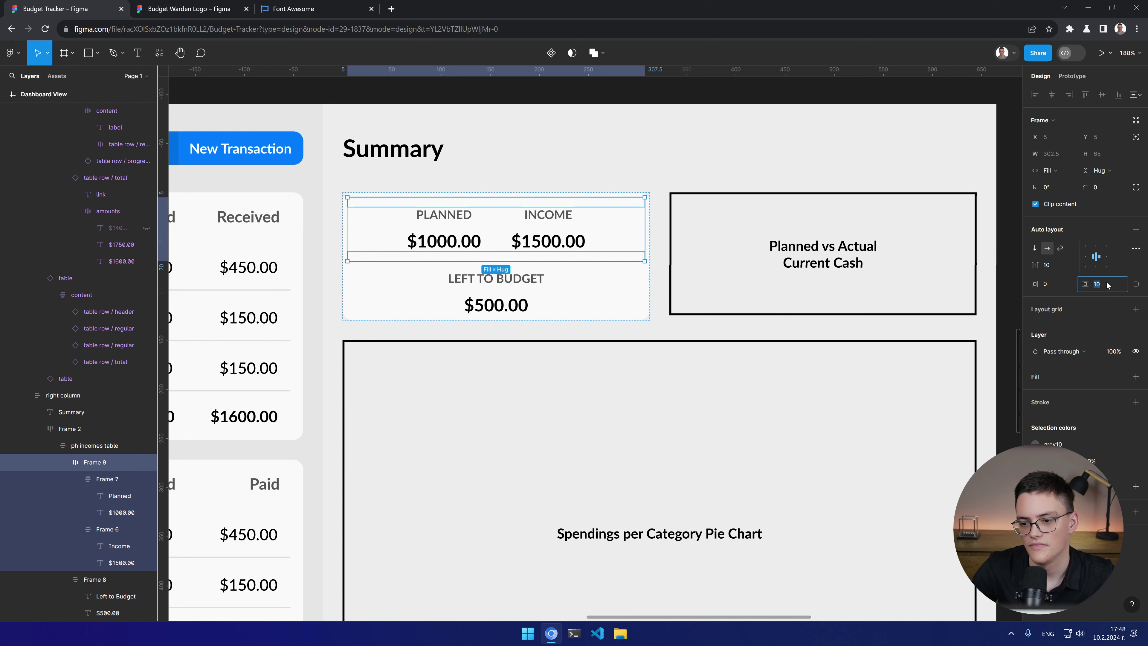
text(0)
key(Return)
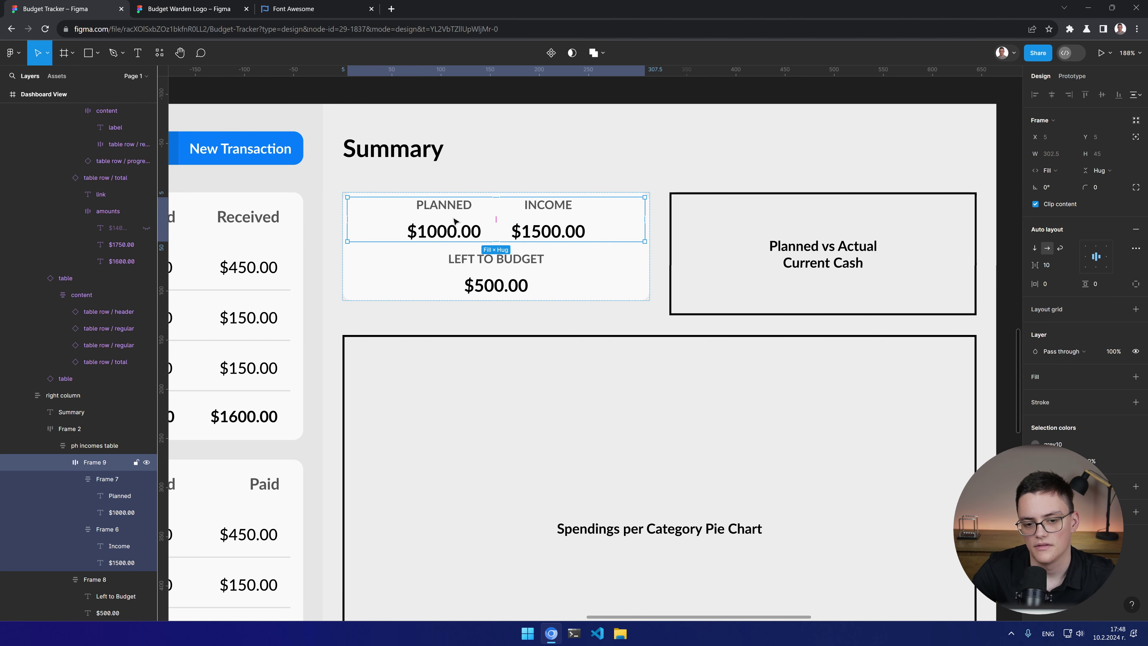
Step: Rename the first Summary card's layer as Planned/Income/LTB Card
click(63, 462)
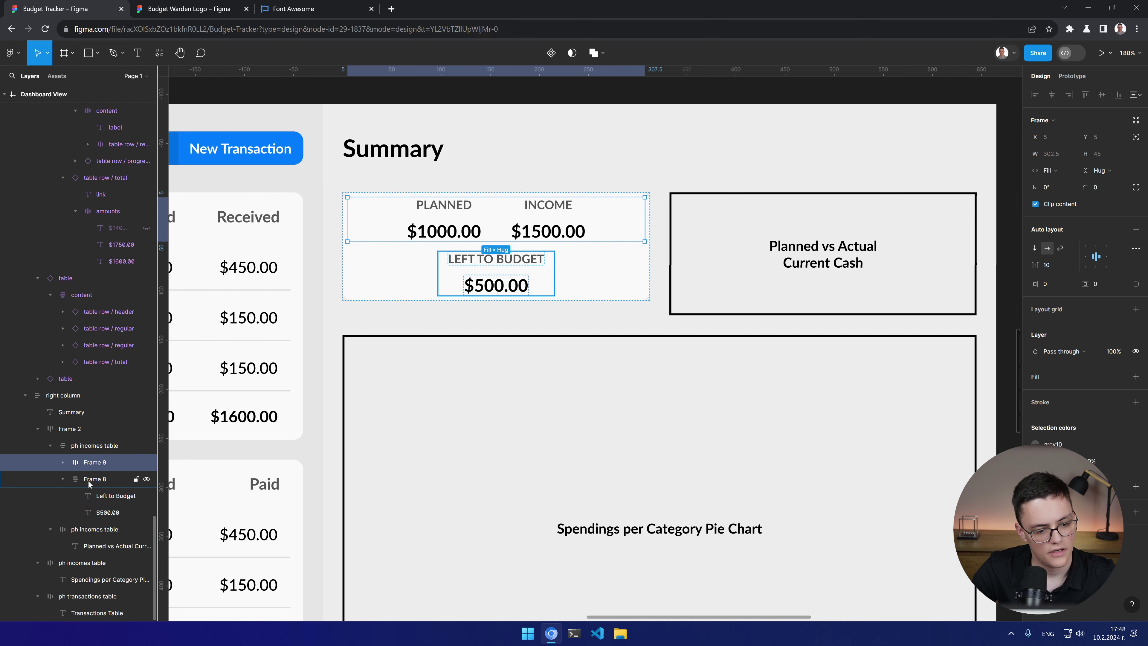
click(88, 480)
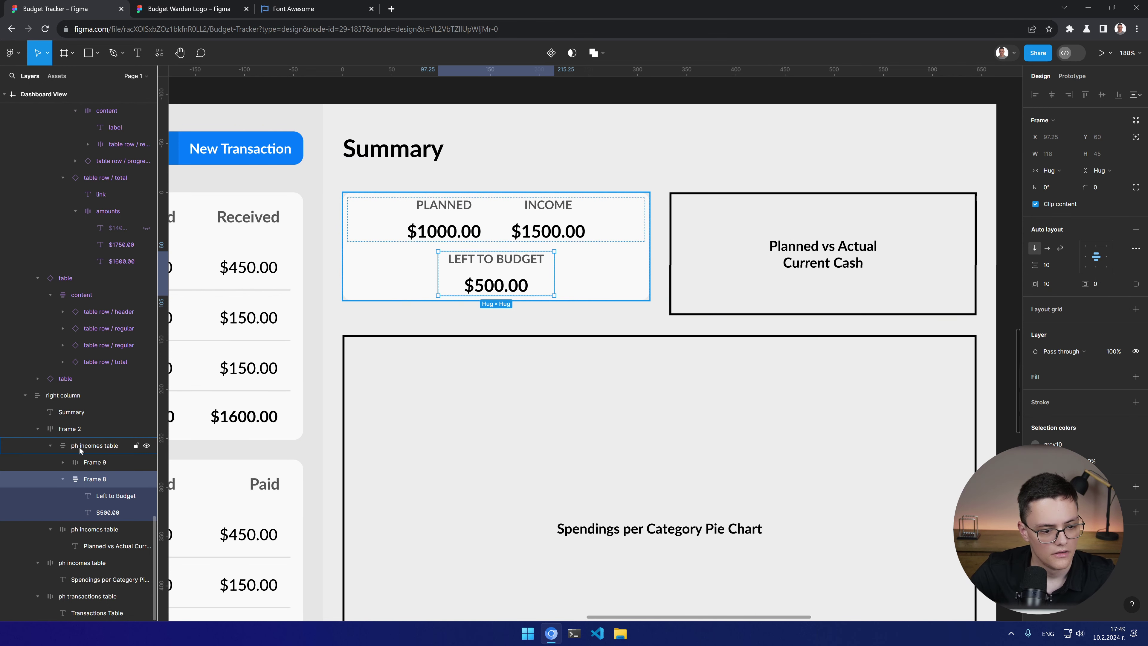
key(shift+Return)
key(shift+Return)
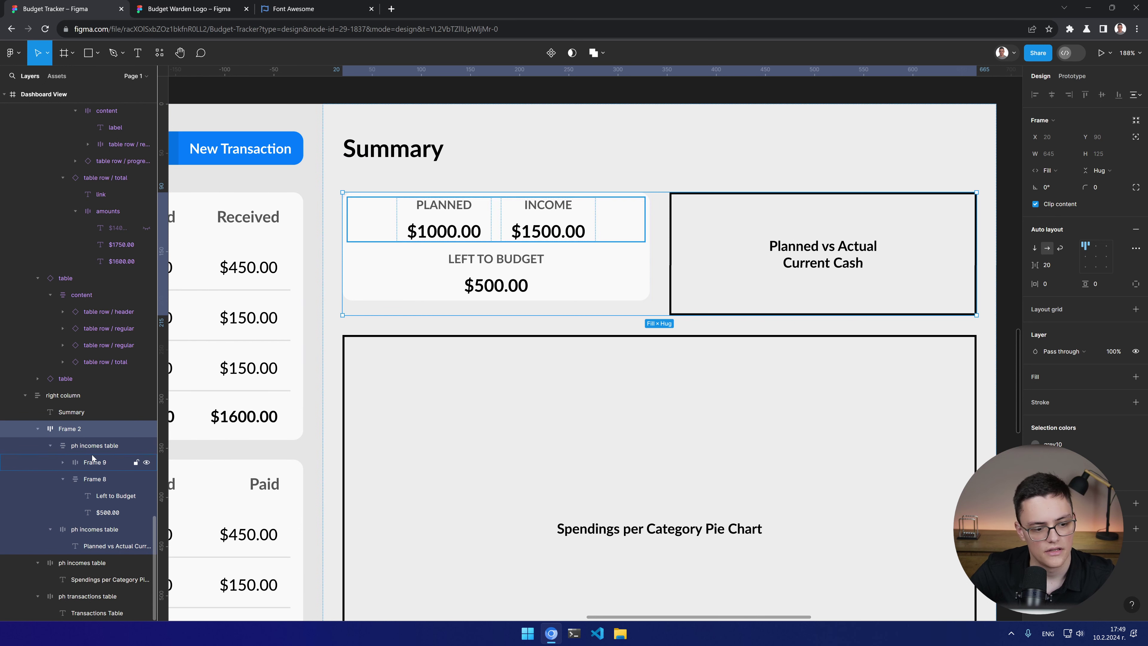
click(91, 450)
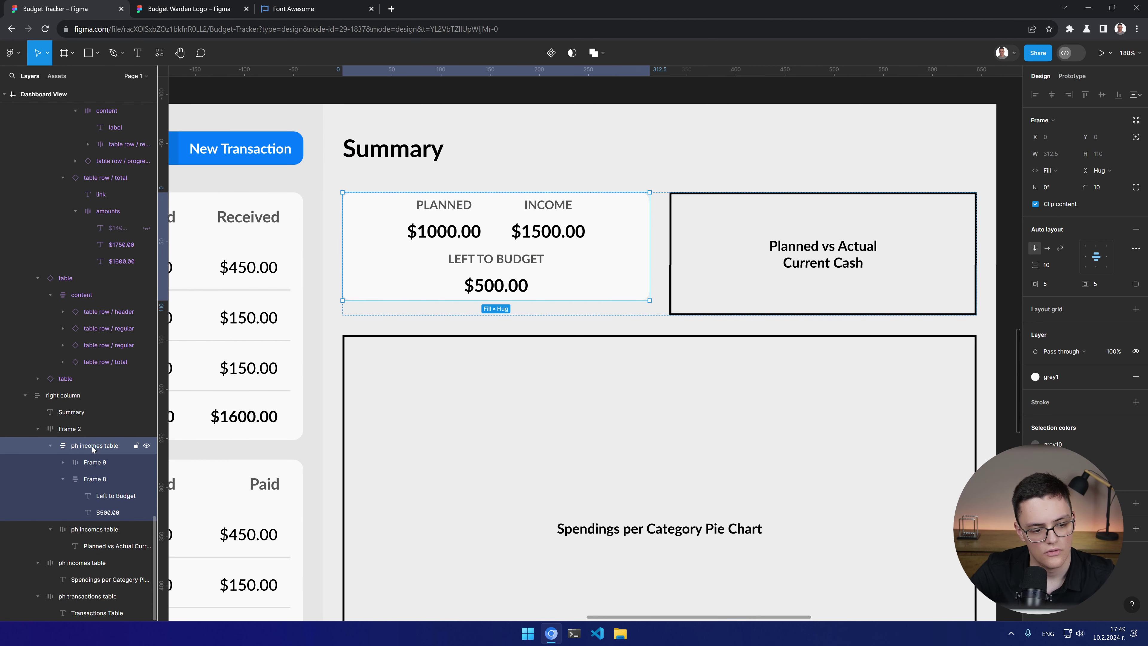
double_click(92, 446)
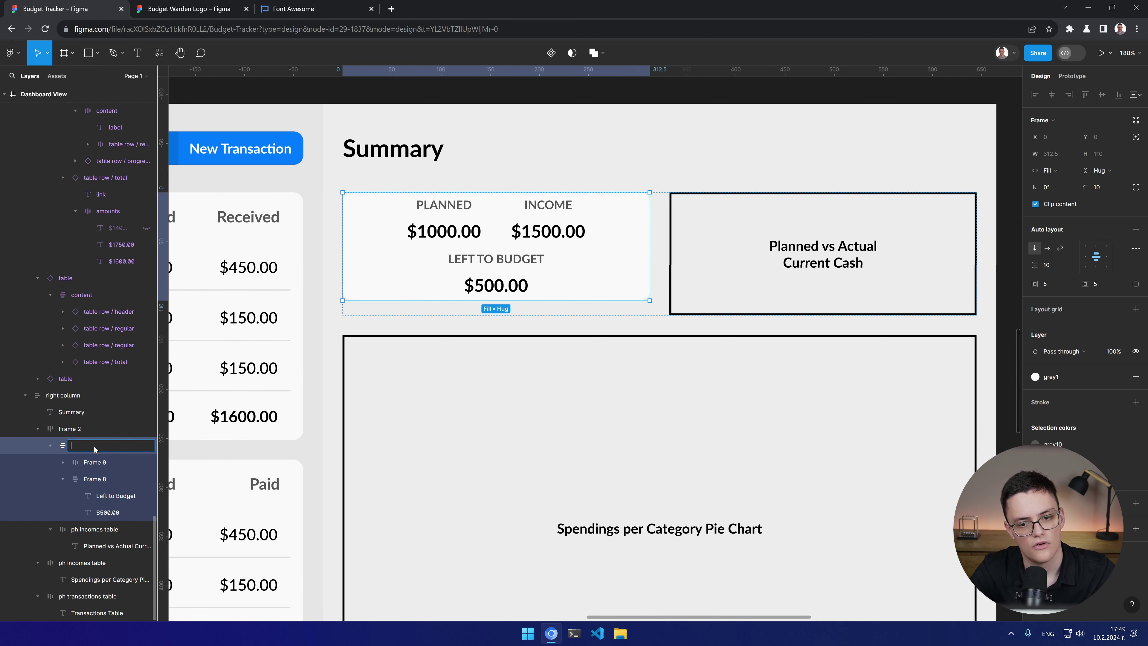
text(Planned/Income)
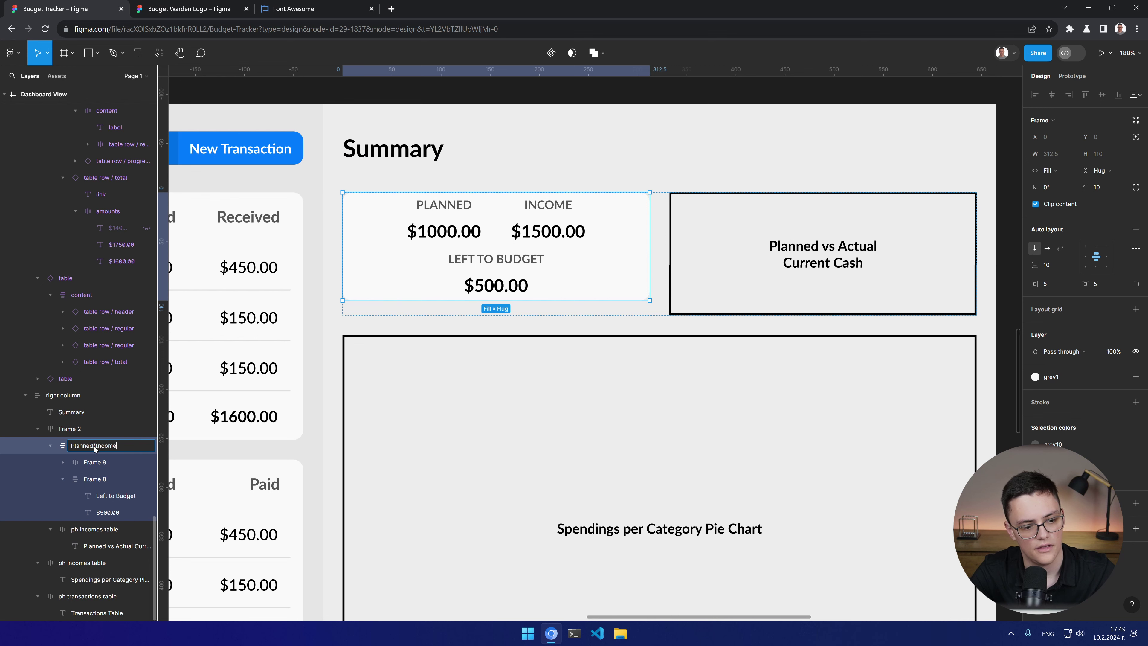
text(/LTB )
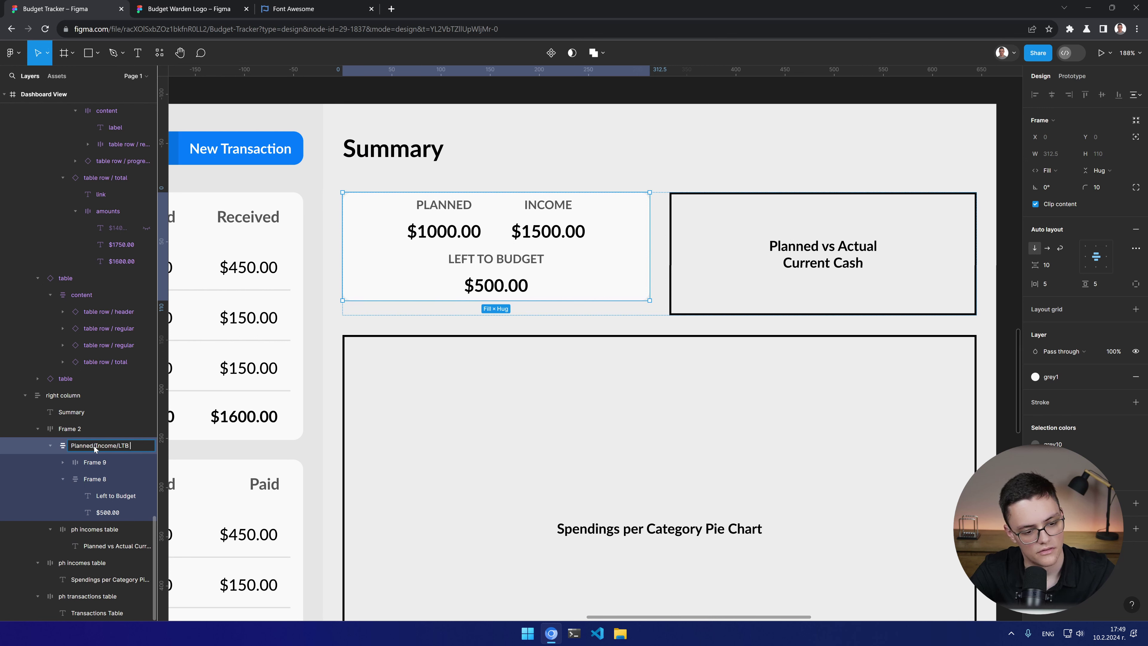
text(Card)
key(Return)
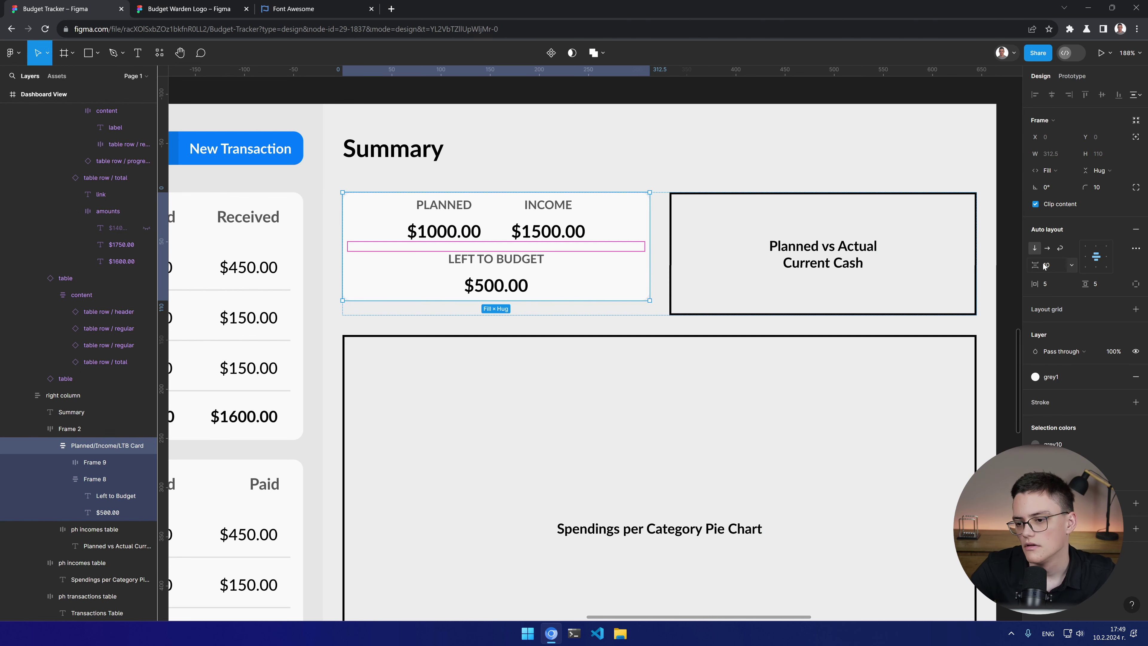
Step: Try a vertical gap of 20 between the items in the Planned/Income/LTB Card
click(1048, 265)
text(20)
key(Return)
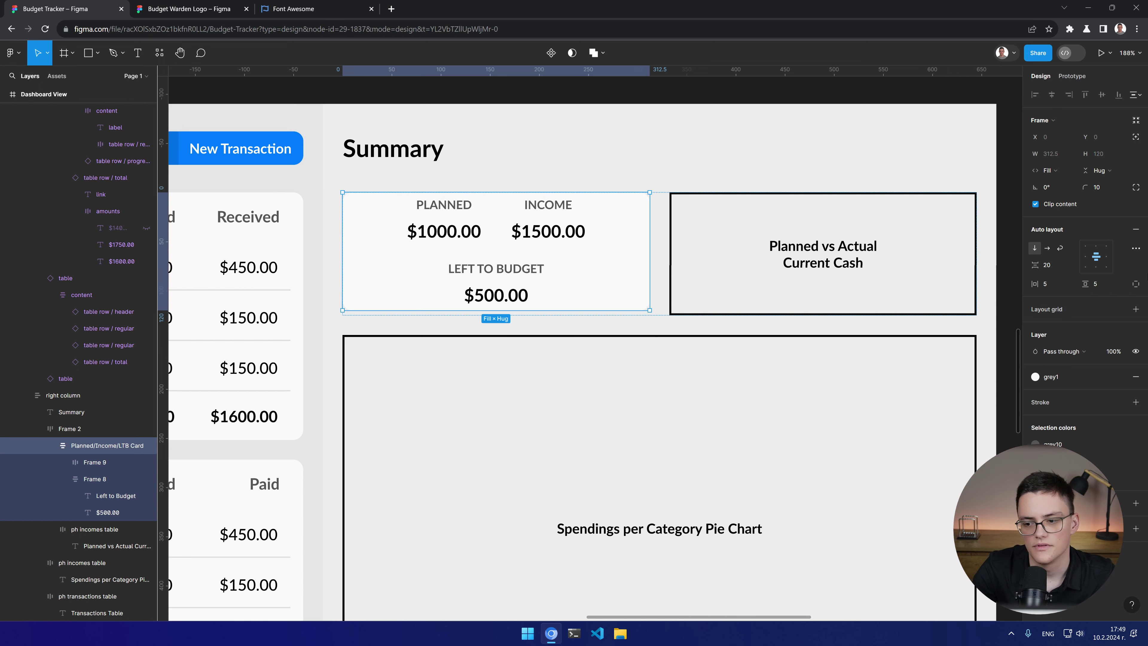
Step: Set the vertical gap between the items in the Planned/Income/LTB Card to 15
click(1057, 266)
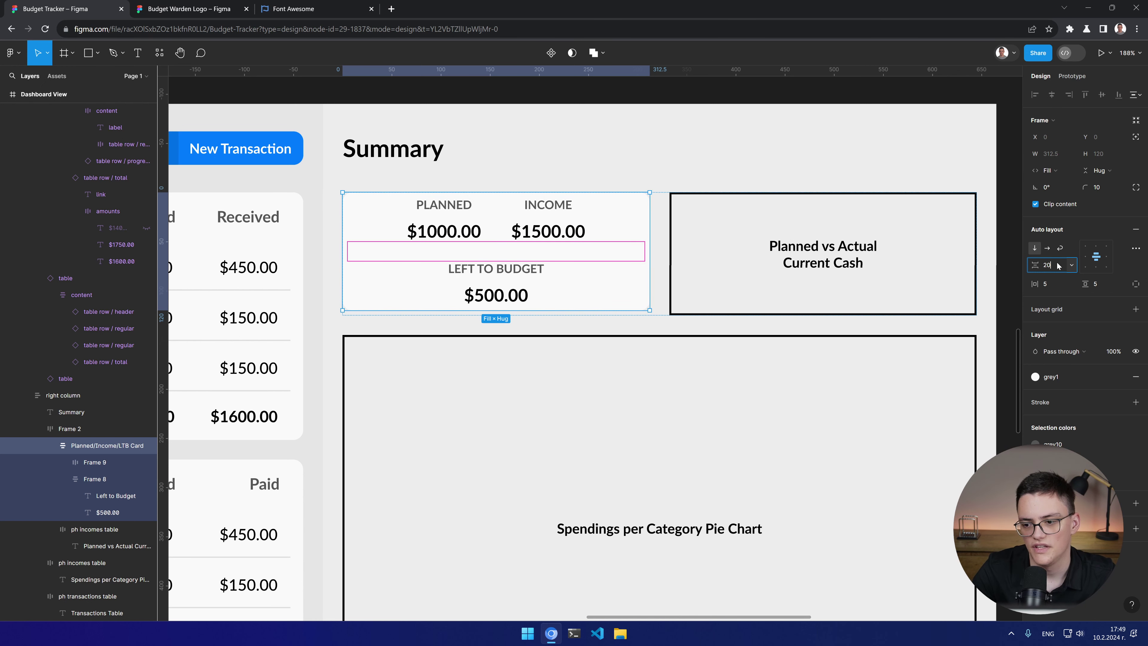
text(10)
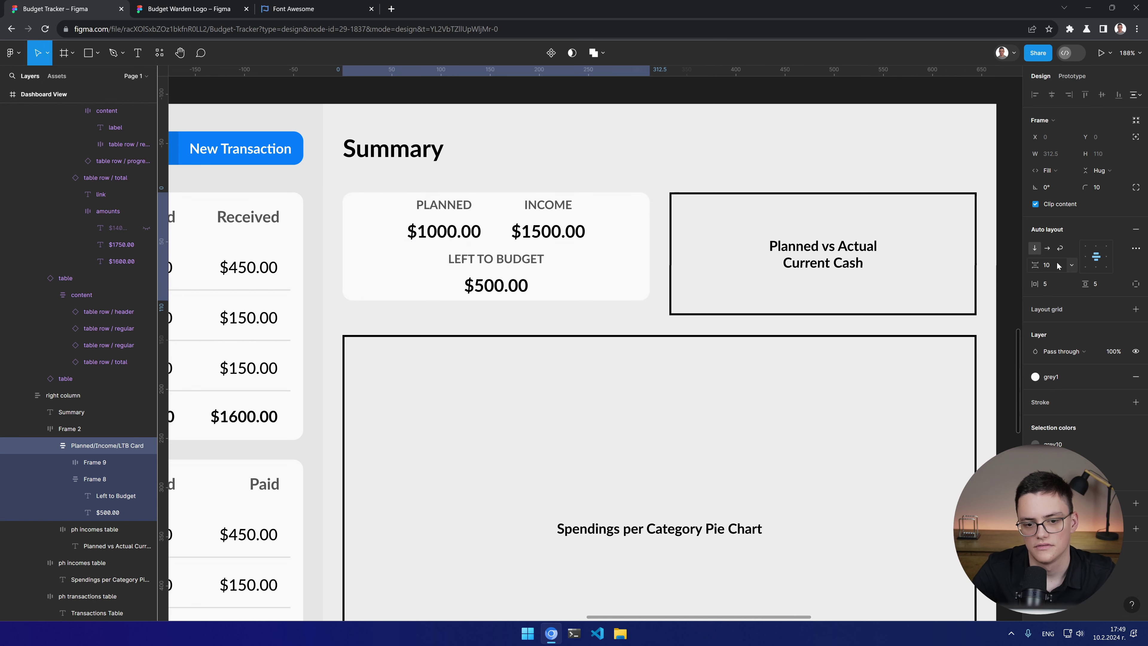
key(BackSpace)
text(5)
key(Return)
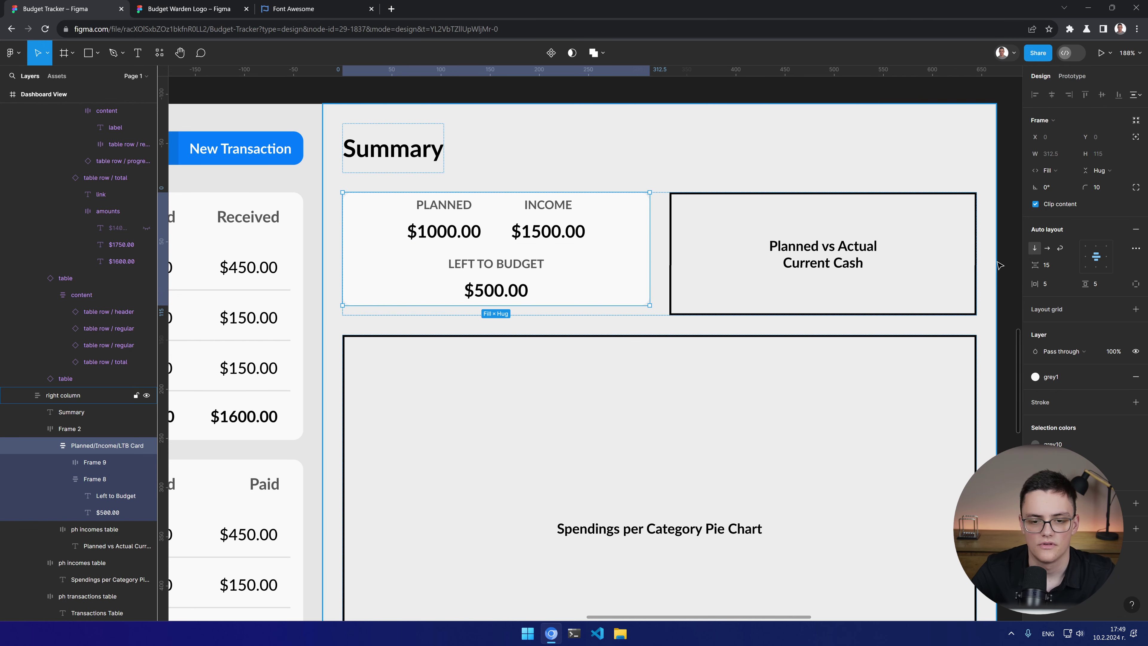
Step: Set the horizontal and vertical padding of the Planned/Income/LTB Card to 20
click(1052, 288)
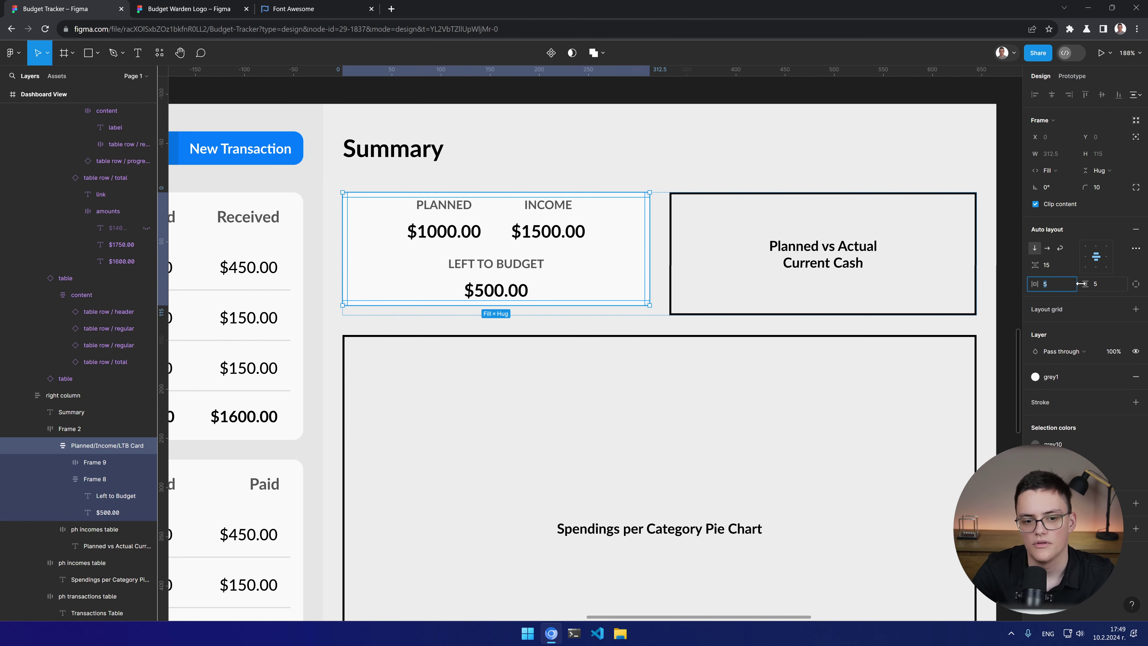
key(Return)
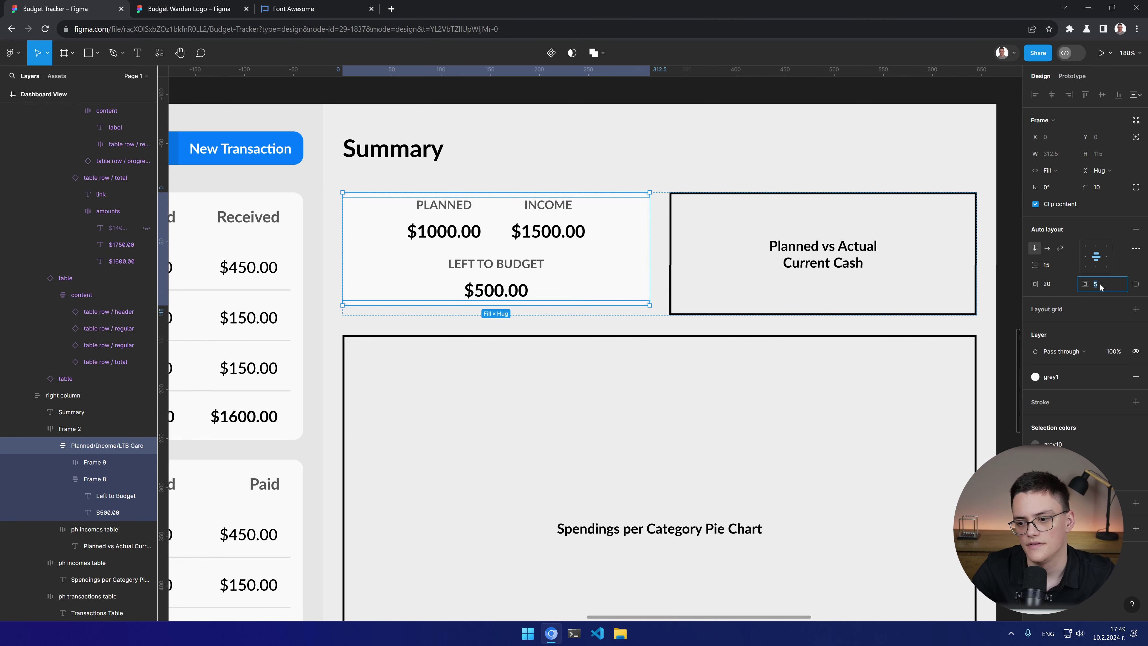
click(1095, 285)
text(20)
key(Return)
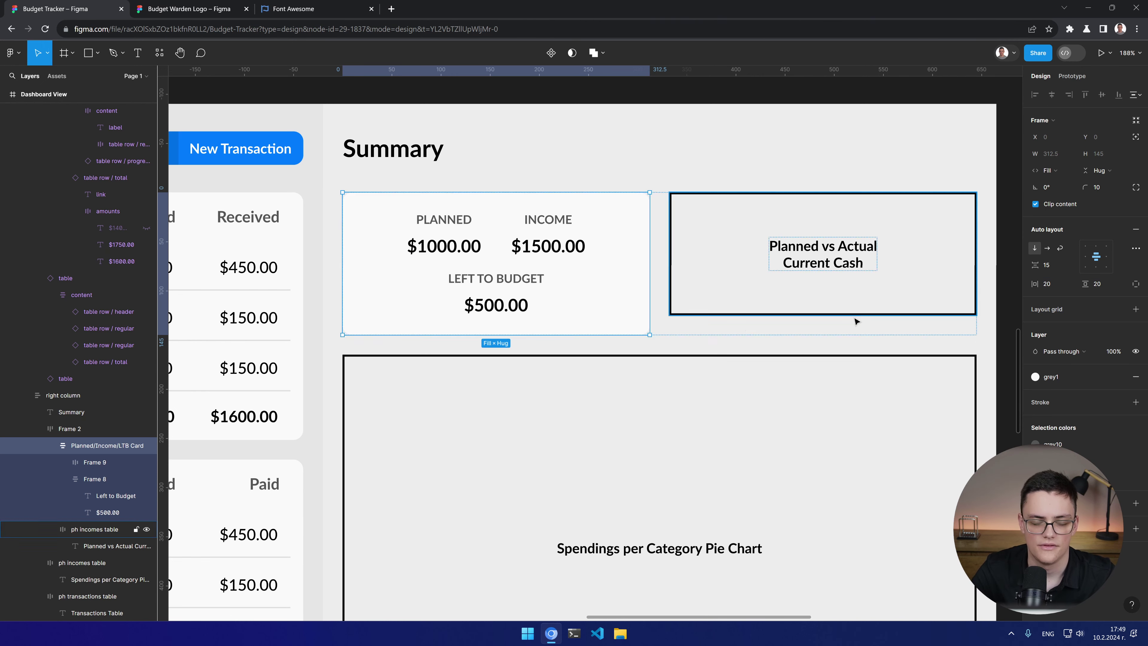
Step: Examine the restyled Summary card alongside the tables and remaining placeholders across the Dashboard View
scroll(631, 336, down, 3)
drag(650, 423, 849, 346)
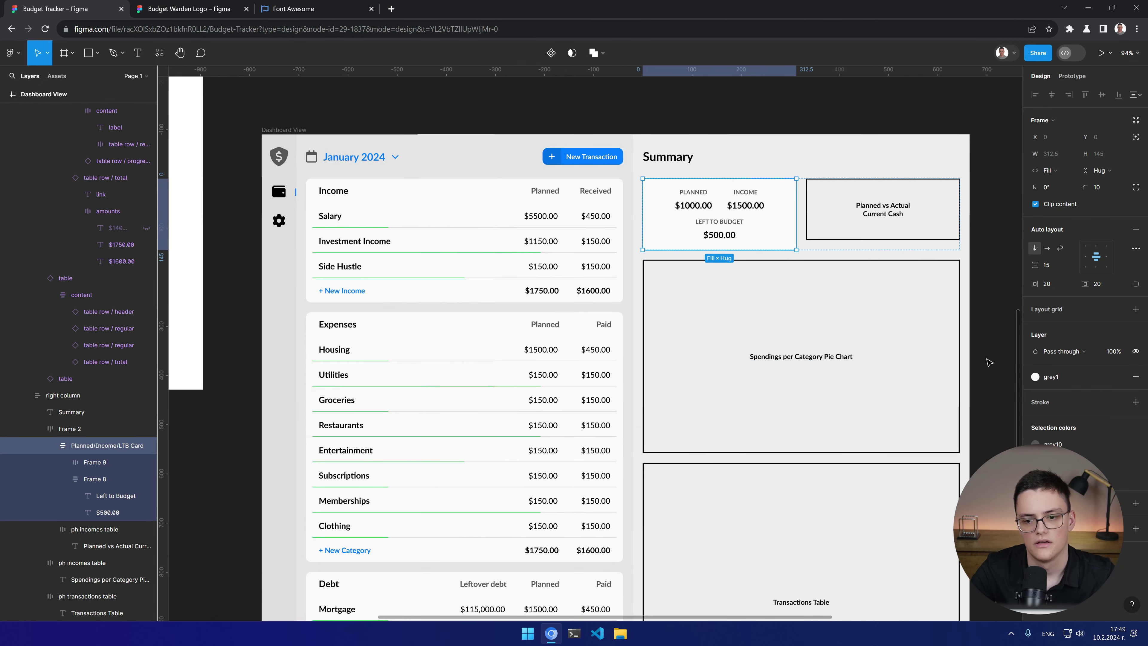
key(Escape)
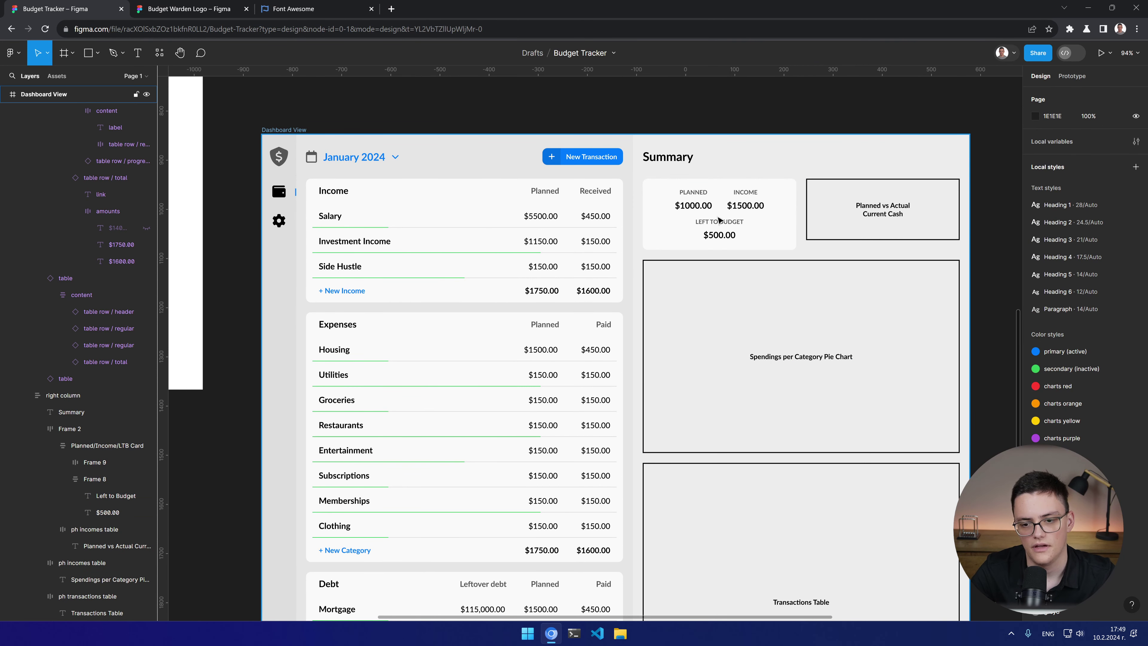
drag(800, 249, 649, 289)
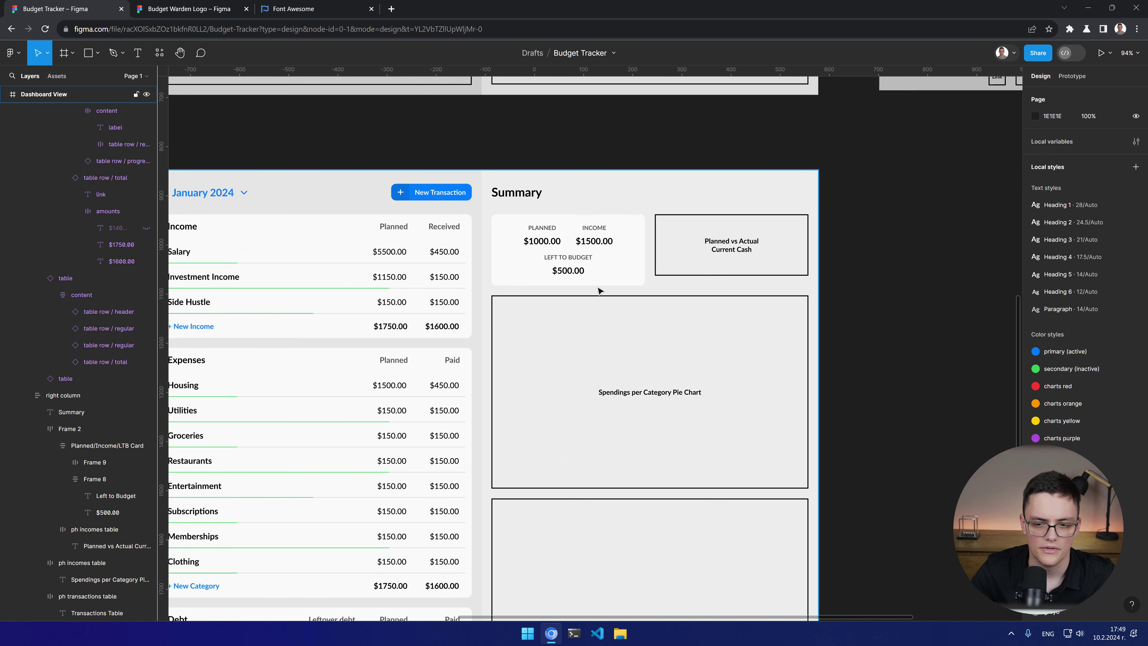
drag(600, 292, 818, 309)
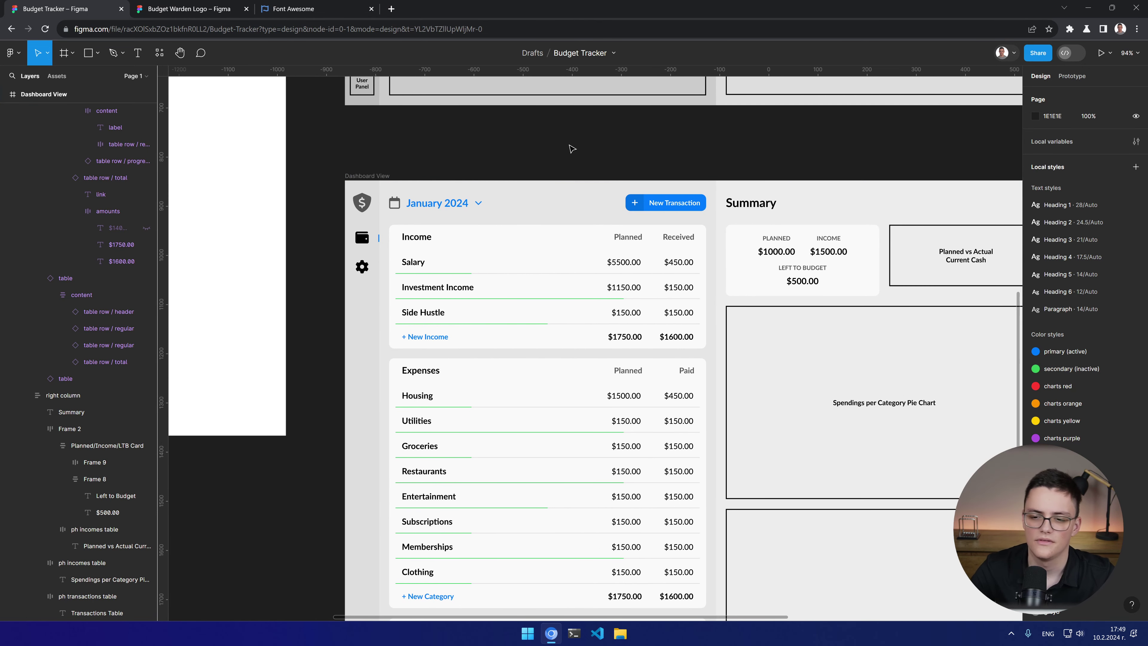
scroll(787, 280, down, 4)
scroll(787, 280, right, 3)
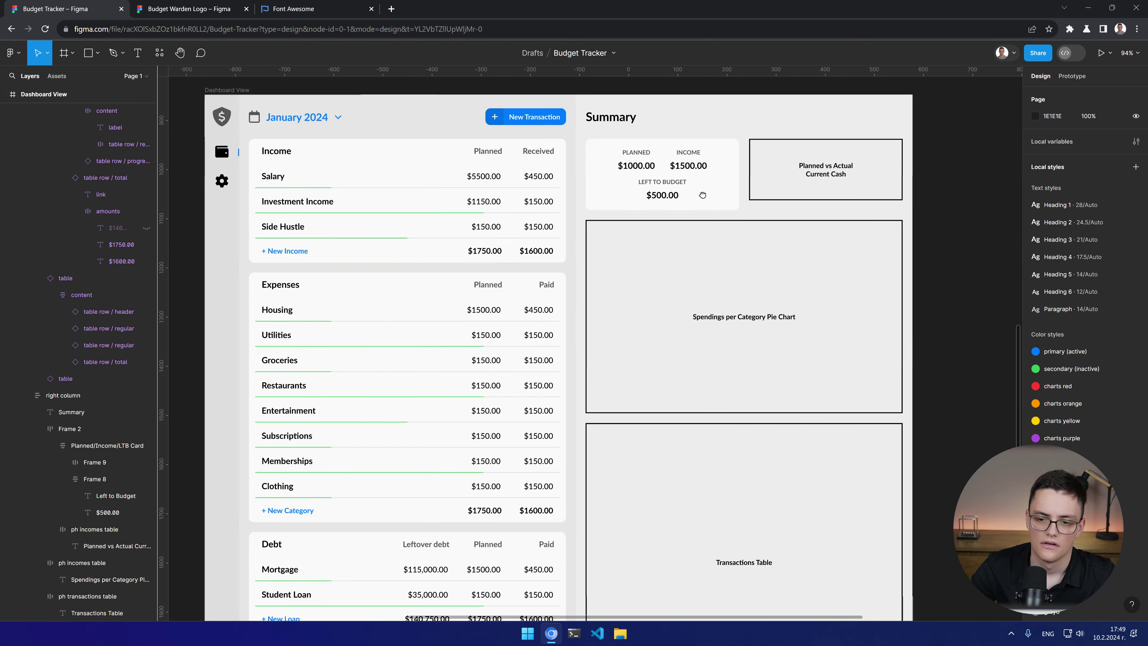
drag(656, 486, 702, 428)
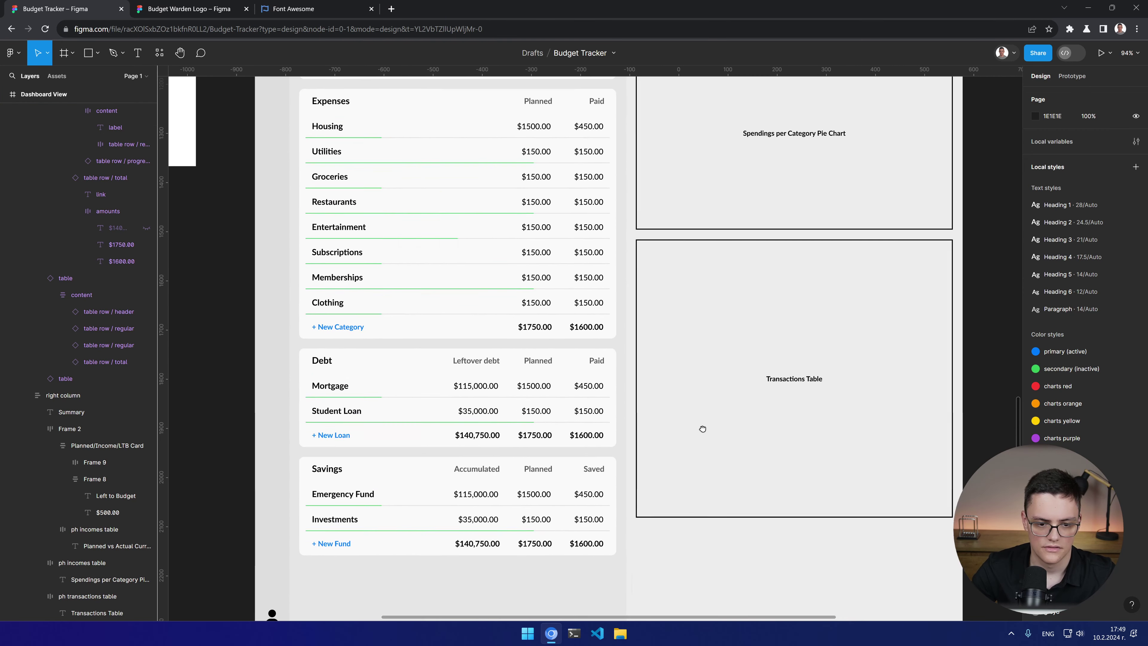
scroll(696, 447, up, 5)
scroll(691, 463, up, 2)
scroll(645, 332, up, 5)
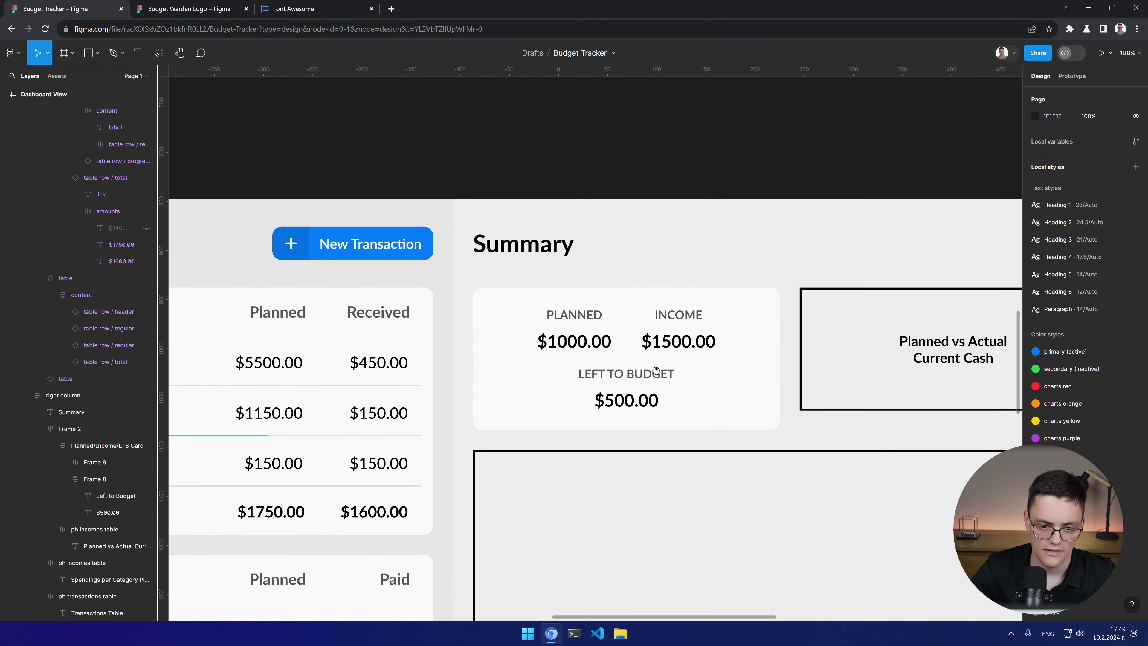
drag(658, 374, 886, 248)
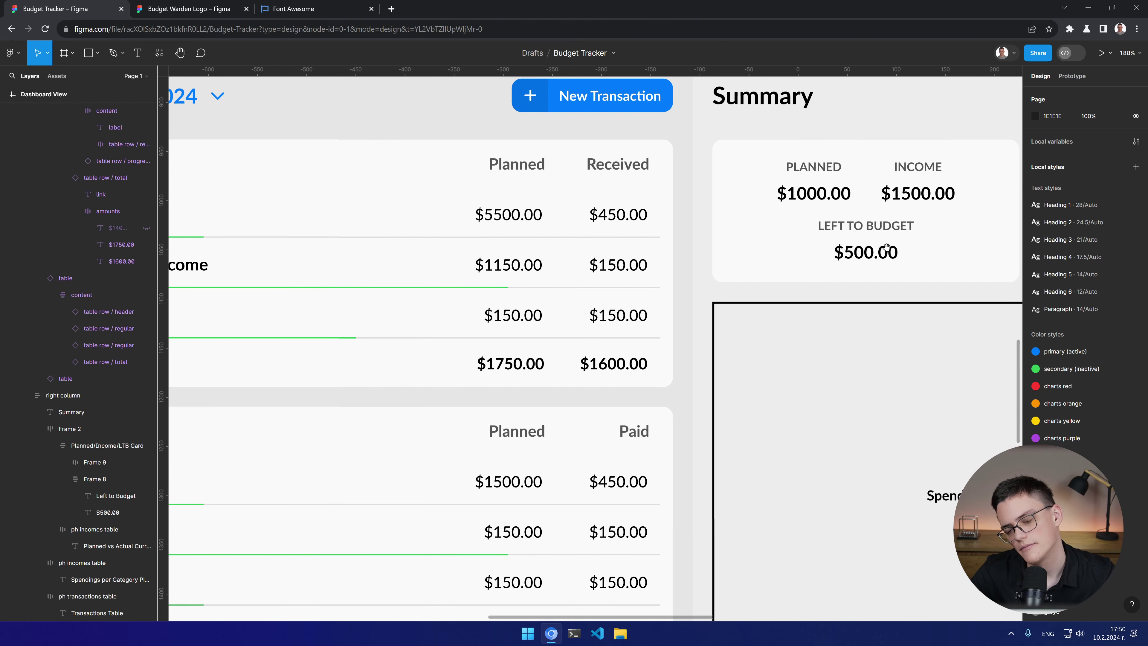
scroll(886, 247, right, 4)
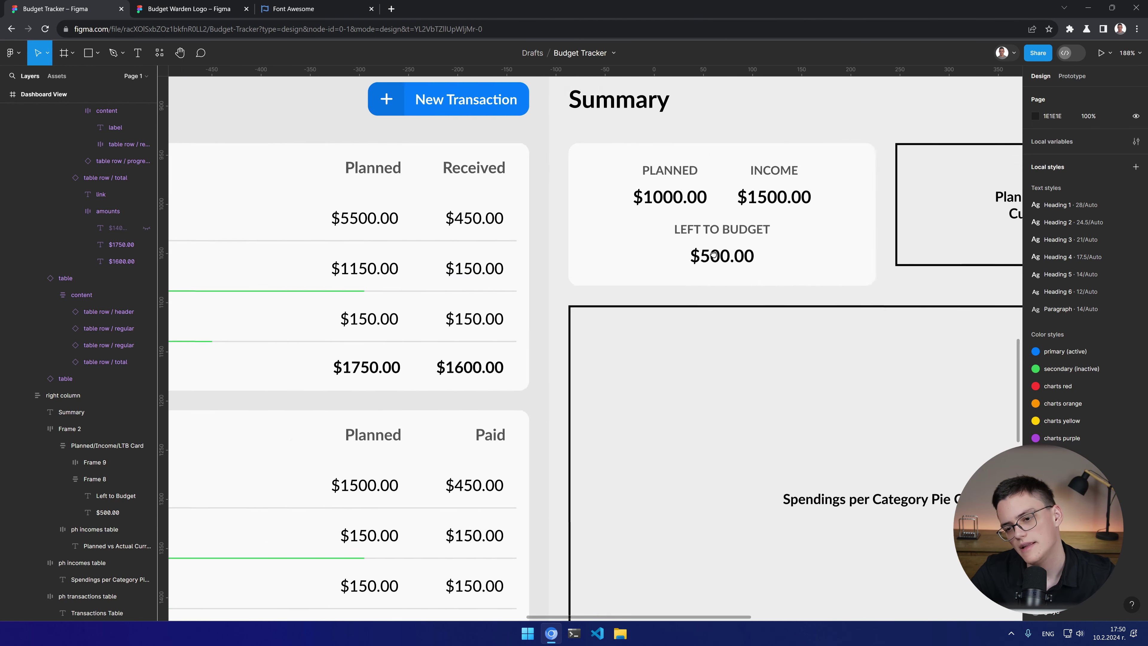
scroll(896, 224, right, 6)
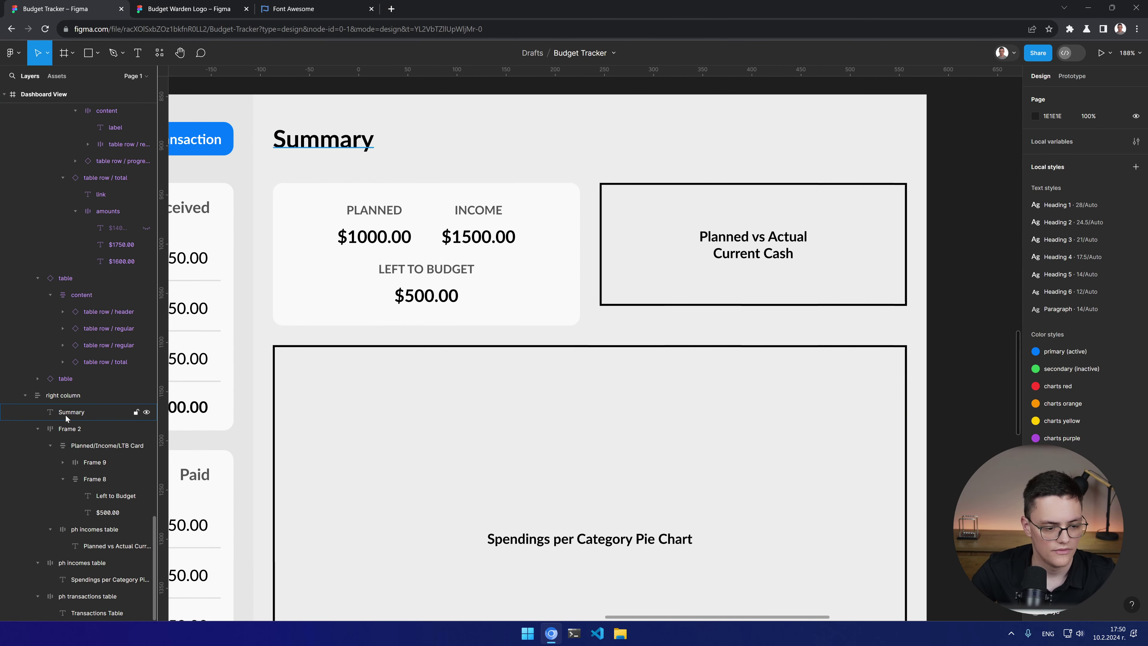
Step: Try removing the Planned vs Actual Current Cash placeholder from the Summary row in Frame 2
click(66, 428)
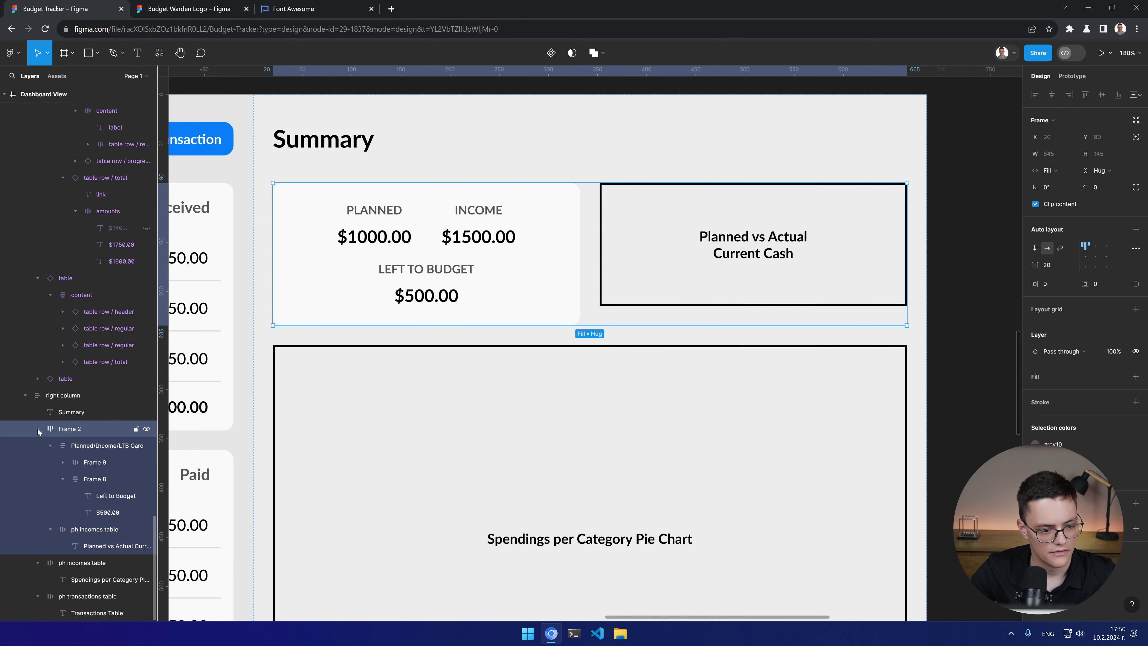
click(38, 429)
click(73, 413)
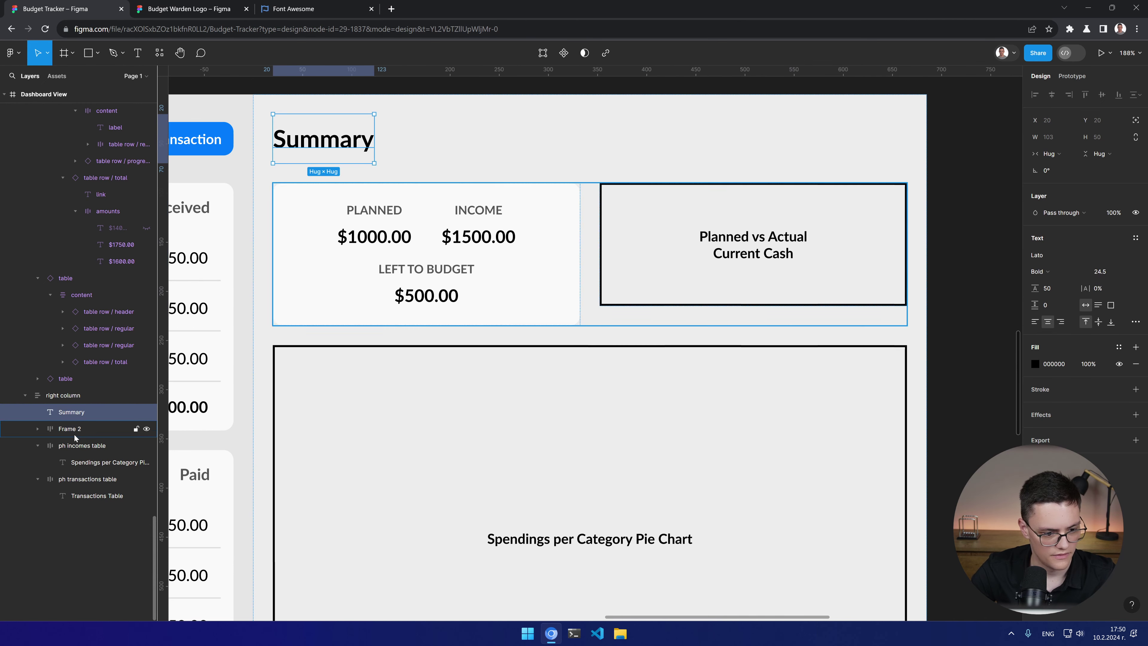
click(74, 444)
click(71, 429)
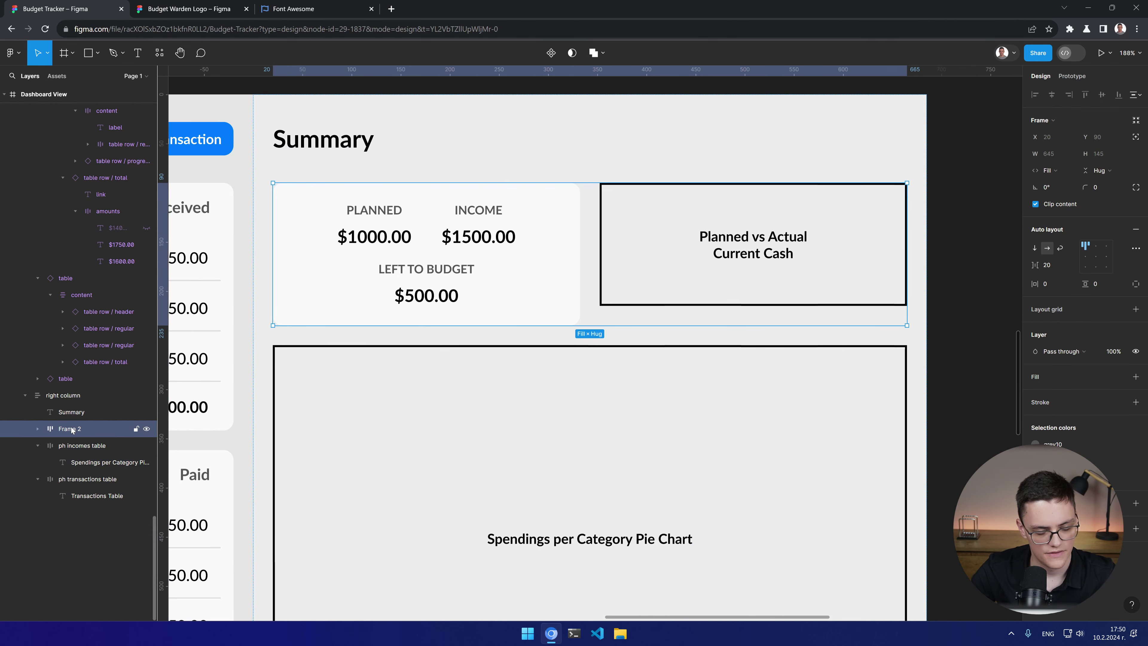
click(38, 433)
click(80, 442)
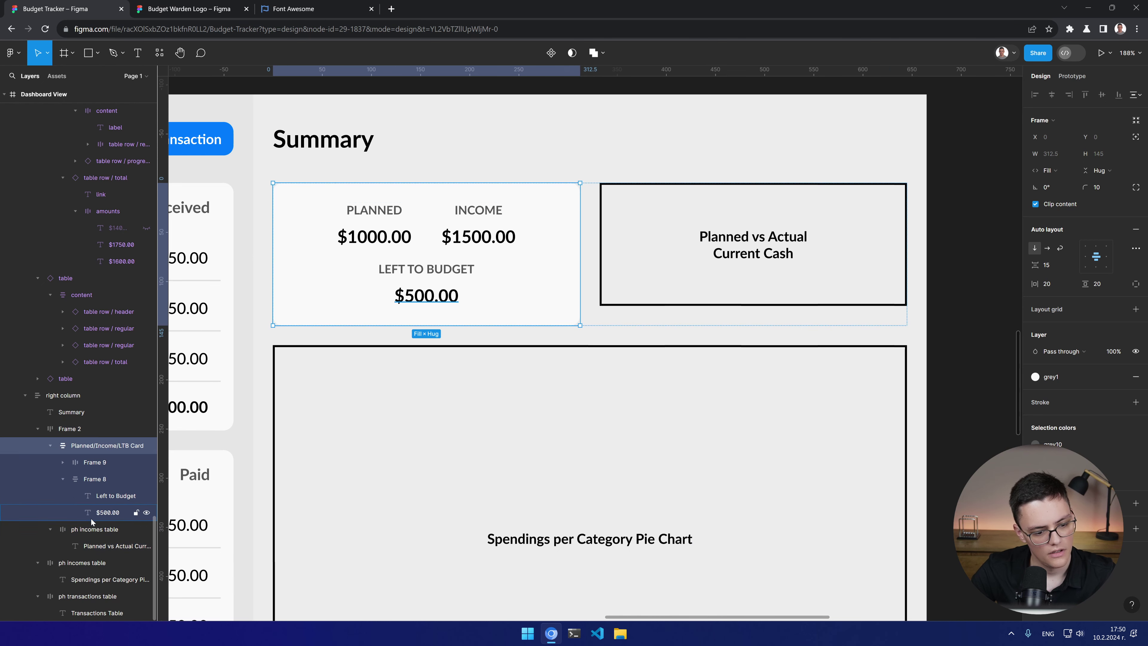
click(89, 528)
key(Delete)
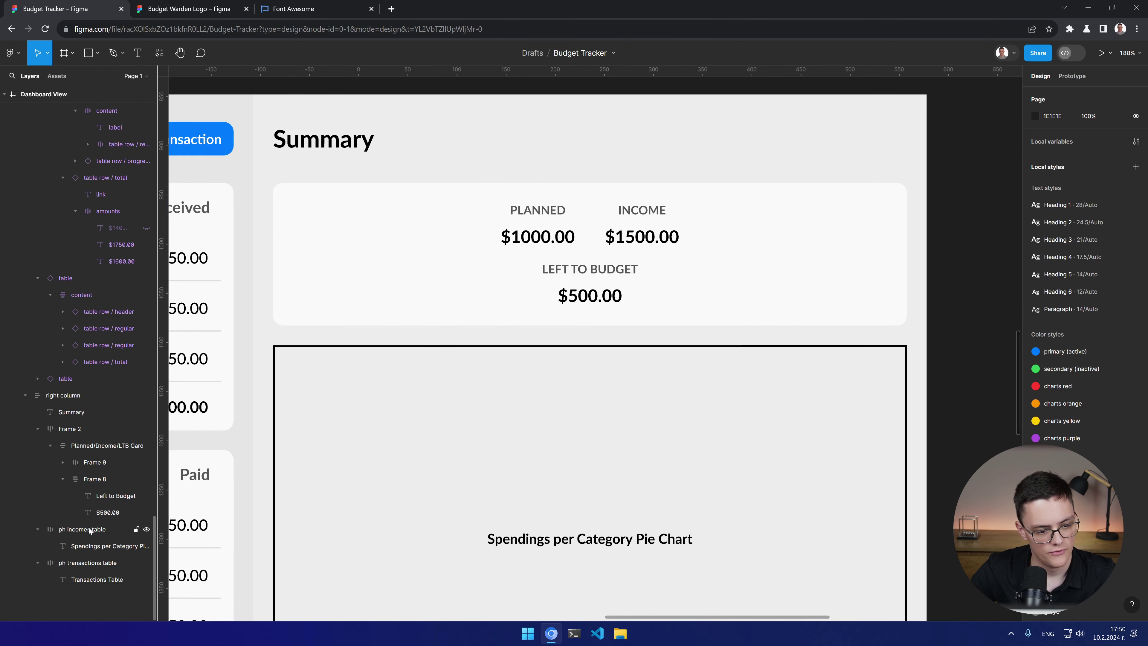
Step: Undo the deletion of the Planned vs Actual Current Cash placeholder
click(104, 444)
key(Escape)
key(ctrl+z)
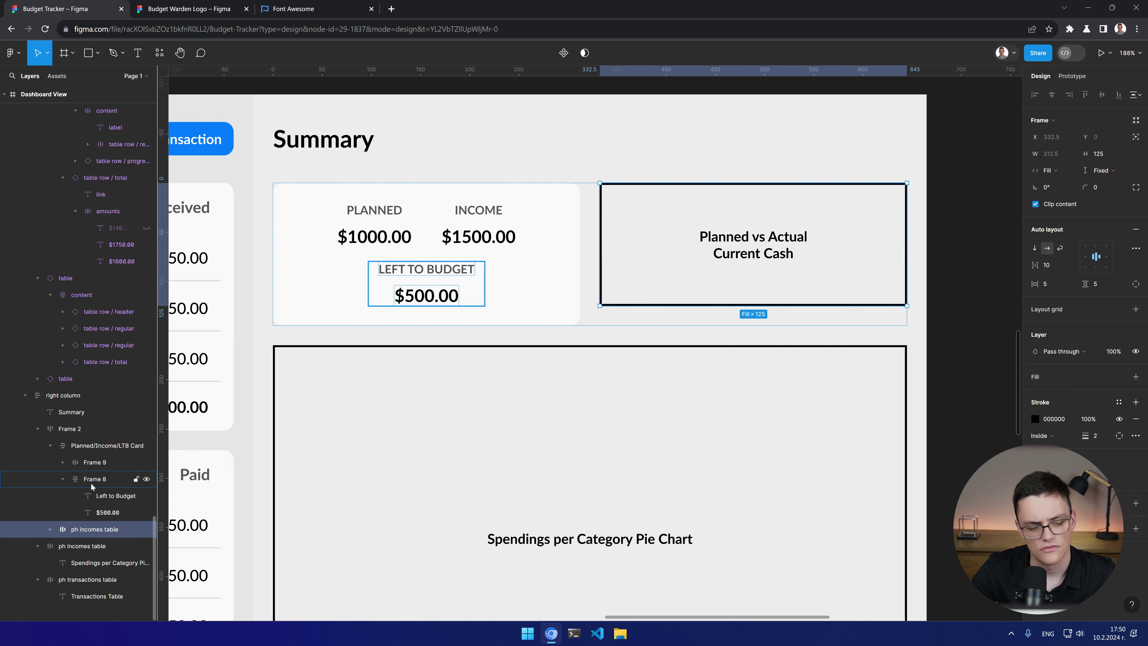
Step: Duplicate the Planned/Income/LTB Card within Frame 2 and delete the Planned vs Actual Current Cash placeholder
click(97, 446)
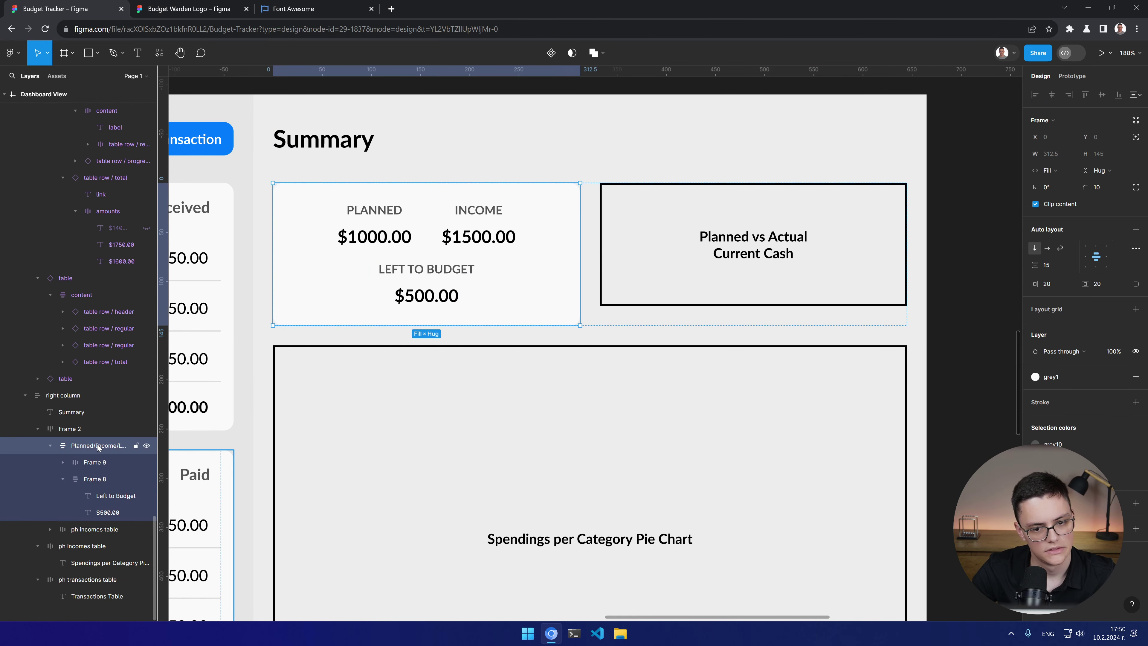
key(ctrl+d)
click(90, 613)
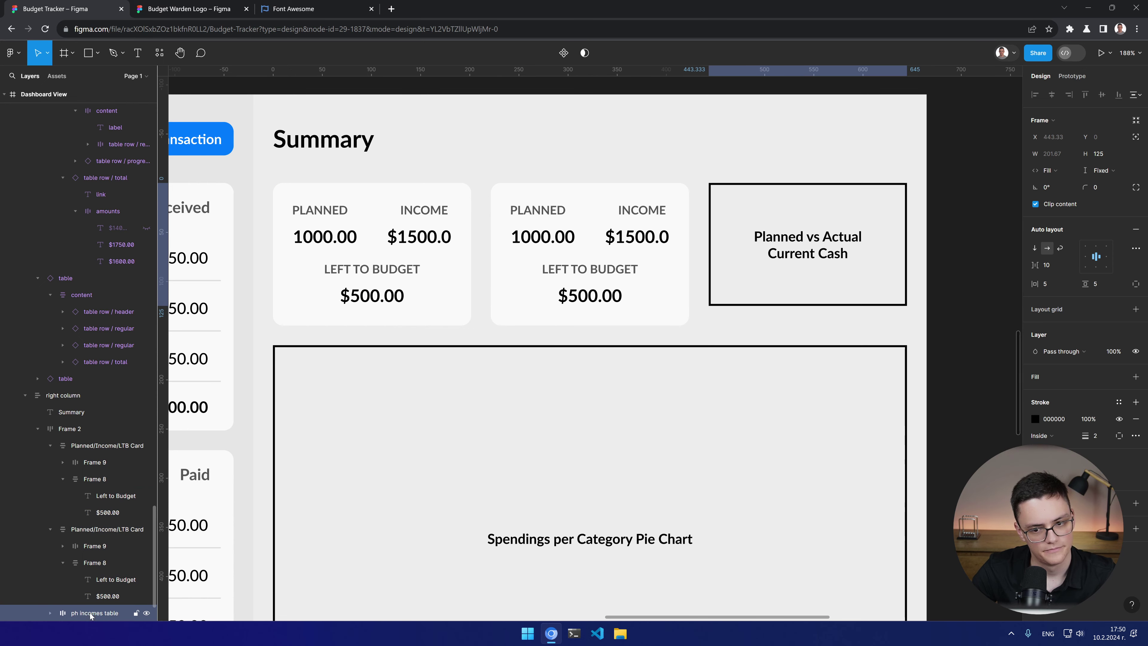
drag(103, 615, 90, 619)
Step: Change the Income label in the duplicated Summary card to Actual
double_click(820, 211)
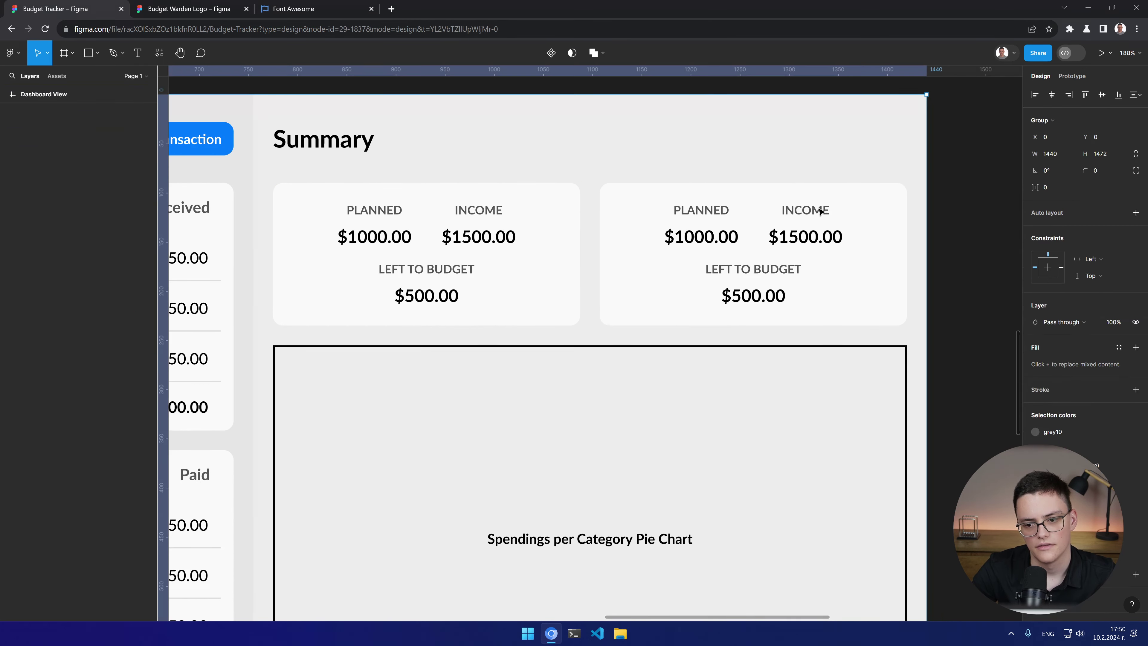
double_click(821, 211)
double_click(819, 211)
double_click(816, 211)
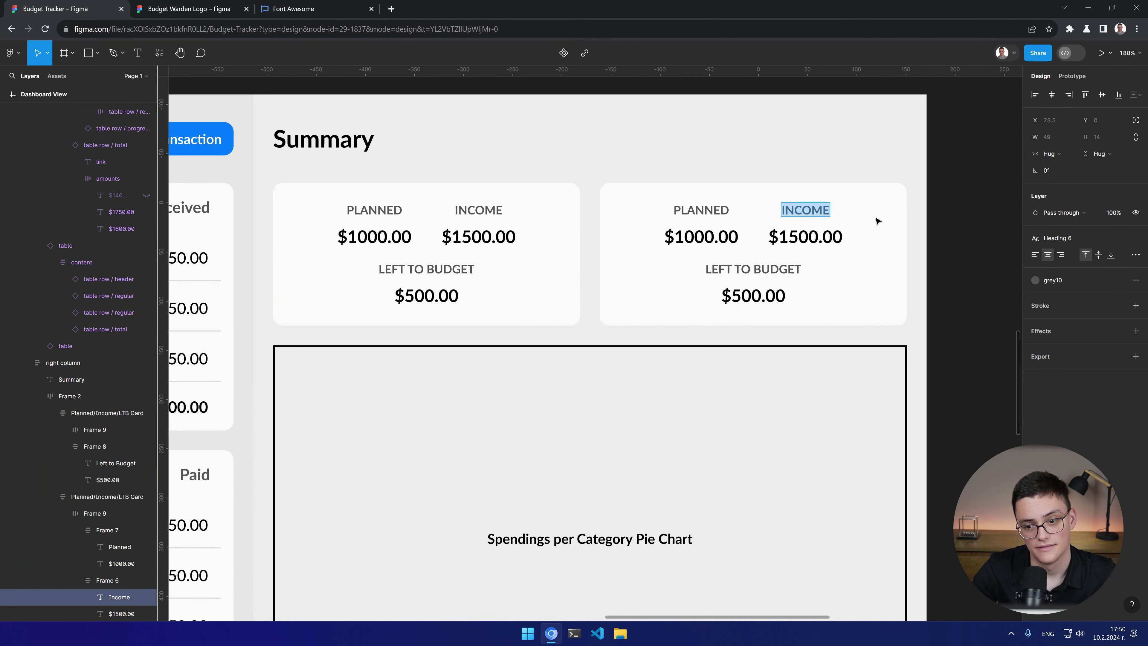
text(Actual)
key(Escape)
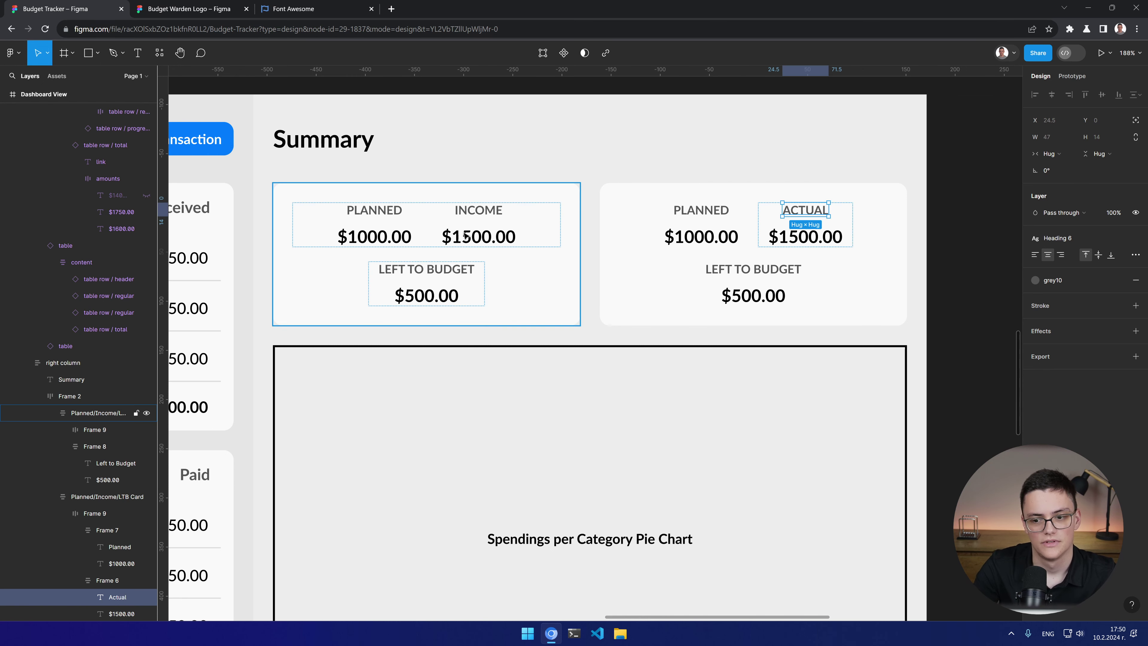
Step: Reorder the original card's Frame 9 so the Income group comes before the Planned group
click(369, 237)
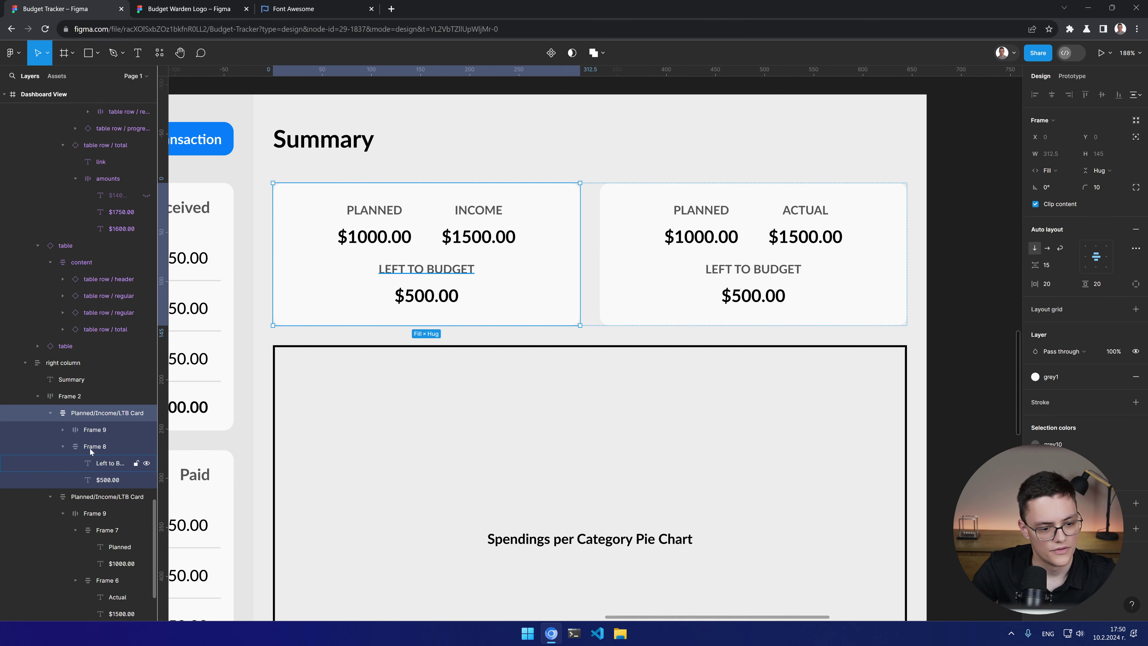
click(95, 428)
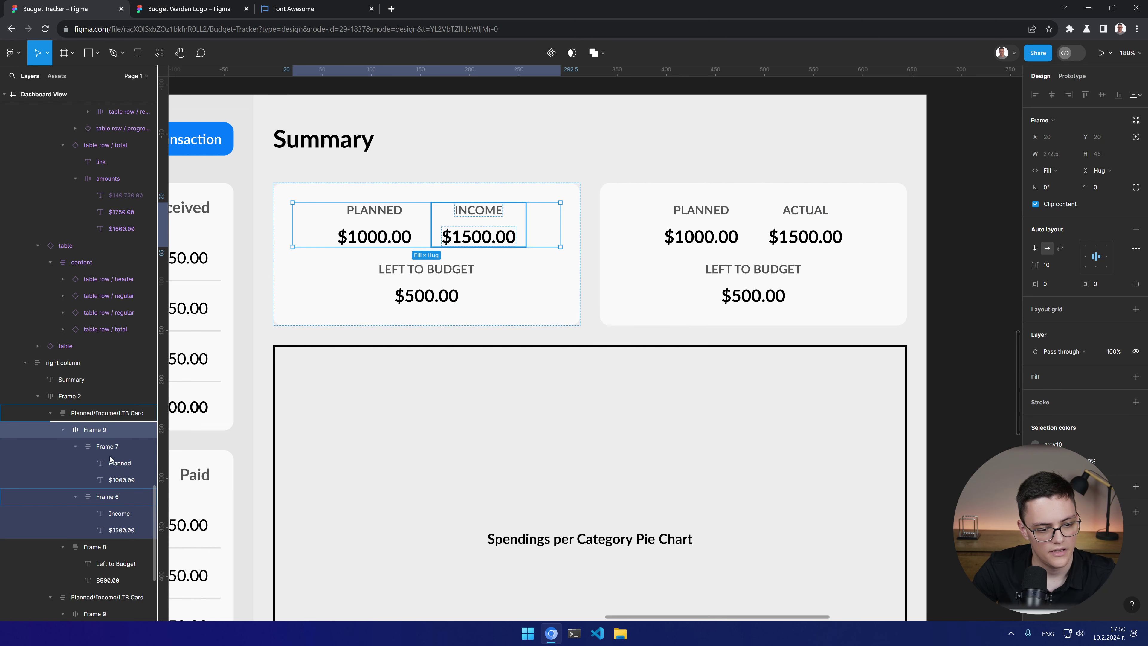
drag(108, 496, 108, 442)
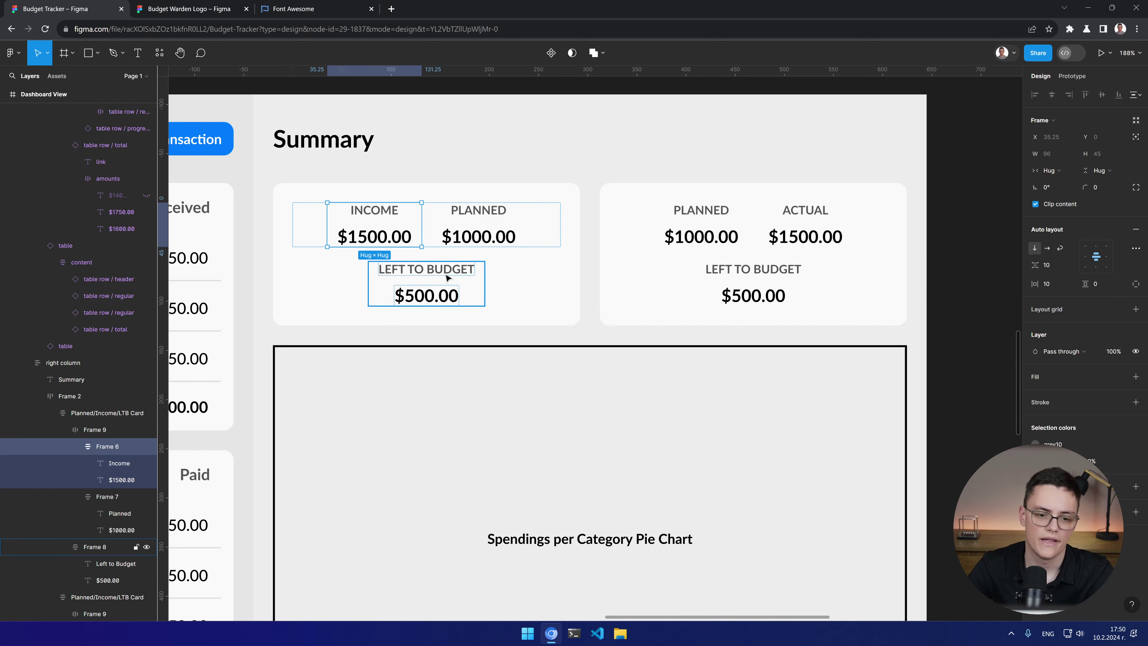
click(328, 322)
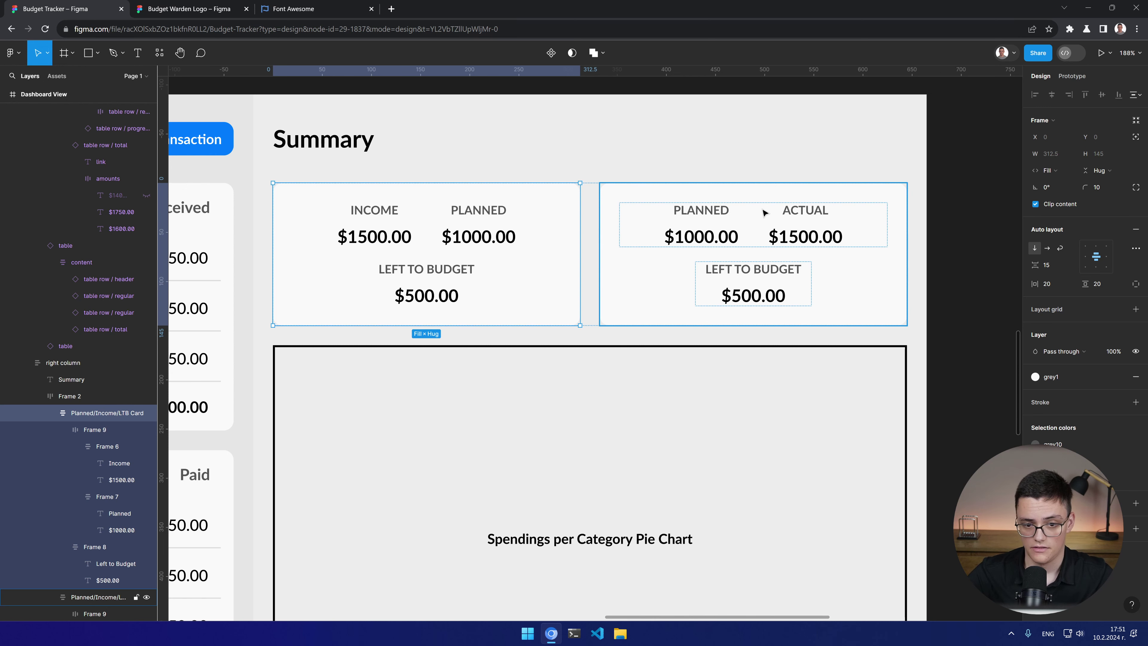
Step: Change the amount under Actual in the duplicated card to $500.00
click(805, 240)
double_click(802, 240)
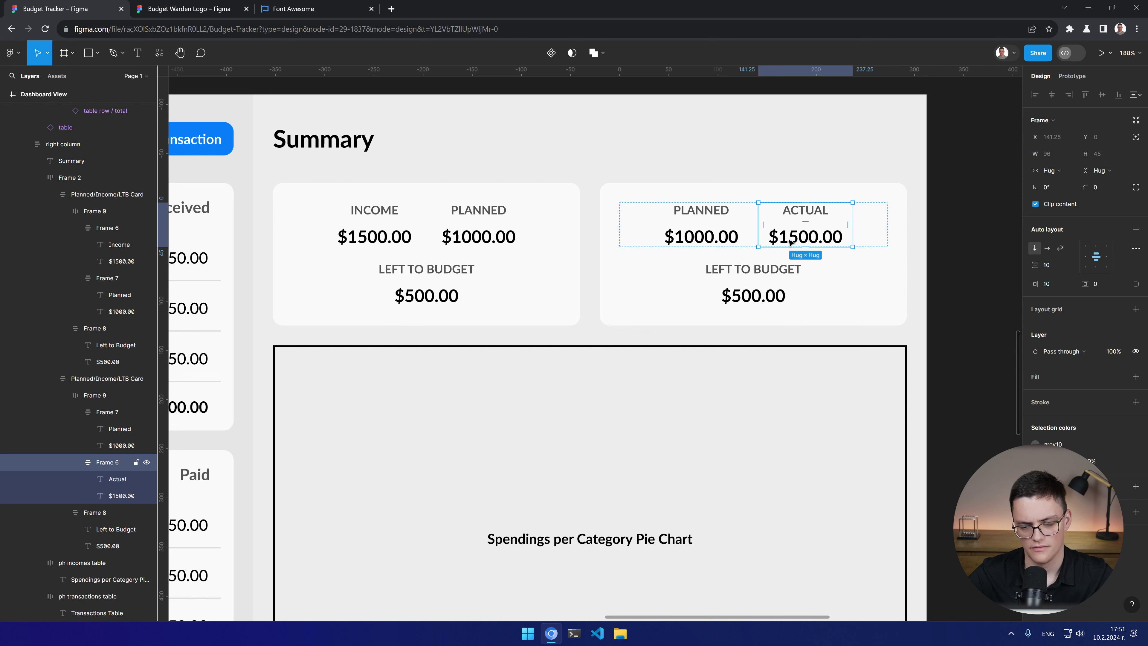
double_click(790, 240)
double_click(790, 241)
key(Right)
key(Left)
key(Left)
key(Left)
key(Left)
key(Left)
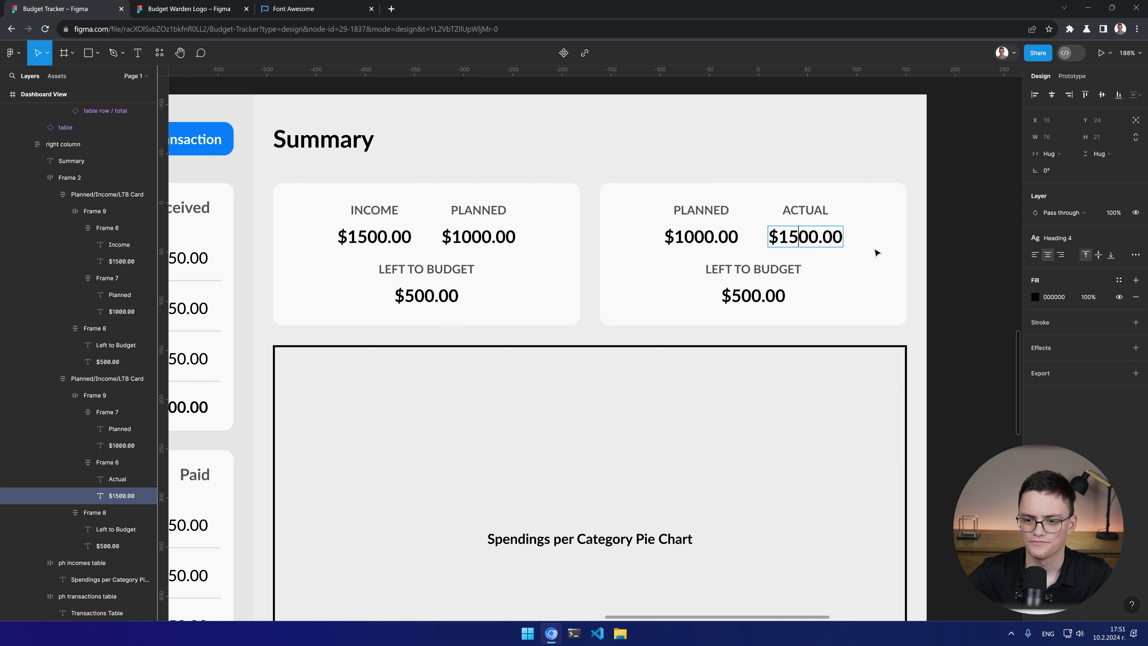
key(BackSpace)
key(BackSpace)
text(5)
key(Escape)
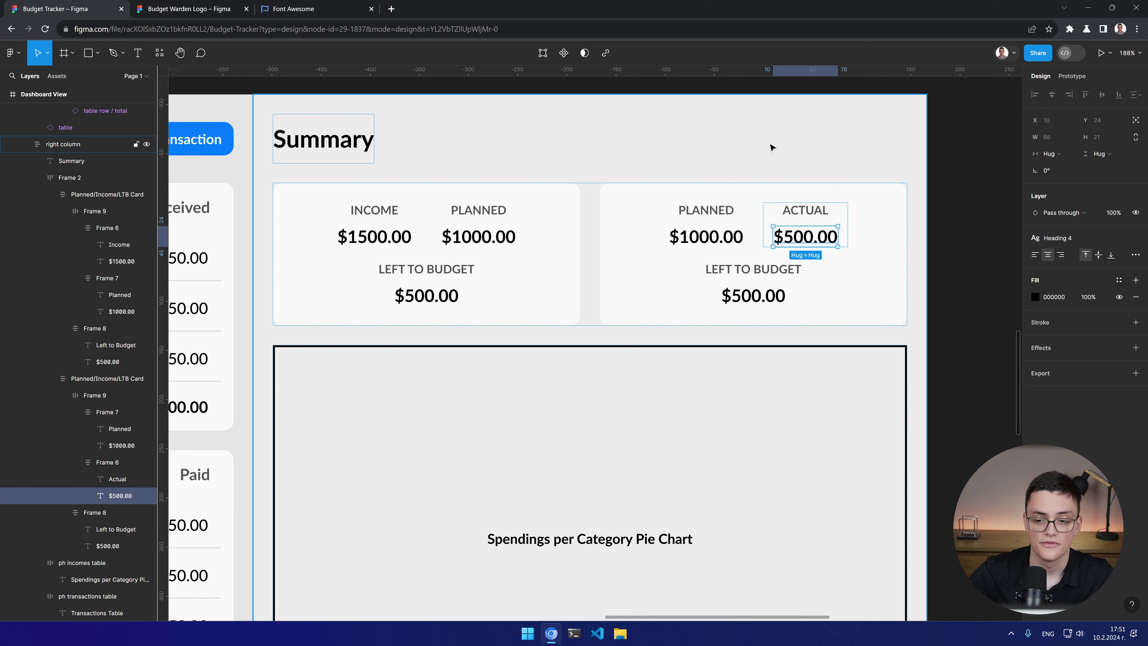
Step: Replace the Left to Budget label in the duplicated card with Current Cash
click(764, 267)
click(765, 266)
double_click(764, 267)
text(C)
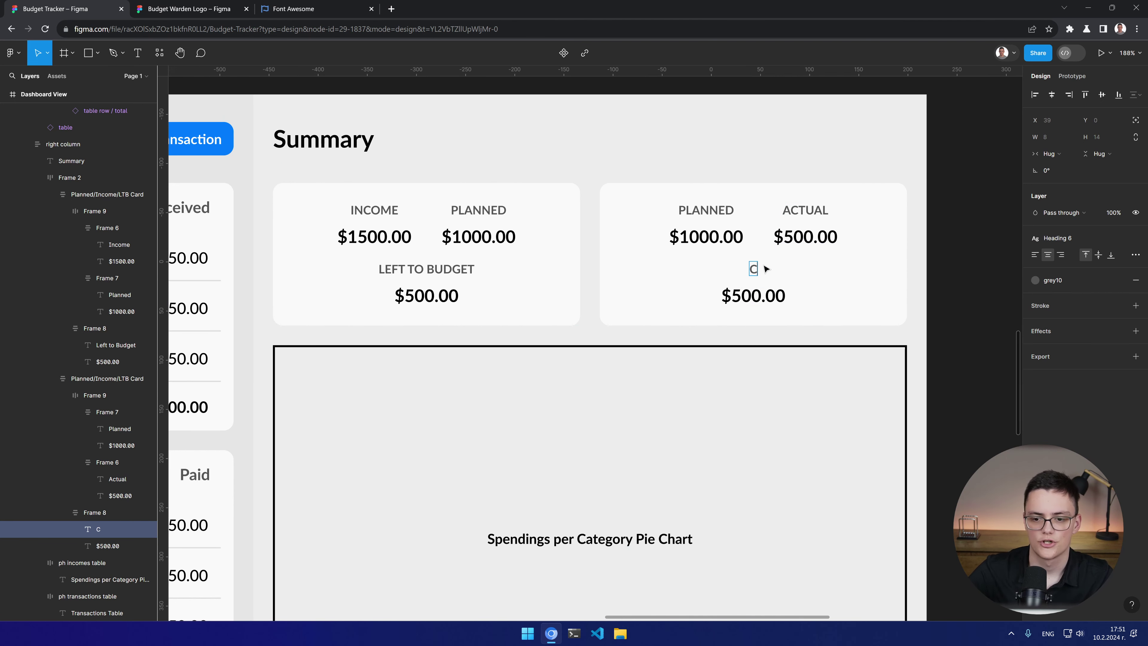
text(urrent Cash)
double_click(751, 295)
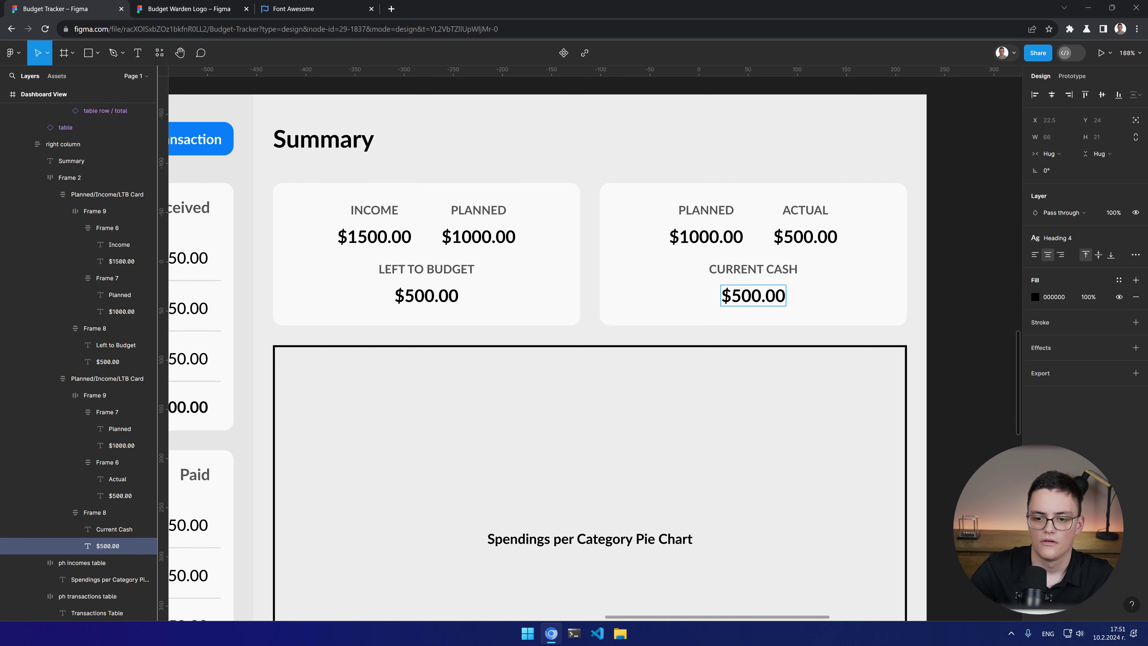
key(Escape)
click(733, 142)
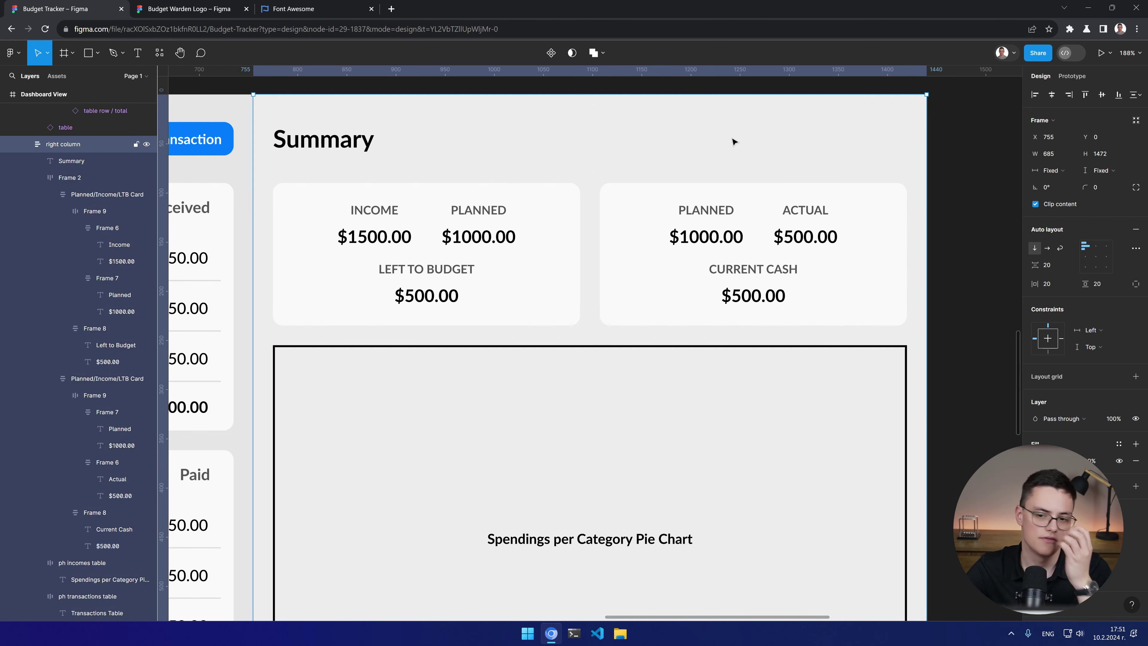
Step: Move the original card's Left to Budget group into Frame 9, in the same row as Income and Planned
key(minus)
drag(627, 308, 784, 315)
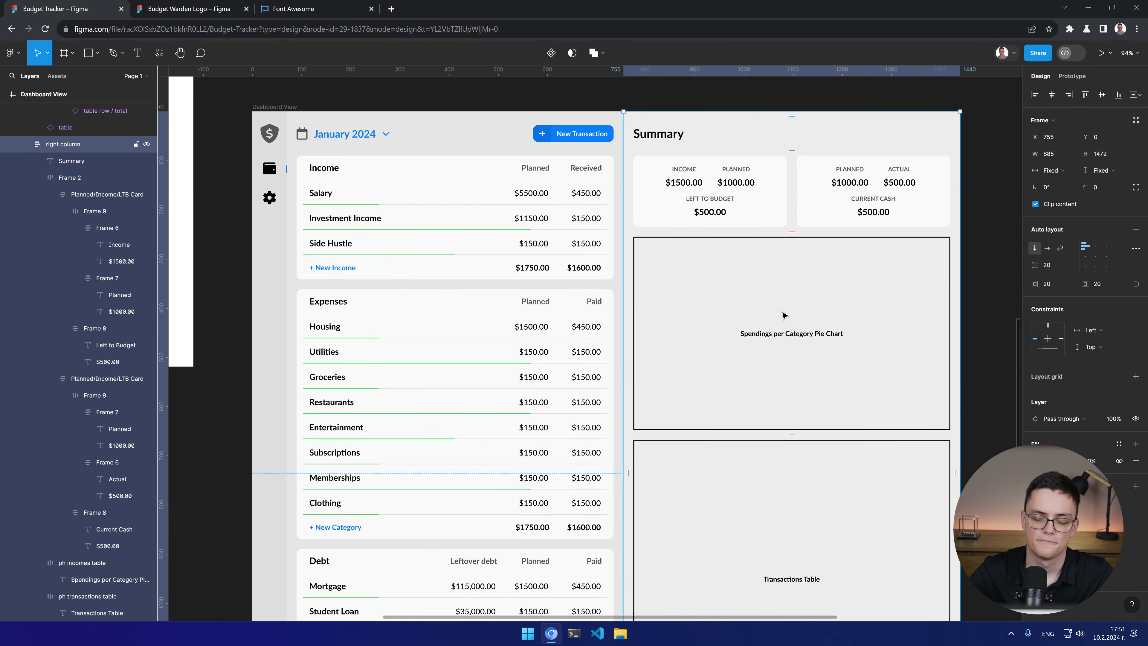
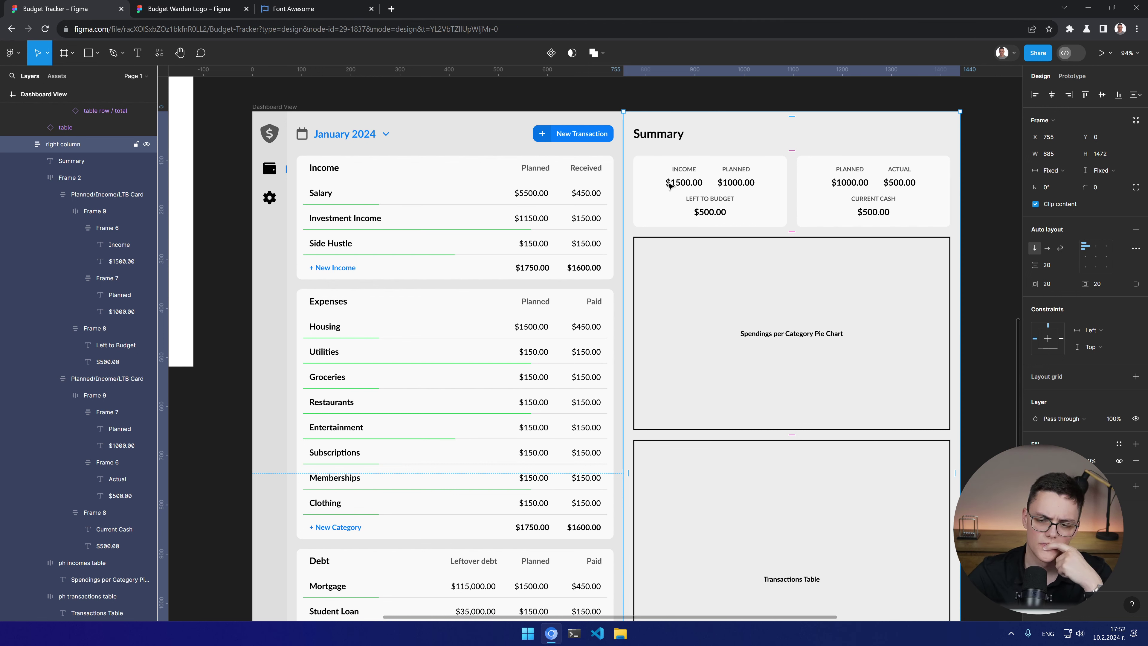
click(752, 172)
click(94, 328)
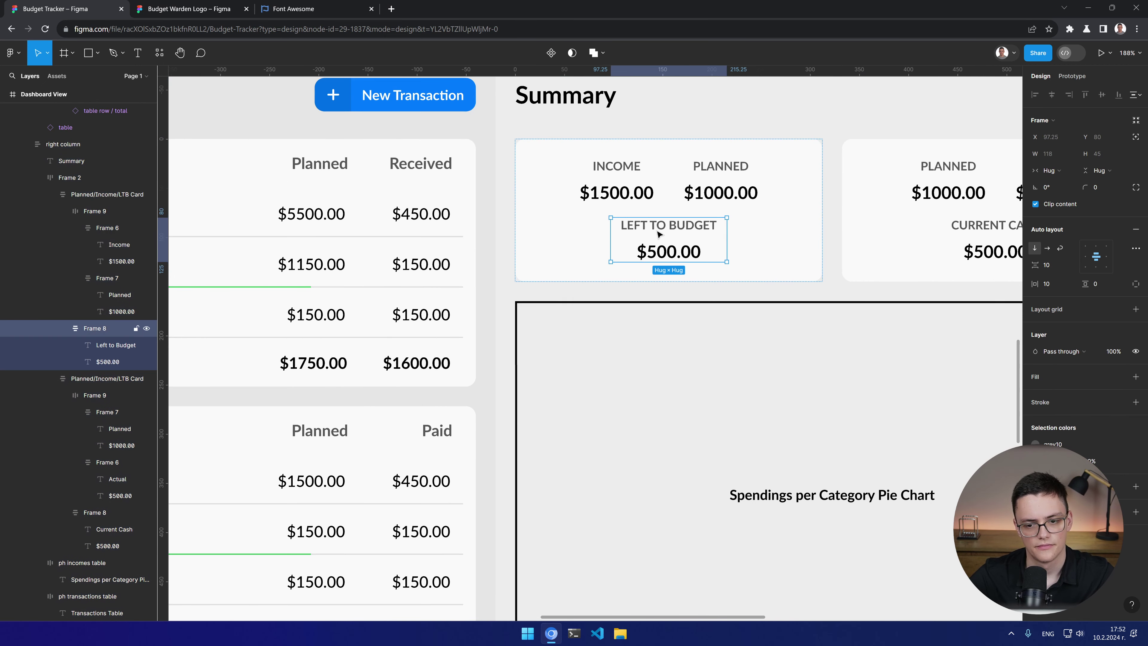
drag(96, 326, 115, 221)
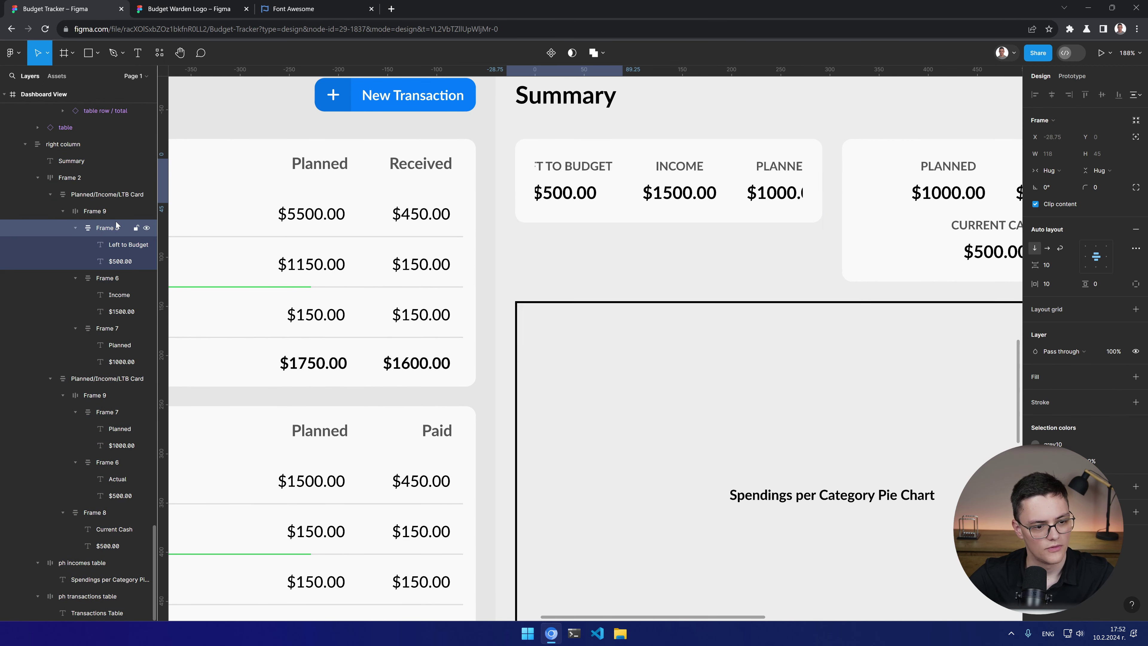
Step: Move the Income and Planned groups ahead of the Left to Budget group in the original card's Frame 9
click(118, 273)
shift+click(108, 328)
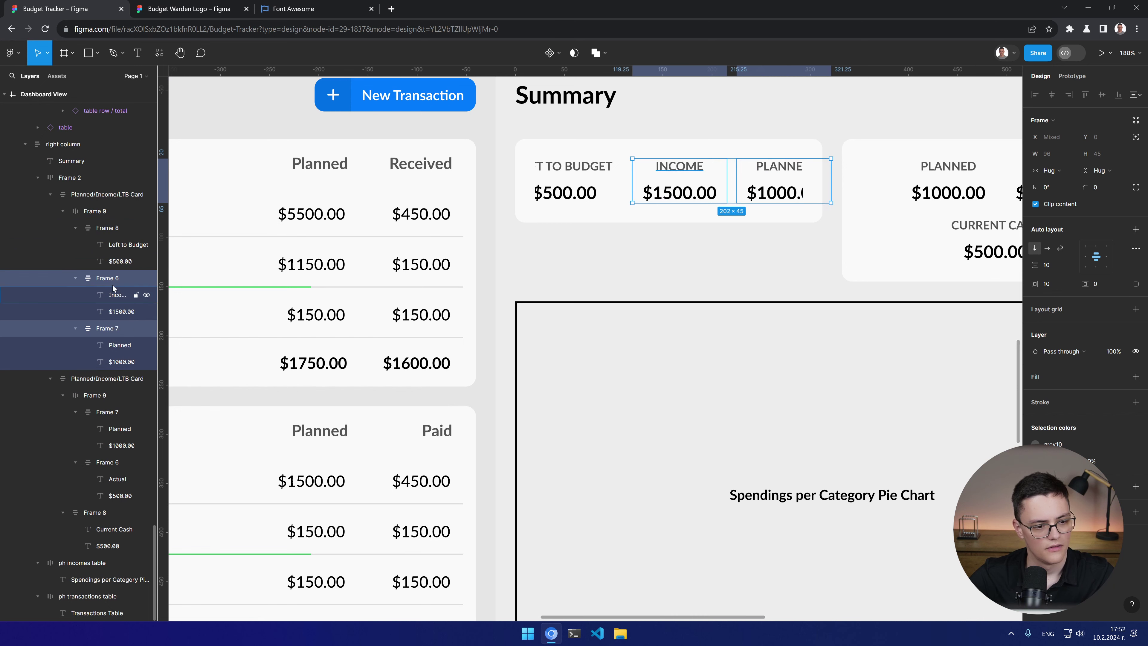
drag(119, 227, 121, 220)
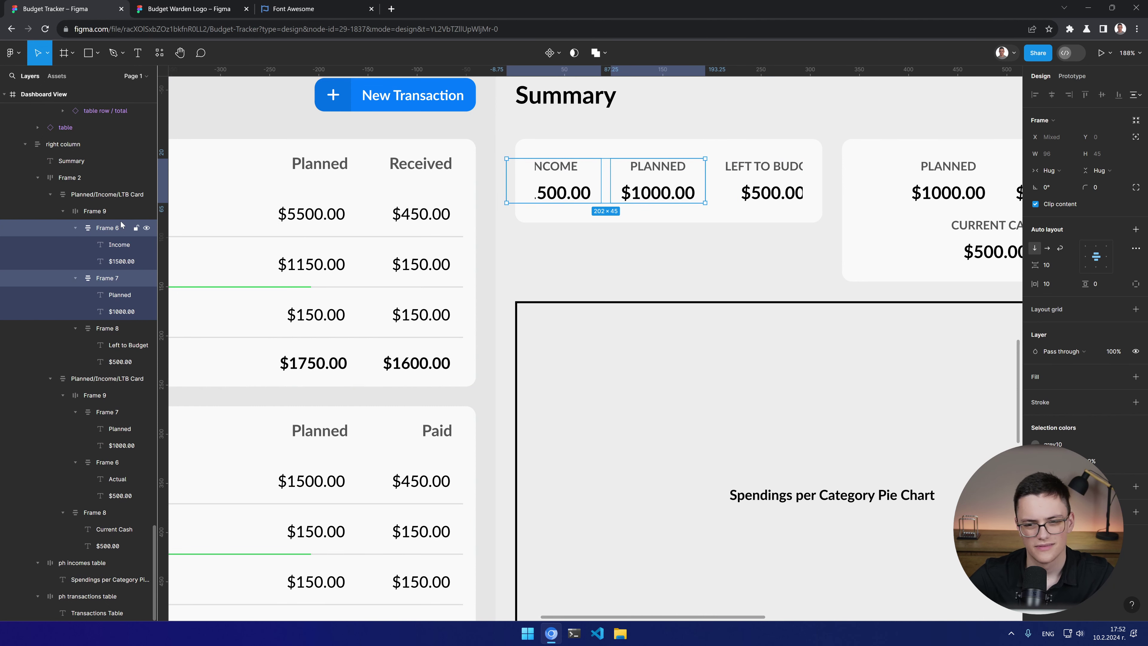
click(656, 247)
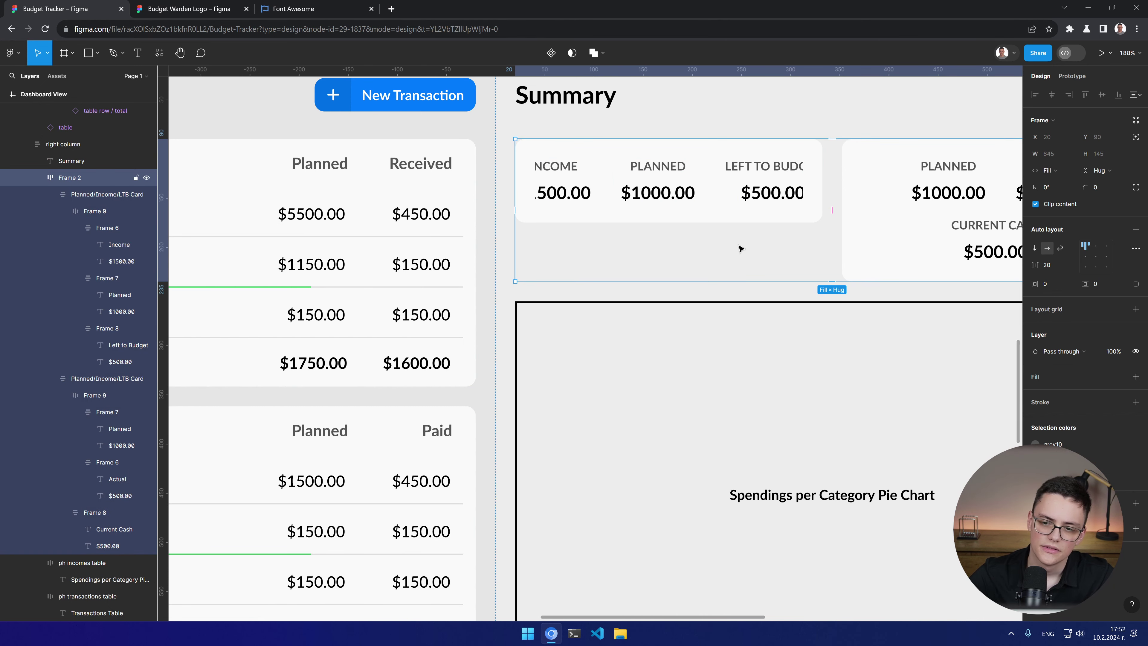
Step: Set the horizontal padding of the original card's Income group, Frame 6, to 5
click(99, 198)
click(97, 211)
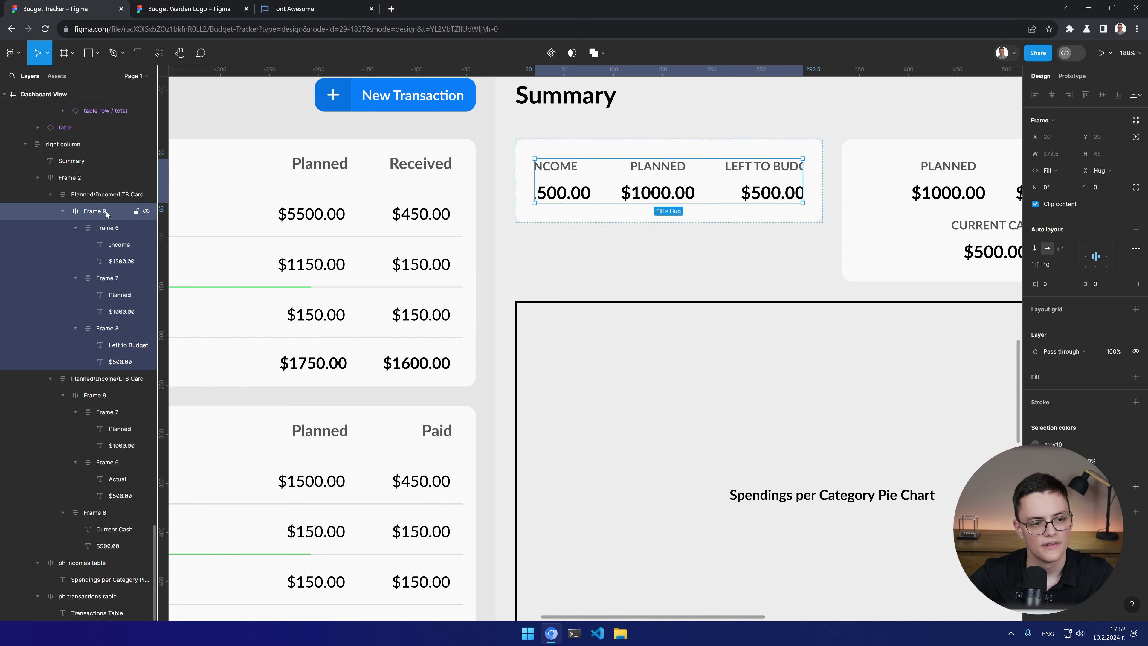
click(110, 231)
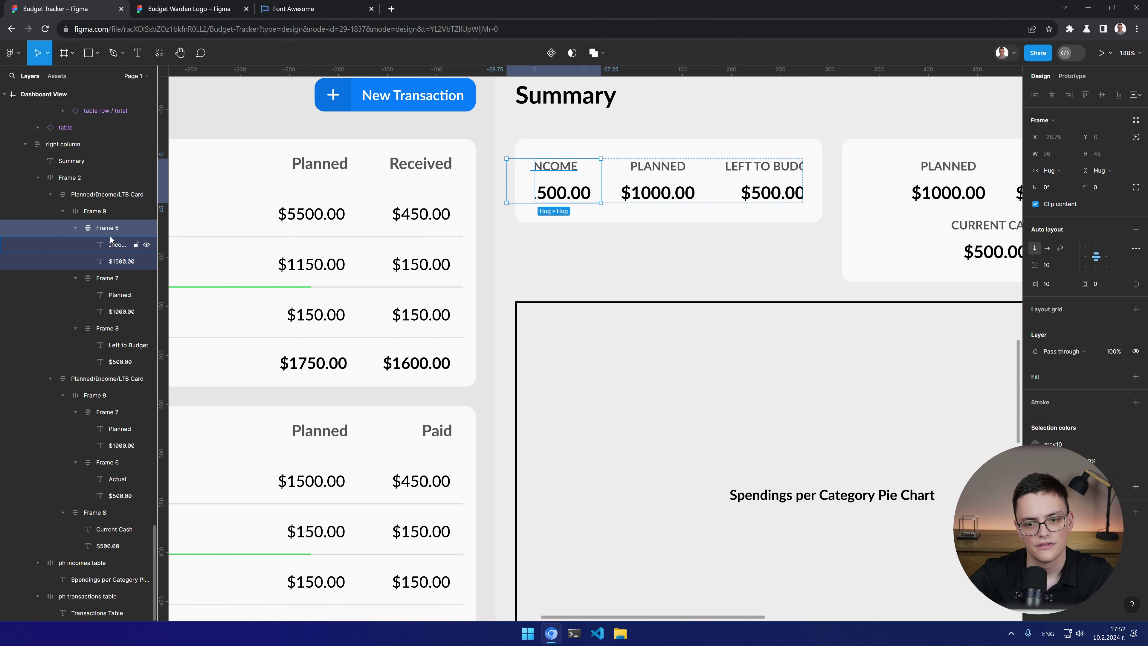
click(1048, 284)
key(Down)
key(Down)
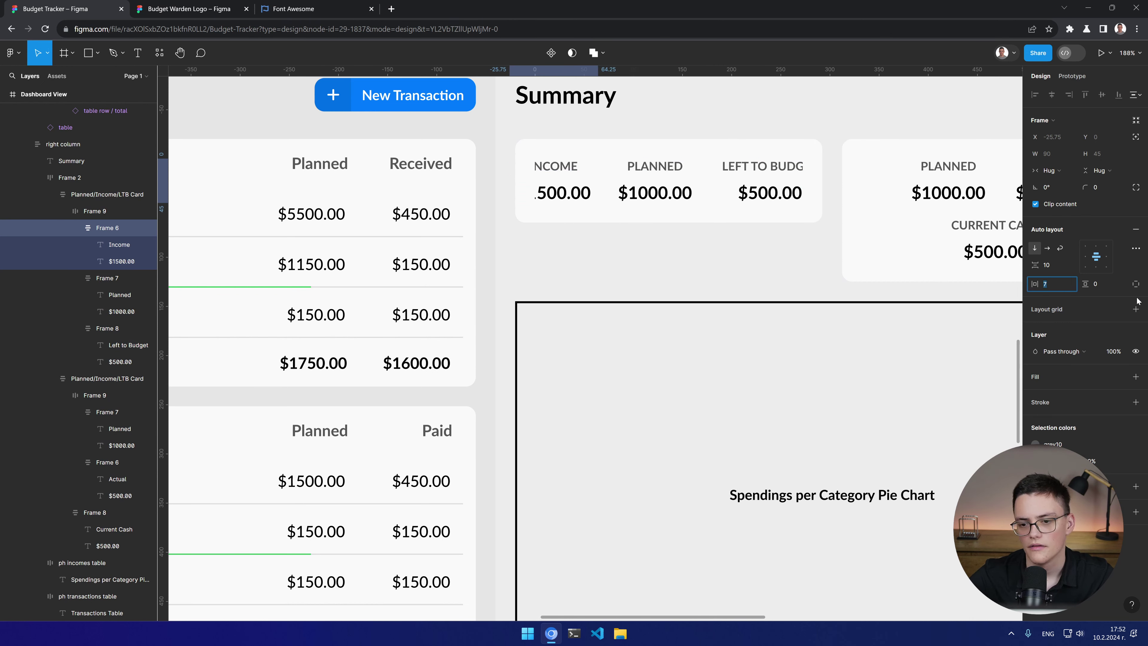
key(Down)
key(Down)
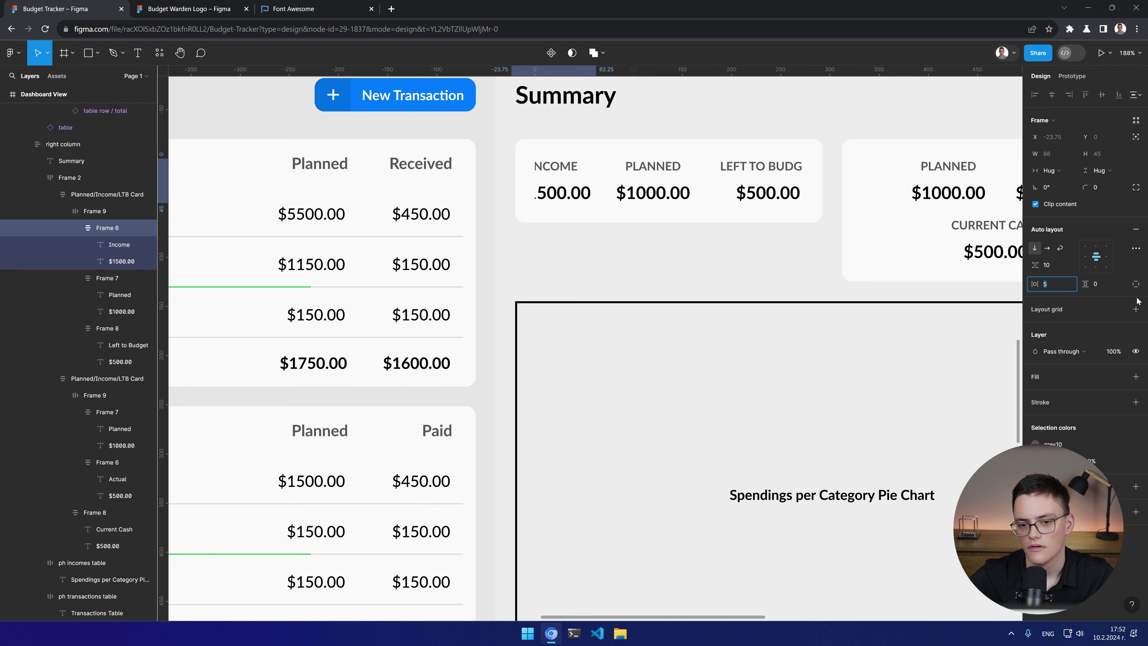
key(Return)
Step: Set the horizontal padding of the original card's Planned and Left to Budget groups to 5
click(118, 277)
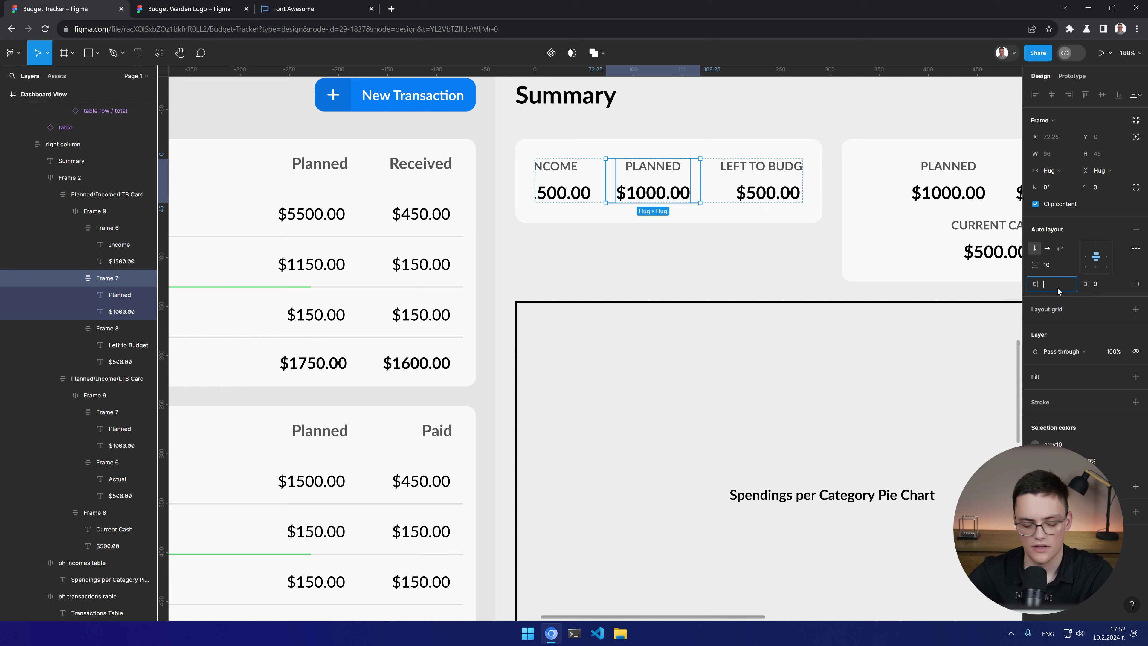
text(5)
key(Return)
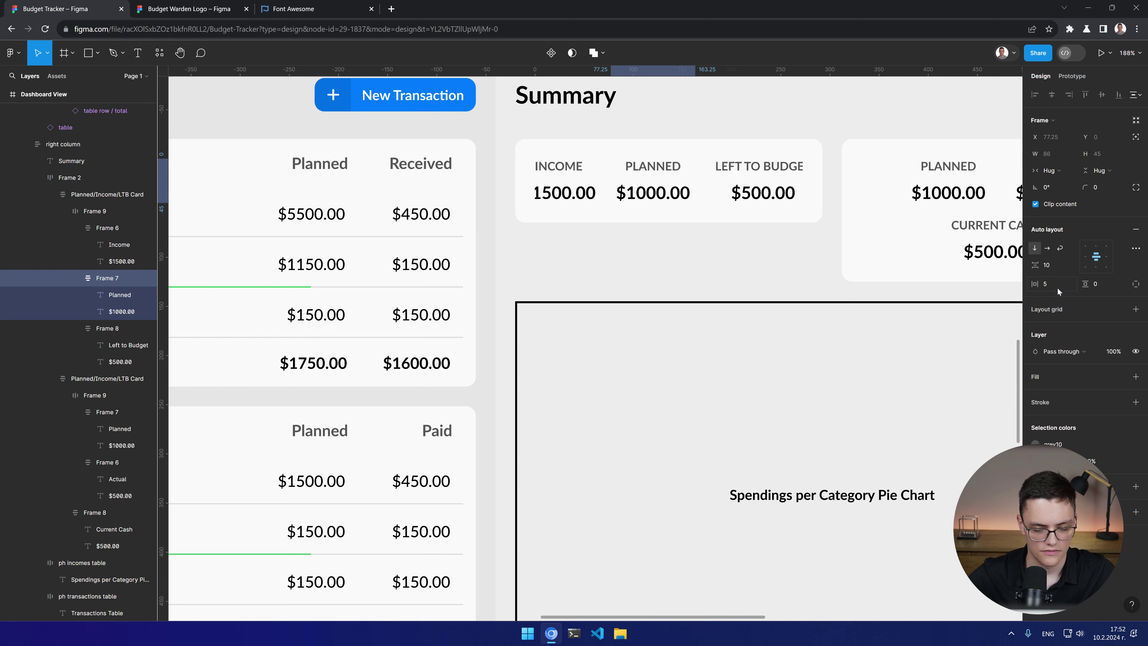
click(105, 335)
text(5)
key(Return)
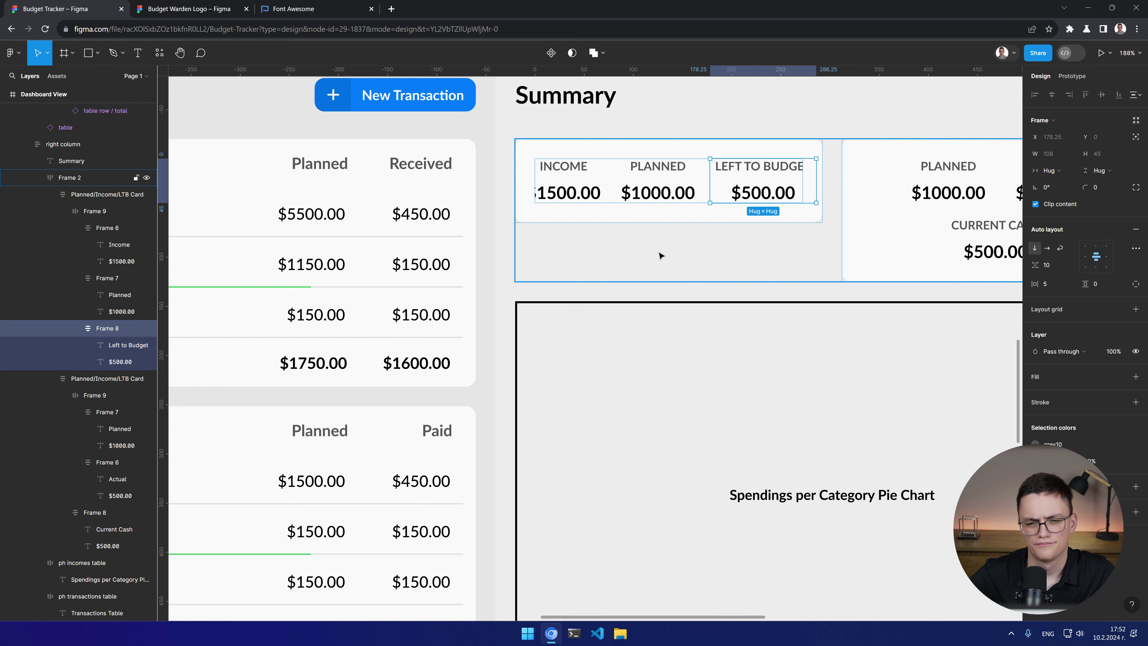
Step: Set the horizontal padding of the original Planned/Income/LTB Card to 10
click(548, 151)
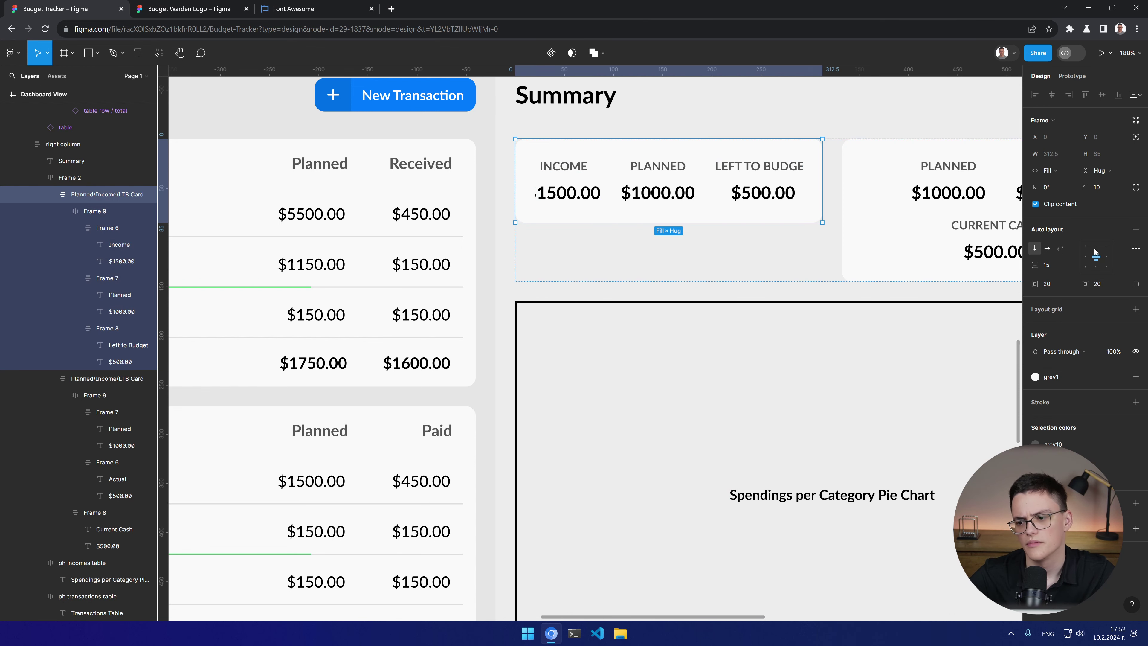
click(1070, 289)
text(2)
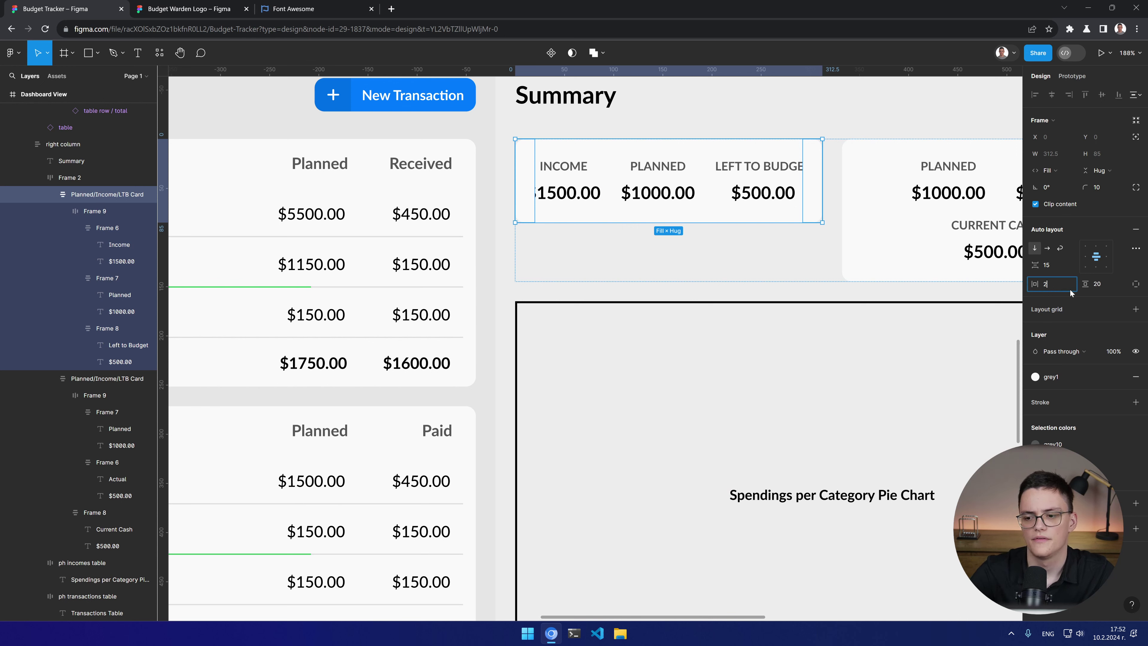
key(BackSpace)
text(10)
key(Return)
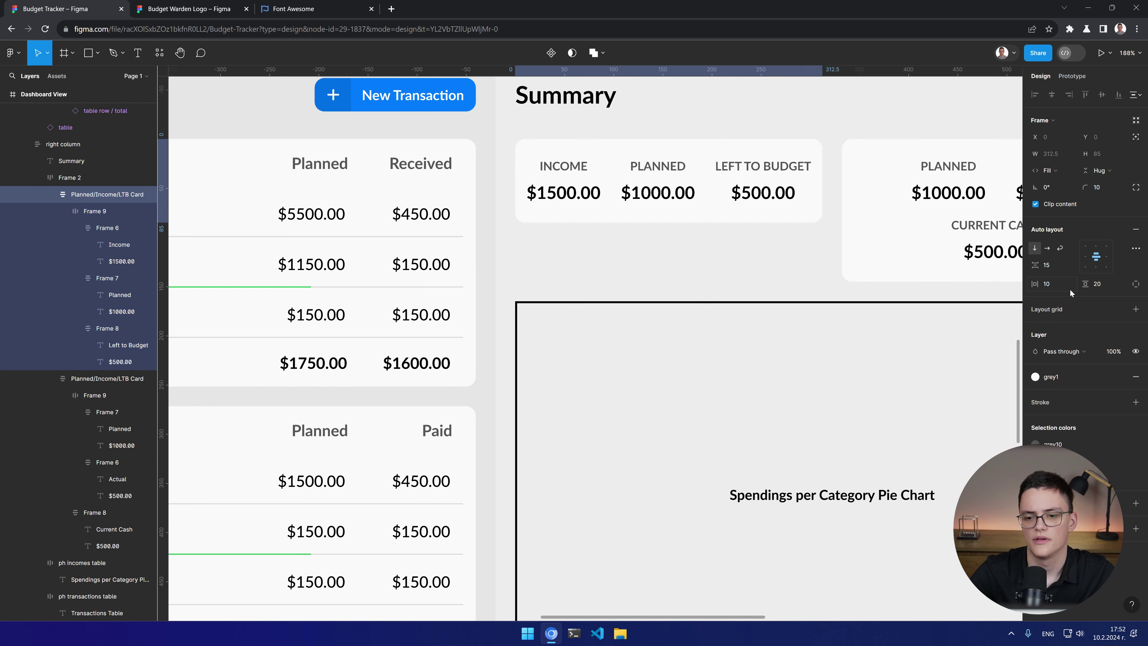
Step: Left-align the text of the Income label in the original Summary card
click(682, 270)
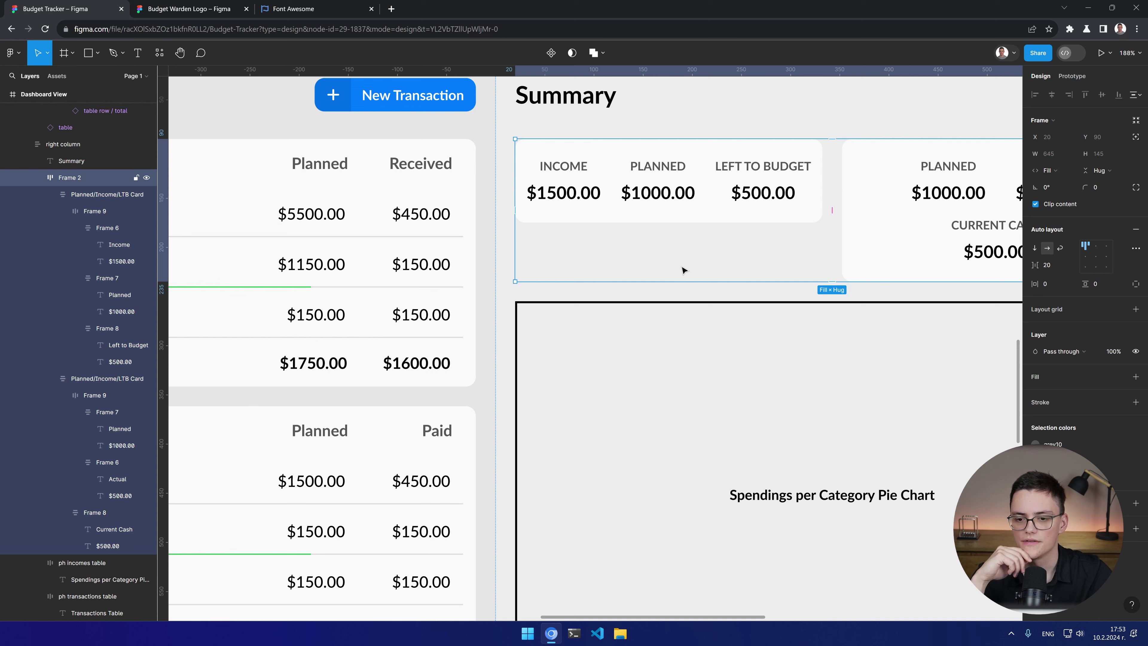
double_click(560, 172)
double_click(560, 172)
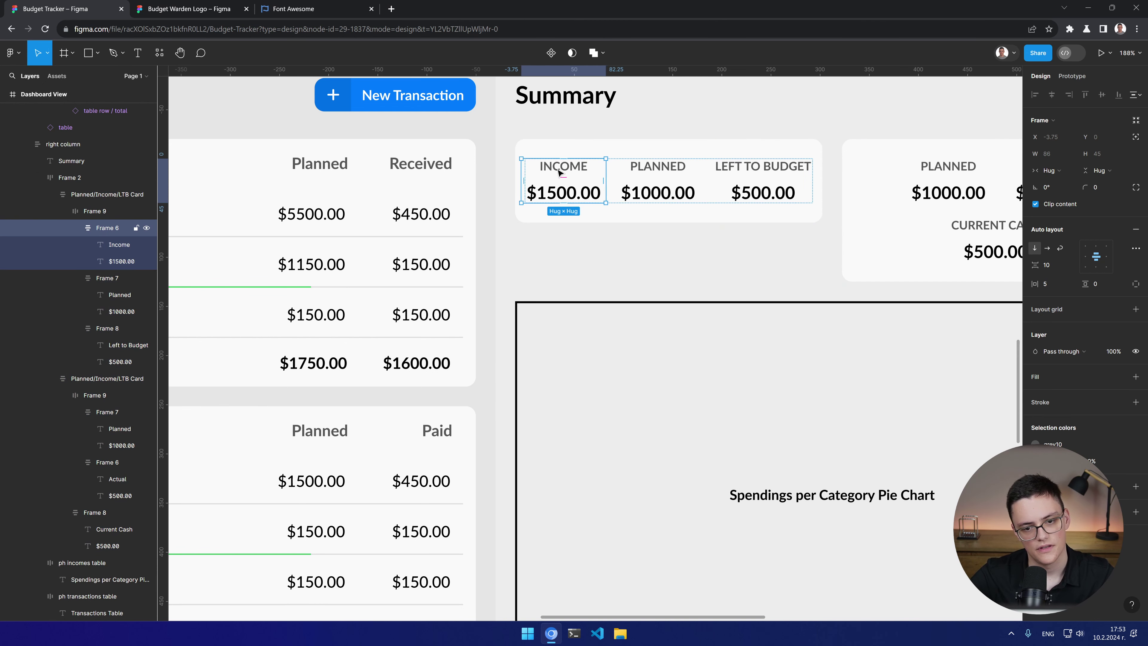
double_click(560, 174)
click(1035, 254)
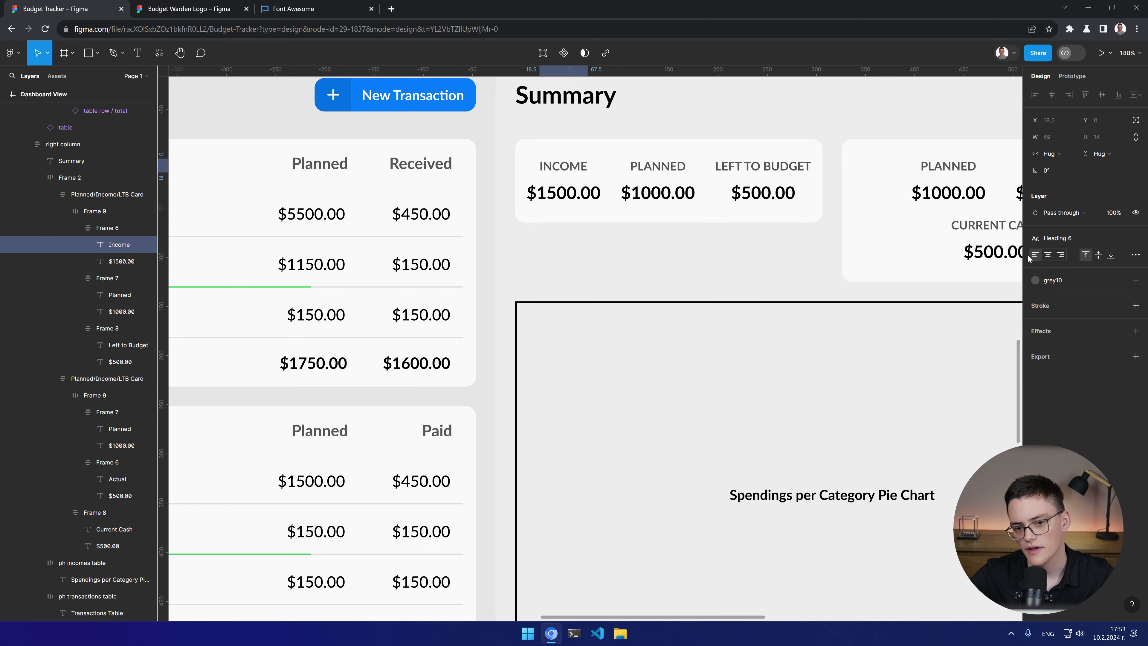
Step: Left-align the contents of the Income, Planned and Left to Budget groups in the first Summary card
click(561, 193)
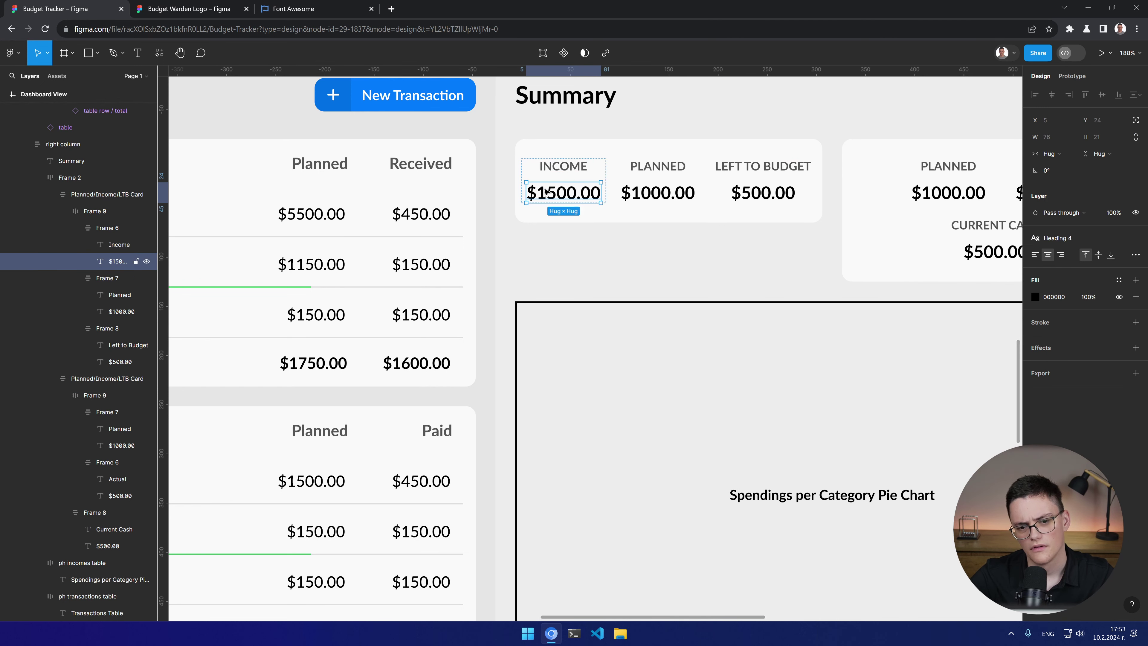
click(600, 165)
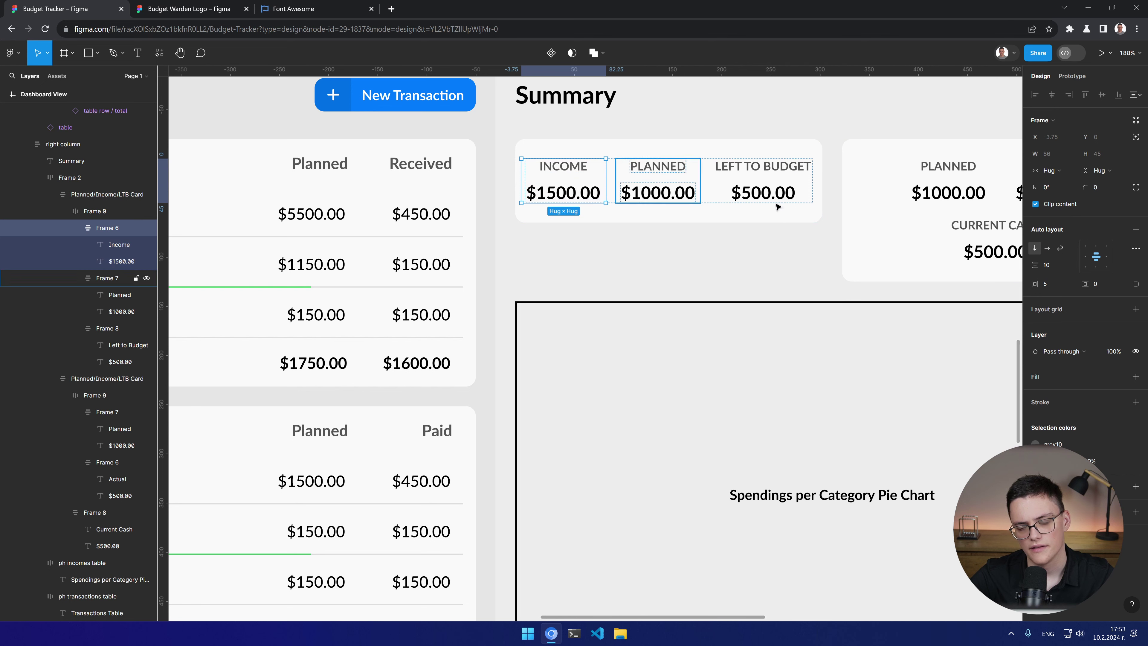
click(1084, 266)
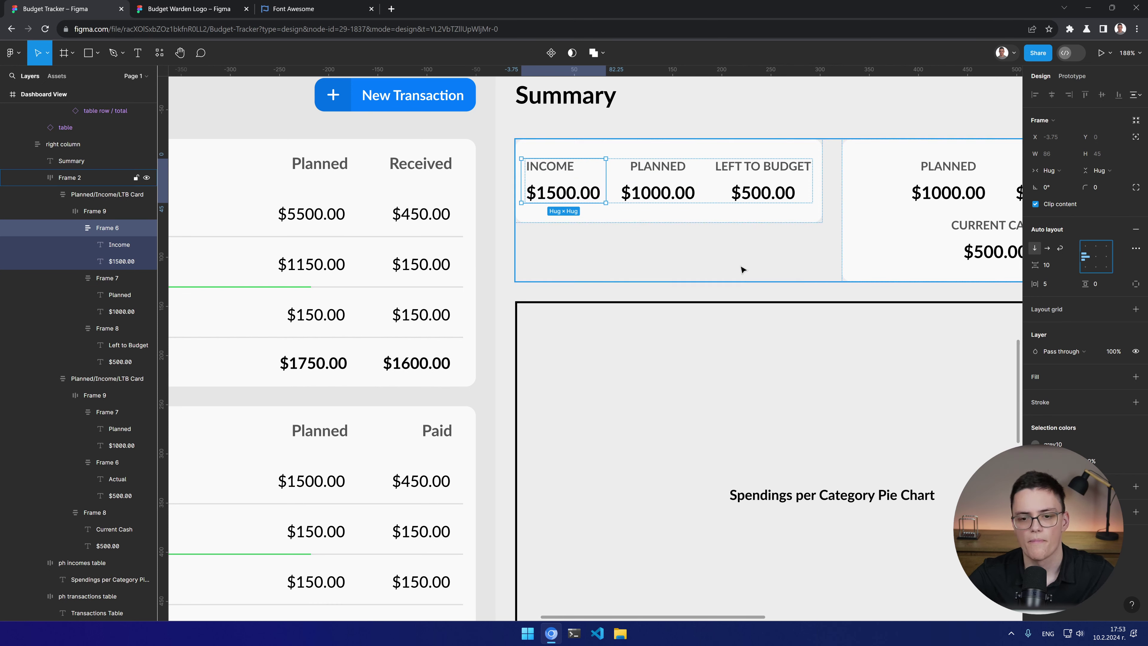
key(Tab)
click(1085, 257)
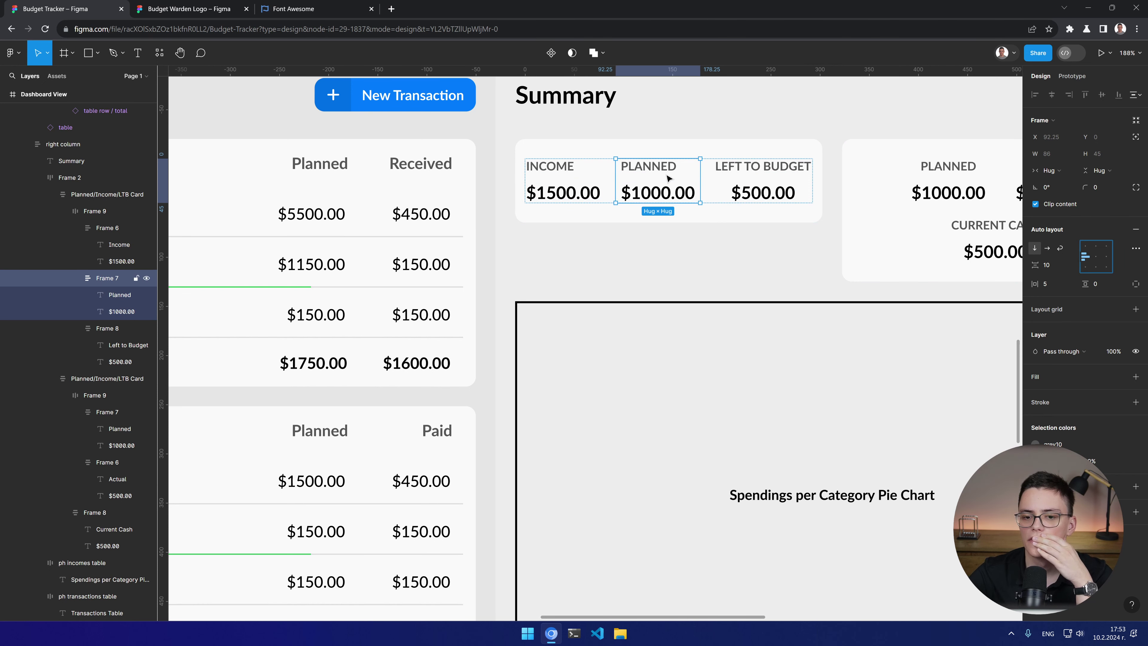
key(Tab)
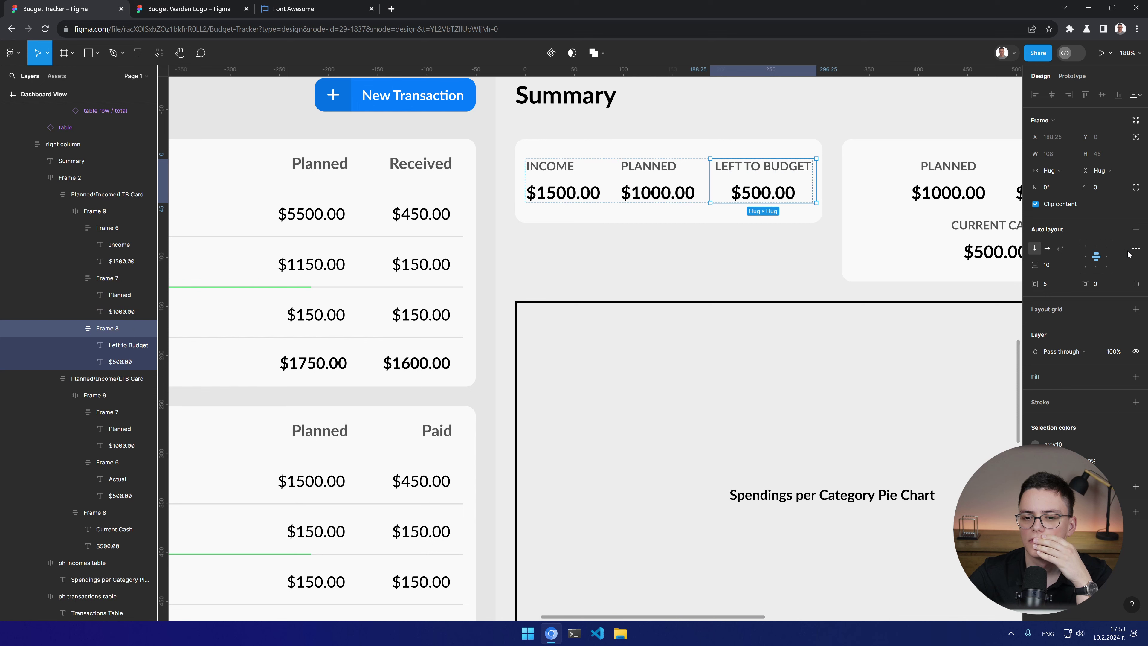
click(1085, 257)
click(726, 121)
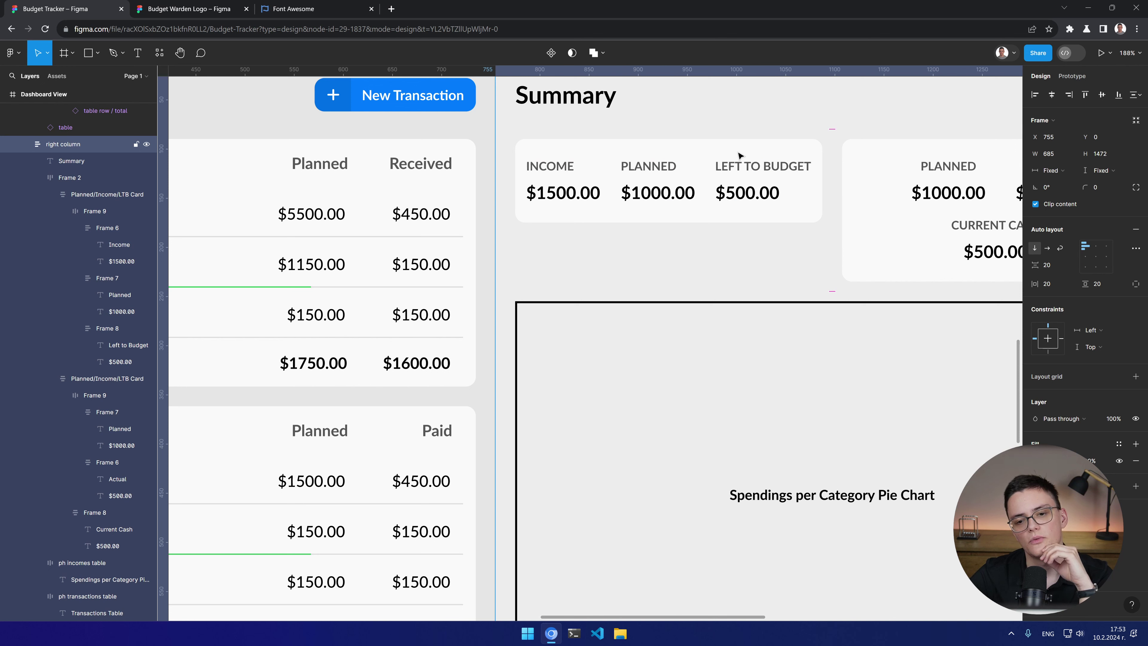
Step: Shorten the first Summary card's amounts to $1500, $1000 and $500 by removing their decimals
click(101, 210)
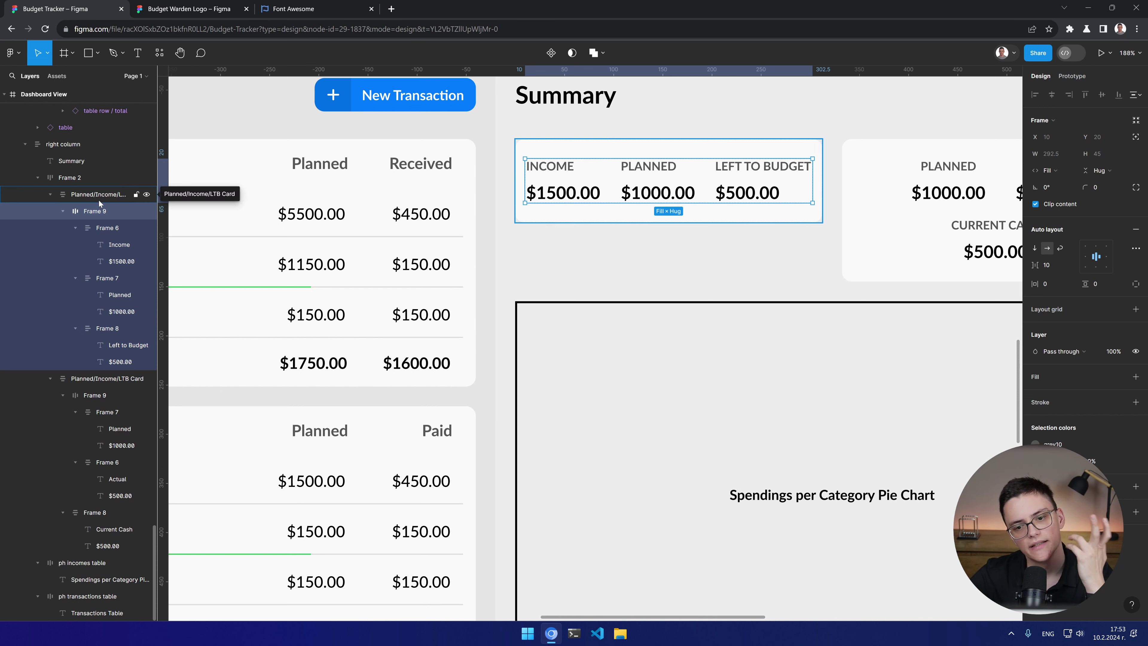
click(580, 198)
click(580, 198)
double_click(580, 198)
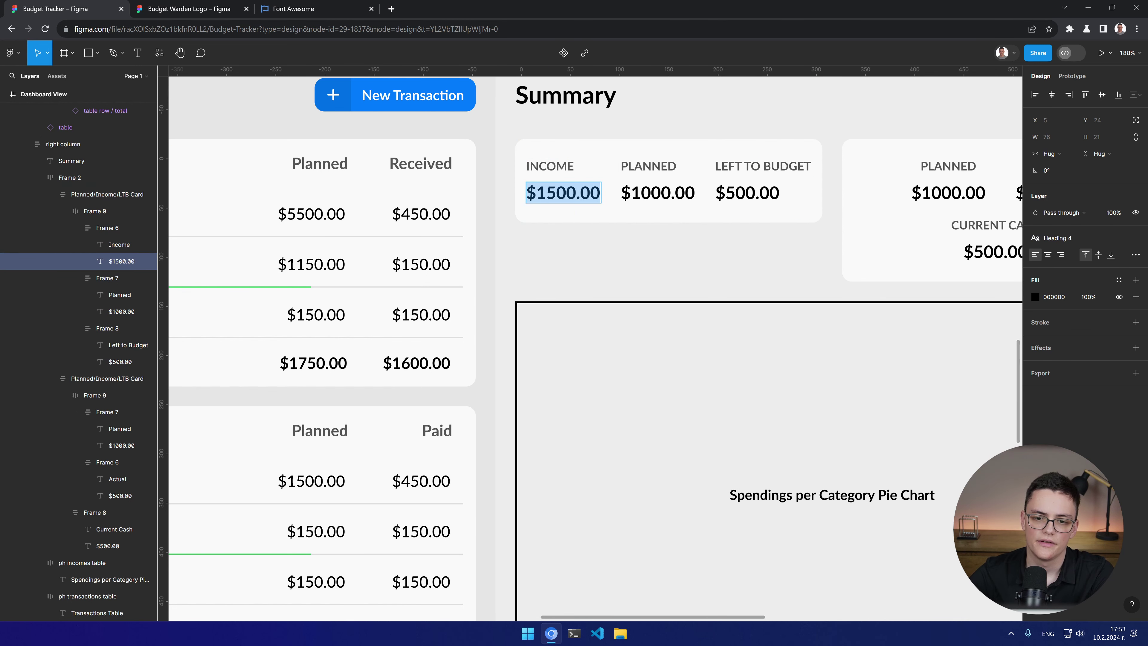
click(576, 193)
drag(577, 193, 601, 194)
key(BackSpace)
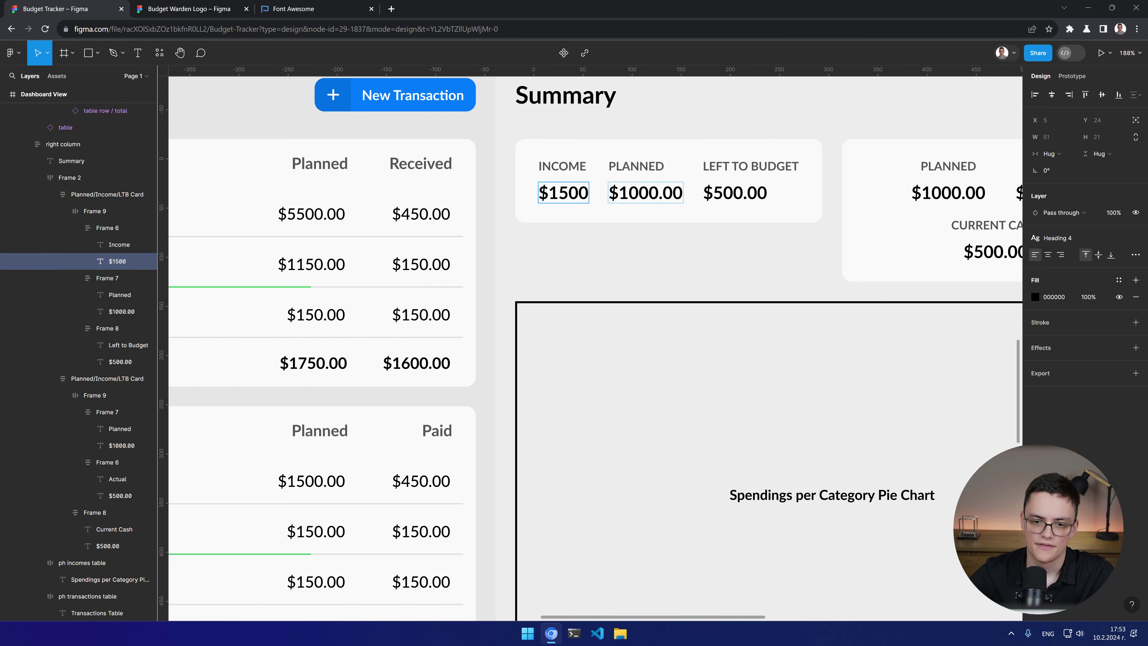
drag(682, 194, 759, 195)
key(BackSpace)
double_click(733, 193)
key(BackSpace)
key(Escape)
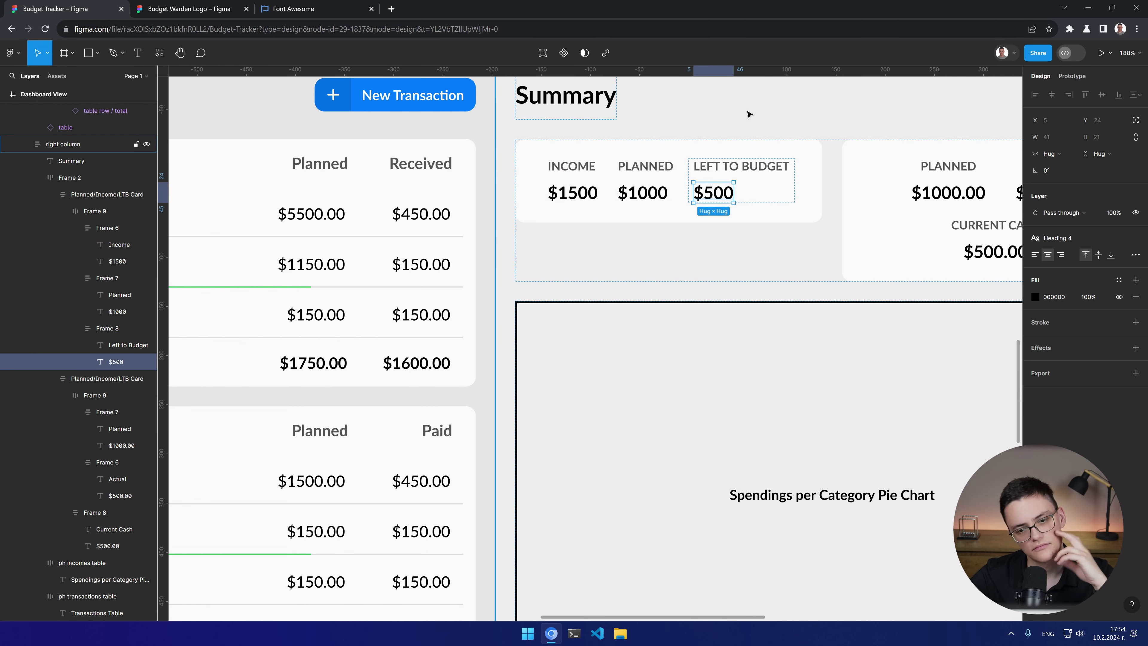
click(733, 119)
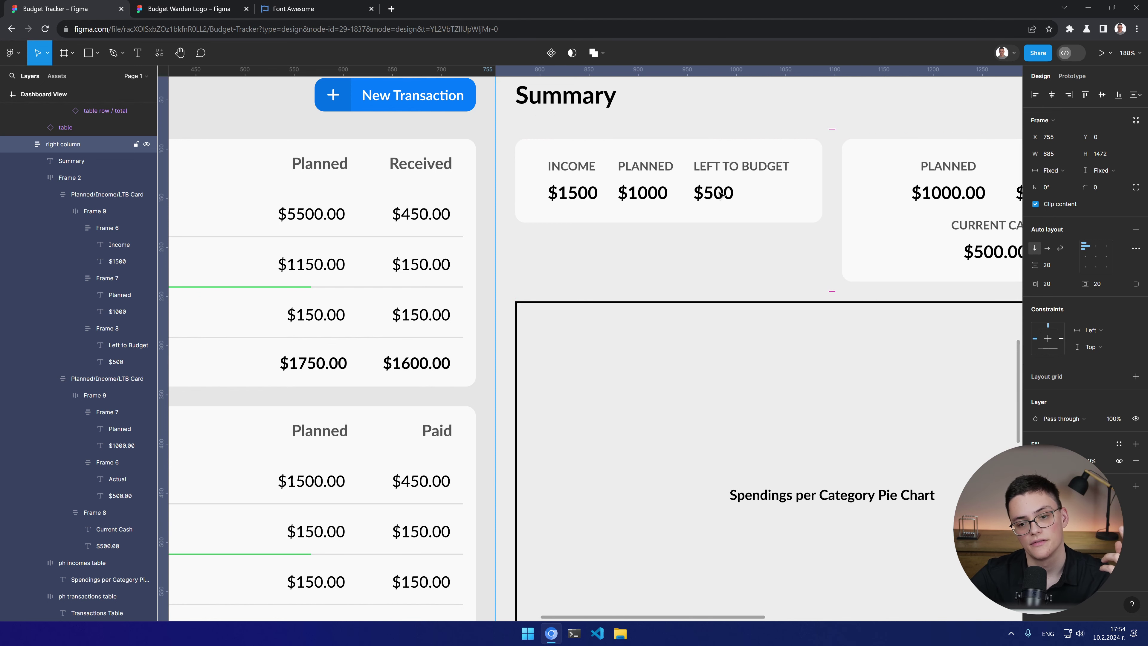
Step: Restore the decimals in the first Summary card so its amounts read $1500.00, $1000.00 and $500.00
click(655, 193)
click(660, 195)
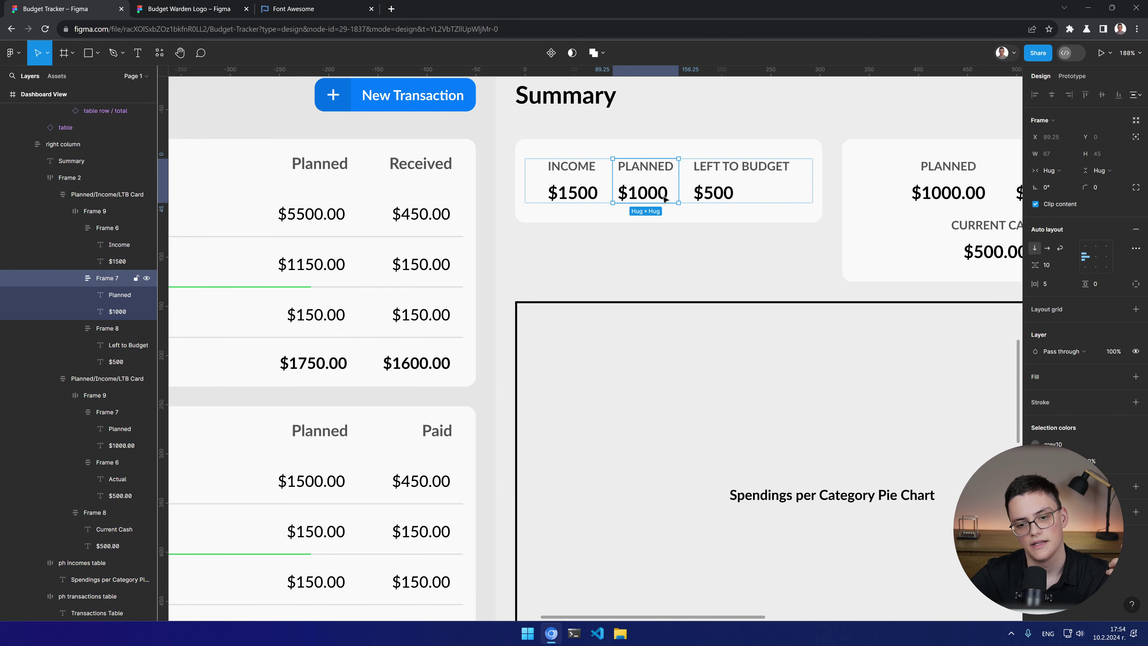
click(667, 199)
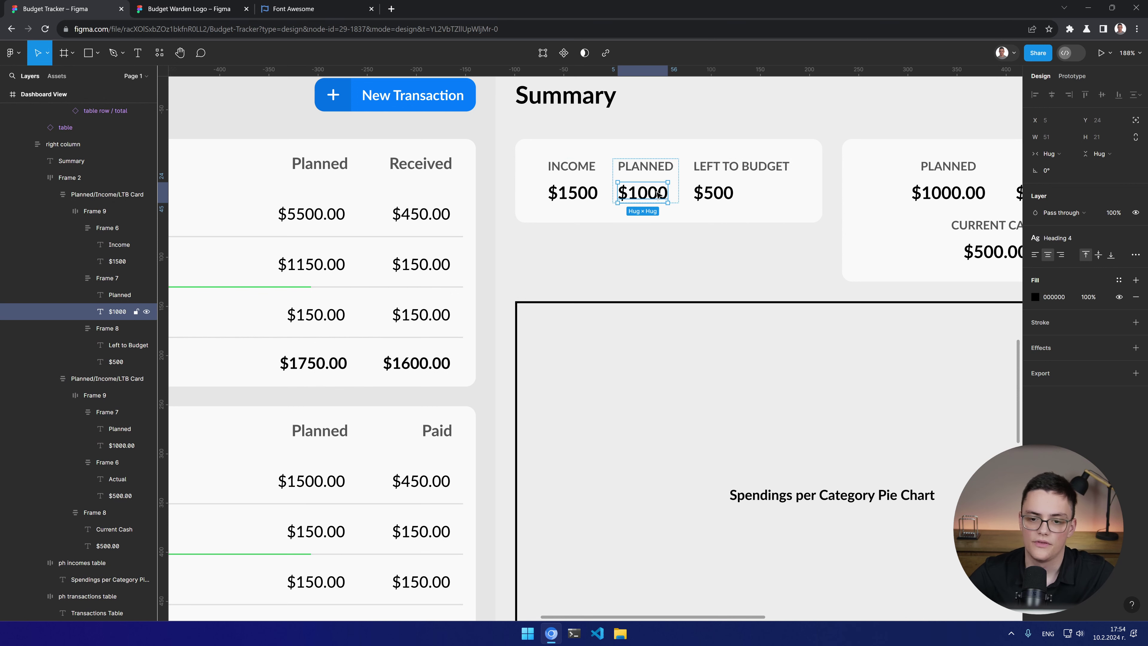
double_click(659, 195)
click(666, 195)
text(.00)
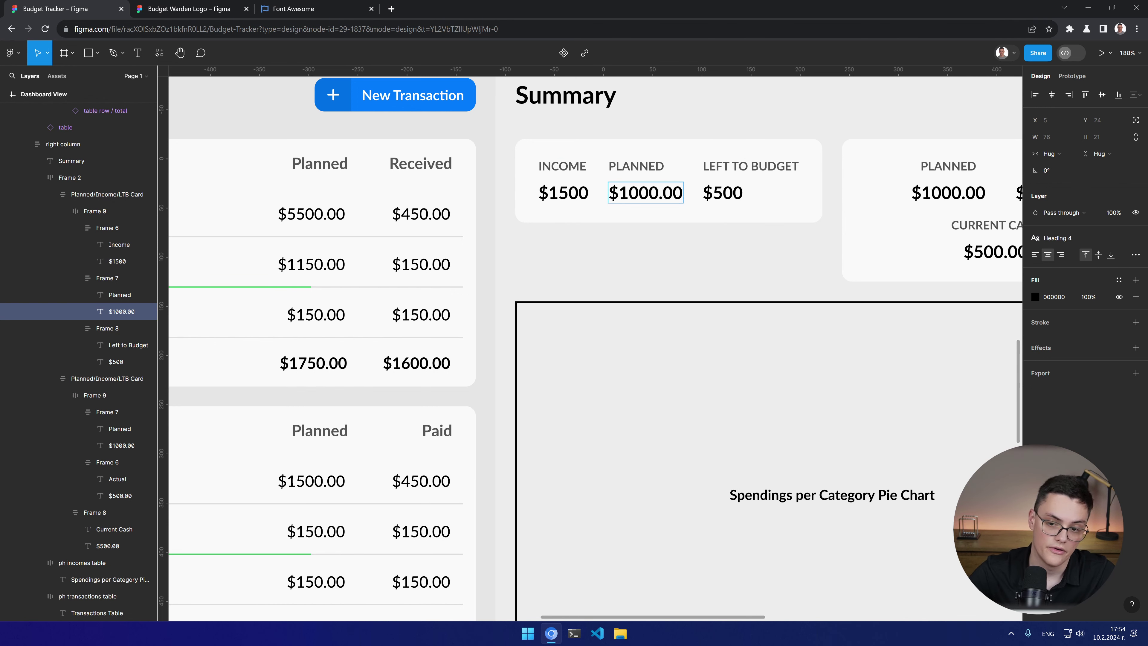
double_click(579, 193)
click(603, 203)
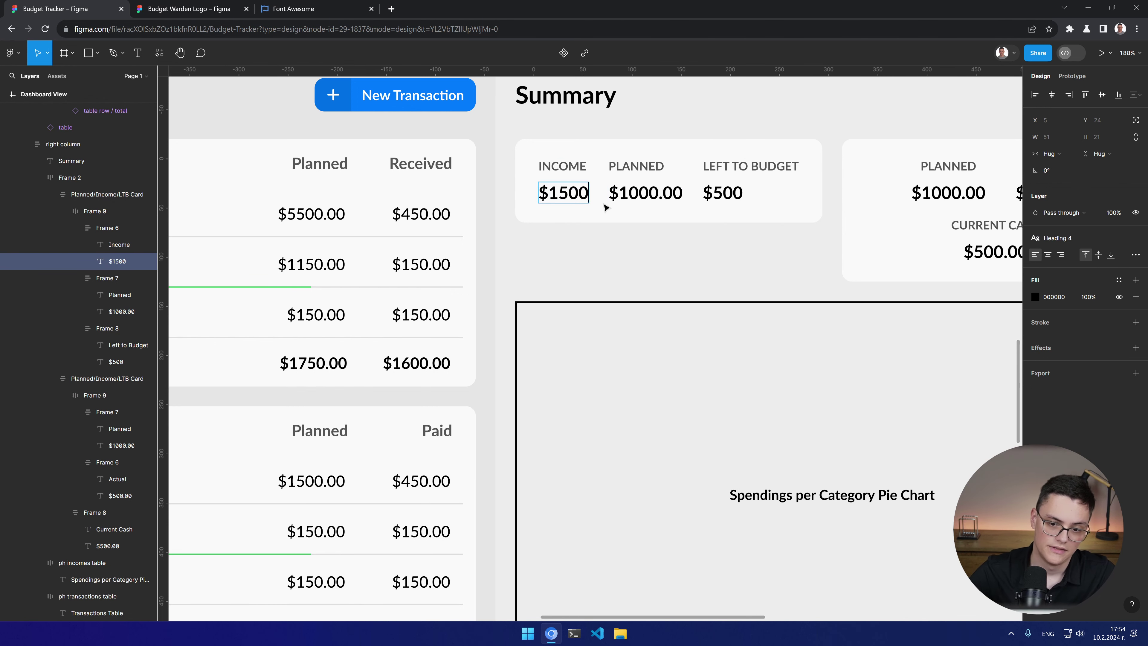
text(.00)
double_click(727, 199)
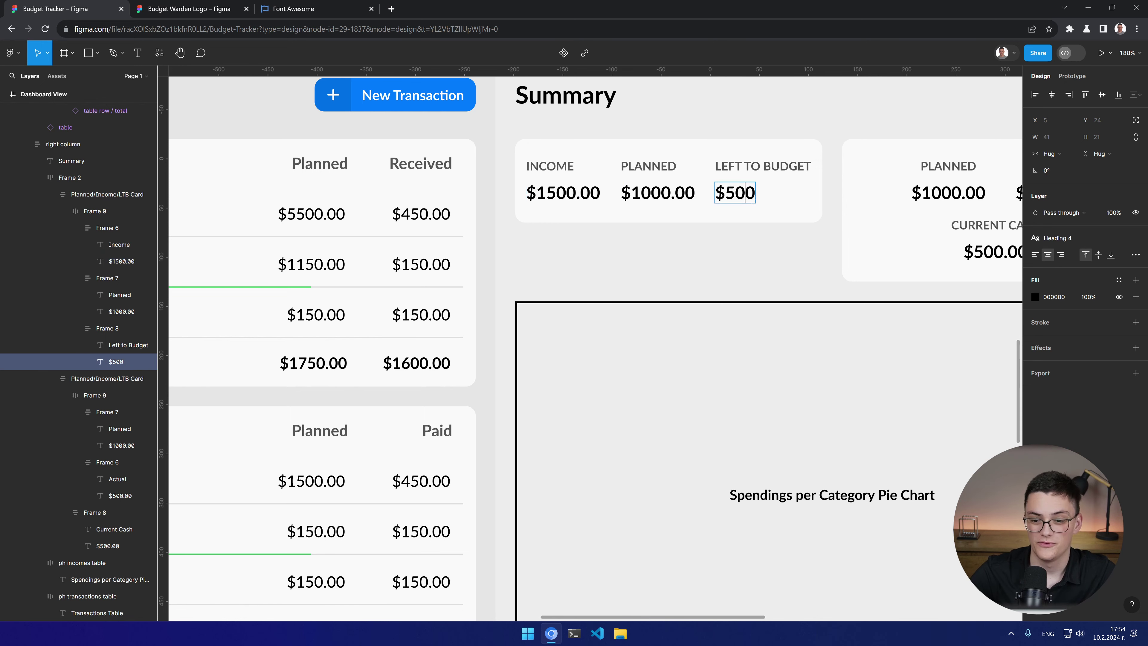
key(Right)
text(.00)
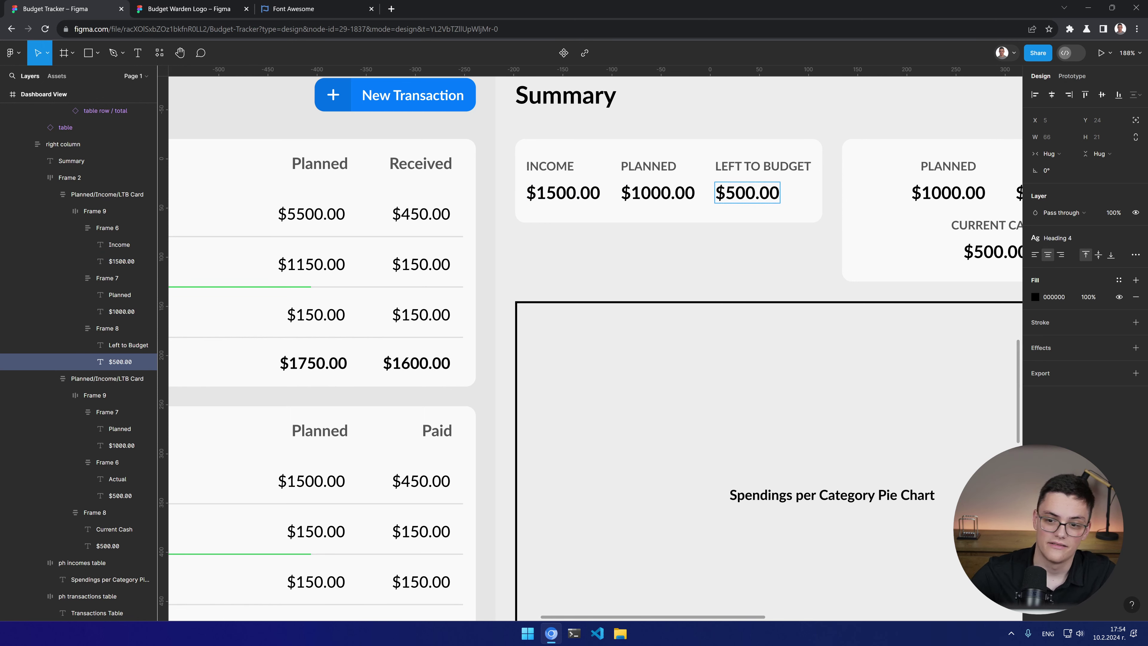
key(Escape)
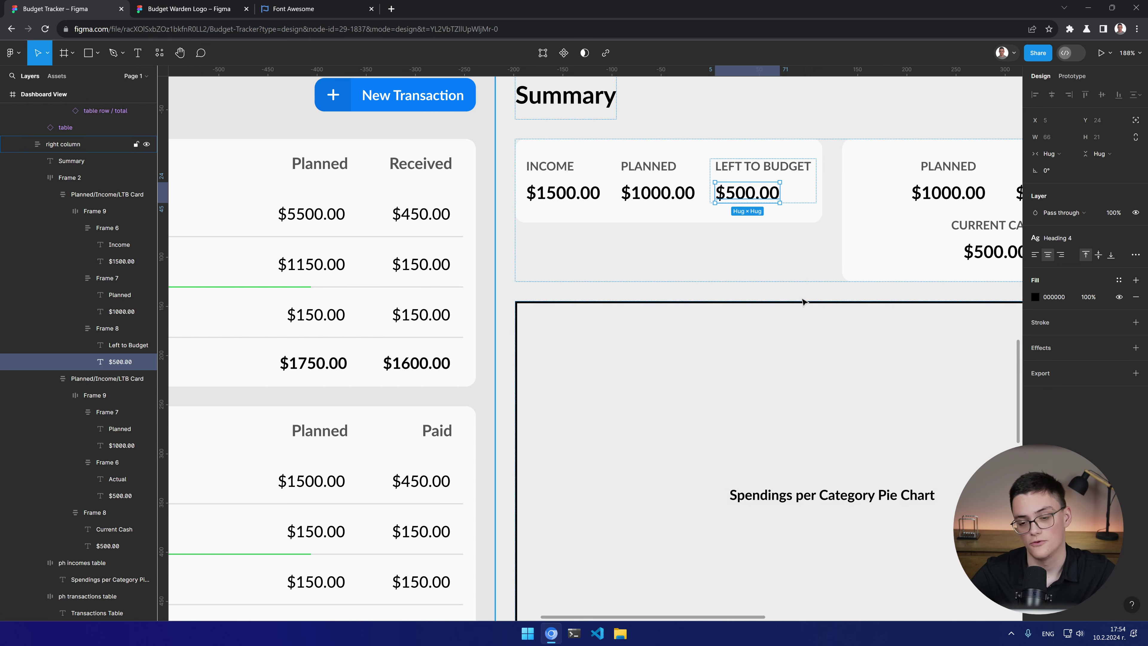
Step: Left-align the contents of the first Planned/Income/LTB Card and set its horizontal padding to 20
click(769, 212)
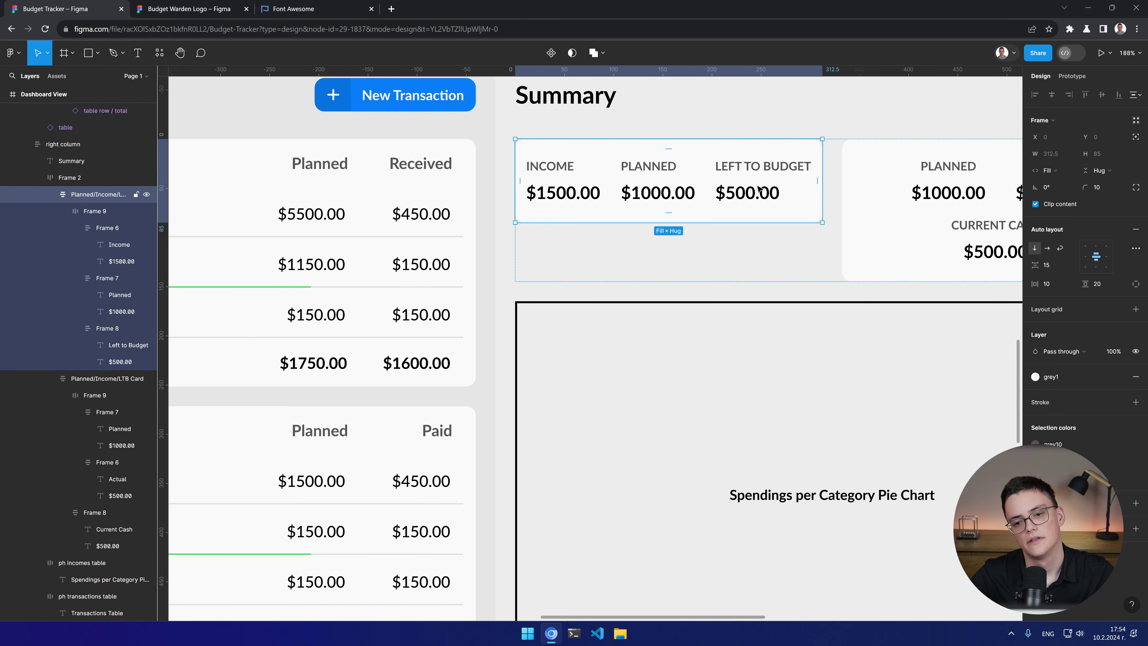
click(726, 274)
alt+click(724, 272)
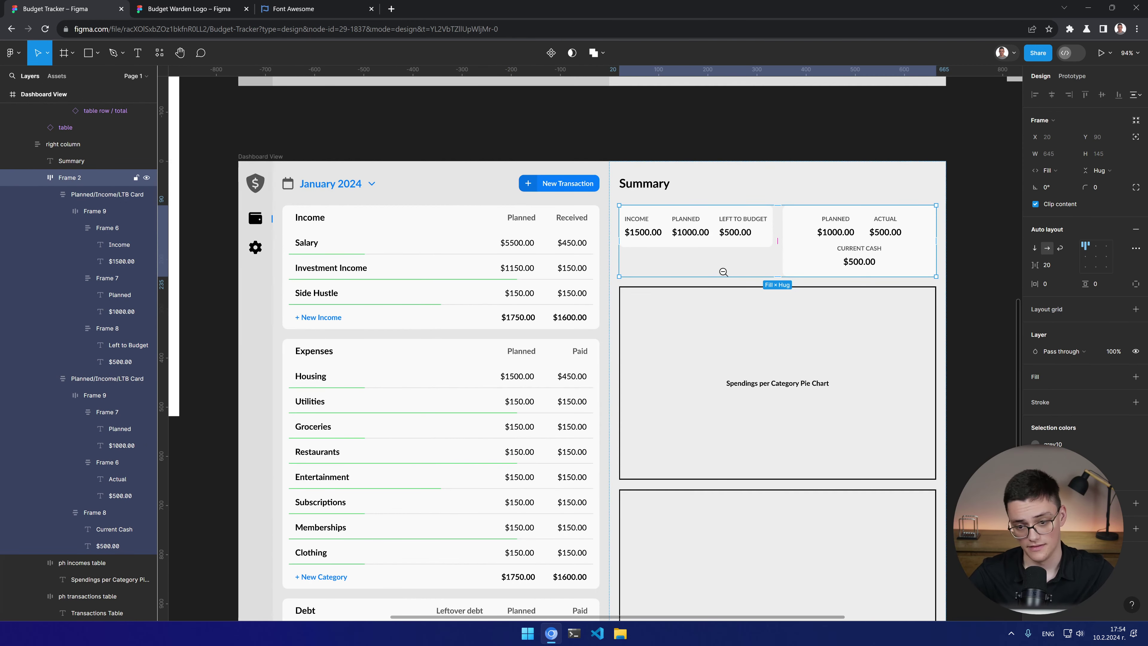
alt+click(725, 271)
click(731, 273)
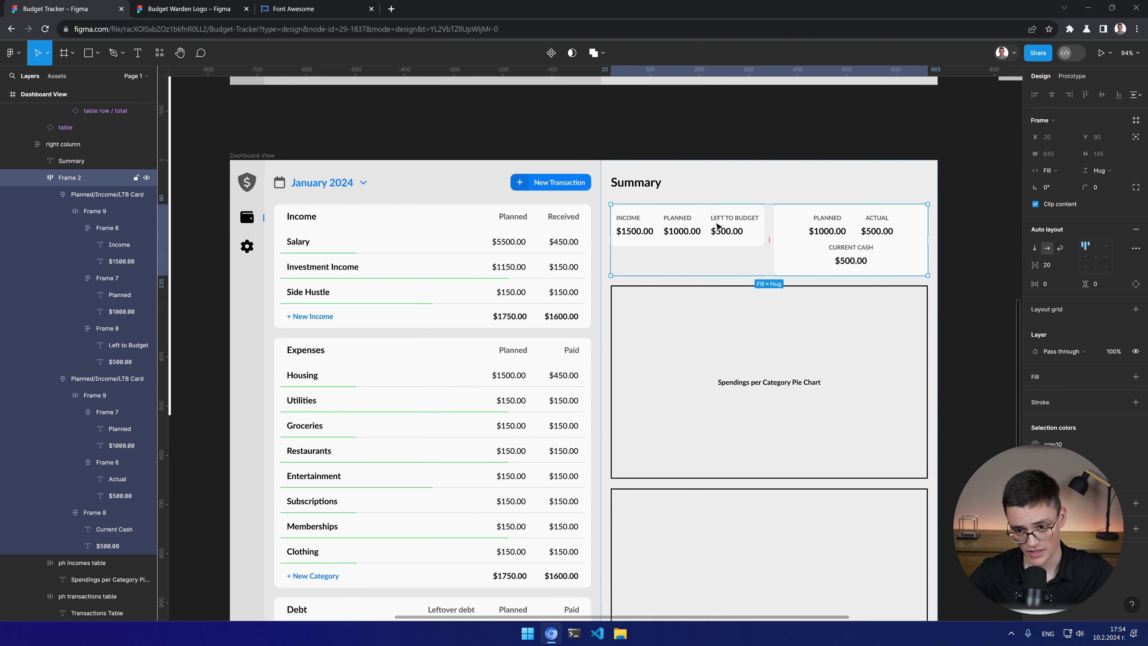
click(744, 195)
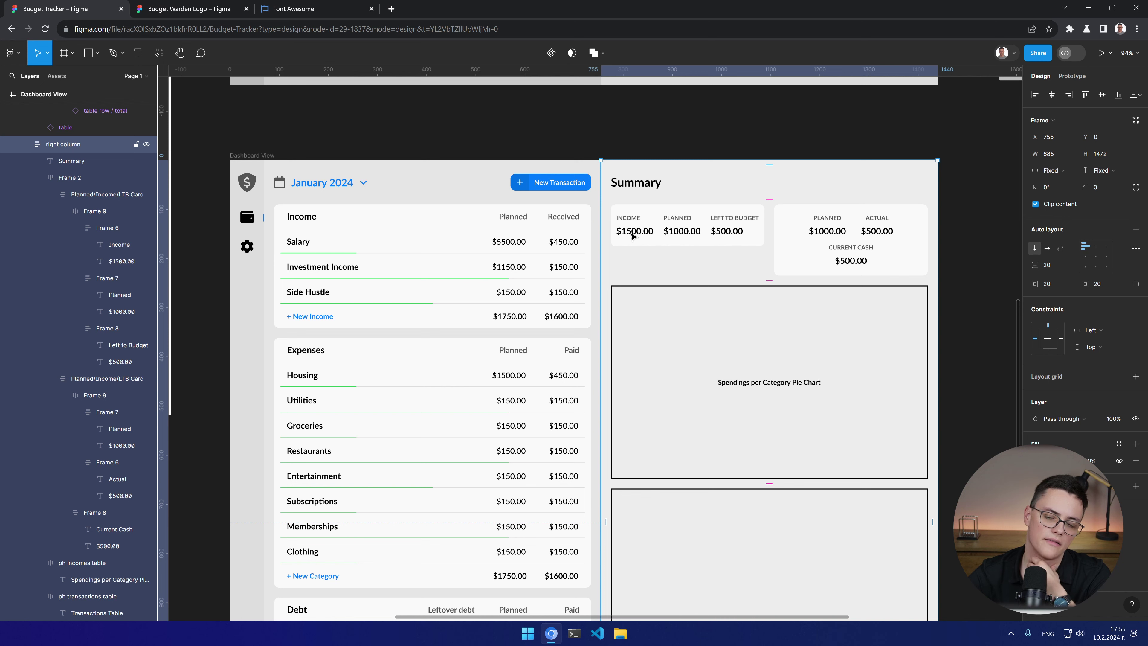
click(635, 208)
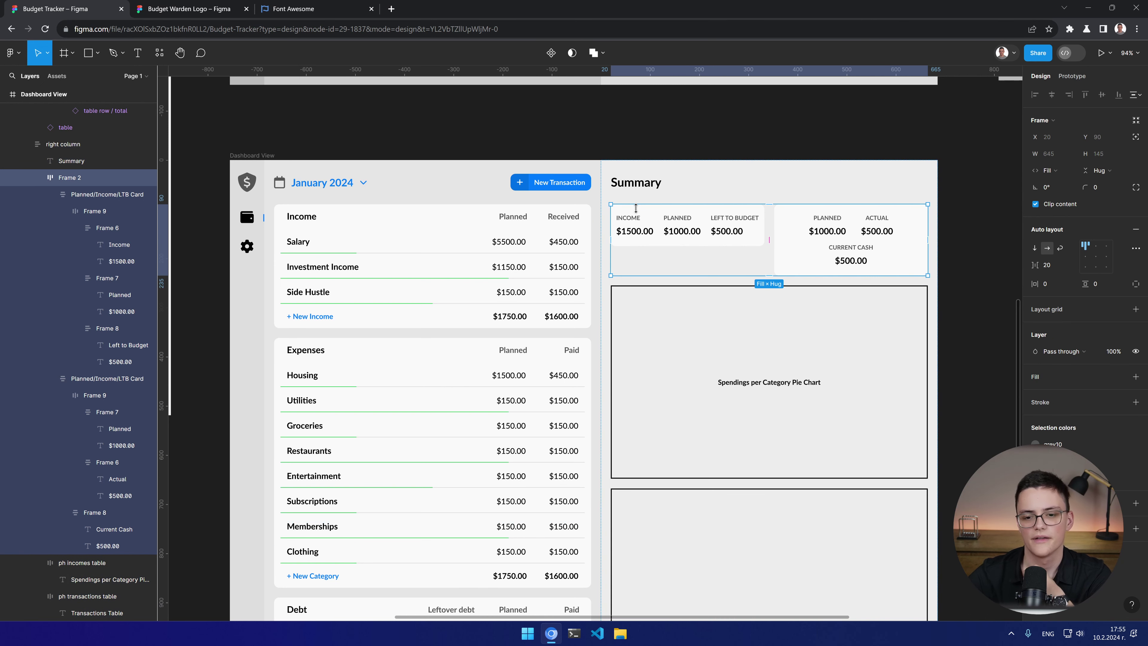
click(658, 212)
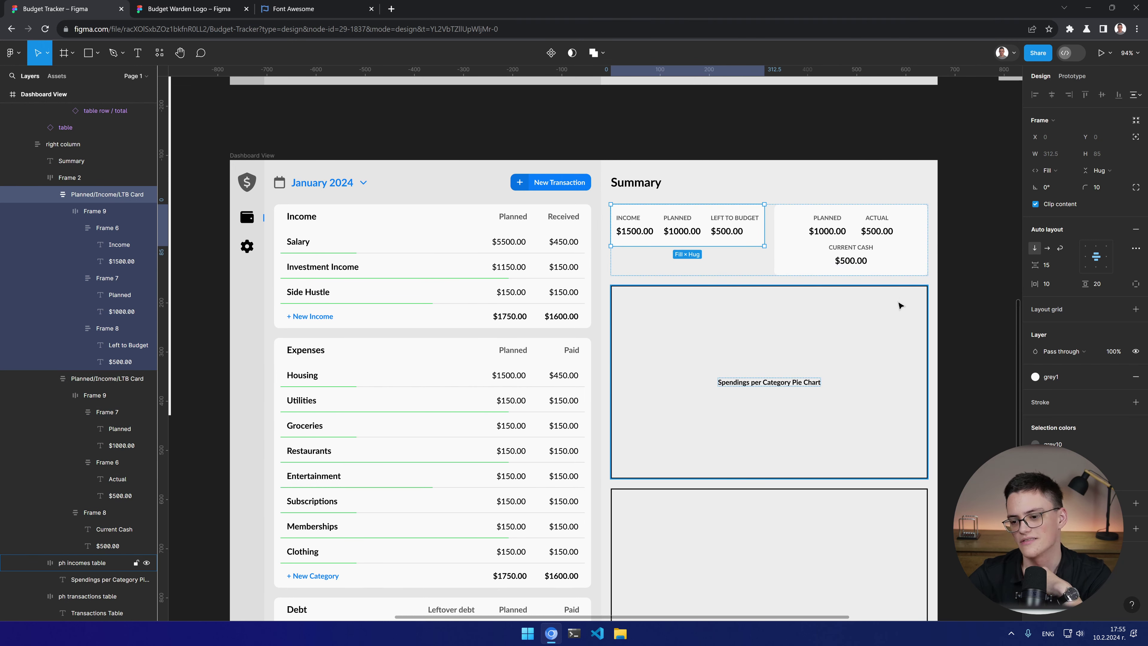
click(1088, 258)
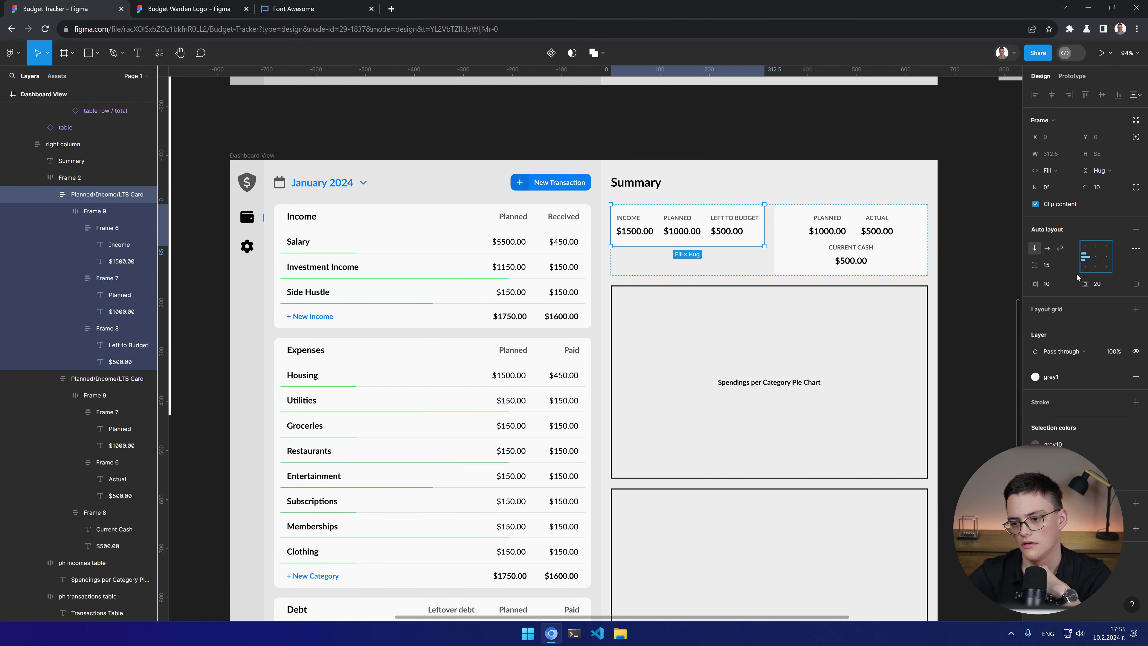
click(1048, 283)
text(20)
key(Return)
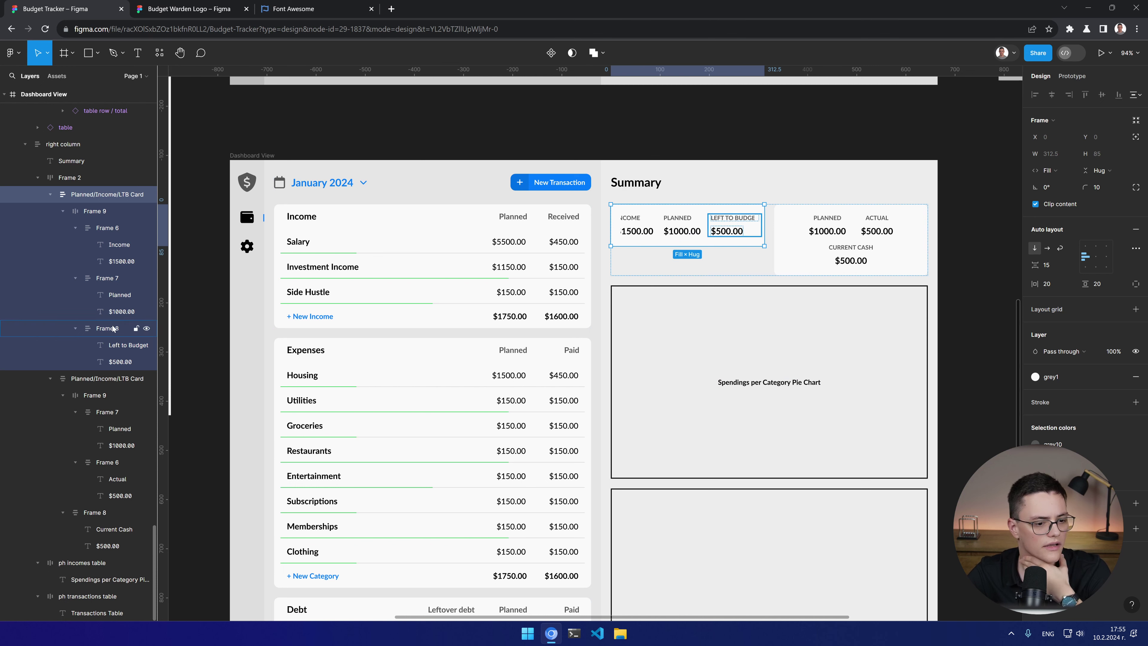
Step: Move the first card's Left to Budget group onto its own row beneath Income and Planned, and left-align the upper row
drag(108, 329, 108, 208)
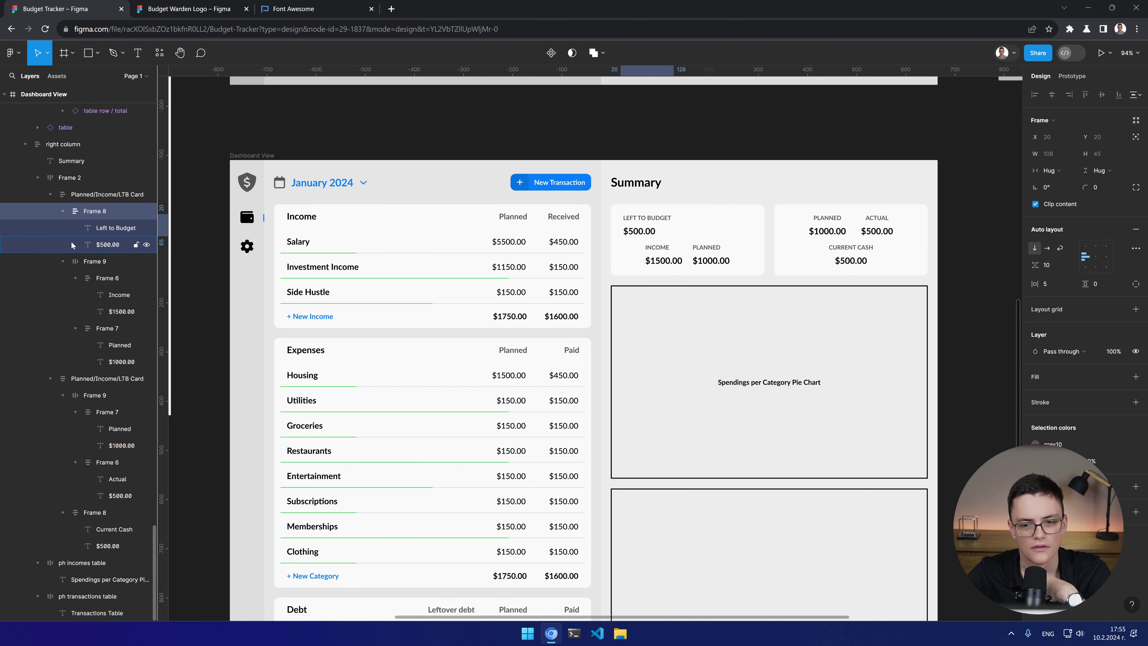
click(66, 261)
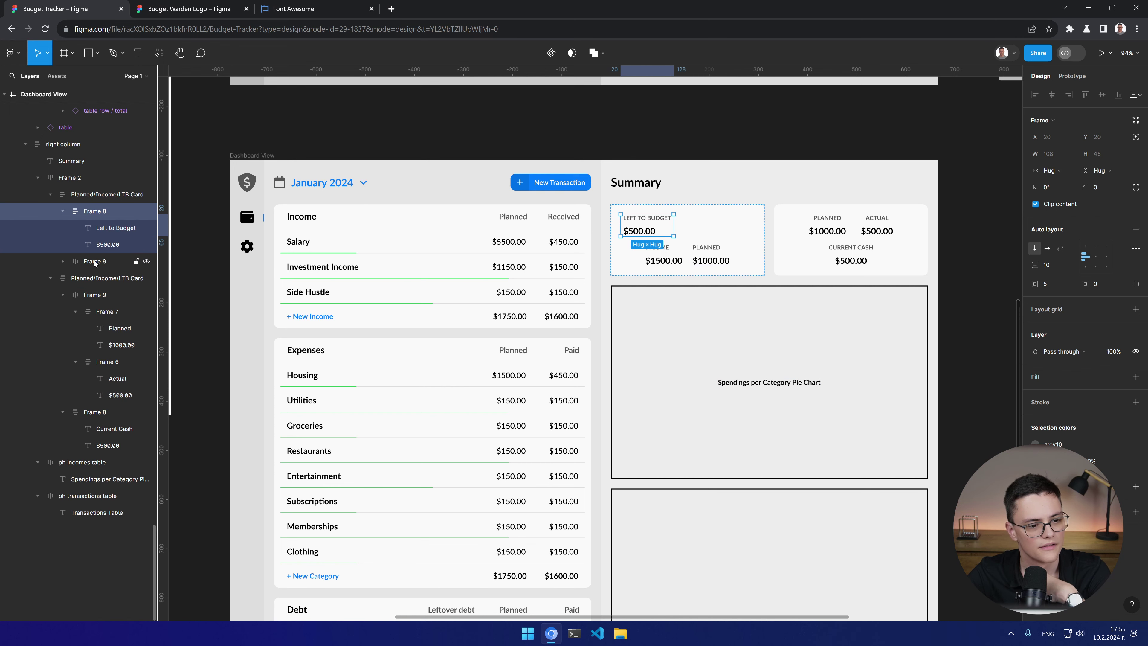
drag(94, 260, 101, 205)
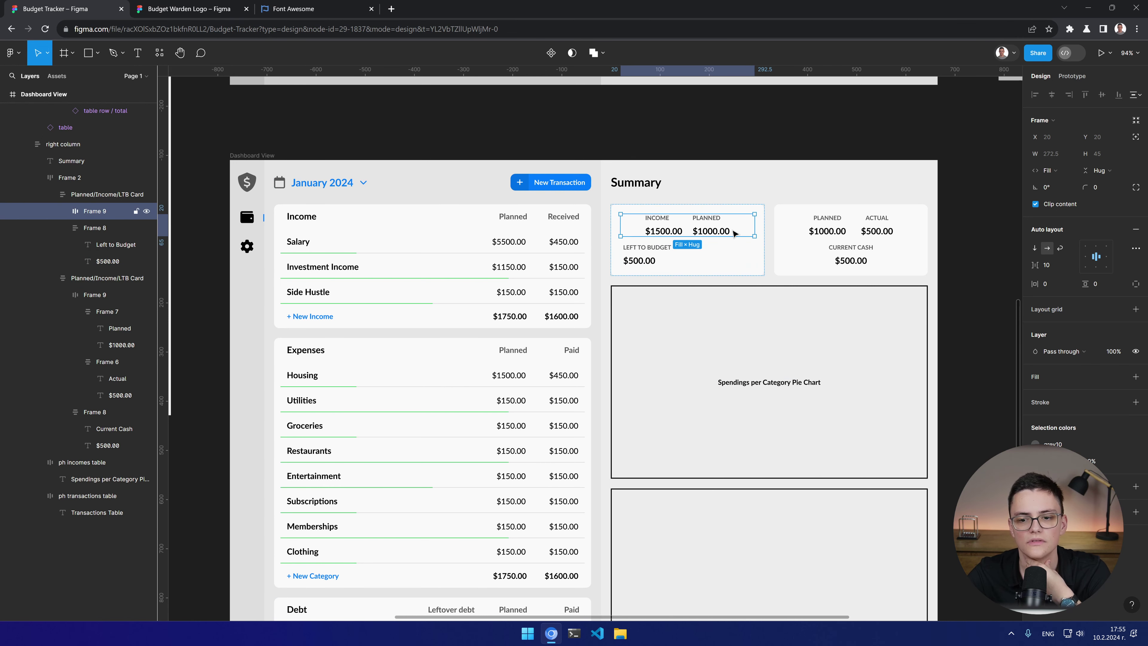
click(1081, 262)
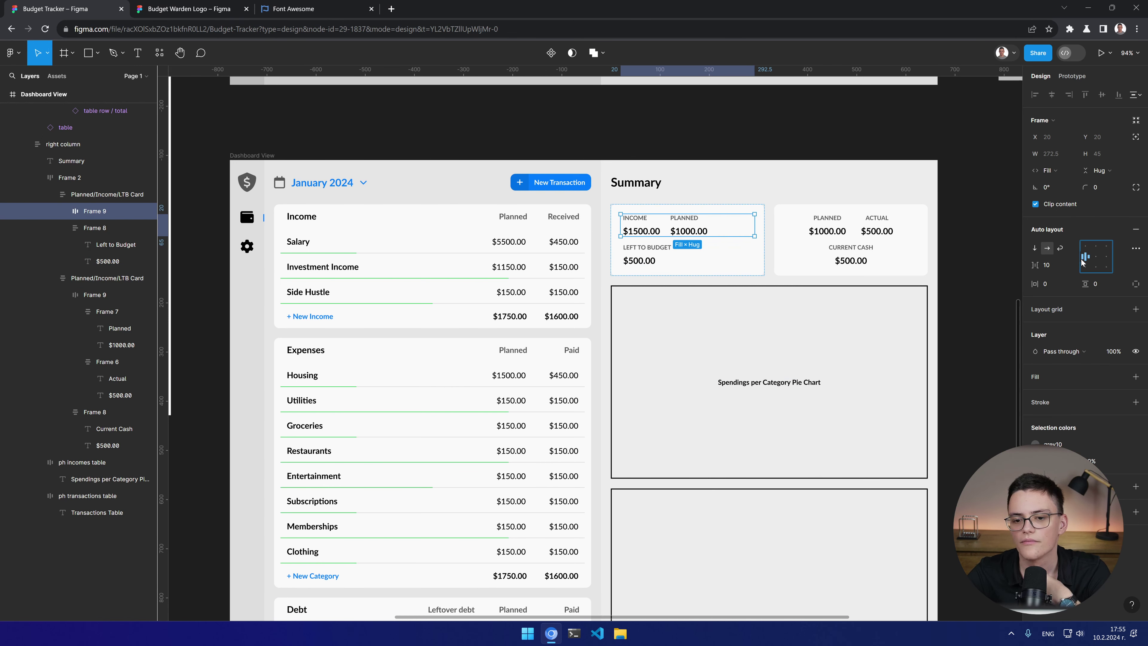
click(784, 172)
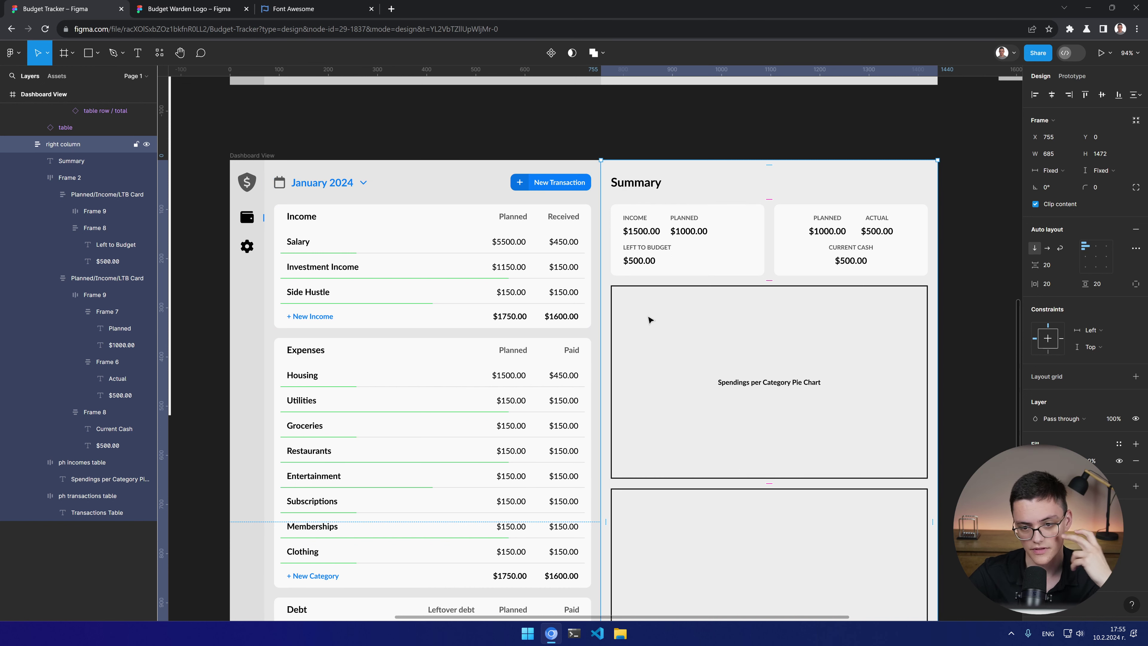
Step: Left-align the contents of the second Summary card, which holds Planned, Actual and Current Cash
click(816, 226)
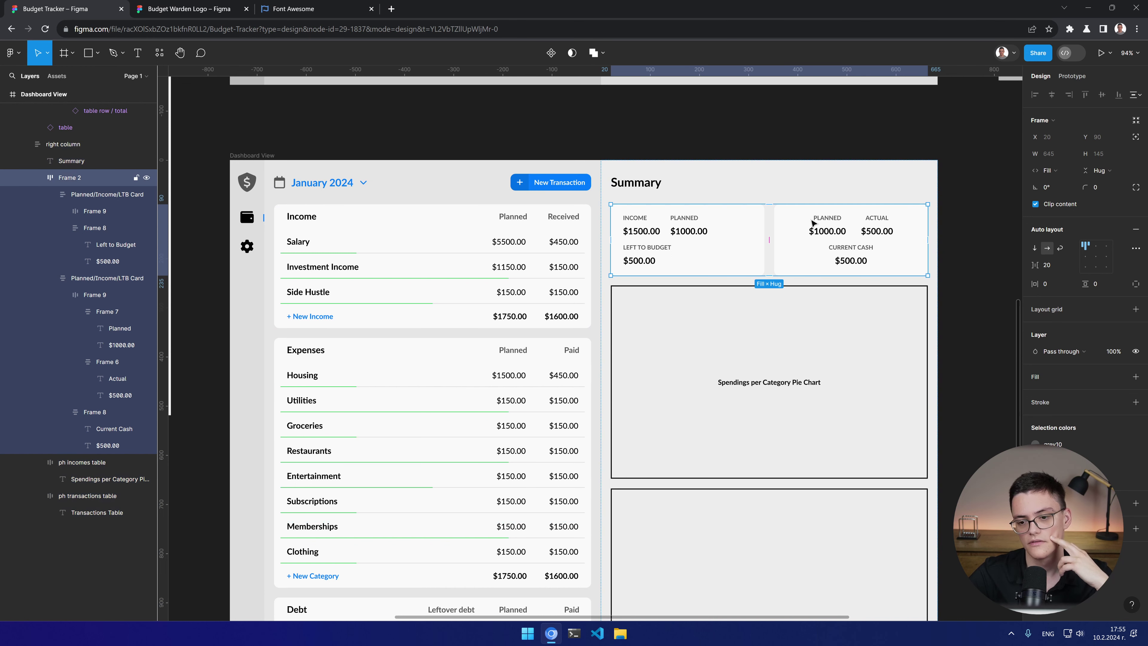
click(787, 225)
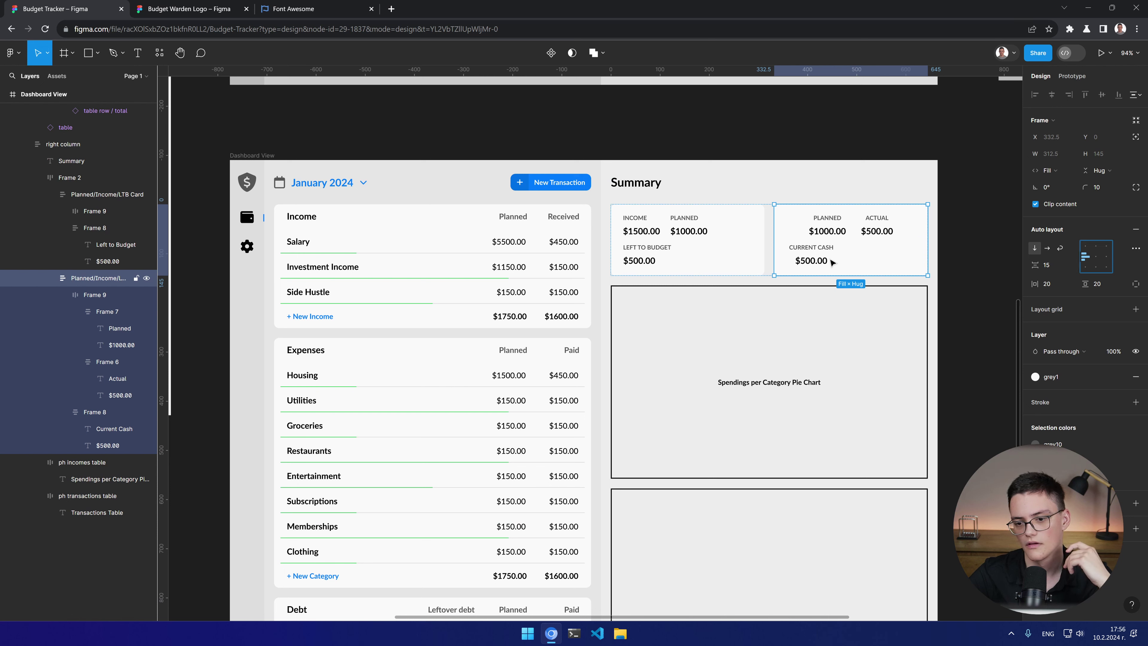
key(alt+a)
Step: Left-align the Planned and Actual groups' contents in the second Summary card, and left-align the row that holds them
double_click(820, 222)
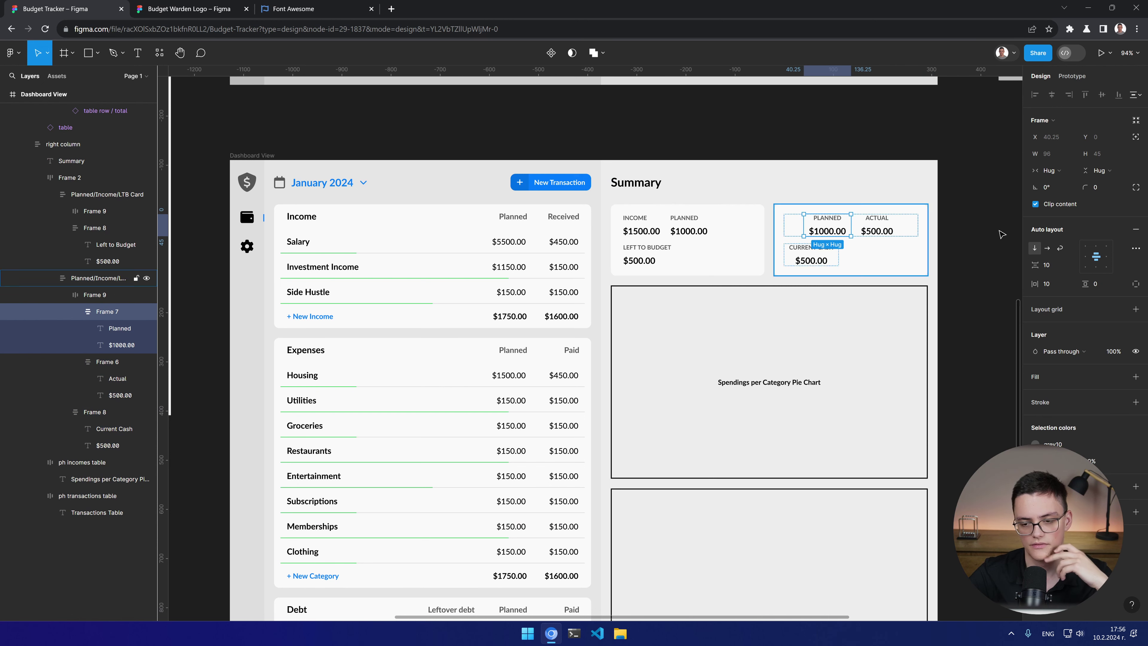
click(1085, 257)
click(877, 228)
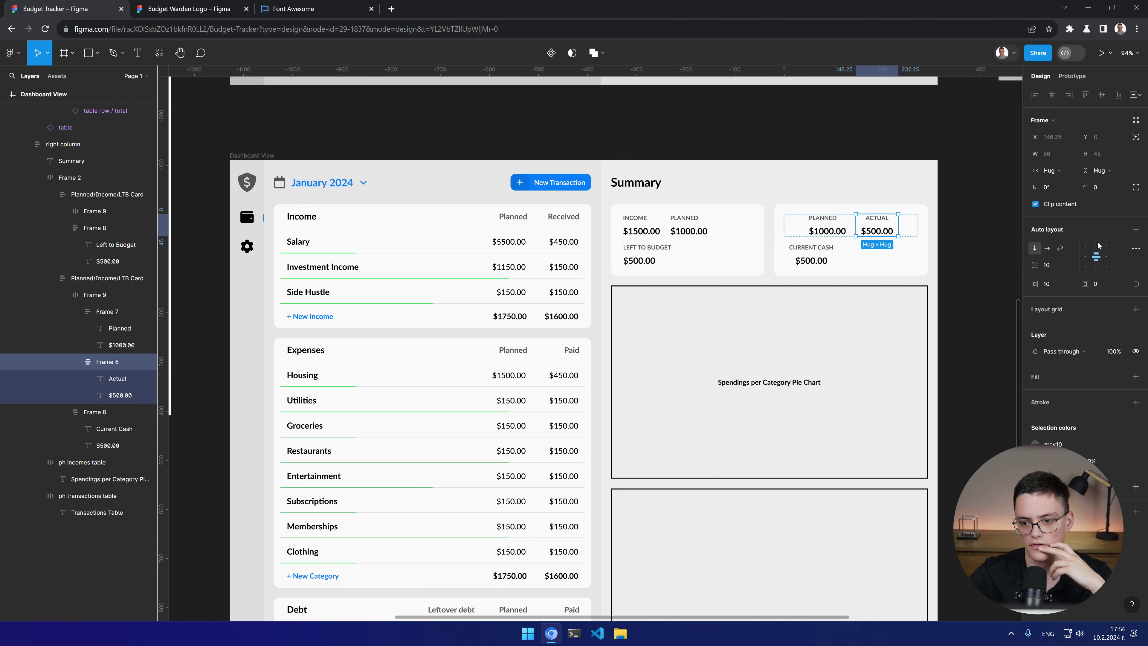
click(1085, 257)
key(shift+Return)
click(1084, 247)
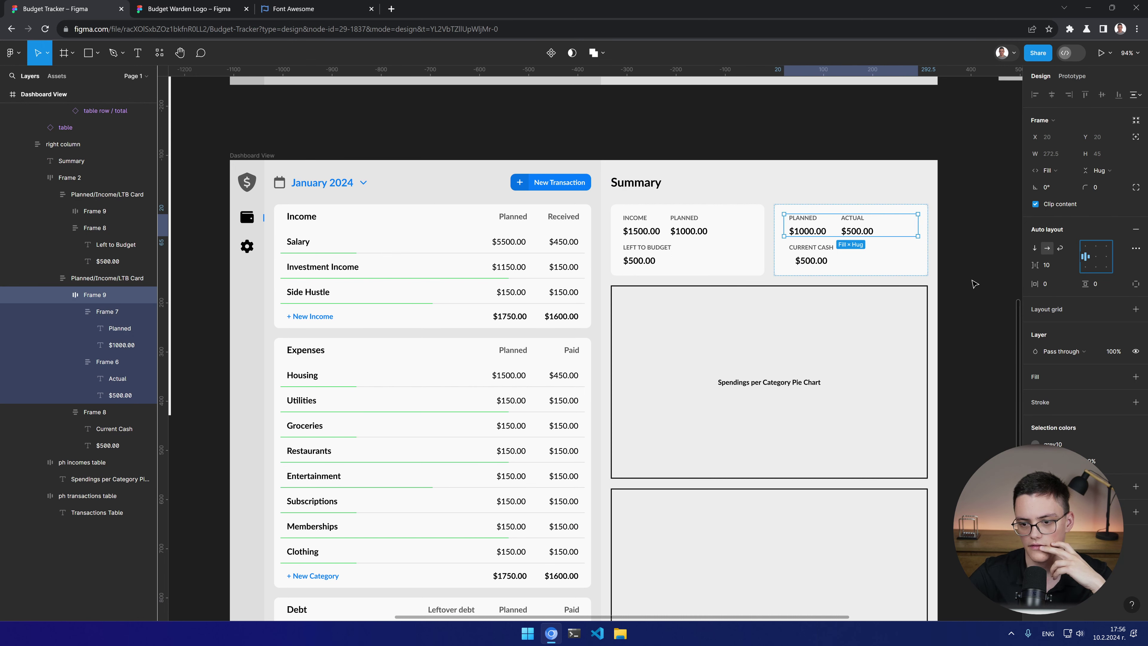
click(873, 185)
Step: Left-align the contents of the Current Cash group in the second Summary card
click(814, 264)
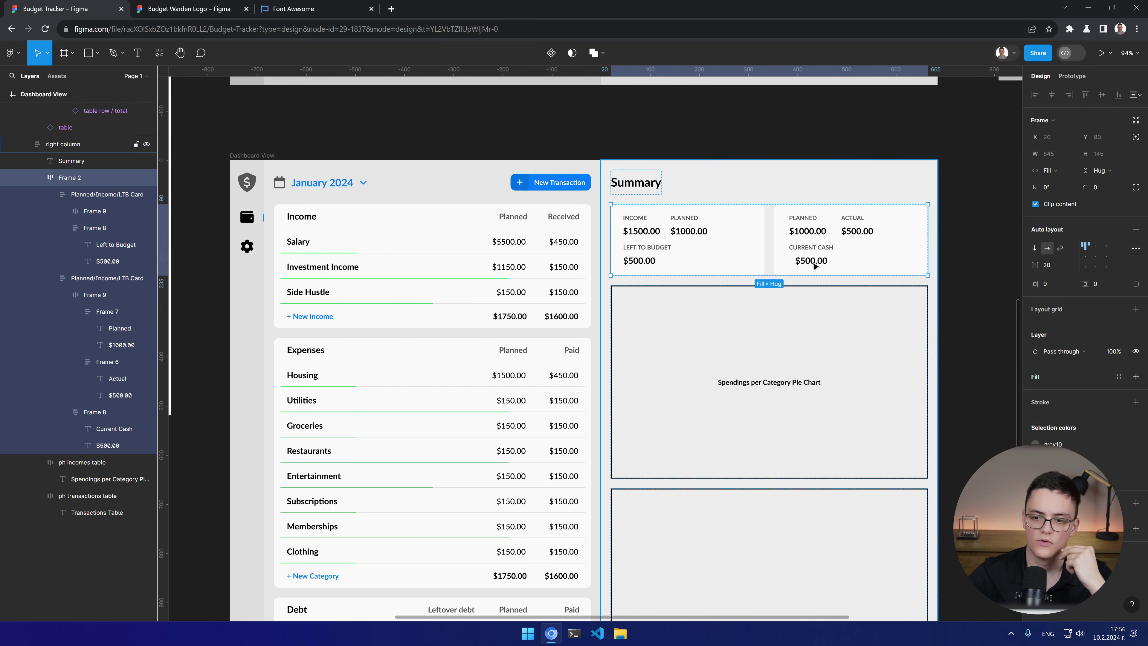
double_click(813, 265)
double_click(810, 264)
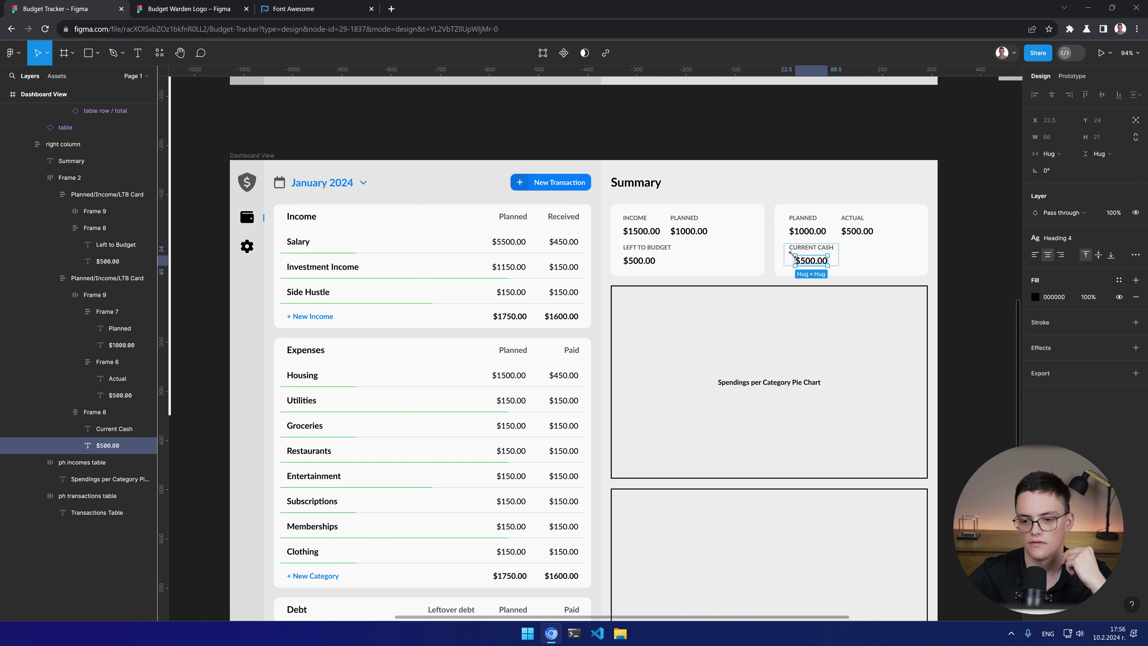
key(shift+Return)
click(1085, 256)
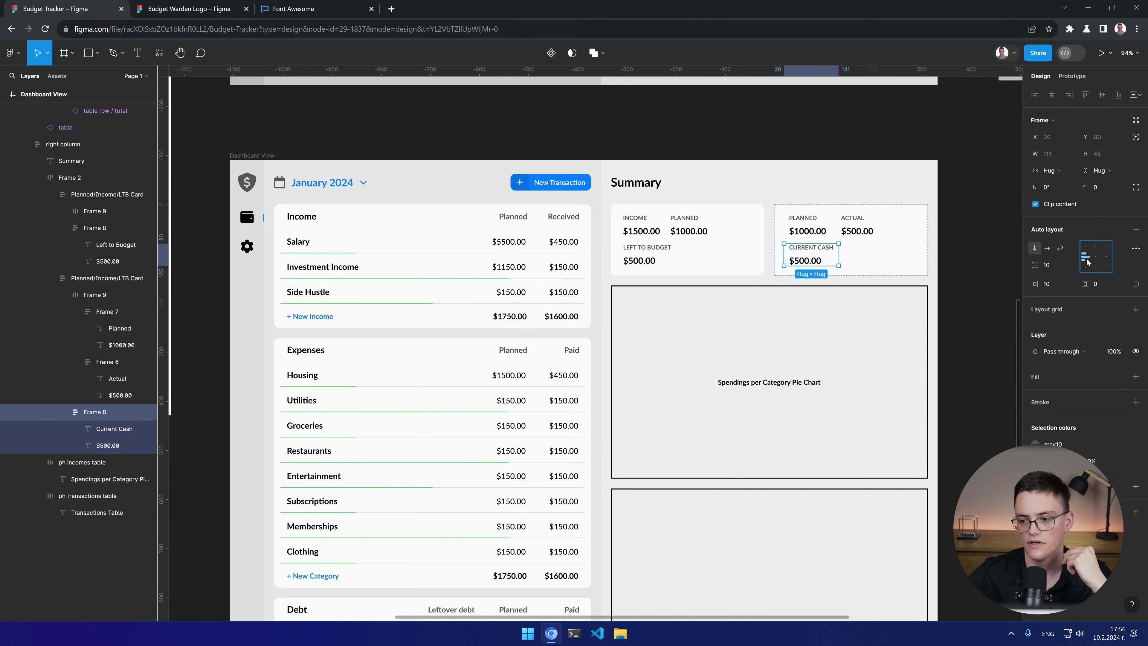
click(841, 181)
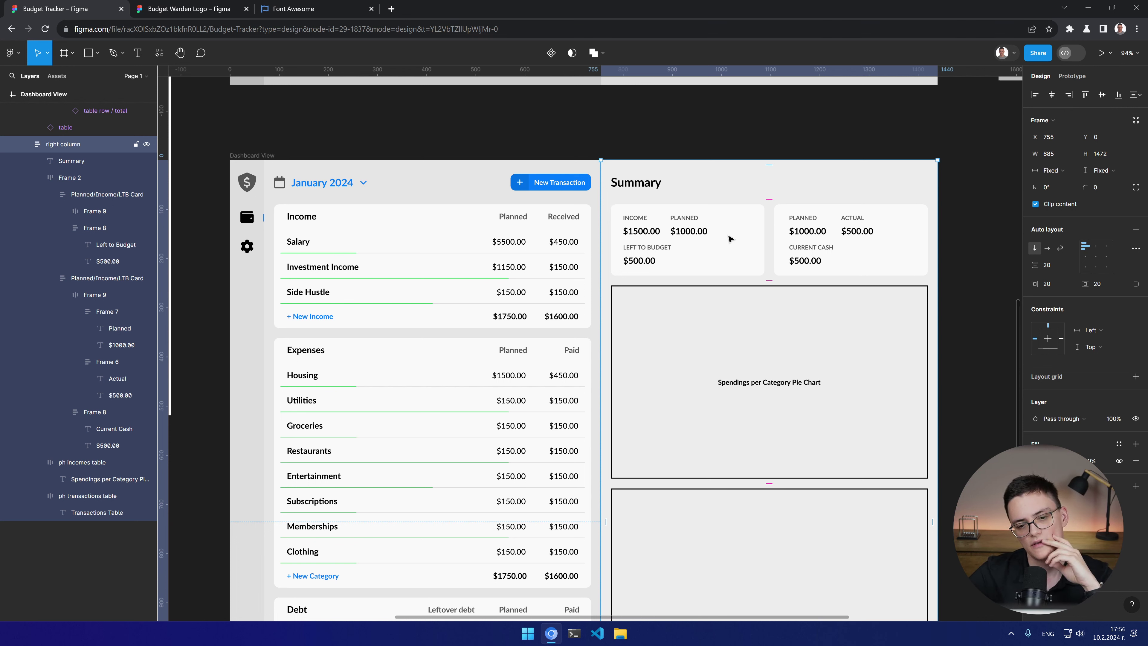
Step: Spread Income and Planned to opposite ends of the first card's upper row with automatic spacing
click(700, 233)
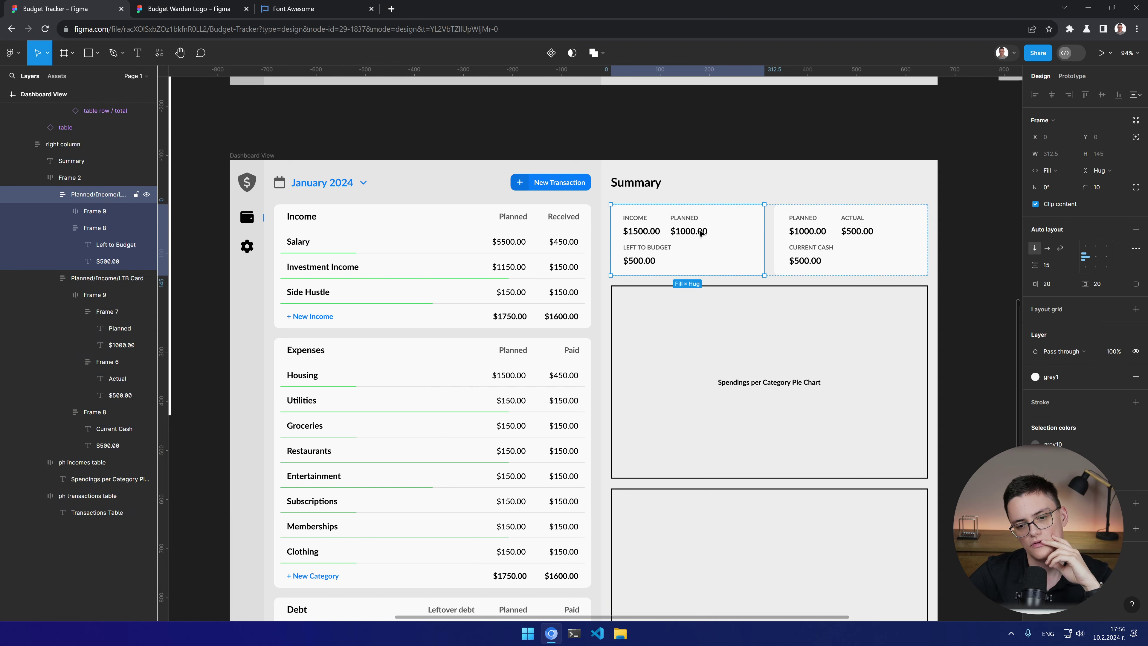
click(726, 233)
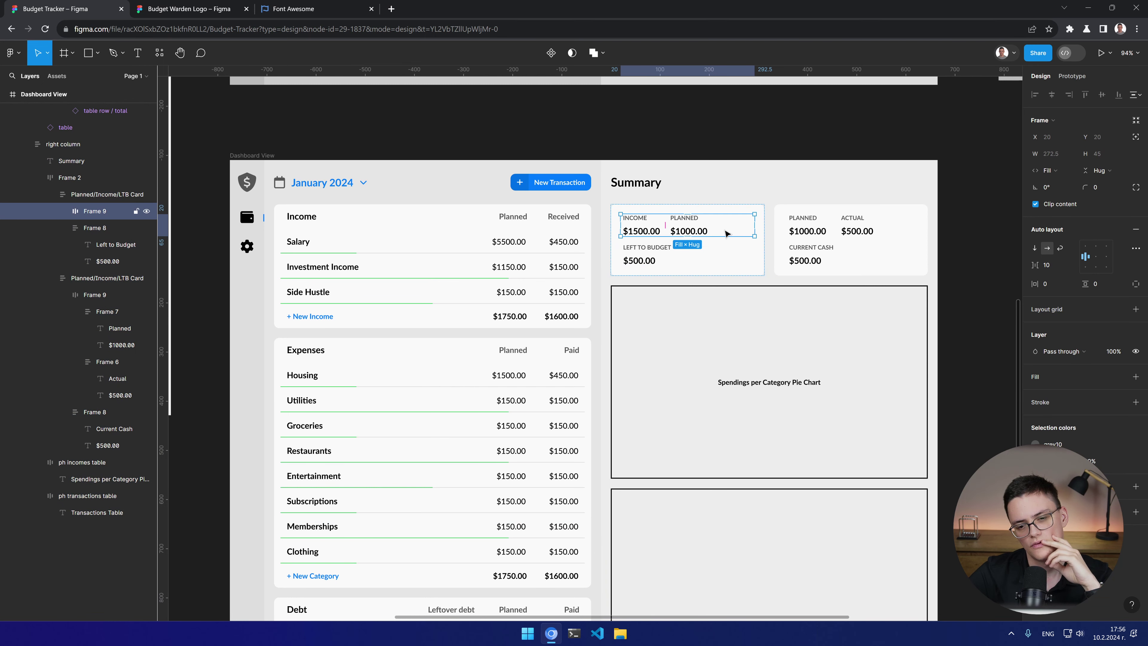
click(1094, 258)
double_click(1100, 260)
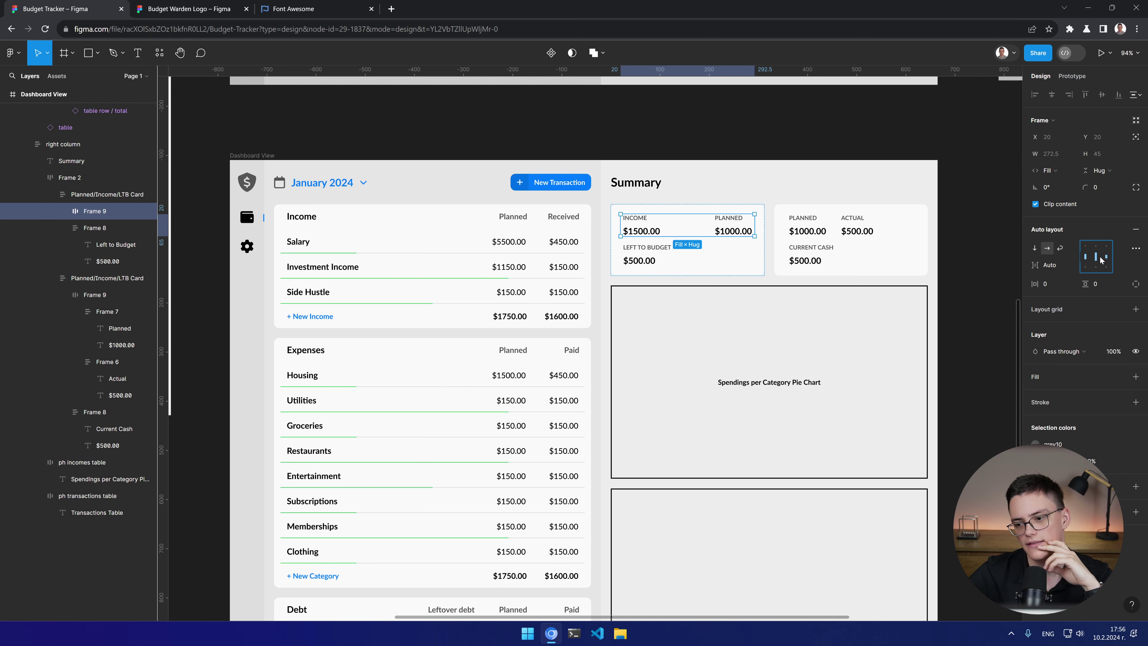
click(783, 183)
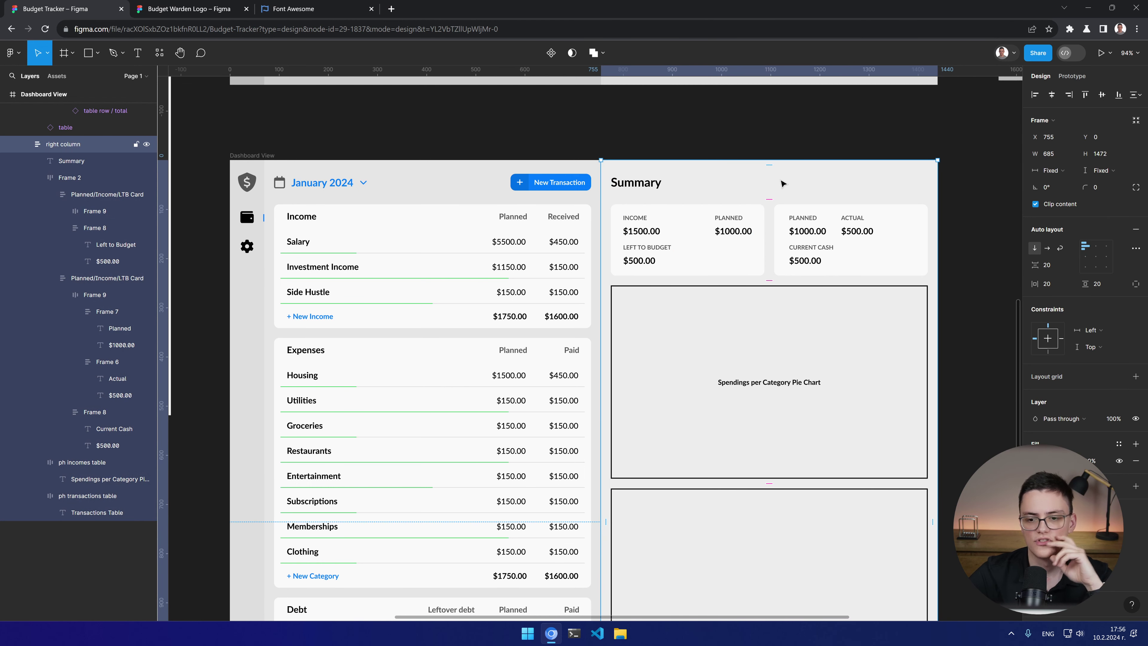
Step: Spread Planned and Actual to opposite ends of the second card's upper row with automatic spacing
double_click(841, 235)
double_click(841, 235)
double_click(842, 235)
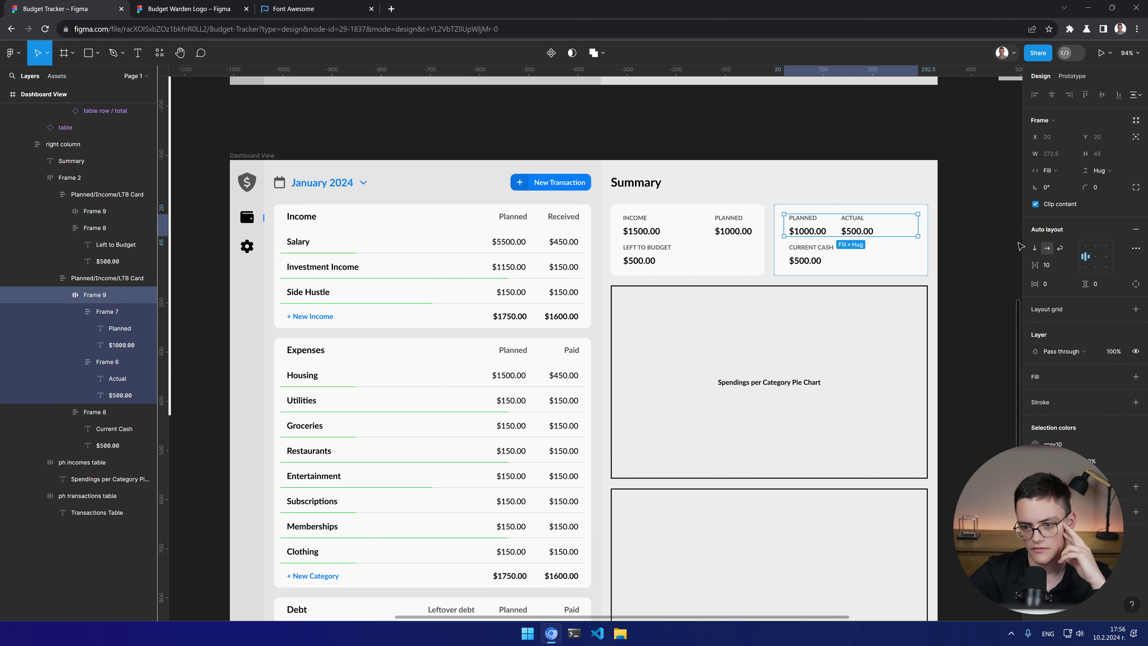
double_click(1100, 261)
click(834, 202)
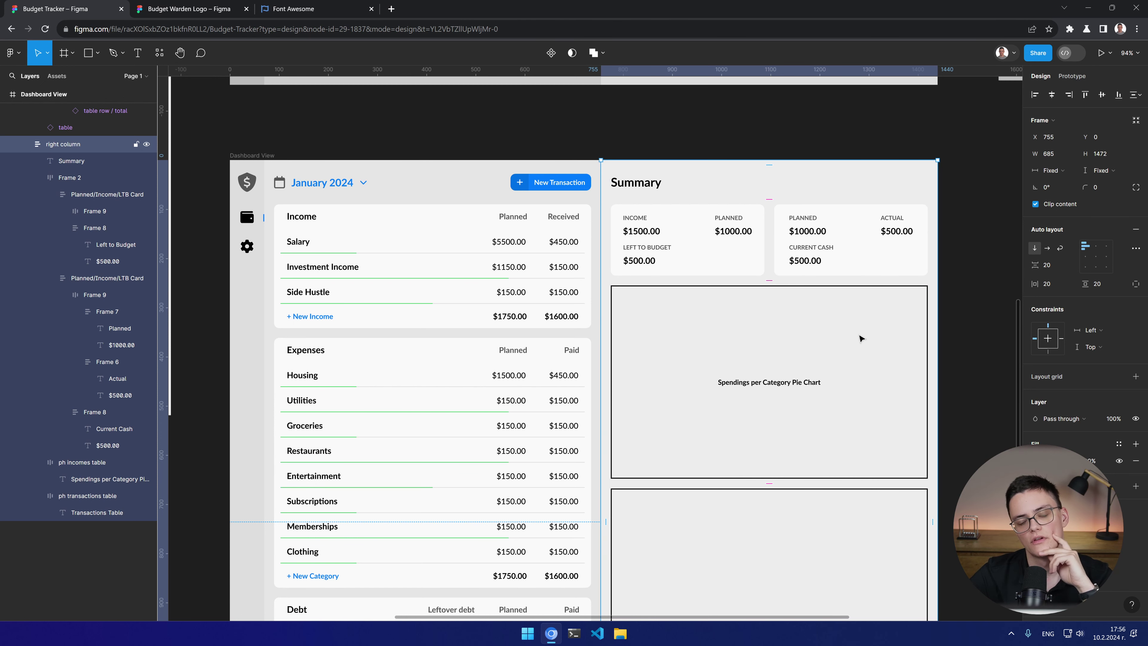
Step: Try centering the Current Cash and Left to Budget groups within their Summary cards
double_click(836, 255)
double_click(837, 256)
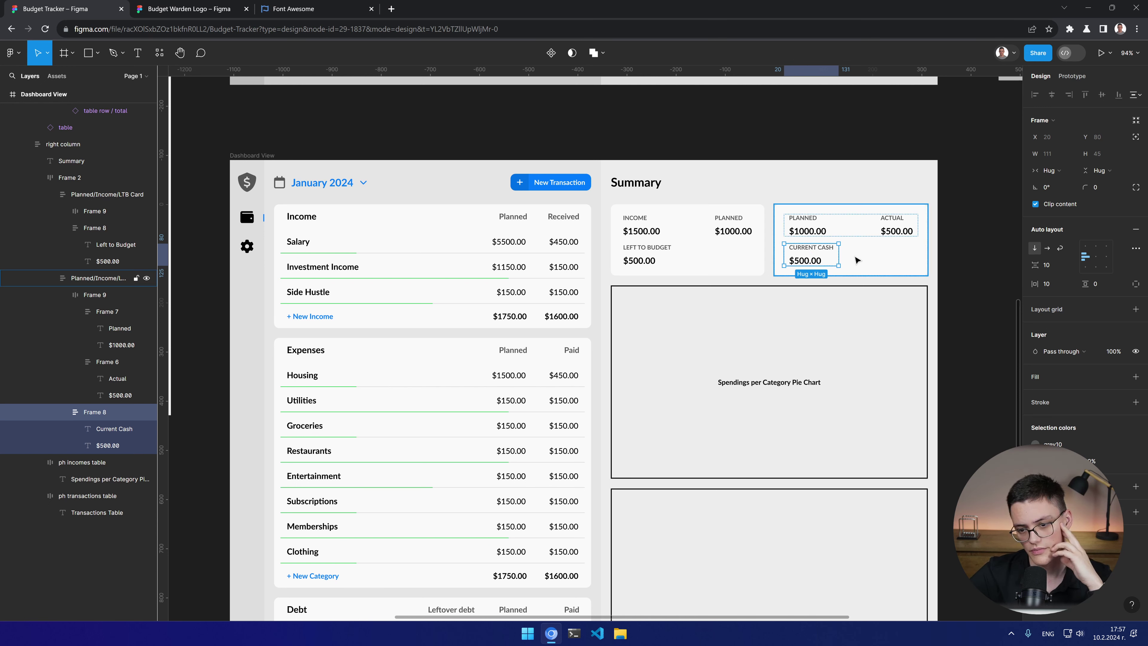
click(107, 295)
click(109, 279)
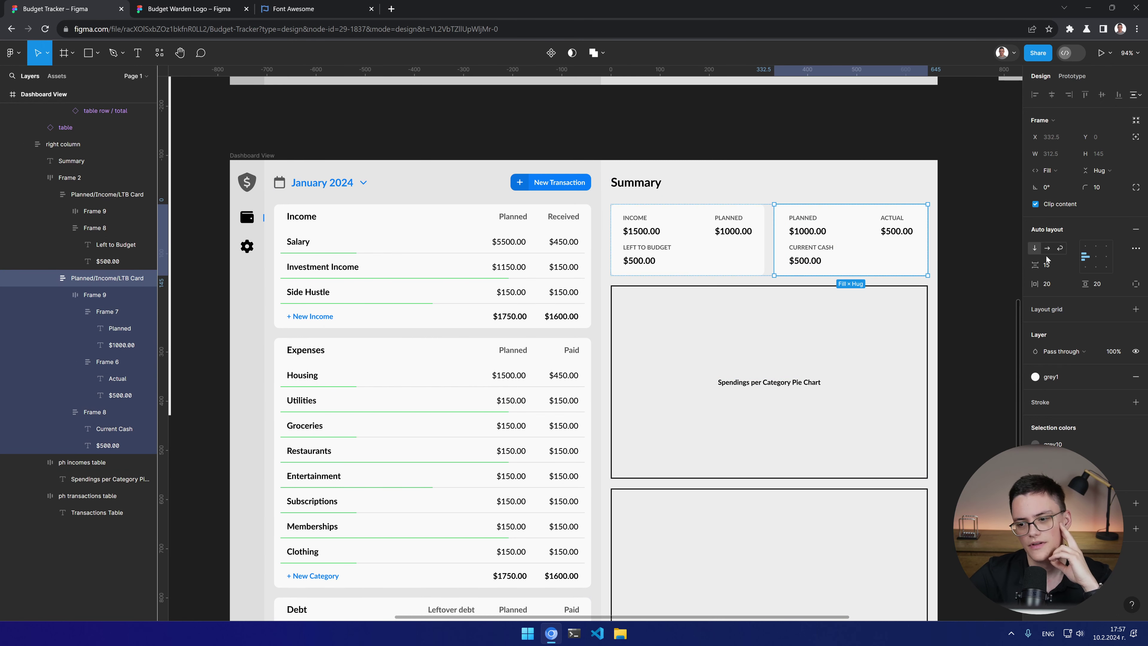
click(1094, 258)
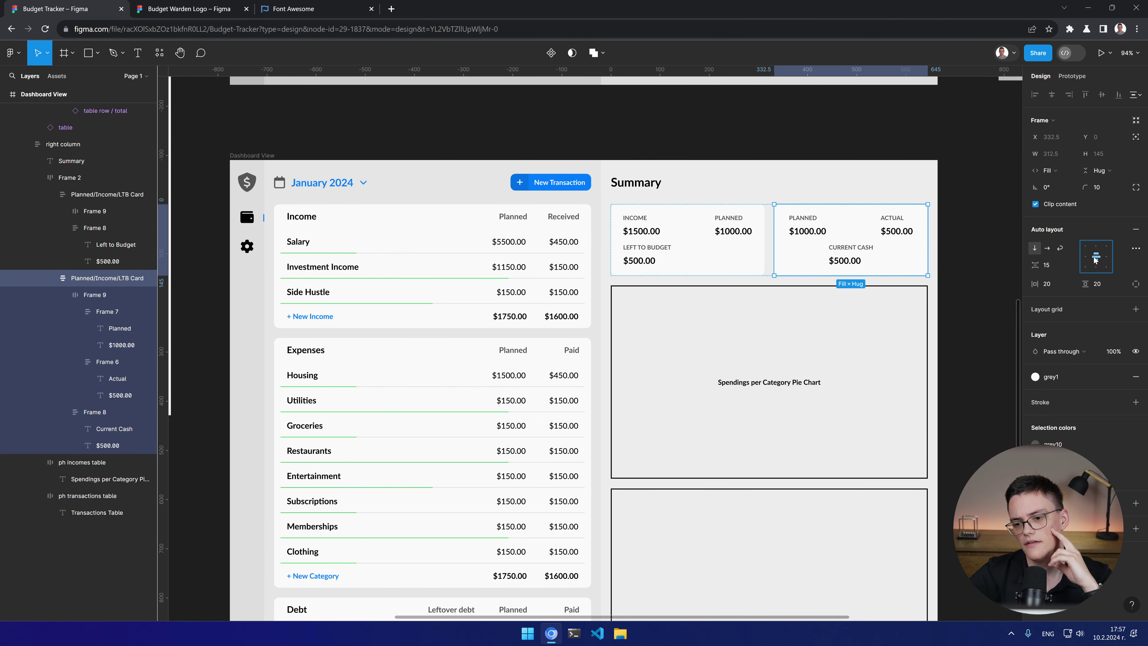
click(713, 261)
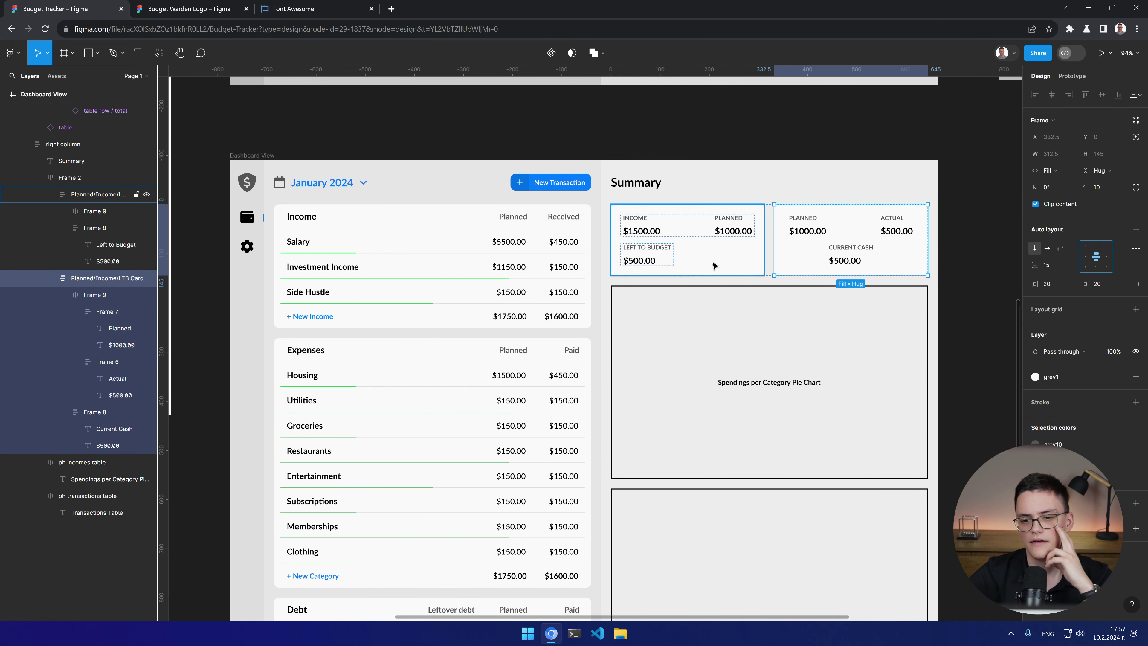
click(1096, 258)
click(854, 175)
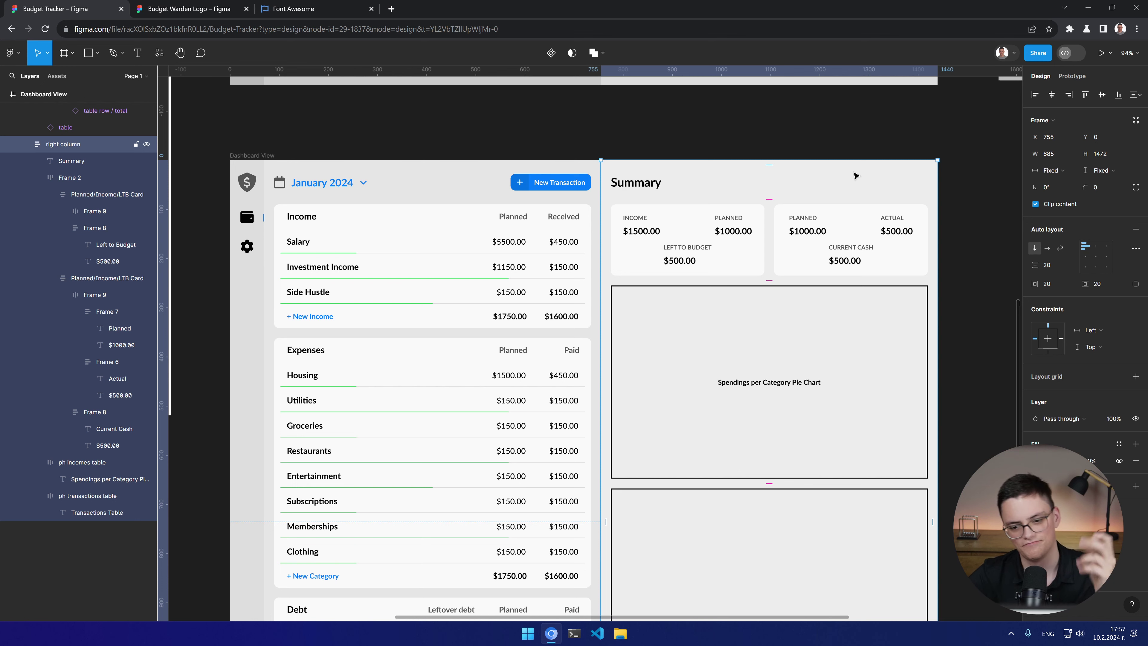
Step: Undo the centering of the lower groups in both Summary cards
key(ctrl+z)
key(ctrl+z)
key(ctrl+z)
key(ctrl+z)
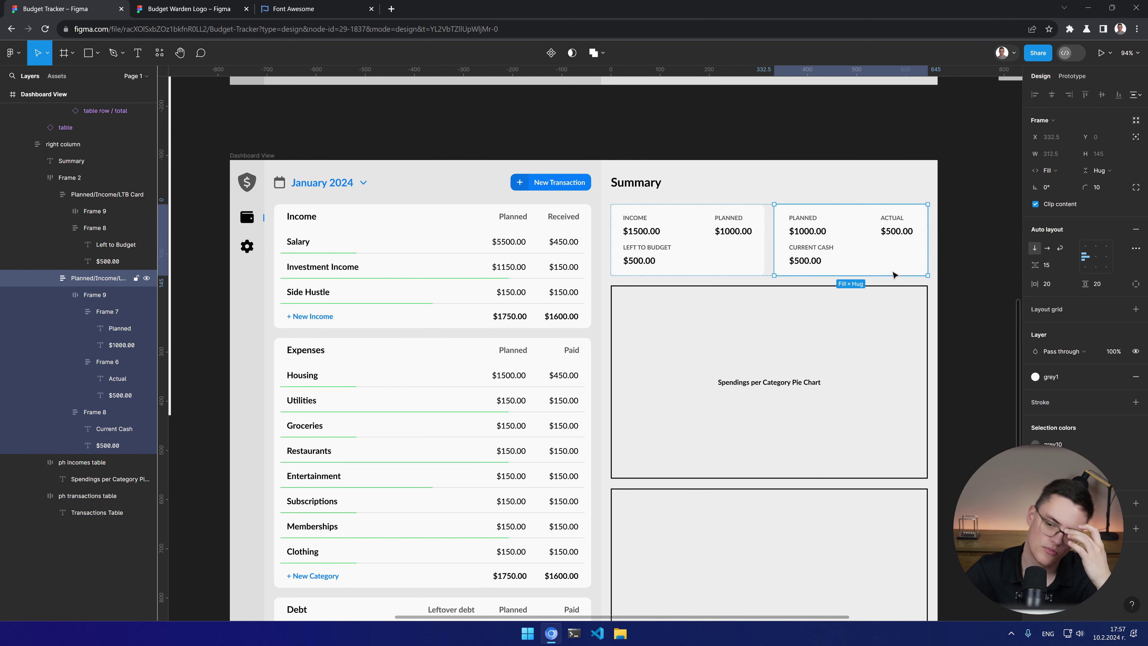
click(970, 283)
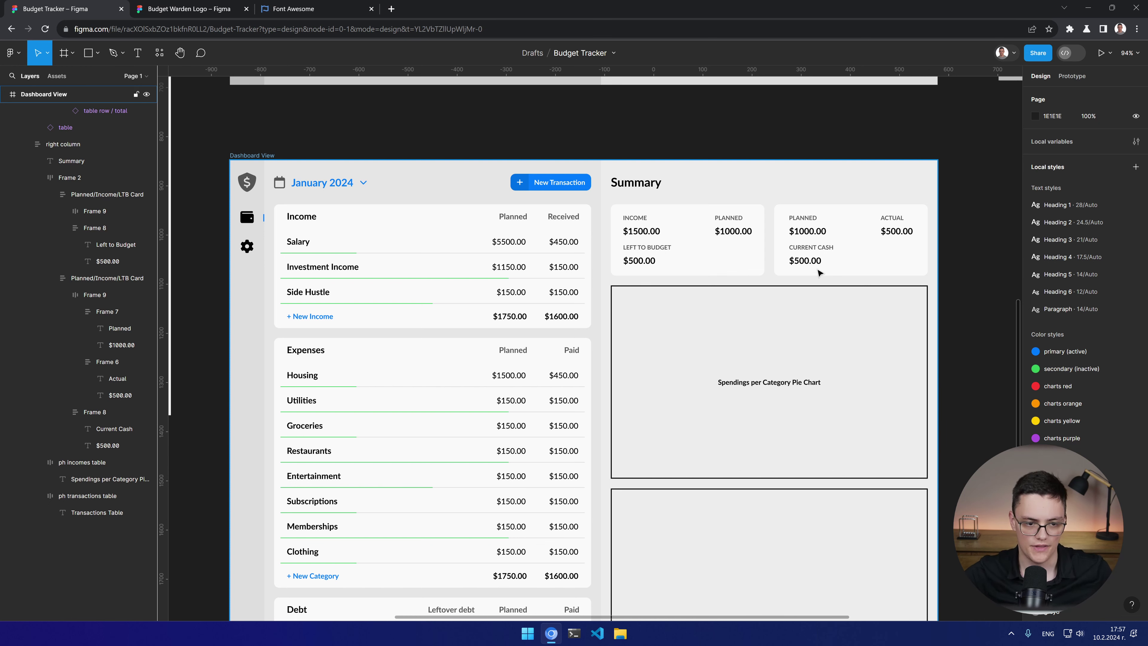
click(433, 136)
click(252, 155)
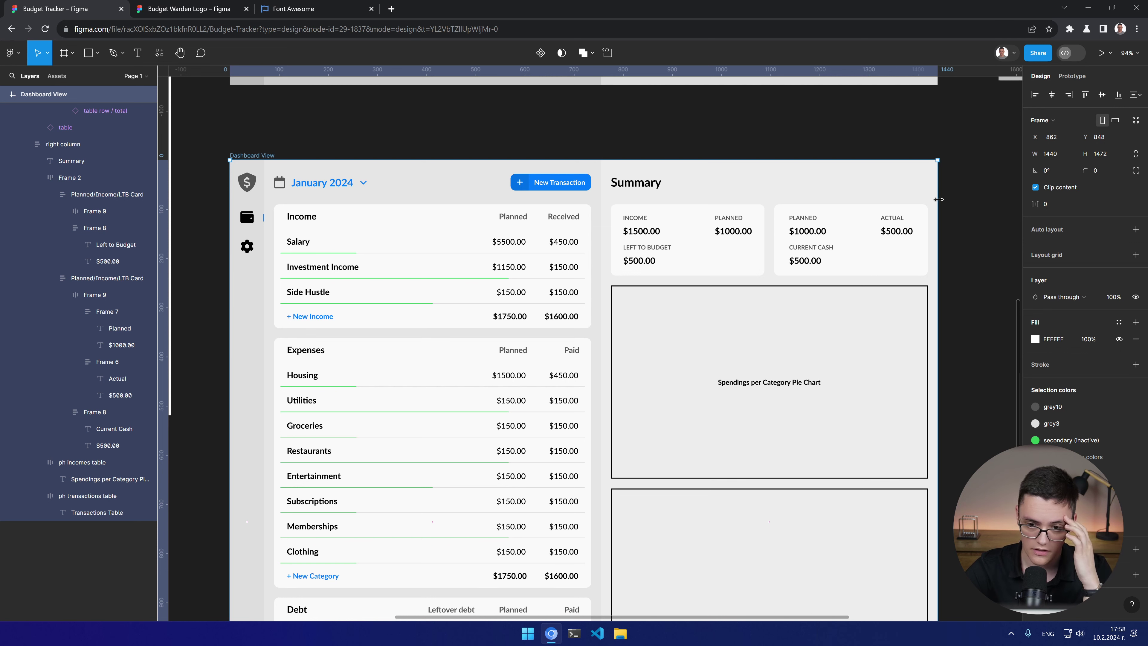
click(989, 307)
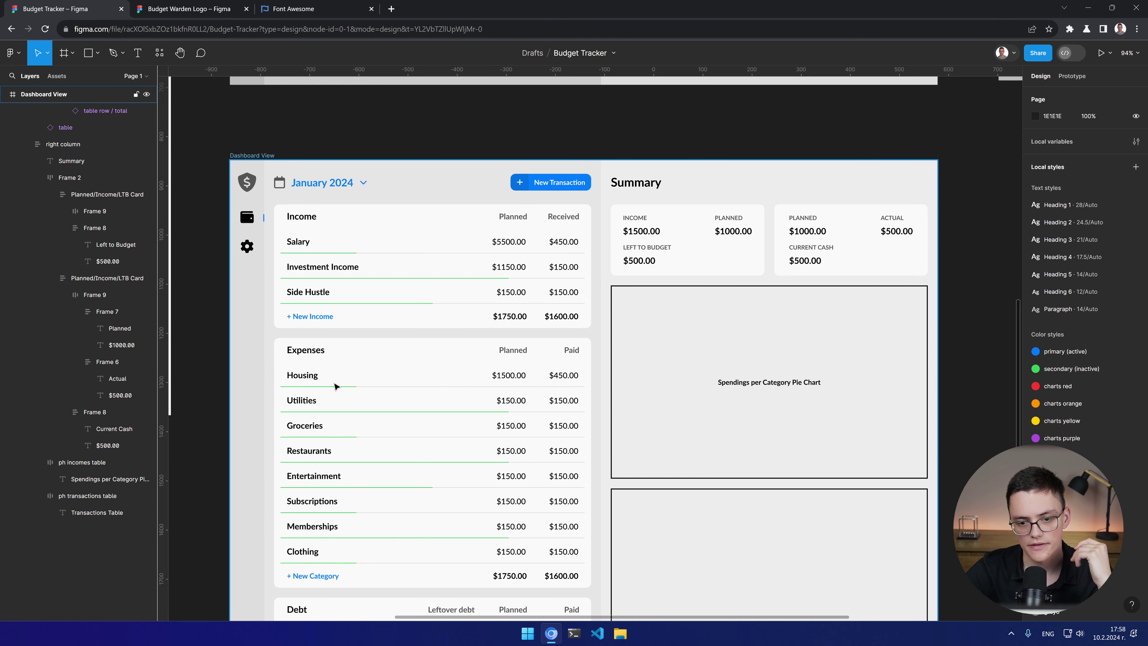
Step: Collapse the layers nested in the second Planned/Income/LTB Card
click(90, 295)
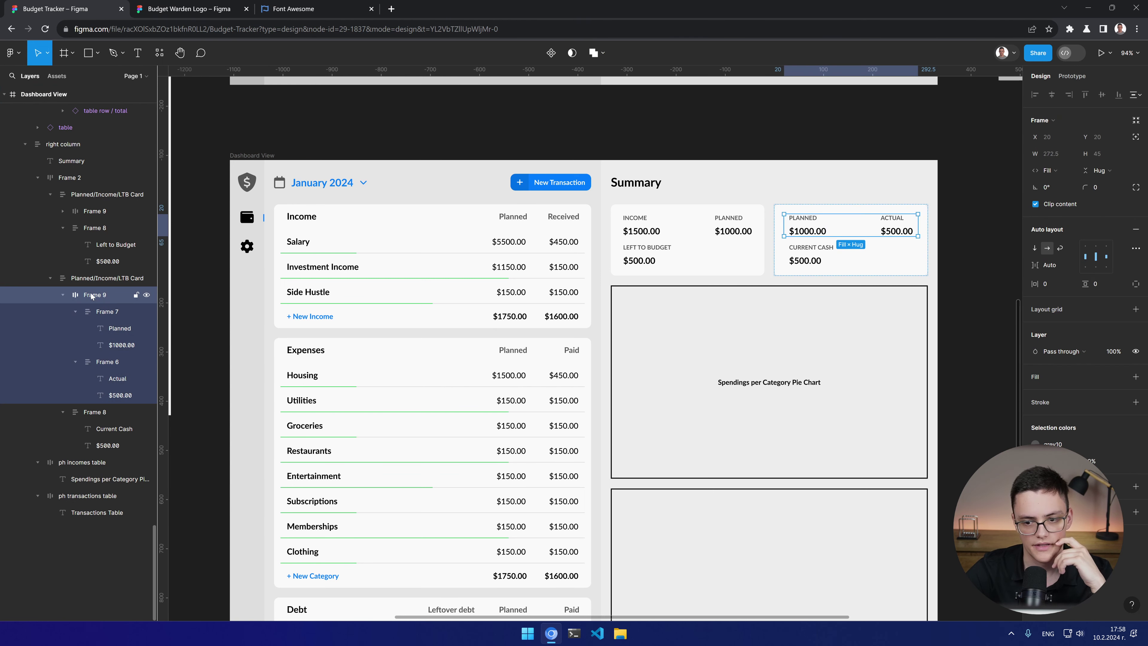
click(94, 278)
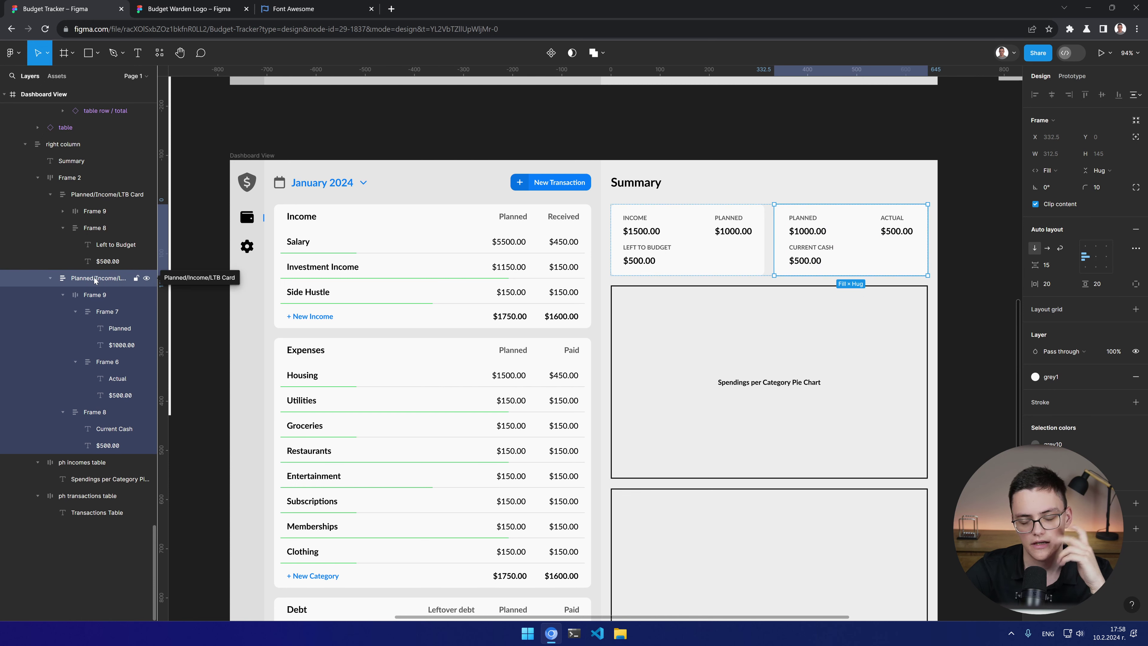
click(53, 279)
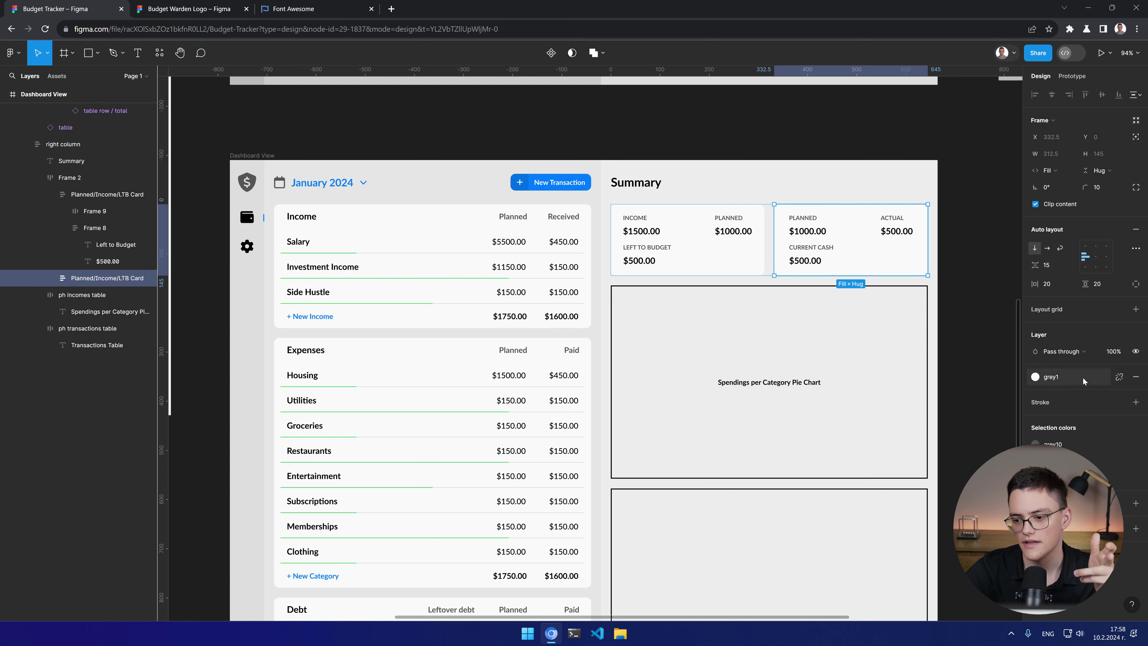
Step: Remove the outline from the Spendings per Category Pie Chart placeholder and fill it with the grey1 color style
click(822, 298)
click(1136, 419)
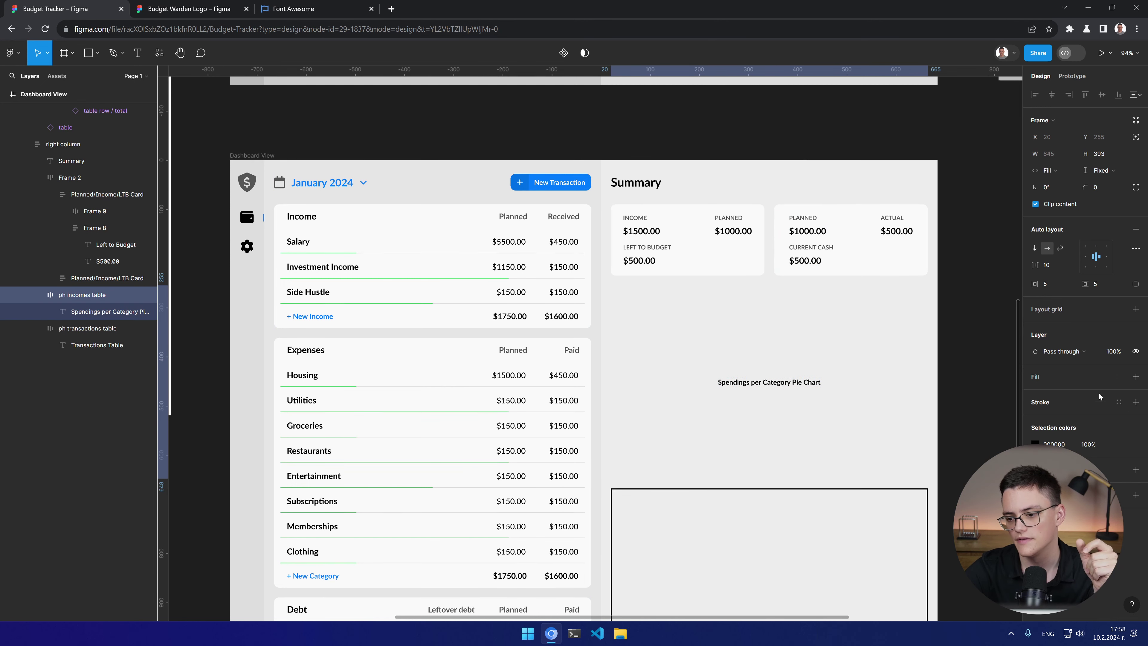
click(1135, 376)
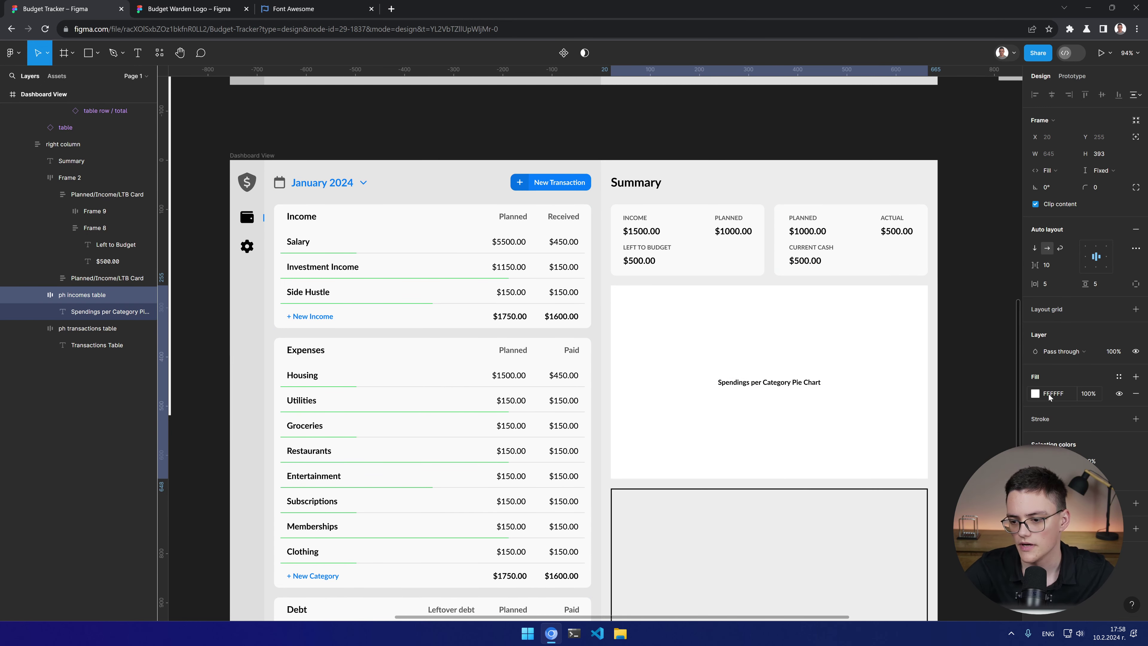
click(1035, 393)
click(947, 319)
click(926, 361)
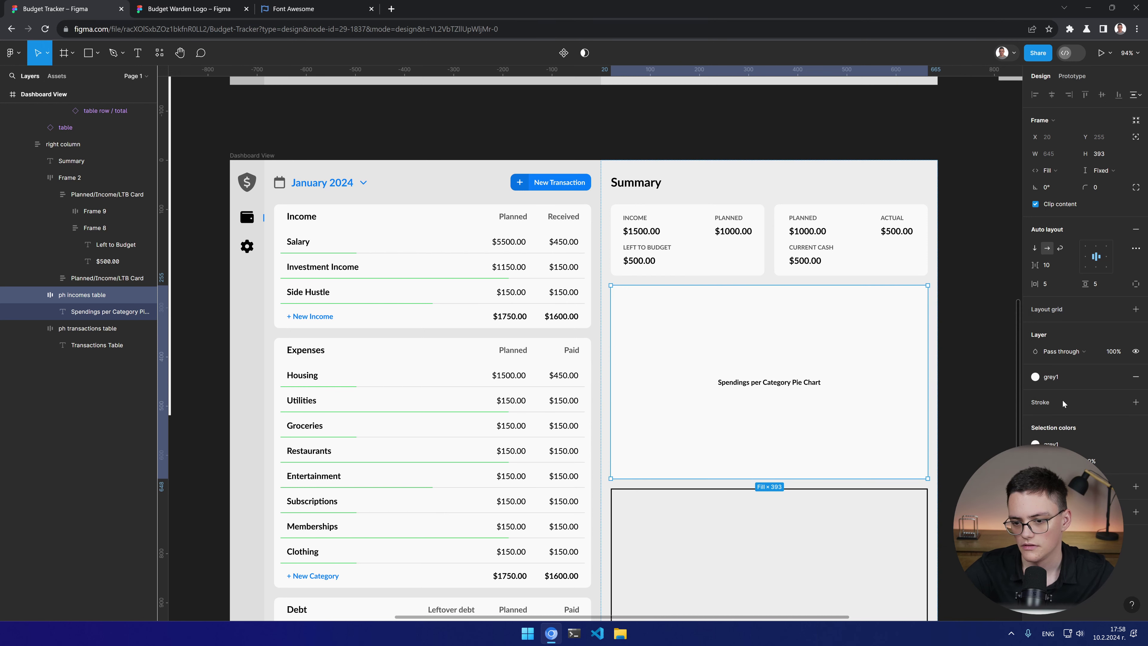
Step: Set the pie chart placeholder's corner radius to 10
click(1110, 190)
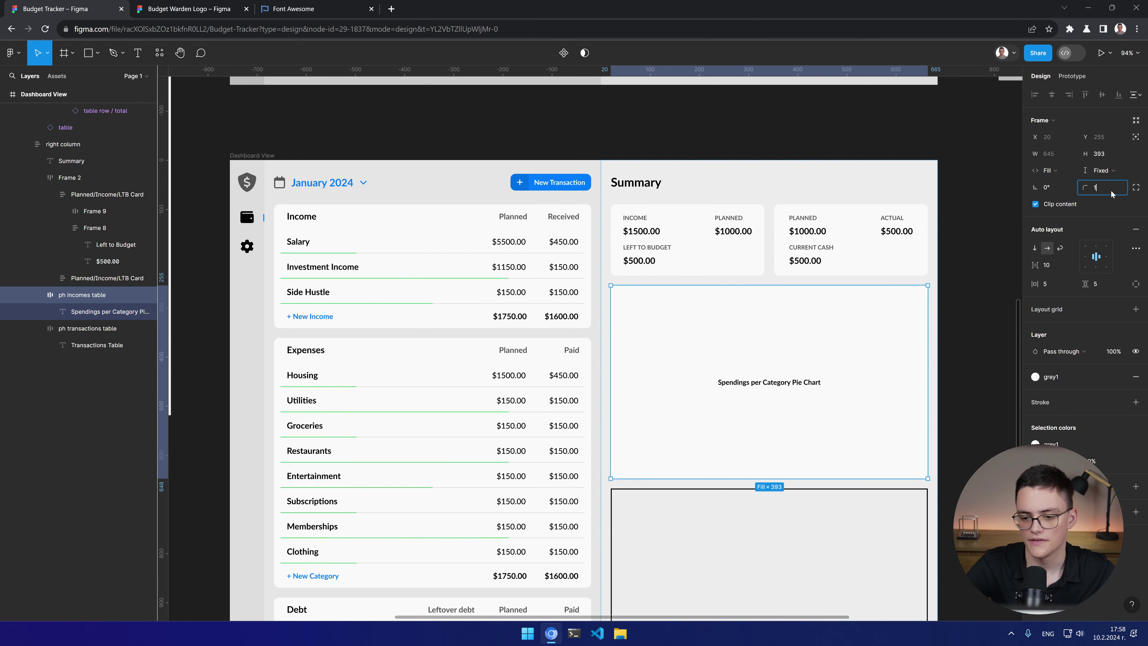
text(10)
click(957, 383)
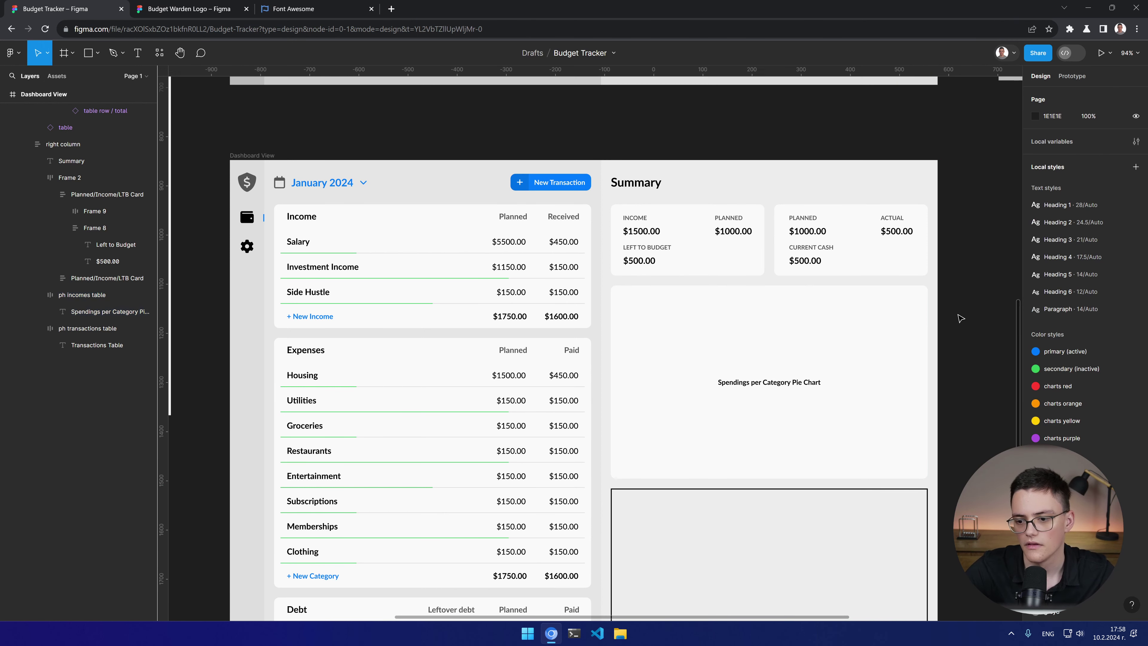
Step: Delete the "Spendings per Category Pie Chart" text from its placeholder
click(759, 384)
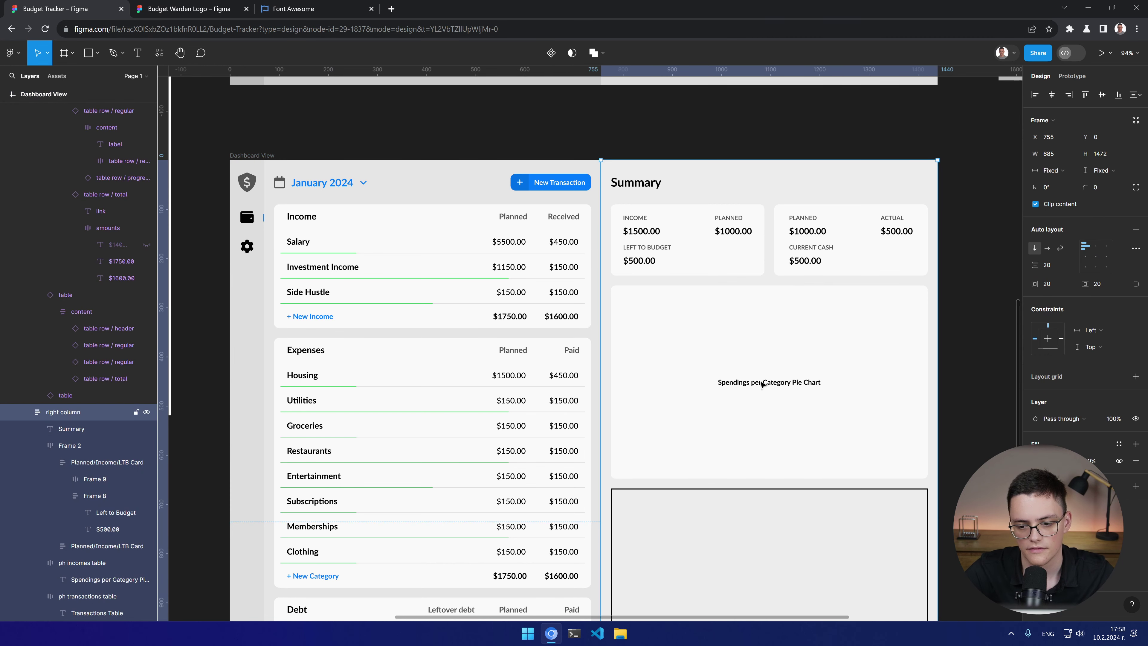
double_click(760, 385)
key(Return)
key(BackSpace)
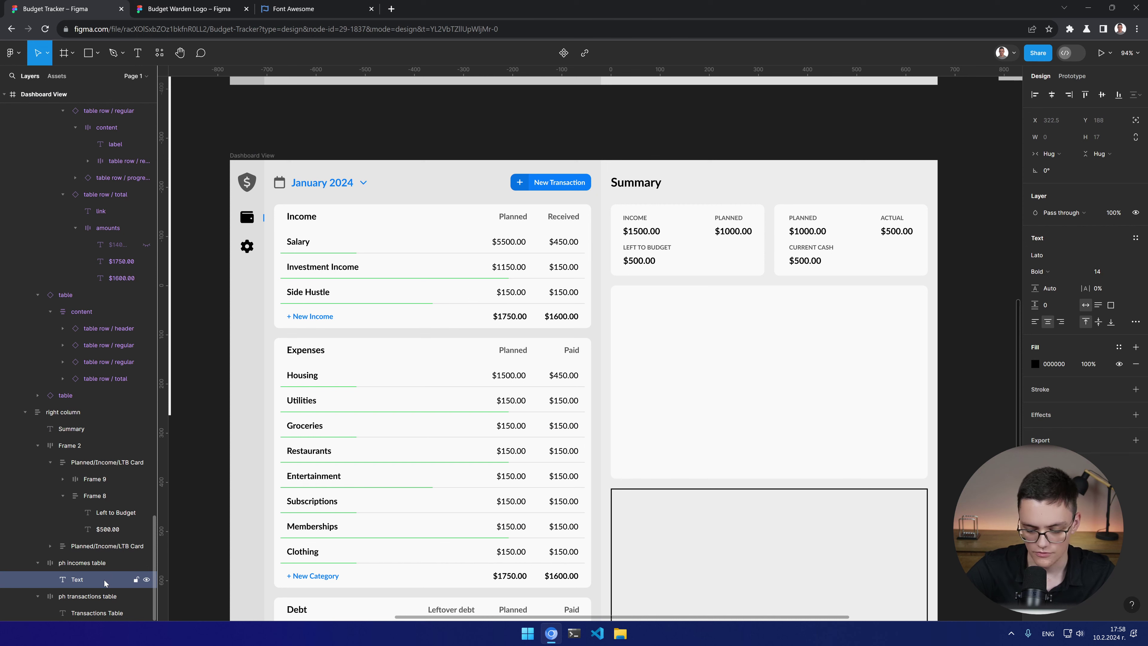
Step: Rename the emptied "ph incomes table" frame to "pie chart"
click(92, 565)
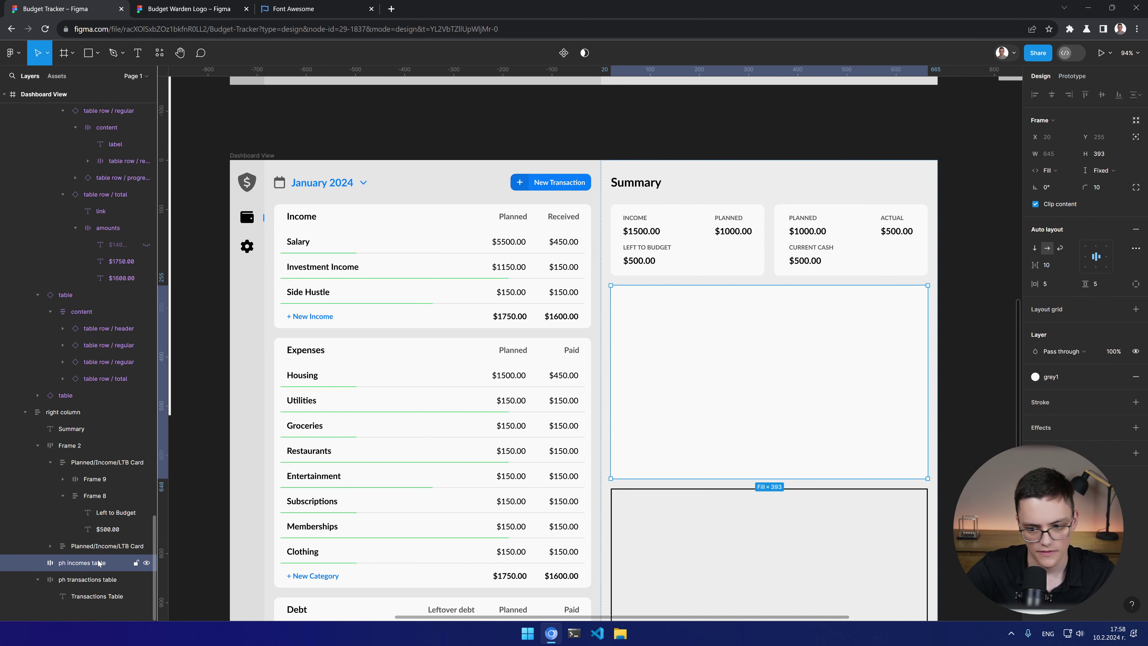
double_click(97, 561)
text(pie chart)
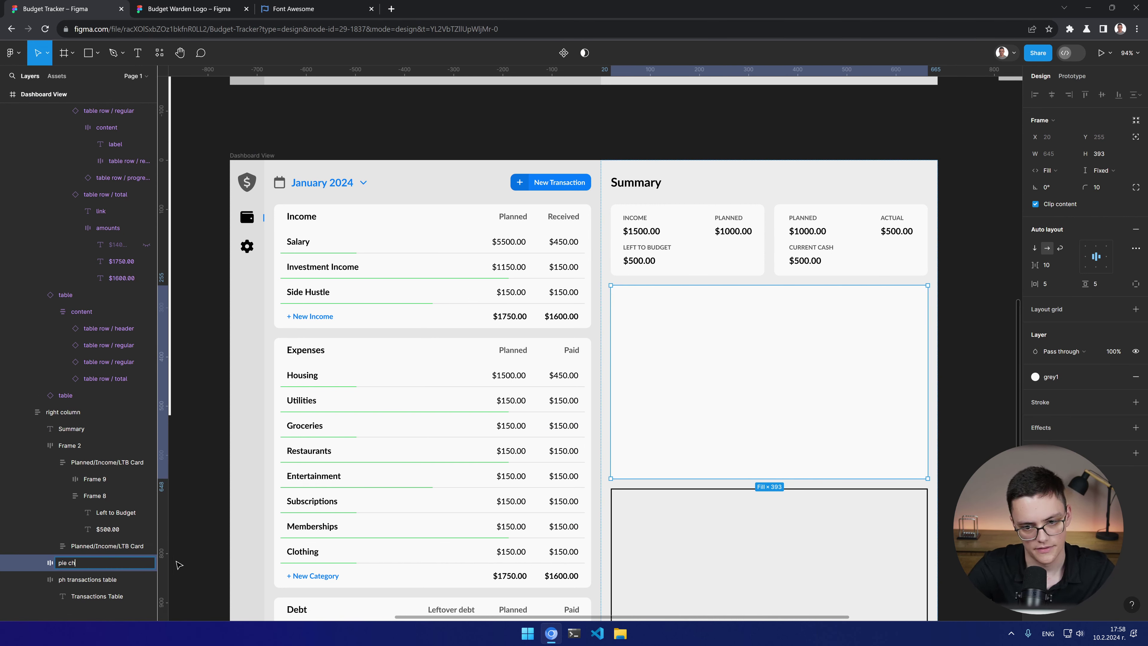
key(Return)
click(189, 9)
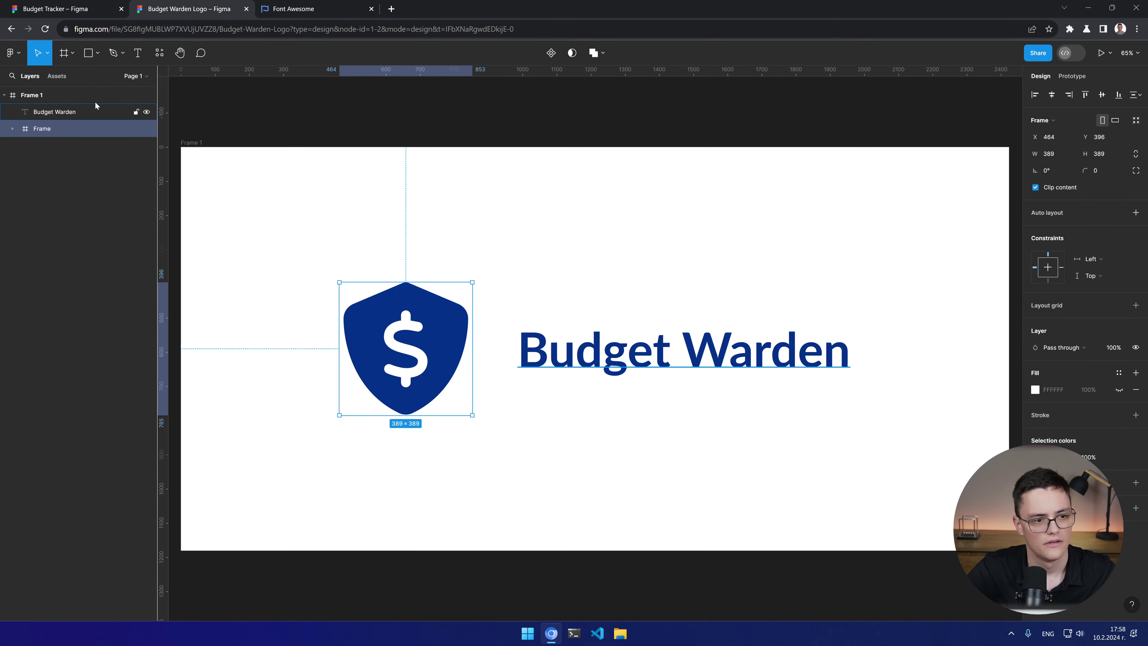
click(13, 53)
mouse_move(49, 126)
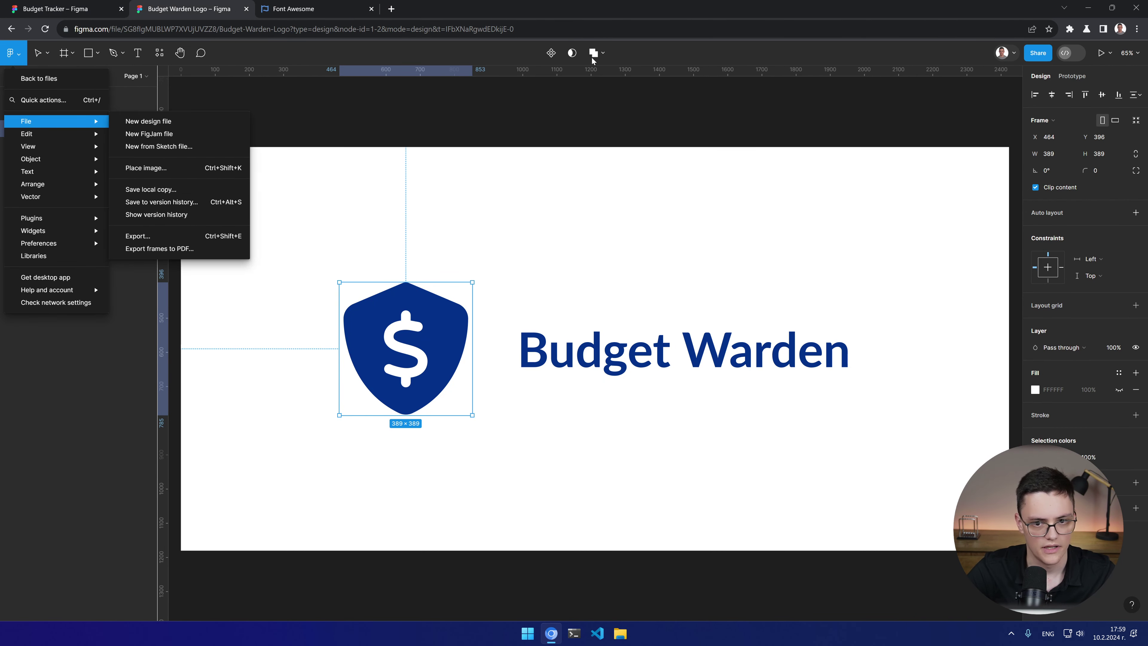
click(165, 61)
Step: Search the web for "charts js figma" and open the ChartJS responsive graphs result in a background tab
click(344, 12)
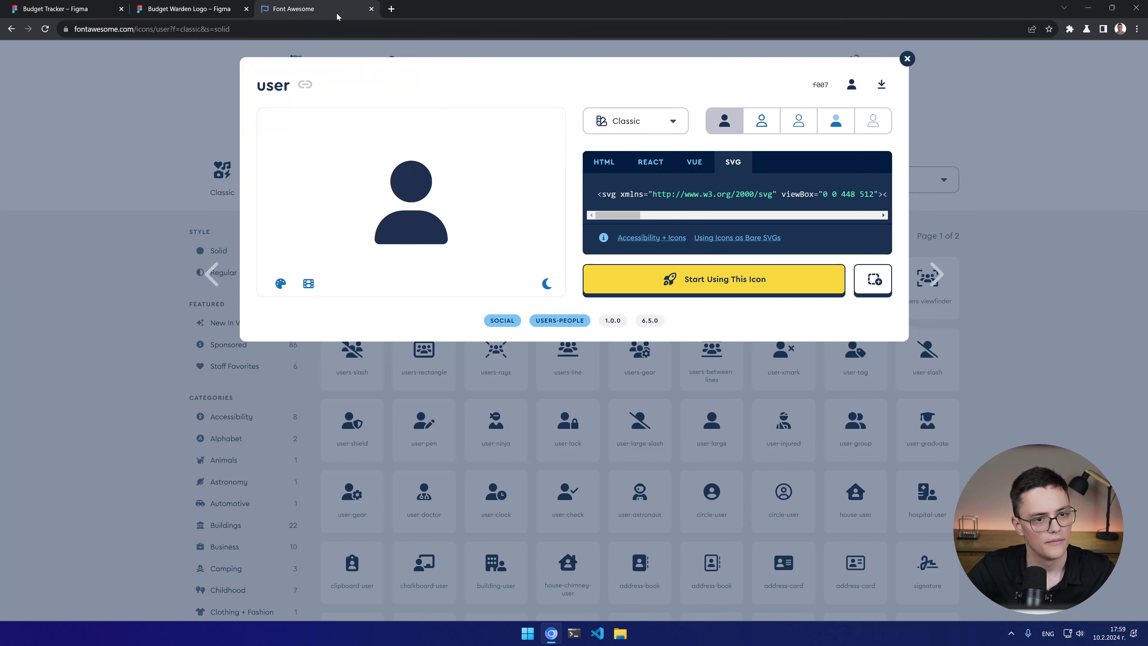
click(343, 29)
text(charts js figma)
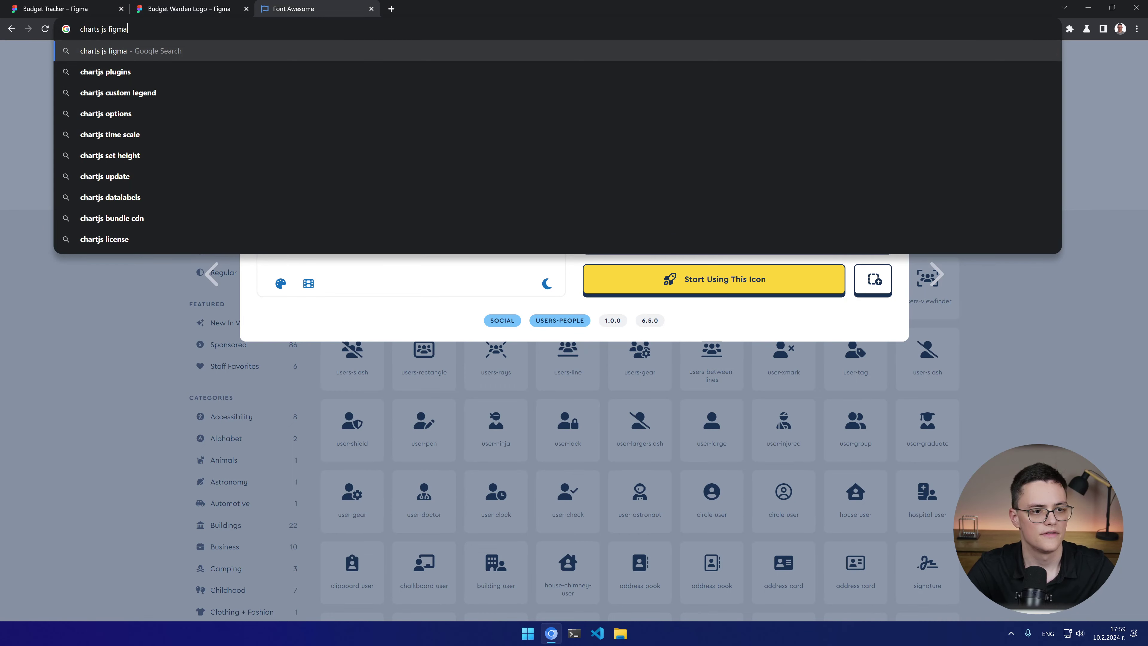
key(Return)
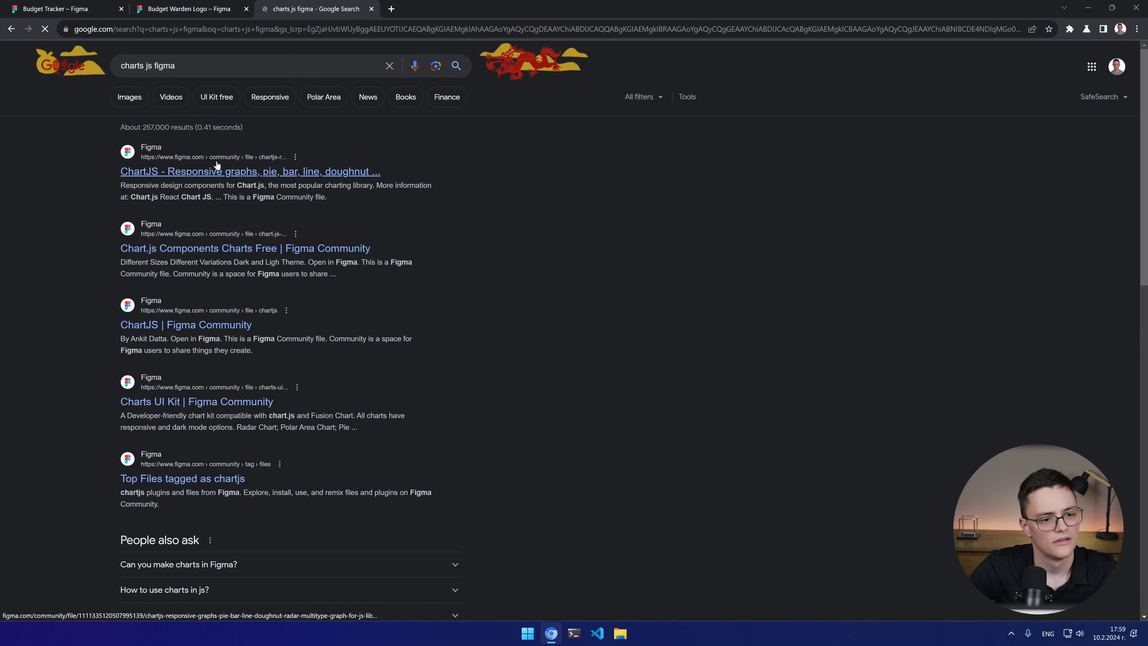
middle_click(215, 175)
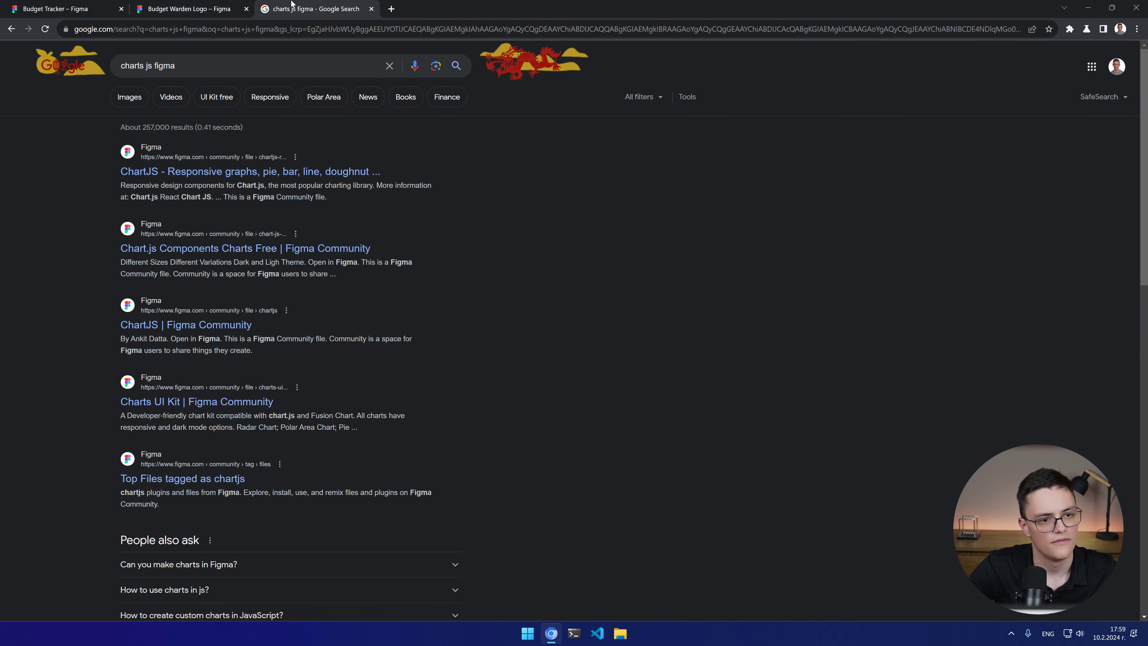
Step: Go back to the Figma drafts and open the "ChartJS - Responsive graphs, pie, bar, line, doughnut" community file
click(206, 5)
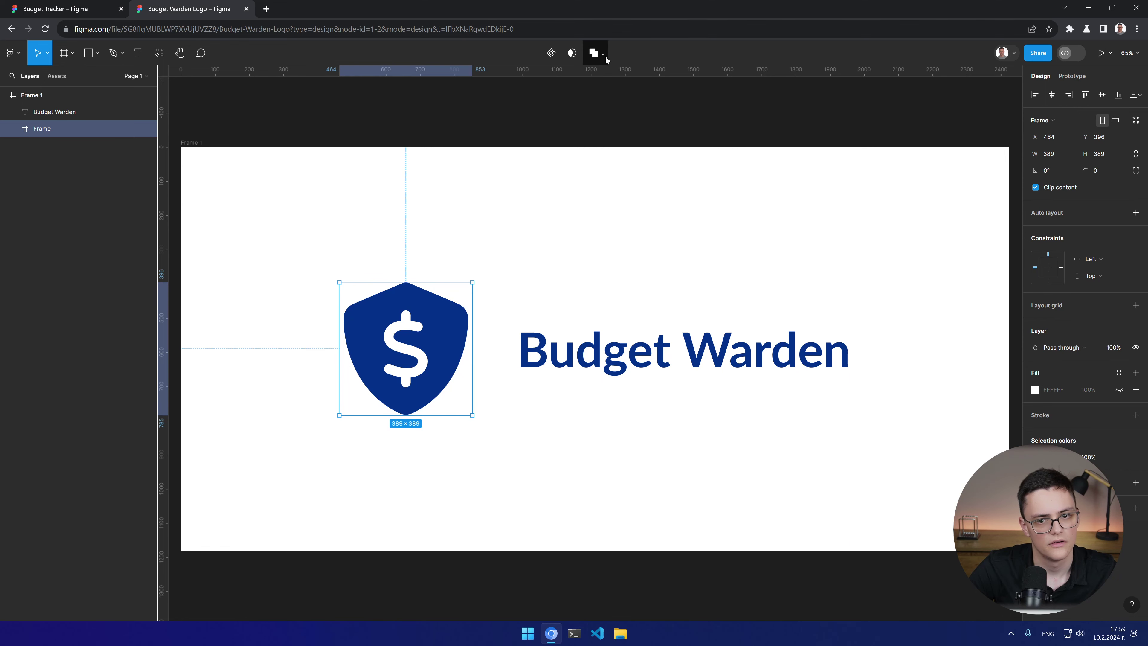
scroll(480, 88, up, 4)
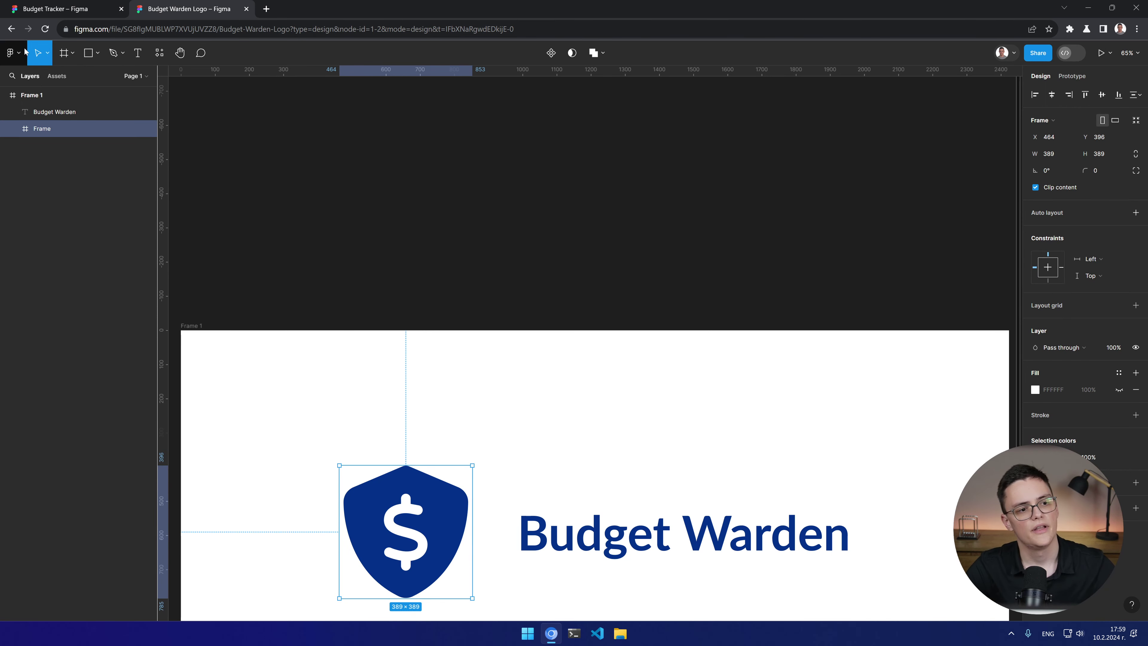
click(9, 55)
click(51, 77)
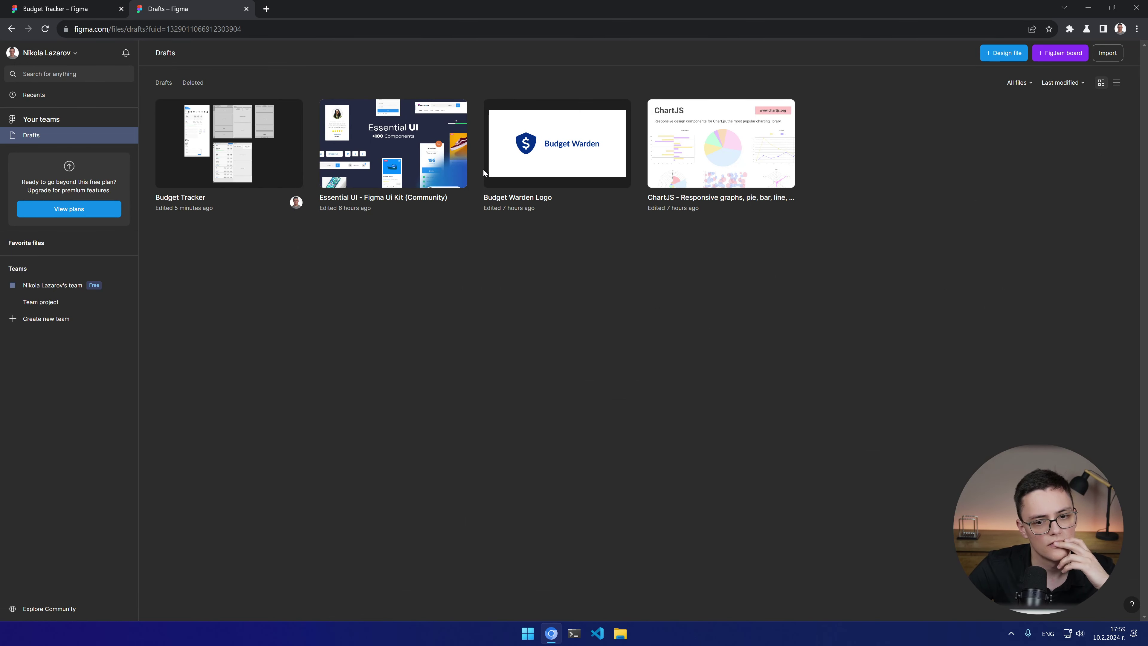
click(747, 153)
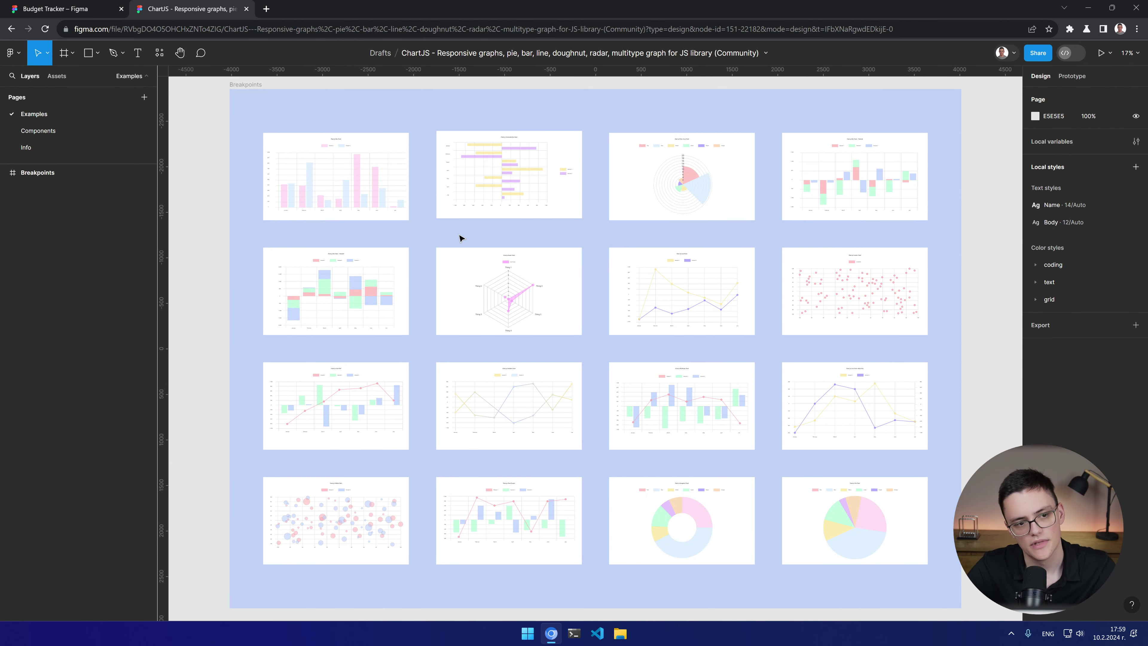
Step: Look up "charts.js" in a new browser tab and view the Chart.js home page
key(ctrl+t)
text(charts.js)
key(Return)
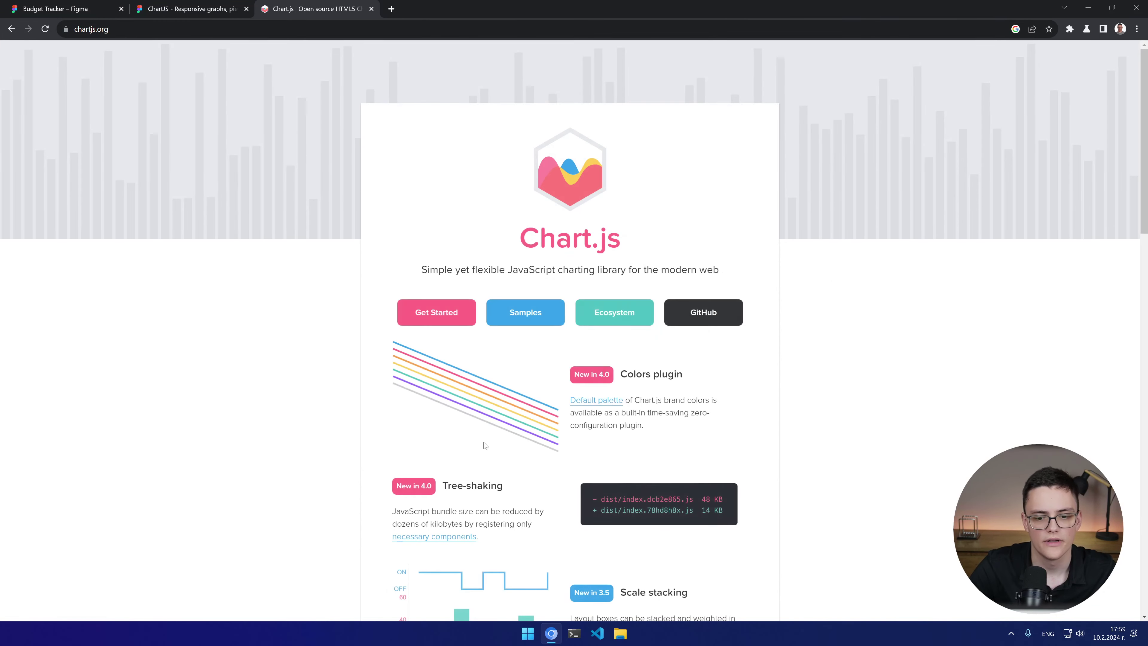
scroll(477, 432, down, 5)
Step: Return to the ChartJS Figma file and examine the doughnut chart example and its individual ring segments
click(190, 9)
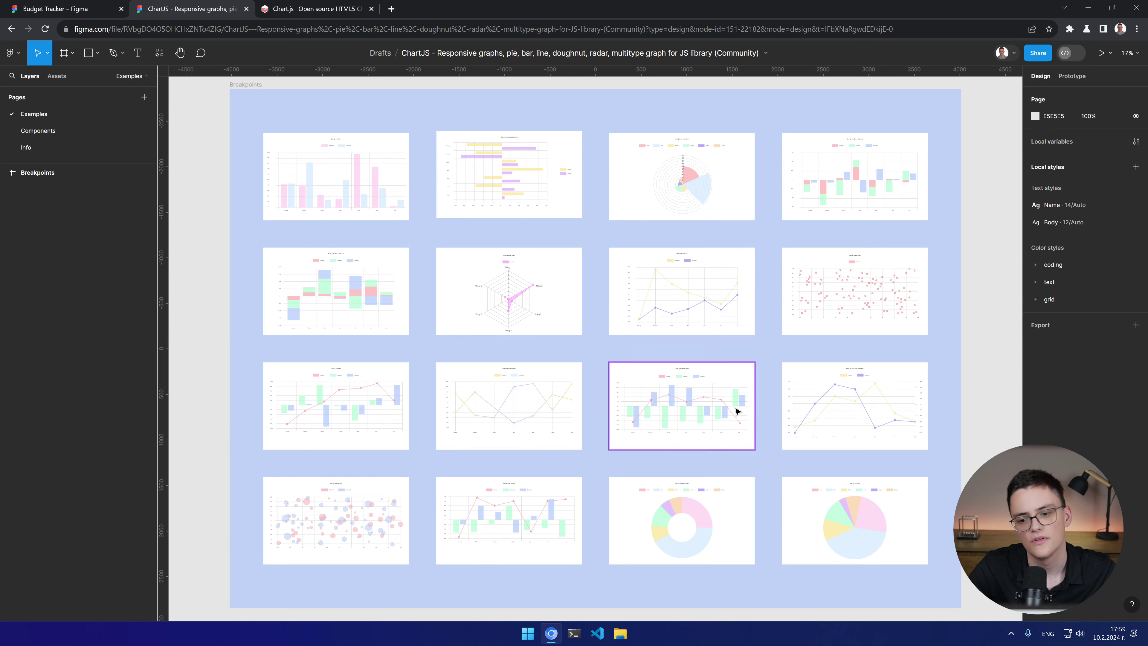
click(736, 506)
scroll(692, 553, down, 3)
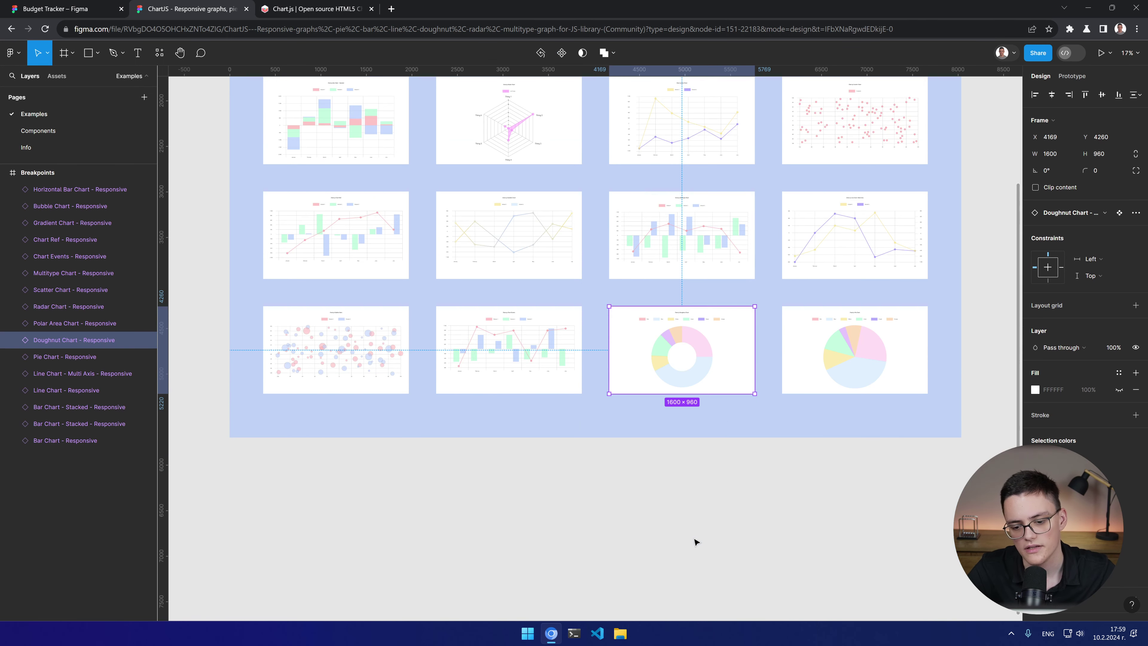
scroll(721, 355, up, 5)
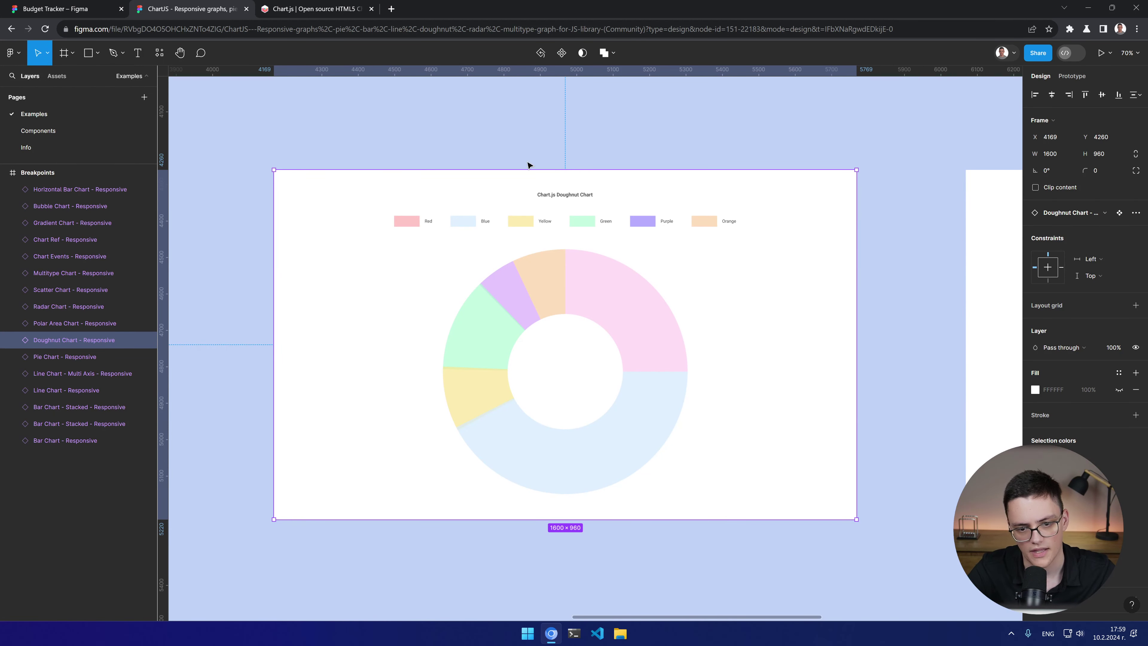
double_click(631, 418)
double_click(586, 449)
double_click(586, 449)
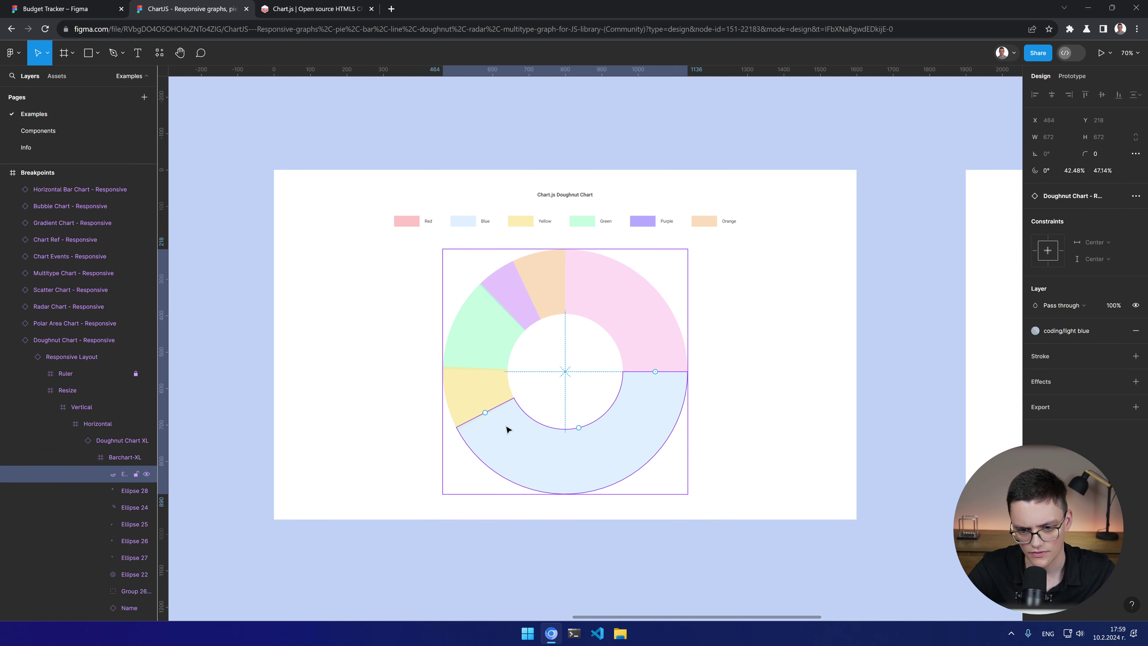
shift+click(456, 384)
shift+click(501, 305)
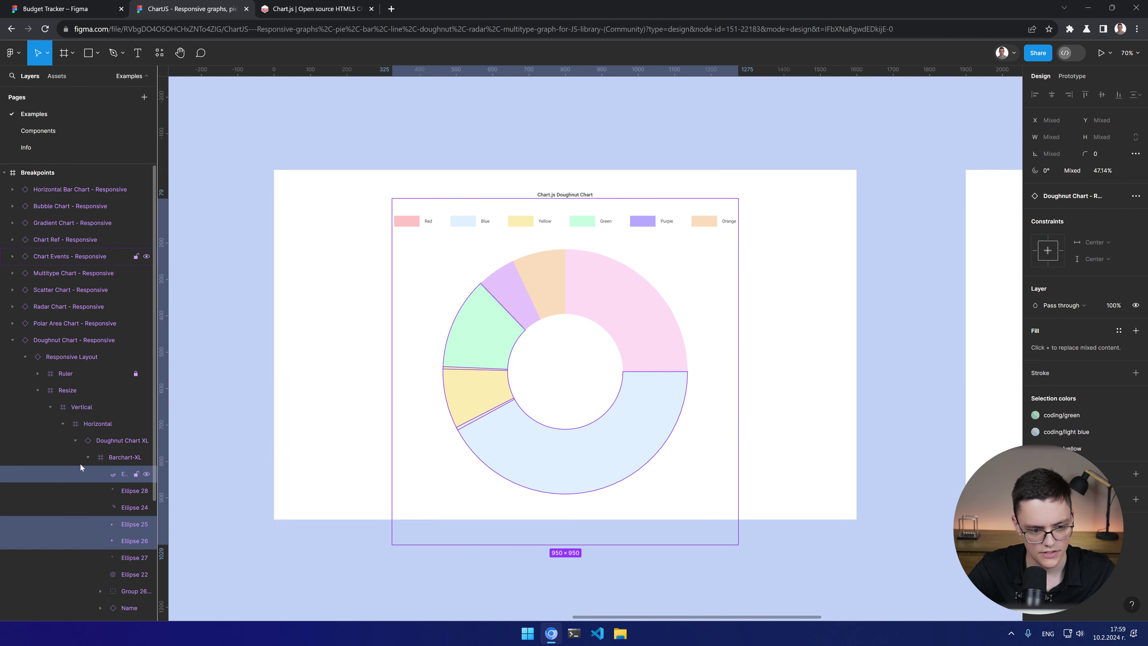
Step: Try to copy the Doughnut Chart XL instance into the pie chart frame of the Budget Tracker file and shrink it
click(109, 461)
click(109, 430)
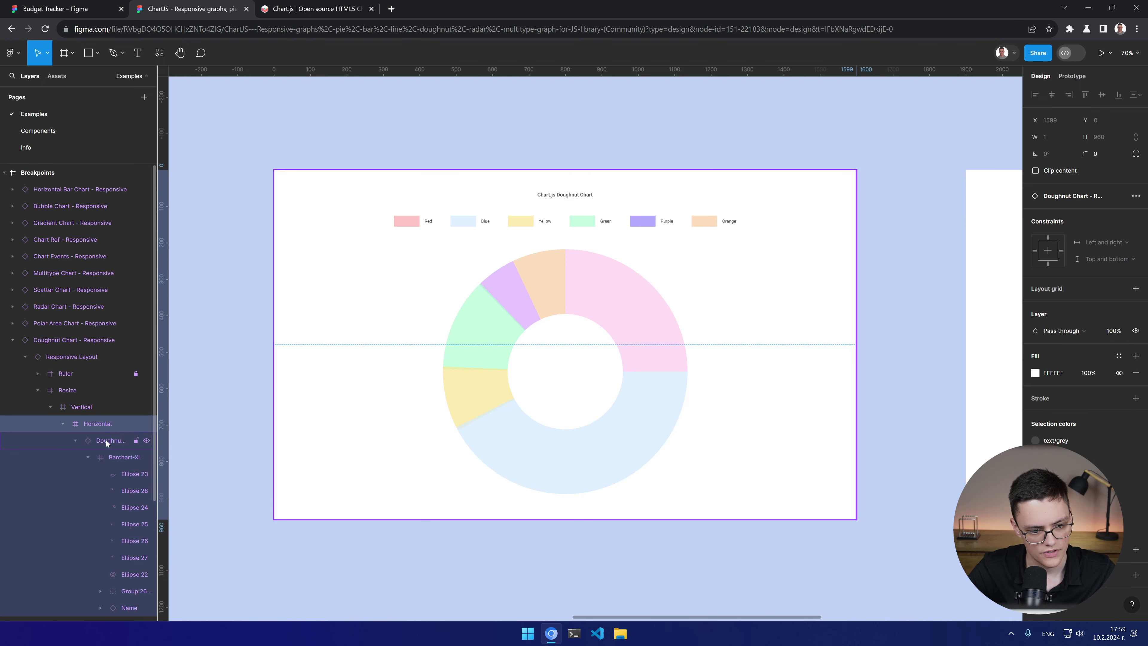
click(106, 442)
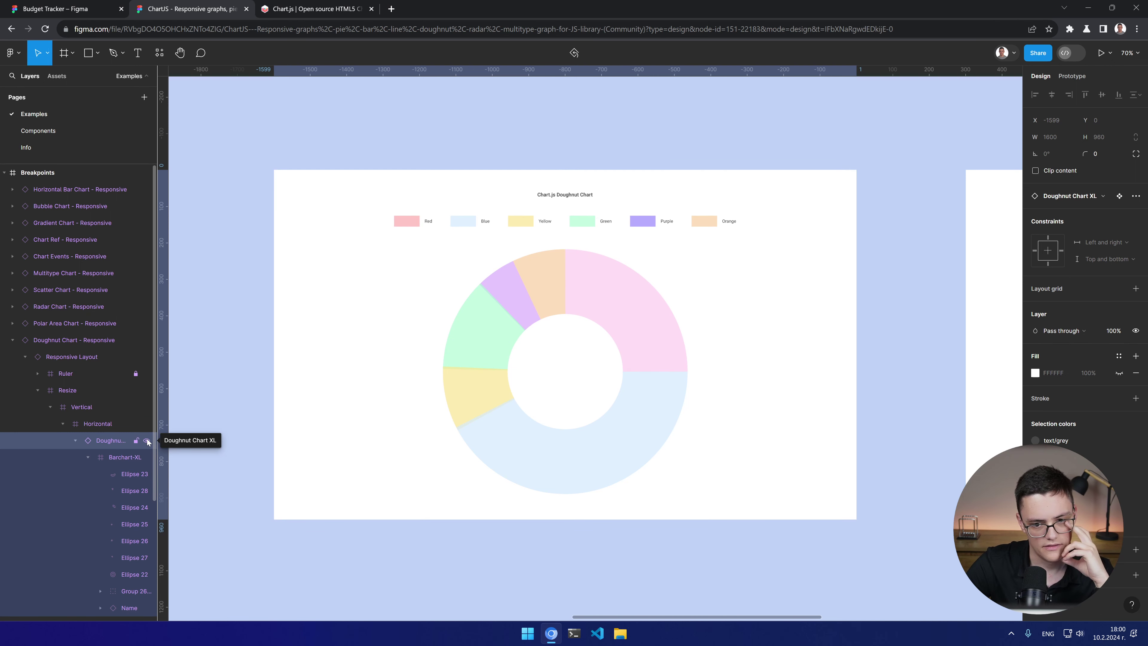
click(75, 440)
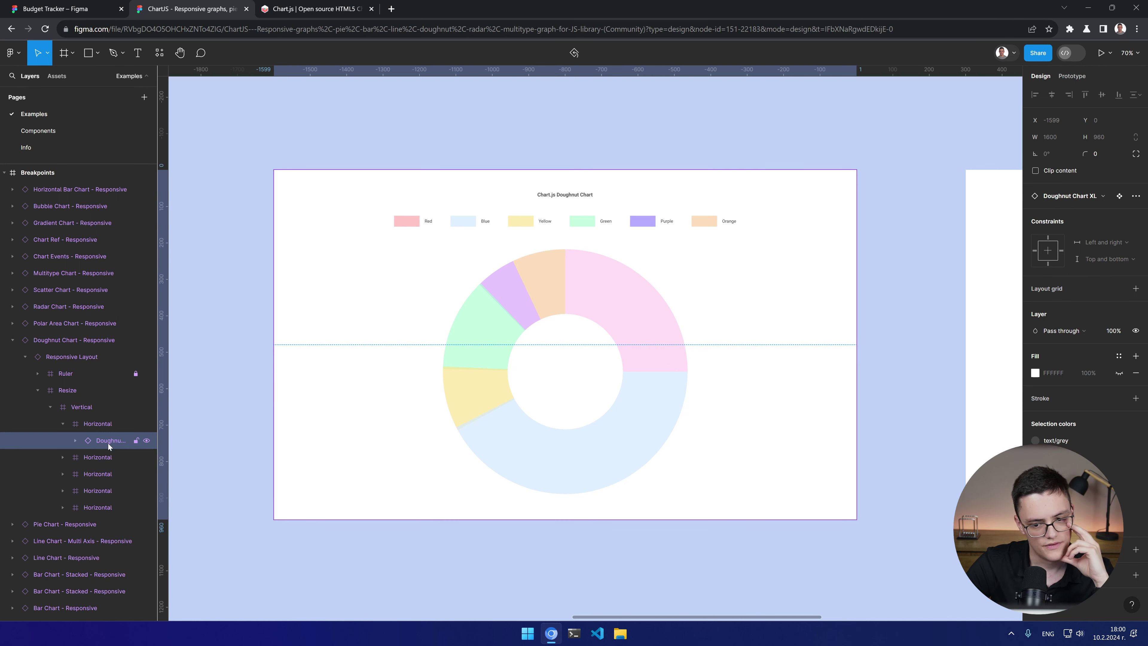
click(77, 9)
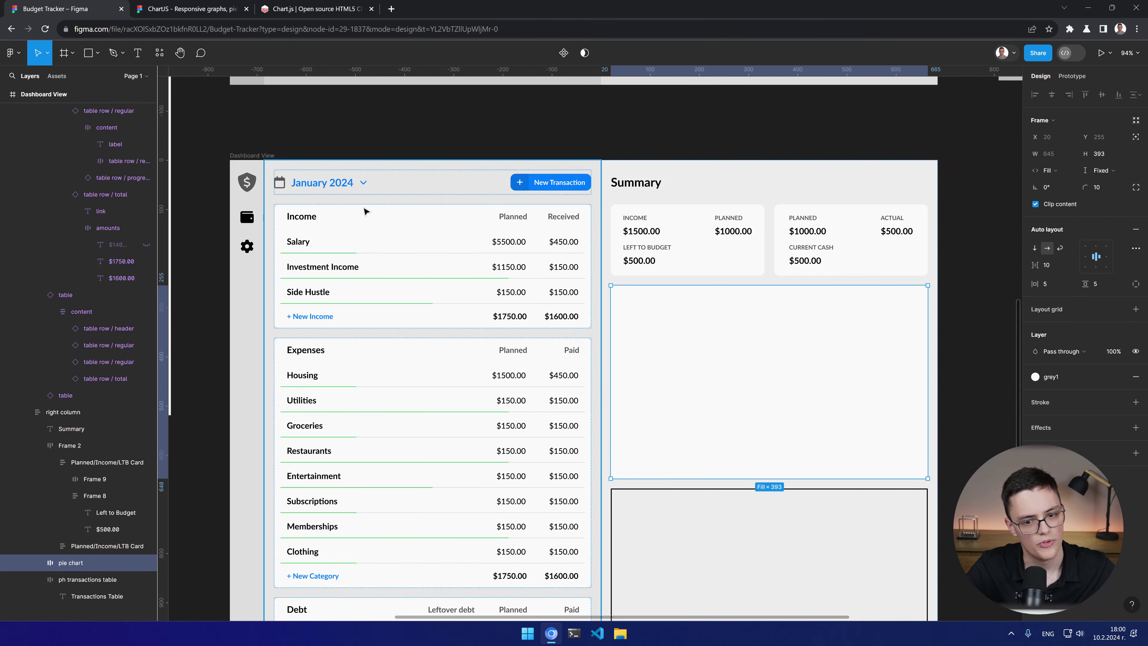
key(ctrl+v)
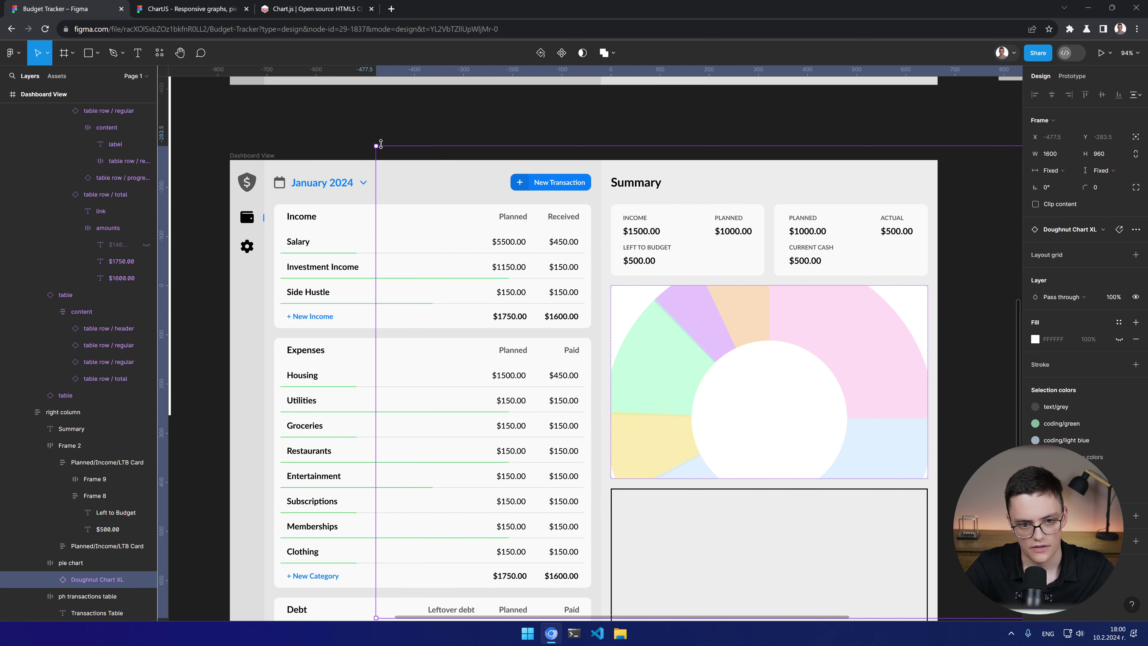
drag(375, 147, 820, 494)
key(ctrl+z)
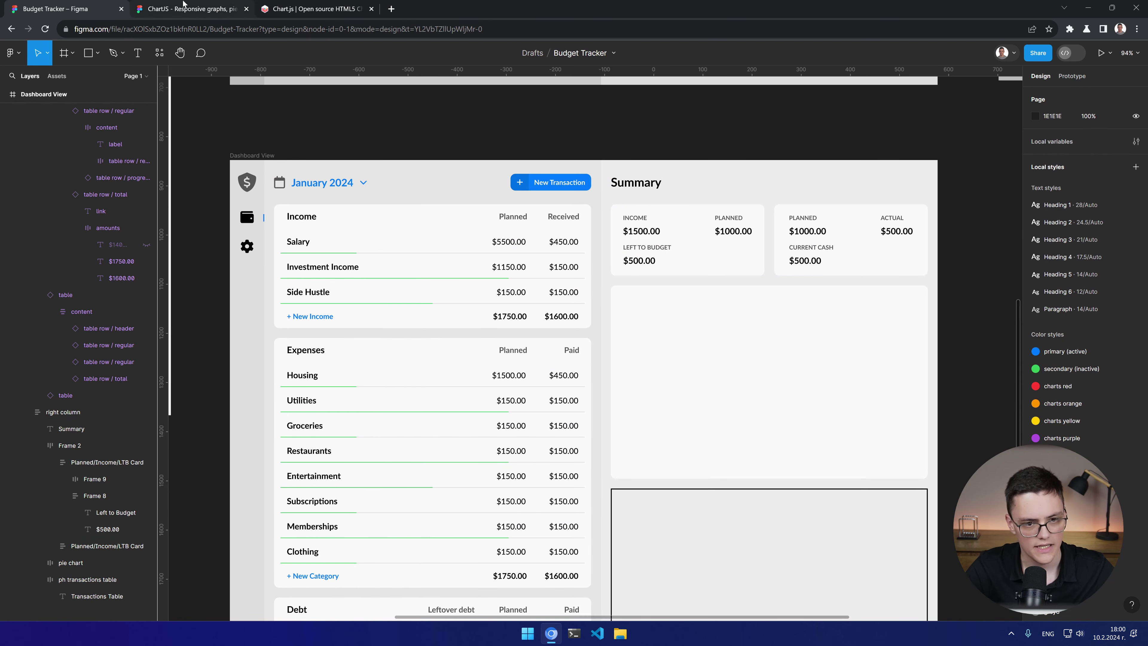
Step: Switch to the ChartJS file and identify the Barchart-XL frame inside Doughnut Chart XL by toggling its visibility
click(312, 9)
click(184, 7)
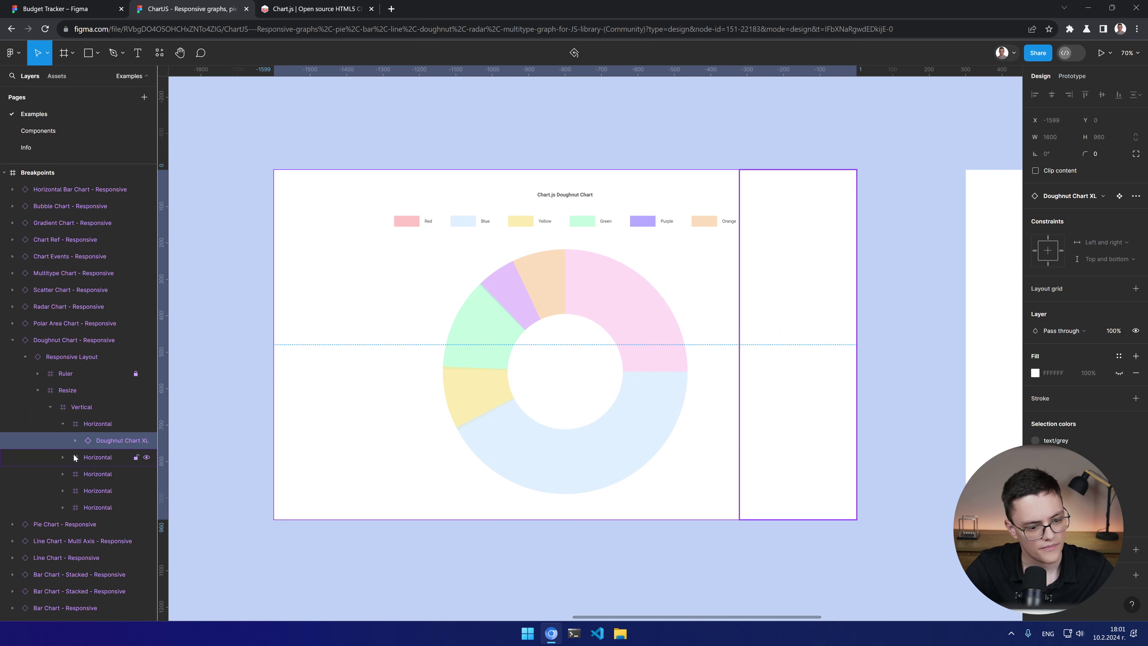
click(88, 454)
click(76, 440)
click(115, 458)
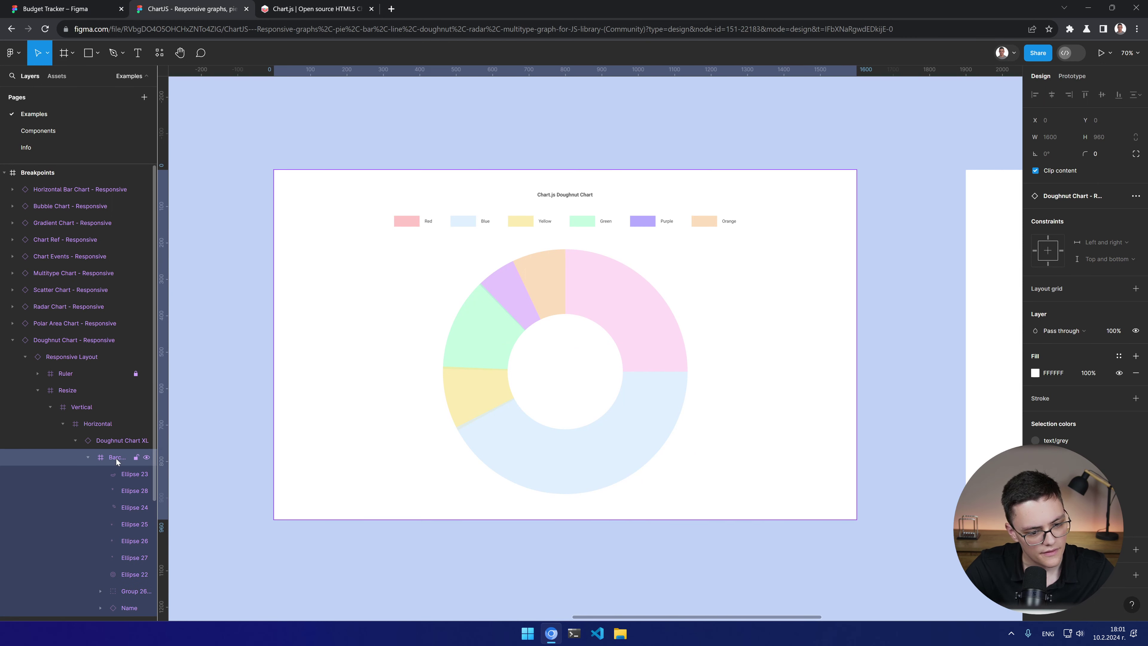
click(147, 457)
click(146, 457)
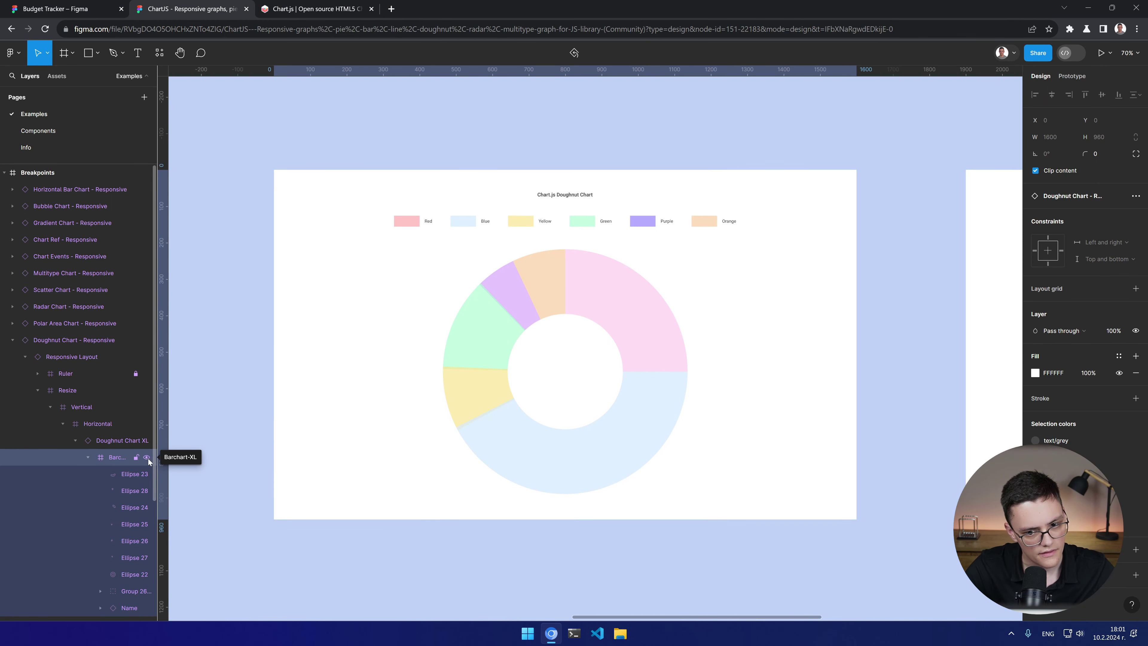
Step: Hide the color legend group and the chart title inside the doughnut chart's Barchart-XL frame
click(88, 457)
click(88, 457)
scroll(94, 463, down, 2)
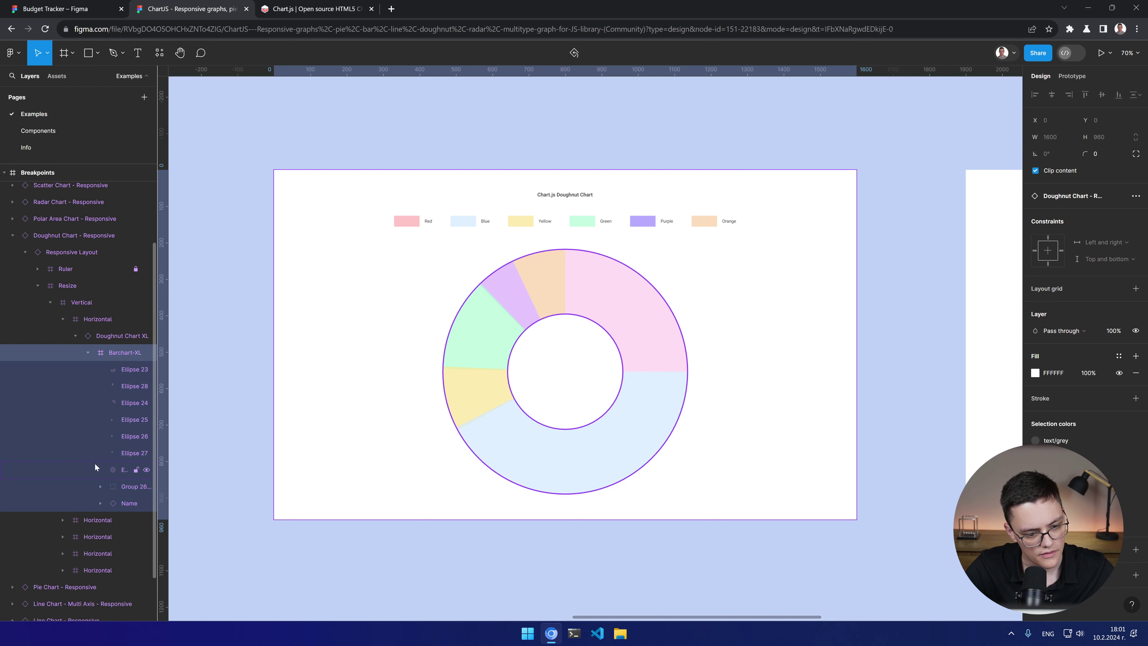
click(125, 486)
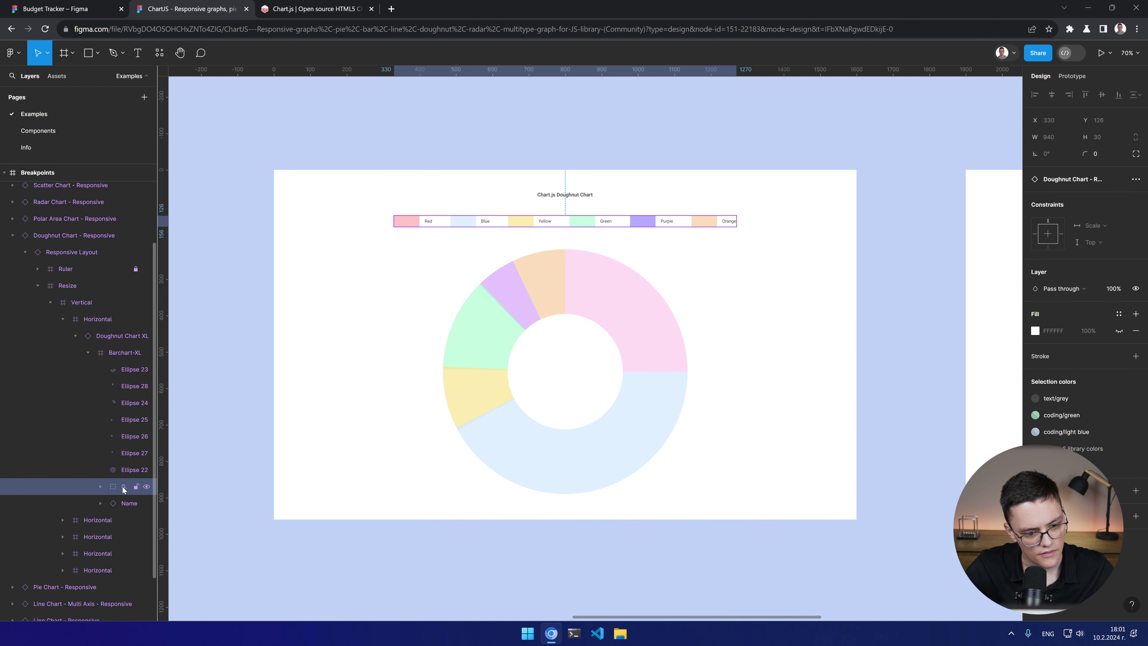
click(146, 486)
click(118, 502)
click(146, 503)
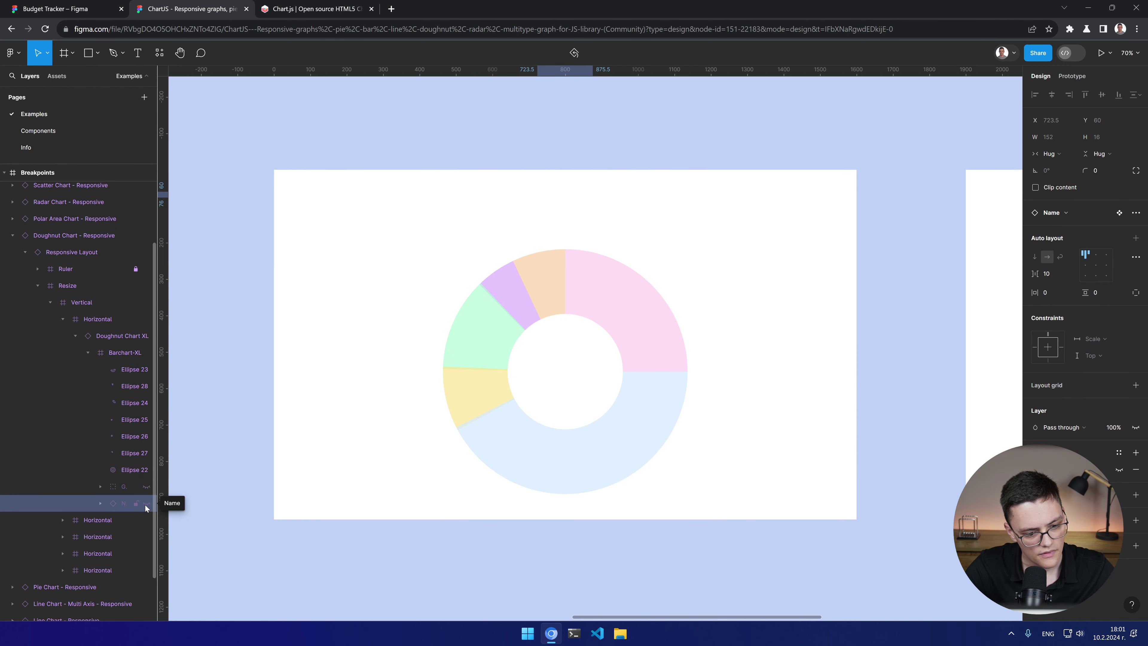
Step: Copy the Barchart-XL frame with the doughnut segments into the Dashboard View of the Budget Tracker file
click(131, 469)
click(125, 369)
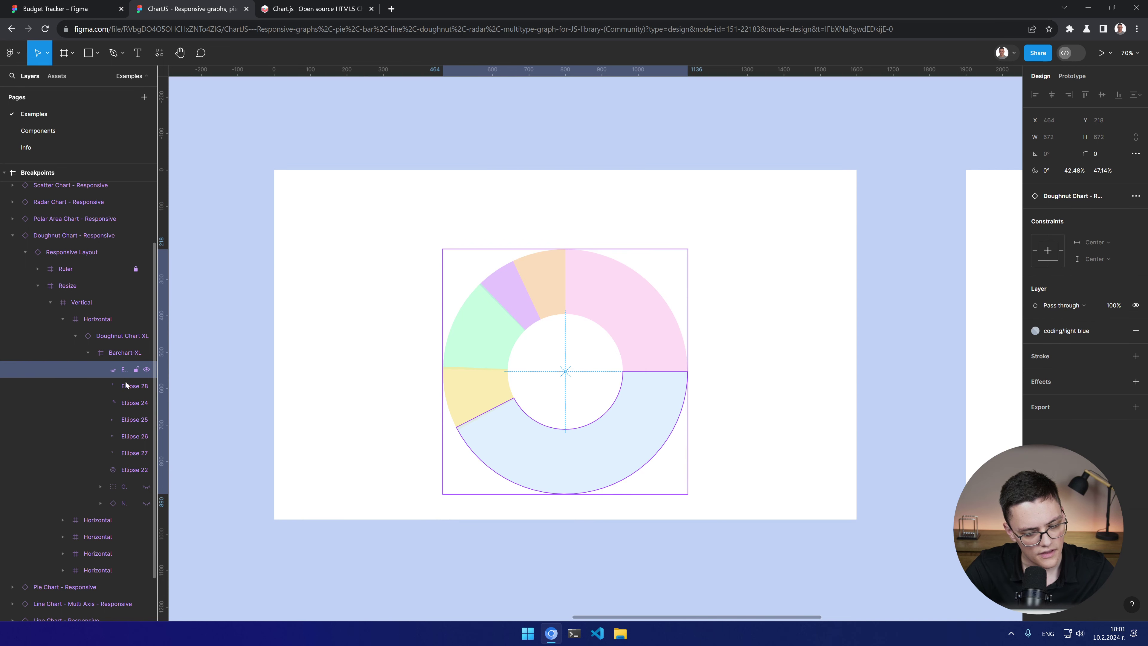
click(126, 383)
click(123, 415)
click(120, 354)
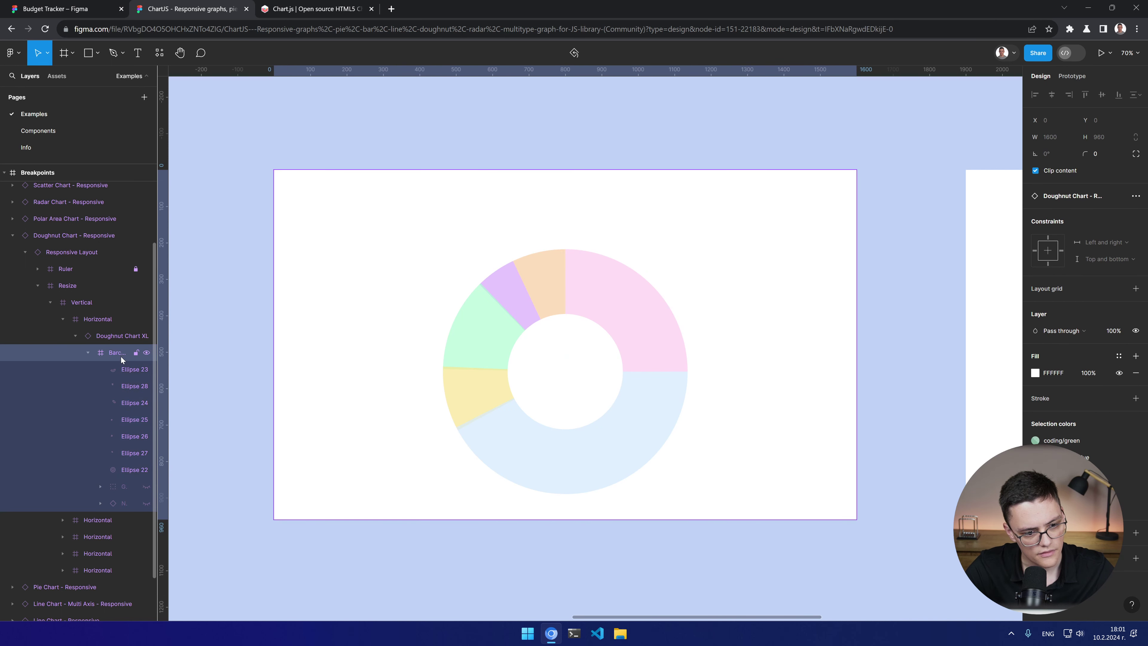
click(72, 8)
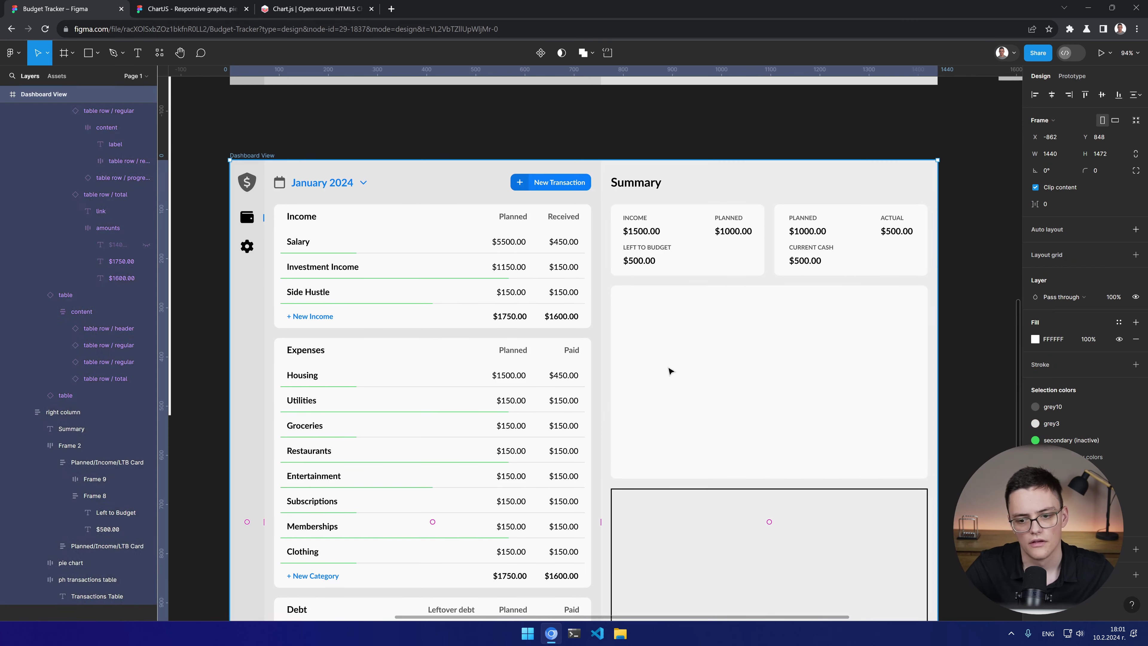
click(679, 371)
key(ctrl+v)
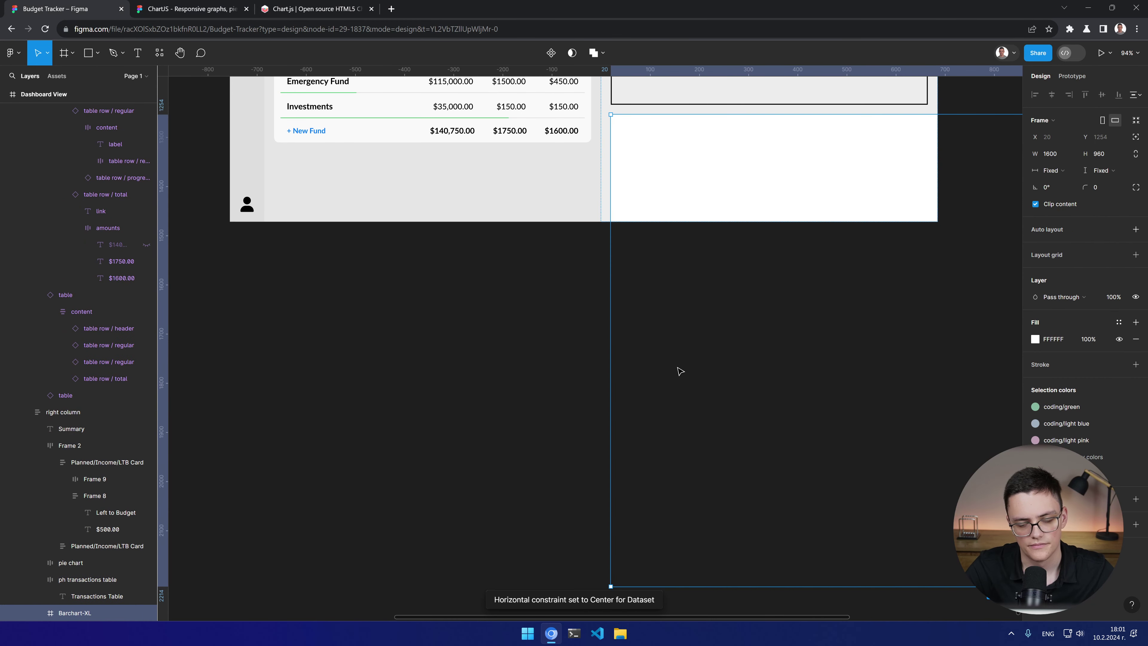
Step: Move the pasted Barchart-XL frame out of the right column within the Dashboard View and remove its white fill
scroll(701, 366, up, 5)
drag(667, 396, 504, 164)
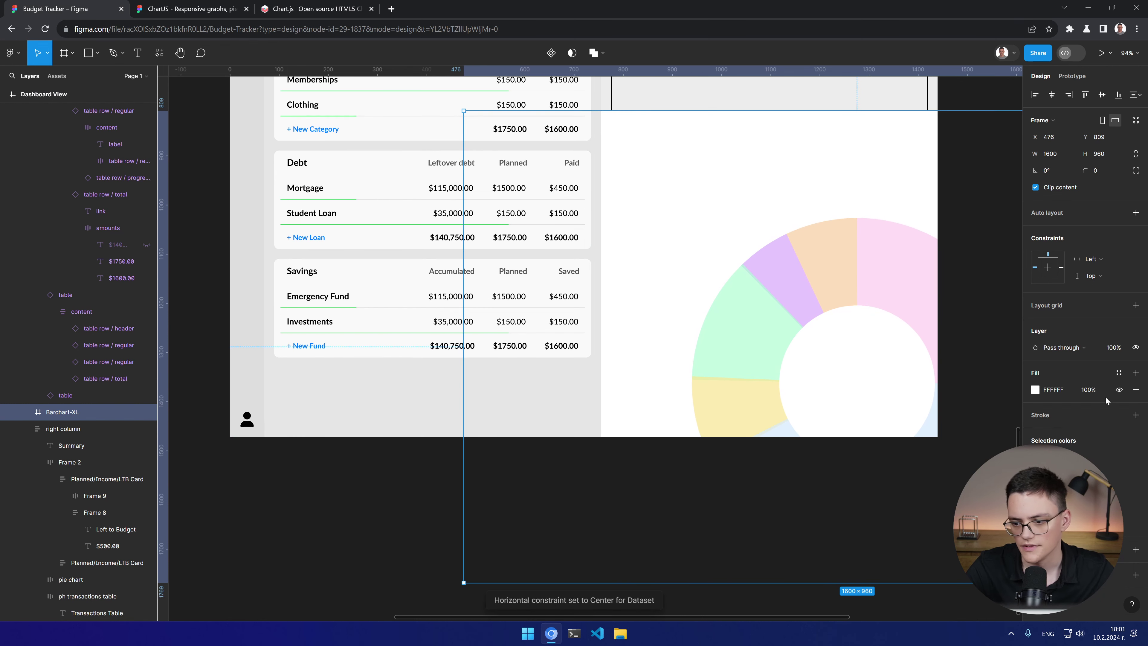
click(1135, 390)
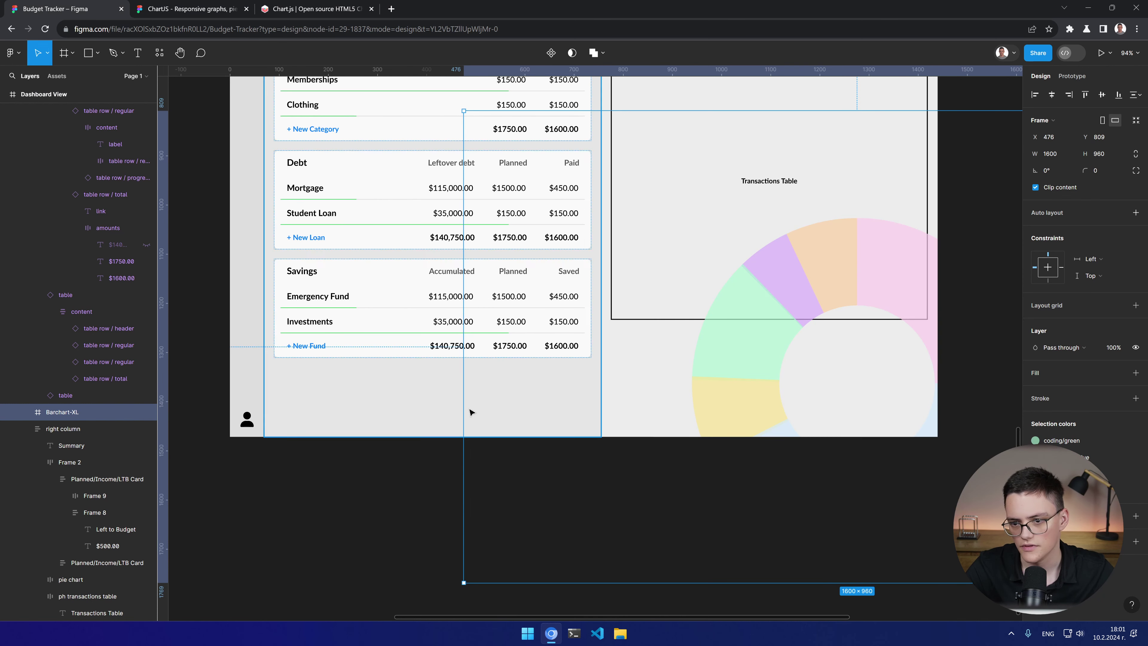
Step: Move the Barchart-XL frame with its doughnut segments into the pie chart card in the right column
click(26, 414)
click(67, 430)
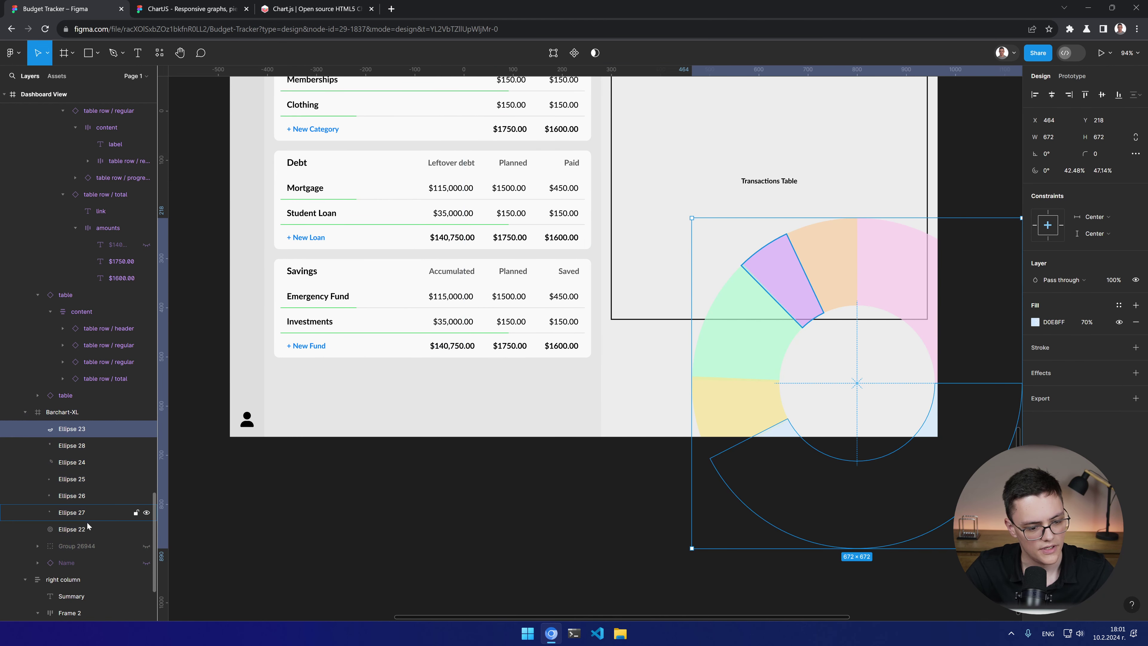
shift+click(85, 529)
click(55, 418)
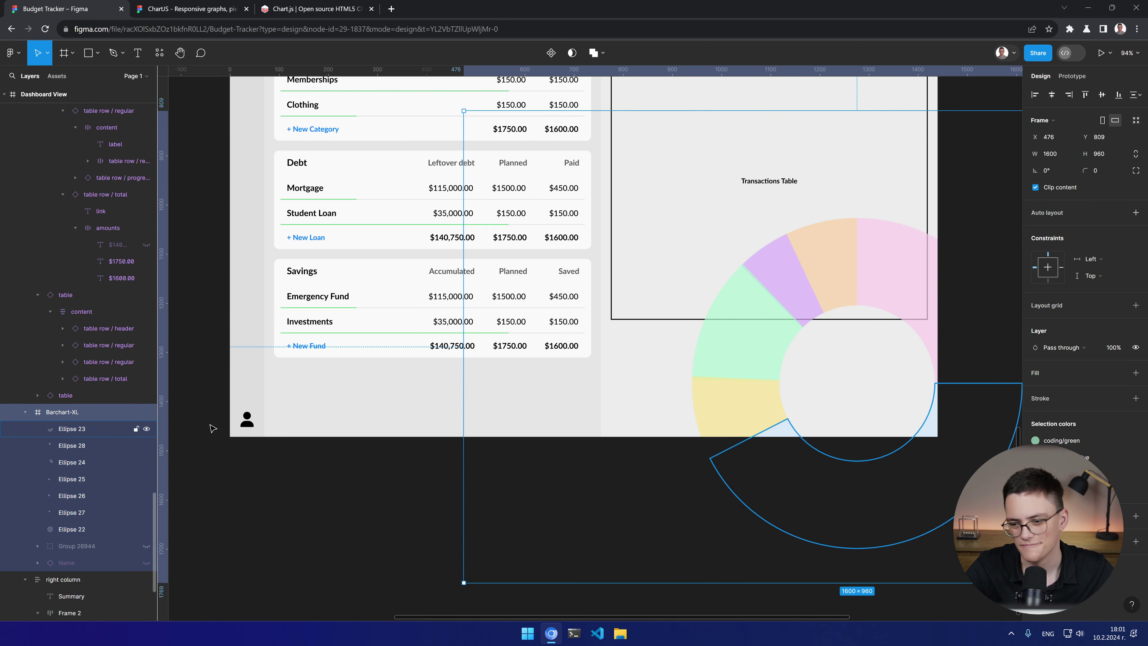
scroll(723, 327, up, 6)
scroll(723, 328, right, 4)
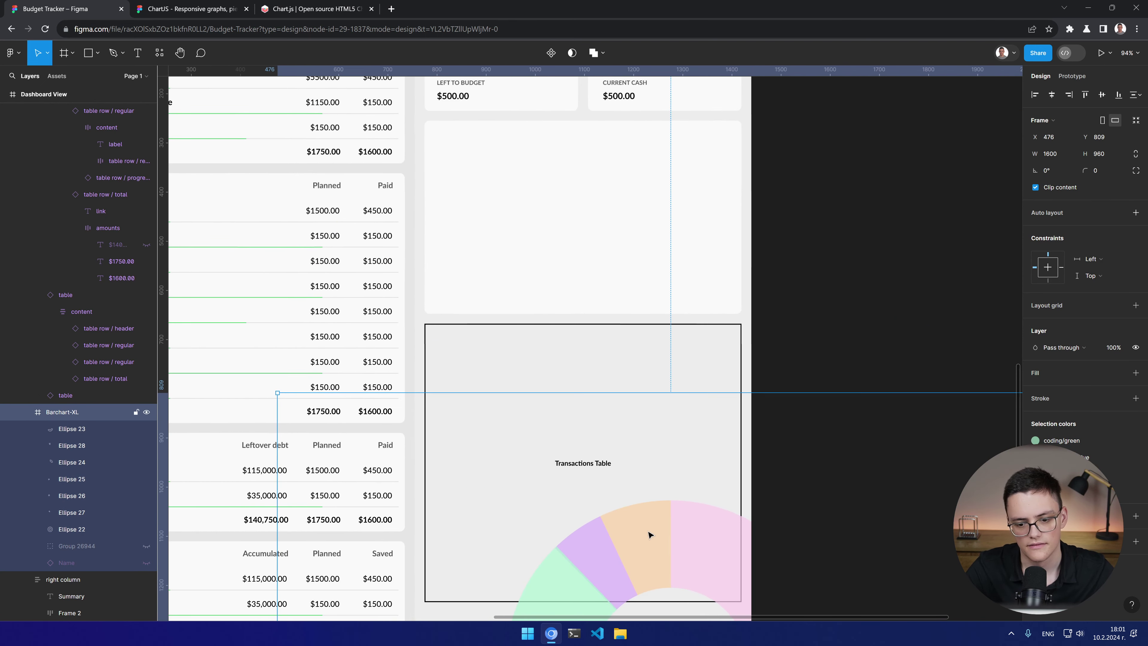
drag(649, 535, 618, 313)
drag(62, 419, 75, 415)
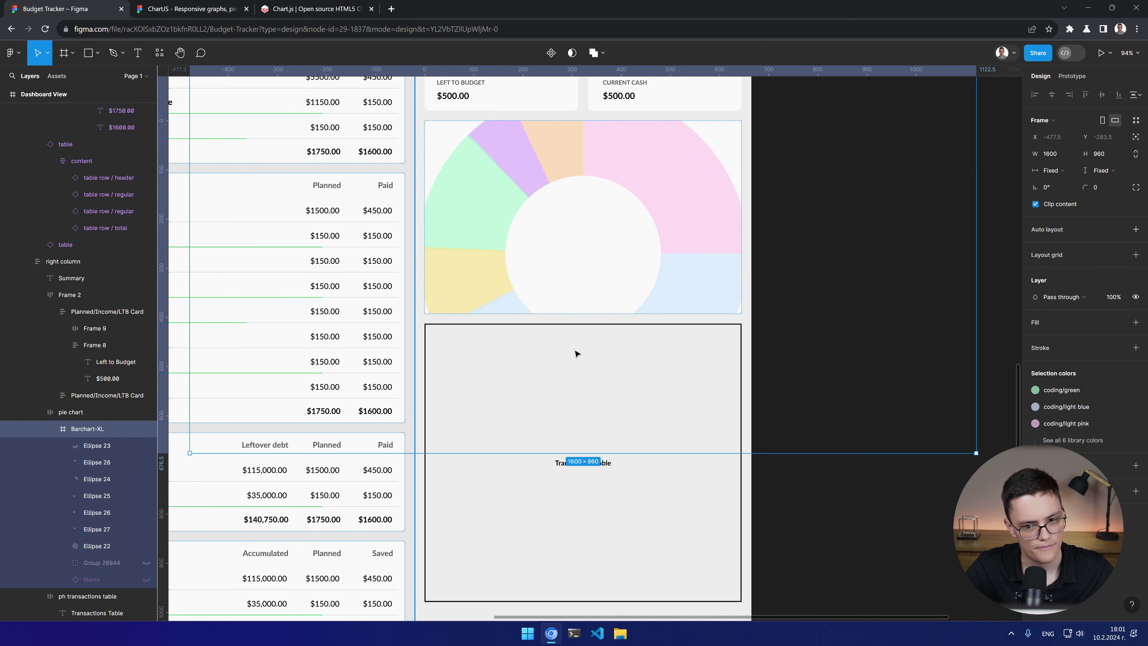
Step: Try to fit the chart in the card by shrinking the Barchart-XL frame to about 621 × 372, and check its ellipses
drag(974, 452, 664, 254)
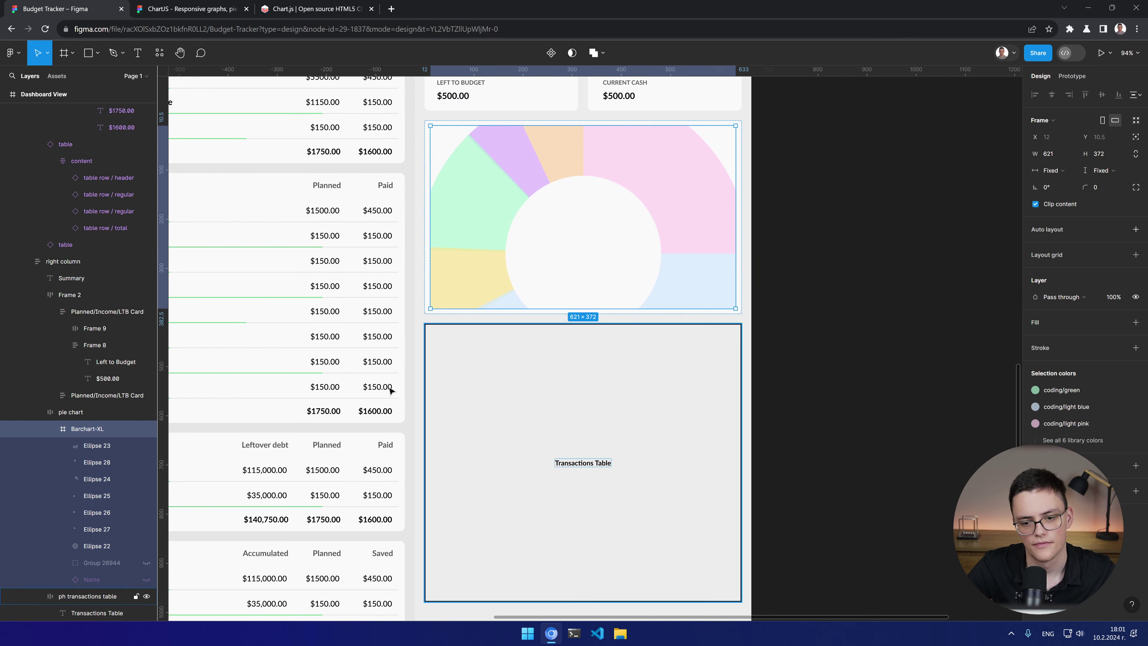
click(100, 444)
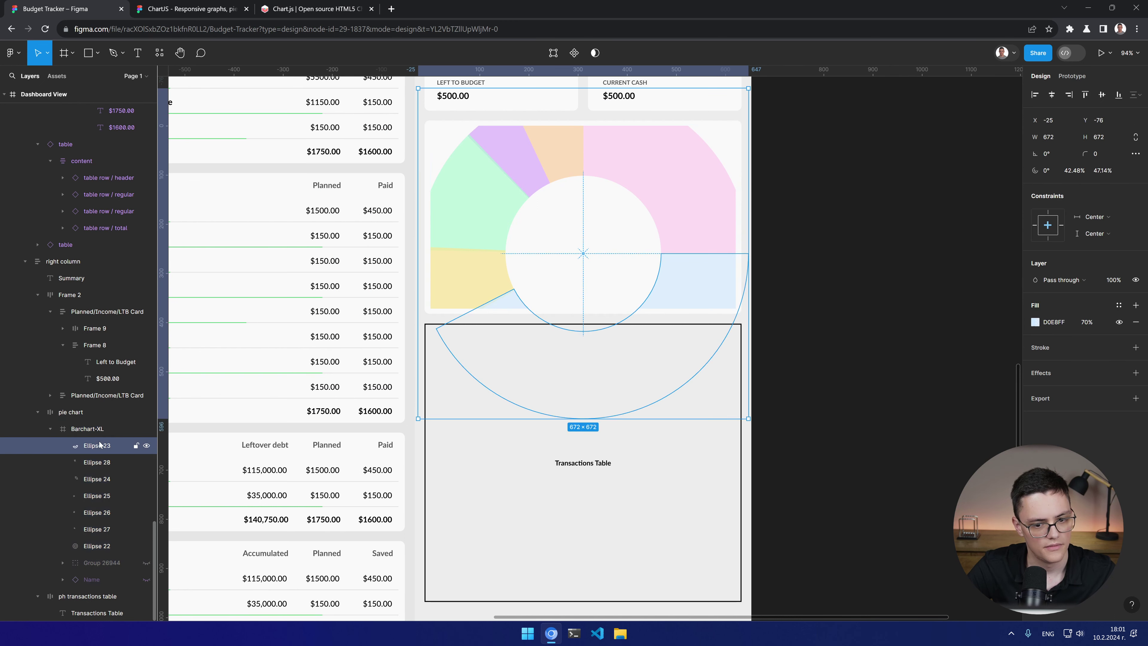
click(643, 366)
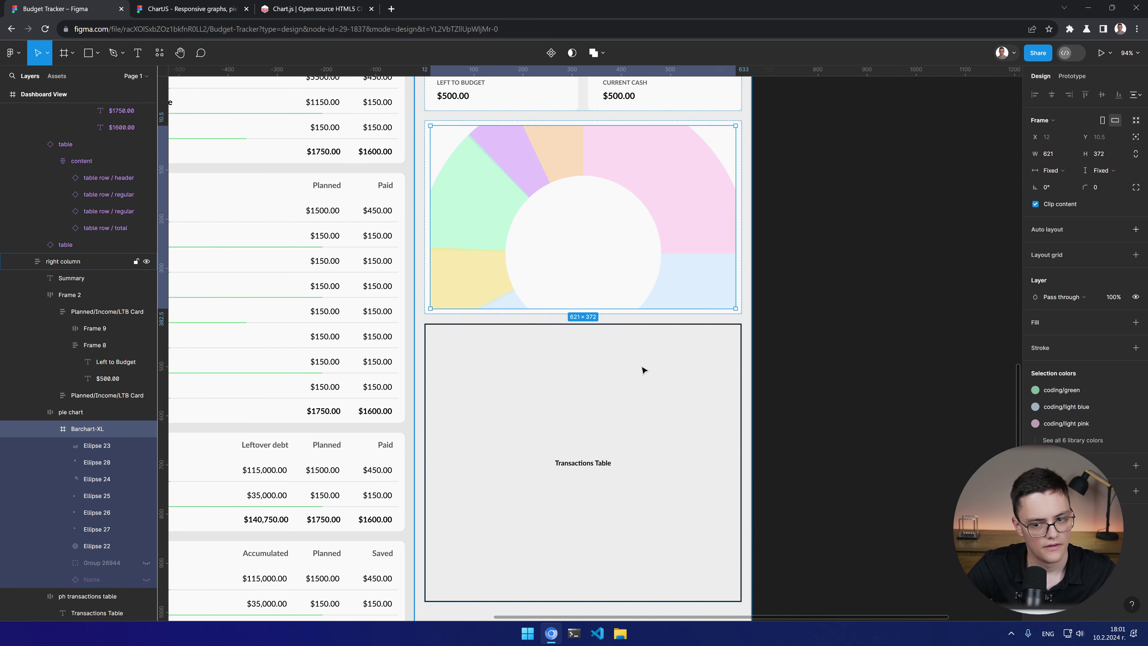
click(94, 449)
click(97, 495)
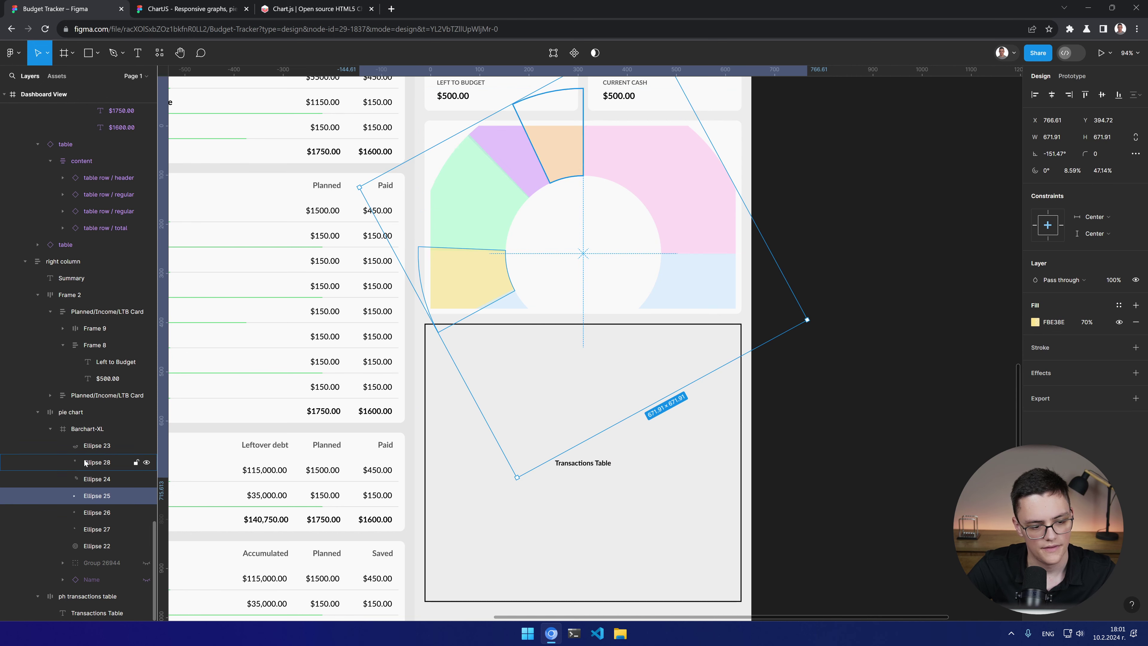
click(82, 429)
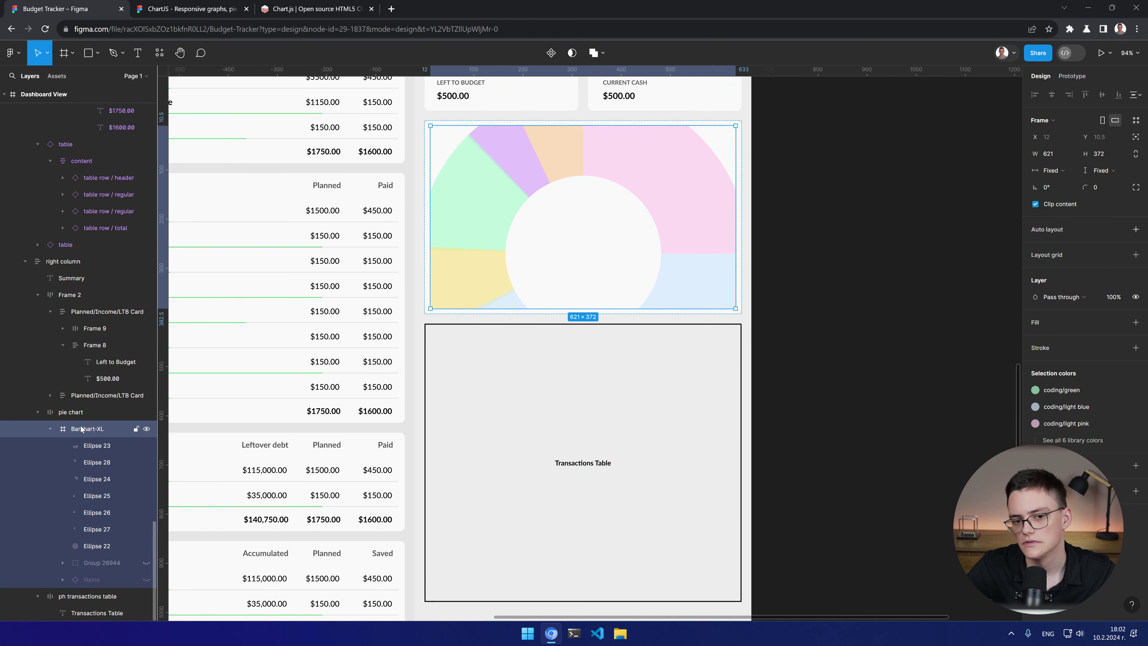
right_click(83, 429)
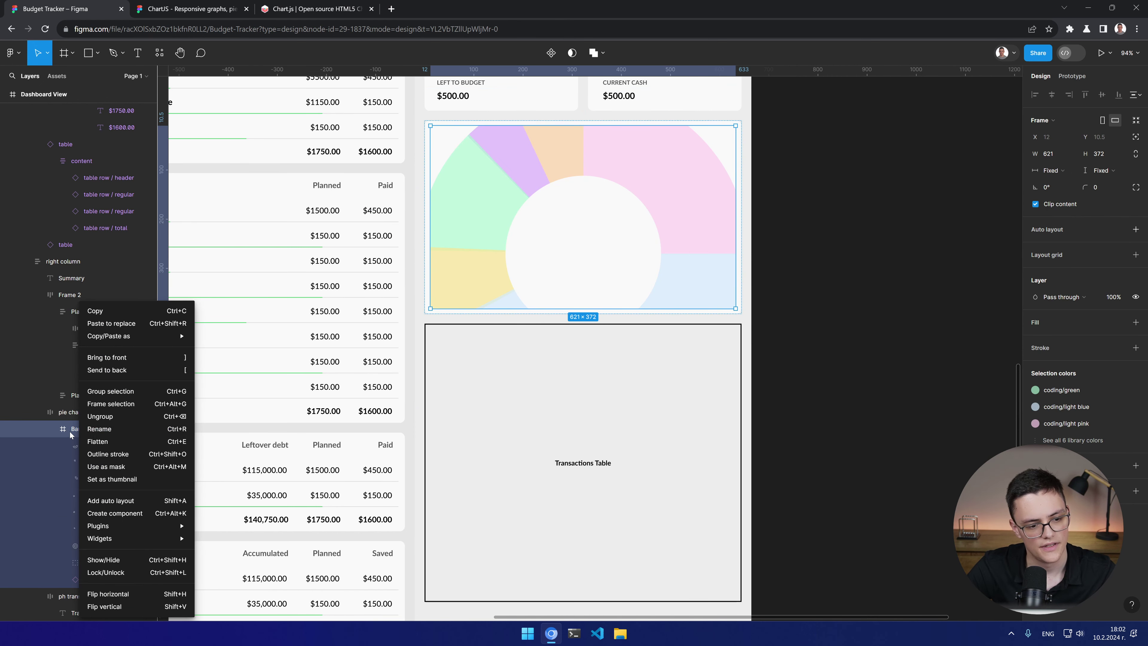
key(Escape)
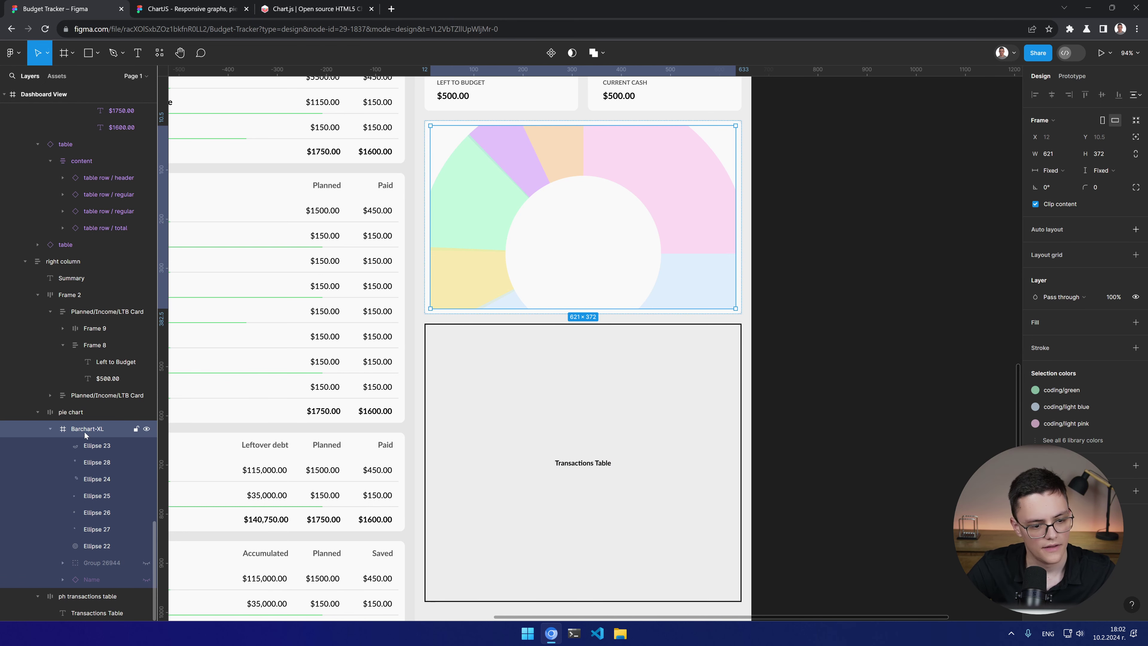
Step: Undo the recent selection changes and enlarge the Barchart-XL frame to about 1467 × 878
key(ctrl+z)
key(ctrl+z)
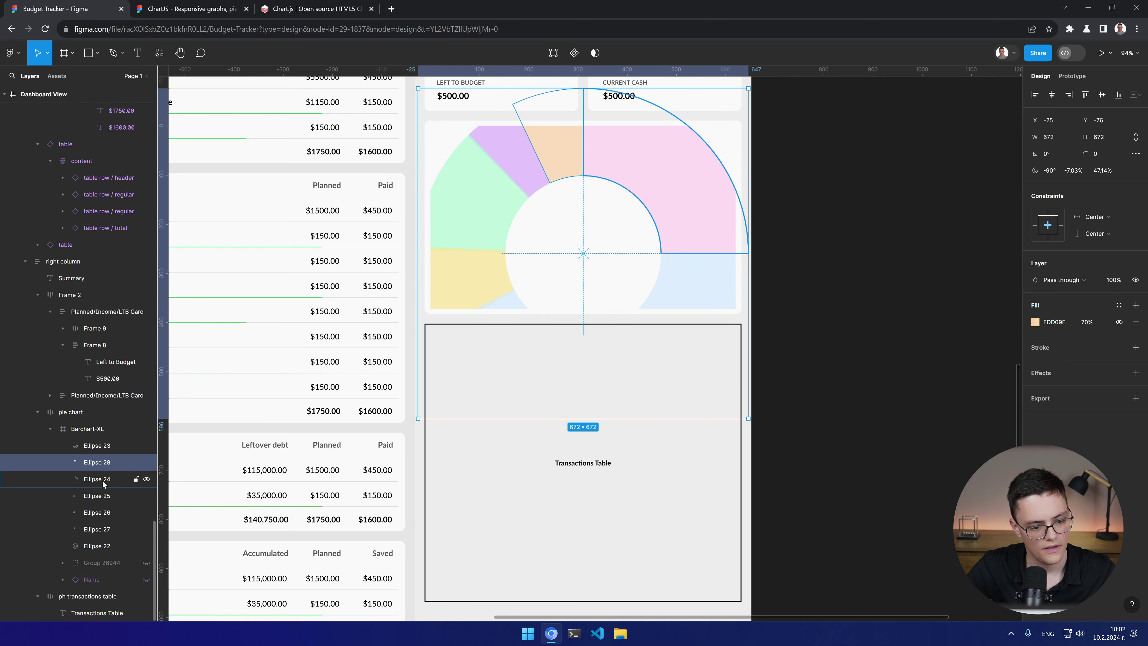
key(ctrl+z)
click(91, 429)
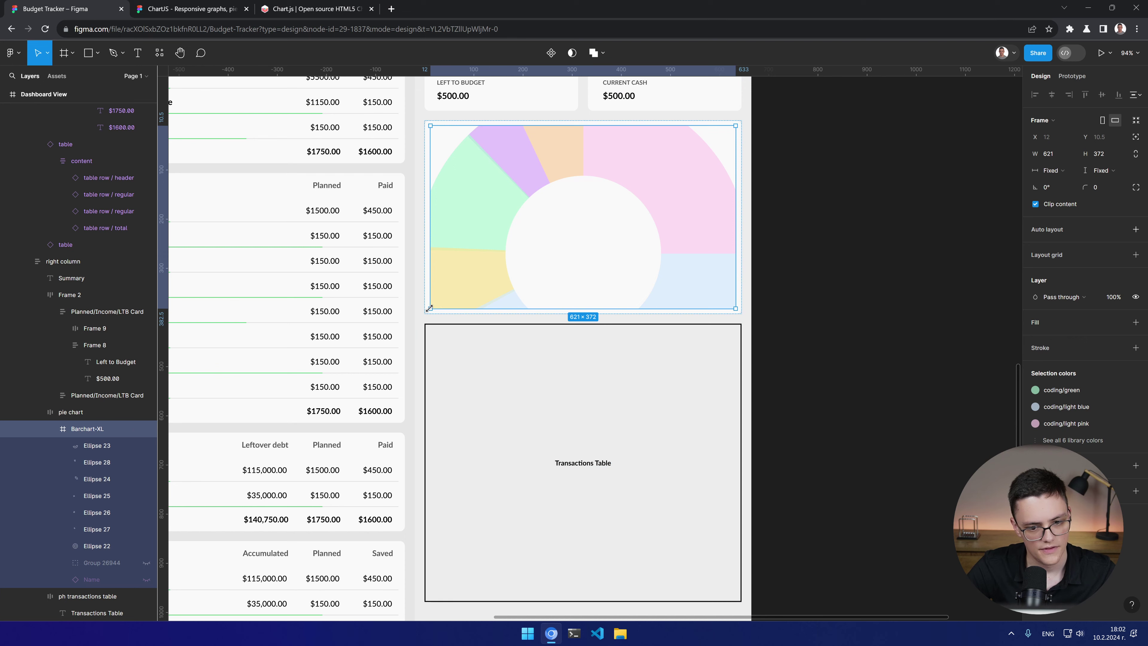
drag(430, 306, 233, 433)
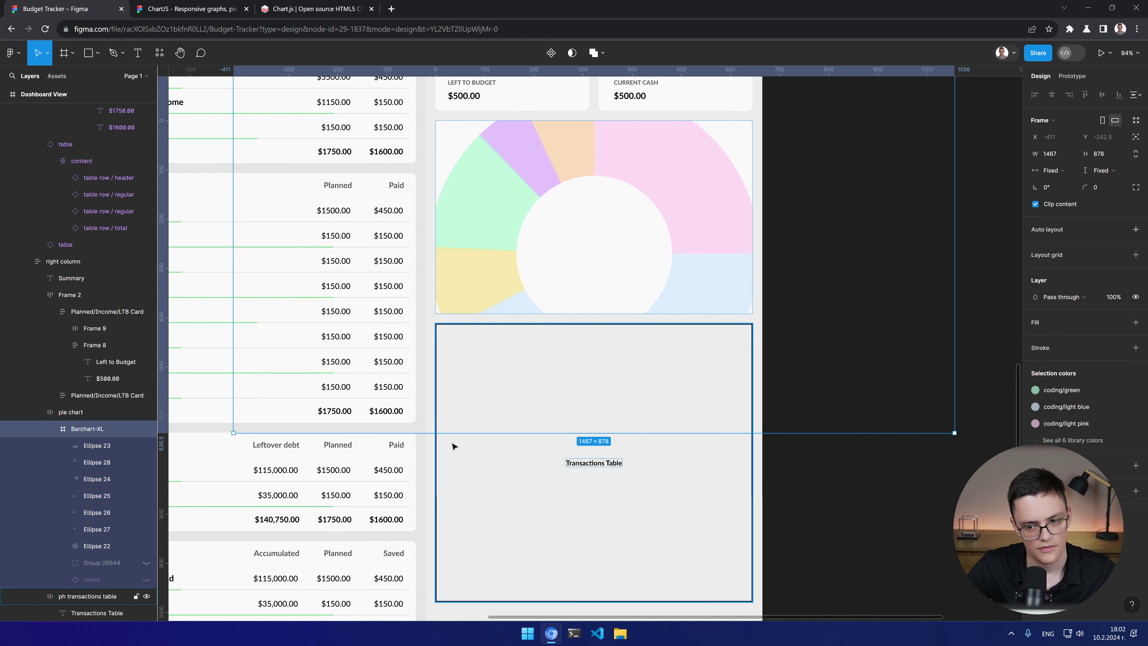
Step: Group the seven doughnut ellipses inside the Barchart-XL frame
click(92, 446)
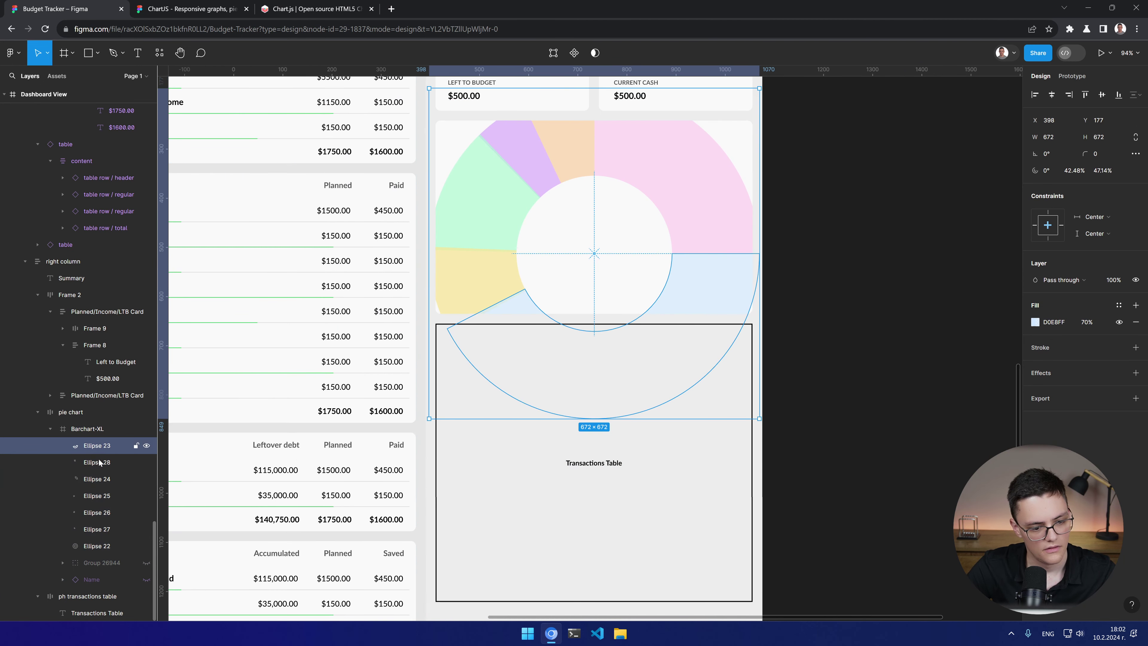
shift+click(105, 545)
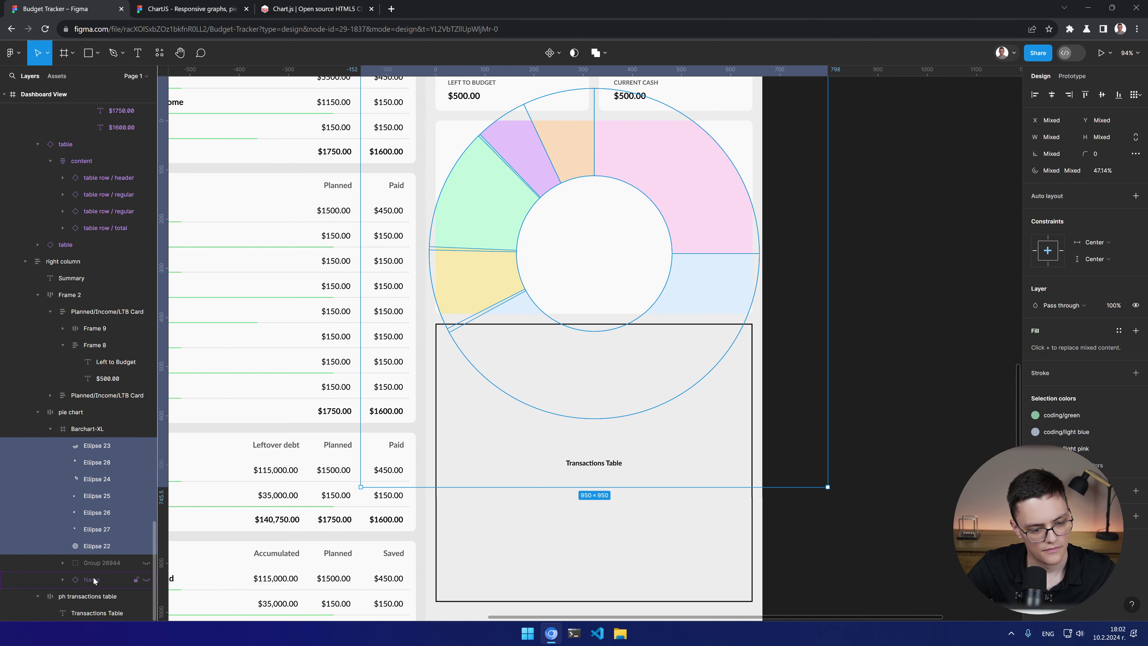
right_click(118, 491)
click(165, 423)
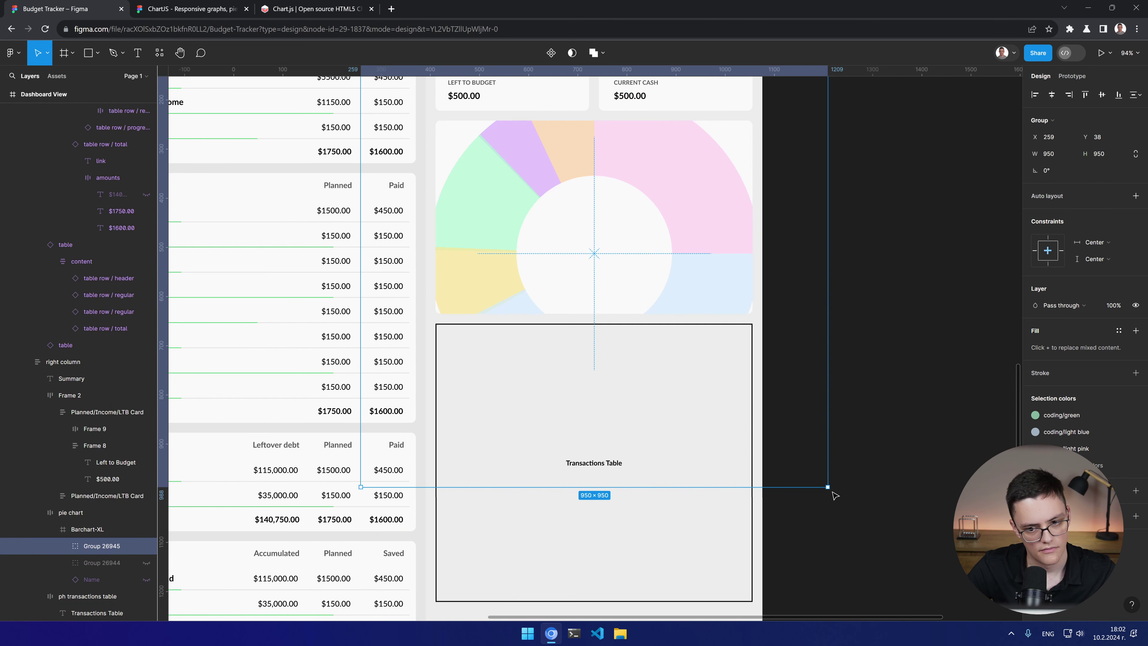
Step: Scale the grouped doughnut segments proportionally to about 500 × 500 and center them in the pie chart card
drag(828, 488, 620, 289)
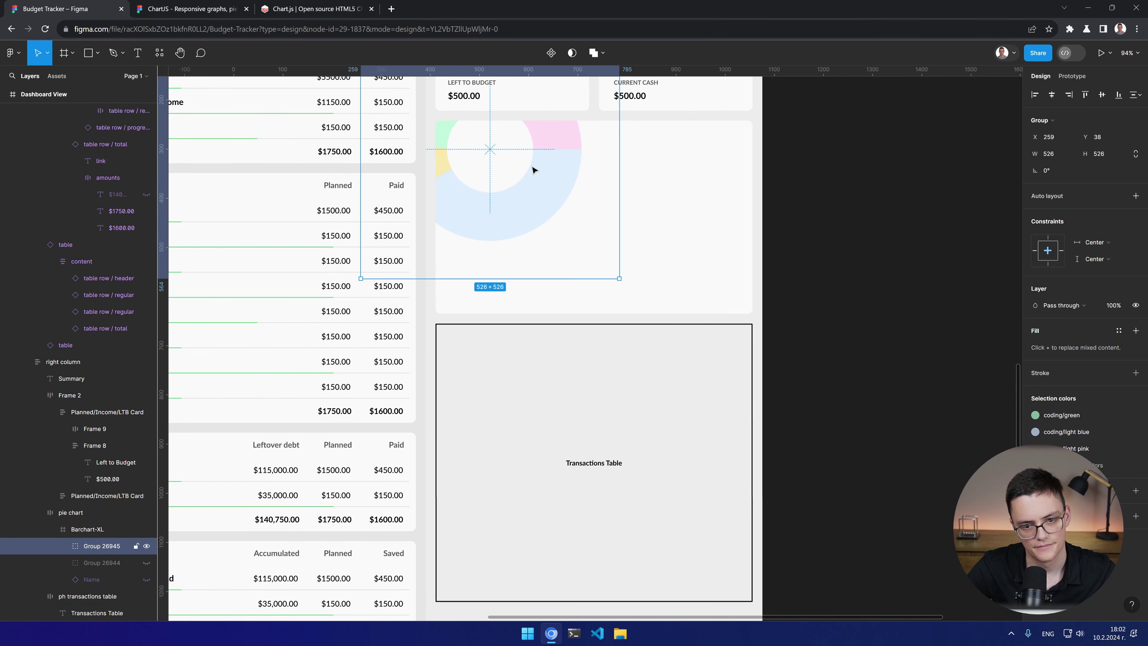
drag(562, 202, 646, 249)
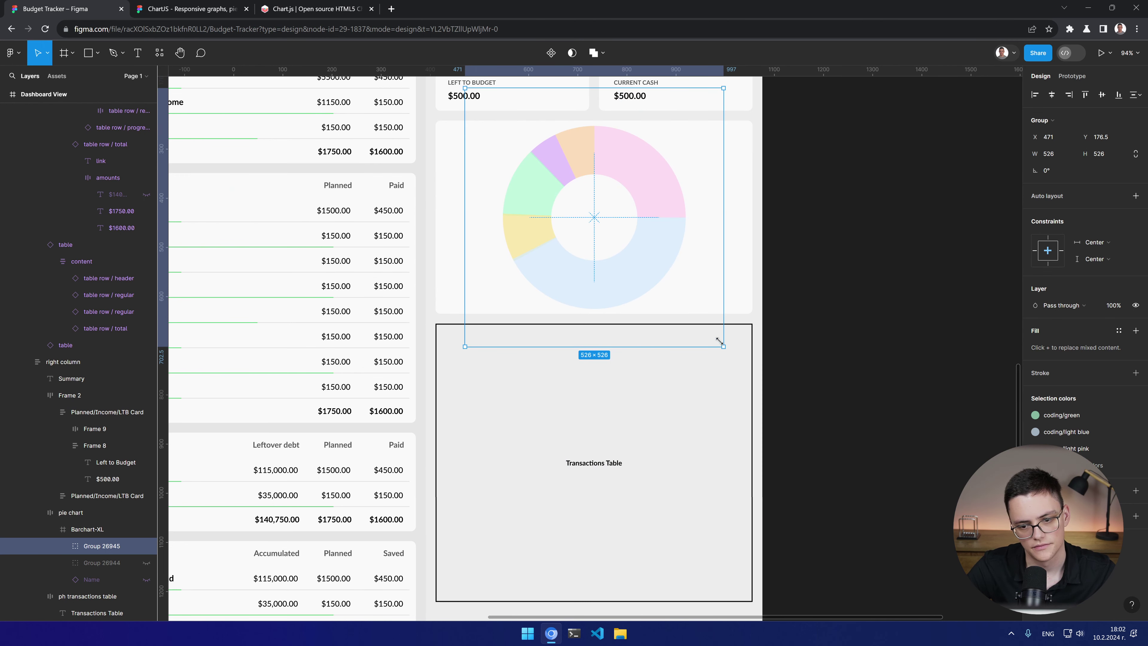
drag(719, 340, 706, 326)
drag(648, 244, 660, 247)
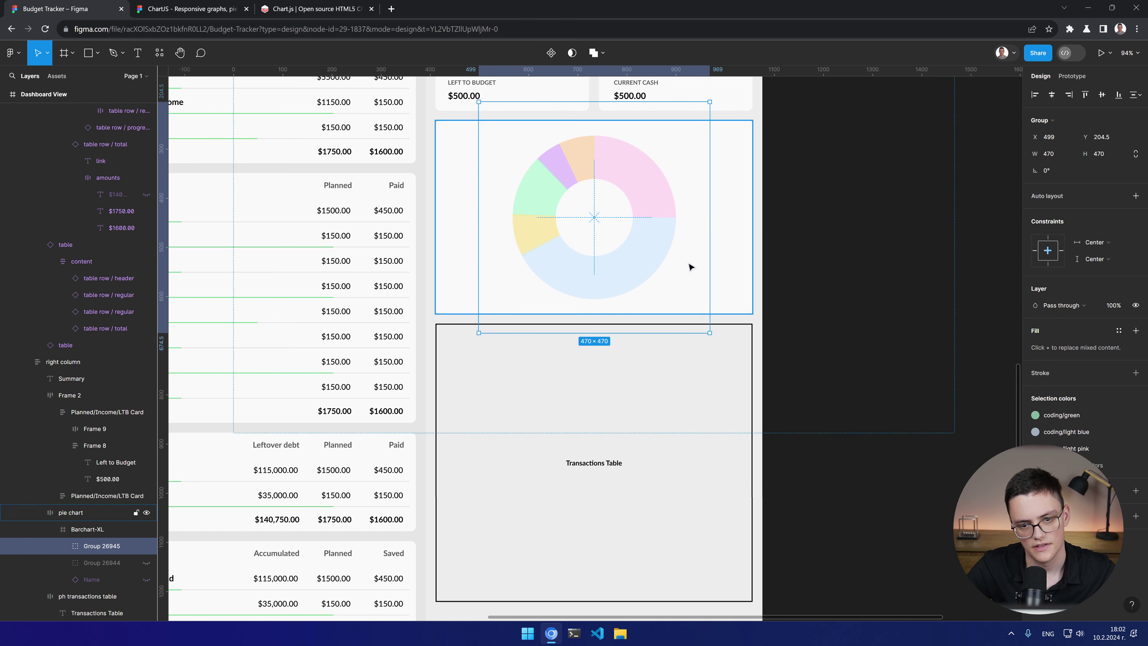
drag(710, 332, 716, 340)
Step: Move the segment group out of Barchart-XL directly into the pie chart card and delete the leftover Barchart-XL frame
drag(141, 546, 104, 525)
click(108, 548)
key(Delete)
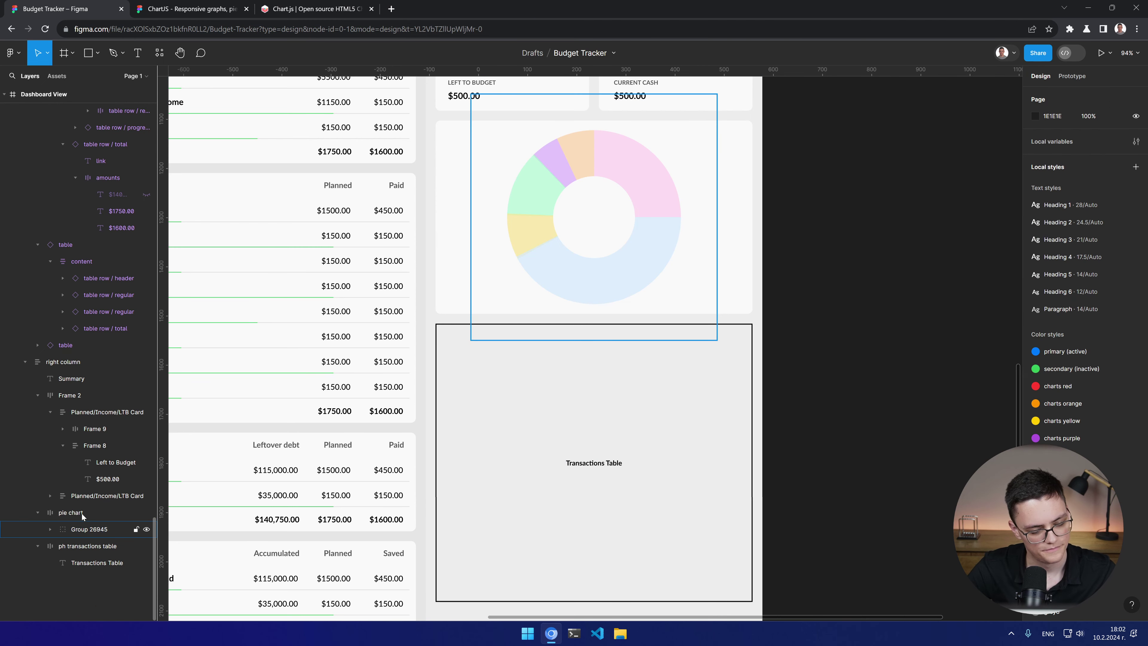
Step: Rename the segment group as pie chart and scale it down about its center to about 477 × 477
double_click(89, 529)
text(pie chart)
key(Return)
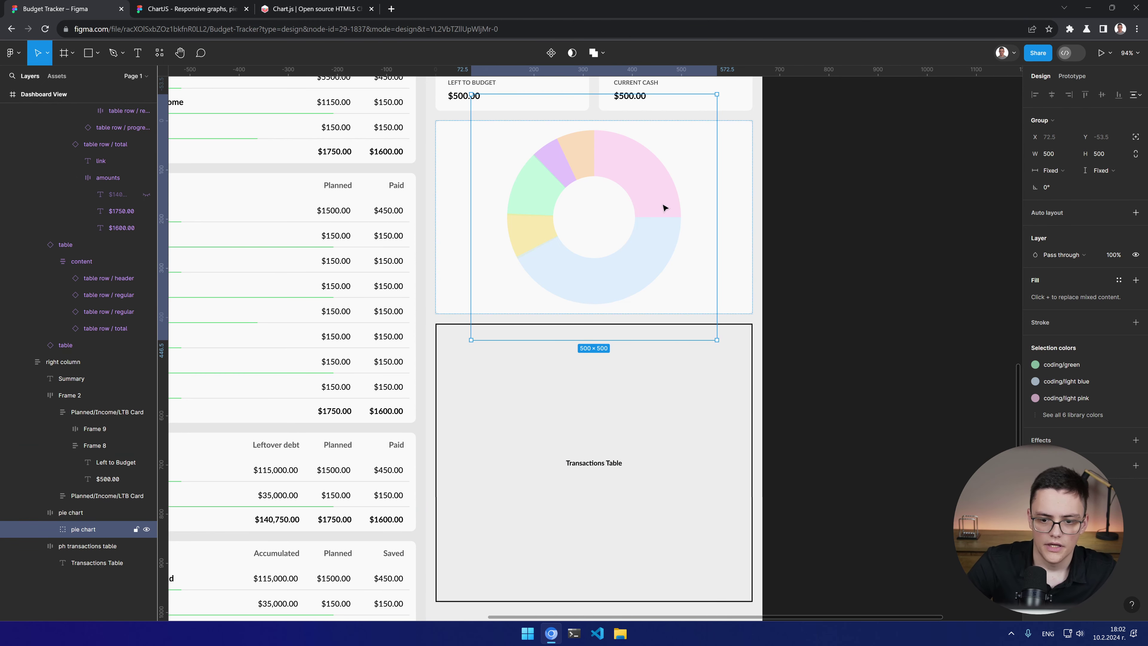
drag(716, 339, 705, 329)
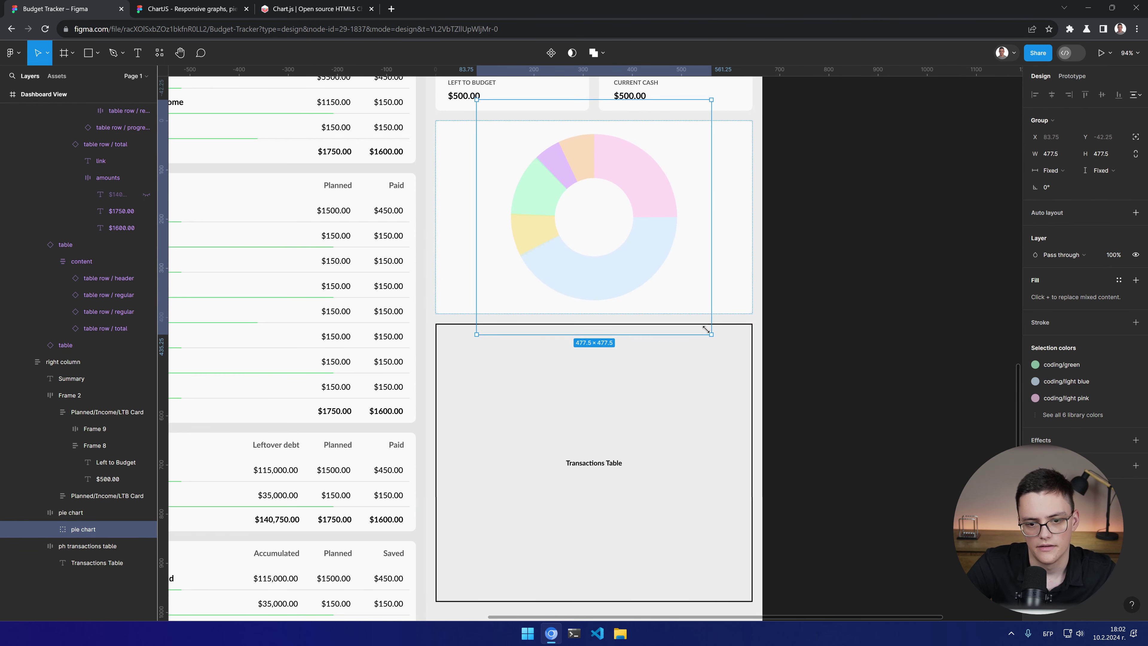
click(795, 358)
Step: Select the green, purple, orange and yellow doughnut segments together and replace their coding/green color with the charts red style
click(639, 109)
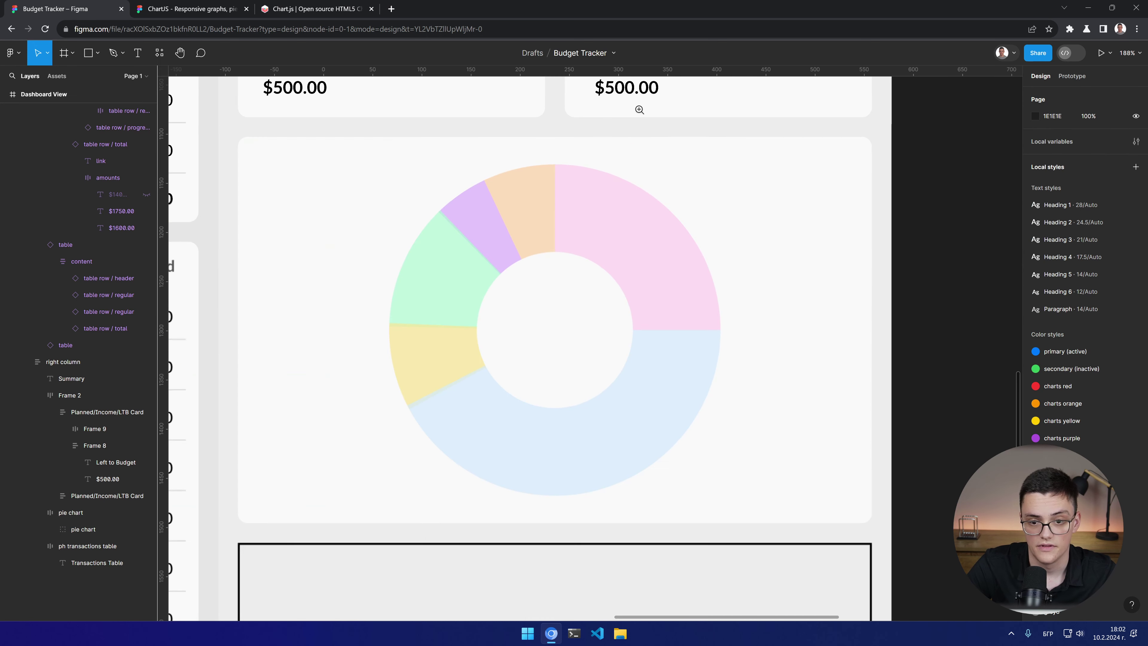
drag(725, 251, 736, 325)
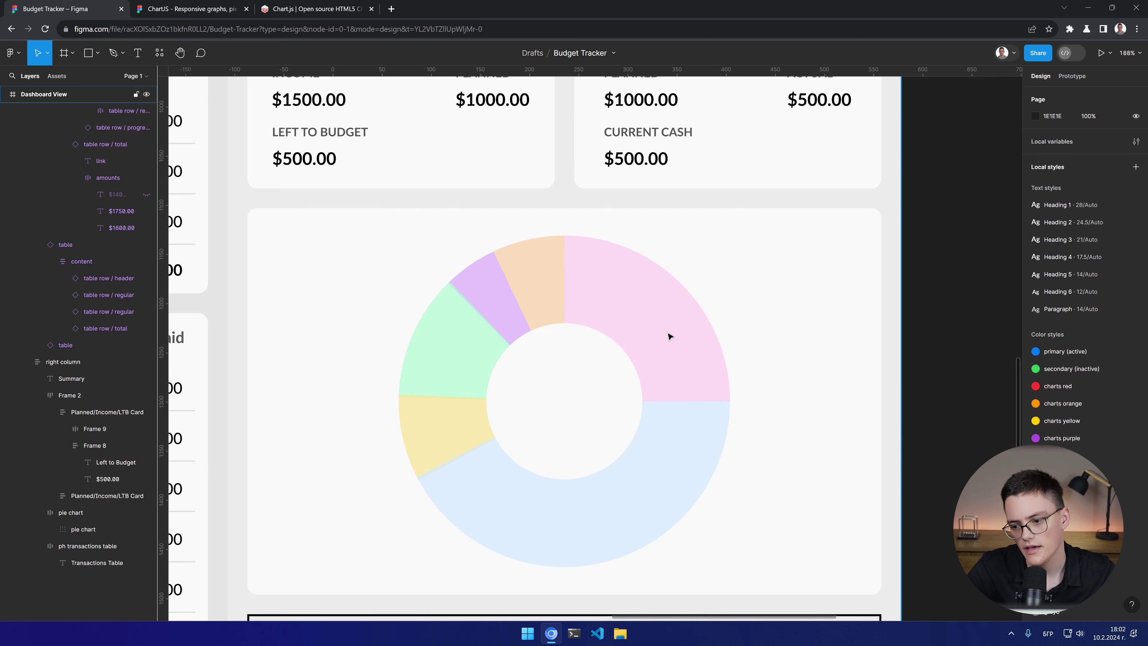
click(662, 324)
click(662, 323)
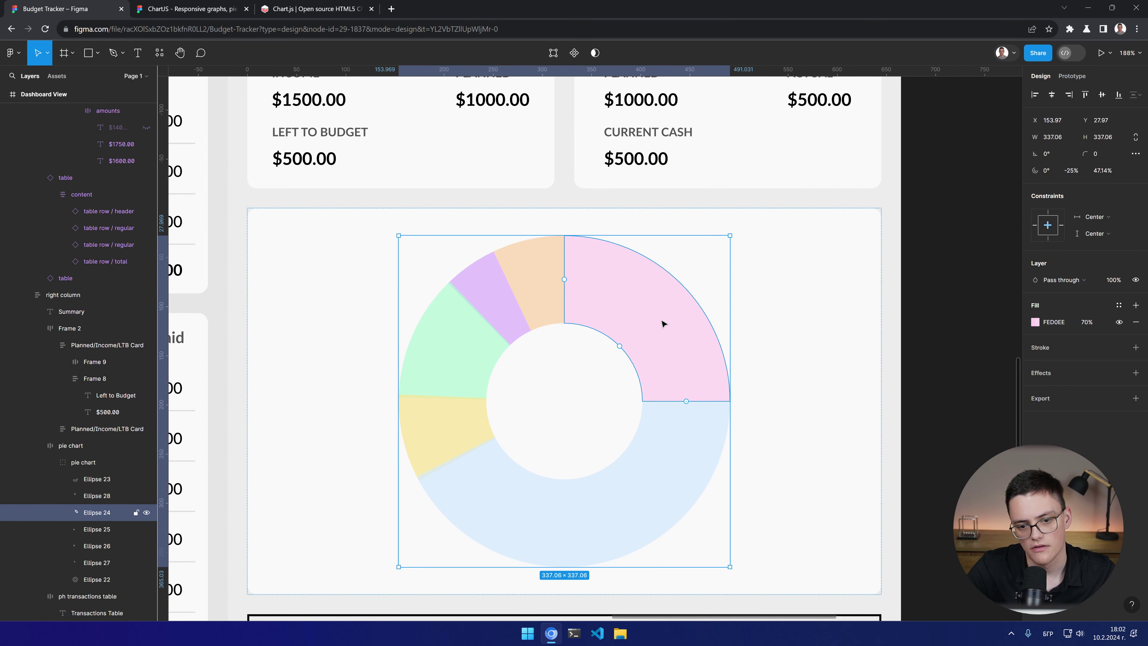
click(469, 348)
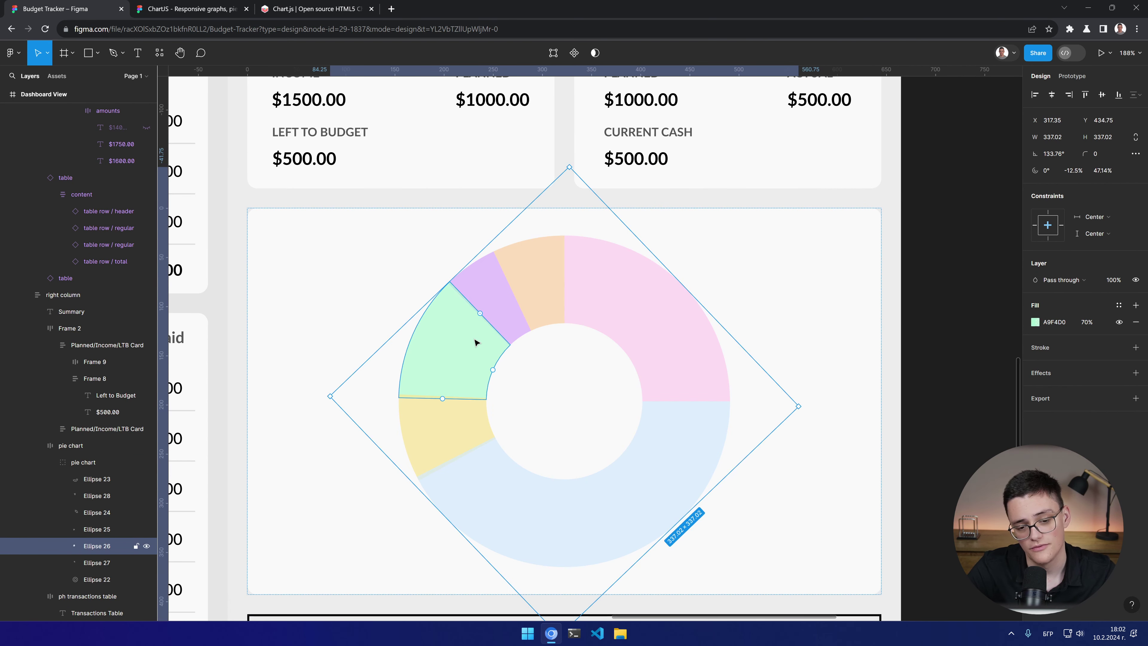
shift+click(505, 315)
shift+click(543, 315)
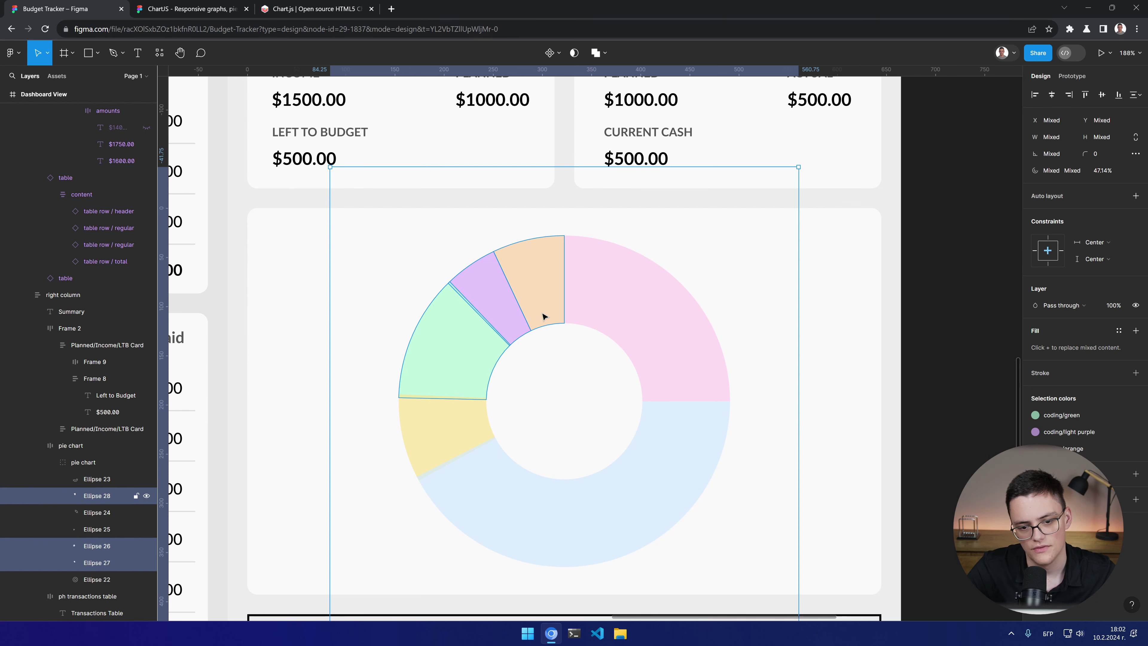
shift+click(445, 450)
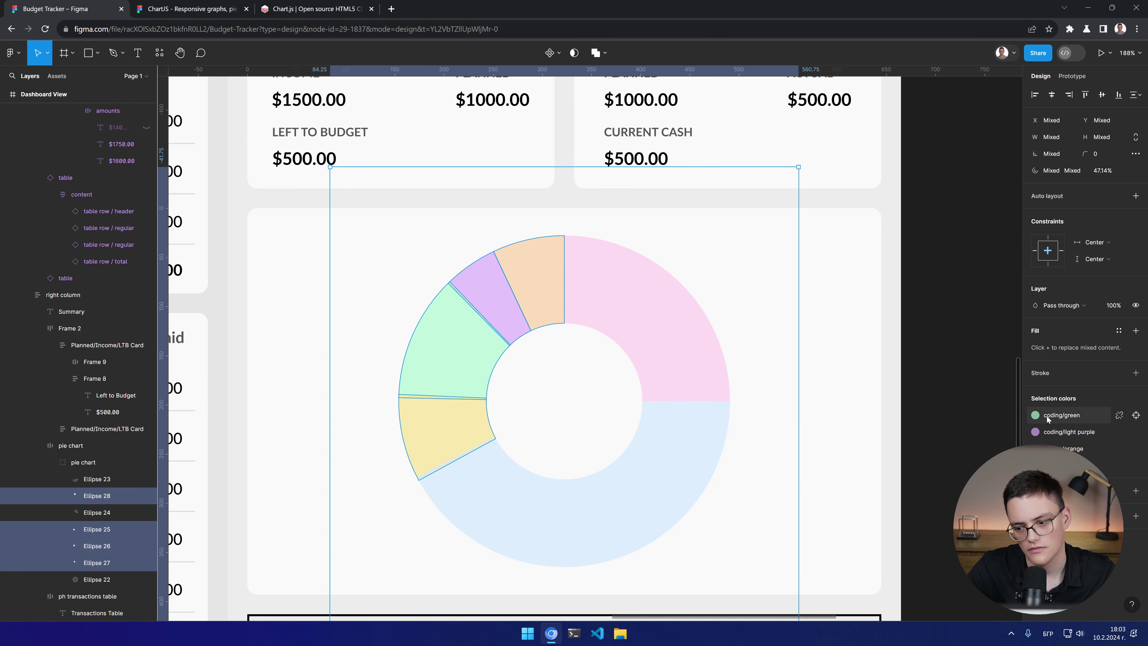
click(1034, 414)
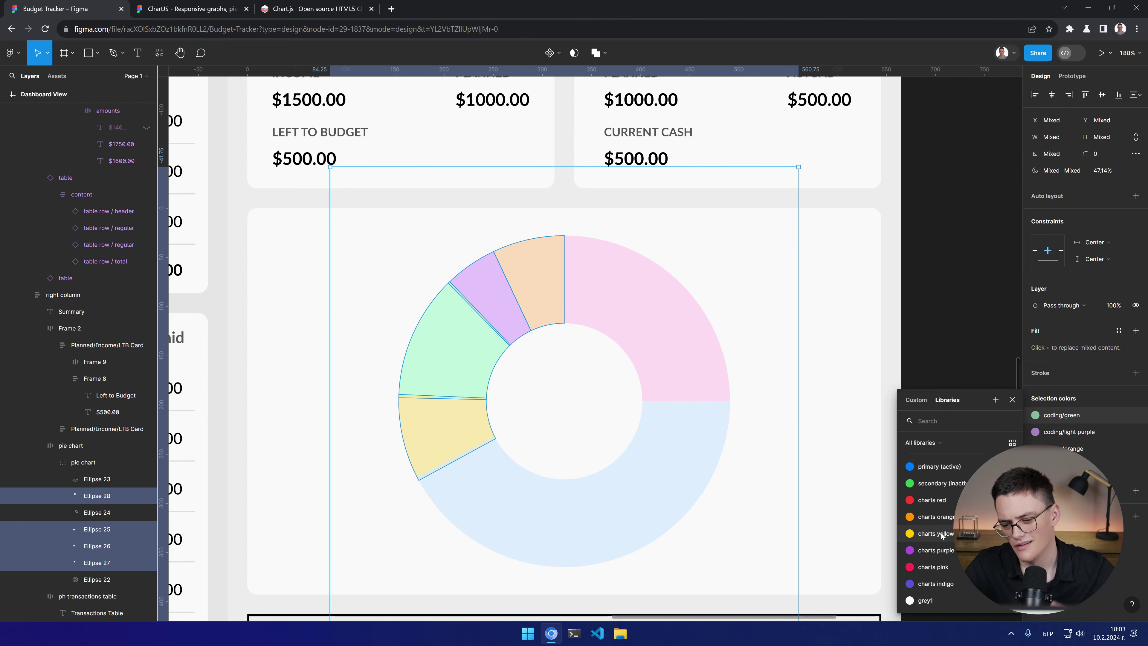
scroll(950, 552, down, 1)
scroll(950, 553, up, 1)
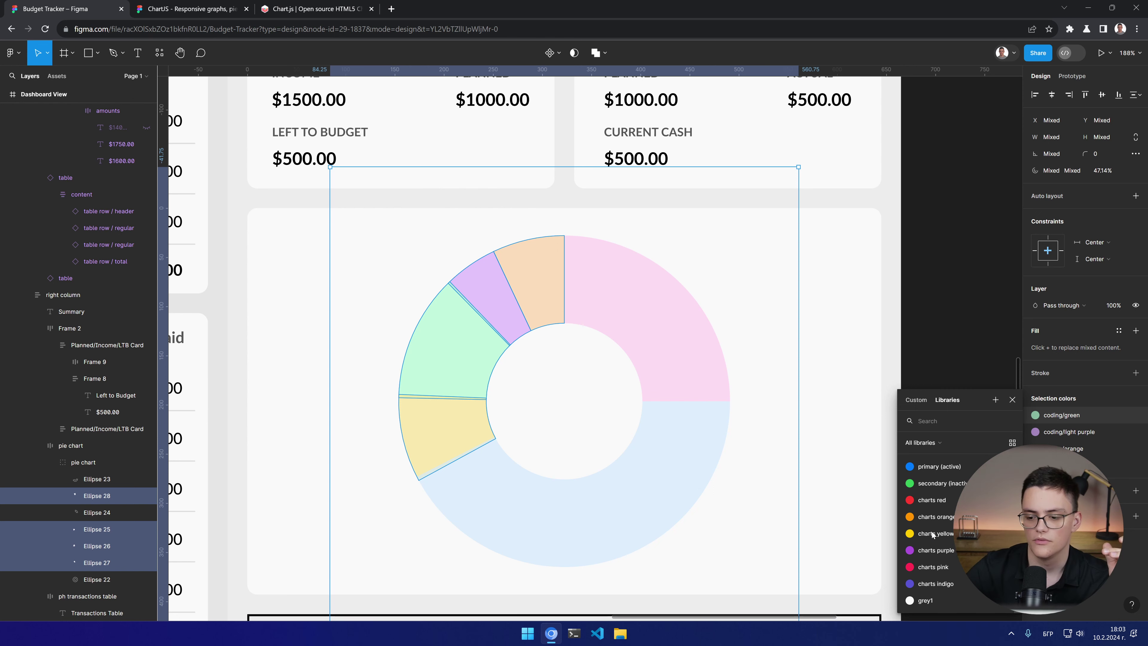
click(949, 503)
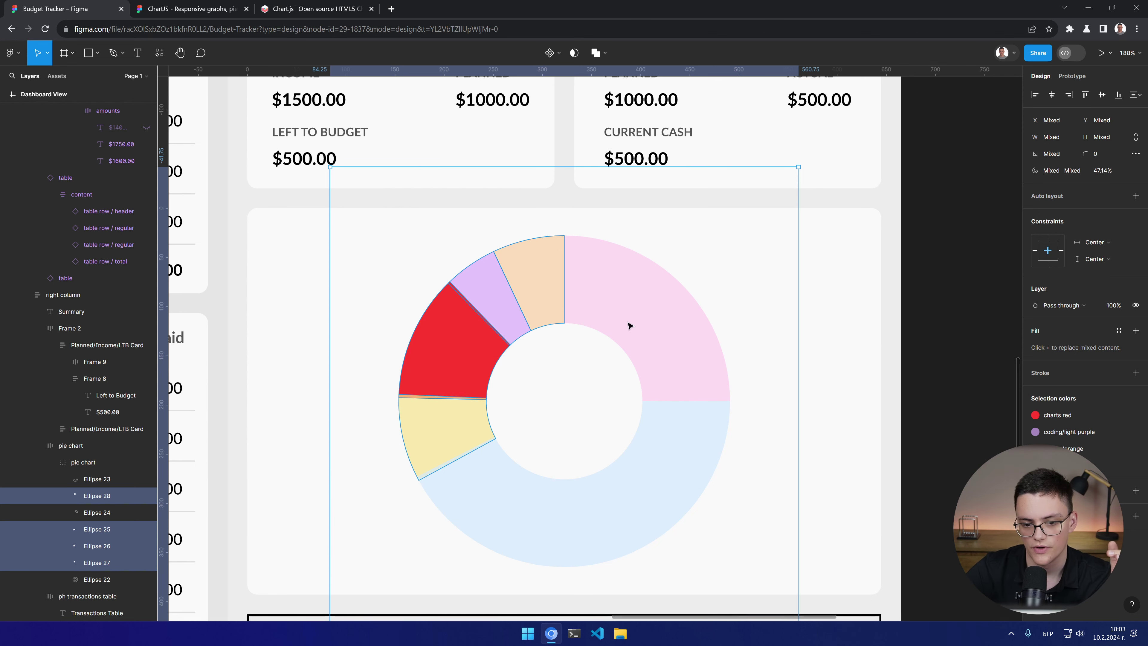
Step: Replace the light purple, orange and yellow colors of the selected doughnut segments with the charts red style
click(1035, 431)
click(949, 503)
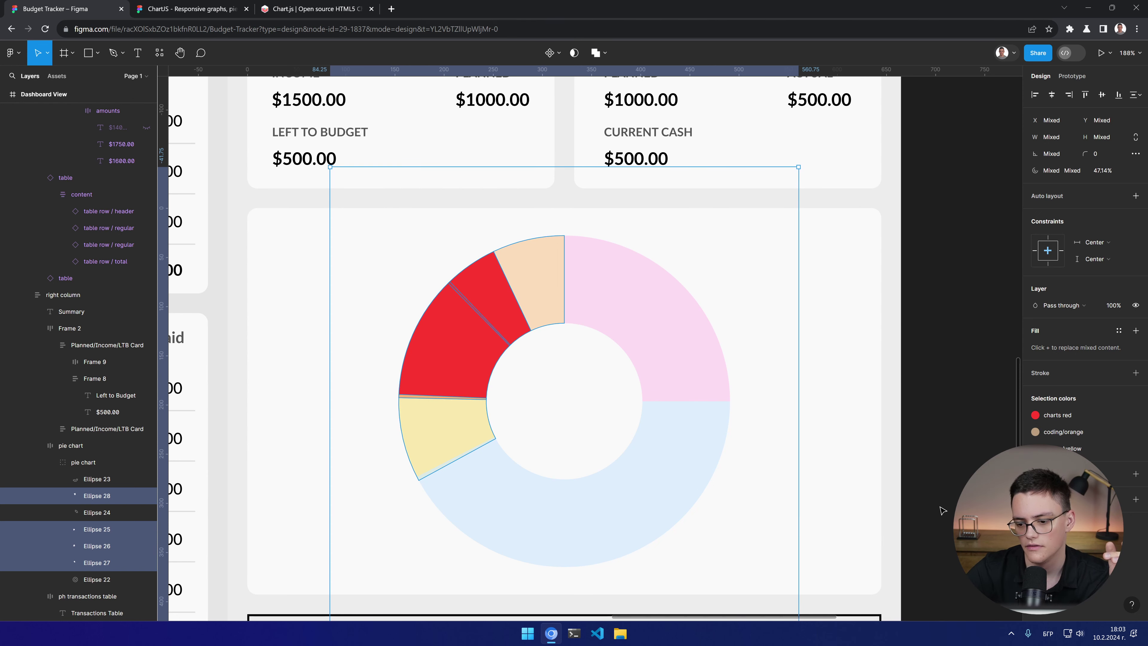
click(1035, 431)
click(949, 503)
click(1035, 431)
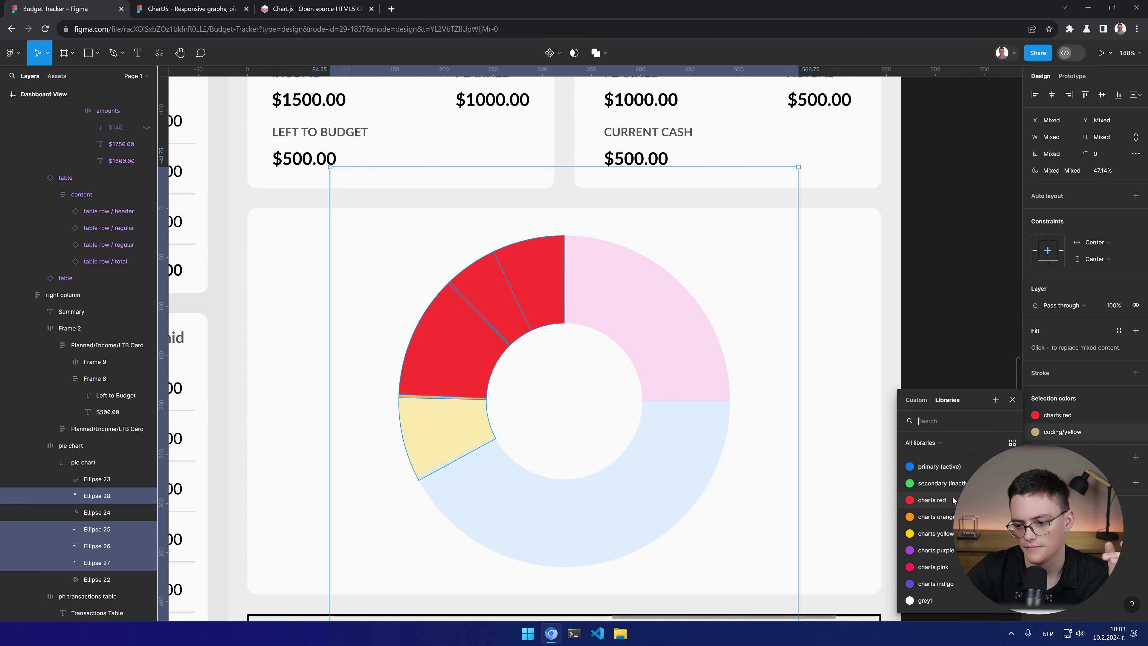
click(949, 503)
Step: Replace the fill of the light pink doughnut segment with the charts orange style
double_click(666, 351)
key(Escape)
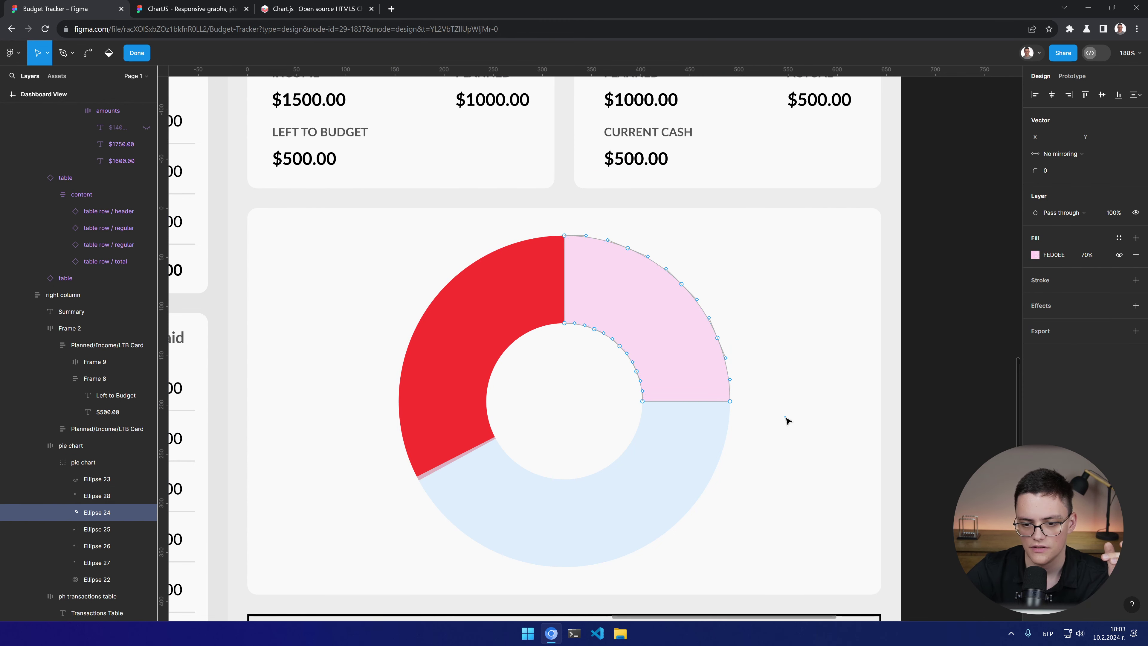
click(1035, 322)
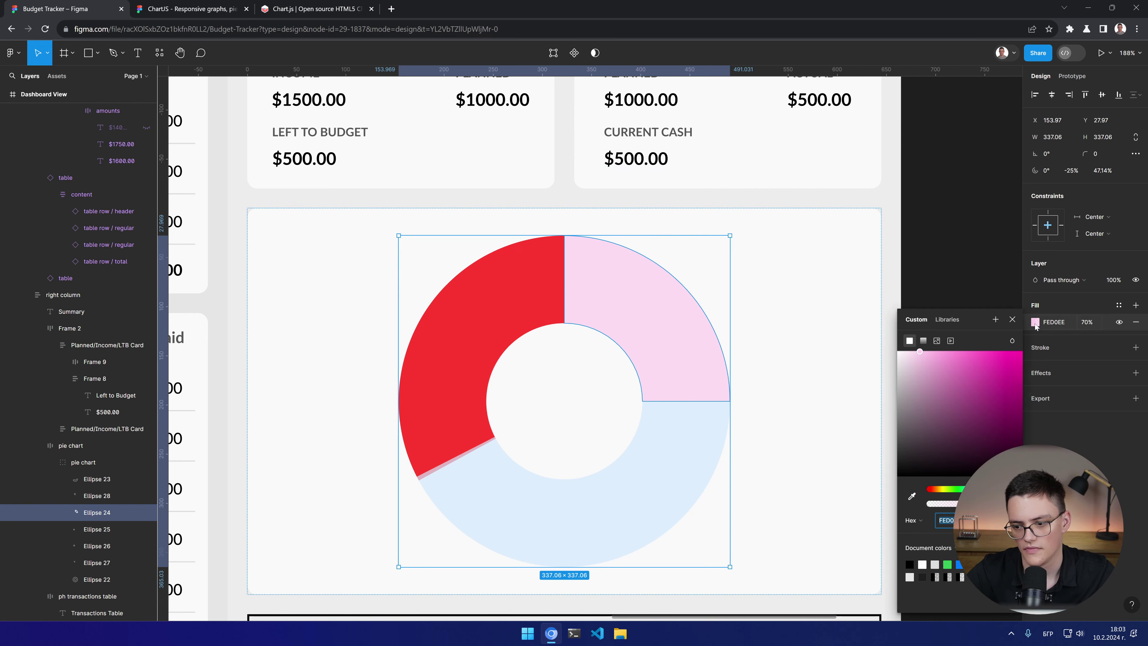
click(946, 319)
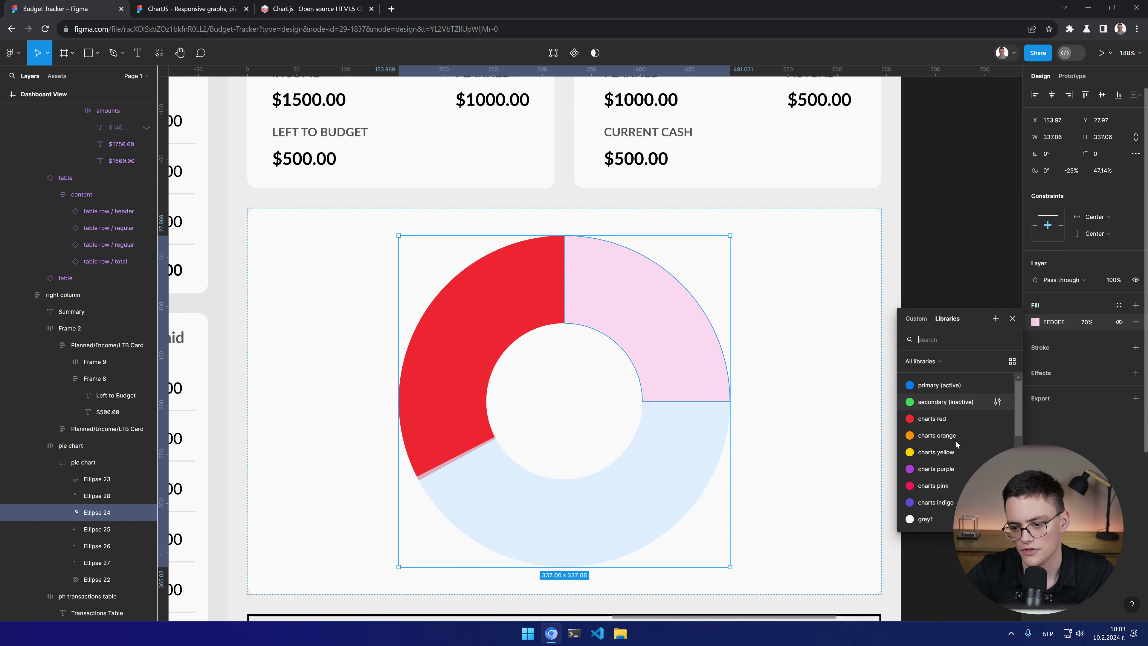
click(949, 454)
Step: Replace the fill of the light blue doughnut segment with the charts yellow style
click(661, 475)
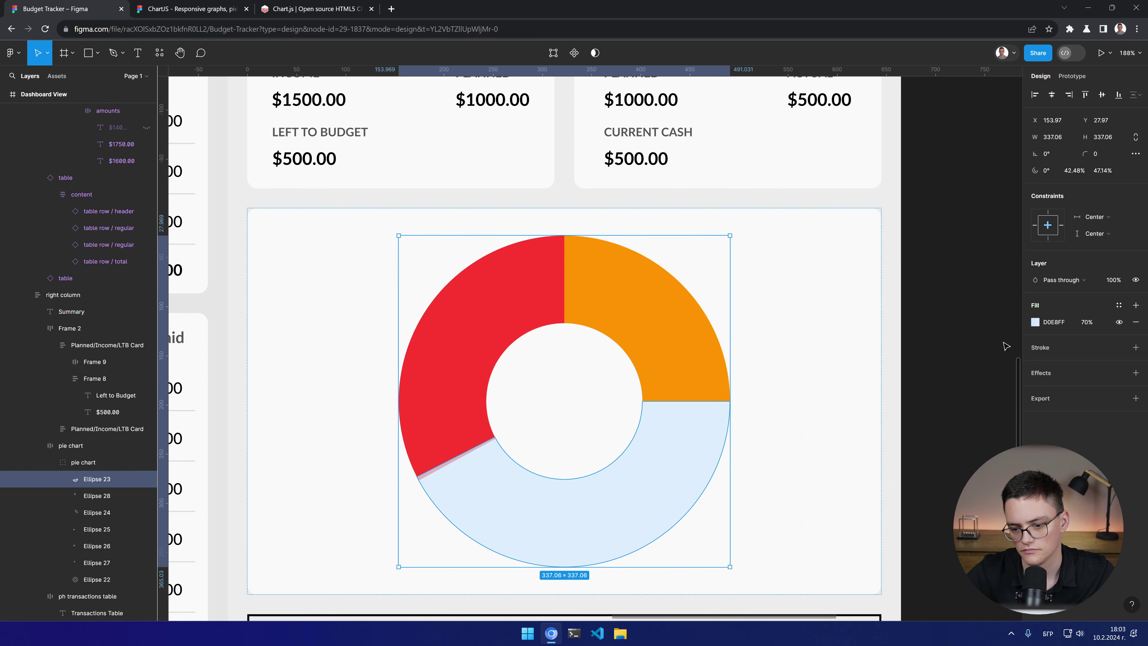
click(1035, 322)
click(947, 319)
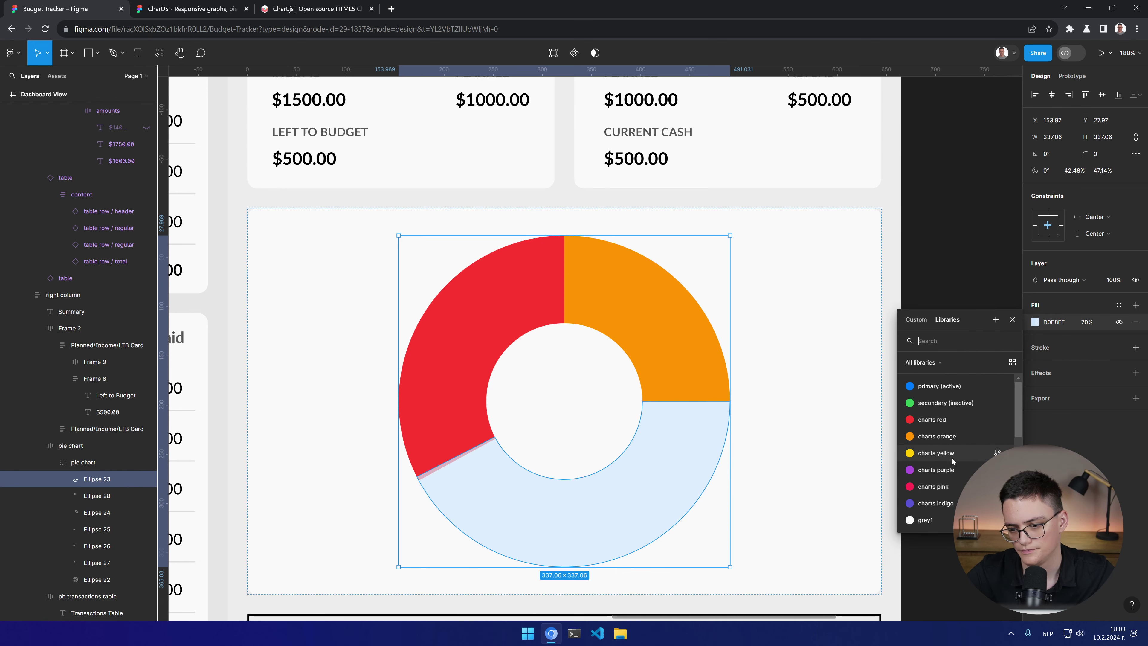
click(935, 453)
click(815, 481)
alt+click(814, 481)
alt+click(813, 480)
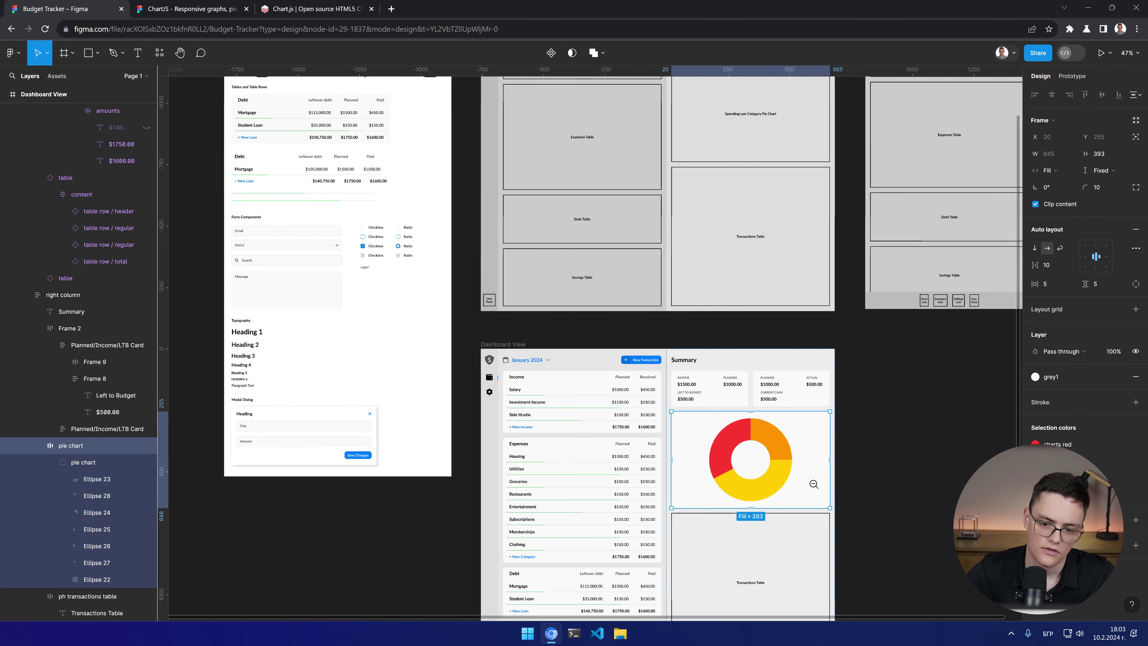
click(838, 529)
click(838, 515)
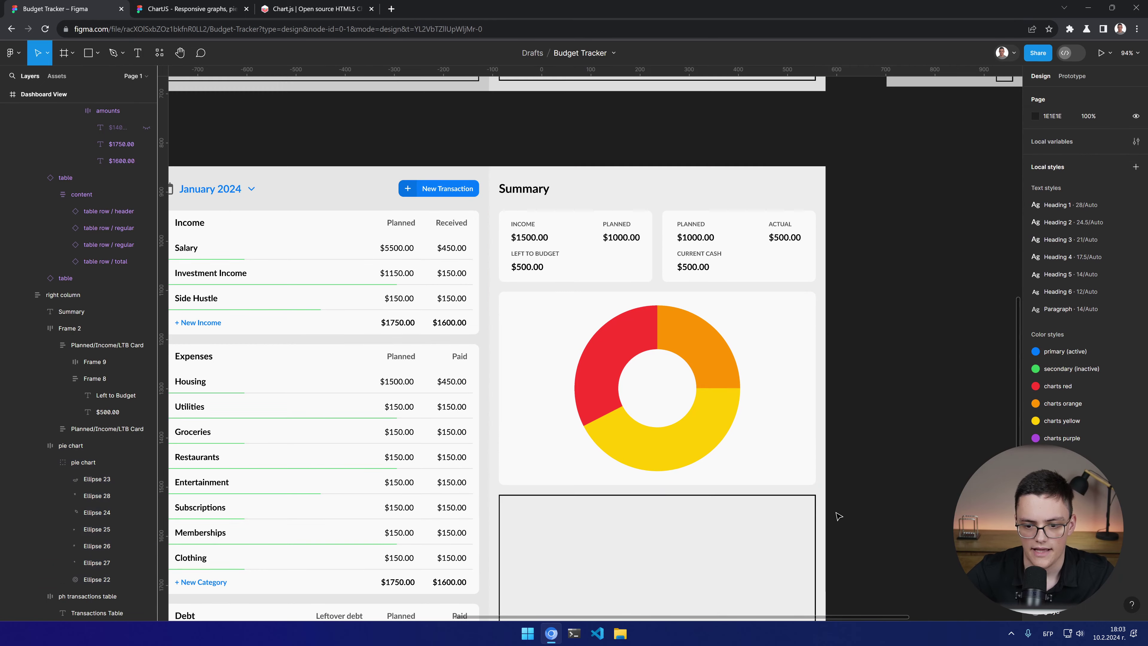
drag(832, 526, 929, 460)
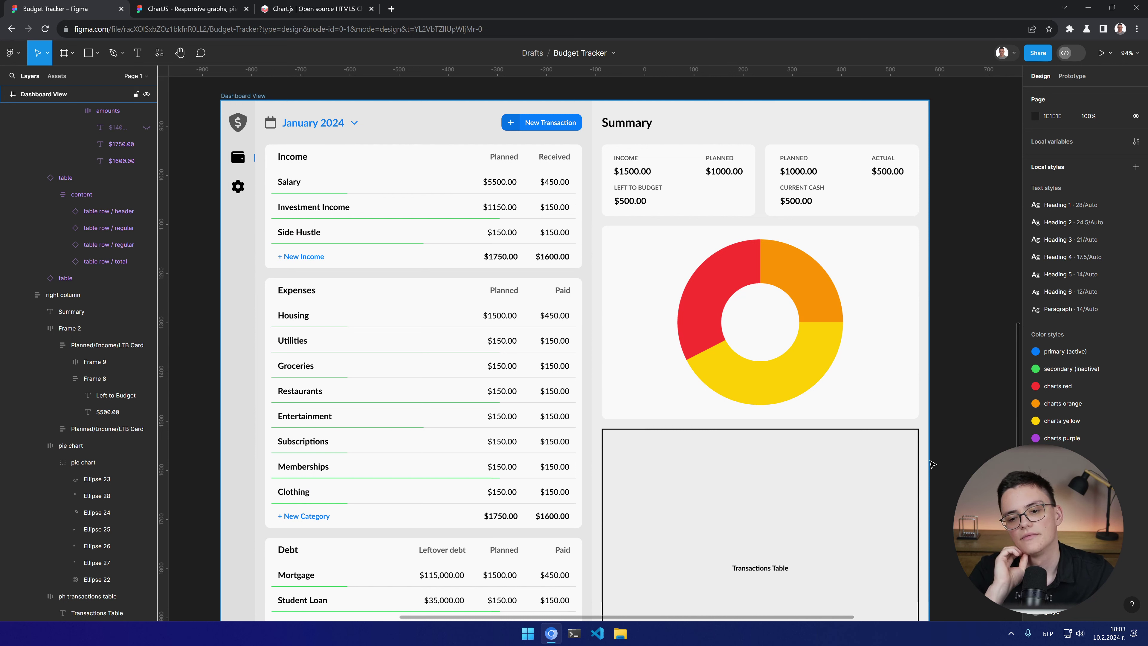
Step: Select the four red doughnut segments together and open the color style choices for their shared fill
click(764, 246)
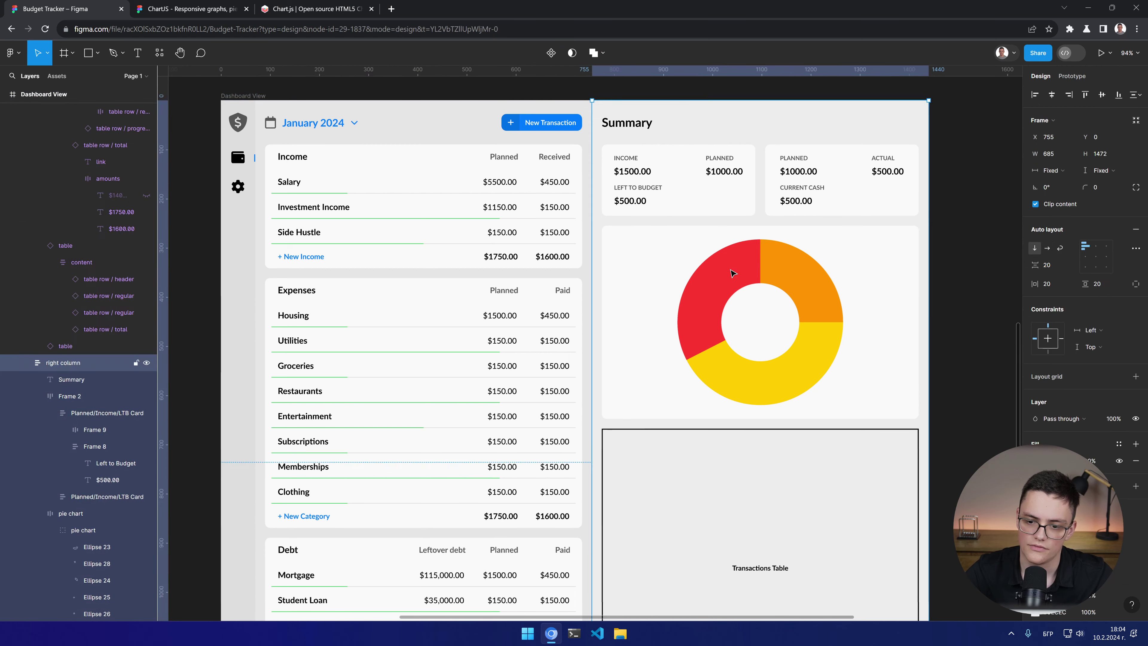
click(733, 274)
double_click(731, 267)
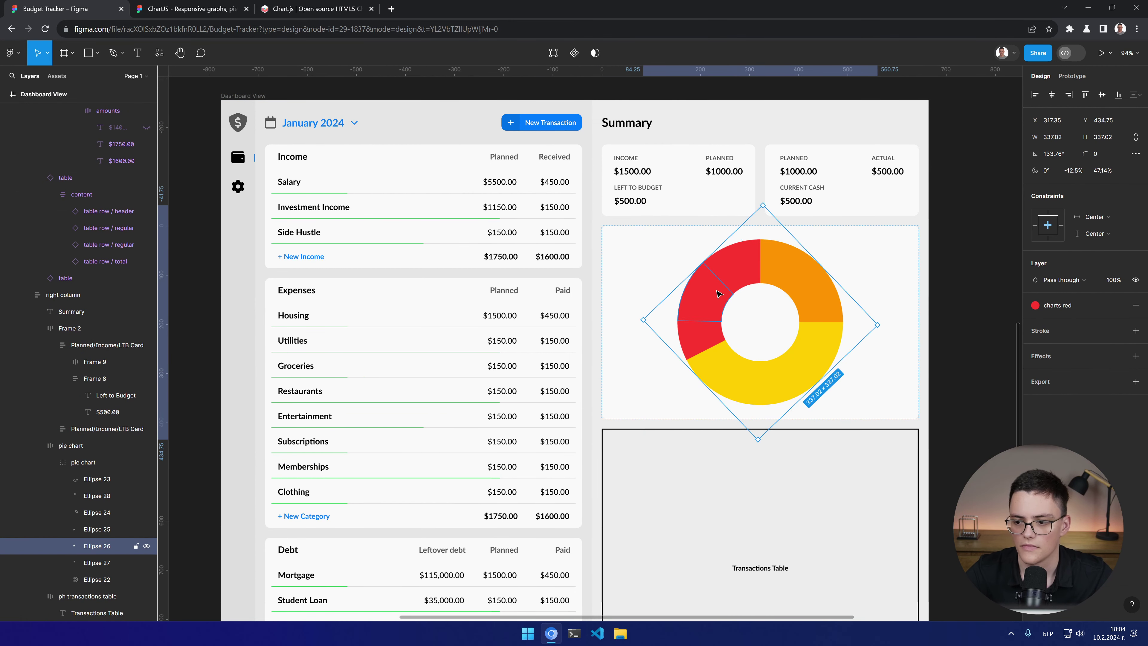
shift+click(698, 337)
shift+click(733, 283)
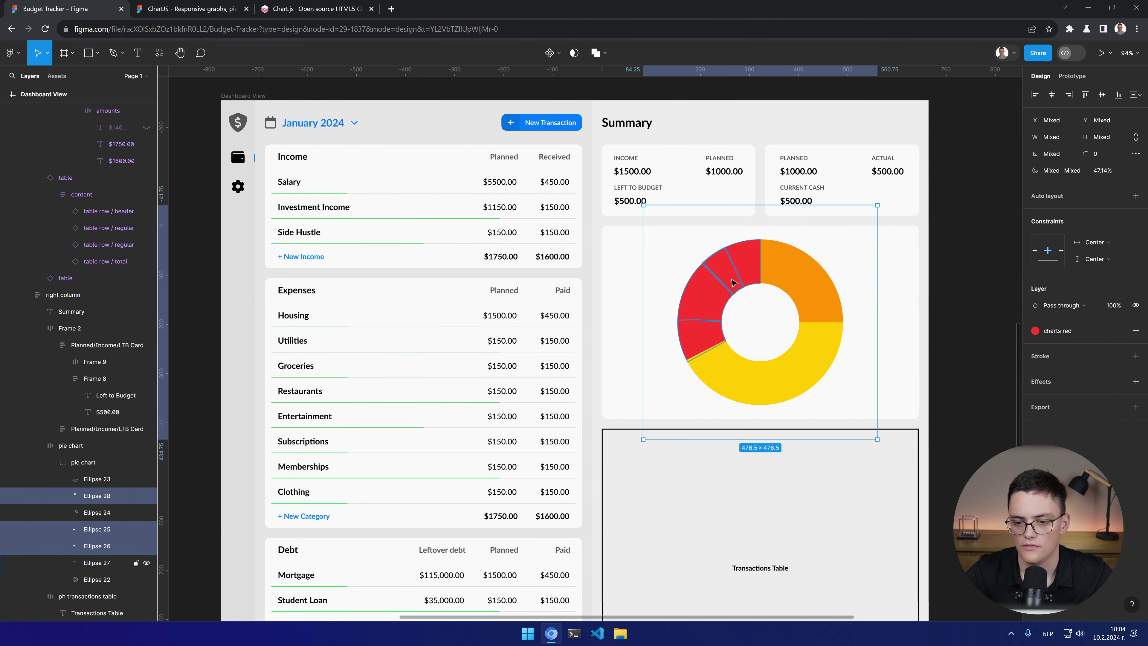
shift+click(733, 283)
click(1035, 331)
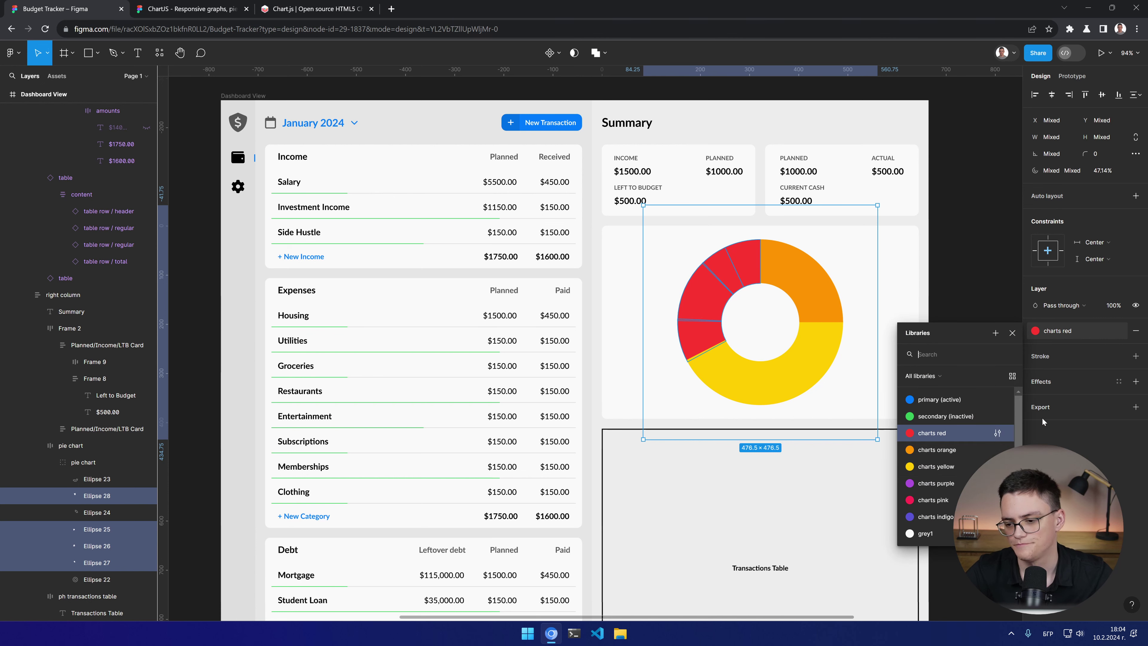
Step: Apply the charts purple color style to the selected red slices and charts pink to the orange slice
click(953, 488)
double_click(815, 282)
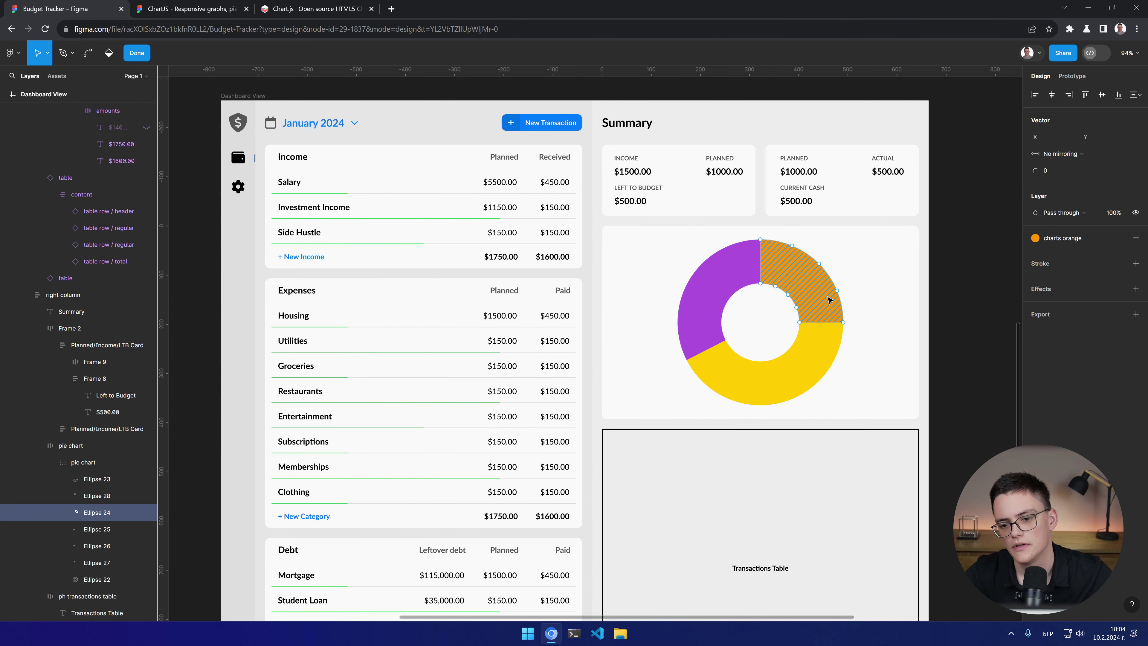
key(Escape)
click(1035, 306)
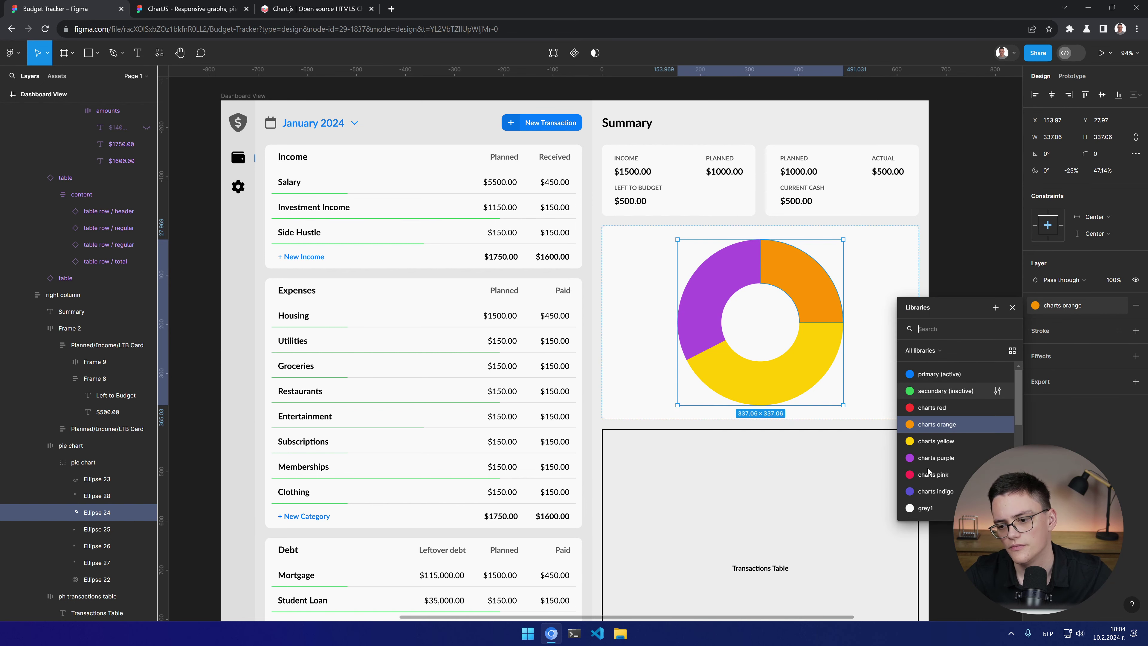
click(932, 475)
Step: Change the yellow slice's fill to the charts indigo color style
click(826, 387)
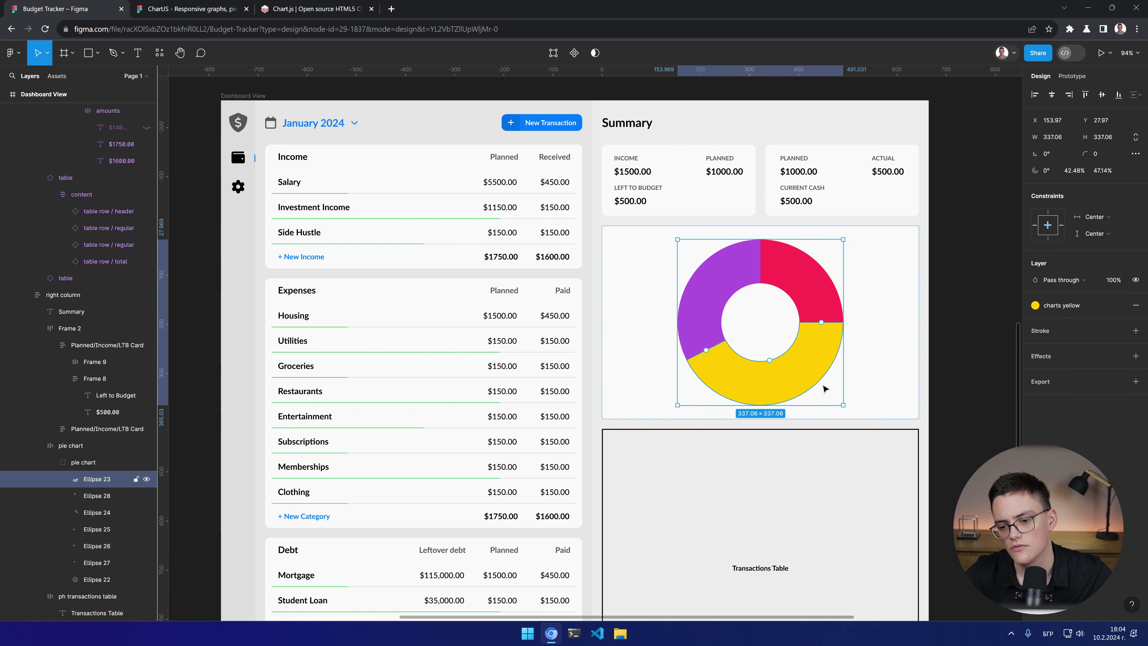
click(1035, 305)
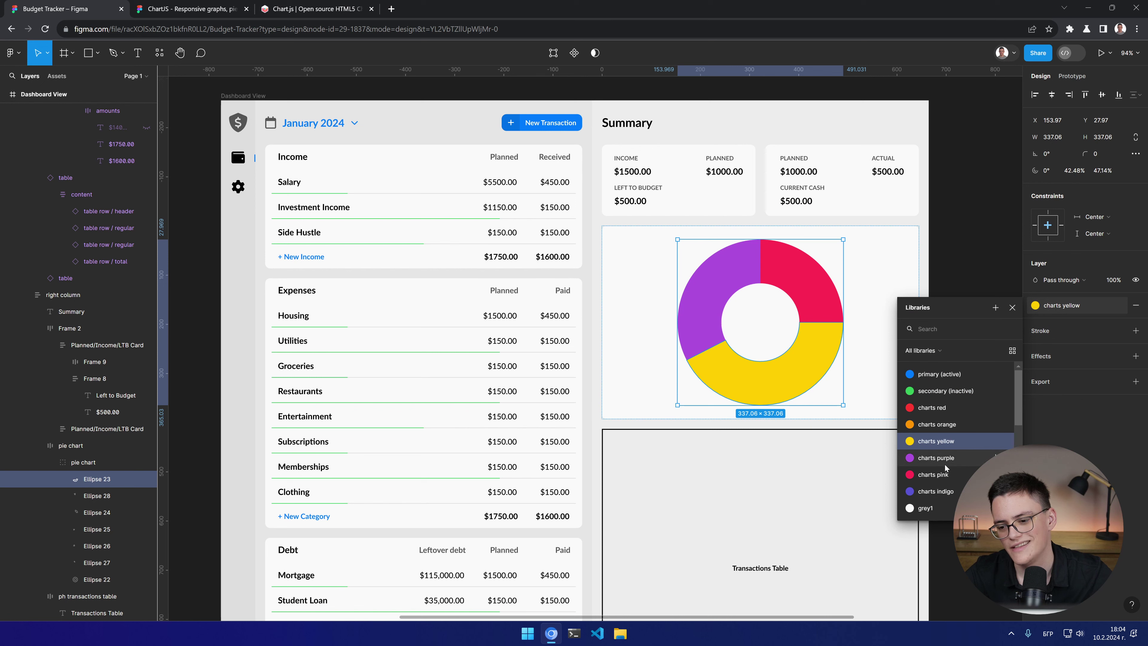
click(947, 492)
click(971, 406)
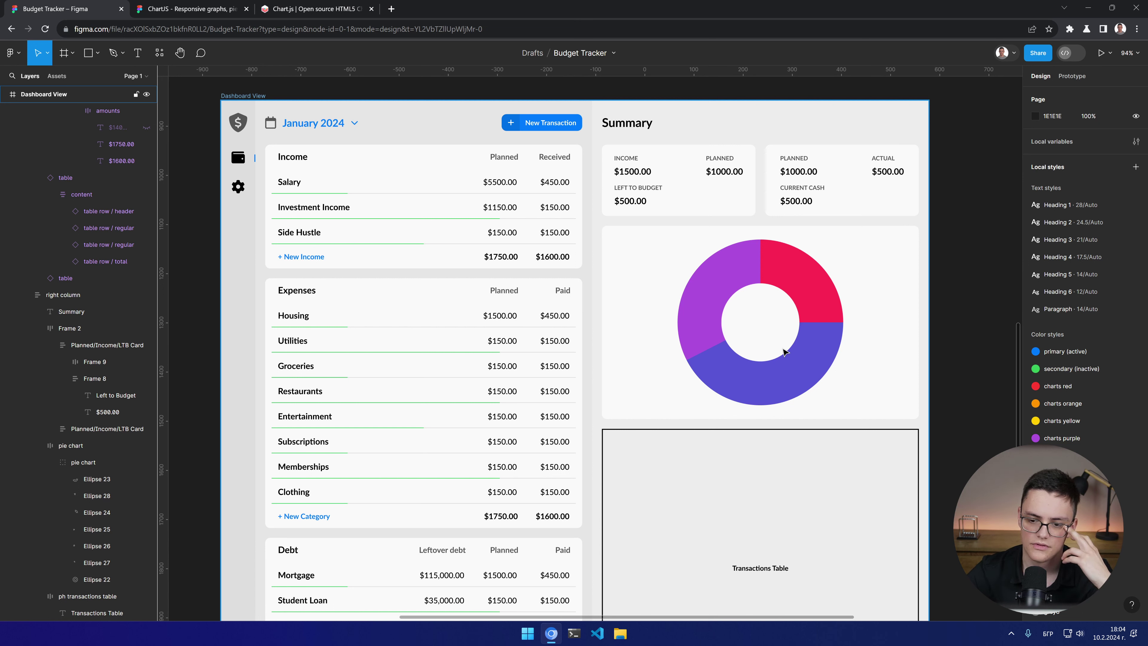
Step: Set the layer opacity of the pie chart's pink slice to 80%
double_click(826, 291)
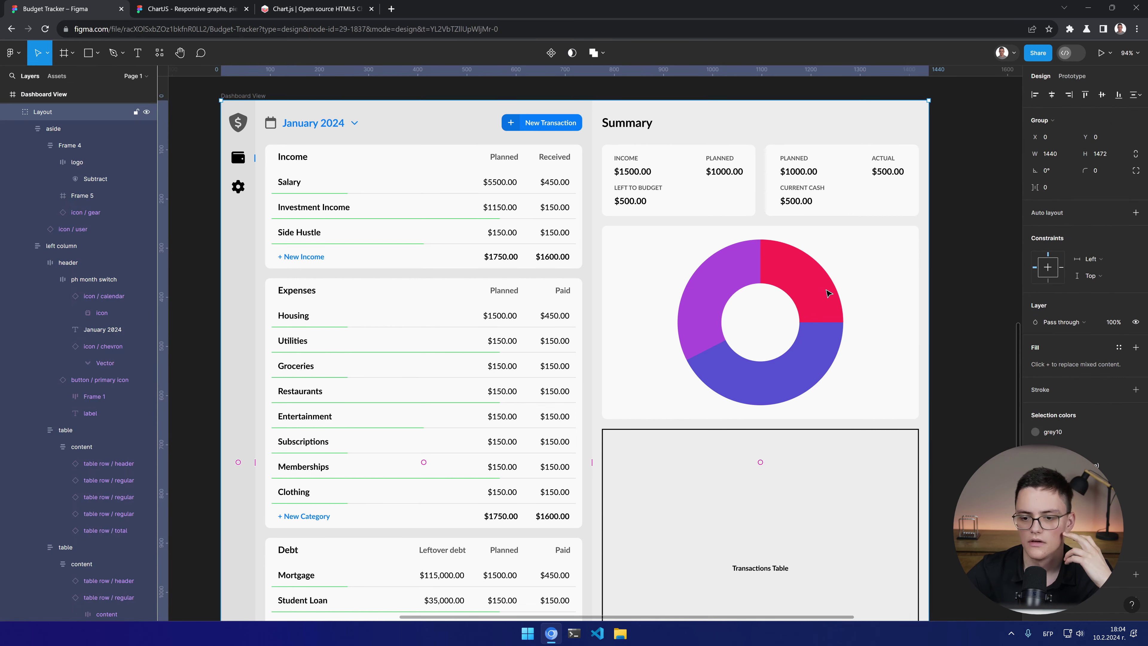
double_click(826, 291)
double_click(826, 290)
double_click(826, 290)
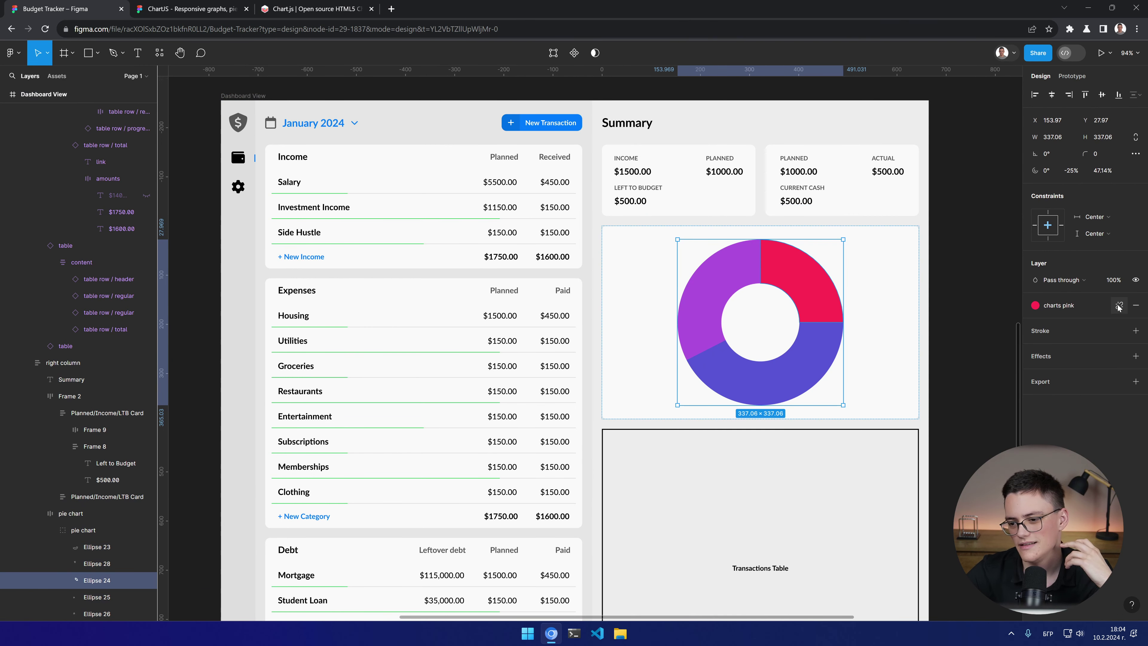
click(1113, 280)
text(80)
key(Return)
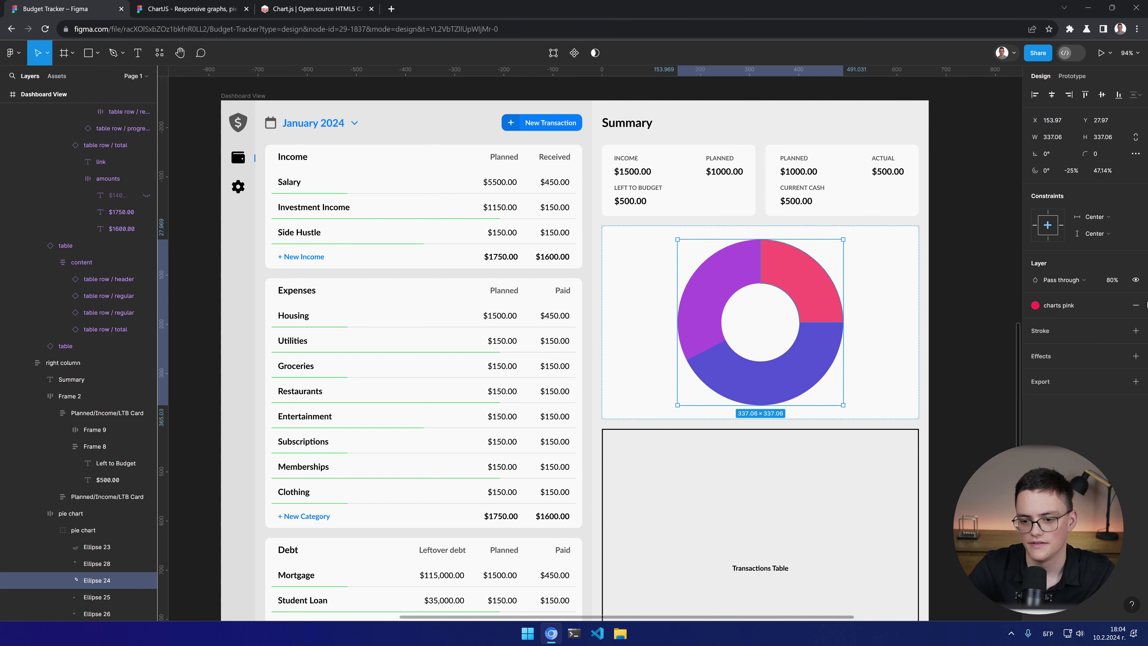
Step: Set the layer opacity of the indigo slice to 80%
click(819, 358)
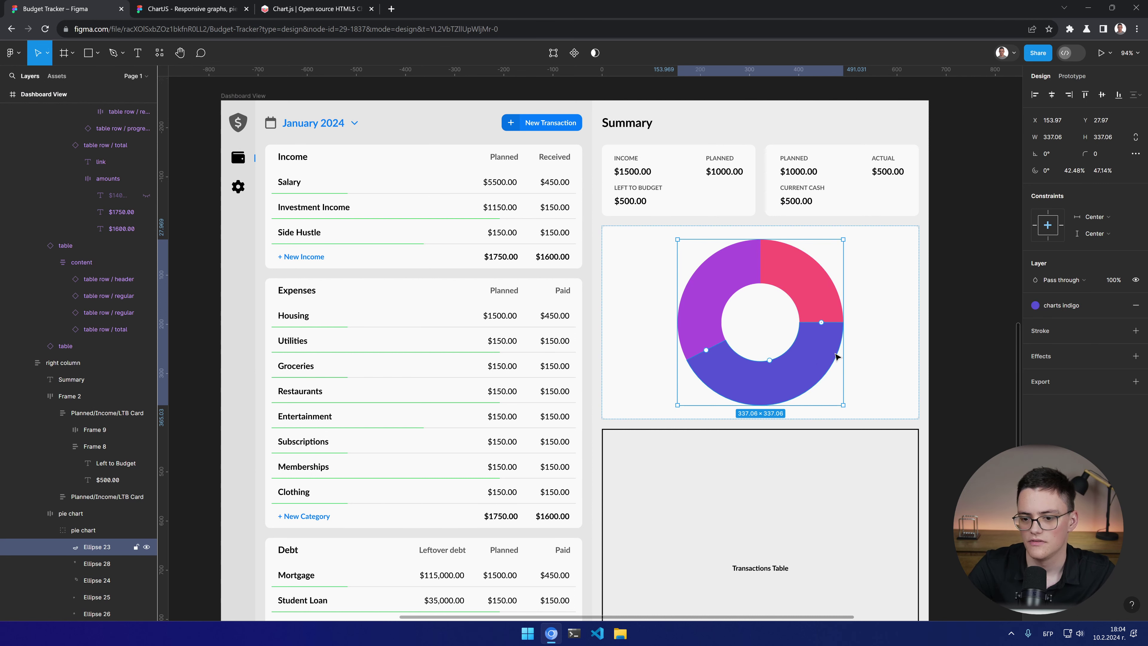
click(1114, 280)
text(80)
key(Return)
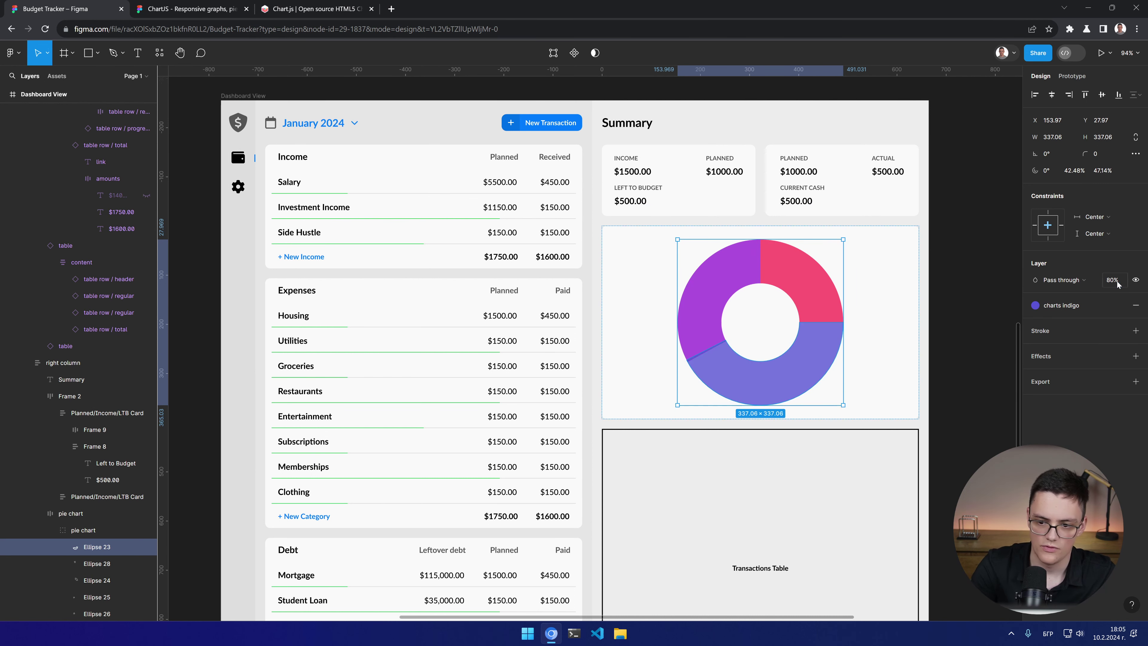
Step: Set the layer opacity of all four purple slices to 80%
click(741, 267)
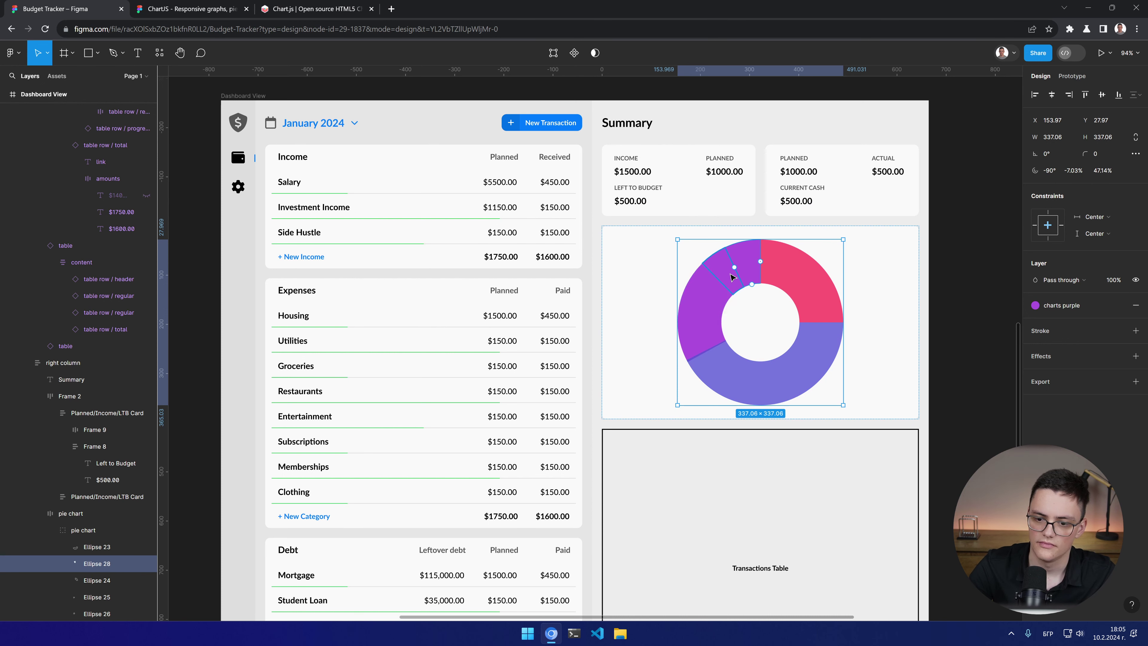
shift+click(725, 285)
shift+click(719, 298)
shift+click(696, 334)
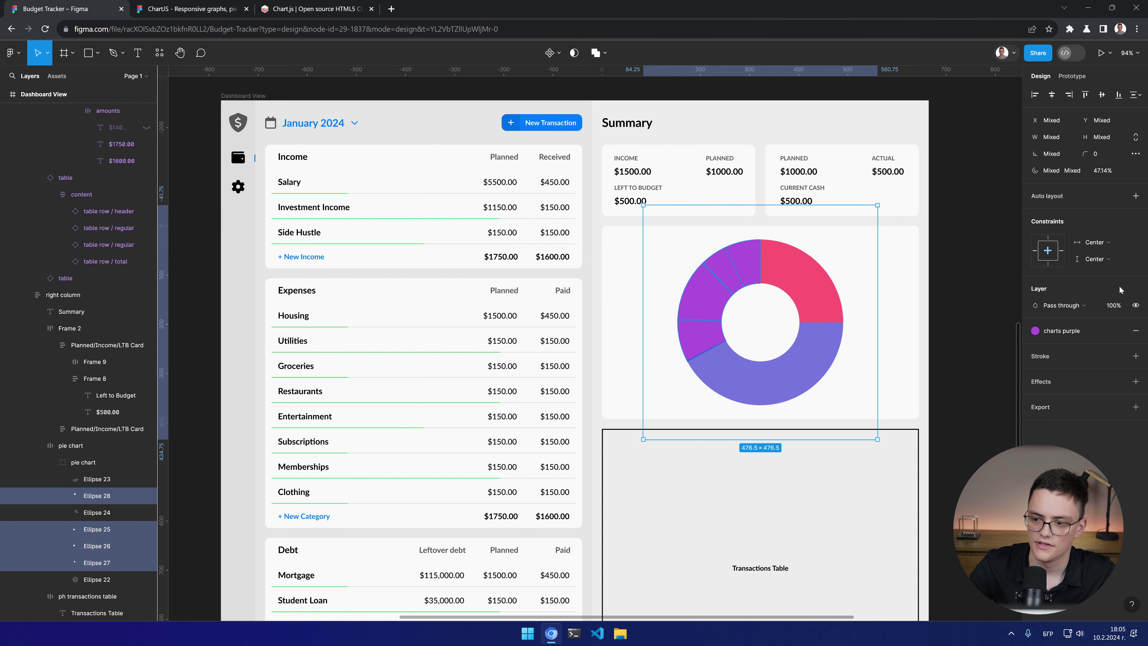
click(1112, 308)
text(80)
key(Return)
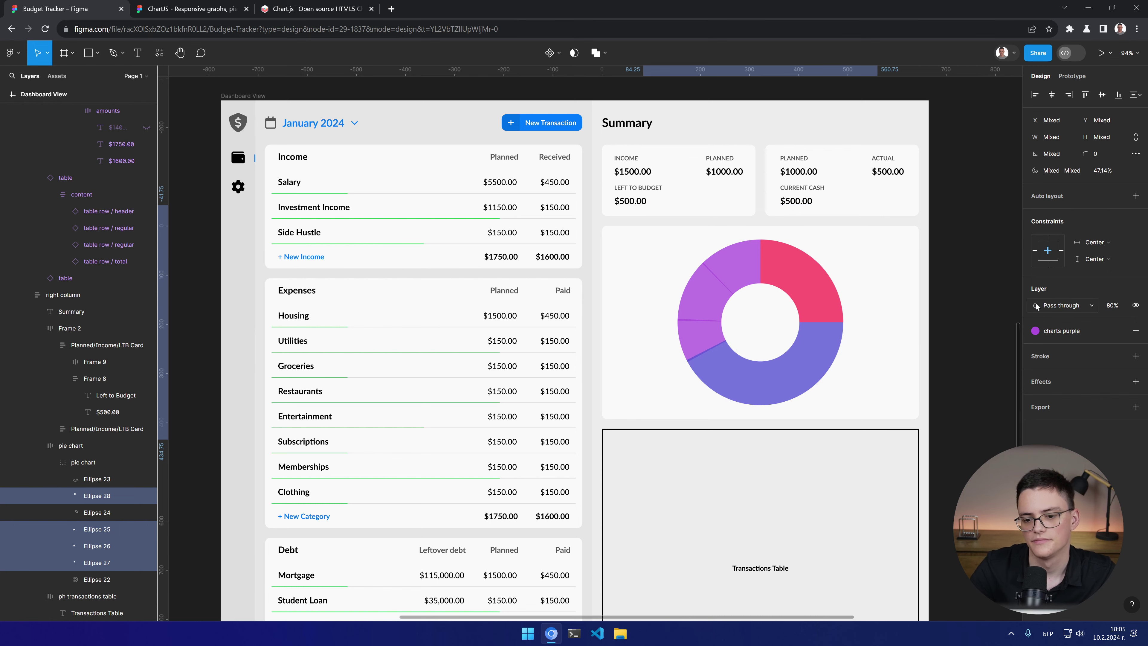
key(Escape)
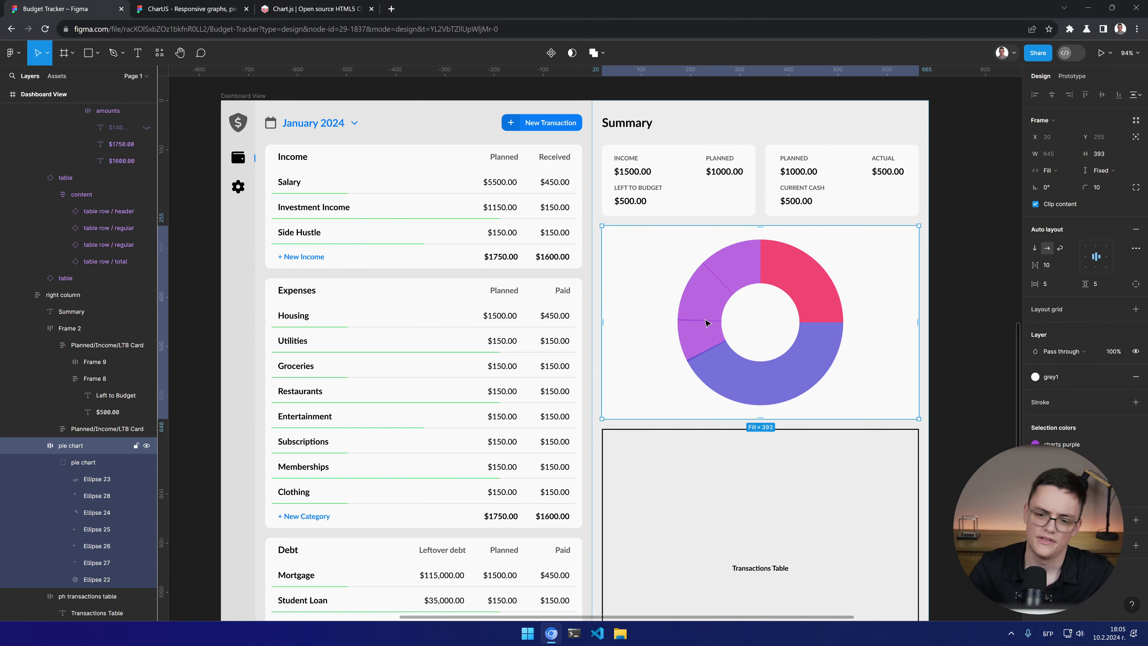
click(964, 370)
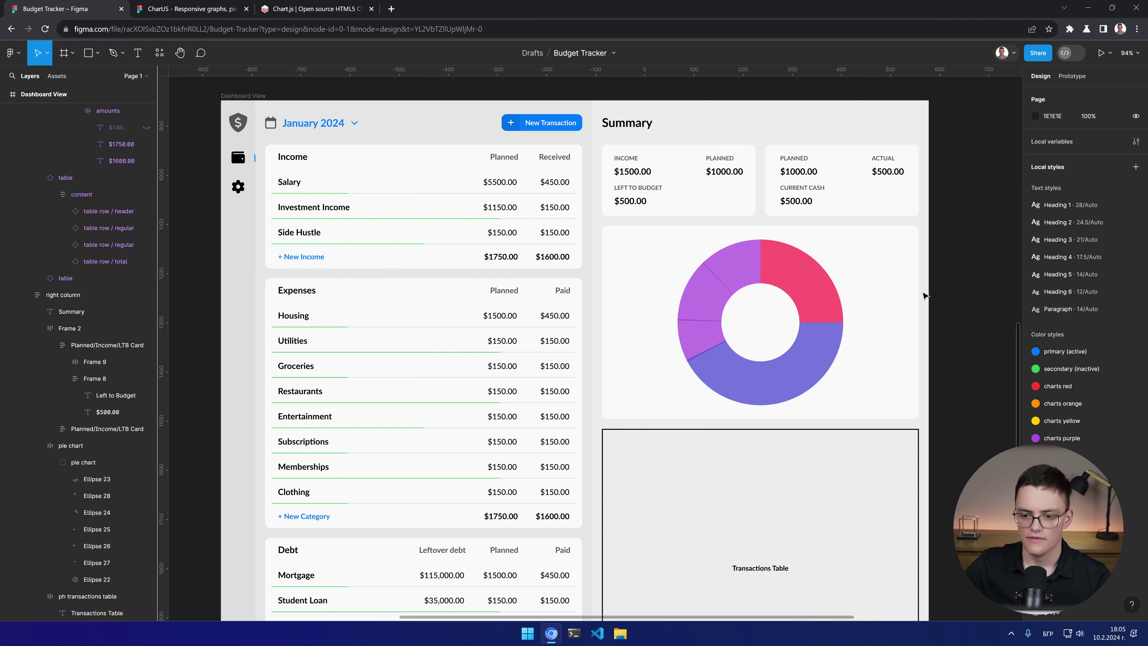
Step: Raise the layer opacity of the pink slice and the indigo slice to 90%
click(823, 285)
double_click(822, 285)
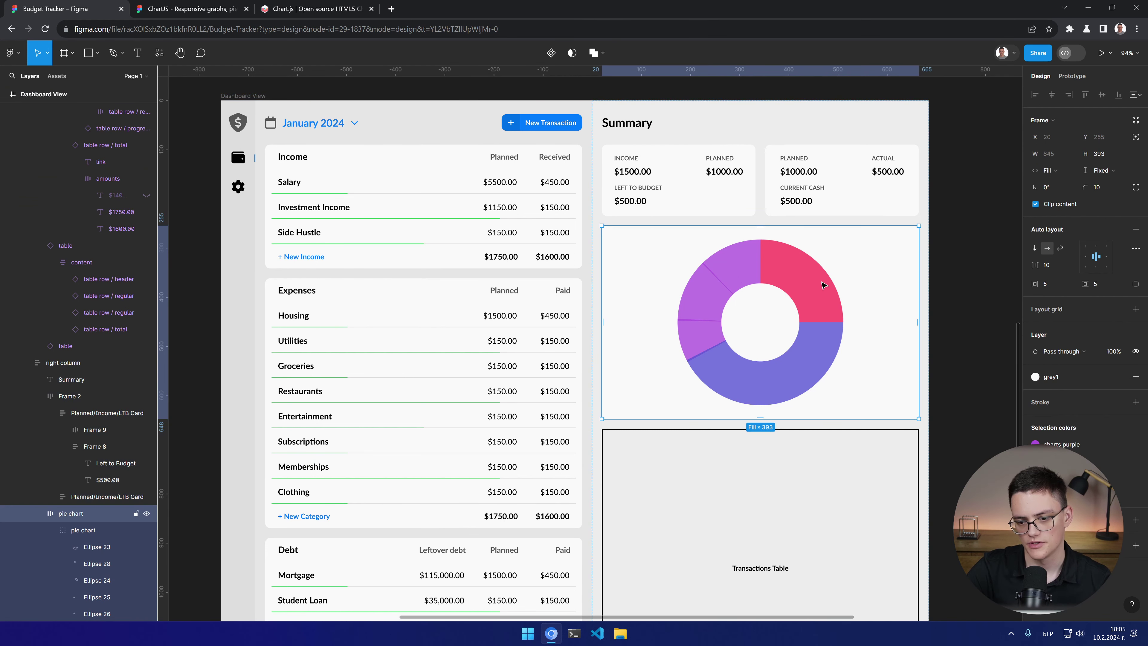
double_click(823, 285)
click(1108, 280)
text(90)
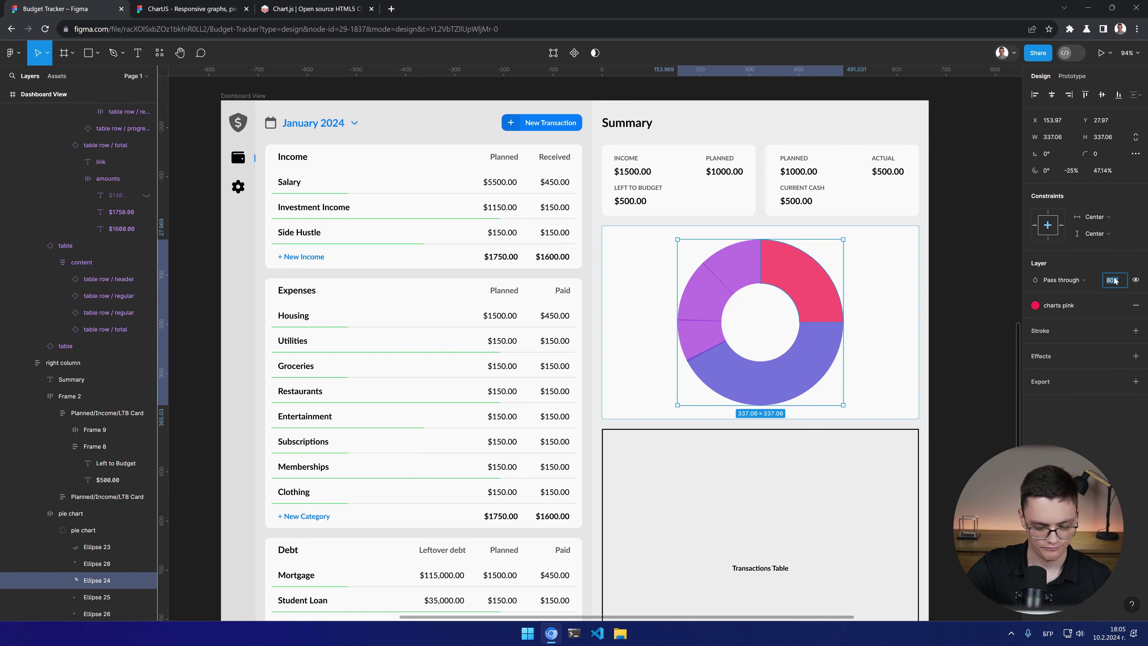
key(Return)
double_click(803, 362)
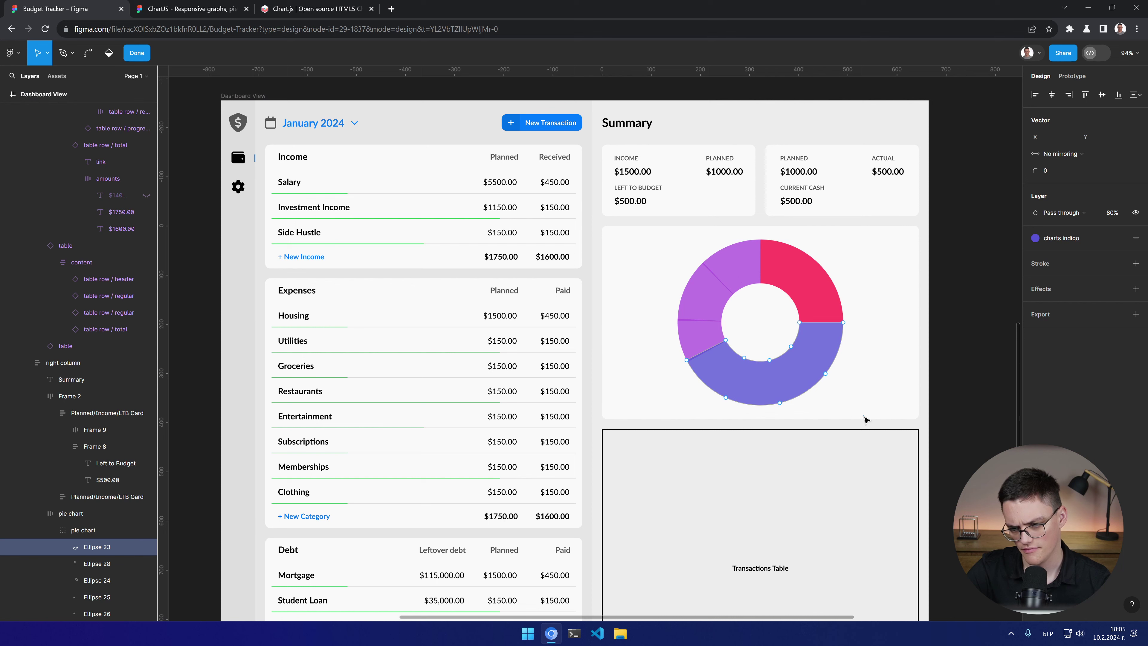
key(Escape)
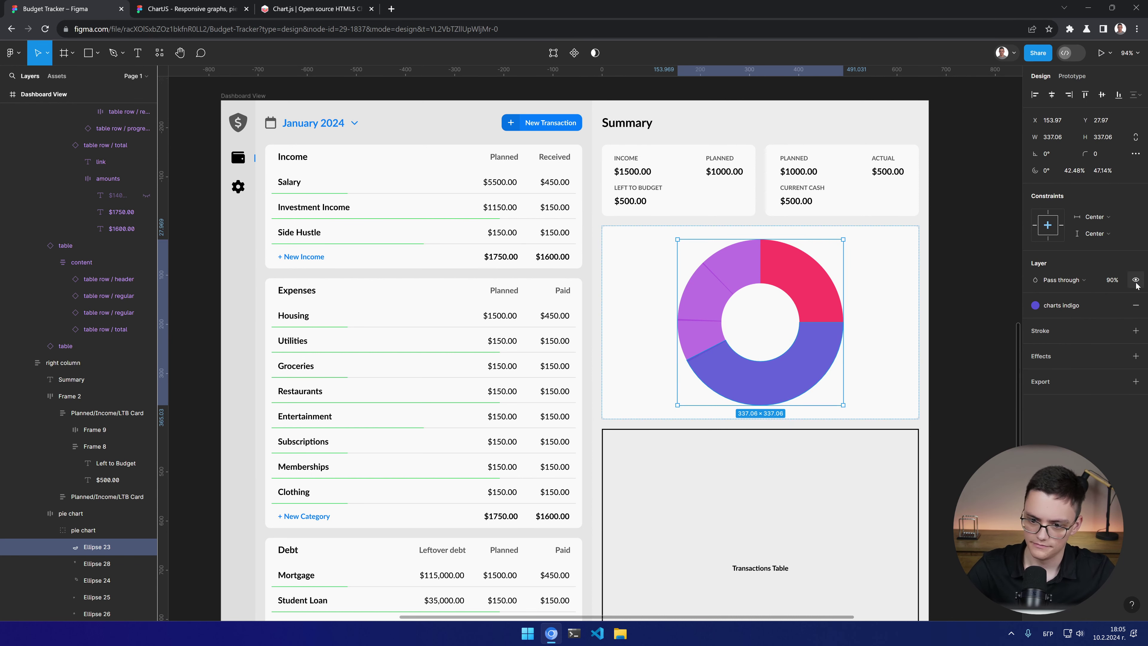
Step: Raise the layer opacity of the four purple slices to 90%
click(696, 335)
shift+click(743, 277)
shift+click(743, 277)
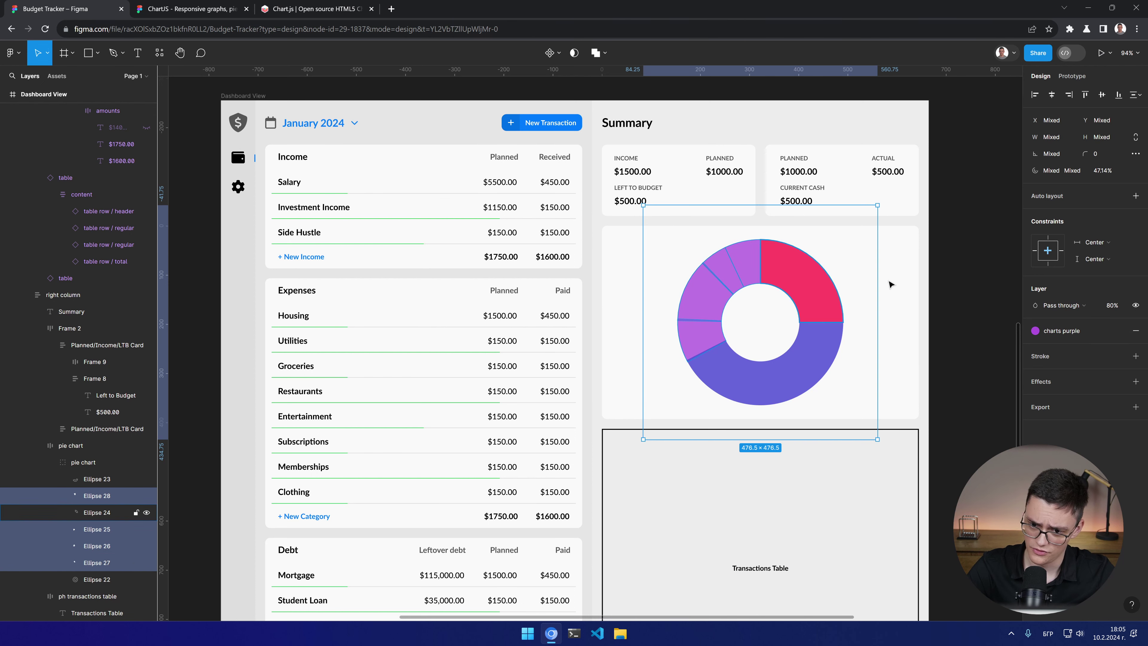
shift+click(722, 277)
click(1112, 306)
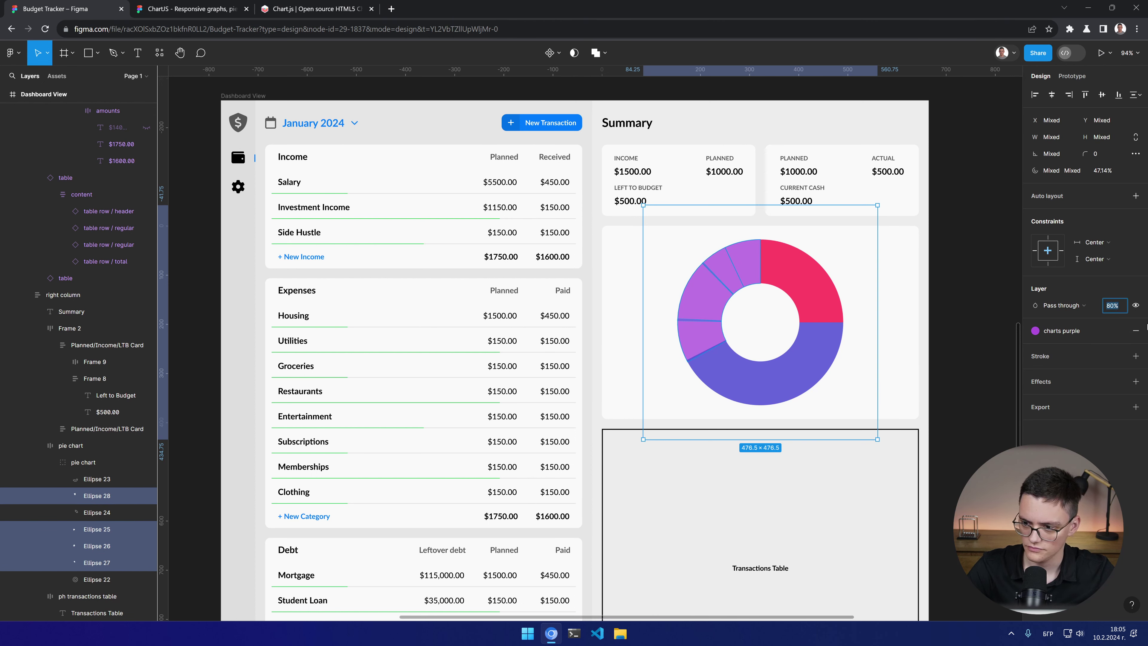
text(90)
key(Return)
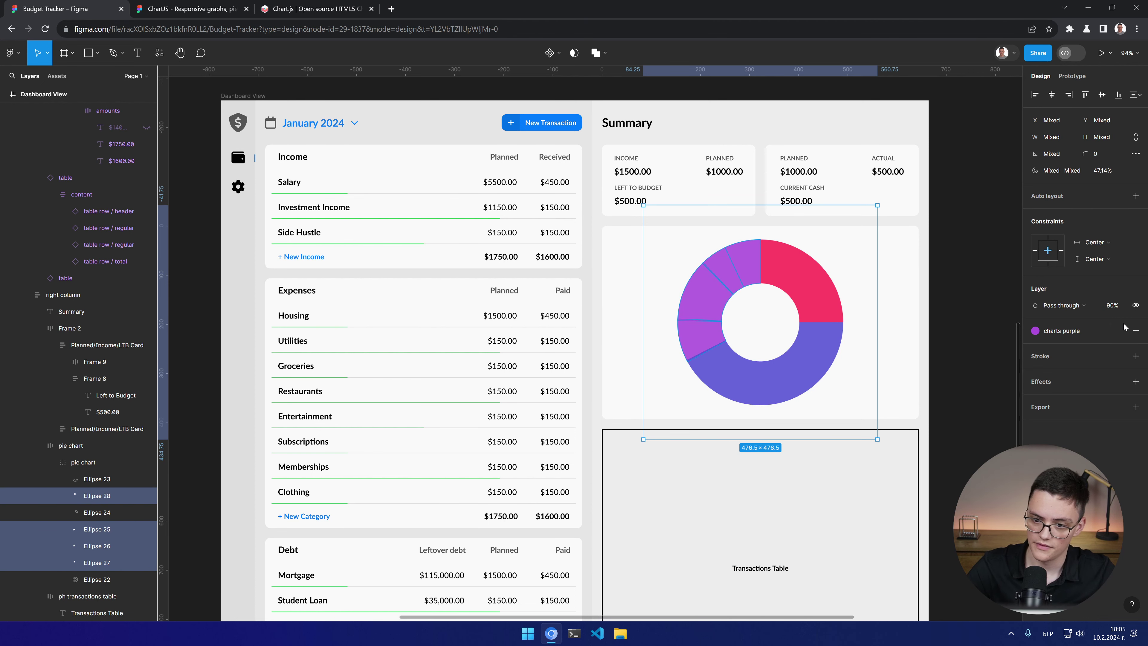
click(943, 419)
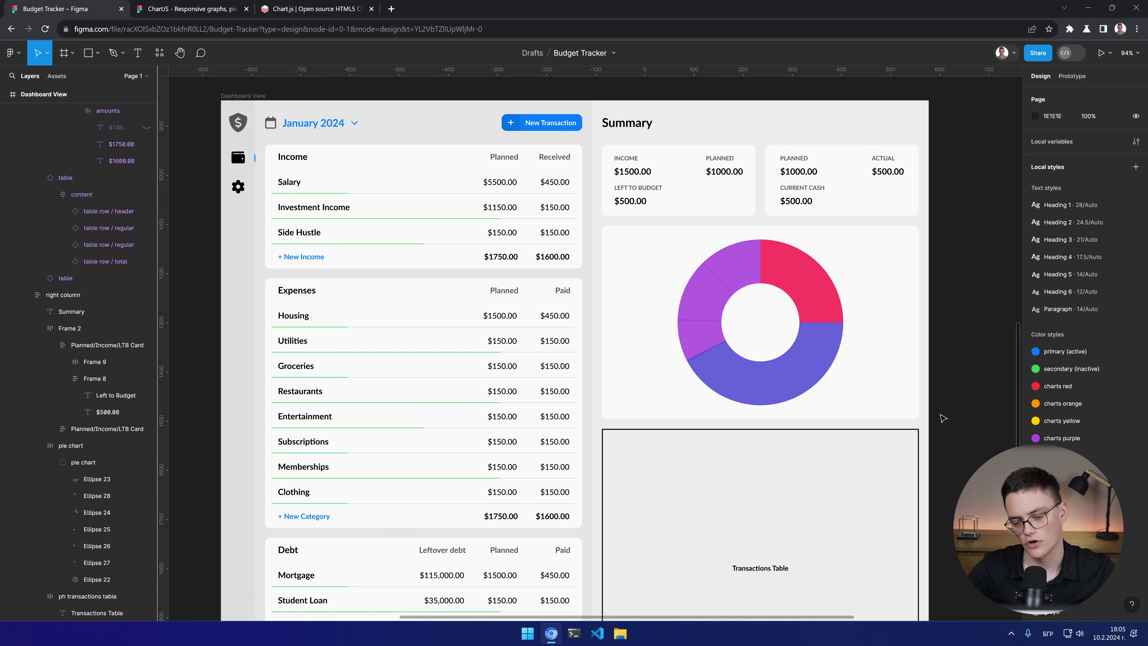
Step: Set the layer opacity of the pink slice and the indigo slice to 85%
click(803, 284)
double_click(804, 283)
double_click(806, 284)
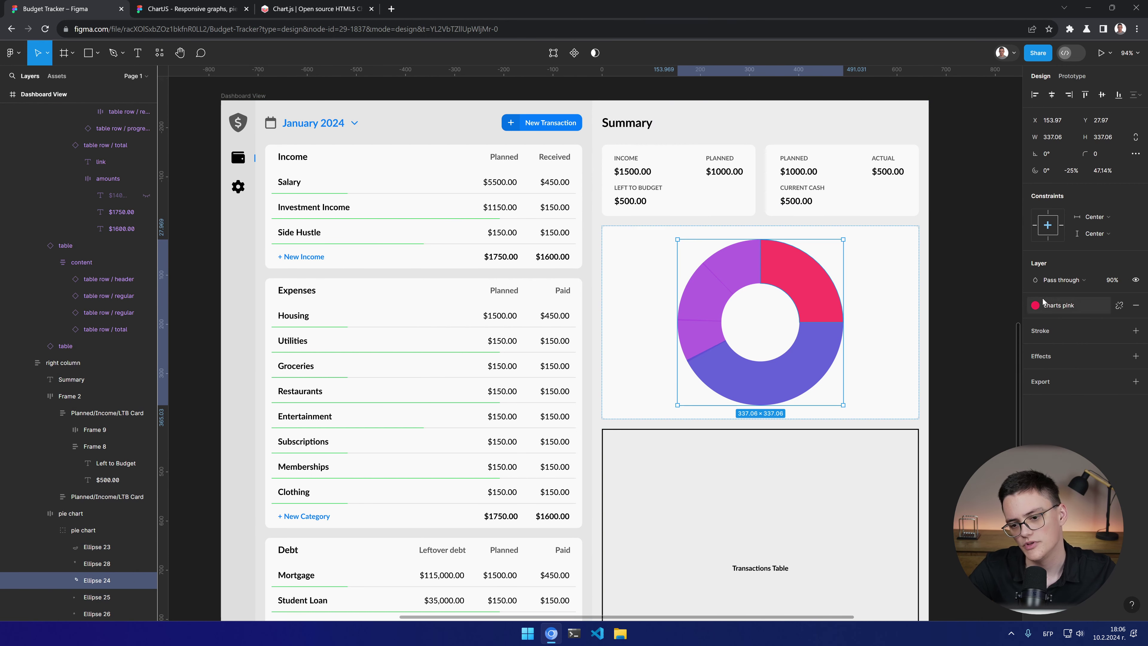
click(1113, 280)
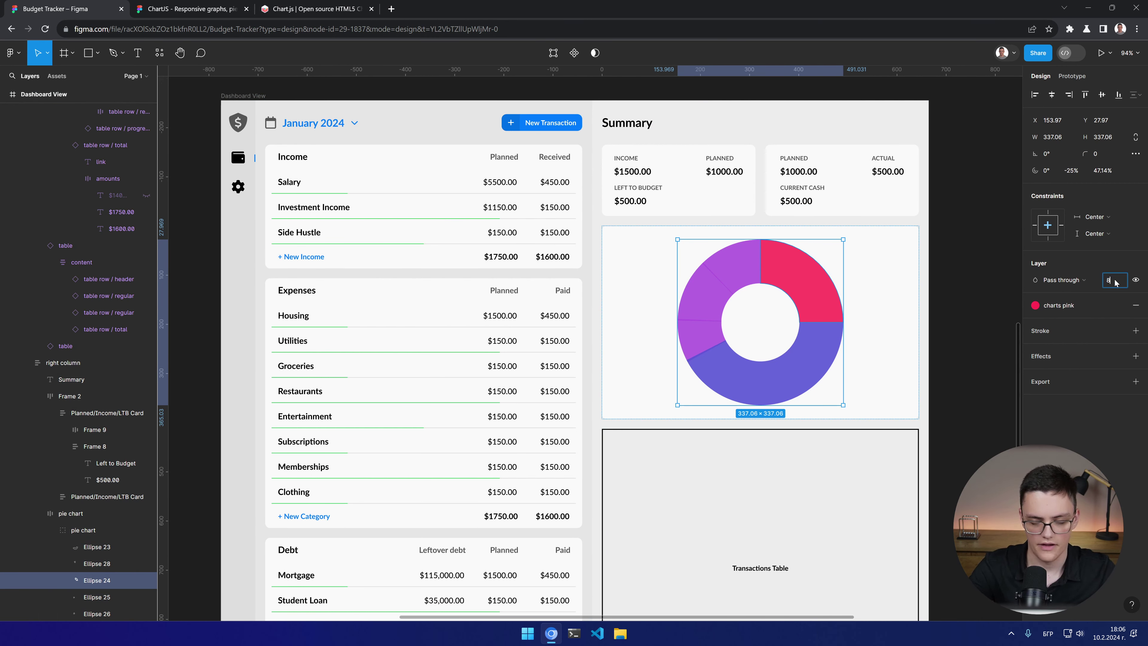
text(85)
key(Return)
click(813, 362)
click(1115, 284)
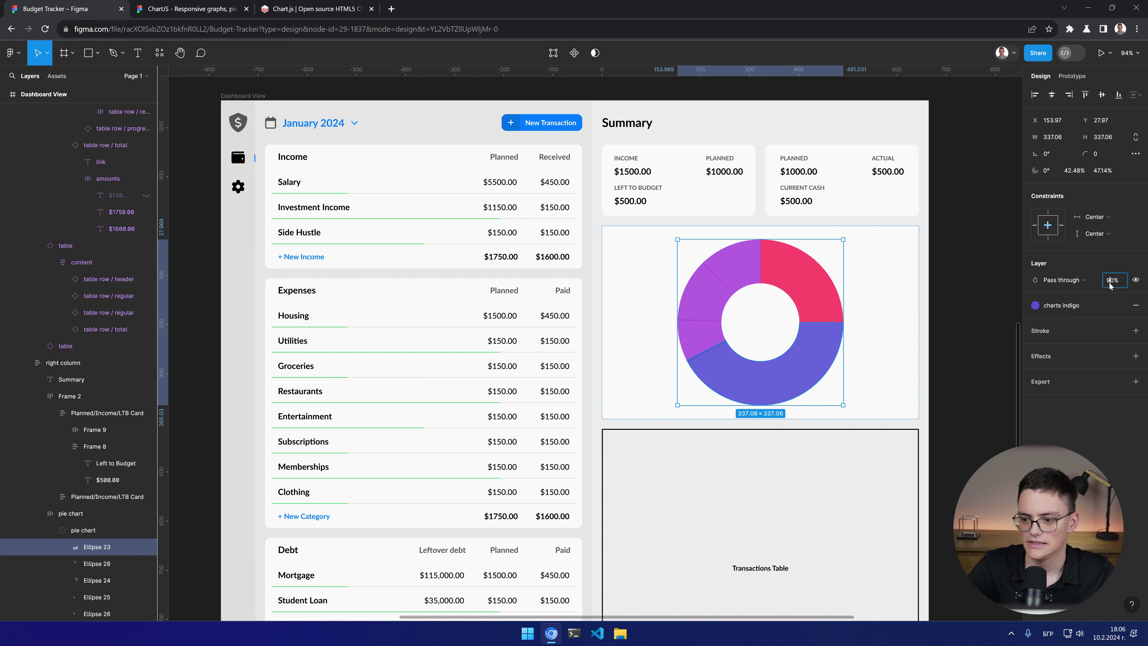
Step: Set the layer opacity of the four purple slices to 85%
click(696, 334)
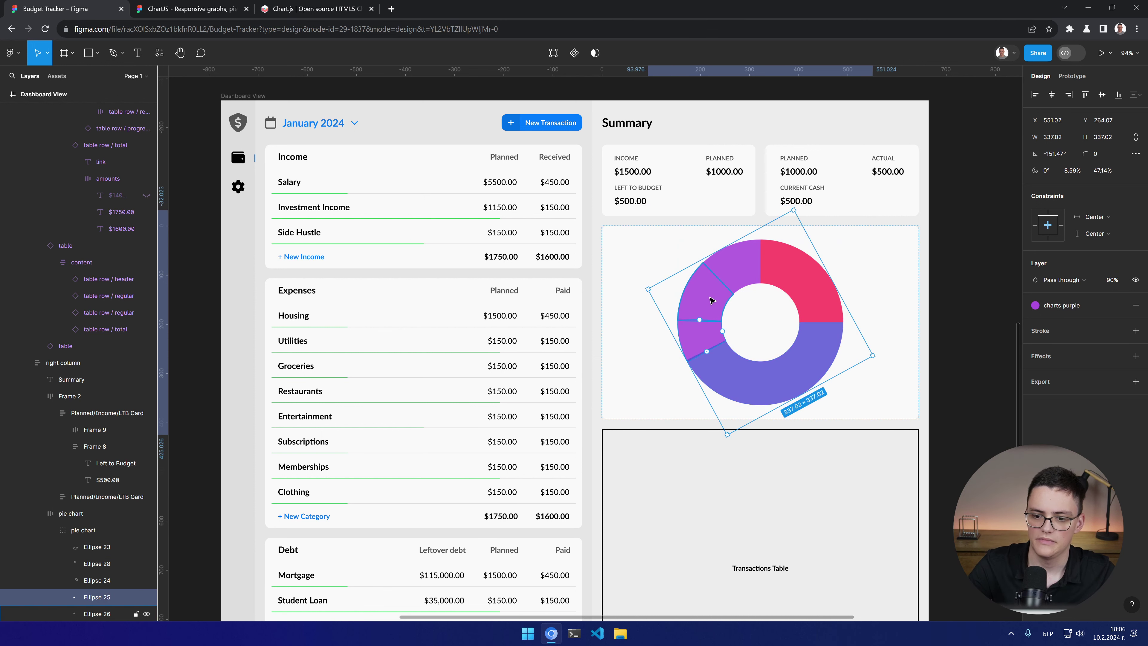
shift+click(750, 278)
shift+click(741, 272)
shift+click(726, 271)
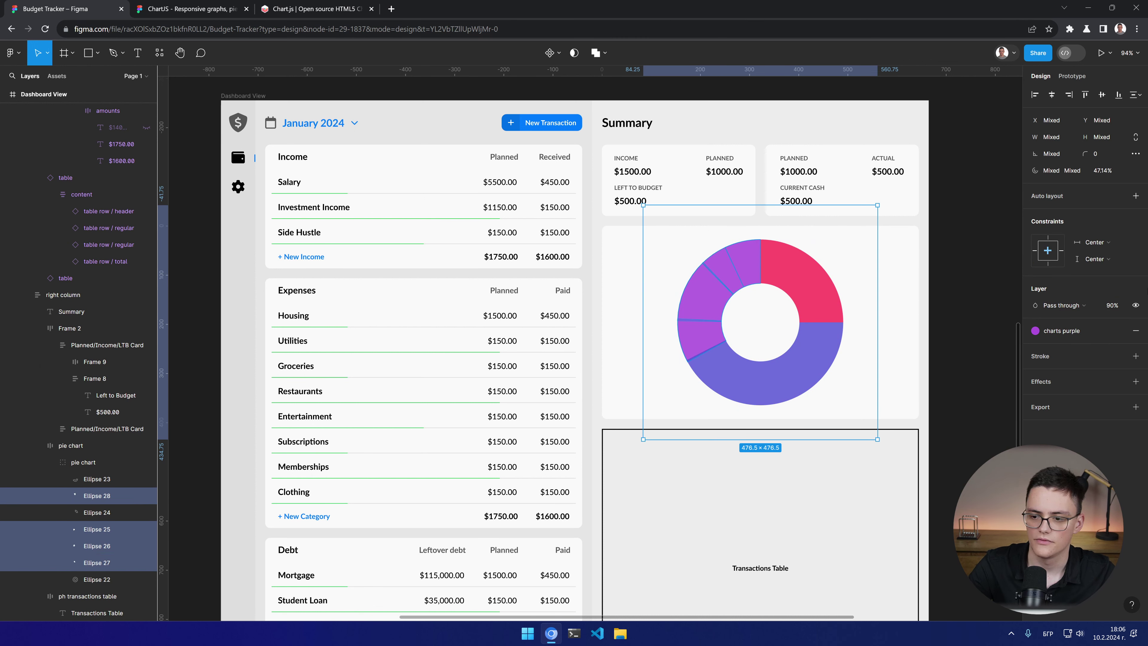
click(1113, 305)
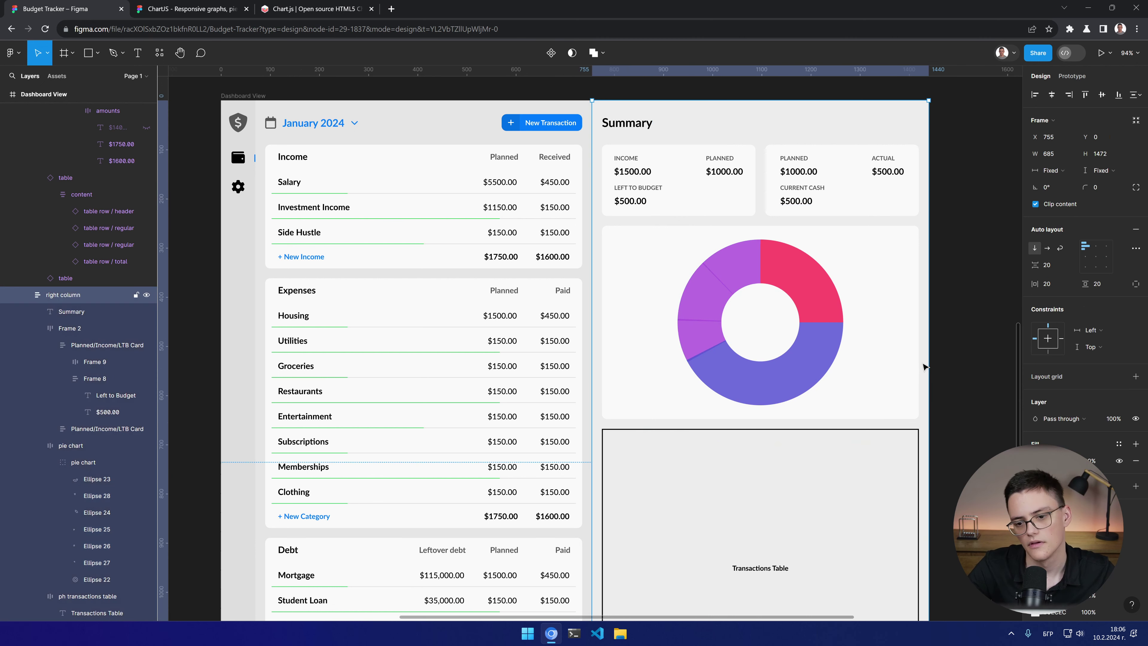
click(924, 366)
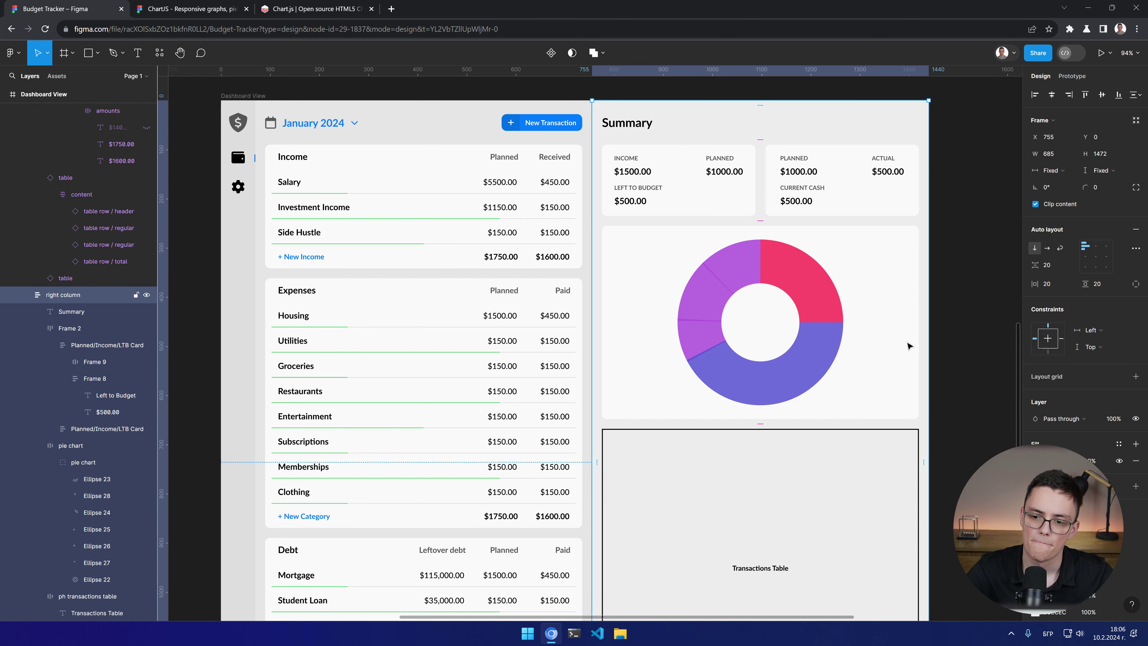
Step: Merge the four purple slices of the pie chart into one shape with a Union boolean operation
click(708, 340)
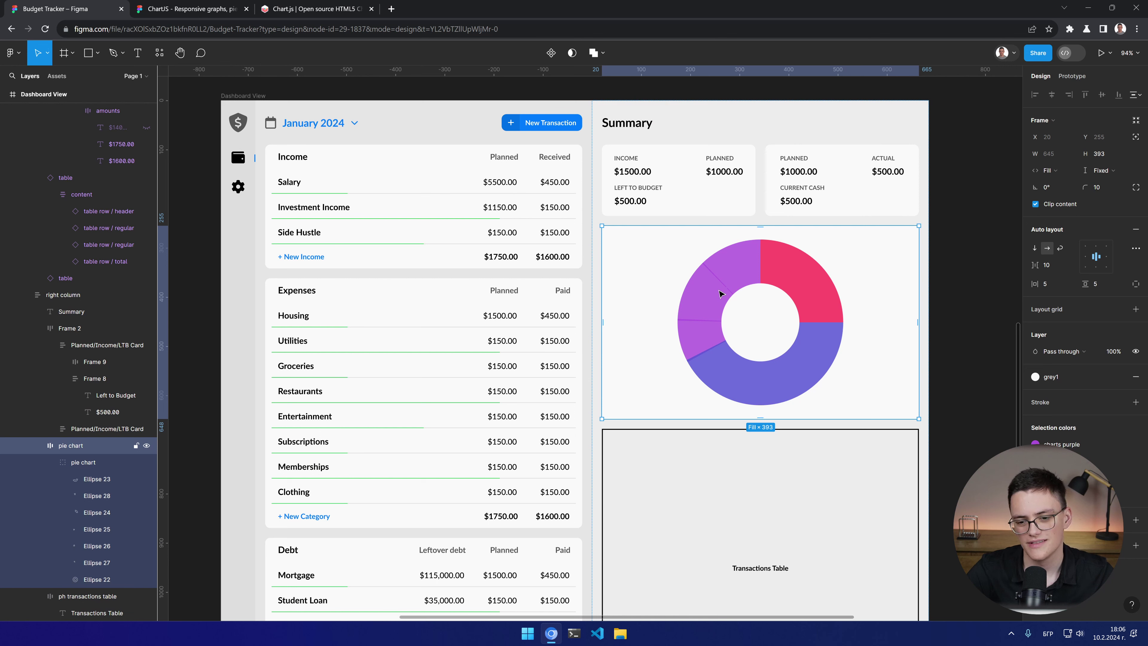
double_click(709, 345)
double_click(708, 342)
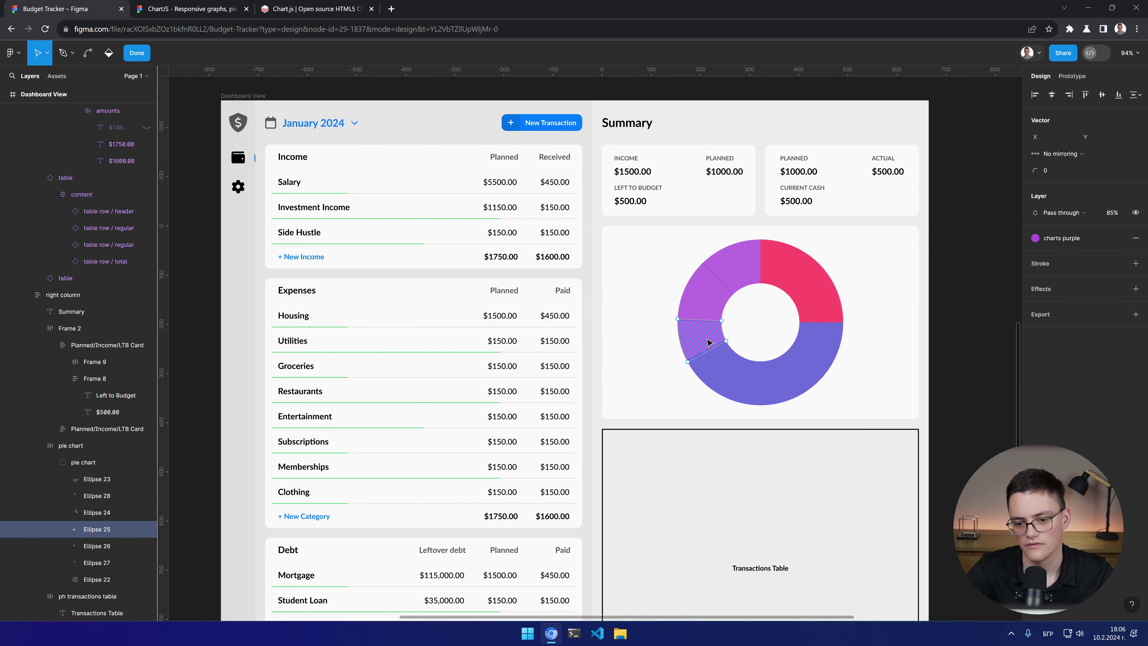
key(Escape)
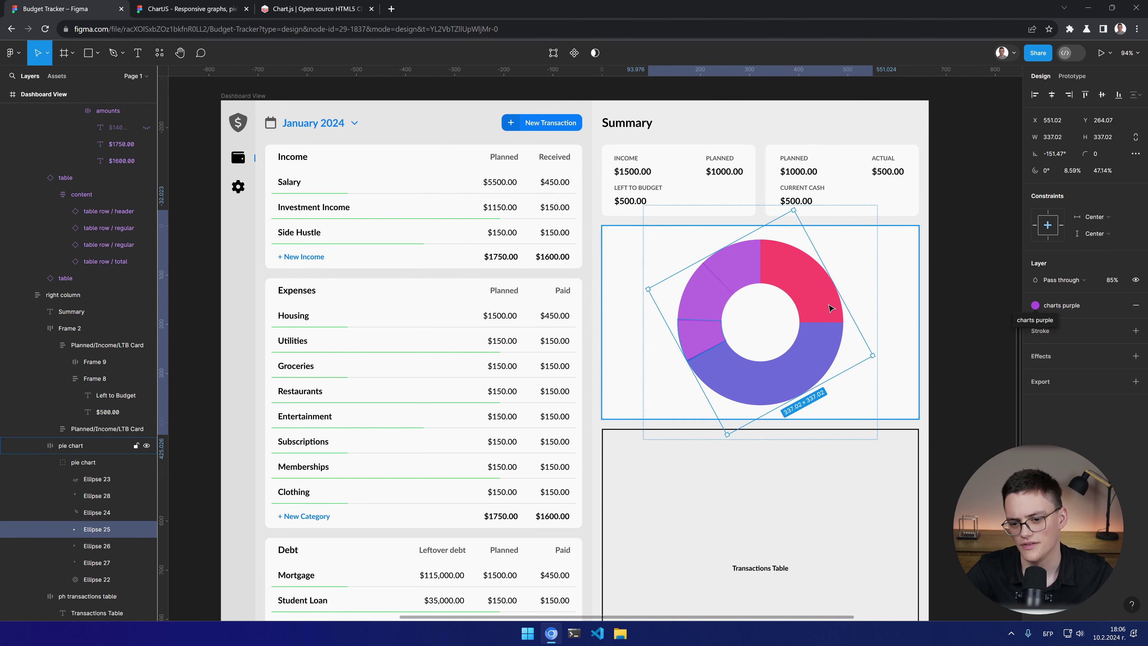
shift+click(705, 290)
shift+click(736, 270)
shift+click(716, 257)
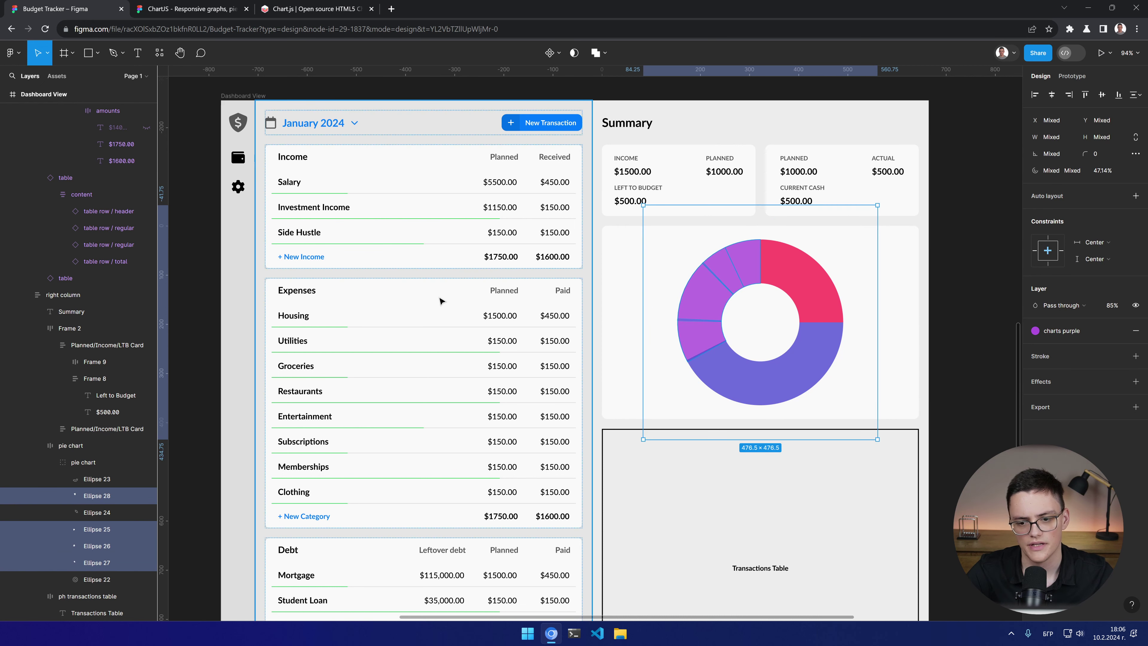
click(556, 55)
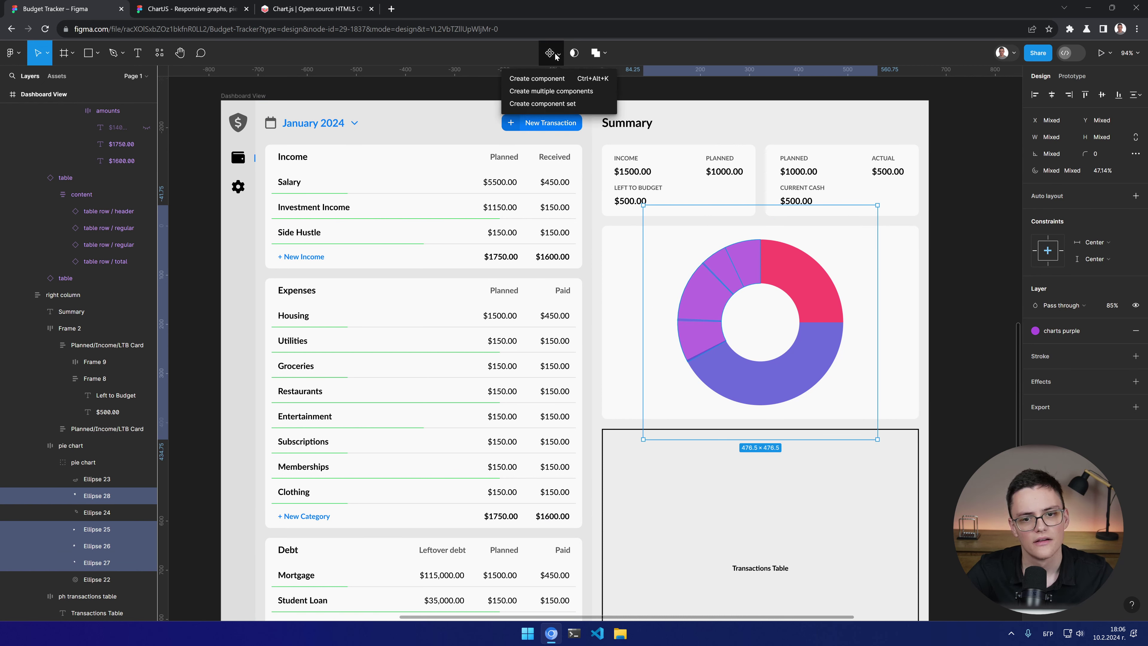
click(602, 53)
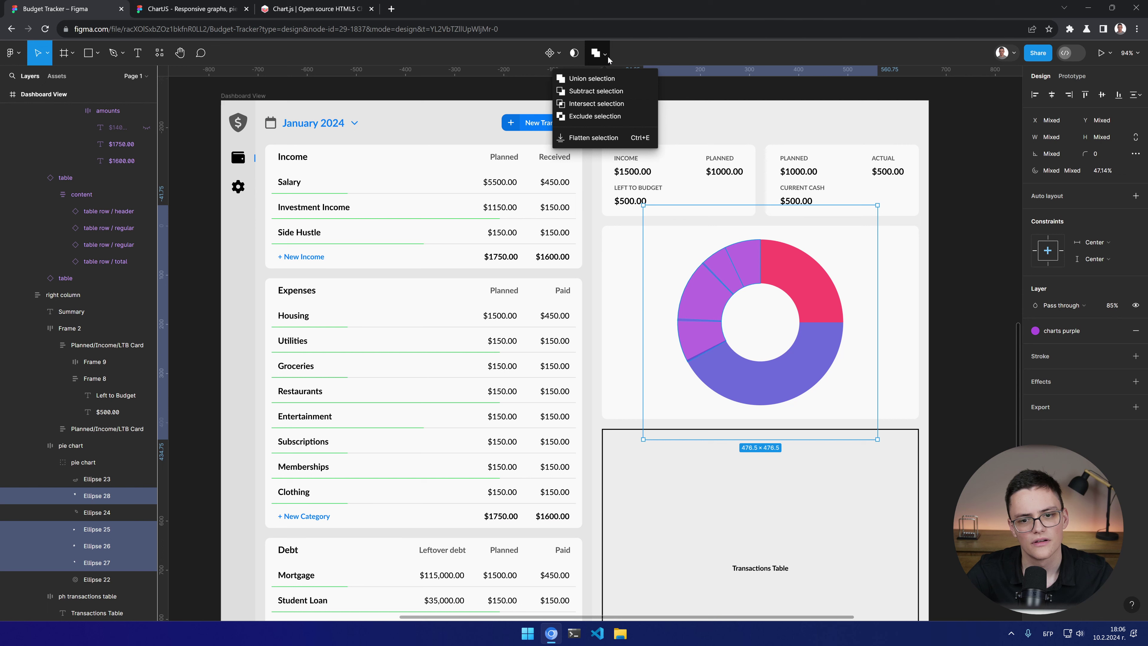
click(601, 79)
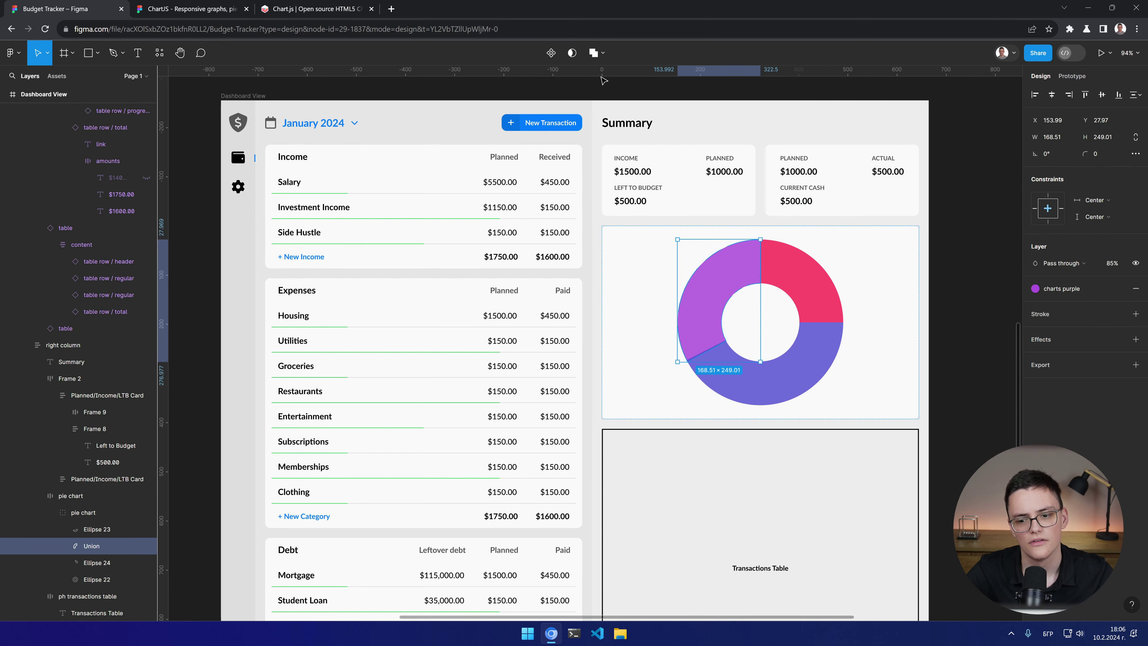
click(781, 385)
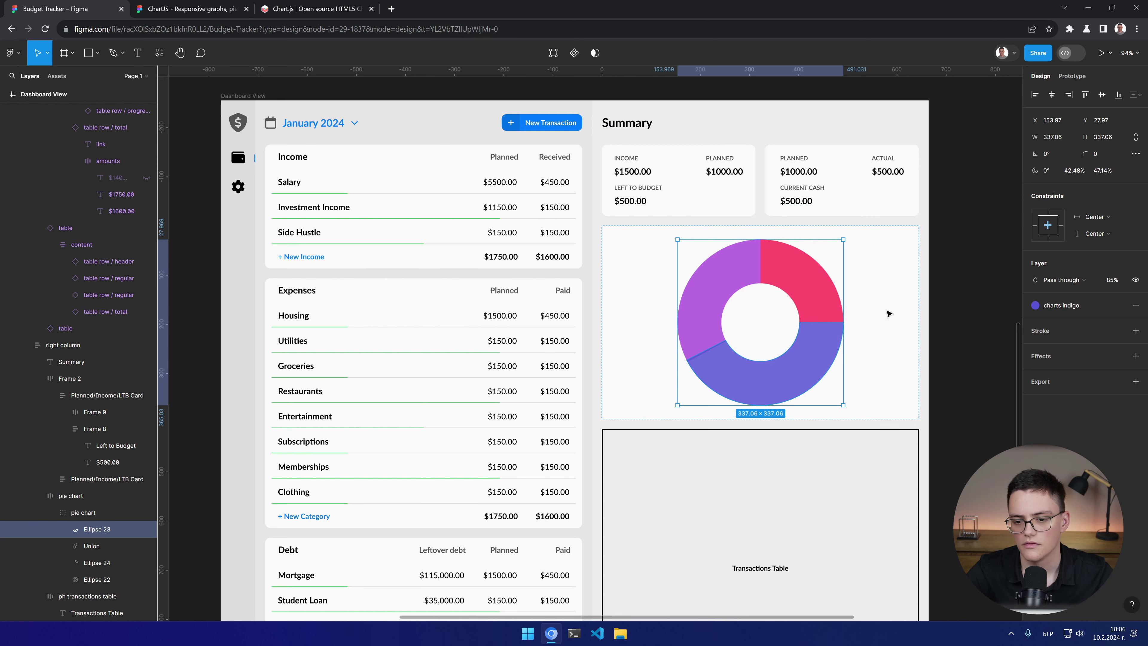
click(715, 308)
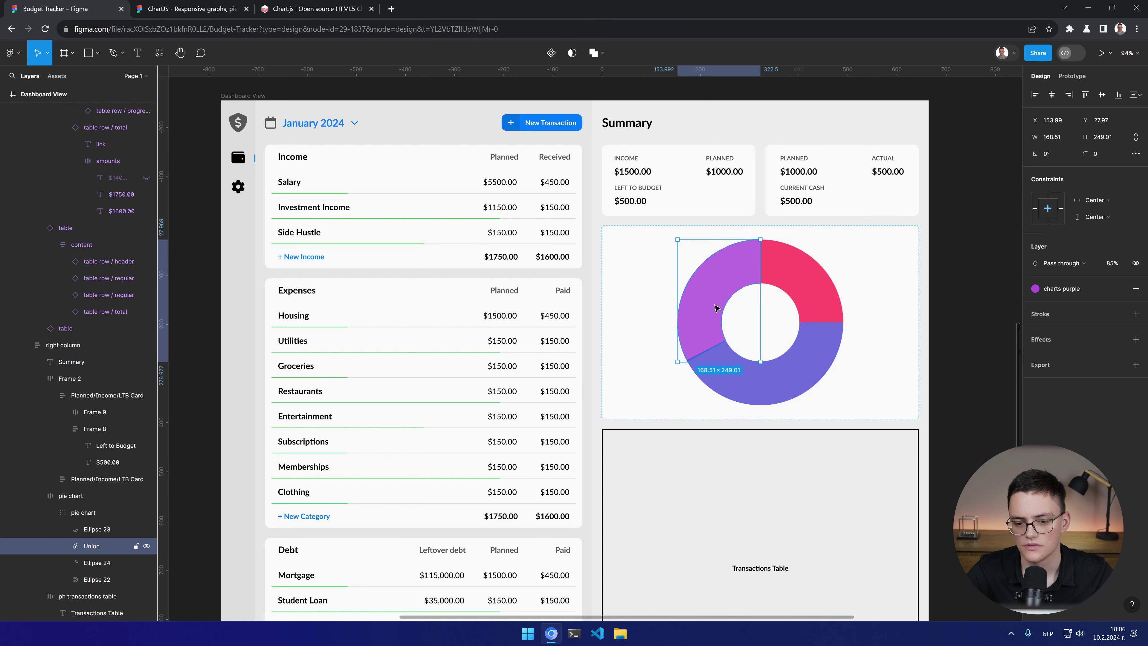
click(741, 375)
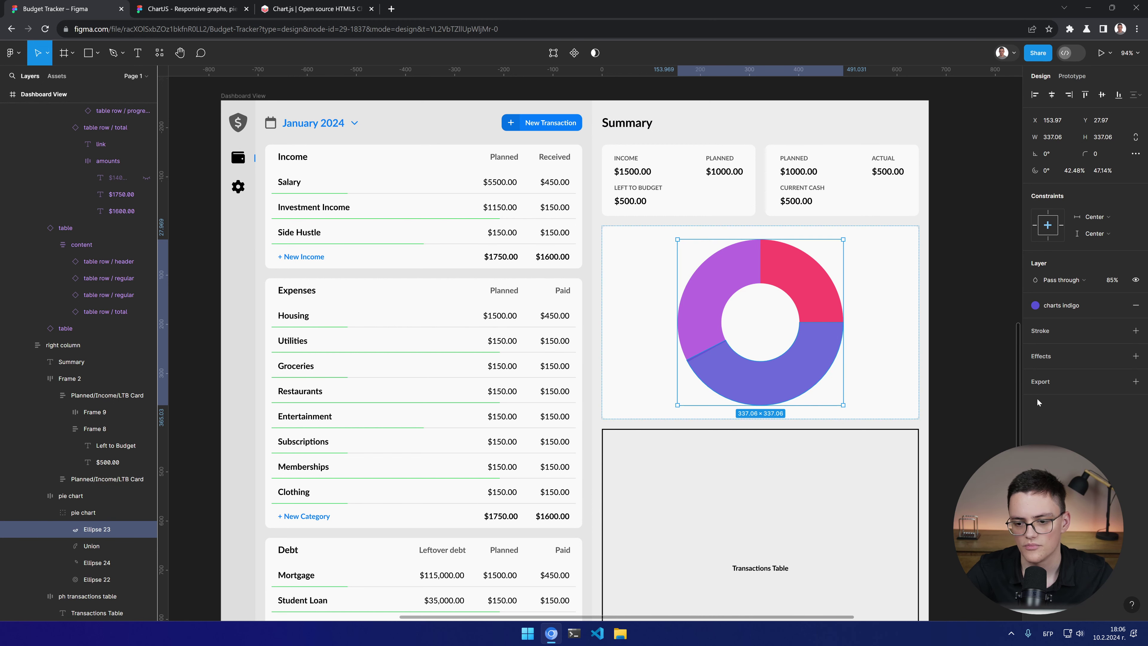
click(884, 376)
key(plus)
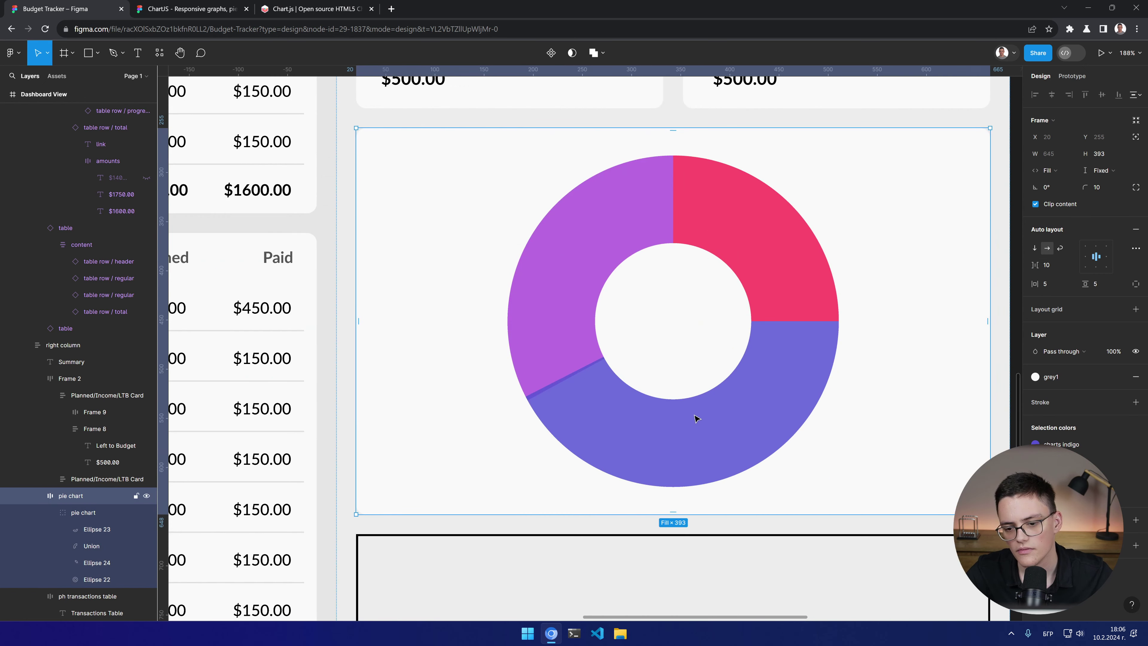
Step: Try removing the charts indigo fill from the lower slice, undo the removal and keep the charts indigo style
click(656, 436)
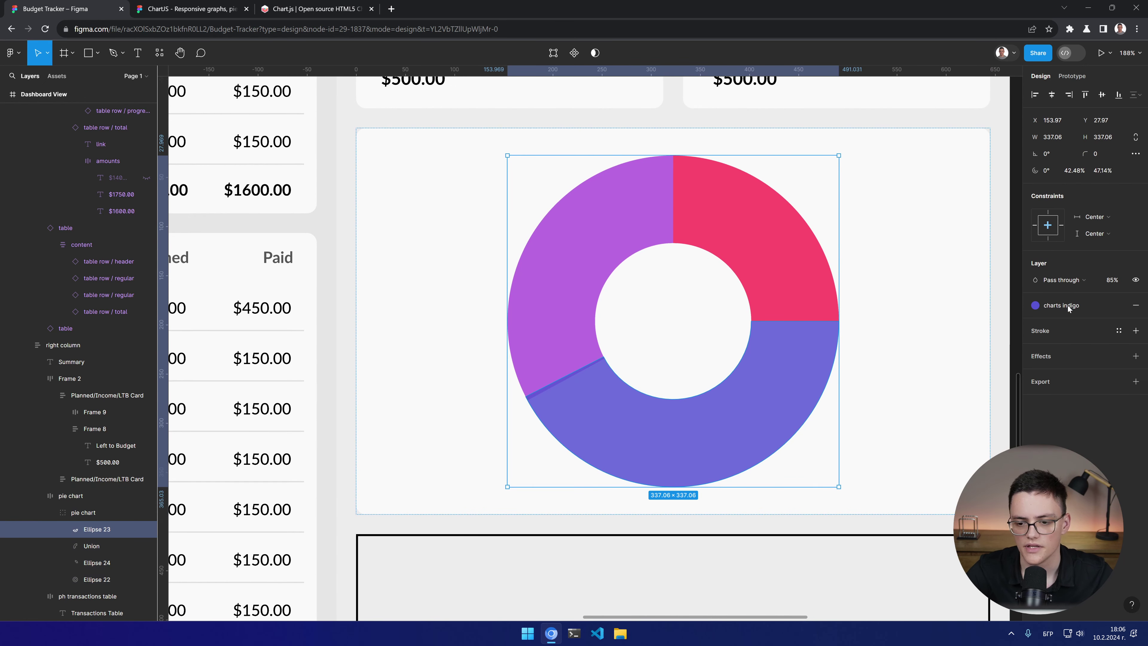
click(1064, 306)
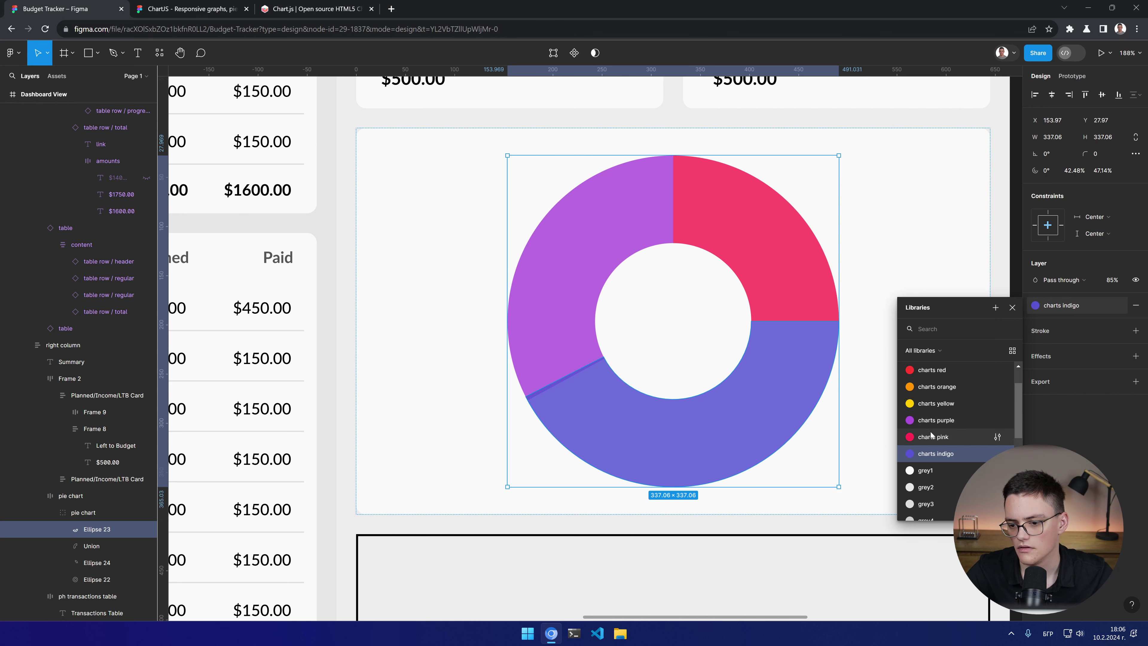
click(1135, 305)
click(777, 371)
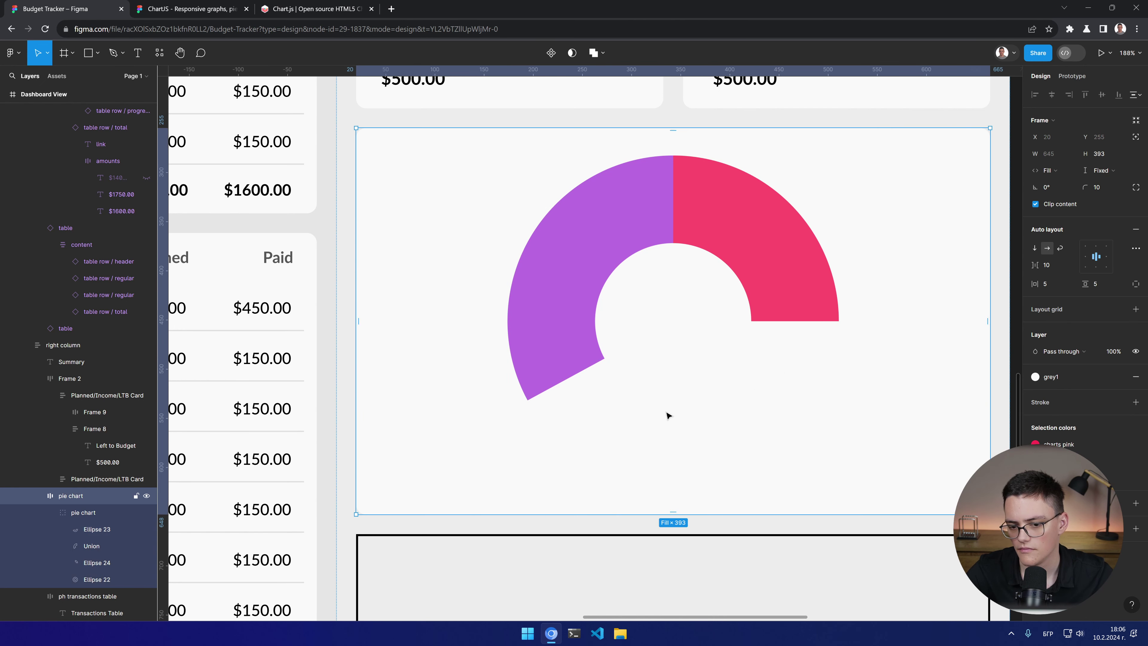
key(ctrl+z)
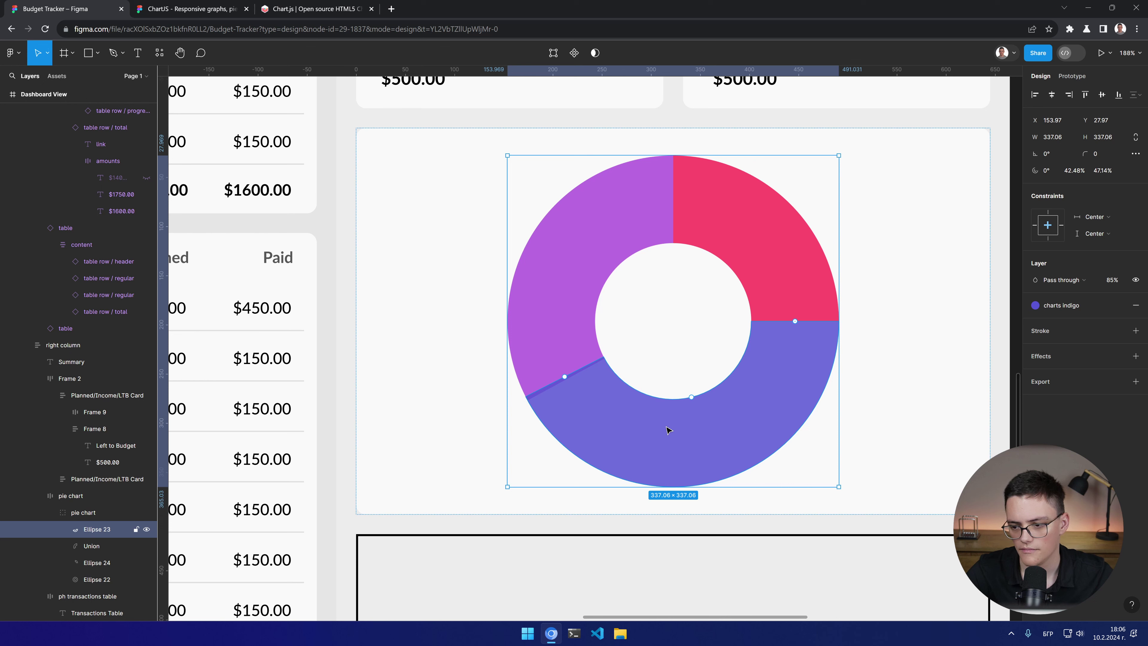
click(1061, 305)
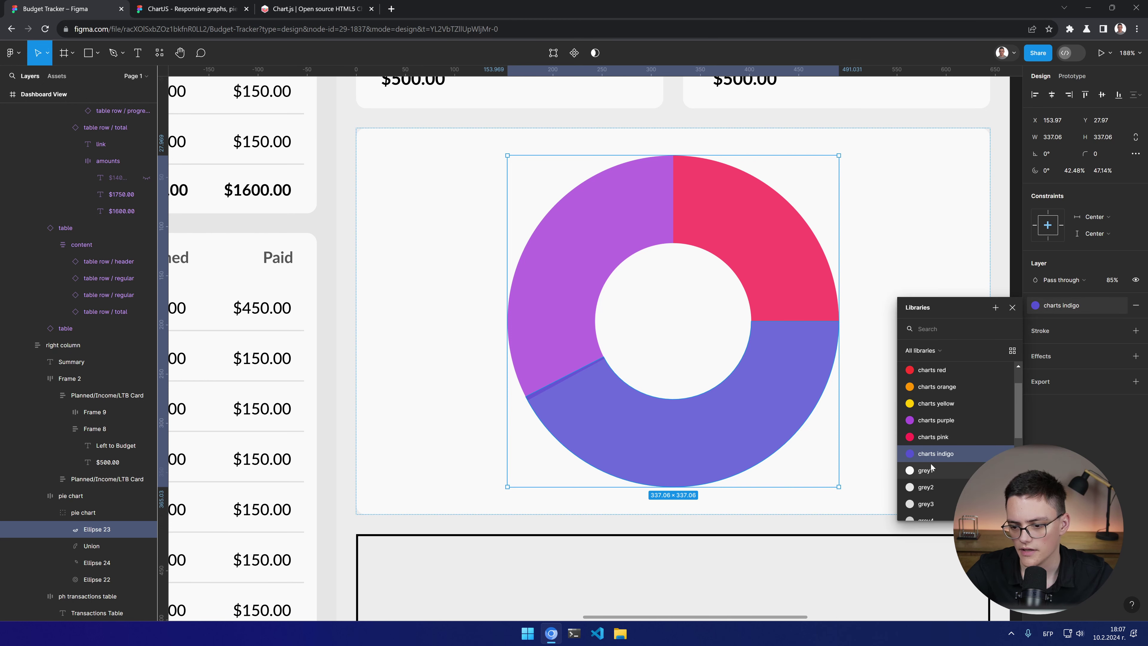
click(909, 454)
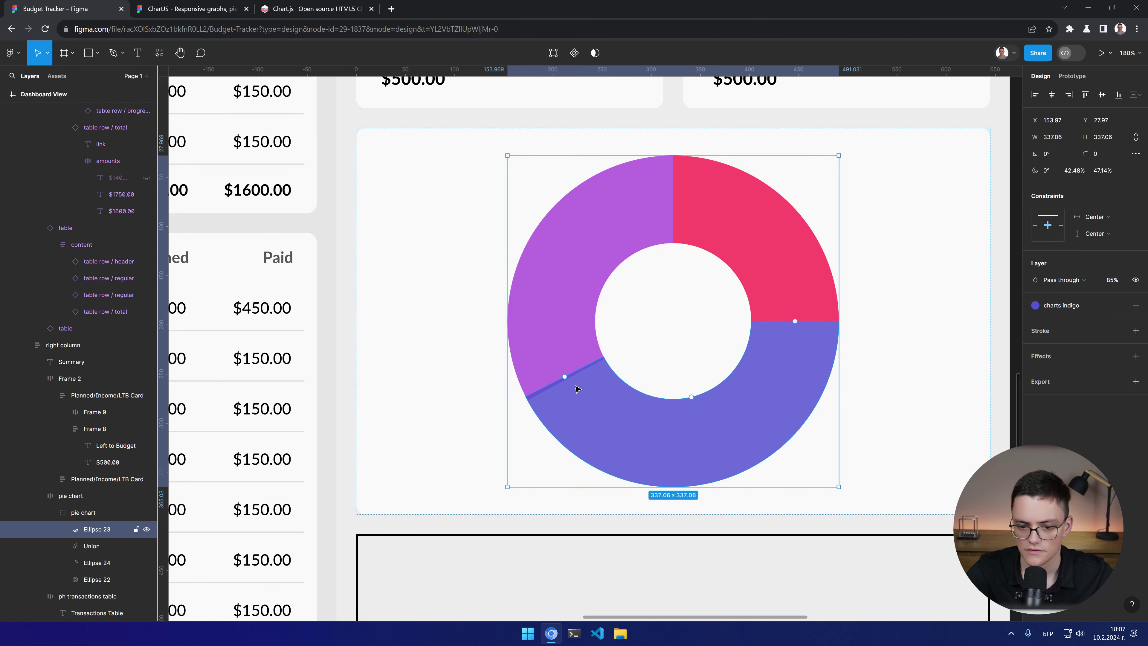
Step: Shorten the indigo slice's arc to a sweep of about 42.07% so its end meets the purple slice's edge without overlapping
scroll(564, 381, up, 10)
drag(559, 342, 572, 364)
scroll(665, 322, down, 10)
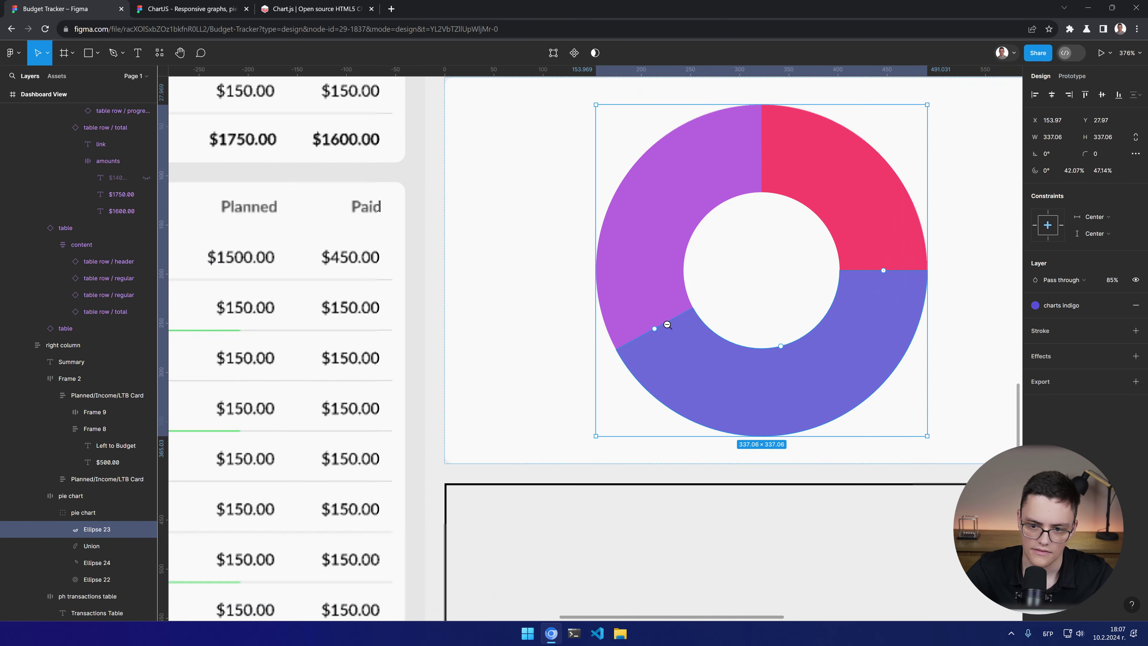
scroll(927, 260, up, 10)
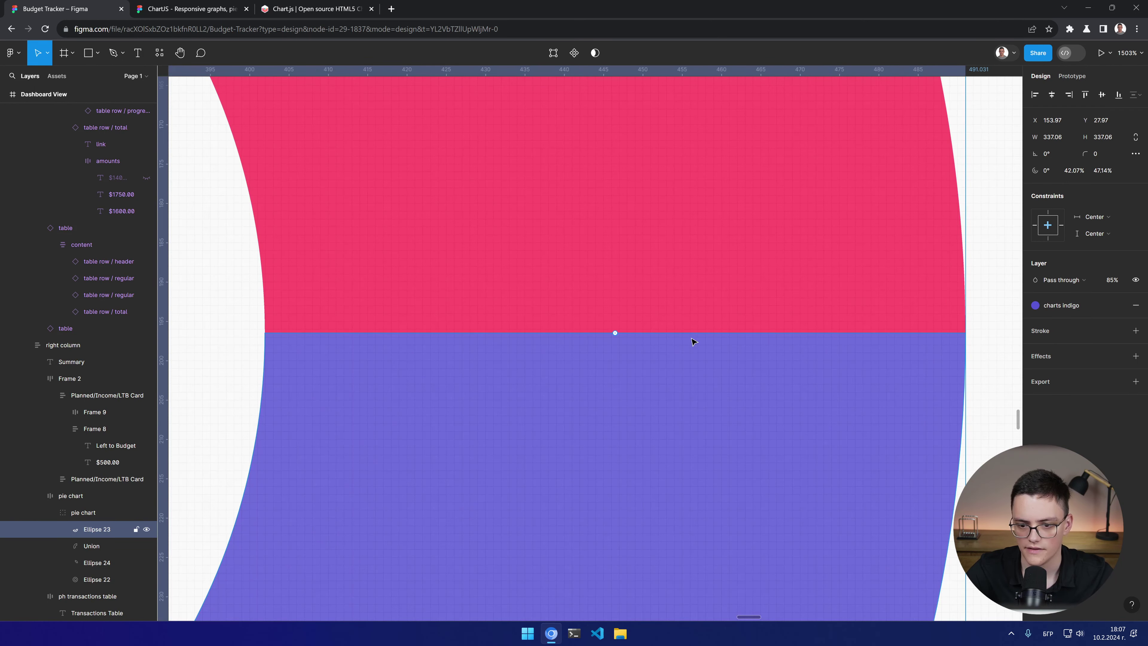
mouse_move(614, 334)
mouse_down()
mouse_move(609, 364)
mouse_move(610, 350)
mouse_up()
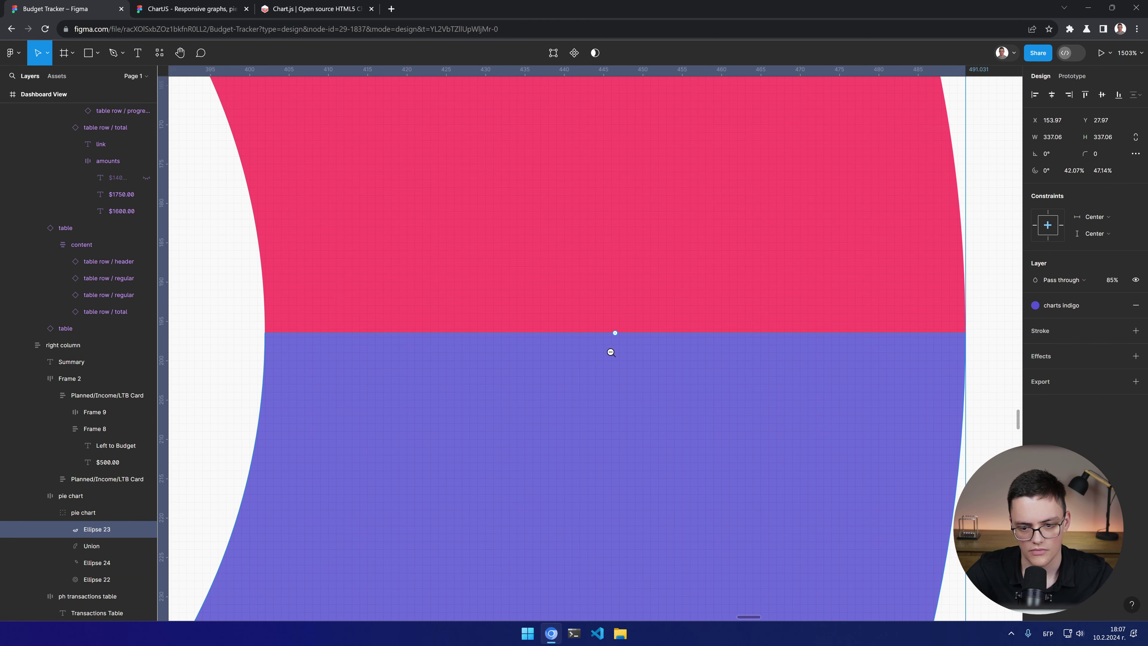
scroll(610, 352, down, 10)
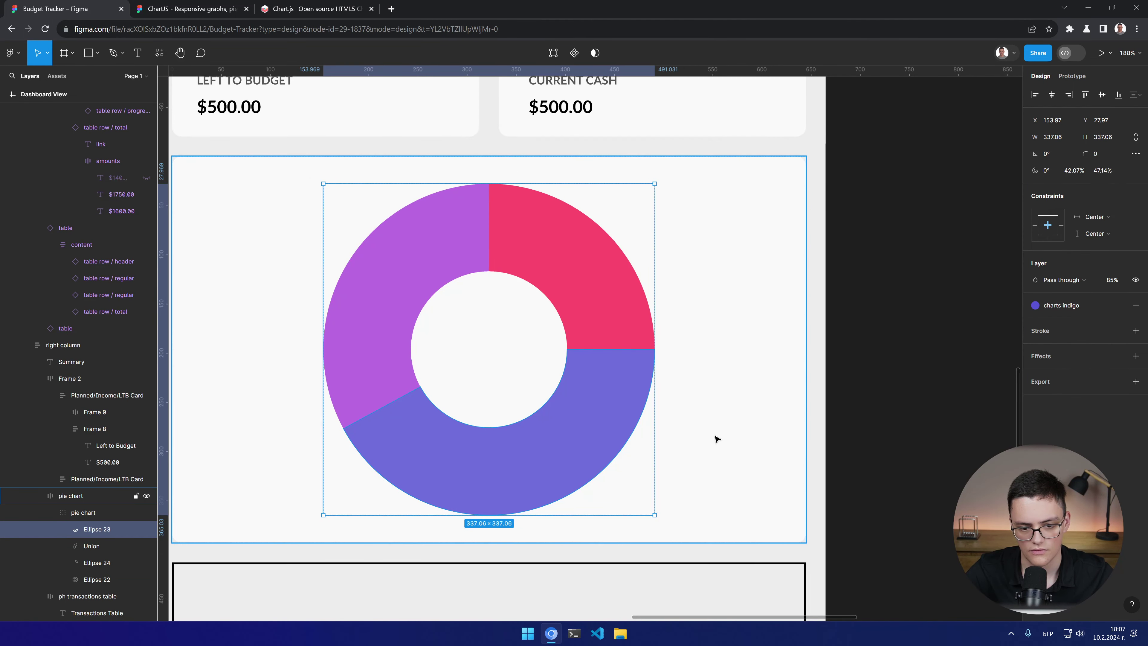
click(725, 450)
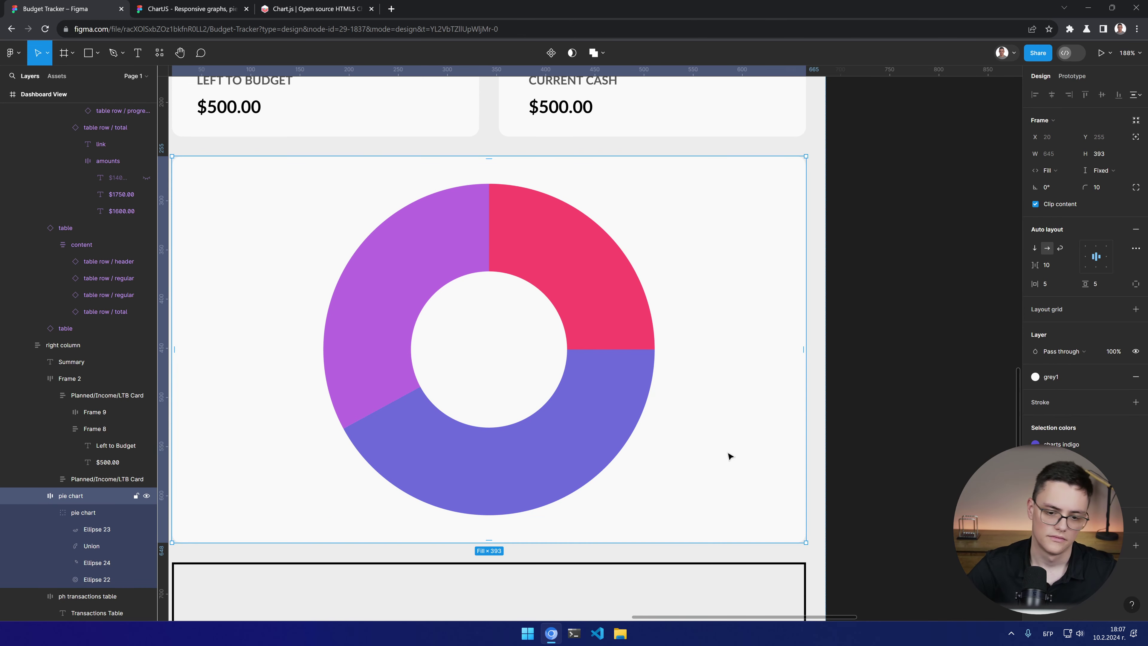
Step: Try adding the text label "Debt" inside the auto-layout pie chart frame
scroll(743, 439, down, 3)
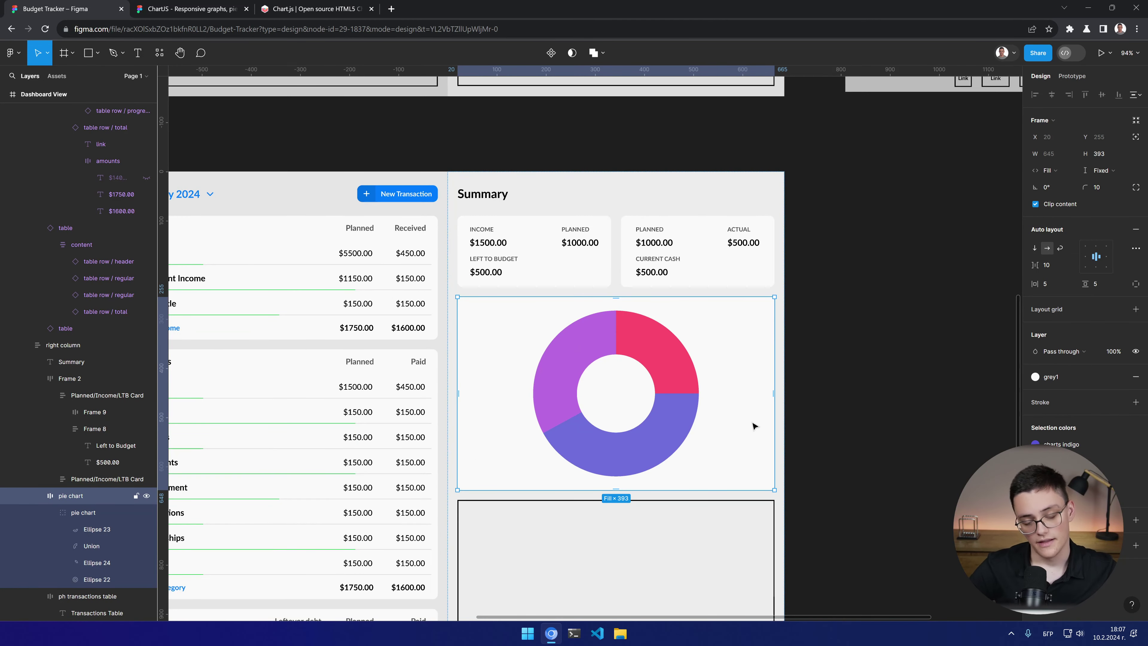
key(t)
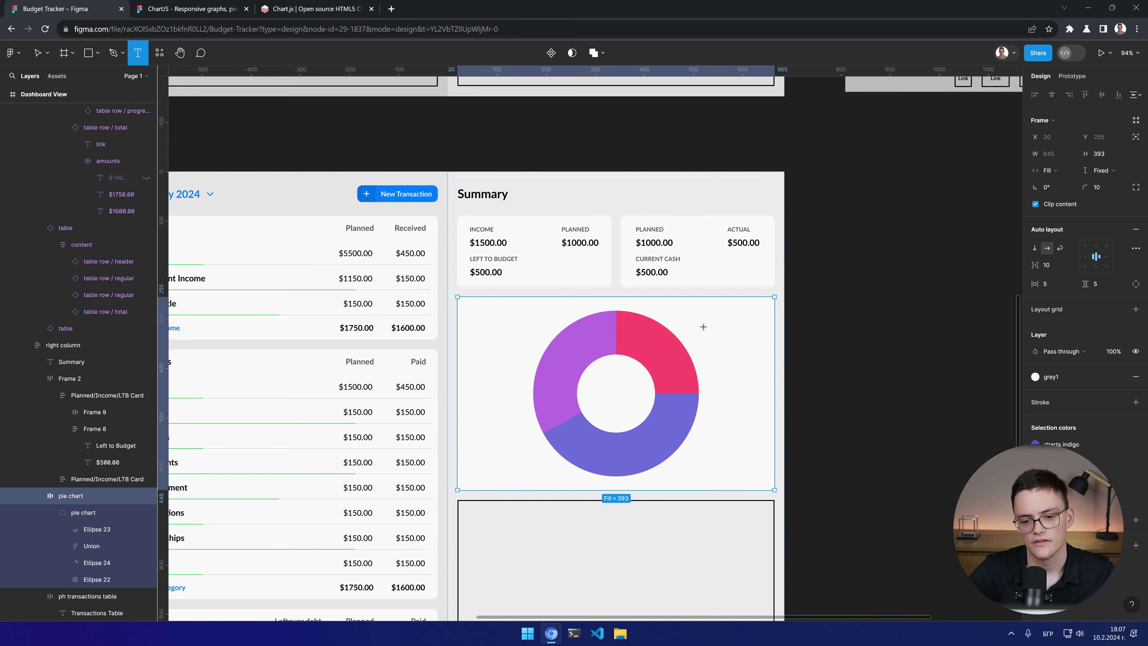
click(482, 361)
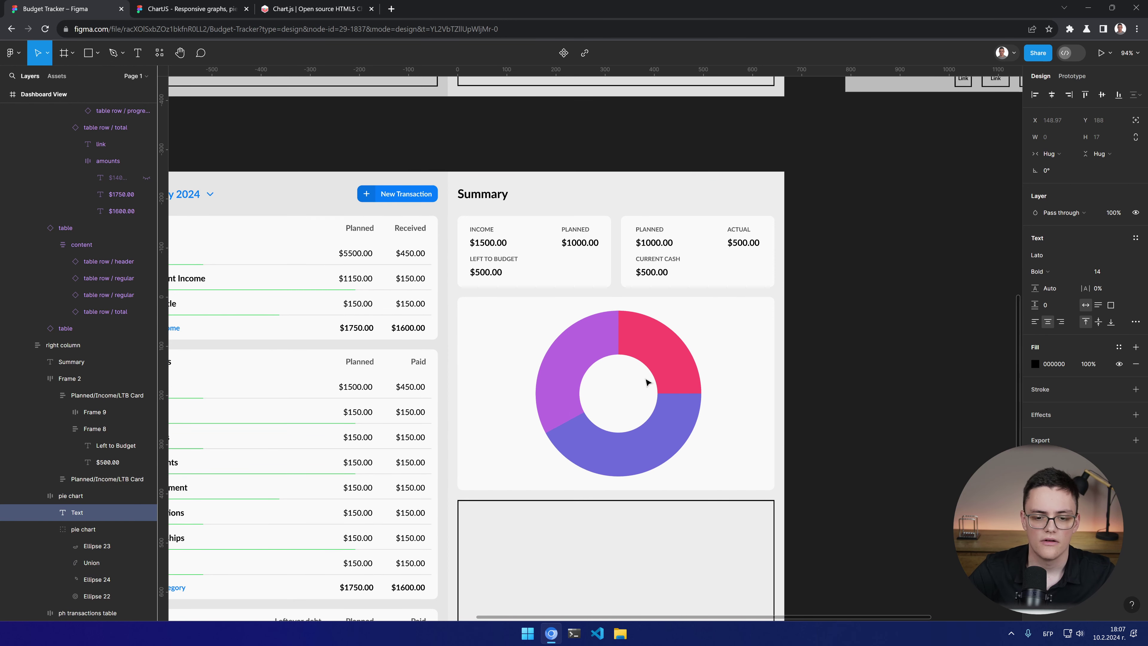
text(Де)
key(Escape)
key(BackSpace)
key(BackSpace)
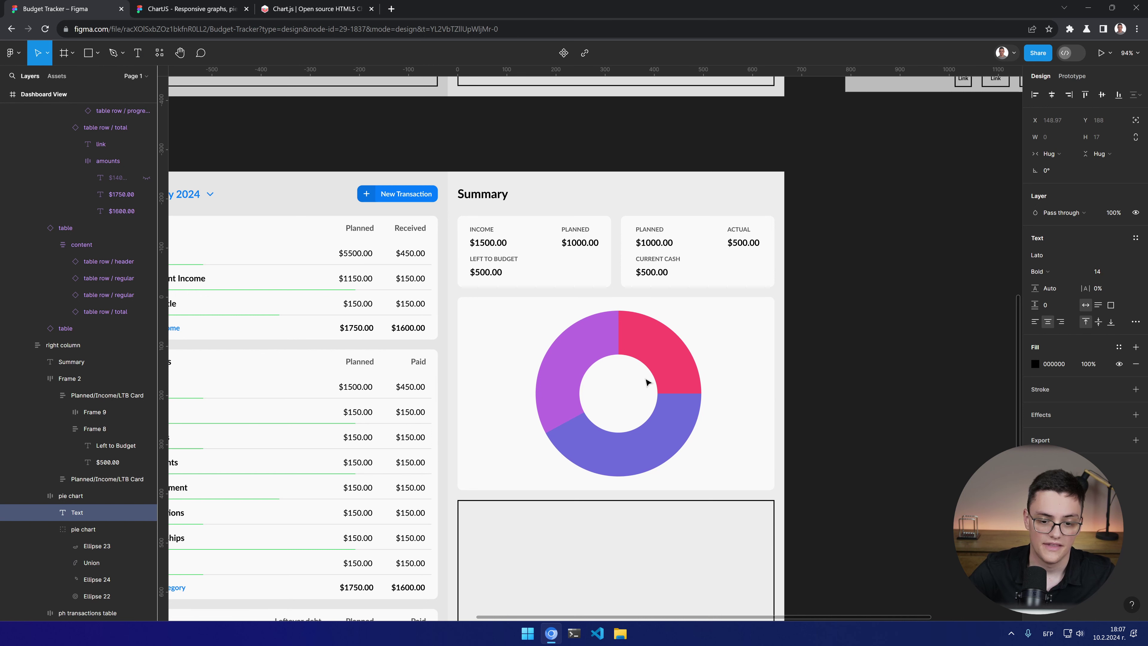
key(alt+shift)
text(Debt)
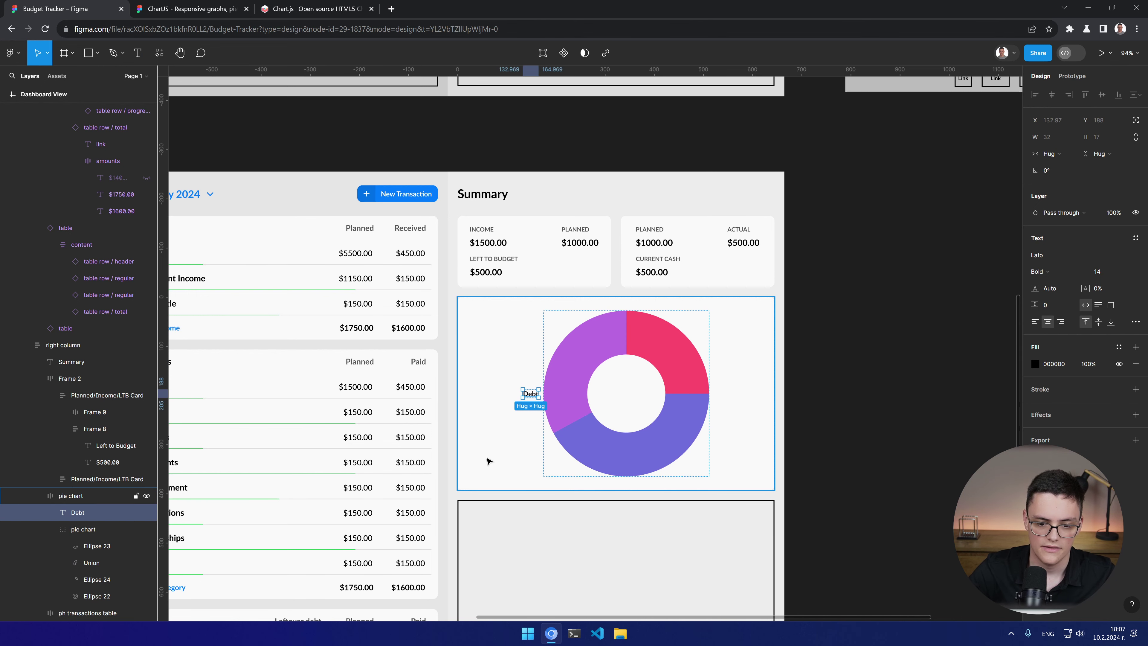
Step: Try removing auto layout from the pie chart frame around the Debt label, and undo the removal
click(102, 499)
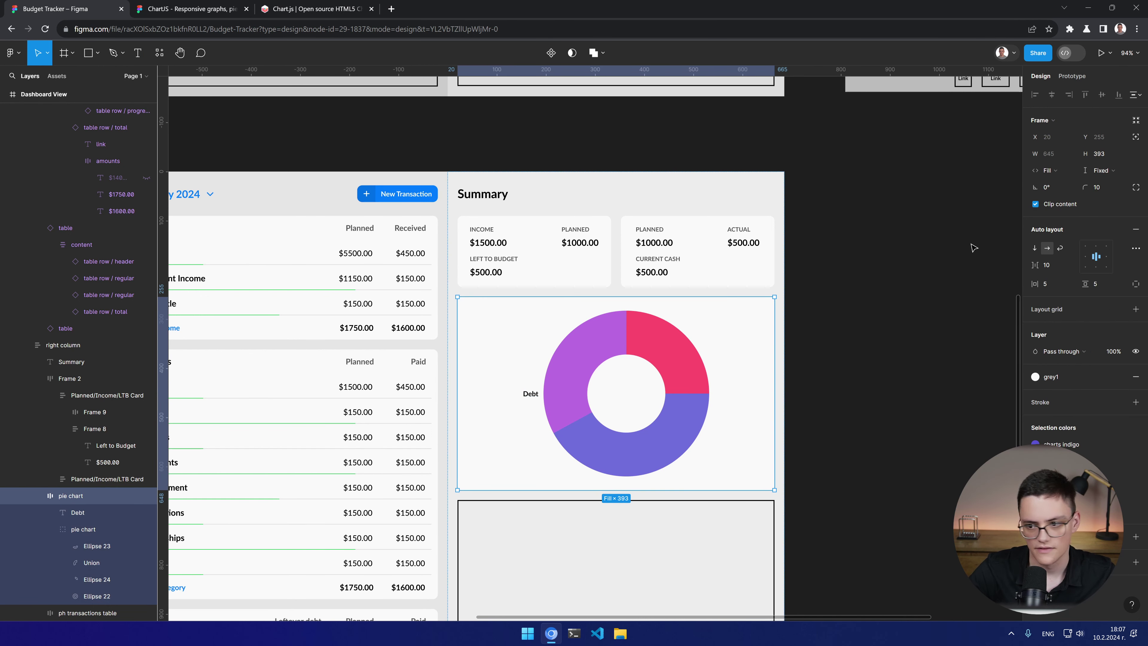
click(1135, 229)
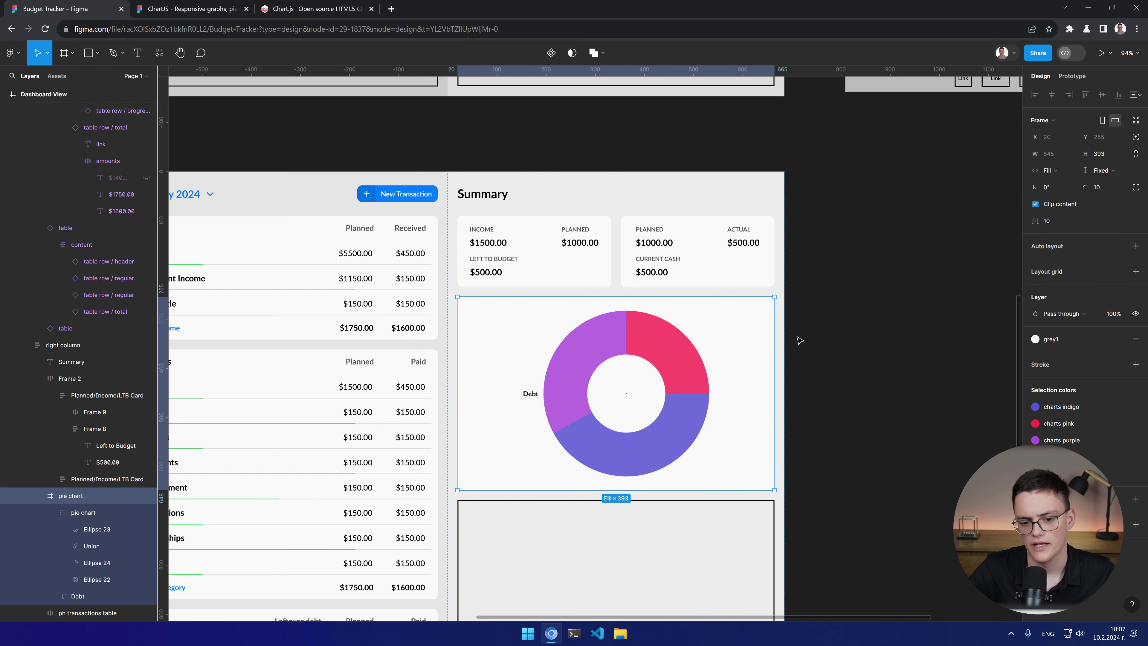
click(526, 395)
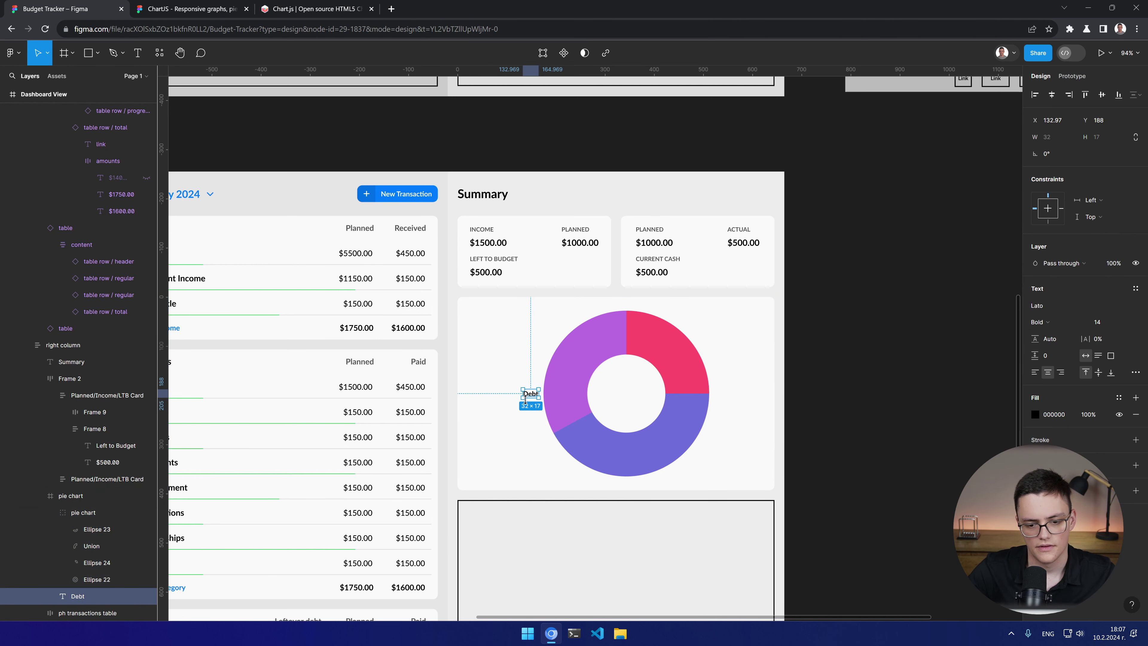
key(ctrl+z)
Step: Delete the text label beside the donut from the pie chart frame
double_click(529, 397)
text(Де)
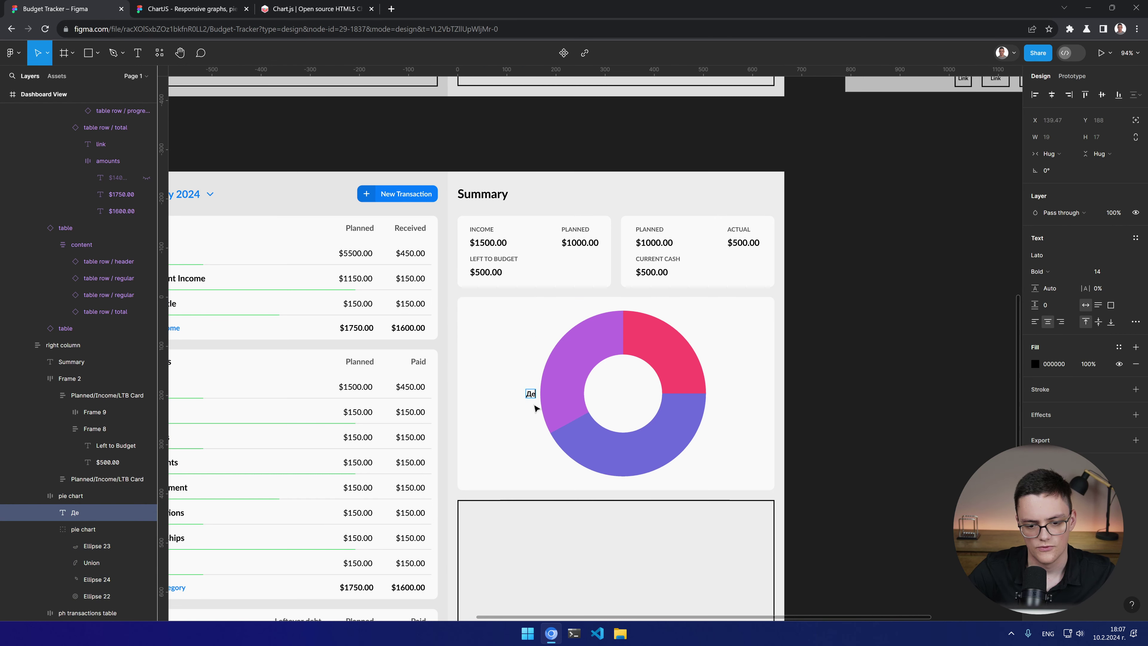
key(Escape)
key(Delete)
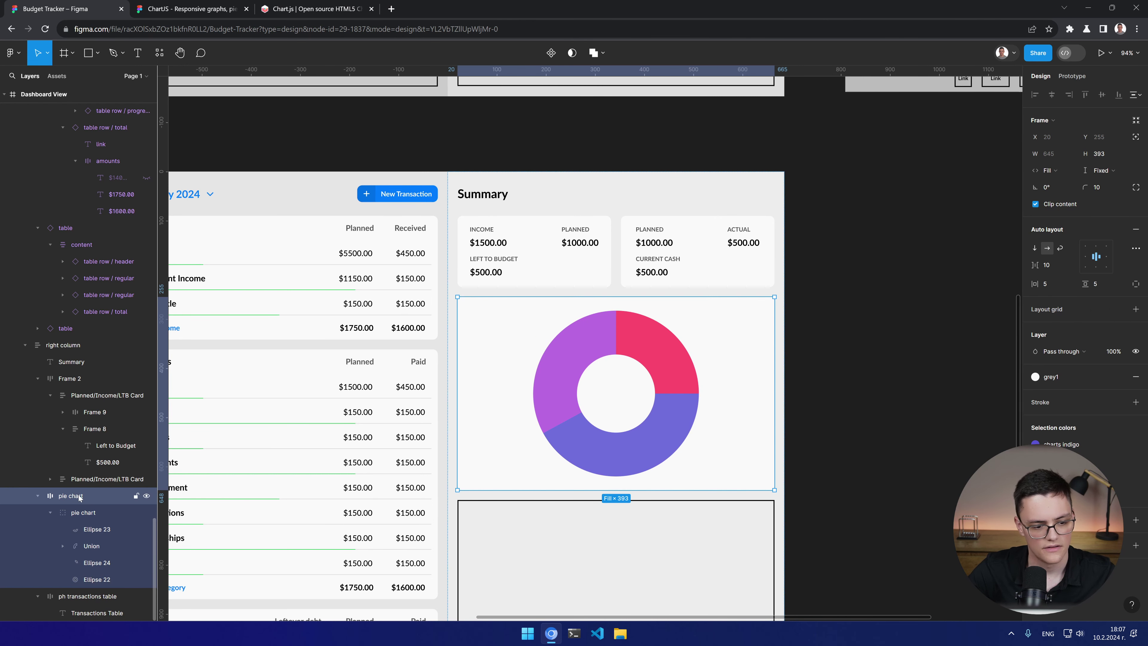
Step: Remove auto layout from the pie chart frame and place the text label "Debt" in the empty space beside the purple slice
click(1134, 229)
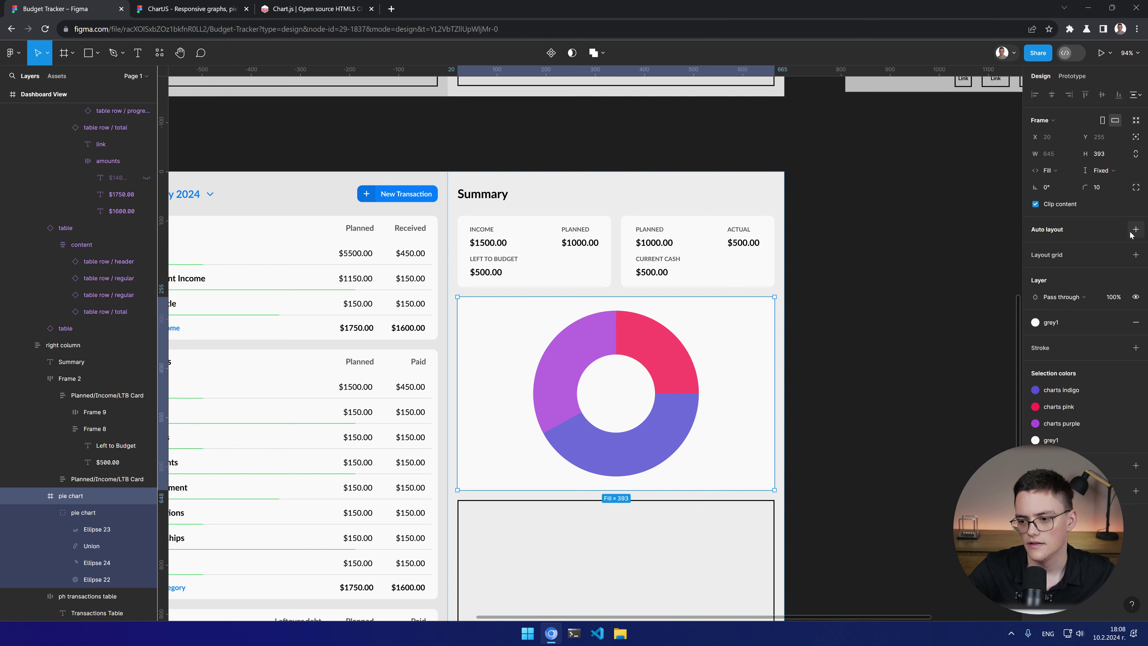
key(t)
click(493, 340)
text(De)
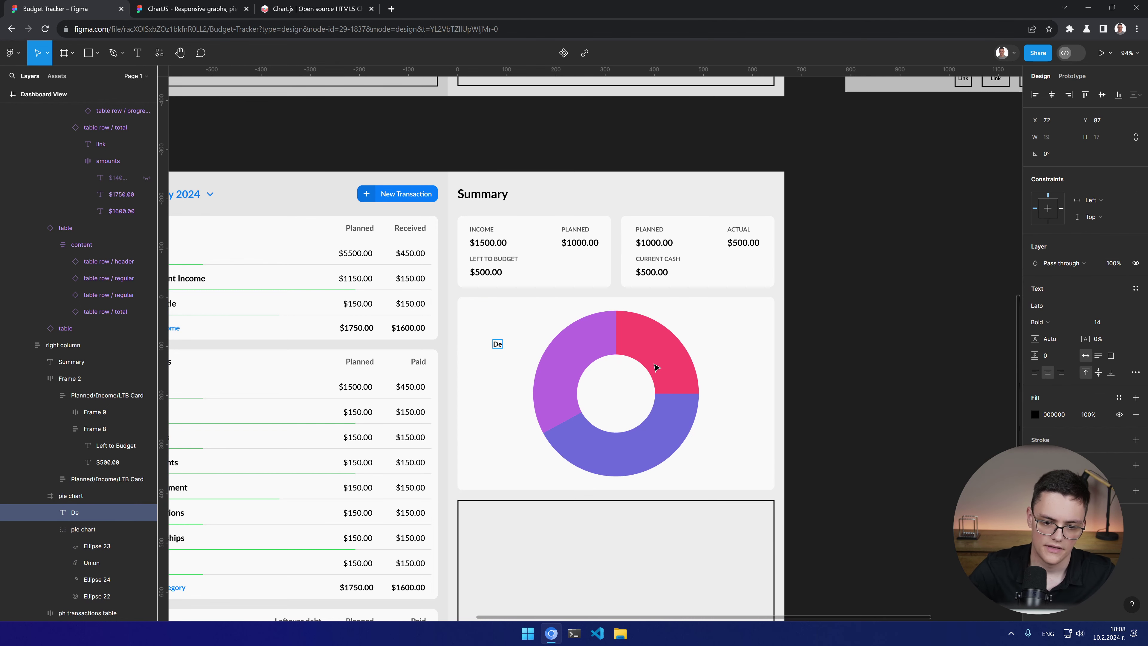
text(bt)
key(Escape)
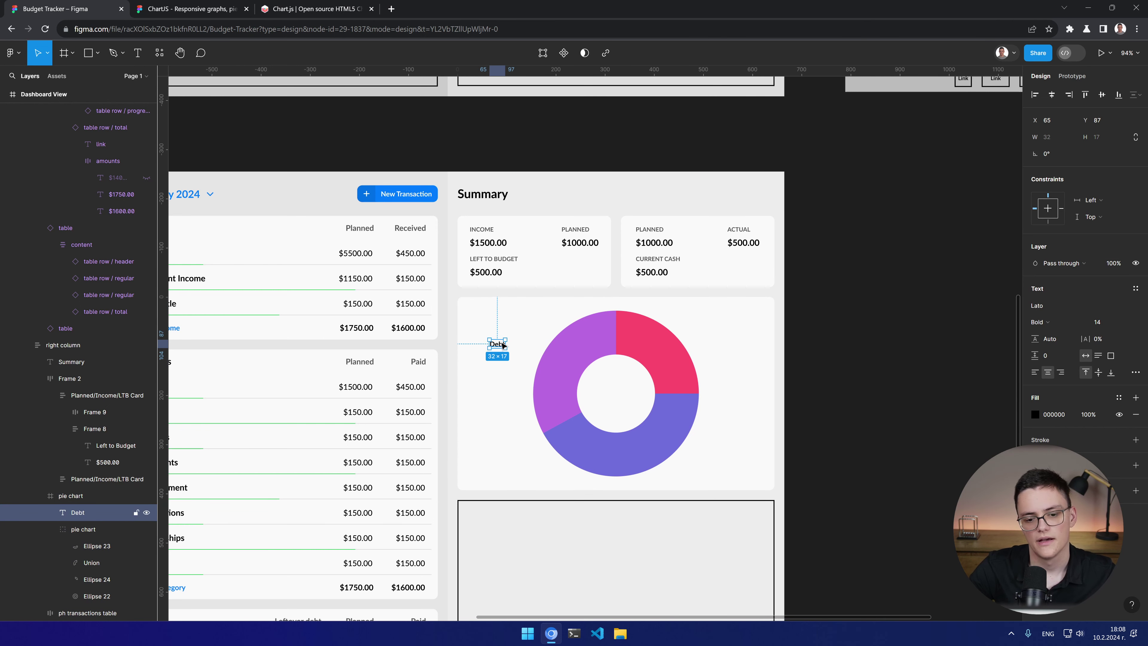
Step: Duplicate the "Debt" label twice, placing one copy beside the pink slice and the other beside the indigo slice
drag(504, 344, 711, 338)
key(ctrl+d)
key(ctrl+d)
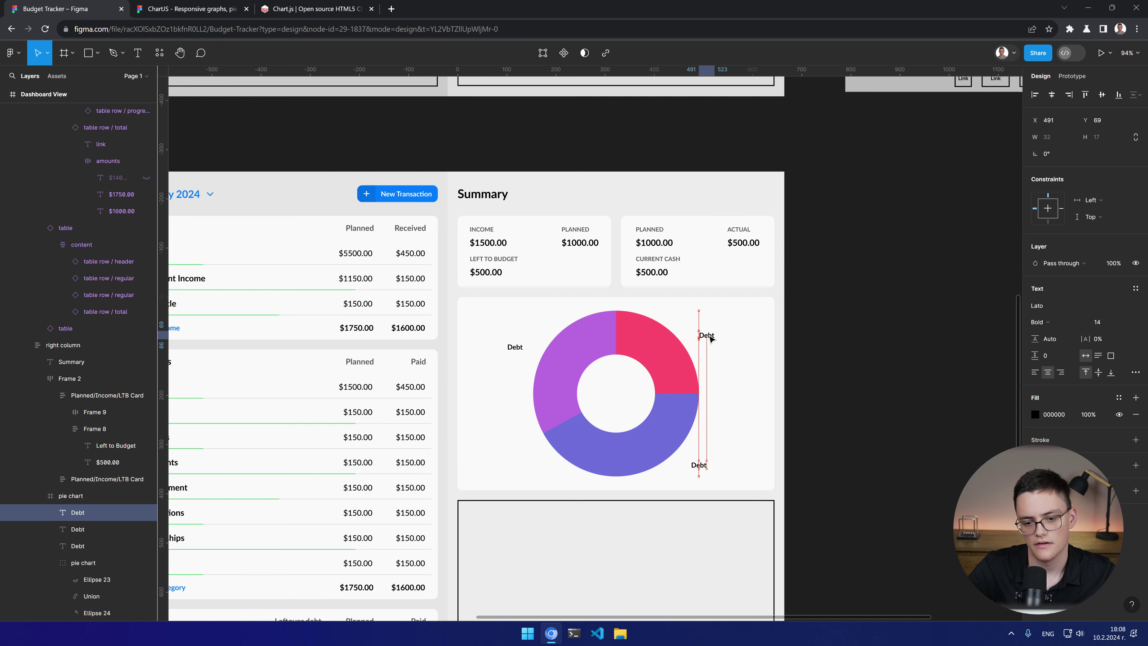
click(880, 389)
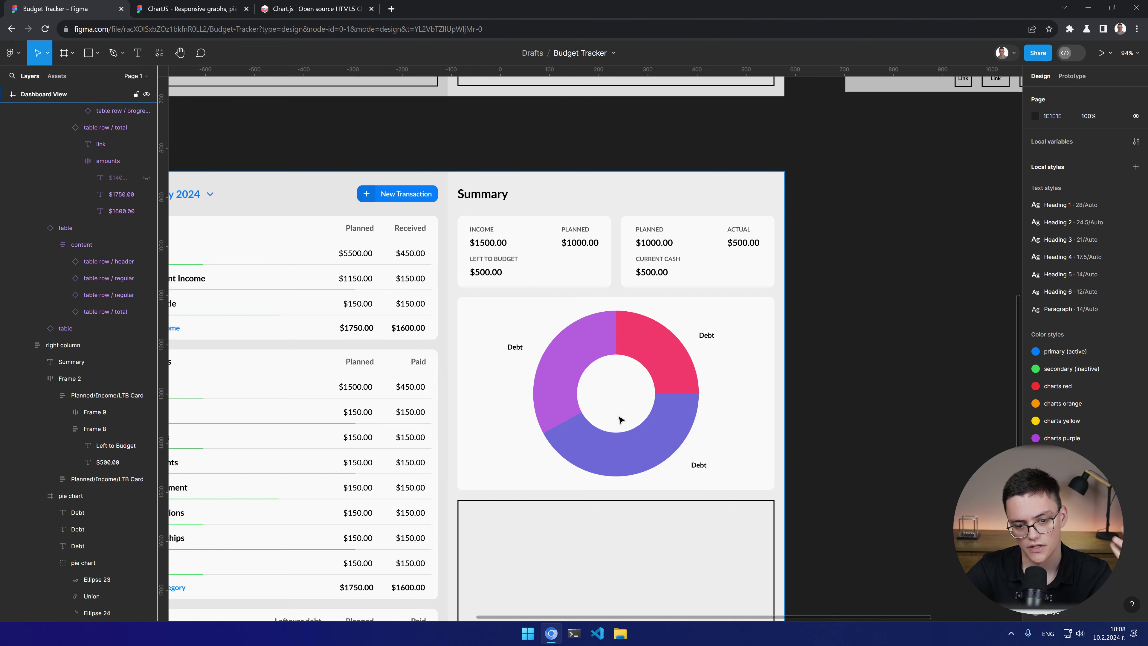
Step: Change the label beside the pink slice to "Expenses" and move it up to about X 477, Y 52
click(706, 337)
double_click(708, 338)
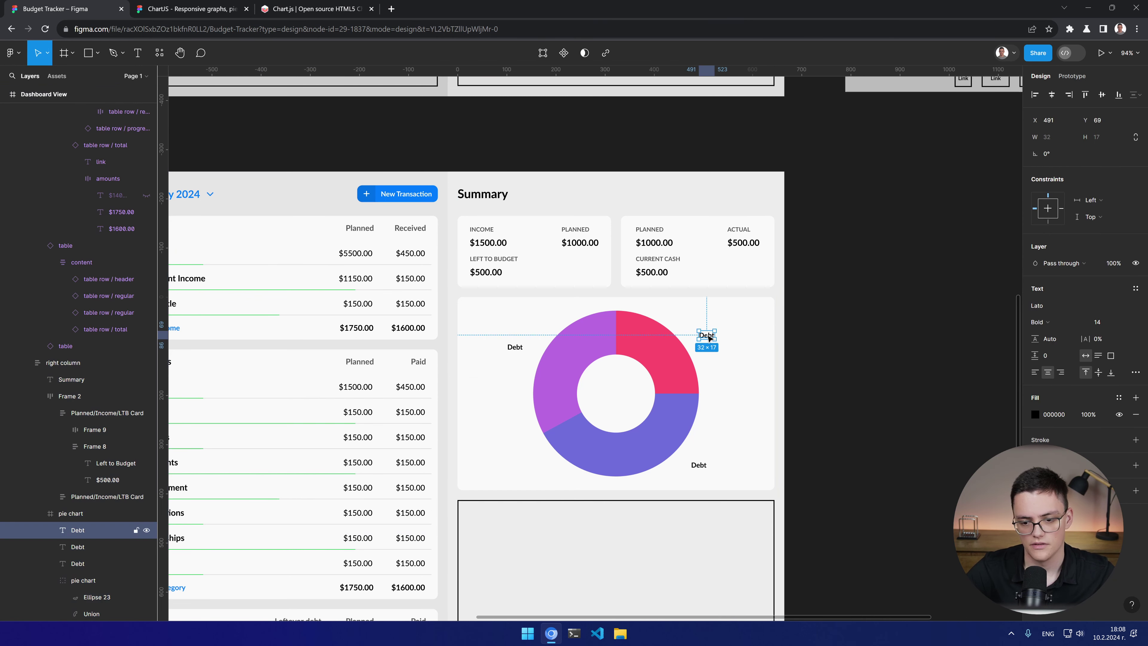
text(Savings)
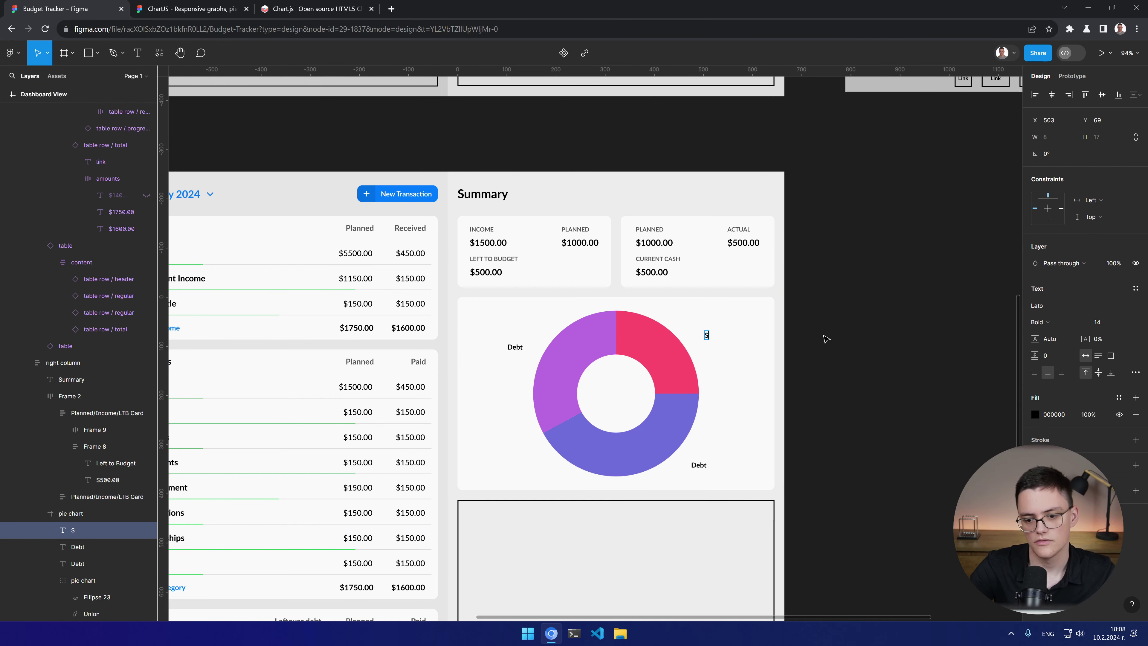
key(ctrl+BackSpace)
text(Expenses)
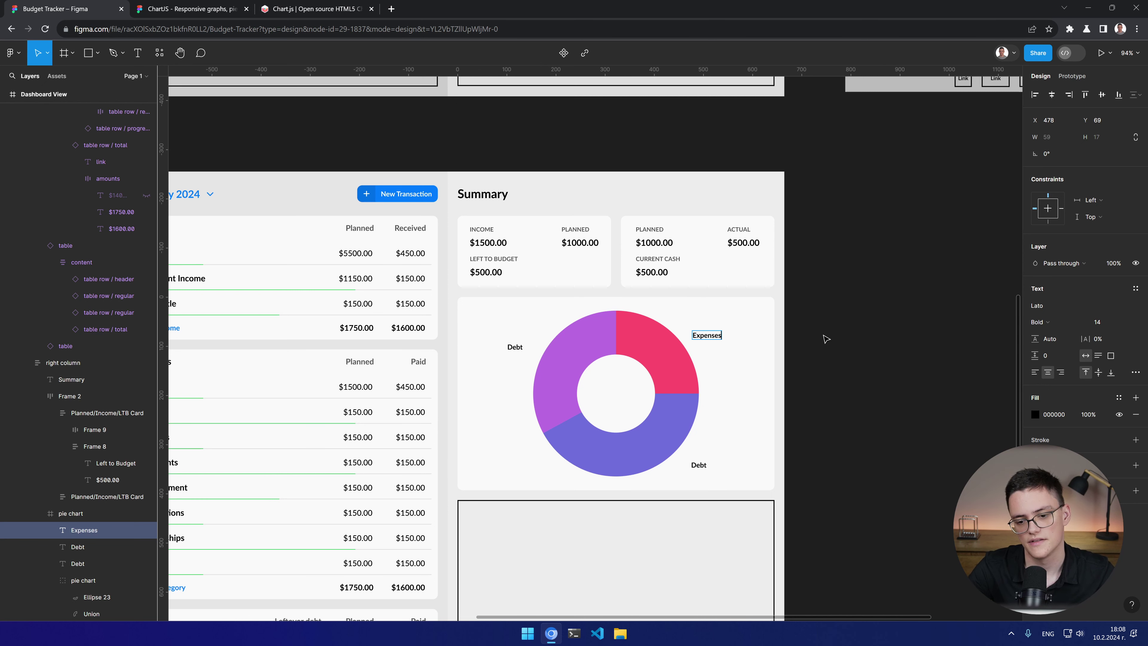
key(Escape)
drag(708, 338, 710, 332)
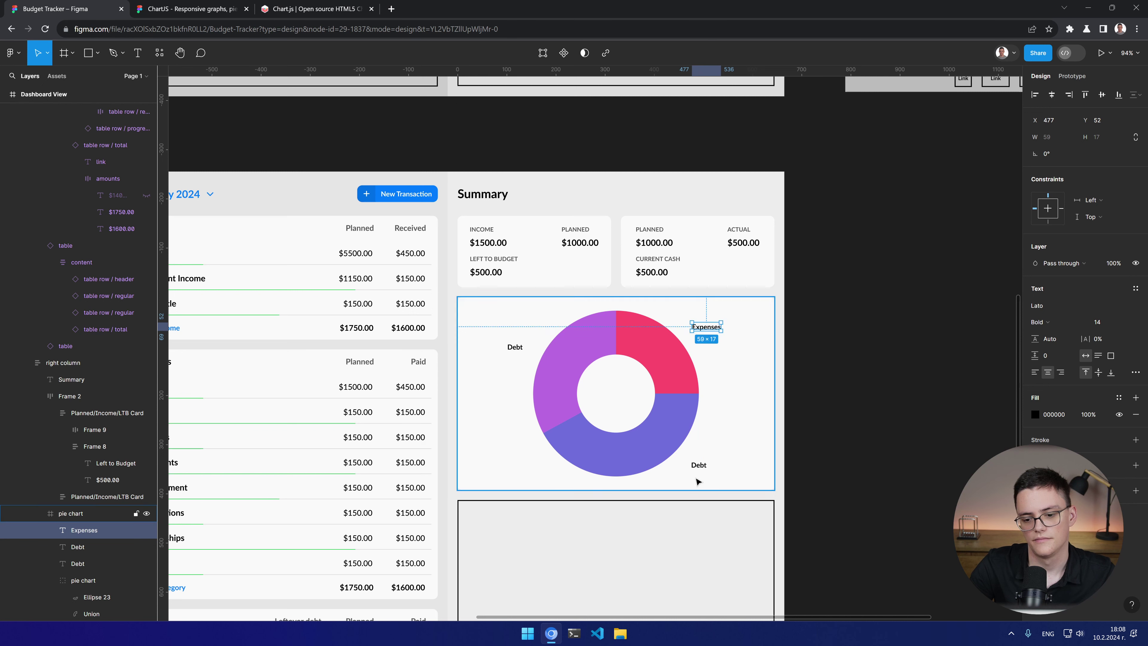
Step: Change the label beside the indigo slice to "Savings" and left-align it with the Expenses label at about X 477, Y 326
click(698, 466)
key(Return)
text(Savings)
key(Escape)
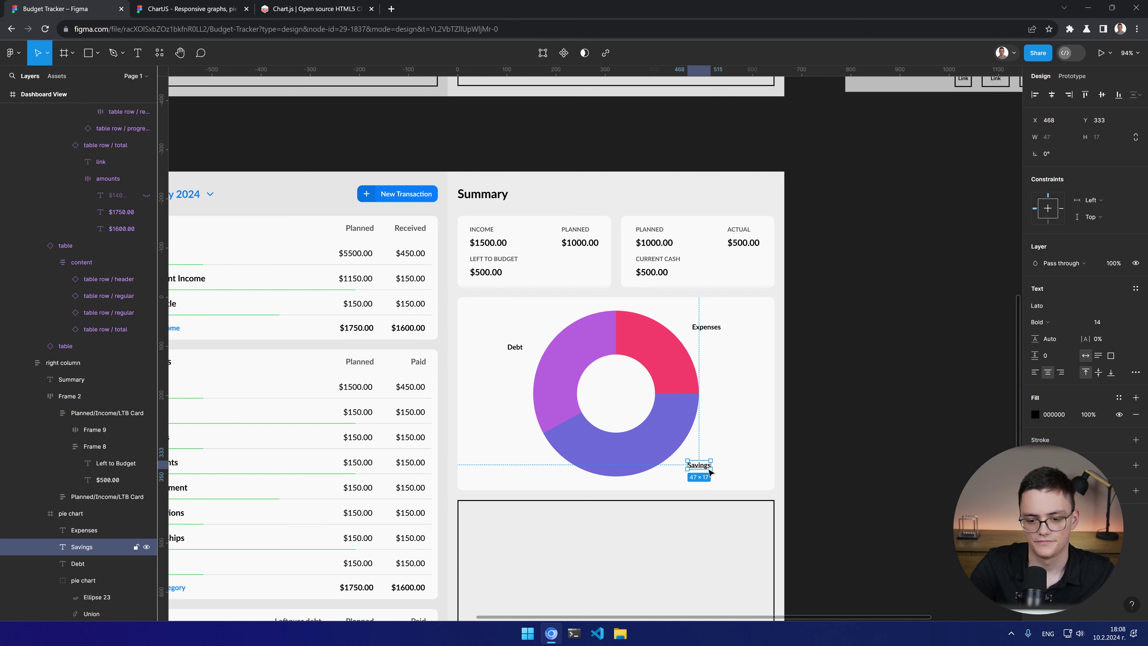
drag(705, 469, 708, 465)
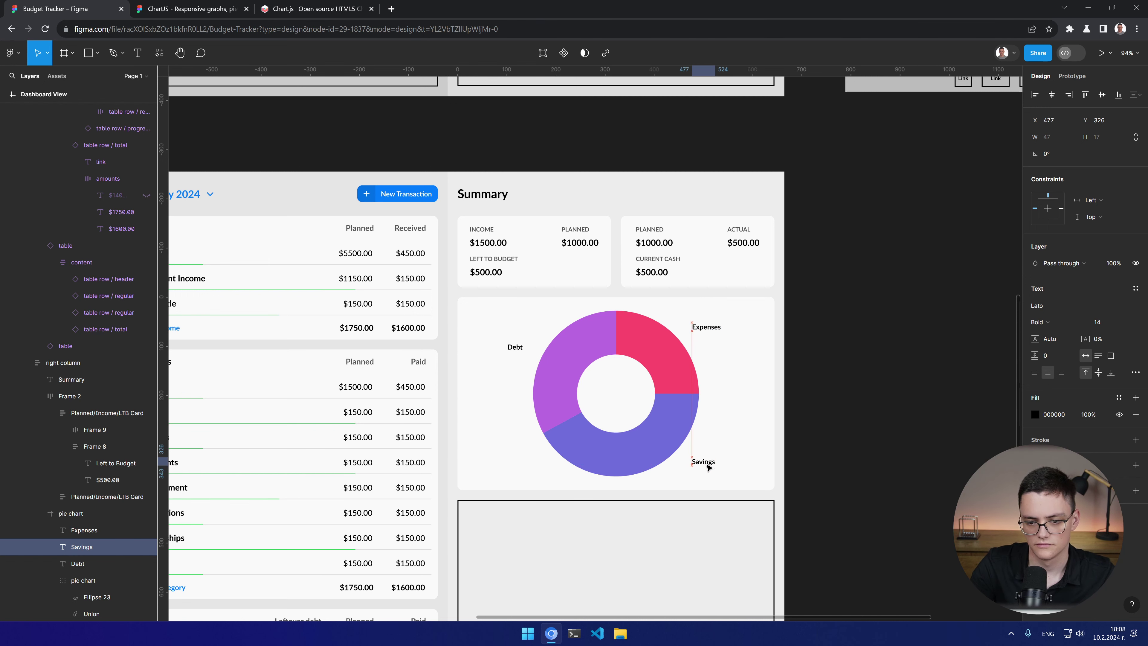
Step: Nudge the Debt label closer to the purple slice, to X 107
click(517, 351)
key(shift+Right)
key(Right)
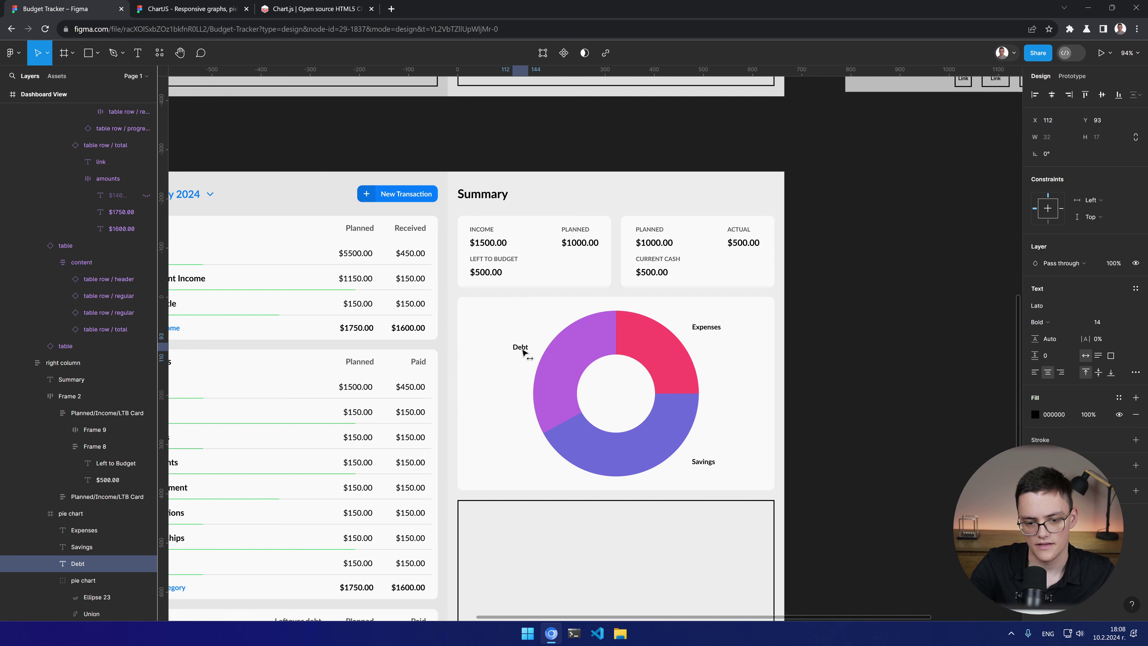
key(Left)
key(Left)
key(Left)
key(Left)
key(Left)
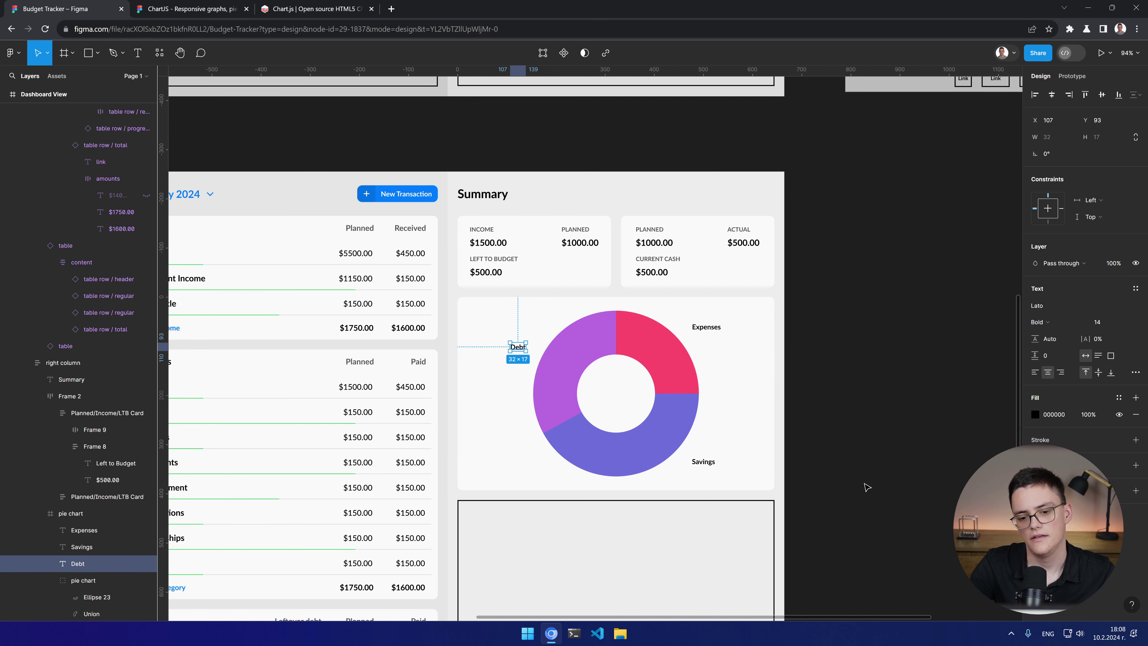
click(854, 442)
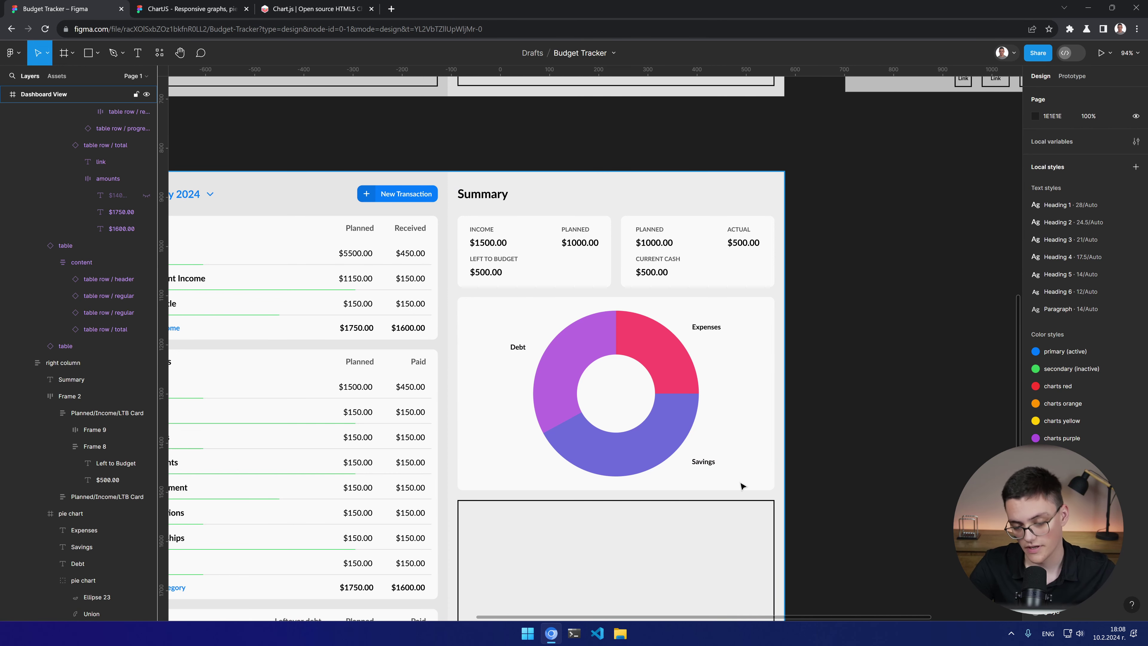
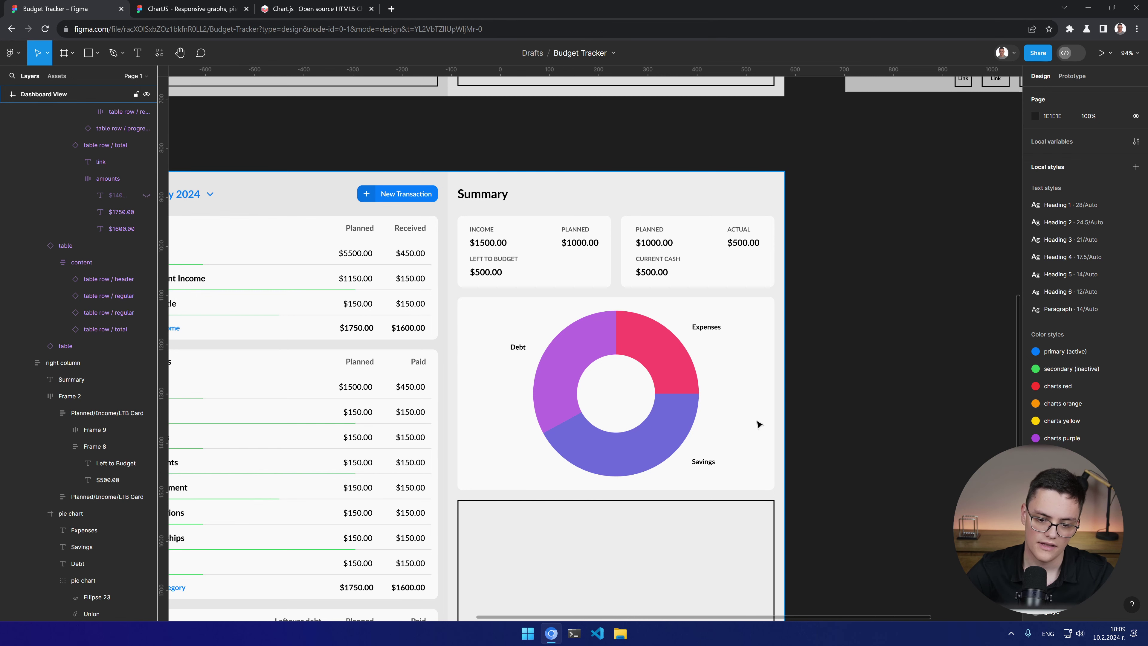
Step: Insert an instance of the local "table" component into the Transactions Table placeholder below the pie chart
scroll(601, 406, down, 5)
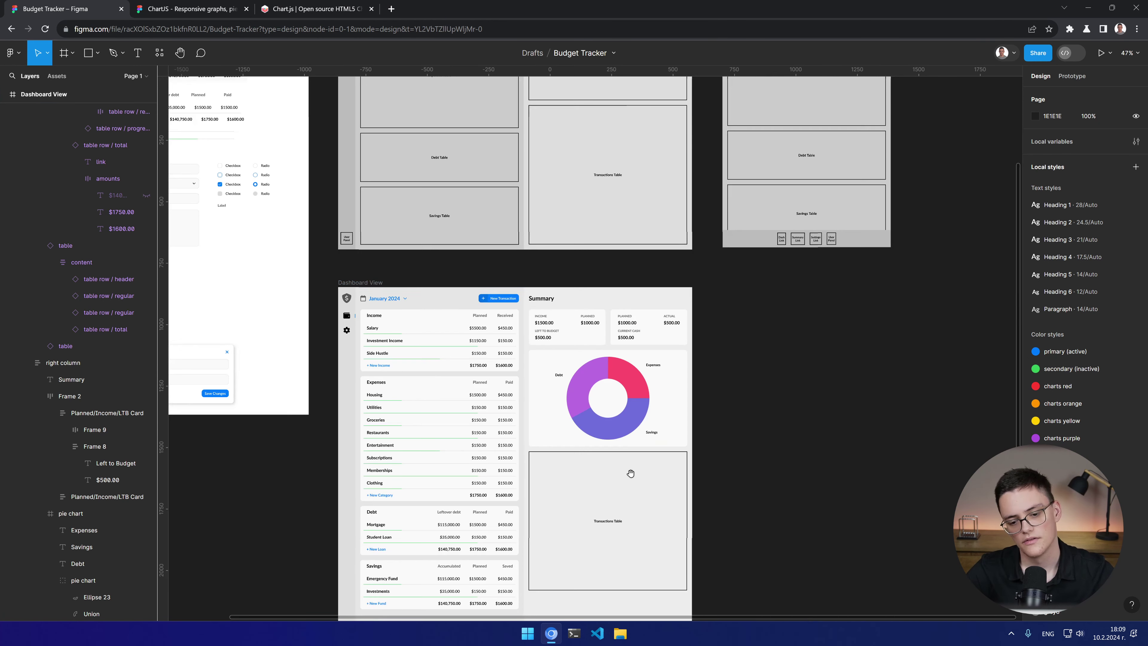
scroll(653, 258, up, 5)
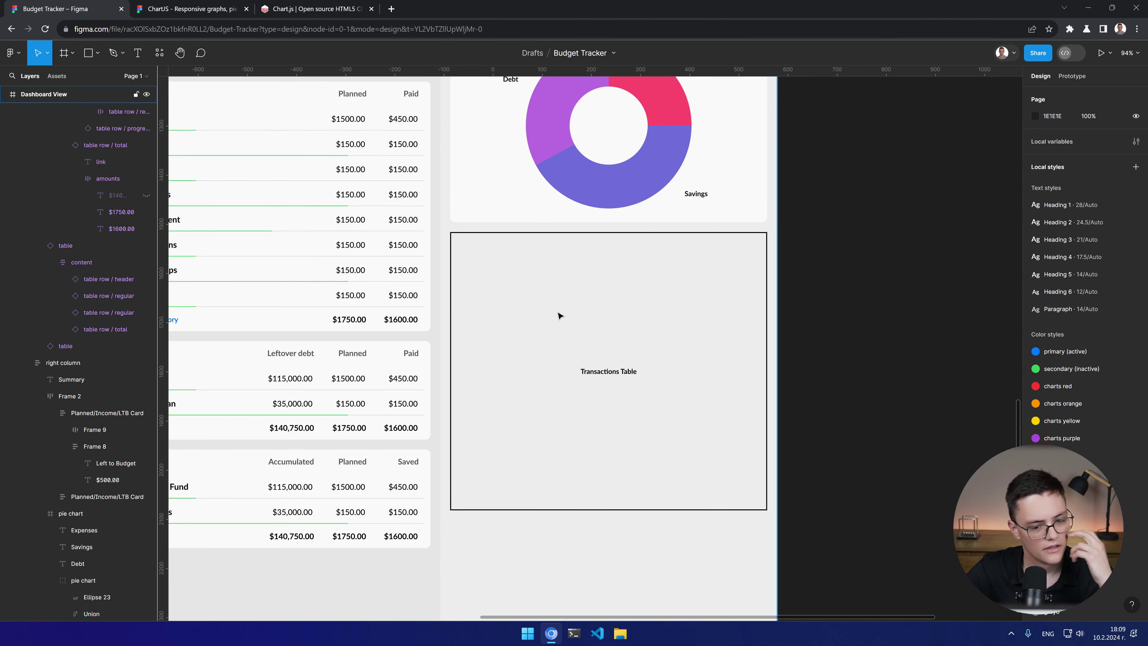
scroll(67, 180, up, 15)
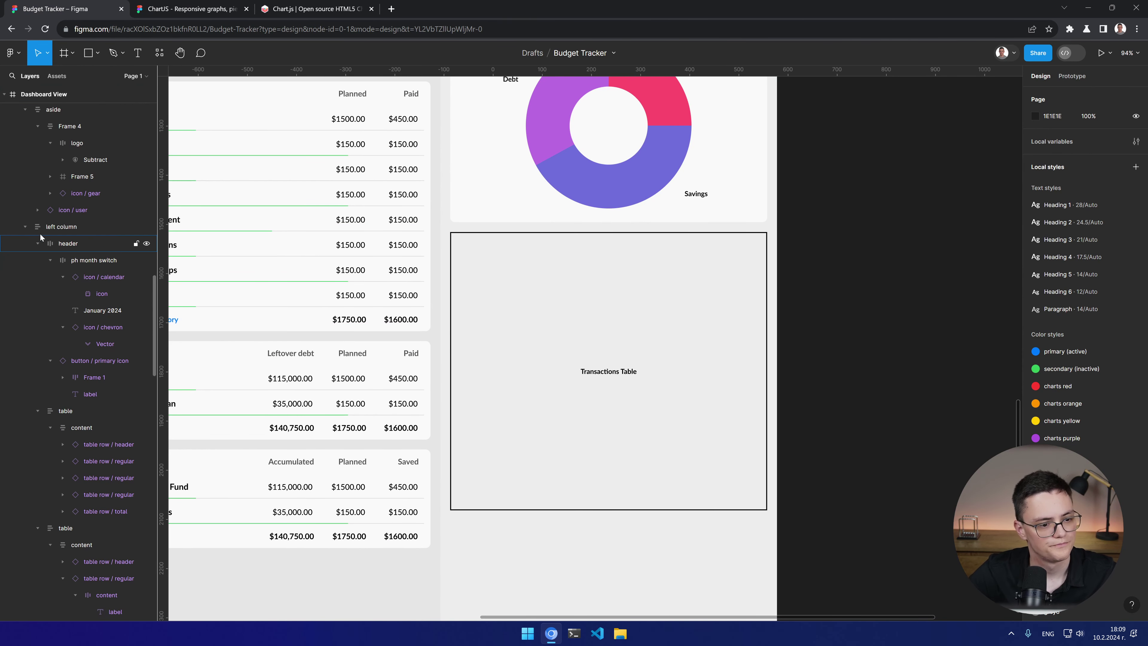
key(shift+i)
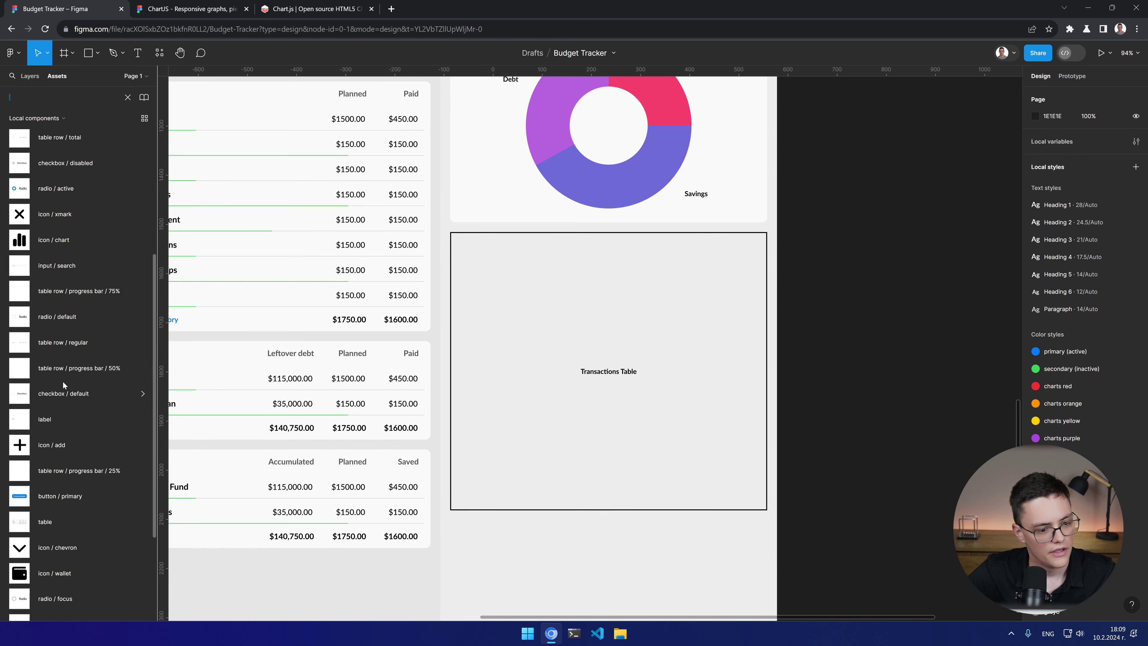
scroll(69, 385, up, 5)
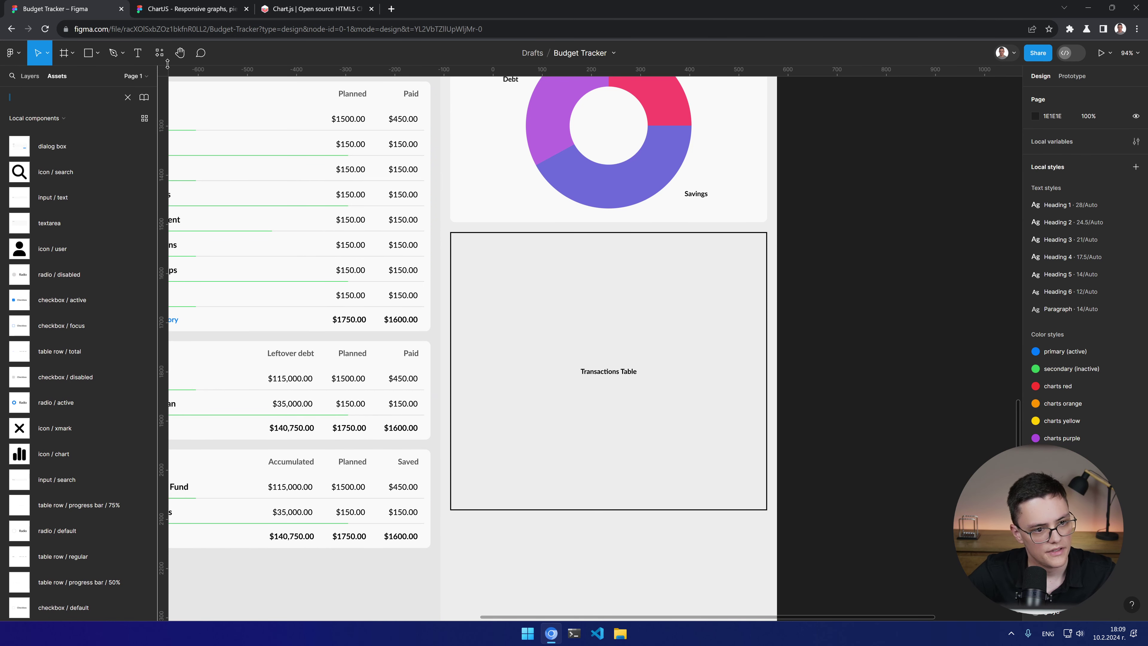
click(165, 48)
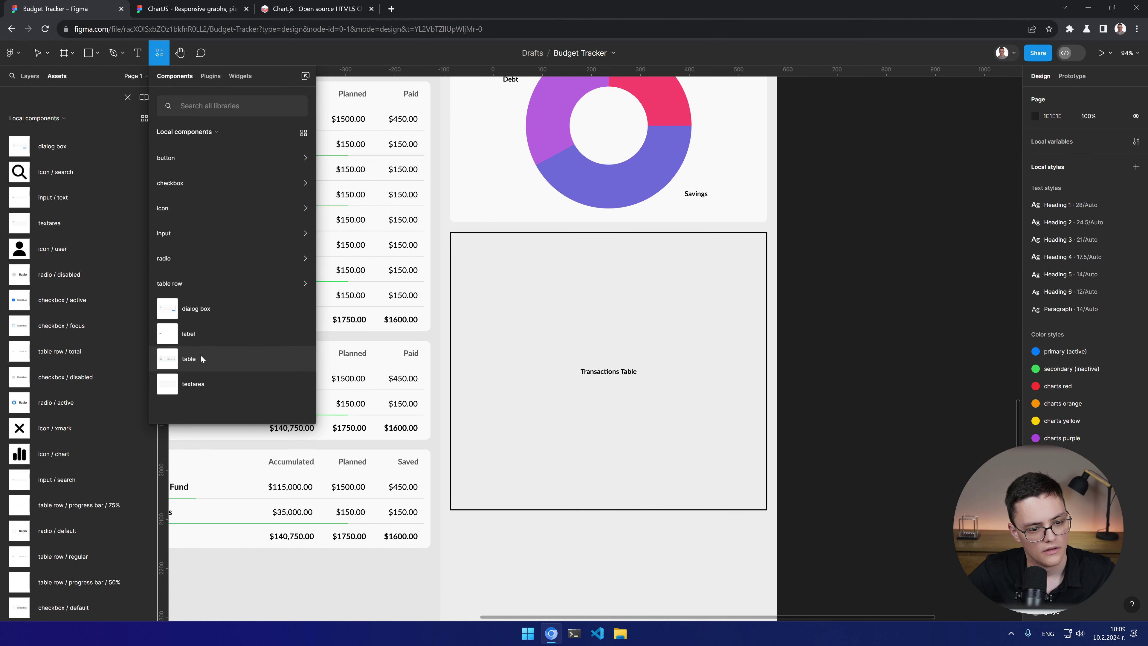
drag(197, 360, 594, 303)
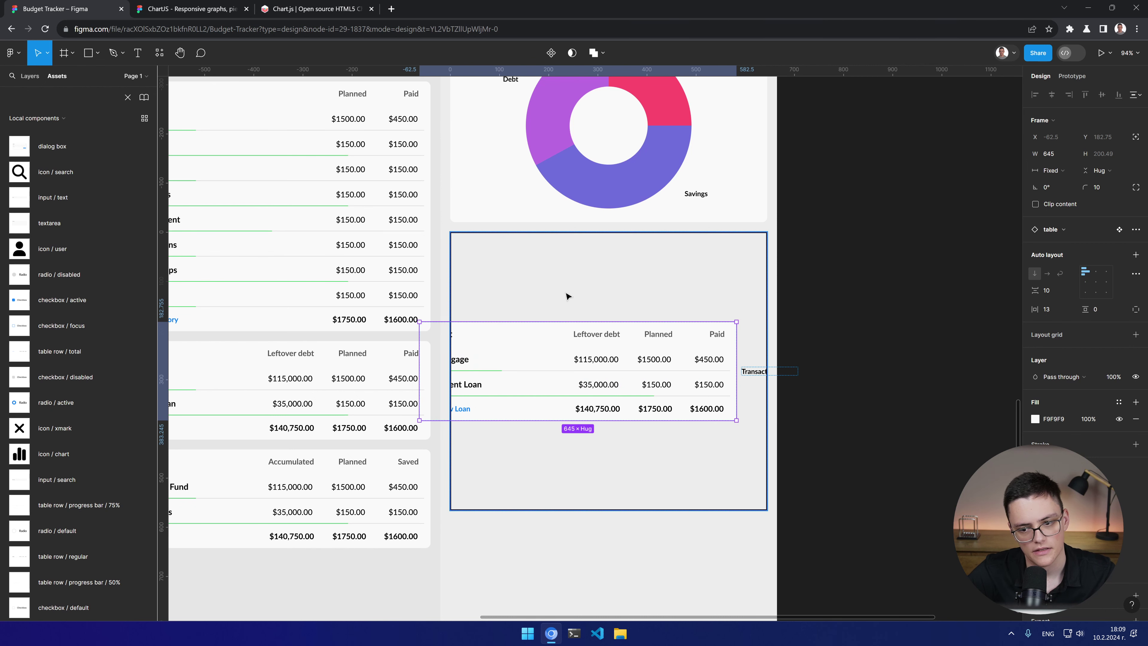
Step: Move the table instance out of the placeholder into the right column, and delete the "ph transactions table" frame
click(28, 75)
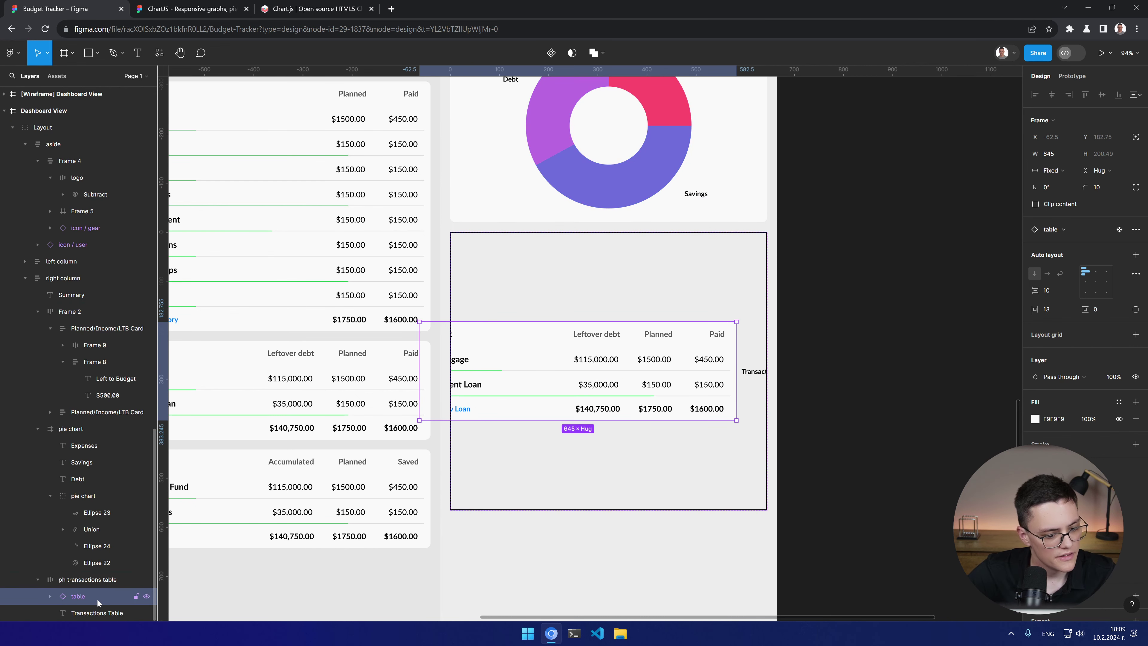
mouse_move(68, 602)
mouse_down()
mouse_move(88, 583)
mouse_move(82, 599)
mouse_up()
click(82, 600)
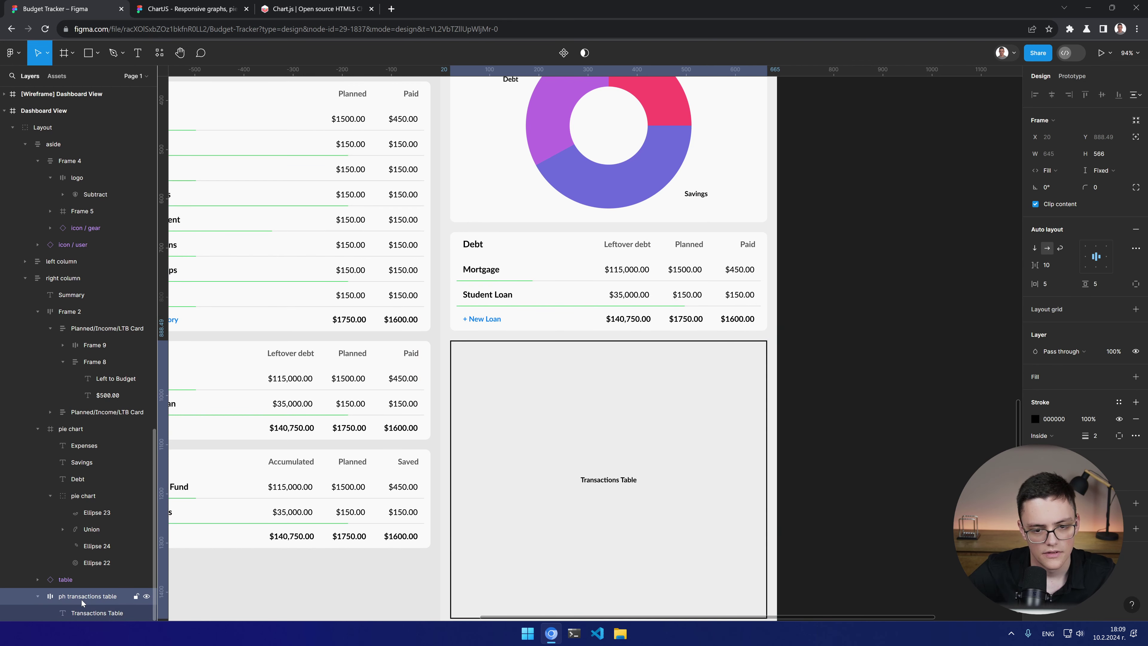
key(Delete)
Step: Change the title of the new table below the pie chart to "Transactions"
double_click(472, 247)
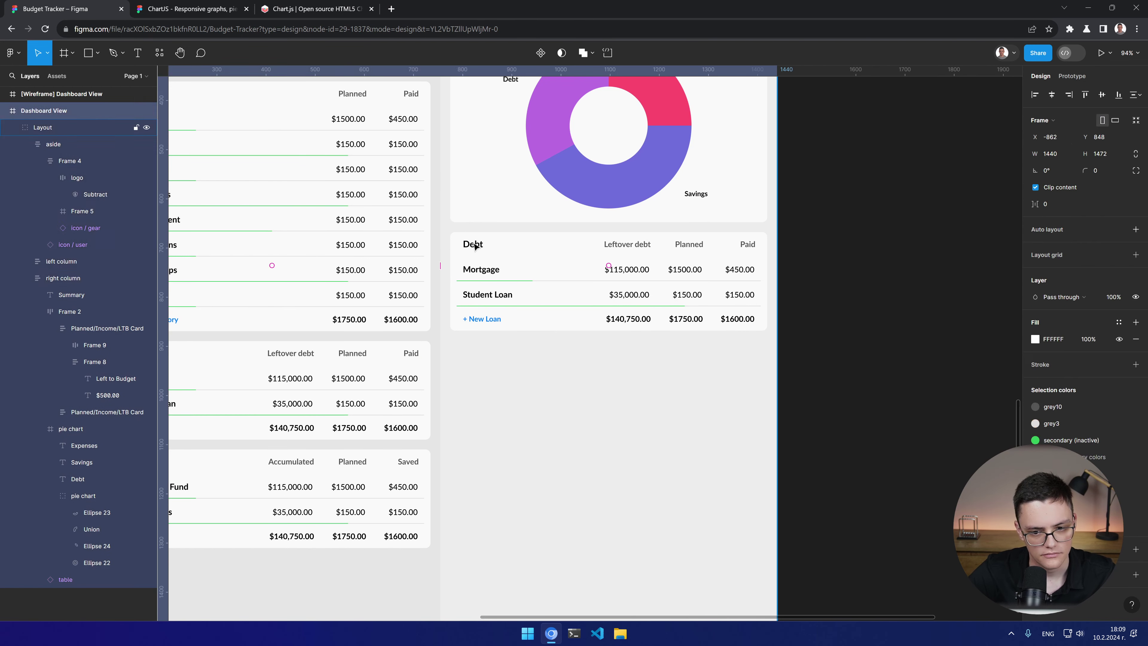
text(Transactions)
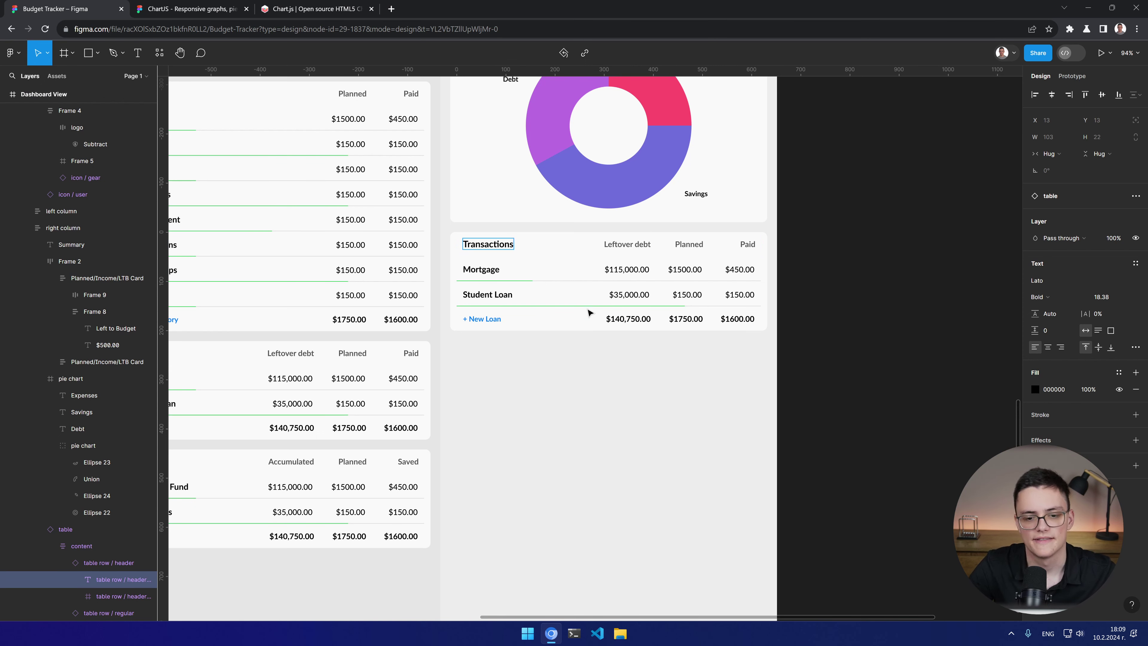
key(Escape)
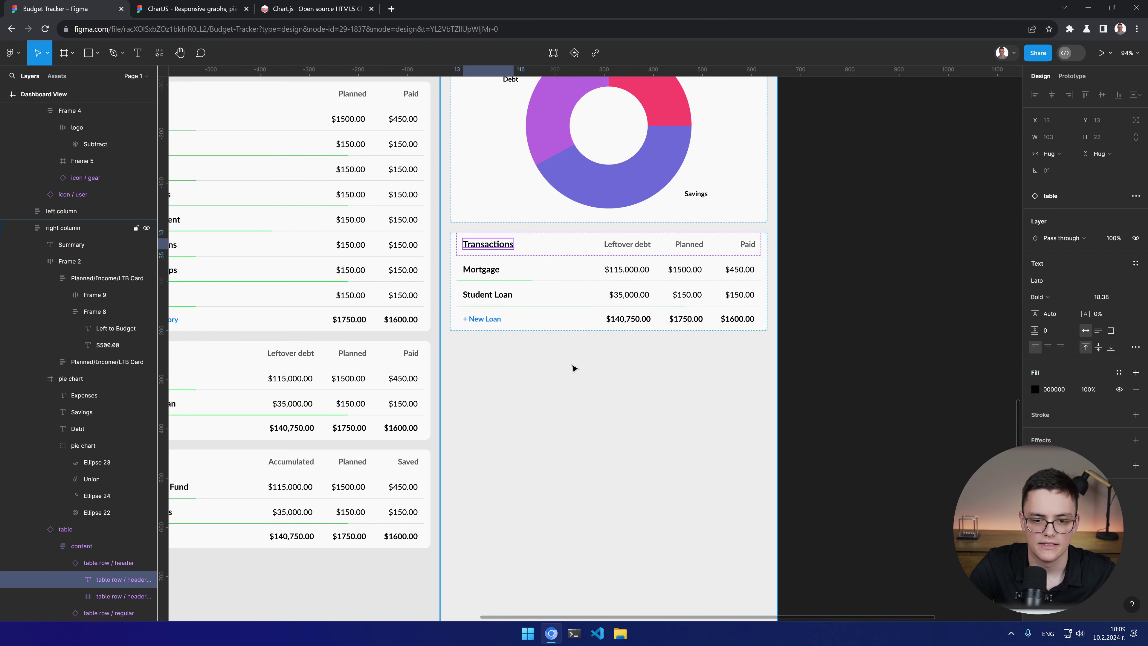
Step: Change the "Leftover debt" column header of the Transactions table to "Date"
click(632, 247)
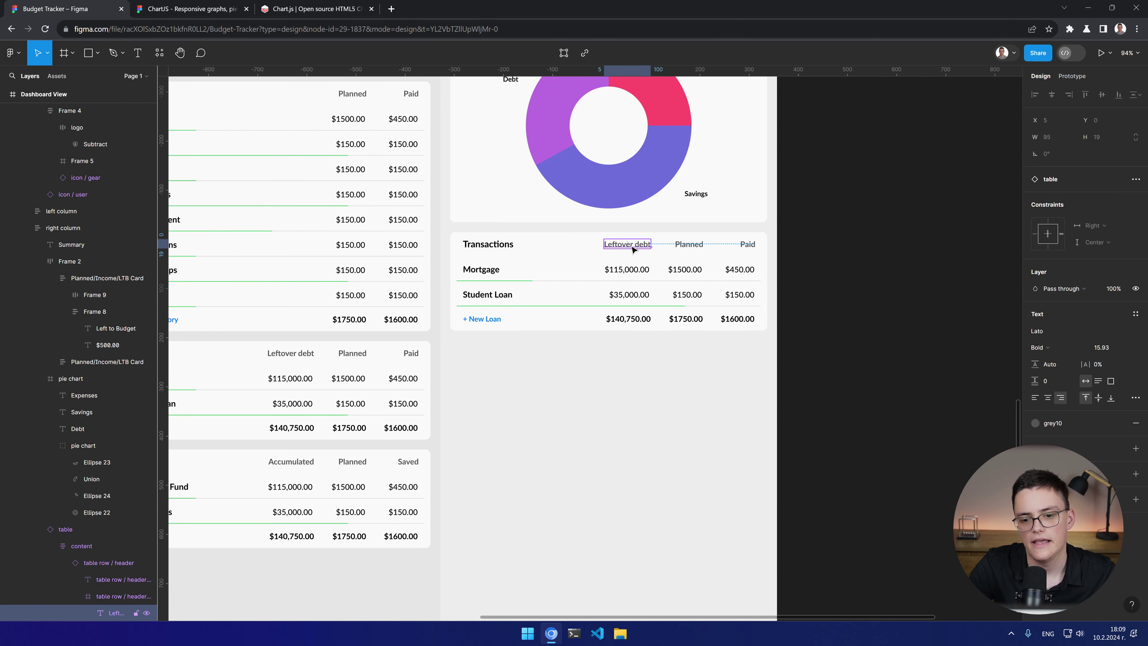
double_click(631, 246)
triple_click(622, 244)
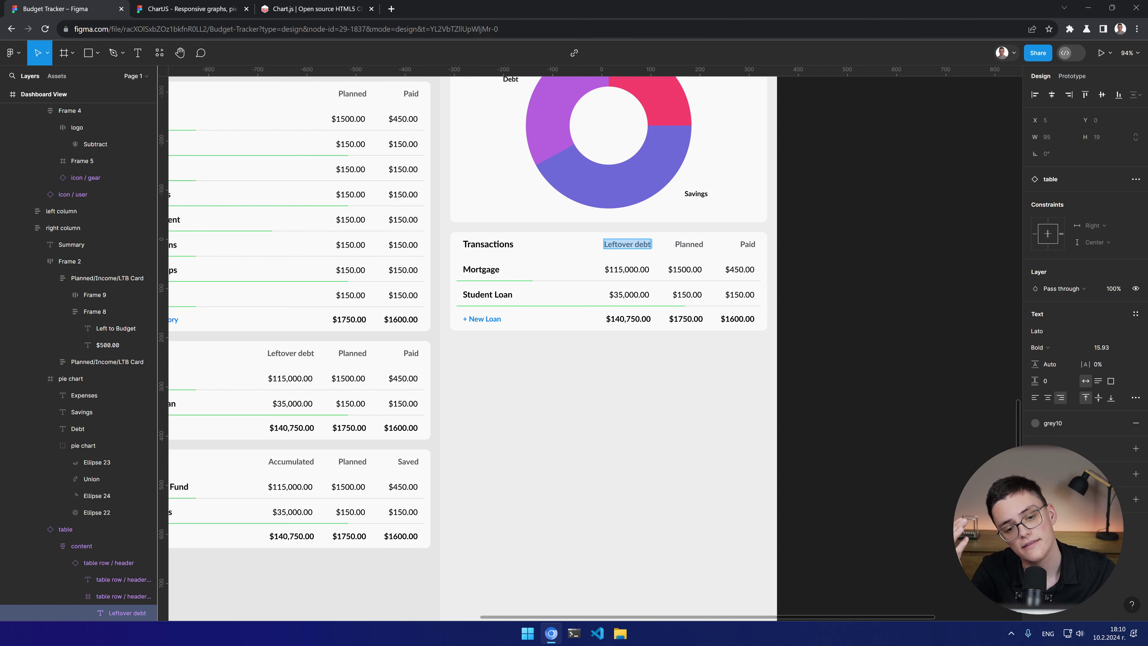
text(Date)
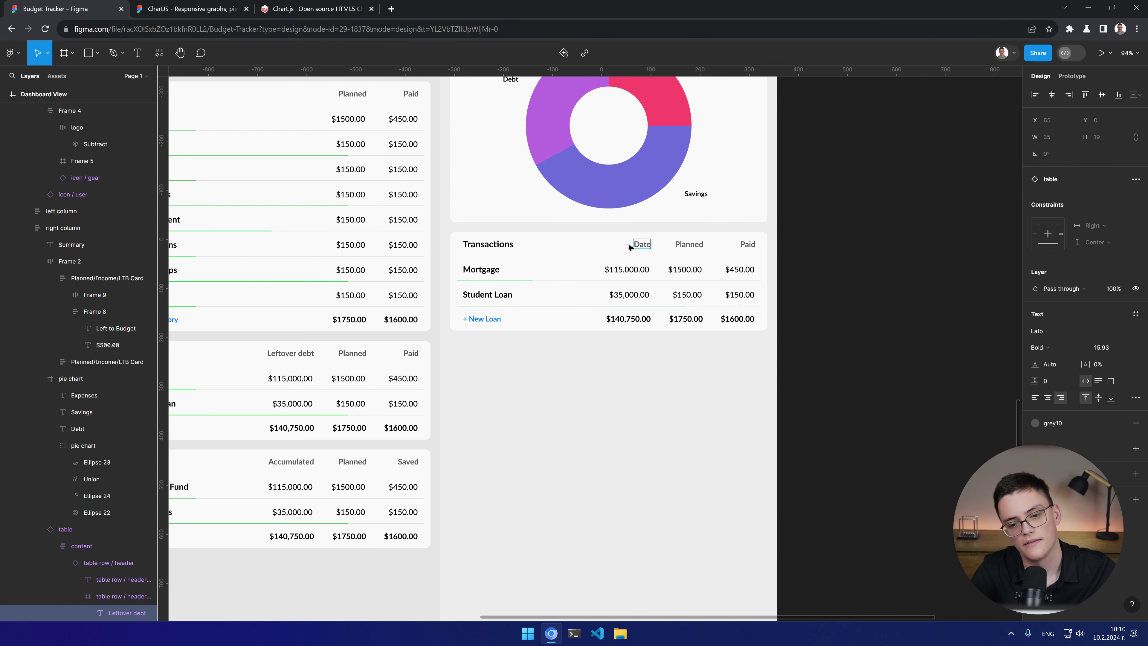
click(686, 294)
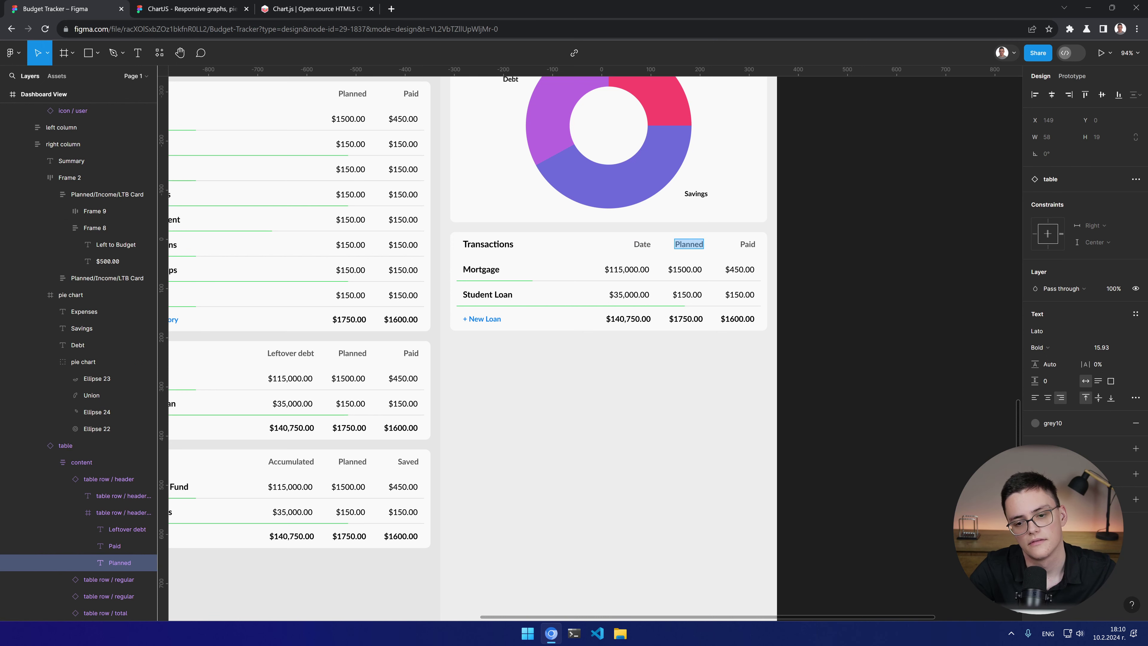
Step: Try "Date" as the text of the Transactions table's "Planned" column header
click(695, 245)
click(695, 246)
double_click(695, 246)
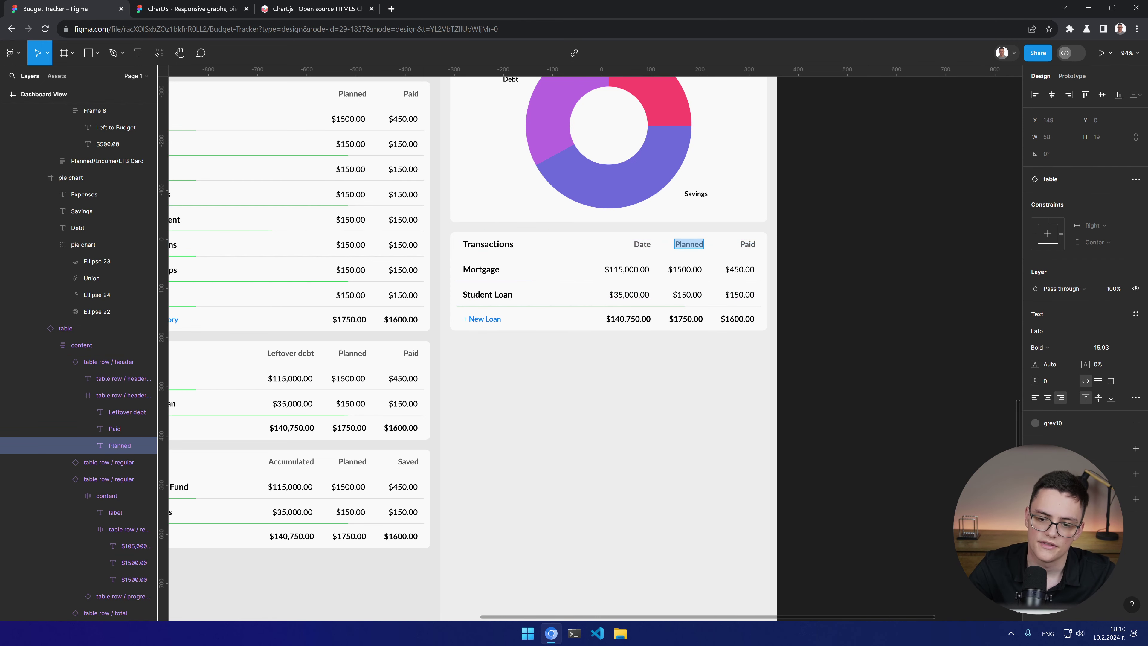
text(Date)
Step: Change the "Paid" column header of the Transactions table to "Amount"
click(748, 244)
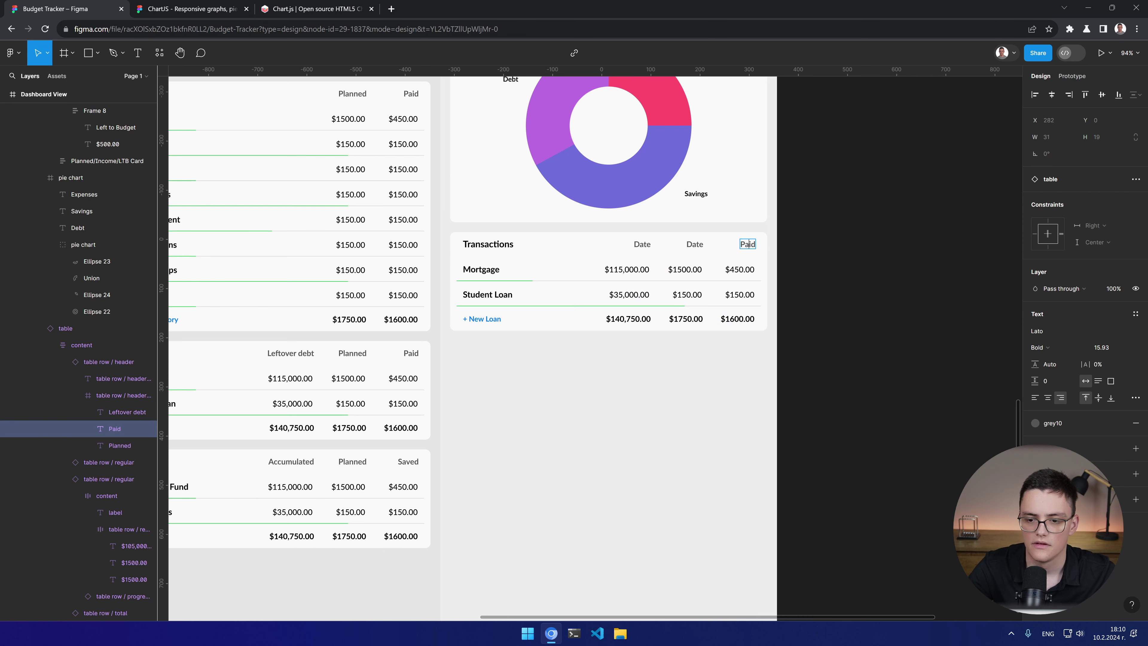
double_click(748, 244)
text(Amount)
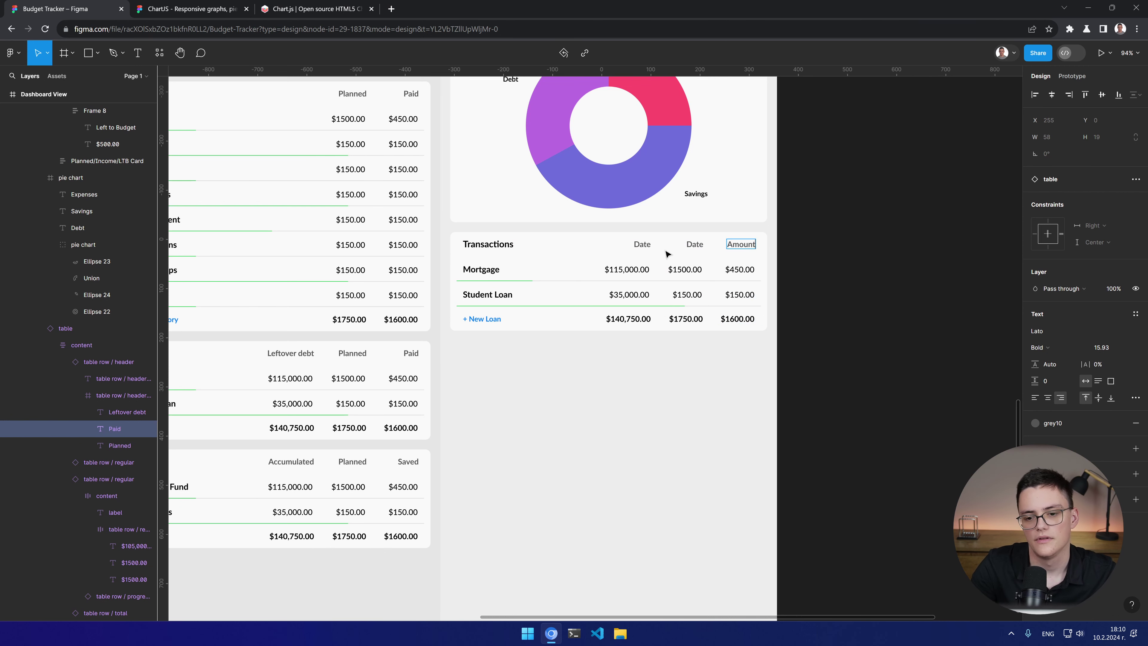
Step: Change the middle column header of the Transactions table to "Category"
click(642, 244)
click(687, 244)
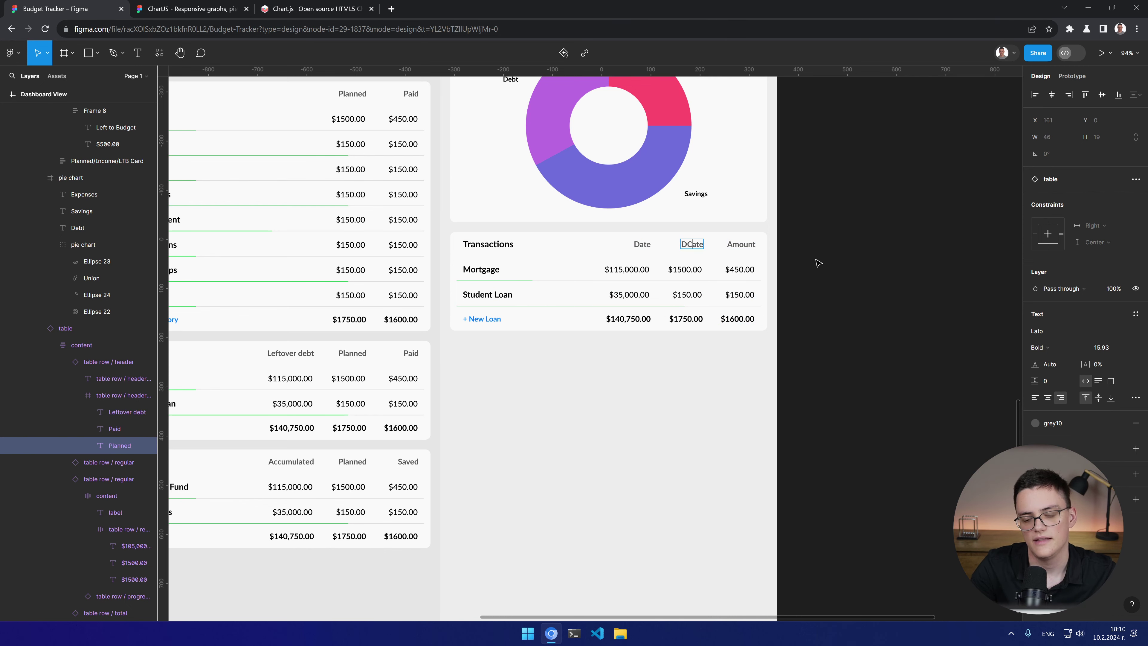
key(ctrl+a)
text(Category)
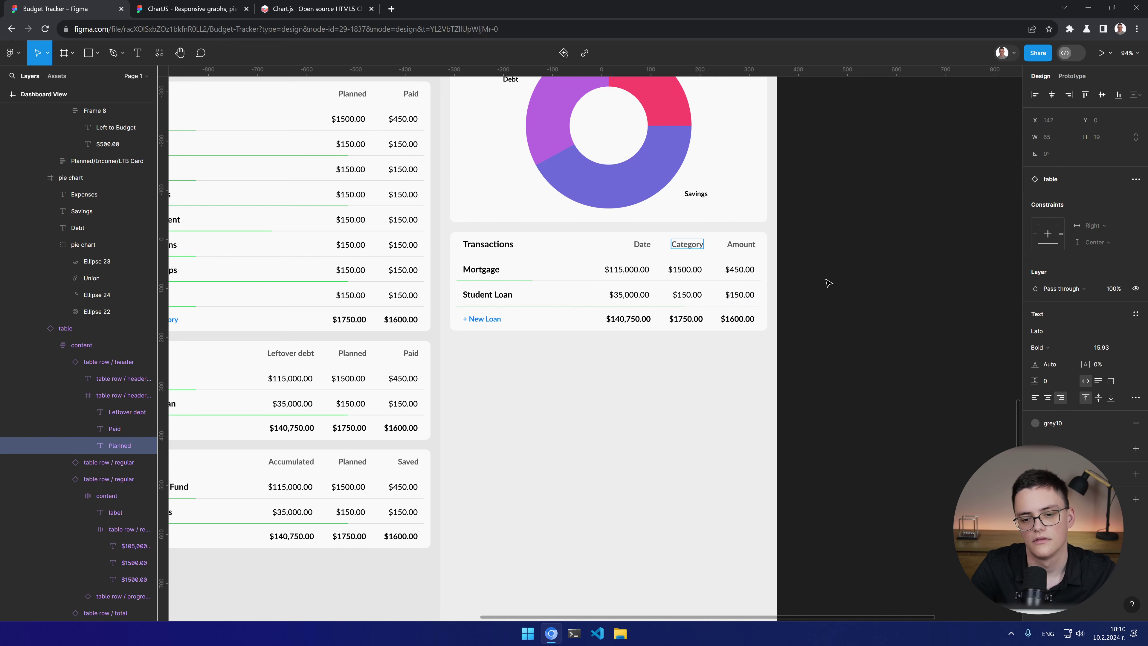
key(Escape)
click(828, 283)
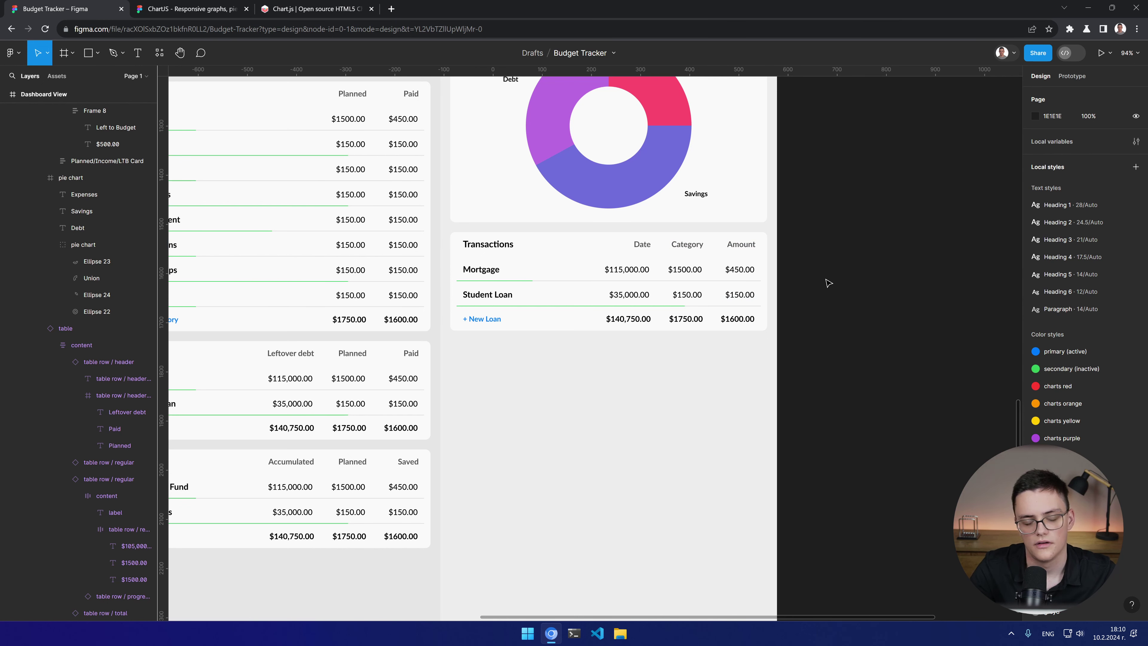
Step: Detach the Transactions table from its main component
click(472, 271)
click(482, 272)
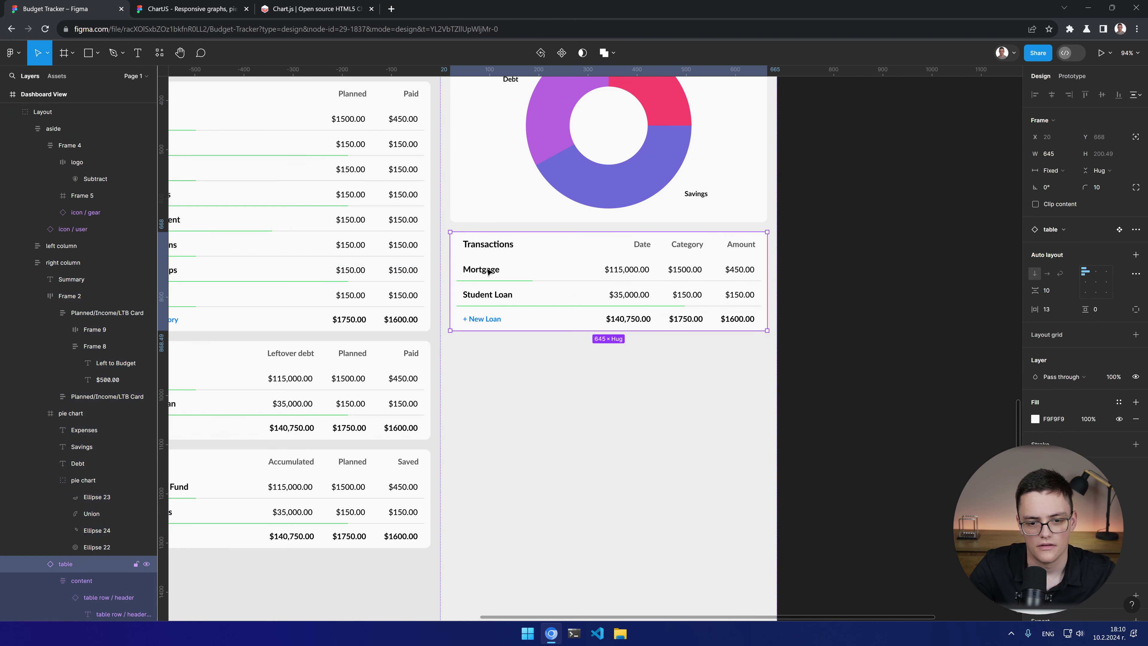
double_click(488, 272)
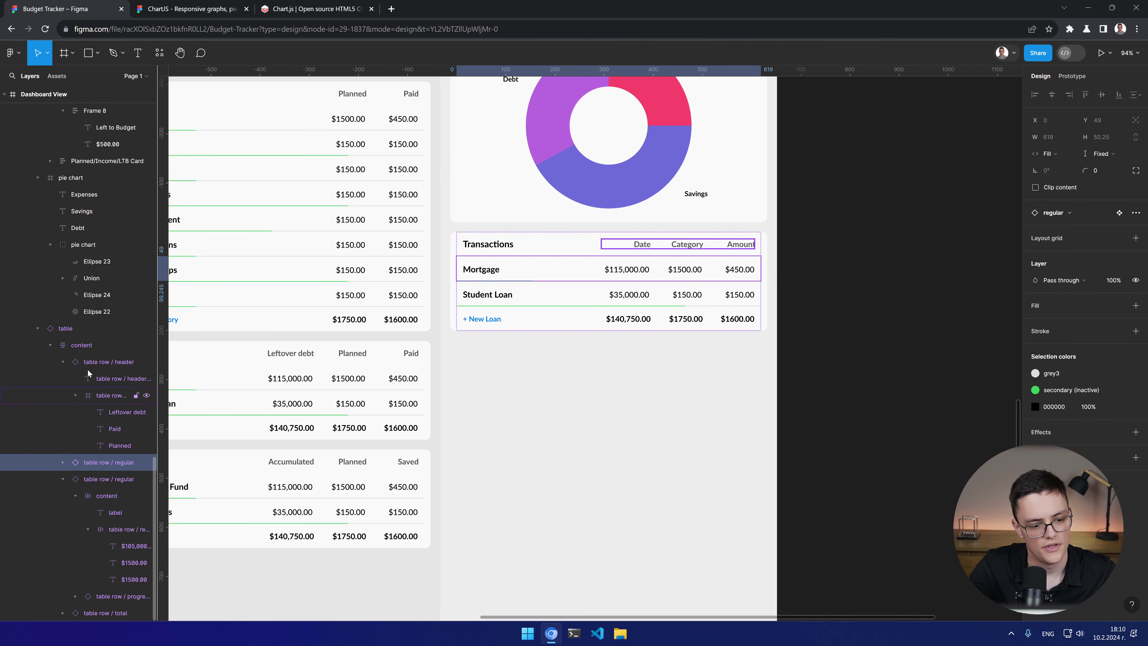
click(87, 326)
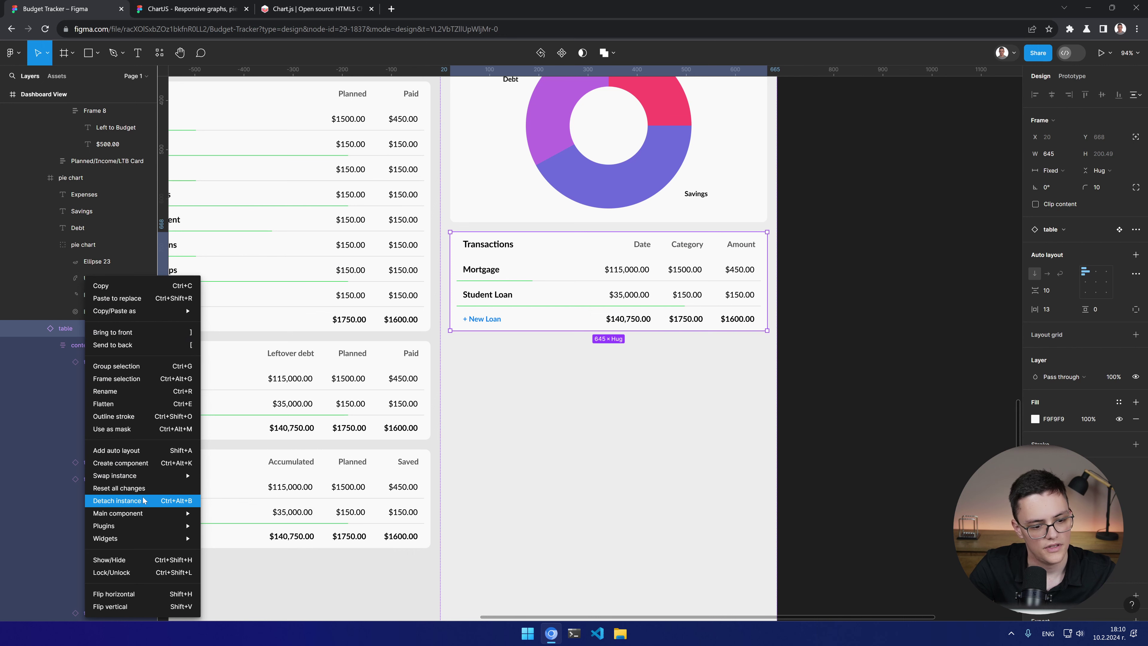
click(143, 500)
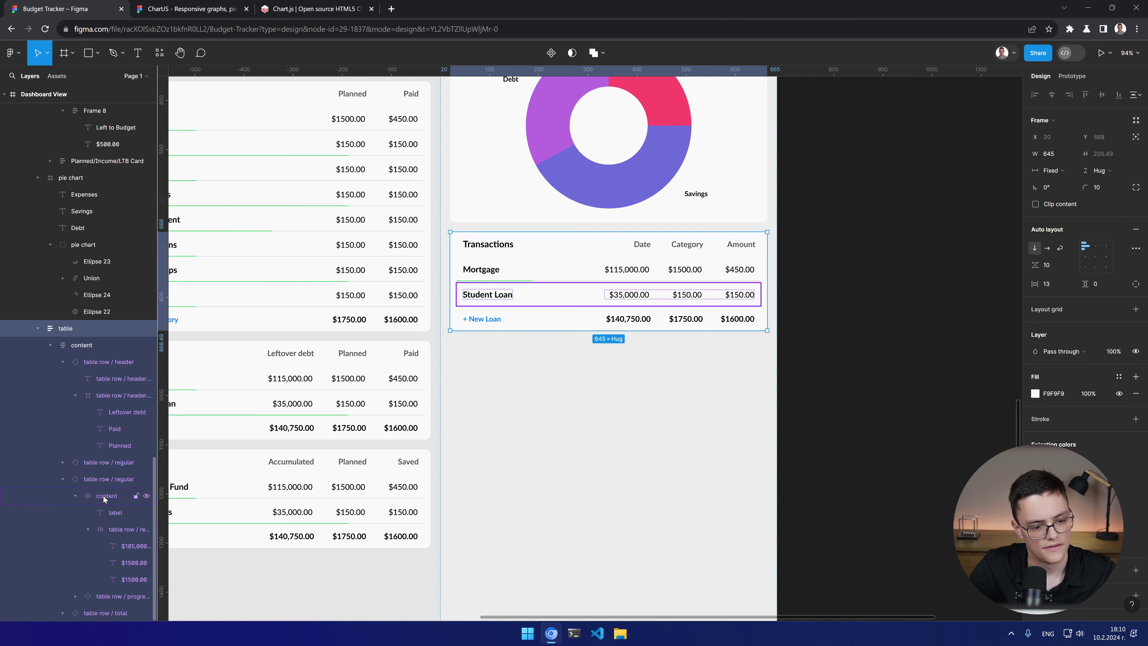
Step: Duplicate the Student Loan row of the Transactions table twice
click(107, 479)
key(ctrl+d)
key(ctrl+d)
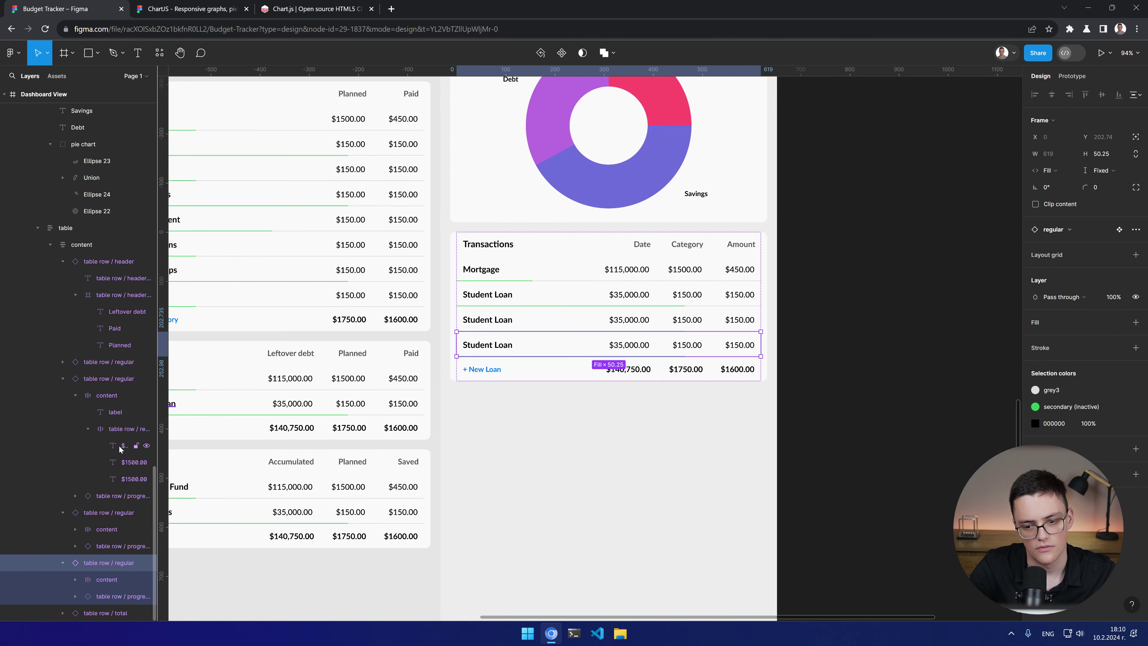
double_click(480, 368)
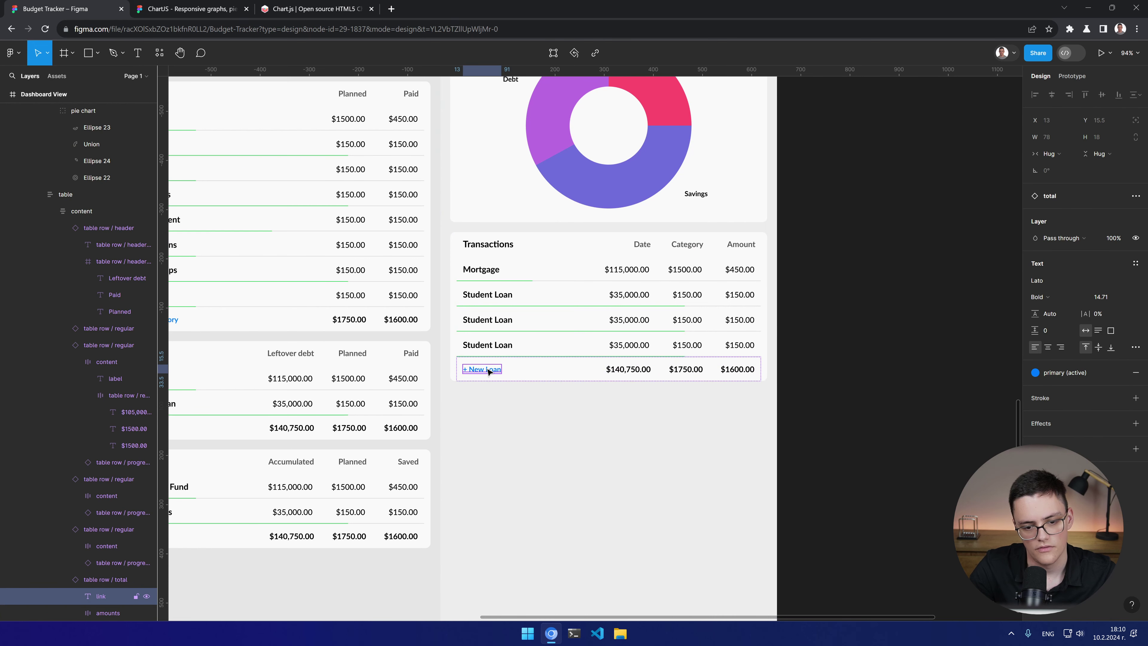
key(Delete)
key(ctrl+z)
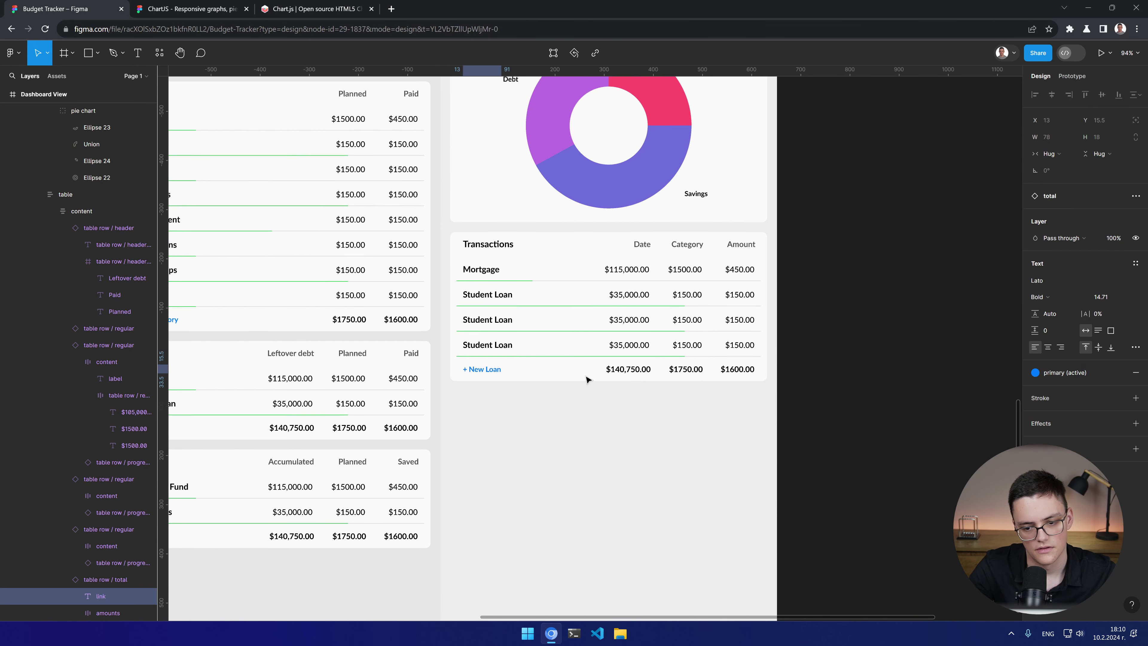
key(Return)
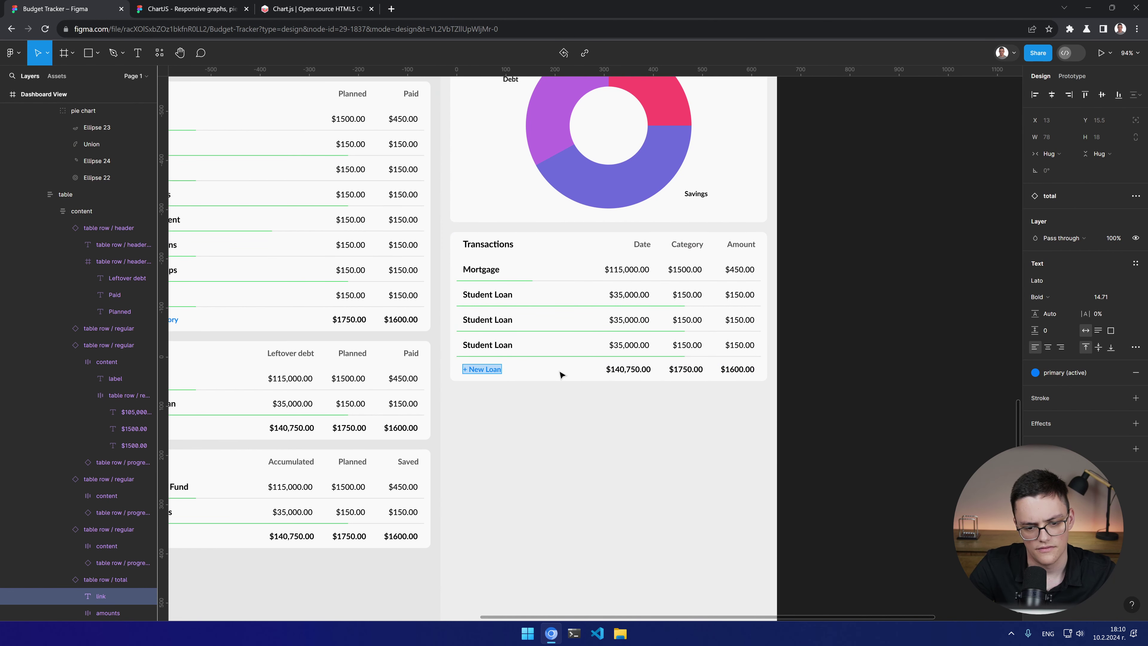
key(Escape)
Step: Change the "+ New Loan" link in the Transactions table's total row to "+ New Transaction"
click(475, 380)
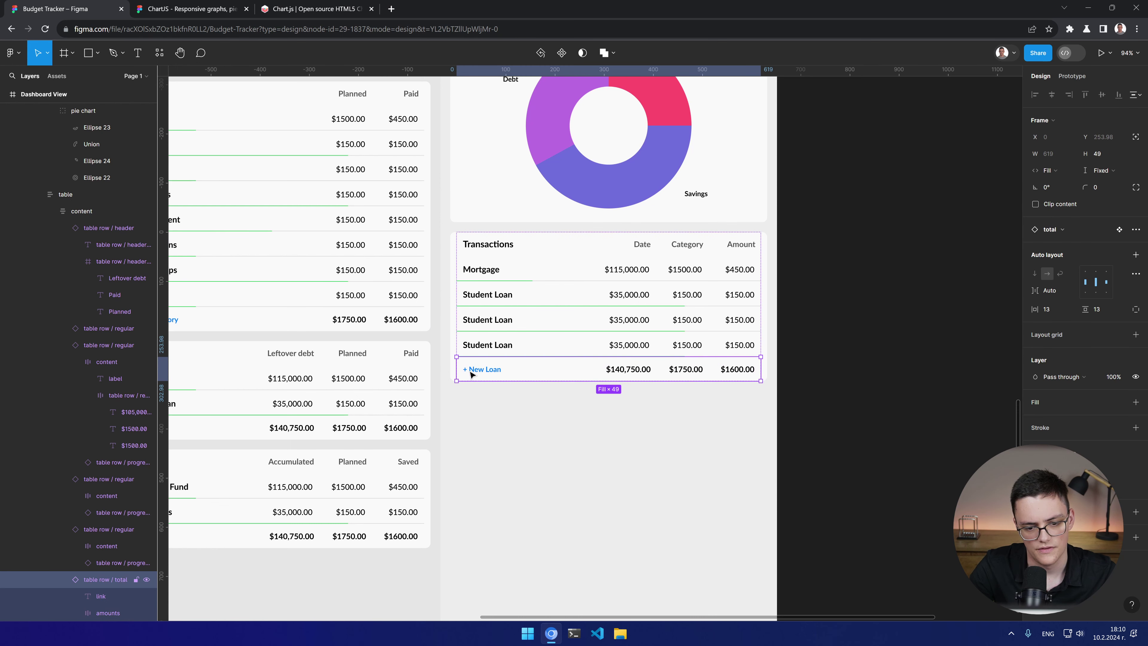
click(470, 374)
key(ctrl+minus)
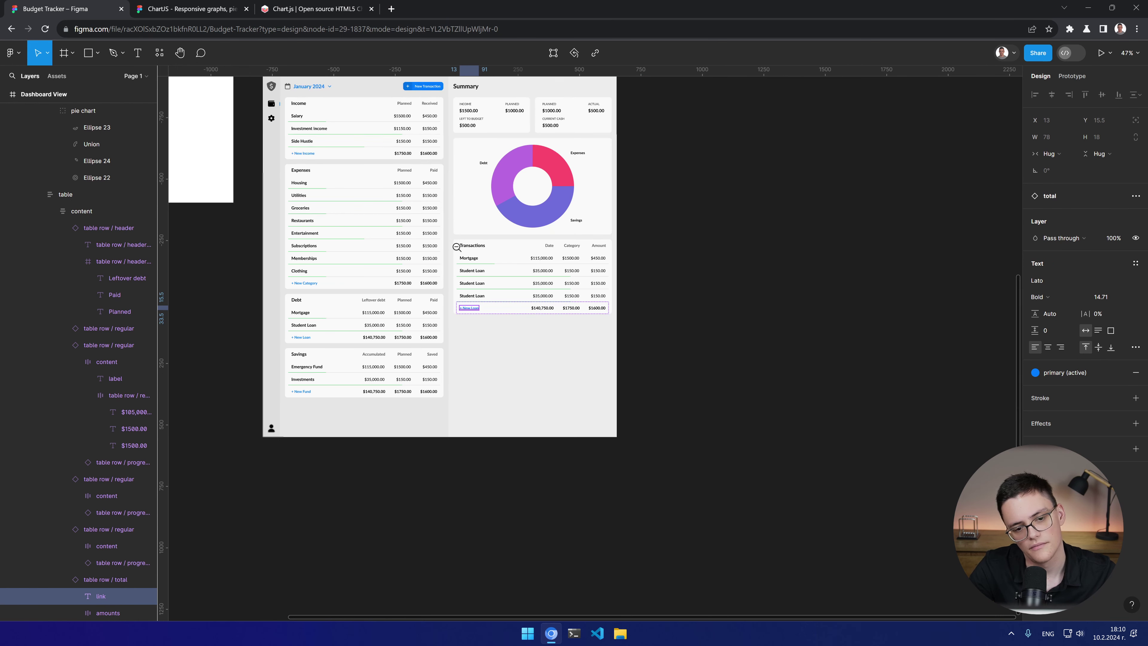
drag(482, 185, 543, 314)
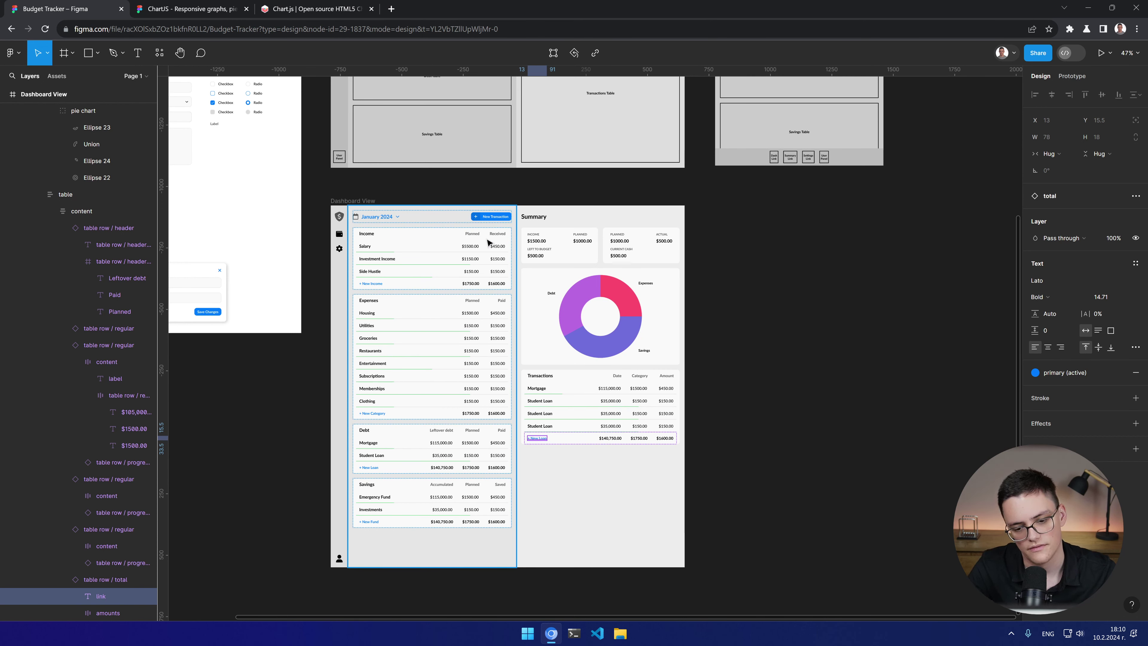
key(ctrl+plus)
key(ctrl+plus)
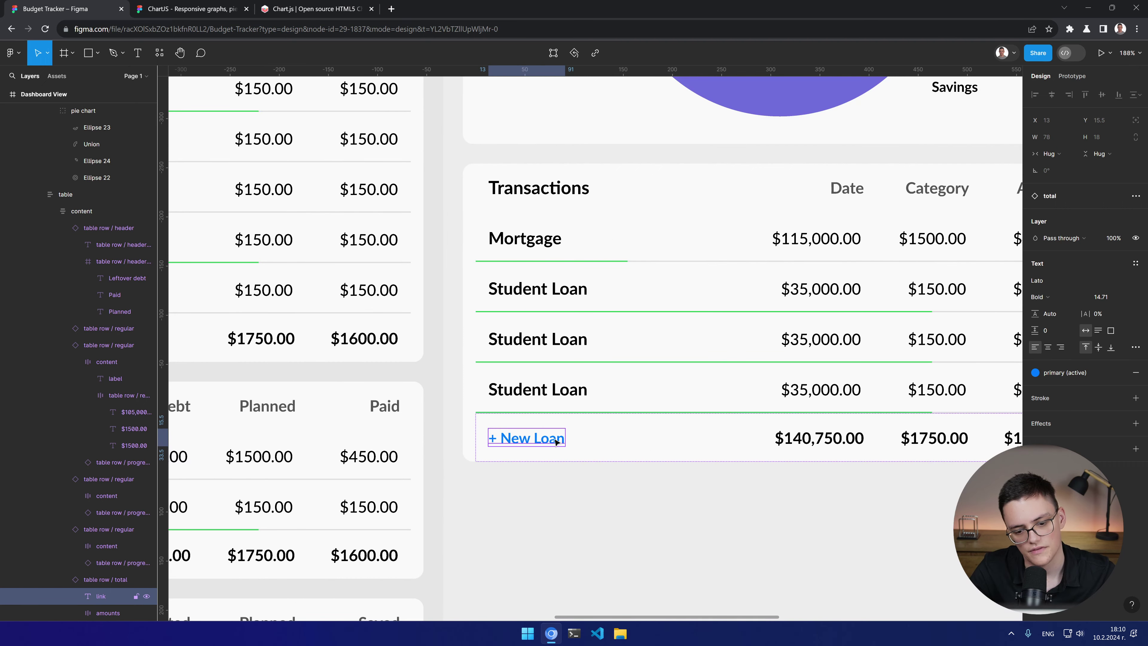
double_click(536, 445)
click(536, 446)
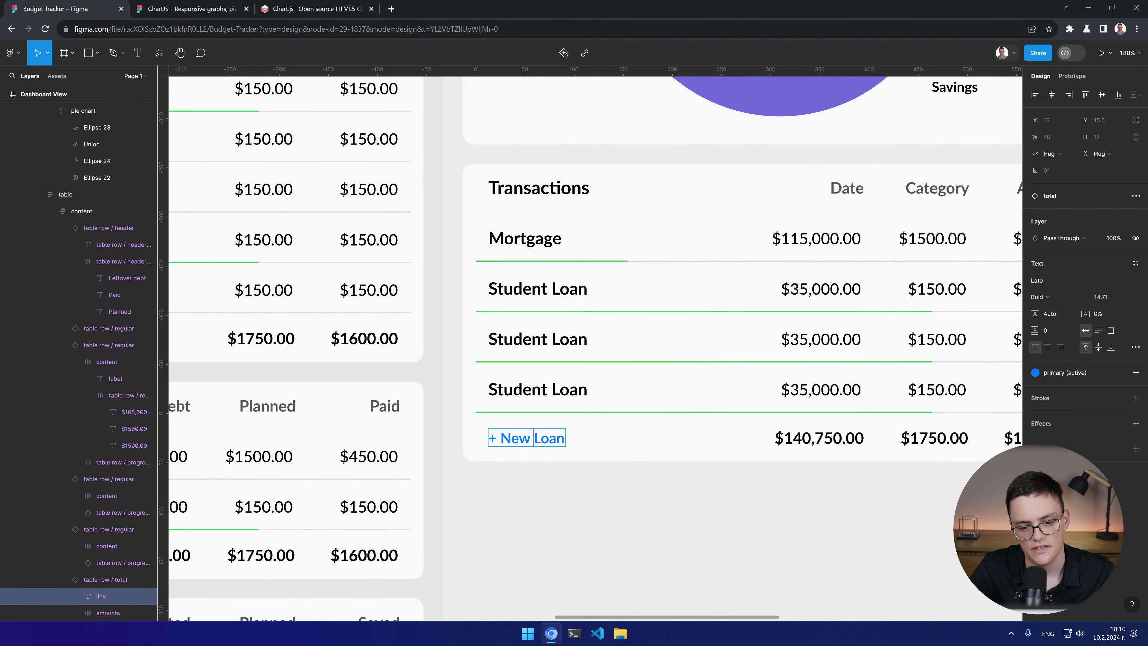
double_click(543, 440)
text(Transaction)
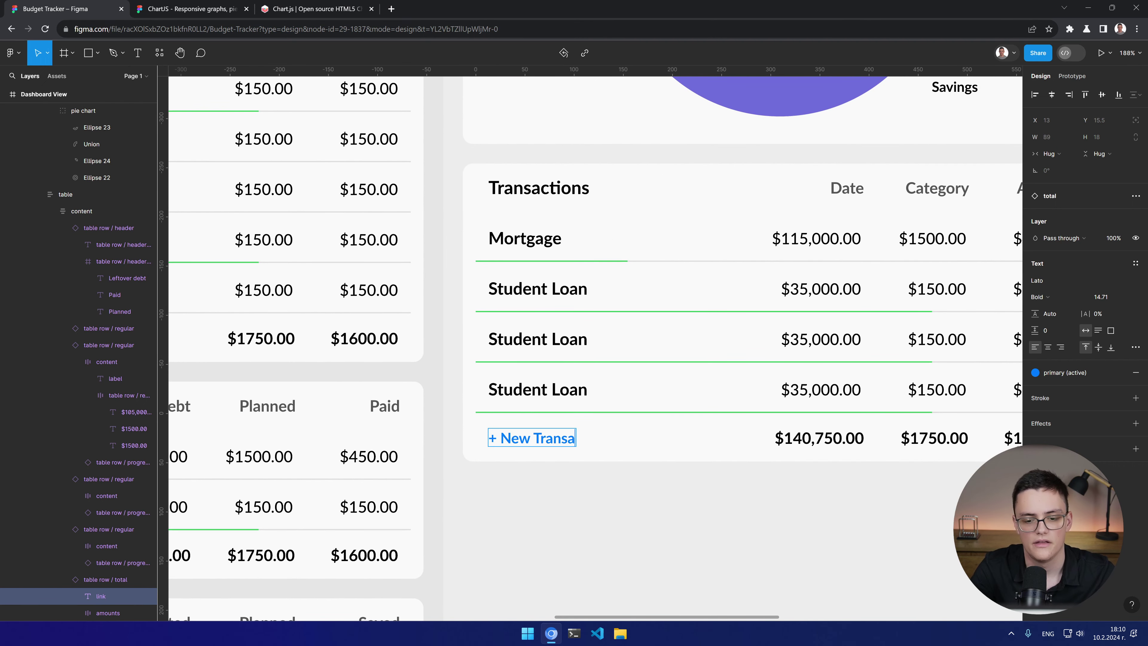
key(Escape)
Step: Hide the green progress bar layer in the first Student Loan row of the Transactions table
key(ctrl+minus)
key(ctrl+minus)
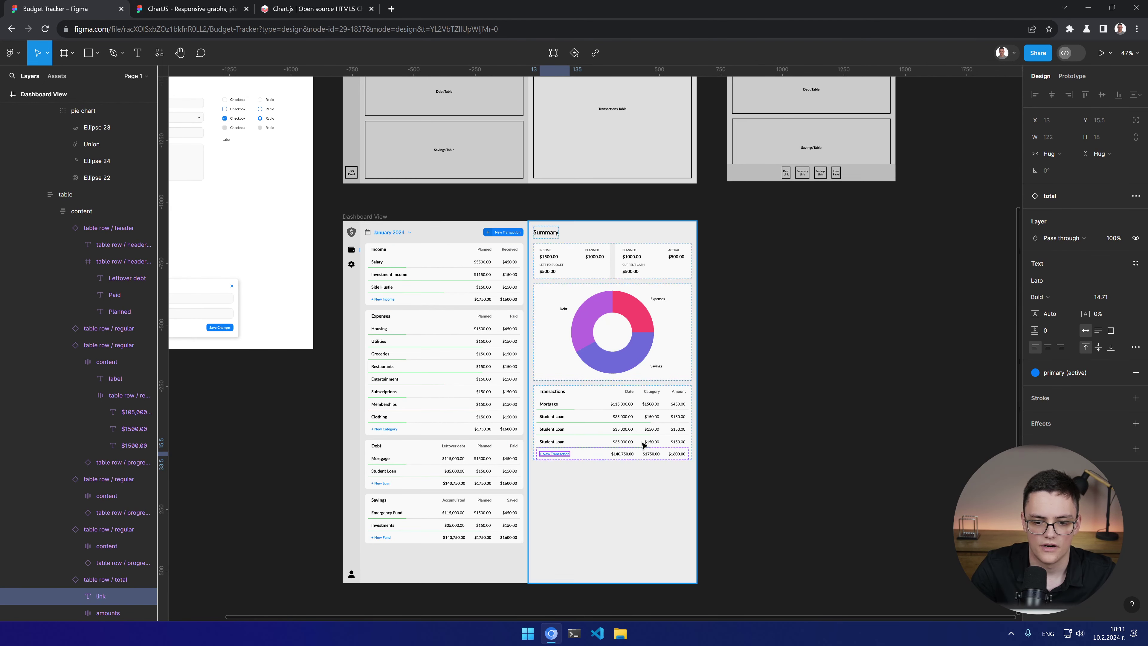
click(618, 501)
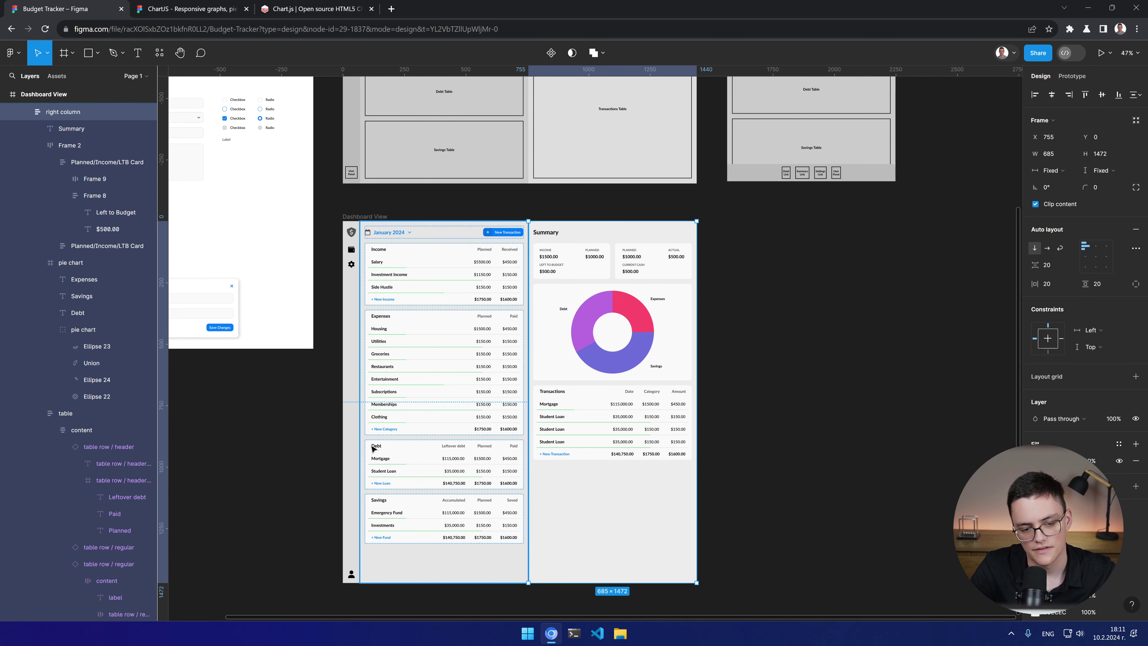
click(620, 428)
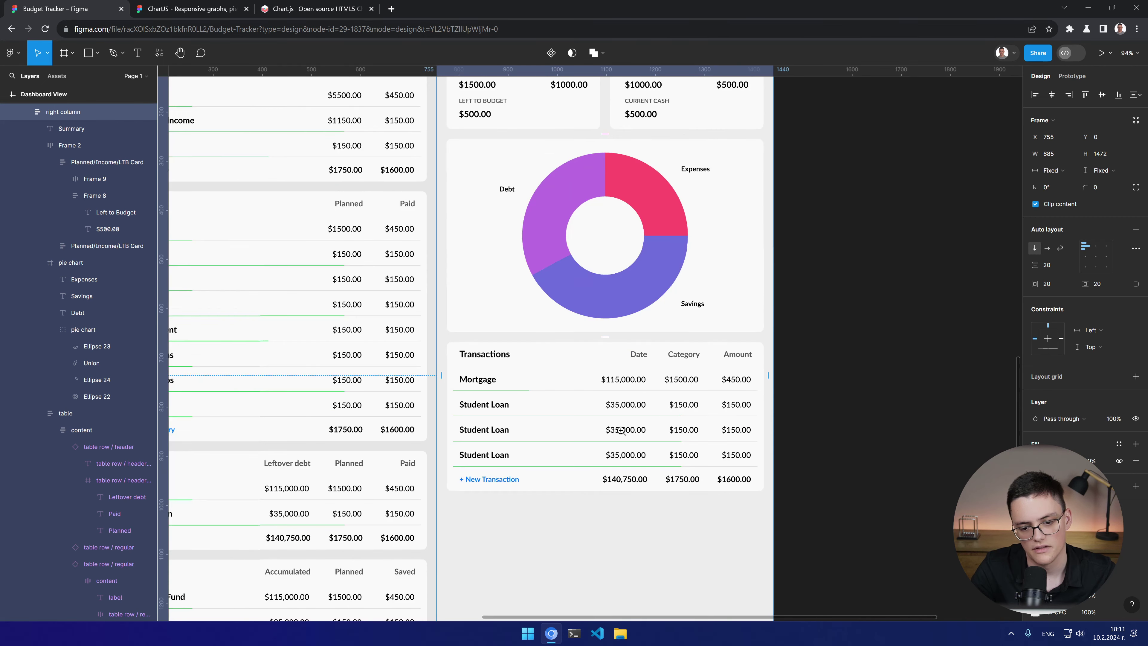
click(620, 429)
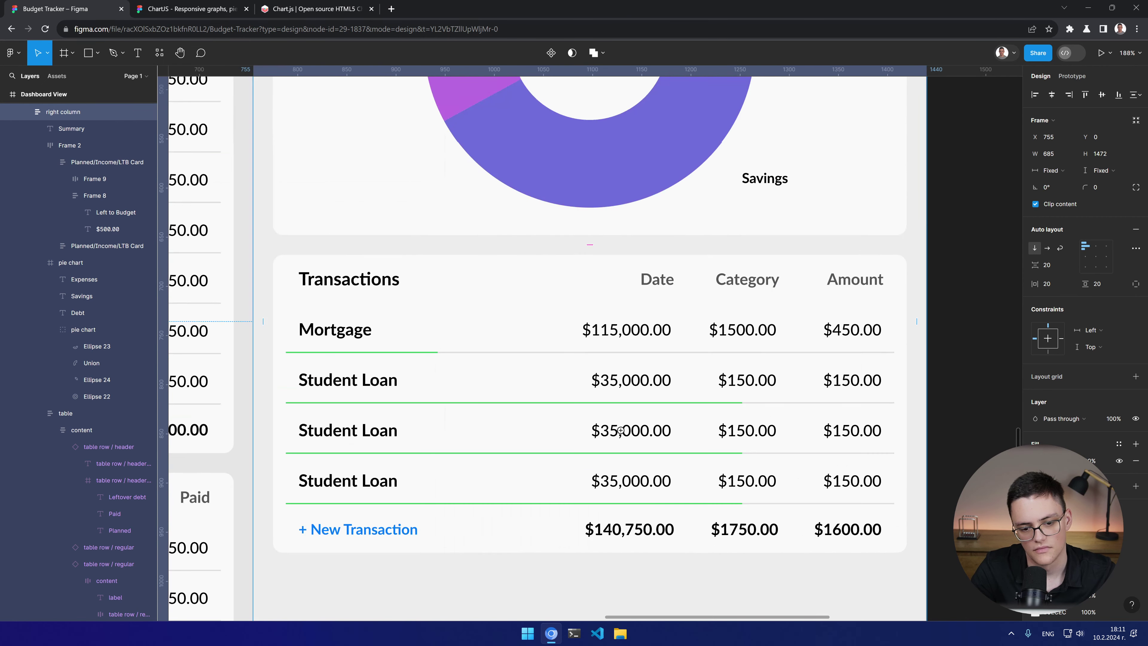
click(392, 352)
click(393, 355)
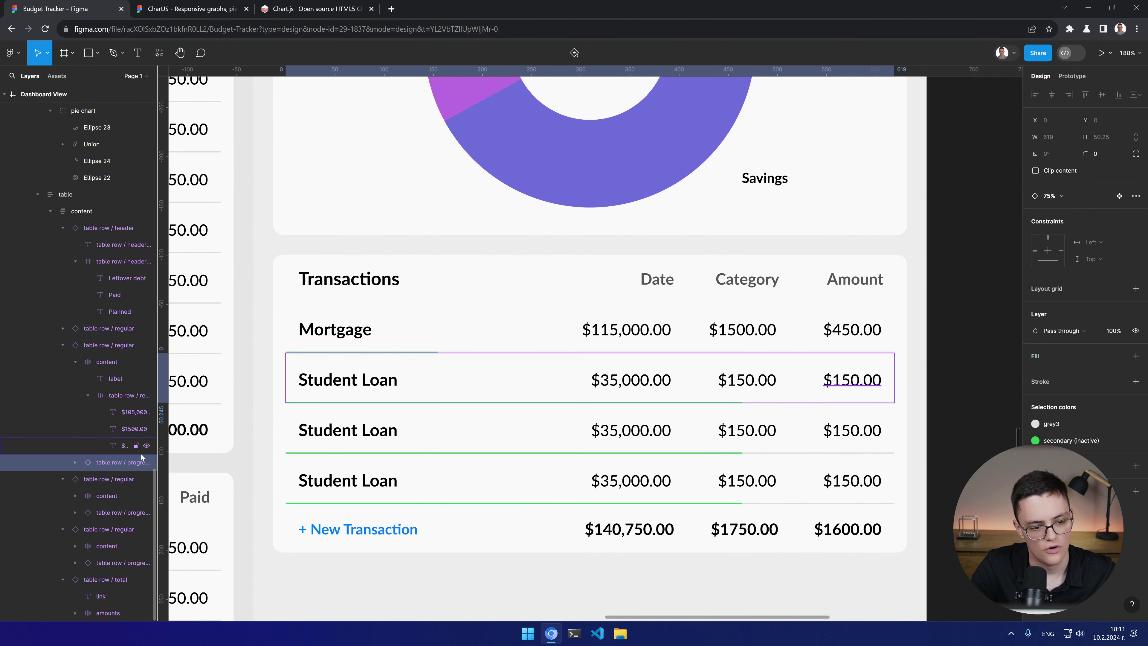
click(76, 463)
right_click(112, 463)
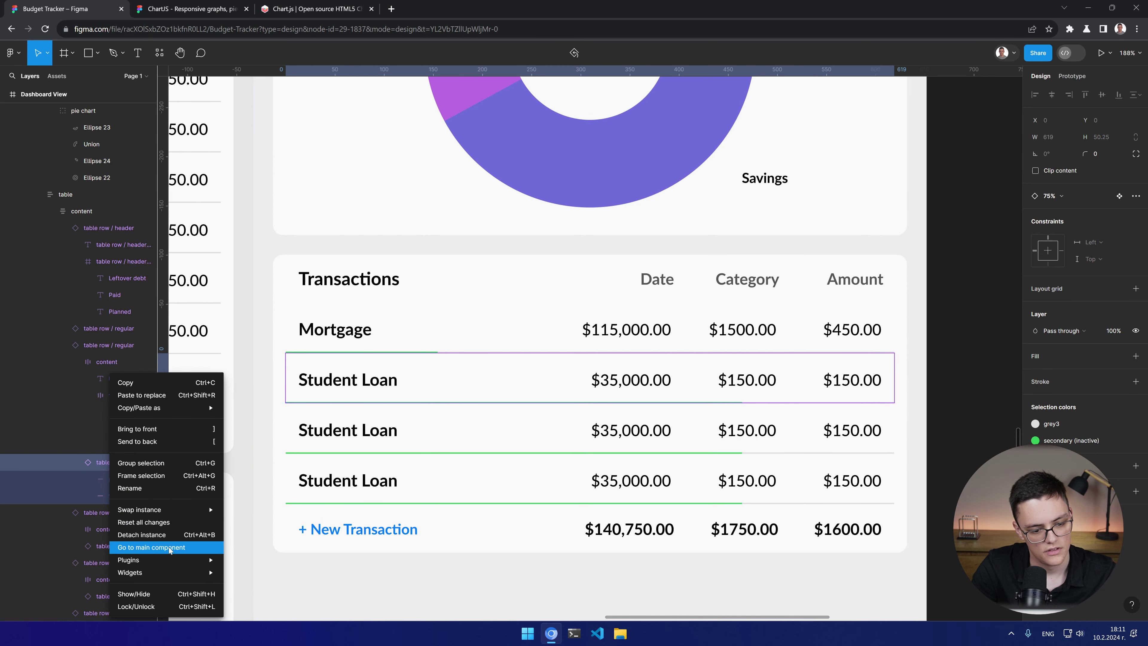
click(64, 478)
click(109, 482)
key(ctrl+shift+h)
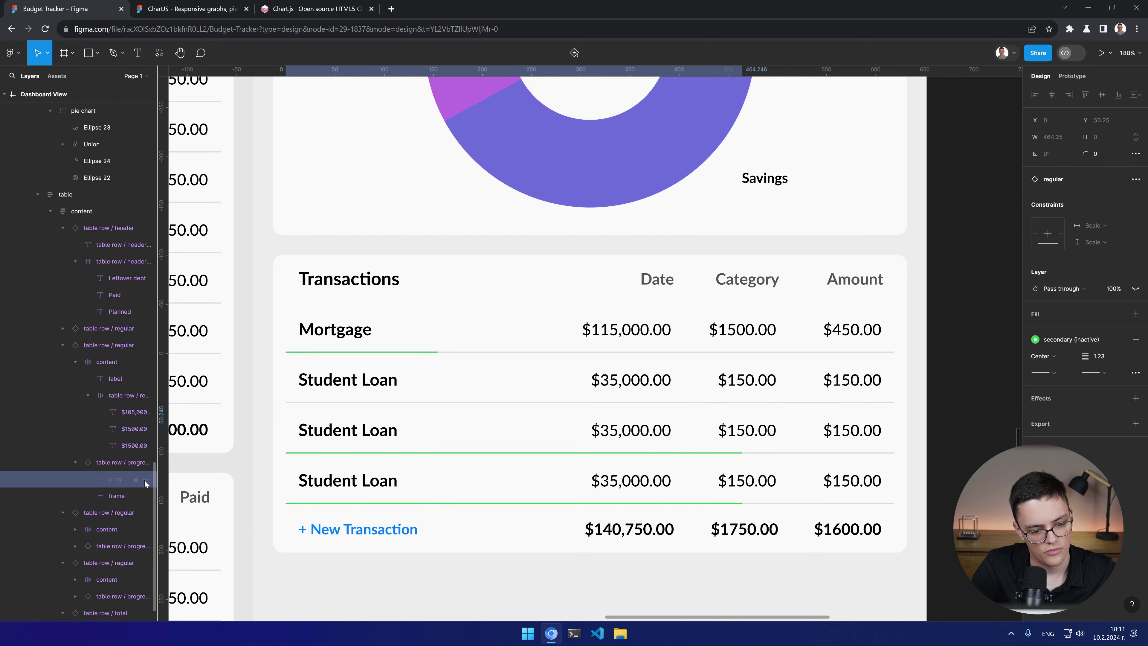
Step: Hide the green progress bar layer in the Mortgage row of the Transactions table
click(421, 349)
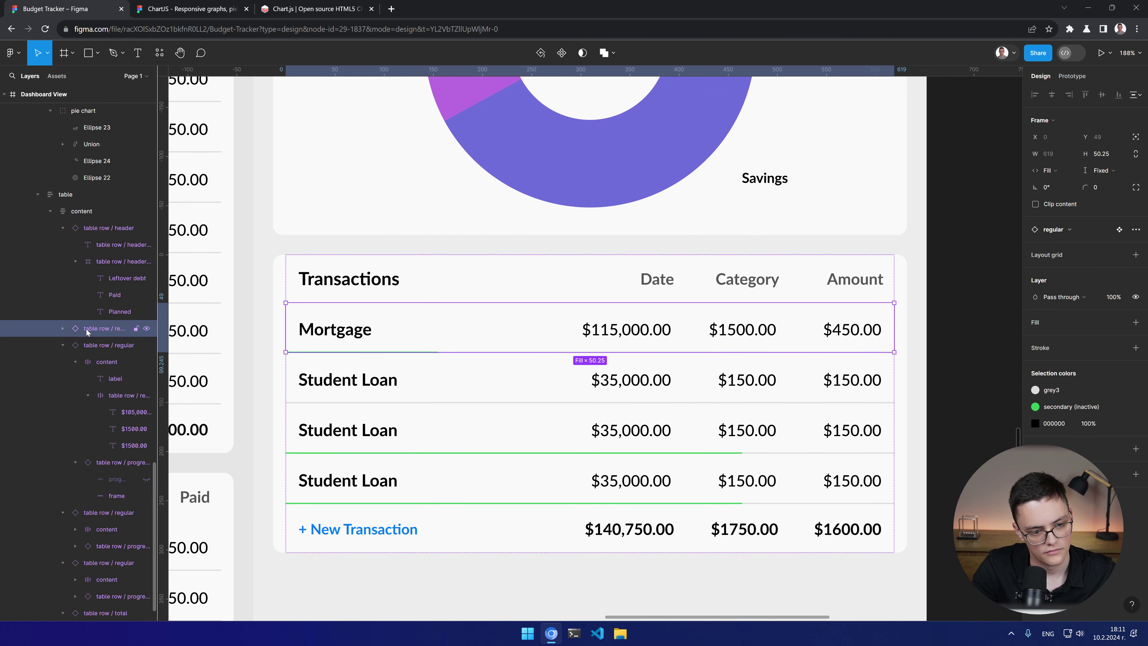
click(62, 329)
click(75, 362)
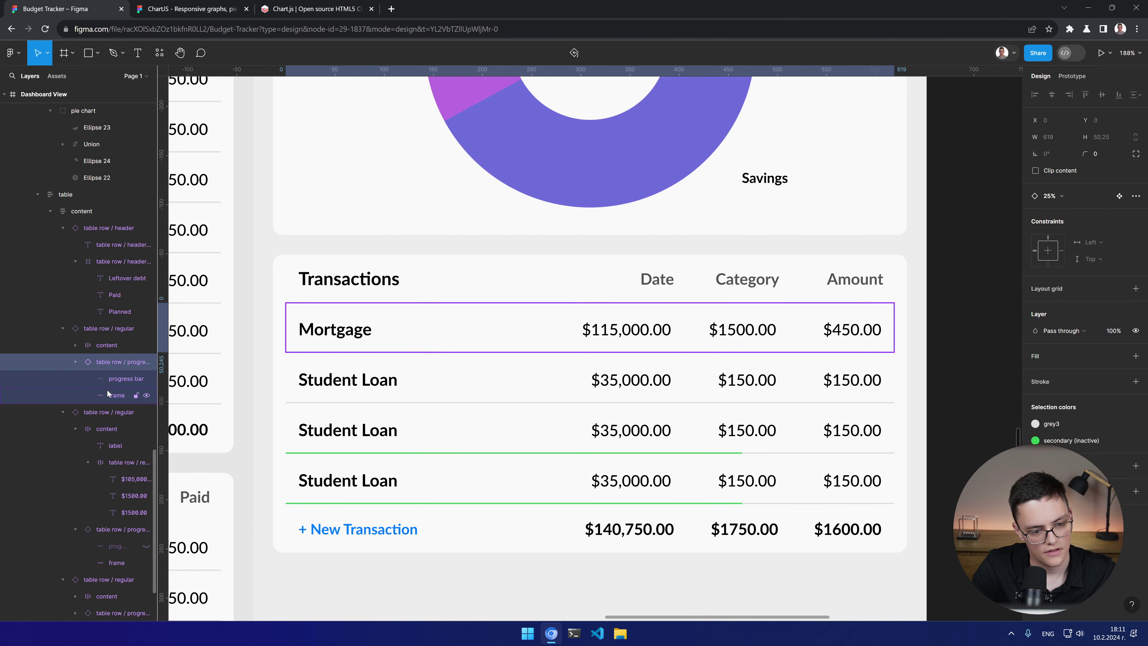
click(113, 379)
key(ctrl+shift+h)
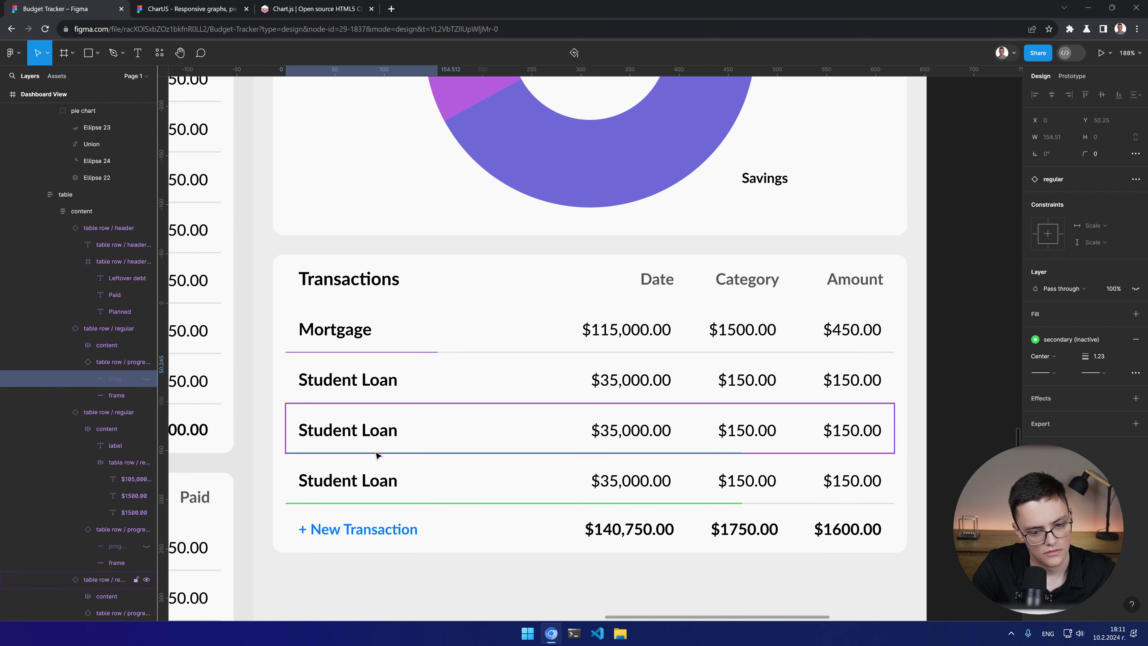
Step: Hide the green progress bar layer in the second Student Loan row of the Transactions table
click(374, 453)
scroll(96, 513, down, 2)
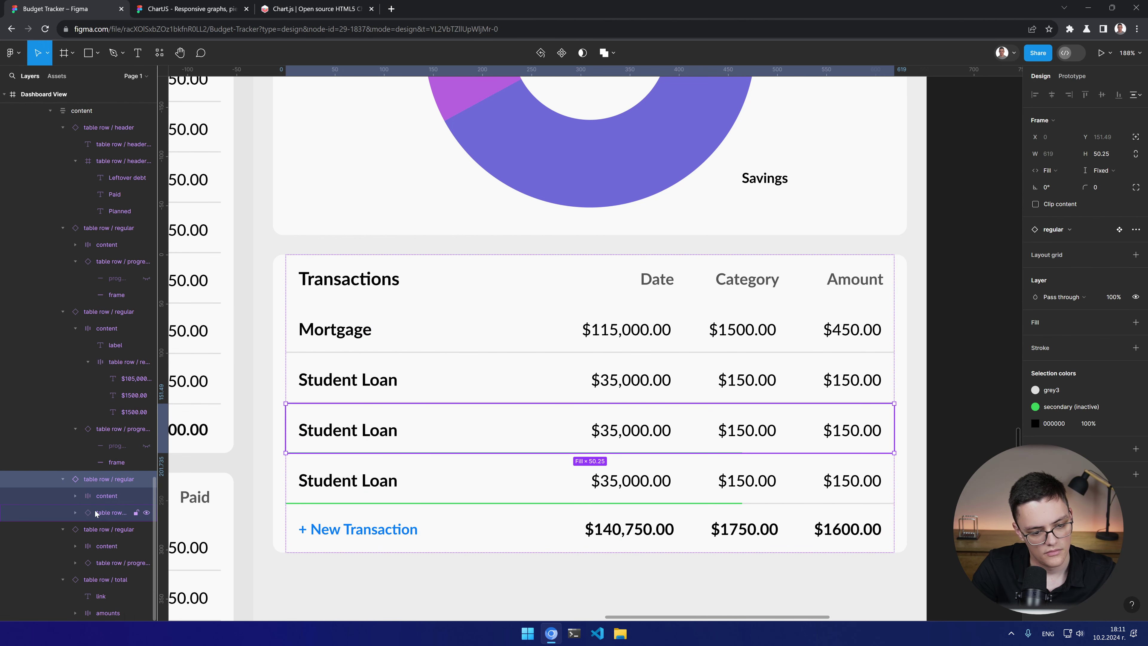
click(76, 512)
click(118, 529)
key(Escape)
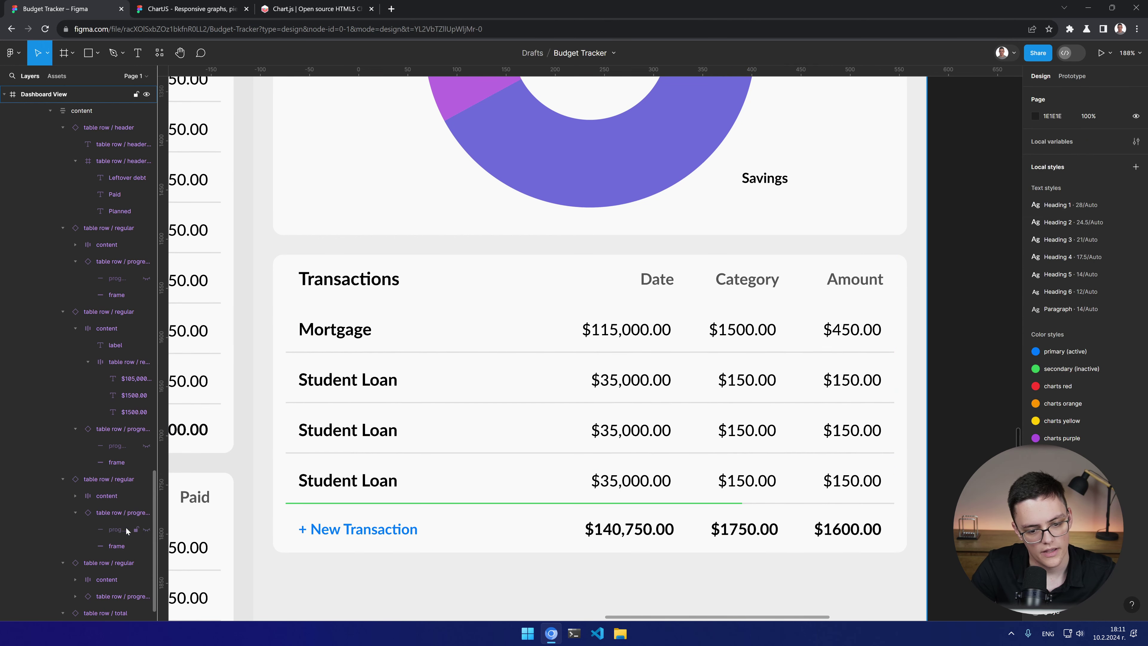
Step: Hide the green progress bar layer in the last Student Loan row of the Transactions table
scroll(80, 570, down, 1)
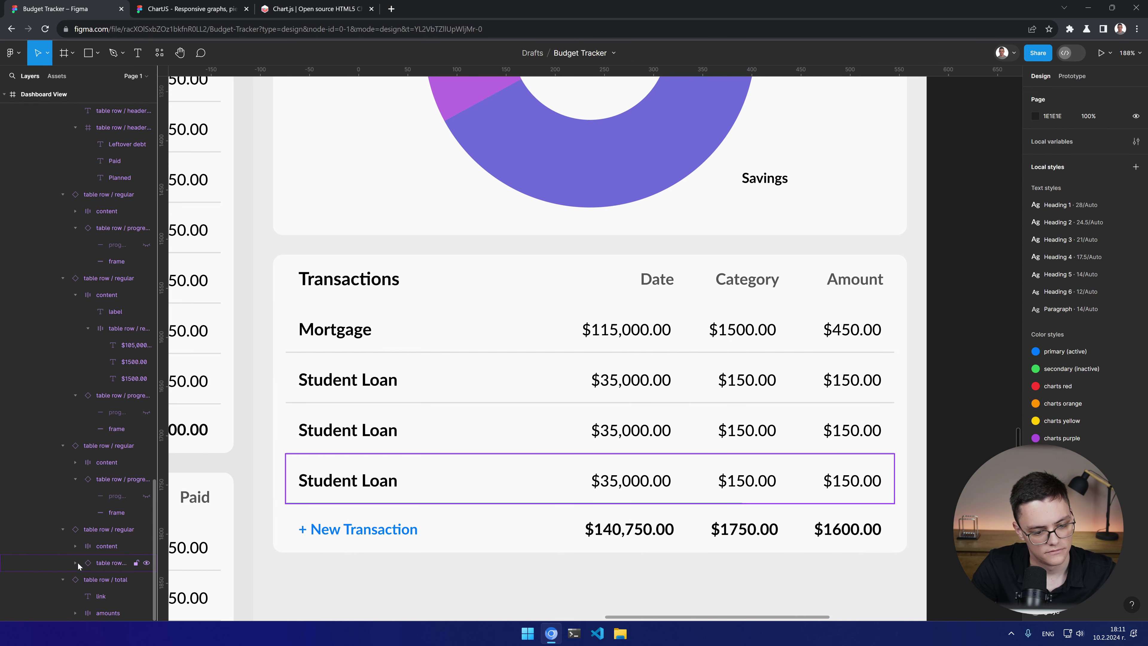
click(78, 561)
click(117, 582)
key(Escape)
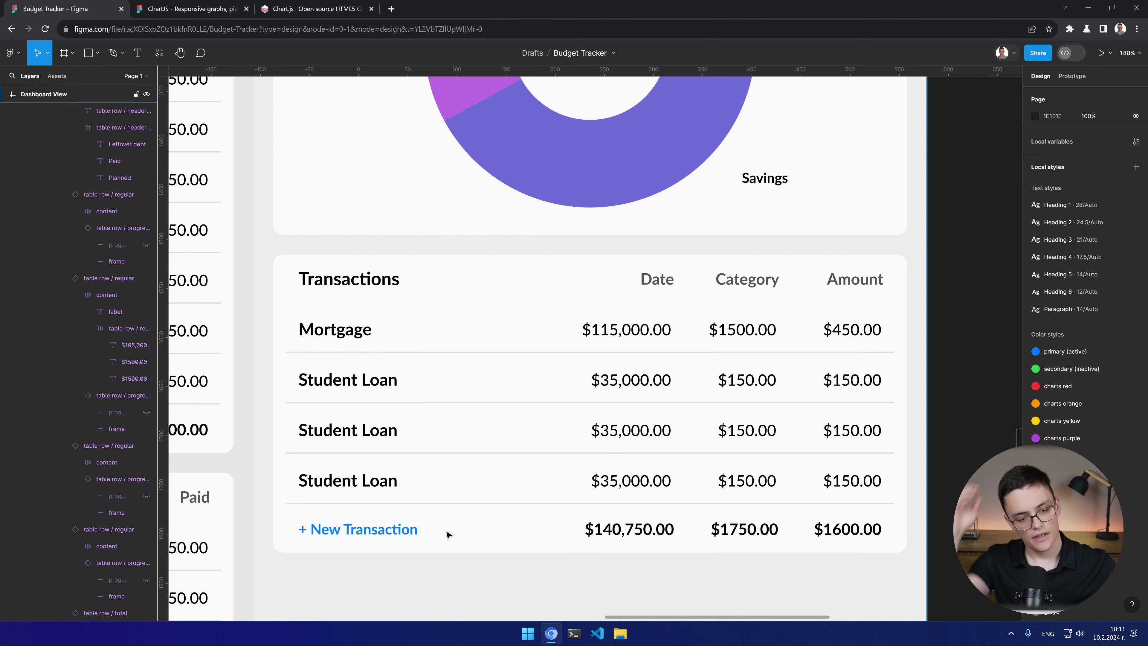
Step: Change the "Mortgage" label in the first row of the Transactions table to "Phone Bill"
scroll(263, 199, down, 1)
scroll(264, 199, down, 3)
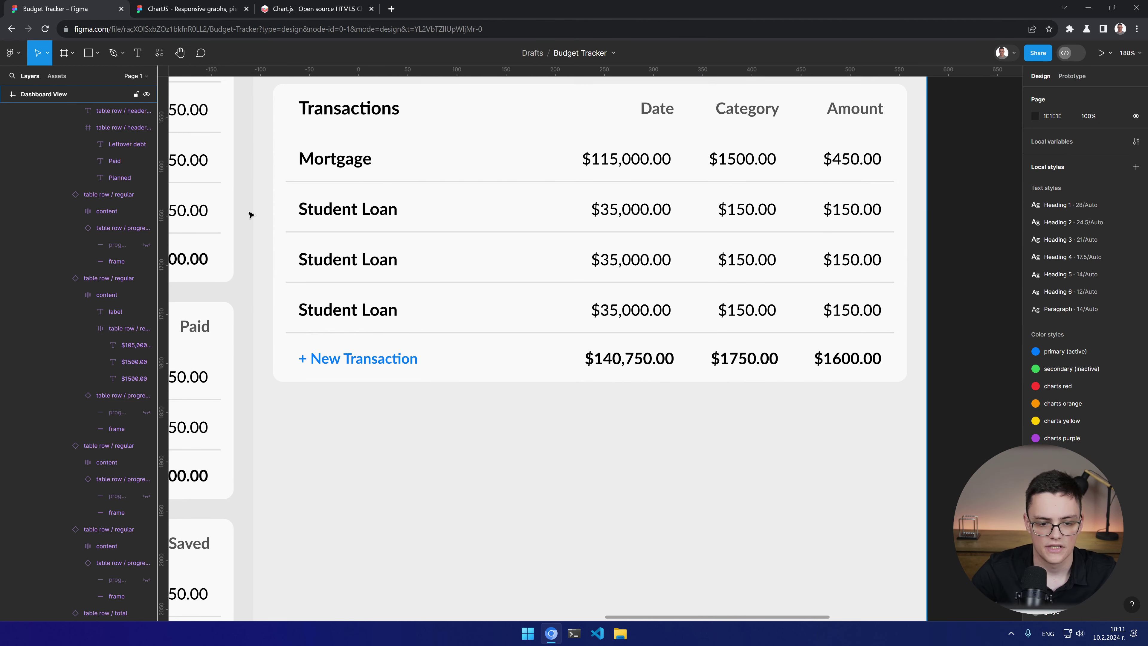
click(326, 159)
double_click(325, 159)
double_click(326, 159)
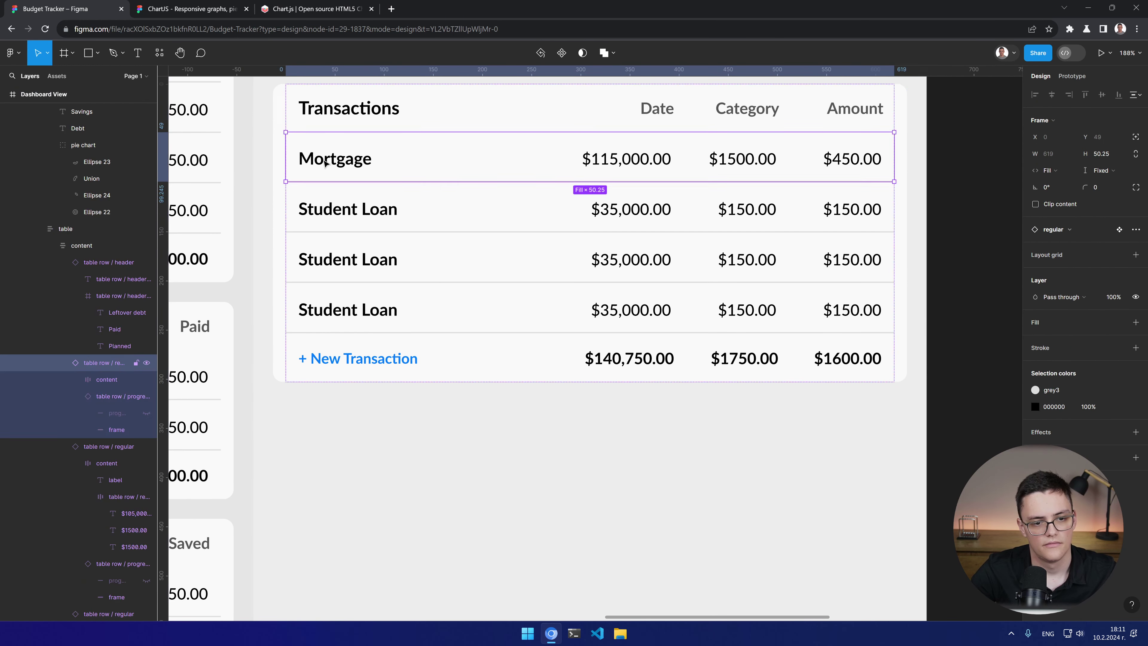
double_click(325, 159)
double_click(350, 161)
text(P)
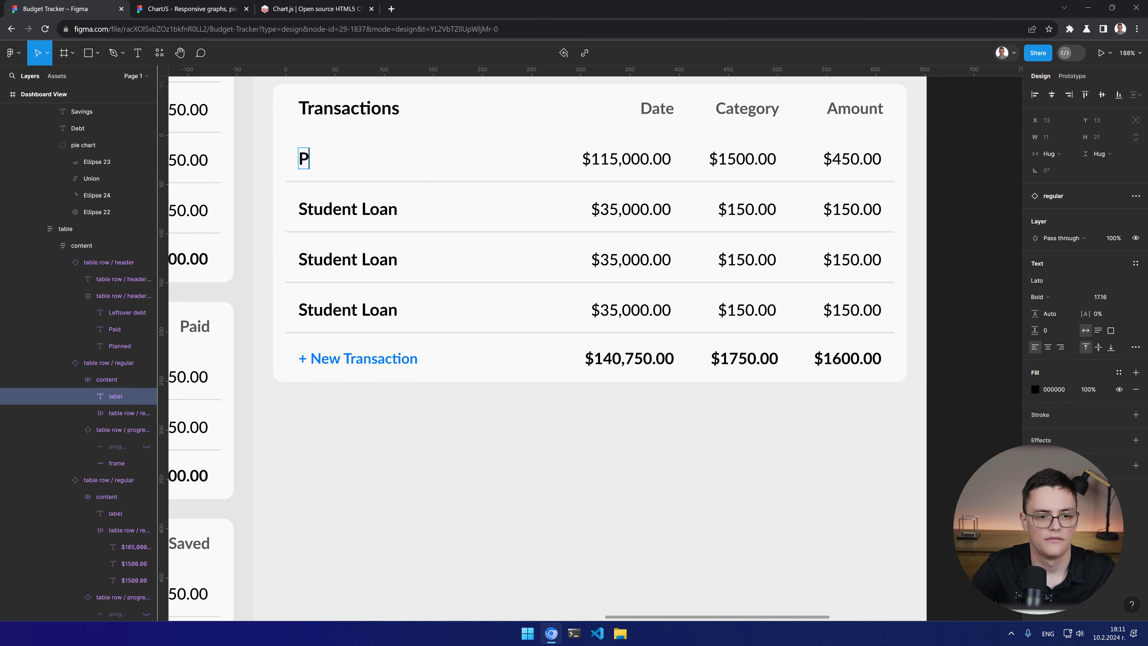
key(BackSpace)
text(Bills to)
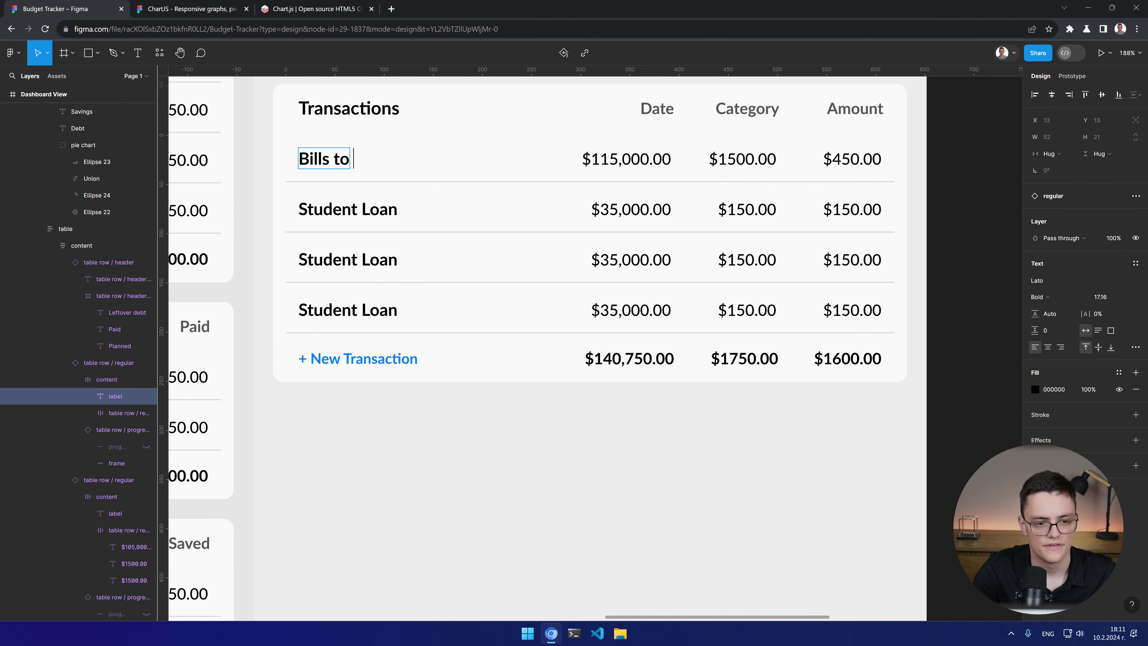
key(ctrl+BackSpace)
key(ctrl+BackSpace)
text(Phone Bill)
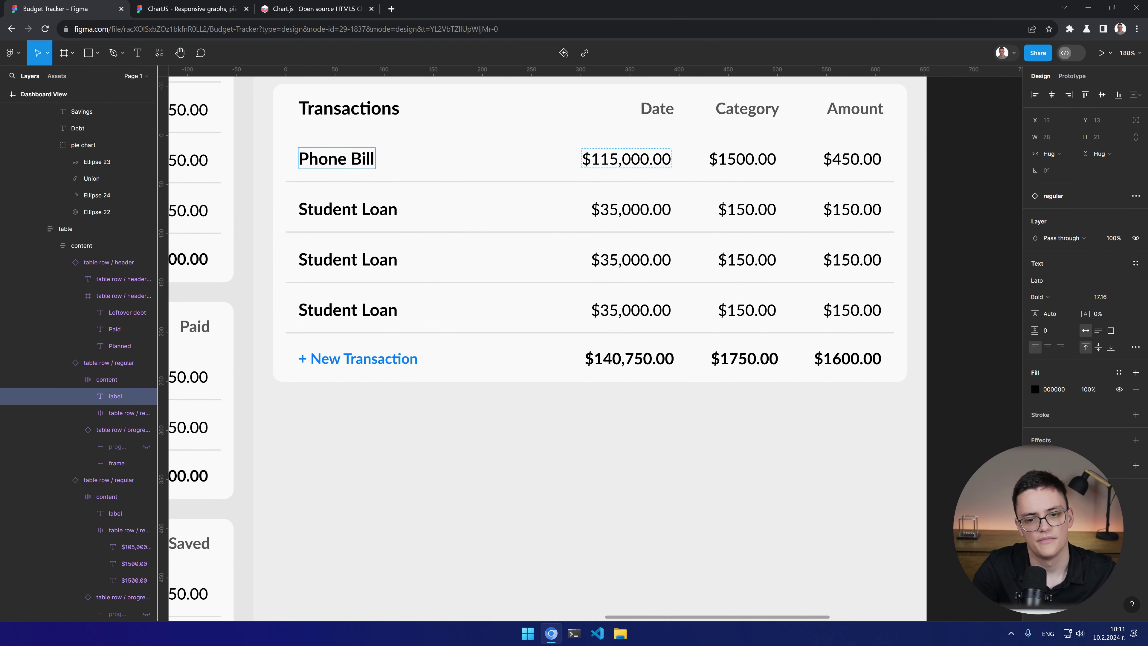
Step: Set the Date value of the Phone Bill row to 22/12/2023
double_click(626, 159)
text(22/12)
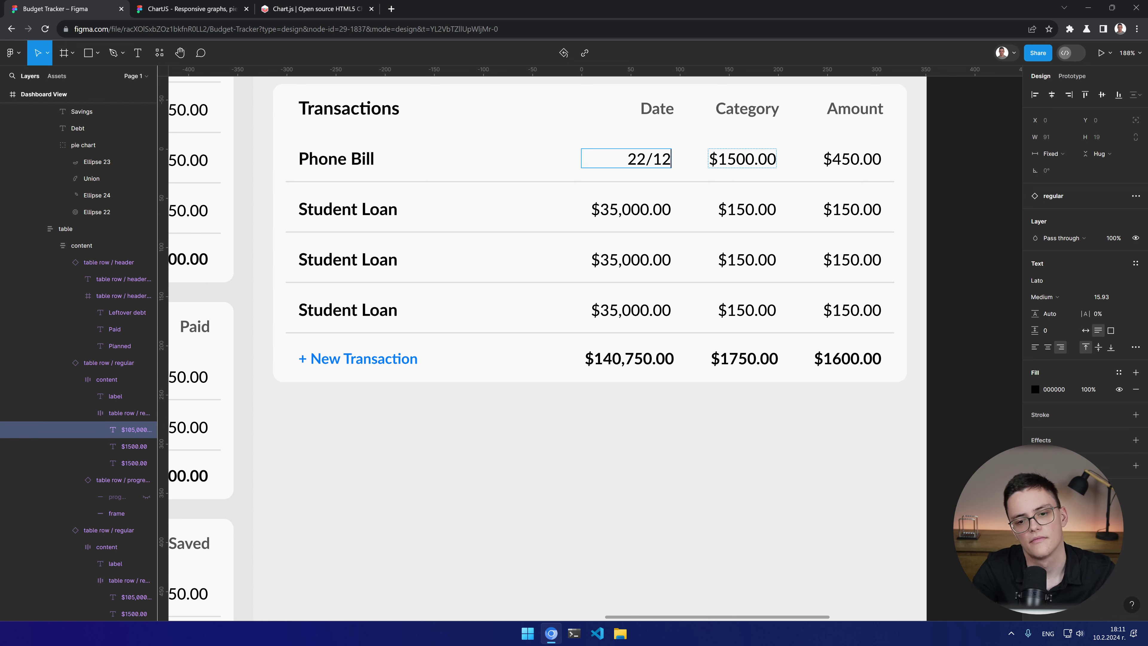
text(/2023)
Step: Set the Date values of the first and second Student Loan rows in the Transactions table to 22/12/2023
double_click(631, 209)
text(2)
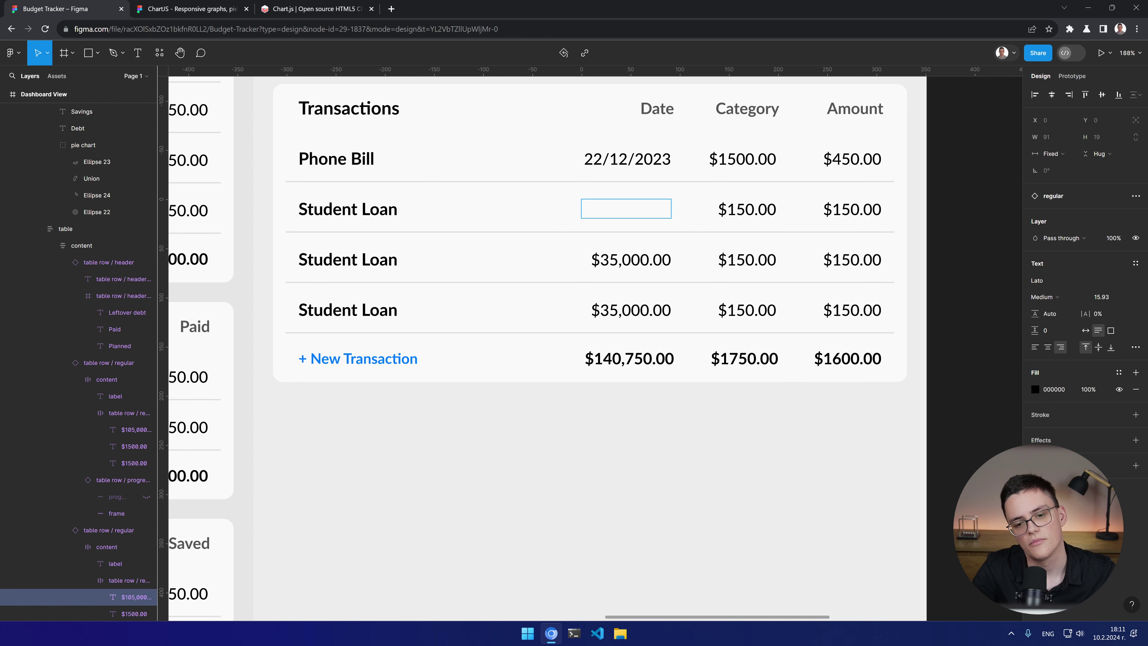
text(2/12/2023)
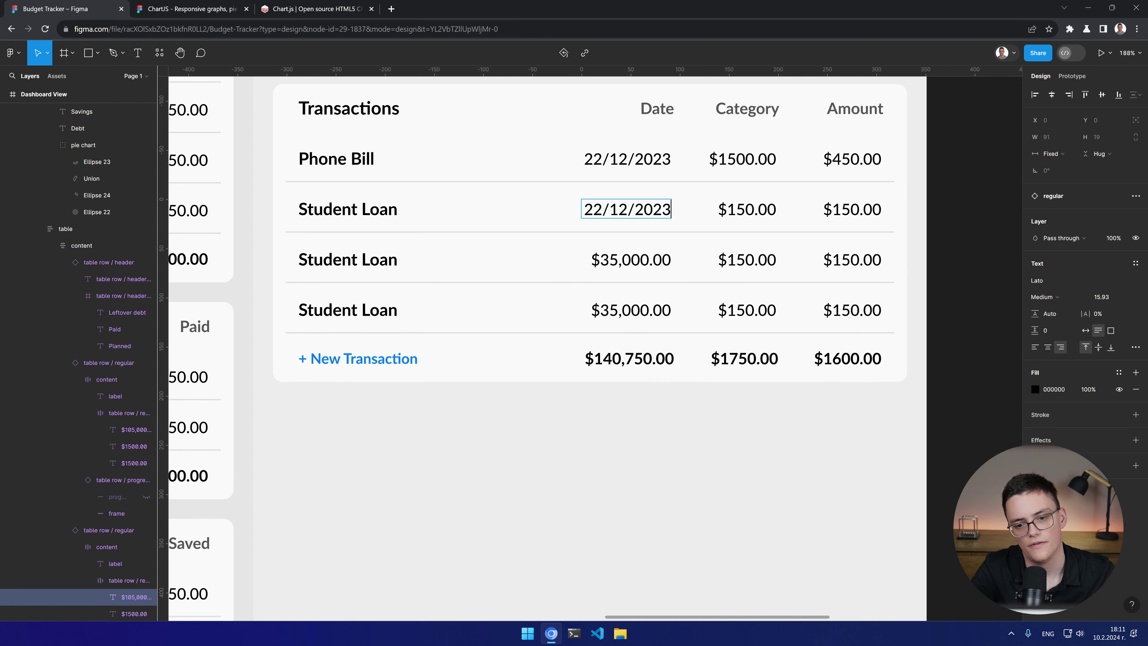
double_click(632, 260)
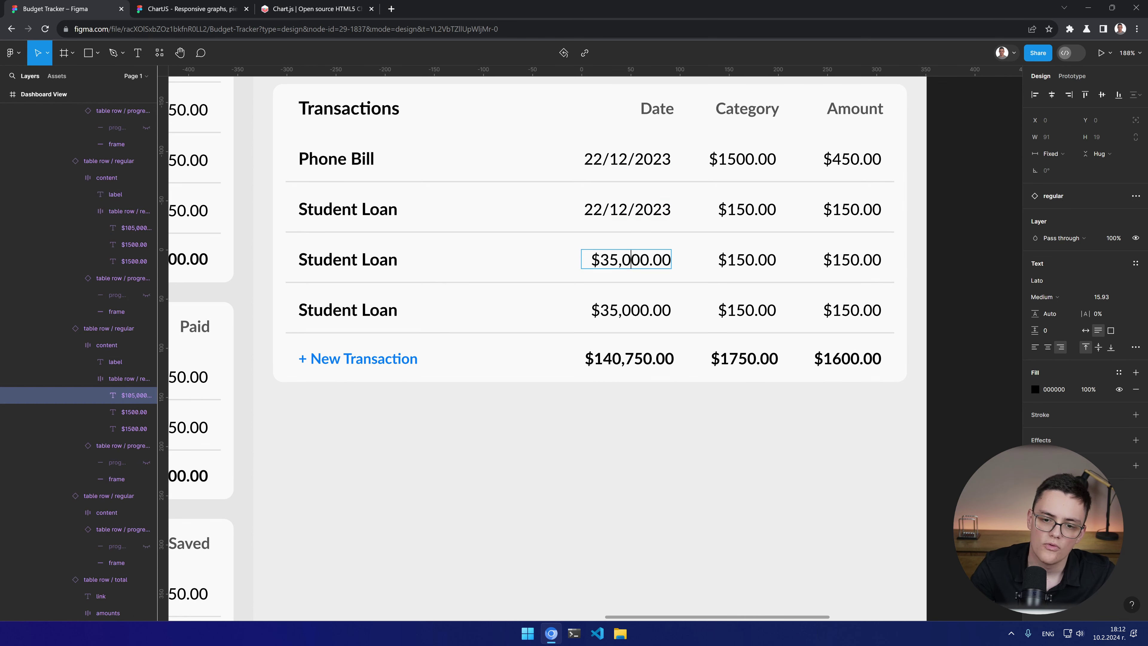
double_click(635, 259)
key(ctrl+a)
text(22/)
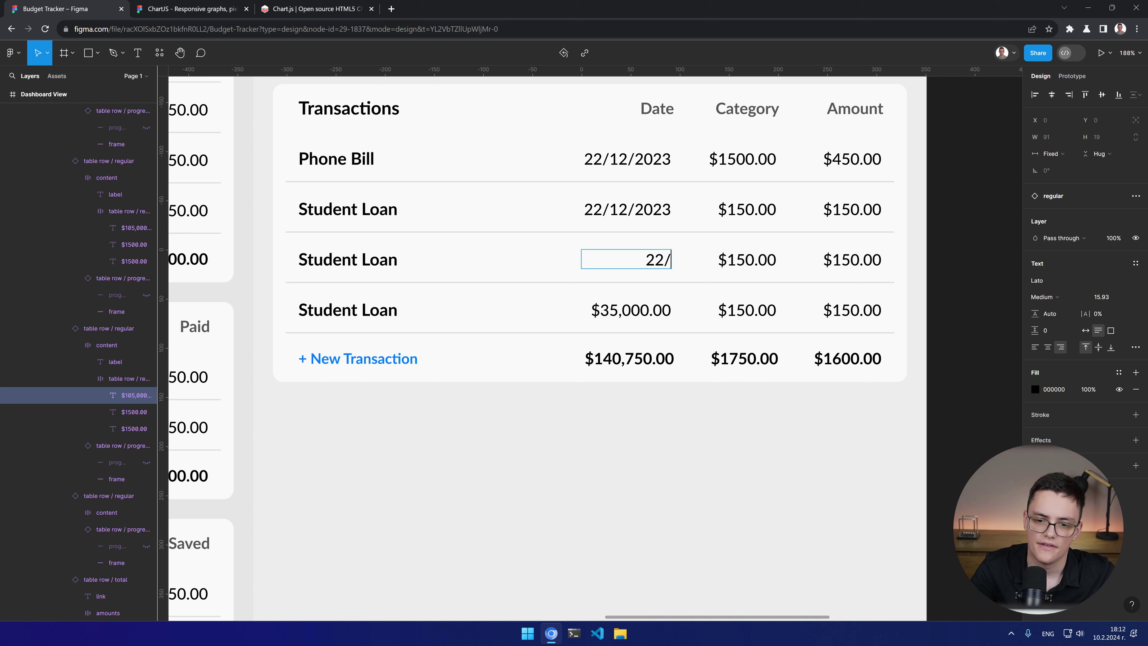
text(12/2023)
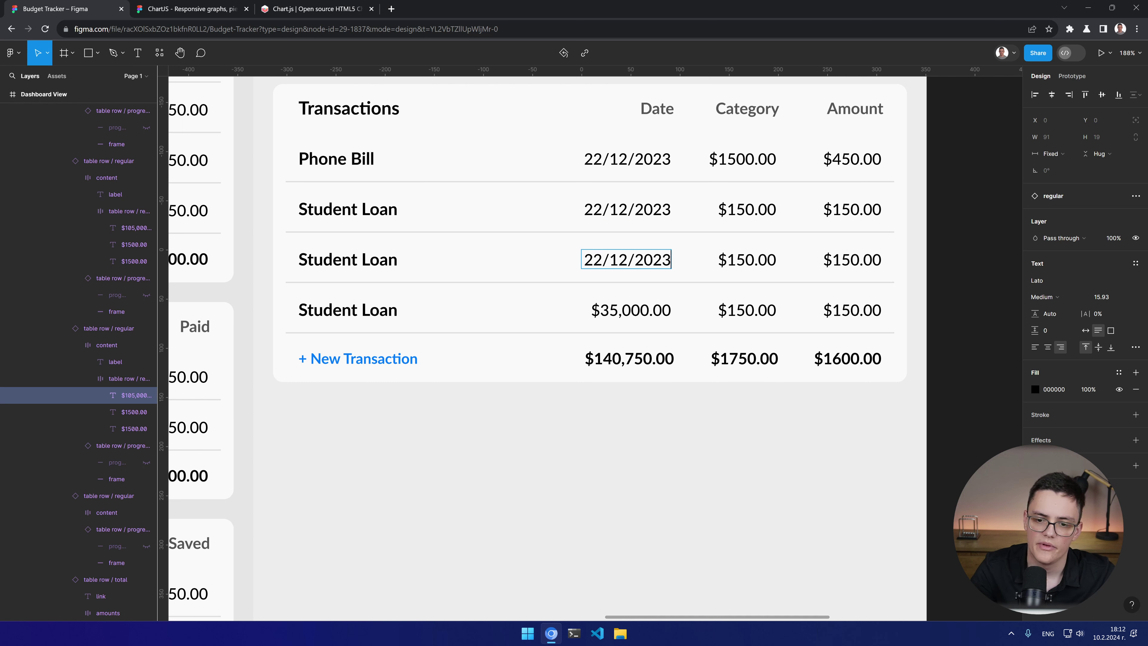
Step: Set the Date value of the last Student Loan row in the Transactions table to 22/12/2023
double_click(611, 306)
key(ctrl+a)
text(22/)
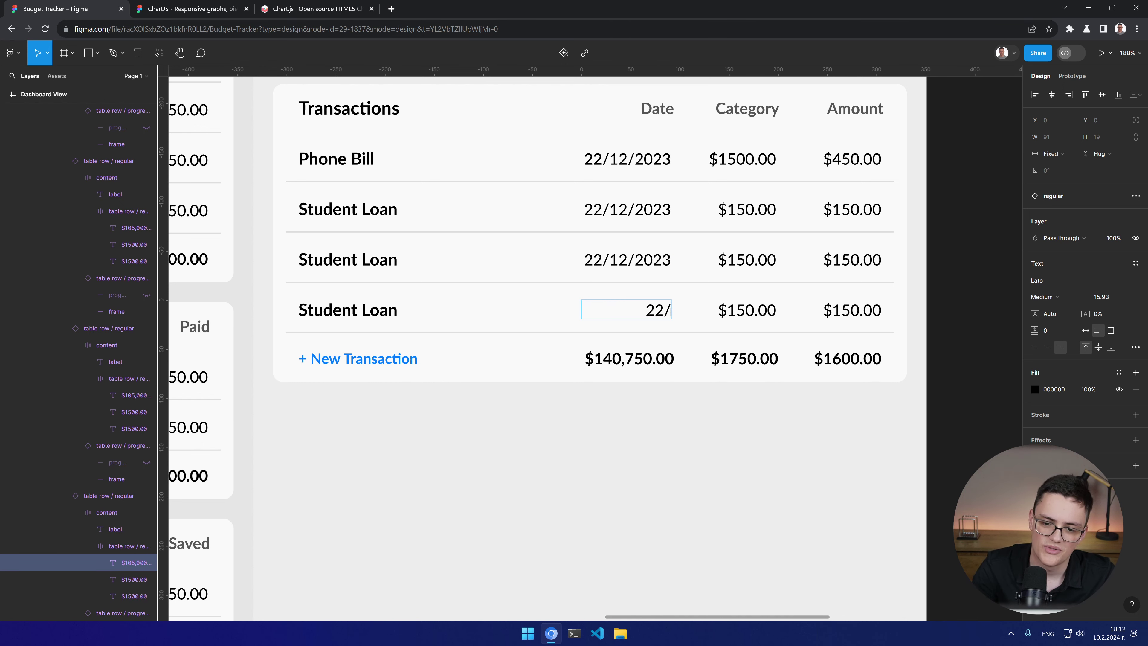
text(12/2023)
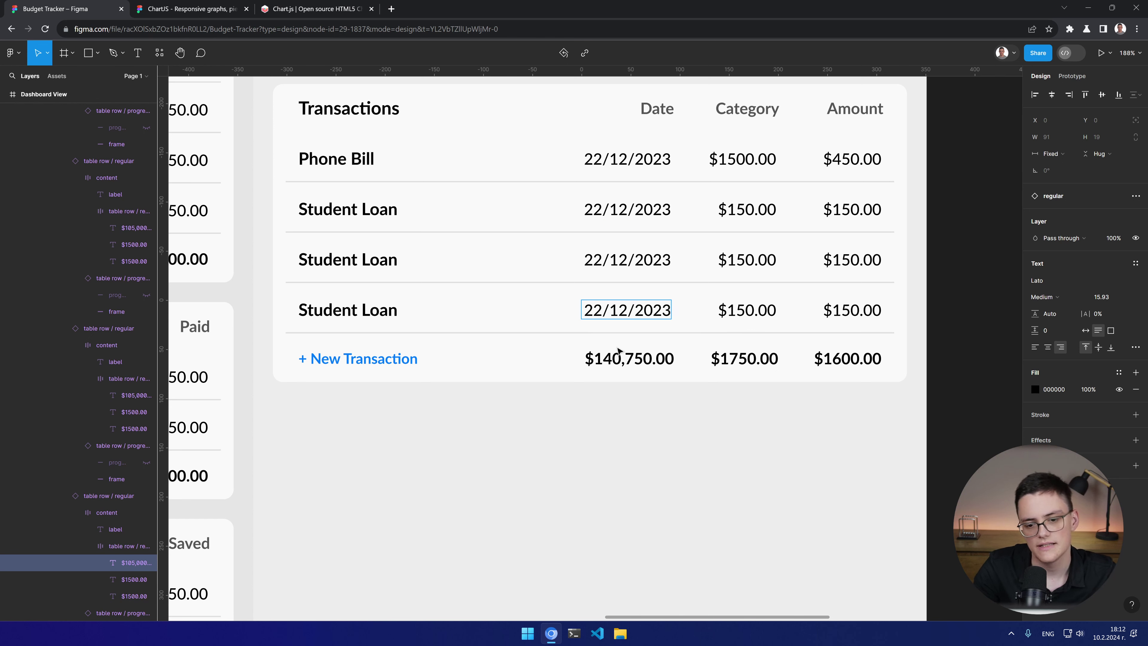
key(Escape)
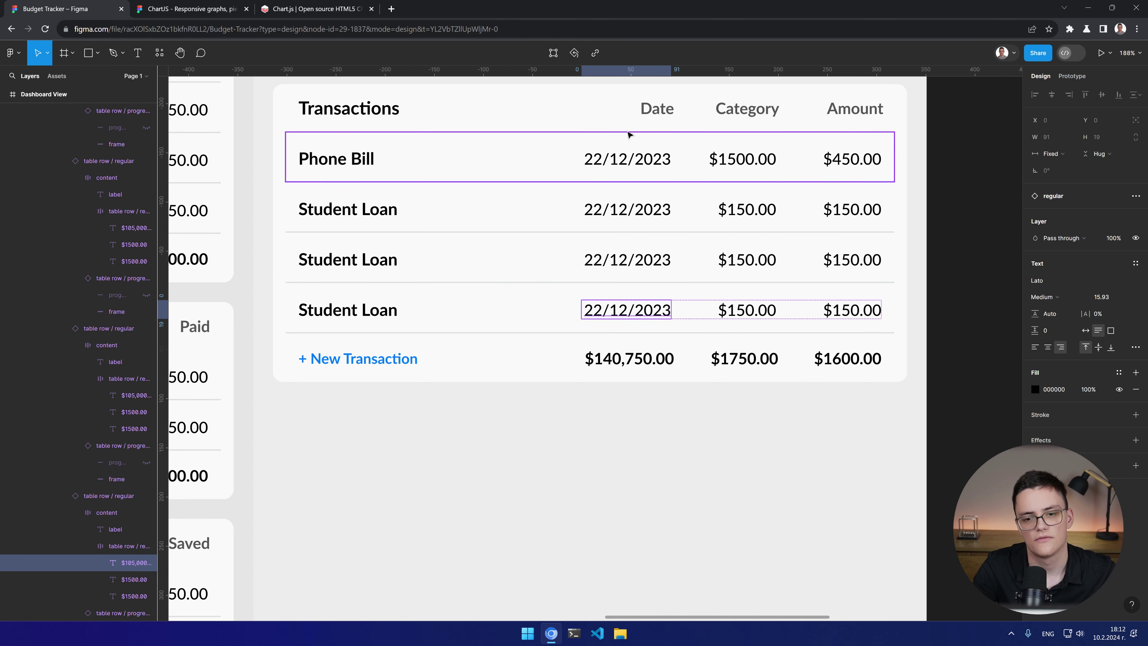
Step: Change the first "Student Loan" label, directly below Phone Bill in the Transactions table, to "Groceries @ Store"
click(348, 210)
double_click(347, 214)
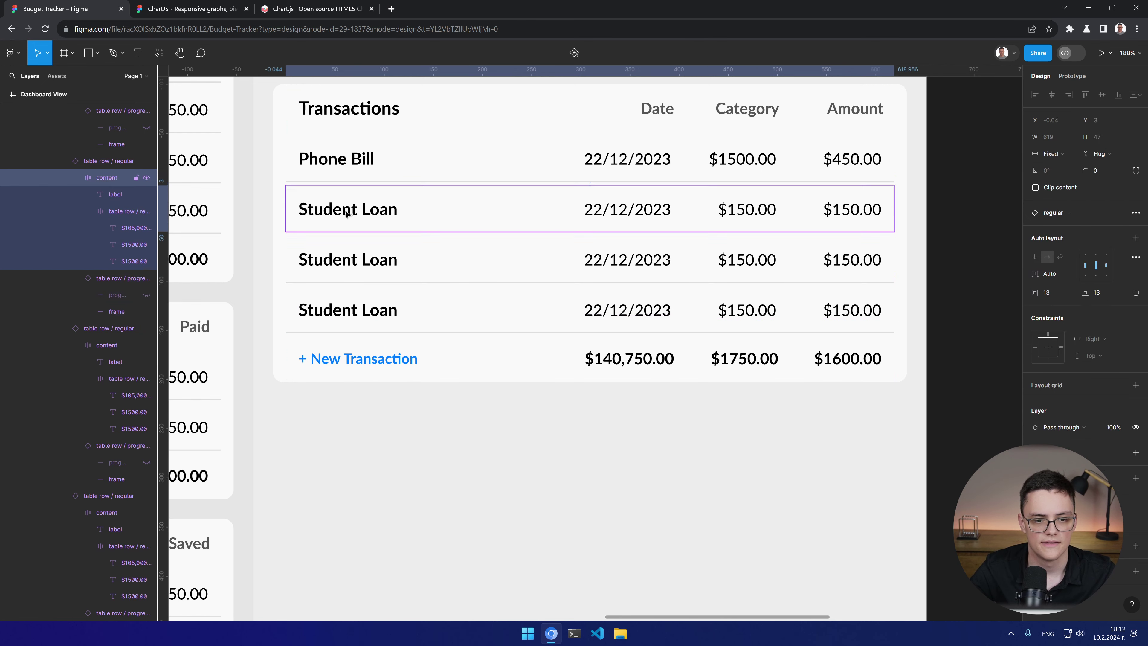
key(ctrl+a)
text(Gro)
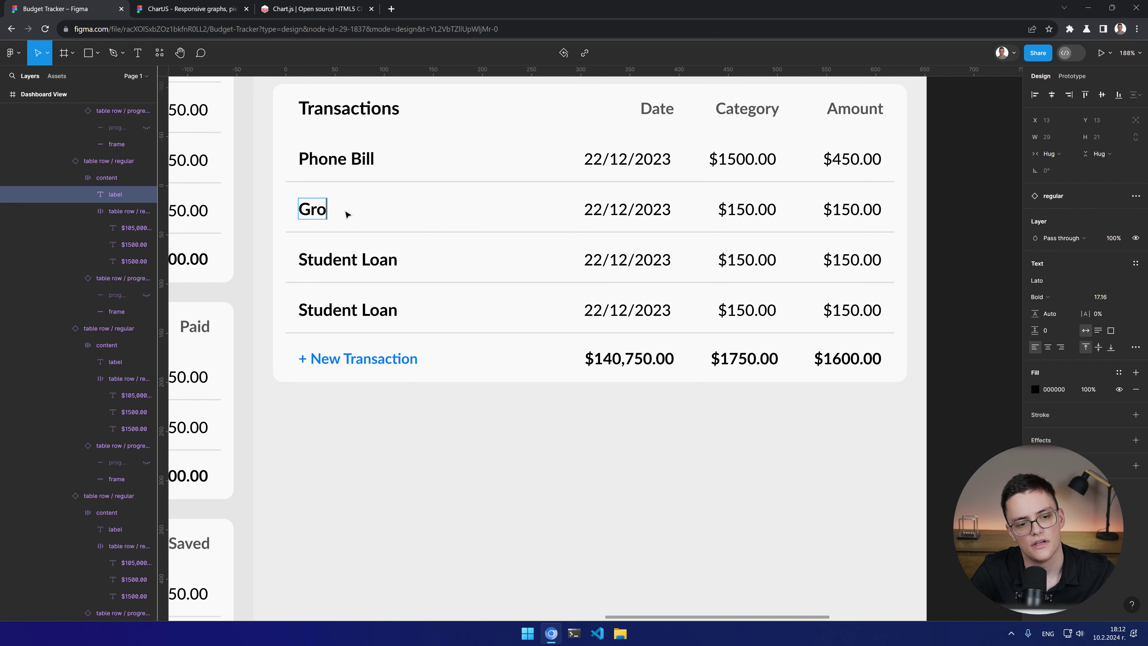
text(ceries @ STo)
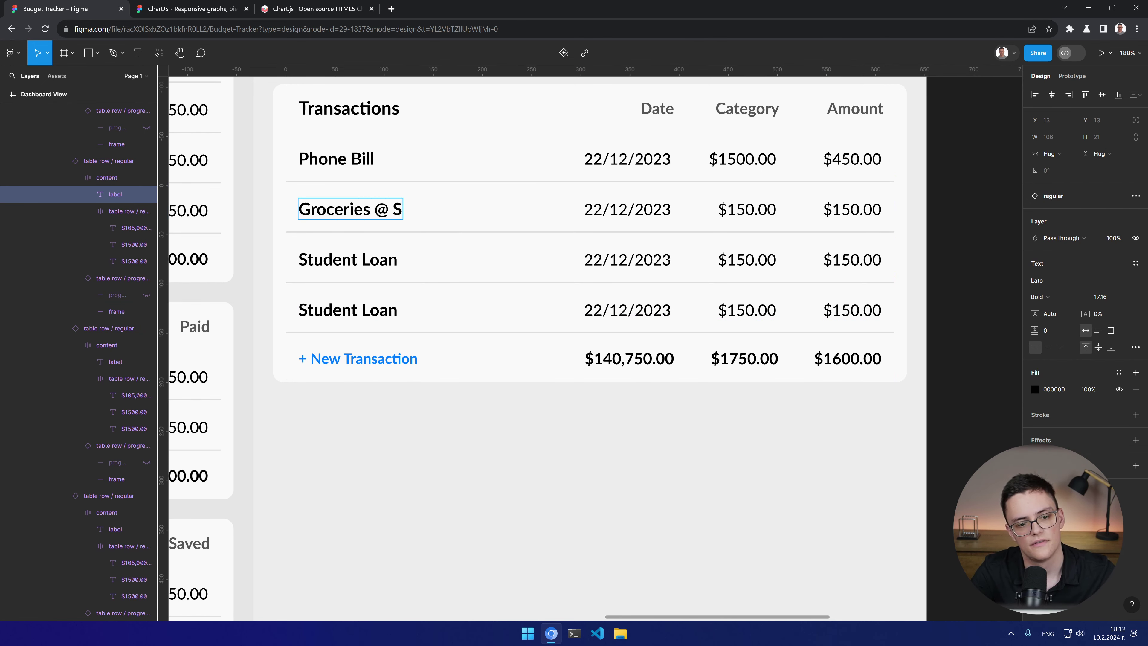
key(BackSpace)
key(BackSpace)
text(tore)
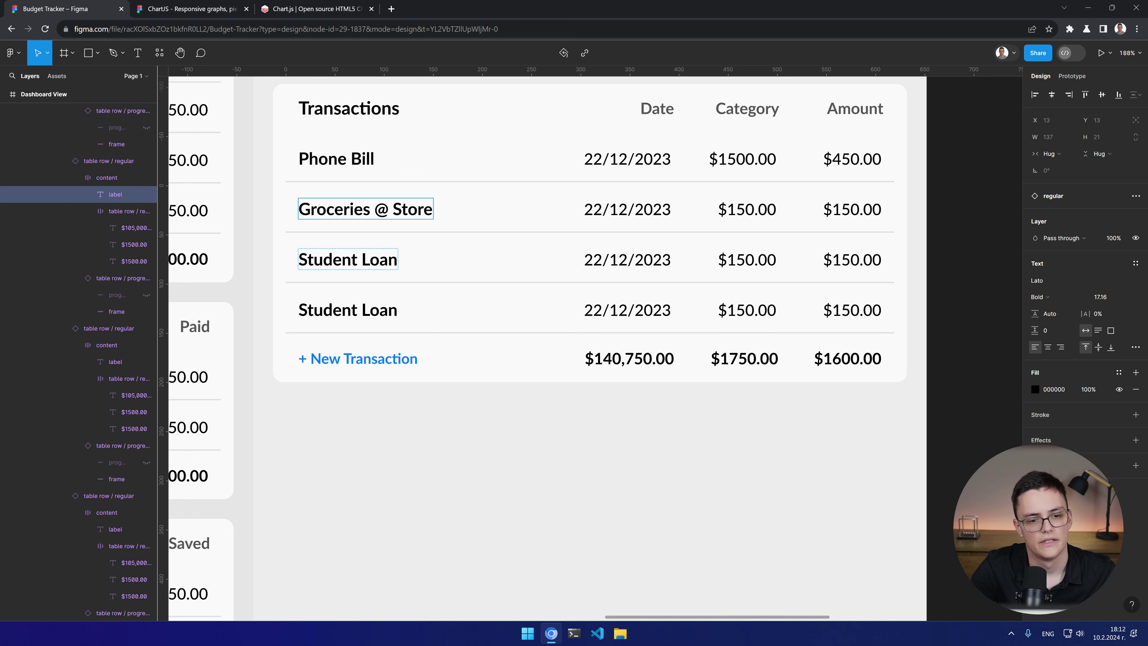
Step: Change the "Student Loan" label in the third row of the Transactions table to "Gift"
double_click(348, 259)
key(BackSpace)
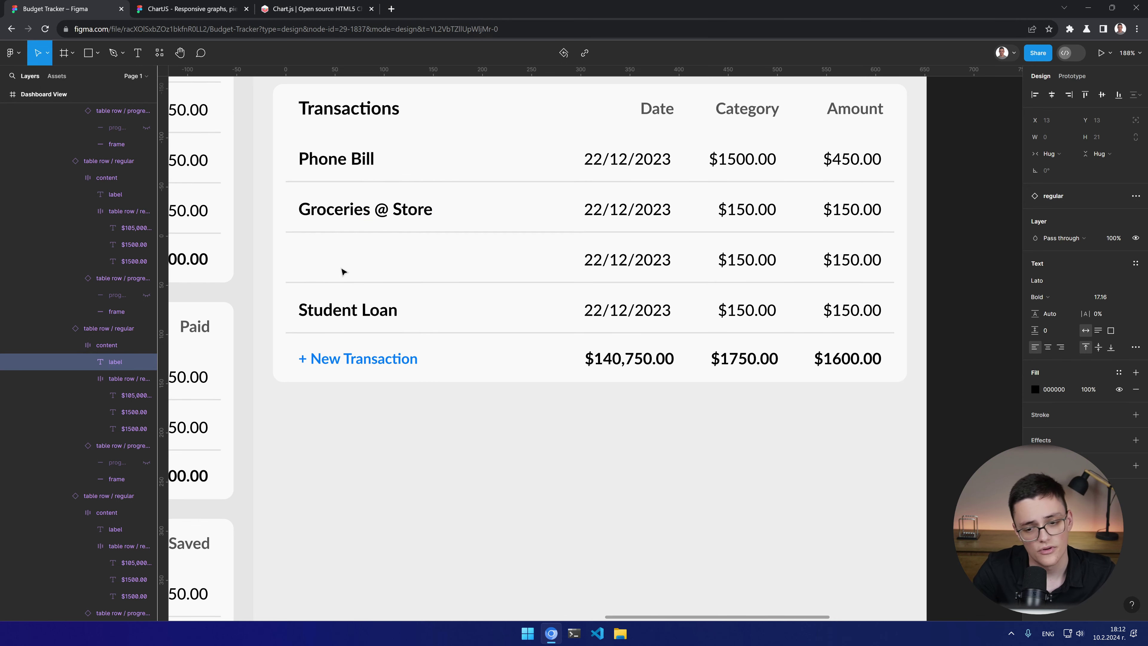
text(G)
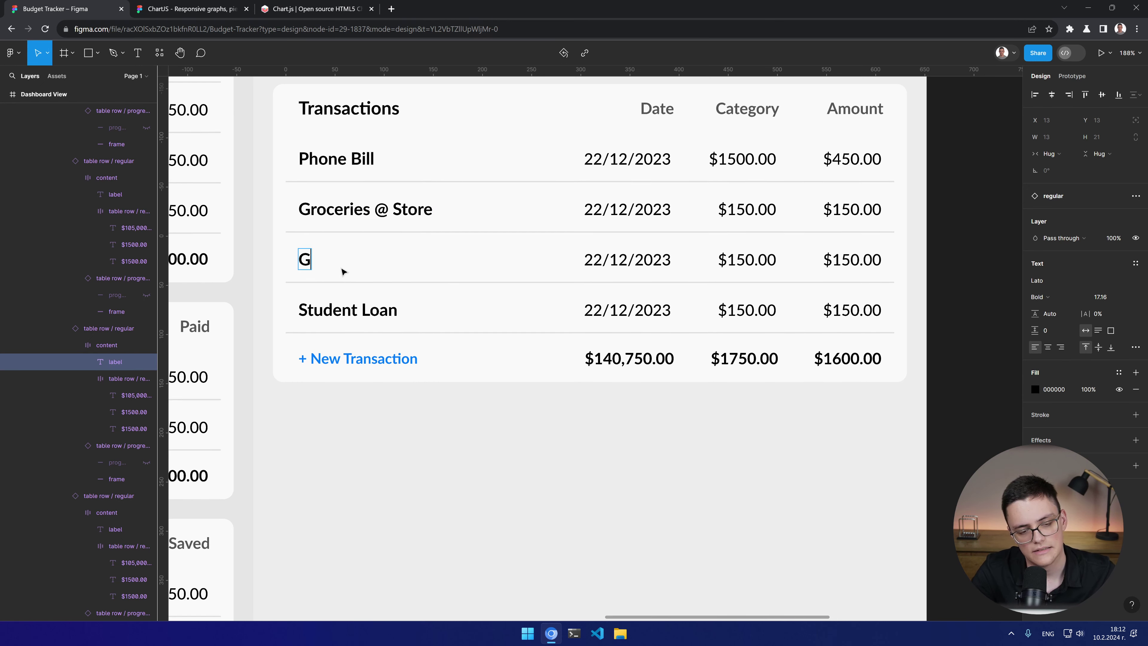
text(ift sh)
key(BackSpace)
key(BackSpace)
key(BackSpace)
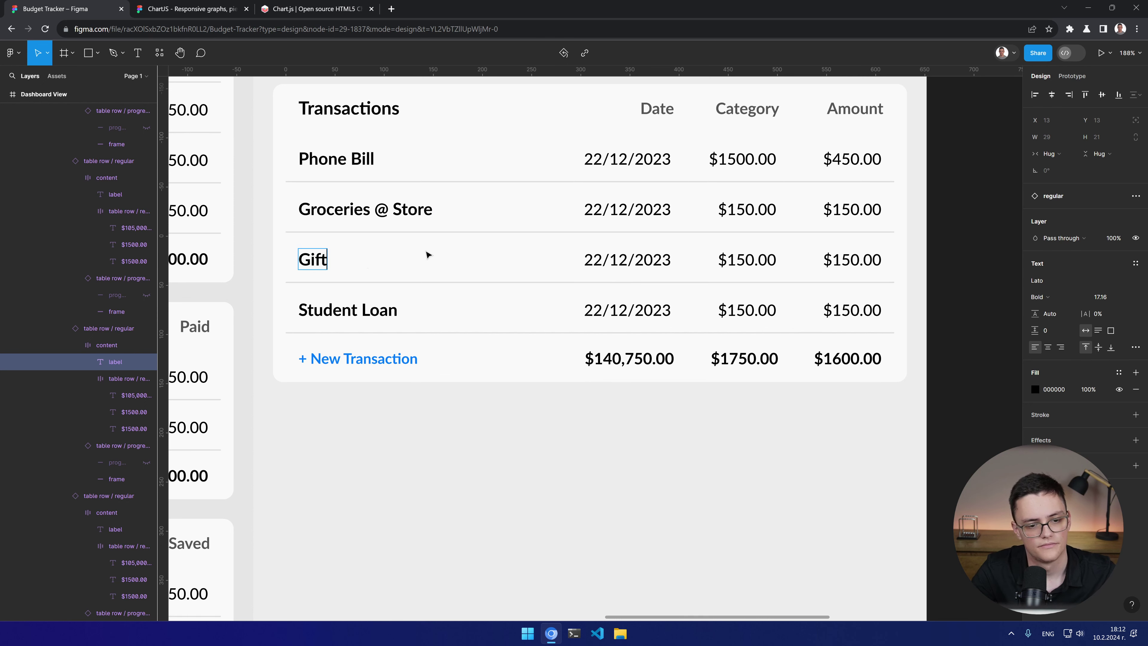
Step: Change the remaining "Student Loan" label in the fourth row of the Transactions table to "Dinner @ Restaurant"
double_click(348, 310)
key(BackSpace)
text(Dinn)
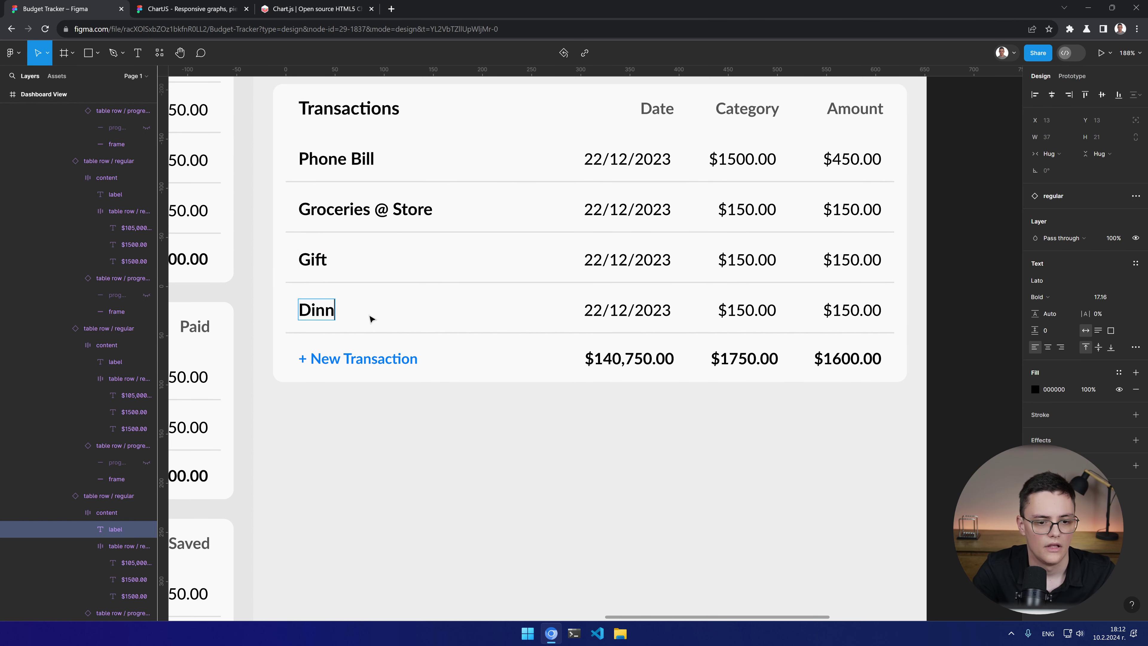
text(er @ Restaurant)
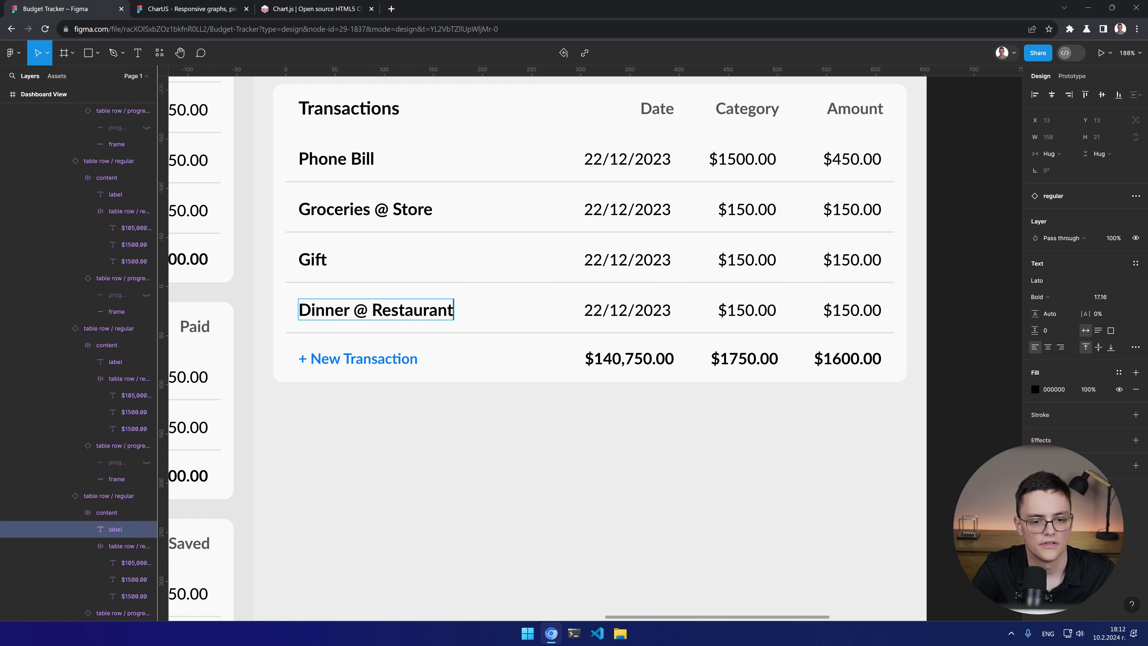
key(Escape)
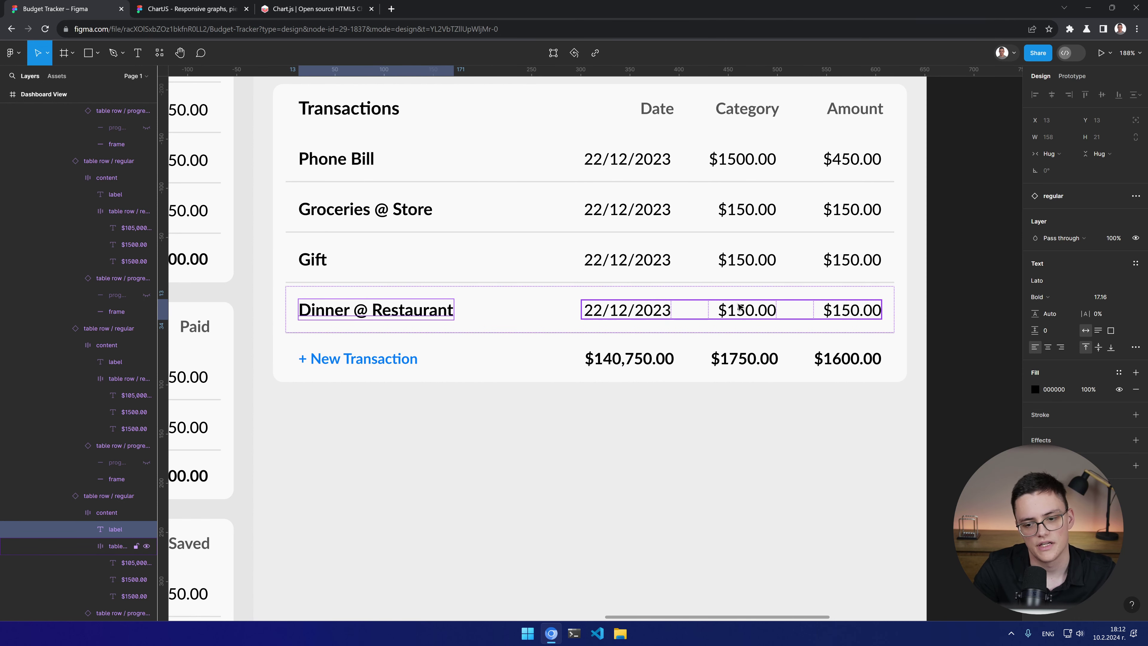
Step: Set the value under Category in the Phone Bill row to $56.40
click(757, 163)
double_click(757, 162)
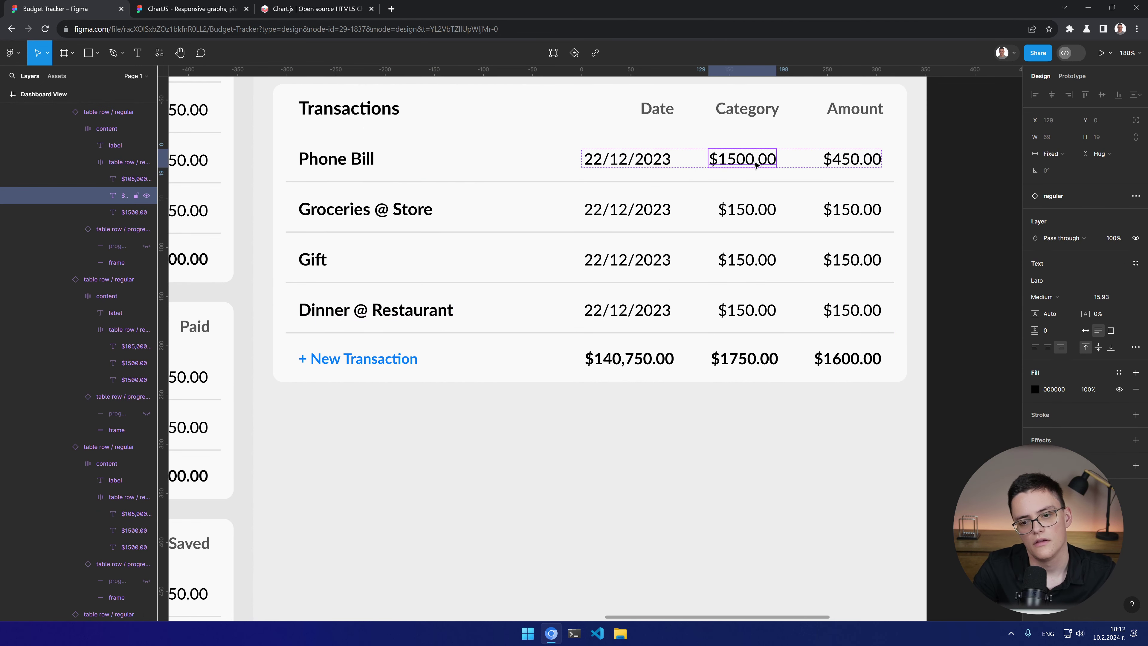
double_click(757, 161)
text($564)
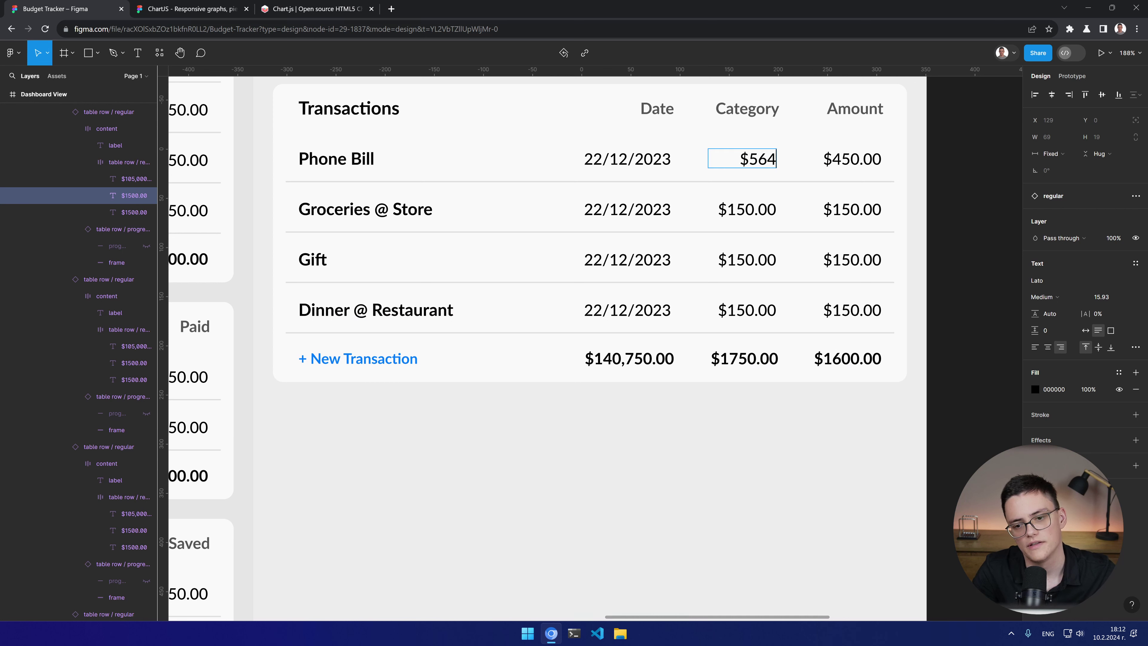
key(BackSpace)
text(.40)
Step: Set the value under Category in the Groceries @ Store row to $125.30
double_click(747, 209)
double_click(746, 209)
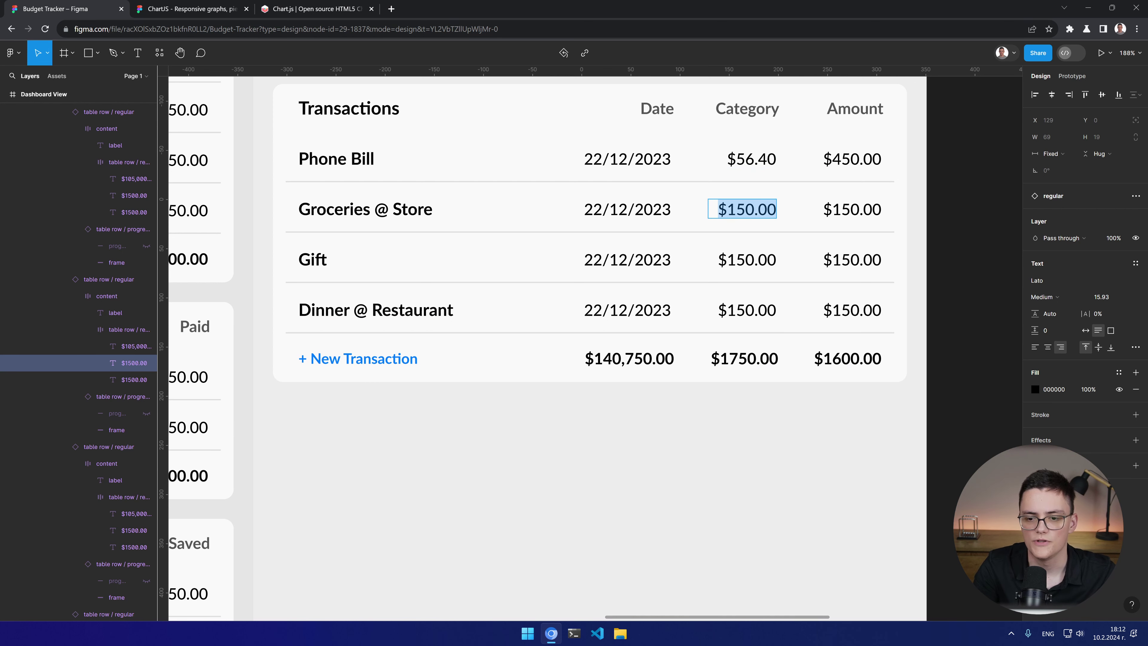
text($15)
key(BackSpace)
key(BackSpace)
text(125)
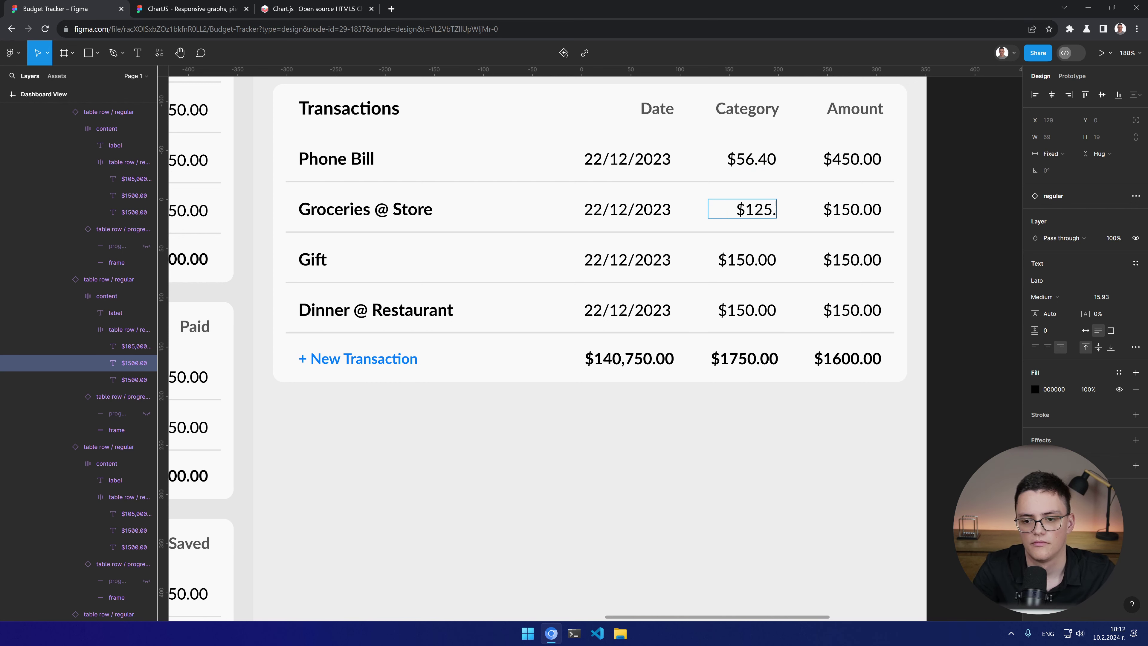
text(.30)
Step: Set the value under Category in the Gift row to $95.50
double_click(747, 259)
double_click(746, 259)
text($100)
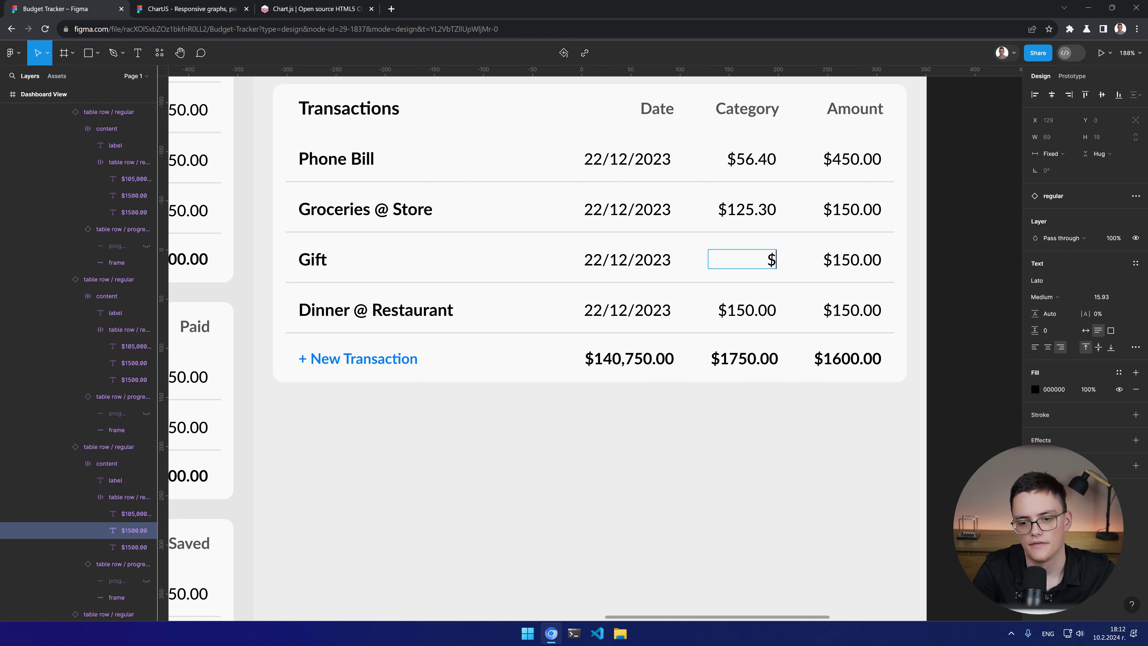
key(BackSpace)
key(BackSpace)
key(BackSpace)
text(95.50)
Step: Set the value under Category in the Dinner @ Restaurant row to $150.50
double_click(747, 310)
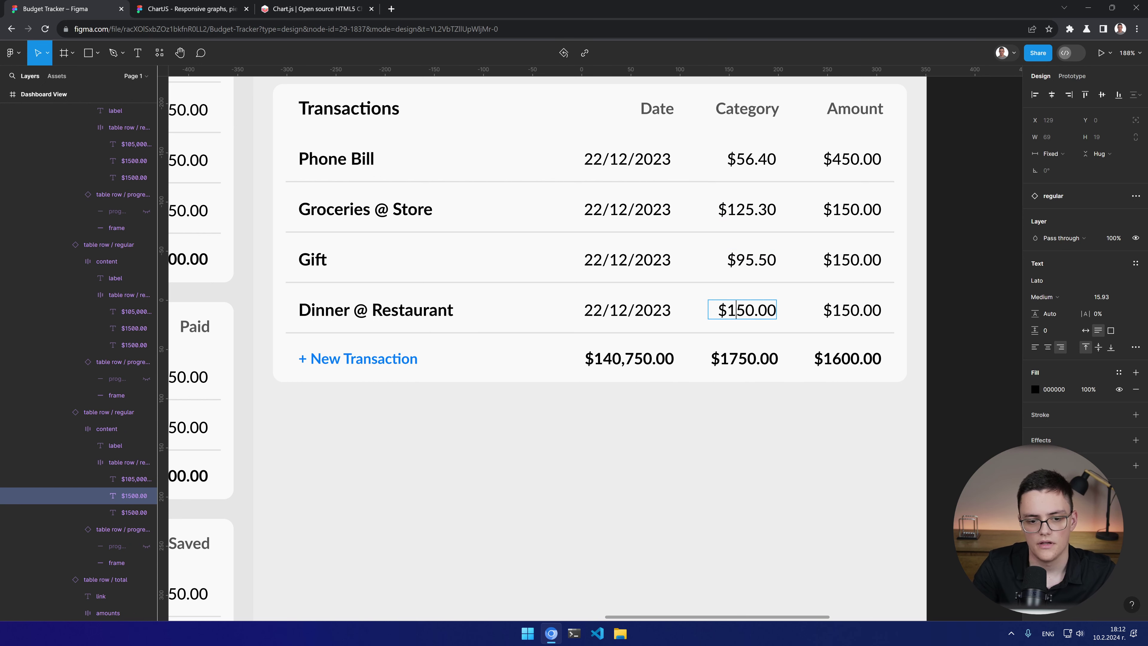
double_click(746, 309)
key(Right)
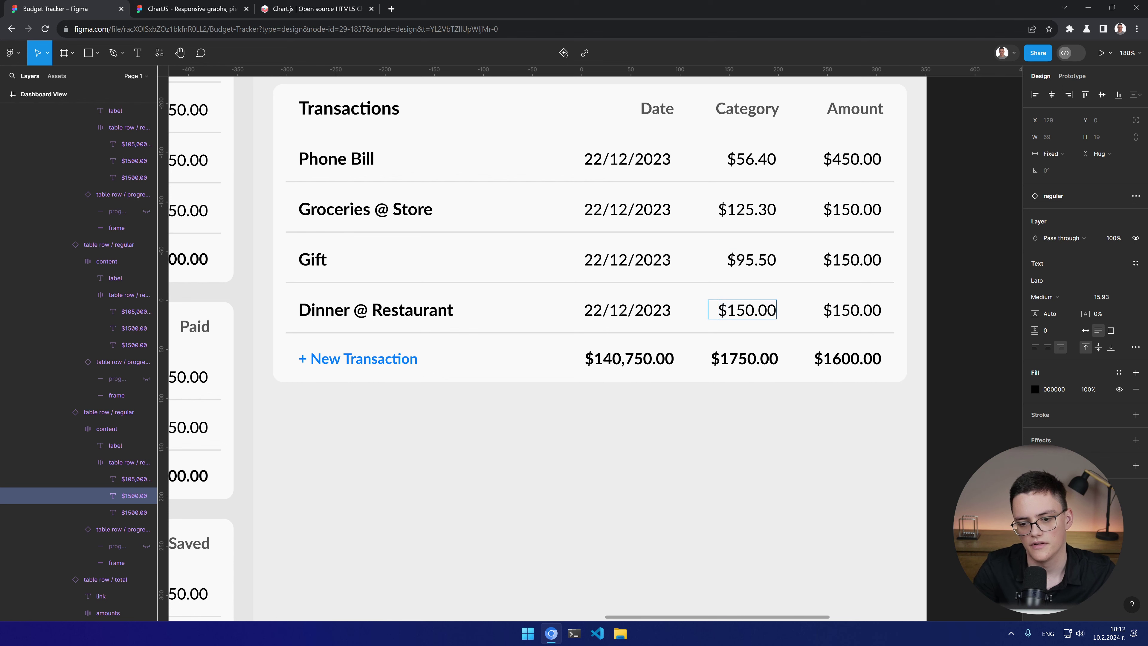
key(BackSpace)
key(BackSpace)
text(50)
key(Escape)
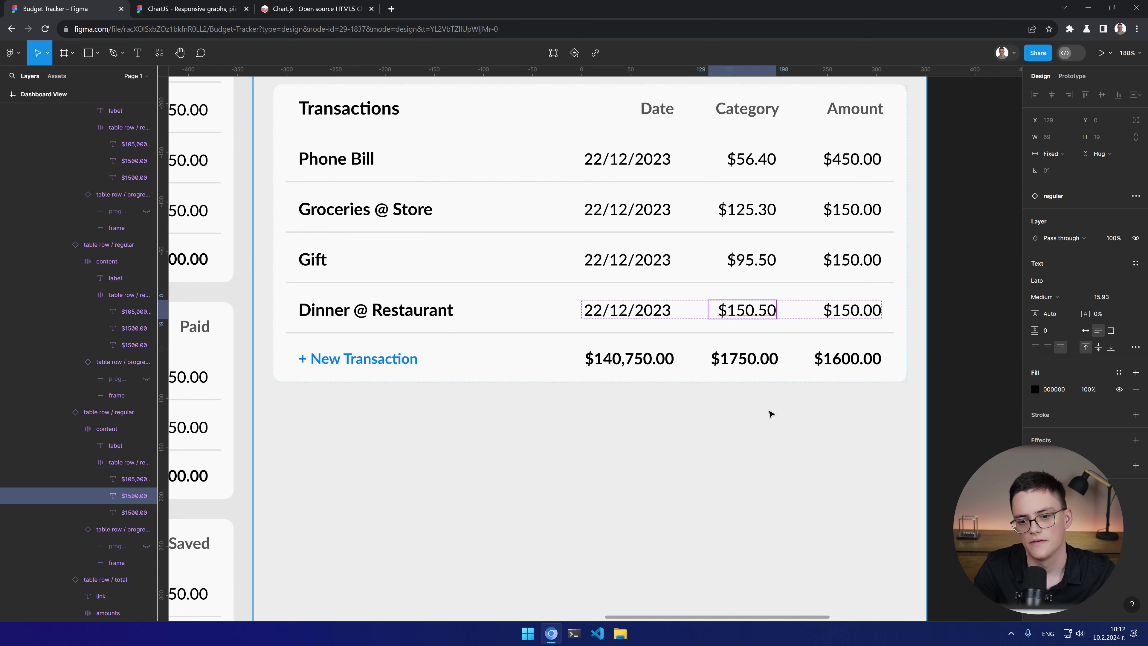
Step: Set the Amount to $56.40 in the Phone Bill row and to $125.30 in the Groceries @ Store row
double_click(874, 164)
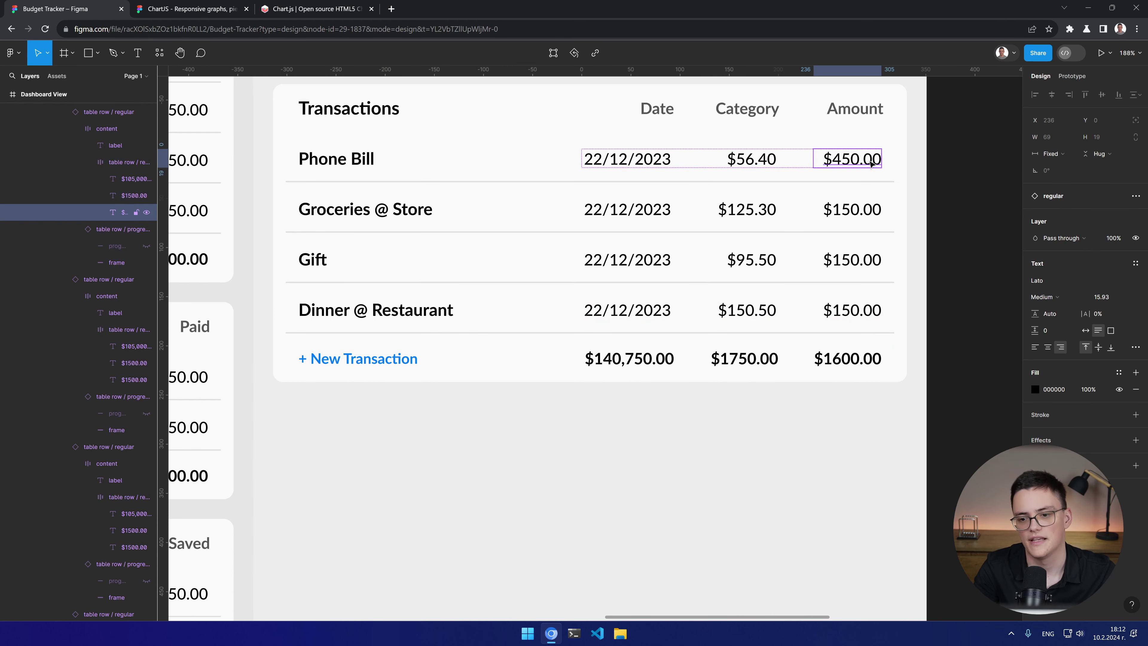
double_click(874, 164)
text(56.40)
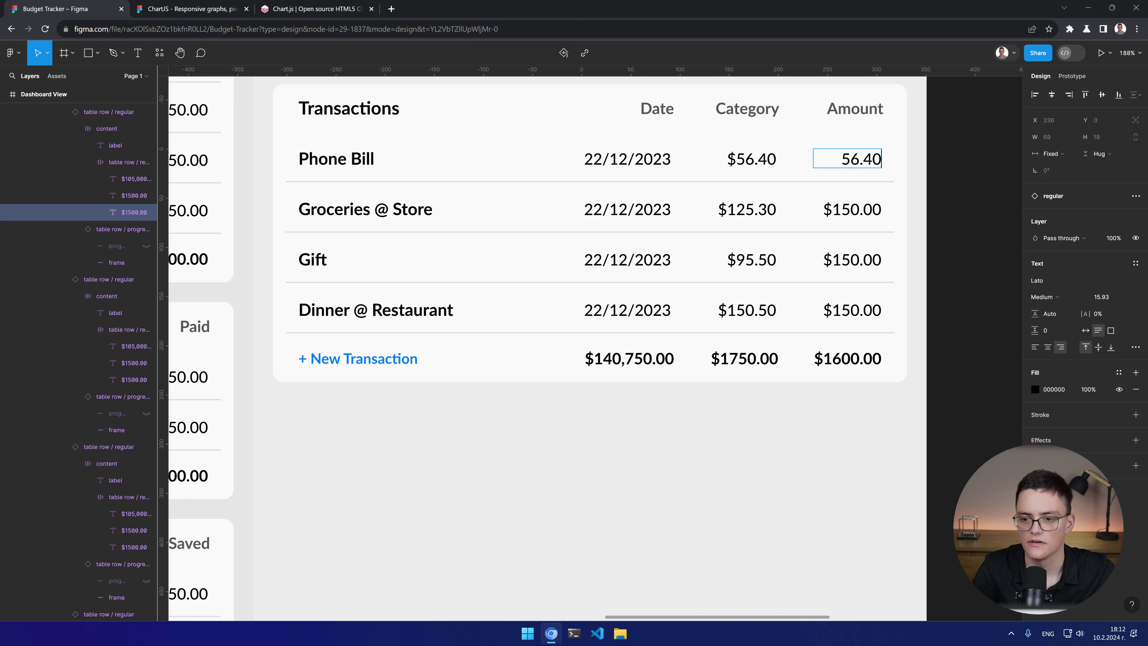
double_click(846, 209)
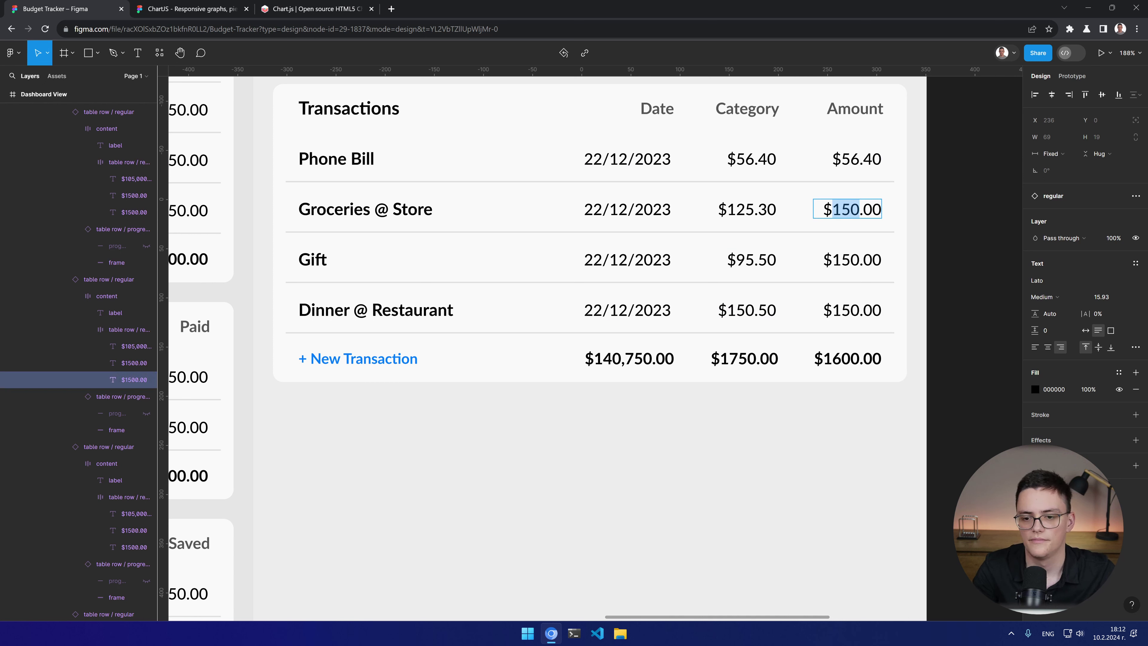
text(125.3)
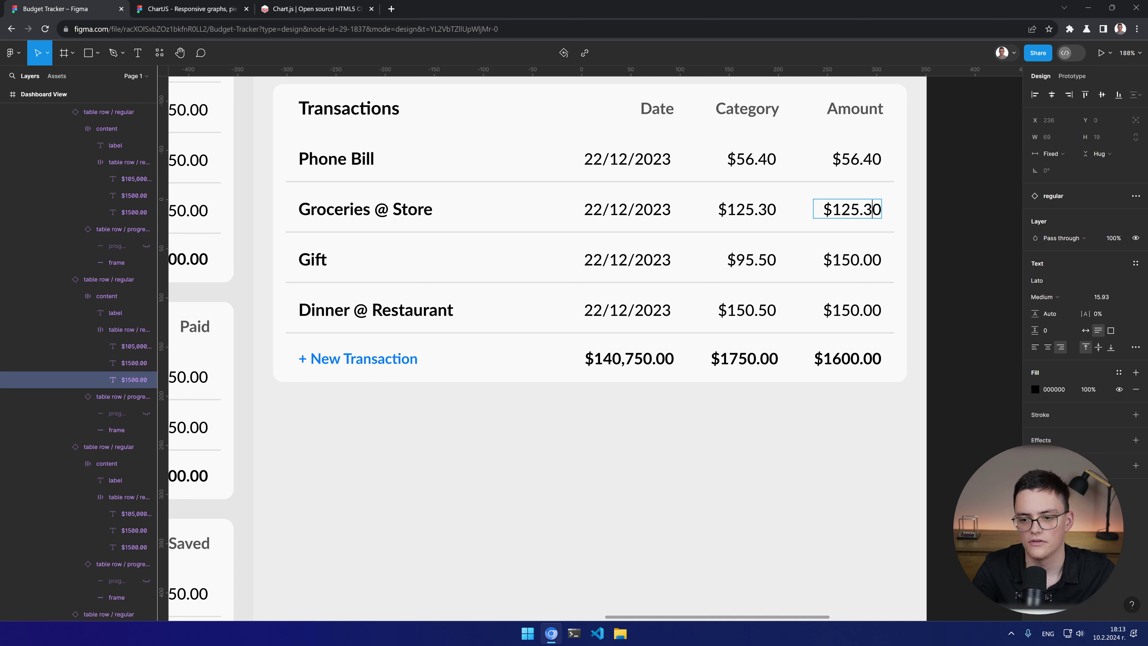
Step: Set the Amount value of the Gift row in the Transactions table to $95.50
double_click(860, 259)
key(BackSpace)
key(BackSpace)
key(BackSpace)
text(9)
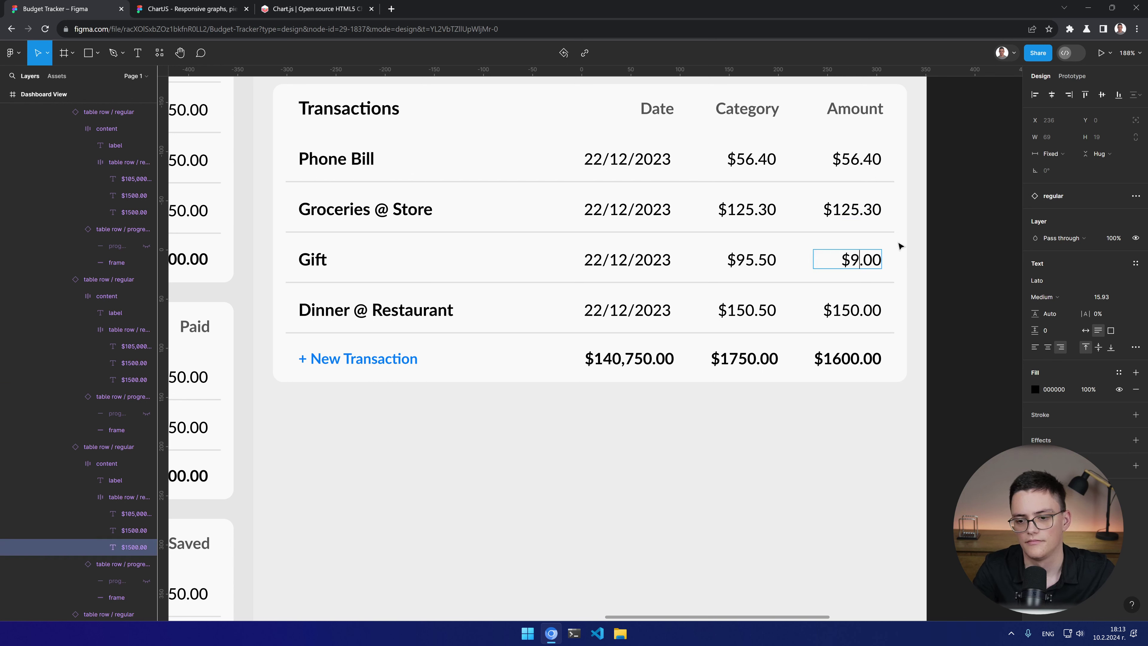
text(5)
key(Right)
key(Delete)
text(5)
key(Escape)
Step: Set the Amount value of the Dinner @ Restaurant row in the Transactions table to $150.50
key(Tab)
key(Return)
click(859, 310)
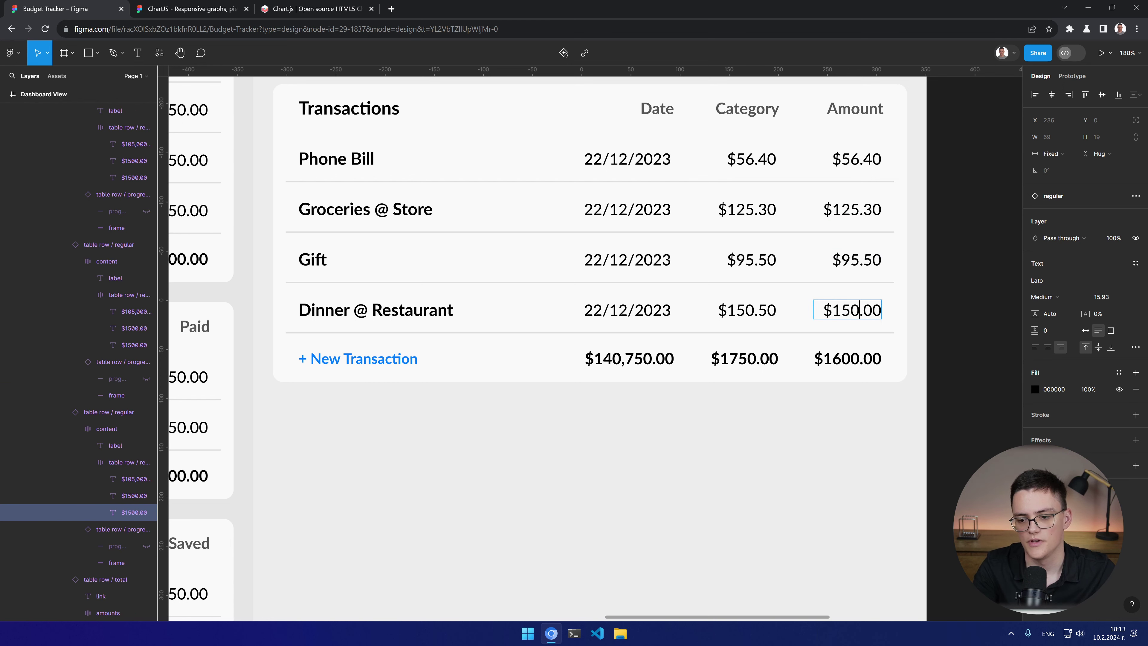
Step: Replace the dollar value under Category in the Phone Bill row with "Utilities"
click(743, 158)
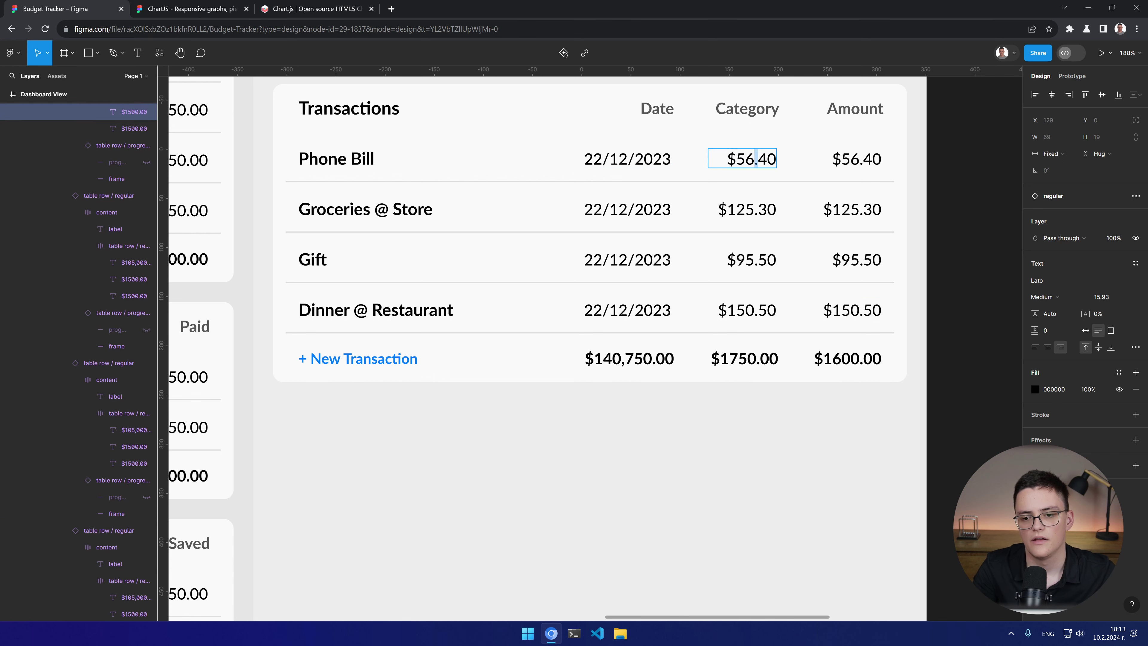
key(Return)
text(Utilities)
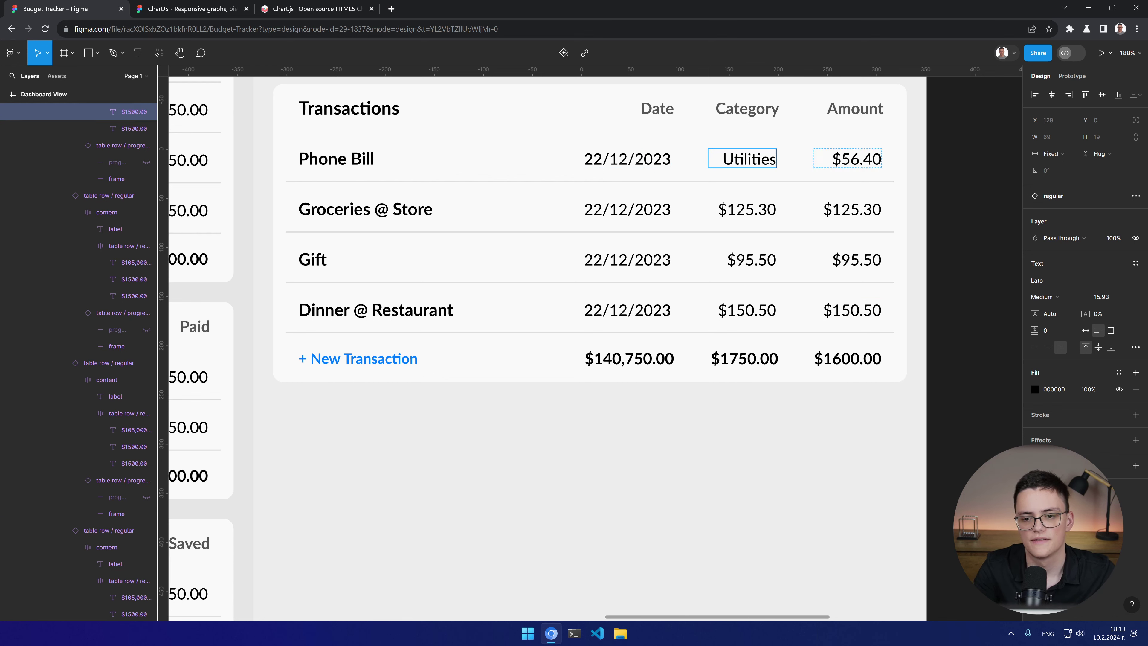
key(Escape)
Step: Replace the dollar value under Category in the Groceries @ Store row with "Groceries"
key(Tab)
key(Return)
key(ctrl+a)
text(Groceries)
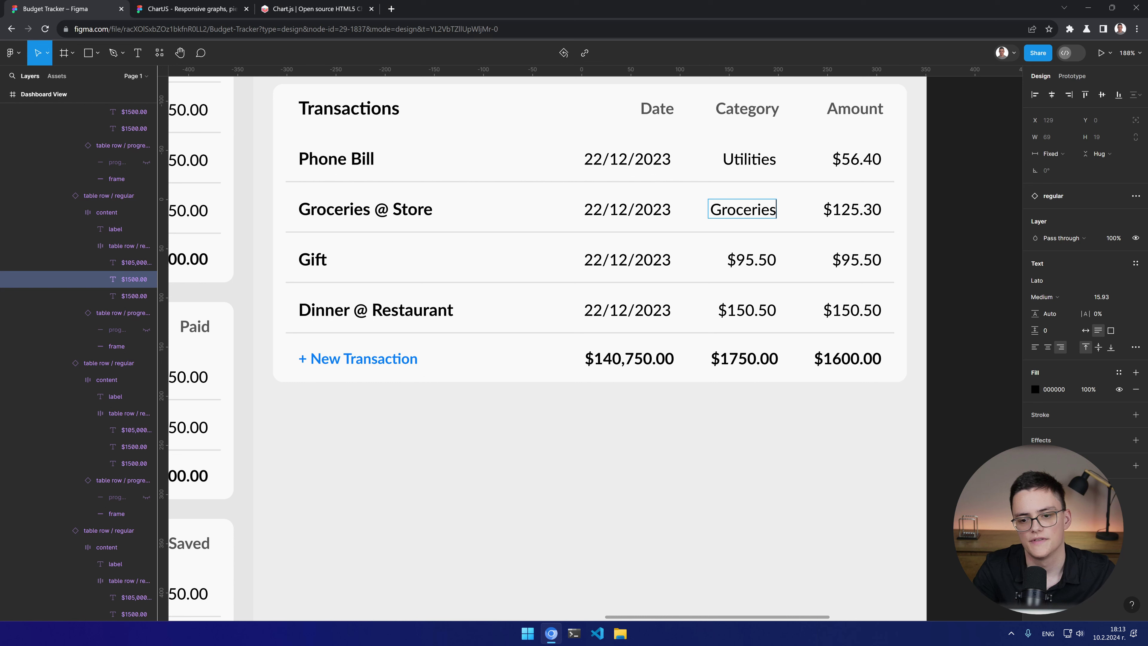
Step: Replace the dollar value under Category in the Gift row with "Gifts"
key(Escape)
key(Tab)
key(Return)
key(ctrl+a)
text(Gifts)
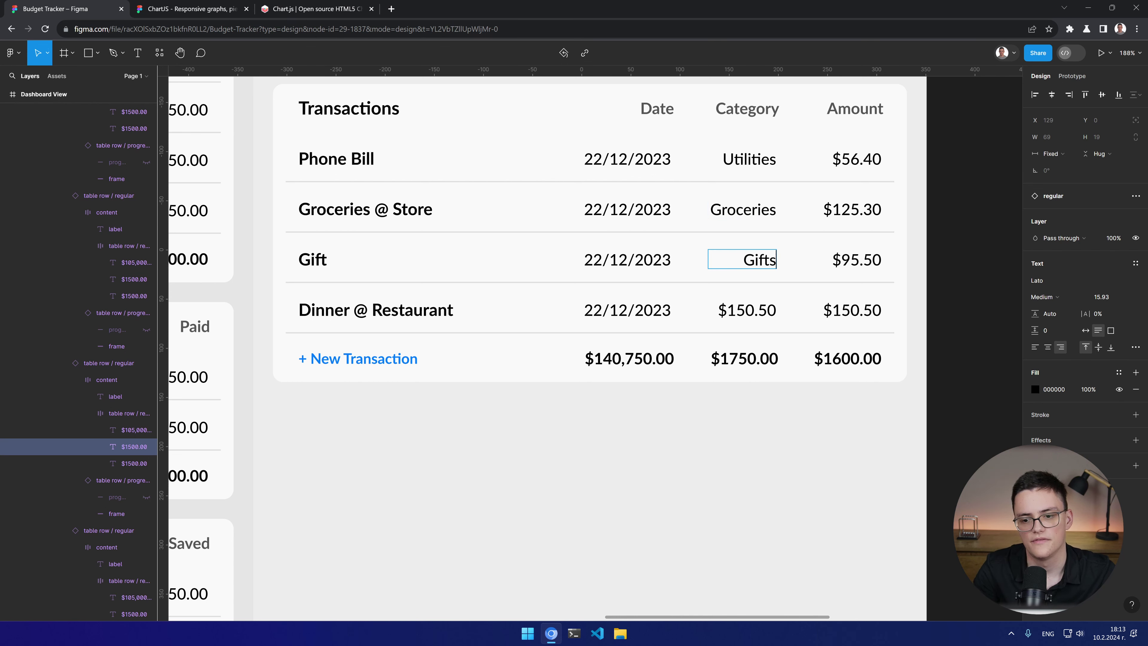
Step: Replace the dollar value under Category in the Dinner @ Restaurant row with "Restaurant"
key(Escape)
key(Tab)
key(Return)
text(Restaurant)
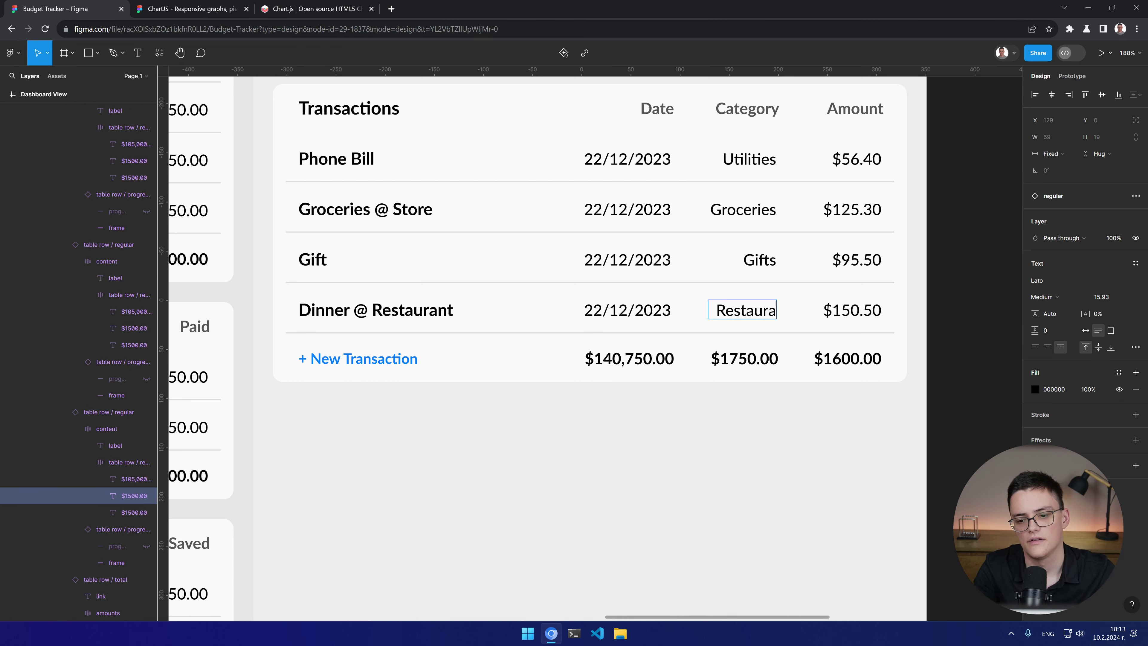
Step: Change the Category text of the Dinner @ Restaurant row to "Dining"
key(BackSpace)
key(BackSpace)
key(BackSpace)
key(BackSpace)
key(BackSpace)
key(BackSpace)
key(BackSpace)
key(BackSpace)
key(BackSpace)
key(BackSpace)
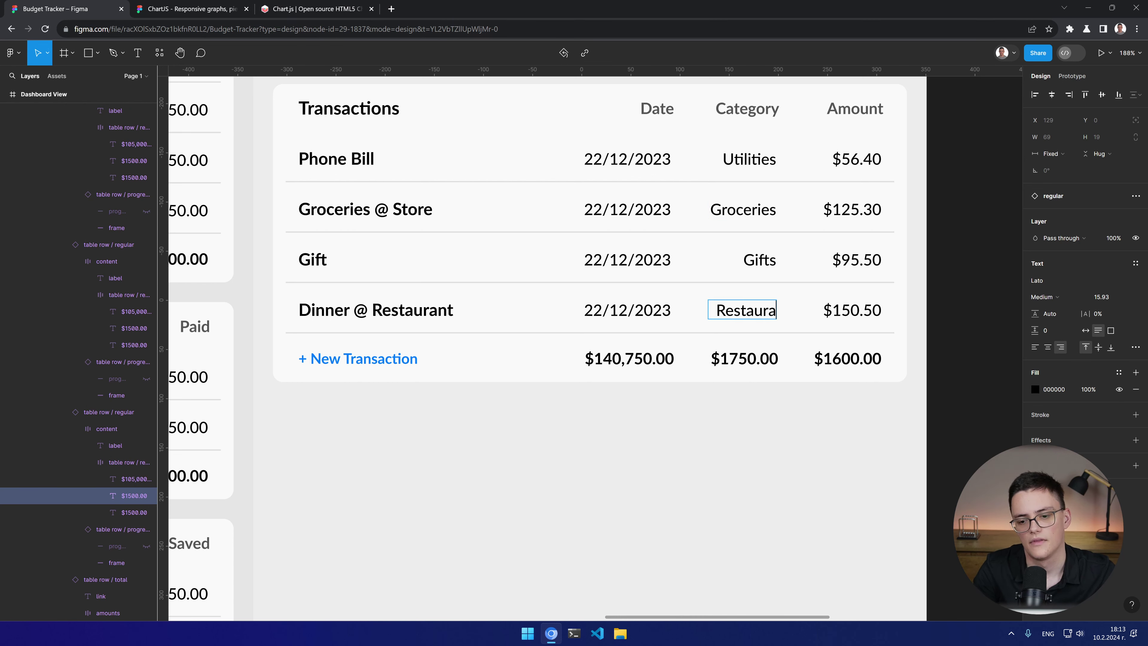
text(Dine)
key(BackSpace)
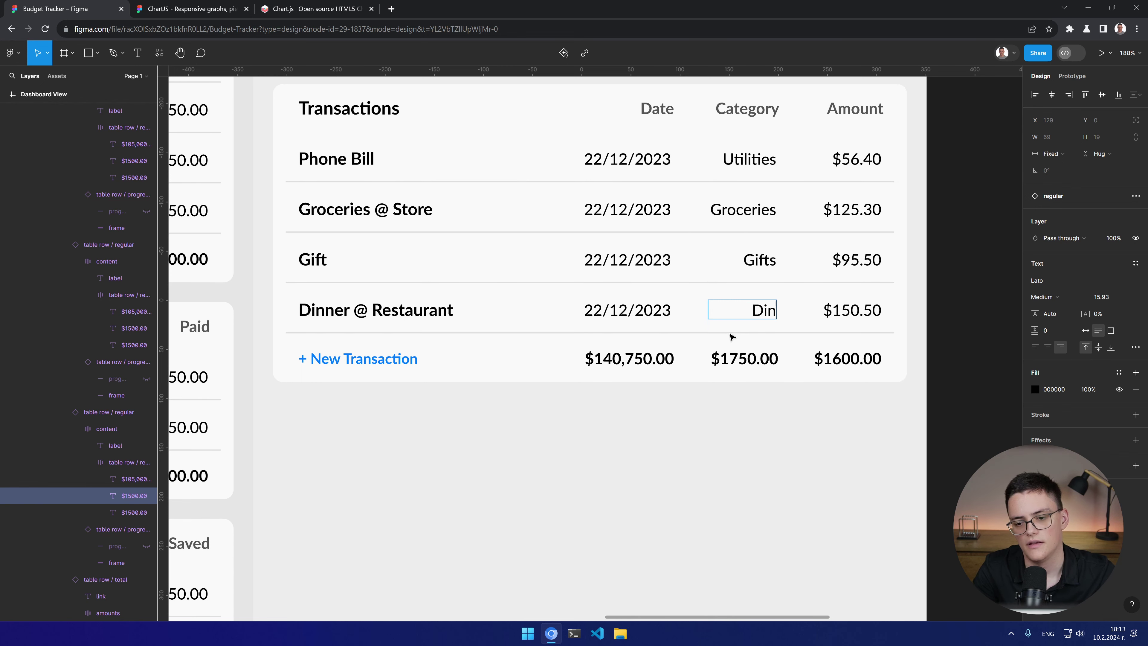
text(ing)
key(Escape)
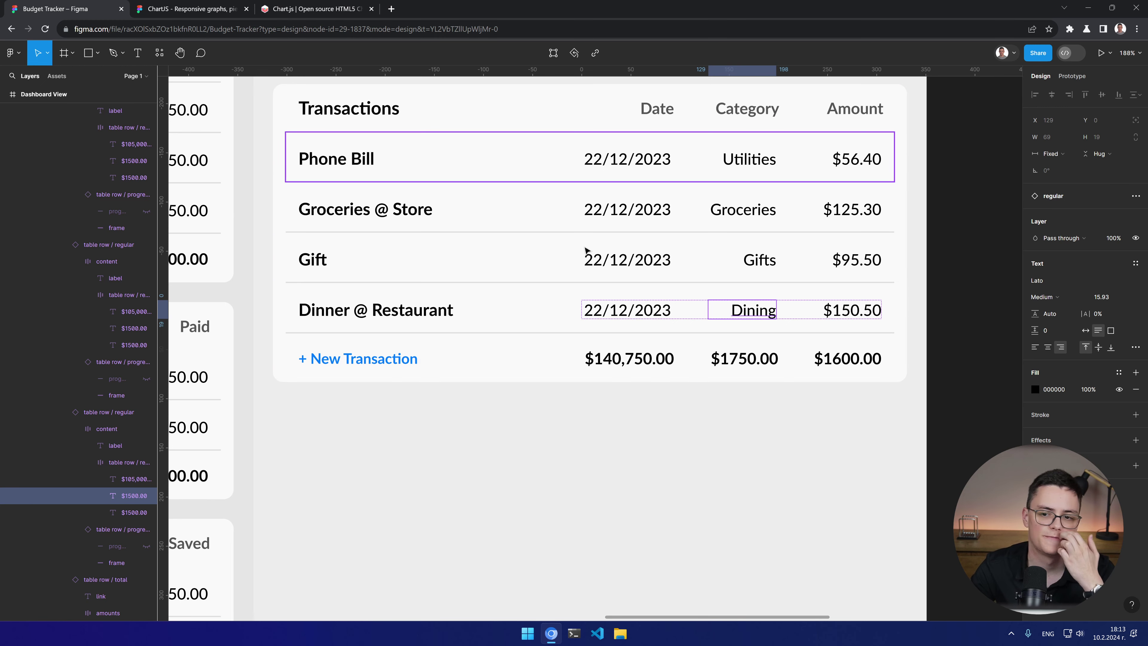
Step: Hide the three total amounts in the Transactions table's bottom row, leaving only the + New Transaction link
double_click(631, 358)
key(Delete)
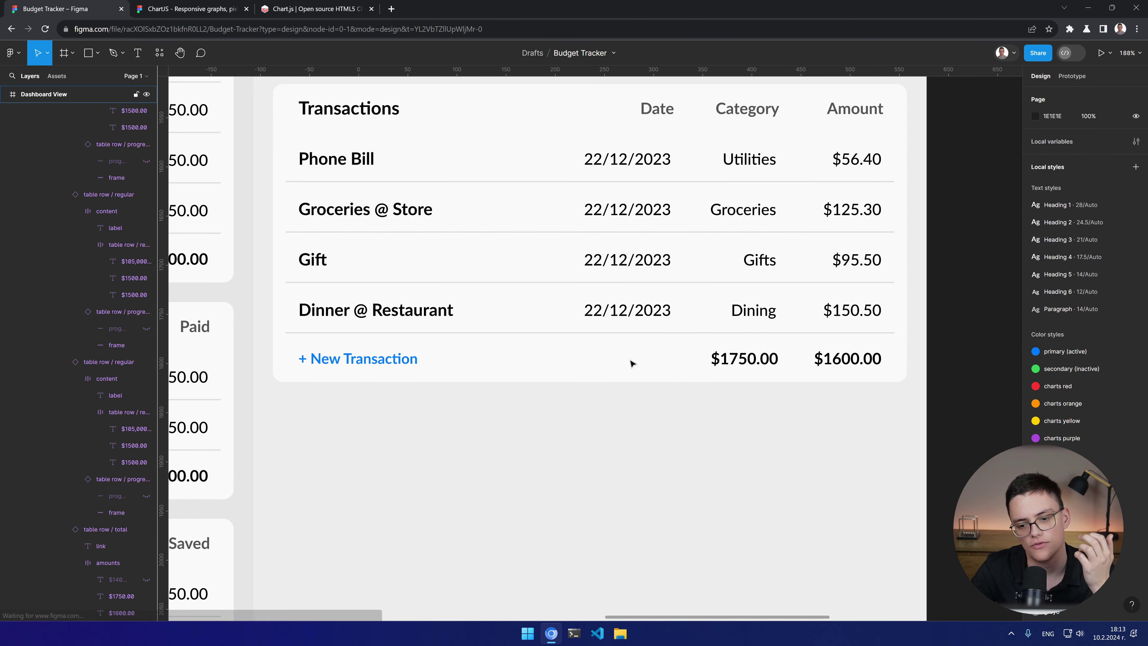
click(738, 361)
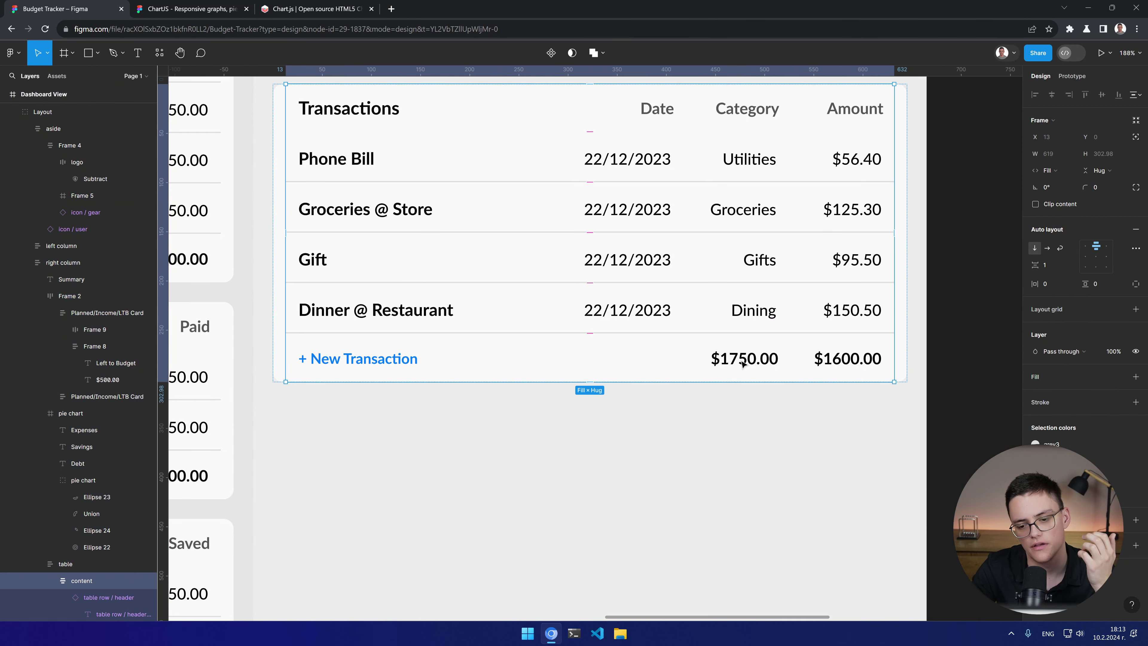
click(736, 362)
click(737, 362)
key(ctrl+shift+h)
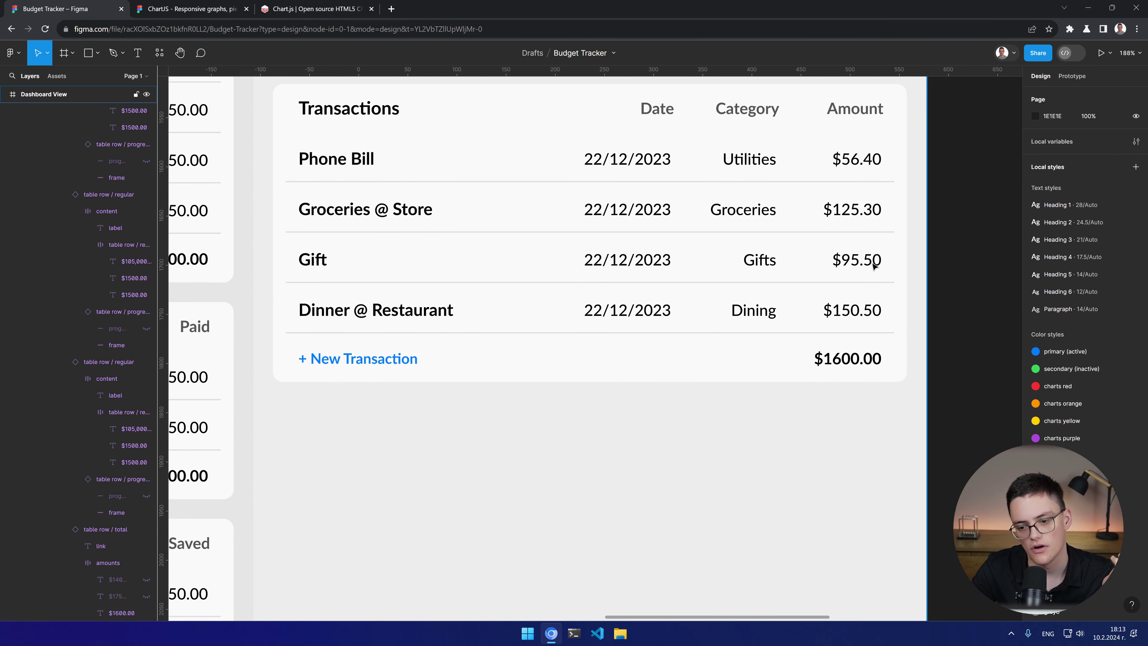
click(809, 480)
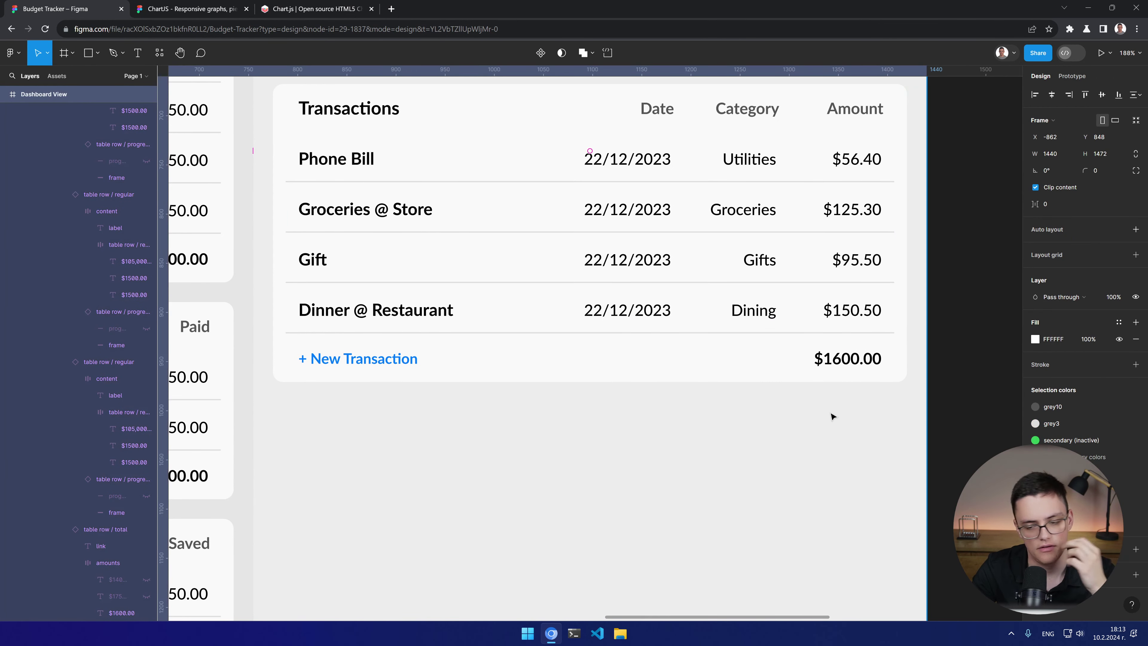
click(854, 358)
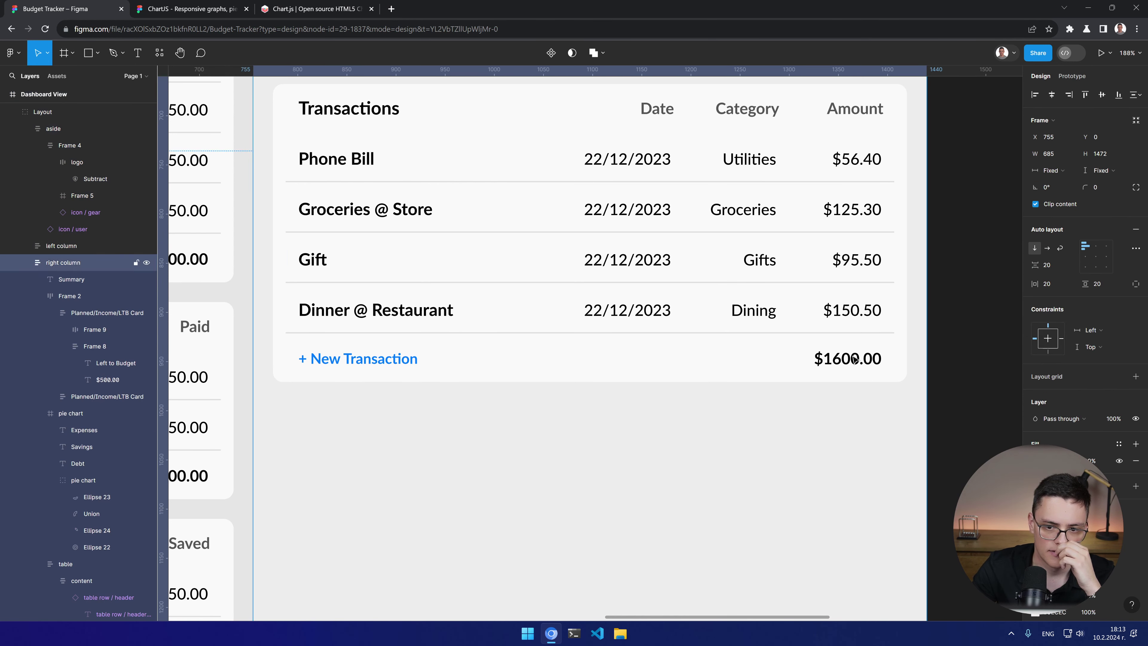
click(854, 358)
key(ctrl+shift+h)
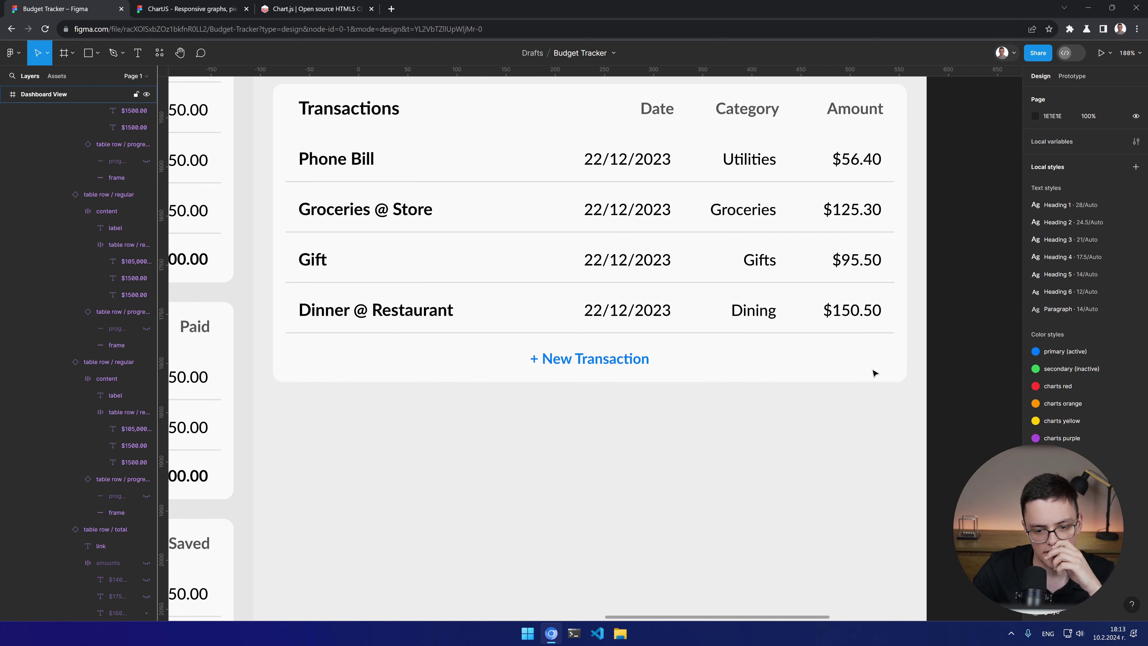
Step: Align the contents of the Transactions table's total row to the left so the + New Transaction link starts at the row's left edge
scroll(764, 380, down, 5)
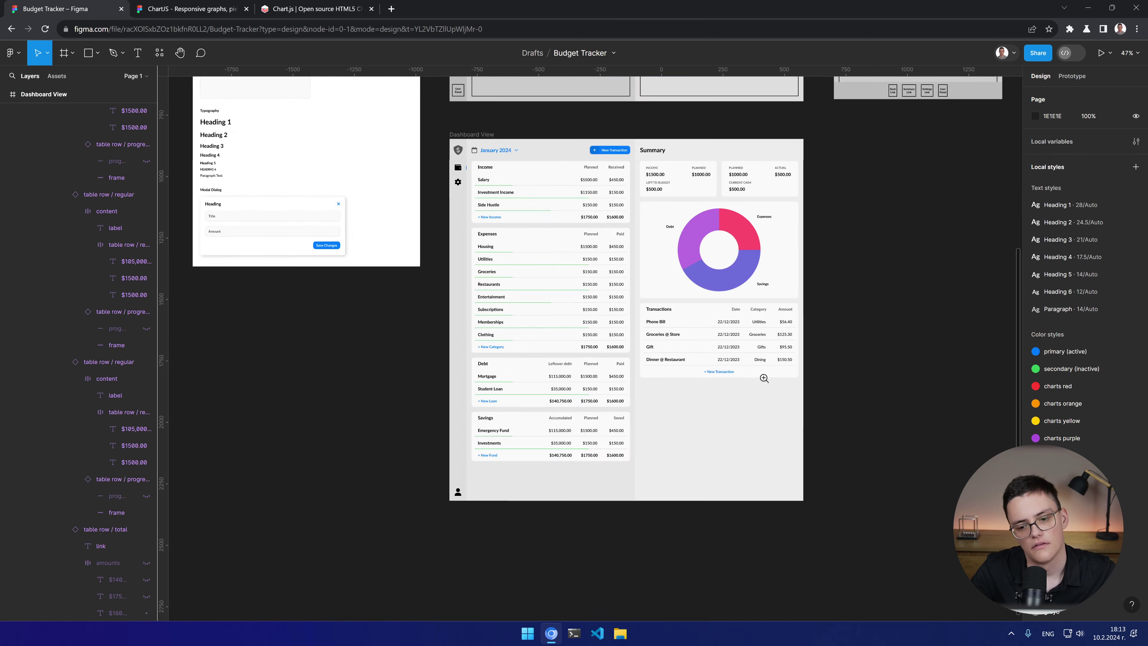
scroll(756, 362, up, 3)
double_click(695, 375)
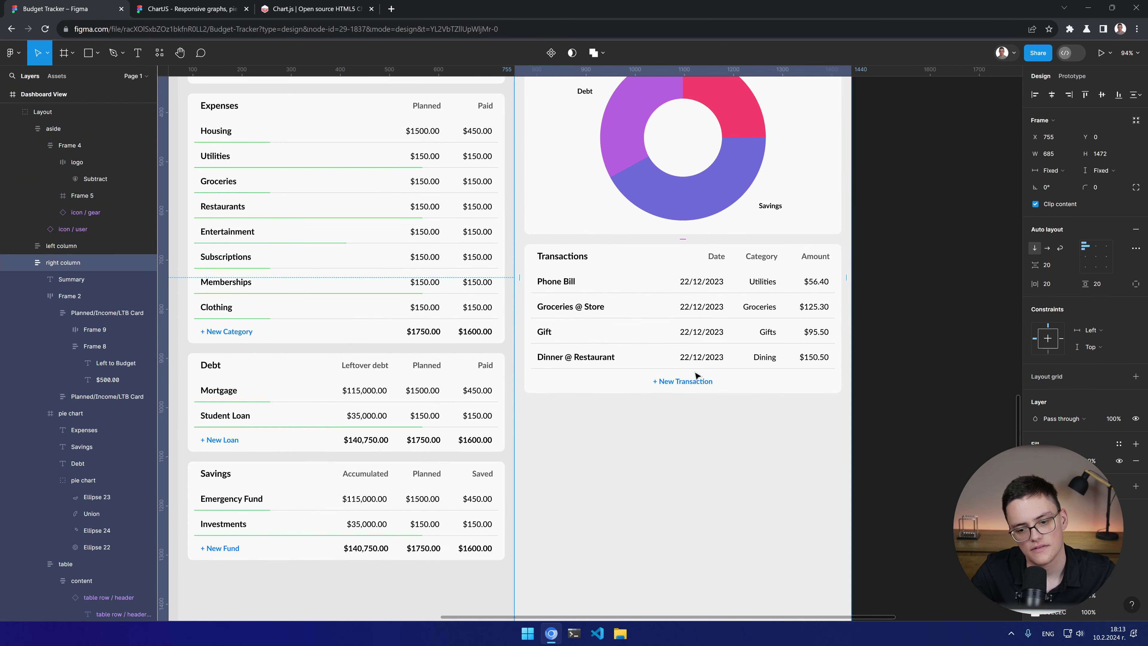
double_click(689, 387)
double_click(693, 385)
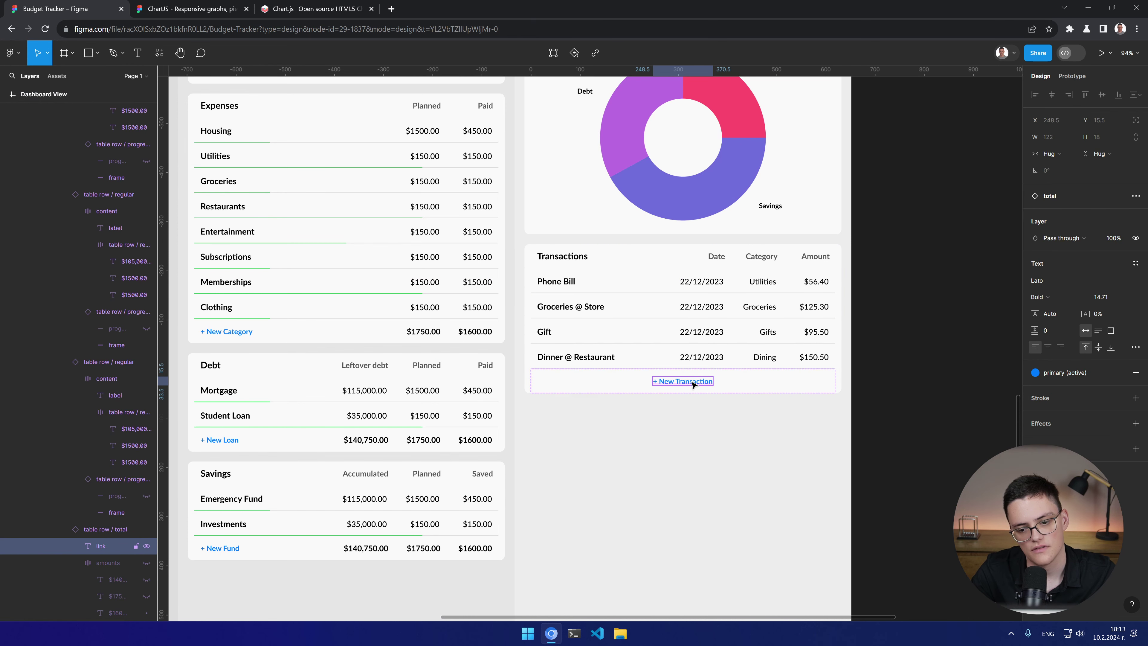
click(111, 534)
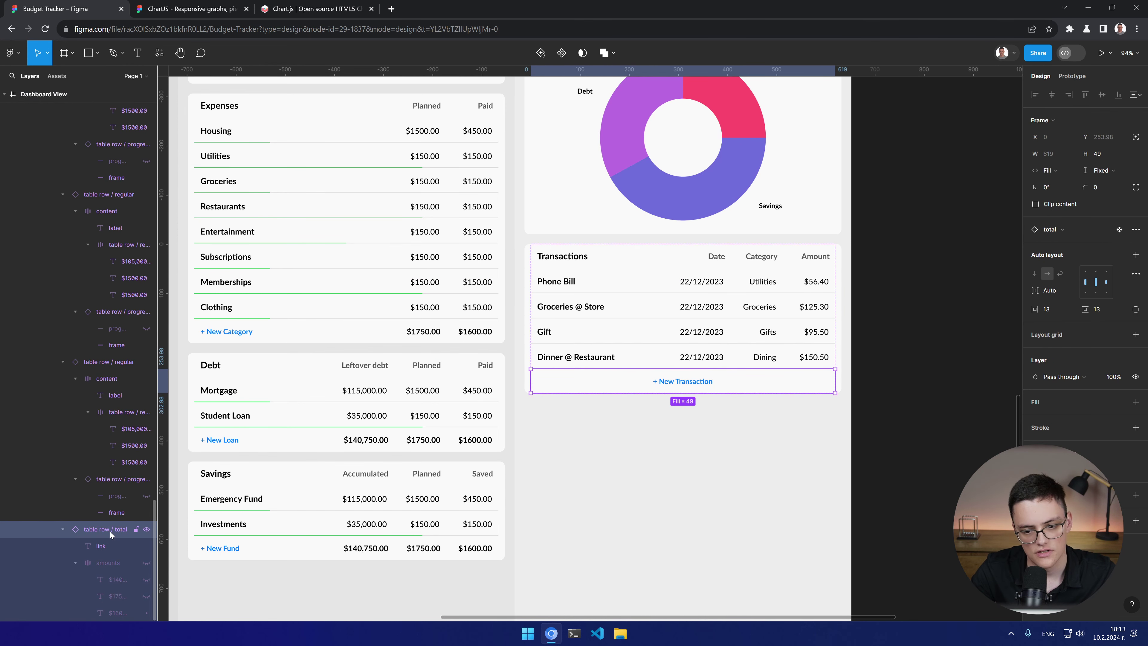
click(1085, 285)
click(742, 479)
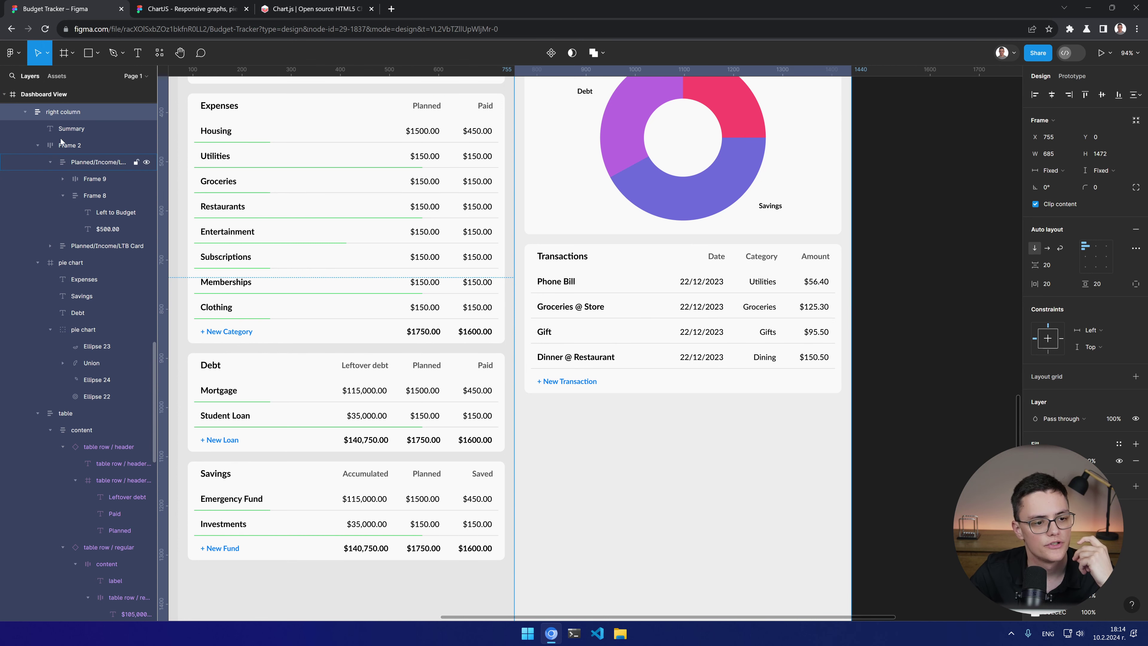
Step: Draw a frame about 646 × 103 in the right column, between the pie chart card and the Transactions table
click(51, 451)
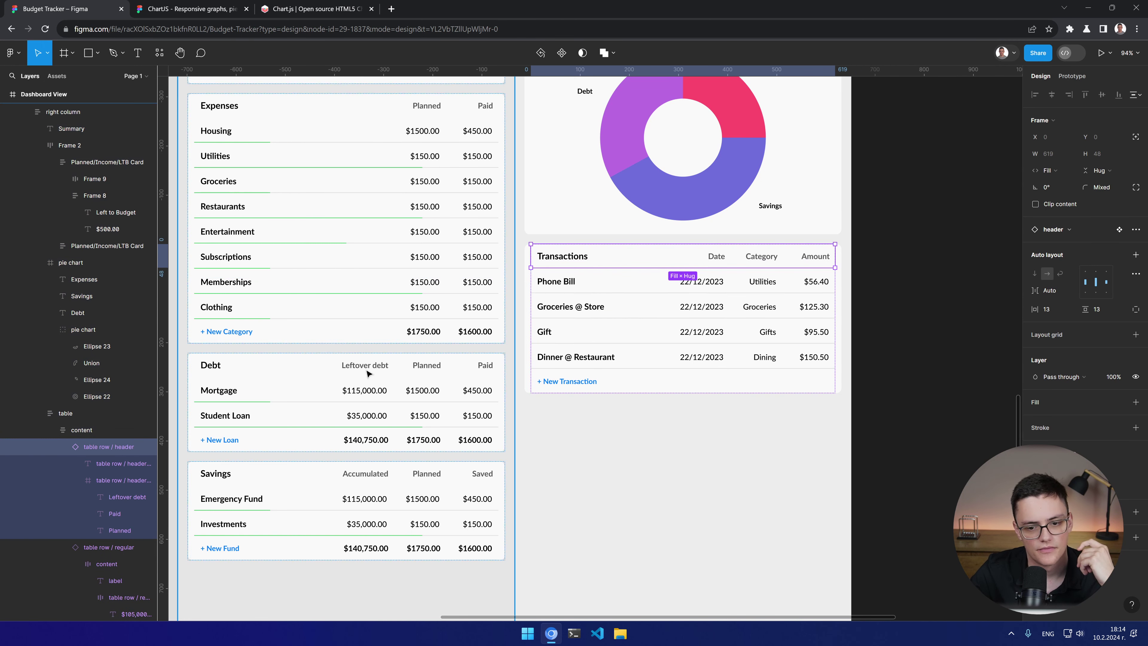
click(38, 413)
click(63, 412)
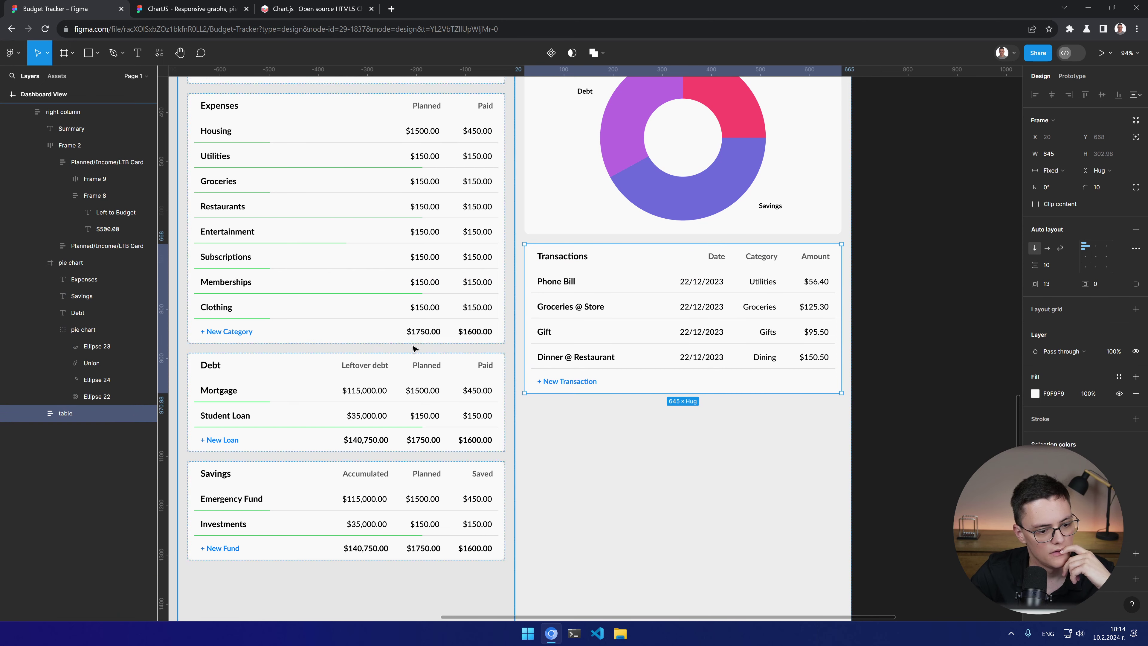
click(69, 59)
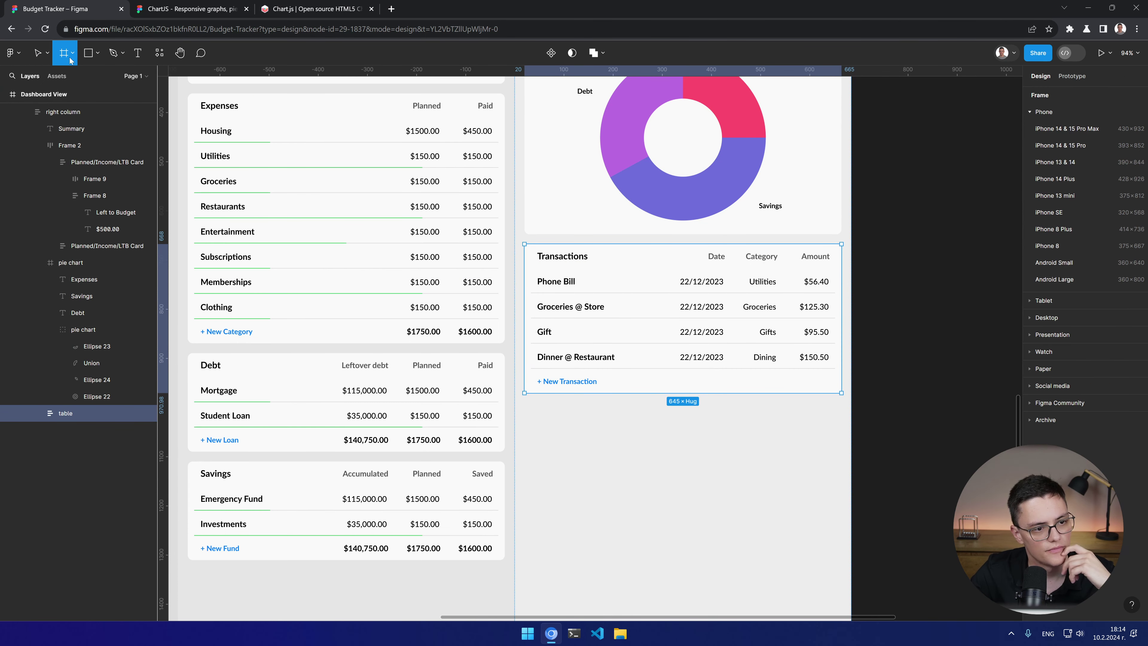
mouse_move(526, 238)
mouse_down()
mouse_move(889, 305)
mouse_move(842, 294)
mouse_up()
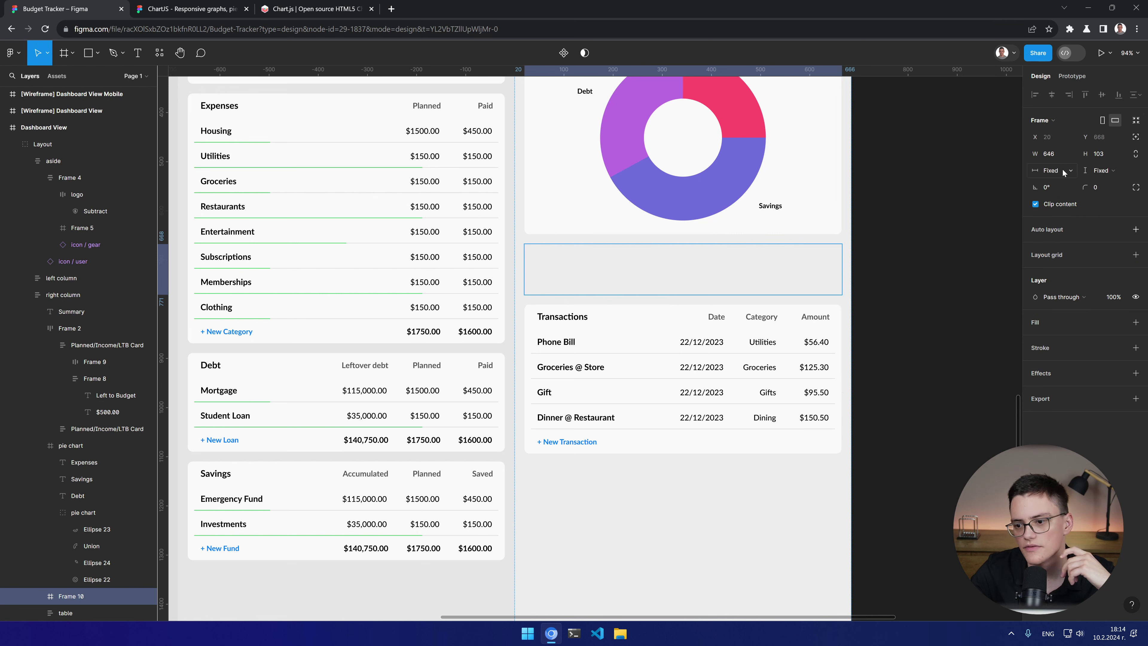
Step: Make the new frame's width fill its container and keep its height fixed
click(1063, 170)
click(1065, 183)
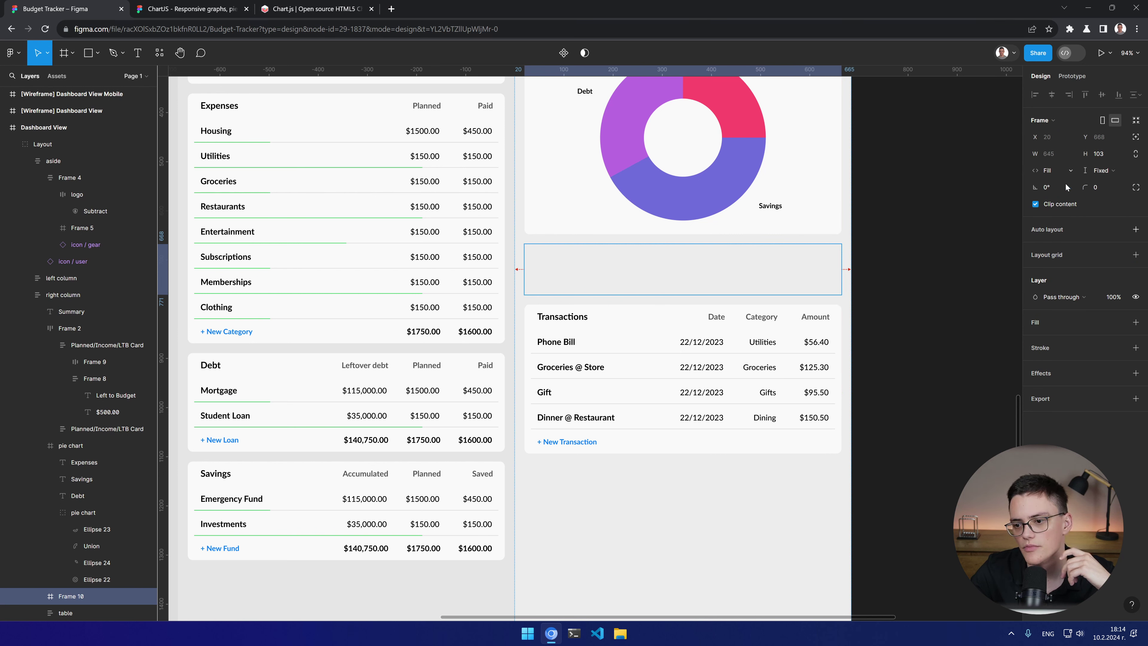
click(1107, 171)
click(1107, 173)
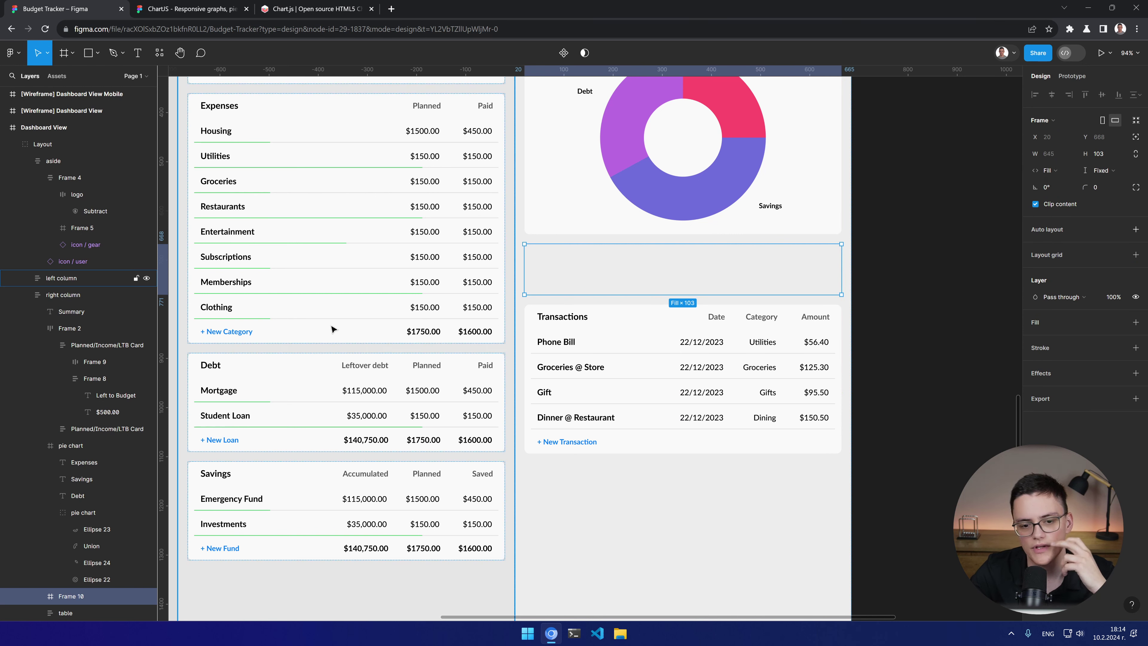
Step: Insert an instance of the local search input component into the empty frame above the Transactions table
click(164, 57)
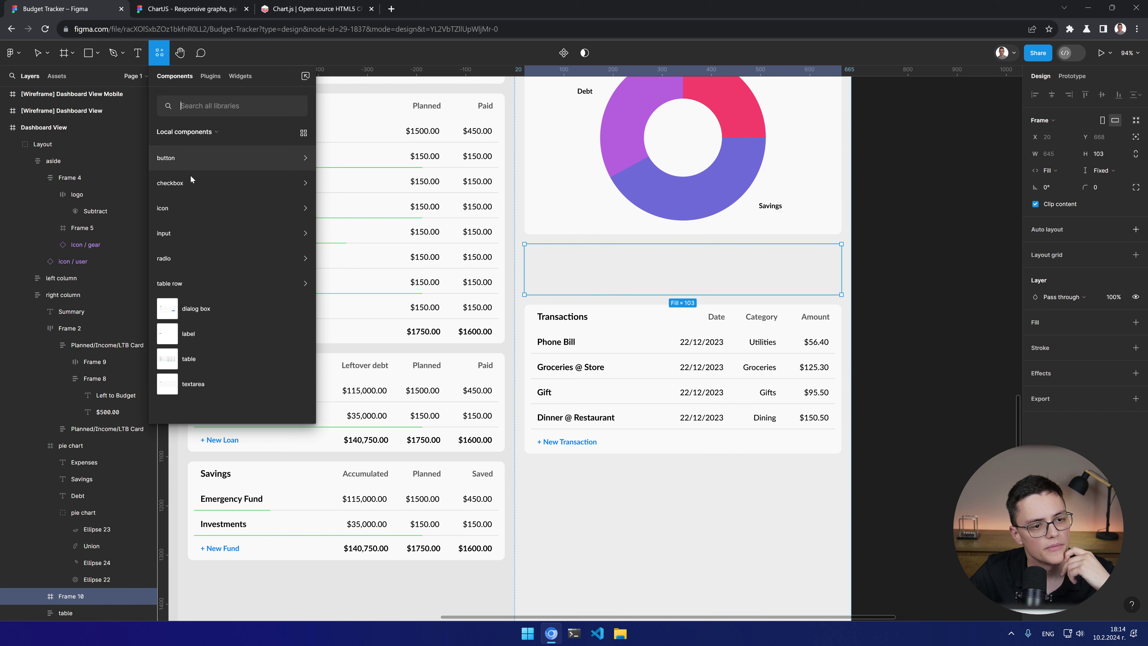
click(201, 234)
drag(196, 188, 615, 274)
Step: Add auto layout to the frame around the search input, with left-centre alignment and height hugging its contents
click(595, 291)
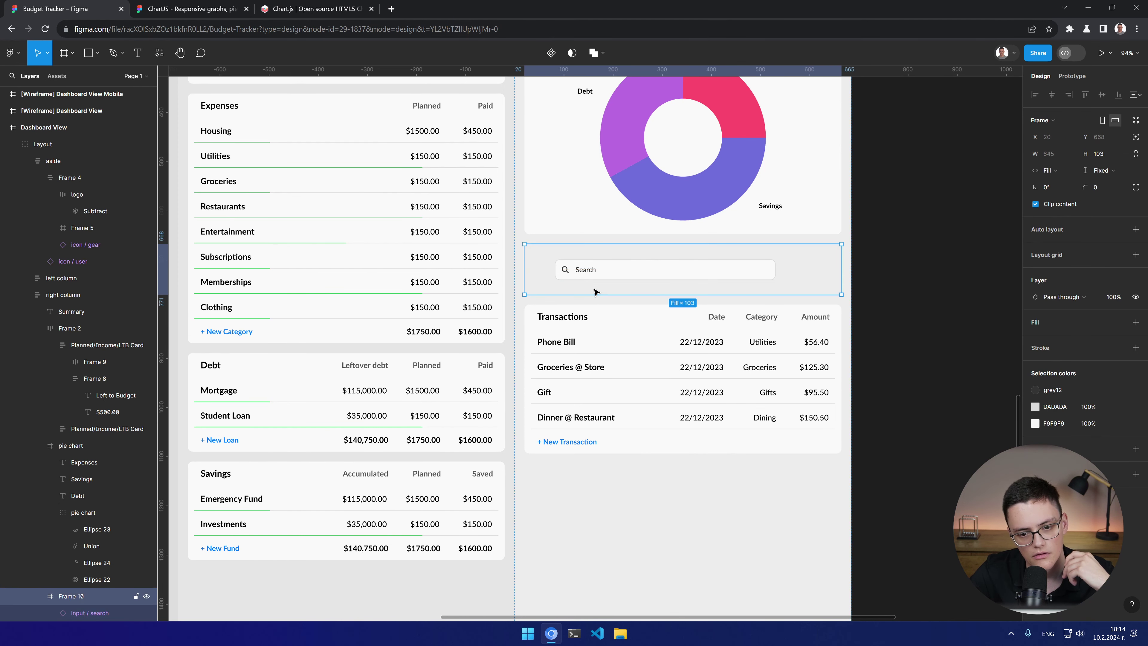
click(1135, 230)
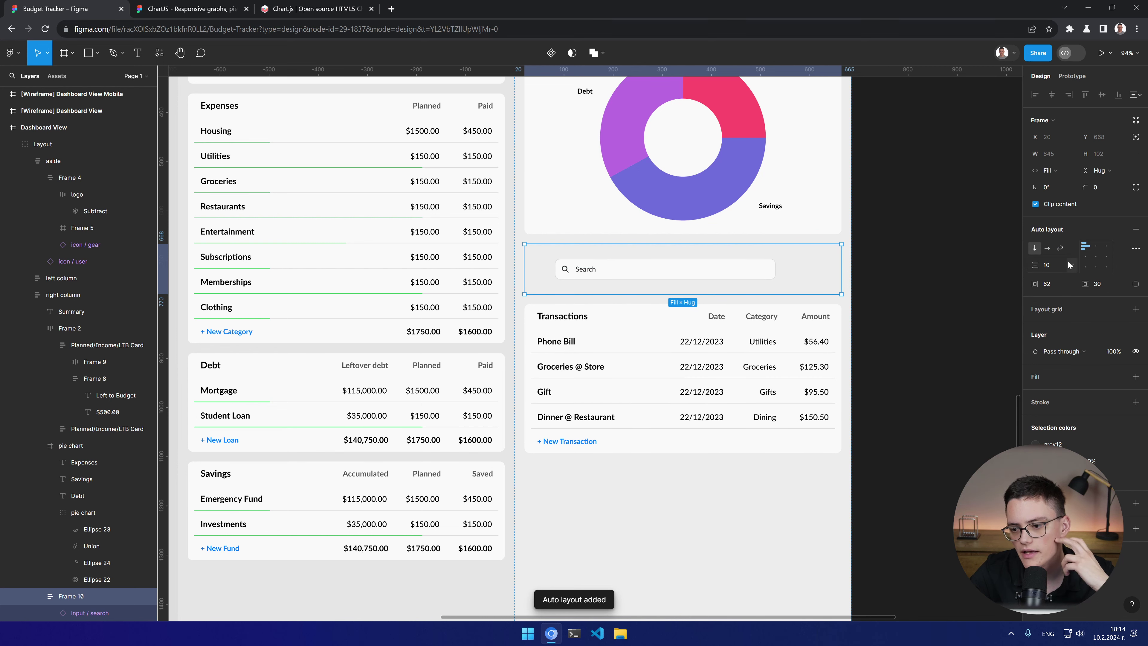
click(1085, 260)
click(1109, 175)
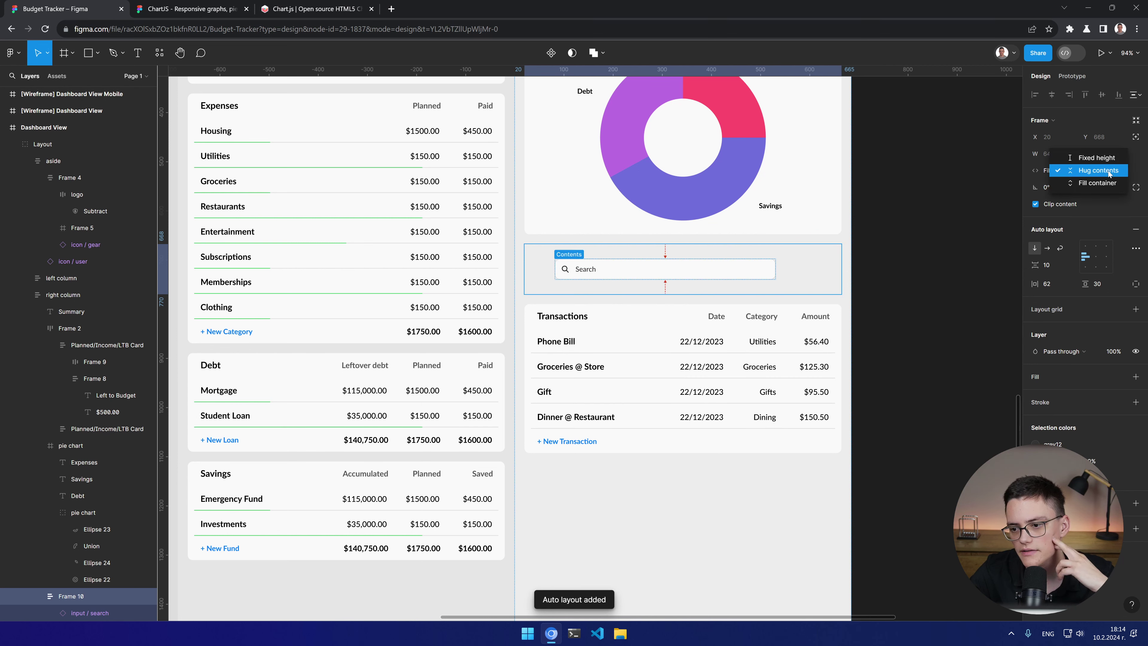
click(1102, 171)
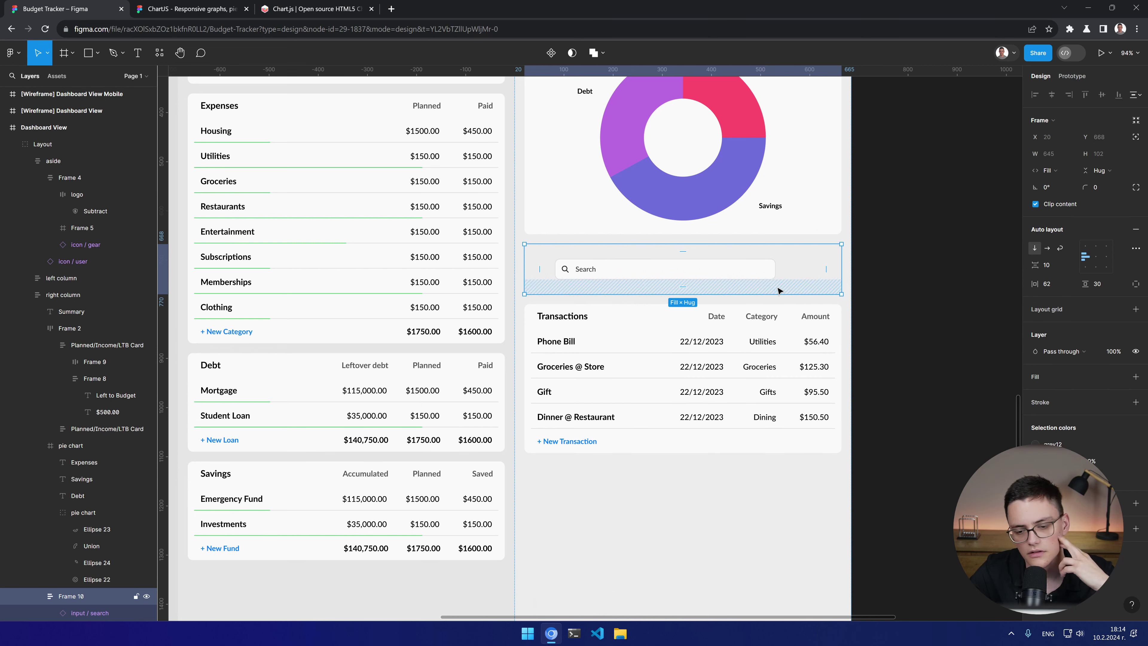
Step: Set the search frame's horizontal and vertical padding to 0
click(1054, 281)
text(0)
key(Return)
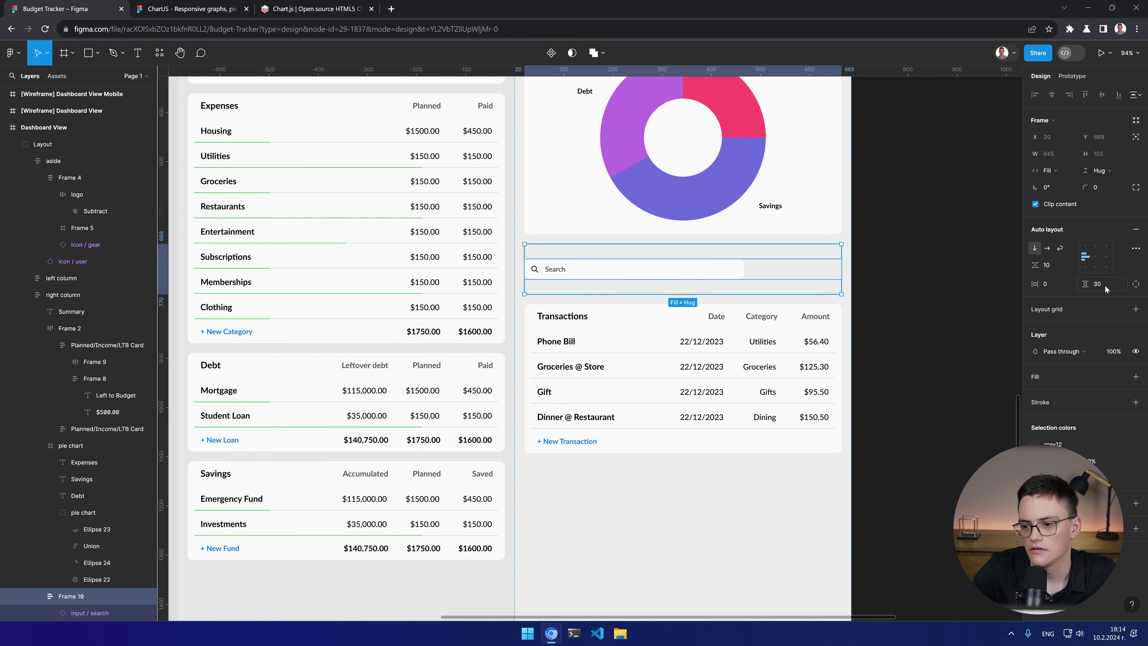
text(0)
key(Return)
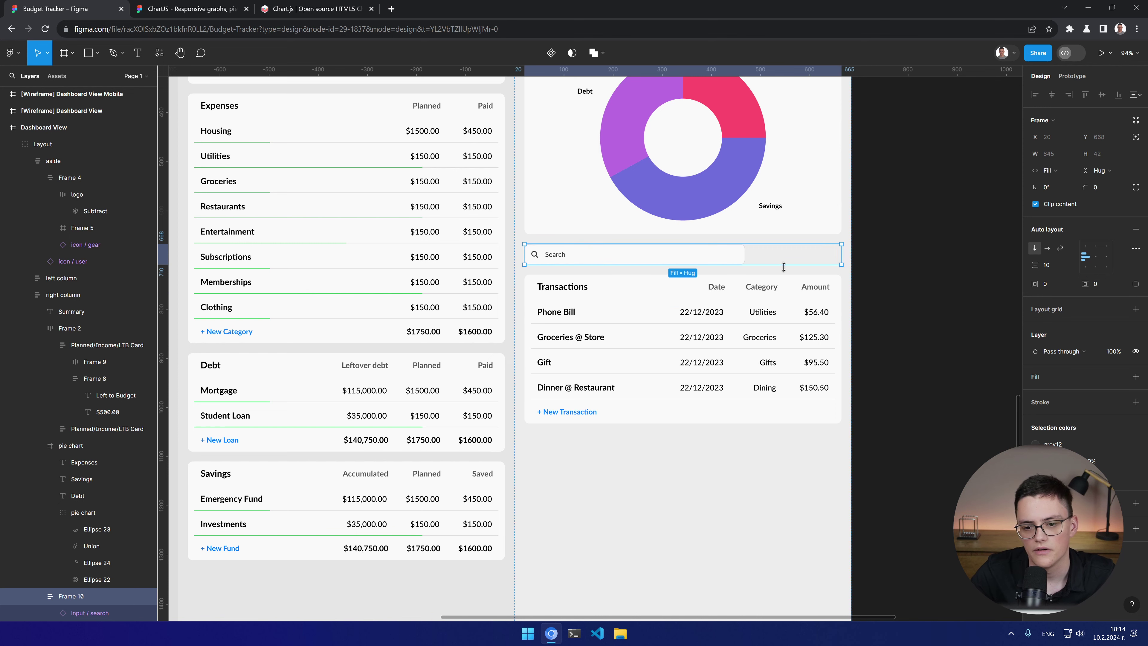
Step: Extend the search input's placeholder text to "Search Transactions"
double_click(555, 256)
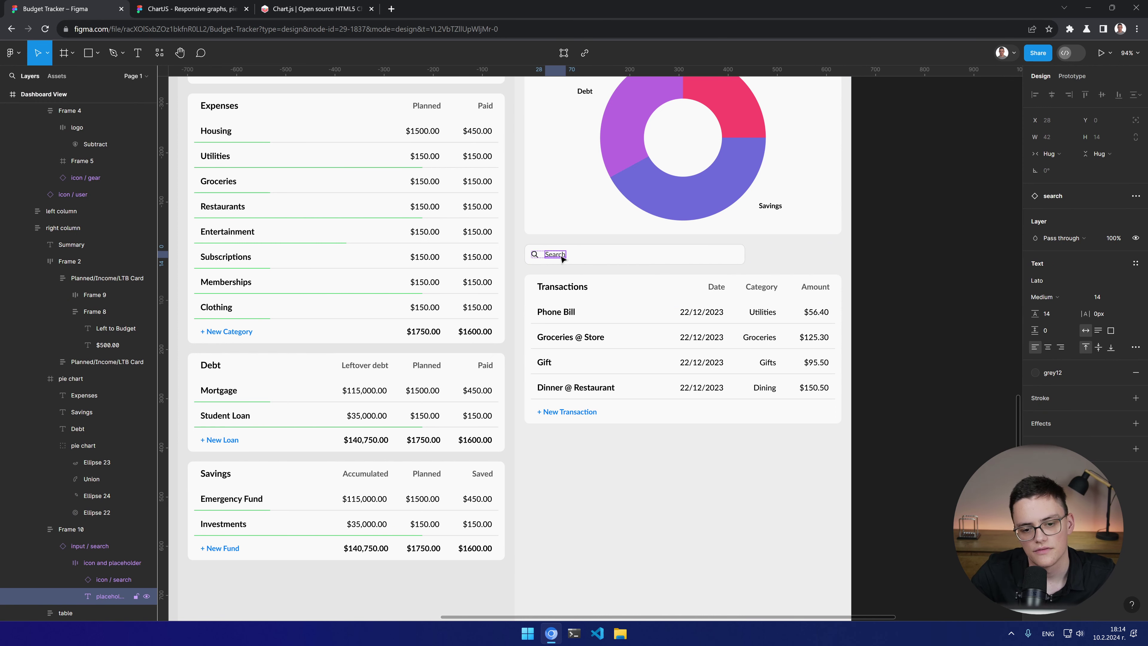
double_click(556, 256)
key(Right)
text(Transactions)
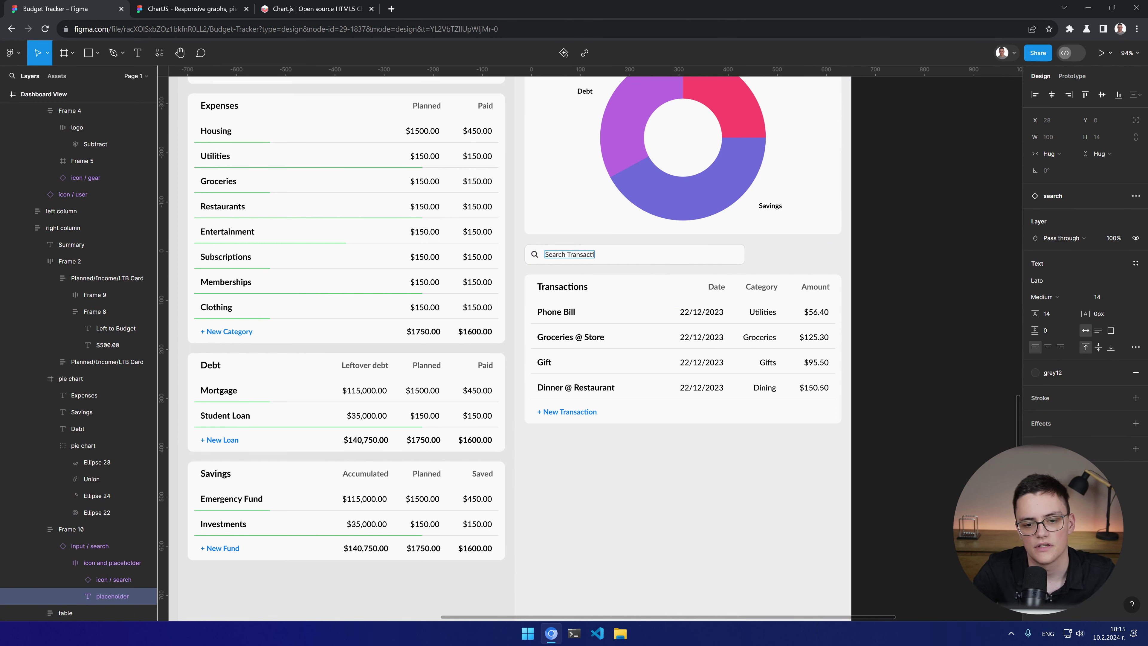
key(Escape)
key(Escape)
Step: Set the search input's width to 250
key(Escape)
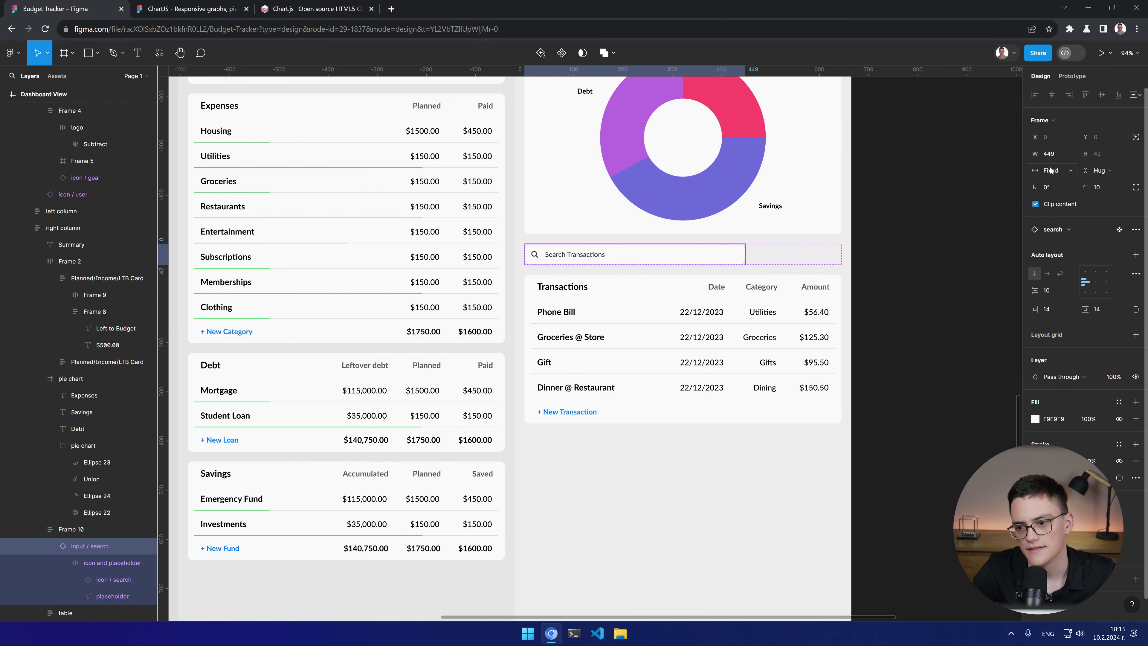
click(1049, 154)
text(250)
key(Return)
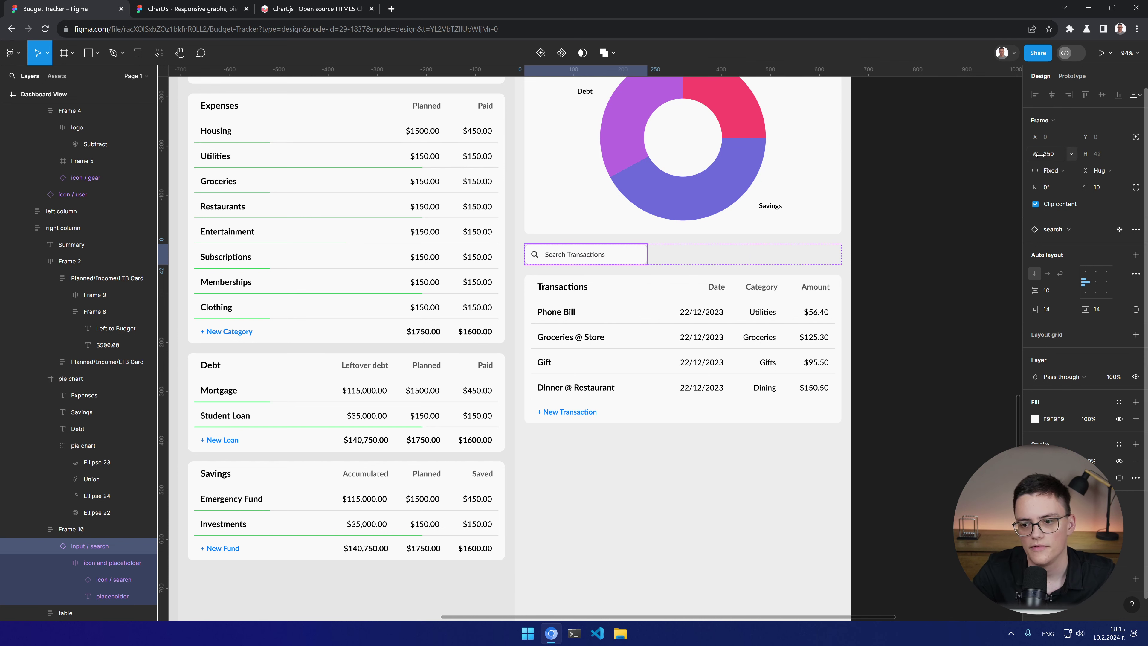
click(935, 399)
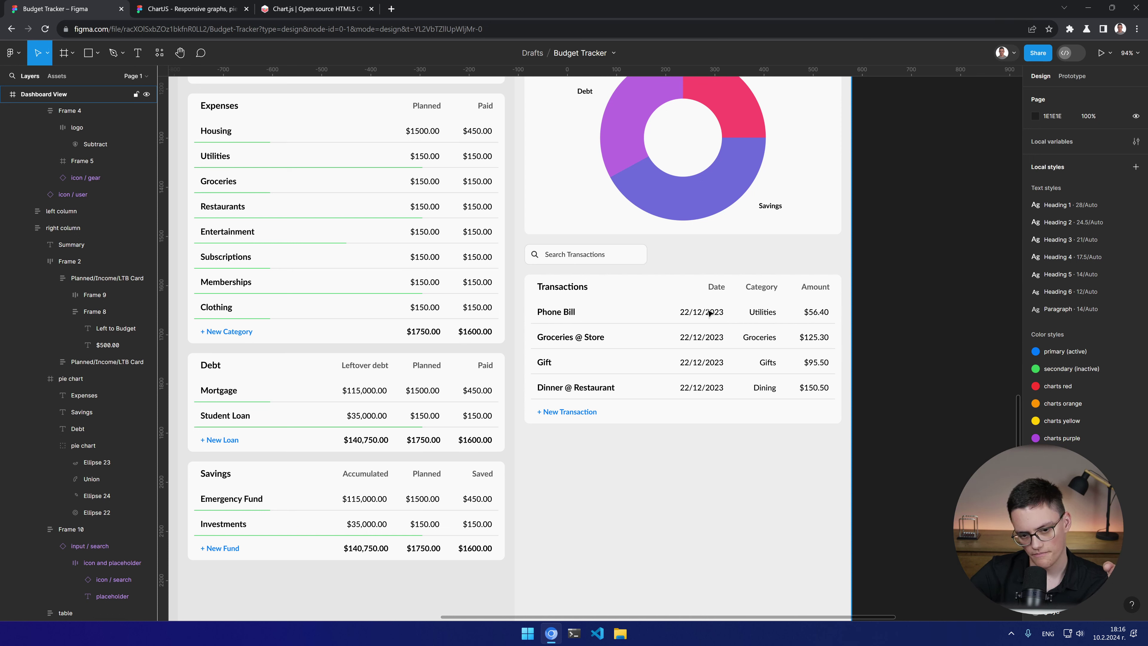
Step: Insert a select input component into the search input's frame and set the frame's auto layout direction to horizontal
click(159, 53)
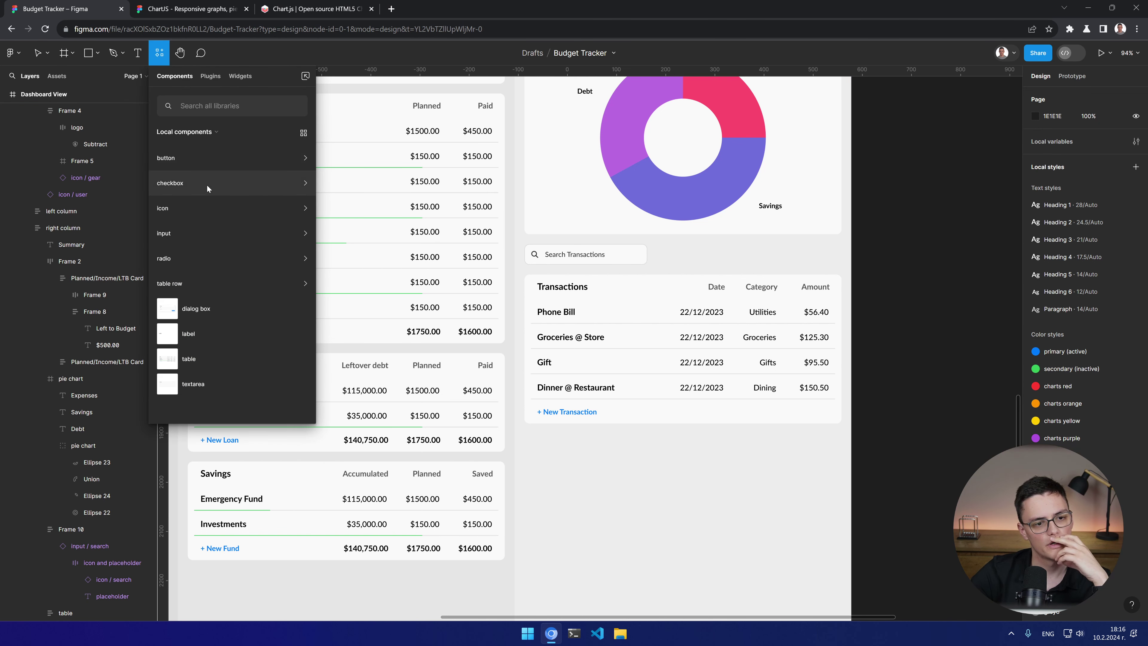
click(212, 235)
drag(212, 209, 760, 260)
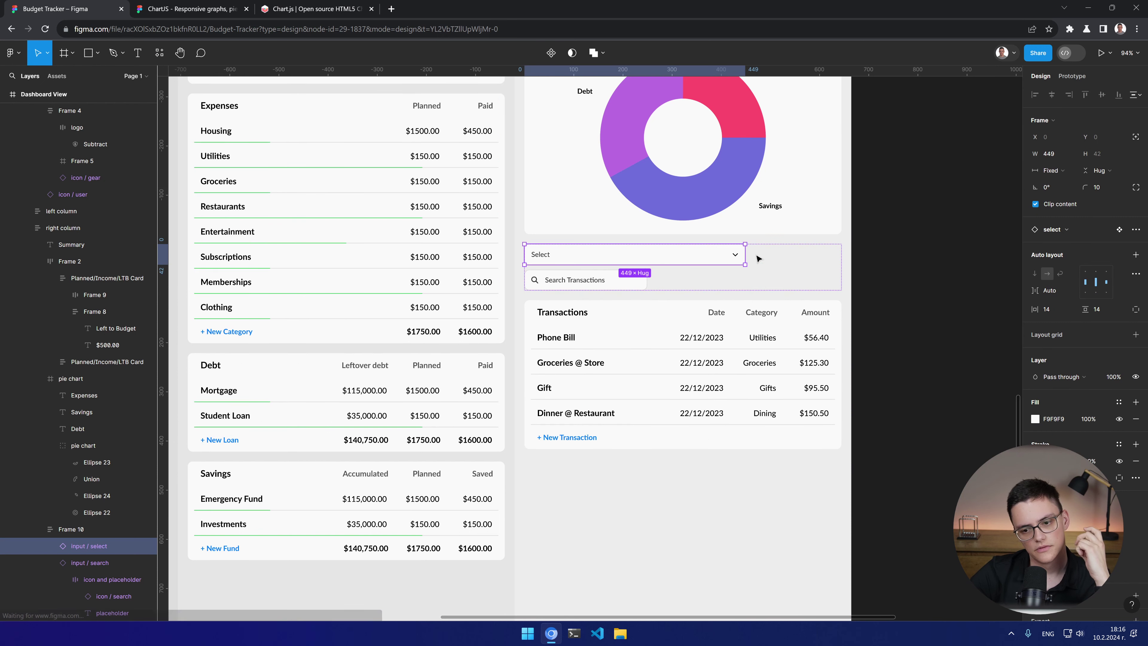
click(765, 284)
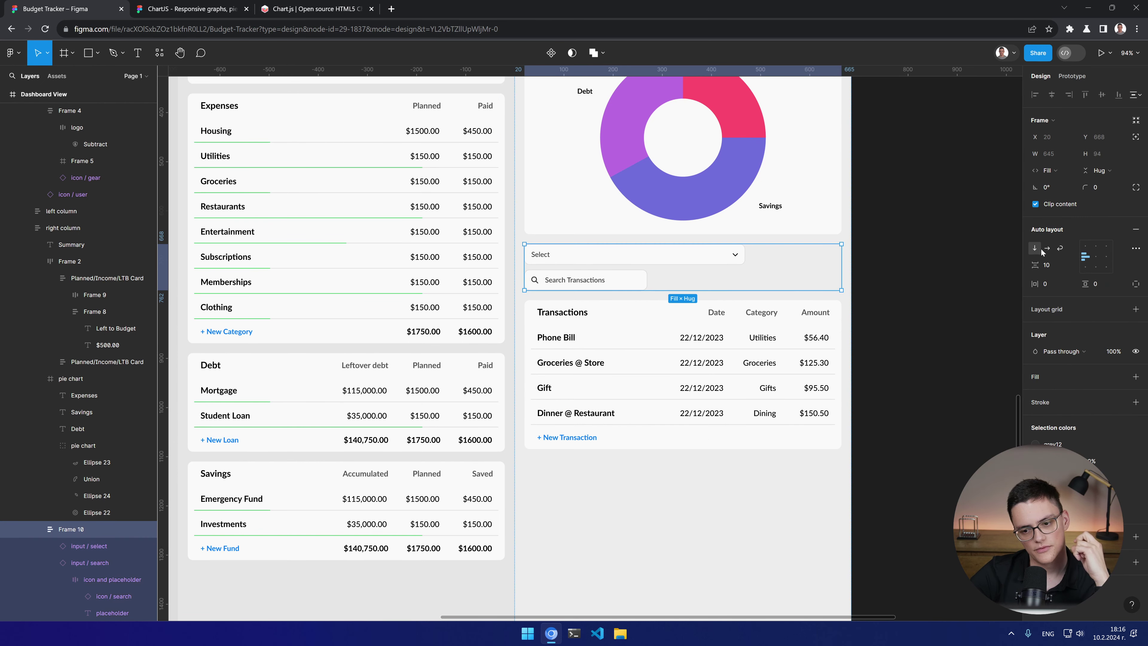
click(1047, 248)
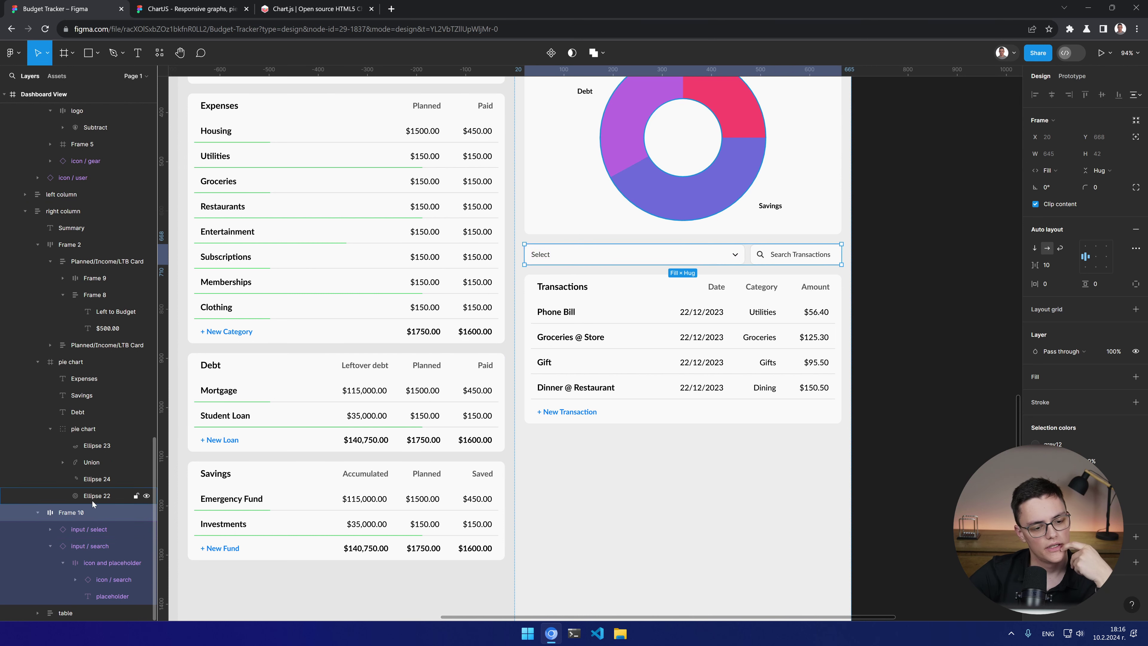
Step: Reorder the layers in the search frame so that the search input comes before the select input
click(91, 536)
drag(92, 545, 95, 524)
click(96, 540)
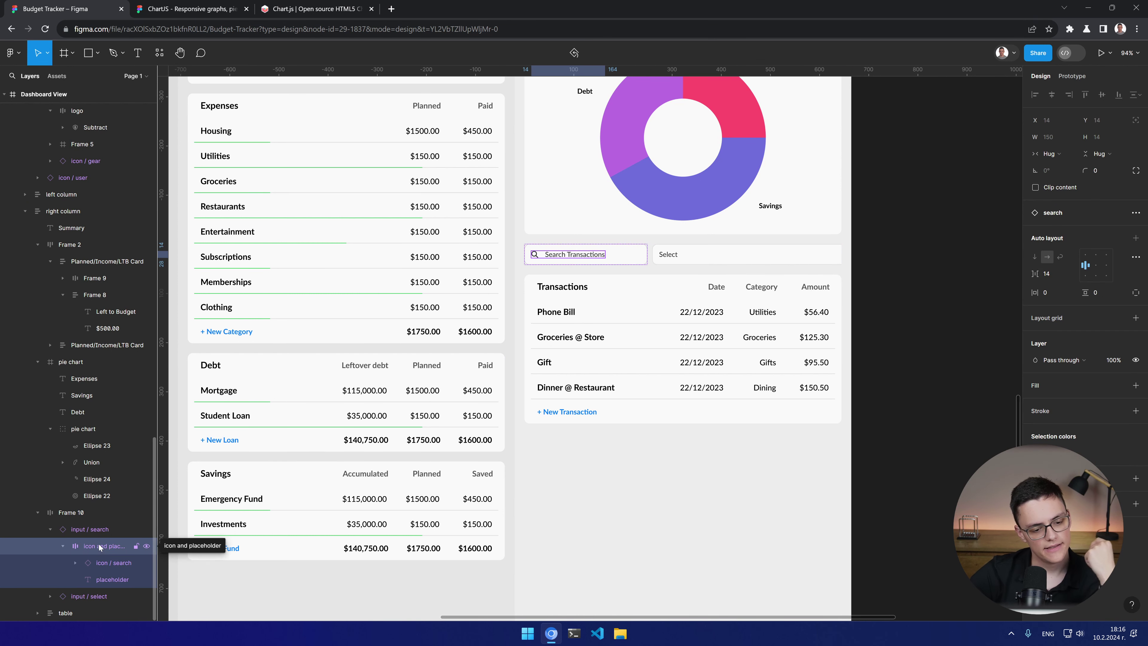
Step: Set the select input's width to 250 and the enclosing frame's item spacing to Auto
click(85, 597)
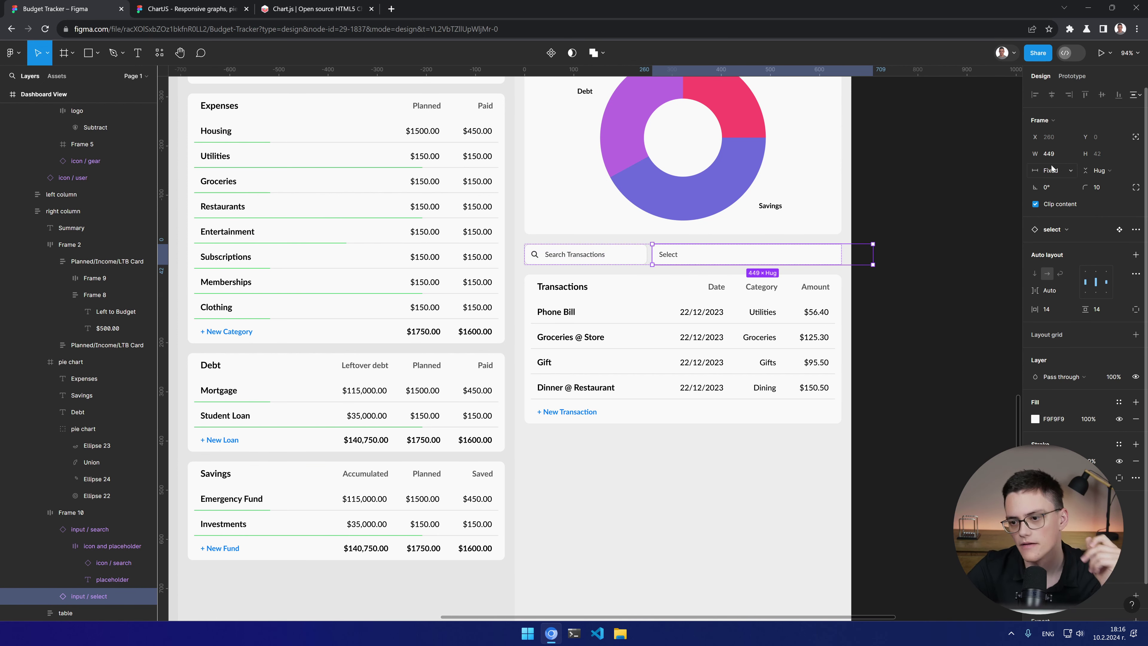
click(1060, 156)
text(250)
key(Return)
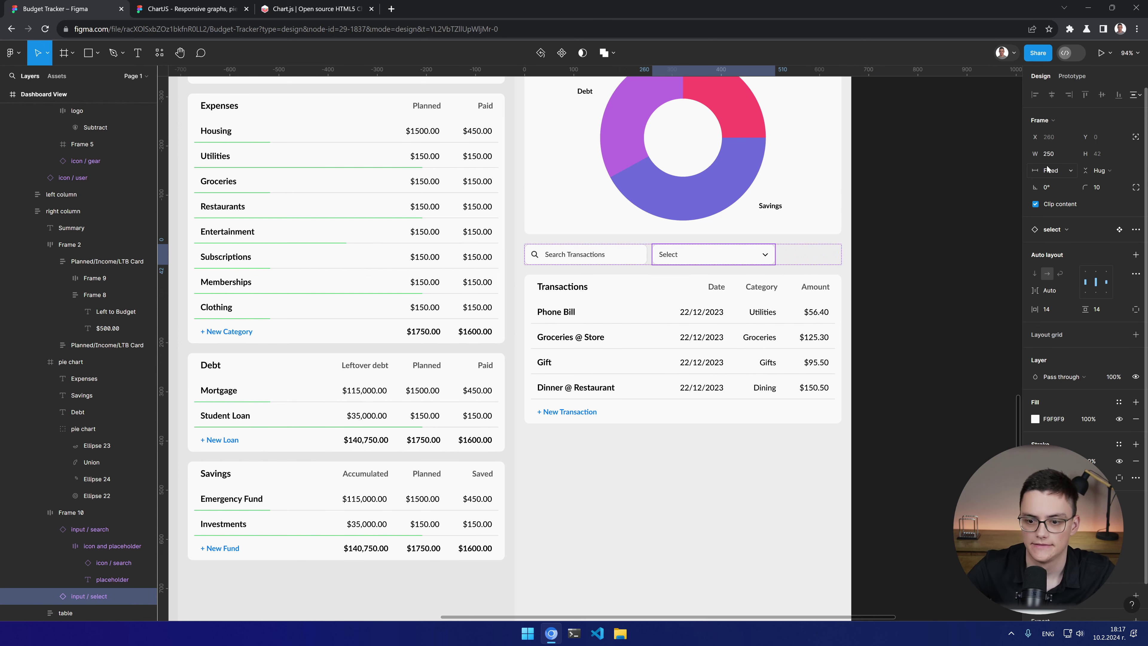
click(71, 513)
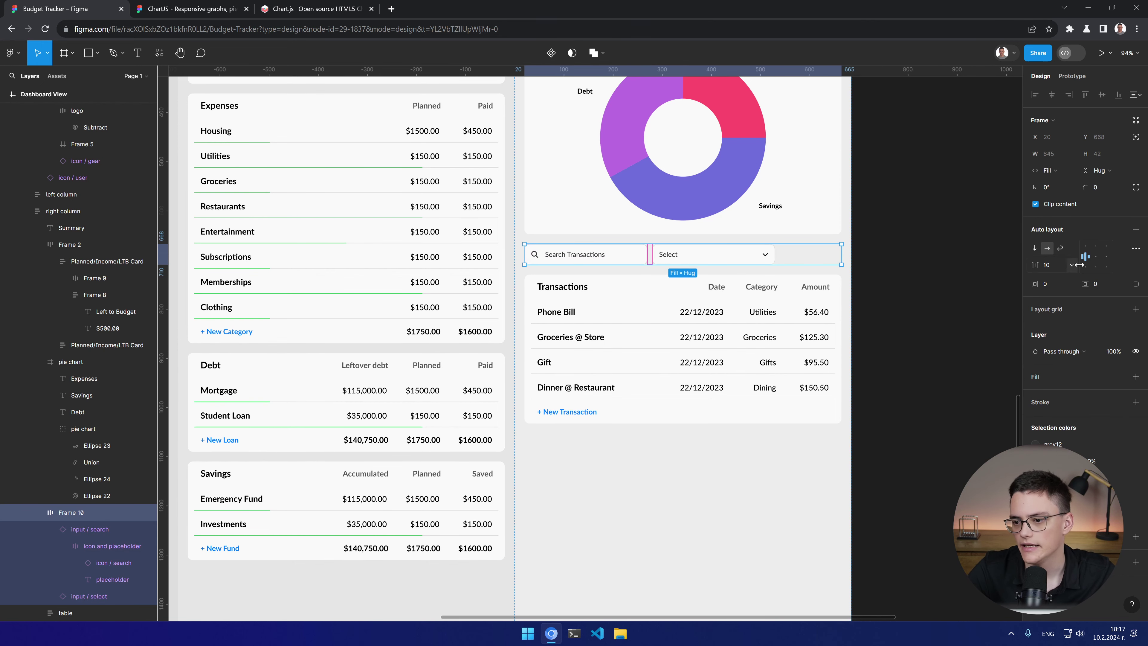
double_click(1097, 257)
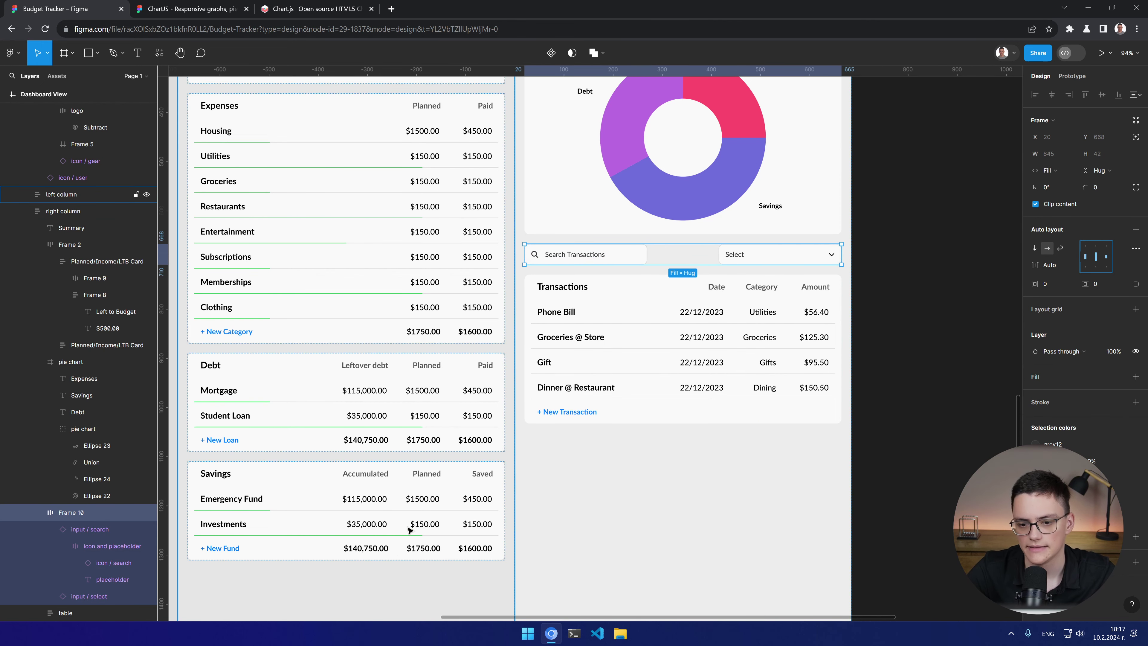
Step: Change the select input's placeholder text to "Filter by Category"
click(85, 596)
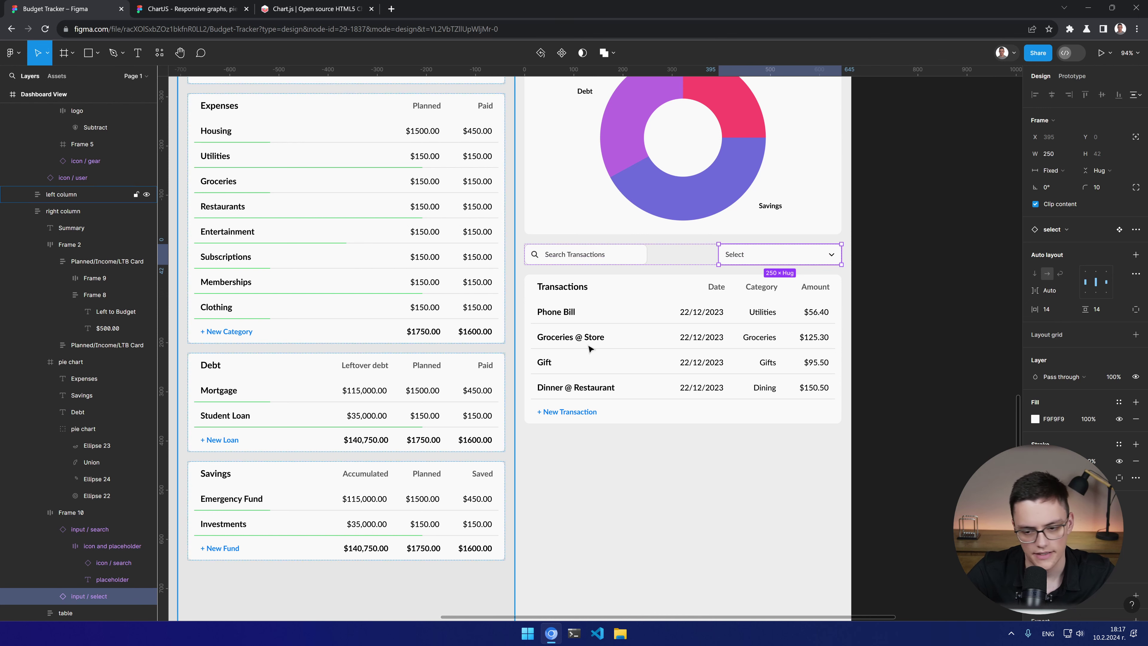
double_click(735, 254)
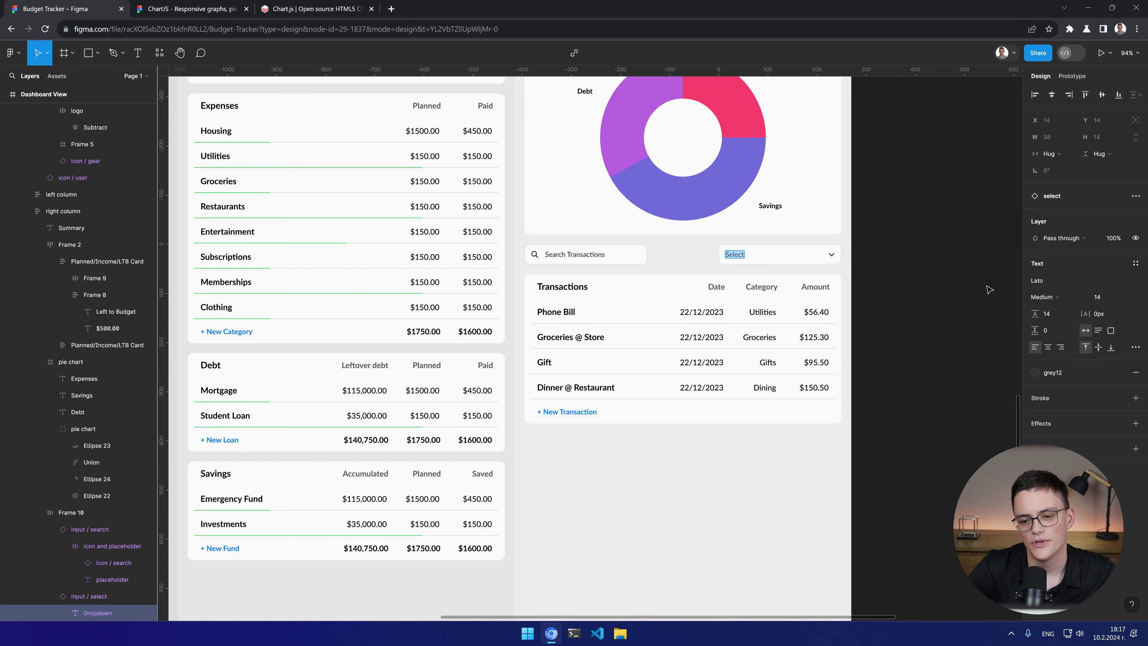
key(Right)
text(Cate)
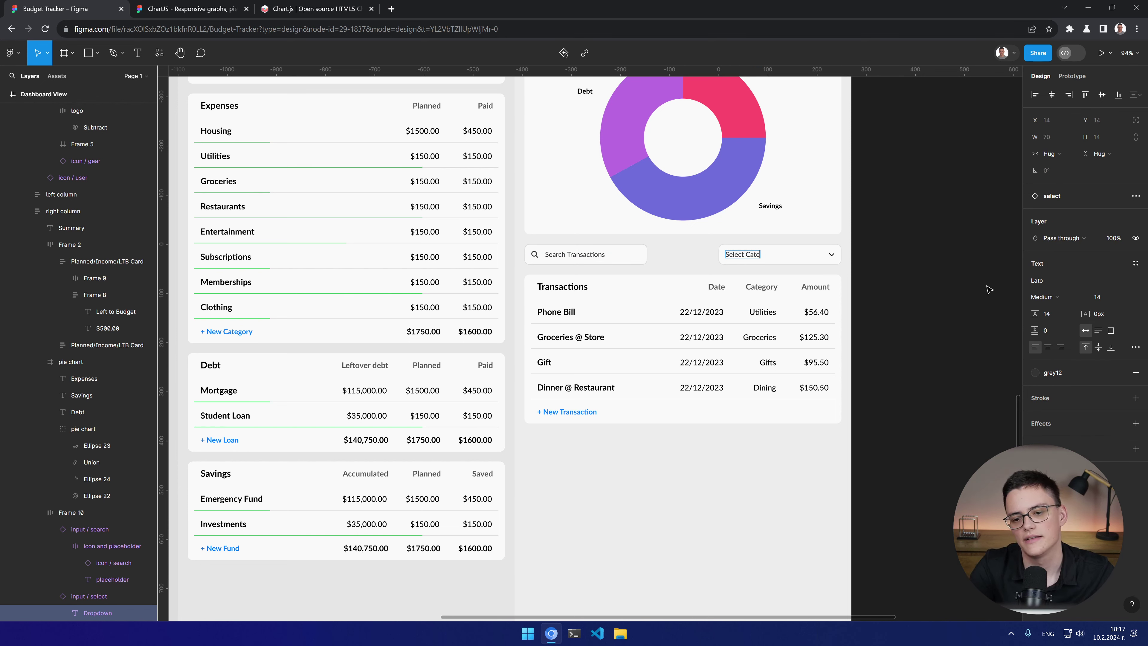
text(gory)
key(Home)
key(ctrl+shift+Right)
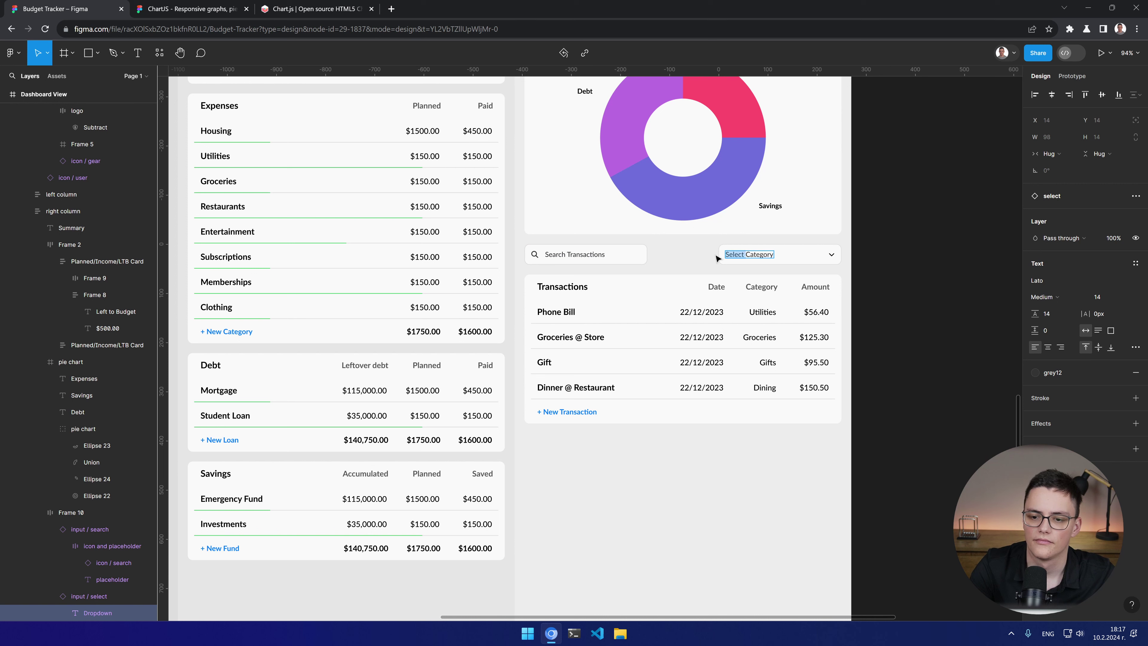
text(Filter by)
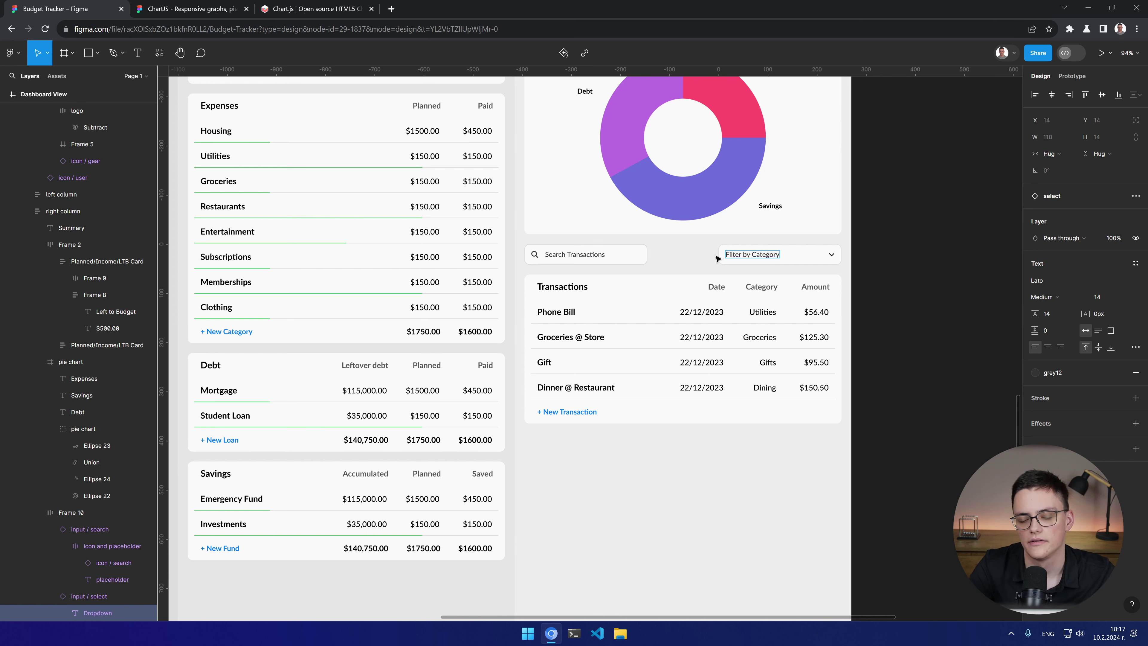
key(ctrl+Left)
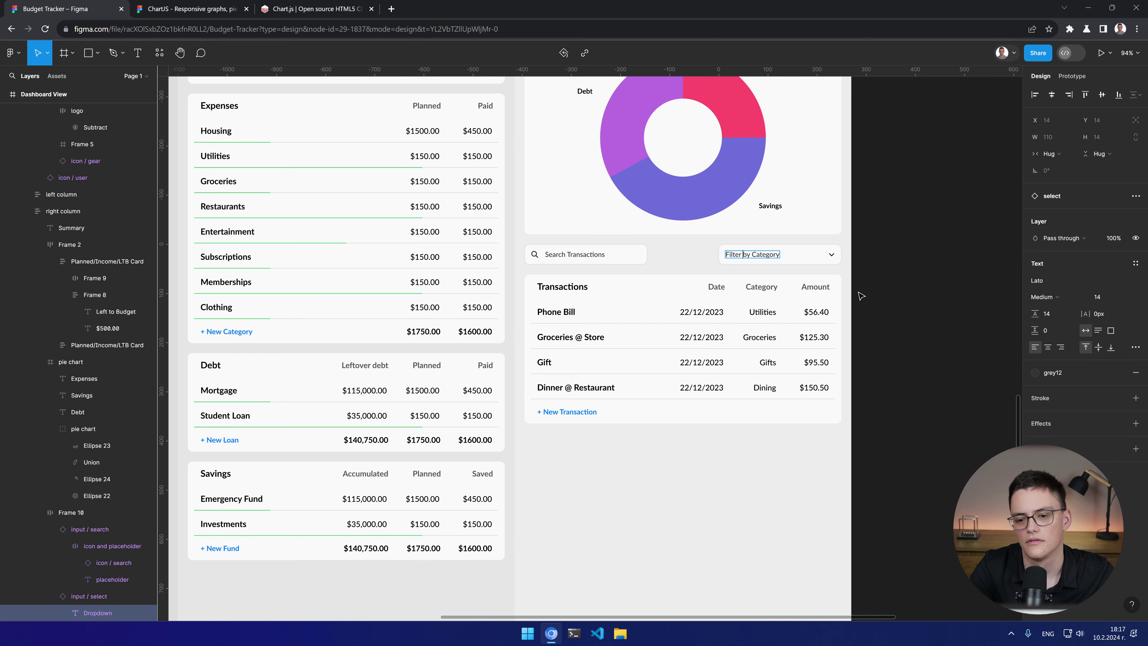
key(Escape)
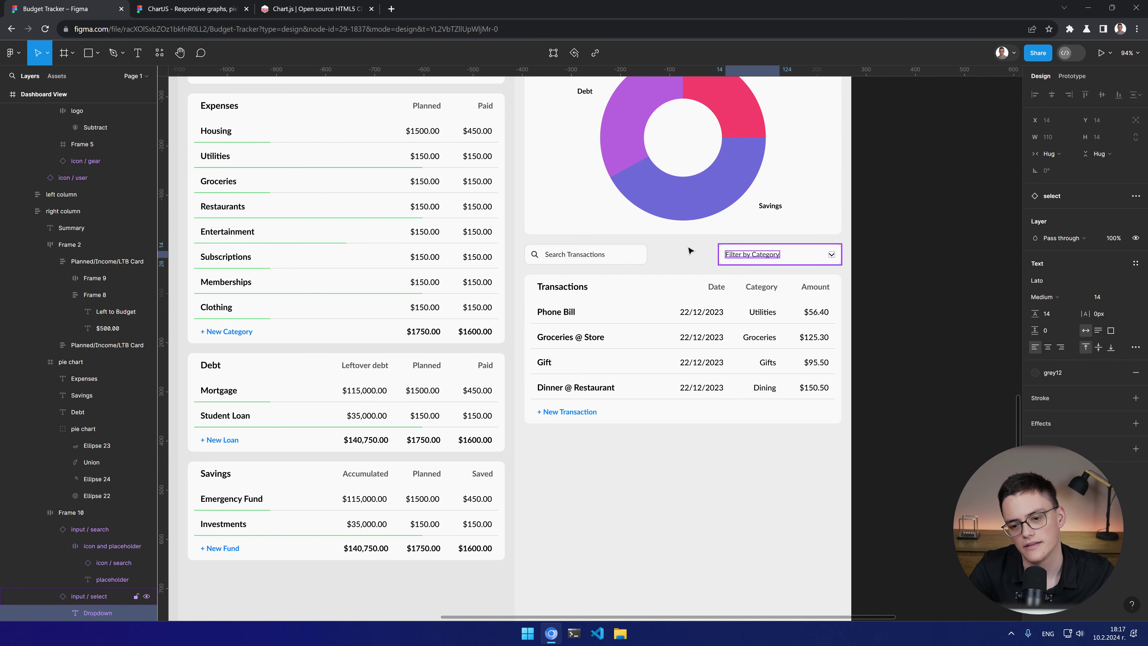
Step: Review how the search and filter bar sits between the pie chart card and the Transactions table
scroll(647, 217, up, 3)
scroll(642, 129, up, 5)
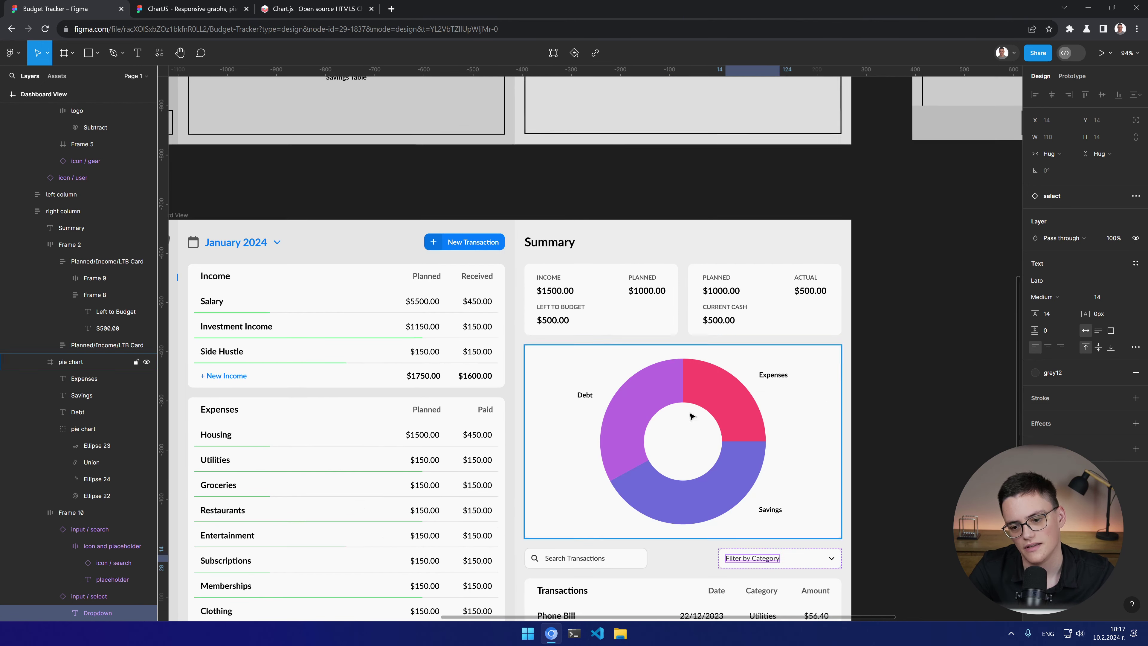
scroll(587, 316, down, 2)
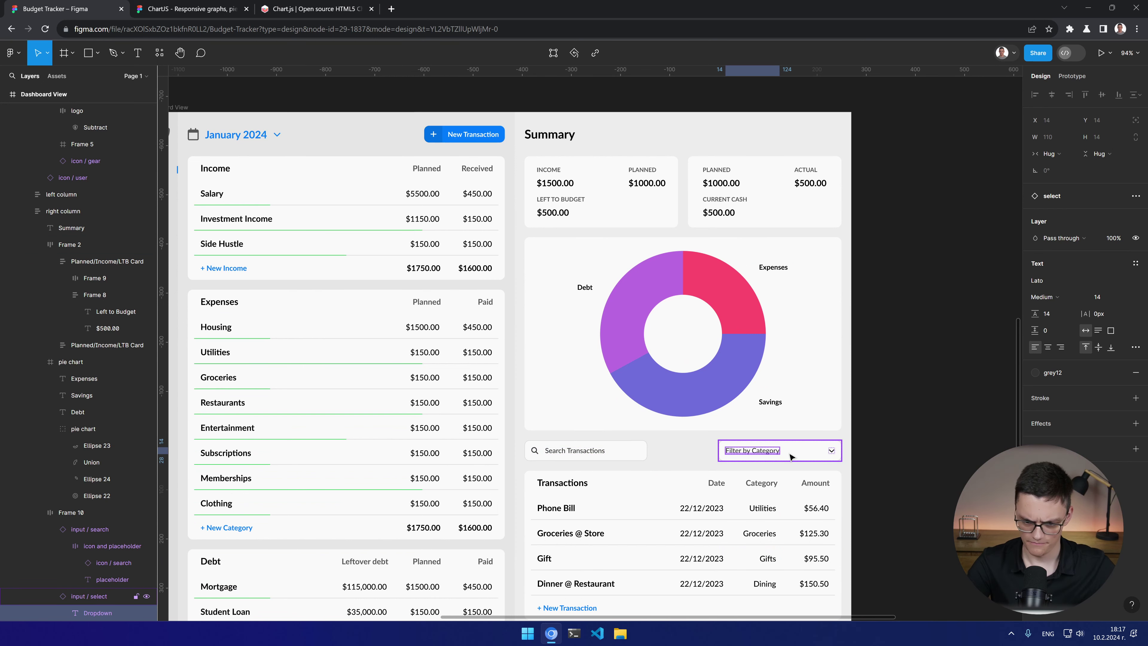
click(659, 451)
scroll(702, 477, down, 3)
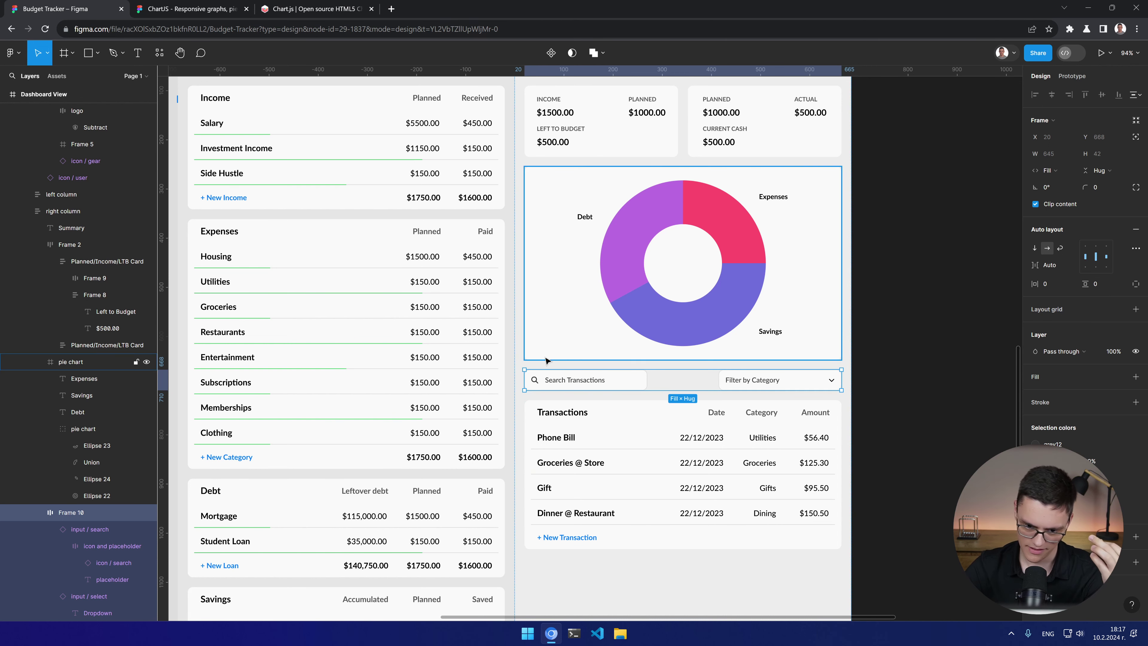
scroll(690, 420, up, 2)
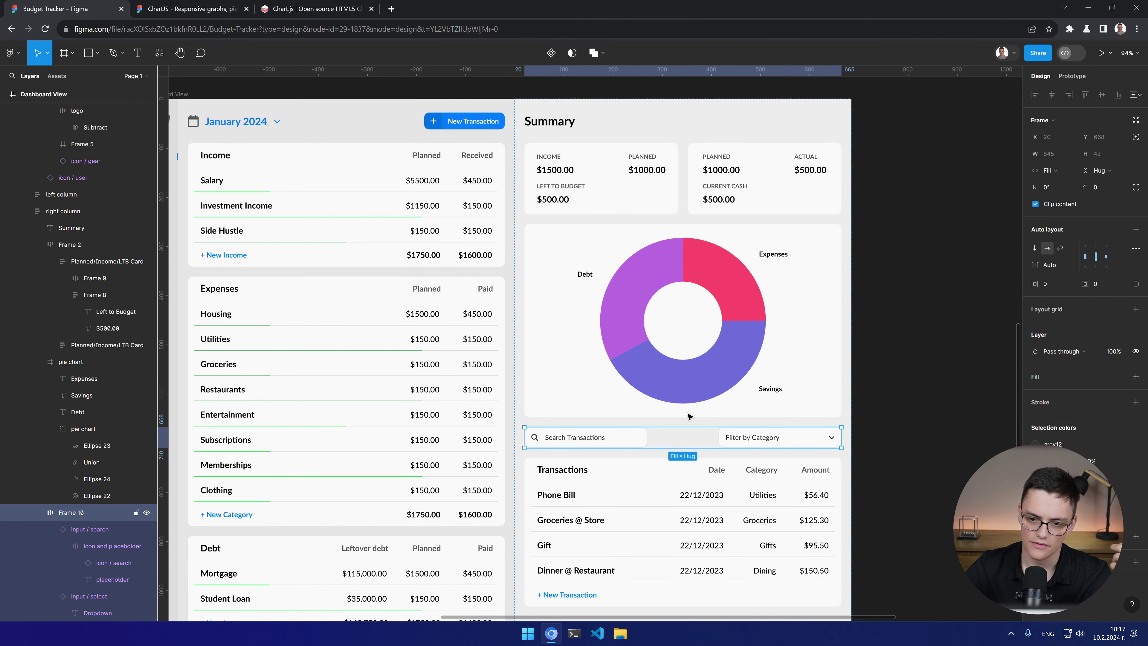
scroll(680, 322, down, 4)
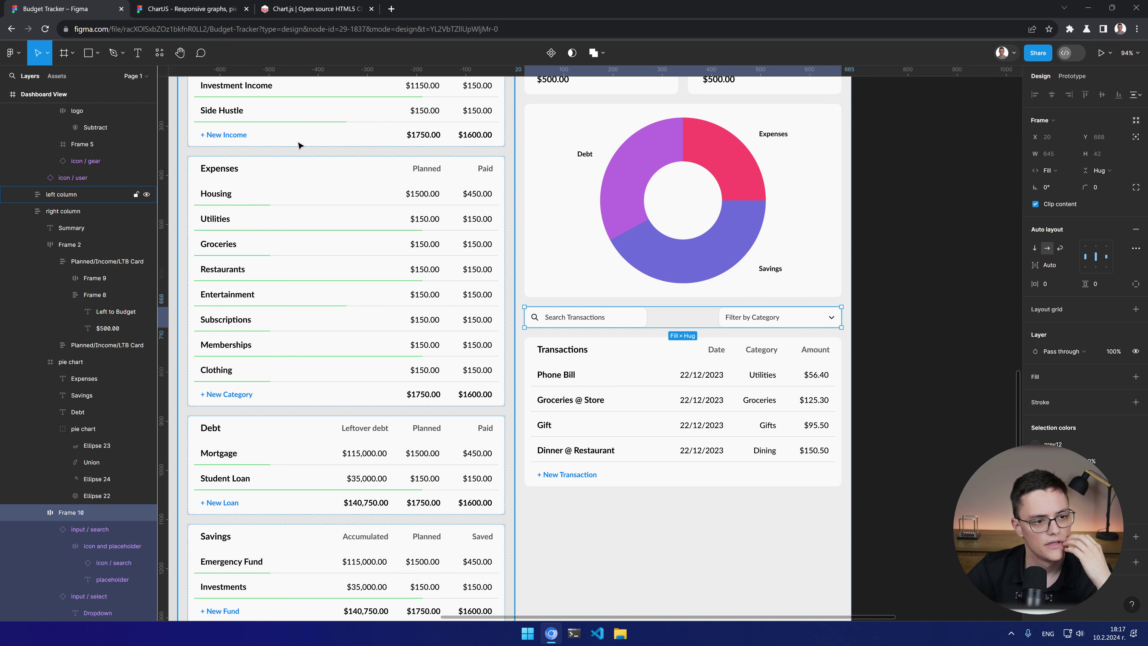
scroll(497, 203, up, 3)
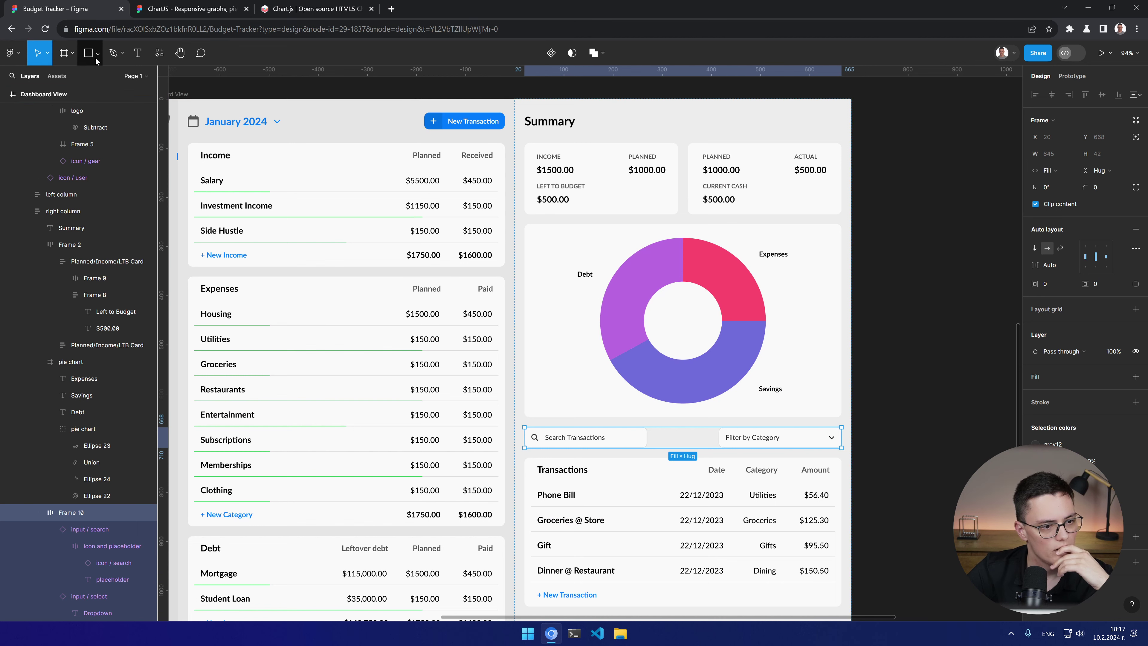
Step: Draw a horizontal divider line about 641 px long between the pie chart and the search bar, with its width set to fill the container
click(97, 53)
click(59, 91)
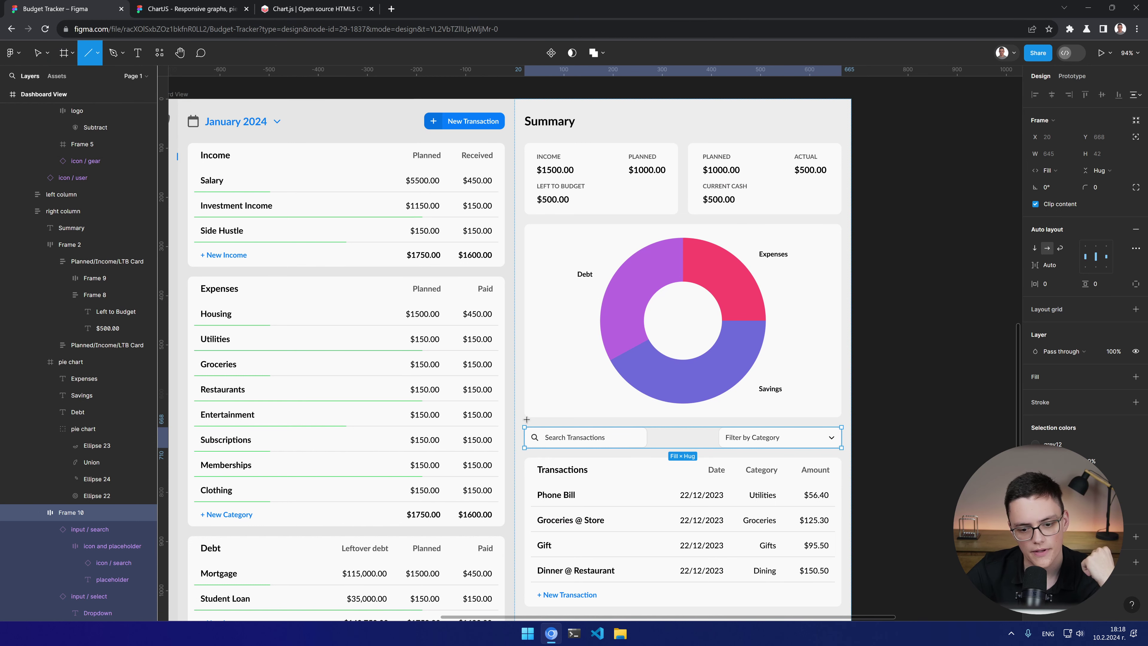
drag(524, 426, 843, 430)
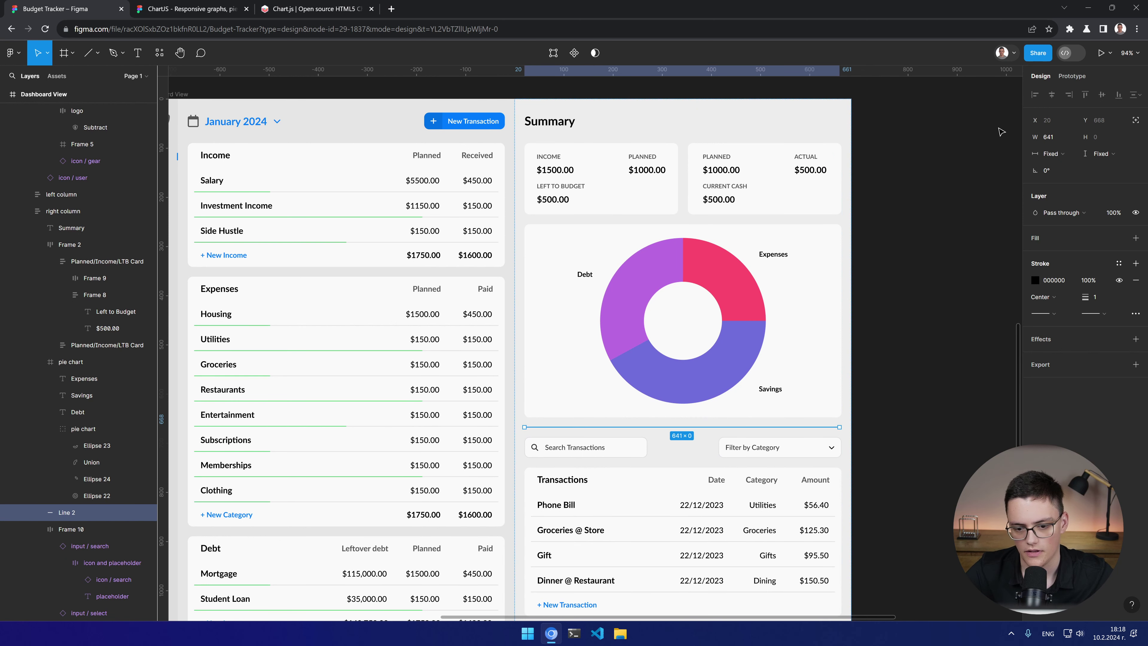
click(1064, 154)
click(1070, 172)
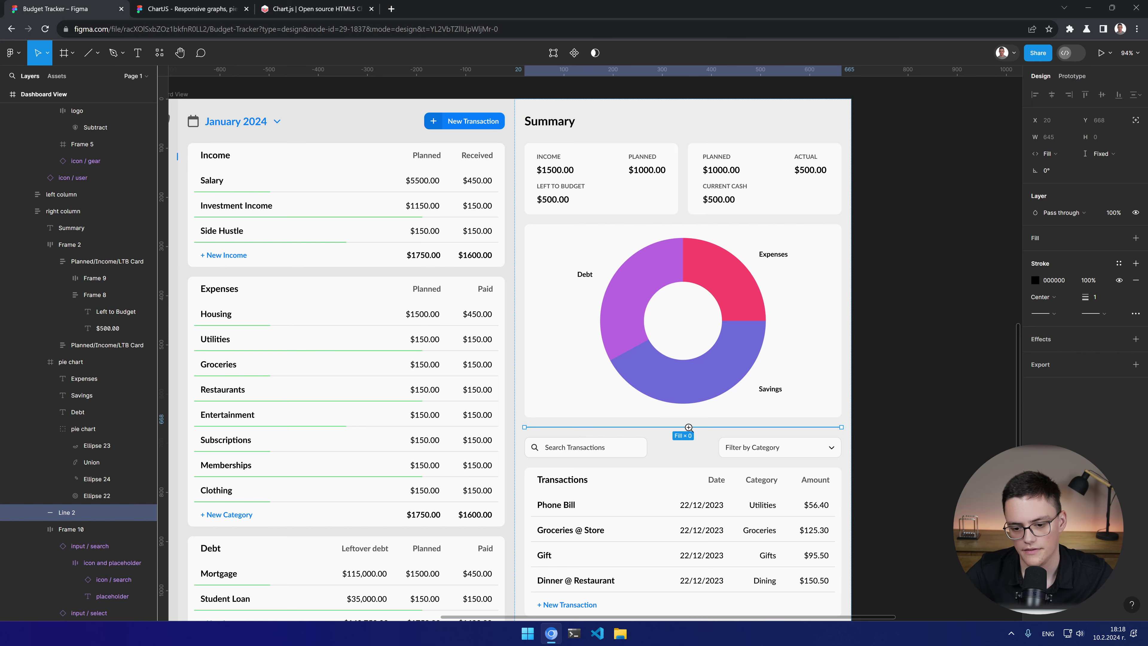
Step: Apply a light grey library colour style to the divider line's stroke
scroll(728, 434, up, 5)
click(728, 463)
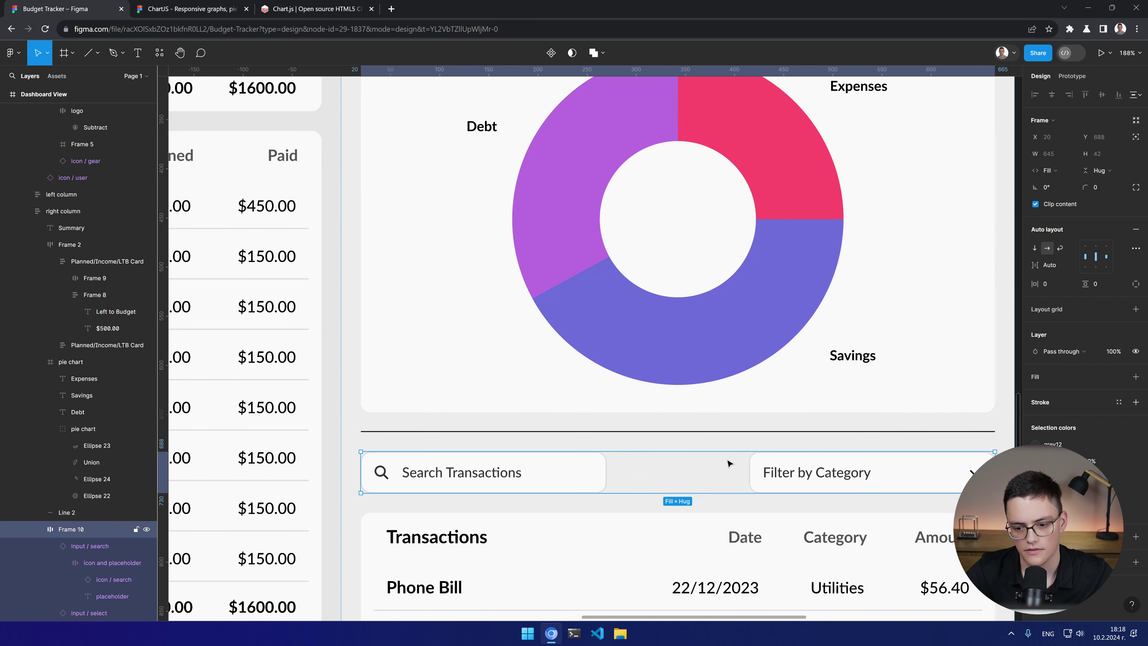
click(712, 436)
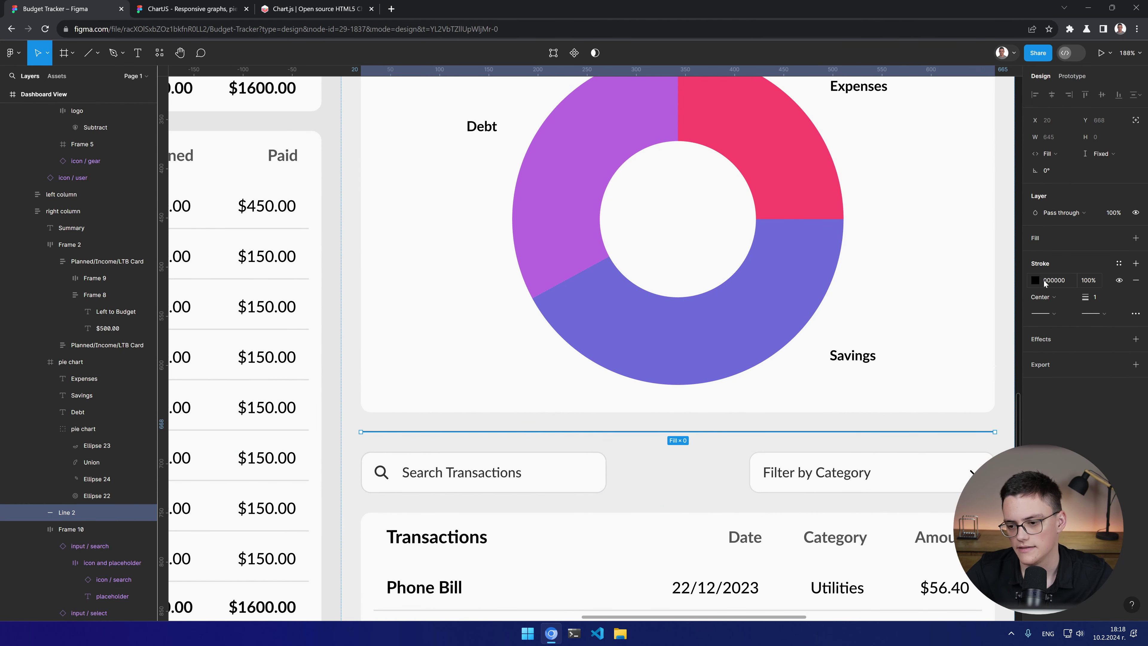
click(1036, 280)
click(947, 282)
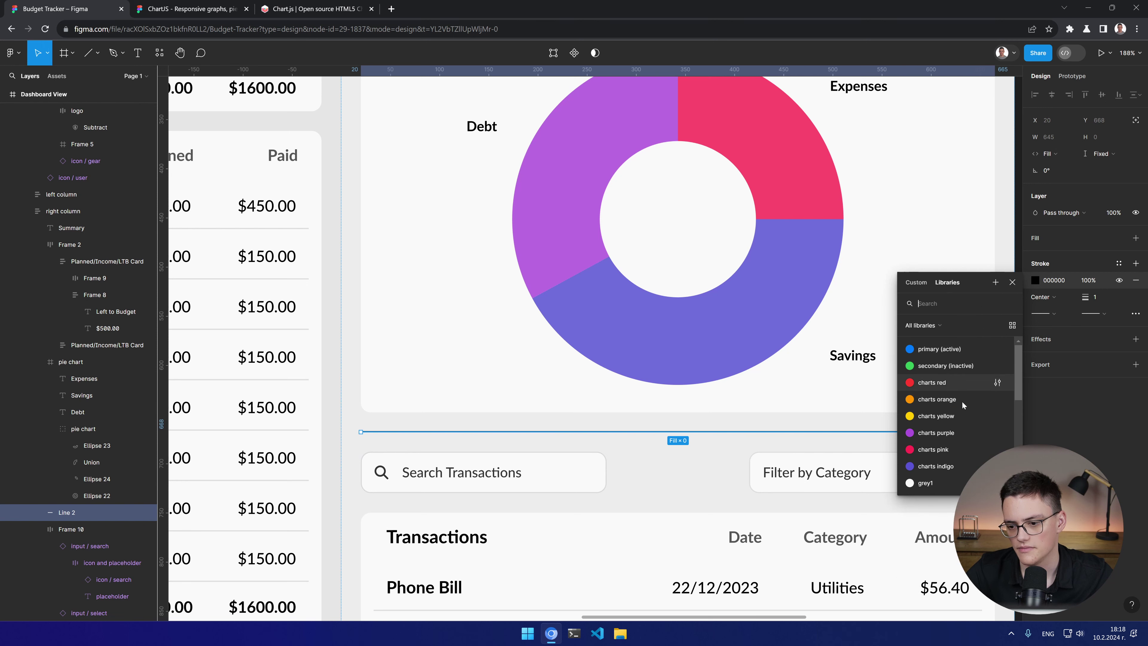
scroll(939, 433, down, 3)
click(937, 431)
click(758, 453)
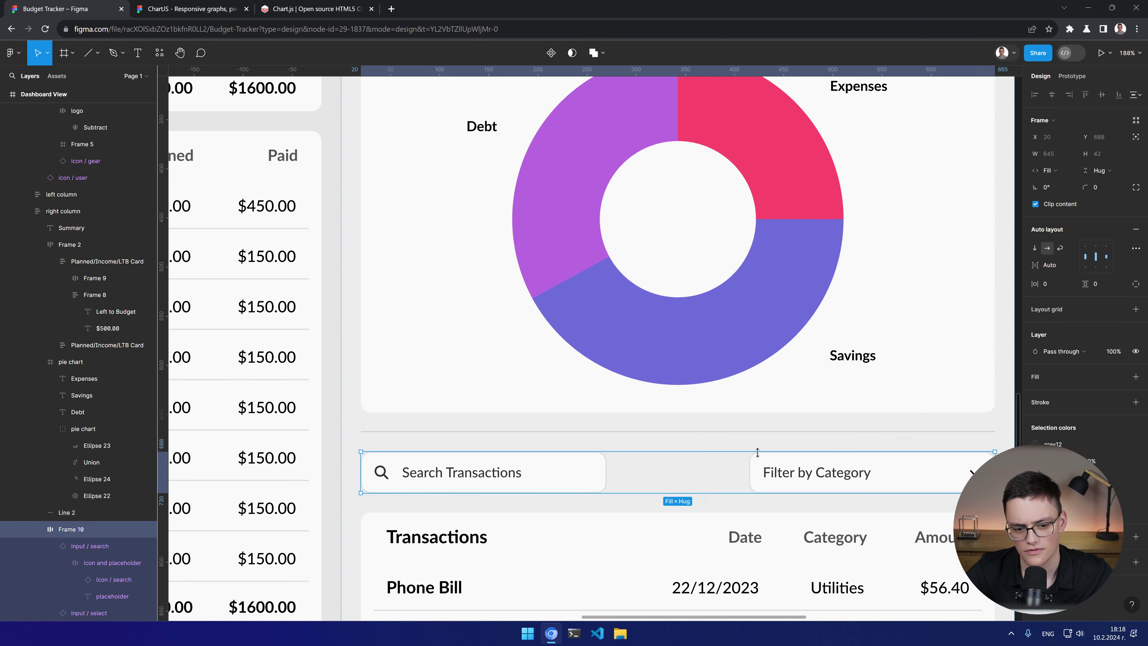
alt+click(757, 453)
click(933, 525)
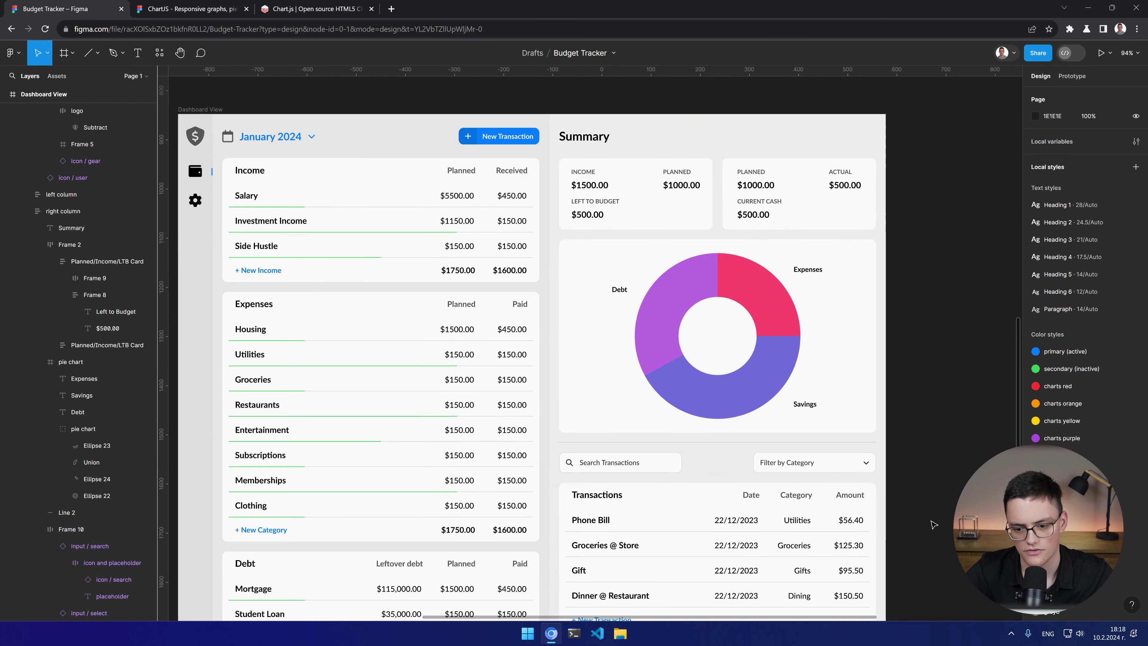
Step: Set the search input's horizontal sizing to fill the container in the bar above the Transactions table
scroll(813, 382, down, 2)
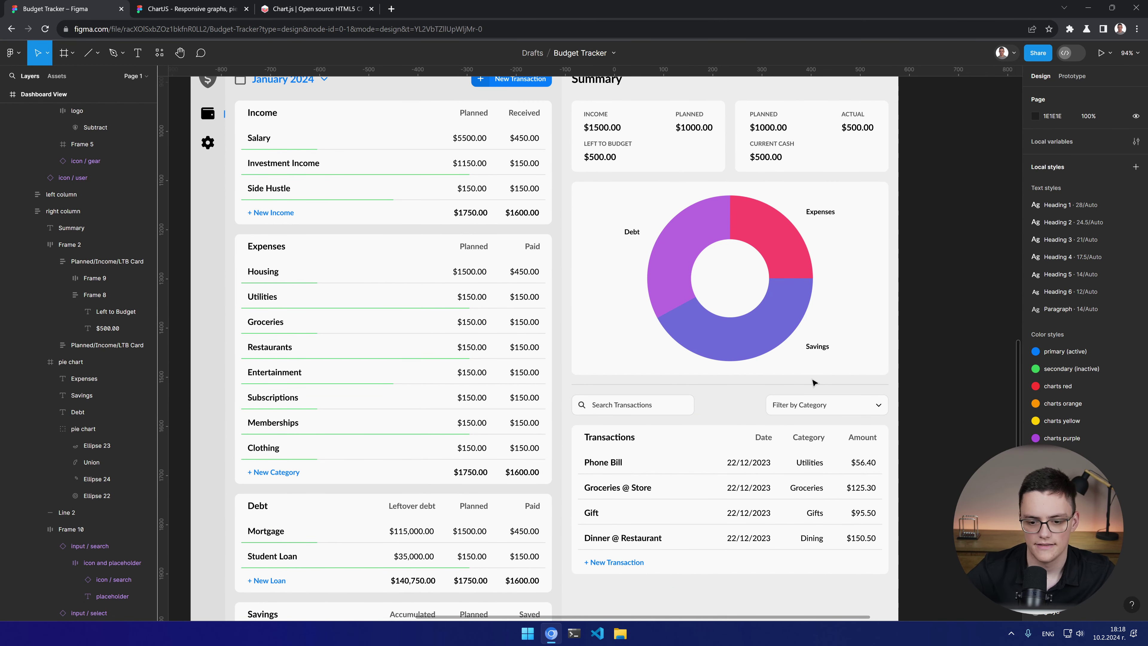
scroll(813, 382, down, 1)
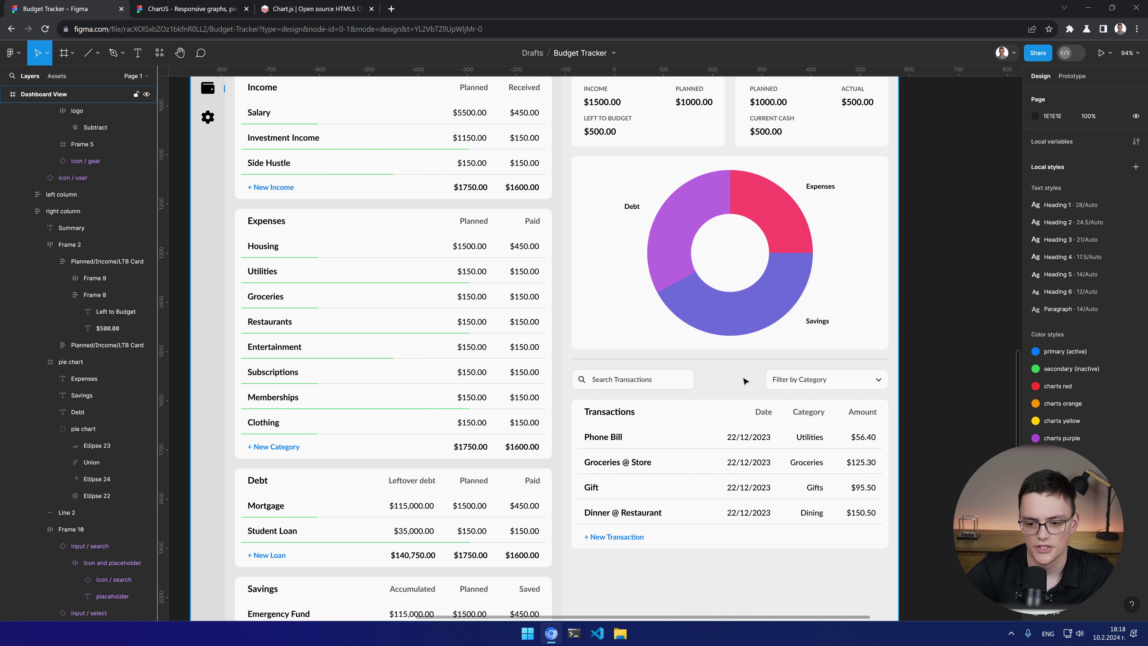
click(676, 389)
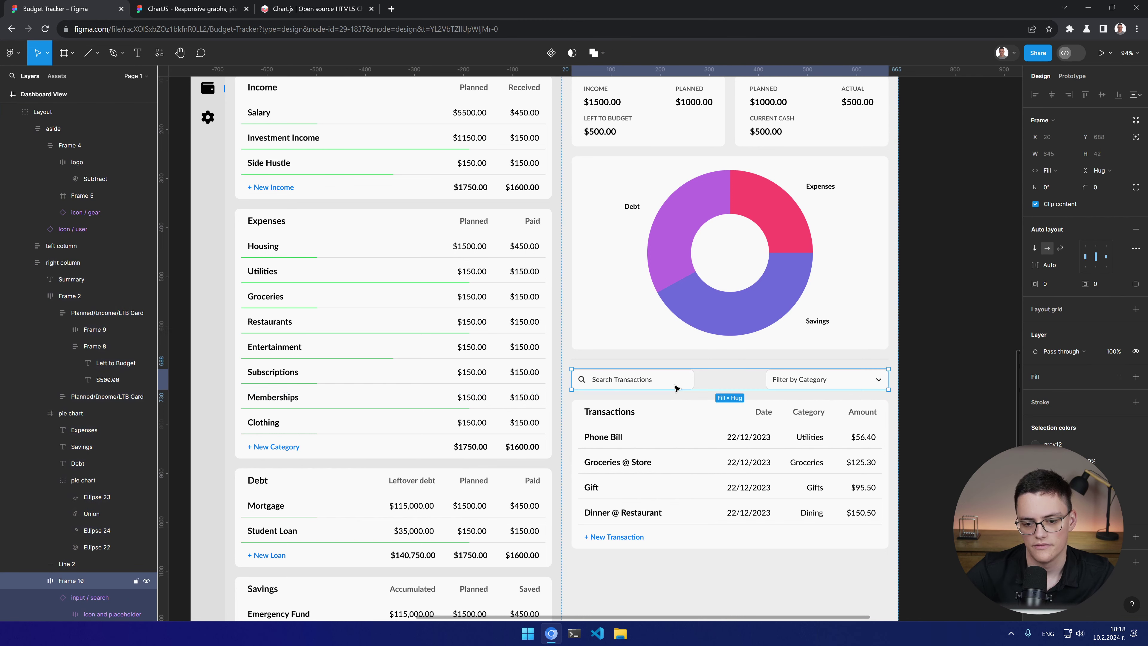
double_click(675, 388)
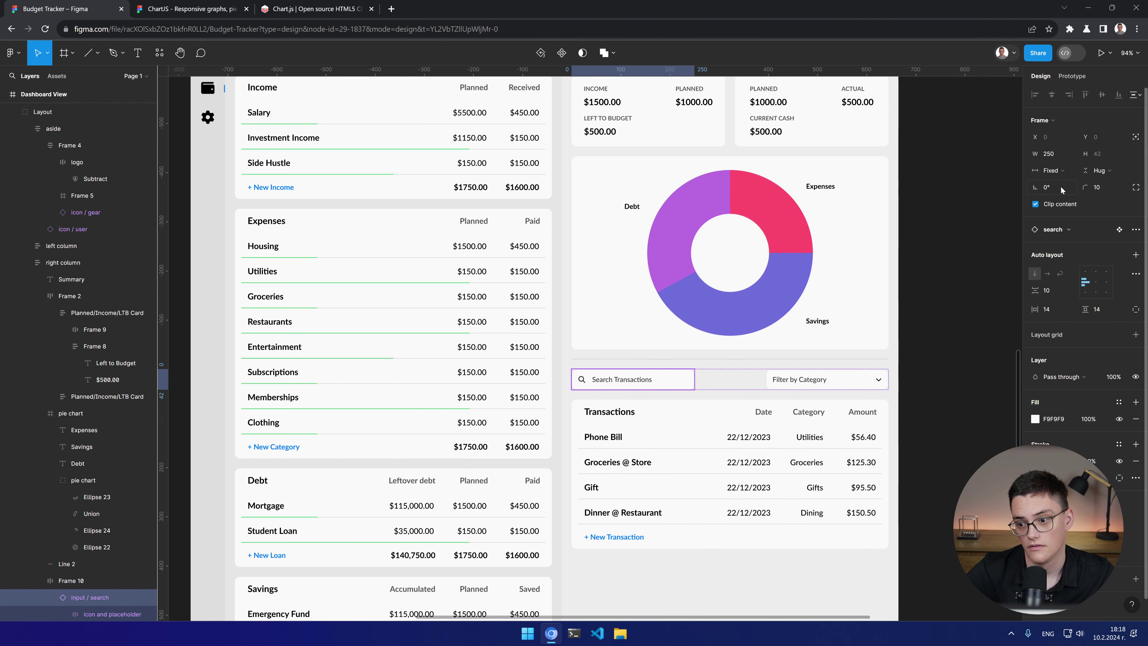
click(1059, 172)
click(1075, 196)
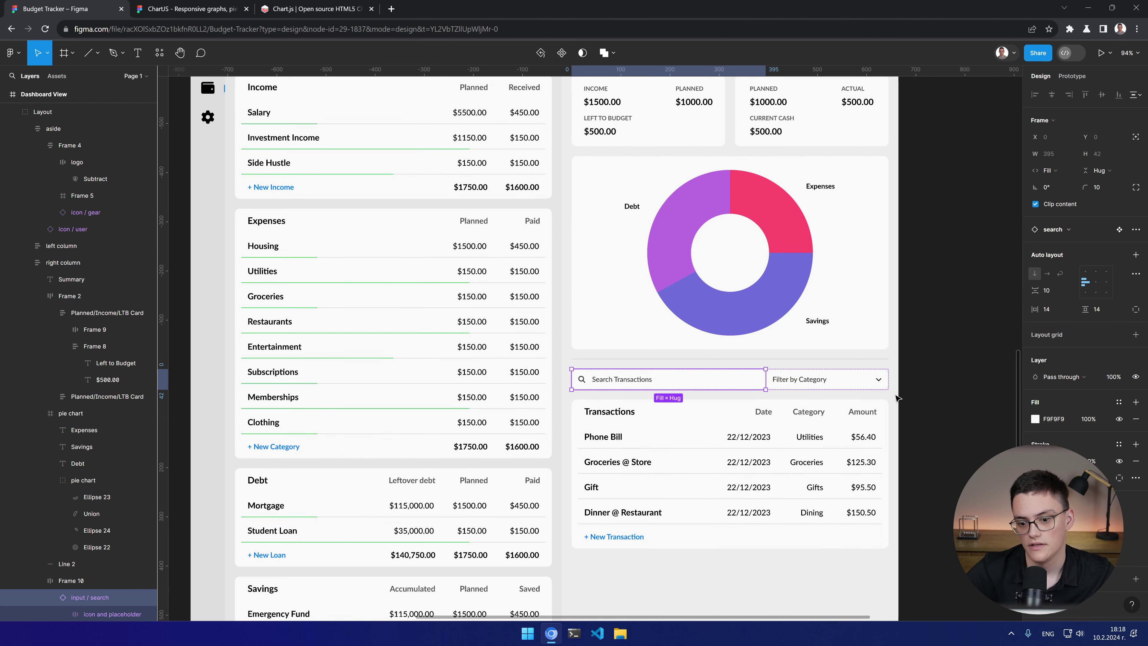
Step: Set the category filter's horizontal sizing to fill the container in the bar above the Transactions table
click(833, 383)
click(1062, 173)
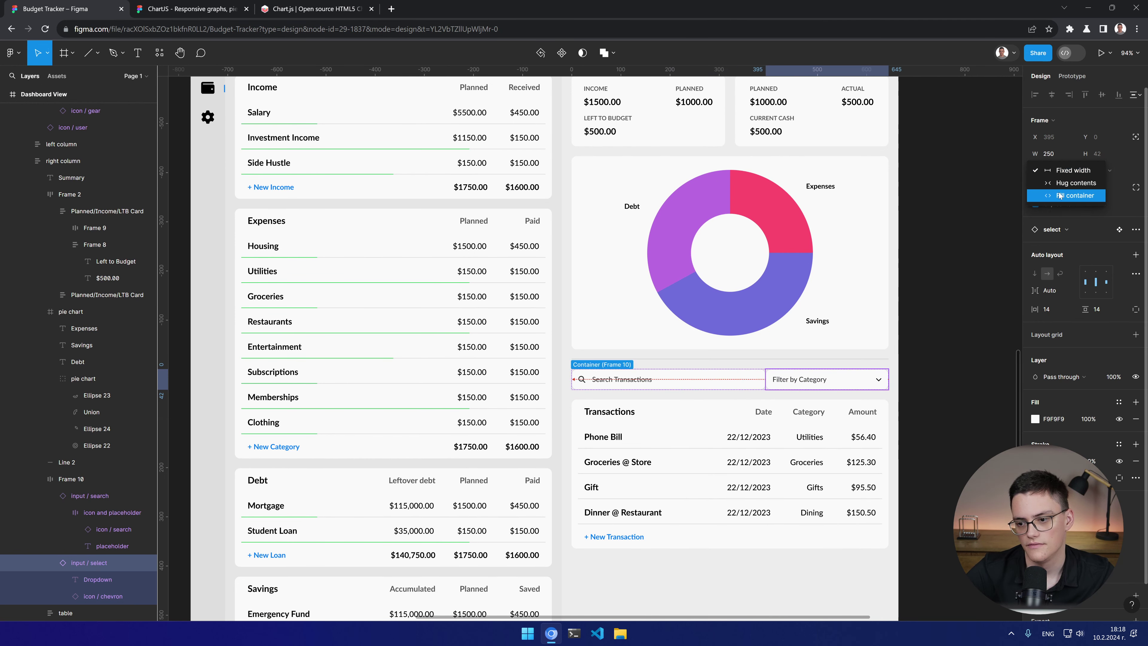
click(1074, 195)
key(Escape)
Step: Replace the automatic spacing of the search and filter bar with a fixed gap between its two inputs
click(667, 382)
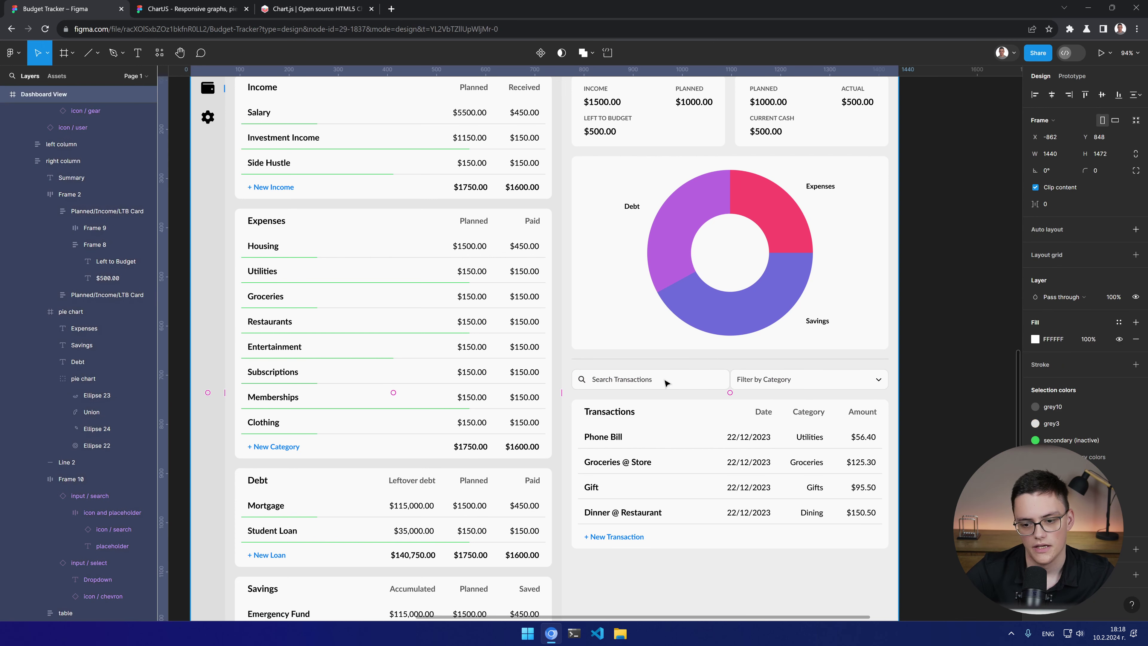
key(shift+Return)
click(729, 386)
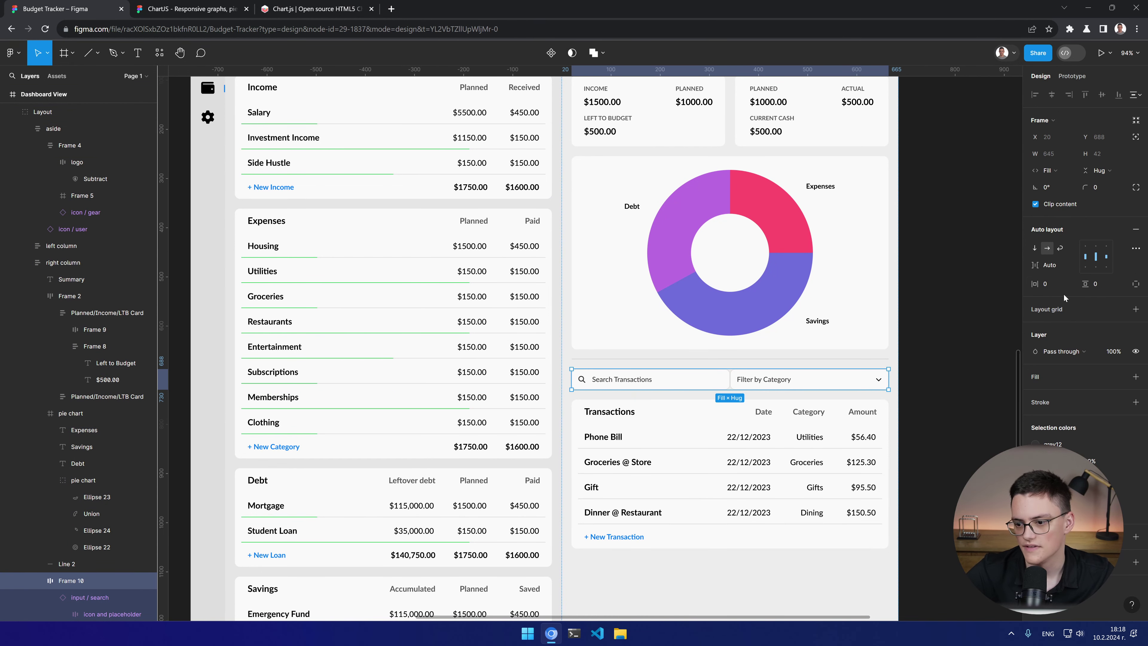
click(1052, 266)
key(Escape)
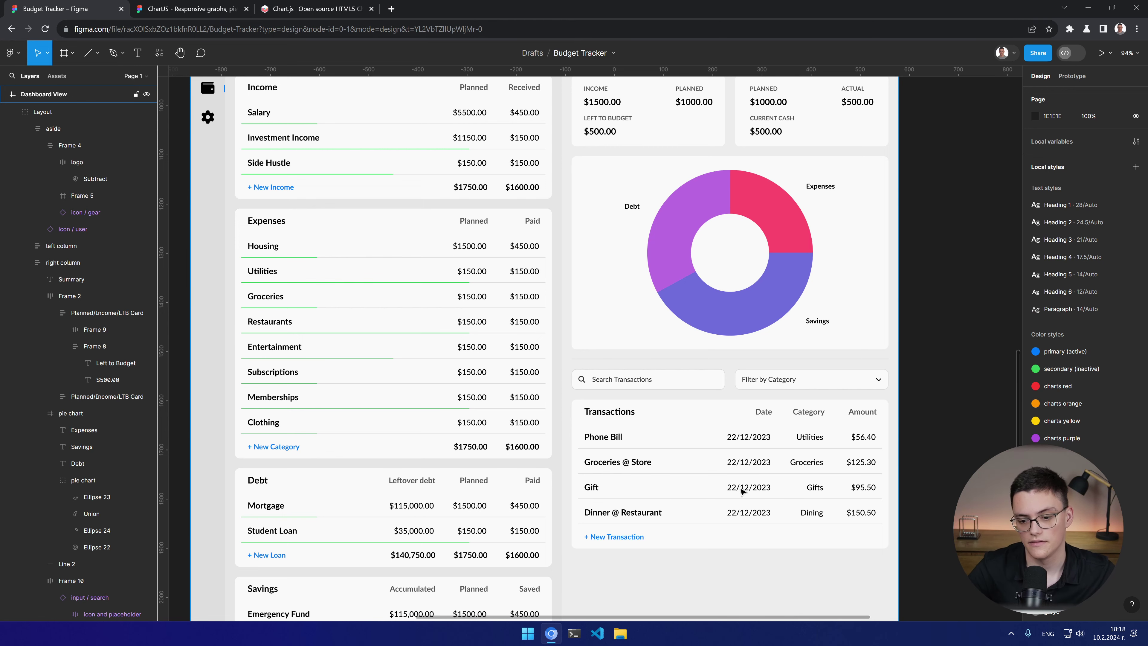
Step: Try to duplicate the "+ New Transaction" link at the bottom of the Transactions table and reposition the copy
scroll(636, 430, down, 5)
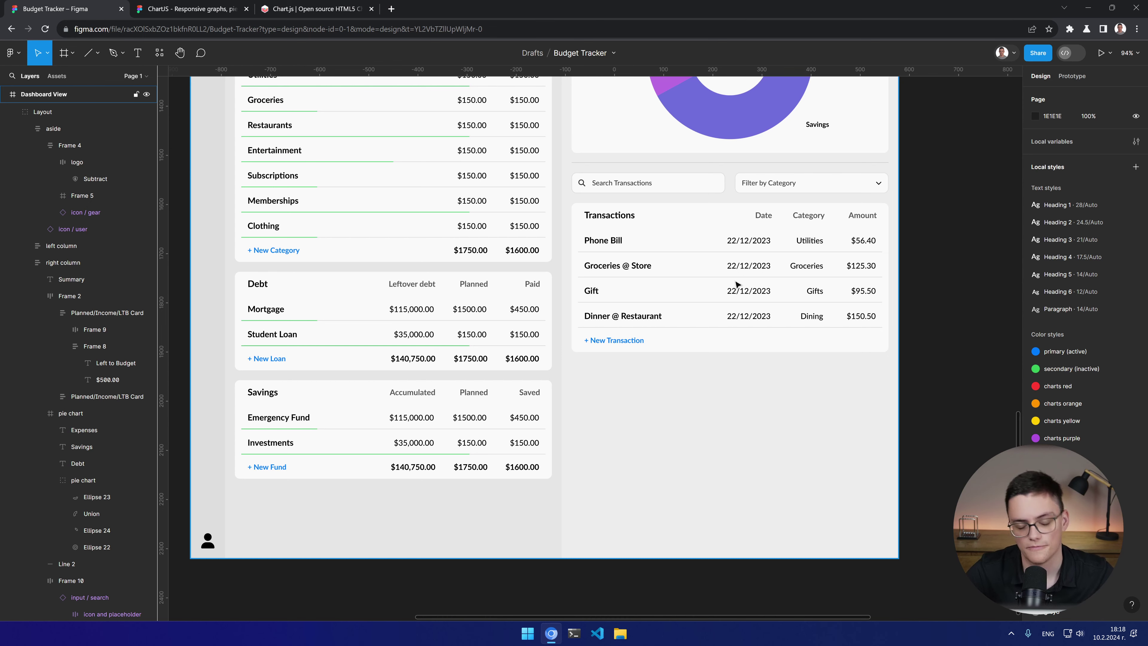
click(615, 342)
scroll(819, 326, up, 10)
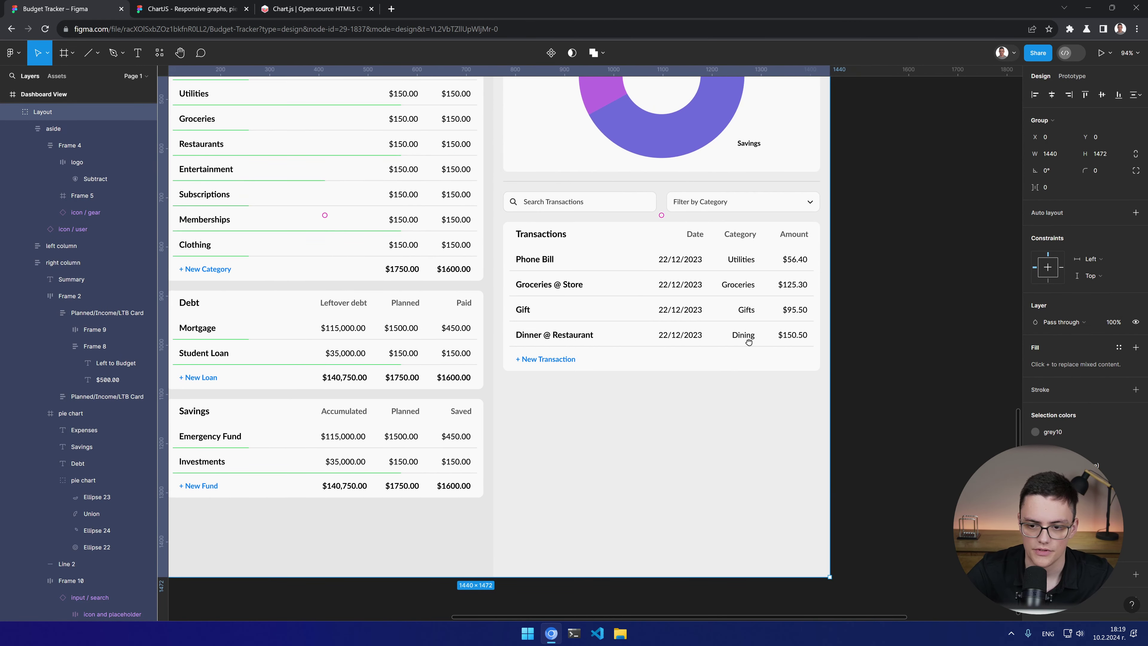
scroll(813, 393, down, 4)
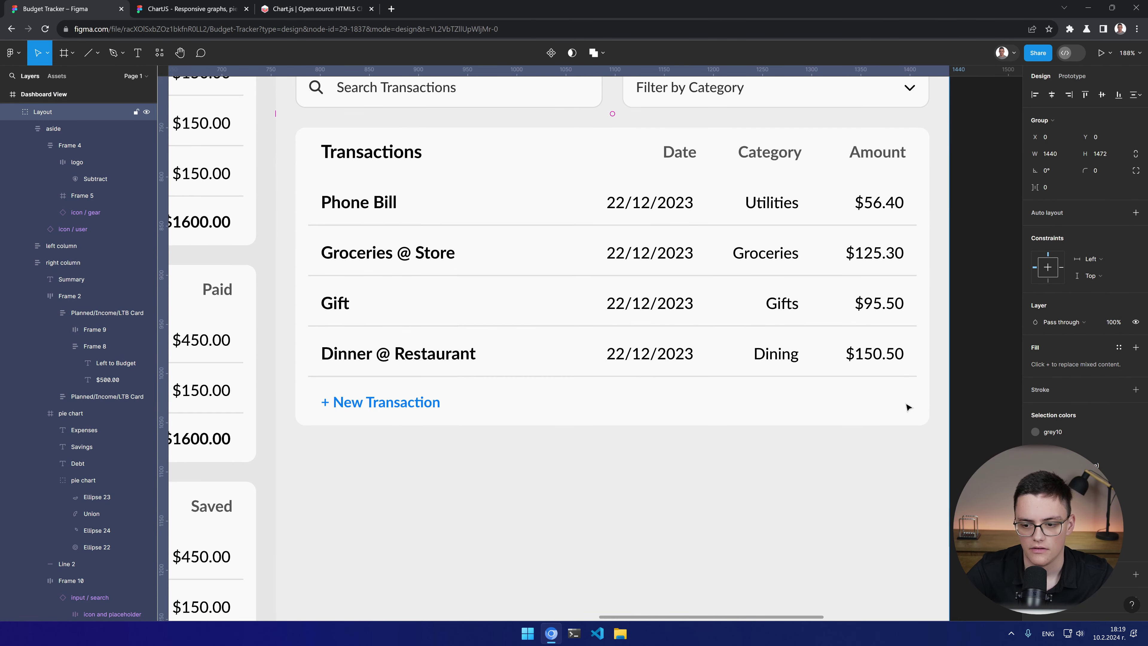
double_click(392, 408)
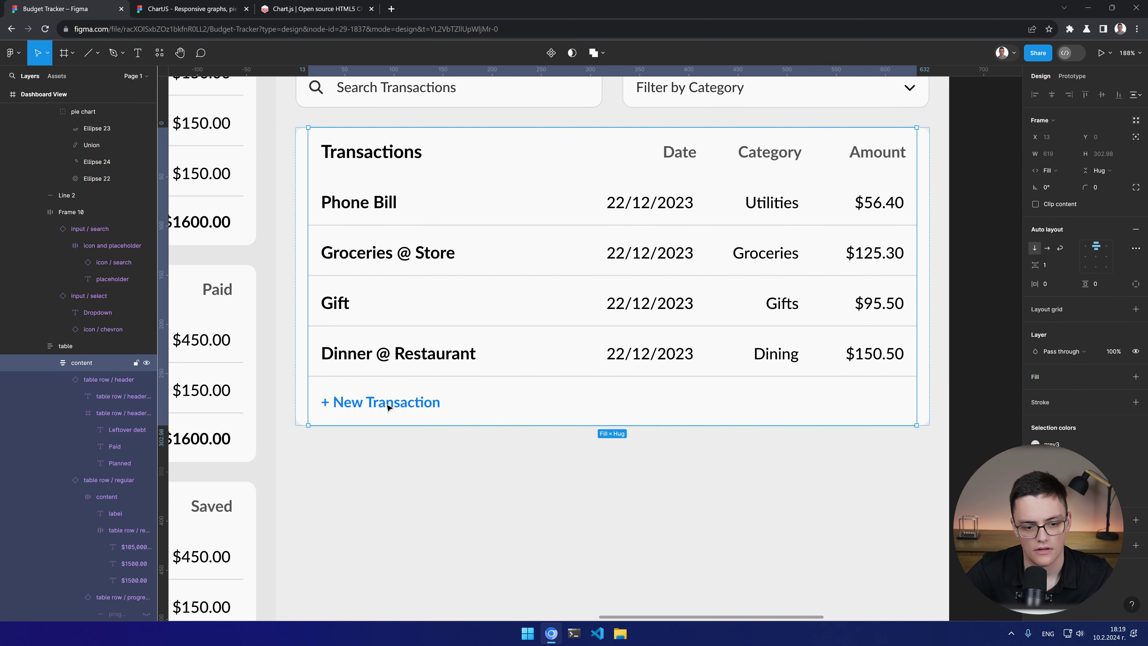
double_click(381, 406)
double_click(381, 406)
key(ctrl+d)
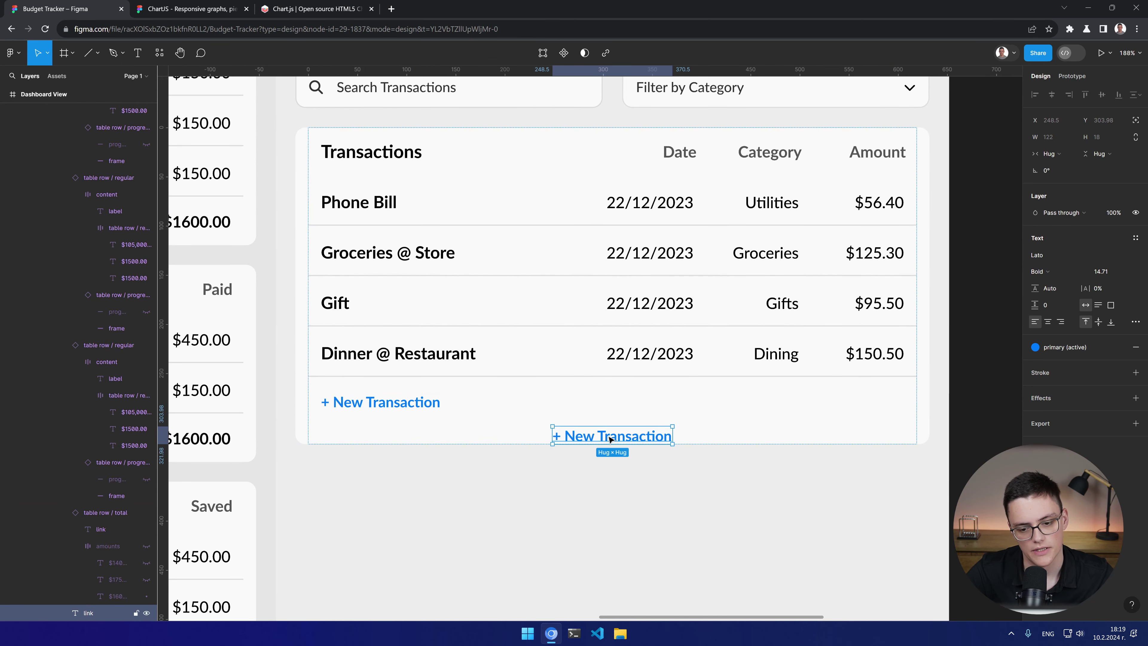
drag(602, 442, 568, 421)
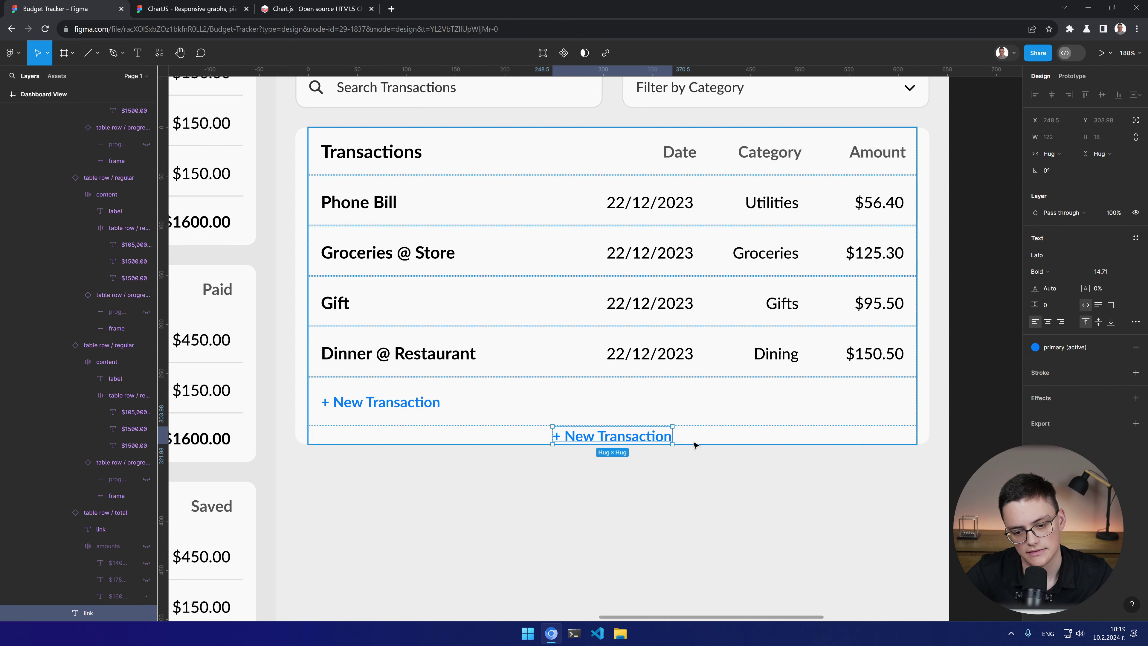
key(Delete)
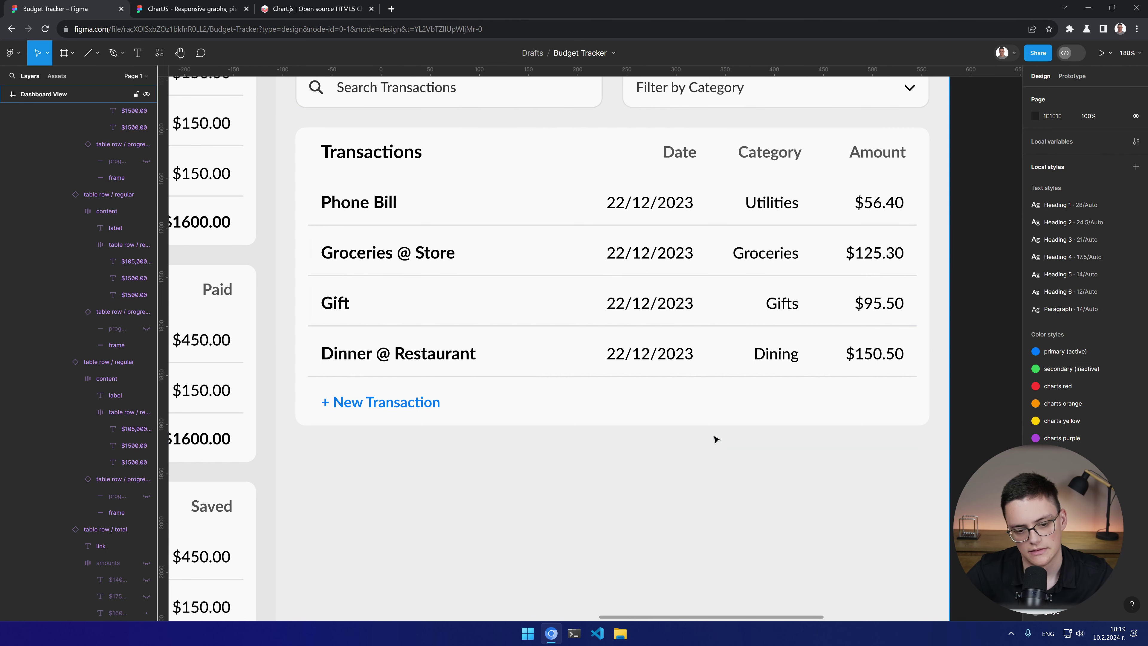
Step: Try to move the restored duplicate link into the "table row / total" component, and delete the duplicate
click(392, 400)
click(90, 530)
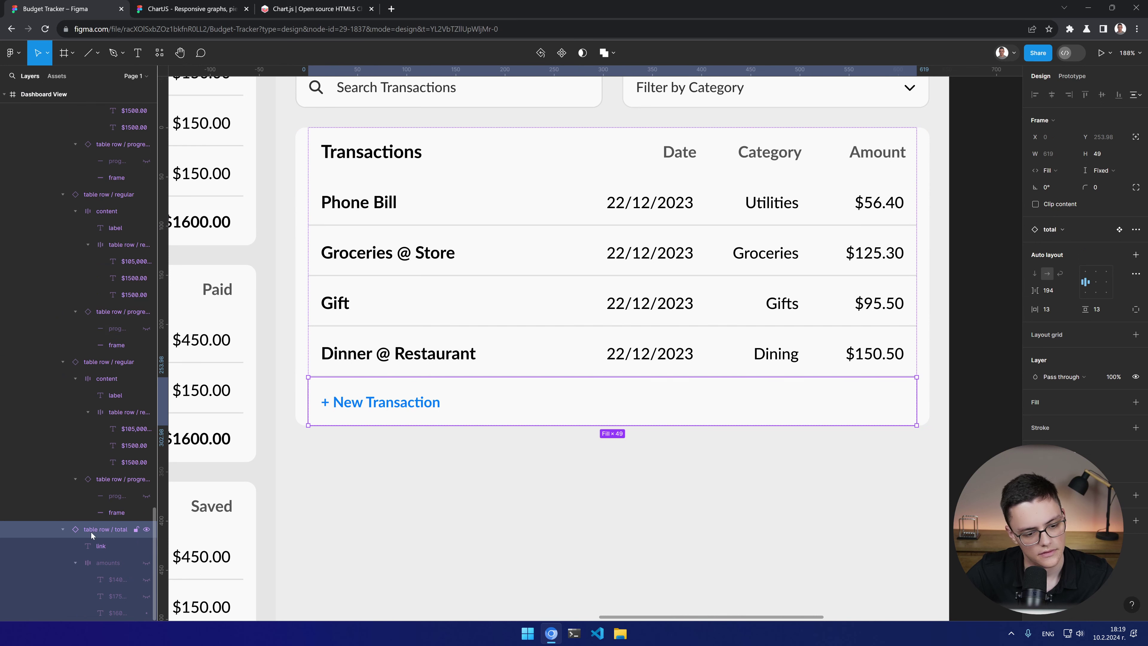
key(ctrl+z)
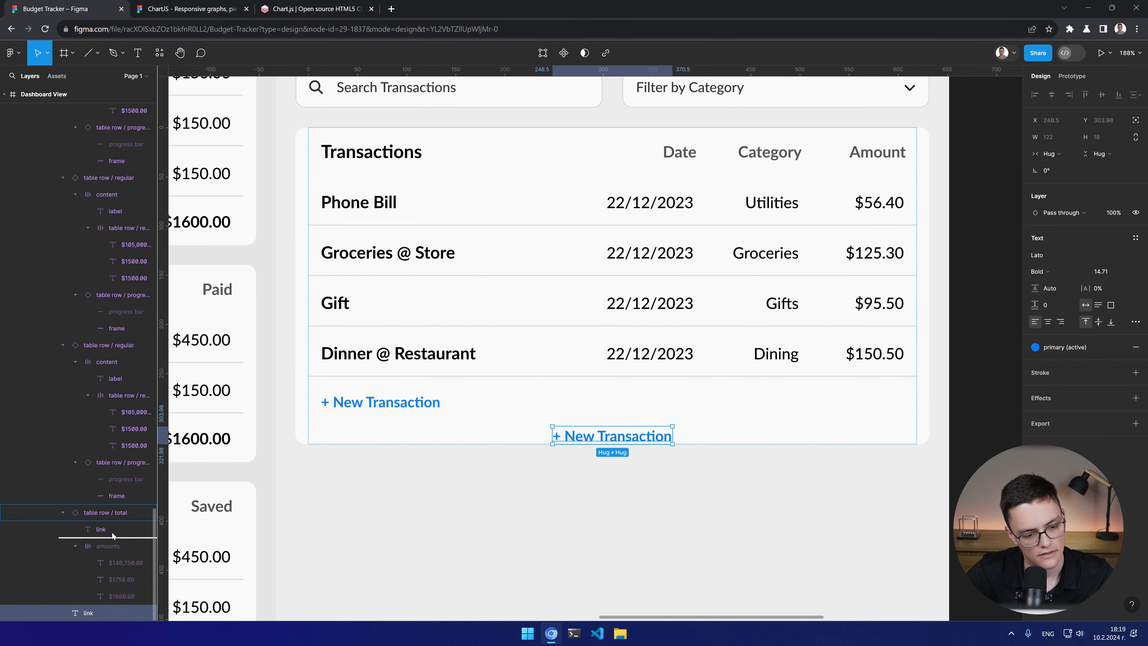
click(87, 546)
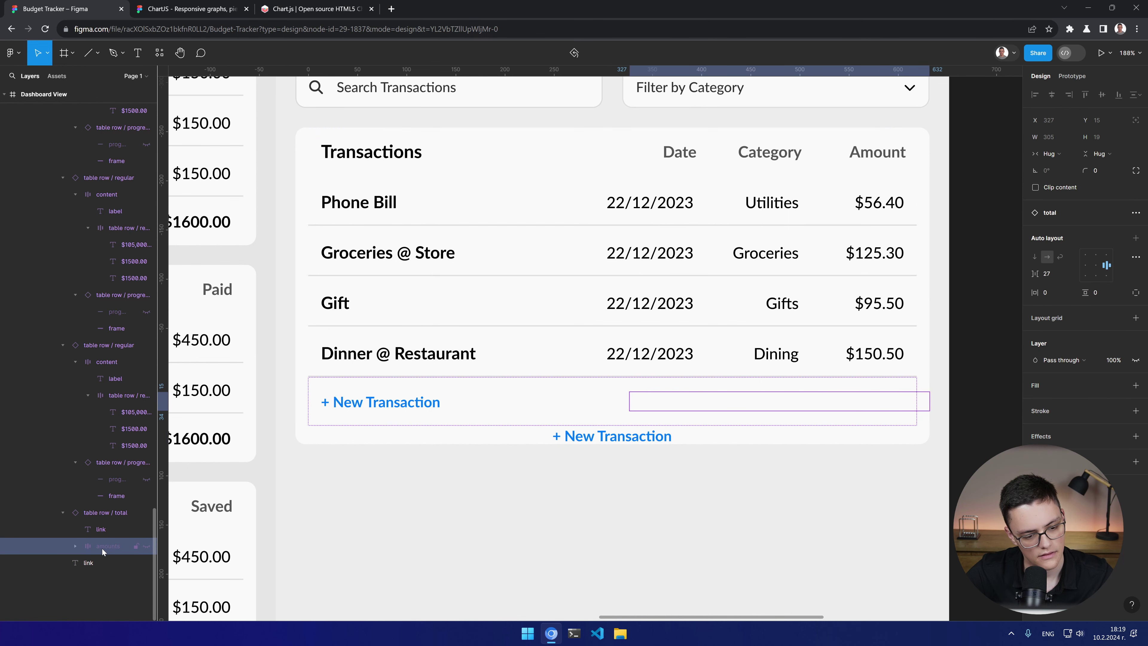
key(Escape)
click(93, 562)
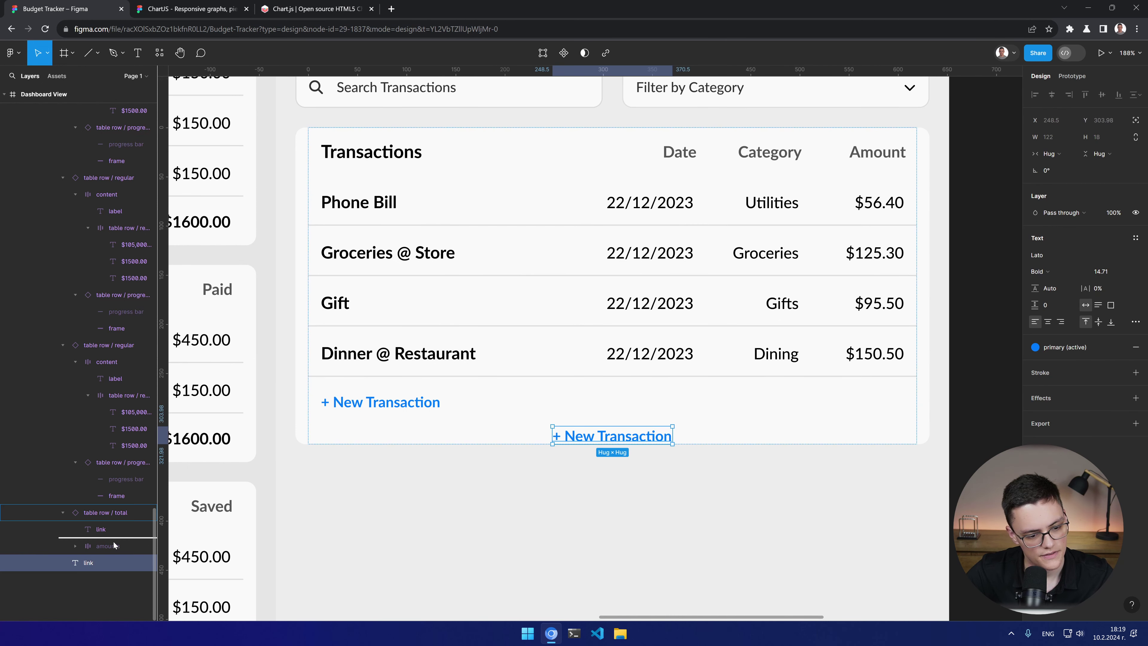
key(Delete)
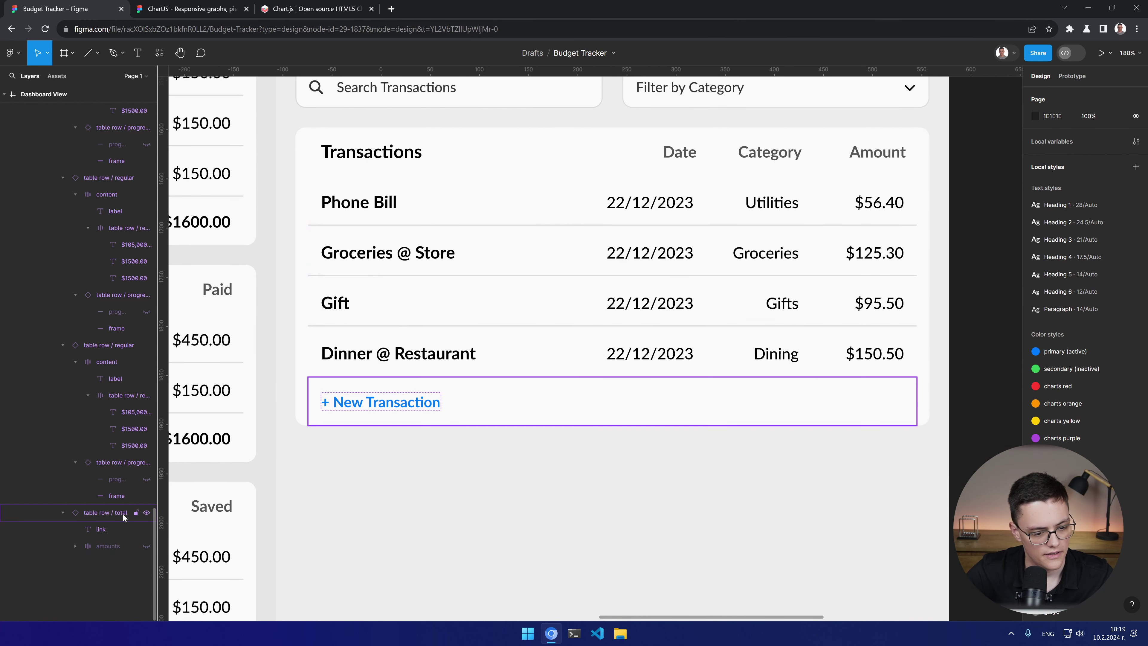
Step: Detach the "table row / total" instance of the Transactions table and duplicate its "+ New Transaction" link inside the row
right_click(123, 514)
click(182, 501)
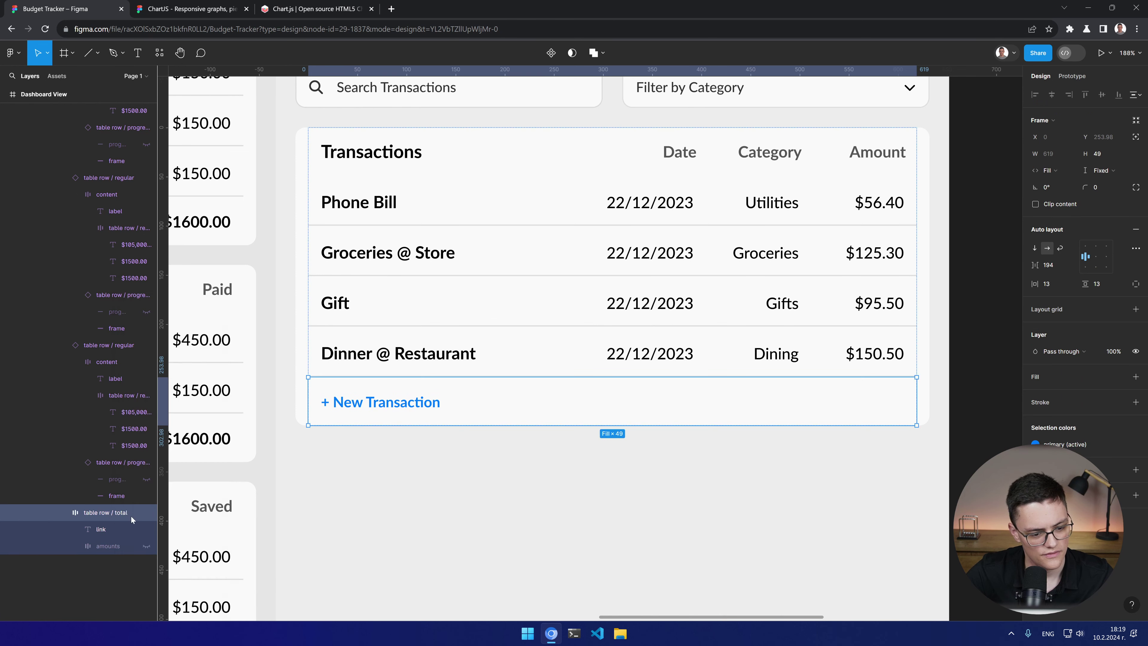
click(108, 526)
key(ctrl+d)
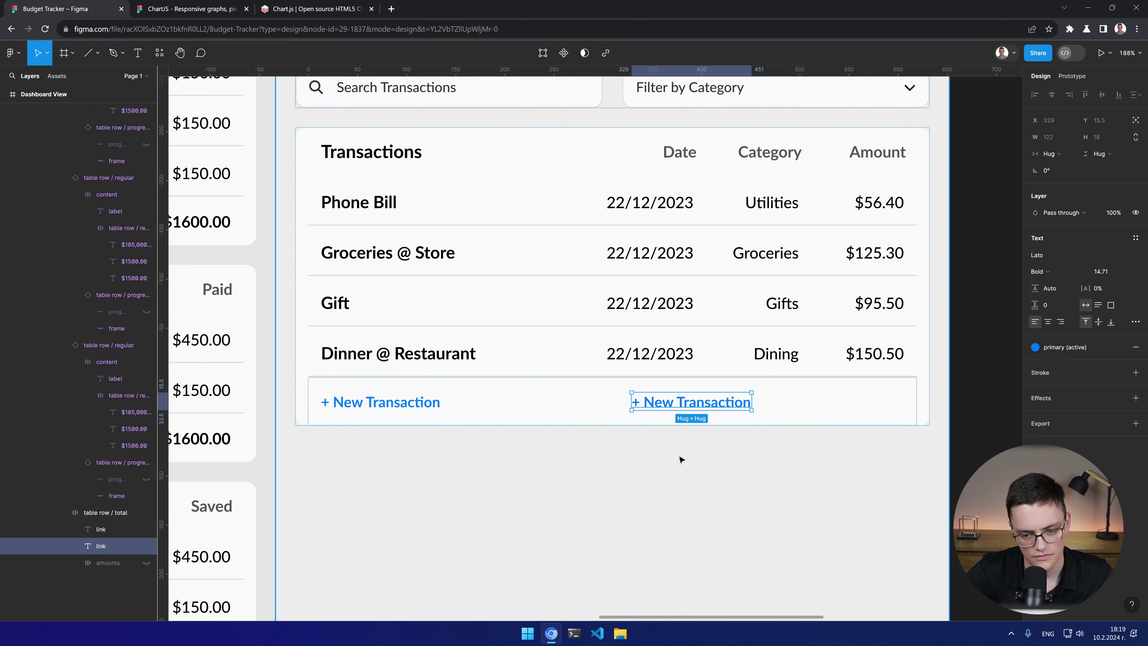
Step: Replace the text of the duplicated link in the Transactions table's bottom row with "Next Page"
key(shift+Tab)
key(Tab)
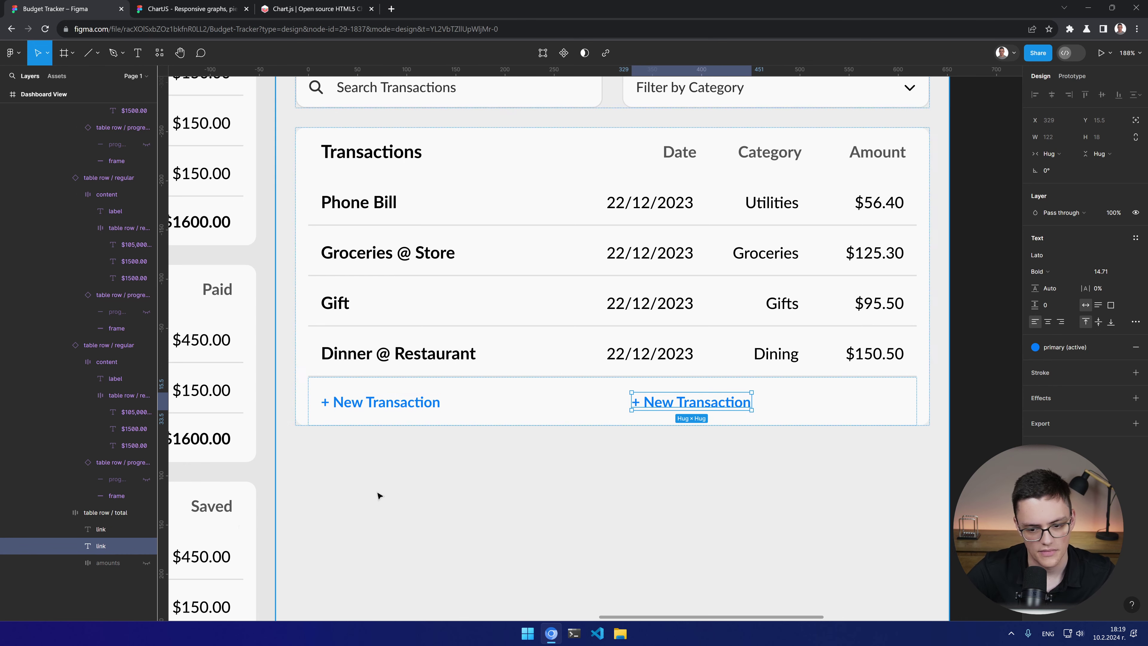
double_click(653, 410)
click(643, 401)
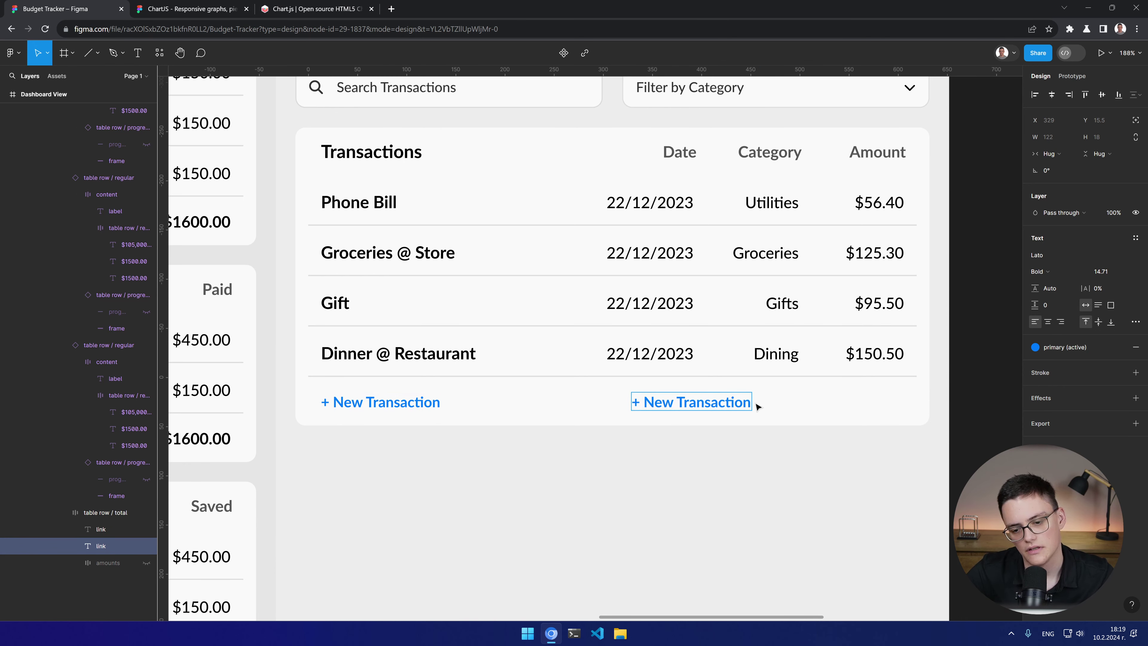
key(shift+End)
key(BackSpace)
key(BackSpace)
key(BackSpace)
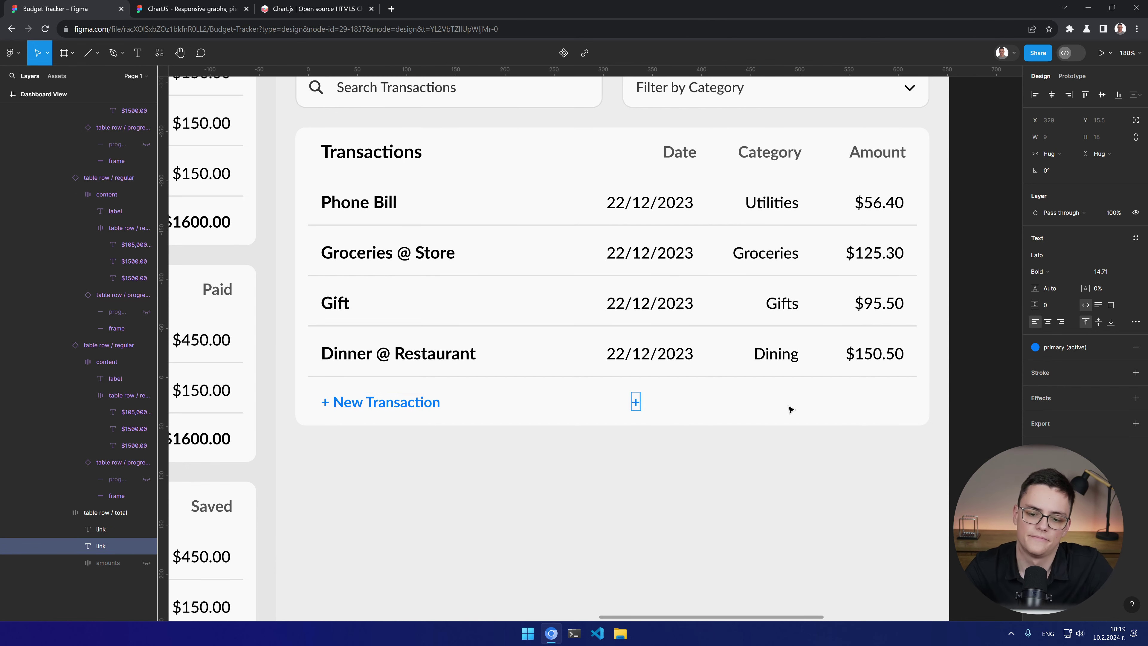
text(Next Page)
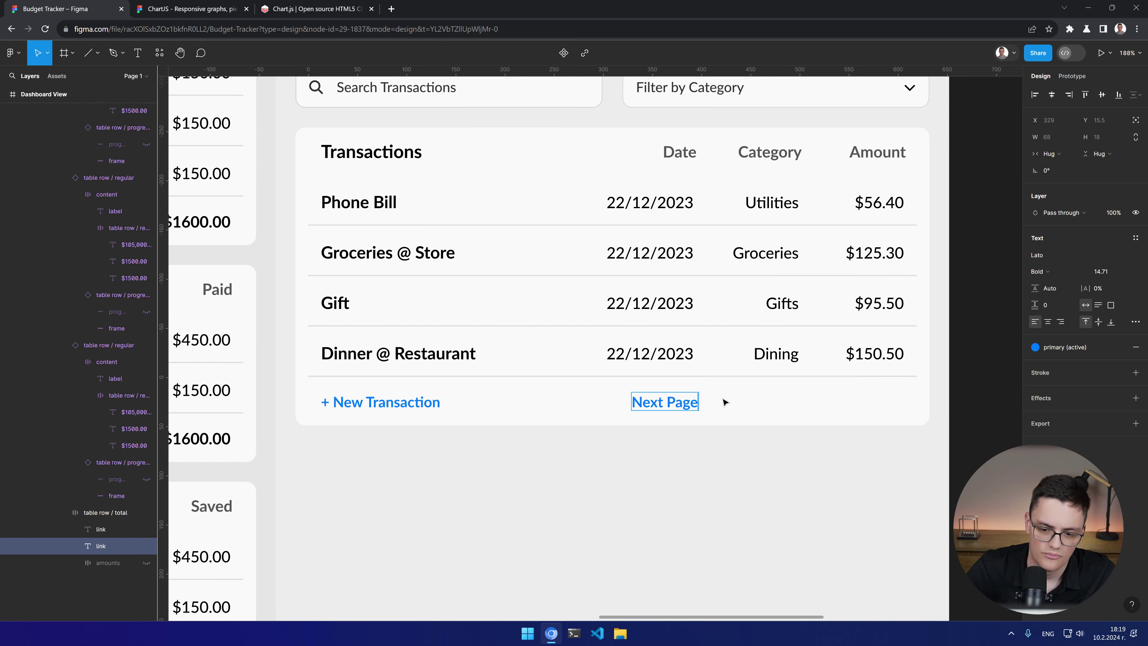
key(Escape)
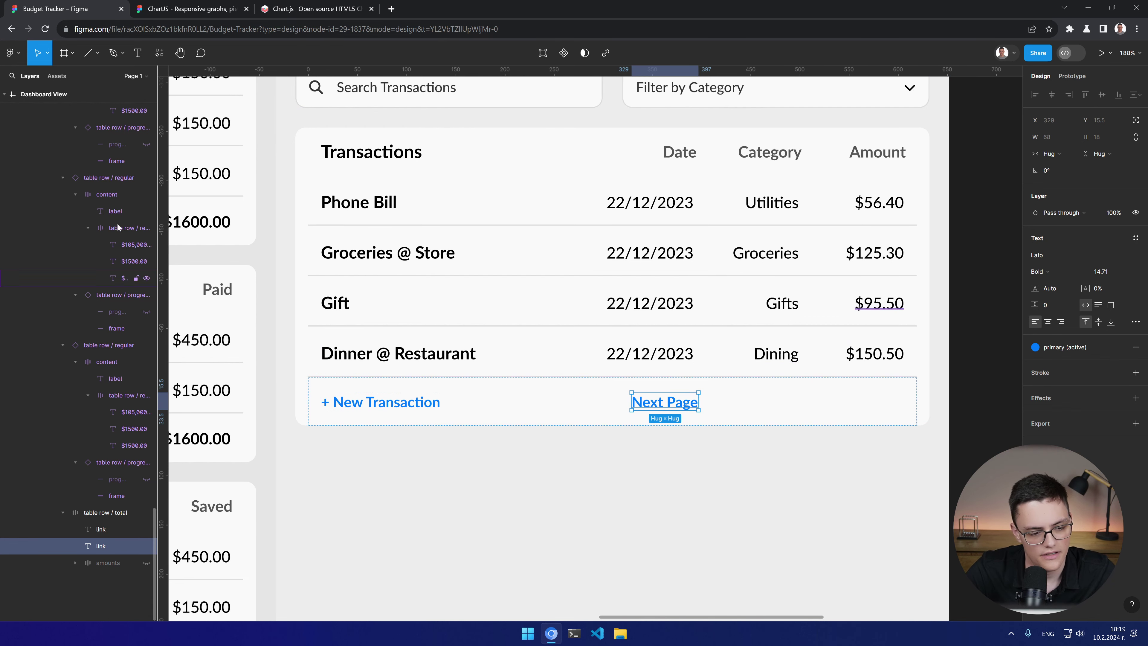
Step: Wrap the "Next Page" link in a new auto layout frame drawn about 66 × 22 in the table's bottom row
click(66, 53)
drag(623, 392, 678, 411)
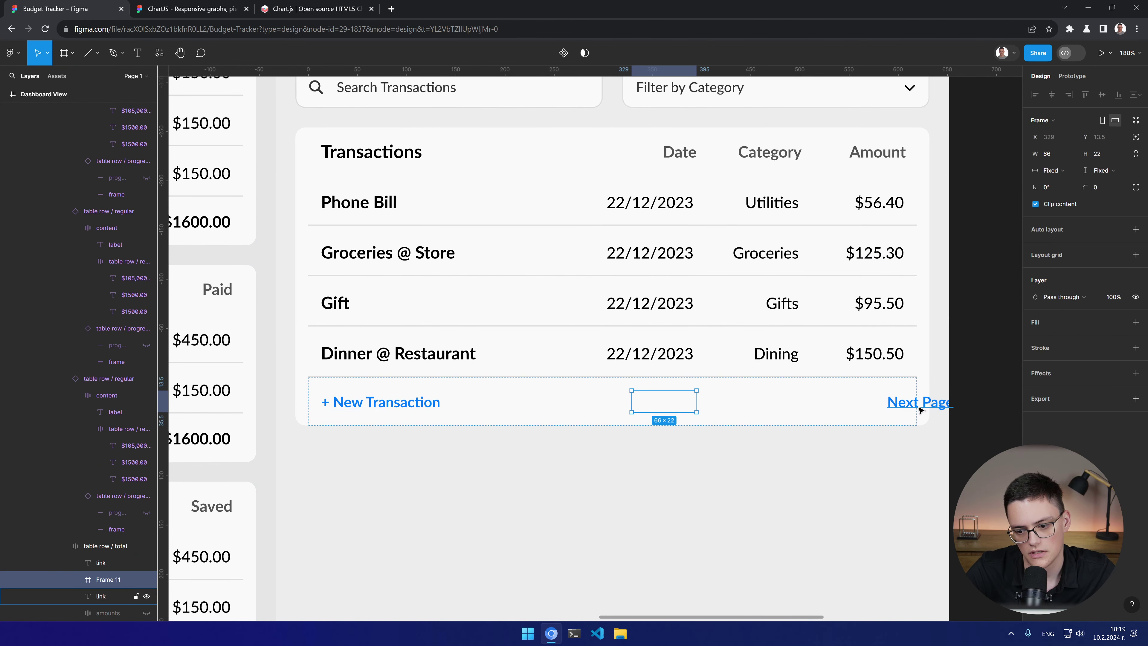
click(101, 596)
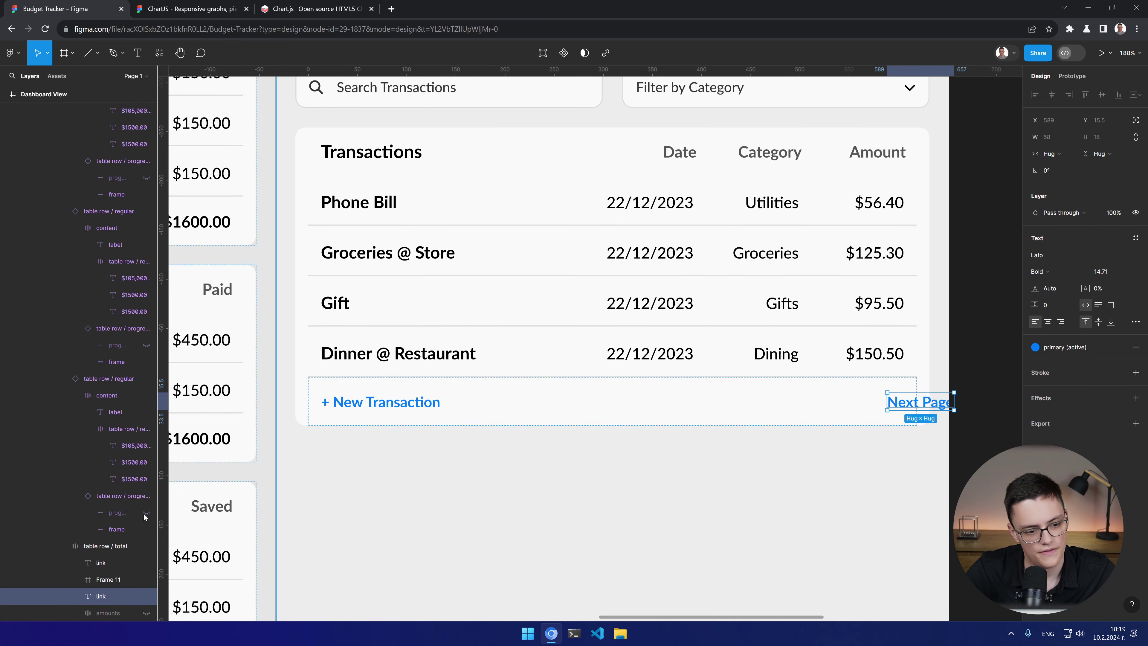
drag(105, 596, 116, 581)
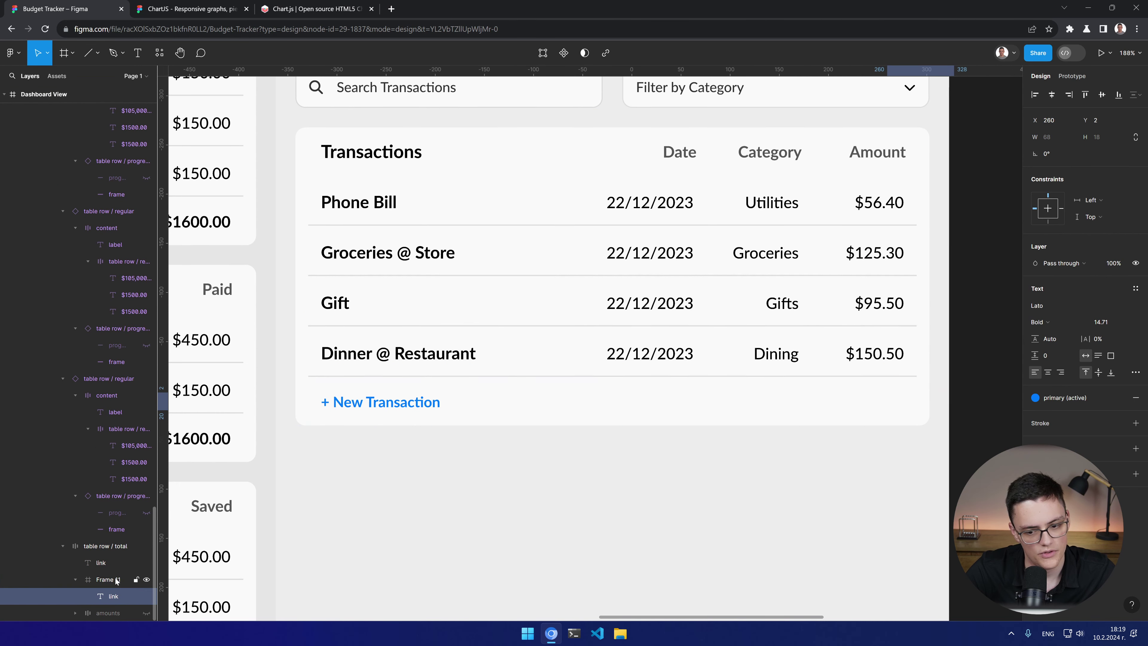
click(102, 587)
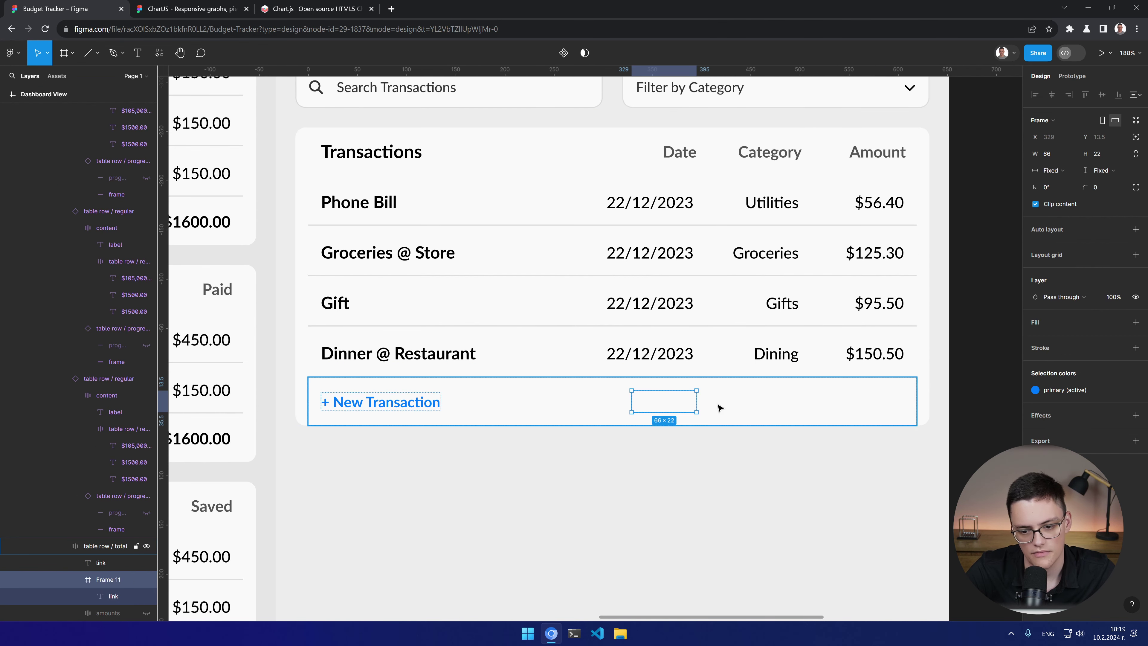
click(1135, 229)
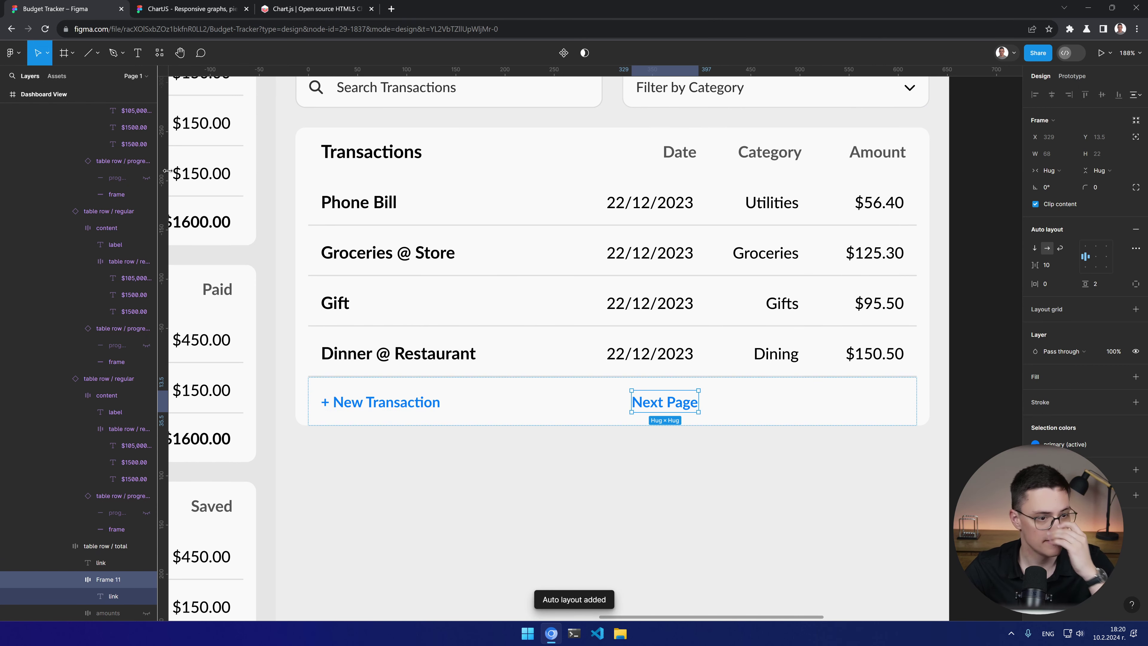
Step: Insert the chevron icon component after the "Next Page" text and rotate it to -90° so it points right
click(156, 60)
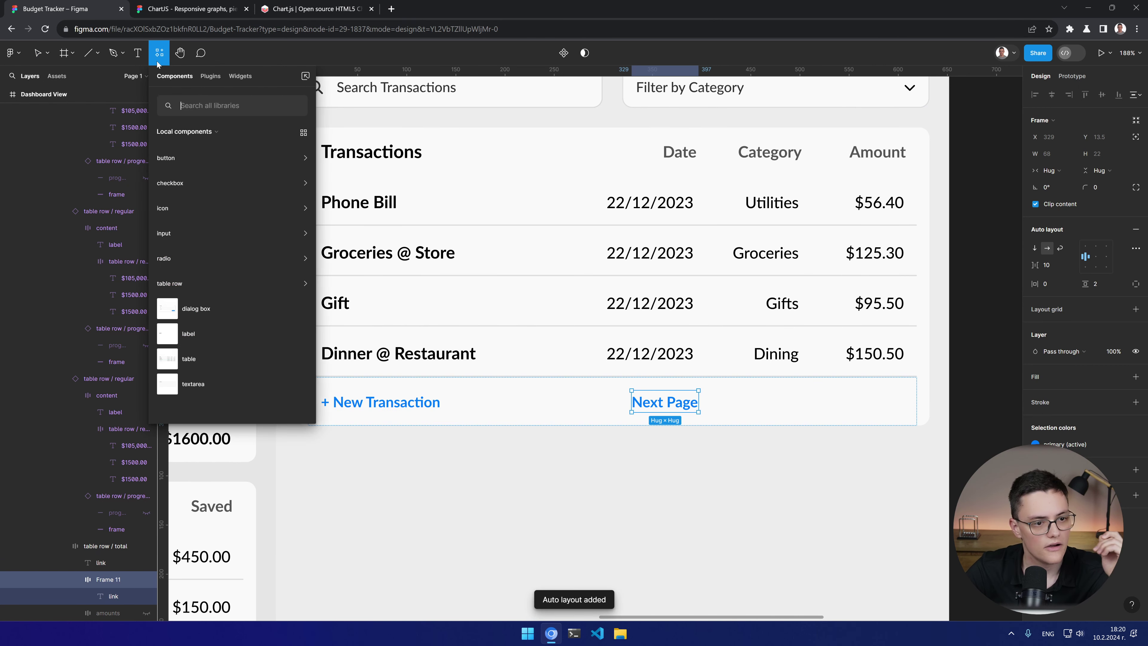
click(202, 207)
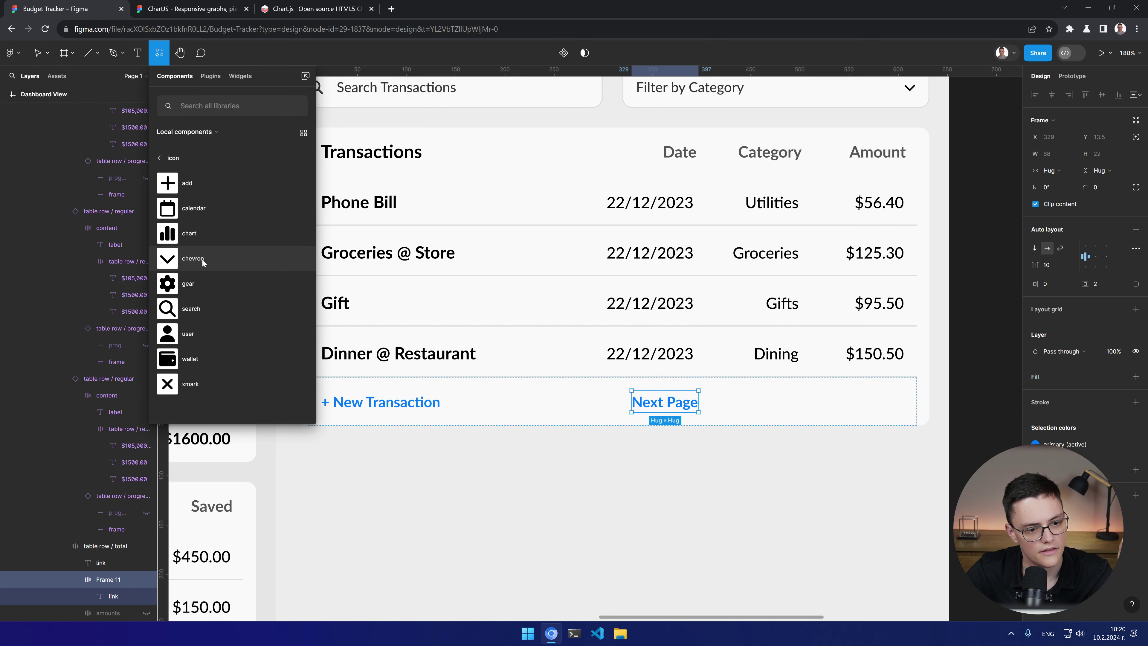
drag(203, 260, 687, 416)
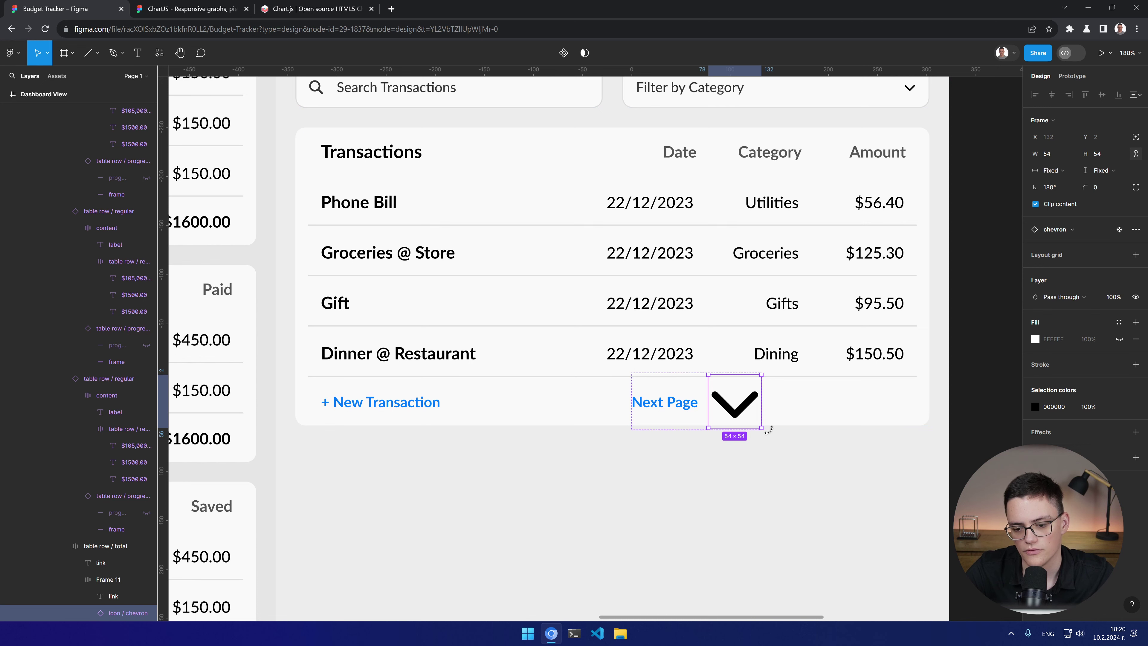
drag(769, 430, 772, 354)
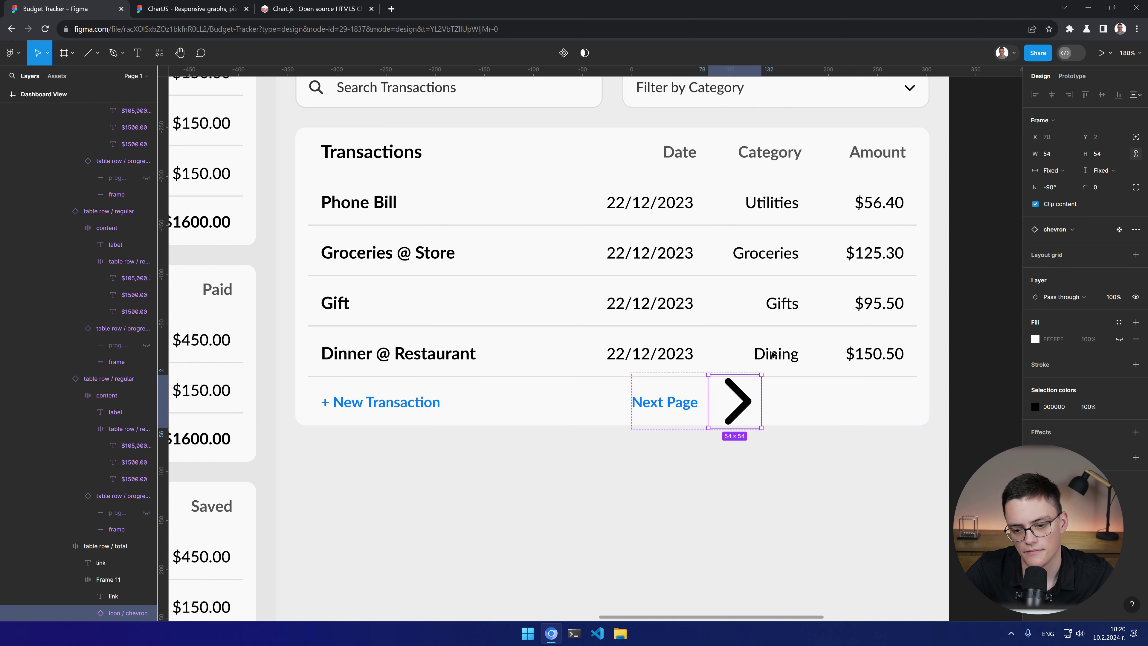
Step: Resize the chevron icon beside "Next Page" to 12 × 12
click(1096, 152)
key(Return)
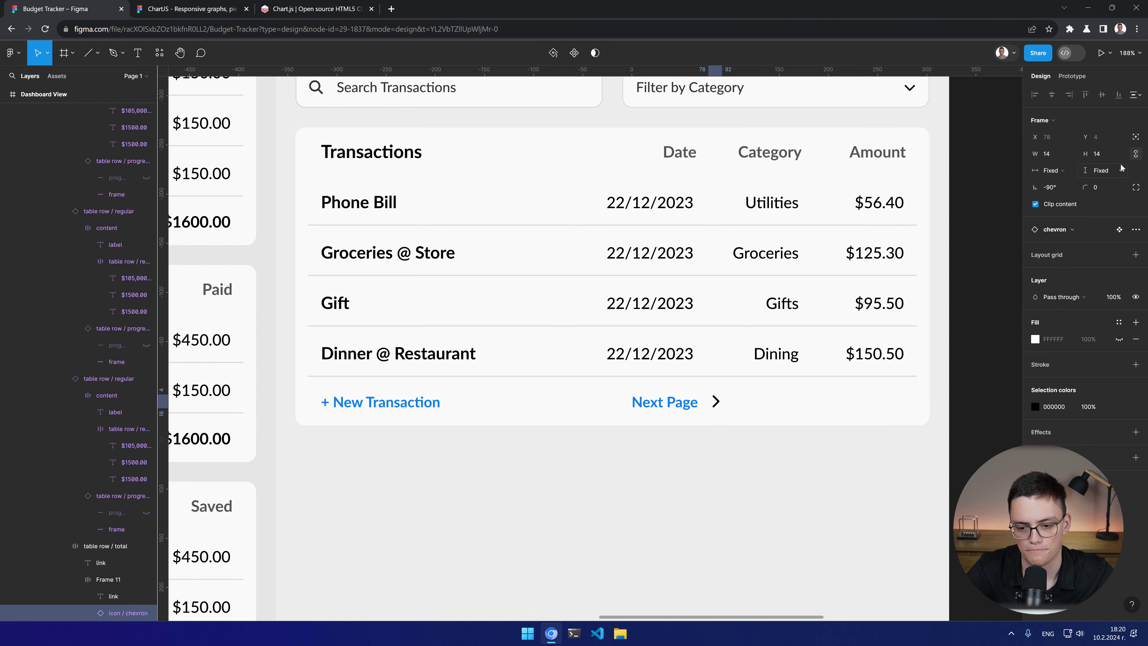
click(1109, 153)
text(13)
key(Return)
click(1109, 153)
text(12)
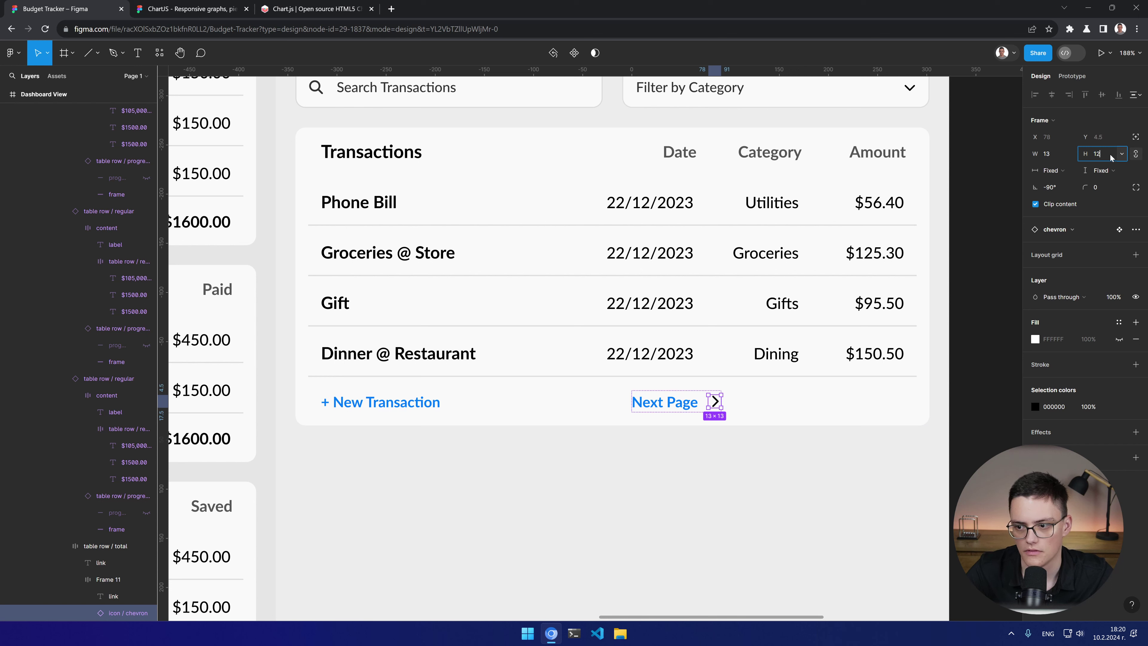
key(Return)
Step: Recolor the chevron beside "Next Page" with the "primary (active)" library color style
click(1034, 407)
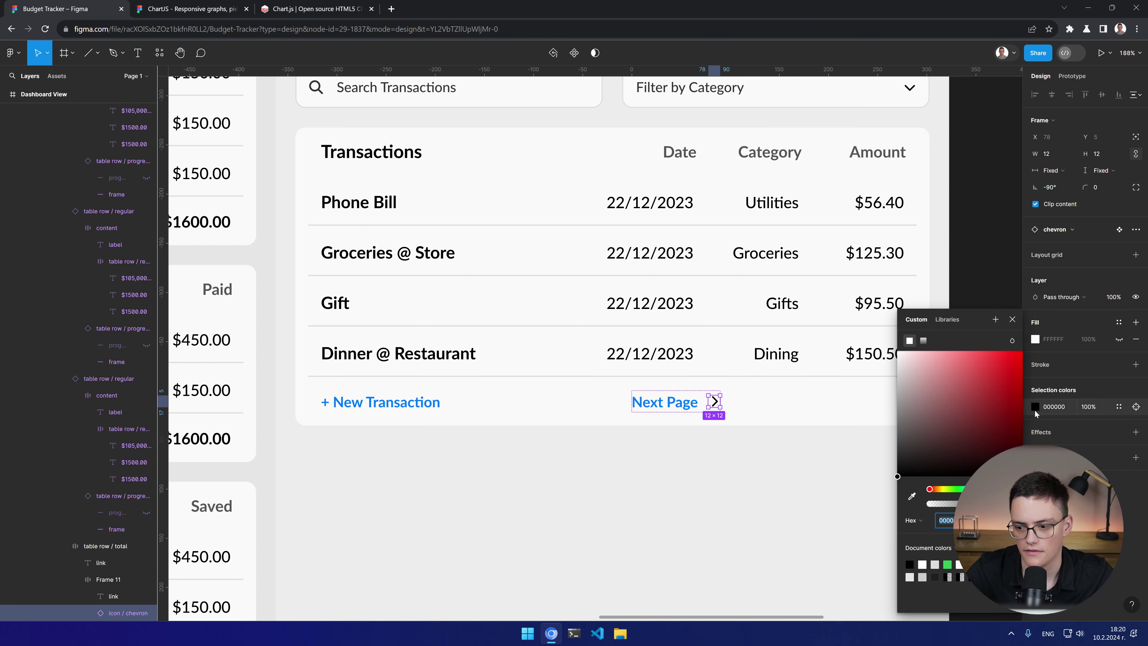
click(949, 319)
click(952, 386)
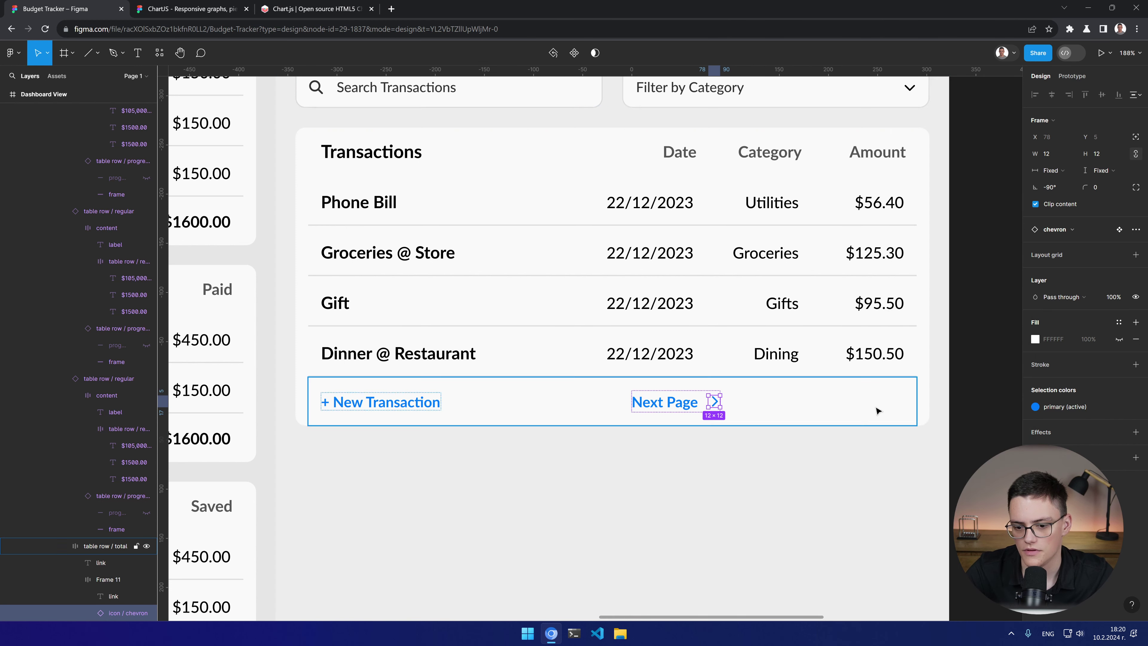
click(682, 469)
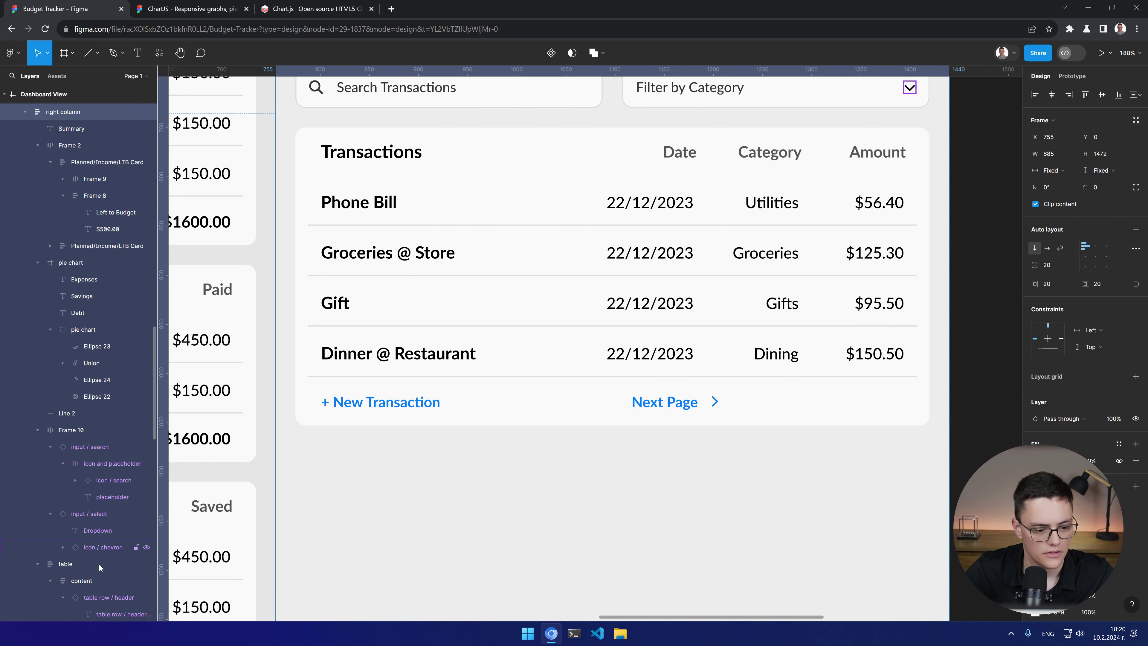
Step: Rename the auto layout frame that holds the link text and chevron in the table's bottom row as "Next Page"
scroll(97, 566, down, 3)
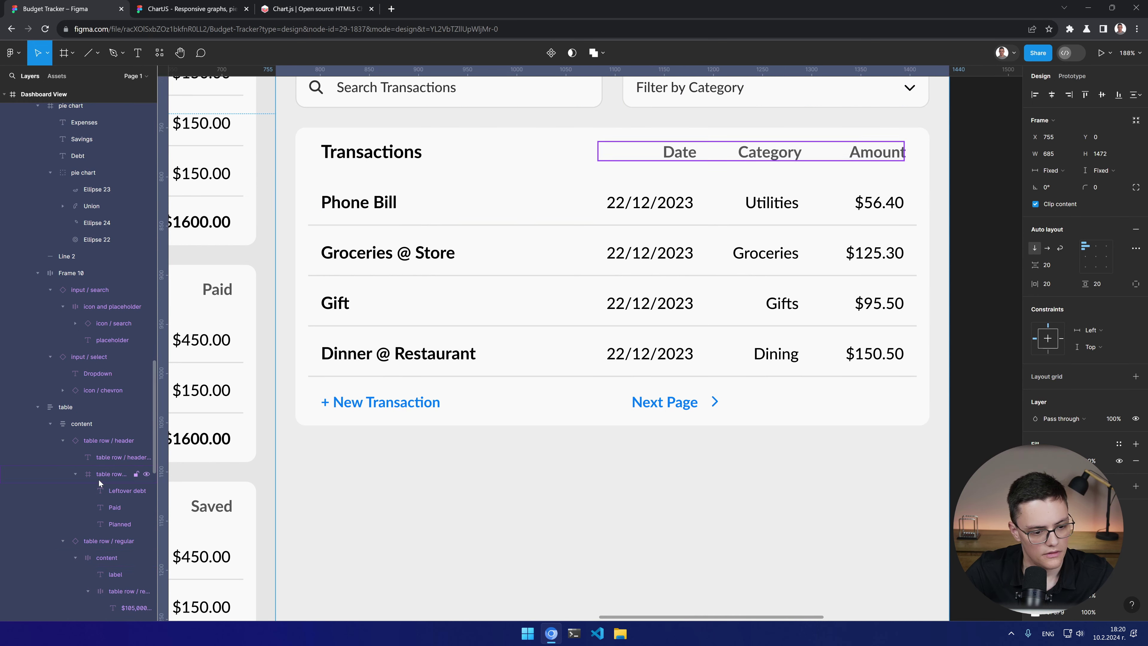
scroll(116, 294, up, 3)
scroll(116, 295, down, 10)
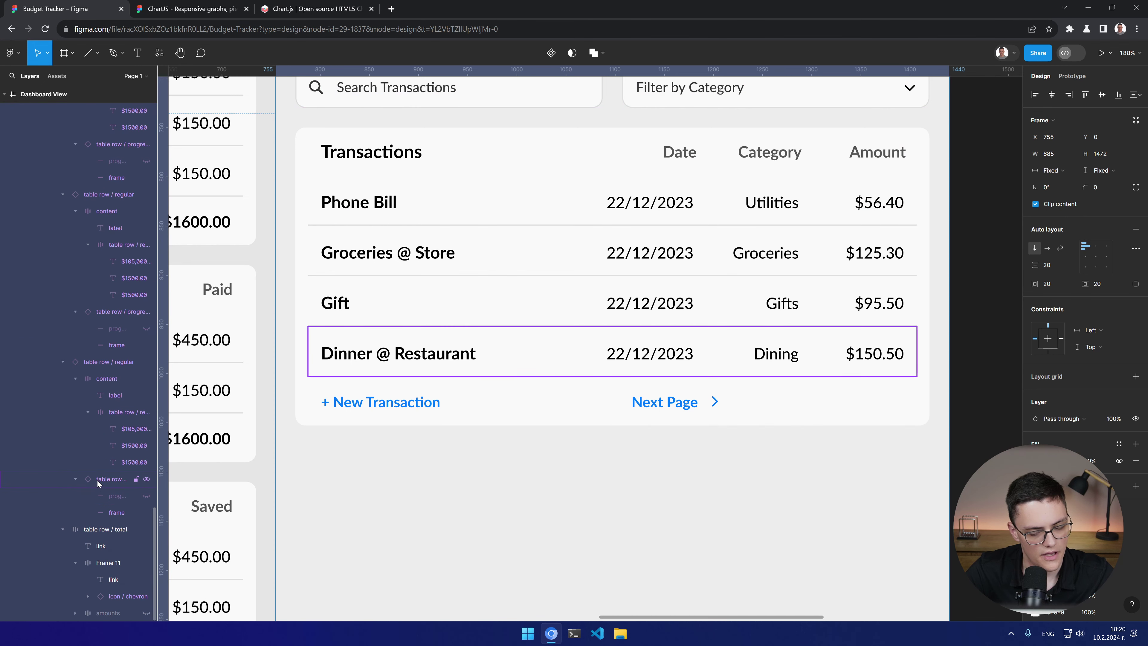
click(671, 404)
double_click(671, 404)
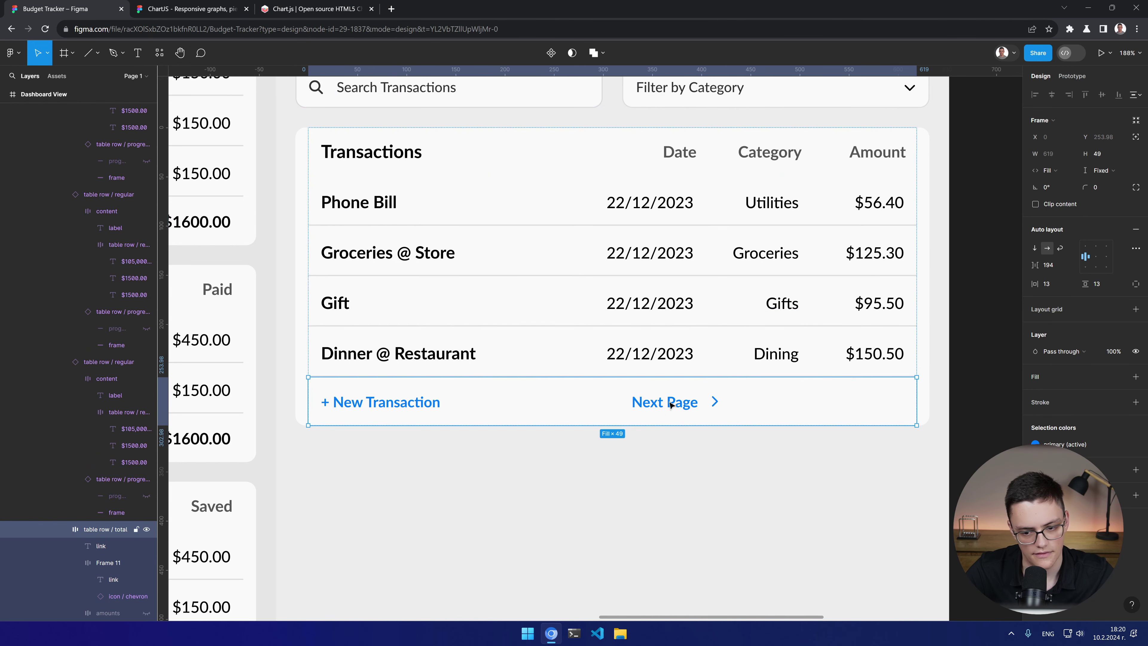
double_click(671, 404)
double_click(671, 404)
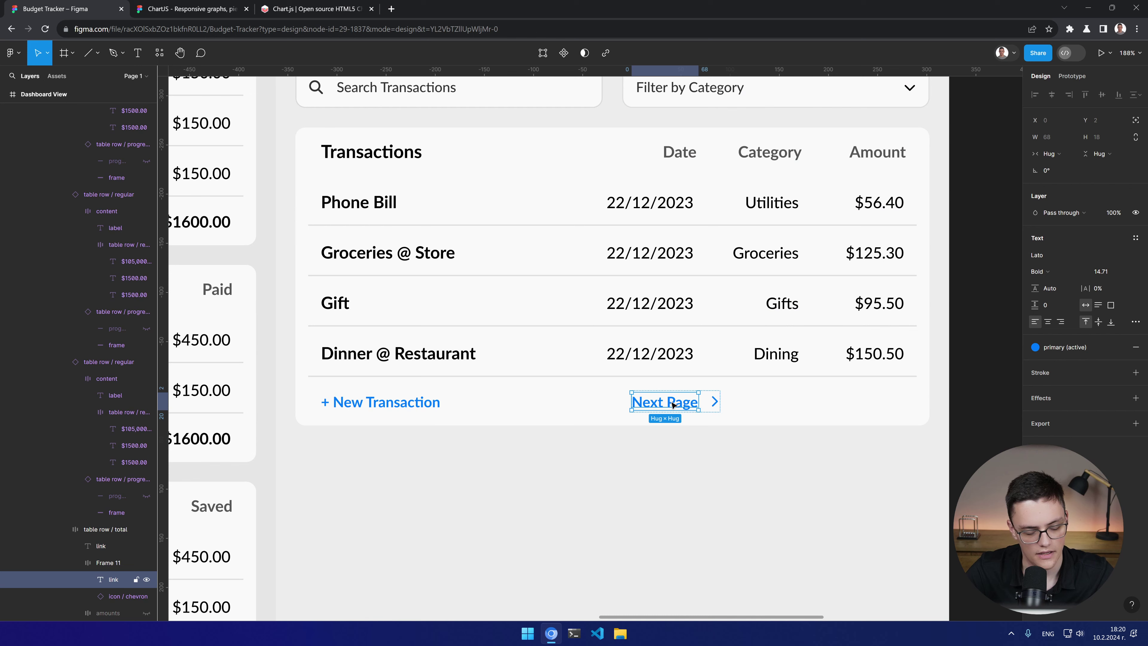
click(113, 562)
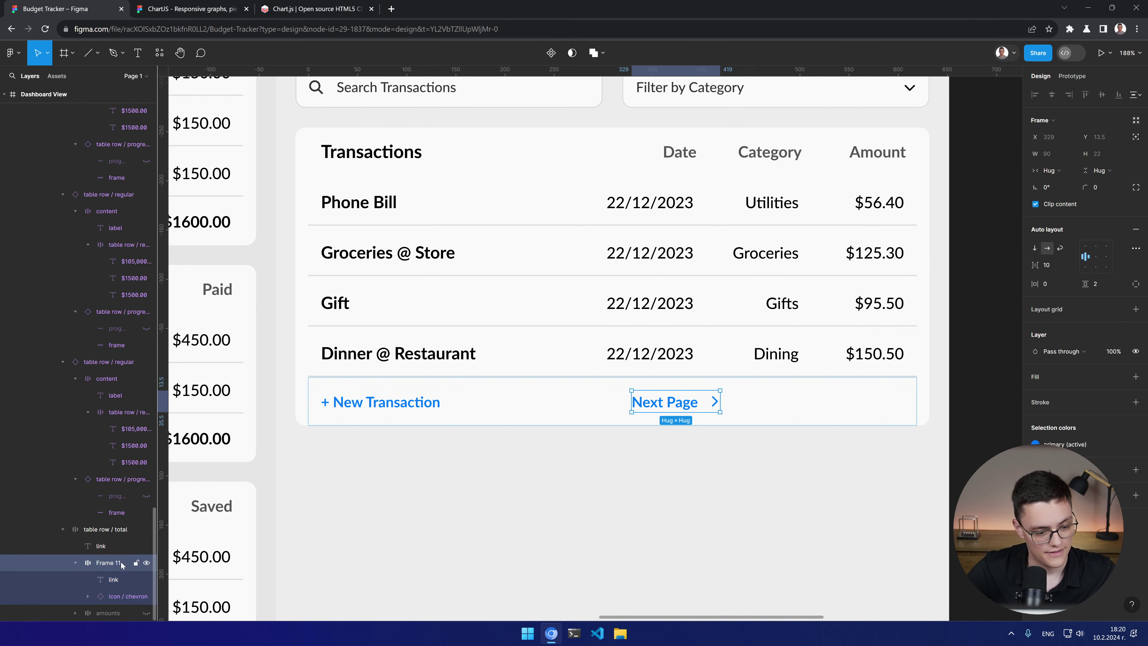
text(Next Page)
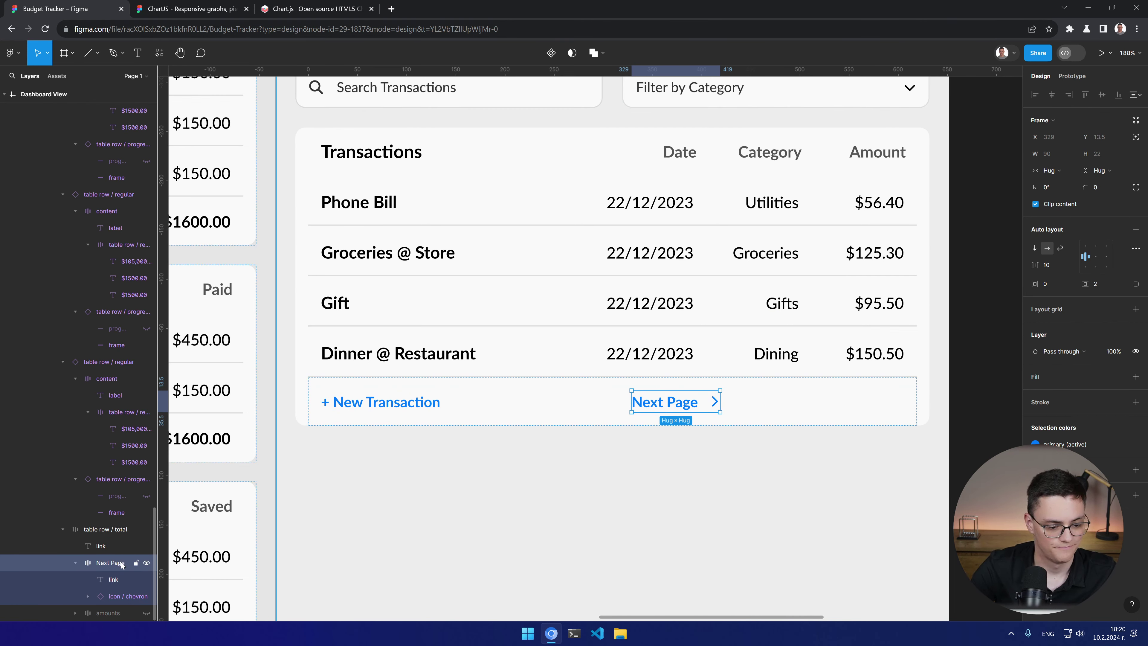
key(Return)
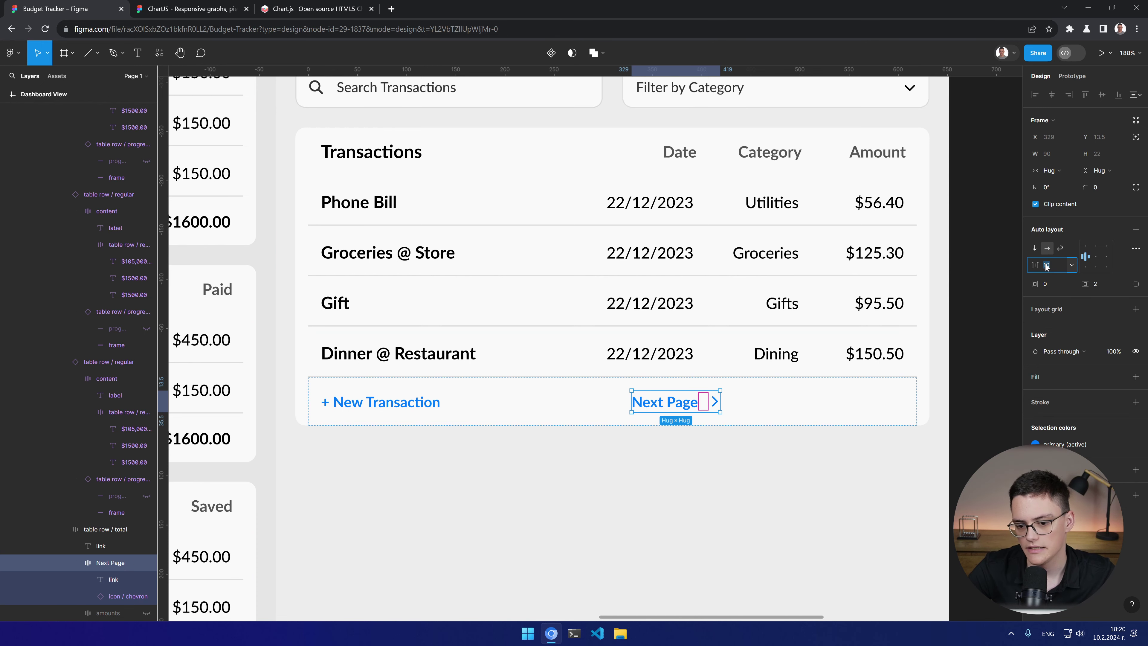
Step: Set the auto layout gap between the "Next Page" text and its chevron to 4
drag(1039, 266, 1038, 265)
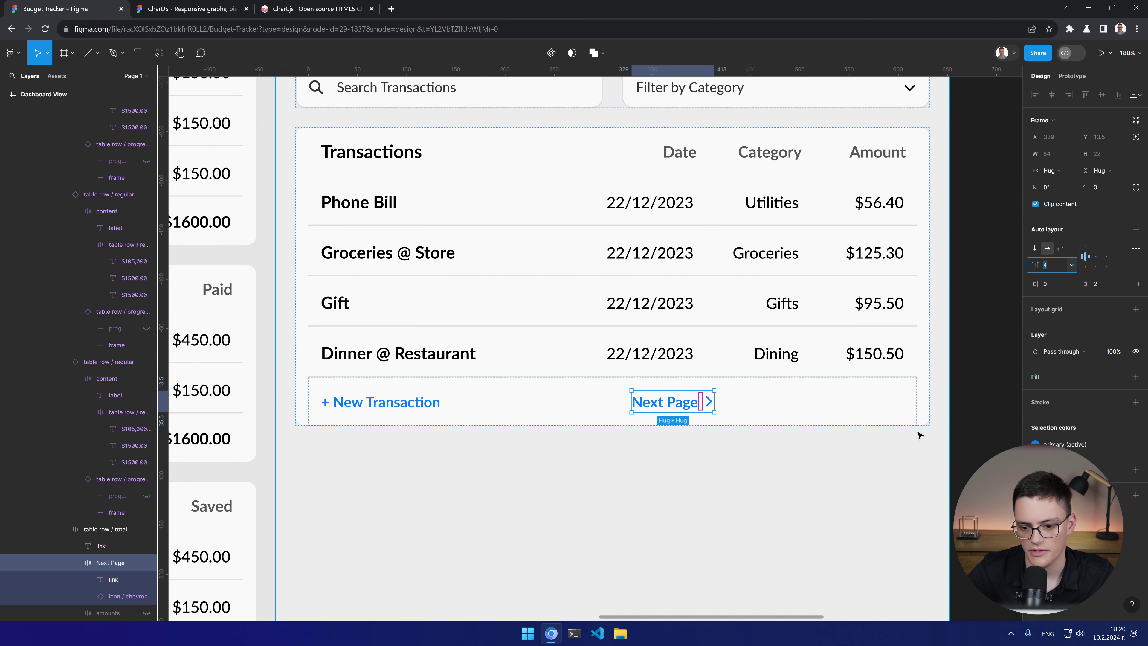
key(Escape)
click(707, 475)
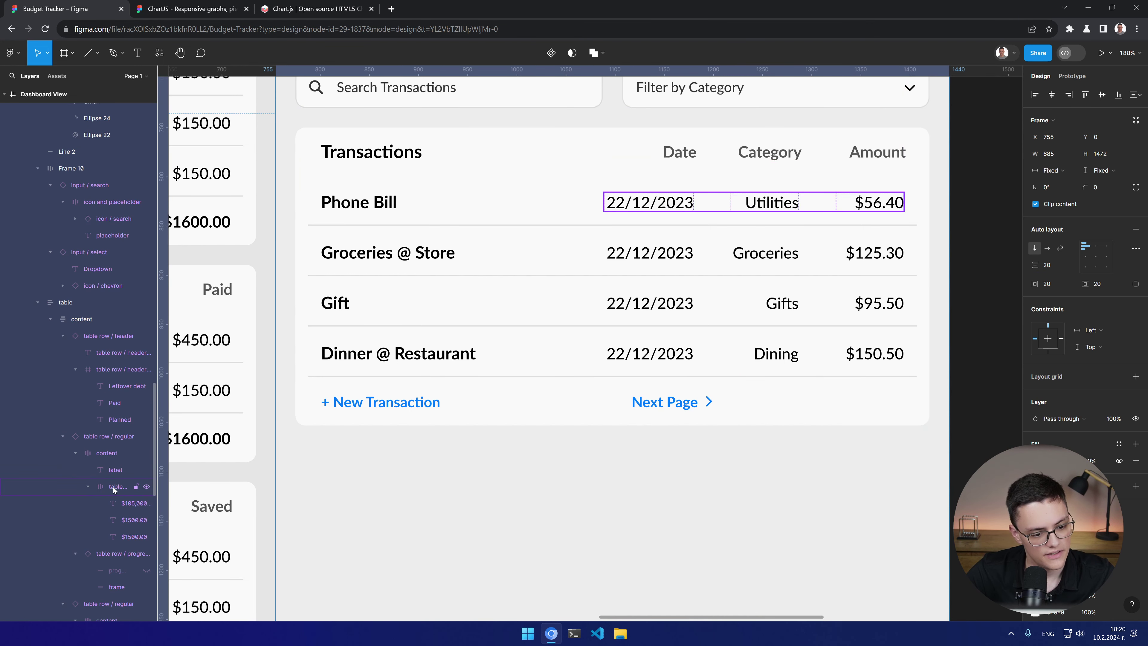
Step: Duplicate the "Next Page" frame within the Transactions table's bottom row
scroll(120, 453, down, 10)
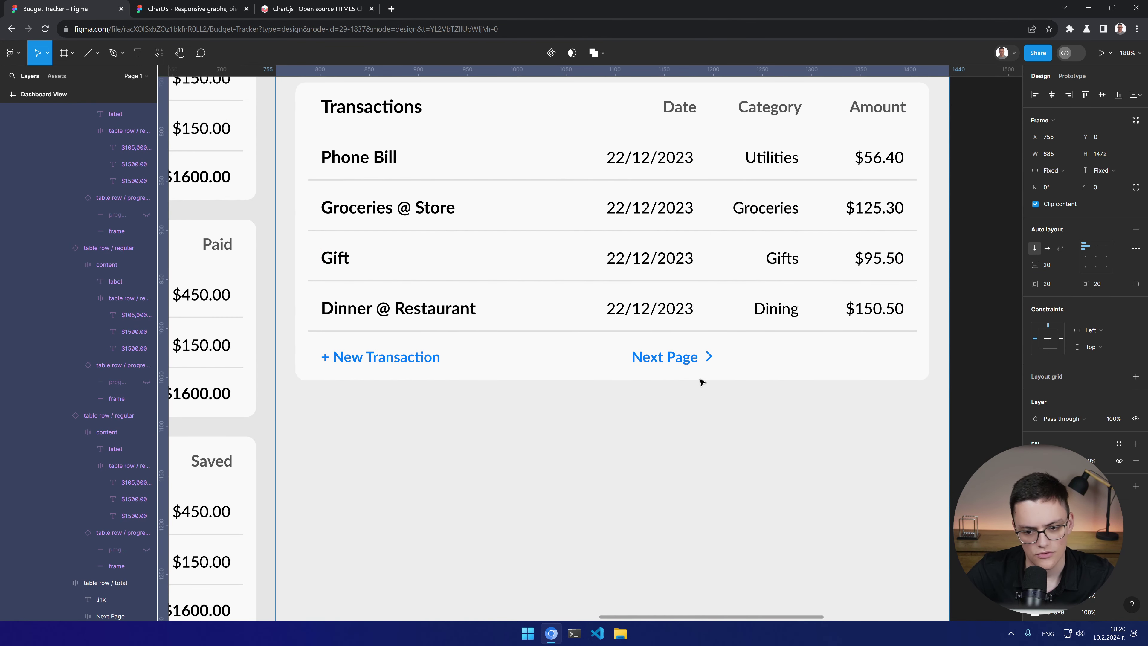
click(674, 358)
double_click(674, 358)
double_click(673, 360)
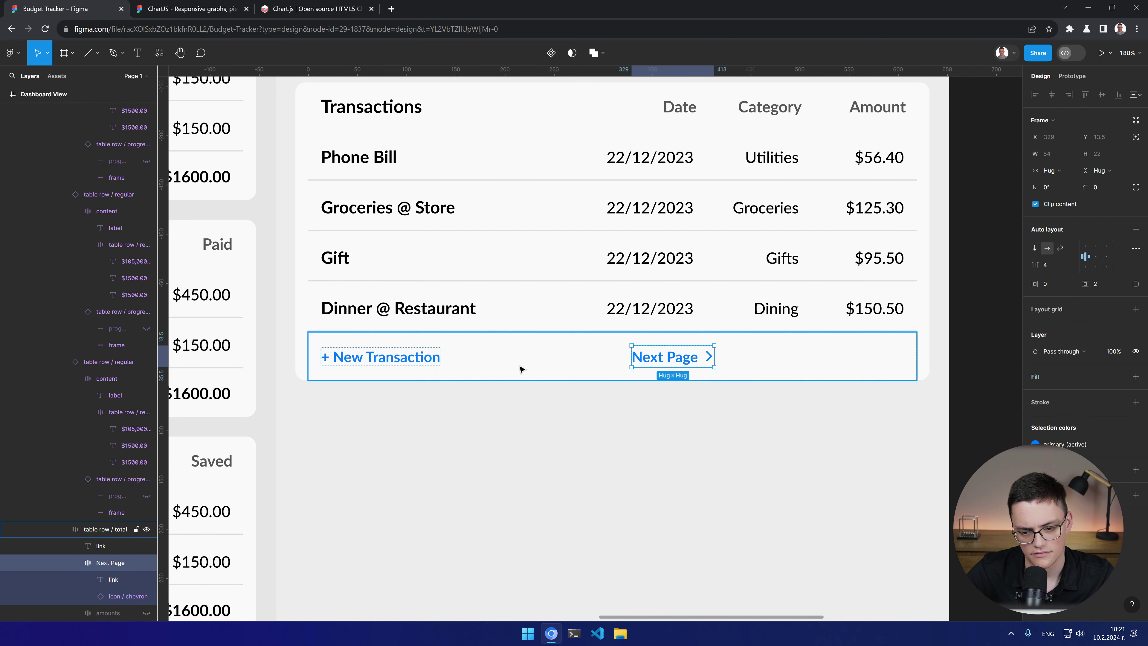
click(435, 361)
click(708, 362)
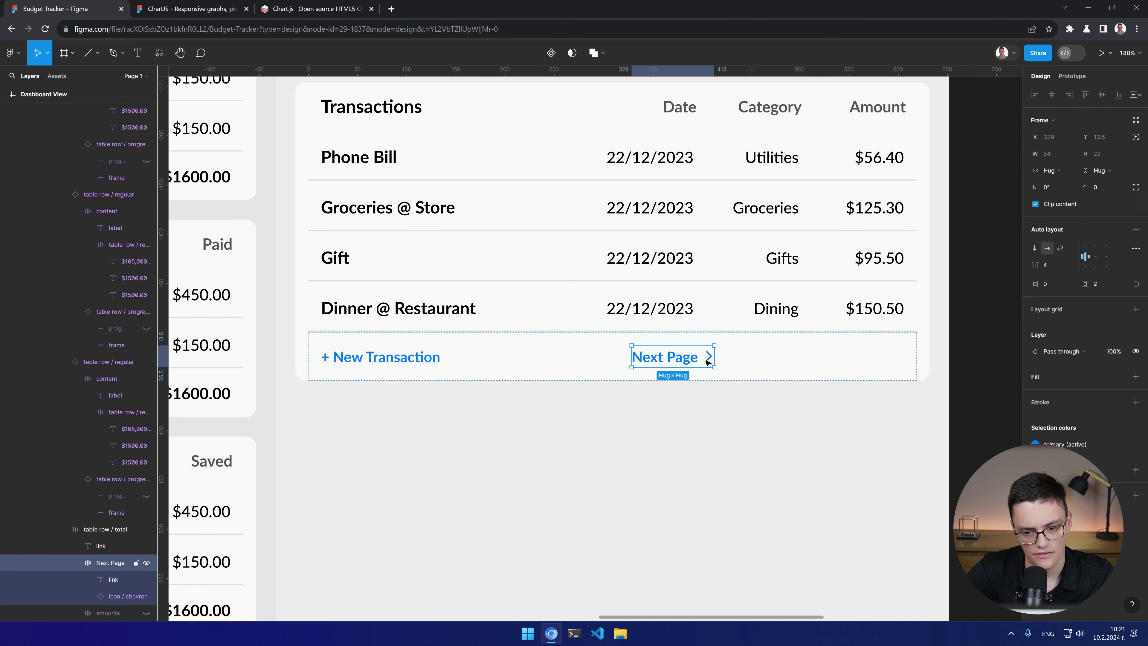
key(ctrl+d)
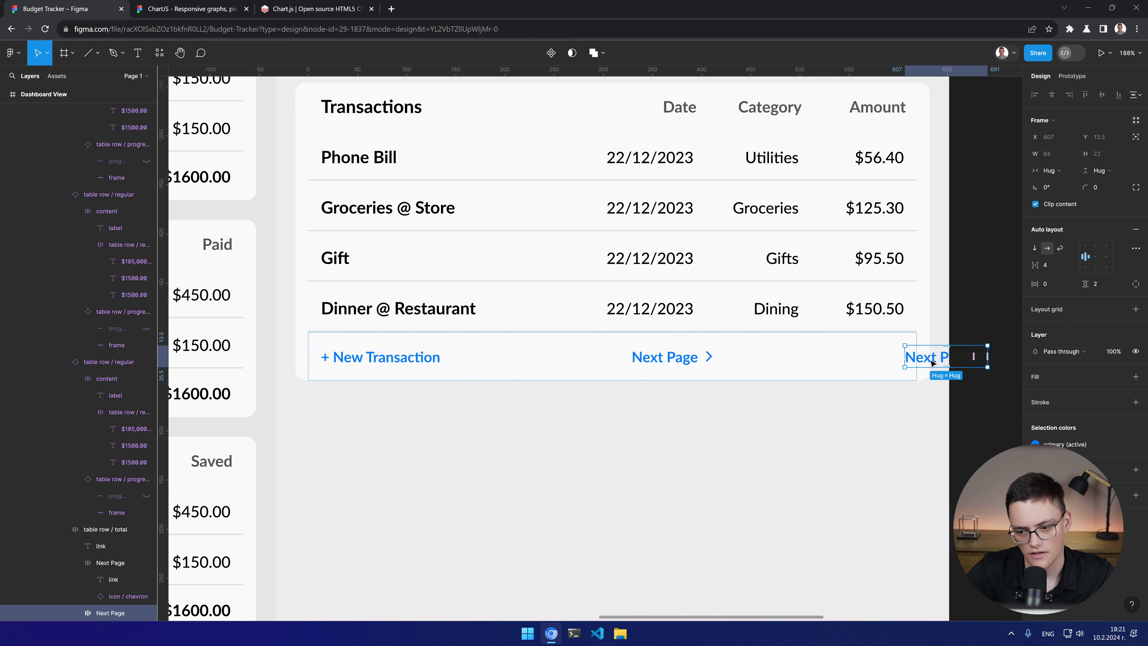
drag(931, 365, 858, 362)
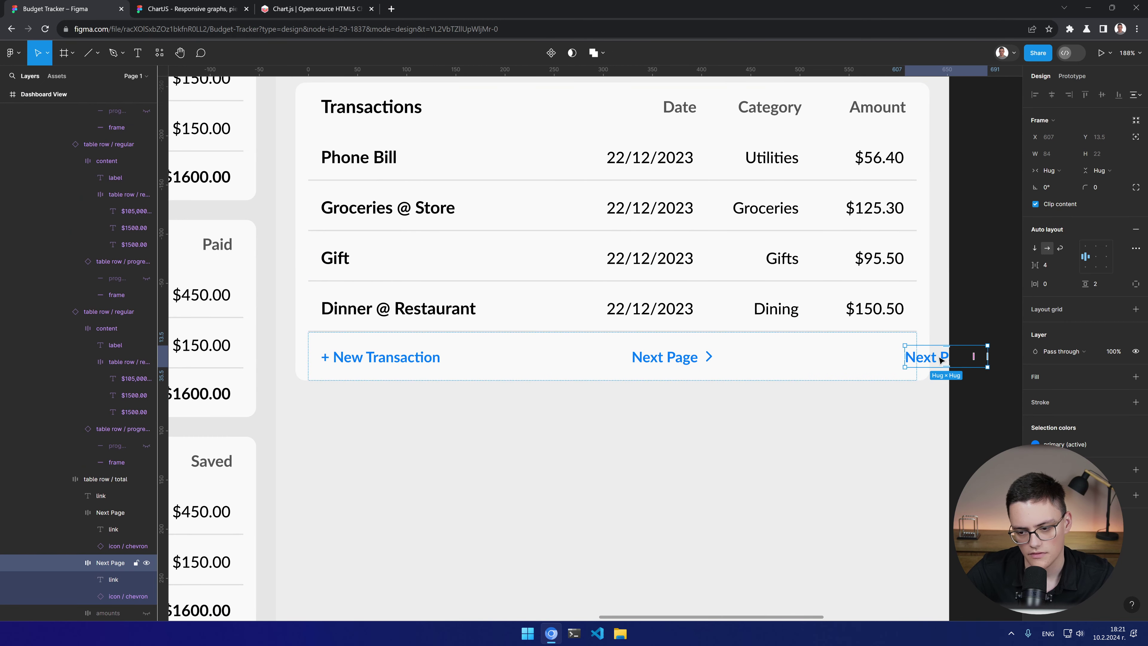
Step: Reduce the auto layout gap between the items of the Transactions table's bottom row to about 158
click(107, 480)
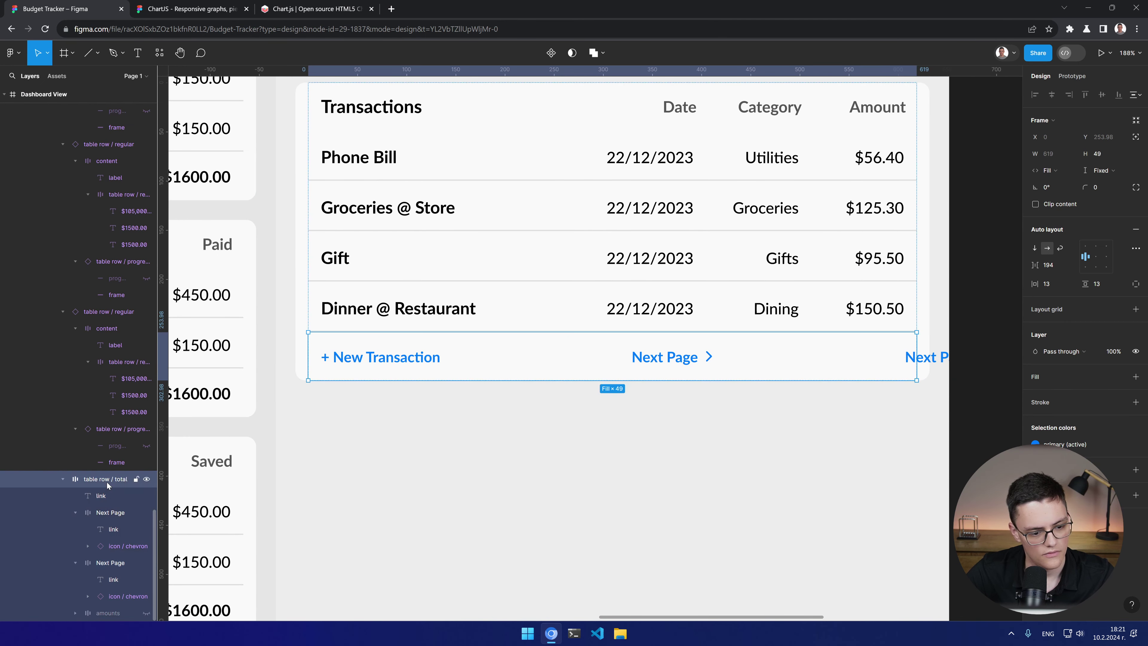
click(1047, 265)
key(Down)
key(Down)
key(Down)
key(Down)
key(Down)
key(Down)
key(Down)
key(Down)
key(Down)
key(Down)
key(Down)
key(Down)
key(Down)
key(Down)
key(Down)
key(Down)
key(Down)
key(Down)
key(Down)
key(Down)
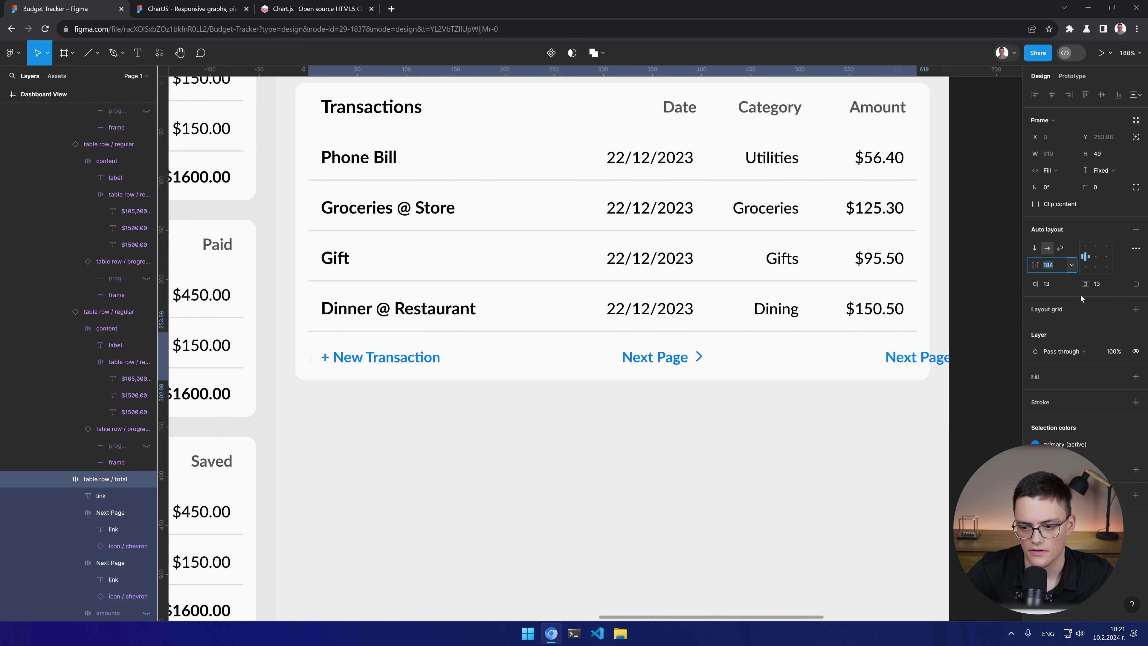
key(Down)
key(Down)
key(Down)
key(Down)
key(Down)
key(Down)
key(Down)
key(Down)
key(Down)
key(Down)
key(Down)
key(Down)
key(Down)
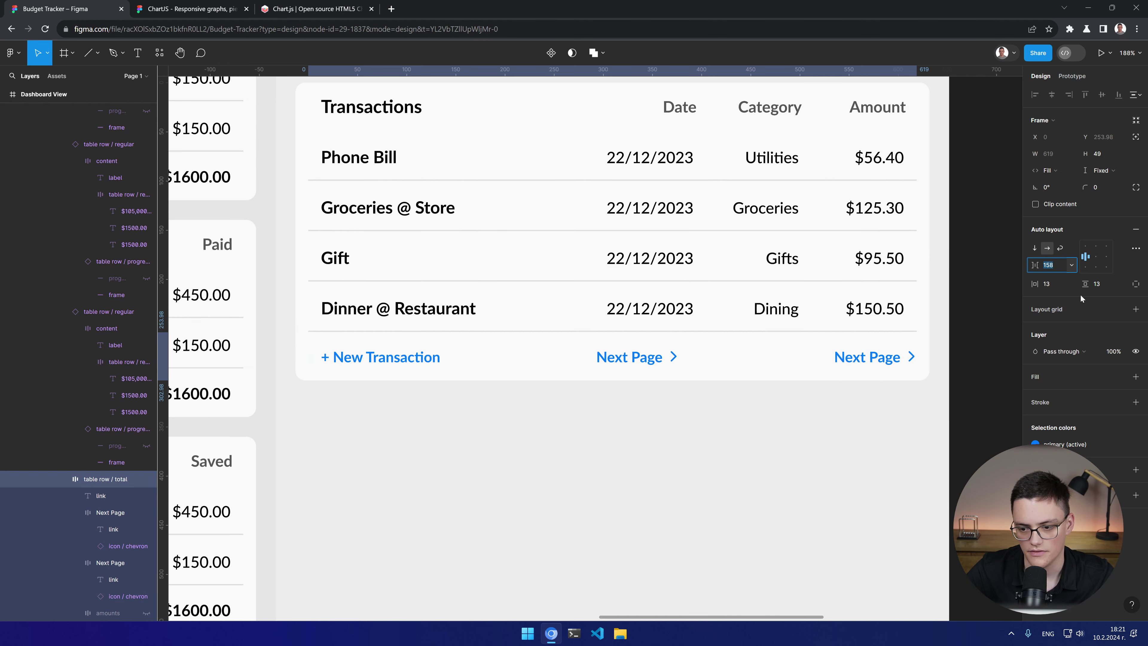
key(Return)
Step: Move the chevron before the text in the duplicated link and rotate it to 90° so it points left
ctrl+click(889, 362)
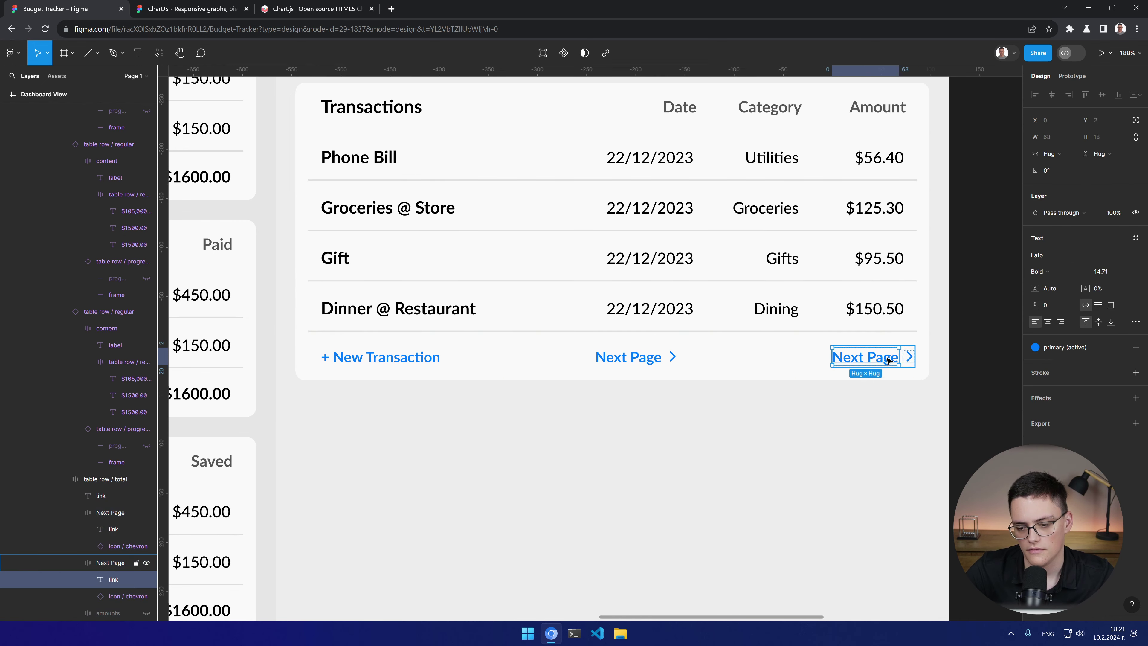
drag(126, 599, 116, 575)
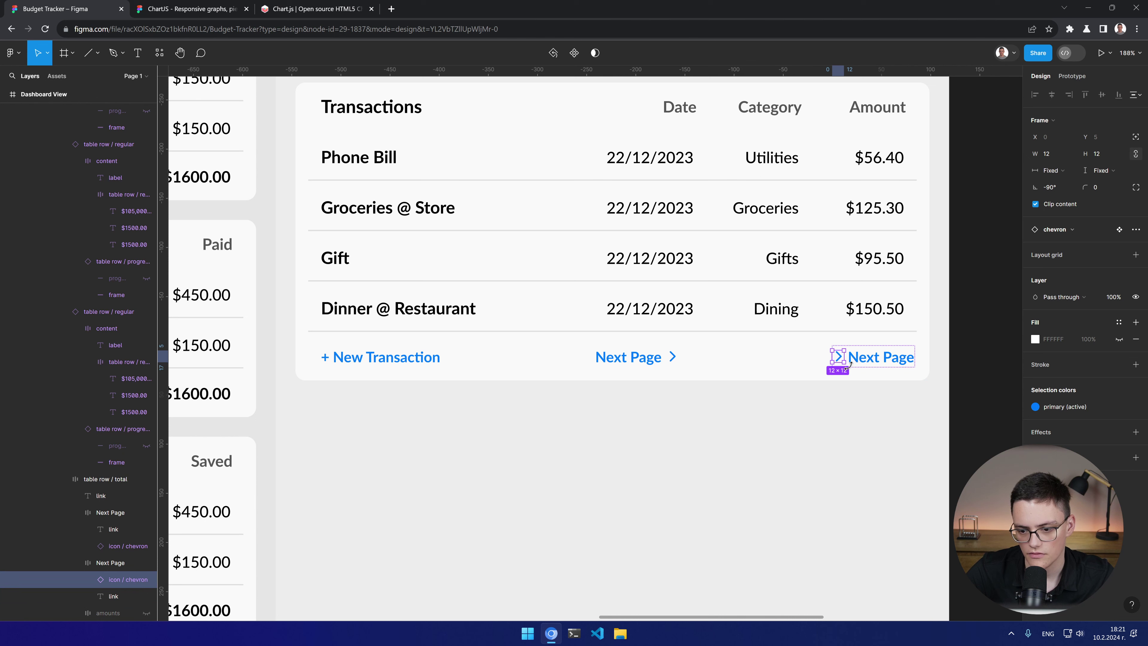
drag(827, 366, 787, 327)
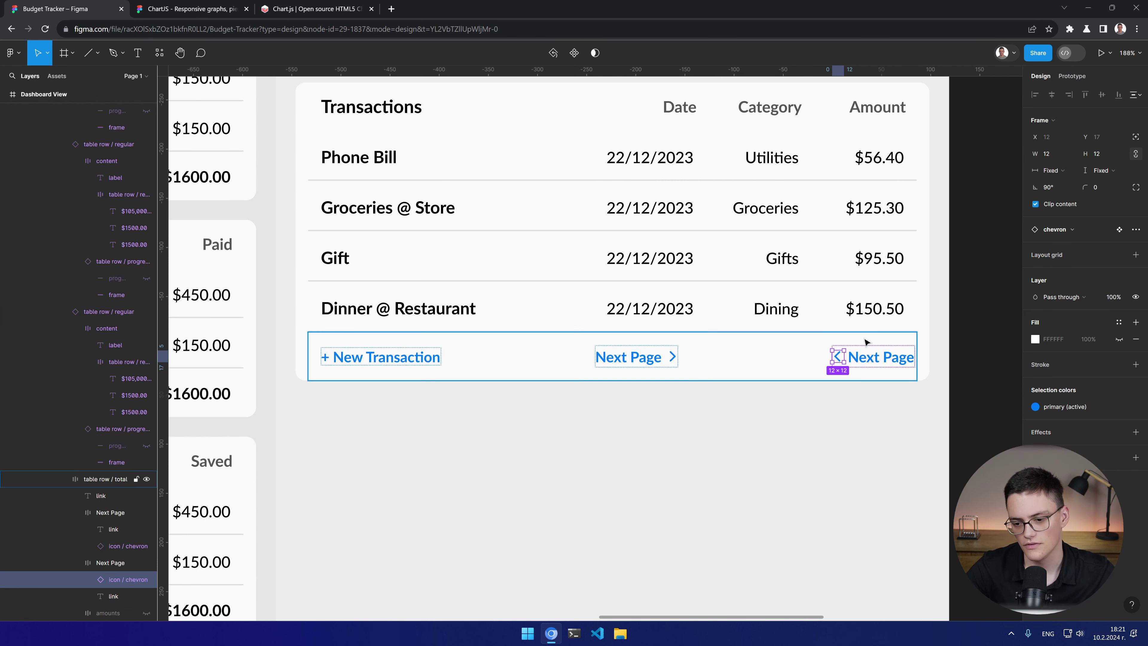
Step: Change the duplicated link's text to "Previous Page"
click(880, 357)
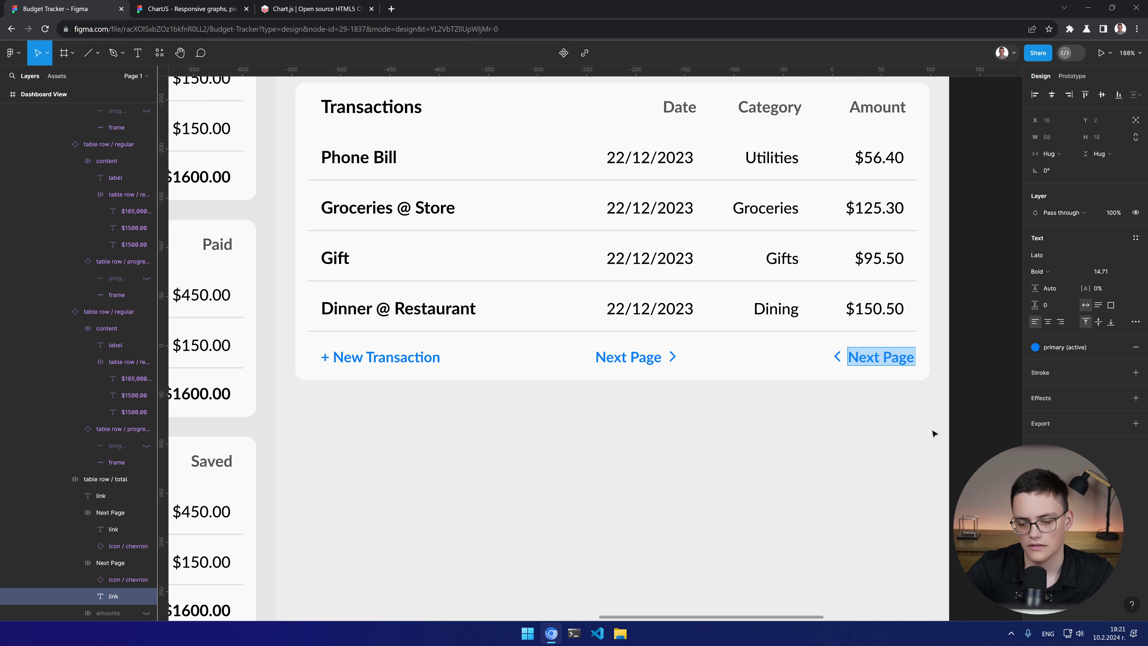
key(Left)
key(Right)
key(Right)
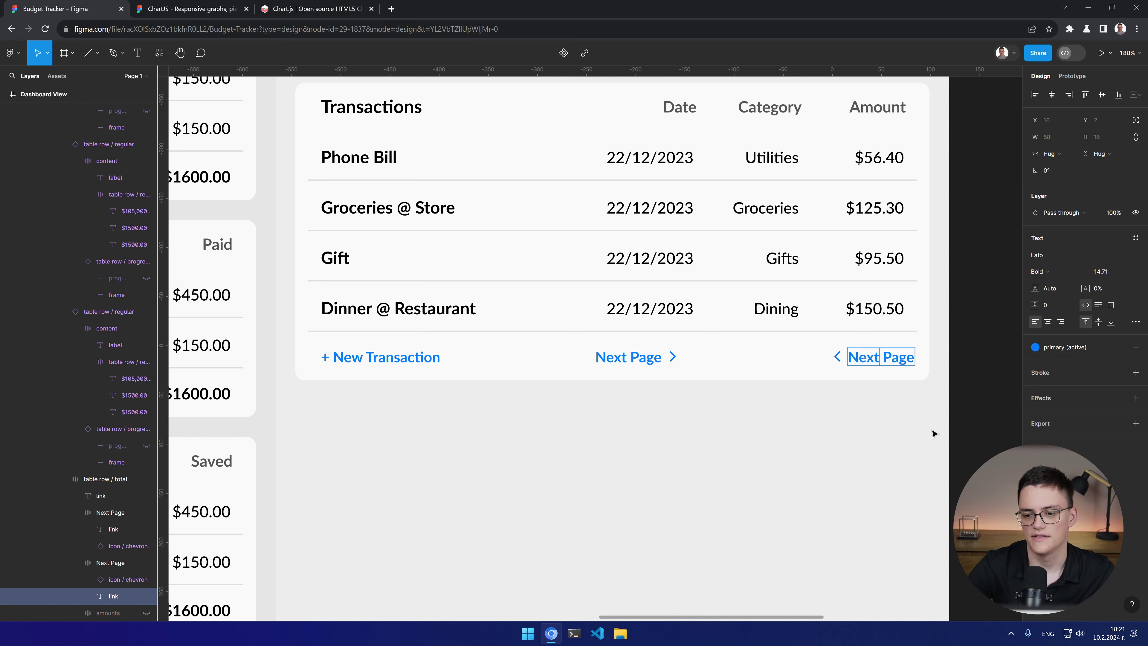
key(BackSpace)
key(BackSpace)
key(BackSpace)
key(BackSpace)
text(Previous)
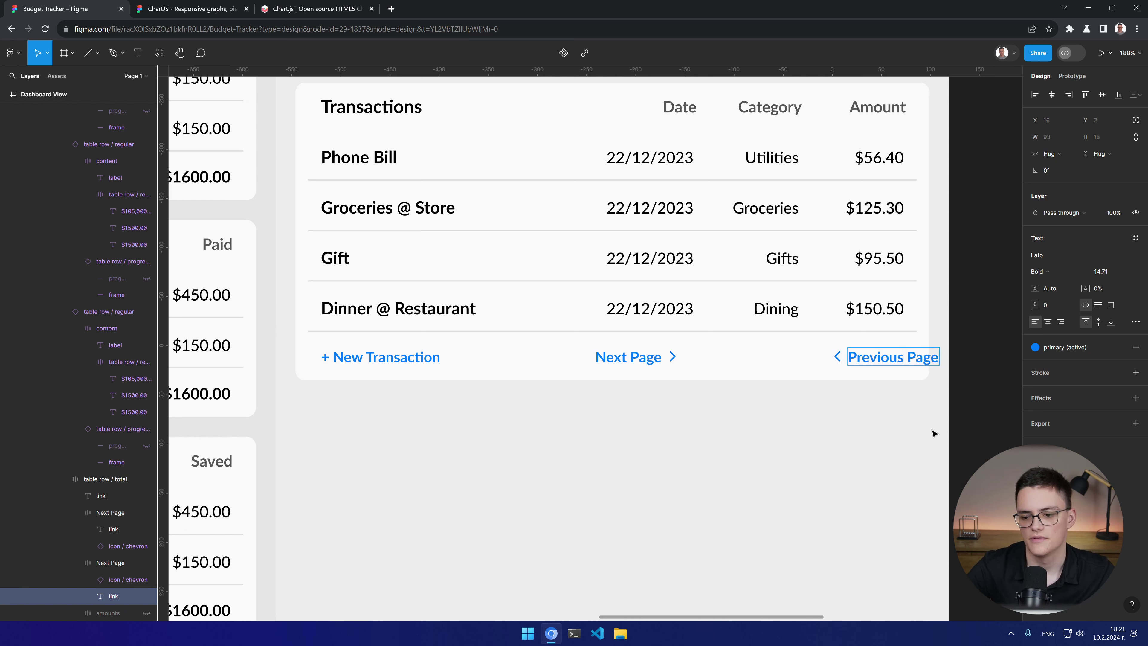
key(Escape)
Step: Rename the duplicated link's frame as "Previous Page" and place it before the "Next Page" frame in the row
double_click(100, 562)
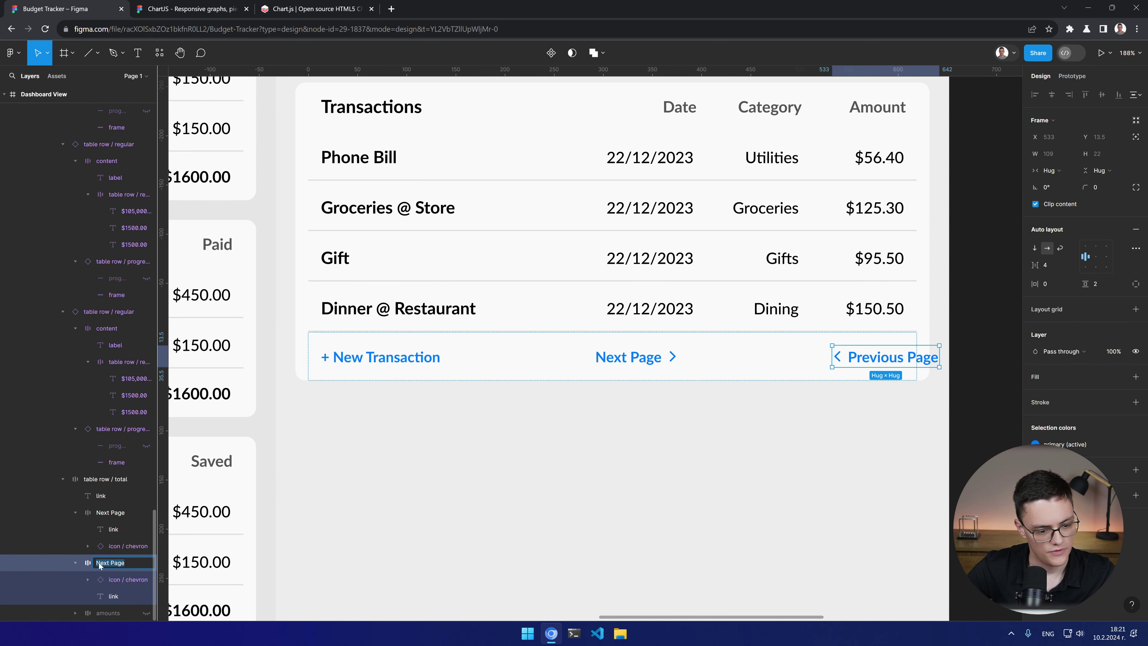
text(Previous Page)
key(Return)
drag(99, 562, 120, 506)
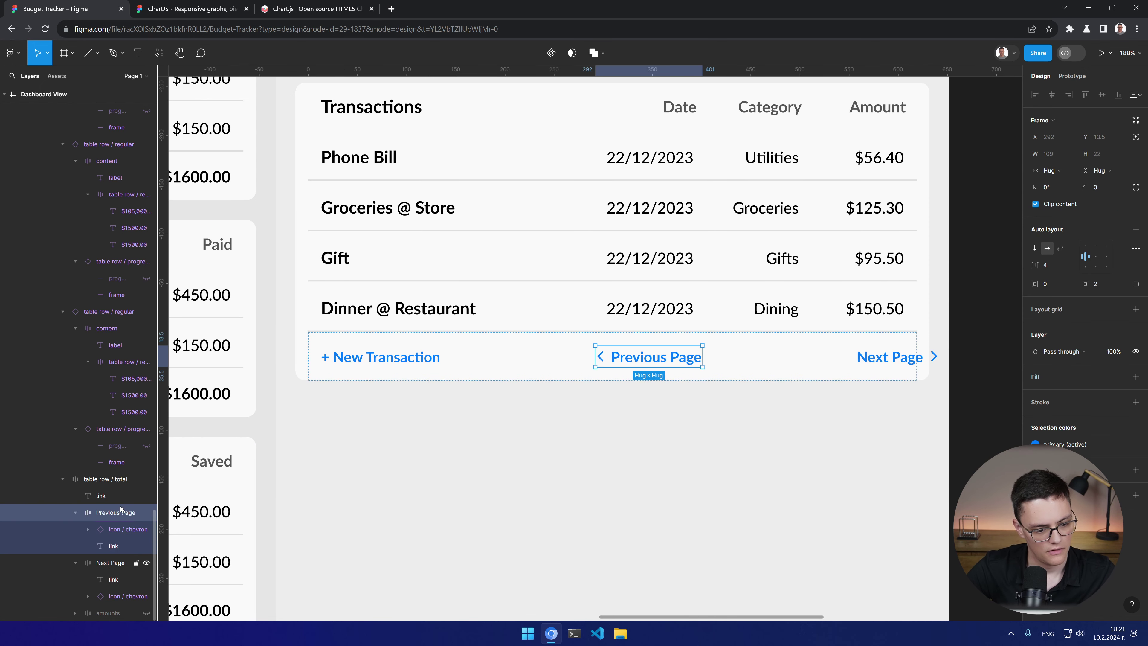
Step: Draw a frame about 272 × 36 in the table's bottom row and nest the "Previous Page" and "Next Page" frames in it
shift+click(111, 562)
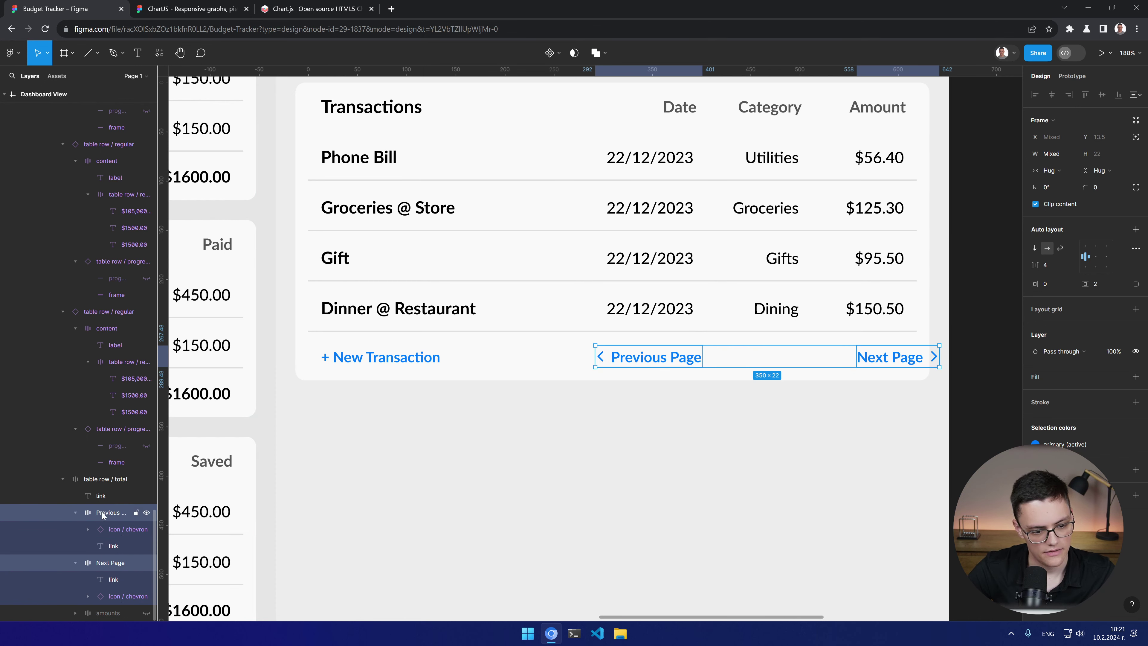
click(104, 513)
click(74, 47)
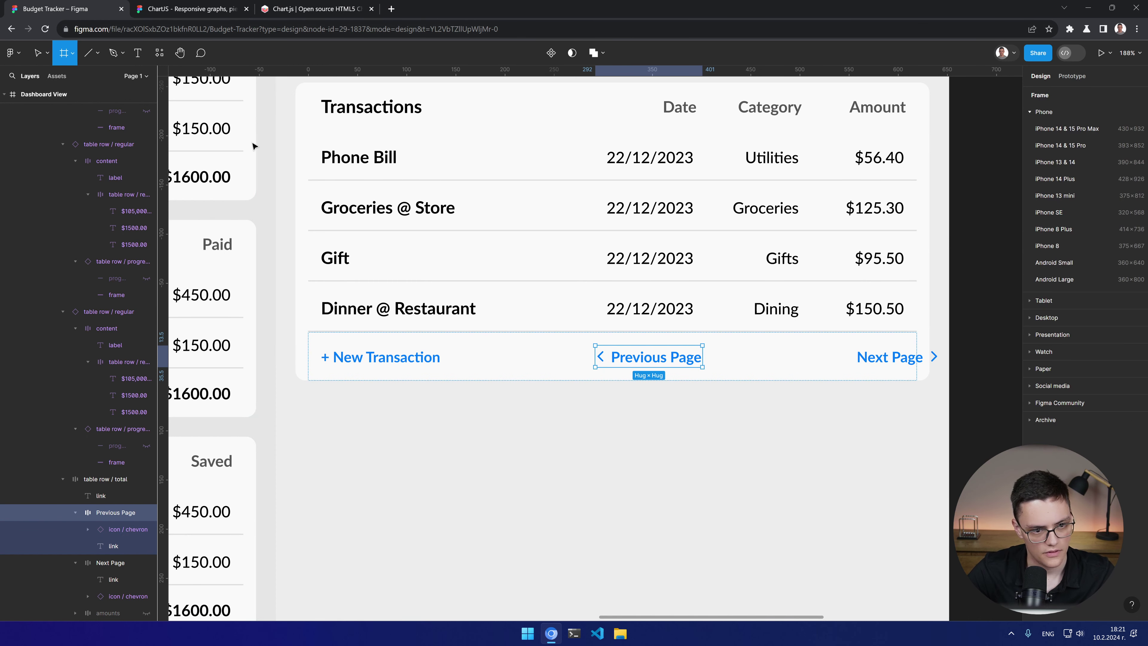
drag(595, 338, 862, 373)
drag(117, 530, 109, 513)
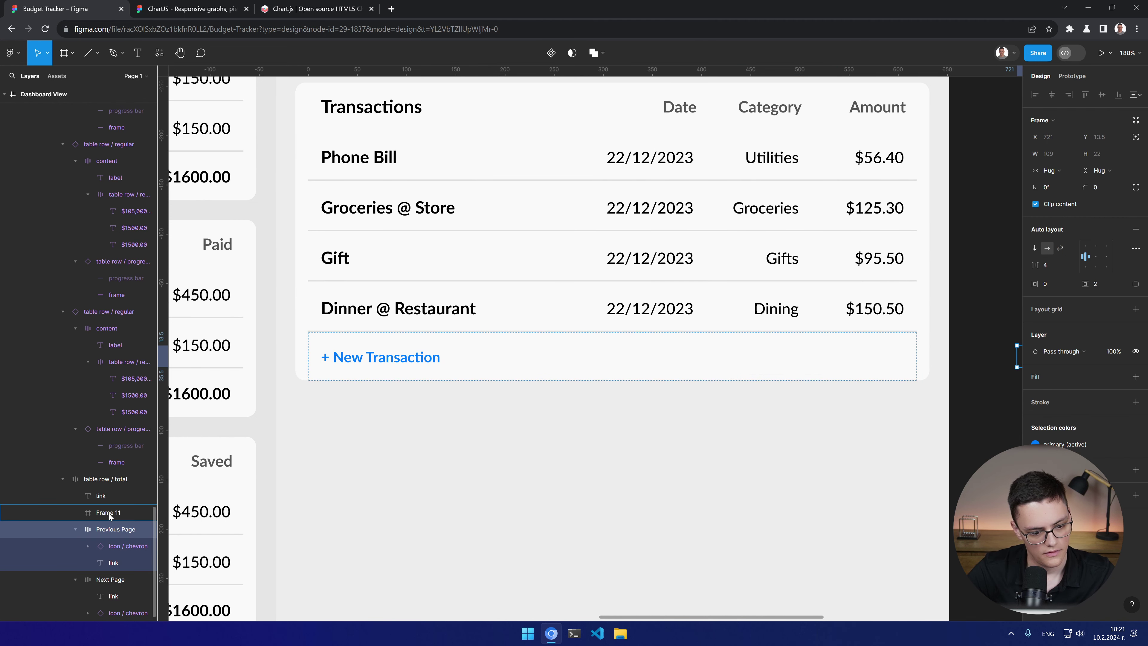
click(110, 580)
drag(111, 580, 103, 514)
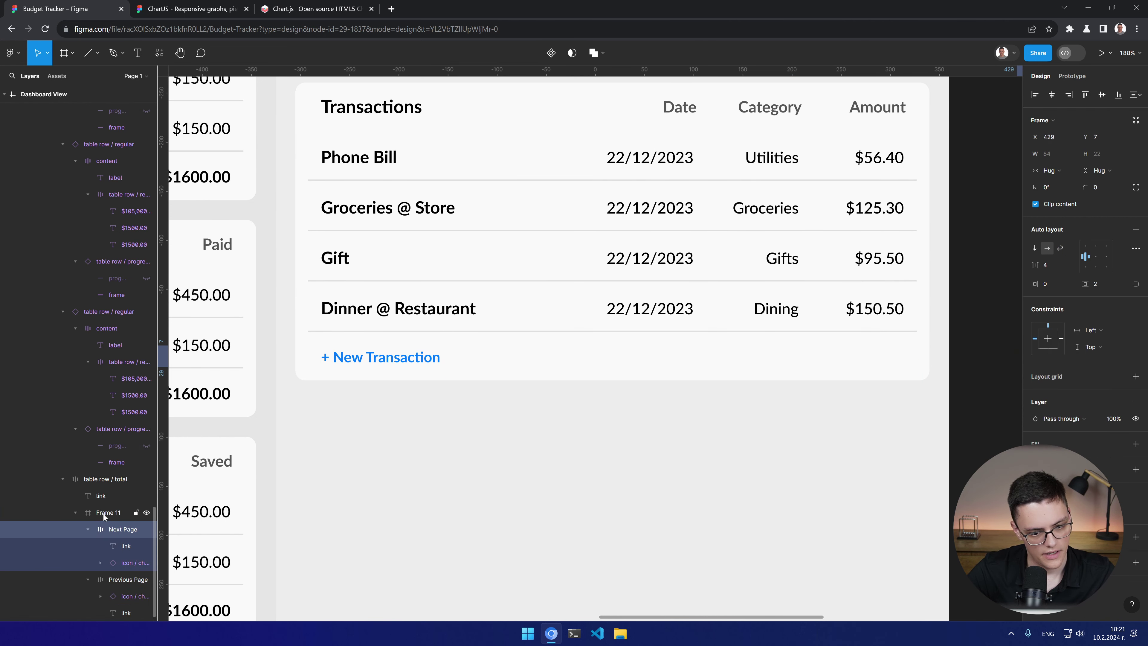
Step: Add auto layout to the new frame that contains both pagination links
click(105, 515)
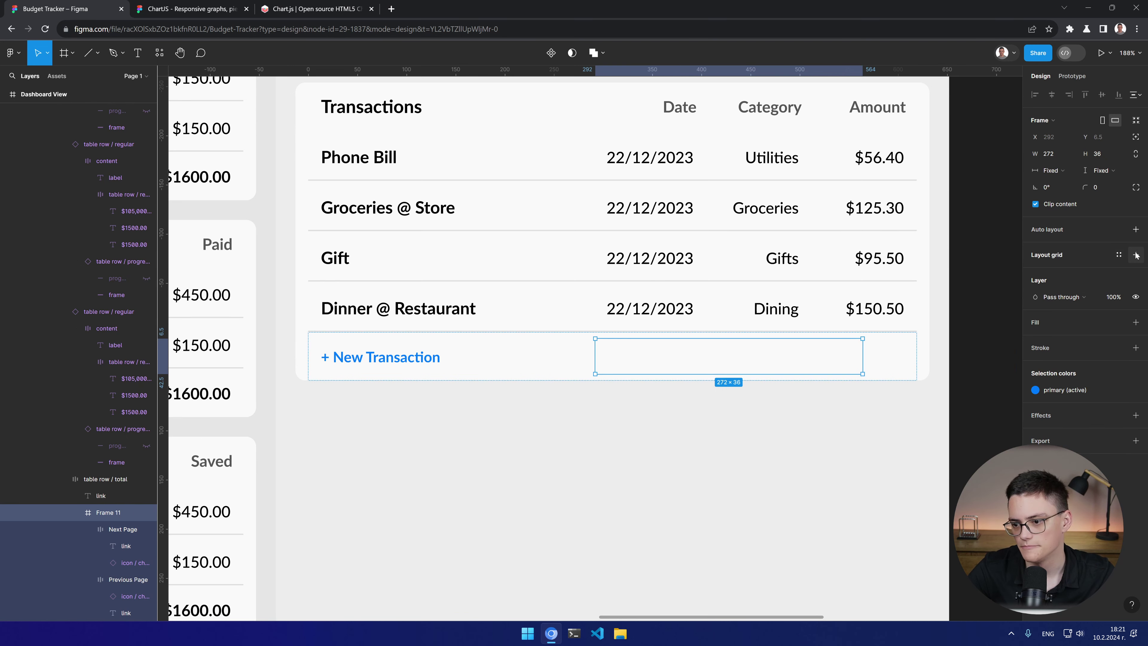
click(1136, 230)
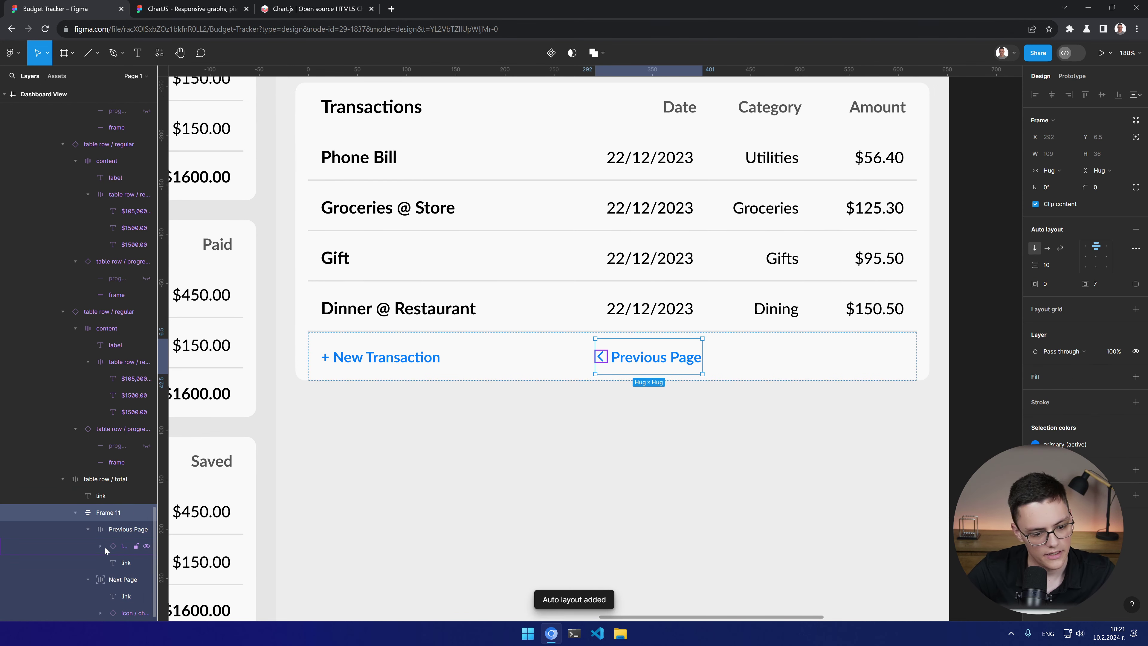
scroll(106, 541, down, 1)
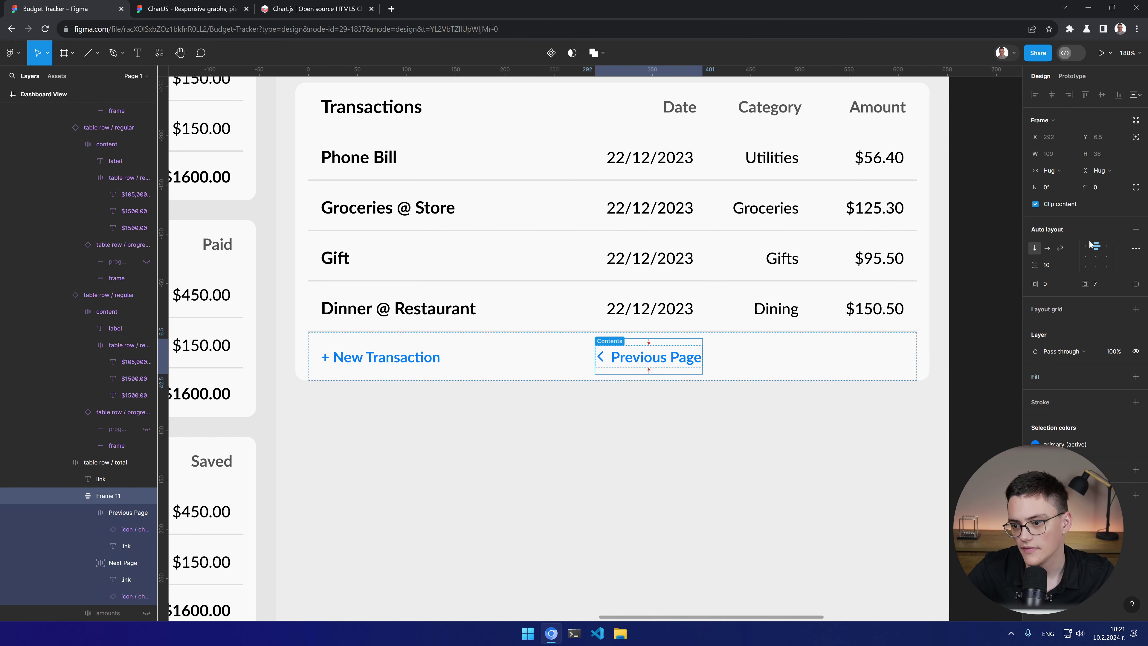
Step: Set the pagination frame's auto layout to horizontal with centred alignment and widen the frame to 321
click(1047, 248)
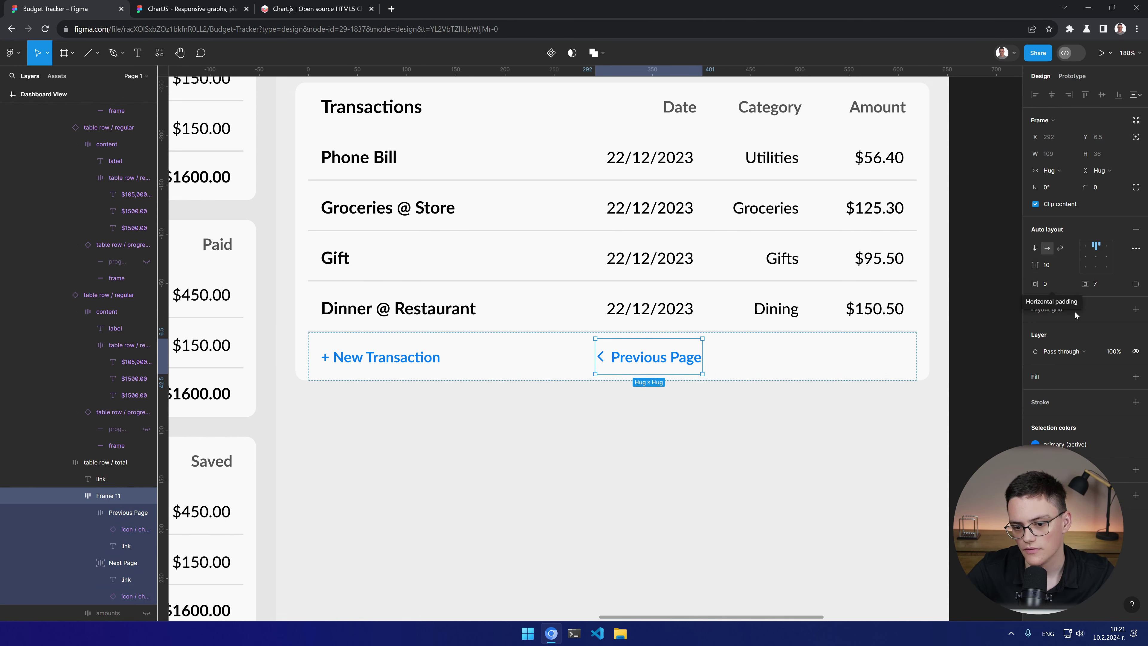
click(1095, 257)
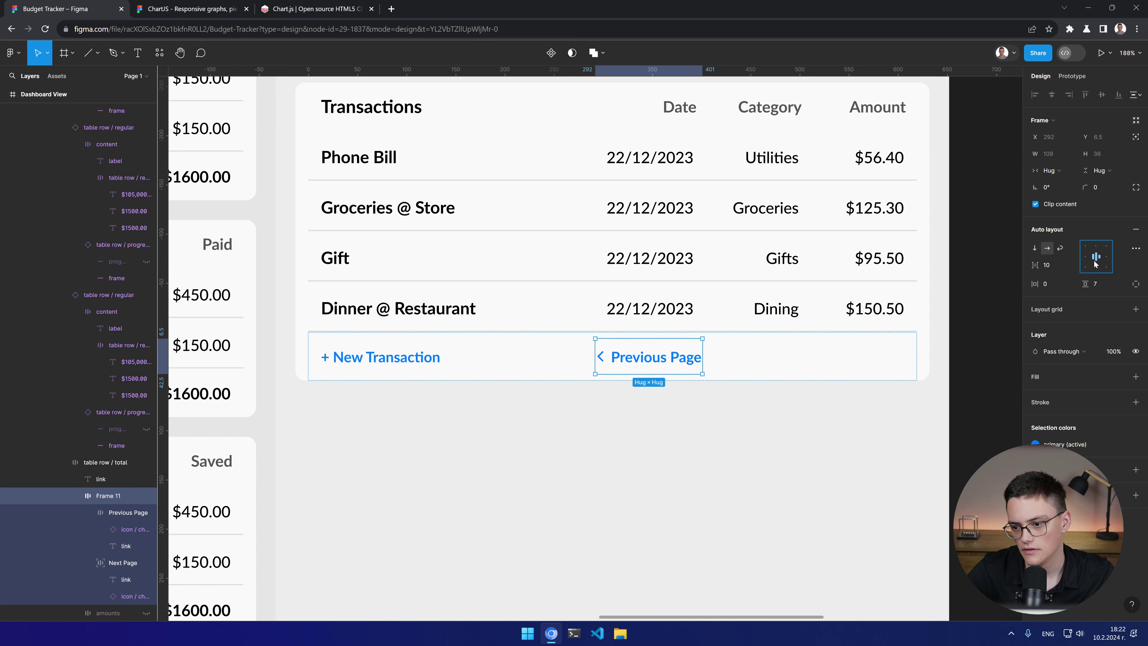
click(112, 565)
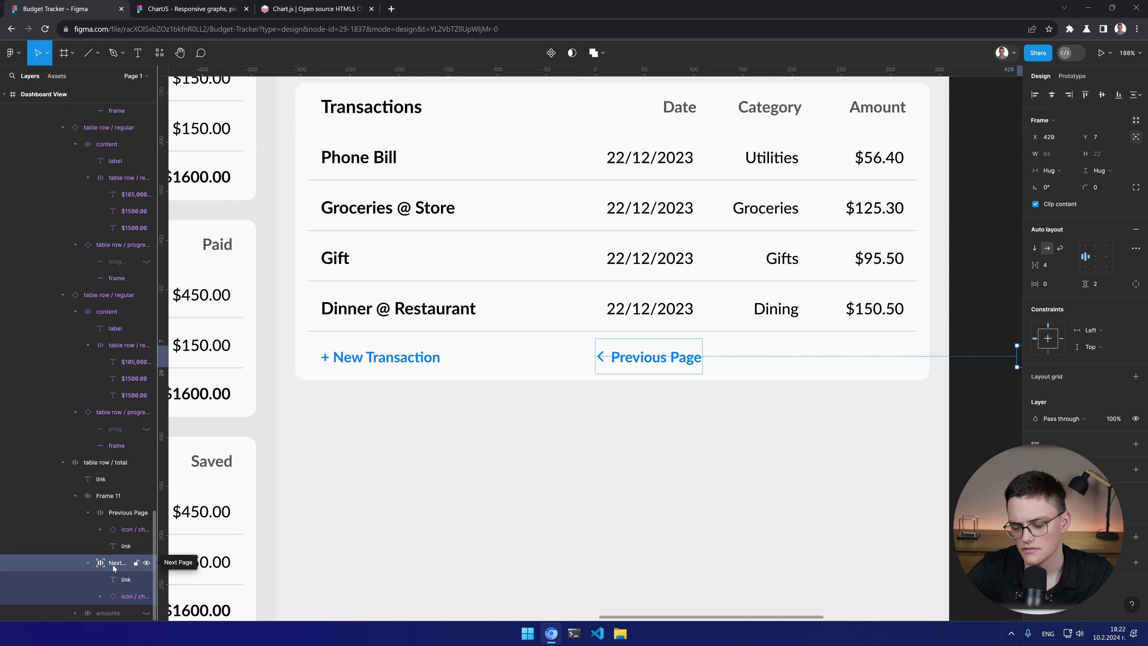
click(121, 495)
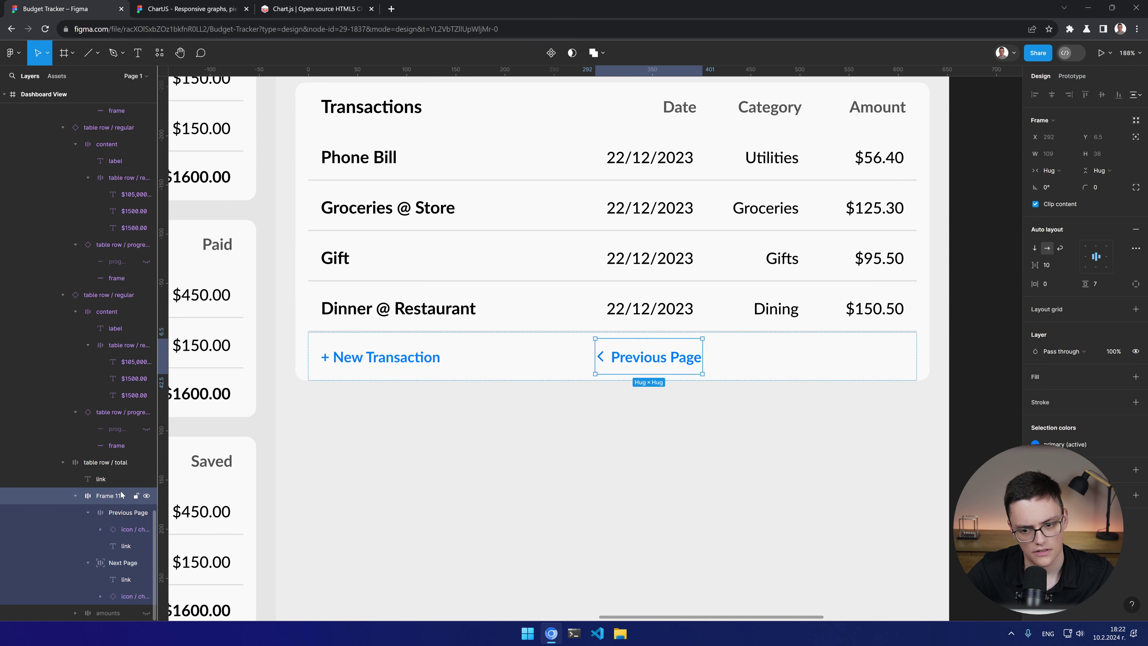
drag(703, 356, 910, 357)
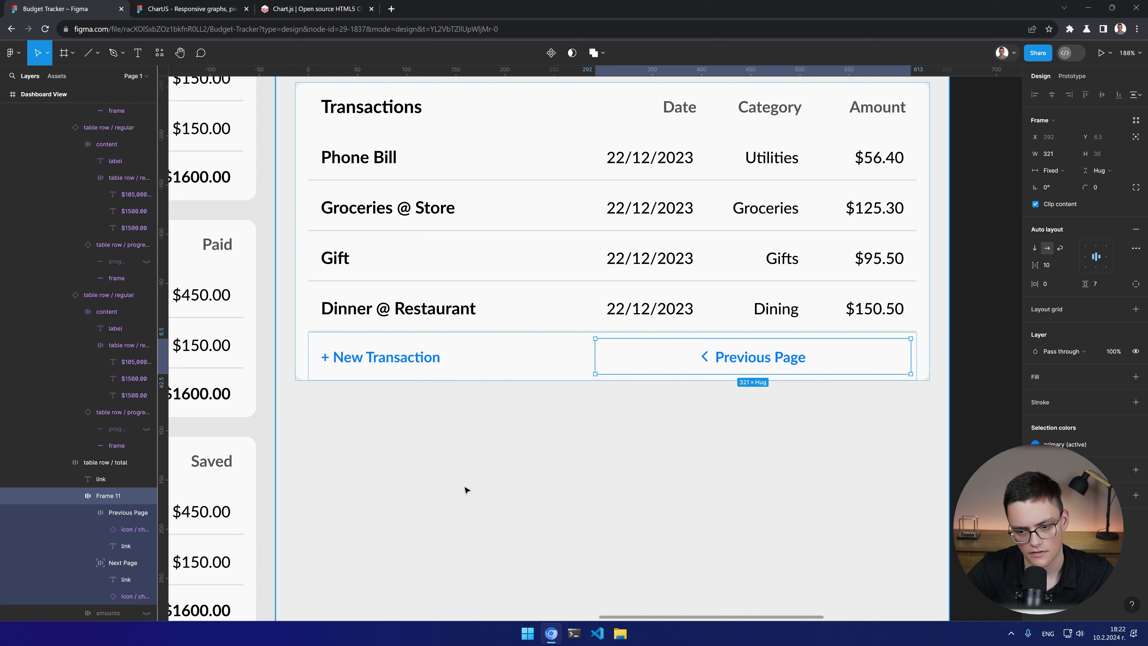
Step: Move the "Next Page" link into the pagination frame beside "Previous Page" and remove the frame's auto layout
click(117, 562)
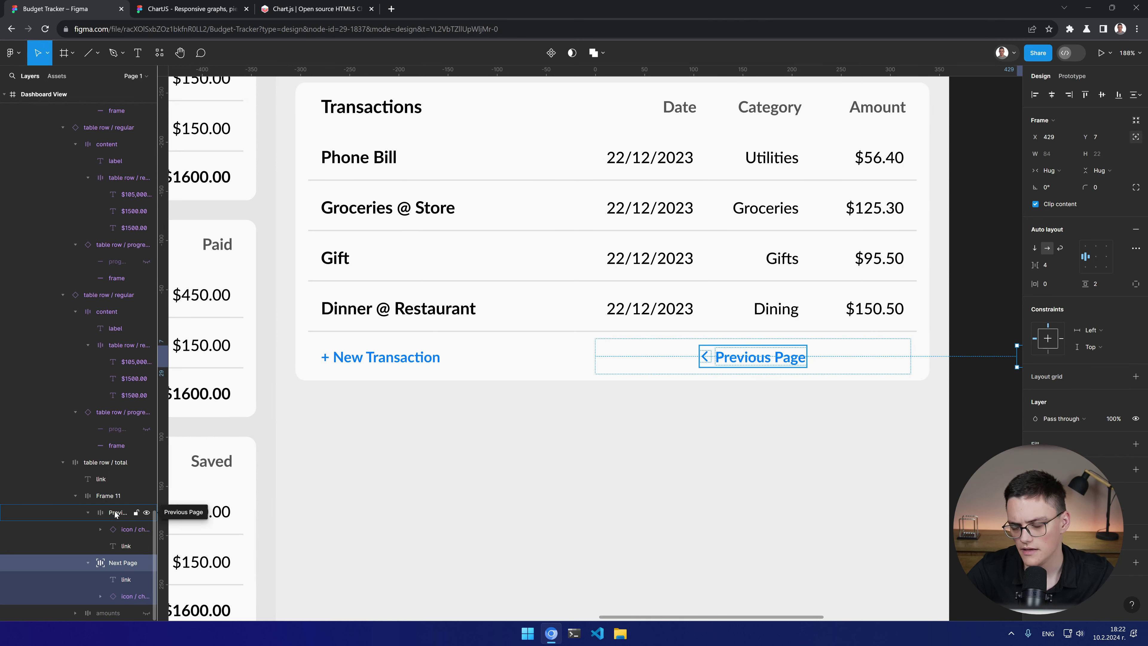
drag(871, 500, 590, 493)
drag(774, 364, 555, 364)
key(Escape)
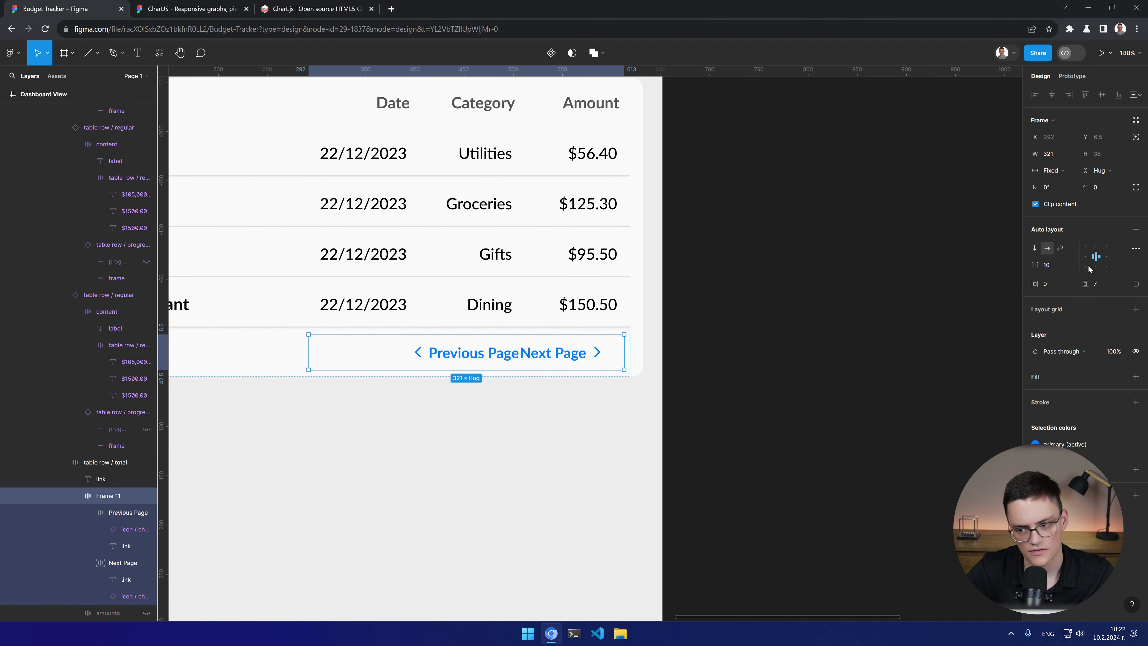
click(510, 357)
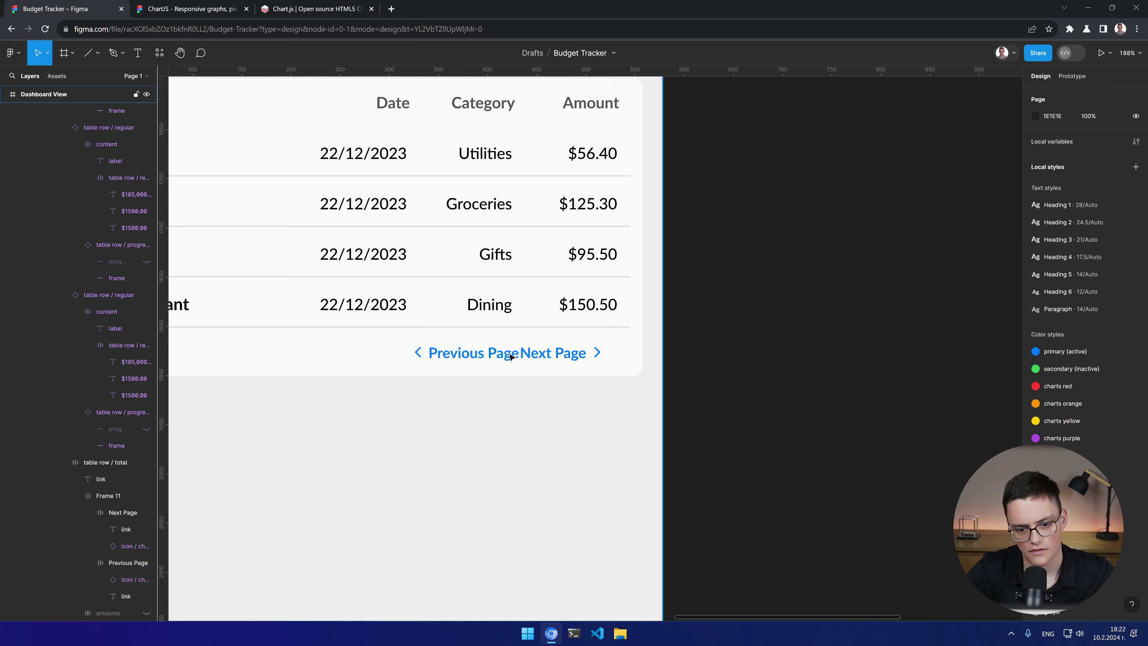
Step: Position the "Next Page" frame at X 233, Y 7 within the pagination frame, just after "Previous Page"
click(499, 357)
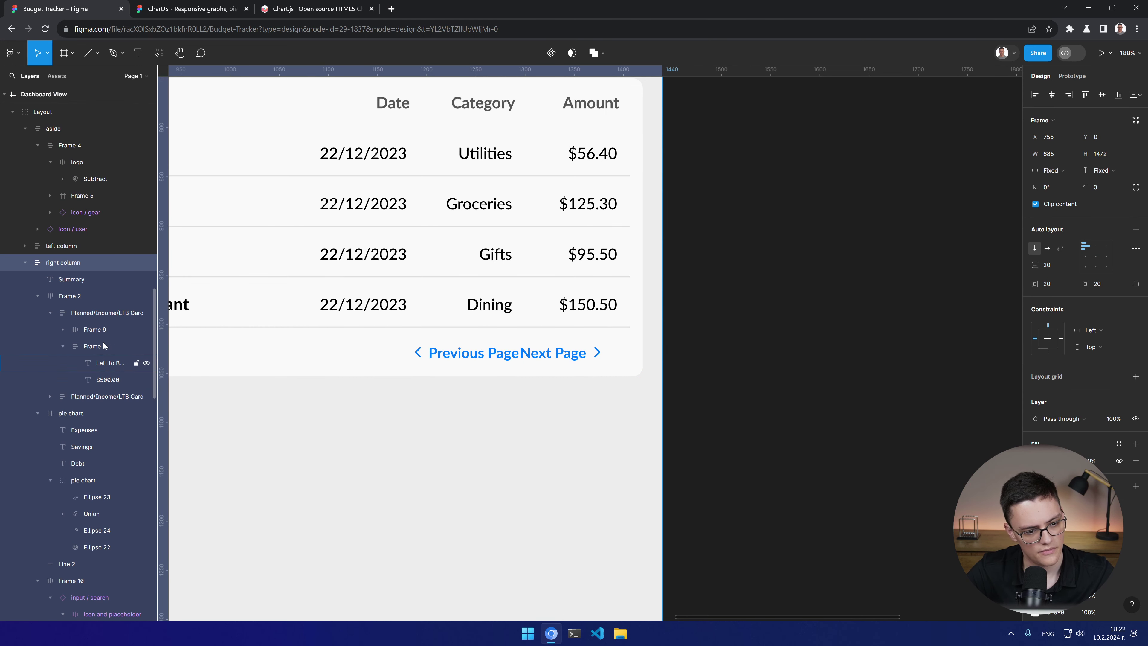
scroll(89, 478, down, 10)
click(87, 489)
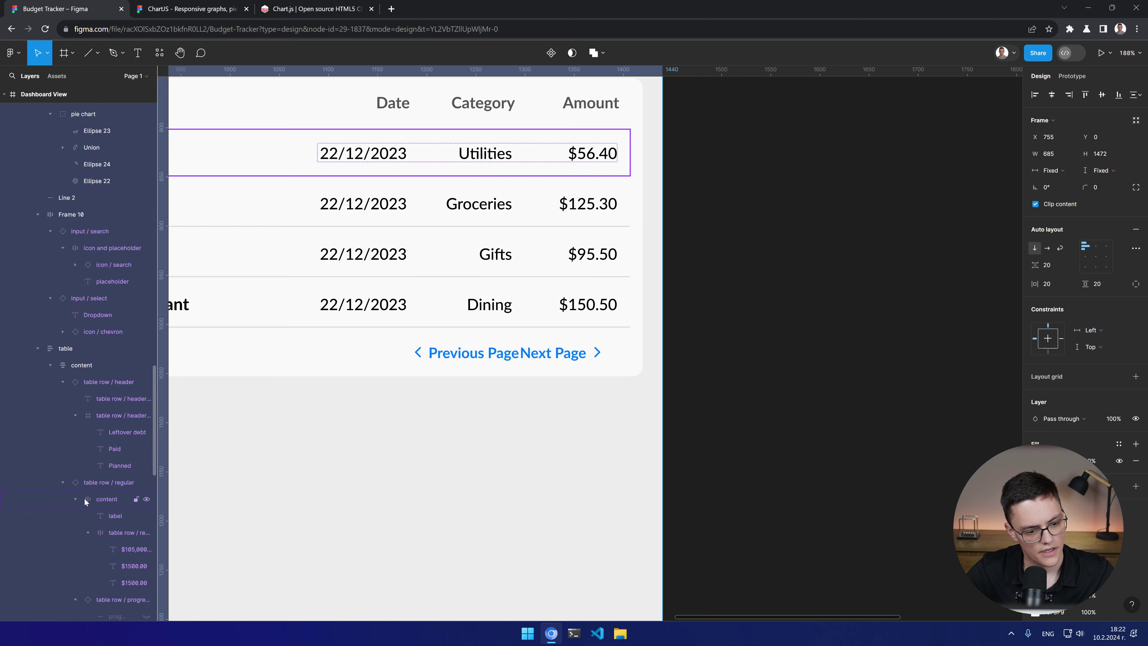
scroll(85, 497, down, 5)
scroll(85, 497, down, 5)
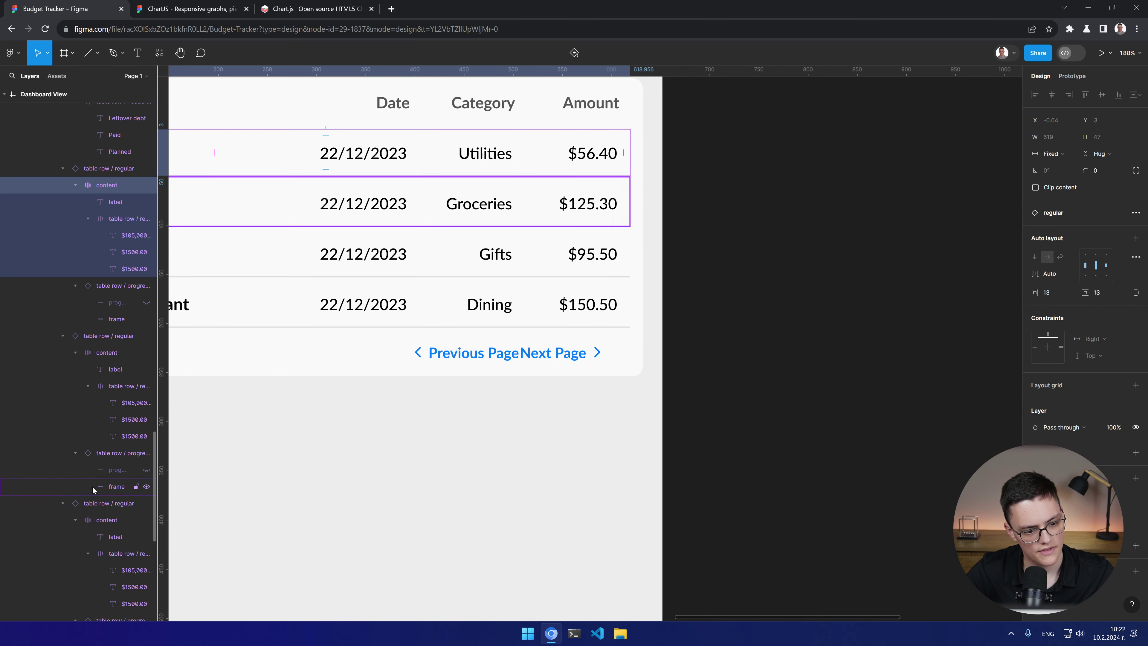
click(463, 360)
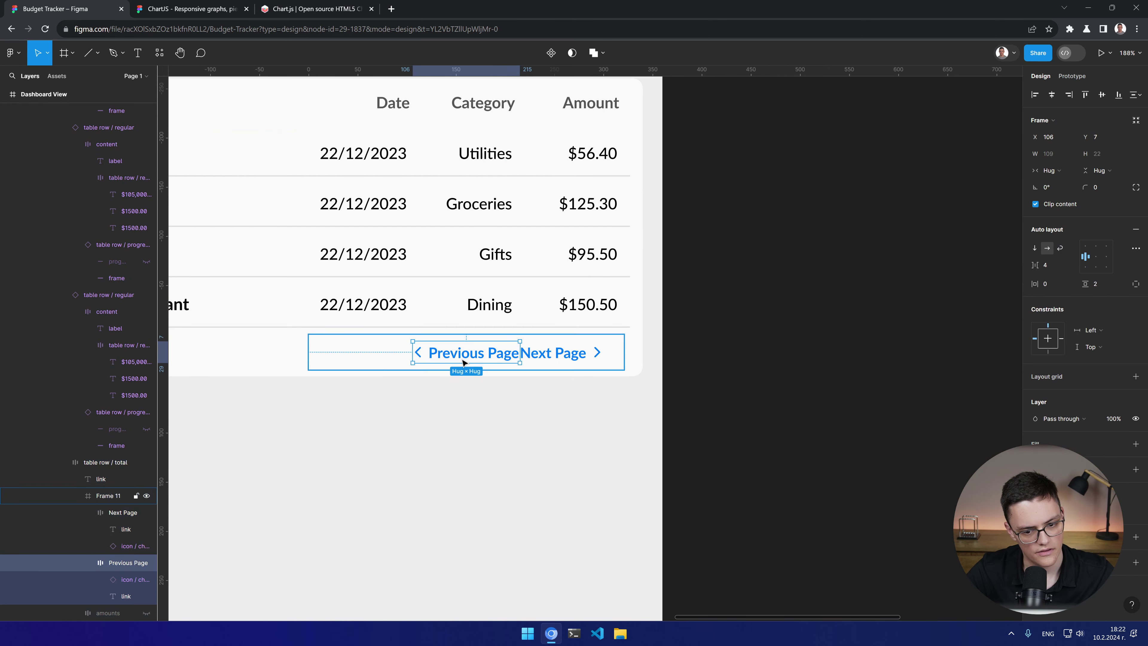
click(114, 496)
click(113, 511)
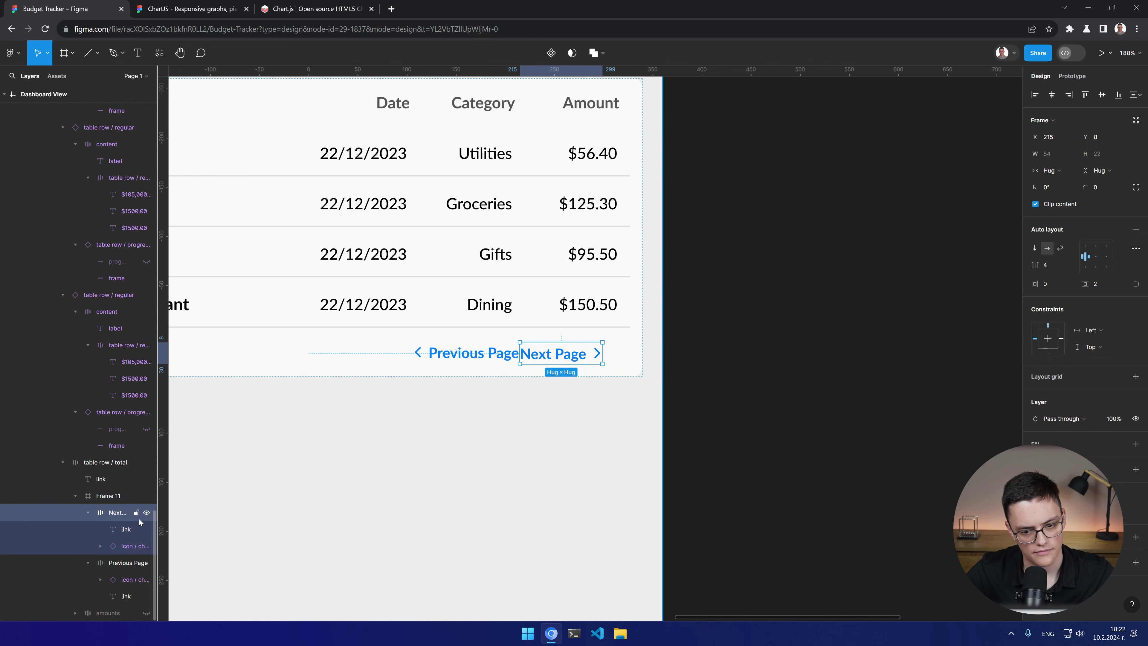
key(Left)
key(Up)
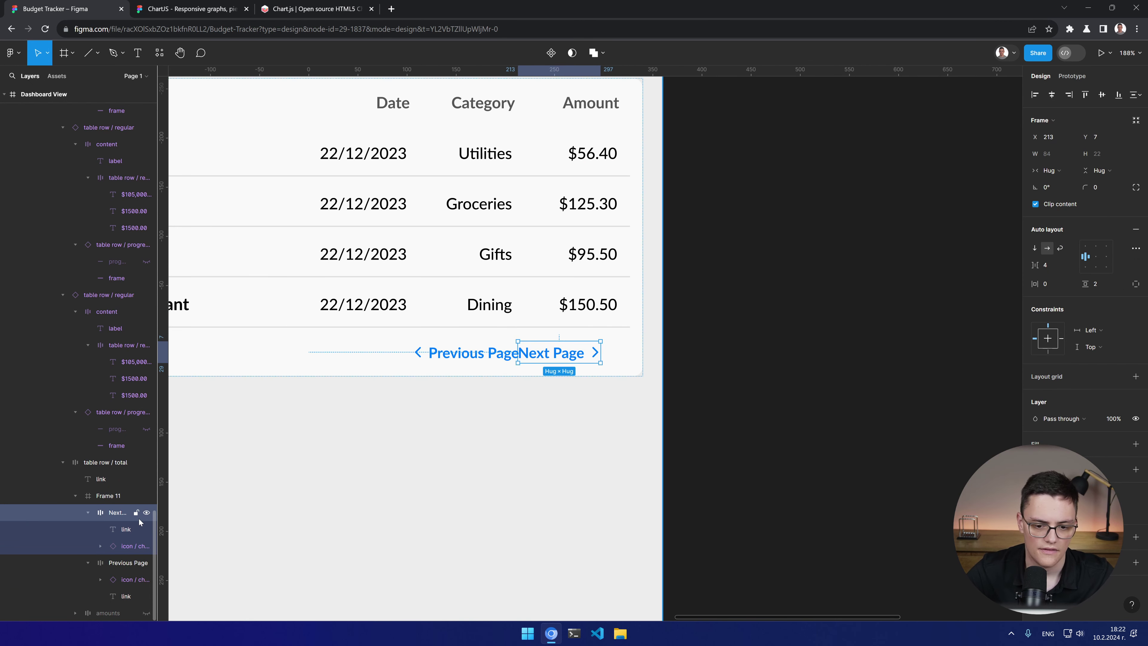
key(Right)
key(Right)
key(Right)
key(Right)
key(Right)
key(Right)
key(Right)
key(Right)
key(Right)
key(Right)
key(shift+Left)
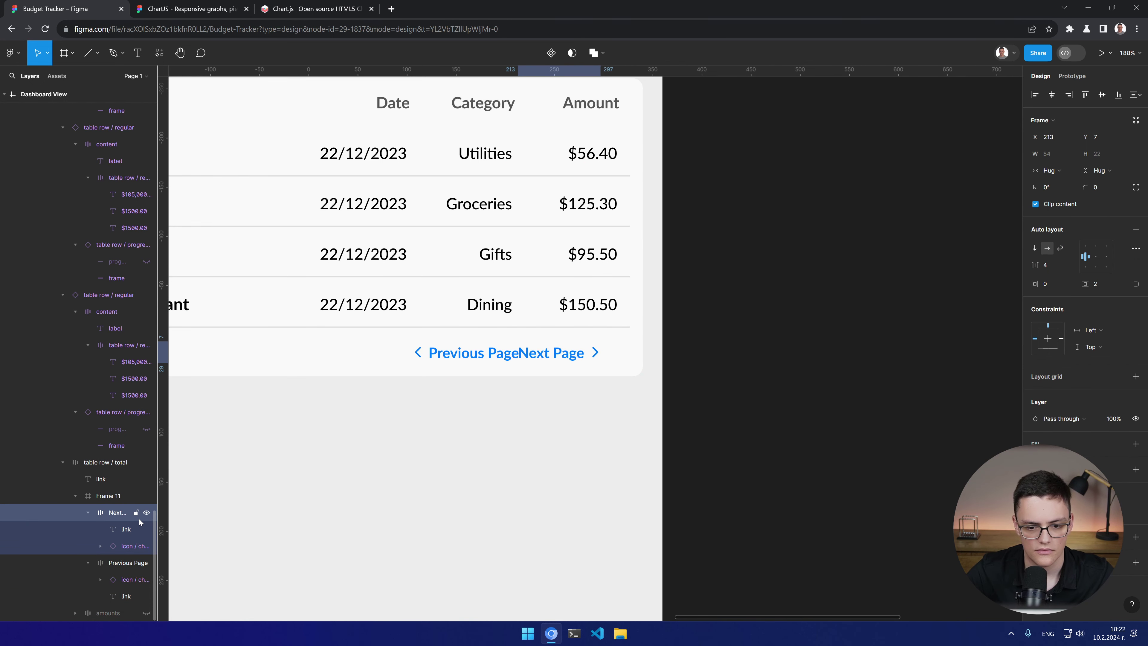
key(shift+Right)
key(shift+Right)
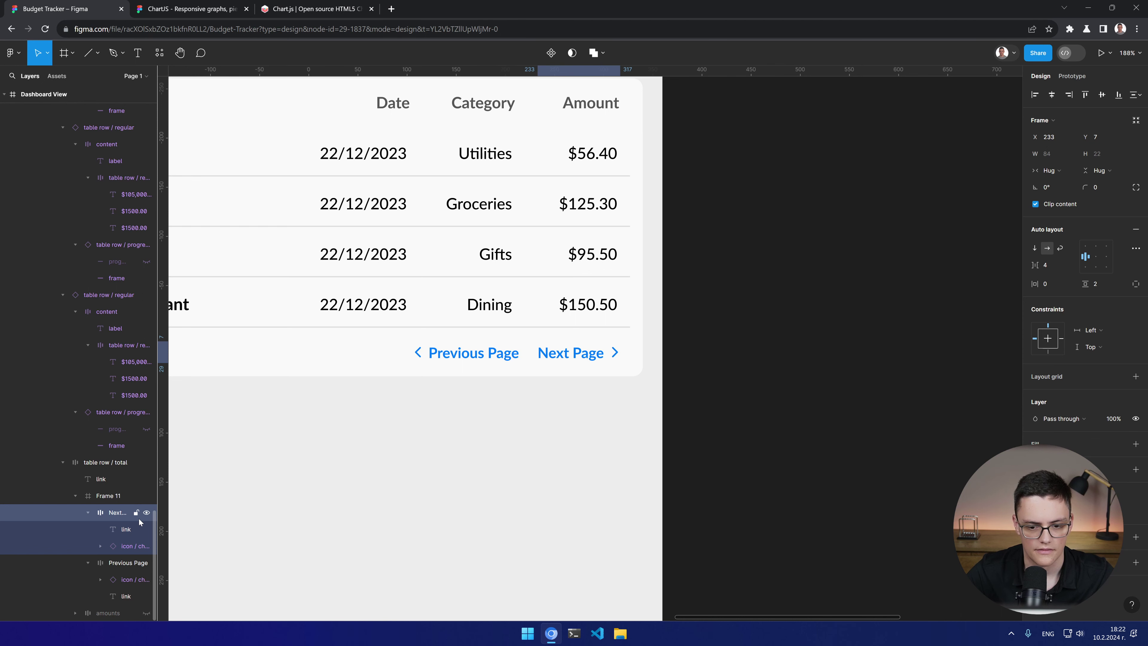
Step: Add auto layout to the pagination frame again and centre the alignment of its links
click(96, 497)
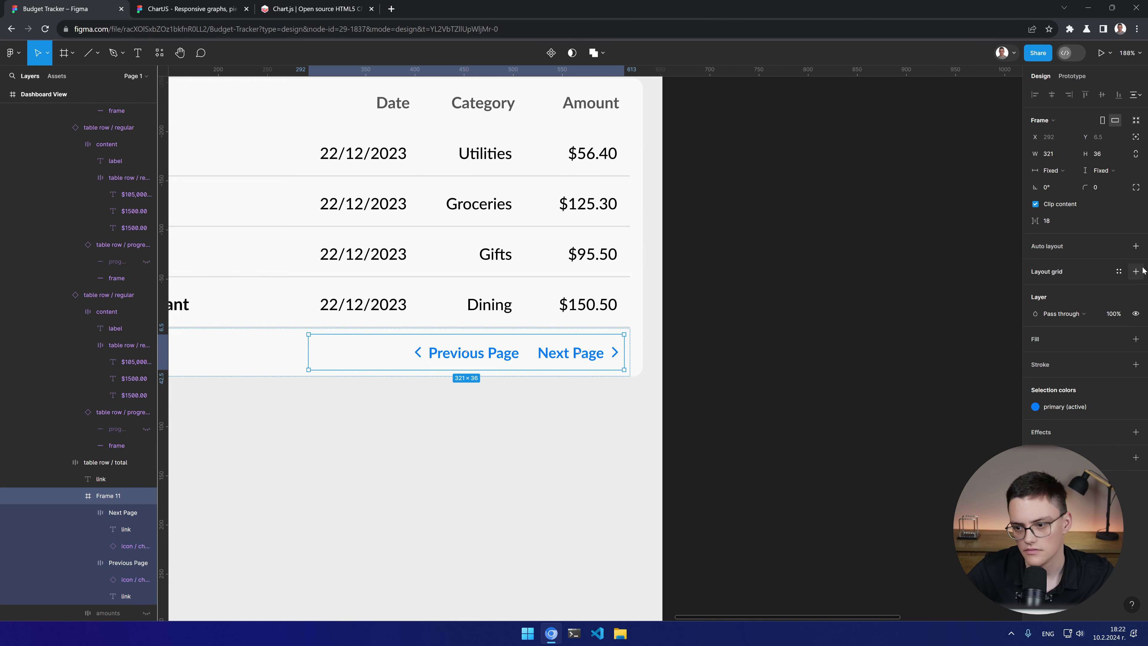
key(shift+a)
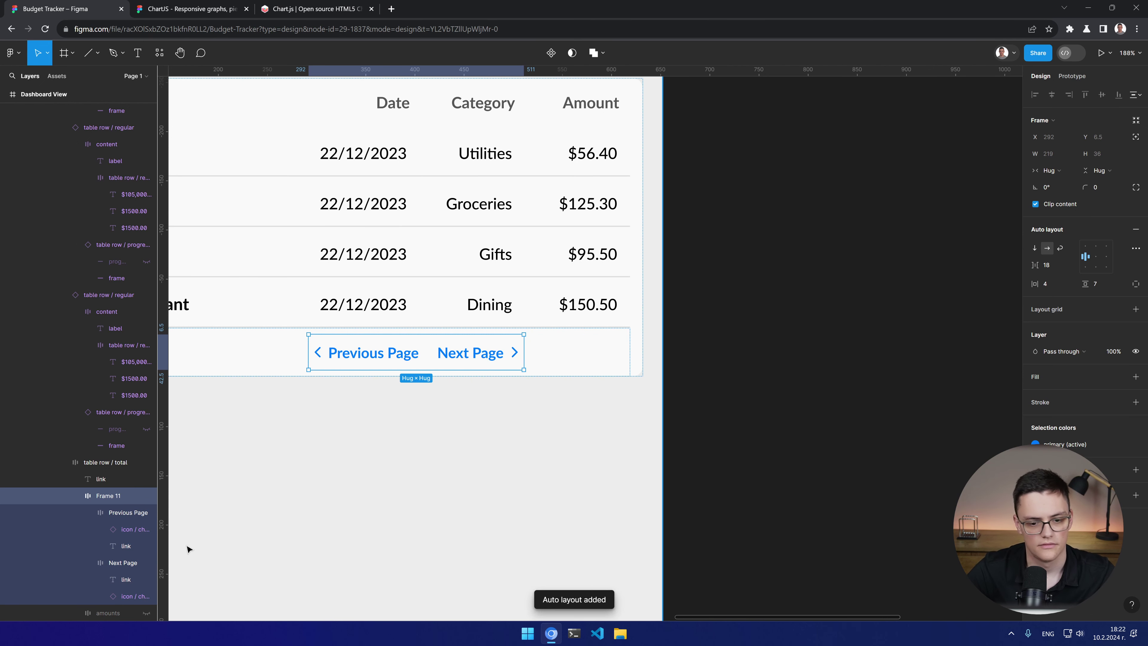
click(123, 564)
key(Escape)
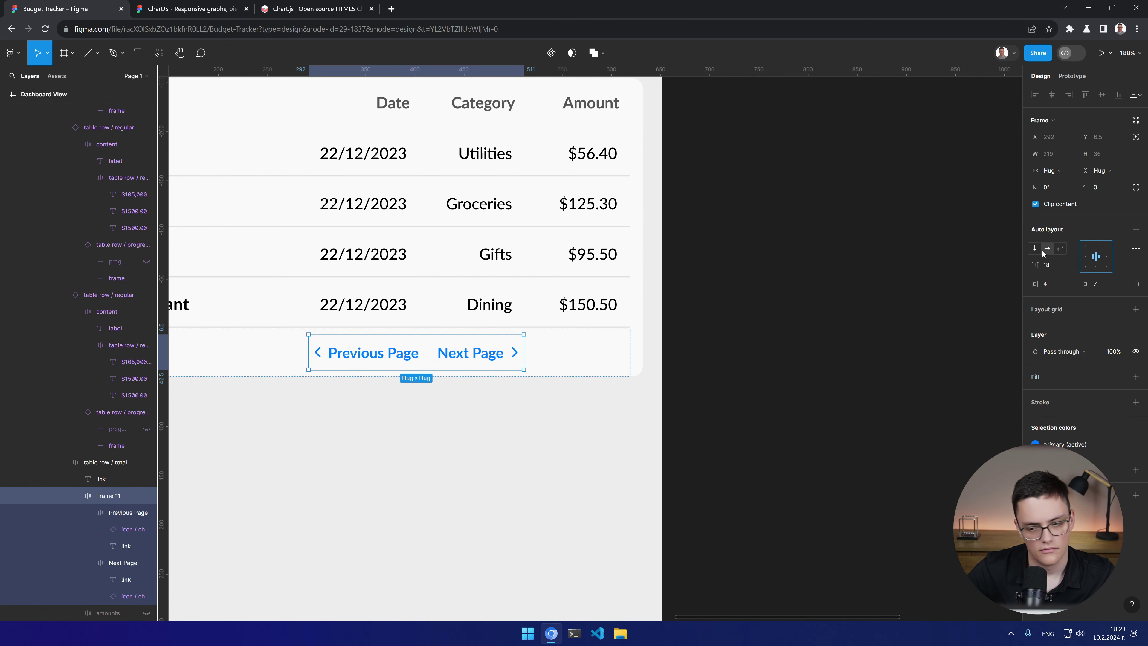
Step: Try different gaps between the "Previous Page" and "Next Page" links and set the spacing to 20
click(1053, 266)
key(Up)
key(Up)
key(Up)
key(Down)
key(Down)
key(Down)
key(Down)
key(Down)
key(Down)
key(Down)
key(Down)
key(Down)
key(Down)
key(Down)
key(Down)
key(Down)
key(Down)
key(Down)
key(Down)
key(Down)
key(Down)
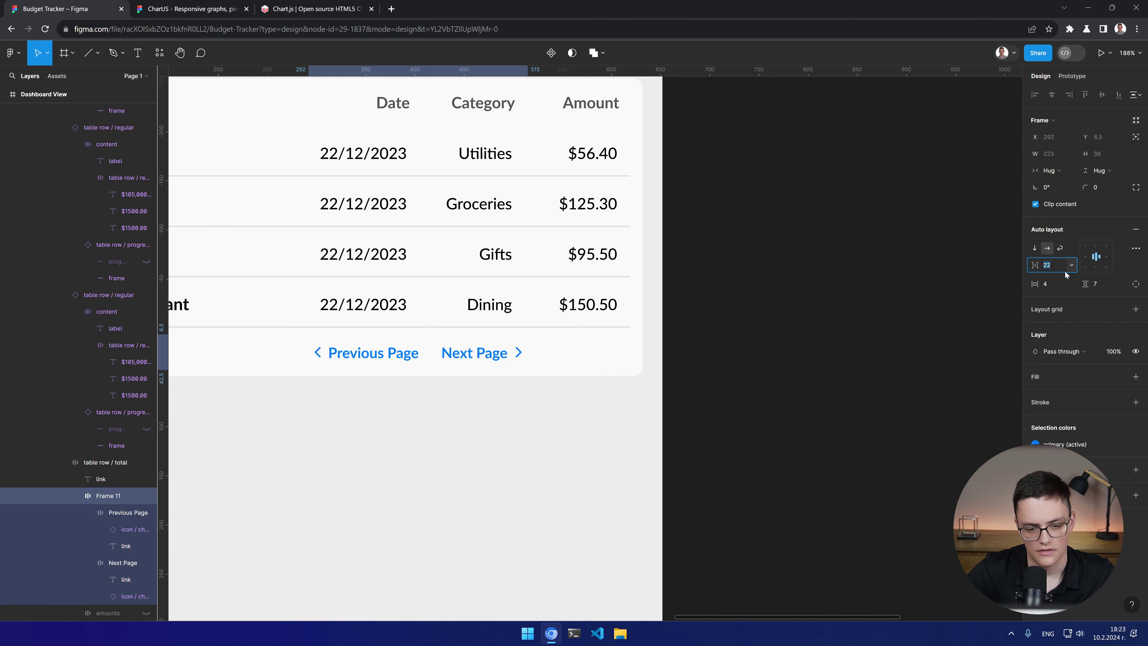
key(Down)
key(Down)
key(Down)
key(Down)
key(Down)
key(Down)
key(Down)
key(Down)
key(Down)
key(Down)
key(Down)
key(Down)
key(Down)
key(Down)
key(Down)
key(Down)
key(Down)
key(Down)
key(Down)
key(Down)
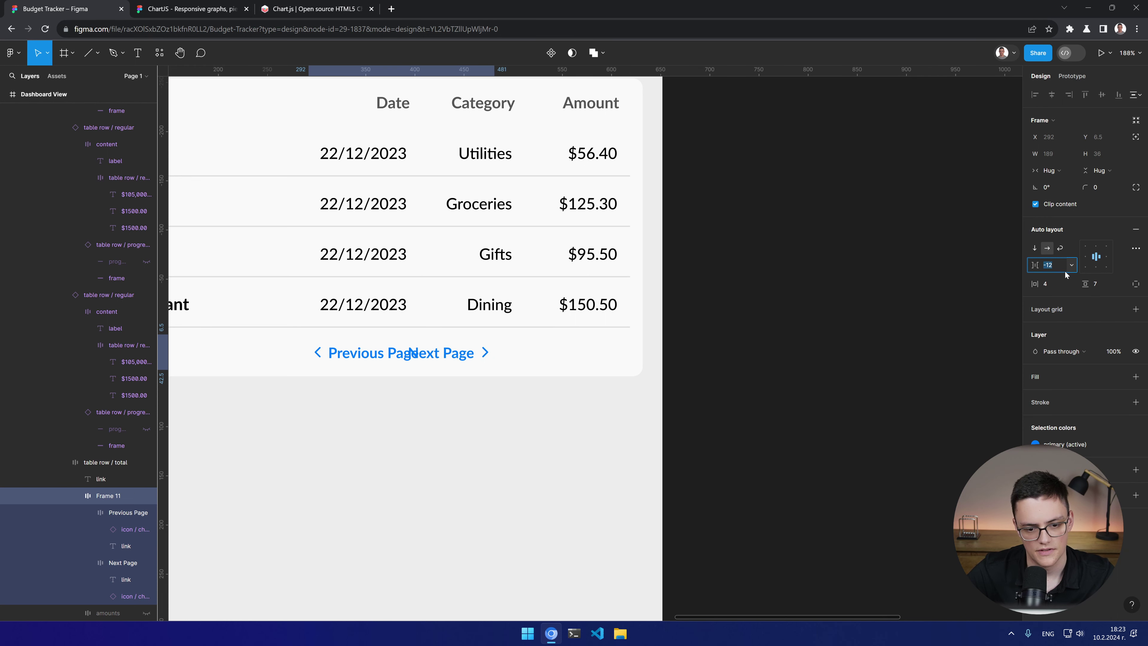
key(Up)
key(Up)
key(Up)
key(Up)
key(Up)
key(Up)
key(Up)
key(Up)
key(Up)
key(Up)
key(Up)
key(Up)
key(Up)
key(Up)
key(Up)
key(Up)
key(Up)
key(Up)
key(Up)
key(Up)
key(Up)
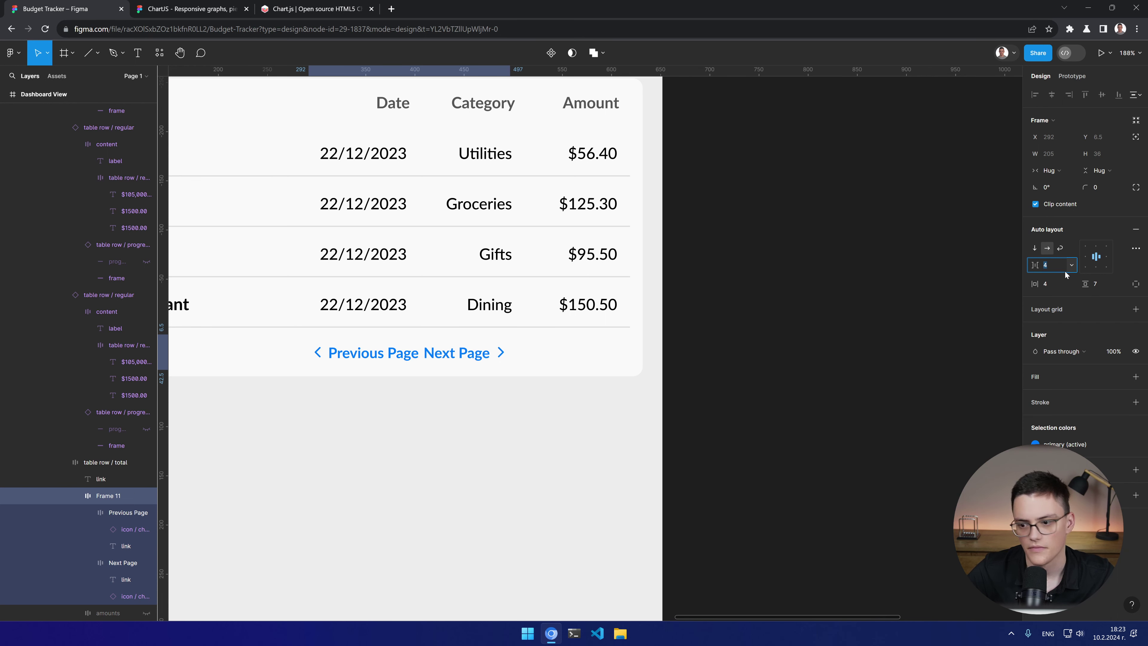
text(20)
key(Return)
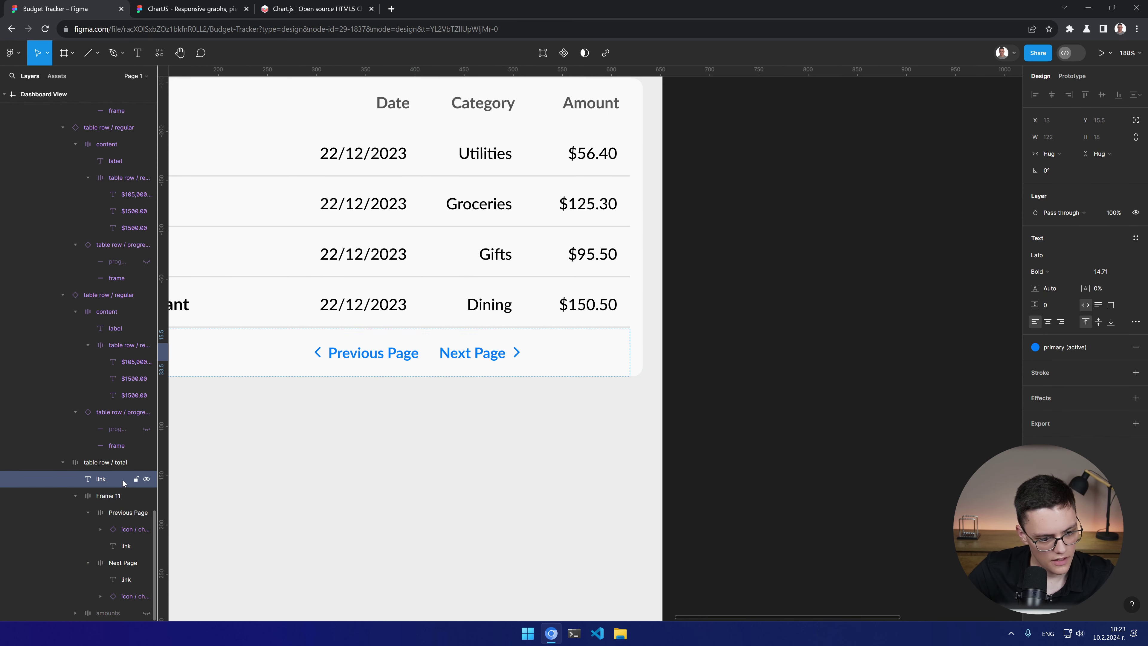
Step: Align the "table row / total" contents to centre and spread "+ New Transaction" and the pagination links to opposite ends
click(113, 463)
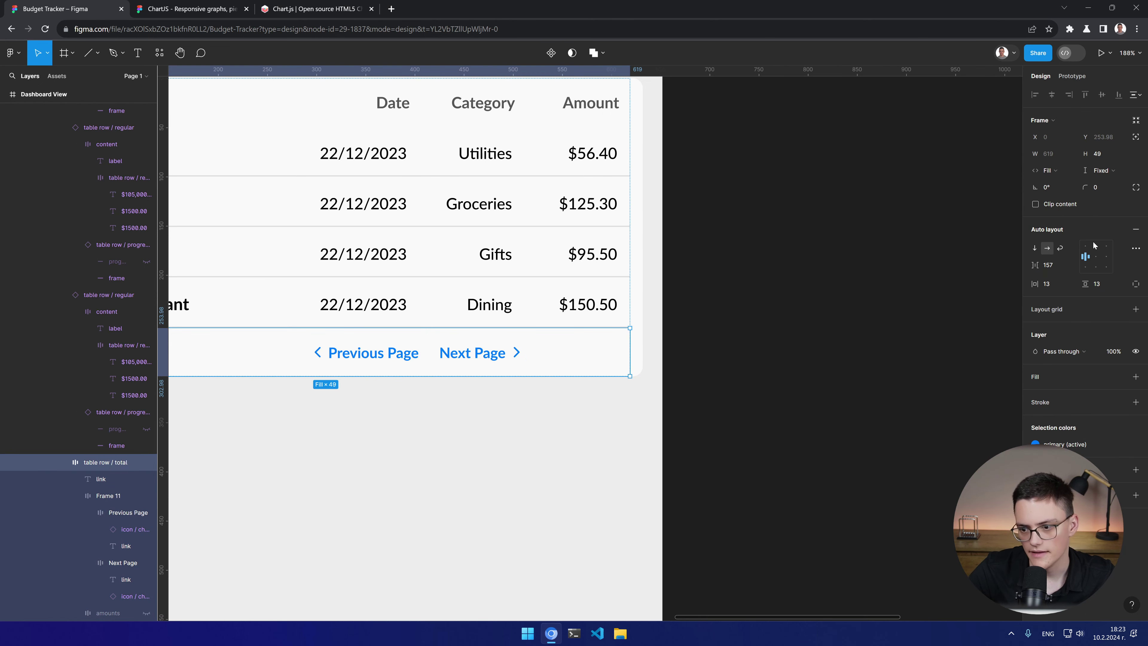
click(1103, 260)
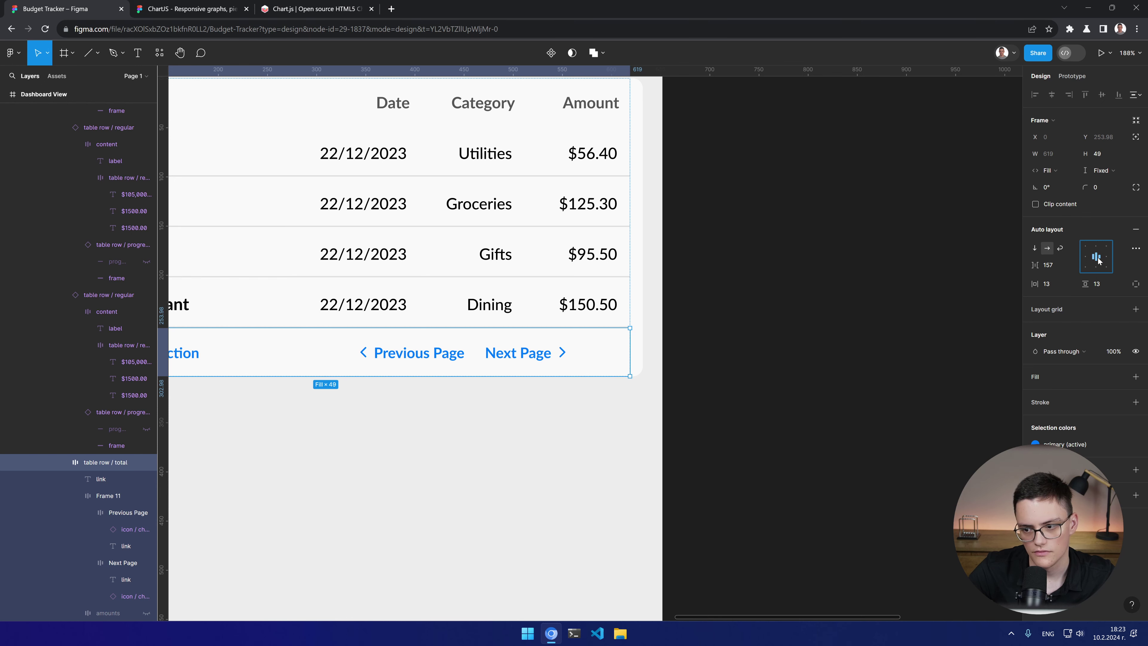
click(1100, 257)
key(Escape)
key(Escape)
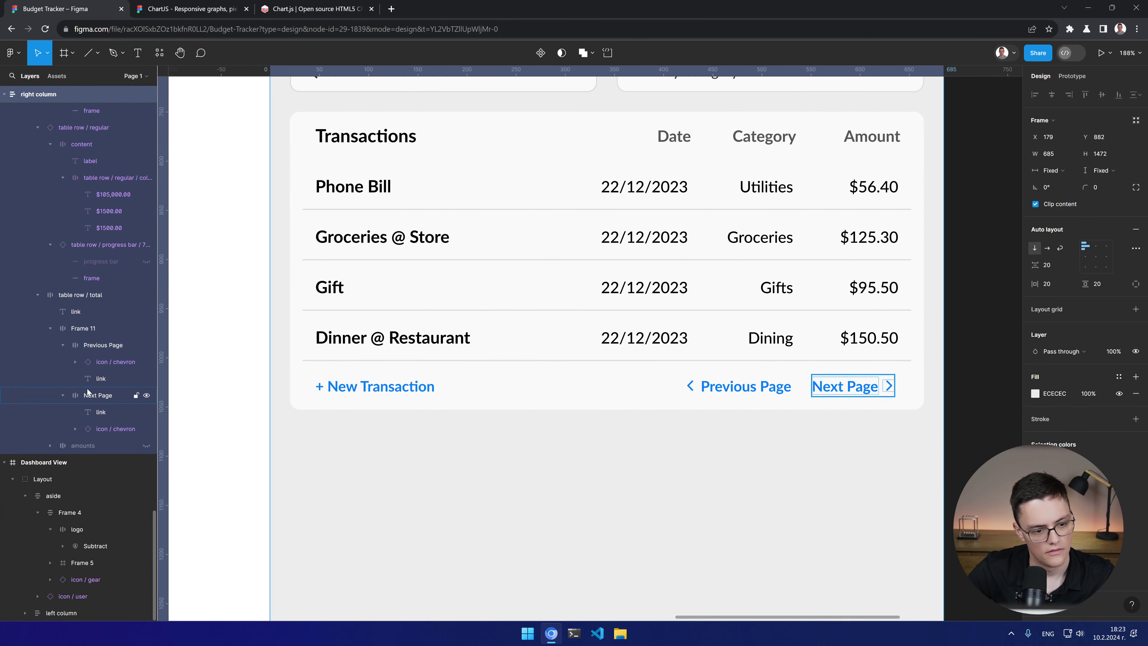
Step: Try a gap of 30 between the two pagination links, and set the pagination frame's spacing to 40
click(90, 328)
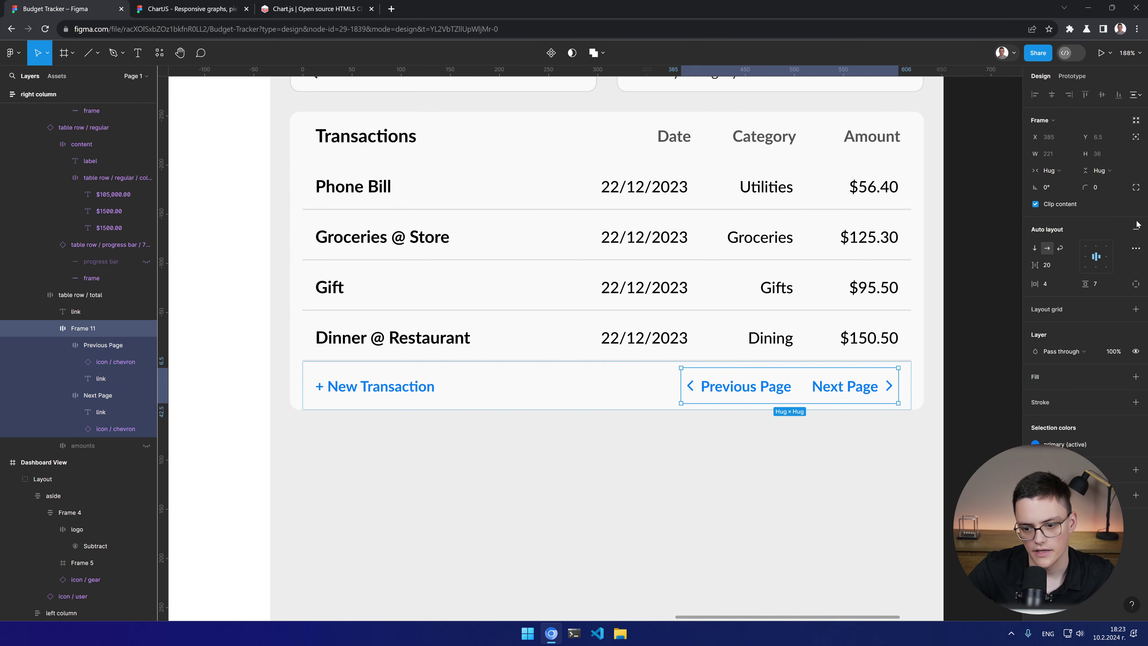
click(1051, 265)
text(30)
key(Return)
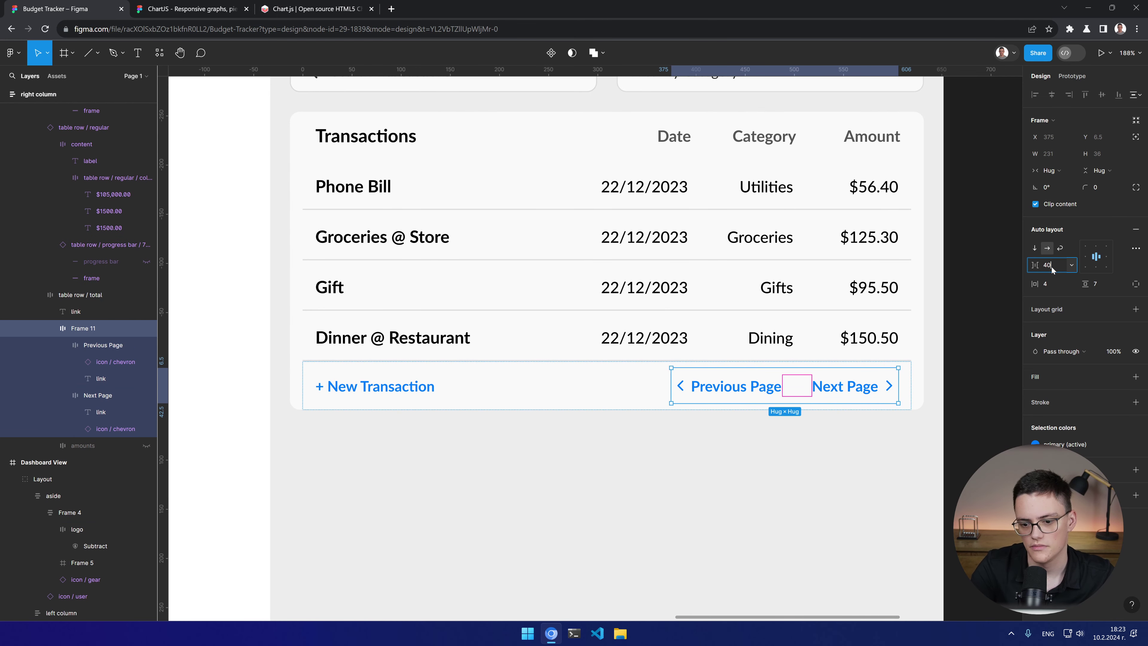
text(40)
key(Return)
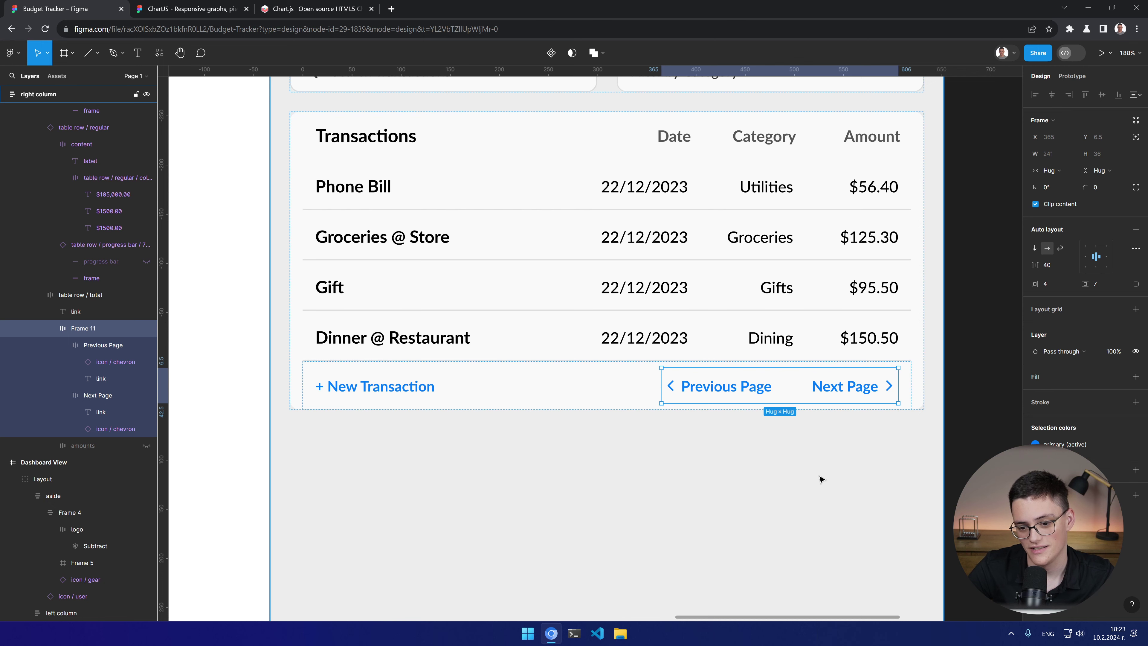
Step: Shorten the "Previous Page" link's text to "Previous"
double_click(761, 390)
double_click(761, 390)
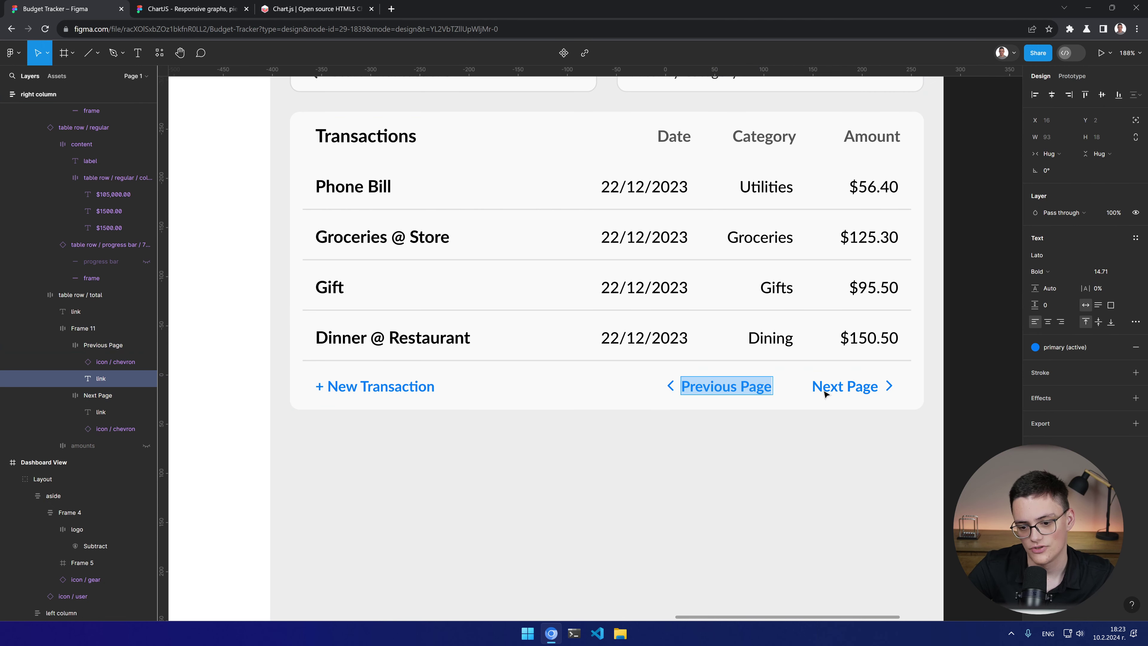
key(Right)
key(BackSpace)
key(BackSpace)
key(BackSpace)
key(BackSpace)
key(BackSpace)
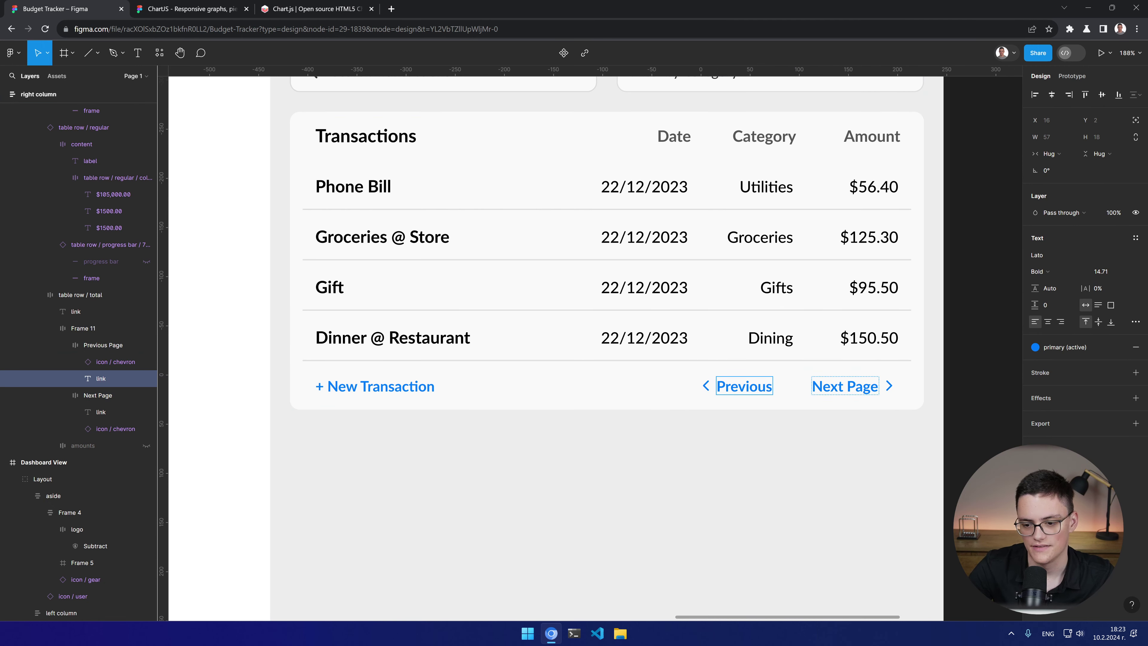
Step: Shorten the "Next Page" link's text to "Next"
click(858, 386)
double_click(859, 386)
key(Right)
key(BackSpace)
key(BackSpace)
key(BackSpace)
key(BackSpace)
key(BackSpace)
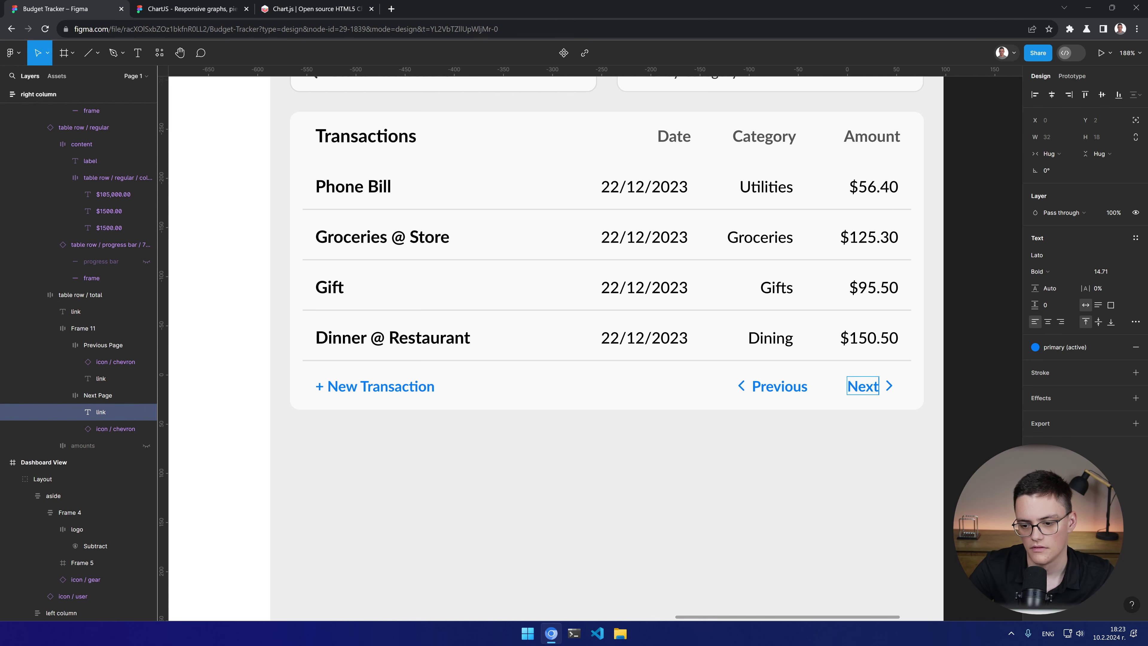
click(869, 446)
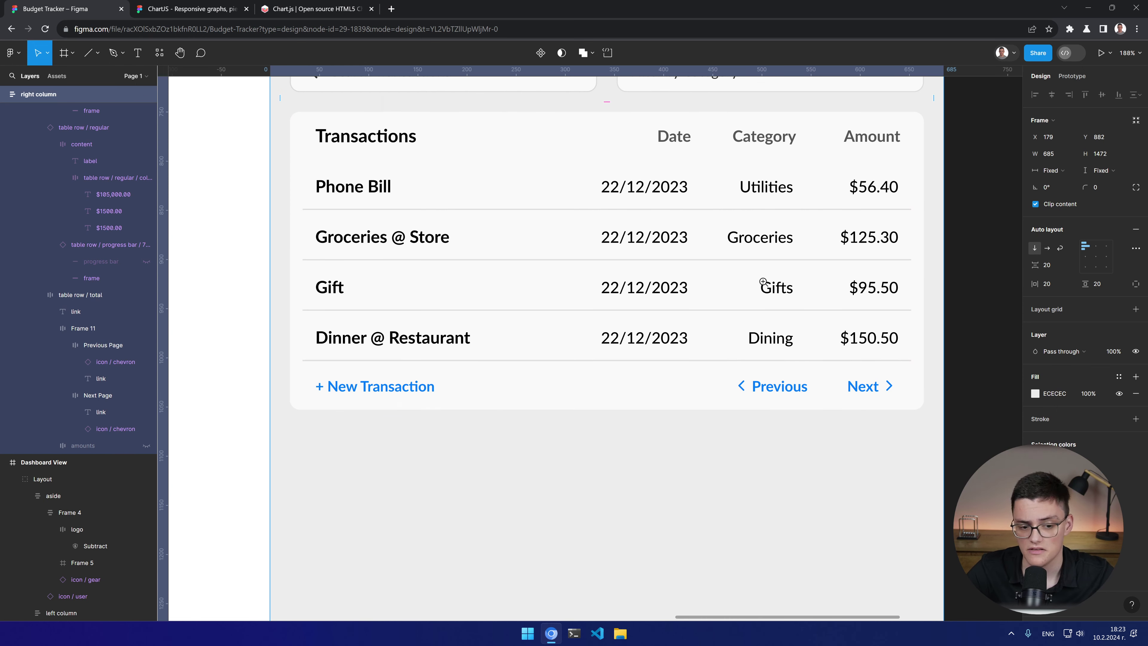
Step: Try resizing the chevron icon beside "Previous" to 9 × 12
key(minus)
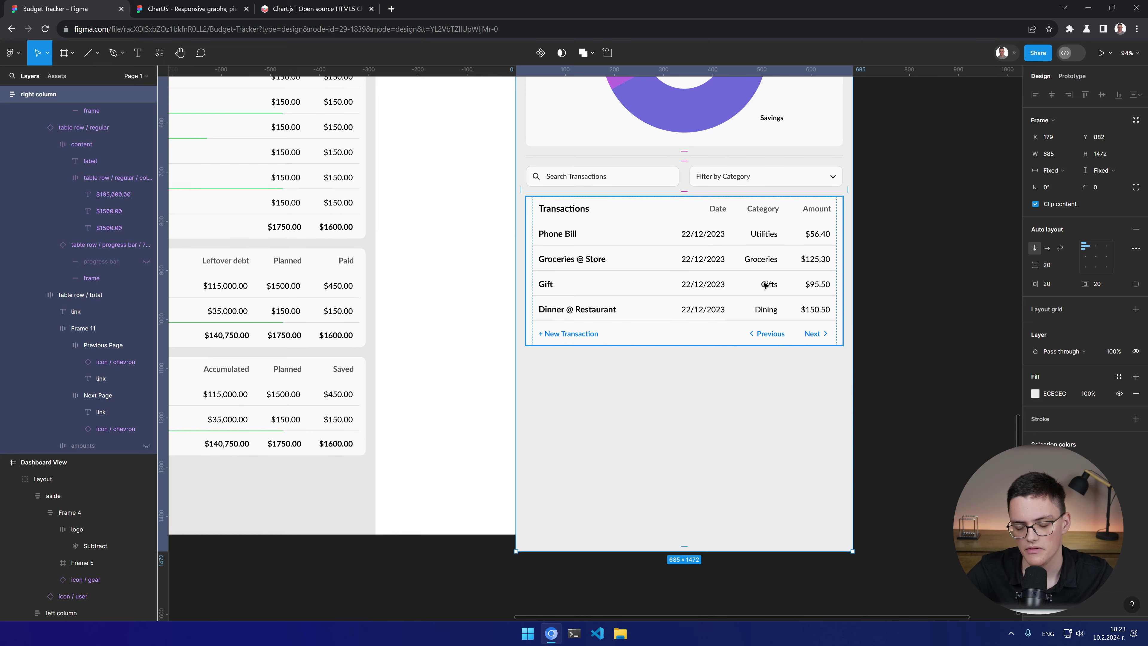
click(771, 317)
key(plus)
key(plus)
double_click(707, 359)
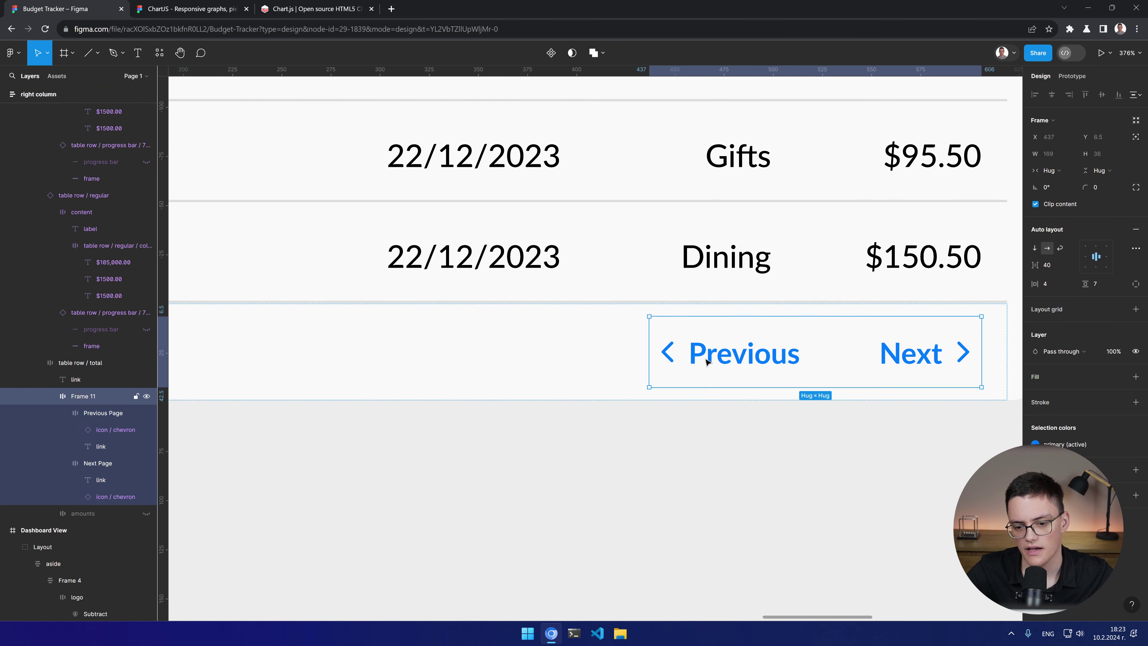
double_click(707, 359)
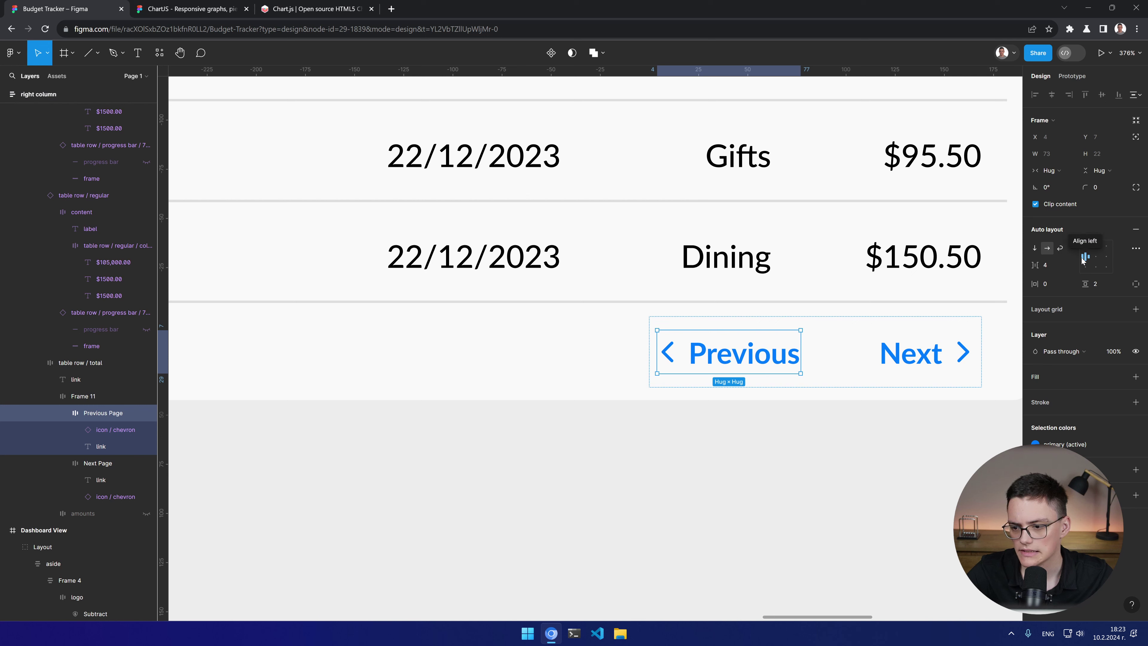
click(108, 430)
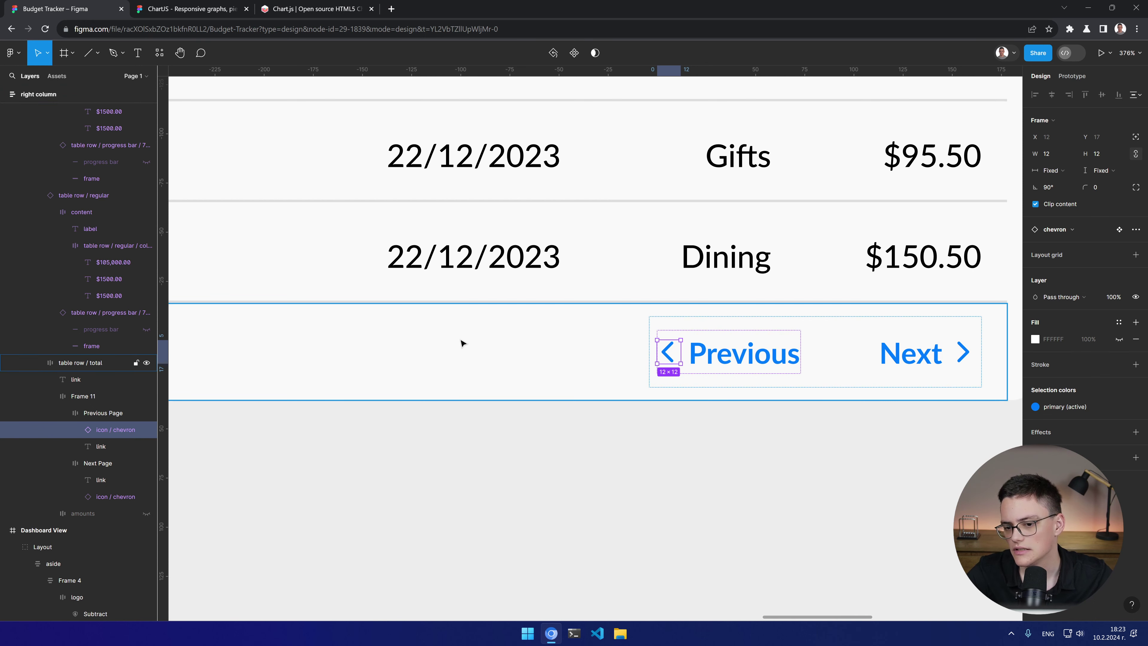
drag(670, 363, 670, 356)
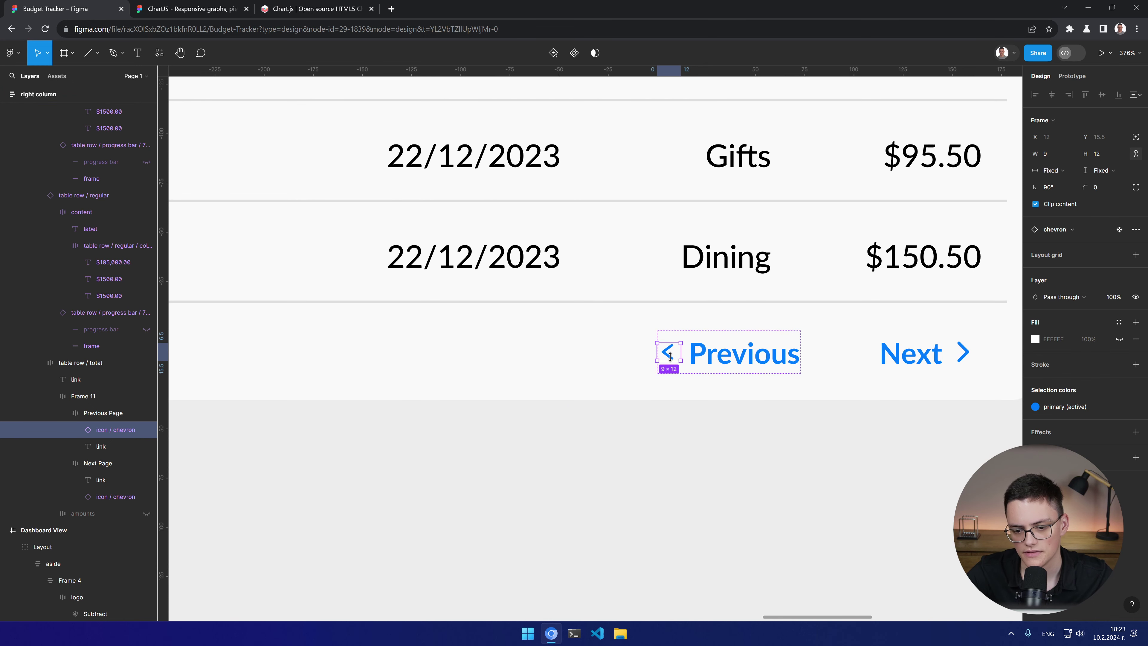
key(ctrl+z)
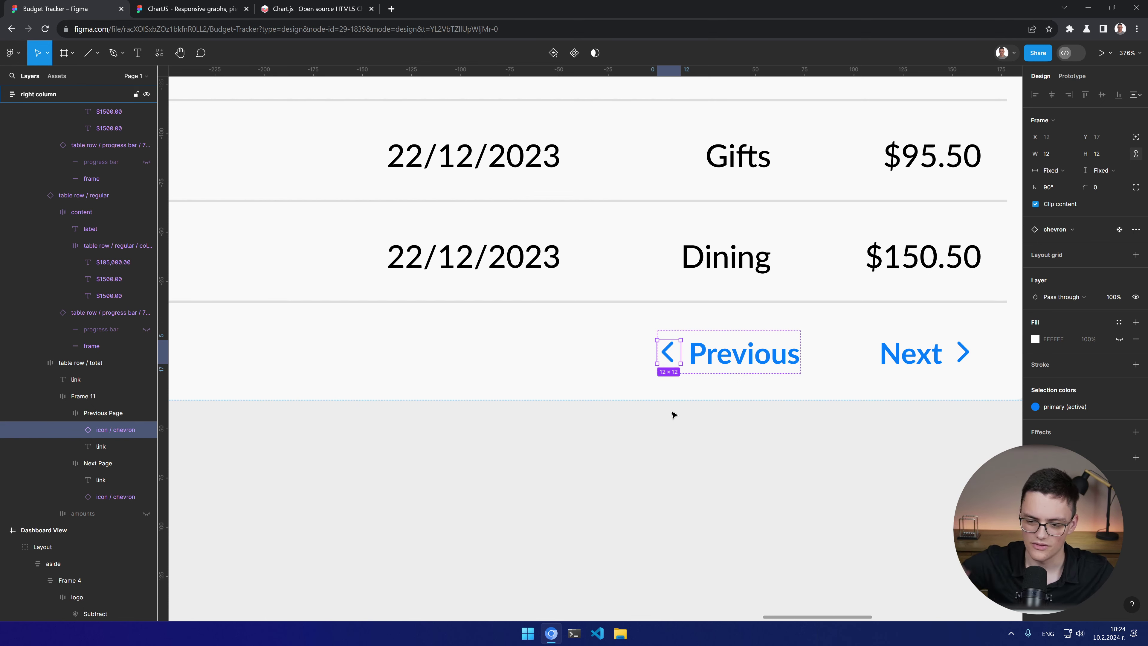
Step: Move the "right column" frame flush against the left column, level with the top of the Dashboard View
click(720, 411)
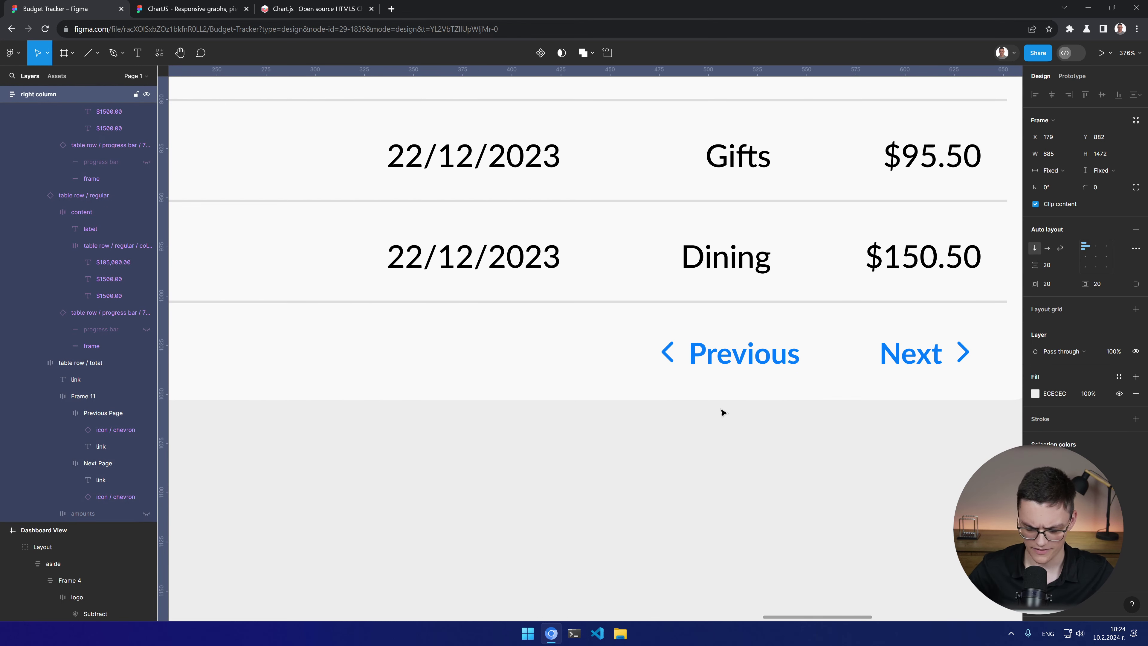
scroll(721, 412, down, 5)
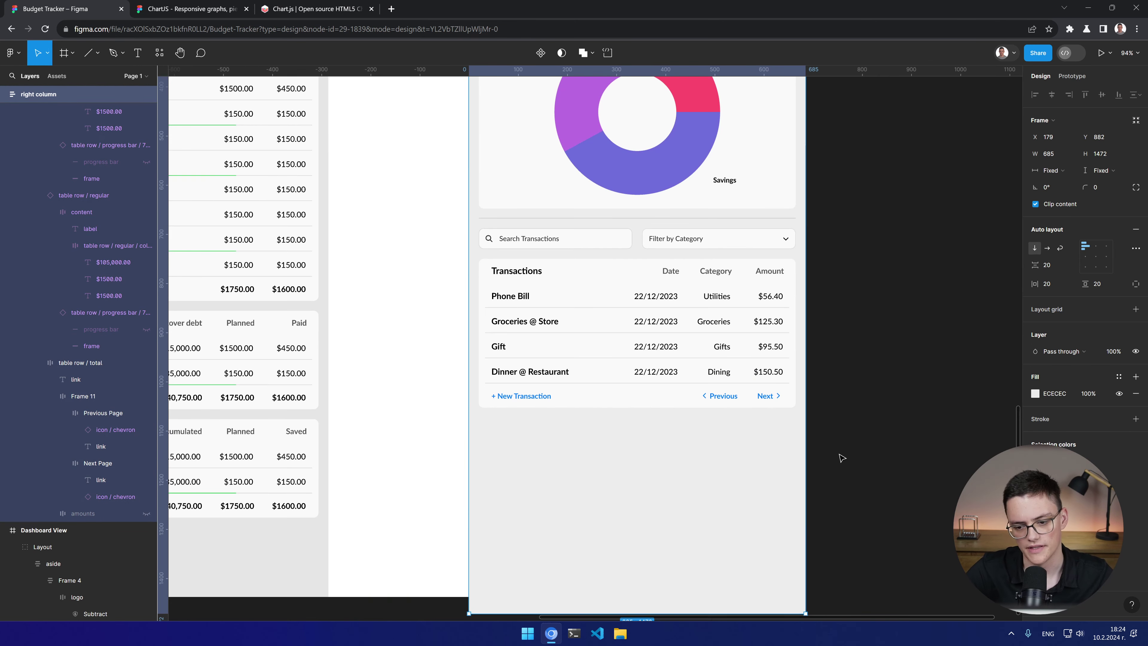
click(838, 454)
drag(890, 469, 922, 587)
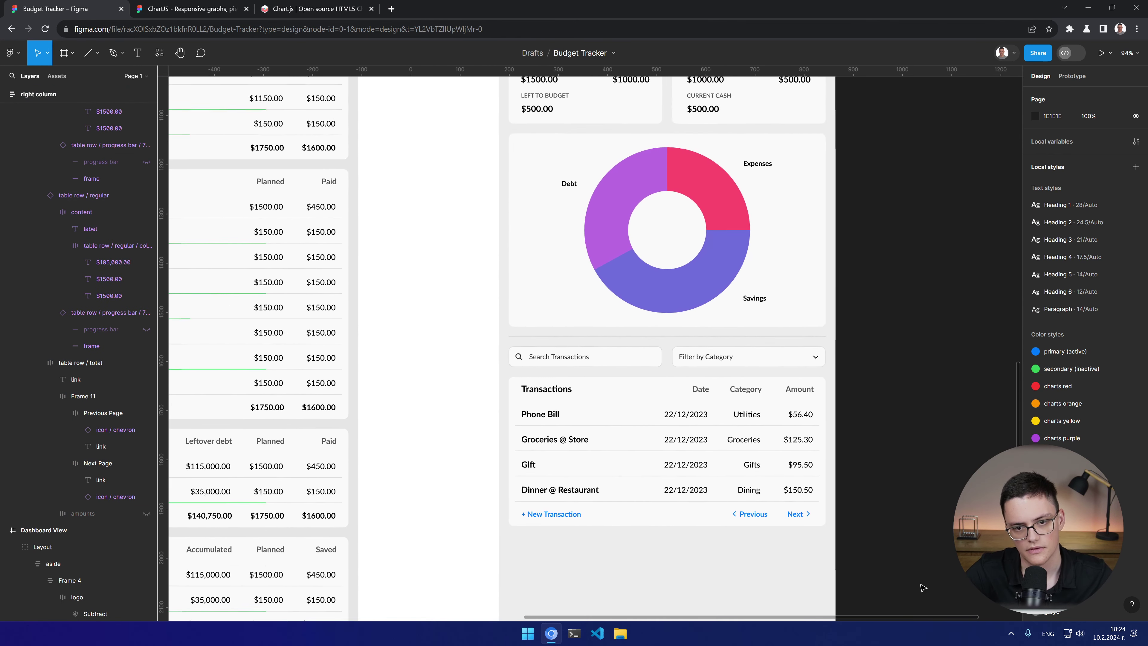
key(ctrl+z)
scroll(918, 294, up, 5)
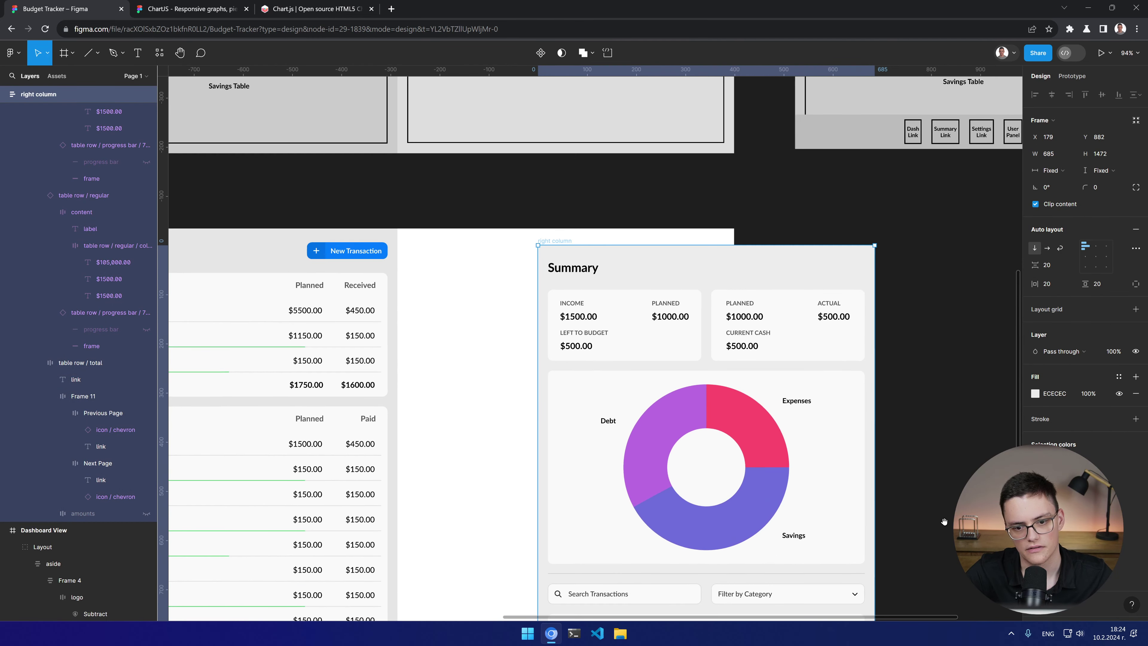
scroll(45, 217, up, 4)
scroll(39, 211, up, 6)
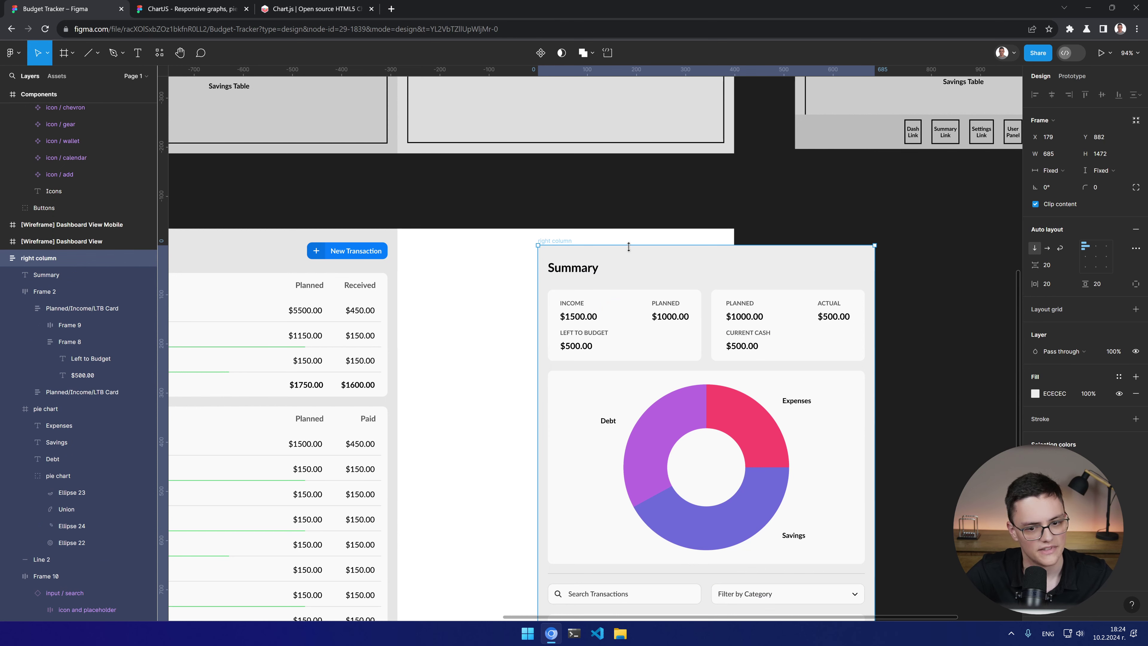
drag(556, 245, 424, 226)
click(838, 298)
Step: Examine the assembled dashboard from the Summary cards and pie chart down to the Transactions and Savings tables
scroll(838, 298, down, 5)
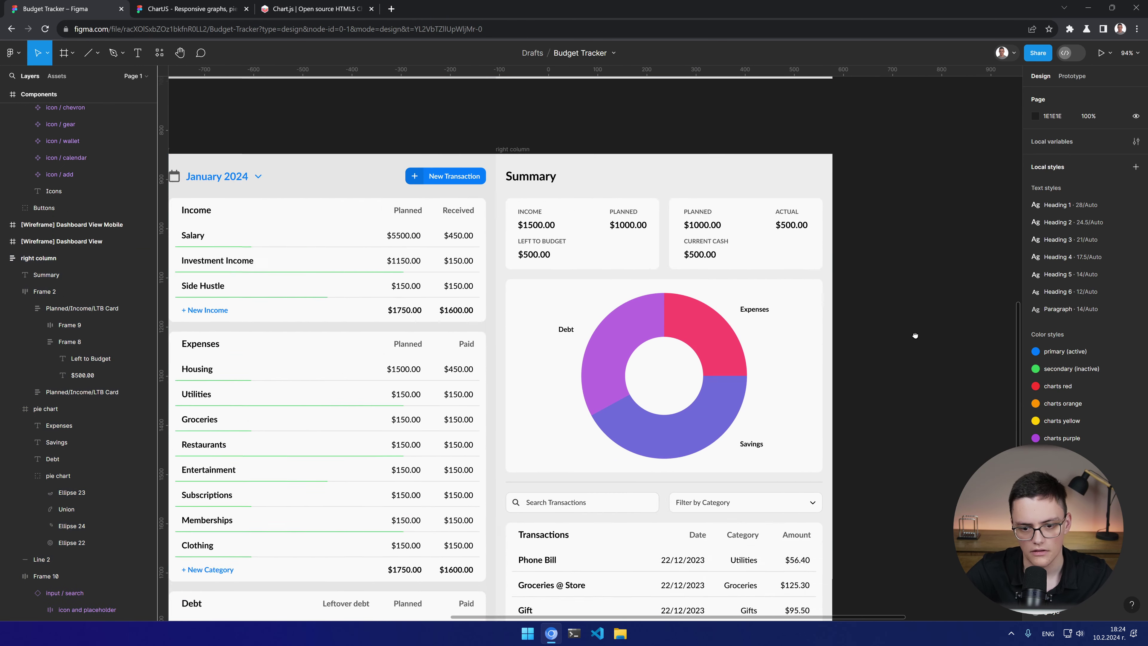
scroll(719, 284, up, 5)
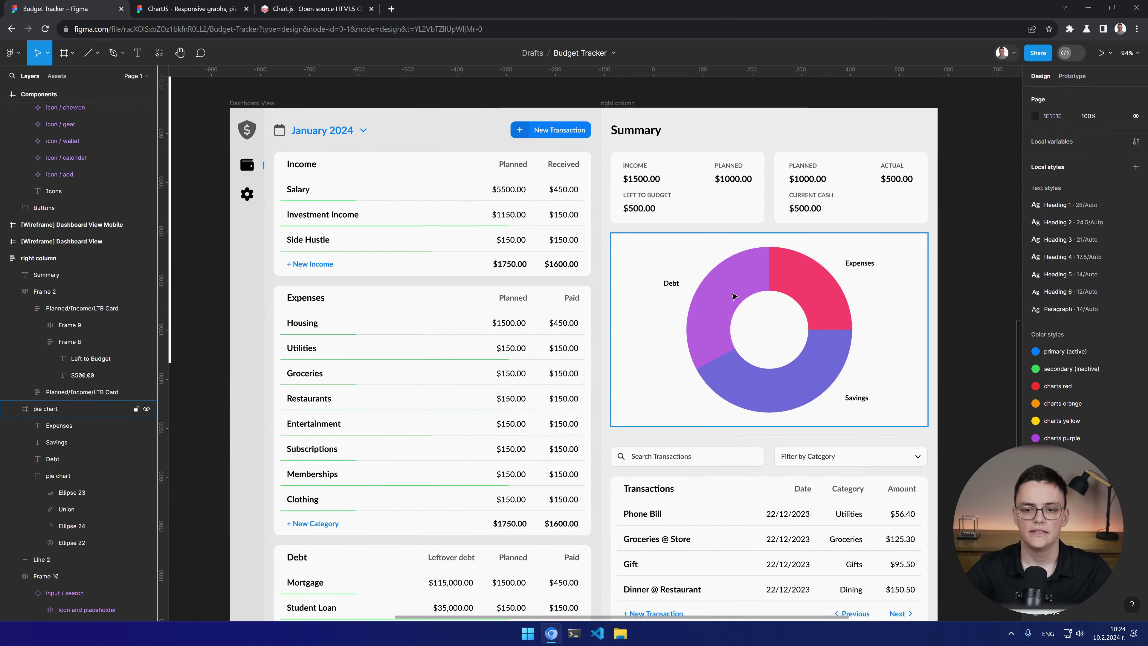
scroll(733, 296, down, 5)
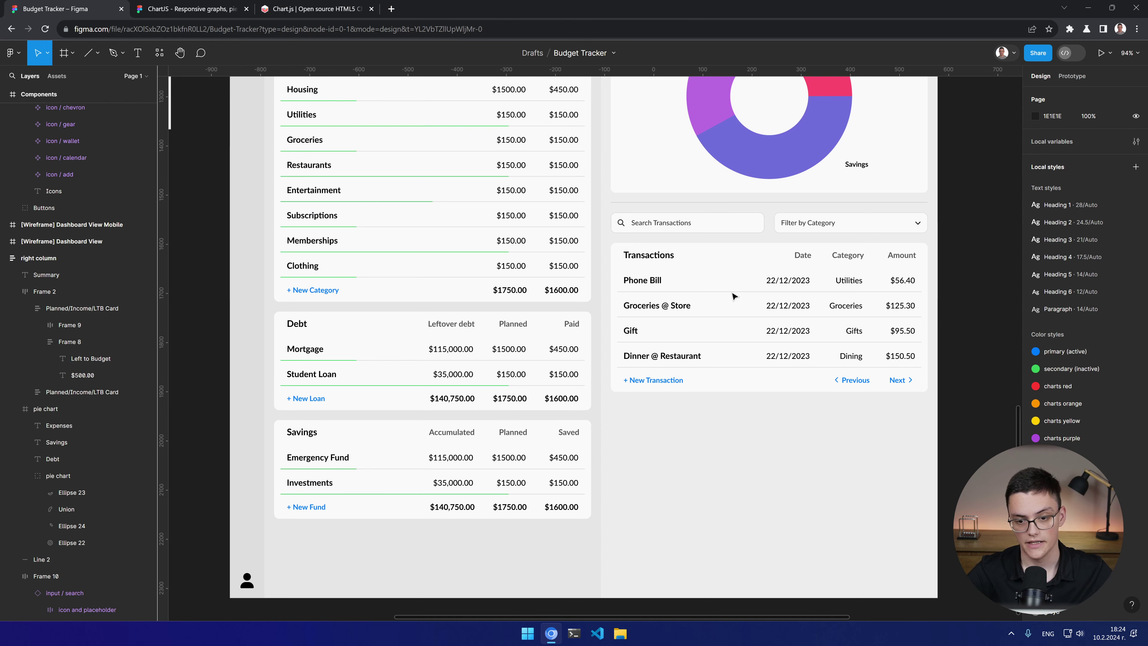
scroll(733, 296, up, 3)
scroll(733, 297, up, 2)
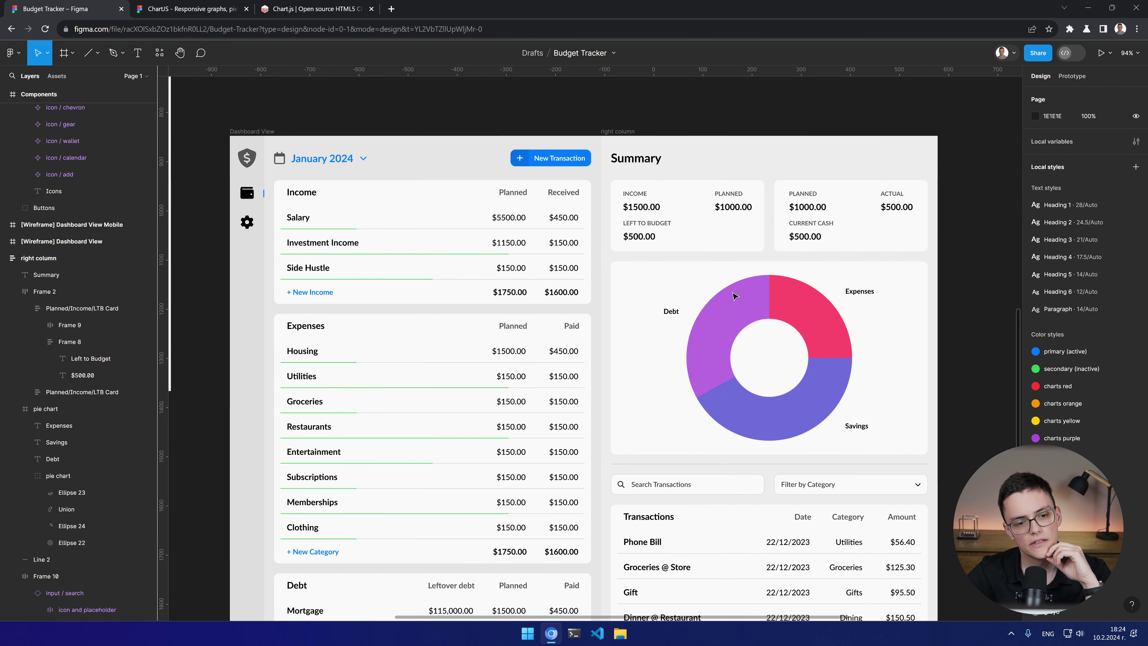
scroll(733, 296, down, 5)
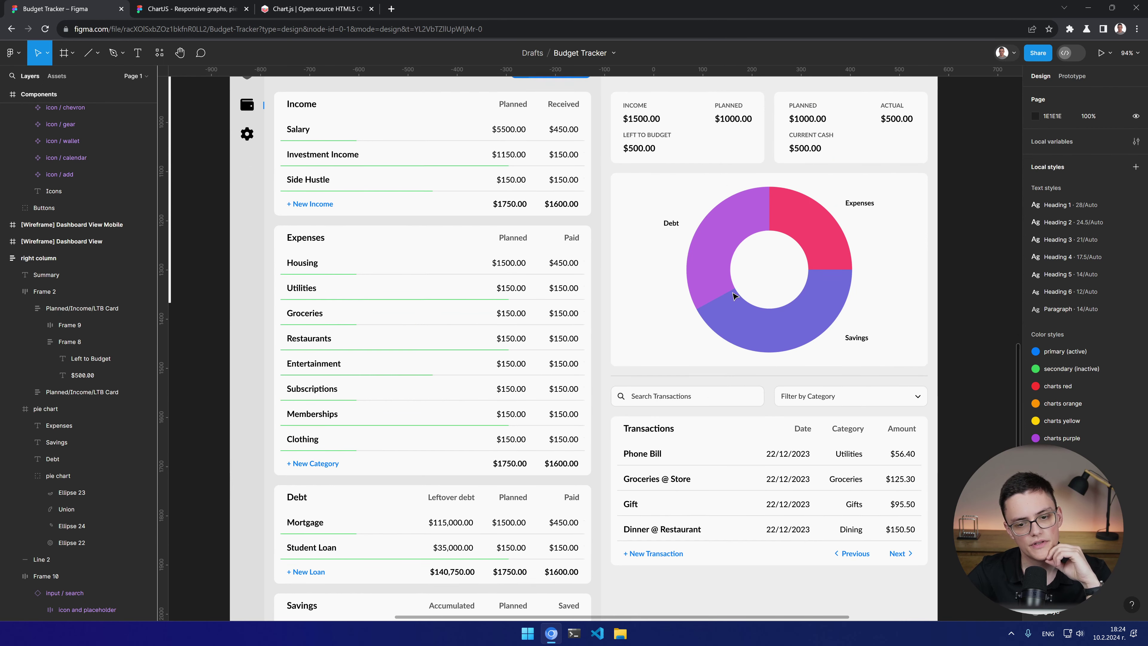
scroll(649, 313, up, 5)
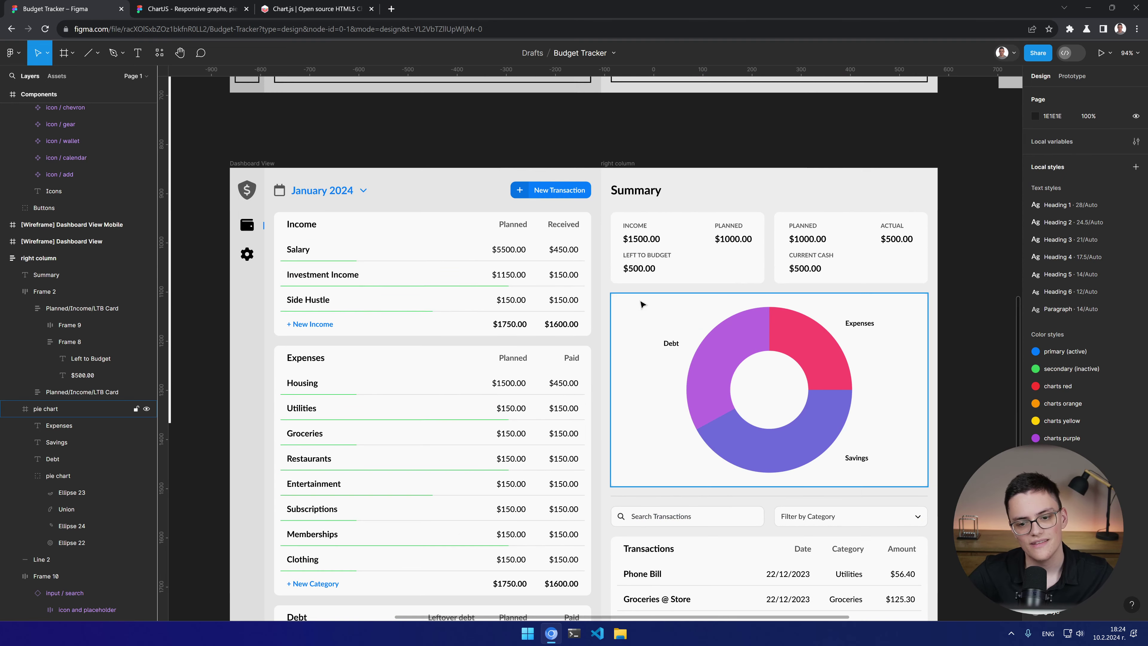
Step: Compare the dashboard's two columns with the typography and modal dialog samples on the components sheet
scroll(542, 225, down, 5)
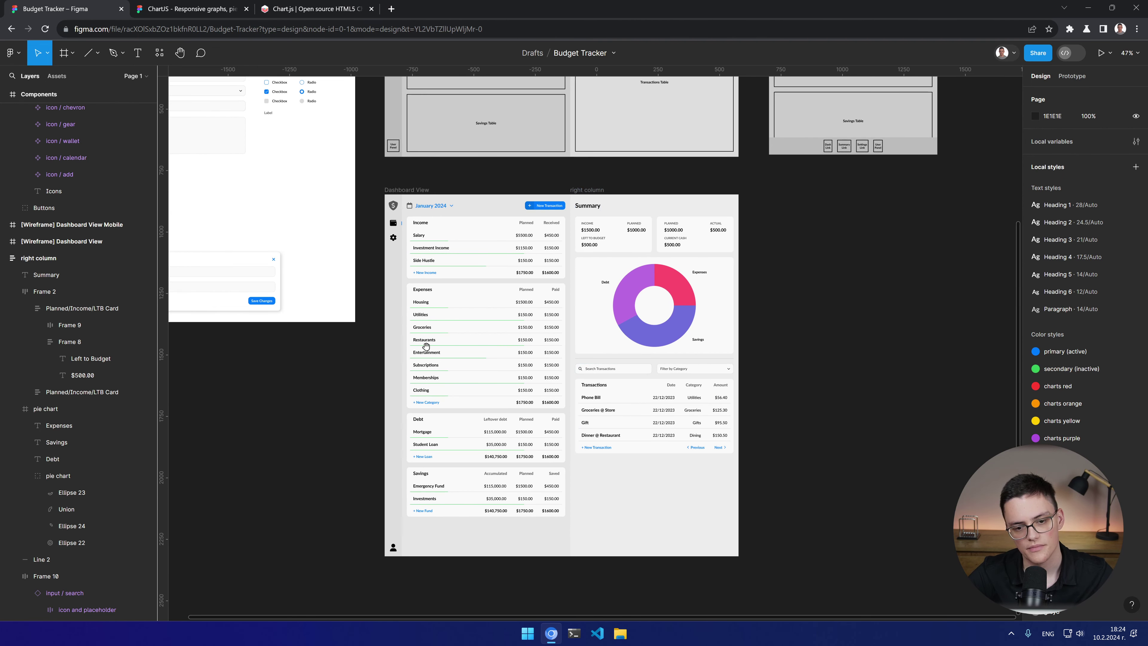
scroll(497, 294, left, 5)
scroll(412, 202, up, 5)
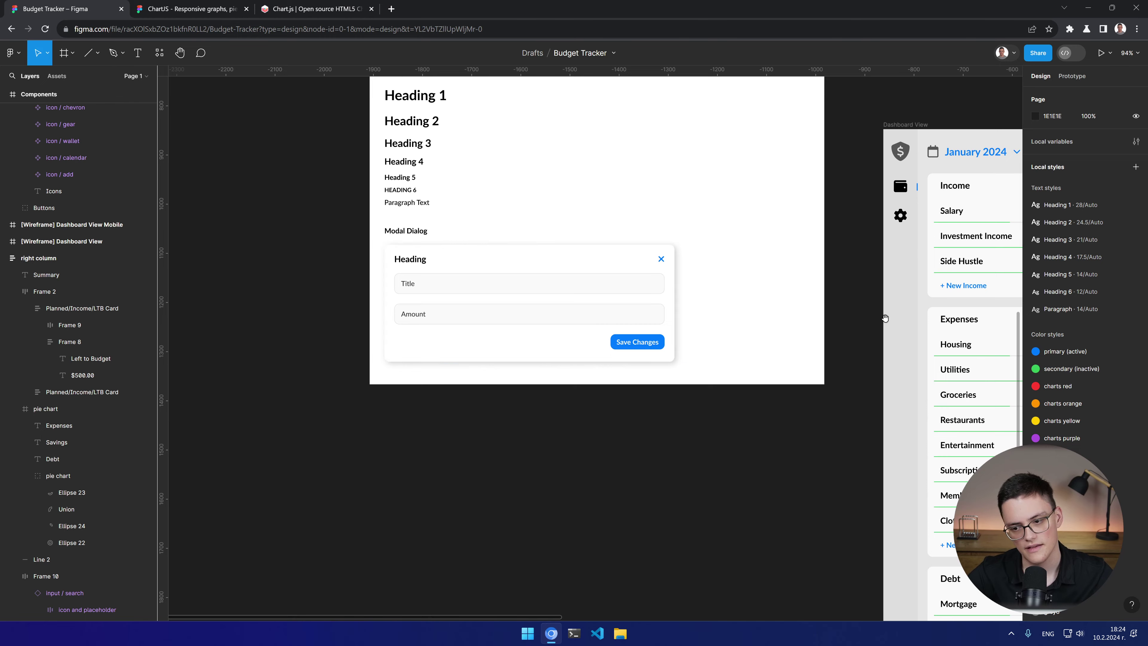
scroll(884, 317, right, 8)
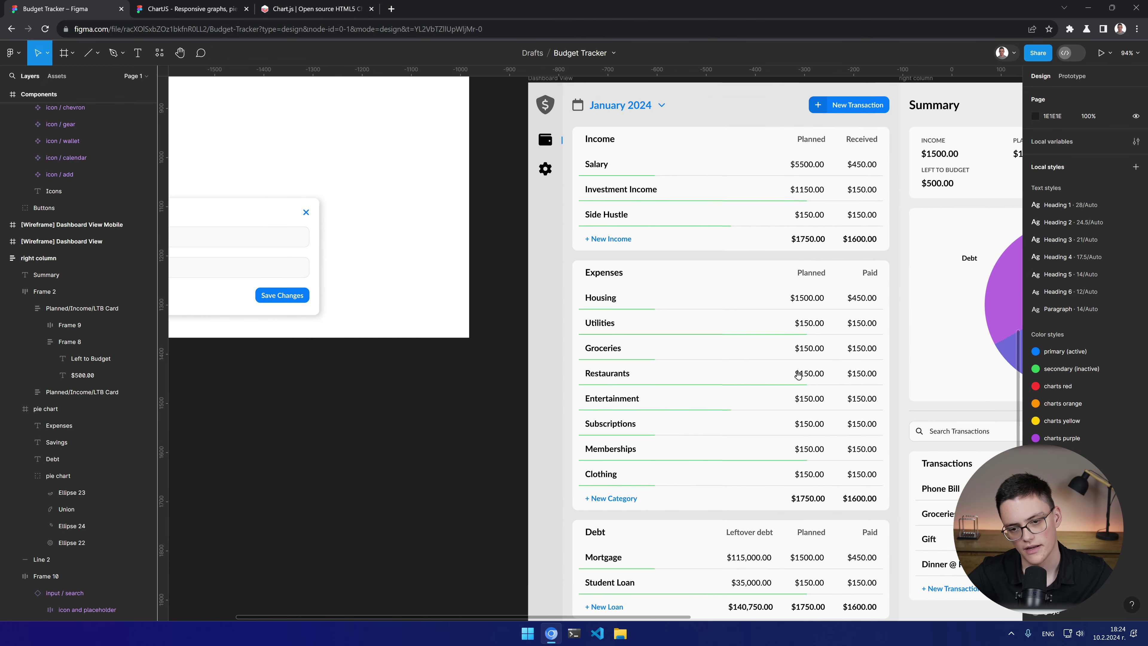
scroll(520, 397, right, 6)
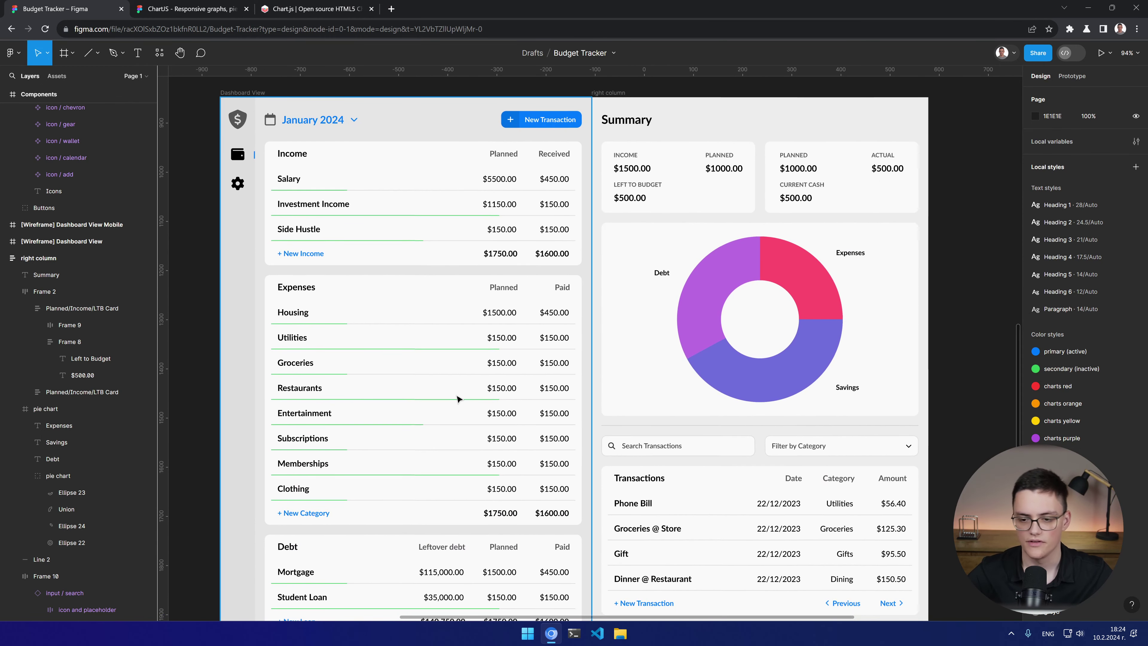
drag(428, 425, 725, 405)
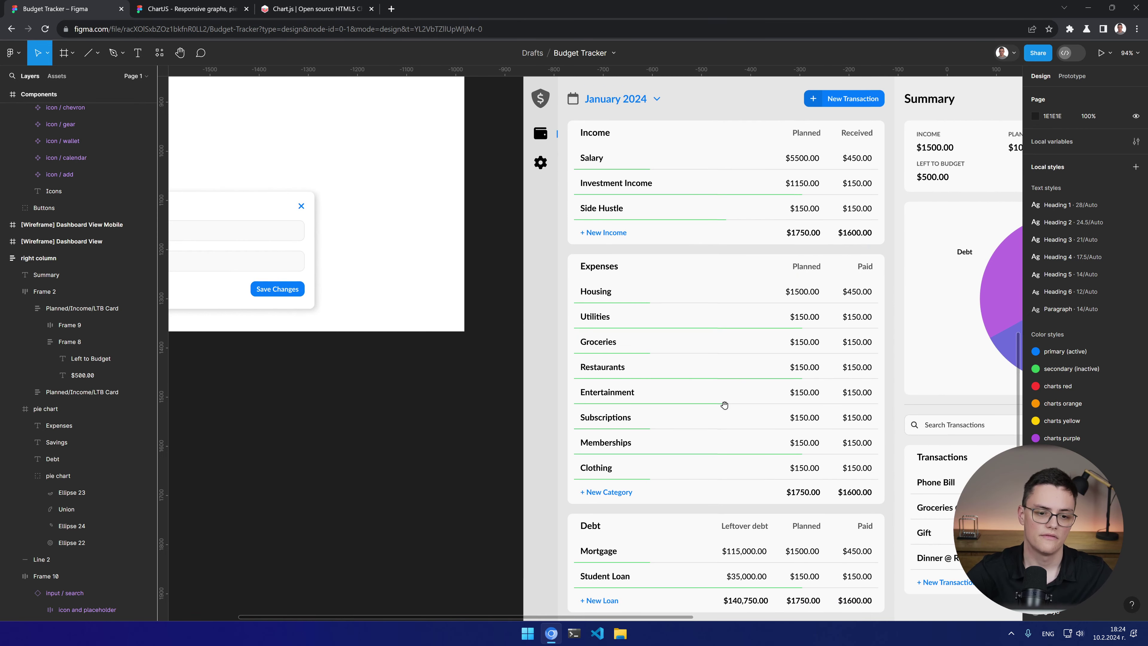
drag(415, 308, 601, 358)
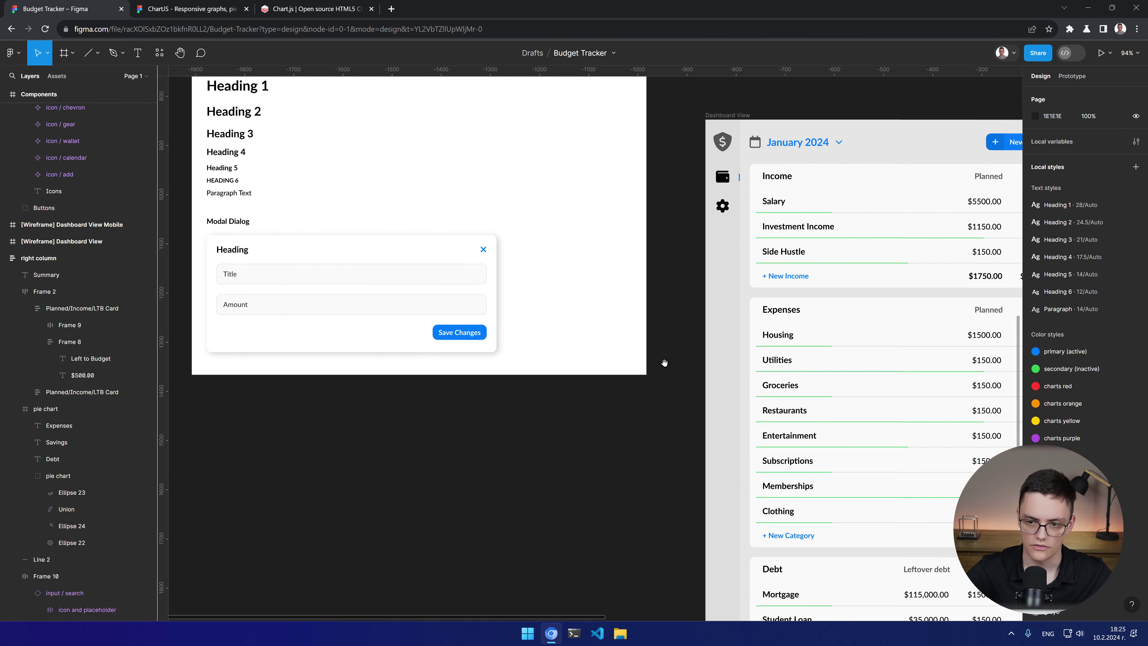
drag(899, 375, 456, 312)
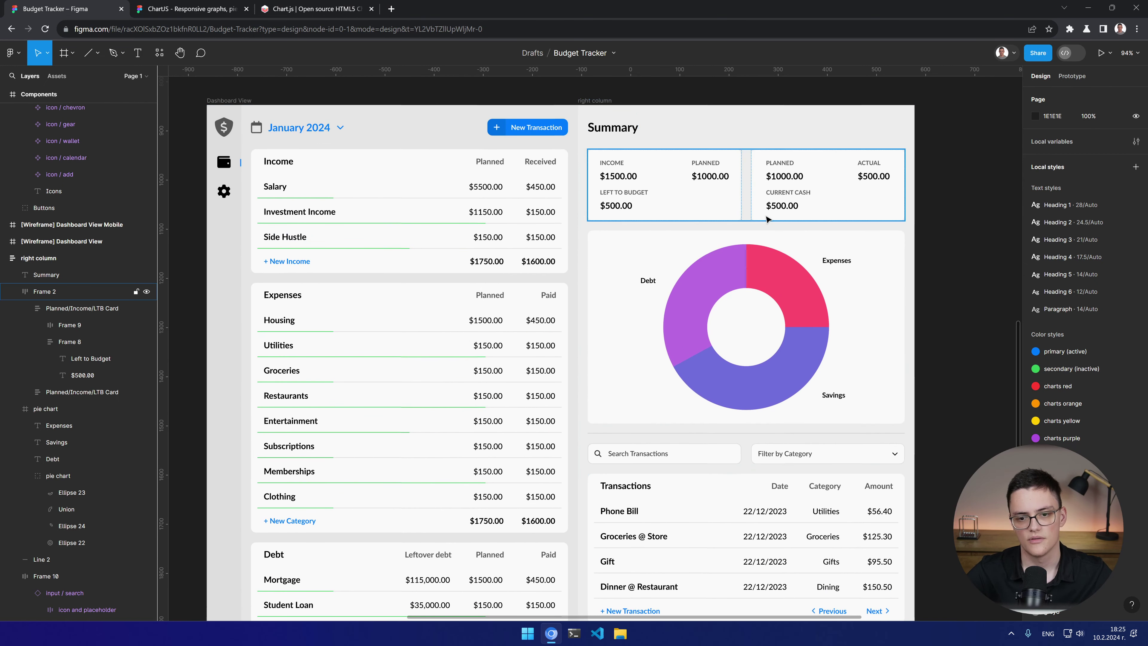
Step: Compare the full dashboard layout with the desktop and mobile wireframes
click(754, 328)
scroll(753, 328, down, 5)
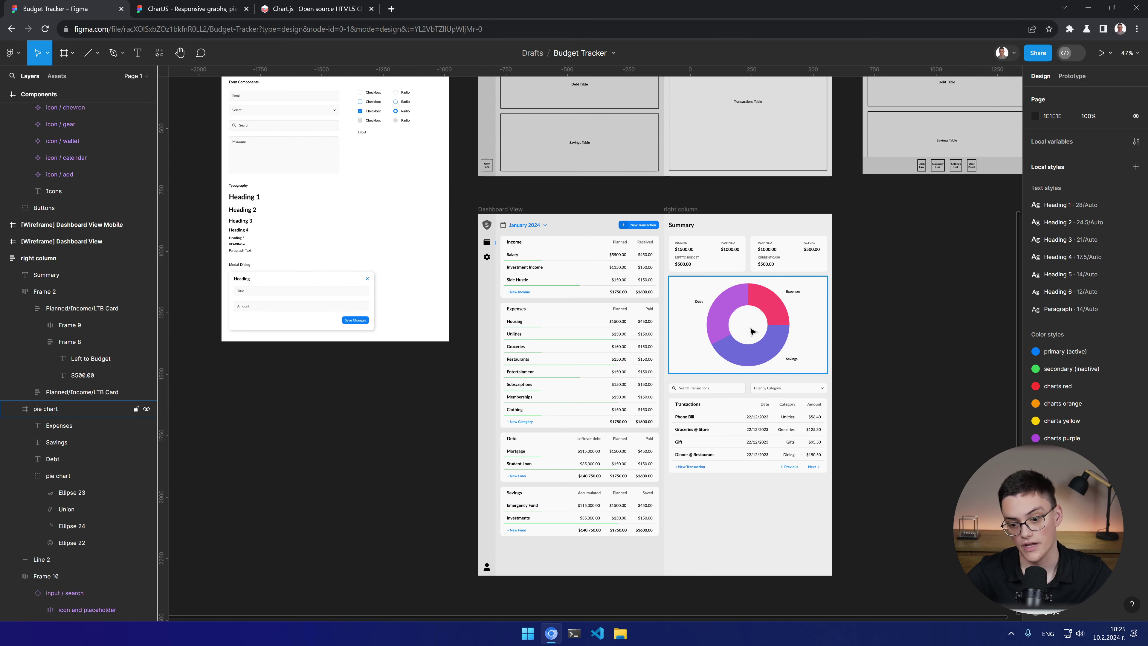
click(871, 244)
drag(871, 244, 810, 240)
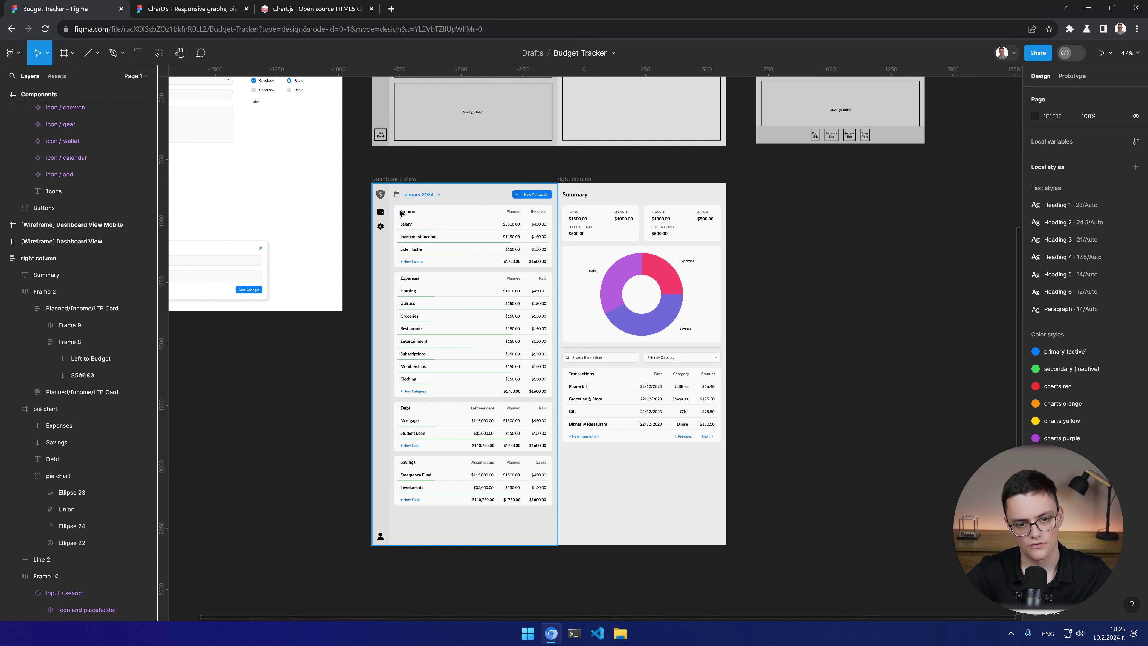
scroll(400, 212, up, 5)
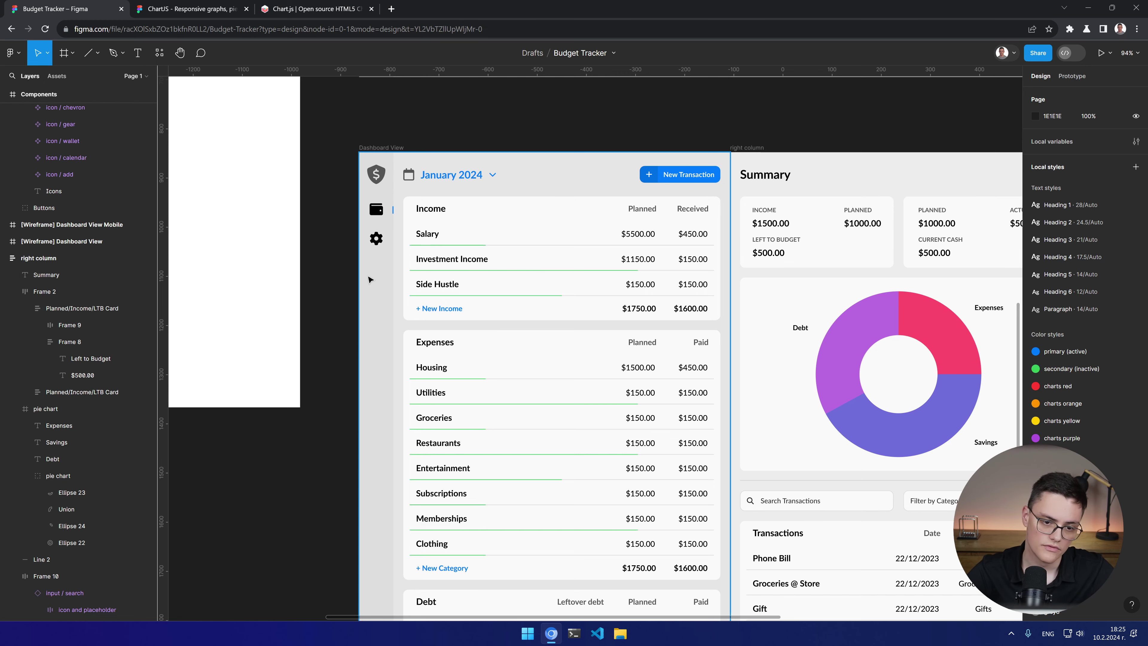
click(590, 296)
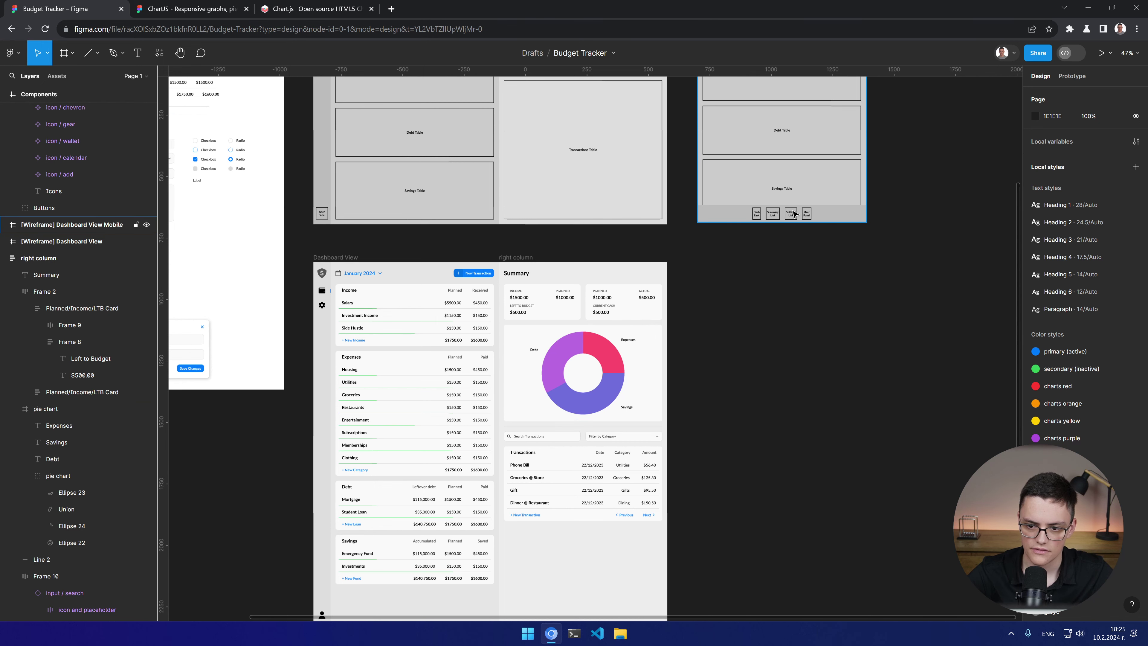
scroll(806, 226, up, 5)
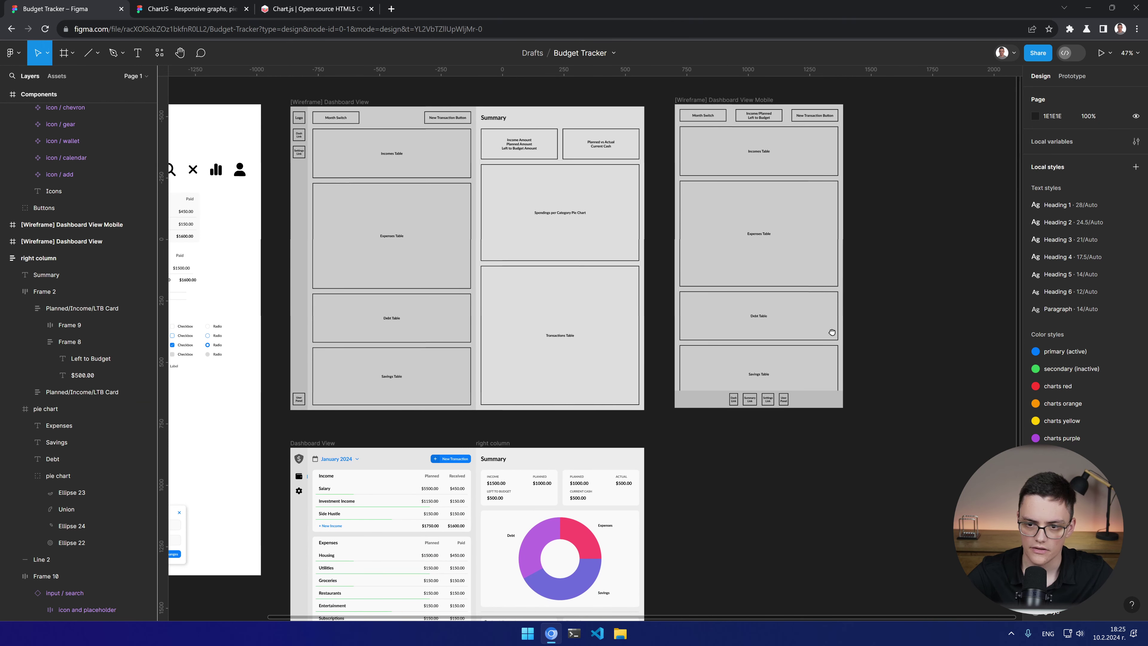
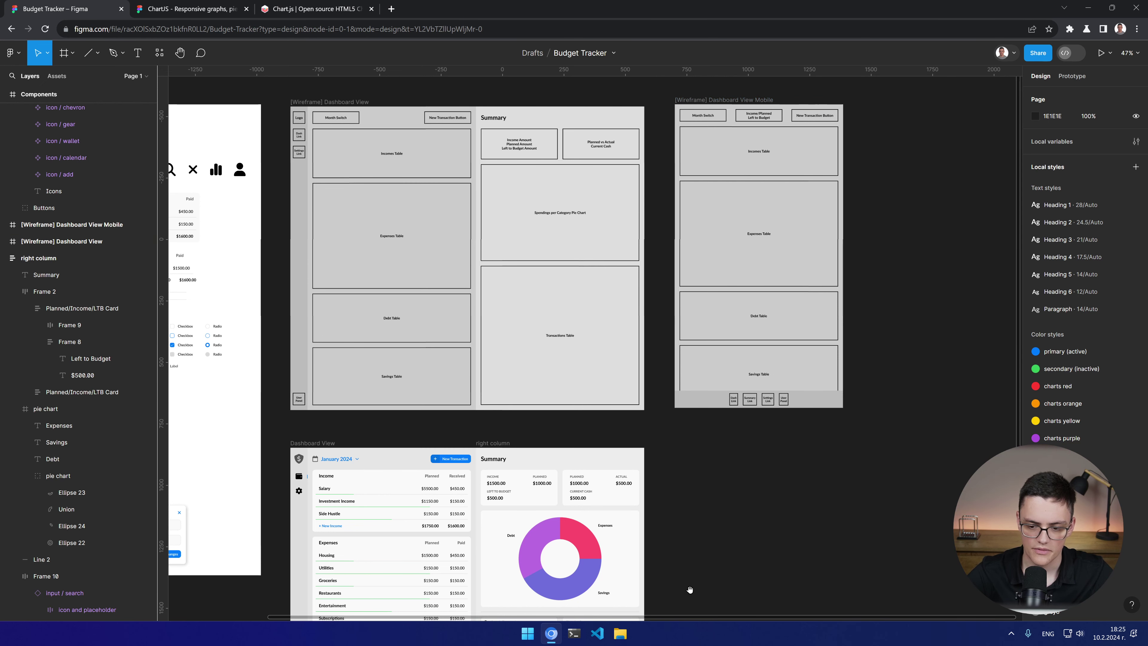
Step: Select the "left column" frame inside the dashboard's Layout group and examine its layout beside the right column
drag(687, 593, 843, 331)
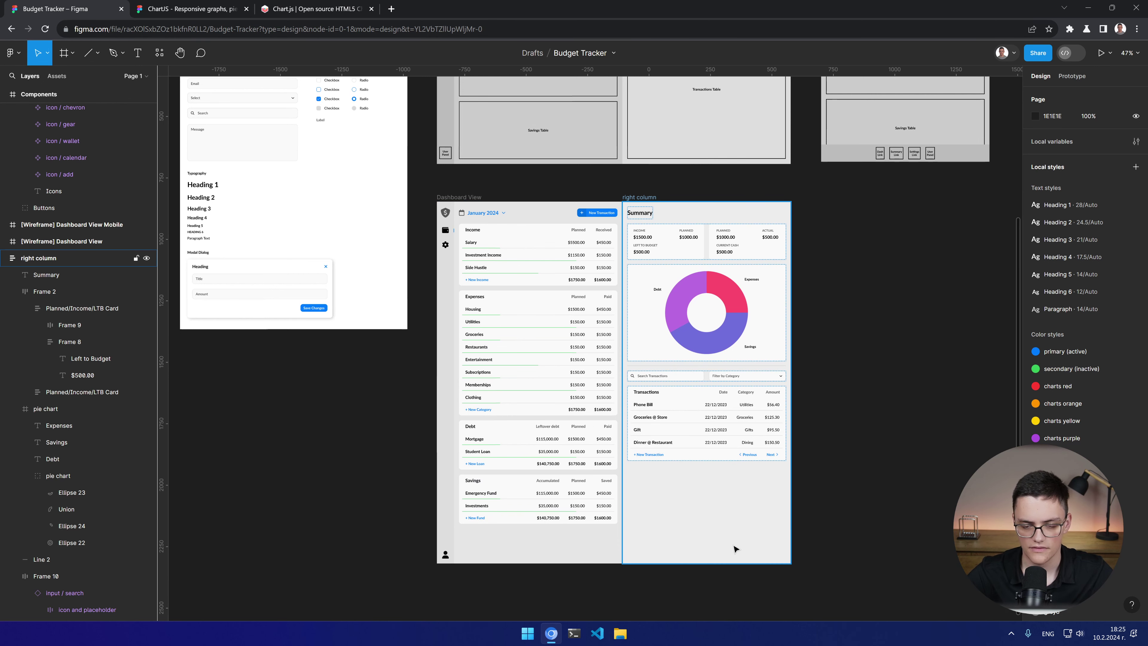
click(538, 296)
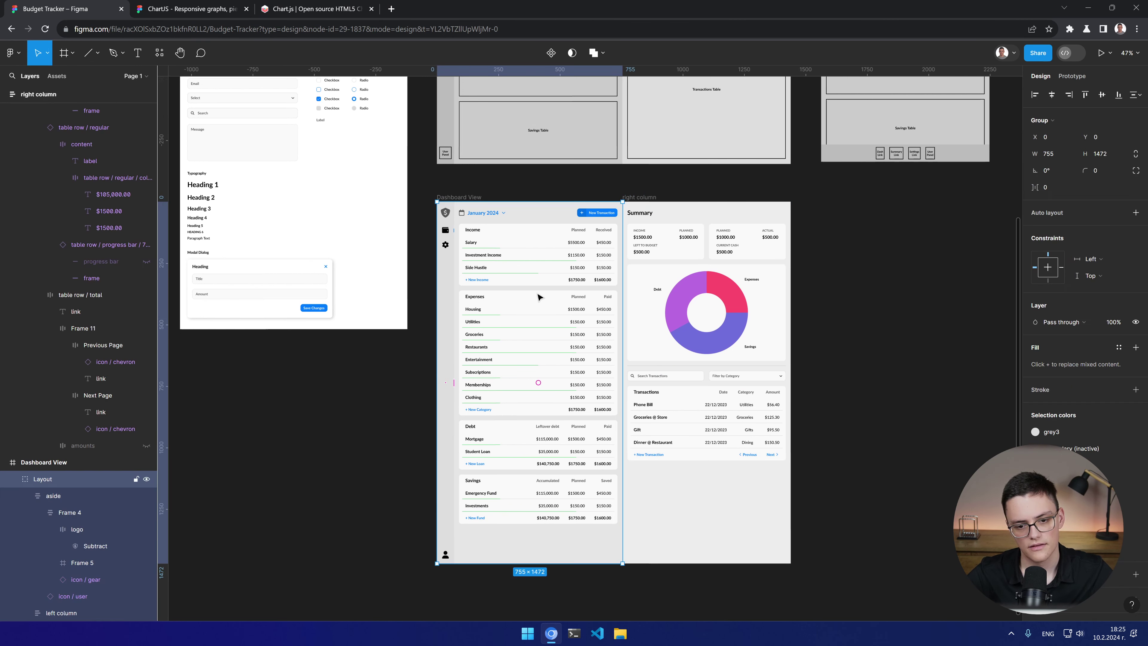
click(475, 219)
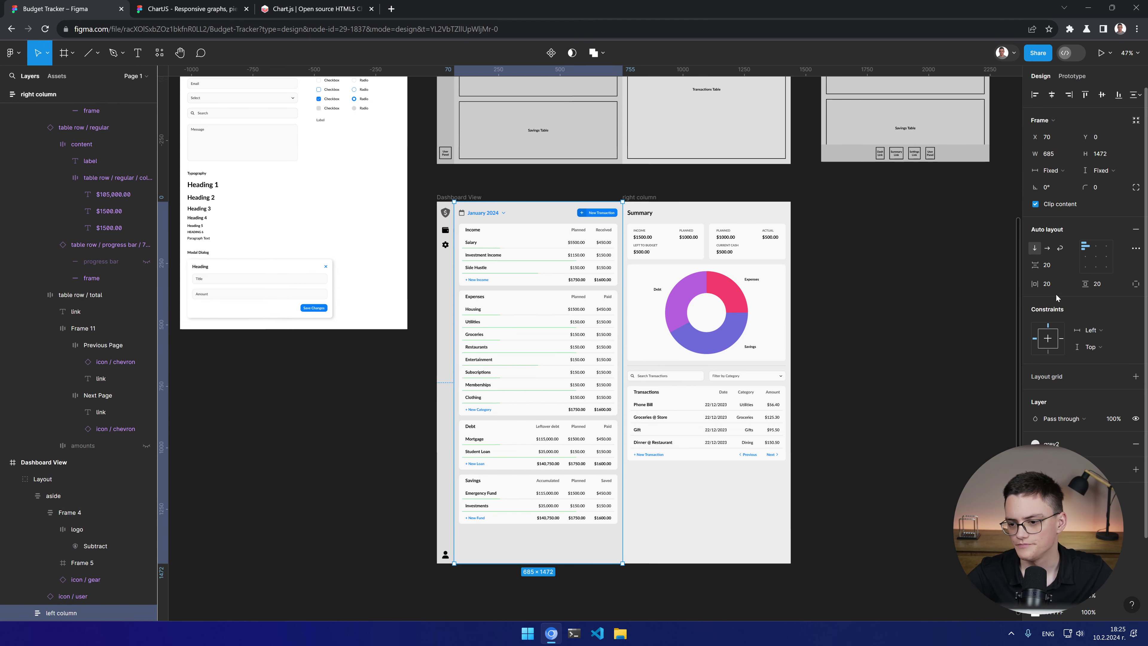
scroll(628, 252, up, 3)
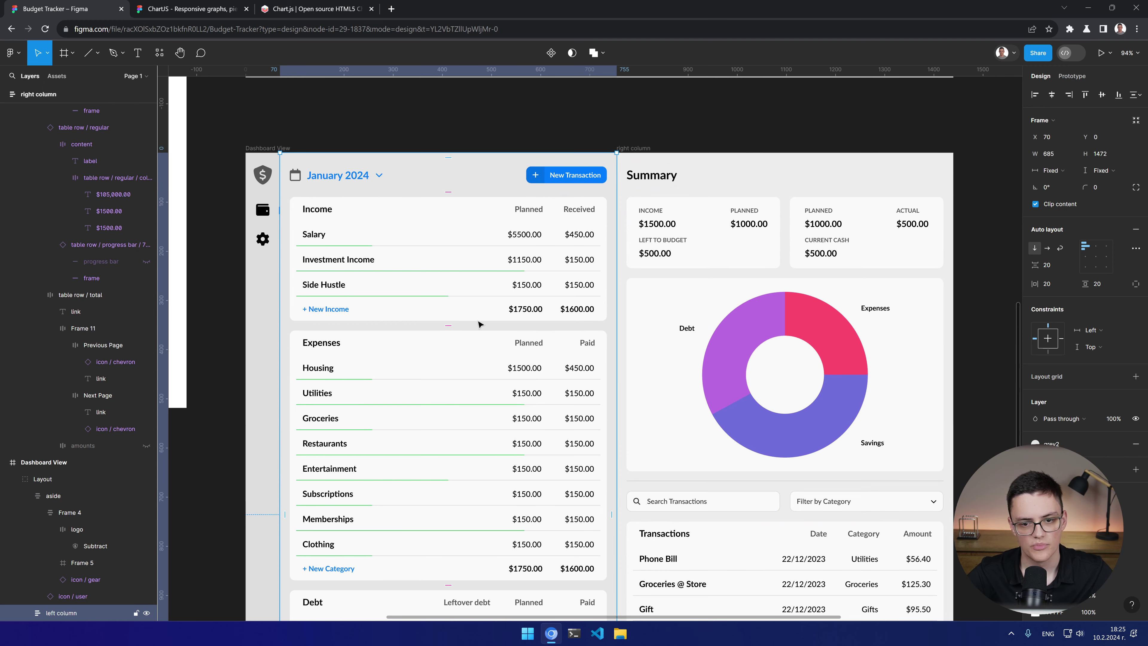
scroll(608, 487, down, 3)
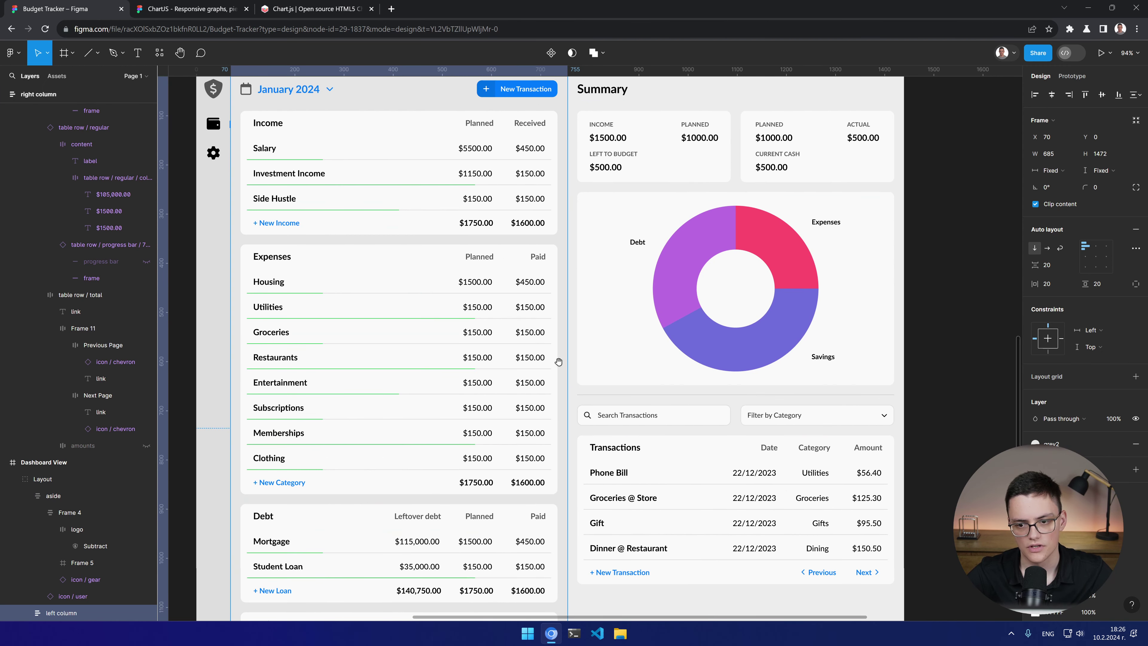
Step: Set the vertical auto layout spacing of the "left column" frame to 30 and check its tables down to Savings
drag(558, 363, 685, 402)
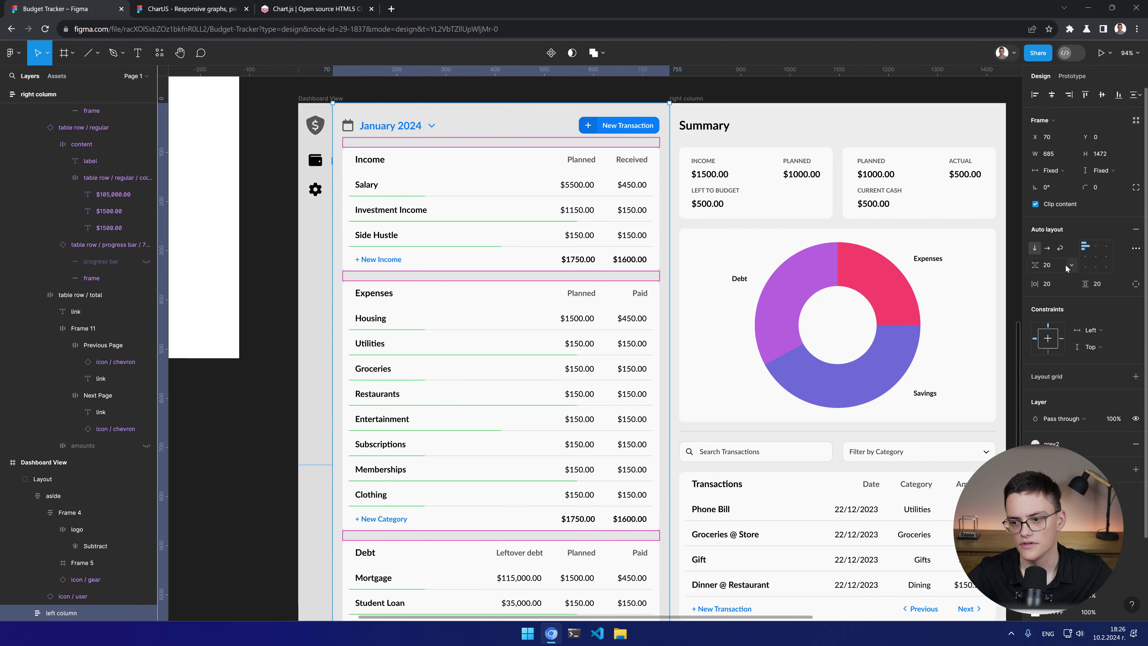
text(30)
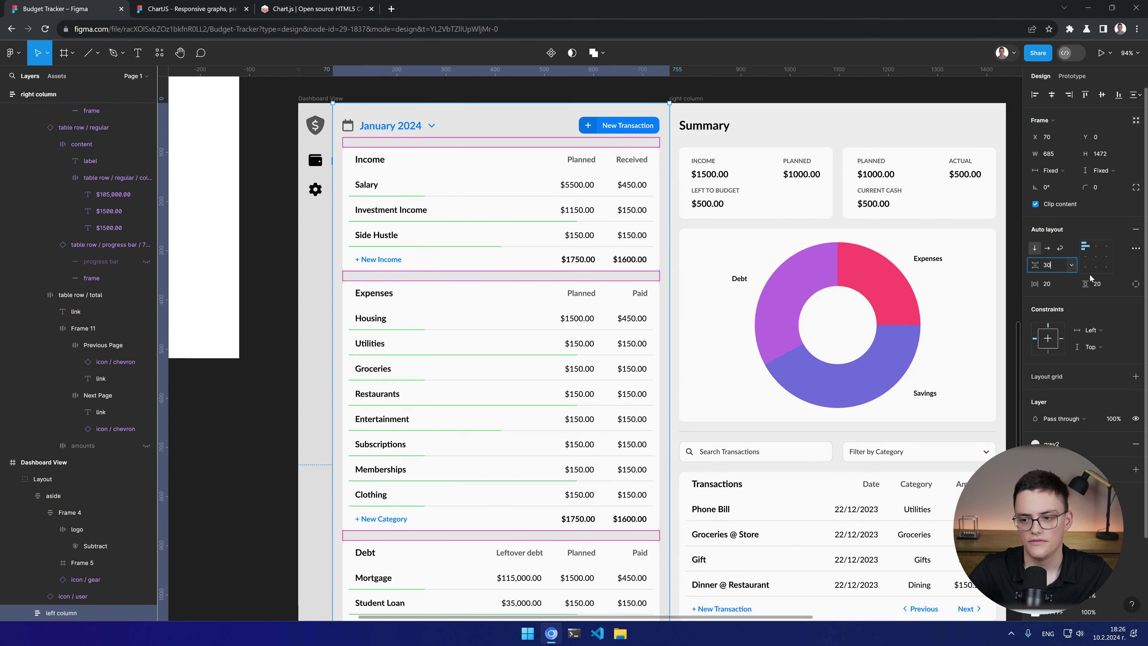
key(Return)
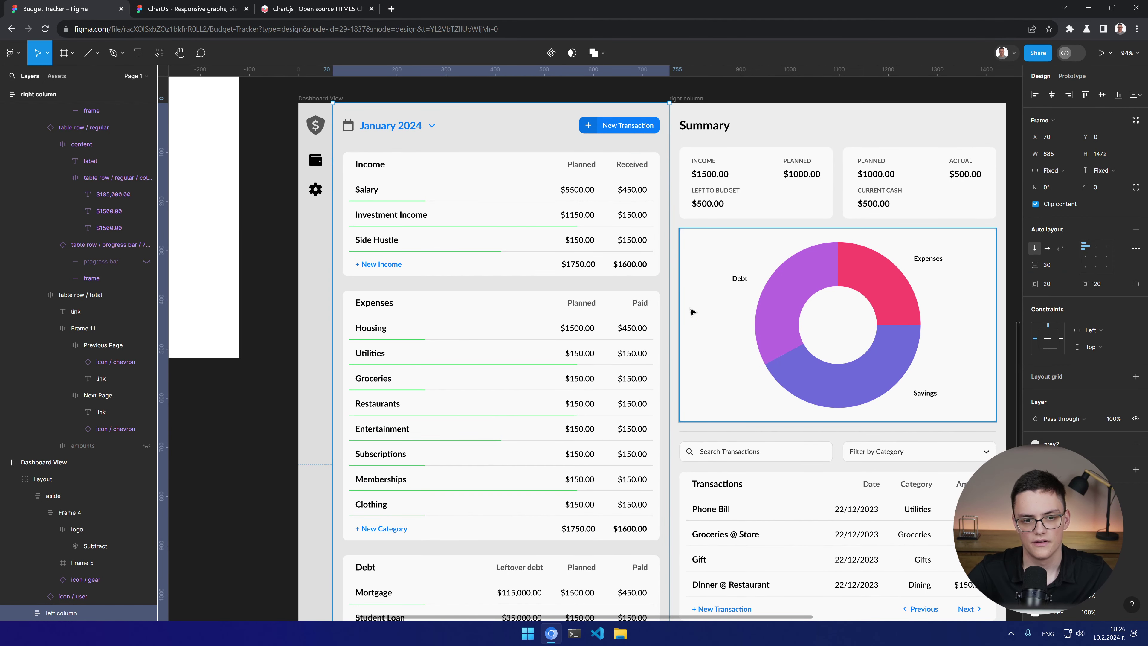
scroll(693, 312, down, 7)
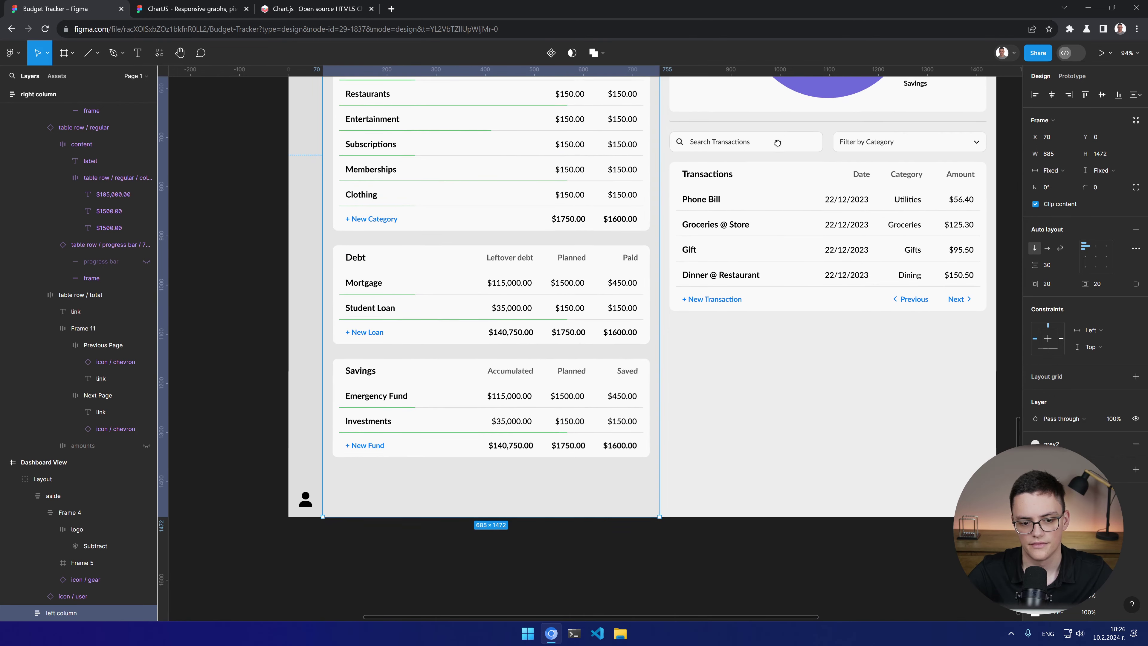
scroll(777, 143, up, 7)
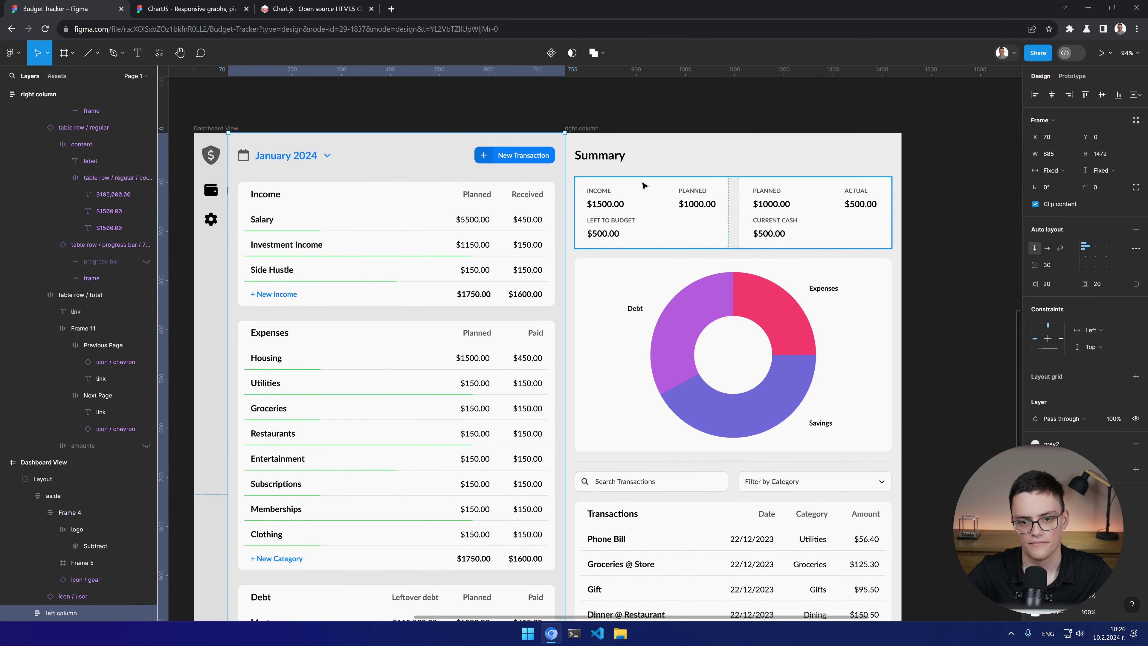
Step: Set the vertical auto layout spacing of the "right column" frame to 30
click(681, 167)
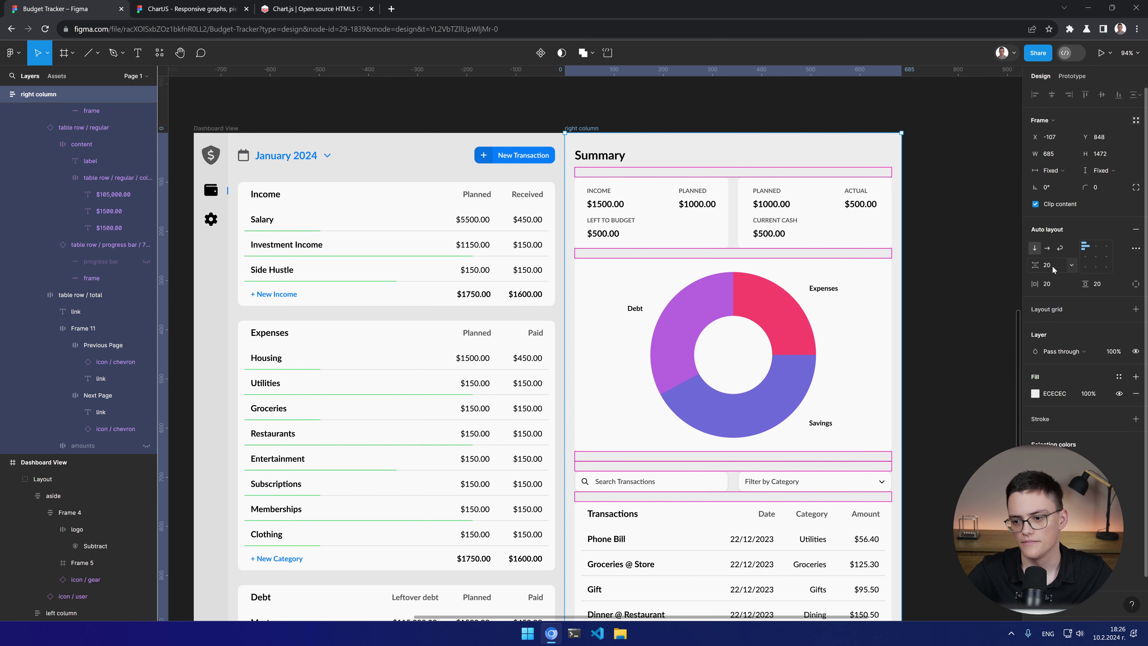
text(30)
key(Return)
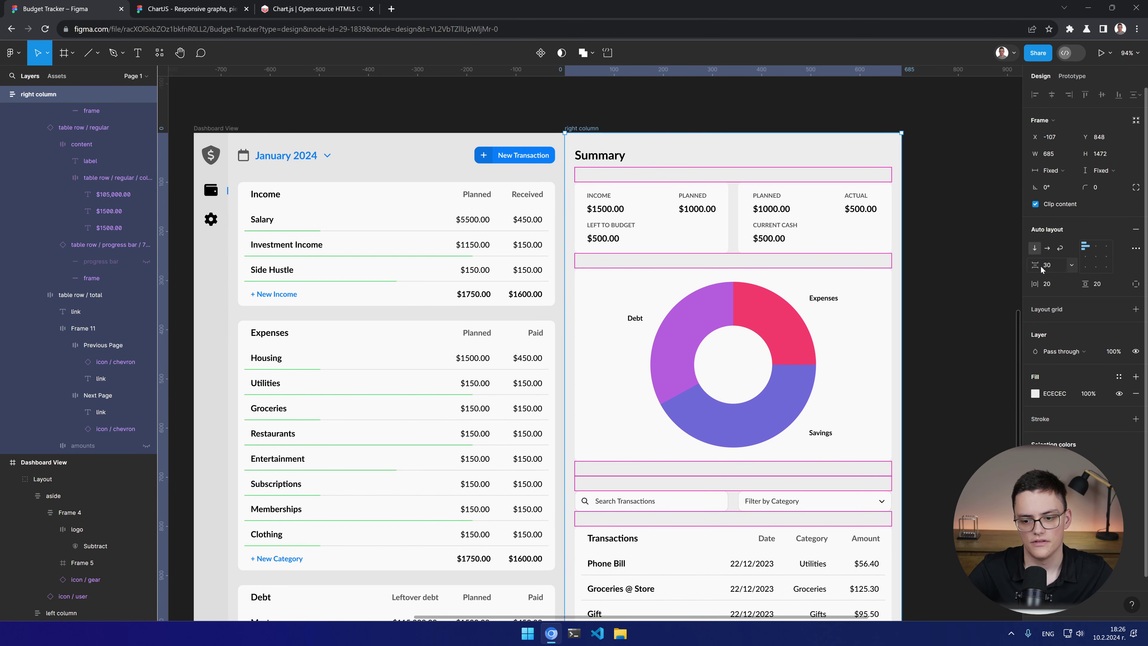
Step: Set the horizontal gap between the two Summary cards in the right column to 30
click(731, 238)
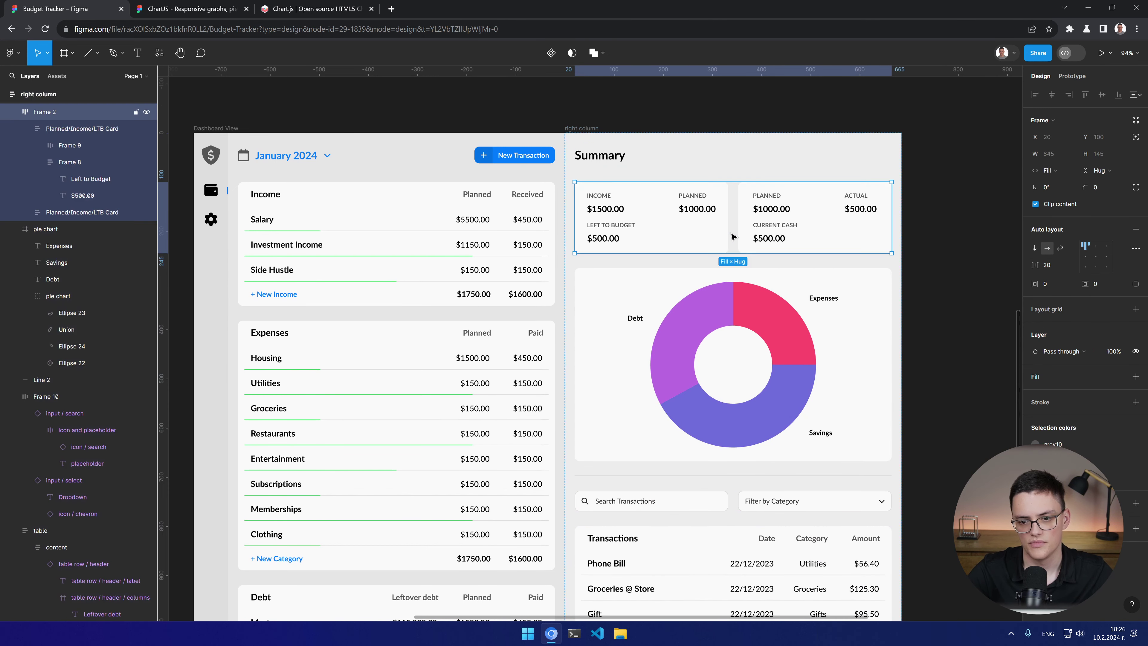
click(1046, 265)
text(30)
key(Return)
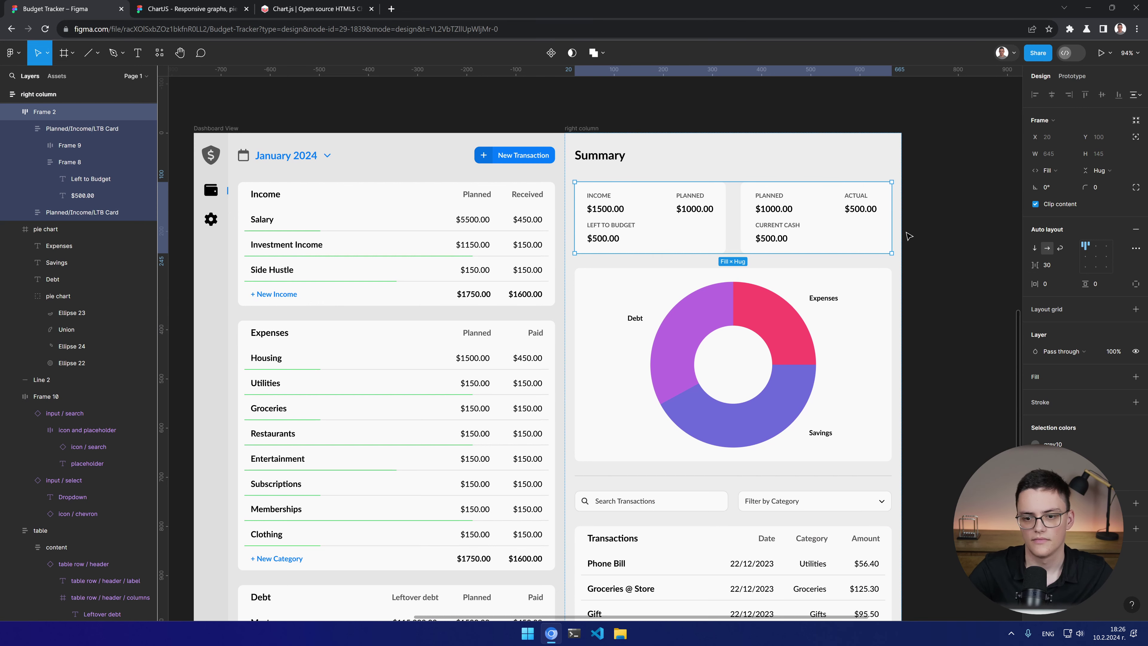
Step: Set the horizontal gap between the Search Transactions and Filter by Category inputs to 30
scroll(760, 447, down, 3)
click(733, 392)
click(1056, 265)
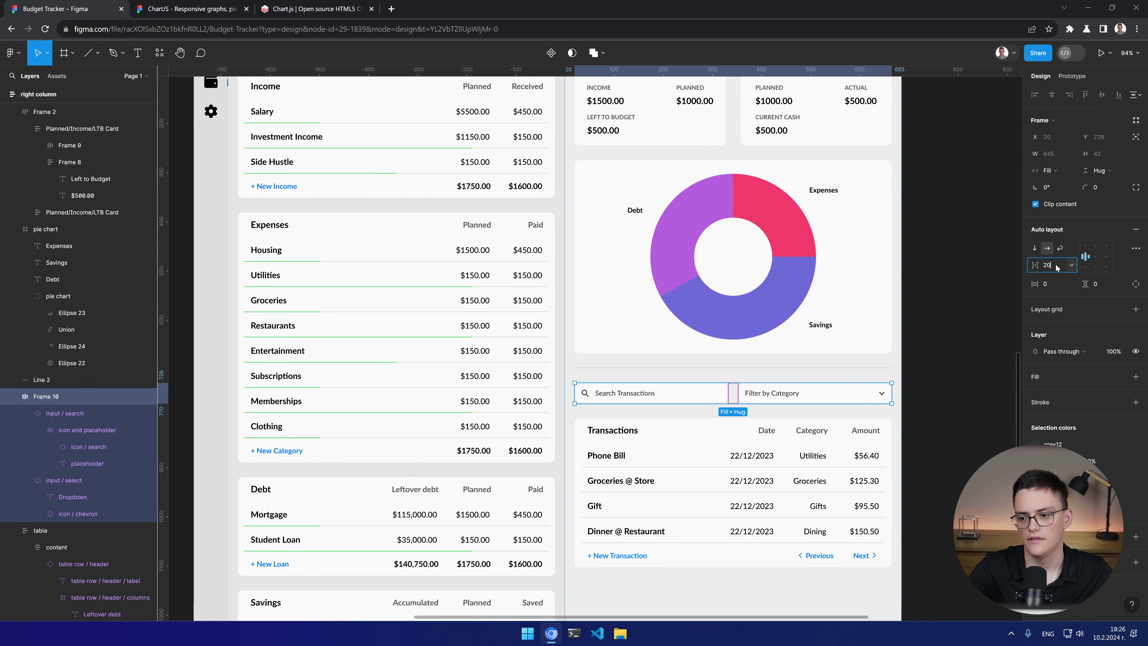
text(30)
key(Return)
key(Escape)
scroll(919, 470, down, 2)
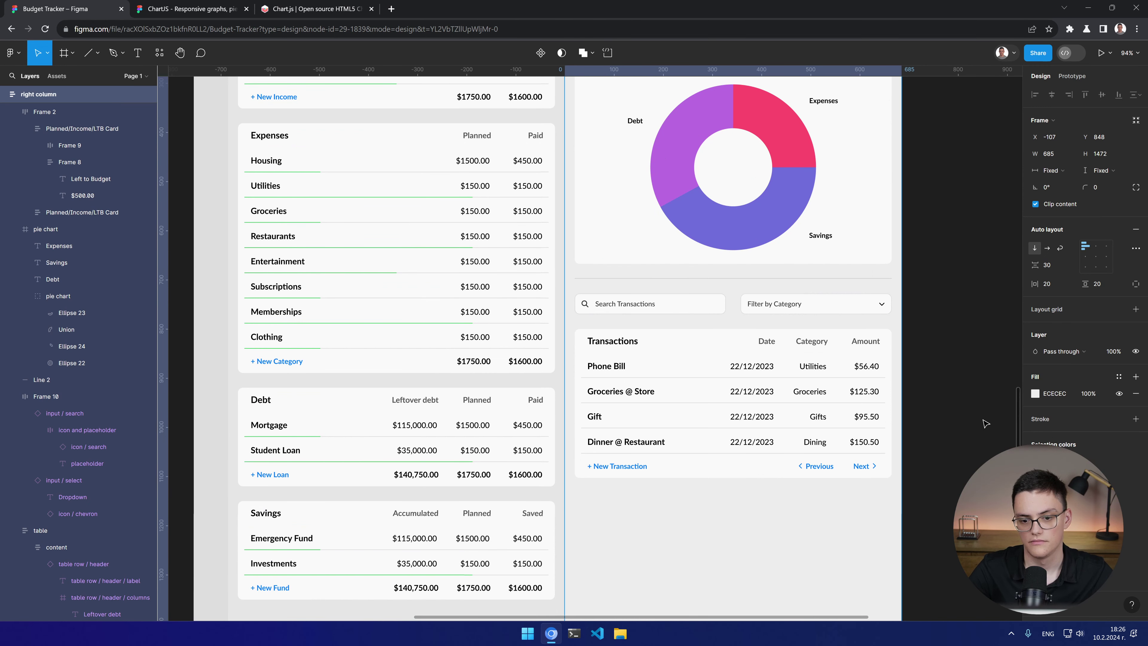
Step: Clear the selection and examine the spacing of both dashboard columns, in full and up close
scroll(759, 292, down, 5)
scroll(758, 292, down, 5)
drag(758, 292, 688, 432)
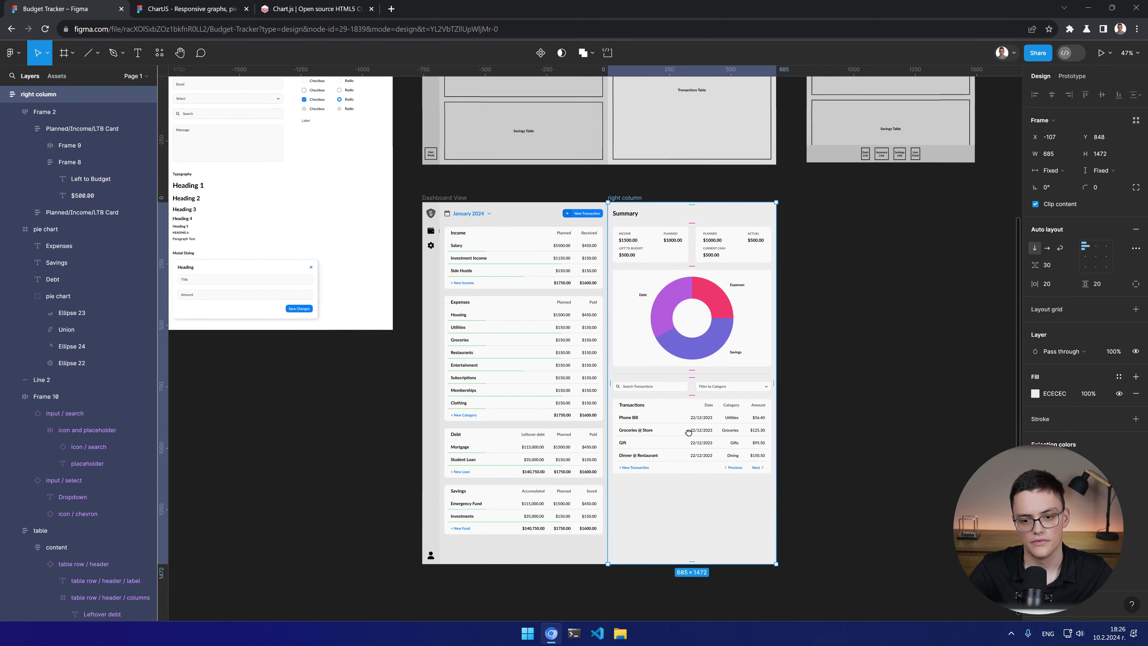
ctrl+scroll(587, 393, up, 5)
scroll(597, 412, up, 2)
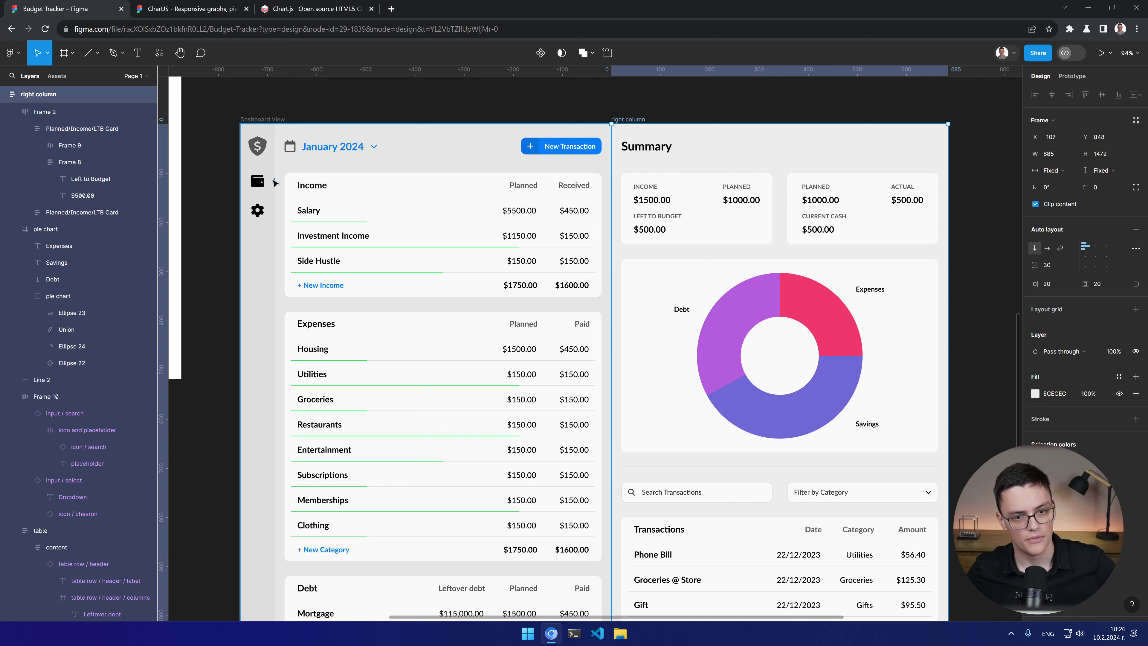
click(234, 110)
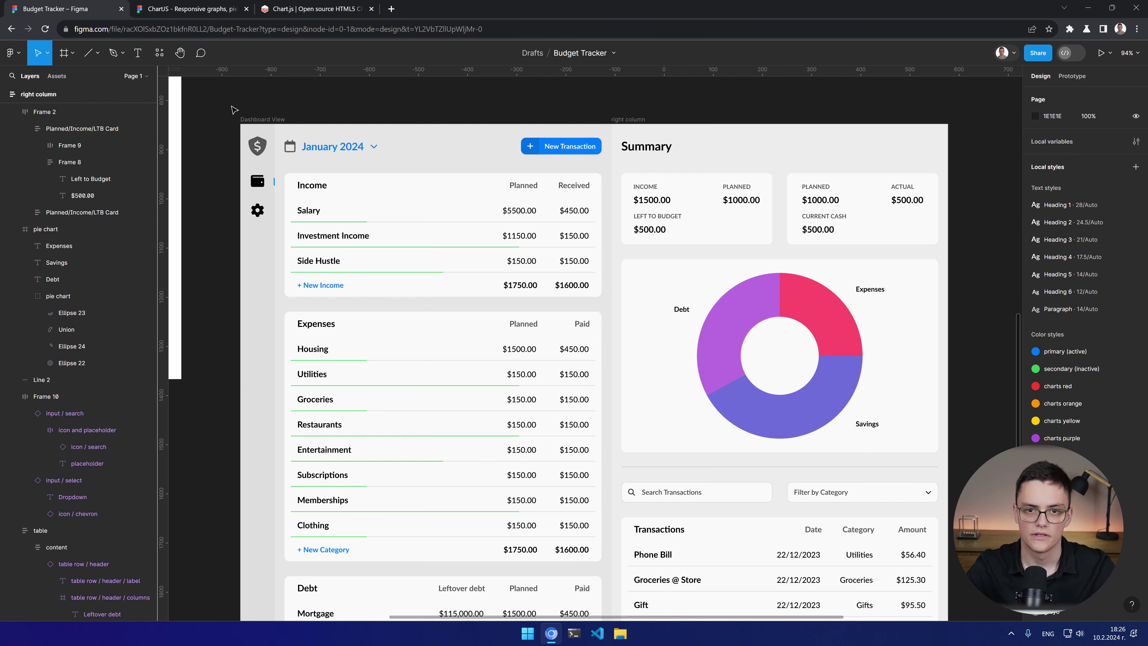
scroll(483, 435, down, 3)
scroll(560, 436, up, 2)
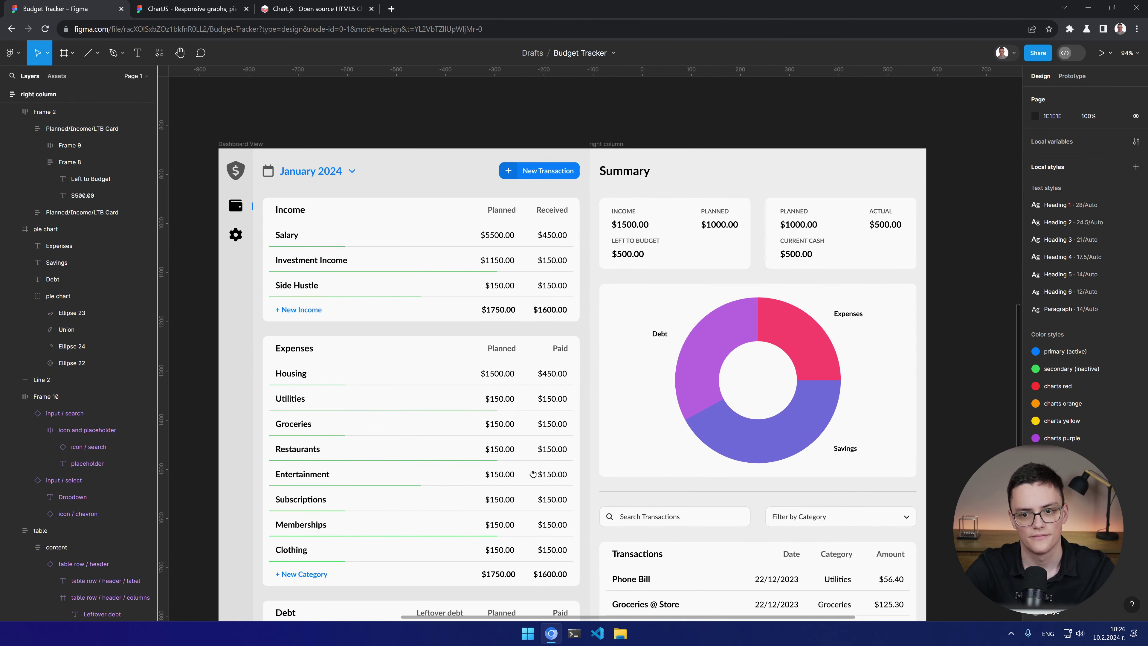